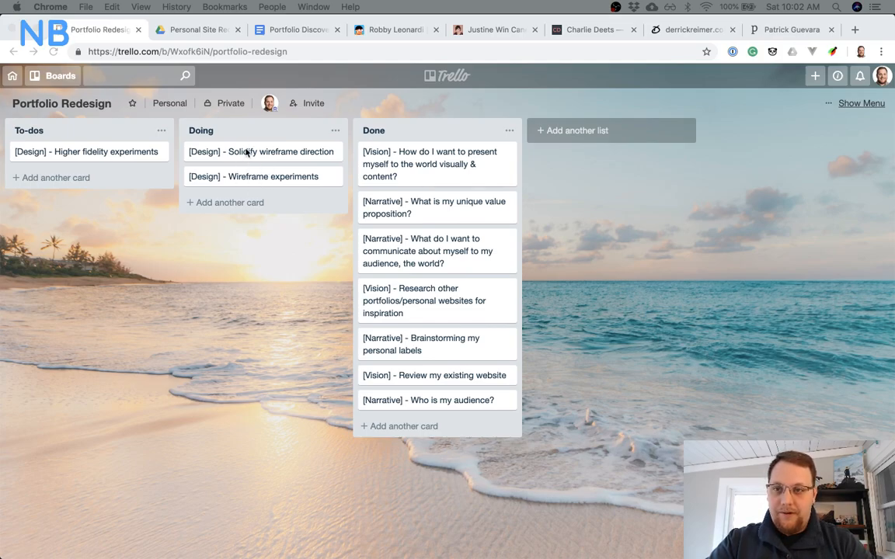
Open the Portfolio Discovery document and read through its sections down to the Information Architecture site hierarchy.
left_click(295, 29)
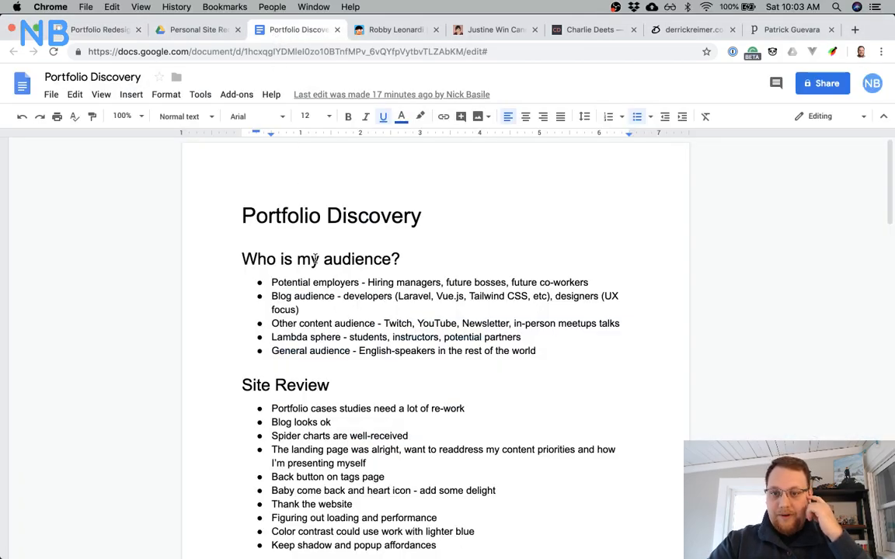
scroll(315, 260, "down", 1)
scroll(316, 260, "down", 1)
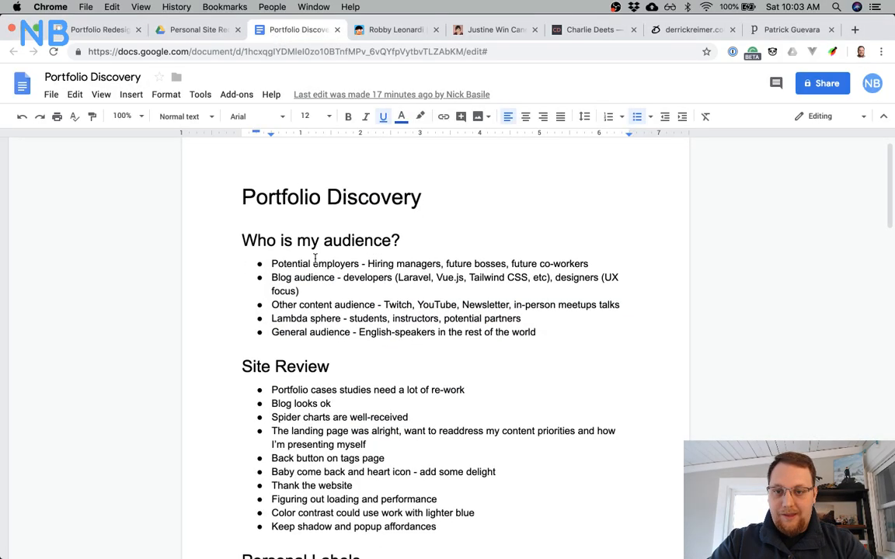
scroll(413, 277, "down", 5)
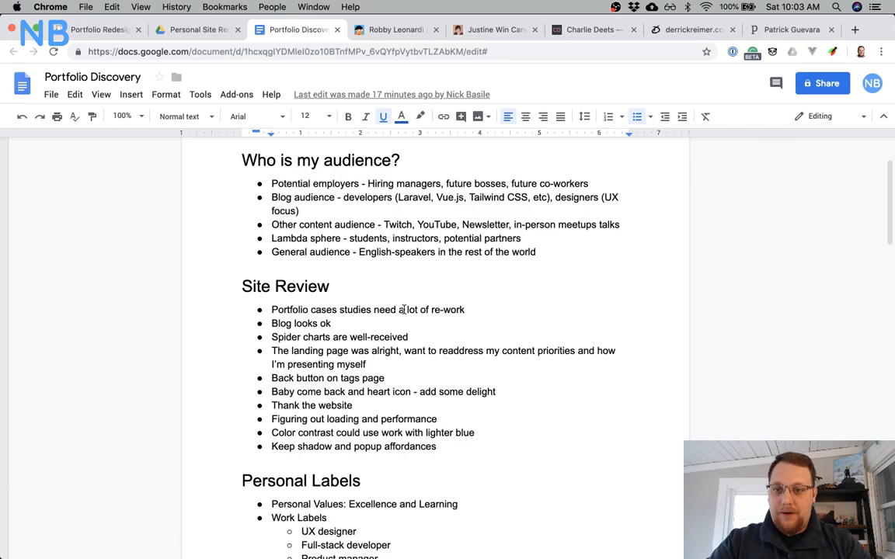
scroll(402, 309, "down", 3)
scroll(403, 309, "down", 15)
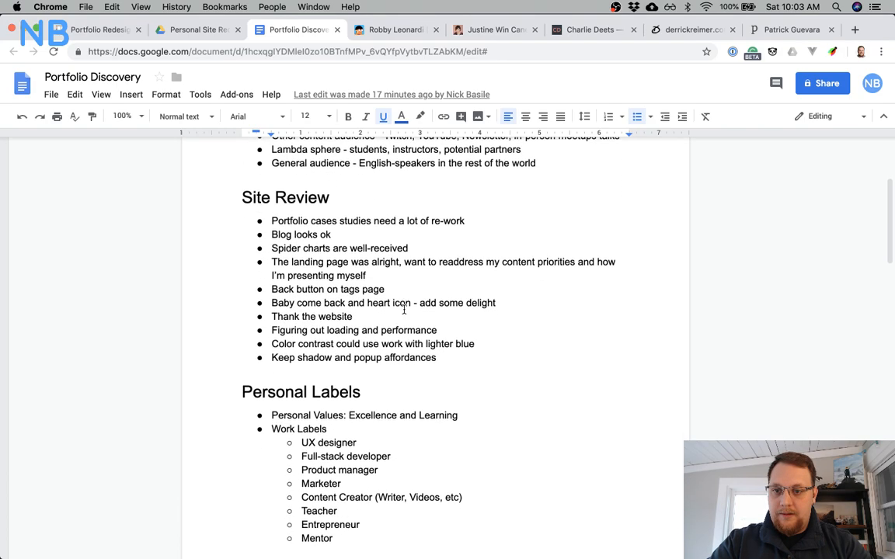
left_click(403, 309)
scroll(403, 309, "down", 3)
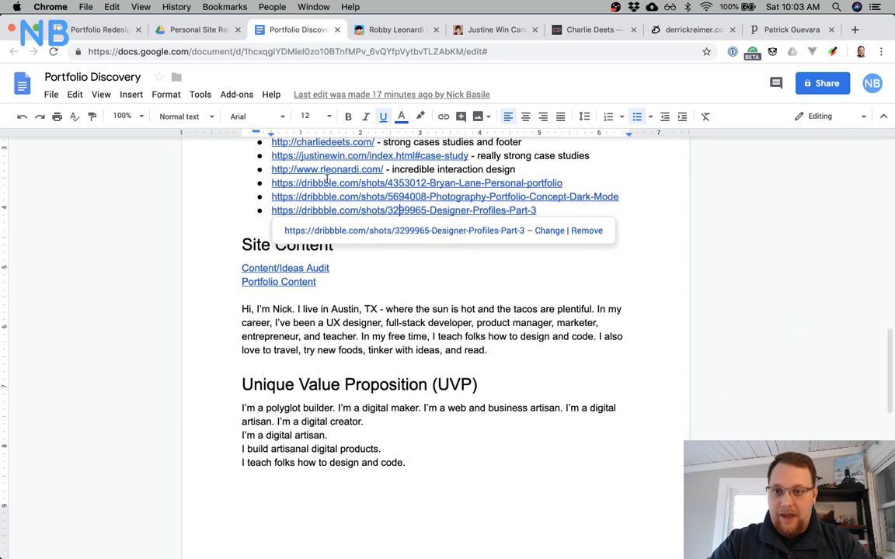
scroll(386, 334, "down", 14)
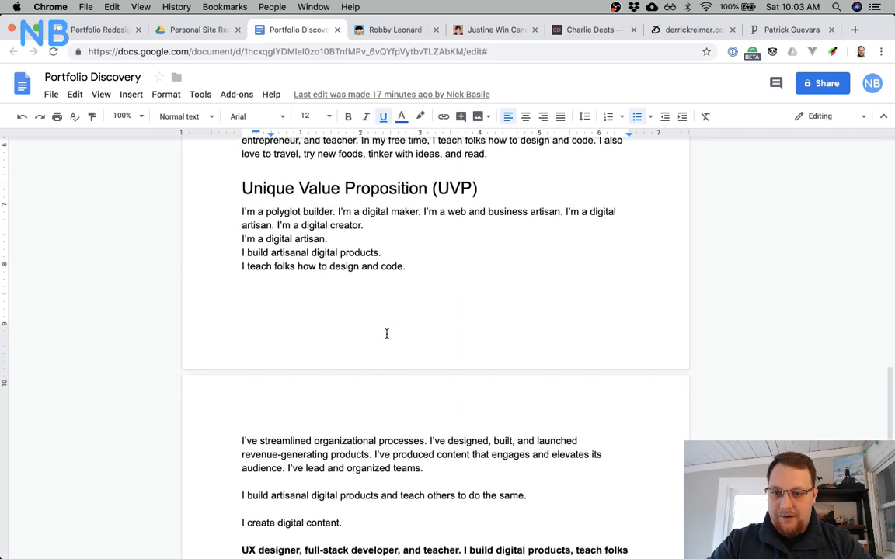
scroll(386, 334, "down", 3)
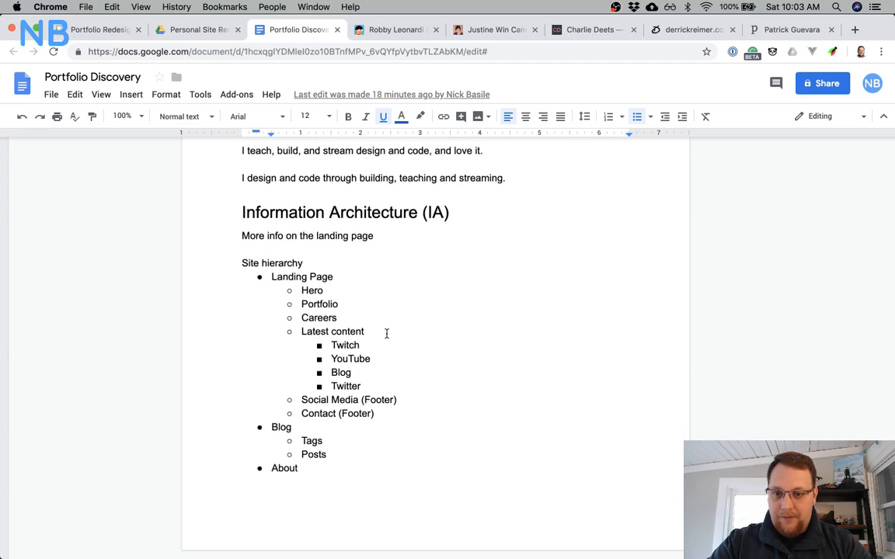
Add a top-level "Projects/Work" bullet after About in the site hierarchy list.
left_click(435, 277)
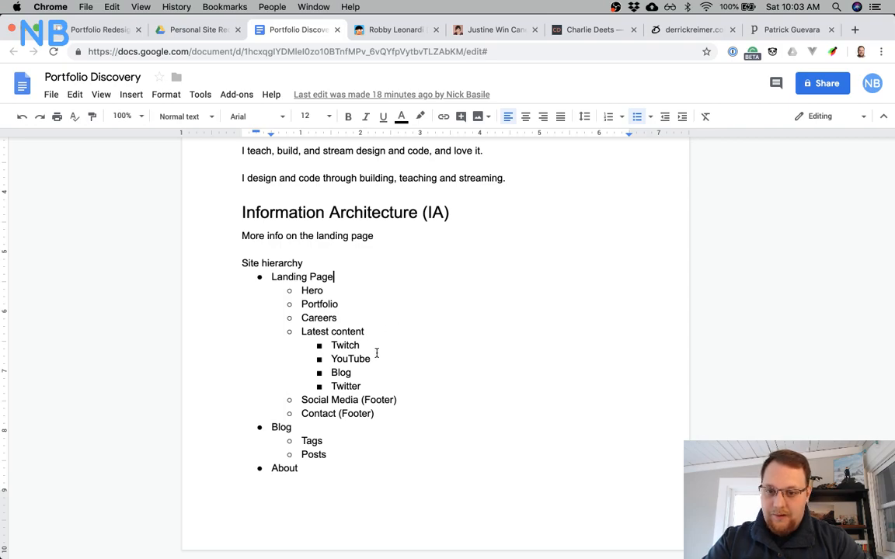
left_click(310, 468)
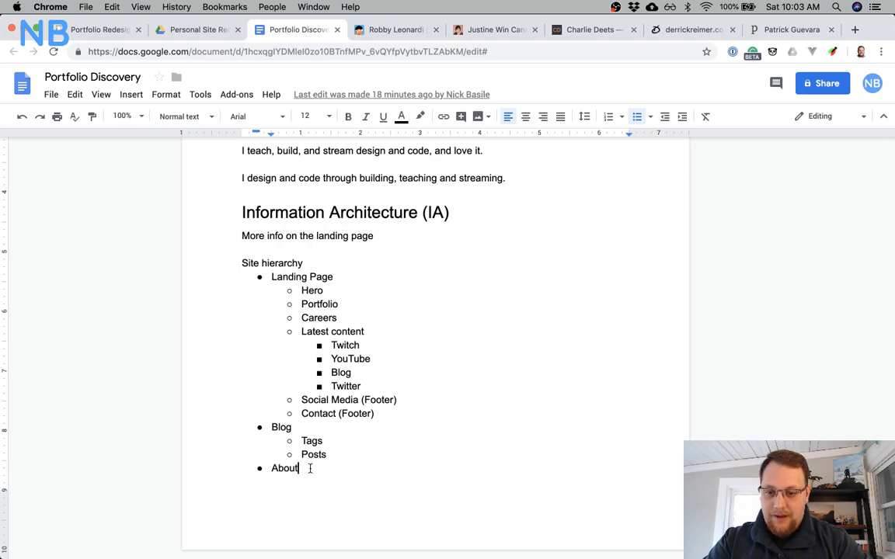
key("Return")
type("Projects/Work")
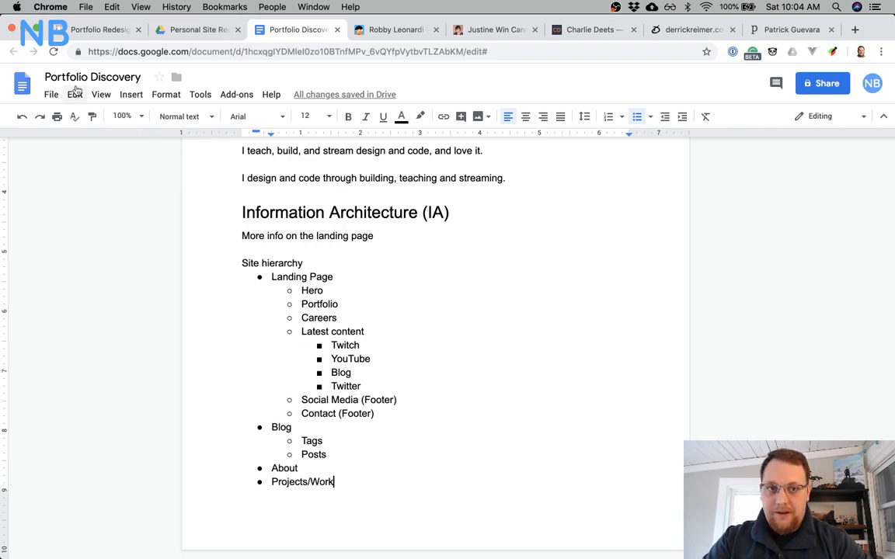
Switch to the Wireframe experiments file in Sketch and place a new text layer in the empty canvas above the About artboard.
left_click(25, 32)
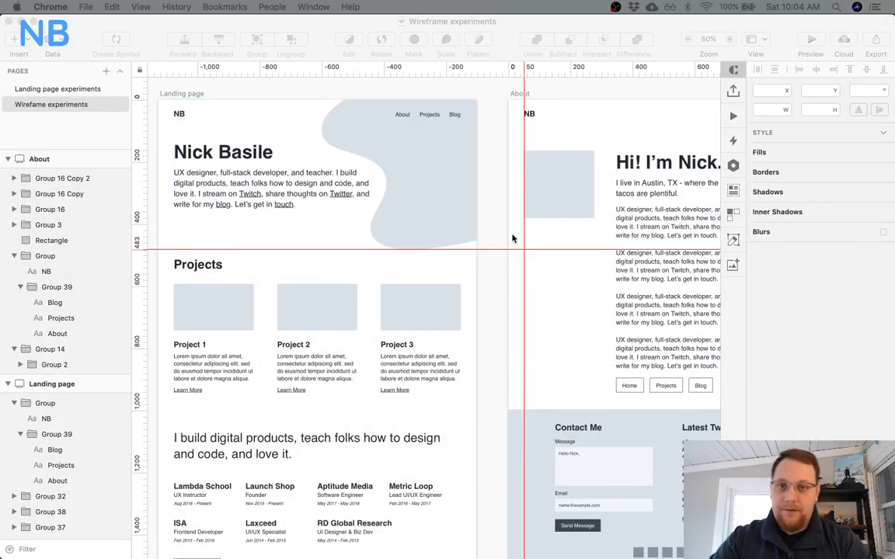
scroll(594, 209, "right", 2)
scroll(594, 208, "right", 5)
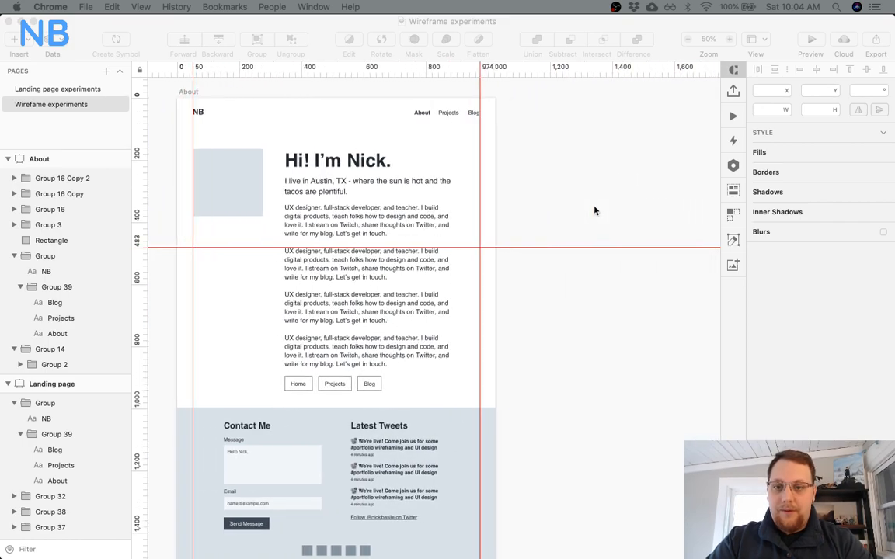
scroll(548, 182, "up", 3)
left_click(542, 148)
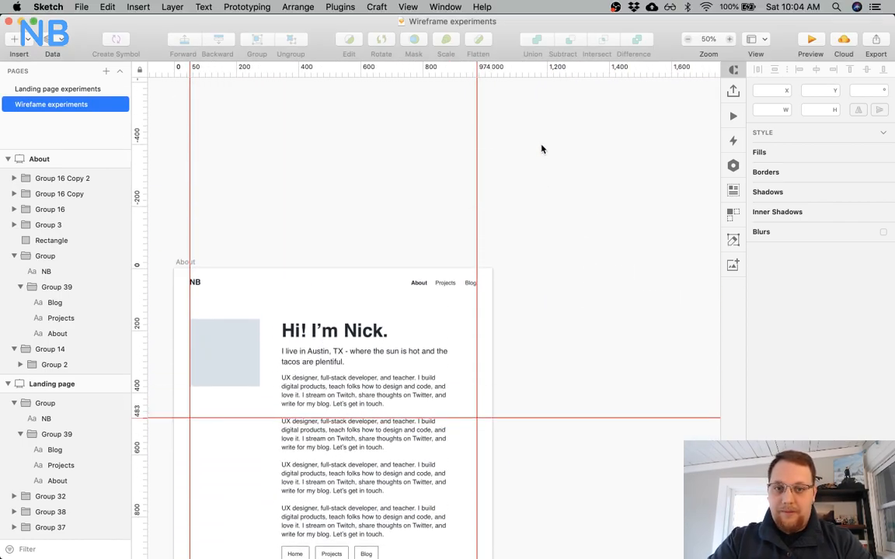
key("t")
left_click(522, 142)
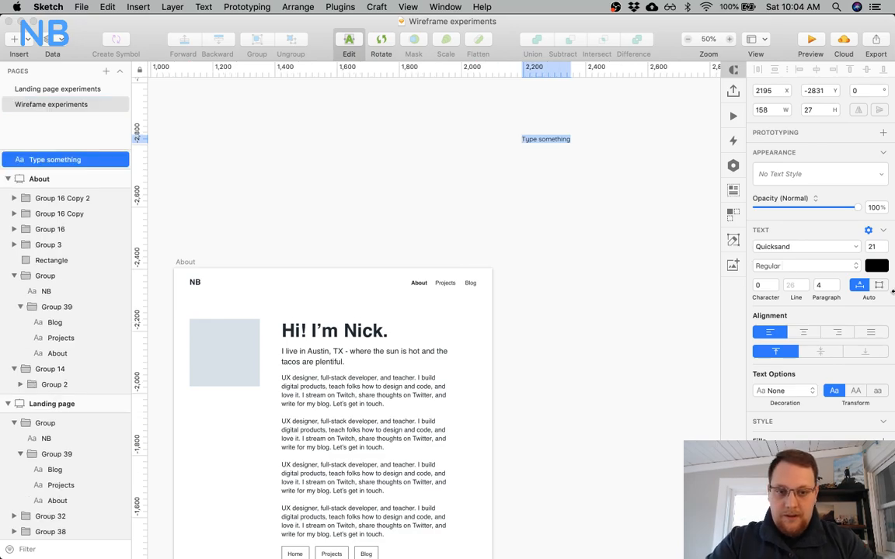
Set the new text layer's typeface to Helvetica, matching the About page's main heading.
left_click(327, 333, "super")
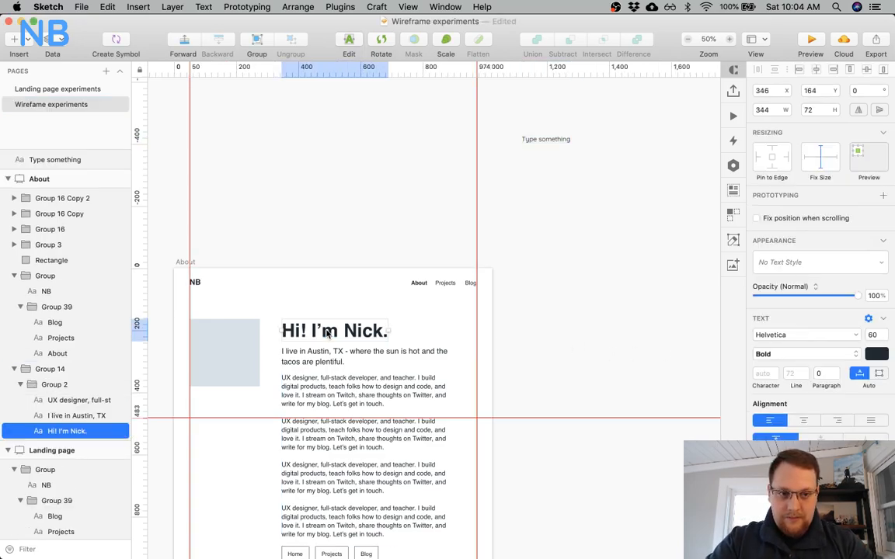
left_click(548, 139)
left_click(796, 247)
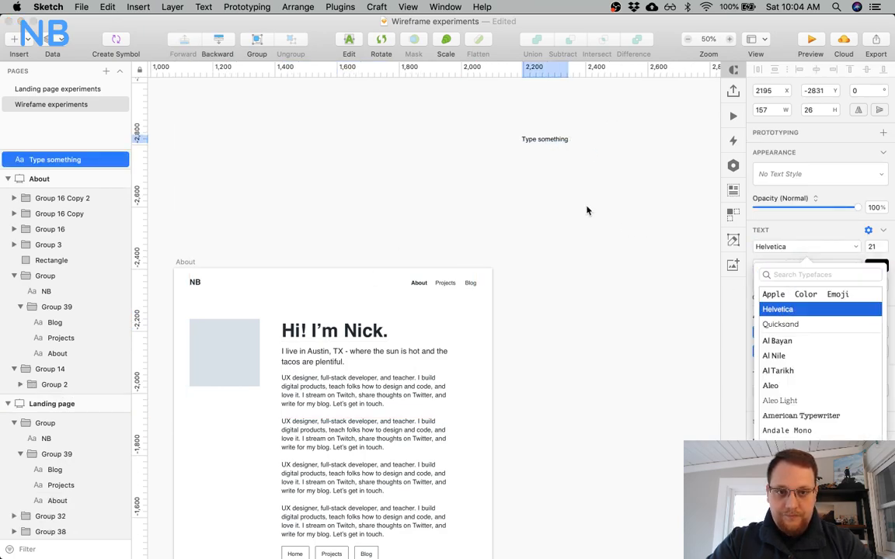
left_click(585, 170)
left_click(559, 145)
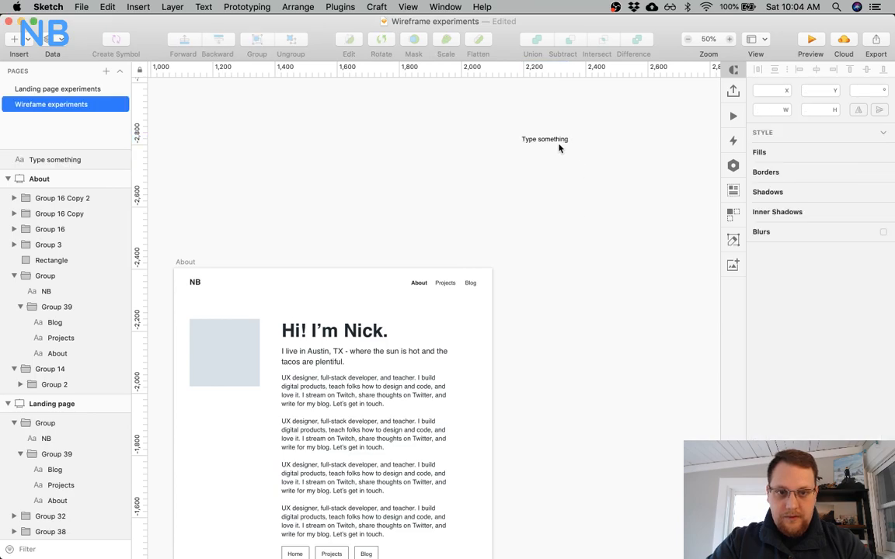
Replace the placeholder text with four lines: Landing page, About, Blog (tags, posts), and Projects/Work.
left_click(558, 141)
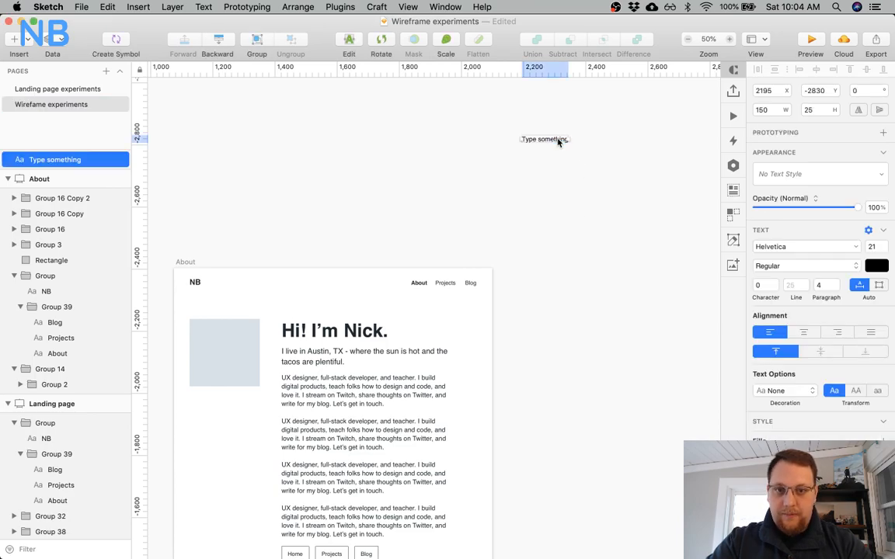
double_click(558, 141)
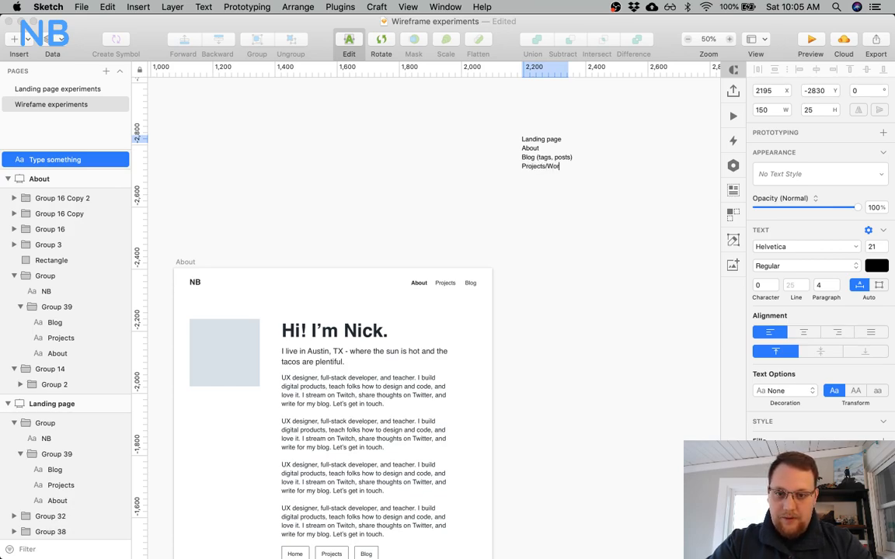
key("Escape")
Set the page list's font size to 40 and move it directly above the About artboard.
left_click_drag(546, 155, 478, 203)
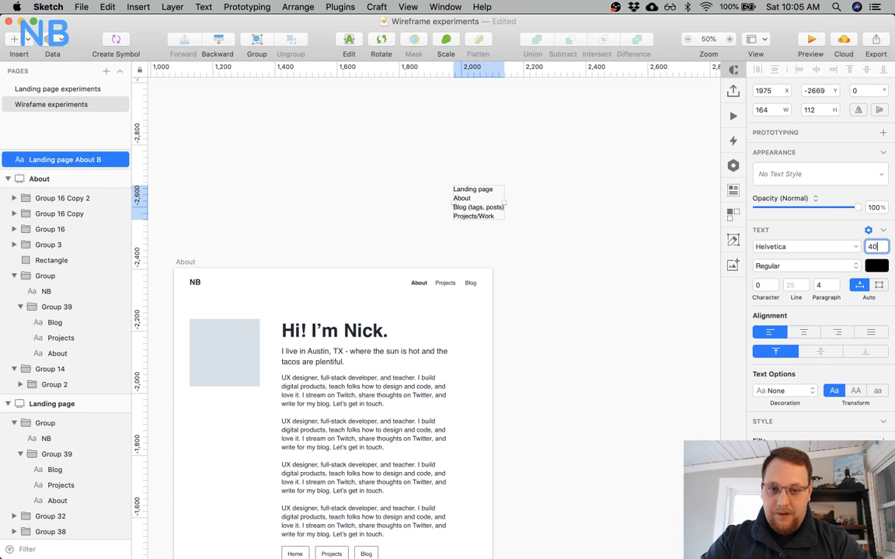
type("40")
key("Return")
left_click(562, 325)
scroll(563, 322, "down", 3)
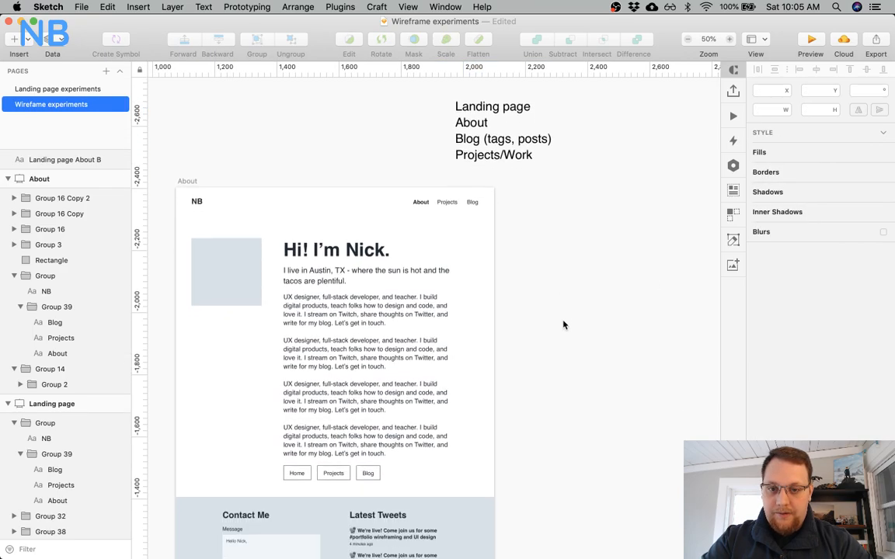
left_click_drag(488, 141, 400, 143)
Examine the Landing page wireframe from the hero through the projects, career history, writing, media and Twitch sections.
scroll(370, 152, "left", 5)
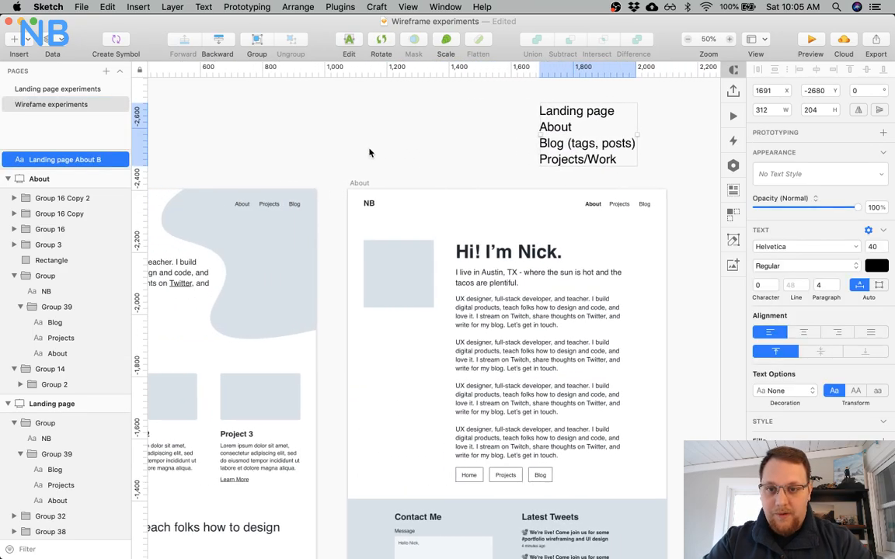
scroll(370, 152, "left", 4)
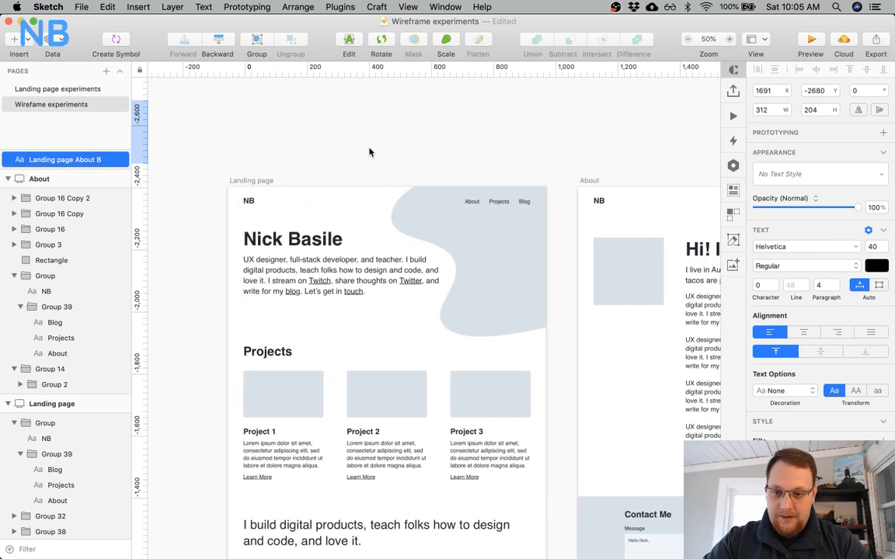
scroll(368, 151, "down", 2)
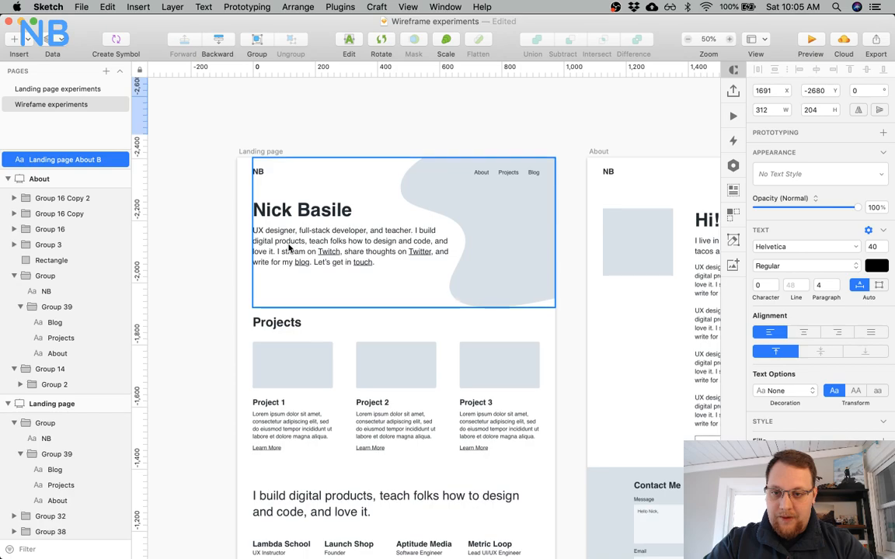
scroll(451, 172, "down", 3)
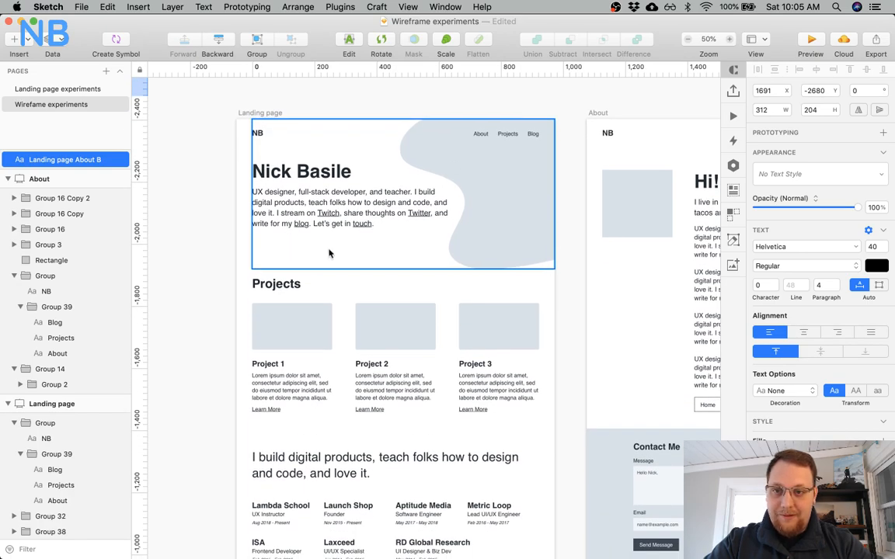
scroll(329, 253, "down", 1)
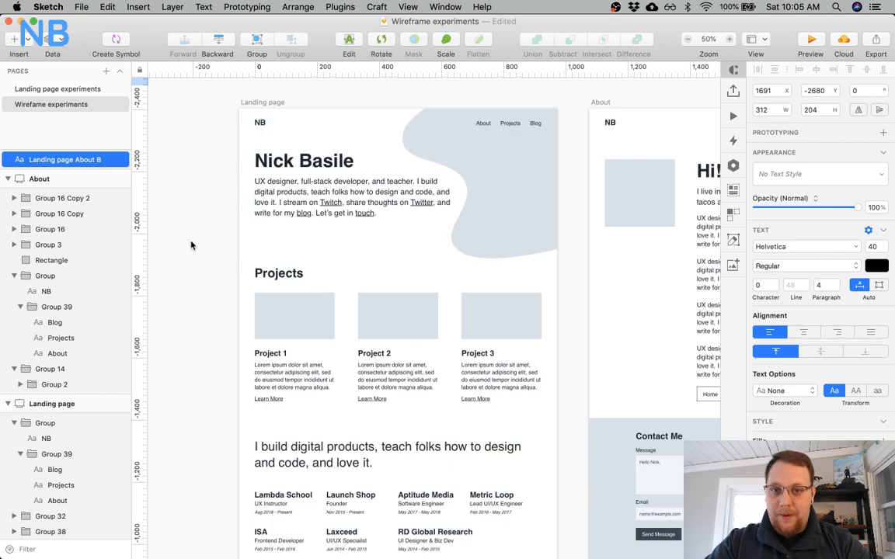
scroll(191, 245, "down", 1)
scroll(191, 245, "down", 2)
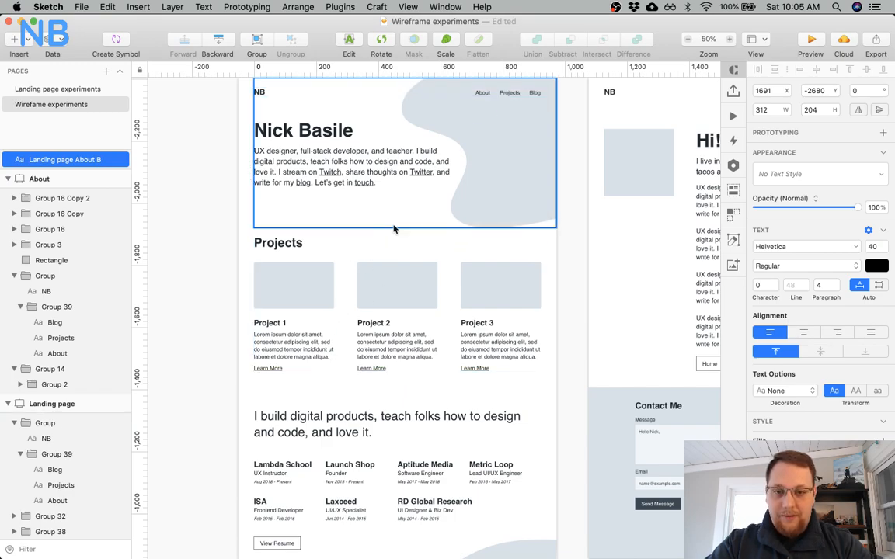
scroll(378, 226, "down", 10)
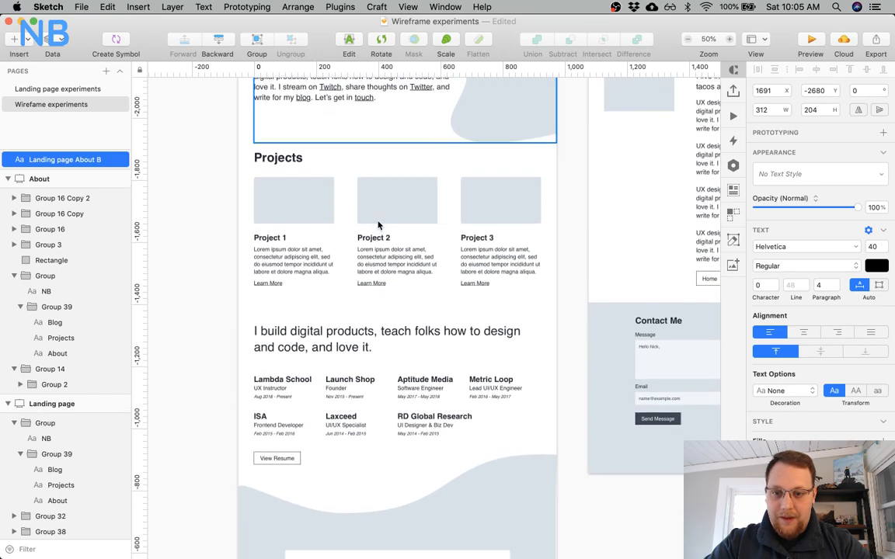
scroll(378, 225, "down", 1)
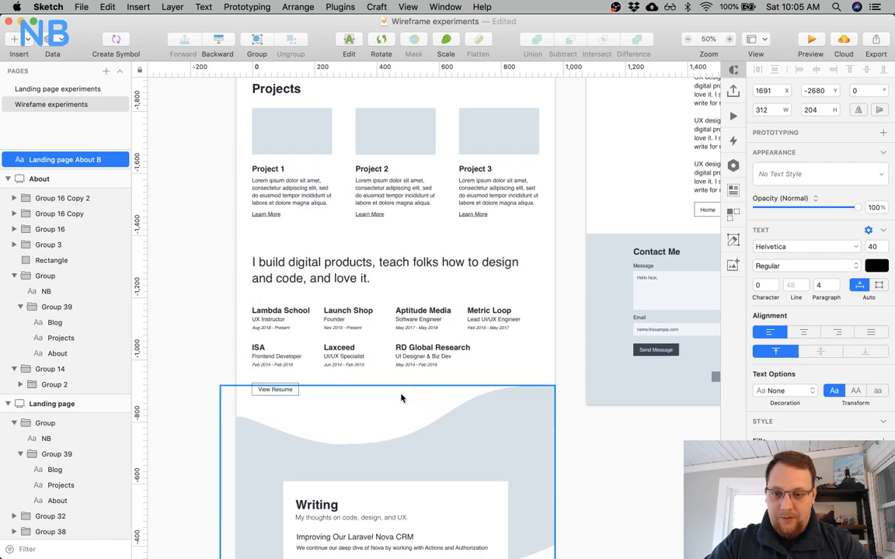
scroll(402, 397, "down", 12)
scroll(402, 398, "down", 5)
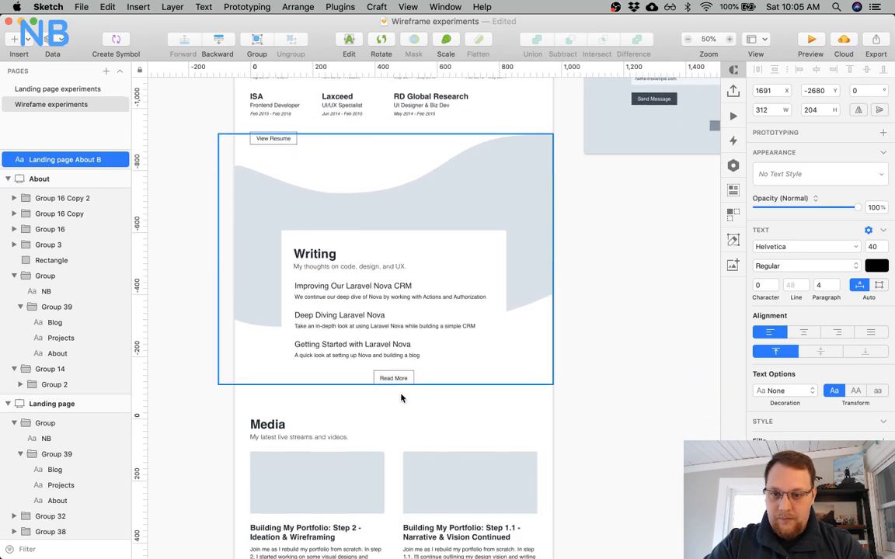
scroll(404, 422, "down", 20)
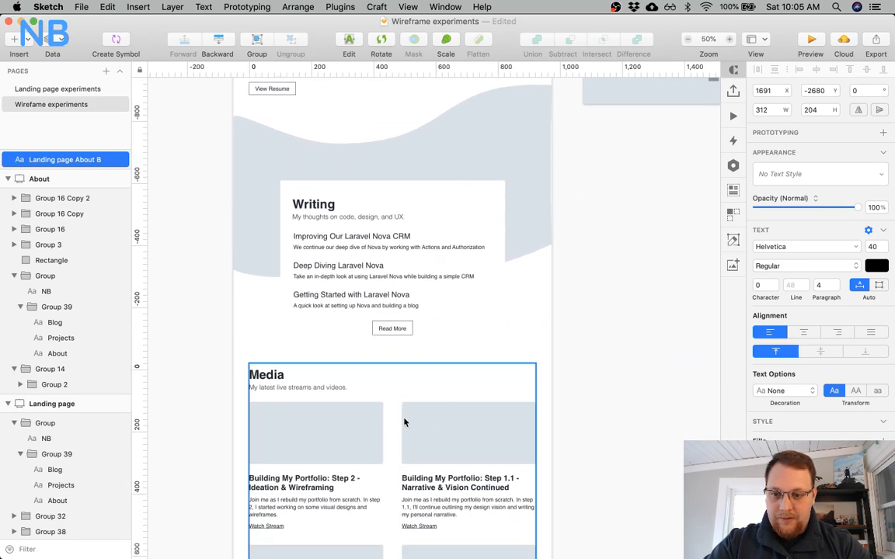
scroll(404, 422, "up", 9)
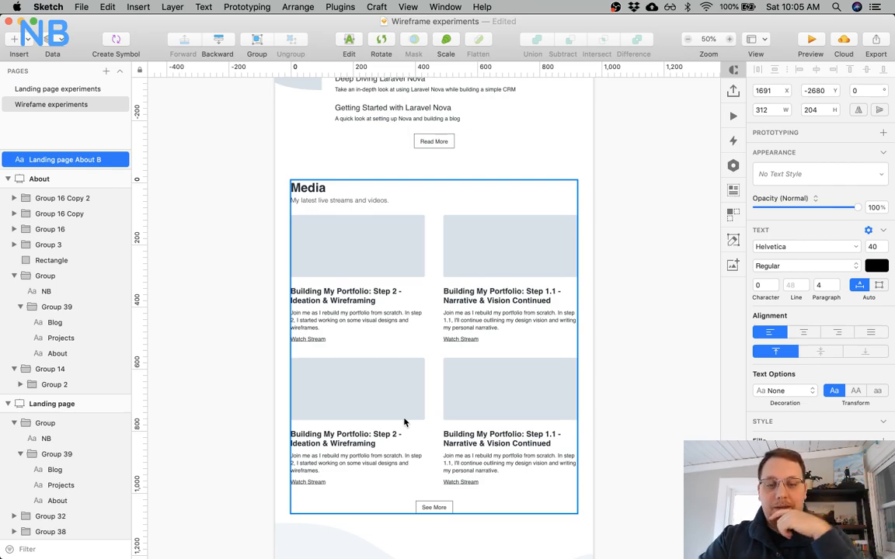
scroll(404, 423, "up", 20)
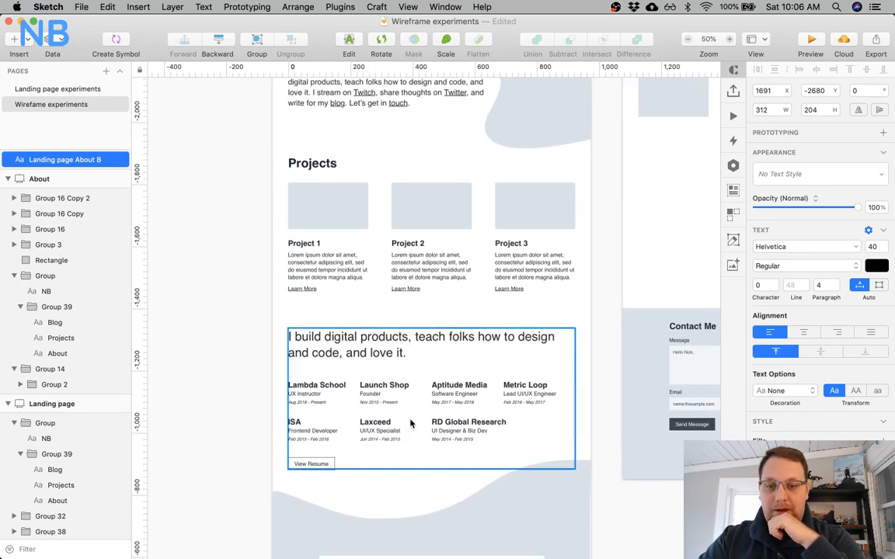
scroll(411, 423, "down", 20)
scroll(411, 423, "down", 10)
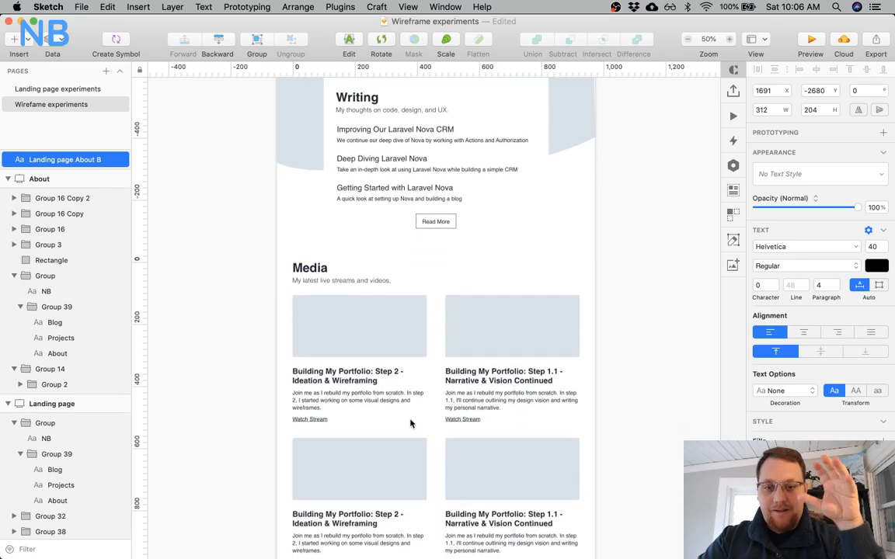
scroll(411, 423, "down", 8)
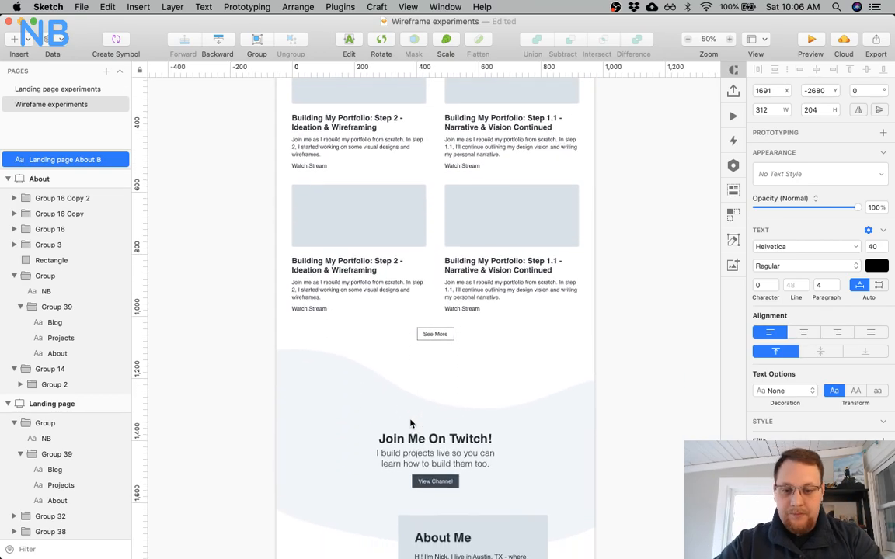
Examine the Landing page wireframe from the Twitch banner through the About Me, Get In Touch and footer sections.
scroll(411, 424, "down", 2)
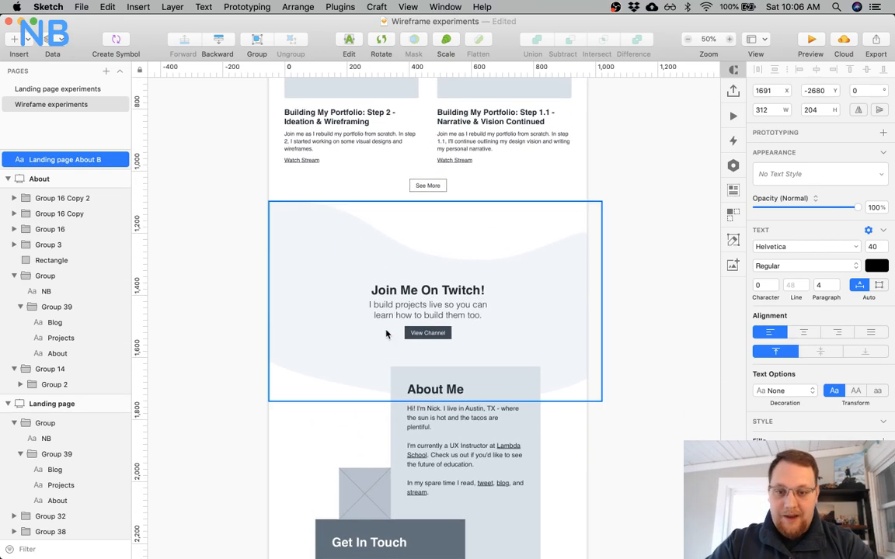
scroll(549, 321, "down", 8)
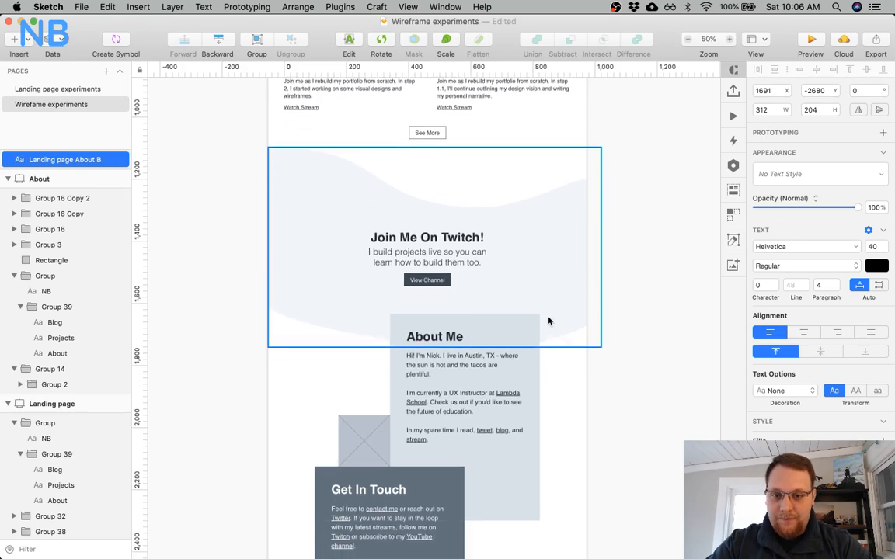
scroll(511, 444, "down", 7)
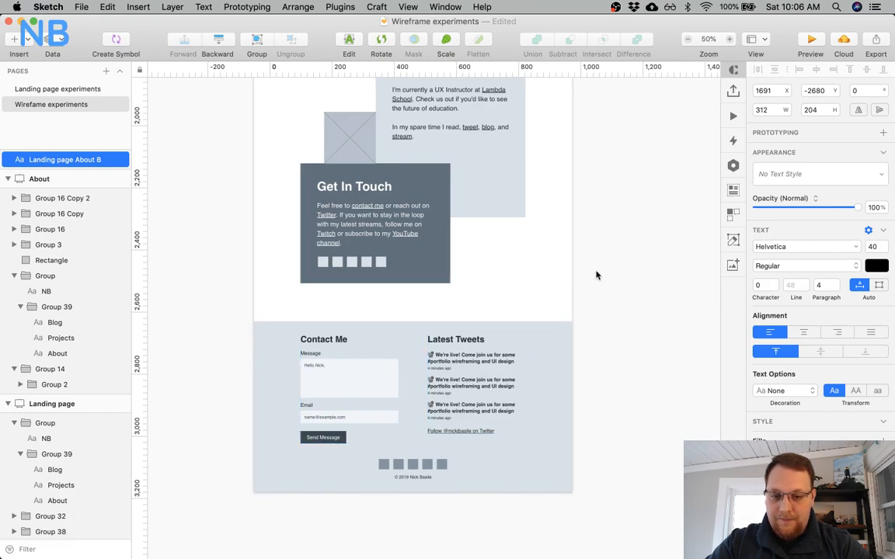
scroll(599, 269, "up", 10)
scroll(599, 269, "right", 8)
scroll(599, 268, "up", 12)
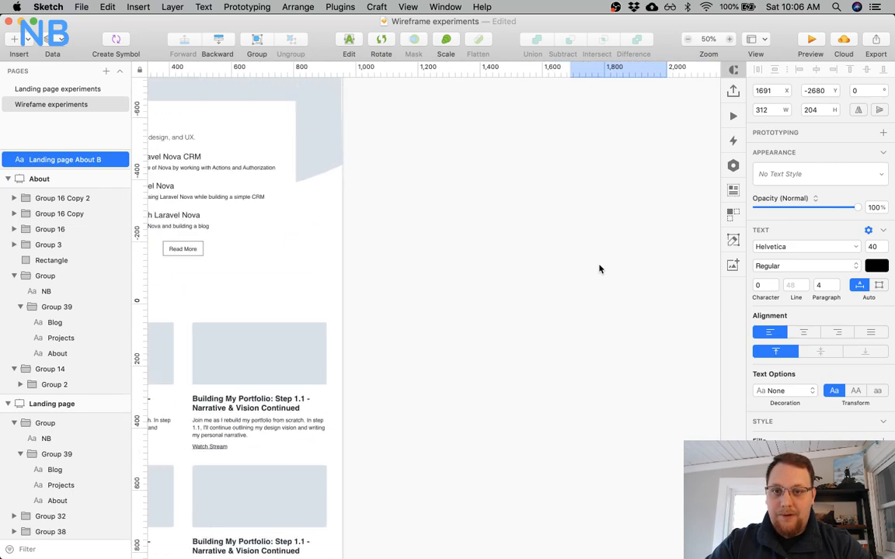
scroll(599, 269, "left", 4)
scroll(599, 269, "down", 15)
scroll(598, 269, "left", 5)
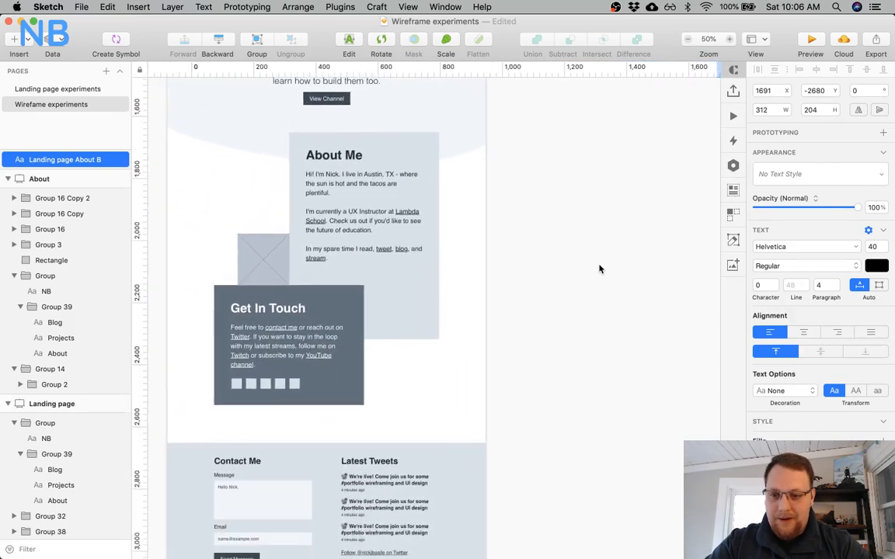
Group the Landing page's contact form, latest tweets and social/copyright elements, and group that with the footer's background rectangle.
left_click(529, 367)
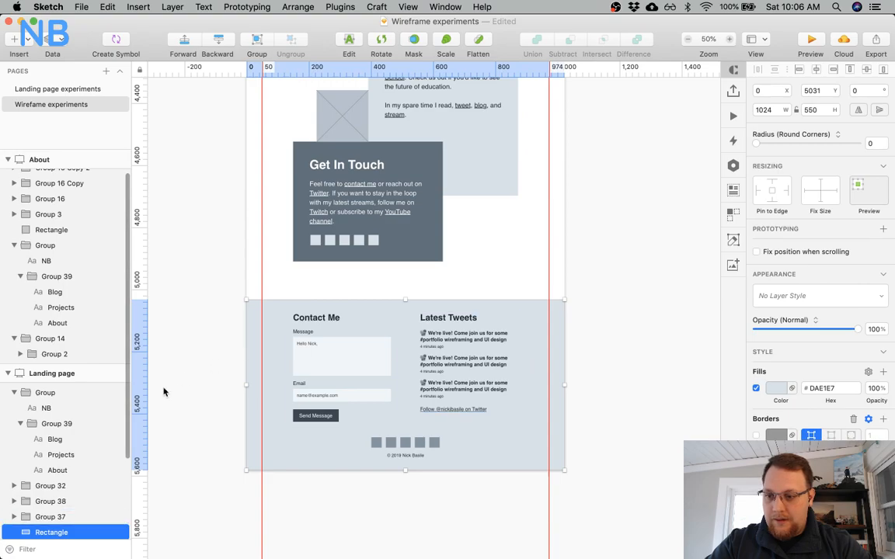
scroll(70, 463, "down", 5)
left_click(325, 329)
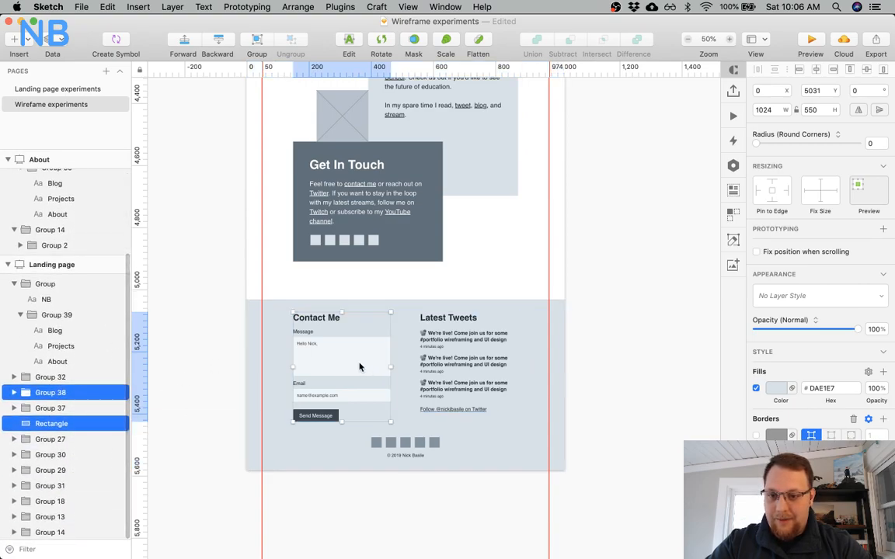
left_click(463, 349, "shift")
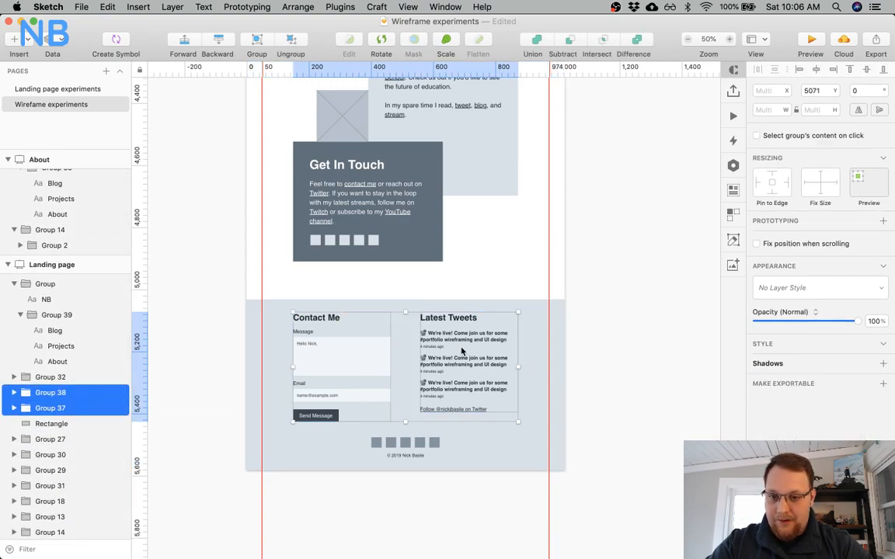
left_click(399, 450, "shift")
key("super+g")
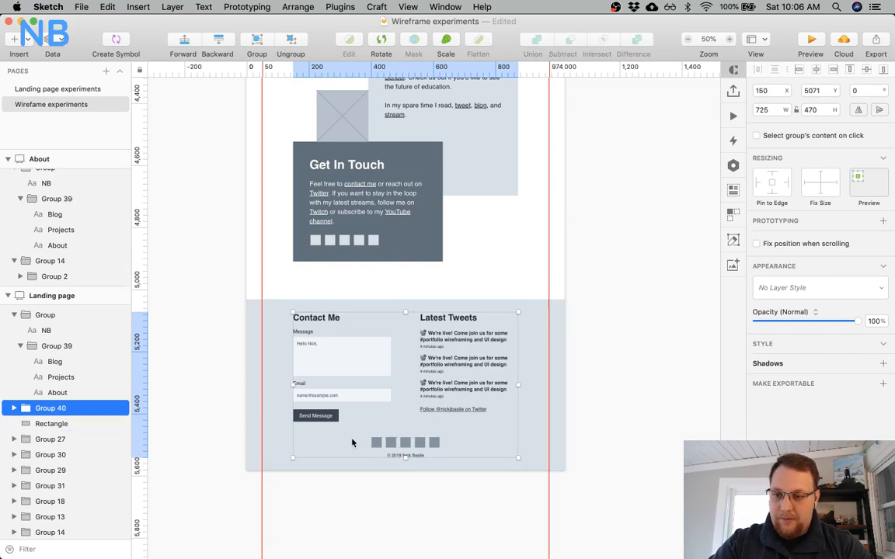
left_click(270, 455, "shift")
key("super+g")
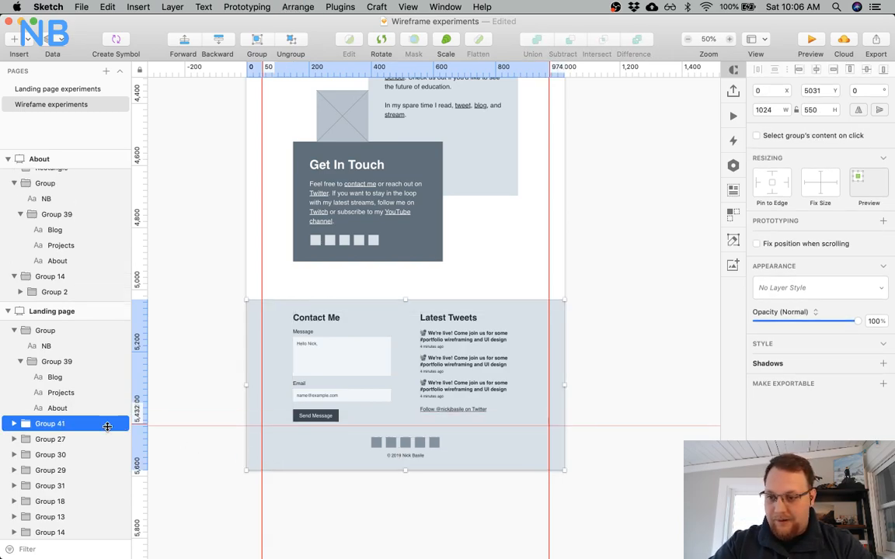
Rename the footer group as Footer and convert it to a symbol of the same name, sent to the Symbols page.
double_click(62, 424)
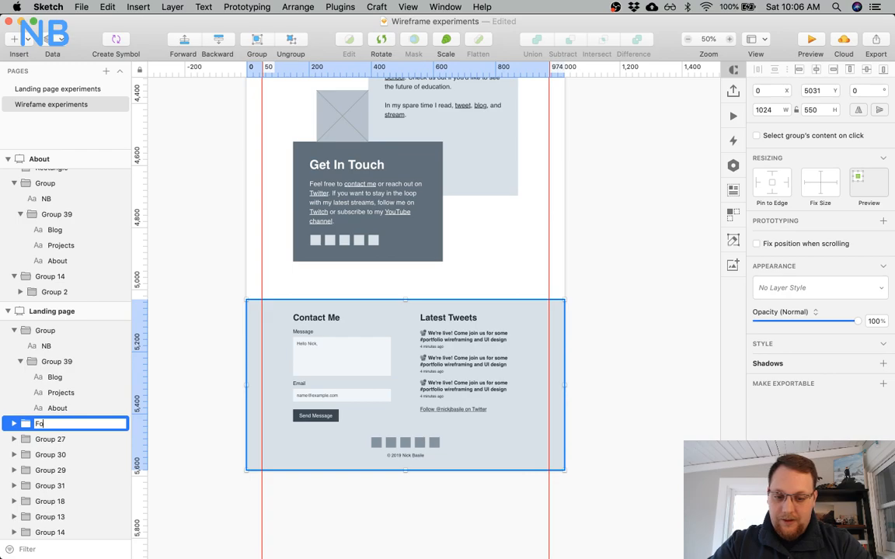
key("Return")
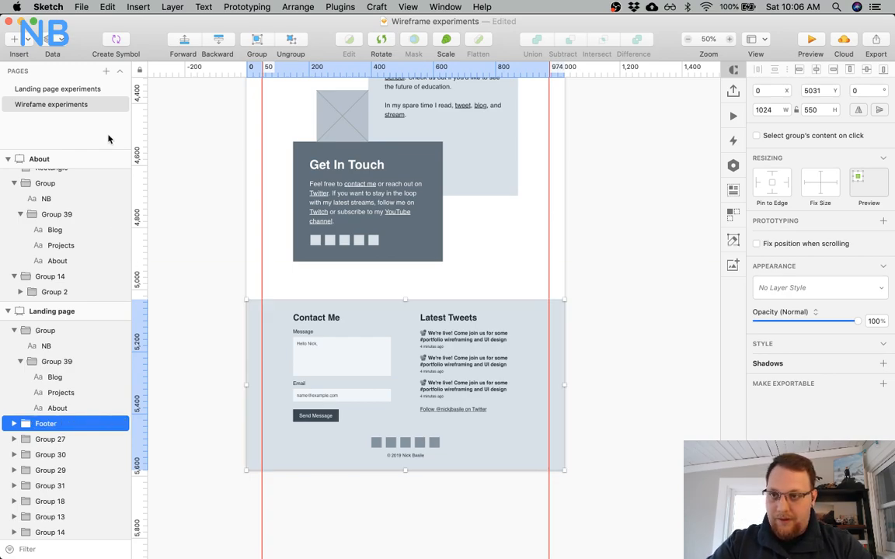
left_click(119, 48)
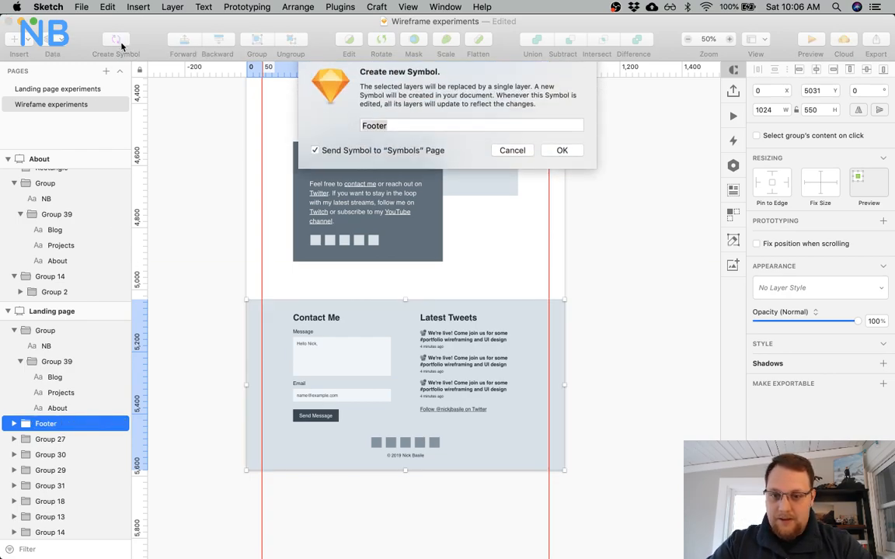
left_click(572, 157)
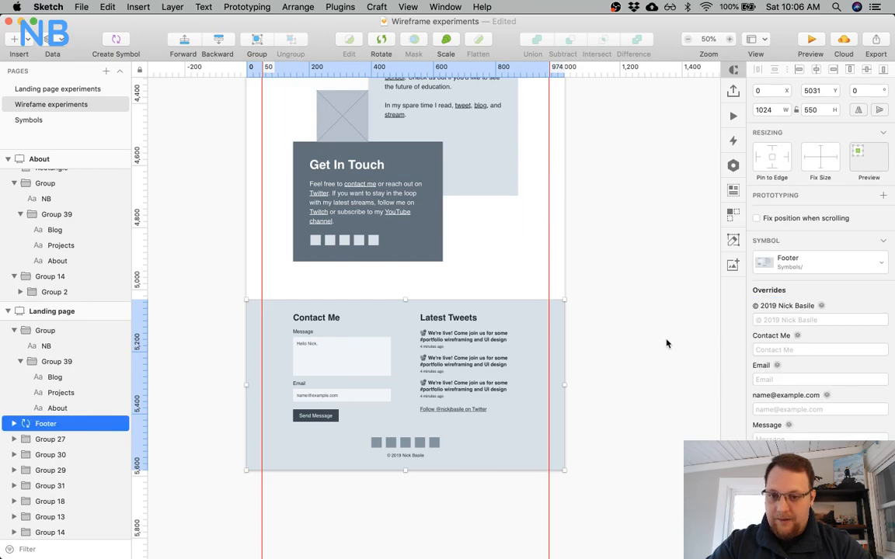
Delete the old footer from the About artboard.
left_click(609, 223)
scroll(629, 217, "up", 15)
scroll(629, 217, "right", 10)
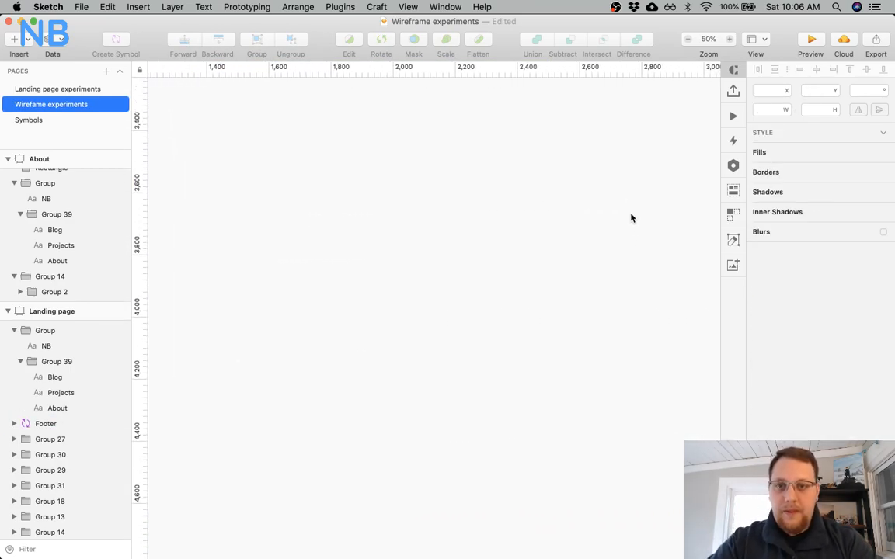
scroll(630, 218, "up", 15)
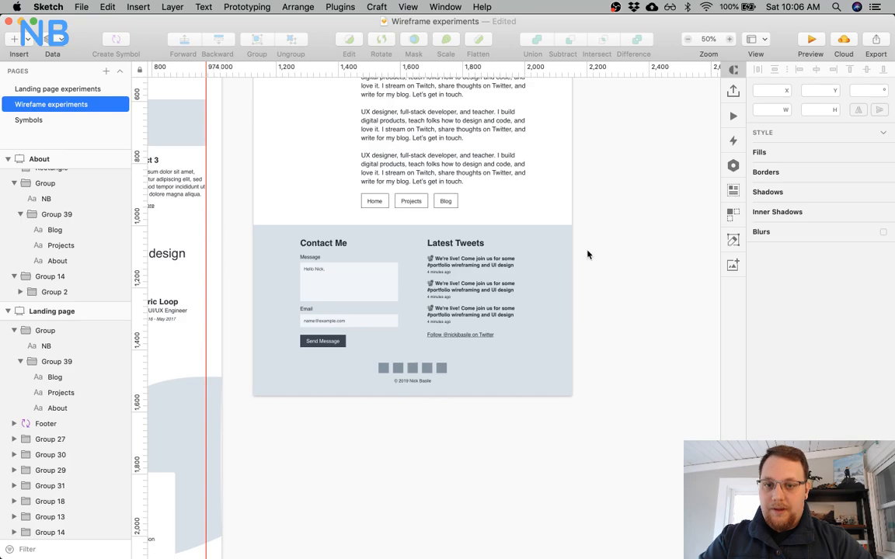
left_click(521, 304)
key("Delete")
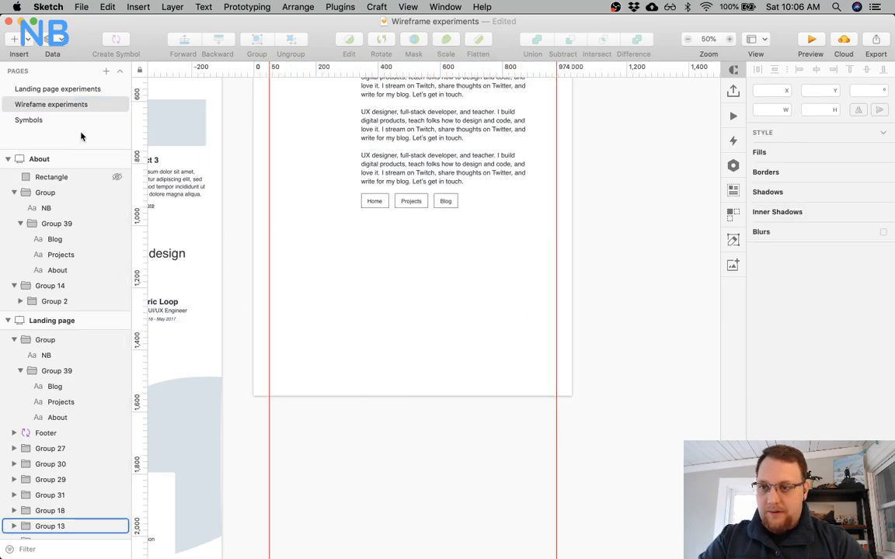
Insert the Footer symbol at the bottom of the About artboard, flush with its edges at X 0, Y 997.
left_click(28, 40)
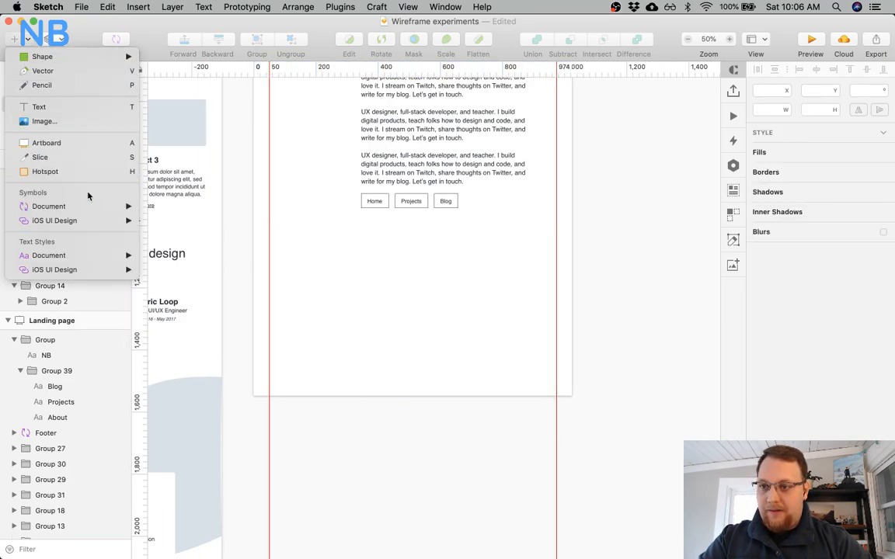
mouse_move(109, 206)
left_click(190, 208)
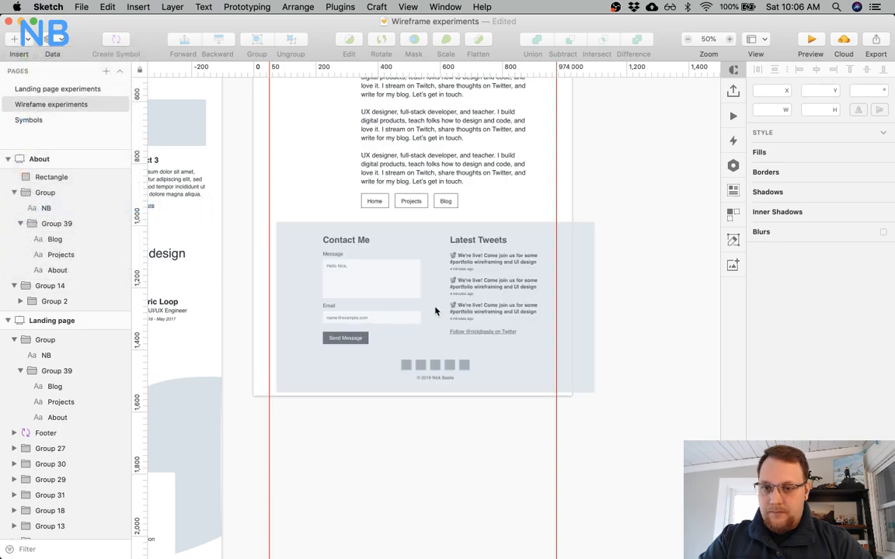
left_click(413, 313)
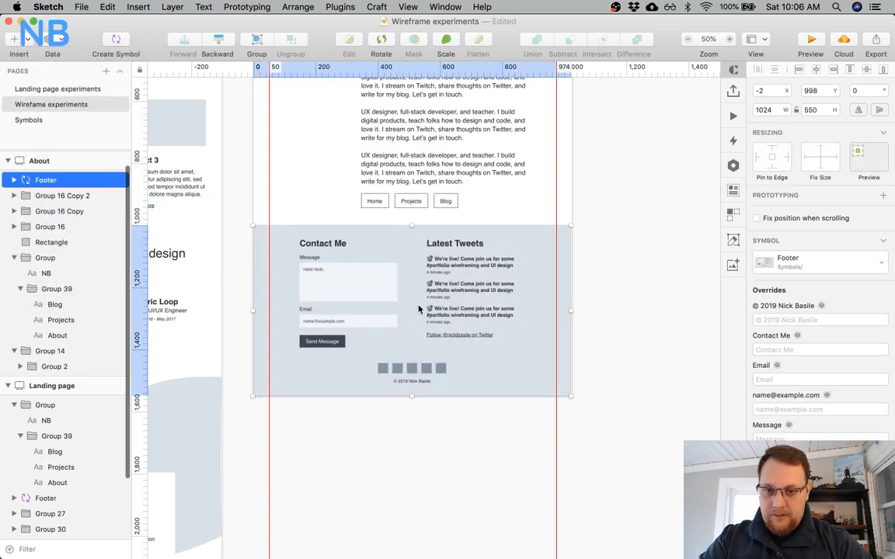
left_click_drag(517, 258, 516, 257)
left_click(609, 255)
left_click(546, 249)
key("alt")
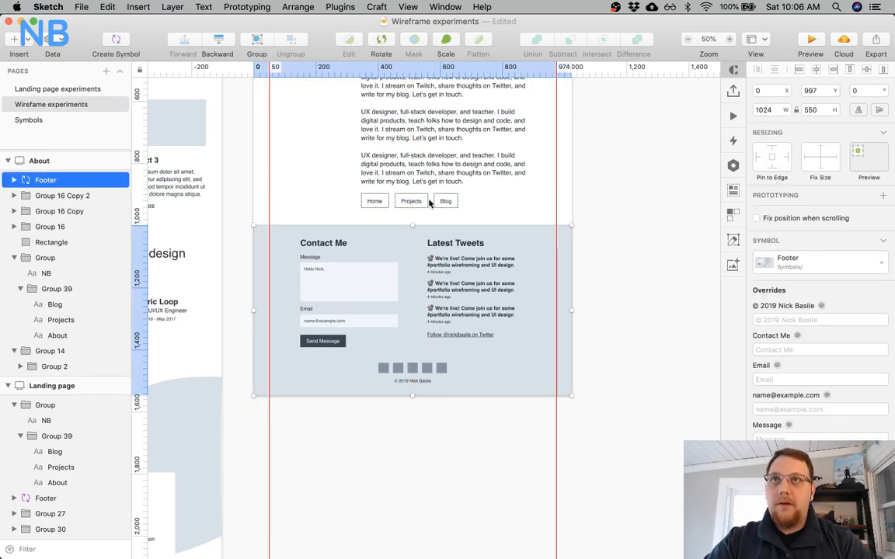
left_click(651, 232)
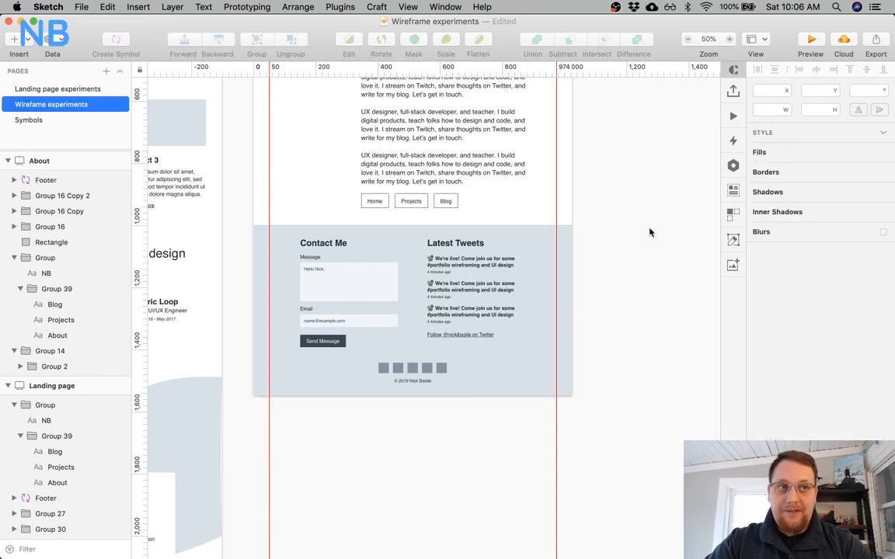
Examine the About page layout and check the vertical position of the Landing page's hero heading for comparison.
scroll(651, 231, "up", 5)
scroll(650, 232, "right", 2)
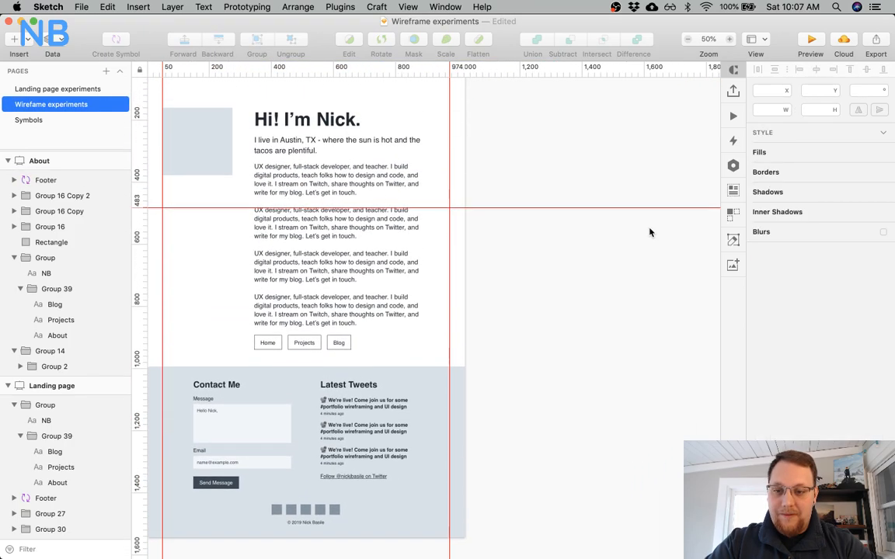
scroll(651, 231, "up", 4)
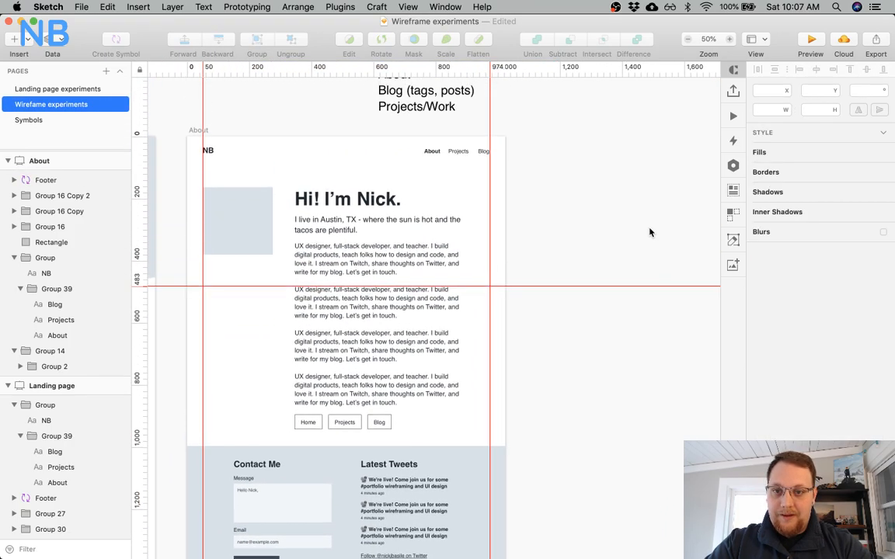
scroll(506, 330, "down", 5)
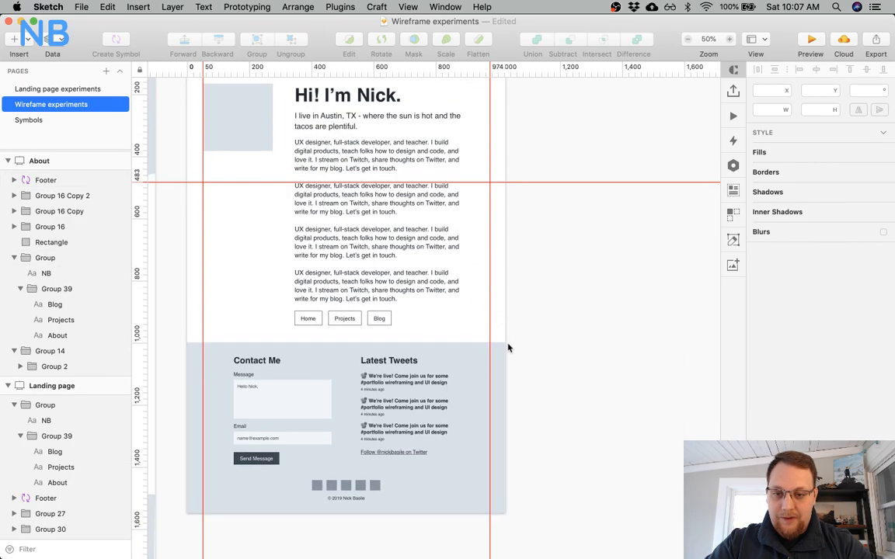
scroll(551, 323, "left", 5)
scroll(551, 323, "up", 2)
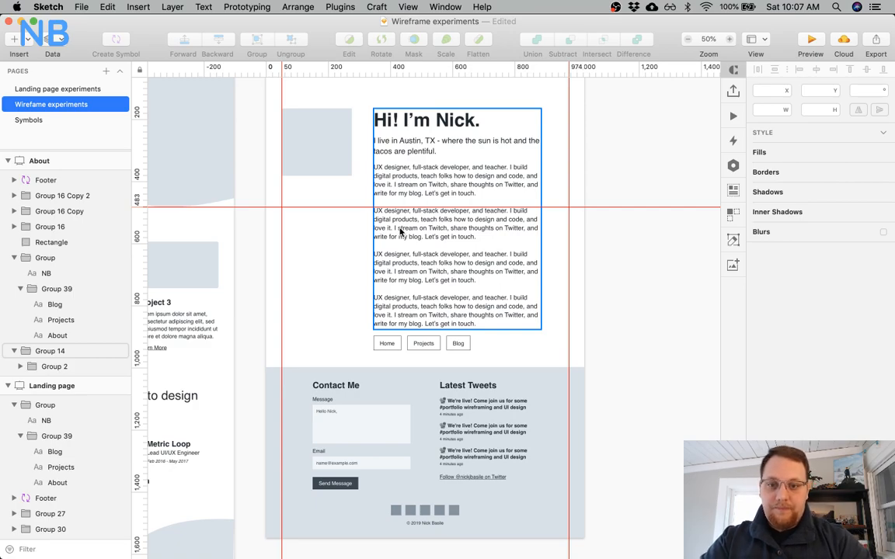
scroll(401, 231, "up", 5)
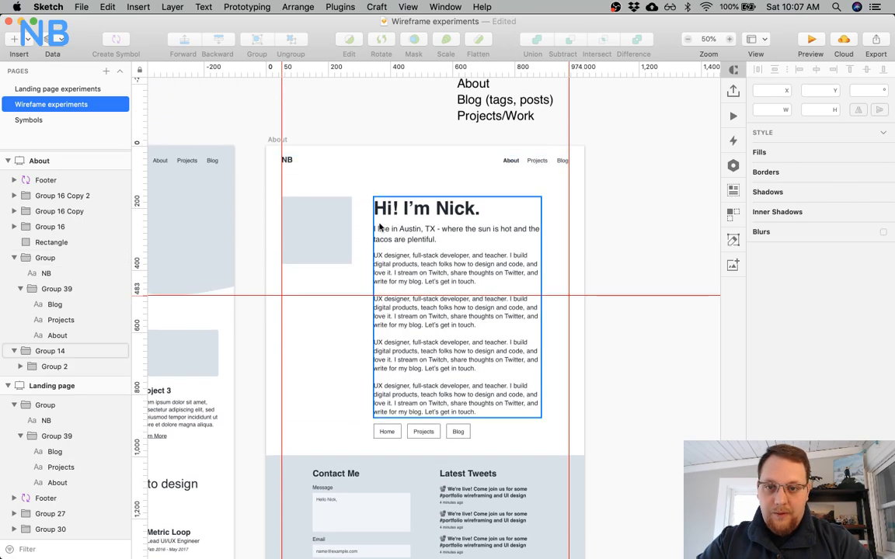
left_click(382, 241)
scroll(381, 241, "left", 10)
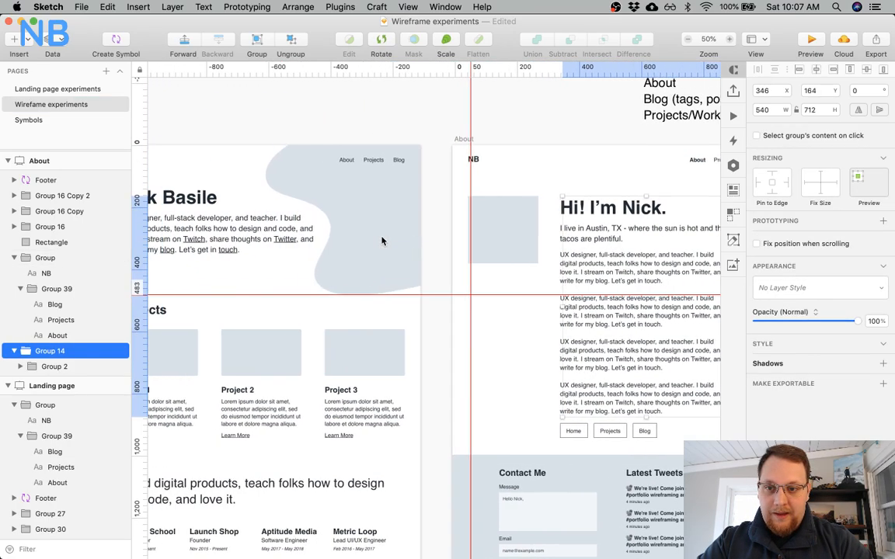
scroll(382, 241, "left", 5)
left_click(318, 201, "super")
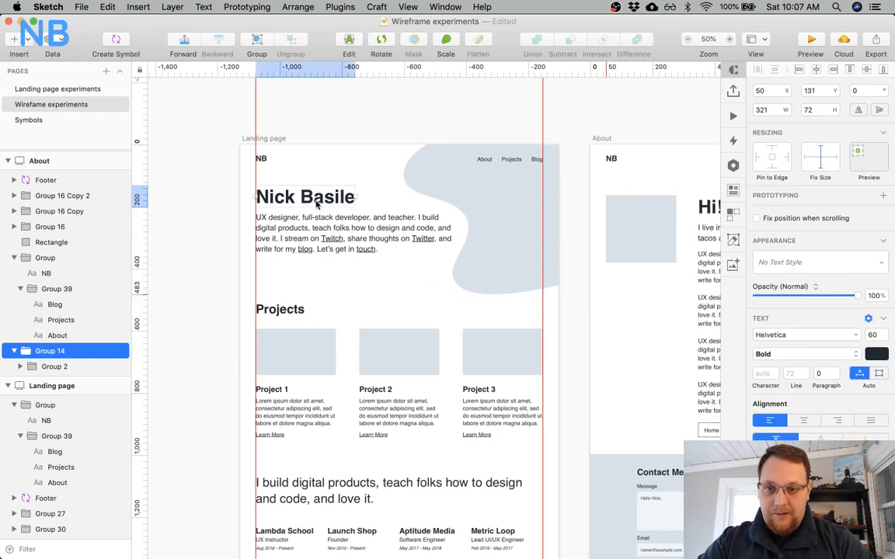
key("alt")
Move the About page's text block up to Y 131, matching the Landing page's heading, and raise the image placeholder level with it.
scroll(326, 179, "right", 17)
left_click(361, 204)
key("shift+Up")
key("shift+Up")
key("shift+Up")
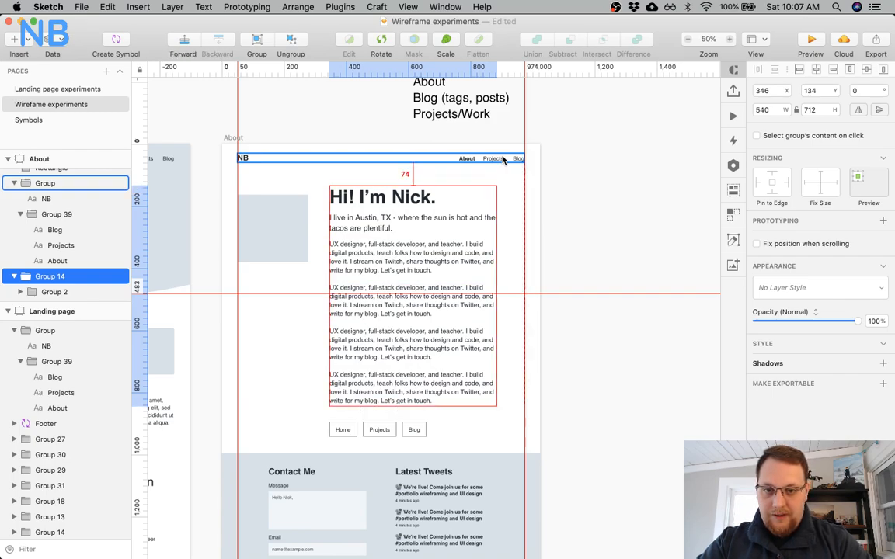
key("Up")
key("Up")
key("Up")
key("Up")
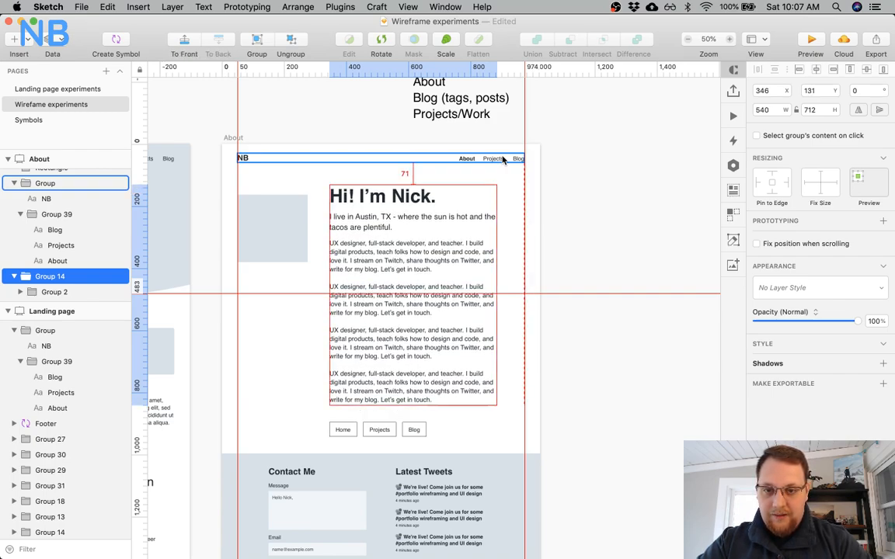
left_click_drag(281, 212, 281, 200)
left_click(594, 233)
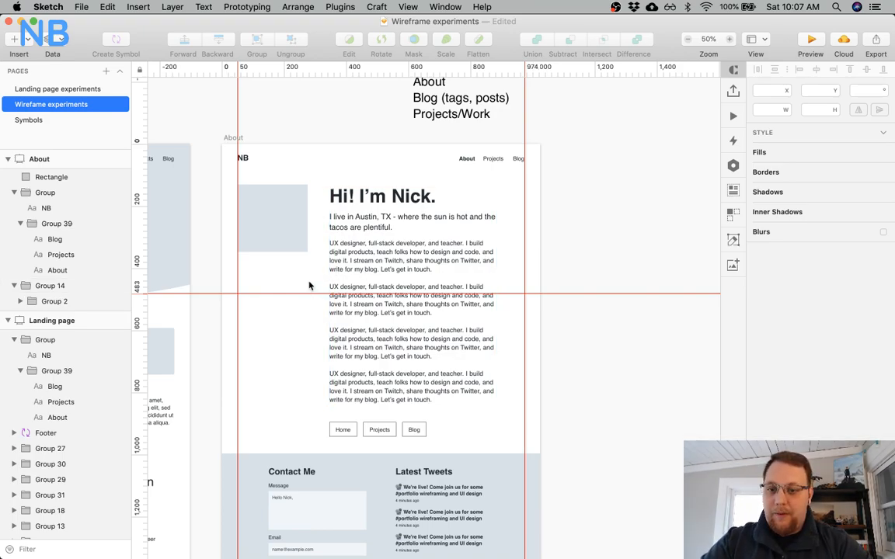
Center the About page's text block horizontally on the artboard and move the image placeholder to X 233, Y 81.
scroll(276, 361, "left", 2)
scroll(275, 362, "down", 1)
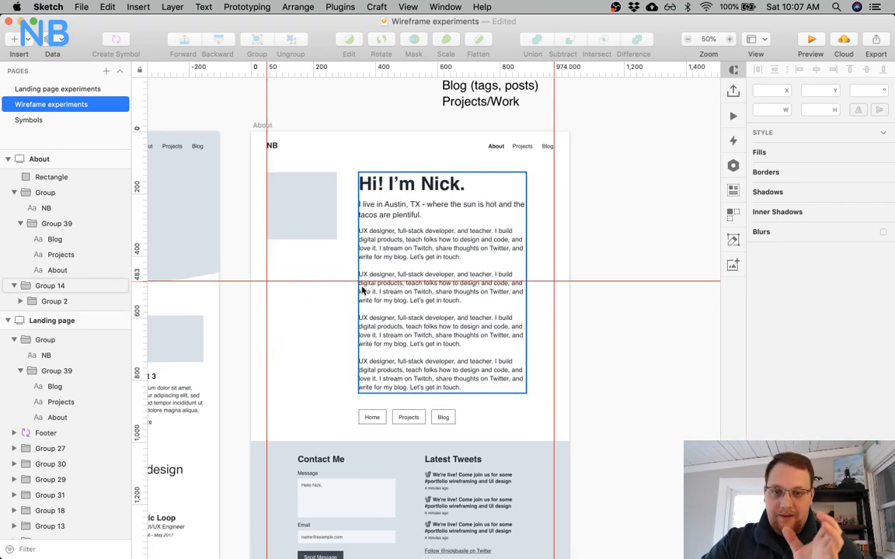
left_click(363, 291)
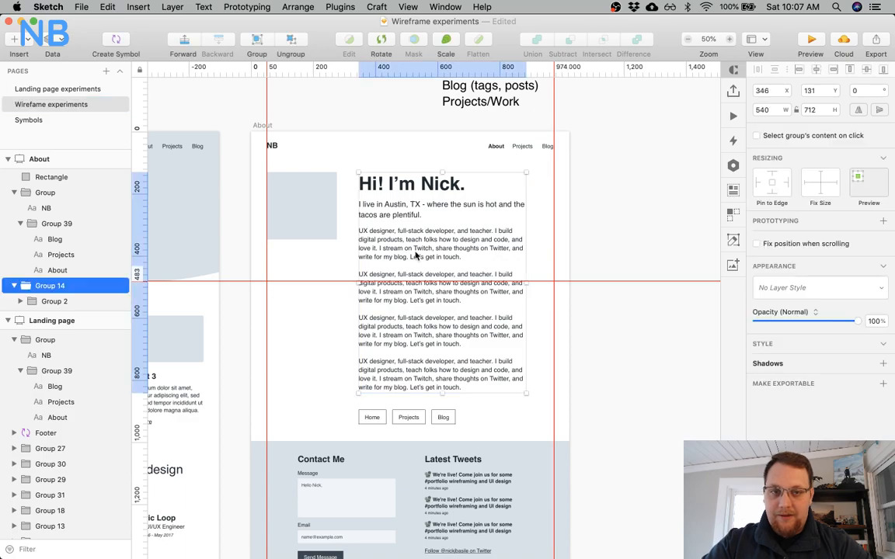
left_click(817, 70)
left_click(289, 211)
left_click_drag(289, 211, 347, 196)
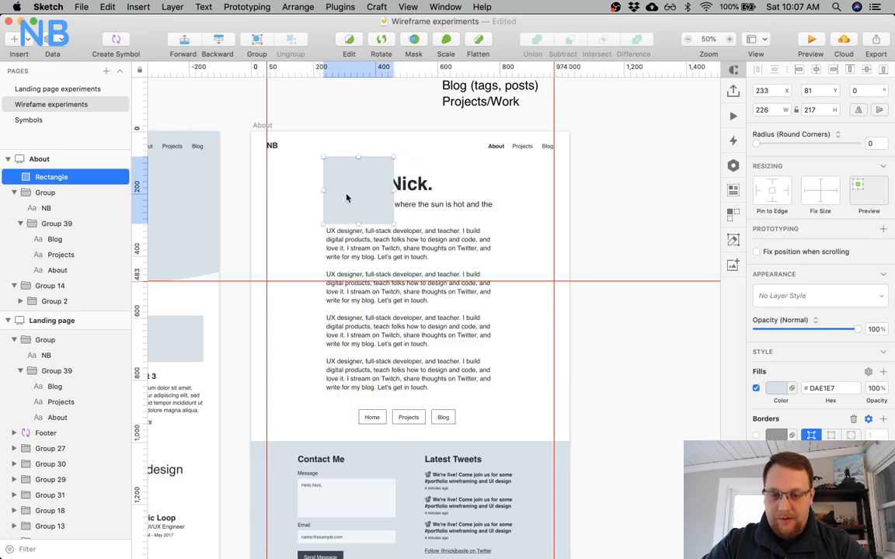
Move the greeting heading beside the image placeholder at X 471, Y 131, and shift both slightly left together.
left_click(412, 185, "super")
left_click_drag(412, 187, 481, 184)
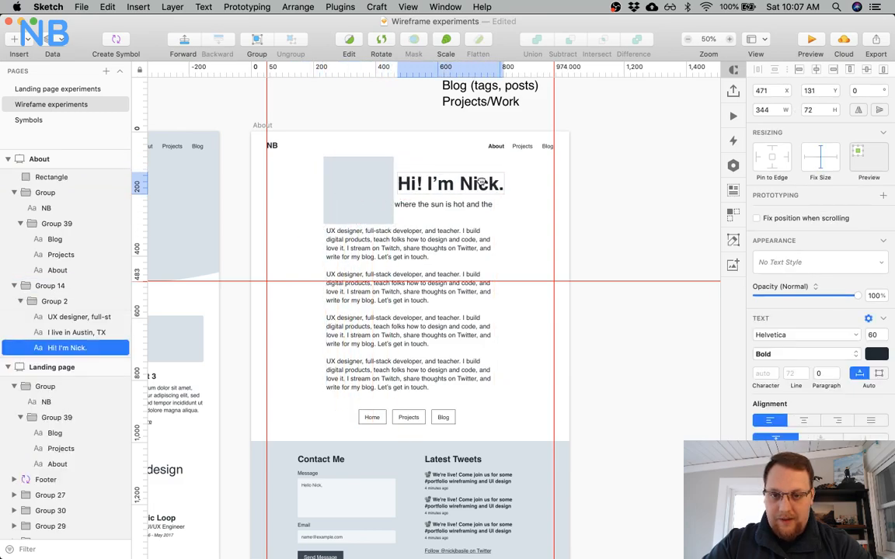
left_click(362, 201, "shift")
left_click_drag(362, 202, 355, 200)
left_click(519, 199)
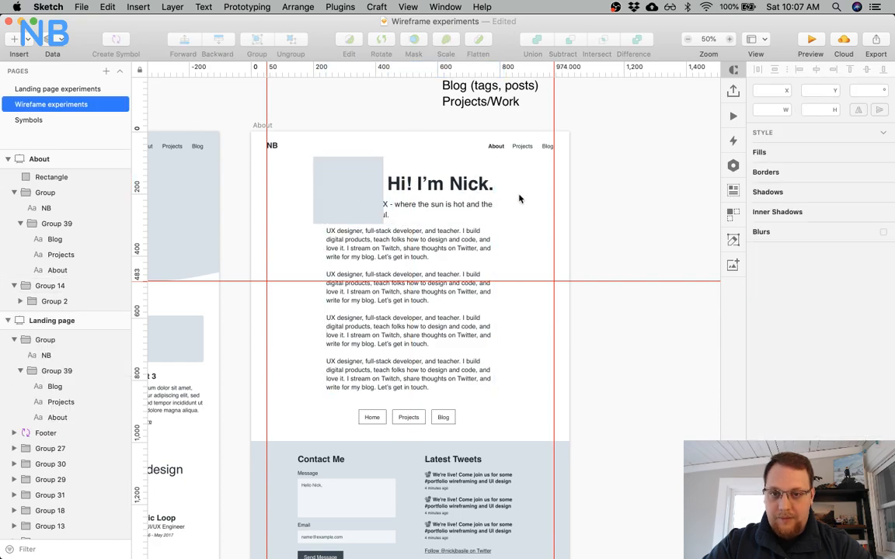
Raise the greeting heading to Y 81, level with the placeholder's top edge, and space it from the placeholder at X 467.
left_click(439, 184, "super")
left_click_drag(441, 170, 448, 165)
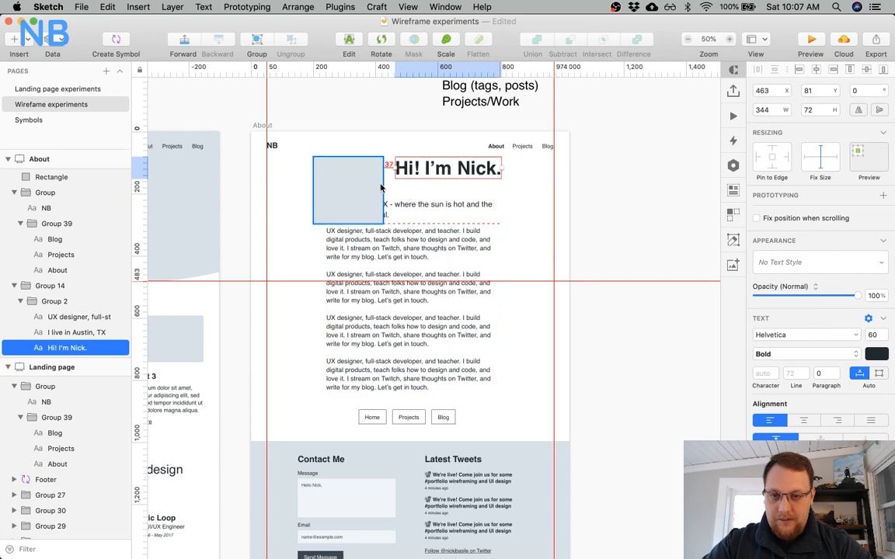
key("alt")
key("Right")
key("Right")
key("Right")
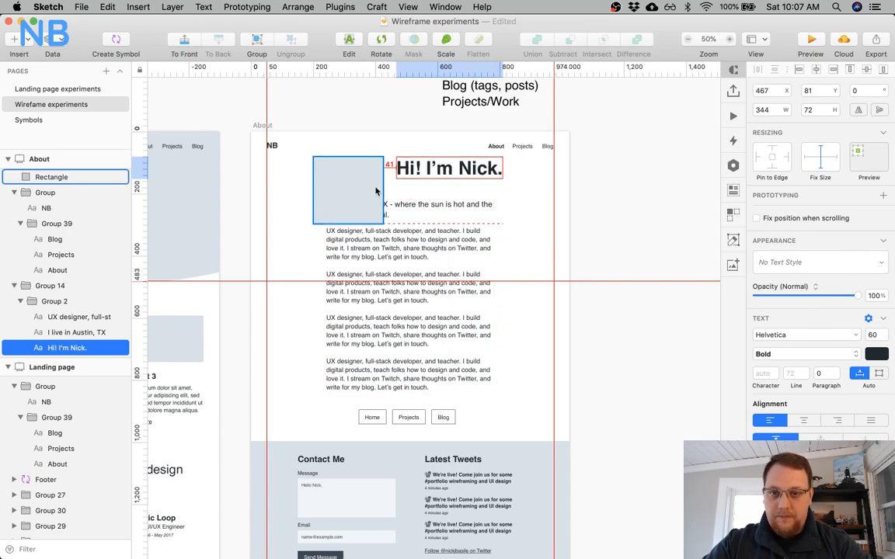
key("Escape")
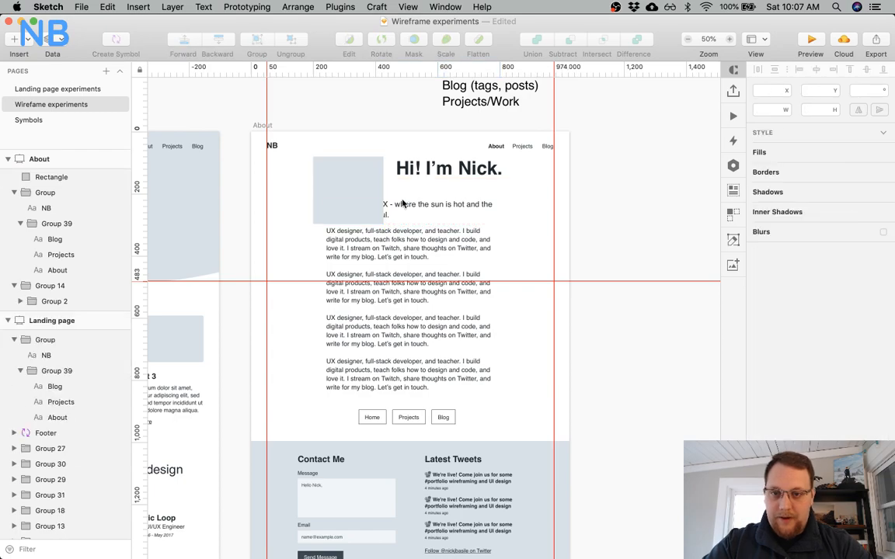
Place the Austin, TX intro line directly beneath the greeting heading at X 466, Y 163.
left_click(406, 206, "super")
left_click_drag(405, 205, 470, 190)
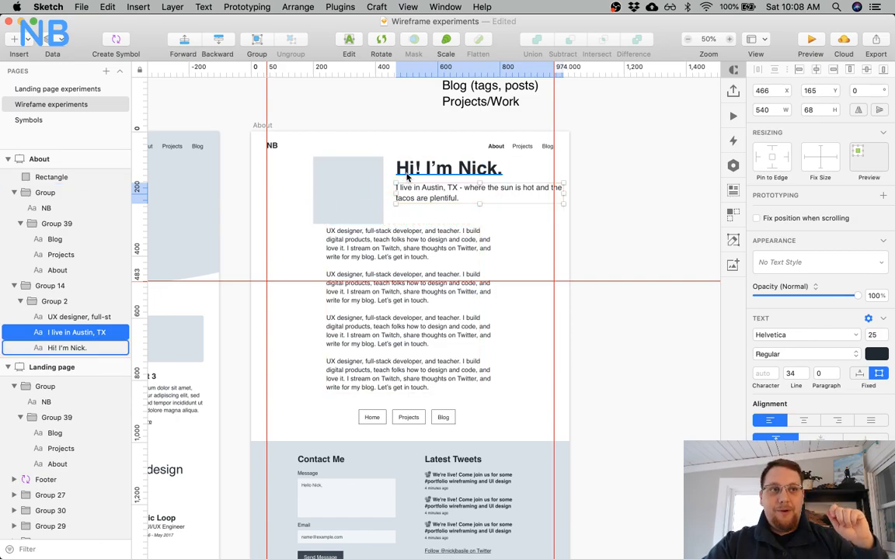
key("alt")
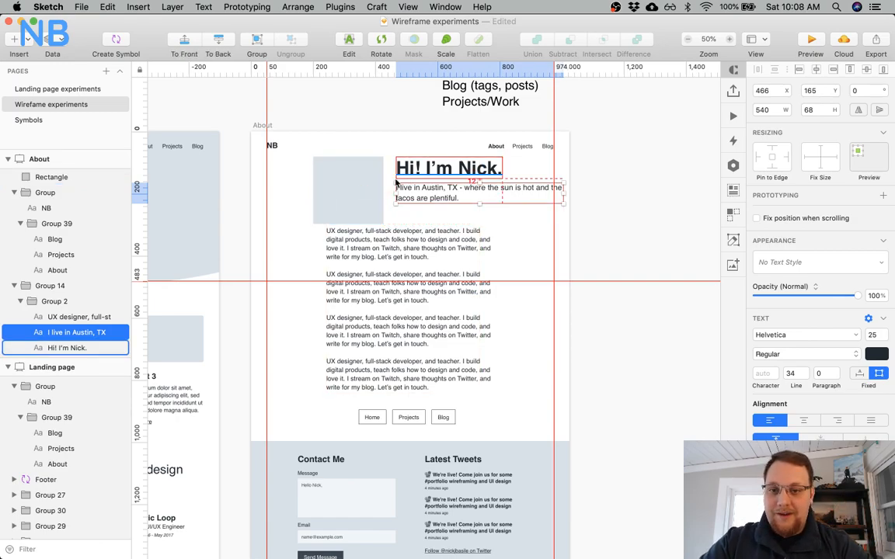
key("Up")
key("Up")
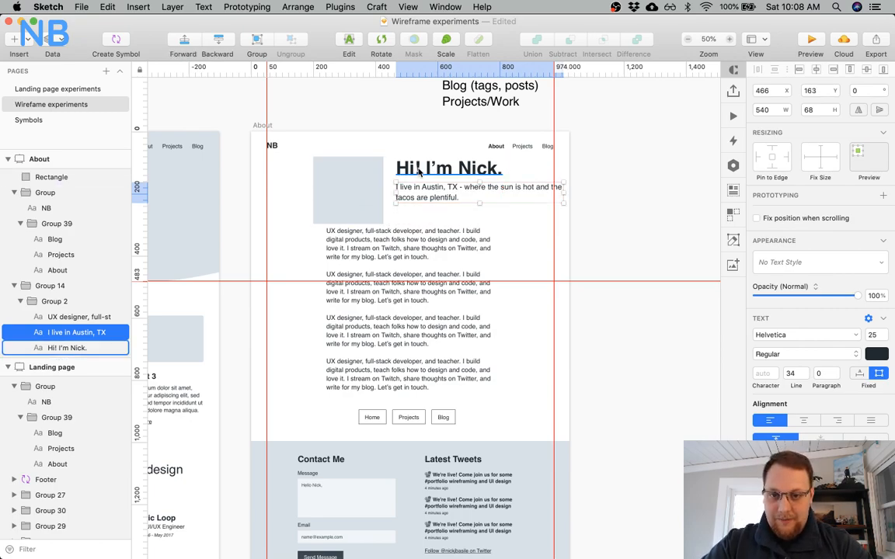
Shift the placeholder, greeting heading and intro line together left and down, putting the placeholder at X 109, Y 111.
left_click(409, 170, "shift")
left_click(365, 181, "shift")
left_click_drag(364, 181, 337, 179)
key("alt")
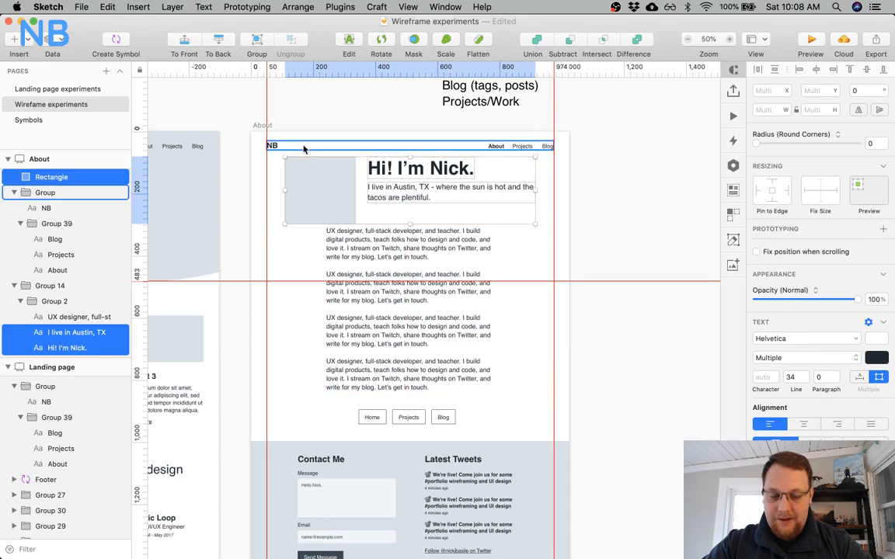
key("shift+Down")
key("shift+Down")
key("shift+Down")
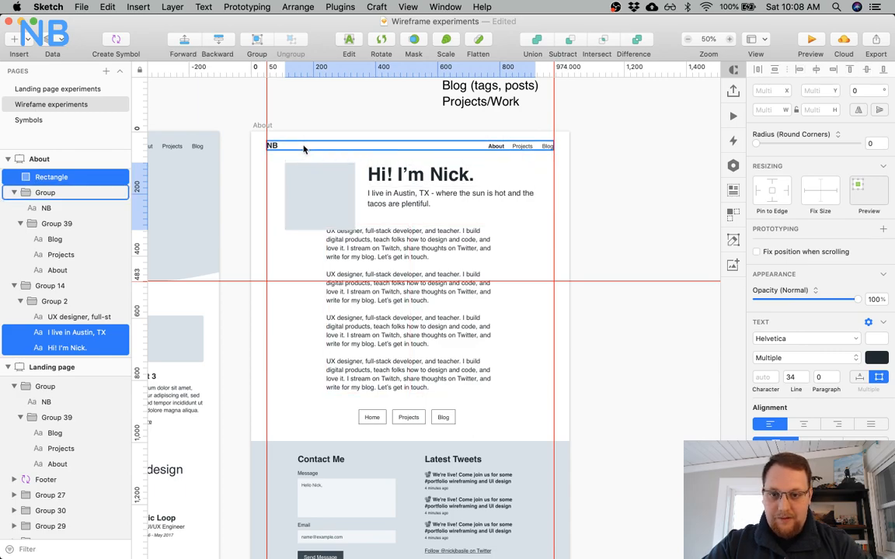
Move the body paragraphs down to Y 379, clear of the image placeholder.
left_click(443, 259)
left_click_drag(443, 257, 443, 280)
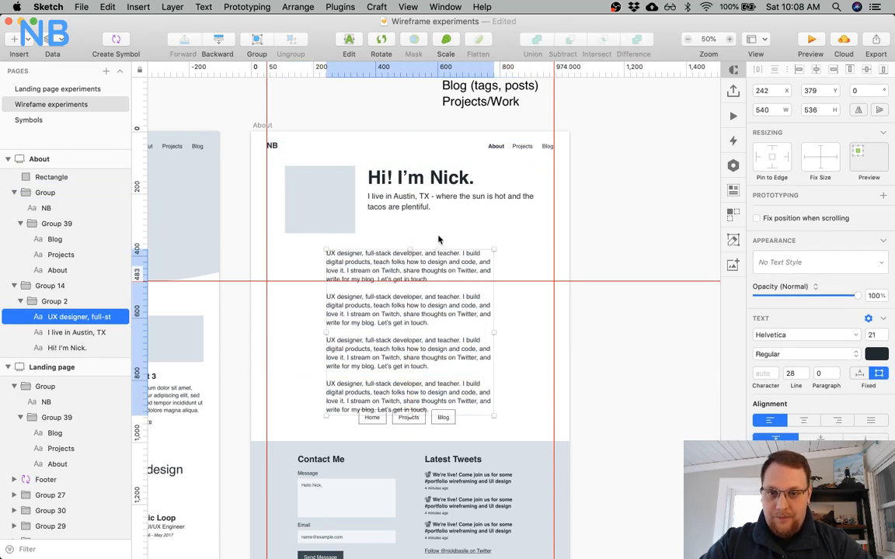
left_click(439, 238)
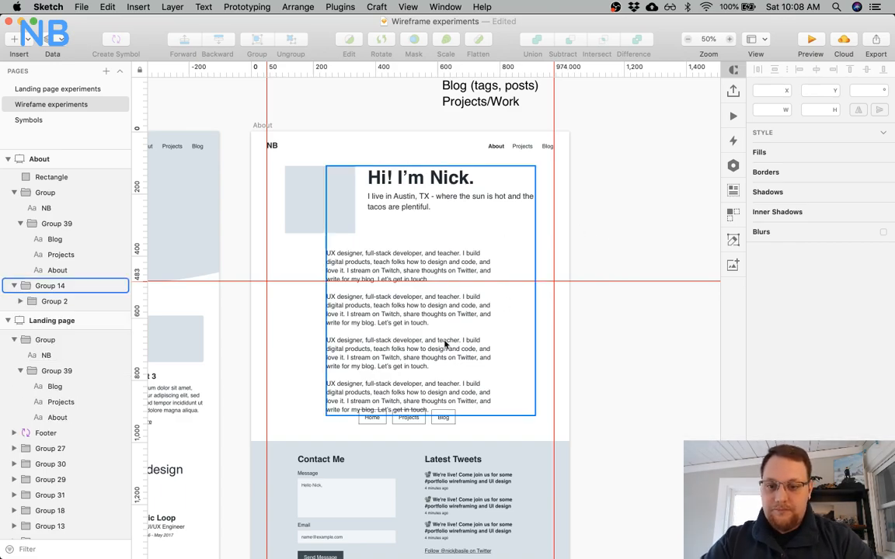
Group the Home, Projects and Blog buttons and move the group down to Y 927.
left_click(372, 421)
left_click(420, 420, "shift")
left_click(449, 420, "shift")
key("super+g")
left_click_drag(438, 421, 415, 429)
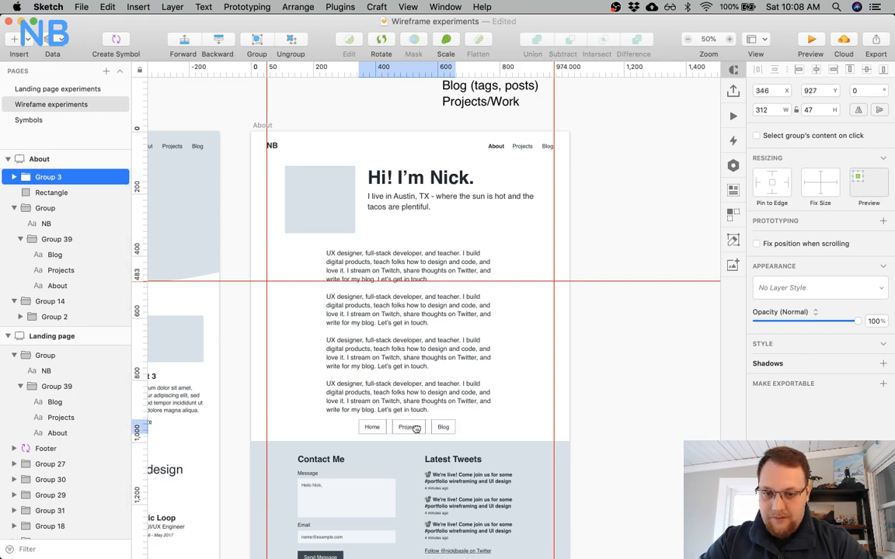
Move the body paragraphs up to Y 359, closer to the intro section.
left_click(522, 395)
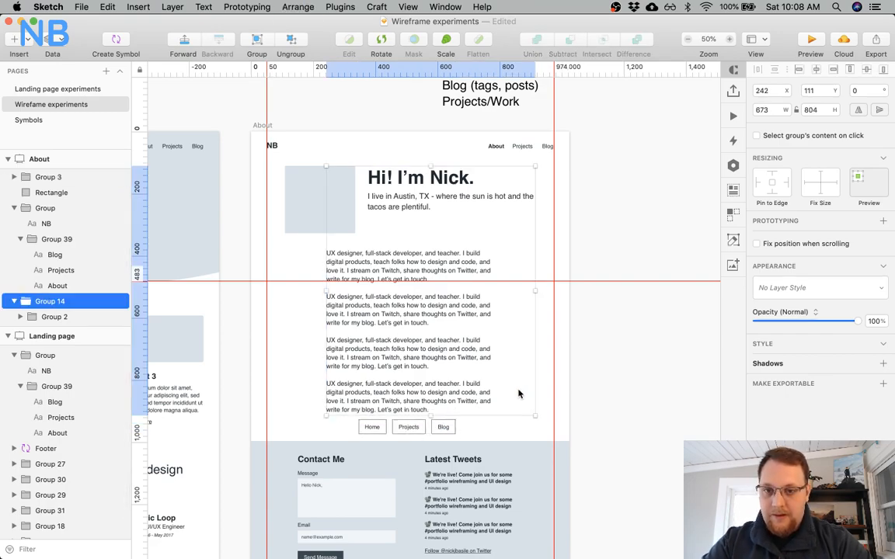
left_click(422, 320, "super")
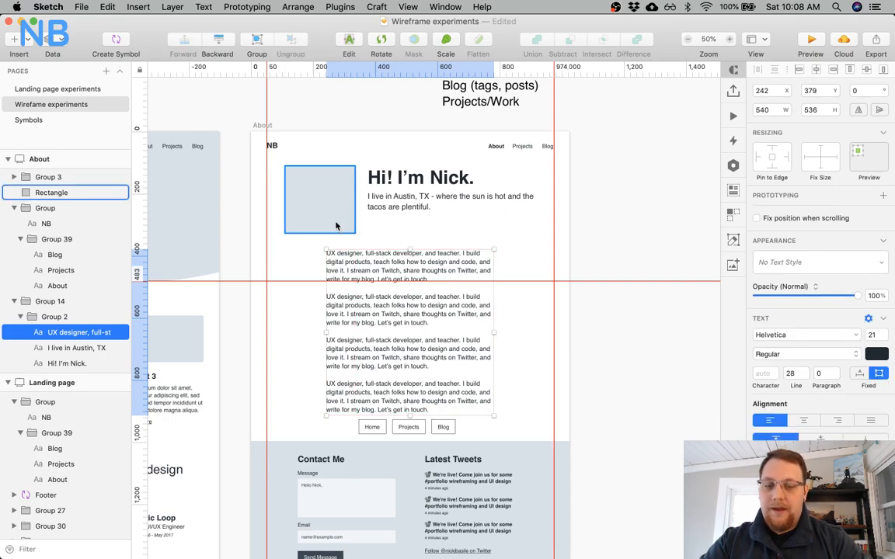
key("shift+Up")
key("shift+Up")
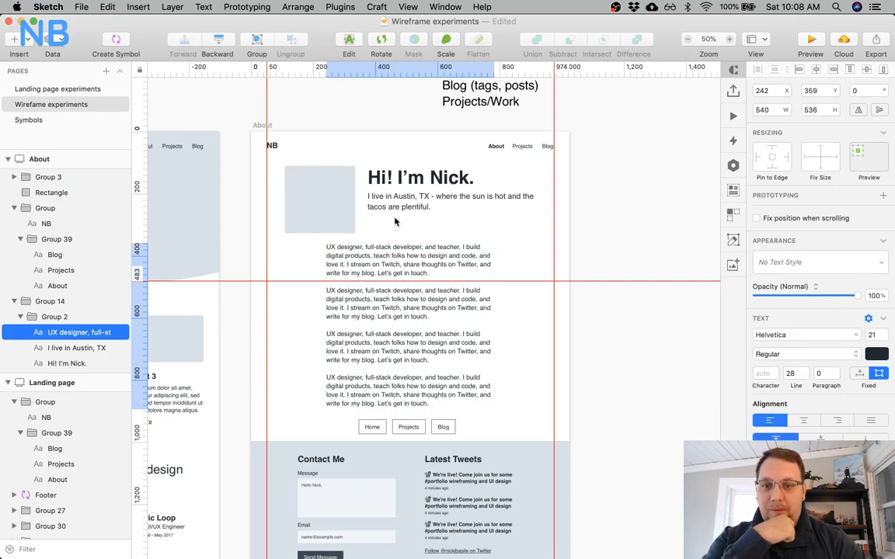
Resize the About page's image placeholder to 200 × 200.
left_click(330, 211)
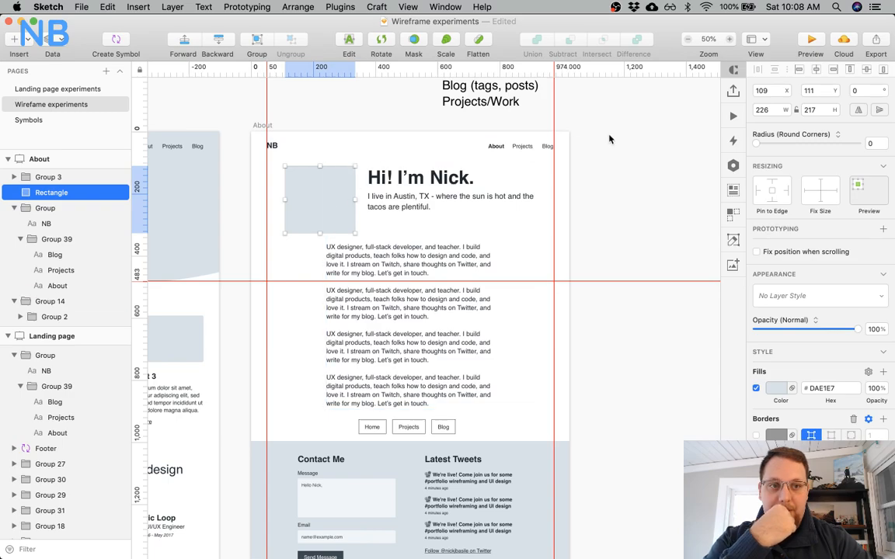
left_click(776, 110)
type("20")
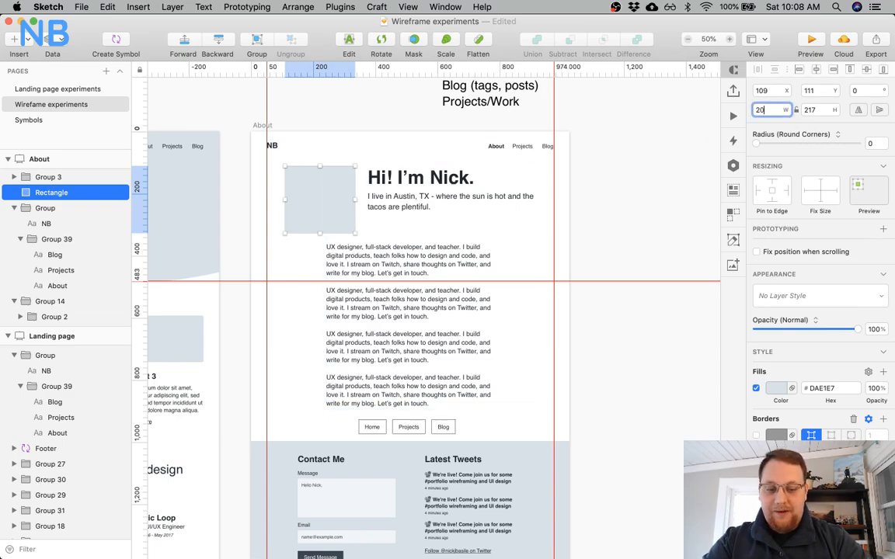
type("0")
key("Tab")
key("Tab")
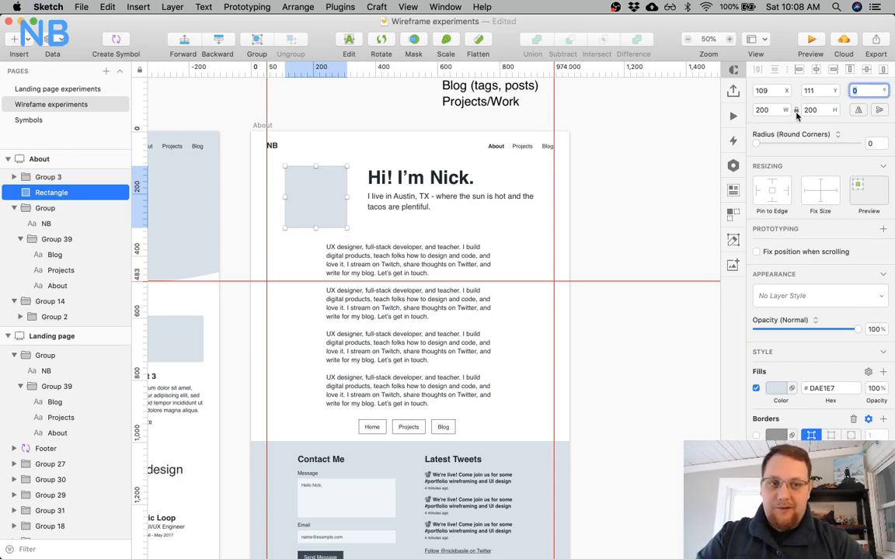
Check the corner radius of the Landing page's Project 3 image and open the About placeholder's corner radius for comparison.
scroll(525, 253, "left", 5)
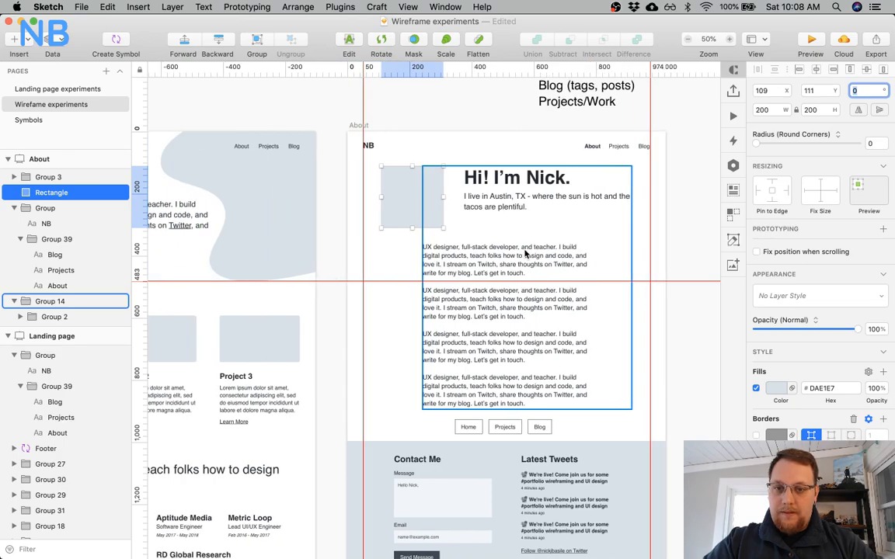
scroll(526, 254, "left", 3)
scroll(375, 368, "down", 10)
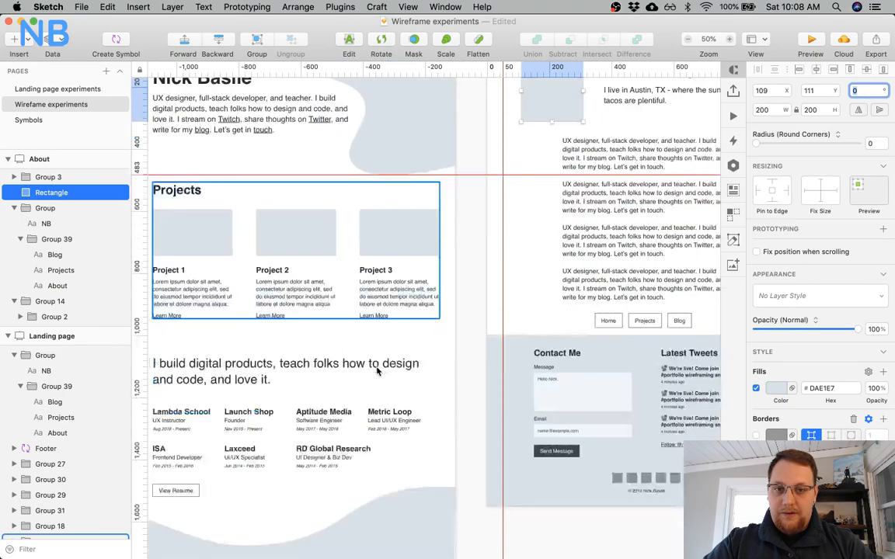
scroll(375, 369, "down", 5)
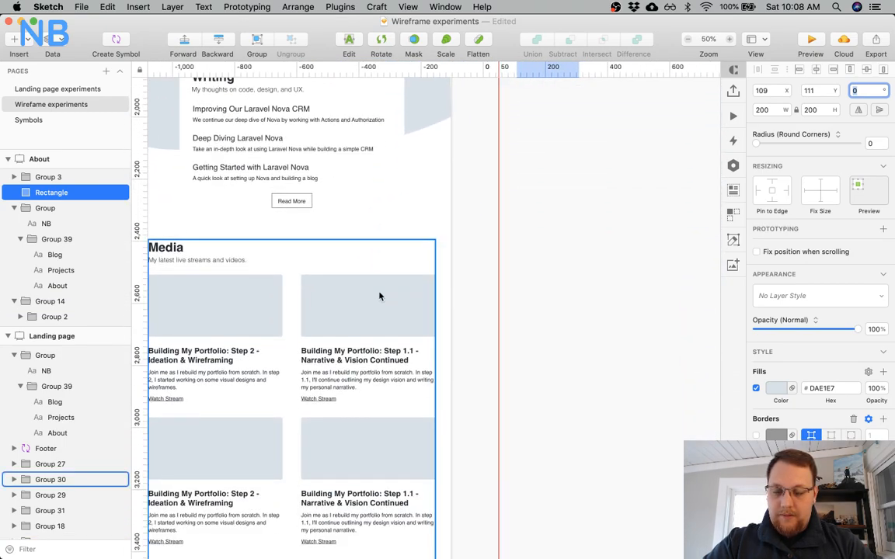
scroll(372, 326, "up", 6)
scroll(373, 314, "up", 10)
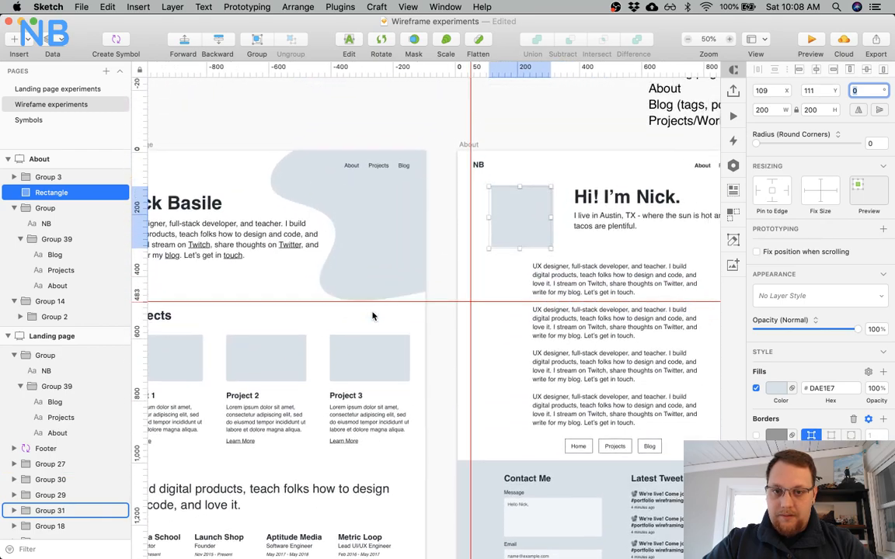
left_click(564, 134)
left_click(373, 377, "super")
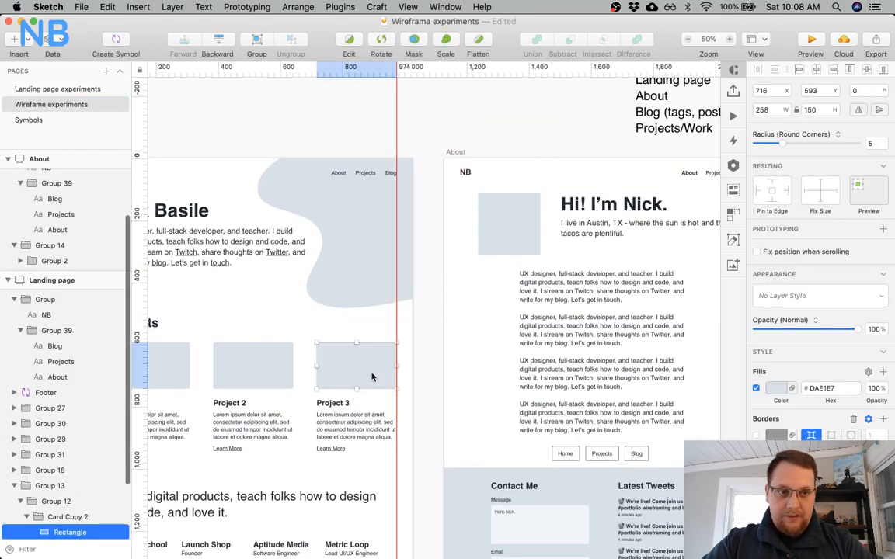
left_click(501, 240)
left_click_drag(876, 144, 835, 144)
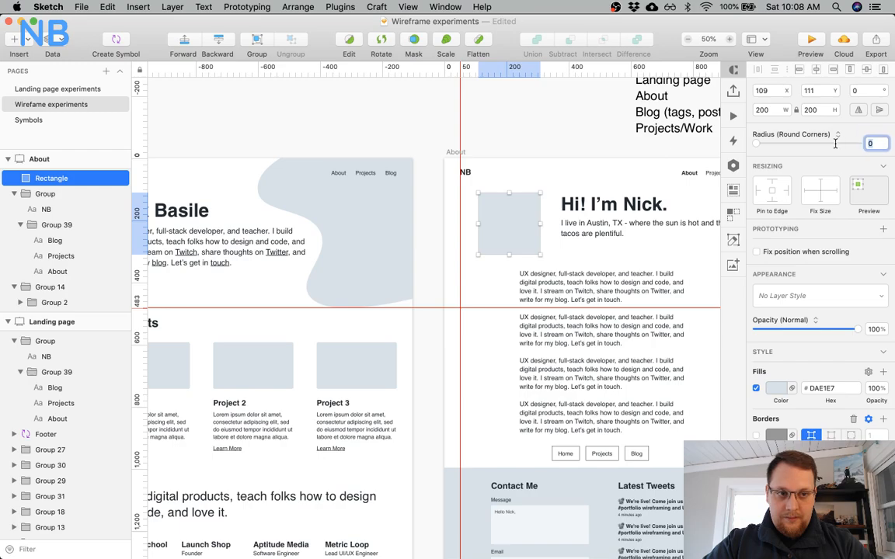
left_click(601, 124)
Ungroup both nested groups around the About page's heading, intro line and body paragraphs.
scroll(600, 124, "right", 5)
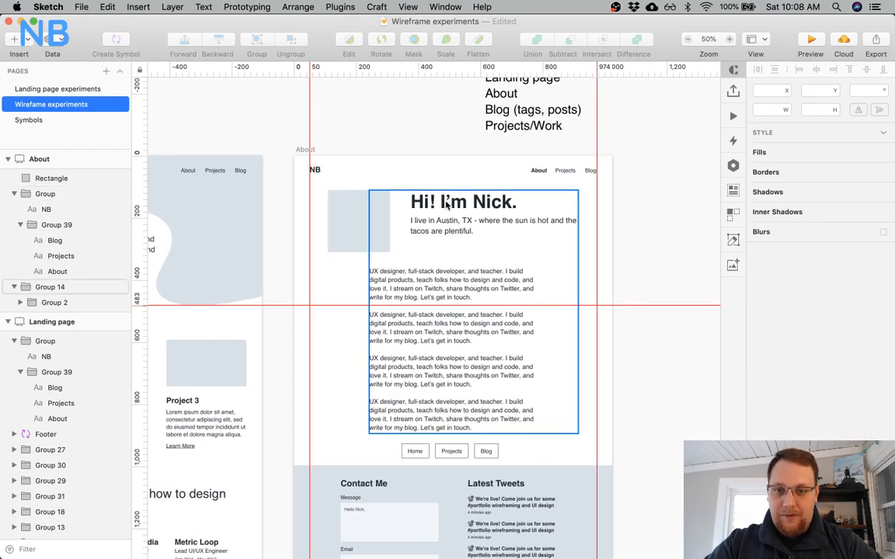
left_click(447, 203)
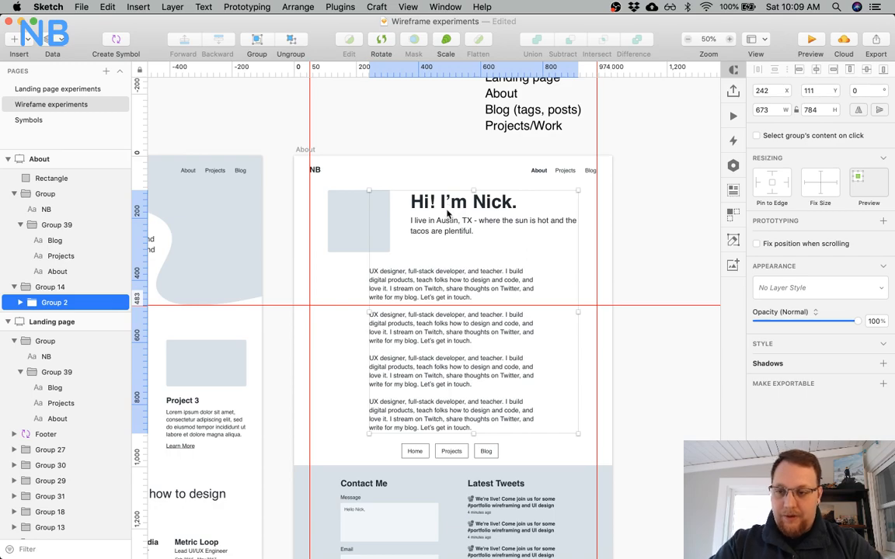
left_click(65, 287)
key("super+shift+g")
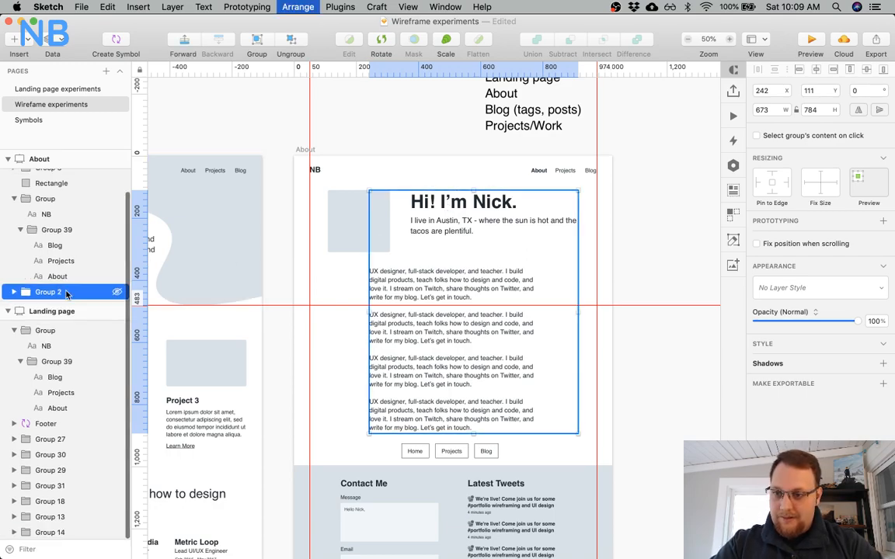
key("super+shift+g")
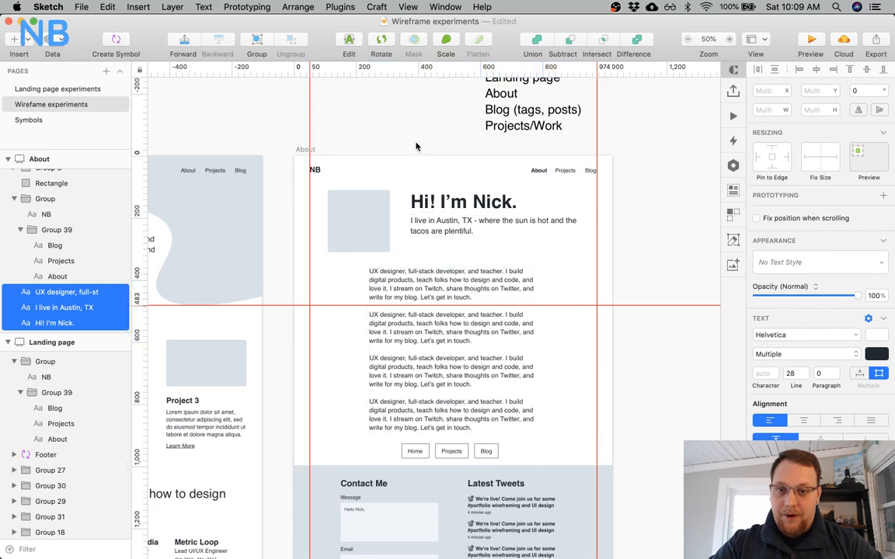
Move the greeting heading and intro line together closer to the image placeholder, at X 349.
left_click(464, 202)
left_click(466, 225, "shift")
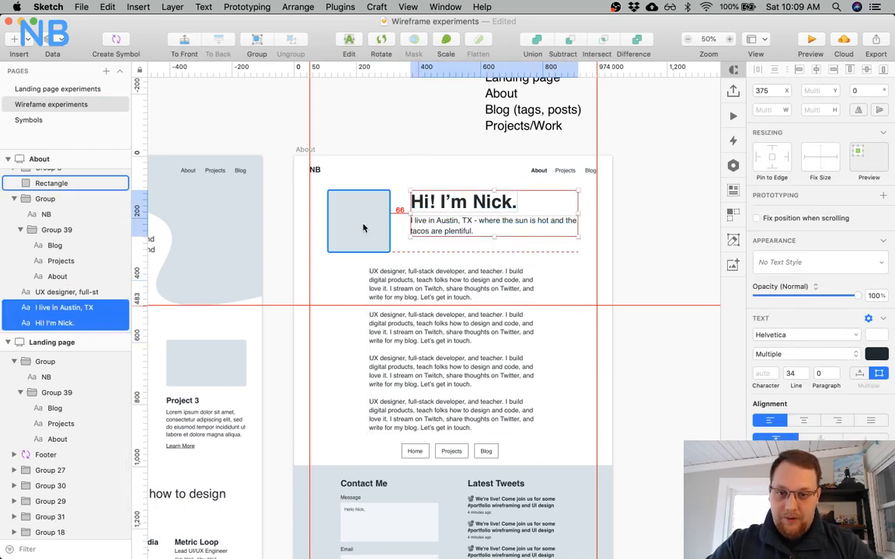
key("Left")
key("Left")
key("Left")
key("Left")
key("Left")
key("Left")
key("shift+Left")
key("shift+Left")
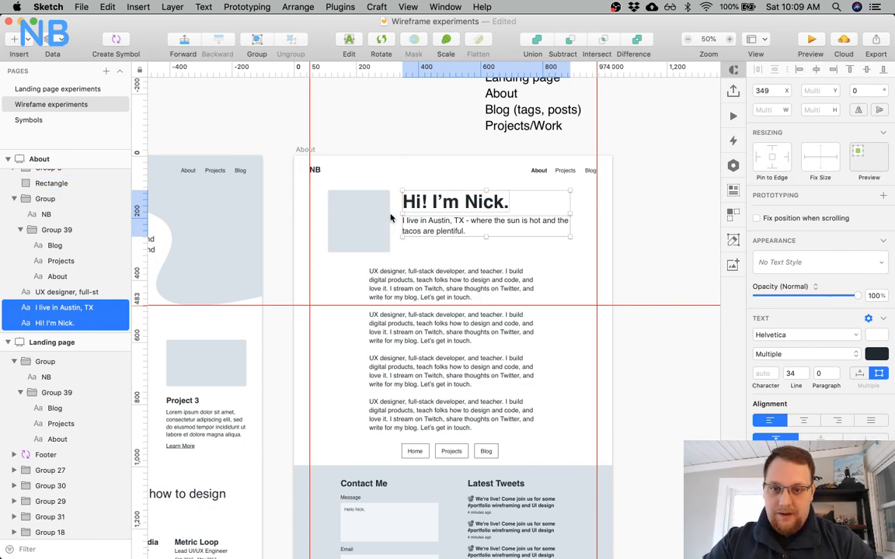
left_click(528, 250)
left_click(435, 230)
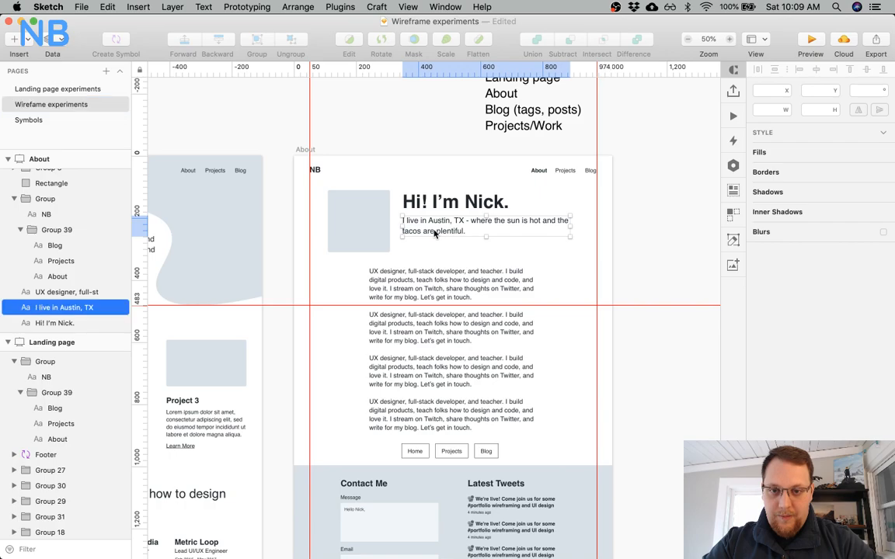
Set the font size of the About page's intro line to 28.
left_click(441, 204)
left_click(440, 233)
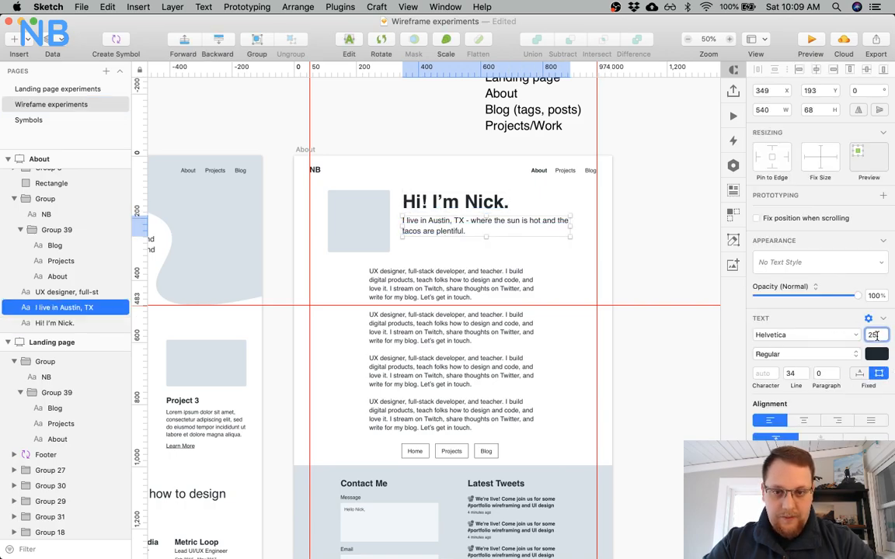
left_click(476, 294)
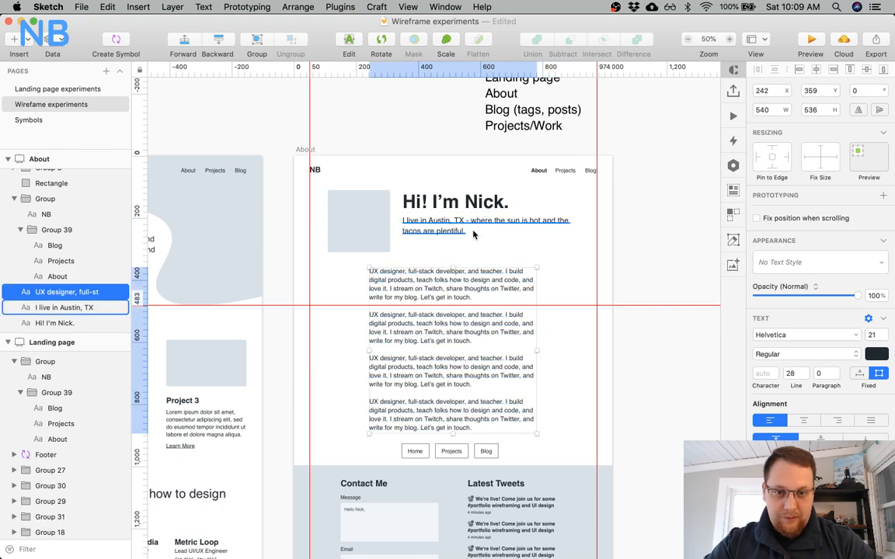
left_click(466, 221)
left_click(875, 336)
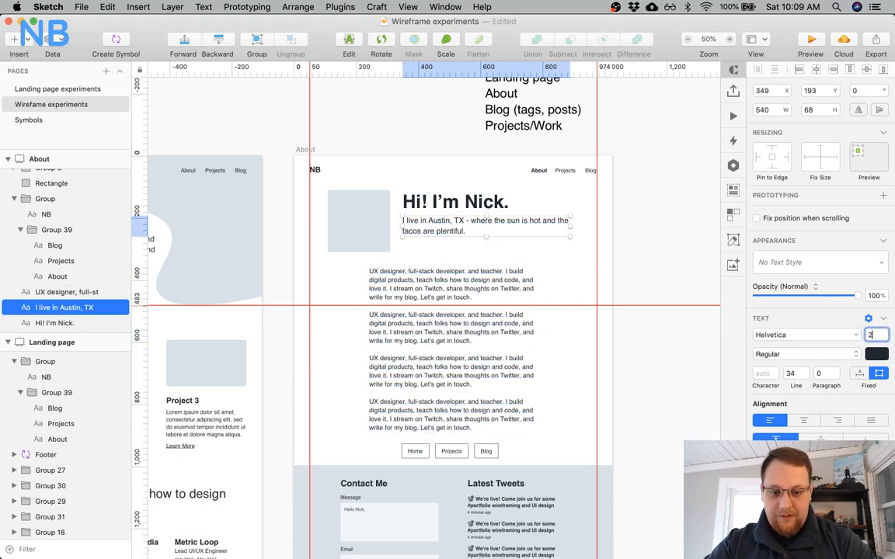
type("8")
key("Return")
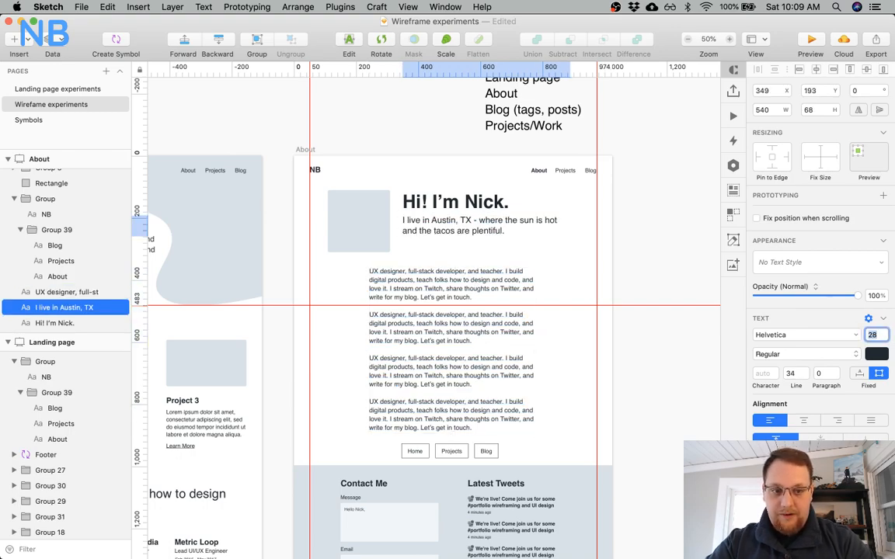
Set the line spacing of the About page's intro line to 38.
left_click(796, 374)
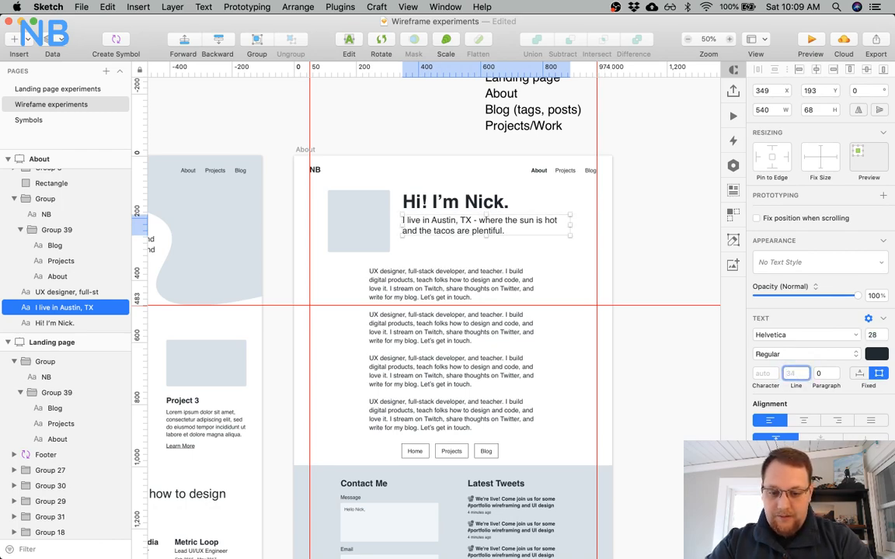
type("40")
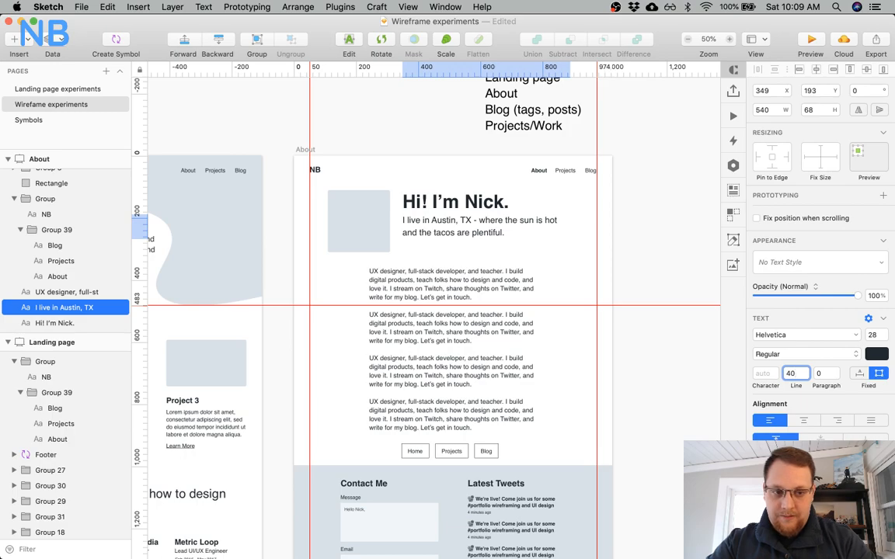
key("BackSpace")
key("BackSpace")
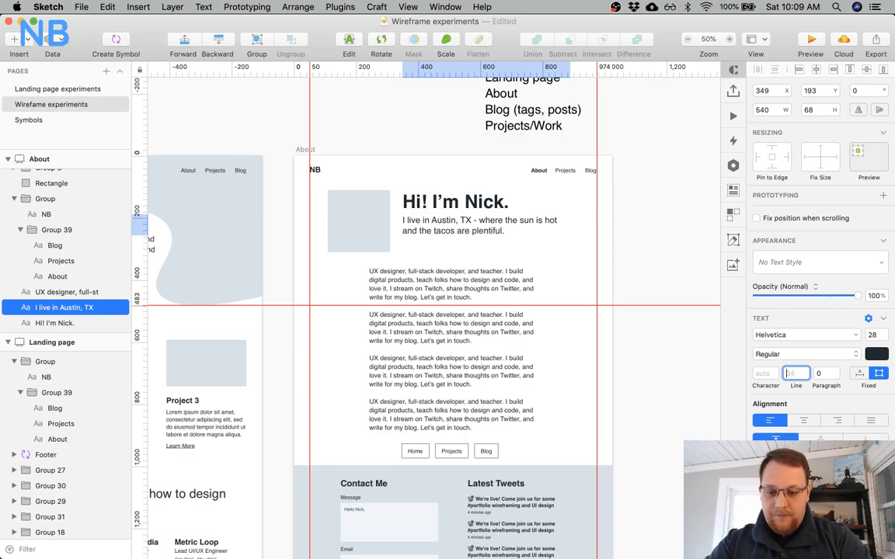
type("36")
left_click(662, 249)
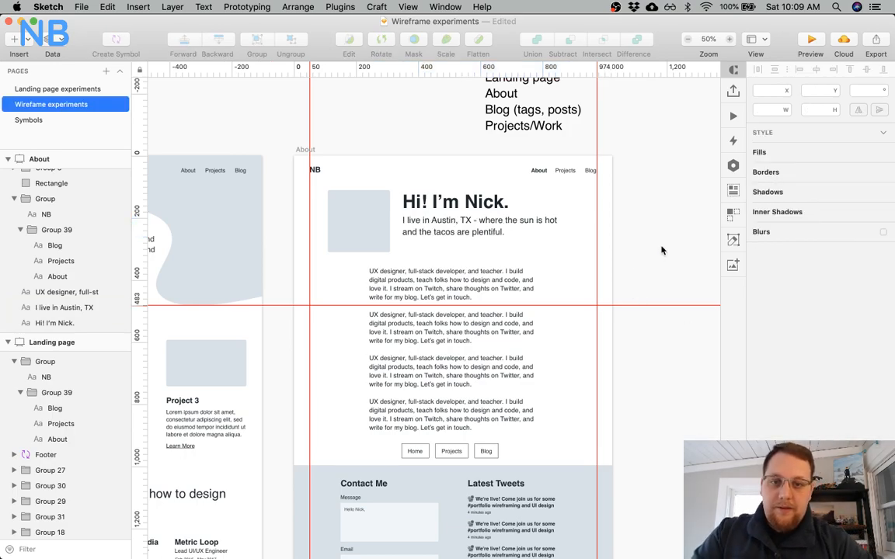
left_click(501, 236)
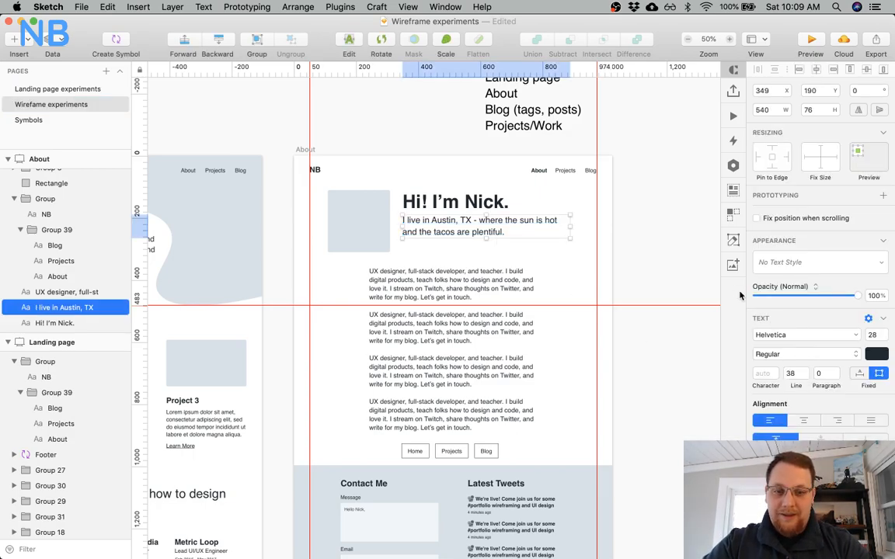
left_click(678, 261)
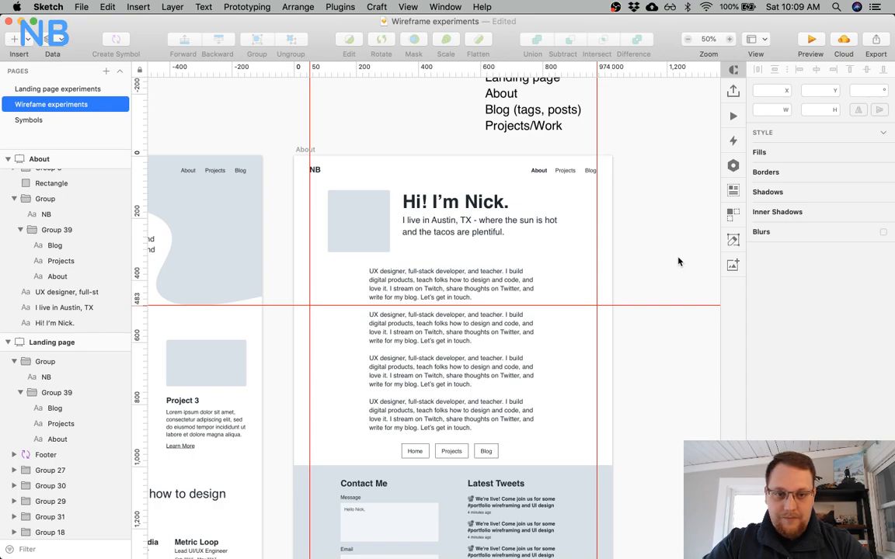
Narrow the intro line's text box to about 453 wide so its text wraps earlier.
left_click(435, 224)
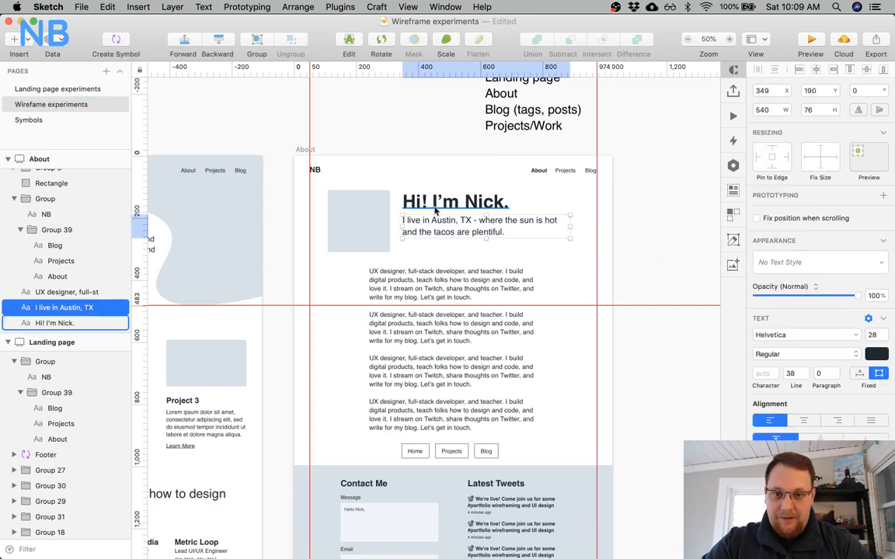
left_click(437, 202)
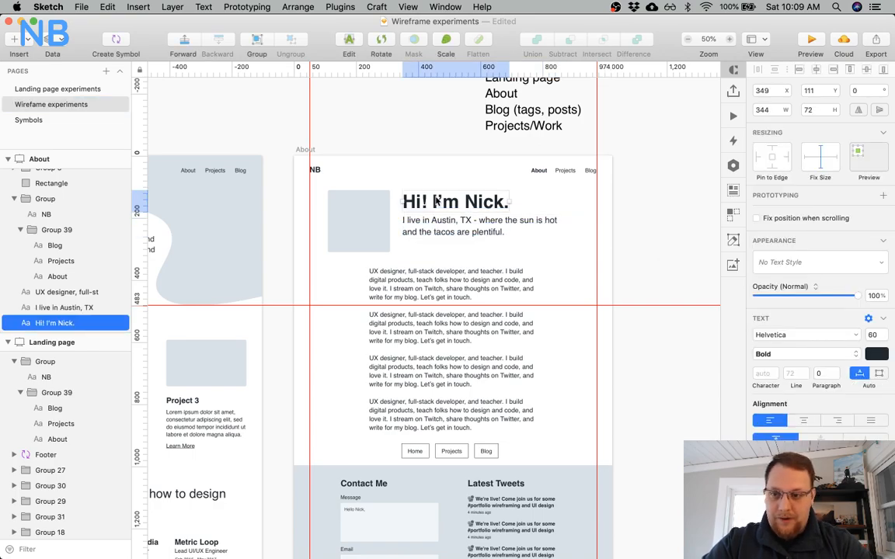
left_click(445, 245)
left_click(441, 231)
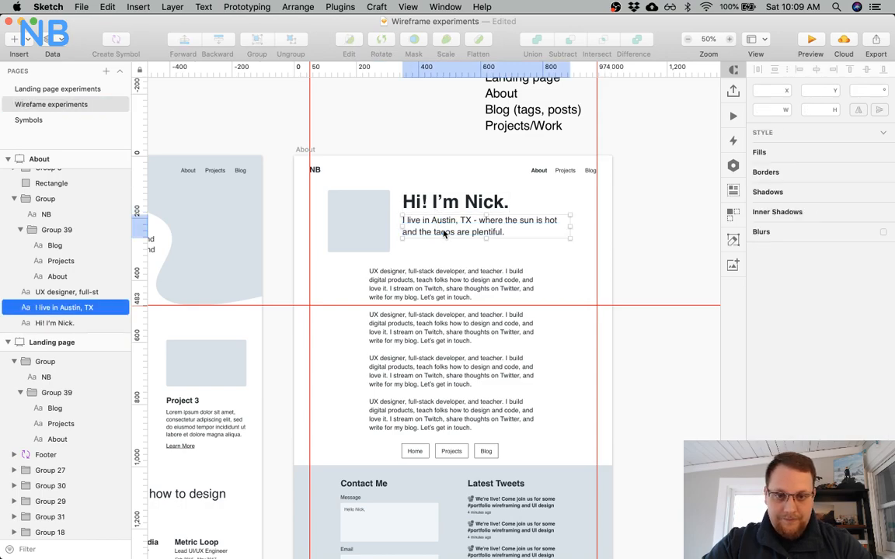
left_click(446, 208, "shift")
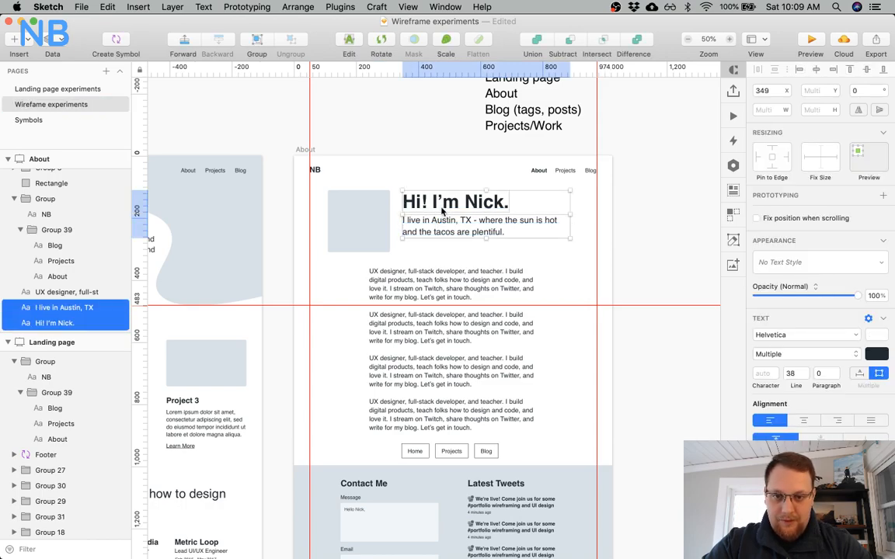
left_click(414, 246)
left_click(415, 230)
left_click_drag(569, 226, 542, 227)
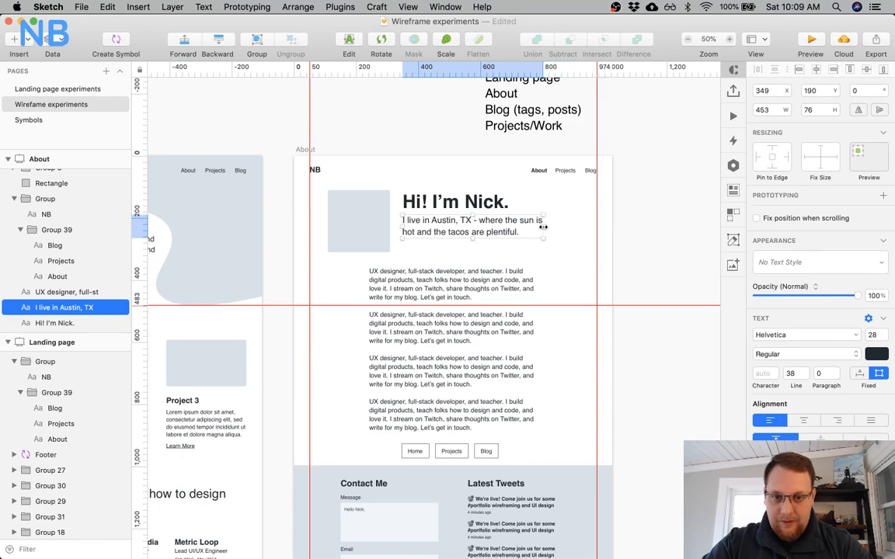
left_click(524, 255)
Nudge the intro line down to Y 193, adding a little space below the greeting heading.
left_click(460, 230)
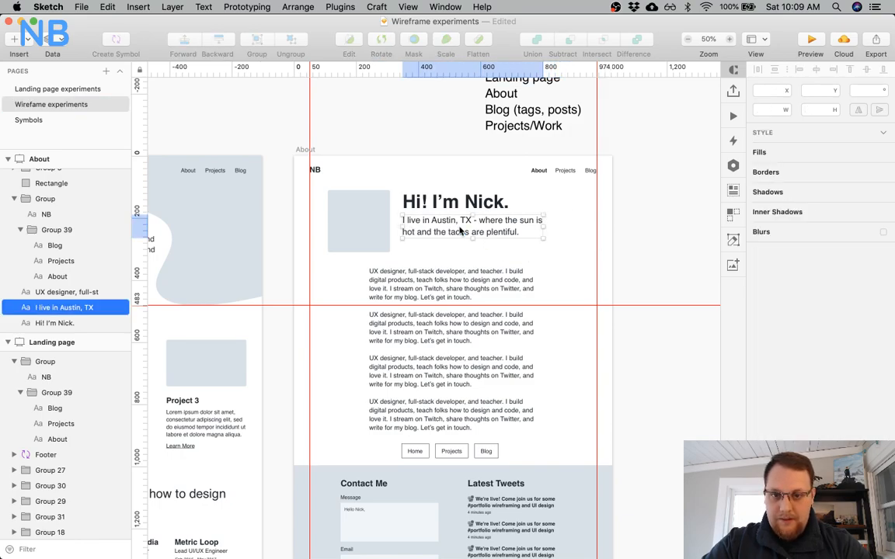
left_click(451, 203, "shift")
left_click(442, 246)
left_click(439, 234)
key("alt")
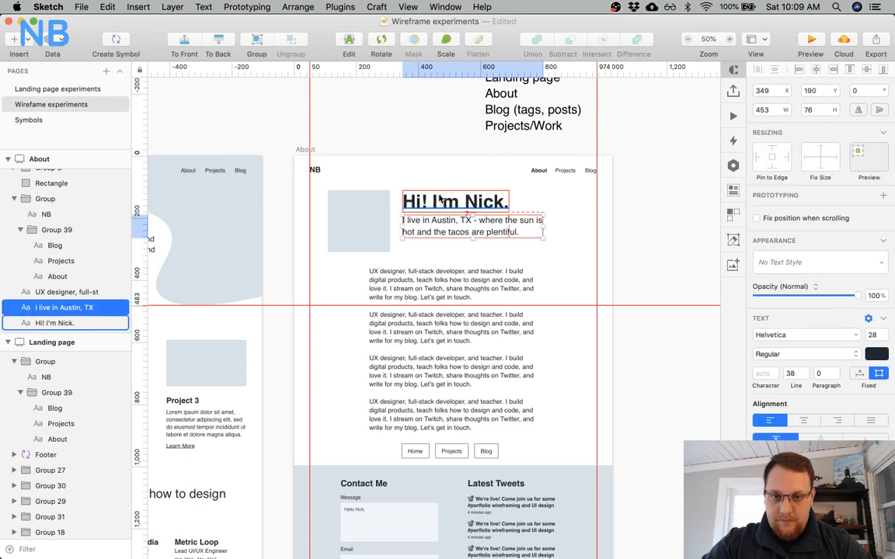
key("Down")
key("Down")
key("Down")
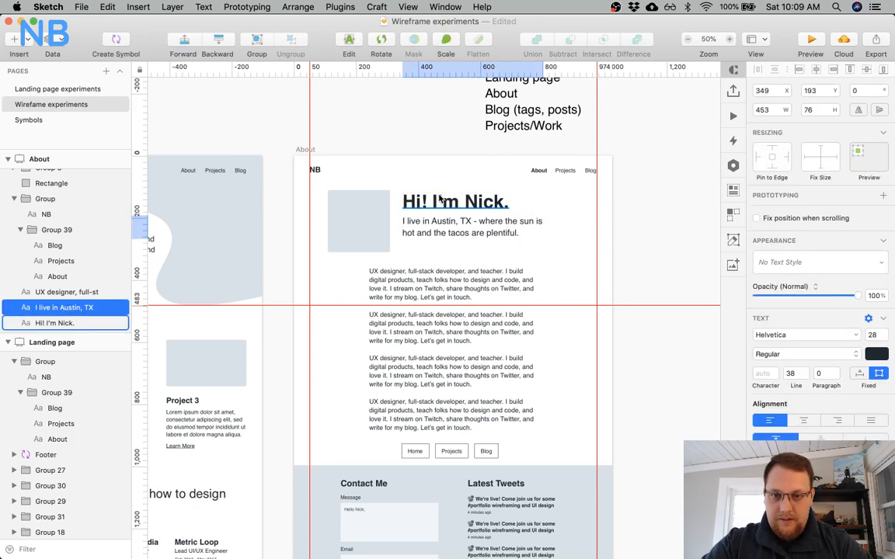
Group the greeting heading with the intro line and center the group vertically against the image placeholder.
left_click(419, 204, "shift")
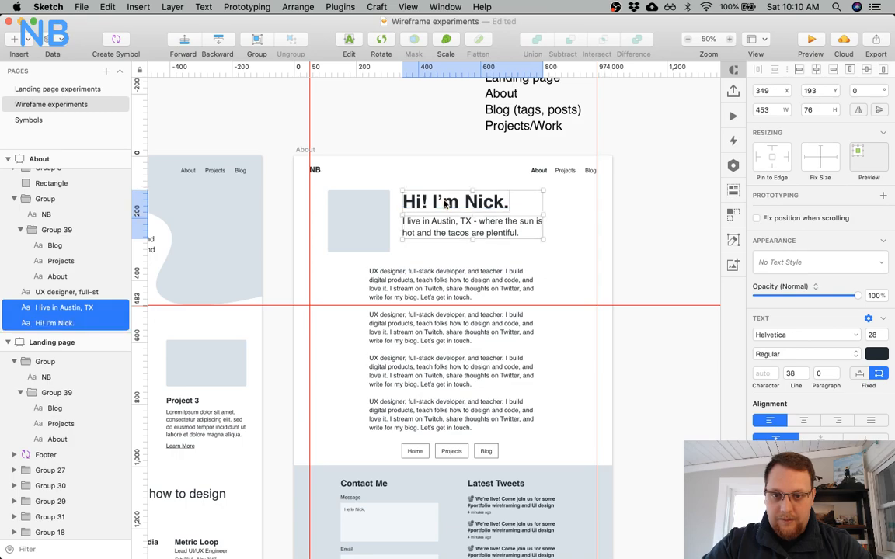
key("super+g")
left_click(374, 216, "shift")
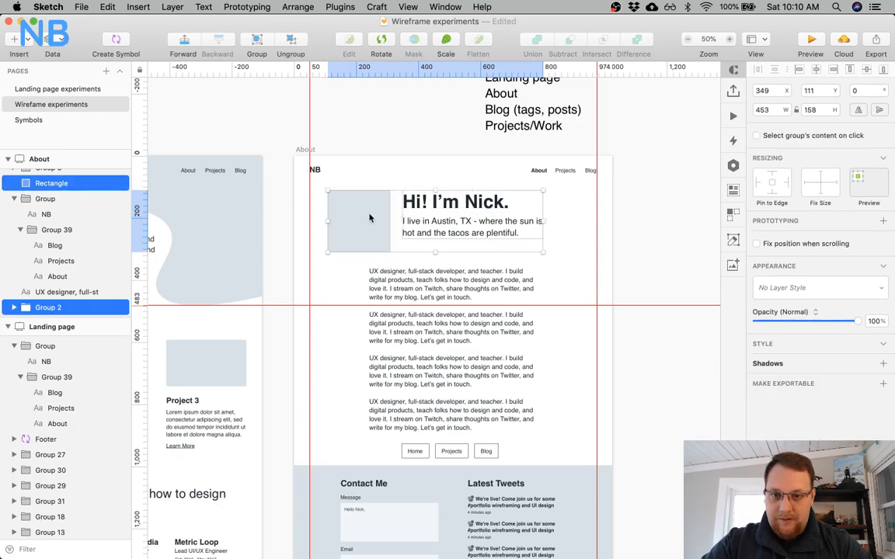
left_click(867, 69)
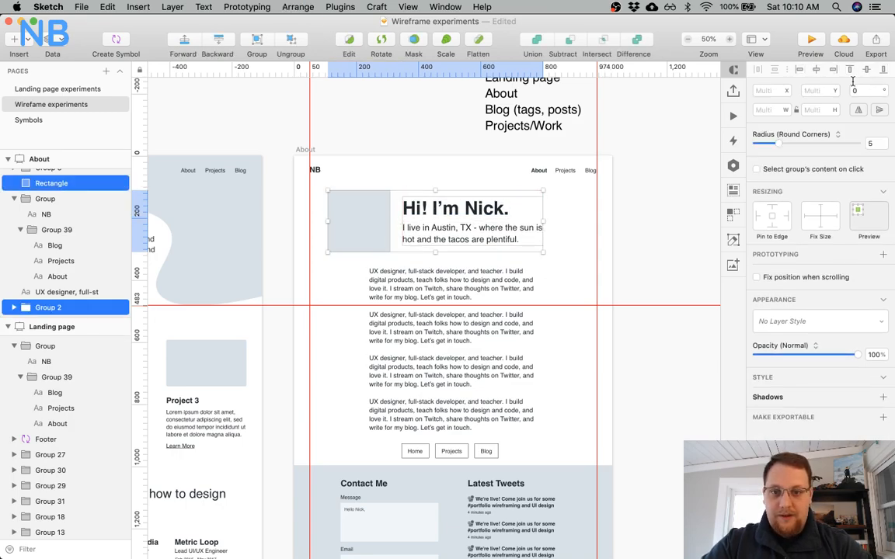
left_click(676, 192)
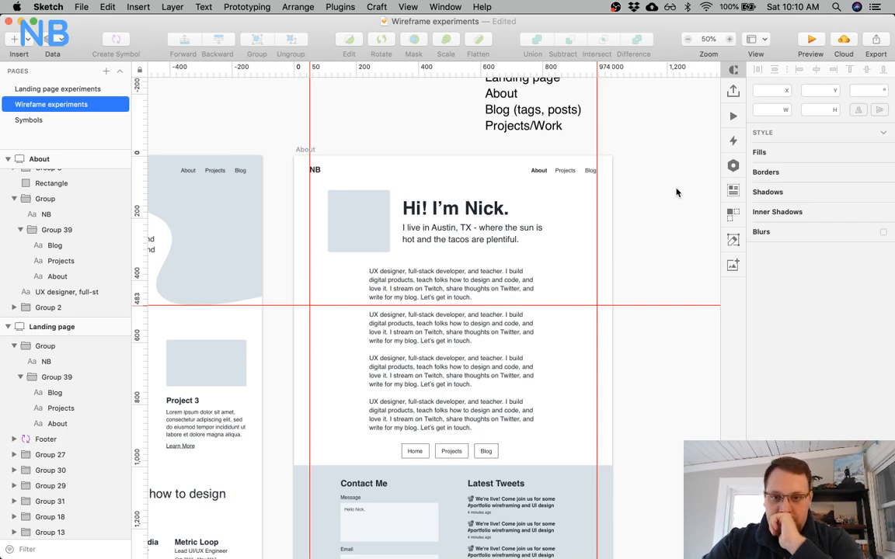
Try aligning the heading group to the image placeholder's bottom edge, and align their top edges instead.
left_click(463, 228)
left_click(333, 204, "shift")
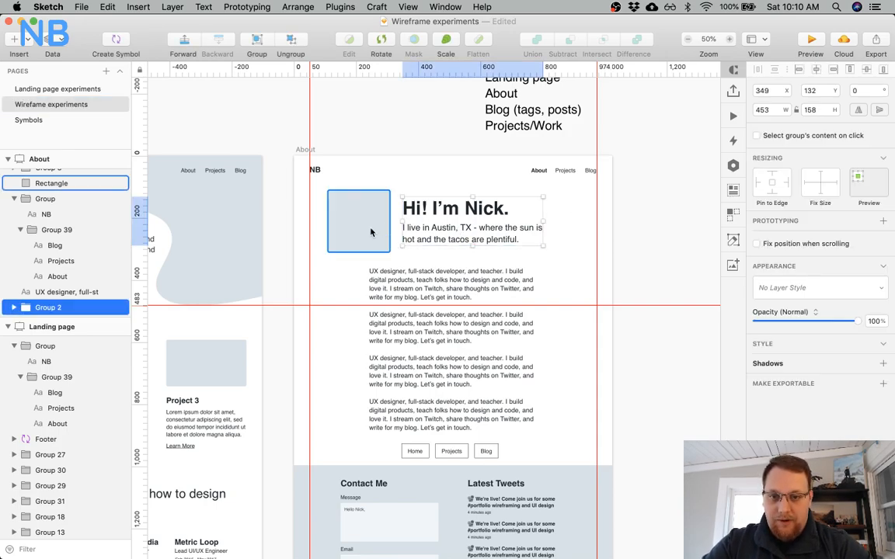
left_click(883, 71)
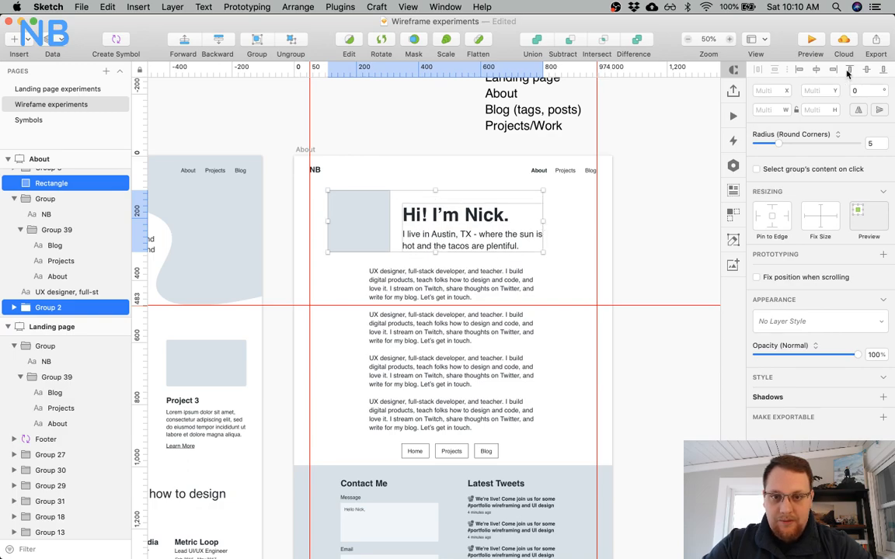
left_click(848, 70)
left_click(412, 226)
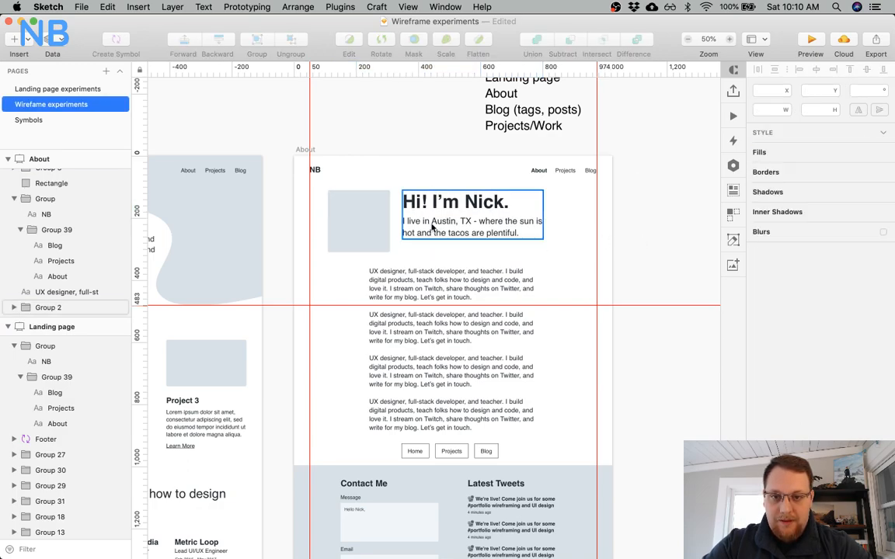
Resize the About page's image placeholder proportionally to 175 wide.
left_click(373, 225)
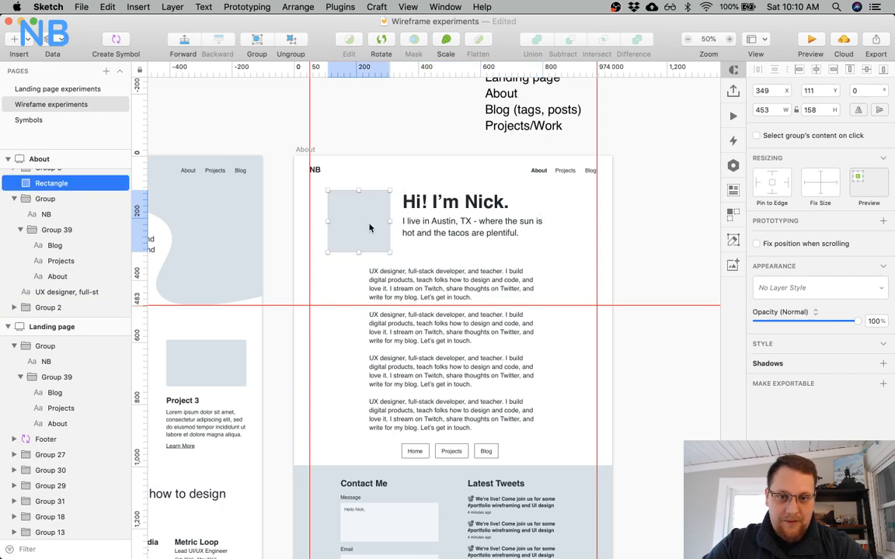
left_click(758, 109)
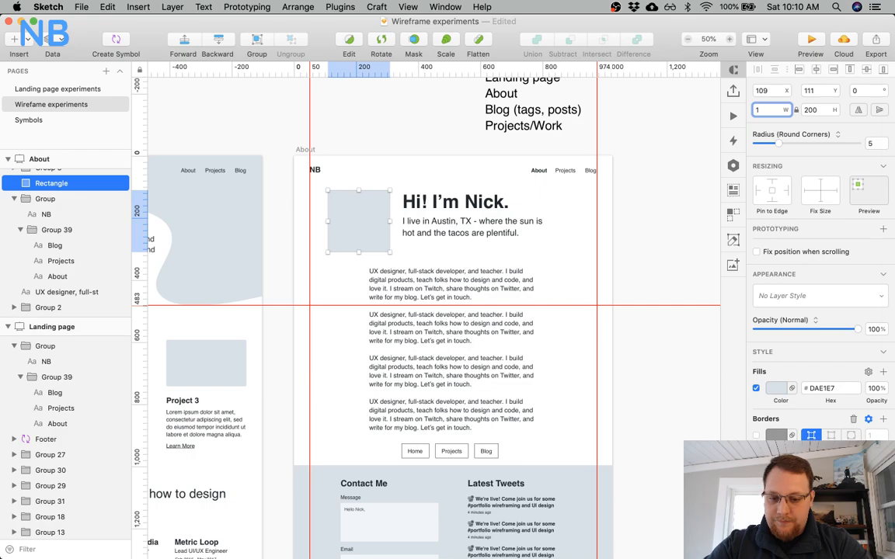
type("175")
key("Return")
left_click(399, 251)
left_click(361, 223)
left_click(441, 212, "shift")
left_click(572, 226)
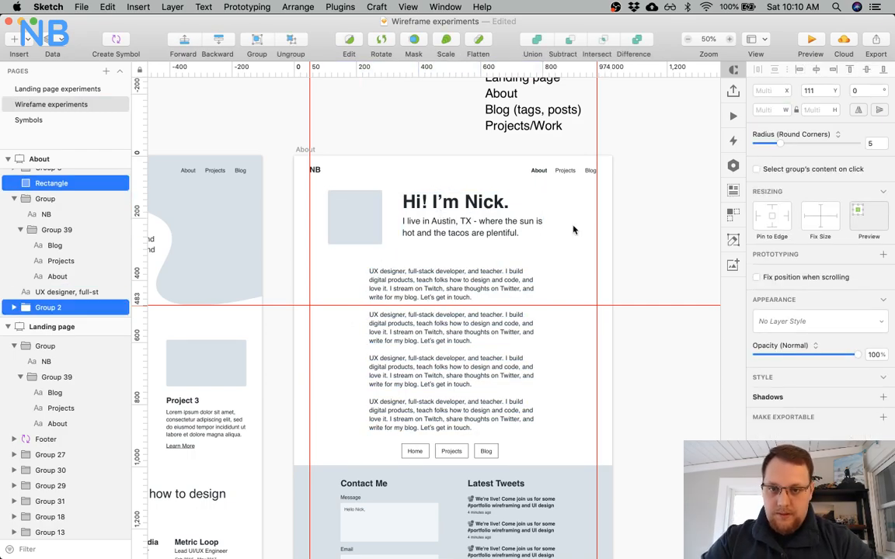
Move the heading and intro group closer to the image placeholder, to X 324.
left_click(474, 222)
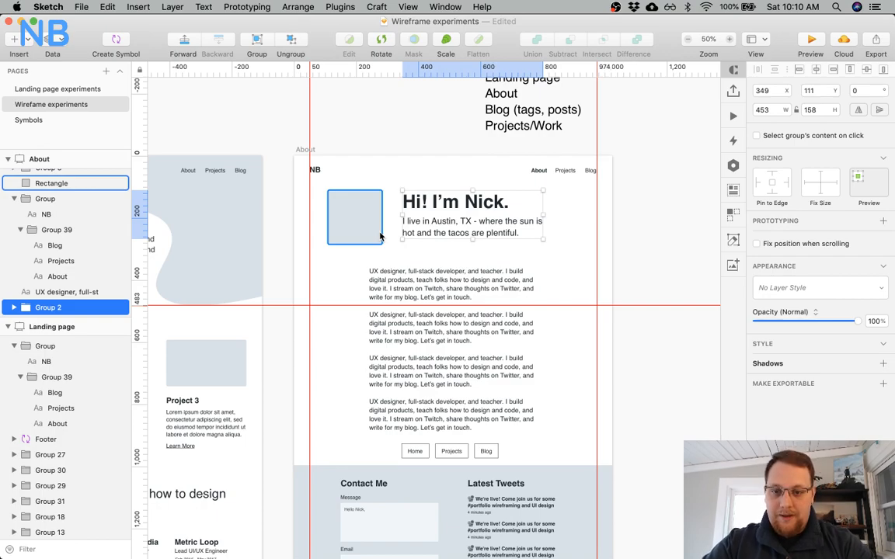
key("alt")
key("Left")
key("Left")
key("Left")
key("alt")
key("Left")
key("Left")
key("alt")
key("shift+Left")
key("shift+Left")
key("alt")
key("Escape")
Align the bottom edges of the heading group and the image placeholder.
left_click(430, 230)
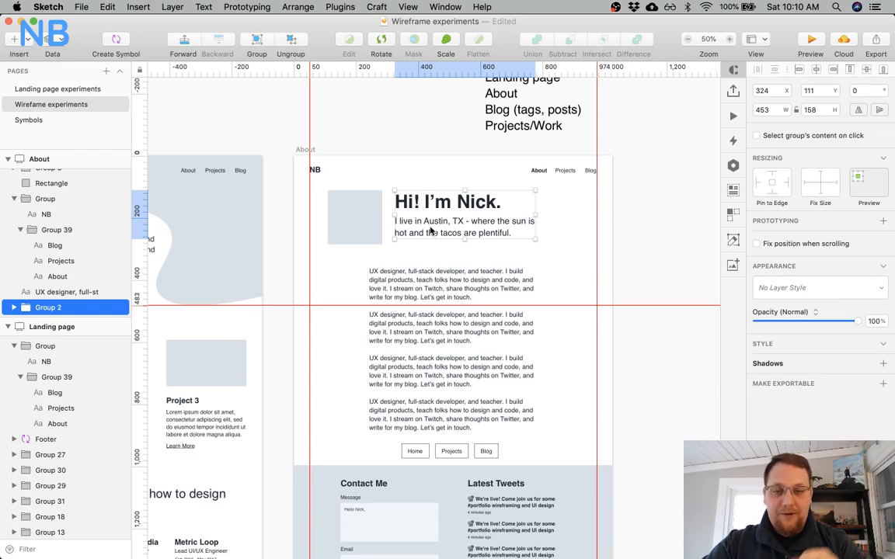
left_click(346, 216, "shift")
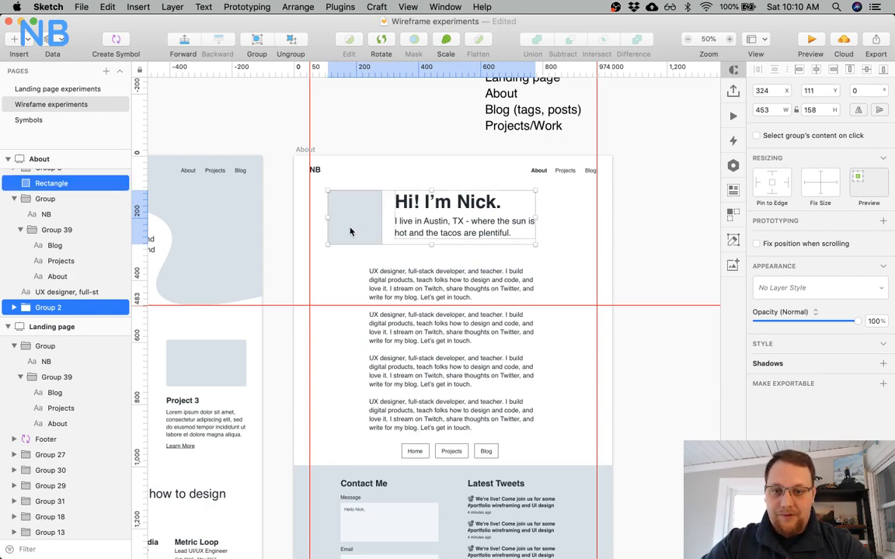
left_click(884, 69)
left_click(703, 234)
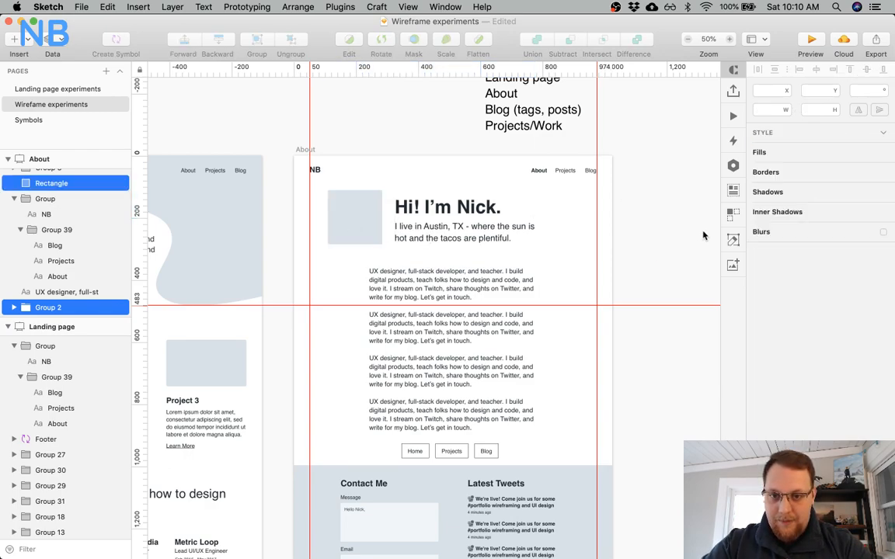
Center the heading and intro group vertically with the 175-wide image placeholder.
left_click(478, 220)
left_click(361, 228, "shift")
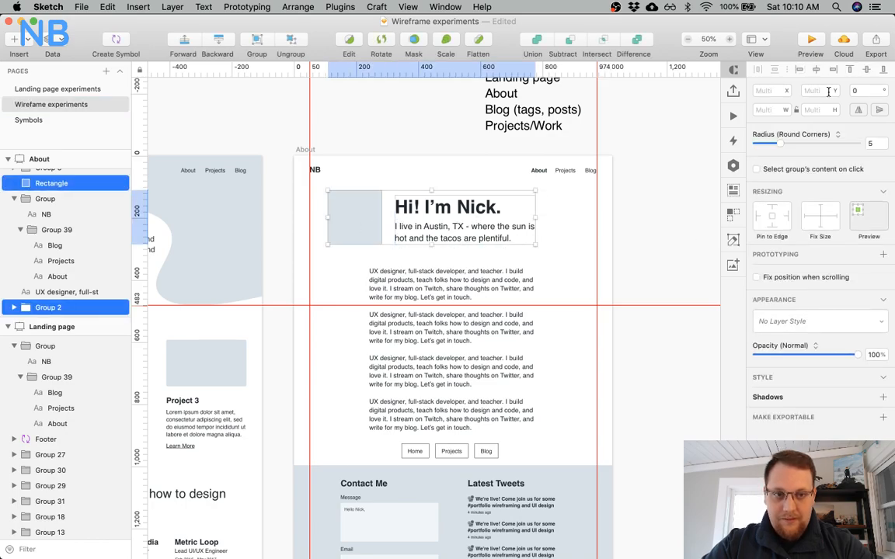
left_click(783, 68)
left_click(613, 242)
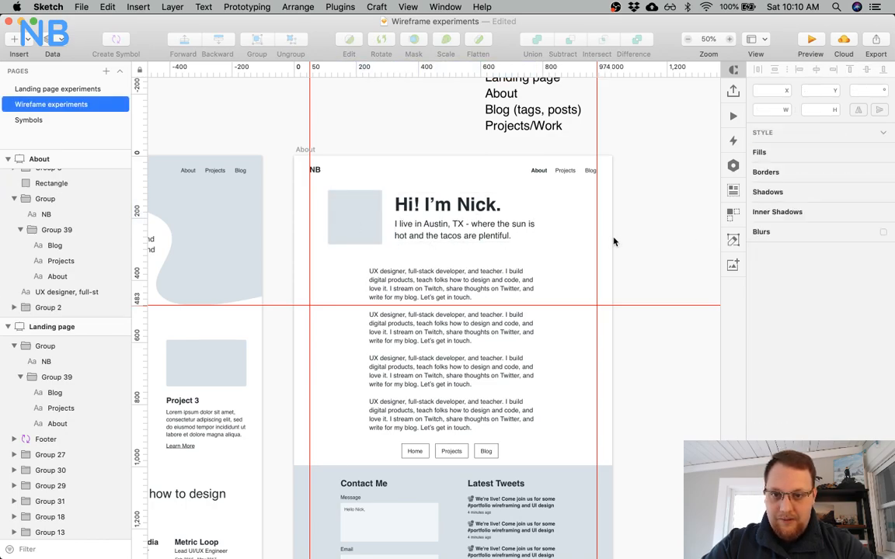
Group the image placeholder with the heading and intro, and center the new group horizontally on the About artboard.
left_click(451, 225)
left_click(372, 229, "shift")
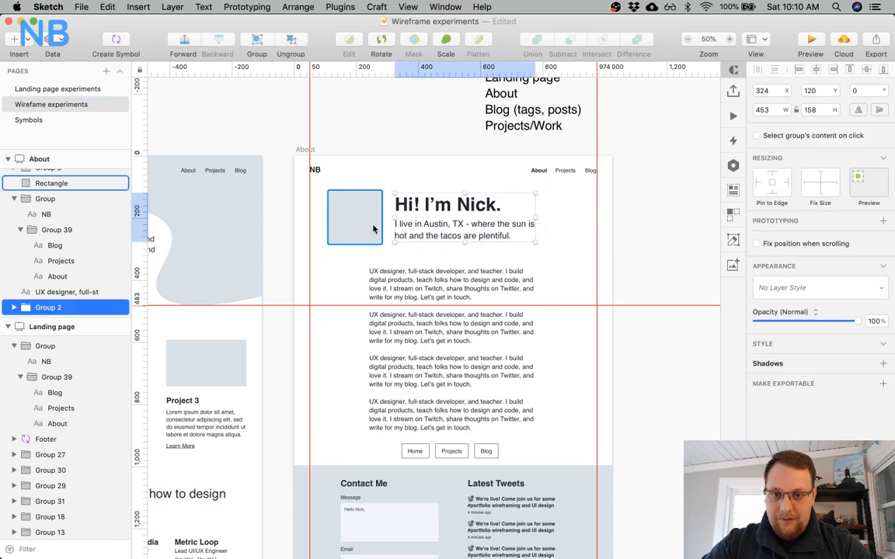
key("super+g")
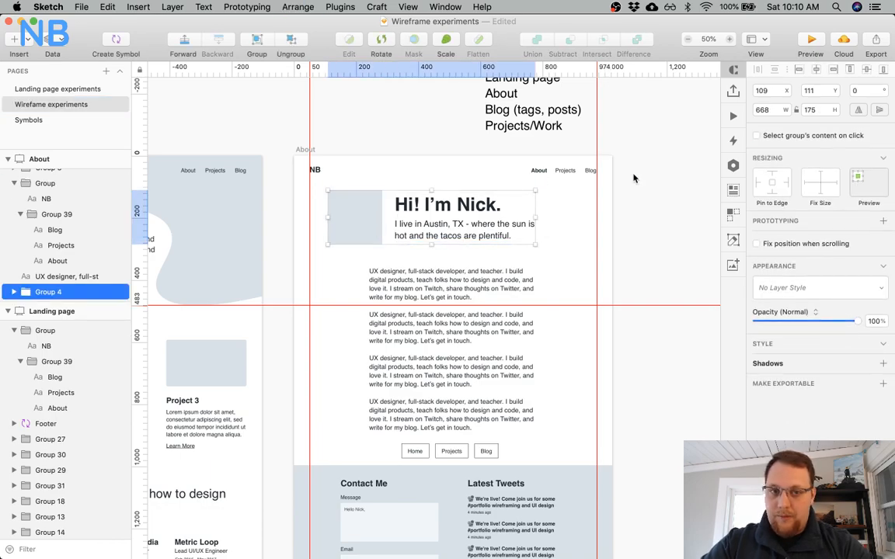
left_click(816, 70)
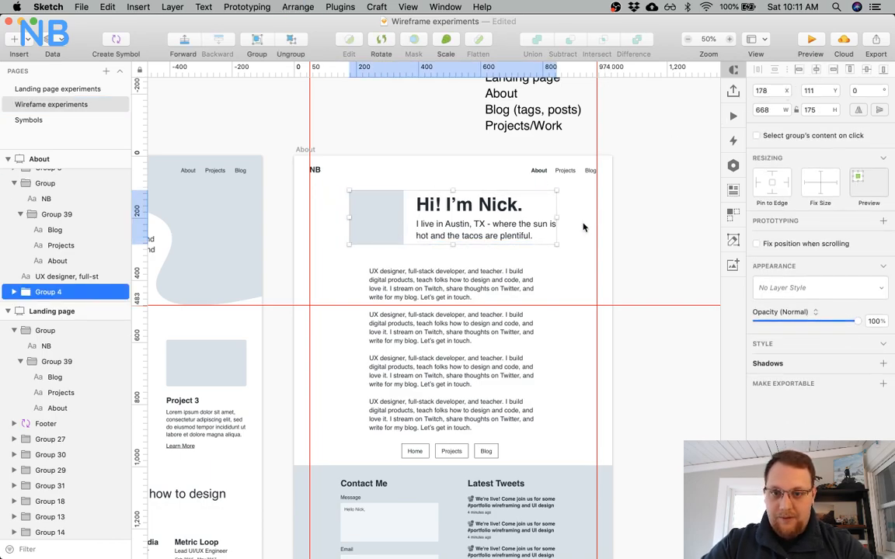
left_click(620, 186)
Move the About page's body text block up to Y 326, leaving 40 below the header group.
left_click(476, 291)
key("shift+Up")
key("shift+Up")
key("shift+Up")
key("shift+Up")
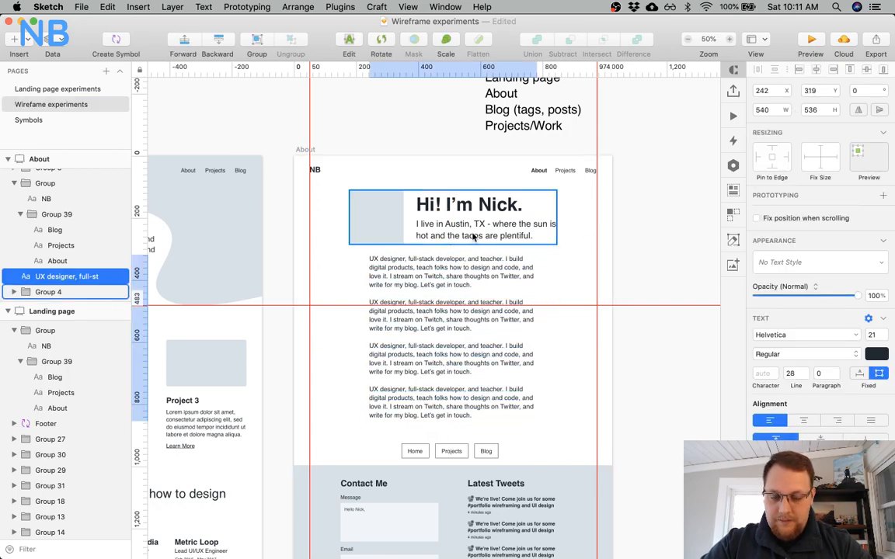
key("Down")
key("Down")
key("Down")
key("Down")
key("Down")
key("Down")
key("Down")
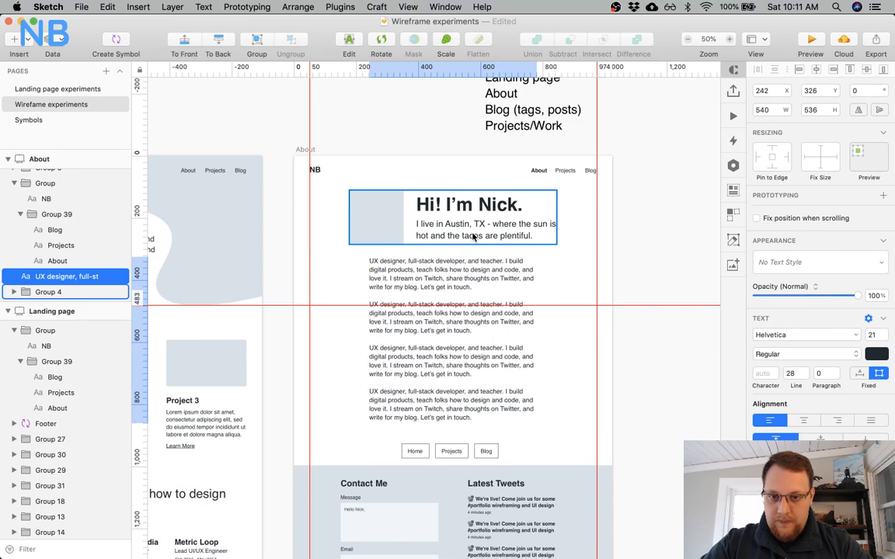
Shift the header group down to Y 131 and the body text block down to Y 346.
left_click(501, 217, "alt")
key("shift+Down")
key("shift+Down")
left_click(406, 314)
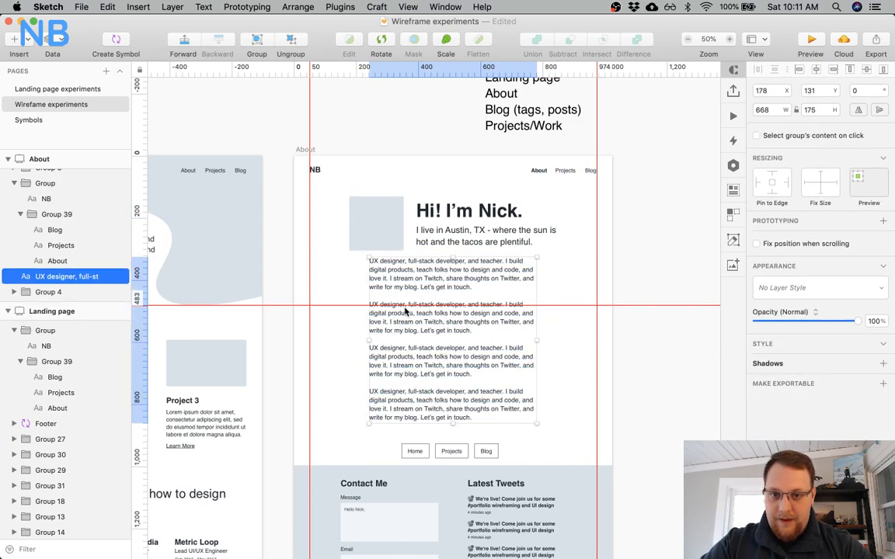
key("shift+Down")
key("shift+Down")
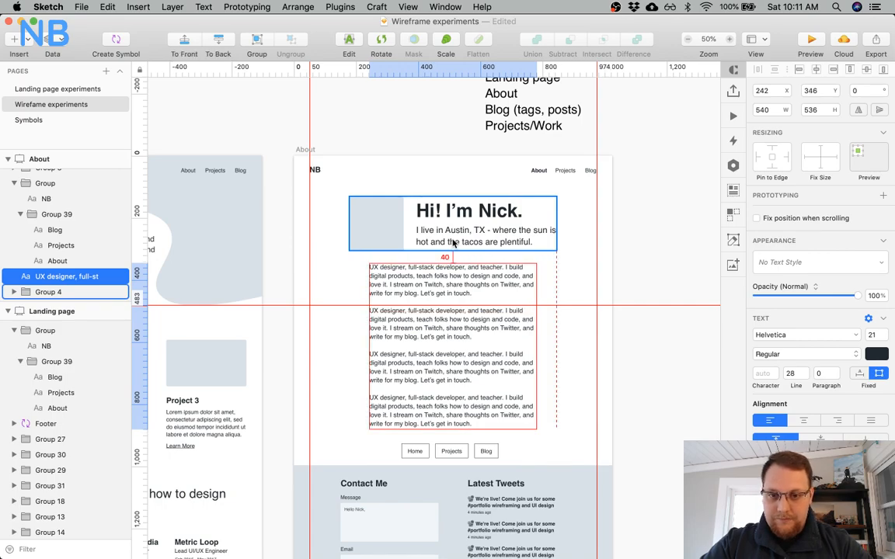
left_click(661, 251)
Center the Home, Projects and Blog button group horizontally on the About artboard.
scroll(451, 223, "down", 3)
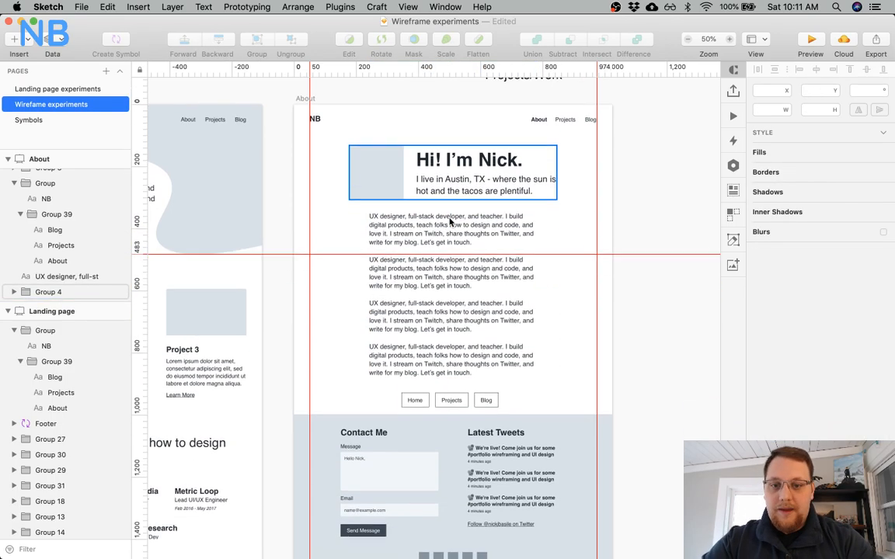
left_click(449, 397)
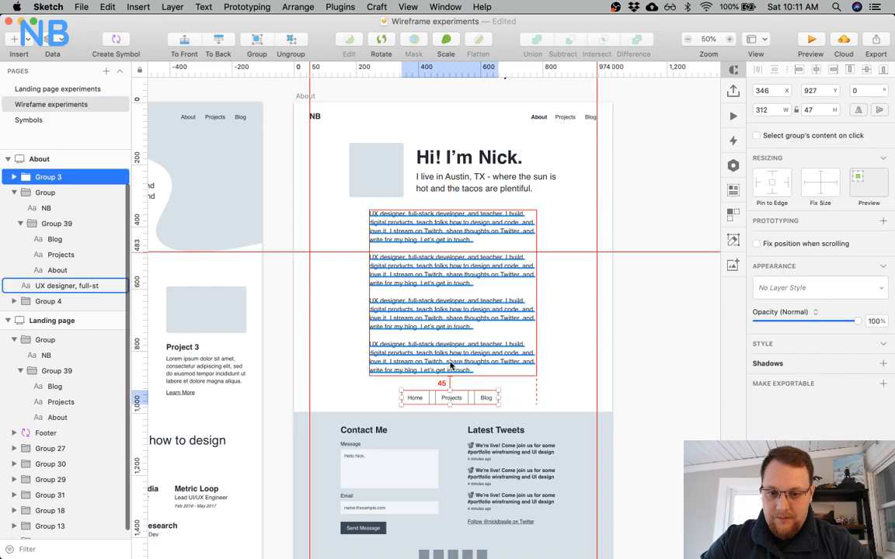
left_click(816, 70)
key("alt")
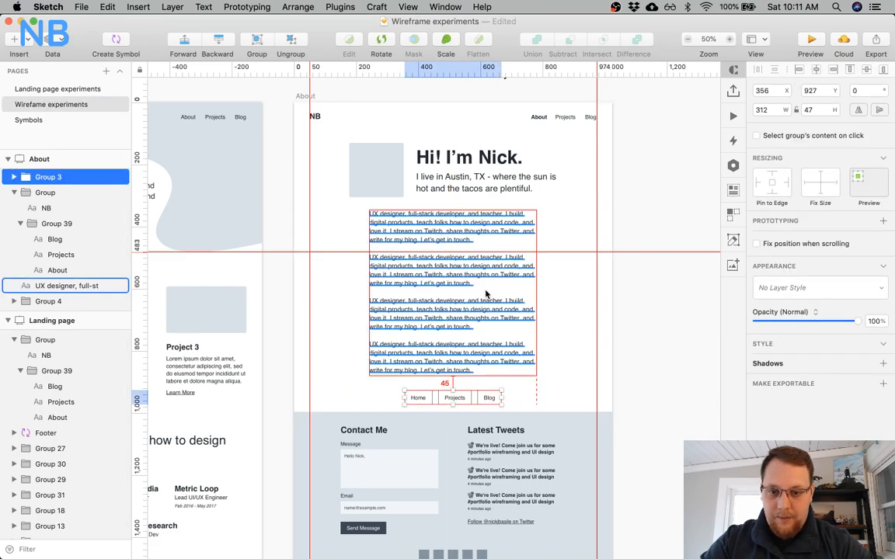
Move the Home, Projects and Blog button group closer to the body text, to Y 912.
key("shift+Up")
key("shift+Up")
key("shift+Up")
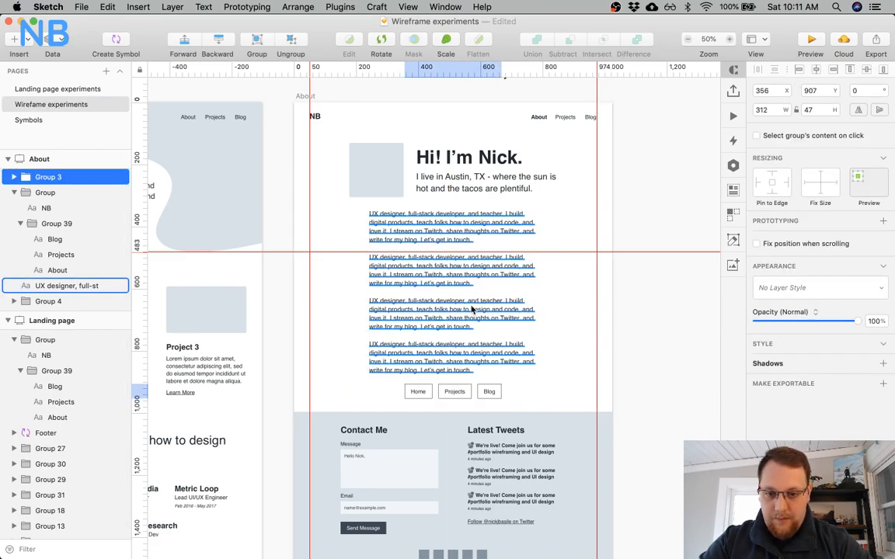
key("Up")
key("Up")
key("Up")
key("Up")
key("Up")
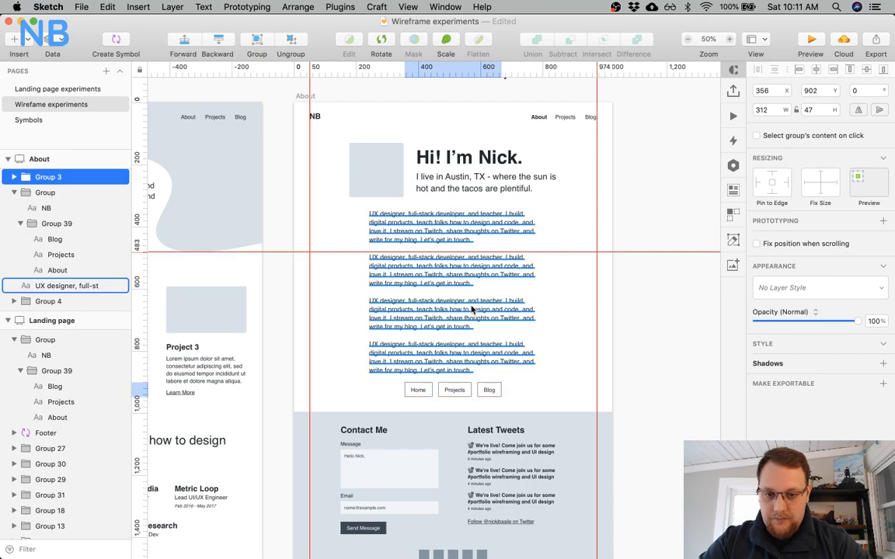
key("shift+Down")
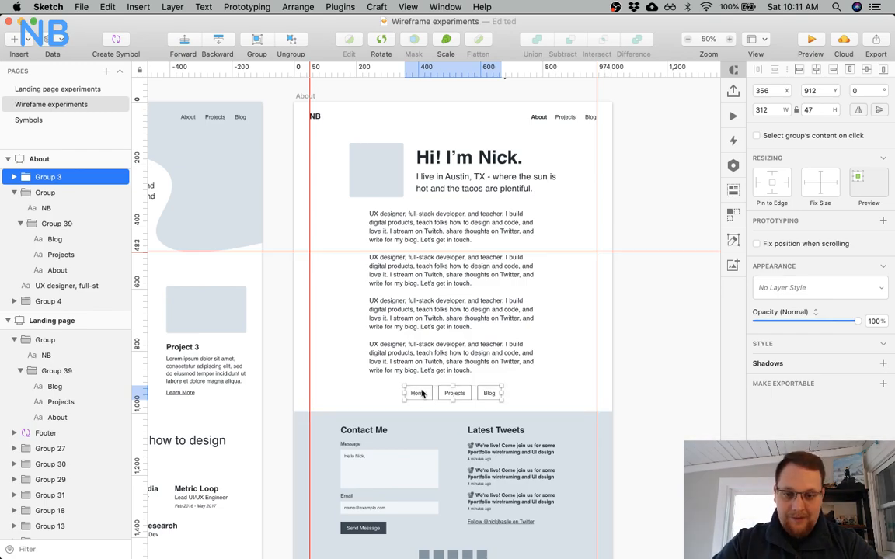
Align the left edges of the Home, Projects and Blog button group and the body text.
left_click(452, 358, "shift")
left_click(799, 69)
left_click(676, 349)
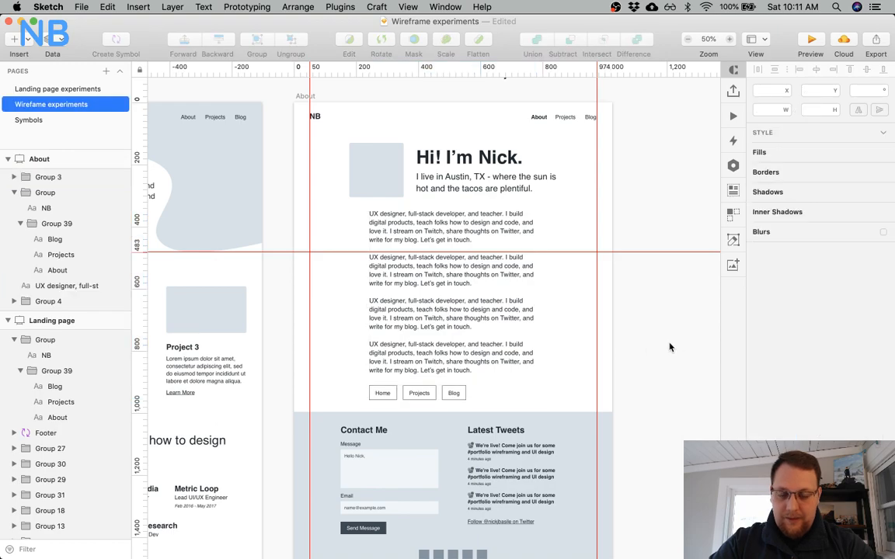
Group the About page's body text with the Home, Projects and Blog buttons.
left_click(451, 394)
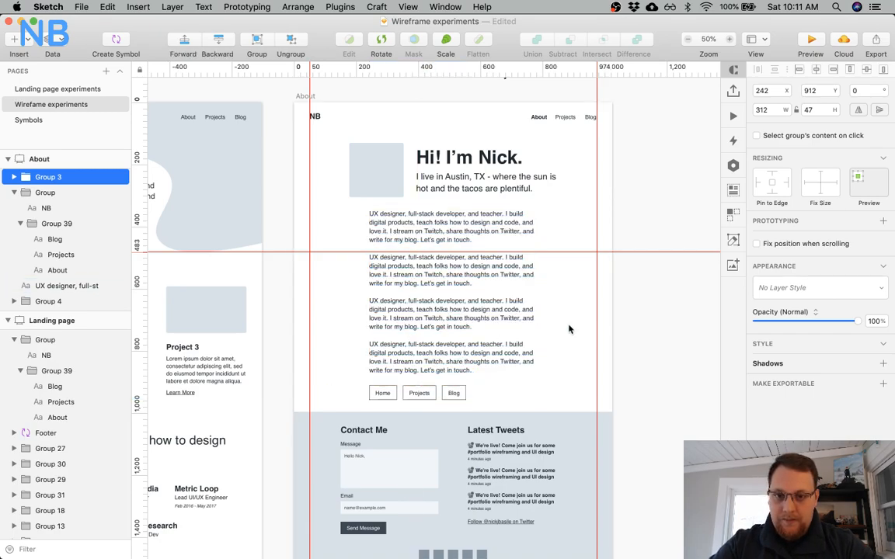
left_click(491, 332)
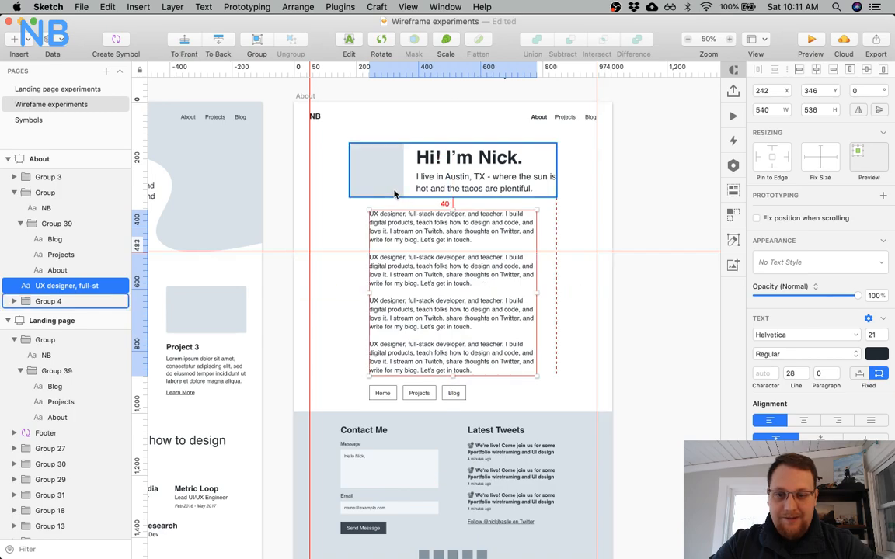
left_click(384, 394, "shift")
key("cmd+g")
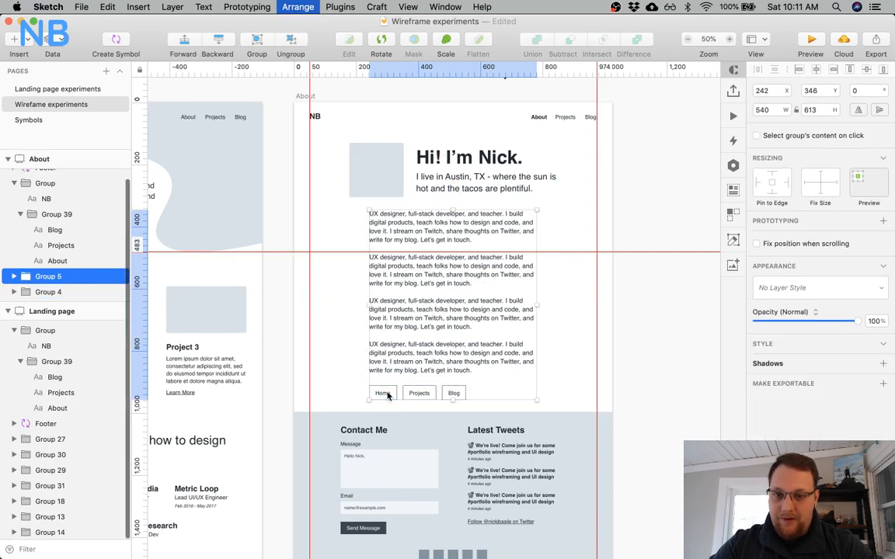
left_click(573, 347)
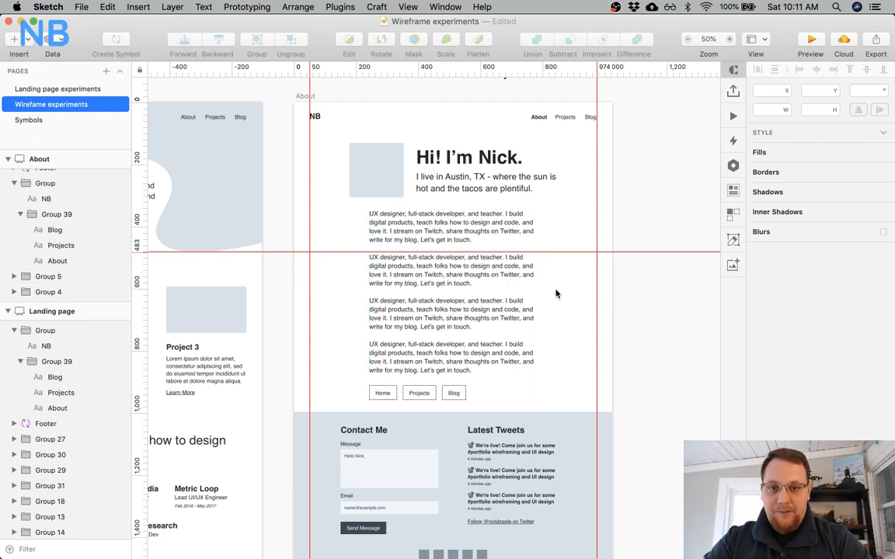
Move the About page's footer down to Y 1019, leaving 60 below the body text and button group.
scroll(557, 293, "down", 3)
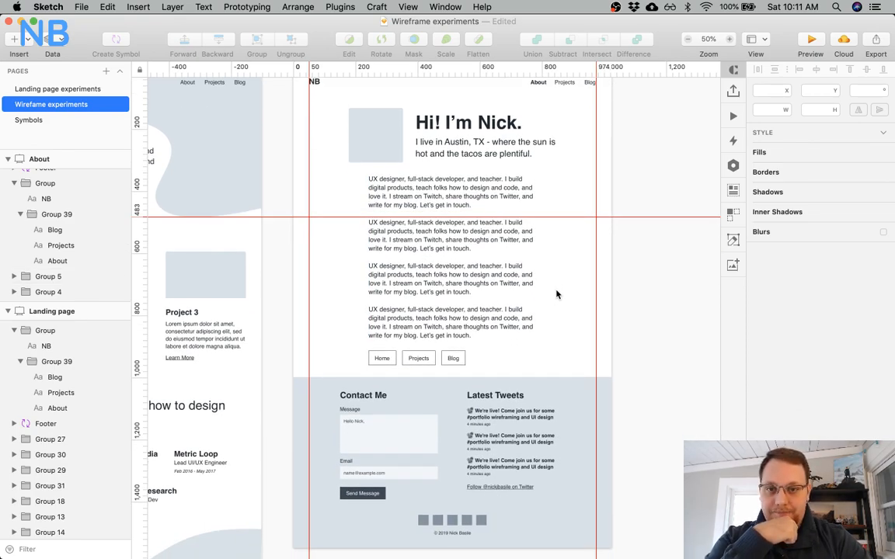
scroll(557, 294, "left", 10)
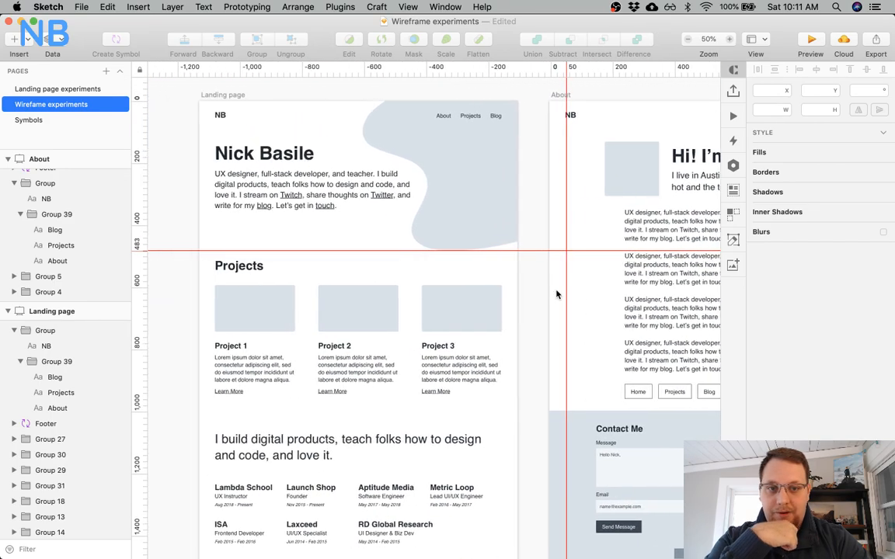
scroll(557, 294, "right", 7)
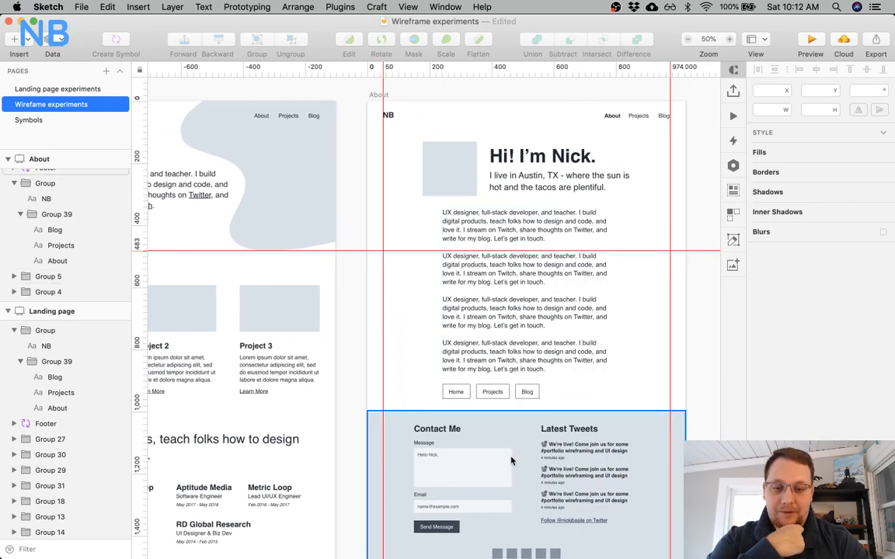
left_click(459, 412)
key("Down")
key("Down")
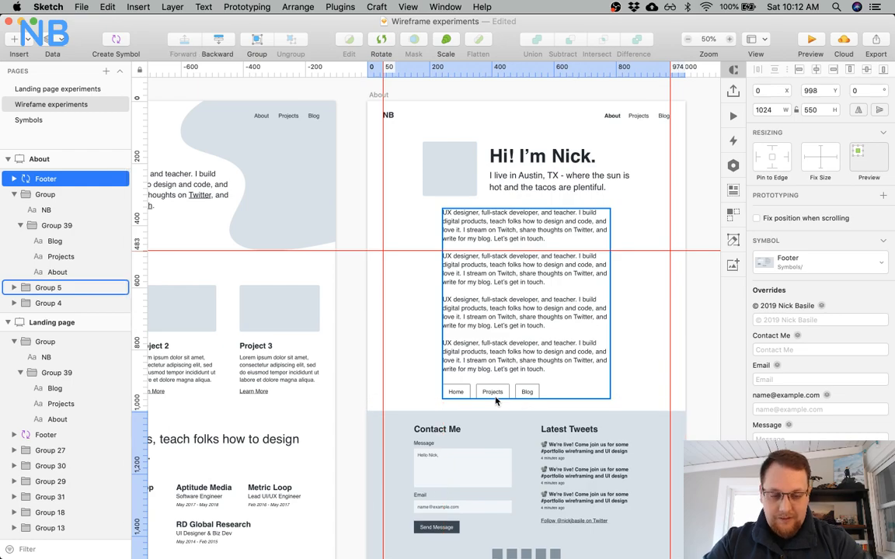
key("shift+Down")
key("shift+Down")
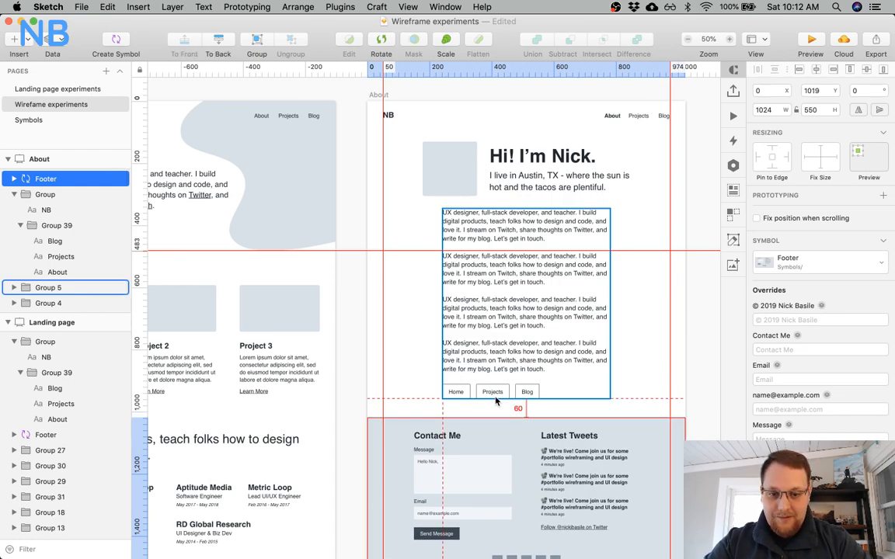
Extend the About artboard's height down to the bottom edge of the footer.
scroll(496, 400, "down", 6)
scroll(495, 401, "right", 1)
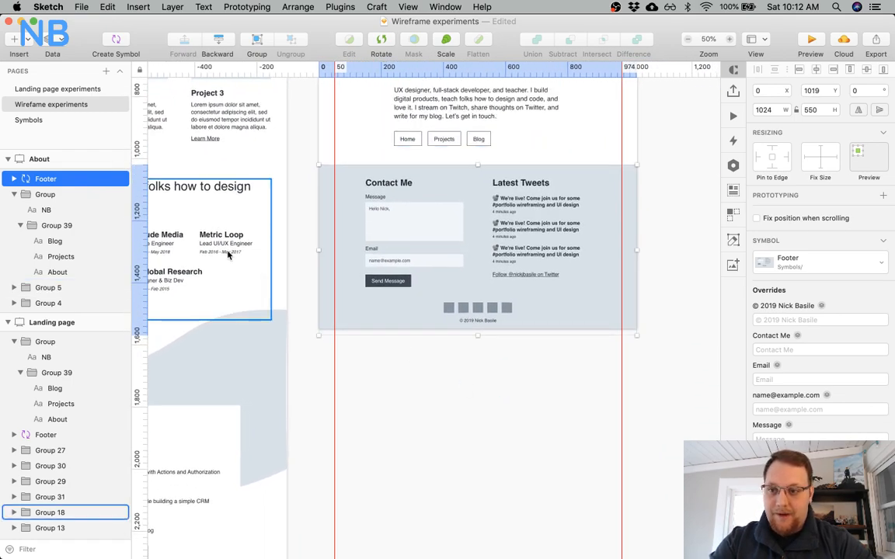
left_click(450, 325)
left_click_drag(476, 329, 475, 336)
left_click(501, 365)
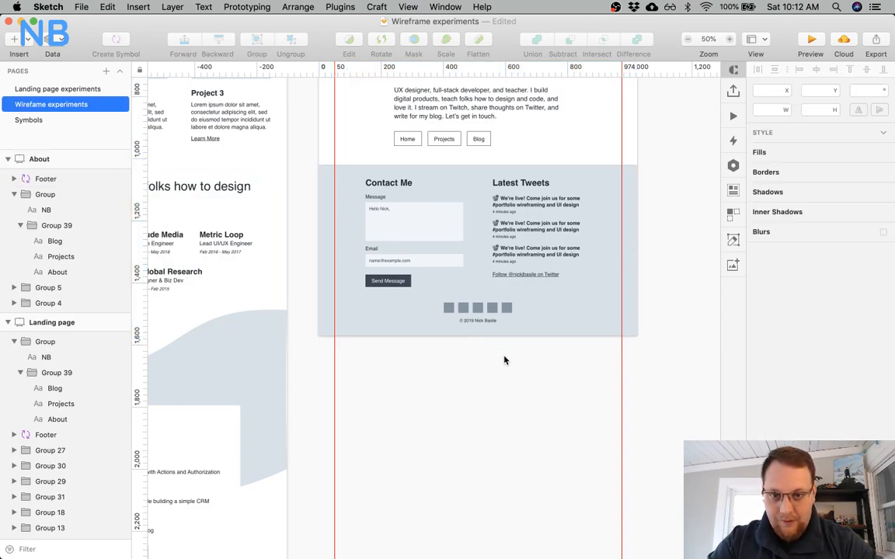
Remove the horizontal guide at 483 from the canvas.
scroll(505, 354, "right", 3)
scroll(505, 356, "up", 3)
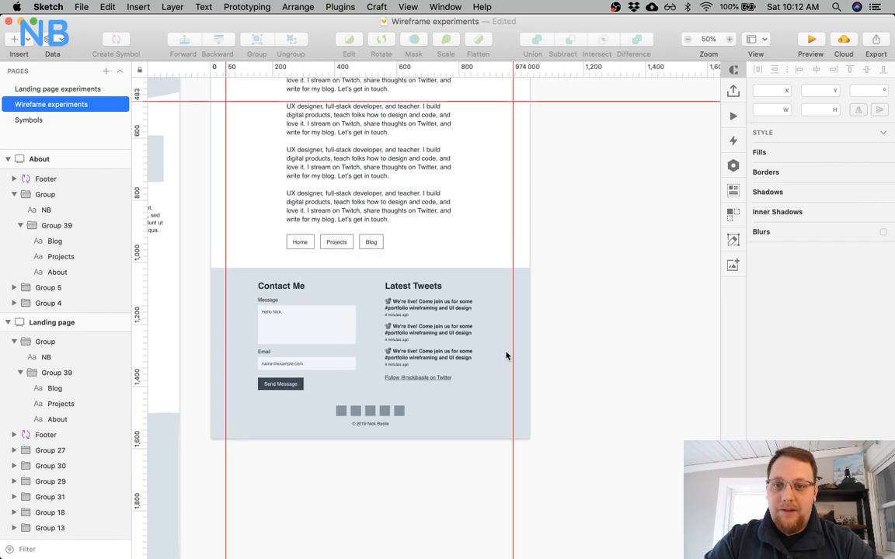
scroll(599, 311, "up", 3)
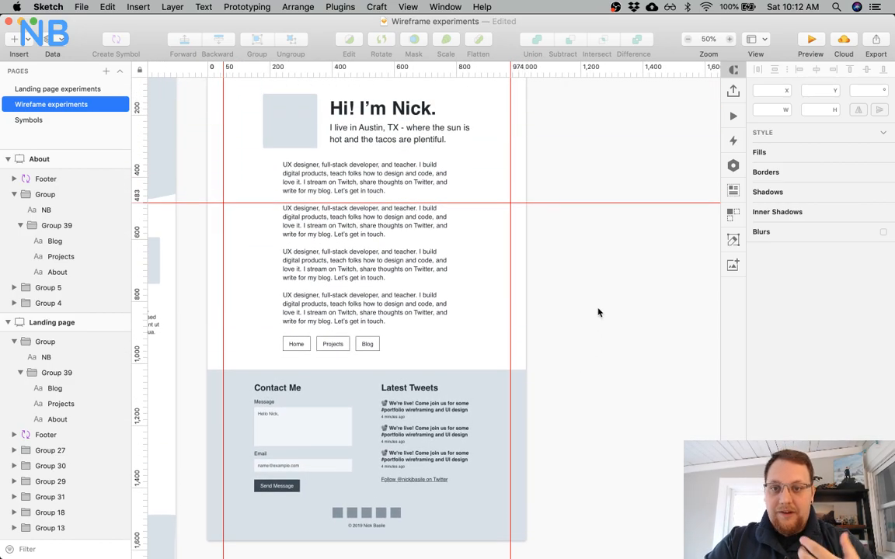
scroll(598, 312, "up", 2)
scroll(598, 312, "left", 1)
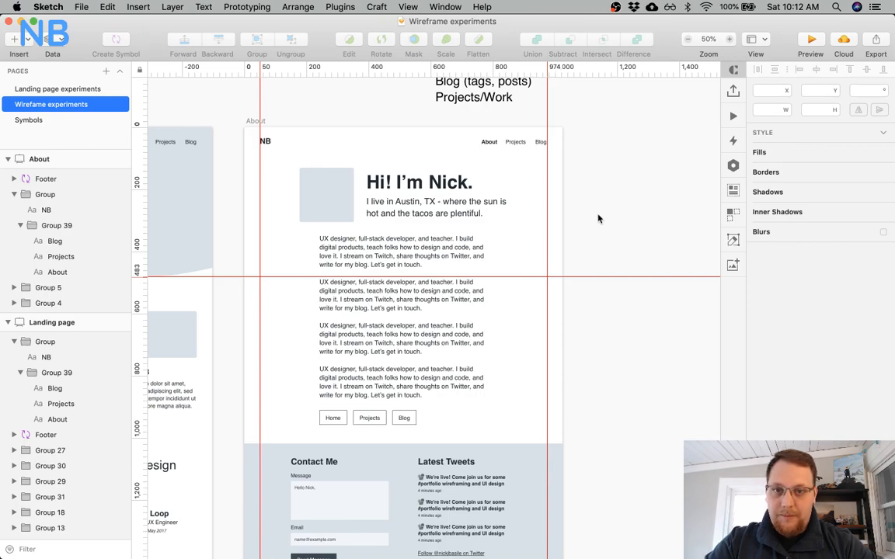
scroll(598, 219, "down", 1)
scroll(448, 243, "left", 1)
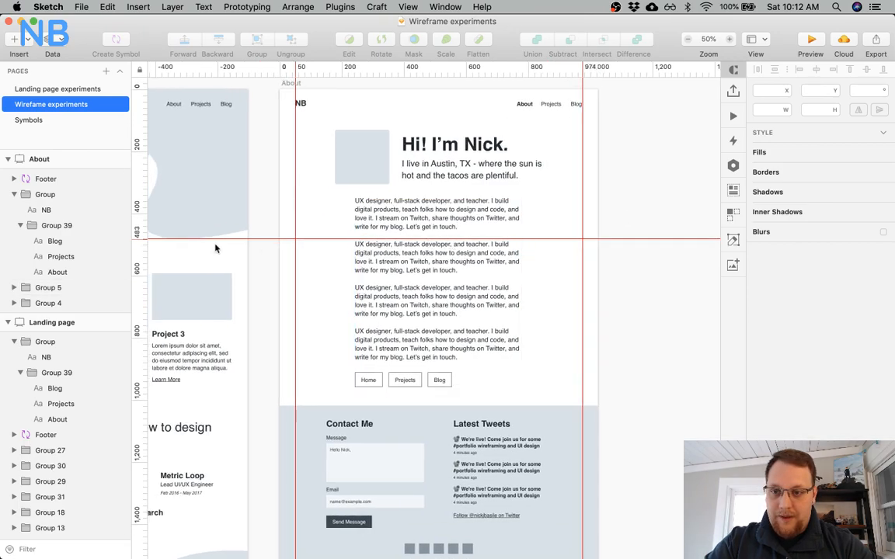
left_click_drag(143, 239, 148, 74)
left_click(393, 262)
left_click(623, 278)
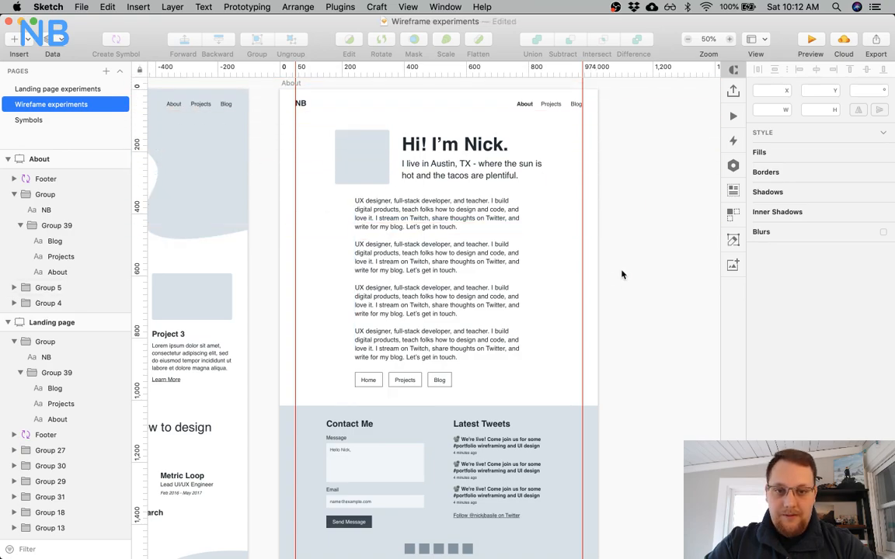
Collapse the layer lists of the About and Landing page artboards.
scroll(621, 272, "down", 1)
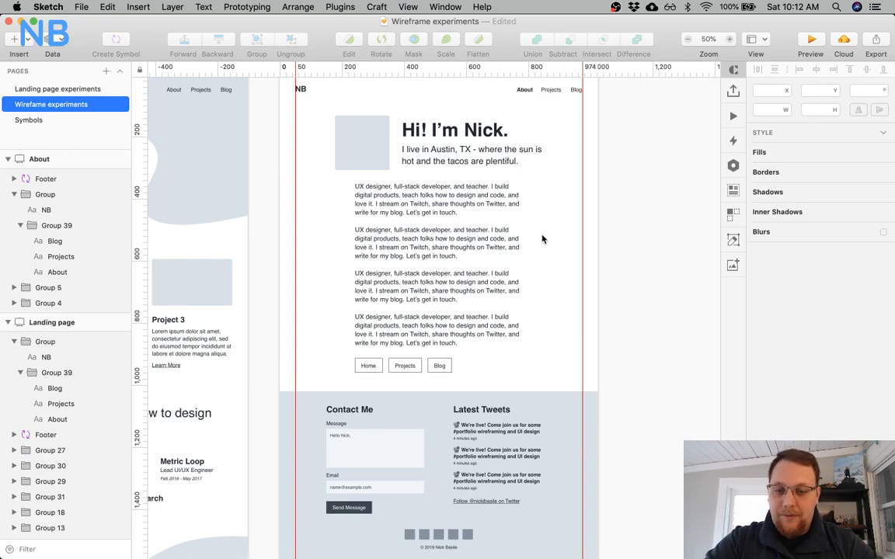
scroll(542, 240, "down", 5)
scroll(542, 240, "left", 3)
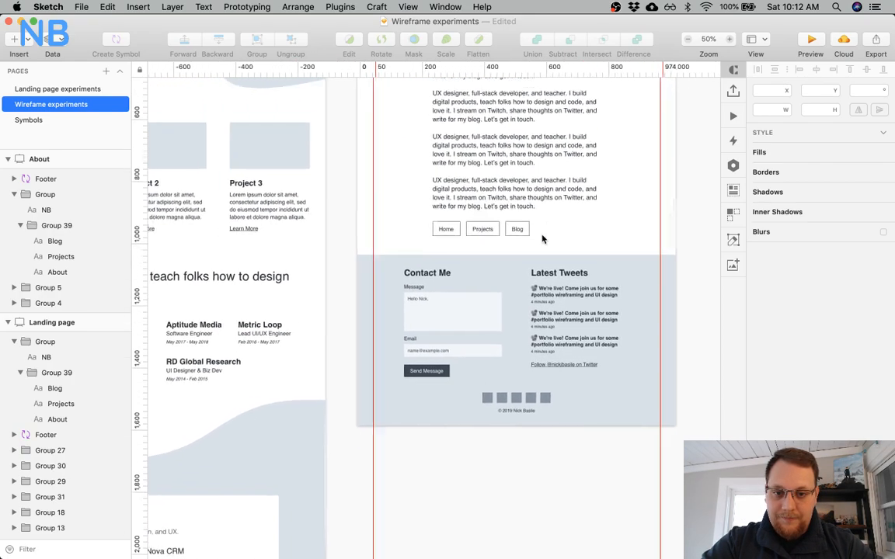
scroll(542, 240, "up", 8)
scroll(543, 239, "right", 3)
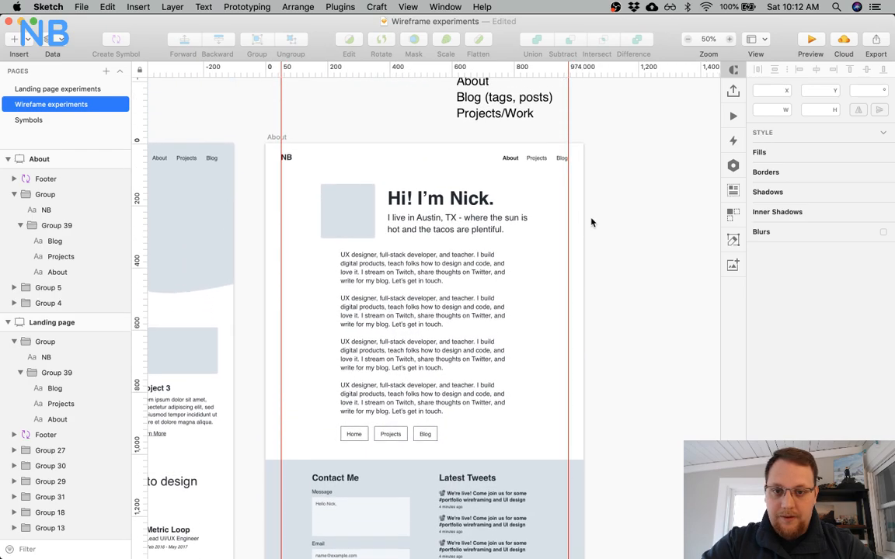
left_click(8, 160)
left_click(9, 198)
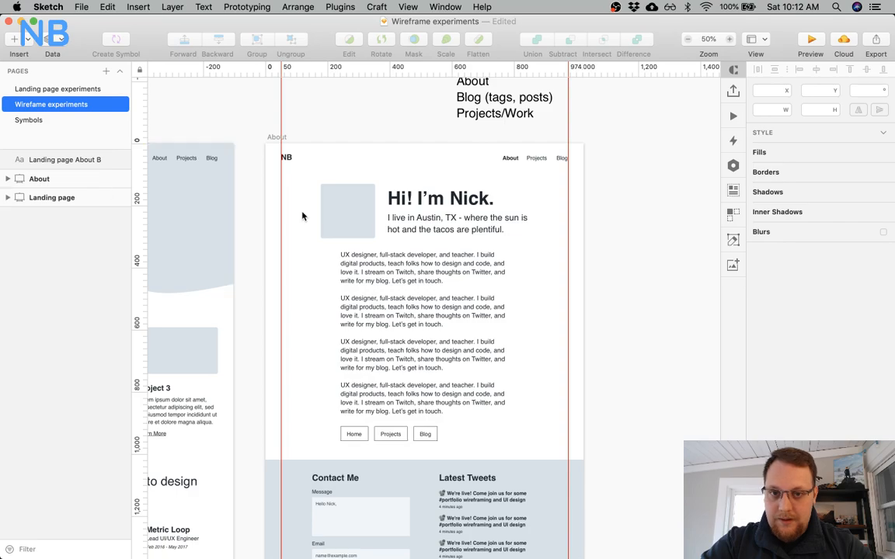
scroll(291, 208, "up", 3)
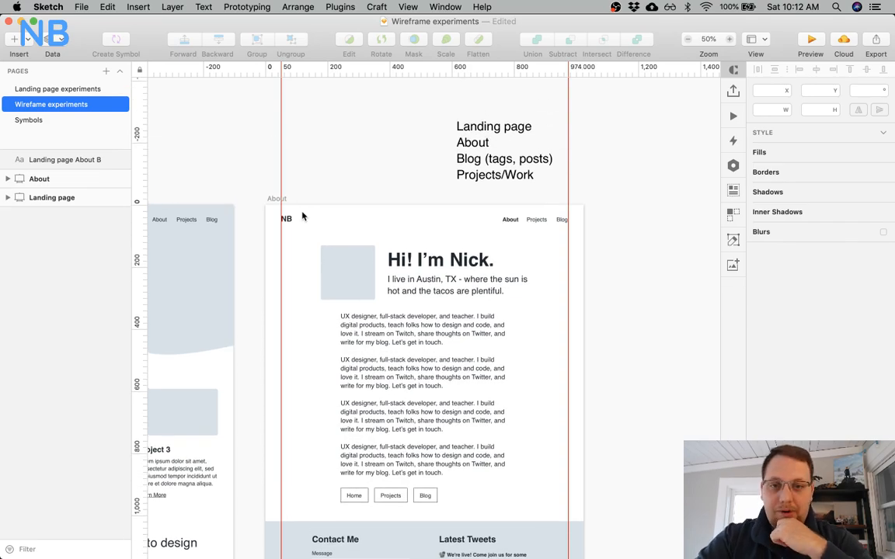
Copy the "Blog (tags, posts)" line in the page list text and paste it after "Projects/Work".
double_click(505, 175)
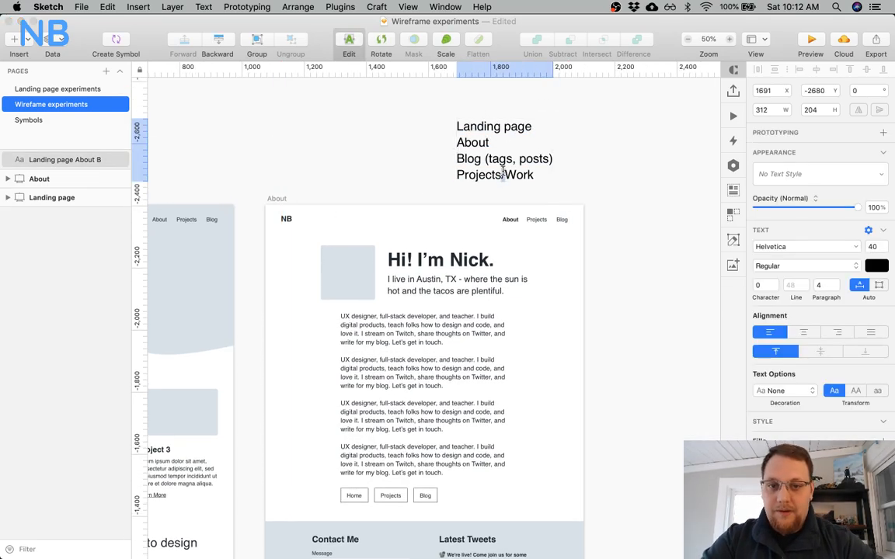
double_click(506, 162)
key("super+Right")
key("super+shift+Left")
key("super+c")
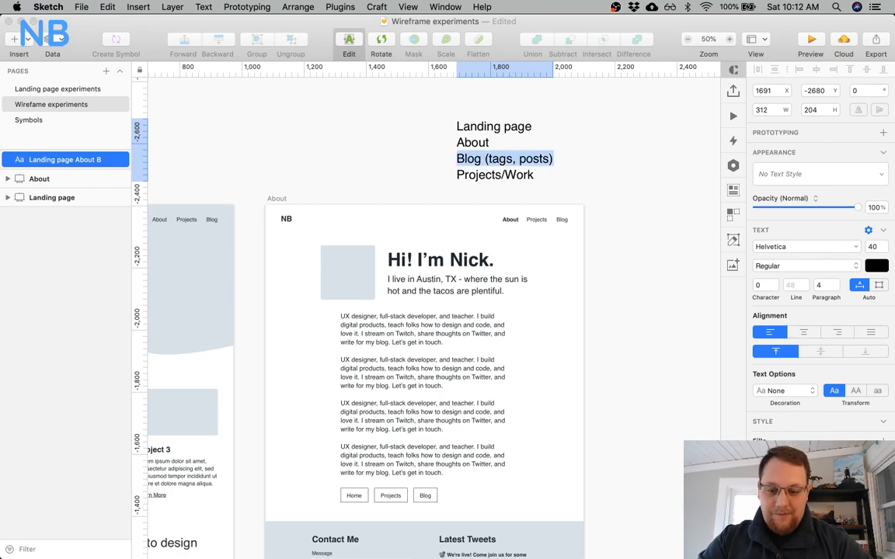
key("BackSpace")
key("BackSpace")
key("super+Right")
key("super+v")
key("super+z")
key("super+z")
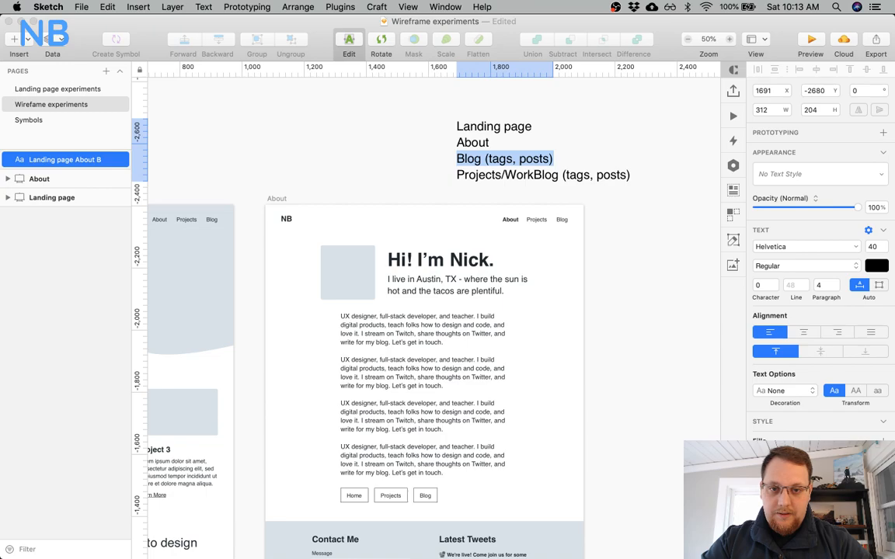
Delete the original "Blog (tags, posts)" line and put the pasted copy on its own line below "Projects/Work".
key("BackSpace")
key("BackSpace")
key("super+z")
key("super+z")
key("BackSpace")
key("BackSpace")
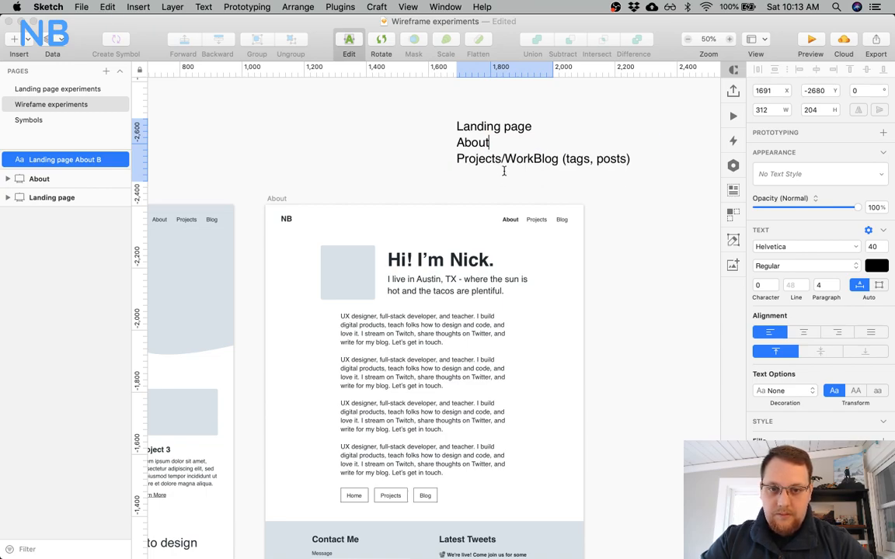
key("Return")
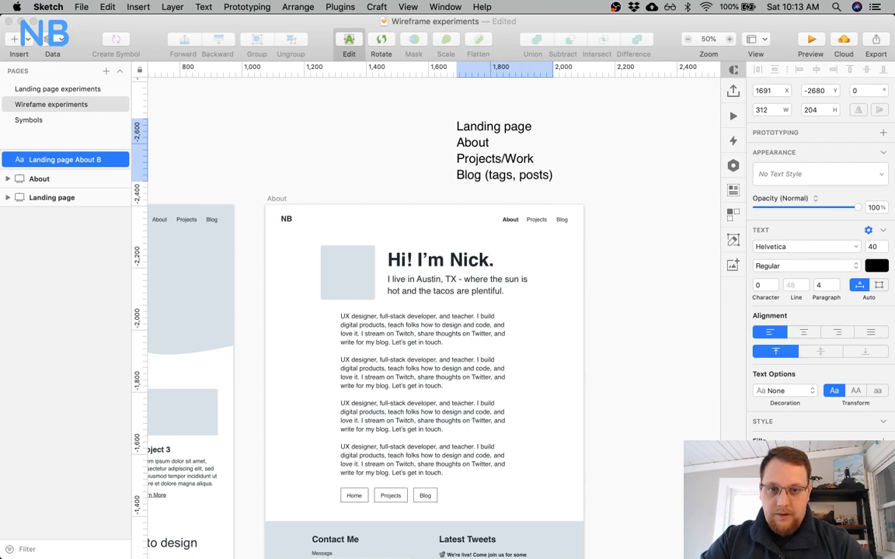
key("Escape")
Duplicate the About artboard to start a further page wireframe.
scroll(598, 170, "down", 3)
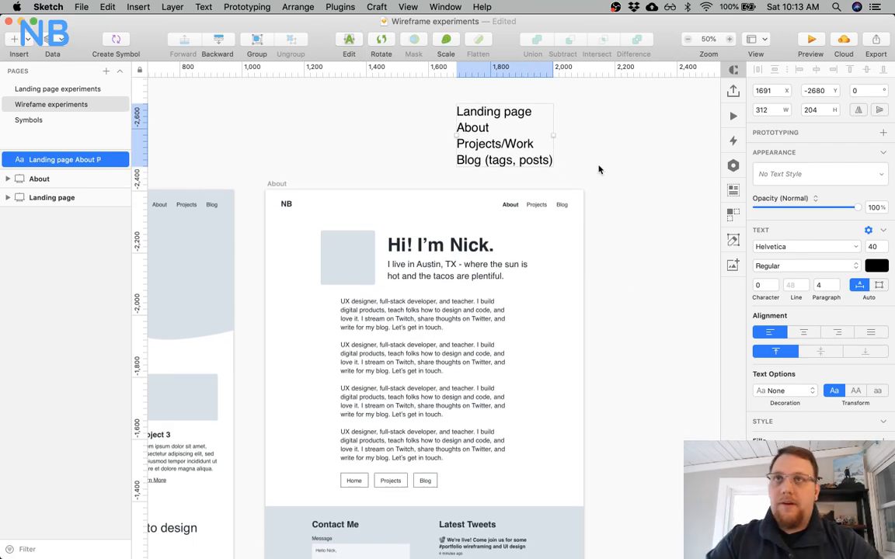
left_click(65, 180)
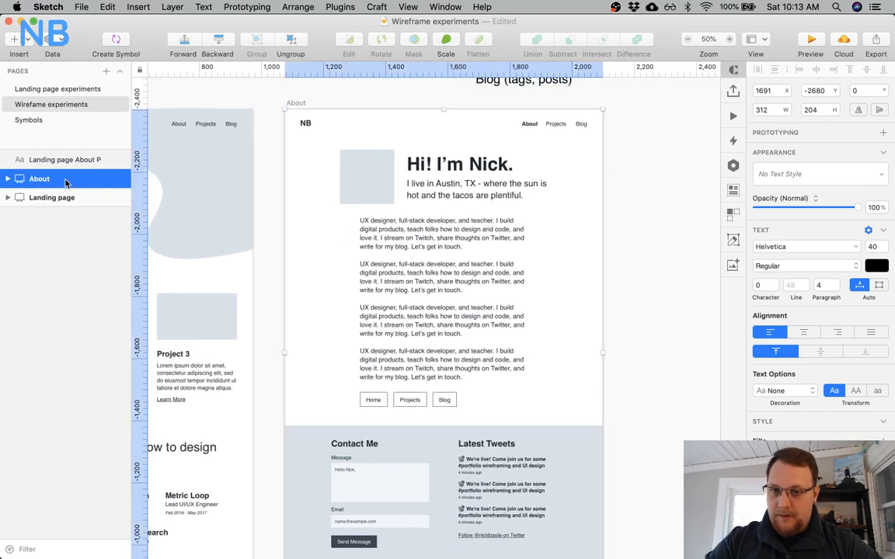
key("super+d")
scroll(295, 206, "up", 3)
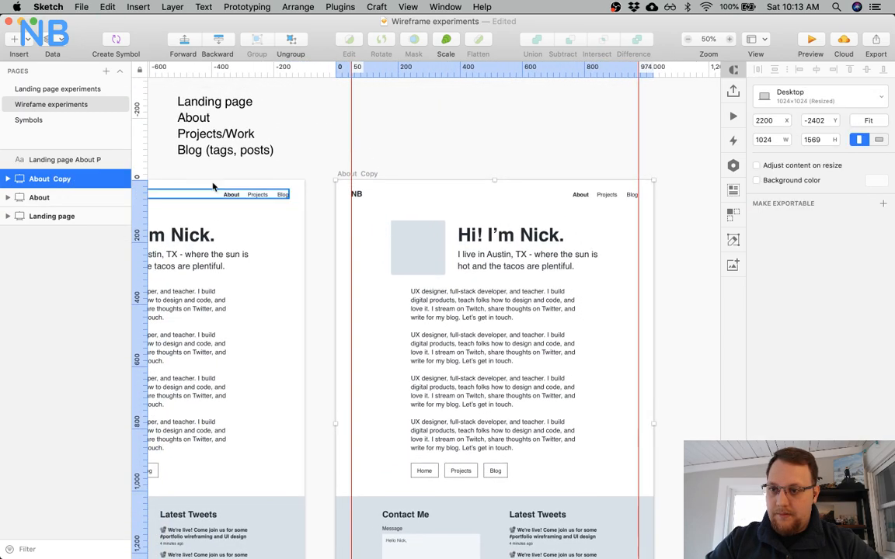
Rename the duplicated About artboard as Projects/Work.
double_click(48, 182)
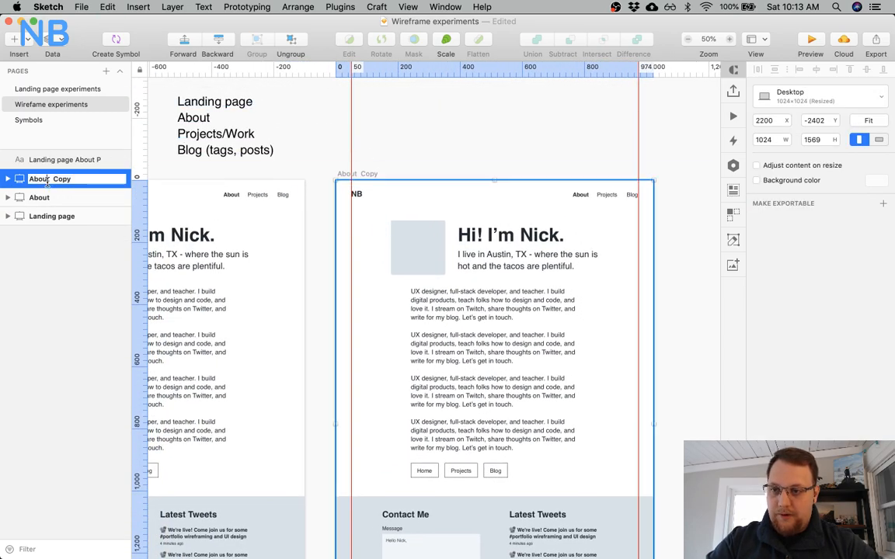
type("Projects/Work")
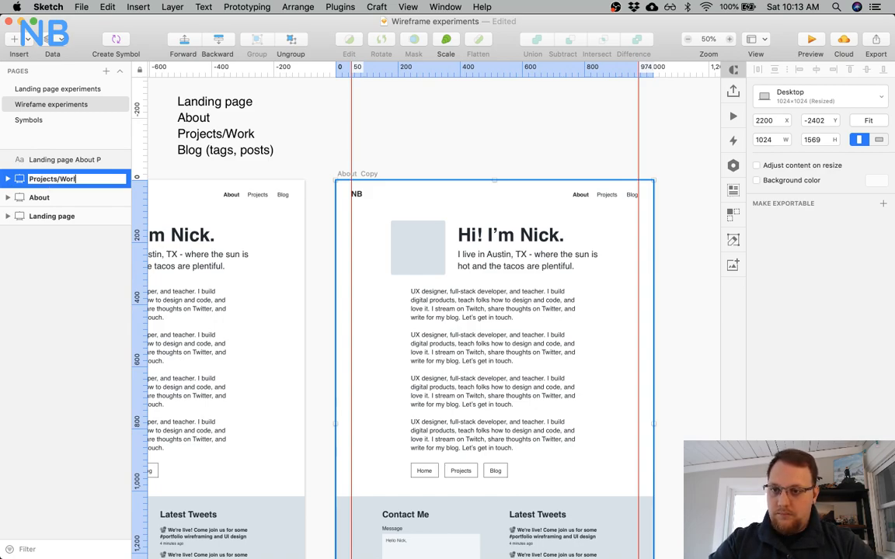
key("Return")
double_click(76, 180)
left_click(79, 180)
type("k")
key("Return")
In the Projects/Work artboard's header navigation, set the About link to Regular weight and the Projects link to Bold.
scroll(361, 206, "left", 5)
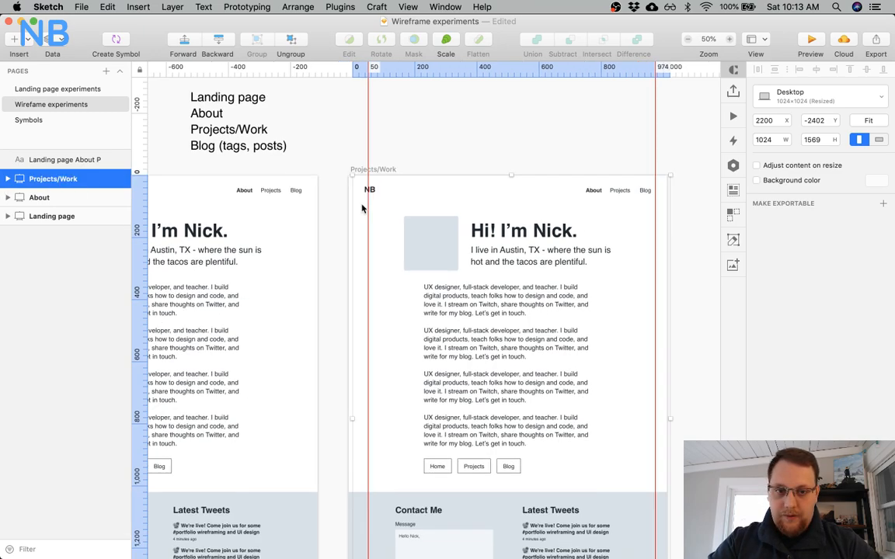
scroll(362, 206, "right", 5)
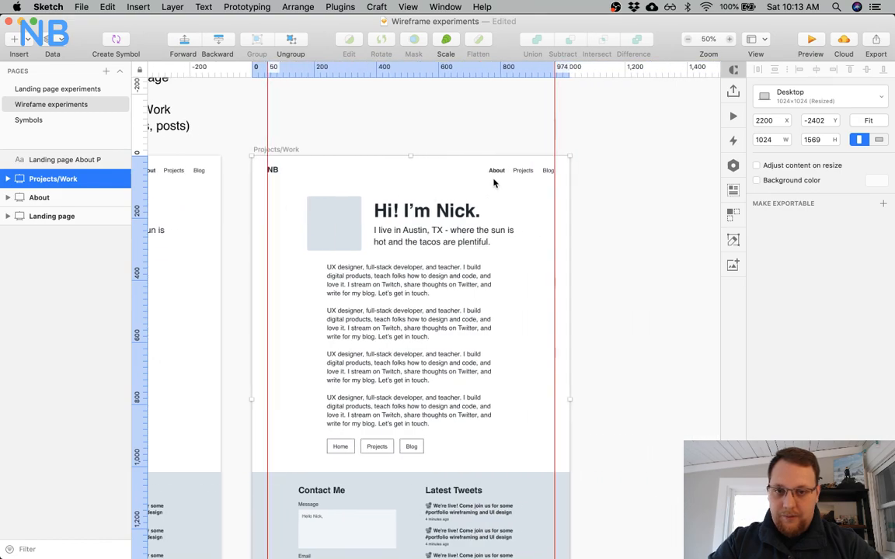
left_click(497, 171)
left_click(807, 355)
left_click(769, 315)
left_click(525, 172)
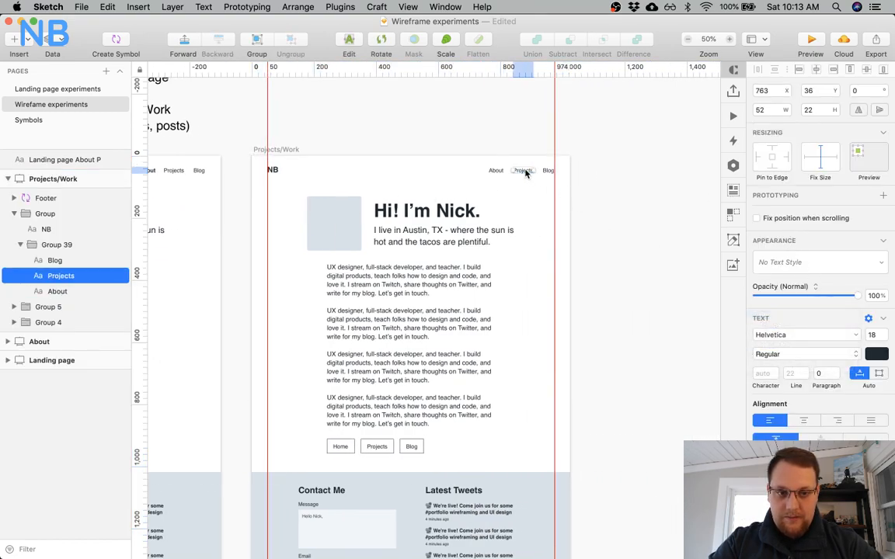
left_click(792, 354)
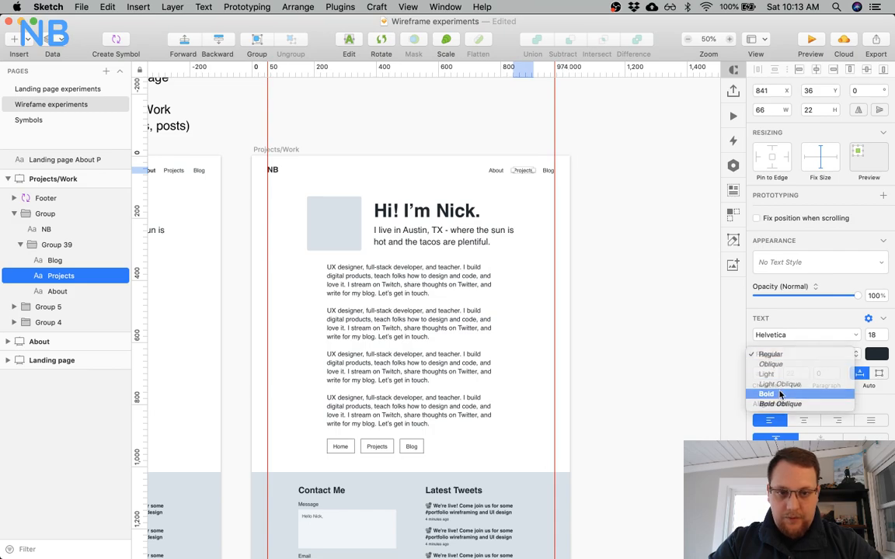
left_click(780, 394)
left_click(451, 187)
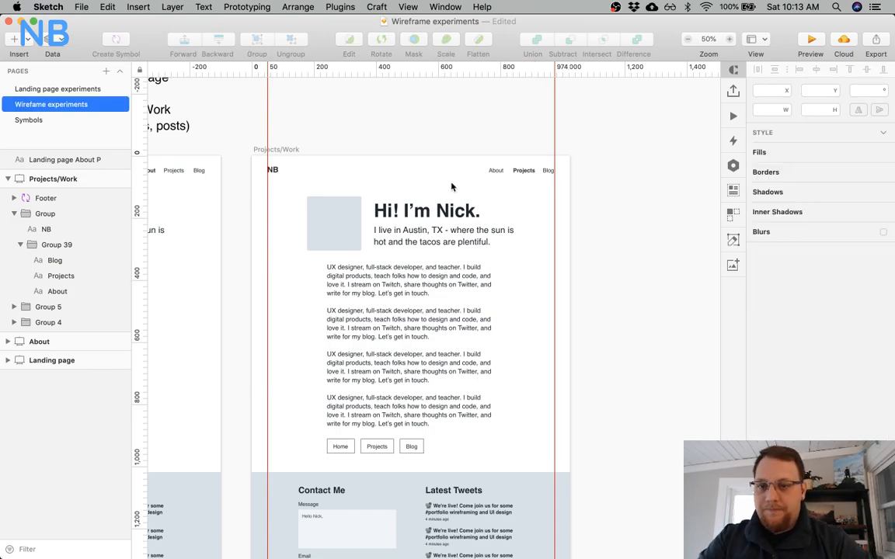
Examine the Projects/Work artboard's layout against the About page, the Landing page and the page list.
scroll(451, 187, "left", 5)
scroll(451, 186, "down", 2)
left_click(429, 185)
left_click(431, 143)
key("super+minus")
key("super+plus")
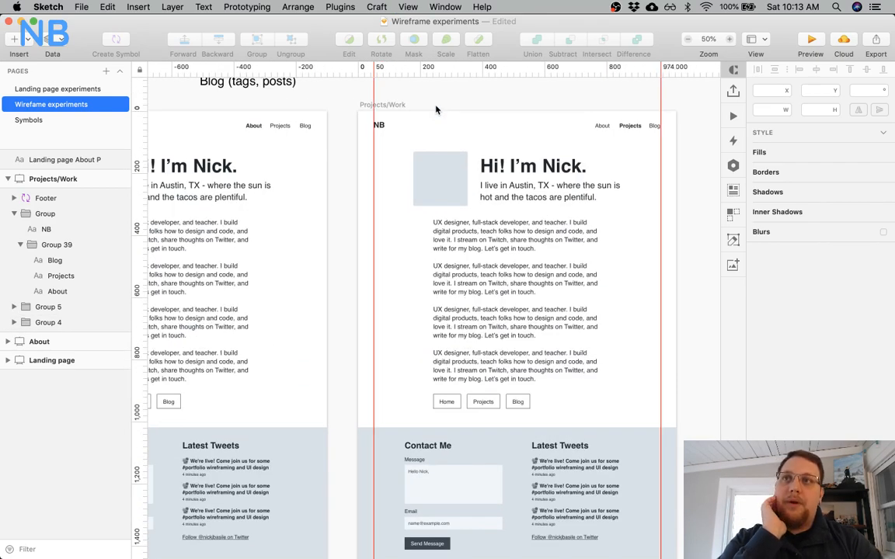
scroll(436, 109, "left", 3)
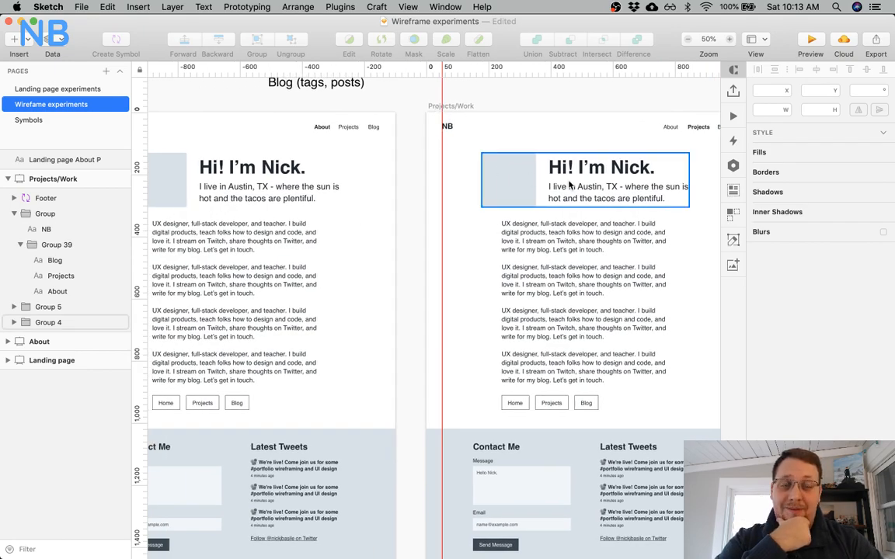
scroll(477, 228, "right", 3)
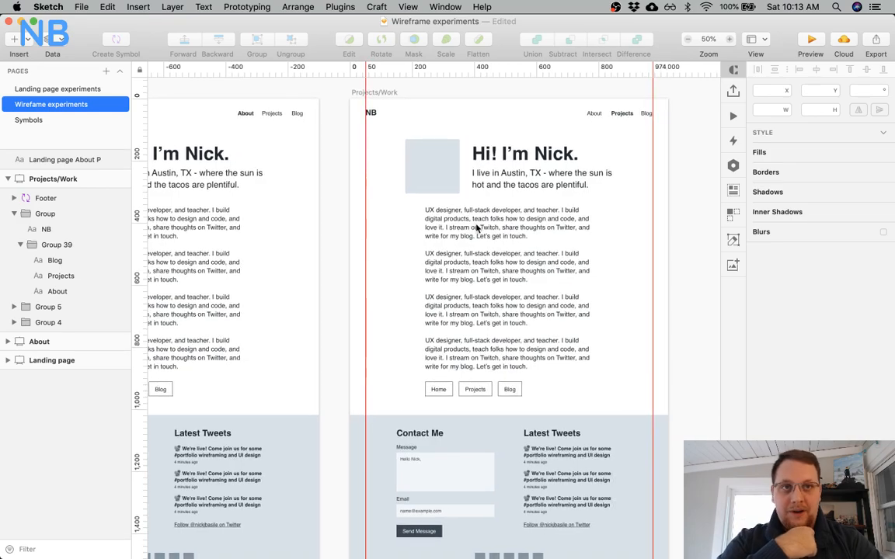
scroll(477, 227, "right", 3)
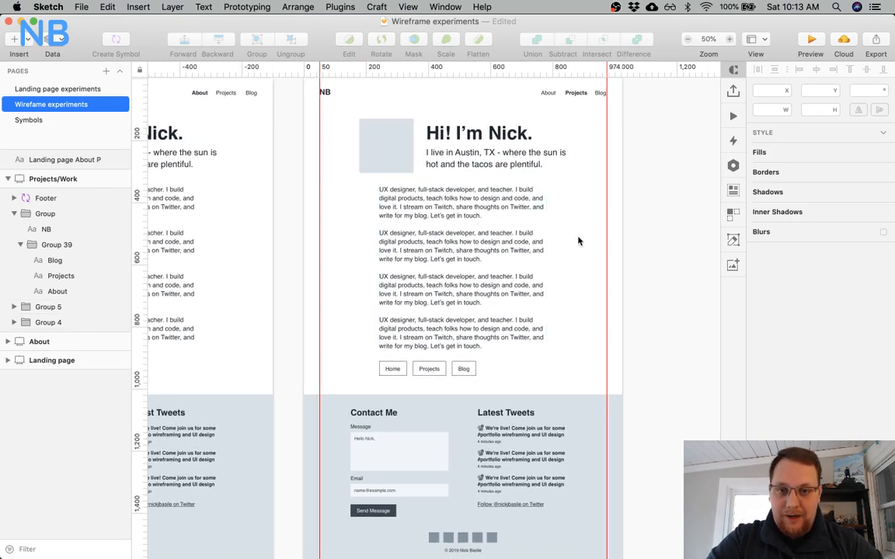
scroll(579, 241, "up", 3)
scroll(578, 241, "left", 4)
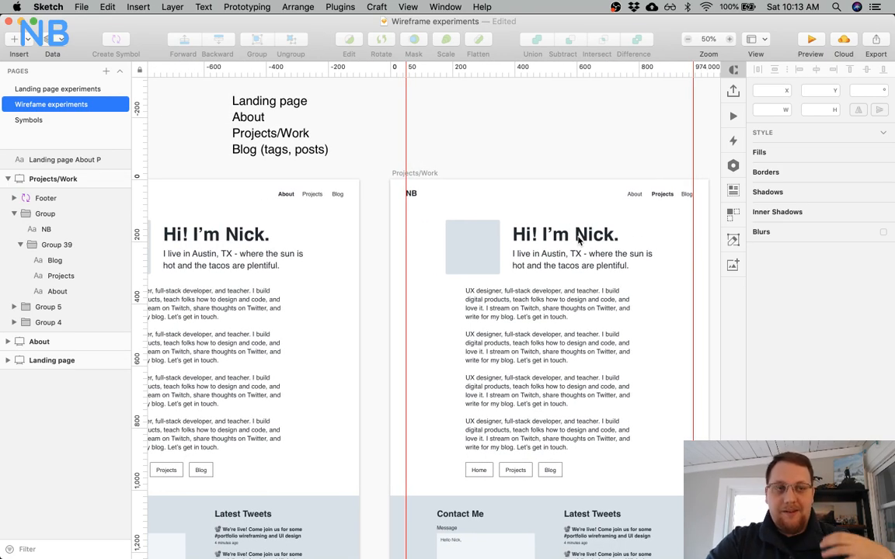
scroll(579, 240, "right", 4)
scroll(579, 241, "down", 1)
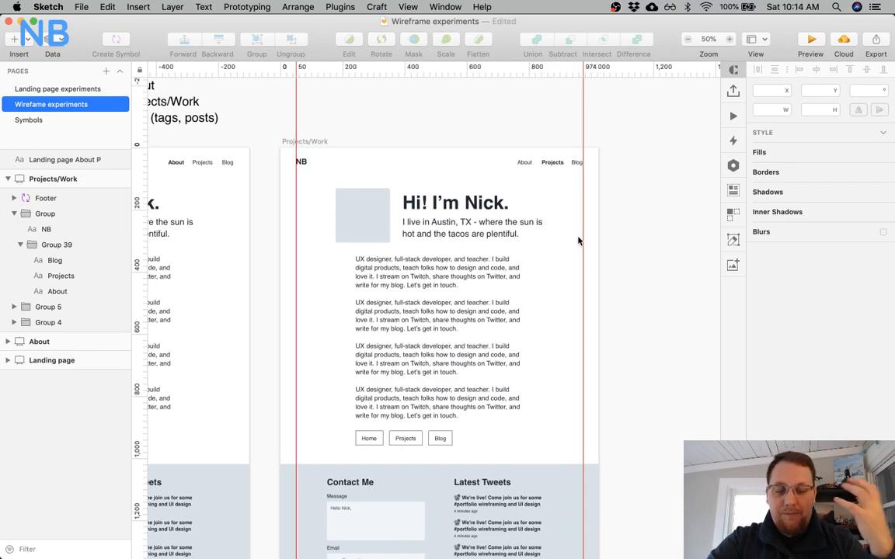
scroll(470, 140, "left", 6)
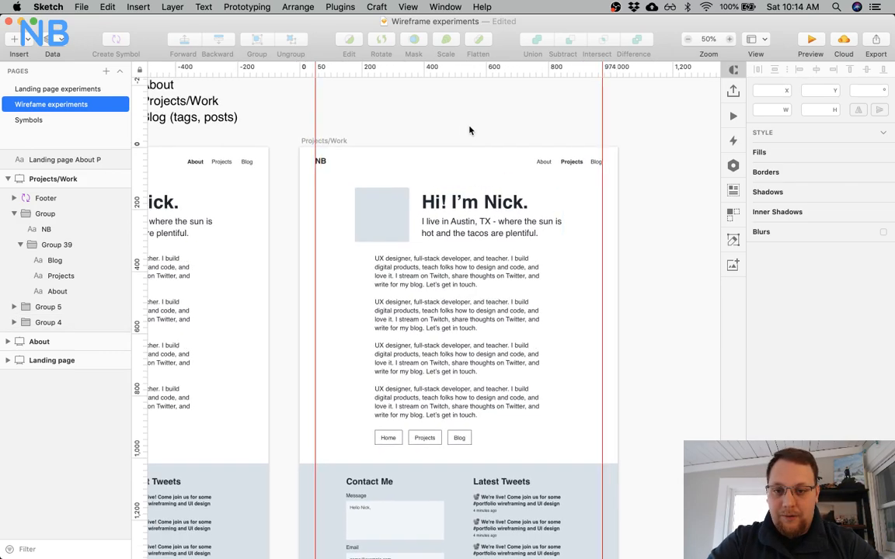
scroll(469, 131, "left", 8)
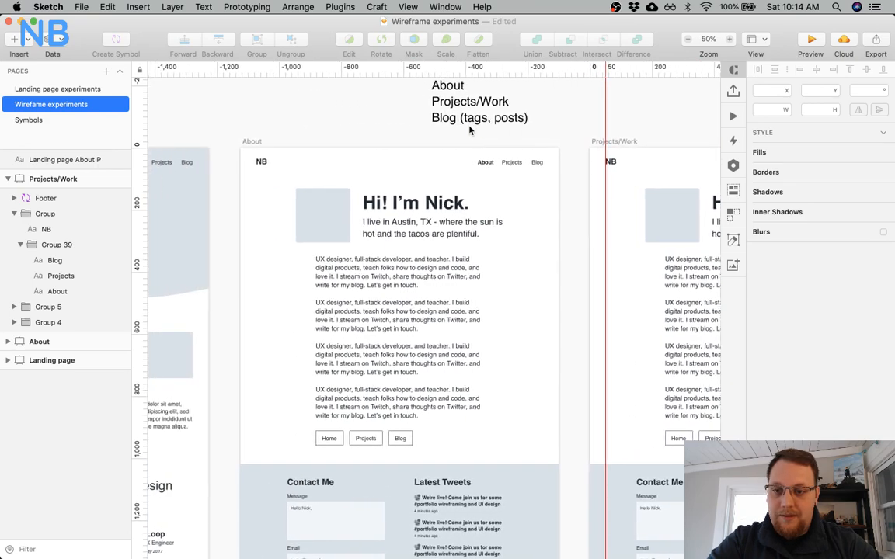
scroll(469, 131, "right", 13)
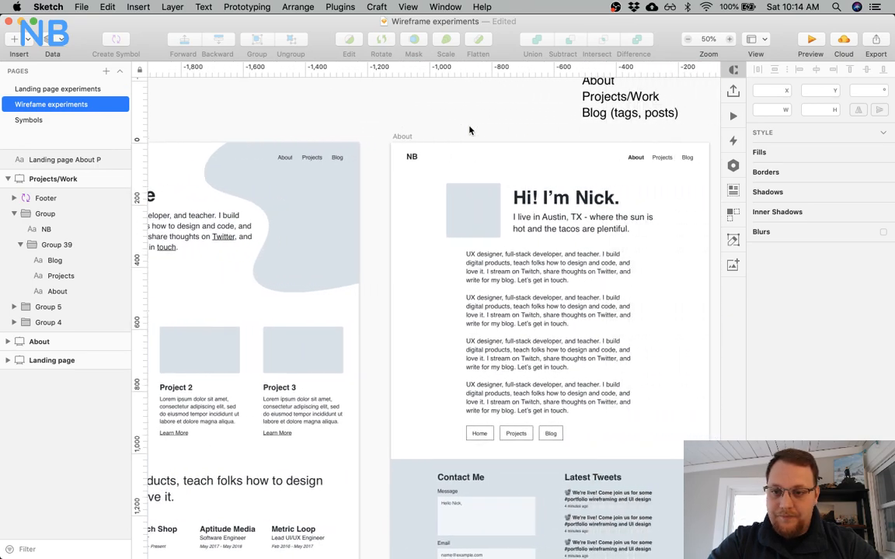
scroll(472, 131, "right", 1)
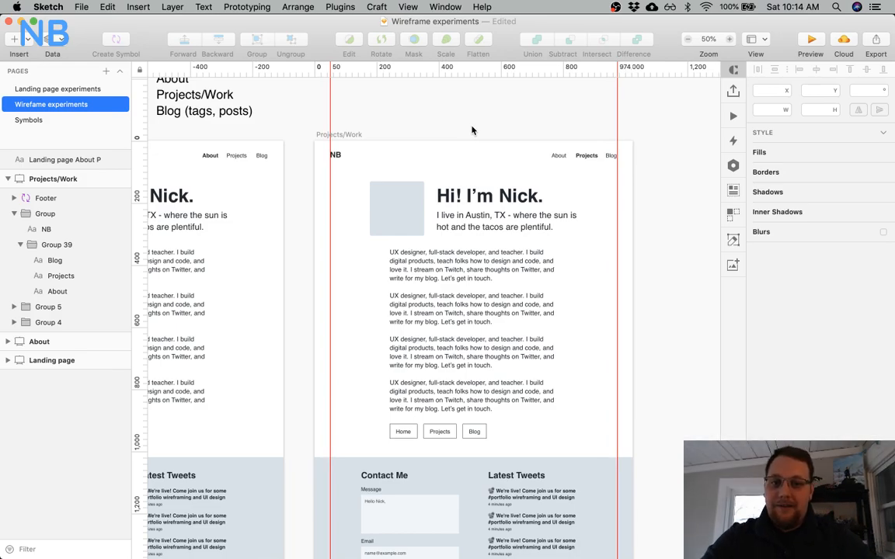
scroll(471, 131, "right", 1)
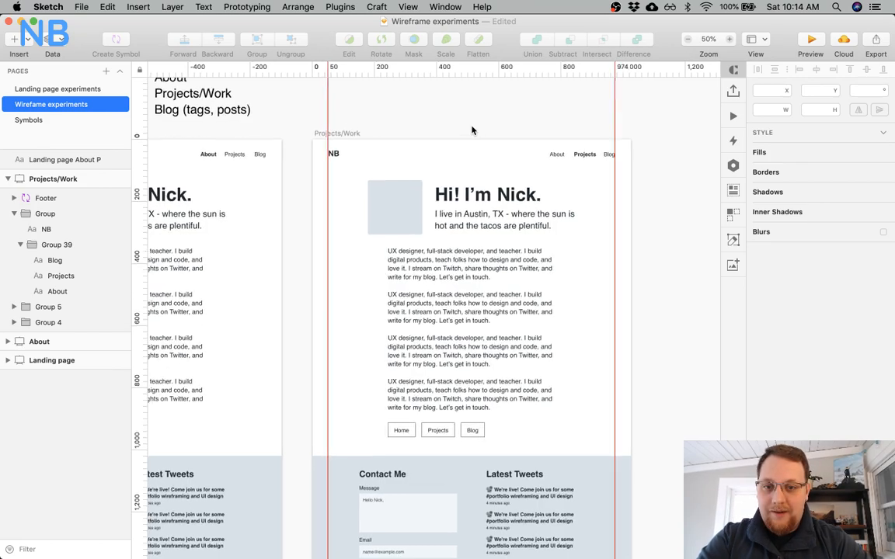
scroll(472, 131, "down", 2)
scroll(472, 131, "right", 1)
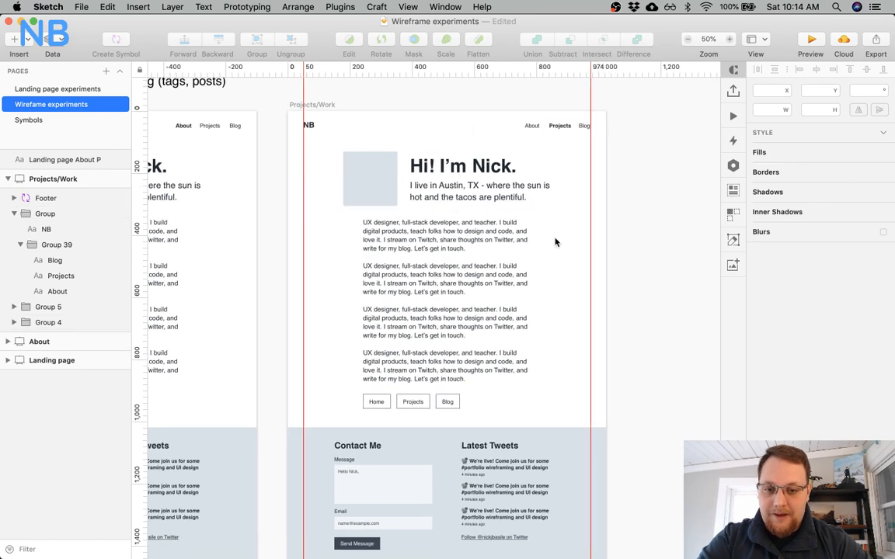
scroll(556, 243, "down", 3)
scroll(556, 243, "right", 4)
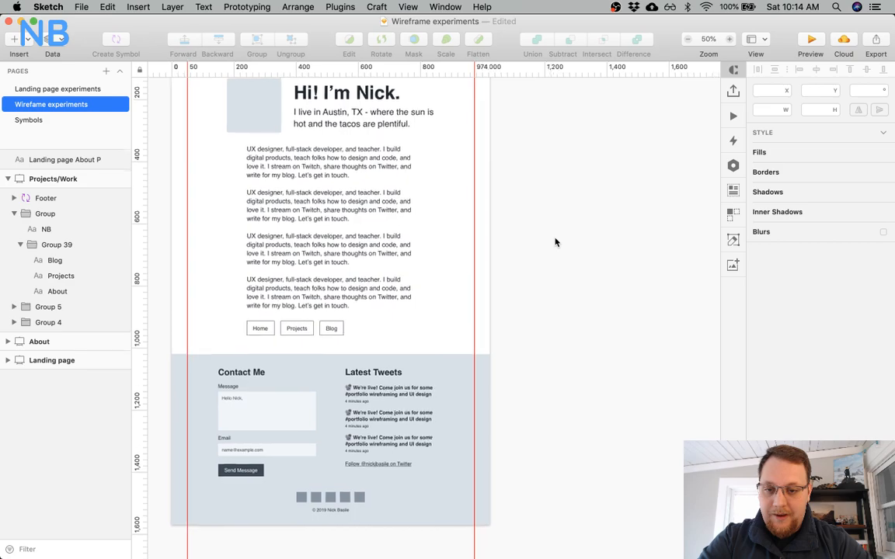
scroll(556, 242, "up", 3)
scroll(555, 242, "left", 1)
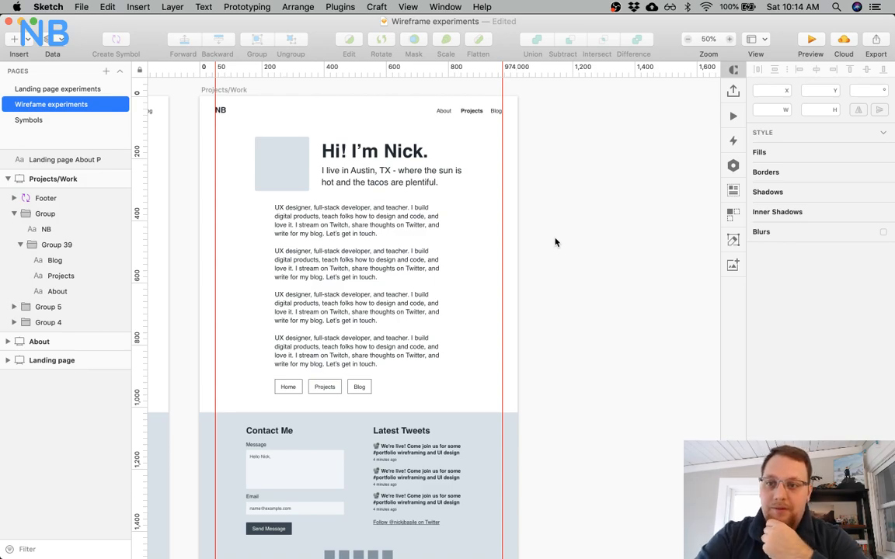
scroll(402, 188, "left", 15)
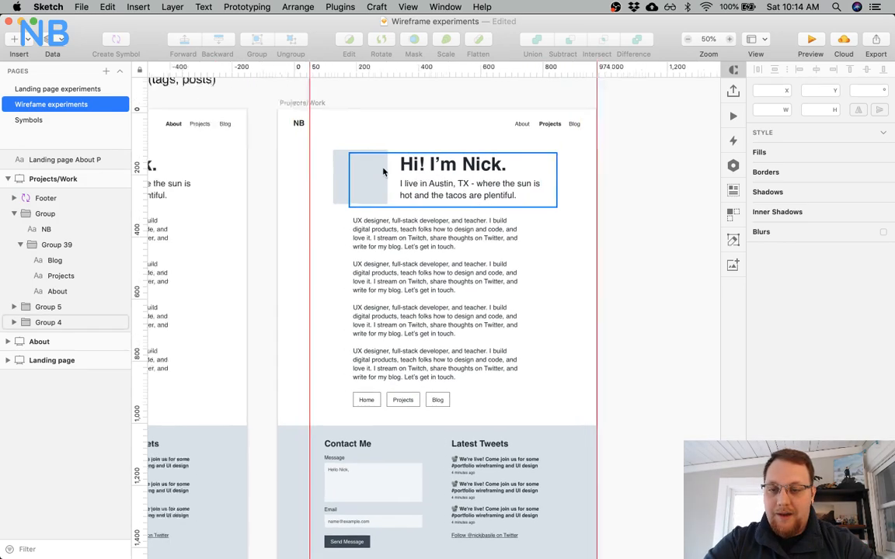
scroll(384, 164, "left", 2)
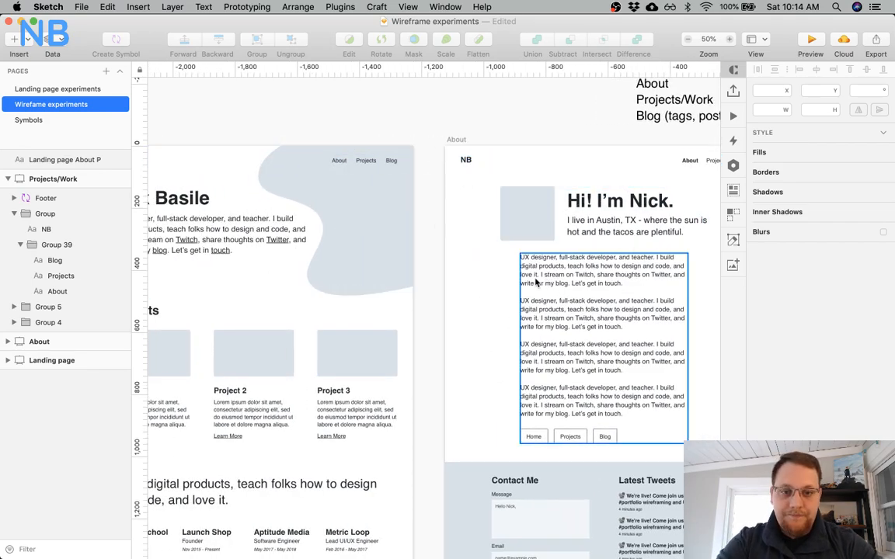
scroll(424, 264, "left", 6)
Delete the image placeholder in the Projects/Work artboard and move the intro heading group to X 253, aligned with the body text's left edge.
scroll(424, 266, "right", 20)
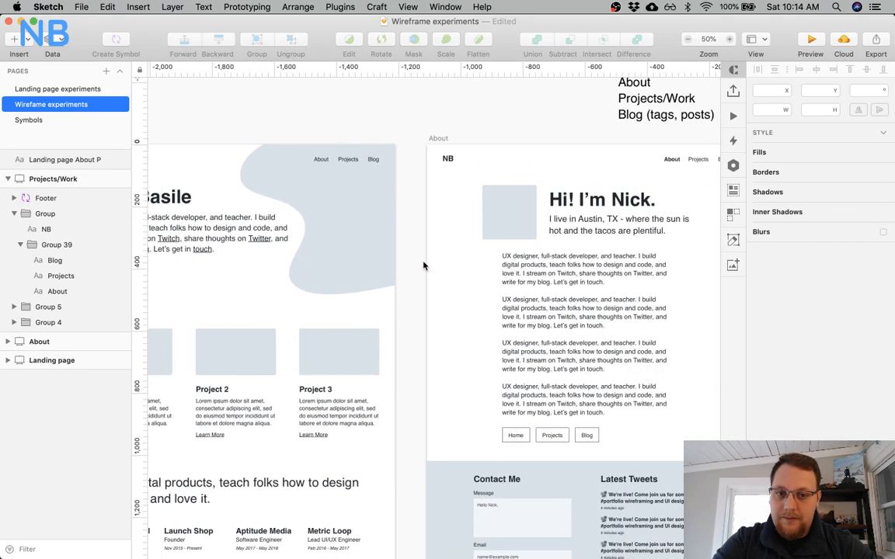
scroll(447, 210, "right", 1)
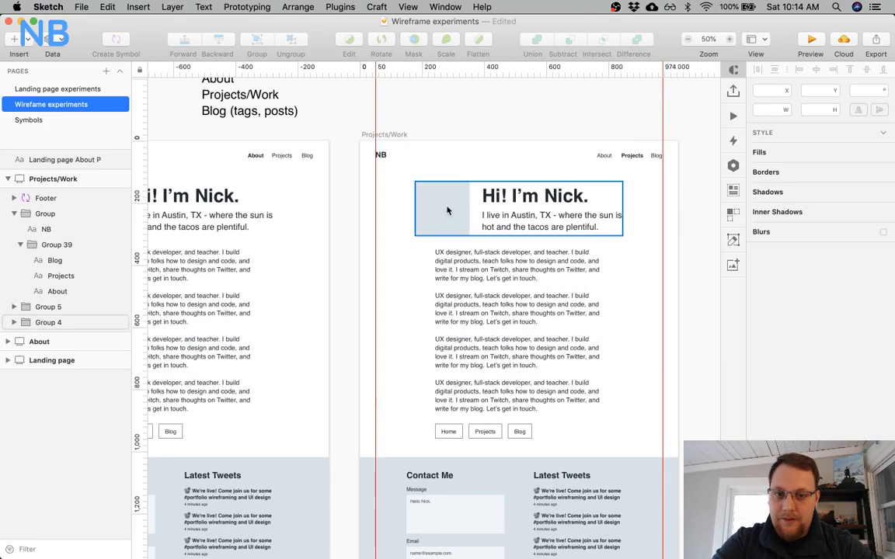
double_click(447, 210)
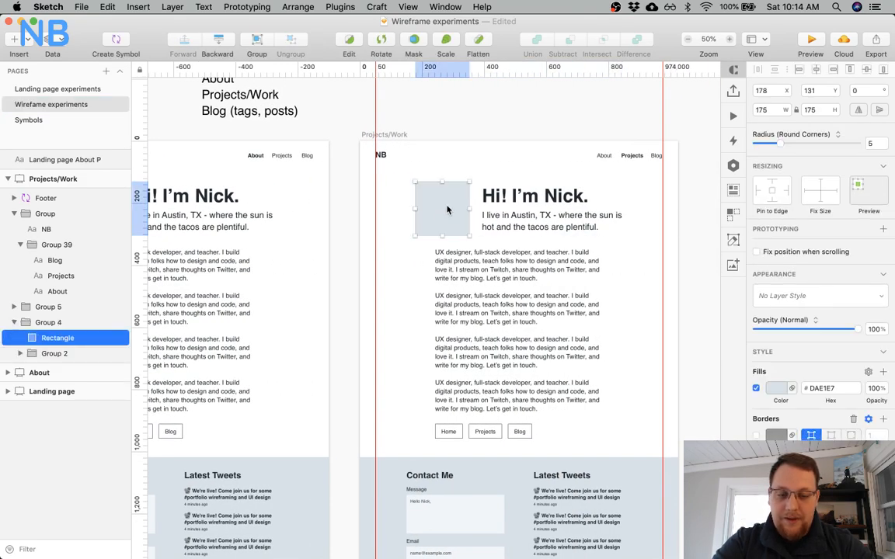
key("BackSpace")
left_click_drag(512, 208, 481, 203)
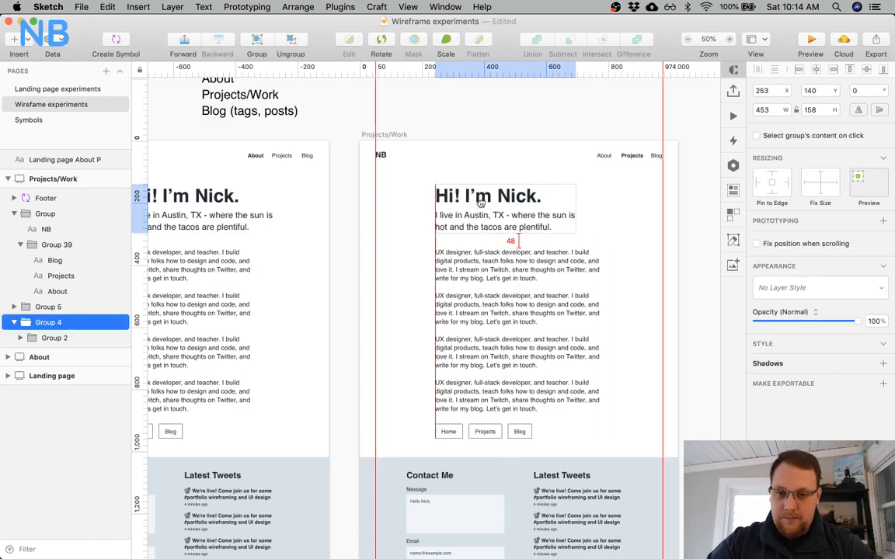
Change the main heading in the Projects/Work artboard's intro to "Projects".
left_click(488, 116)
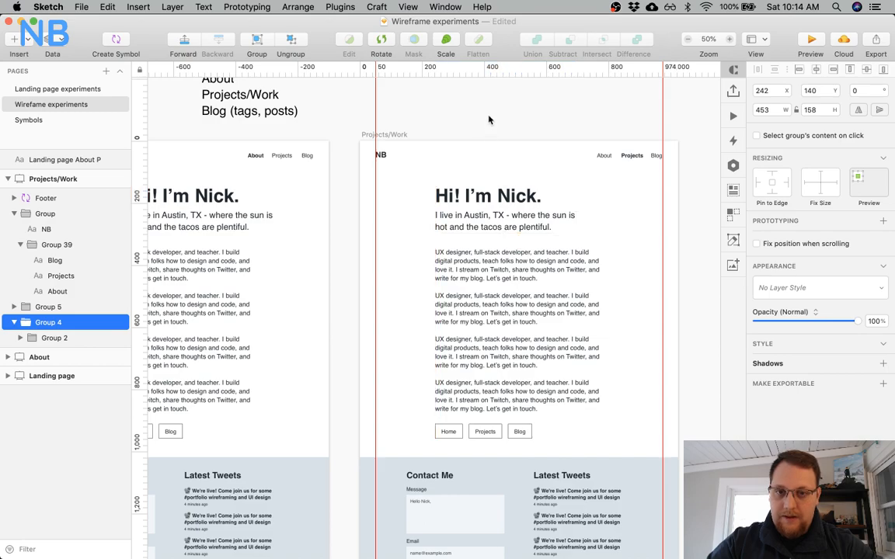
left_click(467, 205, "super")
type("Projects")
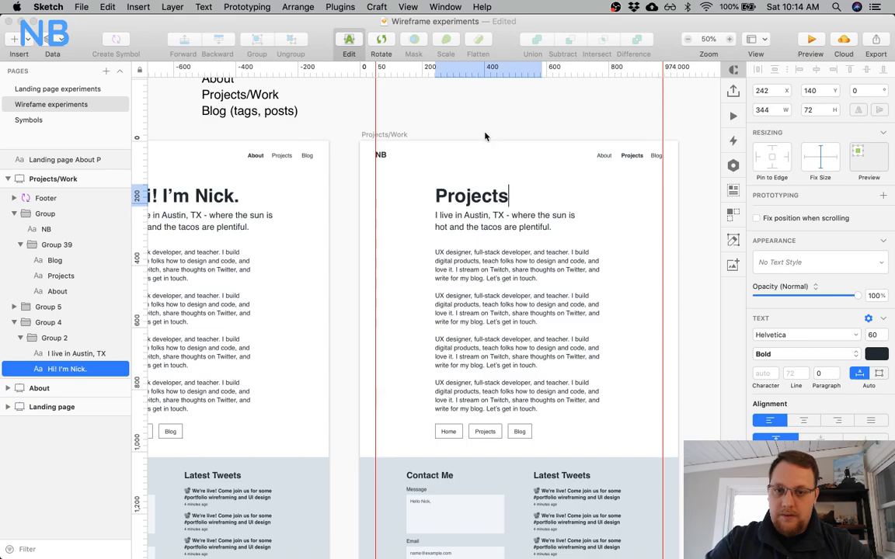
key("Escape")
Examine the Landing page's Projects, work history and Writing sections and the About page against the Projects/Work artboard.
scroll(447, 221, "left", 15)
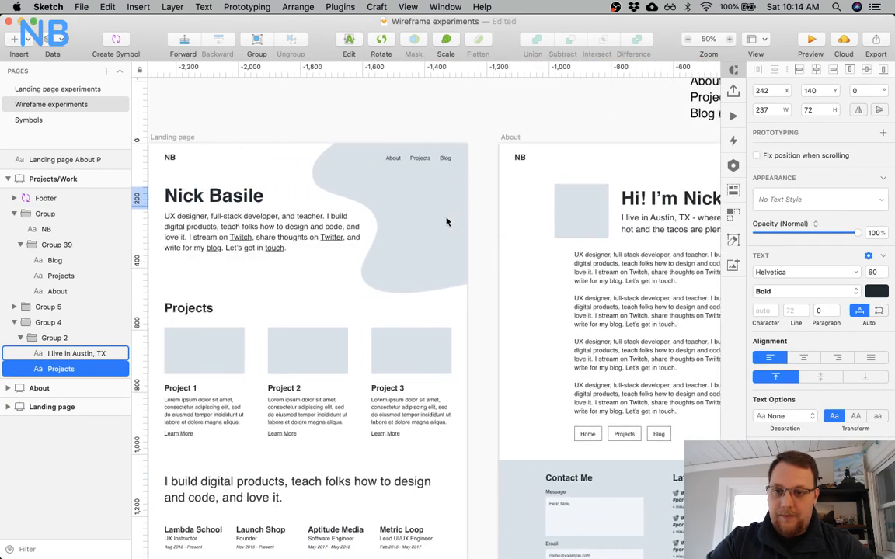
scroll(446, 222, "down", 10)
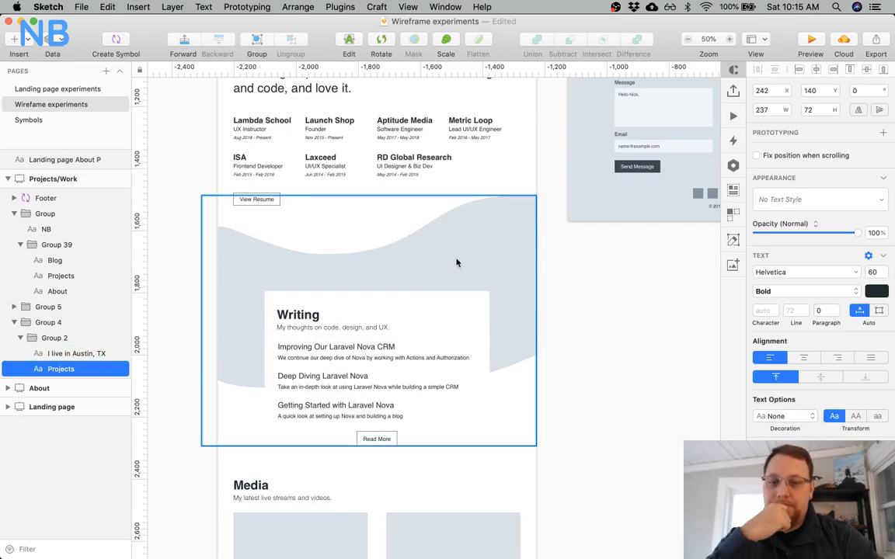
scroll(563, 259, "left", 6)
scroll(563, 259, "up", 4)
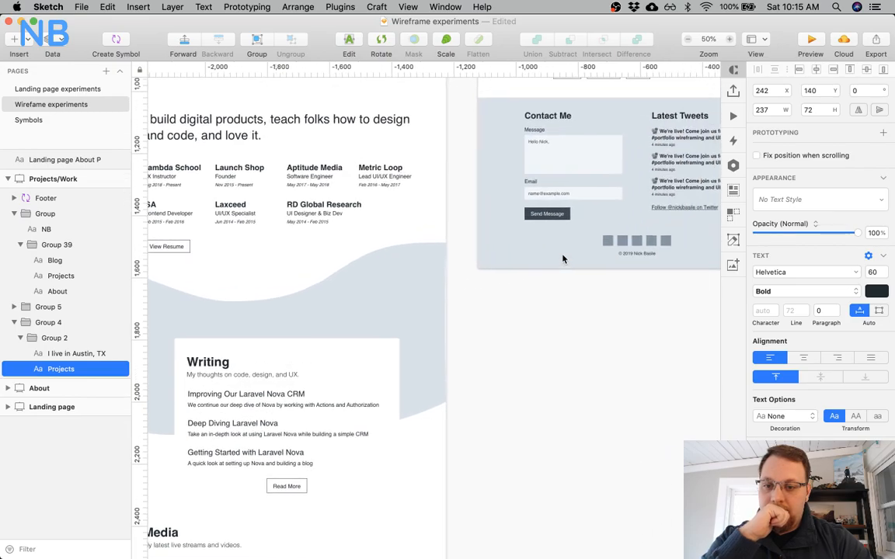
scroll(563, 259, "right", 7)
scroll(564, 259, "up", 5)
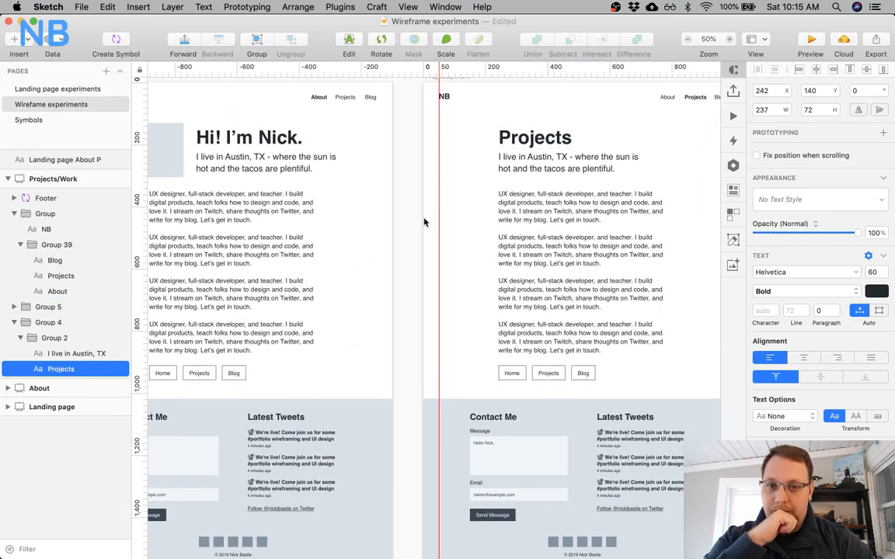
left_click(424, 223)
scroll(423, 226, "right", 3)
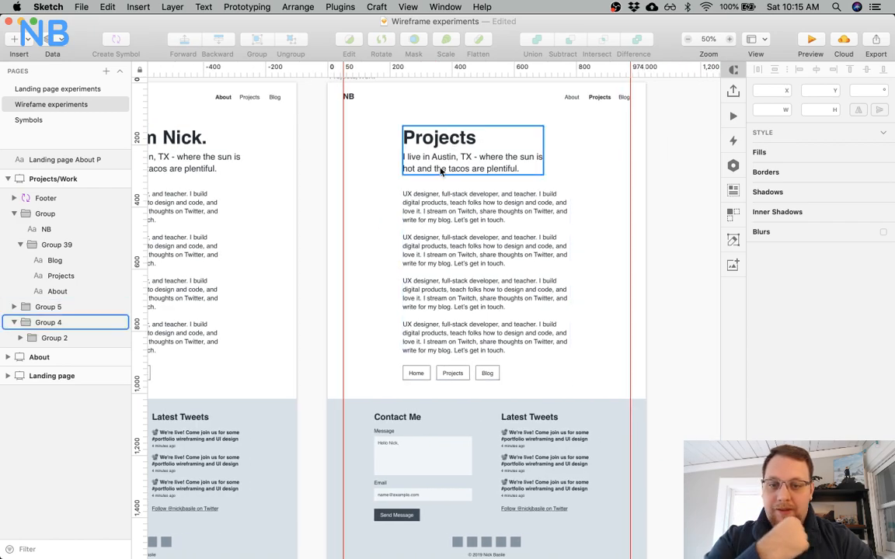
scroll(440, 170, "left", 5)
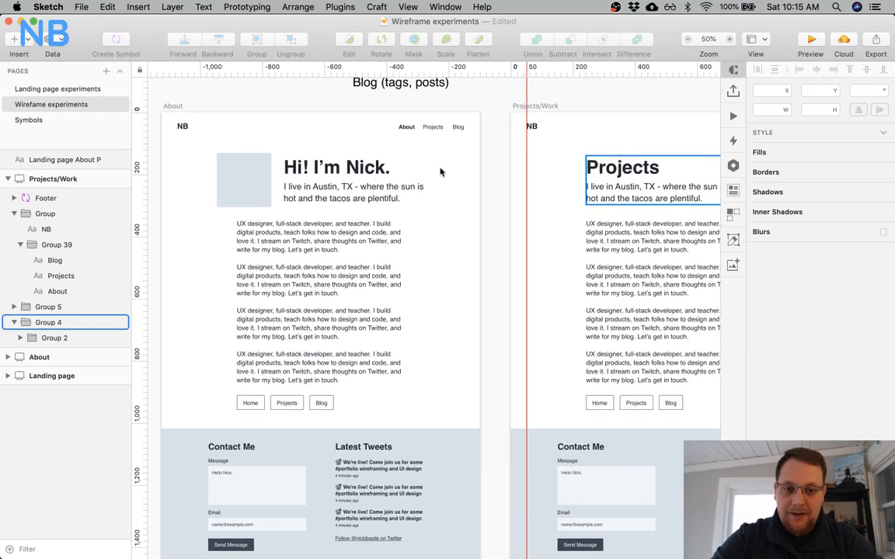
scroll(440, 170, "right", 4)
scroll(439, 170, "right", 2)
Delete the group of body paragraphs and Home, Projects and Blog link buttons from the Projects/Work artboard.
left_click(475, 233)
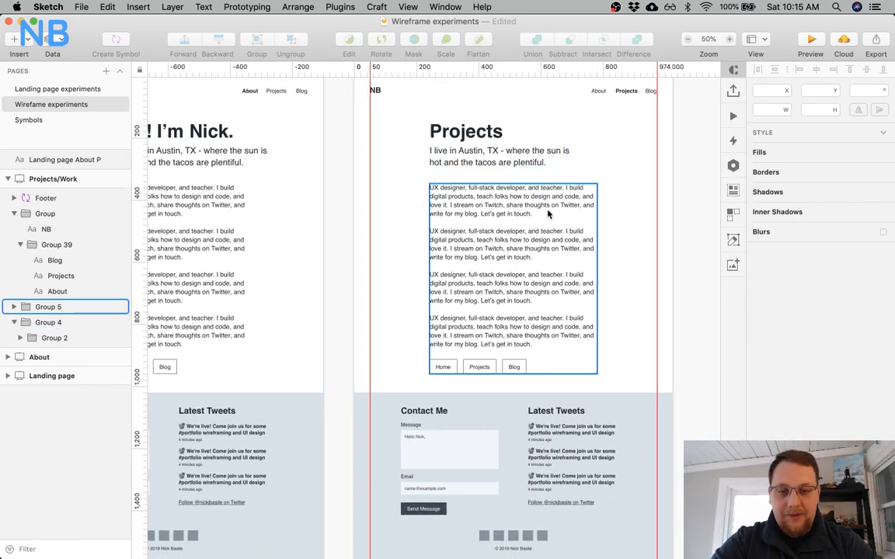
left_click(466, 265)
key("Delete")
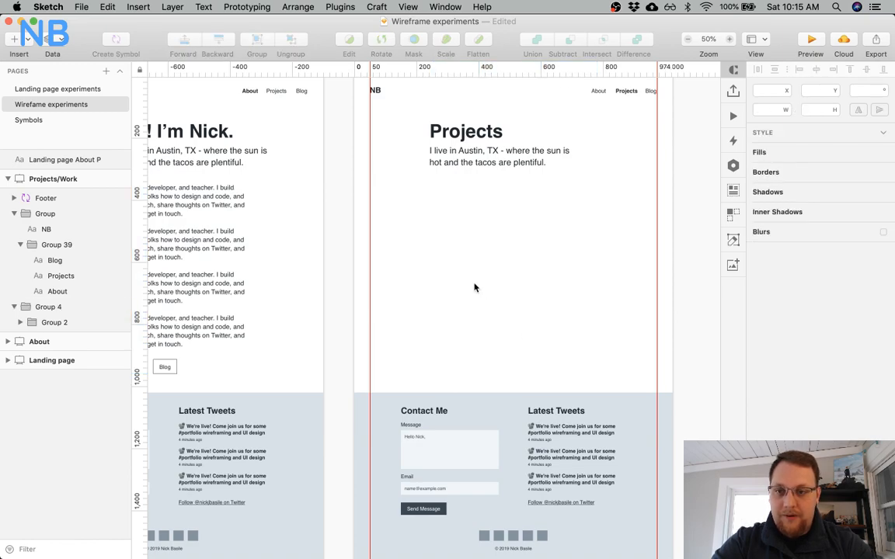
Compare the remaining heading and intro on the Projects/Work artboard with the neighbouring About page layout.
scroll(473, 287, "up", 3)
scroll(473, 288, "left", 4)
scroll(474, 287, "right", 4)
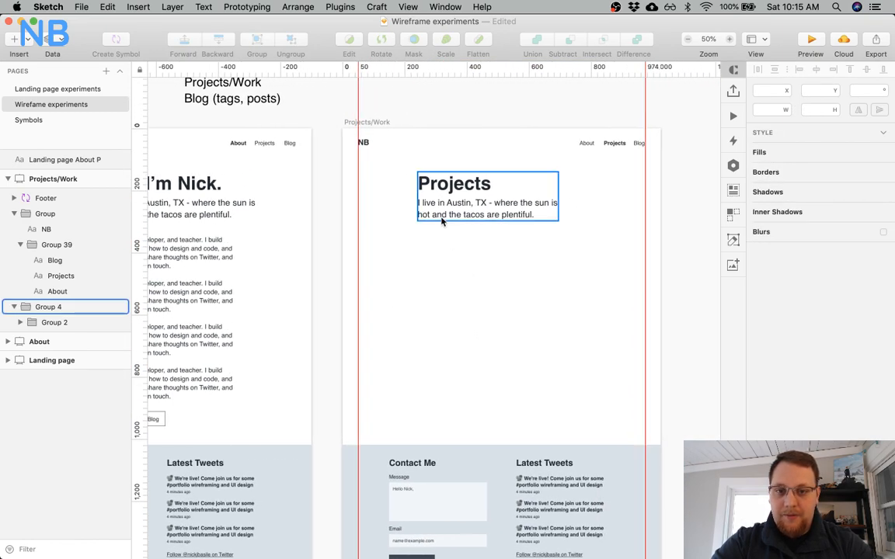
scroll(436, 216, "left", 5)
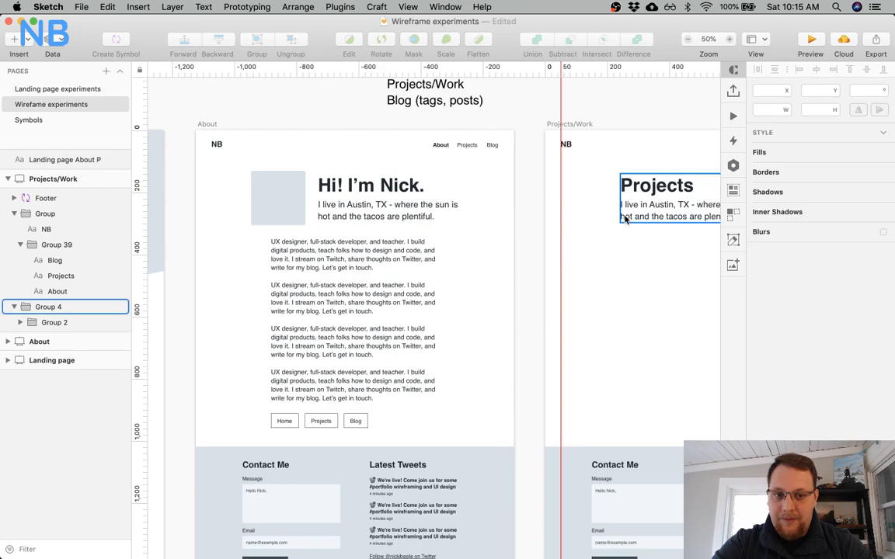
scroll(626, 216, "right", 3)
scroll(626, 220, "right", 2)
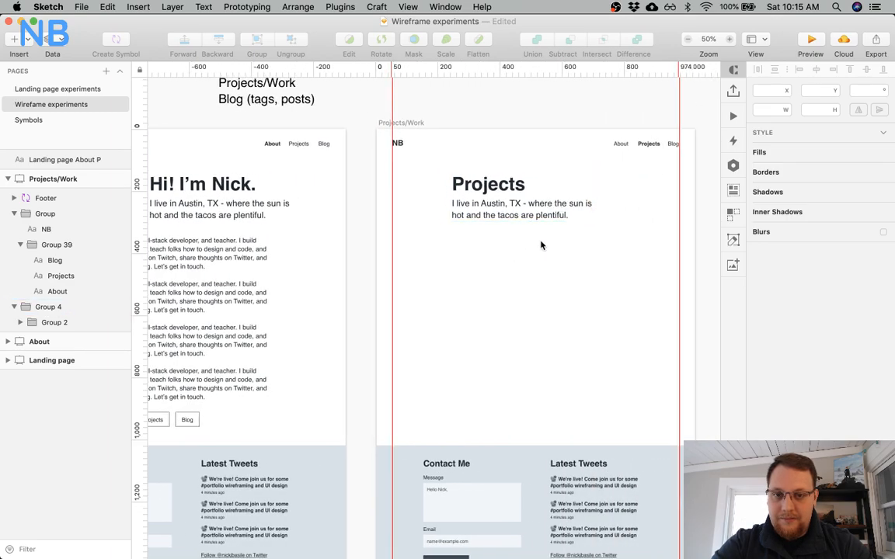
scroll(540, 247, "right", 4)
scroll(541, 245, "left", 5)
scroll(541, 245, "up", 1)
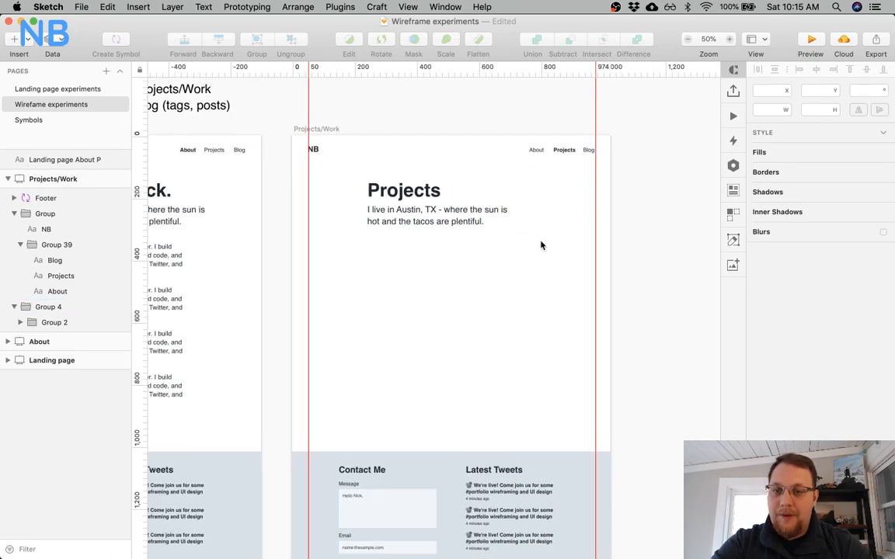
scroll(542, 246, "right", 5)
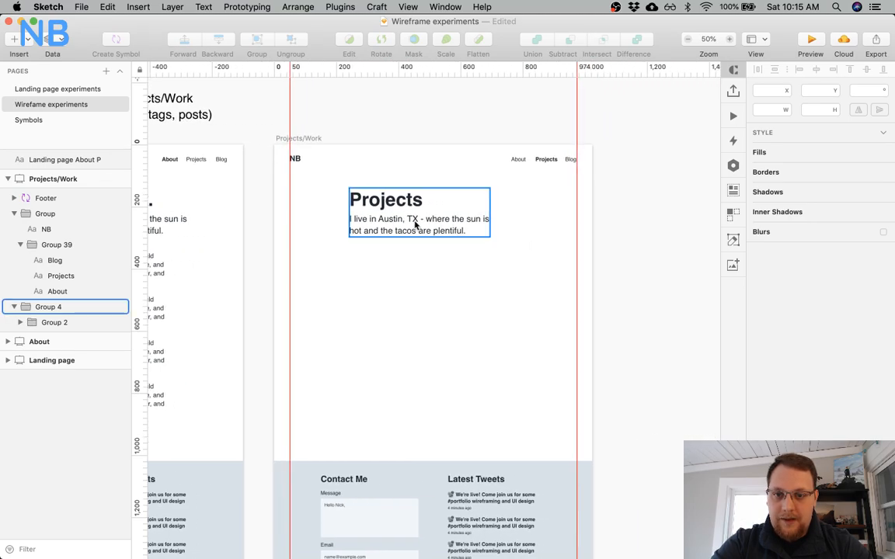
Switch to Chrome and examine how the illustrator's portfolio site with the interactive resume presents its work sections.
key("ctrl+Up")
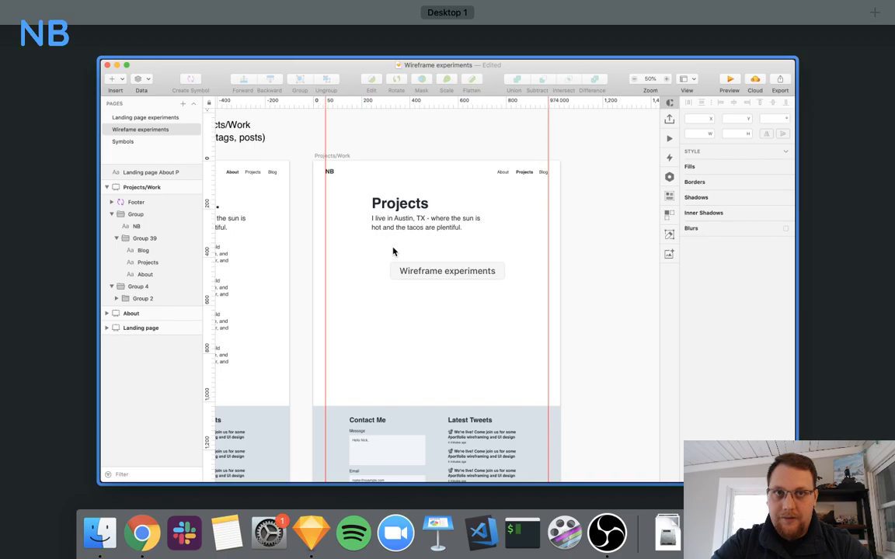
left_click(442, 413)
left_click(752, 533)
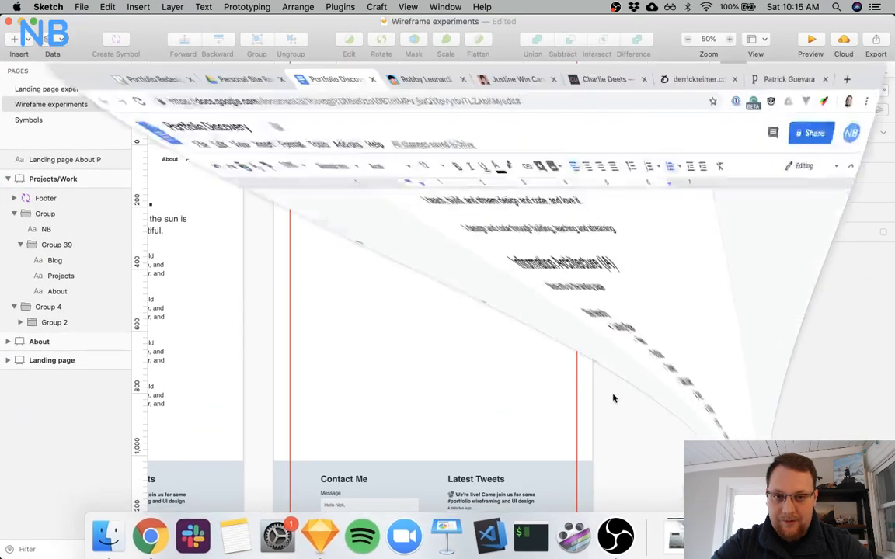
left_click(376, 31)
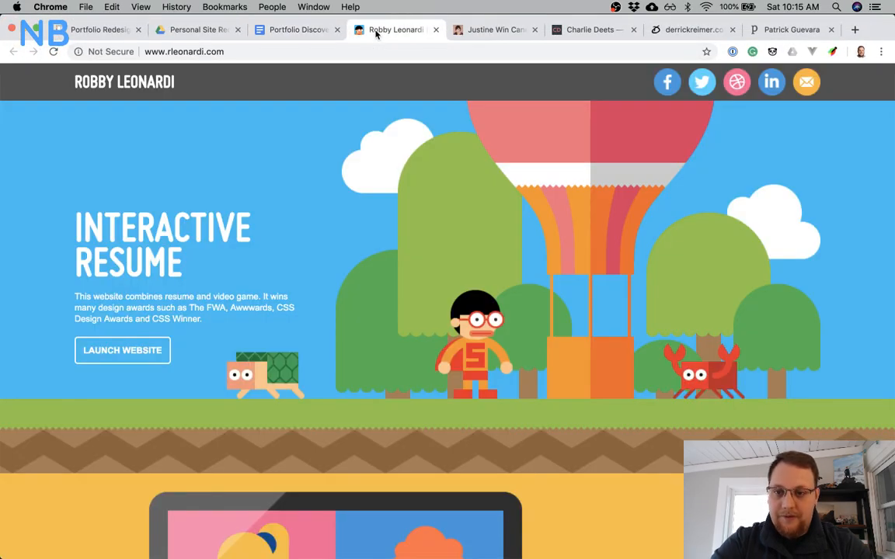
scroll(463, 290, "down", 15)
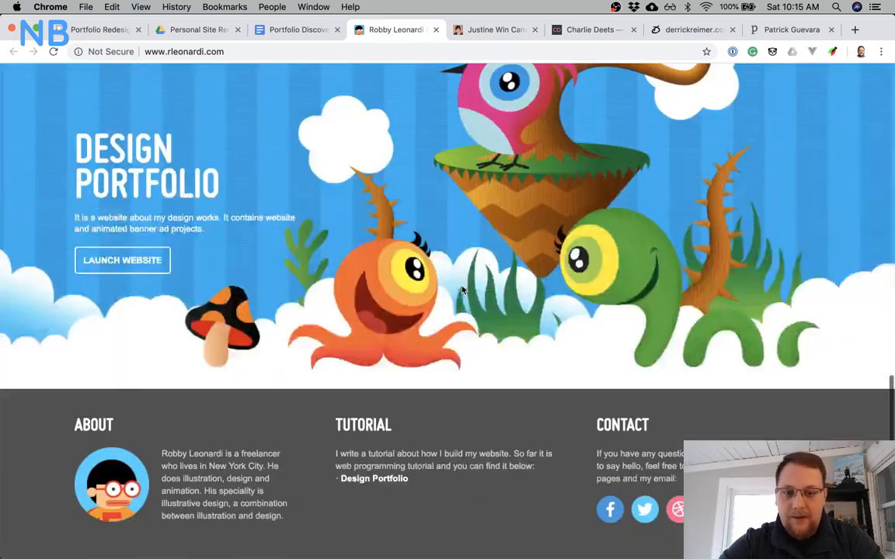
scroll(129, 247, "up", 6)
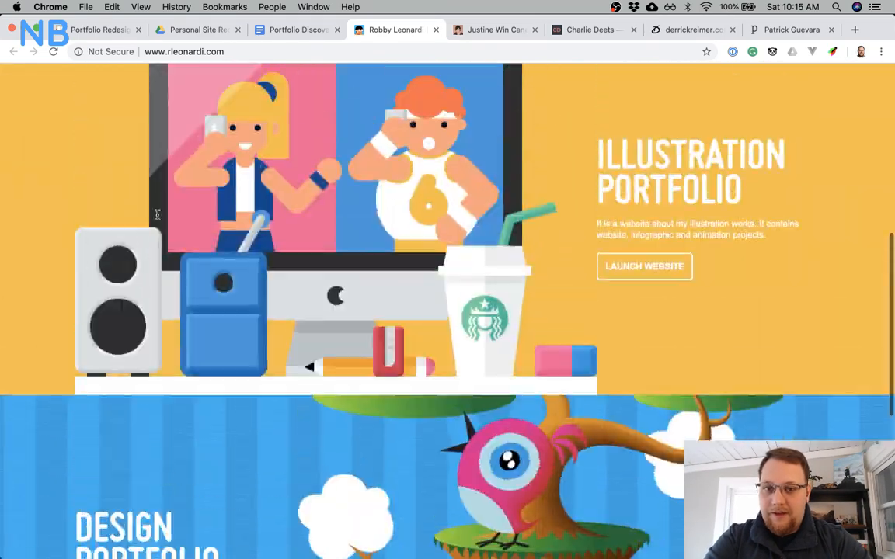
scroll(133, 250, "down", 4)
Open the illustrator's Design Portfolio site and look through its page down to the contact form.
left_click(101, 453)
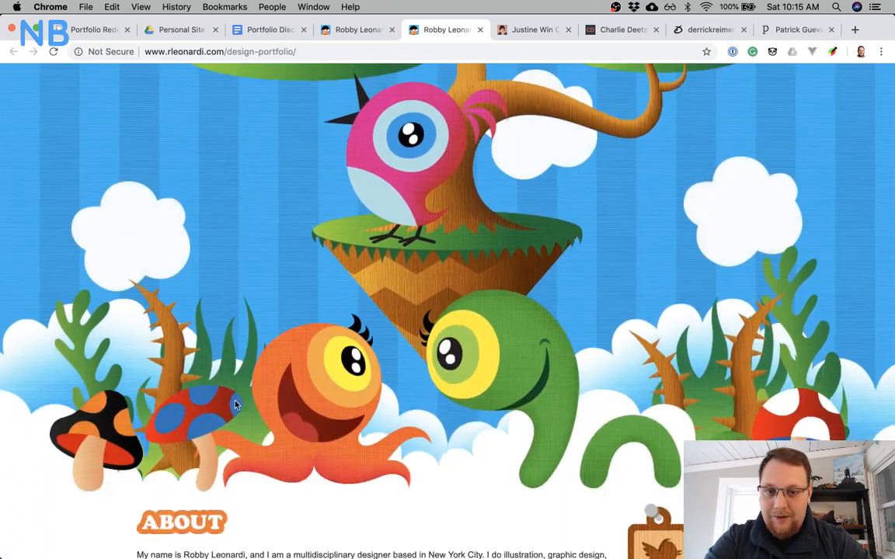
scroll(323, 316, "down", 10)
scroll(324, 314, "down", 10)
scroll(325, 319, "down", 10)
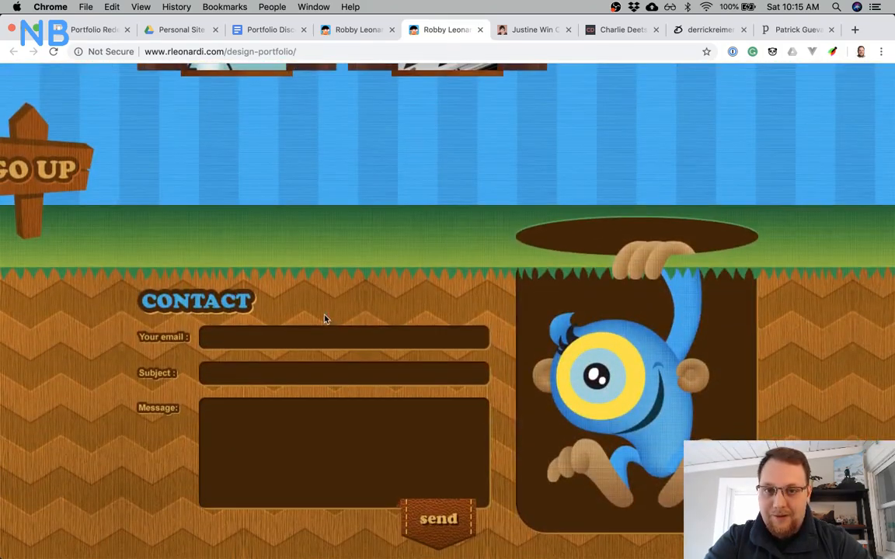
Examine the Case Studies list and the rest of the page on the portfolio featuring Rappler Agos eBayanihan, Gemfury and Kalibrr.
left_click(536, 29)
scroll(475, 231, "down", 4)
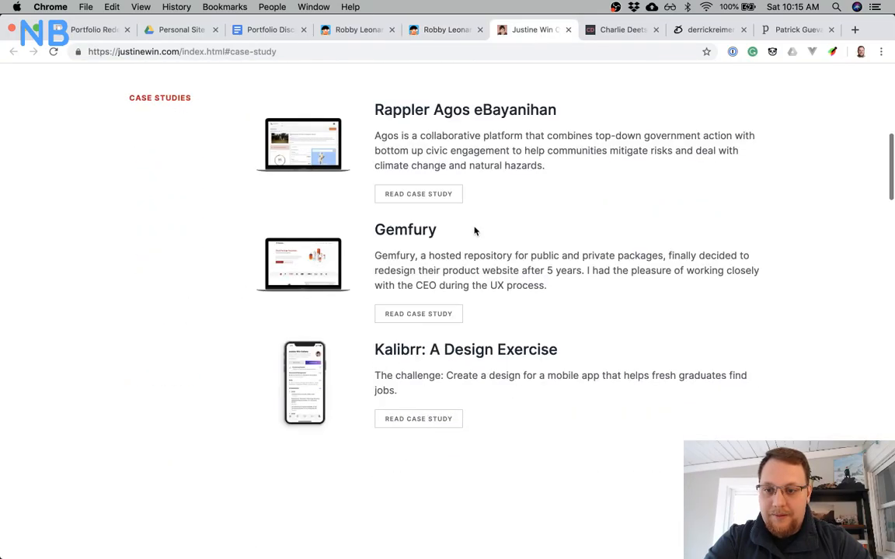
scroll(474, 232, "down", 3)
scroll(420, 208, "up", 4)
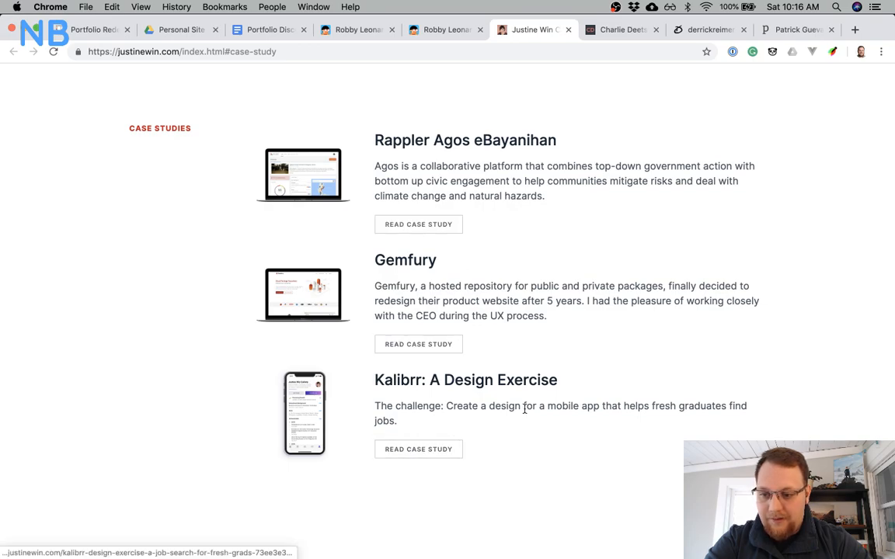
scroll(524, 409, "down", 12)
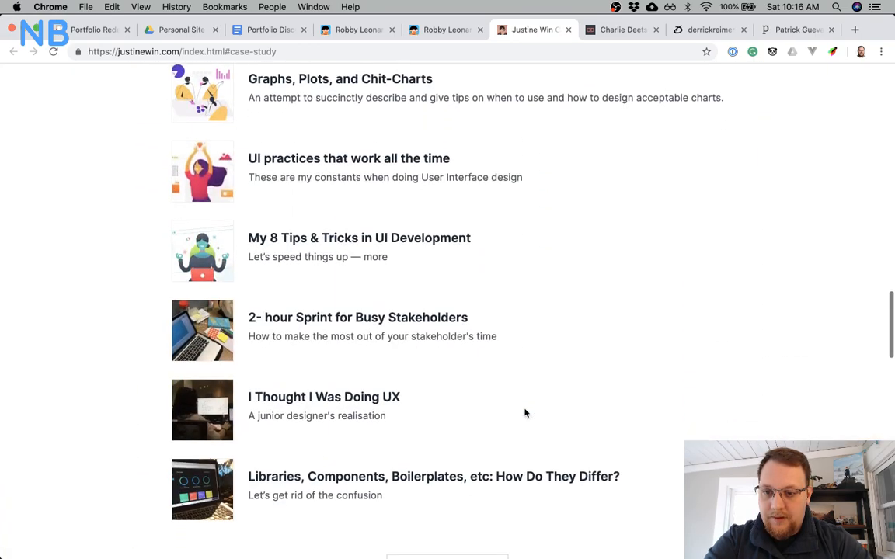
scroll(524, 414, "down", 15)
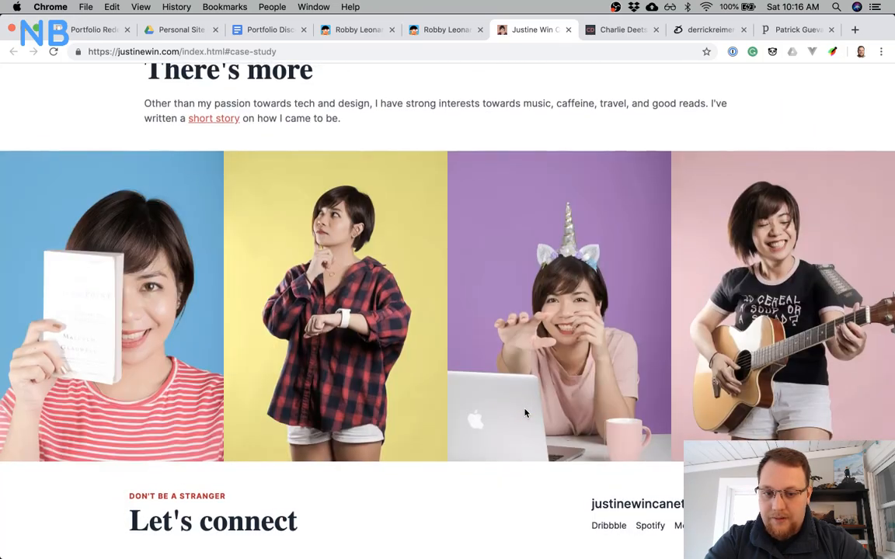
scroll(525, 413, "up", 5)
Examine the homepage of the California designer's portfolio, from the intro through the project cards to the footer.
left_click(626, 31)
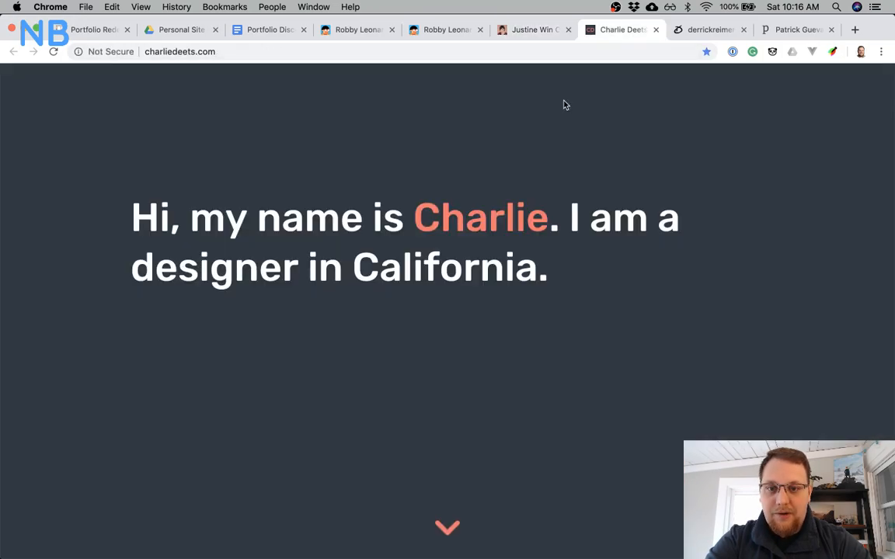
scroll(404, 259, "down", 10)
scroll(405, 261, "down", 2)
scroll(404, 261, "up", 15)
scroll(405, 261, "down", 20)
scroll(404, 261, "down", 10)
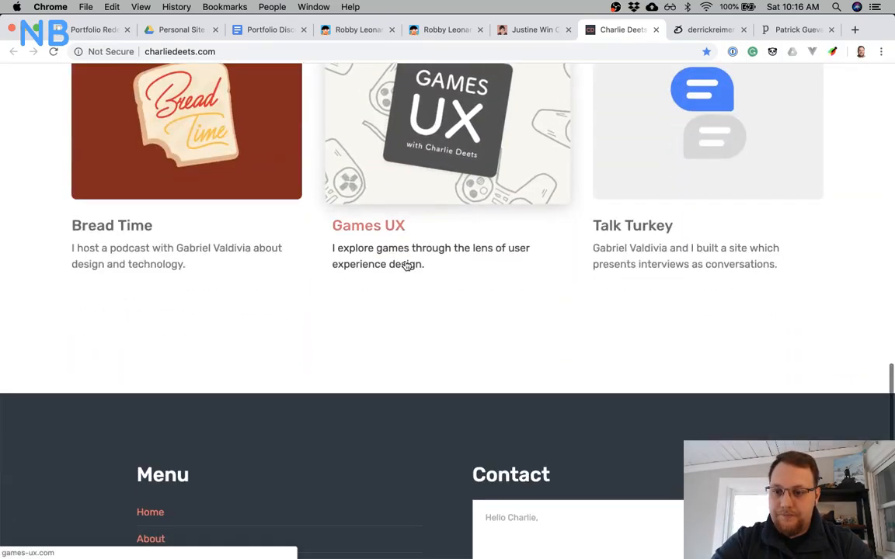
Open the California designer's Work page and compare its project listing with the project grid on the homepage.
left_click(144, 201)
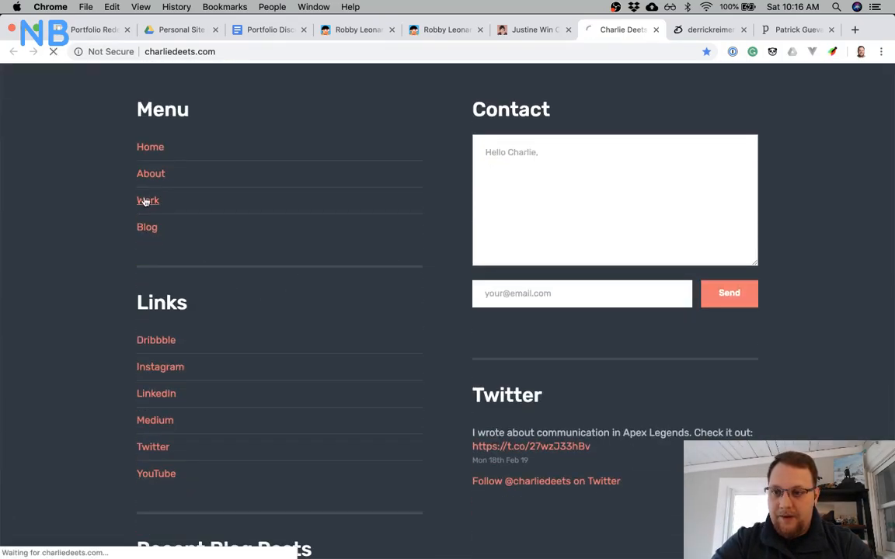
scroll(196, 356, "down", 10)
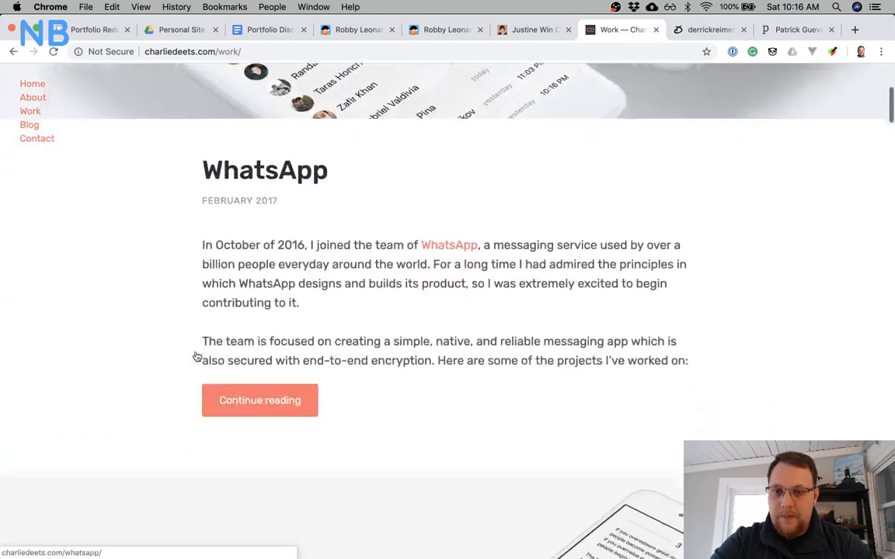
scroll(196, 356, "down", 5)
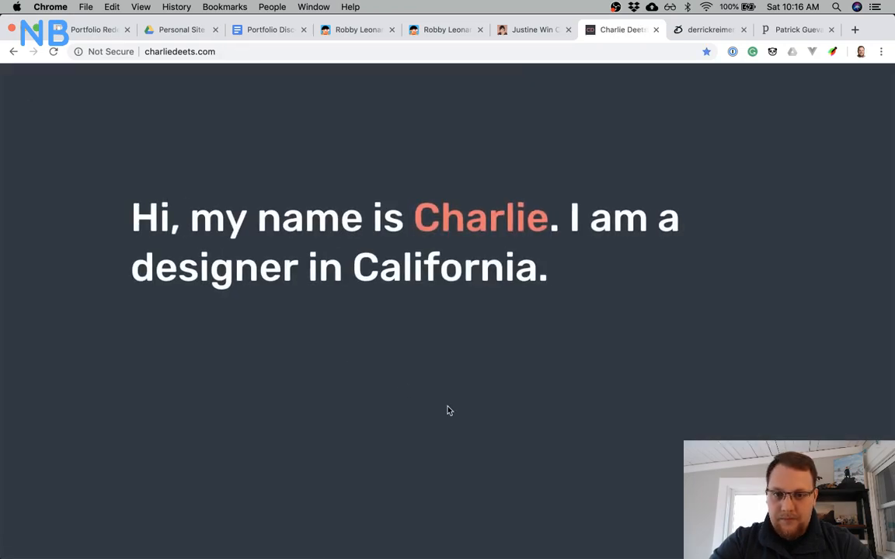
scroll(448, 411, "down", 5)
scroll(447, 410, "down", 5)
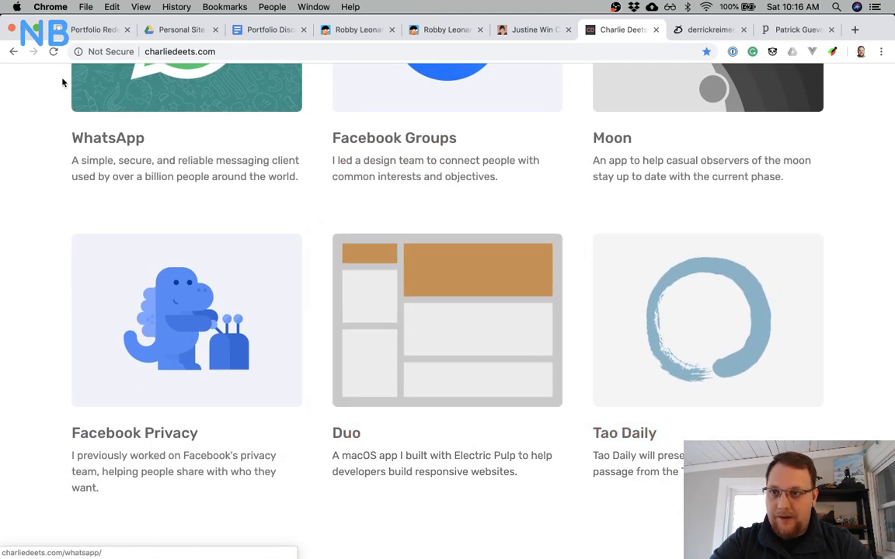
left_click(15, 51)
scroll(181, 292, "down", 10)
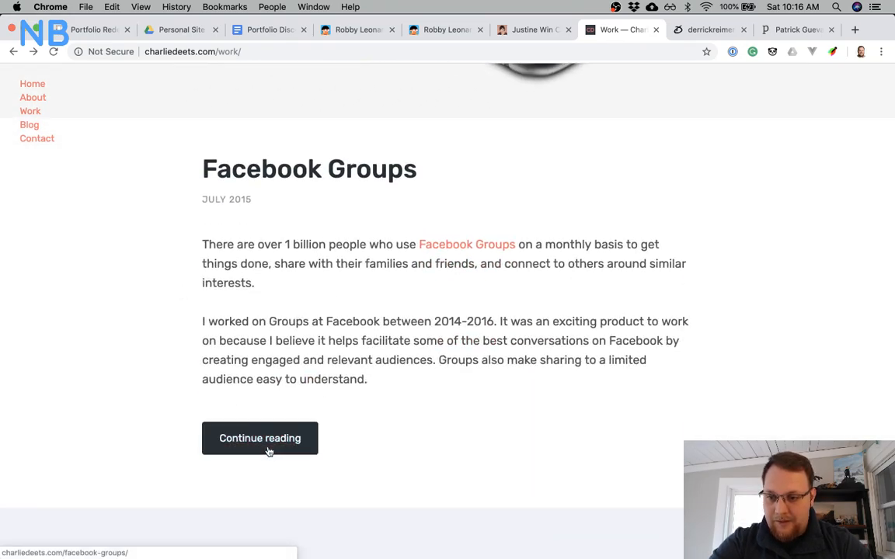
Open the Facebook Groups project from the Work page and look through its case study layout.
left_click(269, 451)
scroll(192, 414, "down", 20)
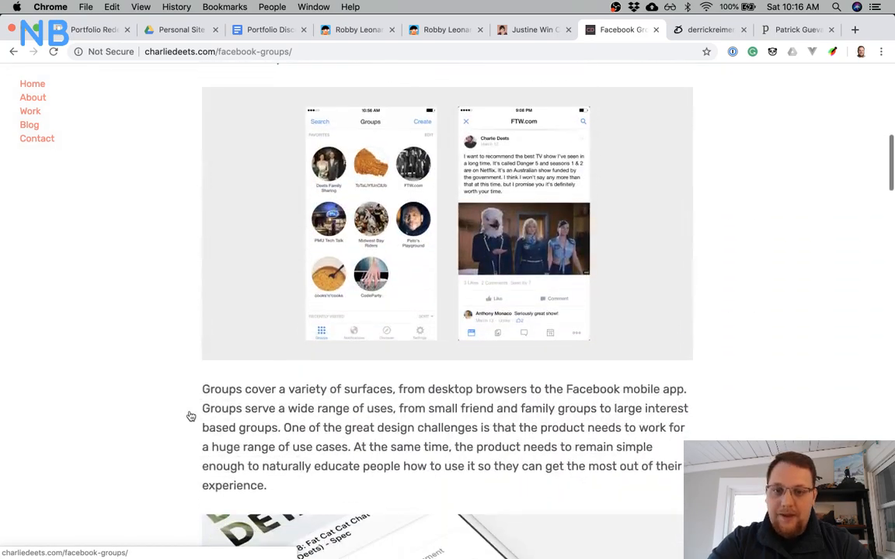
scroll(190, 416, "down", 10)
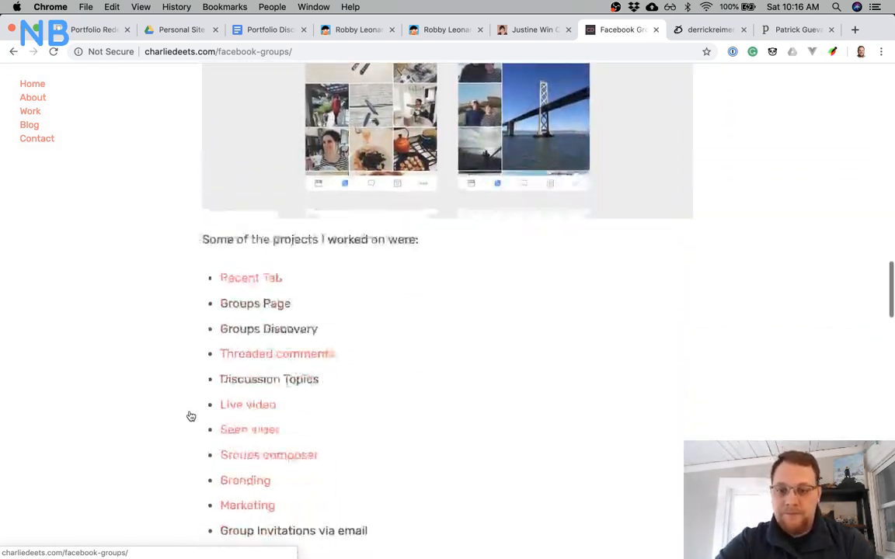
Examine the rest of the Facebook Groups case study, including its project list and phone mockups, and return to the Work page.
scroll(190, 416, "down", 10)
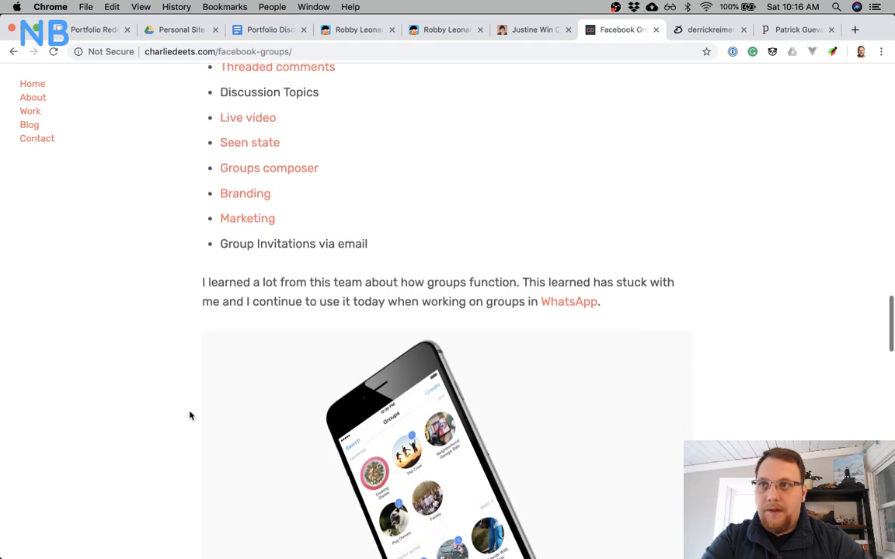
scroll(190, 417, "down", 4)
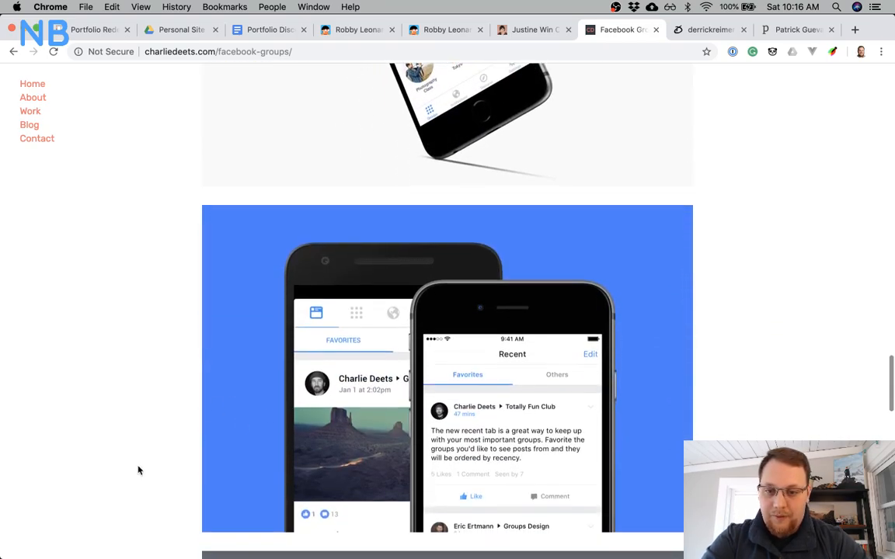
scroll(138, 470, "down", 8)
scroll(138, 470, "up", 12)
scroll(139, 470, "up", 12)
scroll(138, 470, "up", 12)
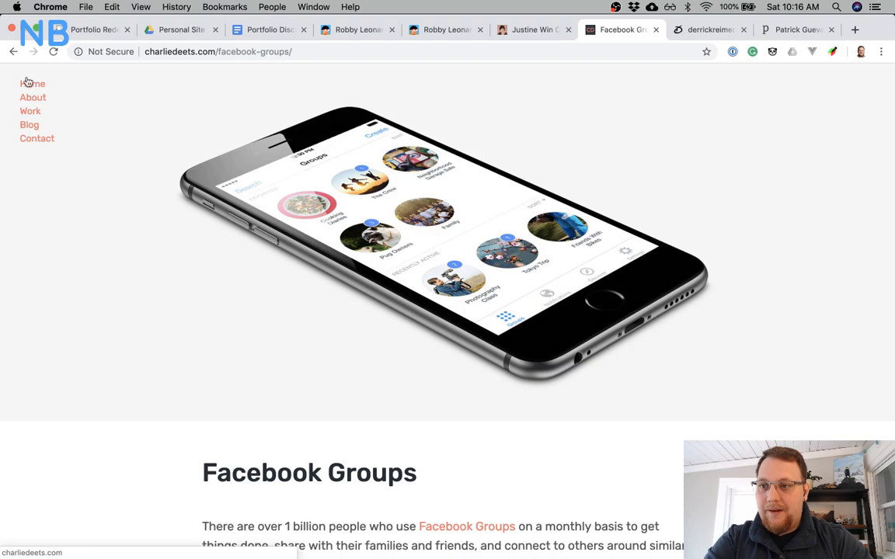
left_click(13, 53)
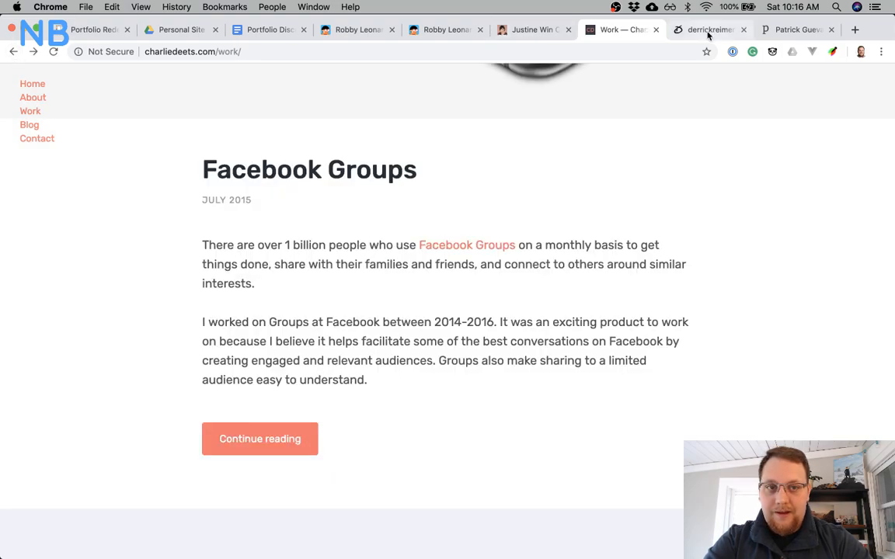
Review the Minneapolis developer's About page, and switch to the one-page portfolio with the "howdy!" intro.
left_click(709, 30)
scroll(720, 361, "down", 5)
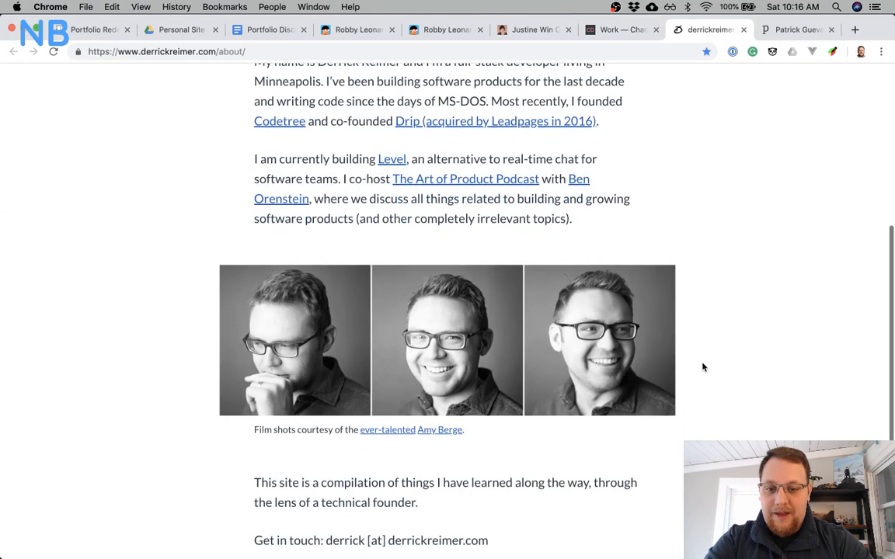
scroll(703, 365, "up", 5)
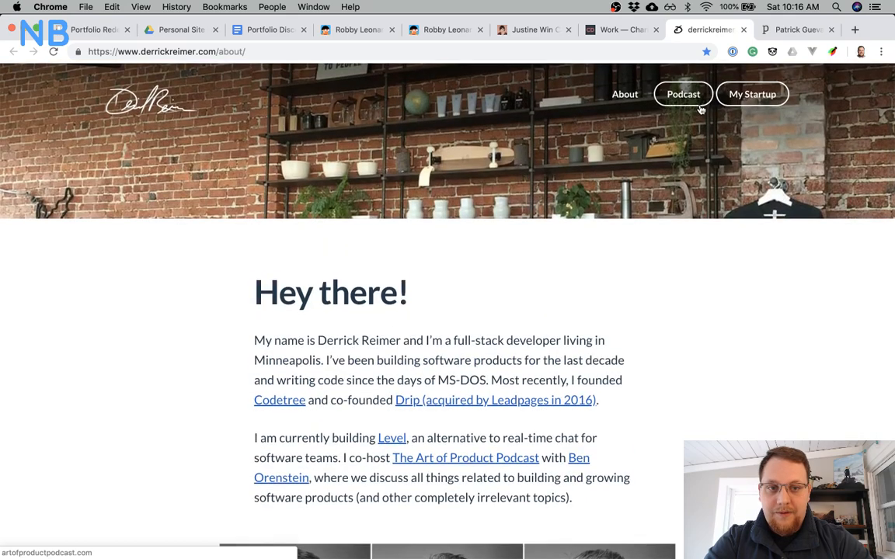
left_click(784, 31)
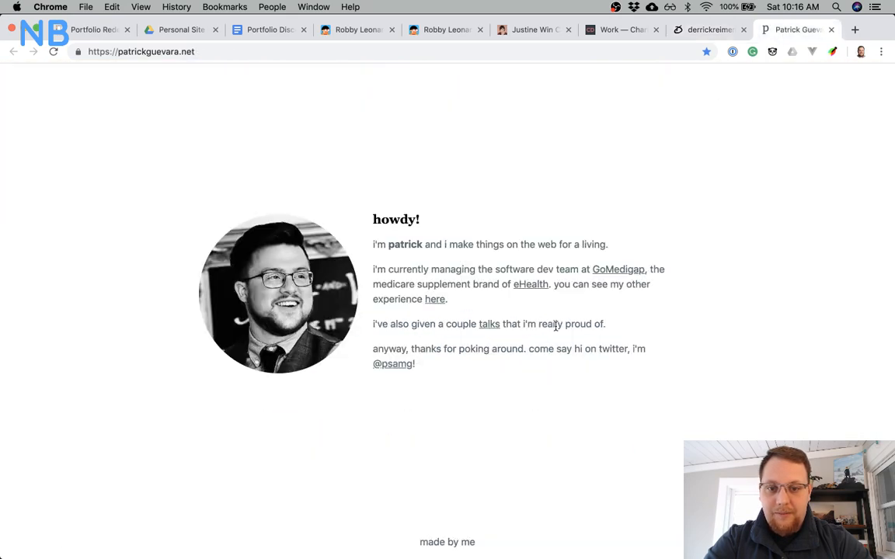
Open Dribbble in a new browser tab and search it for "portfolio".
left_click(854, 30)
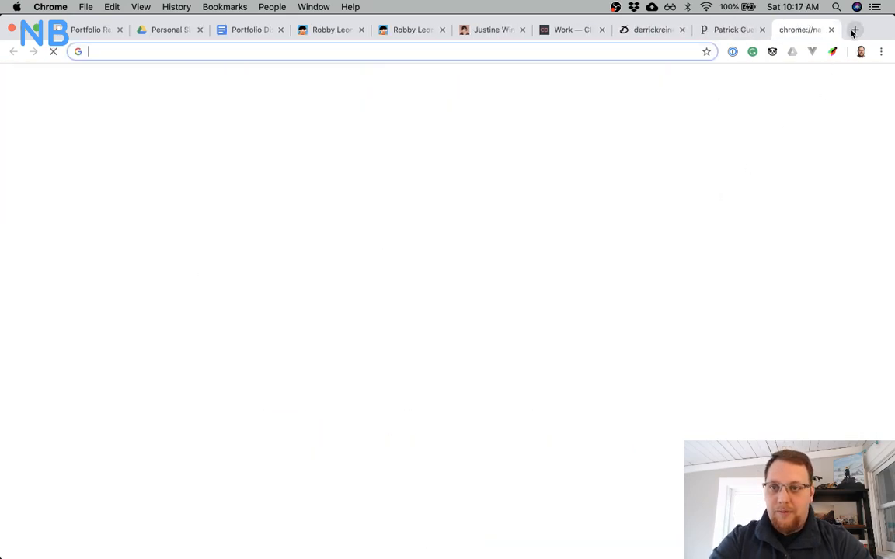
type("dri")
key("Return")
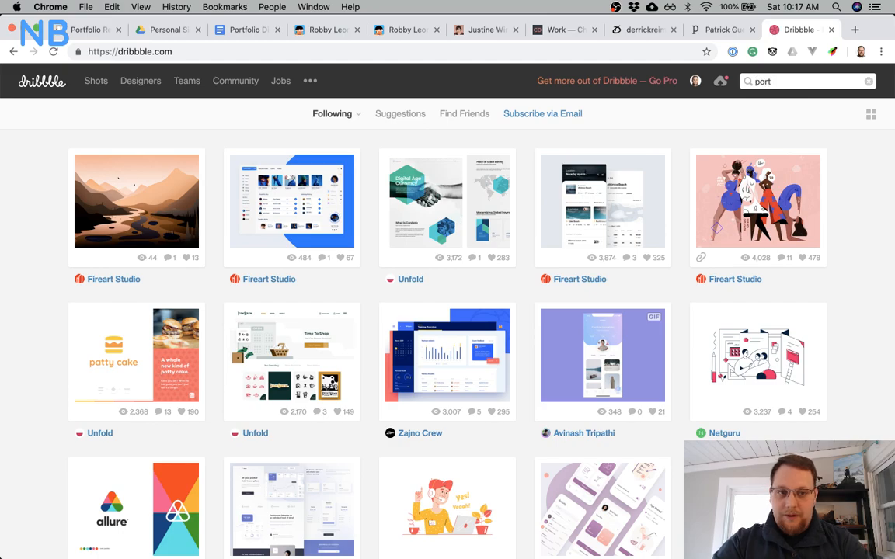
type("portfolio")
key("Return")
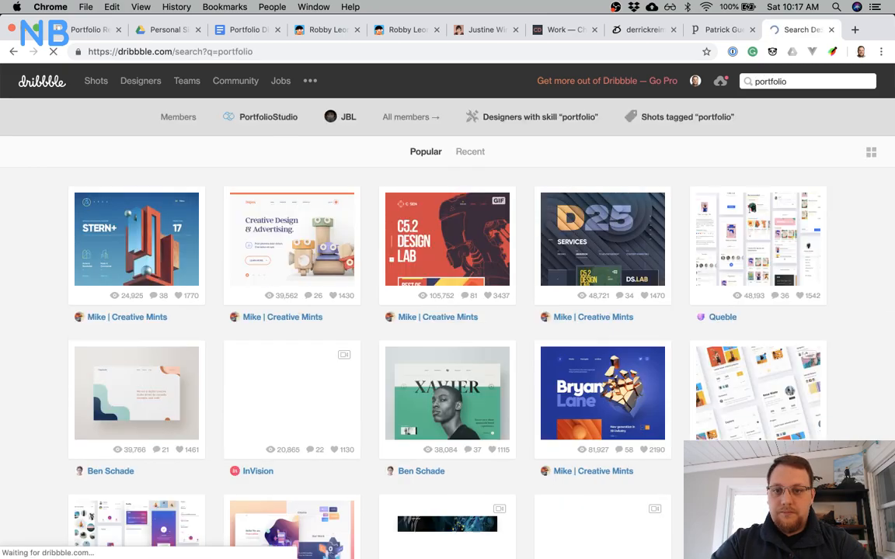
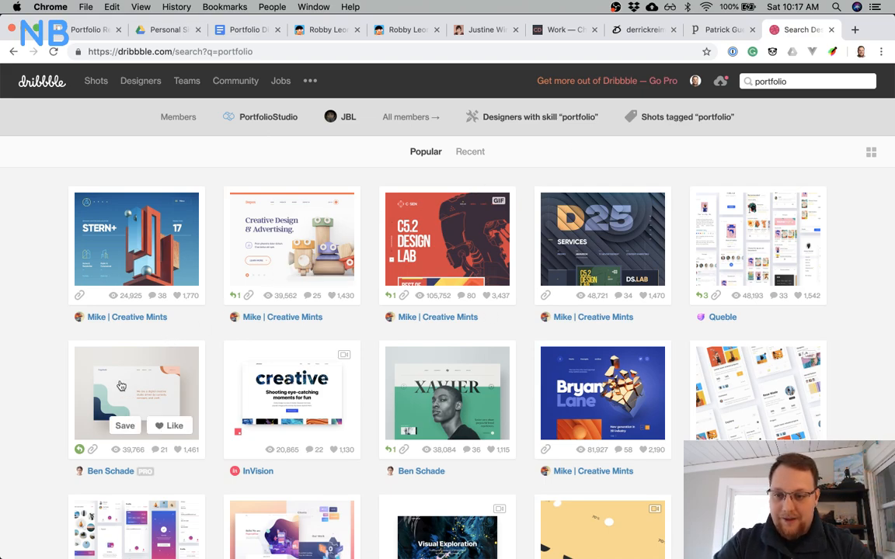
Browse the first rows of popular portfolio shots for layout ideas.
scroll(35, 377, "down", 3)
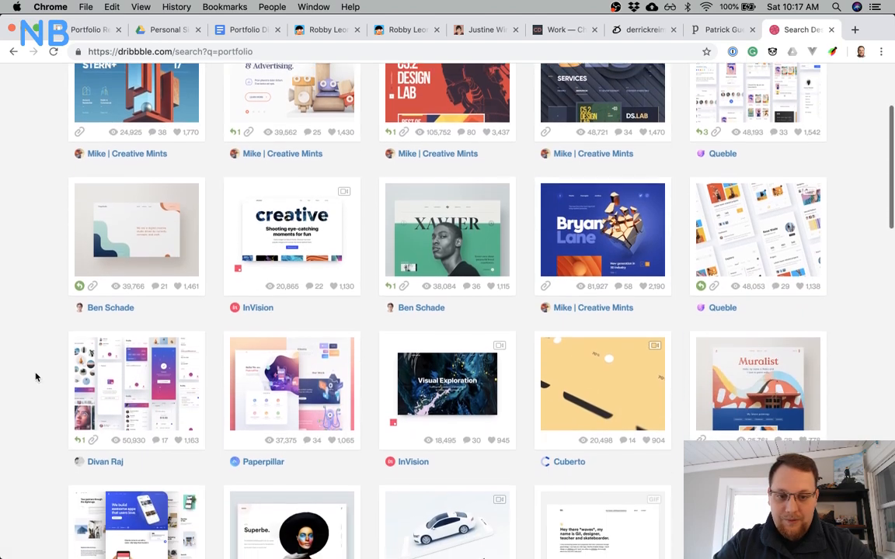
scroll(36, 377, "down", 1)
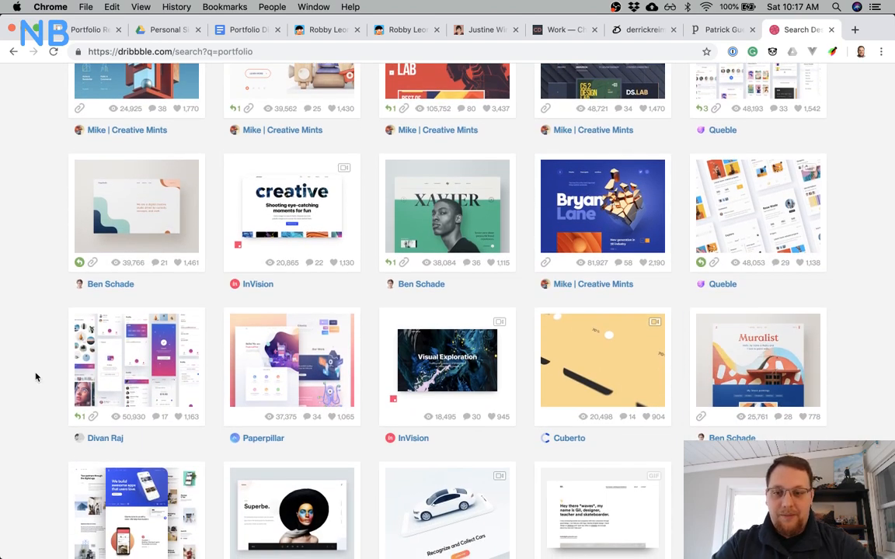
scroll(35, 377, "down", 2)
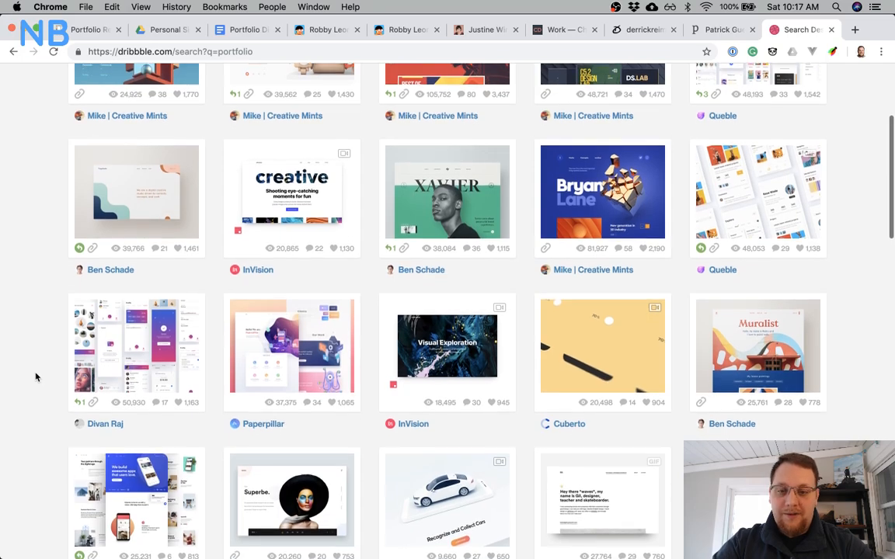
scroll(36, 377, "down", 1)
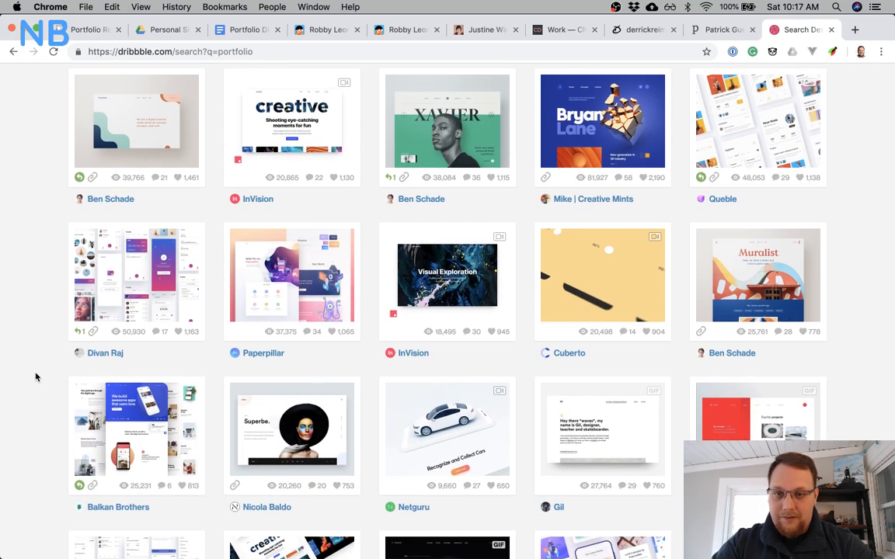
scroll(35, 377, "up", 2)
scroll(36, 376, "up", 1)
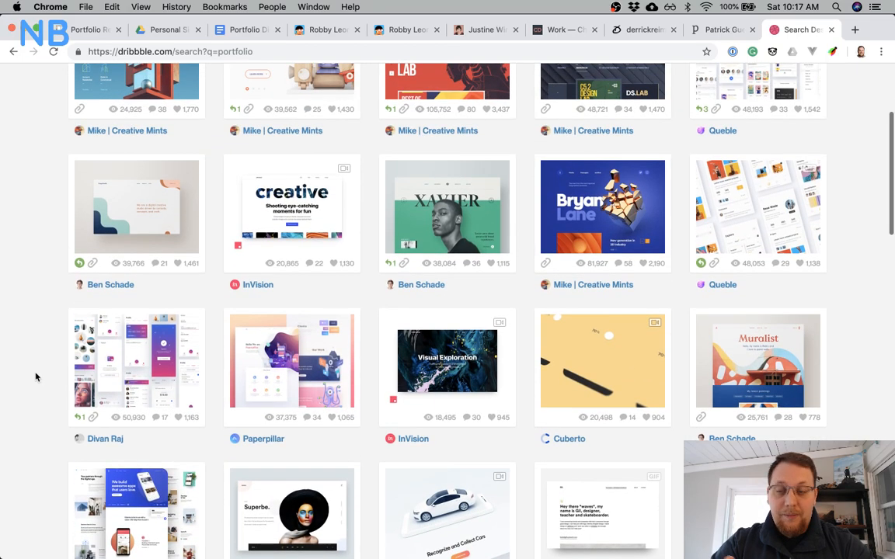
scroll(36, 377, "up", 1)
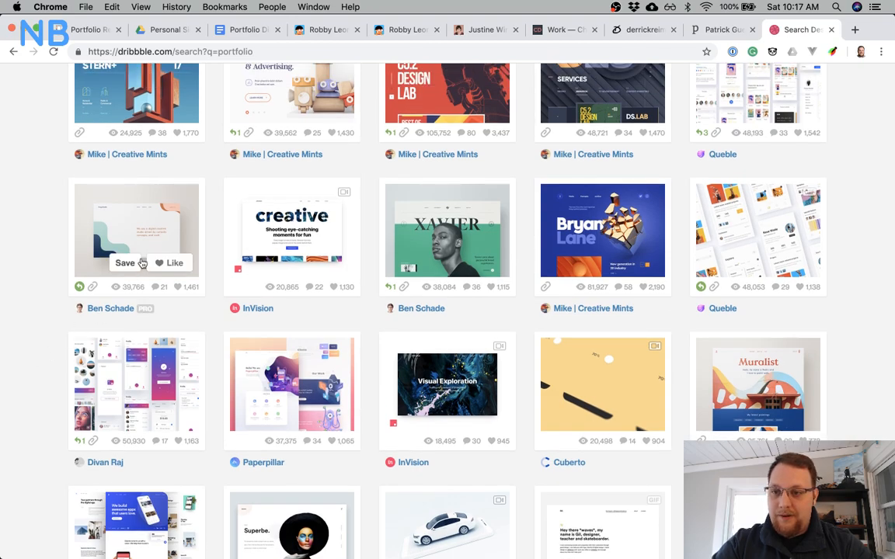
Open the FargoStudio shot, examine its full-size attachment, and return to the search results.
left_click(141, 234)
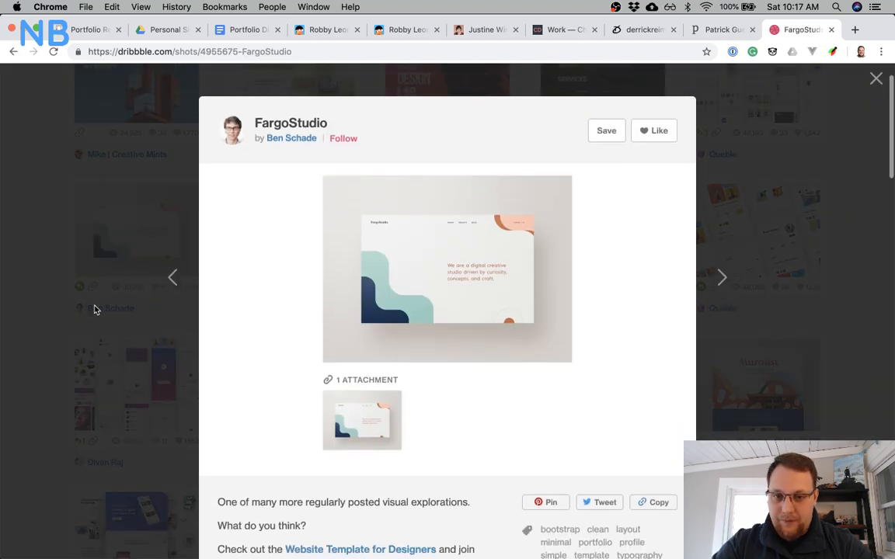
left_click(365, 395)
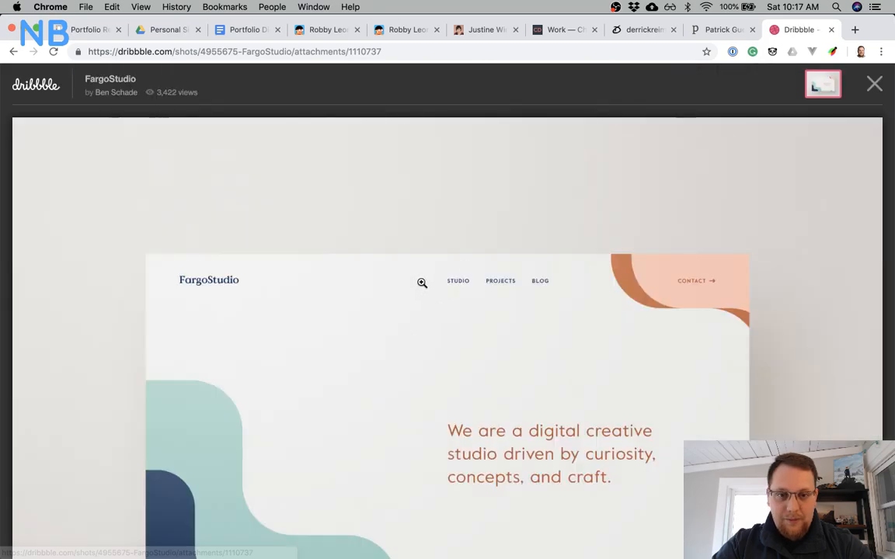
scroll(465, 372, "down", 1)
scroll(465, 372, "down", 5)
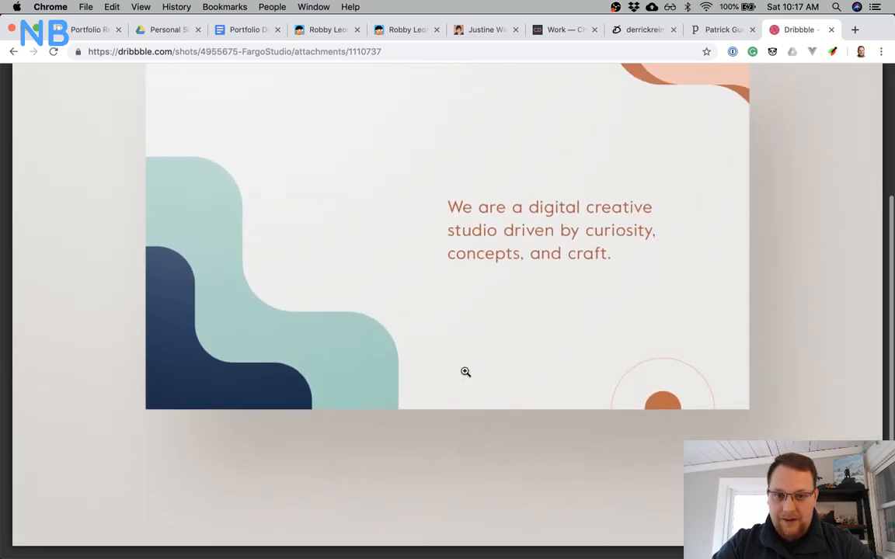
scroll(465, 372, "up", 2)
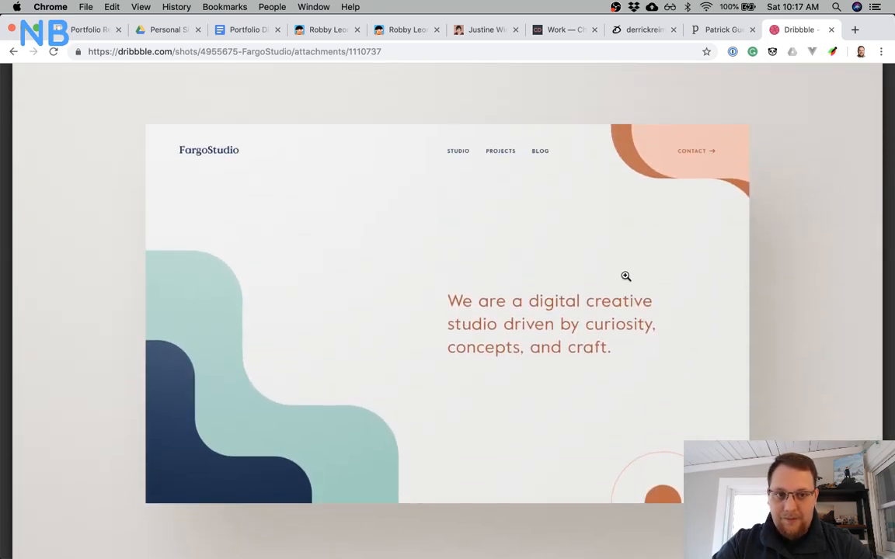
scroll(626, 276, "up", 2)
scroll(533, 258, "down", 2)
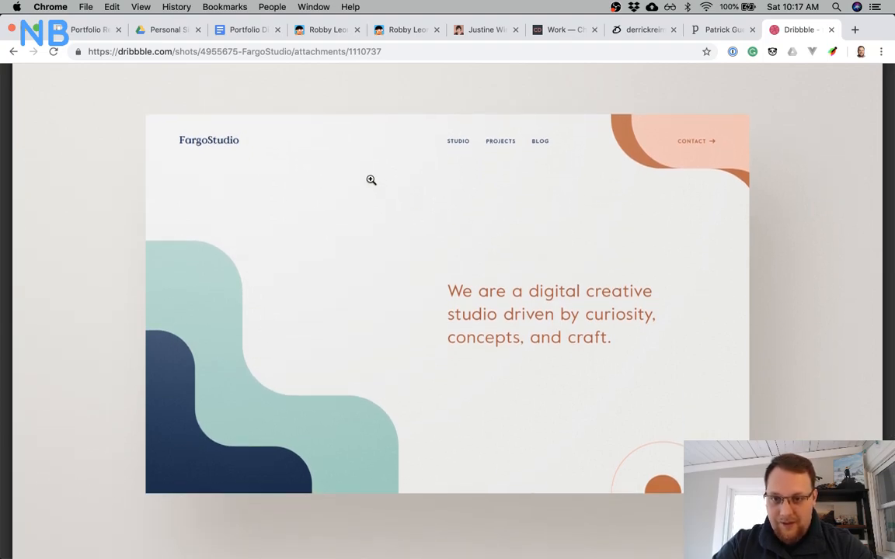
scroll(530, 235, "up", 4)
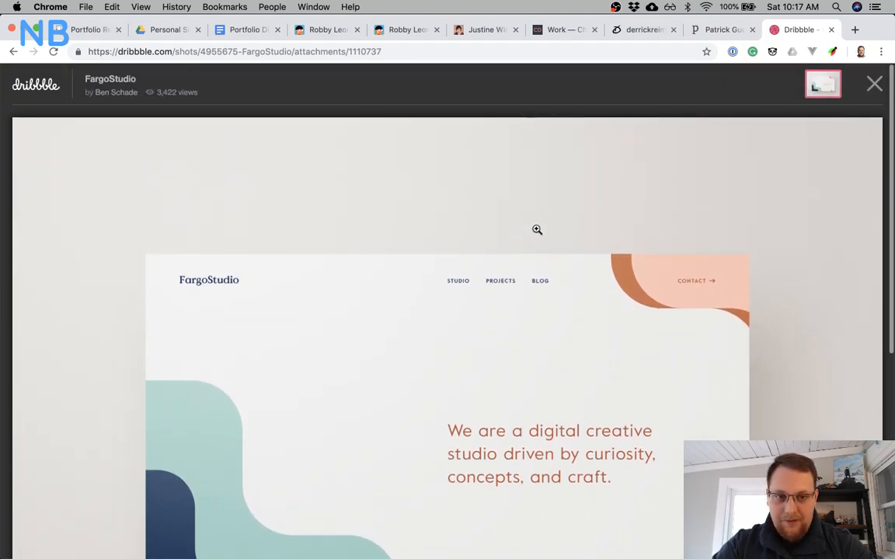
left_click(874, 84)
left_click(759, 311)
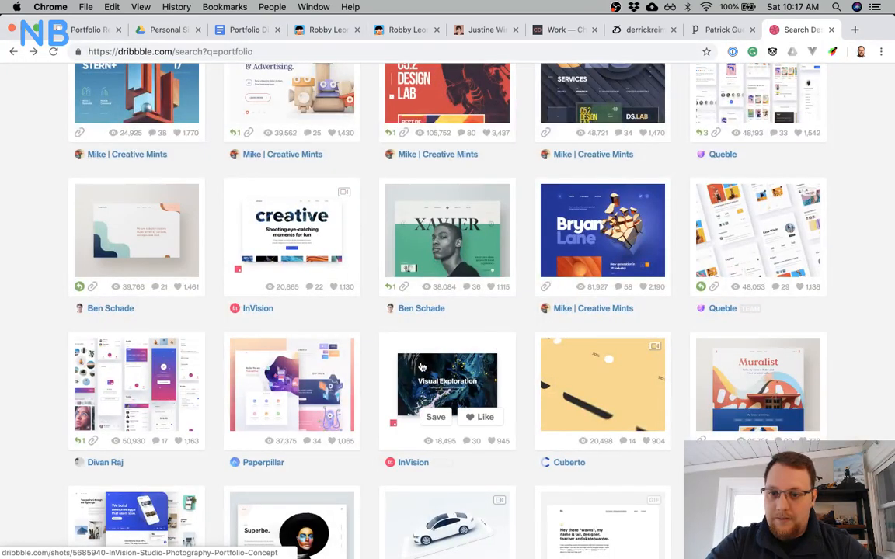
Open the Paperpillar Landing Page 2.0 shot, examine its Our Work section layout, and return to the search results.
scroll(410, 374, "down", 3)
left_click(299, 287)
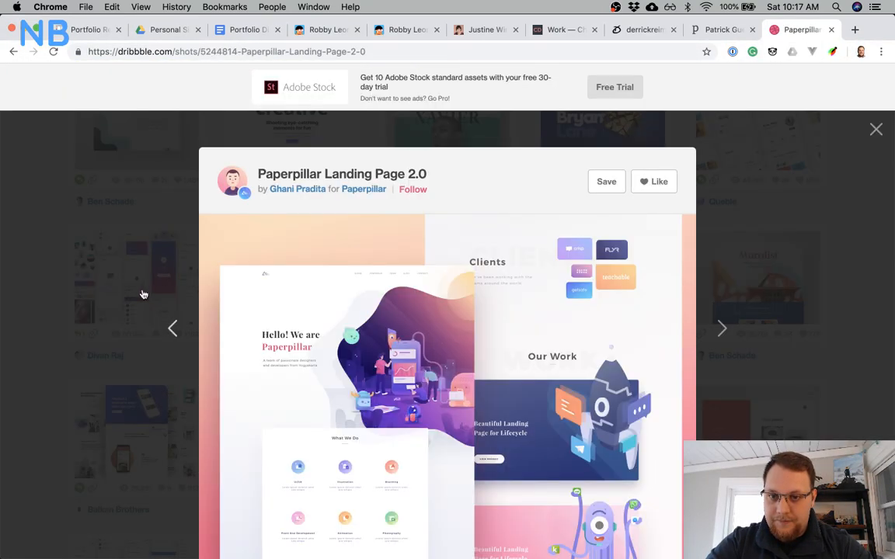
scroll(144, 293, "down", 3)
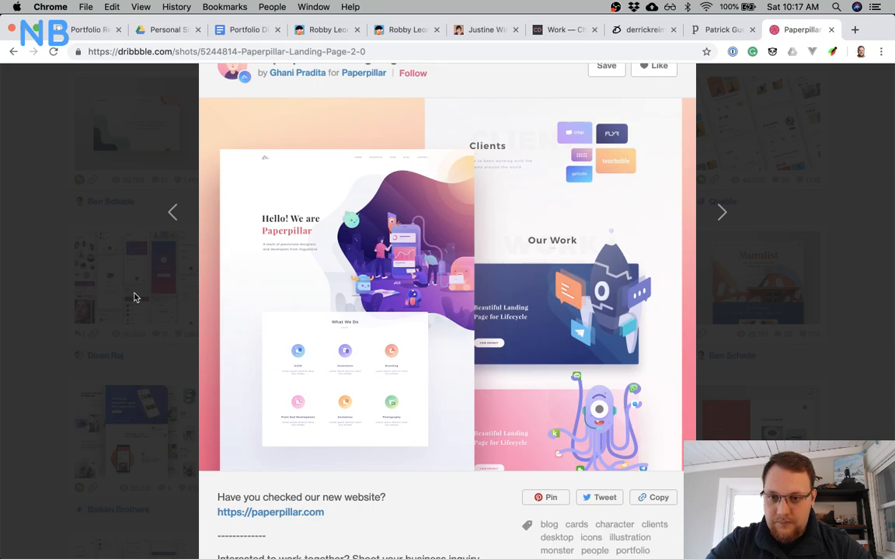
scroll(134, 298, "down", 1)
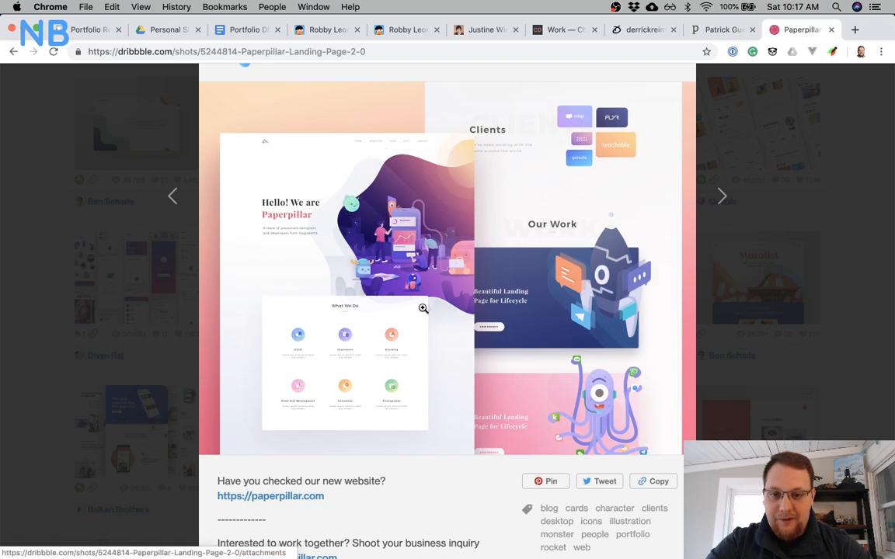
key("Left")
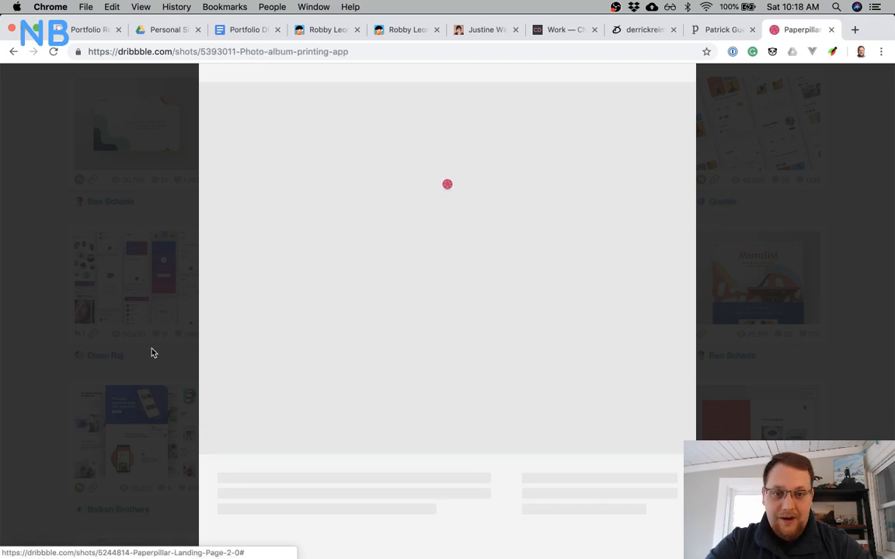
left_click(54, 361)
Open the Portfolio 3.0 shot from further down the results, examine its minimal intro layout, and close it.
scroll(54, 361, "down", 5)
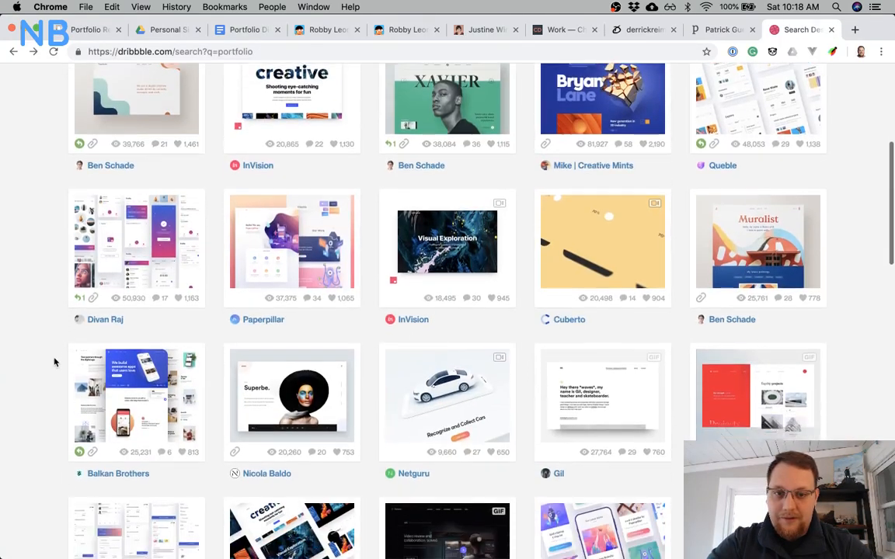
scroll(55, 361, "down", 1)
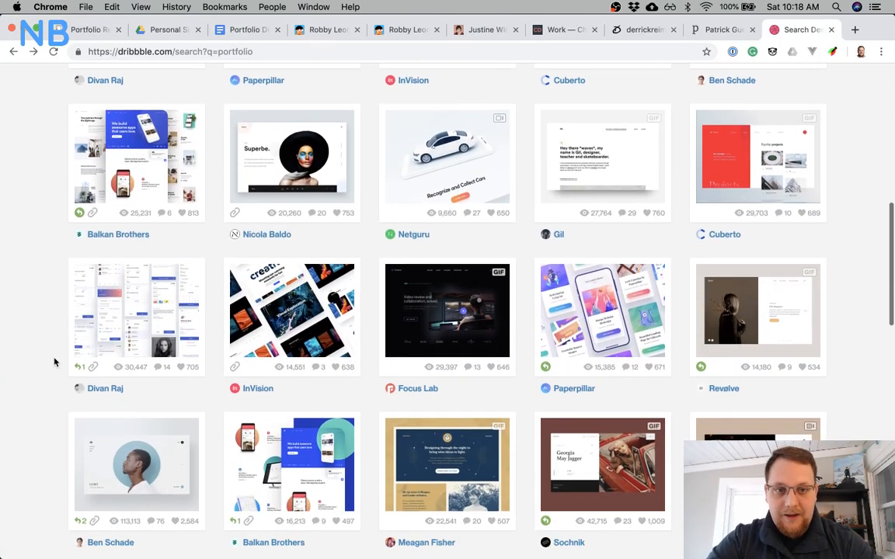
left_click(613, 163)
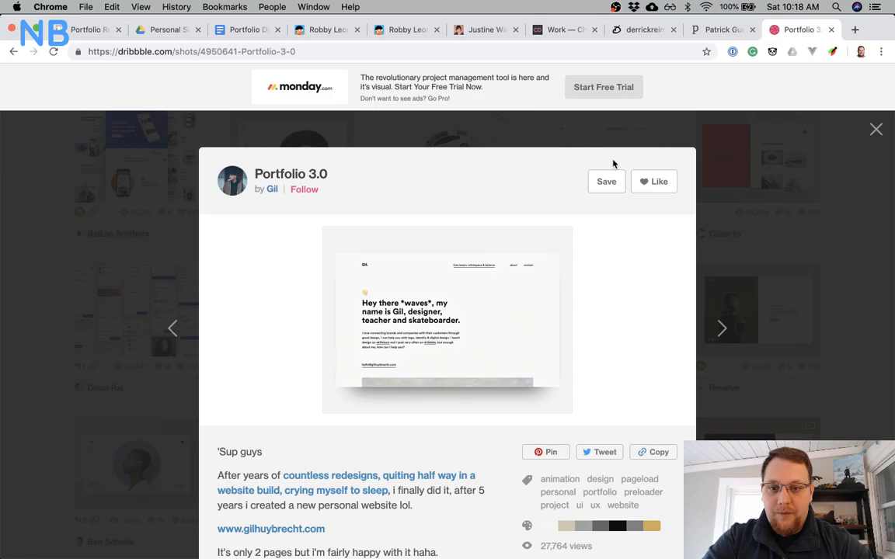
scroll(753, 273, "down", 1)
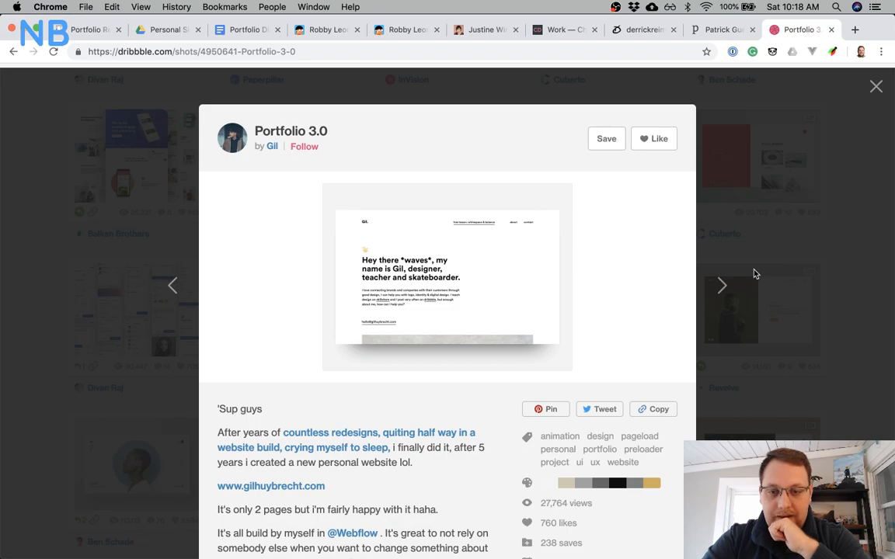
left_click(791, 349)
Browse the lower rows of portfolio shots for more design references.
scroll(790, 350, "down", 4)
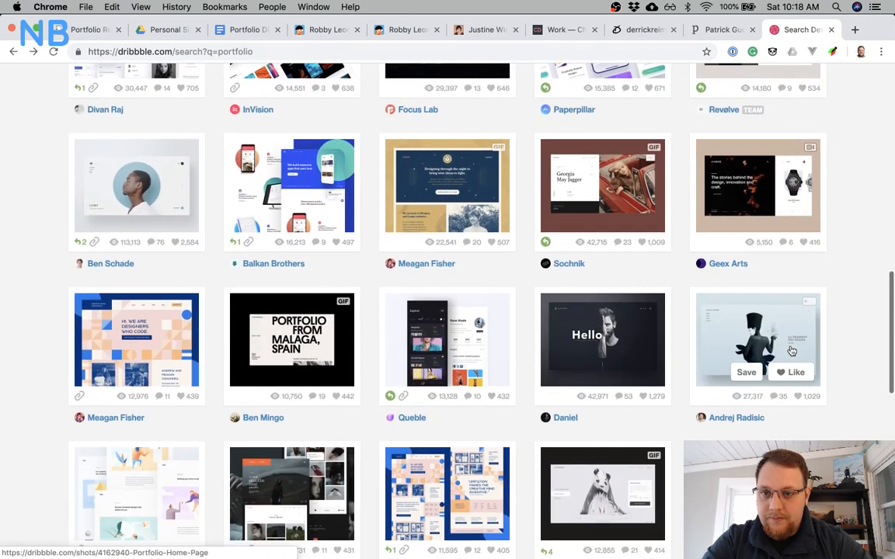
scroll(792, 350, "down", 1)
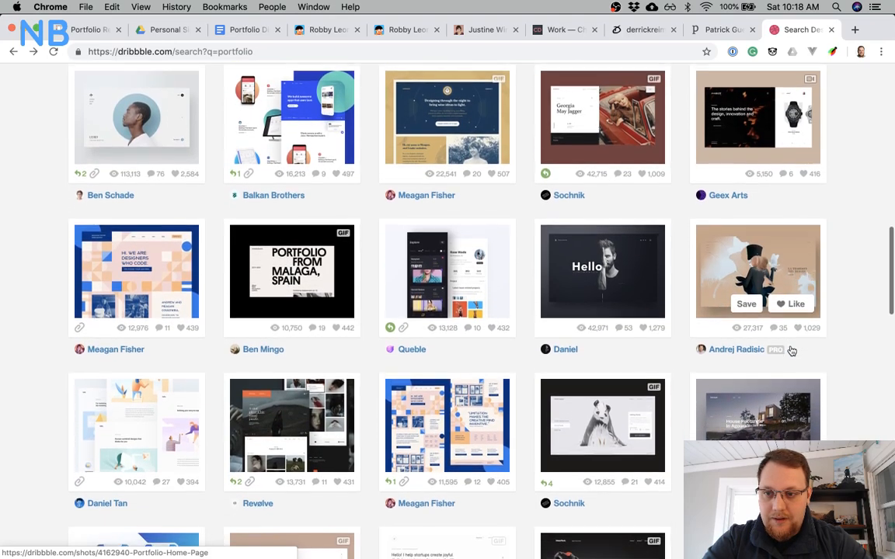
scroll(792, 351, "up", 1)
scroll(792, 351, "up", 1)
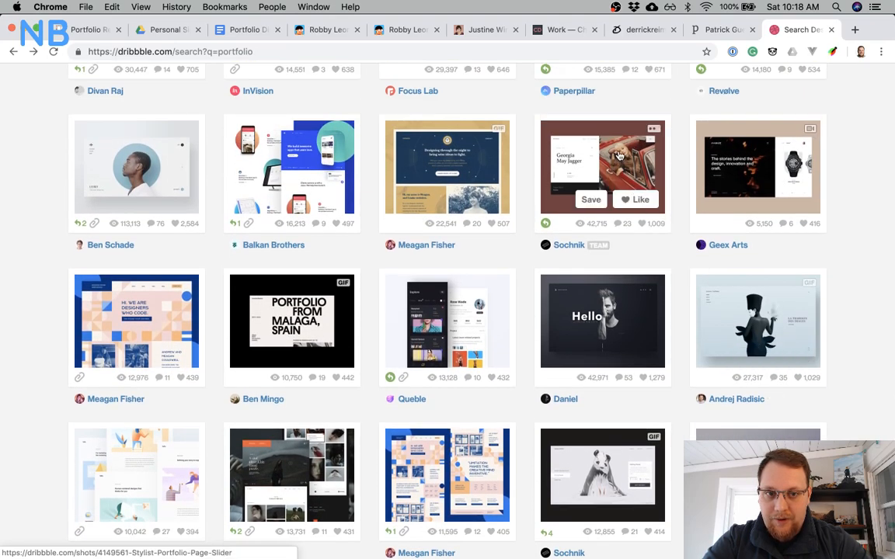
Open the New site in action shot, examine how it presents its project cards, and return to the search results.
left_click(464, 168)
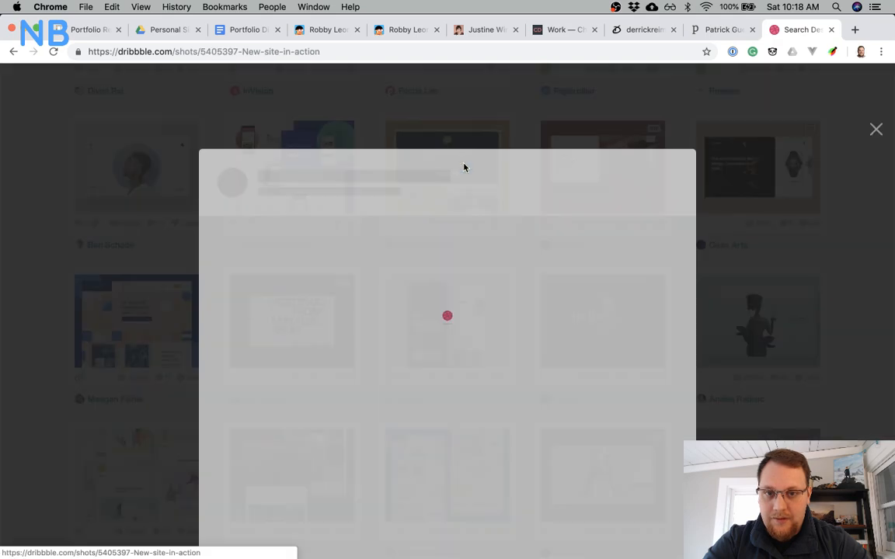
scroll(519, 281, "down", 5)
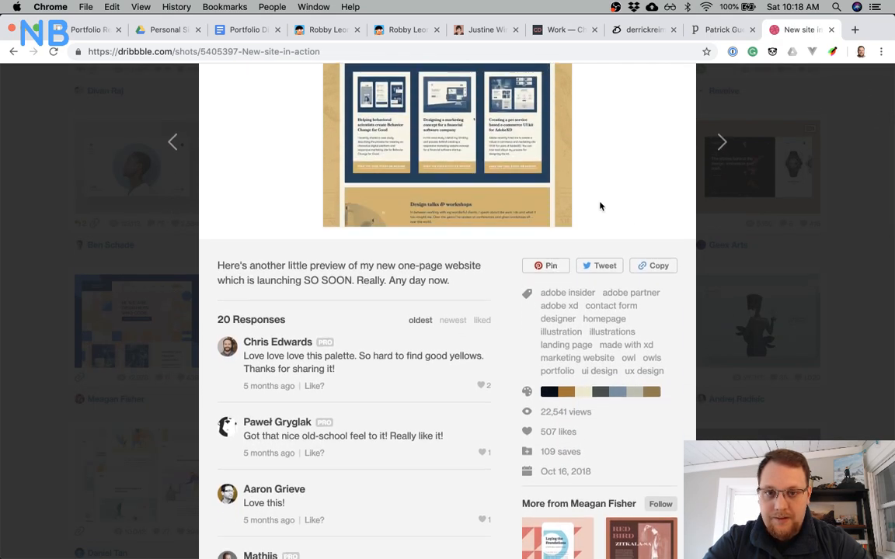
left_click(800, 265)
Open the Architecture Firm - Minimal Concept shot from further down the results, examine its layout, and close it.
scroll(520, 256, "down", 4)
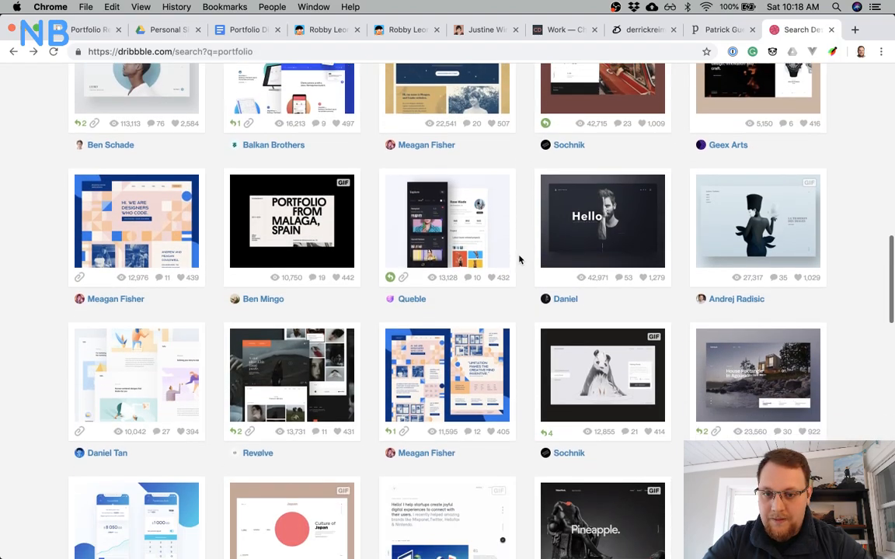
scroll(519, 259, "down", 3)
scroll(519, 260, "down", 1)
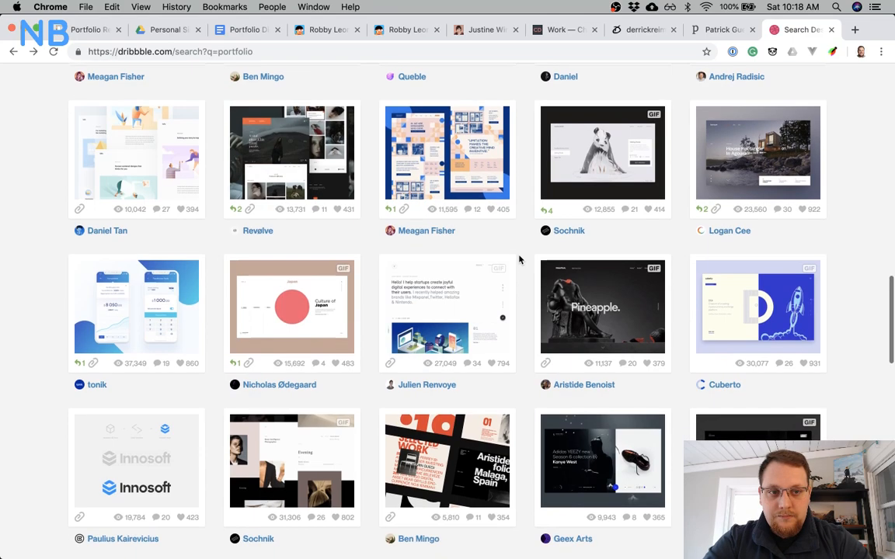
left_click(758, 178)
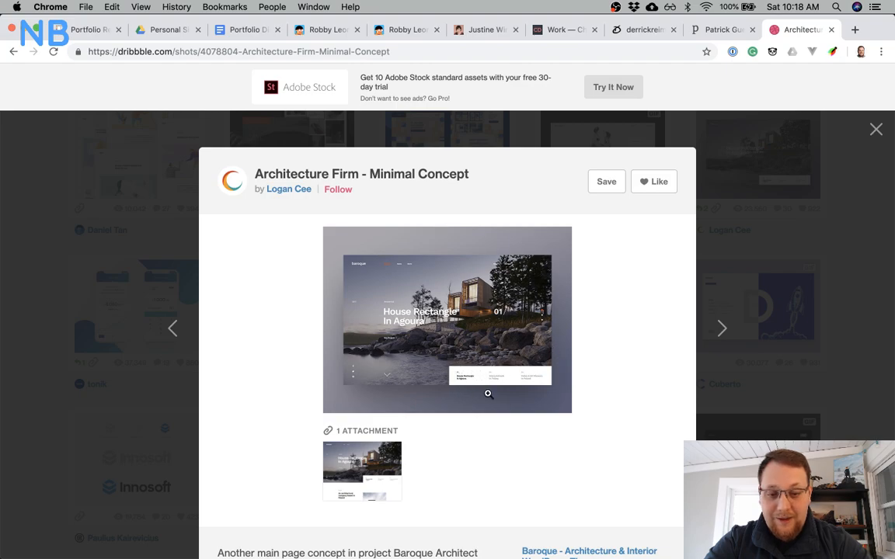
scroll(505, 396, "down", 2)
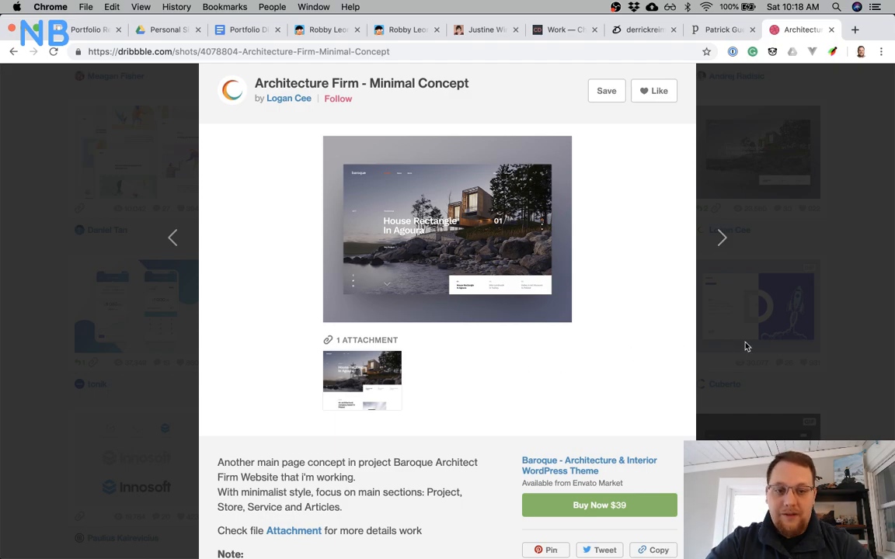
left_click(812, 313)
Find the Talsford Landing Page (concept) shot further down, examine its enlarged flagship projects layout, and return to the results.
scroll(814, 316, "down", 3)
scroll(814, 317, "down", 5)
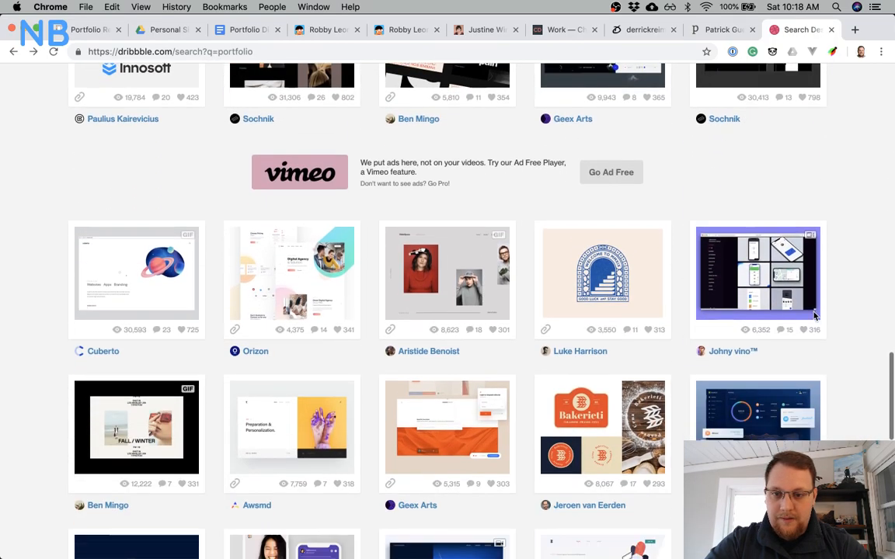
scroll(814, 316, "down", 1)
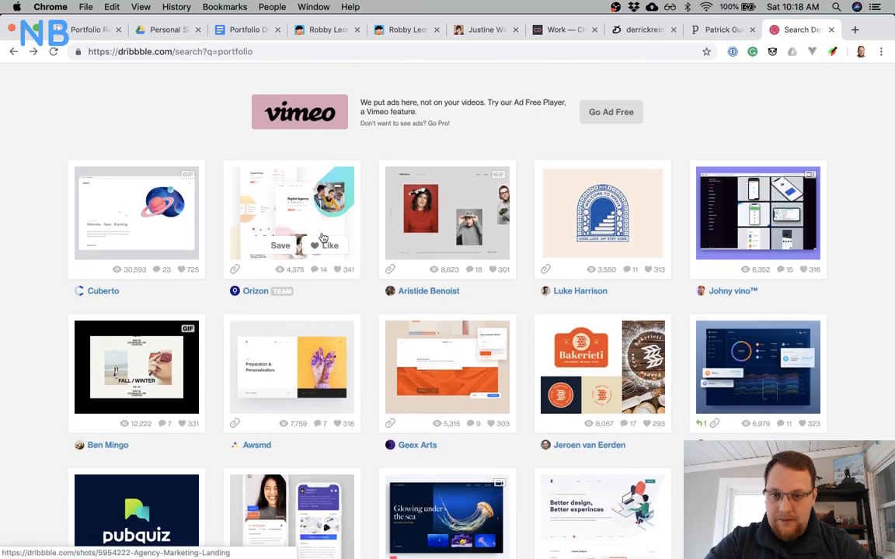
scroll(327, 303, "down", 3)
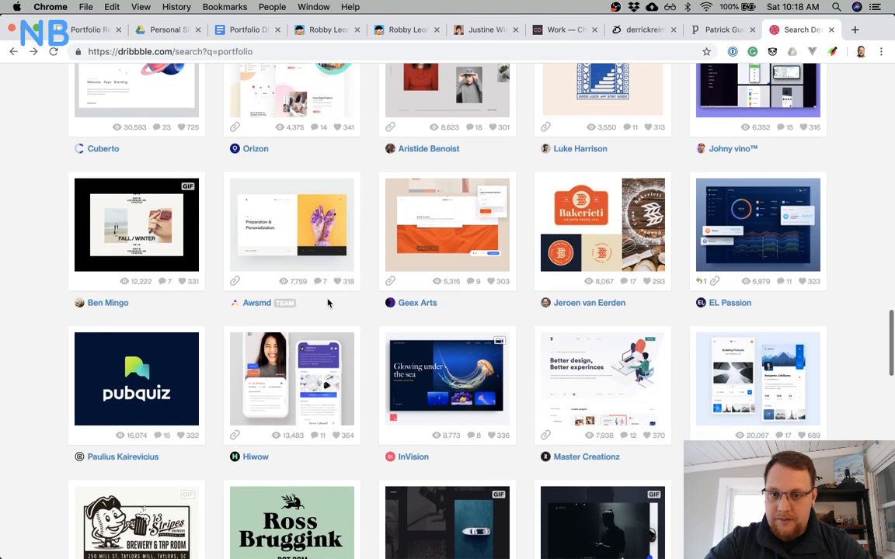
scroll(328, 303, "down", 3)
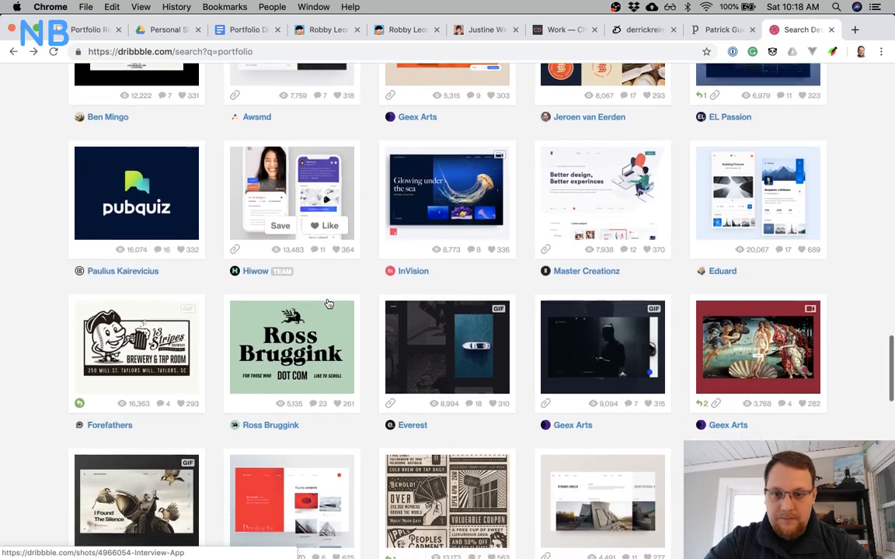
scroll(365, 272, "down", 5)
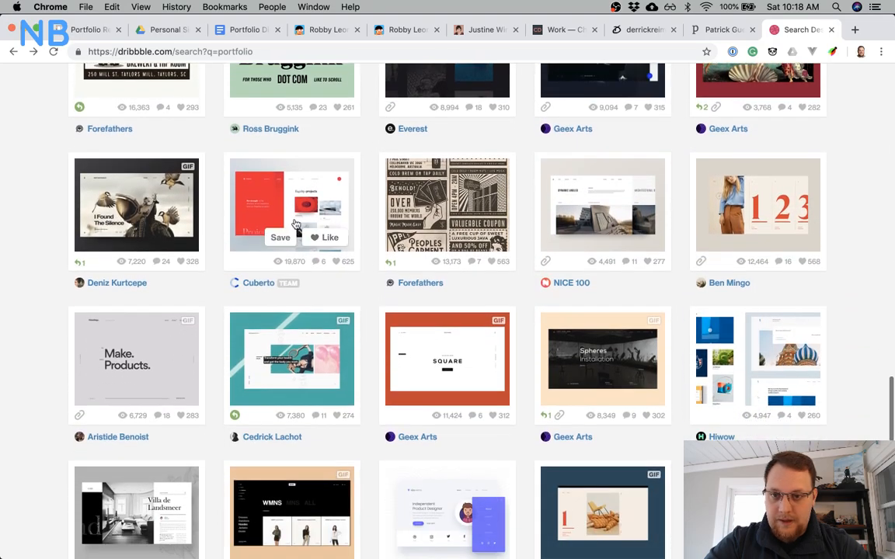
left_click(295, 224)
scroll(293, 299, "down", 2)
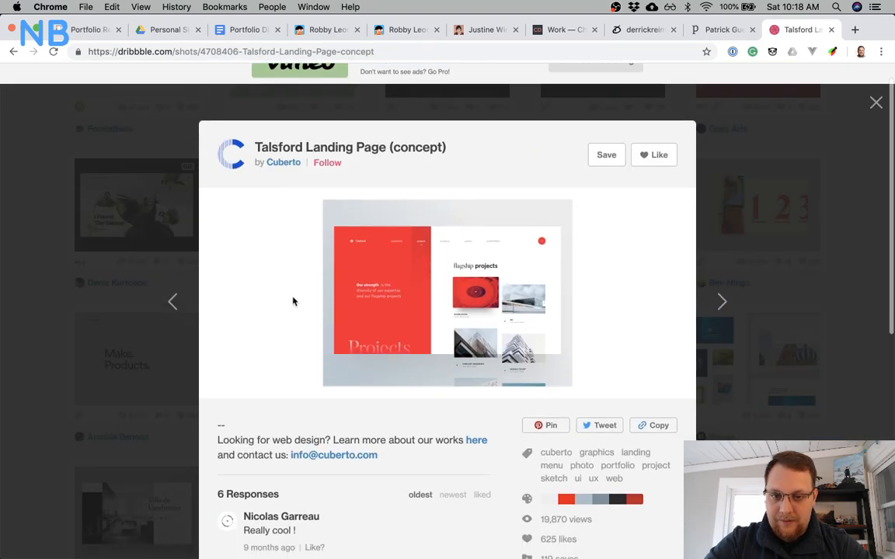
left_click(450, 234)
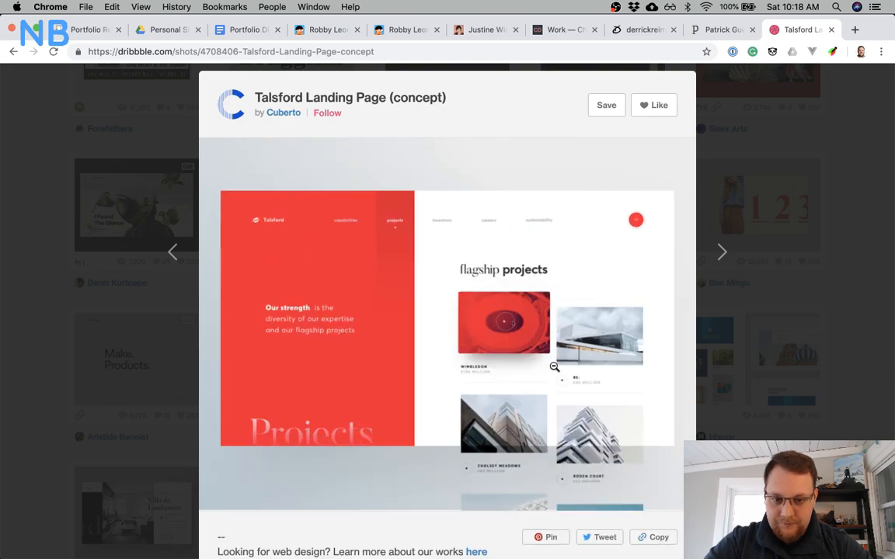
scroll(551, 362, "down", 3)
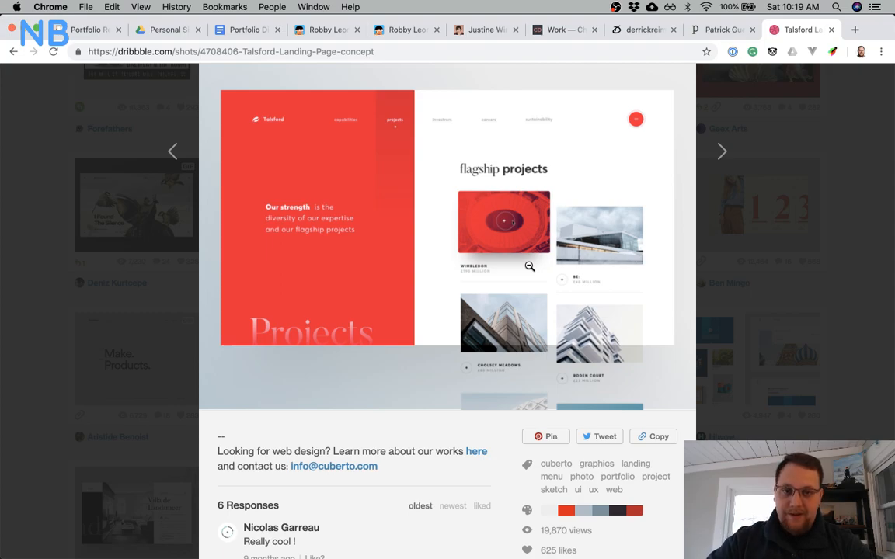
scroll(529, 266, "up", 2)
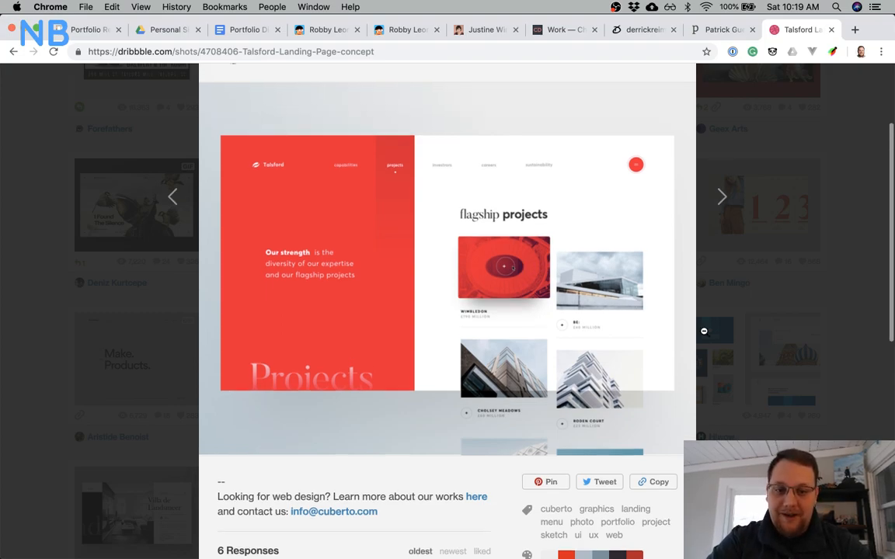
left_click(792, 310)
Open the Madison Architecture - 02 shot, examine its page sections, and return to browsing the remaining results.
scroll(594, 311, "down", 5)
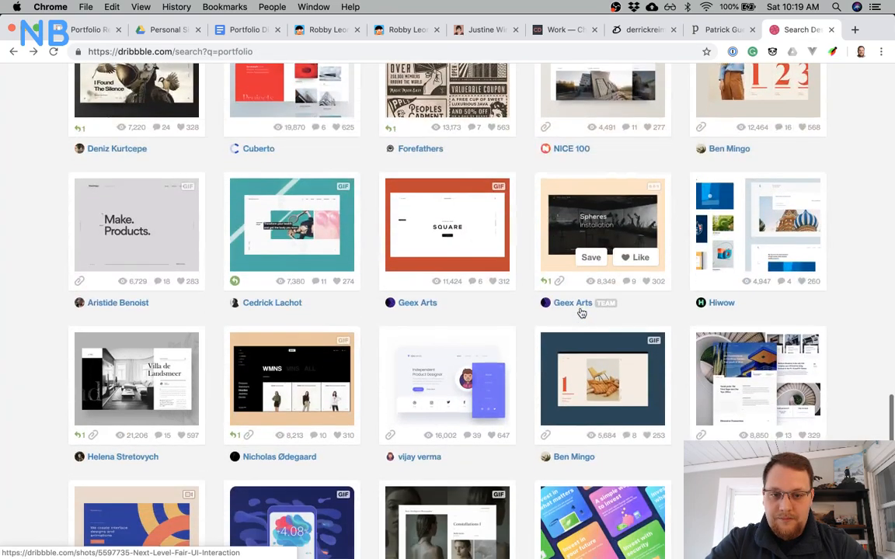
scroll(581, 311, "down", 1)
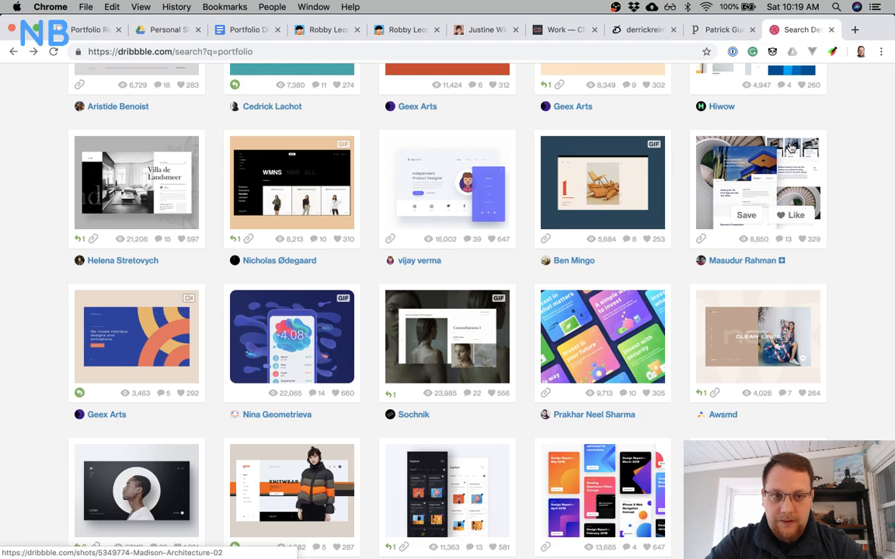
left_click(711, 148)
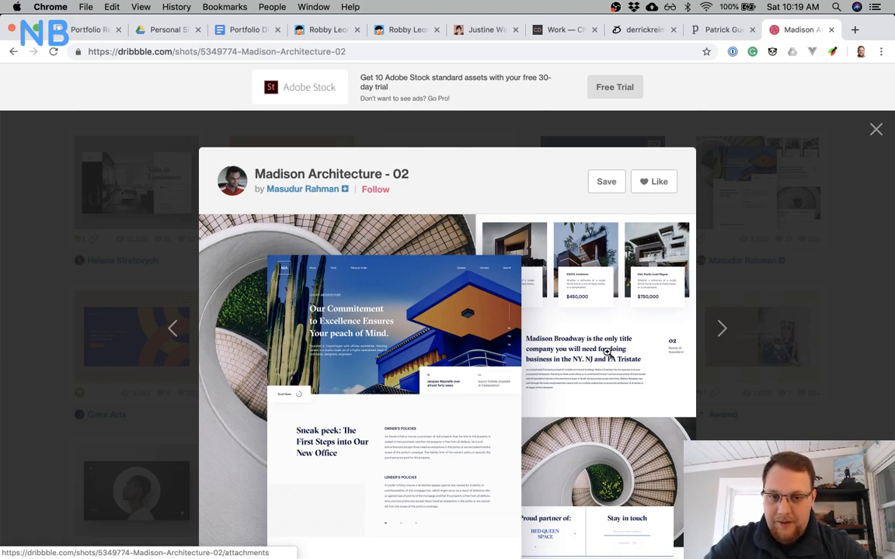
left_click(828, 301)
scroll(688, 313, "down", 5)
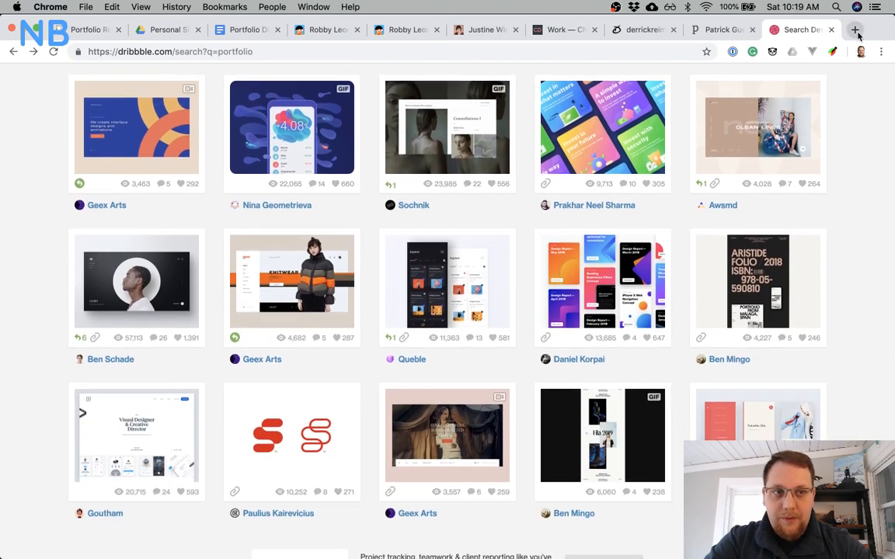
Open the existing personal portfolio site in a new browser tab and go to its Career page.
left_click(855, 30)
type("n")
key("Return")
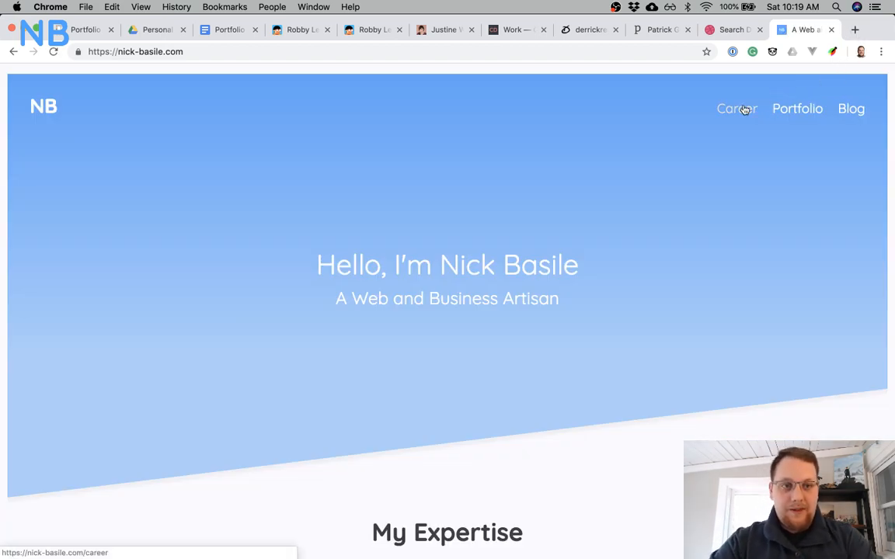
left_click(744, 110)
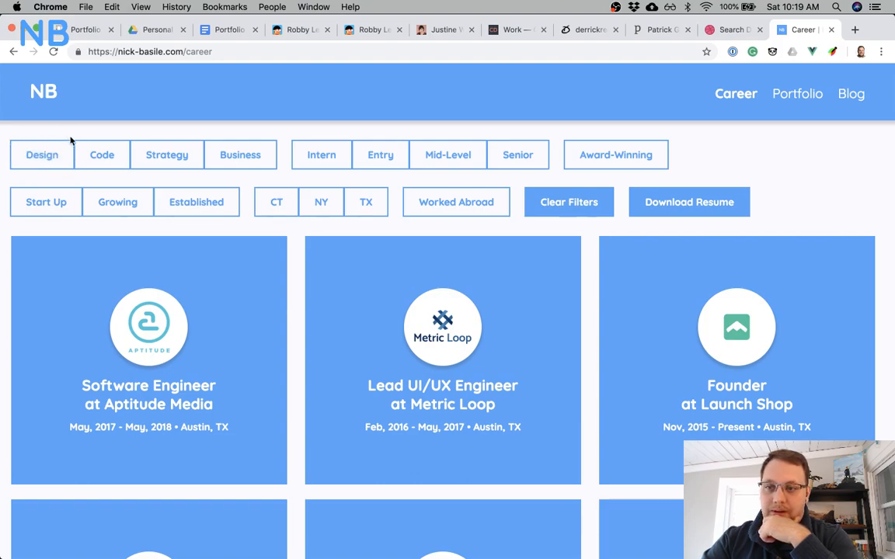
Try the Growing and Established filters on the career cards, switching each on and off again.
left_click(124, 212)
left_click(125, 212)
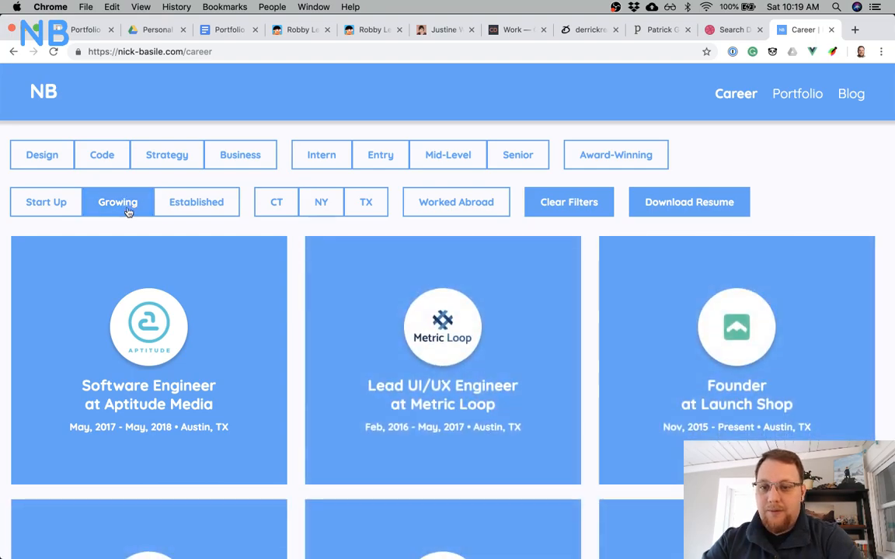
left_click(182, 214)
left_click(181, 214)
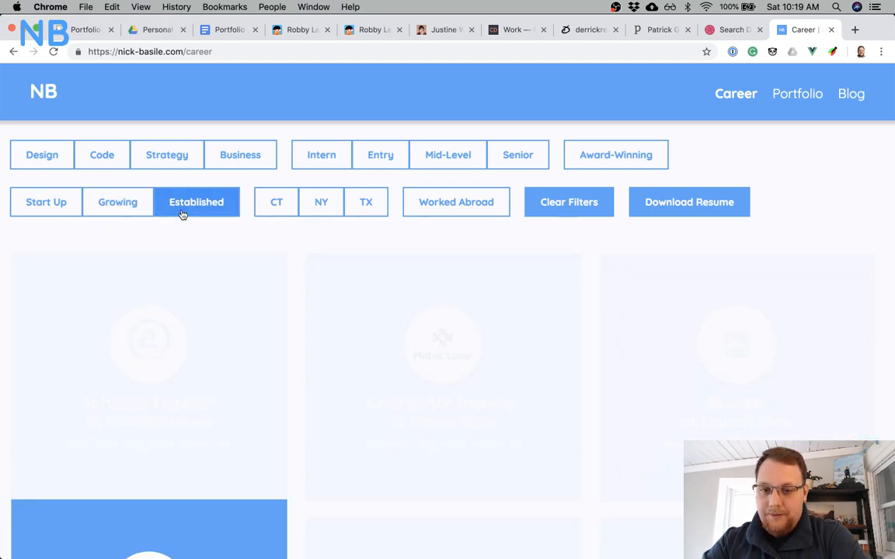
Examine the grid of career cards and the skills chart for the Metric Loop role.
scroll(207, 343, "down", 2)
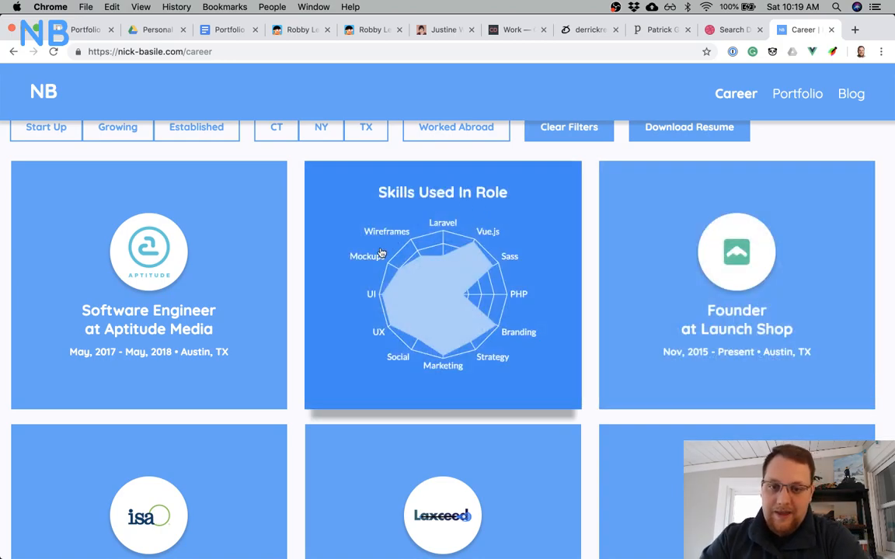
scroll(474, 291, "down", 2)
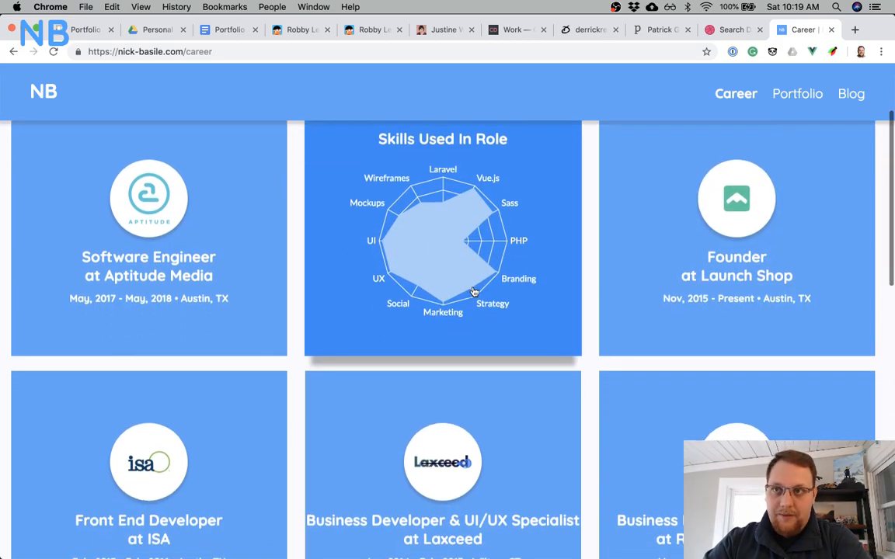
scroll(474, 291, "up", 3)
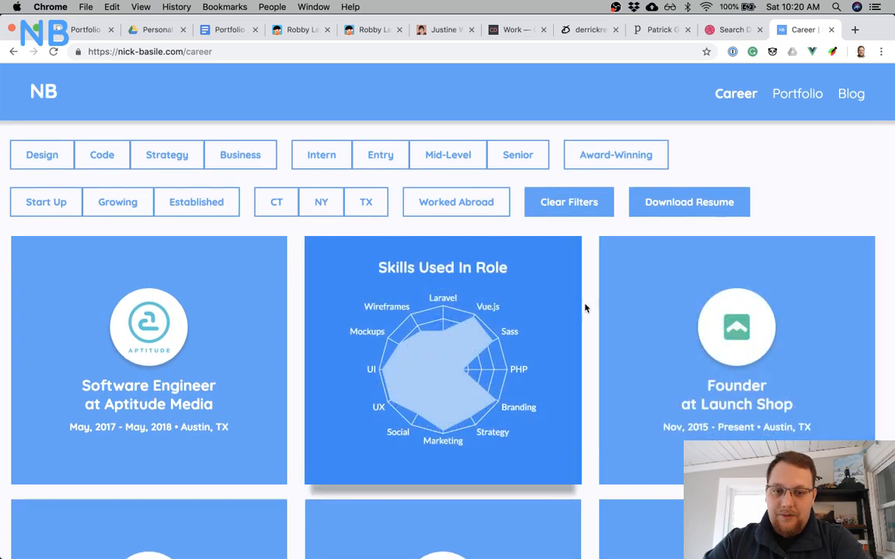
scroll(597, 310, "down", 5)
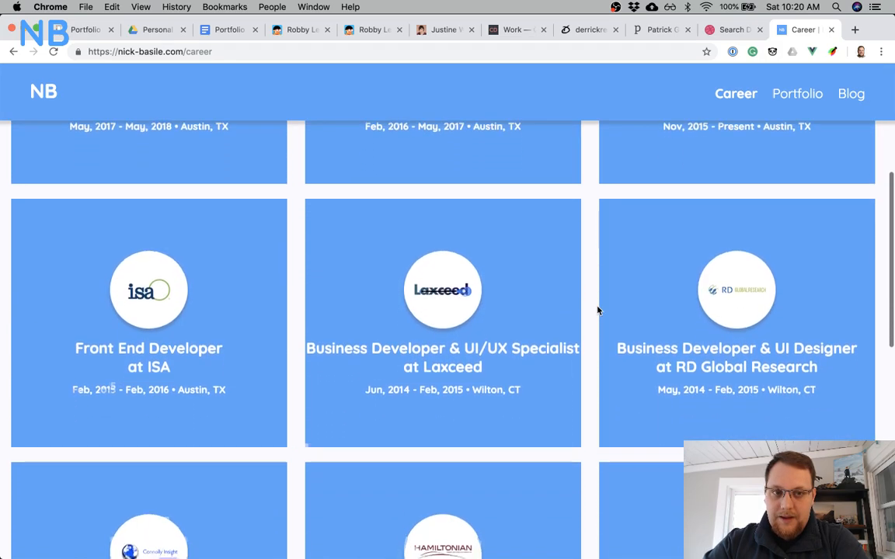
scroll(598, 311, "up", 5)
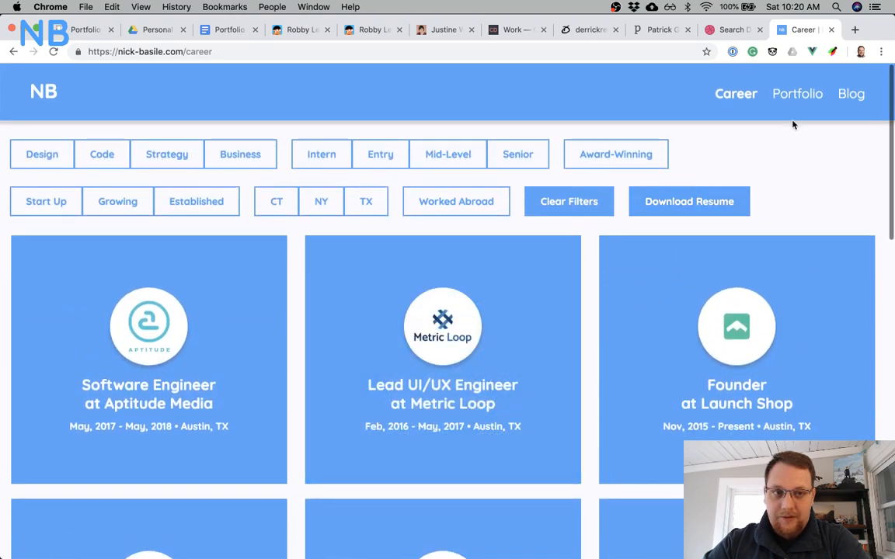
Go to the existing site's Portfolio page and preview the skills charts on its project cards.
left_click(791, 104)
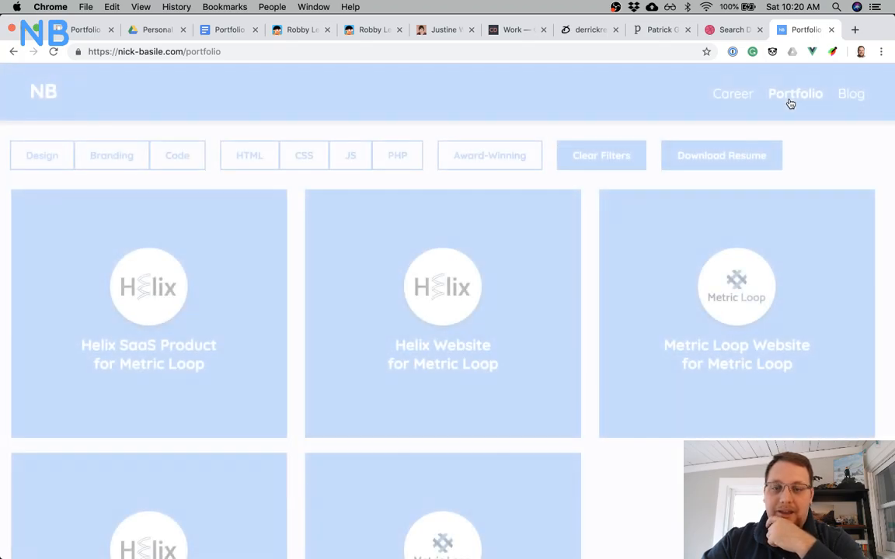
mouse_move(529, 325)
mouse_move(639, 311)
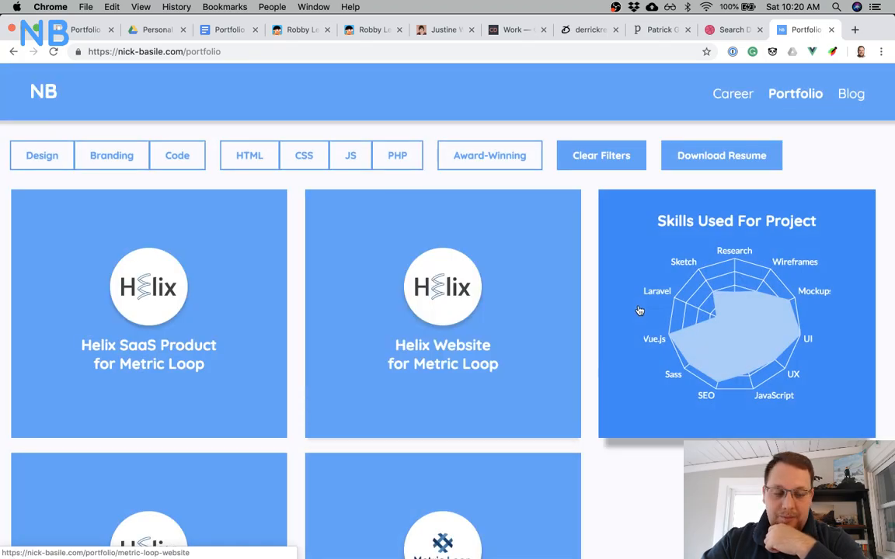
mouse_move(483, 333)
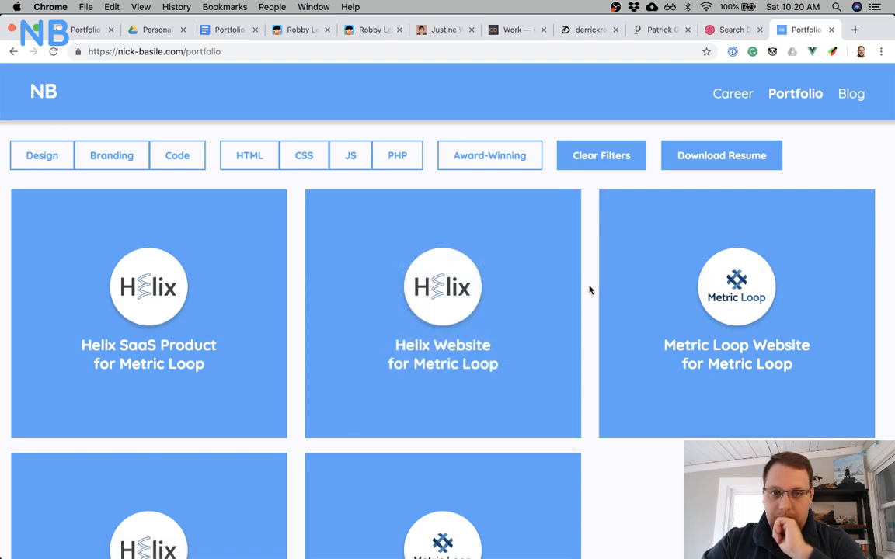
Try the JS, Design and Code filters on the project cards, switching each off again, and look over the whole page.
left_click(342, 156)
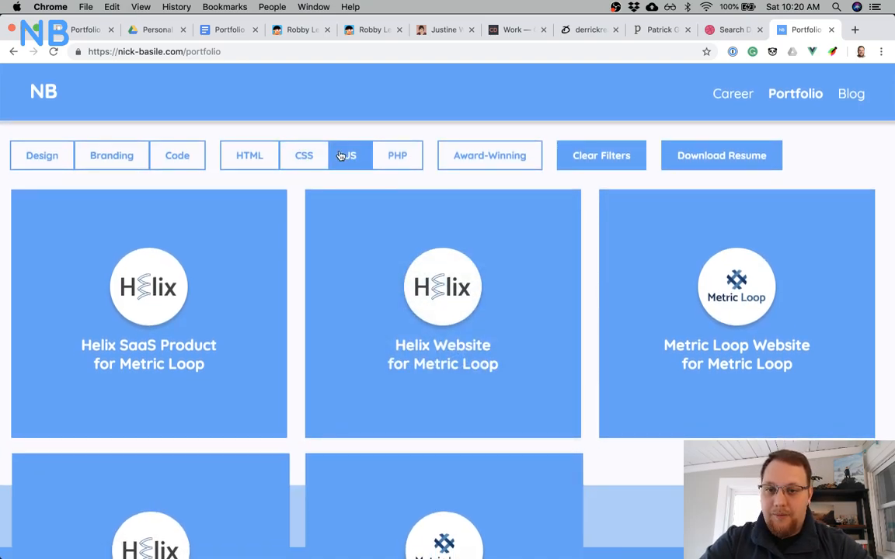
left_click(342, 156)
left_click(55, 157)
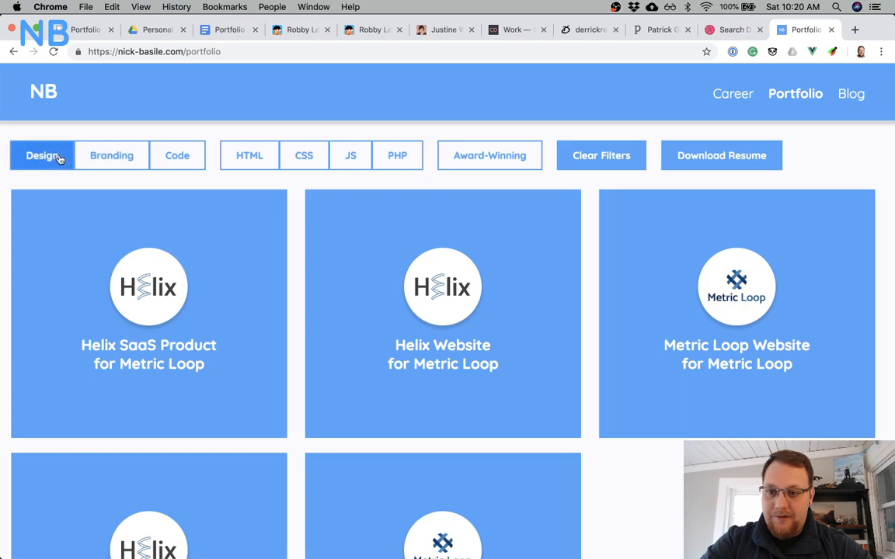
left_click(60, 158)
left_click(180, 156)
left_click(182, 157)
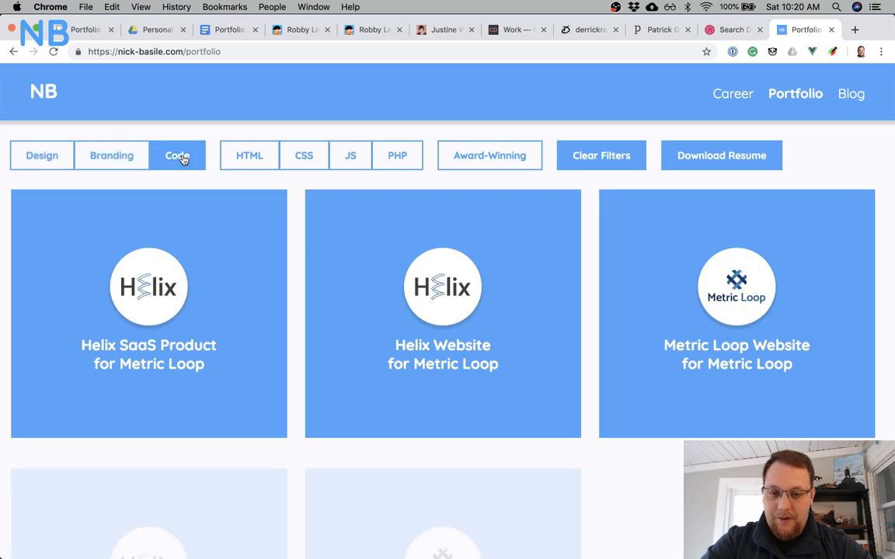
scroll(243, 342, "down", 5)
scroll(241, 310, "up", 5)
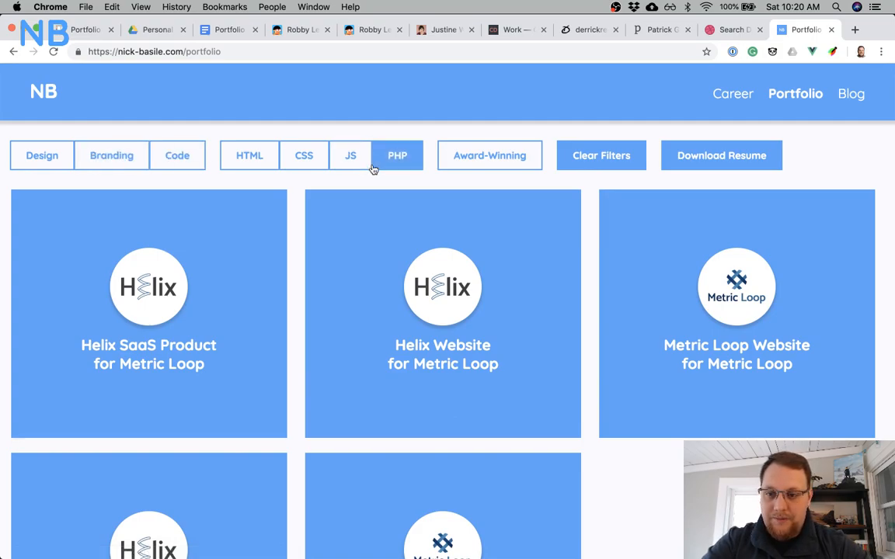
Examine the Portfolio page's filter groups, the first project's skills chart and the full grid of project cards.
scroll(288, 219, "down", 2)
scroll(288, 218, "up", 2)
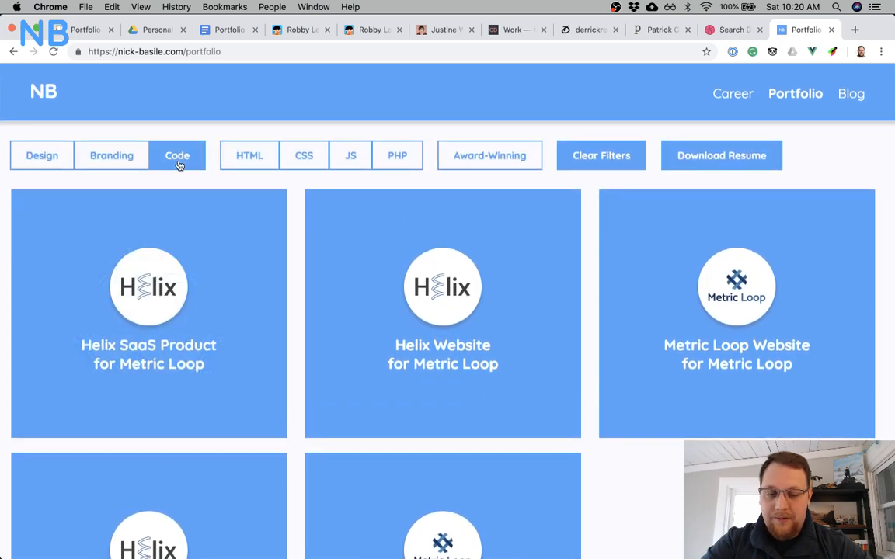
mouse_move(380, 298)
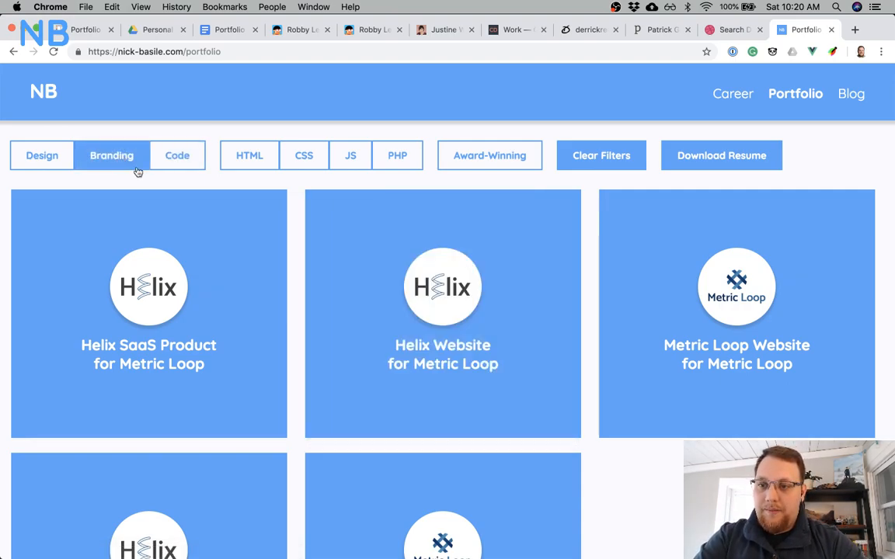
mouse_move(154, 210)
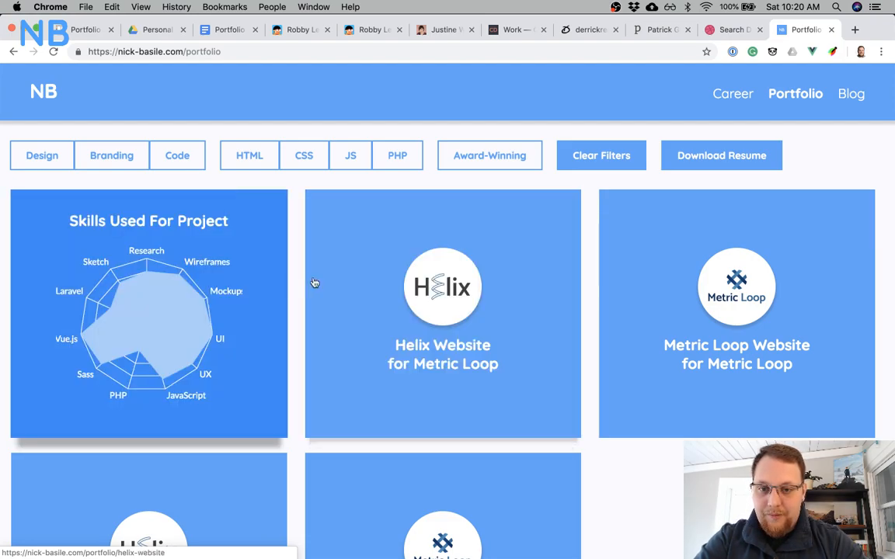
scroll(292, 271, "down", 5)
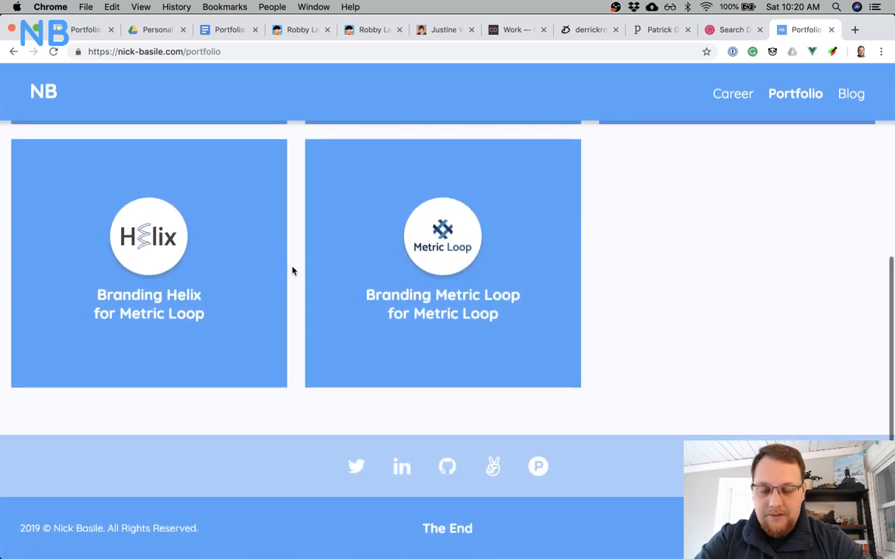
scroll(413, 289, "up", 4)
scroll(413, 289, "up", 2)
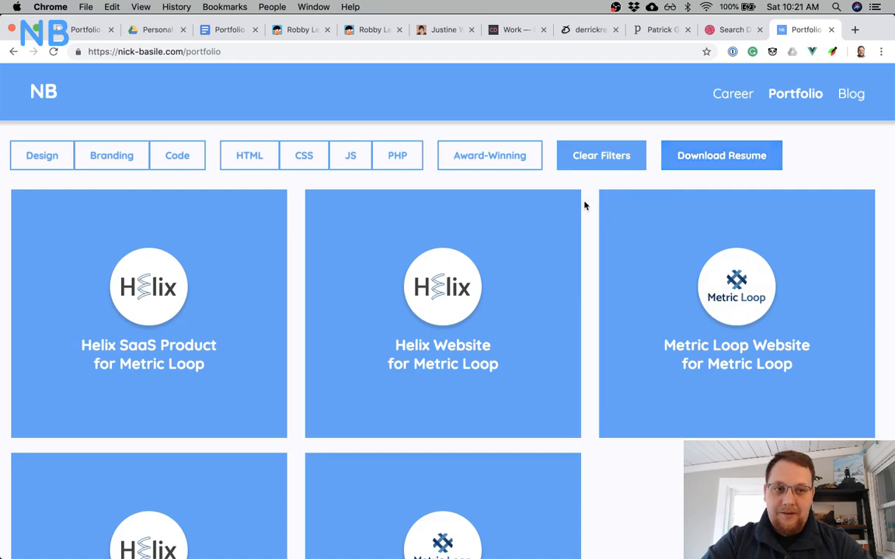
Switch to Sketch and replace the Projects/Work artboard's header with a copy of the About page's image-and-text intro group.
key("ctrl+Up")
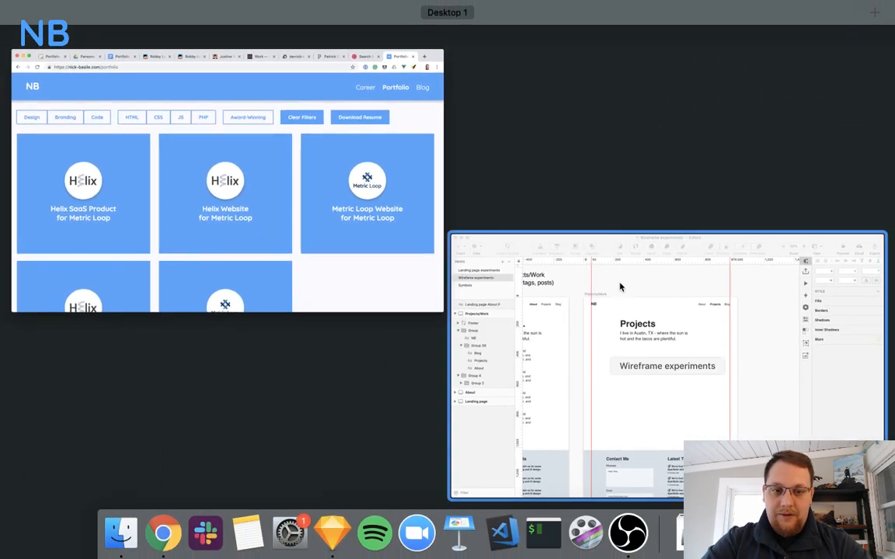
left_click(597, 310)
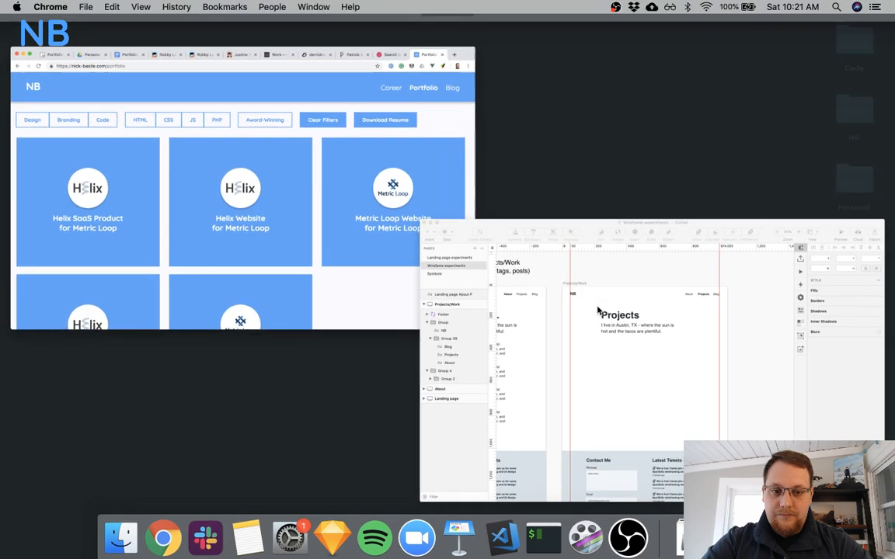
scroll(386, 259, "left", 5)
scroll(385, 259, "right", 5)
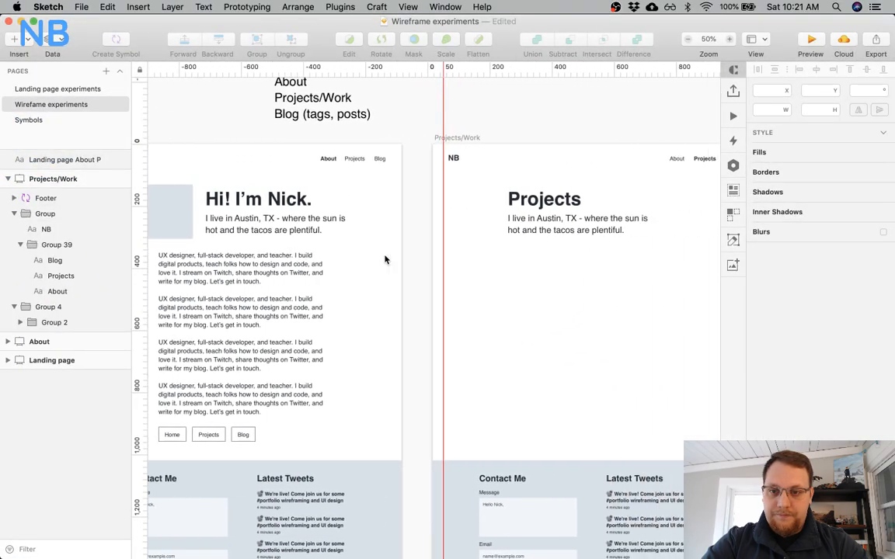
scroll(385, 259, "left", 2)
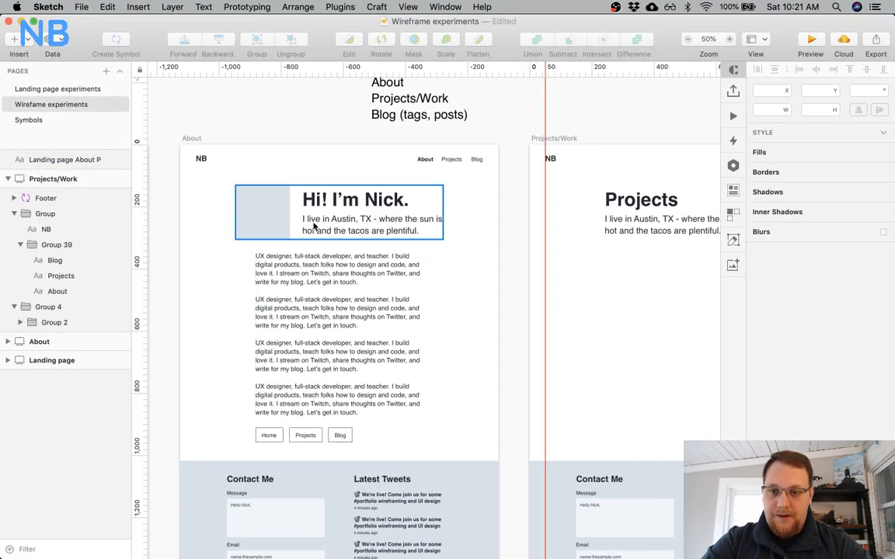
left_click(325, 226)
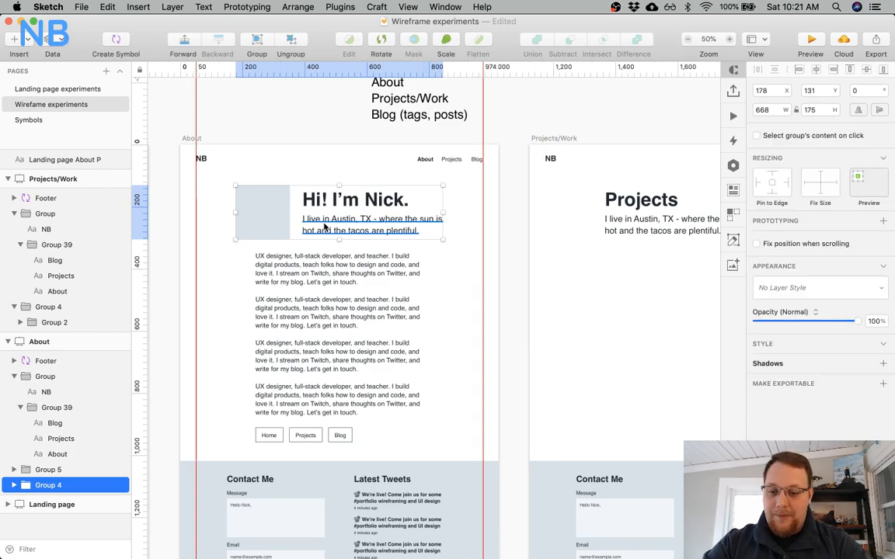
scroll(534, 279, "right", 5)
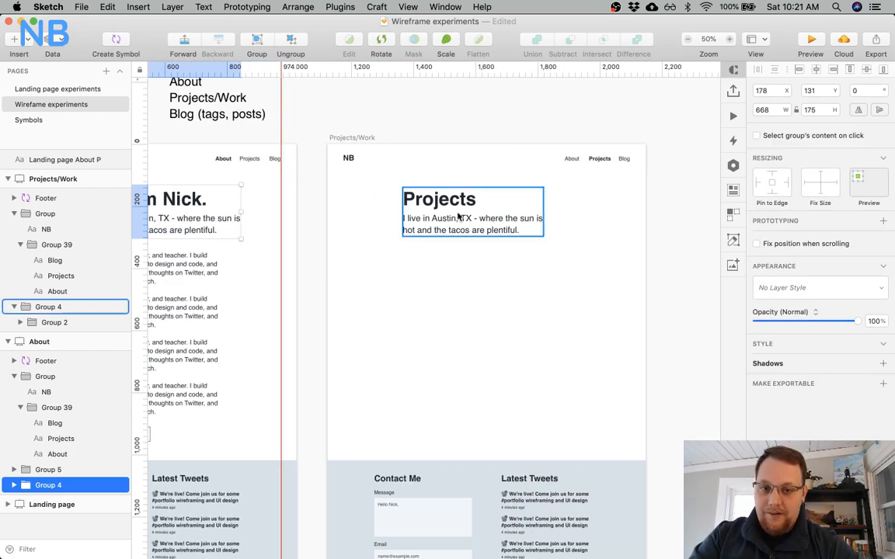
left_click(453, 213)
key("Delete")
key("super+v")
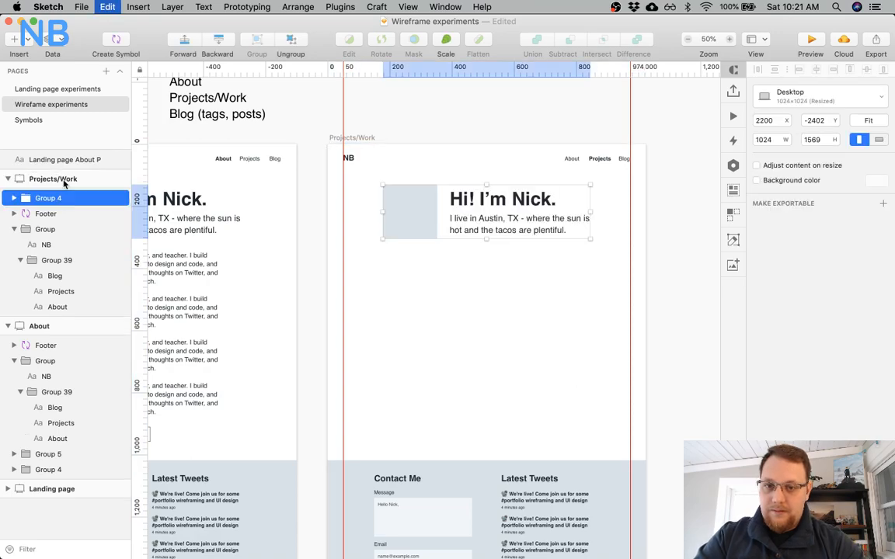
Change the pasted header's heading to "Projects".
left_click(390, 252)
double_click(499, 203)
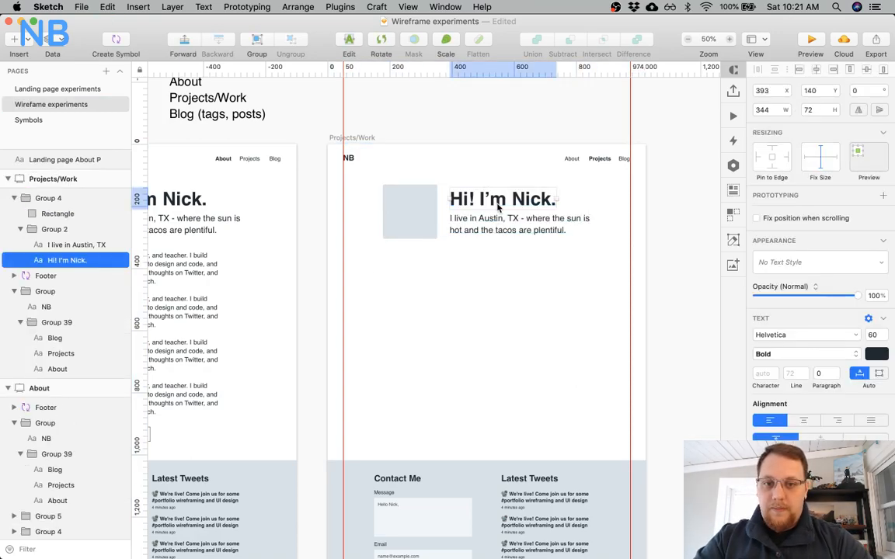
double_click(498, 203)
type("Projects")
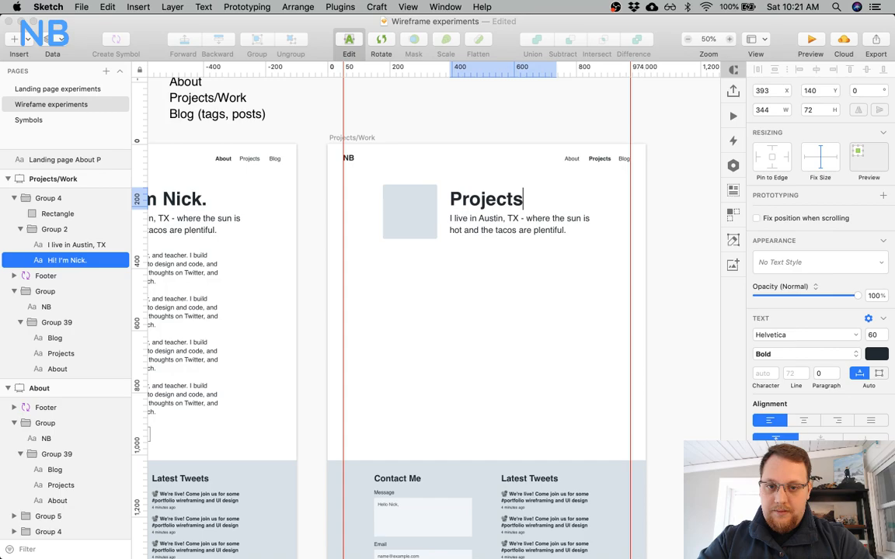
key("Escape")
Replace the header's subtitle with "A collection of my best work.".
scroll(475, 291, "right", 3)
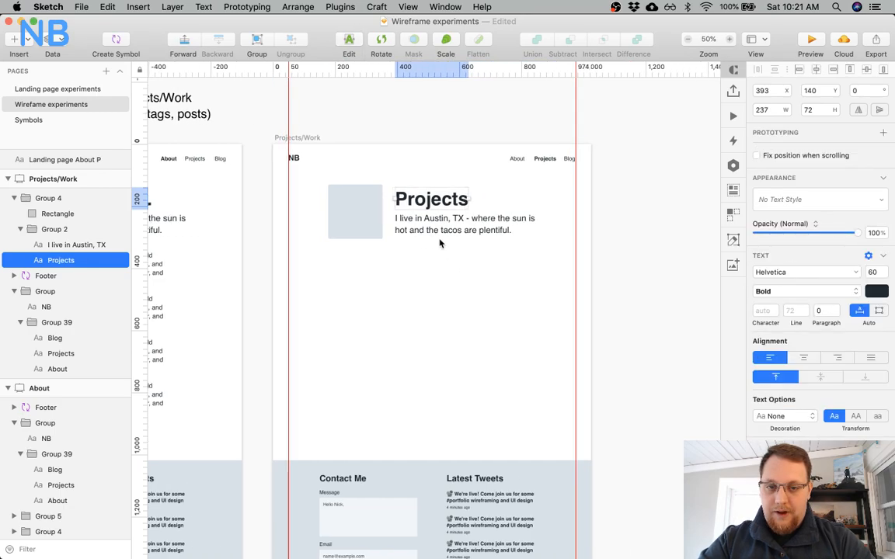
left_click(424, 231)
double_click(423, 228)
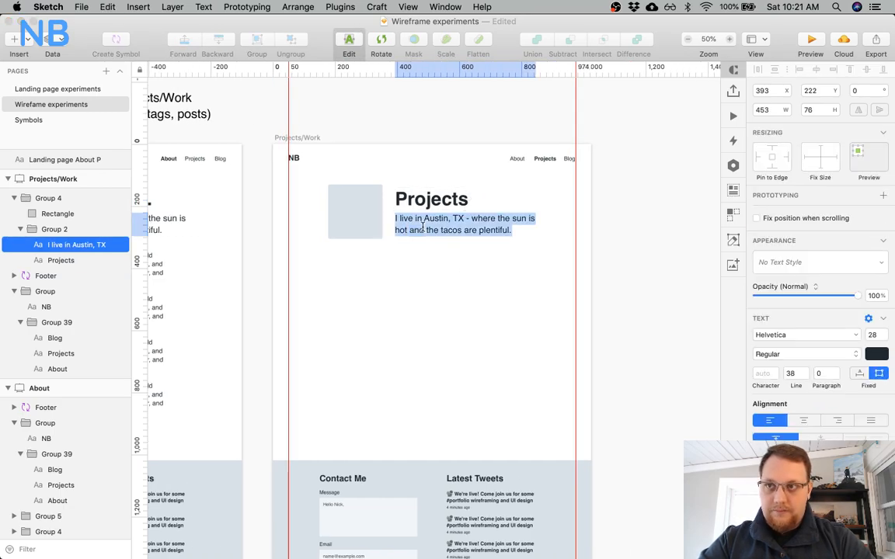
type("C")
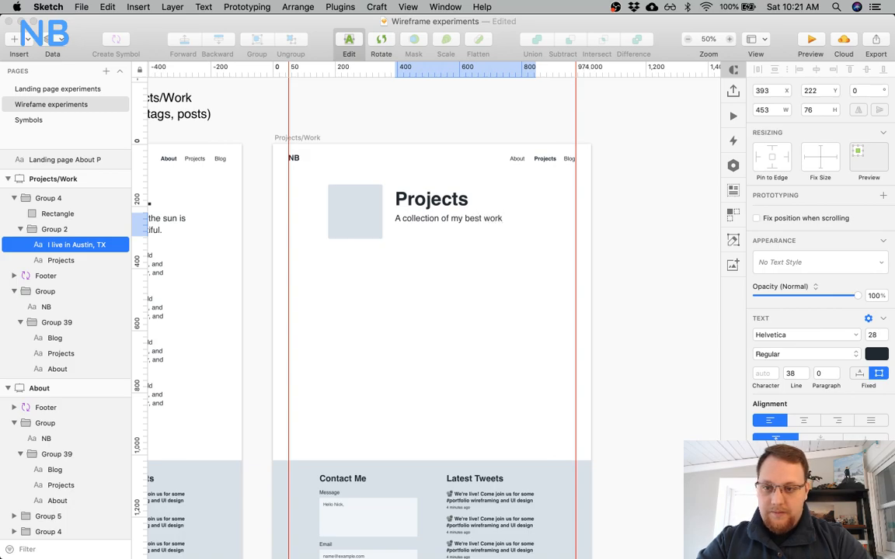
key("Escape")
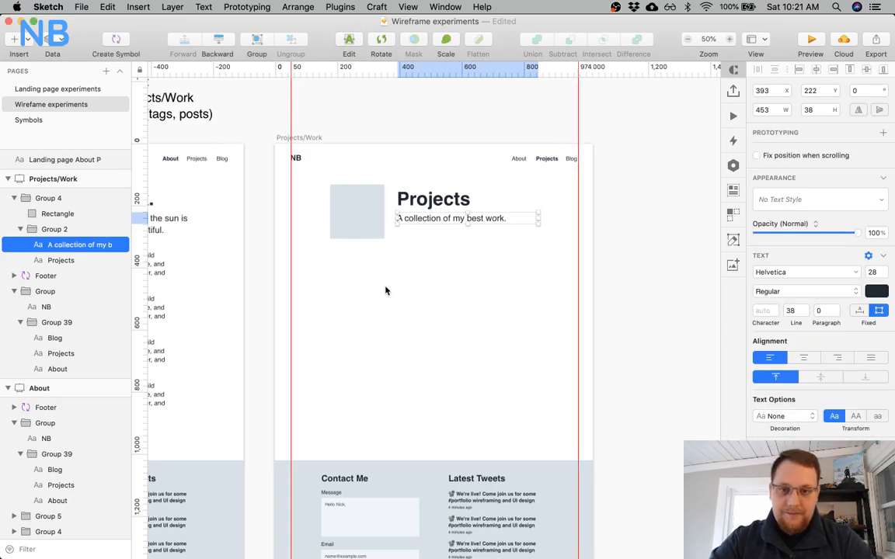
Review the Projects/Work artboard's header and empty content area alongside the About artboard.
scroll(385, 289, "left", 3)
scroll(385, 290, "down", 2)
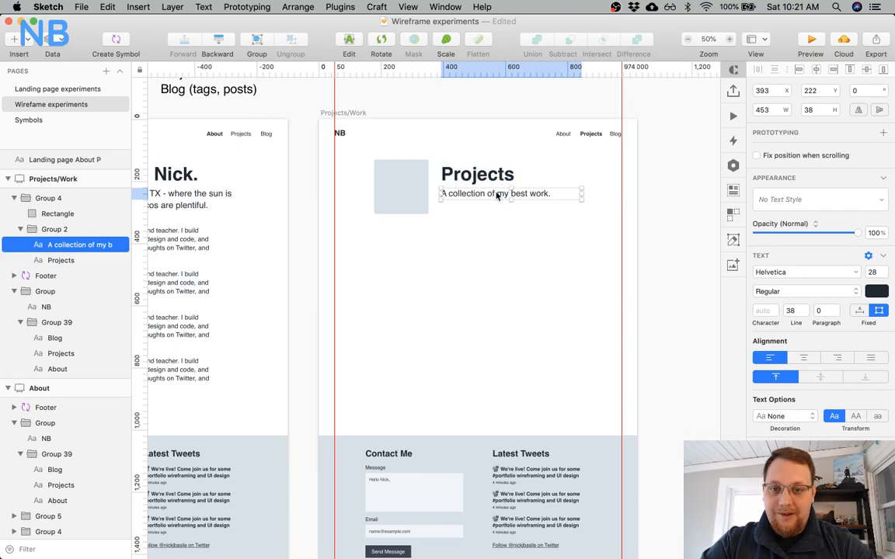
scroll(473, 269, "down", 2)
left_click(466, 265)
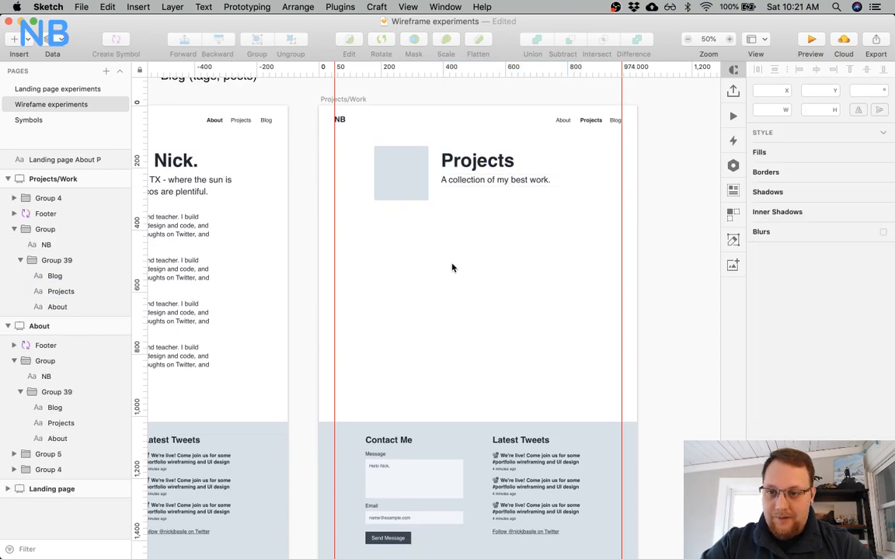
scroll(463, 266, "left", 3)
scroll(444, 265, "left", 2)
left_click(525, 183)
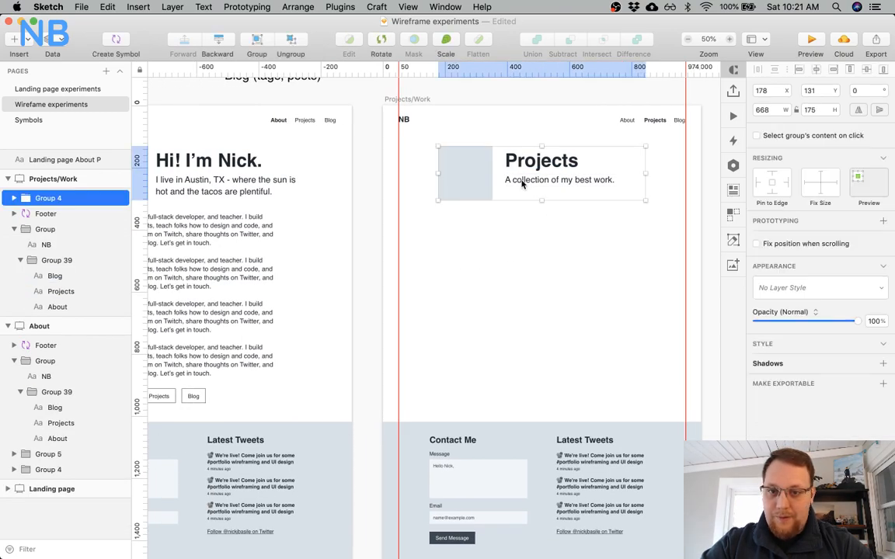
scroll(514, 233, "right", 7)
left_click(411, 246)
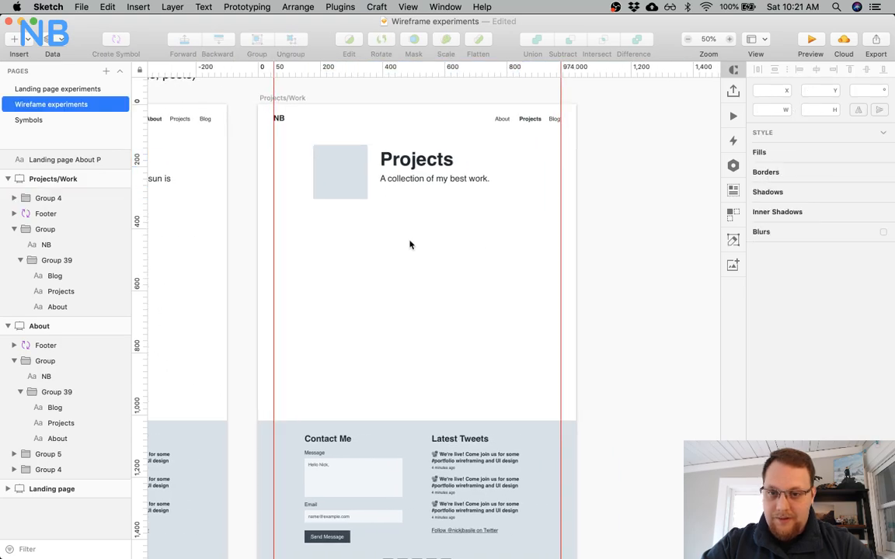
scroll(339, 245, "left", 2)
scroll(339, 246, "left", 9)
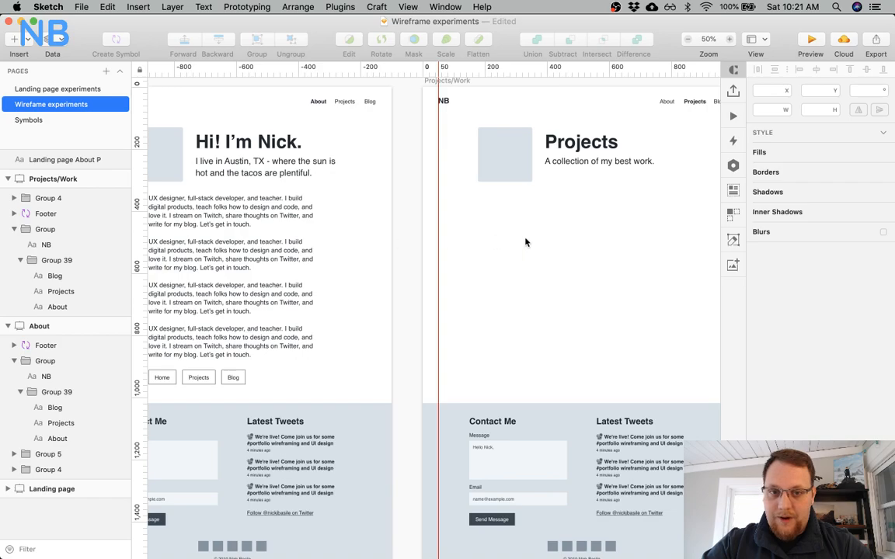
scroll(589, 248, "right", 4)
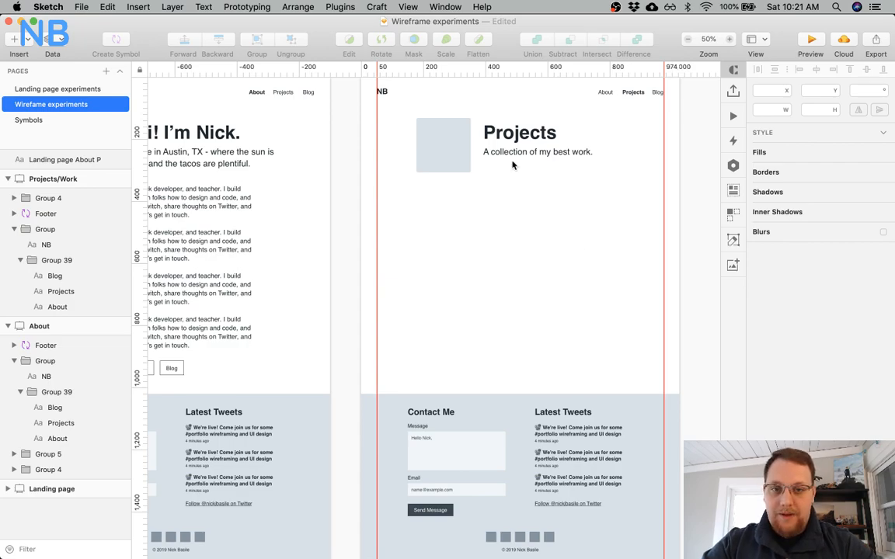
Reuse the About page's Home button on the Projects/Work artboard, placing it under the subtitle at X 390, Y 259.
scroll(514, 164, "left", 10)
left_click(282, 374)
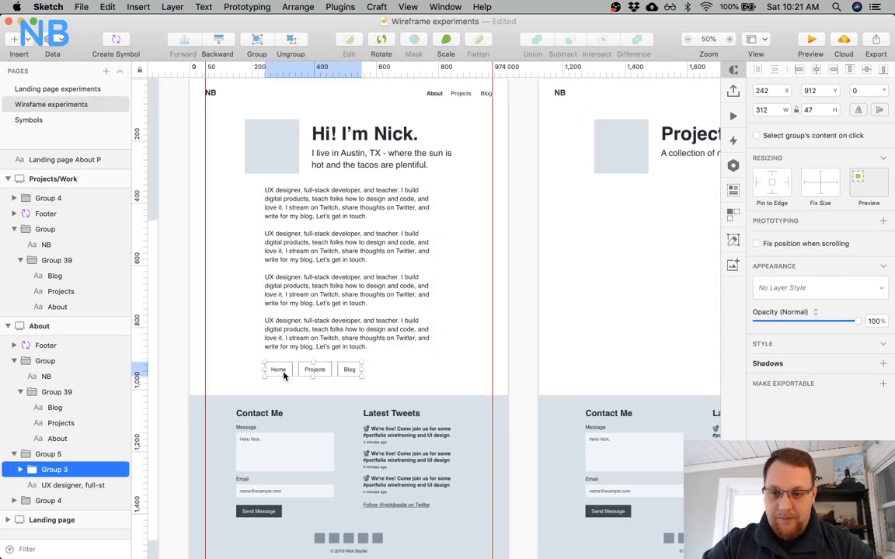
double_click(284, 375)
scroll(644, 288, "right", 8)
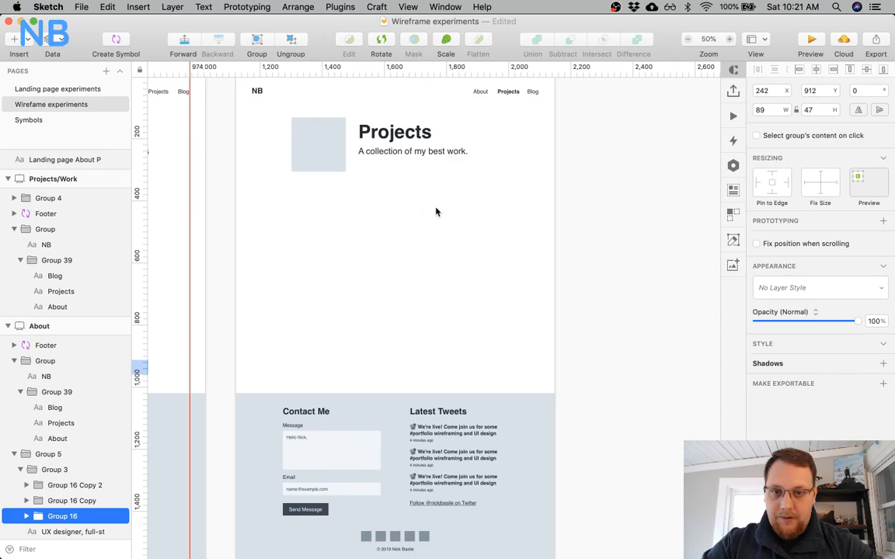
key("super+x")
left_click(379, 170)
key("super+v")
left_click_drag(325, 370, 371, 168)
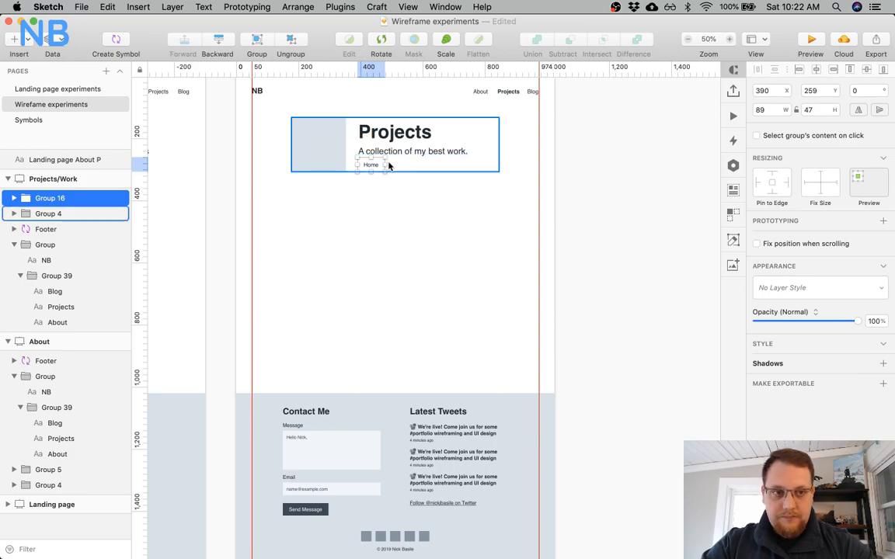
left_click(381, 189)
scroll(350, 122, "up", 5)
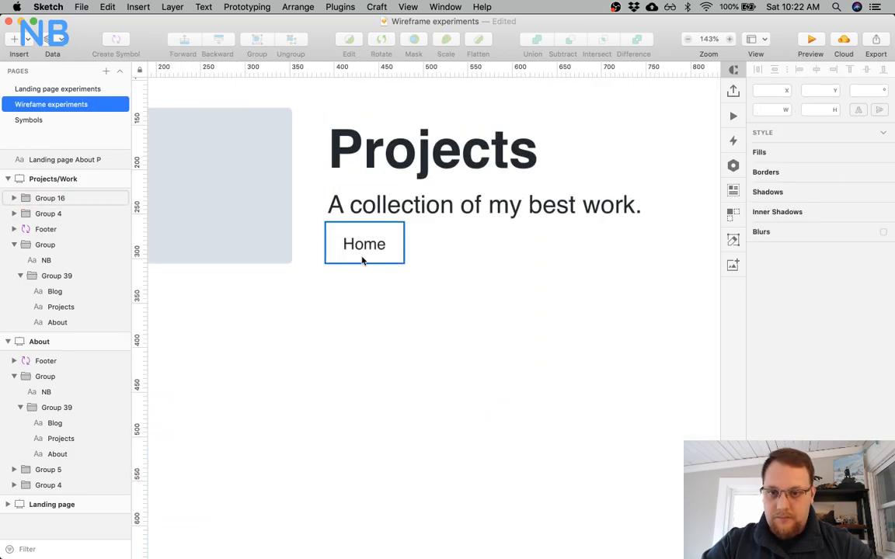
double_click(358, 244)
double_click(356, 244)
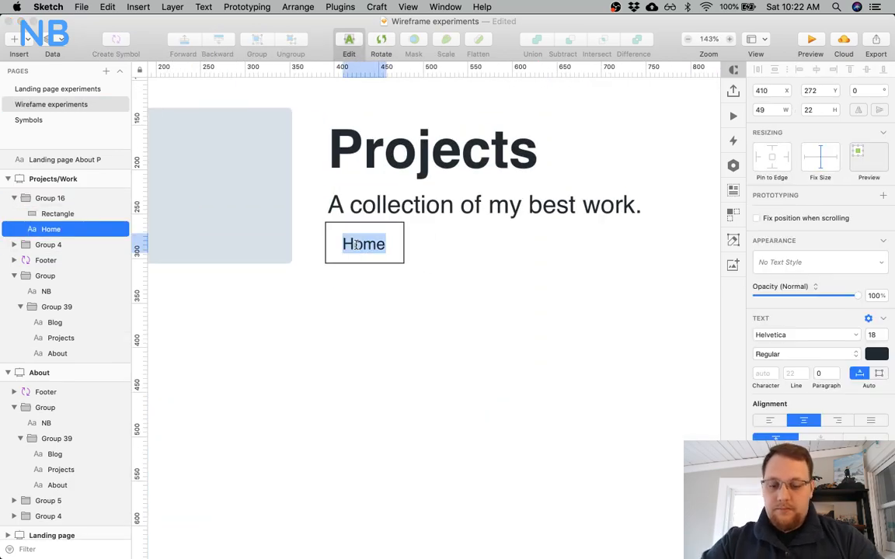
type("Downlaod")
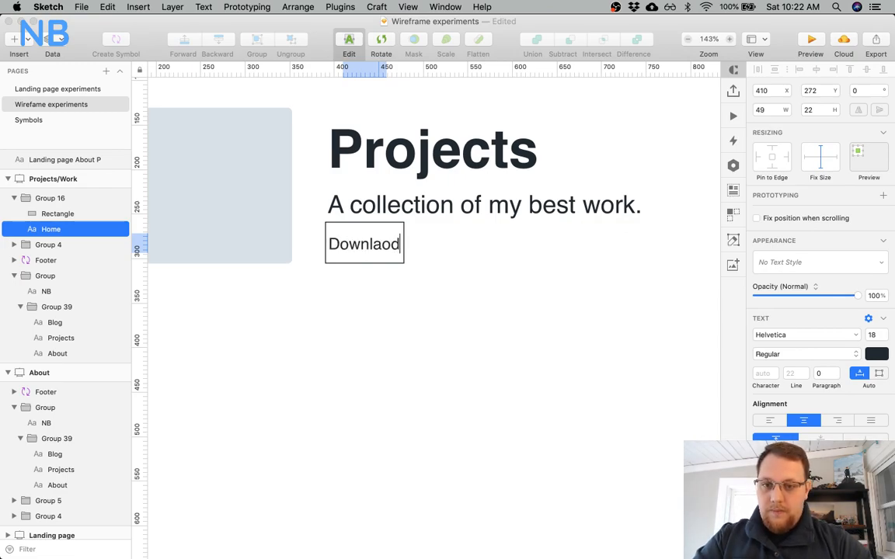
key("BackSpace")
key("BackSpace")
key("BackSpace")
key("BackSpace")
key("super+z")
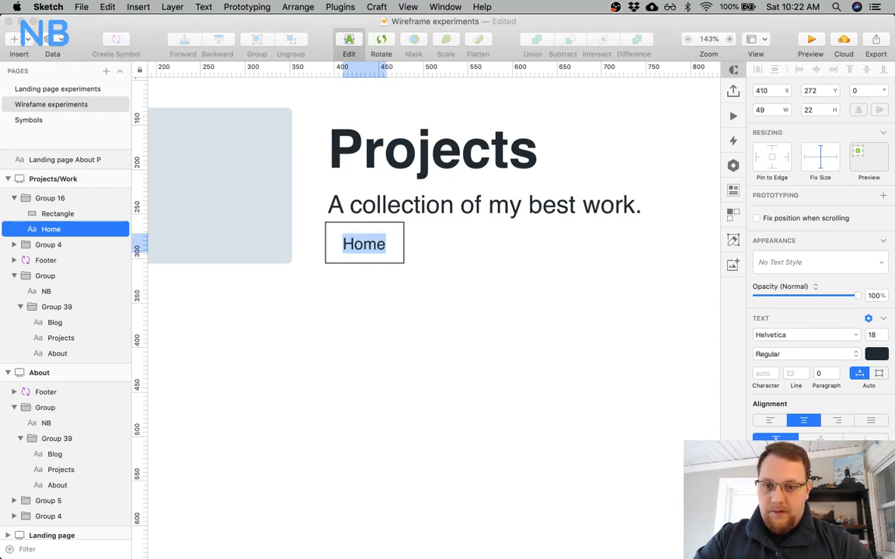
left_click(350, 315)
left_click(360, 256)
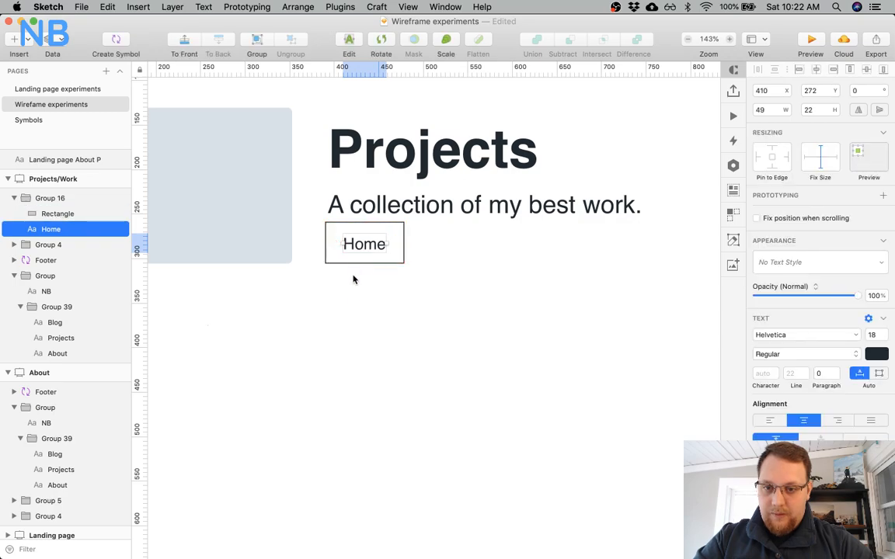
left_click(354, 277)
Relabel the button under the Projects subtitle as "Download Resume".
left_click(360, 248)
double_click(359, 245)
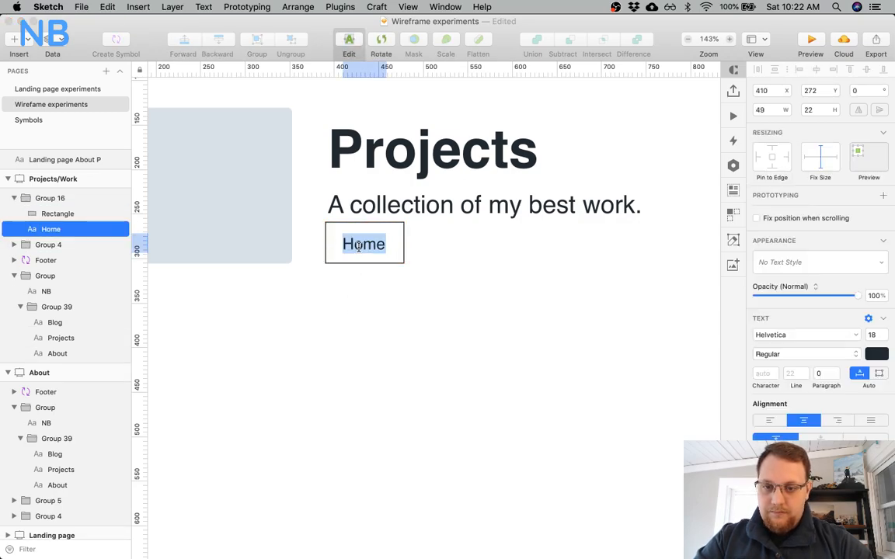
type("Download resume")
key("BackSpace")
key("BackSpace")
key("BackSpace")
key("BackSpace")
key("BackSpace")
key("BackSpace")
key("BackSpace")
type("Resume")
left_click(357, 347)
Move the Download Resume label to the right so it starts about 20 px inside the button outline.
left_click(347, 244)
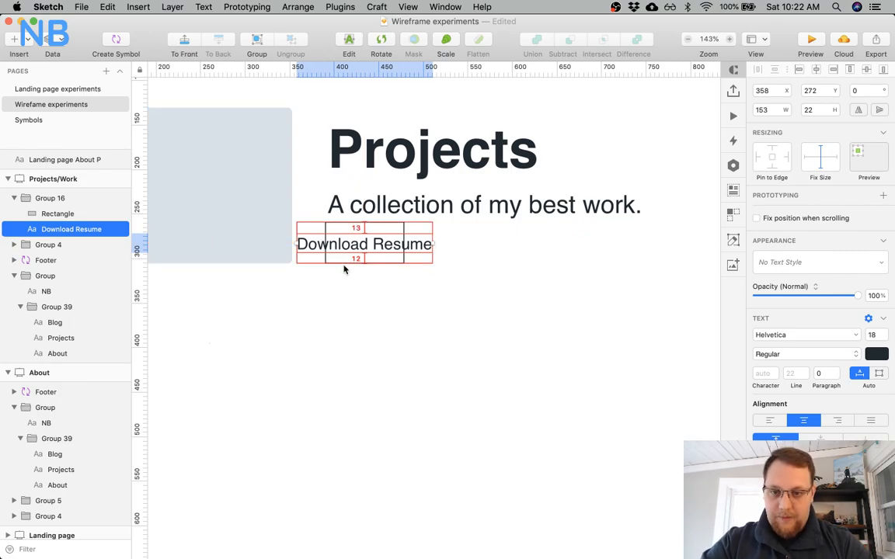
key("shift+Right")
key("shift+Right")
key("shift+Right")
key("shift+Right")
key("shift+Right")
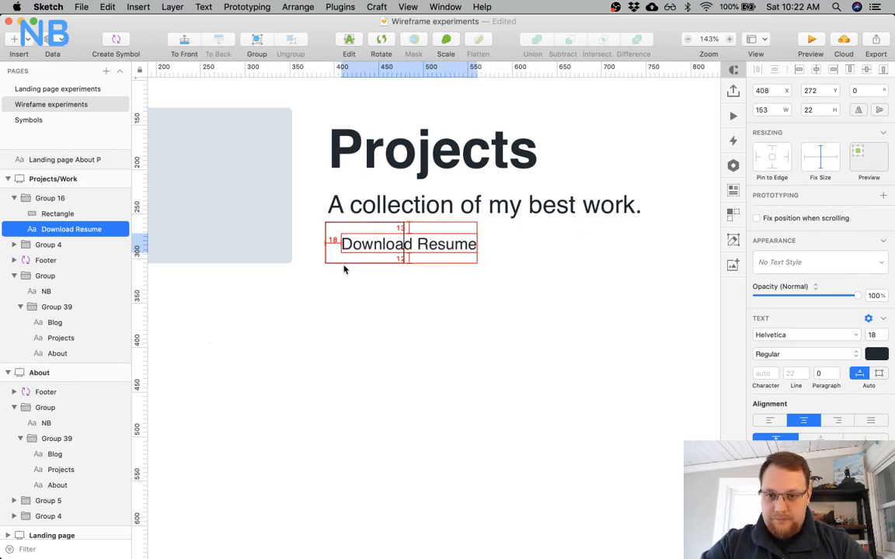
left_click(343, 267)
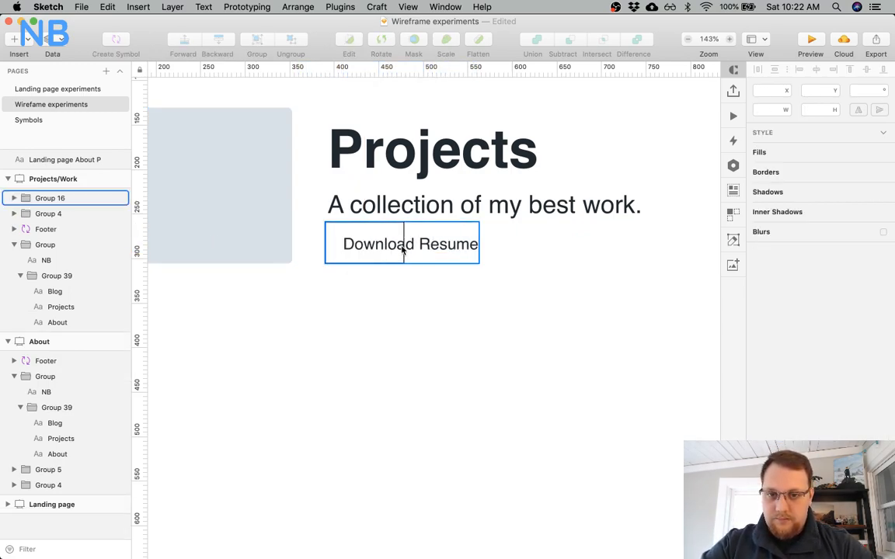
Widen the button's outline rectangle to 193 px so it encloses the Download Resume label.
left_click(404, 227, "super")
left_click_drag(404, 243, 504, 243)
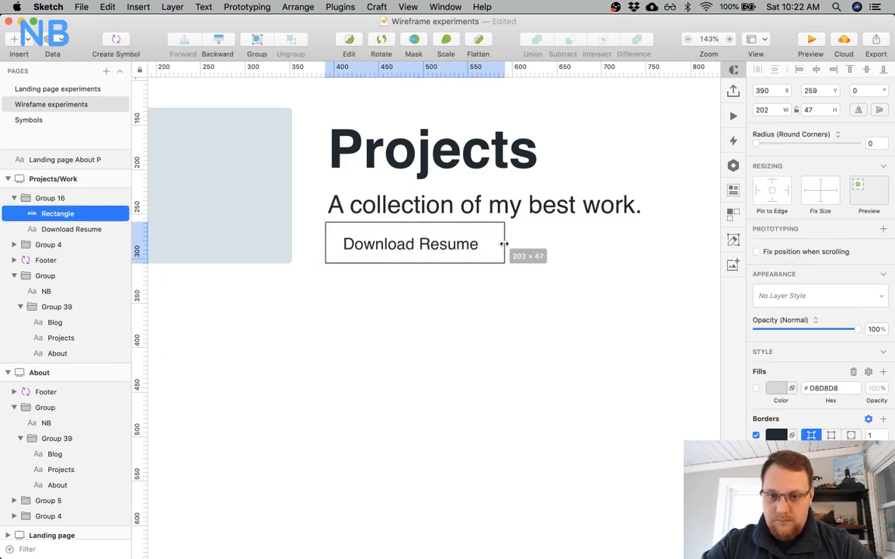
key("alt")
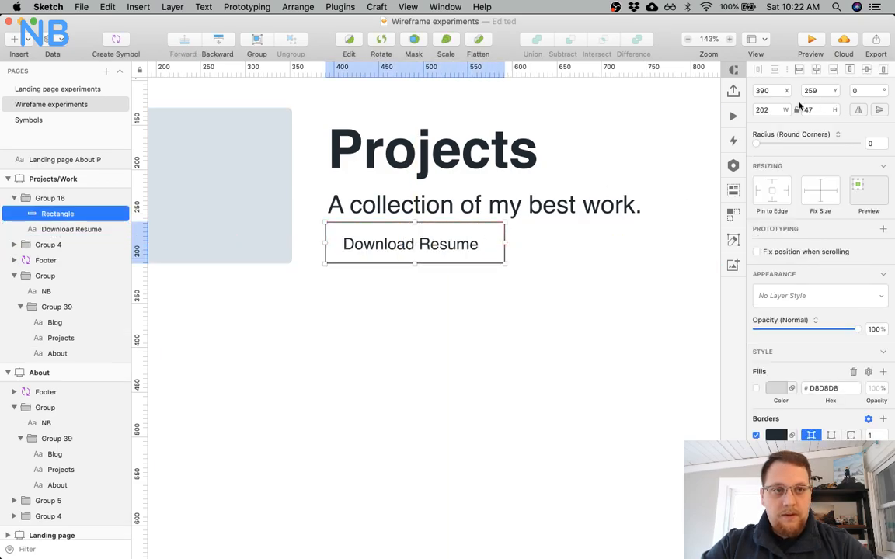
key("Return")
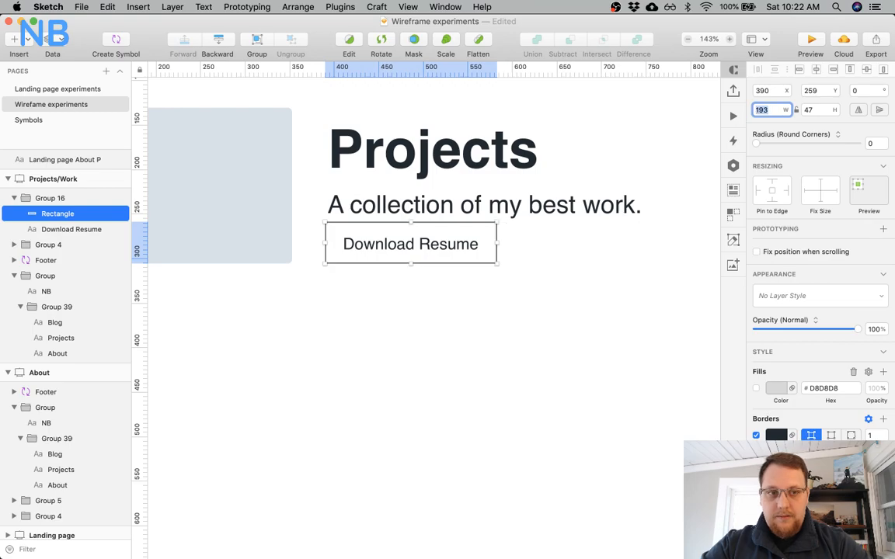
left_click(476, 325)
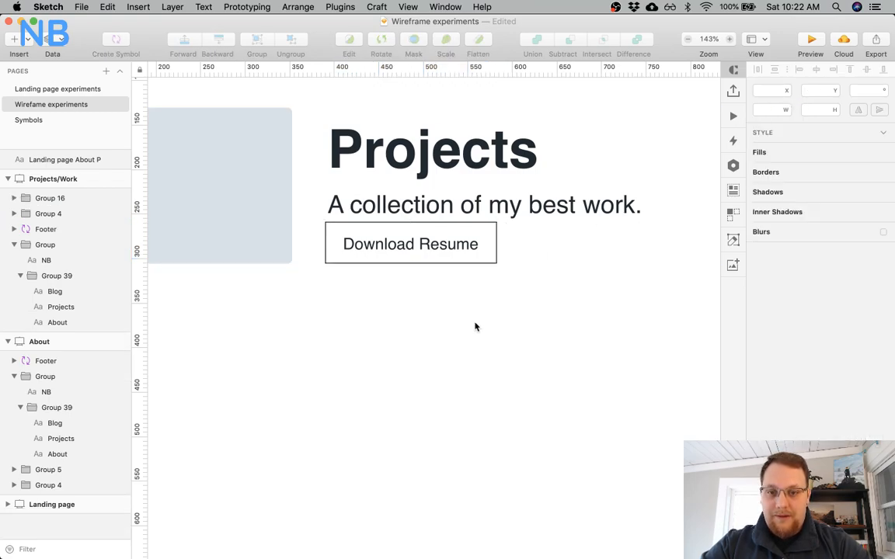
Move the Download Resume button group down to Y 280, leaving space below the subtitle.
left_click(410, 245)
key("alt")
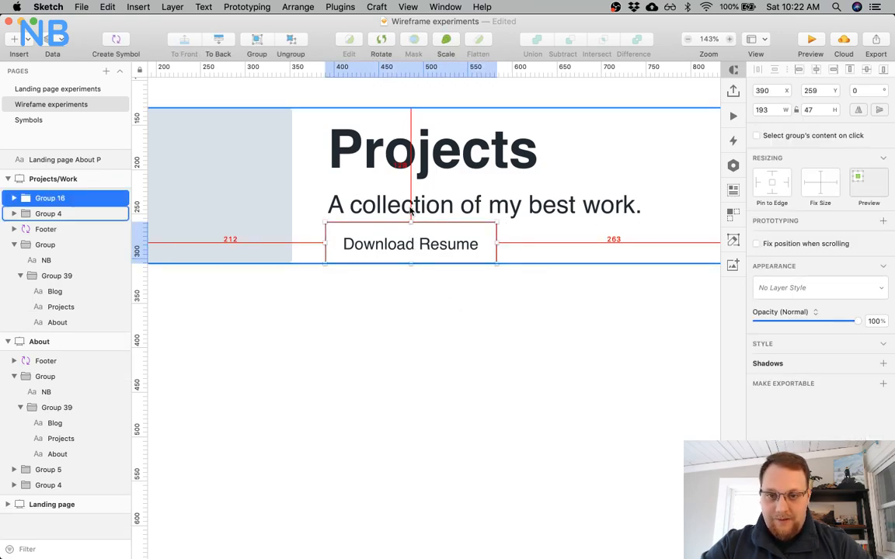
key("alt")
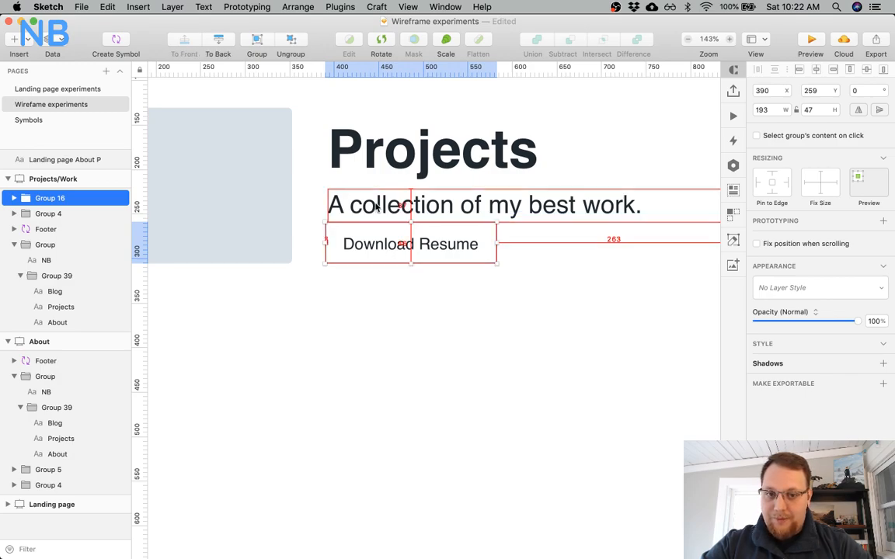
key("shift+Down")
key("shift+Down")
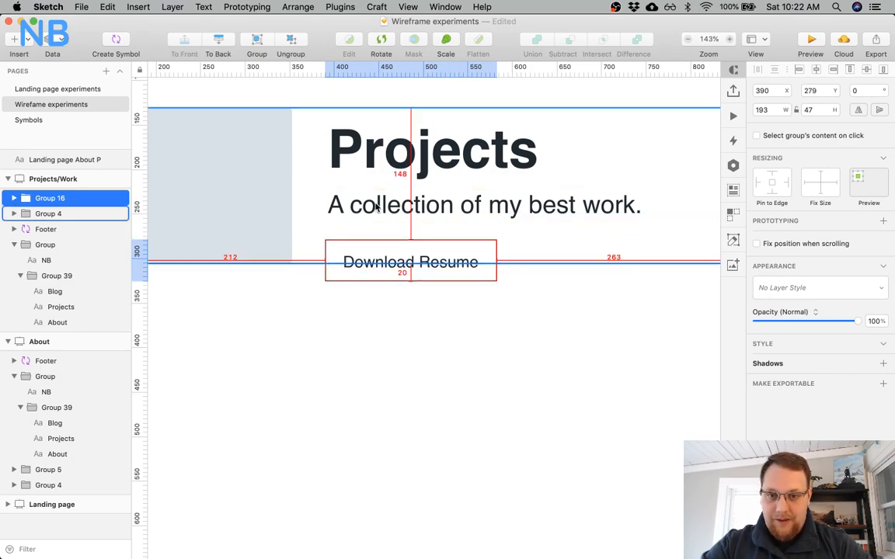
key("Down")
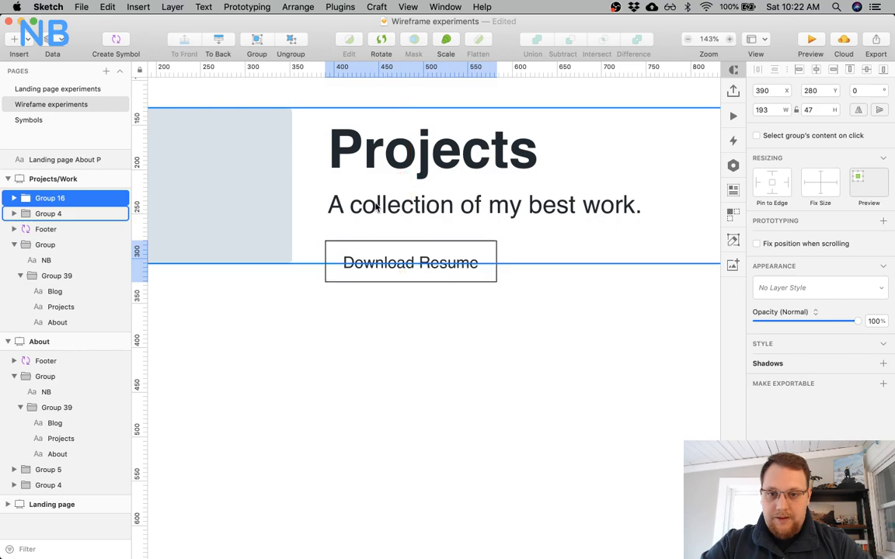
left_click(376, 206, "super")
left_click(365, 300)
Raise the Download Resume button group to Y 275, 15 px below the subtitle.
key("super+0")
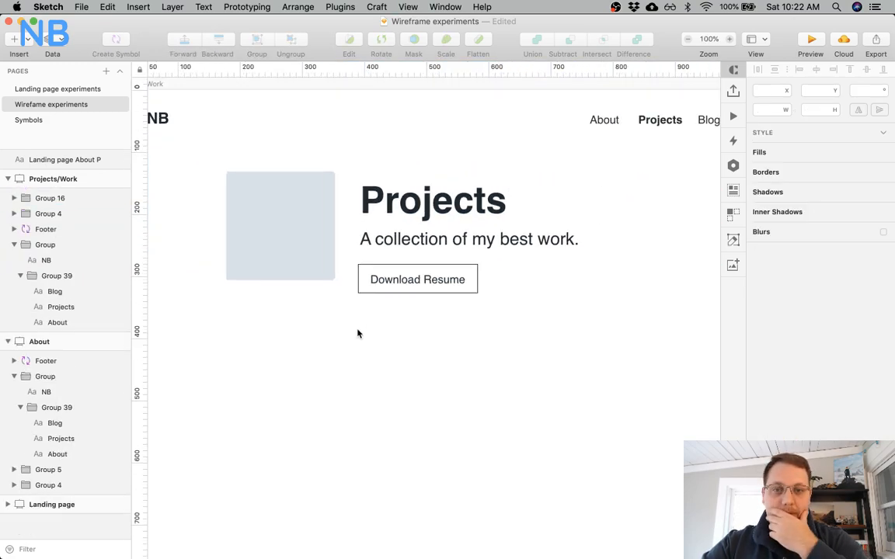
key("super+minus")
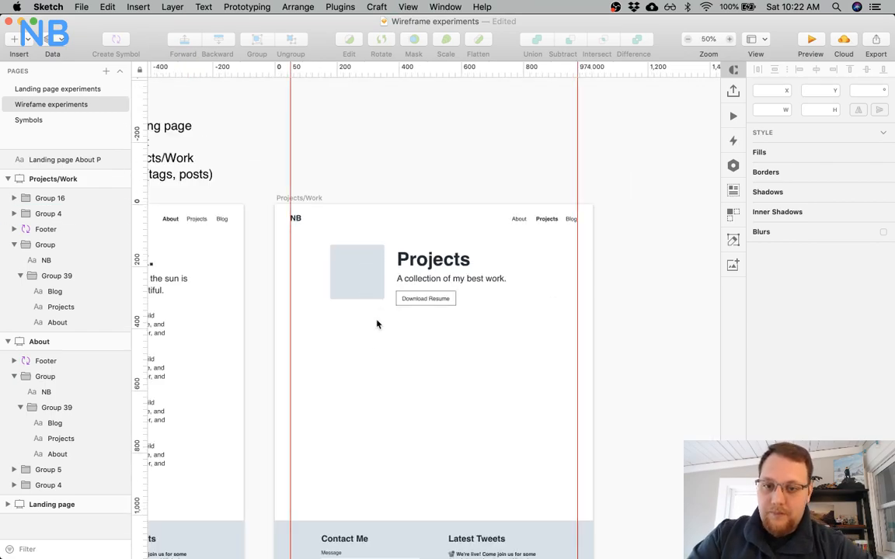
scroll(354, 373, "down", 5)
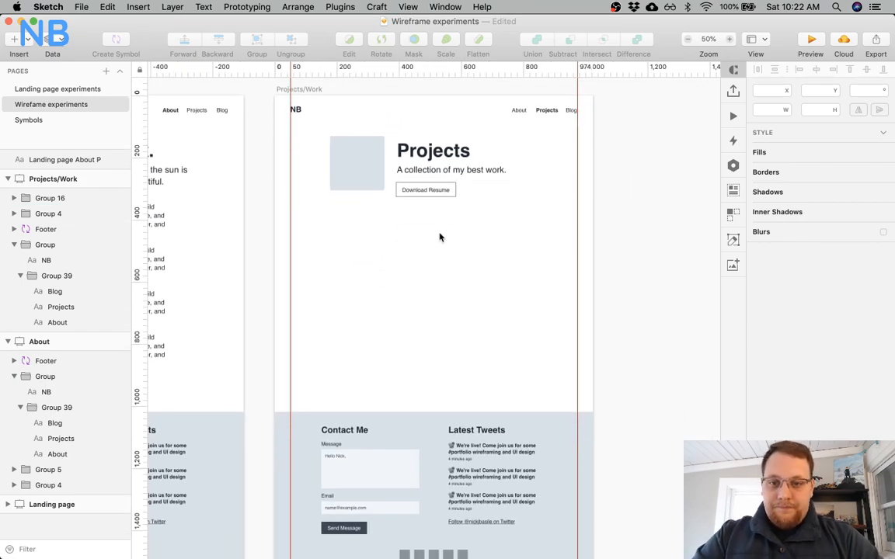
left_click(437, 172)
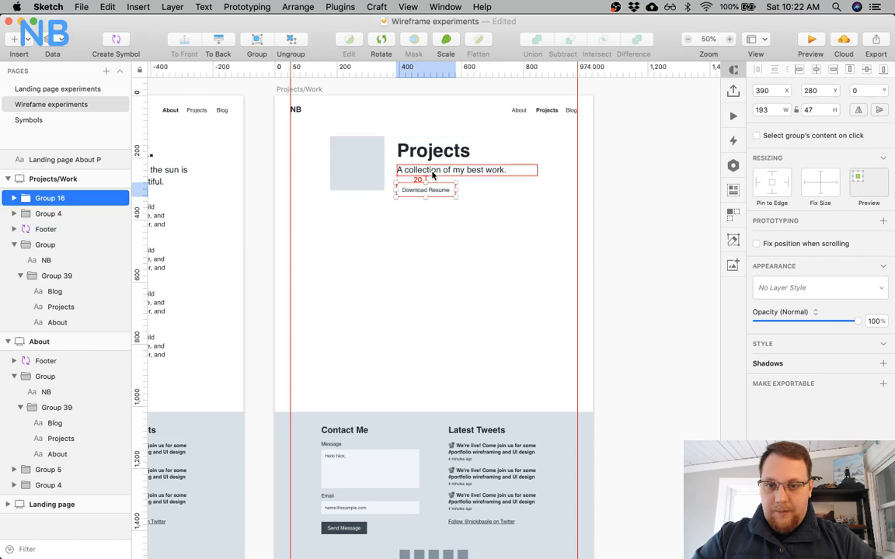
key("Up")
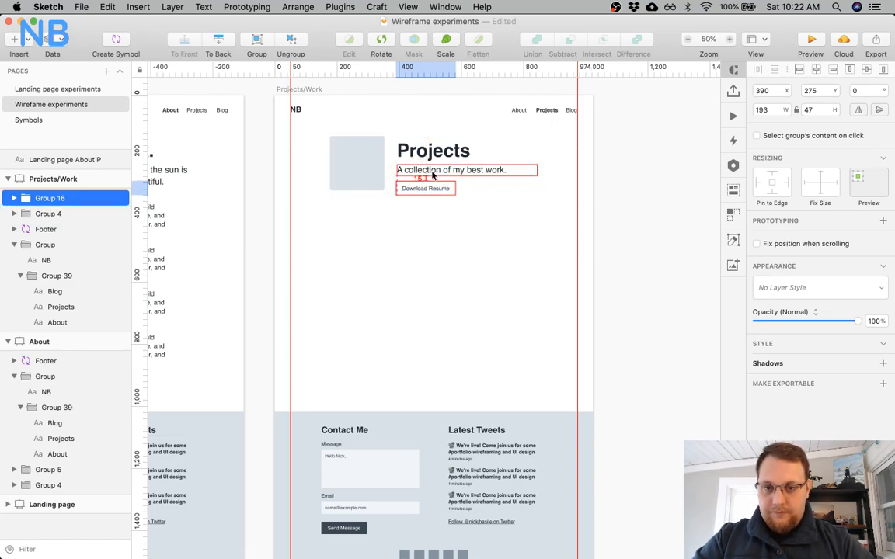
left_click(360, 250)
Nest the Download Resume button group inside the Projects header's title and subtitle group.
scroll(359, 250, "left", 3)
scroll(360, 250, "left", 1)
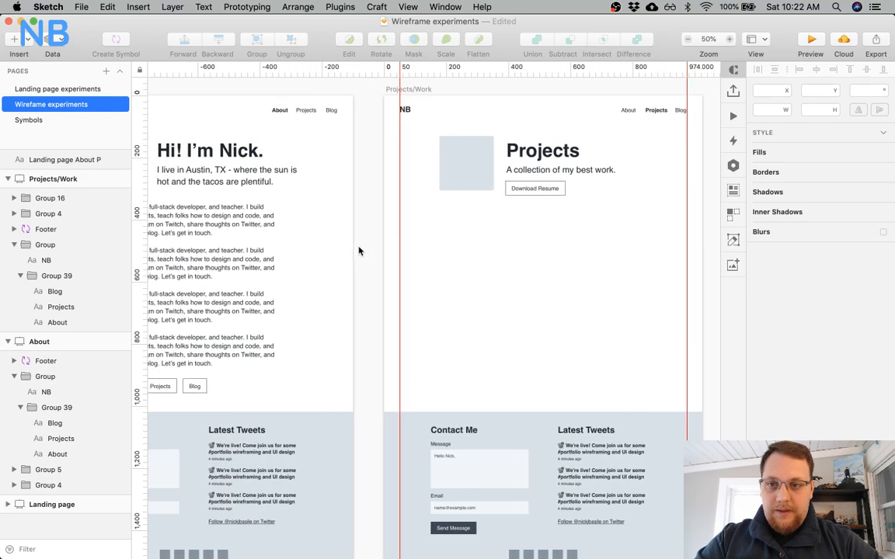
scroll(516, 237, "left", 2)
scroll(517, 238, "left", 1)
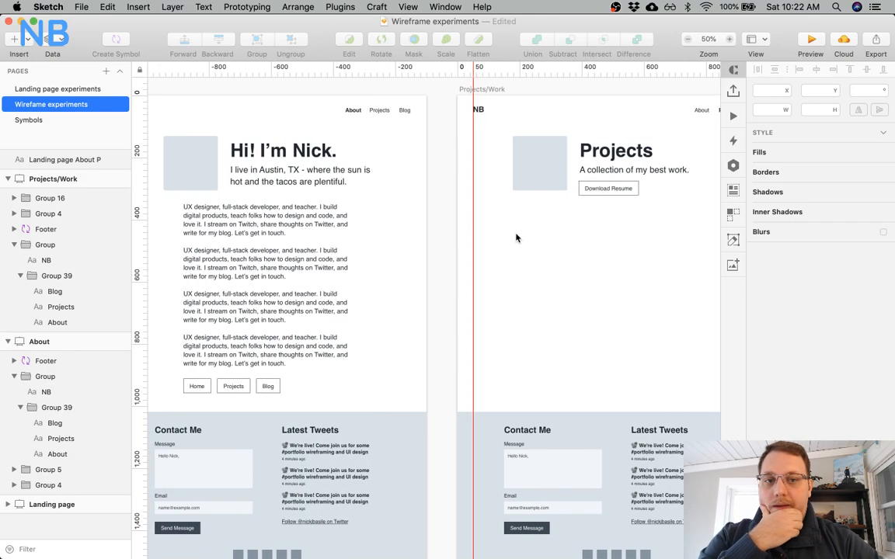
scroll(517, 237, "right", 2)
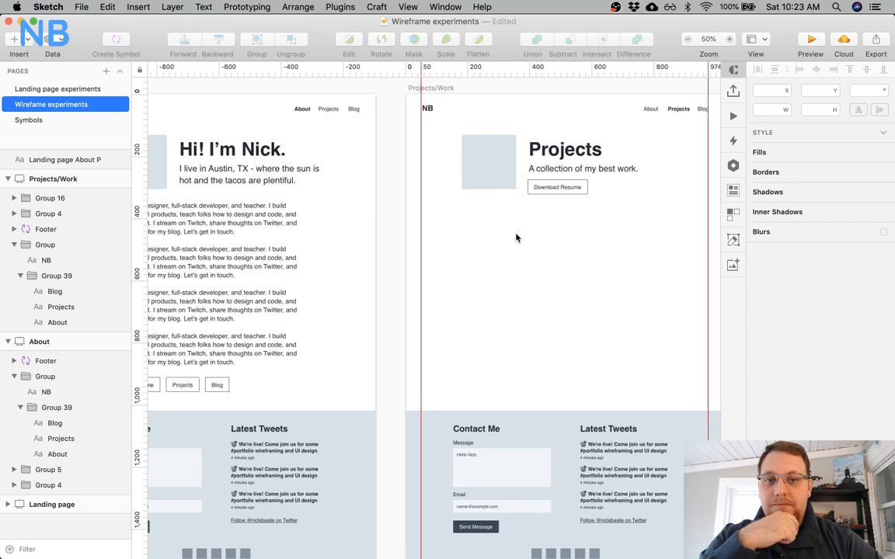
scroll(516, 238, "right", 1)
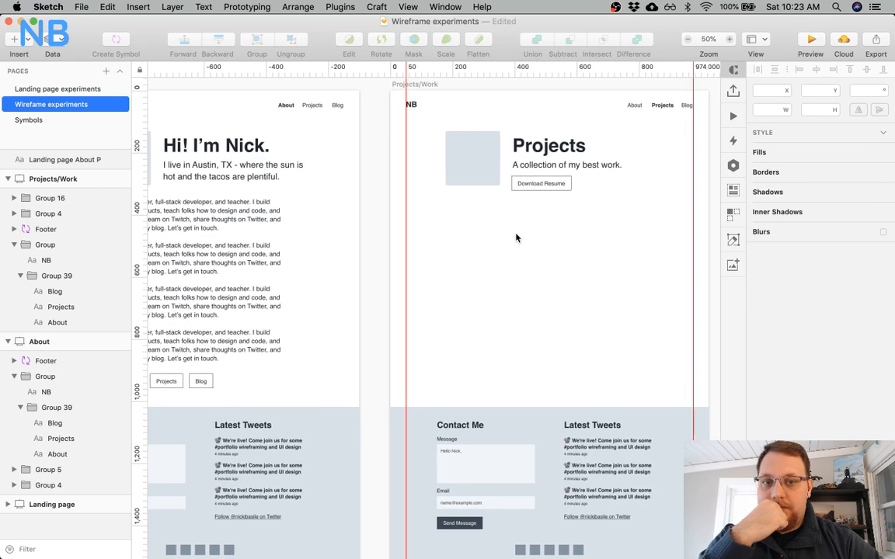
double_click(475, 175)
left_click(540, 181)
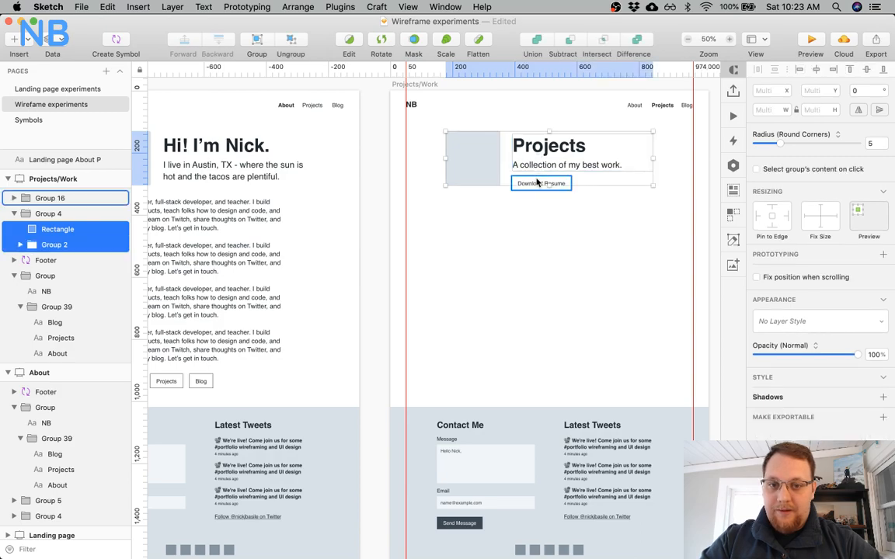
left_click_drag(50, 198, 51, 251)
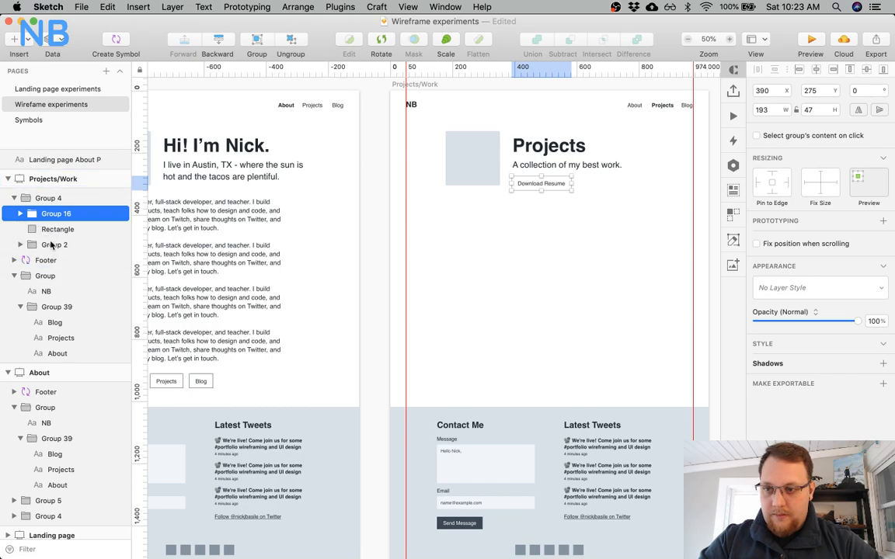
left_click(22, 245)
left_click_drag(65, 215, 49, 252)
left_click(539, 200)
Vertically center the header's image placeholder and its text-and-button group with each other.
double_click(541, 175)
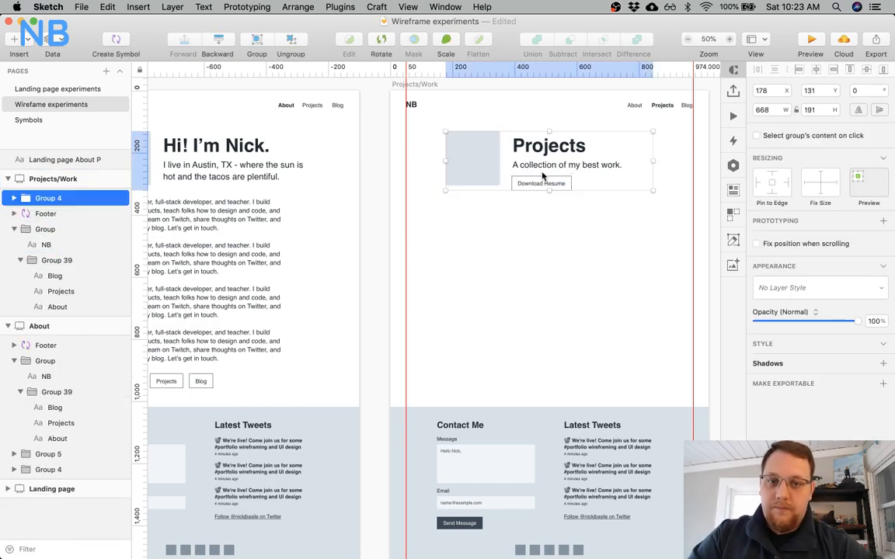
left_click(476, 156, "shift")
left_click(869, 71)
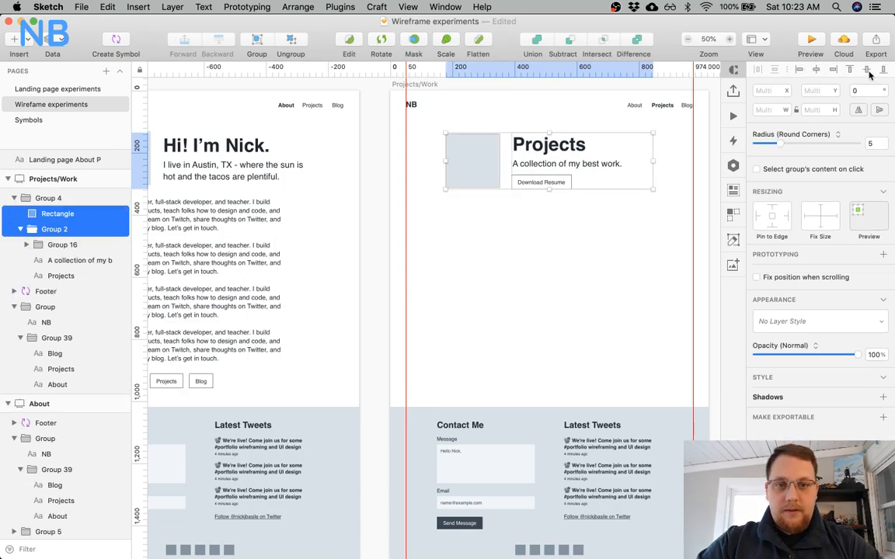
left_click(568, 228)
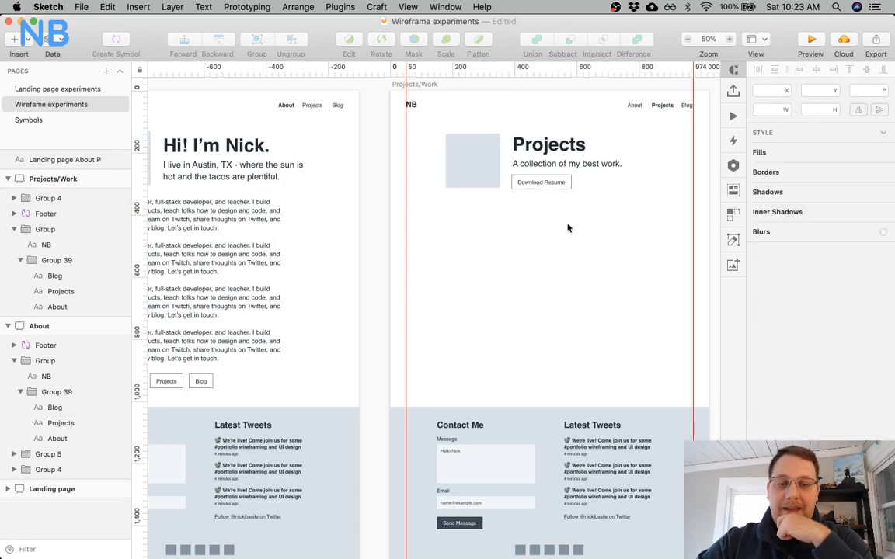
Move the whole Projects header group up to Y 131 on the Projects/Work artboard.
scroll(568, 228, "left", 5)
scroll(568, 228, "right", 4)
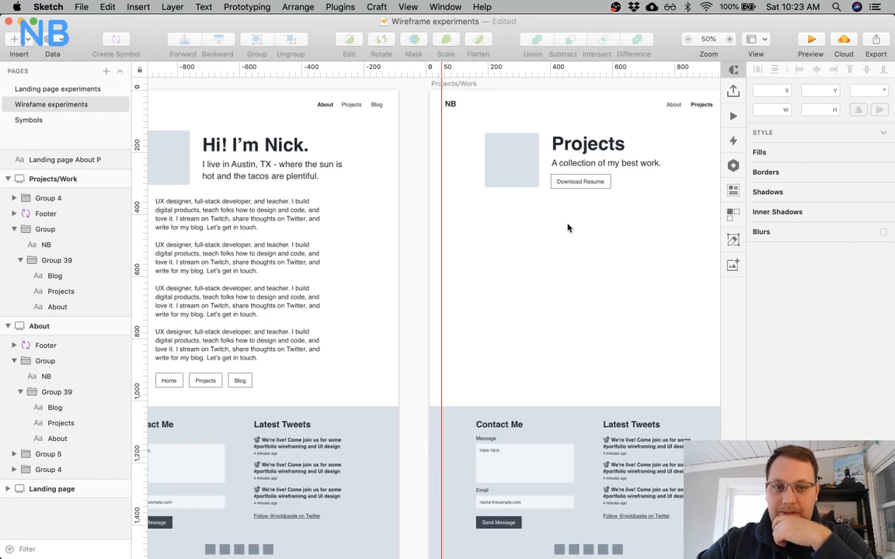
scroll(568, 228, "right", 2)
left_click(511, 170)
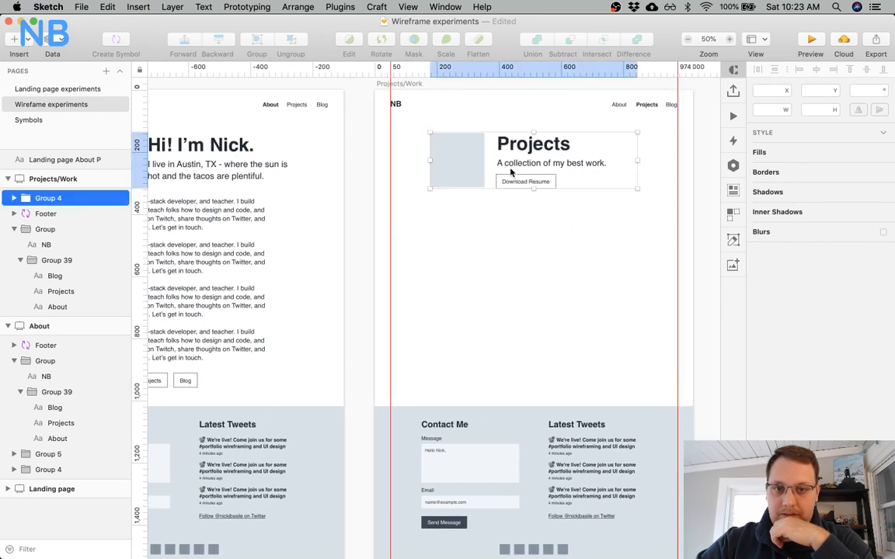
key("alt")
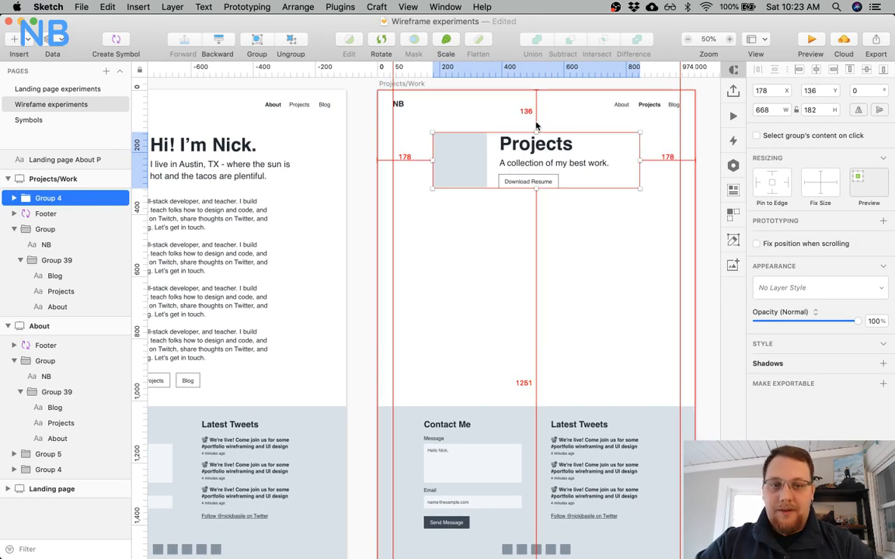
key("Up")
key("Up")
key("Up")
key("Up")
key("Up")
key("Up")
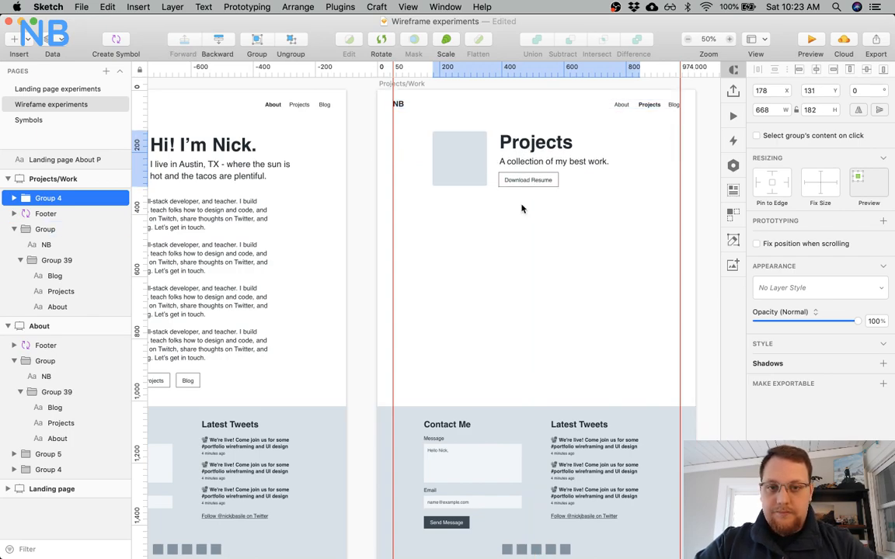
left_click(520, 259)
Compare the Projects/Work artboard's empty content area with the About artboard and the landing page's project cards.
scroll(520, 262, "left", 5)
scroll(520, 261, "right", 5)
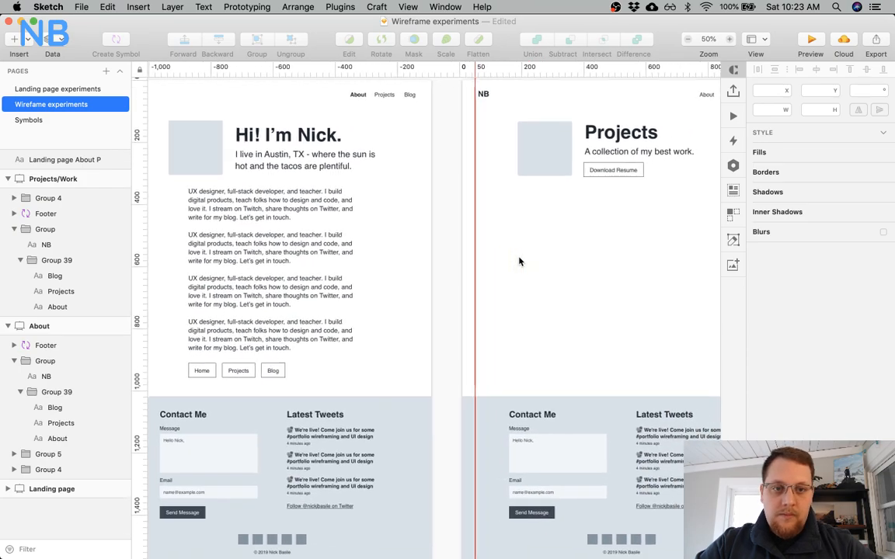
scroll(519, 262, "right", 10)
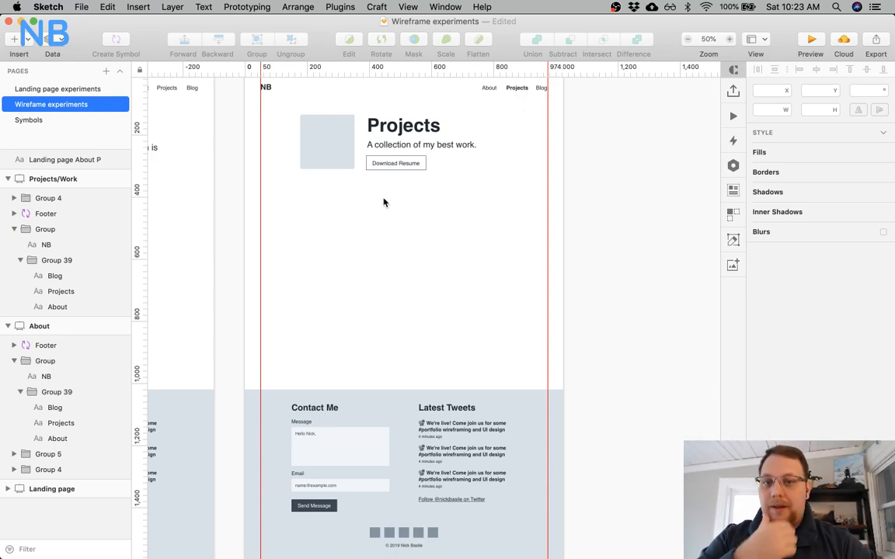
scroll(384, 200, "left", 15)
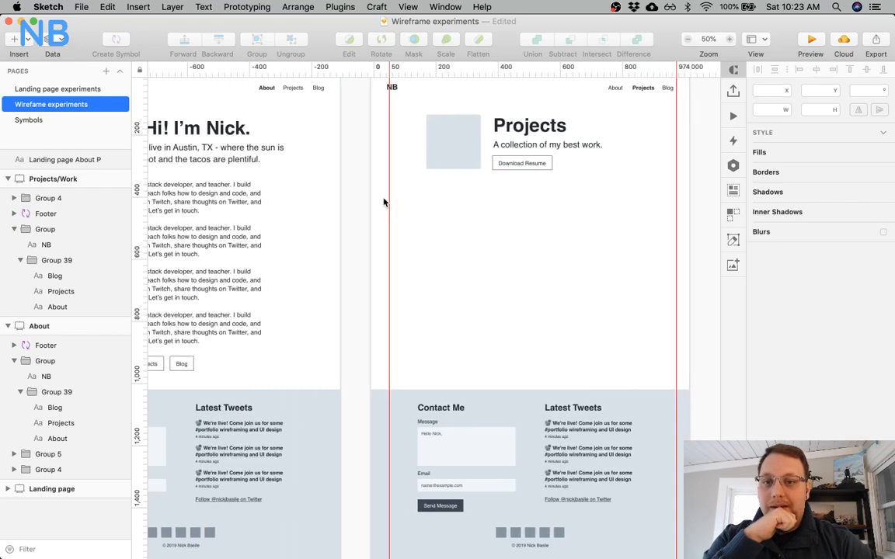
scroll(628, 236, "right", 10)
scroll(628, 236, "down", 2)
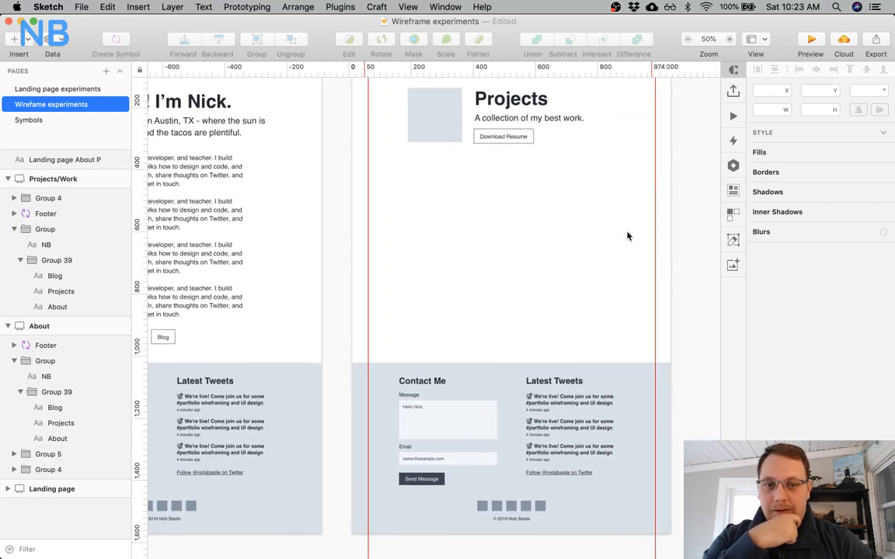
scroll(489, 222, "left", 20)
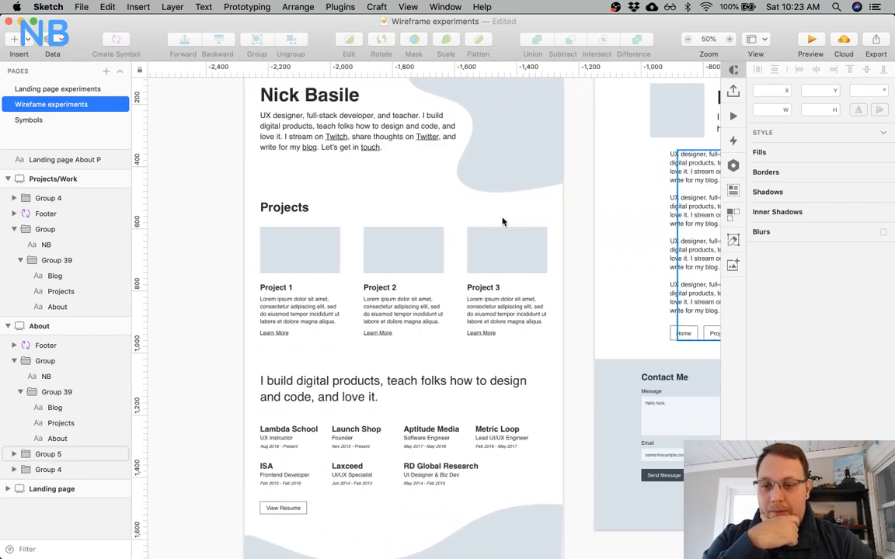
left_click(404, 303)
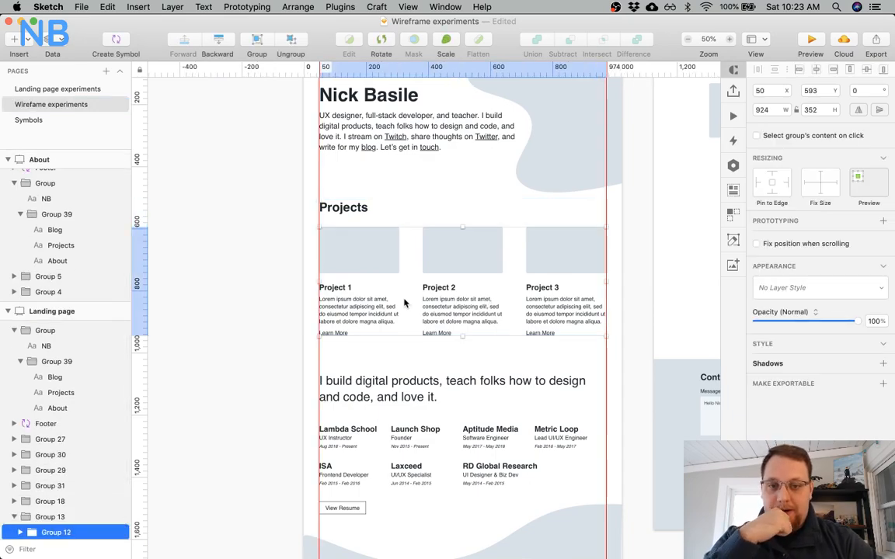
scroll(404, 302, "right", 20)
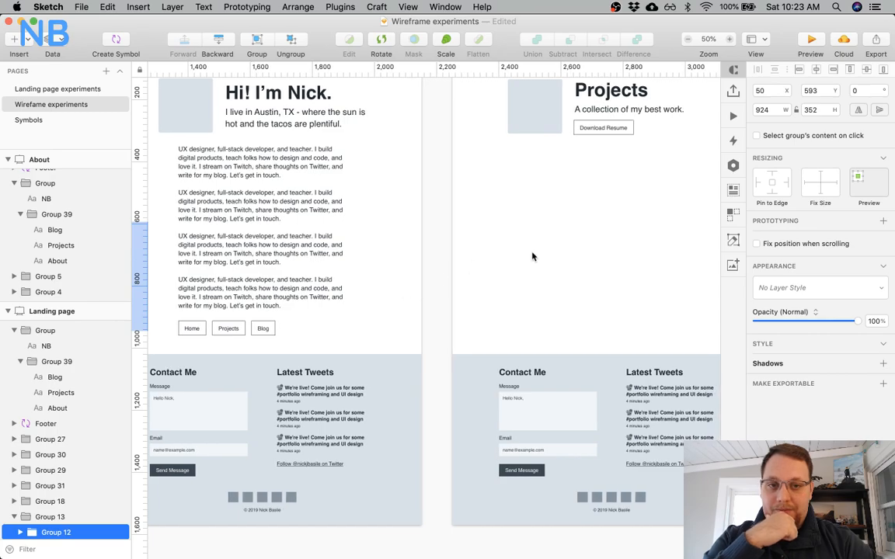
scroll(533, 256, "right", 9)
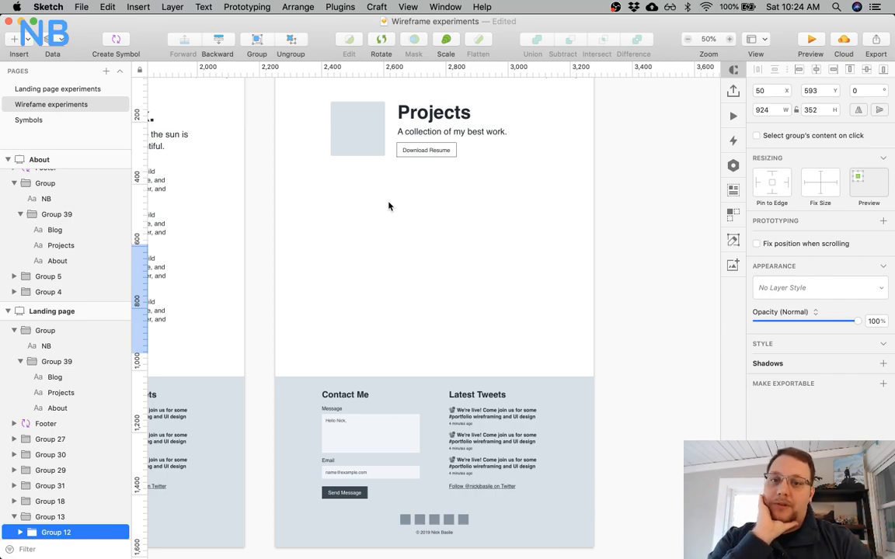
scroll(390, 206, "down", 1)
scroll(390, 206, "up", 3)
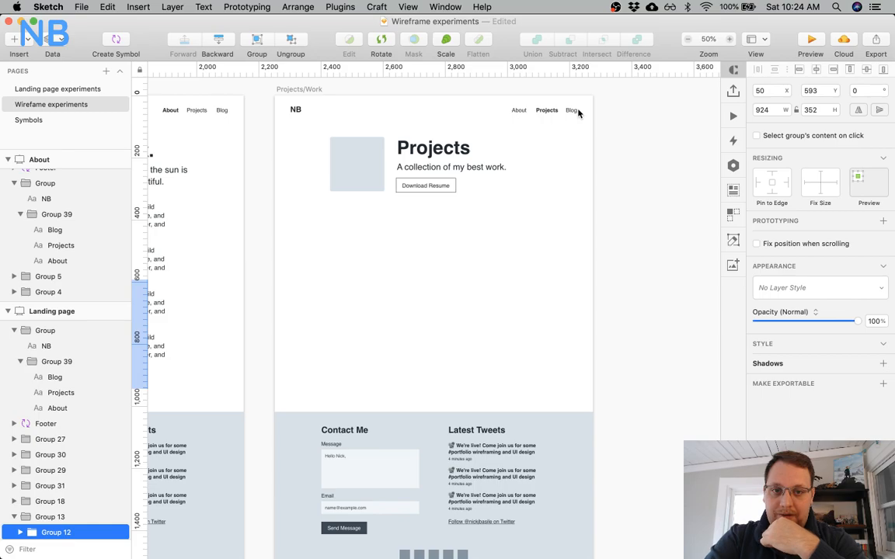
Switch to Chrome and open the existing portfolio site's Blog page for reference.
key("ctrl+Up")
left_click(399, 202)
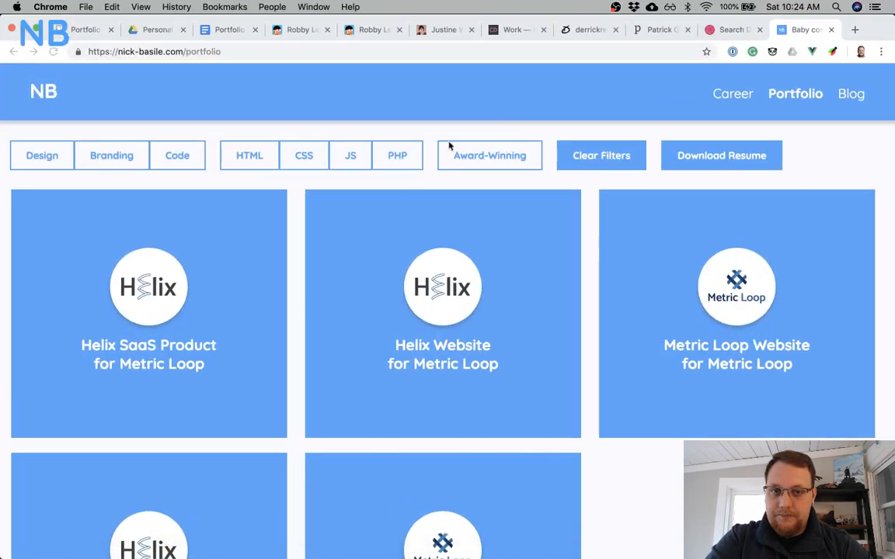
left_click(850, 93)
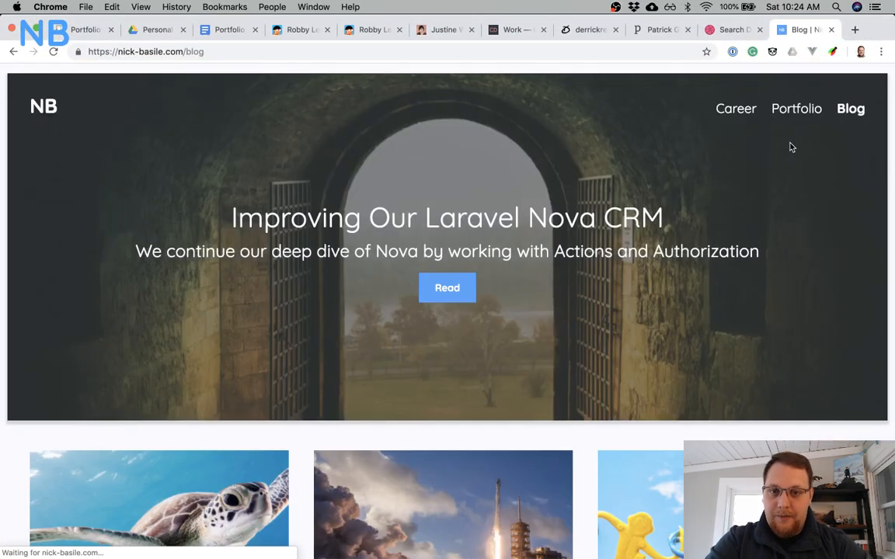
Examine the featured post banner and the article card layout on the current blog page.
scroll(789, 144, "down", 5)
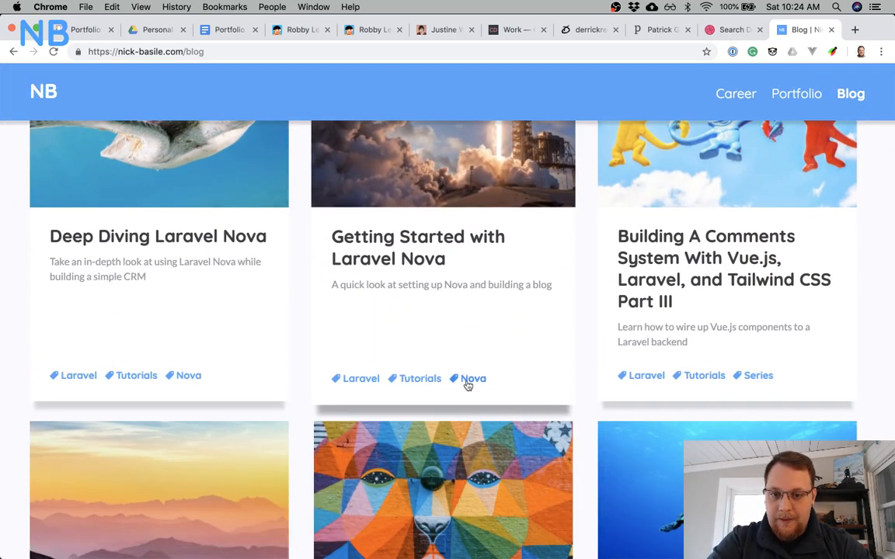
scroll(355, 324, "up", 1)
scroll(355, 324, "up", 2)
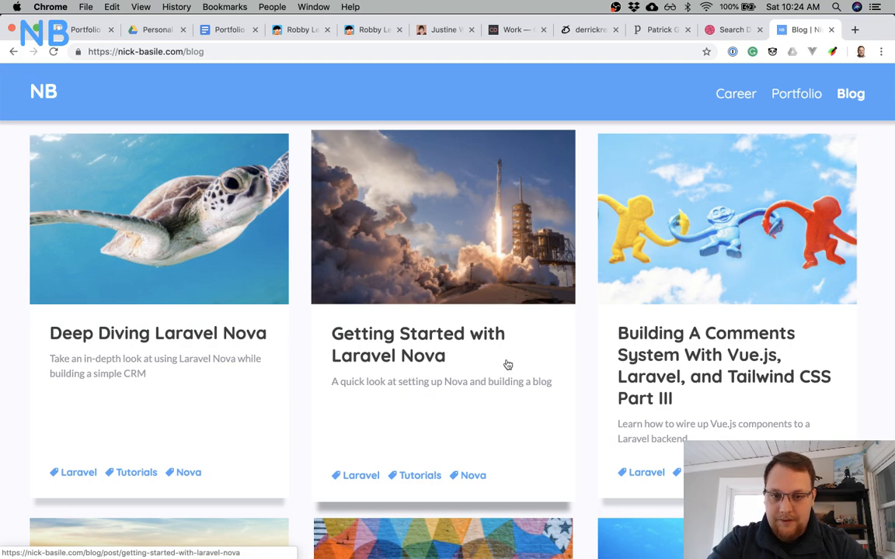
scroll(507, 364, "up", 5)
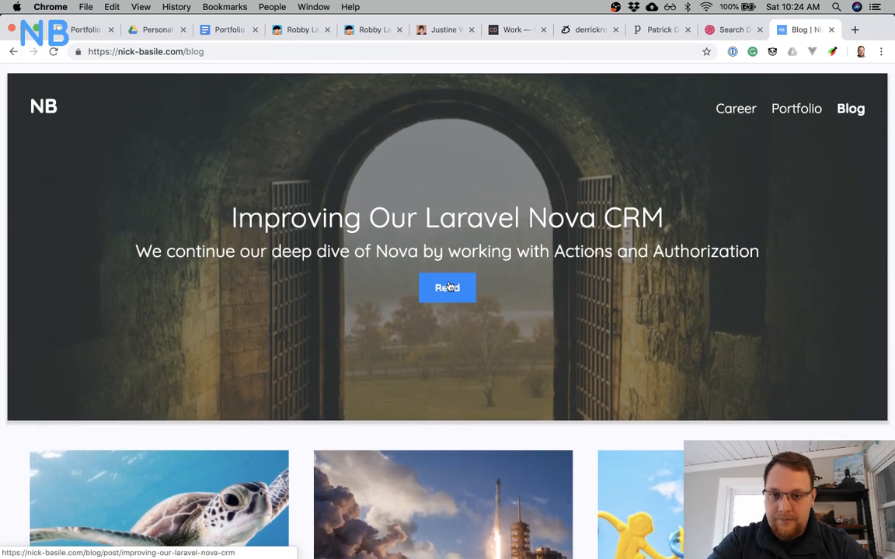
scroll(542, 332, "down", 5)
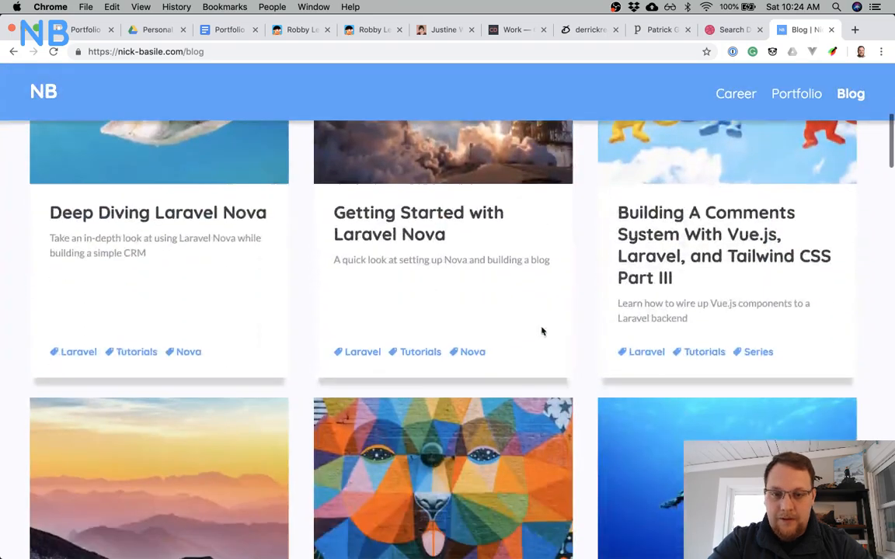
Find Buffer's Resources blog through a "buffer blog" web search in a new tab and look through its article listing.
left_click(855, 30)
type("buffer blog")
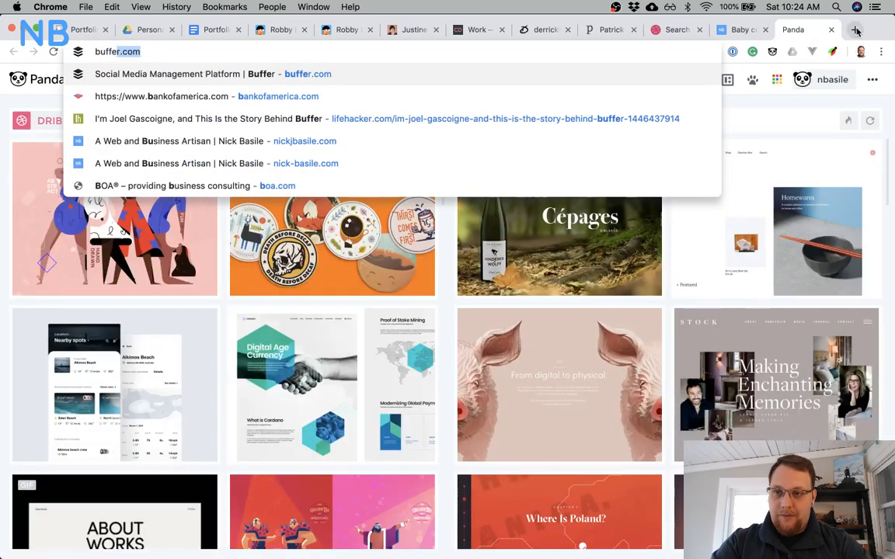
key("Return")
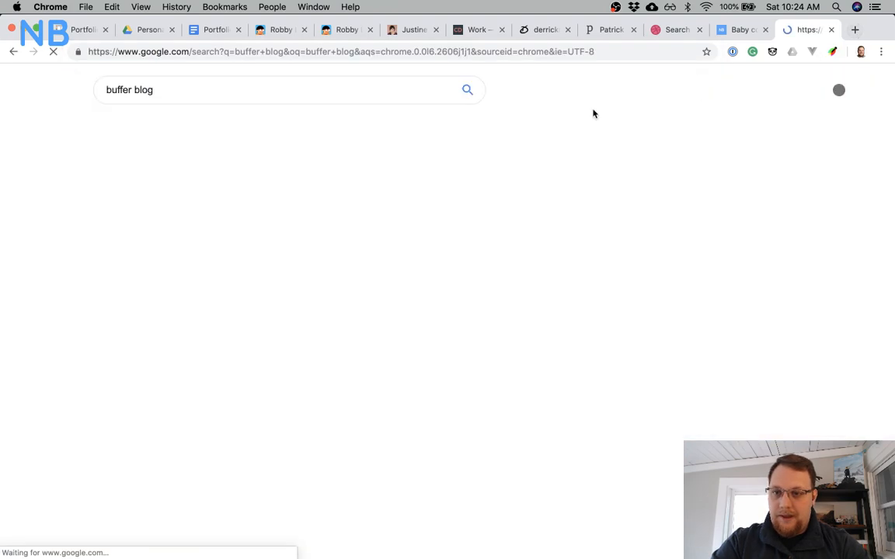
left_click(253, 180)
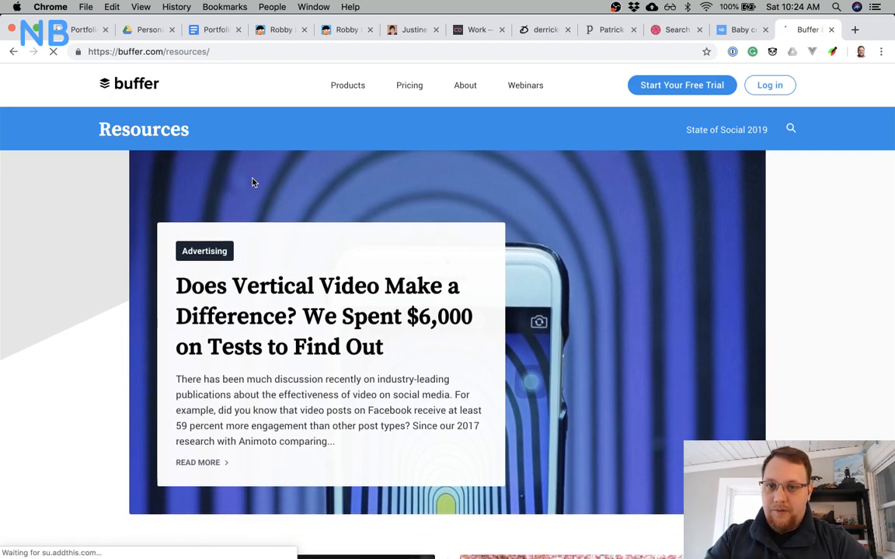
scroll(254, 182, "down", 15)
scroll(482, 361, "down", 5)
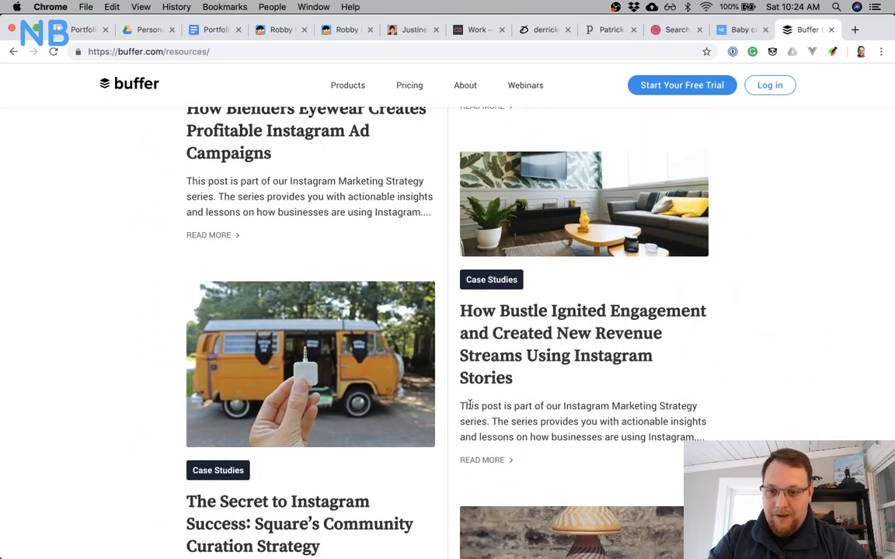
scroll(473, 403, "down", 10)
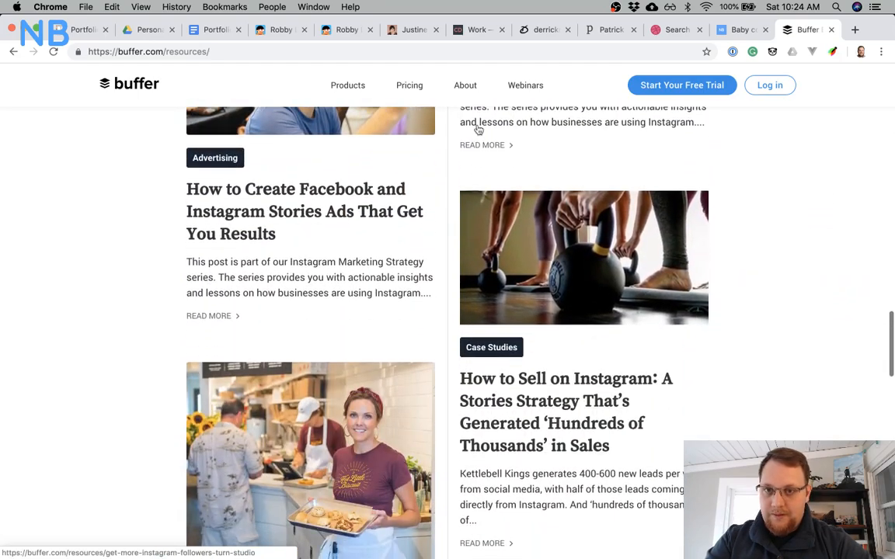
Search the web for "contently" and open its blog, The Content Strategist.
left_click(464, 51)
type("contently")
key("Return")
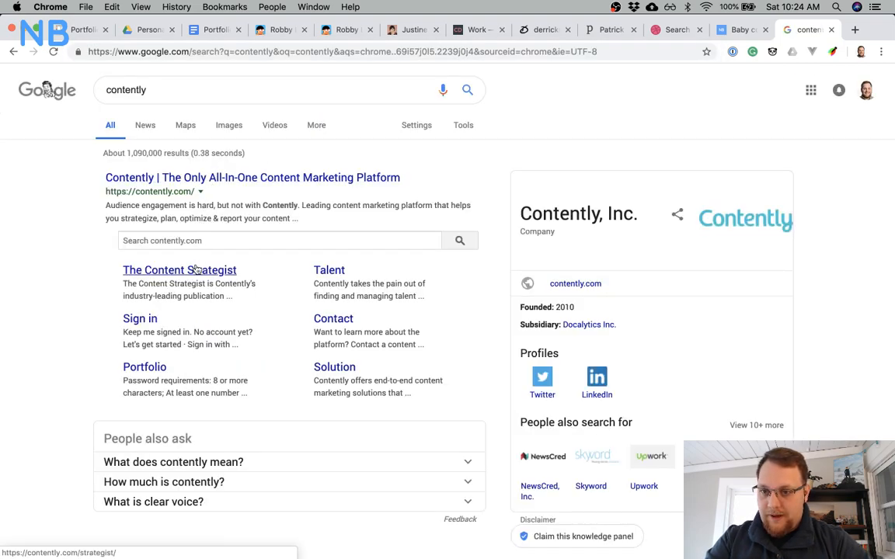
left_click(196, 270)
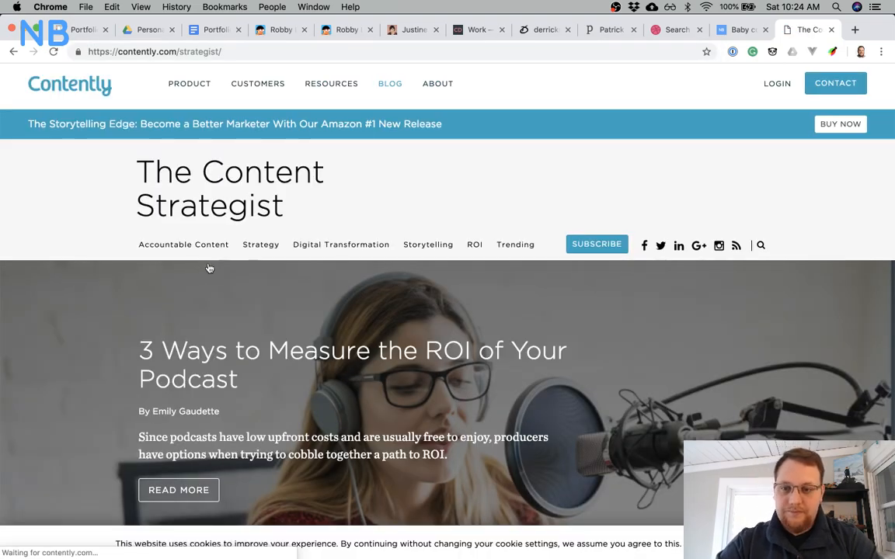
Examine The Content Strategist's page layout, including the hero banner, the three-column article grid and the e-book promotion.
scroll(235, 284, "down", 6)
scroll(236, 284, "down", 2)
scroll(438, 249, "up", 2)
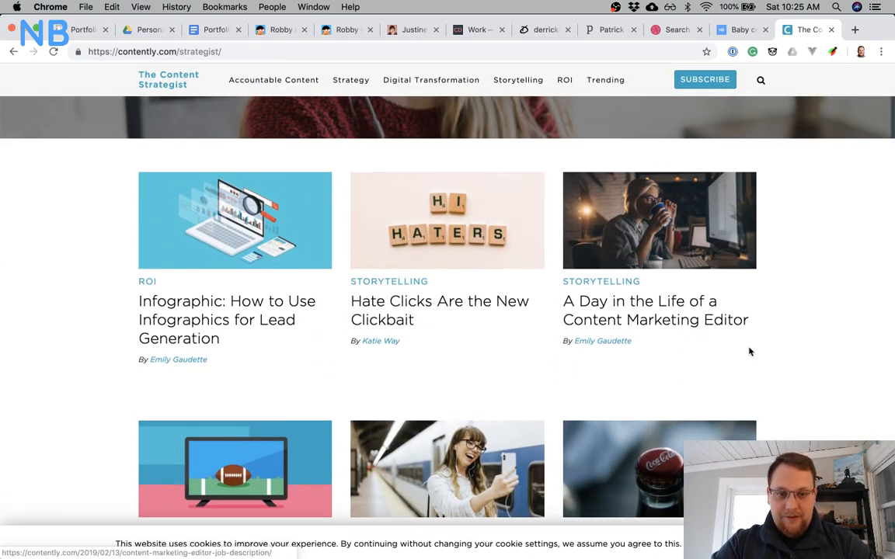
scroll(748, 351, "down", 1)
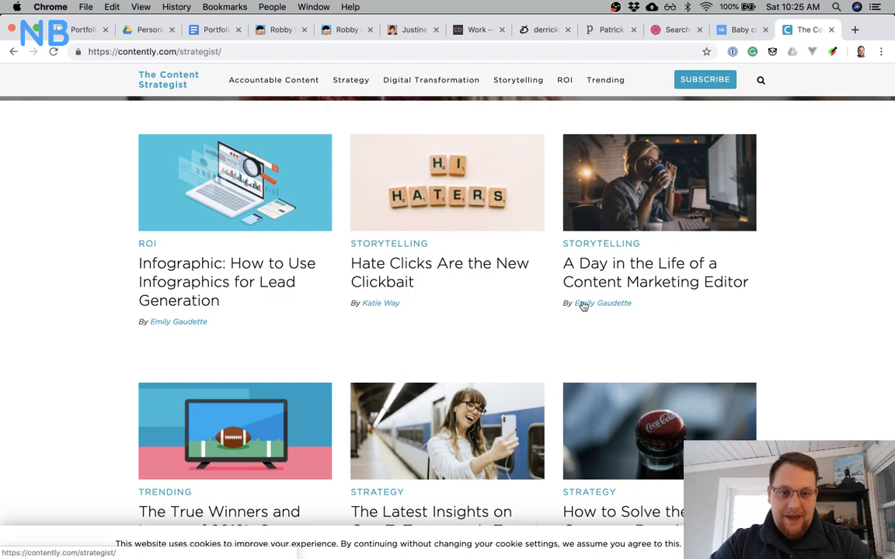
scroll(431, 325, "down", 5)
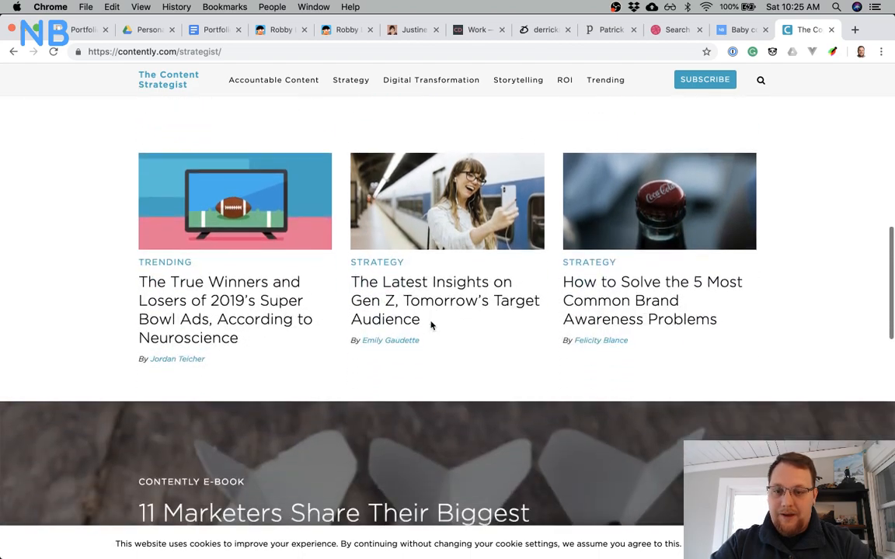
scroll(431, 325, "down", 3)
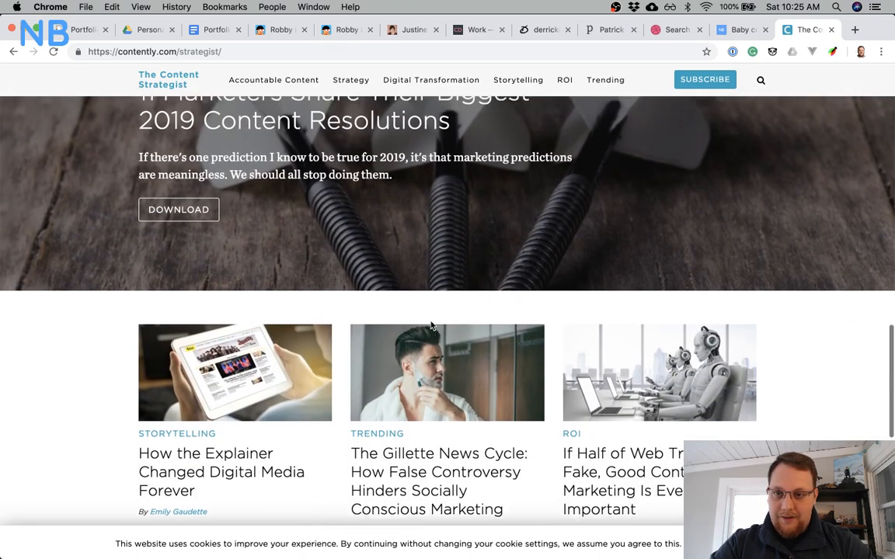
scroll(432, 326, "up", 2)
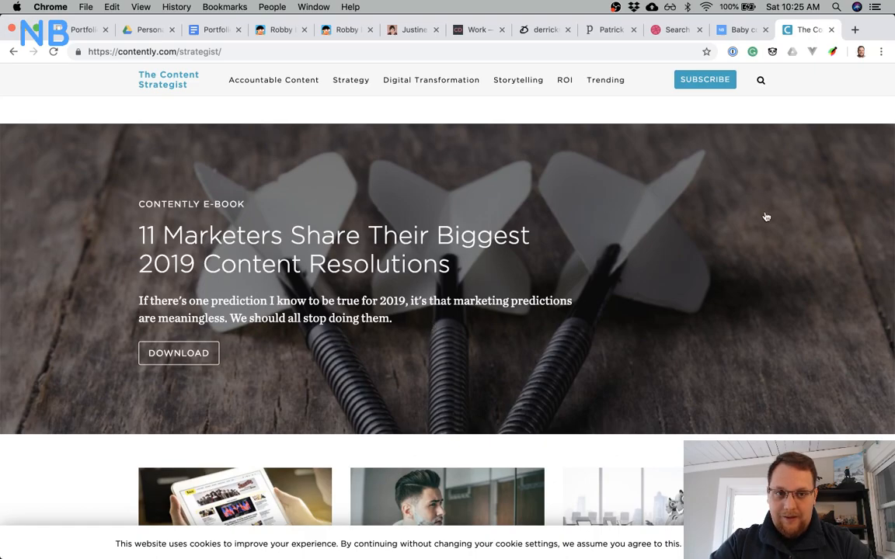
scroll(766, 216, "up", 10)
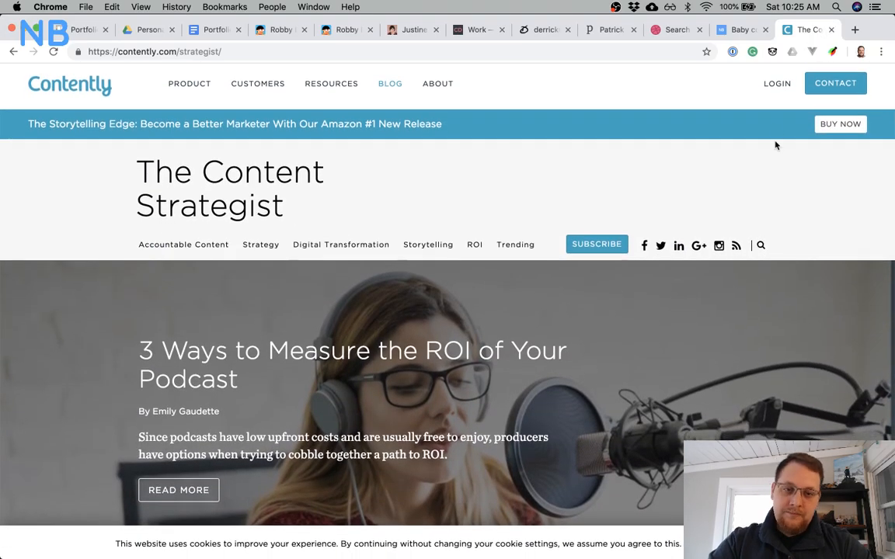
left_click(613, 56)
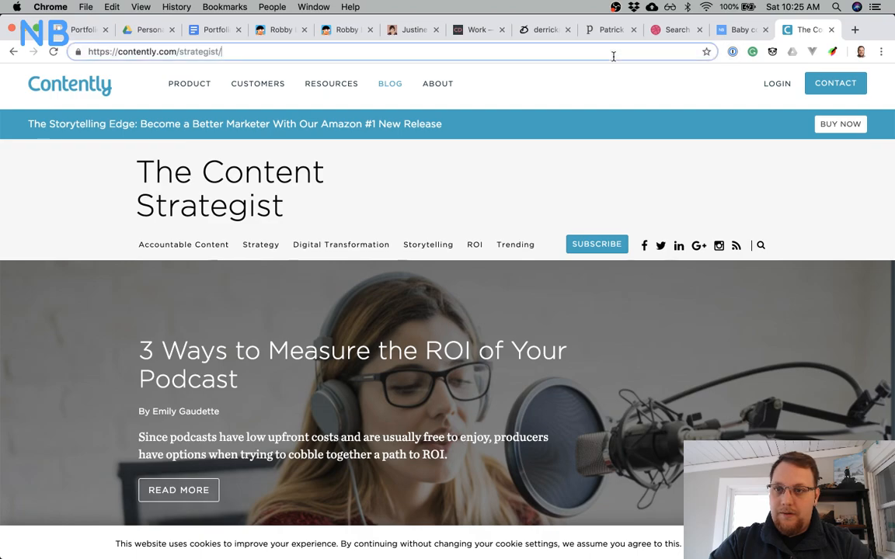
Go to the home page of the developer's site with the already open About page and look through its blog post layout.
left_click(545, 30)
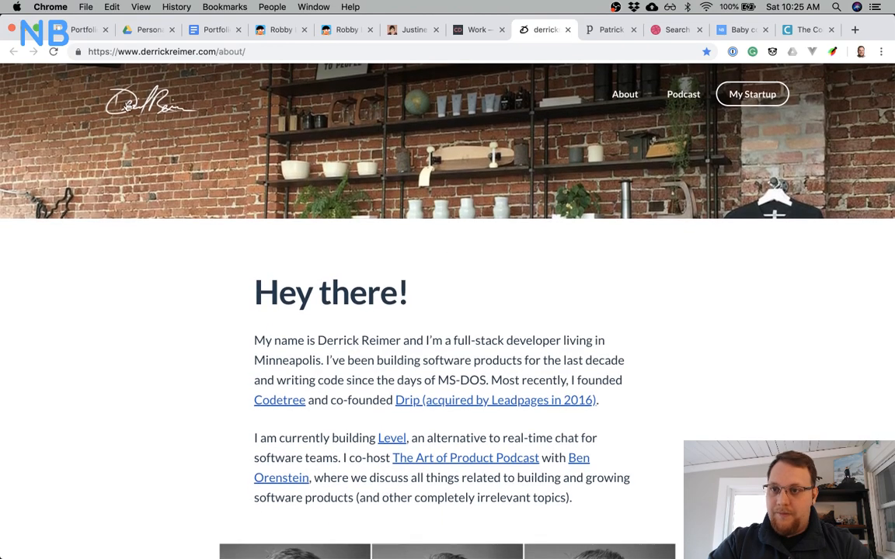
left_click(138, 101)
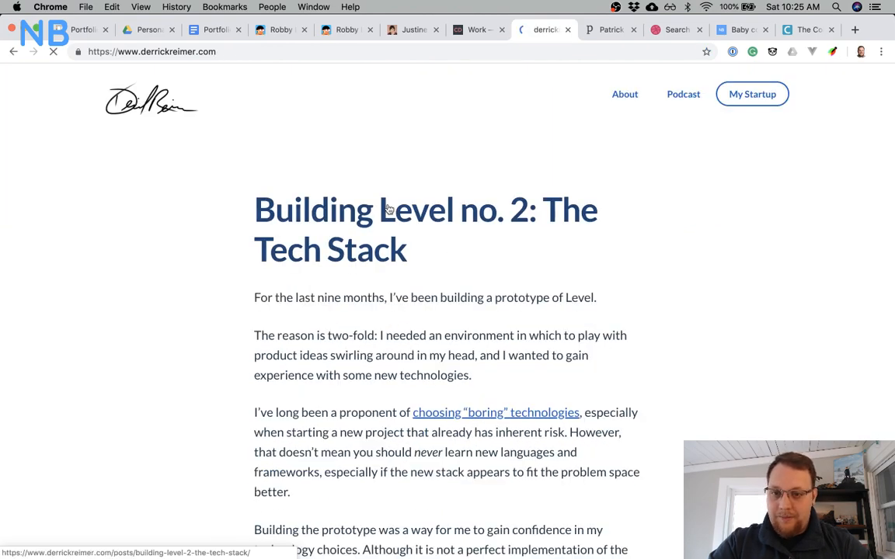
scroll(390, 210, "down", 15)
scroll(390, 210, "down", 5)
scroll(389, 210, "up", 9)
scroll(389, 210, "up", 10)
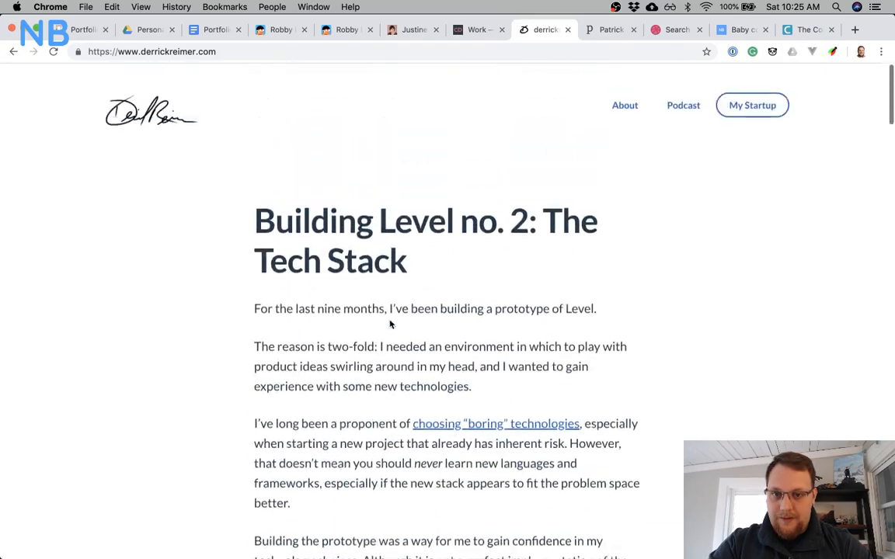
Switch to the open Dribbble page and search its shots for "blog".
left_click(673, 31)
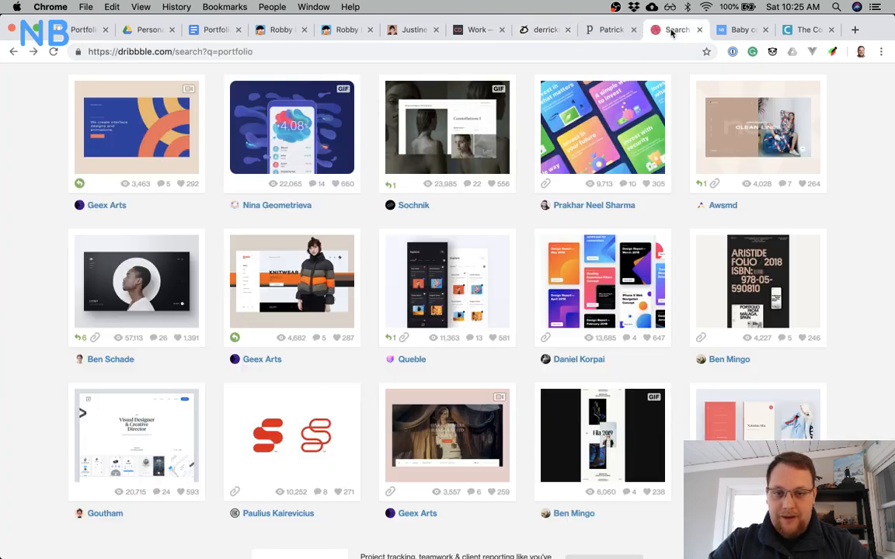
scroll(778, 78, "up", 15)
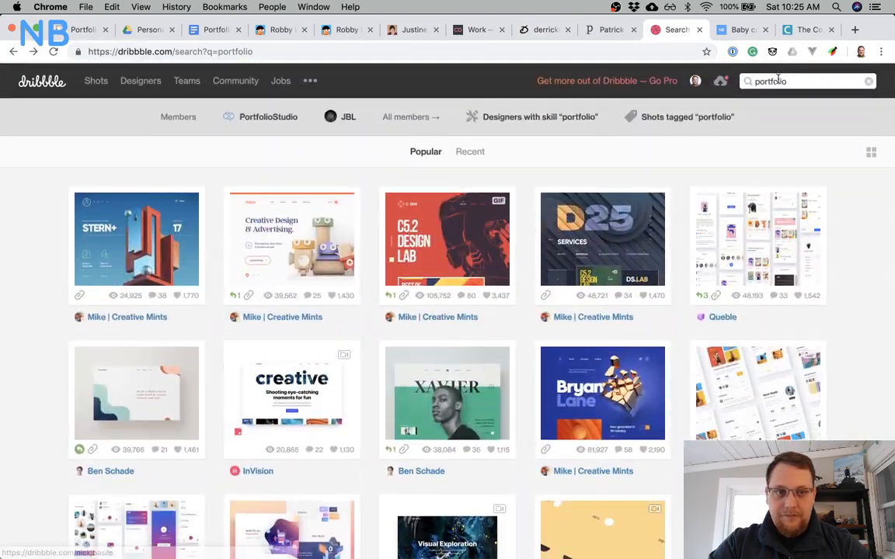
double_click(769, 83)
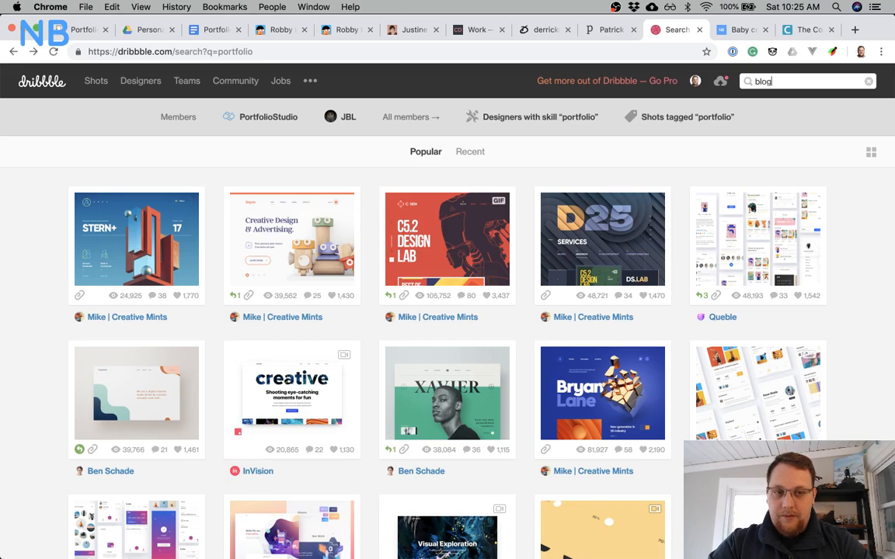
key("Return")
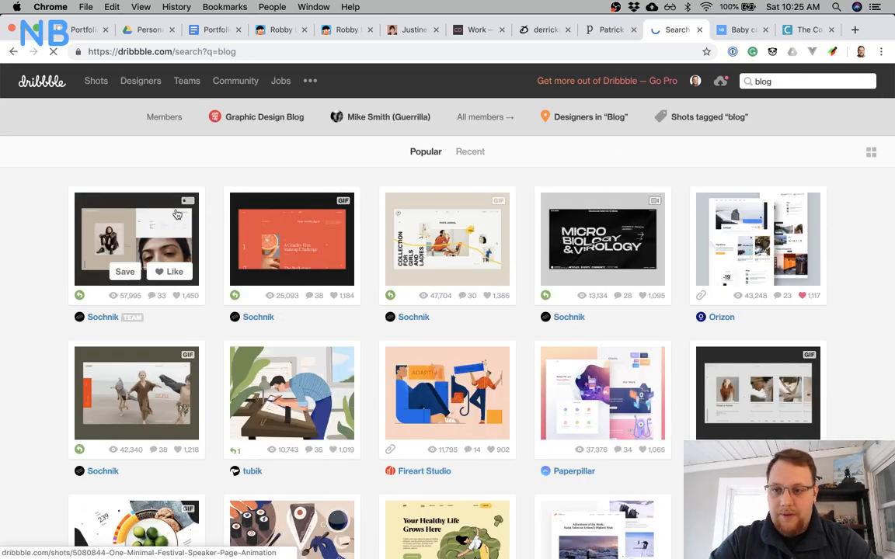
View the Travel Category Page shot by Orizon in detail and close it.
scroll(41, 243, "down", 1)
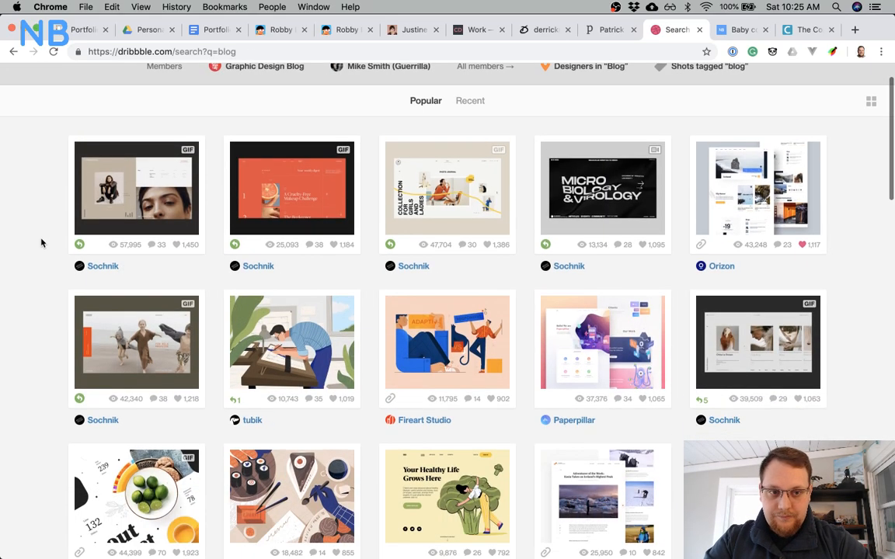
left_click(740, 205)
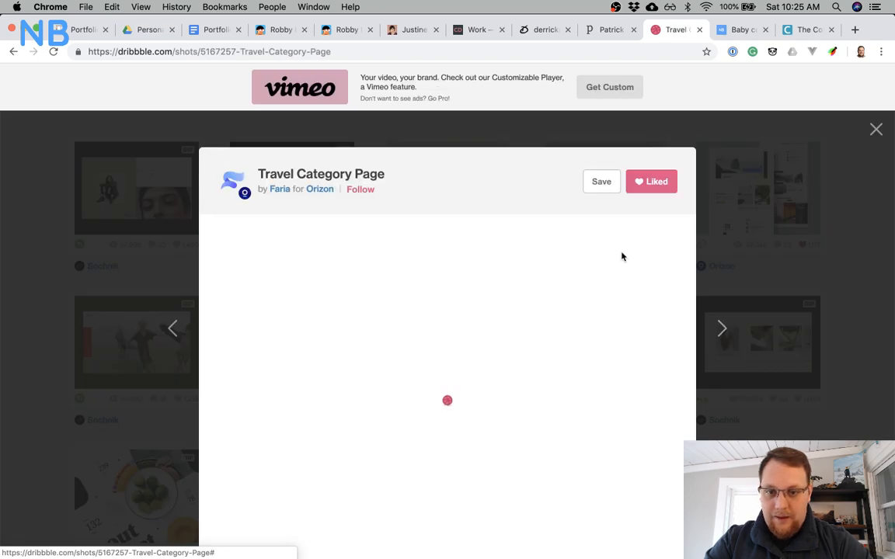
scroll(575, 305, "down", 5)
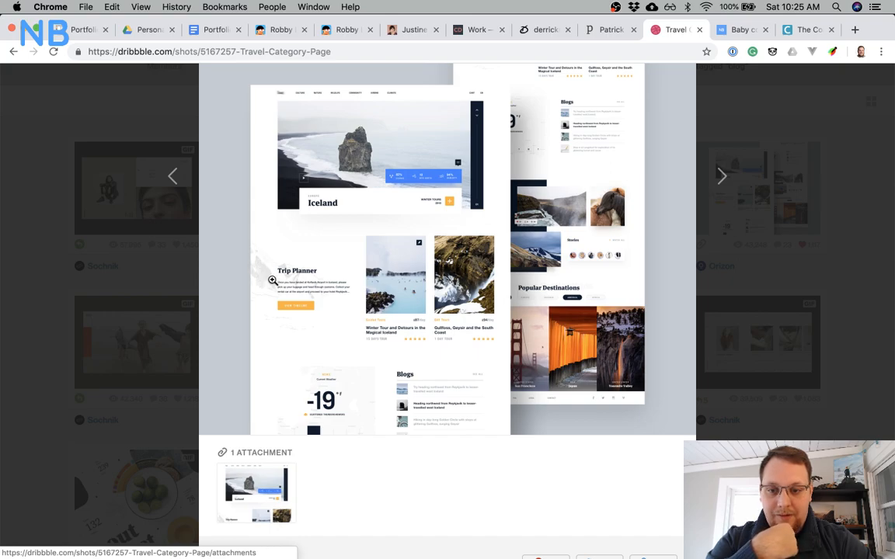
left_click(828, 283)
View the Blown Art Works and News Platform shot further down the results and close it.
scroll(831, 283, "down", 5)
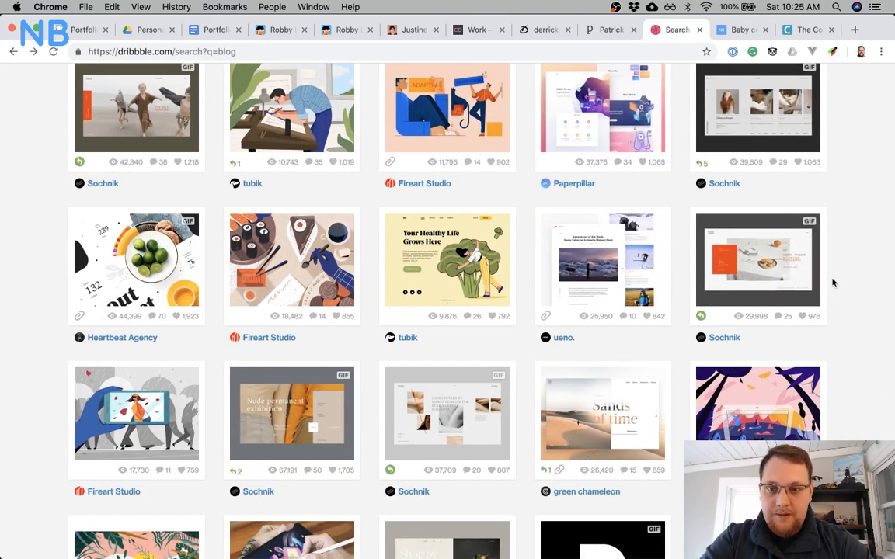
left_click(723, 98)
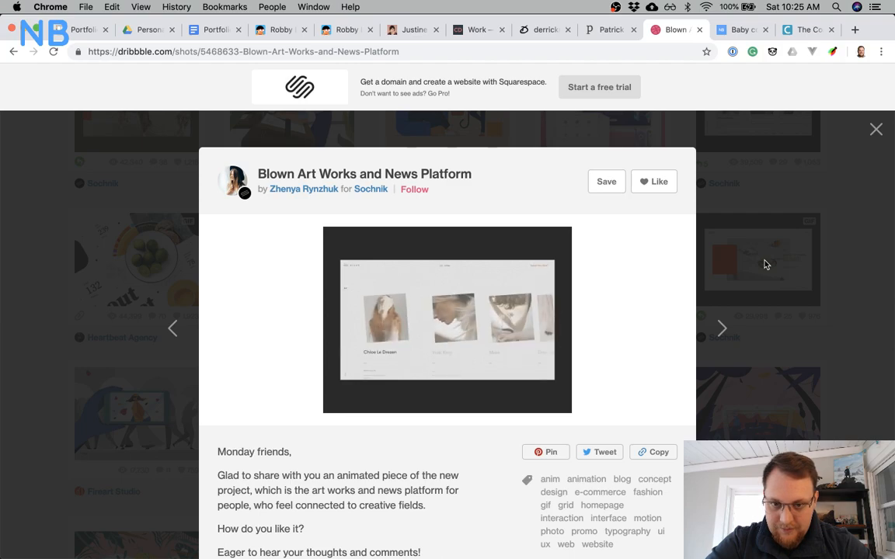
left_click(809, 278)
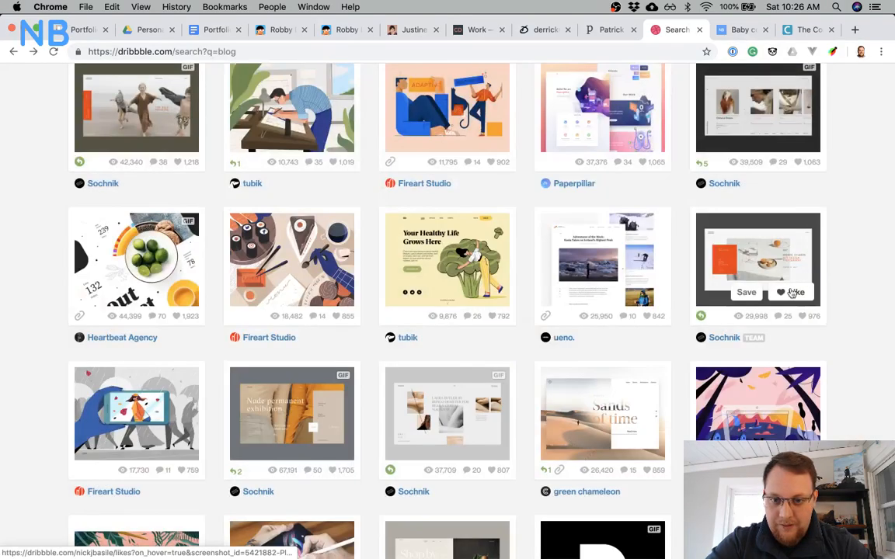
Look through the further Dribbble "blog" results for layout inspiration.
scroll(761, 326, "down", 2)
scroll(725, 347, "down", 5)
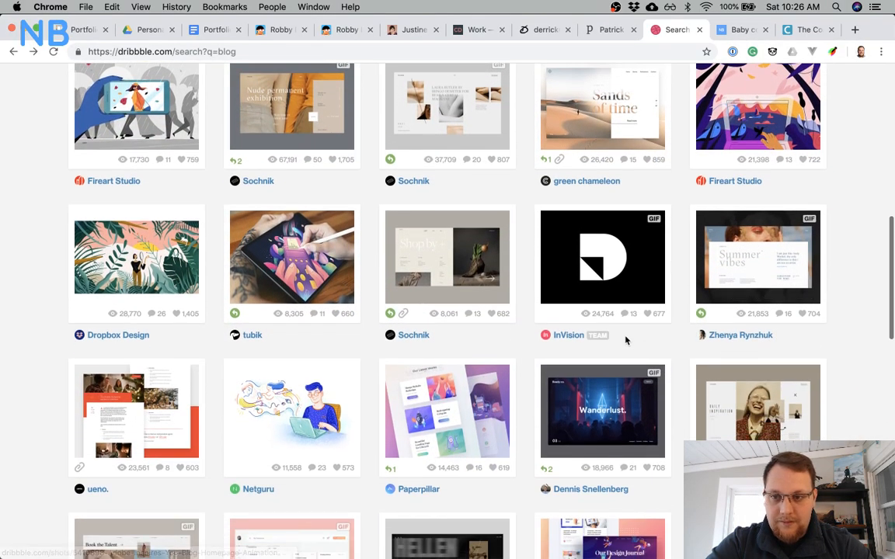
scroll(626, 341, "down", 2)
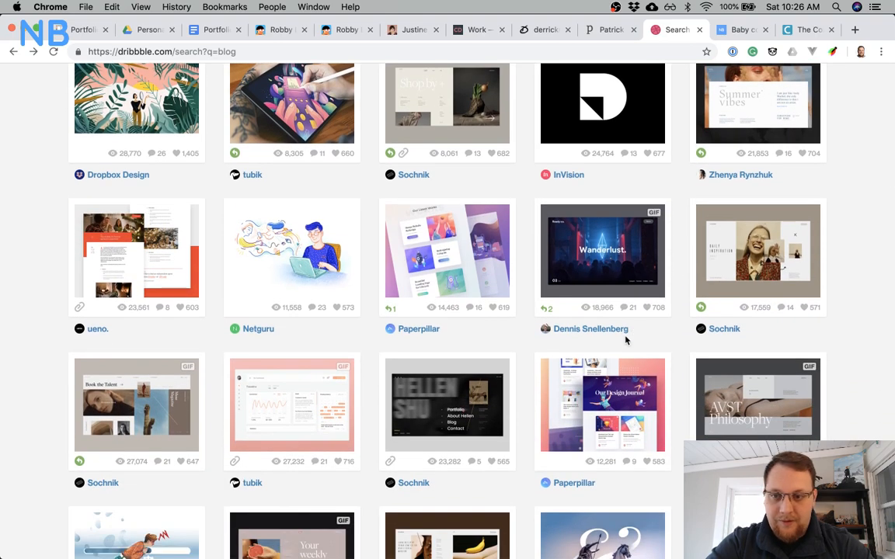
scroll(626, 340, "down", 3)
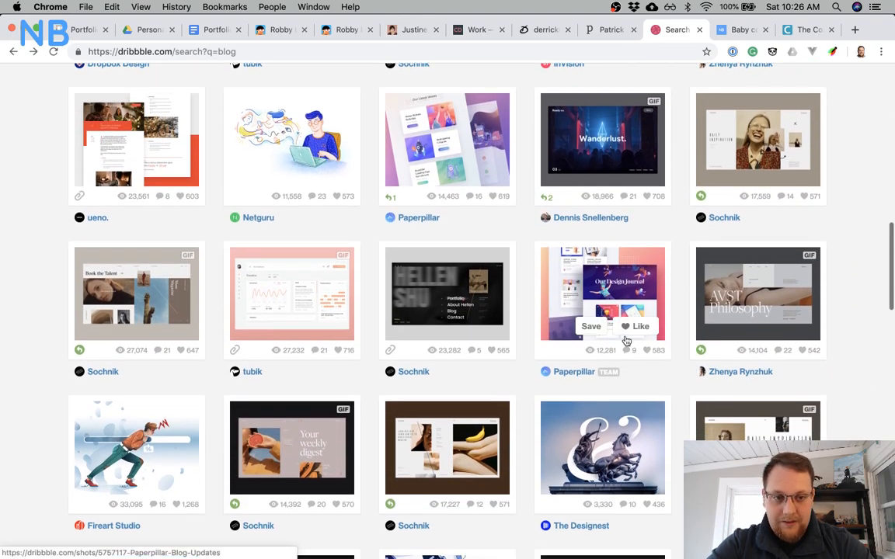
scroll(626, 340, "down", 4)
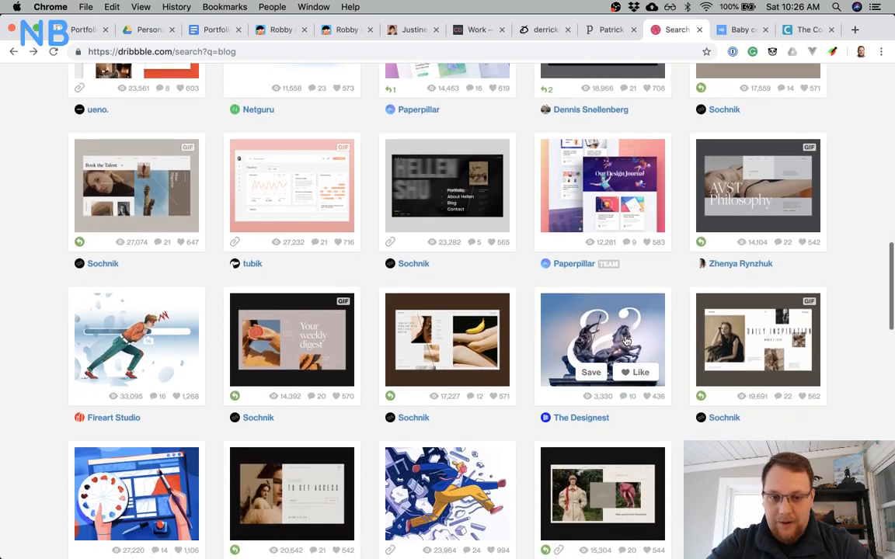
Find the Bikino Sinc UI shot further down the results, view it and the following HoneyPot article page shot, and close the viewer.
scroll(626, 340, "down", 3)
scroll(541, 333, "down", 4)
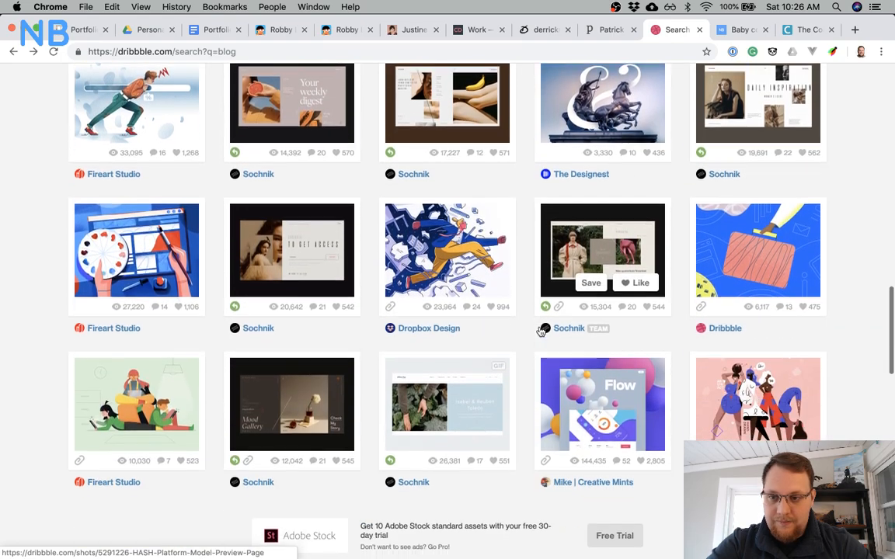
scroll(540, 332, "down", 7)
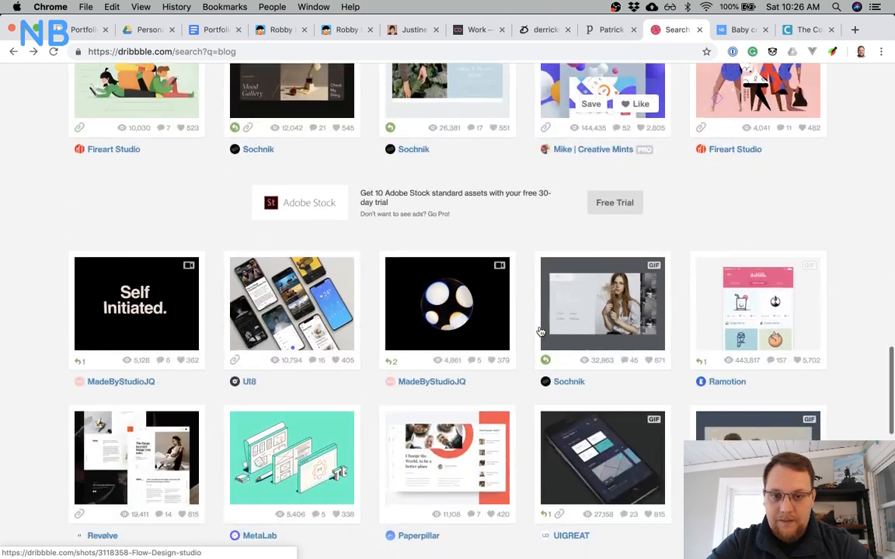
scroll(541, 332, "down", 5)
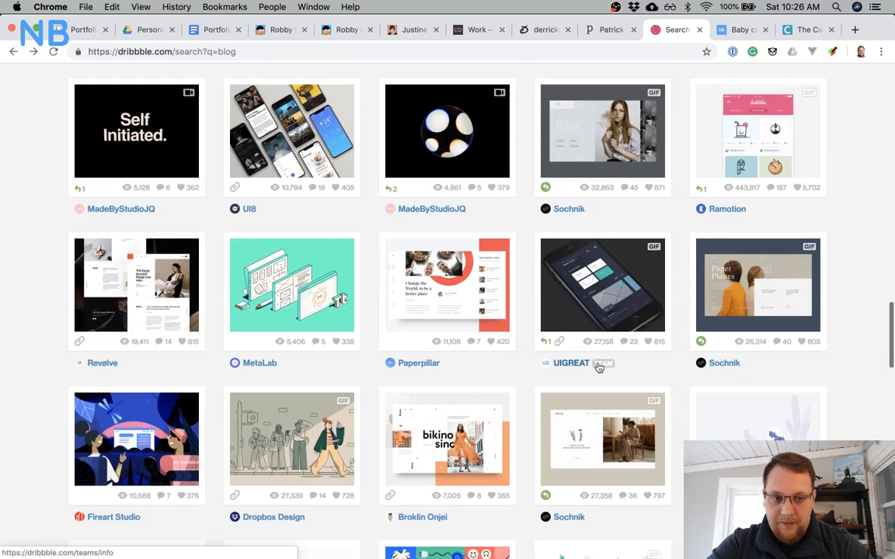
scroll(687, 377, "down", 6)
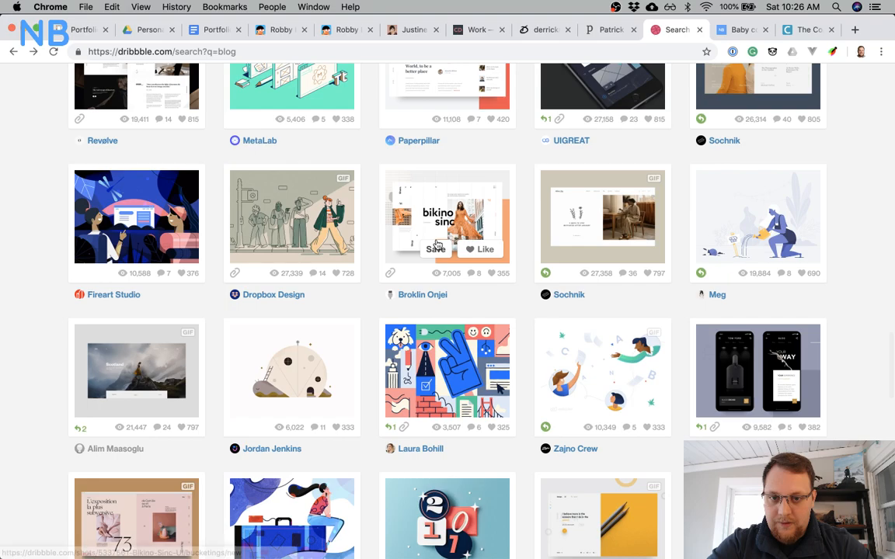
left_click(436, 247)
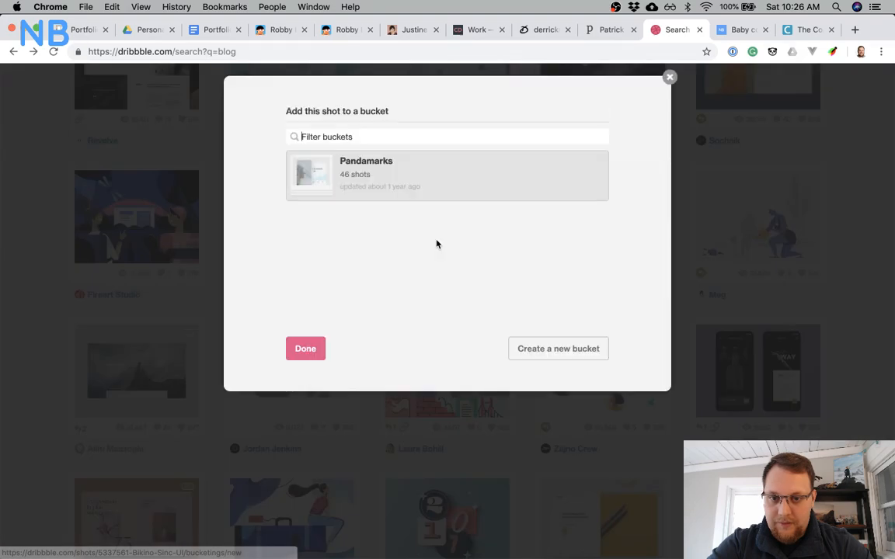
left_click(671, 78)
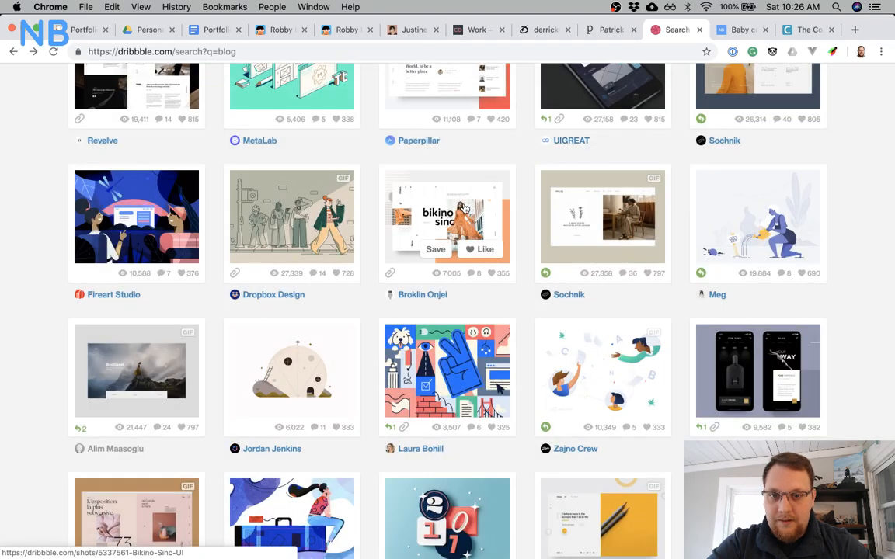
left_click(418, 188)
scroll(544, 310, "down", 4)
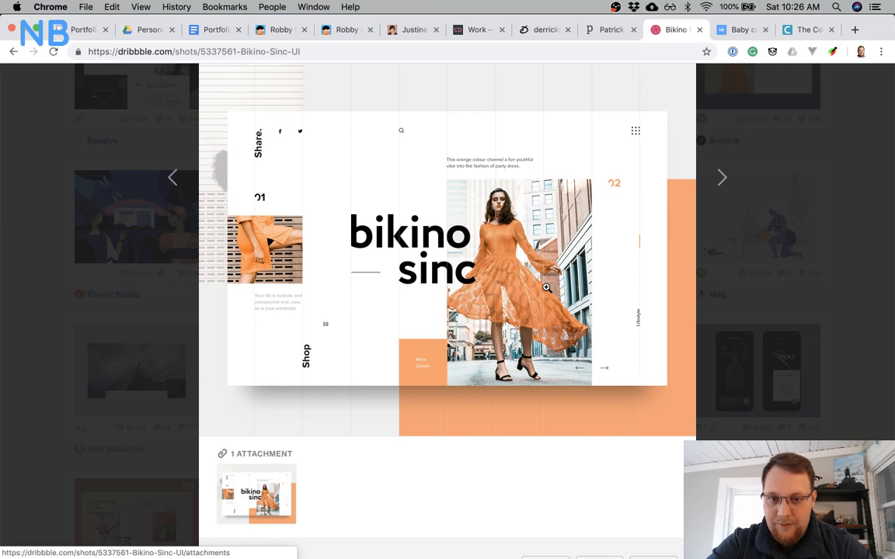
key("Right")
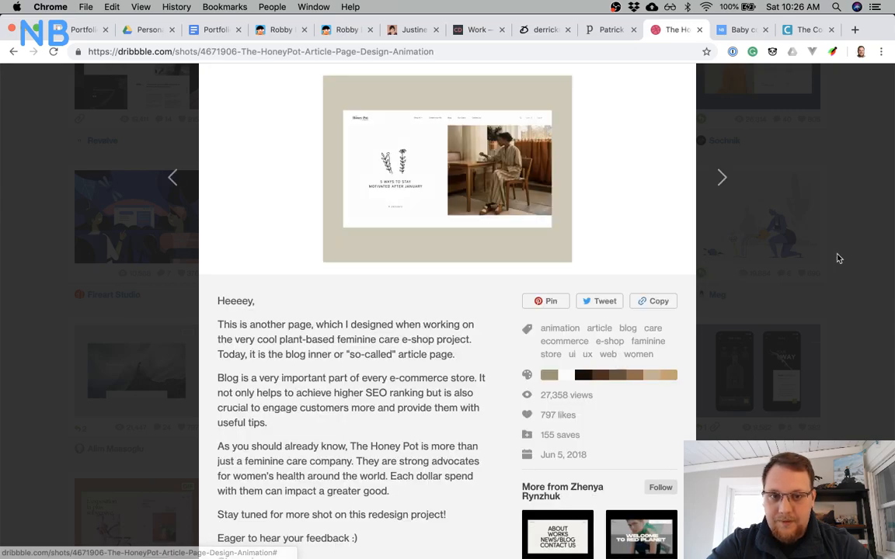
left_click(836, 258)
View the Fold animation shot further down the results in detail and close it.
scroll(723, 314, "down", 3)
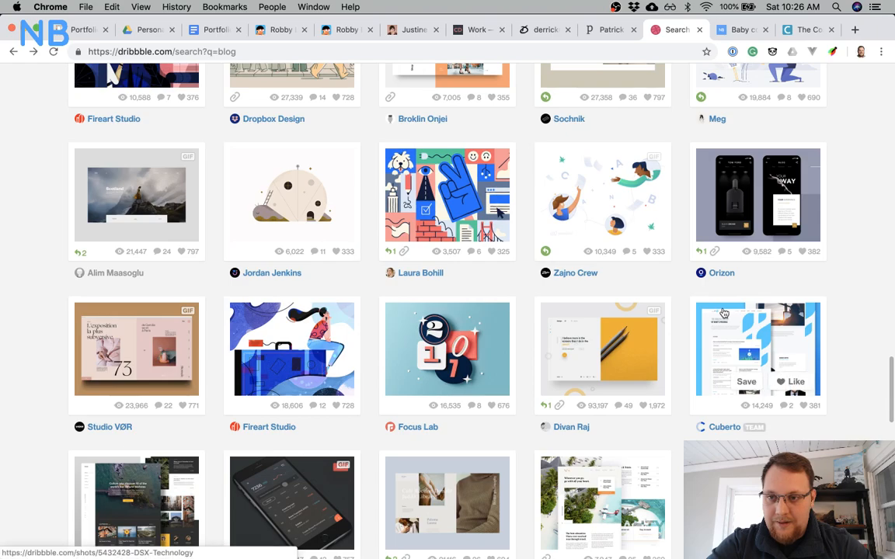
scroll(723, 313, "down", 2)
scroll(723, 313, "down", 2)
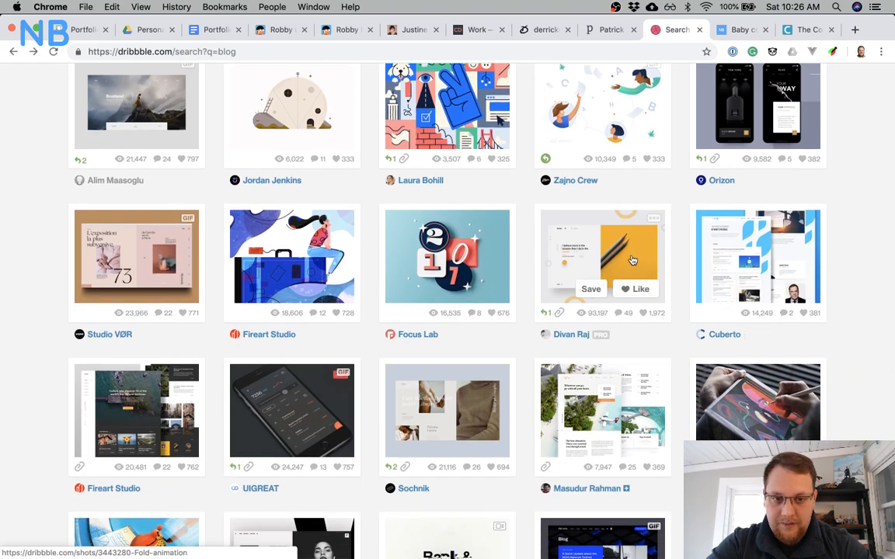
left_click(633, 260)
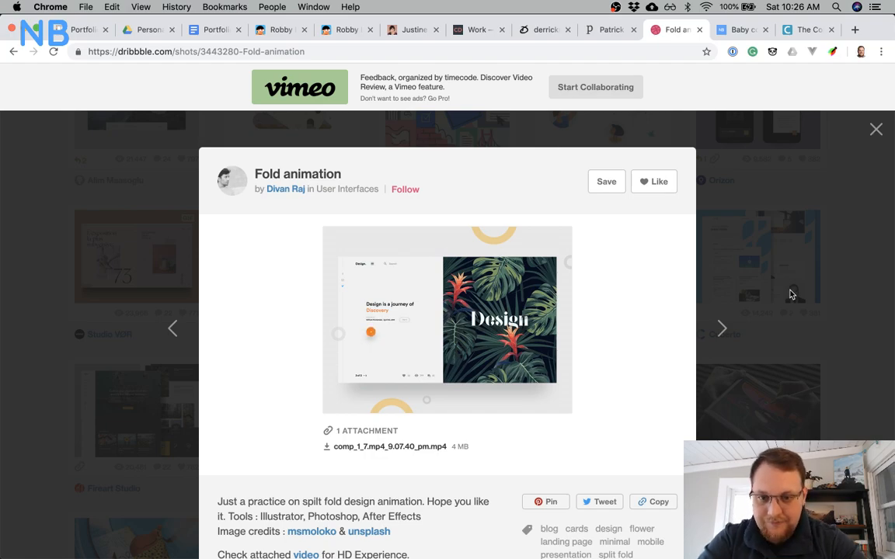
left_click(808, 256)
Look through the remaining loaded Dribbble "blog" results down to the page footer.
scroll(786, 313, "down", 5)
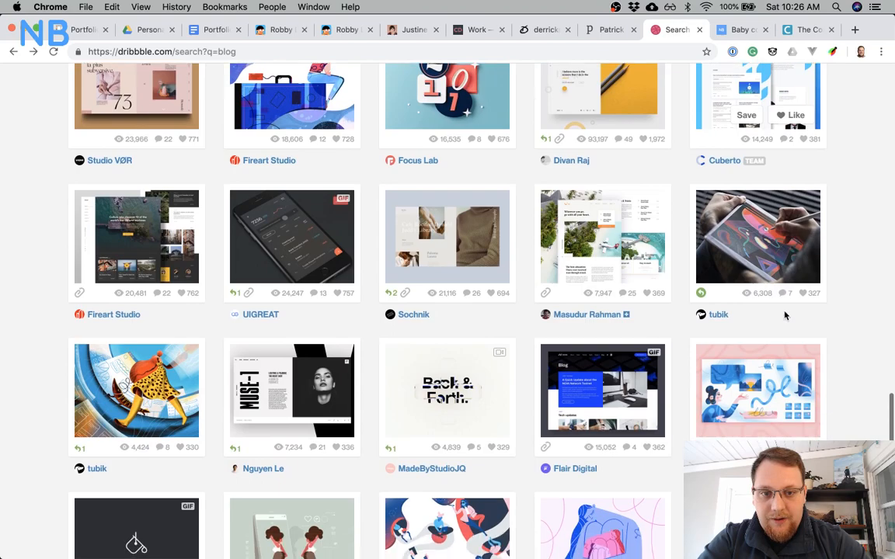
scroll(785, 315, "down", 4)
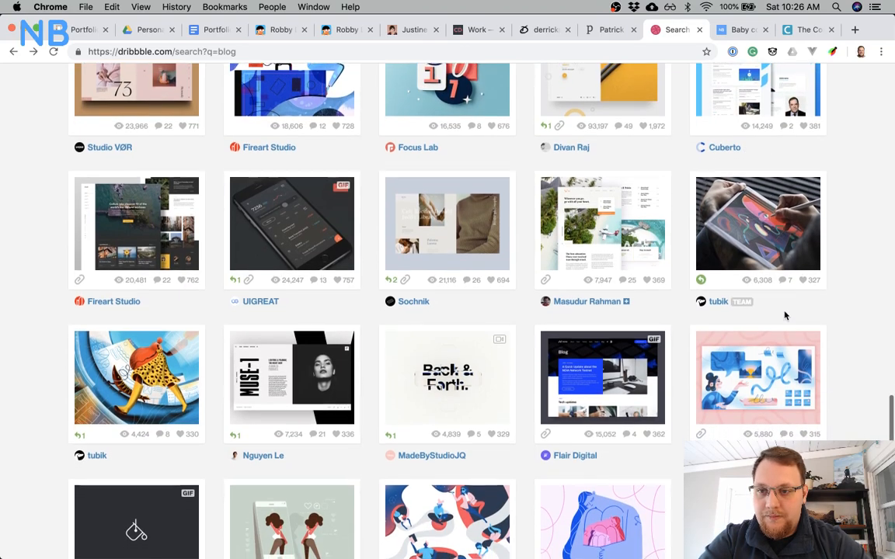
scroll(785, 316, "down", 6)
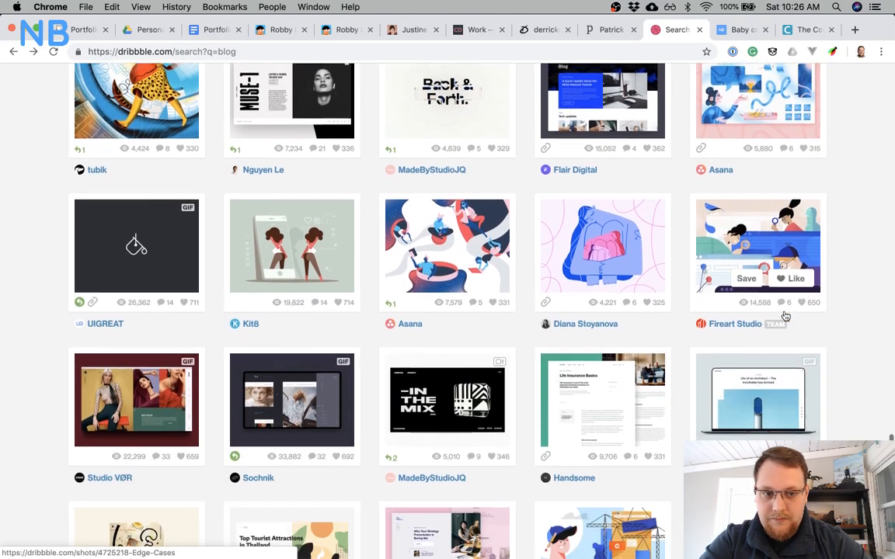
scroll(785, 316, "down", 10)
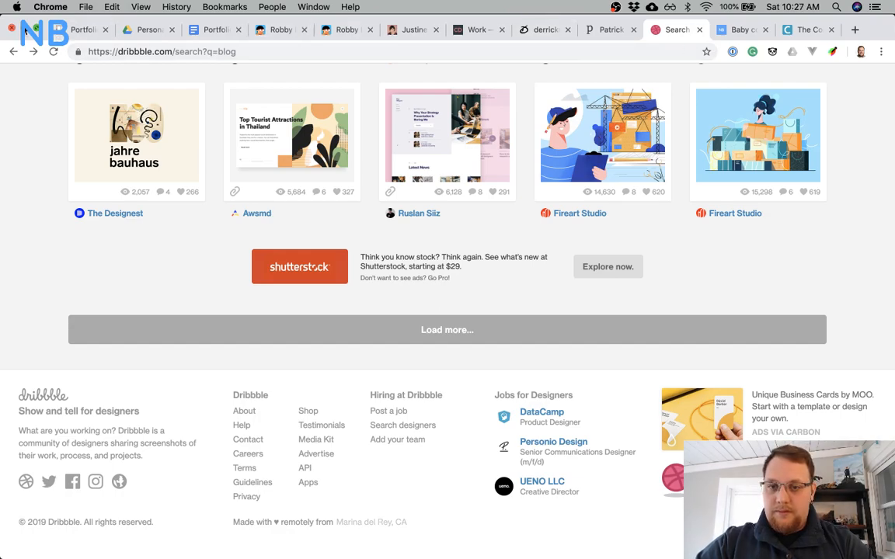
Switch to the Sketch wireframe document and duplicate the Projects/Work artboard, naming the copy Blog.
left_click(25, 29)
left_click(653, 232)
key("super+minus")
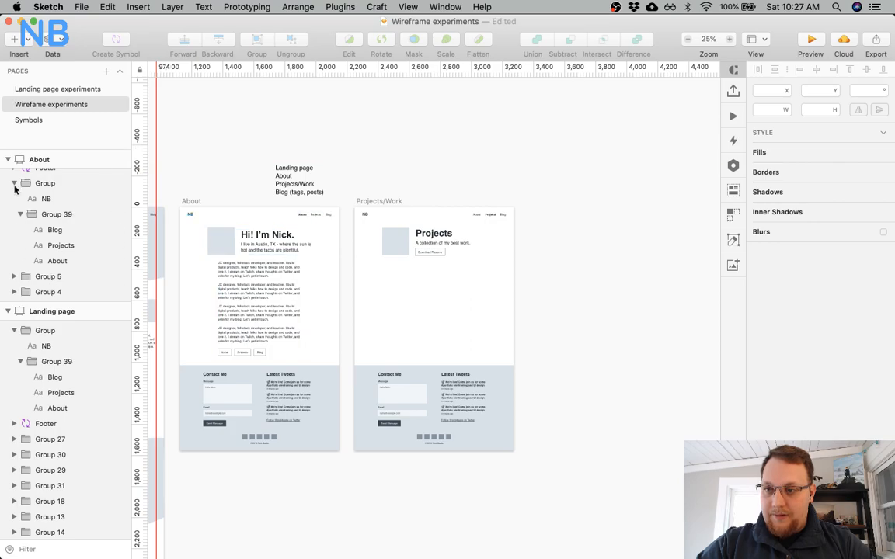
left_click(7, 159)
scroll(18, 163, "up", 1)
left_click(61, 179)
key("super+d")
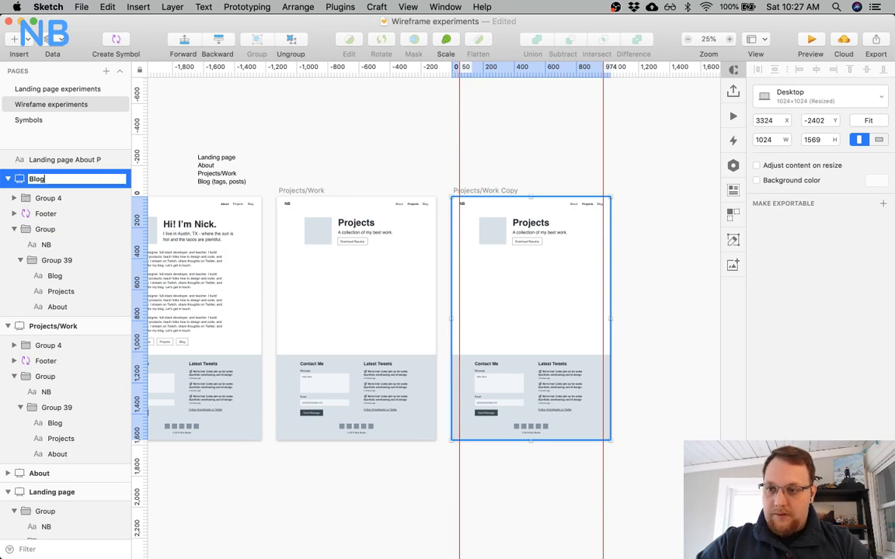
left_click(469, 155)
Change the large page heading on the Blog artboard to "Blog".
key("super+plus")
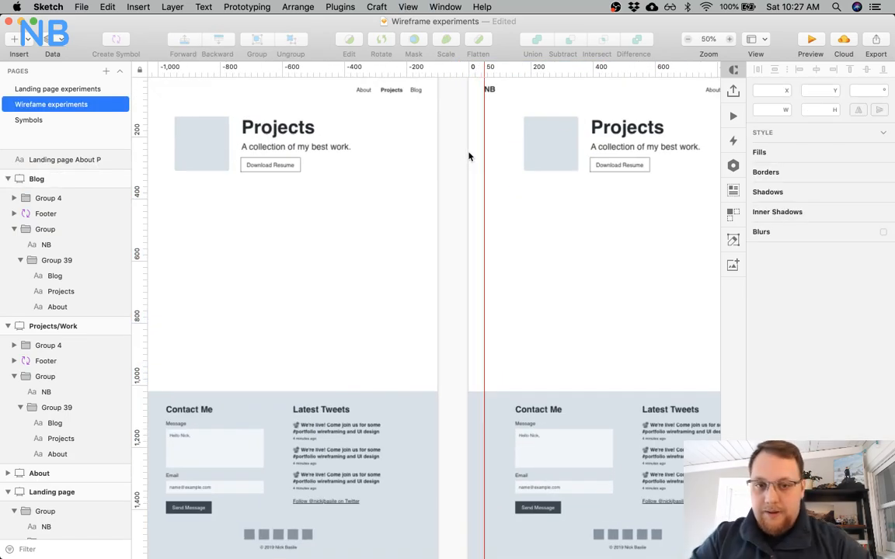
scroll(469, 156, "right", 6)
scroll(466, 151, "up", 1)
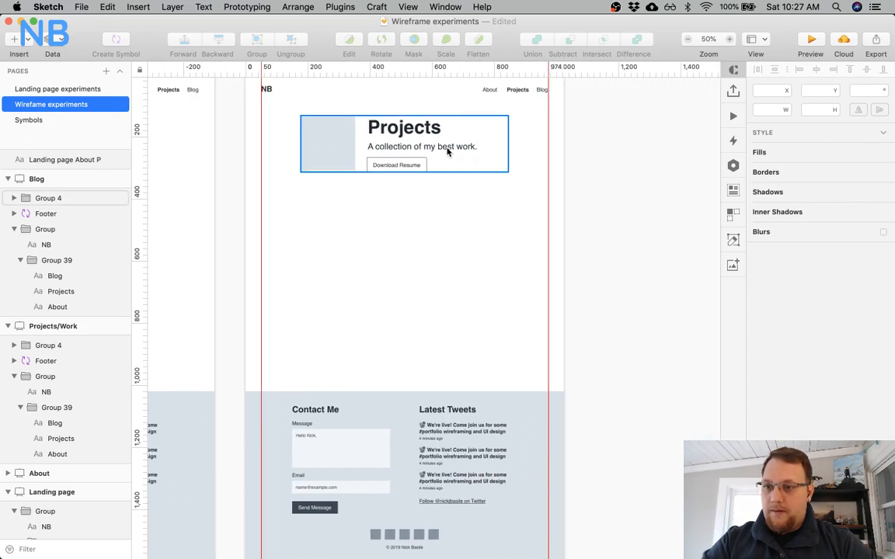
scroll(386, 151, "up", 1)
double_click(399, 180)
double_click(399, 183)
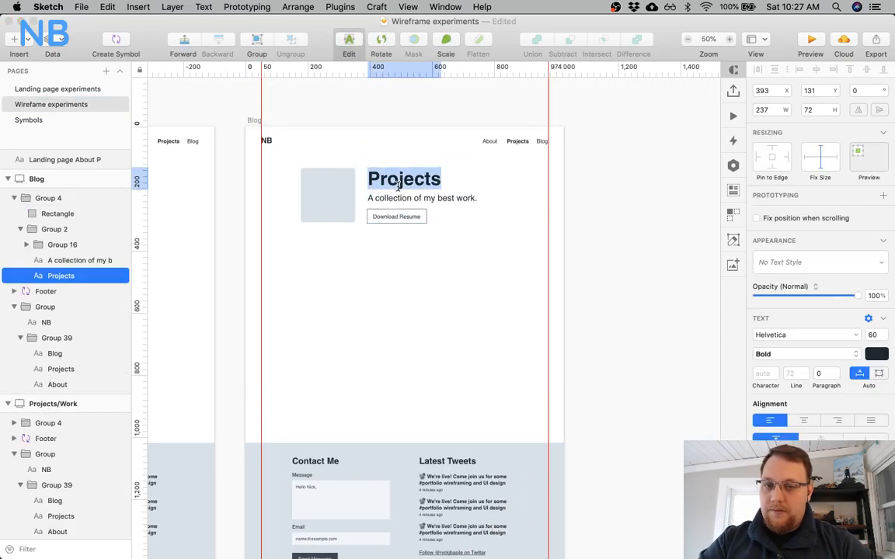
type("Blog")
key("Escape")
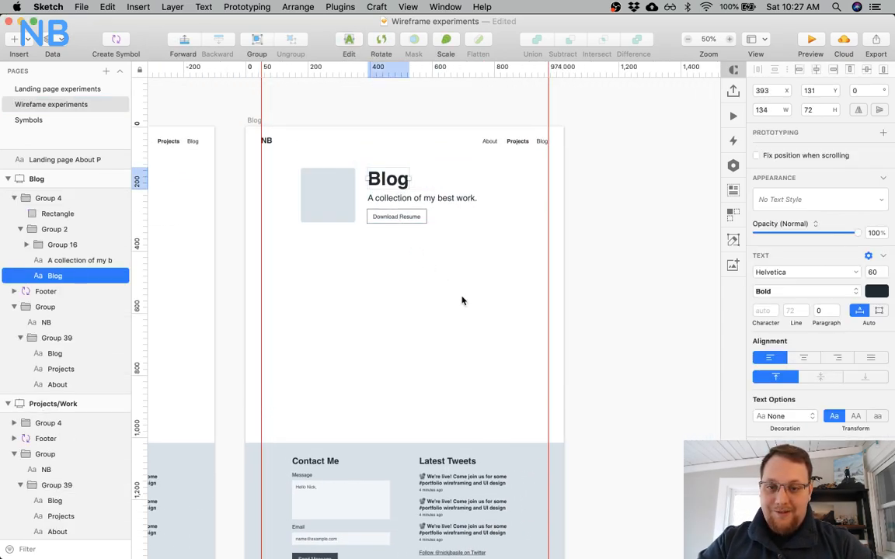
Examine the subtitle under the Writing heading on the Landing page artboard as a wording reference.
scroll(462, 301, "left", 5)
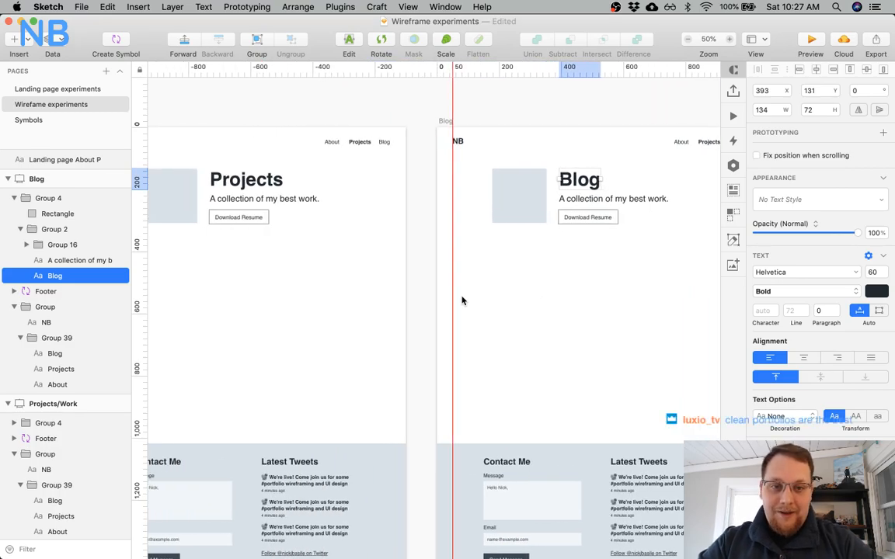
scroll(462, 301, "left", 10)
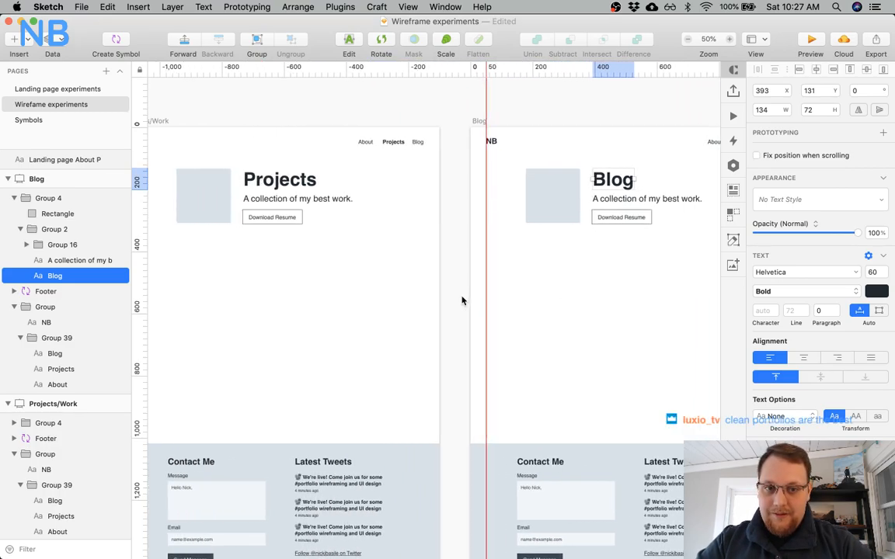
scroll(462, 301, "left", 10)
scroll(462, 300, "down", 10)
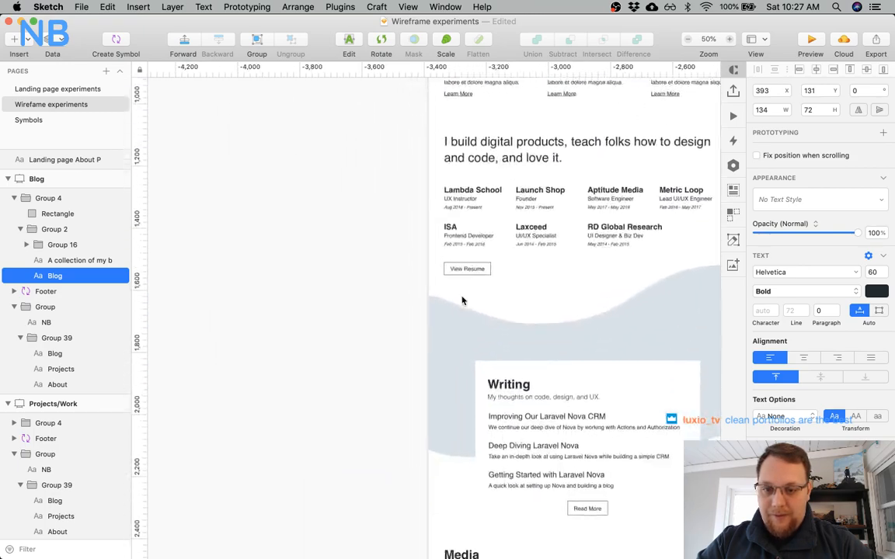
left_click(304, 257, "super")
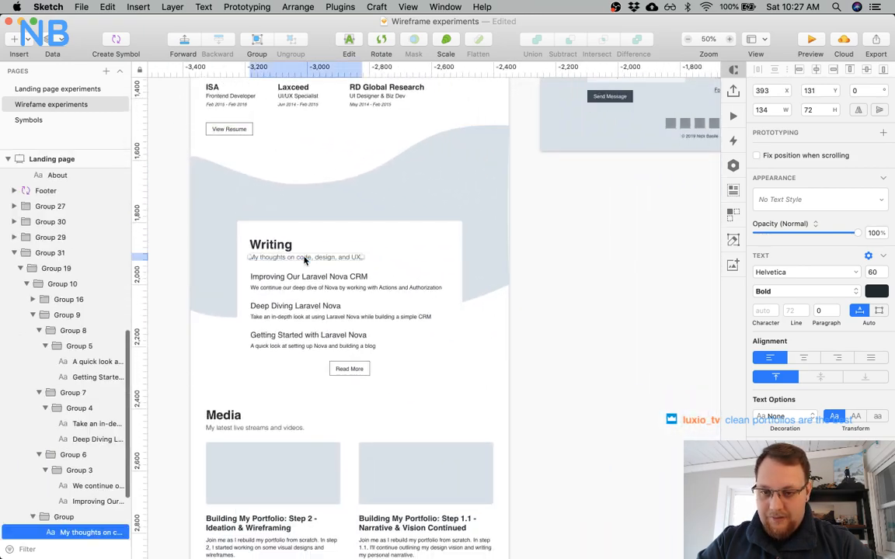
double_click(304, 257)
key("Escape")
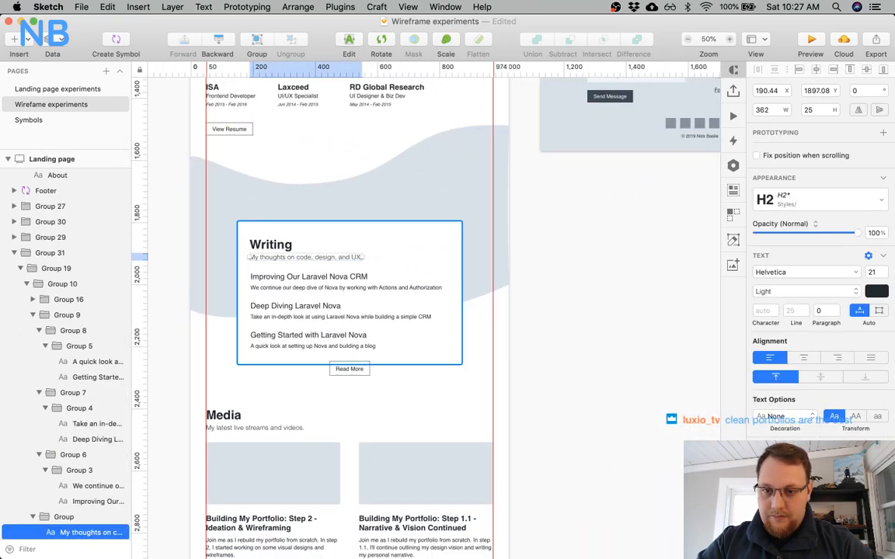
Replace the subtitle under the Blog artboard's heading with "My latest thoughts on".
scroll(509, 230, "right", 15)
scroll(509, 230, "up", 8)
scroll(510, 230, "right", 8)
scroll(510, 230, "up", 3)
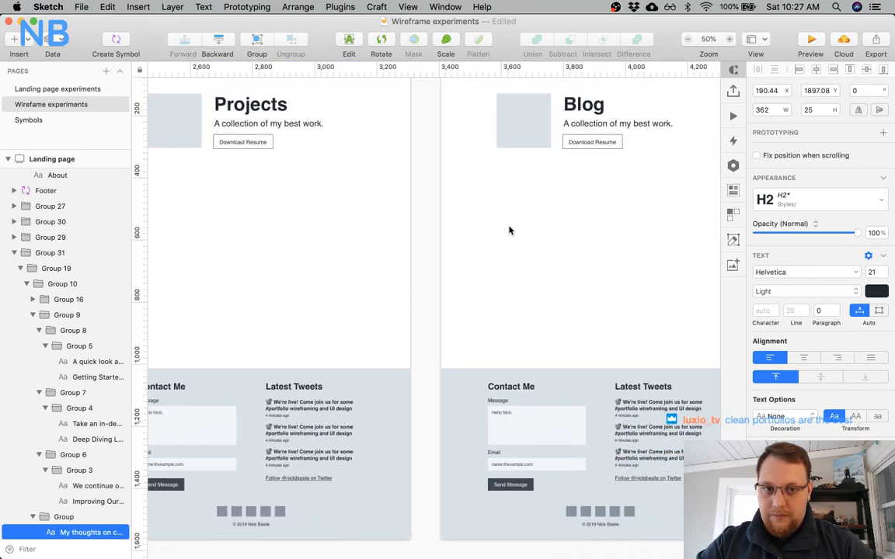
left_click(514, 133)
double_click(510, 135)
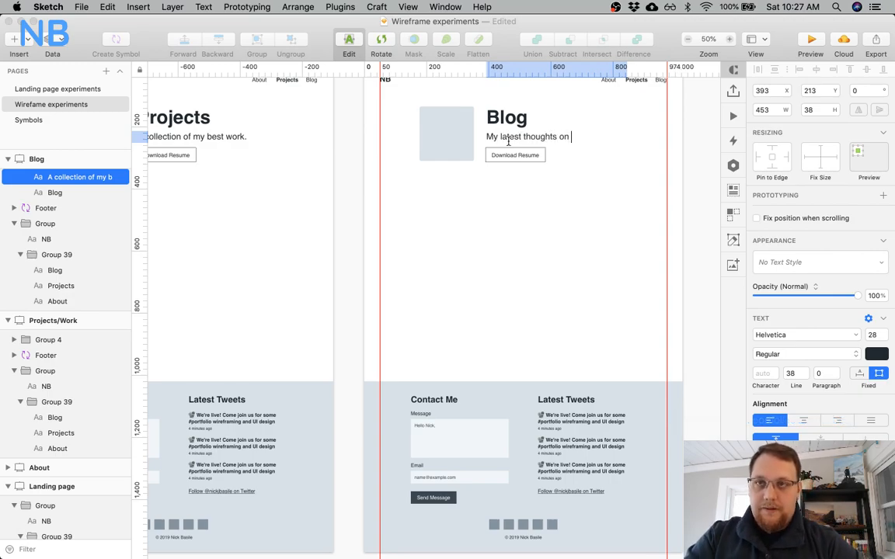
scroll(538, 221, "right", 3)
scroll(537, 222, "up", 1)
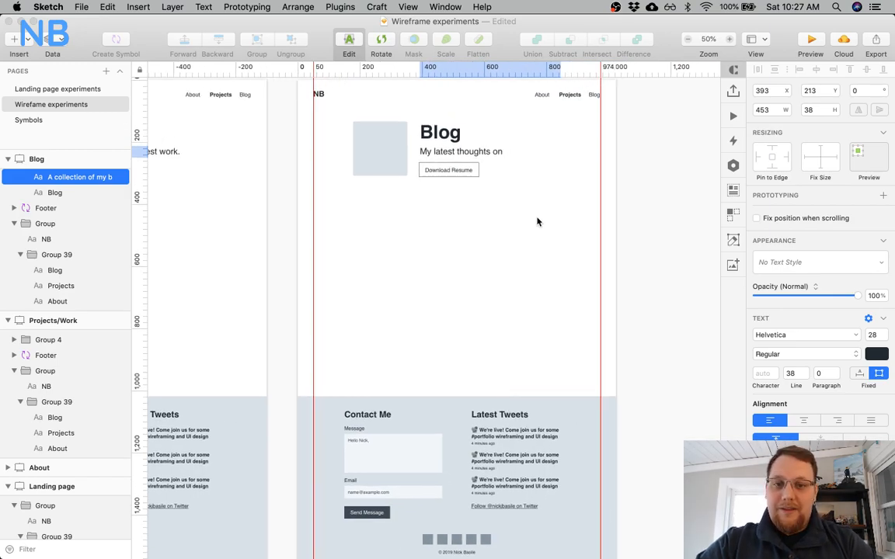
scroll(536, 223, "up", 3)
scroll(536, 222, "right", 1)
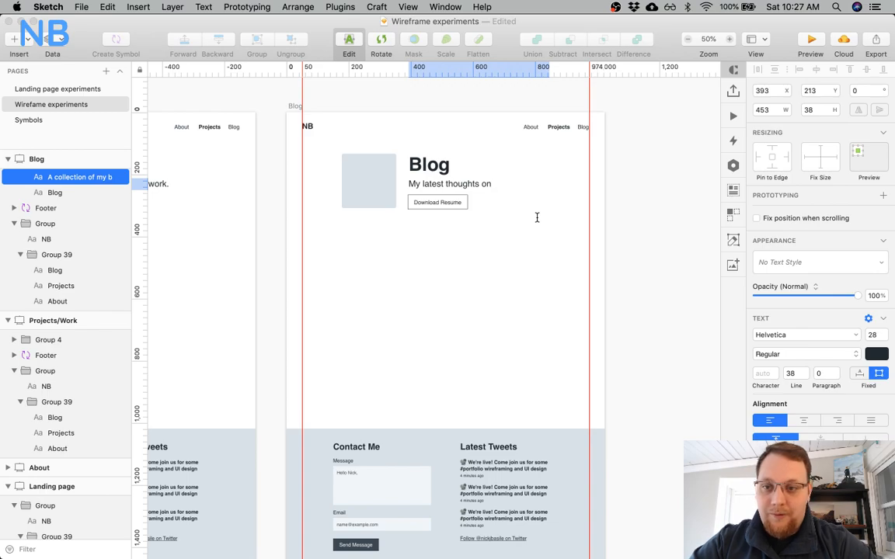
scroll(536, 216, "left", 6)
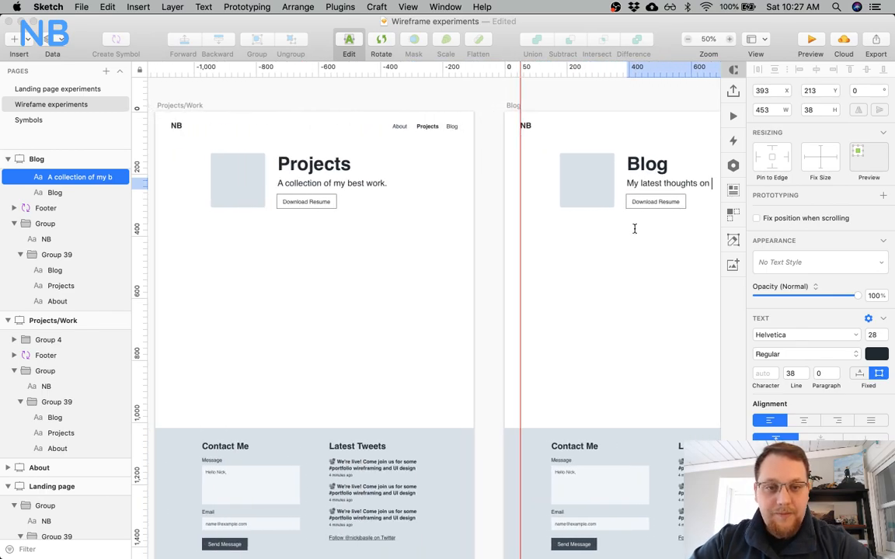
scroll(625, 230, "right", 3)
scroll(635, 229, "right", 3)
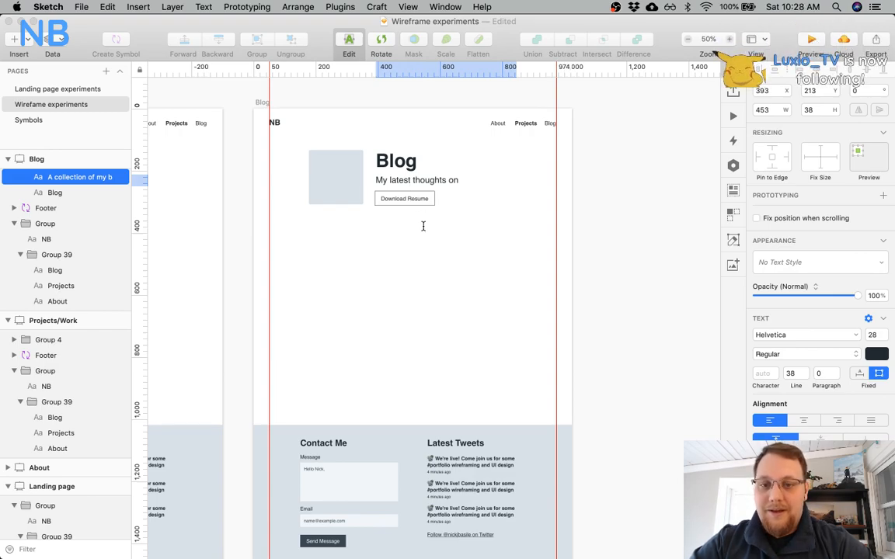
key("Escape")
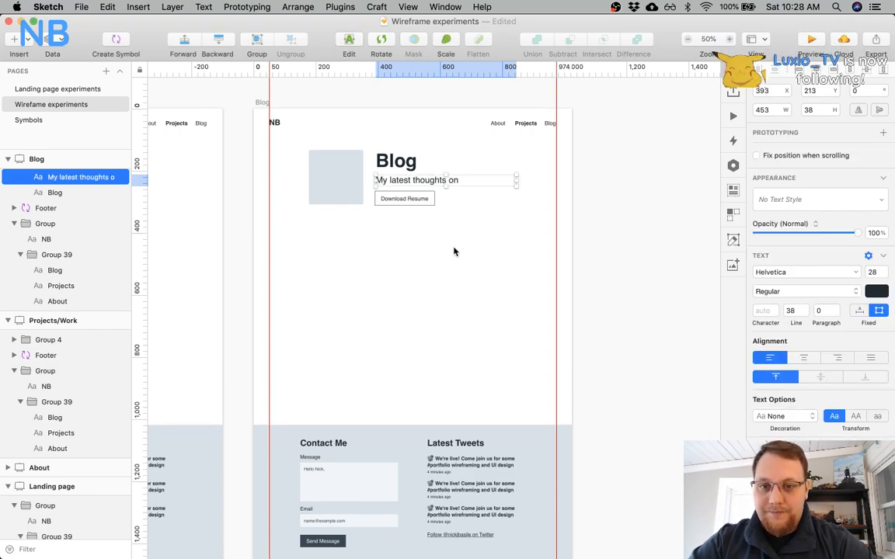
Complete the subtitle under the Blog artboard's heading as "My latest thoughts on code, design, and UX.".
key("Tab")
double_click(447, 181)
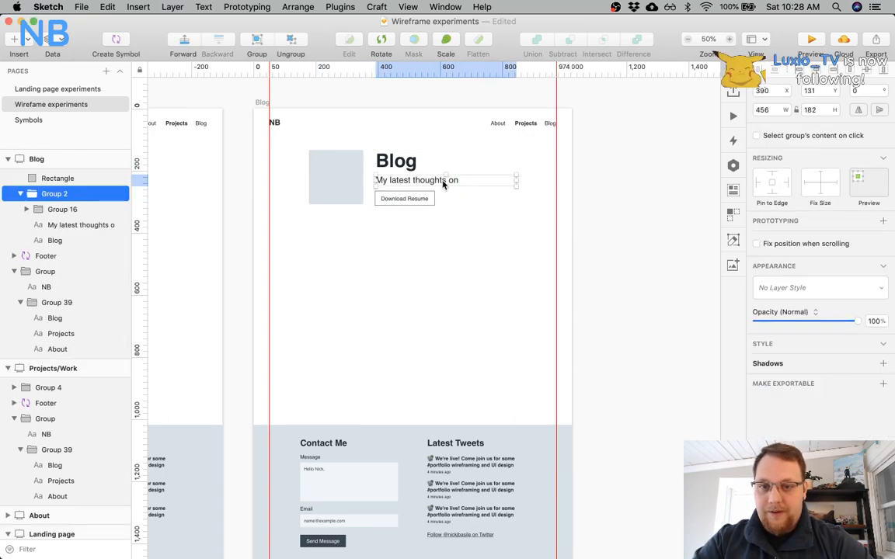
double_click(448, 184)
key("Escape")
key("Tab")
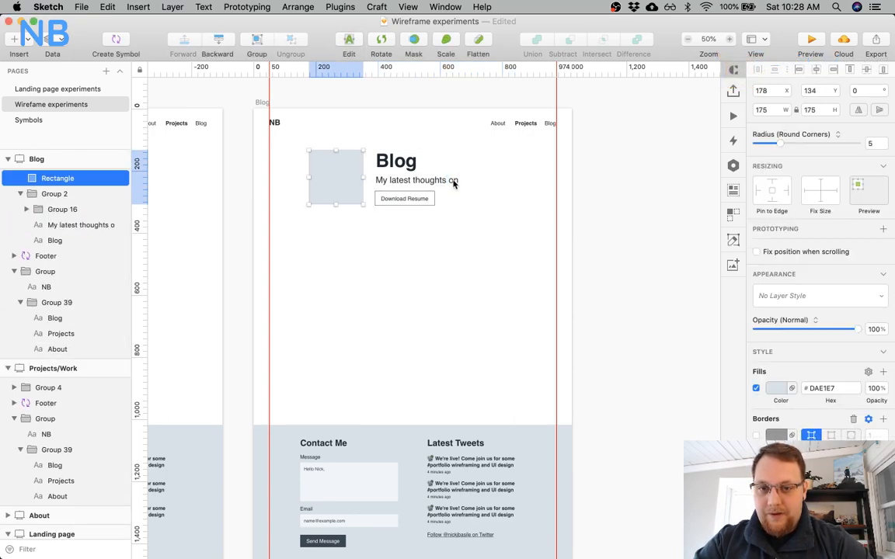
double_click(455, 184)
double_click(454, 183)
type("on ")
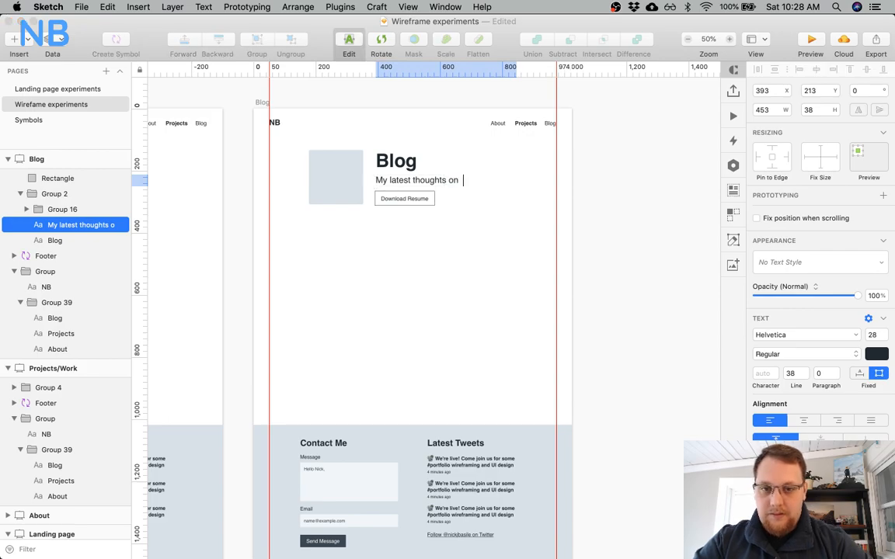
type("code,ddesign, and ux")
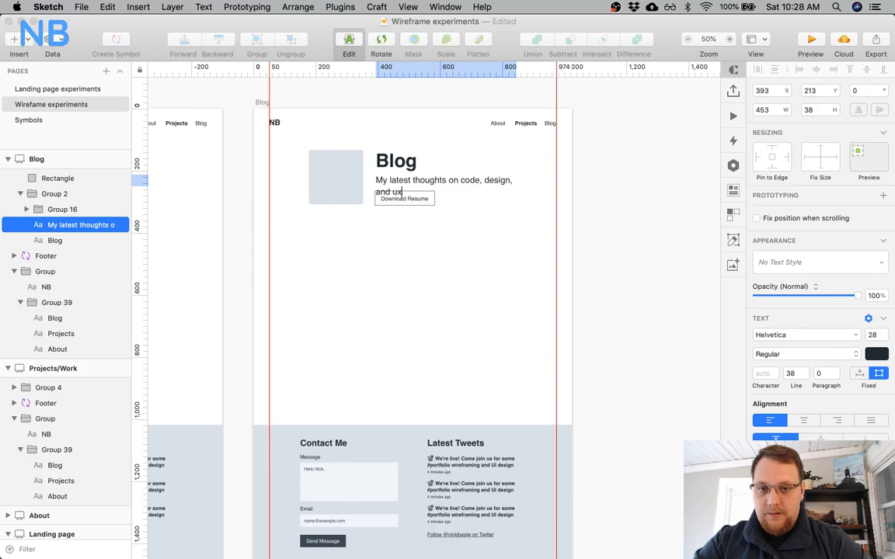
key("BackSpace")
key("BackSpace")
type("UX.")
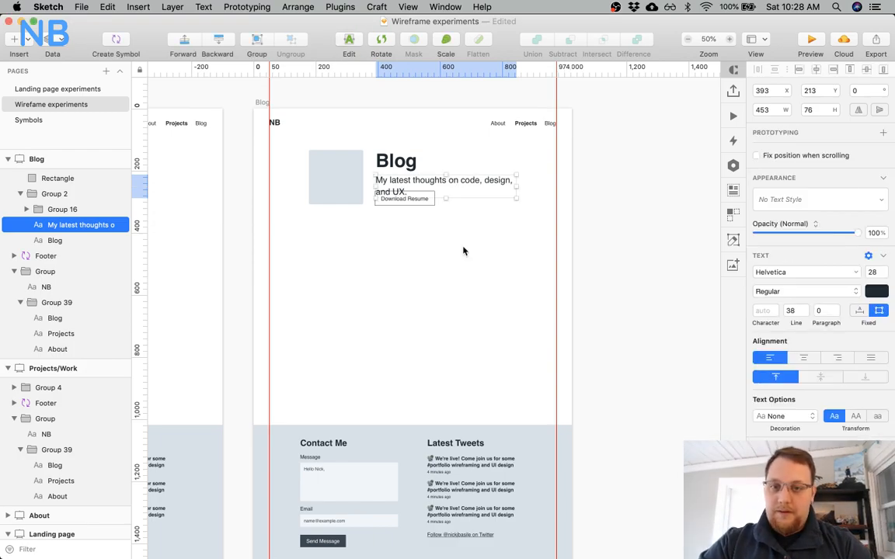
Delete the Download Resume button from the Blog artboard's header and vertically centre the heading text group with the image placeholder.
left_click(404, 199)
key("Delete")
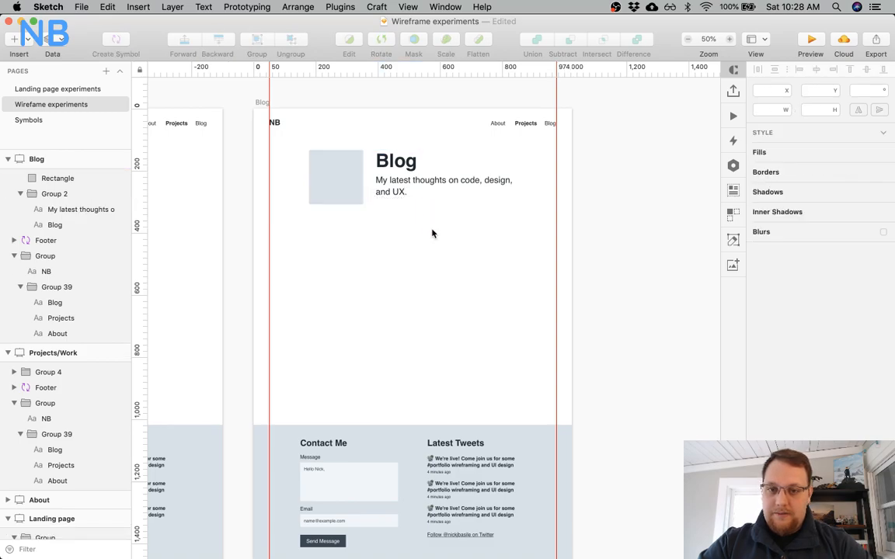
scroll(431, 233, "left", 5)
left_click(482, 182)
left_click(482, 182)
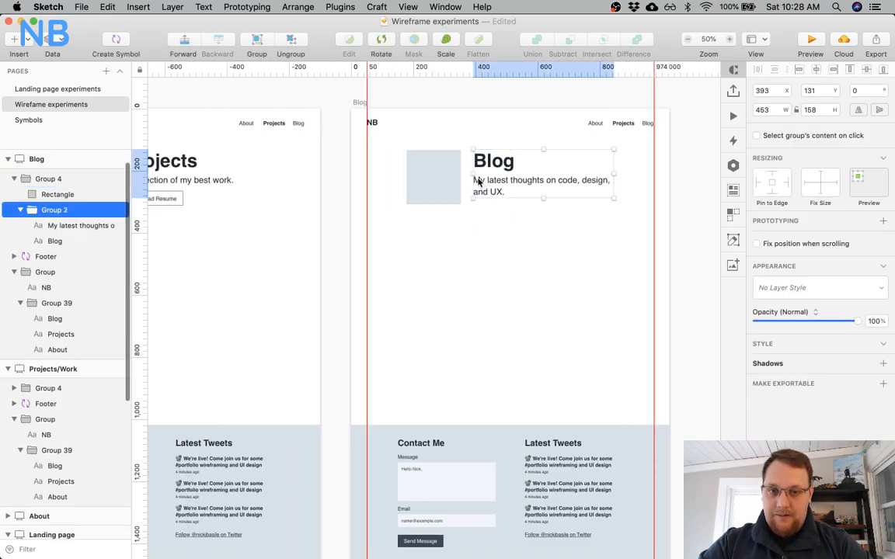
left_click(432, 177, "shift")
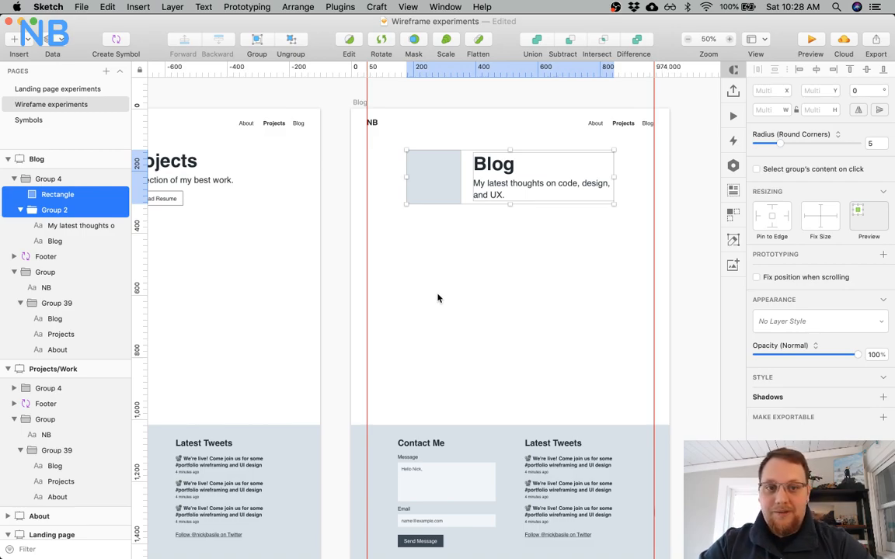
Set the Blog artboard's navigation link "Blog" to Bold and its "Projects" link to Regular.
scroll(443, 288, "right", 5)
left_click(548, 122)
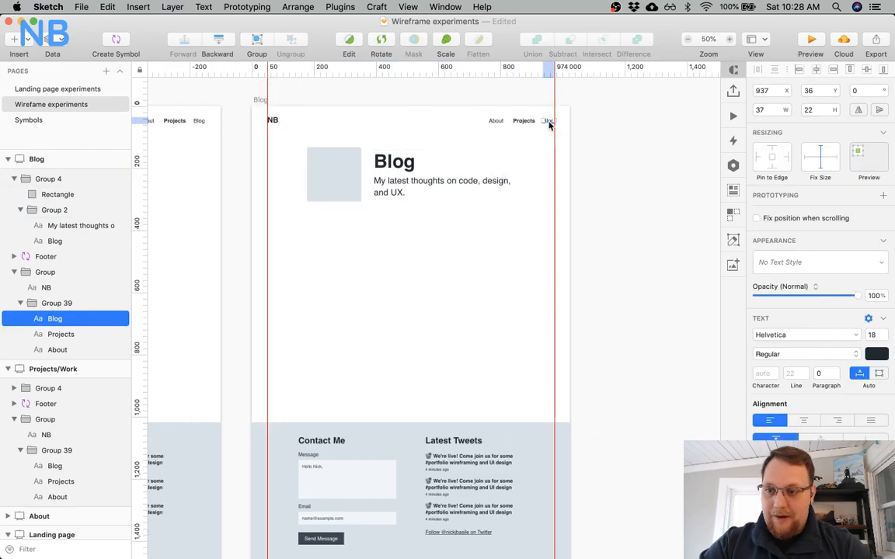
left_click(811, 353)
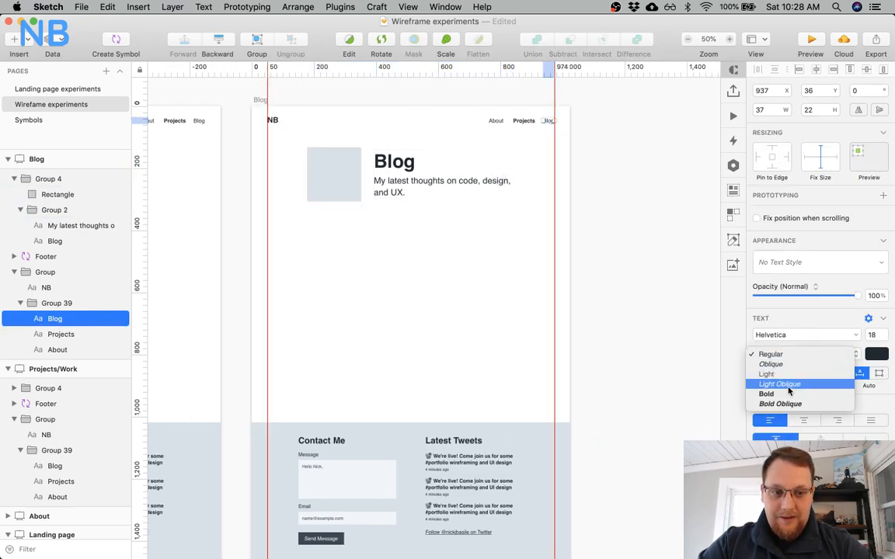
left_click(769, 393)
left_click(523, 120)
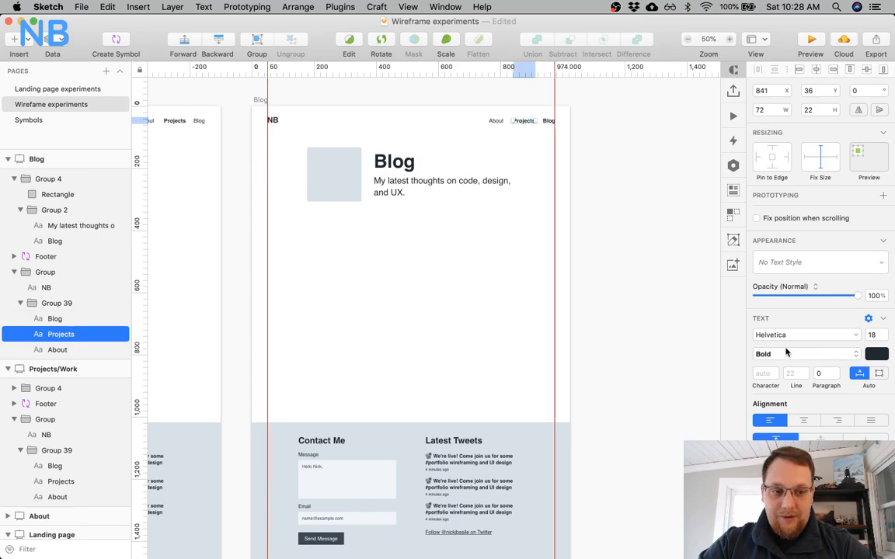
left_click(783, 354)
left_click(771, 315)
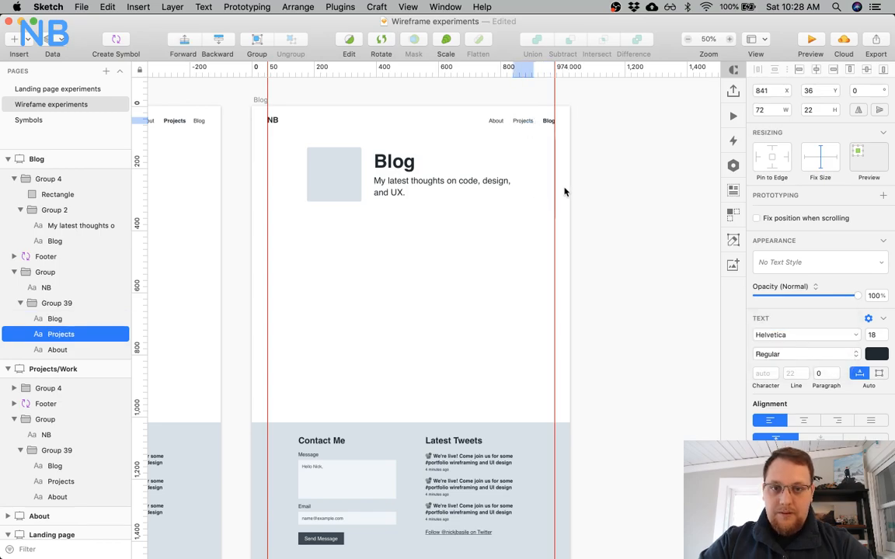
left_click(575, 186)
Delete the Download Resume button from the header of the Projects/Work artboard.
scroll(448, 208, "left", 10)
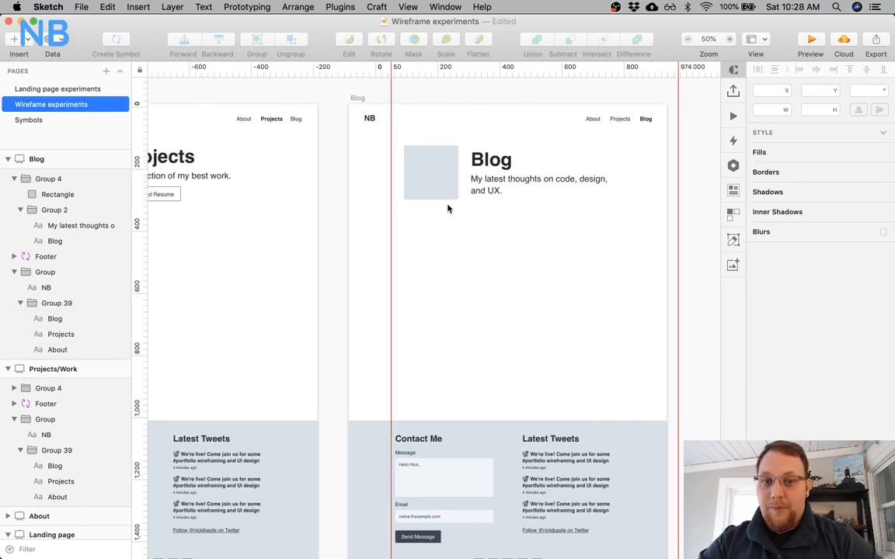
scroll(448, 208, "left", 10)
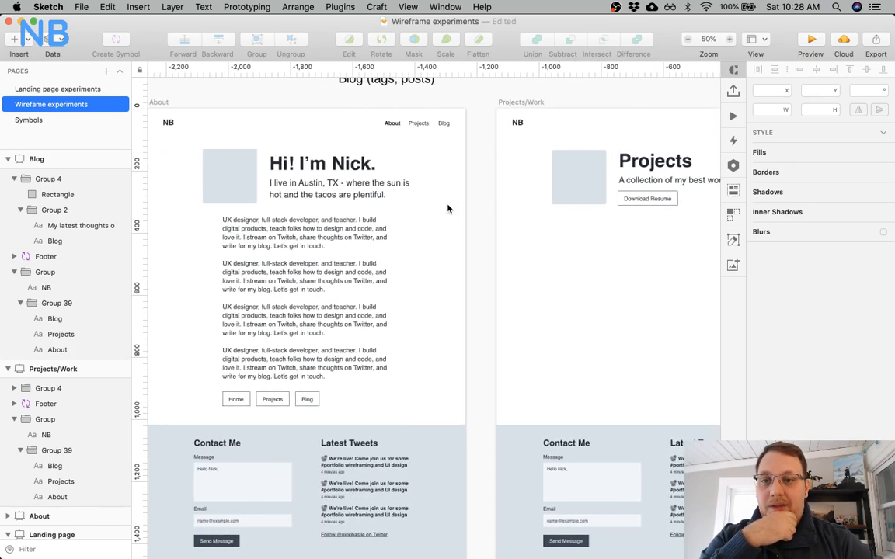
scroll(447, 208, "left", 3)
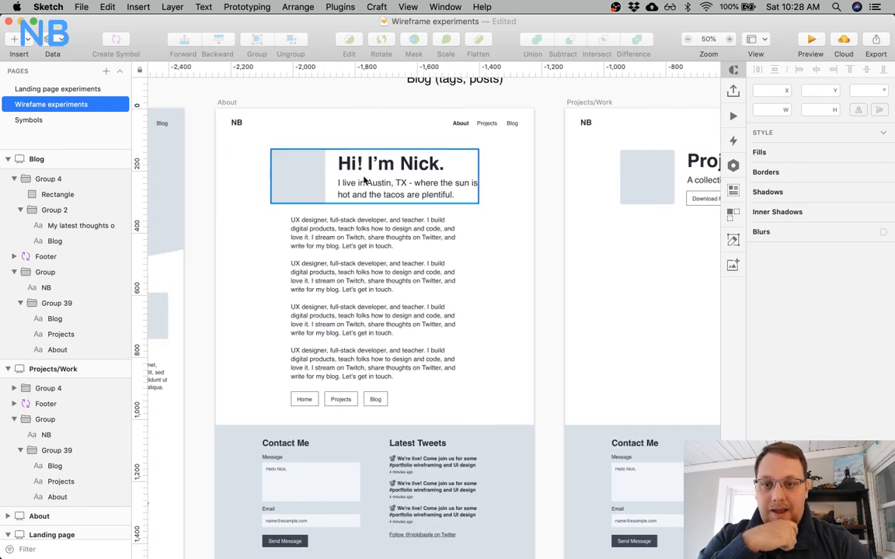
scroll(433, 219, "right", 3)
scroll(432, 220, "right", 3)
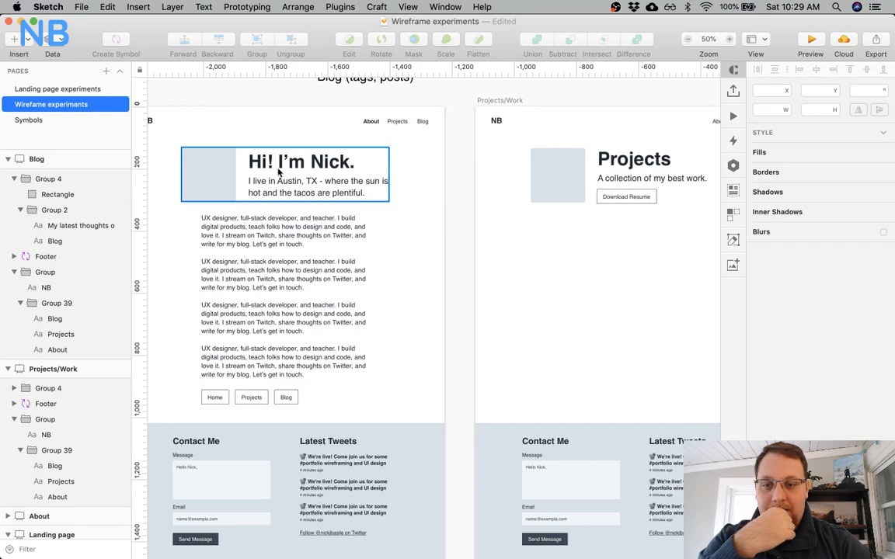
scroll(529, 270, "right", 4)
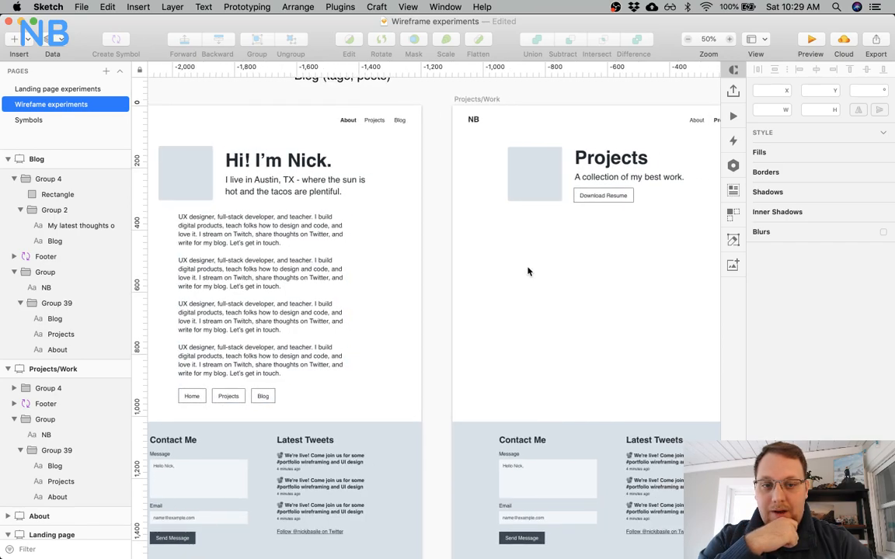
double_click(529, 197)
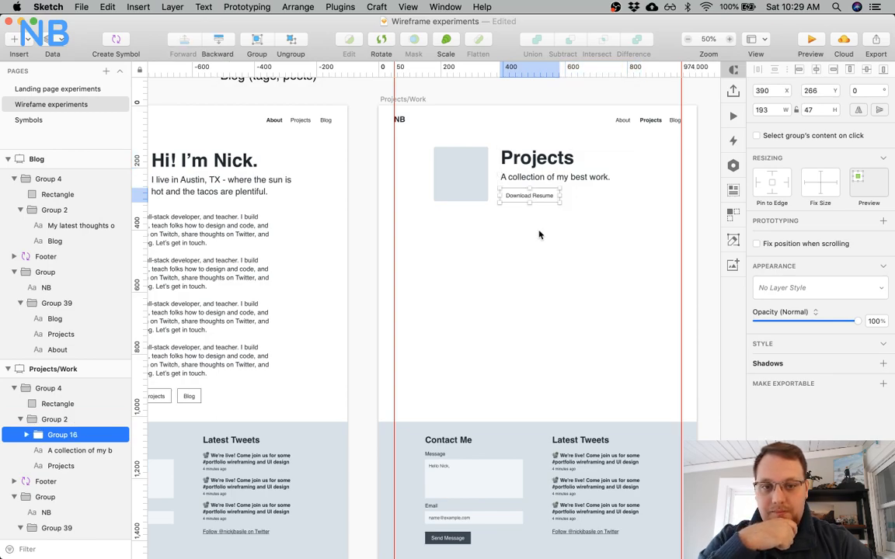
key("BackSpace")
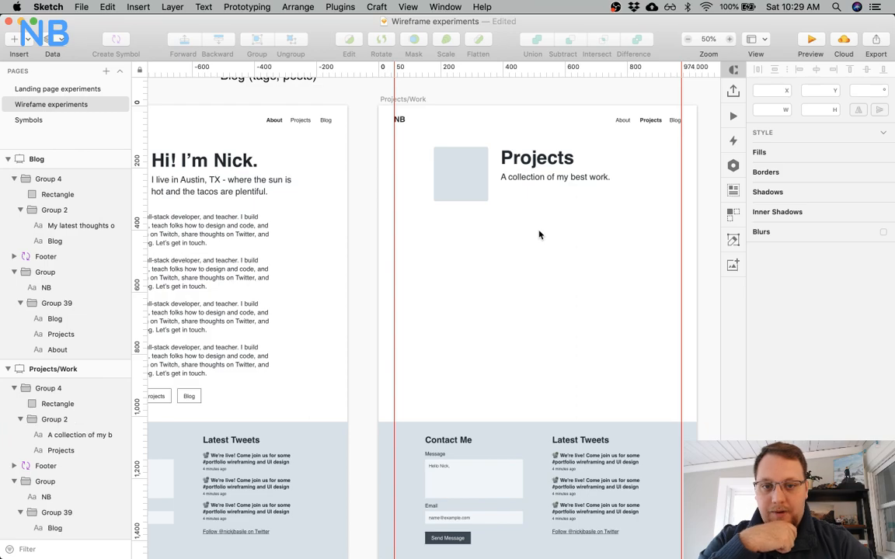
Vertically centre the Projects heading text group with the image placeholder on the Projects/Work artboard.
left_click(536, 158)
double_click(535, 161)
left_click(470, 183, "shift")
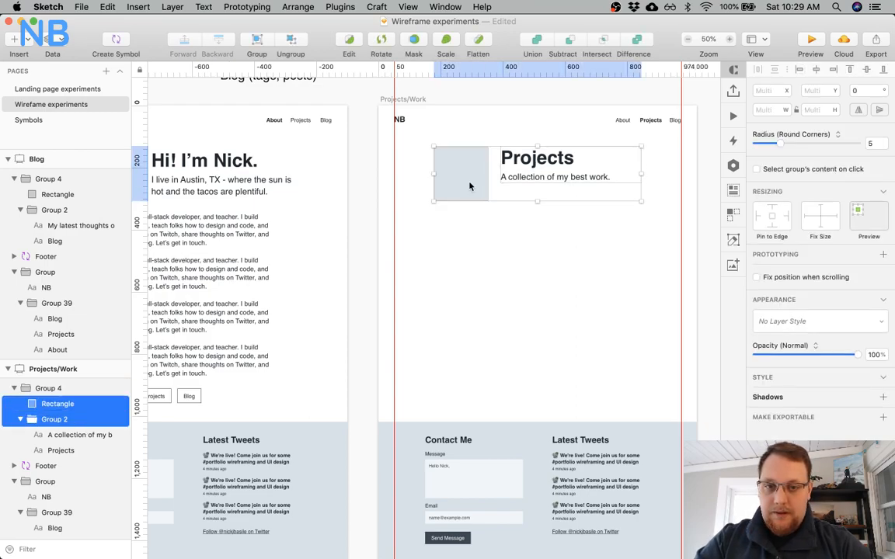
left_click(849, 70)
left_click(527, 237)
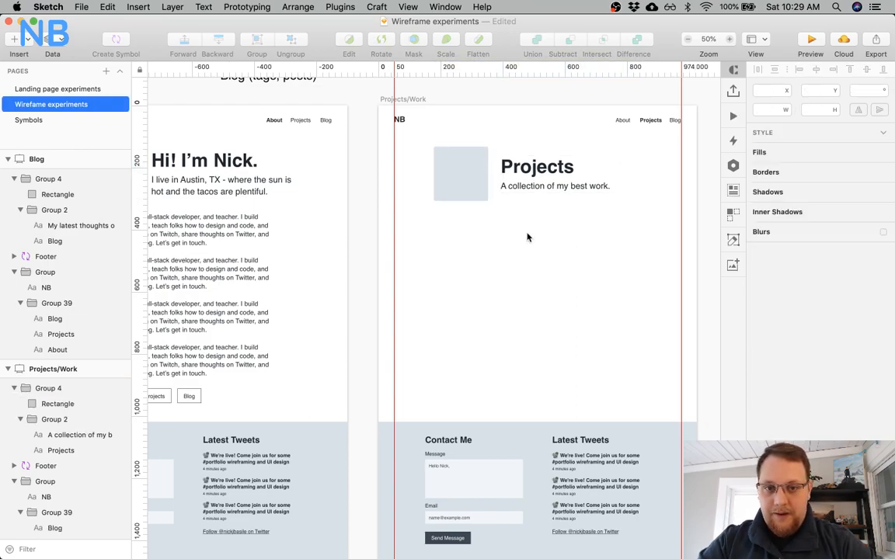
Compare the header layouts of the About, Projects/Work and Blog artboards and look over the Projects section on the Landing page artboard.
scroll(527, 237, "left", 5)
scroll(526, 236, "right", 4)
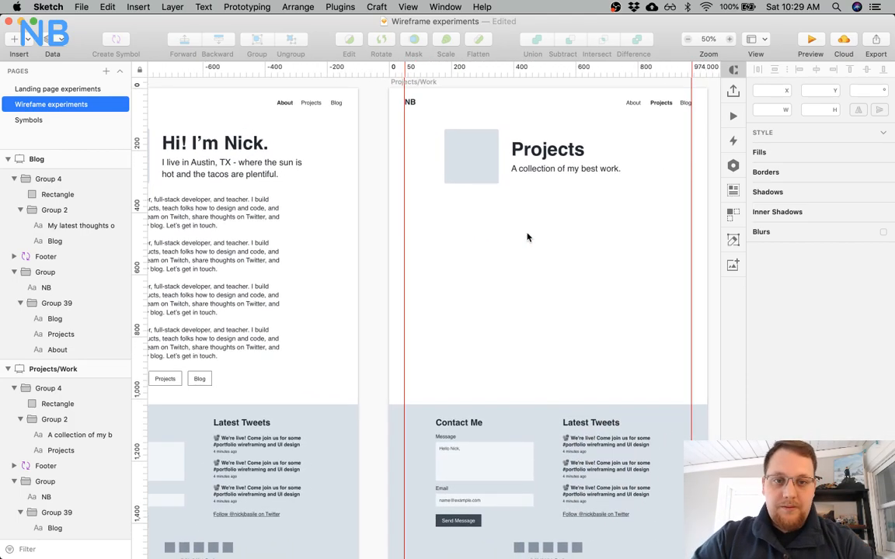
scroll(527, 237, "right", 8)
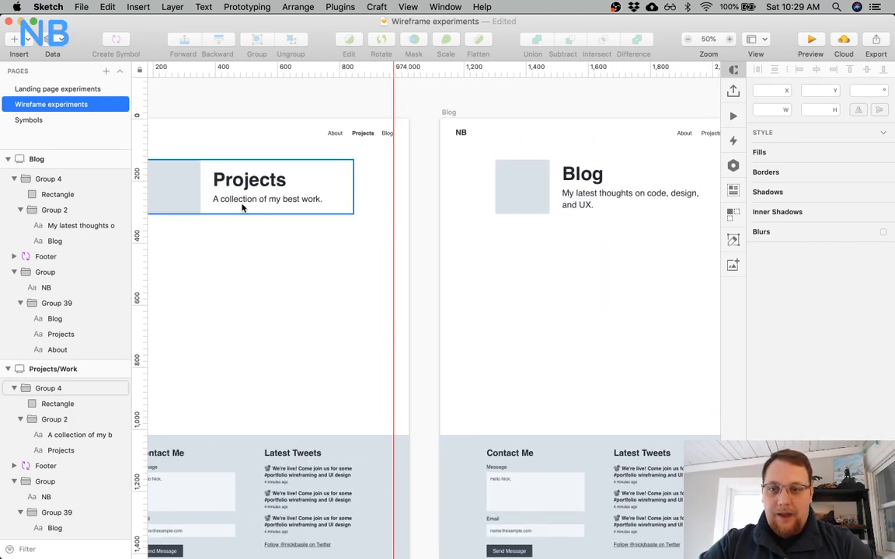
scroll(303, 258, "right", 1)
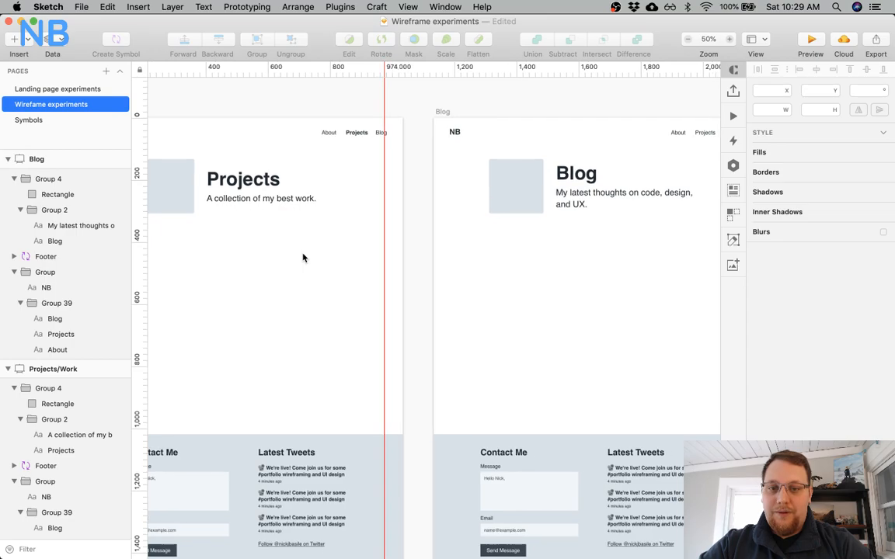
scroll(303, 257, "right", 2)
scroll(303, 258, "left", 2)
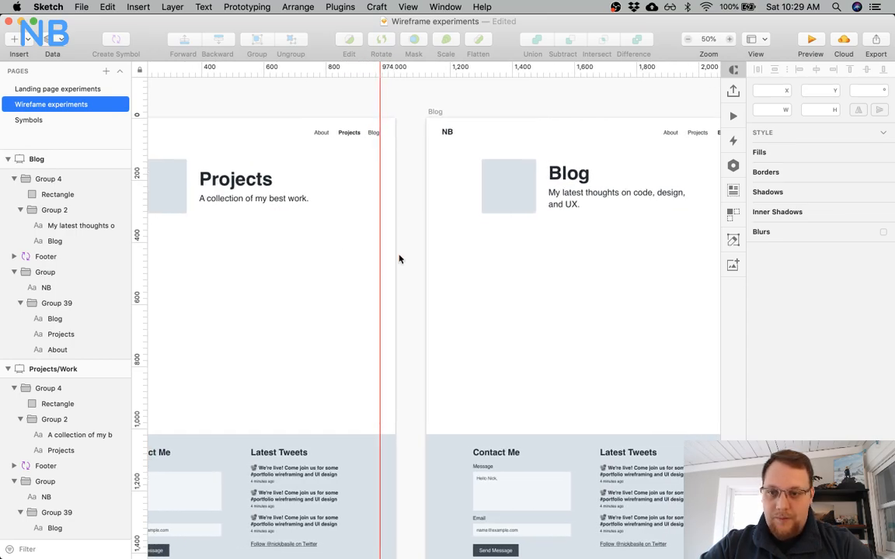
scroll(256, 220, "left", 7)
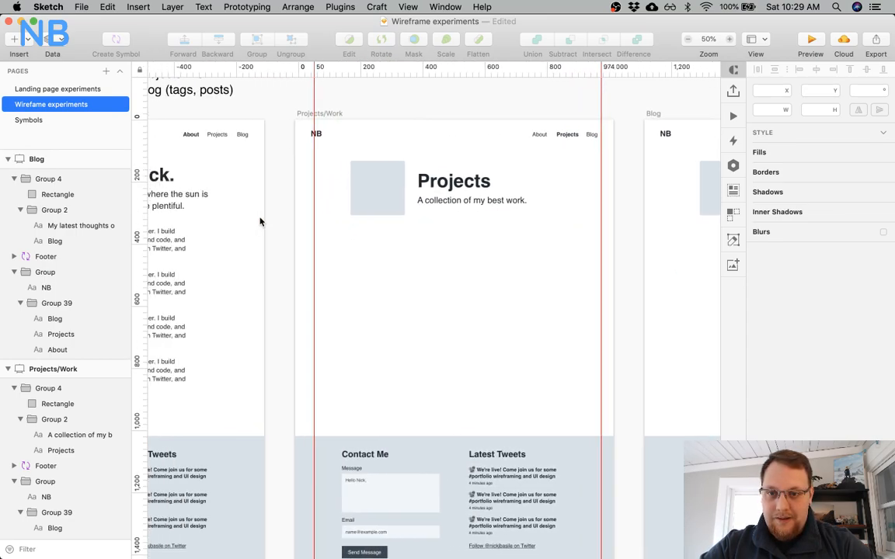
scroll(510, 235, "left", 3)
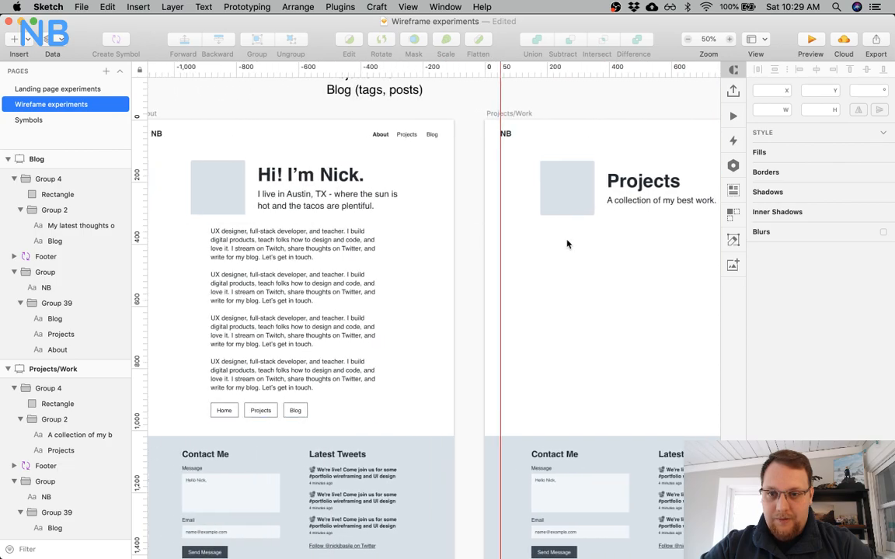
scroll(567, 244, "right", 9)
scroll(567, 244, "right", 5)
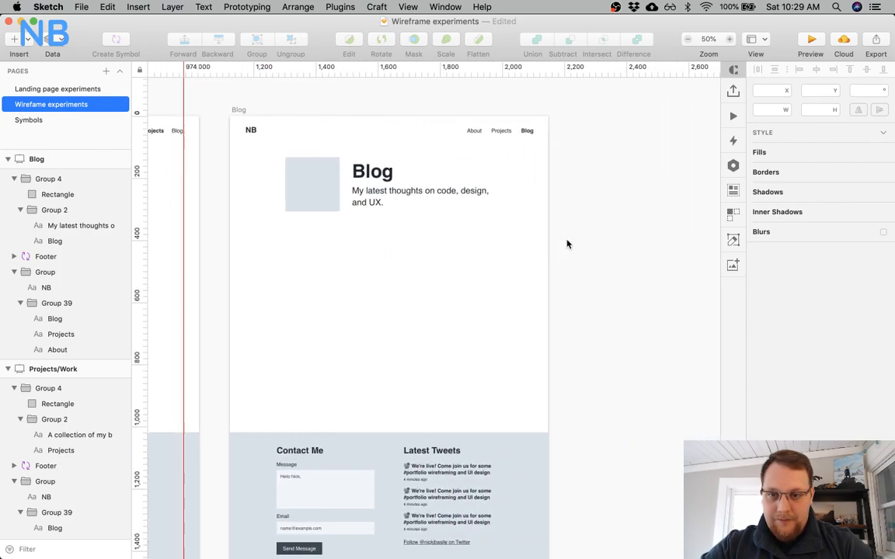
scroll(567, 244, "left", 4)
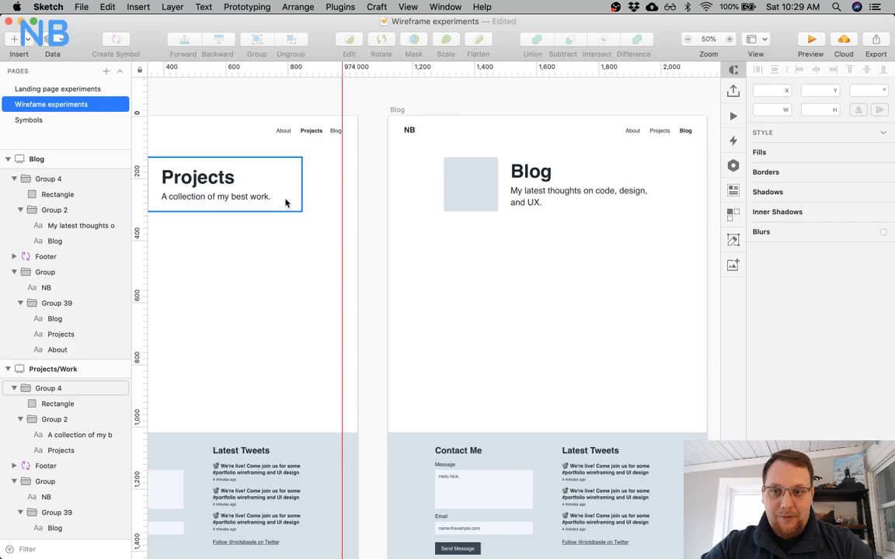
scroll(470, 264, "right", 5)
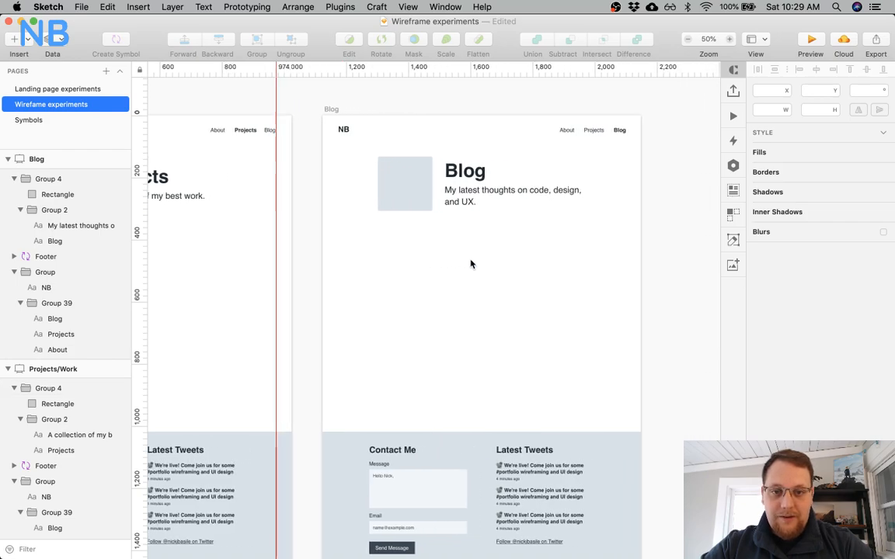
scroll(470, 264, "left", 2)
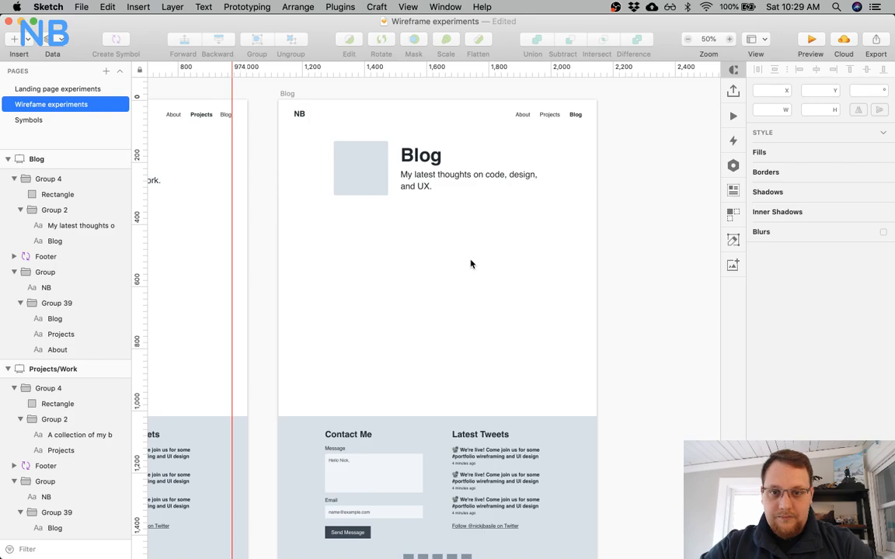
scroll(470, 264, "left", 6)
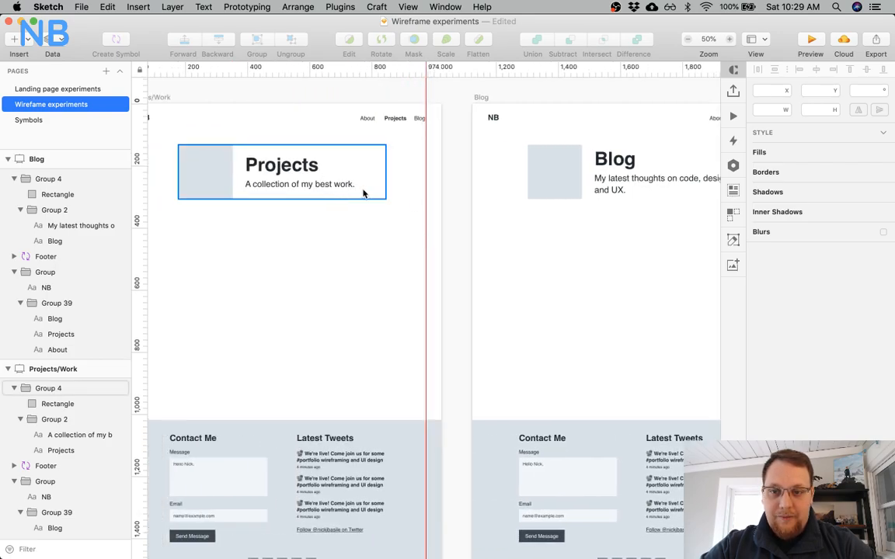
scroll(651, 240, "right", 6)
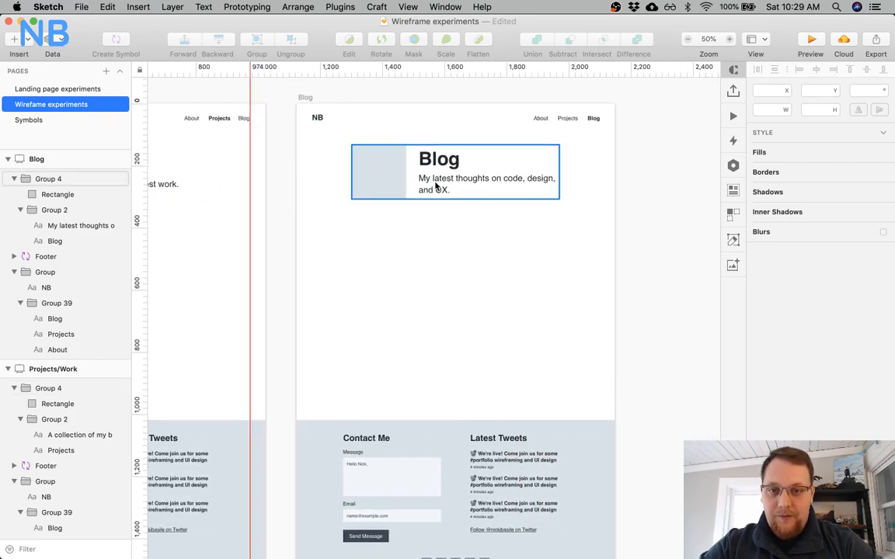
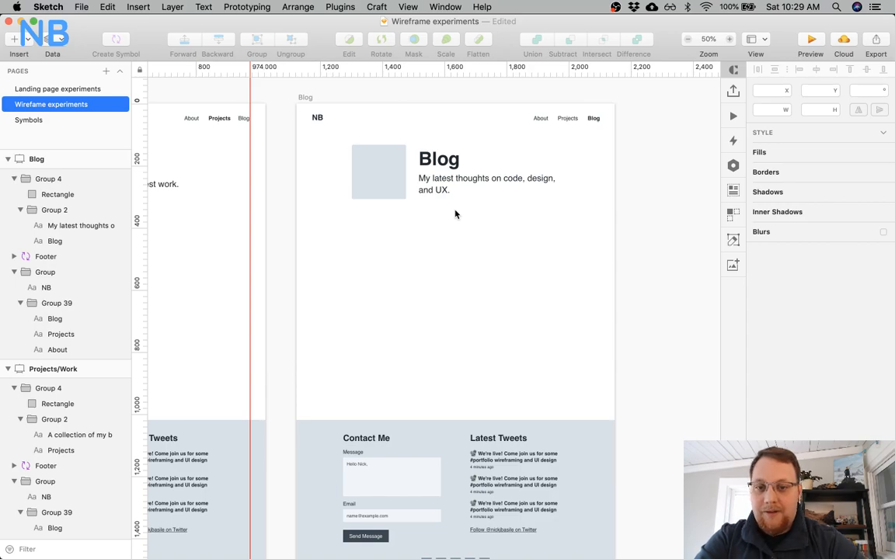
scroll(456, 214, "left", 20)
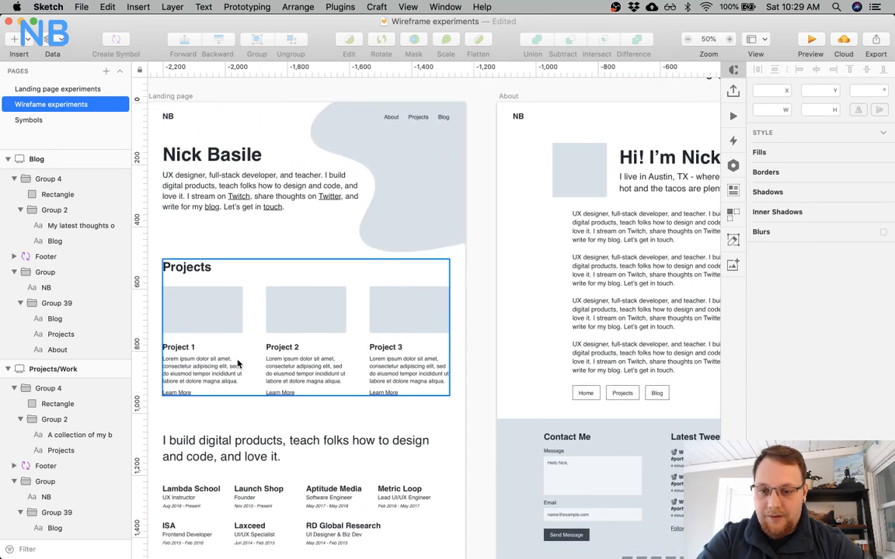
Copy the group of three project cards from the Landing page and paste it onto the Blog artboard.
left_click(206, 334)
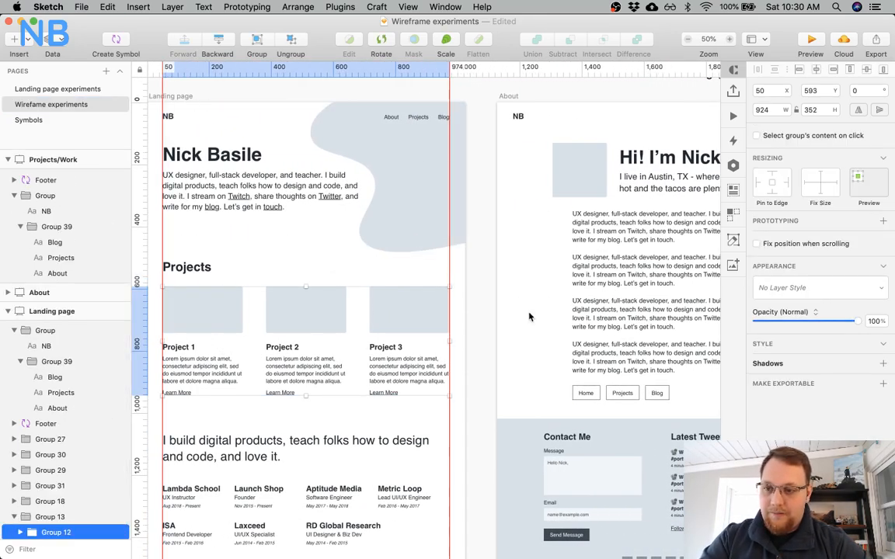
scroll(376, 309, "right", 20)
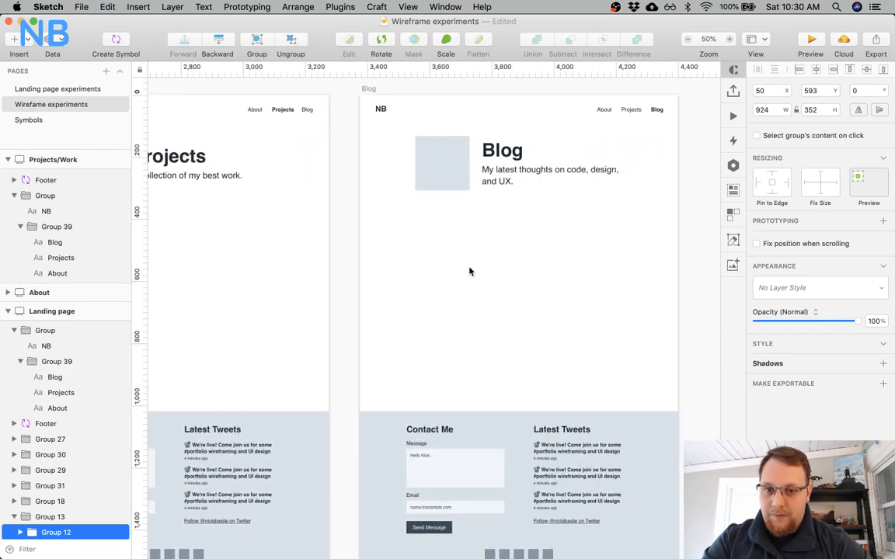
key("super+v")
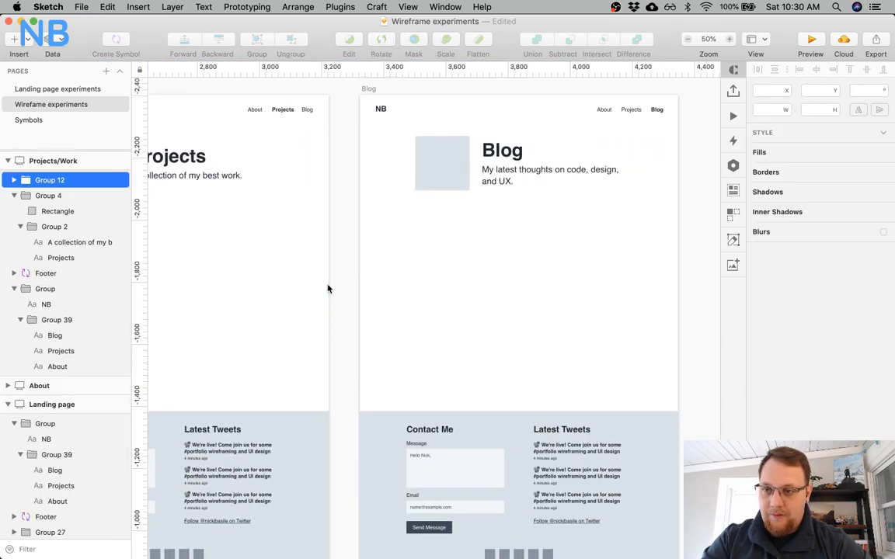
left_click(451, 280)
scroll(353, 246, "right", 5)
key("super+v")
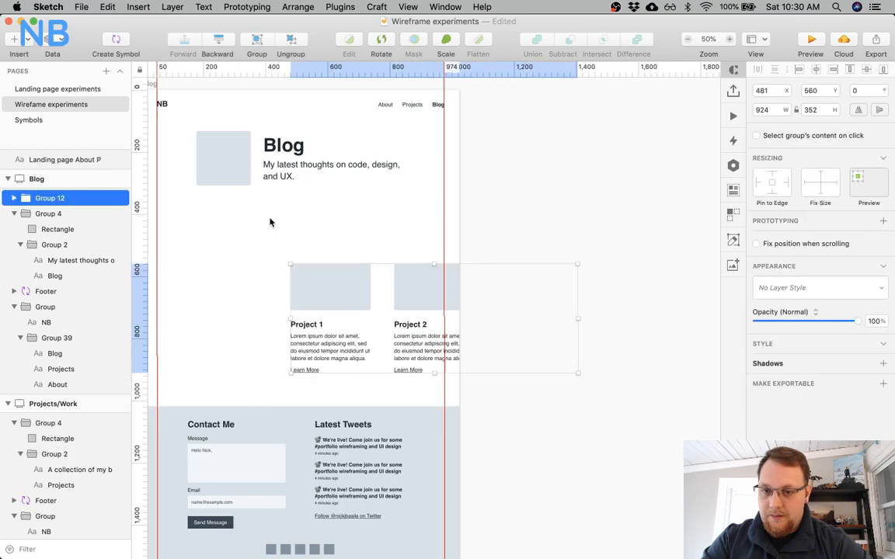
Place the pasted project cards below the Blog heading at Y 394 and centre them horizontally on the artboard.
scroll(270, 223, "left", 5)
left_click_drag(427, 275, 295, 223)
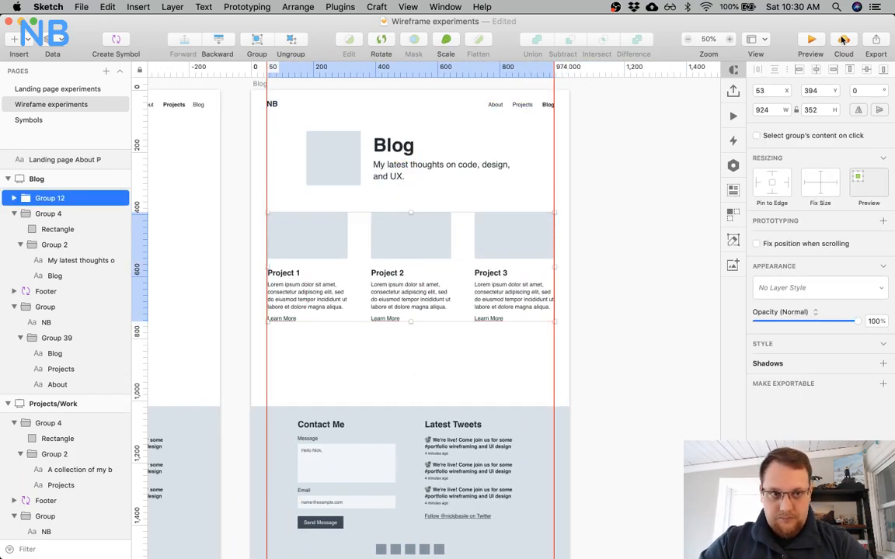
left_click(822, 70)
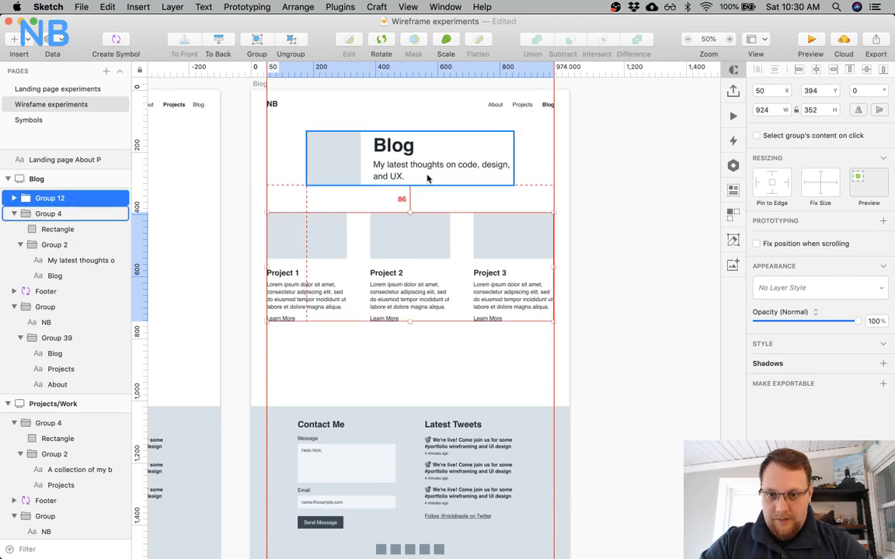
Check the About page's body text for vertical spacing and nudge the Blog artboard's project cards down to Y 398.
scroll(427, 169, "left", 12)
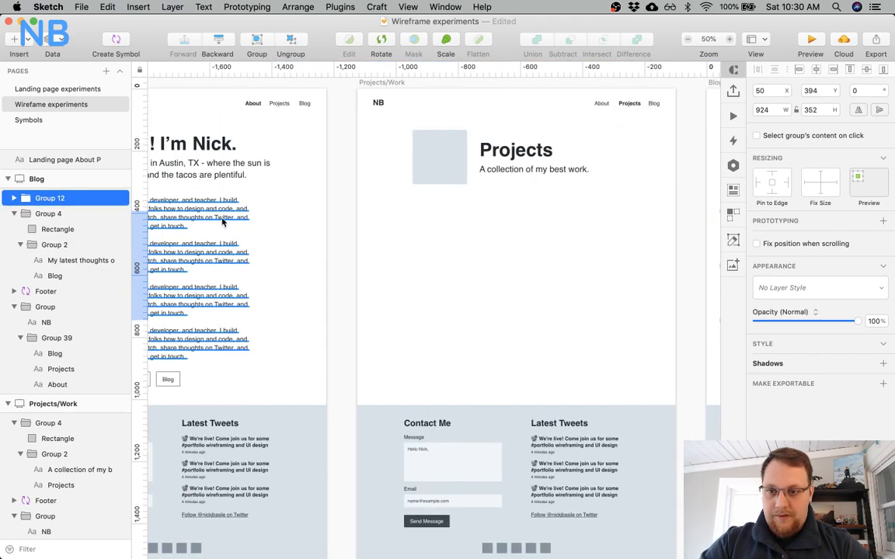
left_click(223, 218, "super")
scroll(435, 223, "right", 10)
left_click(519, 226)
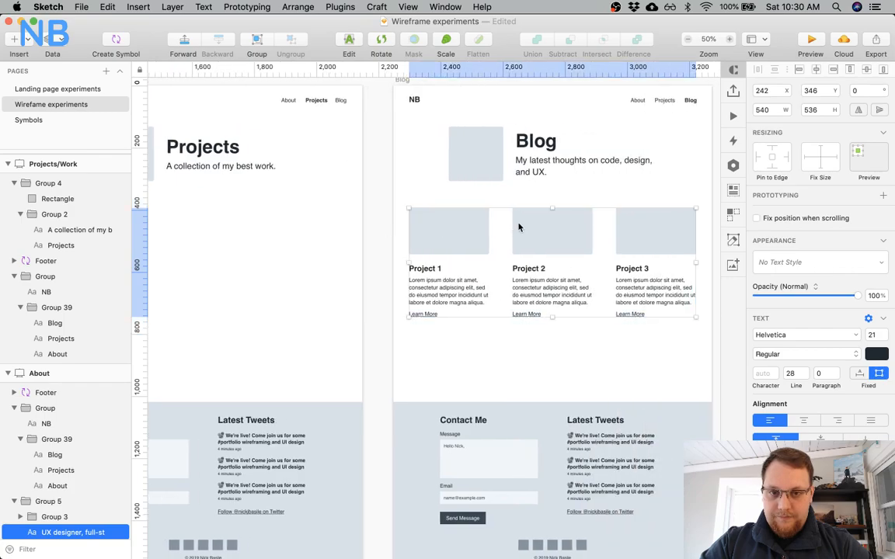
key("Down")
key("Down")
key("Down")
key("Down")
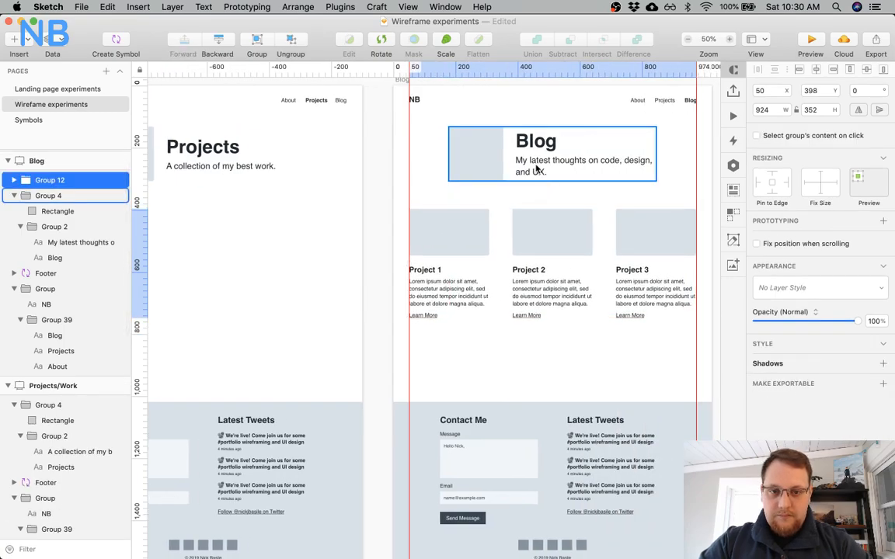
Move the project cards on the Blog artboard up to Y 348, closer to the heading.
key("shift+Up")
key("shift+Up")
key("shift+Up")
key("shift+Up")
key("shift+Up")
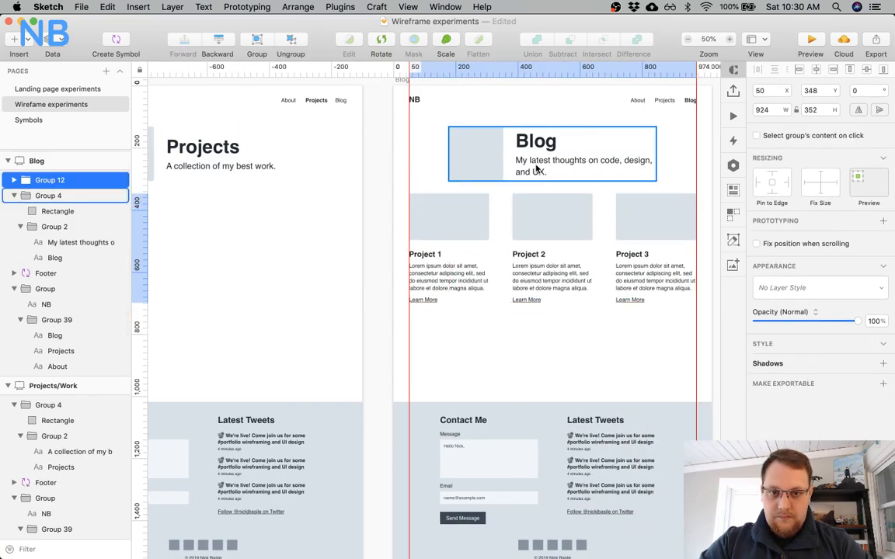
left_click(557, 344)
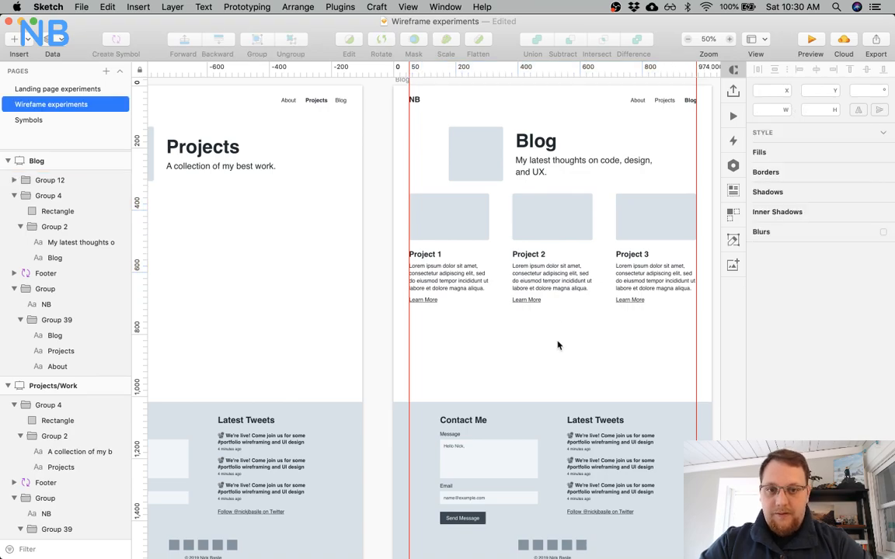
key("super+plus")
key("super+minus")
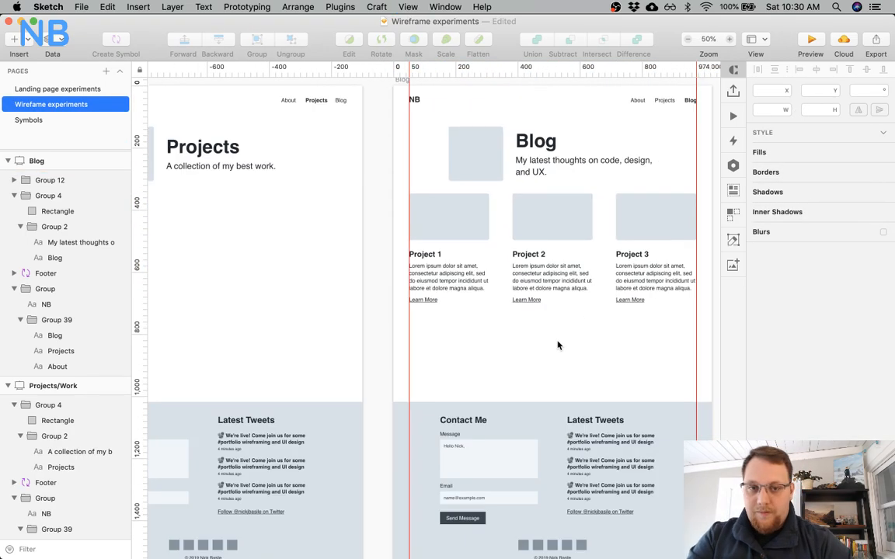
Move the project cards on the Blog artboard down to Y 388 and deselect them.
left_click(565, 261)
key("shift+Down")
key("shift+Down")
key("shift+Down")
key("shift+Down")
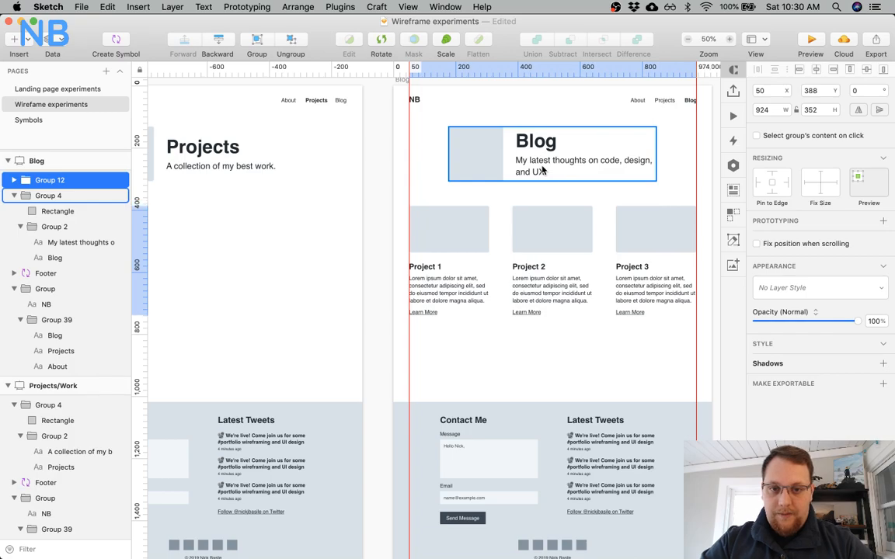
scroll(543, 170, "right", 5)
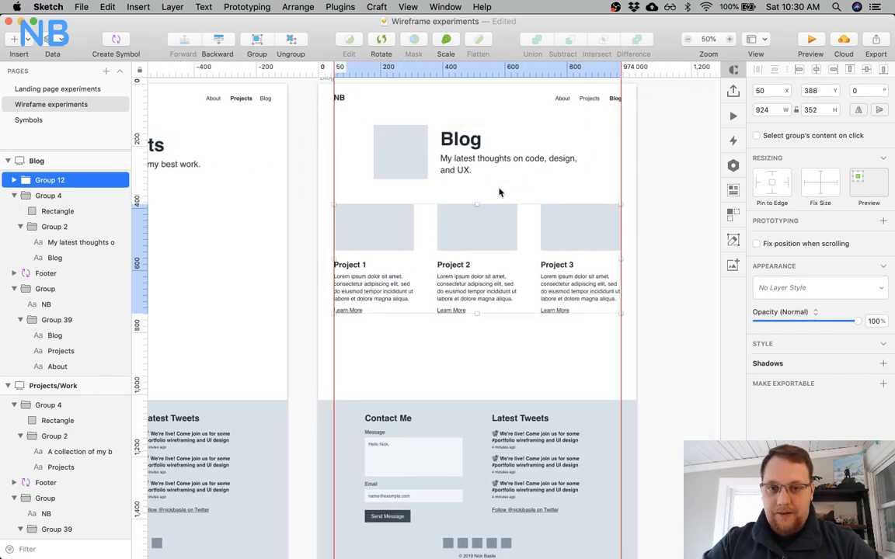
left_click(498, 192)
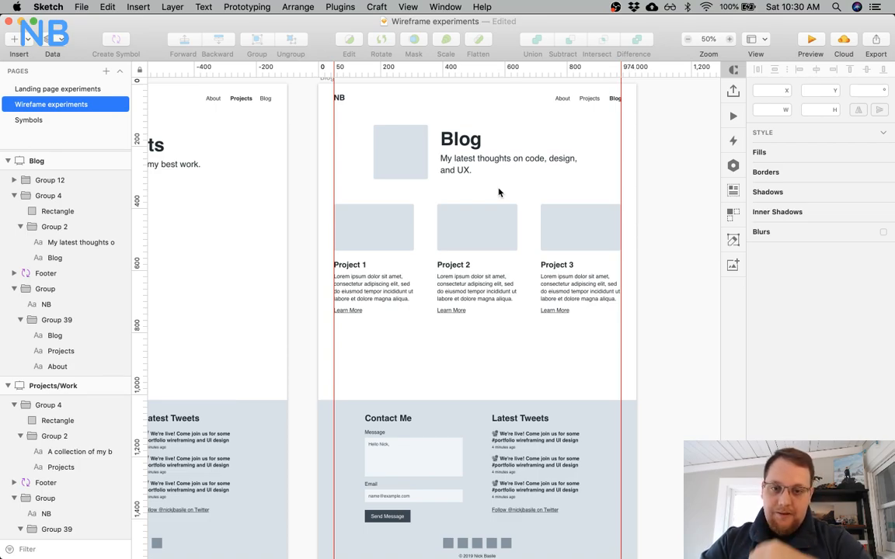
Check the Landing page's Projects and Writing sections, and delete the project cards group from the Blog artboard.
scroll(407, 315, "right", 2)
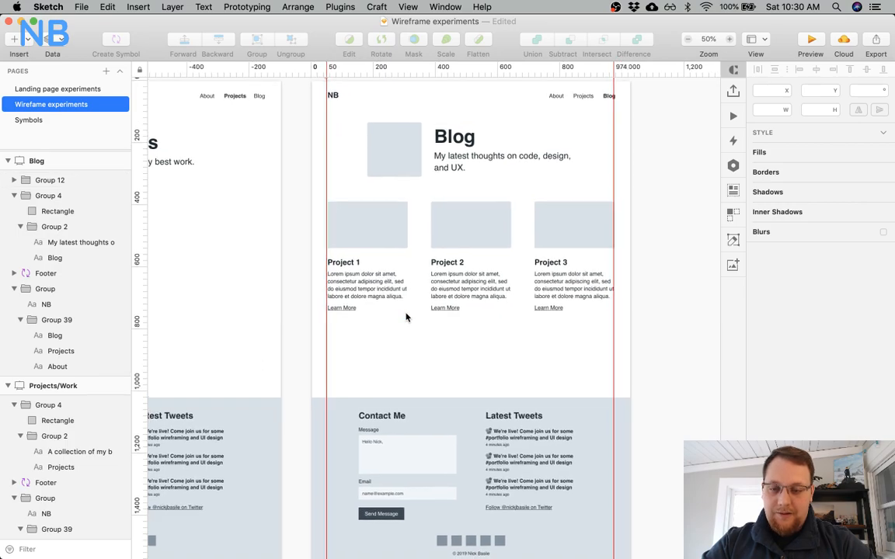
scroll(405, 317, "right", 5)
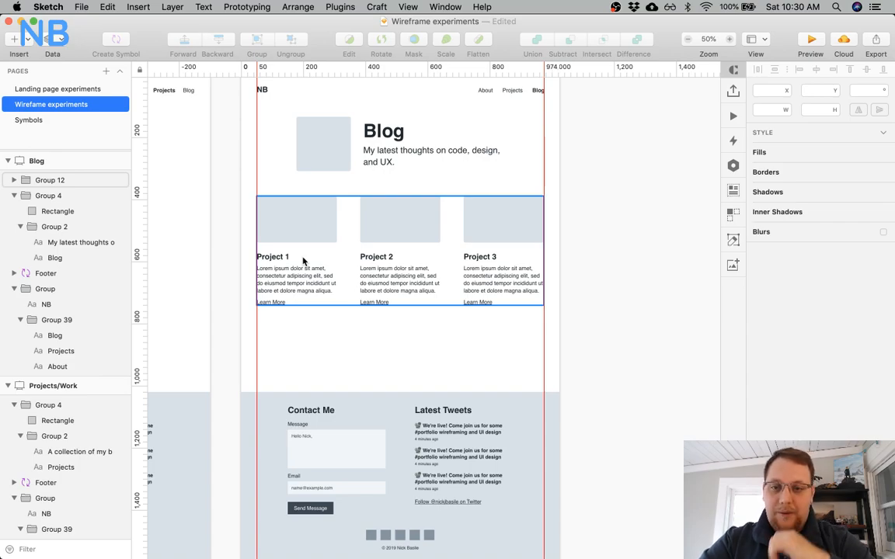
scroll(303, 261, "left", 20)
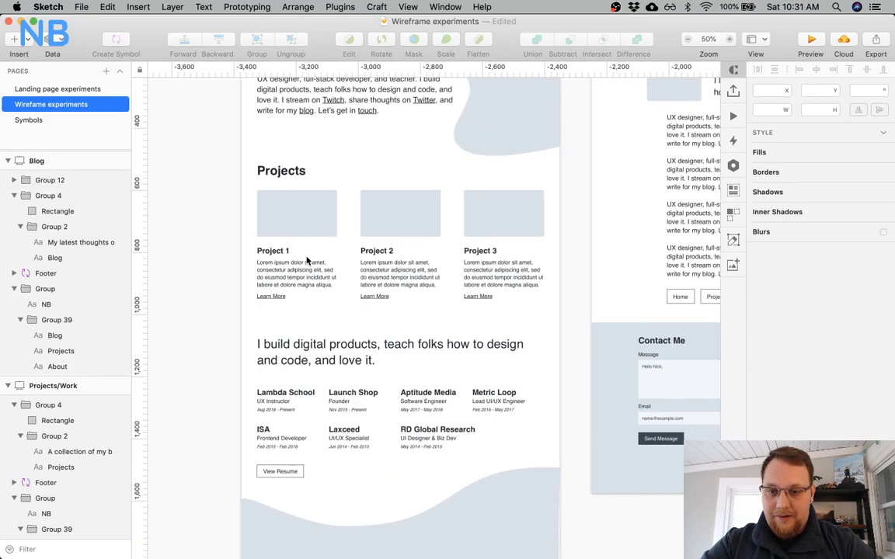
scroll(307, 261, "down", 10)
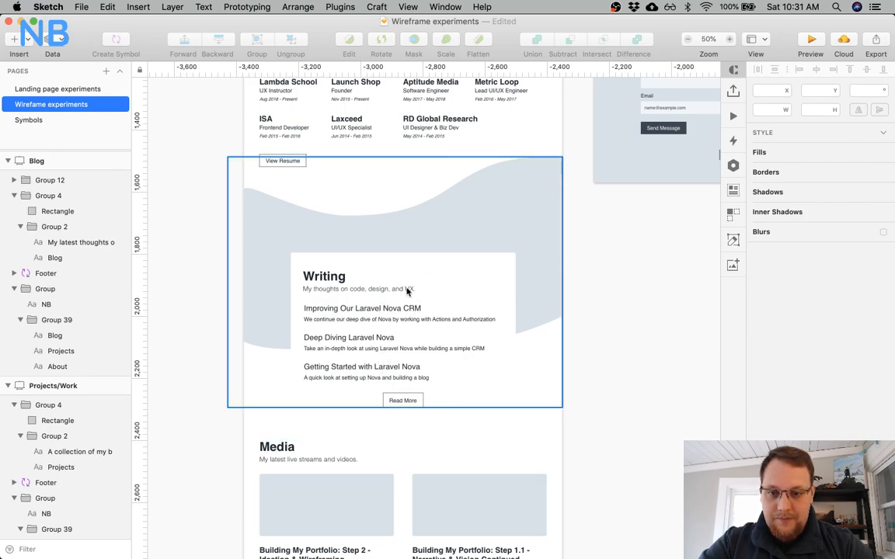
scroll(563, 316, "right", 10)
scroll(563, 316, "up", 5)
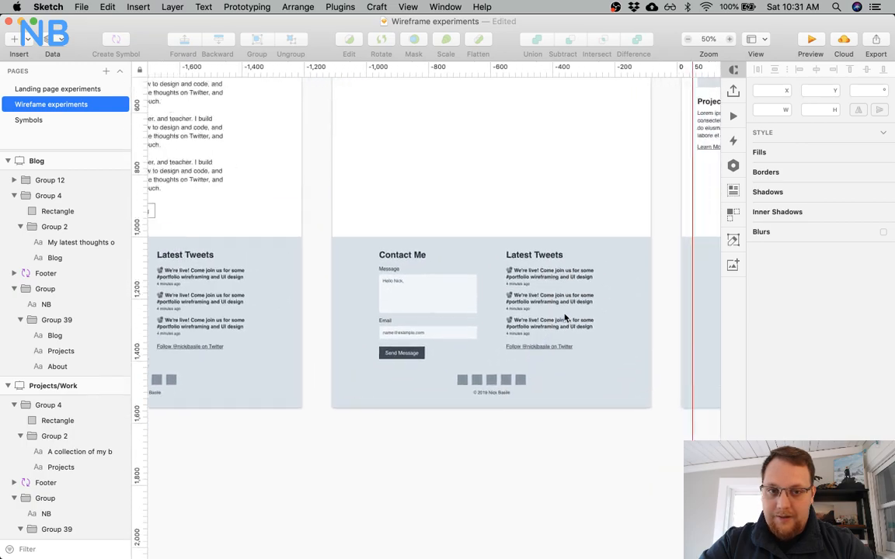
scroll(563, 315, "right", 10)
scroll(563, 315, "up", 3)
left_click(392, 225)
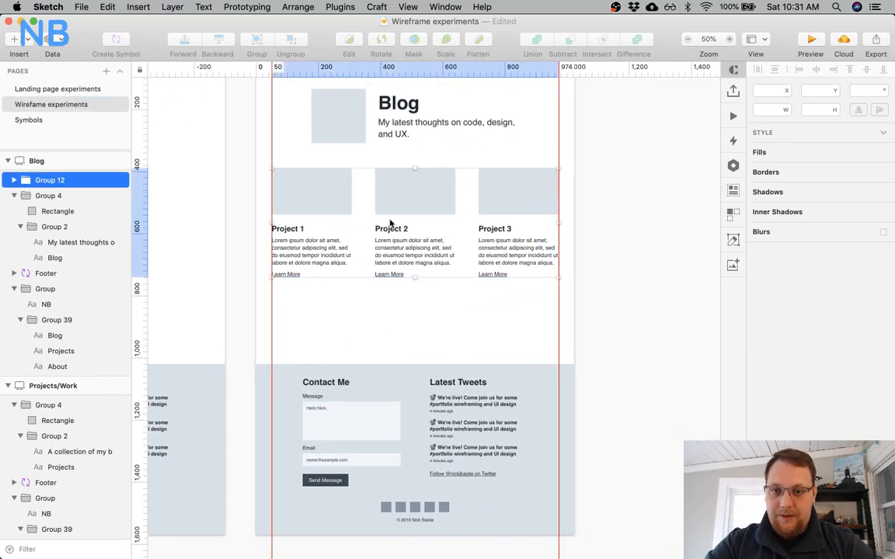
key("Delete")
Copy the nested group of three article titles and descriptions from the Landing page's Writing section.
scroll(390, 223, "down", 5)
scroll(391, 224, "left", 3)
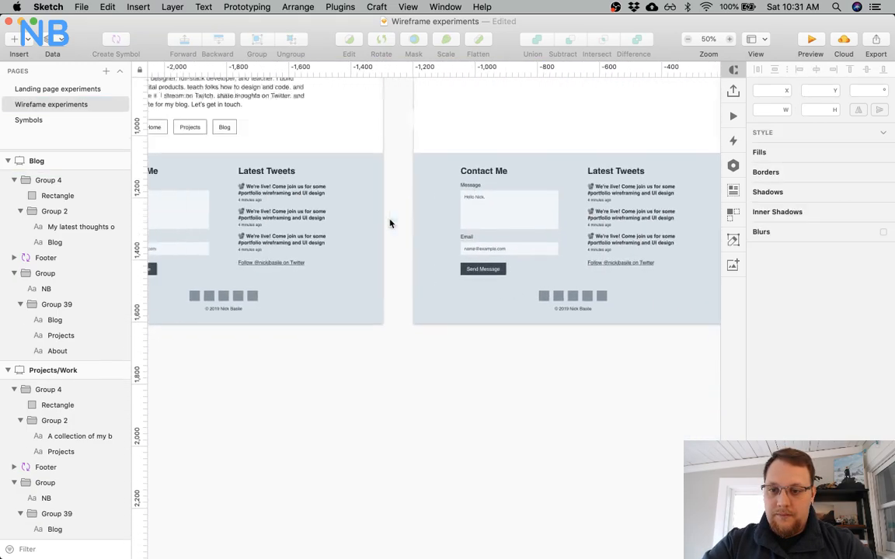
scroll(391, 223, "down", 5)
scroll(390, 223, "right", 10)
left_click(415, 184)
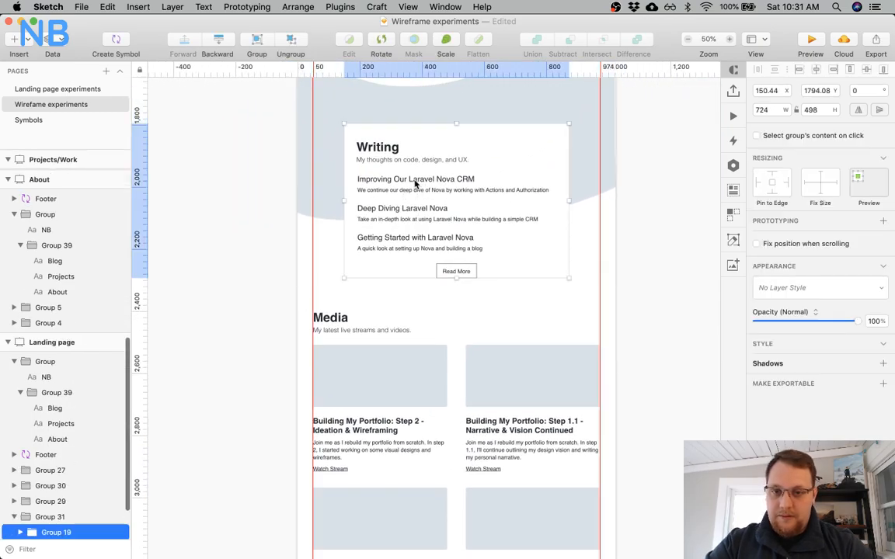
double_click(415, 184)
double_click(415, 183)
key("super+c")
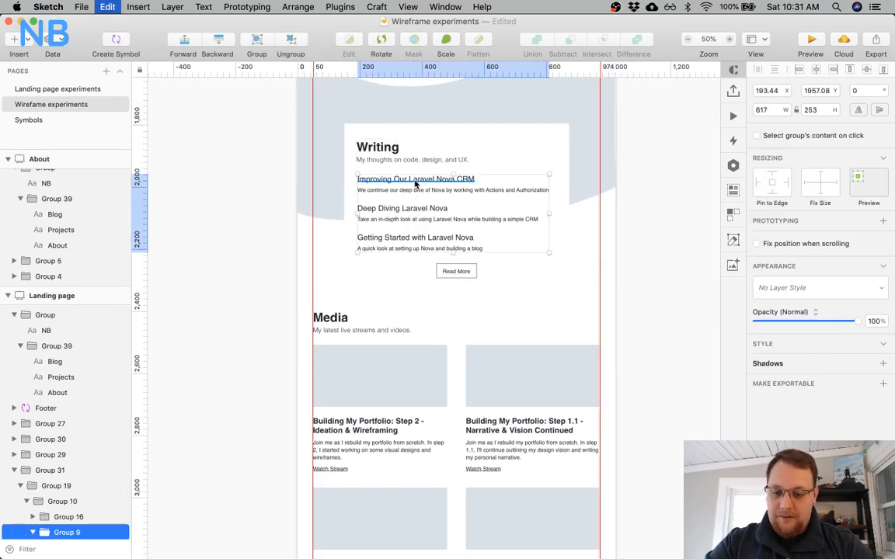
Paste the article list into the Blog artboard and place it below the heading at about X 204, Y 381.
scroll(649, 144, "right", 15)
scroll(650, 144, "up", 6)
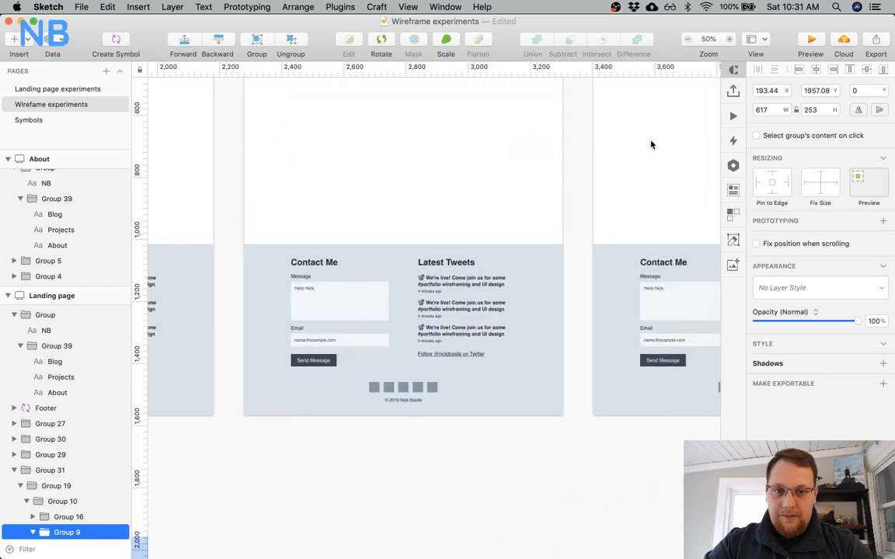
scroll(651, 144, "up", 5)
scroll(80, 207, "up", 10)
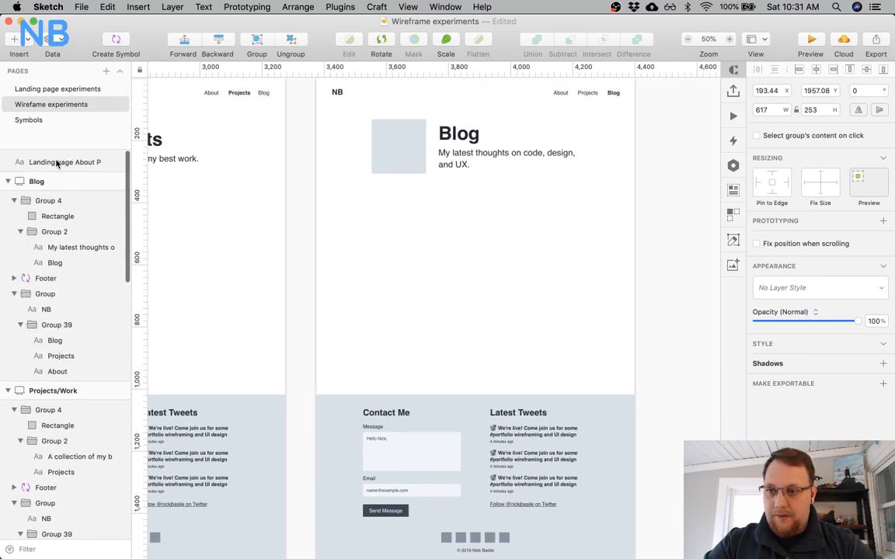
left_click(53, 182)
key("super+v")
left_click_drag(405, 288, 406, 202)
Switch to Chrome and search the web for "adam wathan website" in a new tab.
key("ctrl+Up")
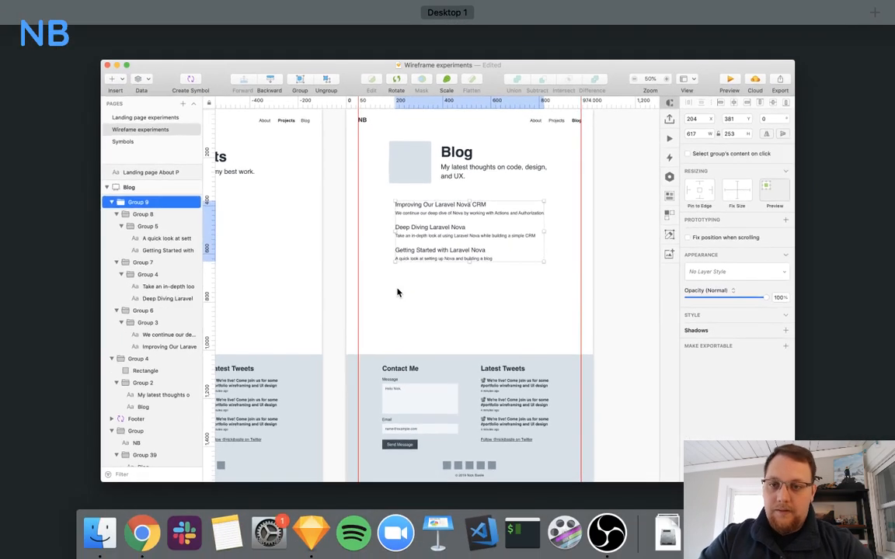
left_click(153, 526)
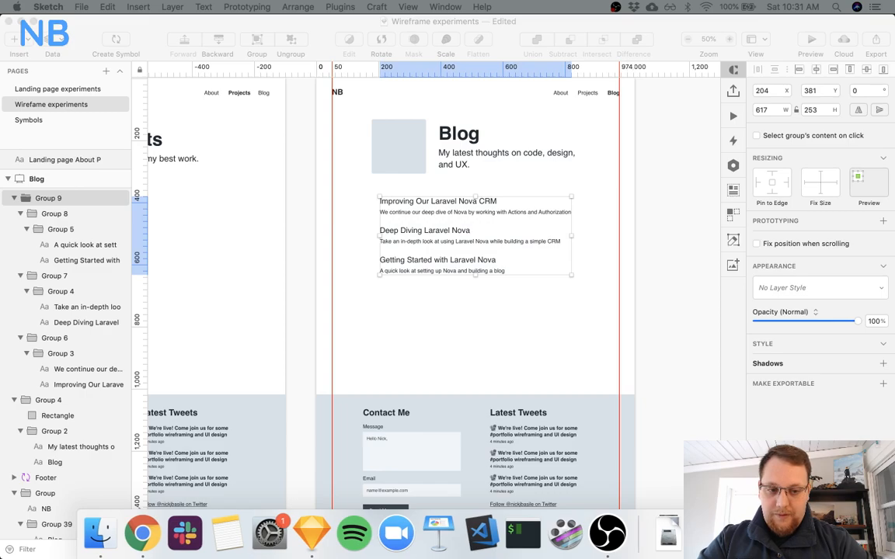
key("super+t")
type("ada")
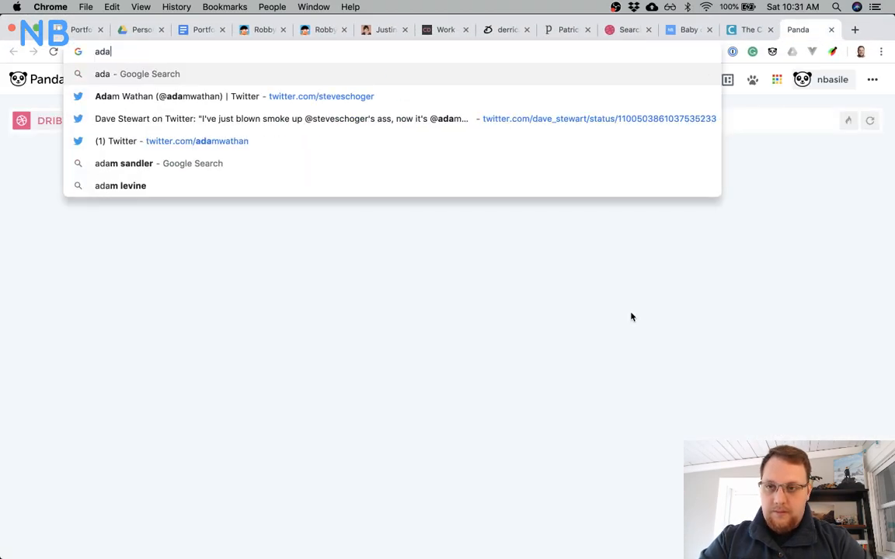
type("m wathan ")
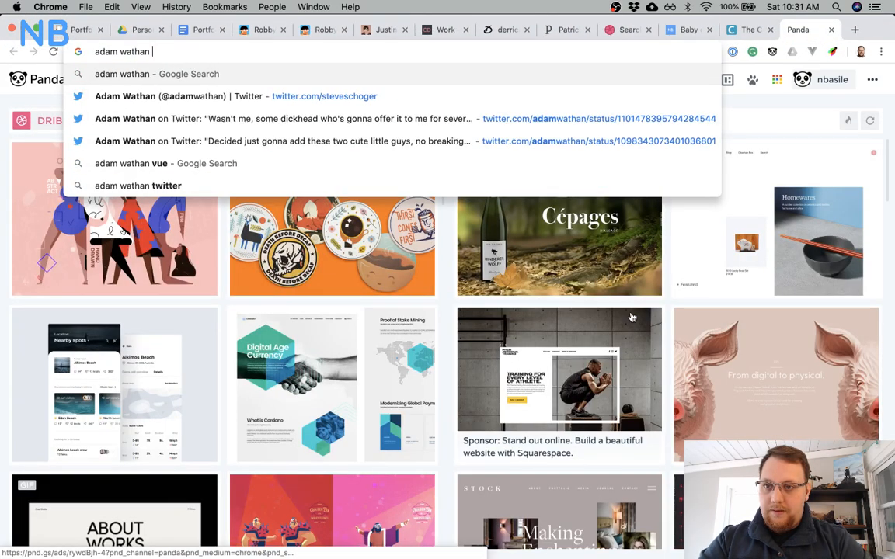
type("website")
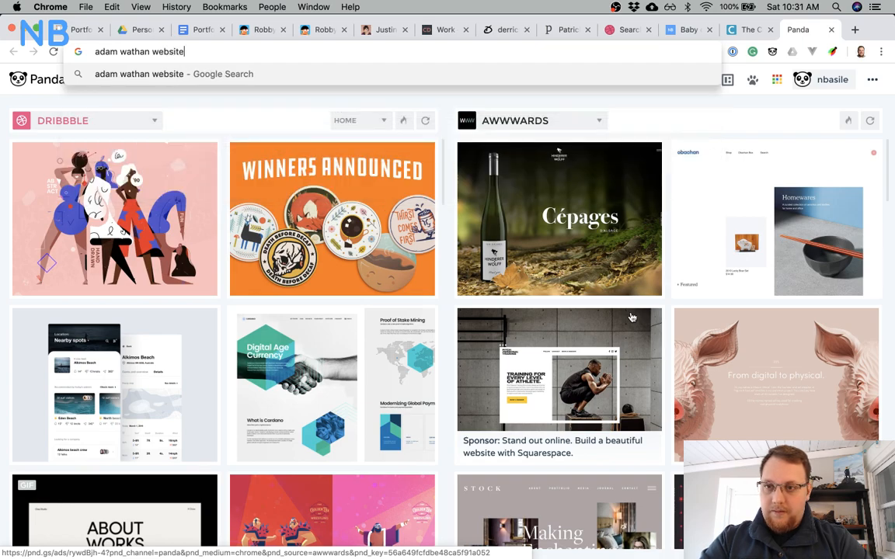
key("Return")
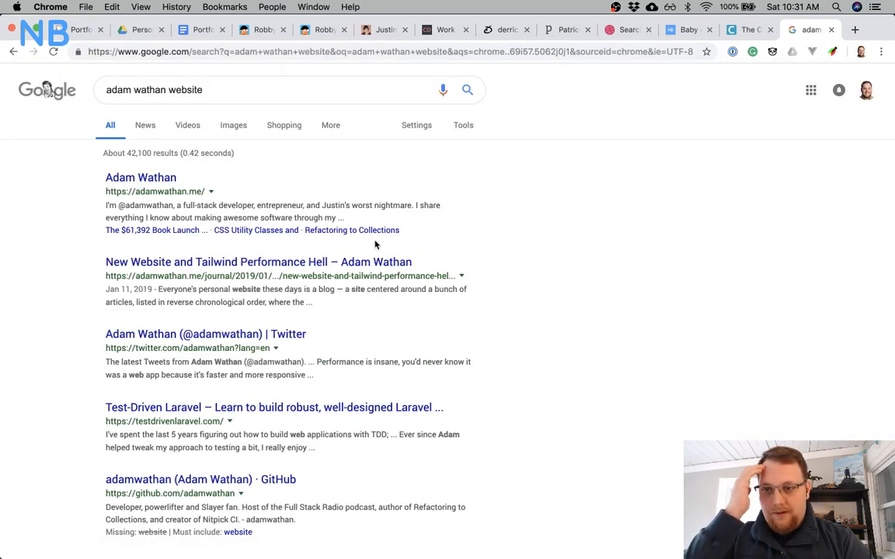
Open the adamwathan.me site and examine how its Articles page lists the posts.
left_click(171, 178)
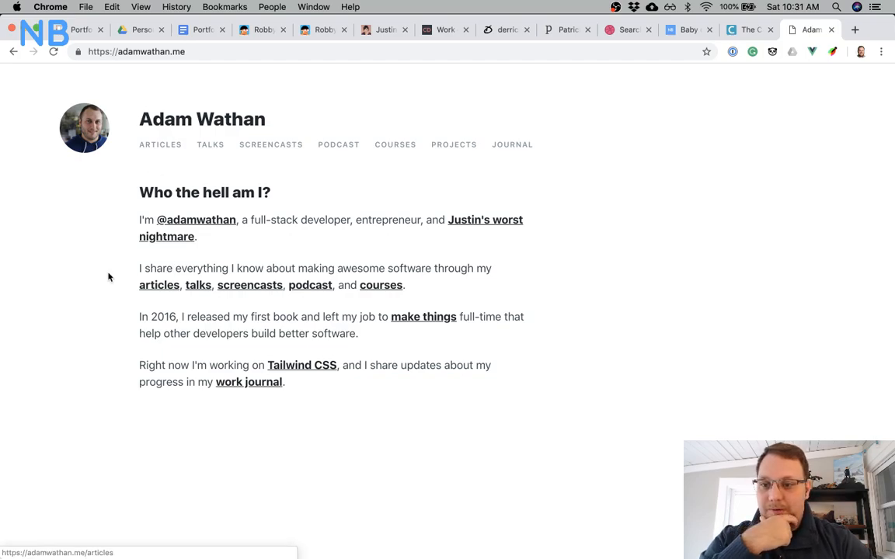
left_click(176, 148)
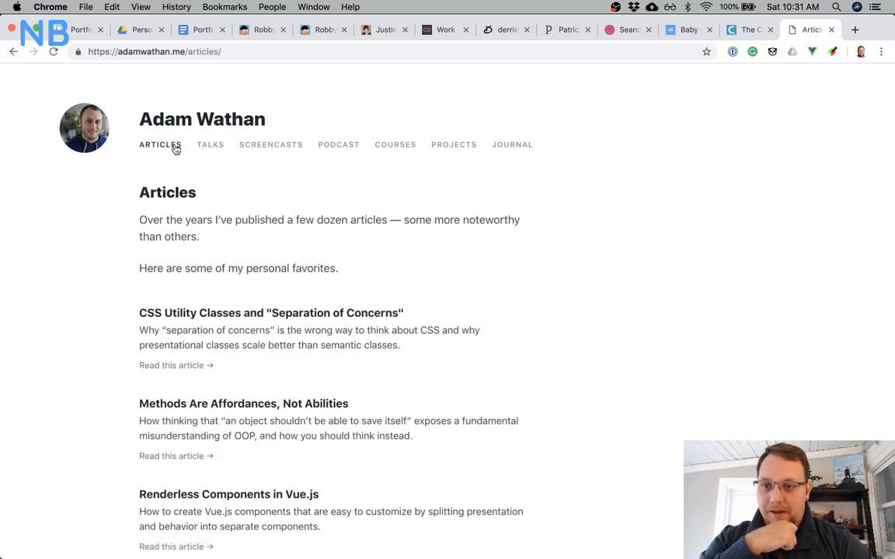
scroll(226, 253, "down", 5)
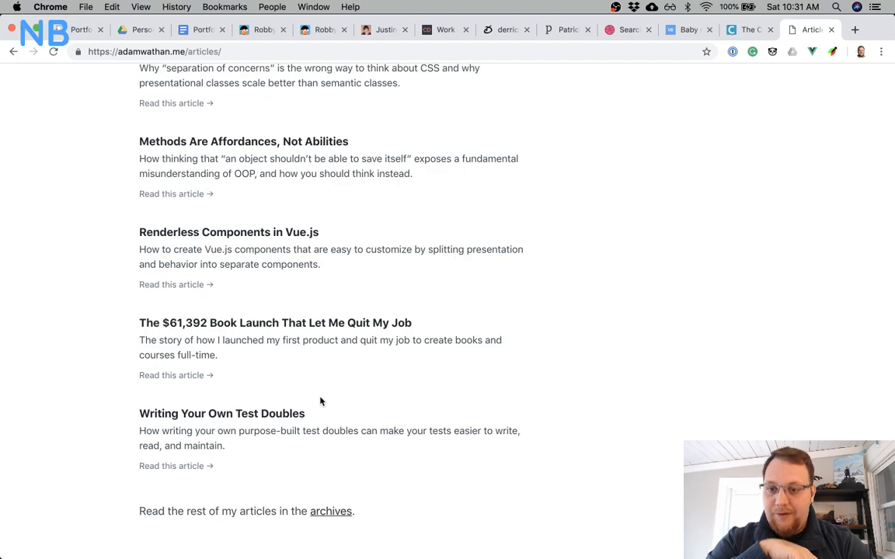
Examine how adamwathan.me presents its Articles and Talks pages and its dated Archives list.
scroll(389, 278, "up", 6)
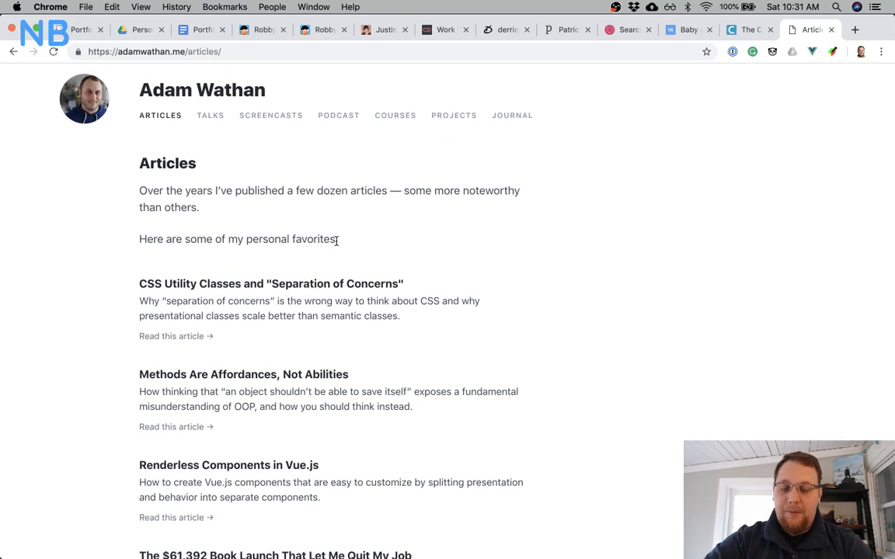
scroll(355, 266, "up", 1)
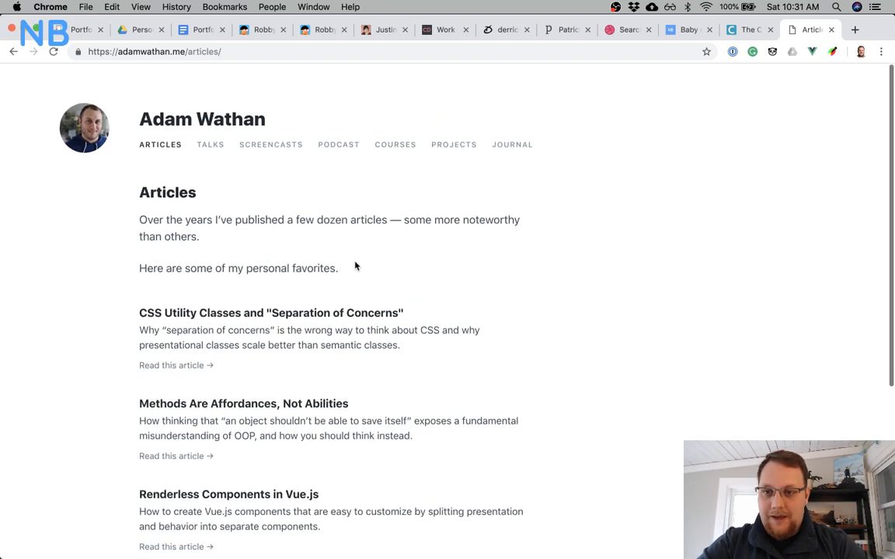
left_click(218, 152)
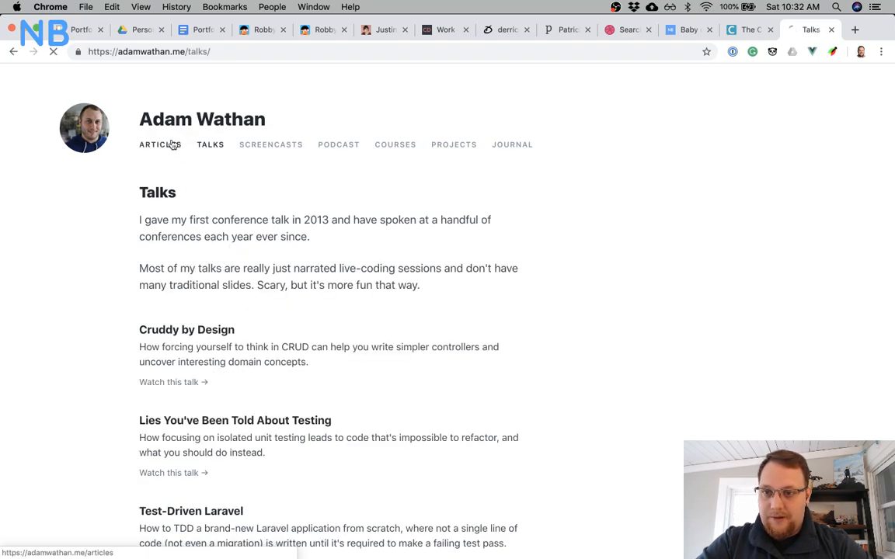
left_click(178, 147)
scroll(228, 302, "down", 5)
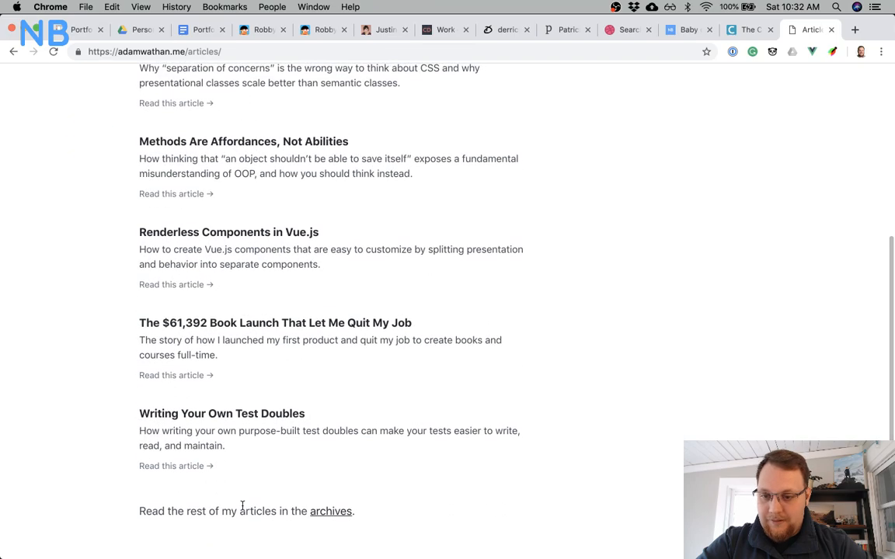
left_click(326, 511)
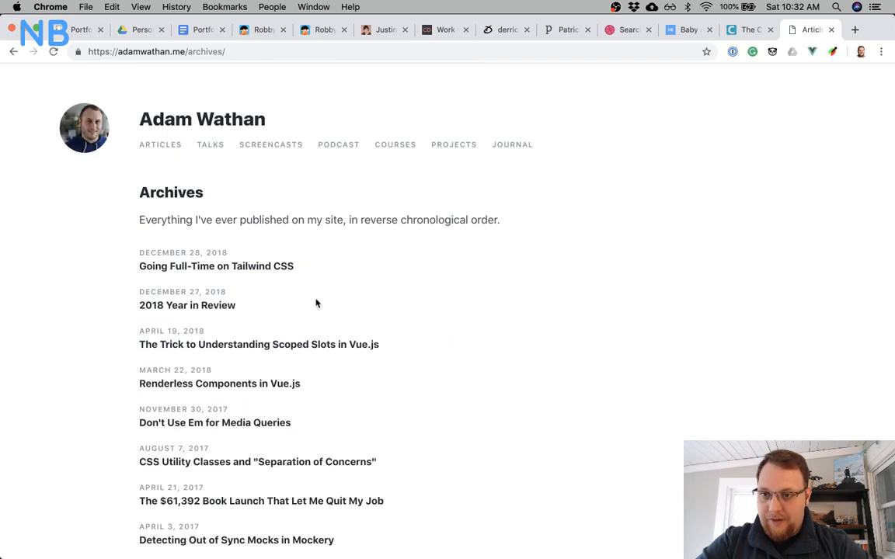
scroll(316, 303, "down", 5)
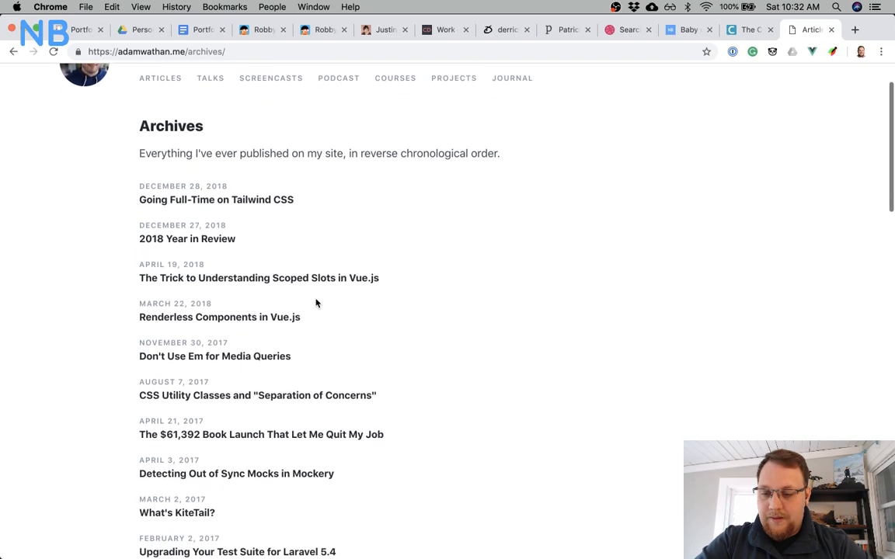
scroll(317, 303, "down", 10)
scroll(316, 302, "up", 3)
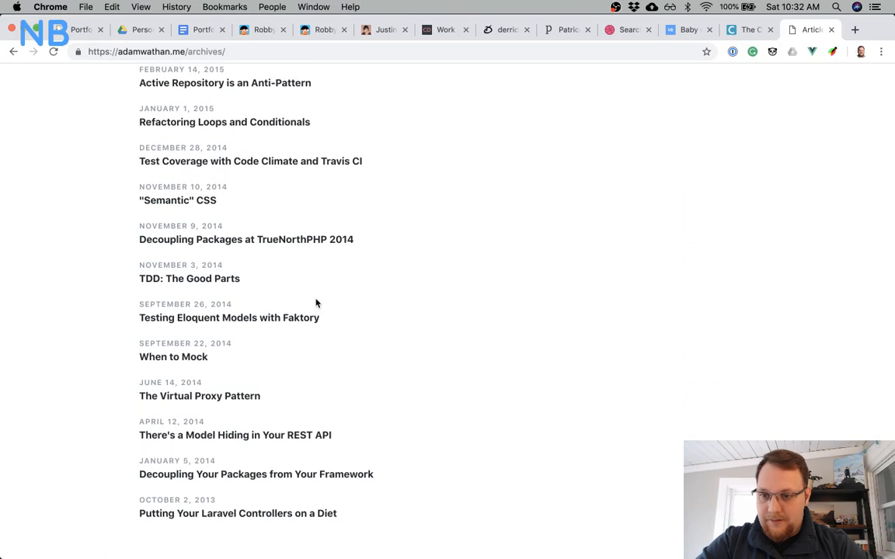
scroll(317, 303, "up", 15)
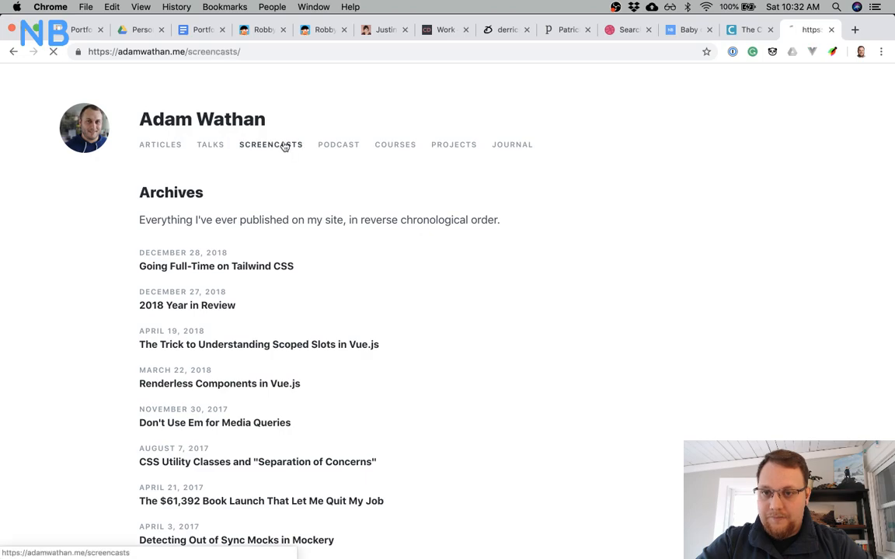
Compare the list layouts of the site's Podcast and Courses pages and return to the Articles page.
left_click(344, 146)
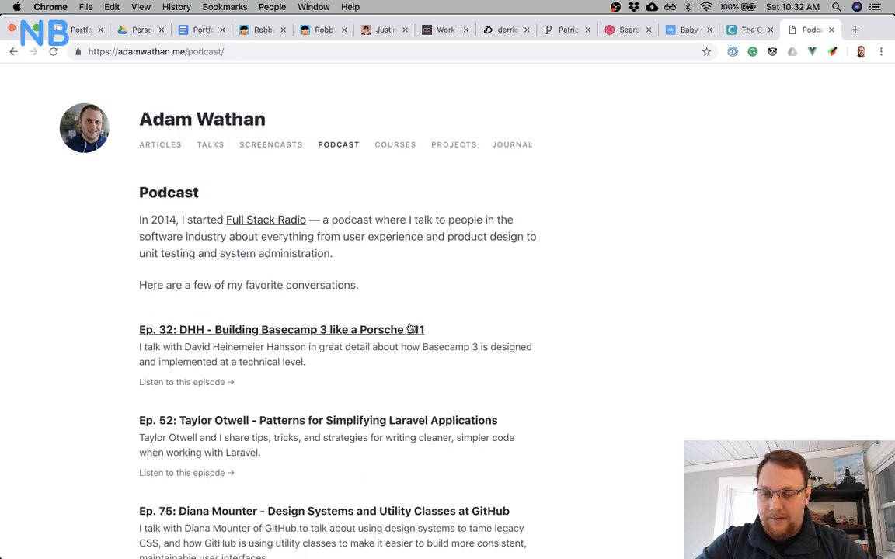
scroll(410, 327, "down", 5)
scroll(410, 327, "up", 3)
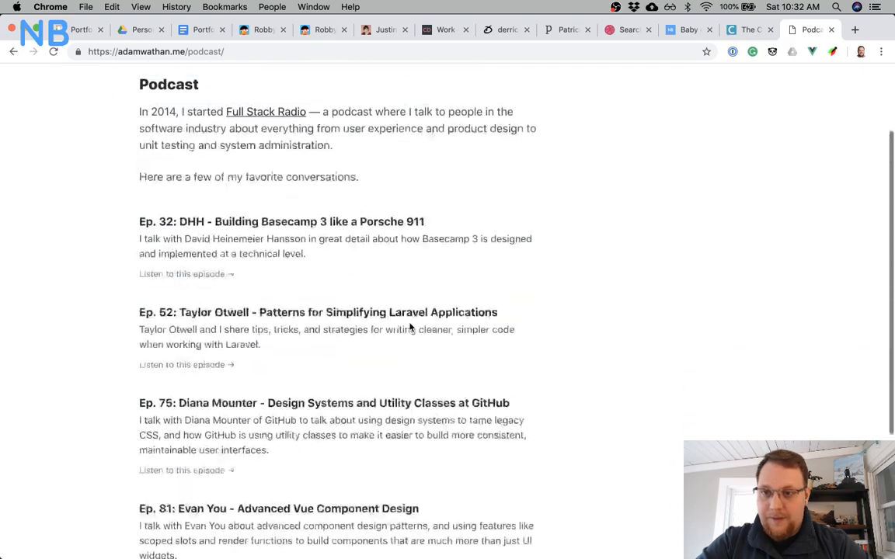
scroll(410, 328, "up", 2)
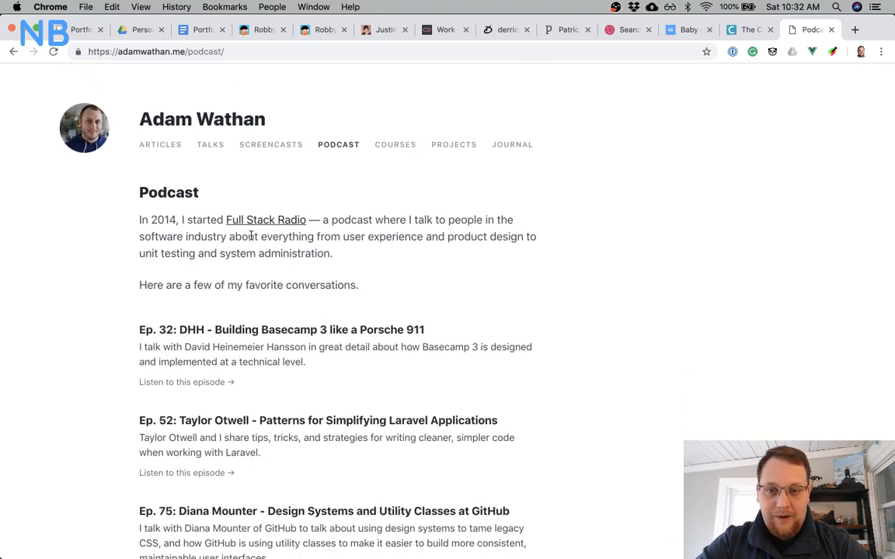
left_click(404, 146)
scroll(398, 208, "down", 2)
scroll(397, 206, "up", 3)
left_click(169, 149)
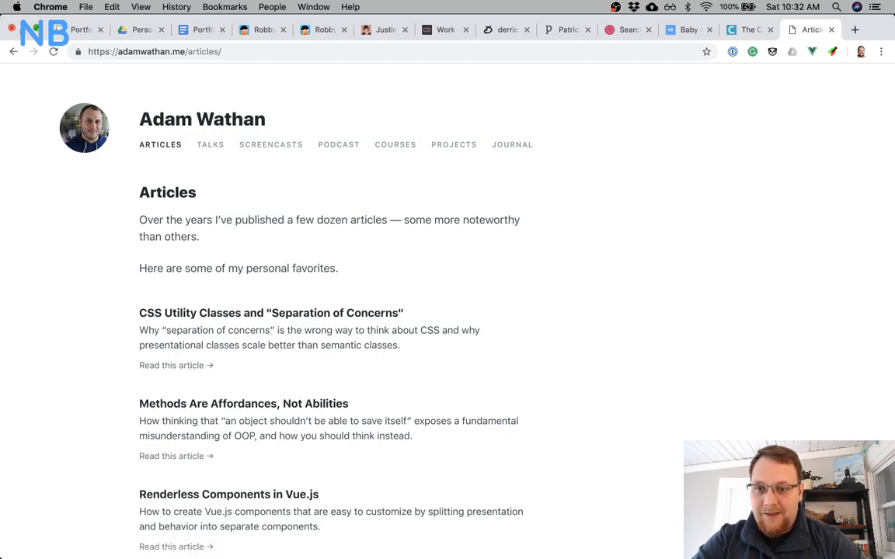
Switch to Sketch and align the Blog article list with the header block's left edge at X 178, Y 381.
left_click(25, 28)
left_click(491, 329)
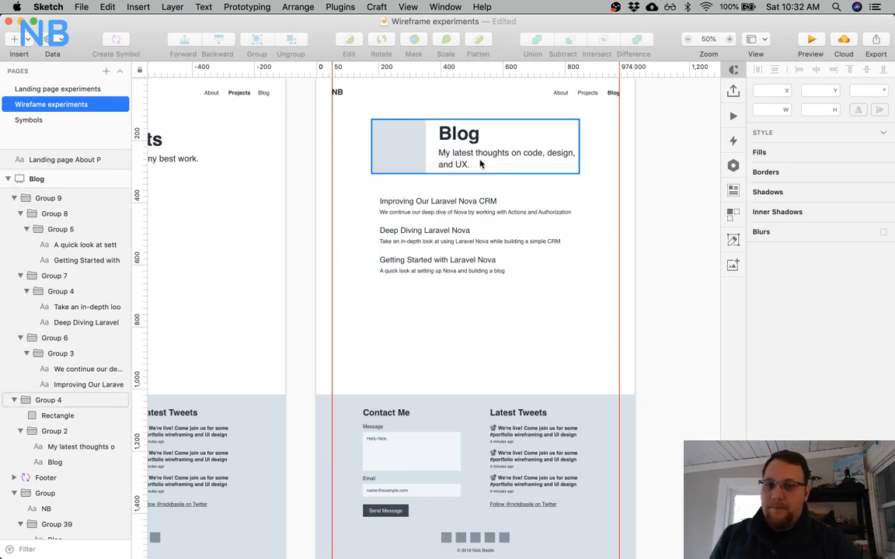
left_click(451, 224)
left_click_drag(459, 207, 453, 205)
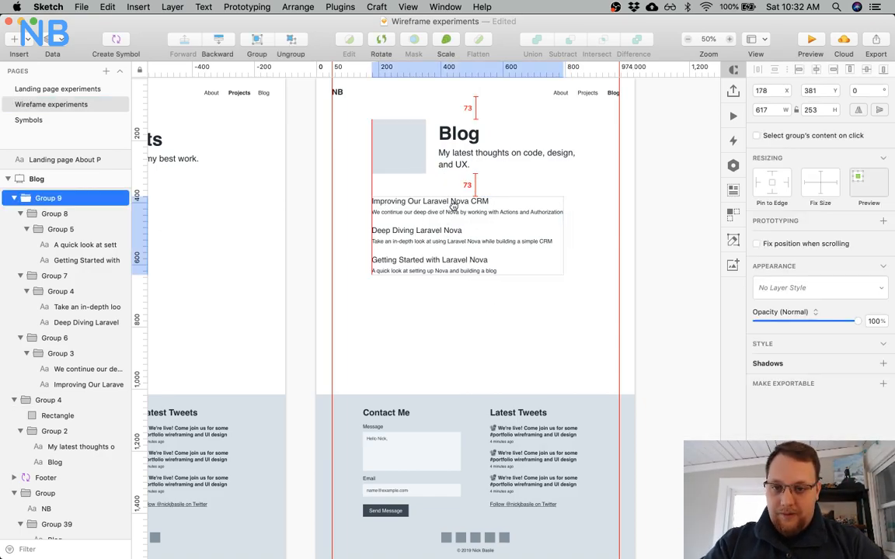
left_click(456, 286)
left_click(518, 200)
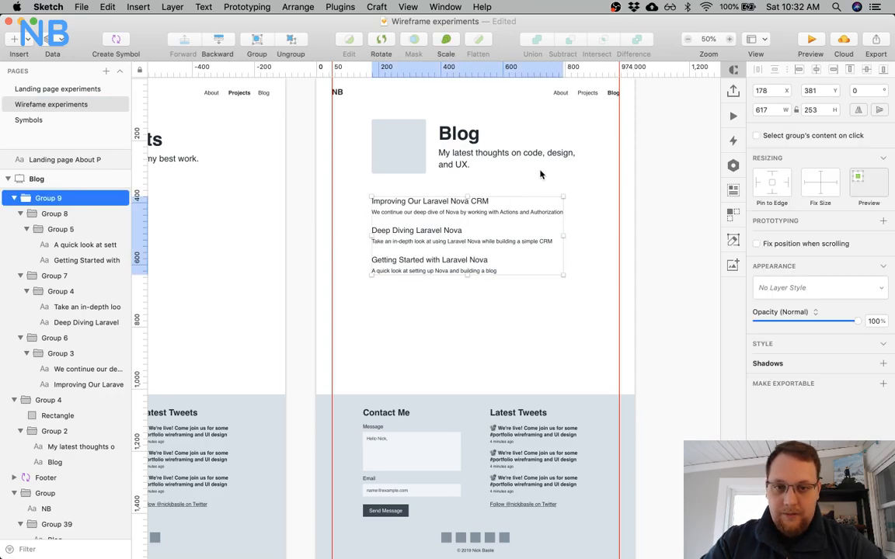
Check the width of the body text group on the About artboard and return to the Blog article list.
scroll(535, 181, "left", 15)
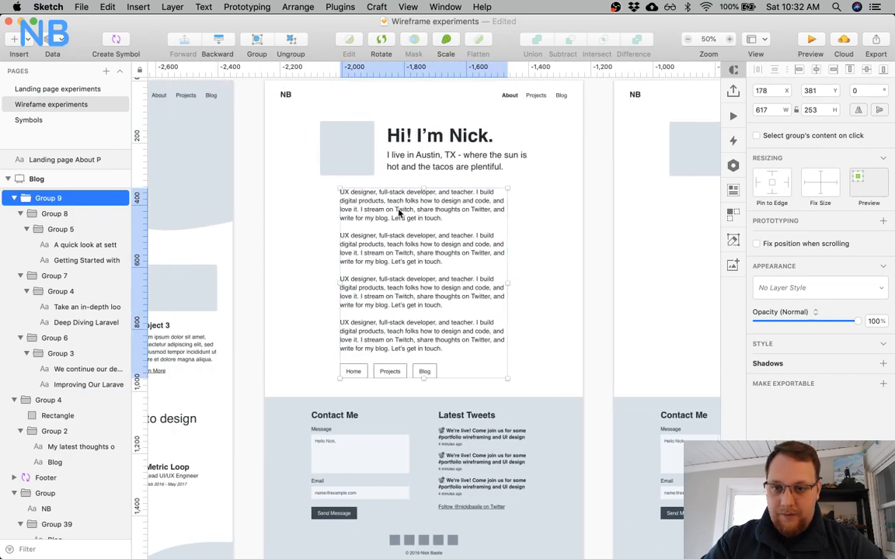
left_click(398, 212)
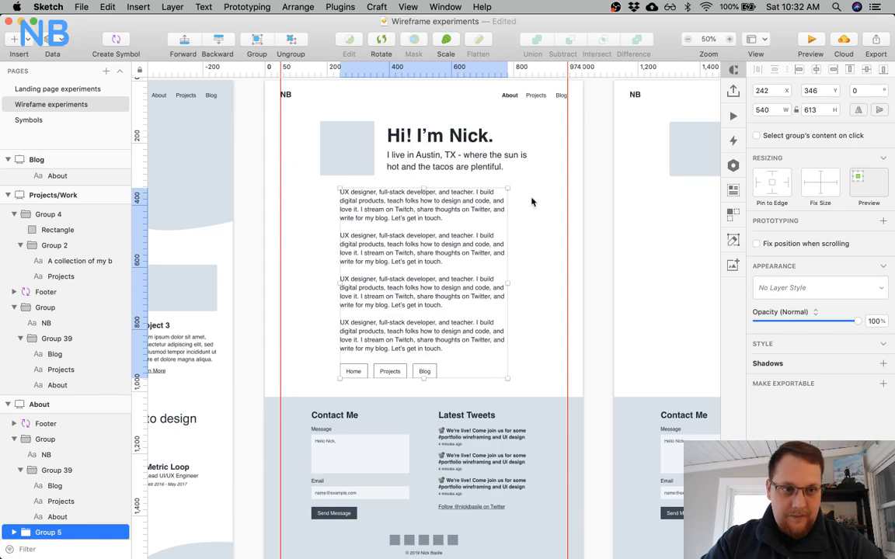
scroll(531, 202, "right", 15)
left_click(566, 230)
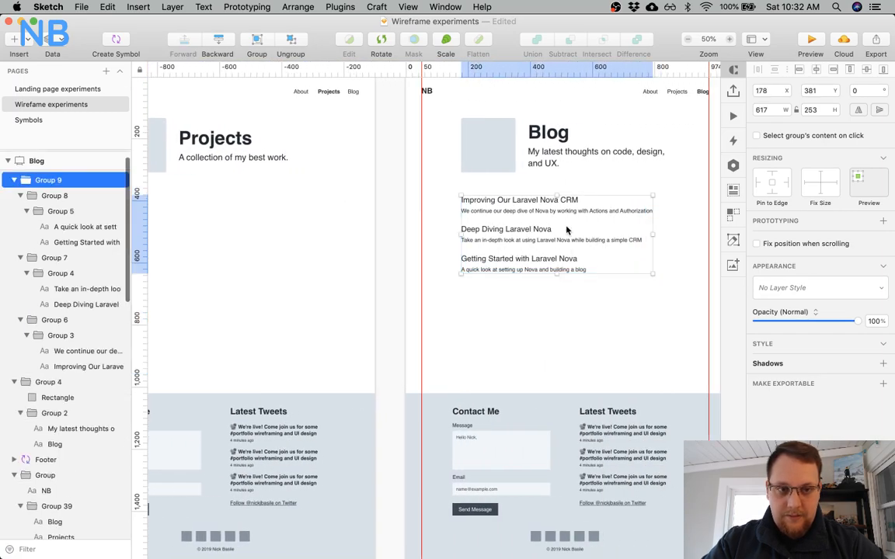
Undo the last resize of the Blog article list group.
scroll(566, 230, "right", 3)
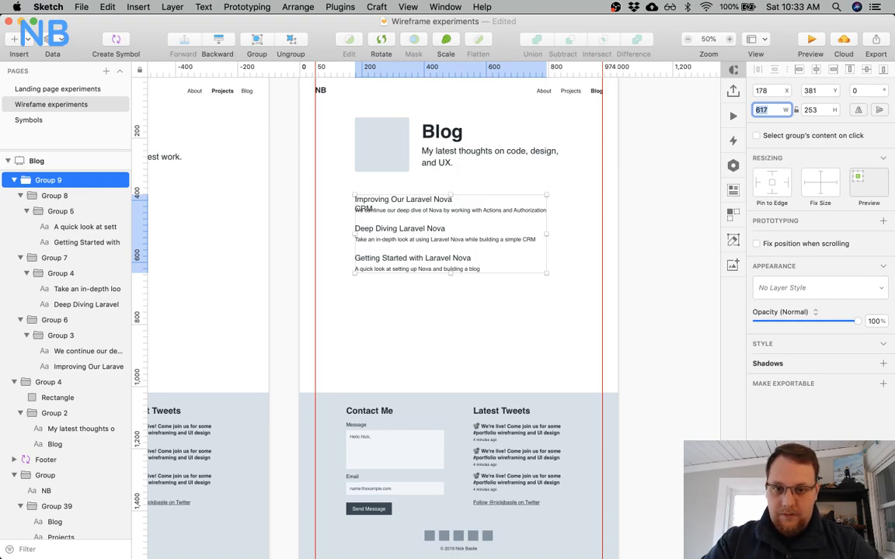
key("super+z")
left_click(496, 286)
Set the width of all six title and description texts in the Blog article list to 540.
left_click(471, 211, "super")
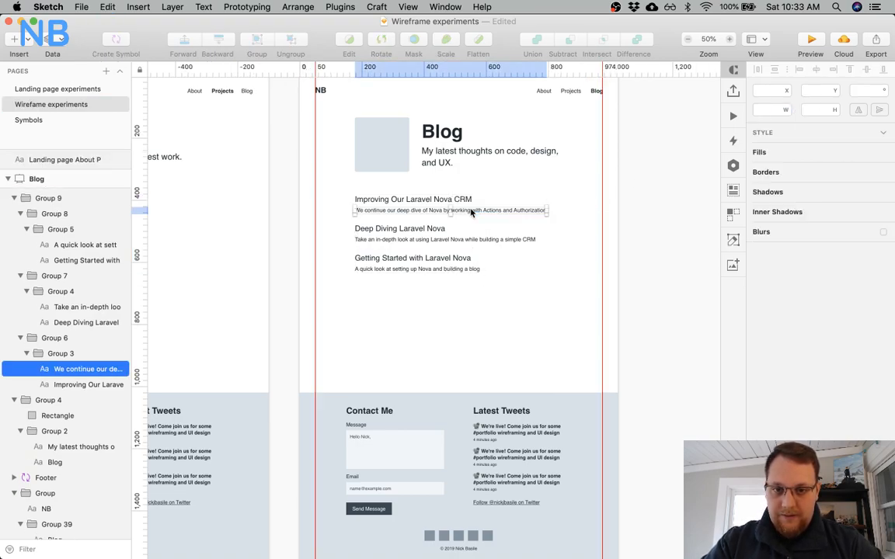
left_click(416, 202, "super")
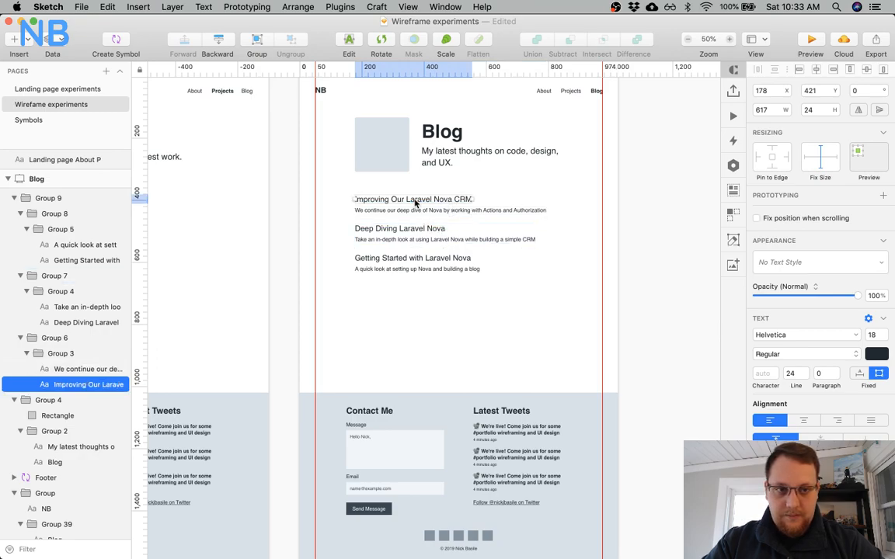
left_click(420, 209, "shift")
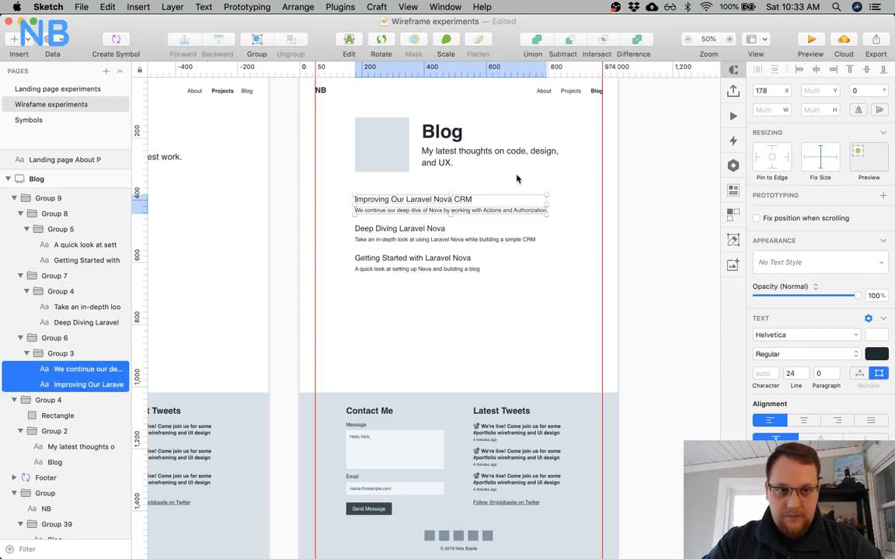
left_click(417, 231, "shift")
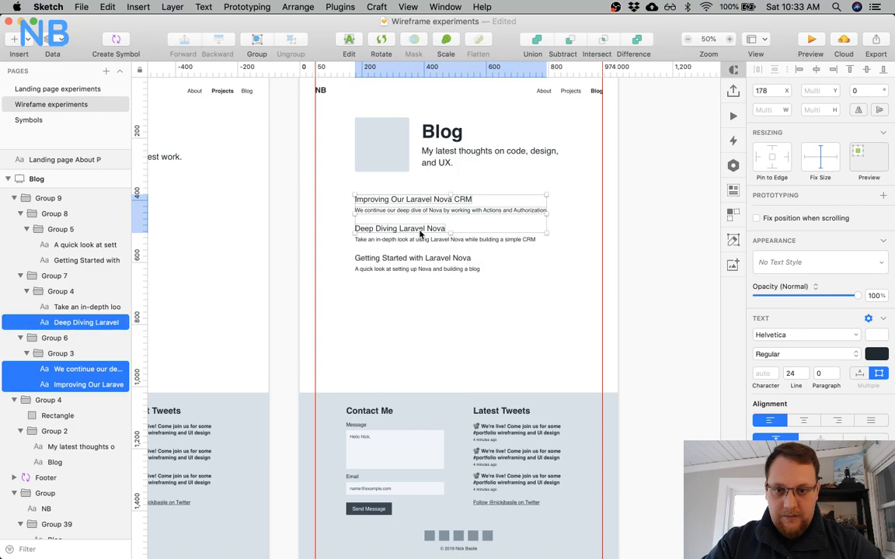
left_click(420, 240, "shift")
left_click(418, 258, "shift")
left_click(417, 270, "shift")
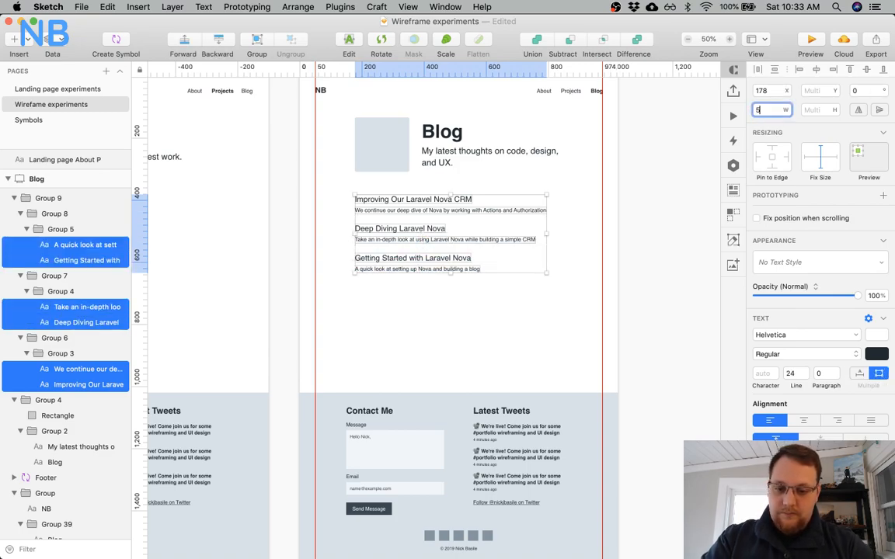
type("540")
key("Return")
left_click(460, 316)
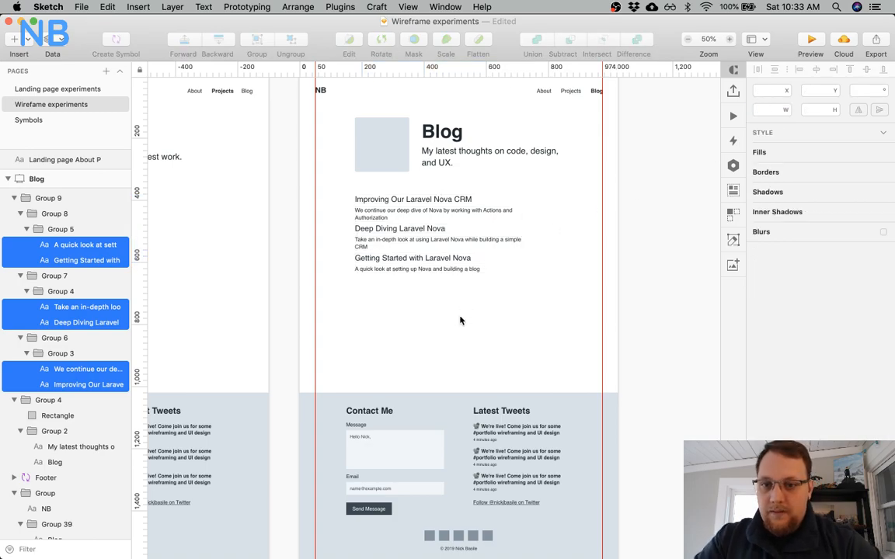
Centre the article list group horizontally on the Blog artboard, at X 242.
scroll(389, 276, "right", 2)
left_click(391, 234)
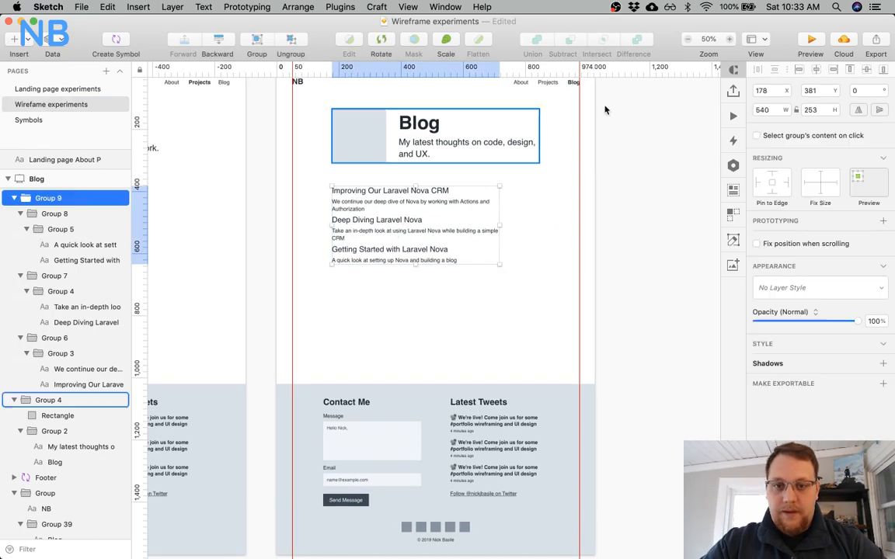
left_click(816, 70)
left_click(491, 281)
Move the article list group up to Y 348, closer to the Blog header.
left_click(455, 226)
key("alt")
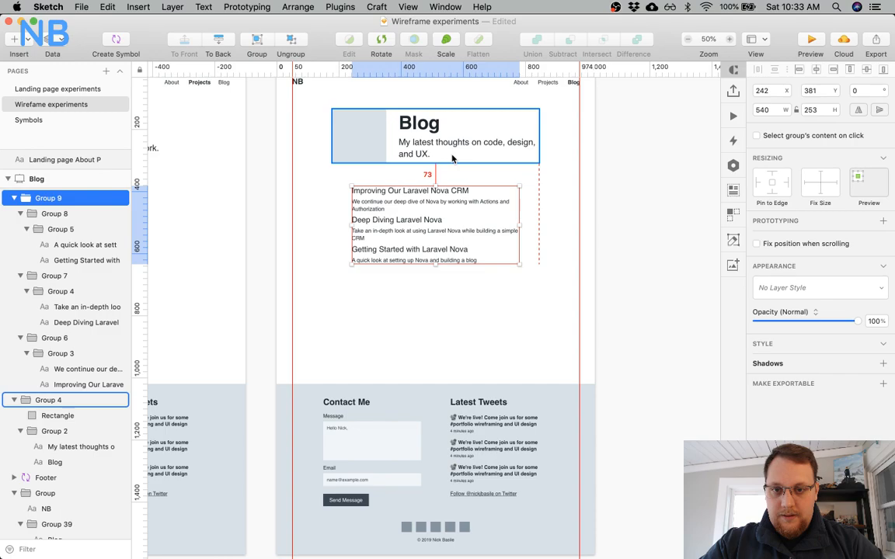
key("Up")
key("Up")
key("Up")
key("Up")
key("alt")
key("Up")
key("Up")
key("Up")
key("Up")
key("Up")
key("Up")
key("Up")
key("Up")
key("Up")
key("Up")
key("Up")
key("Up")
key("Up")
key("Up")
key("Up")
key("Up")
key("Up")
key("Up")
key("Up")
key("Up")
left_click(388, 330)
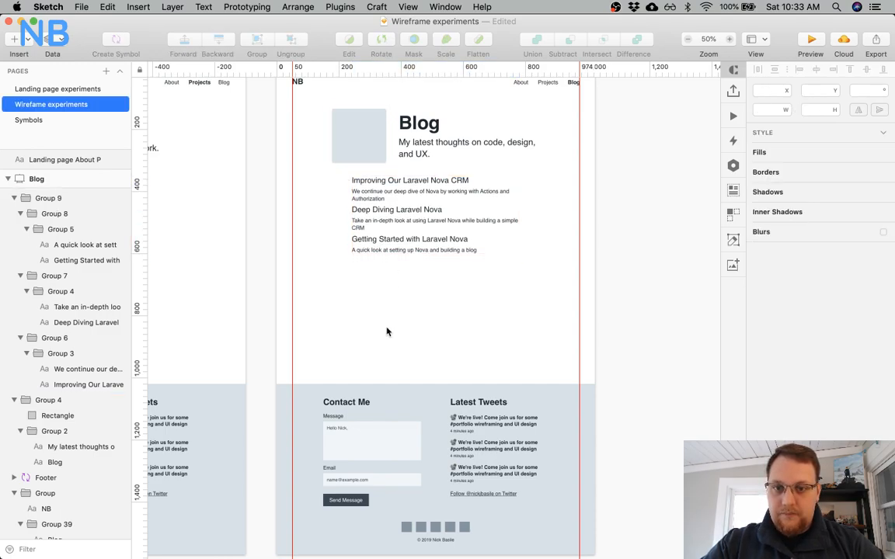
Ungroup the outer group of the article list so that the three articles become separate groups.
left_click(394, 230)
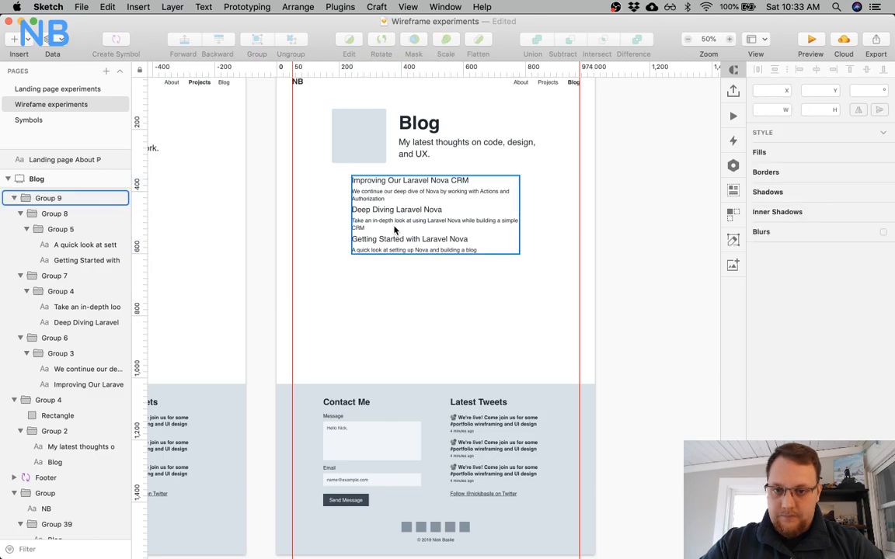
left_click(375, 217)
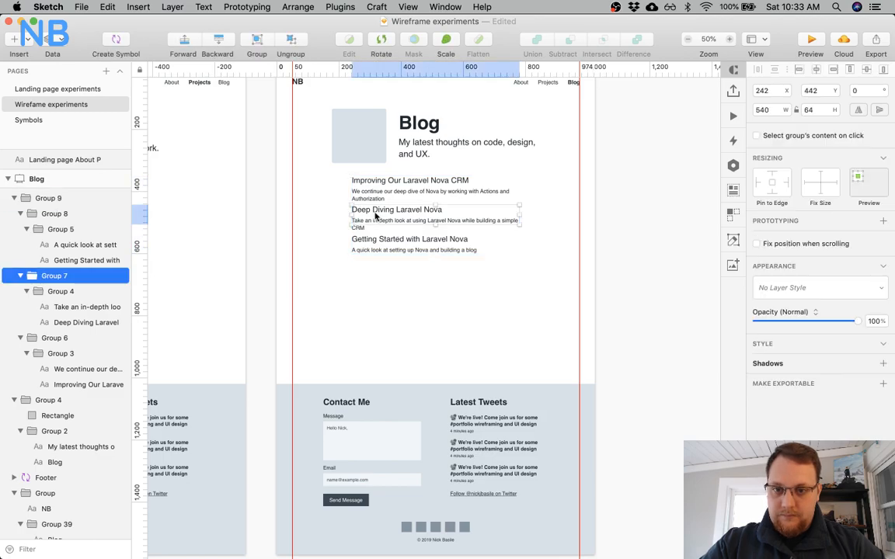
left_click(329, 318)
left_click(379, 226)
key("super+shift+g")
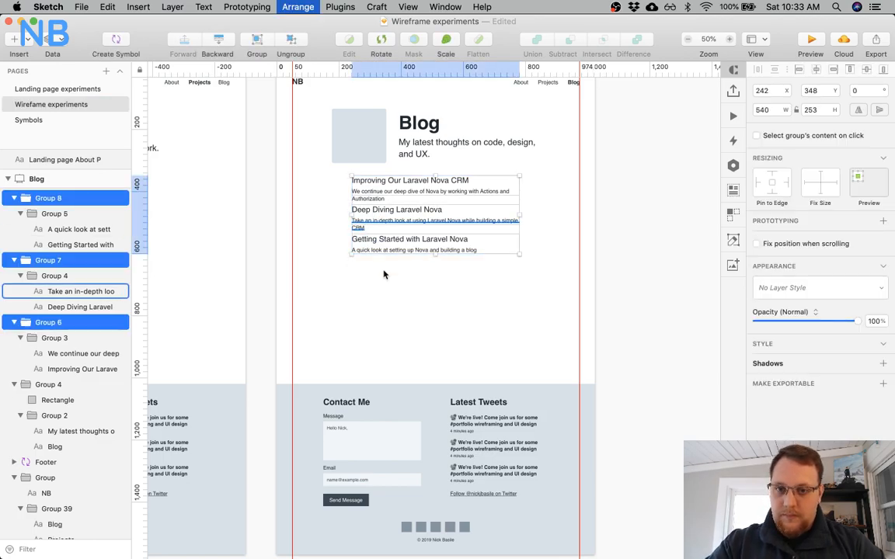
Move the "Getting Started with Laravel Nova" article down to widen the gap beneath the second article.
left_click(382, 260)
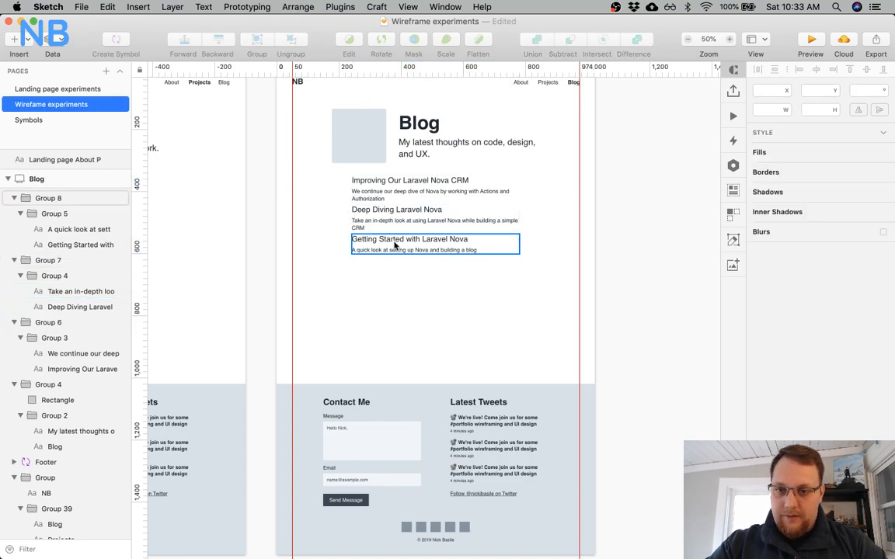
left_click_drag(389, 239, 392, 242)
key("shift+Down")
key("shift+Down")
key("shift+Down")
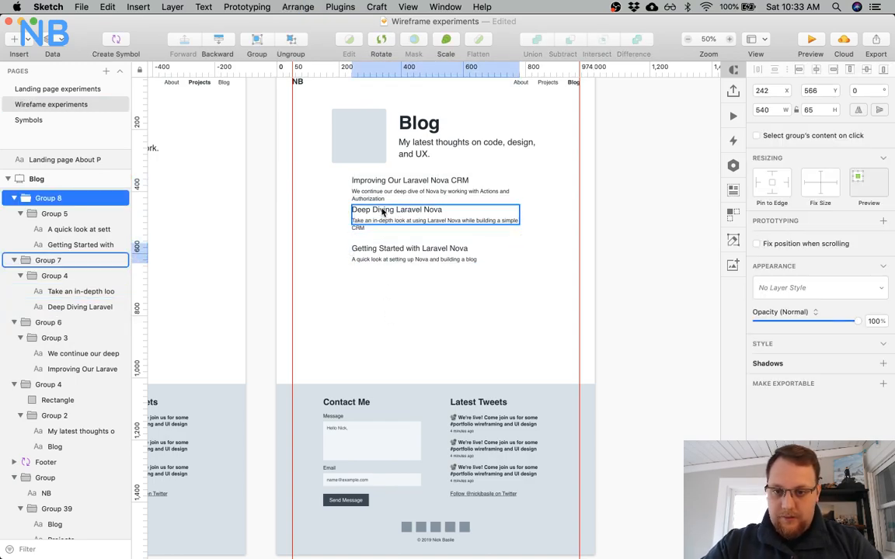
Ungroup the redundant outer group of each of the three articles, leaving a single title-and-description group per article.
left_click(381, 211)
key("super+shift+g")
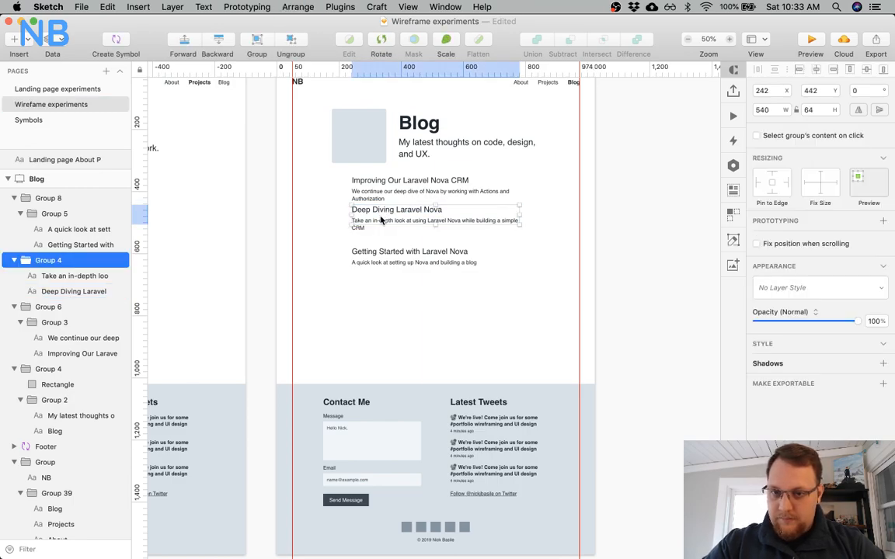
double_click(377, 213)
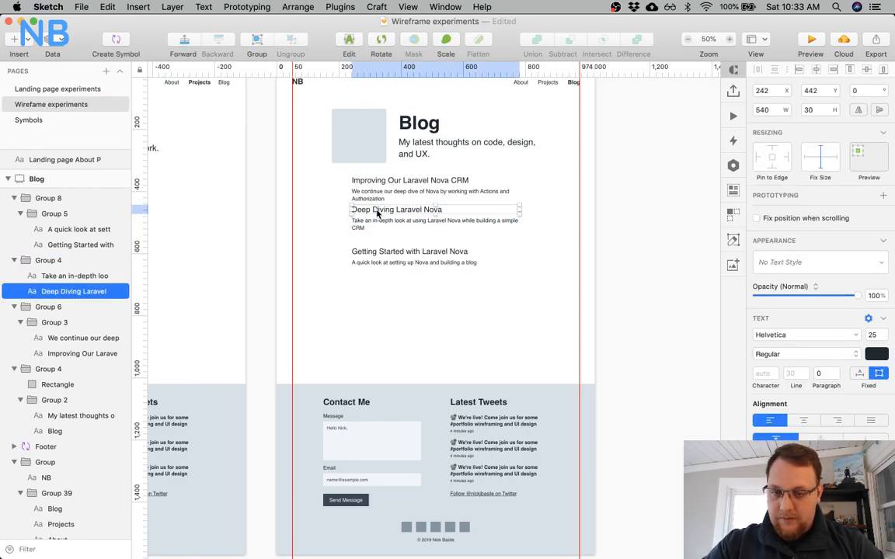
left_click(370, 223)
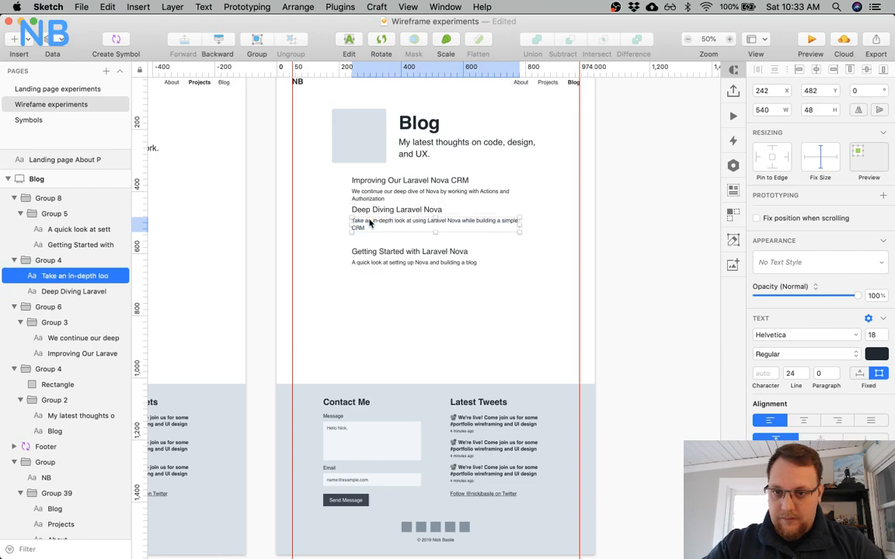
left_click(70, 260)
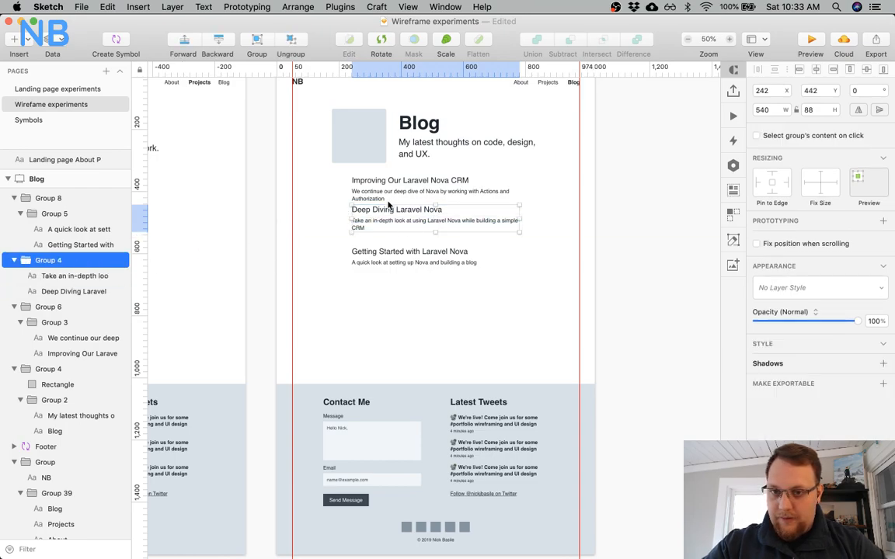
left_click(46, 307)
key("super+shift+g")
left_click(373, 253)
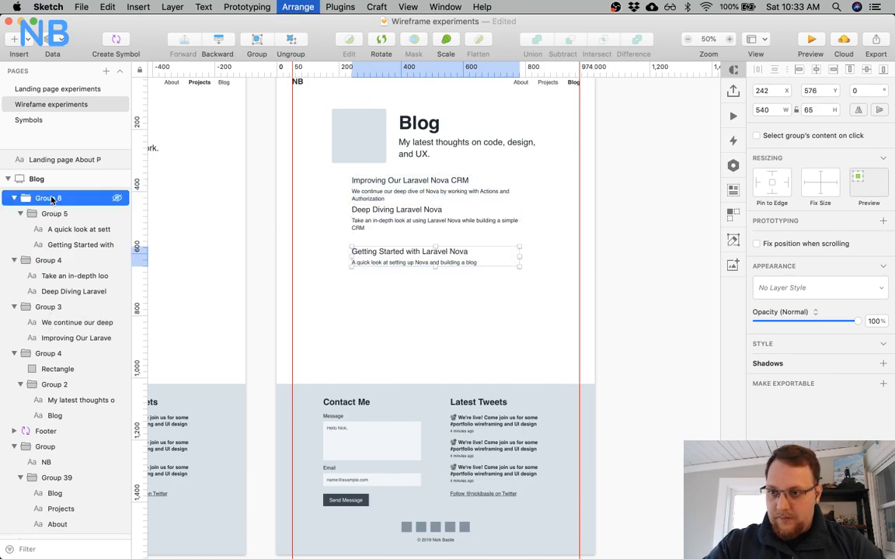
key("super+shift+g")
key("alt")
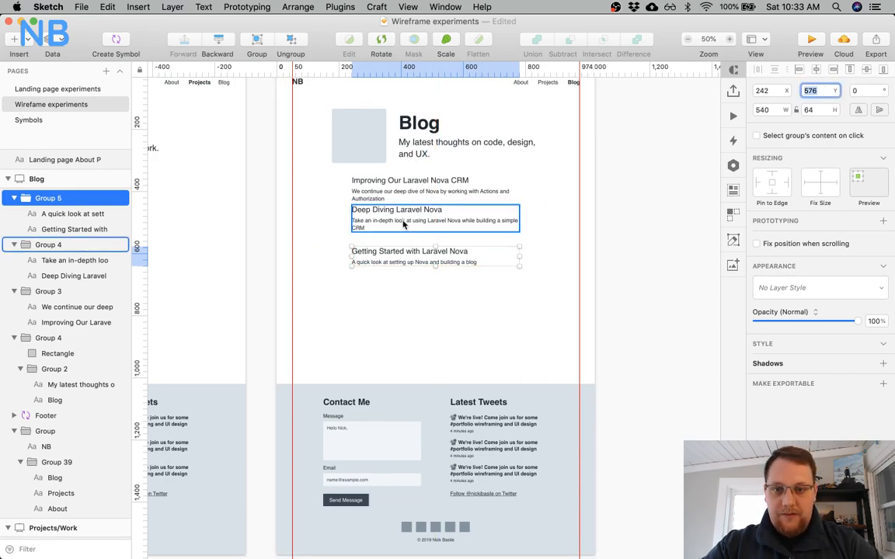
Ungroup the "Improving Our Laravel Nova CRM" article and regroup its title and description so the group's bounds fit both texts.
left_click(373, 216)
left_click(466, 183)
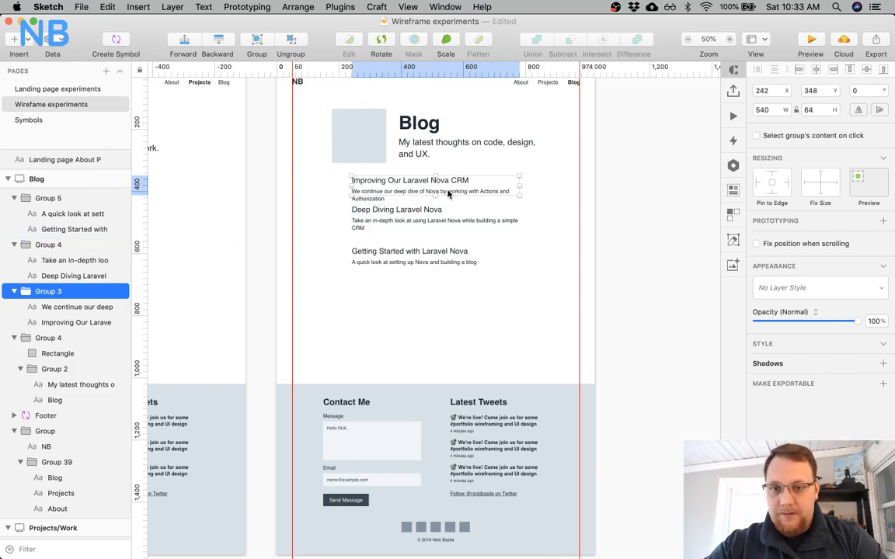
double_click(449, 194)
left_click(68, 289)
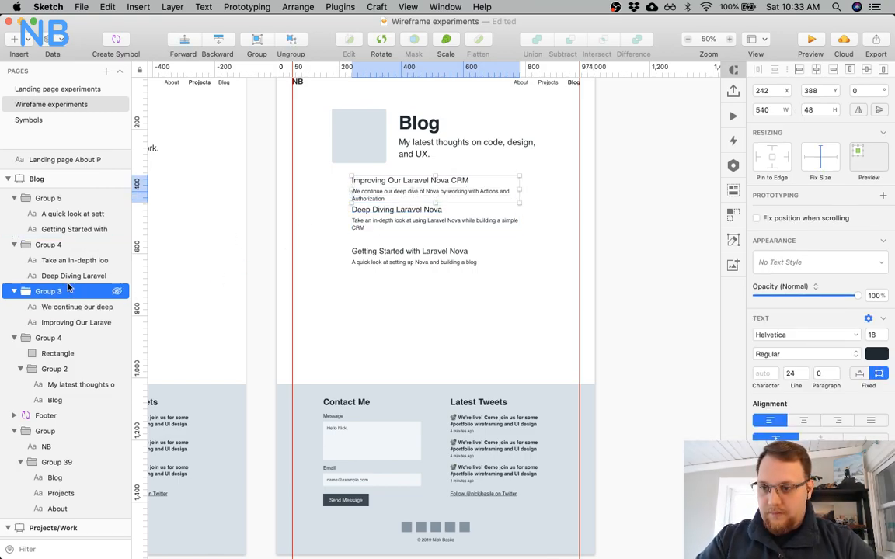
key("super+shift+g")
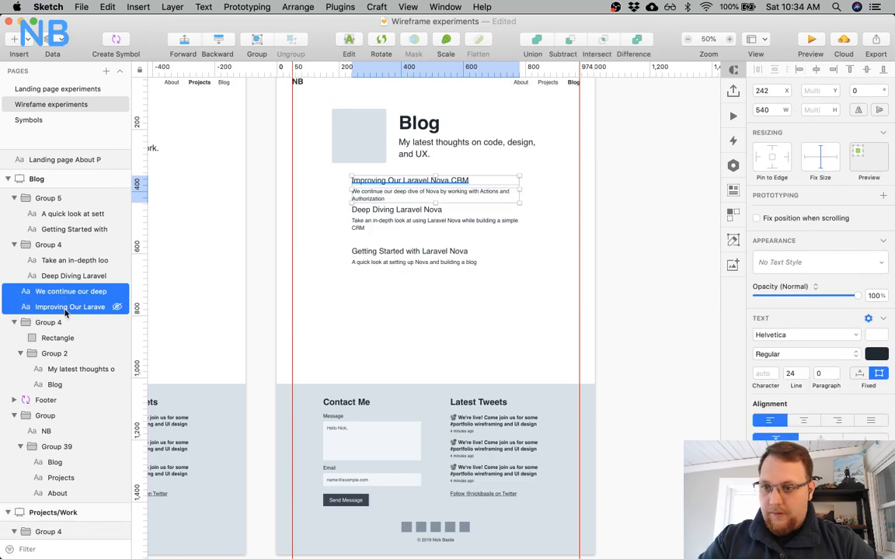
left_click(66, 308)
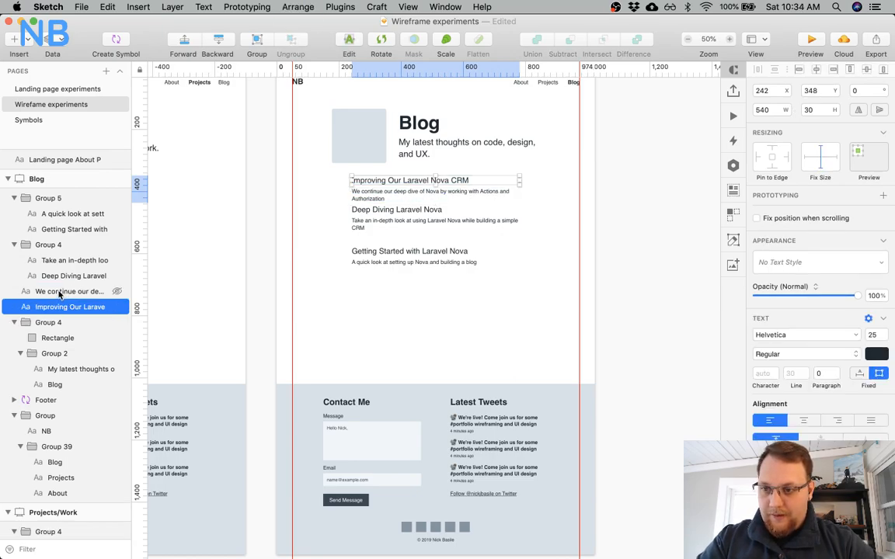
left_click(59, 292, "shift")
key("super+g")
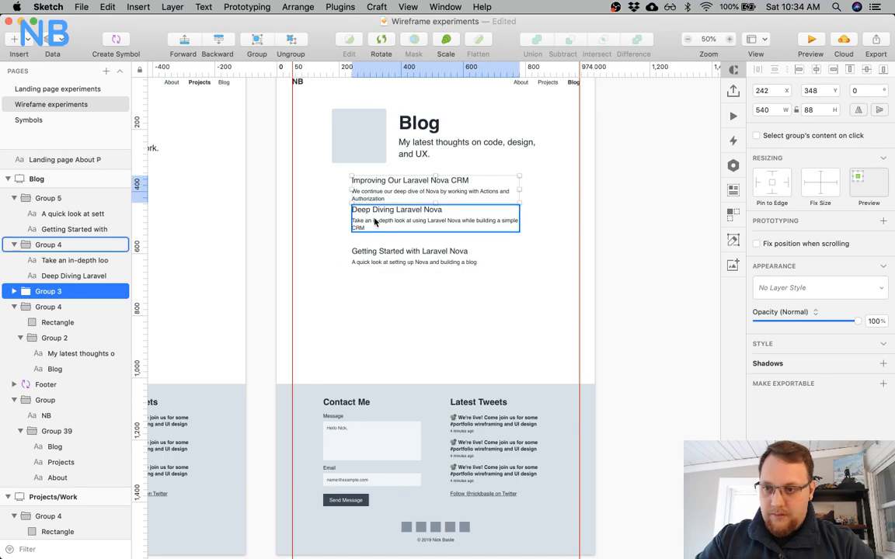
Move the "Deep Diving Laravel Nova" article down 40 px, away from the first article.
left_click(375, 222)
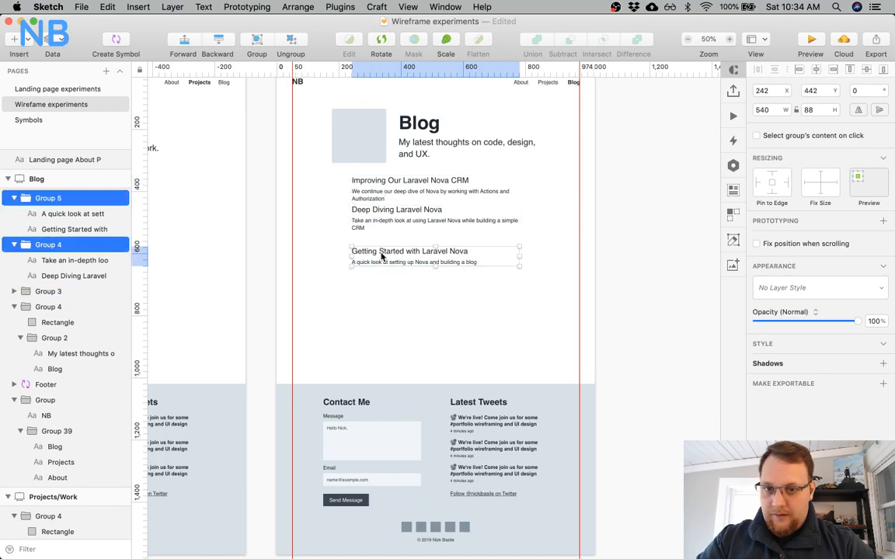
key("shift+Down")
key("shift+Down")
key("shift+Down")
key("shift+Down")
left_click(534, 226)
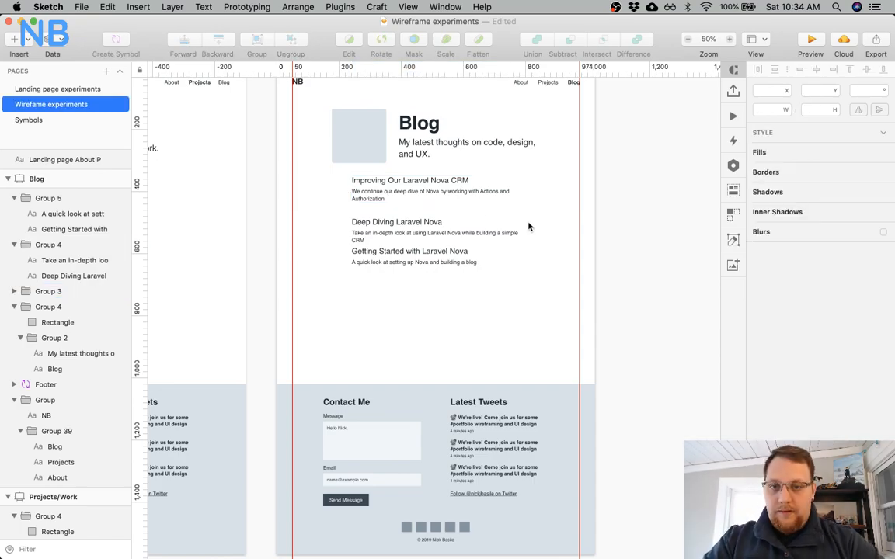
Set the titles of all three articles to the Bold weight.
left_click(401, 182, "super")
left_click(401, 224, "shift+super")
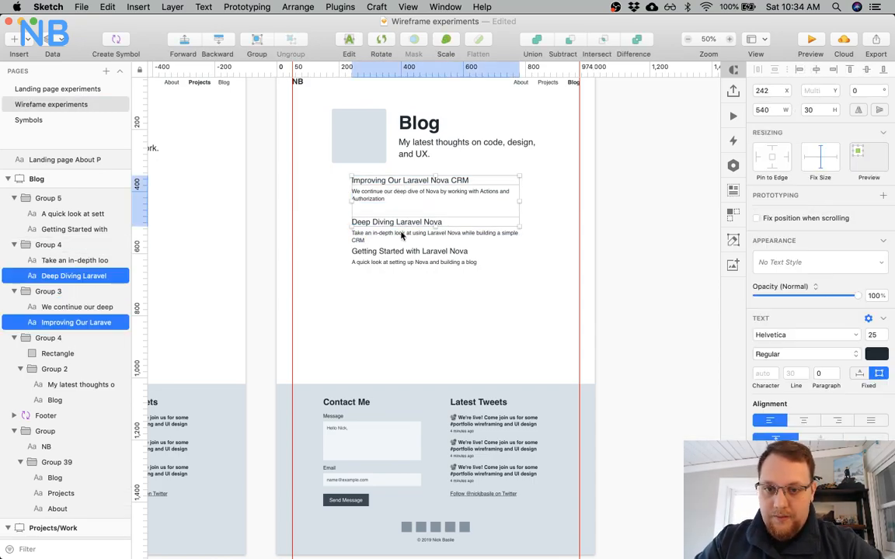
left_click(401, 251, "shift+super")
left_click(766, 352)
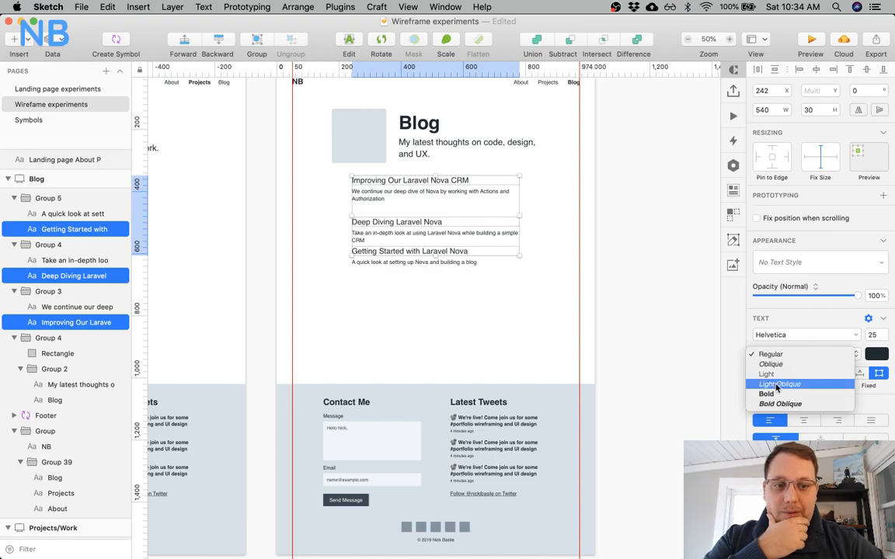
left_click(769, 392)
left_click(471, 289)
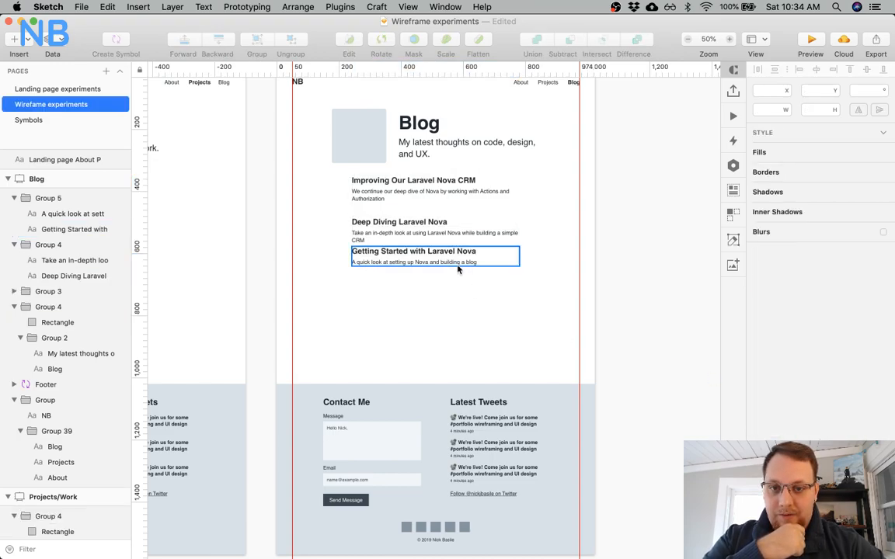
Compare the text styles of the Blog subtitle, the About page's body copy and the first article's title and description.
left_click(421, 206)
left_click(399, 201)
scroll(414, 165, "up", 3)
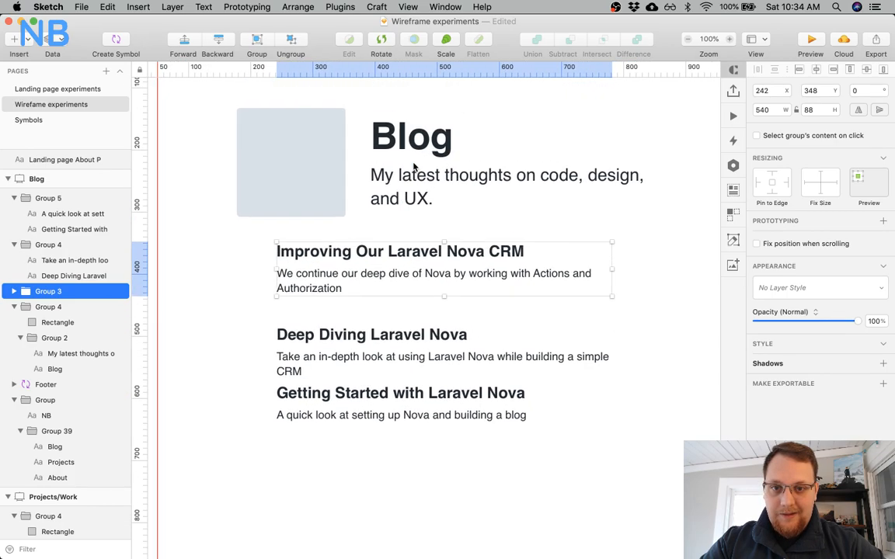
left_click(409, 186, "super")
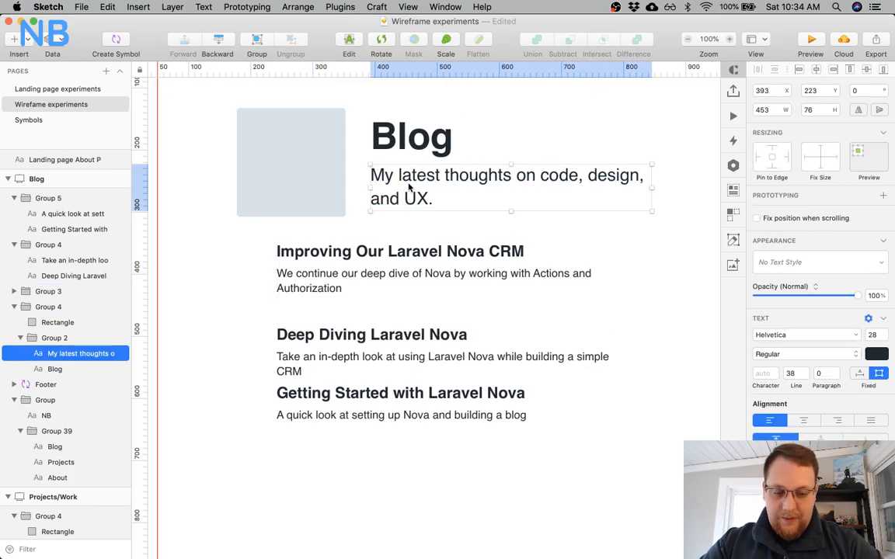
key("super+minus")
scroll(248, 283, "left", 10)
left_click(272, 291, "super")
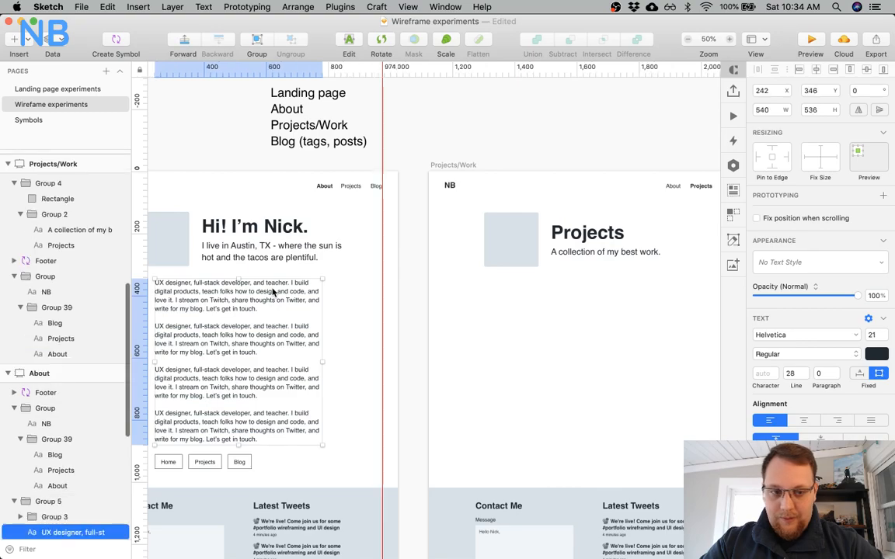
scroll(528, 364, "right", 12)
left_click(461, 281)
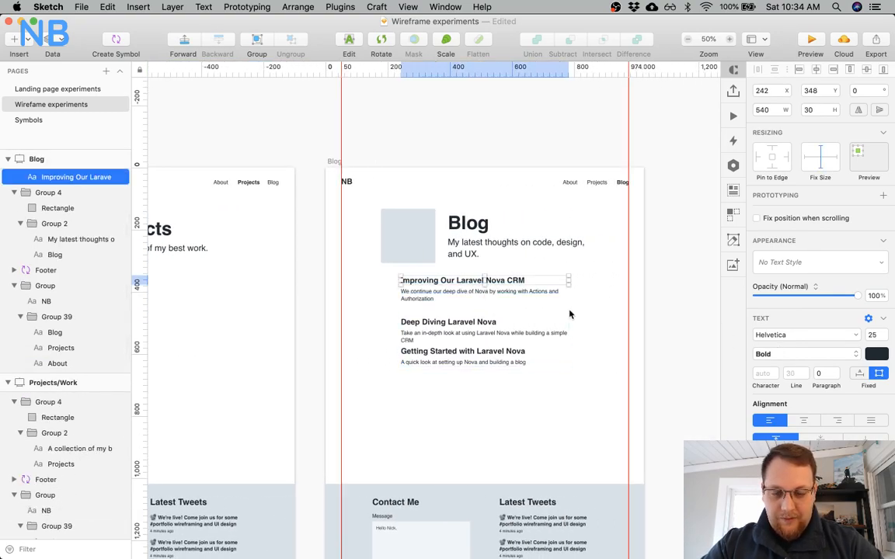
key("super+plus")
scroll(569, 314, "right", 2)
left_click(457, 271)
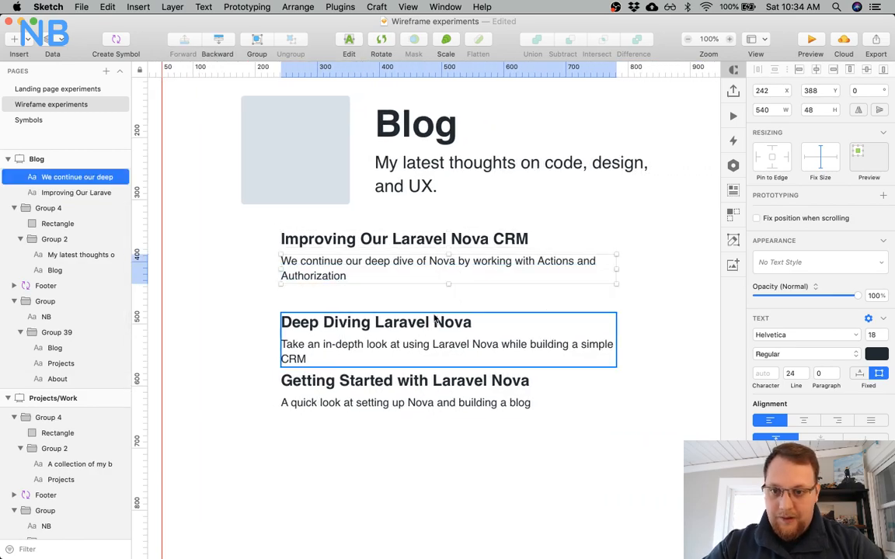
Review the article list layout and check the spacing around the "Deep Diving Laravel Nova" article.
left_click(230, 304)
scroll(229, 303, "right", 2)
scroll(229, 303, "right", 1)
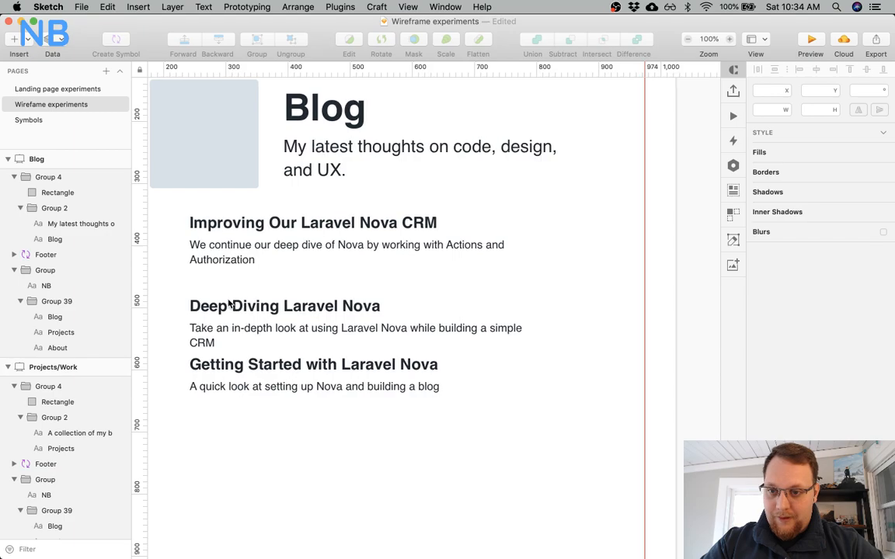
scroll(229, 304, "left", 3)
scroll(229, 304, "down", 1)
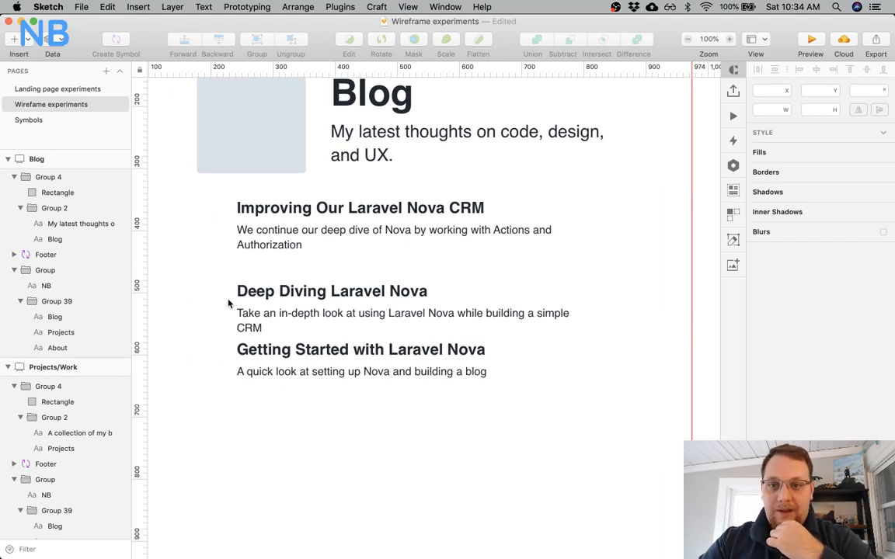
scroll(229, 304, "left", 2)
scroll(228, 304, "up", 1)
left_click(326, 330)
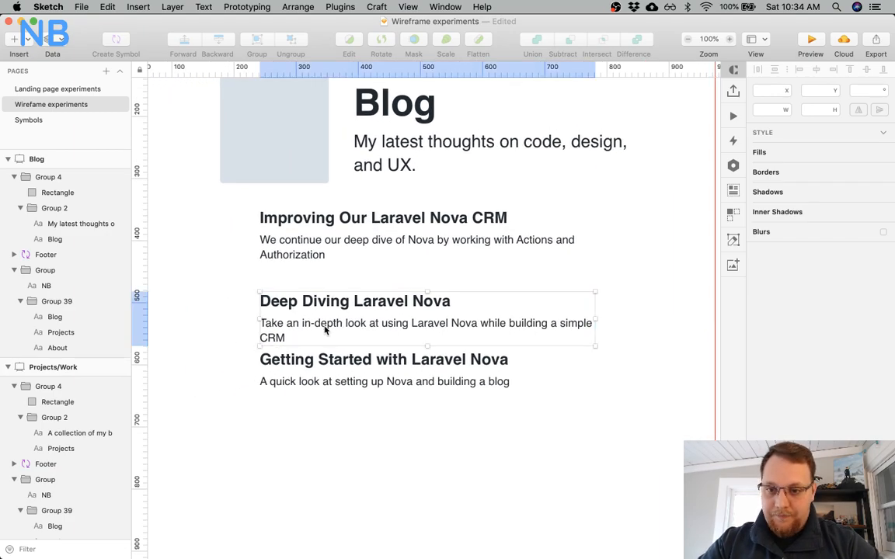
key("alt")
left_click(315, 282)
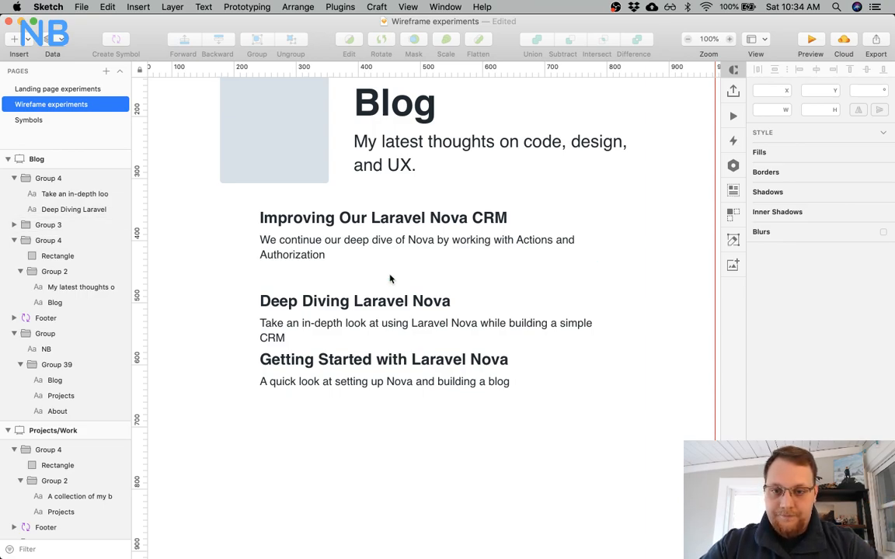
Move the "Deep Diving Laravel Nova" and "Getting Started with Laravel Nova" articles down together by 90 px.
left_click(391, 371)
left_click(354, 331, "shift")
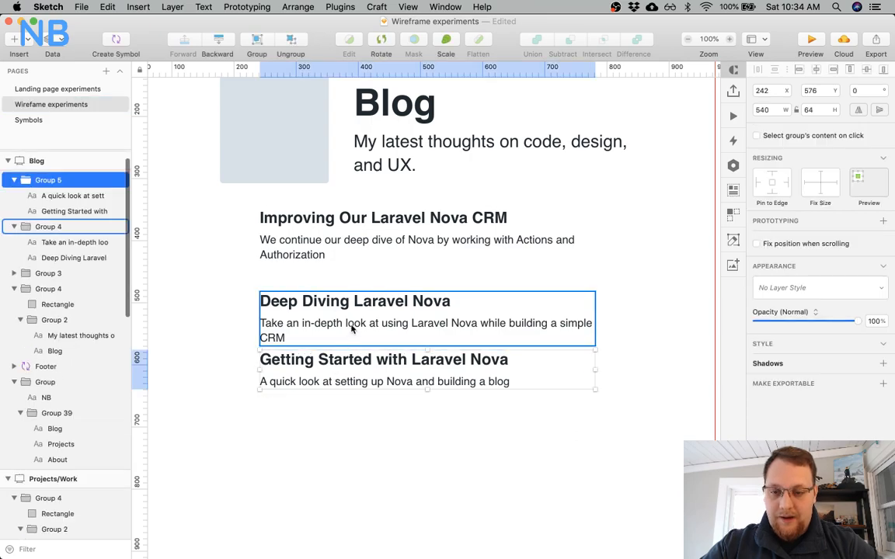
key("shift+Down")
key("shift+Down")
key("shift+Down")
key("shift+Down")
key("shift+Down")
key("shift+Down")
key("shift+Down")
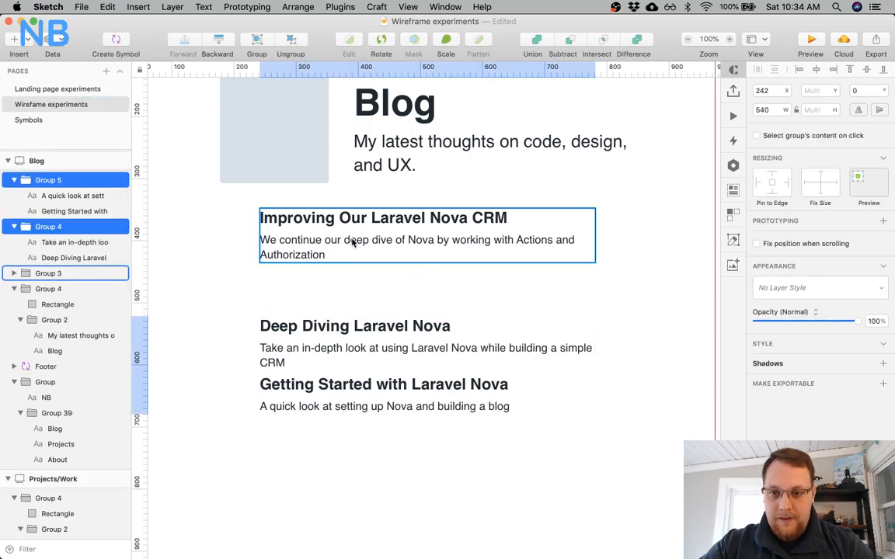
key("shift+Down")
key("shift+Down")
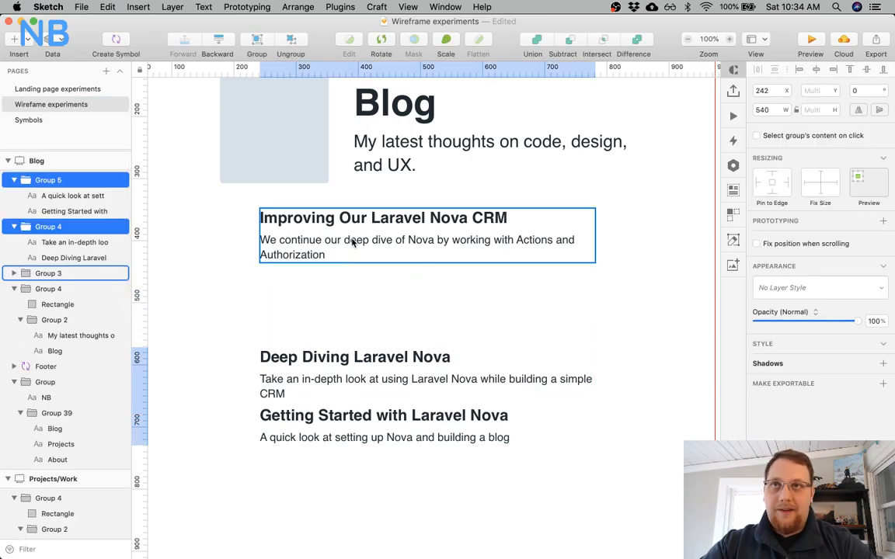
left_click(339, 314)
Ungroup the "Improving Our Laravel Nova CRM" article and duplicate its description directly beneath the original, at Y 436.
left_click(310, 259)
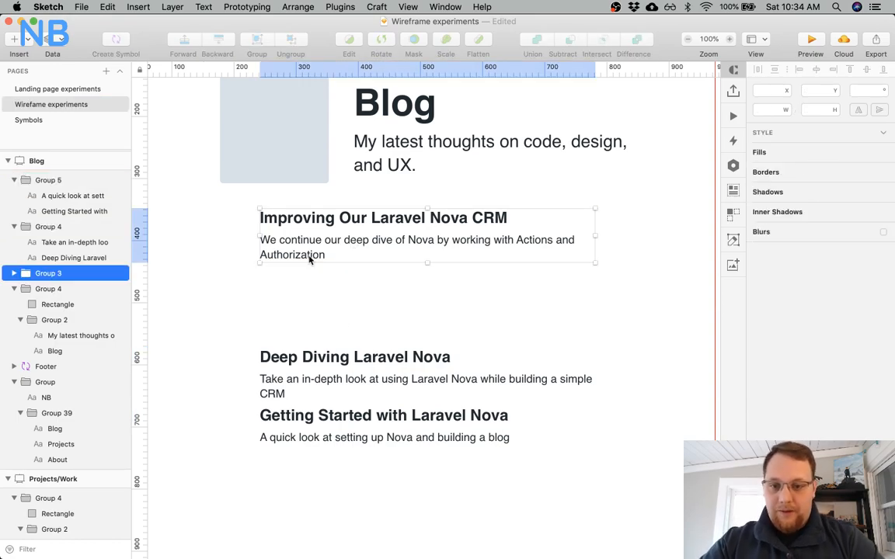
double_click(310, 259)
left_click(309, 285)
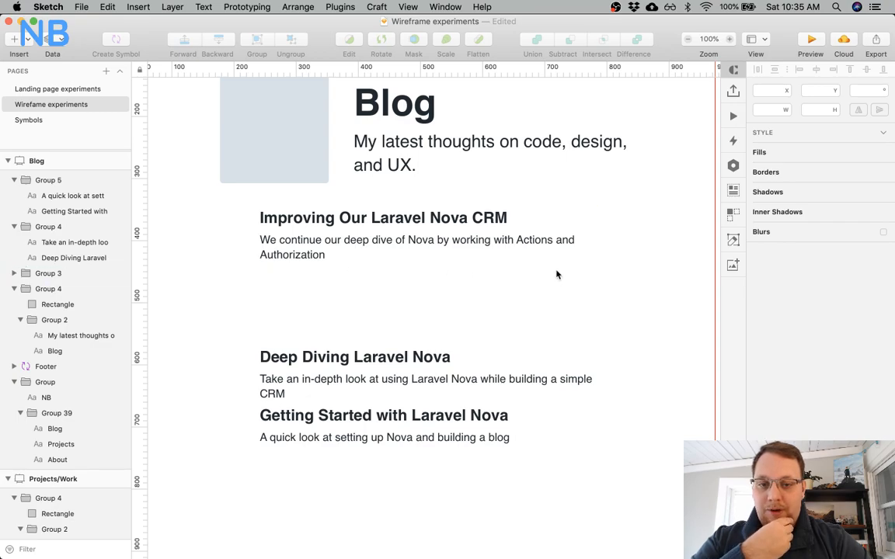
left_click(280, 250)
key("super+shift+g")
left_click(278, 259)
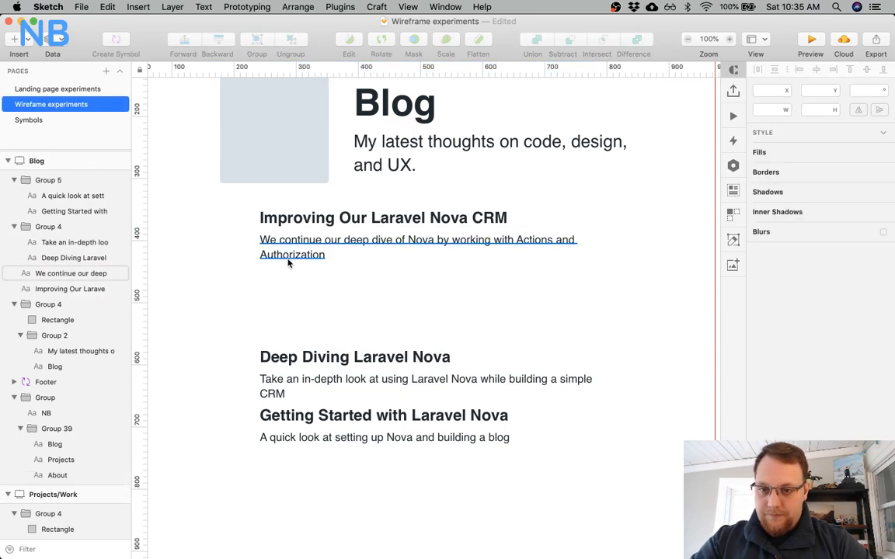
left_click_drag(290, 260, 290, 285)
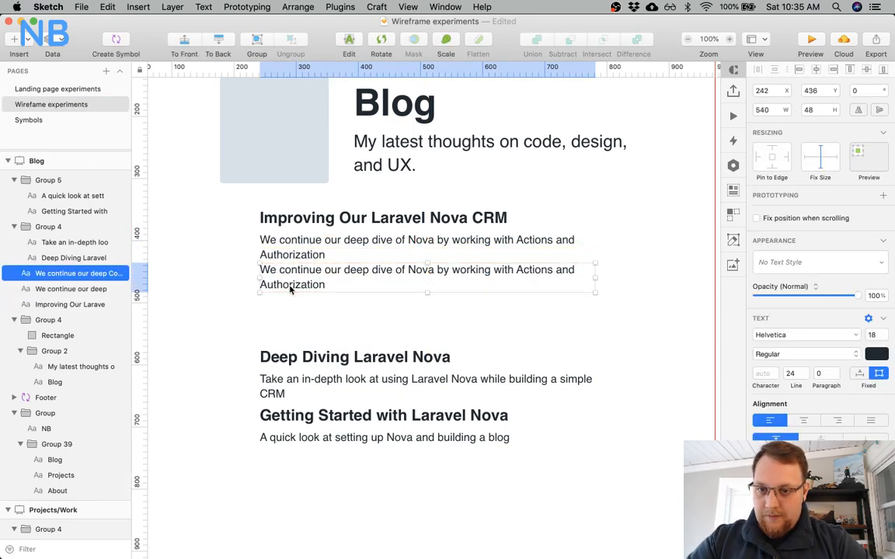
Reset the duplicated description's line height to automatic and set its font size to 14.
left_click(796, 373)
type("22")
key("Return")
left_click(871, 335)
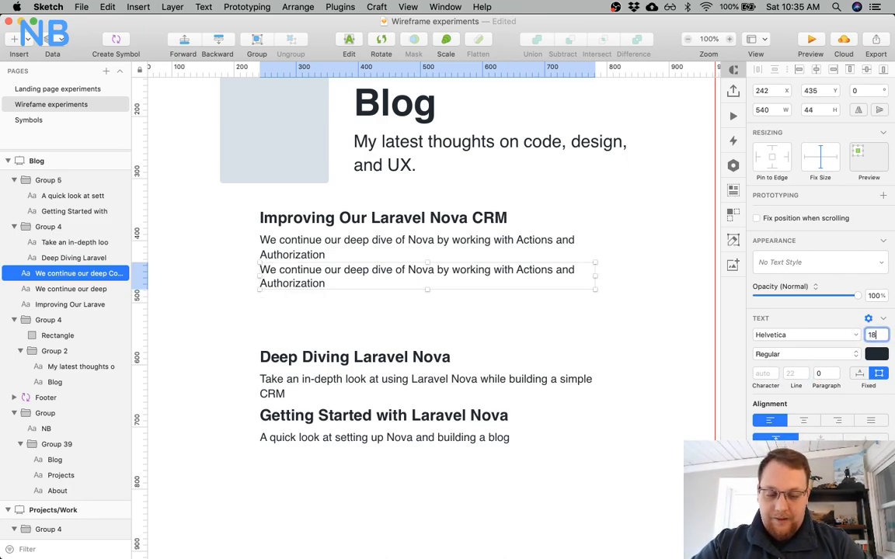
key("BackSpace")
type("4")
key("Return")
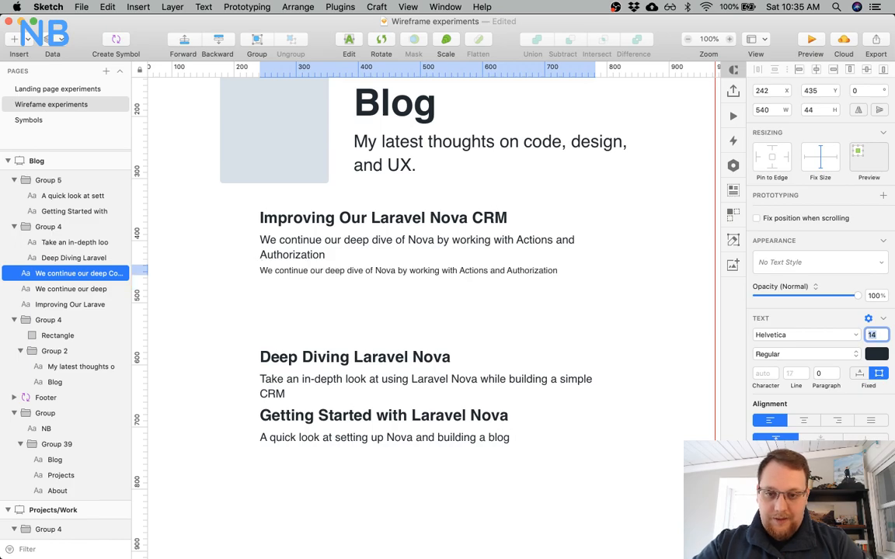
left_click(379, 310)
left_click(325, 269)
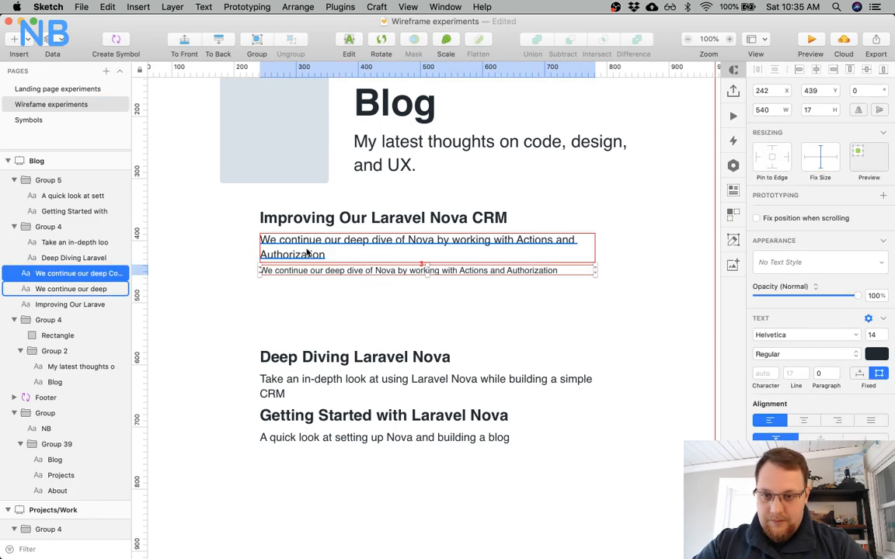
Reposition the duplicated description at Y 441, just beneath the original "Improving Our Laravel Nova CRM" description.
key("Down")
key("Down")
key("Down")
key("Down")
key("Down")
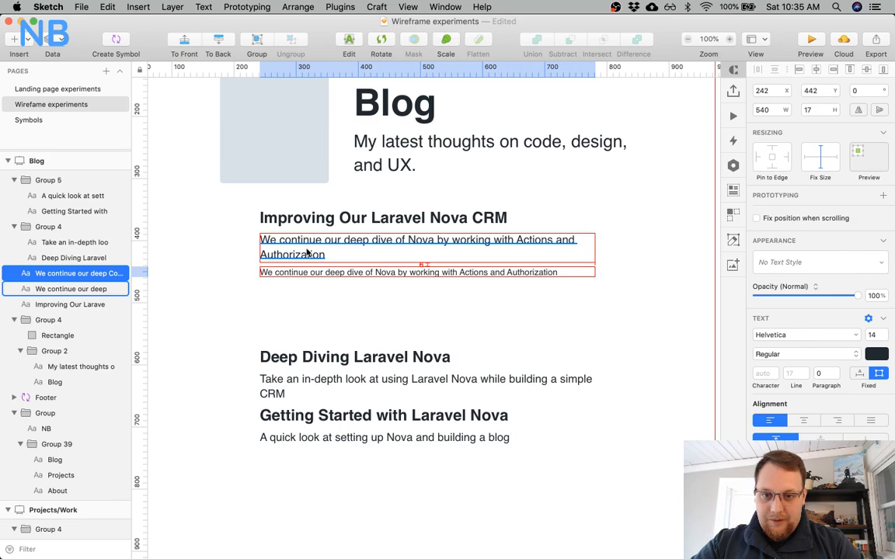
key("Down")
key("Down")
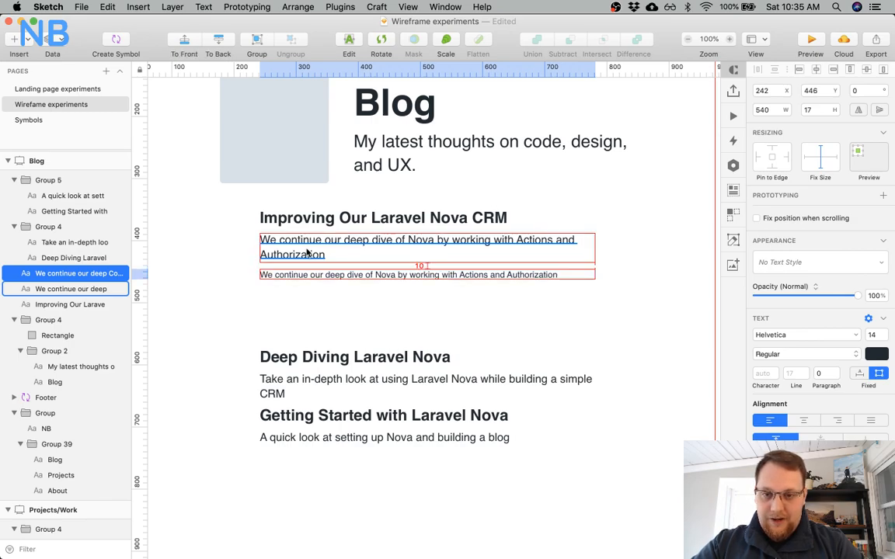
left_click(297, 253)
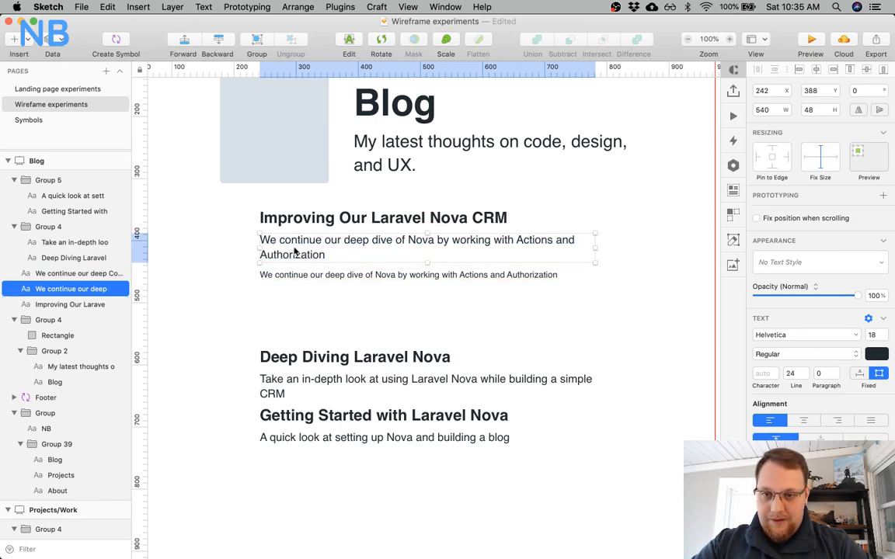
left_click(304, 277)
key("alt")
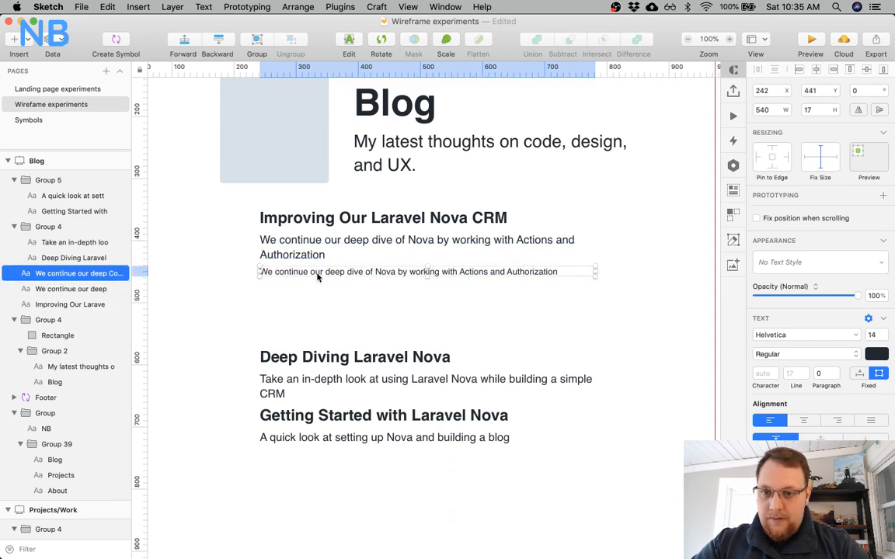
Replace the duplicated description's text with "Laravel" and switch its text box to auto width.
double_click(312, 271)
key("super+a")
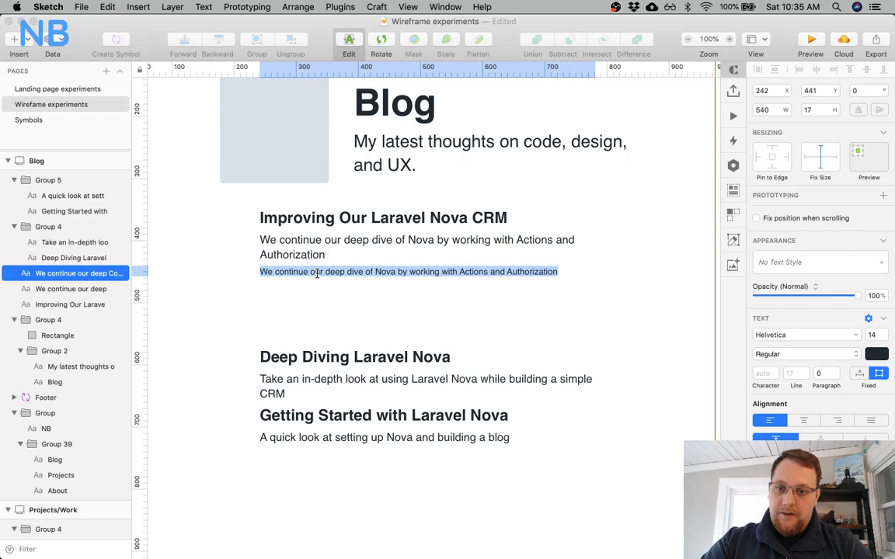
type("L")
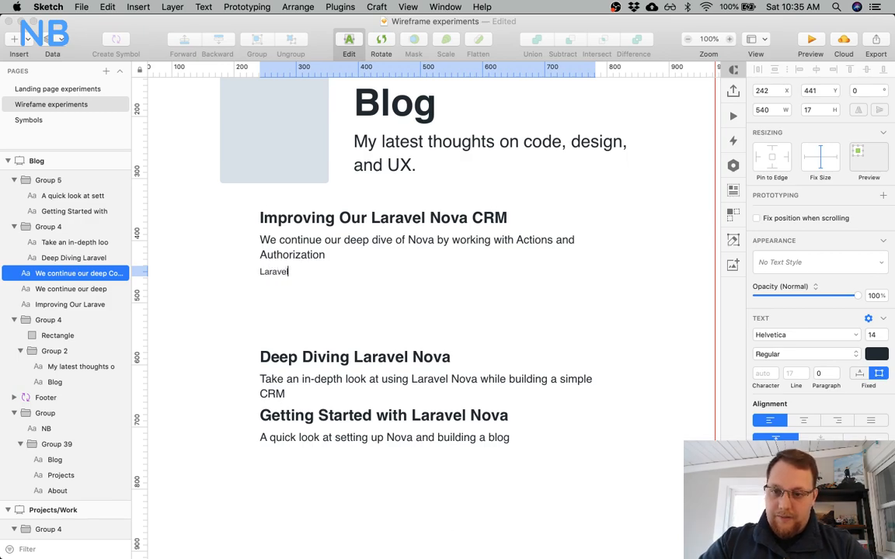
type("aravel")
left_click(319, 309)
left_click(277, 274)
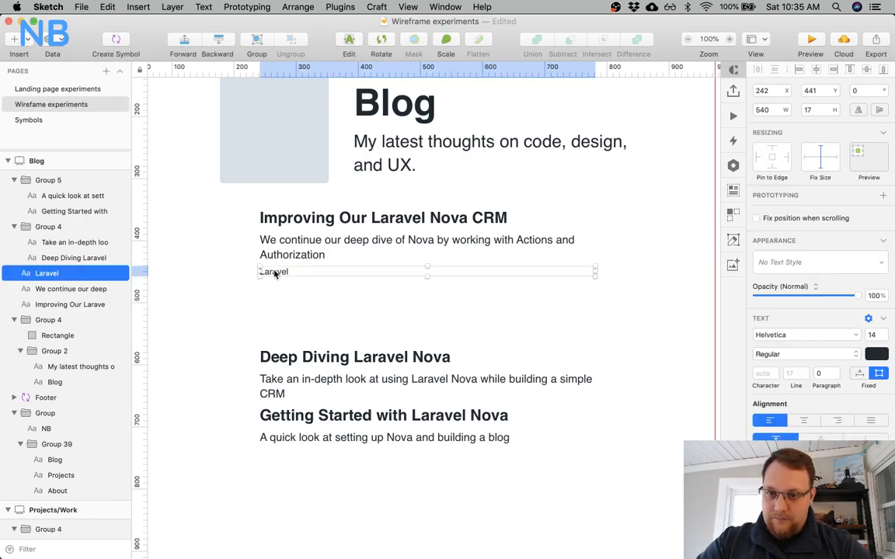
left_click(861, 374)
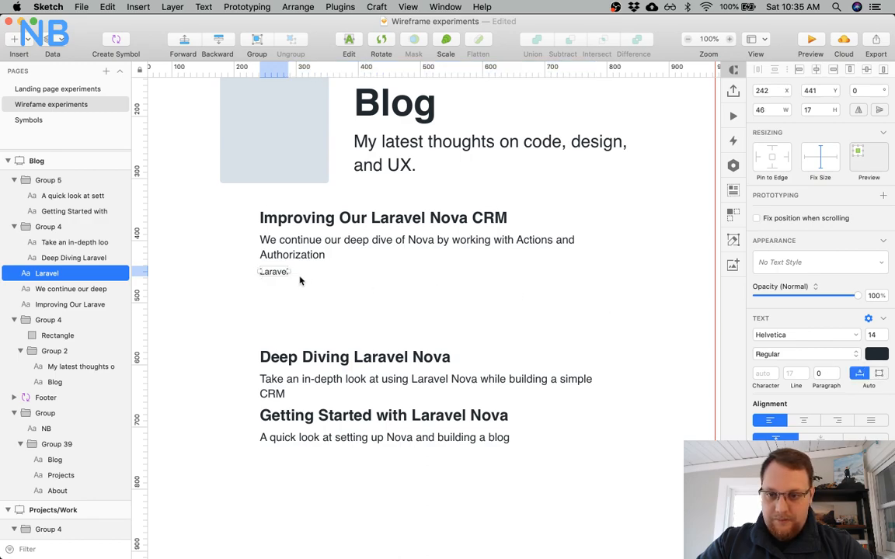
Duplicate the "Laravel" tag twice to its right on the same row and change the copies to "Nova" and "Code".
left_click_drag(264, 272, 313, 272)
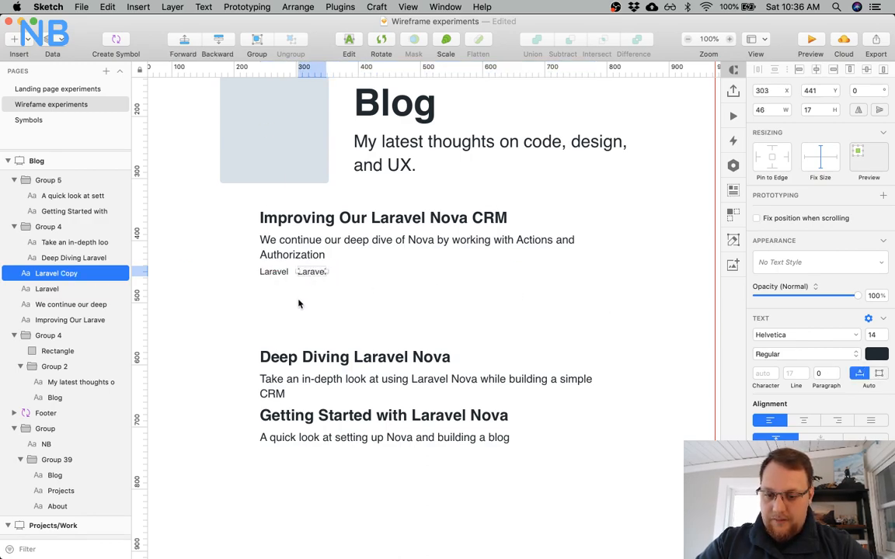
key("cmd+d")
left_click(309, 273)
double_click(309, 274)
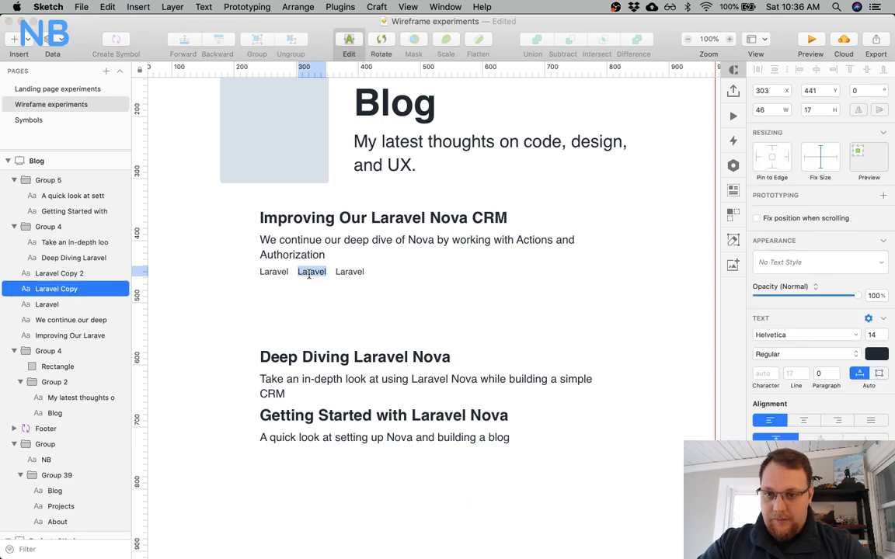
type("Nova")
left_click(351, 295)
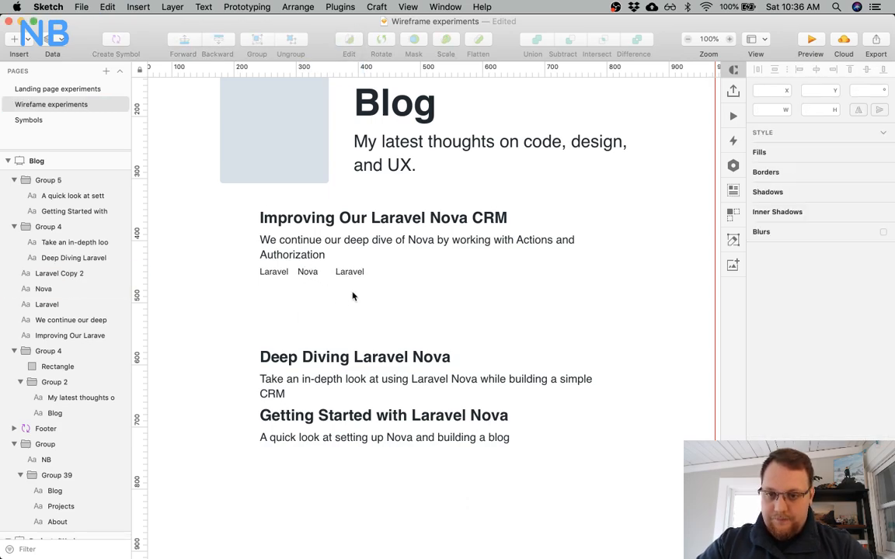
left_click(356, 278)
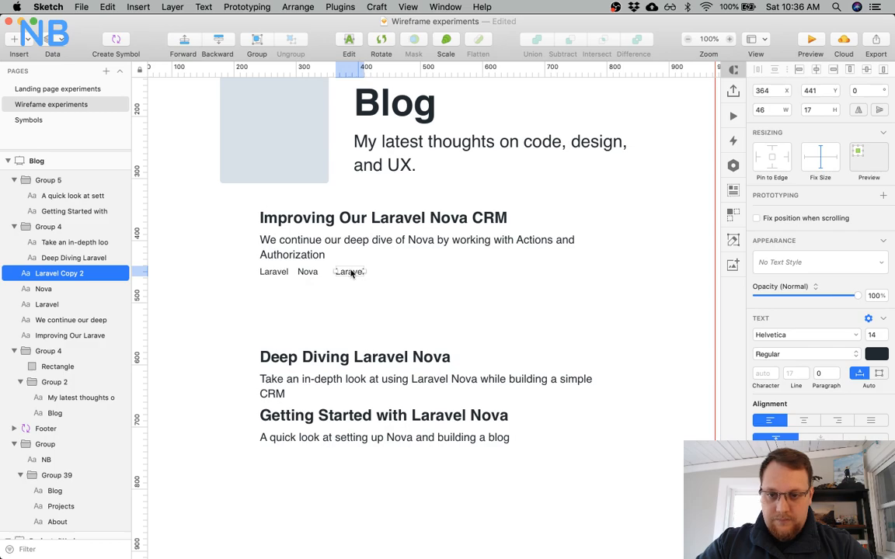
double_click(352, 273)
type("Code")
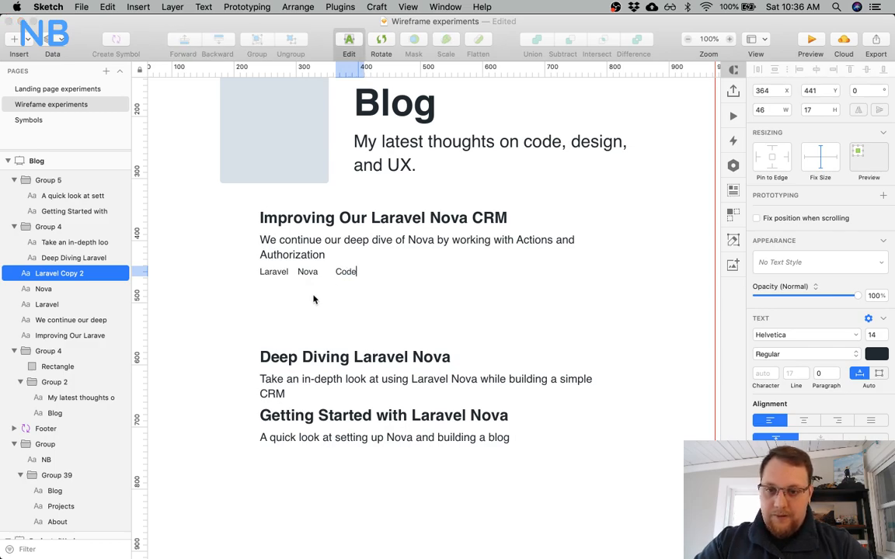
key("Escape")
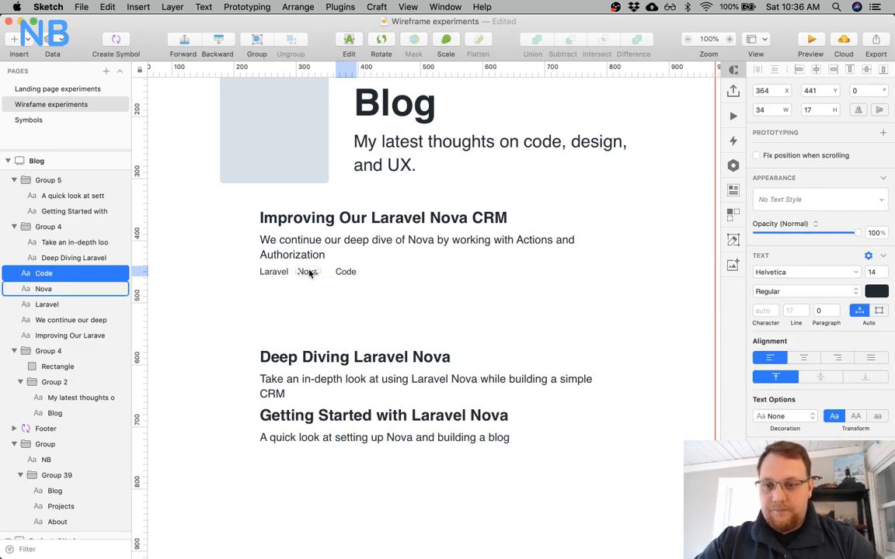
Even out the tag spacing by moving "Nova" to X 308 and "Code" to X 361.
left_click(309, 273)
key("Right")
key("Right")
key("Right")
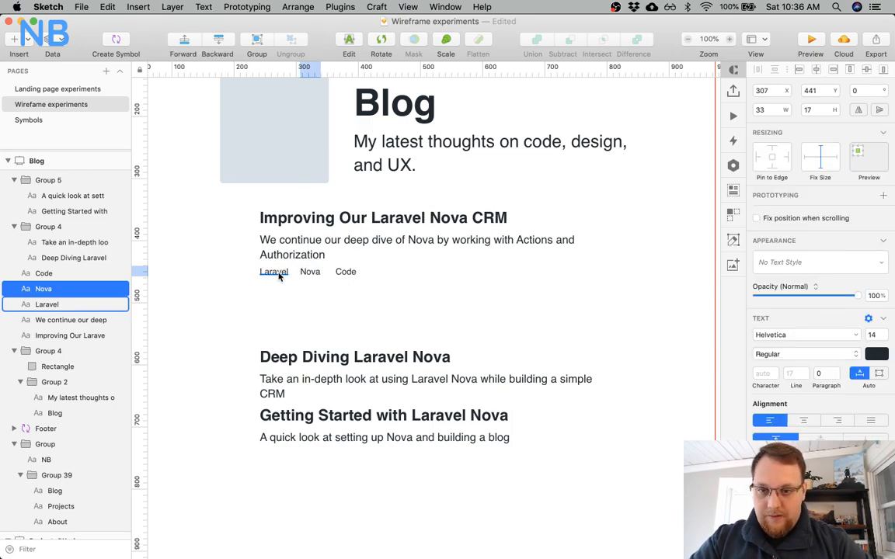
left_click(330, 275)
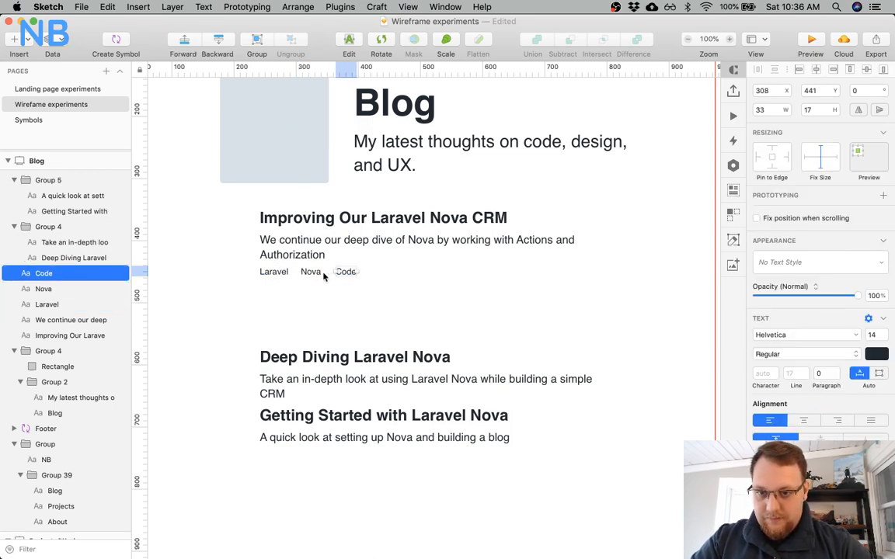
key("Left")
key("Left")
key("Left")
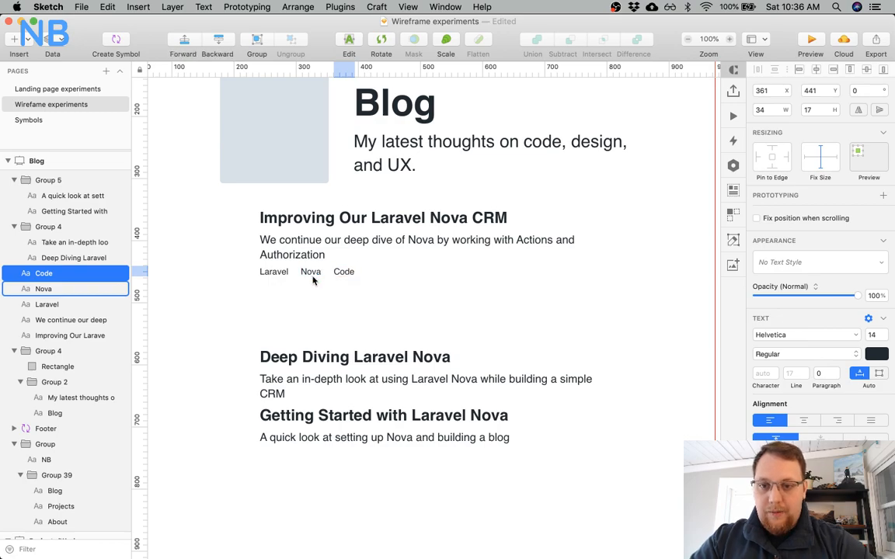
left_click(338, 307)
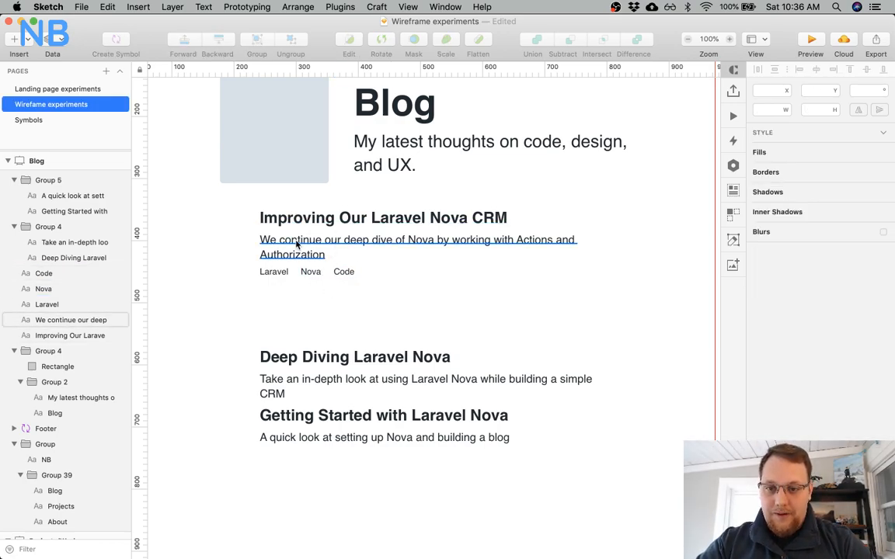
Duplicate the "Code" tag on the same row at X 748, flush with the description's right edge.
left_click(347, 274)
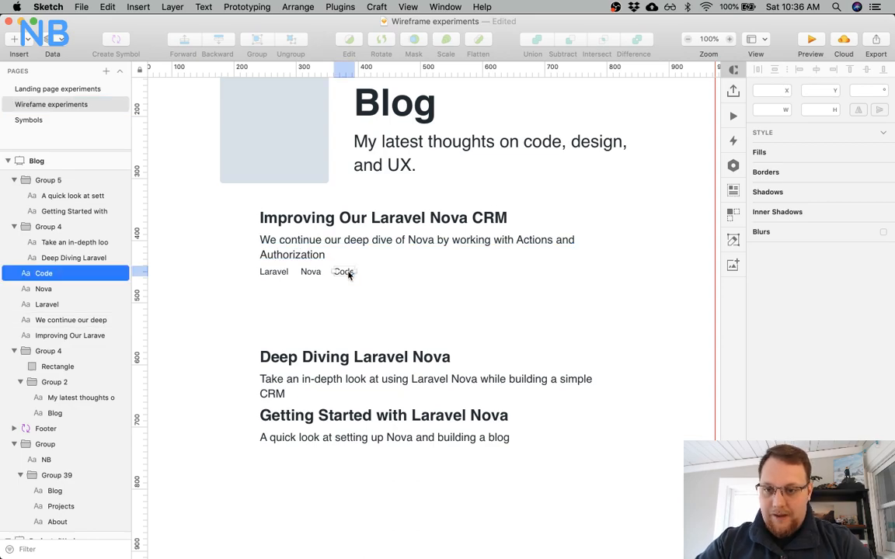
key("alt")
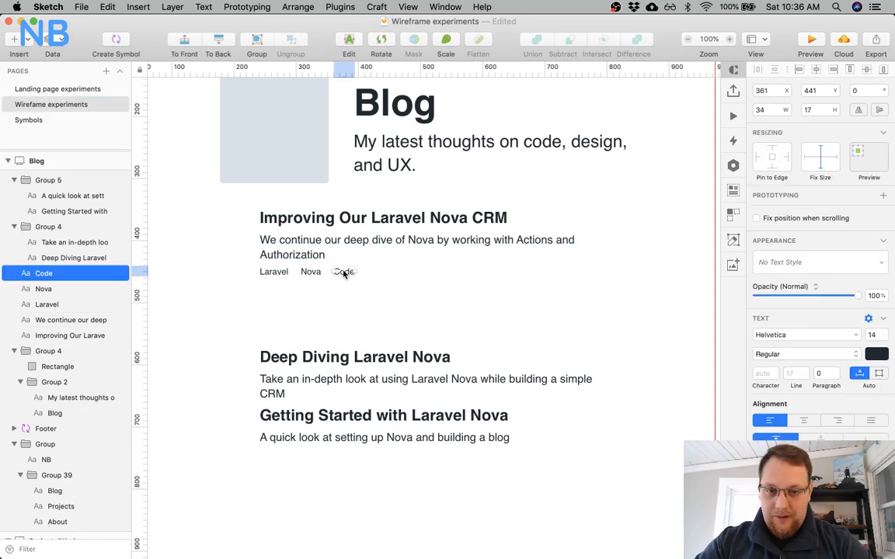
left_click(399, 240)
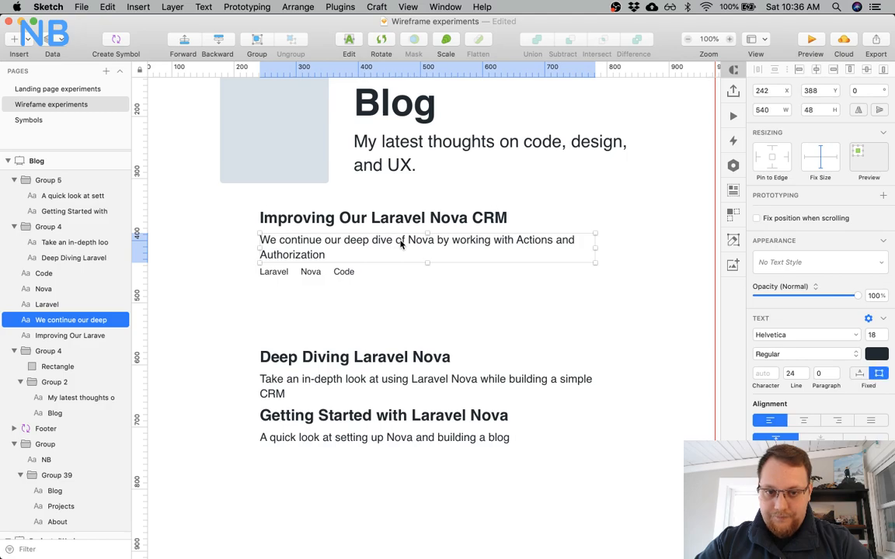
left_click(396, 222)
left_click_drag(339, 278, 597, 275)
key("alt")
left_click(547, 303)
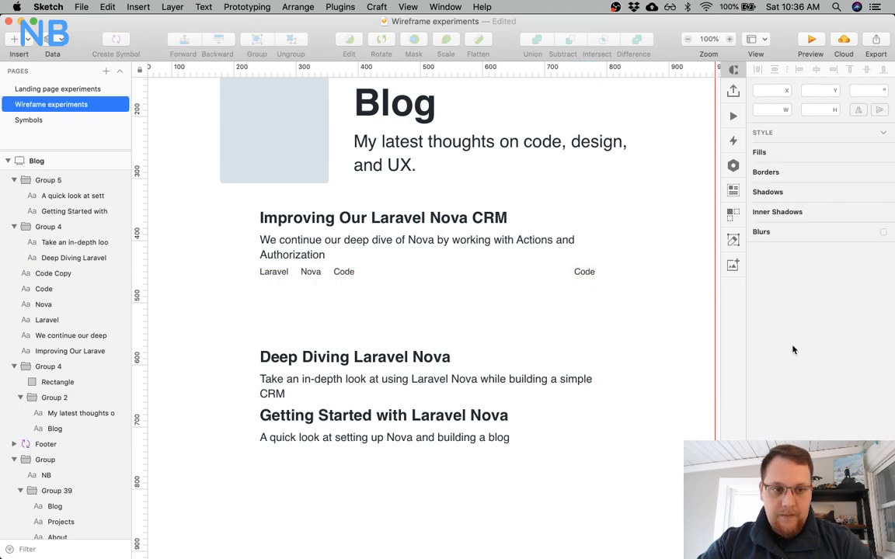
Right-align the text of the "Code" copy at the row's far end and change it to "Read post".
left_click(584, 273)
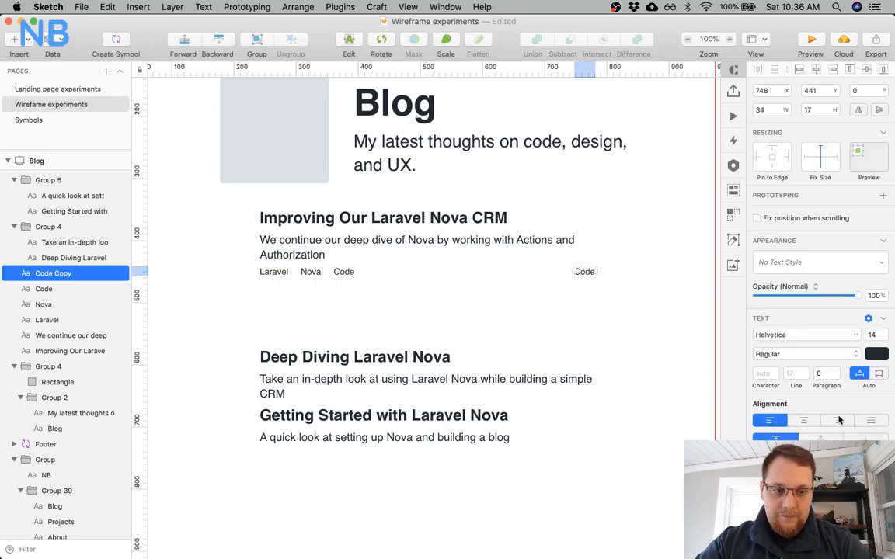
left_click(587, 259)
left_click(583, 273)
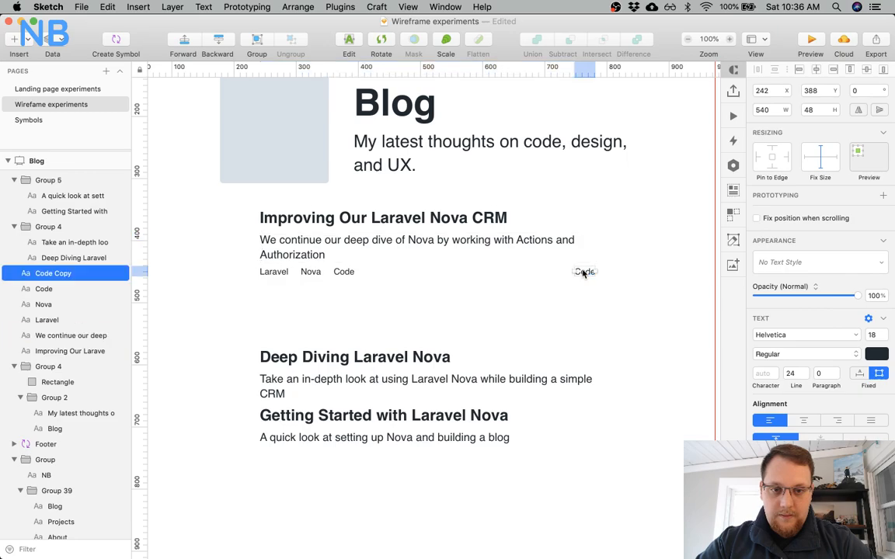
left_click(586, 245)
left_click(590, 273)
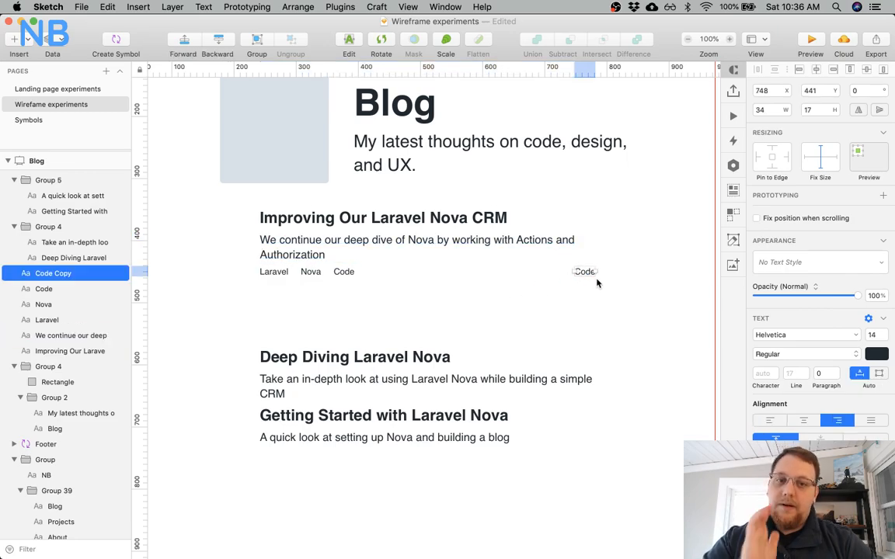
double_click(585, 272)
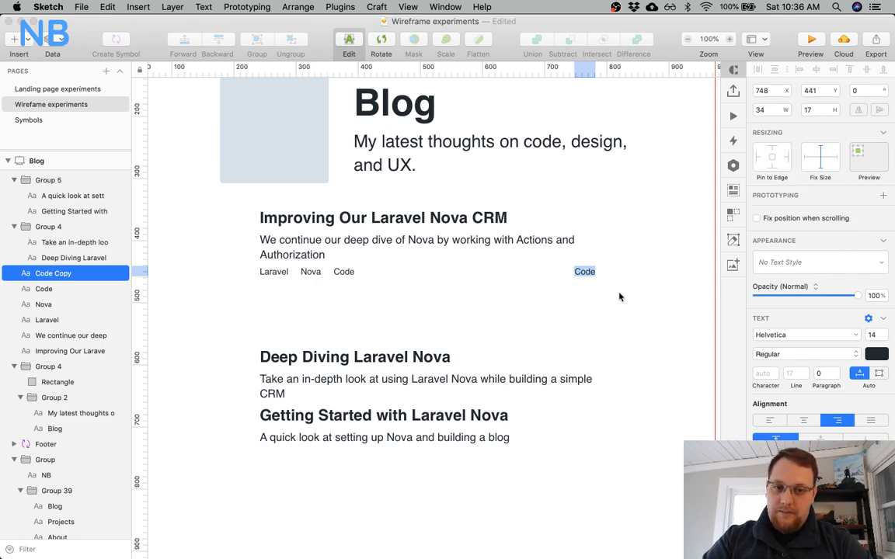
type("Se")
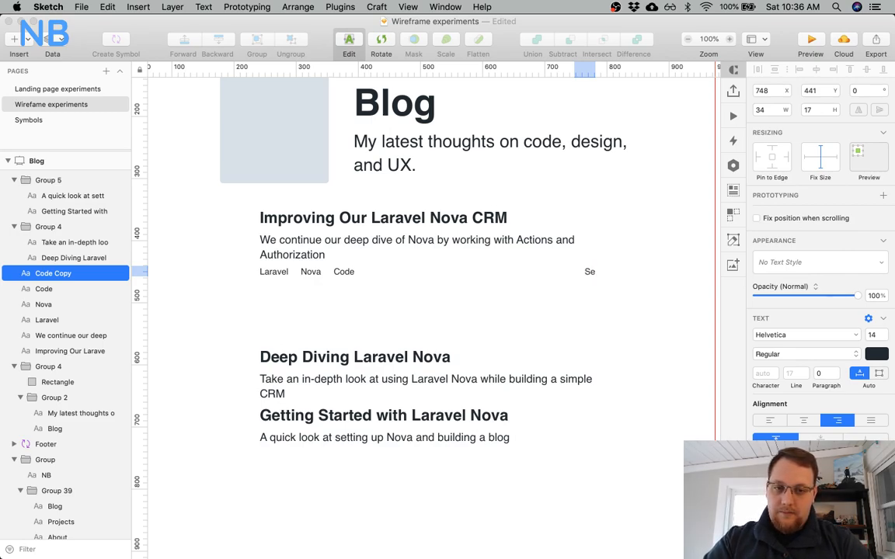
type("e post")
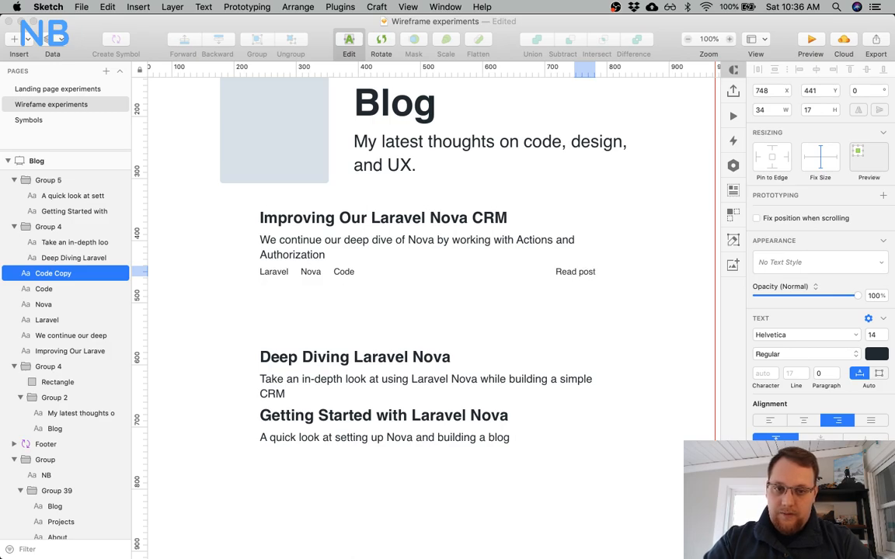
left_click(482, 319)
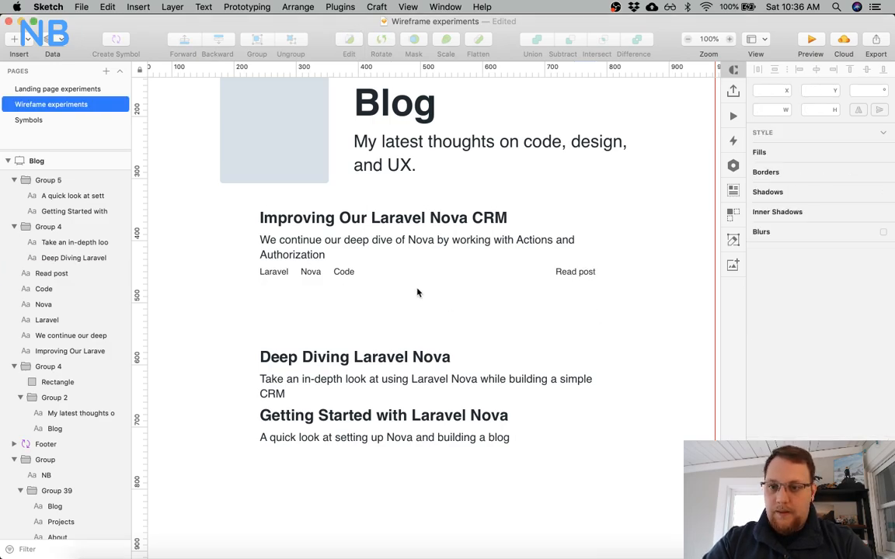
Switch to Chrome to examine the read links on the reference Articles page, and return to Sketch.
key("ctrl+Up")
left_click(752, 534)
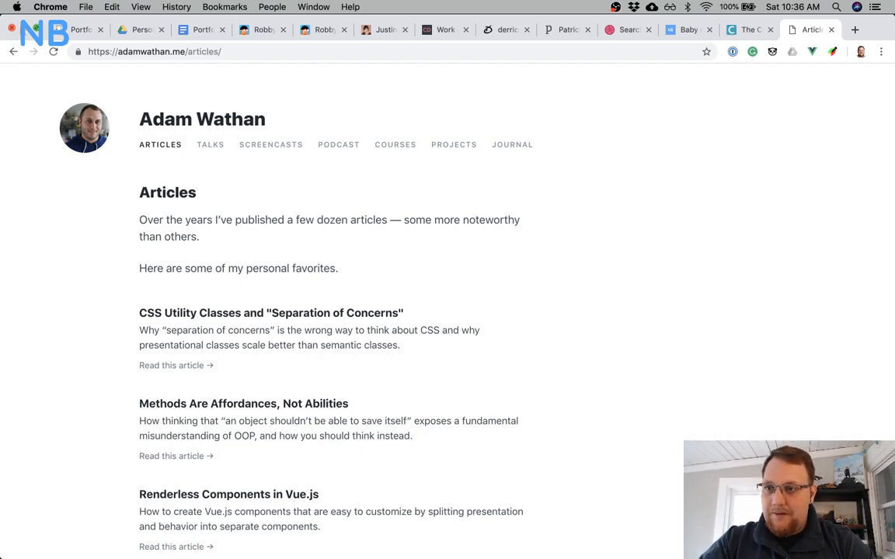
left_click(24, 30)
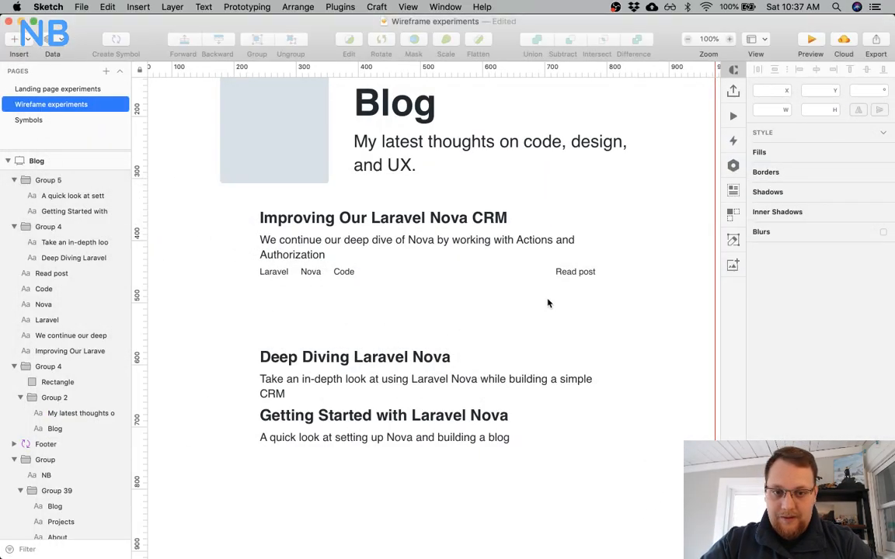
Duplicate "Read post" to its right at X 800 and set the copy's font to Font Awesome 5 Pro.
left_click(582, 273)
left_click_drag(584, 277, 634, 275)
left_click(809, 334)
type("font")
key("Down")
key("Return")
key("Escape")
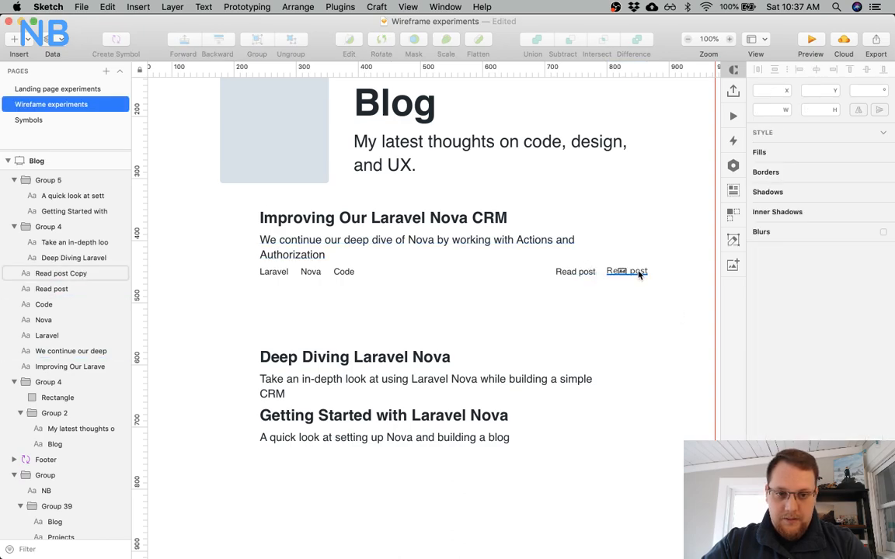
Replace the Font Awesome copy's text with "arrow-right" to make an arrow icon beside "Read post".
left_click(638, 273)
key("Return")
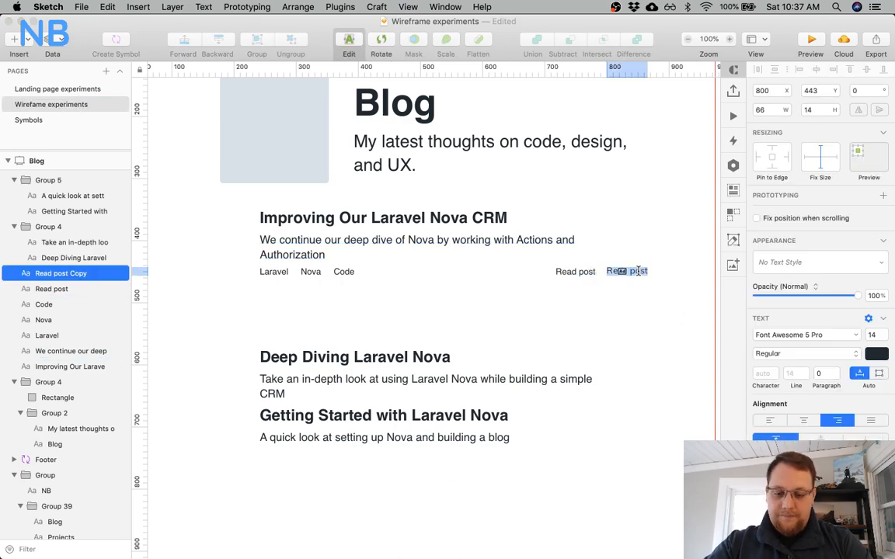
key("super+v")
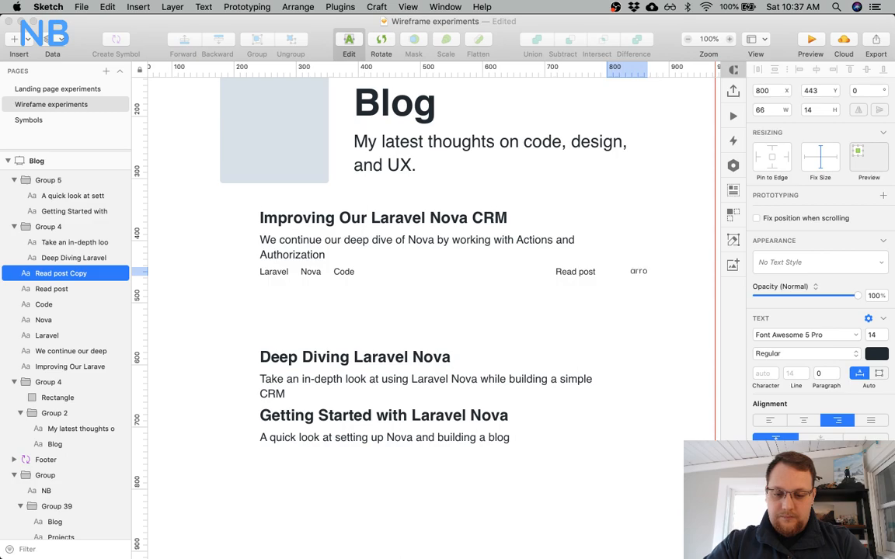
type("-right")
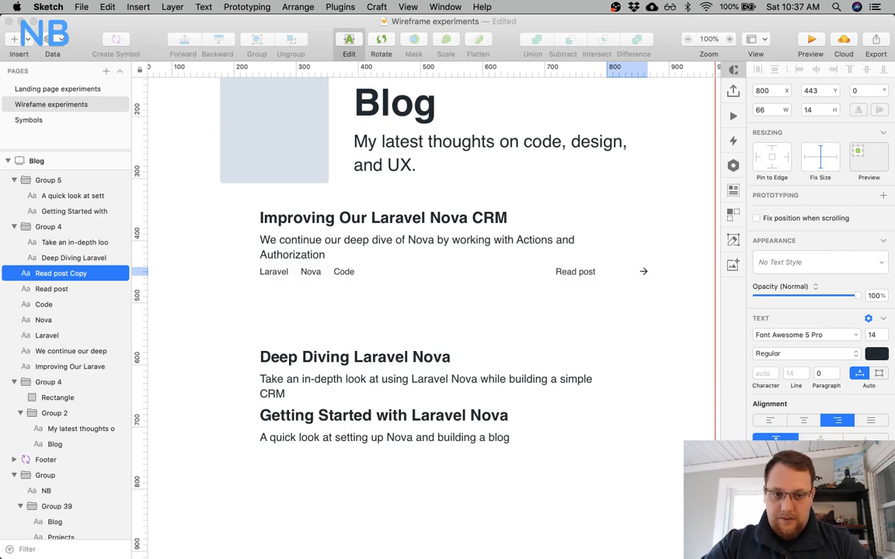
Set the arrow icon's font weight to Light.
key("Escape")
left_click(813, 355)
left_click(808, 363)
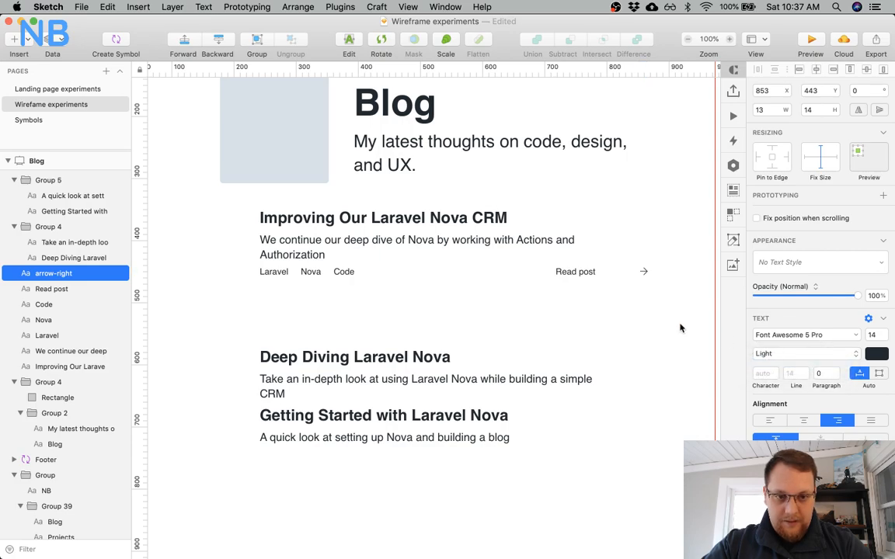
left_click(680, 328)
Move the arrow icon left to X 792 so it sits just beside "Read post".
left_click(644, 273)
key("alt")
key("Left")
key("Left")
key("Left")
key("Left")
key("Left")
key("Left")
key("Left")
key("Left")
key("Left")
key("Left")
key("Left")
key("Left")
key("Left")
key("Left")
key("Left")
key("Left")
key("Left")
key("Left")
key("Left")
key("Left")
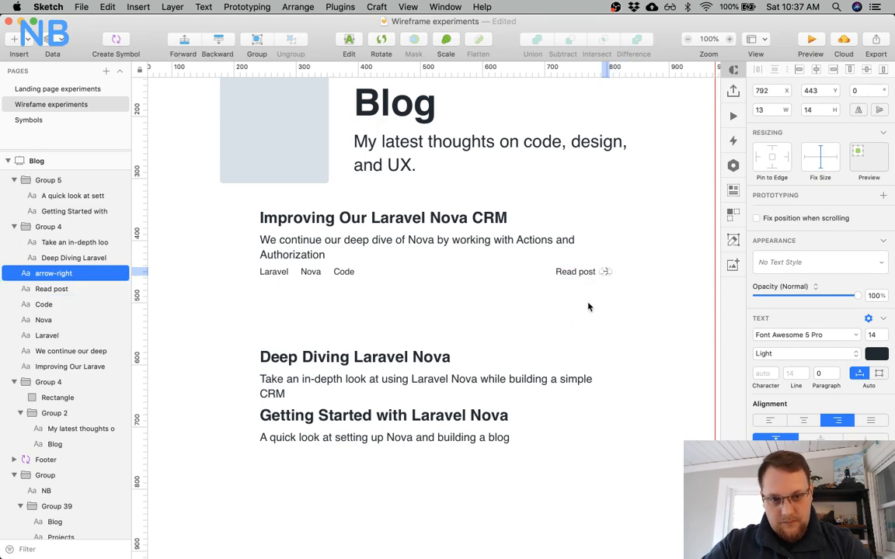
Try font size 10 for the arrow icon and set it to 12.
left_click(879, 334)
type("10")
key("Return")
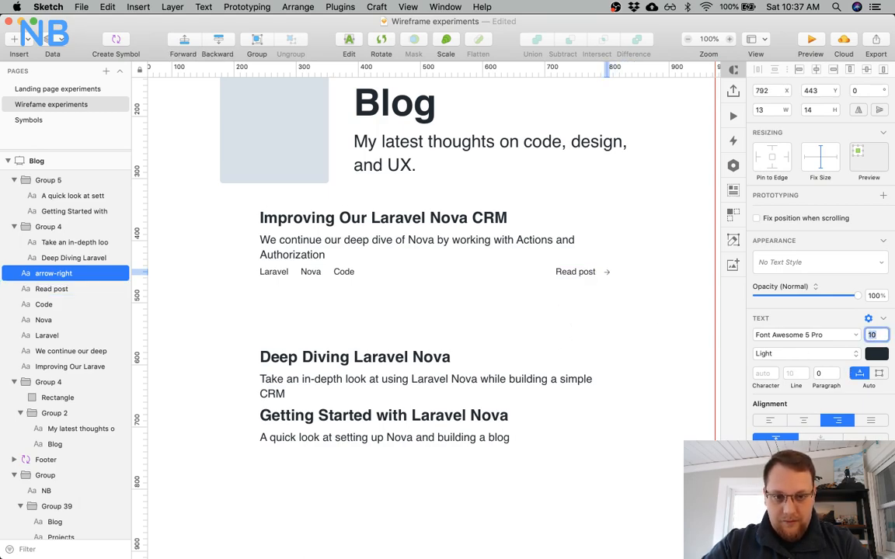
type("12")
key("Return")
left_click(494, 283)
Vertically align the arrow icon with "Read post" and move it closer, to X 790.
left_click(605, 272)
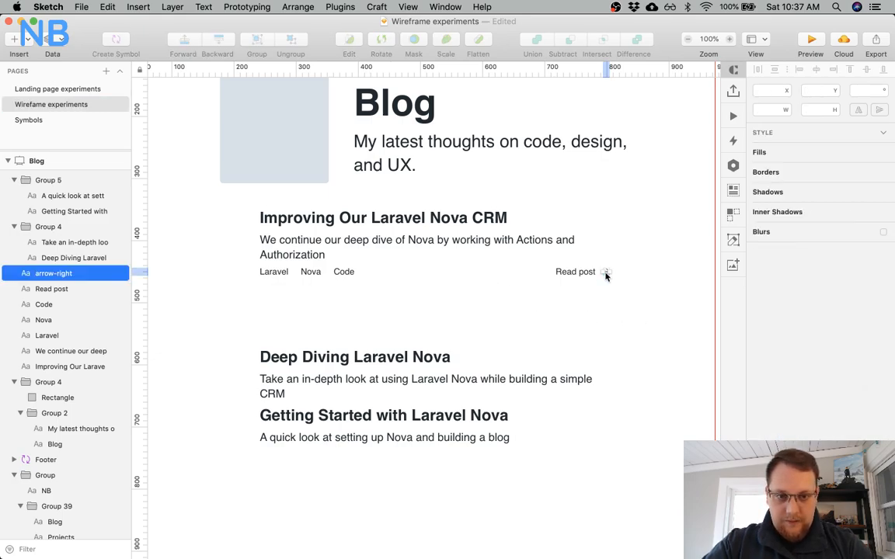
left_click(584, 273, "shift")
left_click(869, 72)
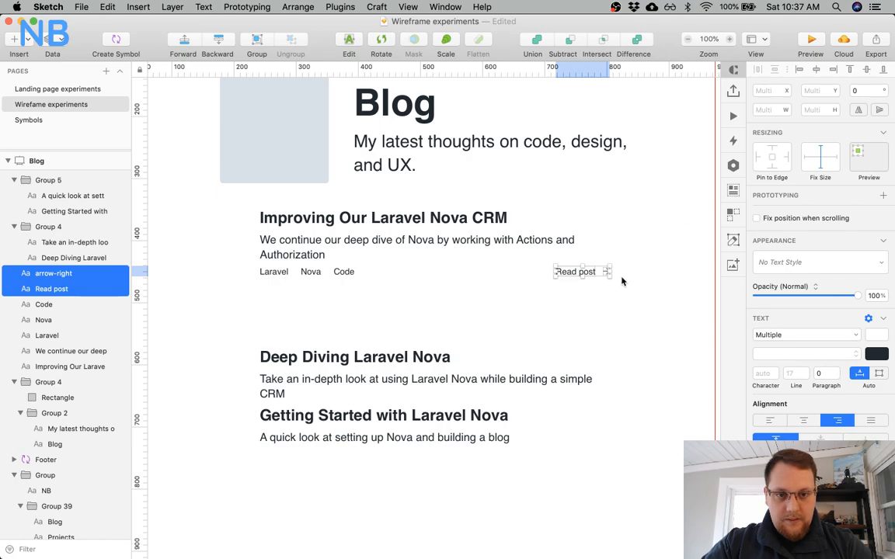
left_click(632, 269)
left_click(607, 274)
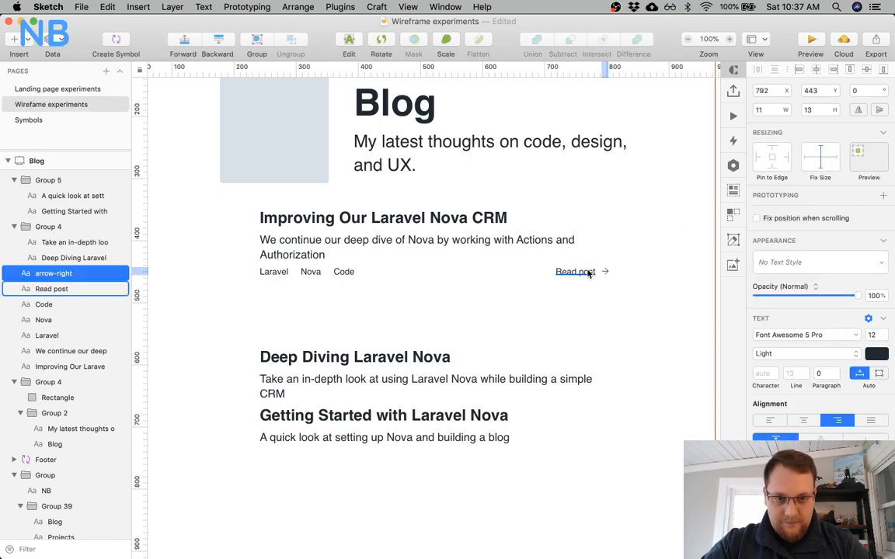
left_click(588, 273, "shift")
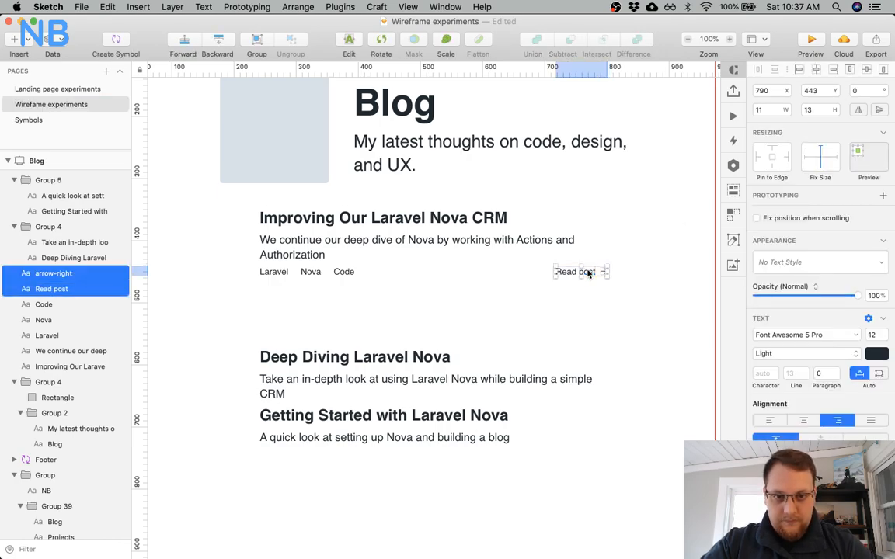
left_click(581, 310)
Nudge the arrow icon up to Y 444 to line it up with "Read post".
key("super+plus")
scroll(576, 296, "right", 5)
left_click(499, 225)
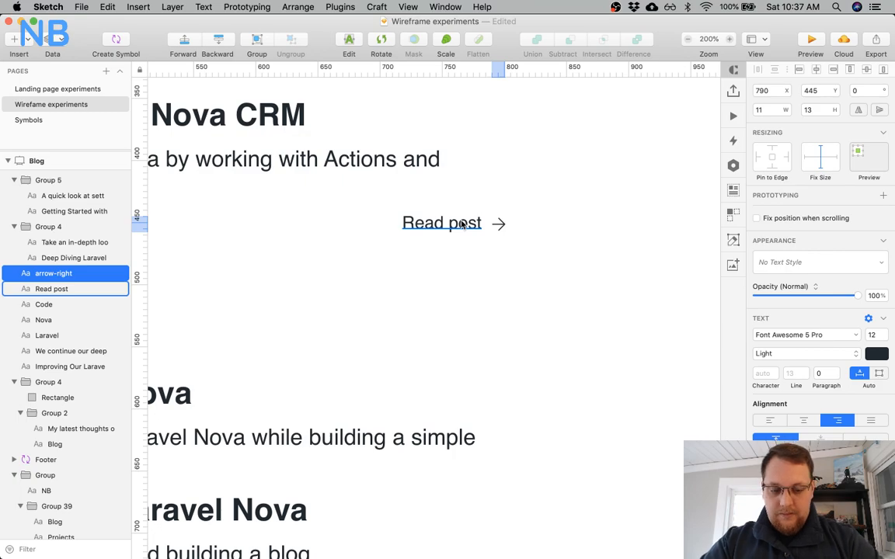
key("Up")
left_click(501, 244)
left_click(501, 226)
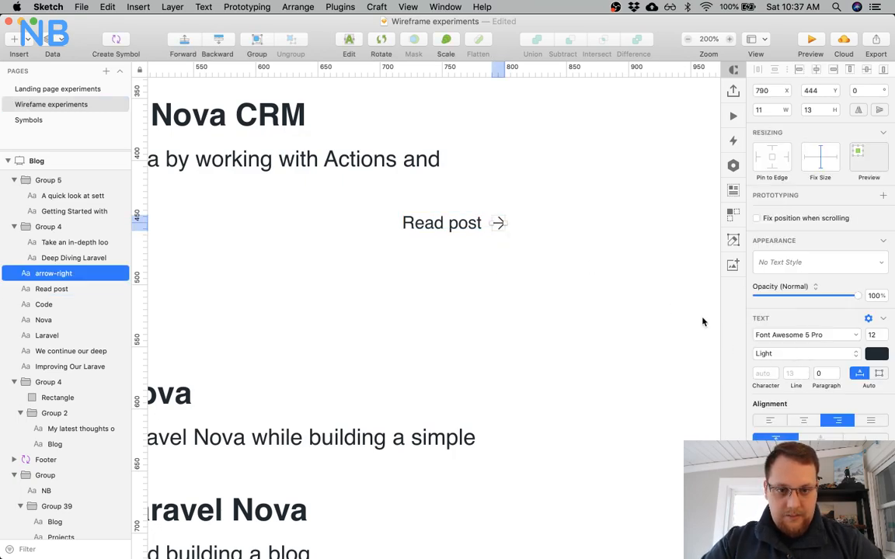
Switch to Chrome and open the Font Awesome icon gallery in a new tab.
key("ctrl+Up")
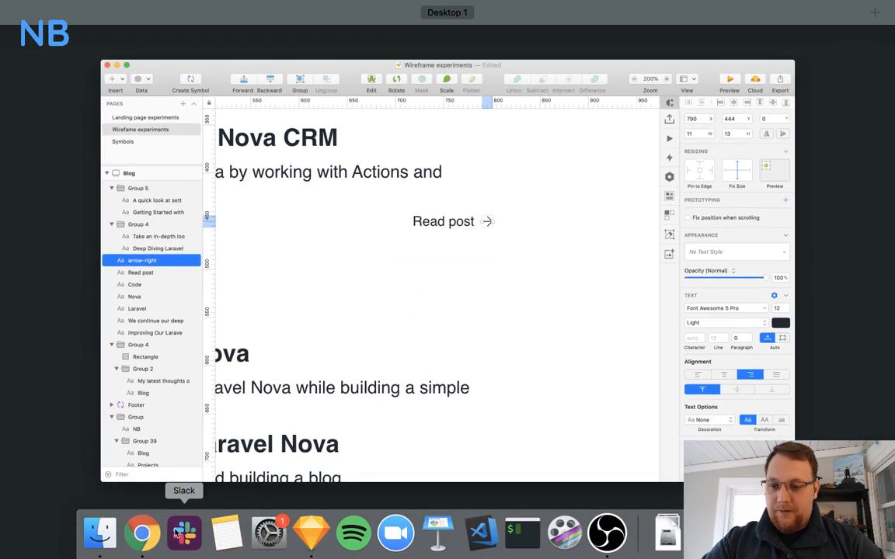
left_click(140, 537)
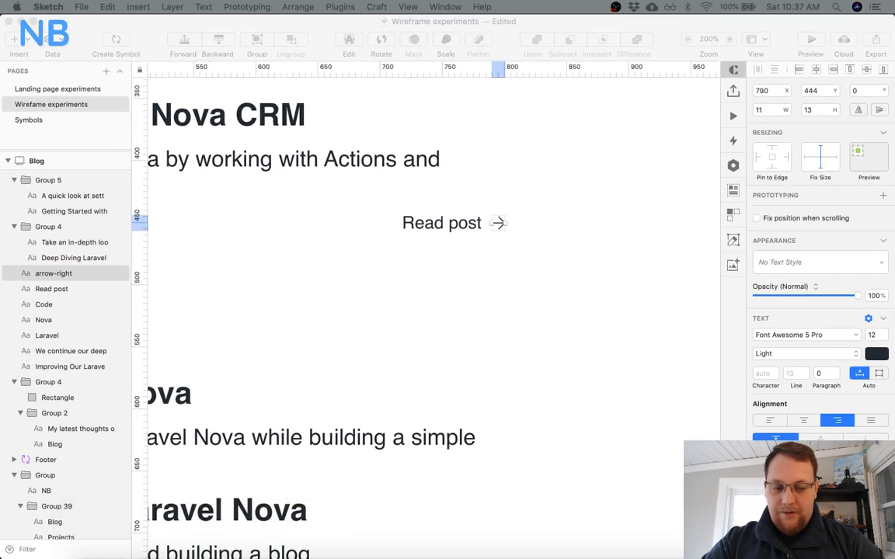
mouse_move(709, 553)
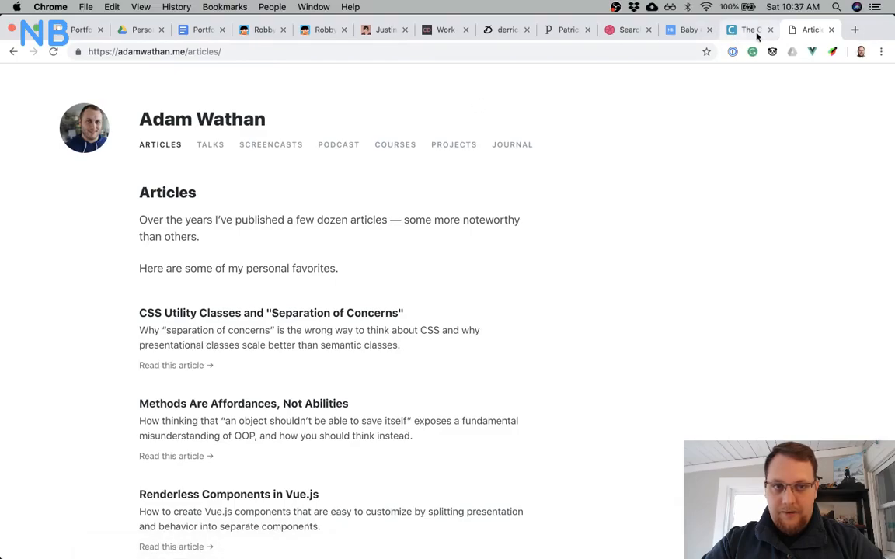
left_click(856, 30)
type("font")
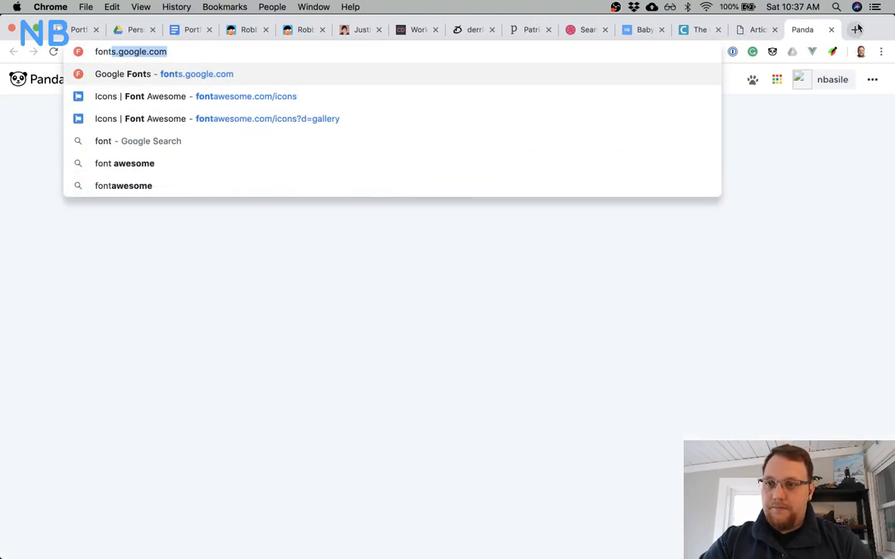
key("Down")
key("Down")
key("Return")
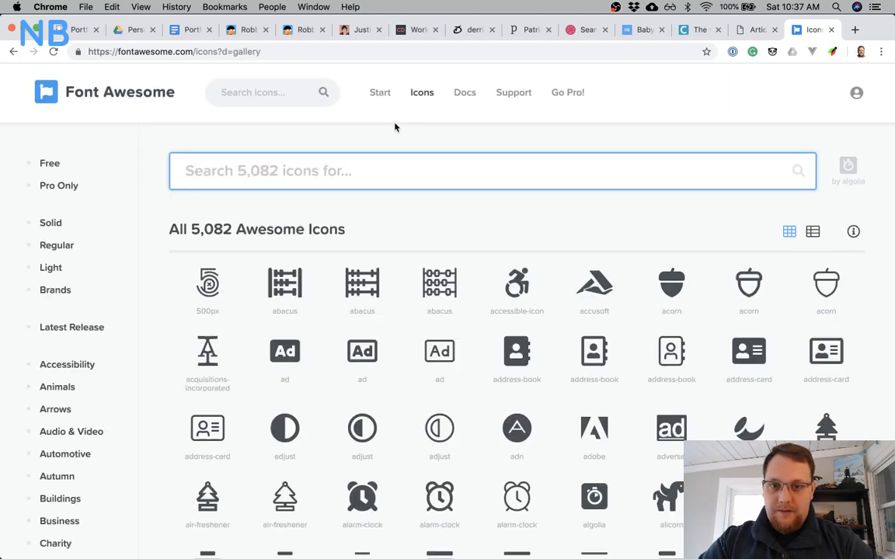
Search the Font Awesome gallery for "arrow" and "arrow-right" to find a longer arrow icon's name, and return to Sketch.
type("arrow")
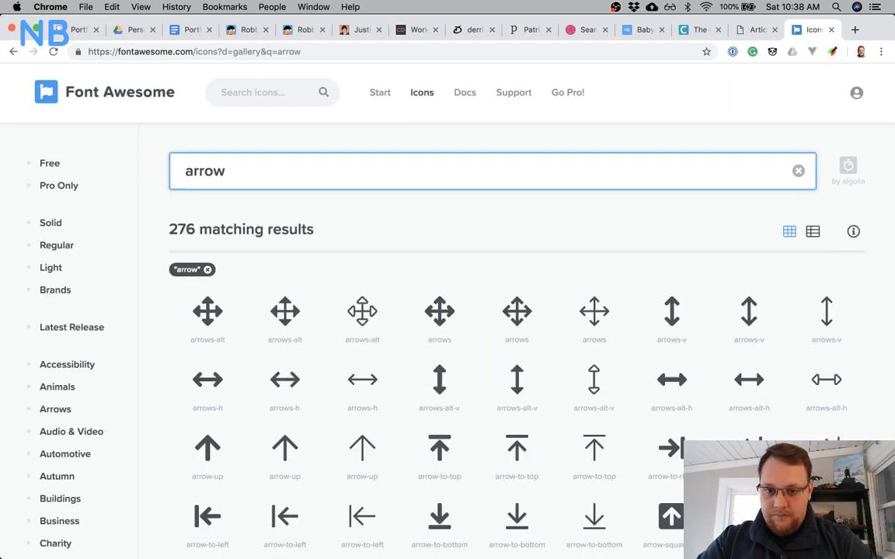
scroll(439, 406, "down", 5)
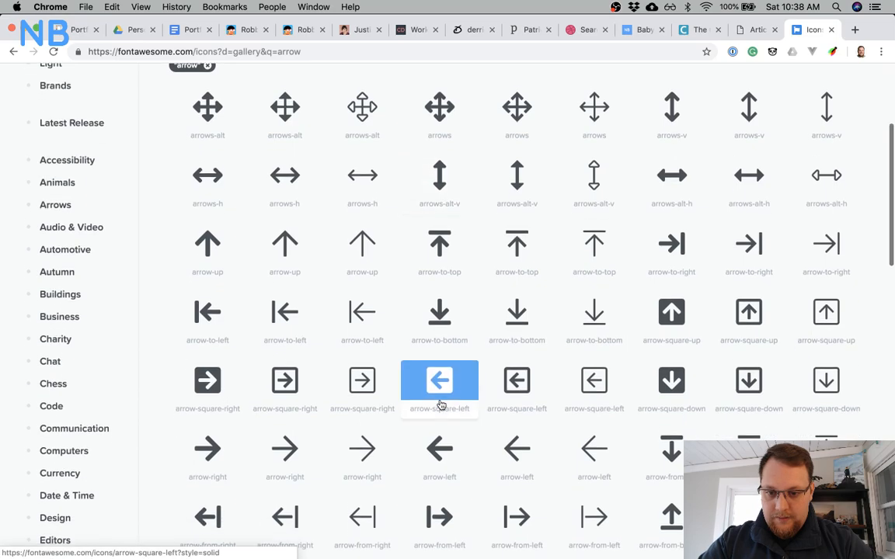
scroll(375, 458, "down", 10)
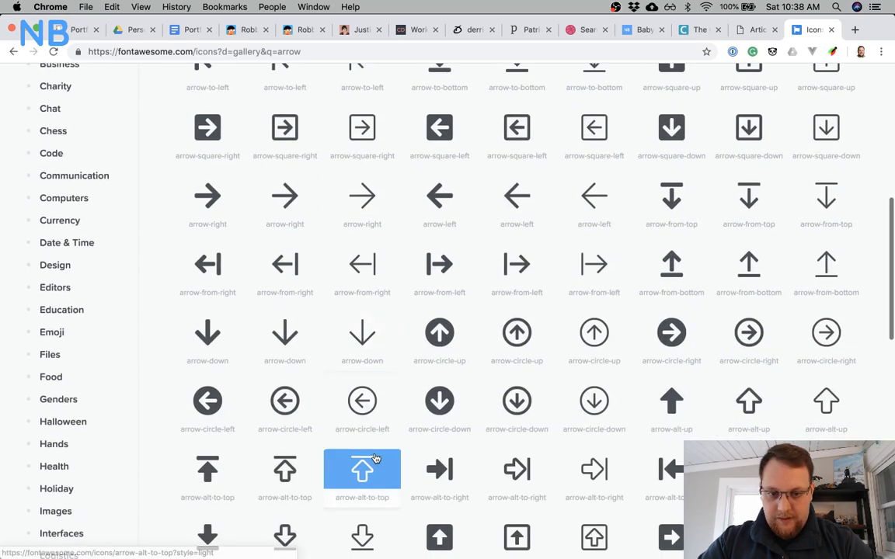
scroll(375, 458, "down", 10)
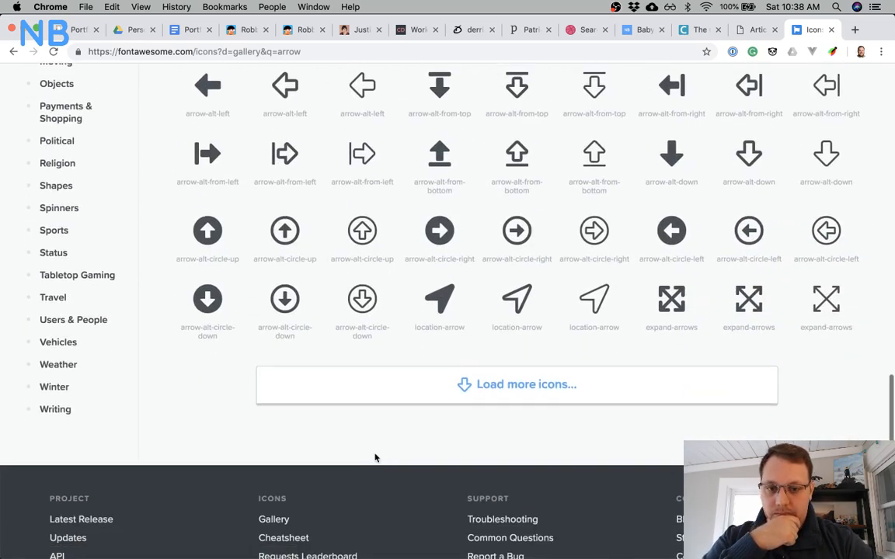
scroll(375, 457, "up", 20)
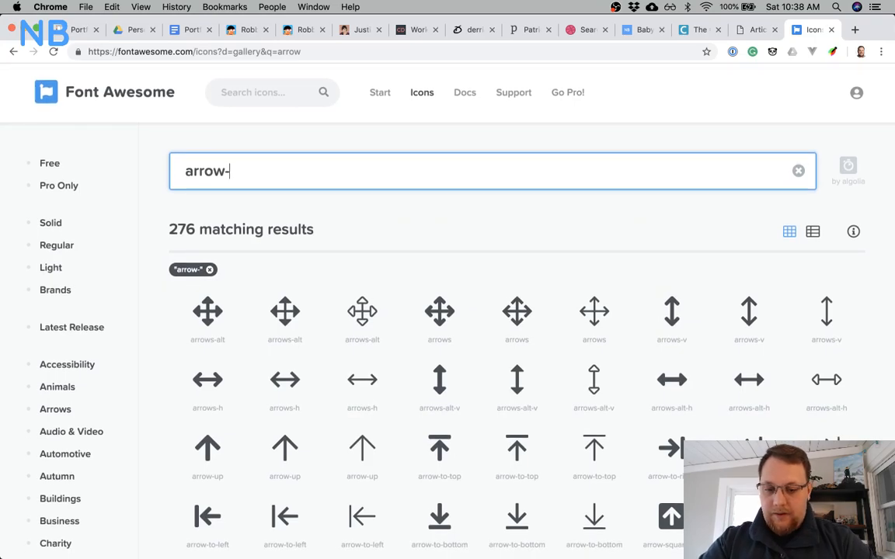
type("right")
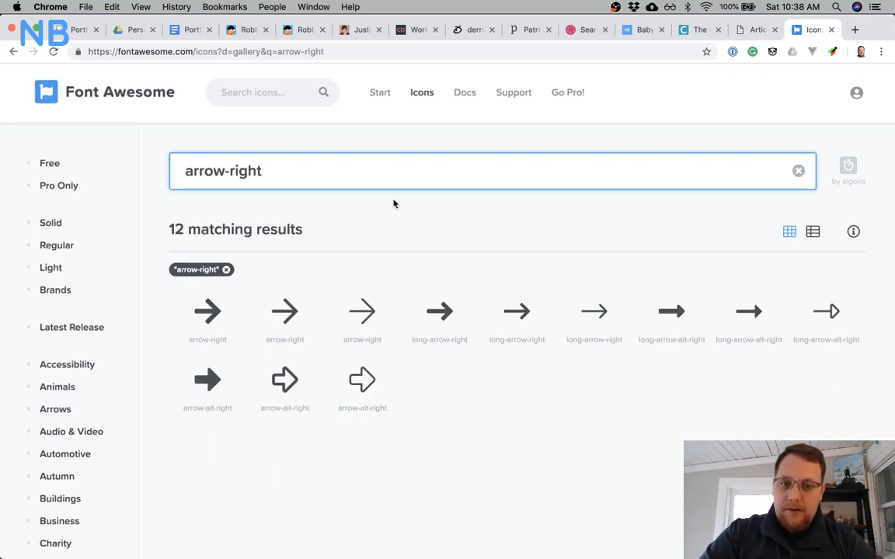
left_click(394, 388)
key("ctrl+Up")
left_click(550, 364)
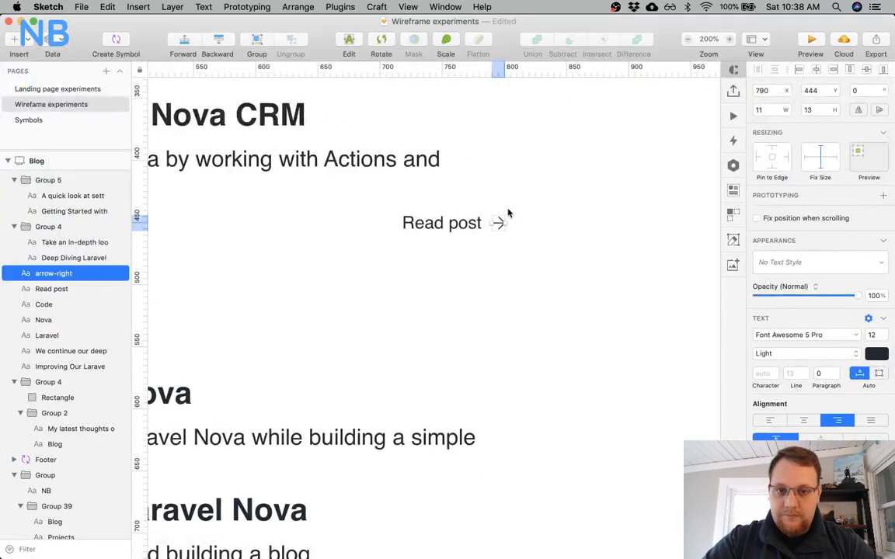
Try to turn the existing arrow icon into "long-arrow-right" by adding to its text, and move it away from "Read post".
double_click(499, 224)
type("⇥")
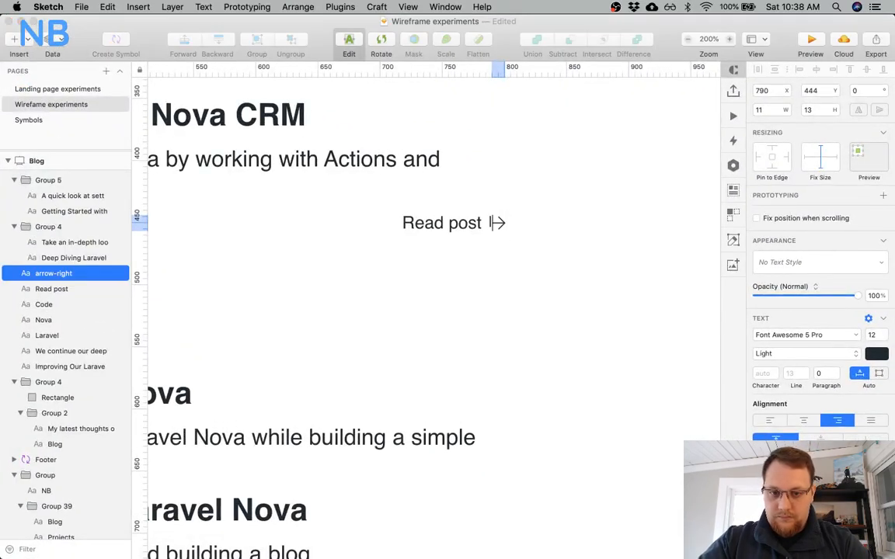
type("long-")
key("BackSpace")
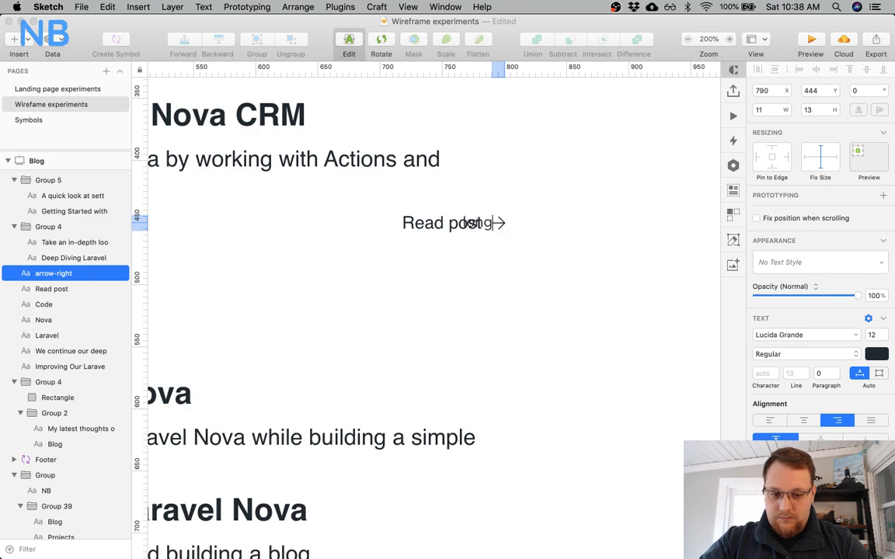
key("shift+Right")
type("arrow-")
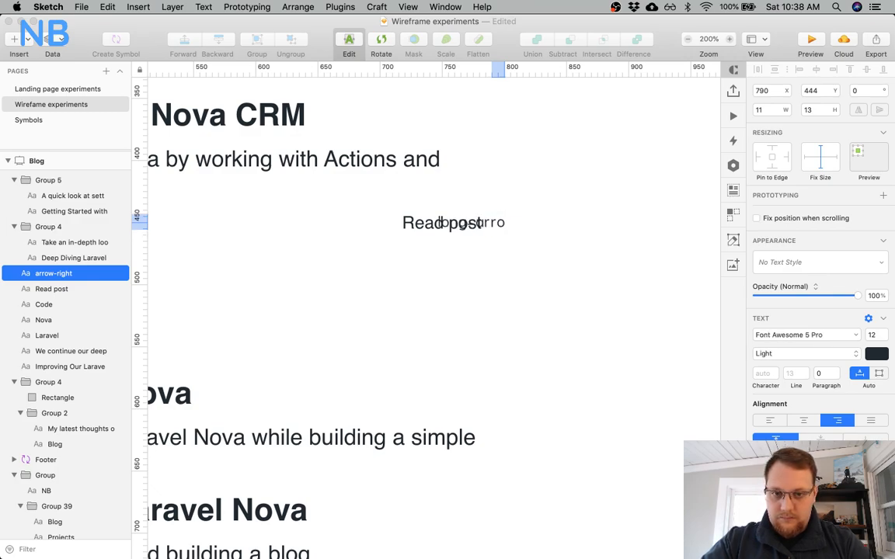
type("right")
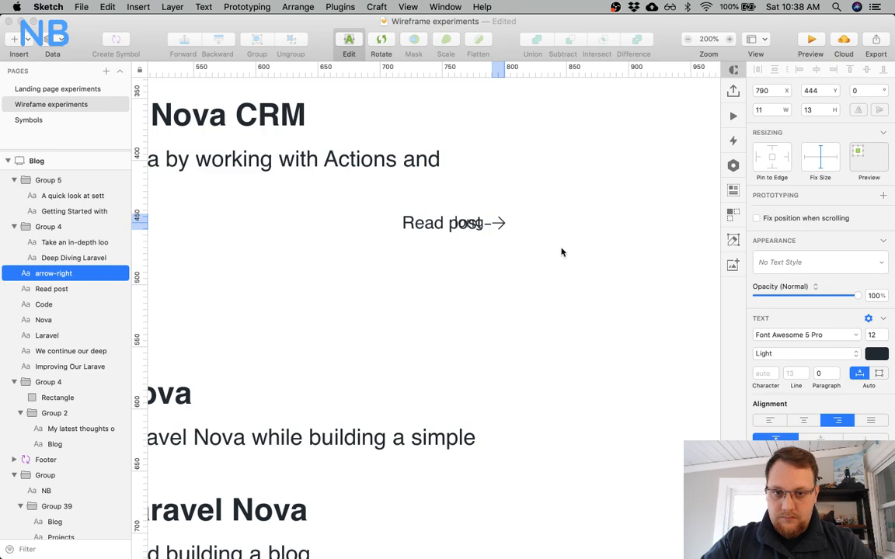
key("Escape")
left_click_drag(494, 226, 575, 230)
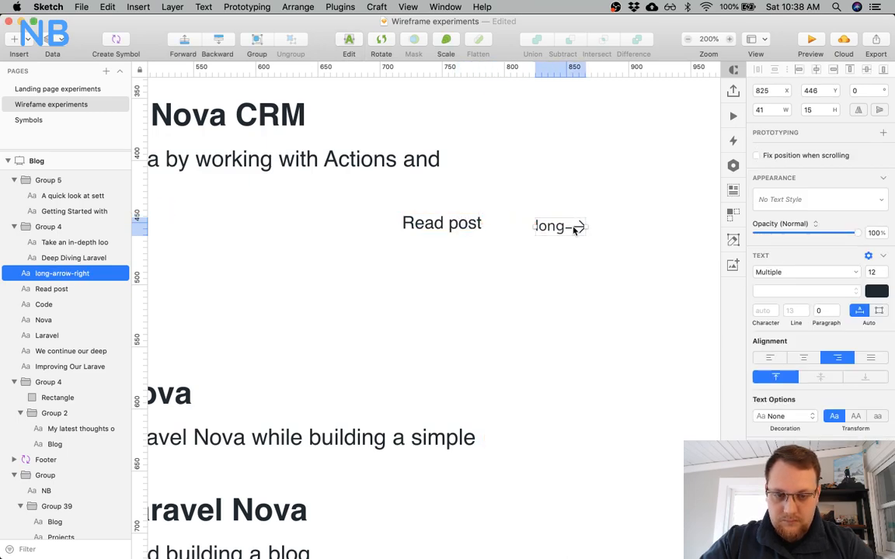
Replace all of the icon's text with "long-arrow-right".
double_click(575, 230)
key("super+a")
key("BackSpace")
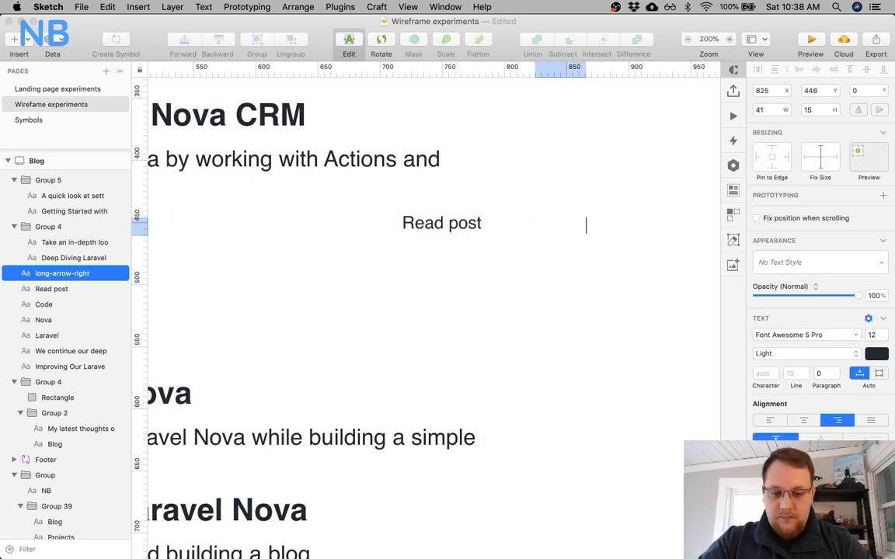
type("long-arrow-right")
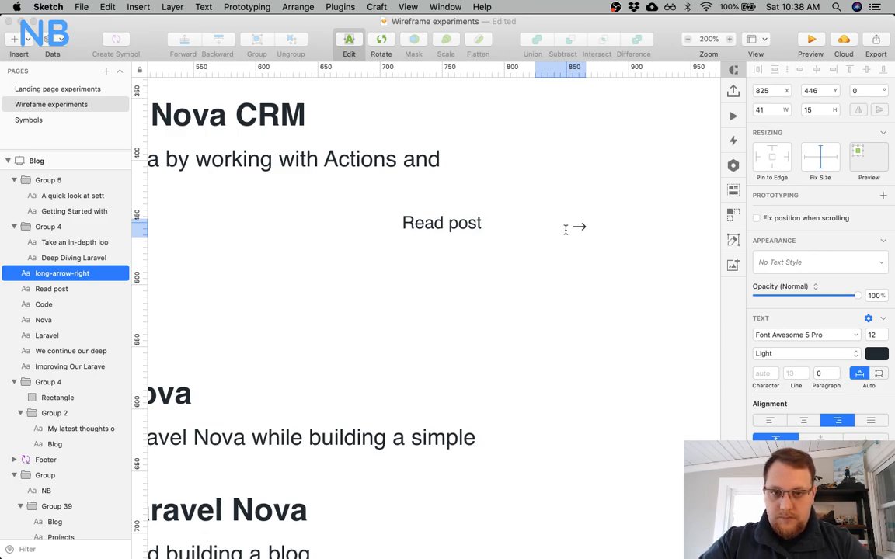
key("Escape")
key("Escape")
Move the long arrow back beside "Read post" at about X 792 and set its font size to 14.
left_click_drag(578, 230, 501, 225)
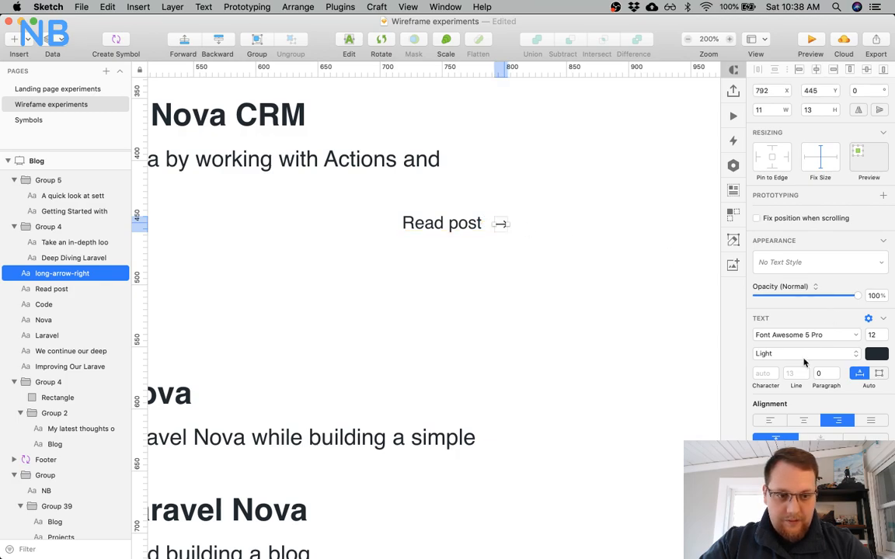
left_click(883, 338)
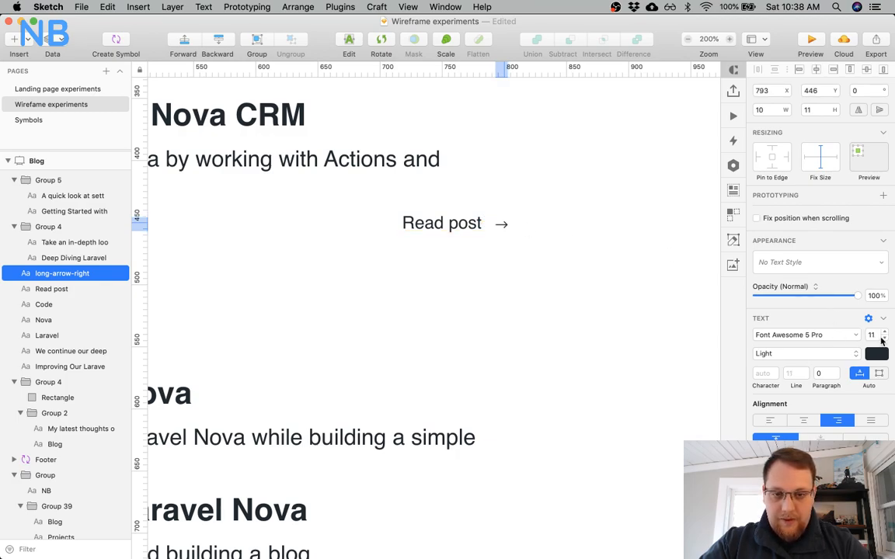
left_click(560, 246)
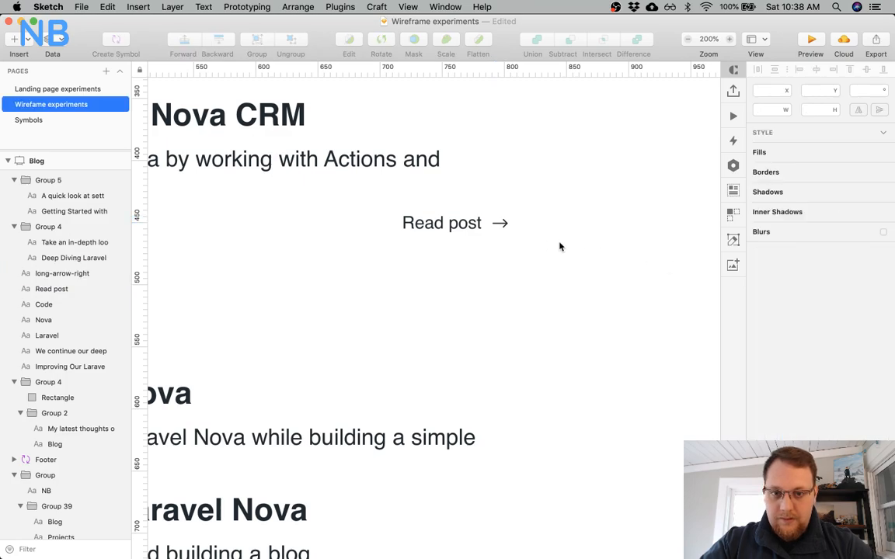
Group "Read post" with its long arrow and move the group left to line up with the description's right edge.
left_click(505, 225)
left_click(458, 228, "shift")
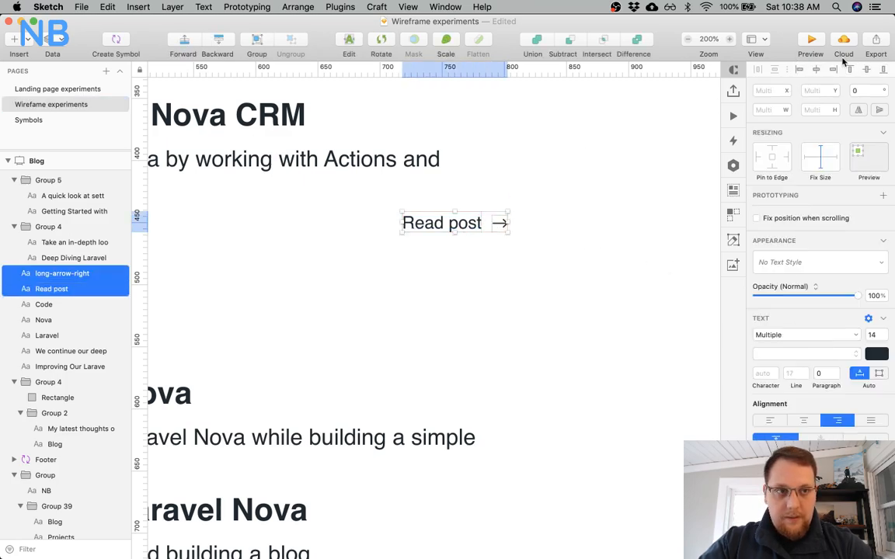
left_click(573, 229)
left_click(471, 226)
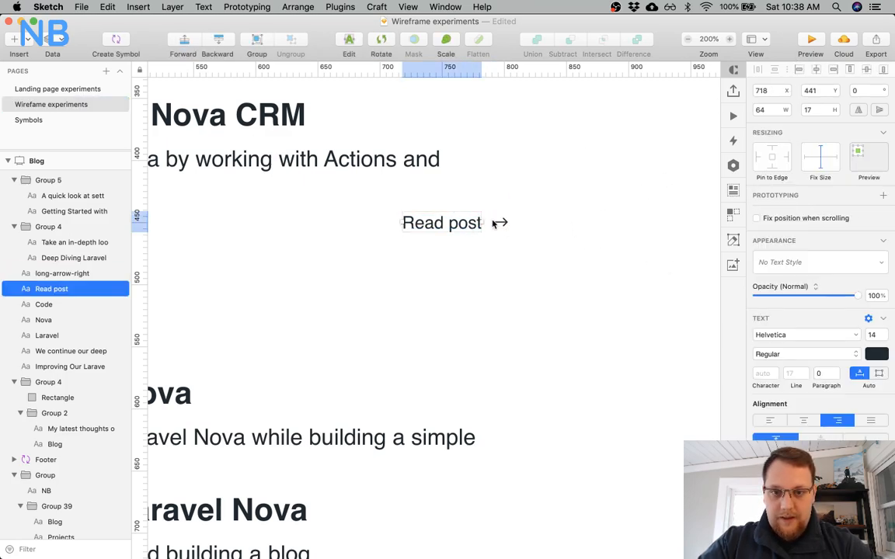
left_click(500, 224, "shift")
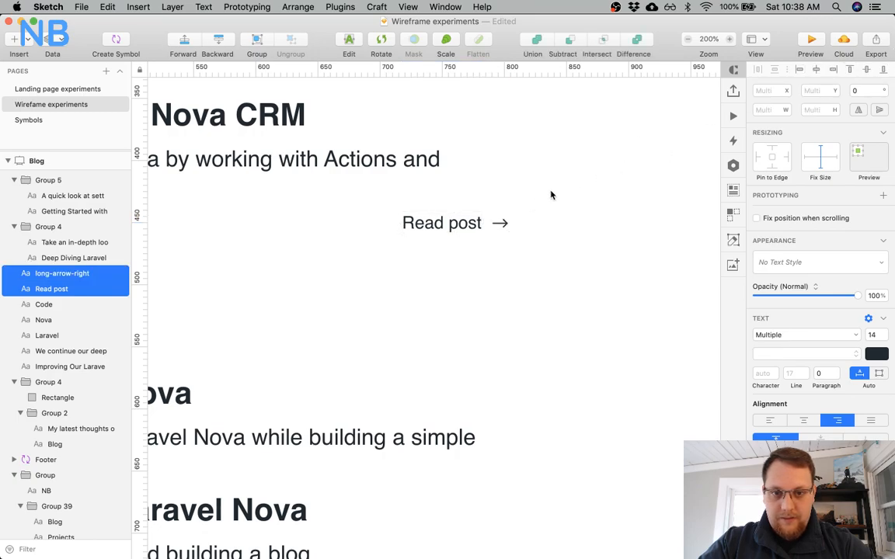
left_click(551, 194)
left_click(462, 223)
left_click(497, 225, "shift")
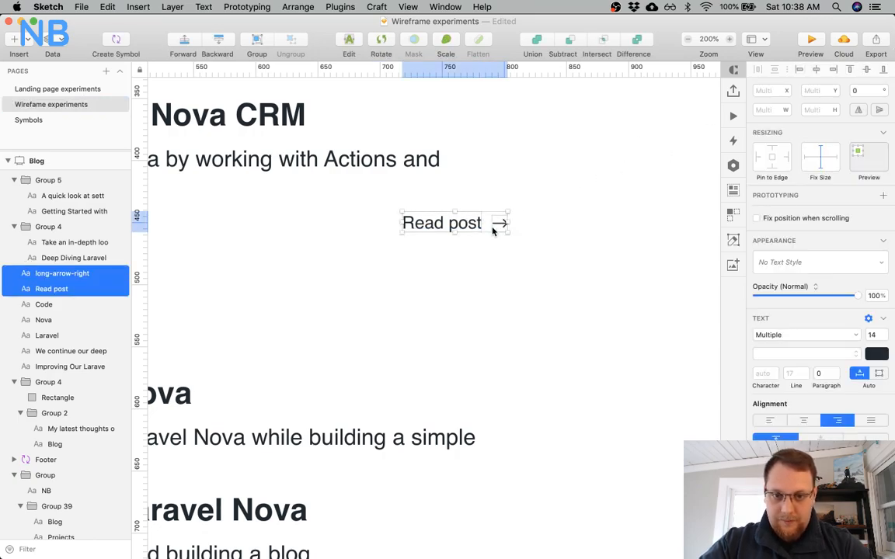
key("super+g")
left_click_drag(457, 227, 431, 228)
left_click(379, 199)
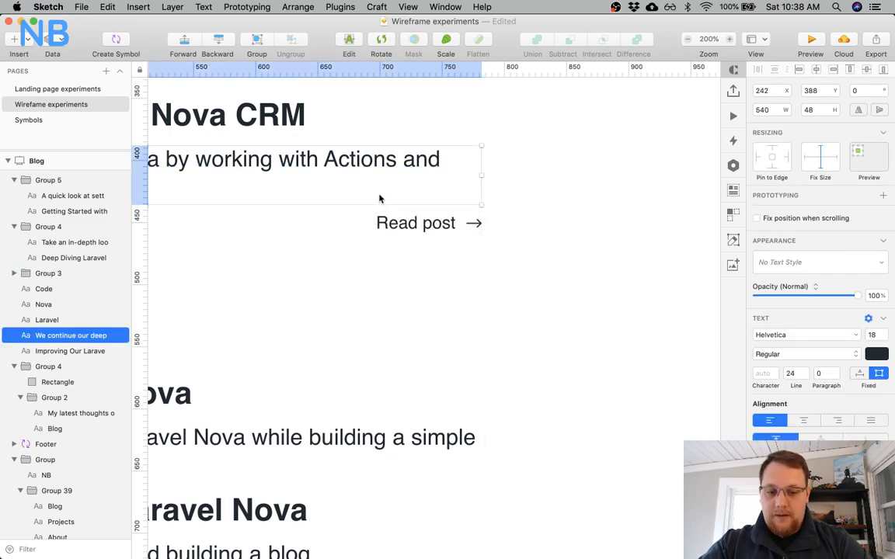
Nudge the "Read post" text to the right within its group so it sits closer to the long arrow.
key("super+minus")
scroll(380, 199, "left", 5)
left_click(500, 347)
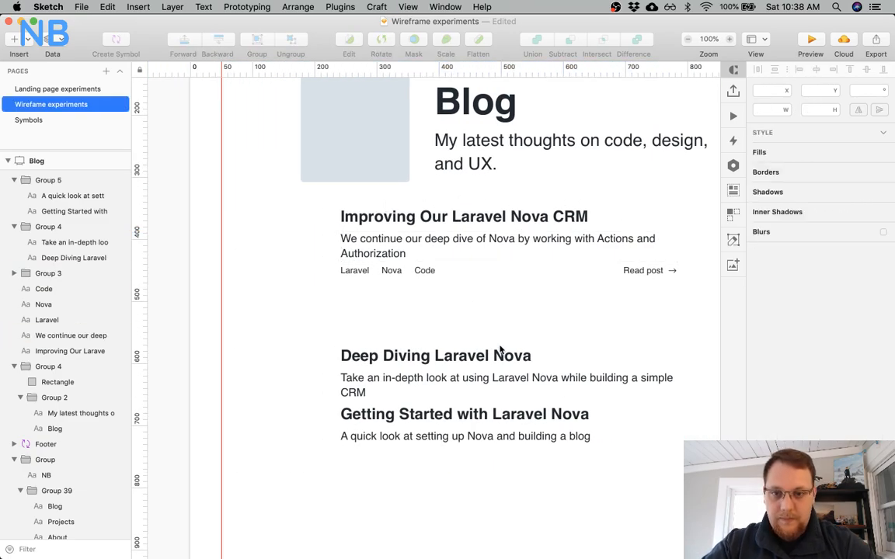
scroll(501, 349, "right", 4)
scroll(500, 350, "down", 2)
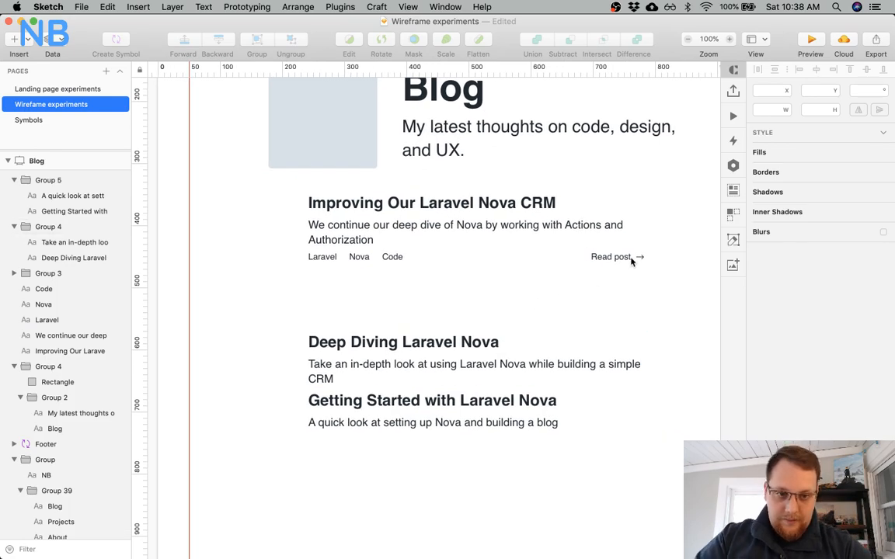
left_click(633, 263)
key("Right")
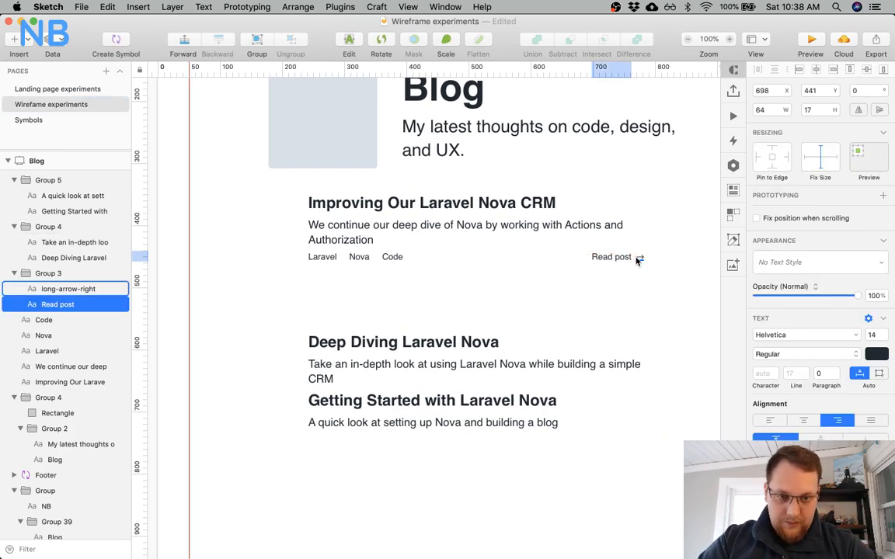
left_click(518, 268)
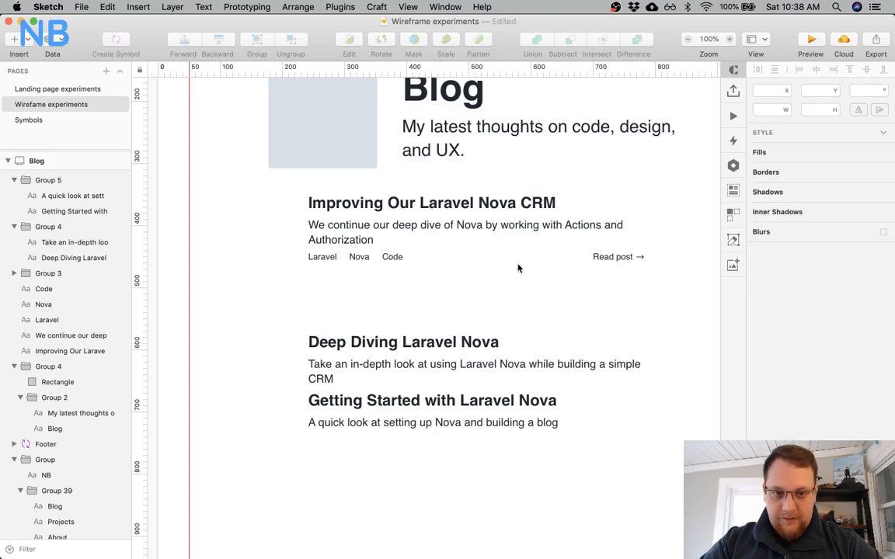
Group the first article's Laravel, Nova and Code tags.
scroll(518, 268, "right", 3)
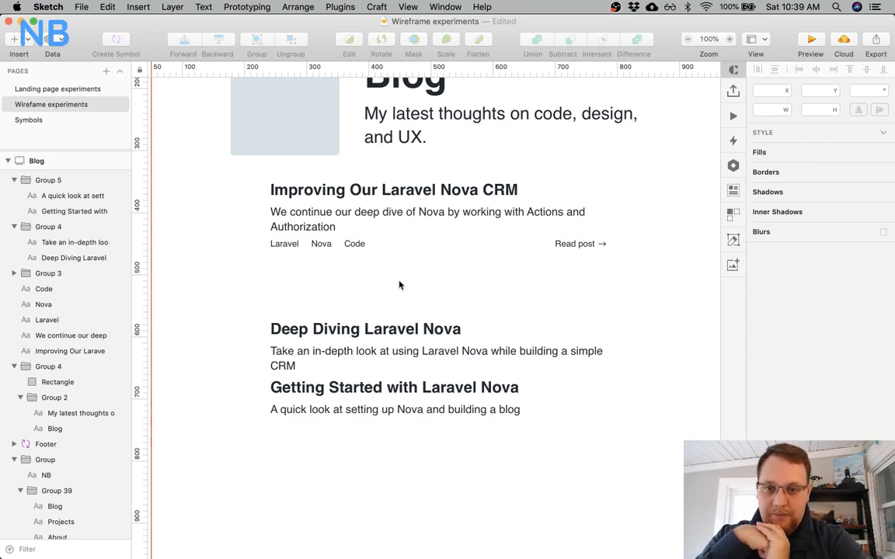
left_click(353, 244)
left_click(320, 244, "shift")
left_click(283, 245, "shift")
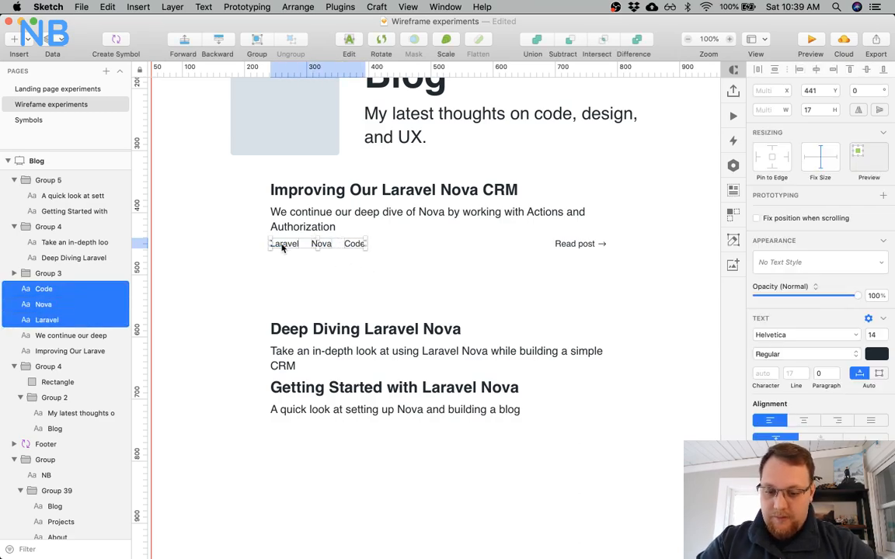
key("super+g")
Group the "Improving Our Laravel Nova CRM" title with its description.
left_click(299, 222)
left_click(311, 196, "shift")
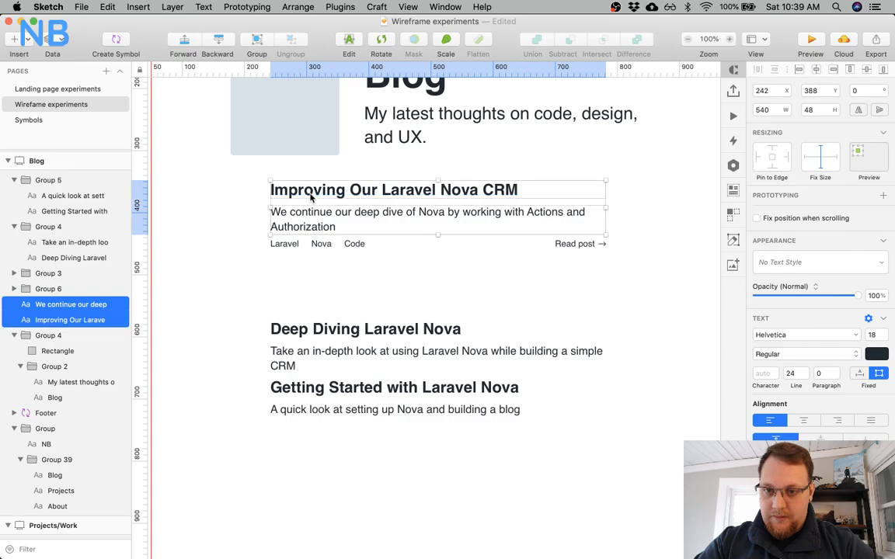
key("super+g")
left_click(354, 246, "shift")
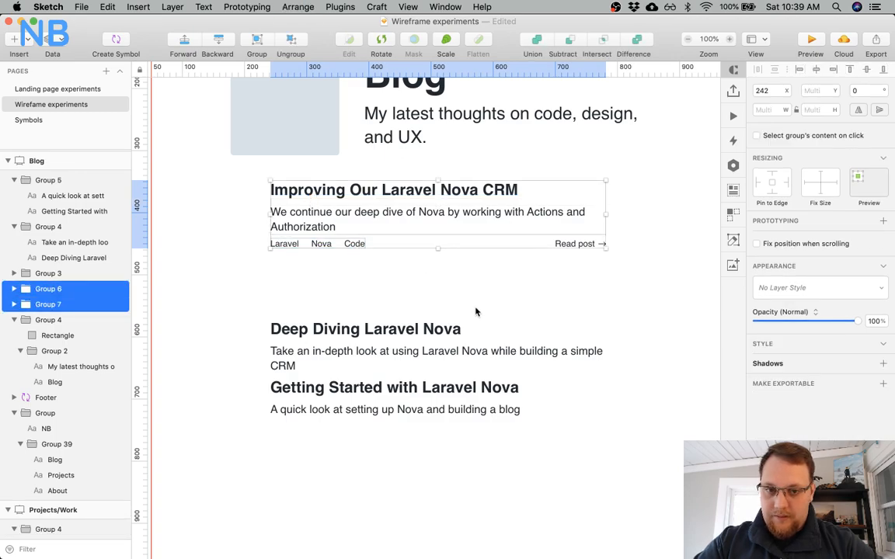
left_click(391, 256)
Group the tags with the "Read post" link as one row, and combine that row with the title and description group.
left_click(359, 244)
left_click(602, 245, "shift")
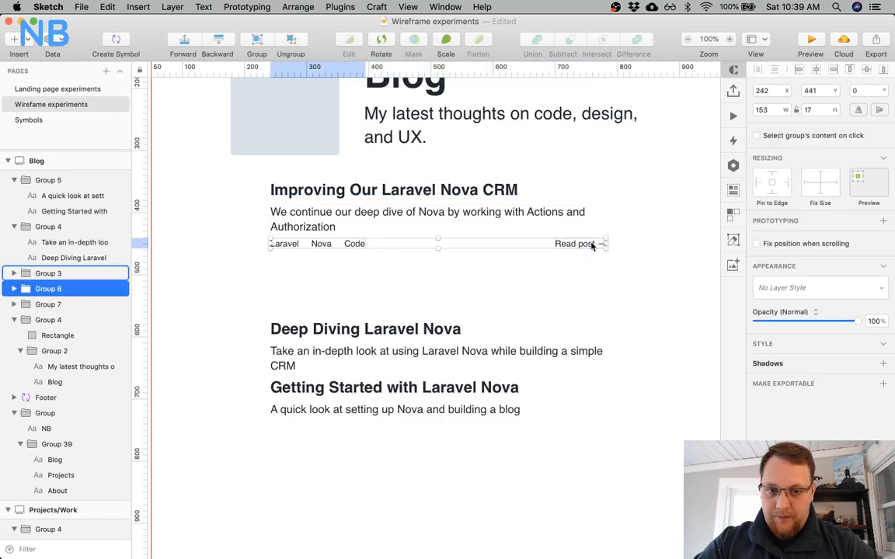
key("super+g")
left_click(550, 213, "shift")
key("super+g")
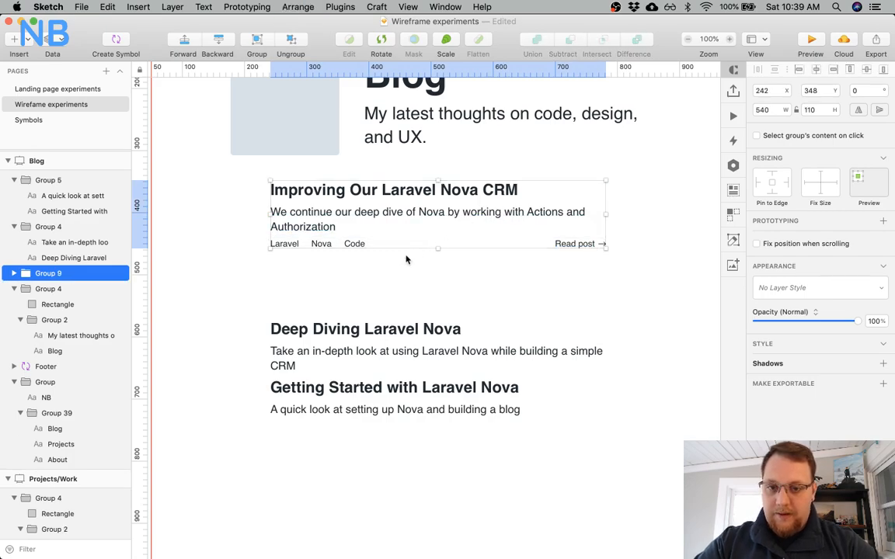
left_click(399, 269)
Copy the first article's tag and link row, and move the "Getting Started with Laravel Nova" article down to make room.
scroll(361, 229, "down", 3)
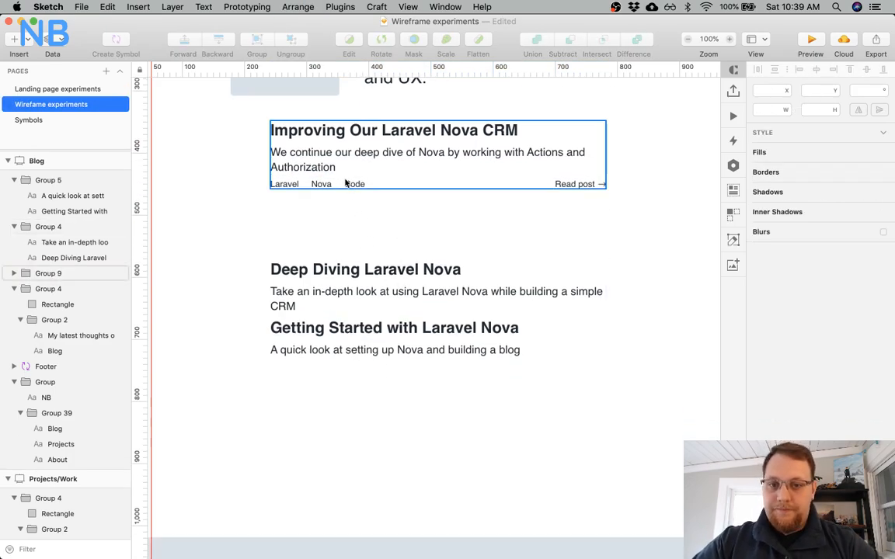
double_click(346, 184)
key("super+c")
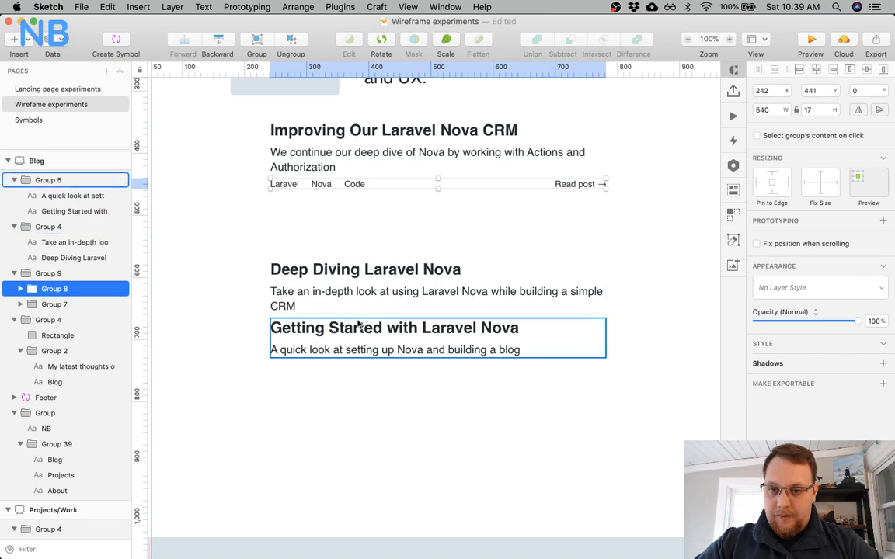
left_click(353, 268)
left_click(351, 330)
left_click_drag(351, 331, 351, 404)
Paste the tag and link row and move it down beneath the "Deep Diving Laravel Nova" description, to Y 665.
left_click(351, 335)
key("super+v")
key("shift+Down")
key("shift+Down")
key("shift+Down")
key("shift+Down")
key("shift+Down")
key("shift+Down")
key("shift+Down")
key("shift+Down")
key("shift+Down")
key("shift+Down")
key("shift+Down")
key("shift+Down")
key("shift+Down")
key("shift+Down")
key("shift+Down")
key("shift+Down")
key("shift+Down")
key("shift+Down")
key("shift+Down")
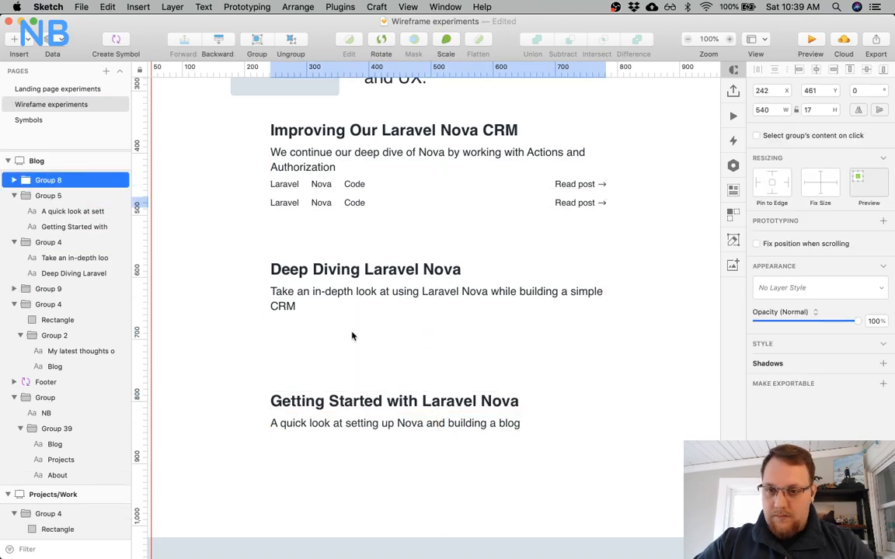
key("shift+Down")
key("shift+Down")
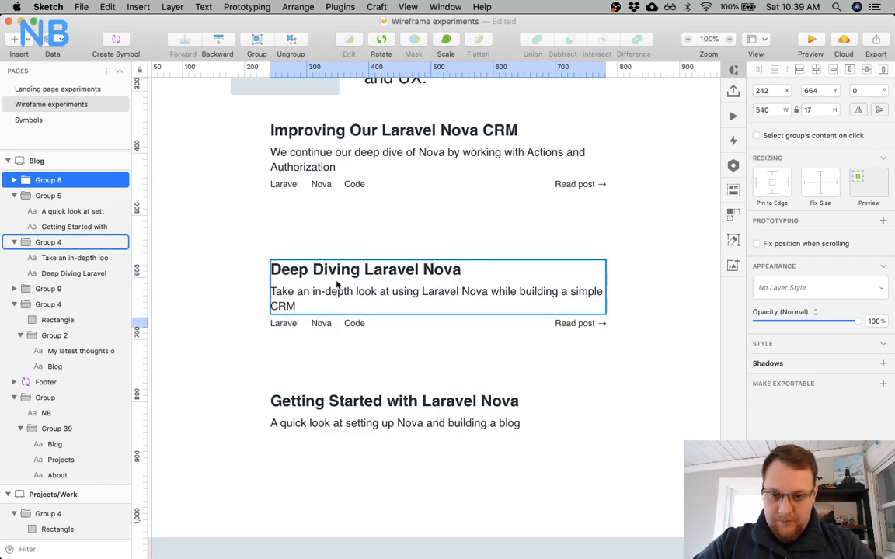
key("Down")
key("Down")
key("Down")
key("Down")
double_click(329, 186)
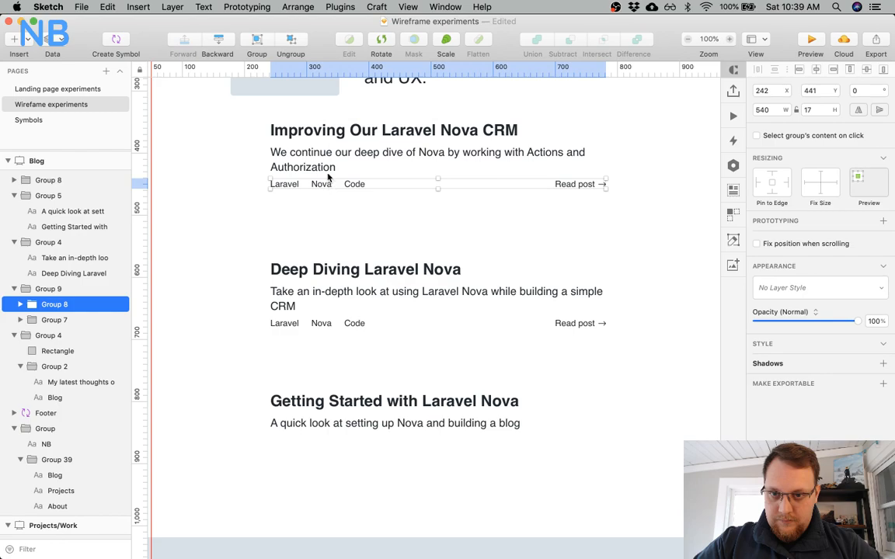
Duplicate the tag and link row beneath the "Getting Started with Laravel Nova" description and group it with that article.
left_click(320, 325)
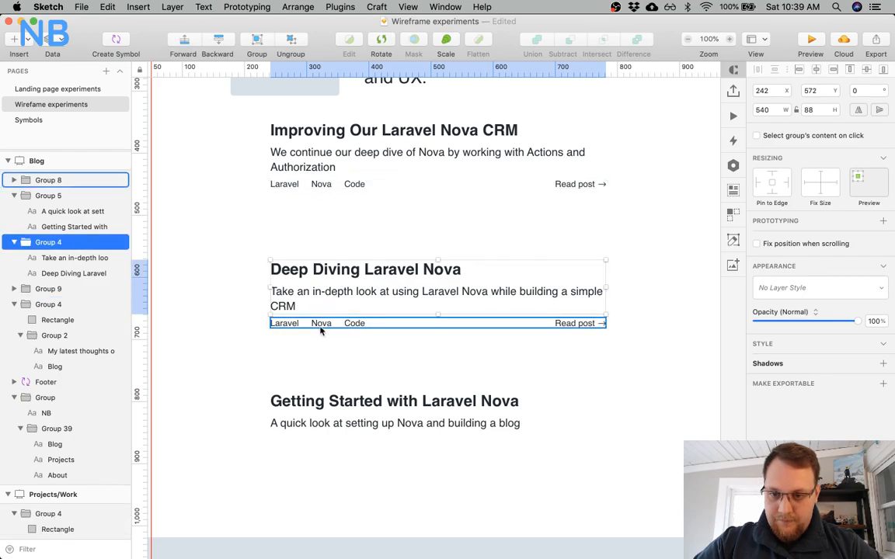
key("super+f")
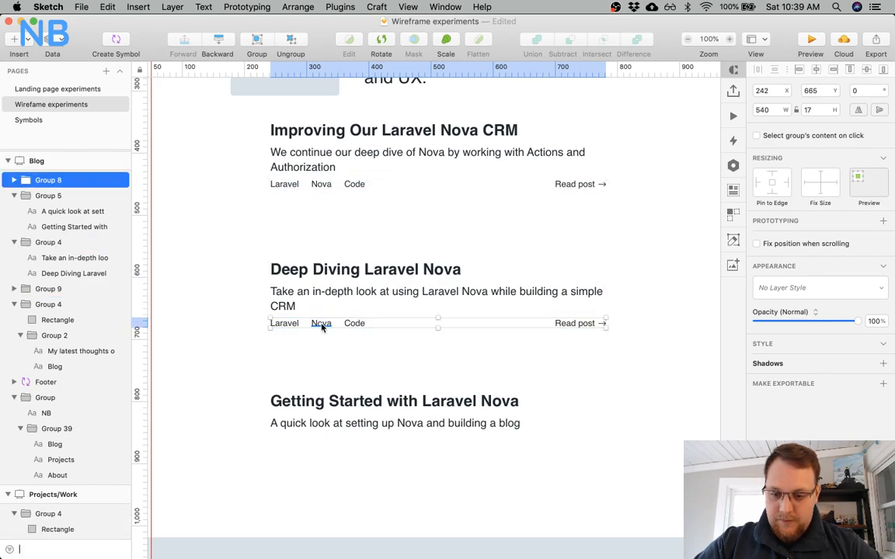
key("super+d")
left_click_drag(321, 326, 322, 447)
left_click(350, 410)
left_click(342, 444, "shift")
key("super+g")
Group the "Deep Diving Laravel Nova" title and description with the tag and link row below them.
left_click(349, 325)
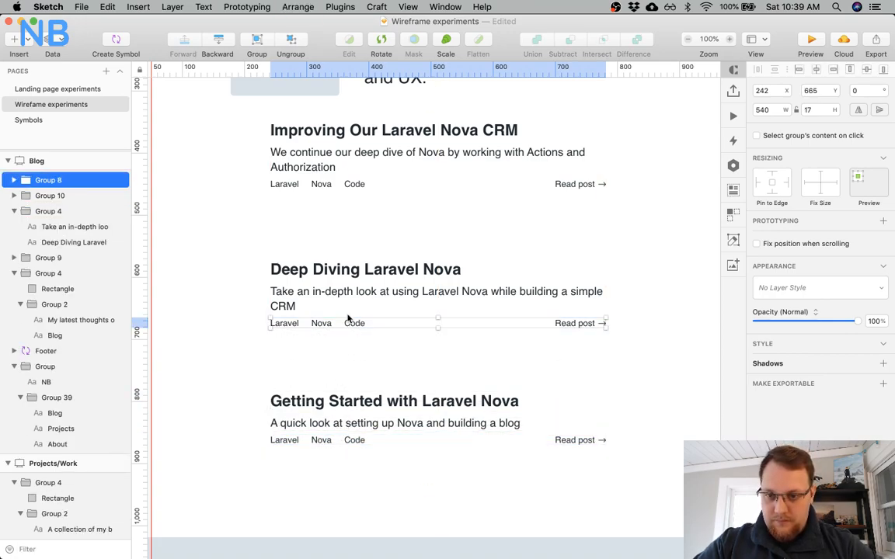
left_click(350, 289, "shift")
key("super+g")
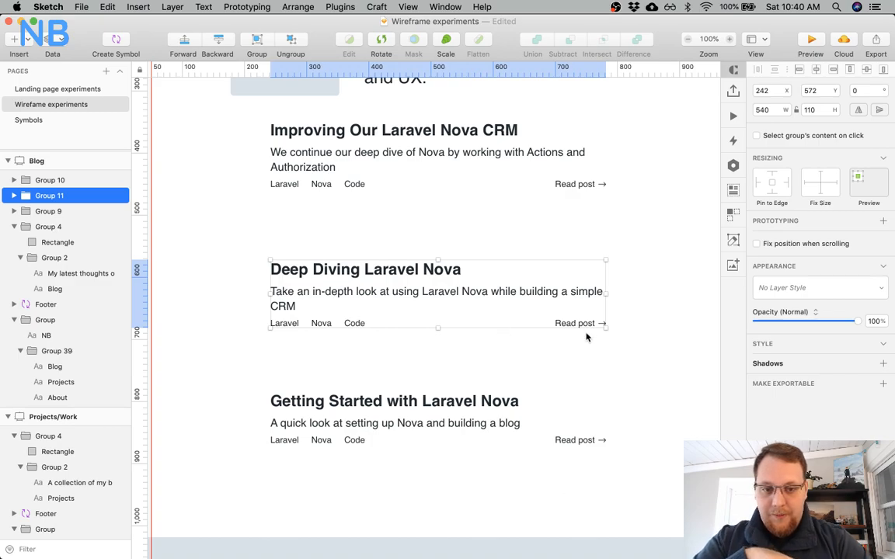
left_click(447, 371)
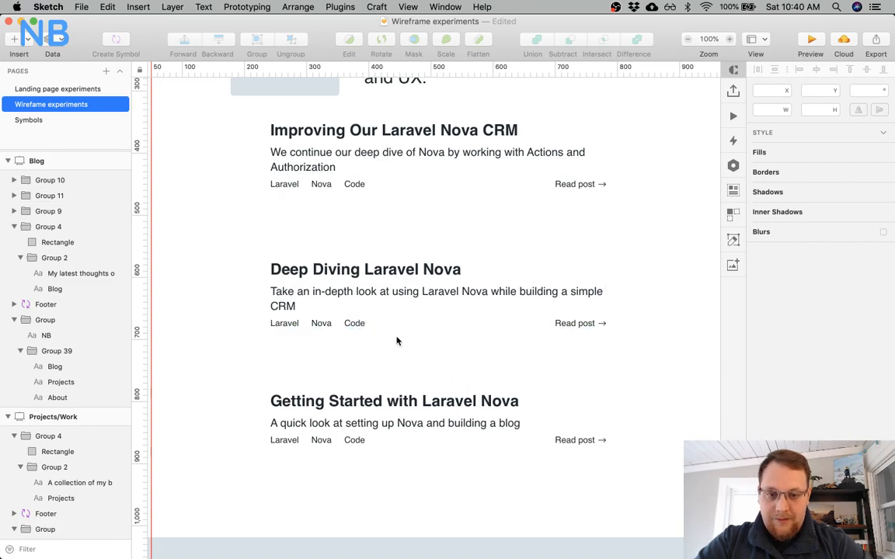
Move the "Deep Diving Laravel Nova" article up to about 40 px below the first article.
left_click(390, 312)
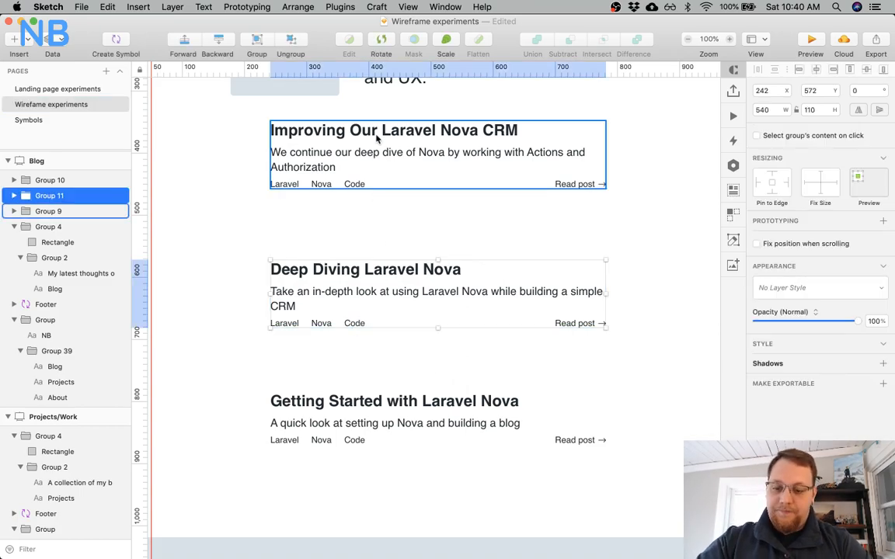
left_click_drag(387, 270, 387, 228)
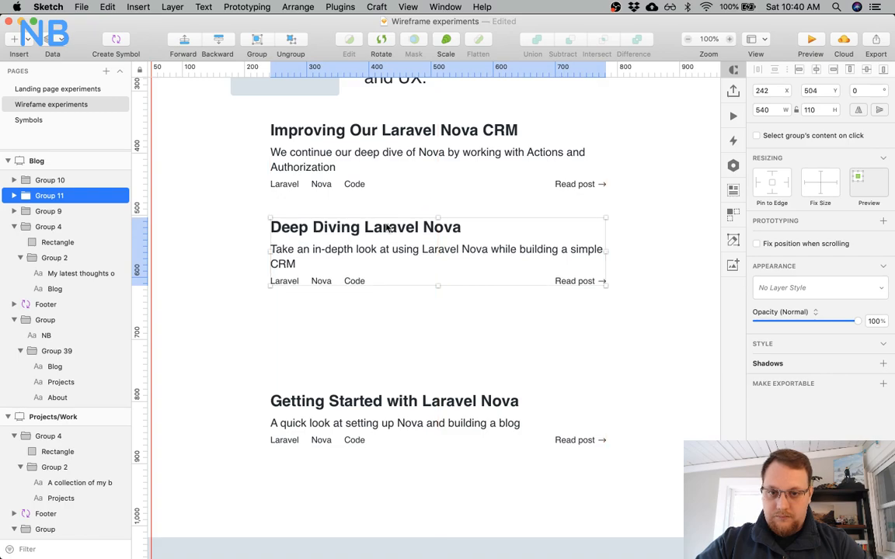
key("Down")
key("Down")
key("Down")
key("Down")
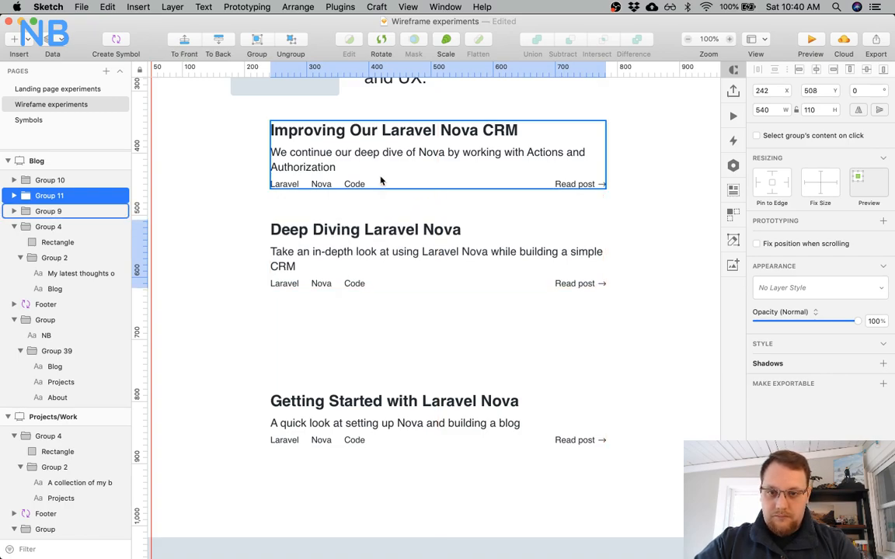
key("shift+Up")
key("shift+Up")
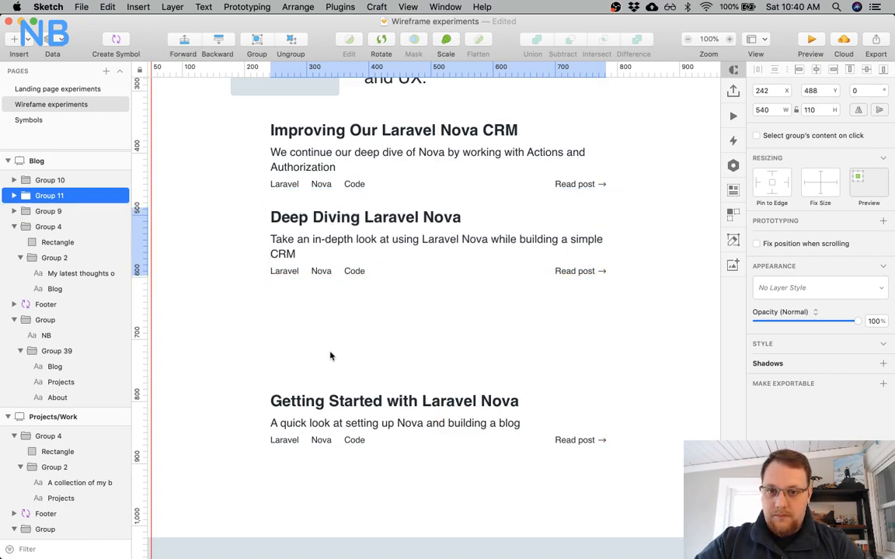
key("shift+Down")
Move the "Getting Started with Laravel Nova" article up to Y 648, matching the gap between the first two articles.
left_click_drag(386, 433, 381, 344)
key("shift+Up")
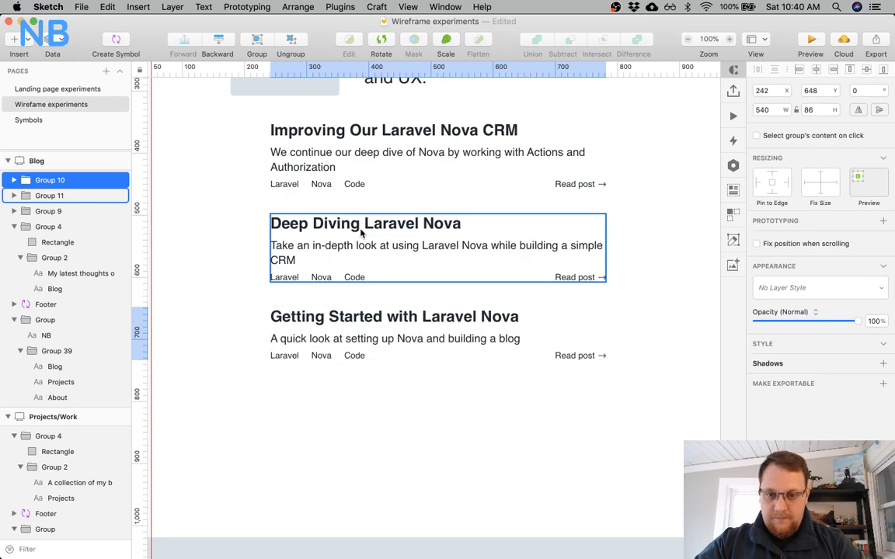
left_click(425, 477)
key("super+minus")
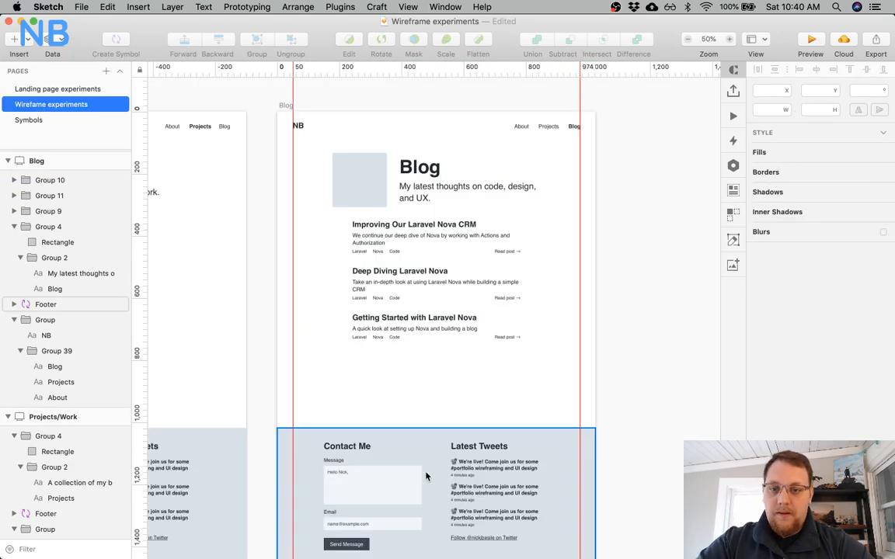
scroll(477, 334, "down", 2)
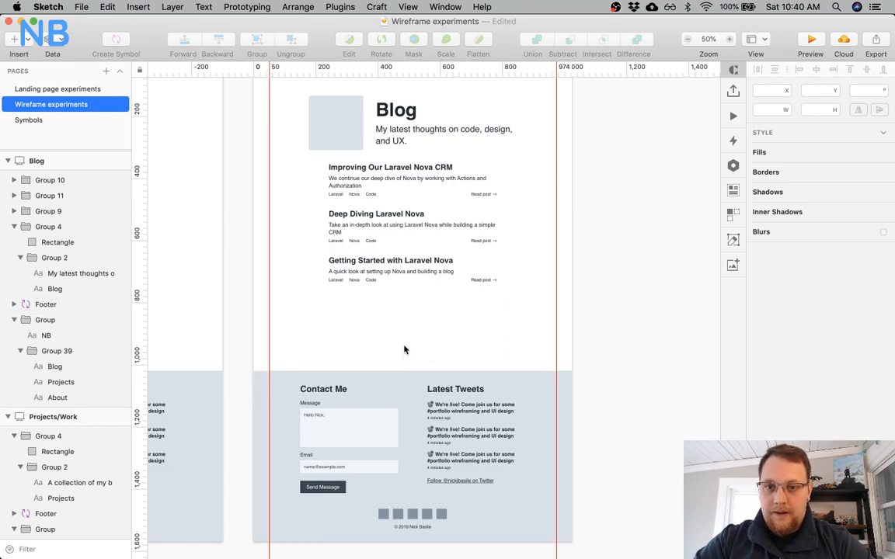
key("ctrl+Up")
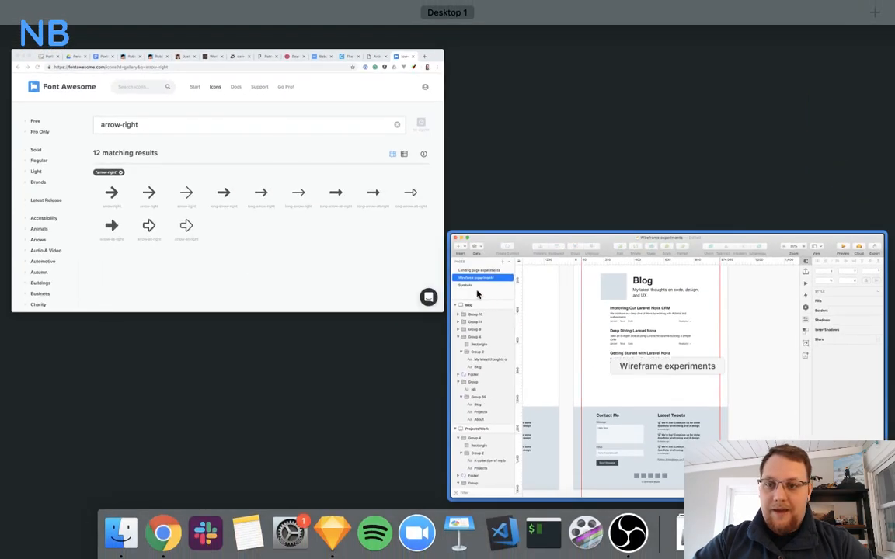
left_click(597, 326)
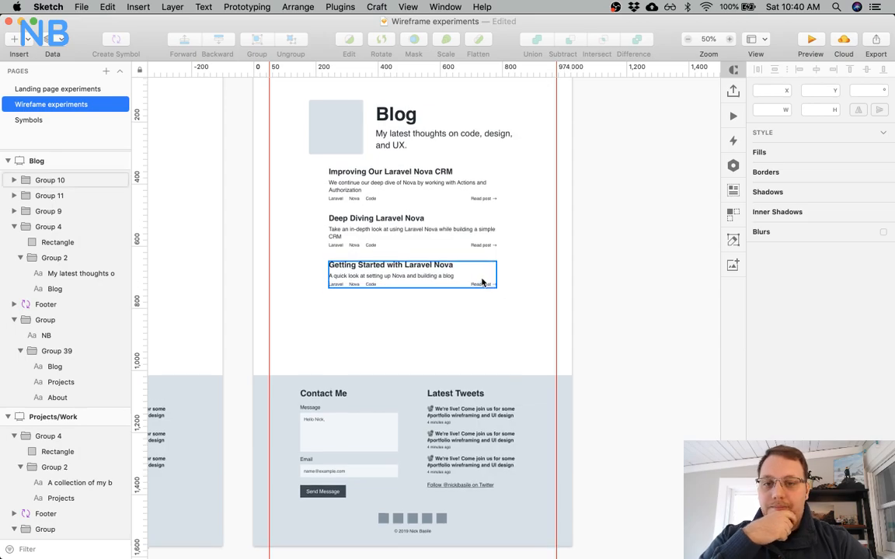
scroll(346, 152, "up", 2)
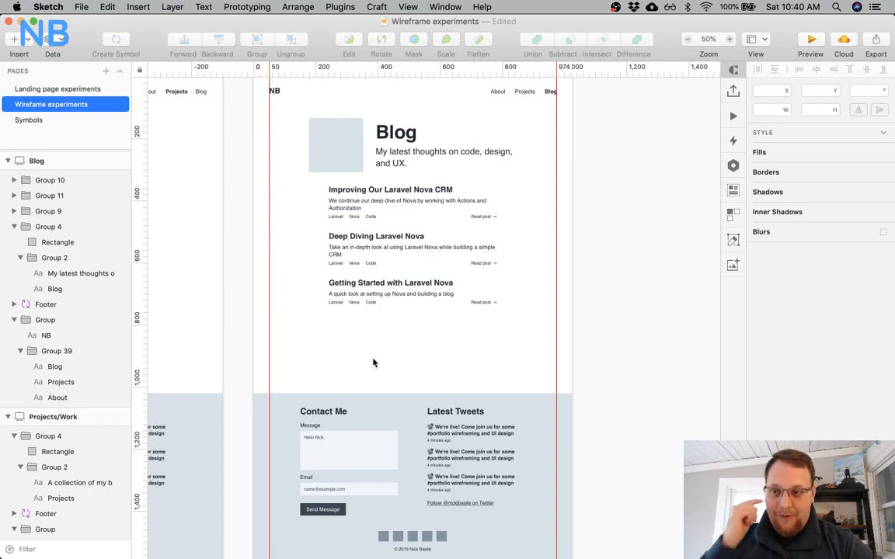
Set the Blog artboard's height to 2569.
scroll(311, 282, "down", 5)
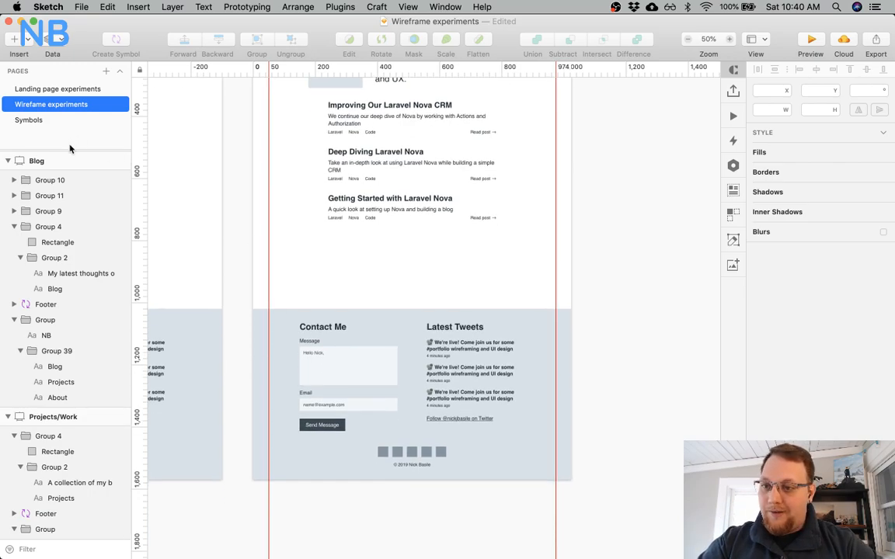
left_click(66, 159)
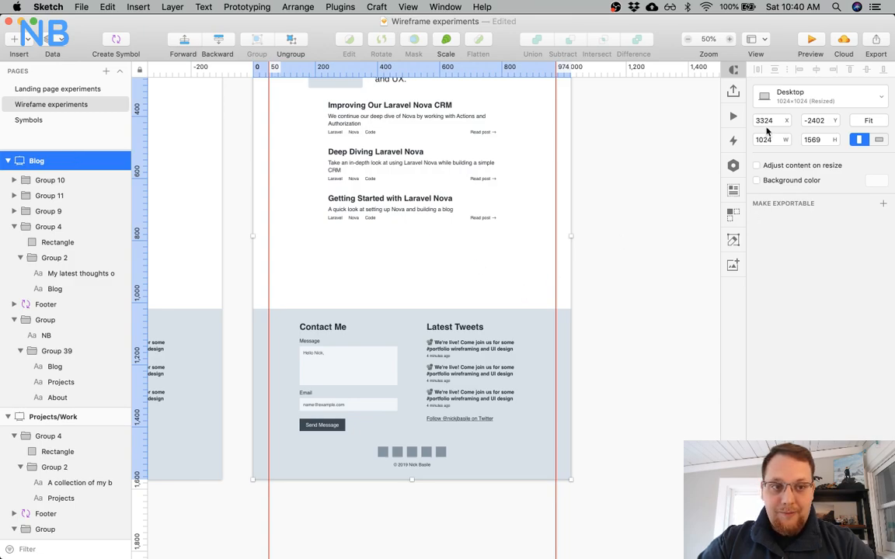
key("BackSpace")
type("2")
key("Return")
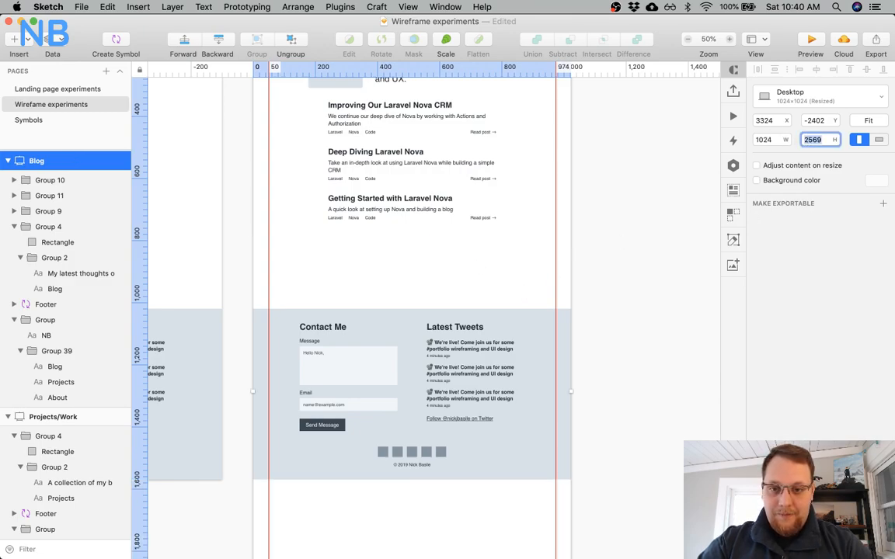
Move the footer down to the bottom edge of the Blog artboard at Y 2019.
scroll(412, 361, "down", 8)
key("super+minus")
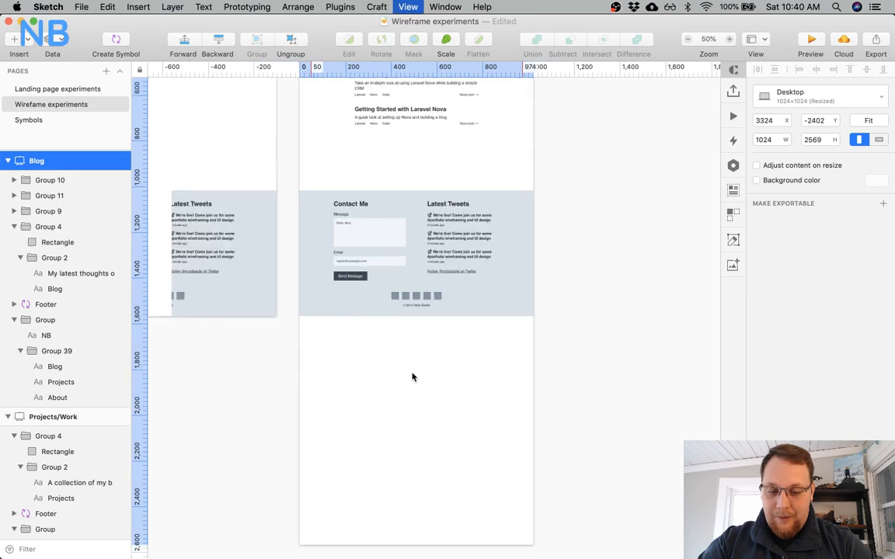
left_click_drag(475, 250, 459, 468)
key("super+z")
left_click(458, 318)
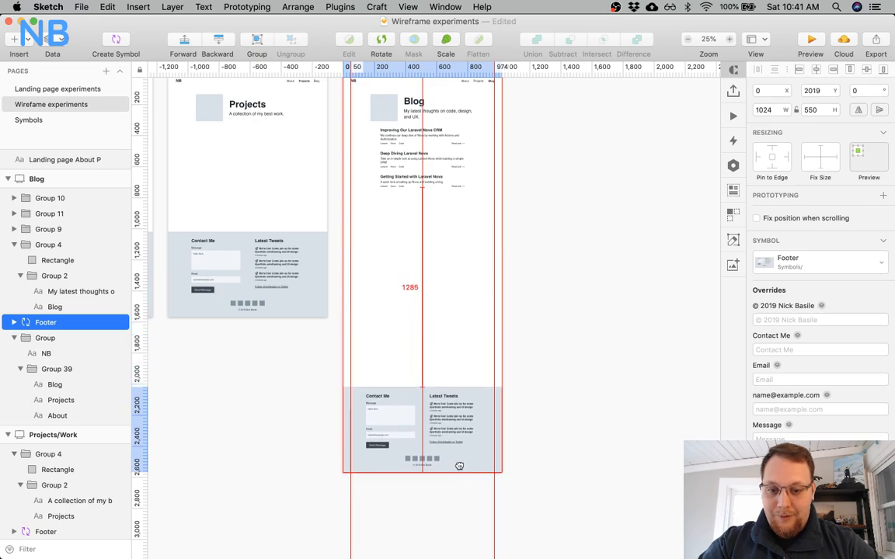
left_click(439, 262)
scroll(440, 264, "up", 2)
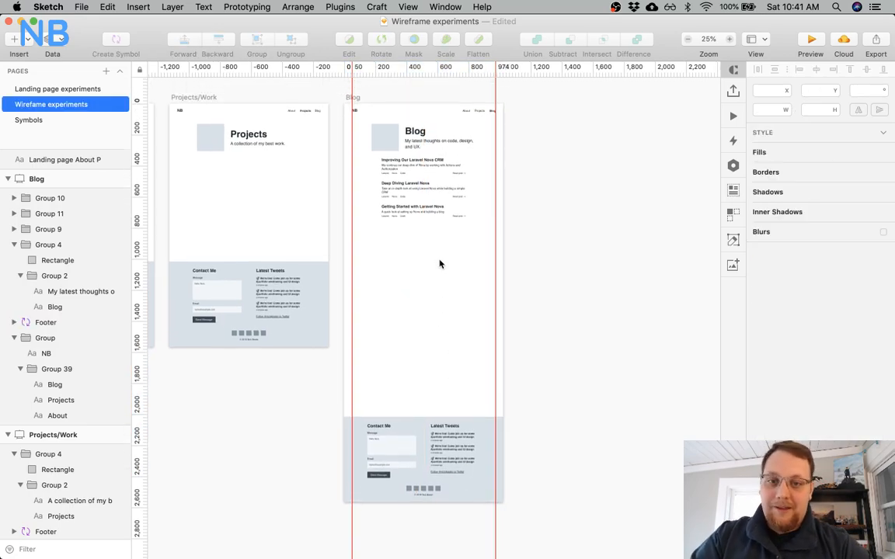
Duplicate the "Getting Started with Laravel Nova" article three times below itself, keeping the same gap between articles.
scroll(416, 224, "up", 6)
scroll(417, 227, "up", 3)
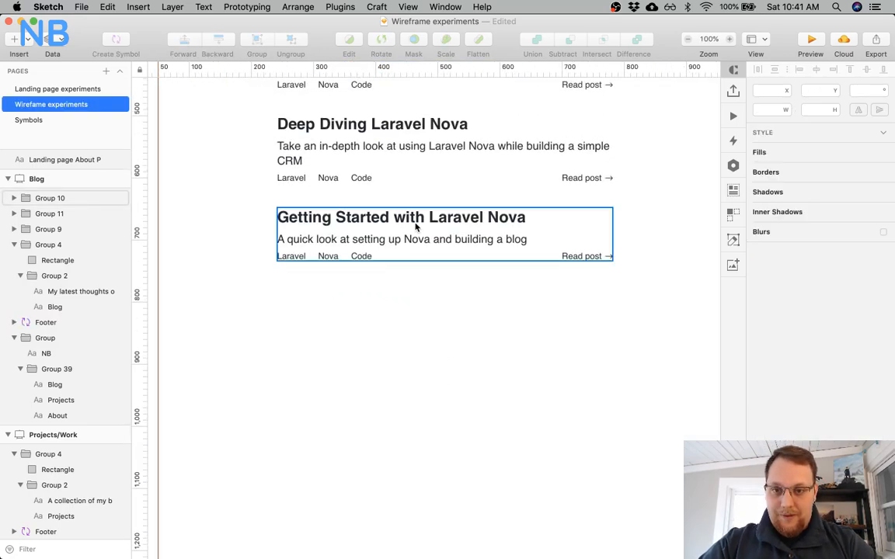
left_click(400, 237)
left_click_drag(403, 236, 396, 318)
key("super+d")
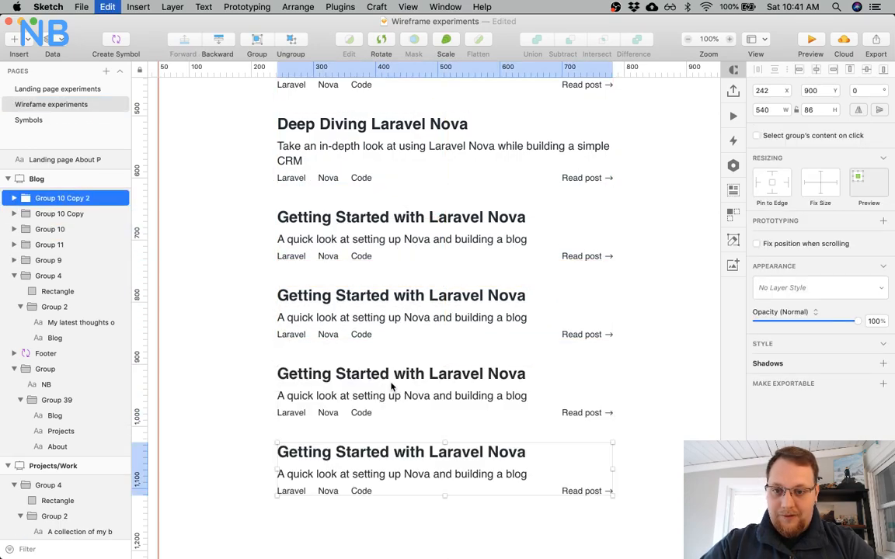
key("super+d")
left_click(249, 349)
key("super+minus")
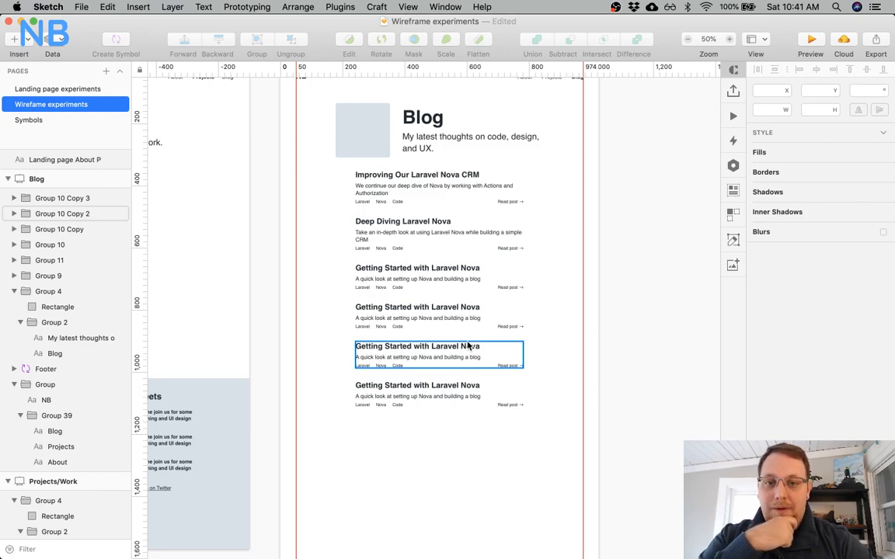
Delete the last two duplicated "Getting Started with Laravel Nova" articles.
scroll(466, 344, "right", 3)
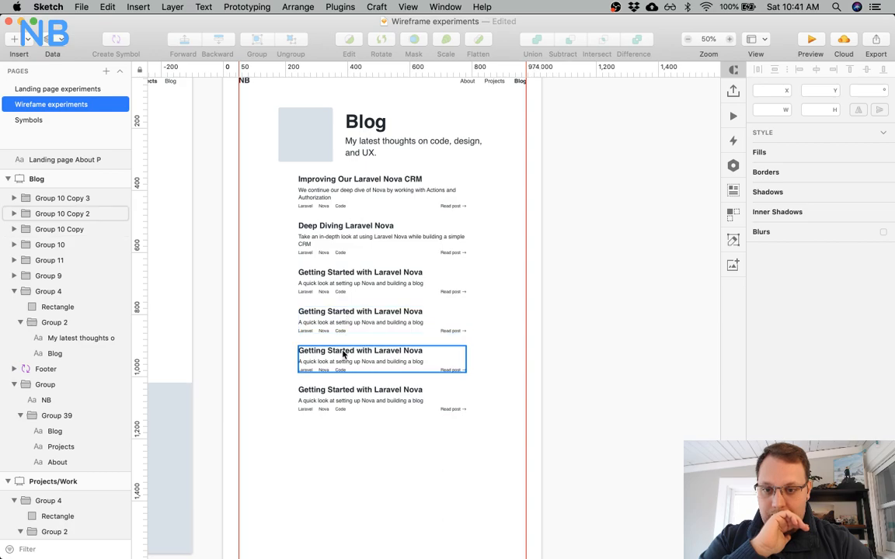
left_click(402, 369)
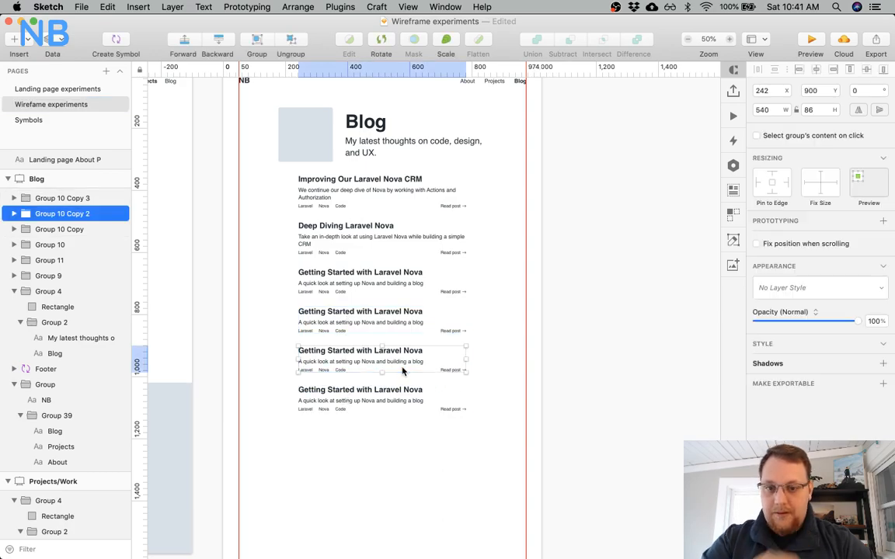
left_click(387, 399, "shift")
key("Delete")
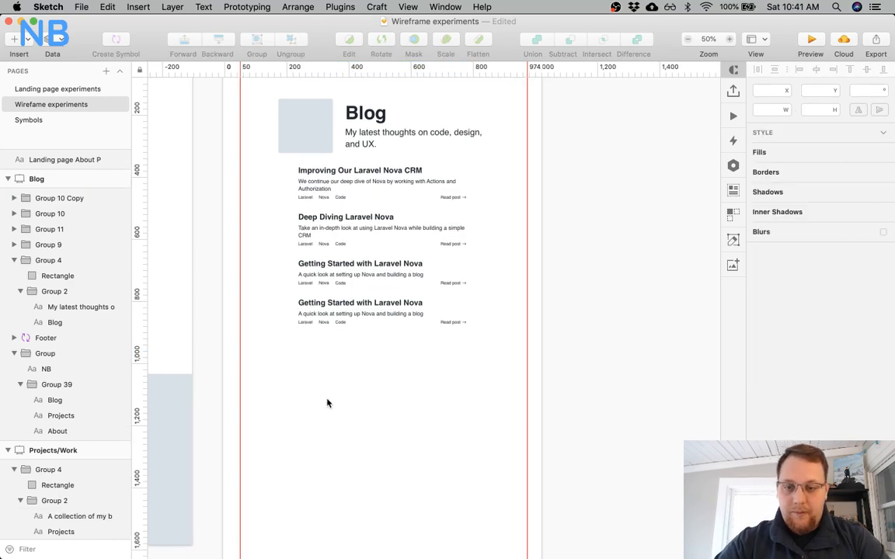
Copy the "Join Me On Twitch!" section from the Landing page artboard.
scroll(327, 403, "down", 3)
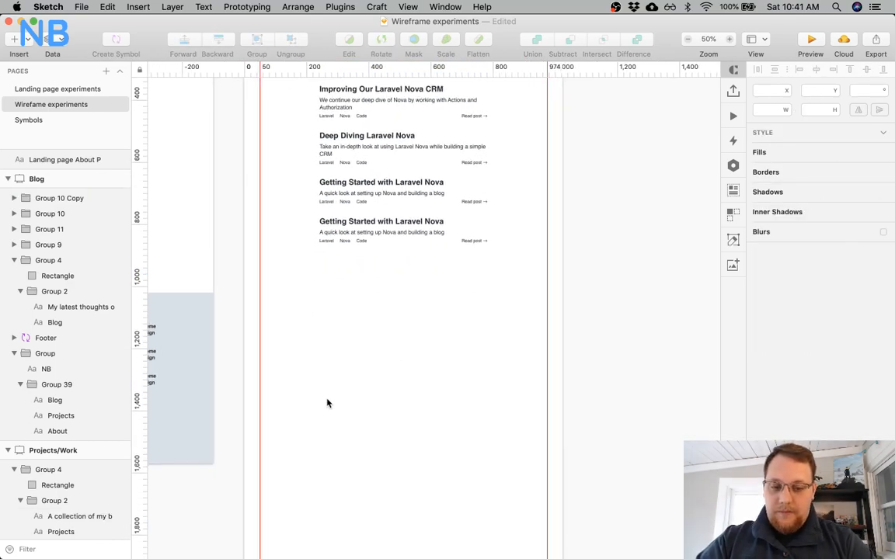
key("super+minus")
scroll(327, 403, "left", 10)
scroll(327, 403, "down", 10)
scroll(327, 403, "right", 5)
left_click(291, 288)
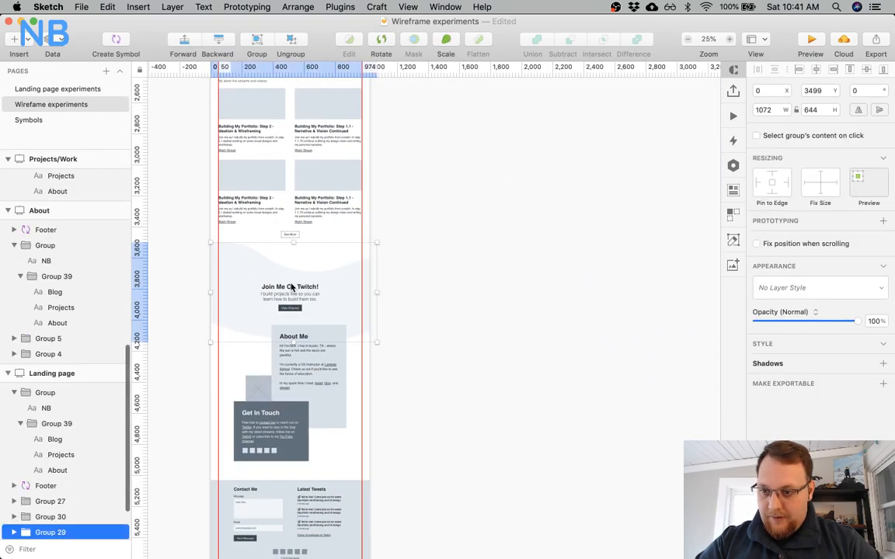
key("super+c")
Paste the "Join Me On Twitch!" section into the Blog artboard.
scroll(564, 228, "right", 2)
scroll(564, 228, "up", 15)
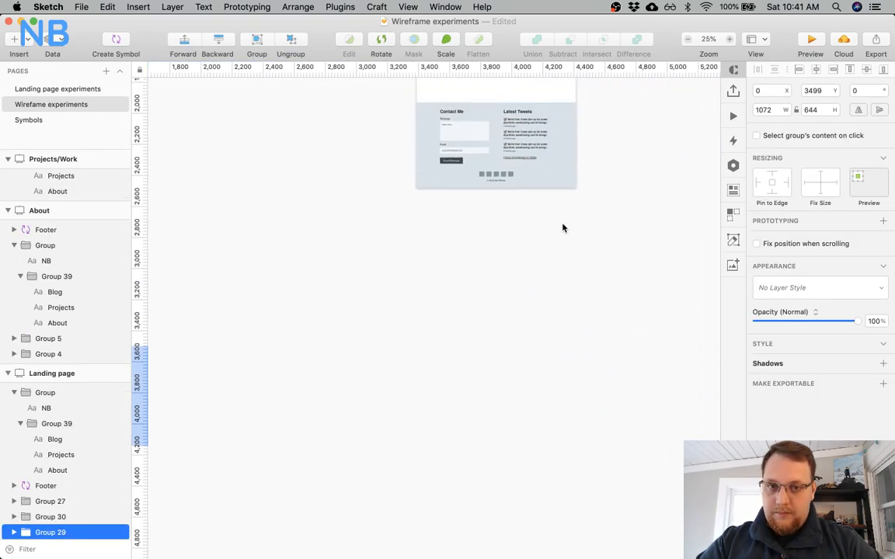
scroll(564, 228, "right", 5)
left_click(408, 262)
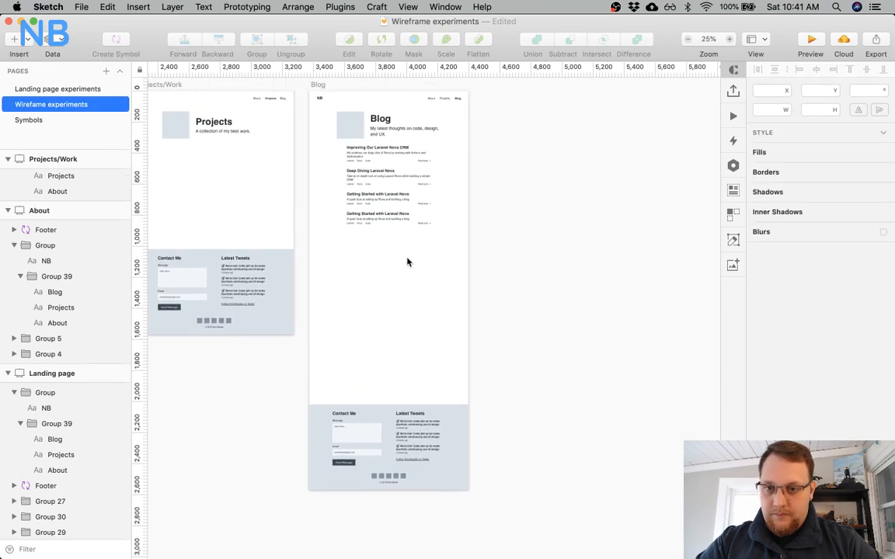
left_click(95, 160)
scroll(77, 209, "down", 3)
scroll(77, 210, "up", 3)
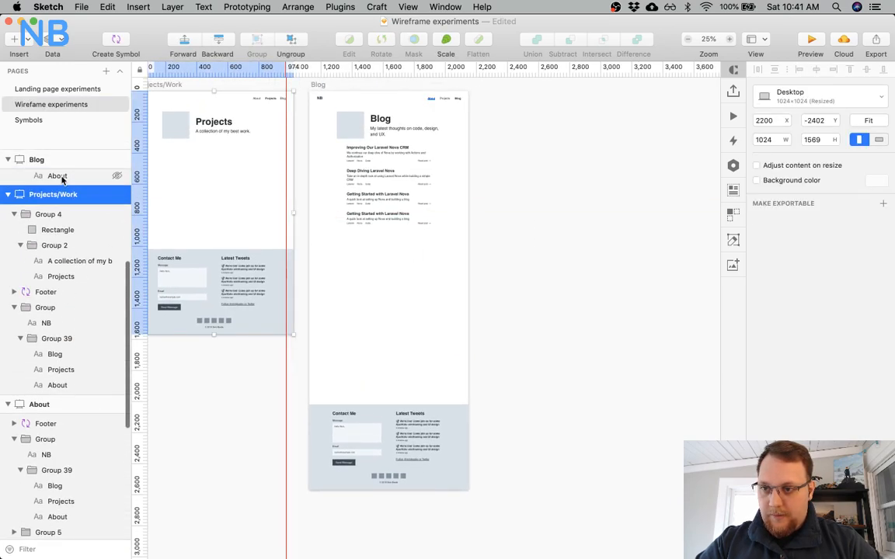
left_click(60, 161)
key("super+v")
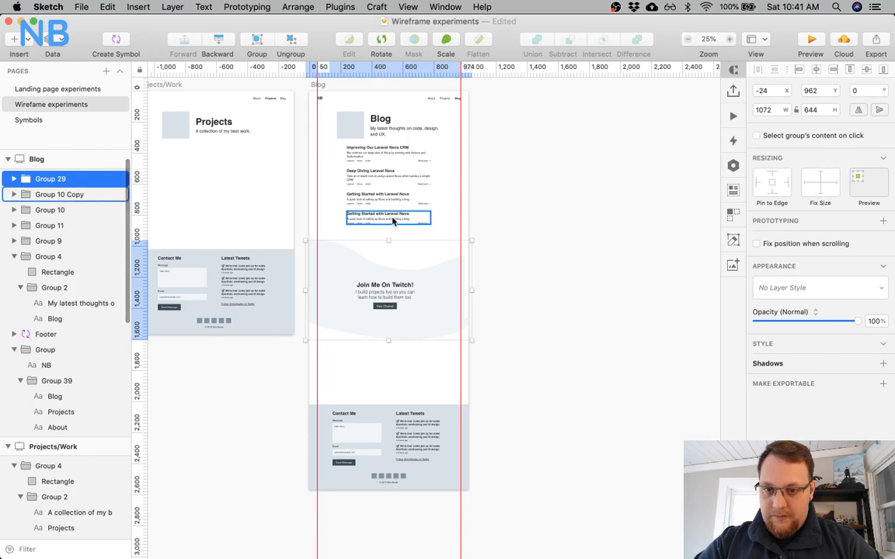
Flip the wavy background shape of the pasted Twitch section horizontally.
double_click(443, 285)
right_click(445, 286)
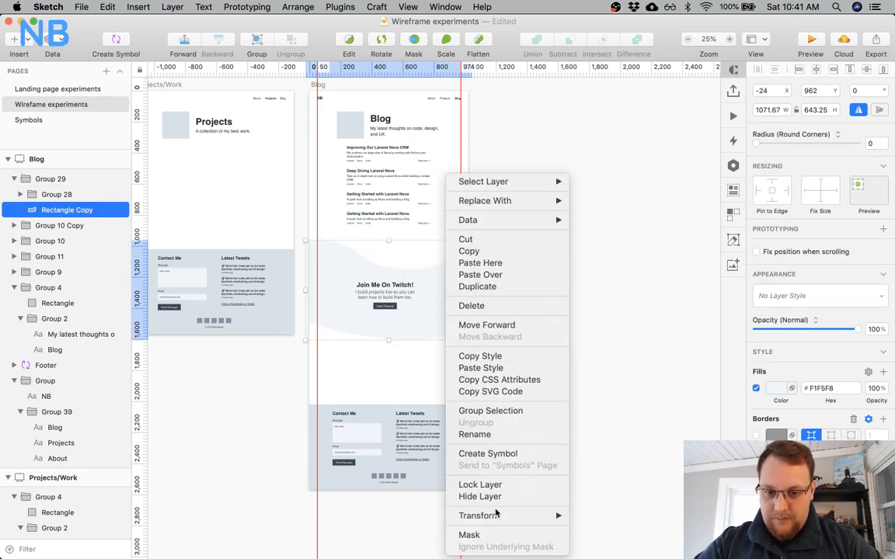
mouse_move(512, 516)
left_click(611, 524)
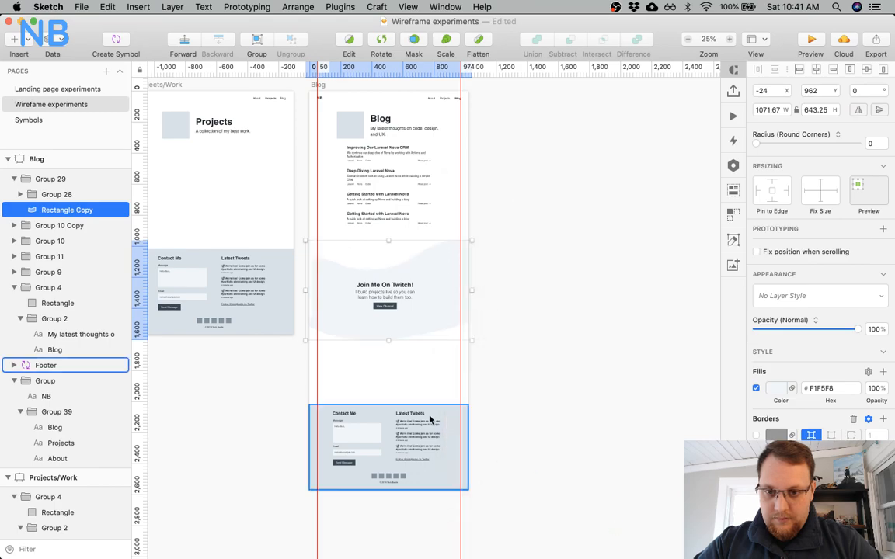
left_click(396, 399)
Nudge the Twitch section left to X -48 so its wave spans the full width of the Blog artboard.
left_click(414, 316)
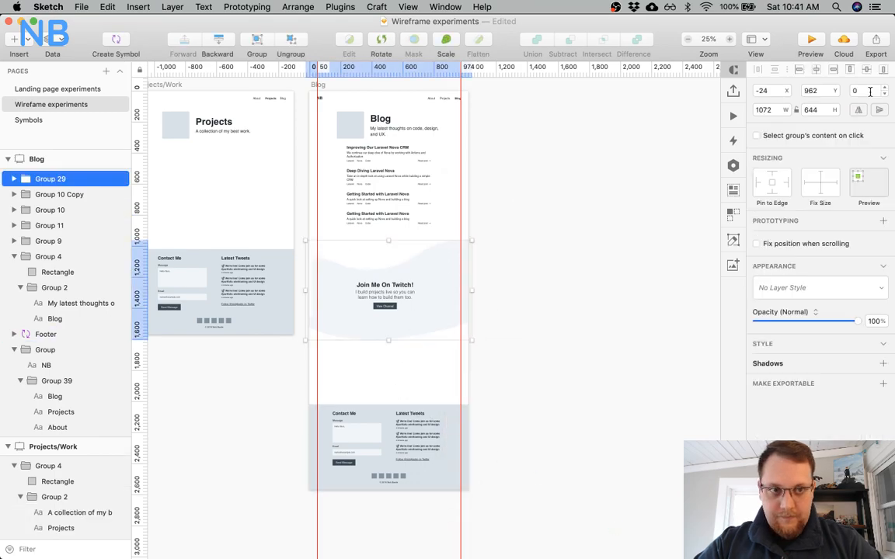
key("Left")
key("Left")
key("Left")
key("Left")
key("Left")
key("Left")
key("Left")
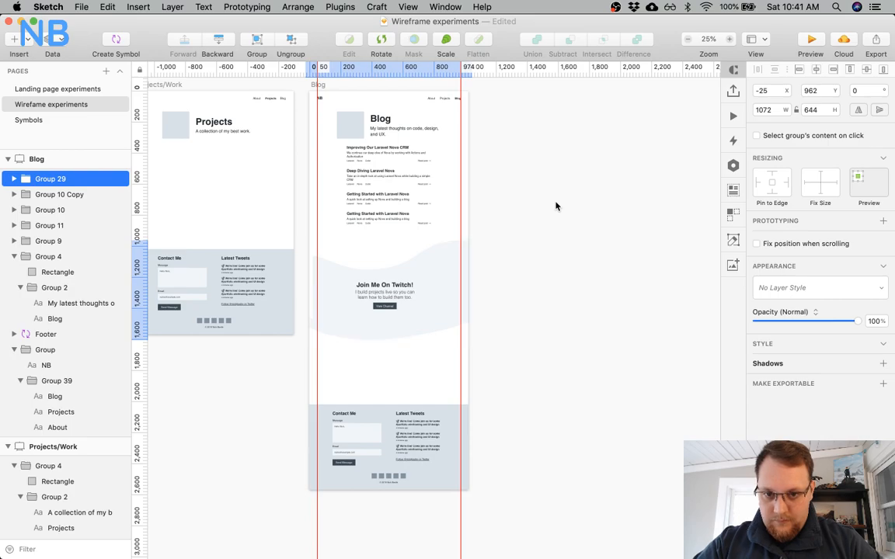
key("Left")
key("Left")
key("Left")
key("Left")
key("Left")
key("Left")
key("Left")
key("Left")
key("Left")
key("Left")
key("Left")
key("Left")
key("Left")
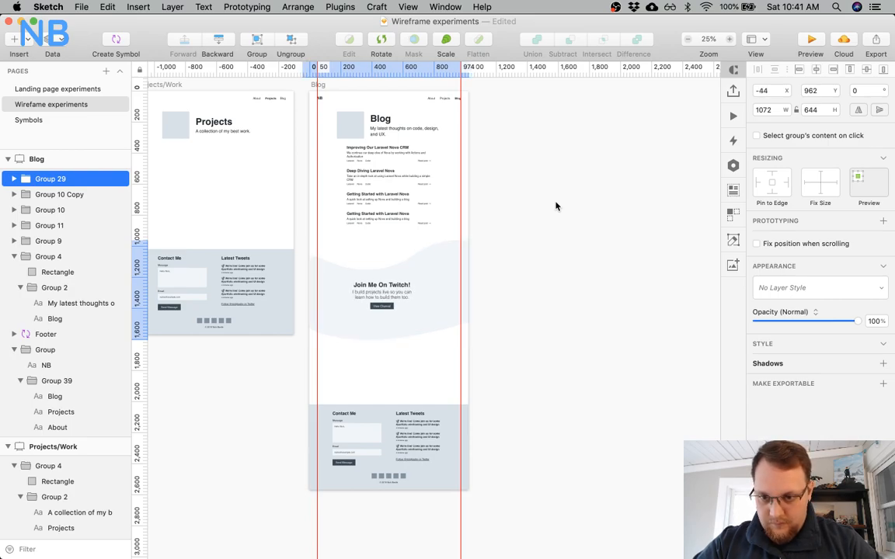
left_click(419, 361)
key("z")
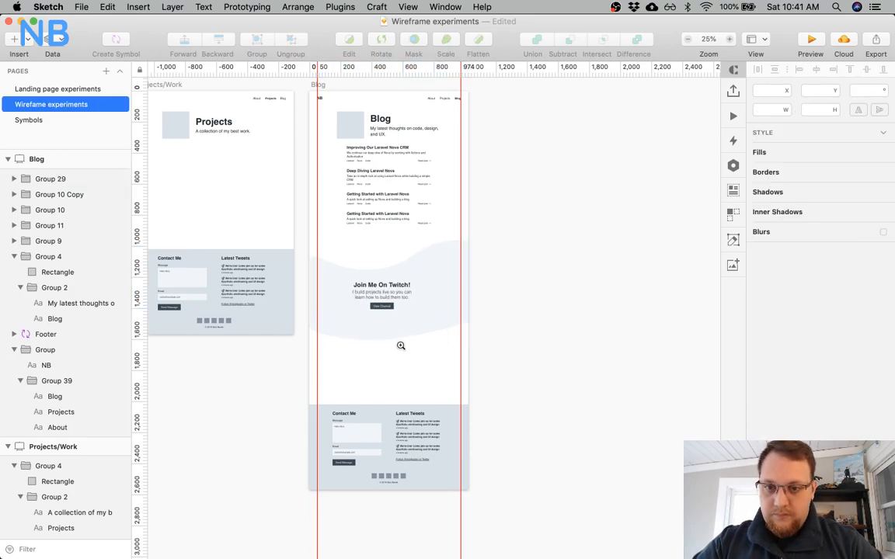
left_click(401, 346)
left_click_drag(326, 298, 323, 299)
key("Left")
left_click(317, 372)
Move the Twitch section up to overlap the last article and place it behind the articles, just above the Footer in the layer order.
scroll(317, 373, "up", 5)
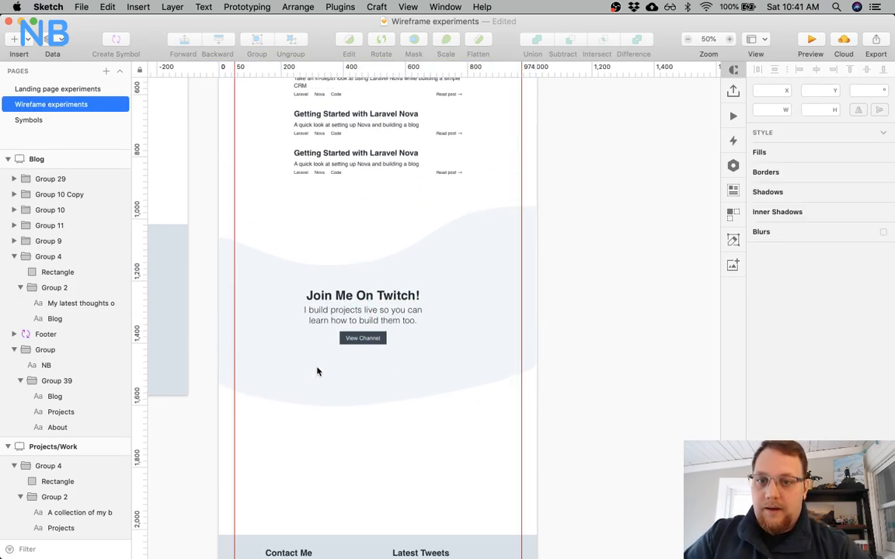
left_click_drag(502, 327, 501, 265)
left_click_drag(52, 180, 21, 328)
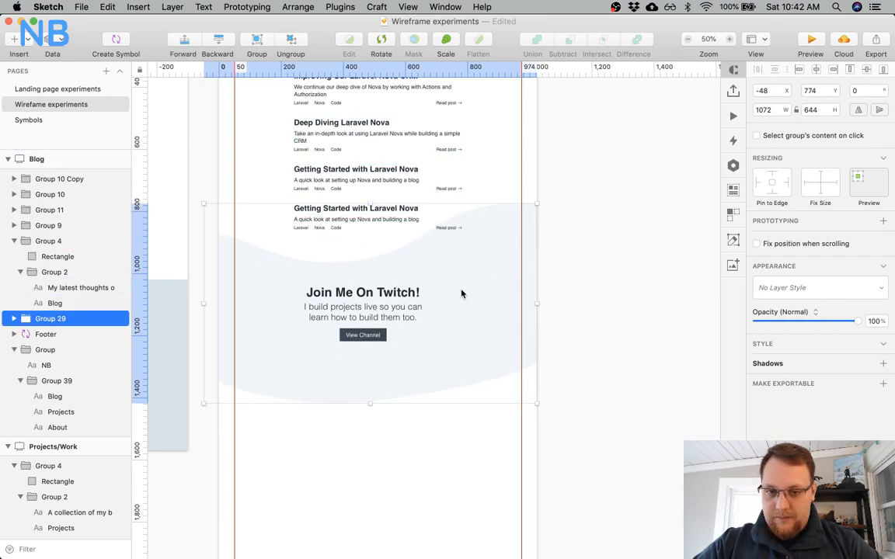
scroll(556, 227, "up", 3)
left_click(600, 198)
left_click_drag(489, 331, 490, 339)
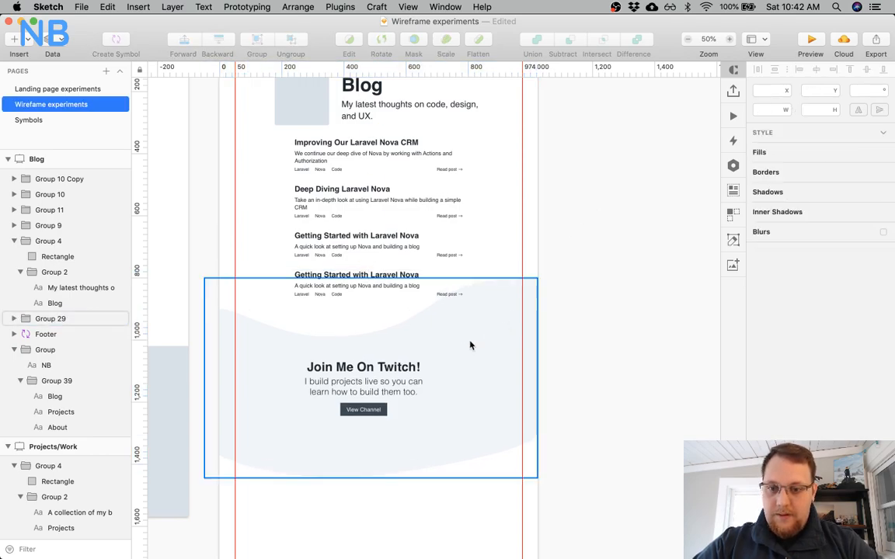
Center the Twitch section's text and button group horizontally on the artboard and move it down about 40 px.
double_click(390, 388)
left_click(815, 70)
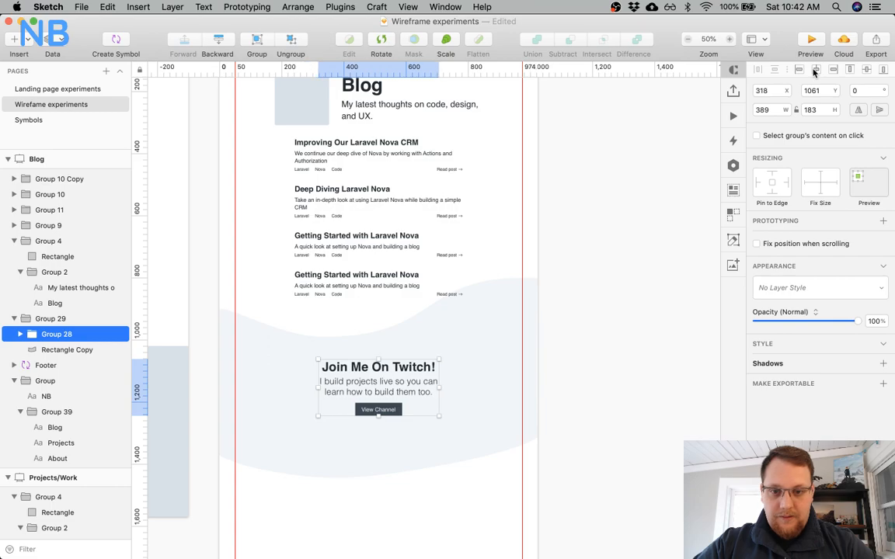
left_click(603, 299)
double_click(399, 393)
mouse_move(400, 393)
left_mouse_down()
mouse_move(398, 406)
mouse_move(395, 399)
left_mouse_up()
left_click(549, 374)
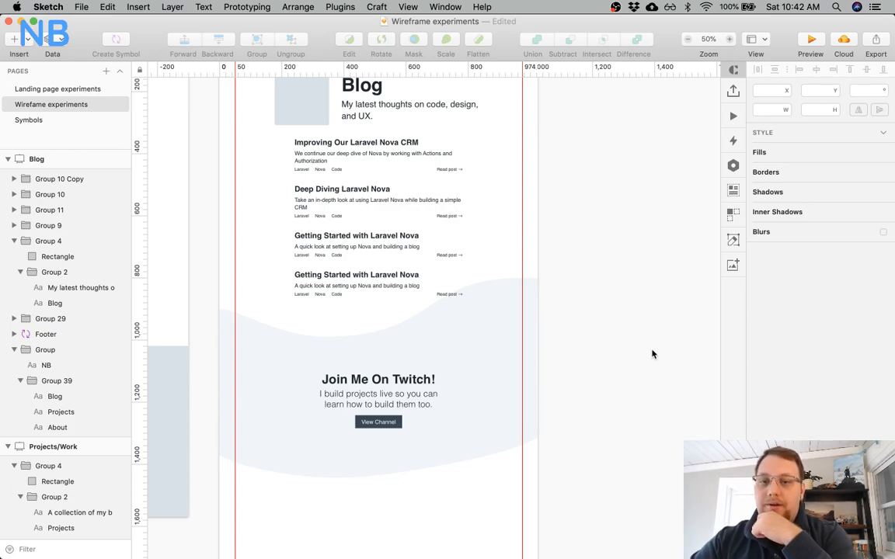
Examine the Blog page from its header down to the Twitch section, including where the wave meets the last article.
scroll(652, 354, "up", 2)
scroll(652, 355, "up", 6)
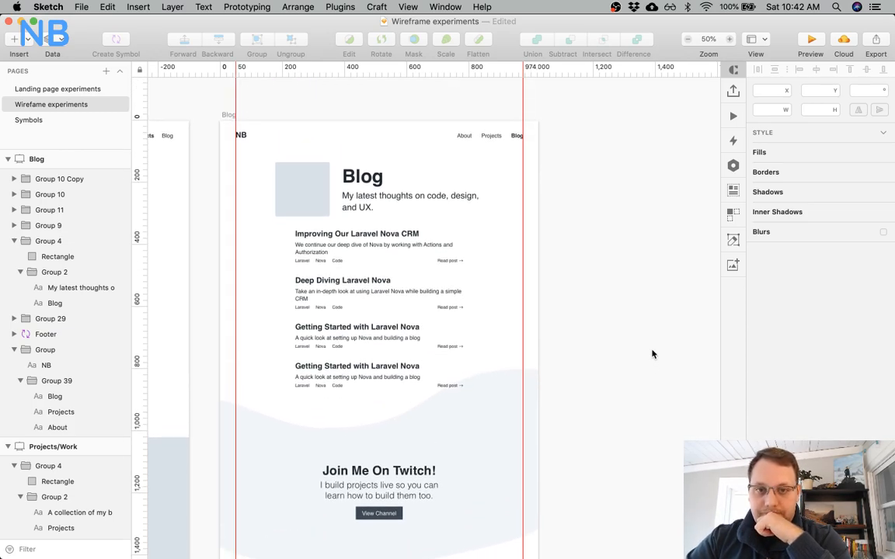
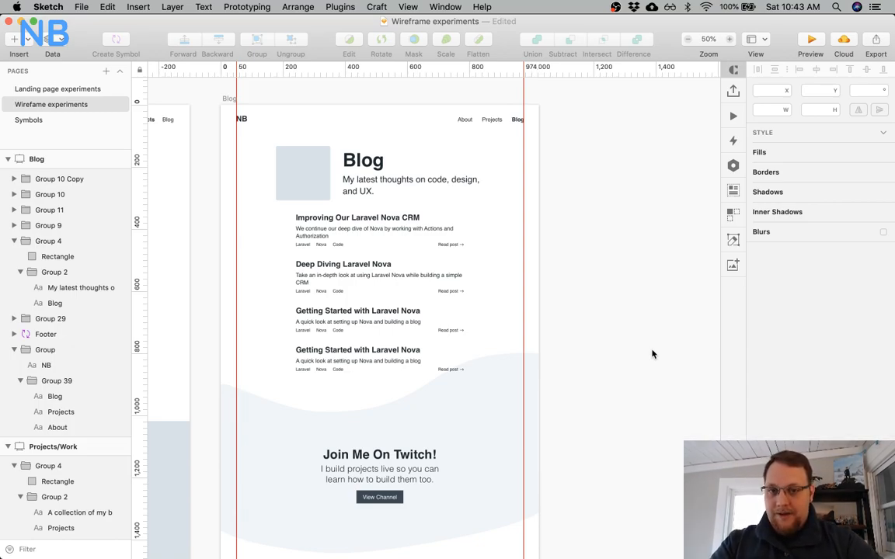
scroll(652, 354, "down", 2)
scroll(652, 354, "left", 2)
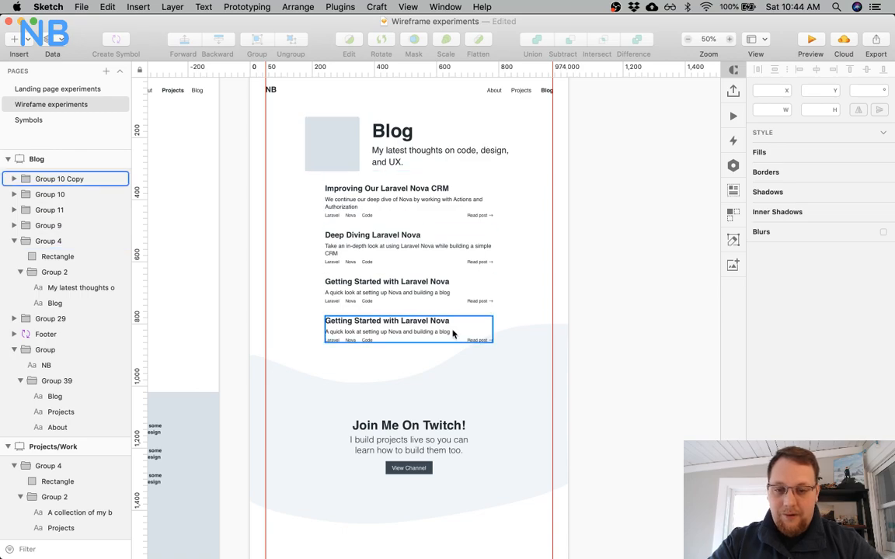
key("super+equal")
key("super+equal")
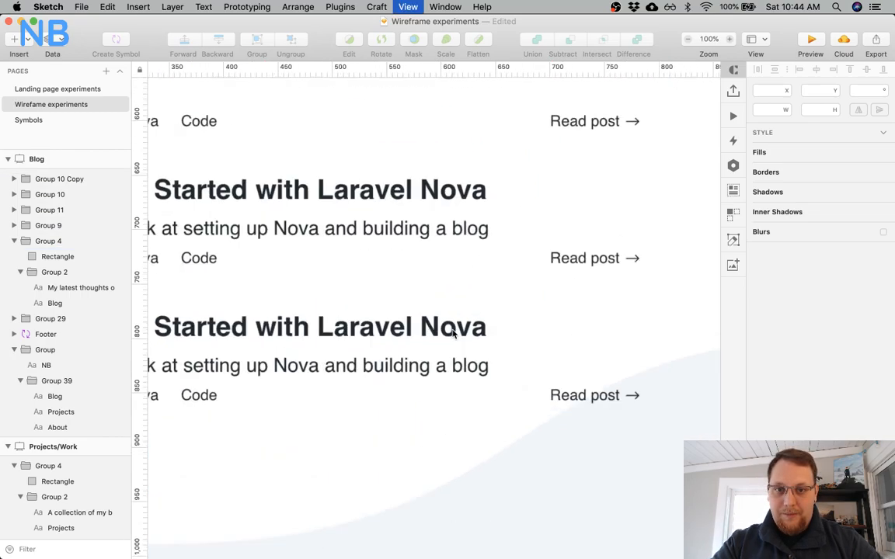
key("super+equal")
key("super+minus")
key("super+minus")
key("super+minus")
scroll(452, 333, "down", 5)
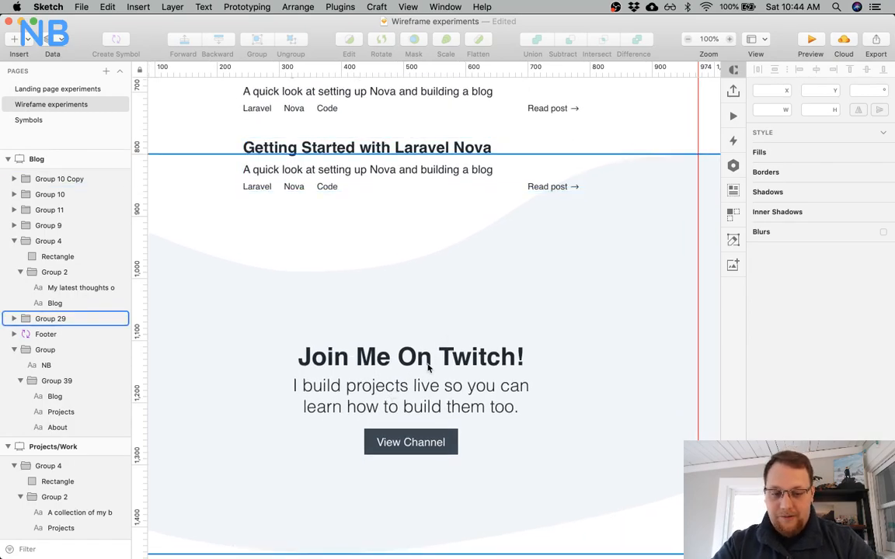
key("super+minus")
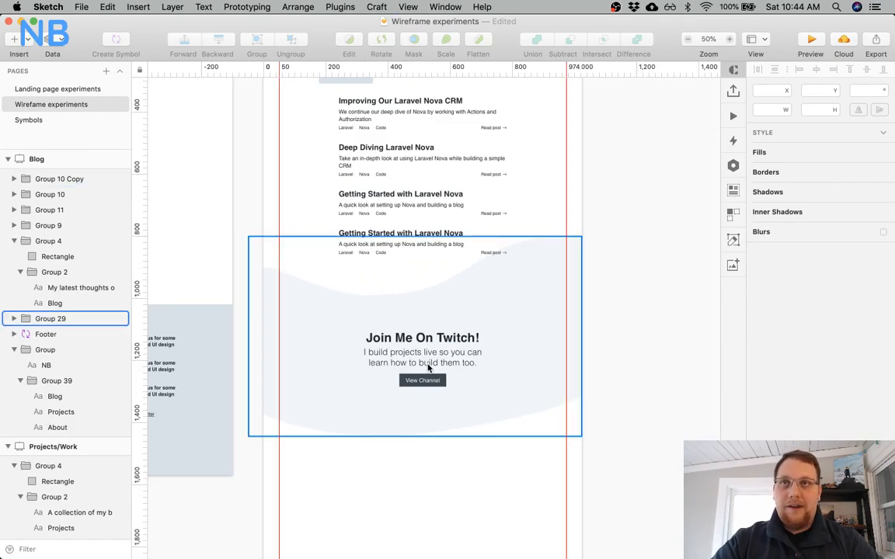
Duplicate the four article entries above the Twitch section on the Blog artboard.
scroll(428, 369, "up", 5)
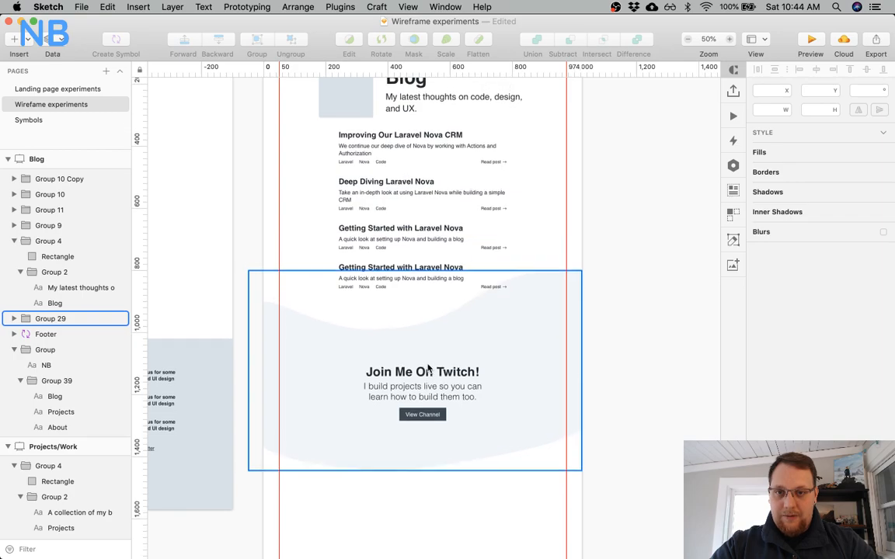
scroll(428, 369, "up", 1)
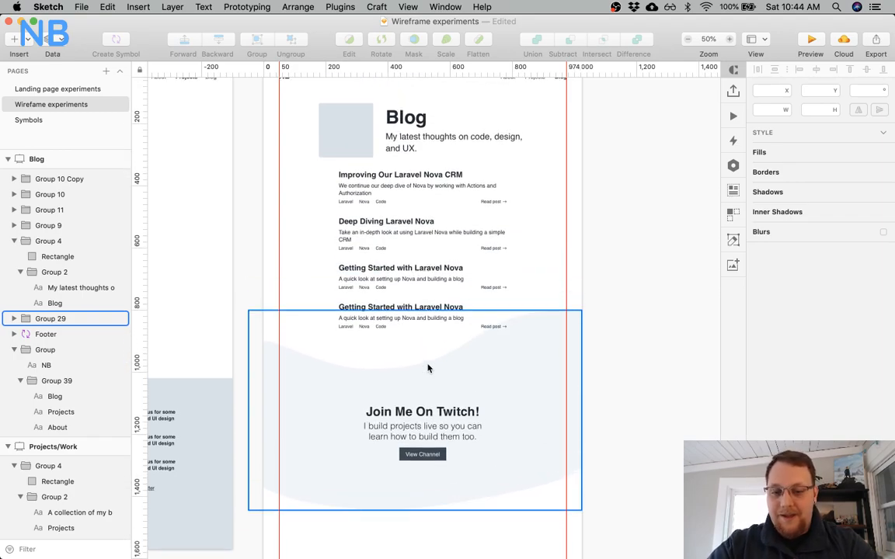
left_click(626, 349)
scroll(626, 351, "down", 3)
scroll(626, 350, "down", 4)
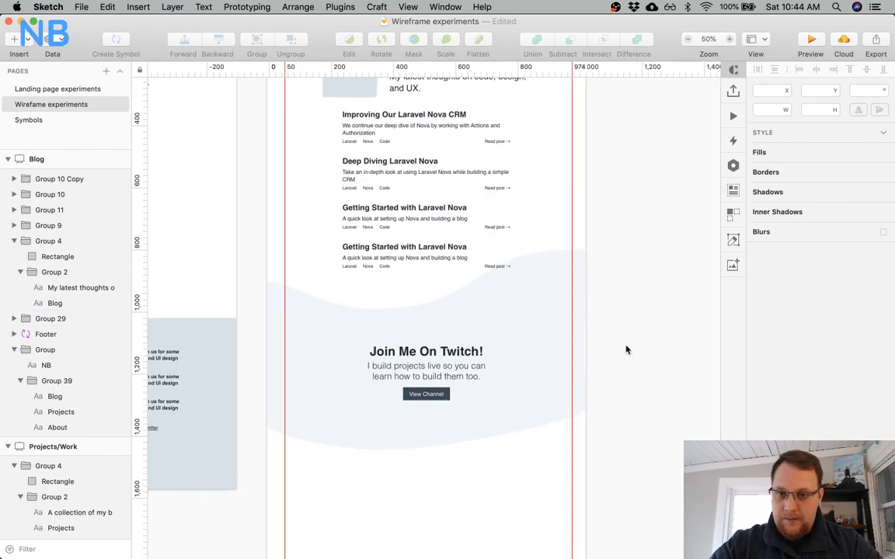
left_click(429, 194)
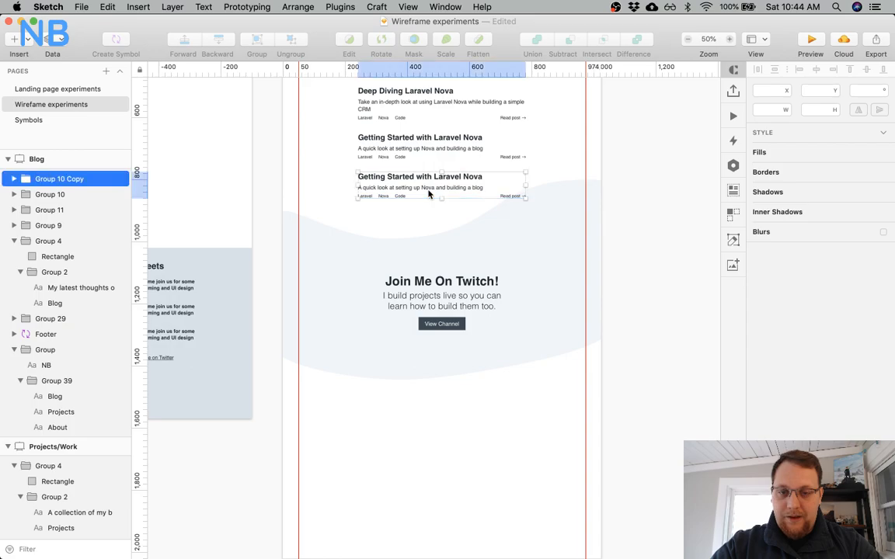
left_click(428, 194)
scroll(423, 175, "up", 3)
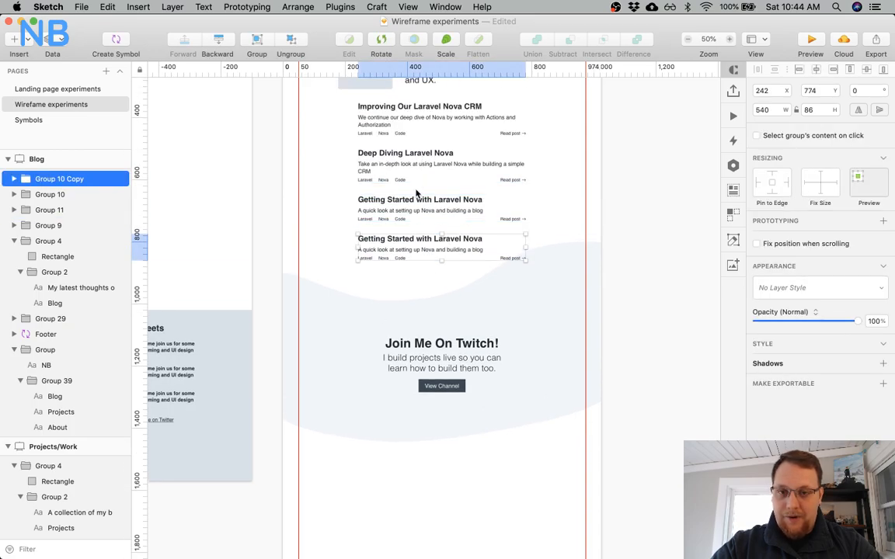
left_click(416, 200, "shift")
left_click(416, 161, "shift")
left_click(418, 122, "shift")
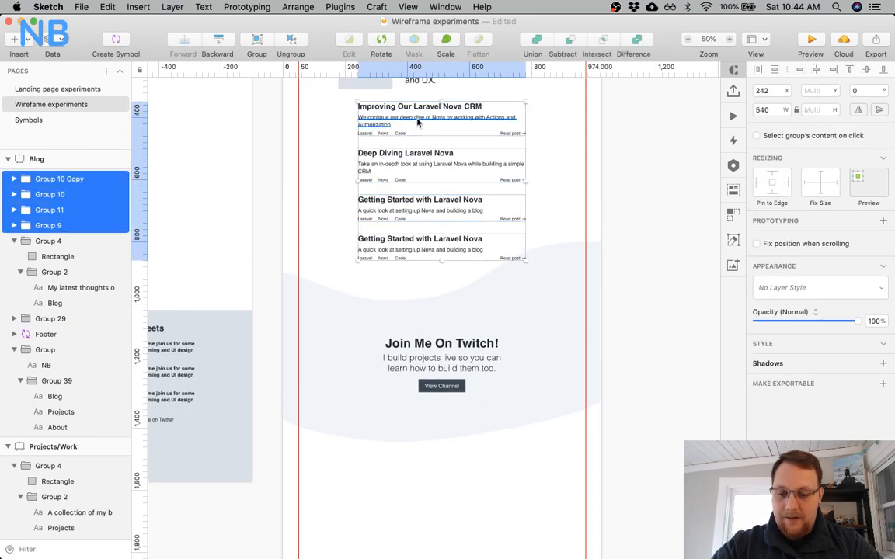
scroll(417, 366, "down", 6)
key("super+v")
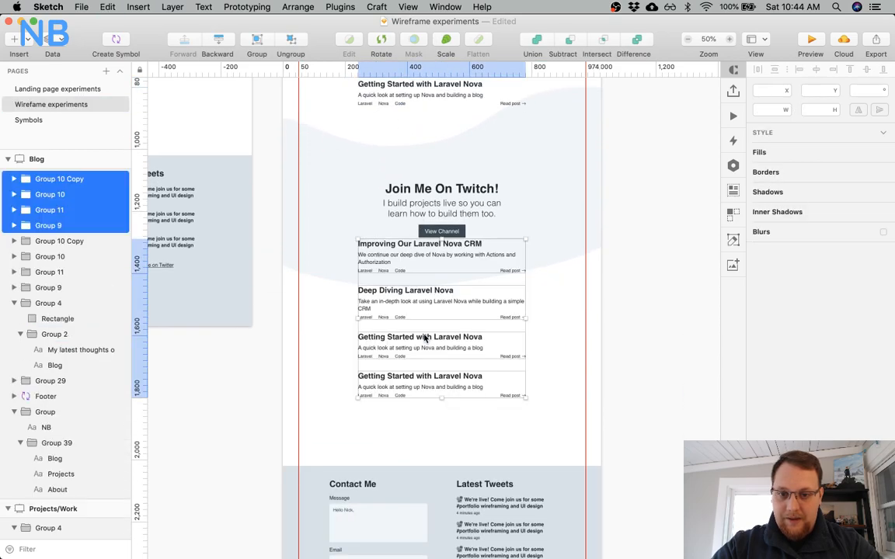
Position the duplicated articles below the Twitch section, leaving a gap of about 50 px beneath its wave.
left_click_drag(426, 262, 424, 324)
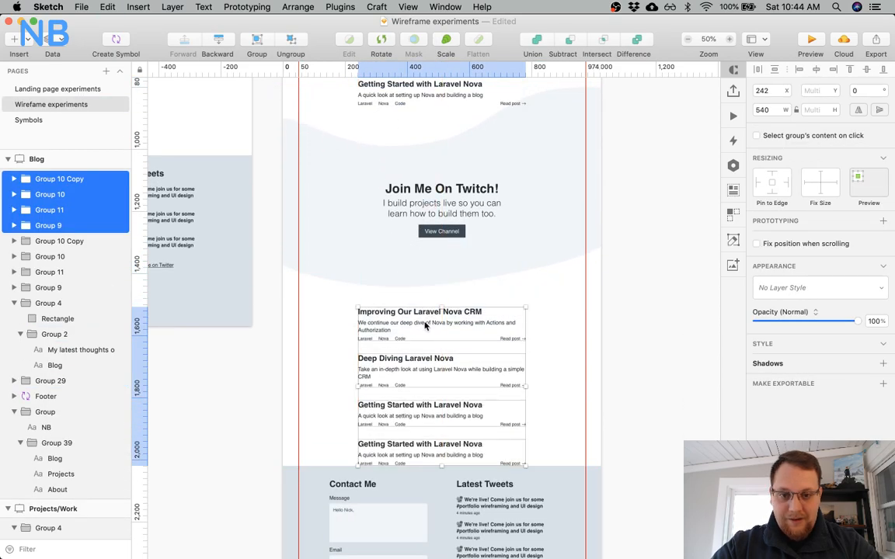
key("alt")
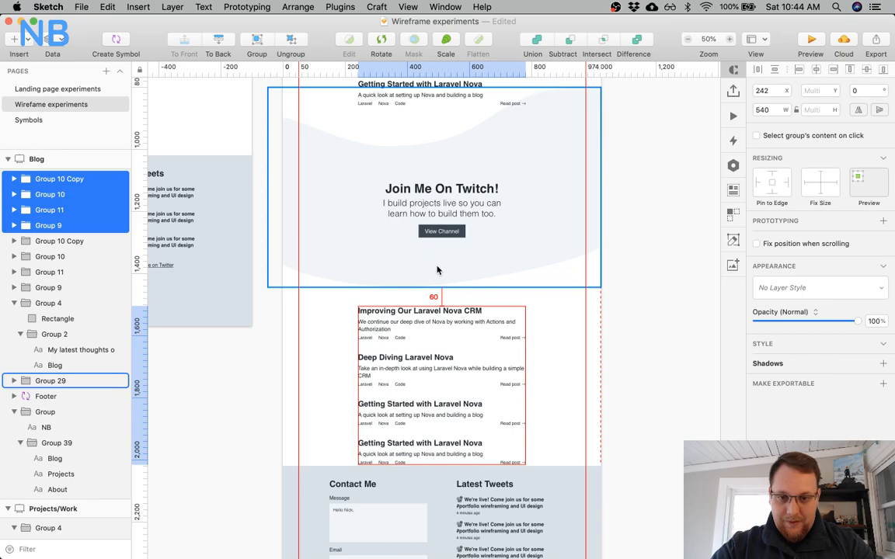
key("alt")
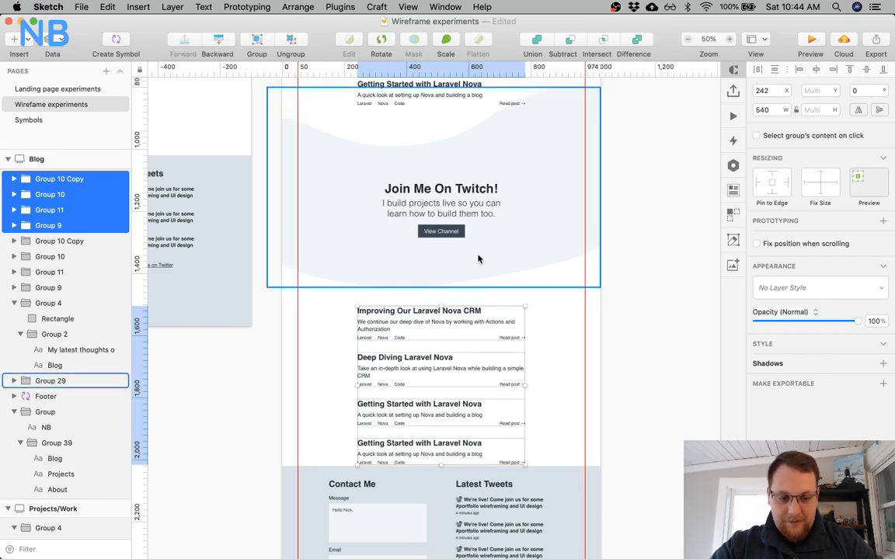
key("shift+Up")
key("alt")
Move the Footer down so it sits about 70 px below the last duplicated article.
scroll(530, 411, "down", 5)
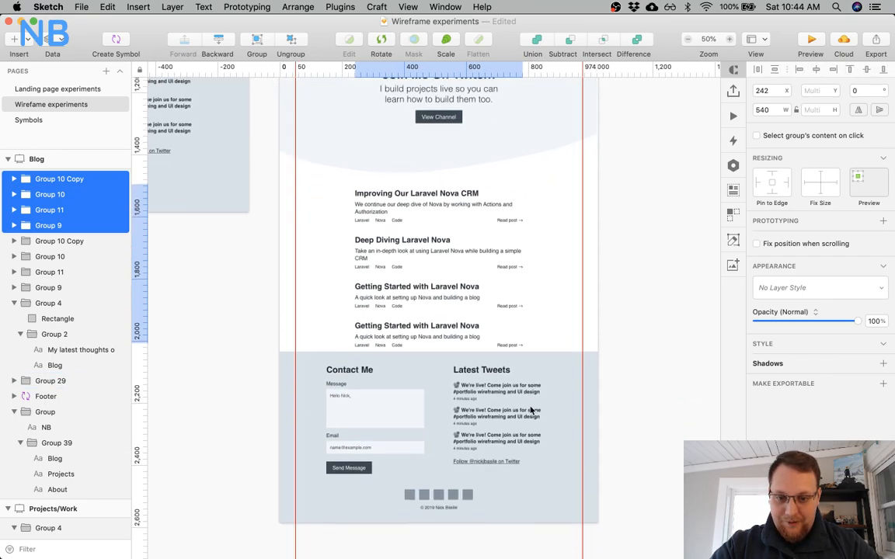
left_click(548, 334)
key("alt")
key("Up")
key("Up")
key("Up")
key("Up")
key("Up")
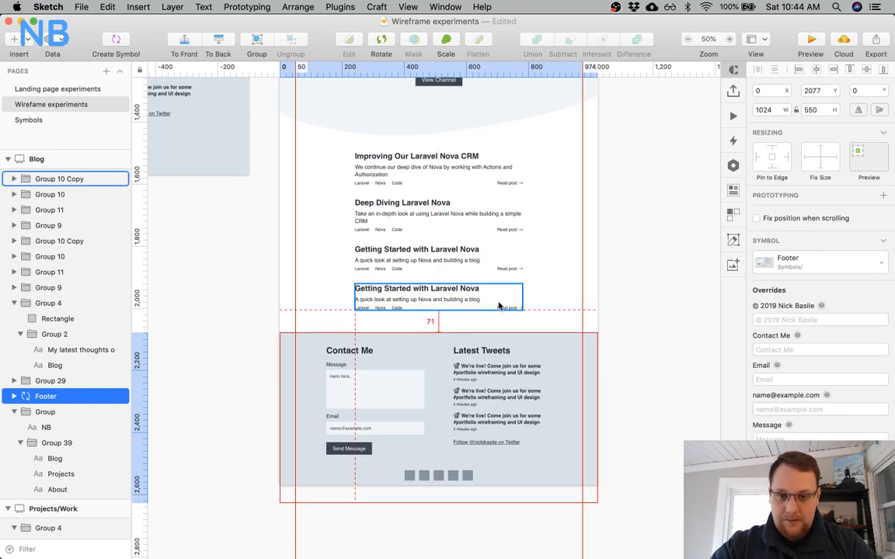
key("Escape")
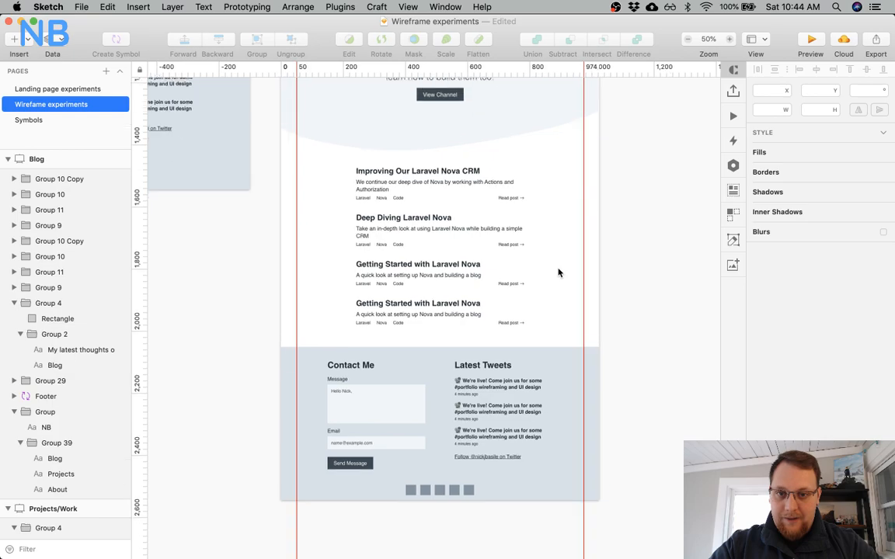
Extend the Blog artboard's height to 2626 so it ends at the bottom edge of the Footer.
scroll(558, 273, "up", 4)
key("super+minus")
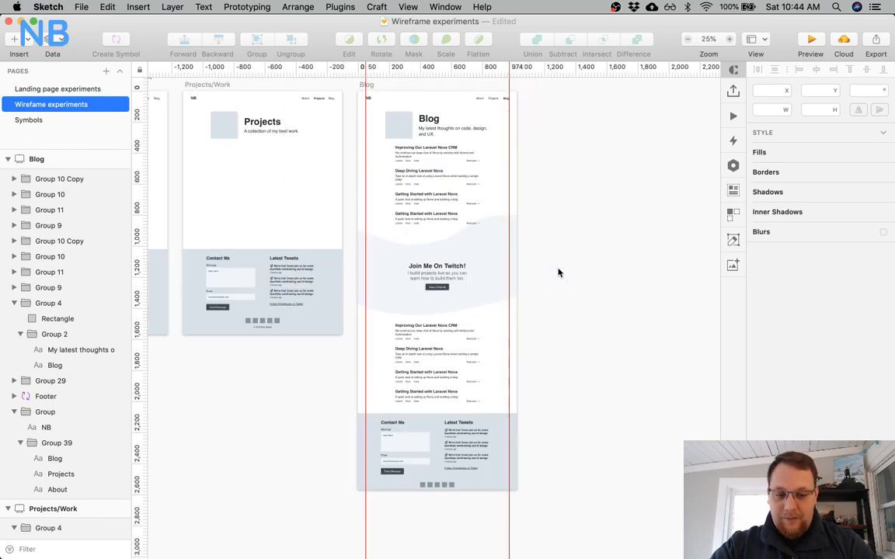
key("super+plus")
scroll(558, 273, "down", 5)
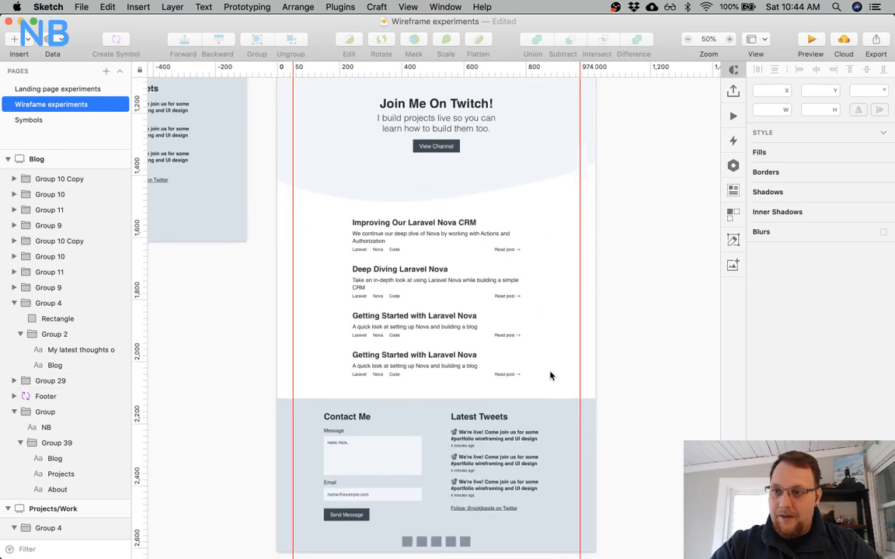
left_click(77, 159)
left_click_drag(434, 483, 434, 502)
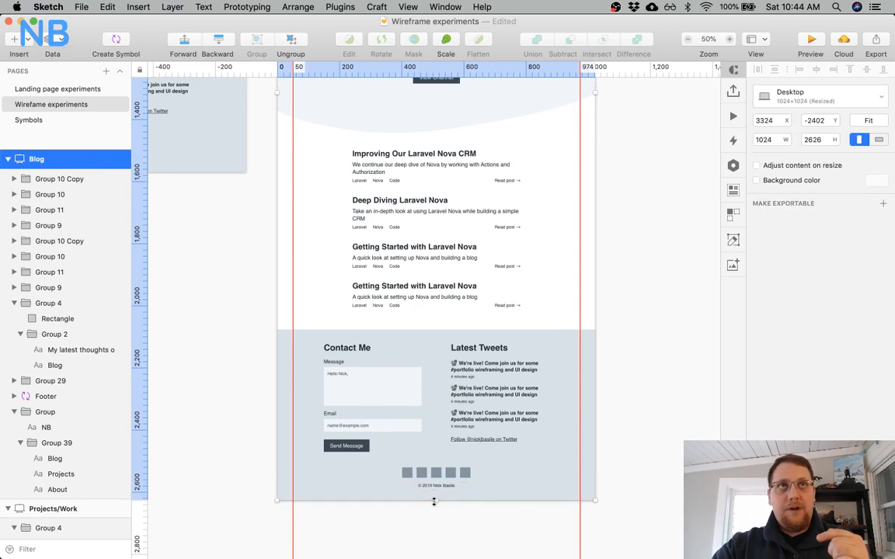
left_click(587, 268)
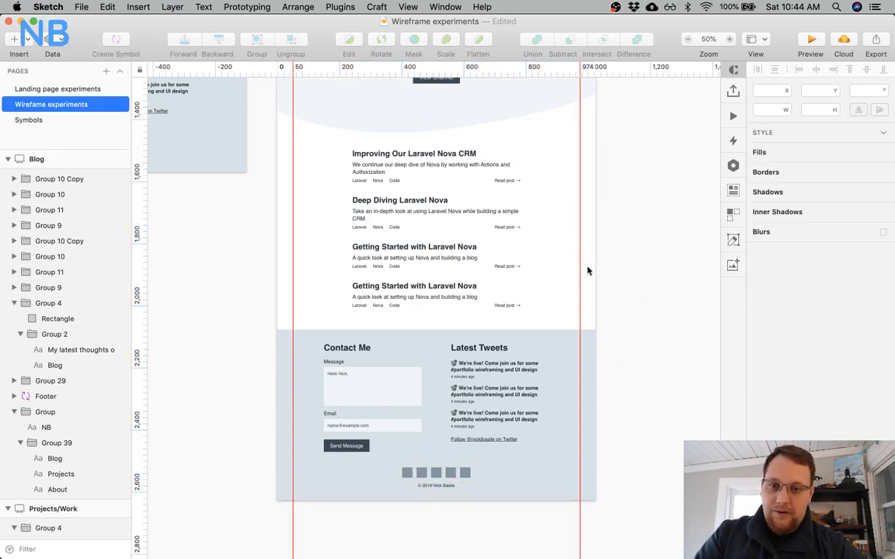
Group the four articles below the Twitch section into one layer group.
left_click(426, 150)
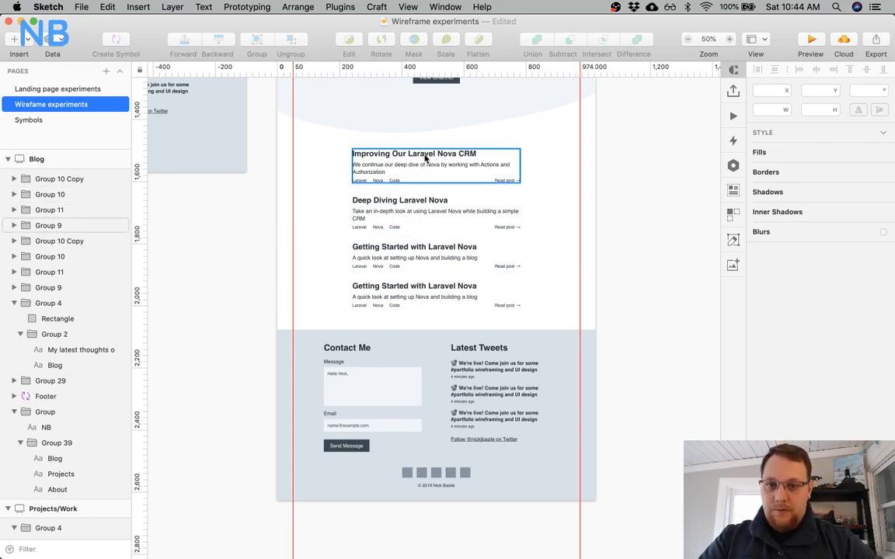
left_click(426, 198, "shift")
left_click(412, 250, "shift")
left_click(406, 289, "shift")
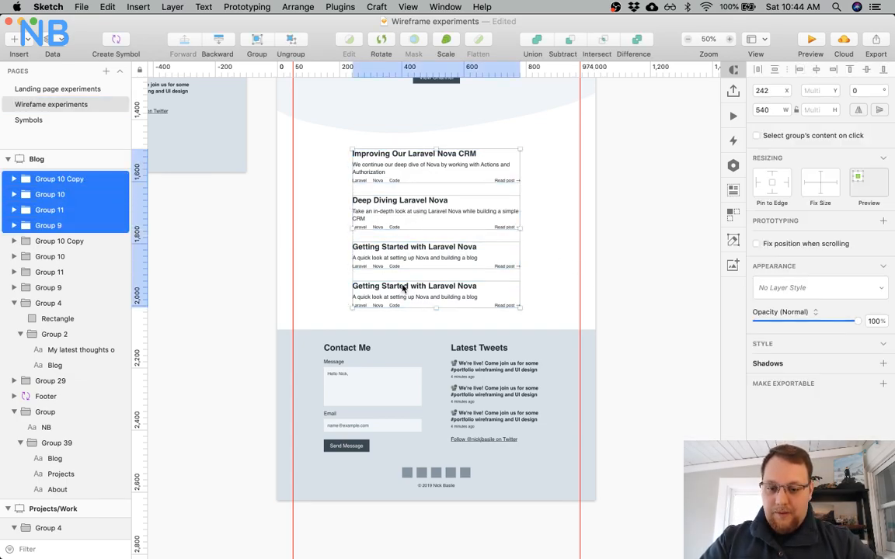
key("super+g")
Group the four articles above the Twitch section into one layer group.
scroll(420, 235, "up", 2)
scroll(419, 235, "up", 5)
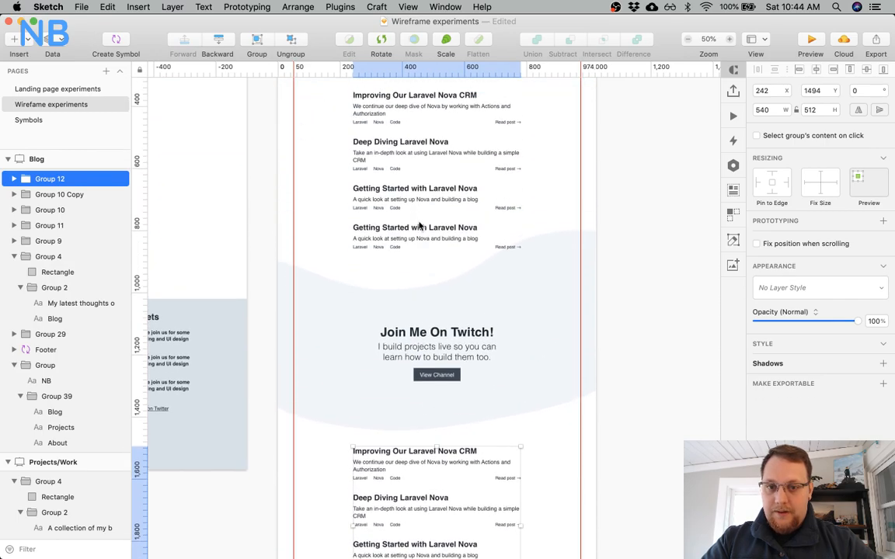
left_click(420, 233)
scroll(435, 233, "up", 3)
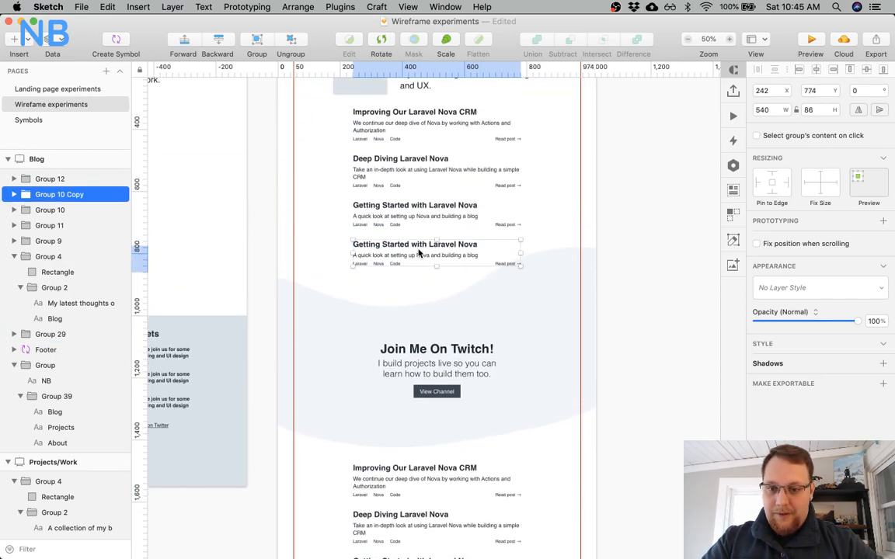
left_click(418, 240, "shift")
left_click(404, 201, "shift")
left_click(412, 154, "shift")
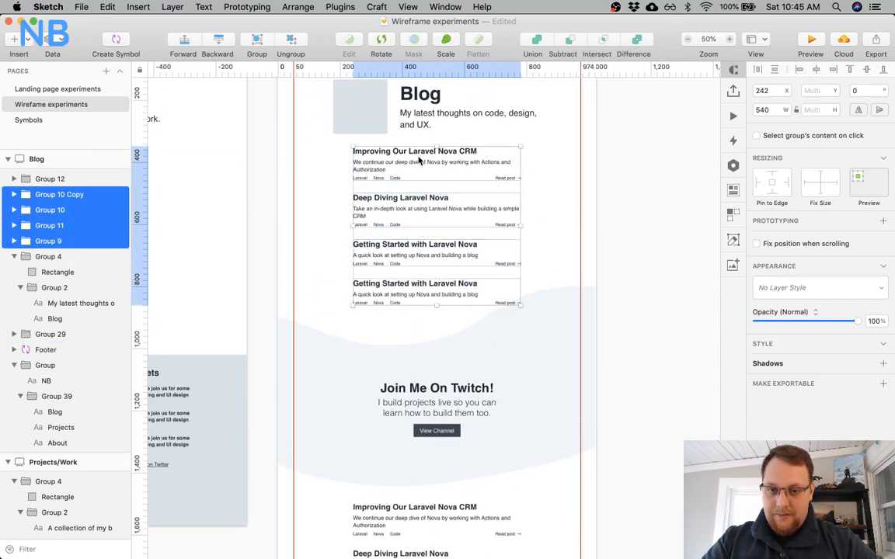
key("super+g")
left_click(553, 258)
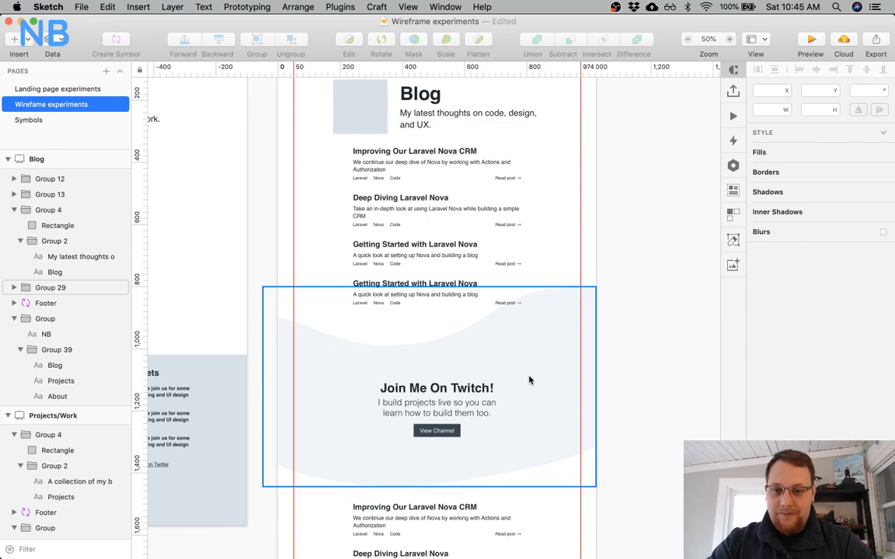
Review the Blog page's article and Twitch layout and compare it with the empty content area of the Projects/Work page.
scroll(529, 380, "down", 3)
scroll(529, 380, "down", 1)
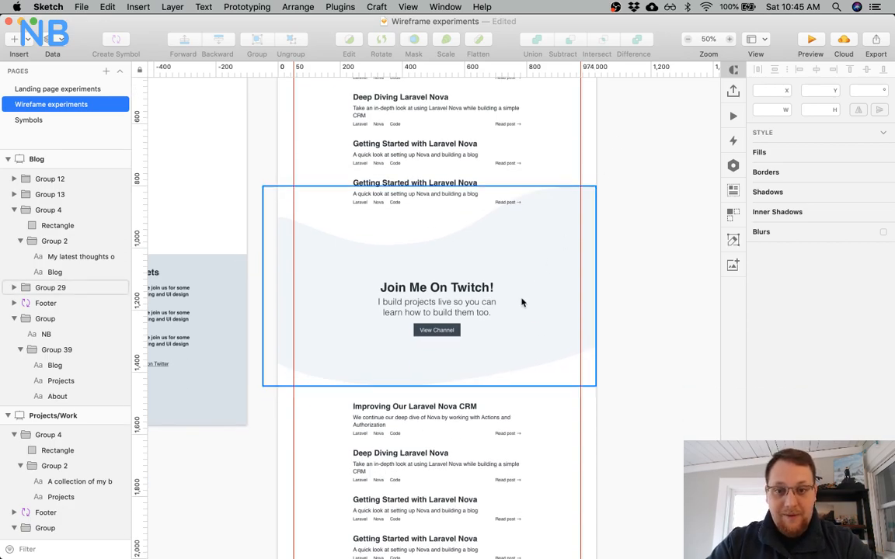
scroll(531, 289, "up", 6)
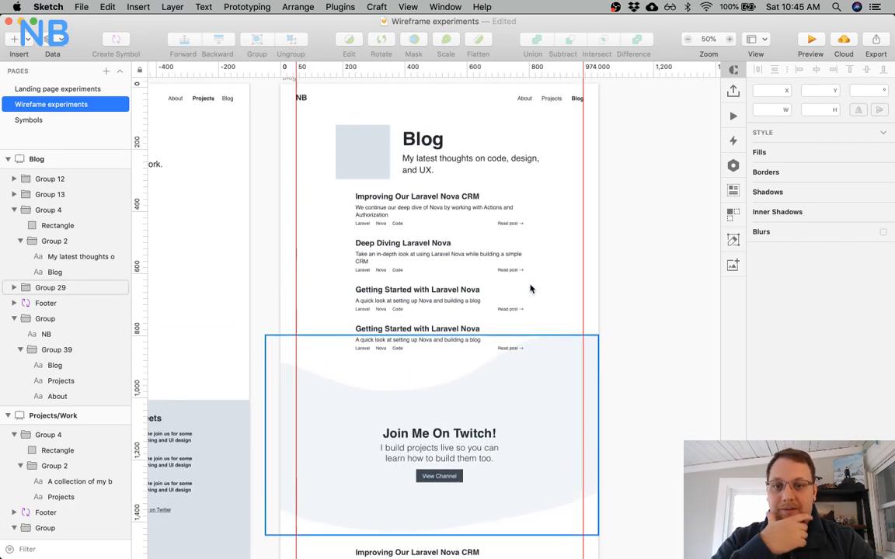
scroll(531, 289, "left", 5)
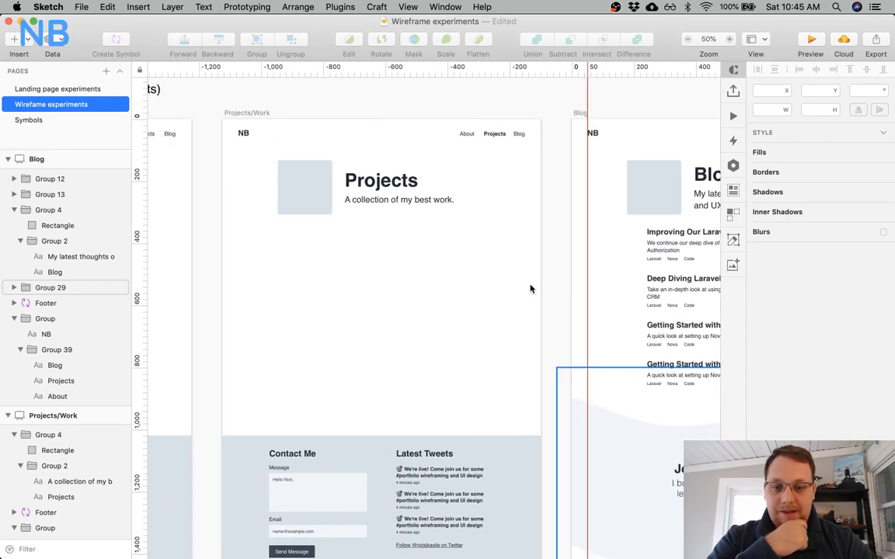
scroll(531, 289, "down", 2)
scroll(531, 289, "right", 2)
scroll(531, 289, "down", 1)
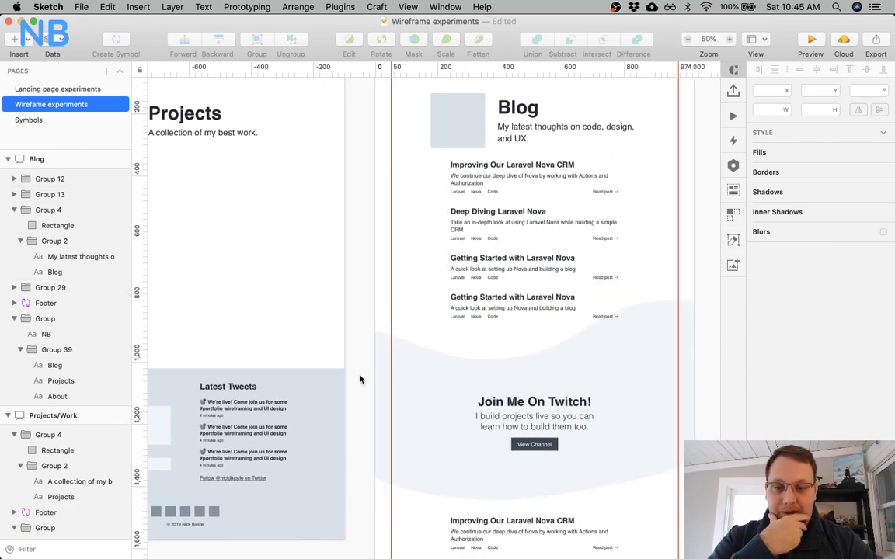
scroll(359, 379, "left", 11)
scroll(360, 379, "up", 2)
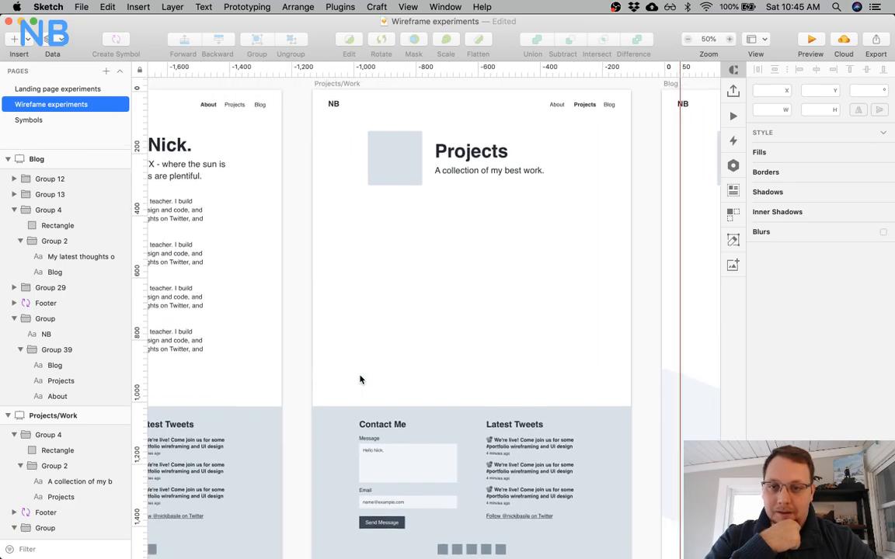
scroll(359, 379, "right", 9)
scroll(360, 379, "down", 2)
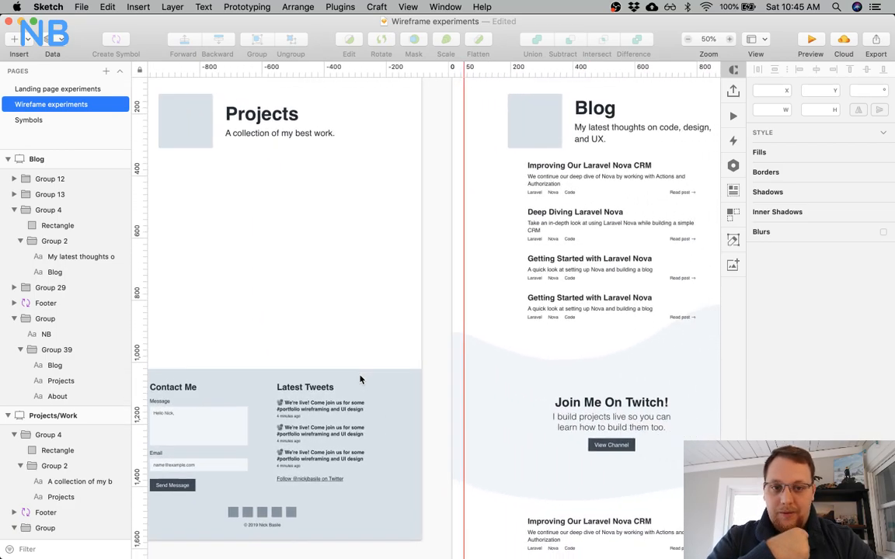
scroll(359, 379, "right", 2)
scroll(359, 379, "up", 1)
scroll(359, 379, "left", 4)
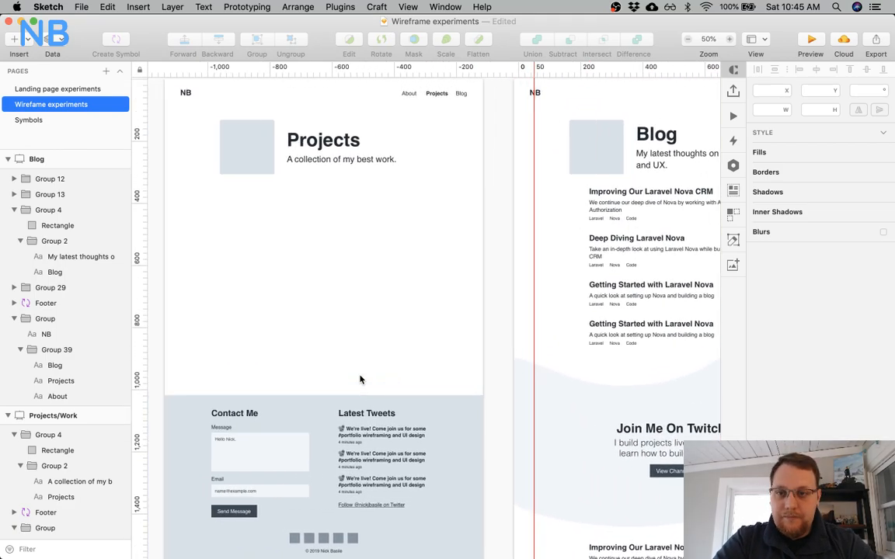
scroll(360, 380, "left", 3)
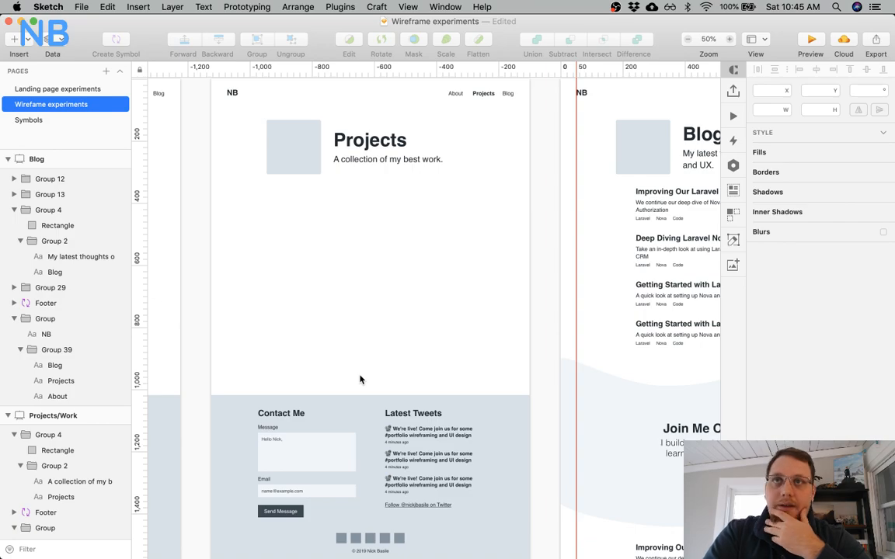
Copy the group of three project cards from the Landing page's Projects section into the Projects/Work artboard.
scroll(359, 379, "left", 20)
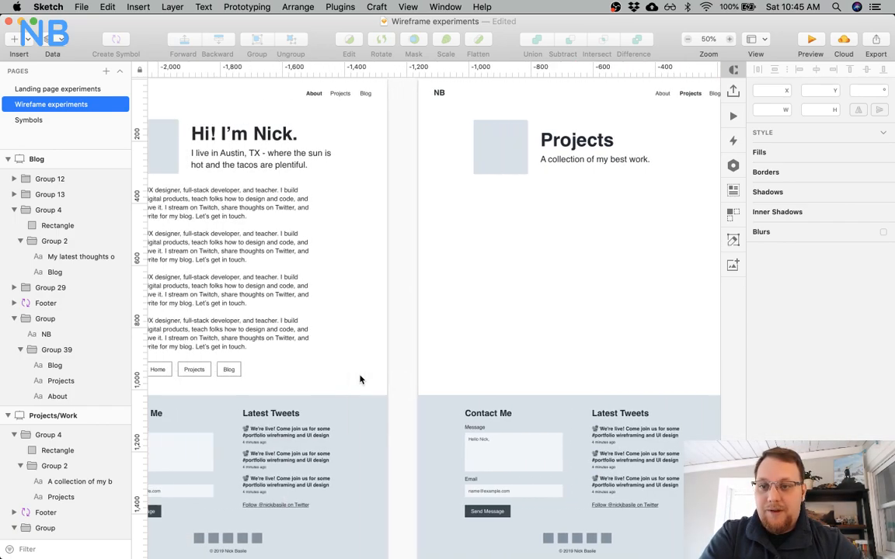
left_click(380, 289)
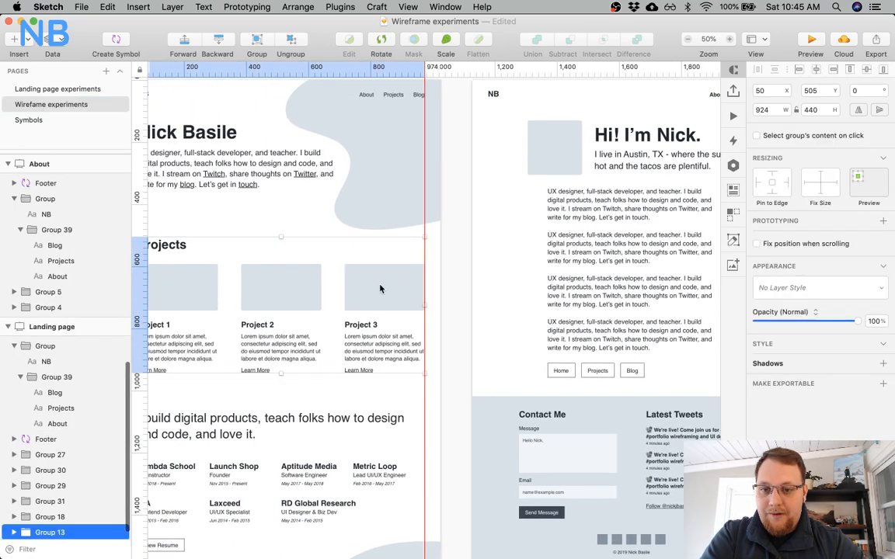
scroll(380, 289, "left", 5)
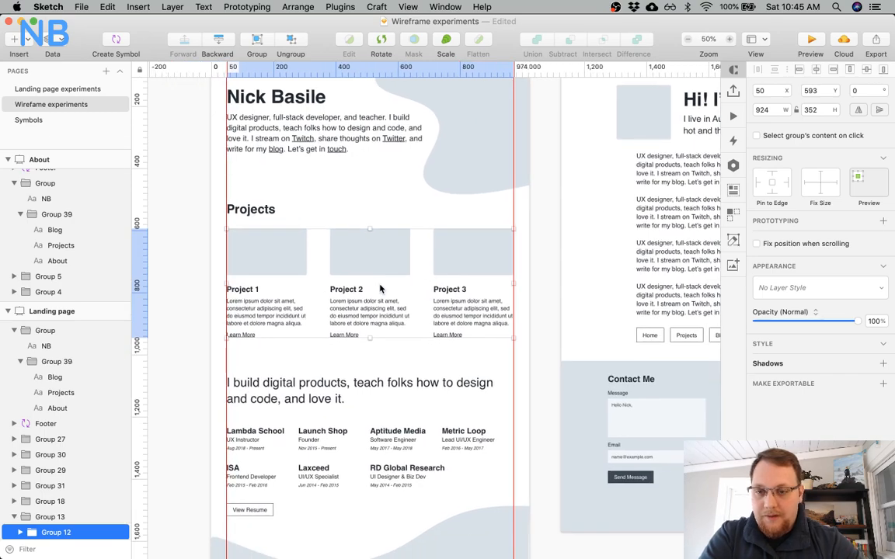
scroll(535, 251, "right", 20)
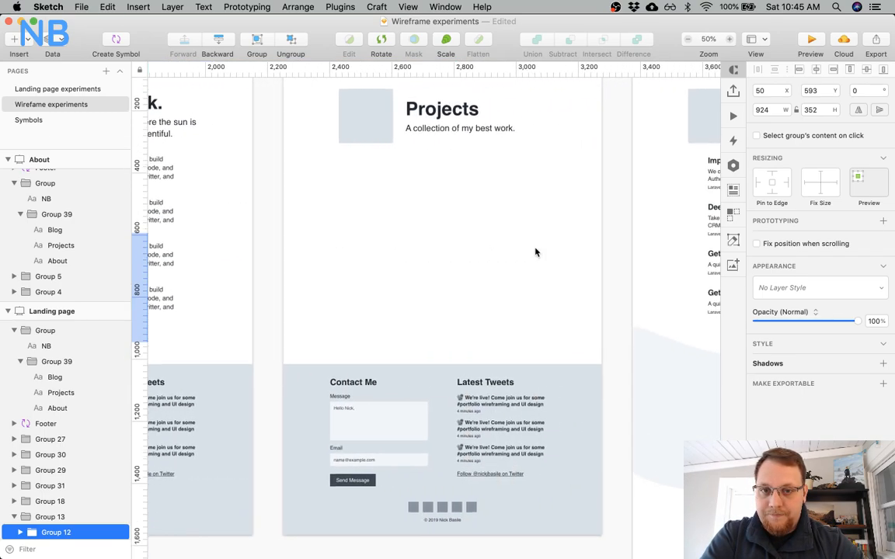
scroll(535, 252, "up", 3)
scroll(74, 226, "up", 10)
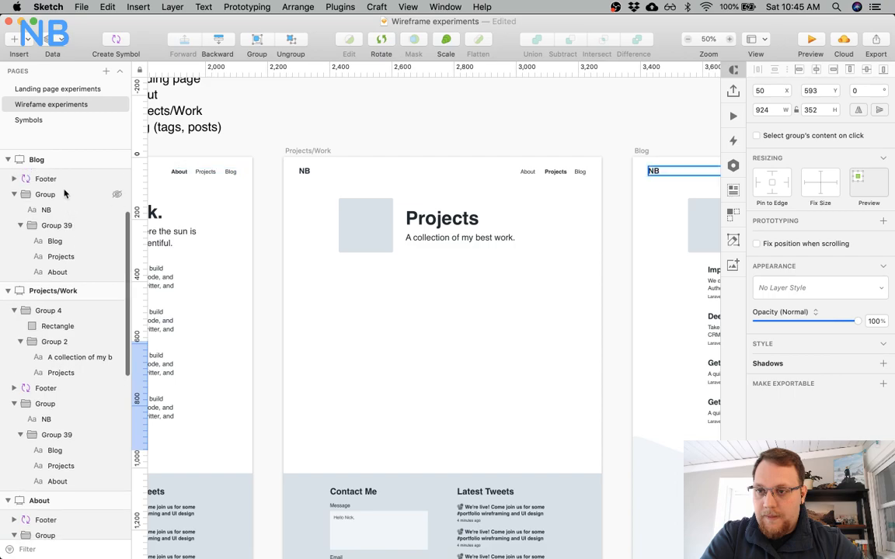
scroll(61, 266, "down", 2)
left_click(53, 254)
key("super+v")
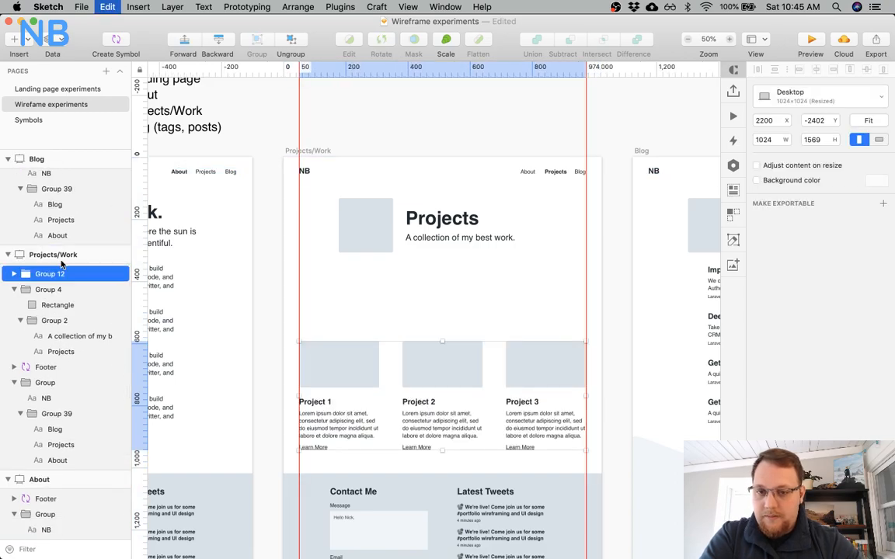
Move the row of three project cards up beneath the Projects header, to Y 348 on the Projects/Work artboard.
left_click_drag(462, 366, 460, 305)
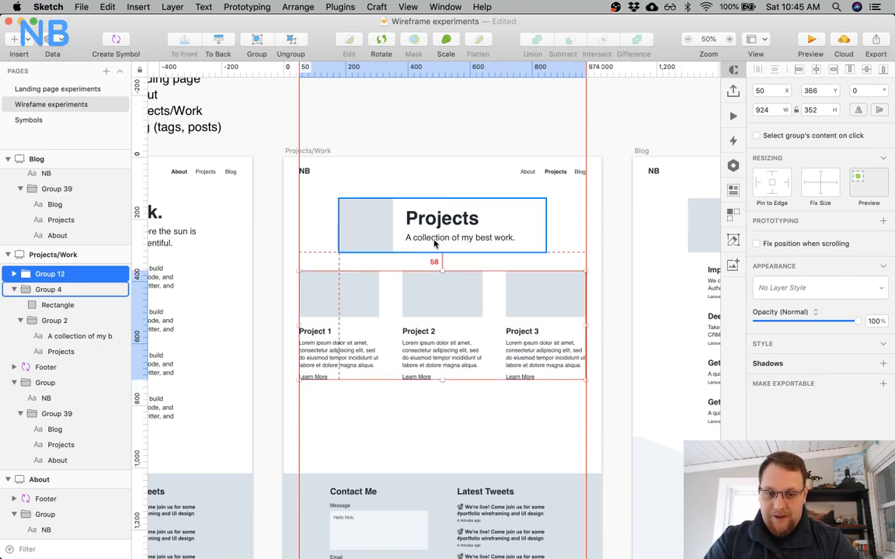
key("Down")
key("Down")
key("shift+Up")
key("shift+Up")
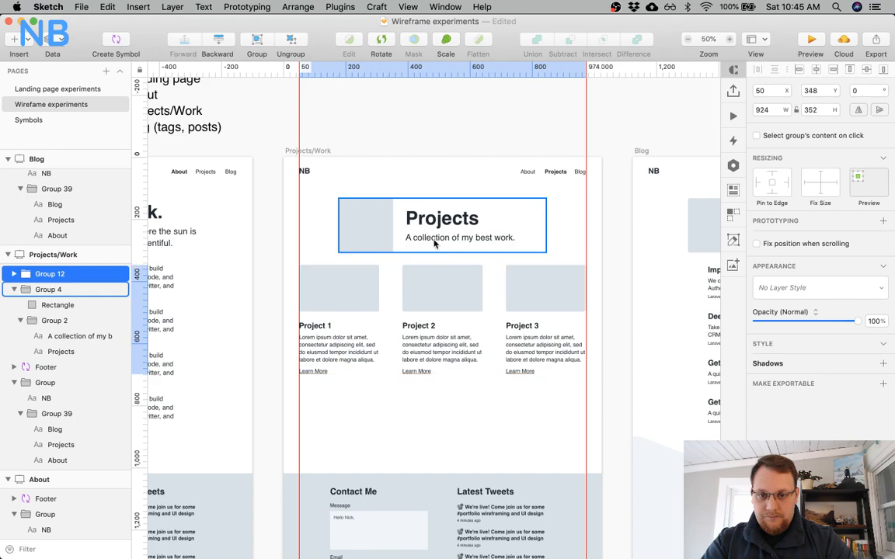
left_click(442, 421)
scroll(441, 421, "down", 2)
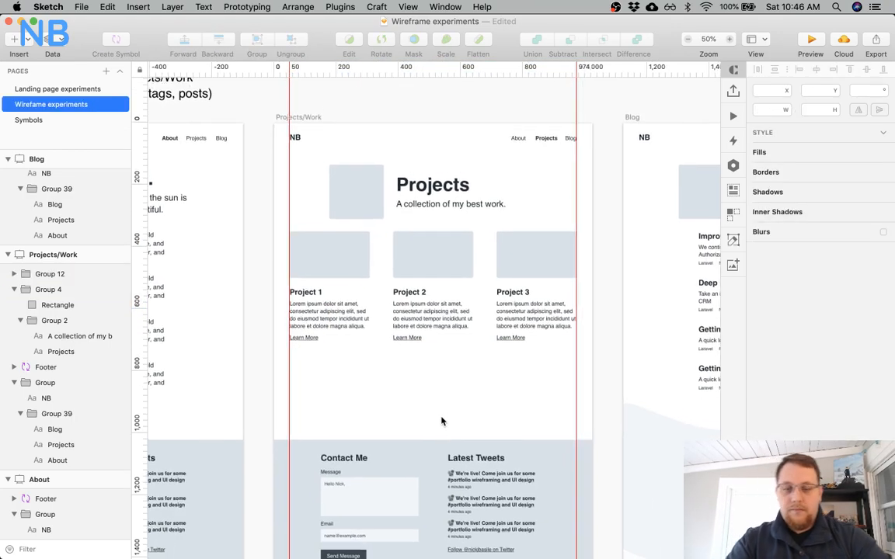
scroll(441, 421, "down", 2)
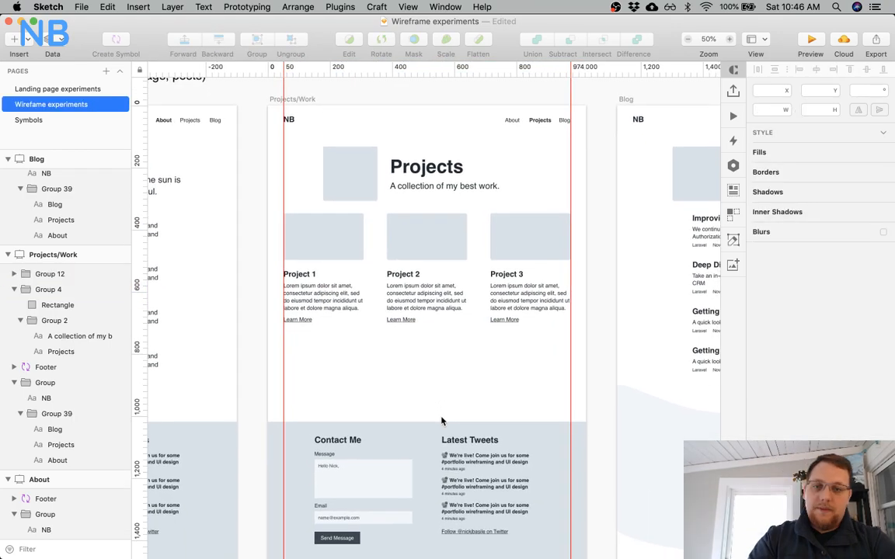
Move the group of three project cards down to Y 368 on the Projects/Work artboard.
left_click(363, 221)
key("shift+Down")
key("shift+Down")
key("shift+Down")
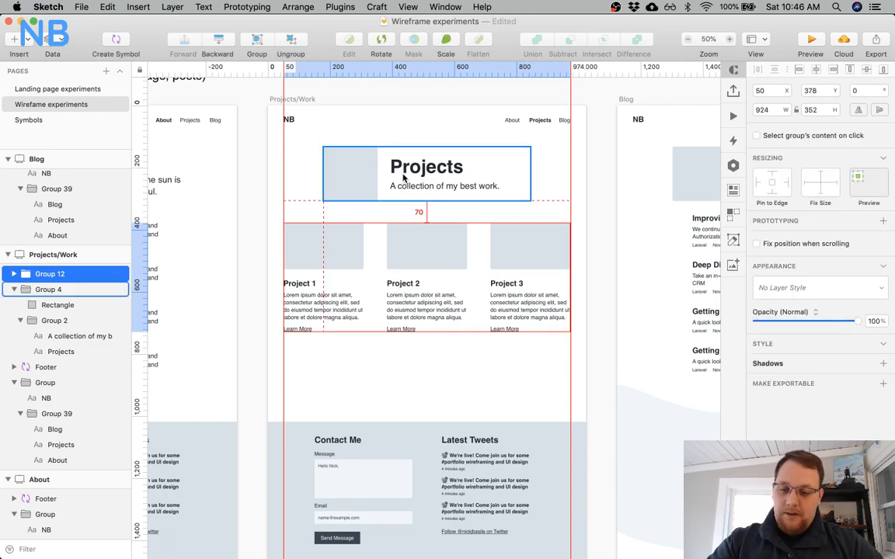
key("shift+Up")
left_click(424, 403)
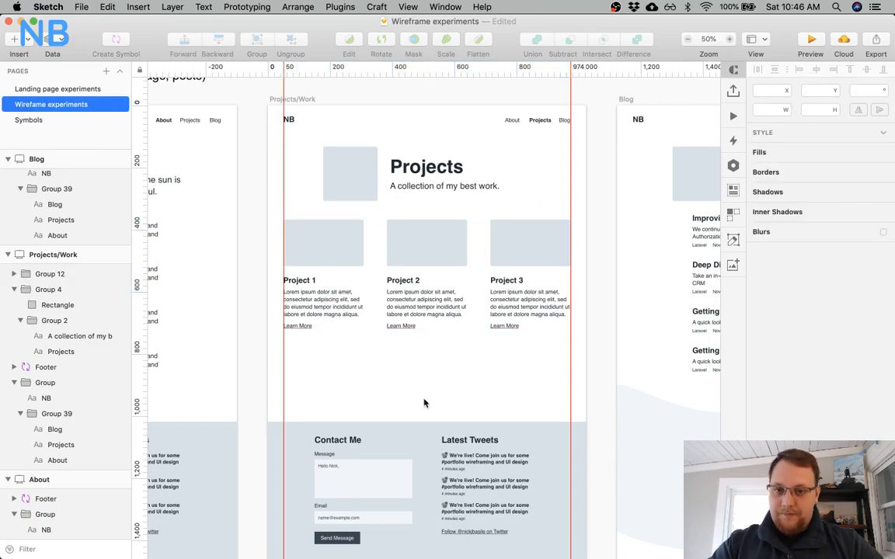
Change the link text in the Project 1 card to "Read Case Study".
scroll(424, 403, "right", 2)
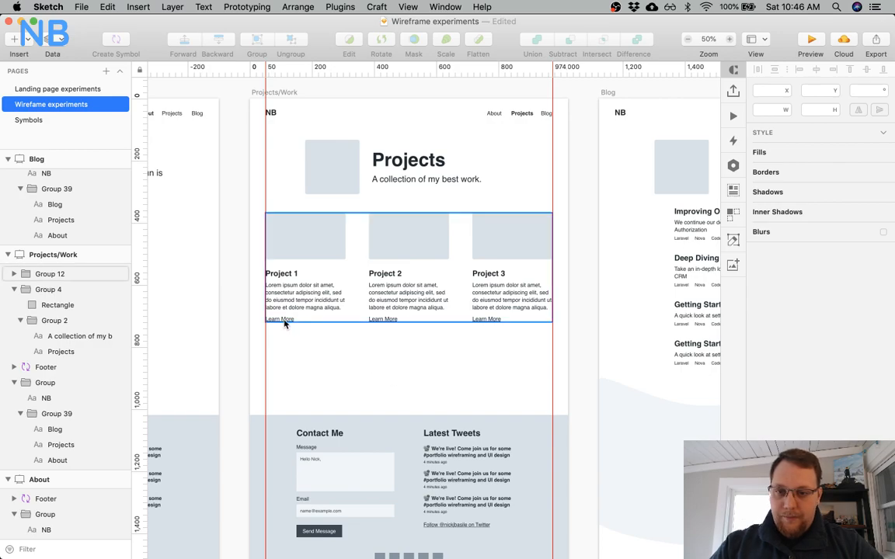
scroll(353, 357, "down", 2)
scroll(354, 357, "right", 2)
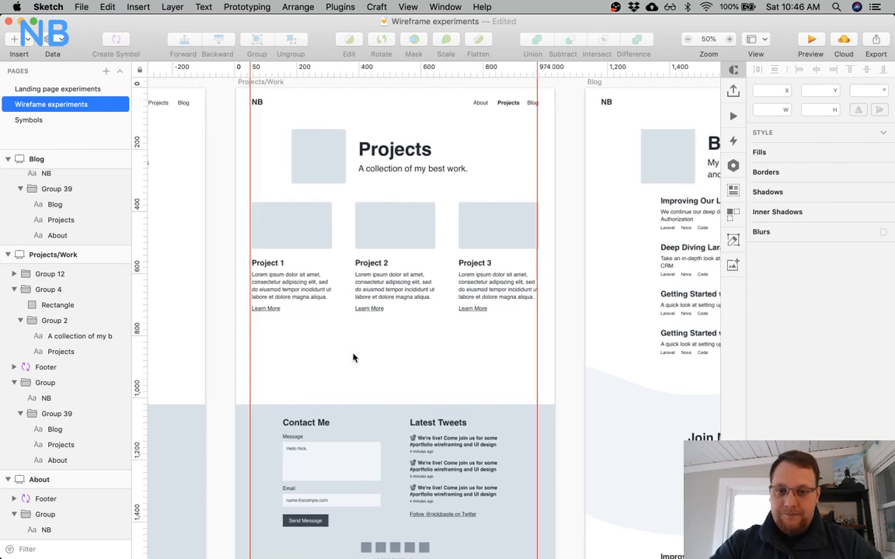
left_click(247, 296, "super")
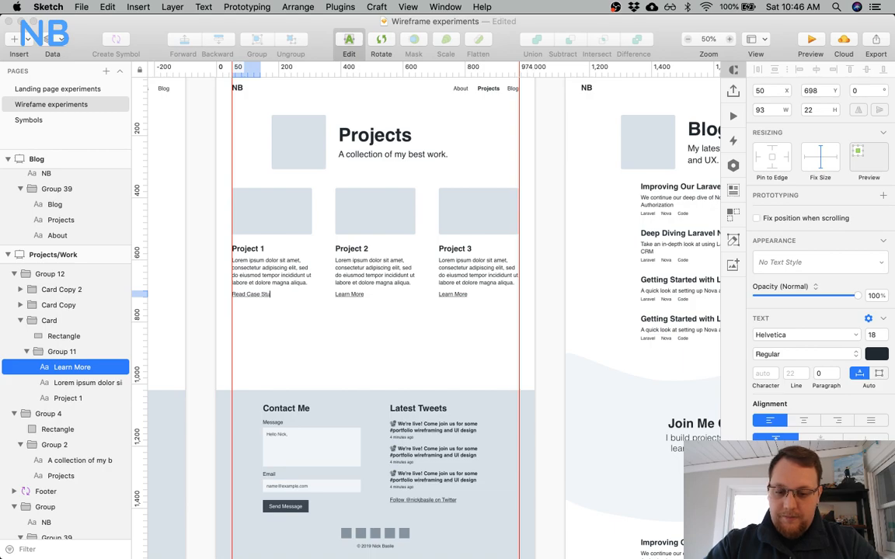
key("Escape")
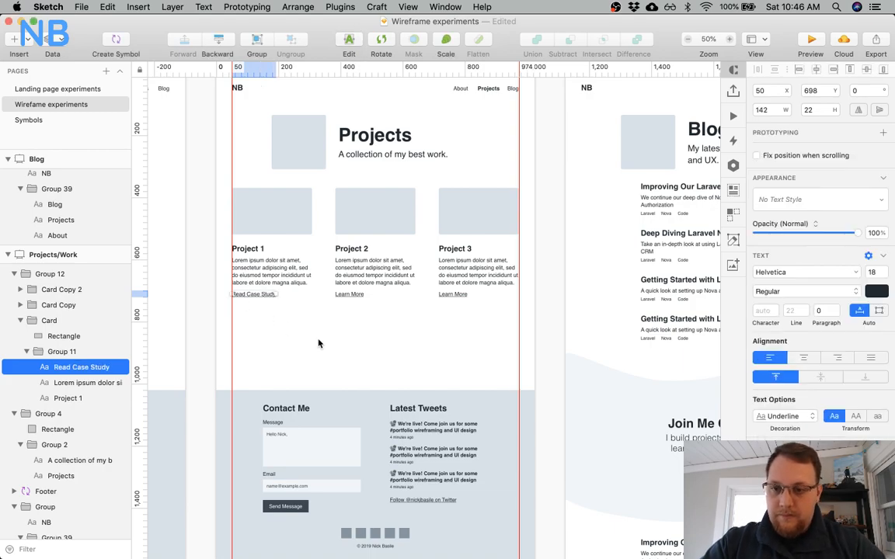
Change the link text in the Project 2 card to "Read Case Study".
left_click(355, 294)
double_click(355, 294)
type("Read Case Study")
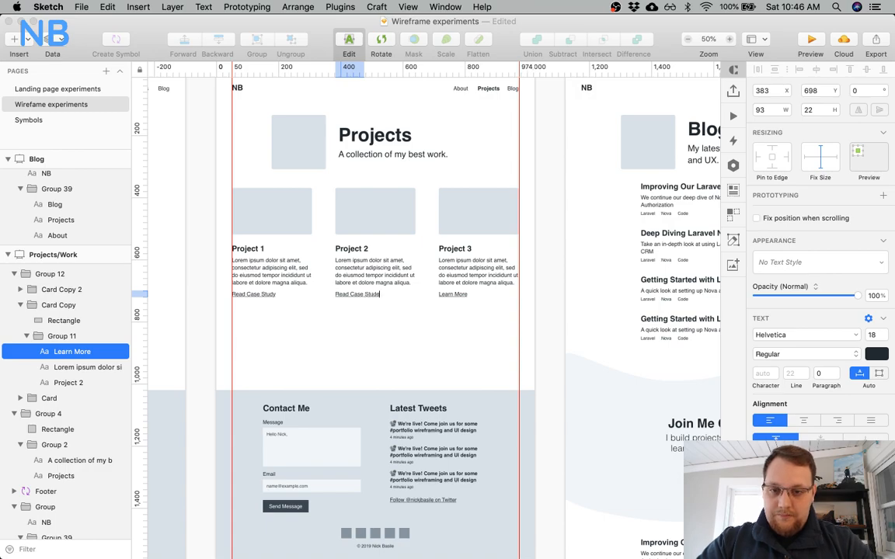
key("Escape")
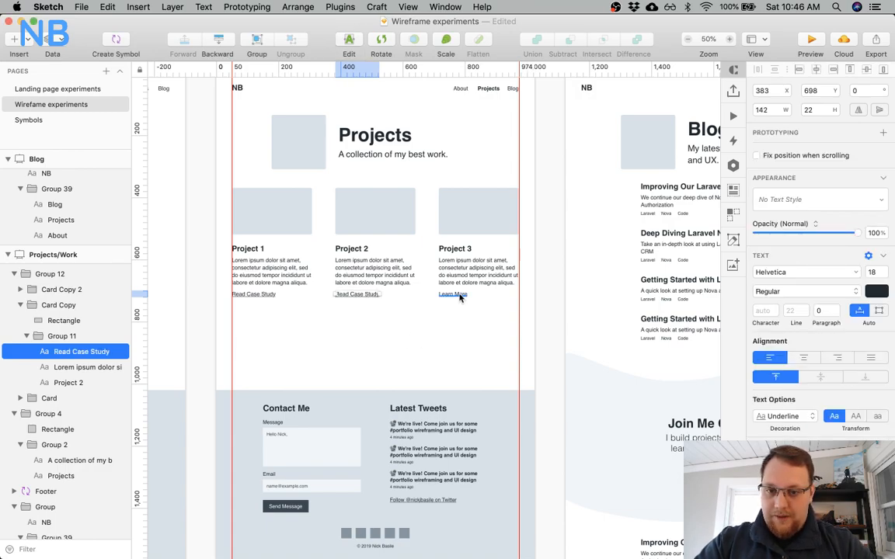
Change the link text in the Project 3 card to "Read Case Study".
left_click(460, 295)
double_click(460, 294)
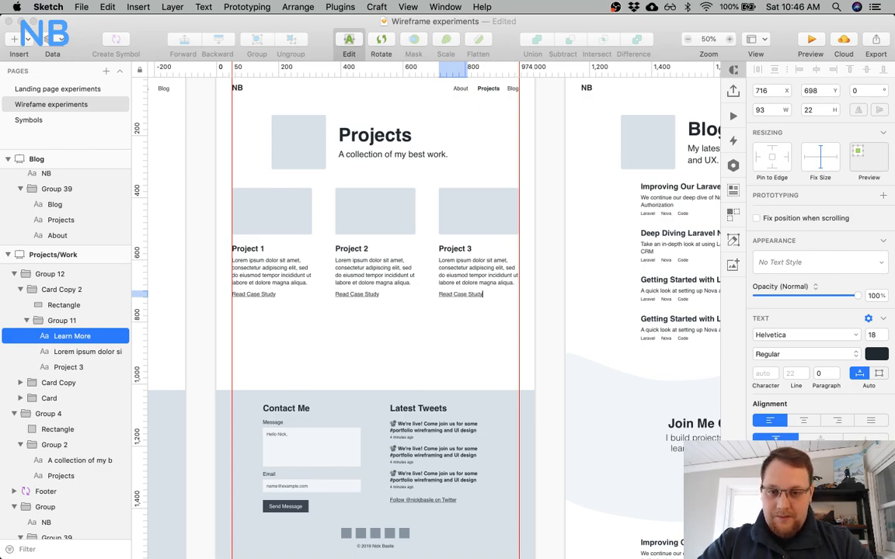
key("Escape")
scroll(434, 331, "up", 3)
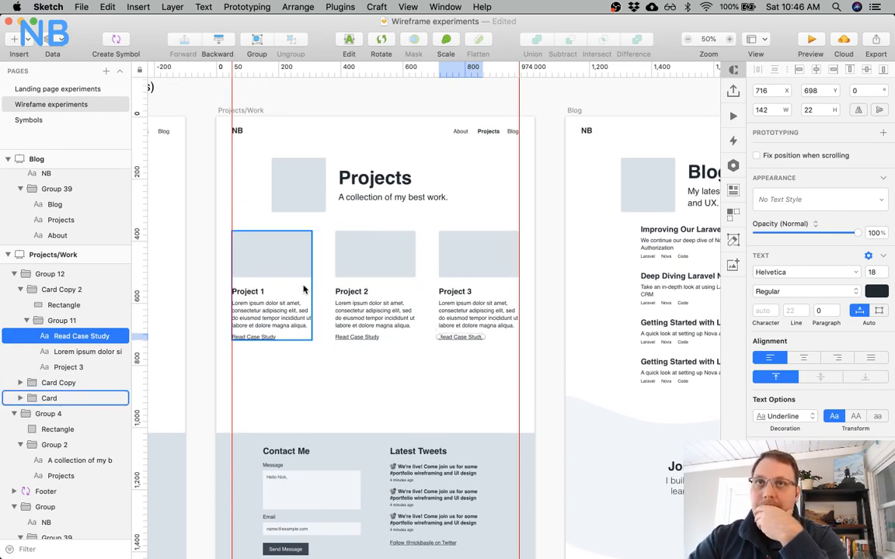
Delete the Project 2 and Project 3 cards from the Projects/Work artboard, keeping only the Project 1 card.
scroll(304, 289, "down", 5)
scroll(304, 289, "left", 2)
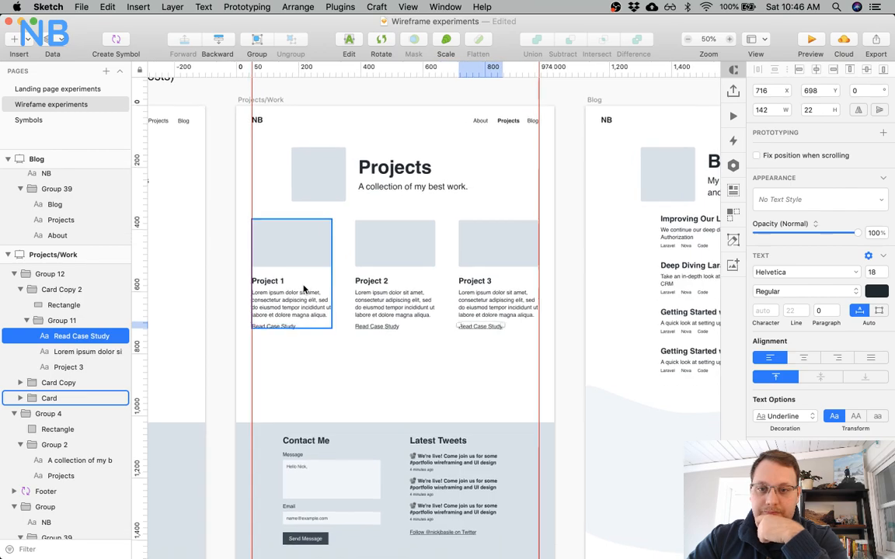
scroll(304, 289, "down", 1)
scroll(304, 289, "right", 1)
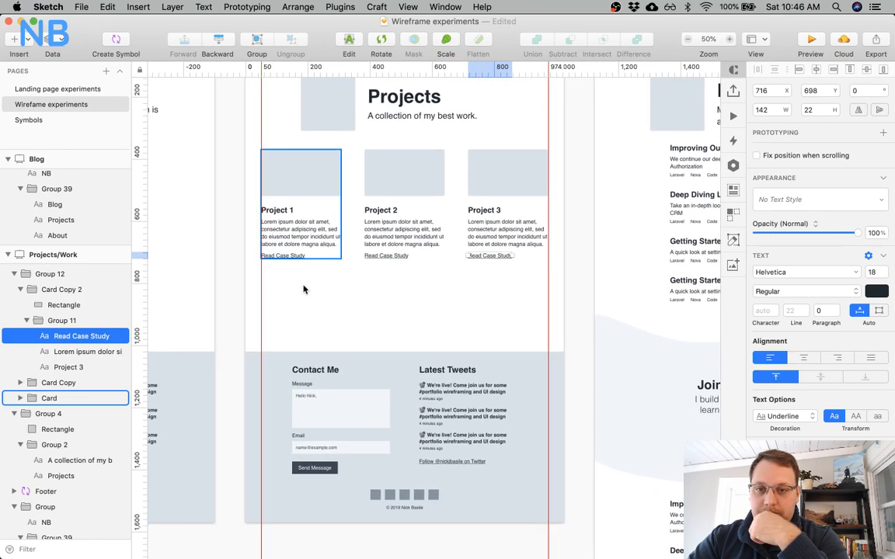
scroll(304, 289, "up", 2)
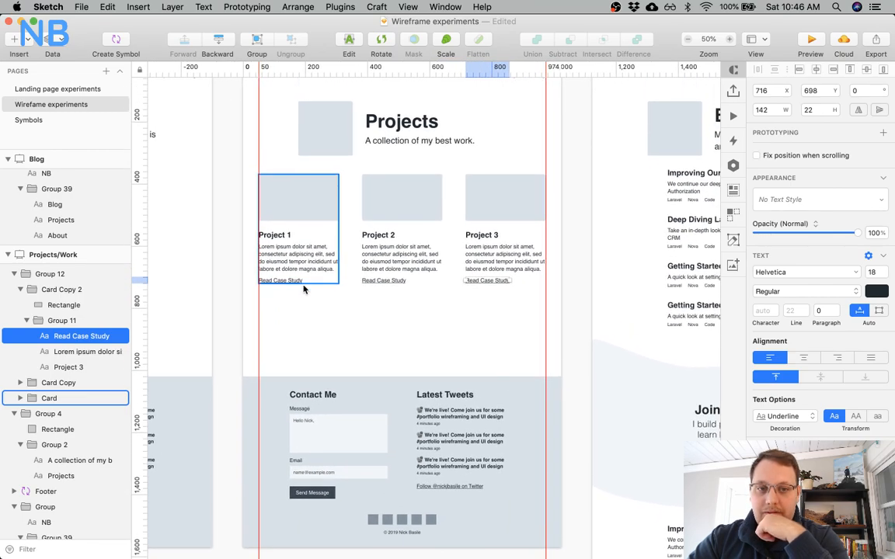
scroll(304, 289, "right", 3)
left_click(386, 226)
left_click(426, 233, "shift")
key("BackSpace")
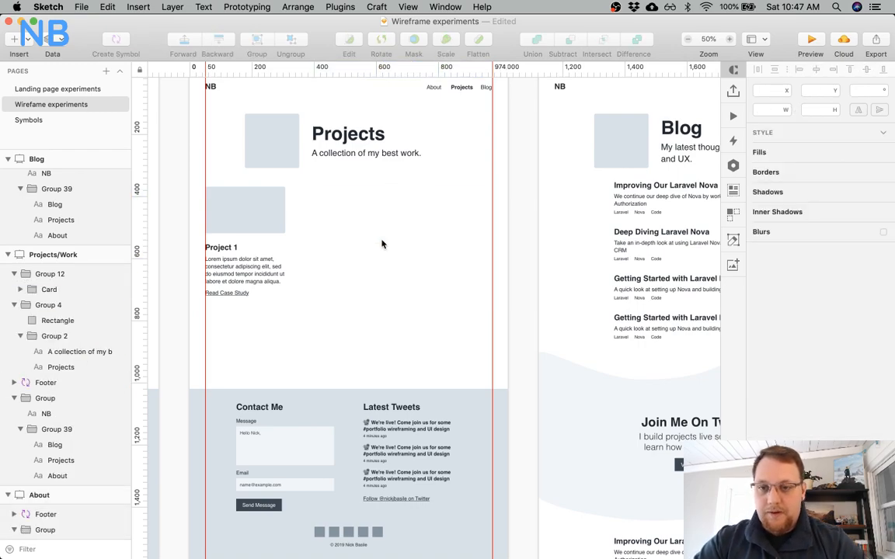
Check the width of the Blog artboard's post list and set the Project 1 image placeholder's width to 540.
scroll(381, 244, "right", 3)
scroll(381, 244, "down", 1)
left_click(281, 117)
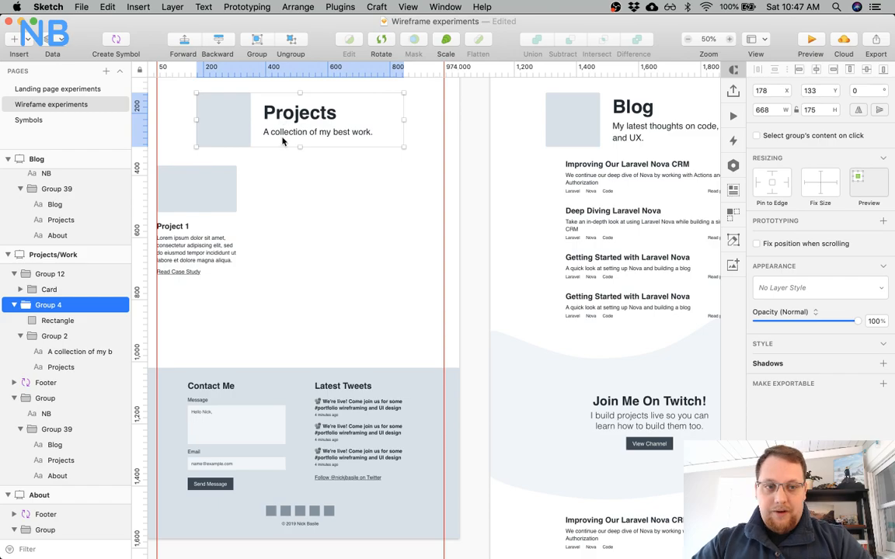
scroll(495, 168, "right", 3)
left_click(543, 171)
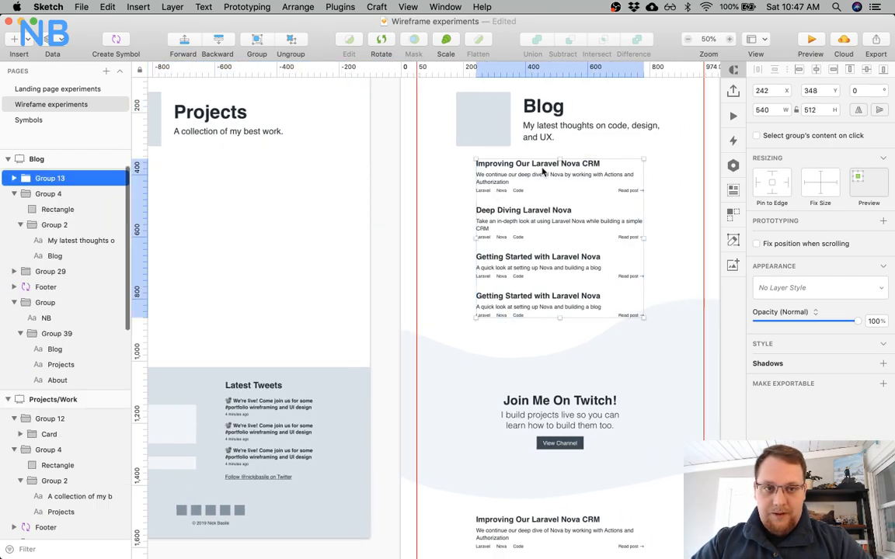
scroll(315, 186, "left", 5)
left_click(412, 194, "super")
left_click(755, 108)
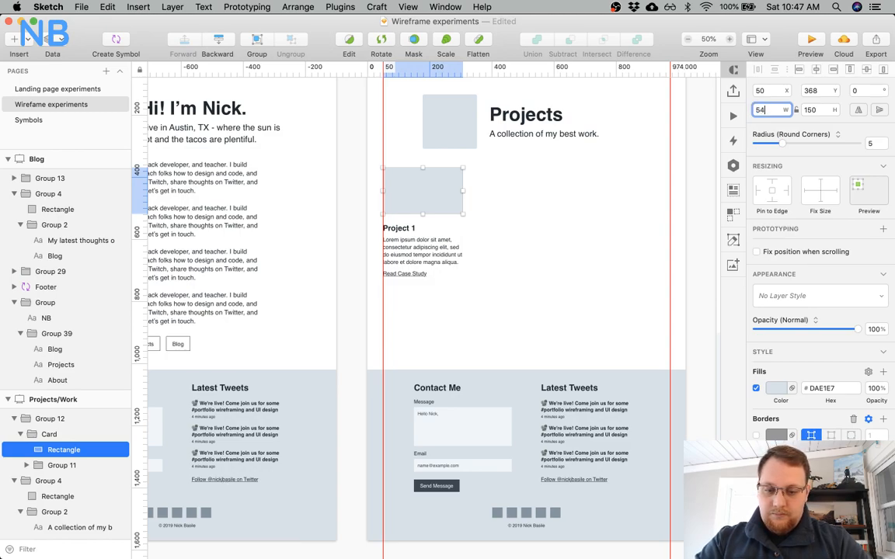
key("Return")
scroll(680, 194, "right", 2)
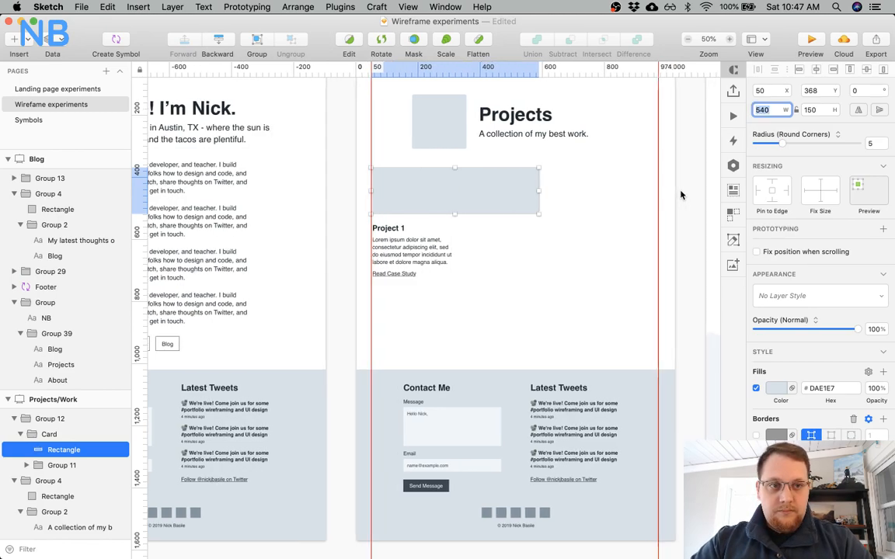
Set the Project 1 image placeholder's height to 250.
left_click(824, 109)
key("Left")
type("2")
key("Return")
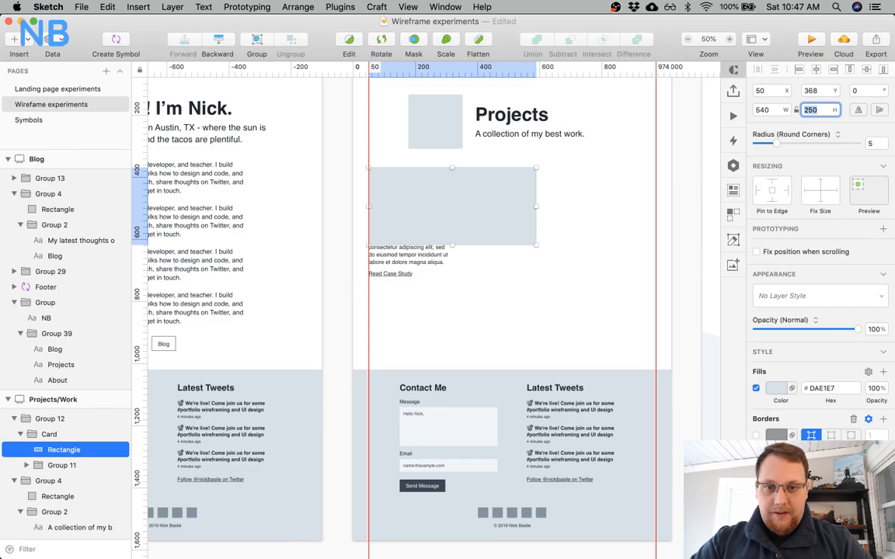
left_click(553, 248)
Move the Project 1 text group down below the enlarged image placeholder, to about Y 655.
left_click(405, 248)
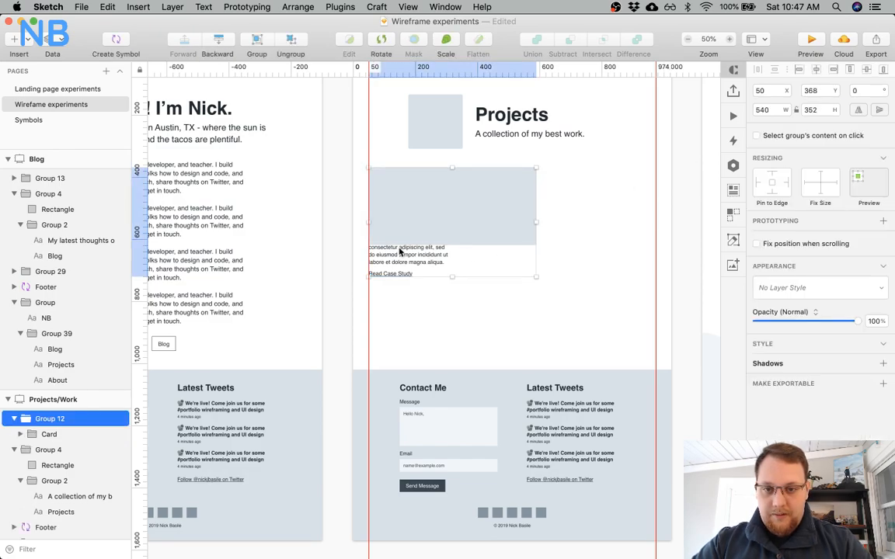
left_click(401, 251)
left_click_drag(401, 251, 399, 283)
Check the project card on the Landing page artboard and adjust the Projects/Work card's text group to Y 648.
scroll(399, 284, "left", 15)
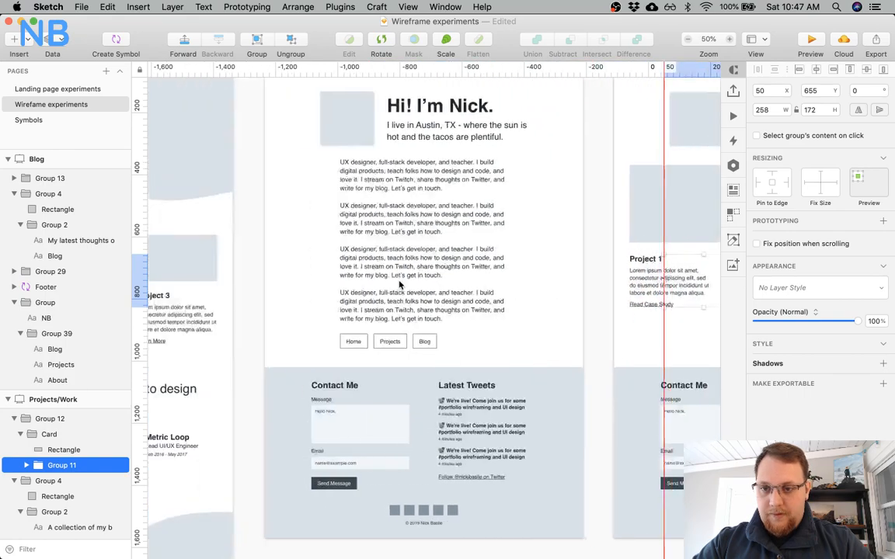
left_click(247, 296, "super")
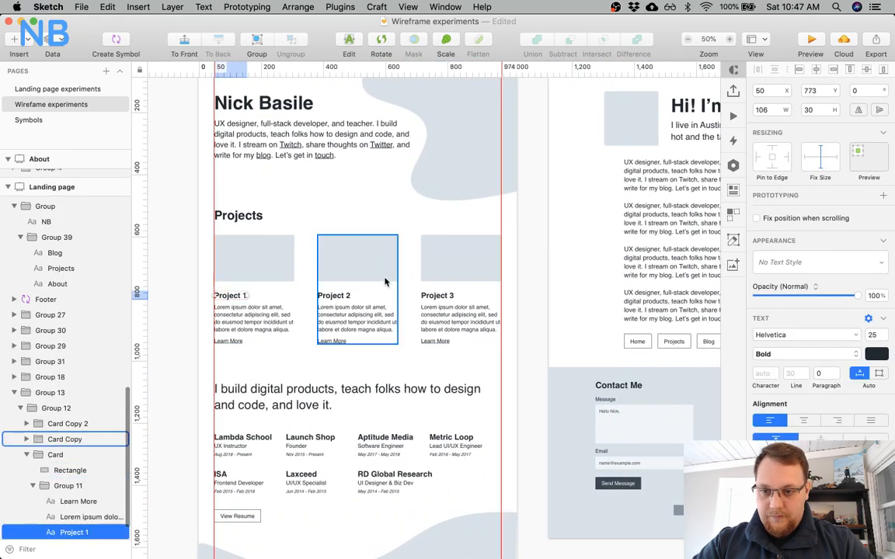
scroll(386, 281, "right", 15)
left_click(452, 266)
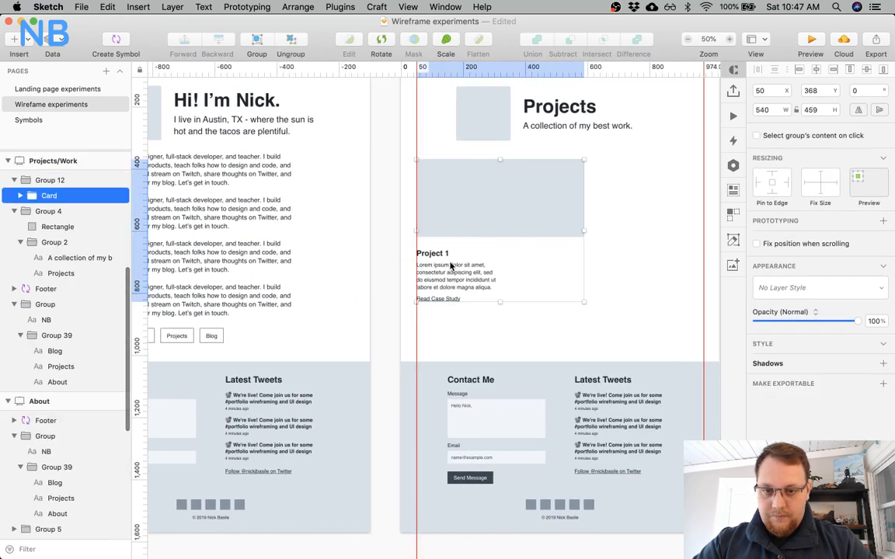
key("Down")
key("Down")
key("Down")
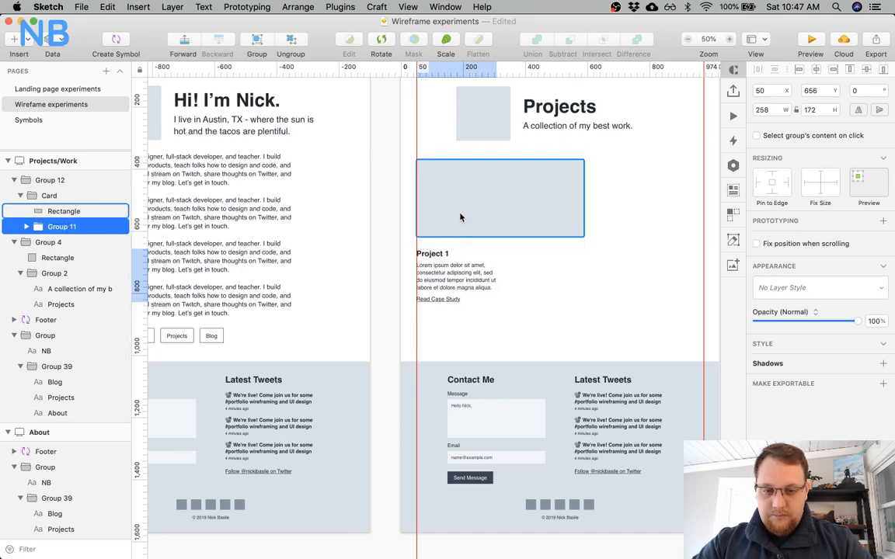
key("shift+Up")
Compare the text styles of the Blog post titles and "Read post" links with the Project 1 title, description and link.
scroll(543, 288, "right", 12)
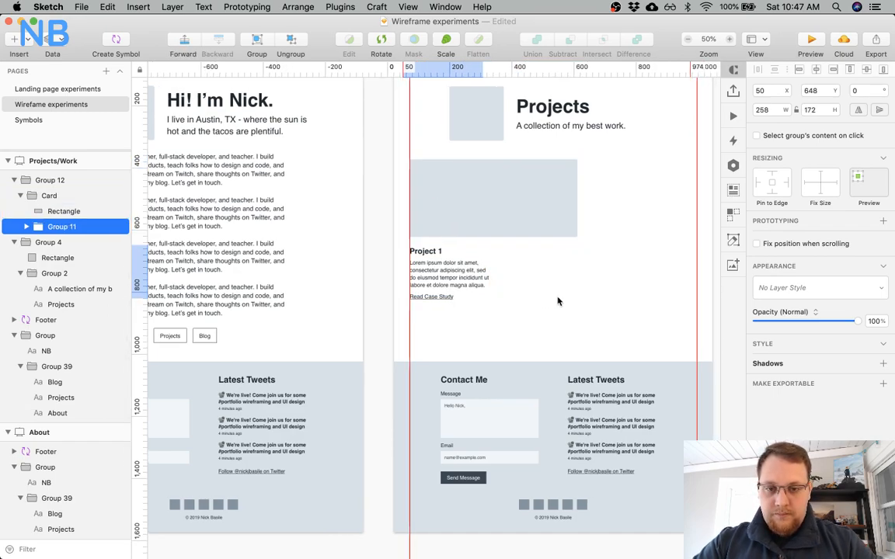
left_click(531, 250)
scroll(334, 233, "left", 5)
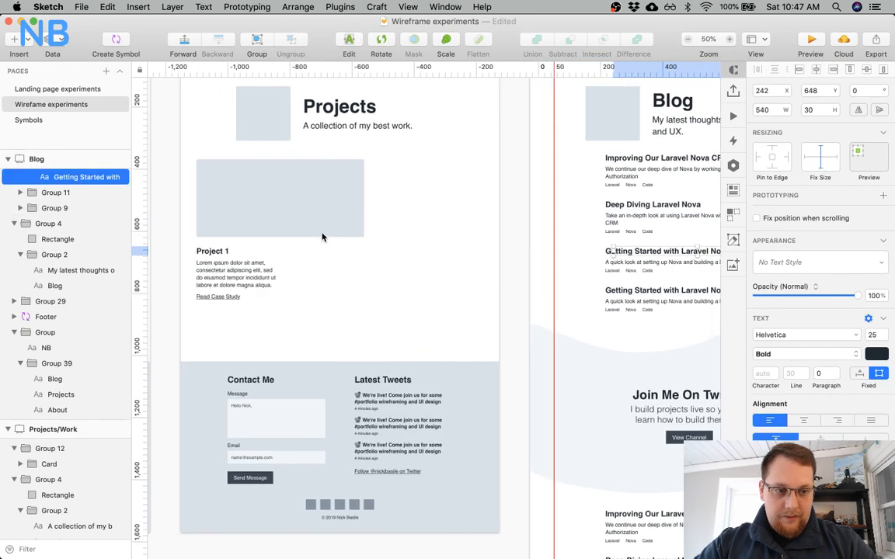
left_click(259, 257)
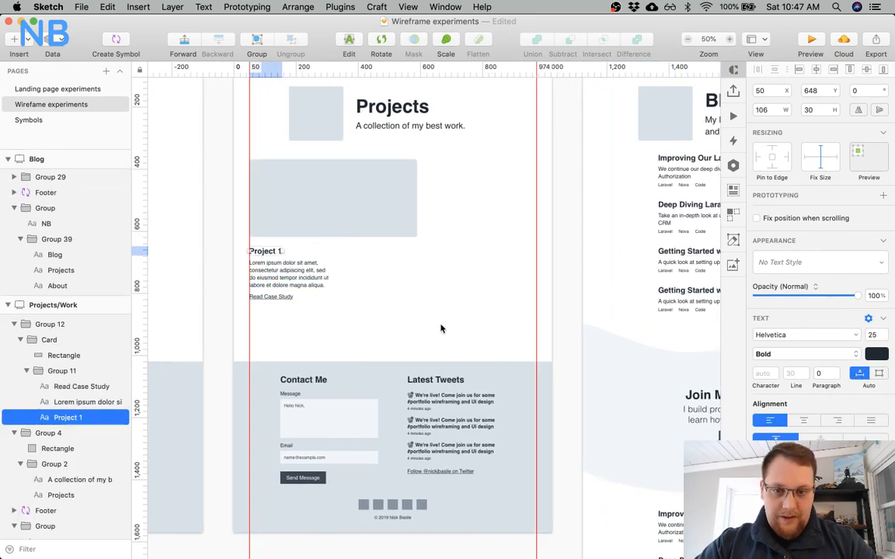
left_click(309, 284)
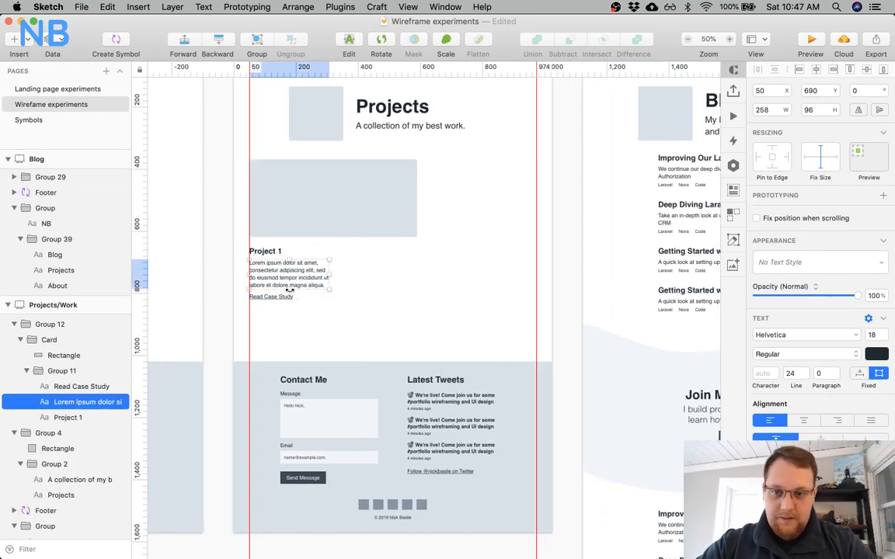
left_click(285, 297)
scroll(287, 302, "right", 5)
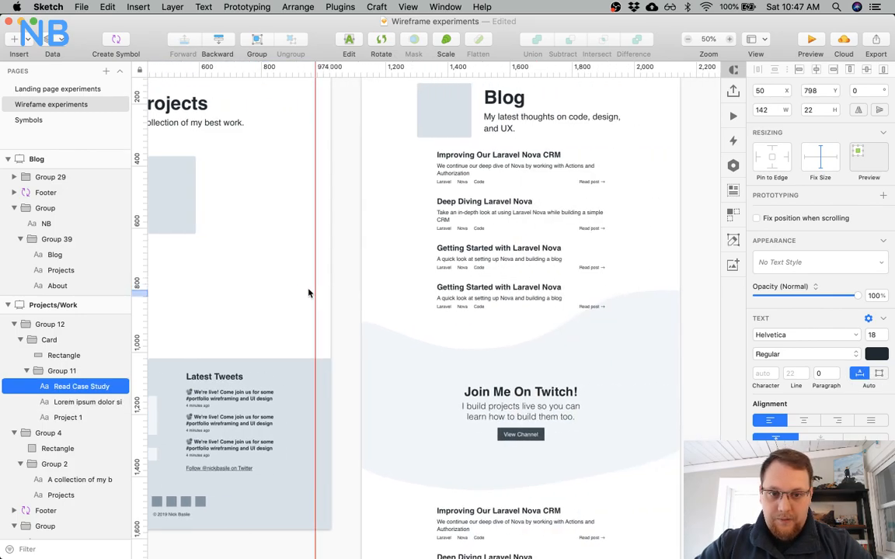
left_click(589, 268)
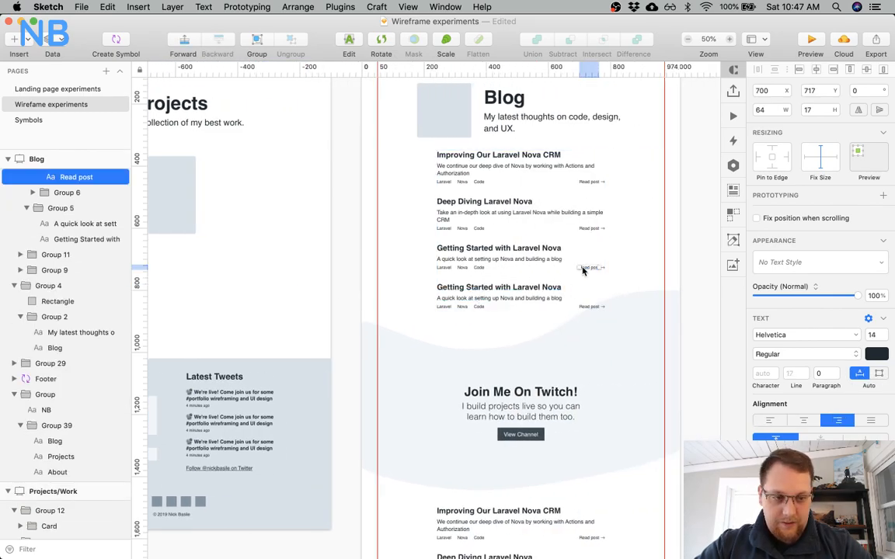
Set the font size of the "Read Case Study" link in the Project 1 card to 16.
scroll(275, 278, "left", 5)
left_click(301, 293)
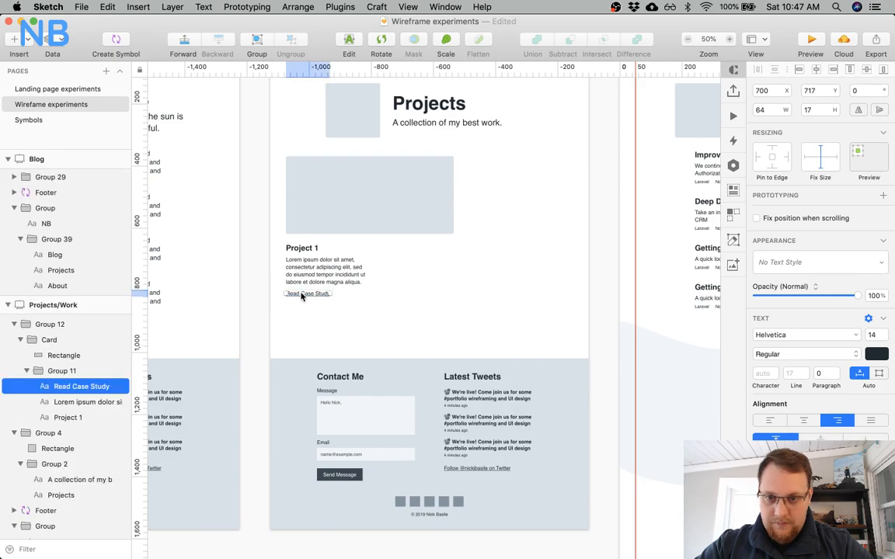
left_click(878, 335)
type("16")
key("Return")
left_click(373, 332)
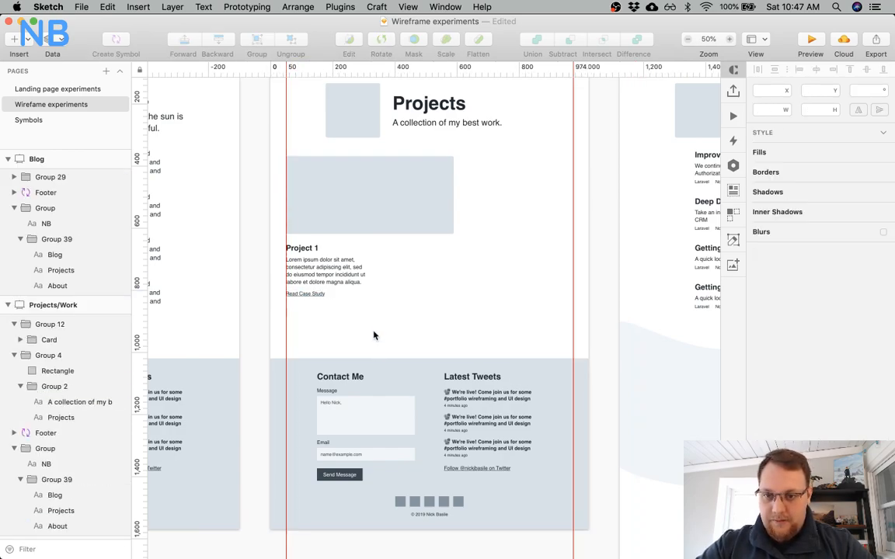
Move the "Read Case Study" link up to Y 796, closer to the Project 1 description.
left_click(318, 295)
key("Up")
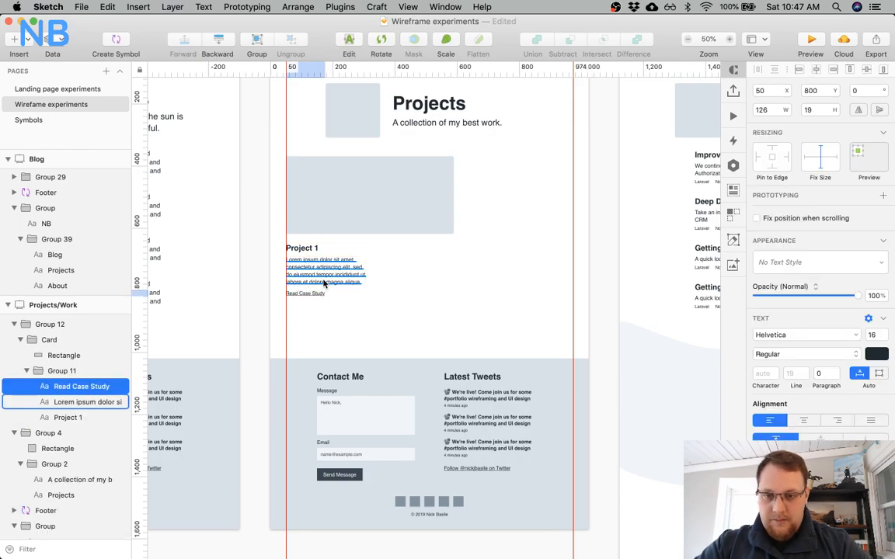
key("alt")
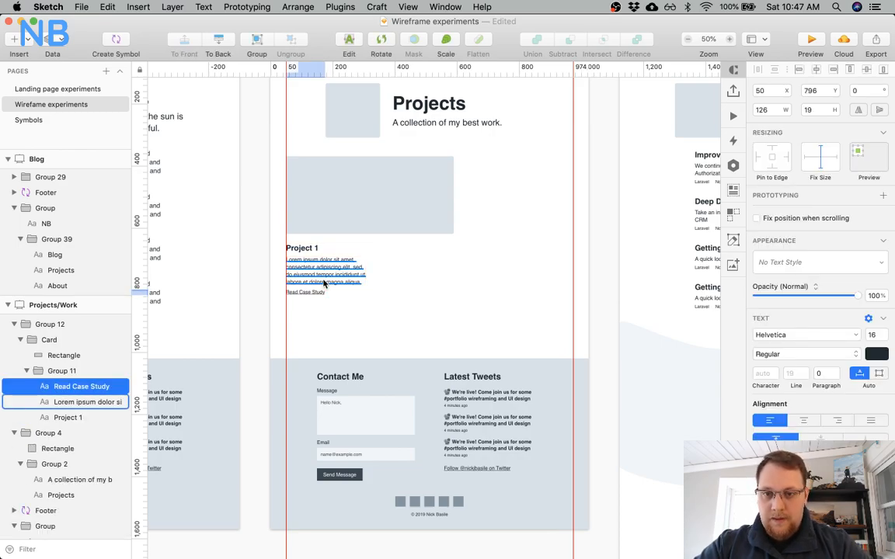
Set the width of the Project 1 description text box to 540, matching the card's image placeholder.
left_click(324, 282)
left_click_drag(367, 273, 407, 272)
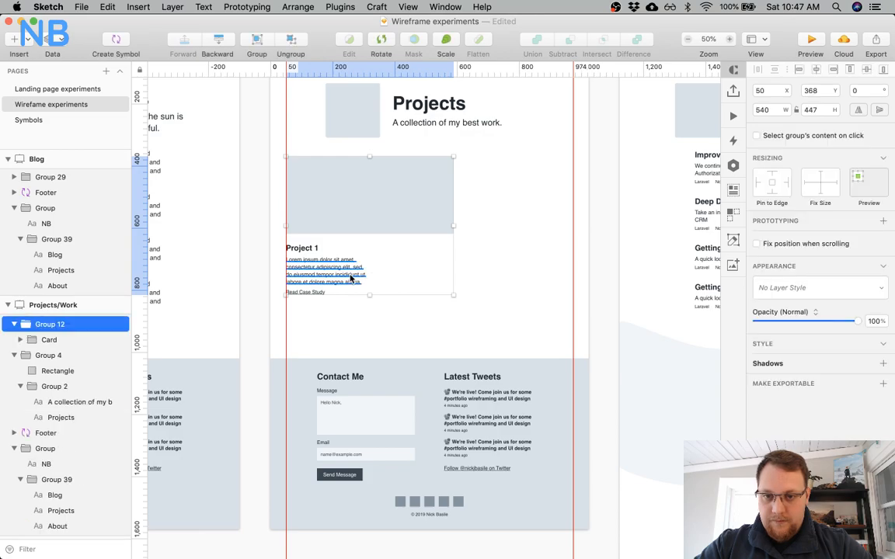
double_click(351, 275, "super")
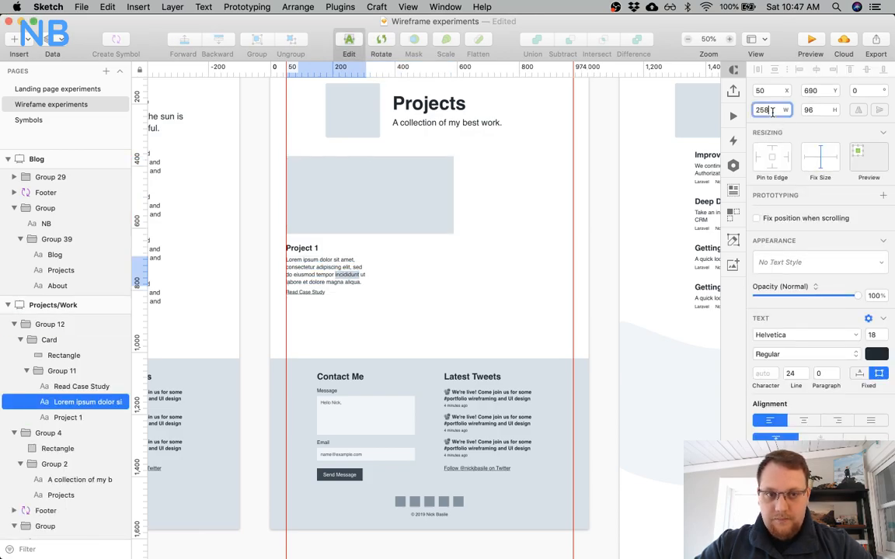
type("540")
key("Return")
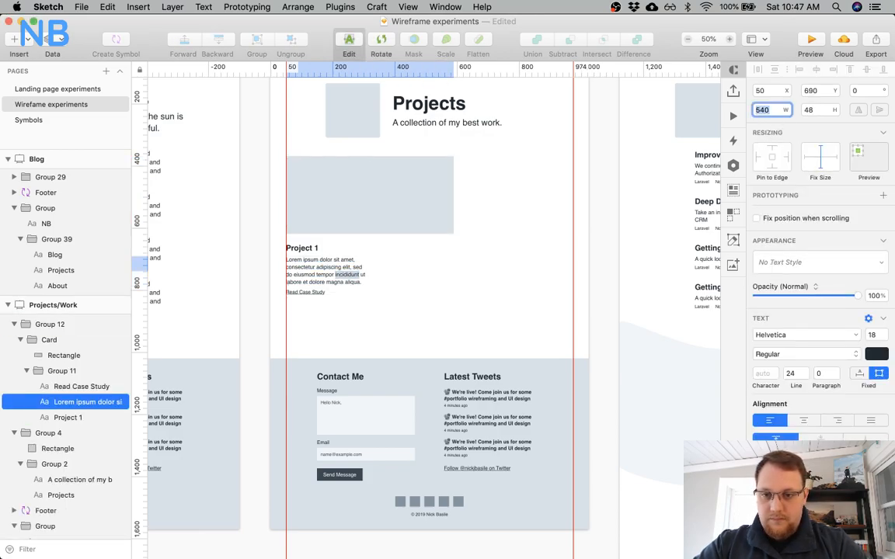
left_click(435, 282)
key("Escape")
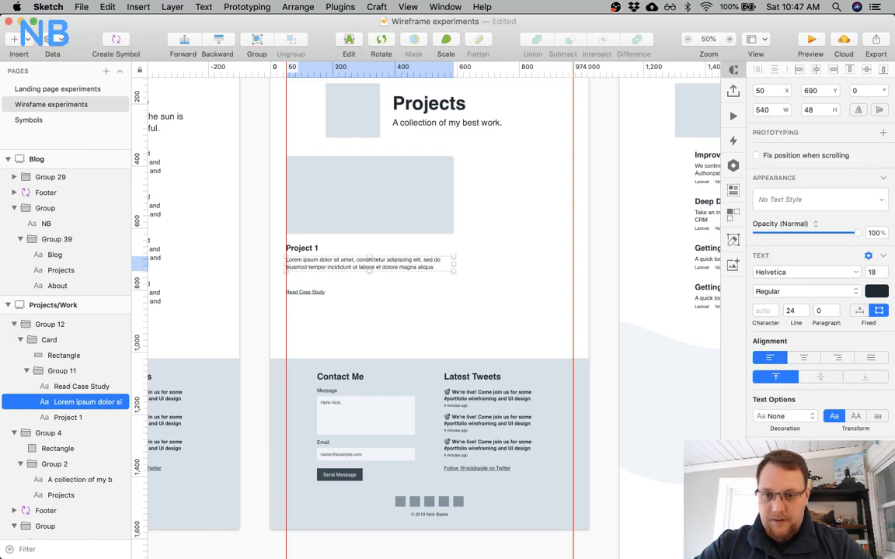
Move the "Read Case Study" link up to about Y 749, just below the two-line Project 1 description.
left_click(377, 311)
left_click(319, 295)
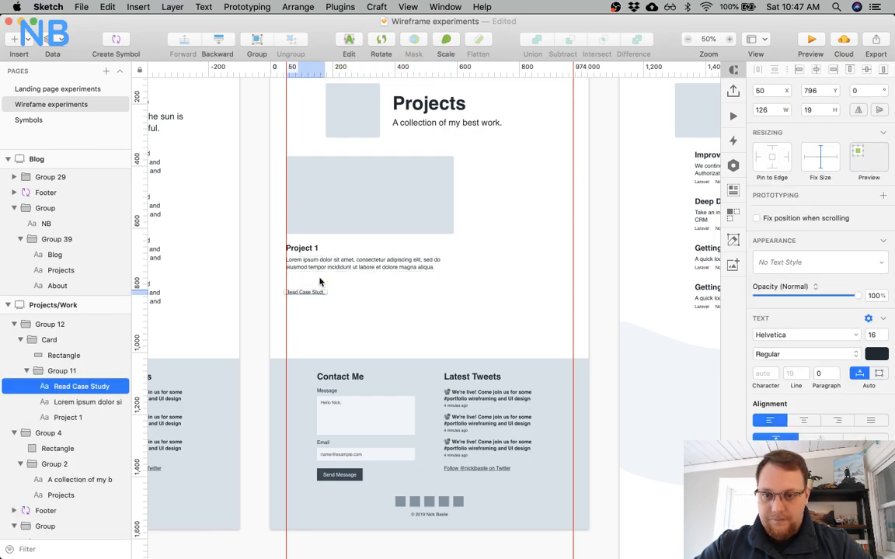
key("shift+Up")
key("Up")
key("Up")
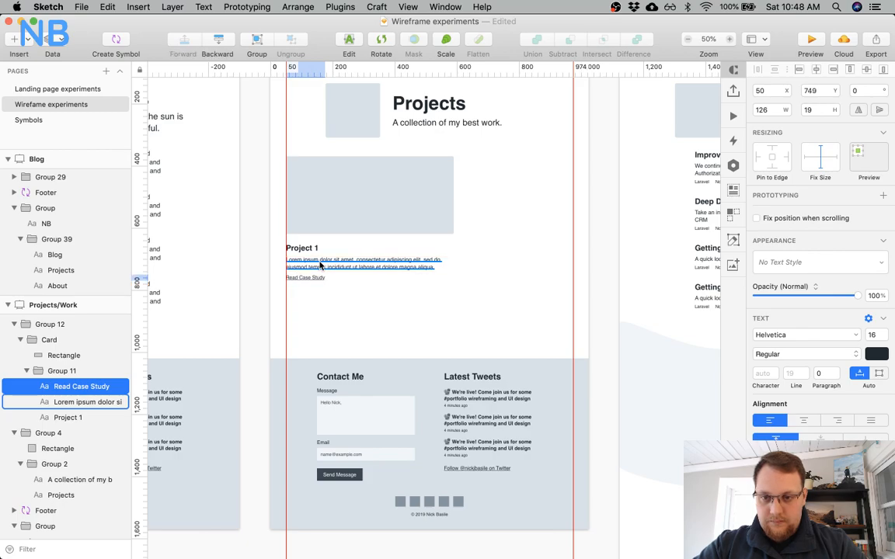
left_click(304, 289)
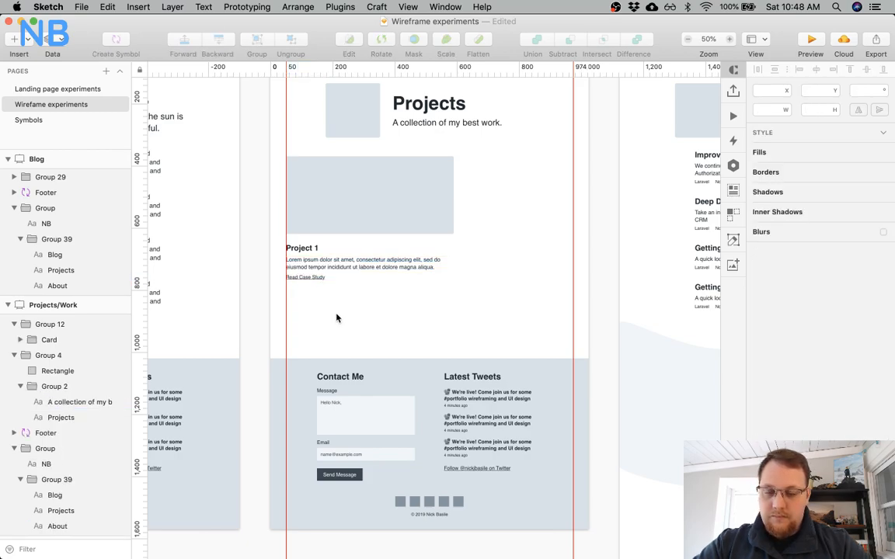
Center the Project 1 card horizontally on the Projects/Work artboard and move it up to Y 348.
left_click(320, 246)
left_click(815, 69)
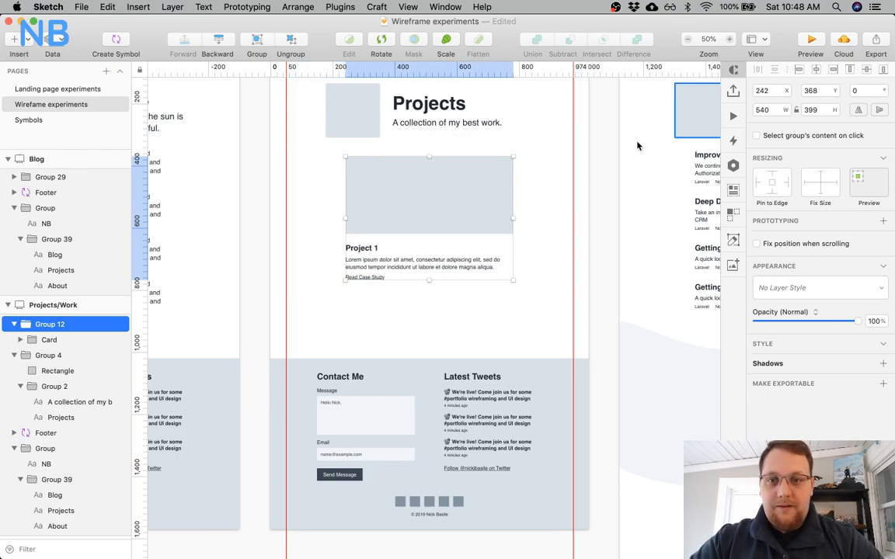
left_click(424, 290)
scroll(424, 289, "up", 3)
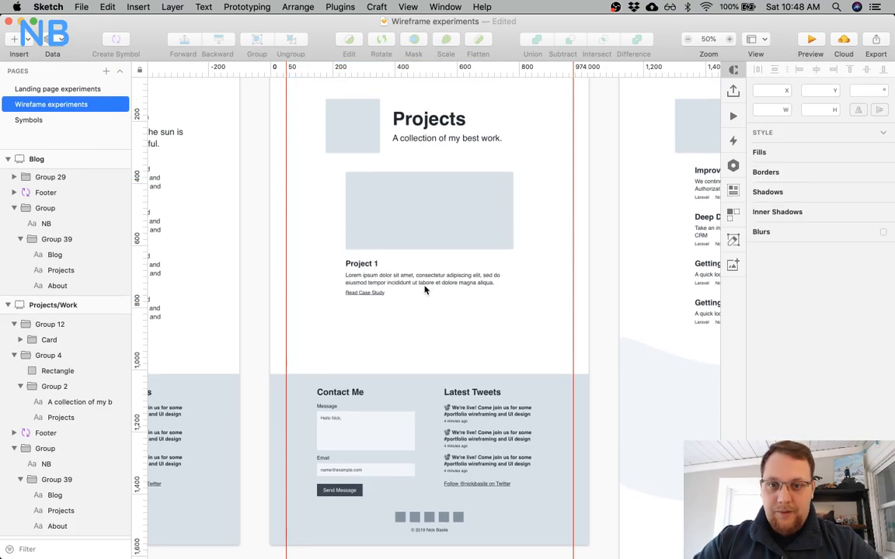
left_click(404, 221)
key("shift+Up")
key("shift+Up")
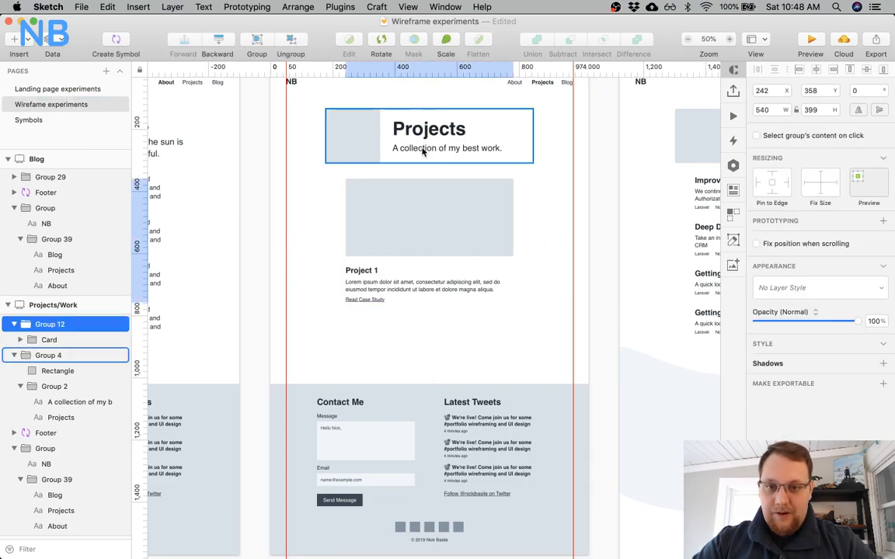
left_click(354, 356)
Move the Projects/Work footer down to make room for more project cards.
scroll(356, 357, "right", 2)
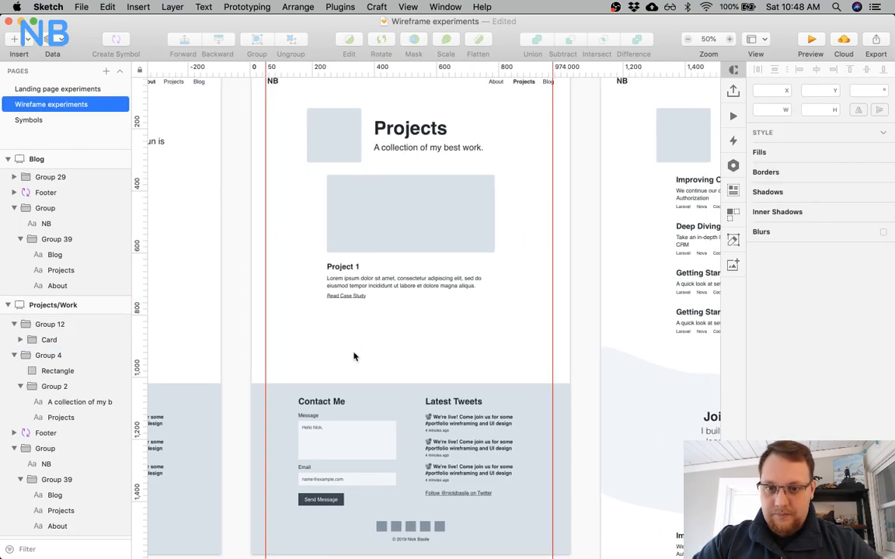
left_click(403, 422)
left_click_drag(403, 421, 403, 537)
Stack two evenly spaced copies of the Project 1 card below the original, the last one at Y 1226.
scroll(422, 389, "down", 5)
left_click(410, 140)
left_click_drag(410, 140, 394, 274)
key("super+d")
Check the spacing between the post entries on the Blog artboard.
scroll(453, 288, "right", 10)
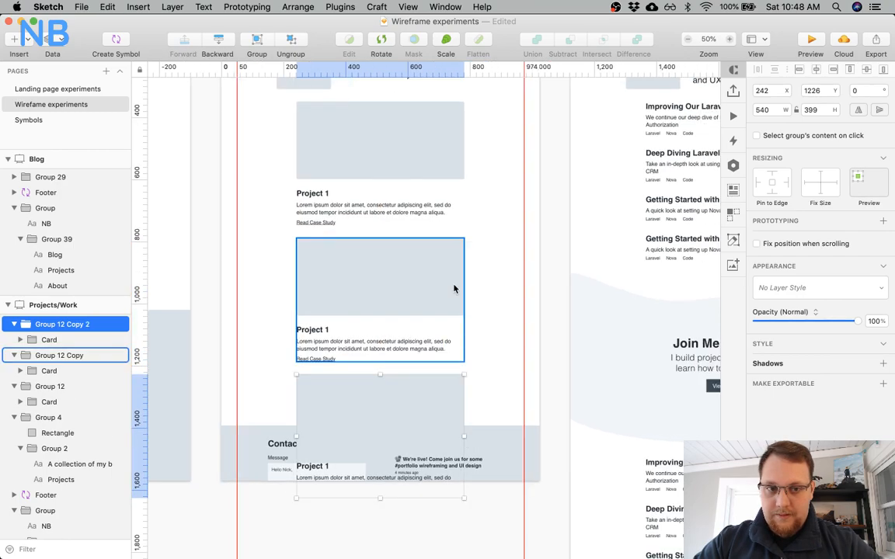
double_click(613, 206)
key("alt")
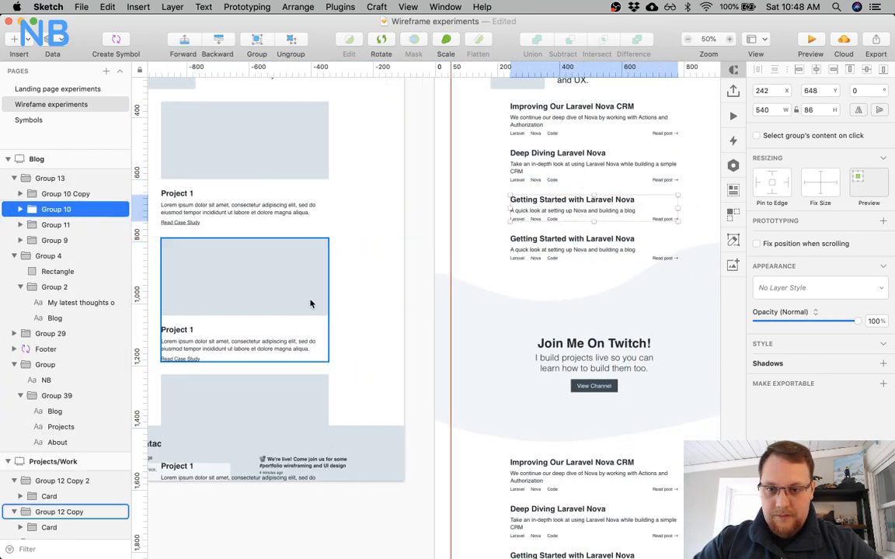
Extend the Projects/Work artboard downward to a height of 2382.
scroll(302, 316, "left", 5)
scroll(305, 353, "down", 5)
scroll(304, 354, "down", 1)
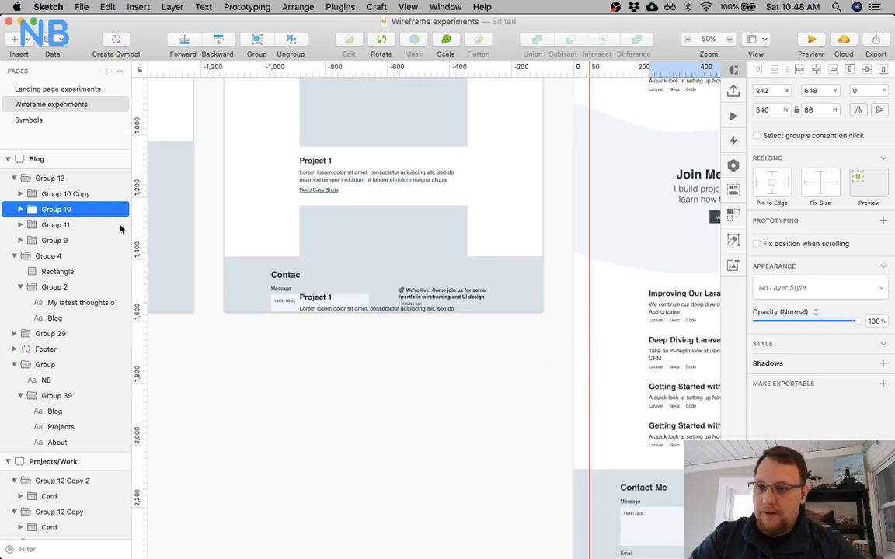
left_click(7, 160)
left_click(39, 177)
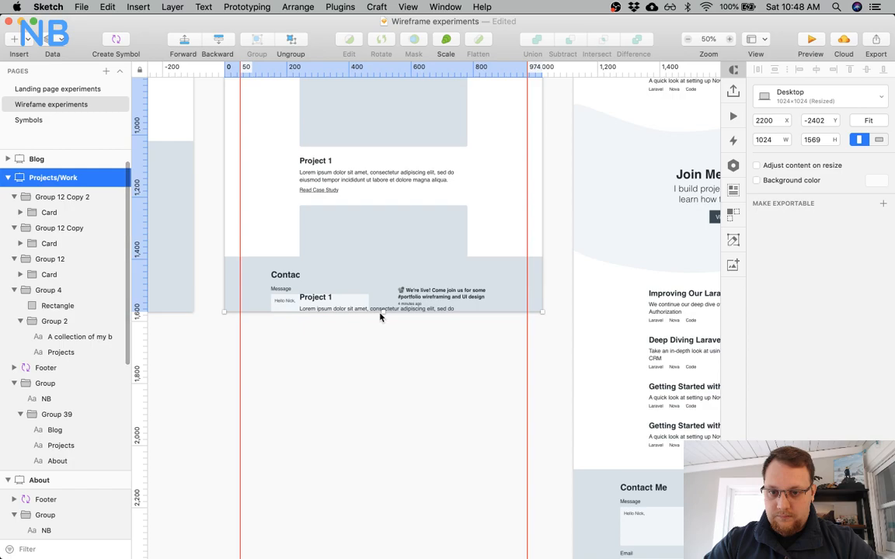
left_click_drag(382, 313, 355, 506)
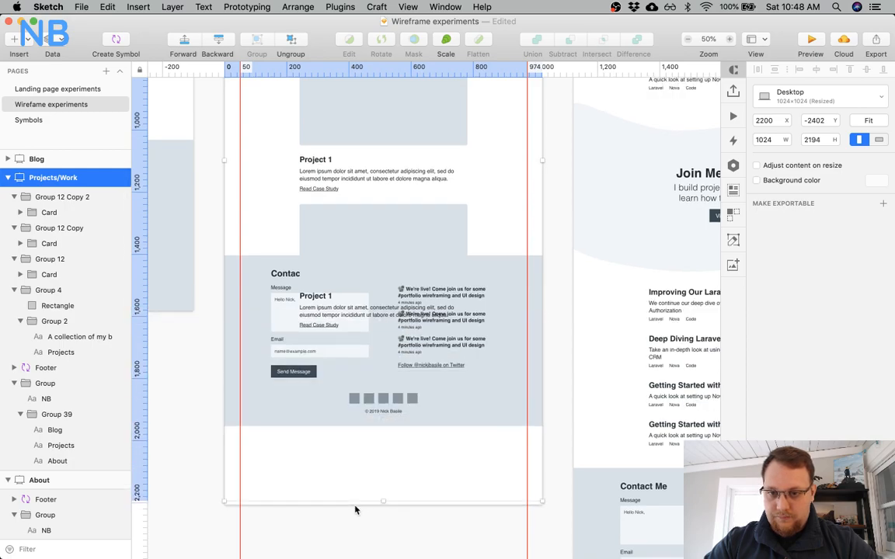
scroll(365, 489, "down", 3)
left_click_drag(381, 436, 382, 493)
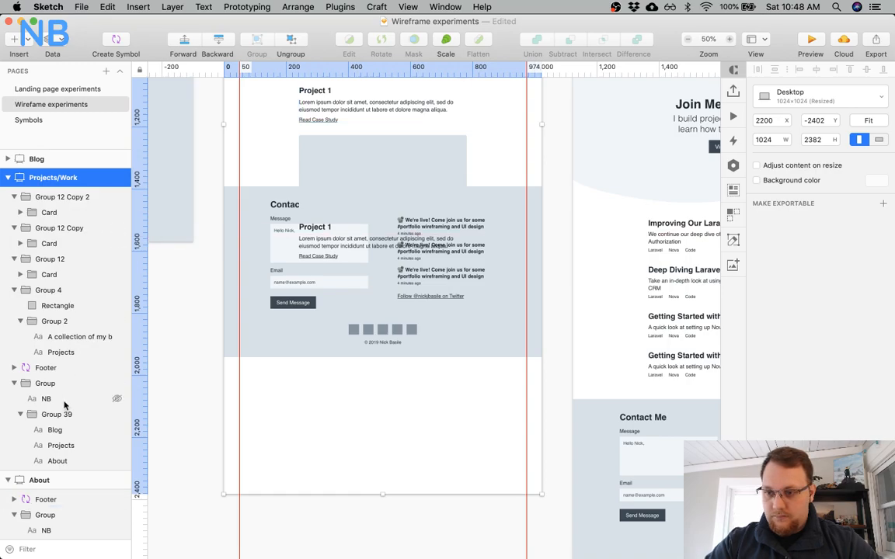
Place the Projects/Work footer below the third project card, at Y 1695.
left_click(60, 367)
left_click_drag(271, 219, 273, 292)
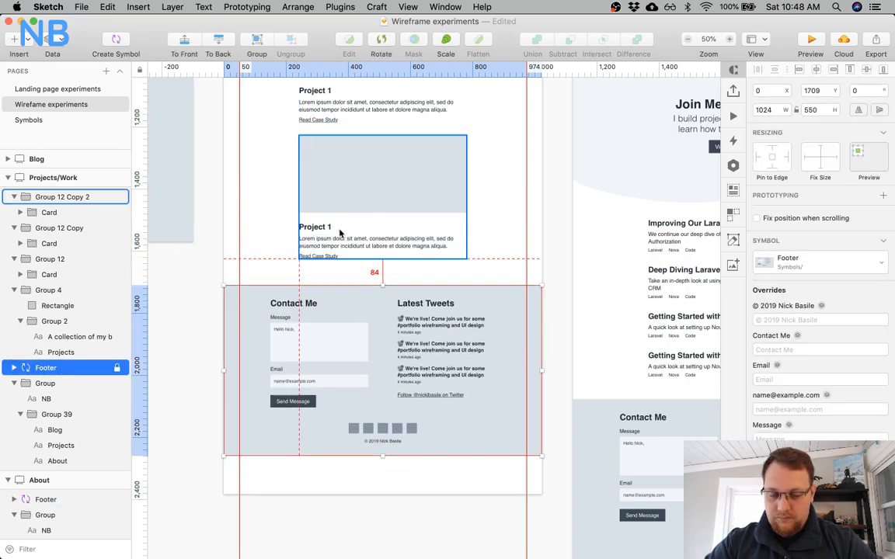
key("shift+Up")
key("shift+Up")
key("alt")
key("Down")
key("Down")
key("Down")
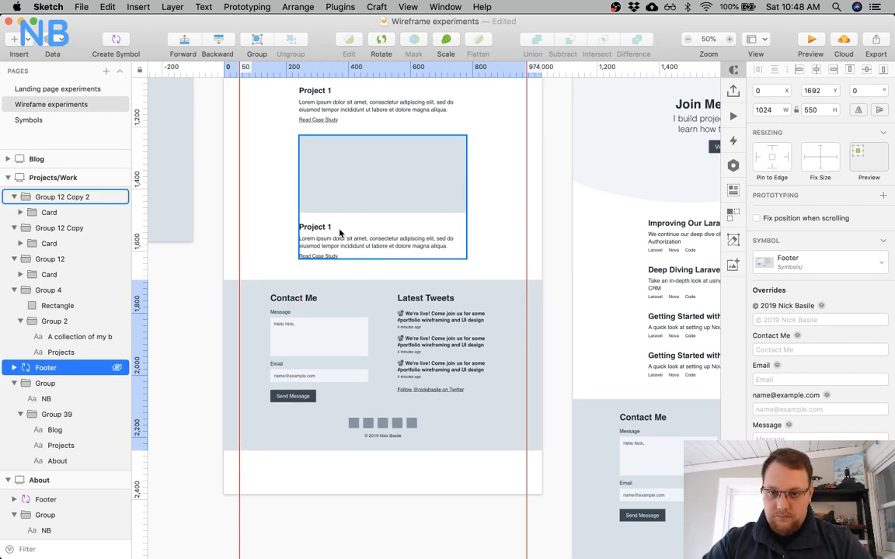
key("Down")
key("Down")
key("Down")
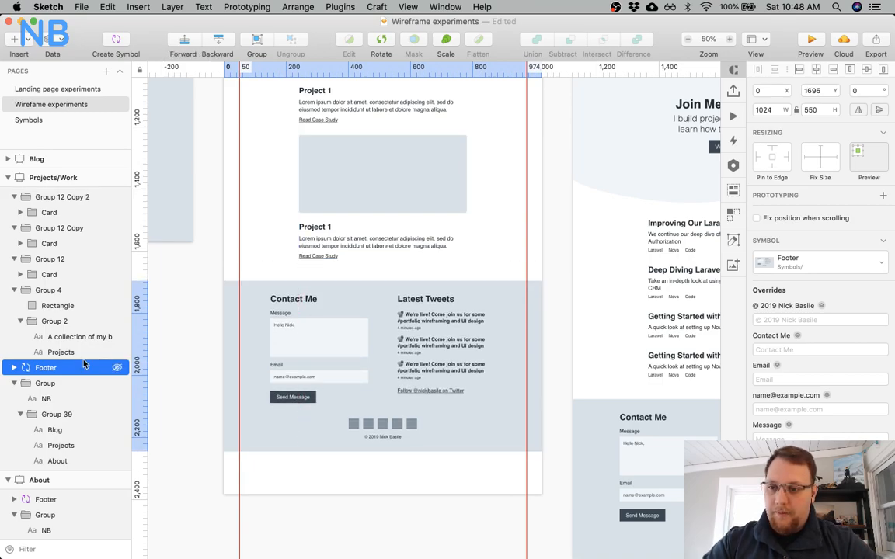
Shorten the Projects/Work artboard to a height of 2245 so that it ends at the footer's lower edge.
left_click(38, 182)
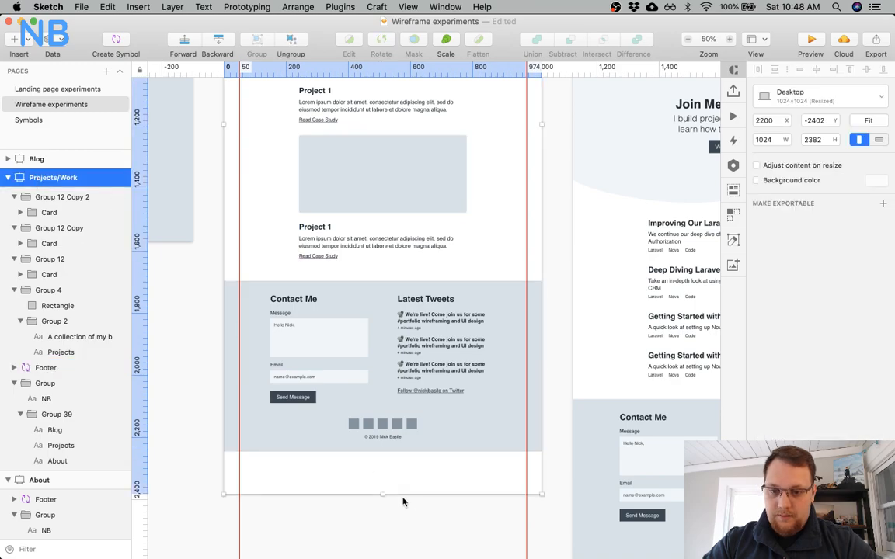
left_click_drag(383, 494, 389, 451)
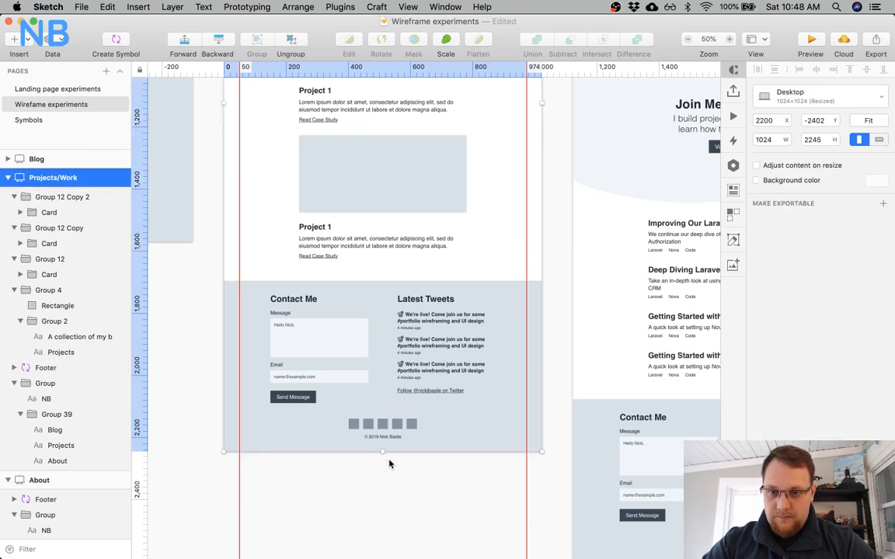
left_click(380, 470)
Change the titles of the second and third project cards to "Project 2" and "Project 3".
scroll(376, 459, "up", 3)
left_click(317, 196, "super")
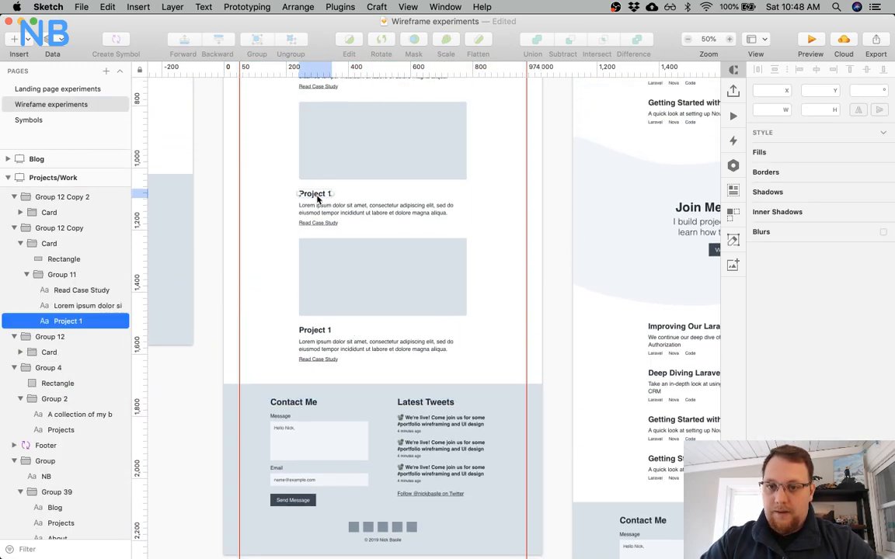
double_click(316, 196)
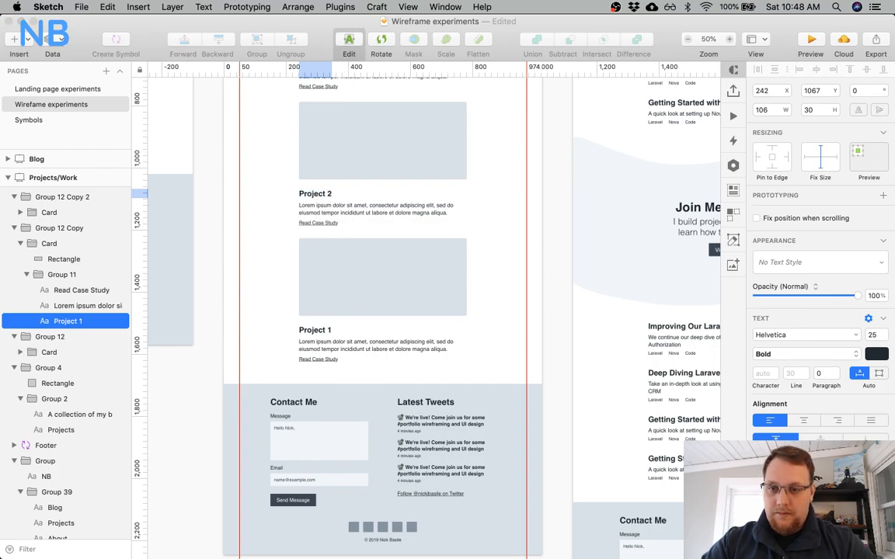
key("Escape")
left_click(323, 330, "super")
double_click(323, 330)
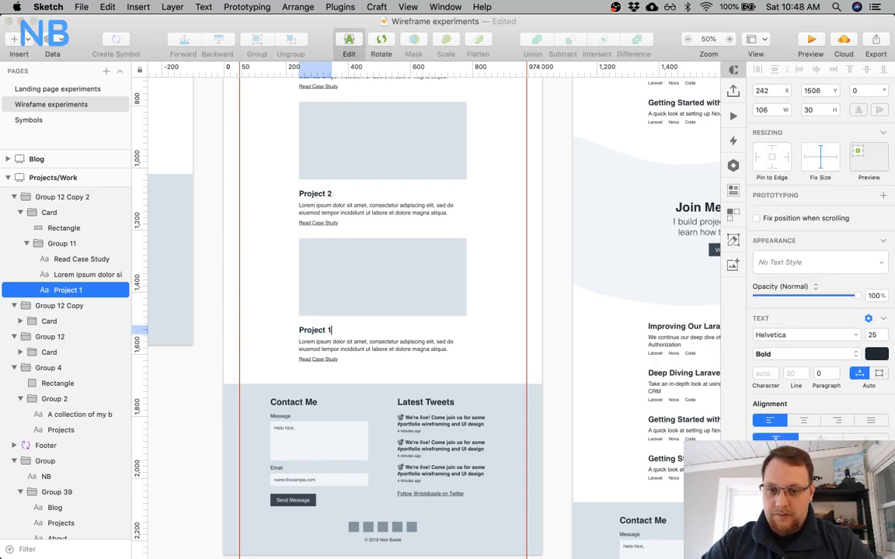
key("Escape")
Compare the layout of the Projects/Work artboard with the neighbouring About and Blog artboards, both in overview and close up.
scroll(435, 318, "right", 5)
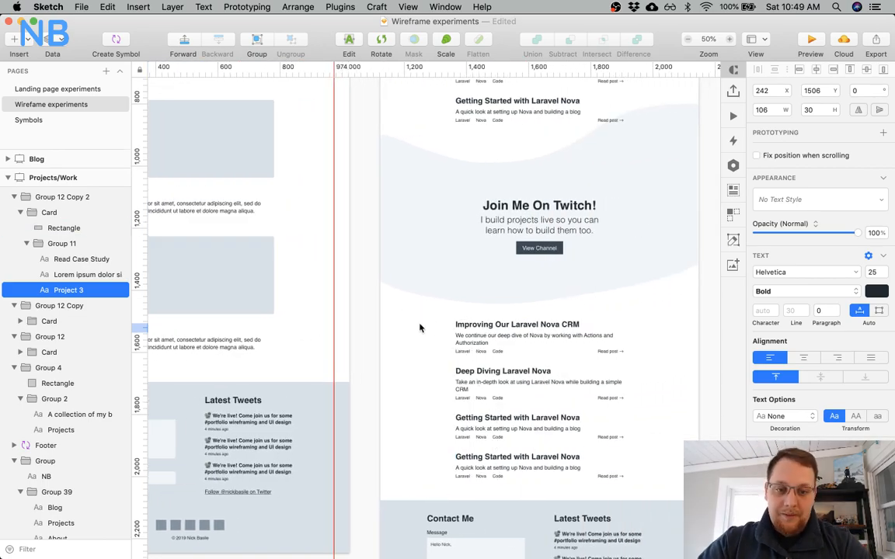
scroll(420, 325, "up", 4)
scroll(419, 326, "left", 5)
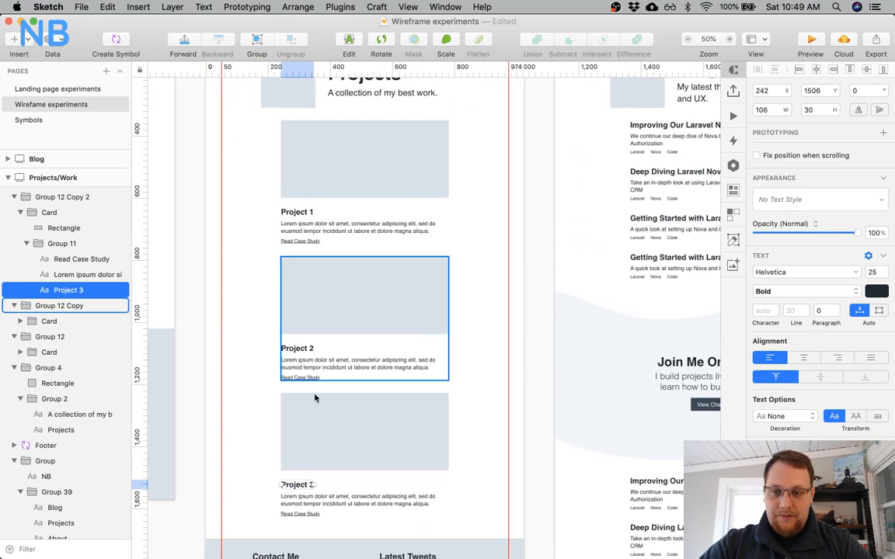
left_click(265, 268)
key("super+minus")
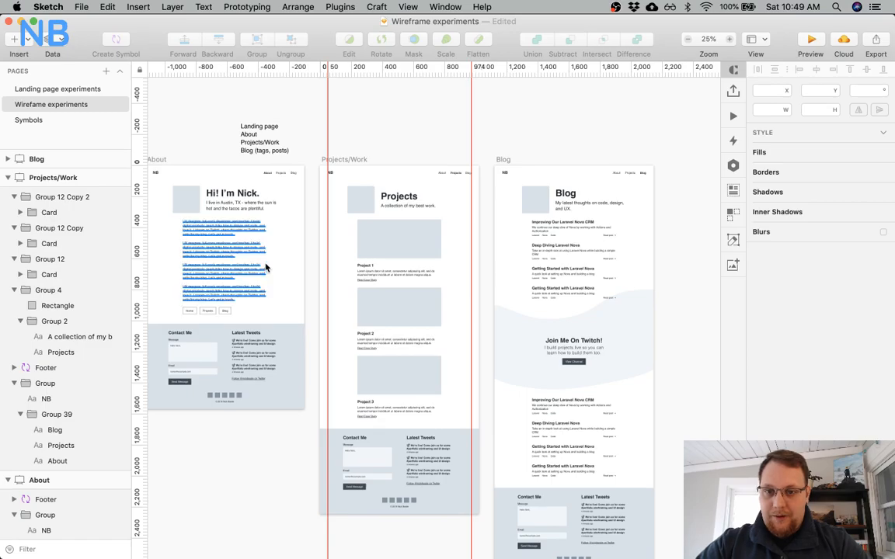
key("super+plus")
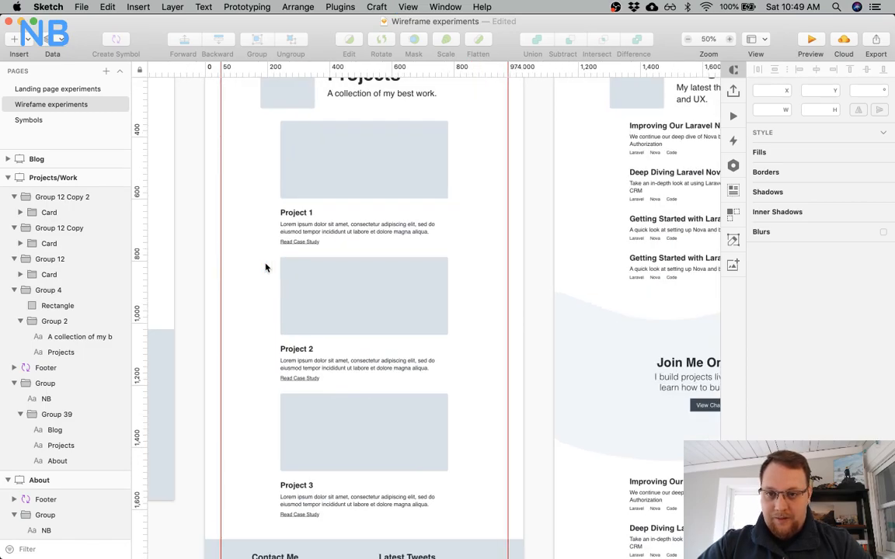
scroll(265, 268, "up", 4)
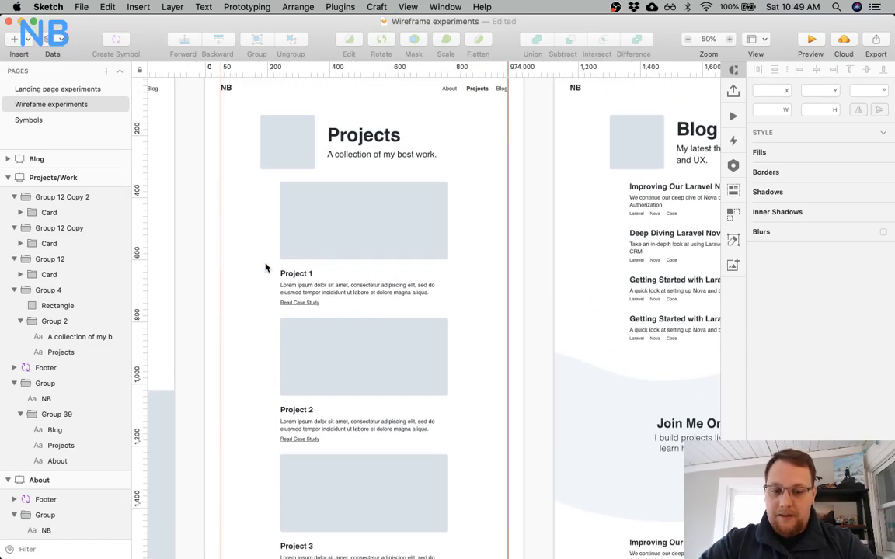
key("super+minus")
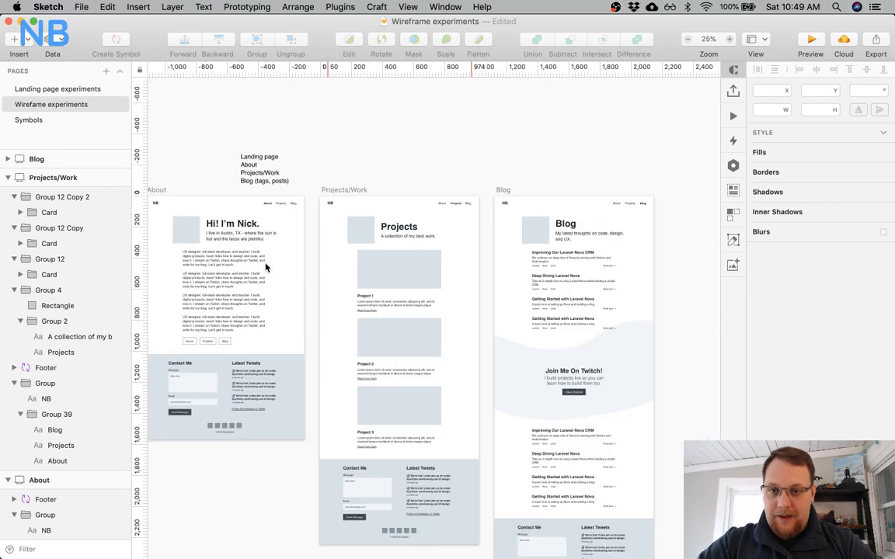
key("super+plus")
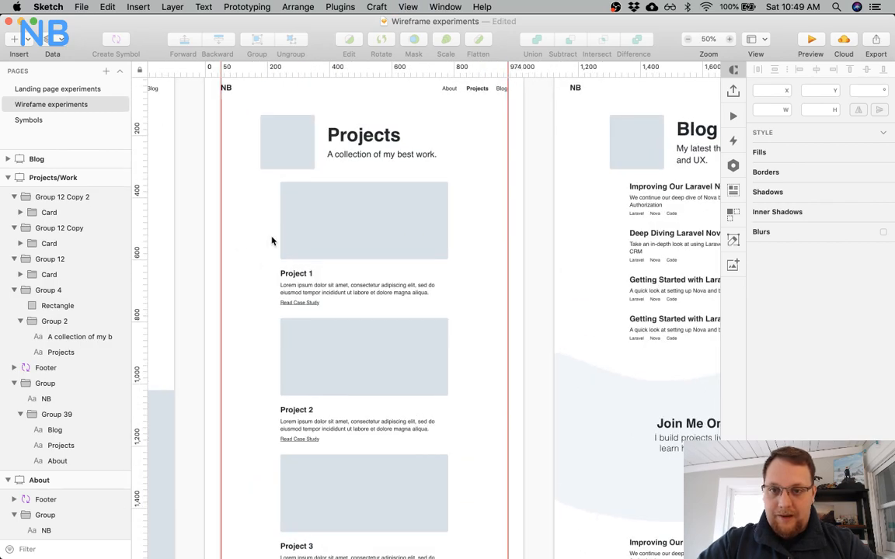
Check the Project 1 card's spacing from the Projects header against the other wireframes.
left_click(395, 220)
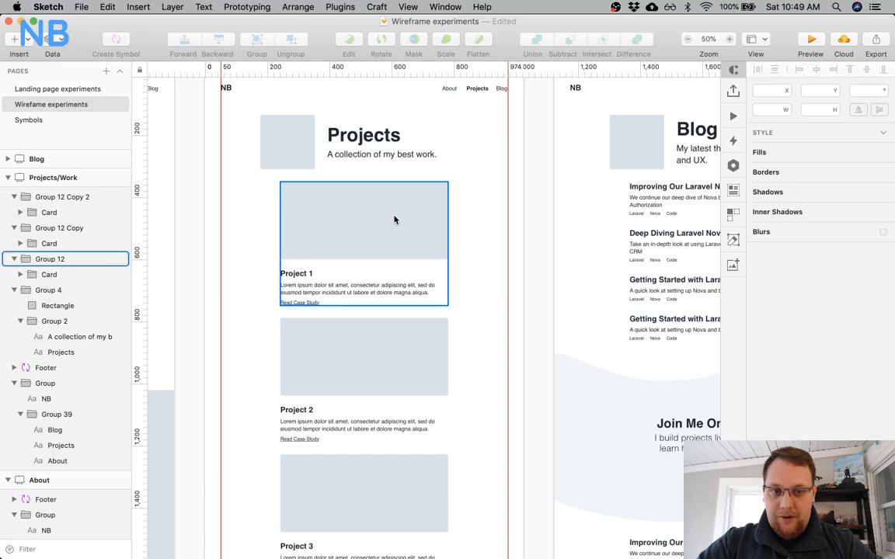
left_click(394, 220)
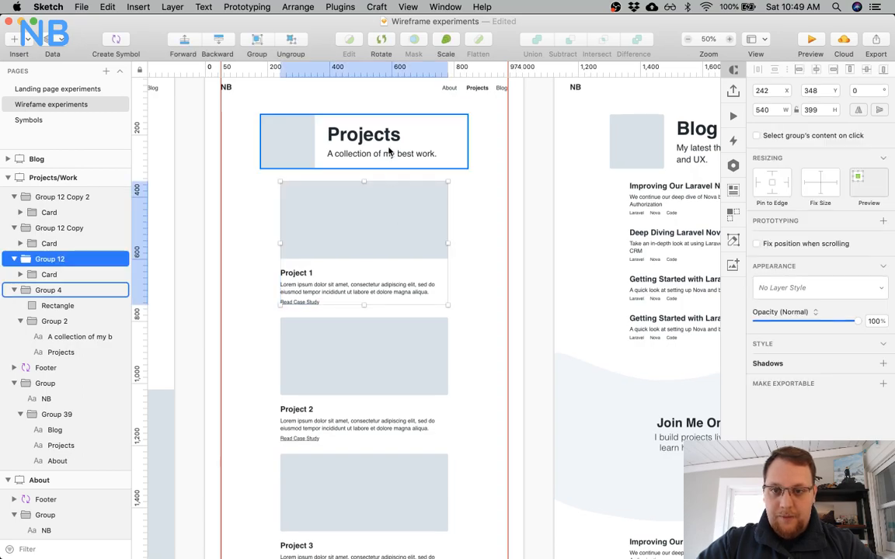
key("super+minus")
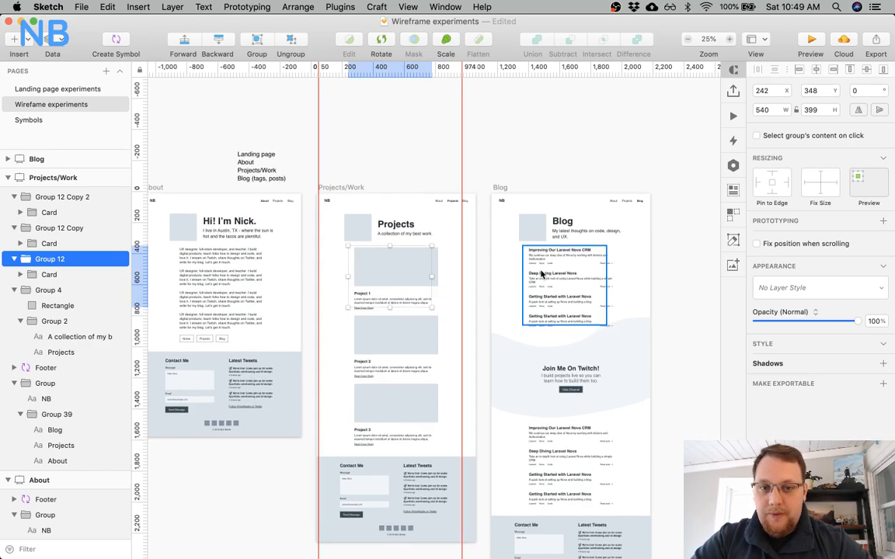
Duplicate the Blog artboard and rename the copy "Blog Tags".
scroll(487, 242, "right", 10)
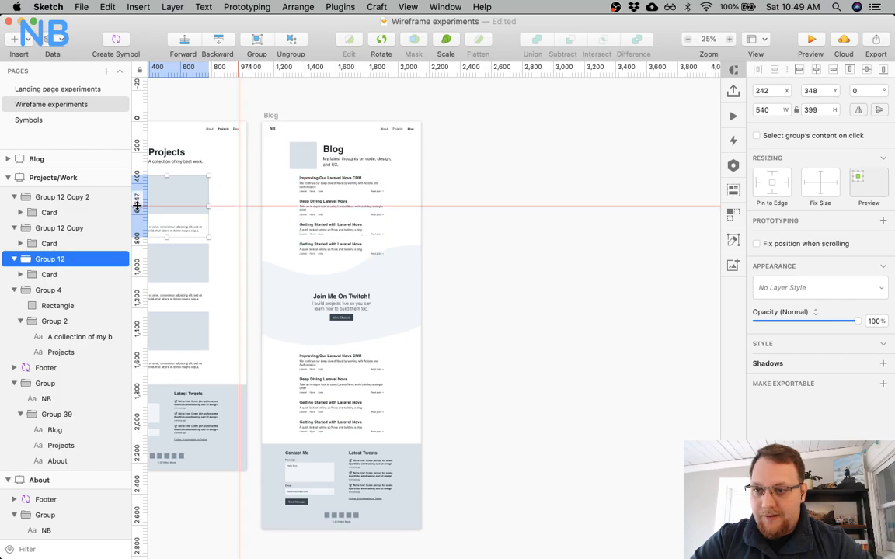
left_click(38, 160)
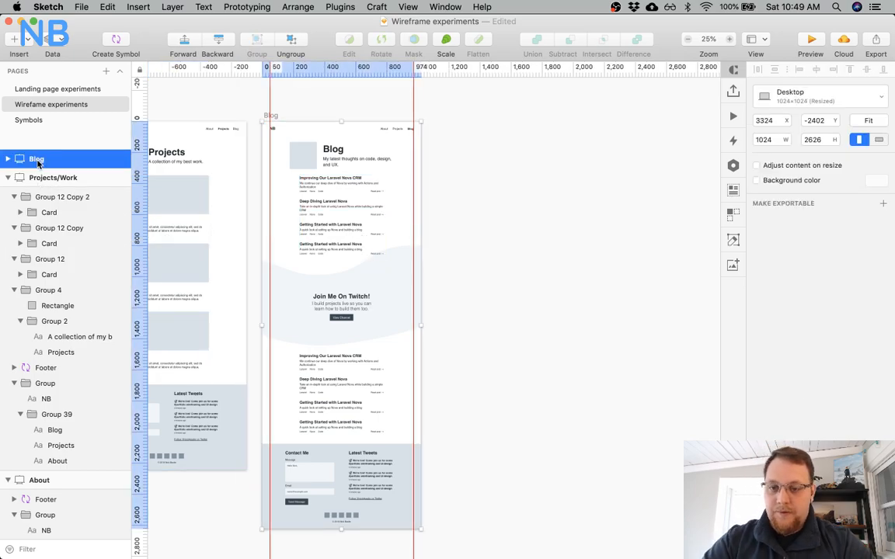
key("super+d")
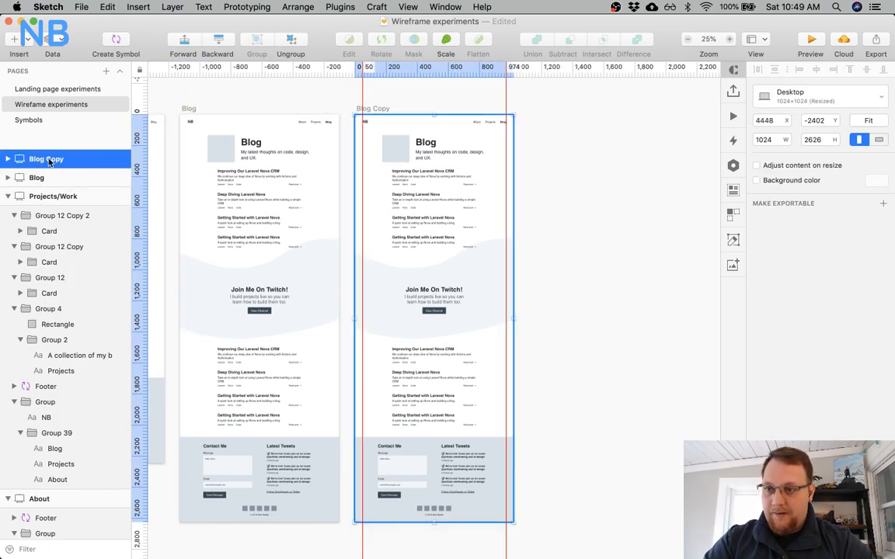
double_click(49, 162)
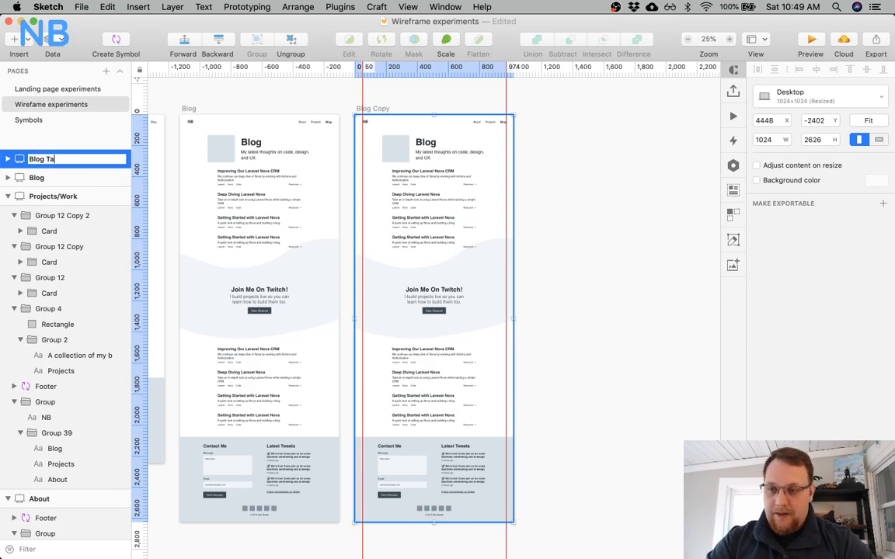
type("Blog Tags")
left_click(426, 147)
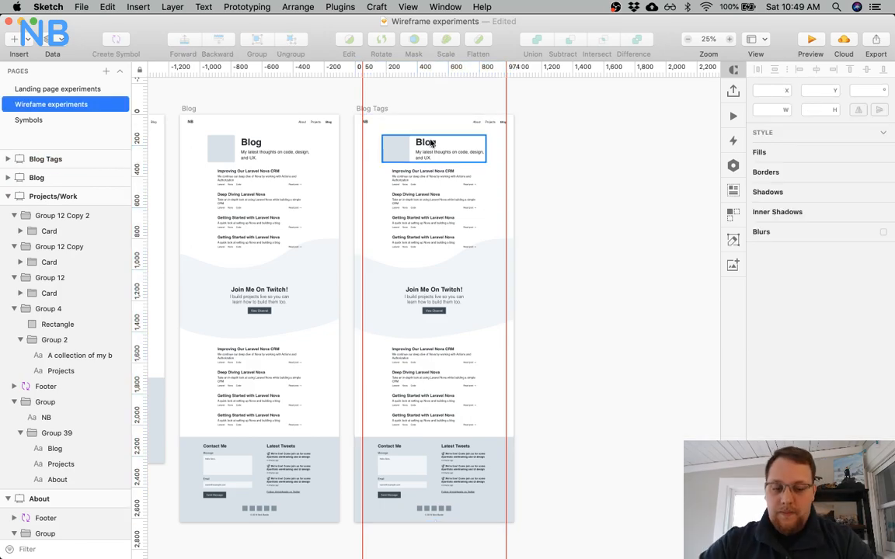
Change the Blog Tags page heading to "Posts on Laravel".
key("super+plus")
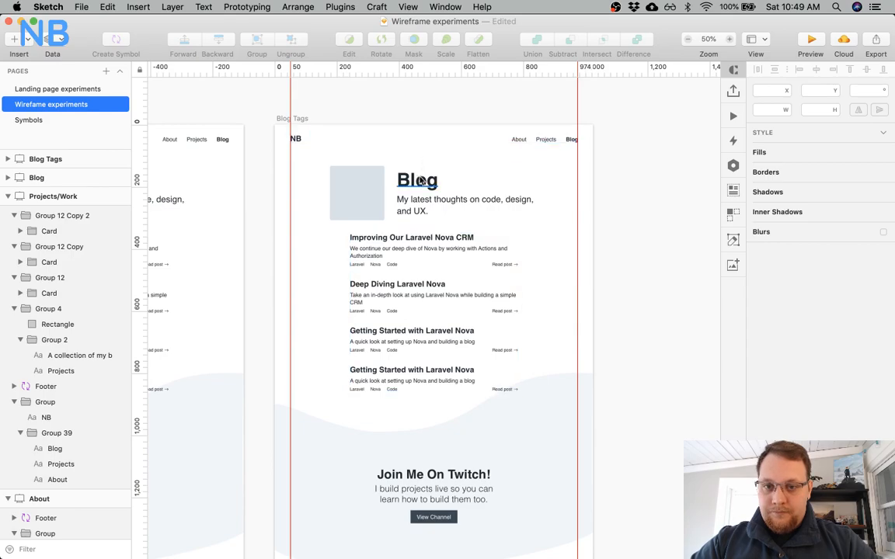
double_click(420, 183)
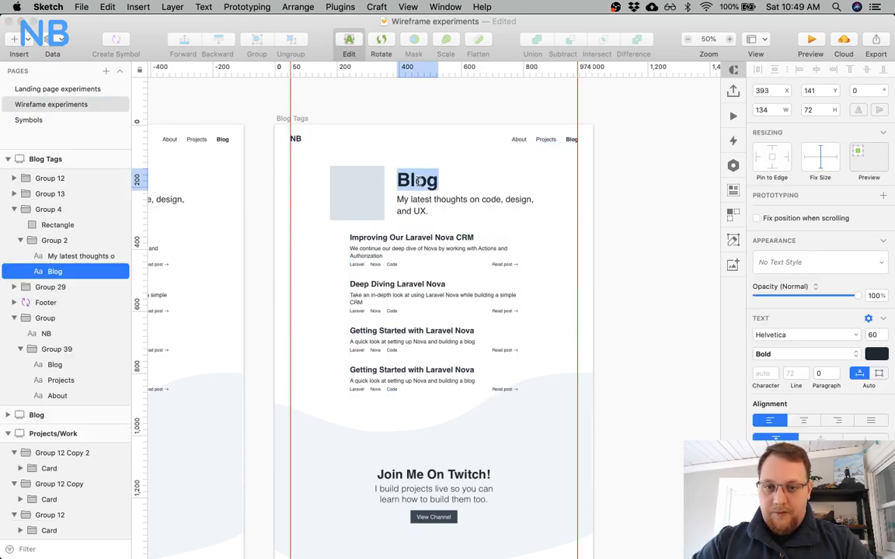
type("Po")
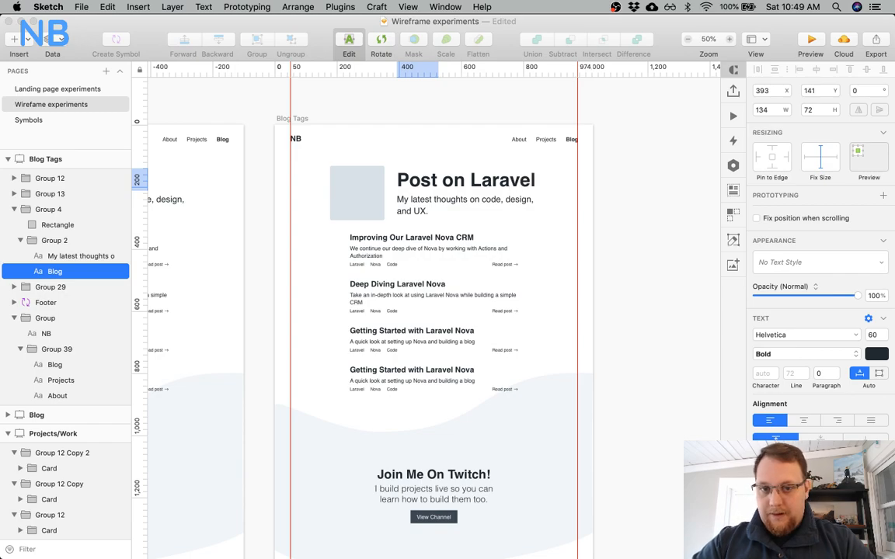
type("st")
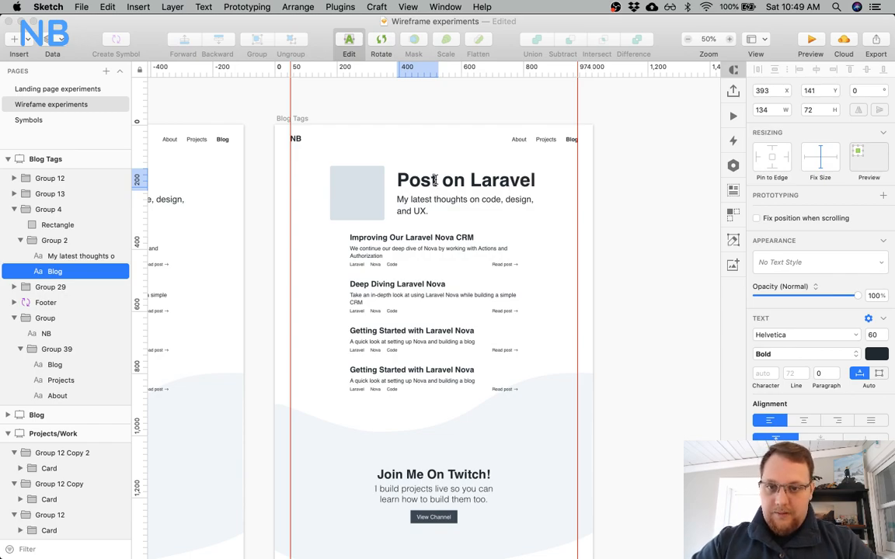
type("s")
key("Escape")
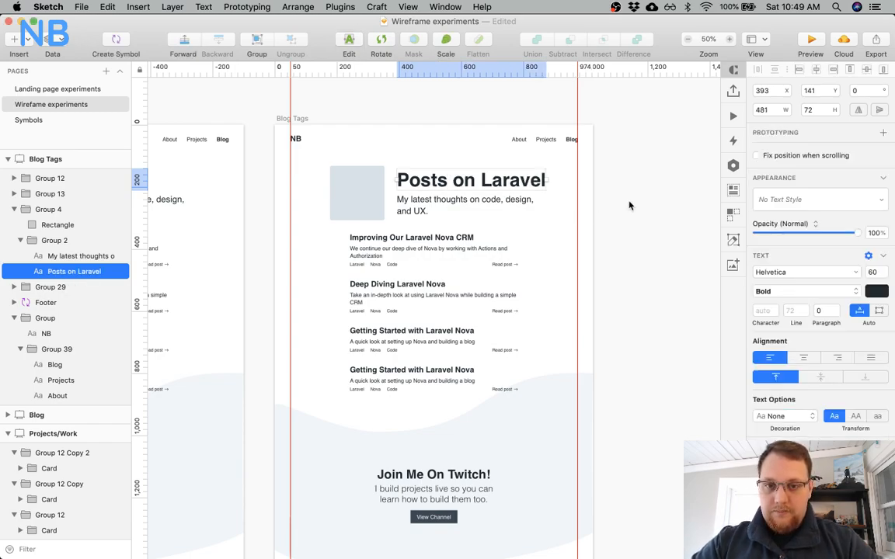
Reword the Blog Tags page heading as "Laravel Posts".
double_click(471, 186)
key("super+a")
type("L")
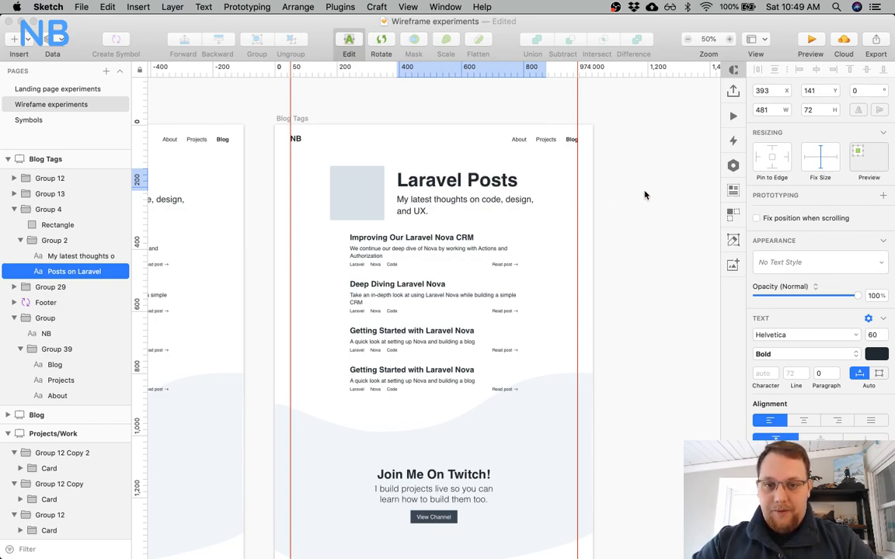
Replace "code, design, and UX." in the Blog Tags subtitle so that it reads "My latest thoughts on Laravel".
left_click(466, 201)
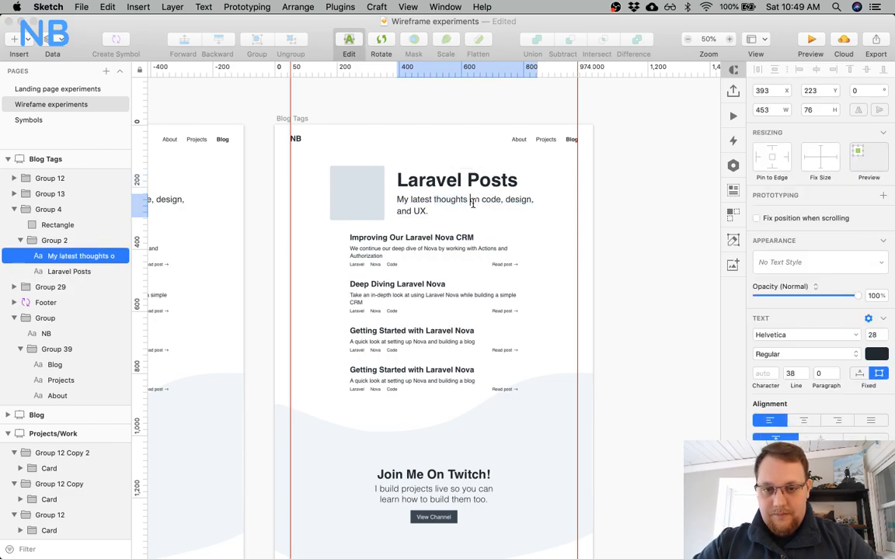
left_click_drag(480, 202, 486, 211)
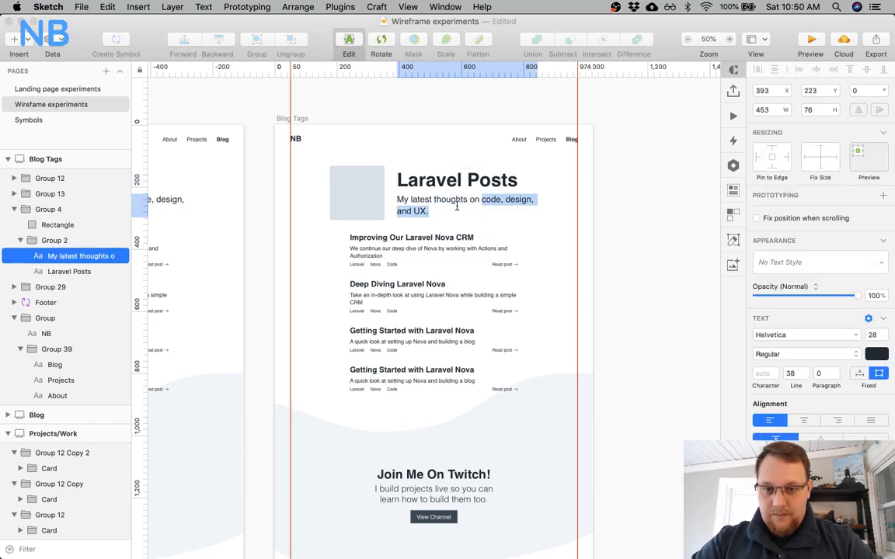
left_click(410, 202)
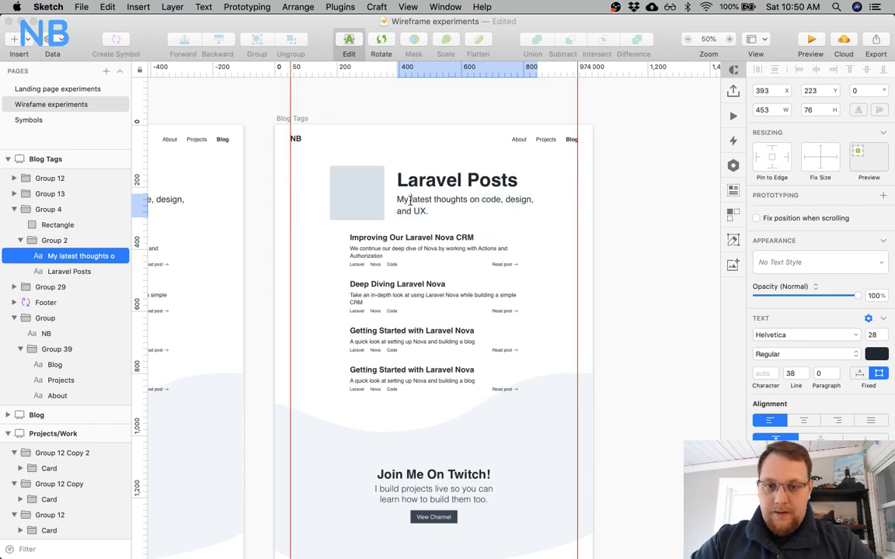
left_click_drag(410, 201, 431, 218)
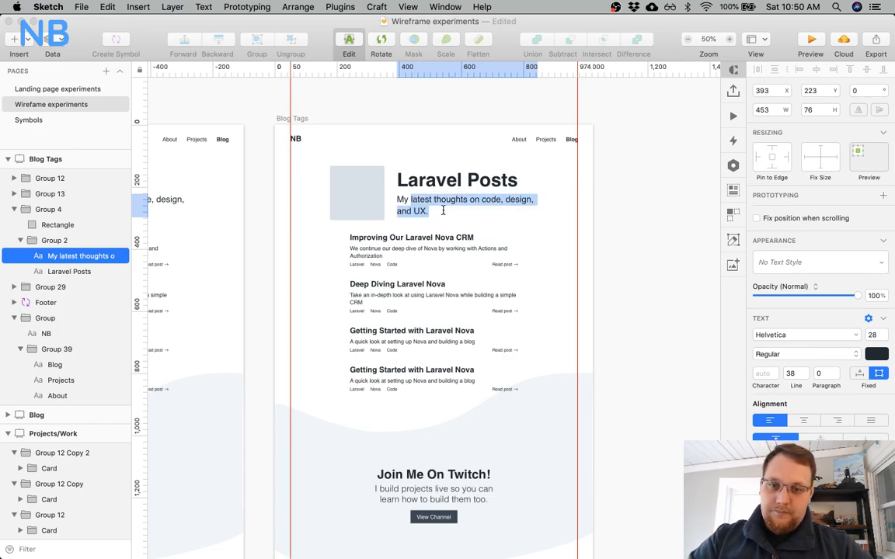
left_click(441, 212)
left_click_drag(483, 201, 487, 218)
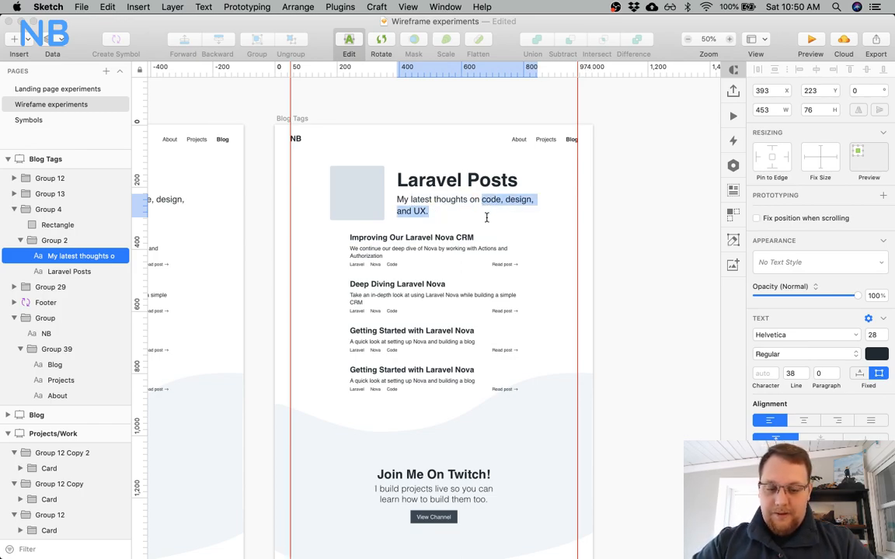
type("Laravel")
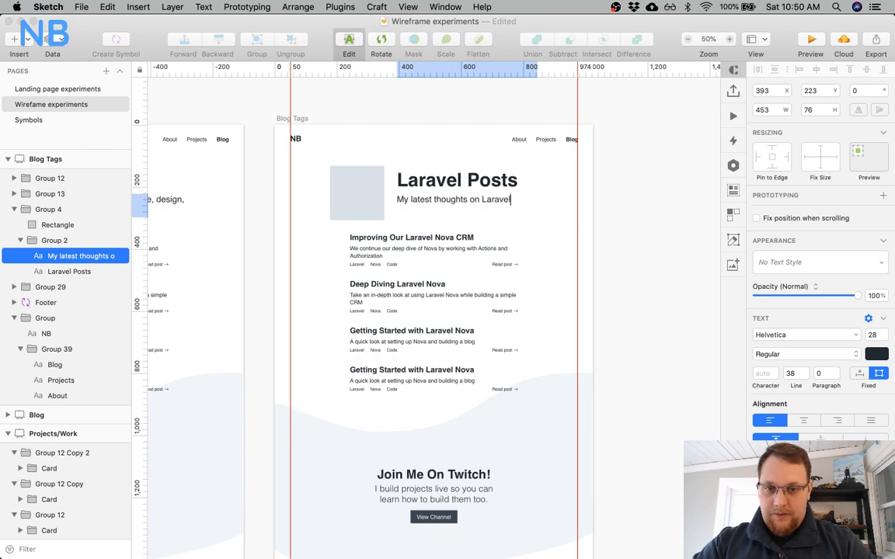
left_click(447, 226)
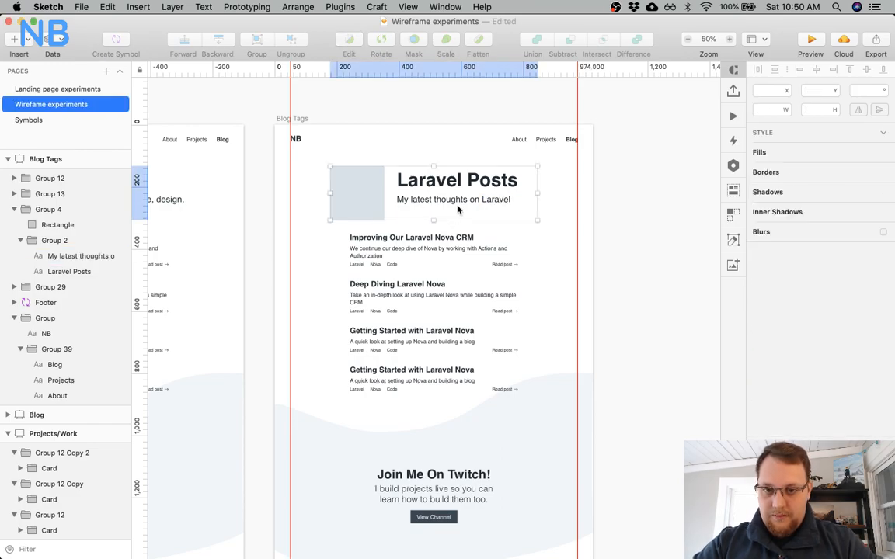
Add a period at the end of the "My latest thoughts on Laravel" subtitle.
left_click(411, 184)
double_click(459, 201)
double_click(458, 201)
key("super+Right")
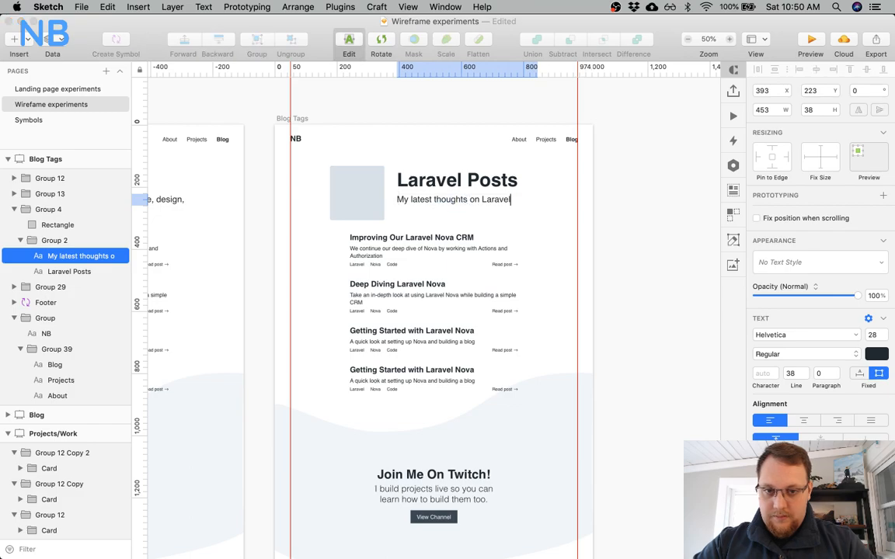
key("Escape")
key("Escape")
Align the Blog Tags header's text group and its image placeholder on their vertical centres.
scroll(464, 214, "left", 15)
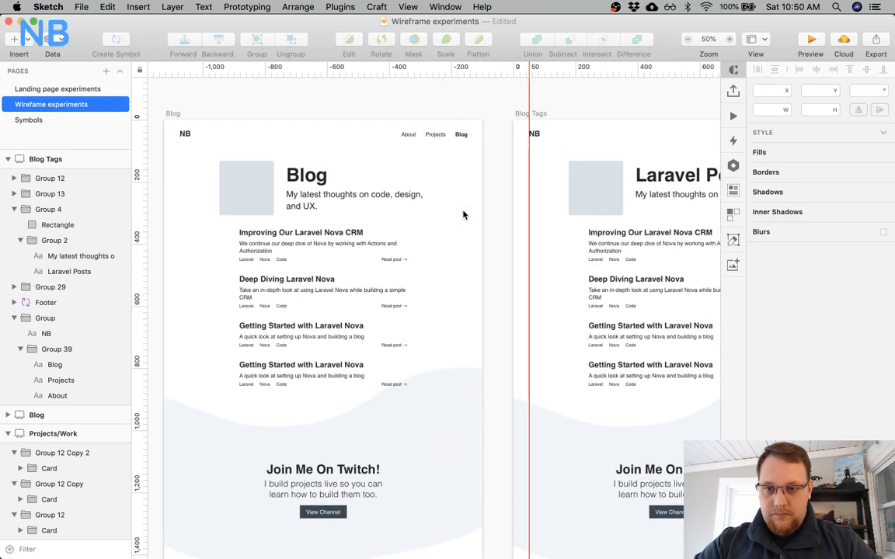
scroll(464, 215, "right", 15)
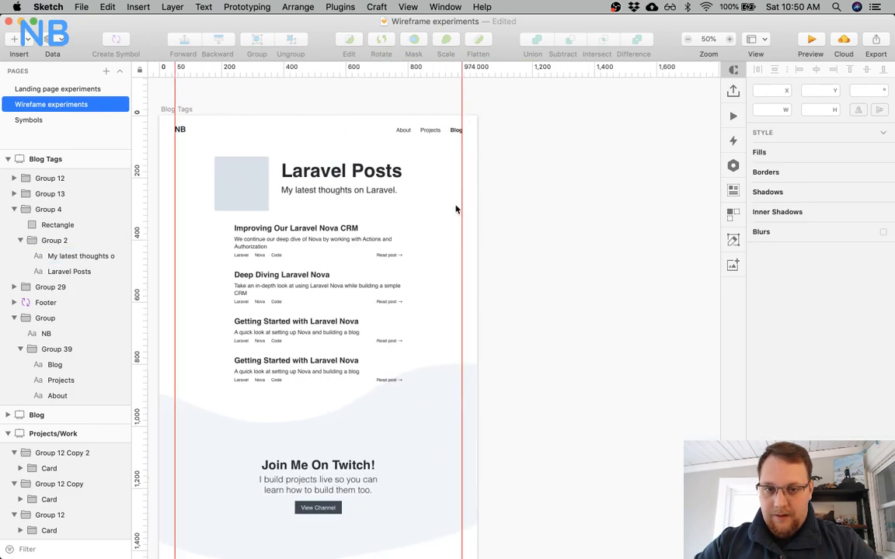
left_click(345, 164)
left_click(256, 191, "shift")
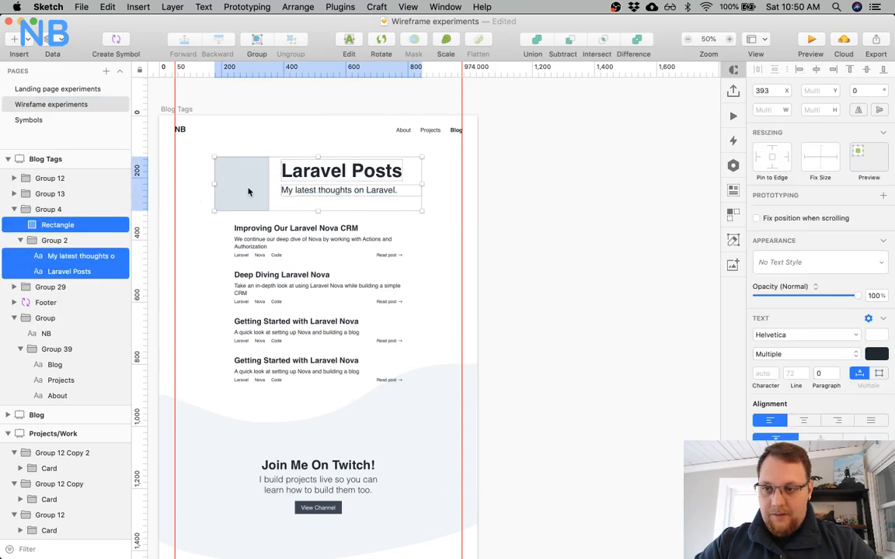
left_click(66, 244)
left_click(66, 225, "shift")
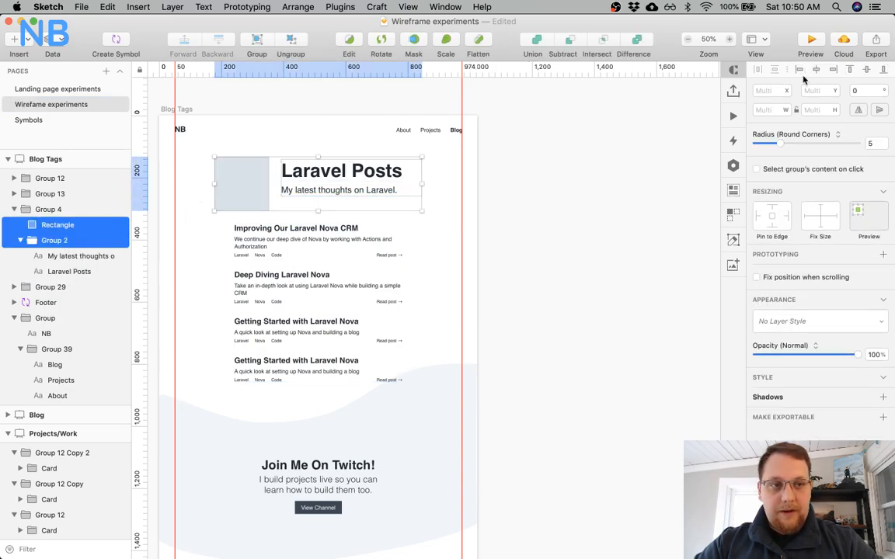
left_click(869, 70)
left_click(443, 204)
Try removing the two "Getting Started with Laravel Nova" posts above the Twitch section, and undo the removal.
scroll(443, 204, "left", 5)
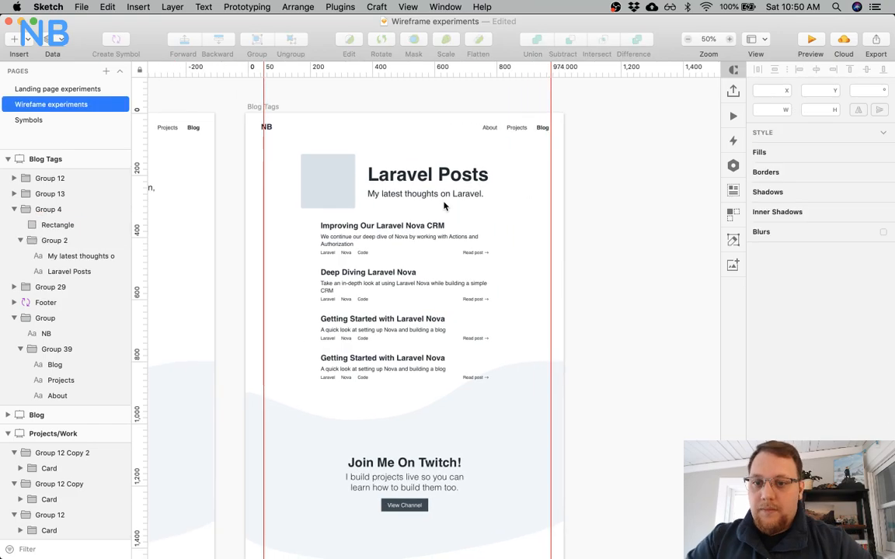
scroll(443, 205, "down", 2)
scroll(443, 206, "down", 2)
left_click(387, 242)
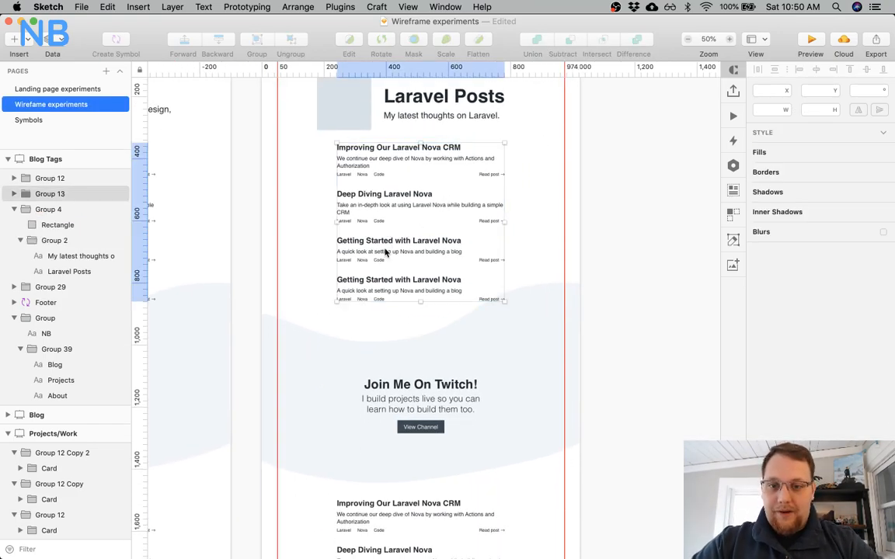
double_click(386, 253)
left_click(383, 284, "shift")
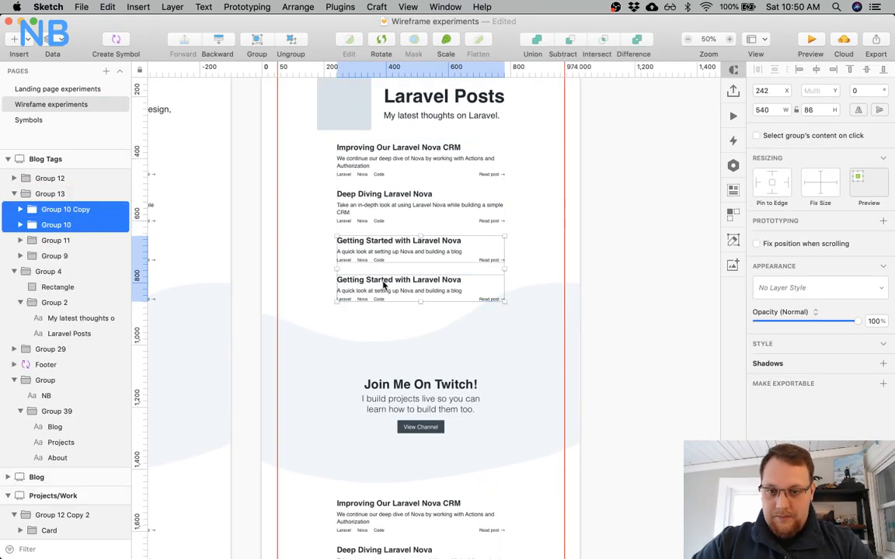
key("BackSpace")
scroll(381, 281, "down", 8)
left_click(442, 246)
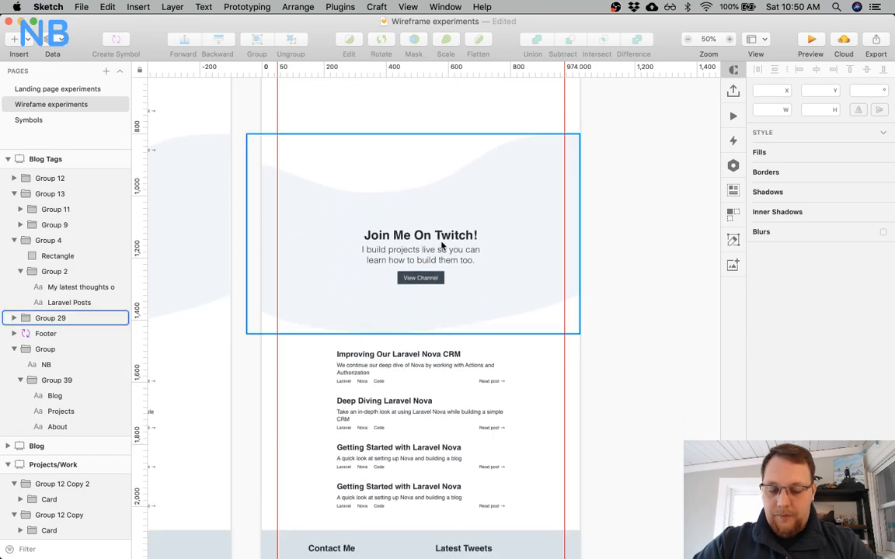
scroll(441, 245, "up", 4)
key("ctrl+z")
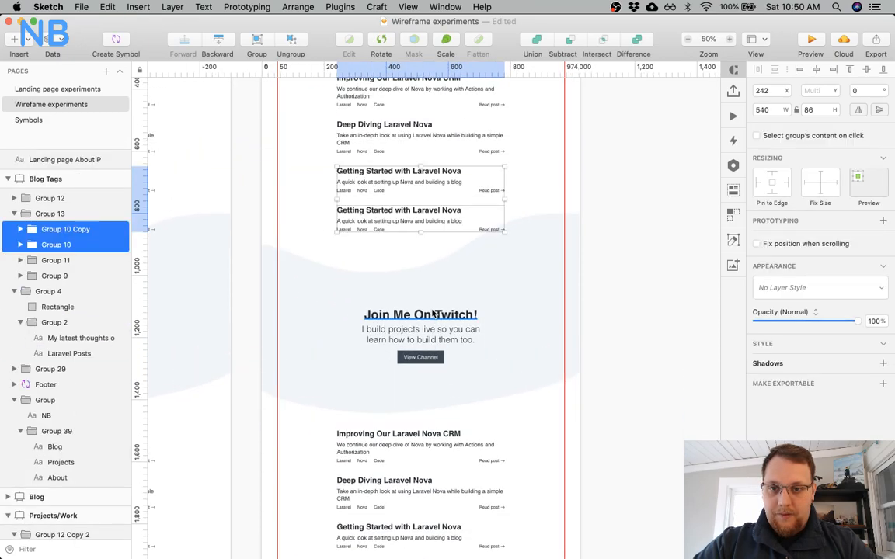
Delete the second post list and the "Join Me On Twitch!" section from the Blog Tags artboard.
left_click(434, 314)
scroll(402, 312, "down", 4)
left_click(401, 416)
key("BackSpace")
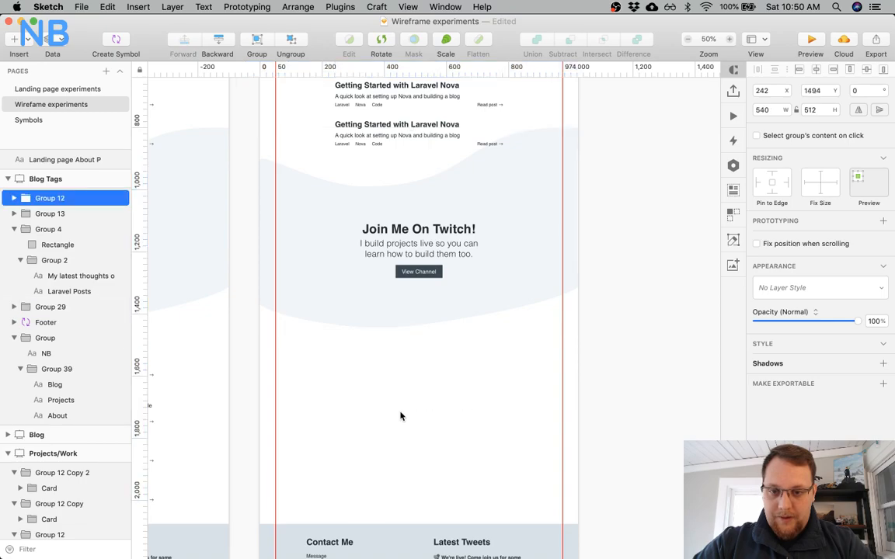
scroll(401, 415, "up", 5)
left_click(437, 299)
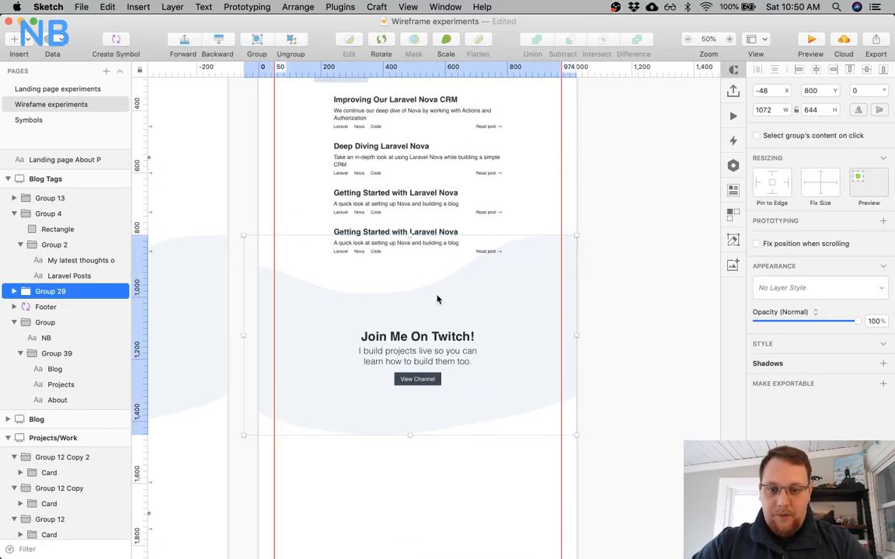
key("BackSpace")
Move the Blog Tags footer up beneath the remaining post list, to a Y position of 930.
scroll(437, 300, "down", 8)
left_click_drag(380, 447, 418, 164)
scroll(419, 167, "up", 6)
key("alt")
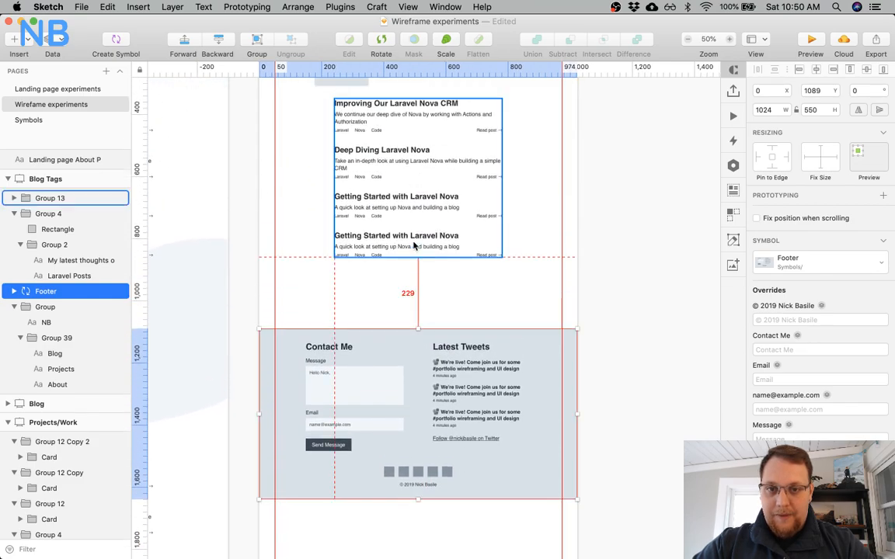
key("shift+Up")
key("shift+Up")
key("shift+Up")
key("shift+Up")
key("shift+Up")
key("shift+Up")
key("shift+Up")
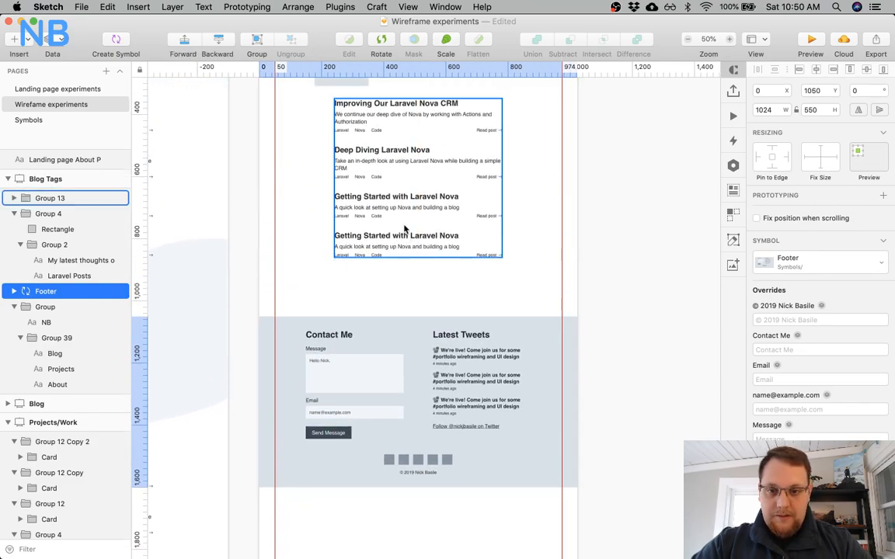
key("shift+Up")
key("shift+Up")
key("shift+Up")
key("shift+Up")
key("shift+Up")
key("shift+Up")
key("shift+Up")
key("shift+Up")
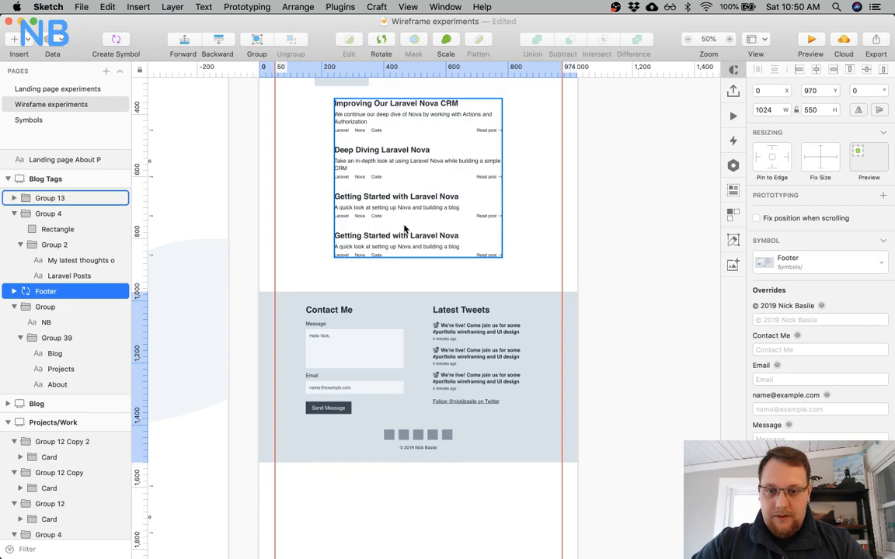
key("shift+Up")
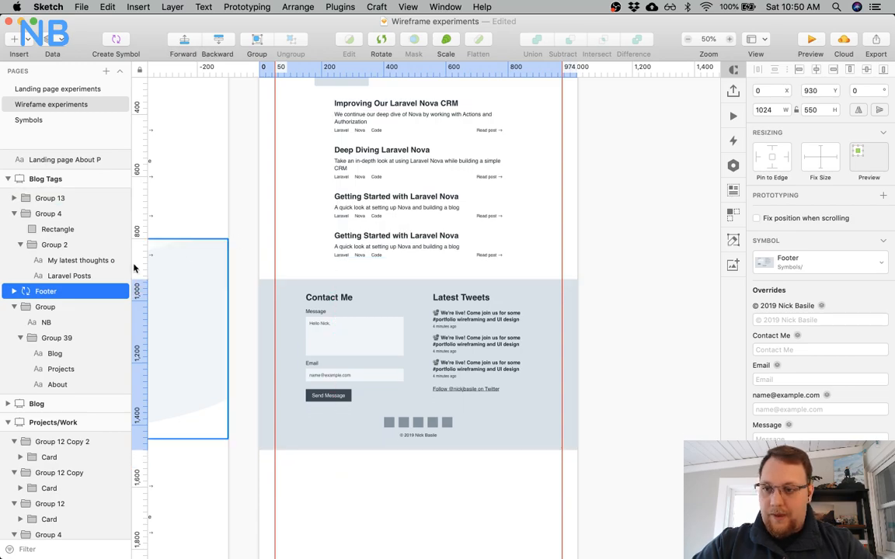
scroll(290, 279, "up", 3)
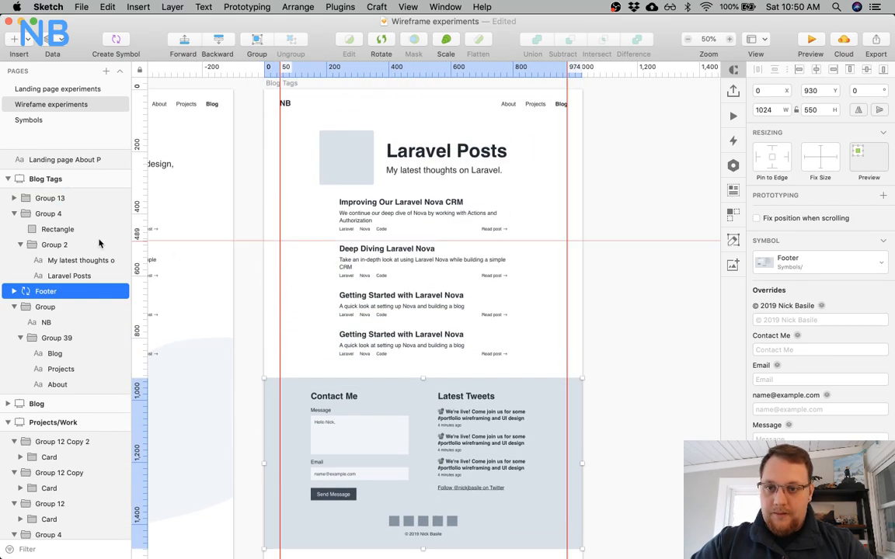
Shorten the Blog Tags artboard to a height of 1480 so it ends at the bottom of the footer.
left_click(60, 183)
key("super+minus")
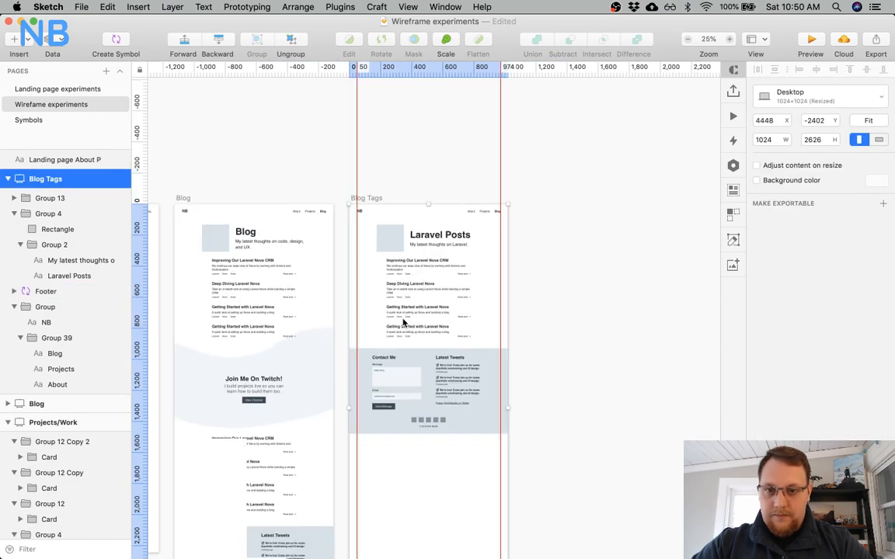
scroll(428, 424, "down", 3)
left_click_drag(426, 410, 428, 237)
scroll(403, 161, "up", 5)
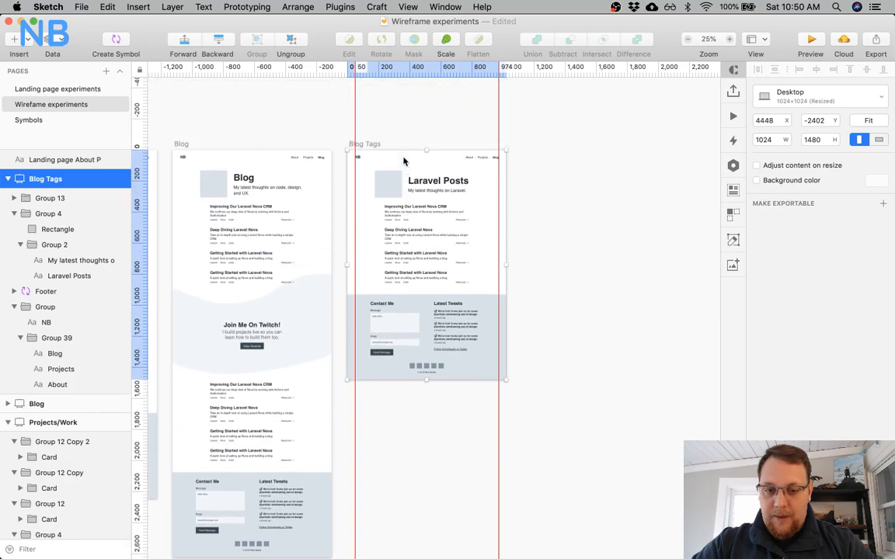
Set the "Laravel" tag under all four posts on the Blog Tags artboard to the Bold weight.
key("super+0")
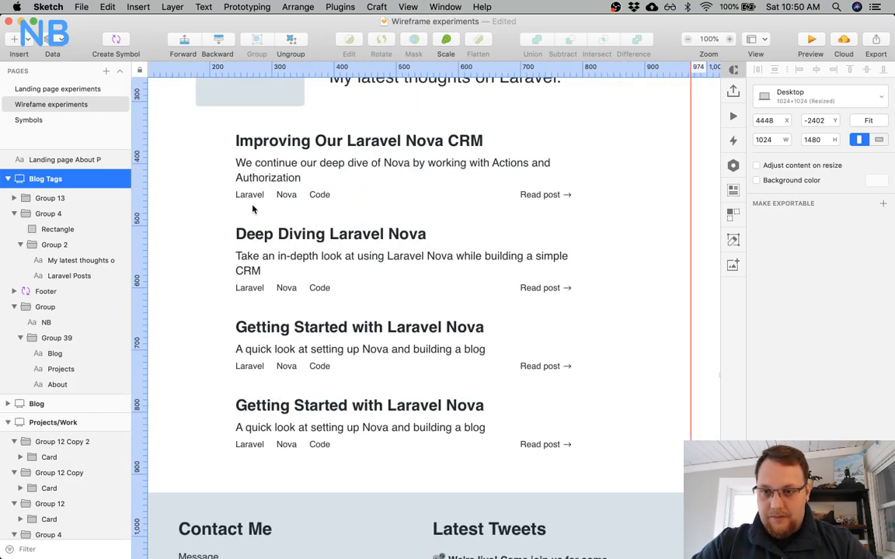
left_click(248, 194, "super")
left_click(256, 287, "shift+super")
left_click(256, 367, "shift+super")
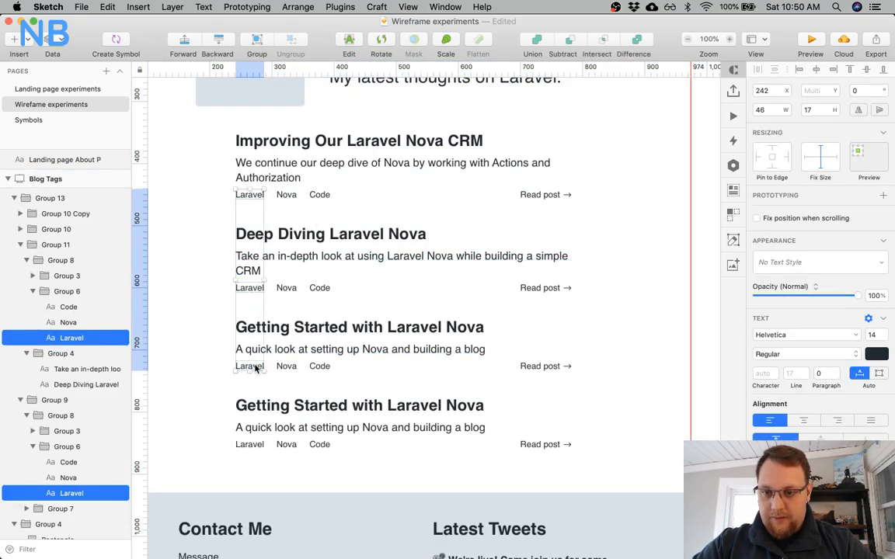
left_click(255, 445, "shift+super")
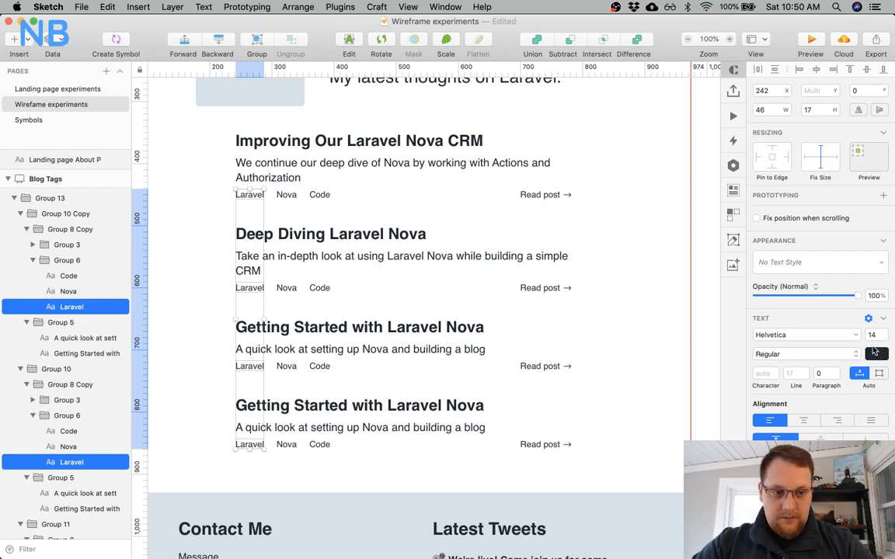
left_click(801, 354)
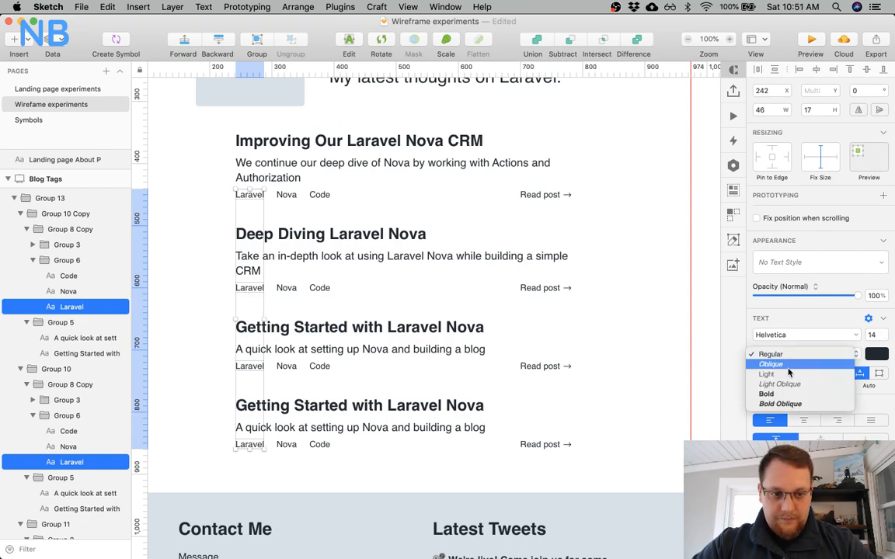
left_click(769, 392)
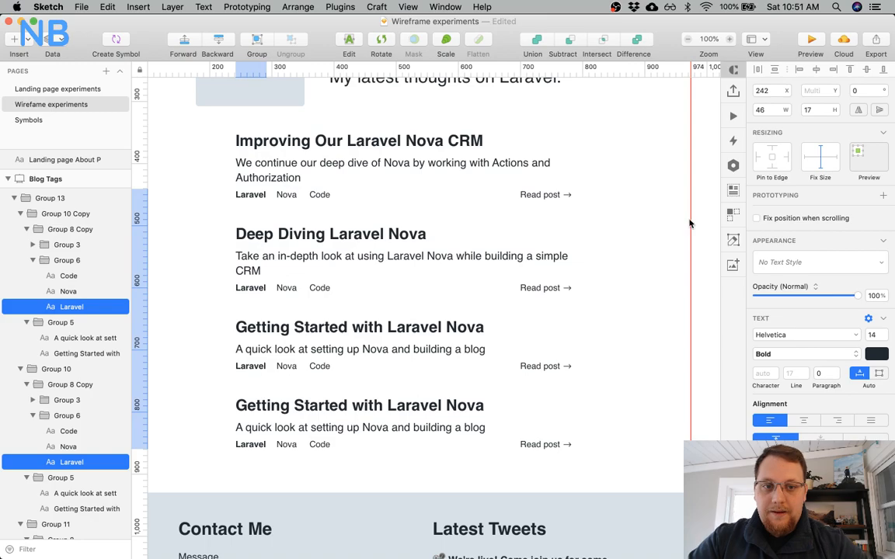
left_click(689, 220)
Review the Blog Tags artboard from header to footer and save the document.
key("super+minus")
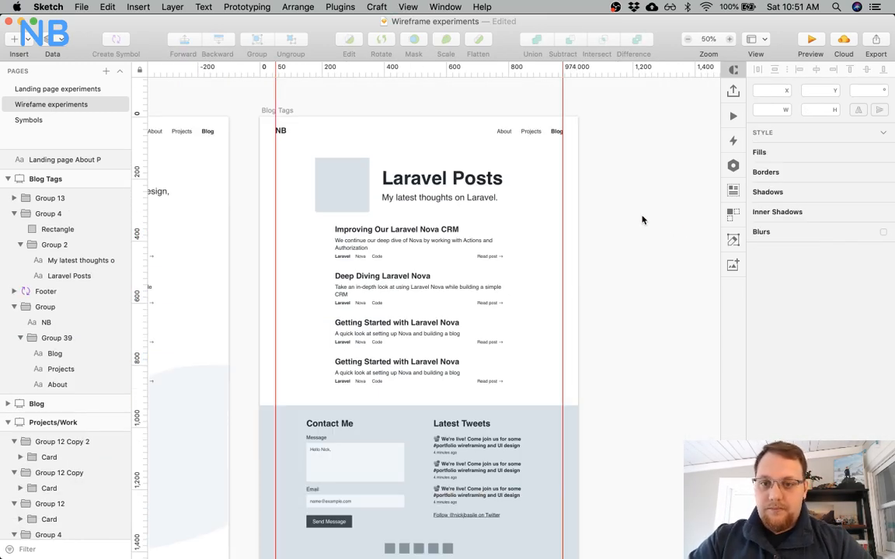
scroll(635, 214, "down", 5)
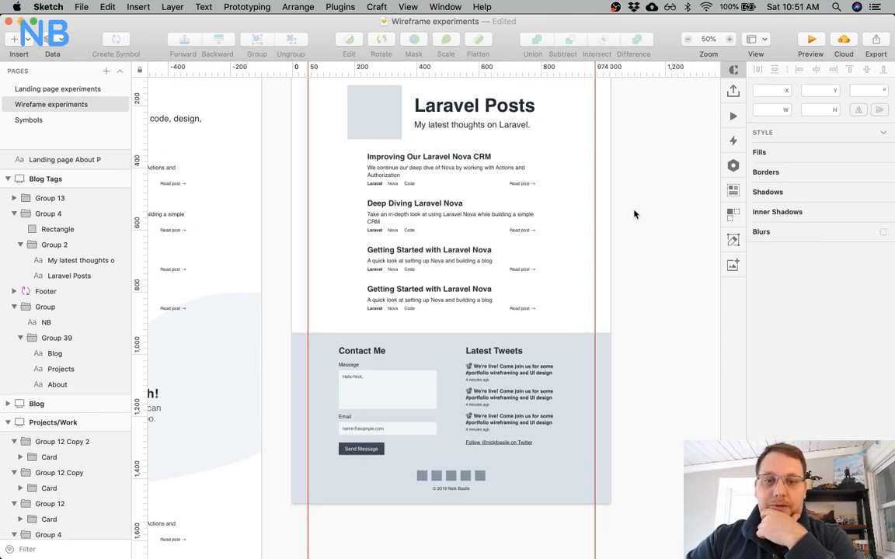
scroll(634, 214, "up", 1)
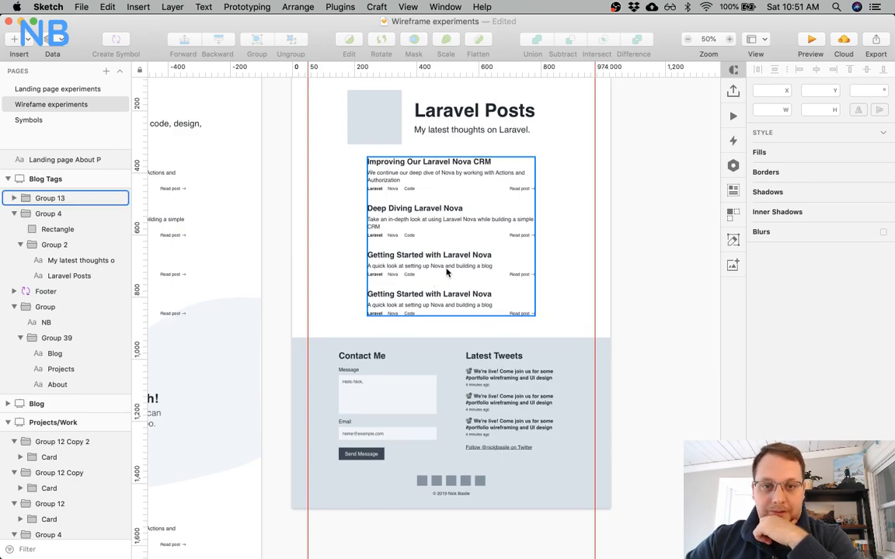
scroll(447, 272, "up", 3)
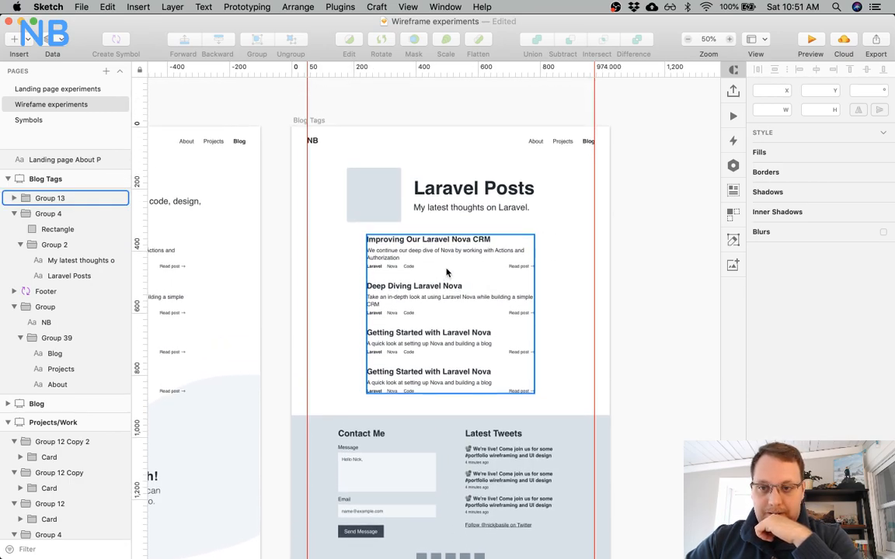
scroll(447, 272, "left", 2)
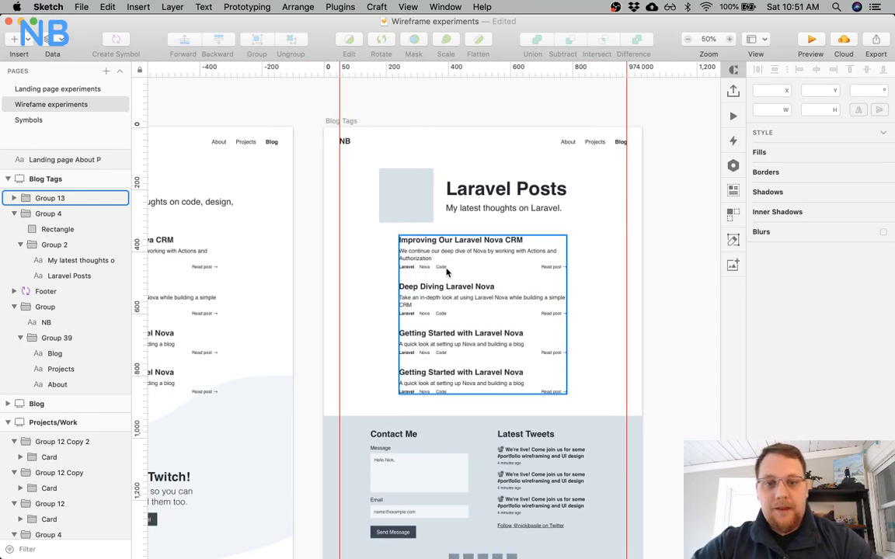
key("super+s")
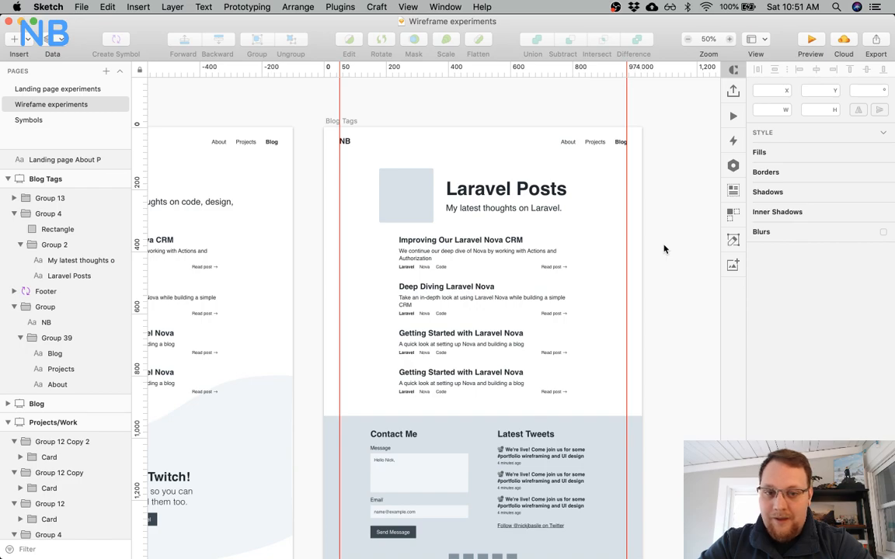
scroll(664, 249, "right", 3)
scroll(664, 249, "down", 2)
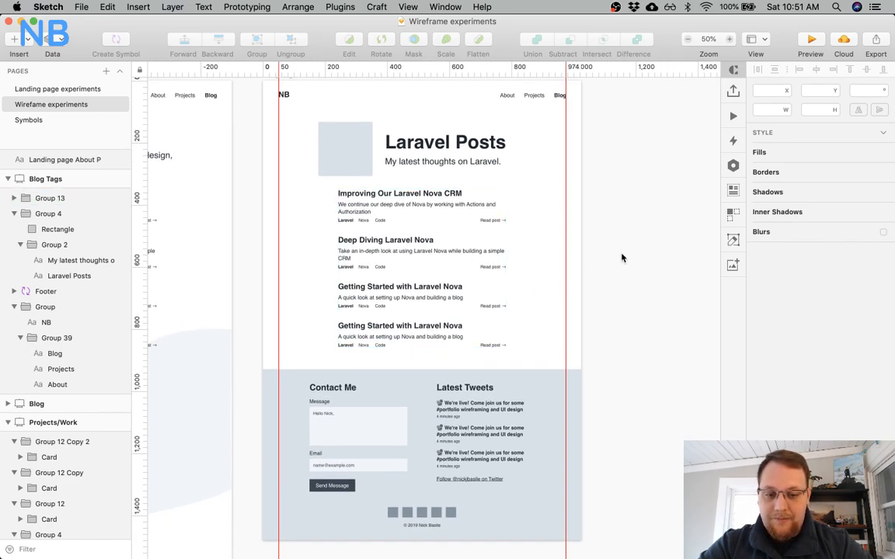
key("super+minus")
key("super+equal")
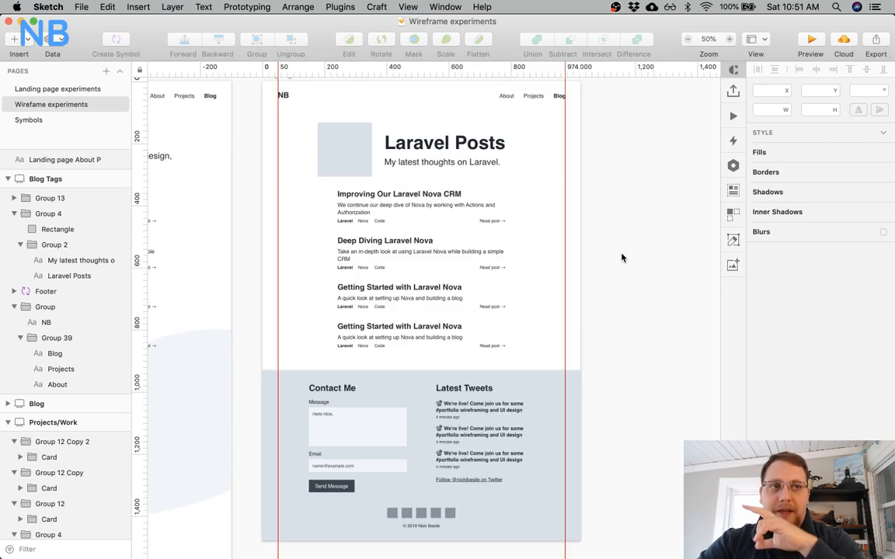
Switch to Chrome and open the "Getting Started with Laravel Nova" post from the existing blog's tab.
key("ctrl+Up")
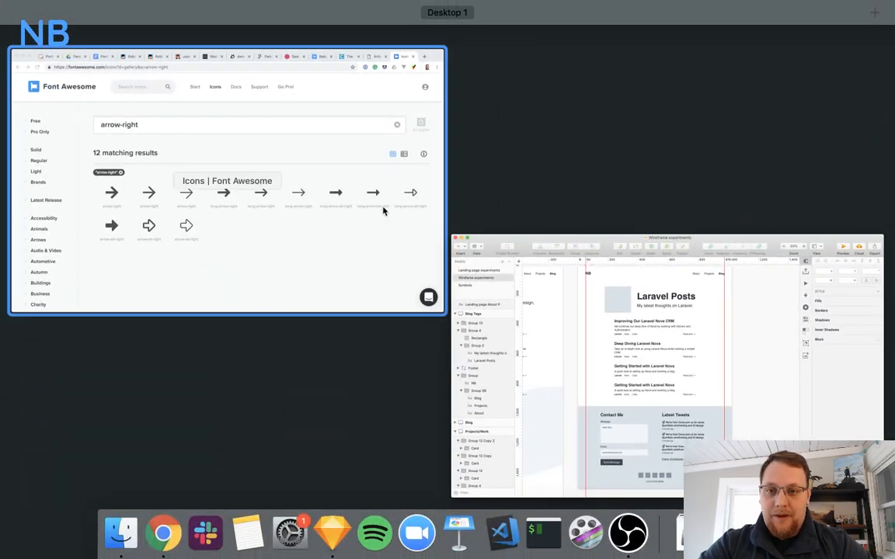
left_click(379, 206)
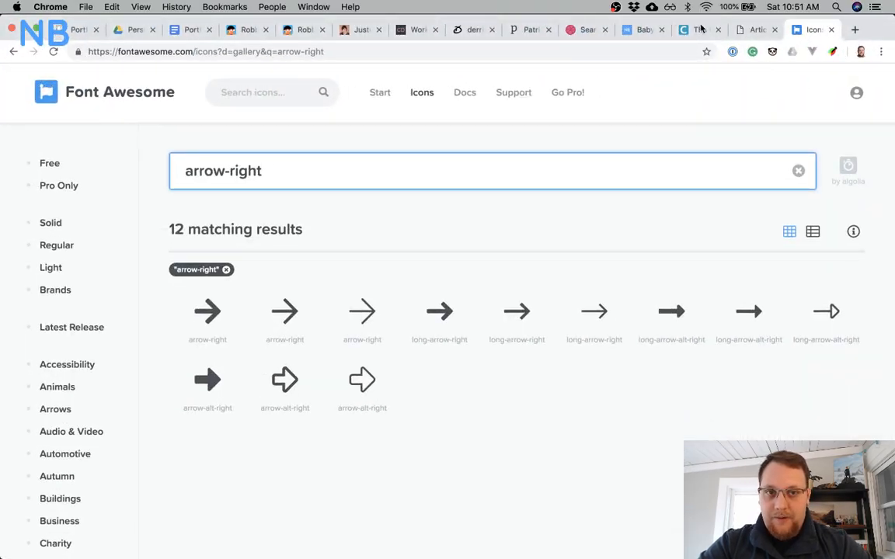
left_click(642, 30)
left_click(461, 234)
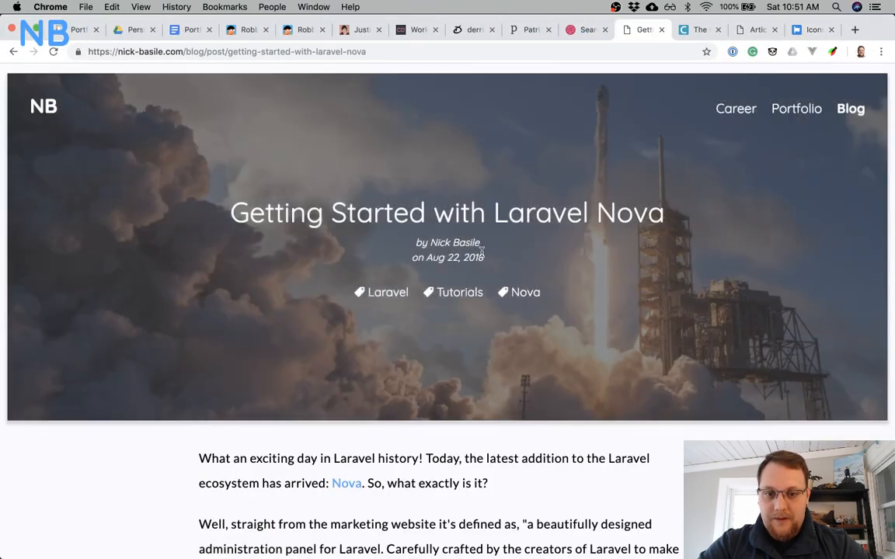
Examine the post page's layout, including its header, body, author box, "Looking for More?" cards and newsletter section.
scroll(568, 355, "down", 20)
scroll(568, 356, "down", 20)
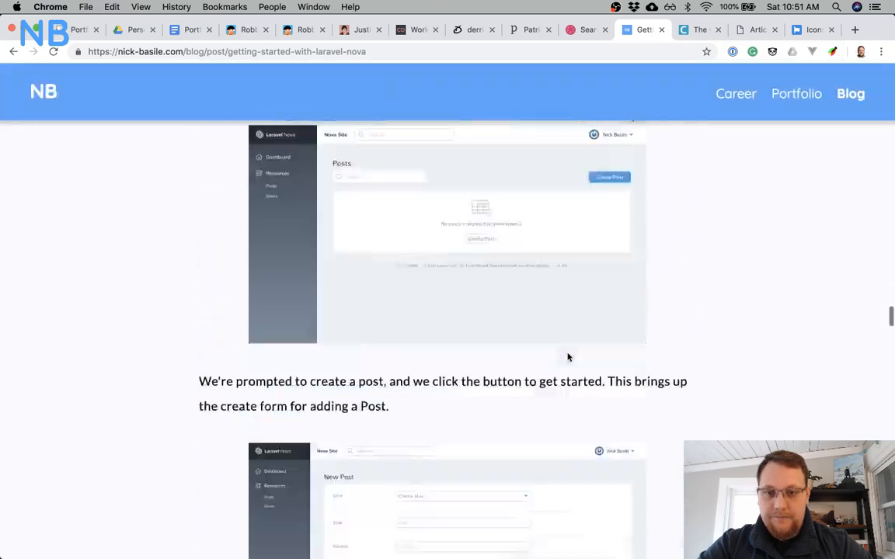
scroll(568, 357, "down", 10)
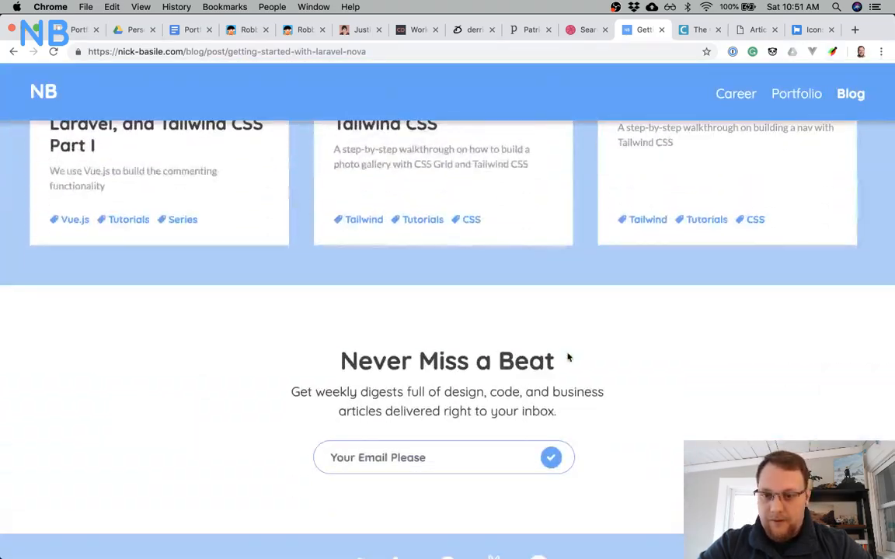
scroll(486, 228, "up", 4)
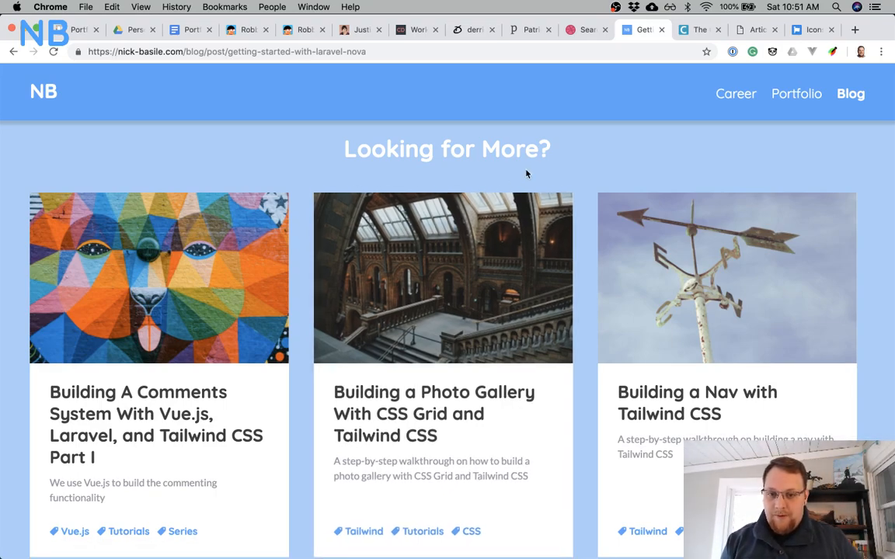
scroll(526, 174, "up", 5)
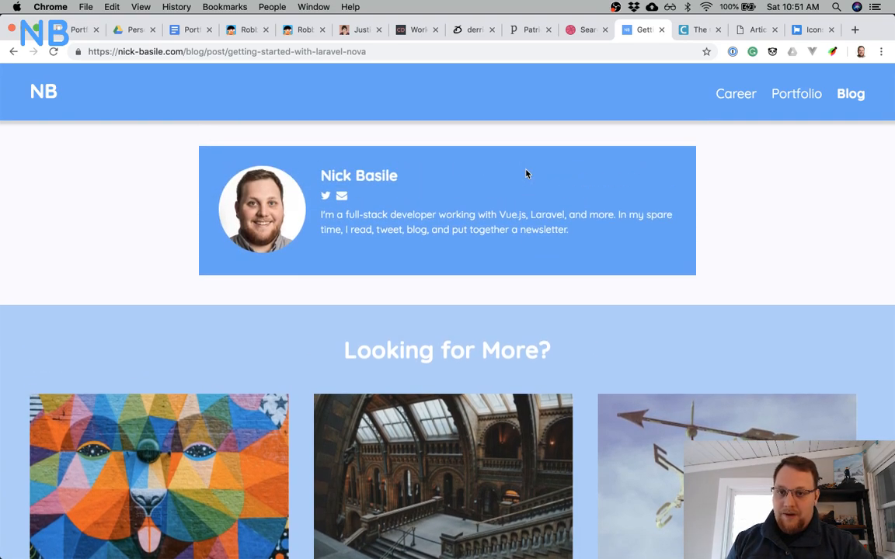
scroll(254, 421, "down", 10)
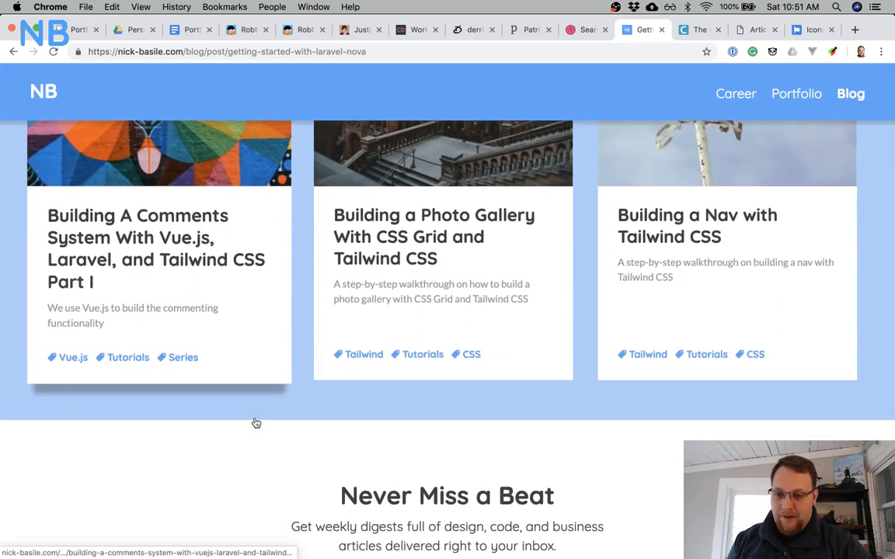
scroll(464, 302, "up", 4)
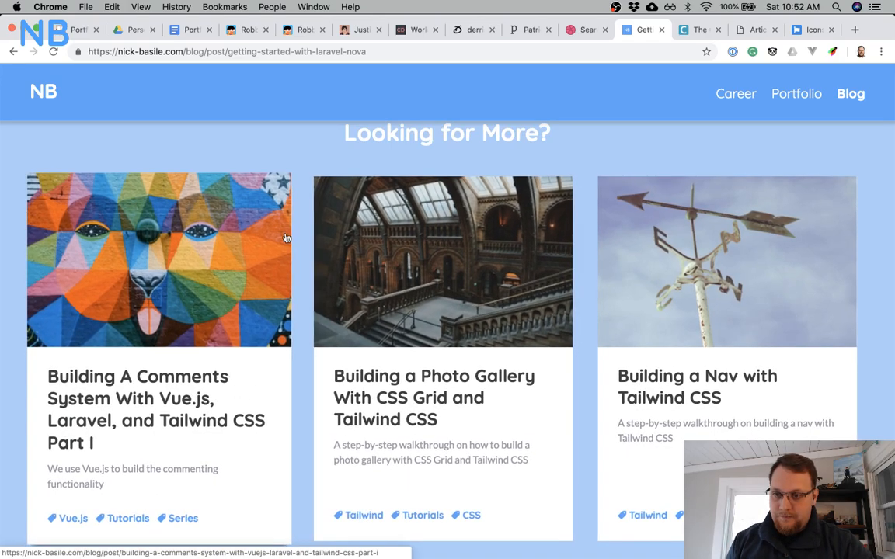
scroll(286, 234, "up", 7)
scroll(287, 232, "up", 18)
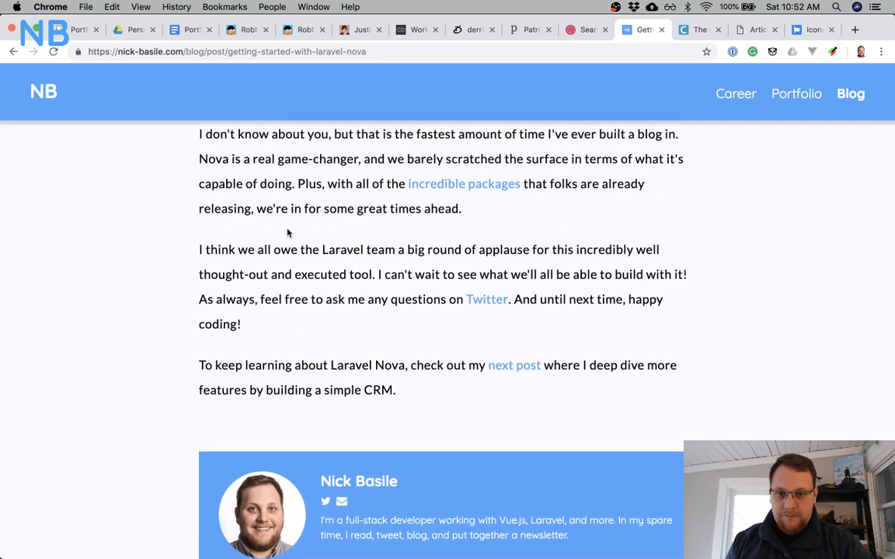
scroll(288, 233, "down", 20)
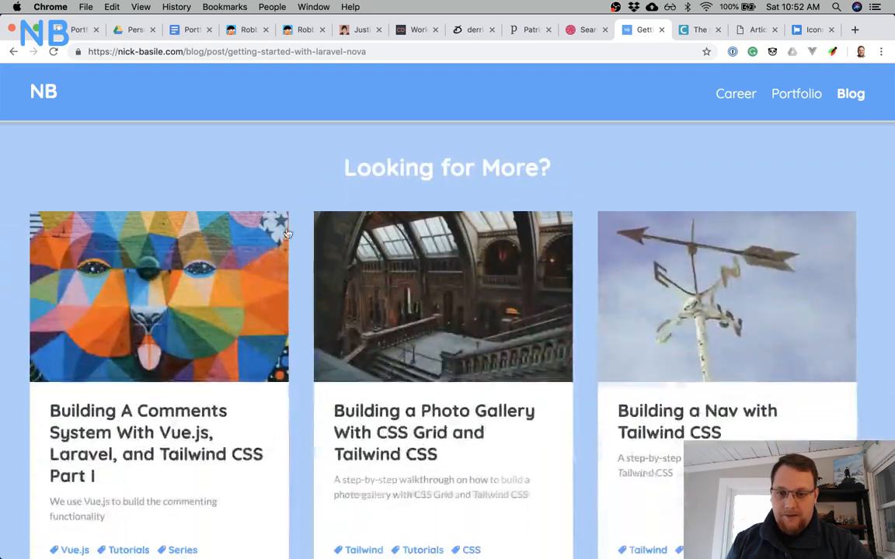
scroll(399, 258, "up", 9)
scroll(358, 330, "up", 20)
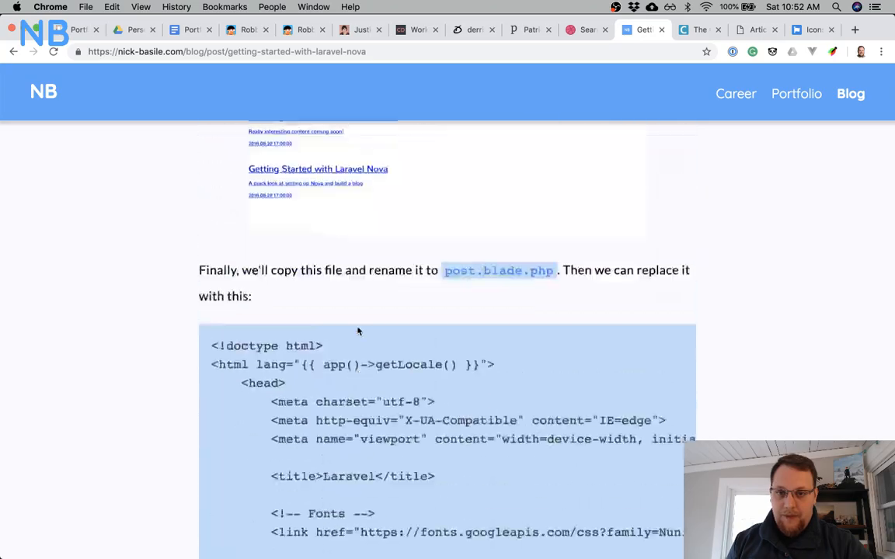
scroll(357, 330, "up", 20)
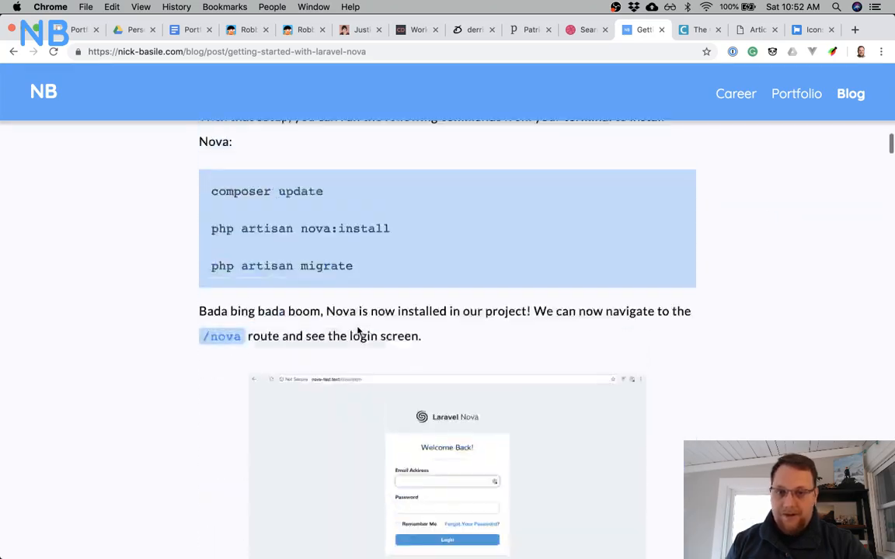
scroll(359, 330, "up", 5)
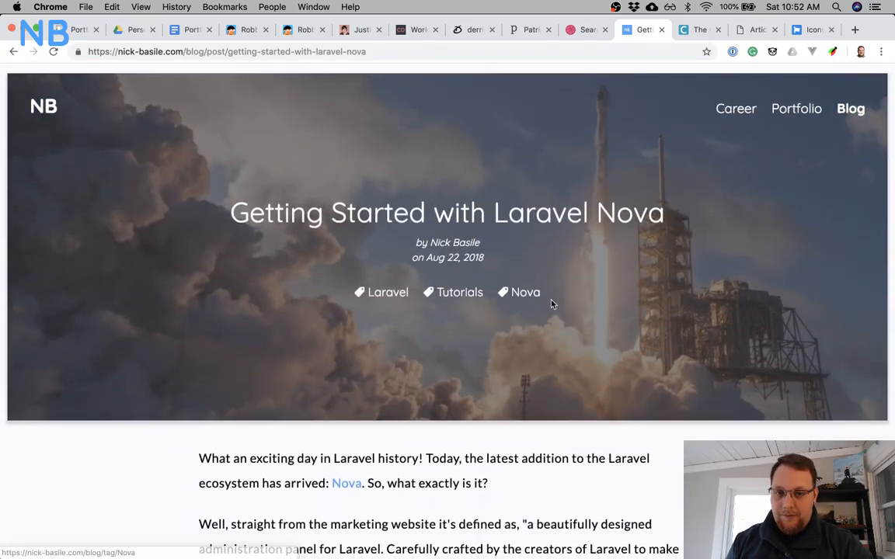
Minimize the browser window to return to Sketch and duplicate the Blog Tags artboard.
left_click(26, 30)
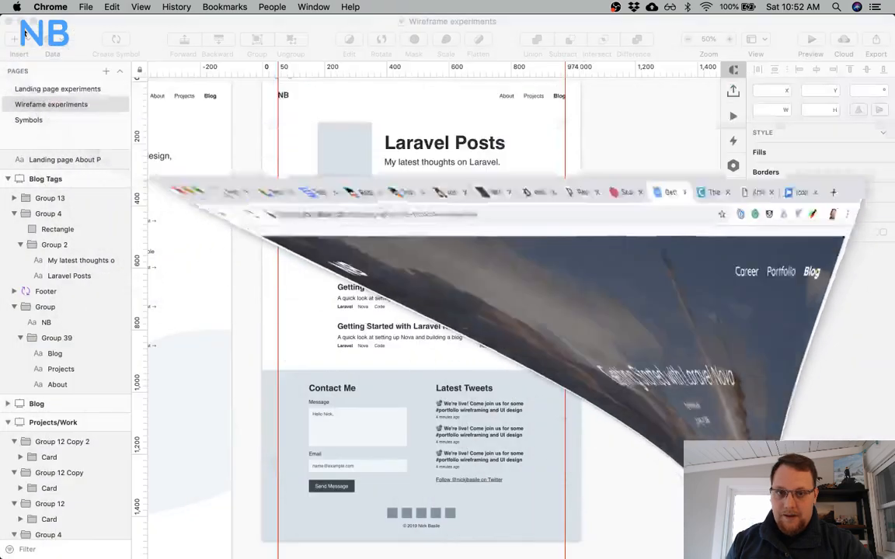
key("super+minus")
key("super+equal")
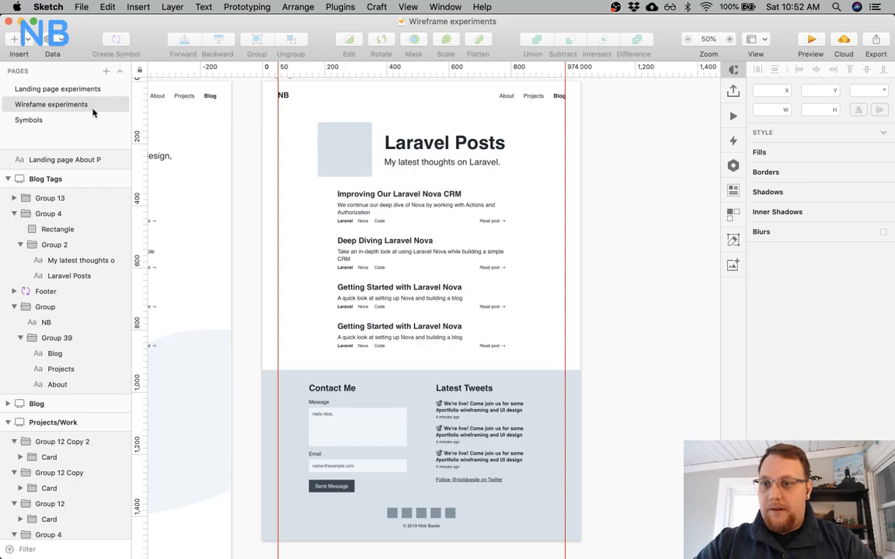
left_click(74, 180)
key("super+d")
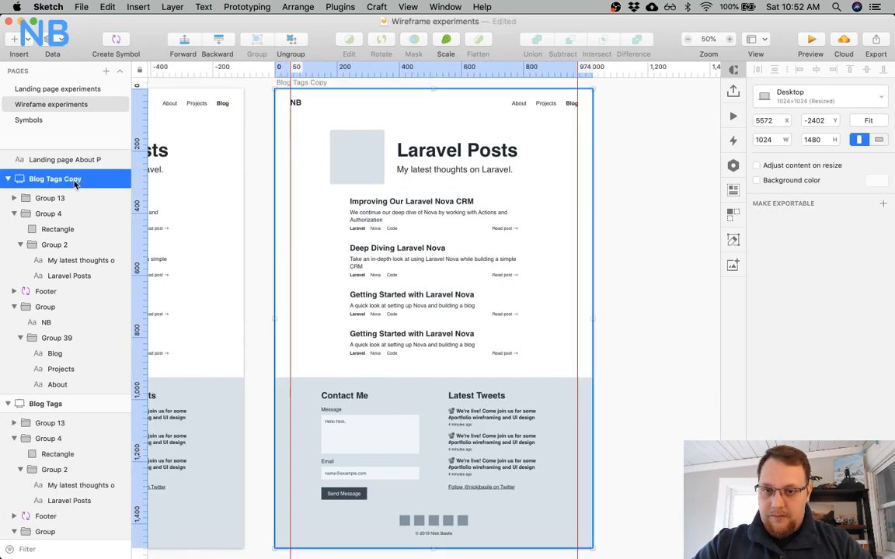
Rename the duplicated Blog Tags artboard as "Blog Post".
scroll(309, 198, "left", 5)
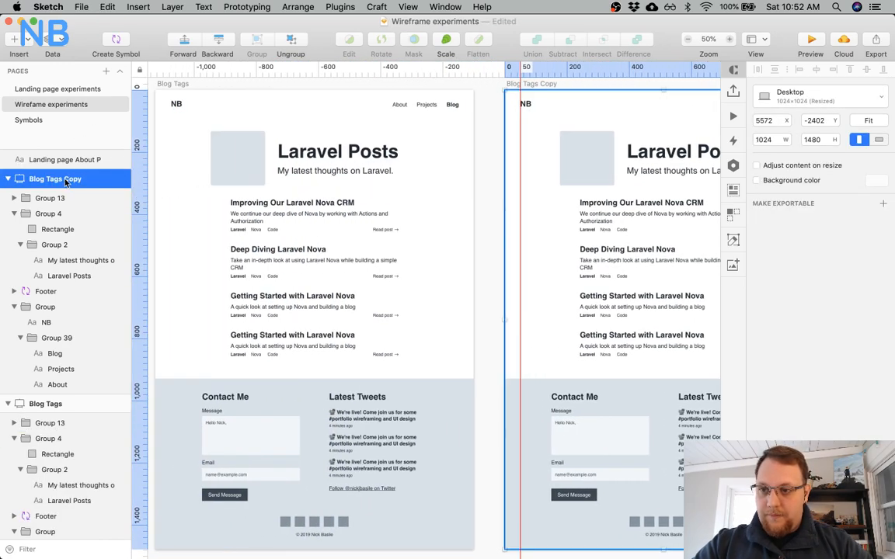
double_click(66, 181)
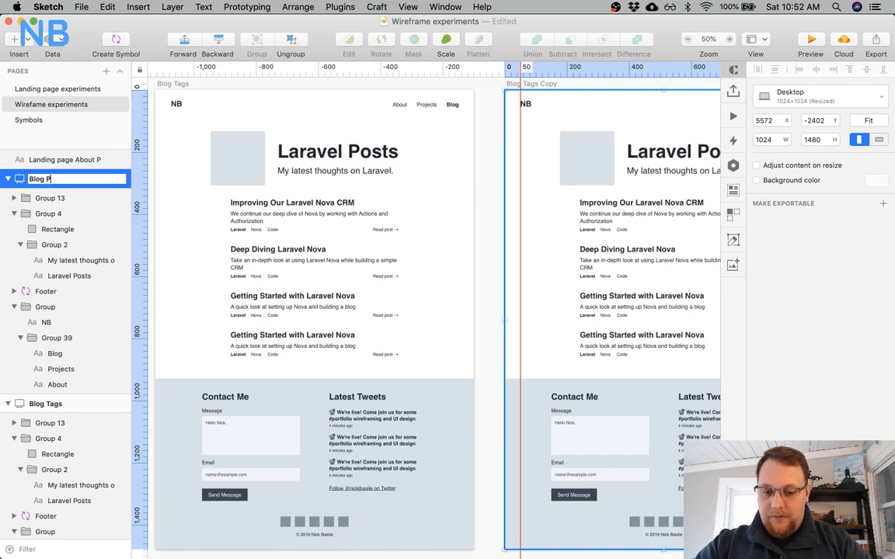
type("Blog Post")
key("Return")
scroll(477, 268, "right", 6)
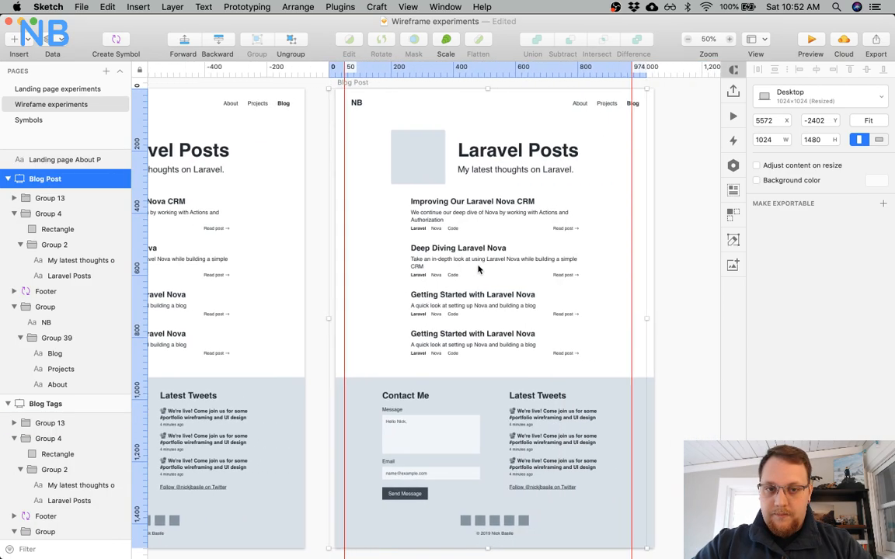
Save the Wireframe experiments document with the Blog Post artboard in view.
scroll(478, 269, "right", 2)
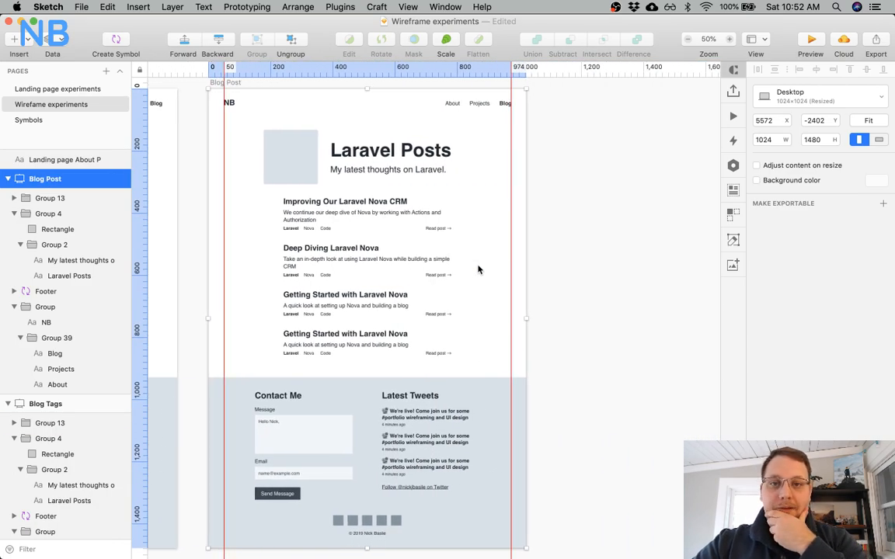
key("super+s")
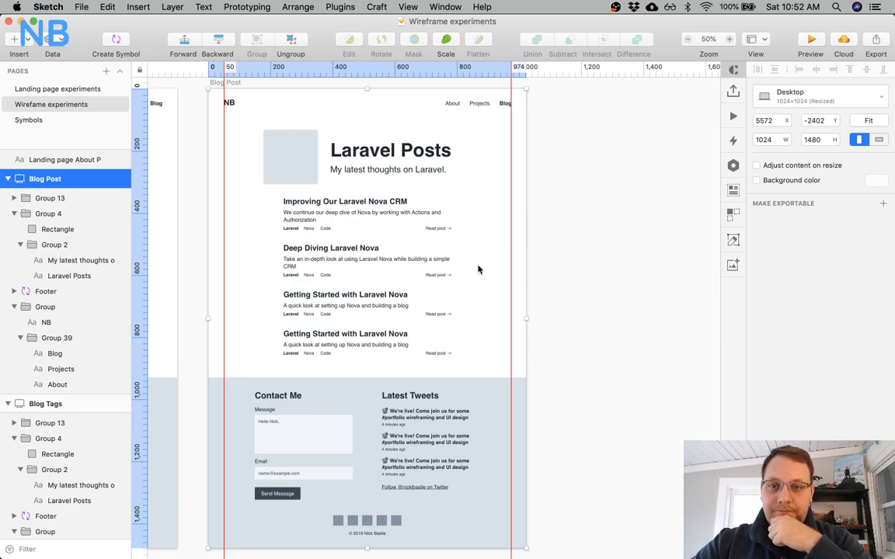
scroll(478, 269, "left", 2)
scroll(468, 275, "up", 2)
Switch to Chrome to review the header of the "Getting Started with Laravel Nova" post, and return to Sketch.
key("ctrl+Up")
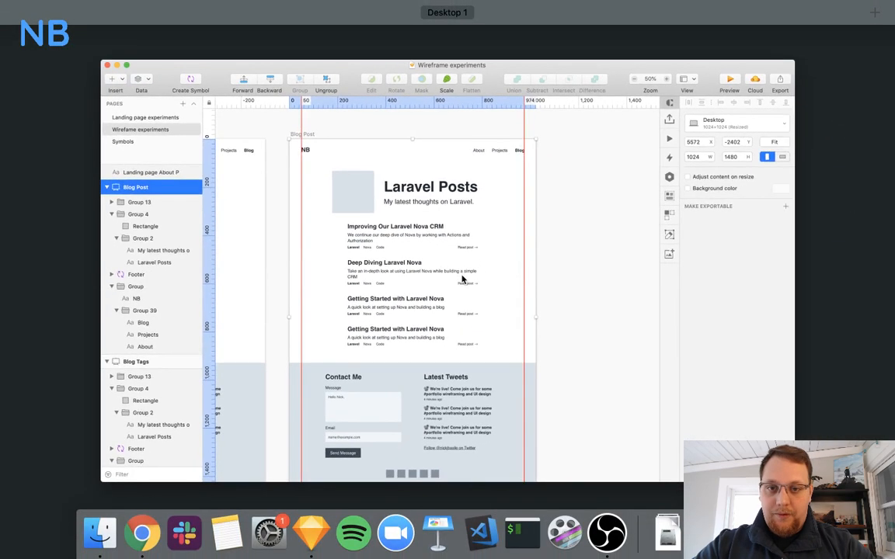
left_click(463, 270)
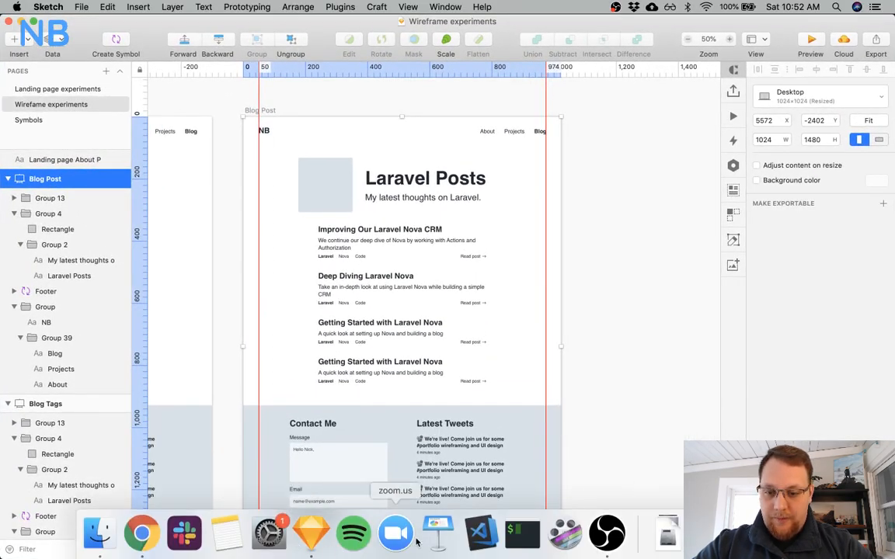
left_click(749, 534)
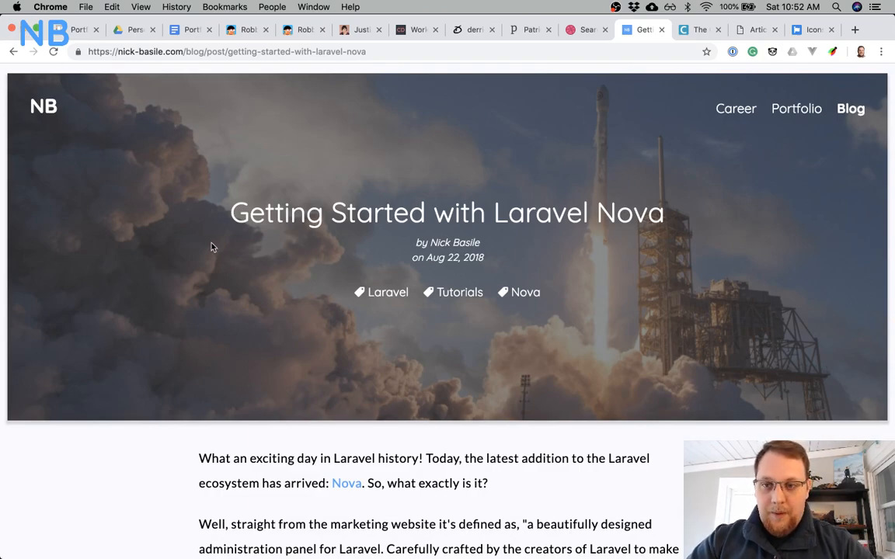
left_click(25, 31)
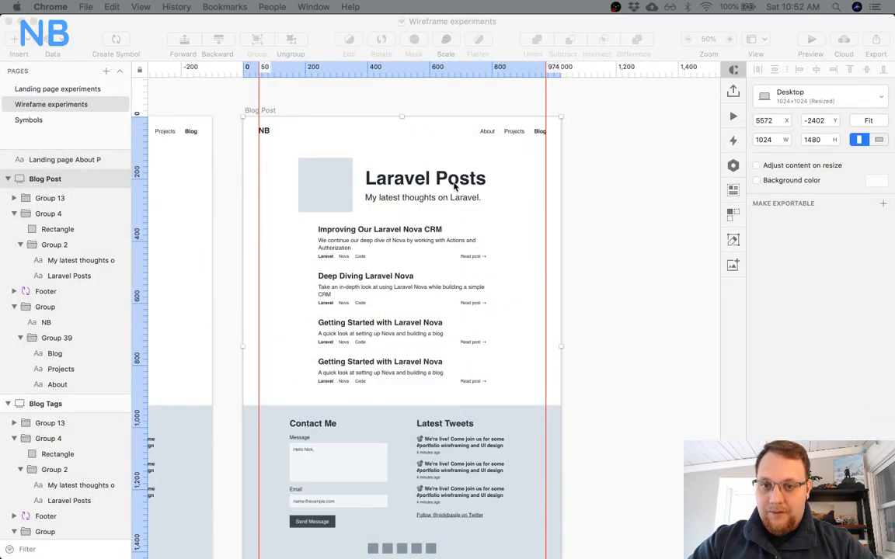
Move the Blog Post header's image rectangle to the artboard's origin, set its corner radius to 0 and enlarge it to about 317 × 317.
scroll(322, 212, "up", 1)
left_click(321, 213)
left_click_drag(322, 212, 265, 167)
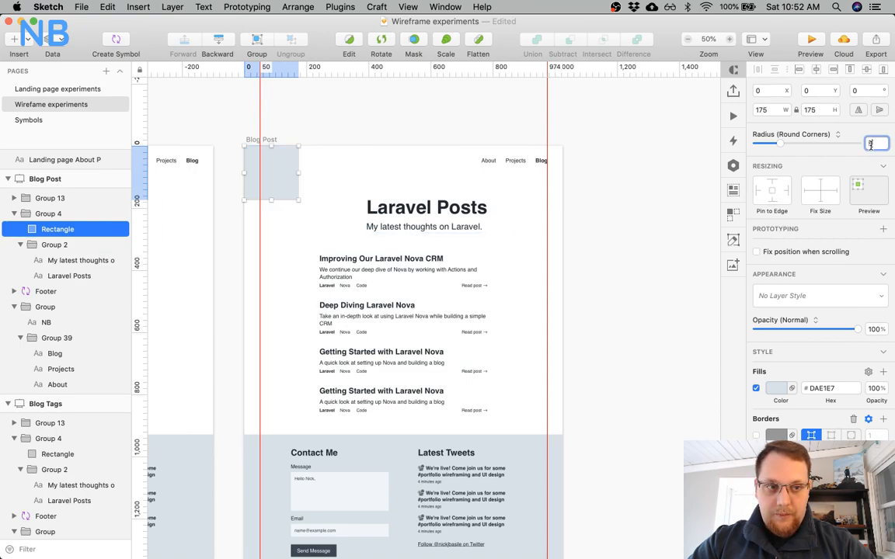
left_click(286, 172)
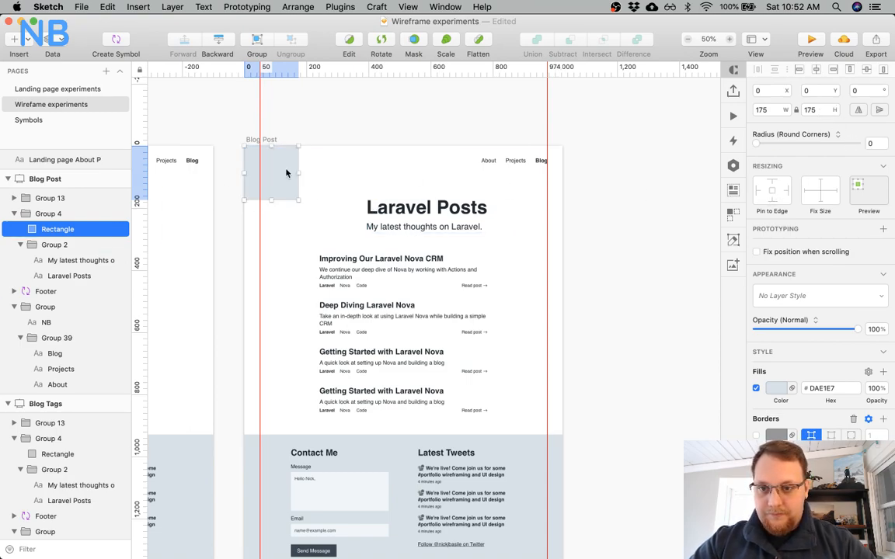
left_click_drag(297, 201, 351, 193)
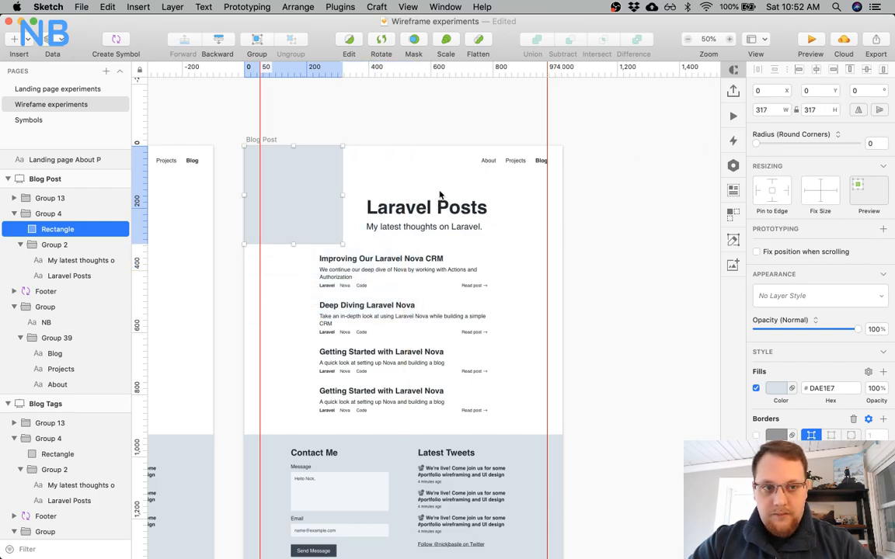
Add a horizontal guide at 308 on the Blog Post artboard, matching the bottom edge of the Blog Tags header group.
scroll(396, 225, "left", 5)
left_click(274, 229)
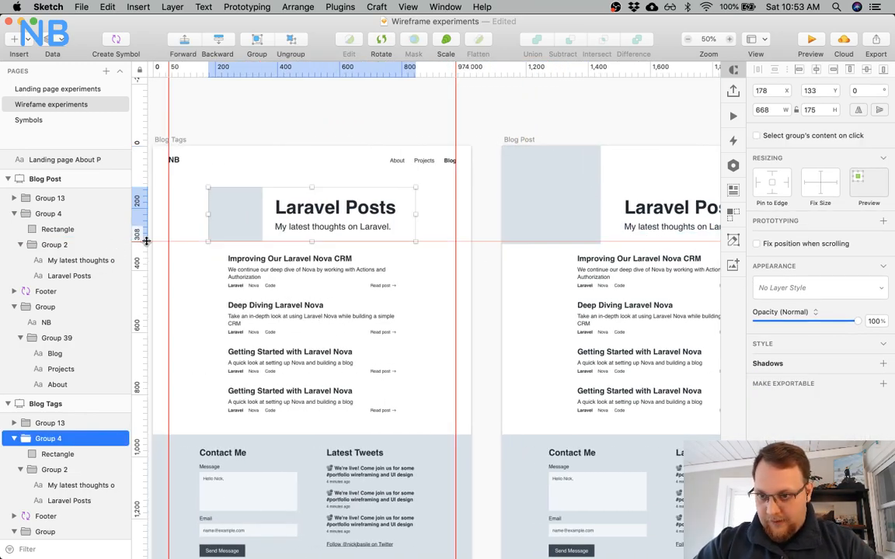
scroll(311, 217, "right", 5)
left_click(304, 204)
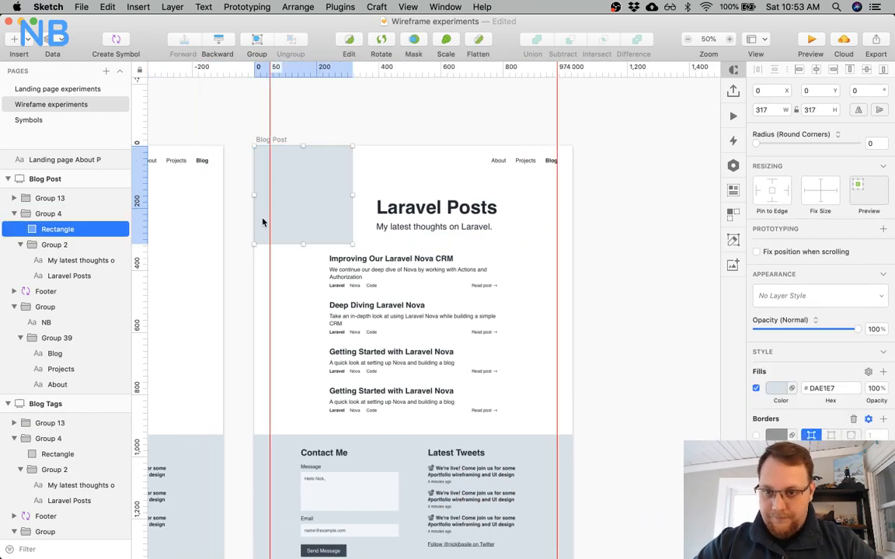
left_click(141, 238)
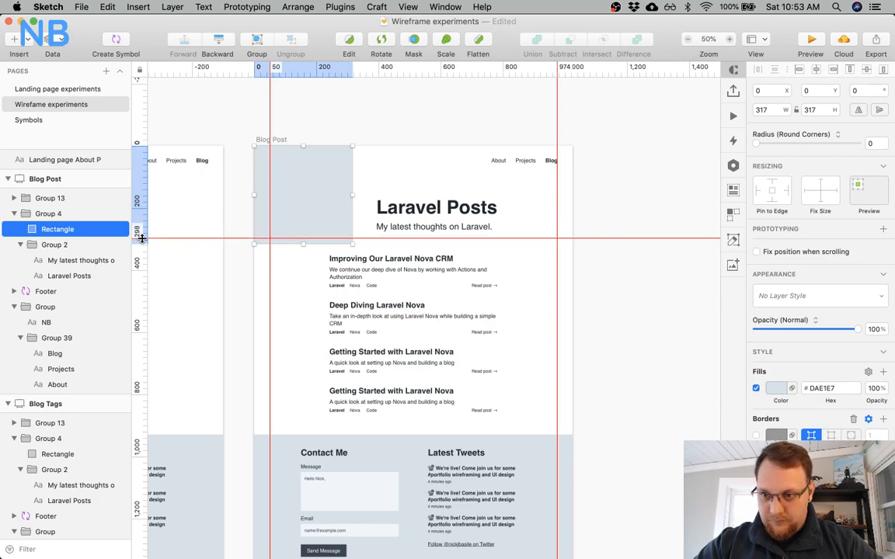
left_click_drag(142, 239, 140, 242)
left_click(286, 272)
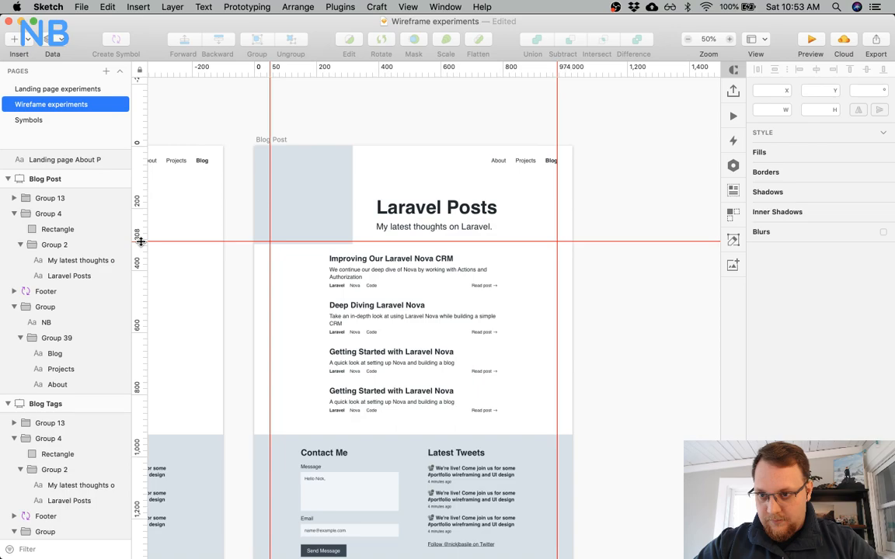
Resize the header rectangle to span the full 1024 artboard width and end at the 308 guide.
left_click(290, 198)
left_click_drag(304, 245, 305, 237)
left_click_drag(352, 194, 573, 193)
left_click(626, 183)
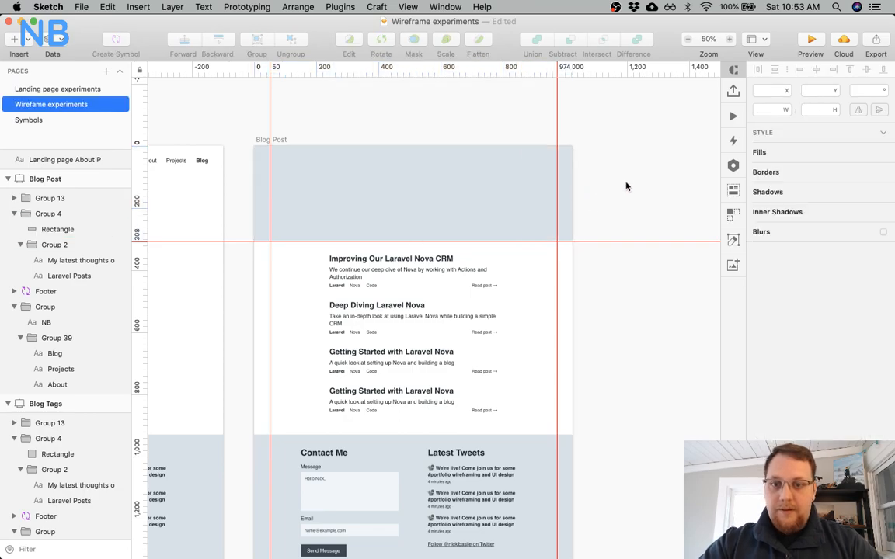
Reorder the Blog Post layers so the navigation group with the NB logo sits in front of the header rectangle.
left_click(463, 227)
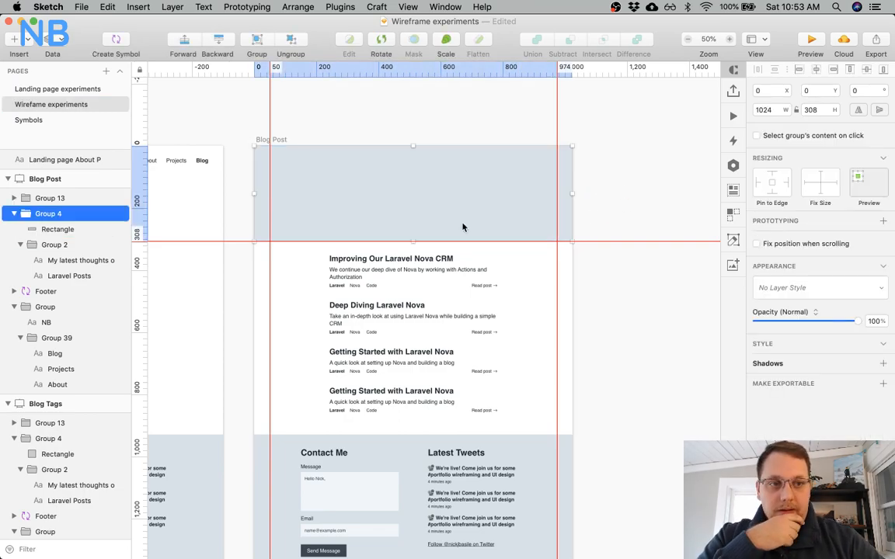
key("super+0")
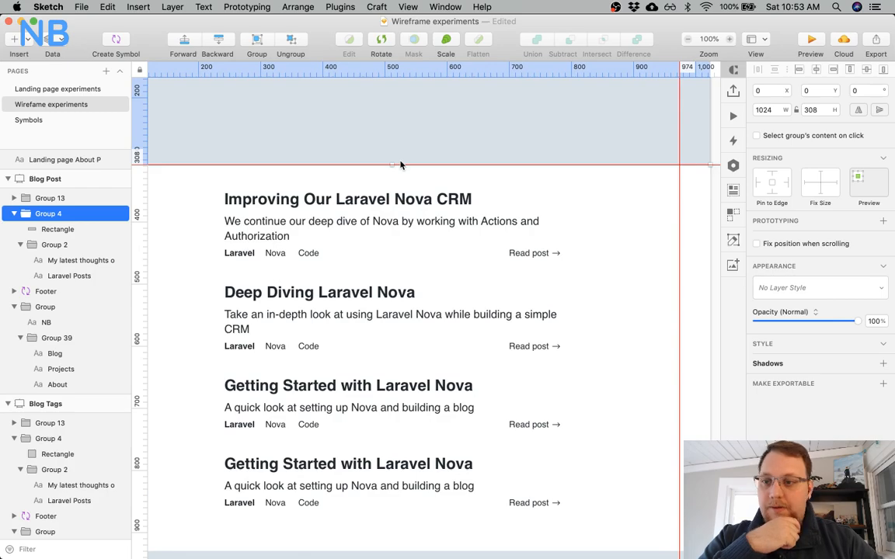
left_click(45, 308)
left_click_drag(51, 313, 38, 190)
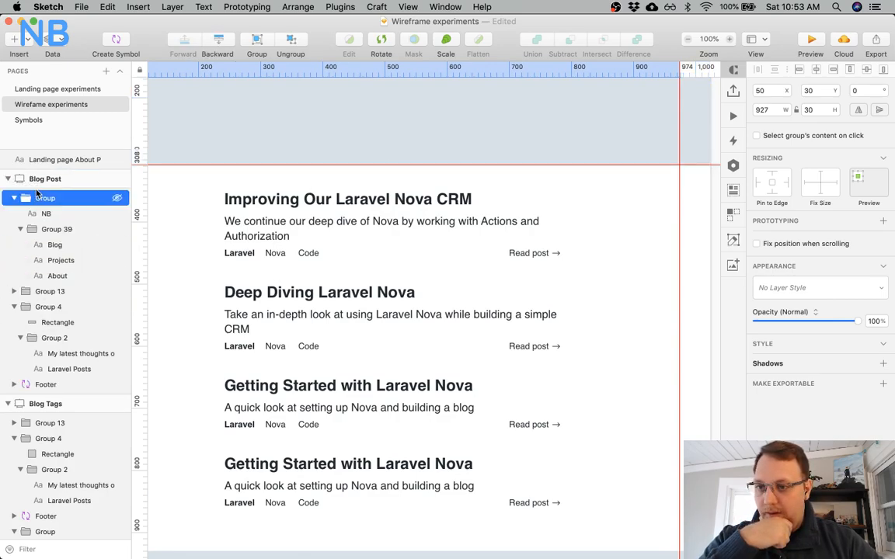
scroll(260, 196, "up", 10)
scroll(367, 242, "down", 5)
scroll(367, 242, "left", 5)
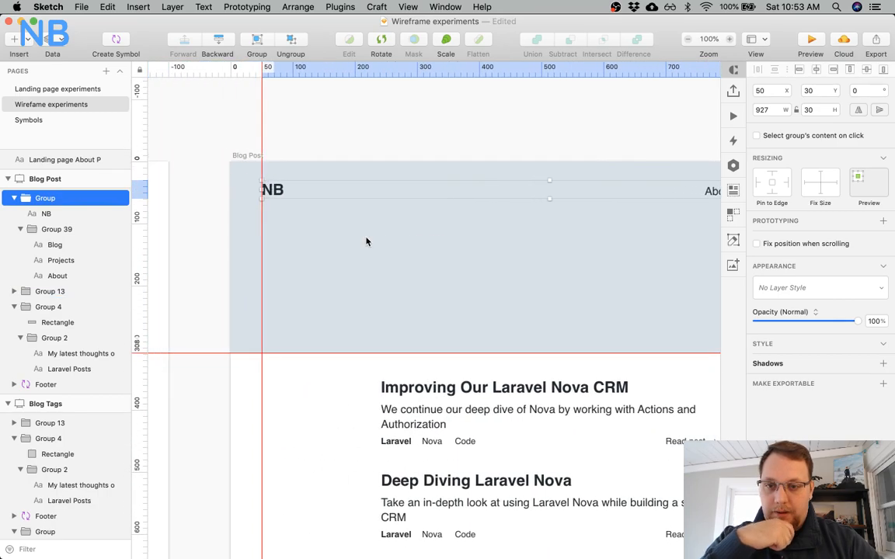
Move the title text group, Group 2, in front of the rectangle inside Blog Post's Group 4.
left_click(51, 322)
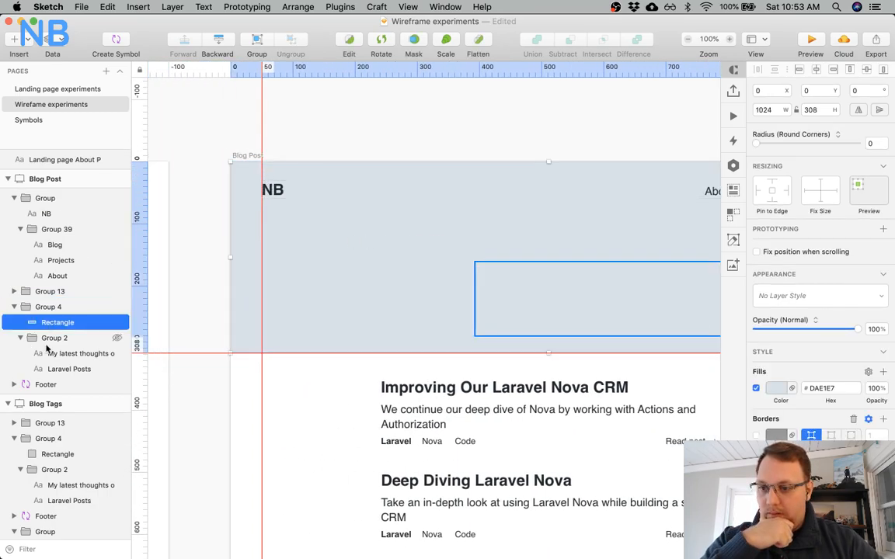
left_click(53, 341)
left_click_drag(53, 342, 36, 315)
scroll(354, 262, "right", 5)
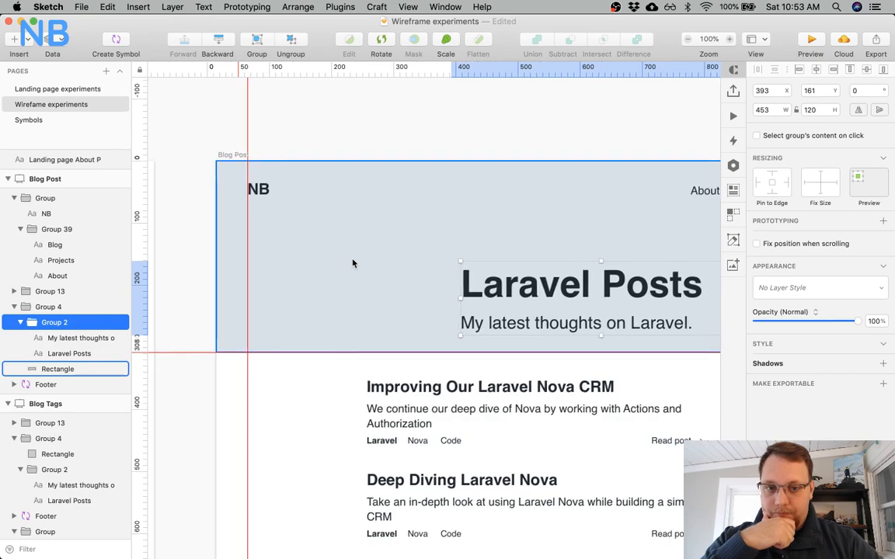
scroll(353, 264, "down", 3)
scroll(353, 264, "left", 5)
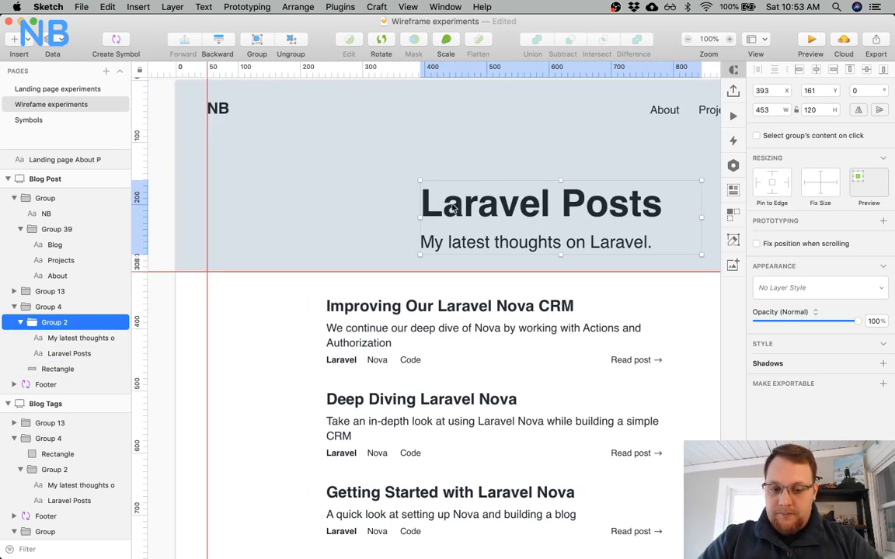
Set the Blog Post title group's X position to 178, matching the image square on the Blog Tags artboard.
key("super+minus")
scroll(406, 182, "left", 5)
left_click(240, 264)
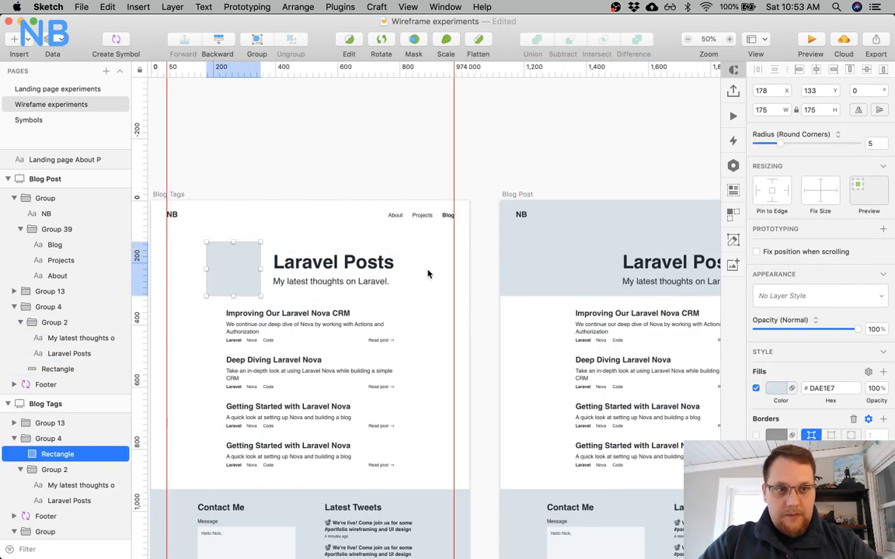
scroll(428, 273, "right", 5)
left_click(482, 262)
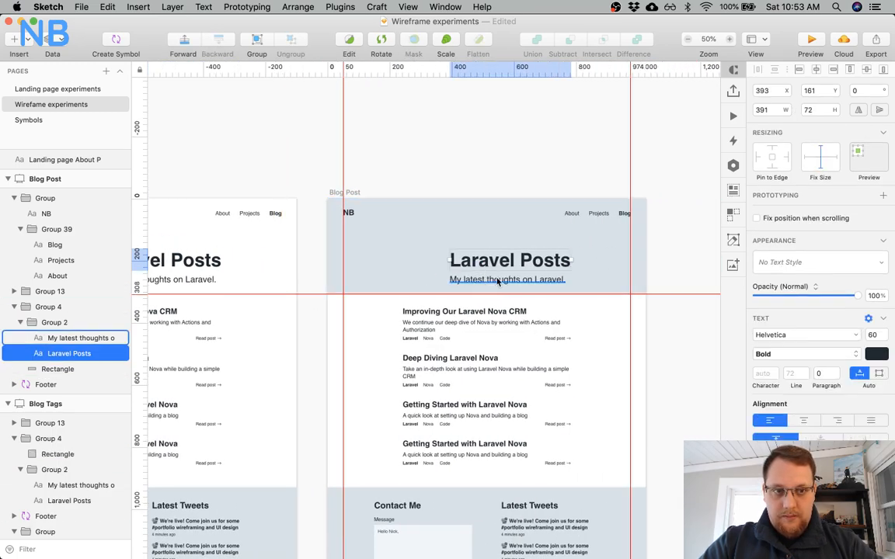
left_click(497, 164)
left_click(492, 272)
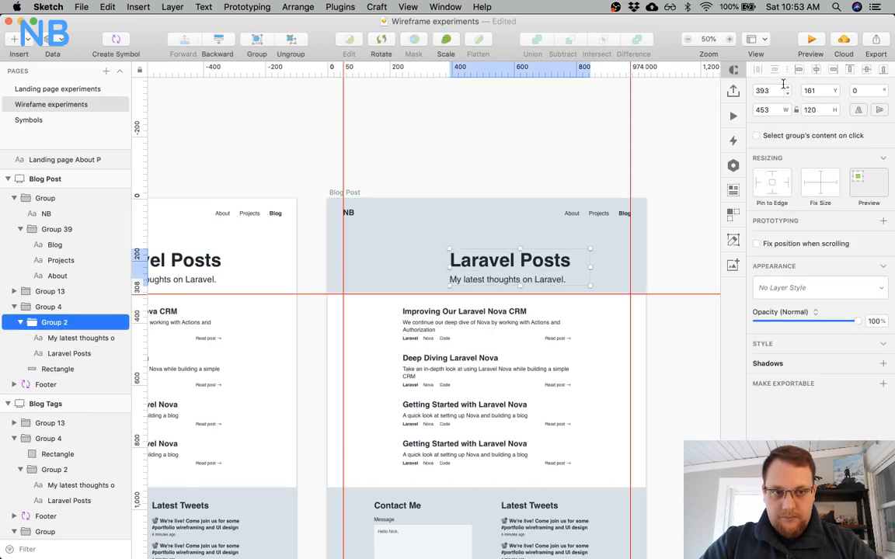
type("178")
key("Return")
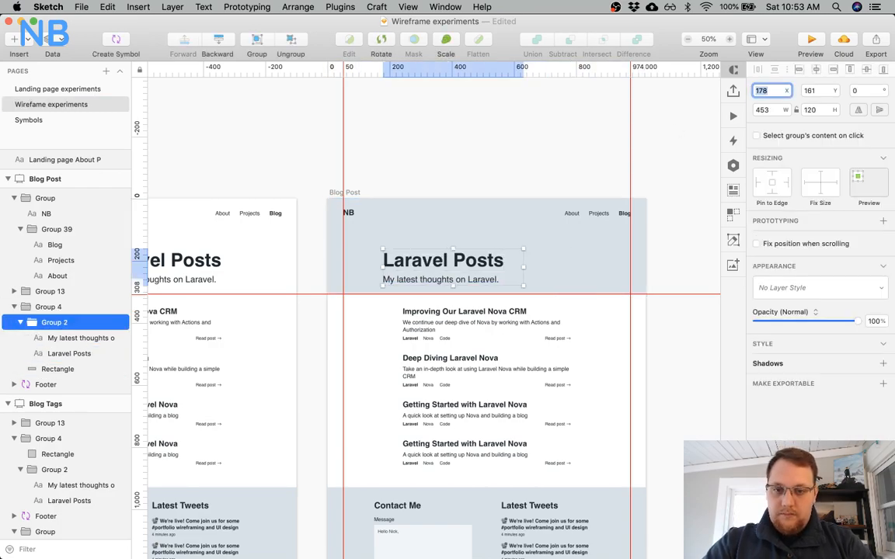
Add a vertical guide at 784 on the Blog Post artboard, matching the right edge of the Blog Tags title.
key("alt")
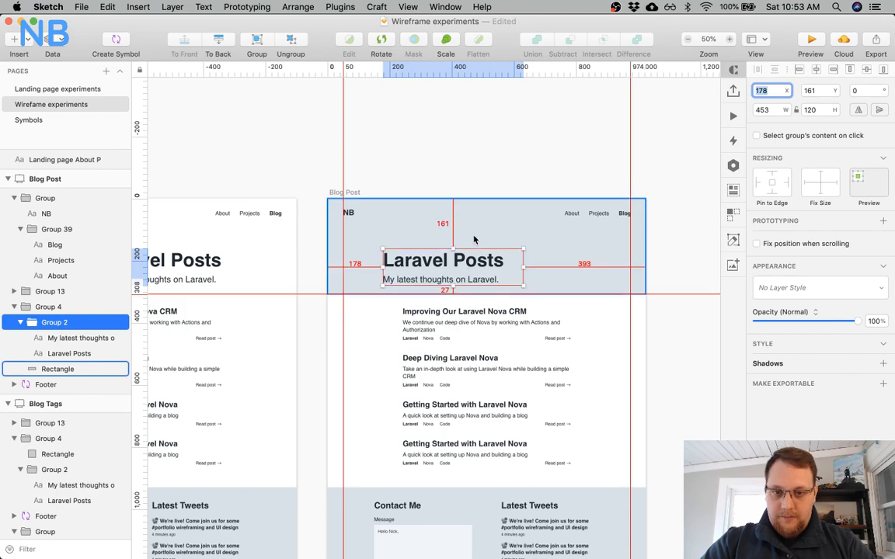
left_click(513, 312)
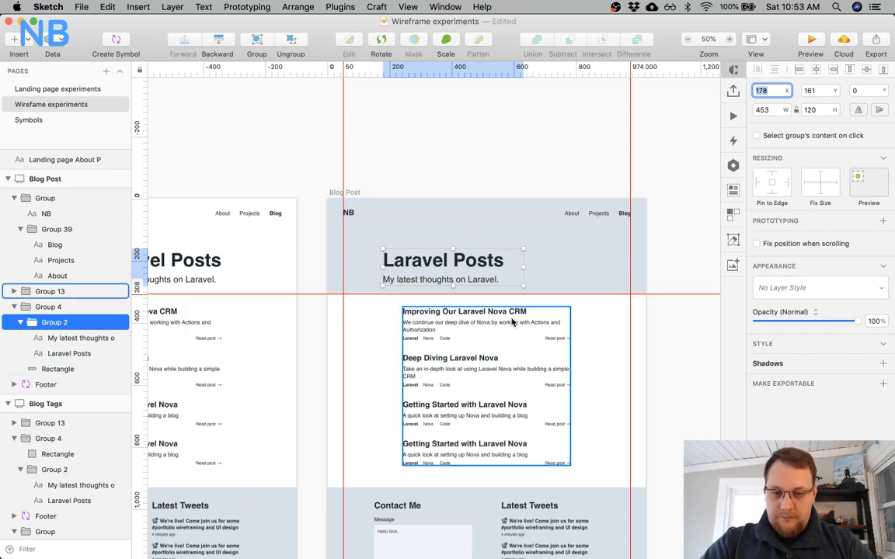
scroll(482, 266, "left", 4)
left_click(279, 261, "super")
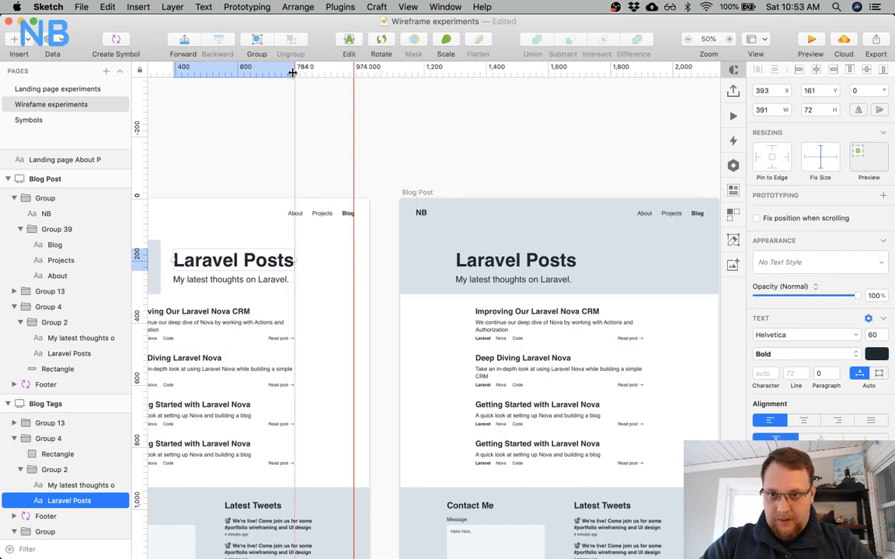
scroll(530, 174, "right", 8)
left_click(325, 268, "super")
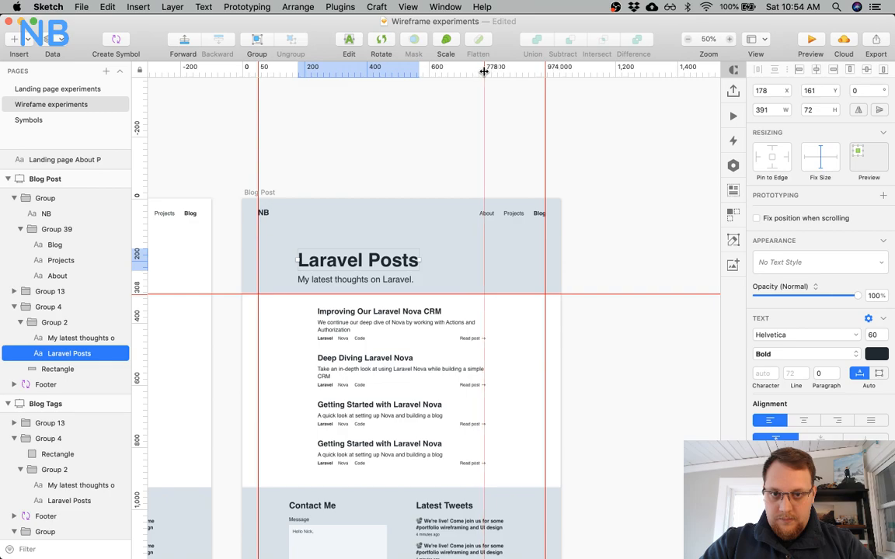
left_click(485, 71)
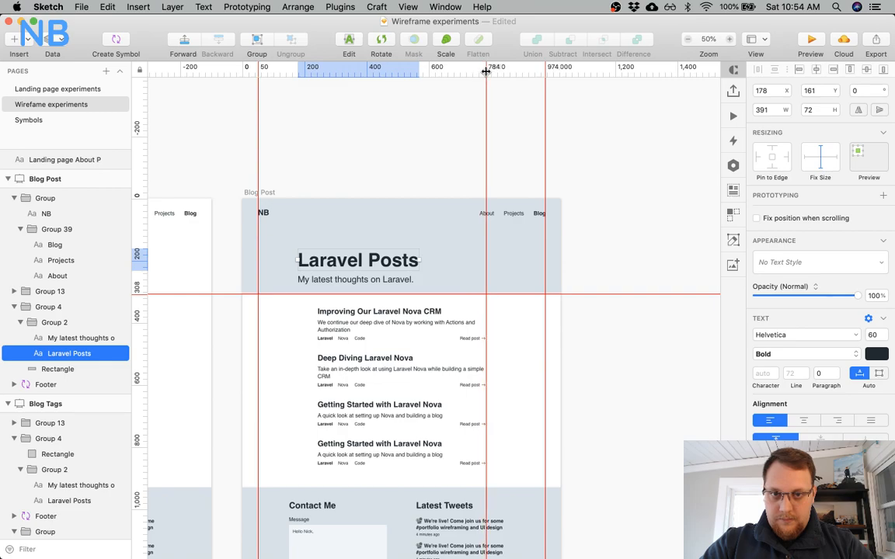
Widen the "Laravel Posts" title and its subtitle text box to reach the 784 guide, making them 606 wide.
left_click(411, 170)
left_click(400, 266)
left_click_drag(419, 260, 485, 256)
left_click(409, 279)
left_click_drag(440, 279, 485, 275)
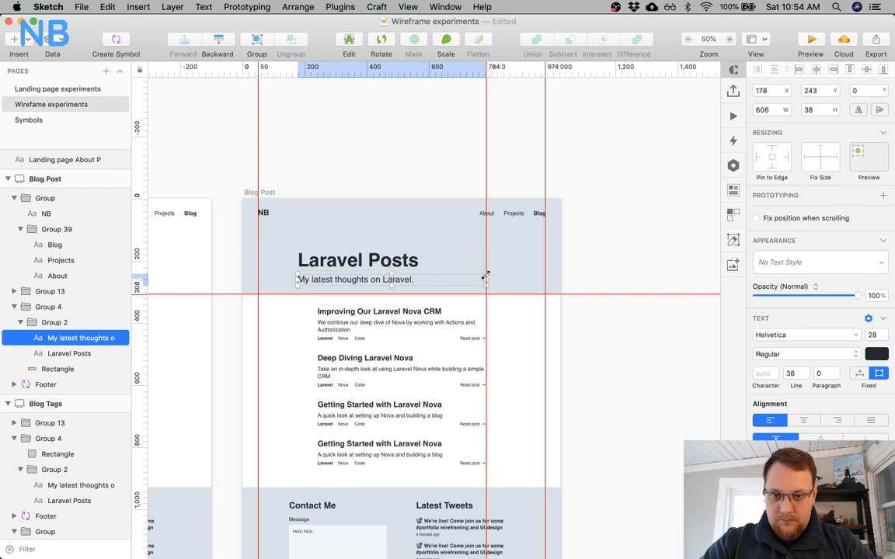
left_click(432, 162)
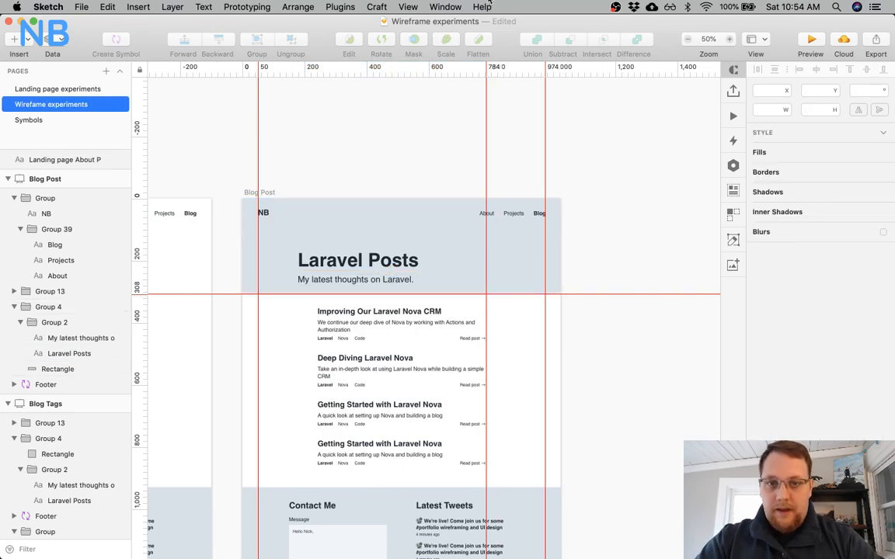
left_click_drag(484, 67, 140, 72)
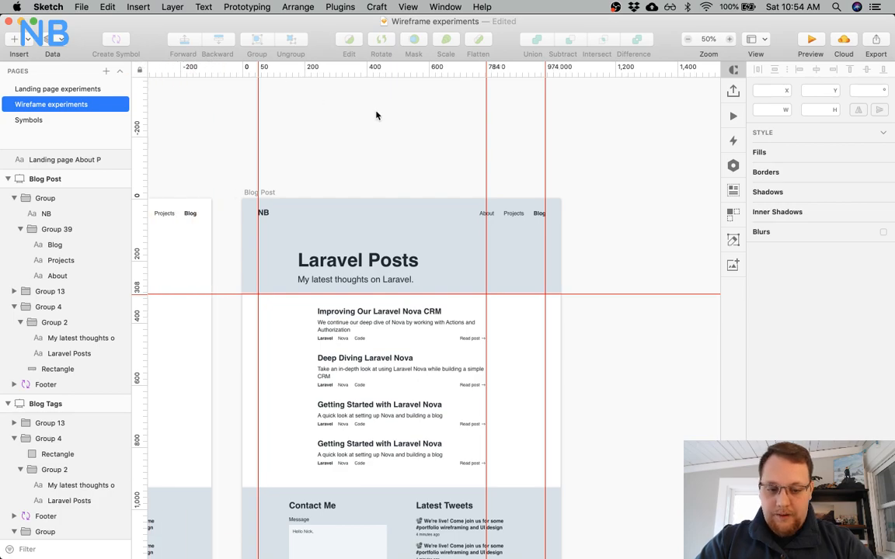
Delete the post list group, Group 13, from the Blog Post artboard.
key("super+0")
left_click(352, 370)
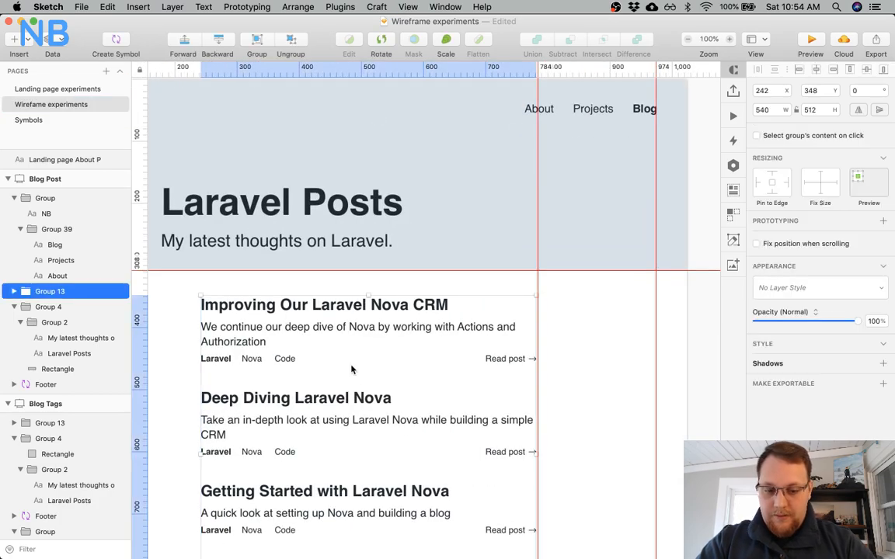
key("BackSpace")
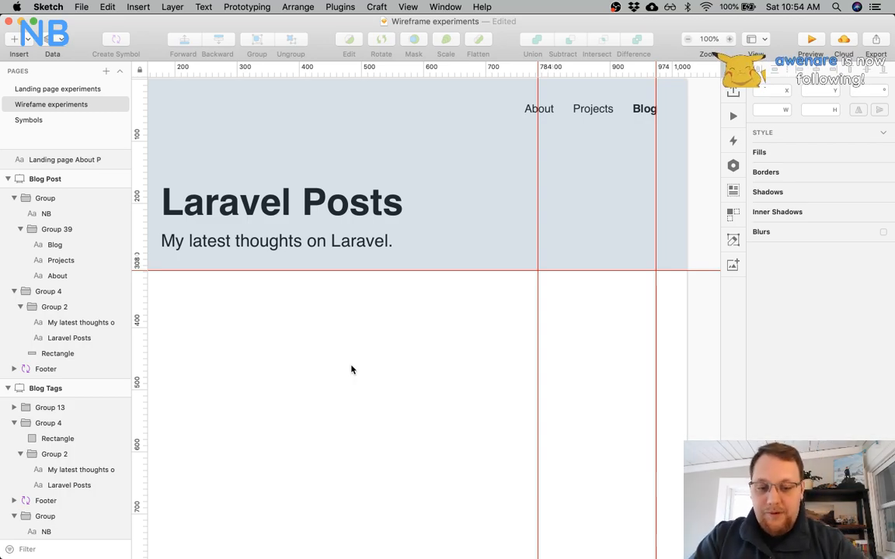
Replace the "Laravel Posts" title text on the Blog Post artboard with "Improving Our Laravel Nova CRM".
key("super+minus")
left_click(405, 234)
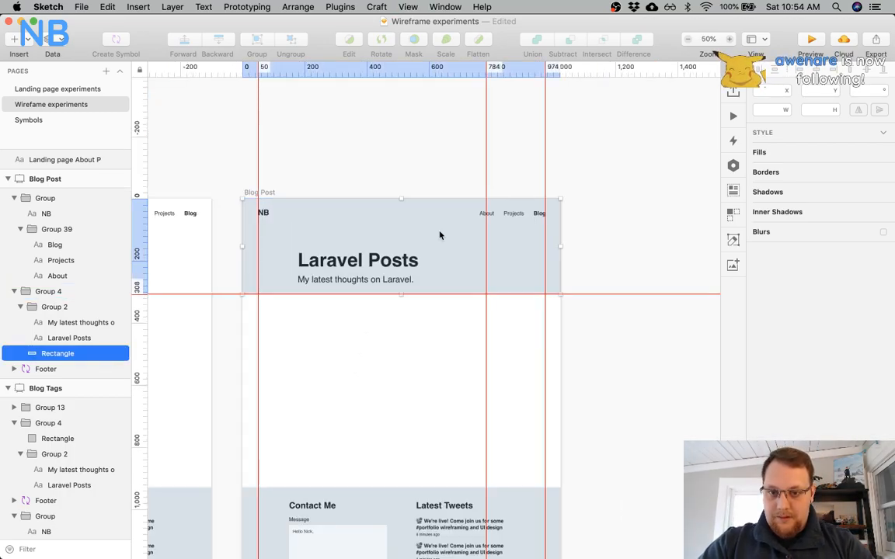
double_click(363, 261)
scroll(326, 304, "left", 2)
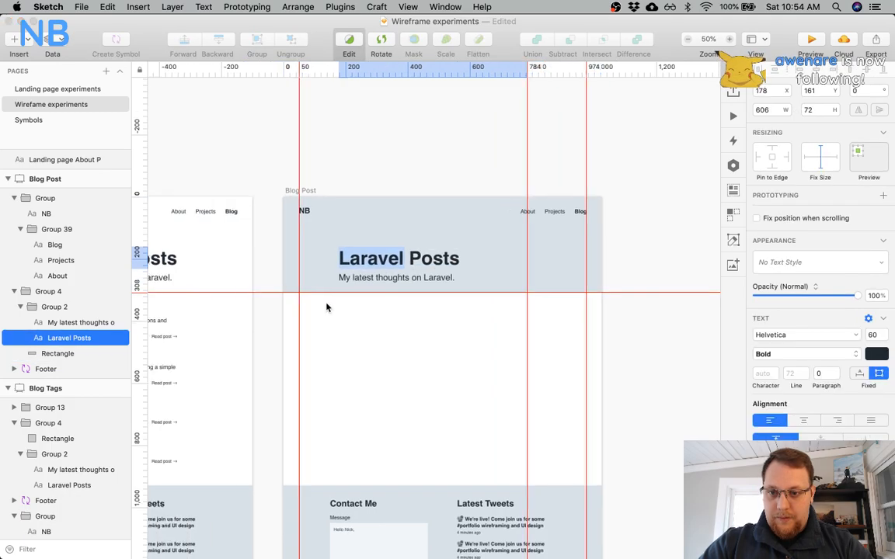
scroll(326, 303, "left", 5)
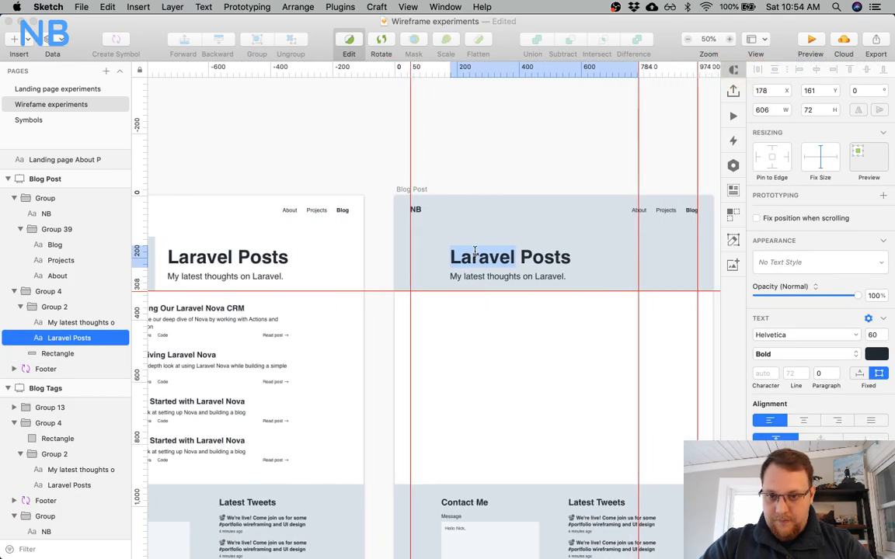
key("super+a")
type("O")
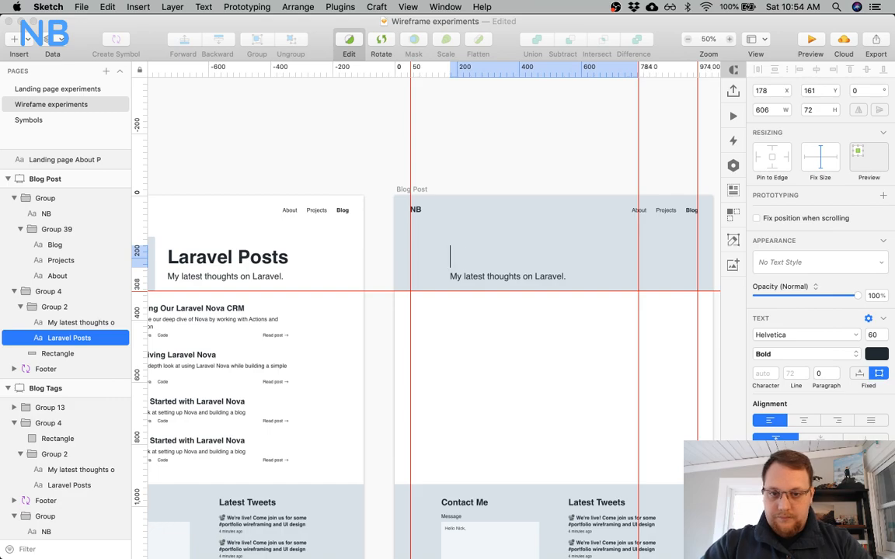
type("Improving Ou")
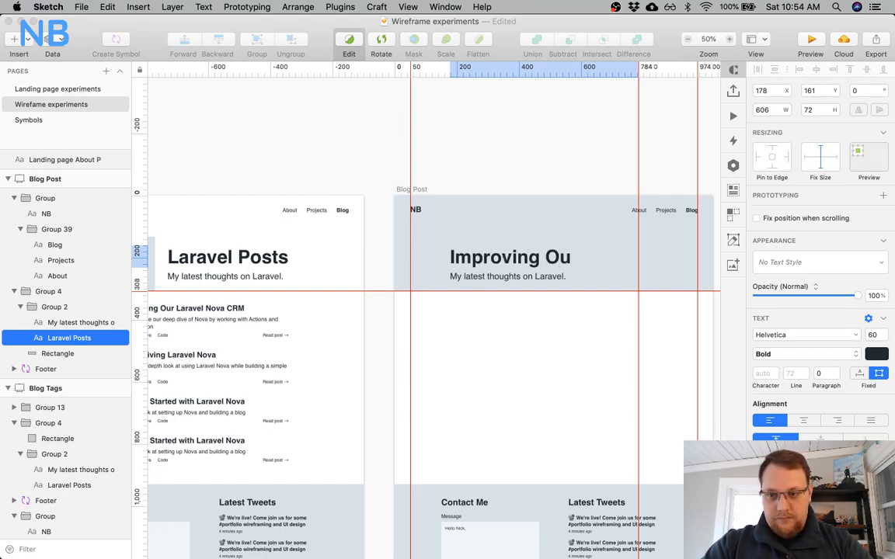
scroll(426, 289, "left", 2)
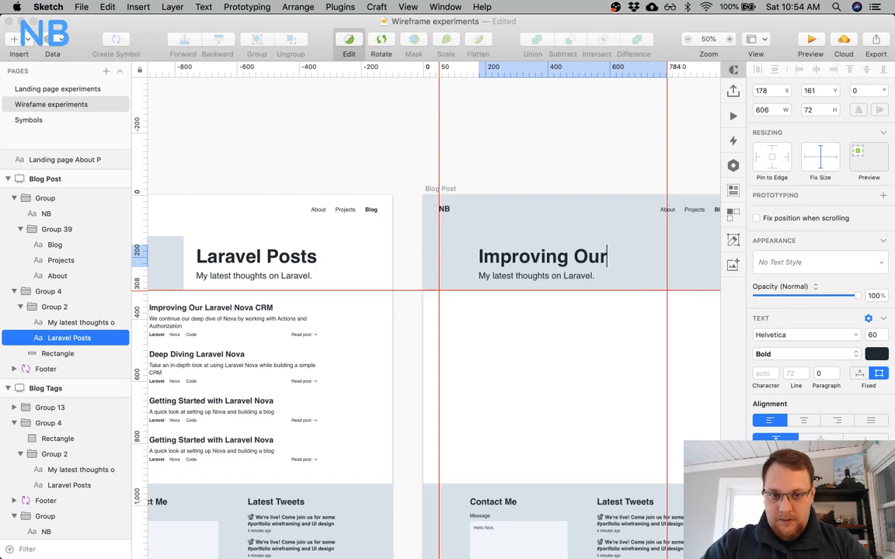
type("Our Laravel Nova CRM")
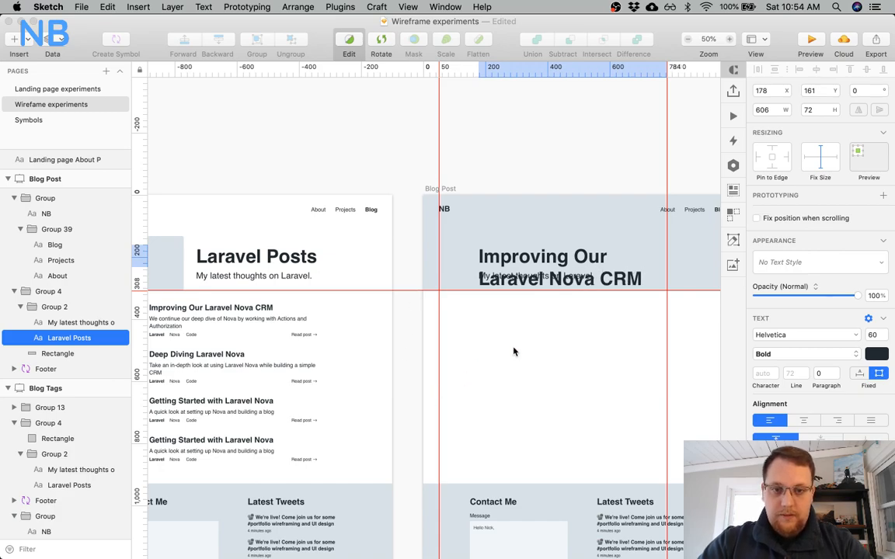
key("Escape")
Reduce the Blog Post title's font size to 35.
scroll(513, 352, "right", 5)
scroll(513, 352, "down", 2)
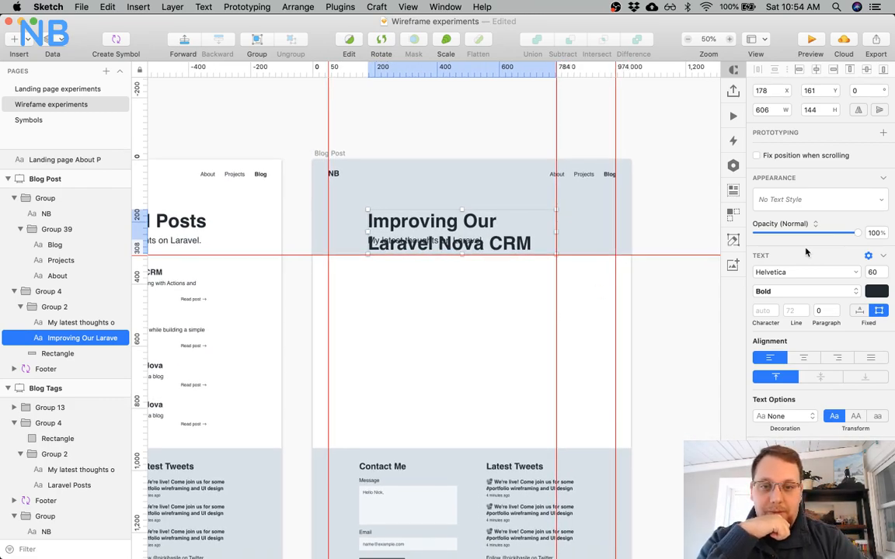
left_click(879, 272)
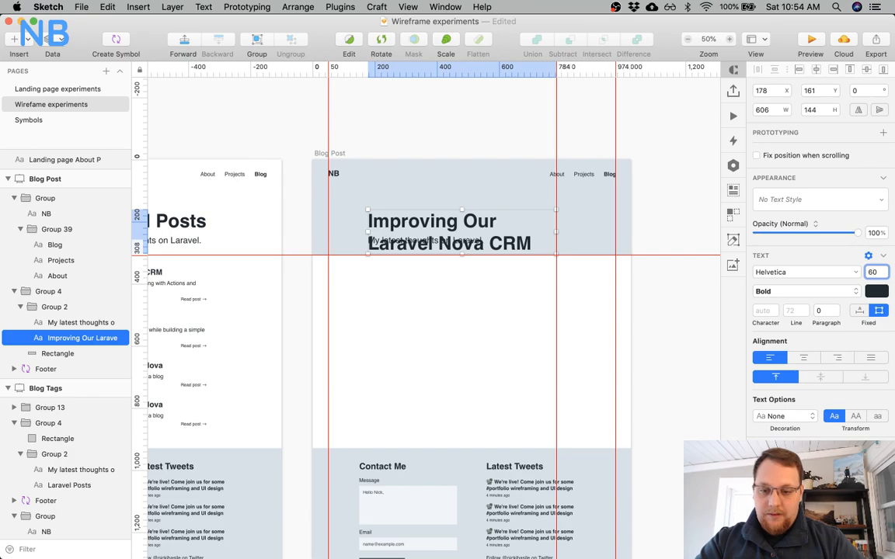
key("shift+Down")
key("shift+Down")
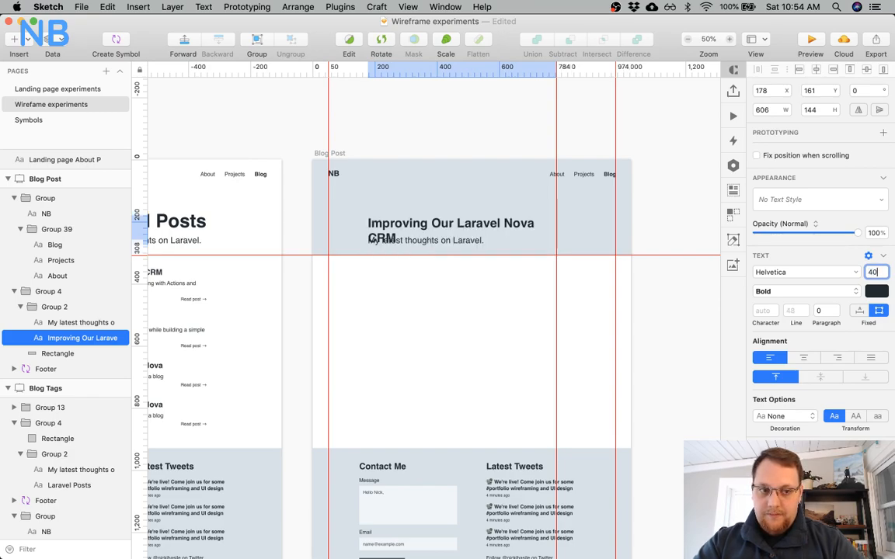
type("35")
key("Return")
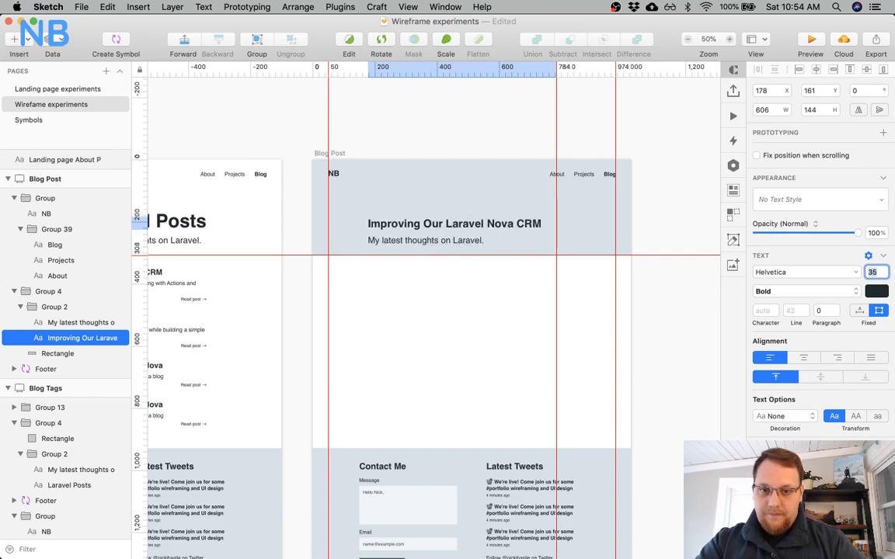
left_click(470, 309)
scroll(466, 303, "left", 2)
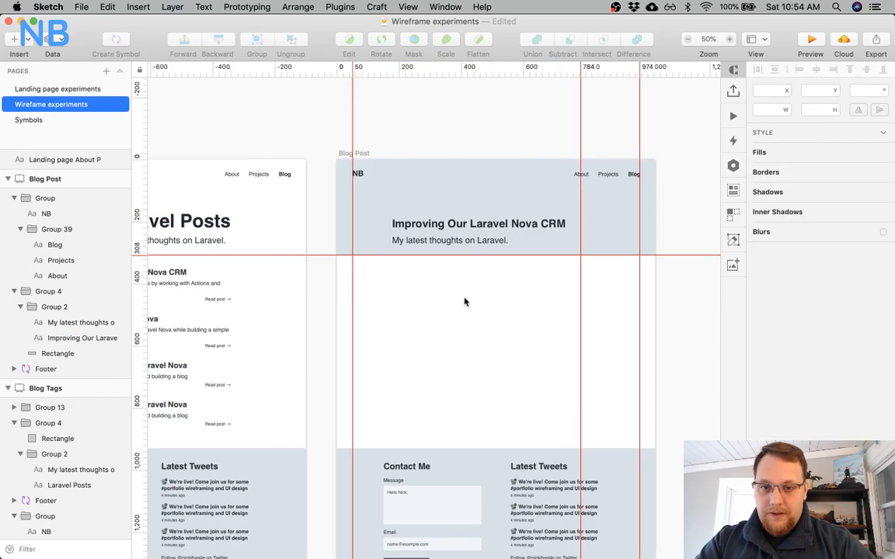
Switch to Chrome and examine the live blog post's header layout, including its byline, date and tags.
left_click(447, 242)
key("ctrl+Up")
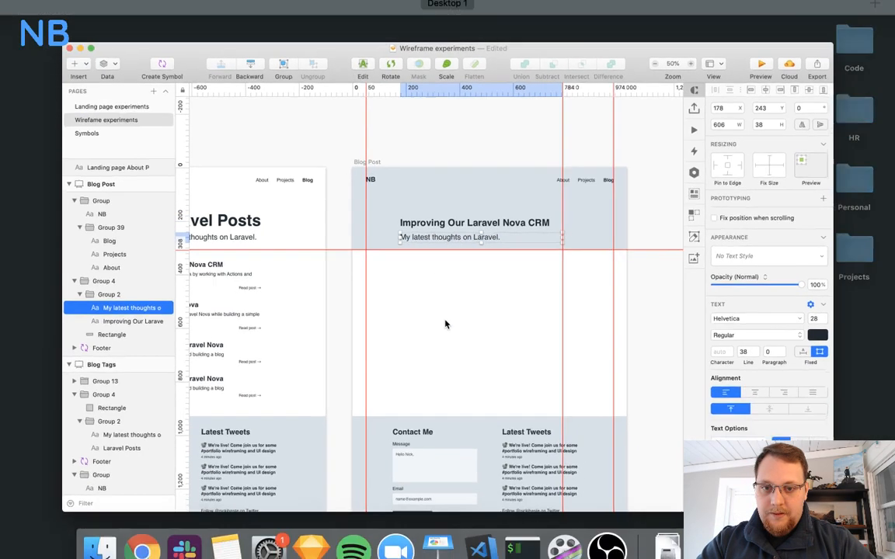
left_click(751, 534)
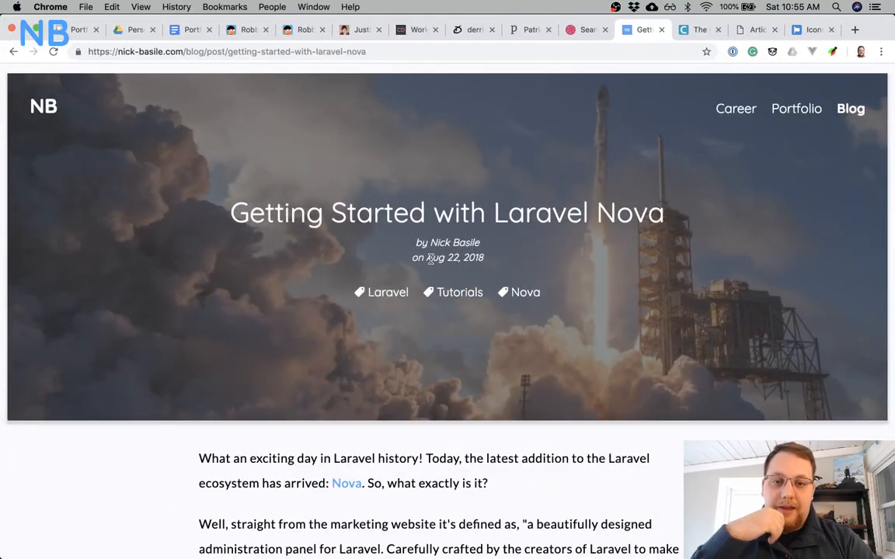
left_click_drag(428, 258, 513, 261)
left_click(498, 260)
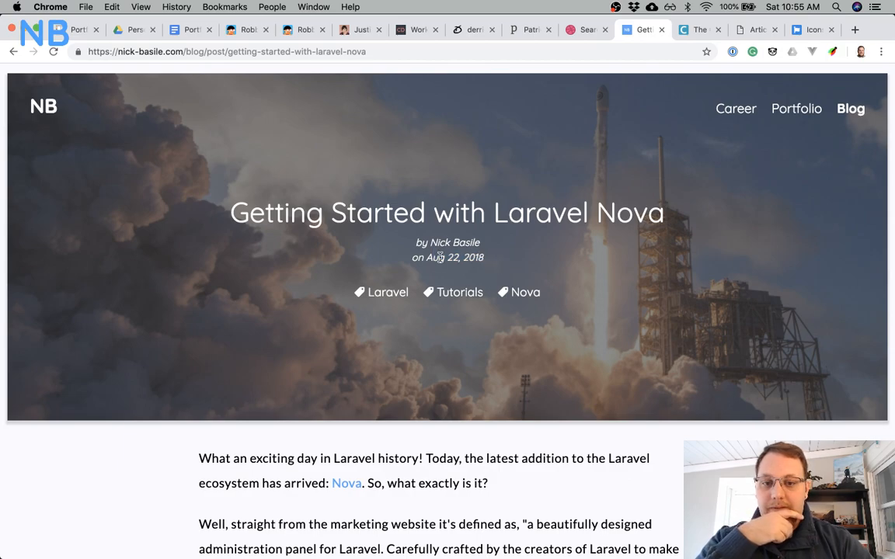
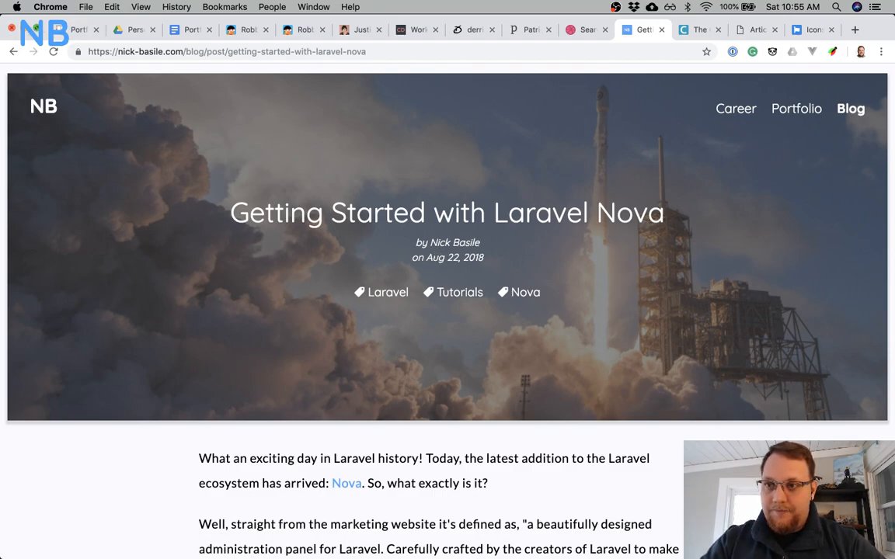
left_click(26, 30)
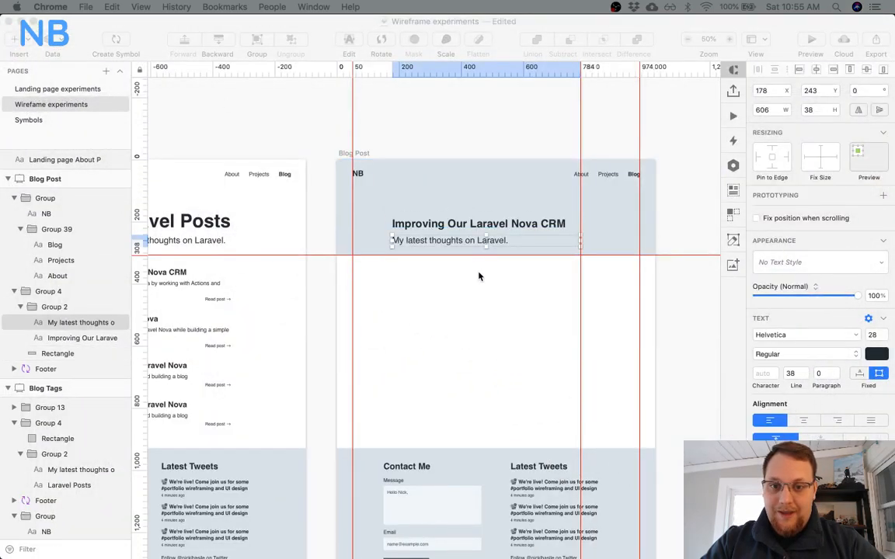
Extend the Blog Post header background rectangle to a height of 394 and remove the guides at 784 and 308.
left_click(374, 237)
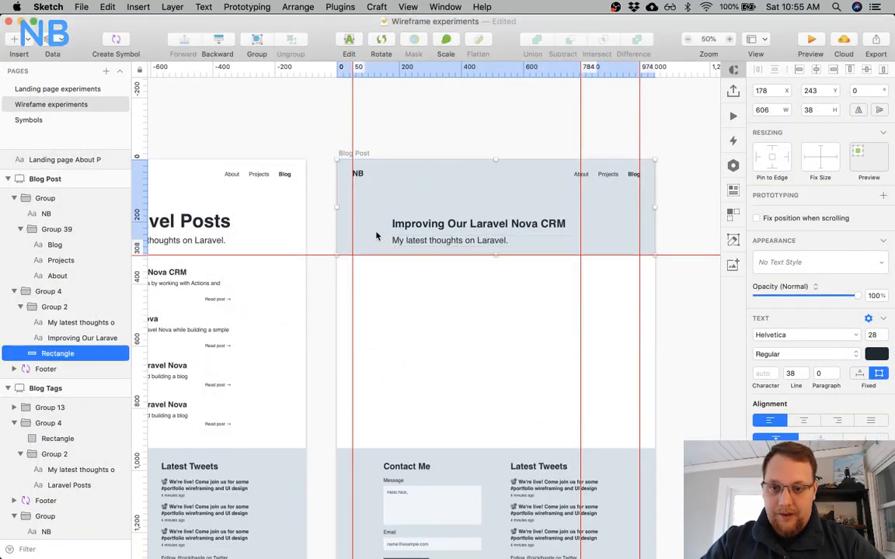
left_click_drag(494, 254, 495, 281)
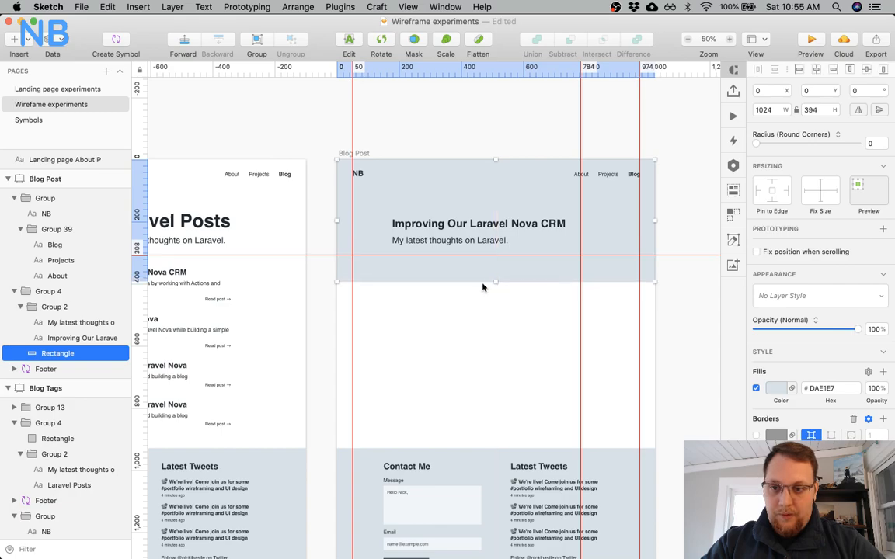
left_click_drag(581, 68, 140, 68)
left_click_drag(137, 255, 120, 74)
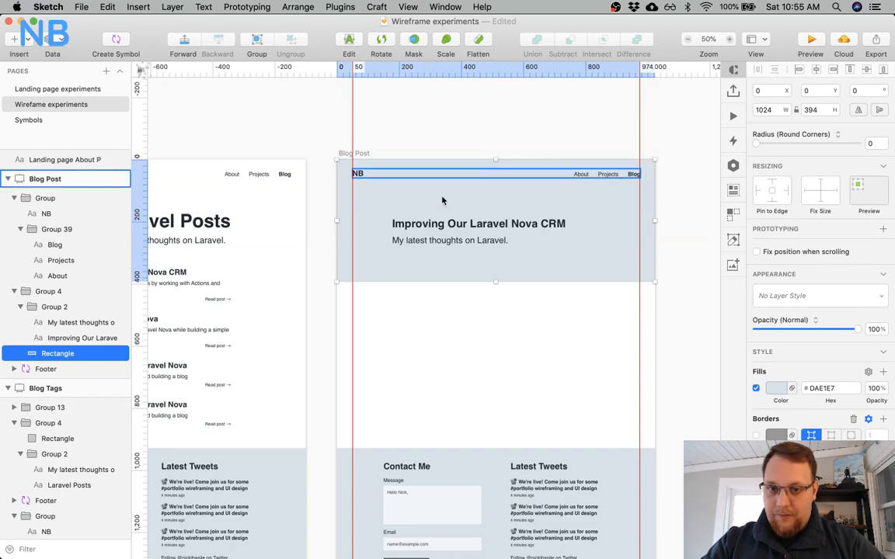
Set the "Improving Our Laravel Nova CRM" title's font size to 40.
left_click(451, 225)
scroll(450, 225, "left", 20)
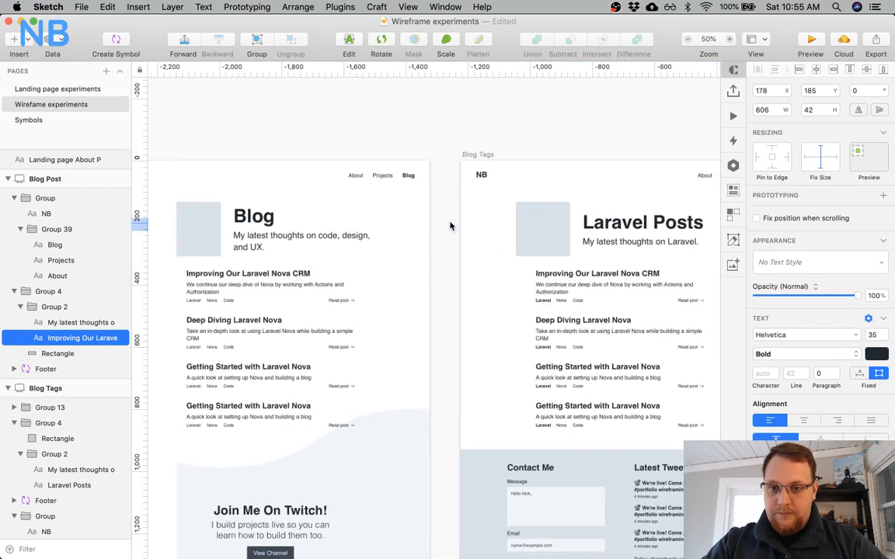
scroll(451, 226, "left", 10)
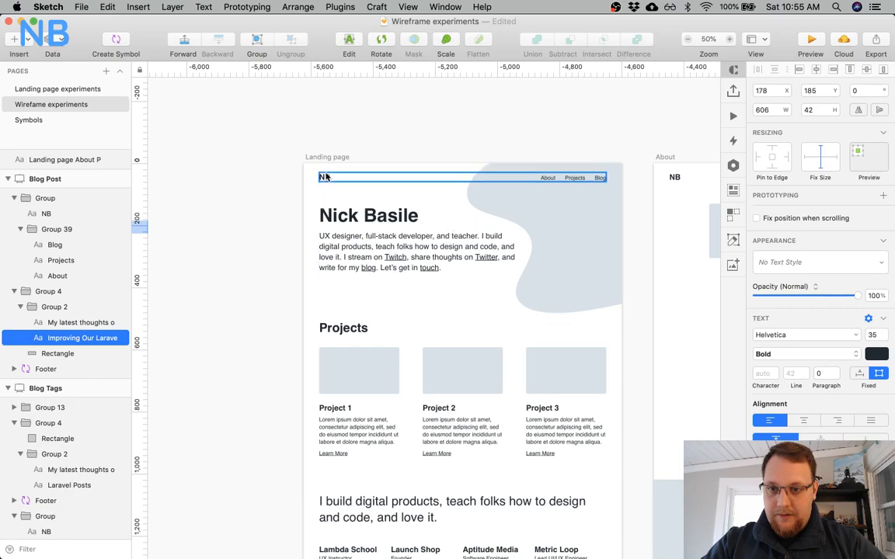
scroll(552, 193, "right", 10)
scroll(552, 193, "right", 20)
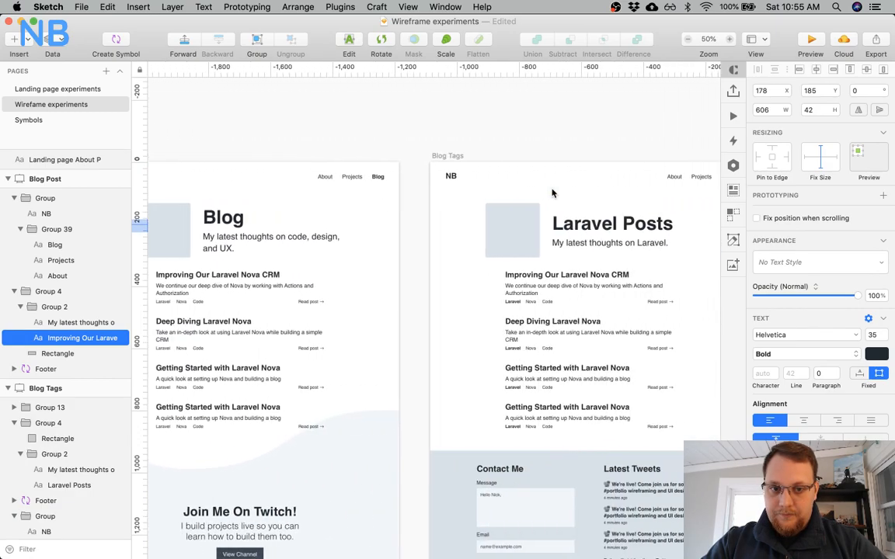
left_click(872, 334)
type("4")
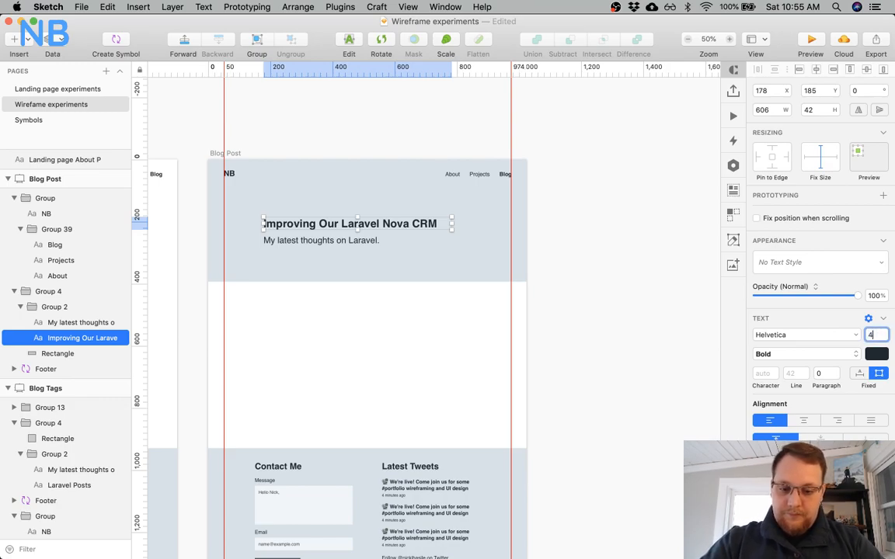
type("0")
key("Return")
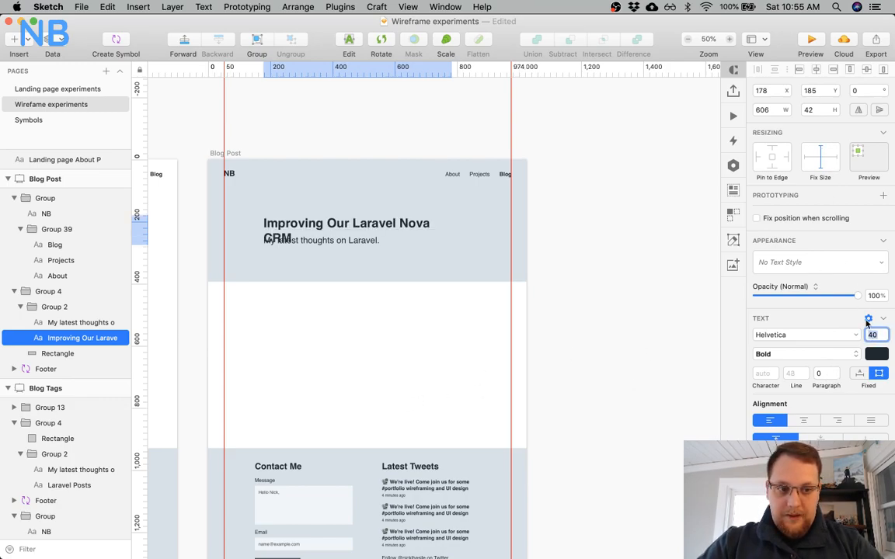
Switch the title to auto width and move it to X 50, Y 135, aligned with the NB logo.
left_click(860, 374)
left_click(420, 314)
left_click_drag(329, 226, 289, 210)
scroll(315, 243, "left", 1)
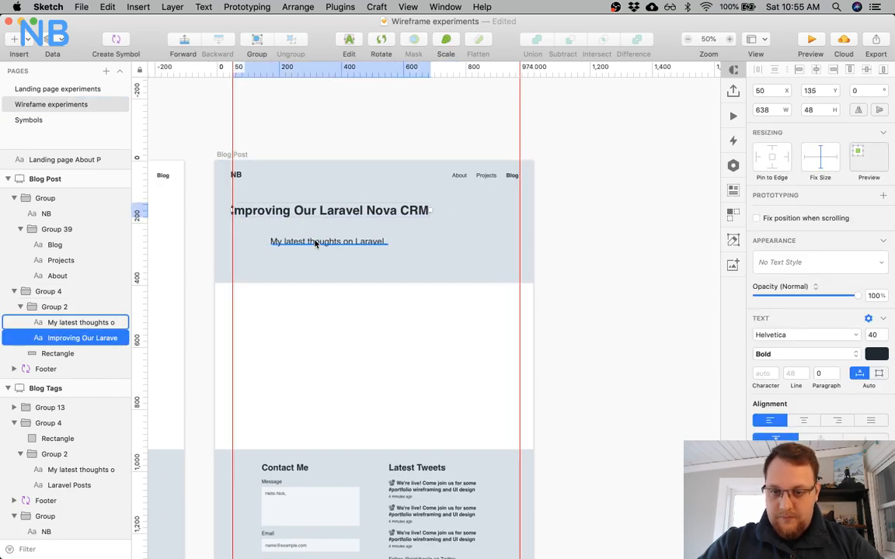
Move the "My latest thoughts on Laravel." subtitle under the title, to X 50, Y 198.
scroll(316, 244, "left", 2)
left_click(368, 246)
left_click_drag(368, 246, 328, 232)
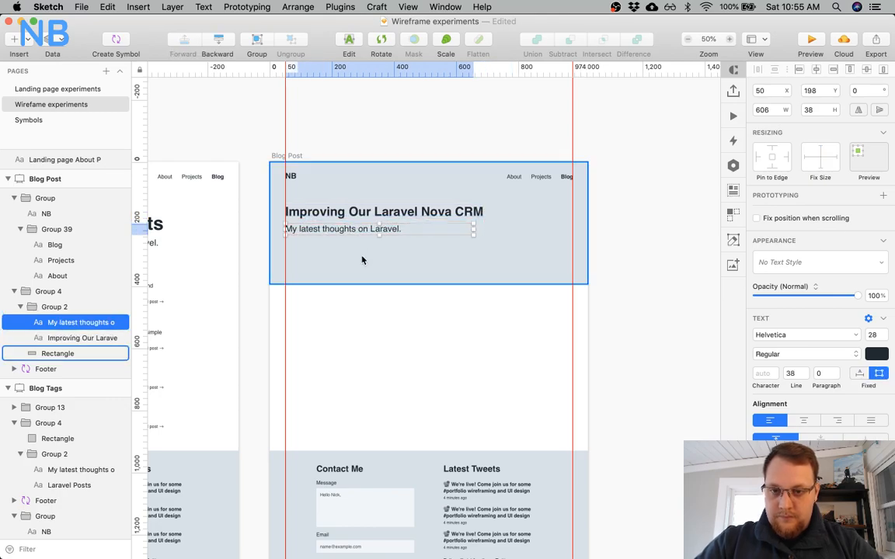
Replace the Blog Post subtitle text with the tag name "Laravel".
double_click(341, 230)
double_click(341, 229)
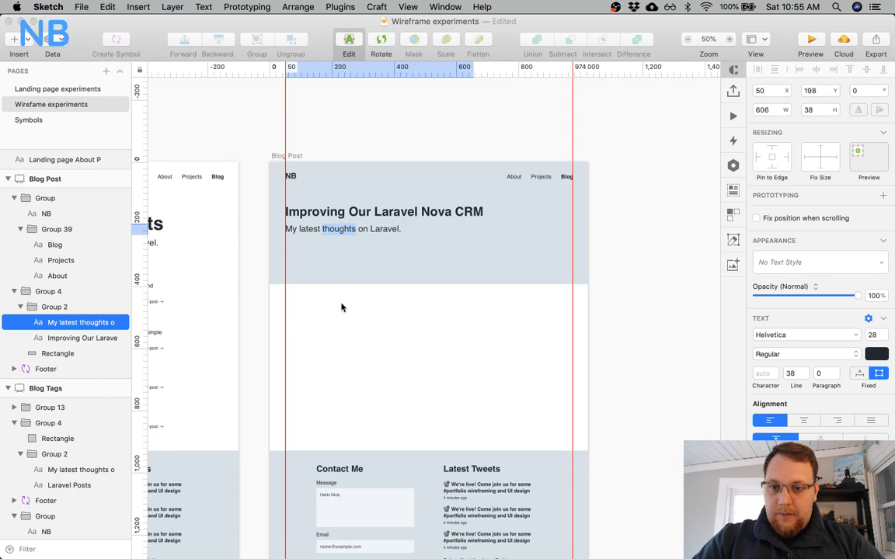
scroll(342, 307, "left", 5)
triple_click(496, 227)
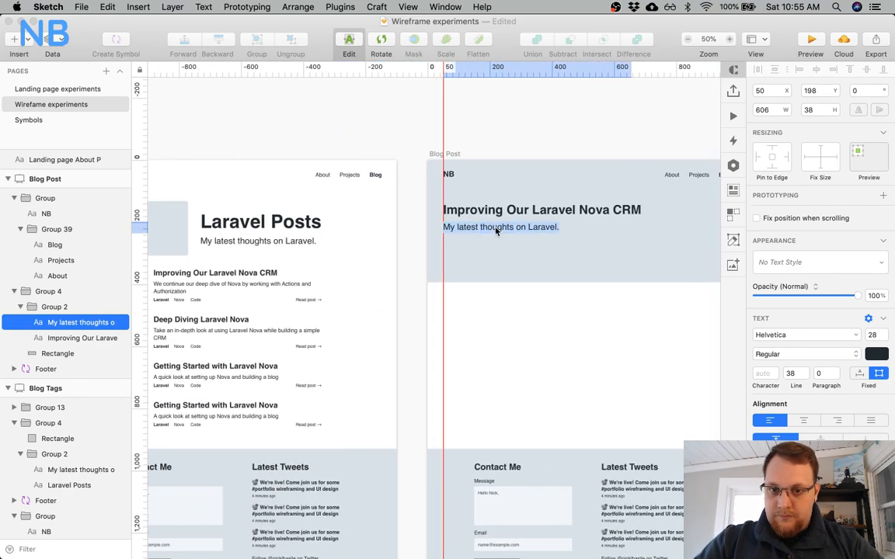
type("Laravel")
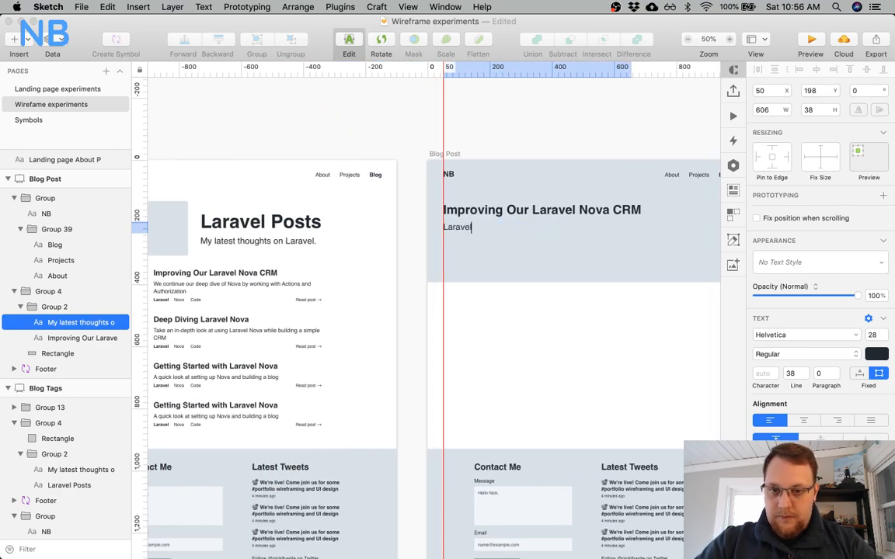
key("Escape")
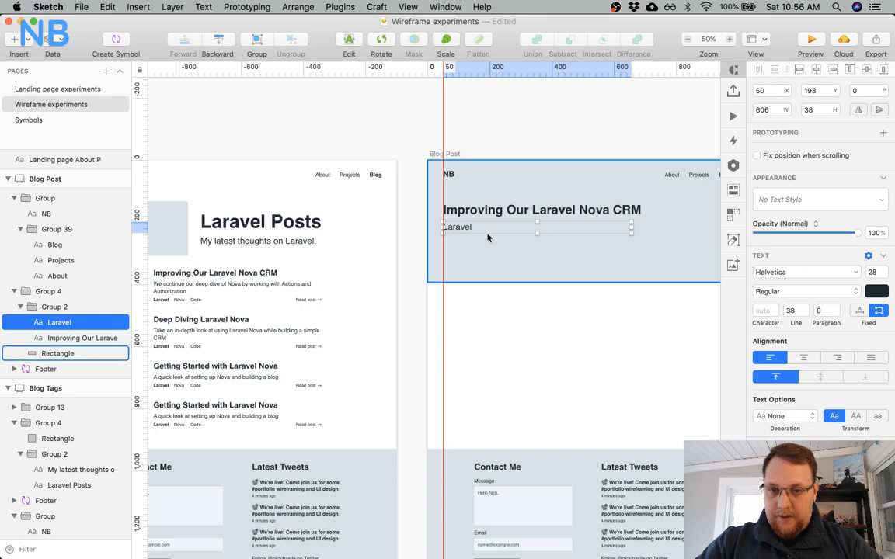
Switch the "Laravel" tag text to auto width and clear its fixed line height.
left_click(860, 312)
left_click(796, 373)
key("BackSpace")
left_click(529, 362)
Duplicate the "Laravel" tag twice along the same row, placing the evenly spaced copies at X 167 and X 284.
left_click(454, 228)
left_click_drag(454, 228, 491, 226)
key("super+d")
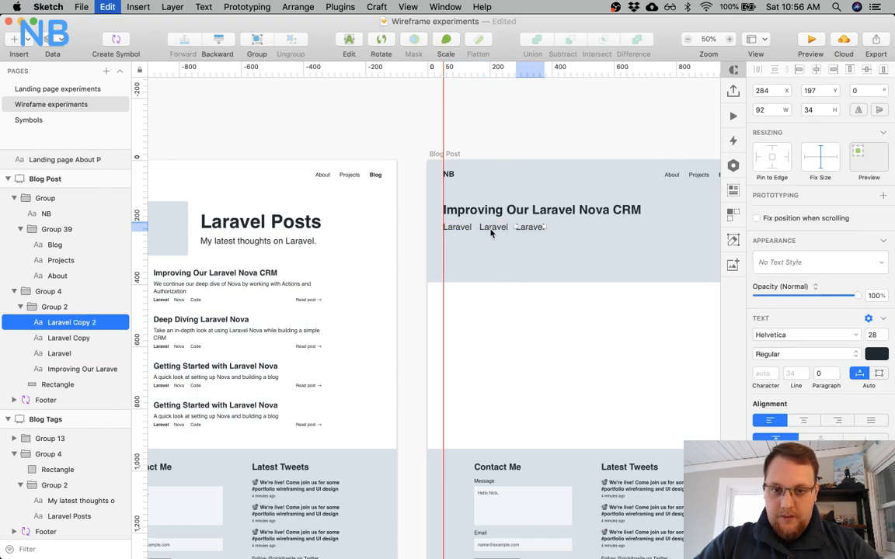
left_click(424, 325)
Change the text of the two copied "Laravel" tags to "Nova" and "Code".
left_click(498, 230)
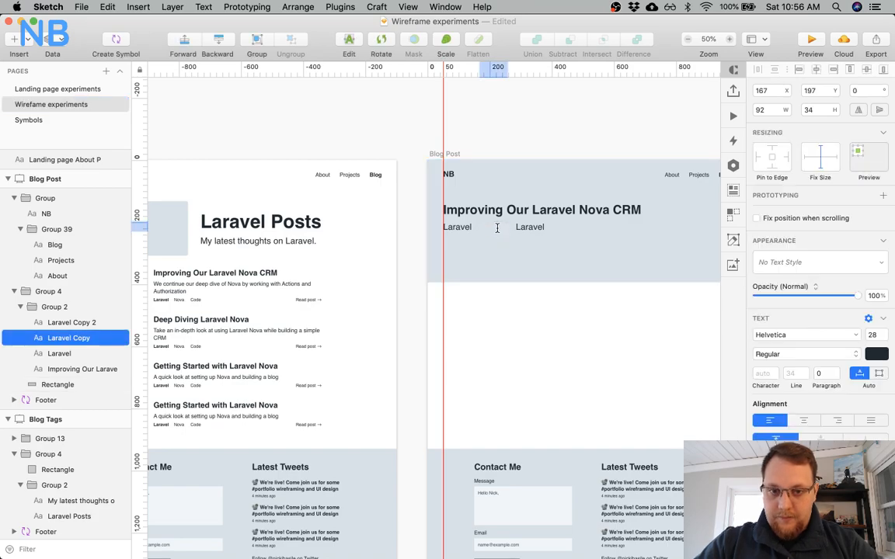
key("Escape")
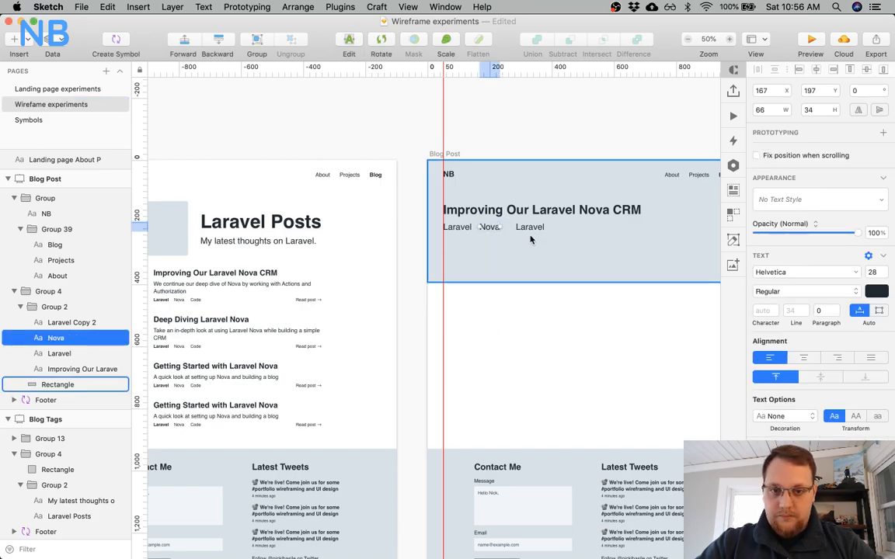
left_click(529, 226)
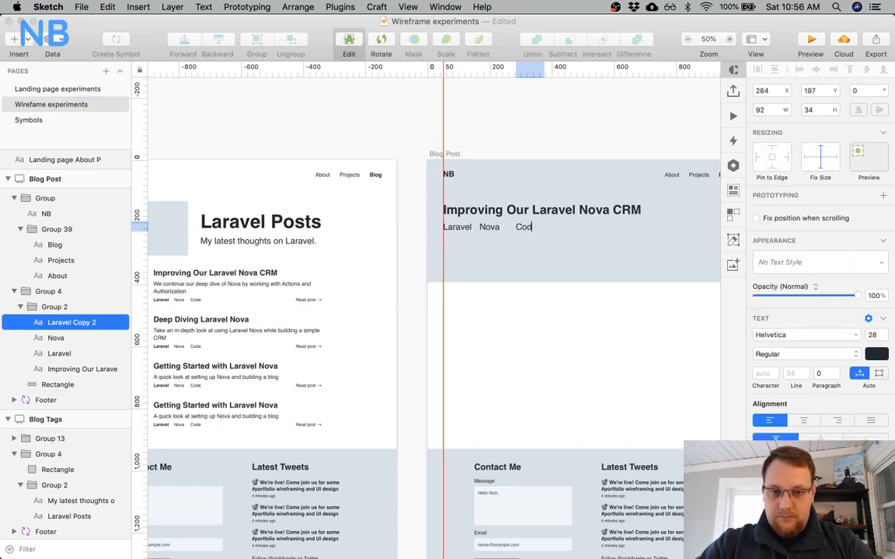
key("Escape")
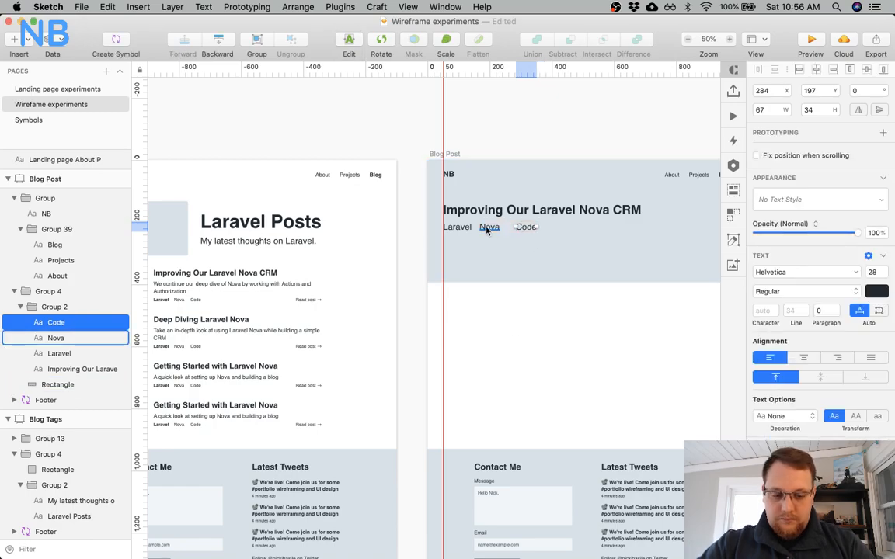
Even out the spacing between the Laravel, Nova and Code tags, placing "Nova" at X 172.
key("alt")
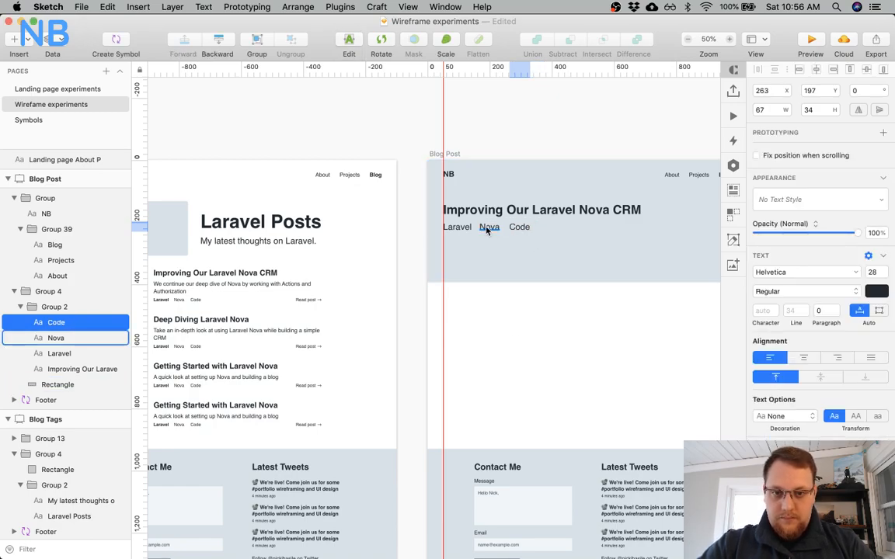
left_click(488, 229, "shift")
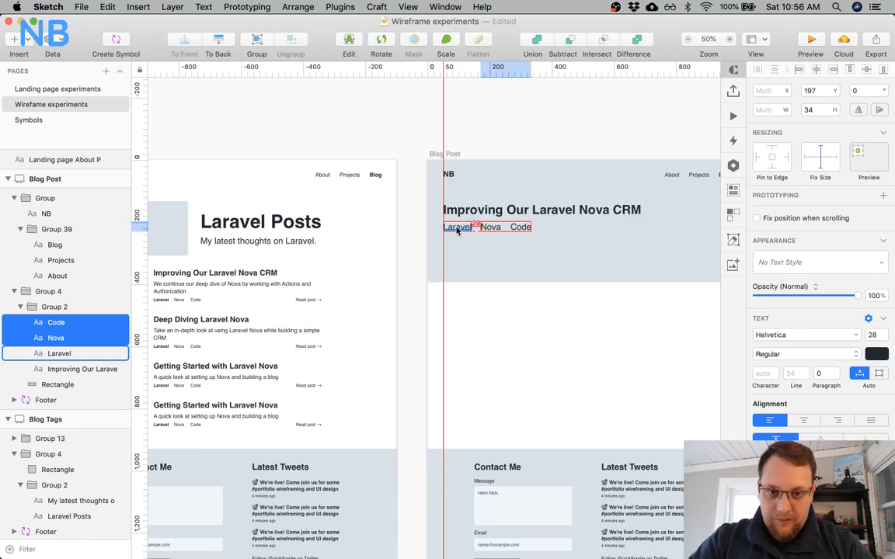
left_click(493, 300)
Enlarge the Blog Post title to font size 60, matching the "Laravel Posts" heading on the Blog Tags artboard.
scroll(493, 300, "down", 3)
scroll(493, 299, "right", 3)
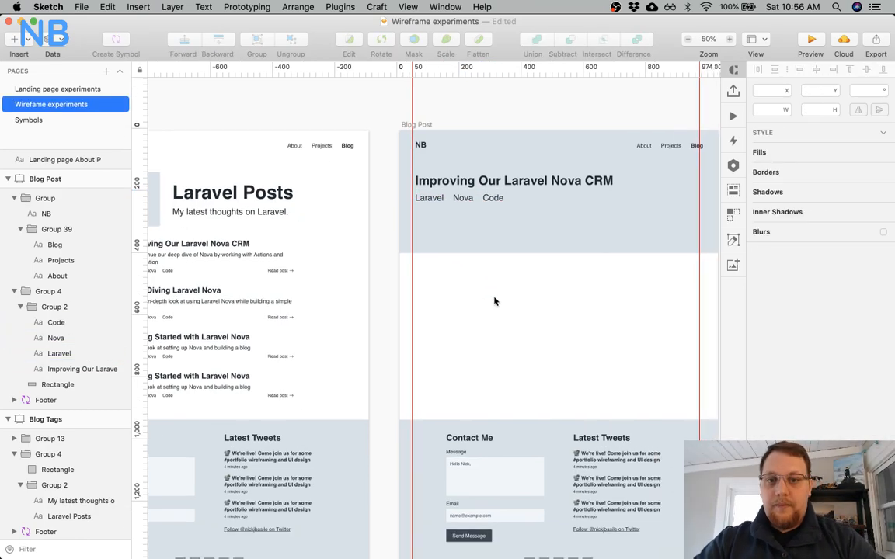
key("super+plus")
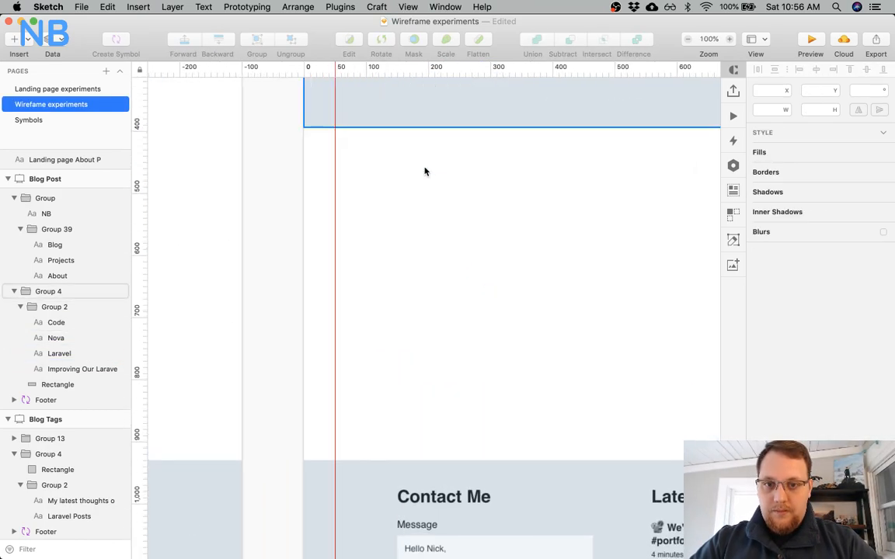
scroll(424, 172, "up", 8)
scroll(350, 187, "right", 5)
scroll(349, 187, "down", 1)
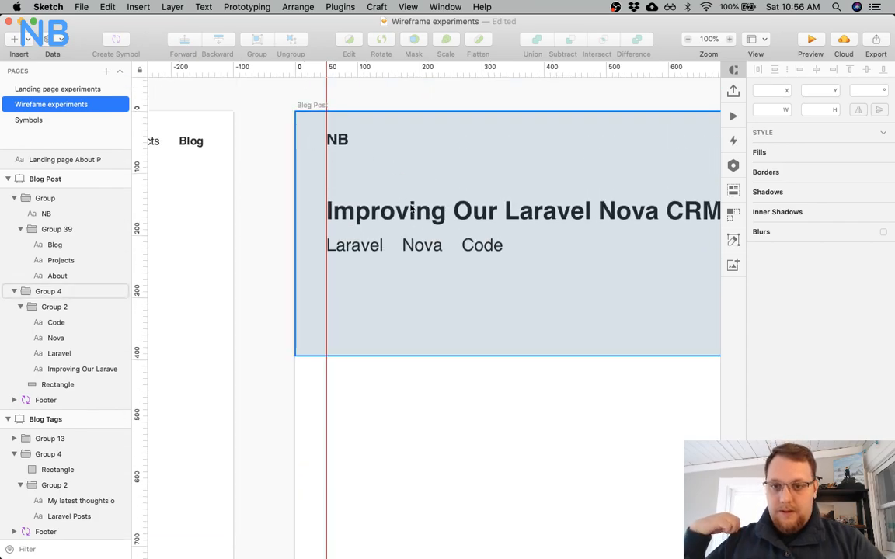
left_click(392, 191)
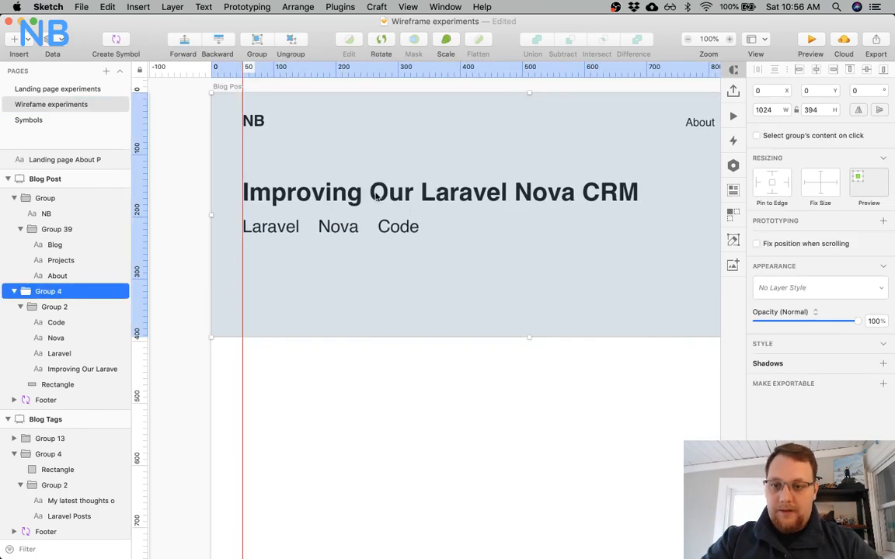
double_click(373, 191)
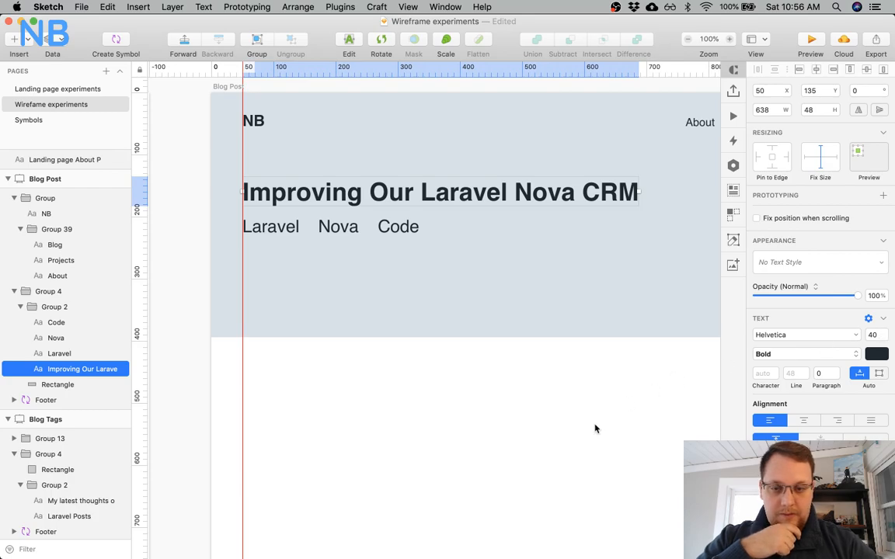
scroll(595, 428, "left", 10)
left_click(380, 225, "super")
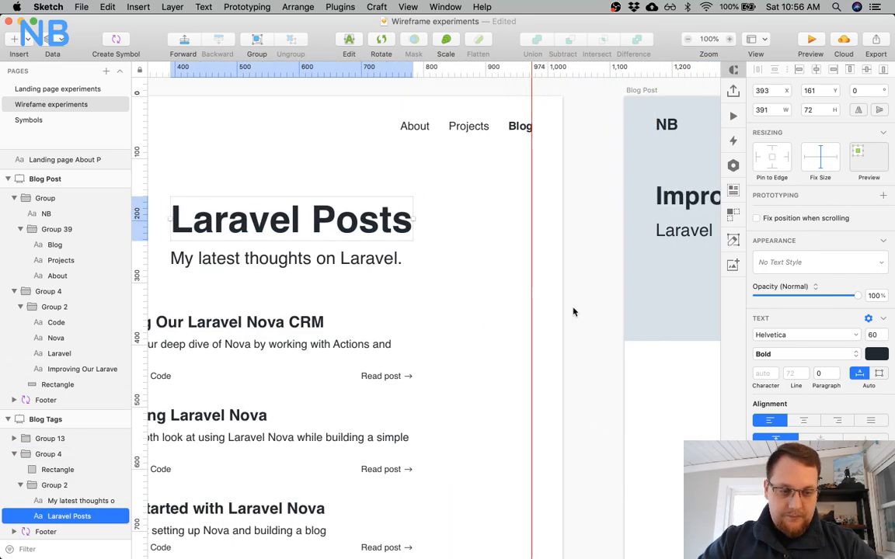
scroll(573, 312, "right", 10)
left_click(481, 187, "super")
scroll(549, 191, "right", 5)
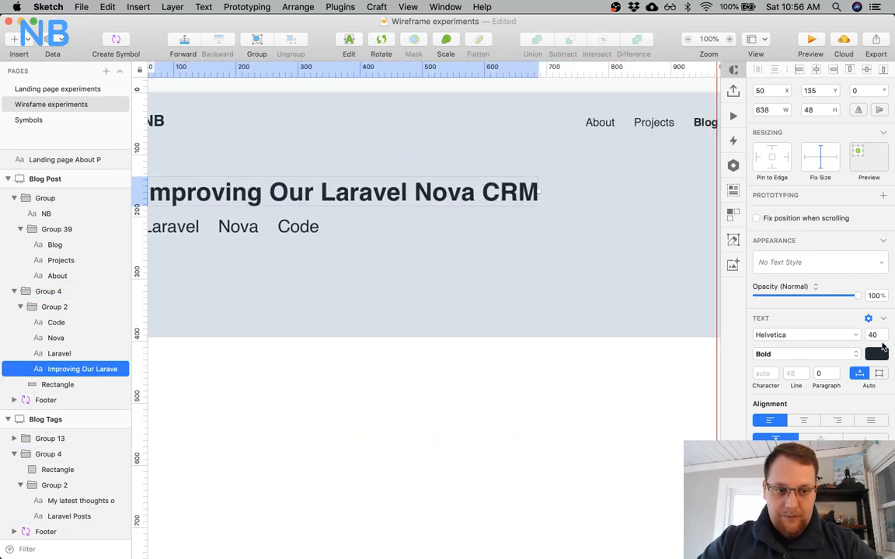
left_click(625, 420)
key("super+minus")
key("super+plus")
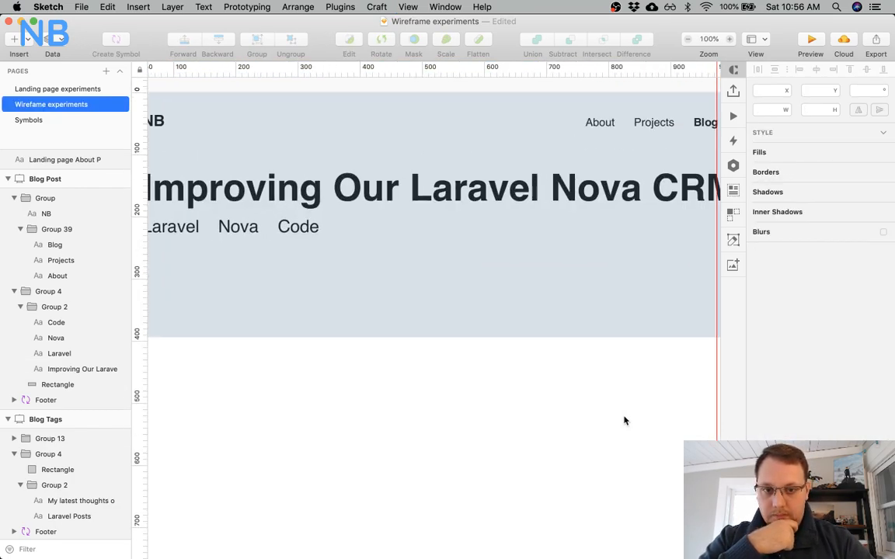
Set the Blog Post title's font size to 50.
key("super+minus")
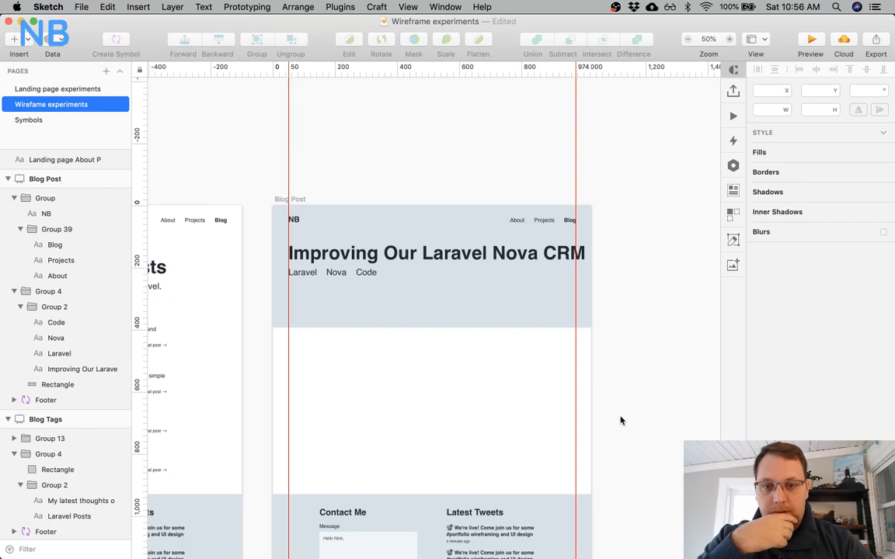
left_click(480, 260, "super")
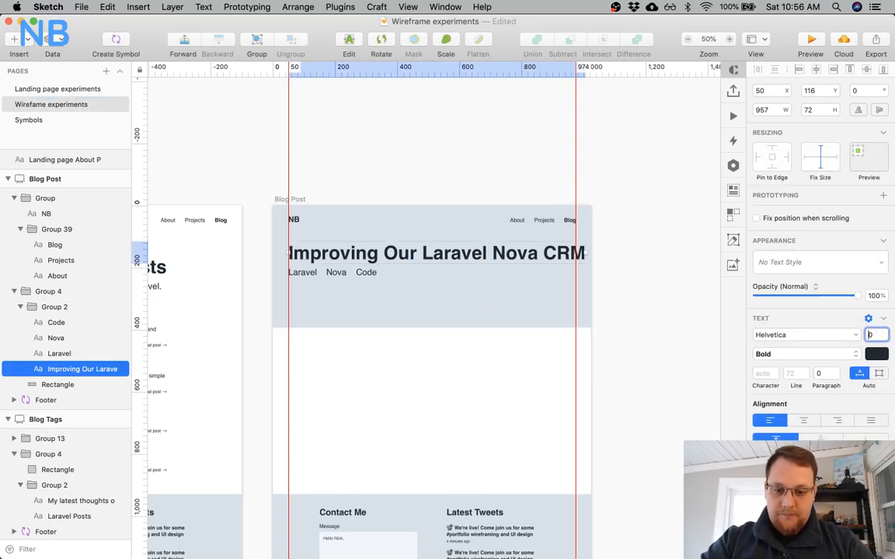
key("Return")
left_click(376, 397)
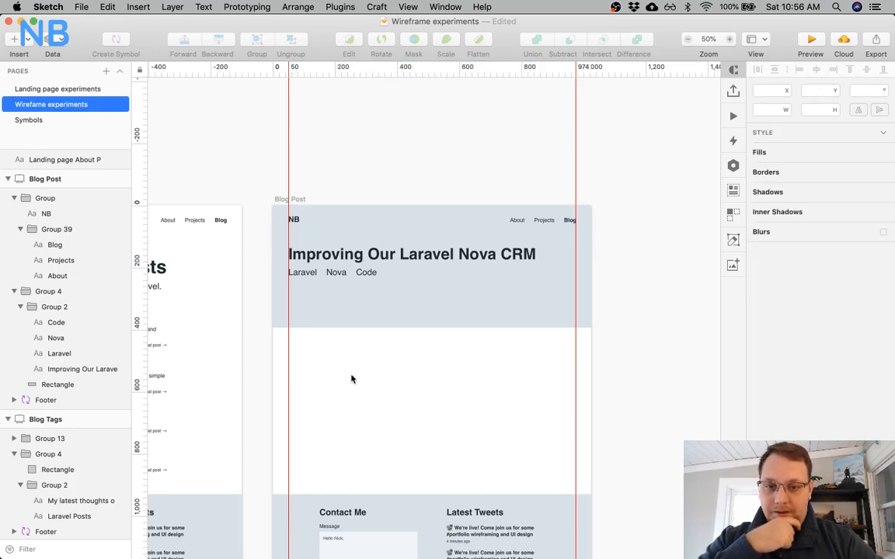
Switch to Chrome and open the Blog listing page of the existing portfolio site.
scroll(351, 380, "down", 1)
scroll(361, 257, "left", 5)
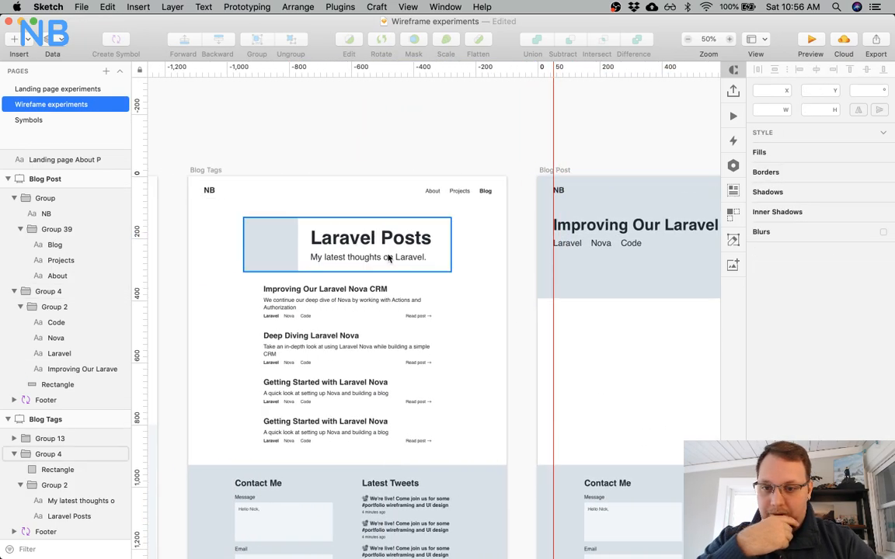
key("ctrl+Up")
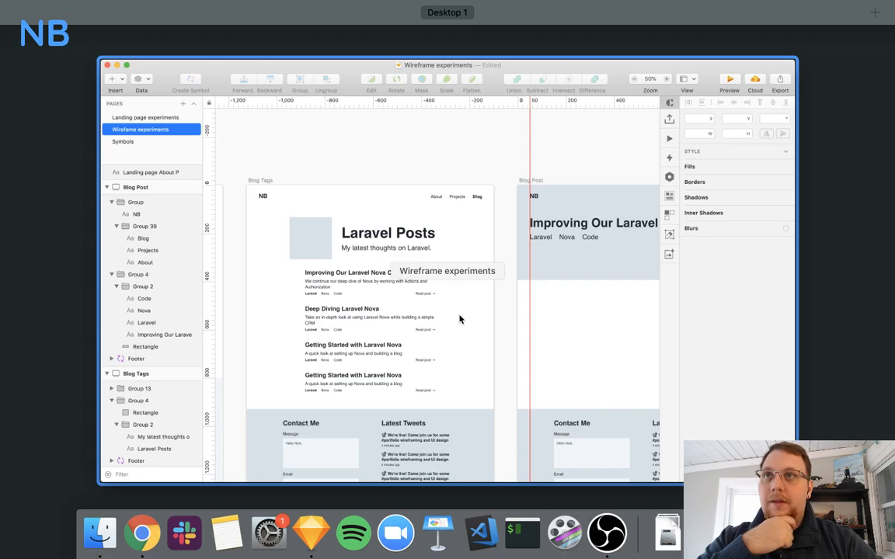
left_click(459, 318)
left_click(142, 533)
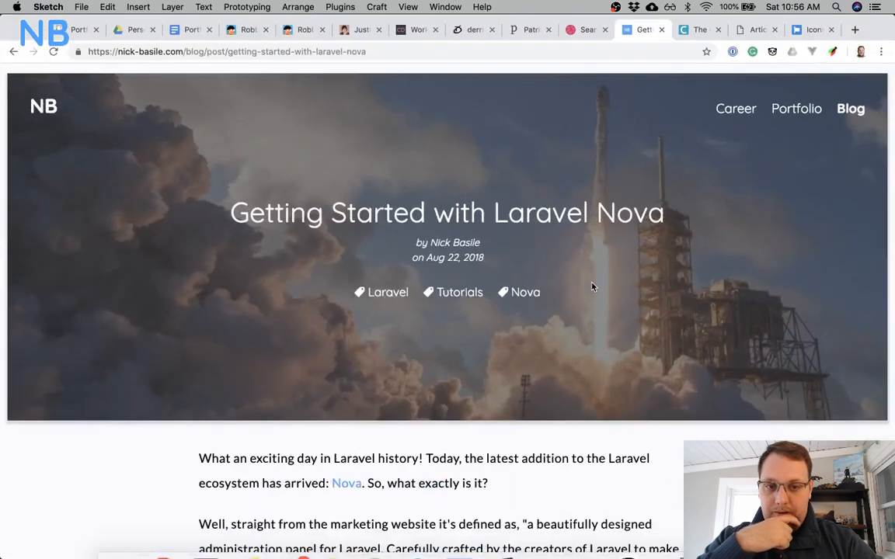
left_click(849, 110)
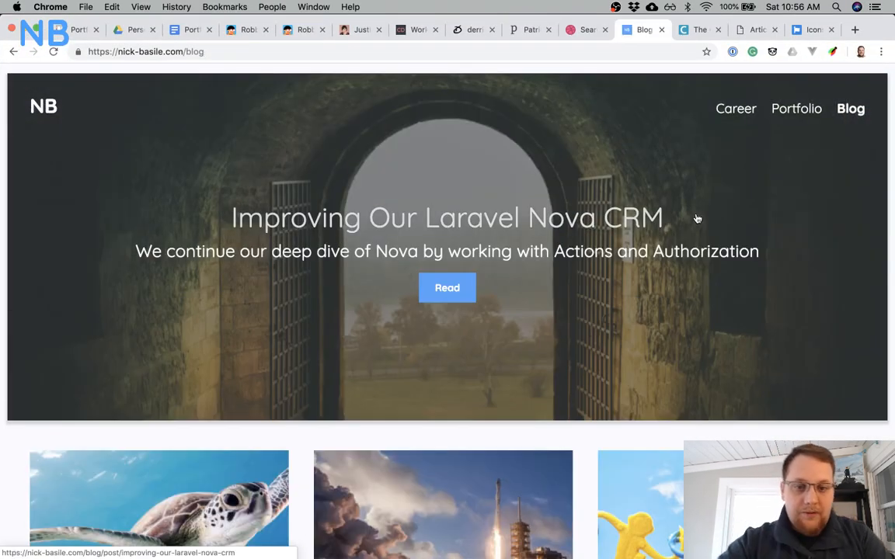
Open the "Building A Comments System With Vue.js, Laravel, and Tailwind CSS Part III" post from the blog listing and copy its title.
scroll(697, 219, "down", 10)
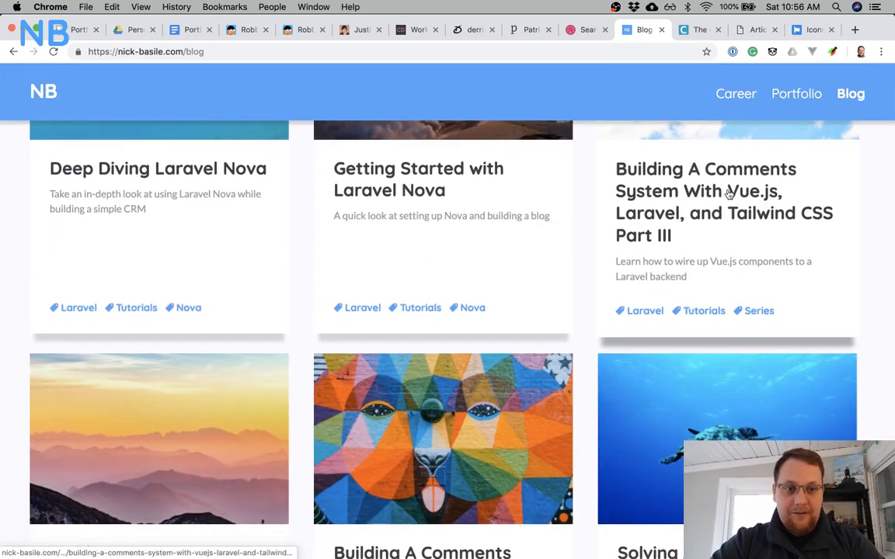
scroll(696, 219, "down", 4)
scroll(693, 213, "up", 7)
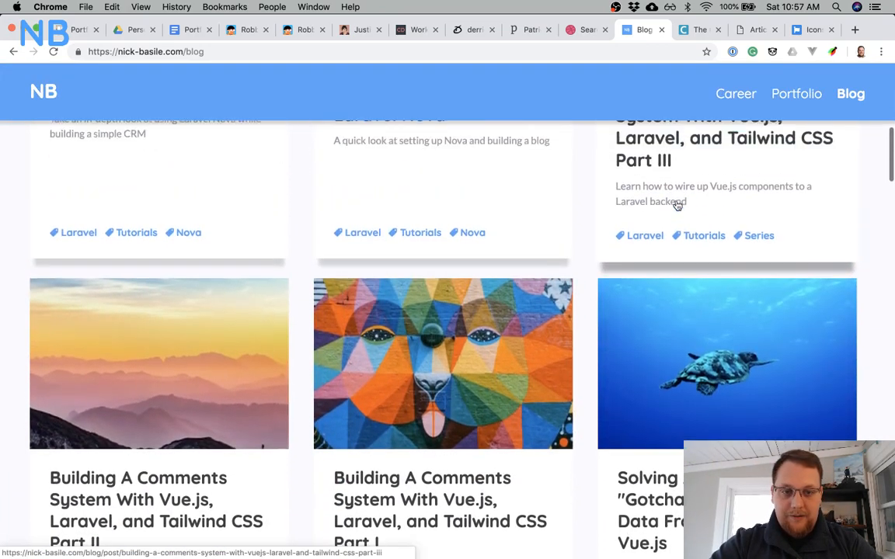
scroll(694, 323, "down", 10)
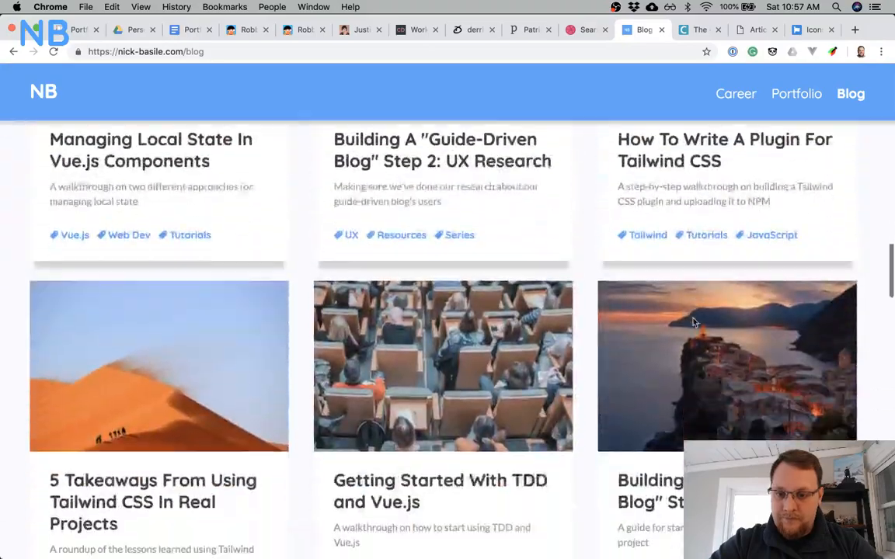
scroll(694, 323, "down", 5)
scroll(694, 323, "up", 15)
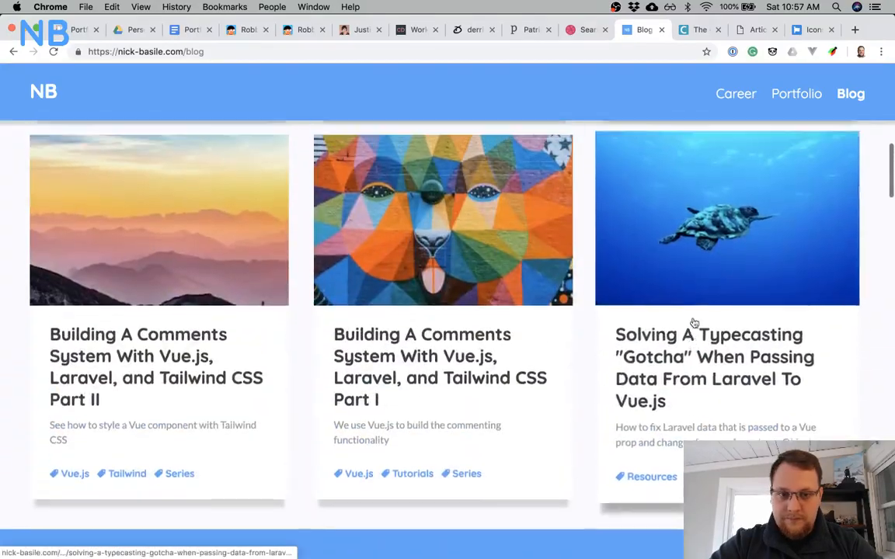
scroll(694, 323, "up", 2)
scroll(683, 327, "down", 4)
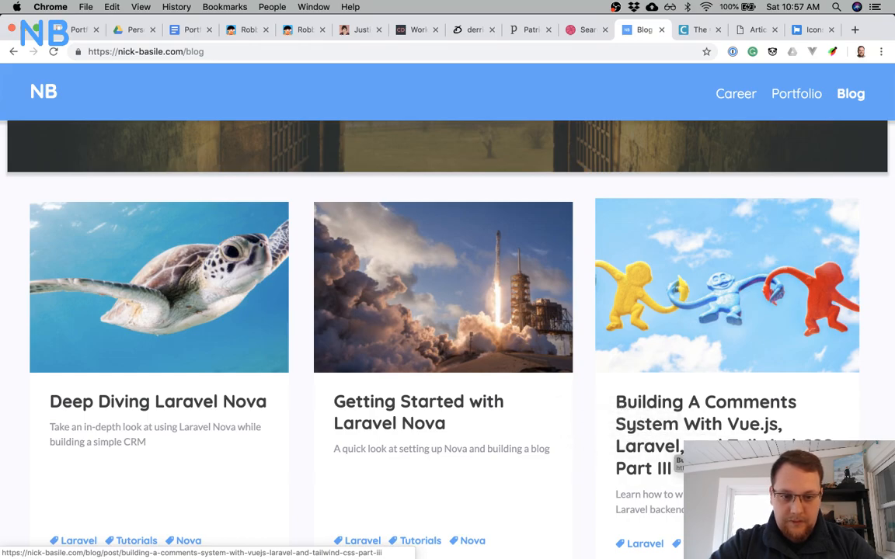
left_click(660, 445)
triple_click(230, 177)
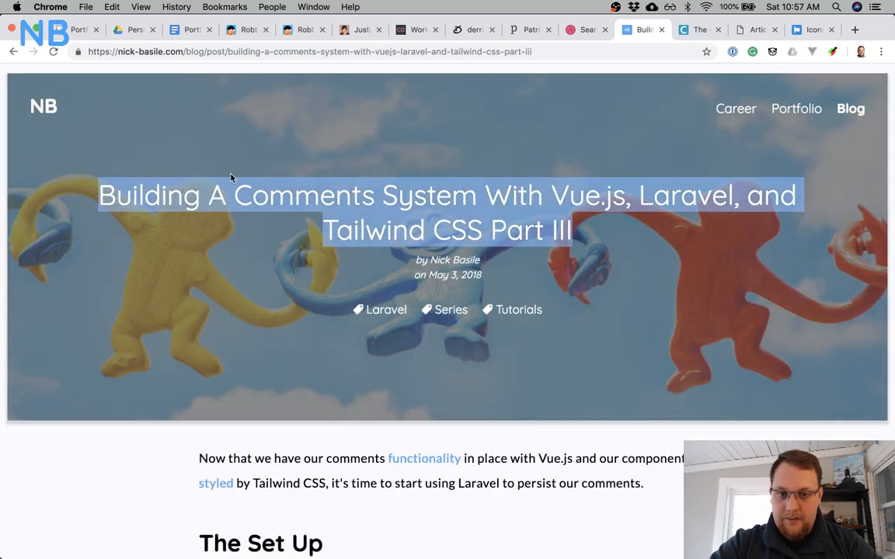
Switch back to Sketch and replace the Blog Post title with the copied "Building A Comments System With Vue.js, Laravel, and Tailwind CSS Part III".
key("ctrl+Up")
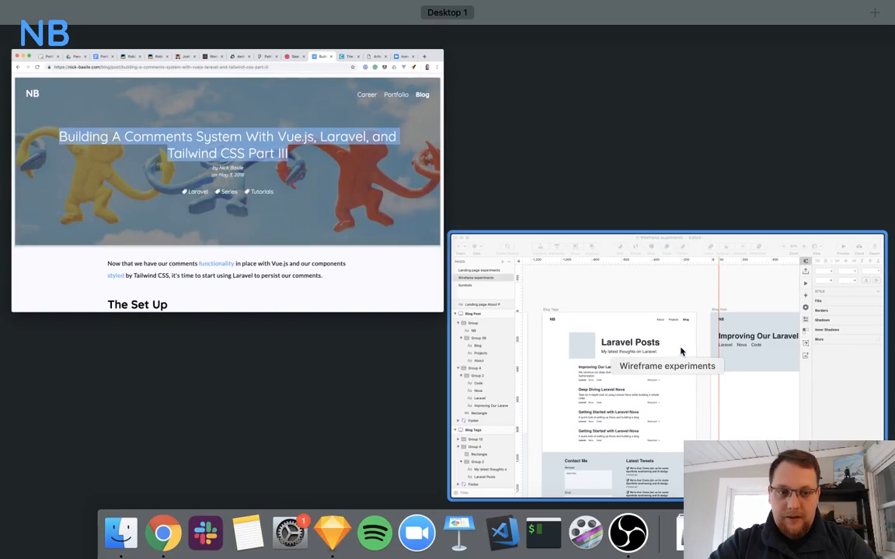
left_click(679, 350)
scroll(681, 352, "right", 5)
double_click(532, 224)
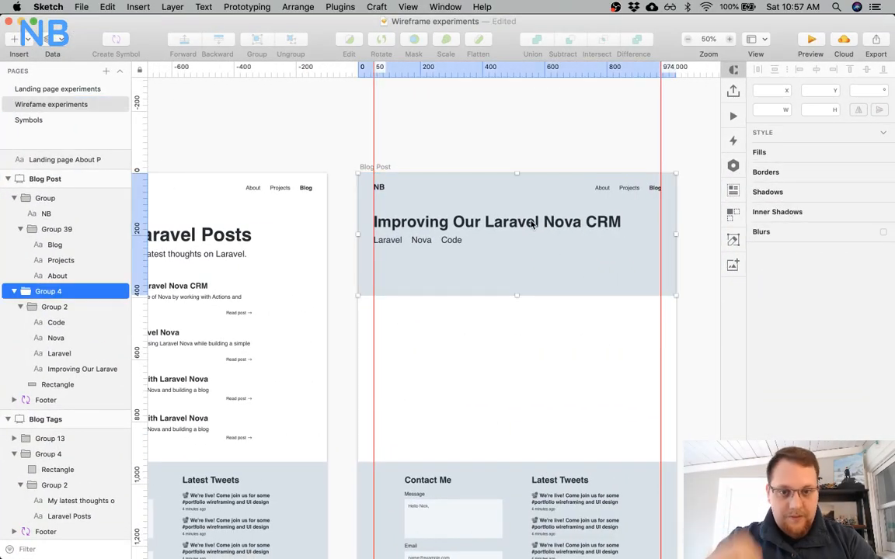
double_click(504, 223)
double_click(504, 223)
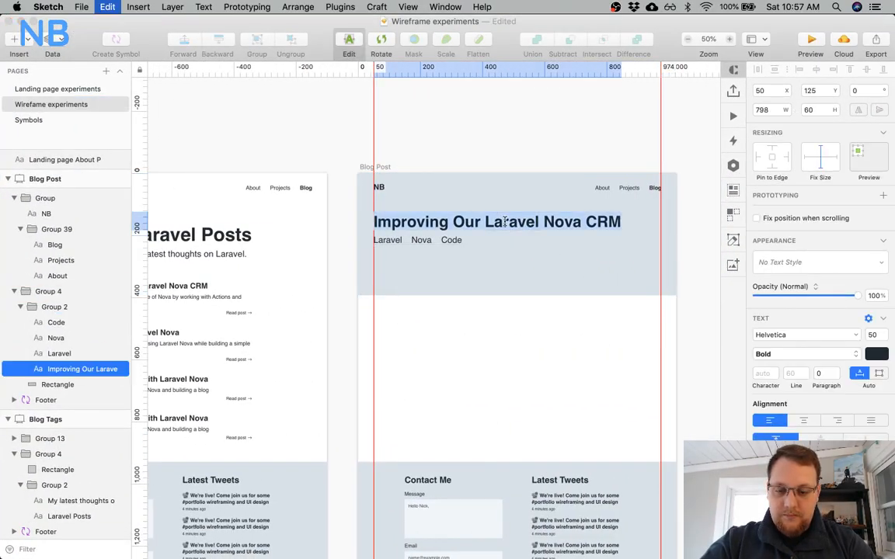
key("cmd+v")
scroll(542, 283, "right", 5)
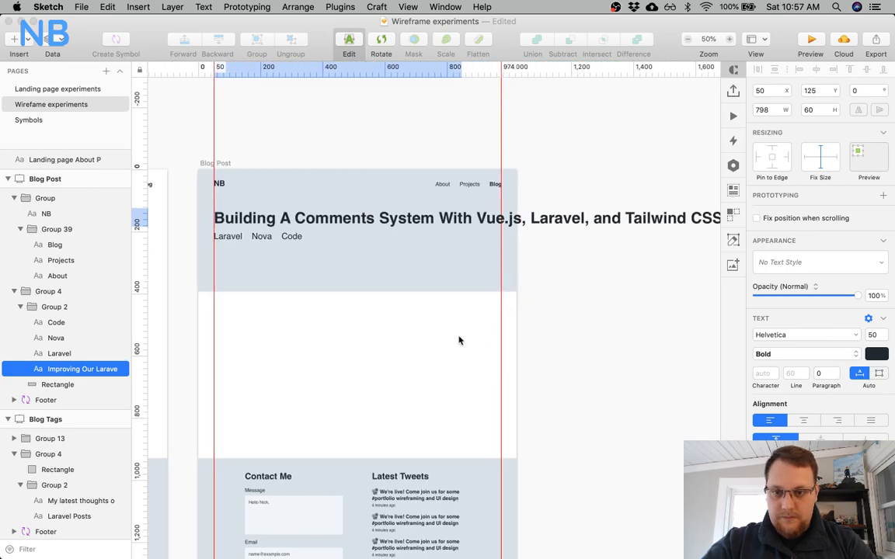
key("Escape")
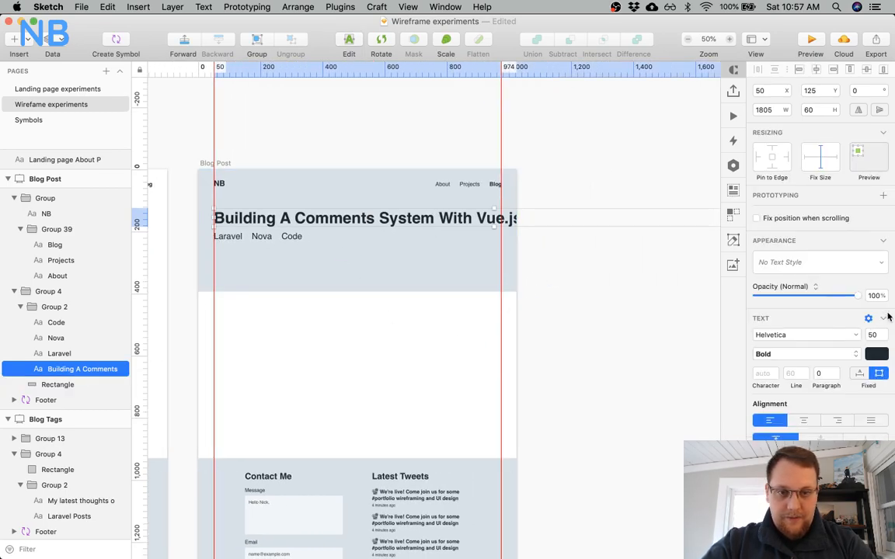
Resize the title's fixed text box to 924 by 180, wrapping the text within the margin guide at 974.
scroll(596, 298, "right", 5)
left_click_drag(628, 218, 431, 226)
left_click(310, 216)
left_click_drag(626, 216, 349, 227)
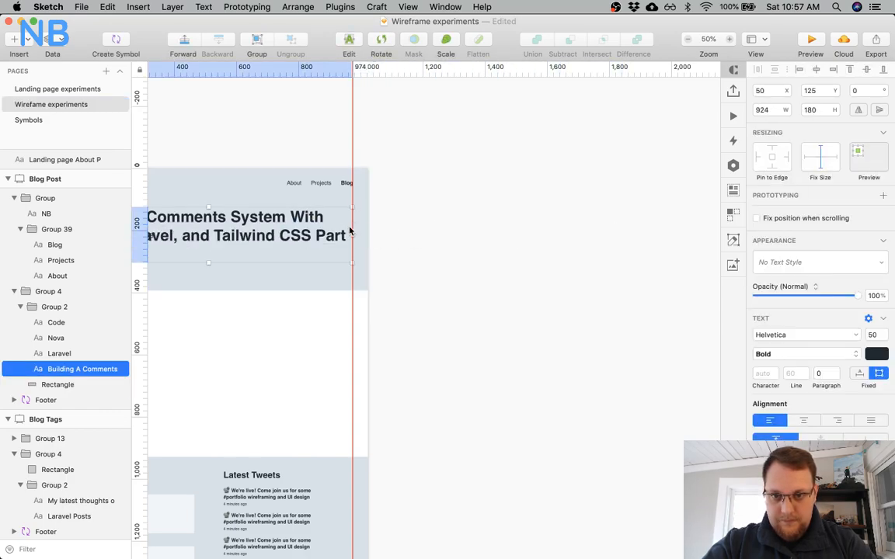
scroll(309, 248, "left", 11)
left_click(479, 347)
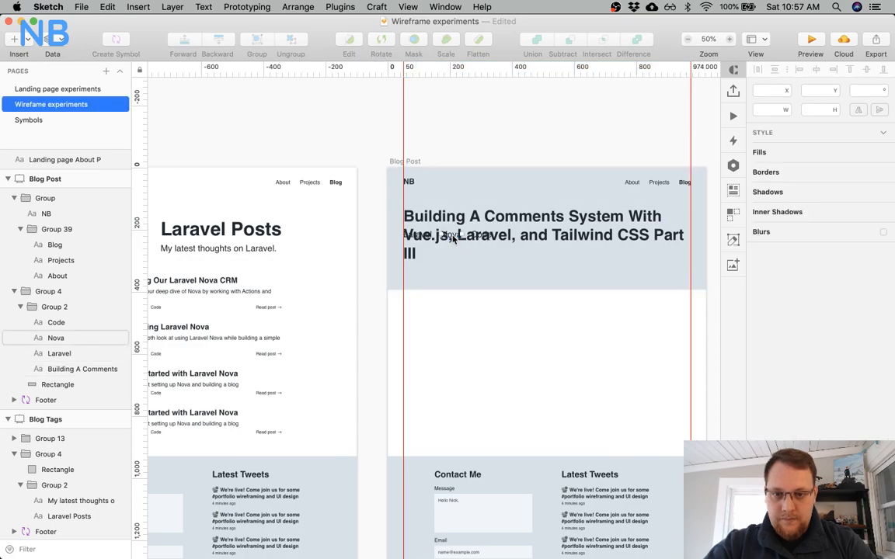
Set the Blog Post title's font size to 45.
left_click(454, 239)
left_click(475, 238, "shift")
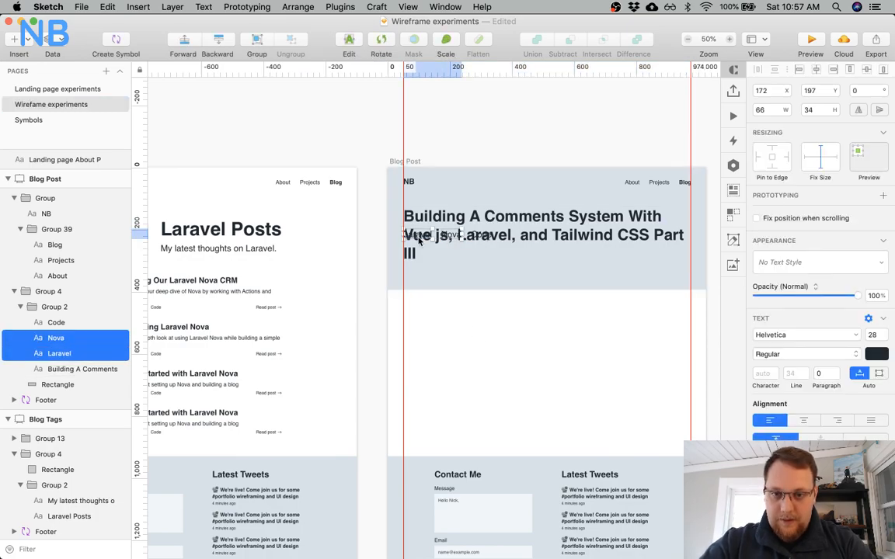
left_click(501, 219)
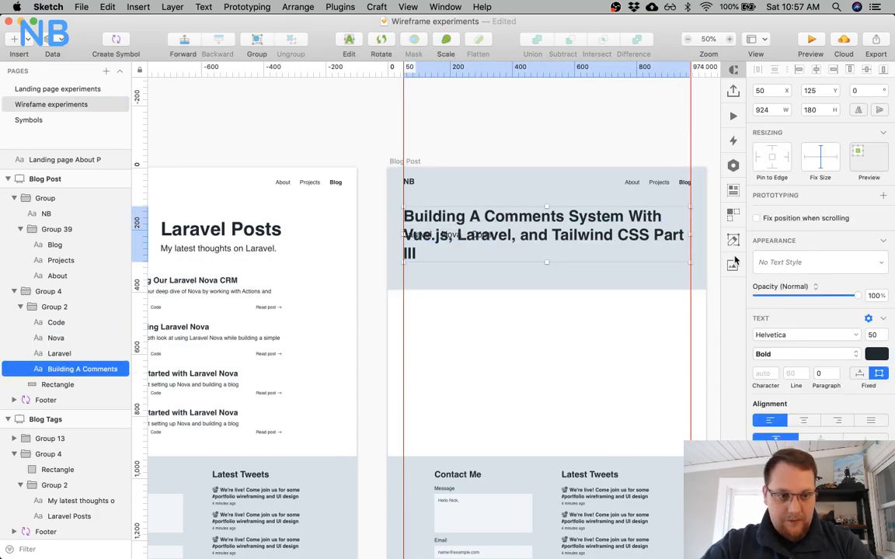
left_click(872, 336)
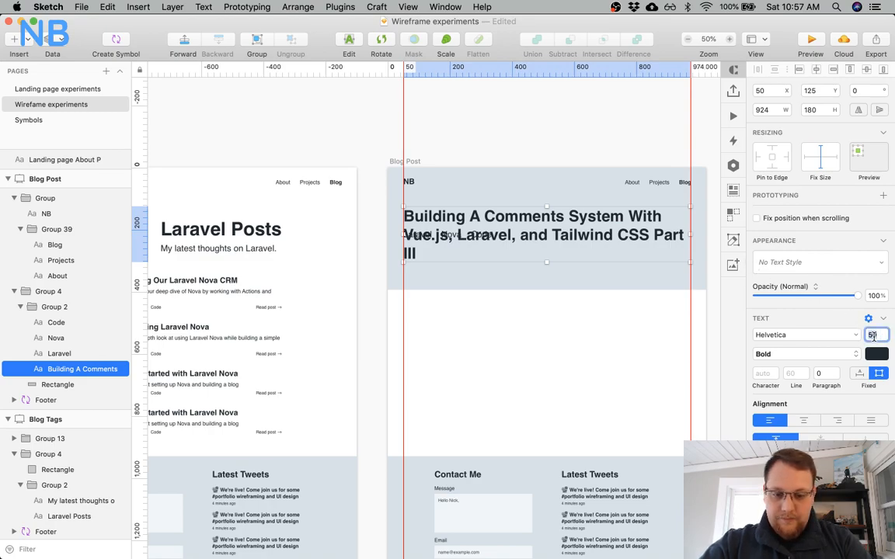
type("45")
key("Return")
left_click(636, 362)
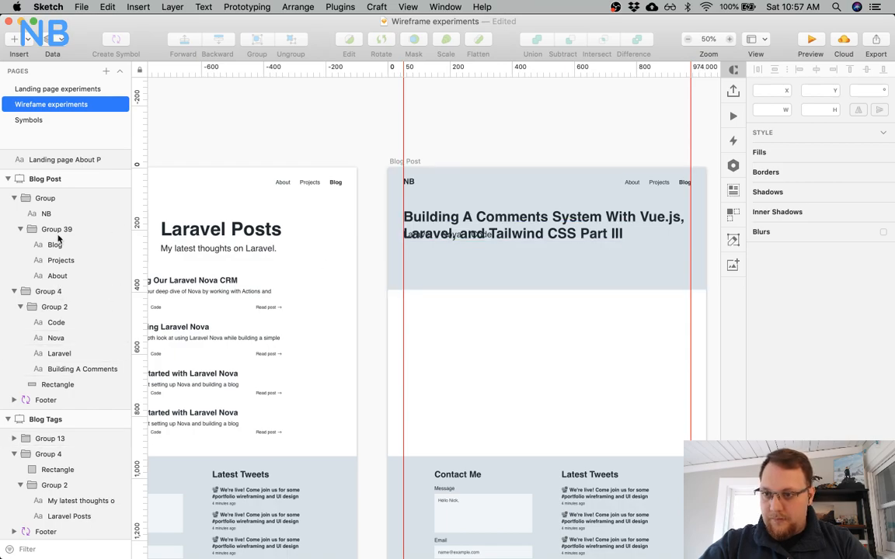
Group the Laravel, Nova and Code tags and move the group down to Y 247, below the title.
left_click(56, 322)
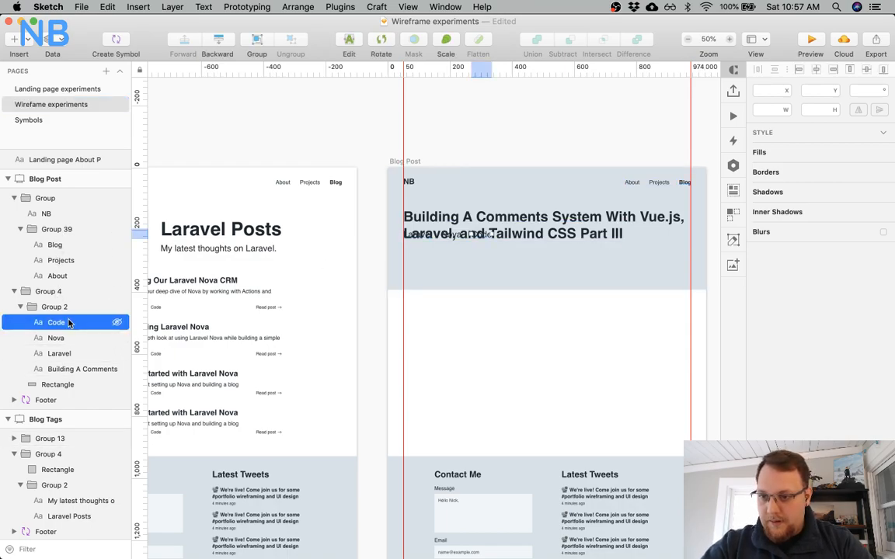
left_click(68, 353, "super")
left_click(66, 340, "super")
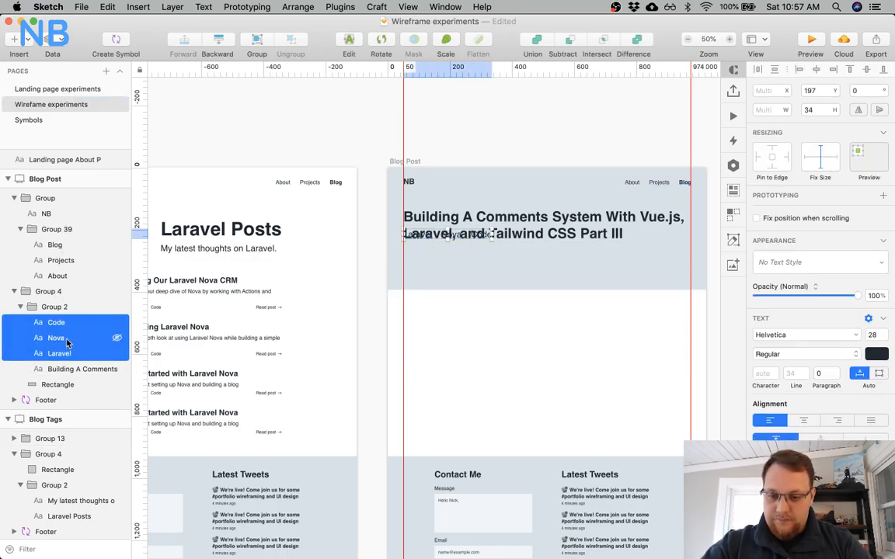
key("super+g")
key("shift+Down")
key("shift+Down")
key("shift+Down")
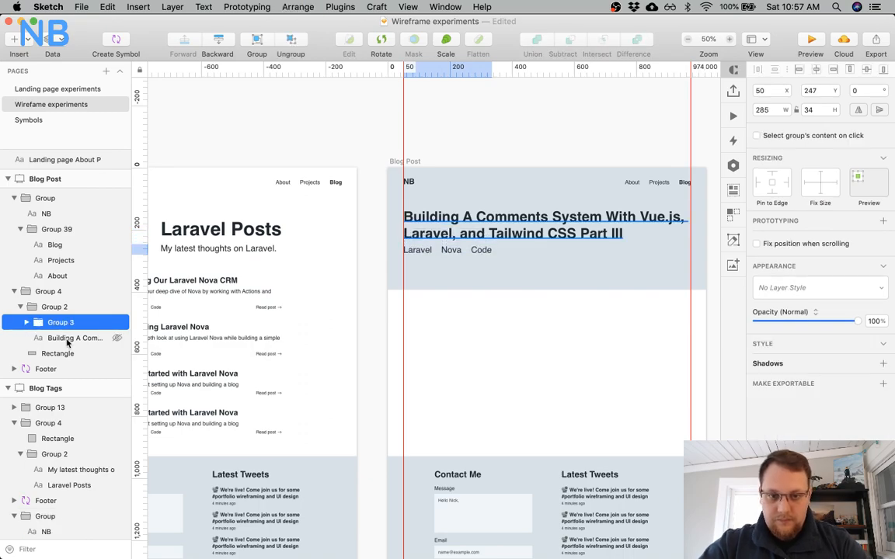
Set the font size of the Laravel, Nova and Code tags to 25.
double_click(415, 250)
left_click(449, 251, "shift")
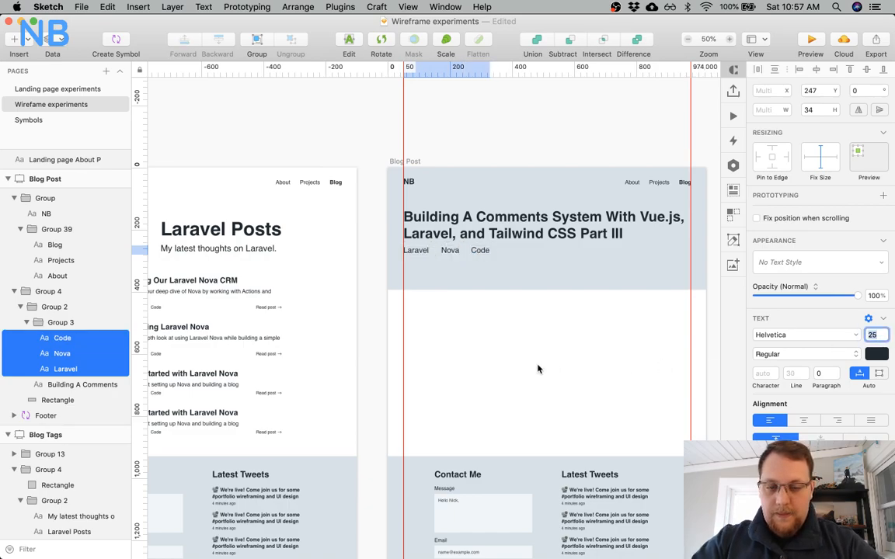
left_click(472, 384)
Move the Nova tag to X 162 and shift the Code tag left, evening out the gaps between the three tags.
left_click(455, 279)
scroll(457, 271, "right", 2)
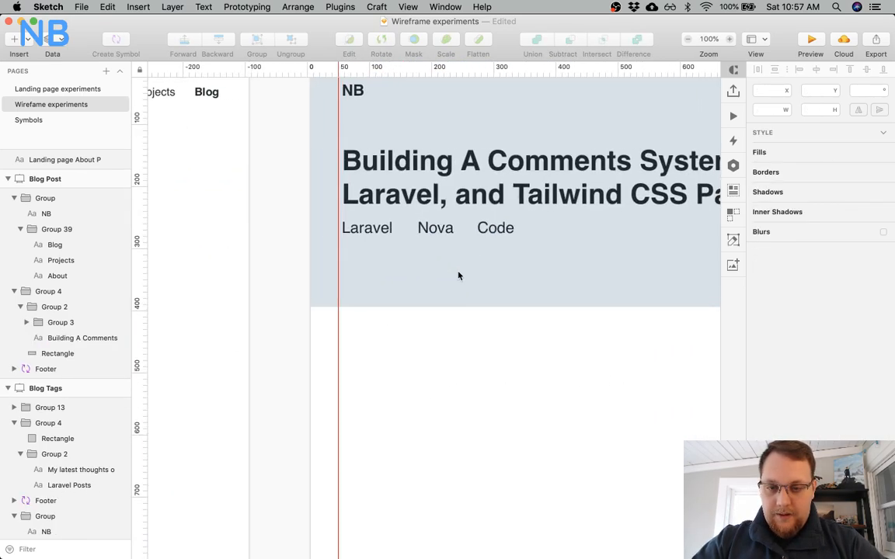
left_click(394, 227)
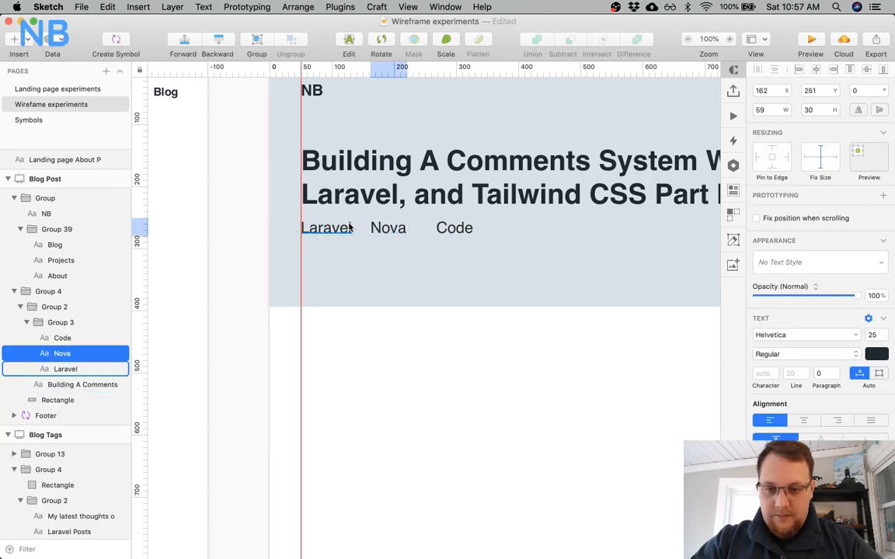
left_click(454, 239)
left_click(454, 234)
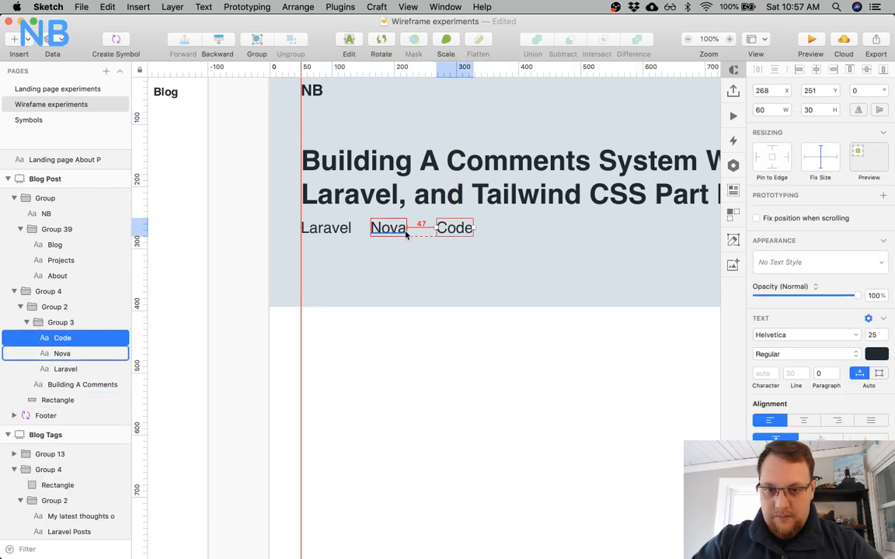
key("shift+Left")
left_click(372, 386)
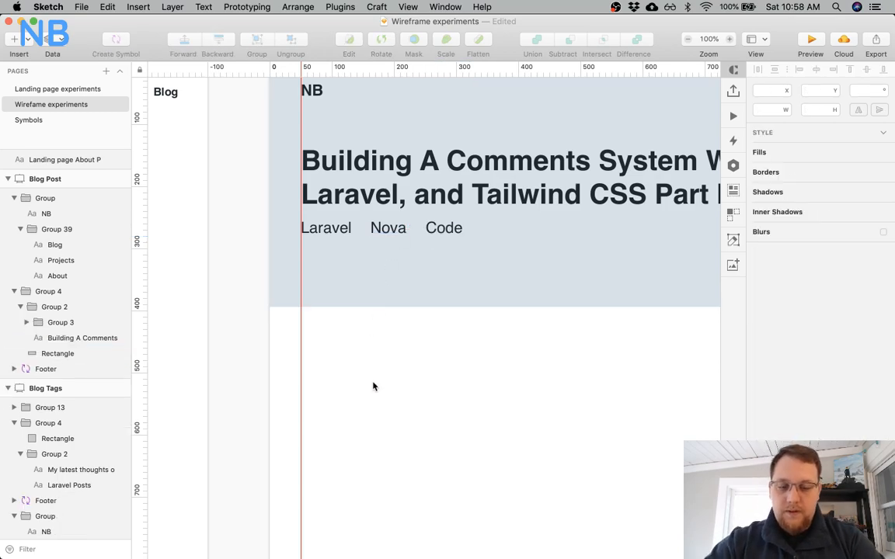
Duplicate the Laravel tag below the tag row and change the copy into a byline with the author's name and "on Aug 14th, 2018".
key("super+minus")
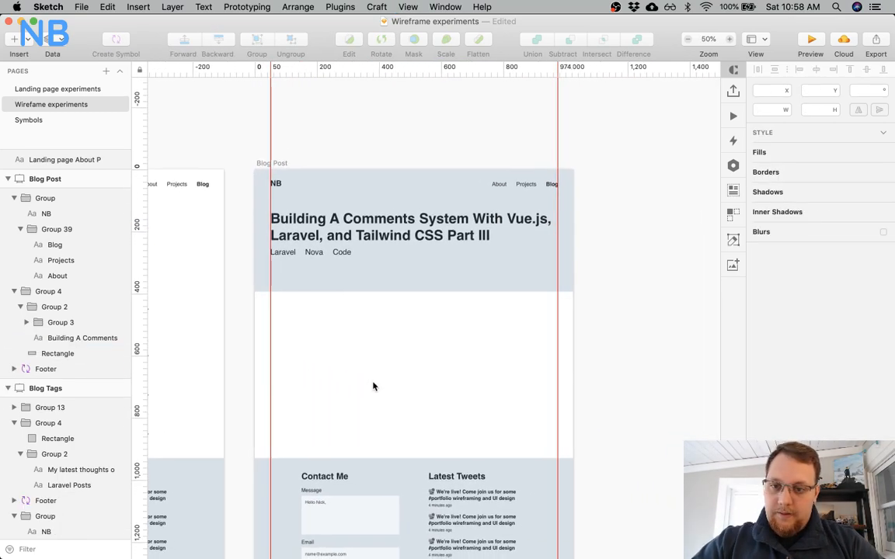
left_click_drag(286, 254, 286, 267)
double_click(286, 264)
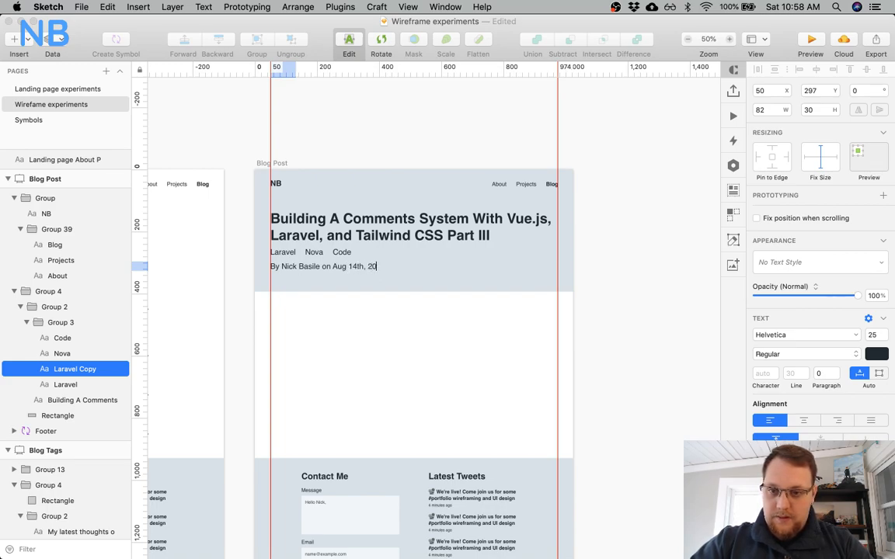
key("Escape")
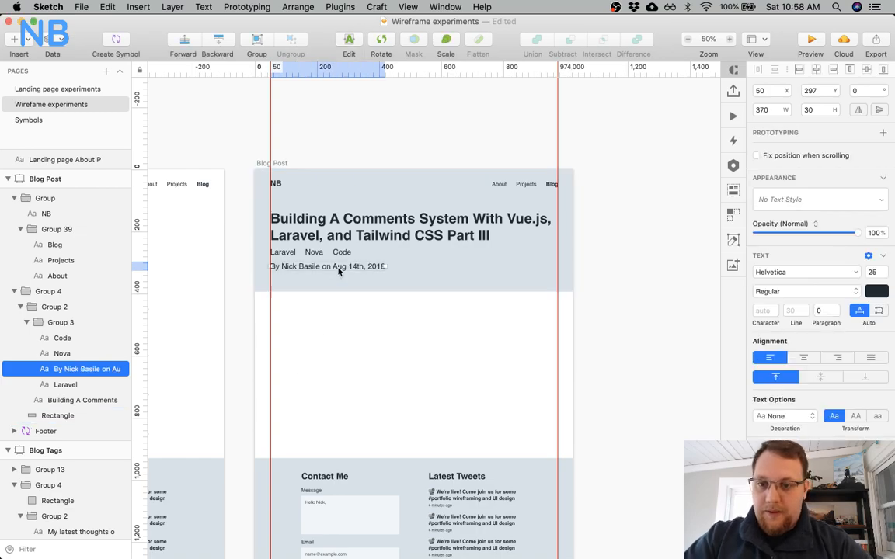
Set the byline's font size to 21.
left_click(873, 272)
type("21")
key("Return")
left_click(308, 282)
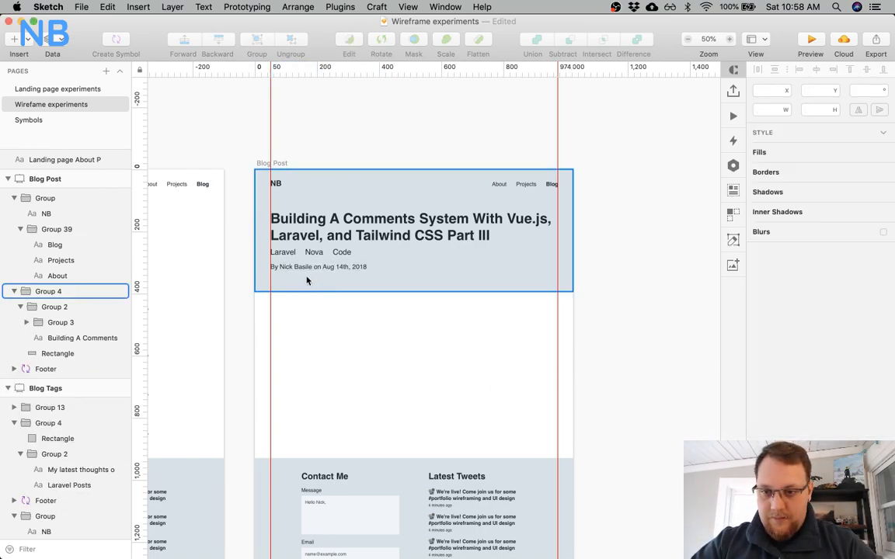
Move the byline layer out of the tags group into the parent Group 2, above Group 3 in the layer order.
scroll(297, 270, "up", 5)
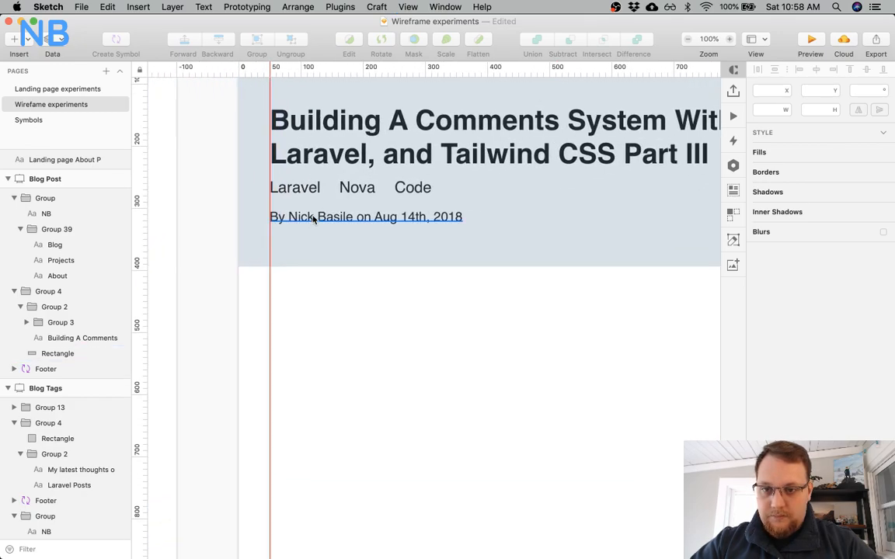
left_click(317, 218, "super")
left_click(296, 188, "shift")
left_click(356, 189)
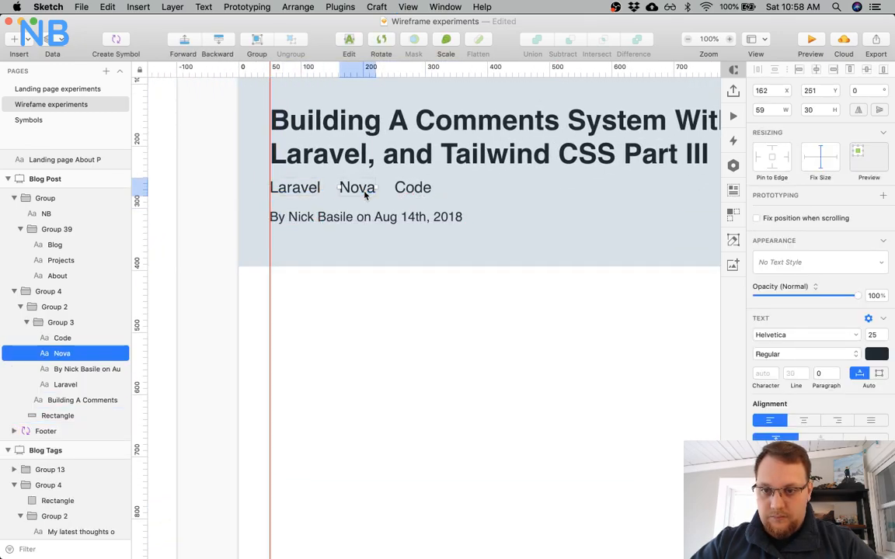
left_click(339, 198)
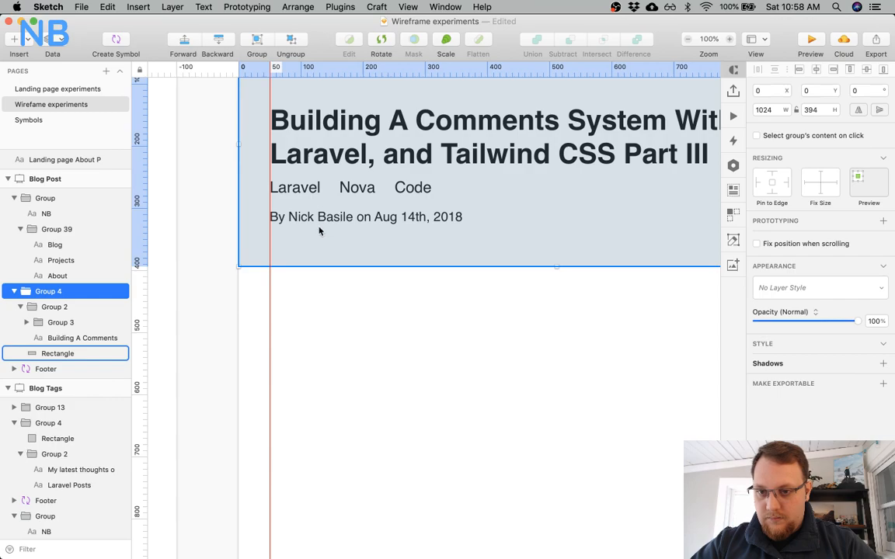
left_click(319, 218, "super")
left_click_drag(66, 372, 46, 319)
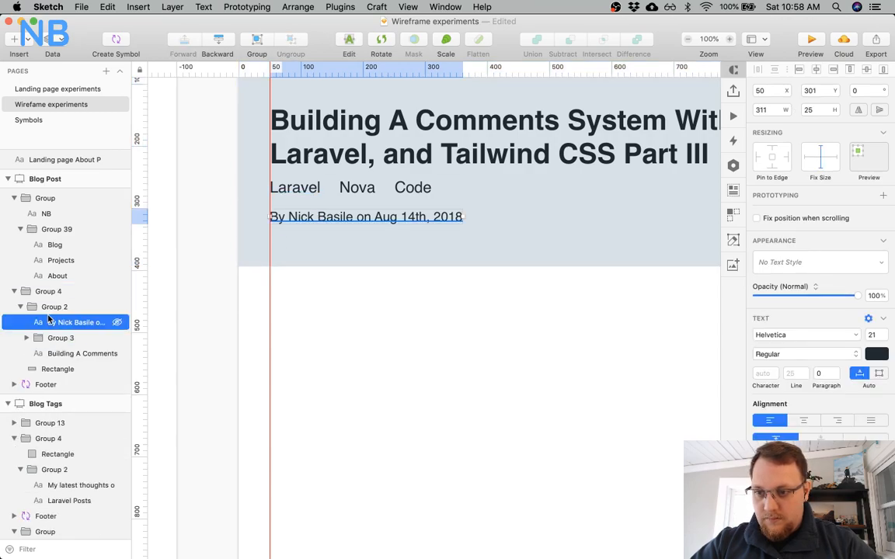
Nudge the tags group down to Y 253, leaving 15 px below the title.
left_click(300, 189)
key("Down")
key("Down")
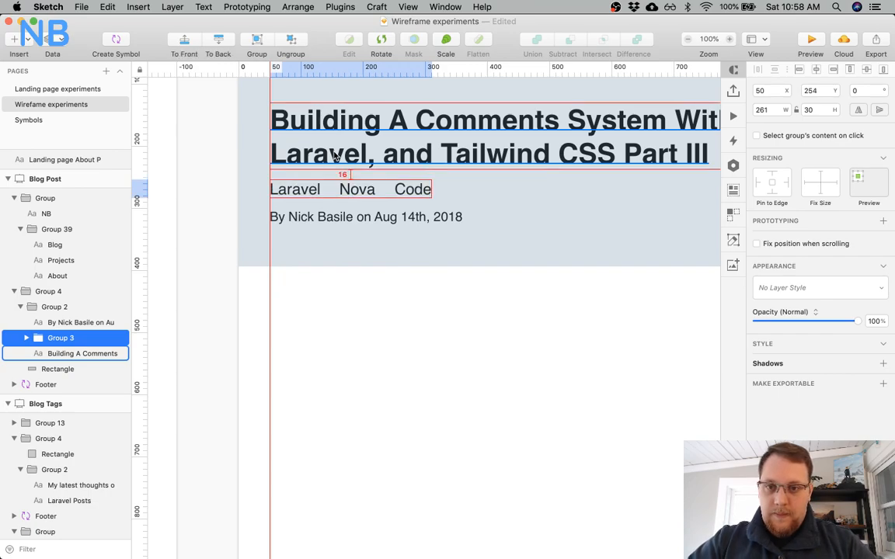
Set the byline's font size to 18.
left_click(352, 222)
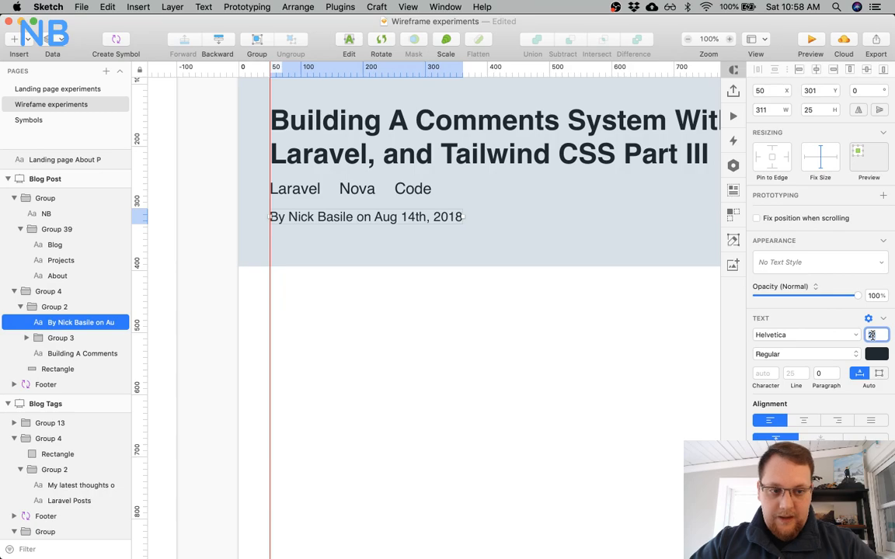
key("Return")
left_click(547, 399)
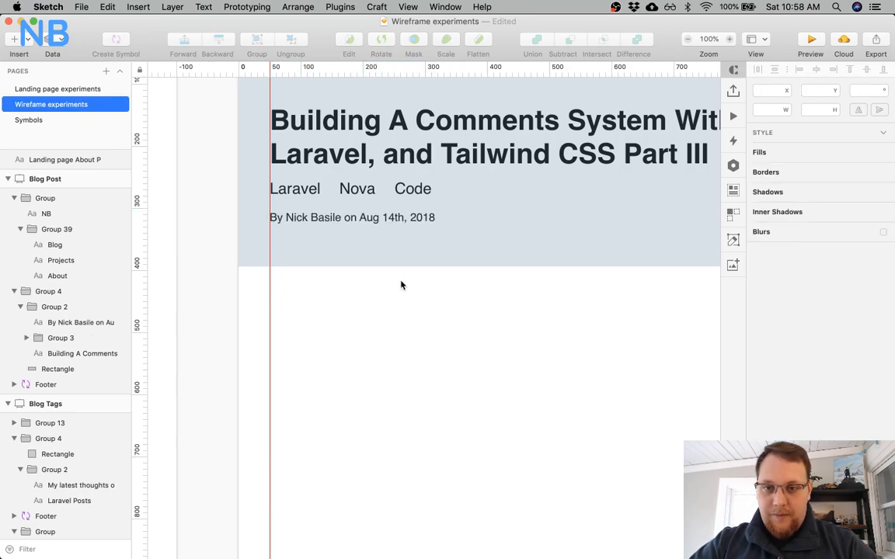
Check the spacing around the tags group and move the byline up 10 px to Y 293.
scroll(355, 248, "up", 2)
left_click(353, 249)
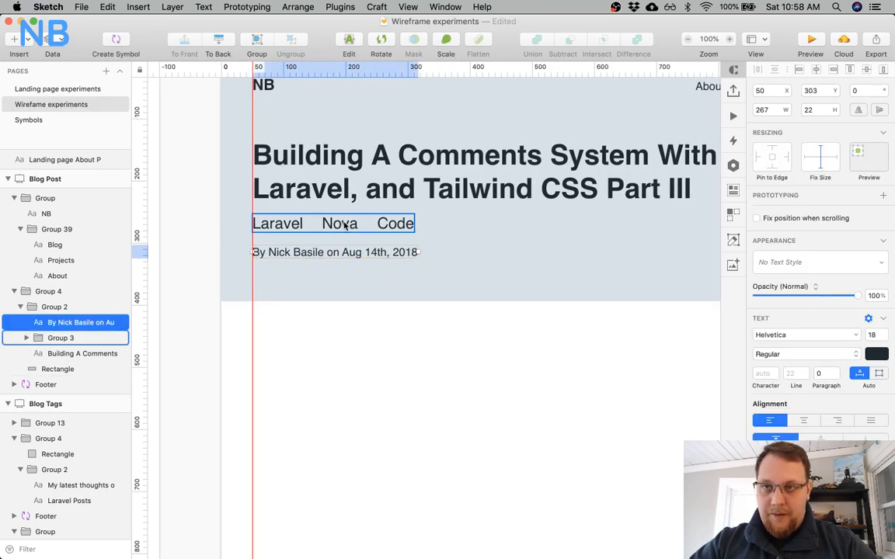
left_click(346, 226)
key("alt")
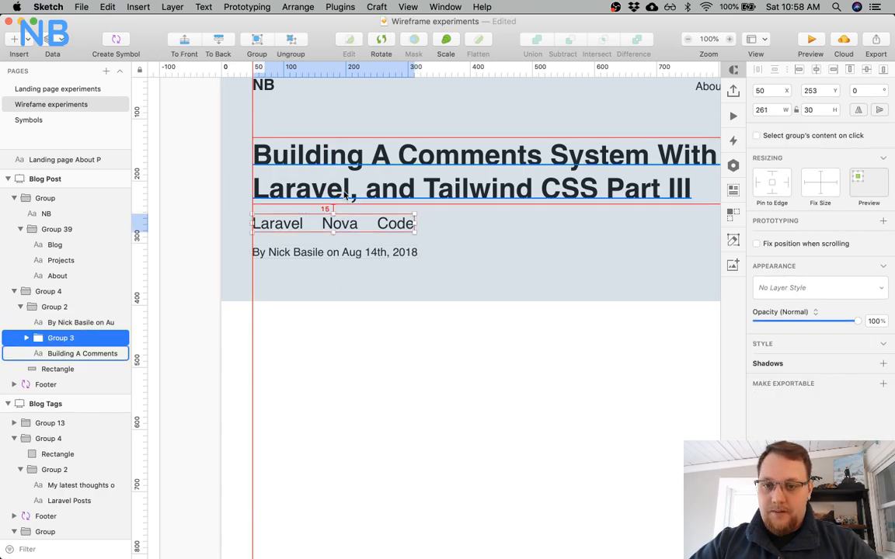
left_click(347, 255)
key("alt")
key("shift+Up")
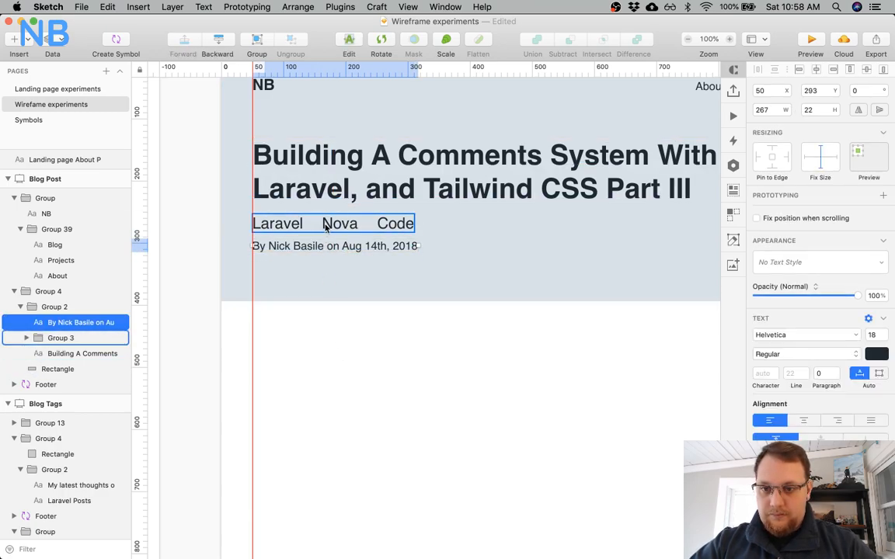
Move the title, tags group and byline together up 10 px, placing them 120 px from the artboard top and 60 px below the navigation row.
left_click(330, 225)
left_click(326, 247, "shift")
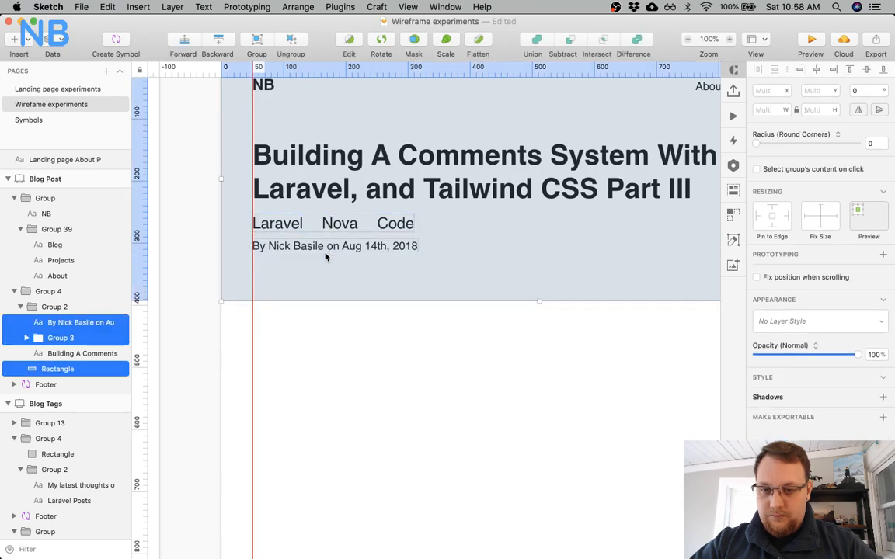
left_click(336, 167, "shift")
scroll(336, 167, "up", 3)
key("alt")
key("shift+Up")
key("alt")
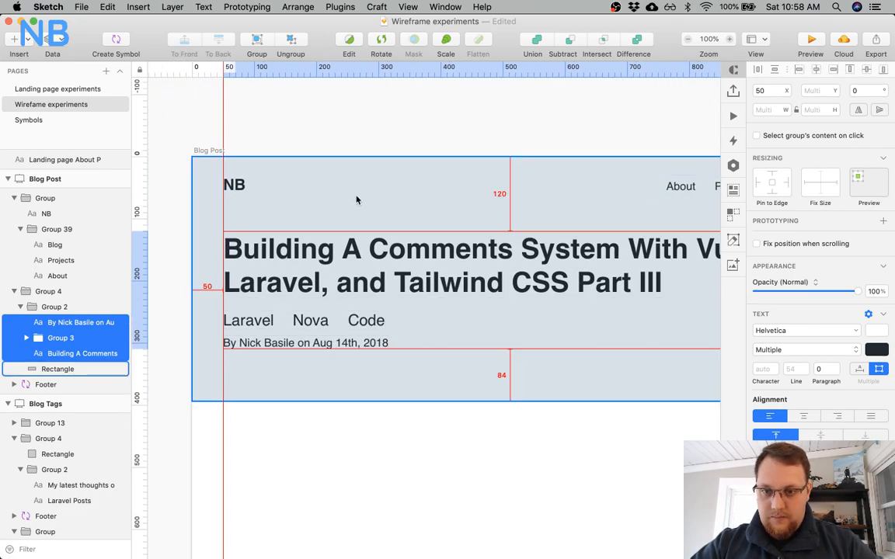
key("alt")
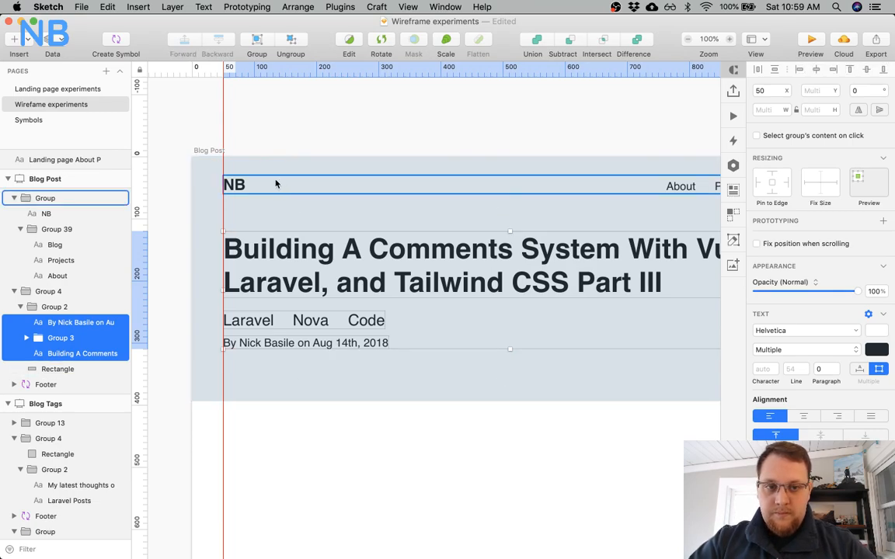
scroll(275, 184, "right", 5)
scroll(275, 186, "left", 4)
key("alt")
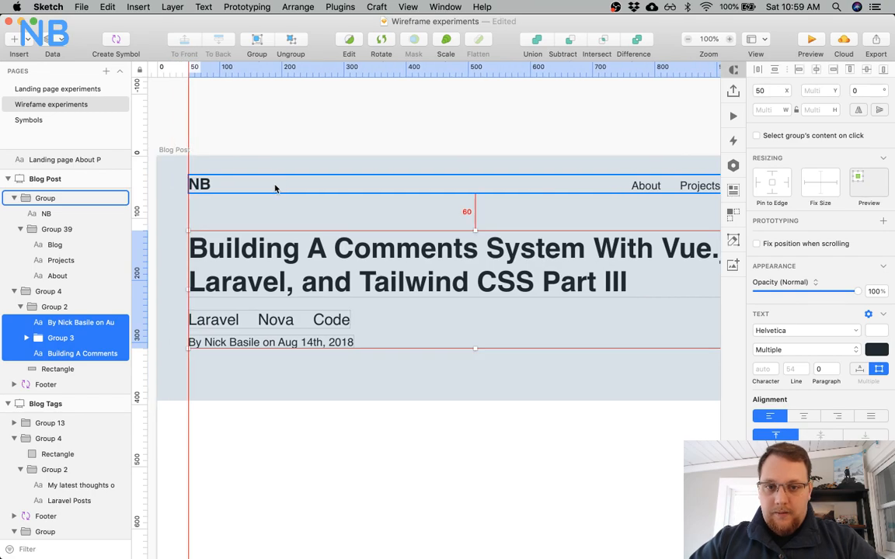
Reduce the header background rectangle's height to leave 60 px below the byline, and check the header text group's margins.
left_click(310, 396)
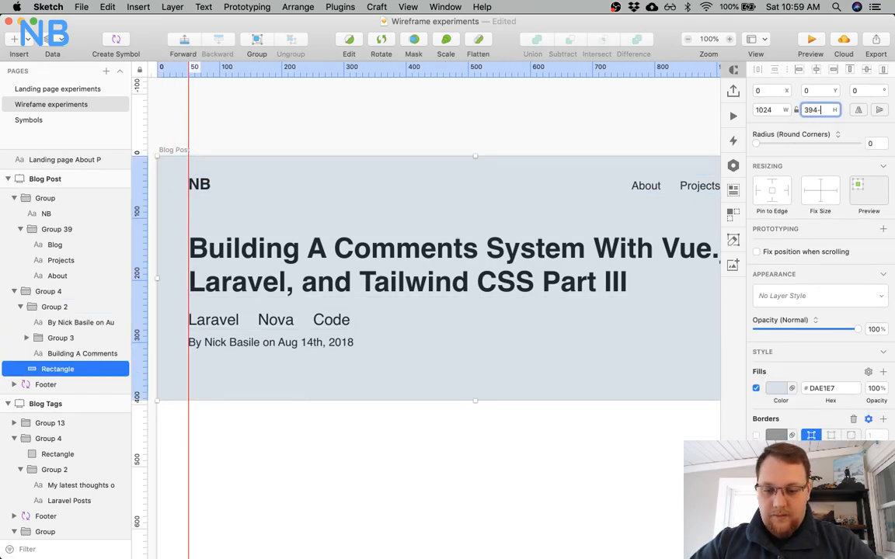
key("Return")
left_click(394, 410)
scroll(394, 410, "down", 3)
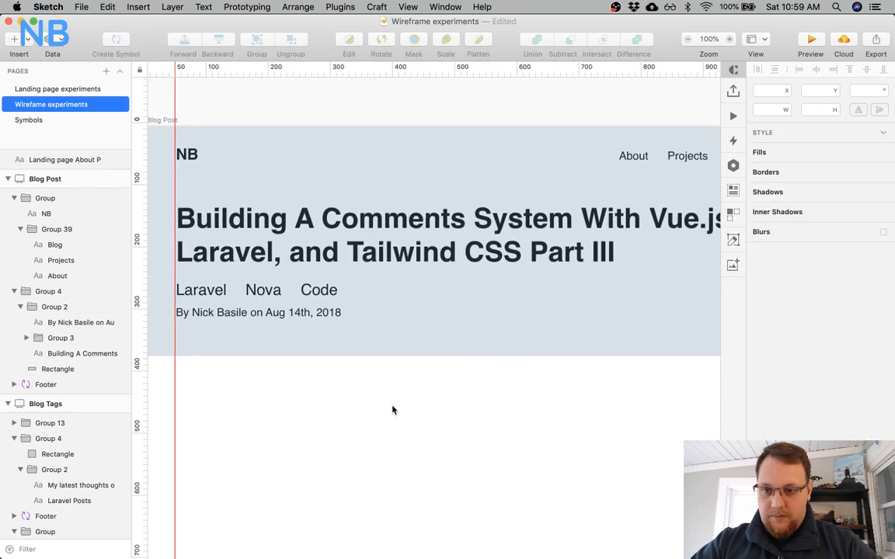
left_click(247, 260)
double_click(247, 259)
key("alt")
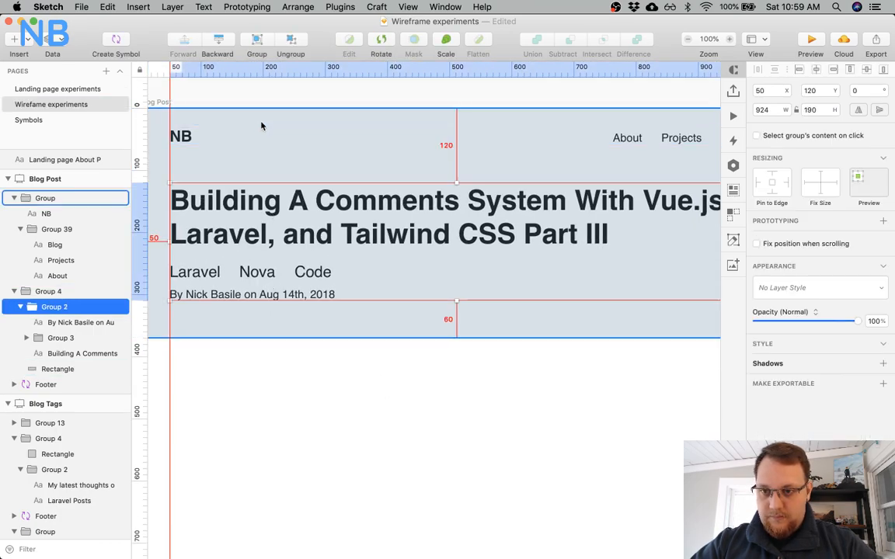
scroll(262, 328, "left", 3)
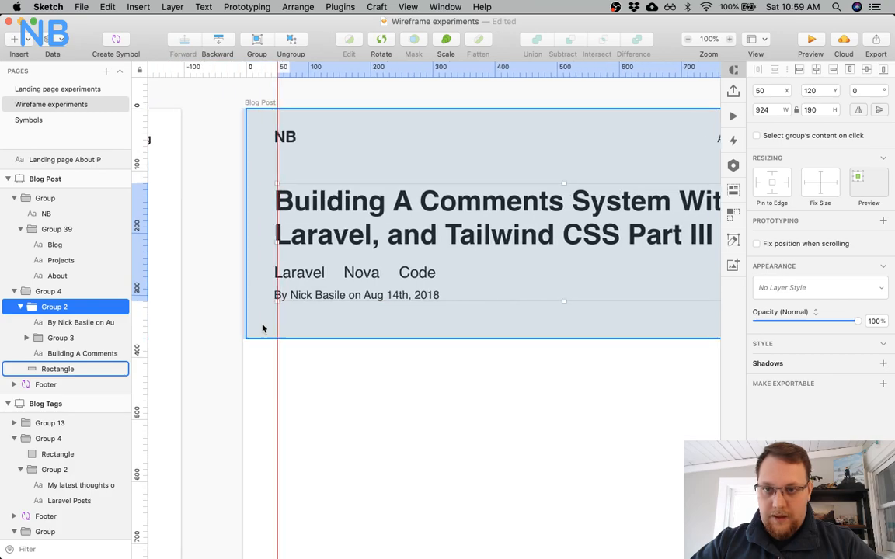
left_click(380, 387)
key("super+minus")
scroll(379, 385, "right", 5)
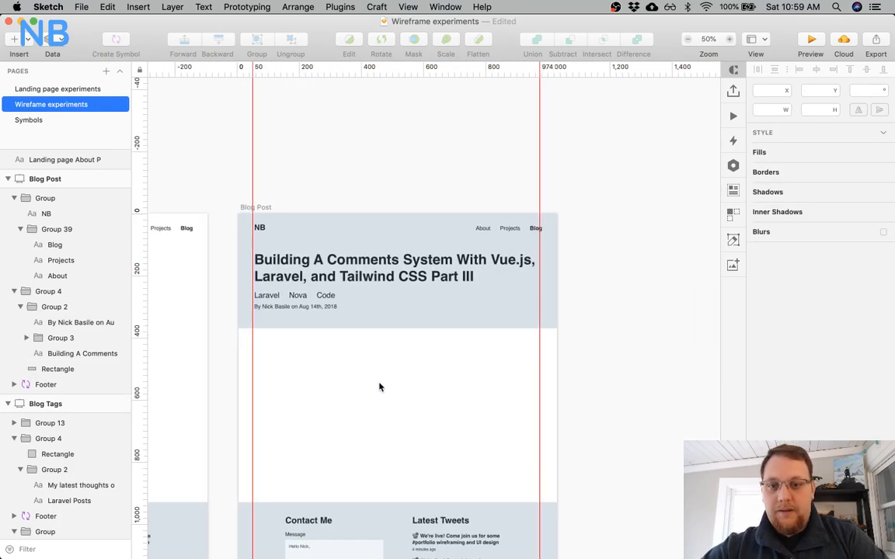
Increase the header background rectangle's height by 30 px to 400.
scroll(379, 385, "down", 3)
left_click(369, 264)
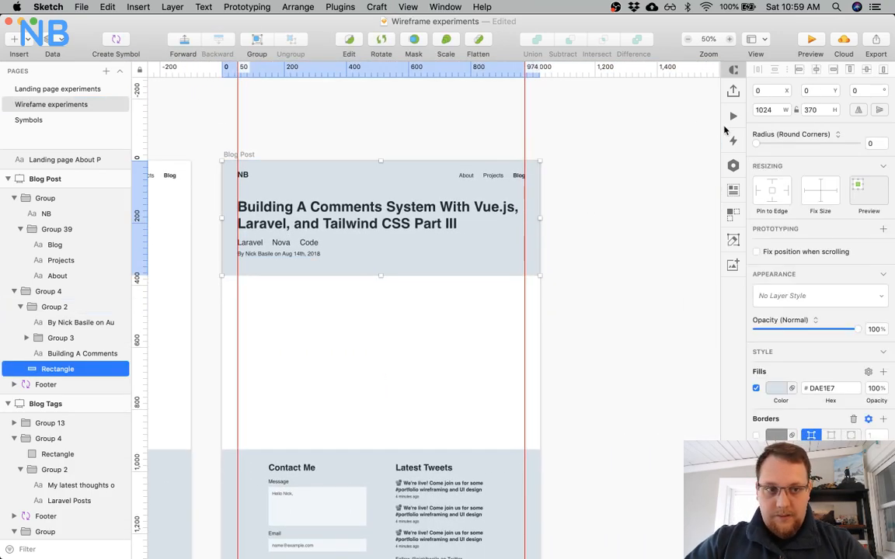
left_click(814, 110)
type("+")
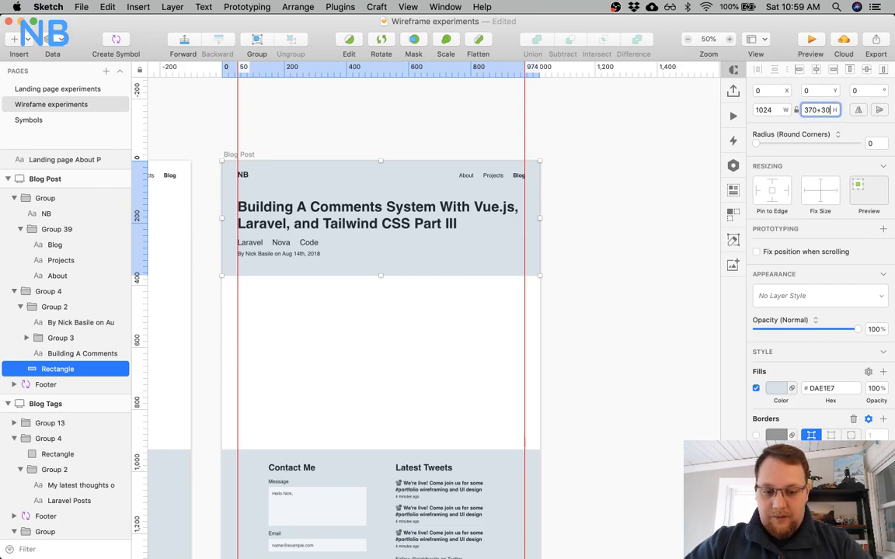
type("30")
key("Return")
left_click(326, 349)
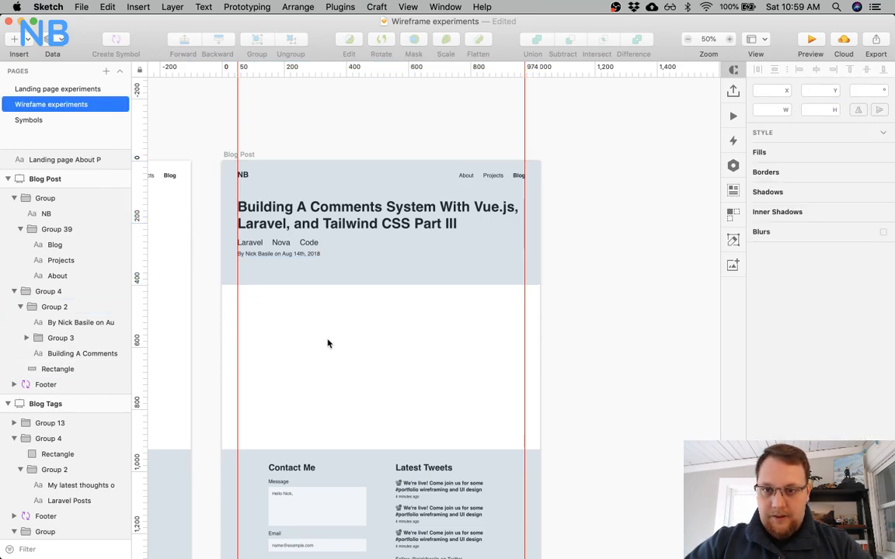
Check the margins around the header text group and add another 30 px to the background rectangle's height.
double_click(317, 198)
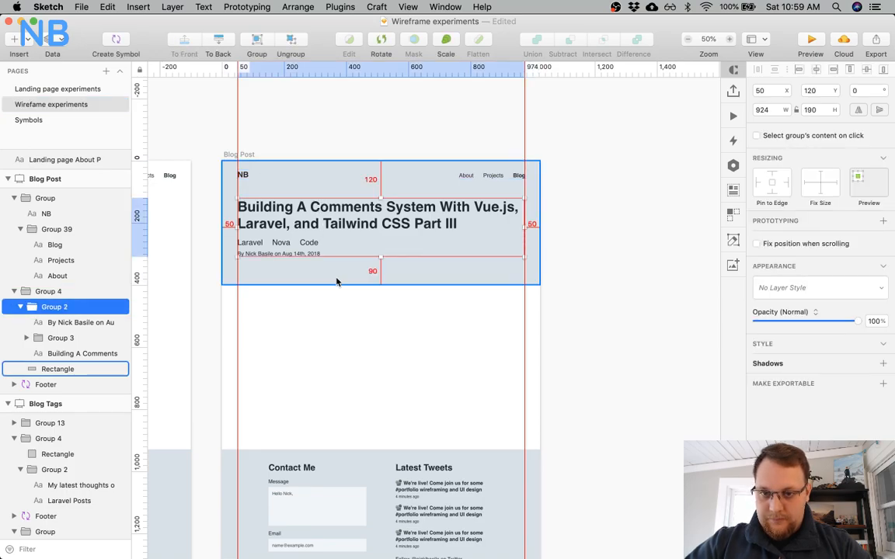
left_click(336, 282)
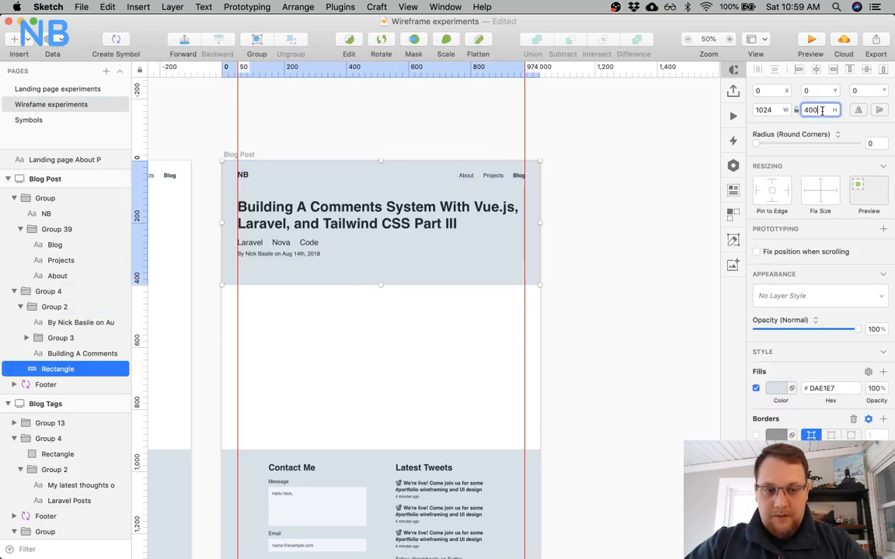
type("30")
key("Return")
left_click(386, 369)
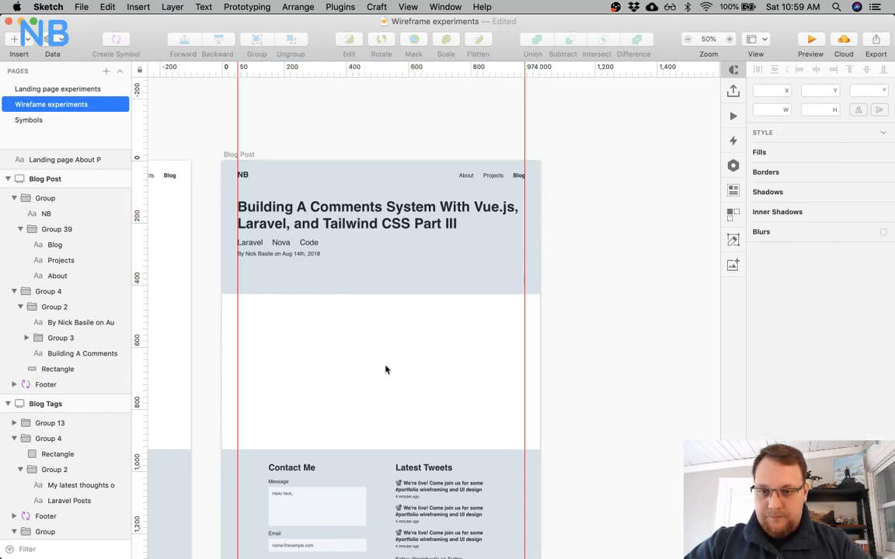
left_click(337, 243)
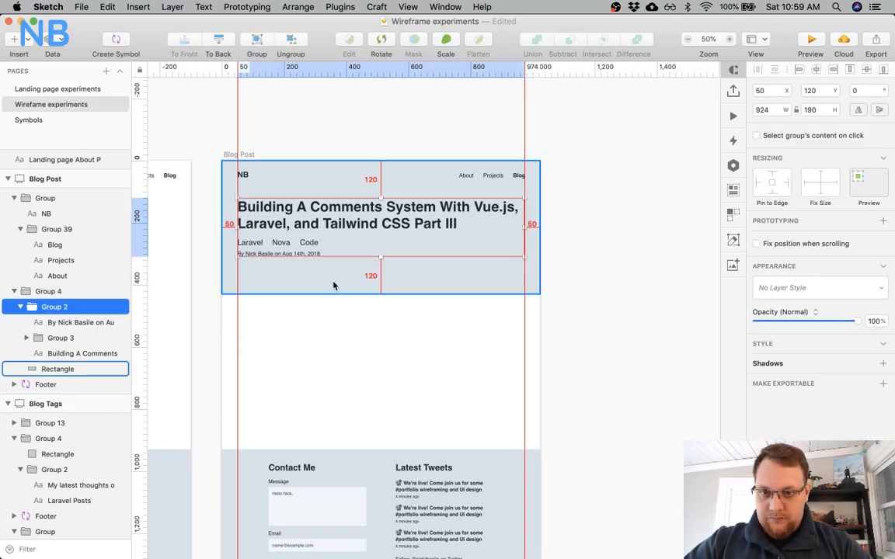
left_click(339, 328)
key("super+plus")
key("super+minus")
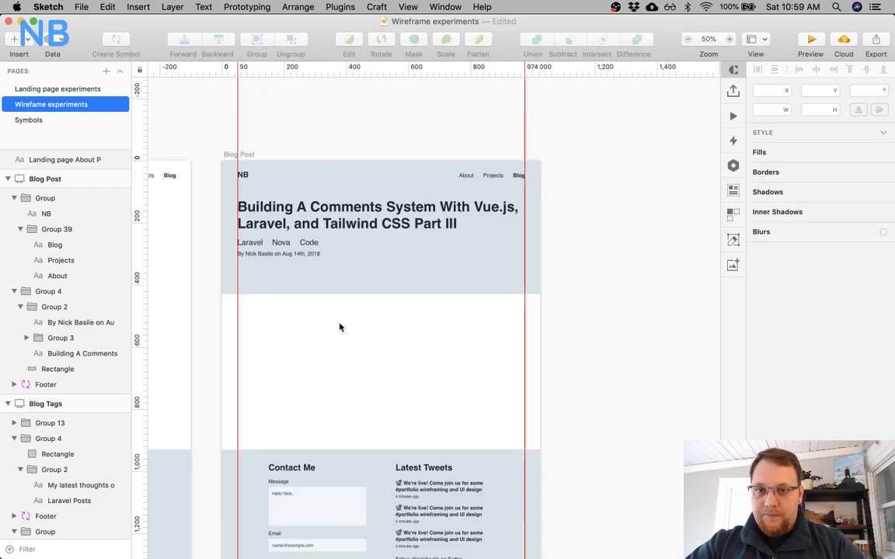
scroll(340, 328, "left", 5)
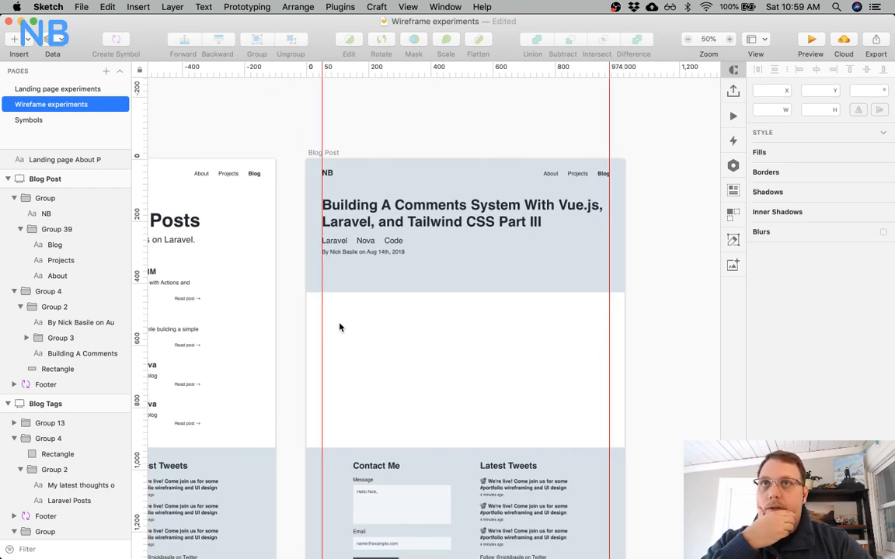
scroll(340, 328, "right", 3)
scroll(340, 327, "down", 2)
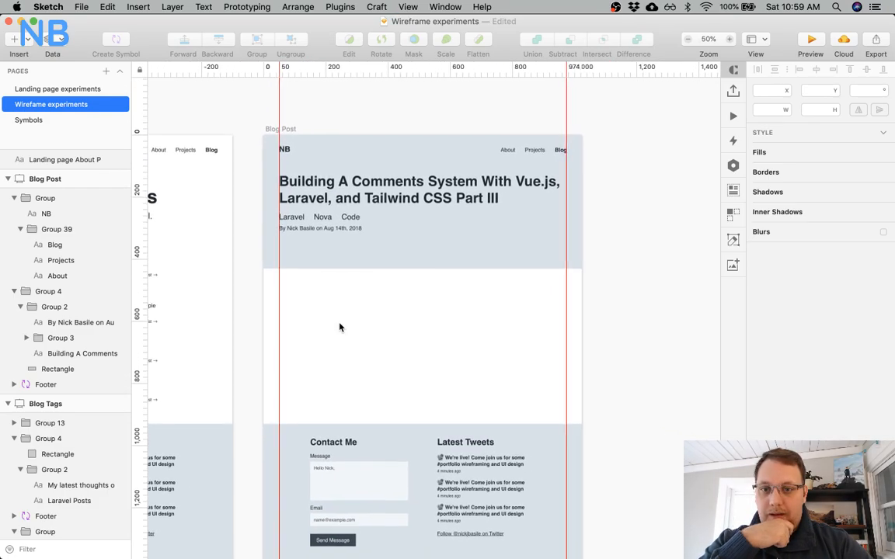
Move the tags group and byline together up 10 px, closer to the post title.
left_click(313, 224)
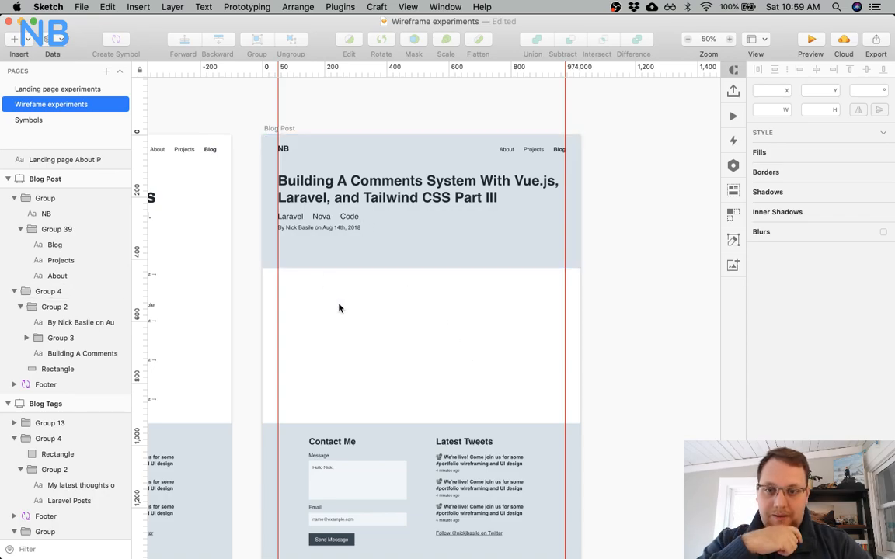
left_click(291, 226)
double_click(293, 228)
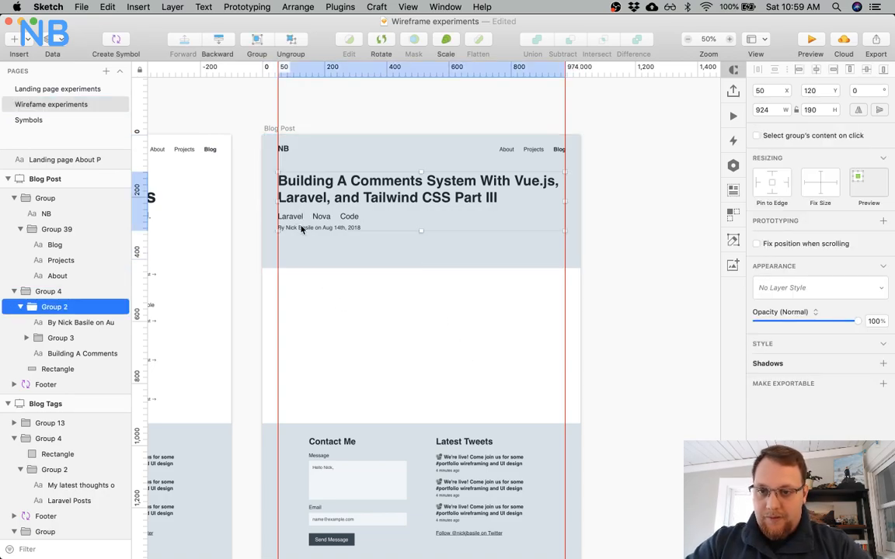
double_click(302, 228)
left_click(291, 216, "shift")
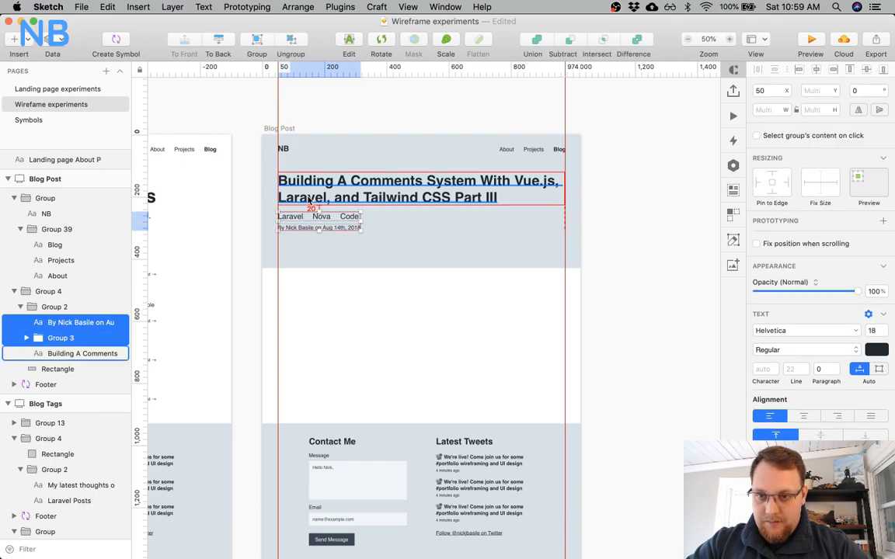
key("shift+Up")
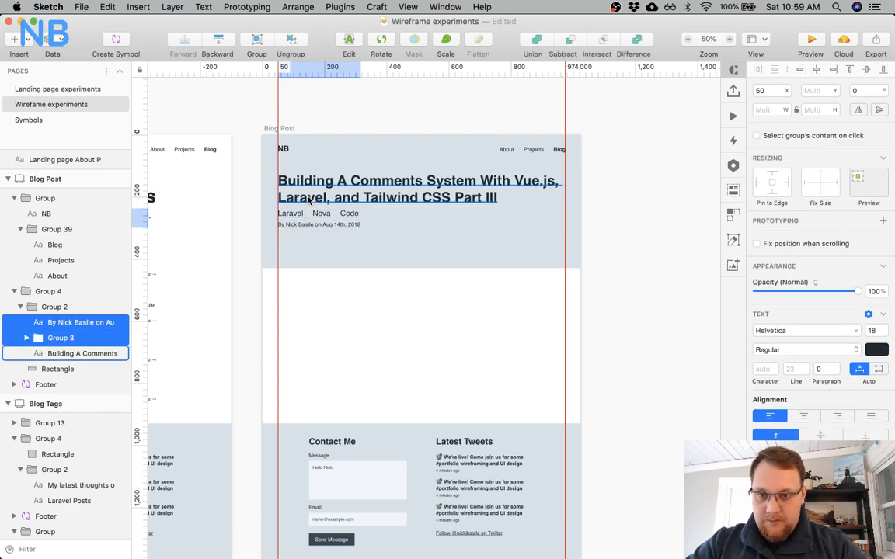
left_click(347, 363)
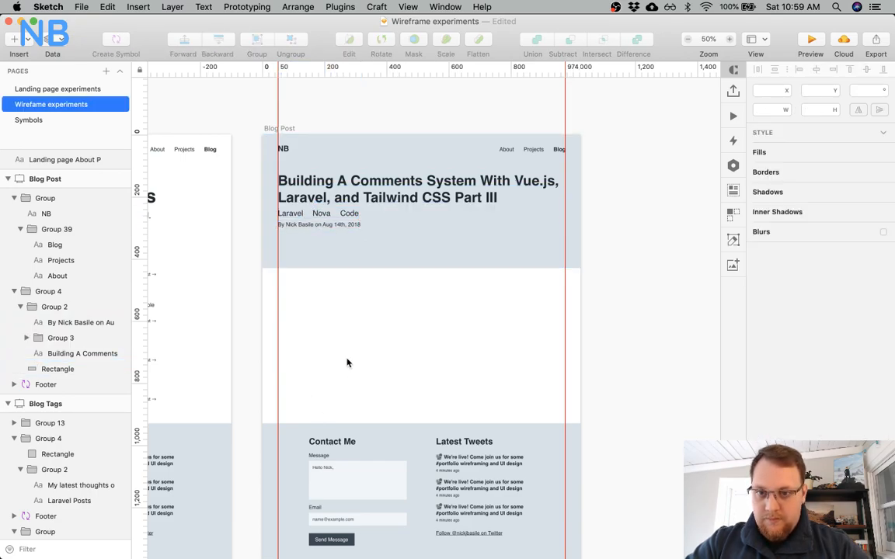
Check the header text group's margins and set the background rectangle's height to 420.
left_click(298, 225)
left_click(312, 317)
double_click(327, 210)
key("alt")
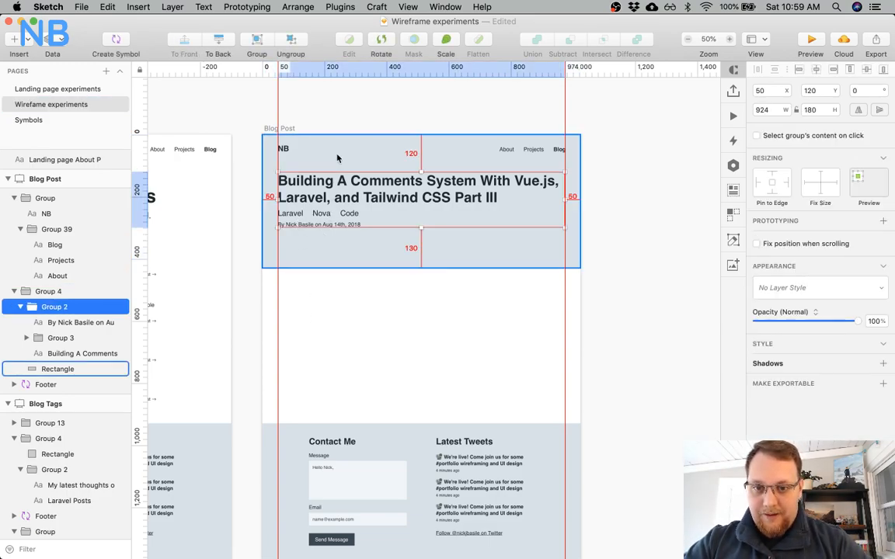
left_click(342, 254)
type("420")
key("Return")
left_click(332, 414)
Copy the About artboard's body paragraphs into the Blog Post artboard and place them at Y 470, 50 px below the header.
scroll(349, 361, "right", 5)
scroll(350, 361, "left", 15)
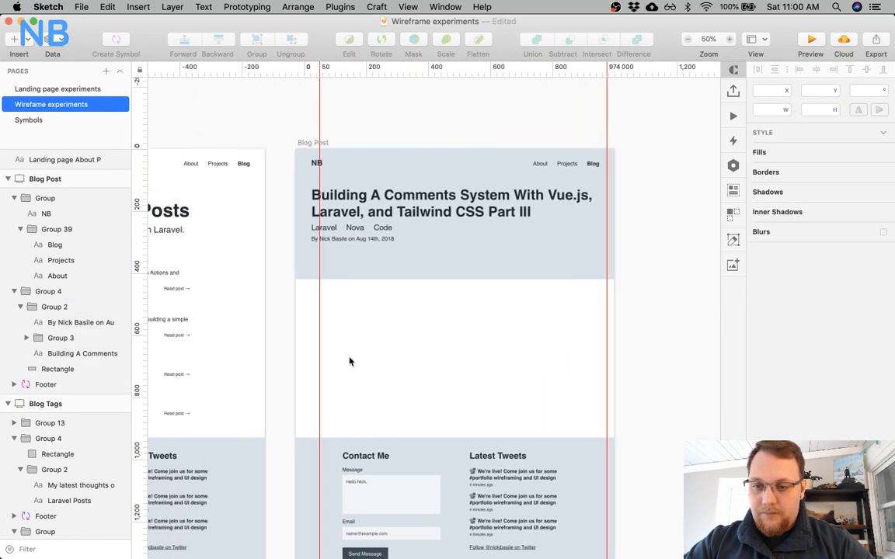
scroll(349, 361, "right", 15)
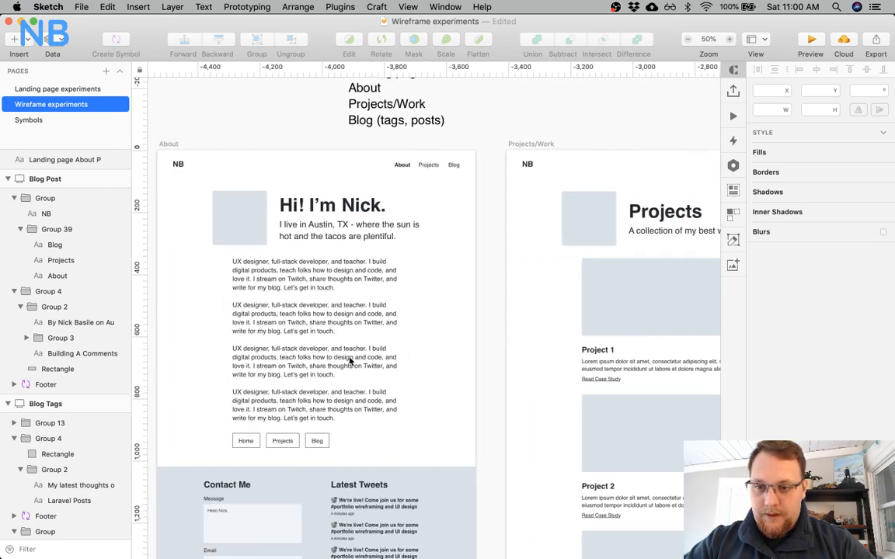
left_click(389, 309)
double_click(402, 285)
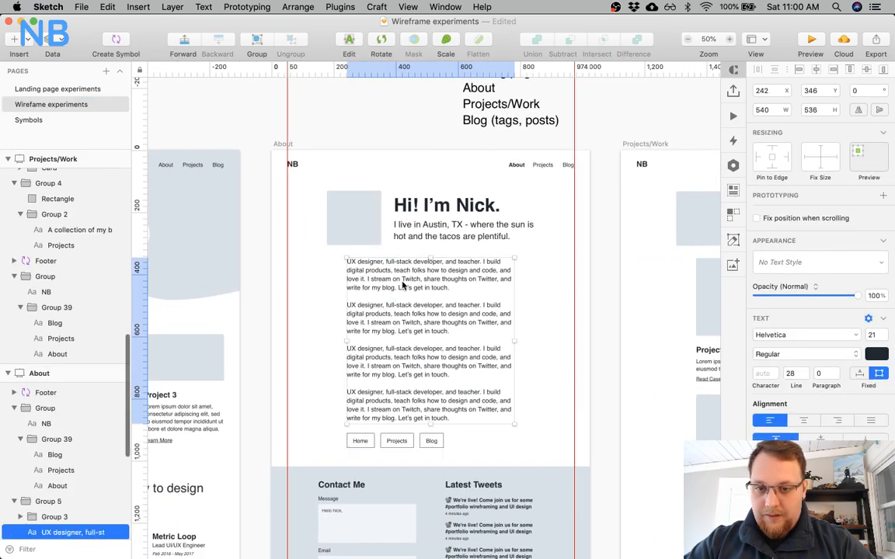
scroll(402, 285, "right", 15)
scroll(402, 285, "right", 15)
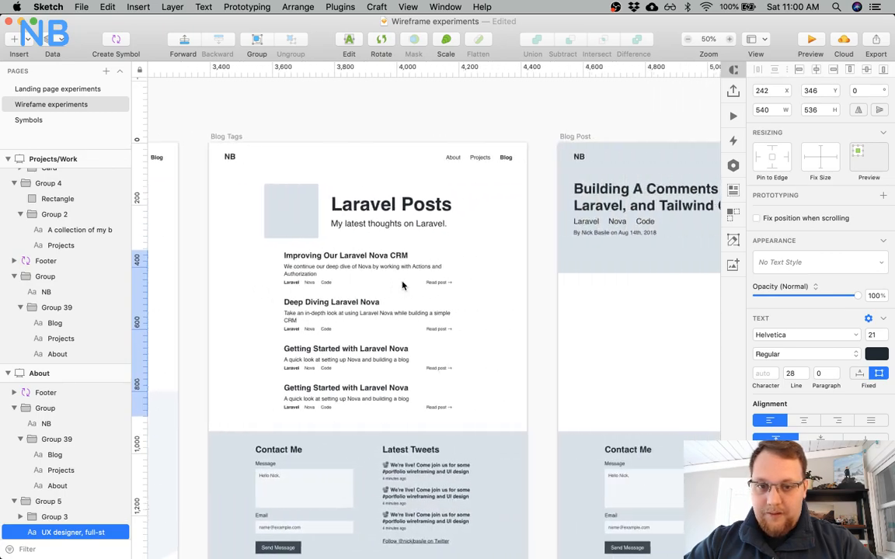
scroll(80, 160, "down", 5)
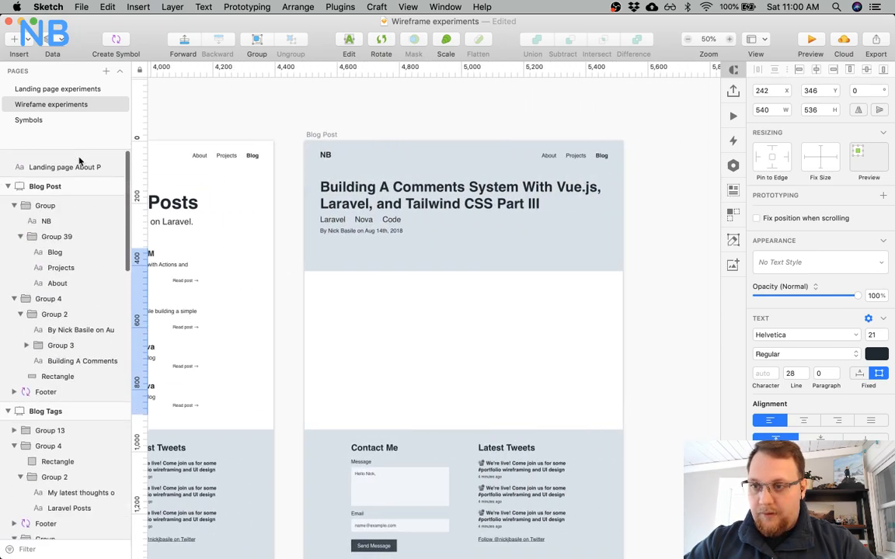
left_click(60, 178)
key("super+v")
left_click_drag(446, 258, 447, 296)
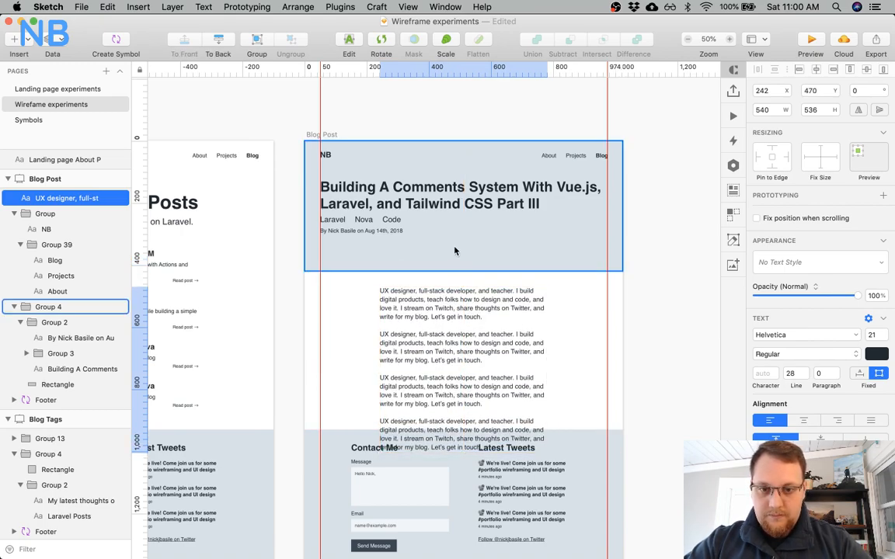
Set the Blog Post artboard's height to 3480.
scroll(303, 449, "down", 8)
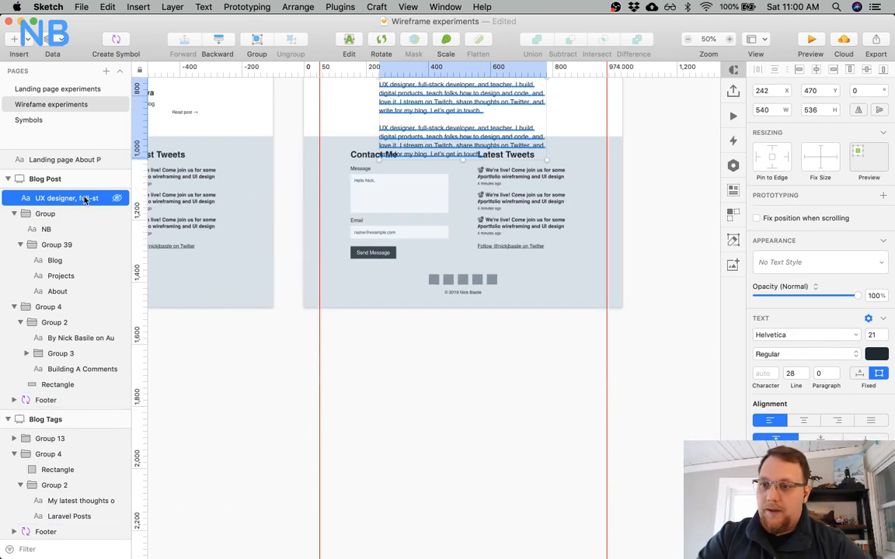
left_click(74, 179)
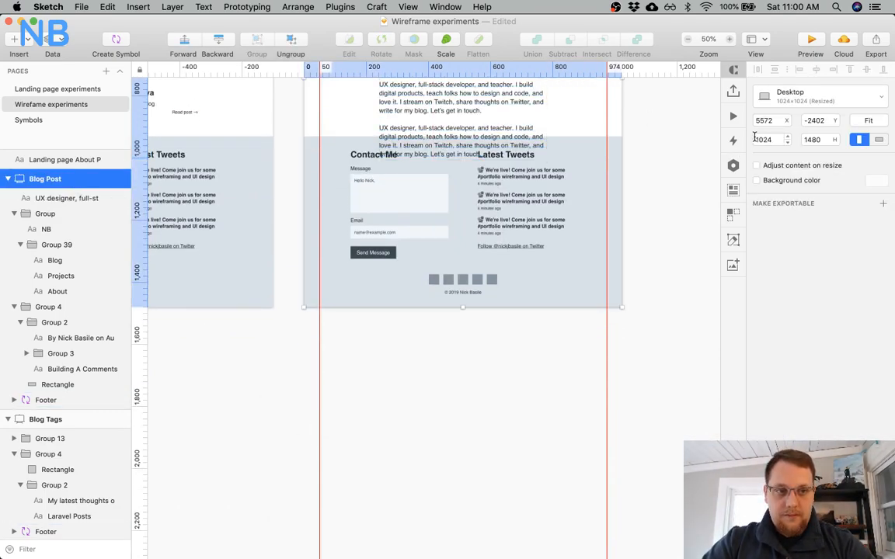
left_click(806, 140)
type("3480")
key("Return")
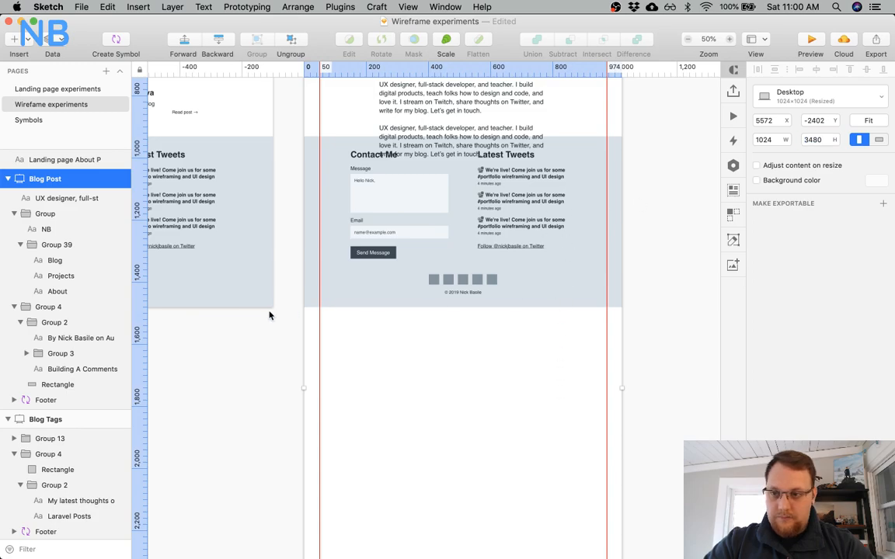
Align the Footer symbol to the bottom edge of the Blog Post artboard.
left_click(45, 399)
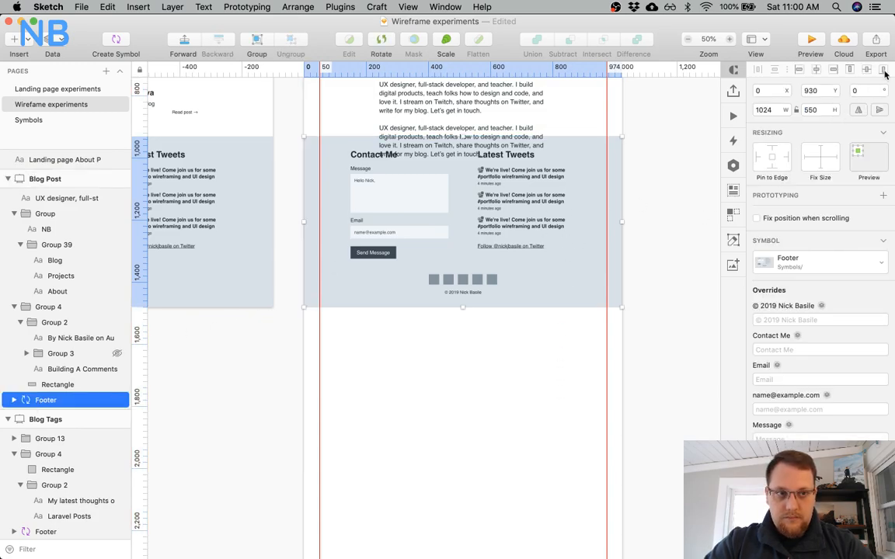
left_click(883, 72)
left_click(513, 270)
Duplicate the four body paragraphs inside the same text layer, keeping a blank line between the two sets.
scroll(512, 271, "up", 5)
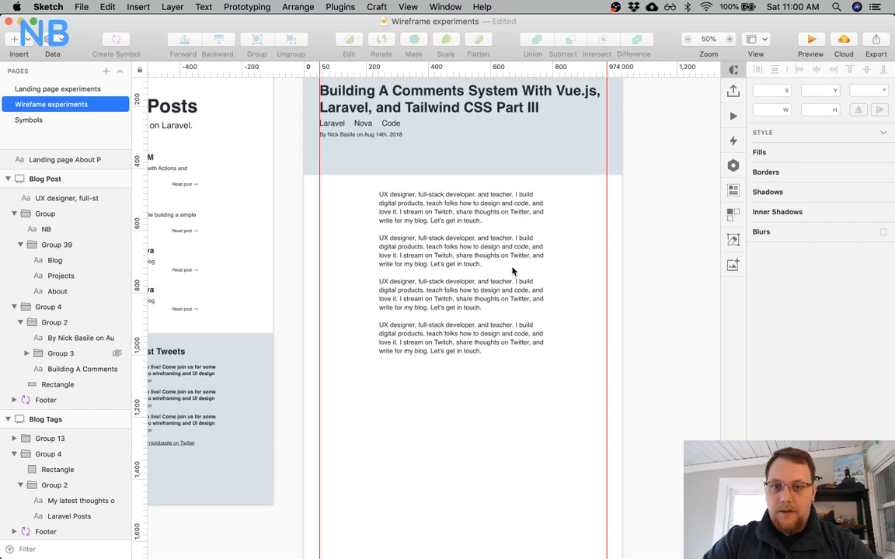
left_click(466, 252)
double_click(455, 263)
key("super+c")
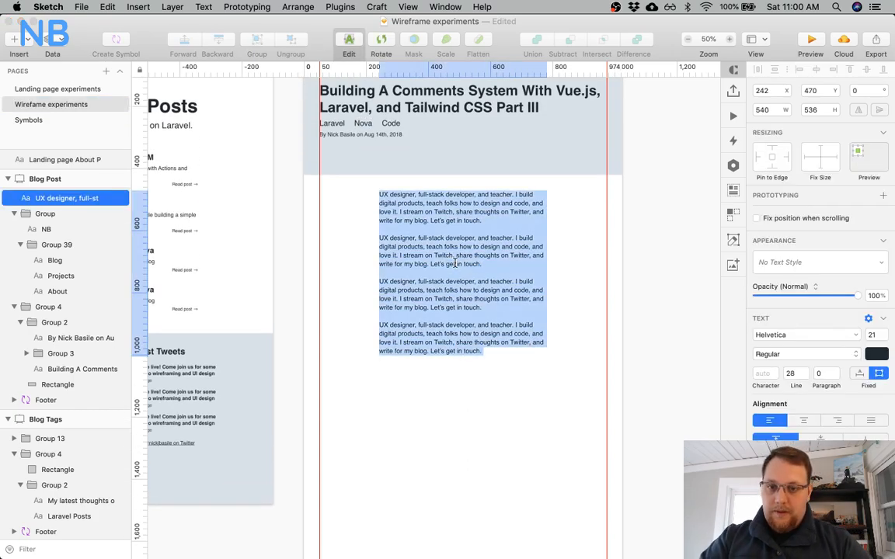
key("Right")
key("Return")
key("super+v")
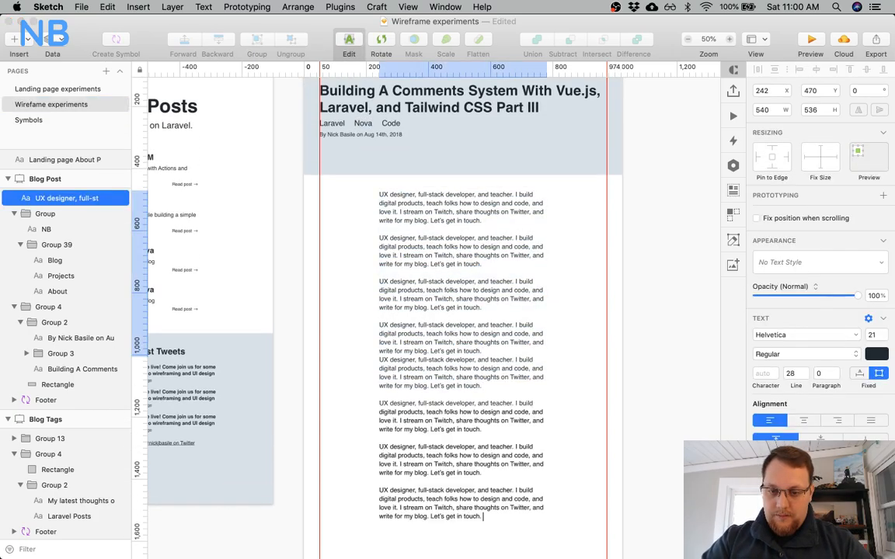
key("Return")
scroll(488, 463, "down", 5)
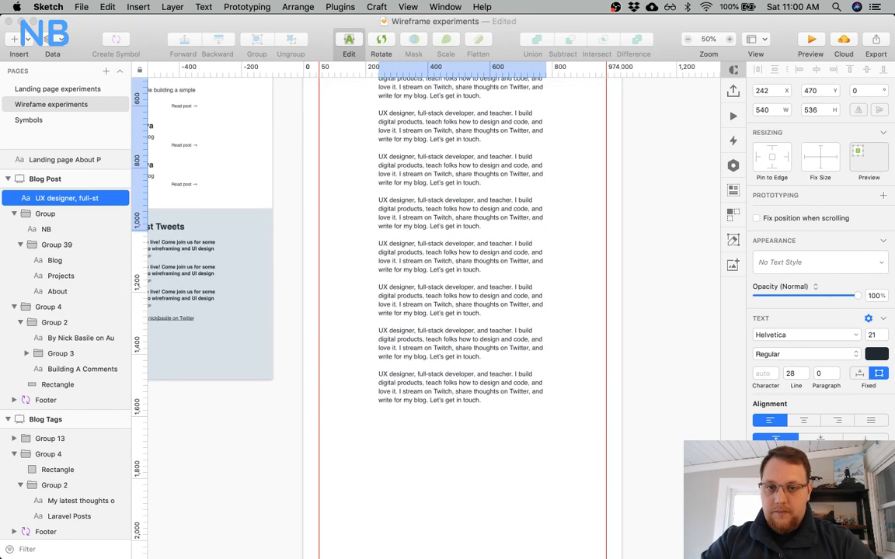
key("Escape")
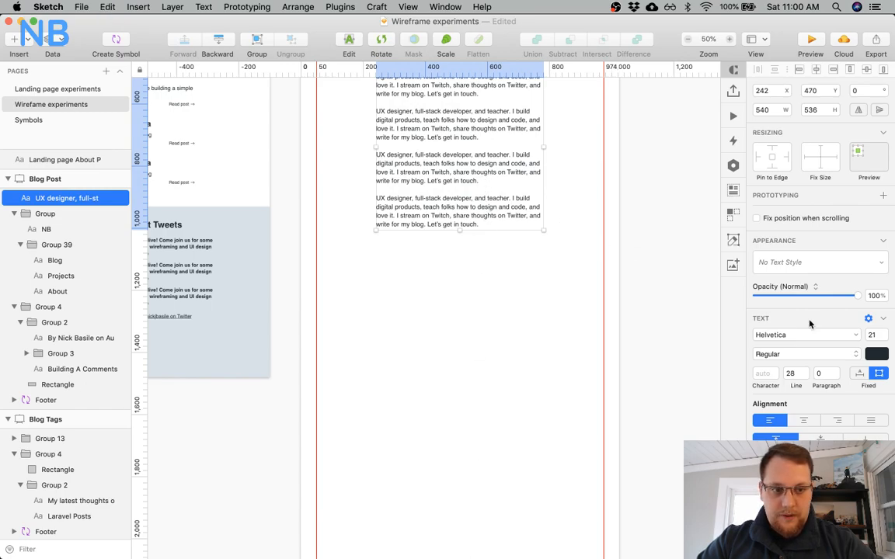
Try auto width on the body text, undo it, and extend the text box's height to 1092 to fit the paragraphs.
left_click(858, 373)
key("super+z")
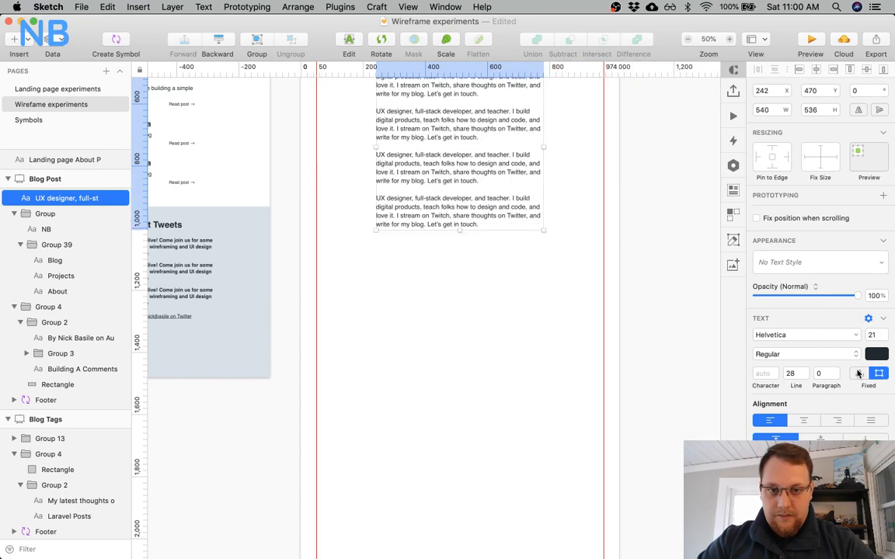
left_click_drag(458, 231, 473, 419)
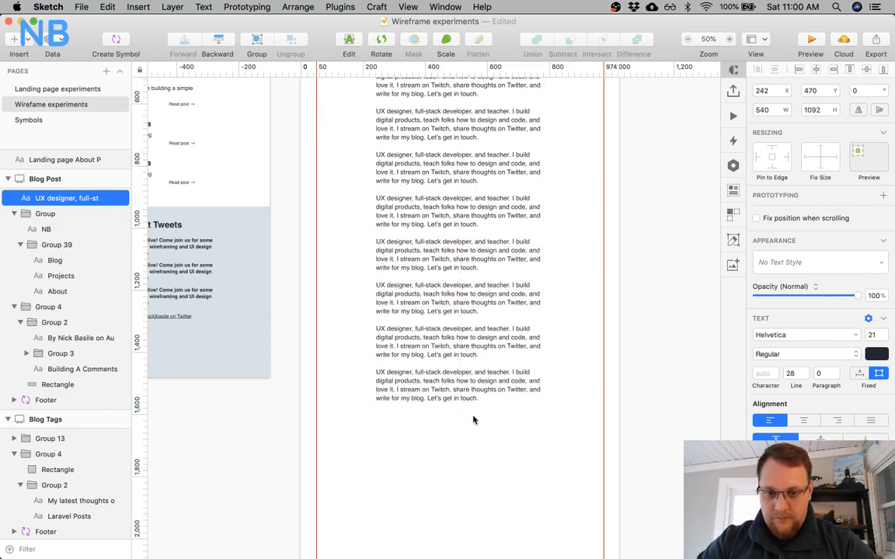
left_click(473, 420)
scroll(473, 420, "up", 10)
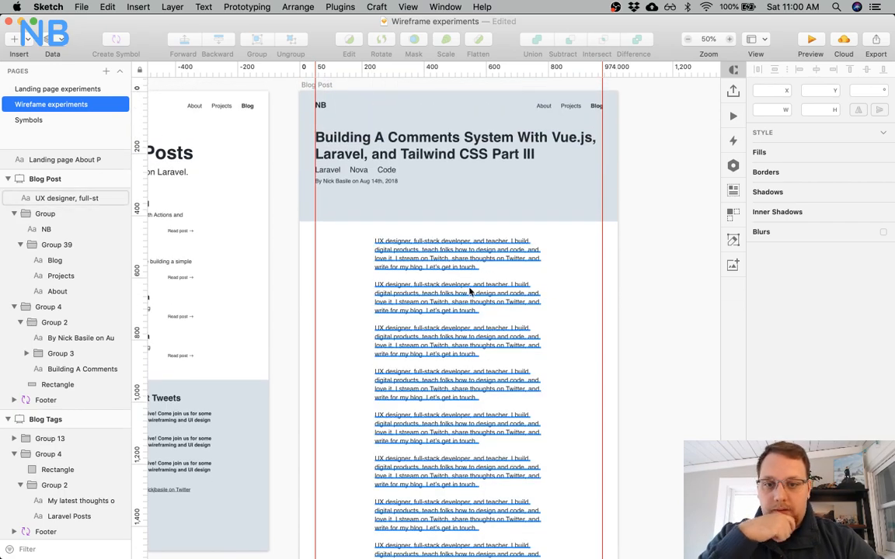
scroll(471, 291, "down", 4)
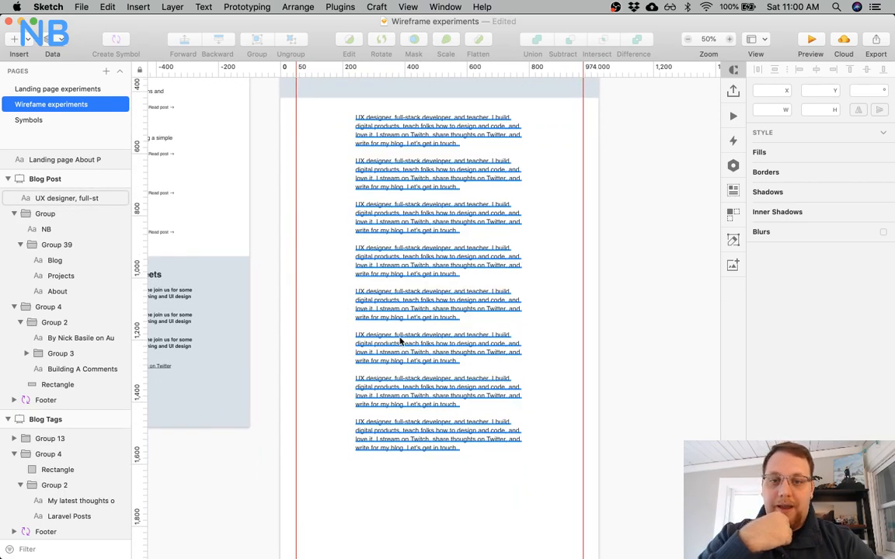
Review the Blog Post artboard from its header through the body paragraphs to the empty area beneath them.
scroll(401, 261, "down", 2)
scroll(425, 447, "down", 10)
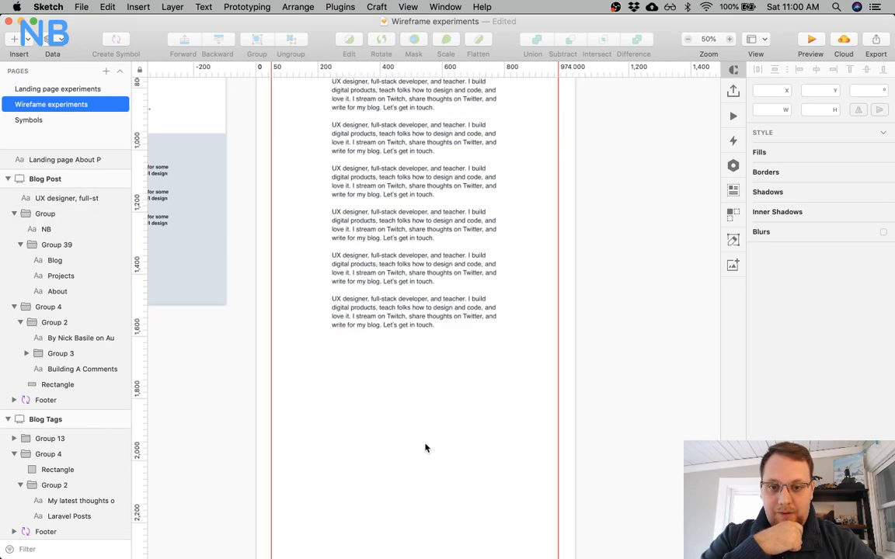
scroll(425, 448, "up", 3)
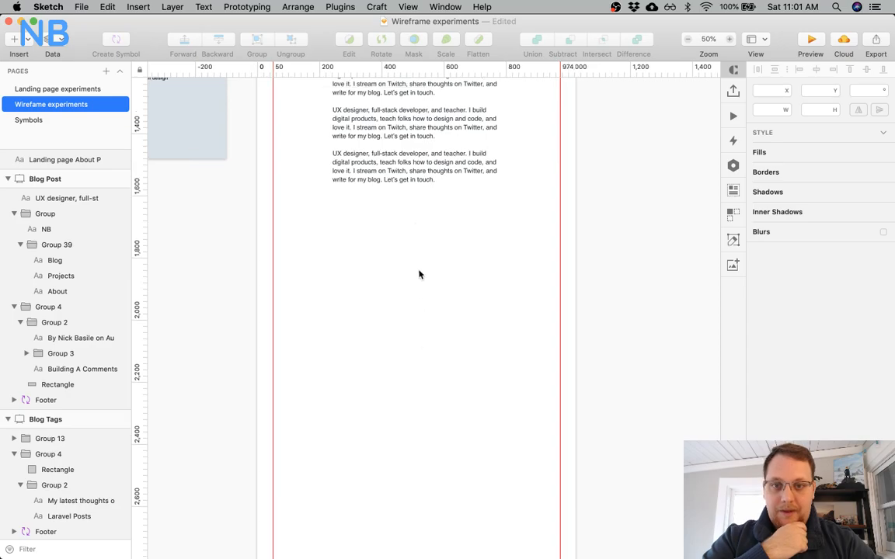
scroll(423, 192, "up", 8)
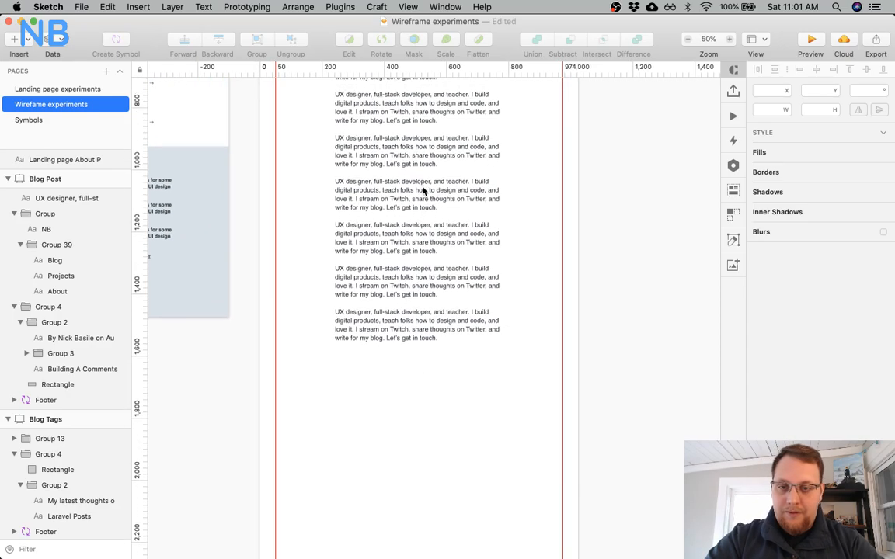
scroll(423, 191, "up", 8)
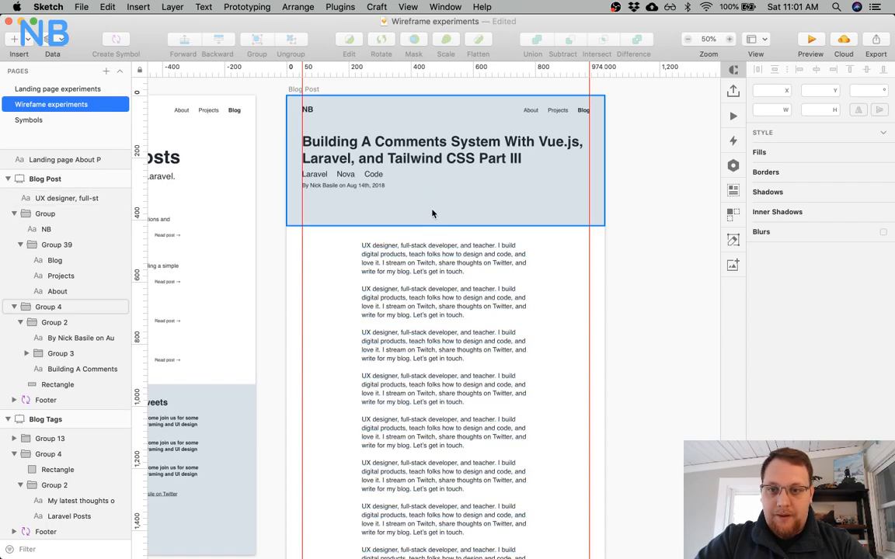
scroll(451, 282, "down", 1)
scroll(451, 281, "down", 1)
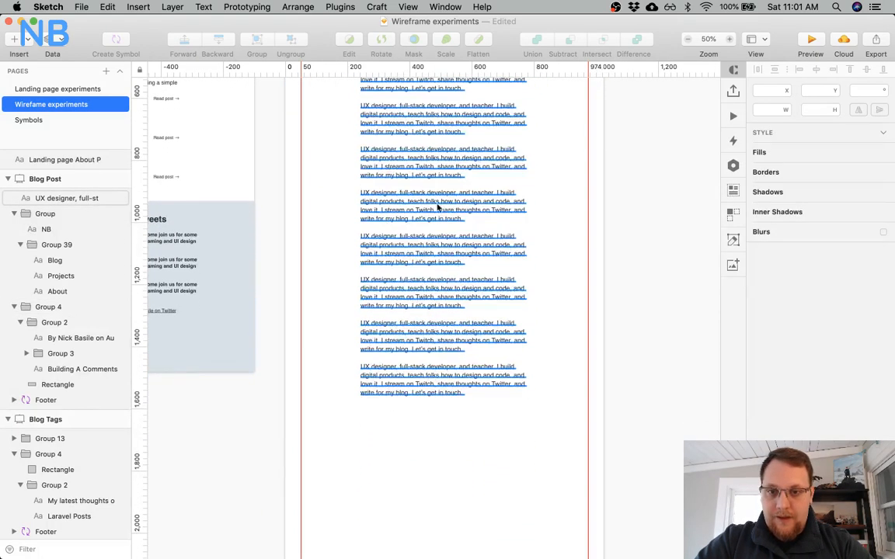
scroll(329, 283, "down", 5)
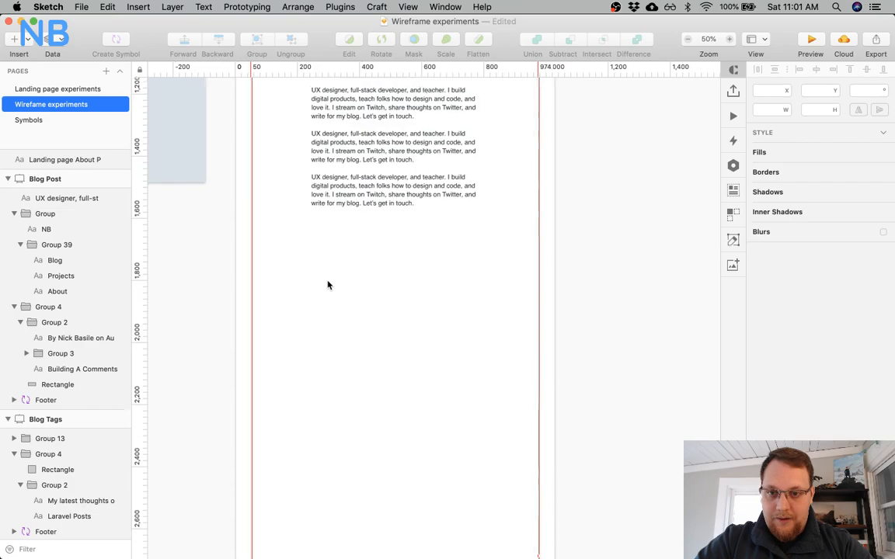
left_click(404, 163)
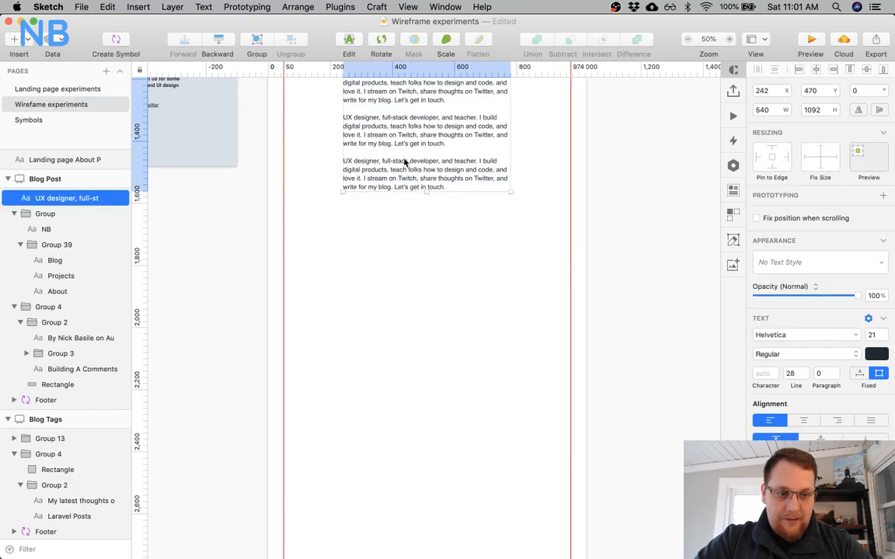
scroll(442, 242, "up", 8)
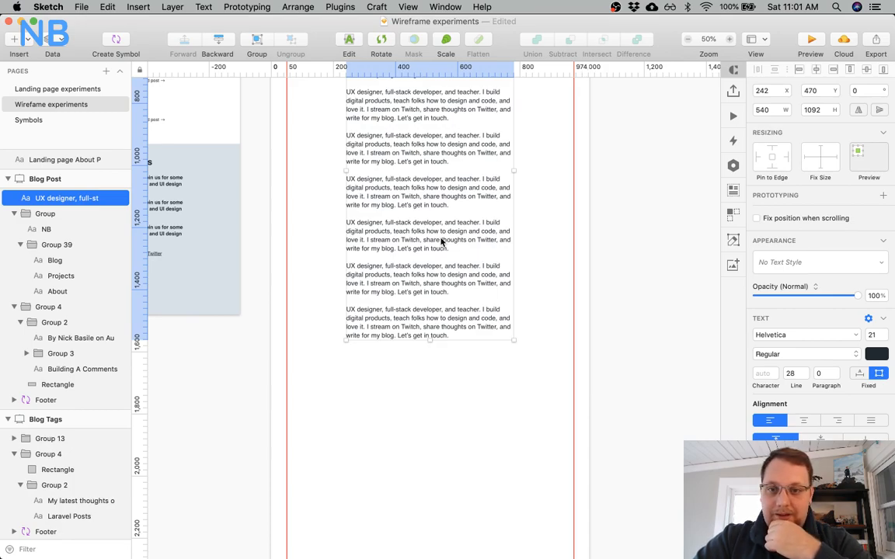
Switch to Chrome to examine the live blog post's section headings, paragraphs and code blocks, and return to Sketch.
key("ctrl+Up")
left_click(303, 178)
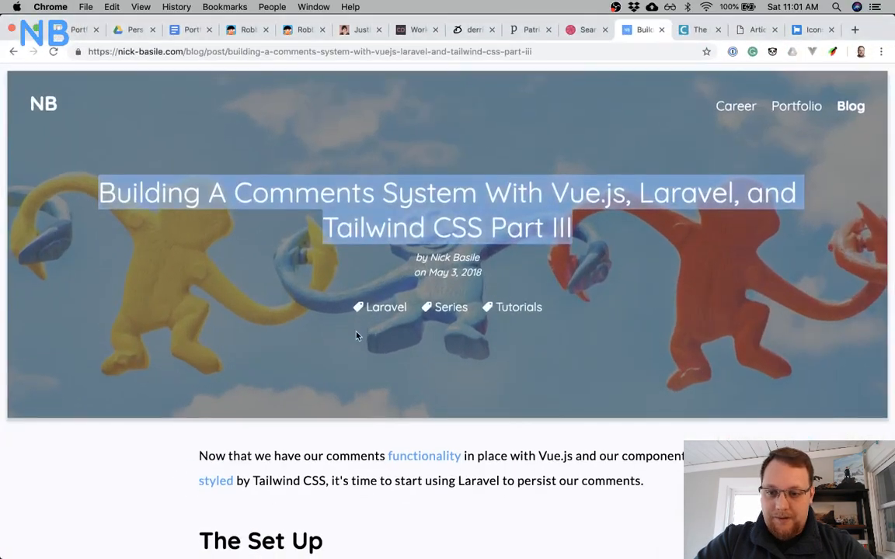
scroll(320, 297, "down", 5)
scroll(390, 370, "down", 3)
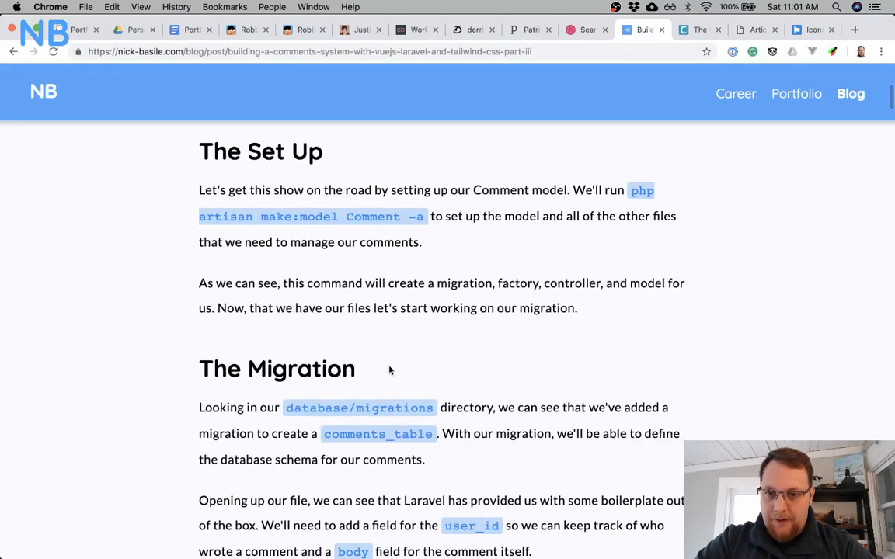
scroll(390, 370, "down", 6)
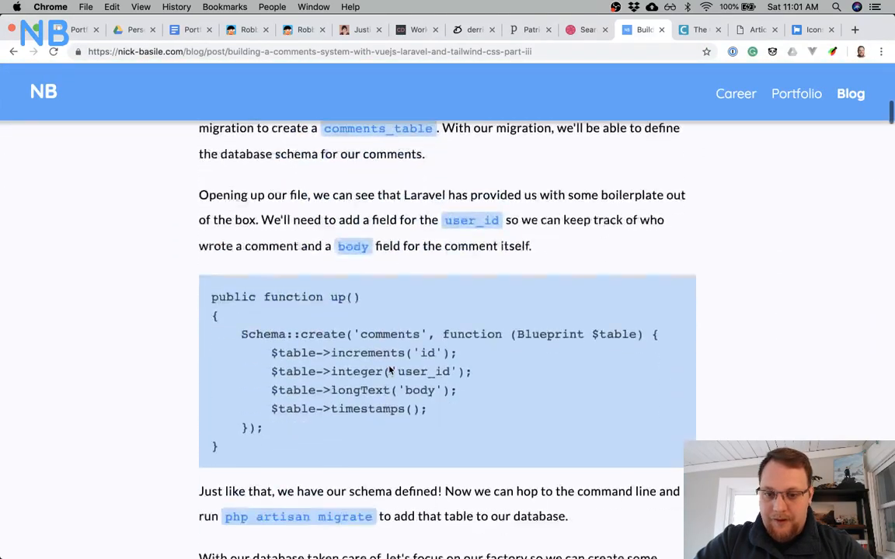
scroll(390, 367, "up", 6)
key("ctrl+Up")
left_click(595, 280)
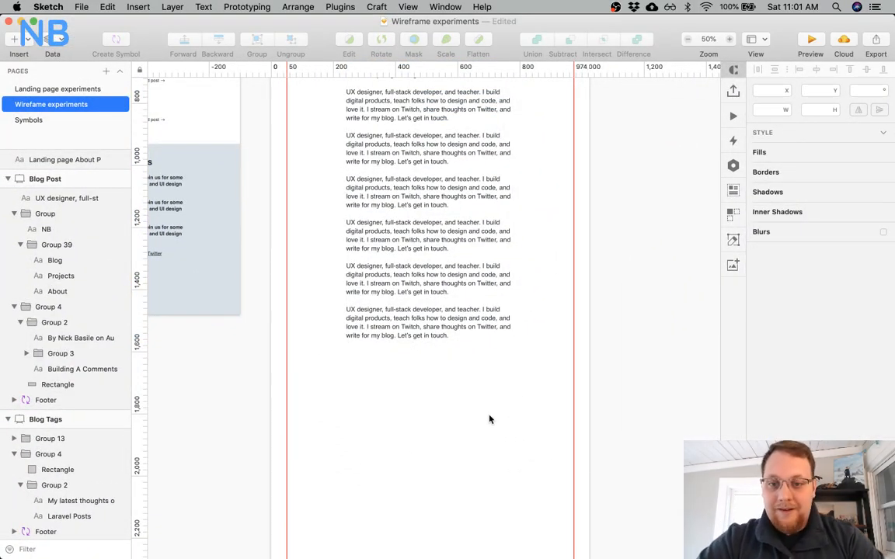
Save the wireframe document and check the Blog Post layout from its header down through the body text.
scroll(489, 419, "up", 1)
scroll(489, 419, "up", 5)
key("super+s")
scroll(535, 292, "up", 10)
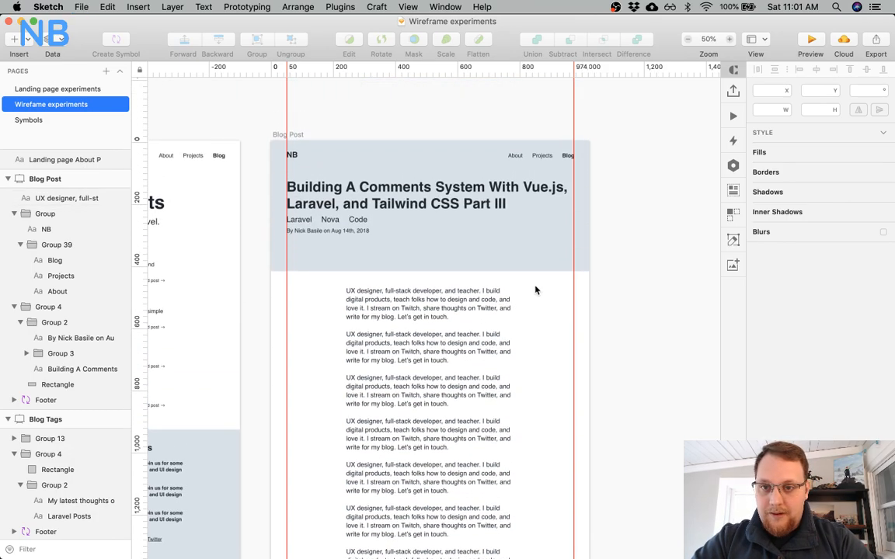
scroll(535, 290, "down", 17)
Switch to Chrome and go through the live blog post to the author bio box after its final paragraph.
key("ctrl+Up")
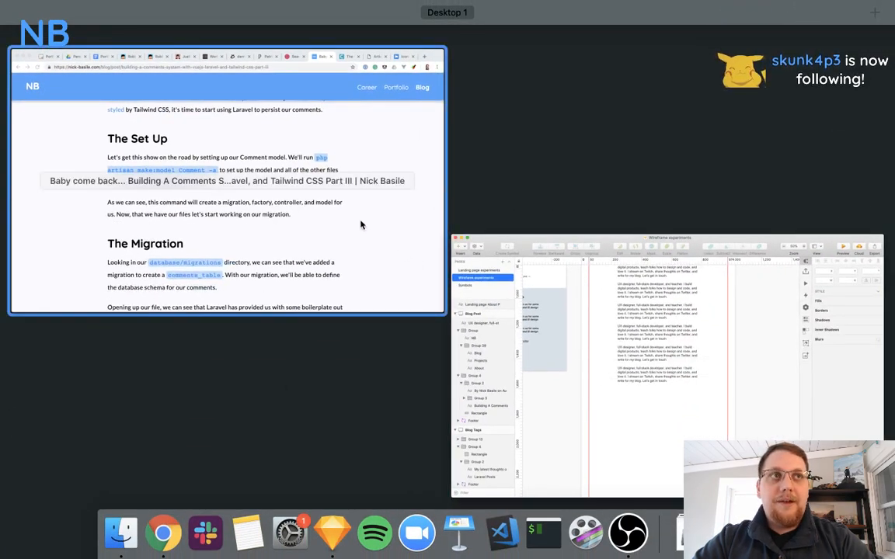
left_click(335, 230)
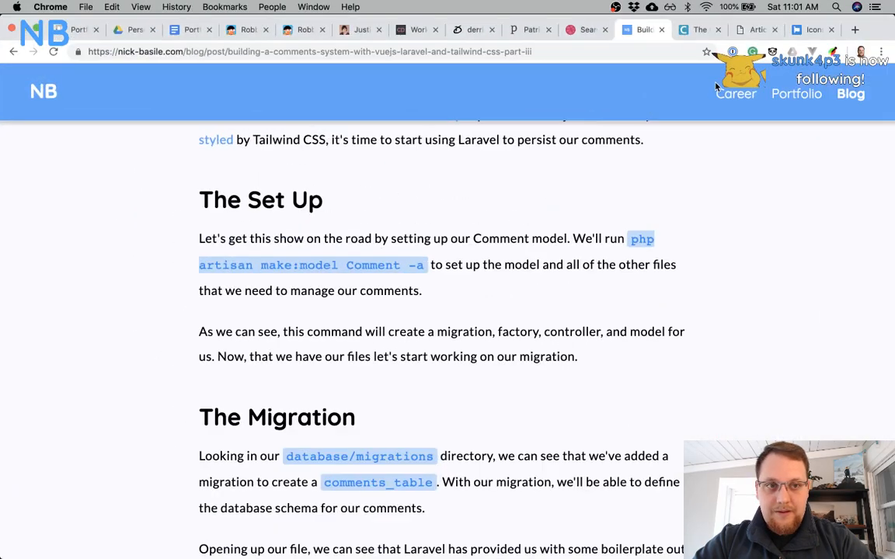
scroll(669, 229, "down", 20)
scroll(669, 229, "down", 20)
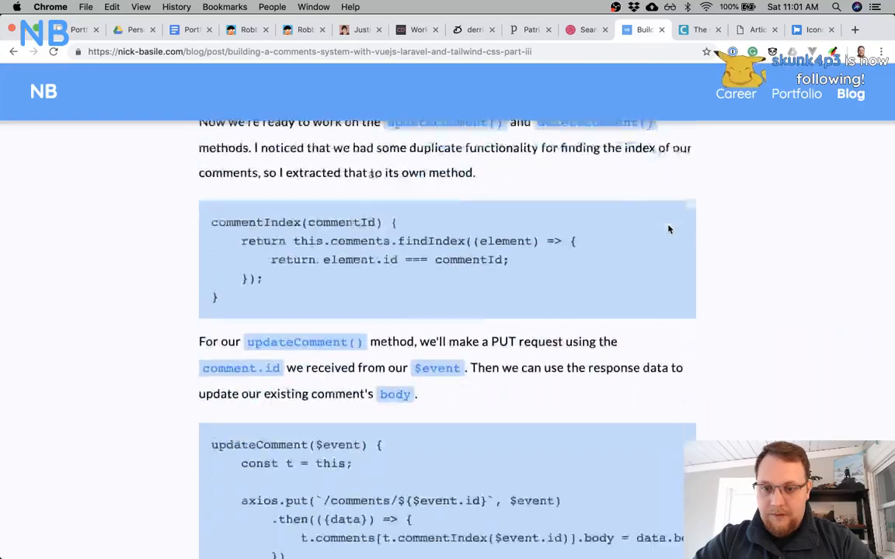
scroll(669, 229, "down", 20)
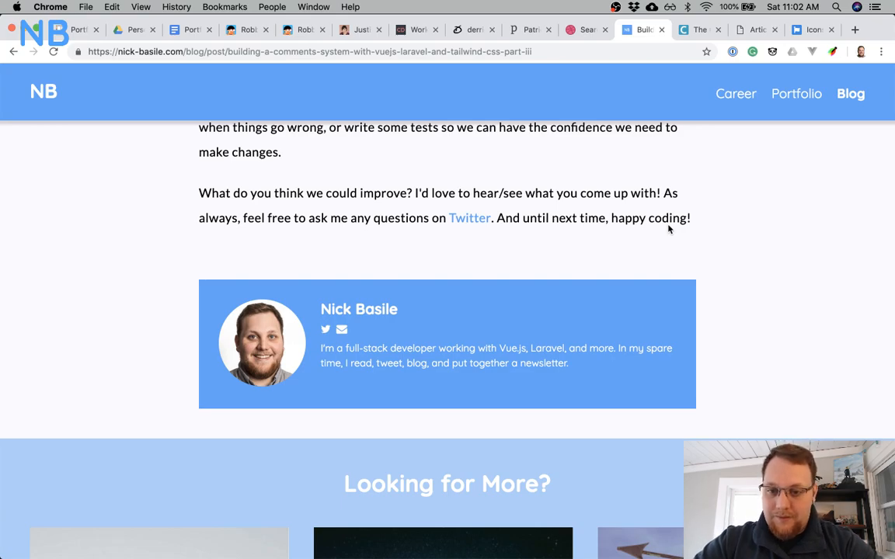
Examine the live post's "Looking for More?" related post cards with their tags, and the author bio box above them.
scroll(668, 228, "down", 6)
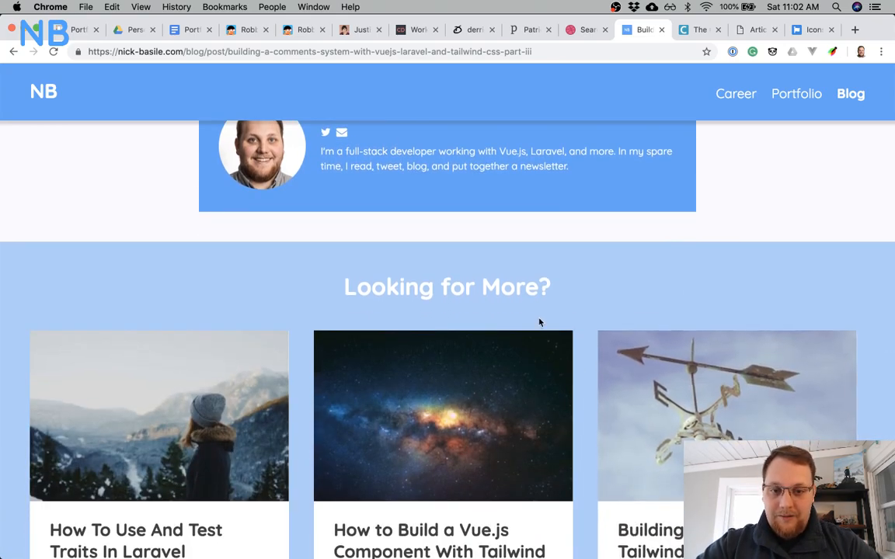
scroll(234, 392, "down", 3)
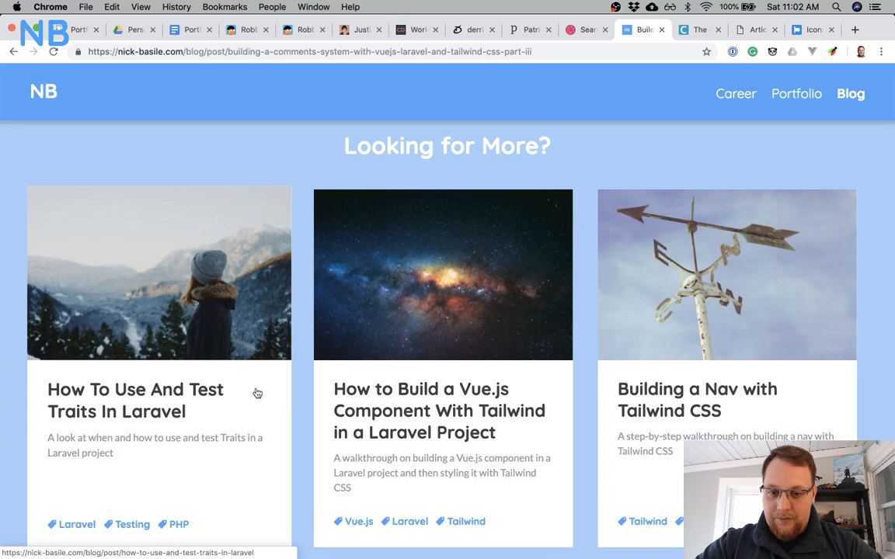
scroll(382, 410, "down", 2)
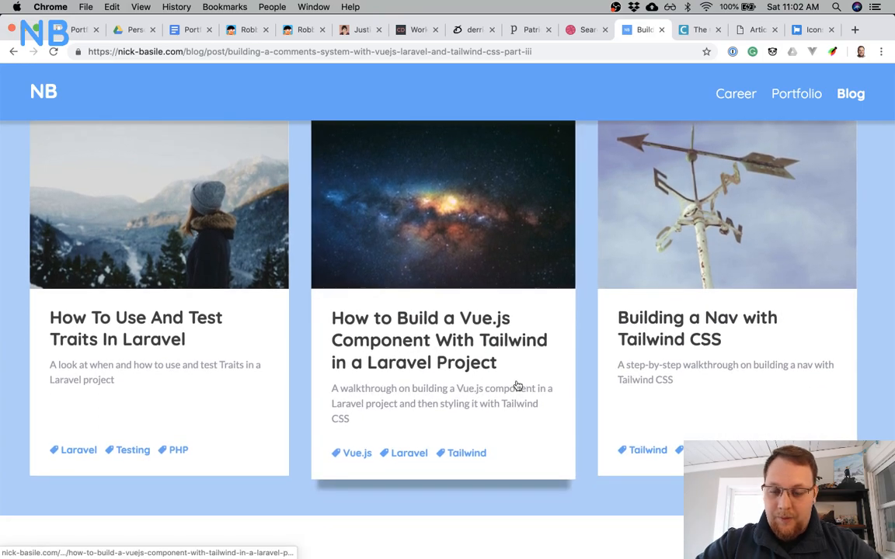
scroll(517, 385, "up", 8)
scroll(516, 384, "down", 7)
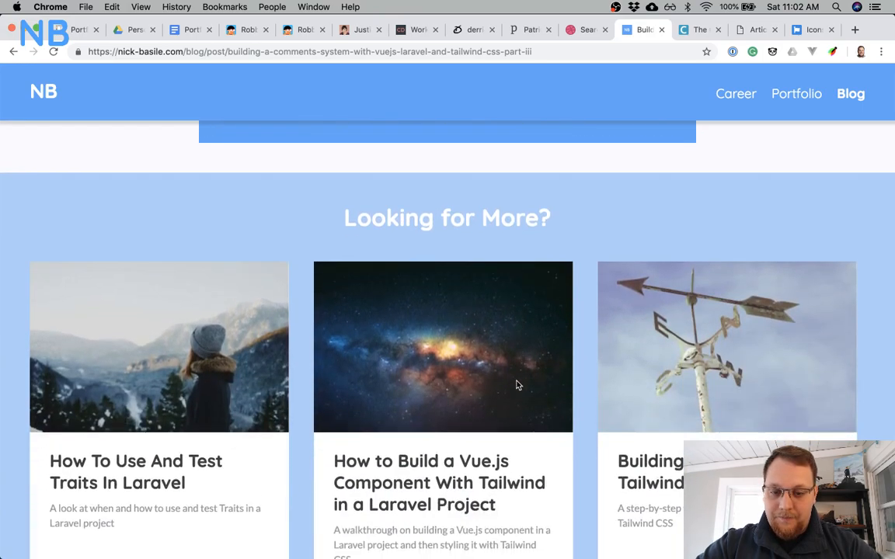
scroll(466, 404, "down", 4)
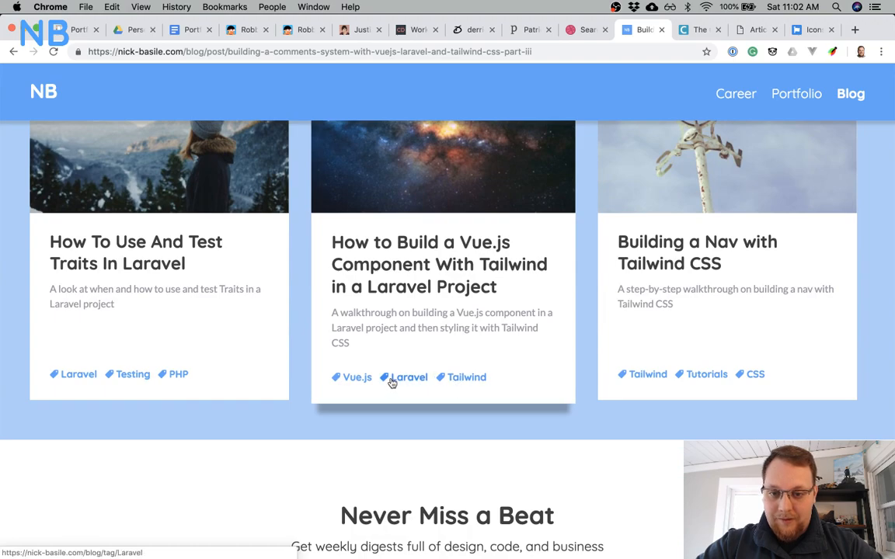
scroll(412, 342, "up", 1)
scroll(423, 297, "up", 8)
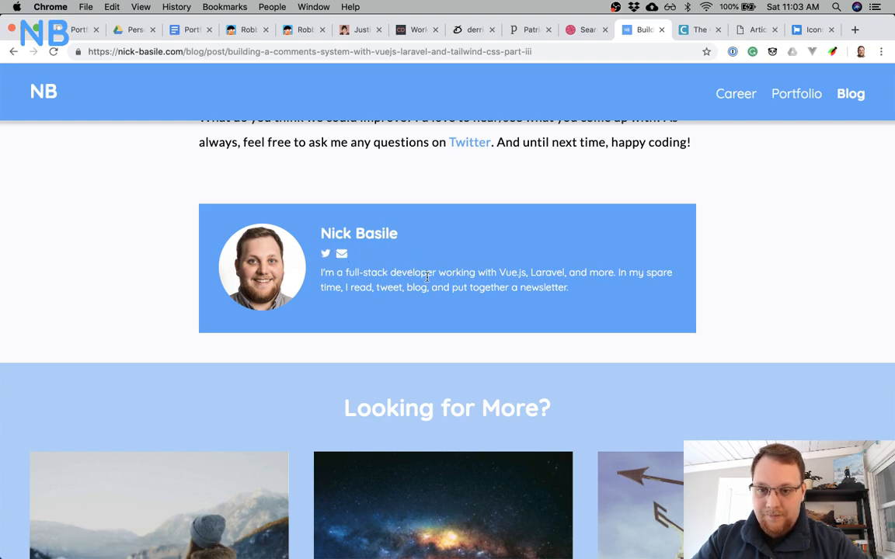
Switch back to Sketch and draw a 540 × 125 rectangle beneath the Blog Post body text, matching the text's width.
key("ctrl+Up")
left_click(564, 384)
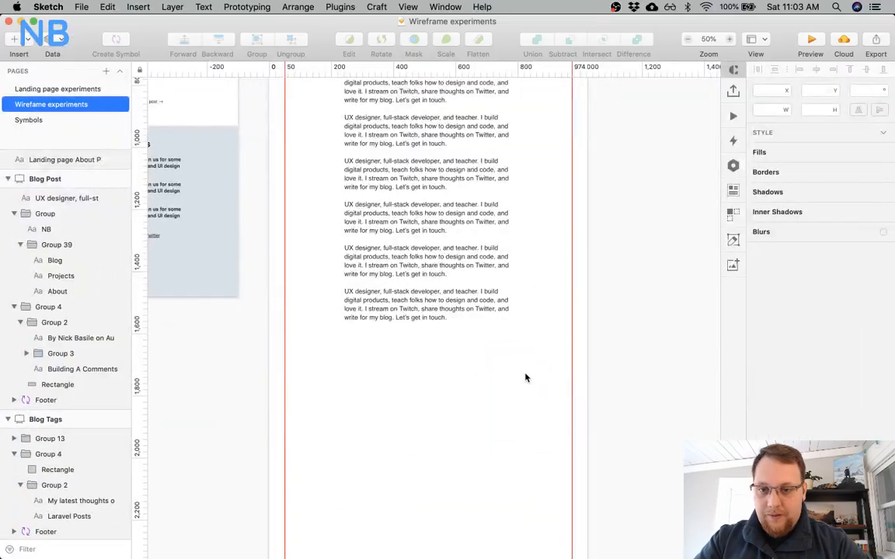
key("ctrl+Up")
left_click(580, 399)
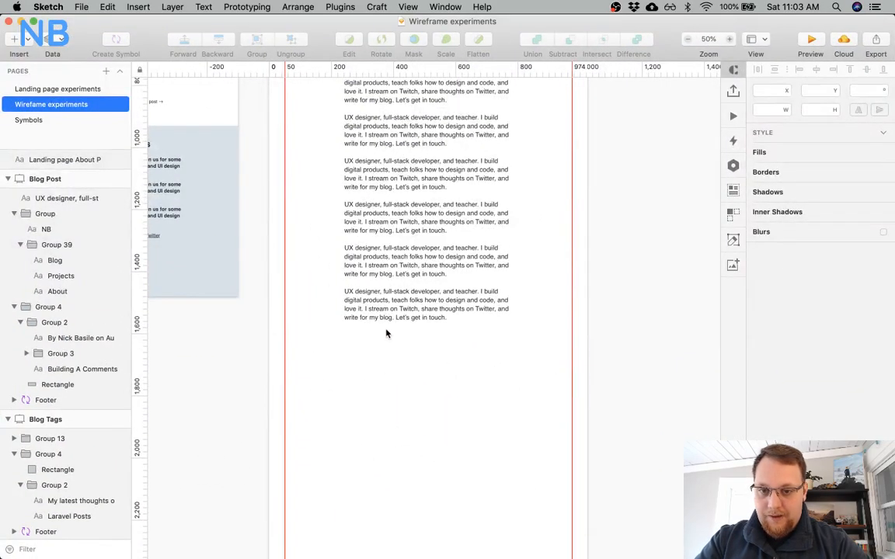
key("r")
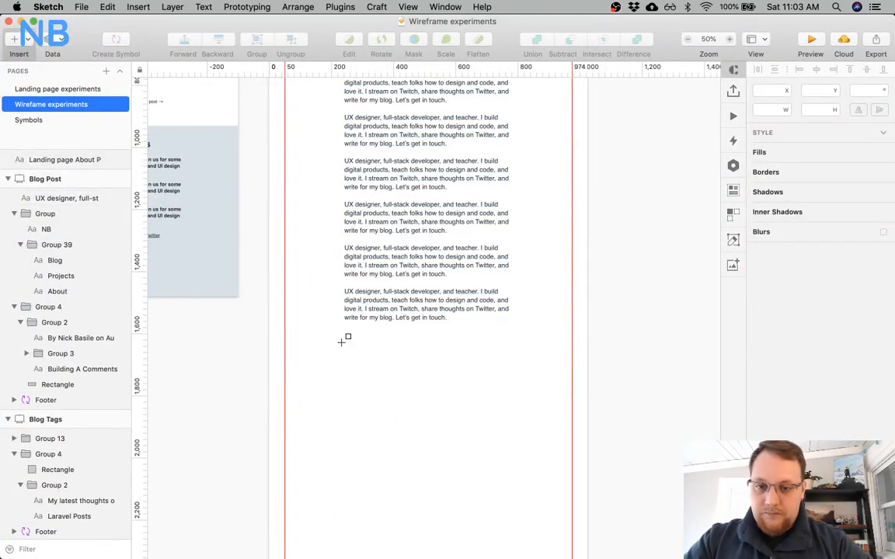
mouse_move(345, 342)
left_mouse_down()
mouse_move(511, 372)
mouse_move(511, 381)
left_mouse_up()
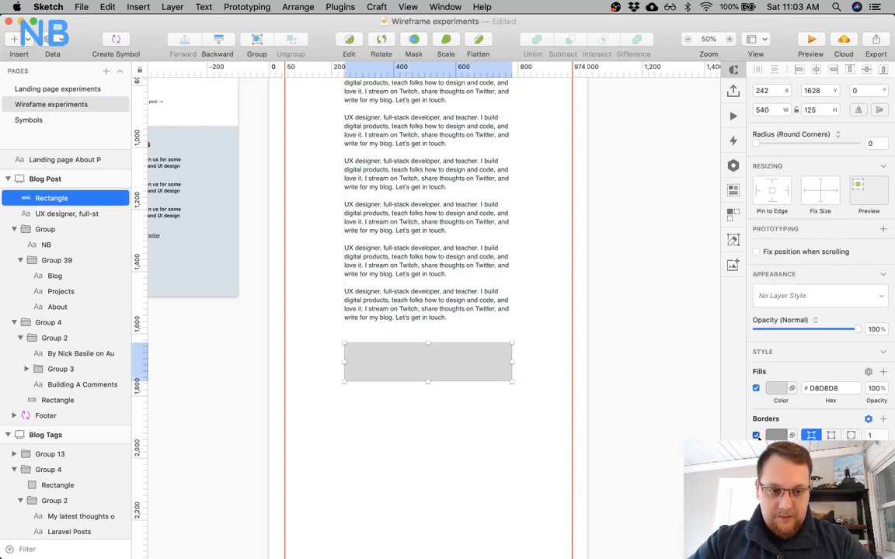
Remove the new rectangle's border and fill it with the blue-grey DAE1E7 sampled from the neighbouring artboard's panel.
left_click(777, 388)
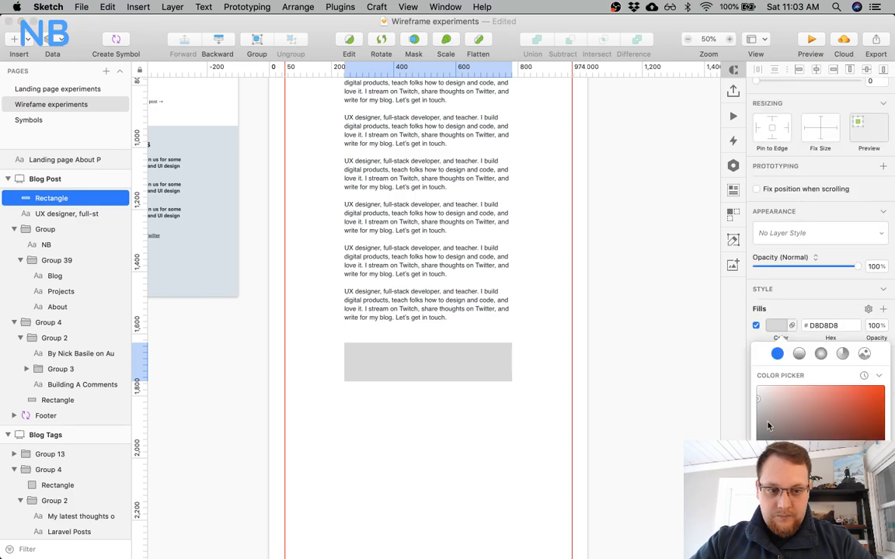
key("ctrl+c")
left_click(233, 264)
left_click(412, 428)
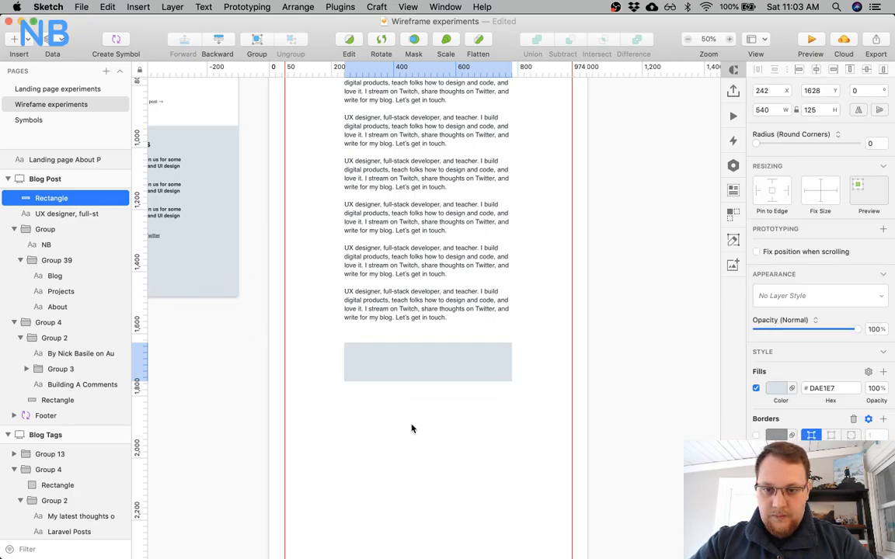
Nudge the bio rectangle up to Y 1612, closer to the end of the body text.
key("super+plus")
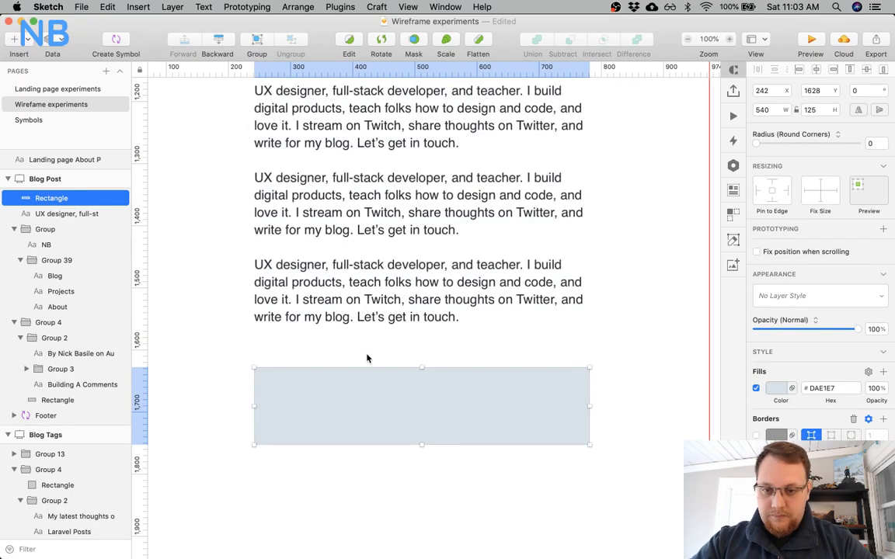
key("Up")
key("Up")
key("Up")
key("Up")
key("Up")
key("Up")
key("Up")
key("Up")
key("Up")
key("Up")
key("Up")
key("Up")
key("Up")
key("Up")
key("Up")
key("Up")
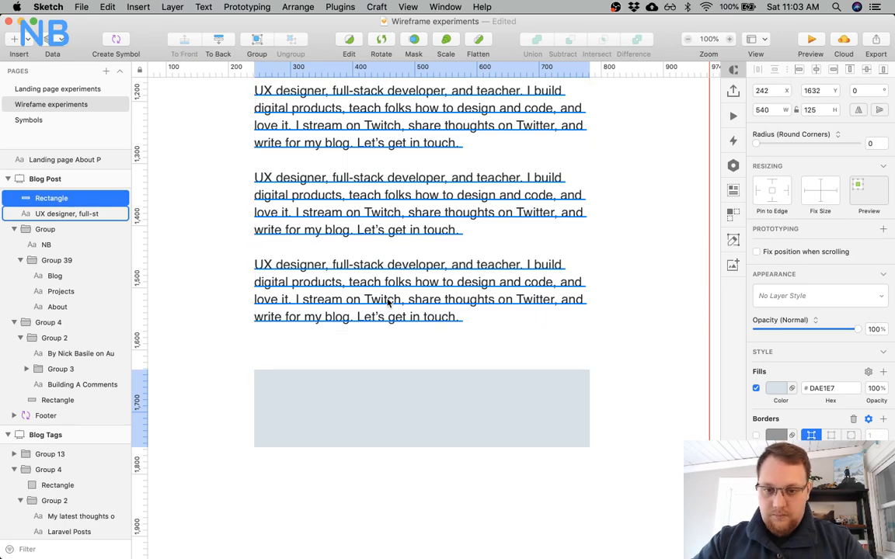
scroll(389, 303, "left", 3)
scroll(388, 303, "down", 1)
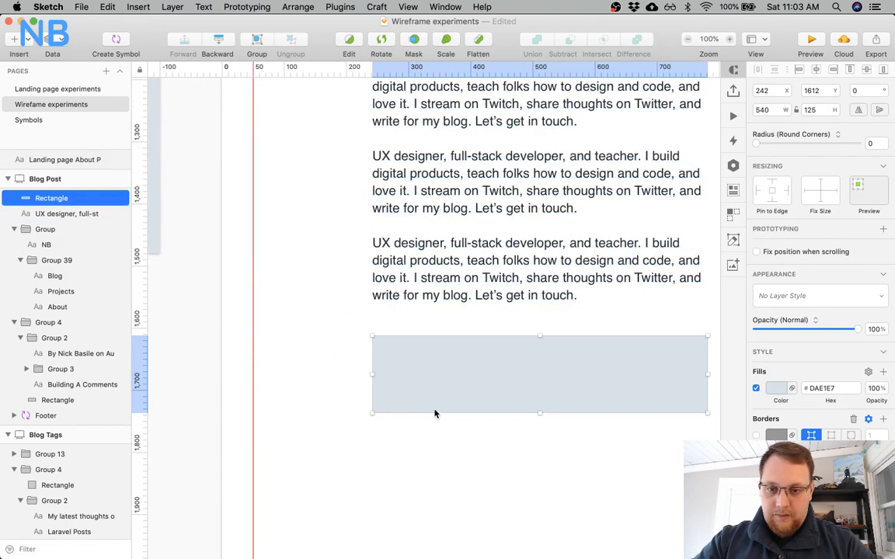
scroll(435, 415, "right", 1)
scroll(435, 414, "down", 1)
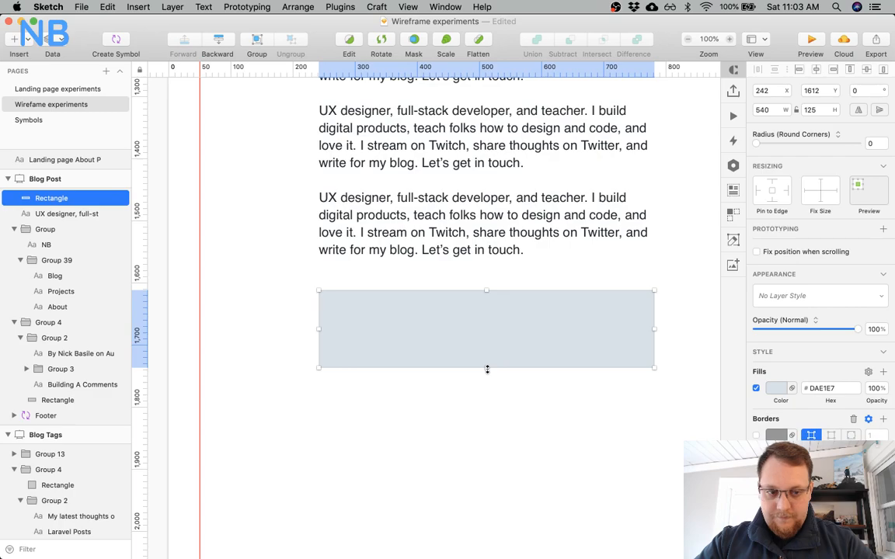
left_click(433, 445)
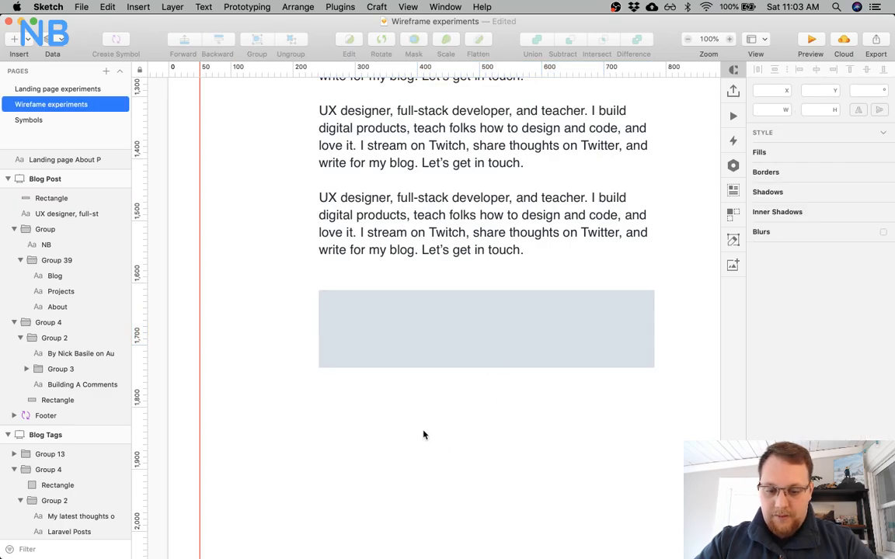
Draw a 75 × 75 circle as an avatar placeholder inside the left end of the bio rectangle.
key("o")
left_click_drag(346, 313, 391, 357)
left_click(787, 107)
left_click(786, 107)
left_click(426, 447)
left_click(367, 334)
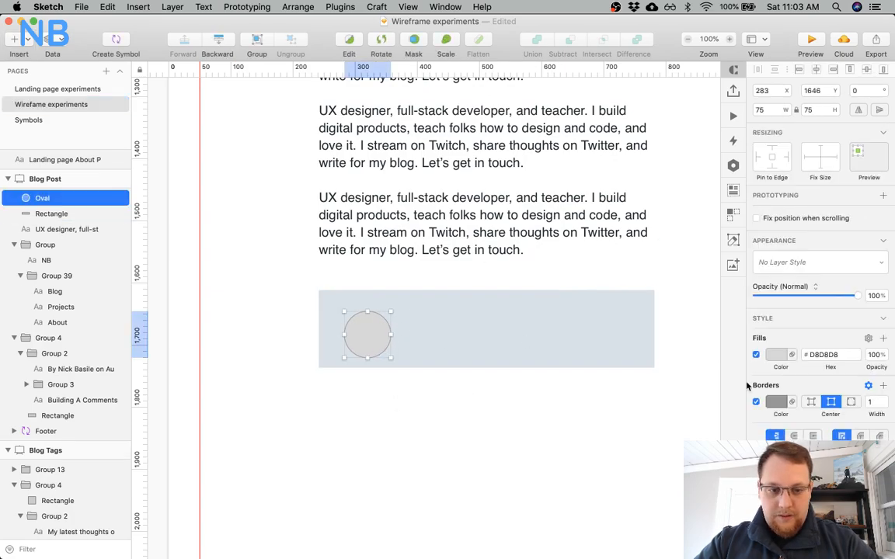
Remove the avatar circle's border and fill it with the darker blue-grey 8795A1.
left_click(756, 402)
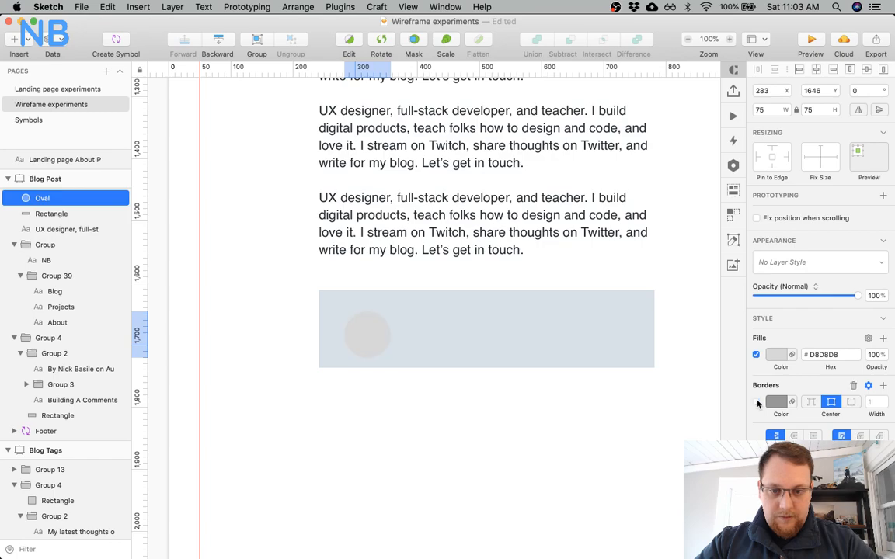
left_click(779, 355)
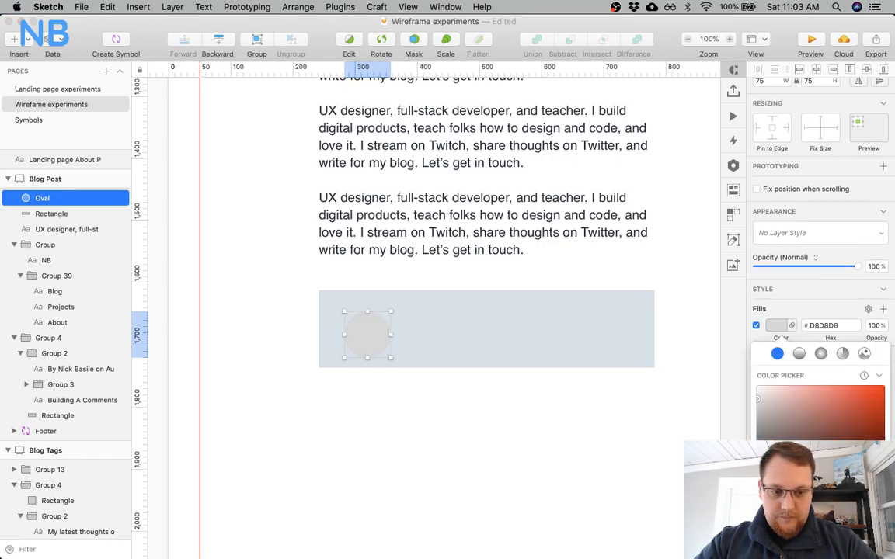
left_click(794, 536)
left_click(809, 536)
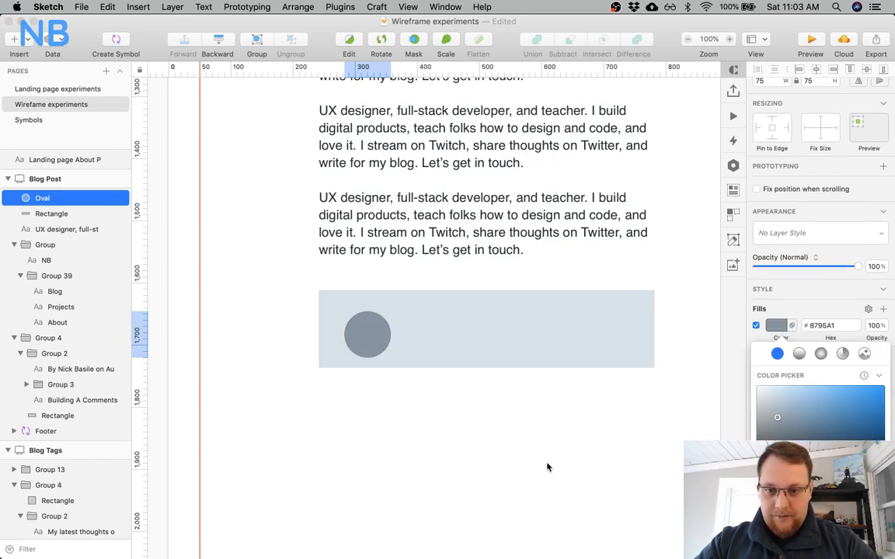
left_click(547, 466)
Enlarge the avatar circle to 100 × 100 and move it up to Y 1624 inside the bio rectangle.
left_click(761, 110)
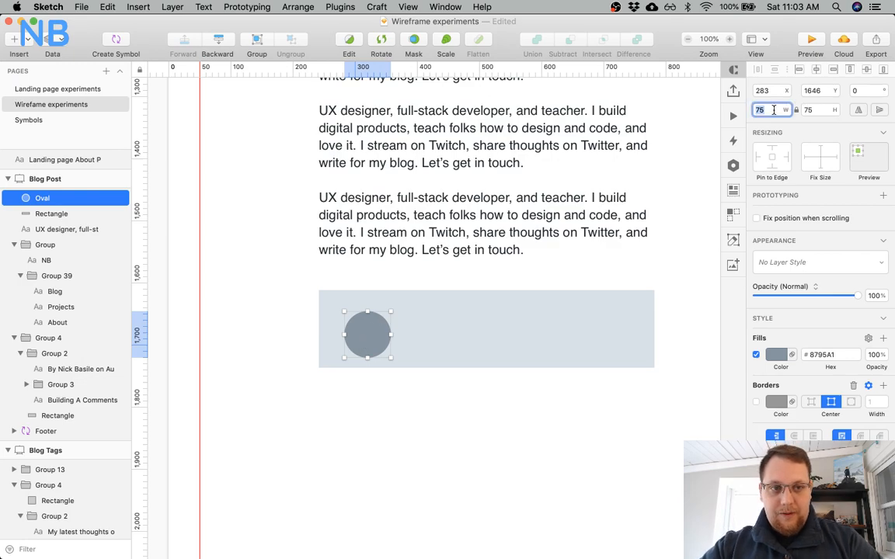
type("100")
key("Return")
left_click(477, 339)
left_click(375, 343)
left_click_drag(375, 344, 376, 324)
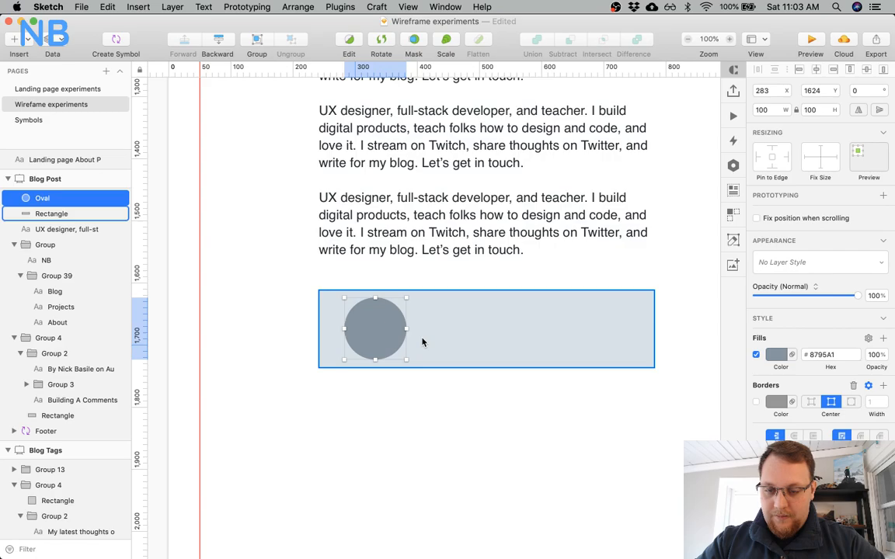
Review the square image placeholder in the Blog Tags header and delete the avatar circle from the Blog Post bio rectangle.
scroll(315, 326, "left", 5)
key("super+minus")
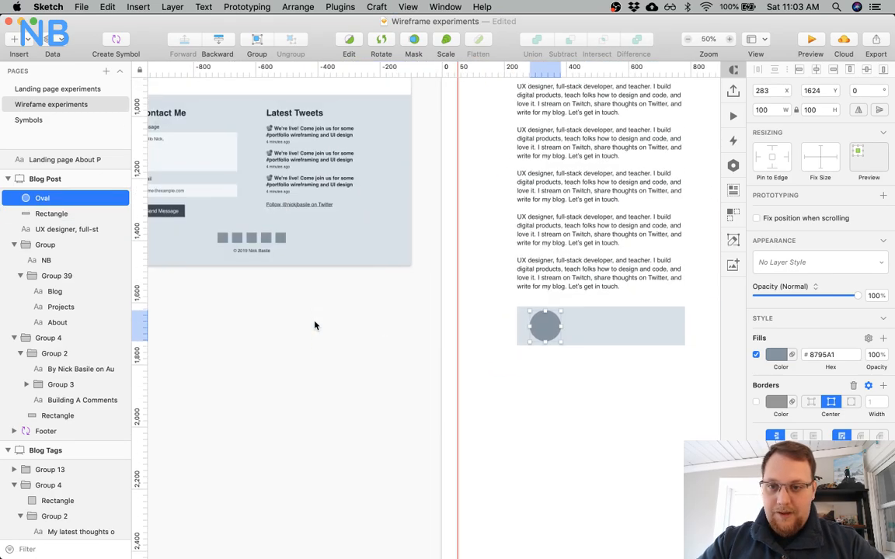
scroll(314, 325, "up", 10)
scroll(314, 325, "left", 3)
scroll(314, 369, "down", 15)
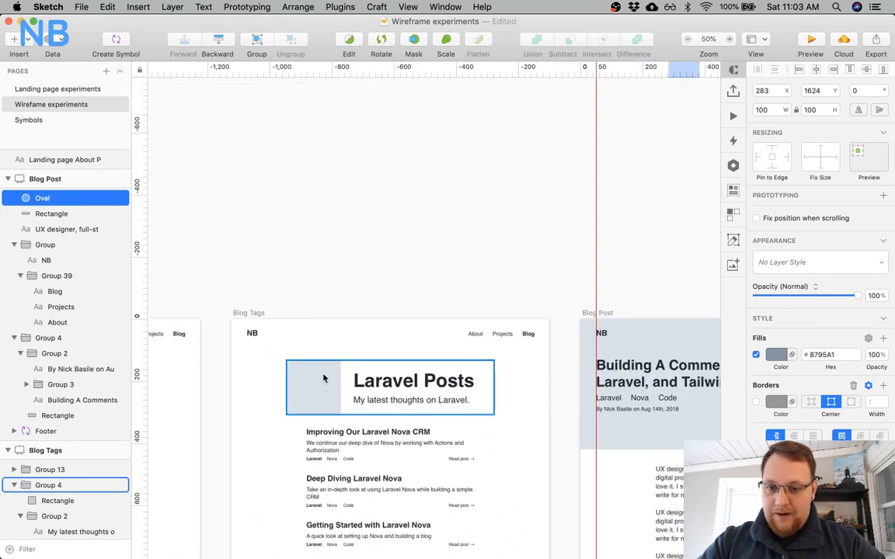
scroll(319, 373, "right", 5)
key("BackSpace")
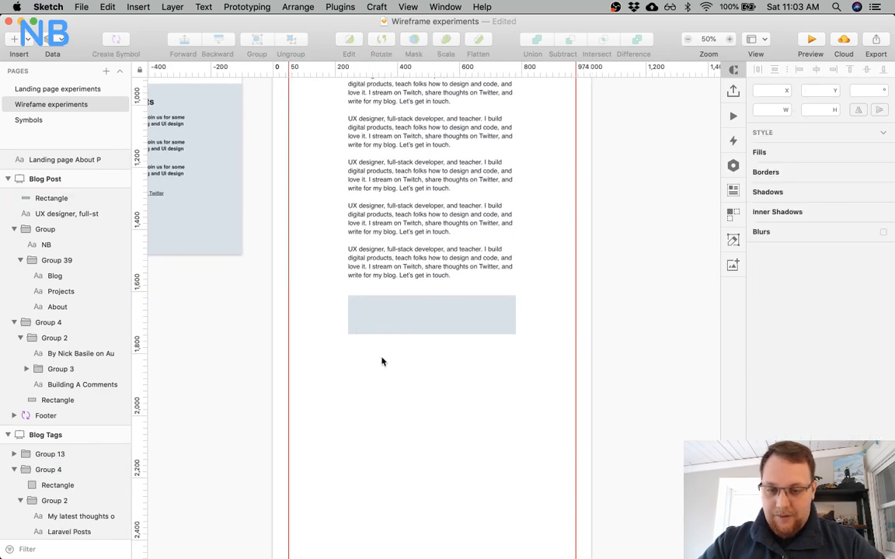
Duplicate the bio rectangle in place and give the copy a corner radius of 5.
left_click(413, 323)
key("super+c")
key("super+v")
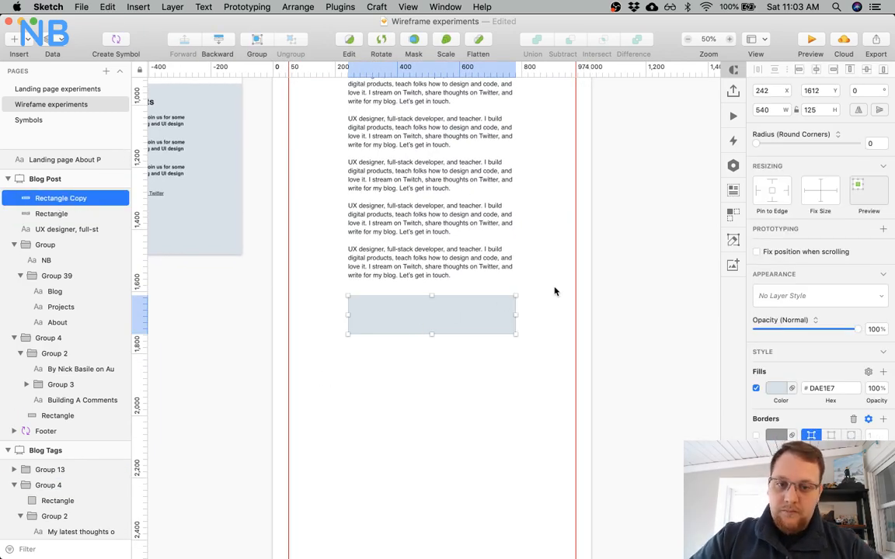
left_click(869, 143)
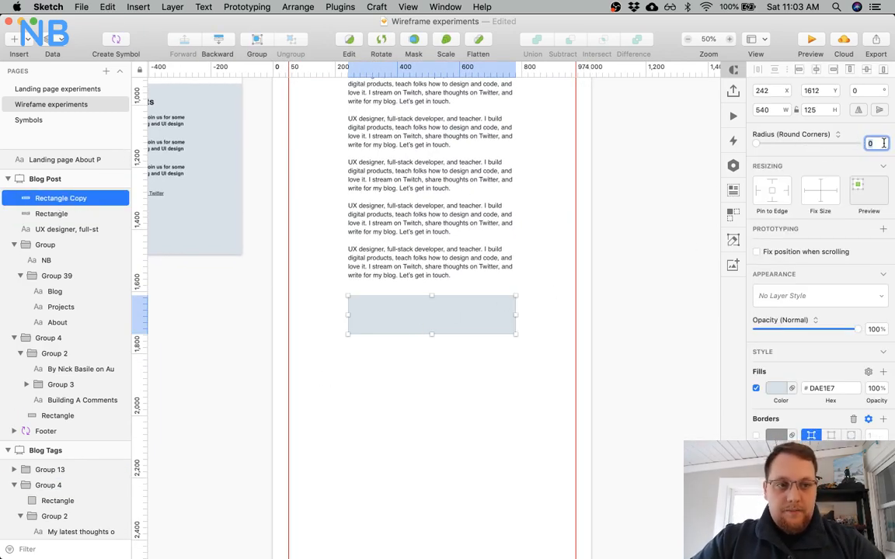
type("5")
Resize the copied rectangle to 100 × 100 and fill it with 8795A1 as a square avatar placeholder.
left_click(776, 112)
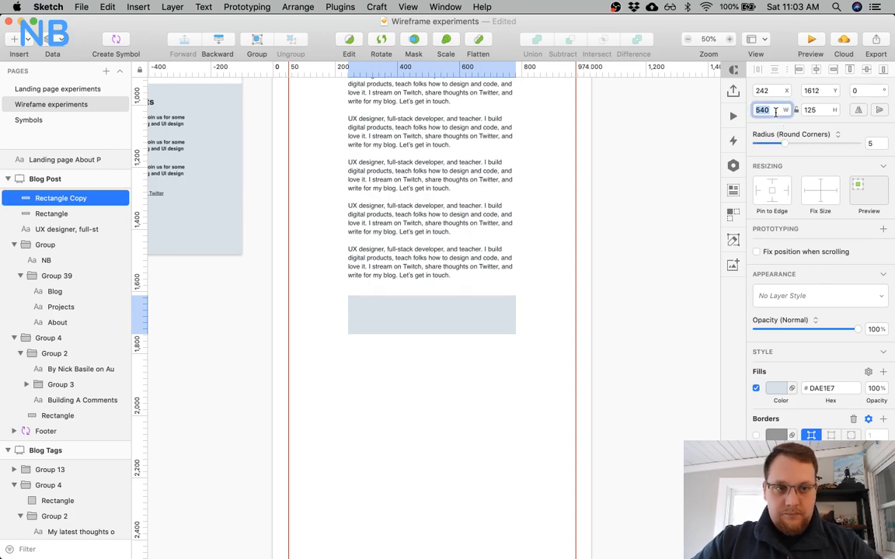
type("100")
key("Tab")
type("100")
key("Return")
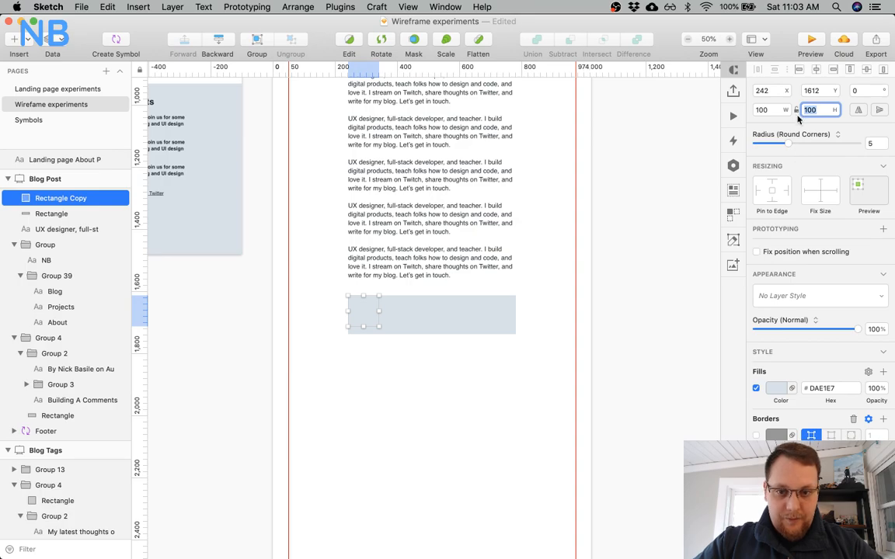
left_click(777, 387)
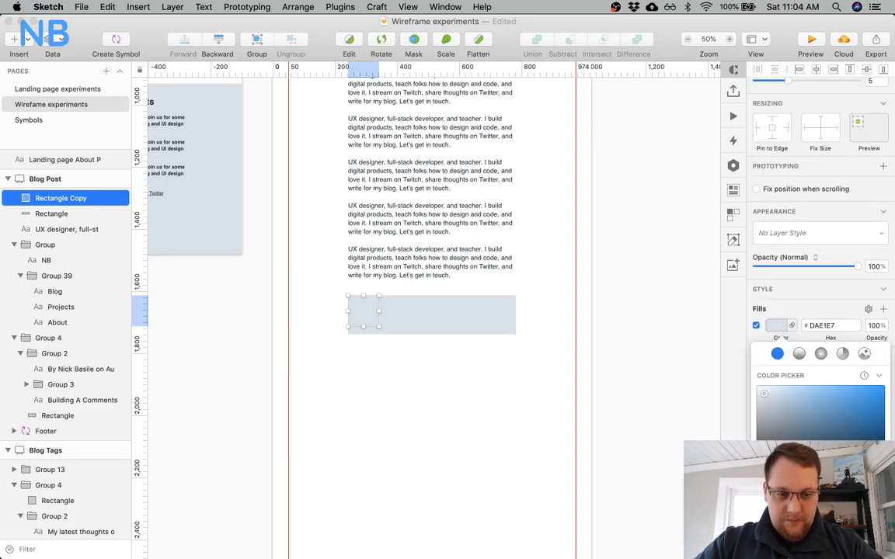
left_click(808, 535)
left_click(495, 418)
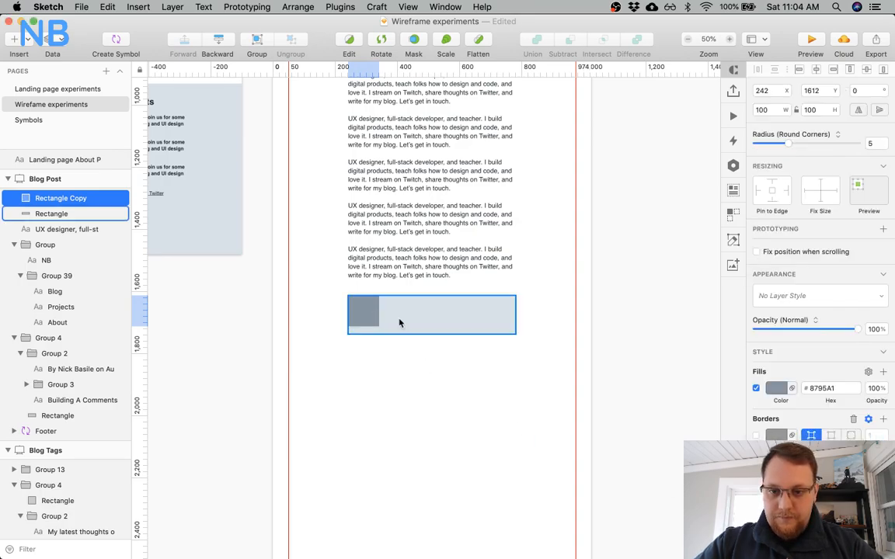
Set the bio background rectangle's height to 155.
key("super+0")
left_click(399, 323)
left_click(815, 111)
key("Return")
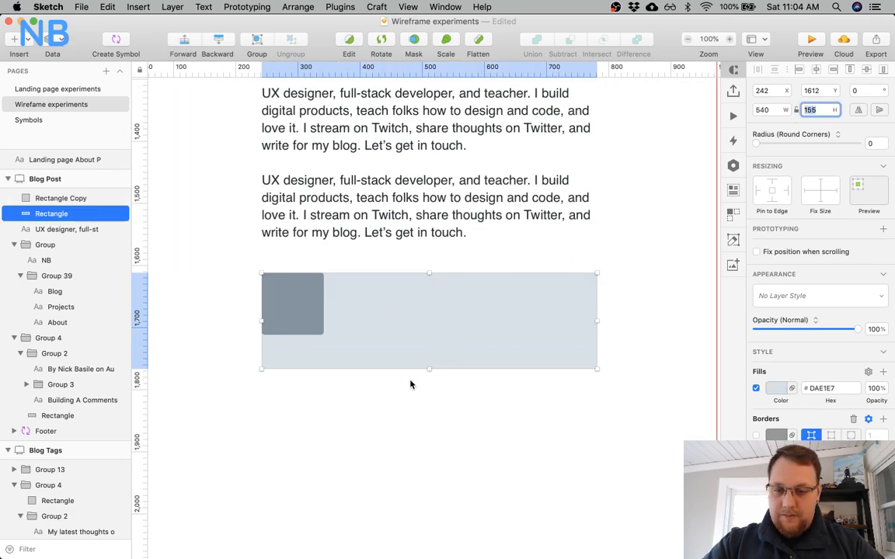
left_click(362, 375)
Move the avatar square to X 284, Y 1639 inside the bio box and check its distances to the box edges.
left_click(310, 317)
left_click_drag(309, 318, 332, 331)
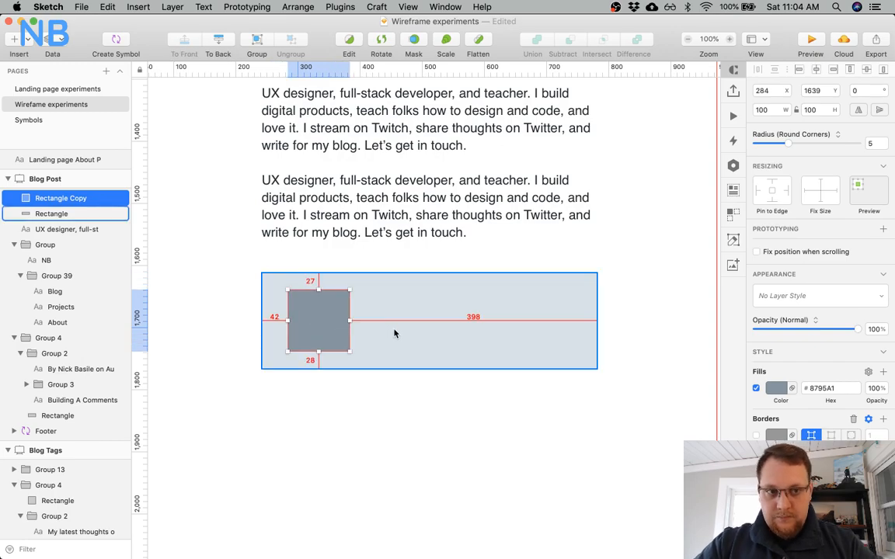
left_click(365, 376)
left_click(357, 340)
key("alt")
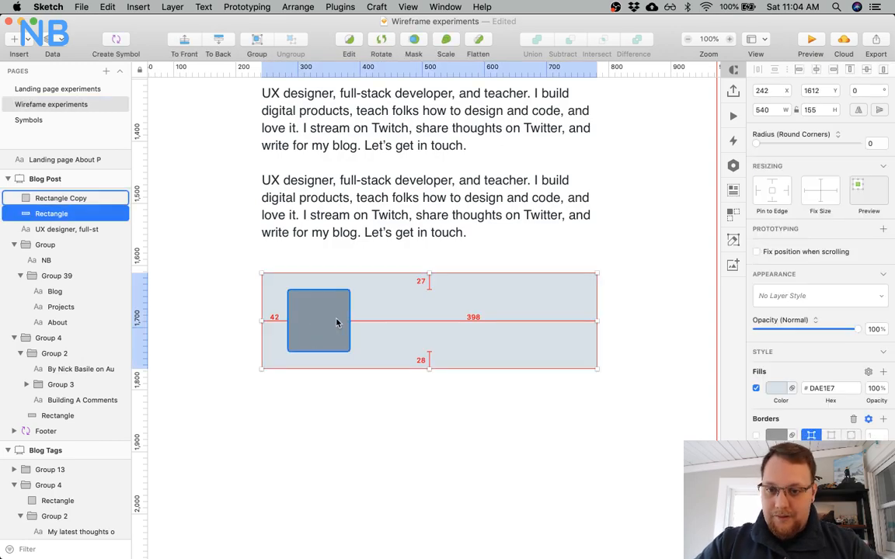
Nudge the avatar square right to X 292, leaving 50 px to the bio box's left edge, and recheck the spacing.
left_click(338, 321)
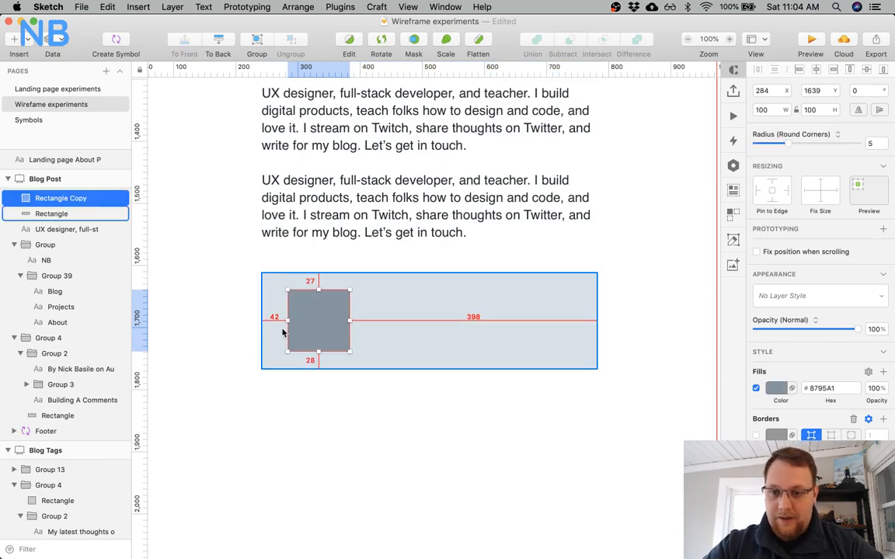
key("Right")
key("Right")
key("Right")
key("Right")
key("Right")
key("Right")
key("Right")
key("Right")
key("alt")
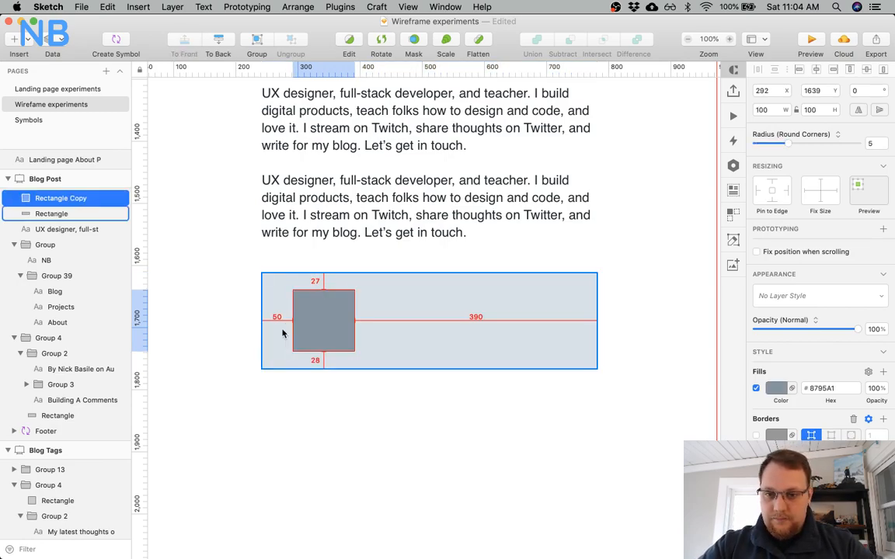
left_click(340, 421)
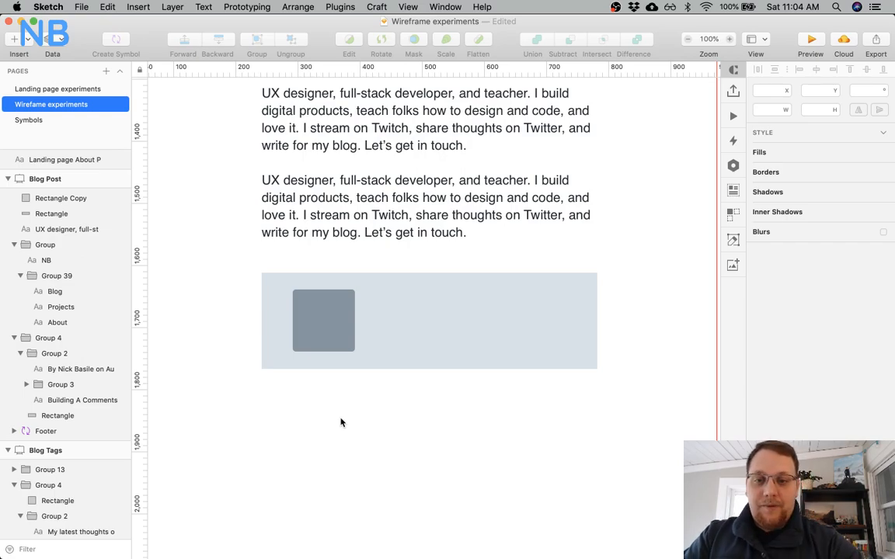
left_click(403, 290)
key("alt")
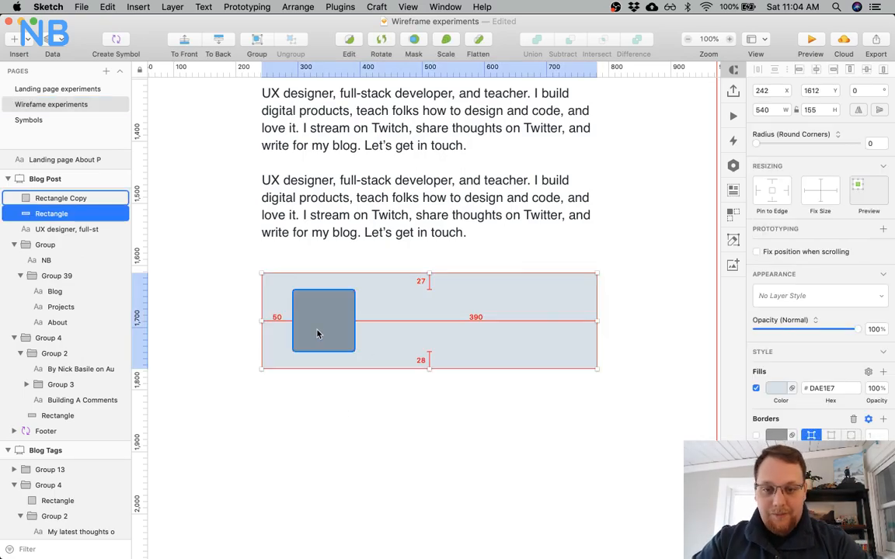
left_click(344, 411)
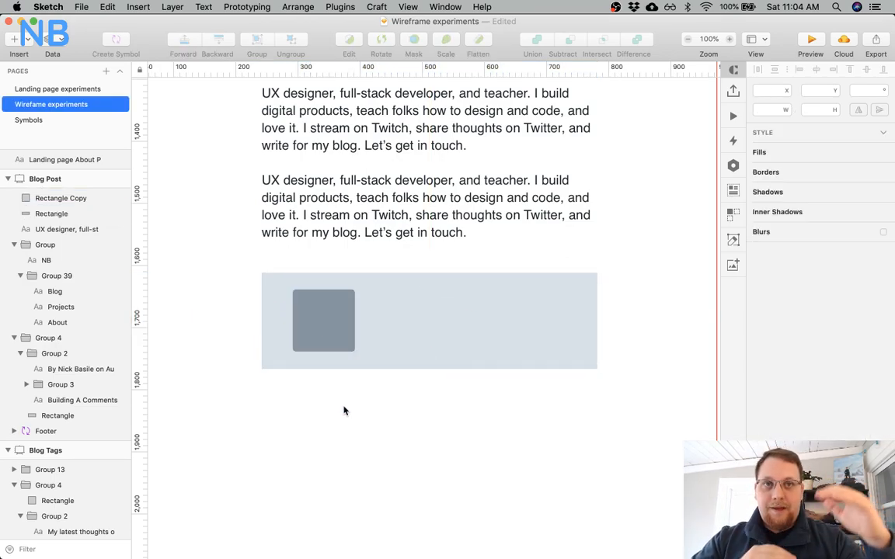
Add a text layer in the bio box beside the avatar square's upper right and set it to Helvetica Bold.
key("t")
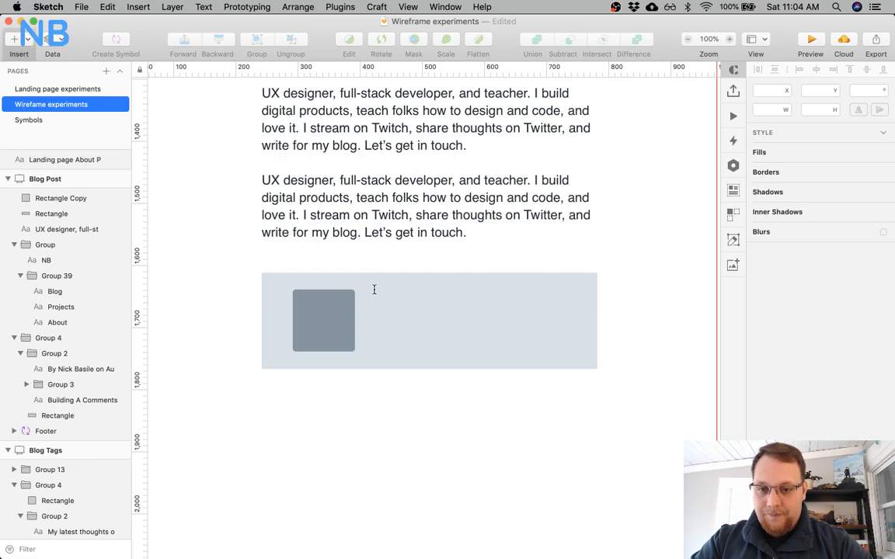
left_click(373, 298)
left_click(835, 291)
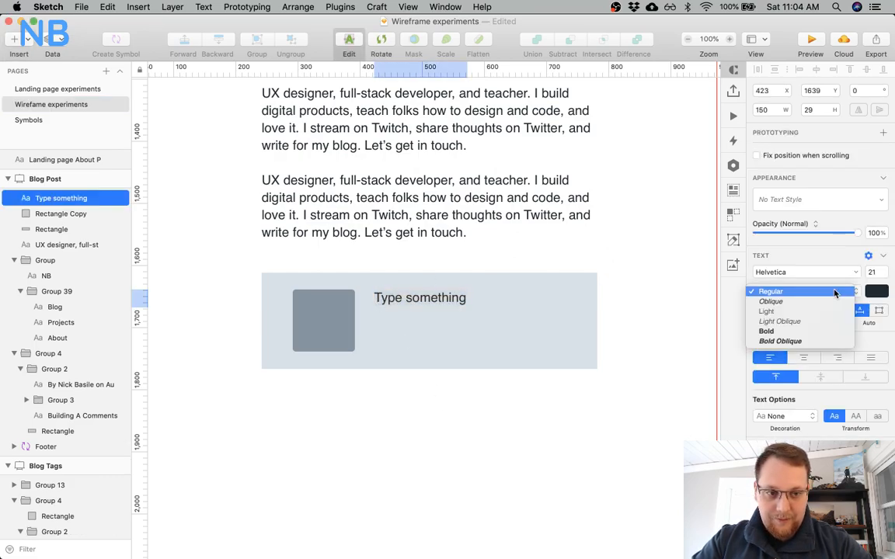
left_click(769, 329)
left_click(464, 411)
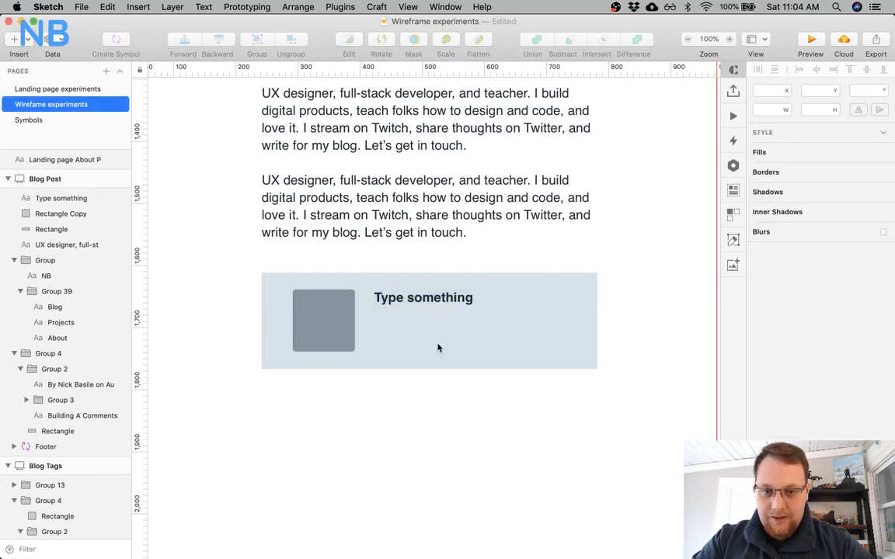
Replace the placeholder text in the bio box with the author's full name.
left_click(408, 309)
double_click(408, 308)
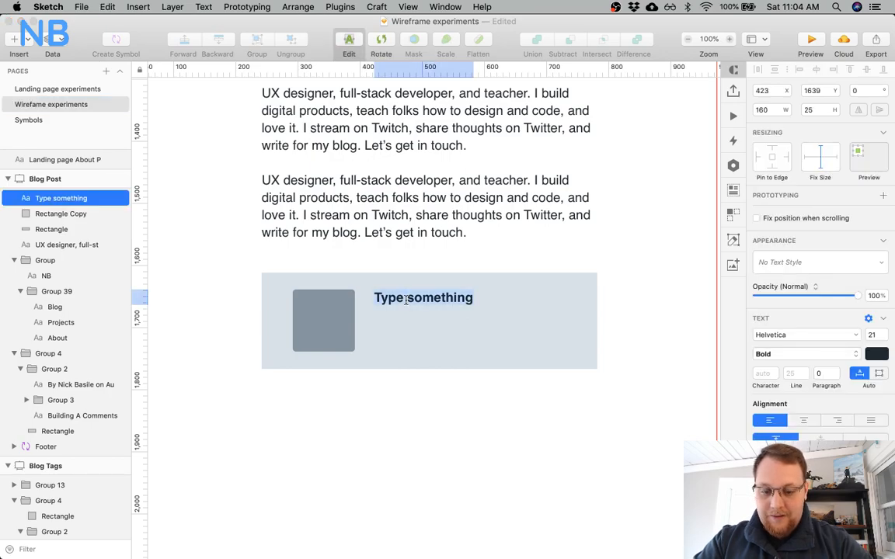
type("Nick Basile")
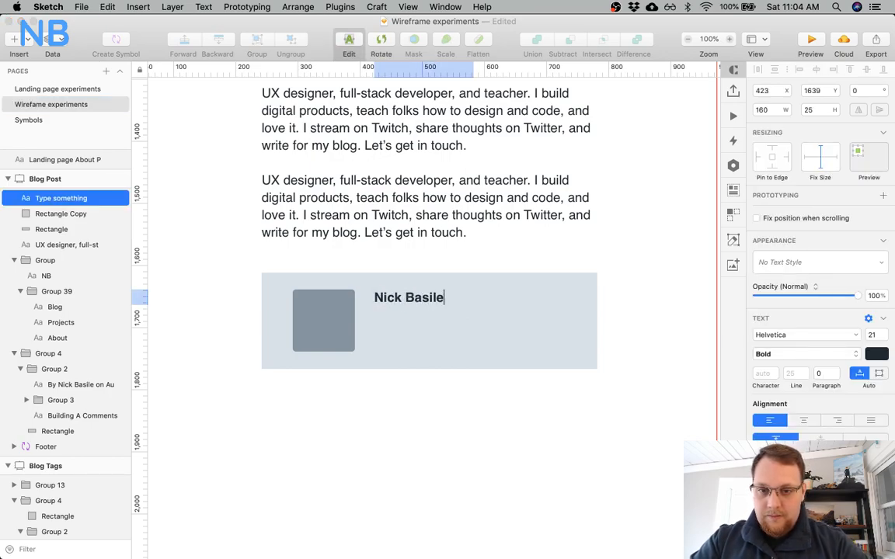
key("Escape")
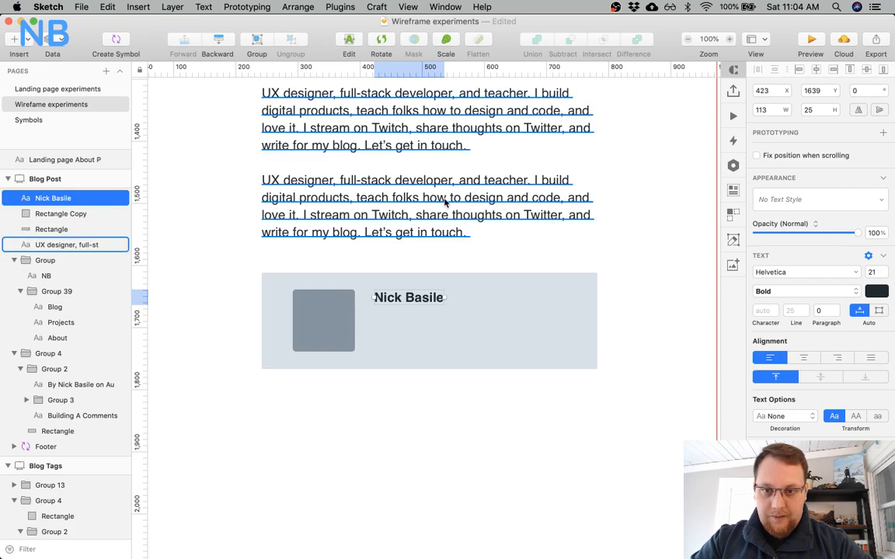
Set the author name's font size to 25.
left_click(450, 200)
left_click(415, 308)
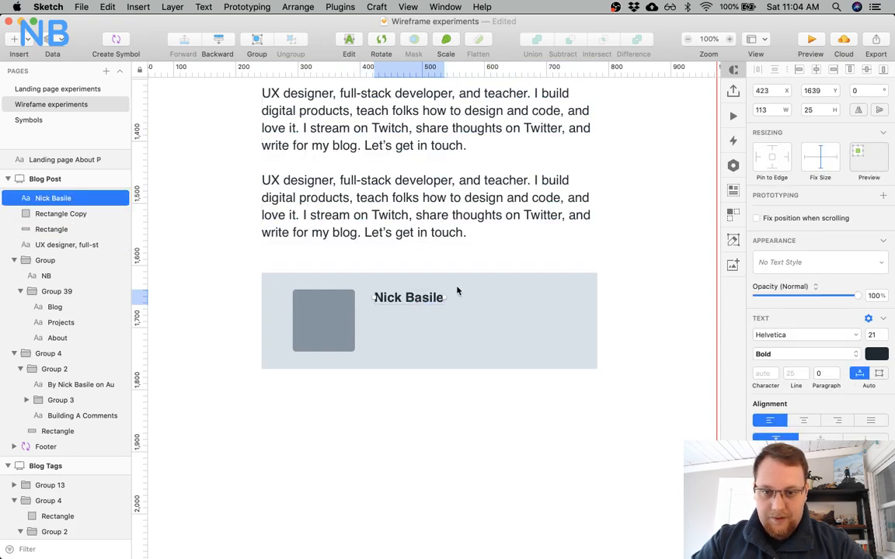
type("26")
key("Return")
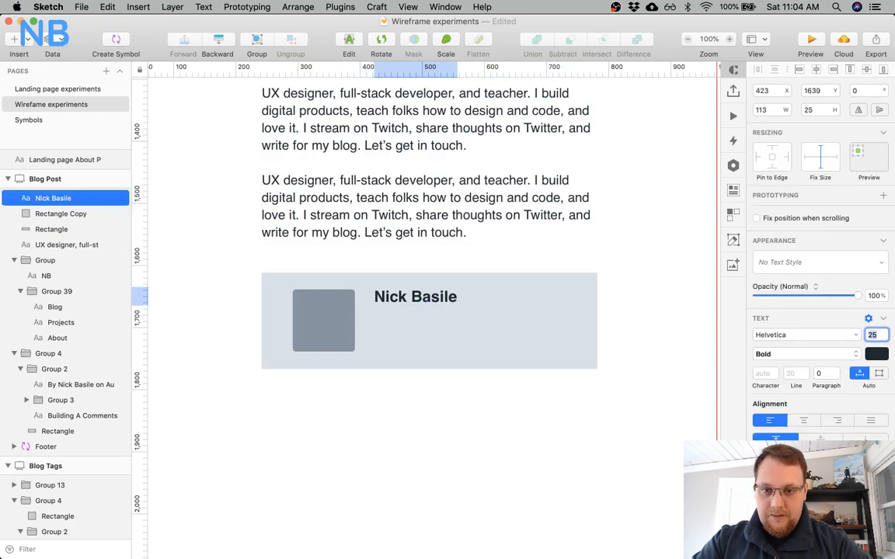
left_click(575, 471)
Duplicate the author name to its right at X 573 and set the copy's typeface to Font Awesome 5 Brands.
left_click_drag(402, 306, 492, 308)
left_click(812, 335)
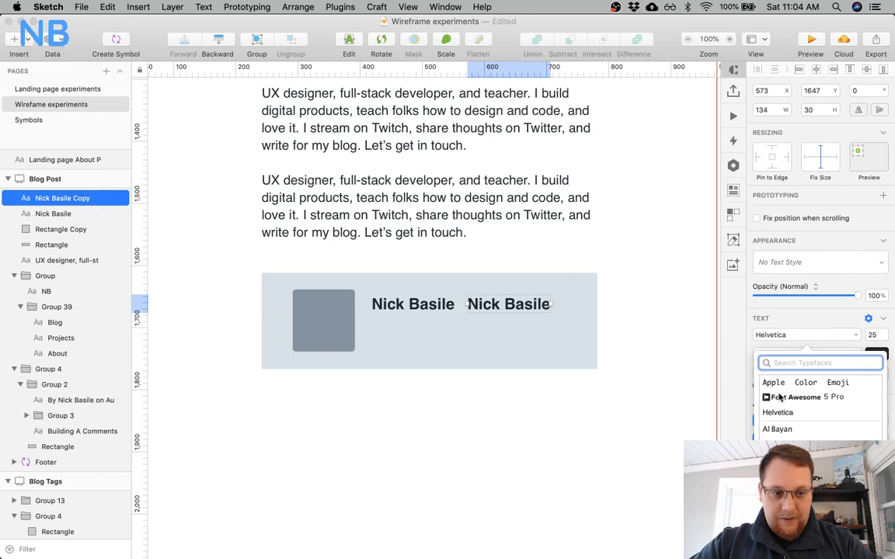
key("Return")
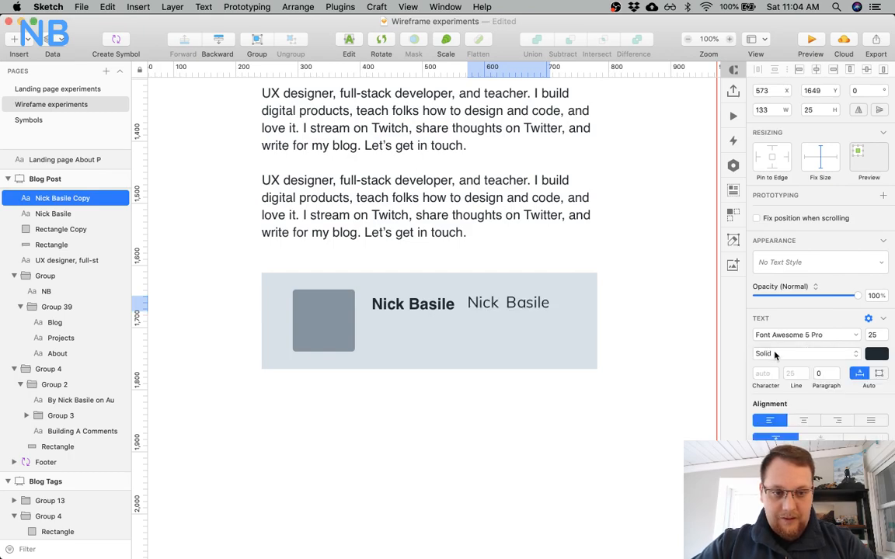
left_click(785, 334)
type("font")
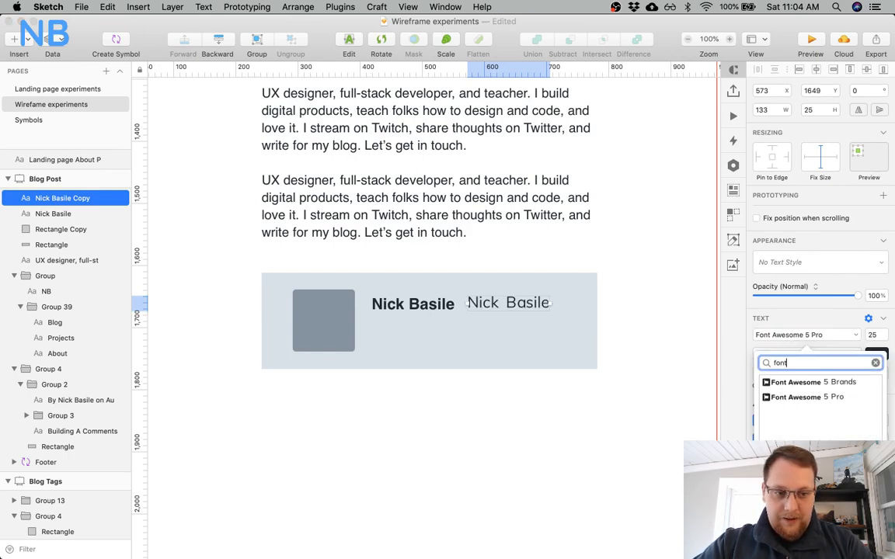
left_click(509, 300)
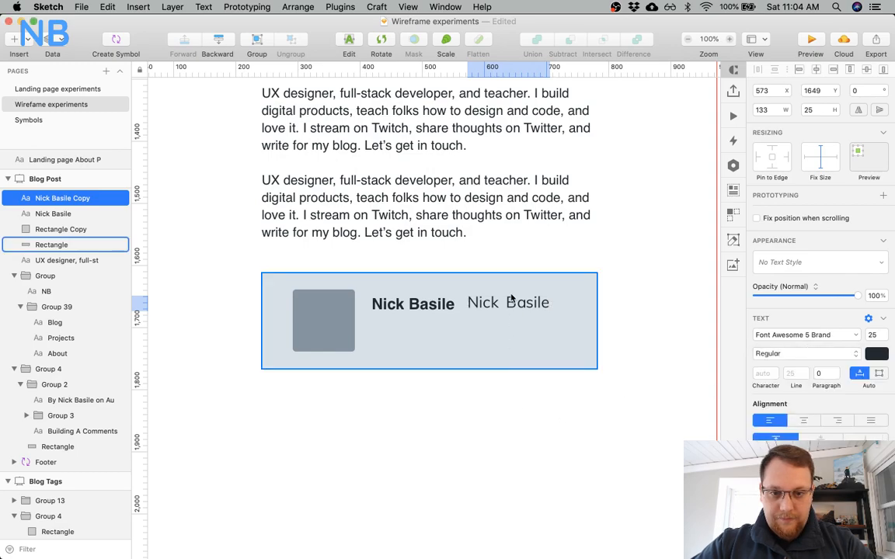
Replace the copied name with "twitter" to produce the Twitter icon and set its size to 18.
double_click(509, 300)
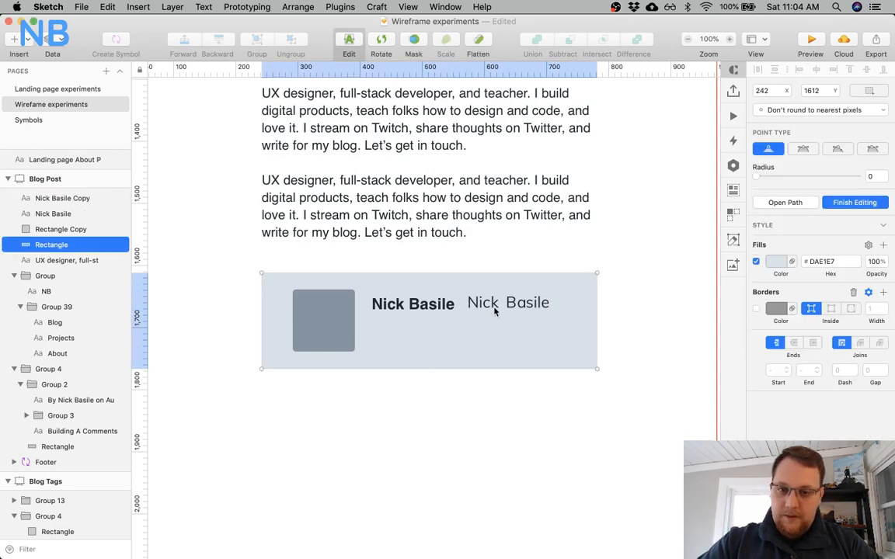
key("Escape")
double_click(489, 305)
key("super+a")
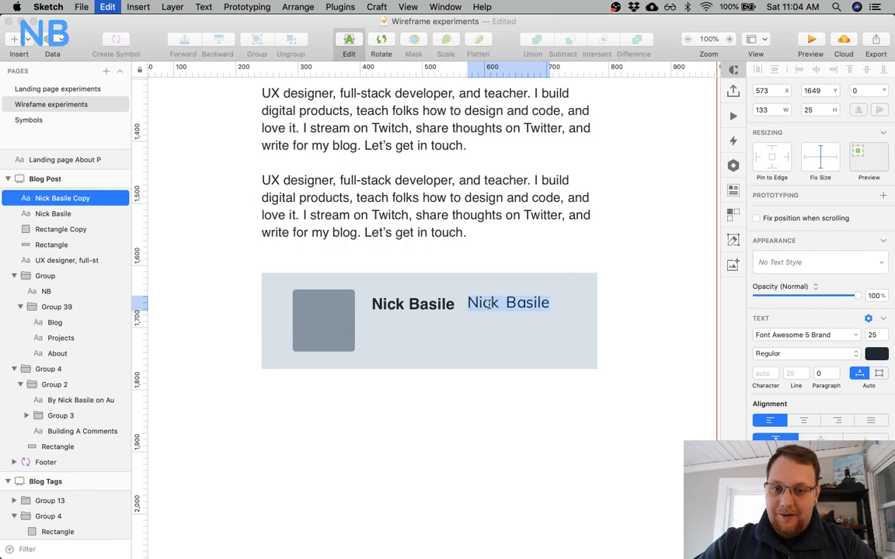
type("twitter")
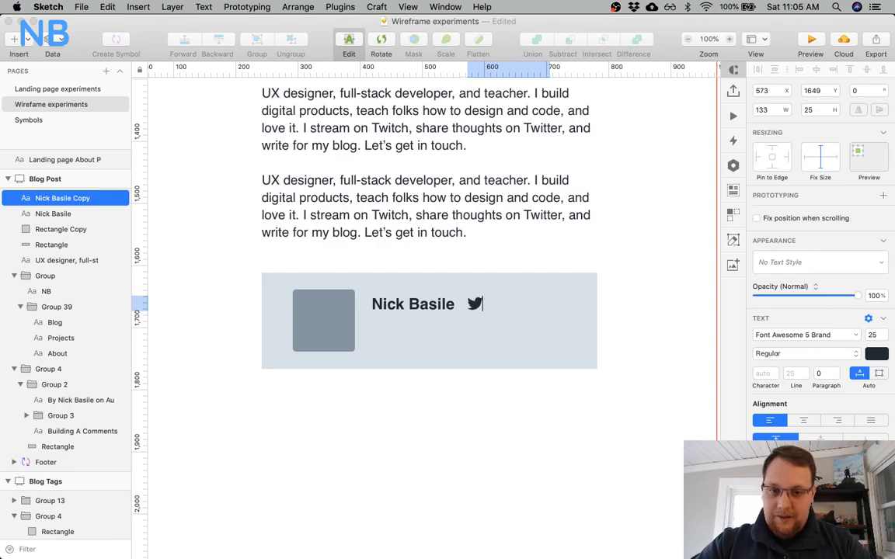
key("Escape")
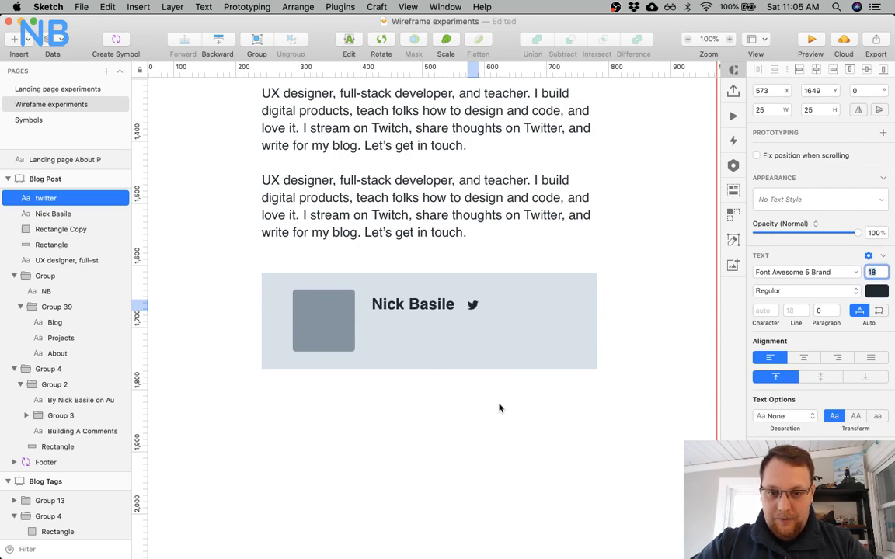
Move the Twitter icon closer to the author name in the blog post card and set its font size to 18.
left_click(418, 453)
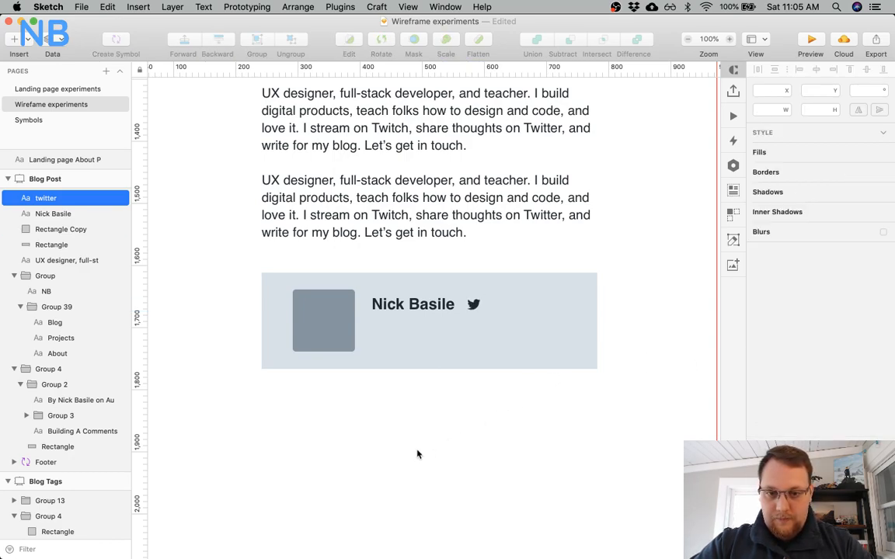
left_click(480, 304)
left_click(473, 305)
key("alt")
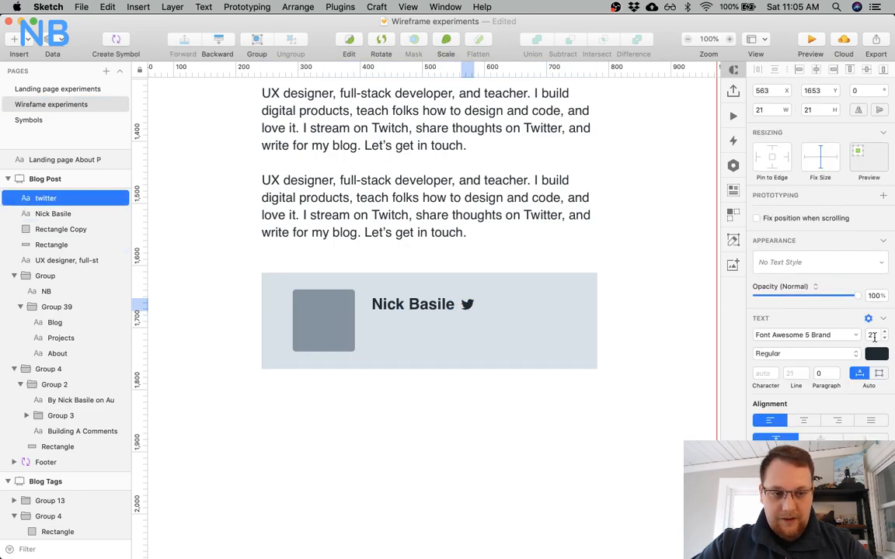
type("18")
key("Return")
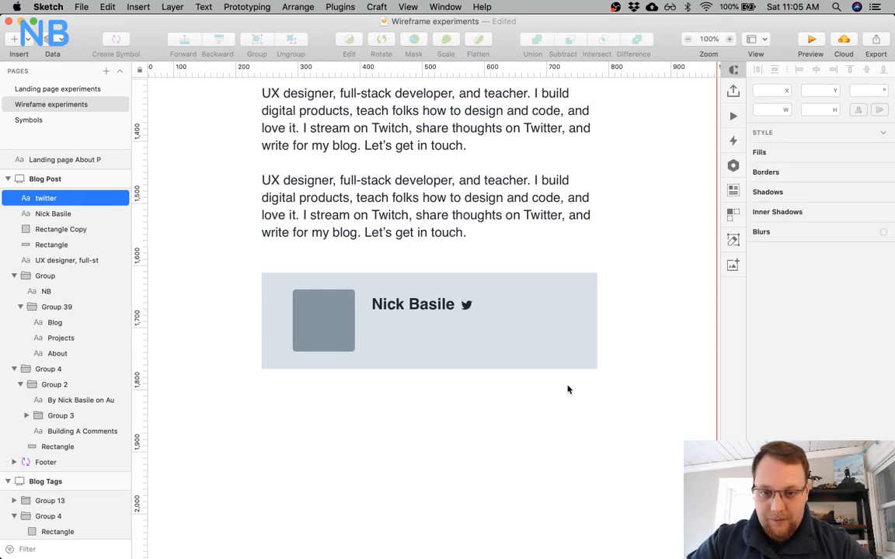
Try aligning the Twitter icon with the bottom edge of the author name's text layer.
left_click(492, 346)
left_click(465, 305)
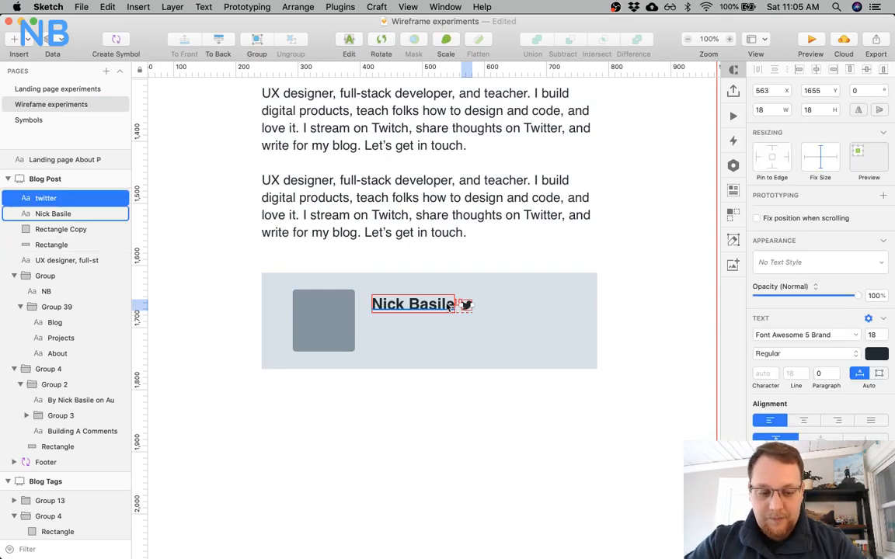
left_click(447, 307, "shift")
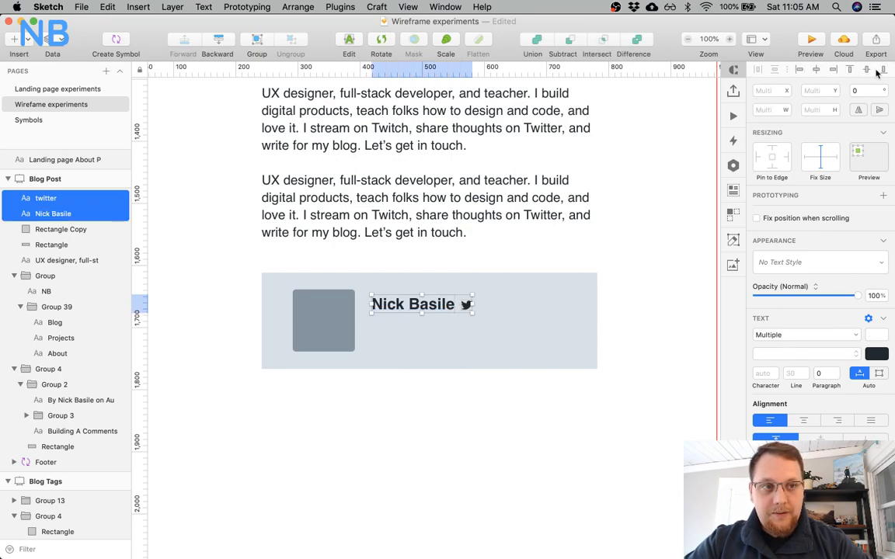
left_click(466, 387)
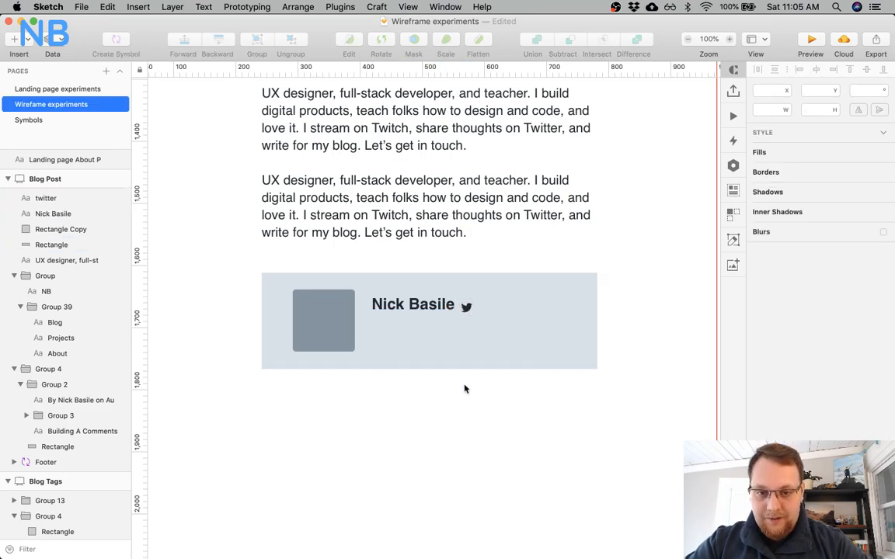
Align the Twitter icon and the author name on their vertical centres.
left_click(465, 308)
left_click(441, 309, "shift")
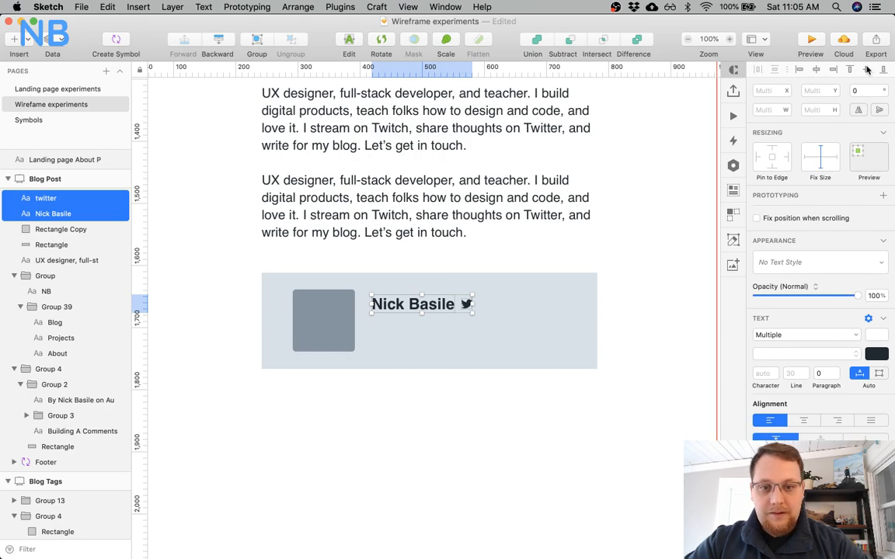
left_click(506, 266)
Nudge the Twitter icon down onto the author name's baseline using a horizontal guide at 1,671, and remove the guide.
left_click(454, 308)
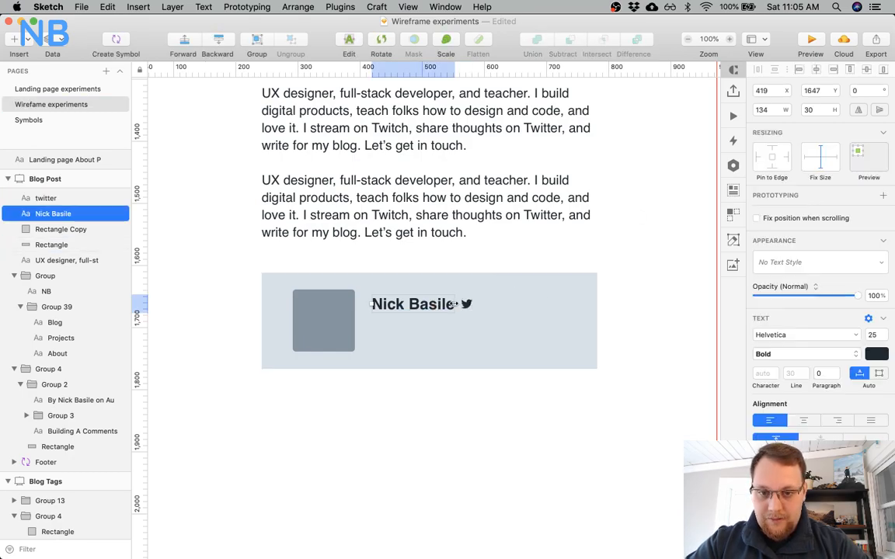
left_click(447, 338)
key("super+plus")
key("super+plus")
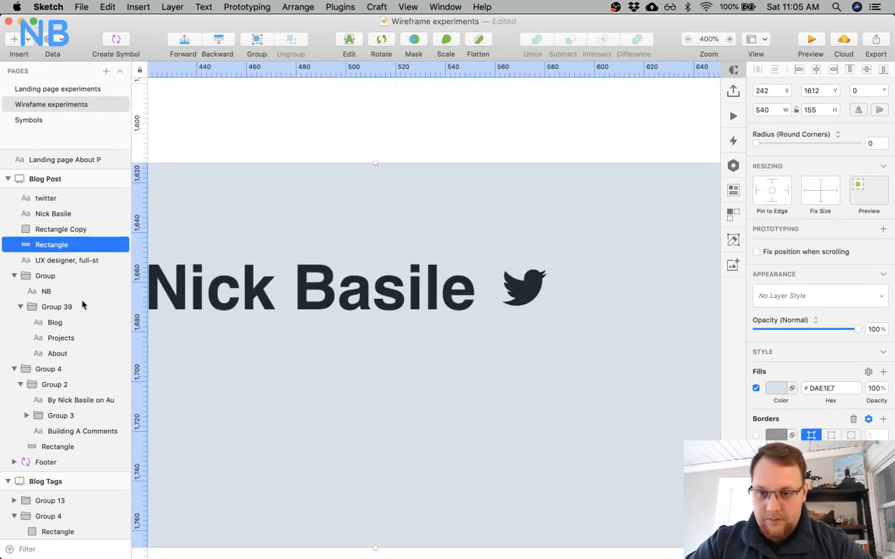
left_click(179, 295)
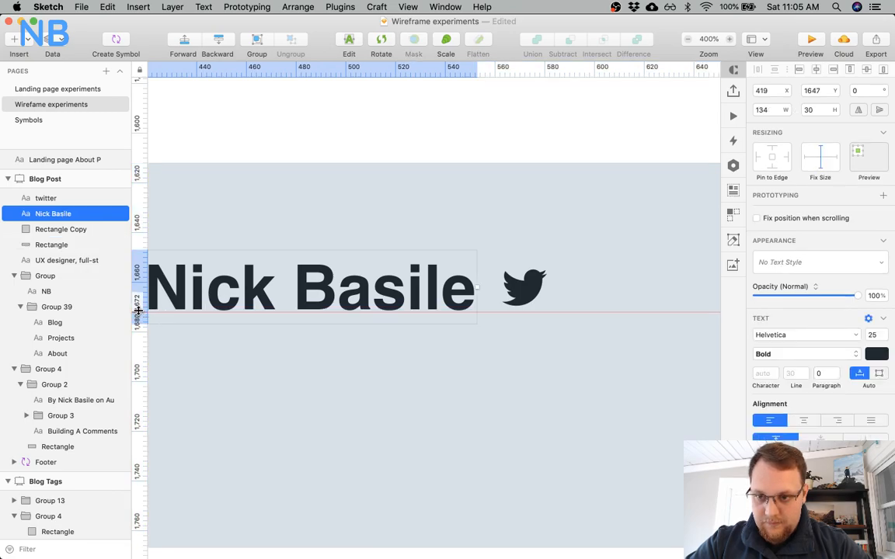
left_click(523, 293)
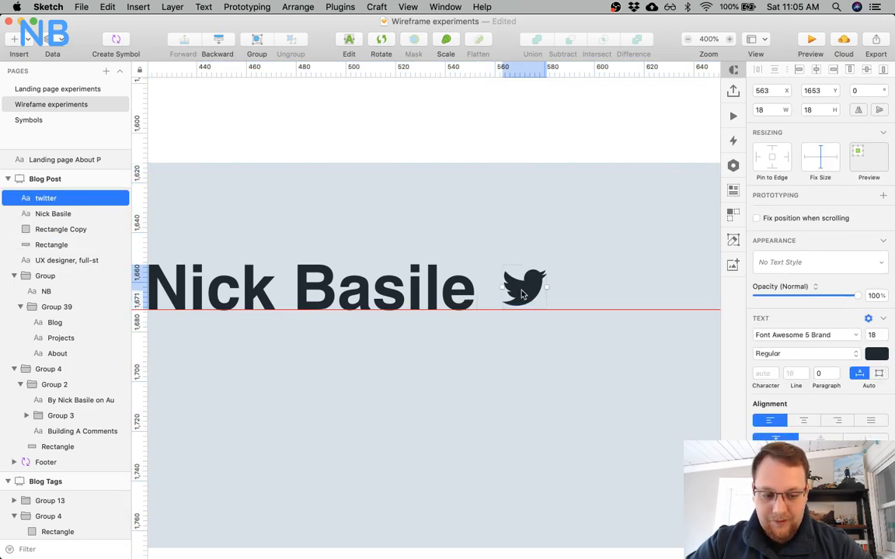
left_click(489, 228)
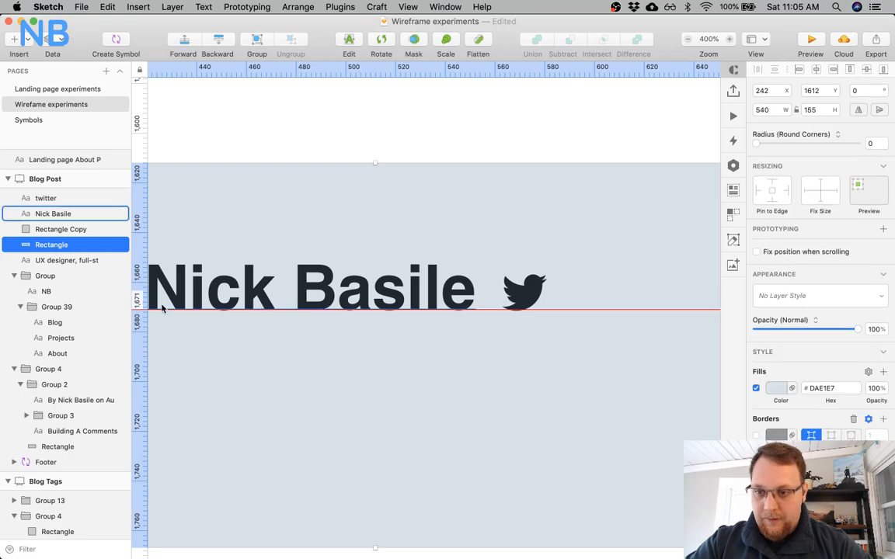
left_click_drag(139, 309, 141, 72)
key("super+0")
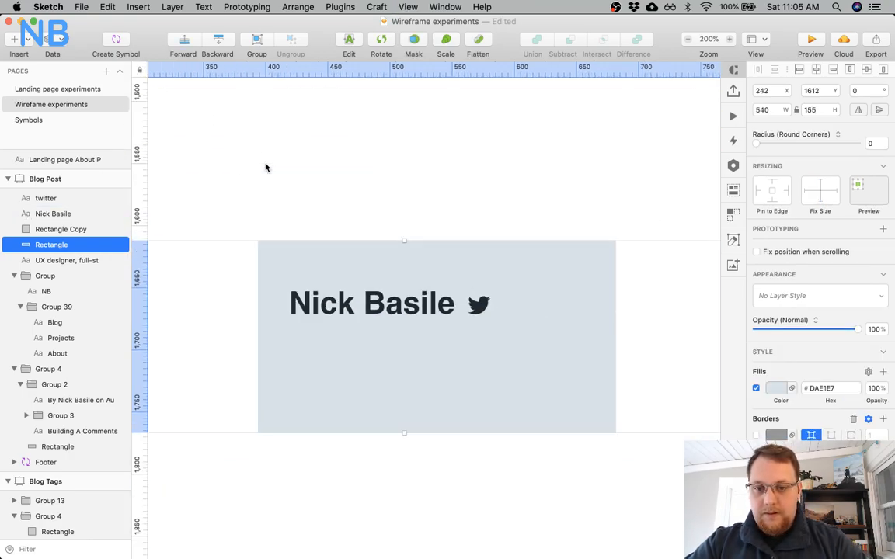
Remove the bold weight from the author name.
left_click(432, 311)
left_click(457, 313, "shift")
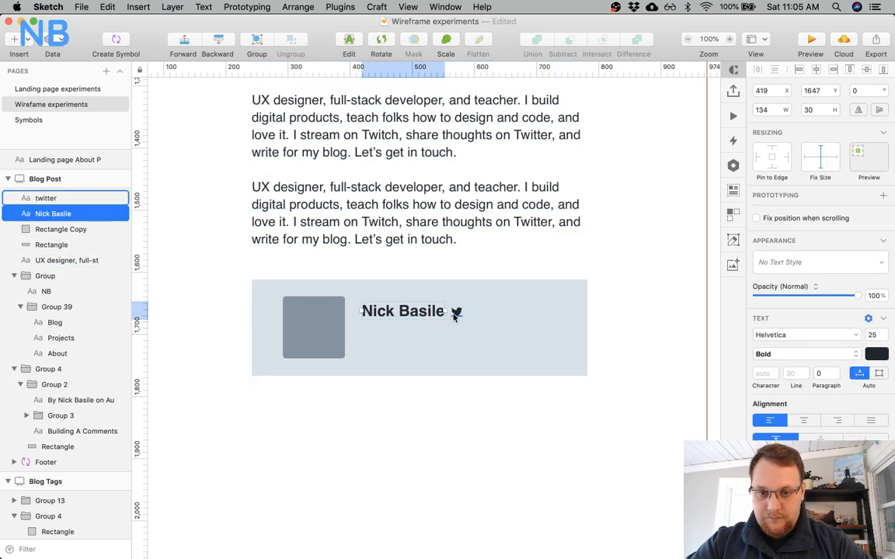
left_click(379, 360)
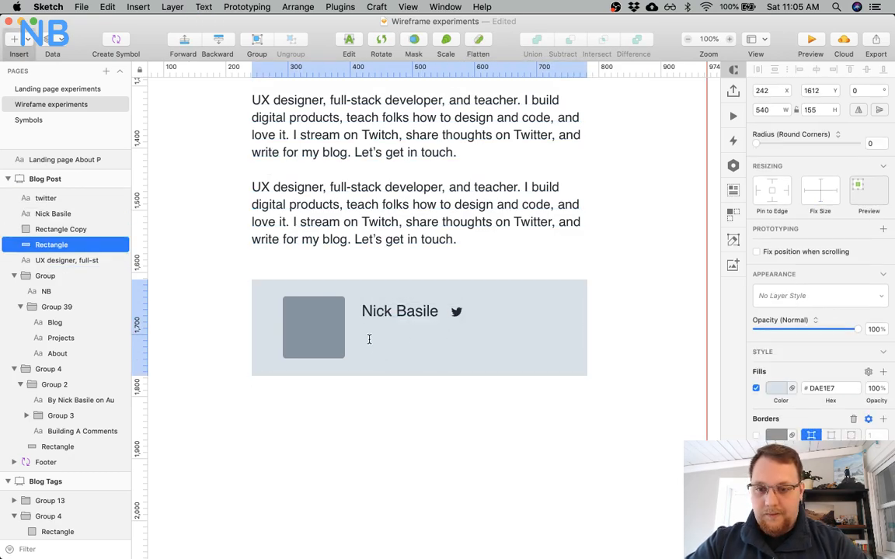
Add a placeholder text layer to the author card, directly under the author name and aligned with its left edge.
key("t")
left_click(363, 342)
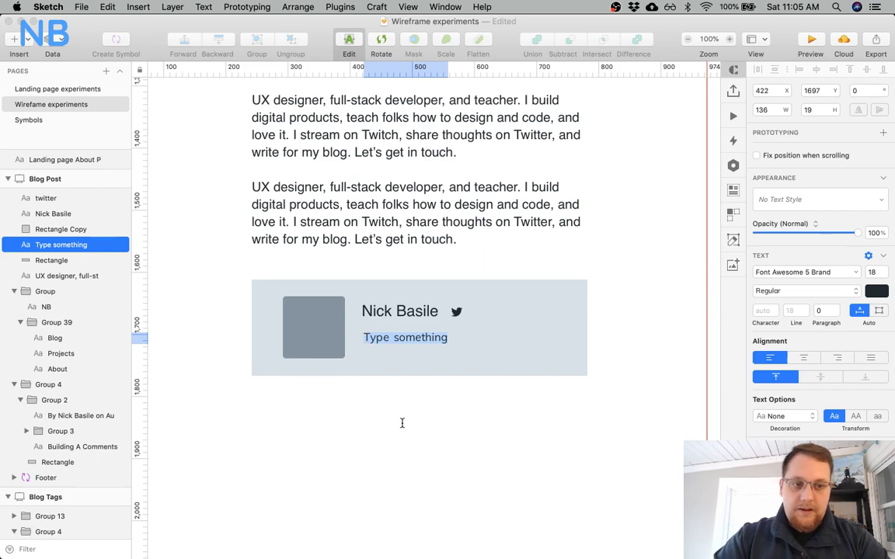
left_click(401, 422)
left_click(389, 341)
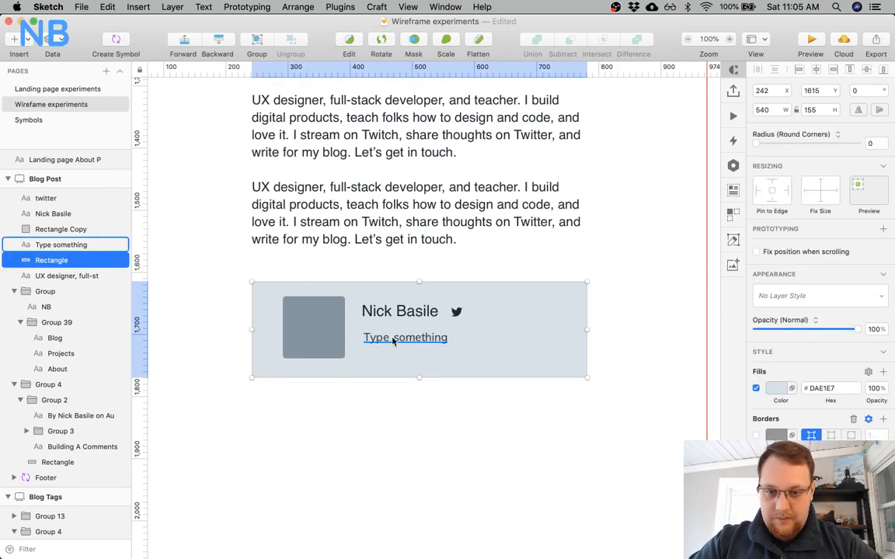
left_click_drag(389, 344, 386, 328)
Copy the sentence "I build digital products, teach folks how to design and code, and love it." from the Landing page artboard.
left_click(418, 204)
double_click(418, 205)
key("super+minus")
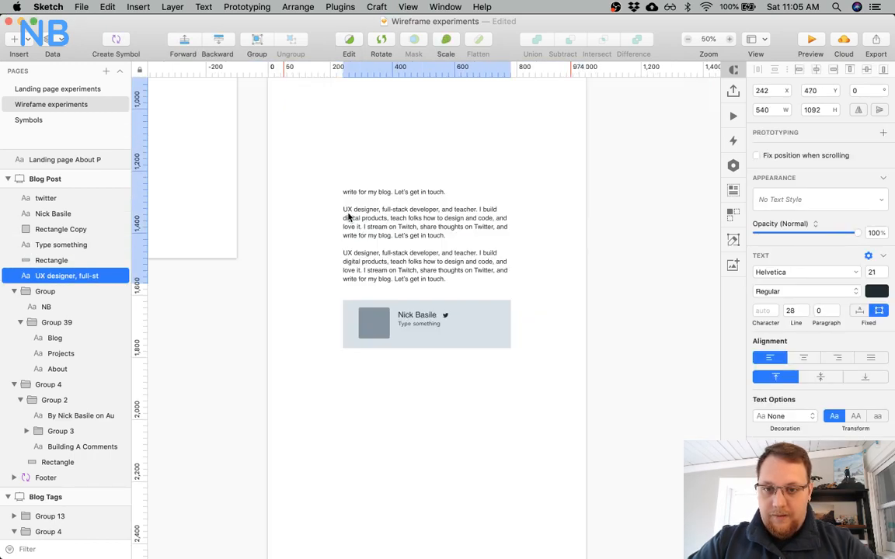
scroll(278, 219, "left", 10)
scroll(278, 218, "up", 10)
scroll(277, 218, "left", 20)
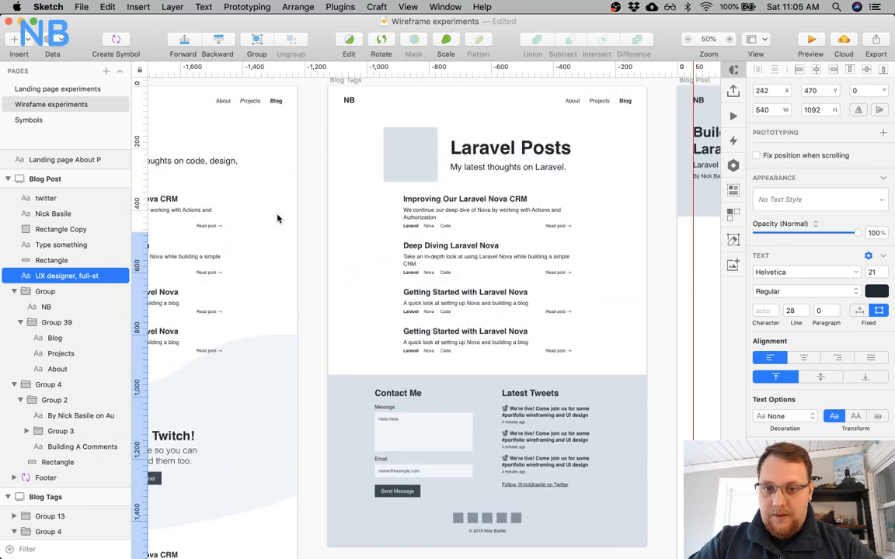
key("super+3")
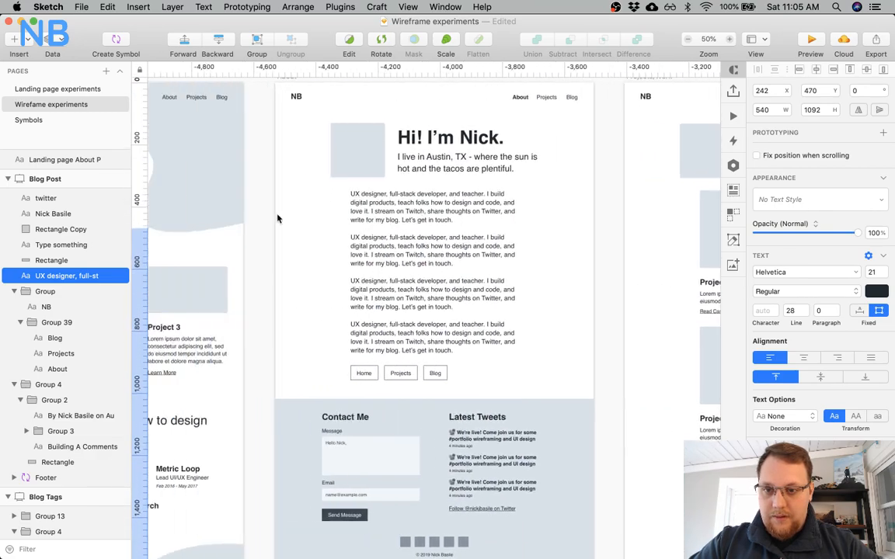
double_click(396, 433)
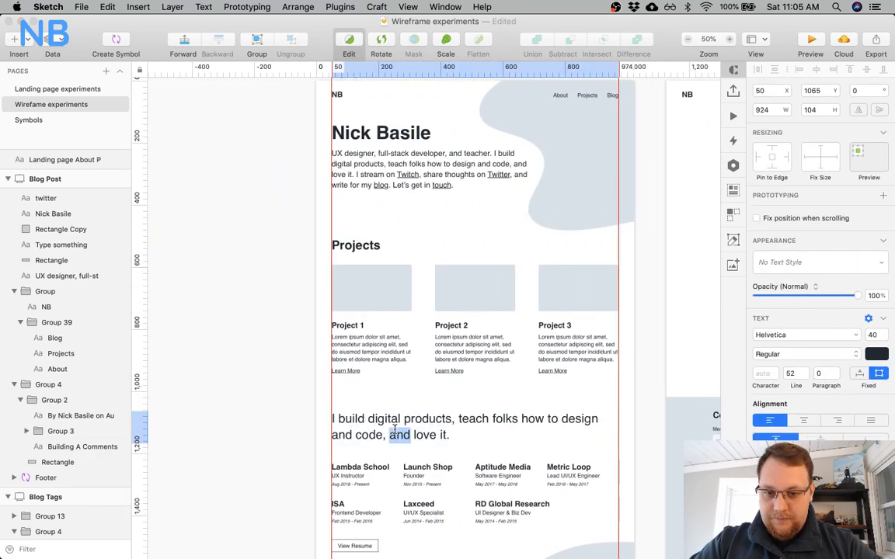
key("super+a")
key("super+c")
key("Escape")
Replace the placeholder text in the Blog Post author card with the copied sentence.
scroll(434, 311, "right", 20)
scroll(433, 310, "down", 10)
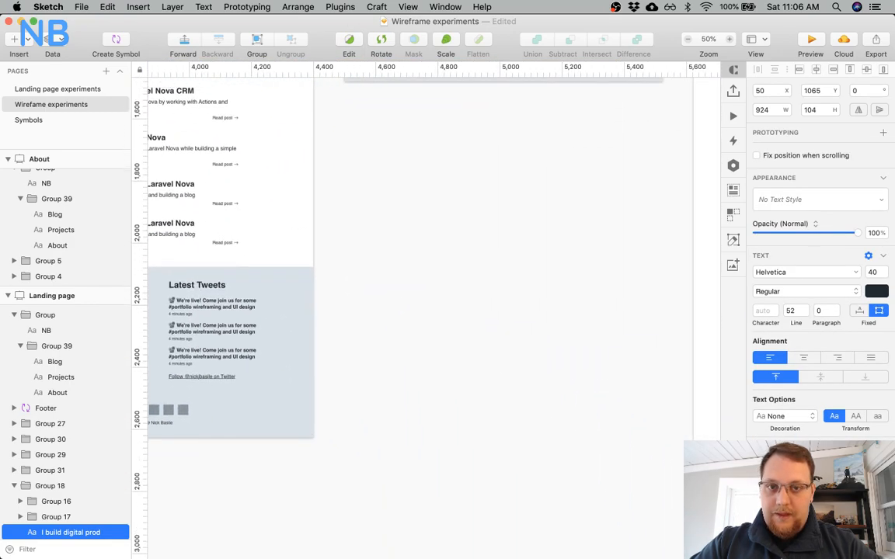
scroll(529, 420, "up", 3)
scroll(529, 419, "right", 10)
scroll(529, 420, "down", 5)
scroll(529, 419, "up", 5)
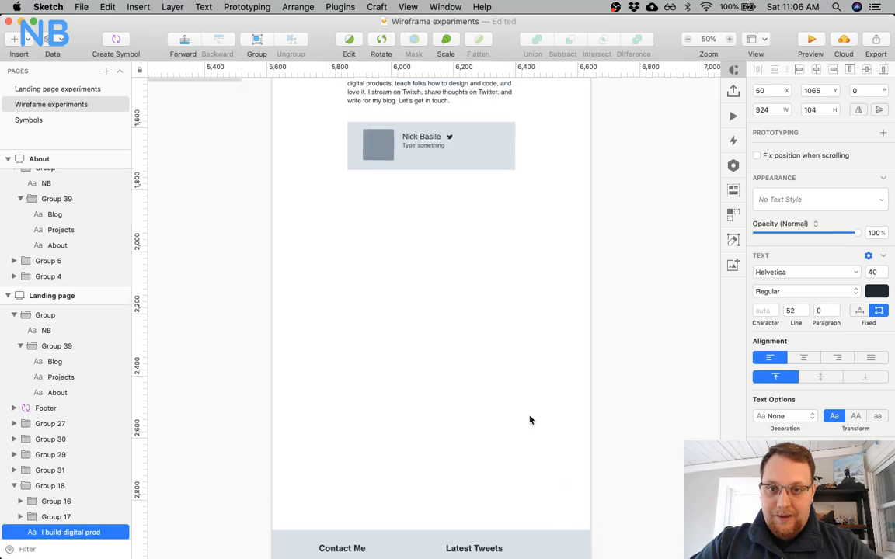
key("t")
left_click(426, 180)
double_click(426, 180)
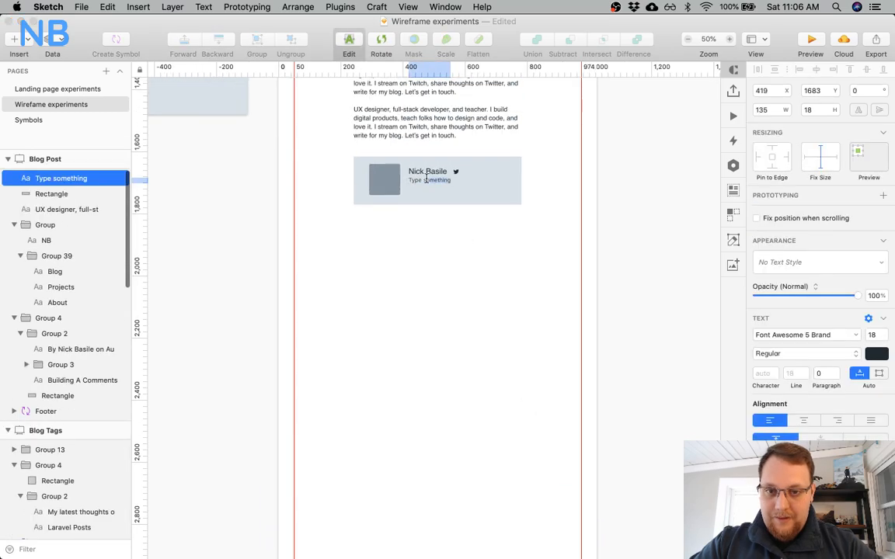
key("super+v")
key("Escape")
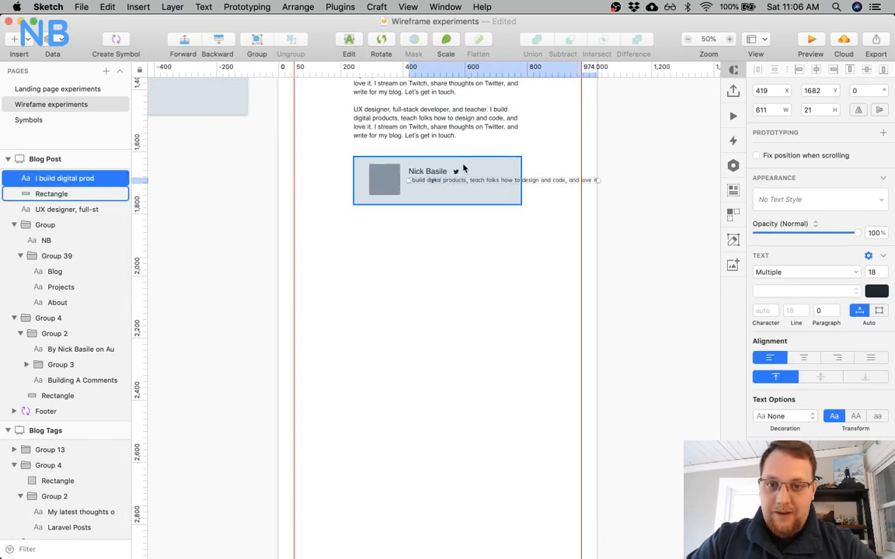
Set the font of the author card's tagline to Helvetica.
scroll(449, 170, "up", 5)
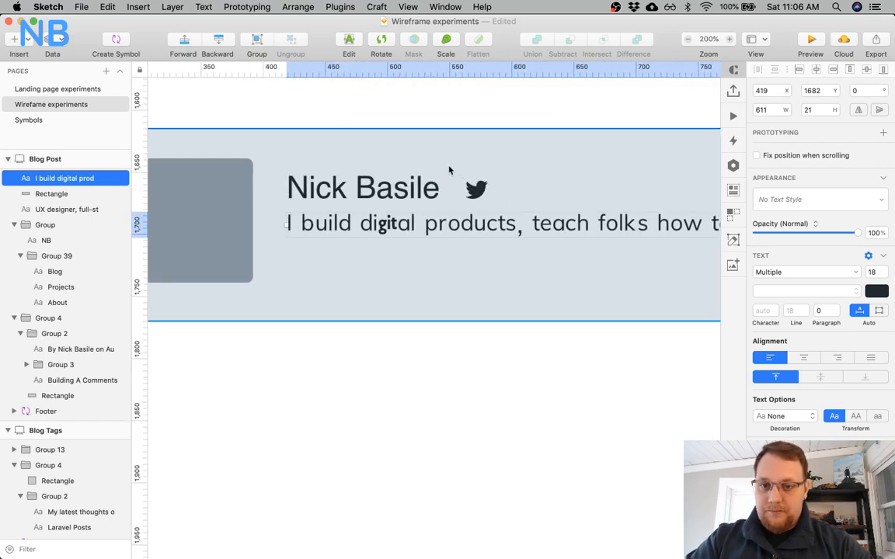
left_click(809, 272)
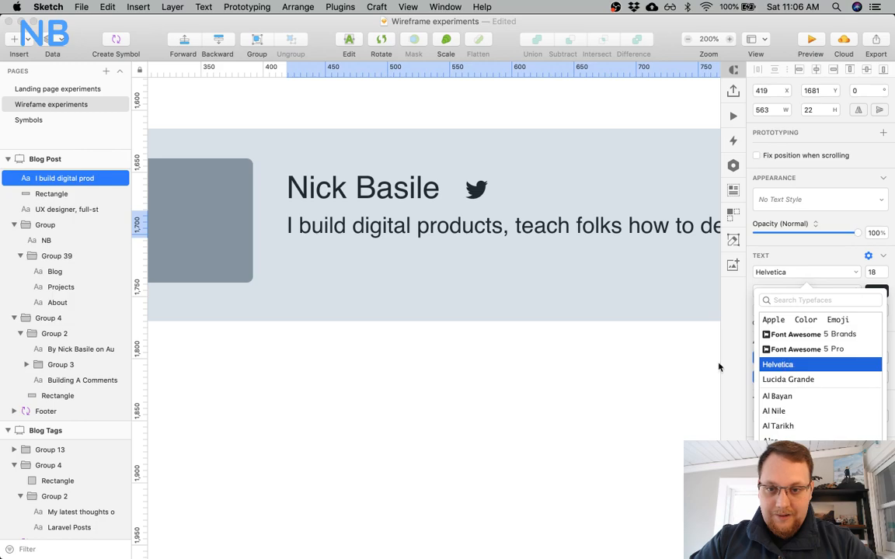
left_click(788, 364)
key("super+0")
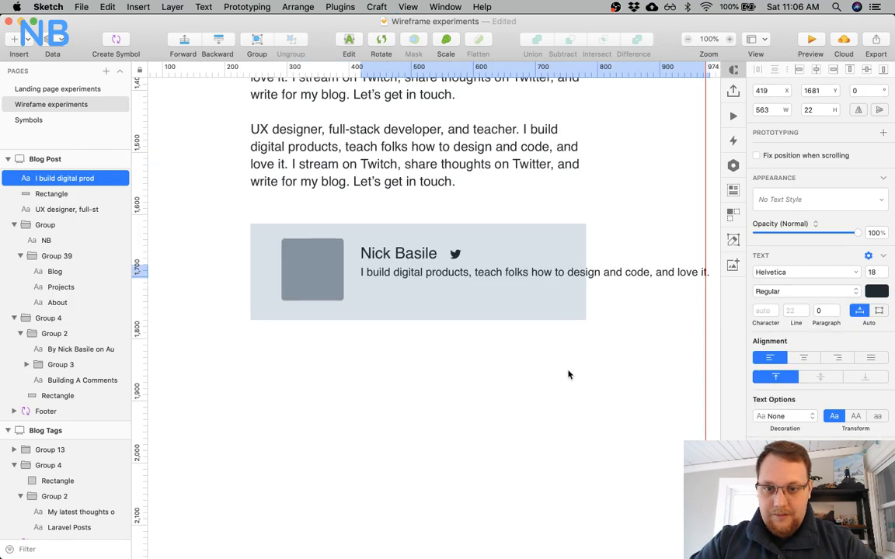
Set the author name's font weight to Bold.
left_click(417, 262)
left_click(805, 353)
left_click(773, 394)
left_click(471, 286)
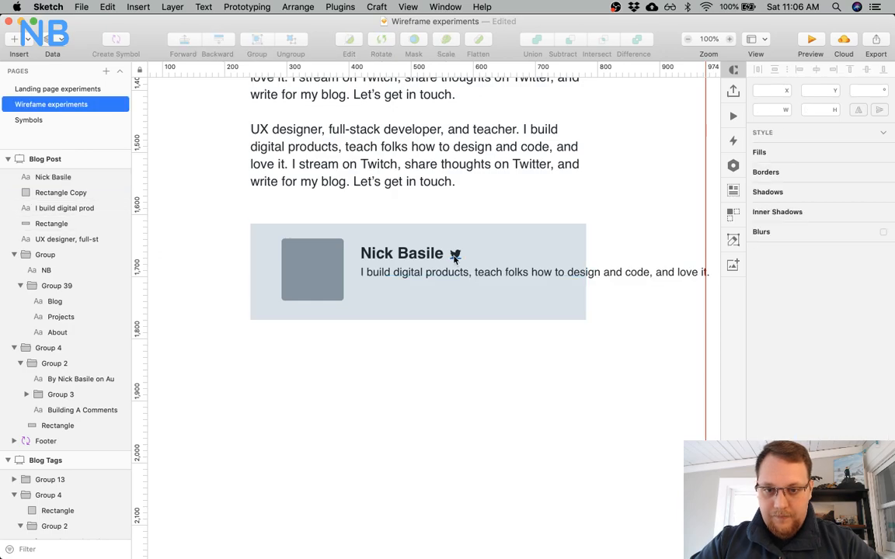
Narrow the tagline's text box to about 295 px wide so the text wraps inside the author card.
left_click(454, 254)
left_click(441, 272)
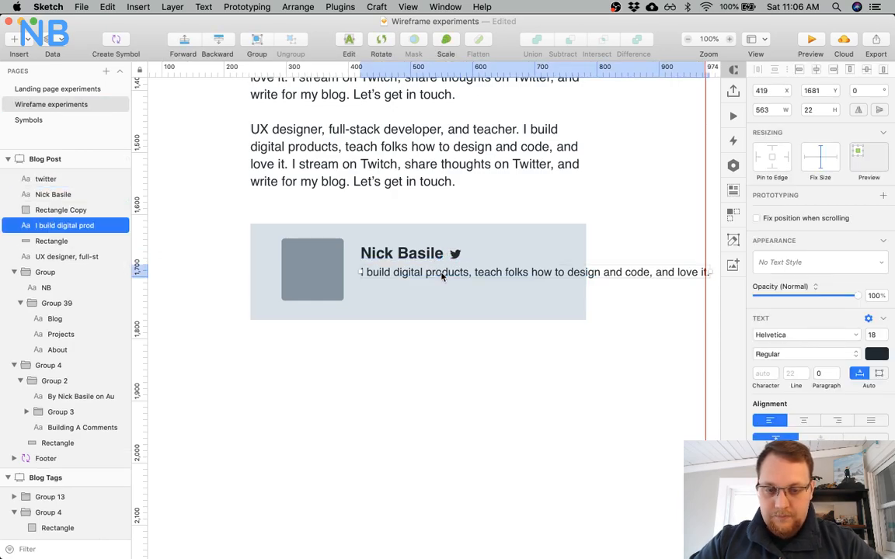
scroll(544, 279, "right", 3)
left_click_drag(612, 271, 447, 275)
scroll(311, 256, "left", 3)
Widen the tagline's text box by 18 px to 313 px, matching its right margin to the avatar's 50 px left margin.
left_click(293, 255)
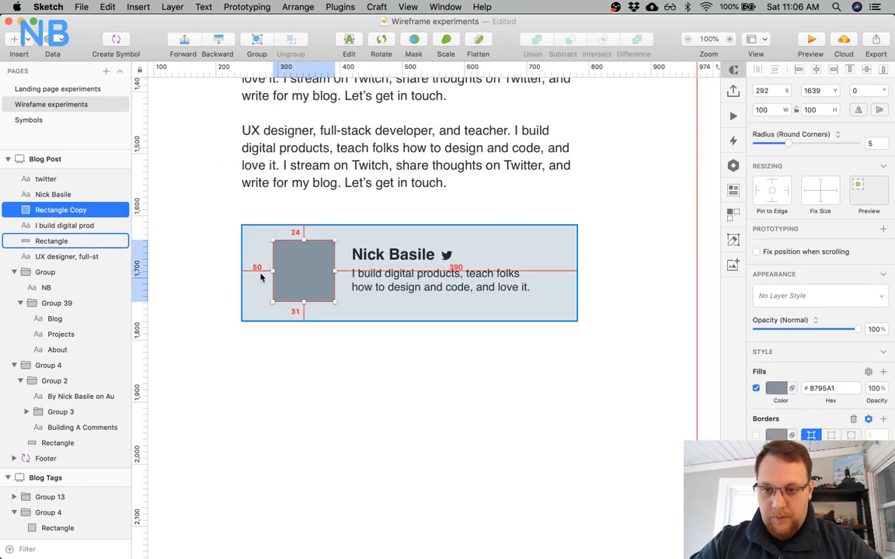
left_click(463, 290)
key("alt")
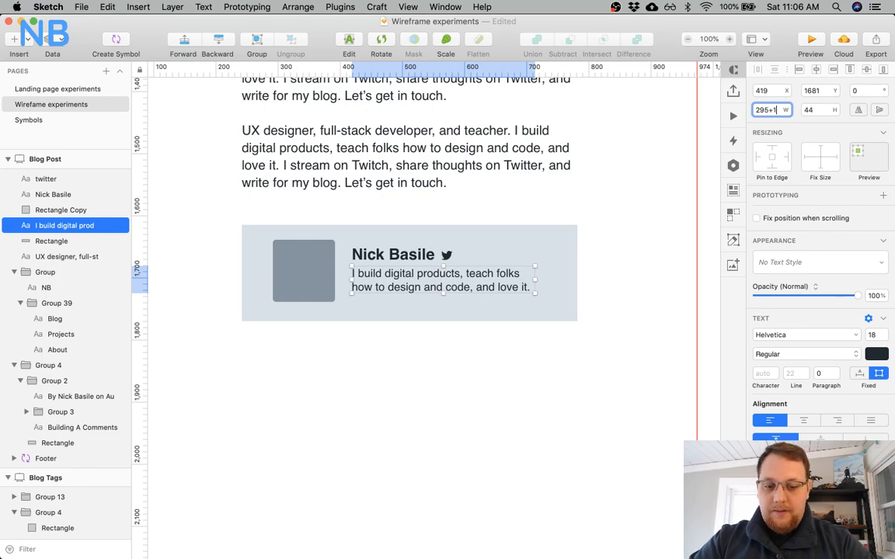
type("8")
key("Return")
left_click(466, 387)
left_click(443, 301)
left_click(443, 289)
key("alt")
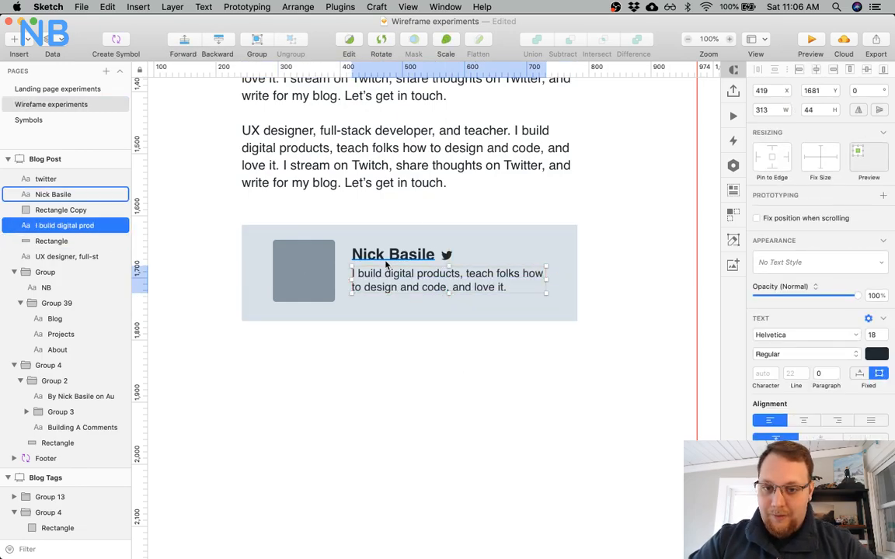
Group the author name with the Twitter icon, and group that pair with the tagline.
left_click(394, 256)
left_click(447, 255, "shift")
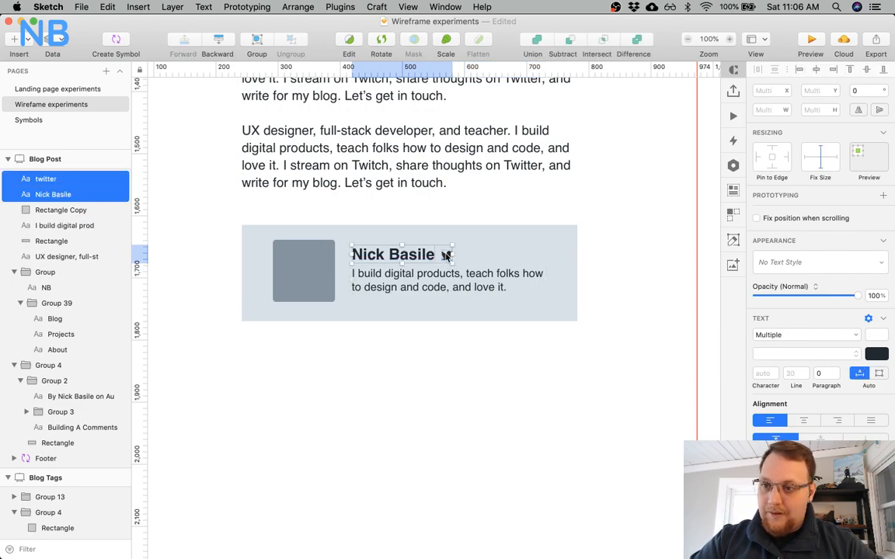
key("super+g")
left_click(435, 279, "shift")
key("super+g")
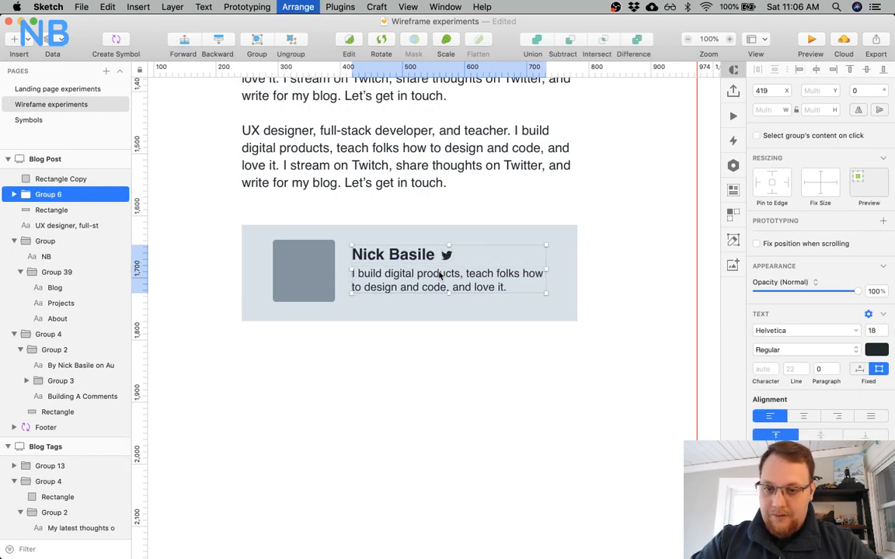
Move the name-and-tagline group closer to the avatar, to X 412.
key("alt")
key("Left")
key("Left")
key("Left")
key("Left")
key("Left")
key("Left")
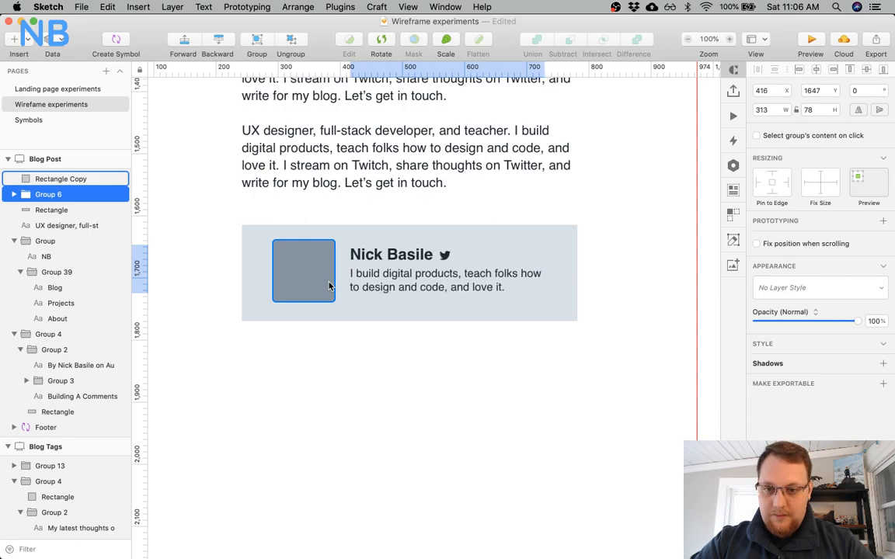
key("Left")
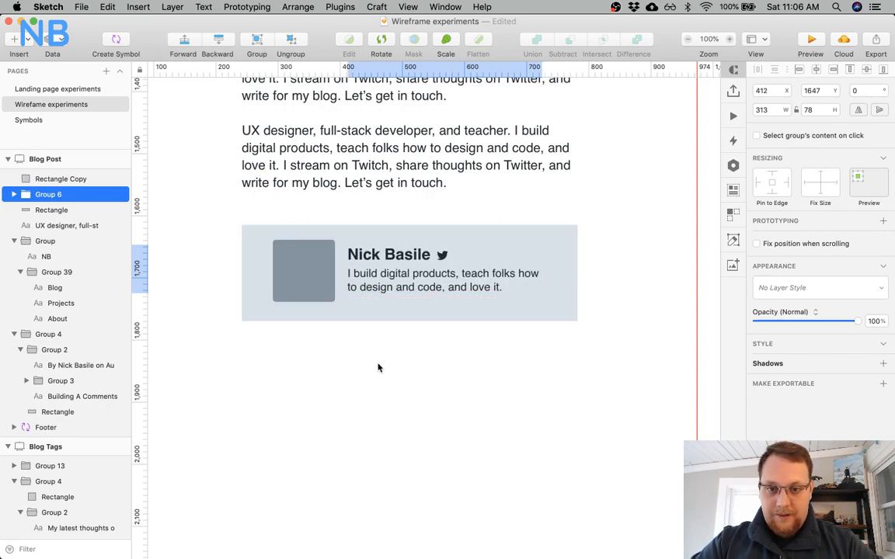
Align the avatar and the name-and-tagline group to their vertical middle, and group them together.
left_click(330, 294, "shift")
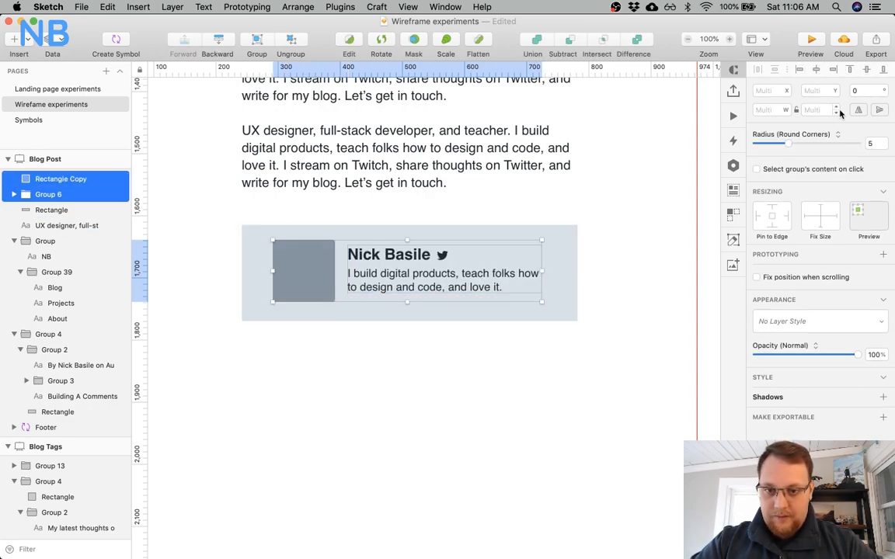
left_click(868, 70)
key("super+g")
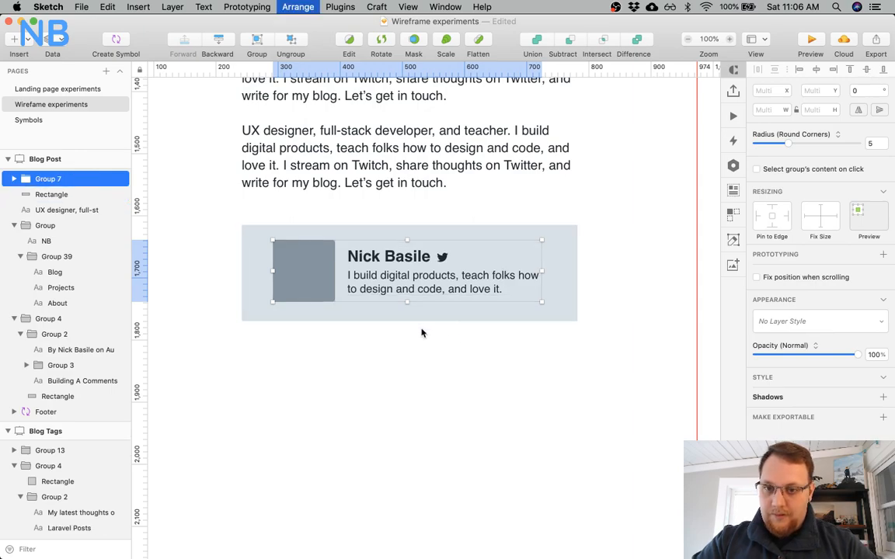
Move the combined avatar-and-text group to X 296 so it sits horizontally centred in the author card.
key("Right")
key("Right")
key("Right")
key("Right")
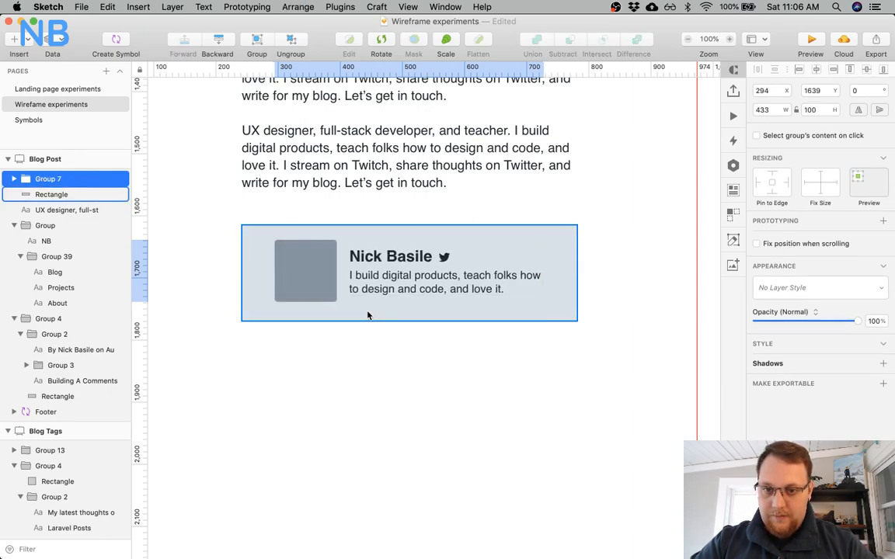
left_click(363, 355)
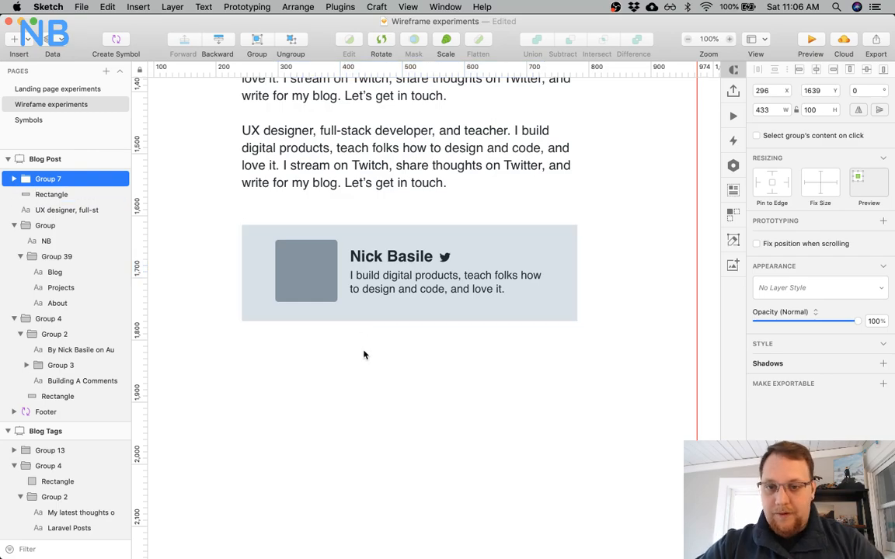
Nudge the card's content group down 1 px and set the background rectangle's height to 150 px.
left_click(365, 308)
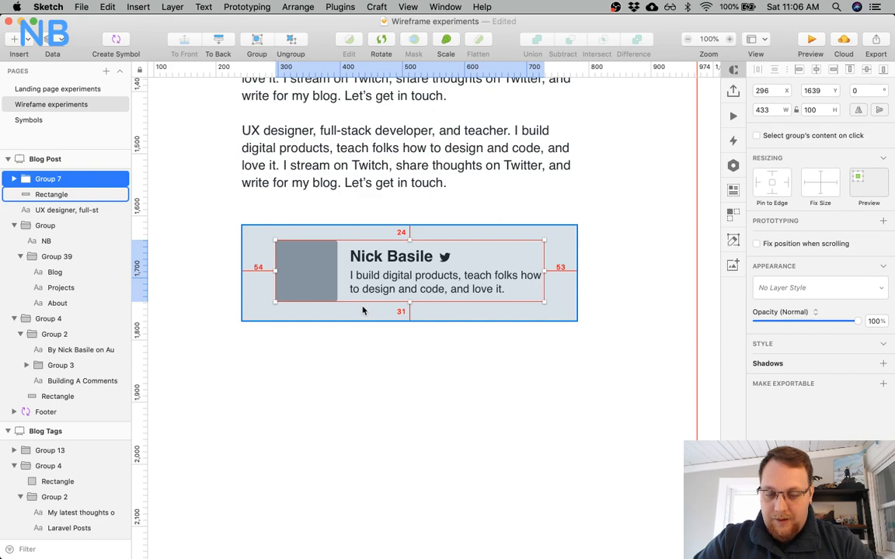
key("Down")
left_click(362, 310)
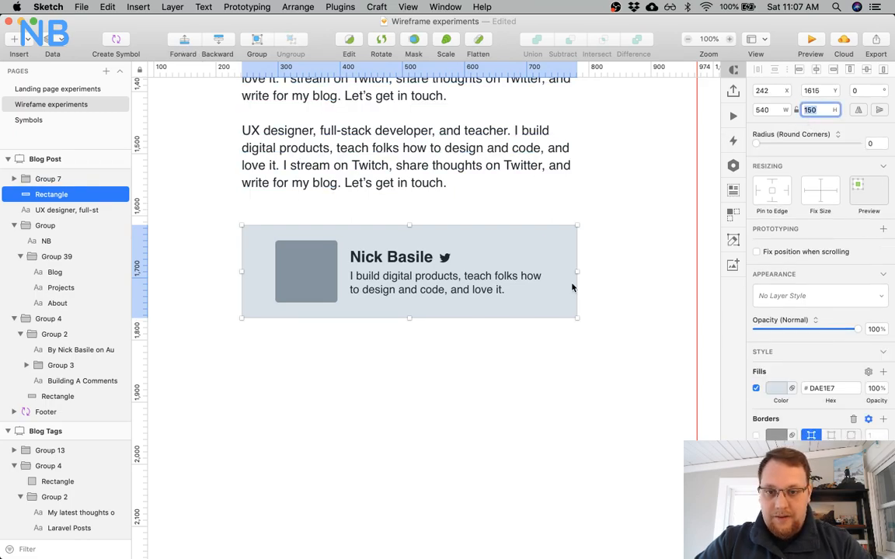
left_click(334, 478)
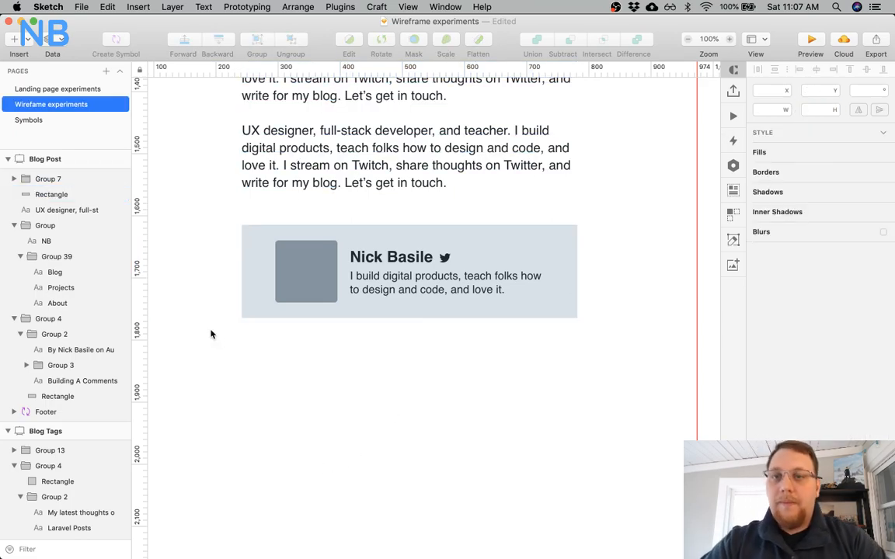
Group the card's content with its background rectangle and move the whole card up, closer to the article text.
scroll(211, 334, "left", 3)
scroll(211, 334, "down", 1)
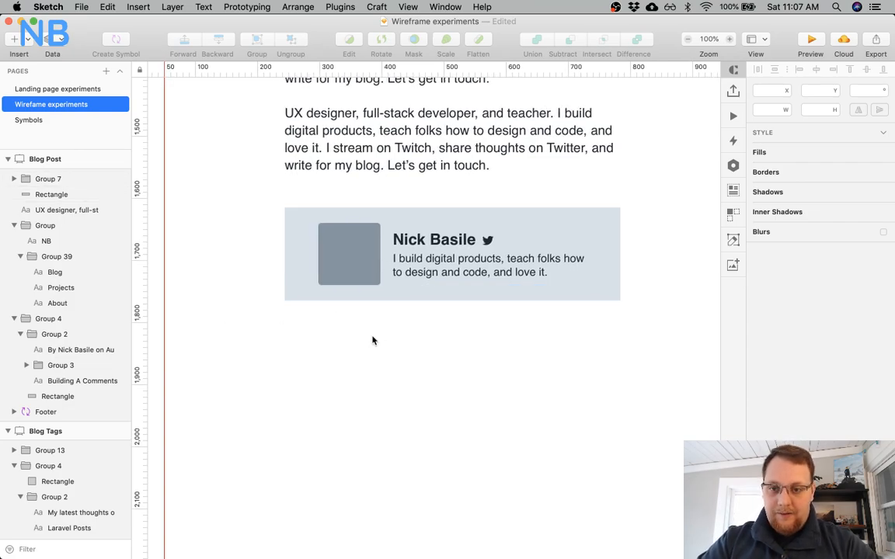
scroll(372, 340, "right", 3)
scroll(372, 340, "down", 1)
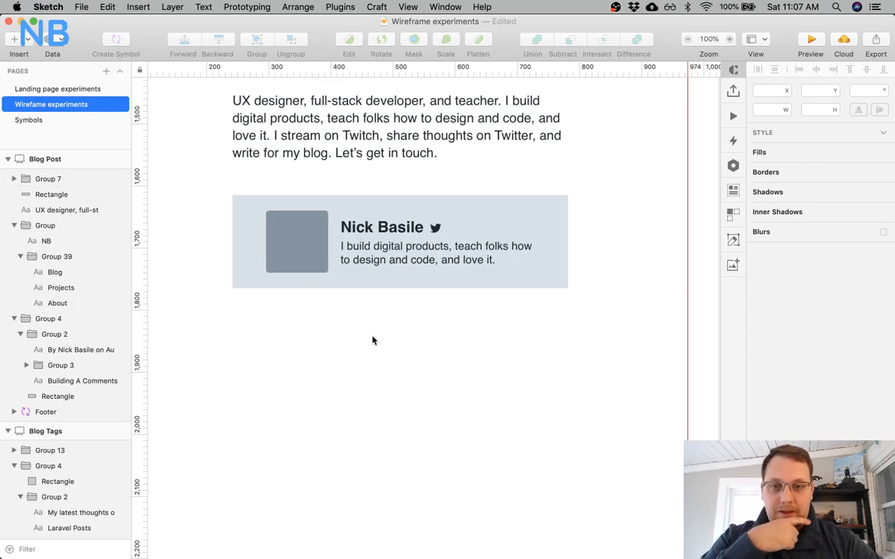
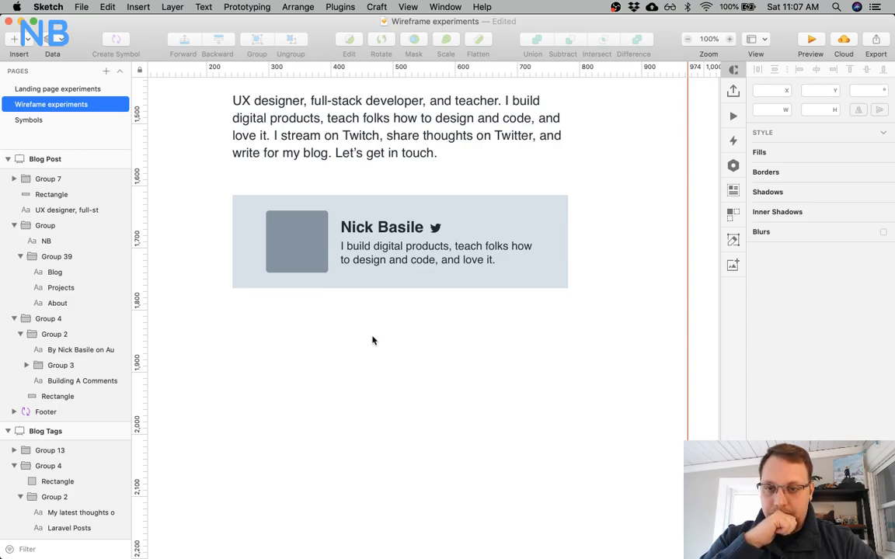
left_click(375, 278)
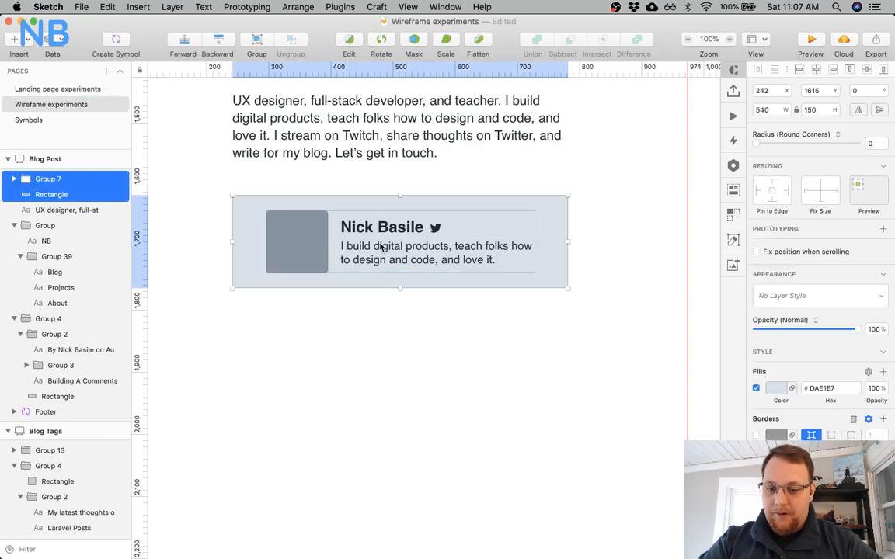
key("super+g")
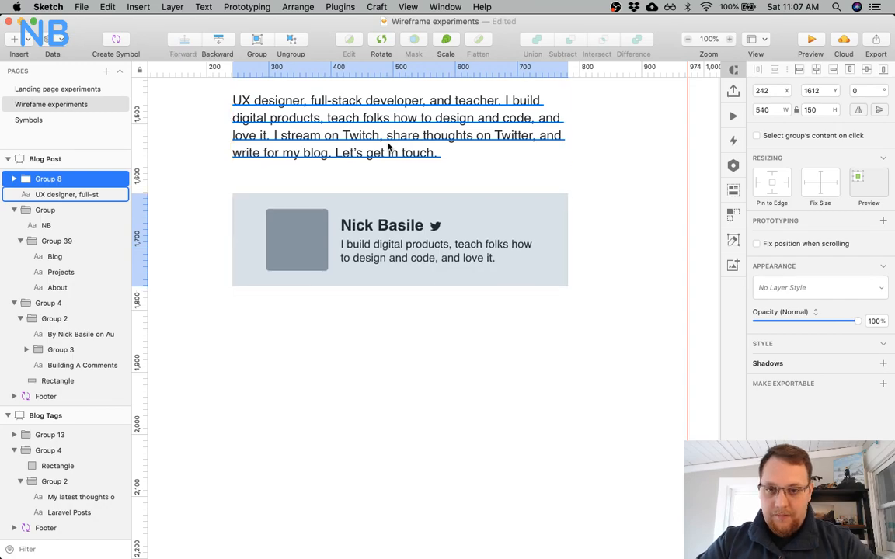
key("shift+Up")
left_click(390, 378)
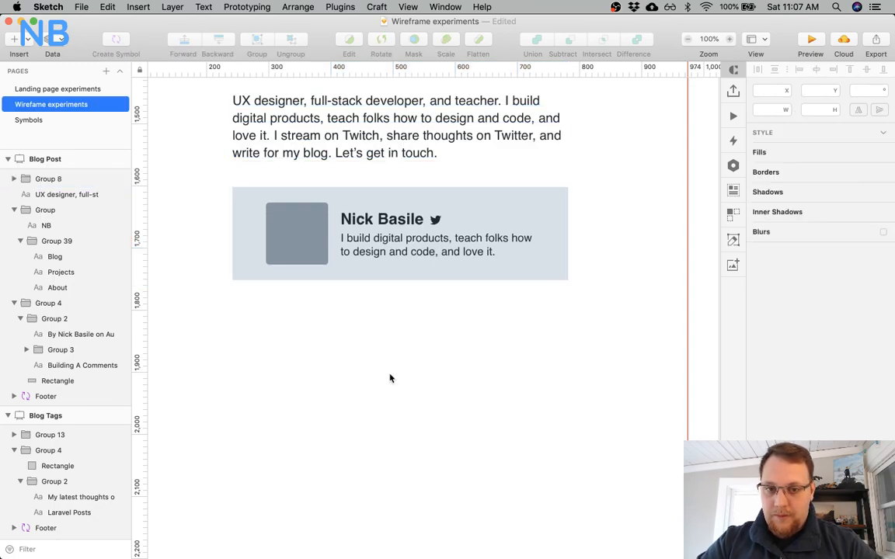
Draw a full-width rectangle of 1024 × 452 px below the author card at Y 1792.
scroll(390, 379, "left", 3)
key("super+minus")
scroll(390, 378, "right", 3)
scroll(390, 378, "down", 1)
key("r")
mouse_move(216, 261)
left_mouse_down()
mouse_move(395, 345)
mouse_move(535, 382)
mouse_move(534, 401)
left_mouse_up()
mouse_move(447, 318)
left_mouse_down()
mouse_move(448, 328)
mouse_move(449, 316)
left_mouse_up()
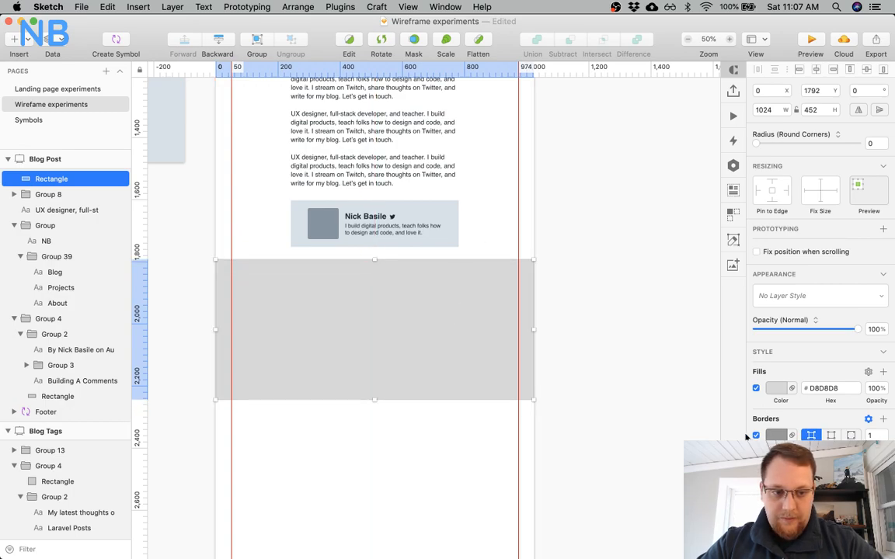
Remove the new full-width rectangle's border and set its fill colour to F1F5F8.
left_click(775, 390)
left_click(760, 488)
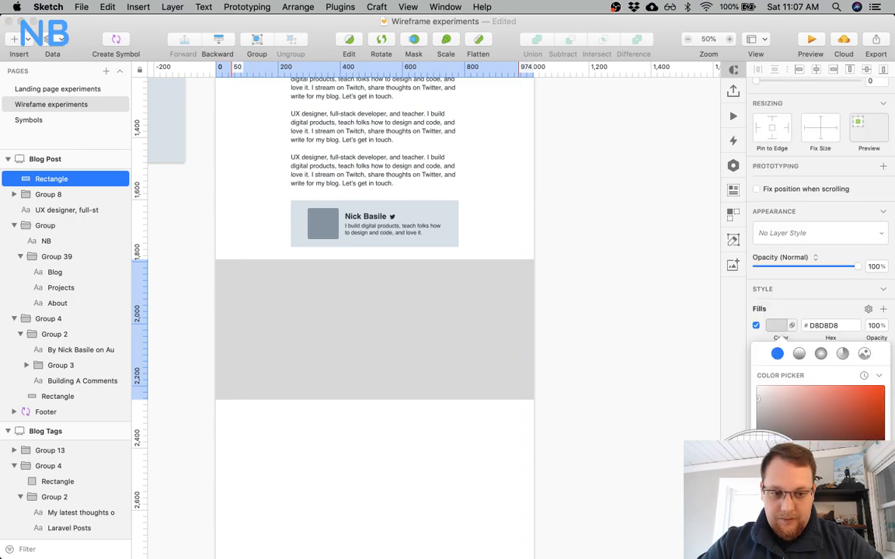
left_click(422, 213)
scroll(820, 498, "down", 2)
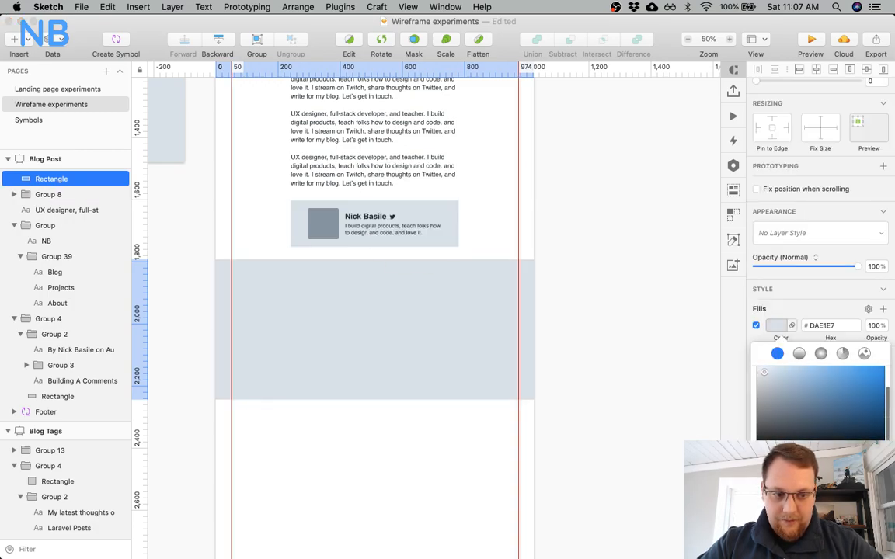
left_click(825, 532)
key("Escape")
scroll(449, 473, "left", 5)
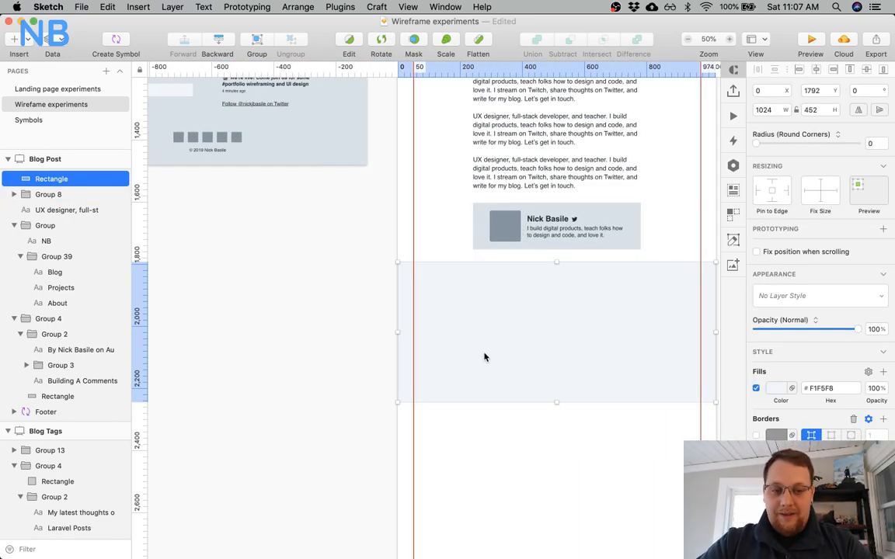
left_click(553, 483)
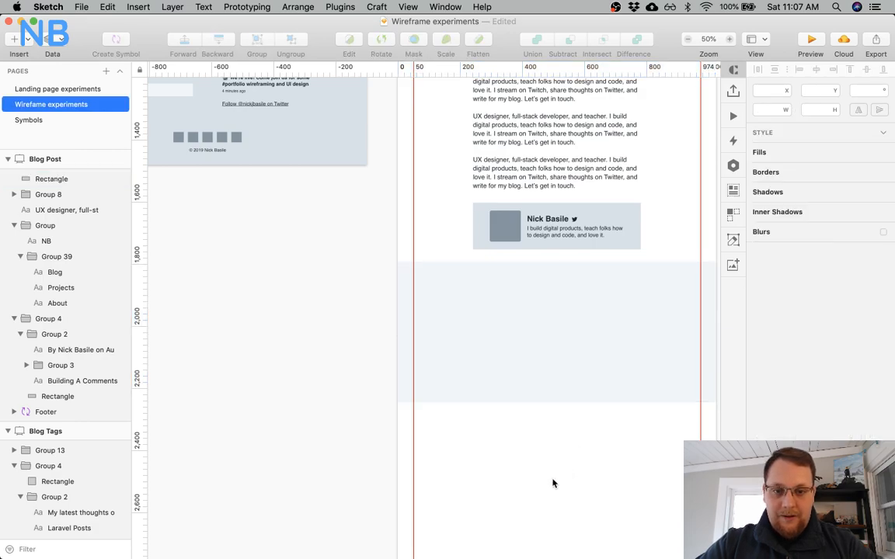
Copy the list of posts from the Blog Tags artboard and paste it into the Blog Post artboard over the full-width rectangle.
left_click(548, 374)
scroll(393, 315, "up", 5)
scroll(394, 315, "left", 4)
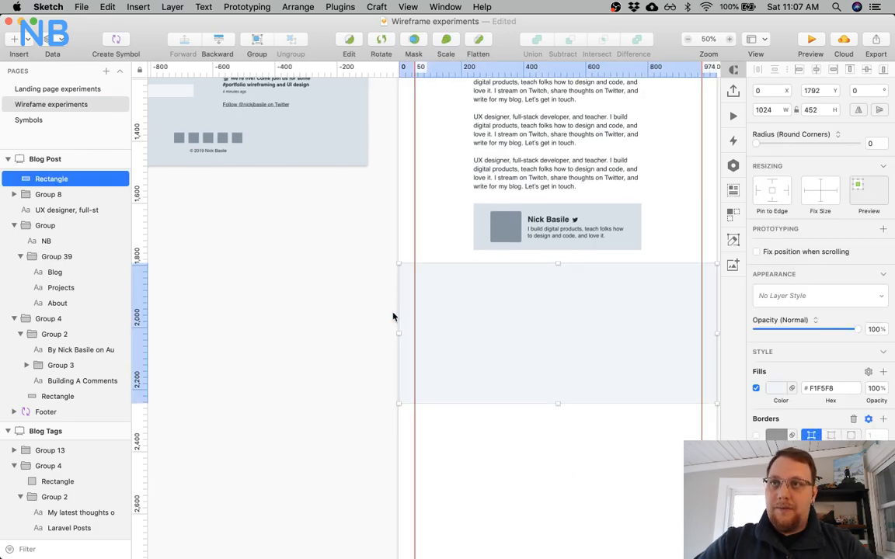
scroll(393, 316, "up", 5)
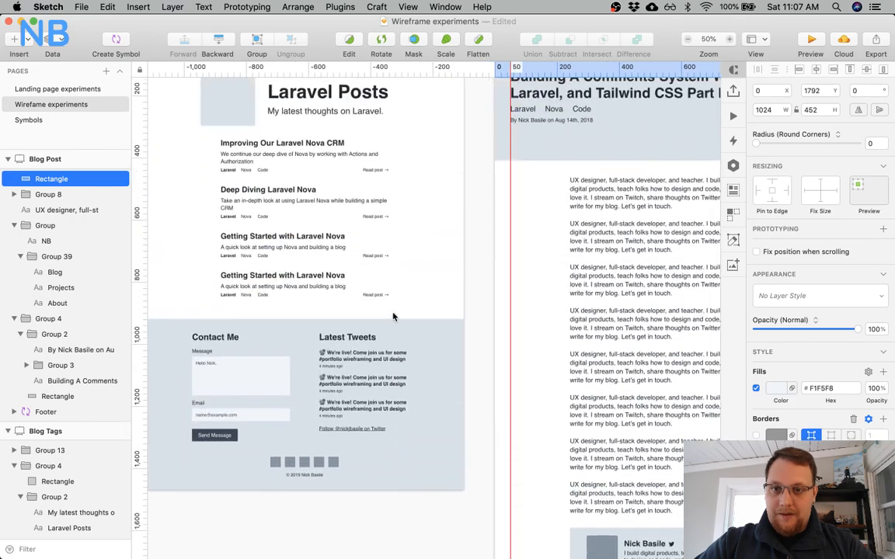
left_click(285, 195)
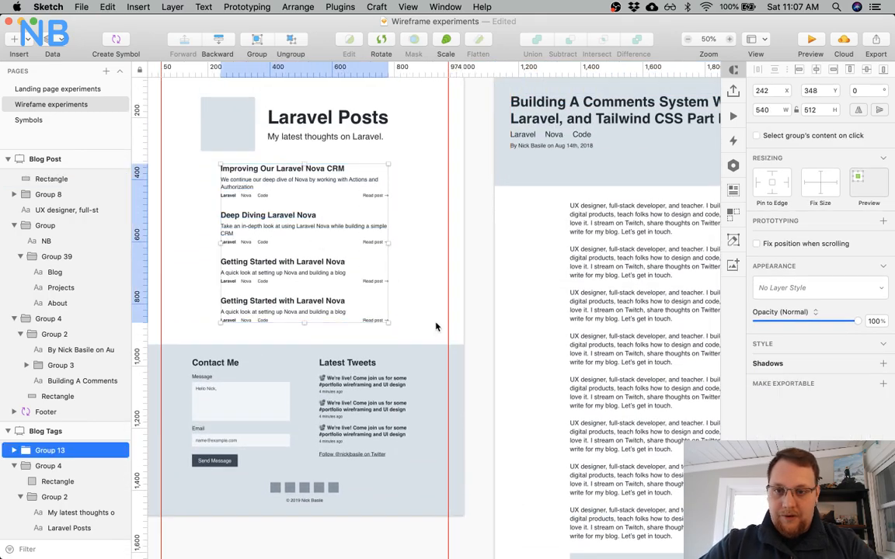
scroll(436, 327, "down", 15)
scroll(435, 327, "right", 5)
left_click(365, 342)
key("super+v")
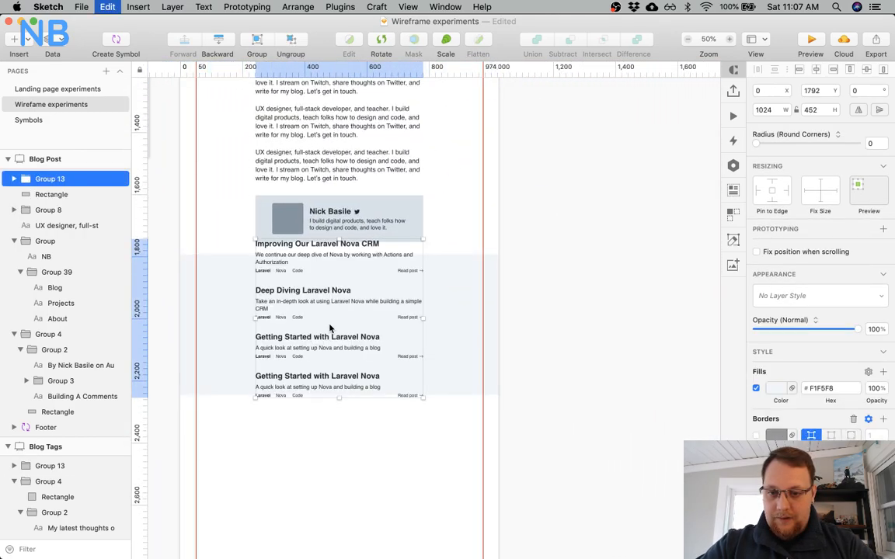
Delete the fourth post from the pasted list, the second "Getting Started with Laravel Nova" entry.
left_click(292, 436)
double_click(295, 387)
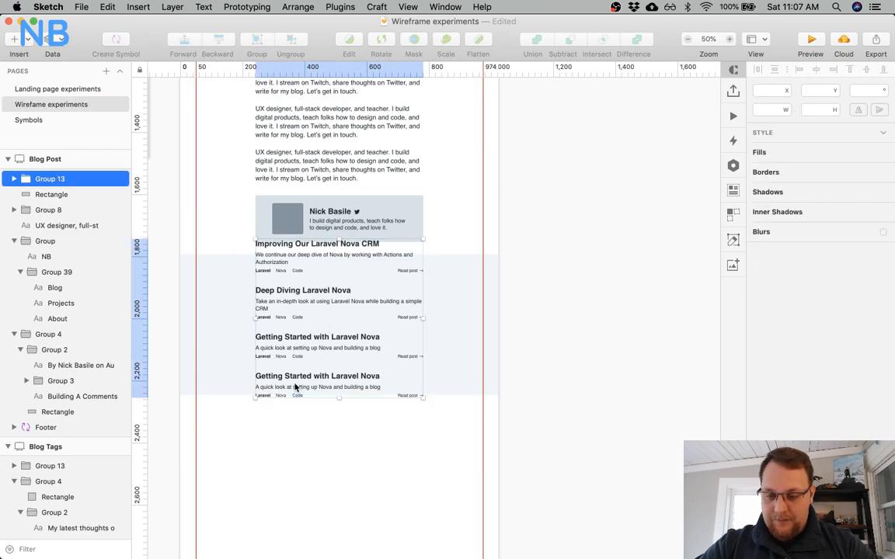
key("Delete")
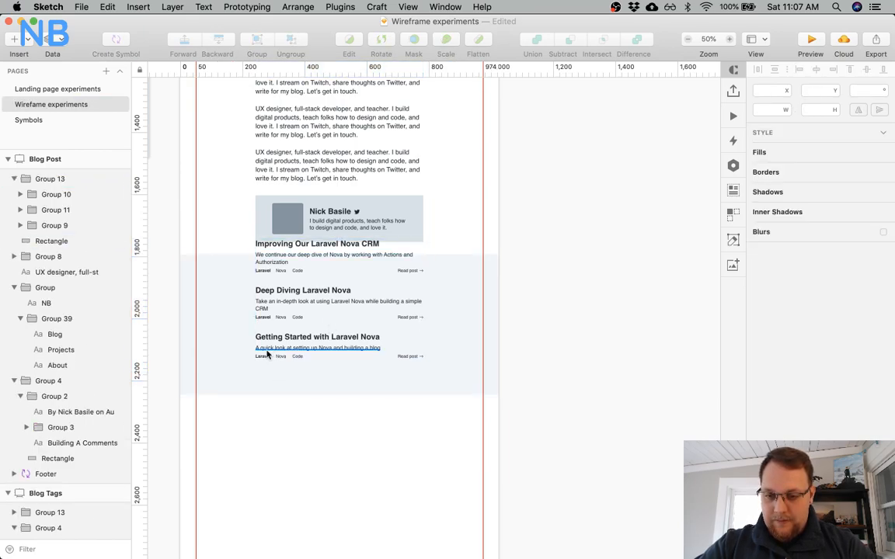
Set the font weight of the "Laravel" tags in all three pasted posts to Regular.
left_click(262, 357, "super")
left_click(262, 317, "shift+super")
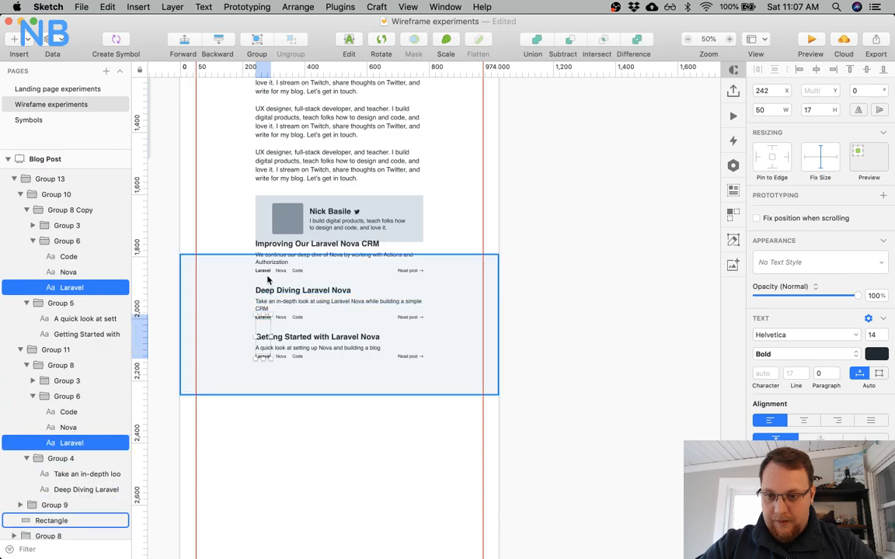
left_click(267, 274, "shift+super")
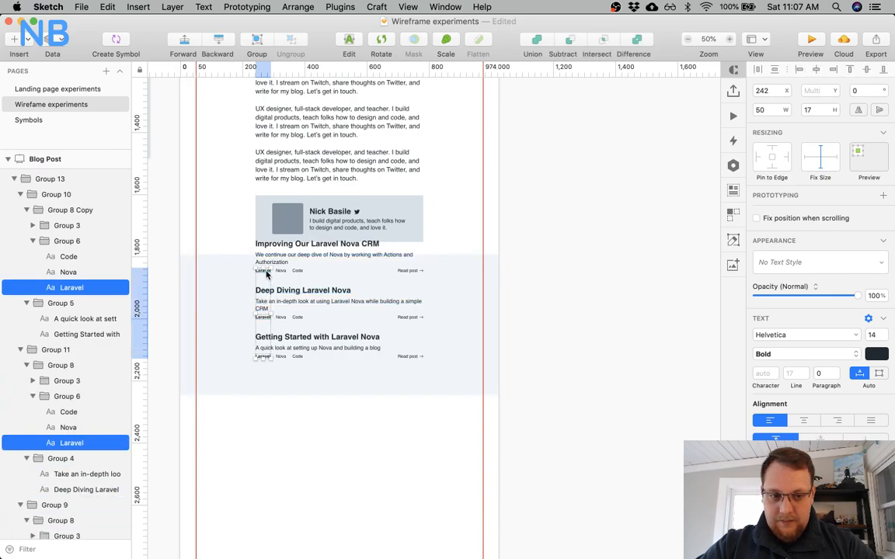
left_click(761, 354)
left_click(769, 314)
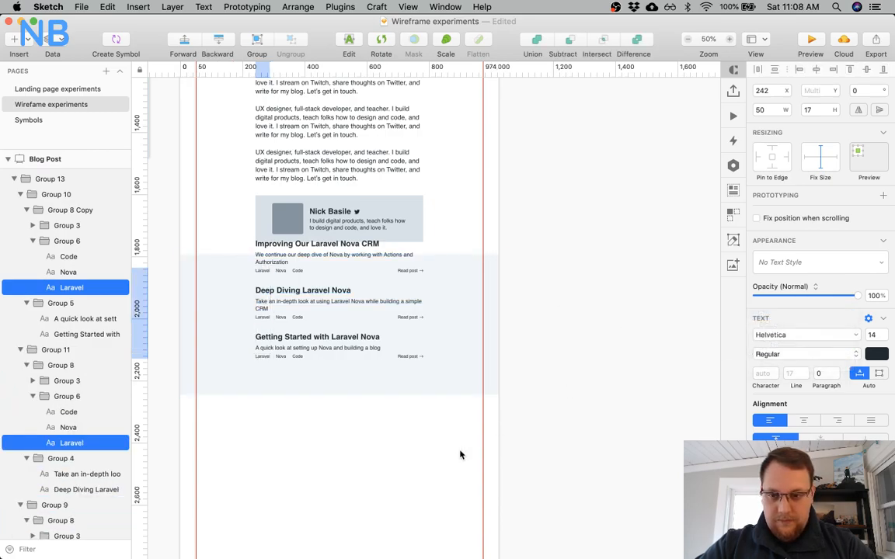
Move the pasted post list down, clear of the author card, leaving heading space in the light section.
left_click(431, 473)
left_click(326, 294)
left_click_drag(325, 293, 320, 354)
Add the heading text "Looking for more?" in the light section above the post list, checking the existing website for the wording.
left_click(323, 278)
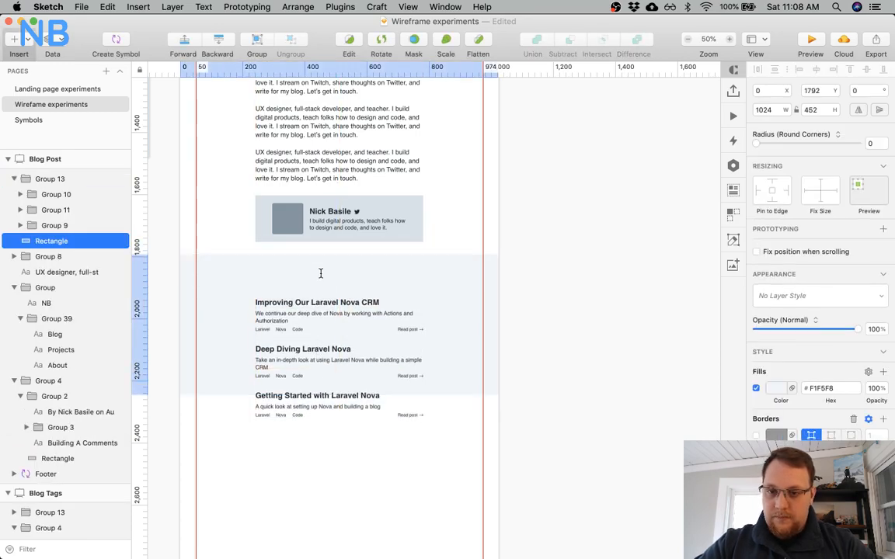
key("t")
left_click(321, 271)
key("ctrl+Up")
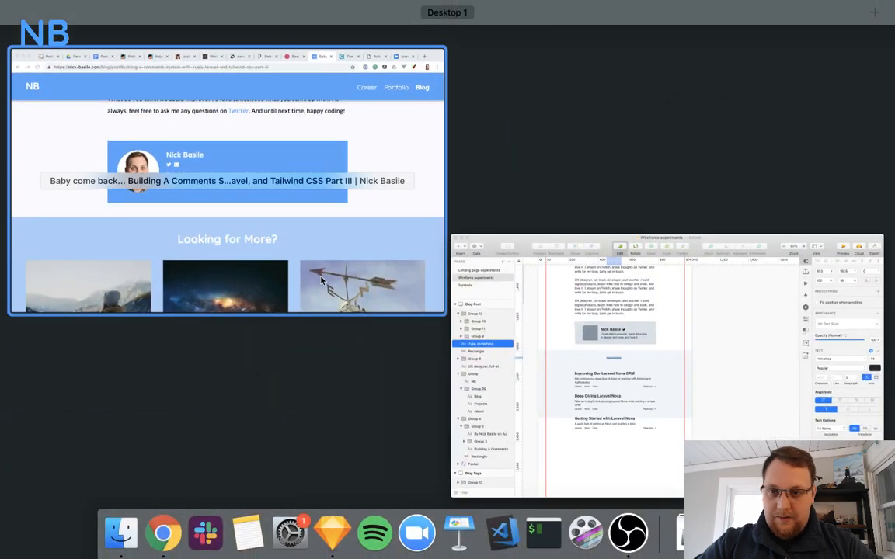
left_click(549, 399)
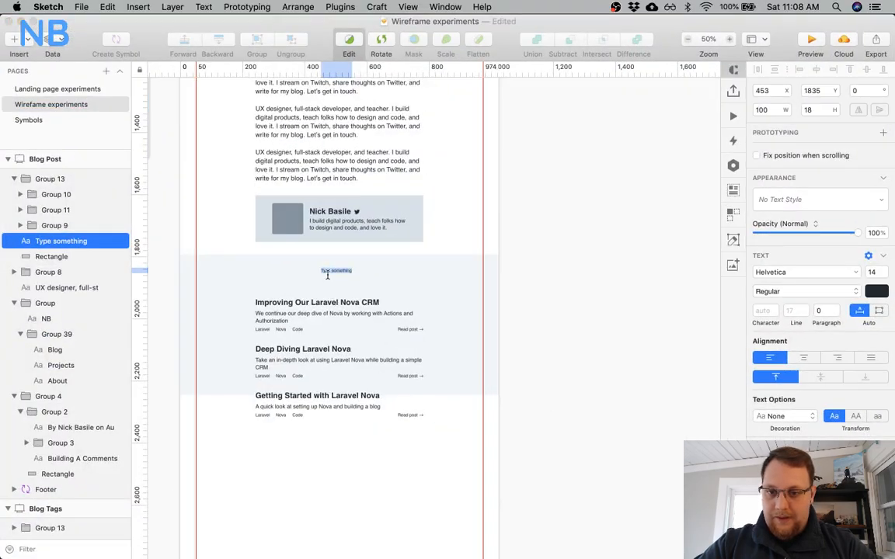
type("Looki")
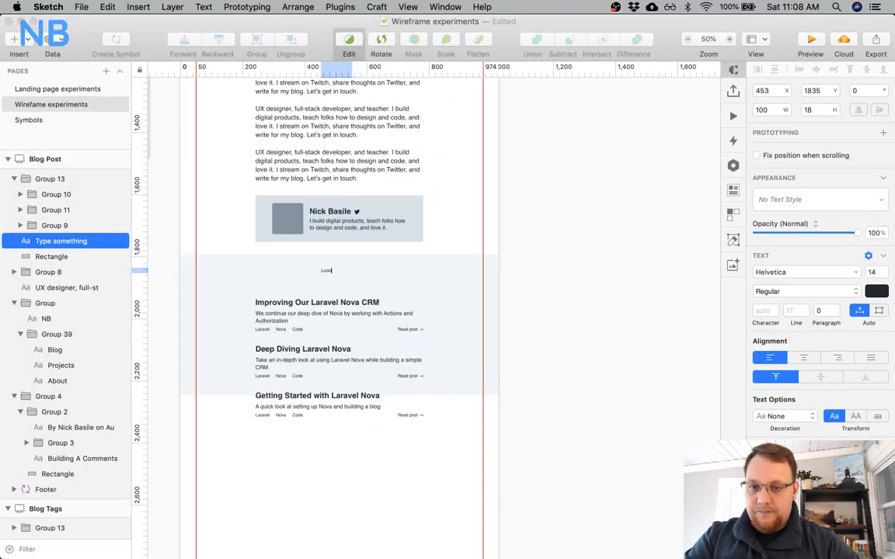
type("ng for more")
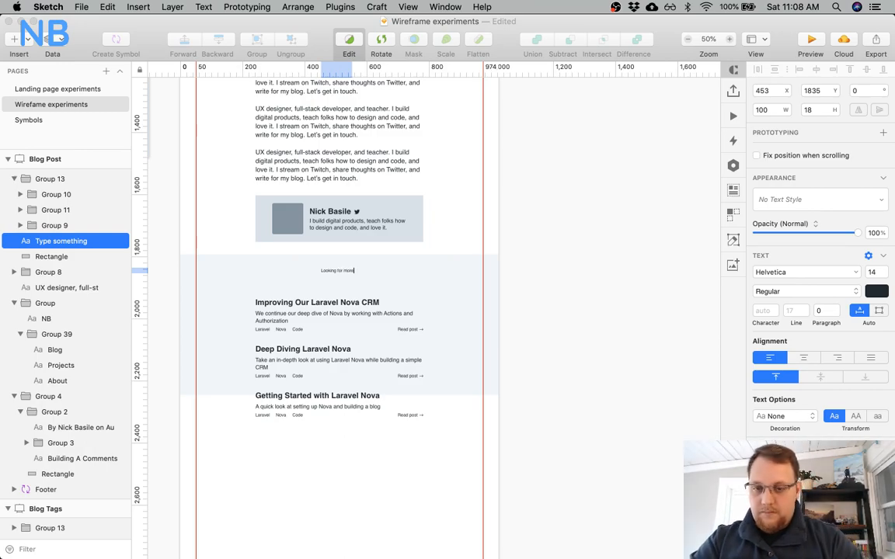
type("?")
key("Escape")
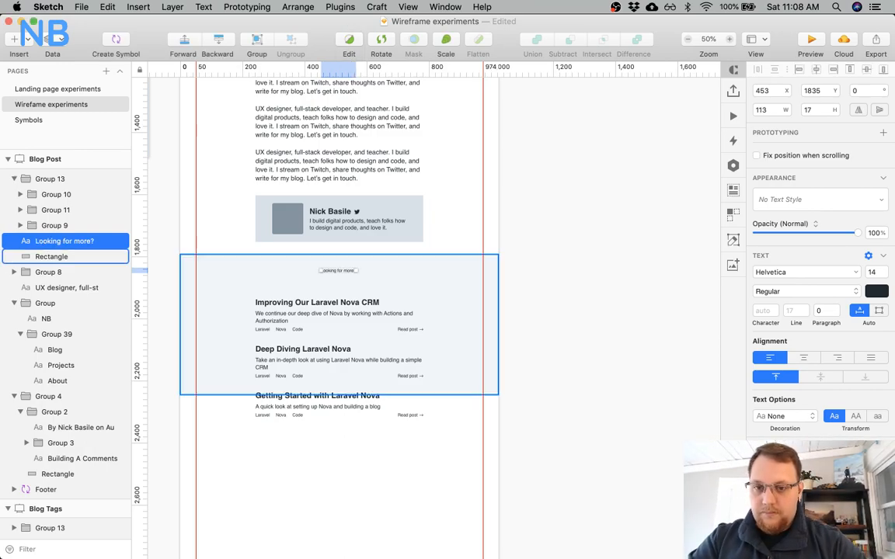
Set the "Looking for more?" heading to font size 35 and Bold weight.
left_click(303, 303, "super")
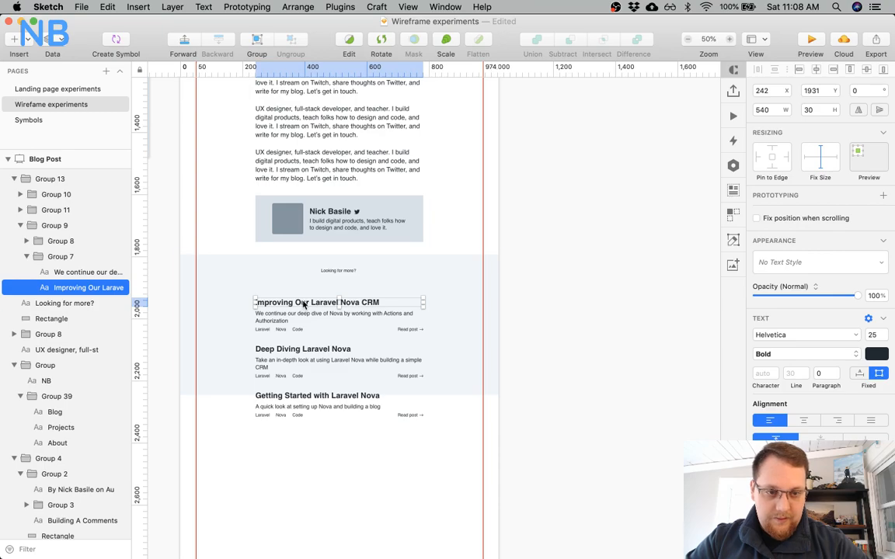
left_click(347, 272)
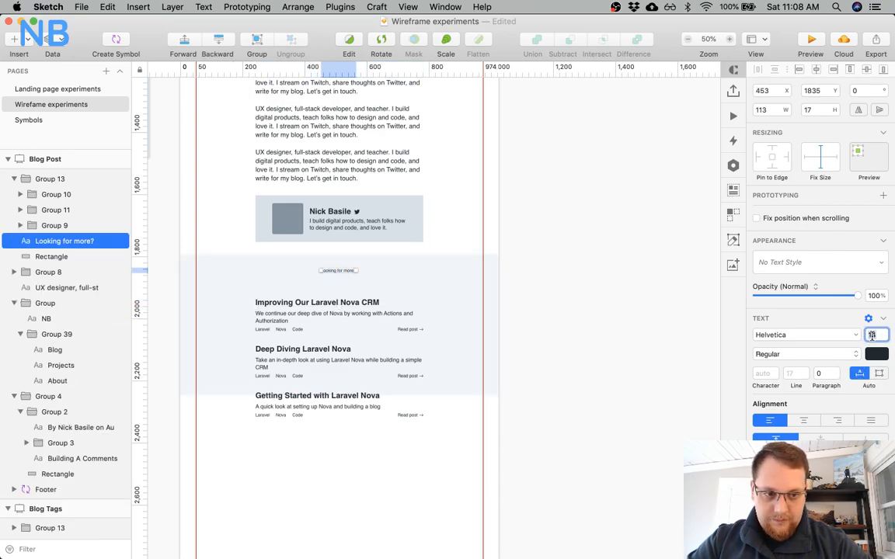
type("35")
key("Return")
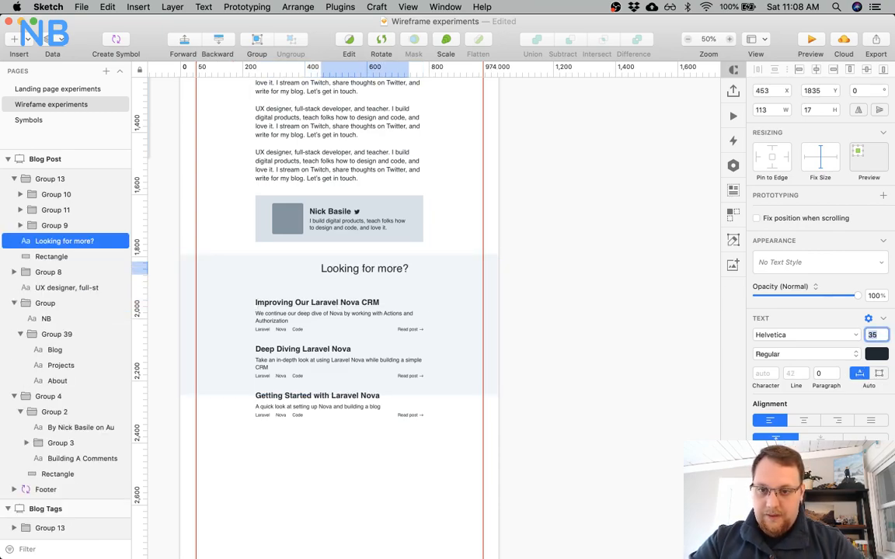
left_click(839, 355)
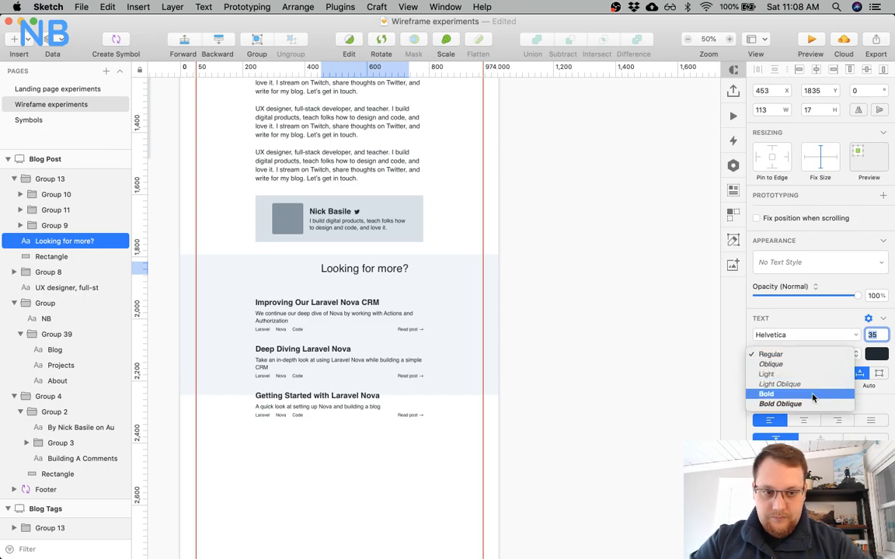
left_click(808, 393)
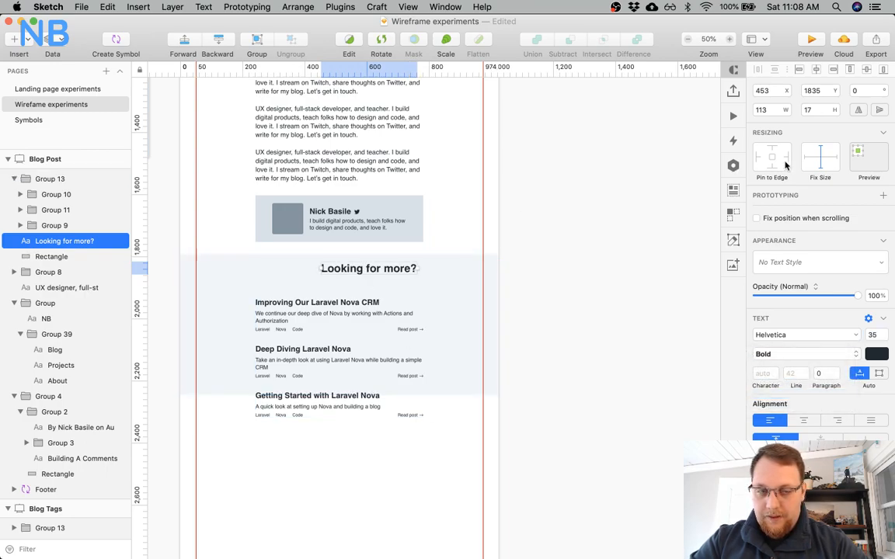
Align the "Looking for more?" heading with the left edge of the post list.
left_click(816, 71)
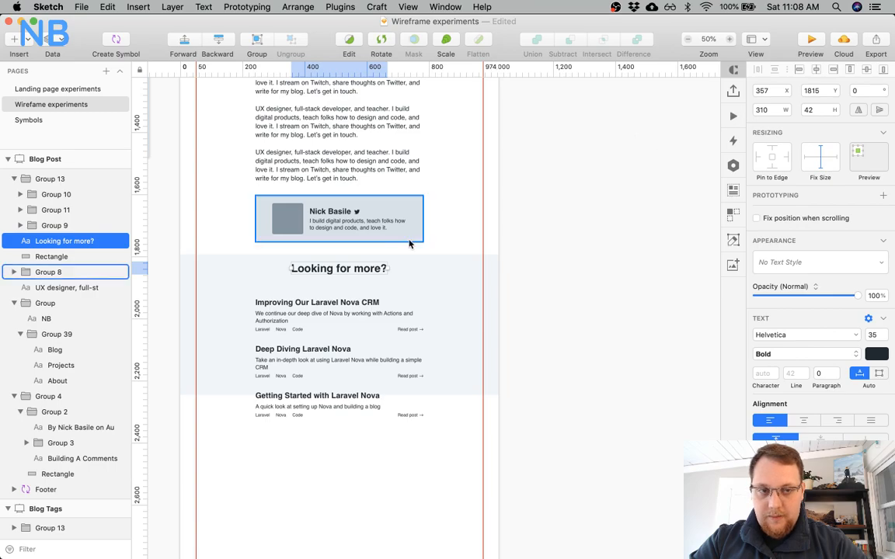
left_click(291, 311, "shift")
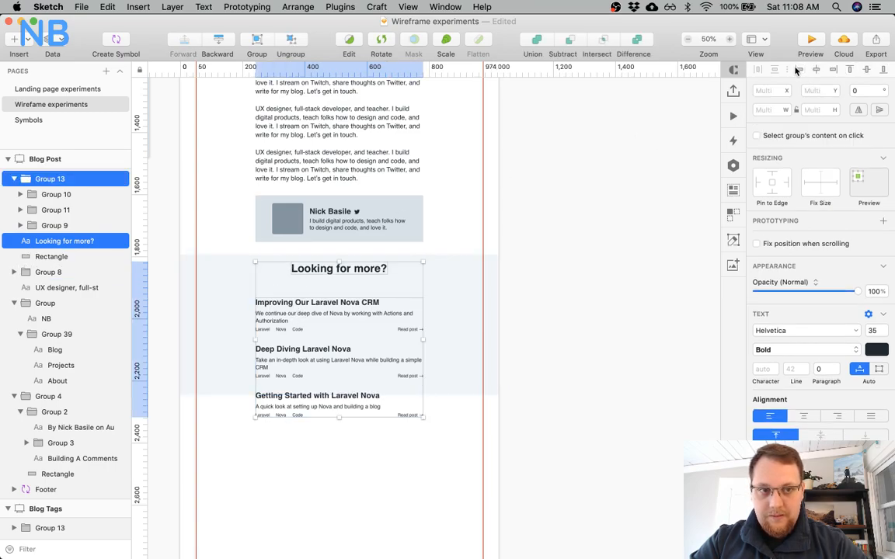
left_click(346, 462)
Move the post list up by 34 px to Y 1897, closer to the heading.
left_click(308, 329)
key("alt")
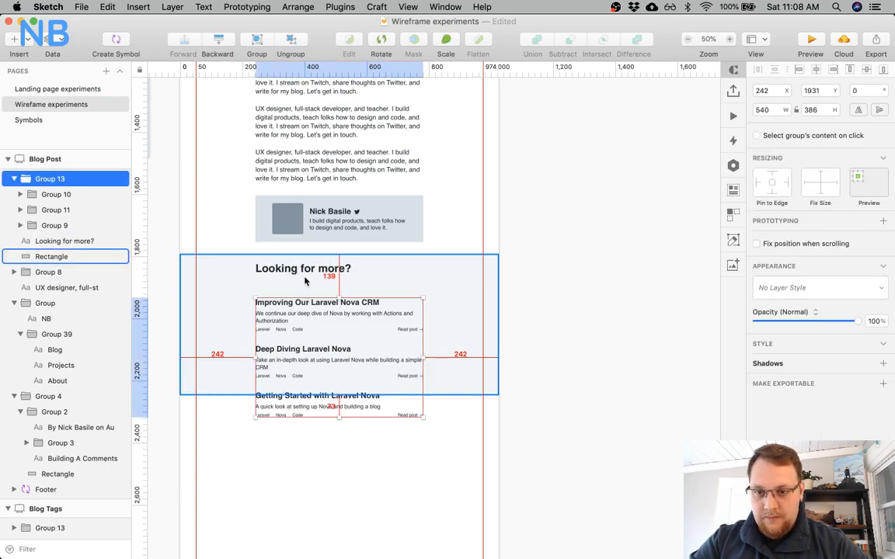
key("shift+Up")
key("shift+Up")
key("shift+Up")
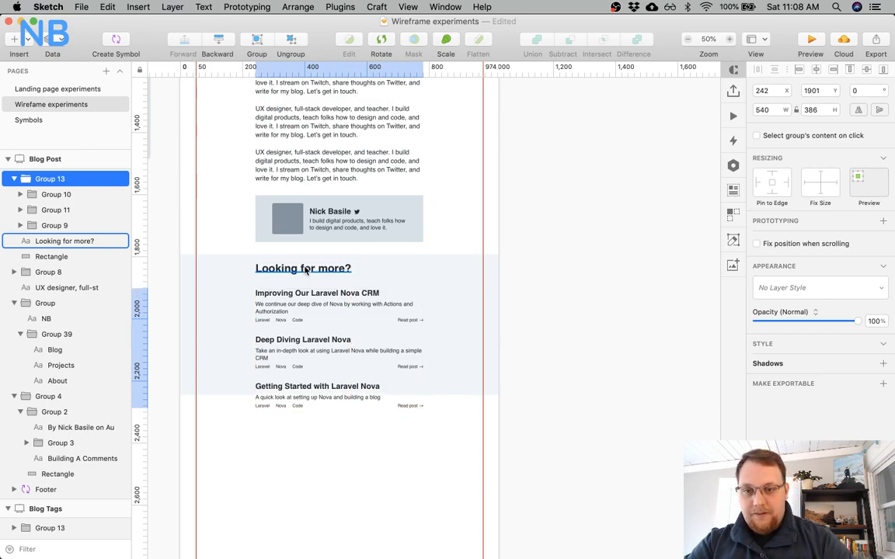
key("Up")
key("Up")
key("Up")
key("Up")
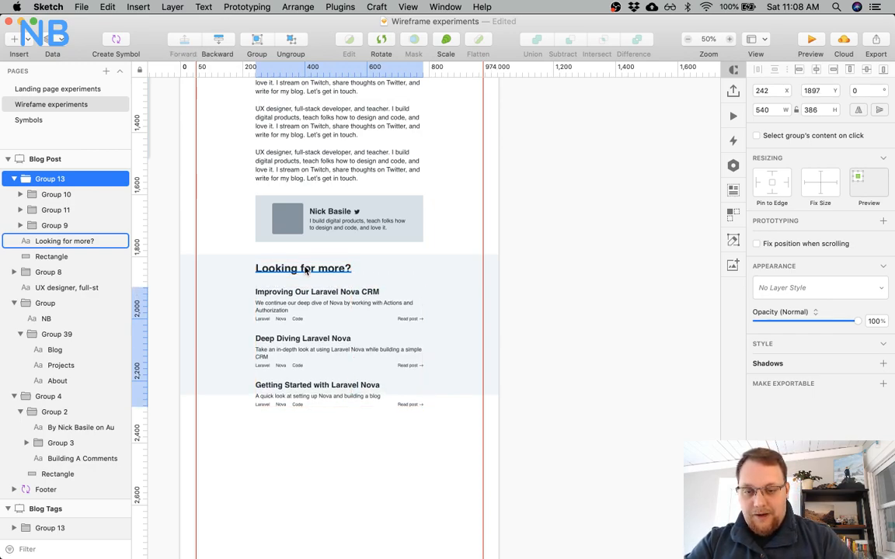
Tighten the post list by moving the second post up 10 px and the third up 20 px, leaving 30 px gaps.
double_click(296, 306)
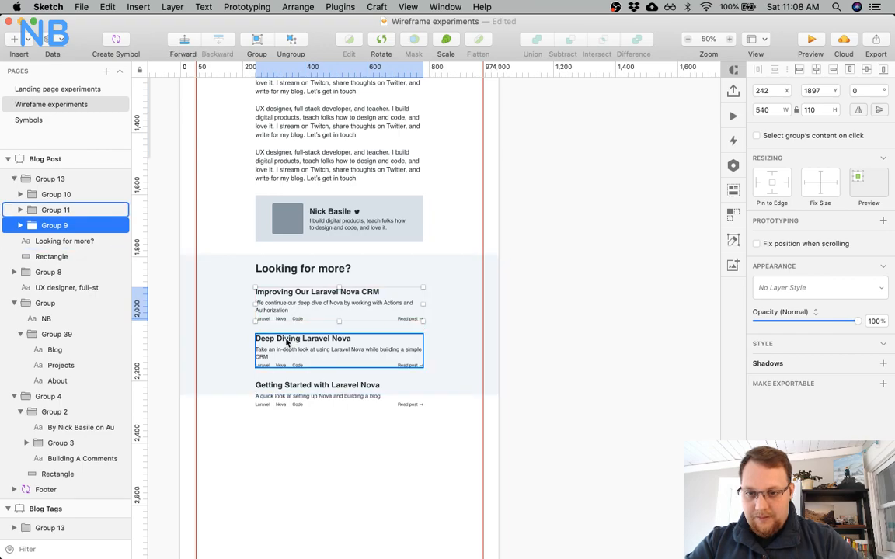
left_click(286, 342)
key("shift+Up")
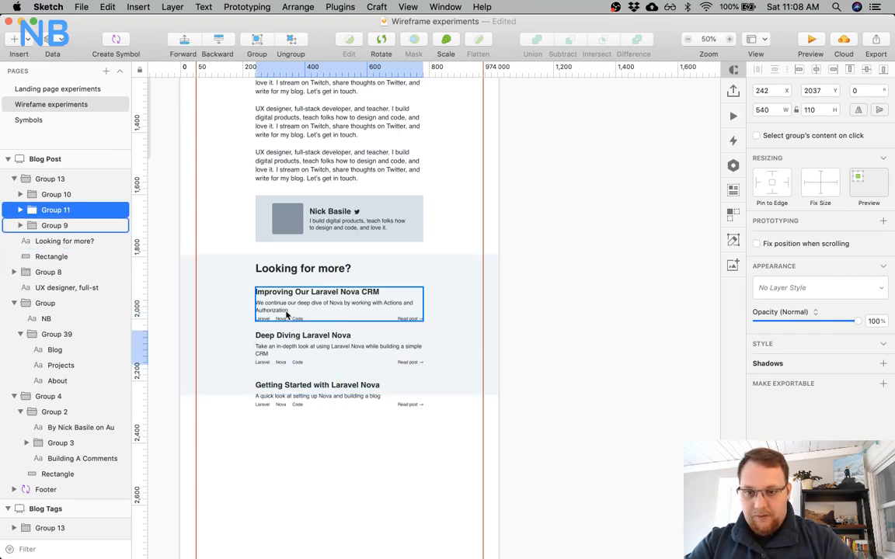
left_click(282, 386)
key("shift+Up")
key("shift+Up")
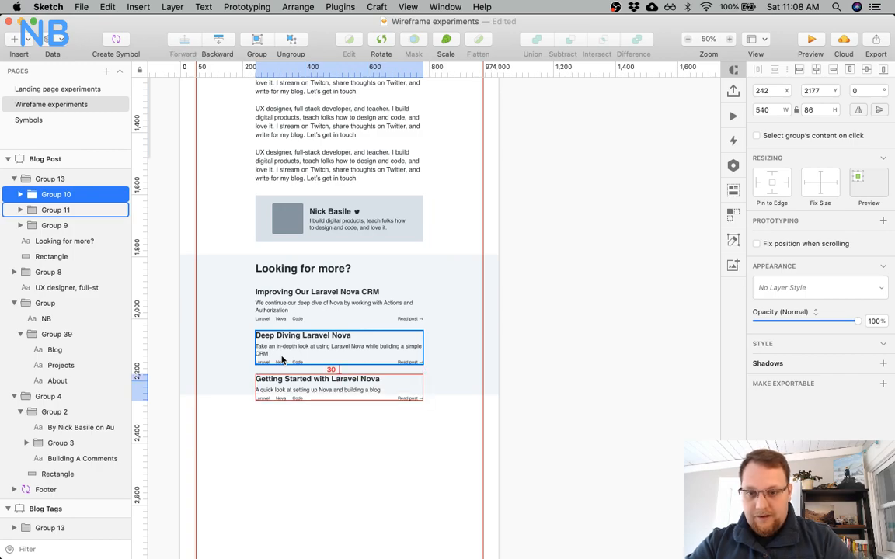
Extend the light background rectangle downward to about 585 px tall and group the heading with the post list.
left_click(237, 361)
left_click_drag(339, 394, 339, 437)
left_click(397, 274)
left_click(404, 294, "shift")
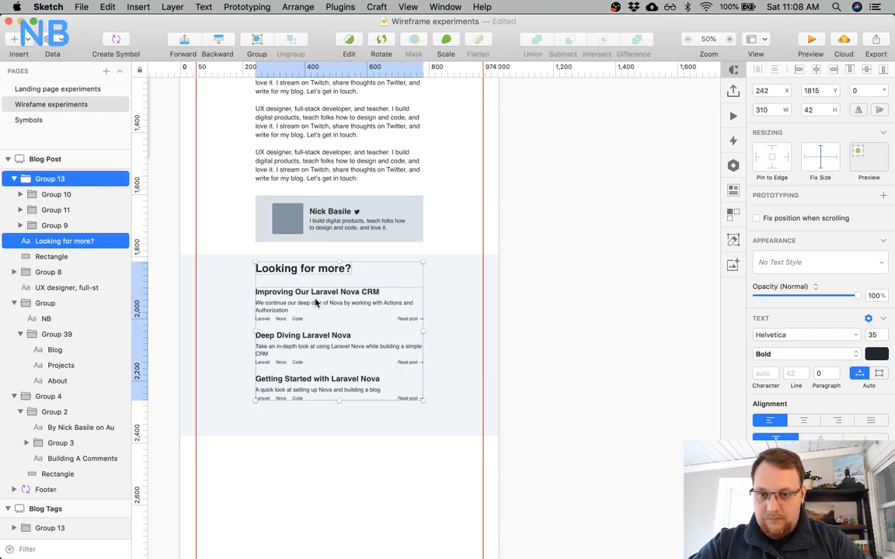
key("super+g")
Move the grouped heading and posts down to 60 px below the background rectangle's top edge.
key("Up")
key("Up")
key("Up")
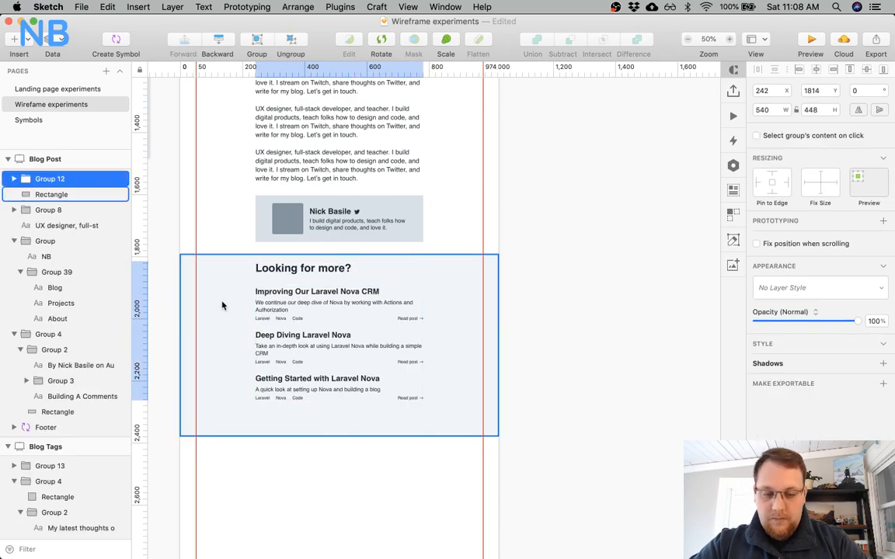
key("shift+Down")
key("shift+Down")
key("shift+Down")
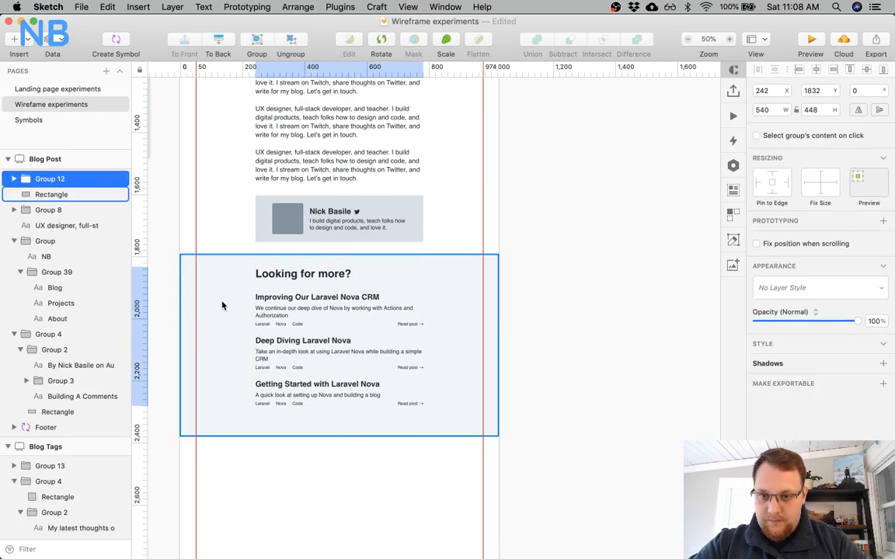
key("alt")
key("shift+Down")
key("alt")
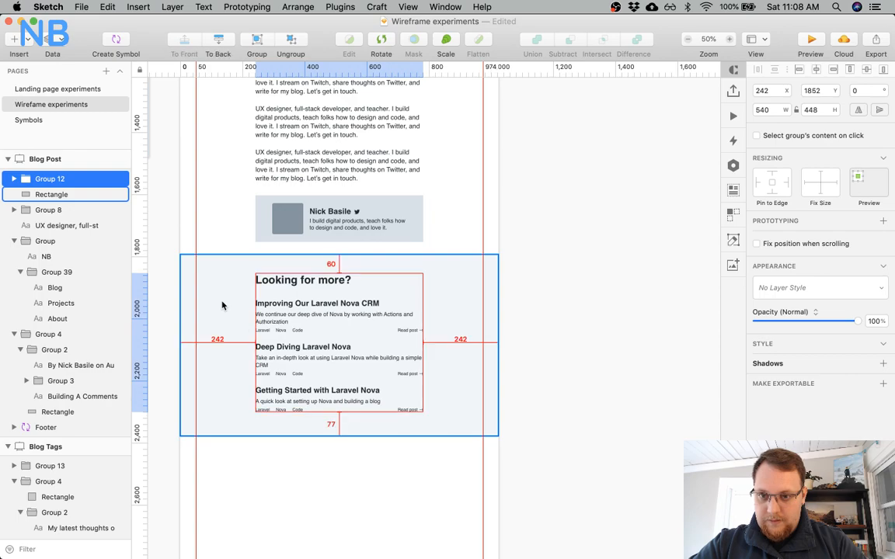
Reduce the background rectangle's height so the space below the posts matches the 60 px above the heading.
double_click(221, 305)
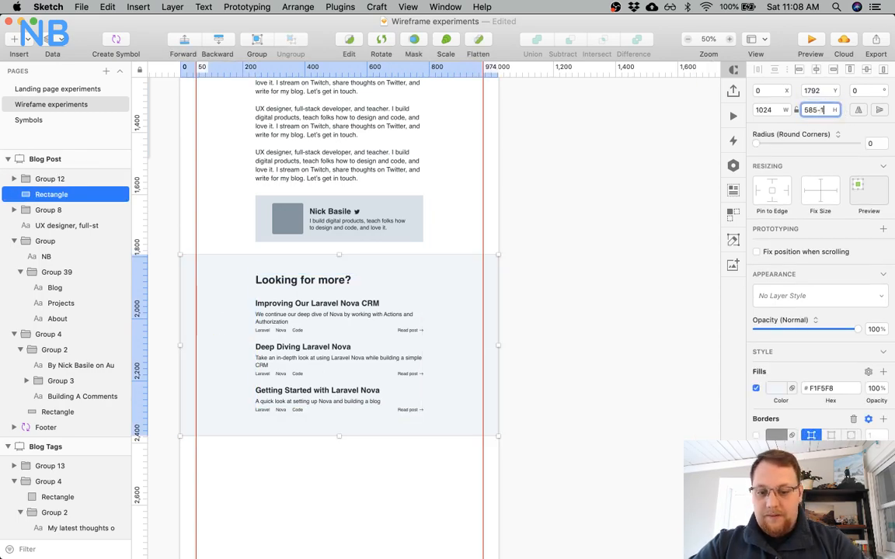
key("Return")
key("Escape")
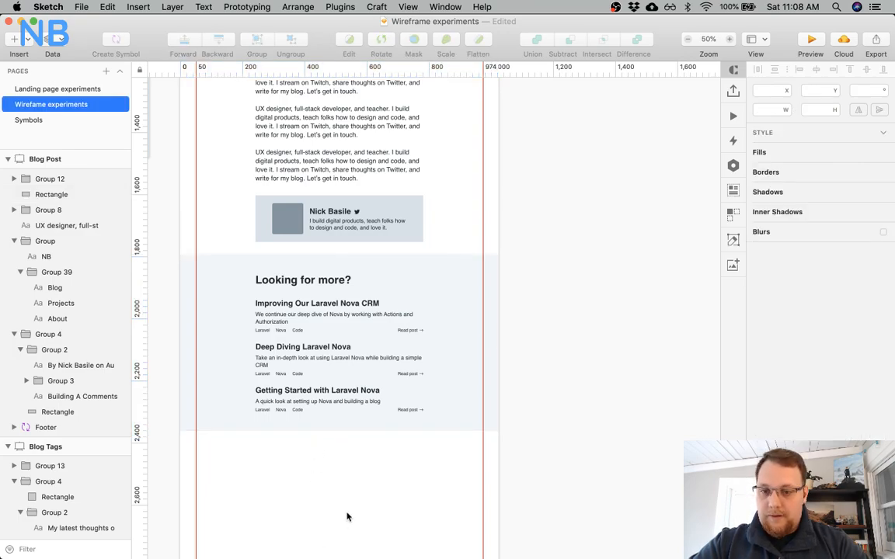
Move the footer up to sit directly against the bottom of the "Looking for more?" section.
scroll(348, 517, "left", 5)
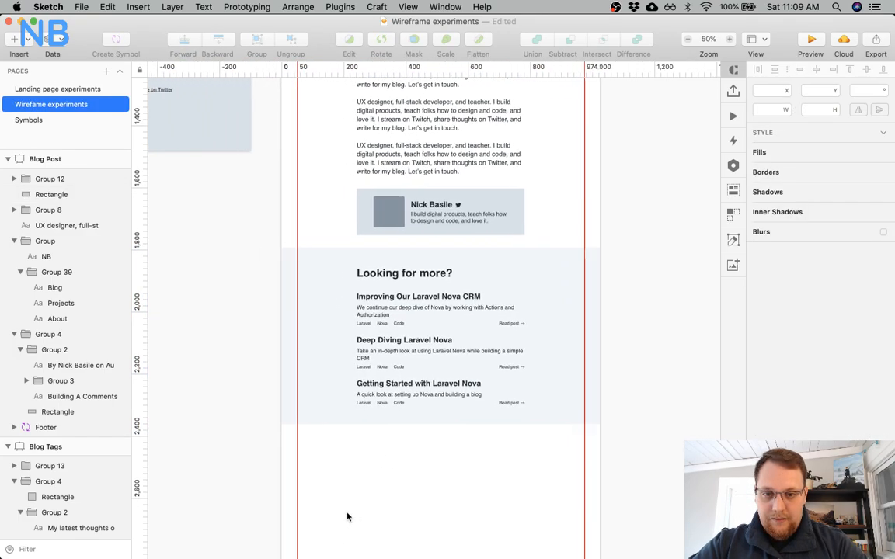
scroll(347, 517, "down", 5)
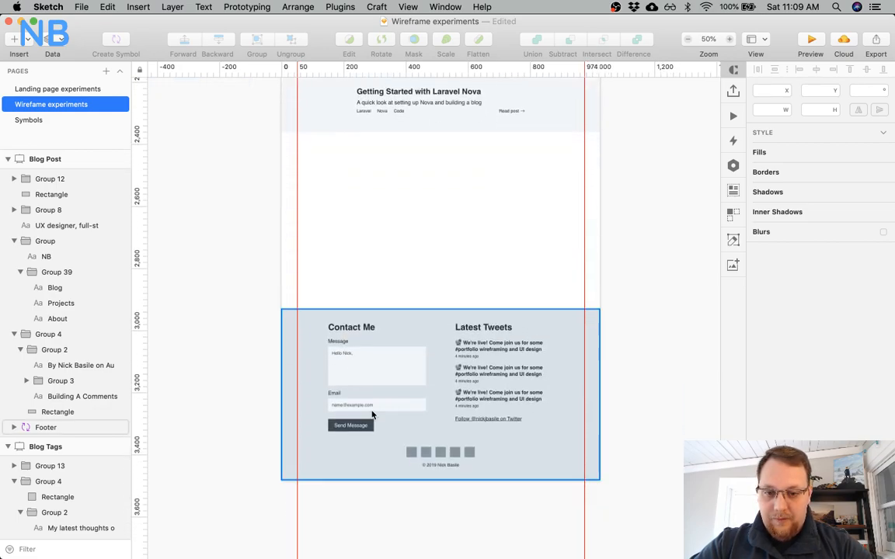
left_click(420, 273)
left_click_drag(419, 273, 420, 141)
left_click(422, 334)
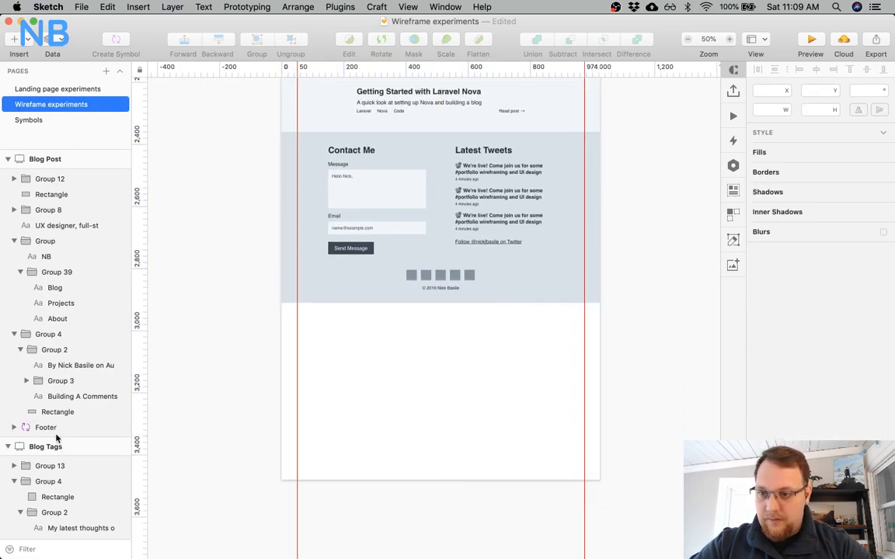
Shorten the Blog Post artboard to 2910 px tall, ending at the footer's bottom edge, and save the document.
left_click(51, 158)
left_click_drag(439, 482, 434, 296)
scroll(468, 174, "up", 2)
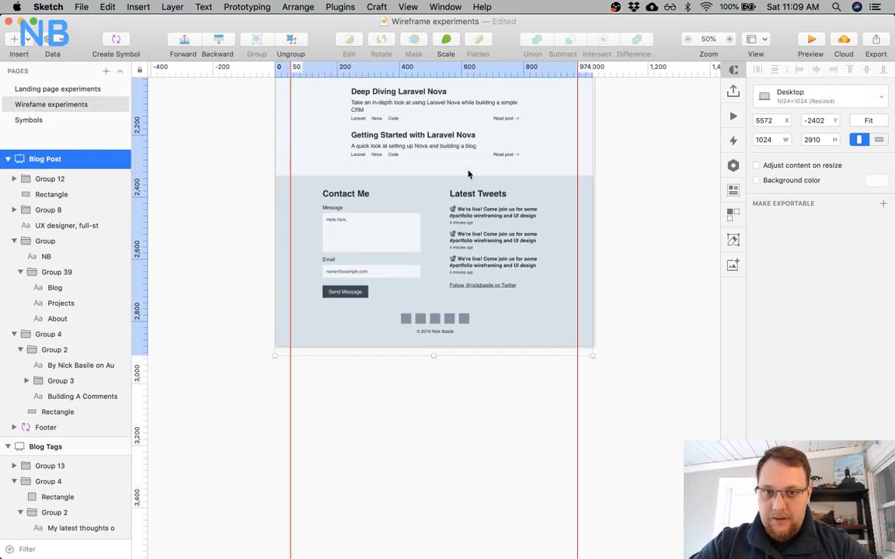
scroll(468, 174, "up", 5)
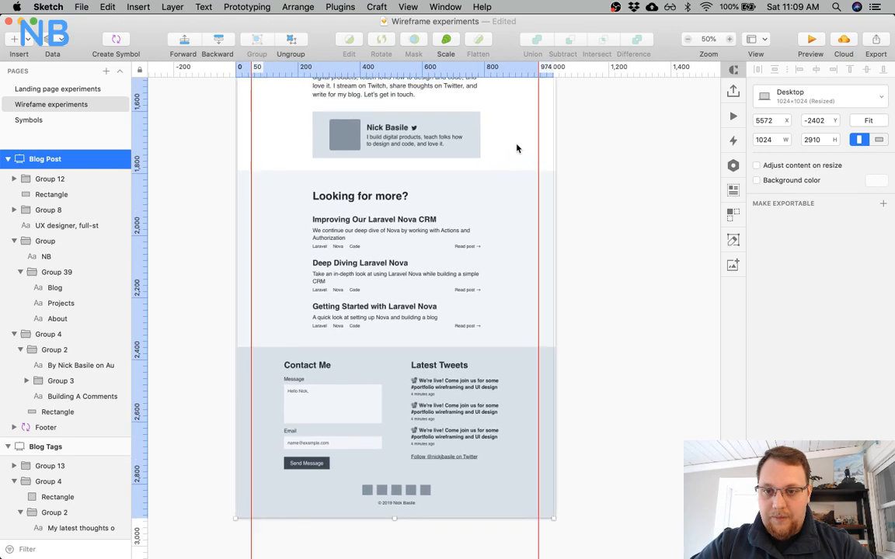
scroll(516, 148, "right", 1)
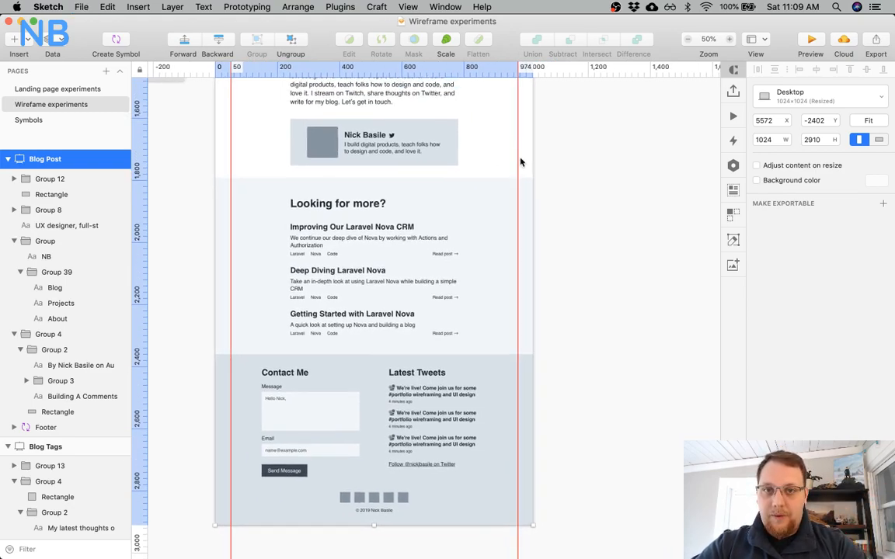
Review all the page wireframes against the page checklist above the artboards.
left_click(595, 175)
key("super+minus")
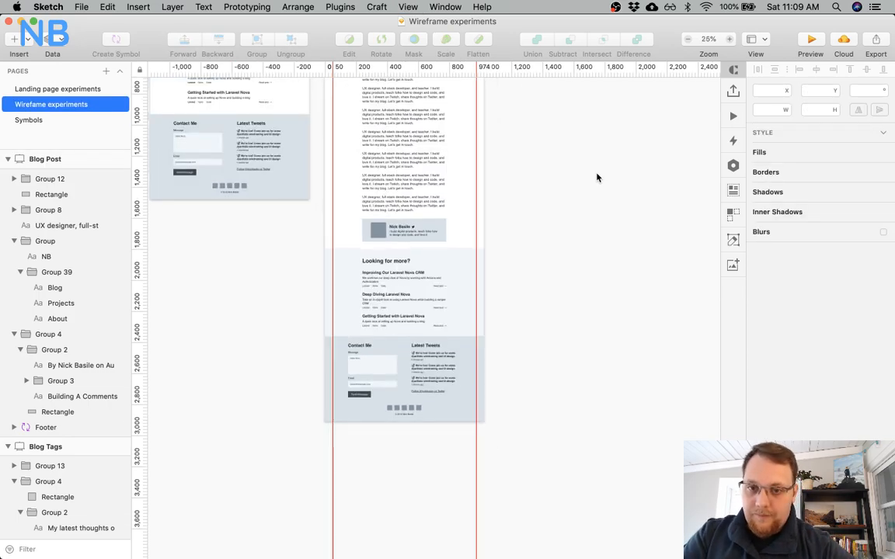
scroll(465, 151, "up", 2)
scroll(465, 152, "left", 1)
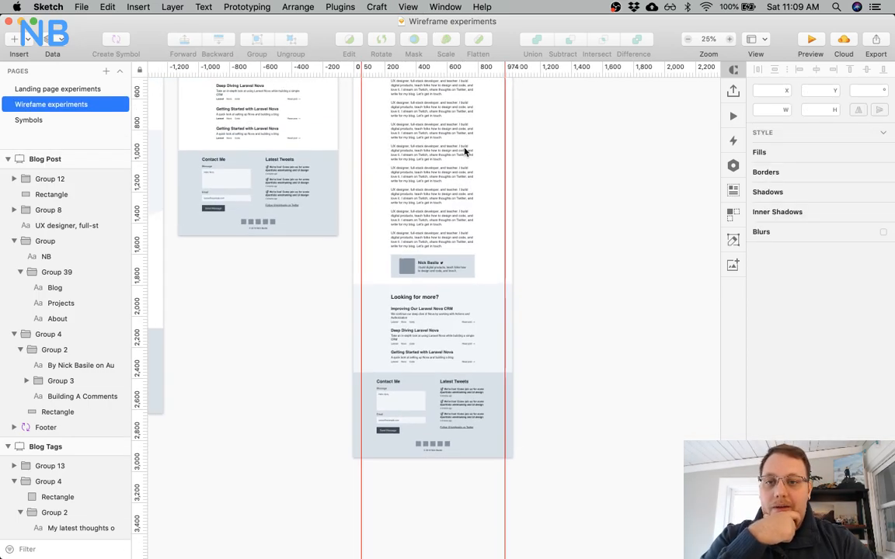
scroll(465, 152, "left", 10)
scroll(465, 152, "up", 5)
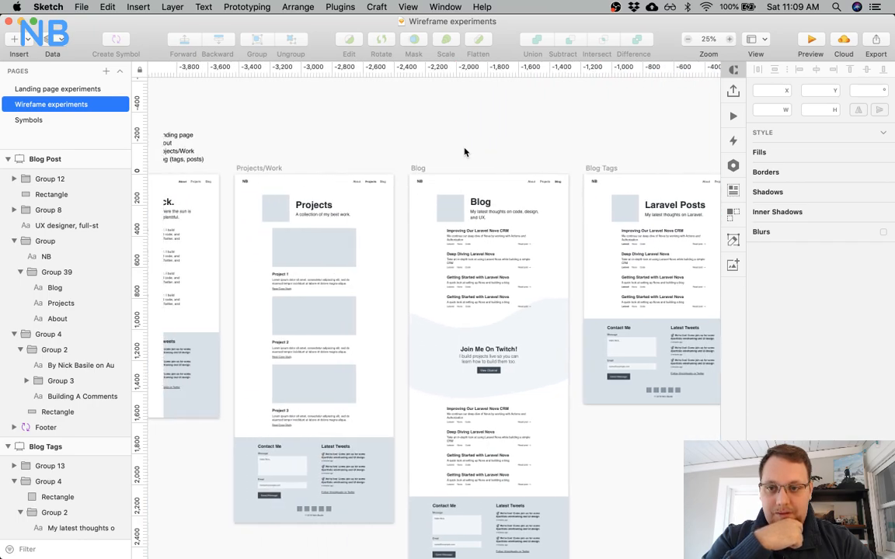
scroll(465, 152, "left", 5)
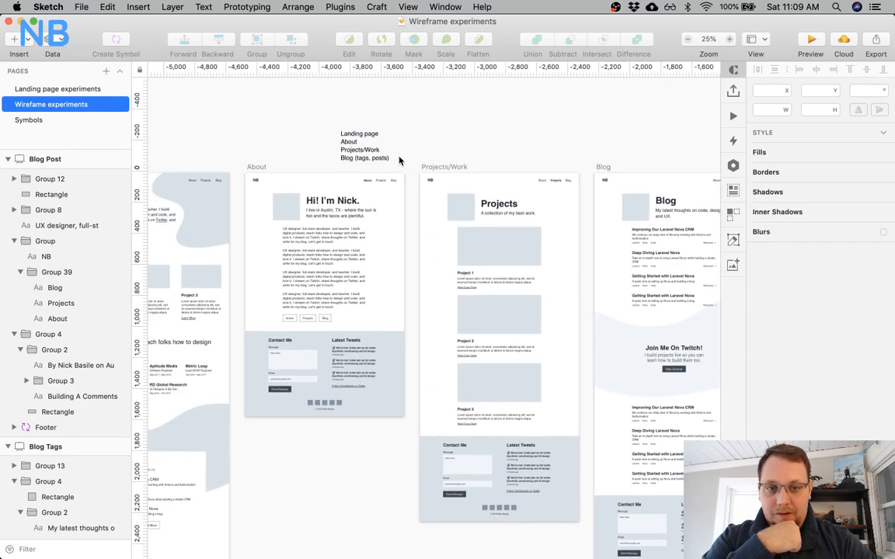
scroll(399, 160, "right", 3)
scroll(399, 160, "down", 1)
scroll(399, 160, "left", 3)
scroll(400, 160, "up", 1)
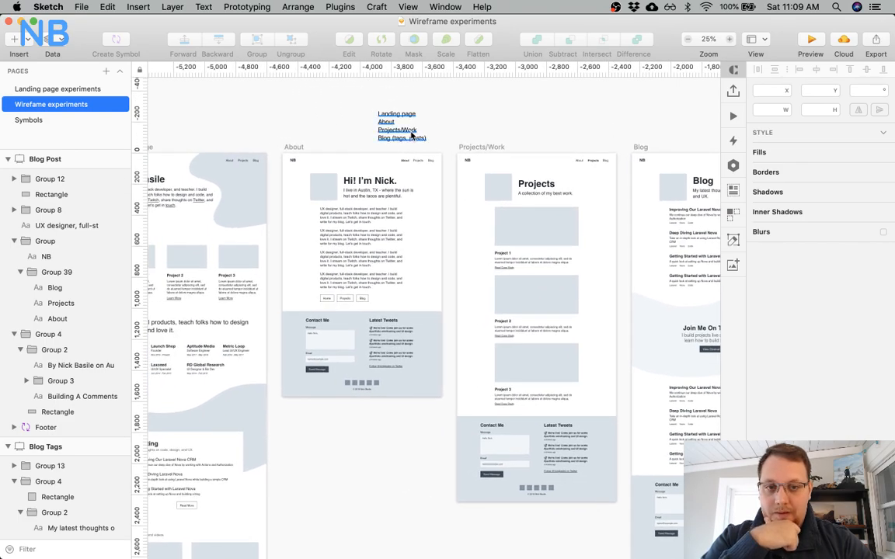
scroll(412, 134, "left", 5)
scroll(439, 126, "right", 2)
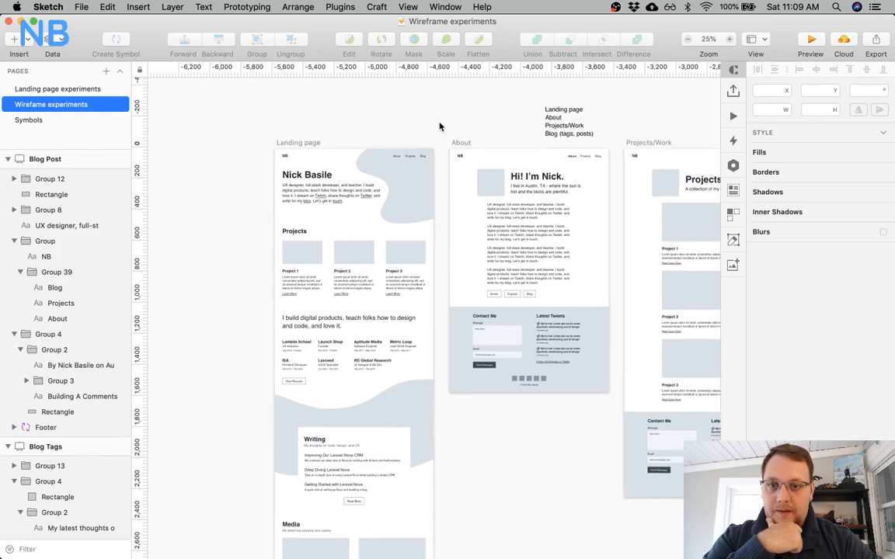
Delete the page checklist text above the artboards and save the document.
scroll(439, 126, "down", 1)
left_click(498, 110)
key("Delete")
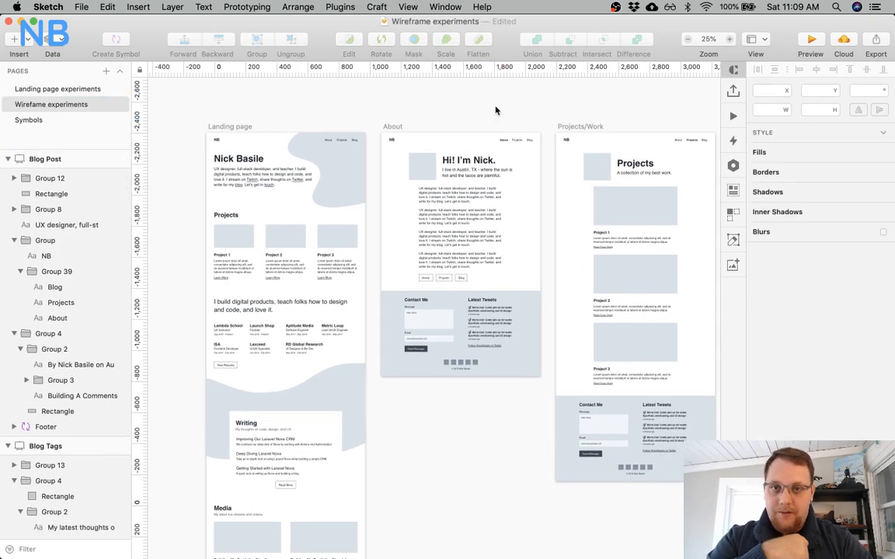
key("super+s")
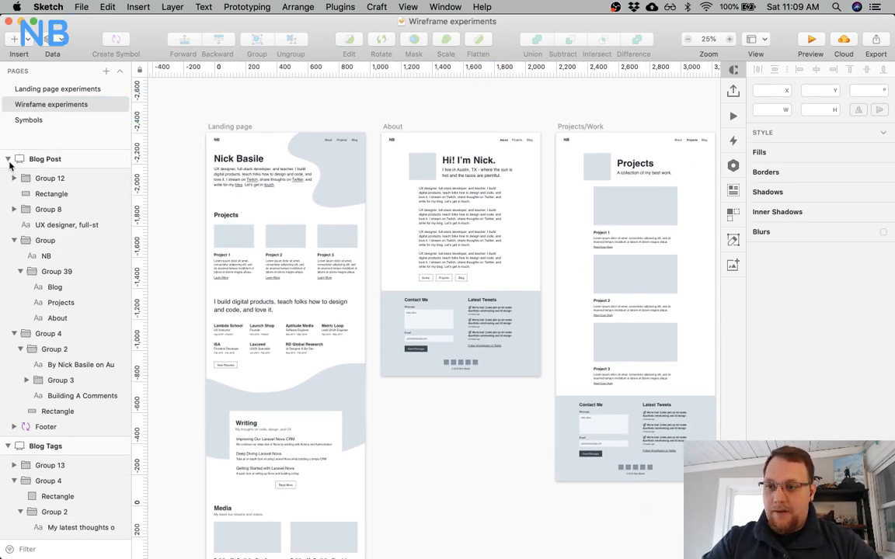
Collapse the layer contents of all six artboards, from Blog Post down to Landing page.
left_click(7, 159)
left_click(8, 177)
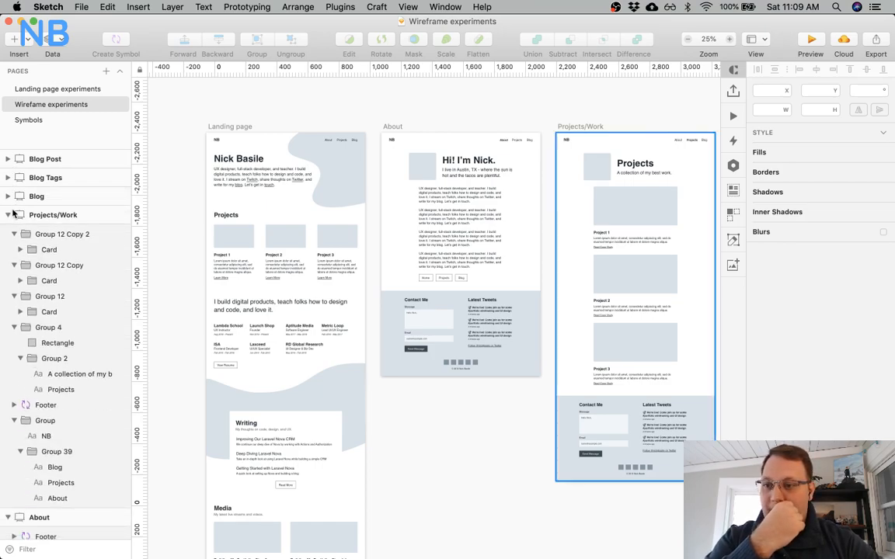
left_click(8, 215)
left_click(8, 233)
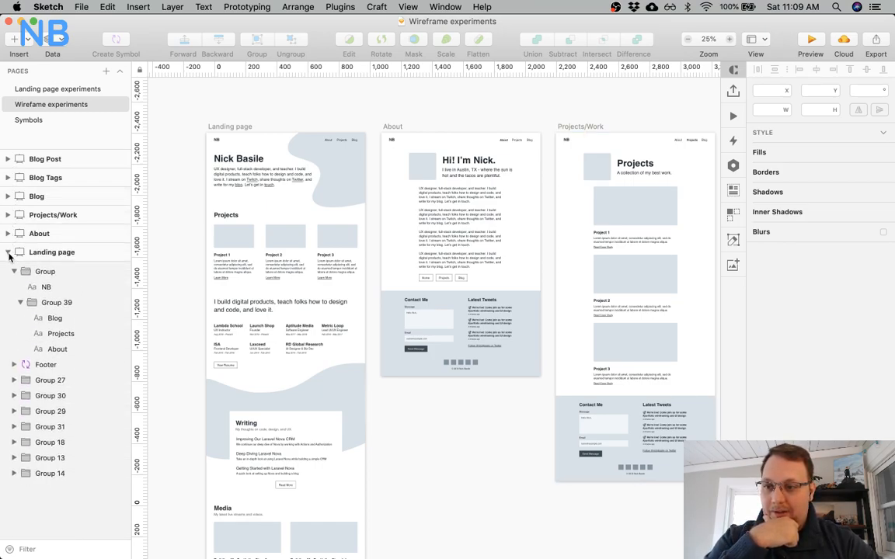
left_click(7, 253)
Select all six artboards and make them exportable as JPG at 2x size.
left_click(65, 256)
left_click(74, 160, "shift")
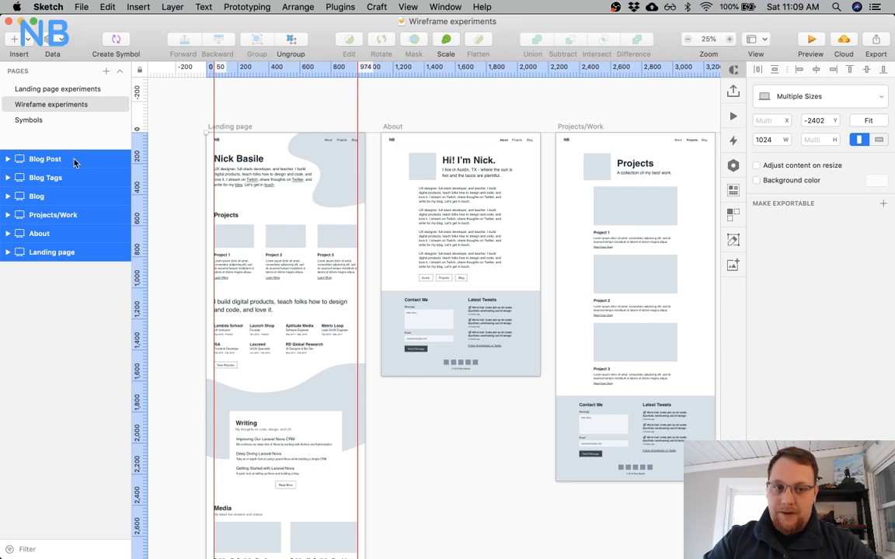
left_click(799, 203)
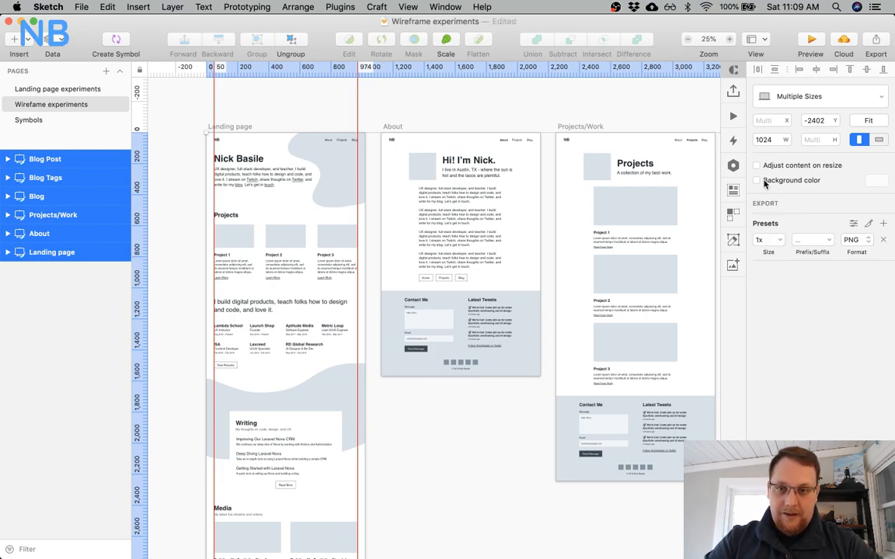
left_click(852, 240)
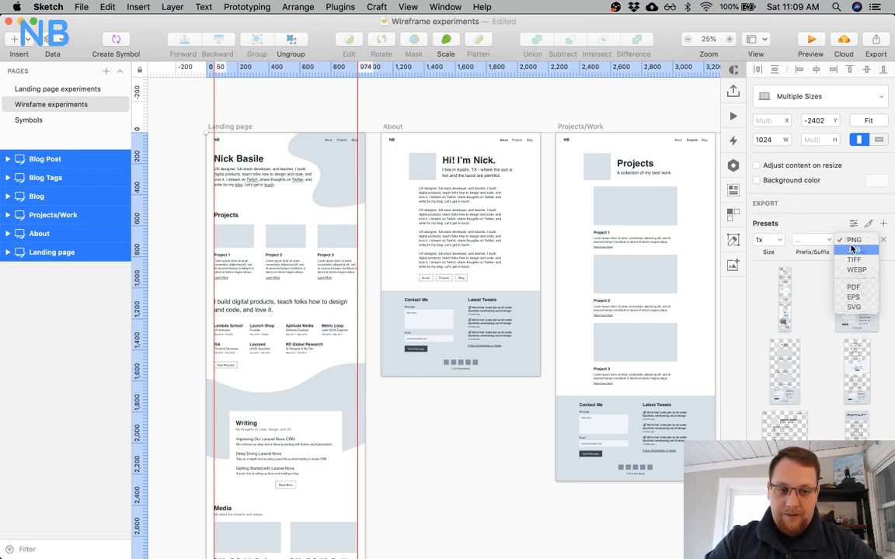
left_click(852, 249)
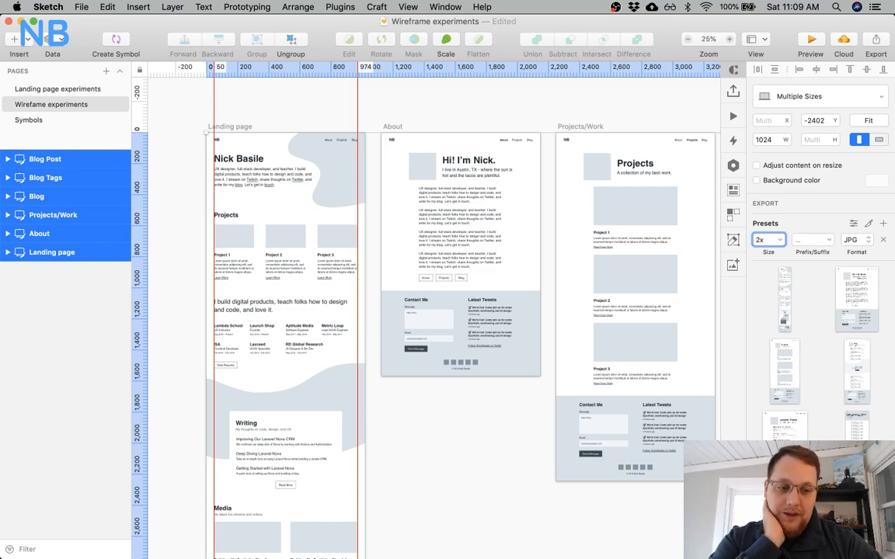
Export the six artboards to the Desktop folder, clear the selection and save the document.
left_click(809, 496)
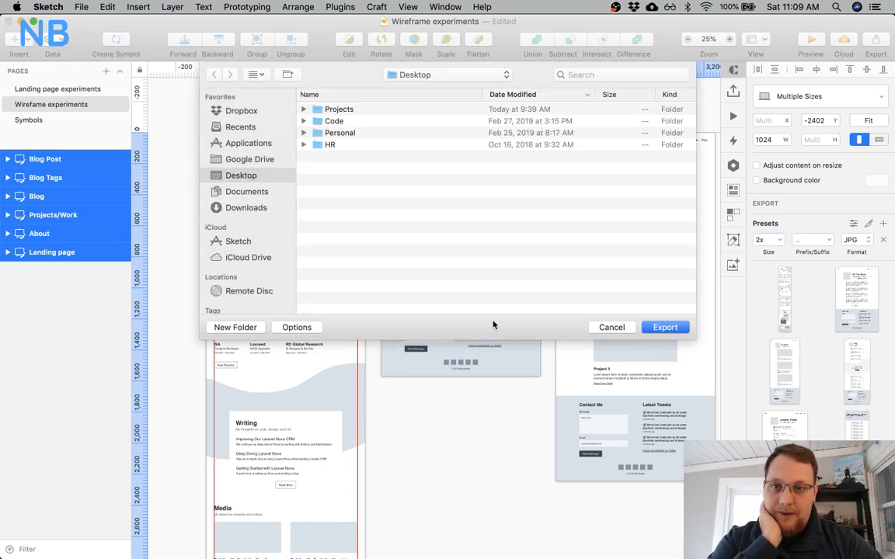
left_click(665, 327)
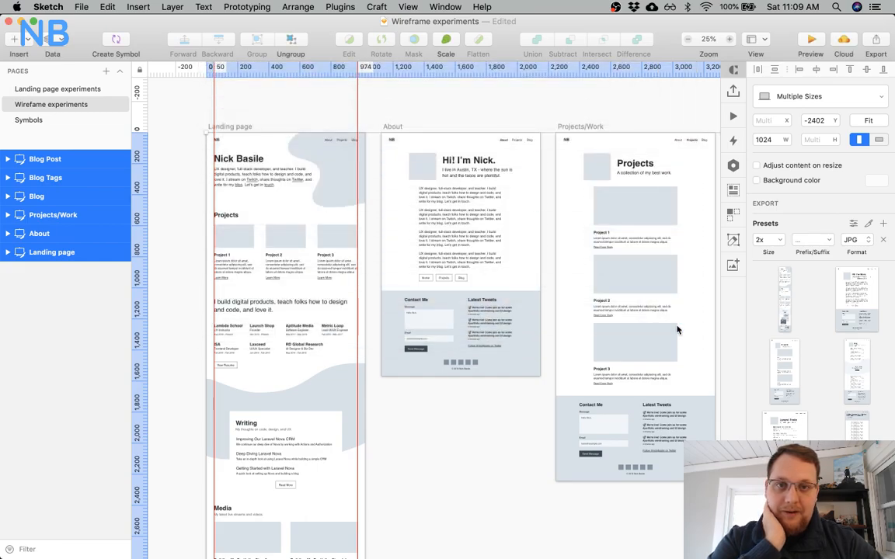
left_click(599, 115)
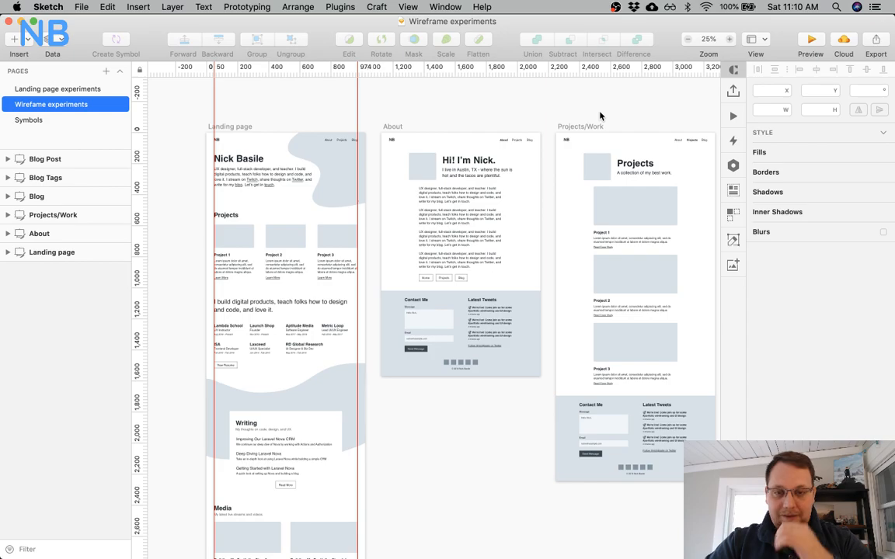
Look over the page wireframes across the canvas, from Landing page to Blog Post.
scroll(447, 258, "right", 3)
scroll(446, 258, "down", 2)
scroll(447, 258, "right", 10)
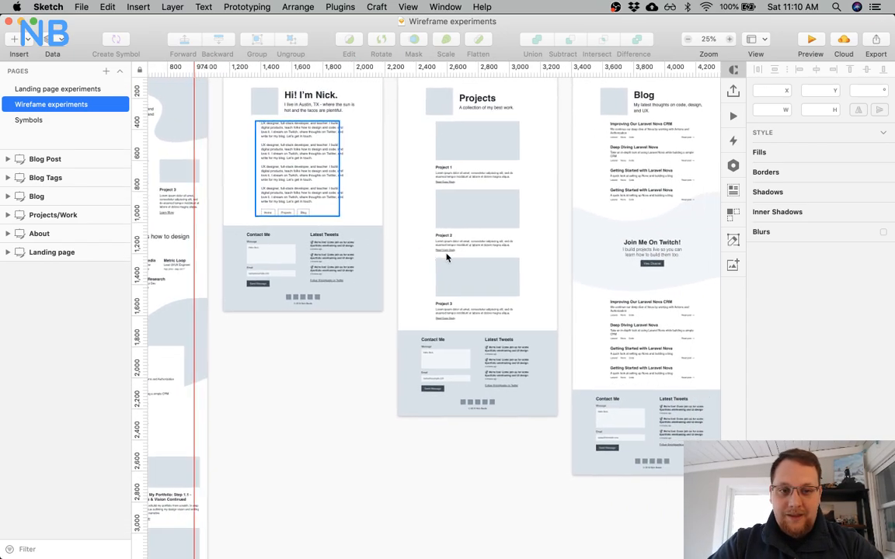
scroll(446, 258, "up", 2)
scroll(446, 258, "right", 6)
scroll(447, 258, "down", 2)
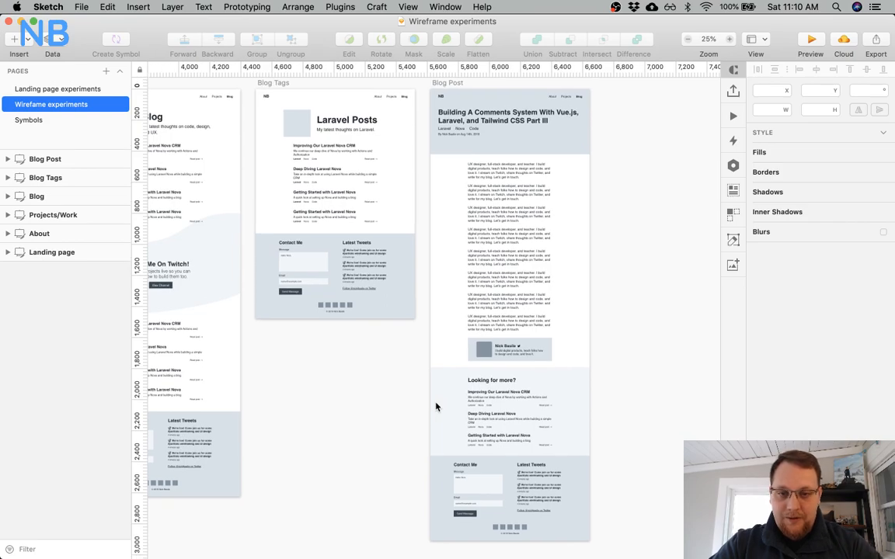
scroll(424, 407, "left", 1)
scroll(424, 407, "up", 1)
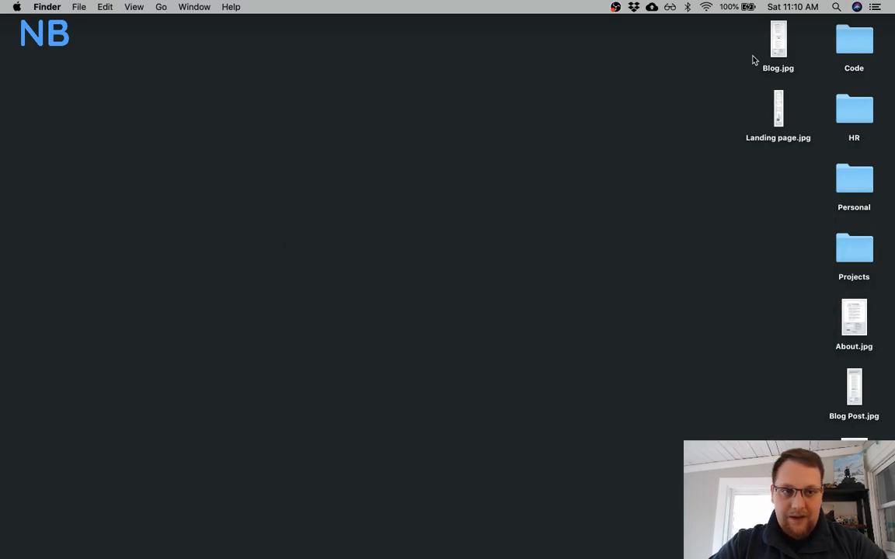
Switch to the desktop in Finder, select the exported wireframe JPGs and open them together in Preview.
left_click_drag(752, 59, 778, 179)
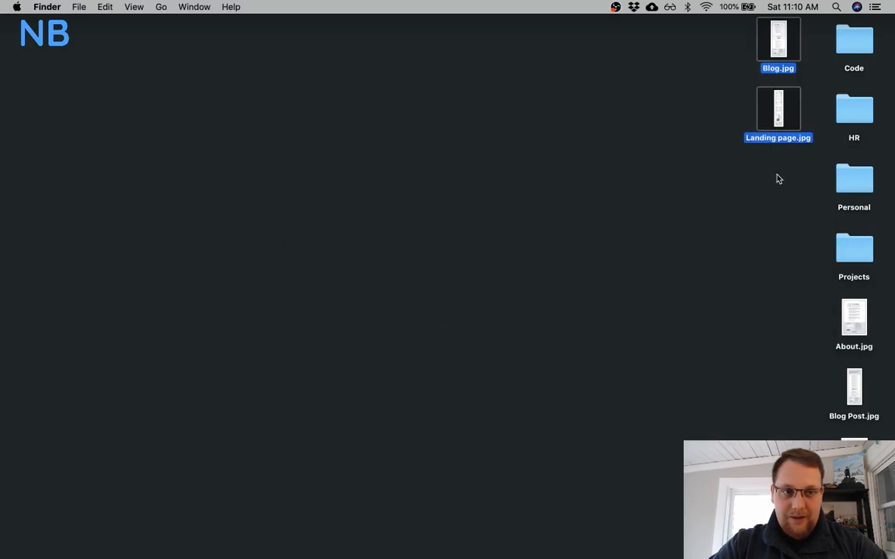
left_click_drag(828, 328, 887, 434)
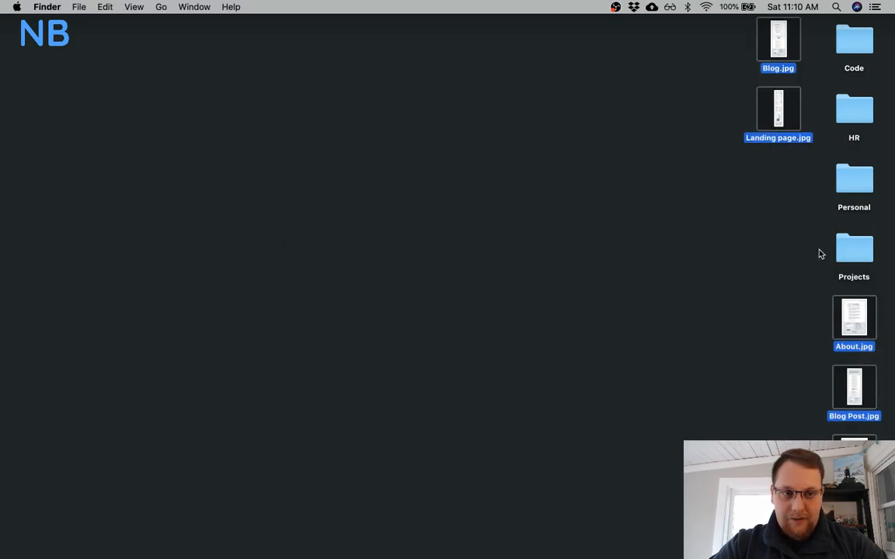
double_click(776, 113)
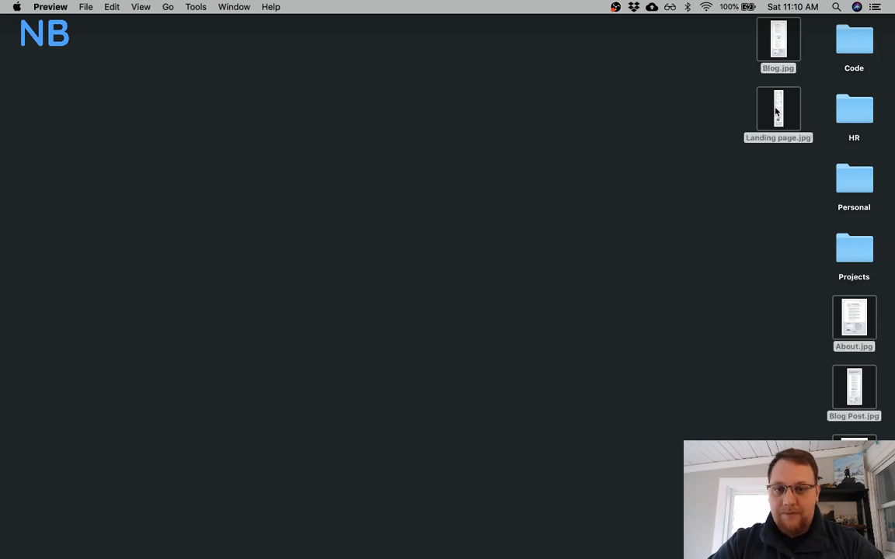
Check the image thumbnails and move Landing page.jpg ahead of Blog.jpg as the first image.
scroll(44, 220, "down", 10)
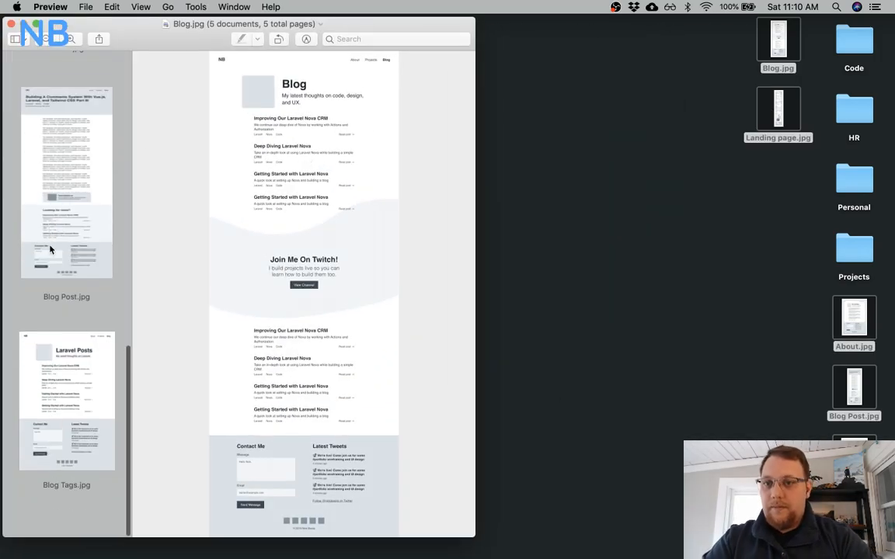
scroll(77, 418, "up", 10)
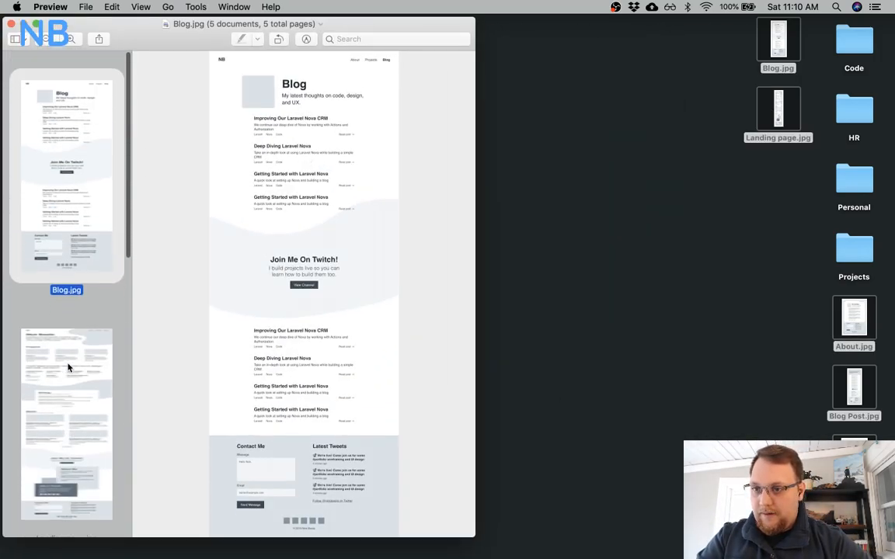
scroll(75, 292, "up", 3)
left_click(69, 327)
scroll(69, 342, "up", 2)
left_click_drag(69, 358, 67, 60)
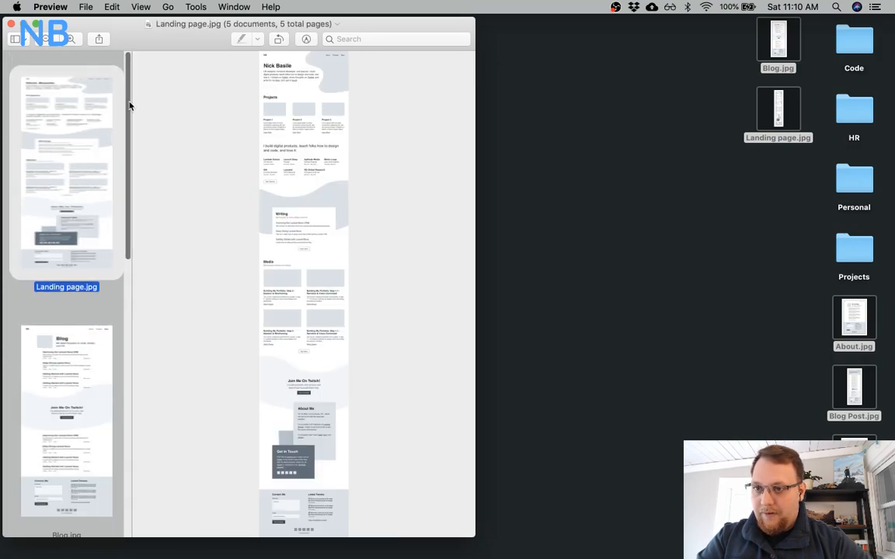
Hide the thumbnails and enlarge the Preview window to show only Landing page.jpg.
left_click(15, 39)
left_click(24, 54)
key("alt+super+f")
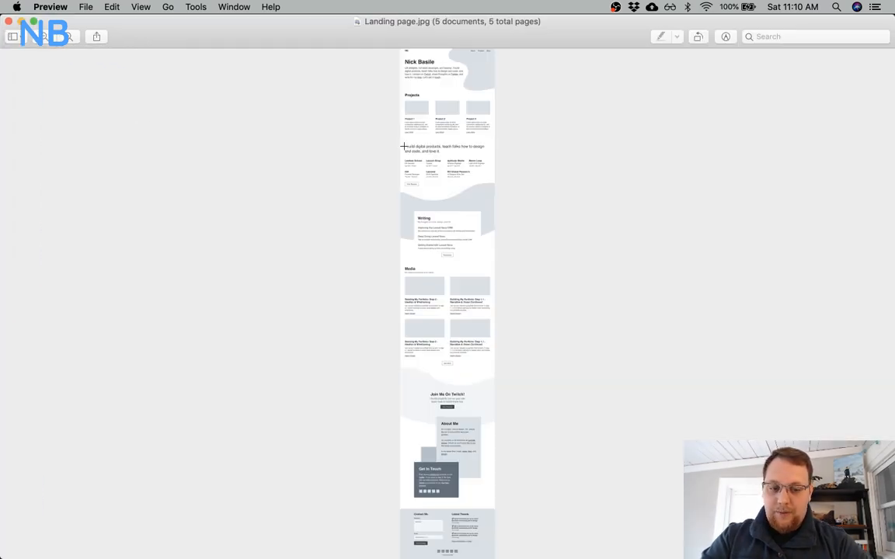
Magnify the landing page image until the header, hero text and project cards are readable.
key("super+plus")
key("super+plus")
key("super+plus")
key("super+plus")
key("super+plus")
scroll(404, 146, "up", 12)
scroll(404, 146, "up", 5)
key("super+plus")
key("super+plus")
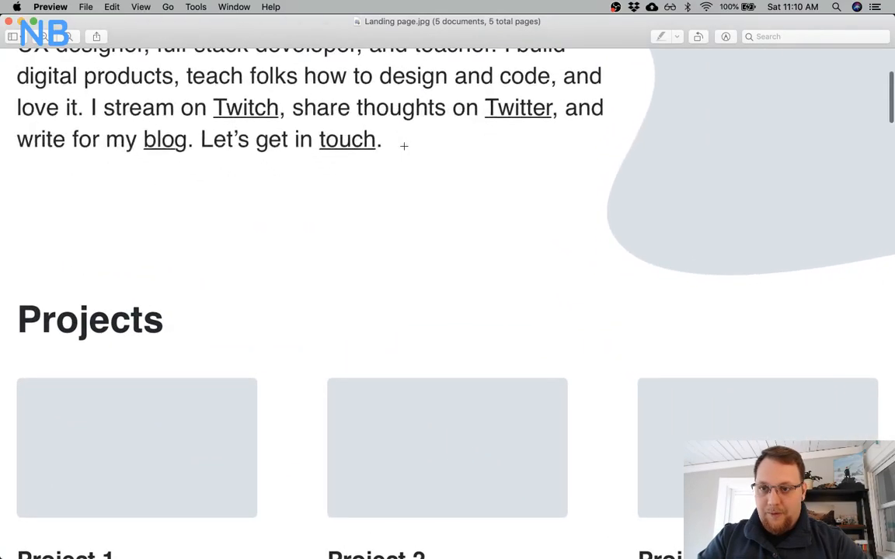
key("super+minus")
key("super+minus")
scroll(404, 146, "up", 3)
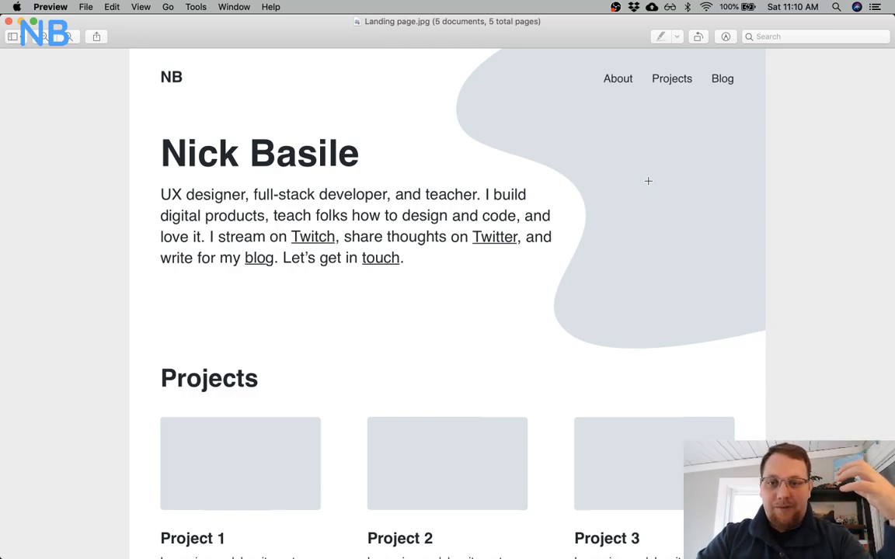
Compare the landing page's hero and navigation at full-width and slightly smaller zoom levels.
key("super+plus")
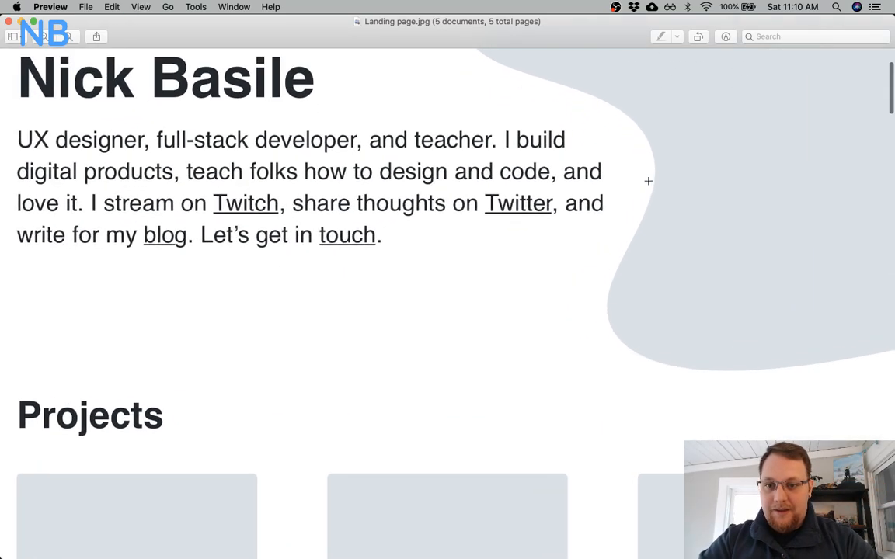
scroll(648, 181, "up", 3)
scroll(648, 181, "left", 1)
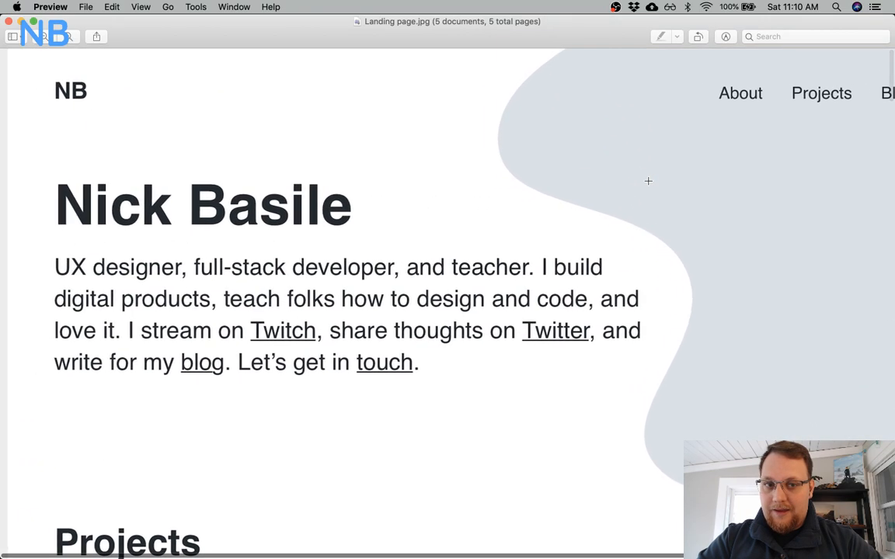
scroll(648, 181, "right", 2)
scroll(648, 181, "left", 3)
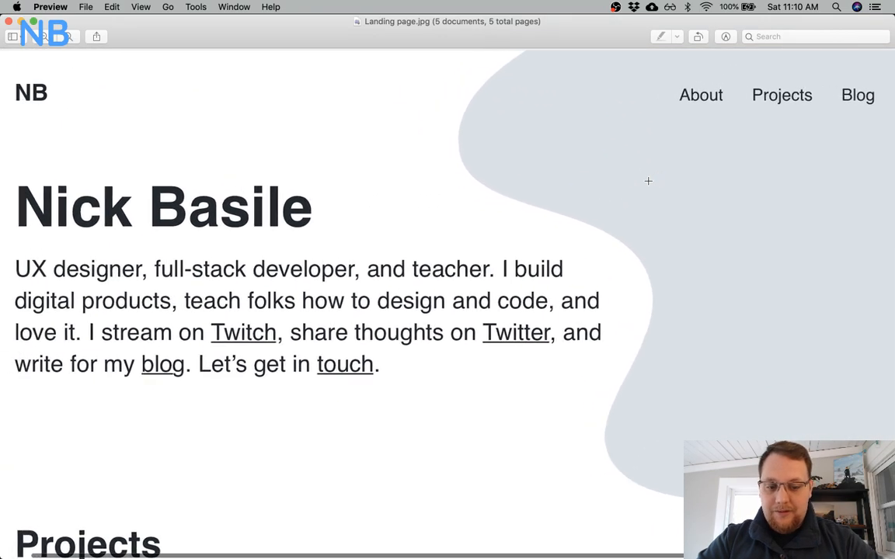
key("super+minus")
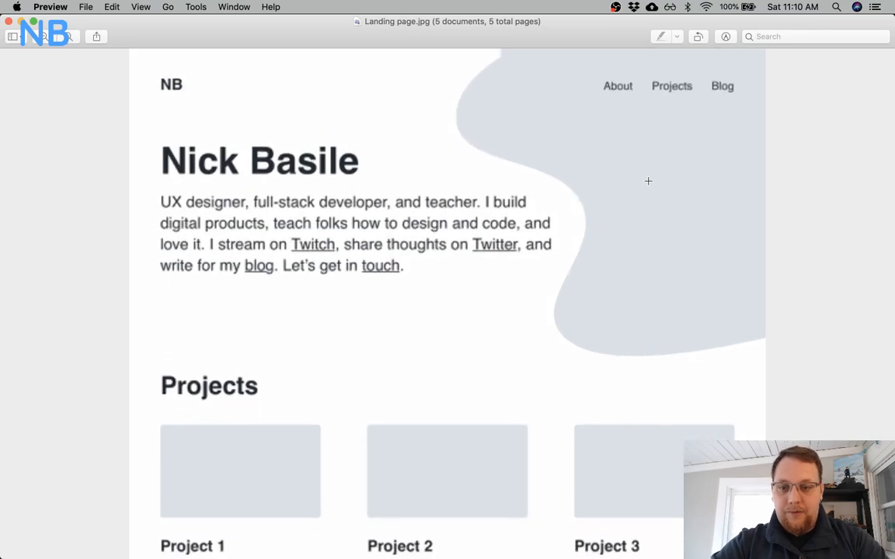
key("super+plus")
scroll(648, 181, "up", 3)
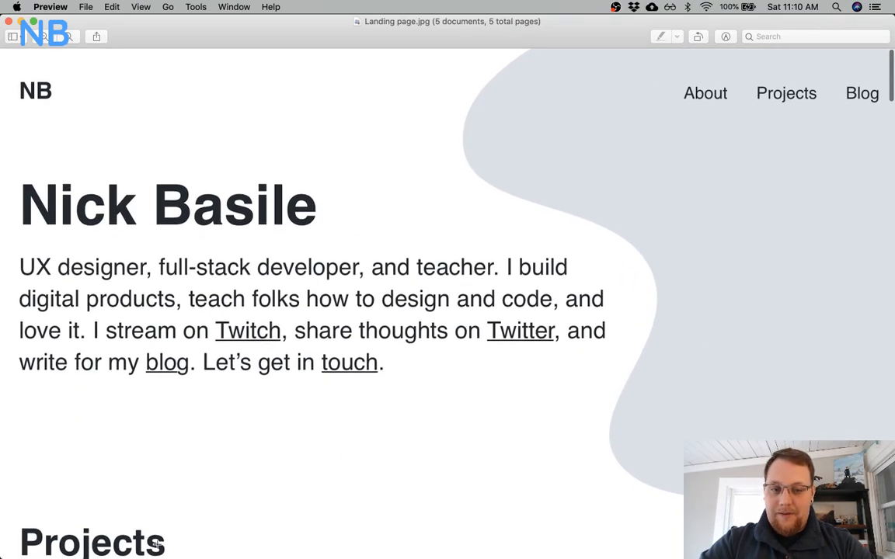
key("super+minus")
scroll(206, 537, "down", 3)
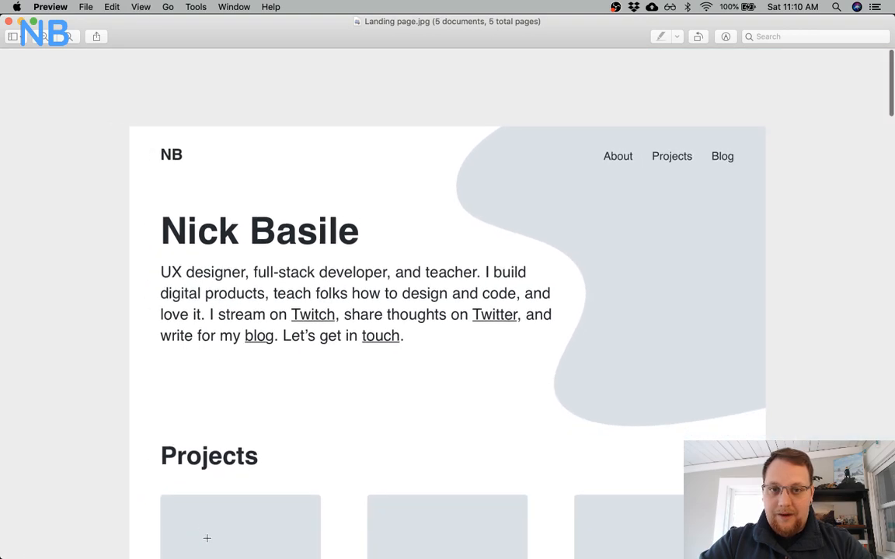
Review the landing page from the hero through the project cards, work history and Writing section.
scroll(207, 538, "down", 10)
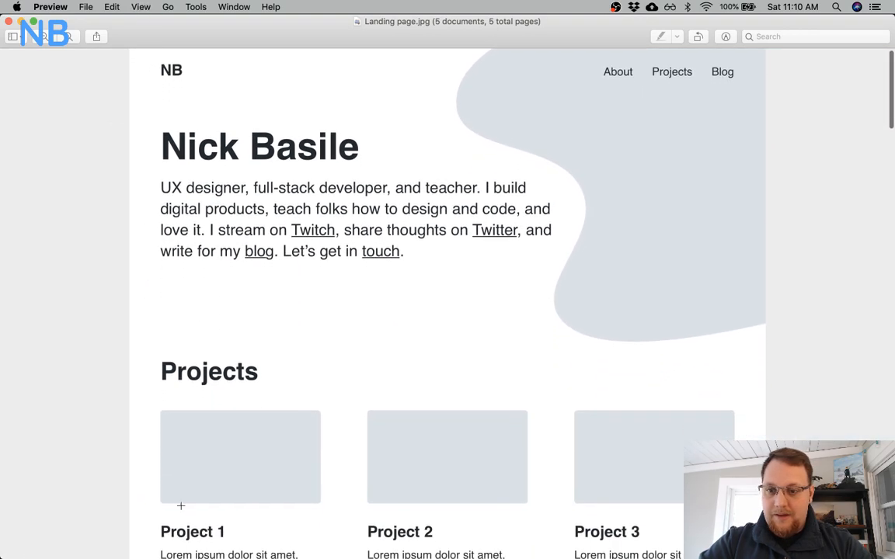
scroll(175, 499, "down", 6)
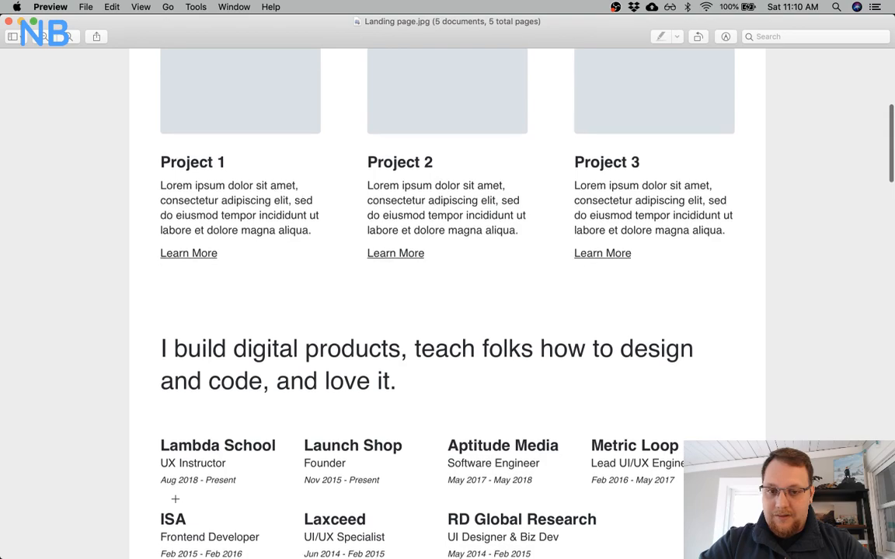
scroll(175, 499, "down", 8)
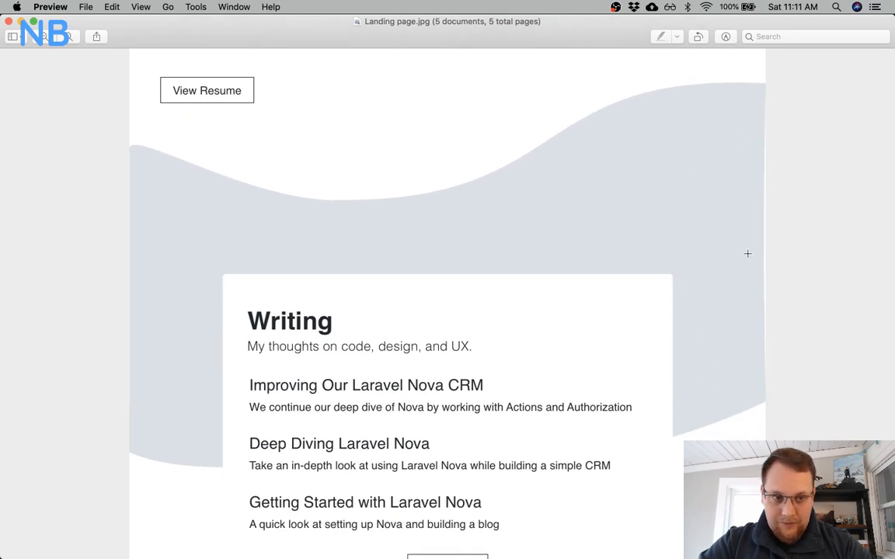
scroll(696, 180, "down", 11)
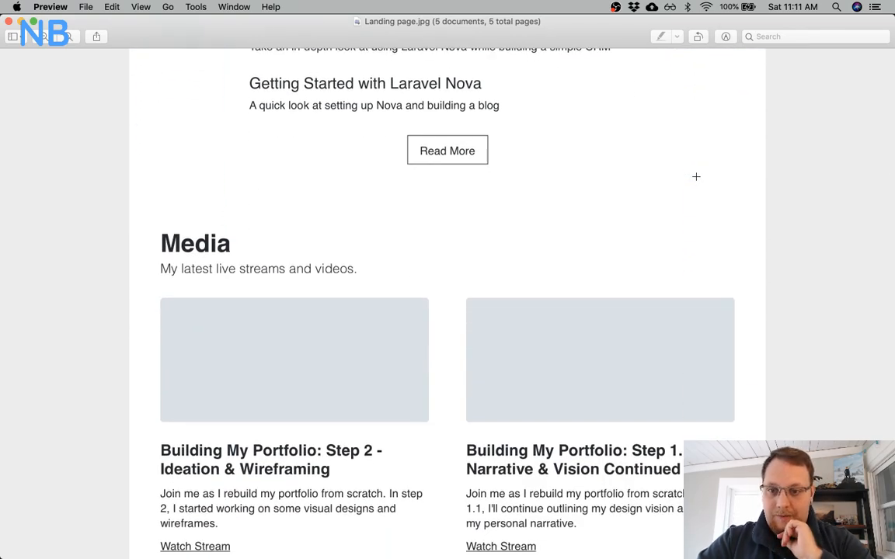
Examine the landing page's Media section, checking both rows of stream cards and the See More button.
scroll(696, 177, "down", 1)
scroll(696, 176, "down", 5)
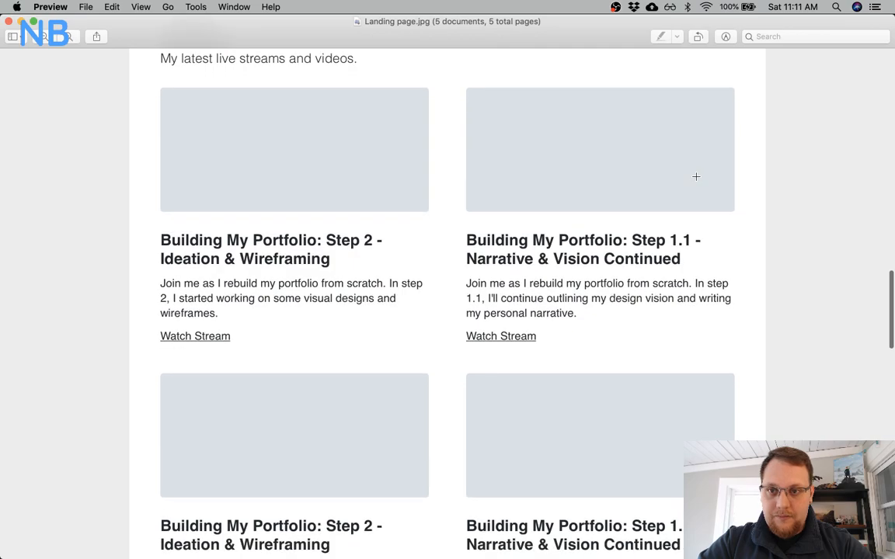
scroll(696, 176, "up", 1)
scroll(696, 177, "up", 4)
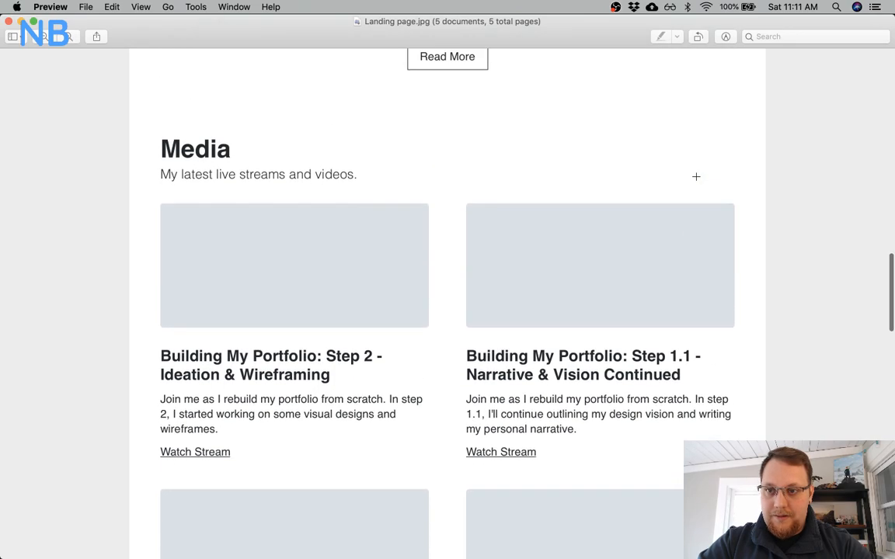
scroll(696, 176, "down", 14)
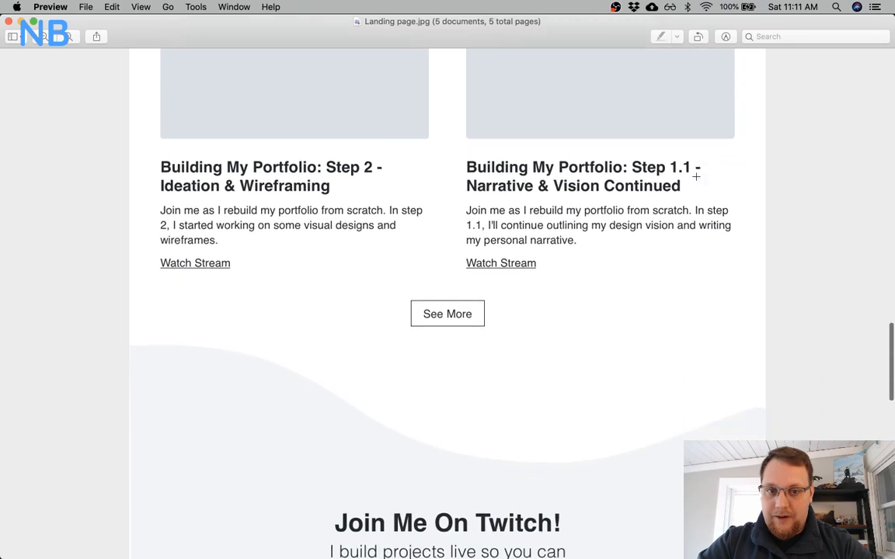
scroll(696, 176, "down", 5)
scroll(695, 176, "up", 13)
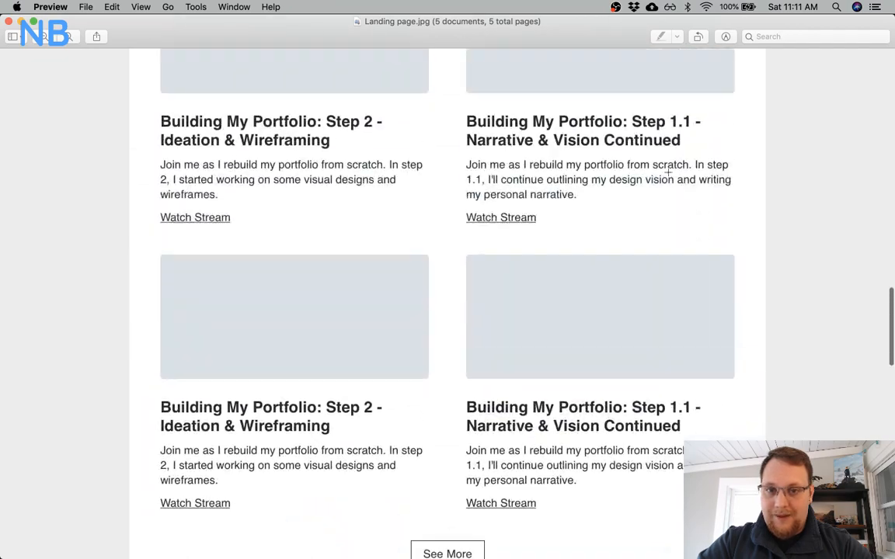
Review the landing page's Twitch banner, About Me and Get In Touch blocks, and contact footer.
scroll(551, 311, "down", 13)
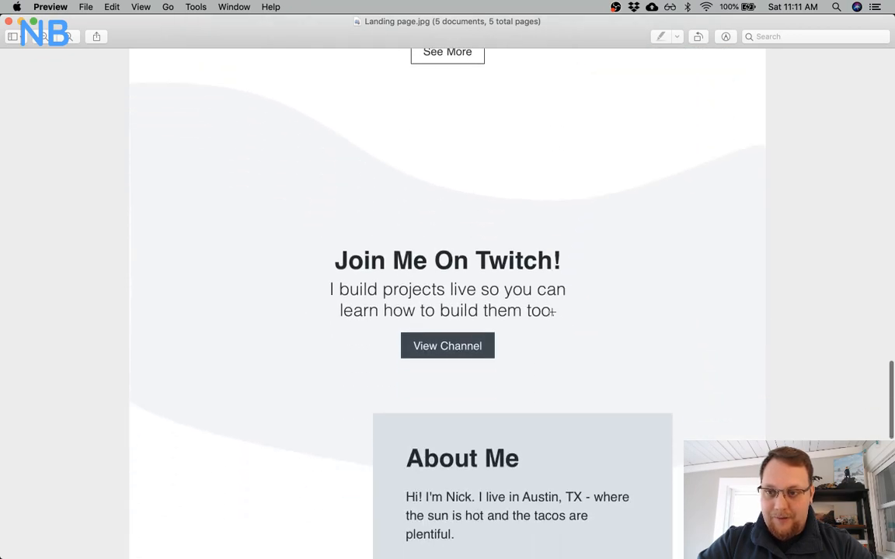
scroll(551, 312, "down", 7)
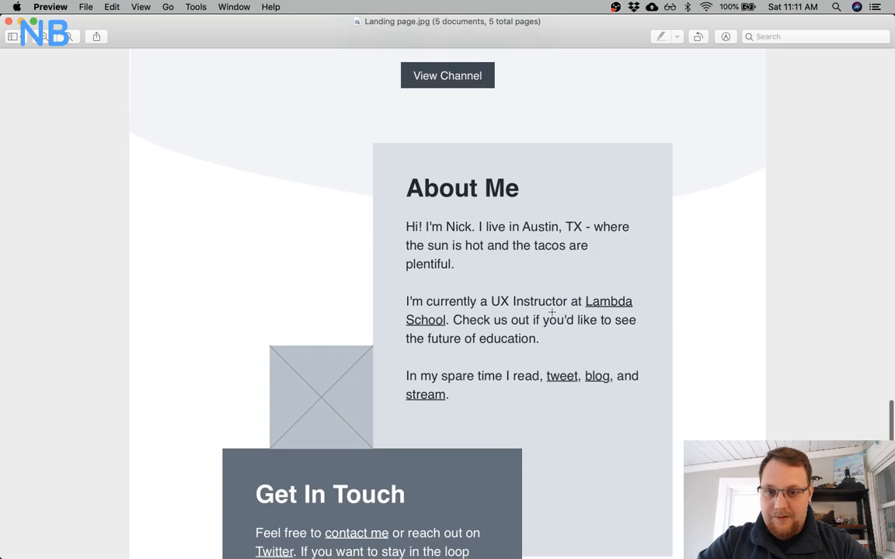
scroll(551, 312, "down", 4)
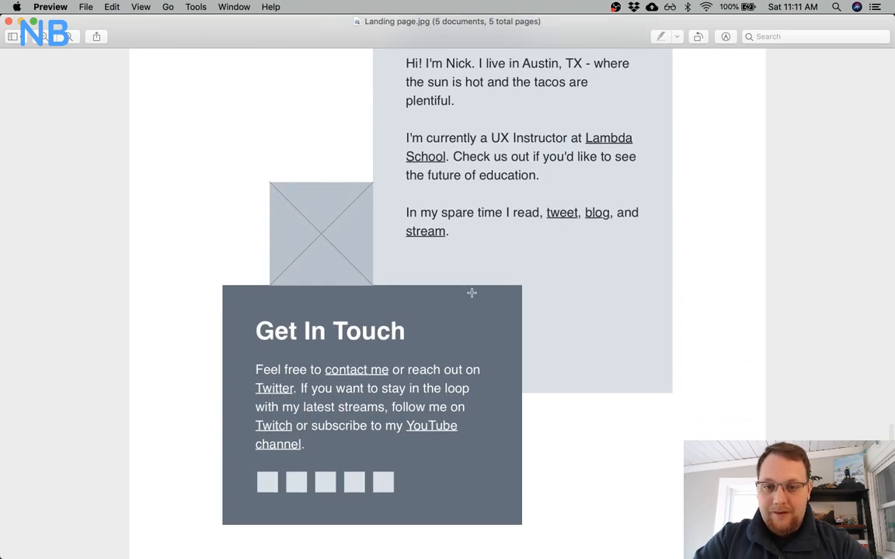
scroll(471, 293, "down", 10)
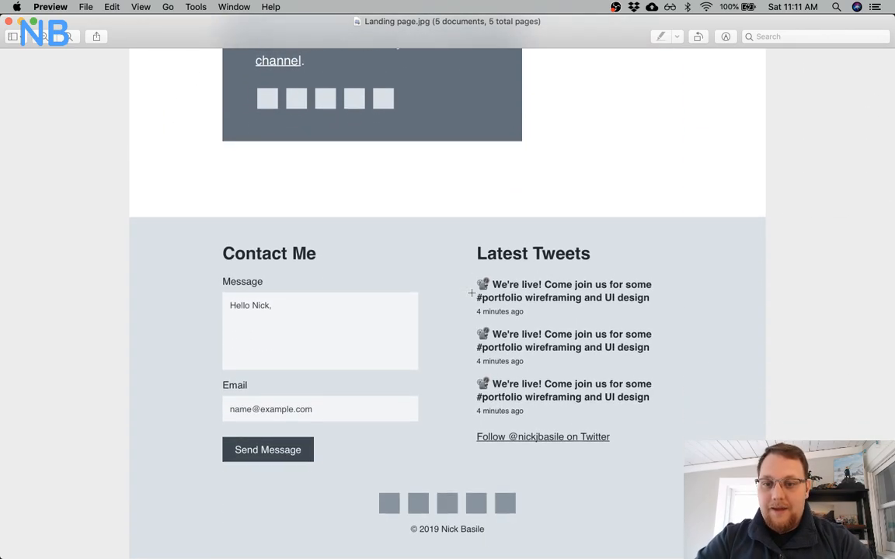
View the whole landing page at once, and recheck its Media section and contact footer up close.
scroll(472, 293, "down", 5)
scroll(472, 292, "up", 5)
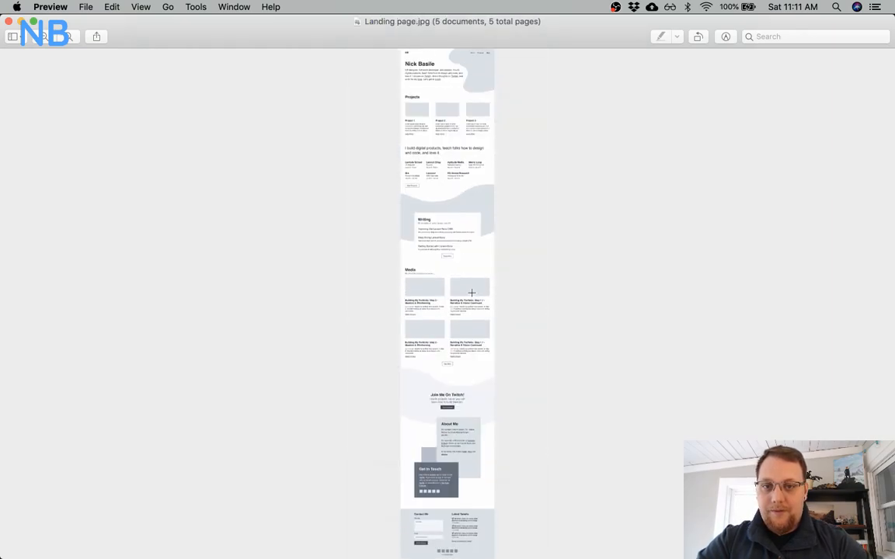
scroll(472, 293, "up", 10)
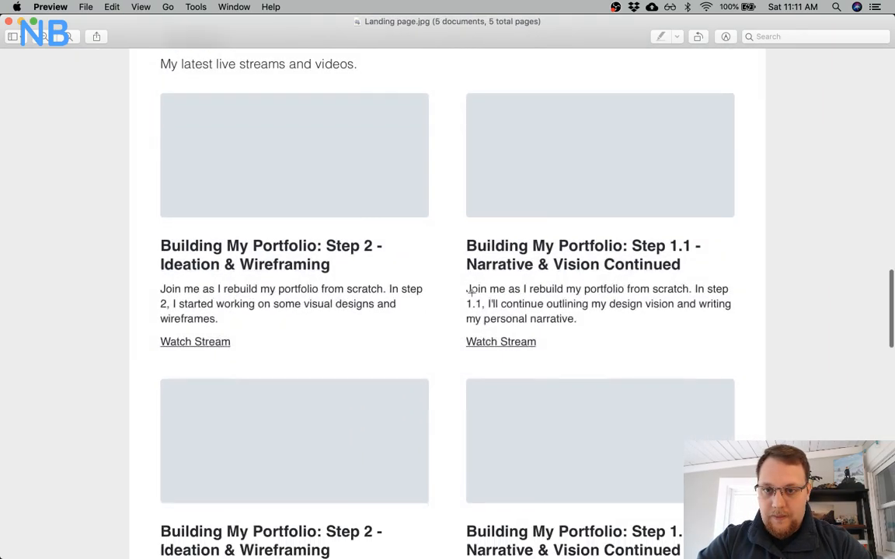
scroll(472, 293, "down", 5)
scroll(472, 292, "down", 15)
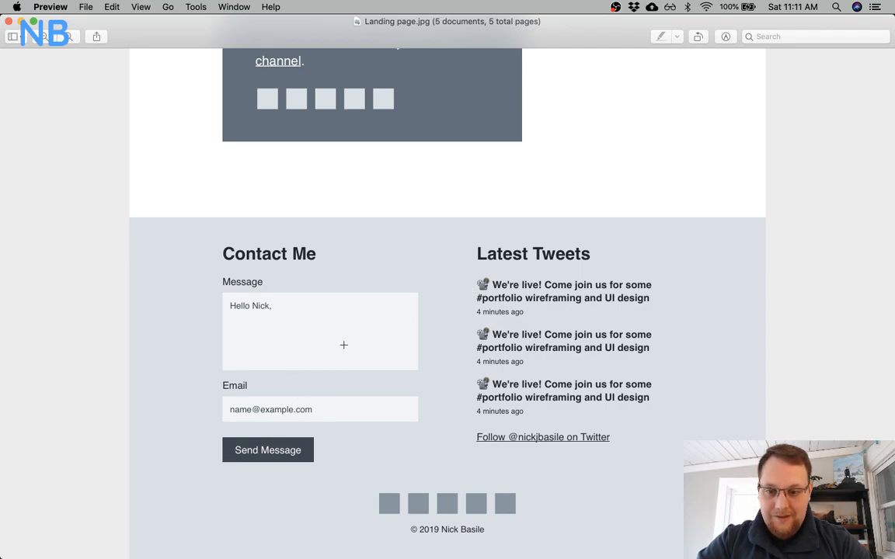
Bring up Blog.jpg and magnify it to a readable size, showing the page header and first posts.
scroll(344, 345, "down", 6)
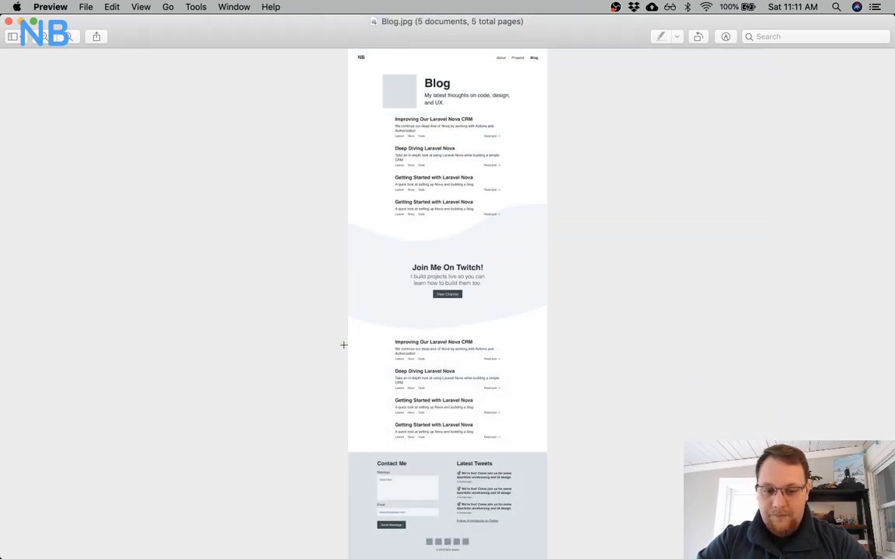
scroll(343, 345, "up", 5)
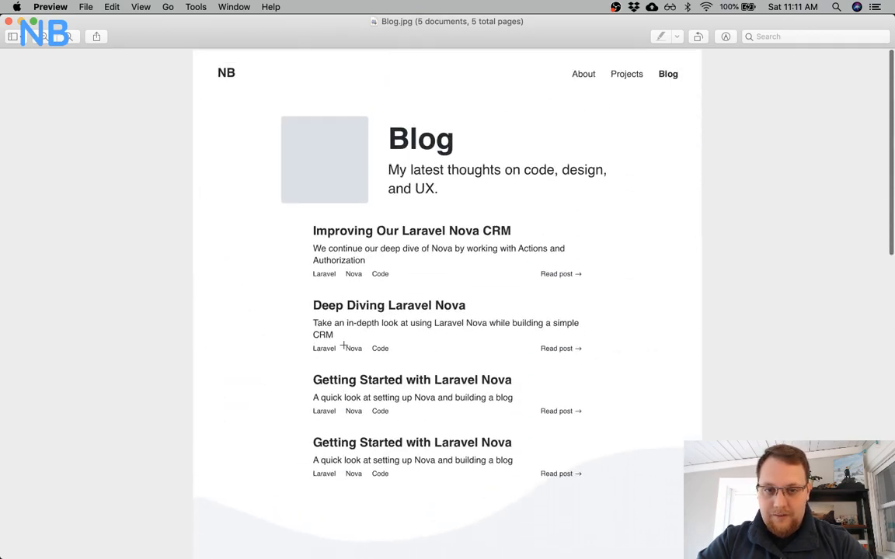
scroll(344, 345, "down", 5)
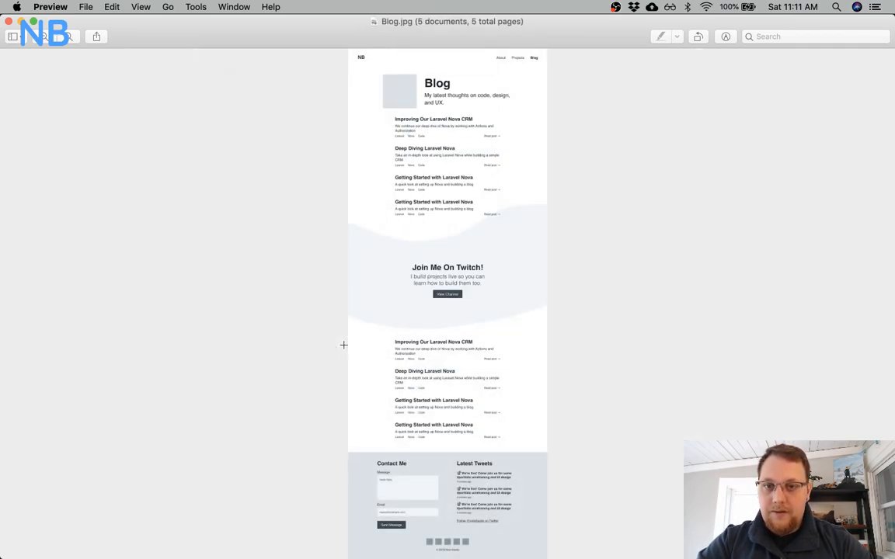
key("super+plus")
key("super+plus")
key("super+plus")
key("super+plus")
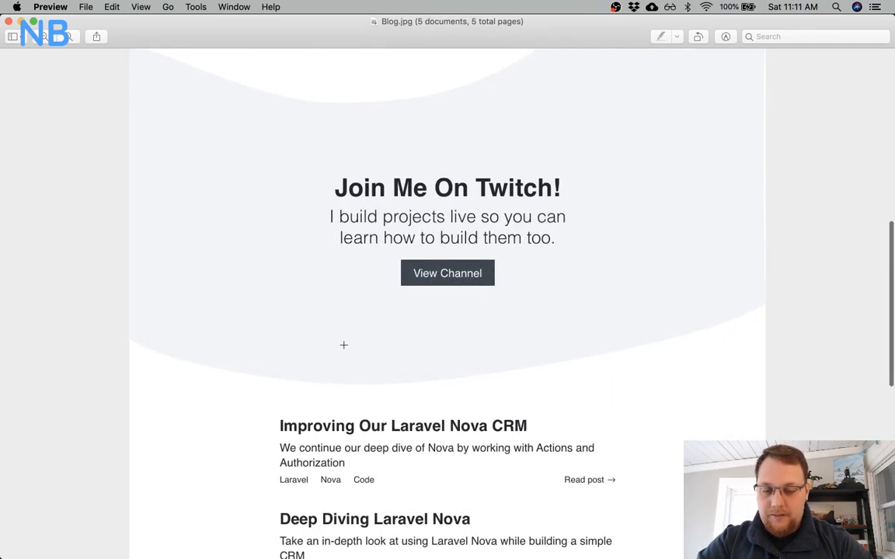
scroll(344, 345, "up", 10)
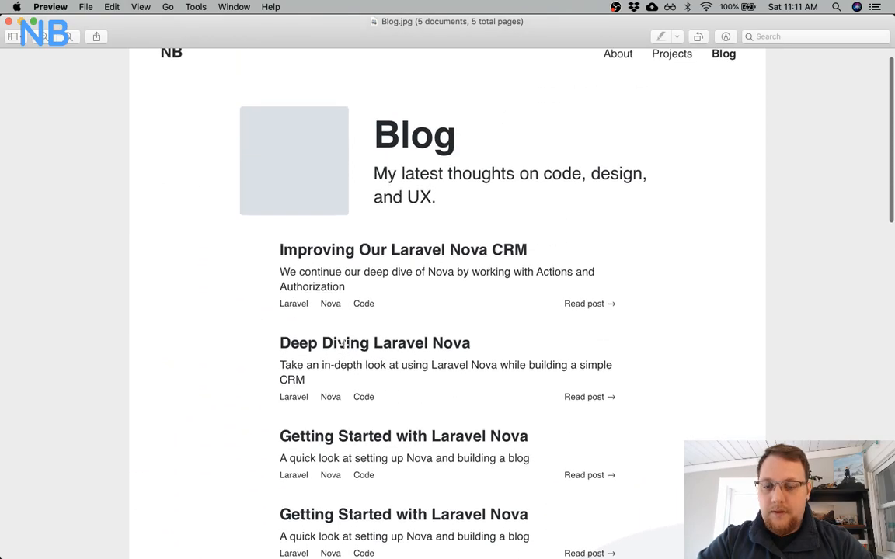
scroll(343, 345, "up", 1)
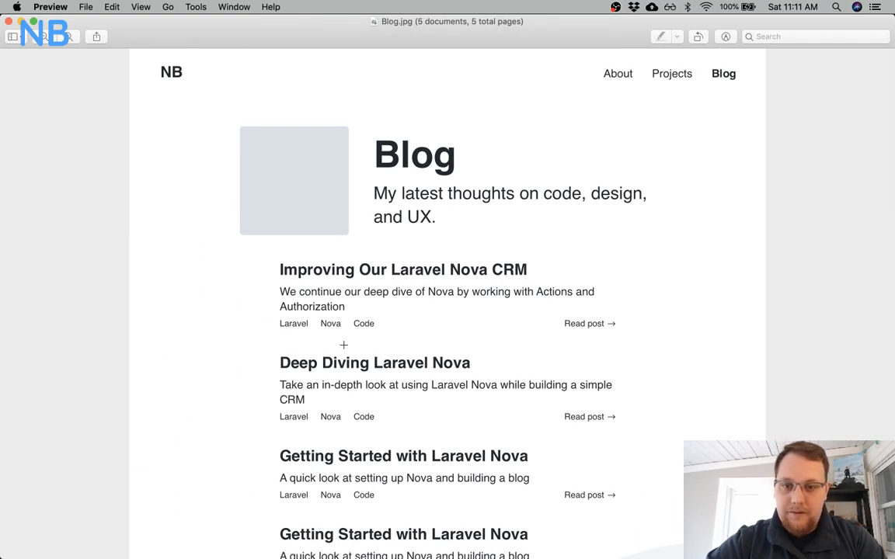
Examine the blog page's post list, the Join Me On Twitch banner between the posts, and the footer.
scroll(344, 345, "down", 8)
scroll(344, 345, "down", 1)
scroll(570, 346, "down", 3)
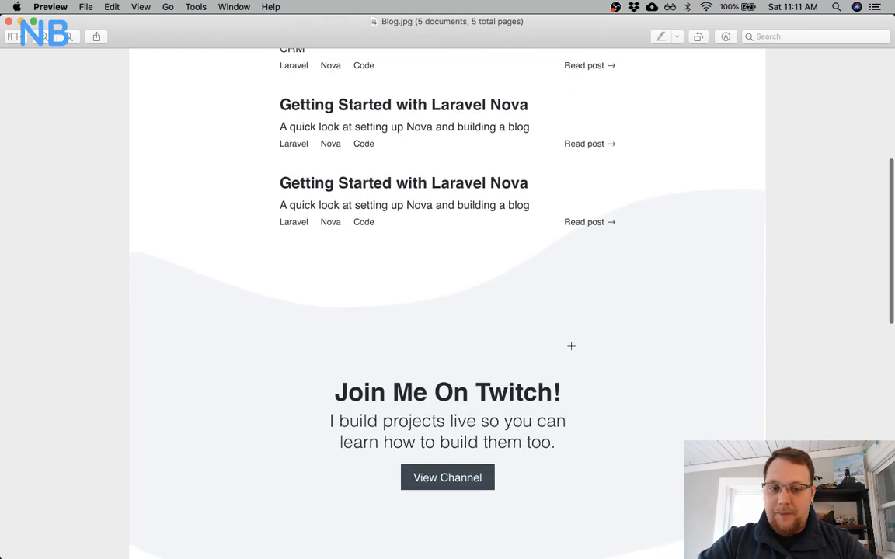
scroll(650, 294, "down", 3)
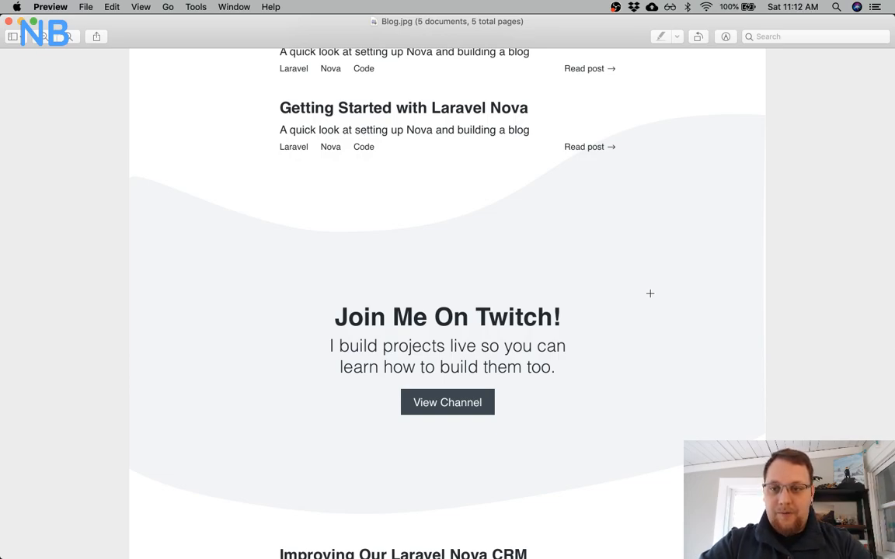
scroll(650, 293, "up", 2)
scroll(650, 294, "up", 5)
scroll(650, 293, "down", 4)
scroll(632, 404, "down", 6)
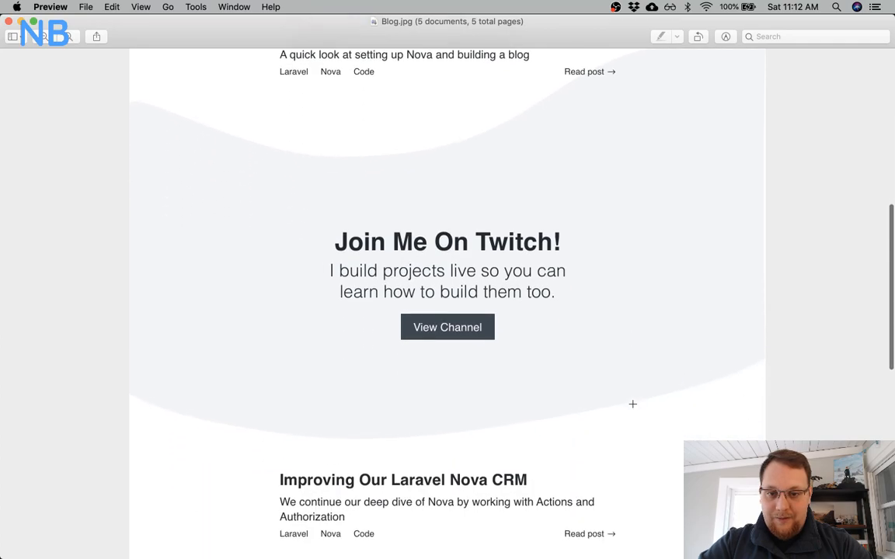
scroll(633, 404, "down", 14)
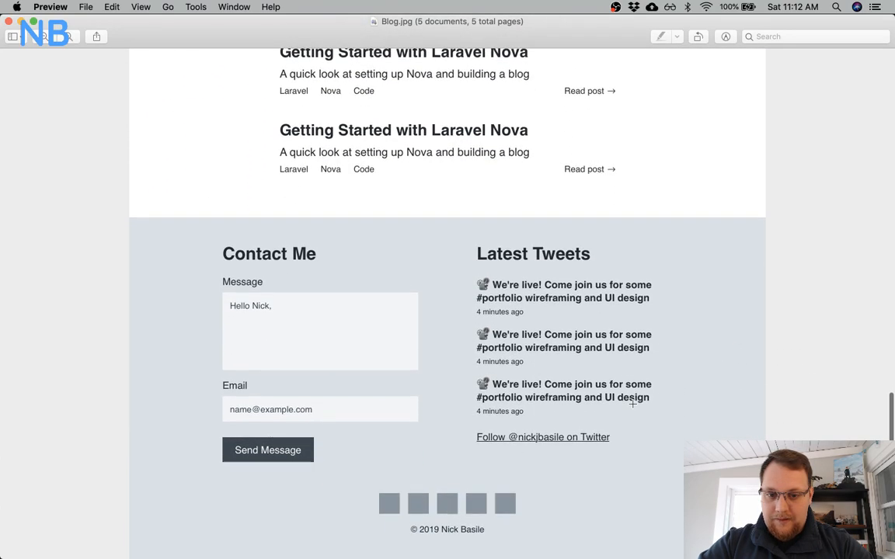
Bring up About.jpg and magnify it until the body text is readable.
scroll(632, 404, "down", 10)
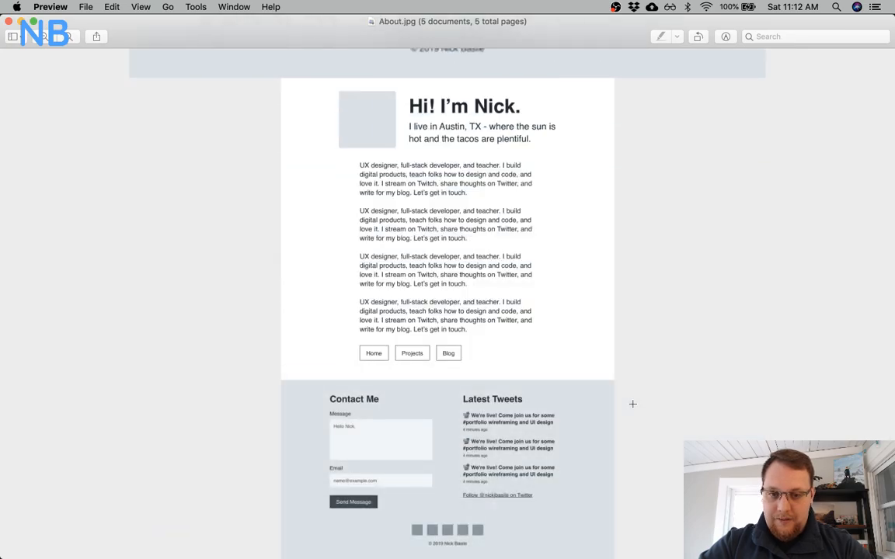
key("super+plus")
key("super+plus")
key("super+plus")
key("super+plus")
key("super+plus")
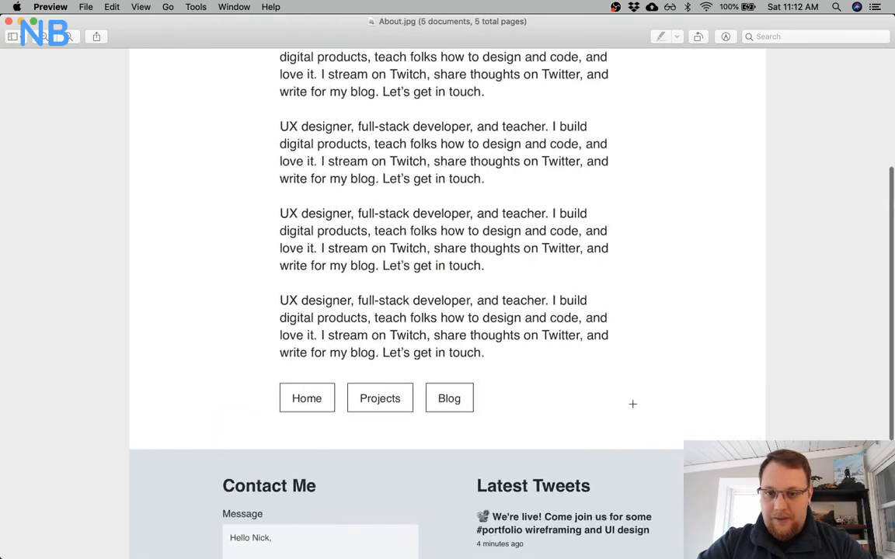
Review the About page from its header and intro down to the Home, Projects and Blog buttons.
scroll(632, 404, "up", 10)
key("super+minus")
key("super+minus")
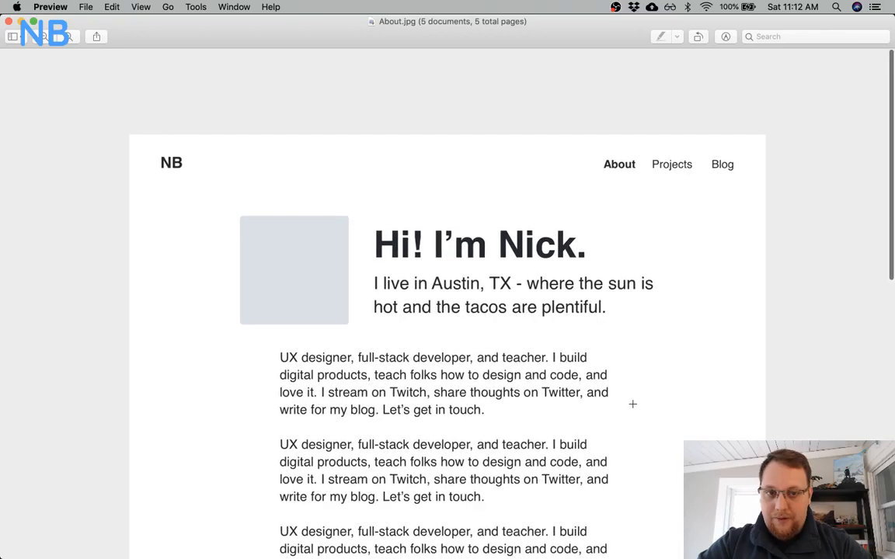
scroll(632, 404, "down", 3)
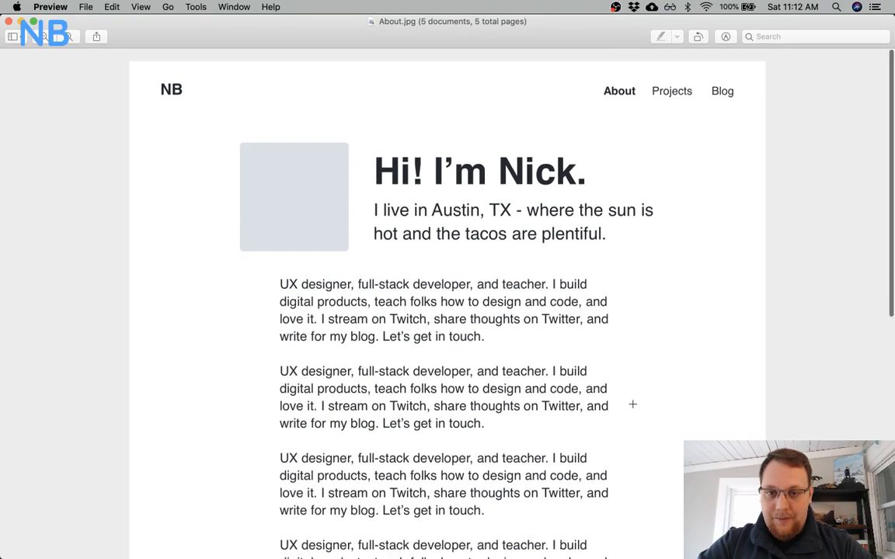
scroll(632, 404, "down", 10)
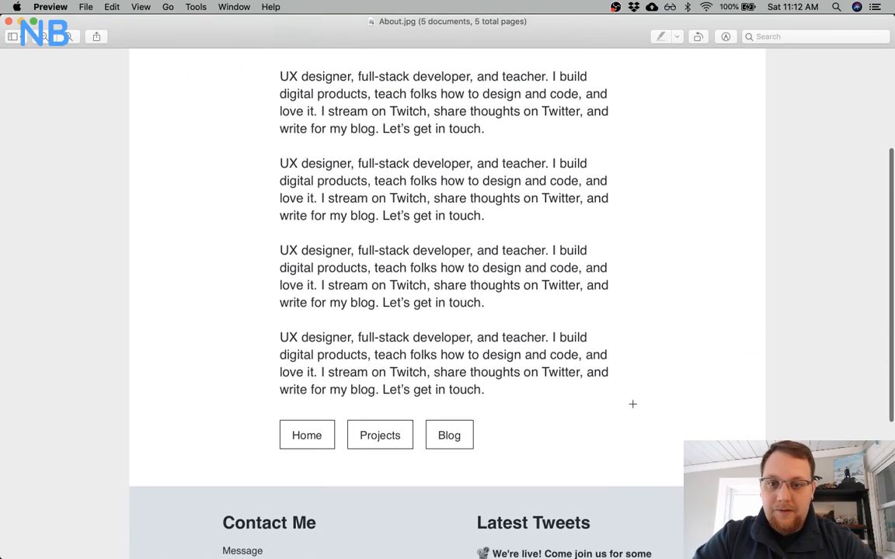
Bring up Blog Post.jpg and magnify it until the article text is readable.
scroll(632, 404, "down", 15)
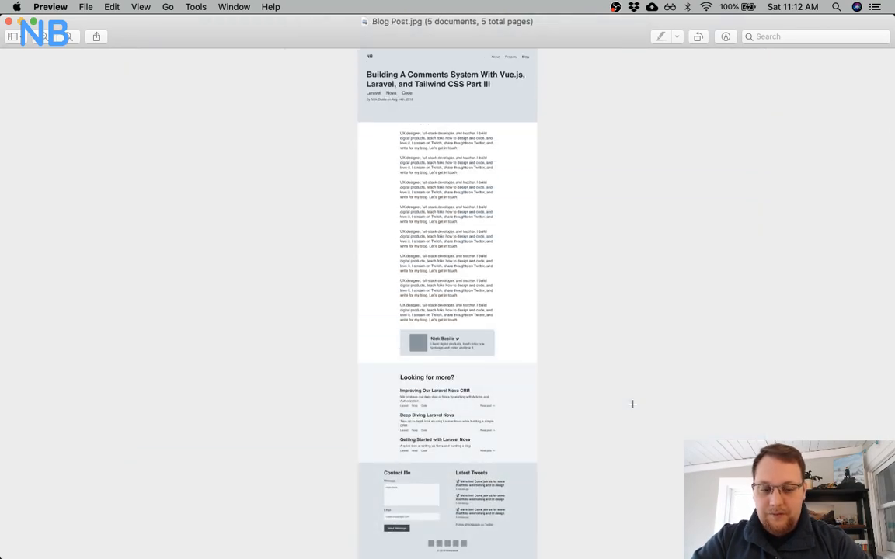
key("super+plus")
key("super+plus")
key("super+plus")
key("super+plus")
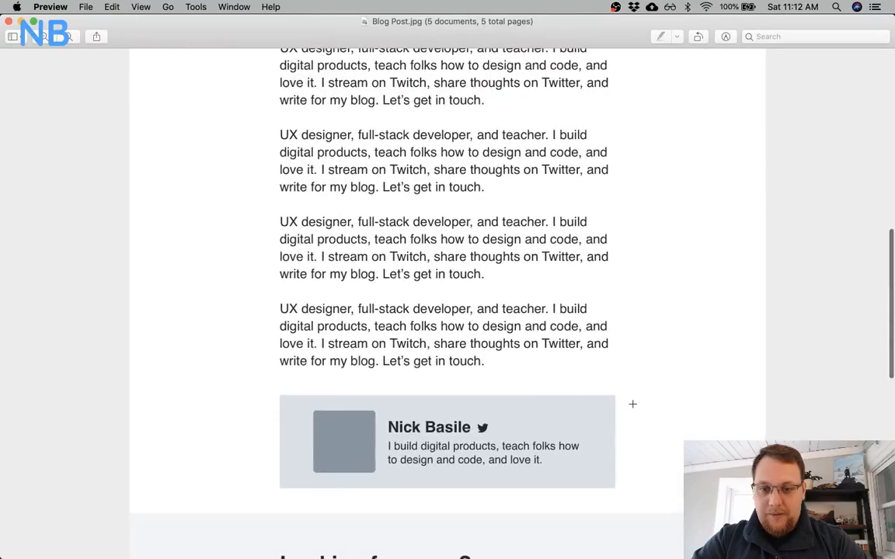
Review the blog post page from its title header down through the article, author box, Looking for more? list and footer.
scroll(632, 404, "up", 3)
scroll(632, 404, "up", 10)
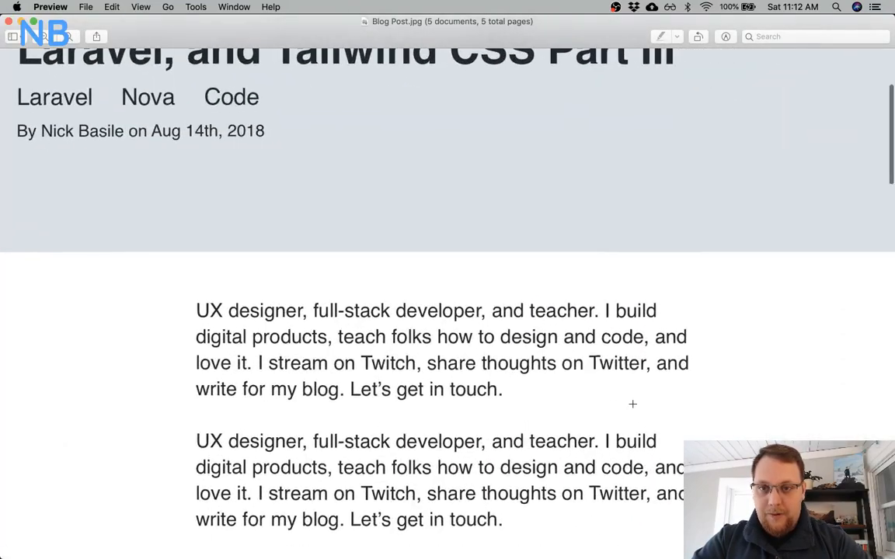
scroll(633, 404, "up", 2)
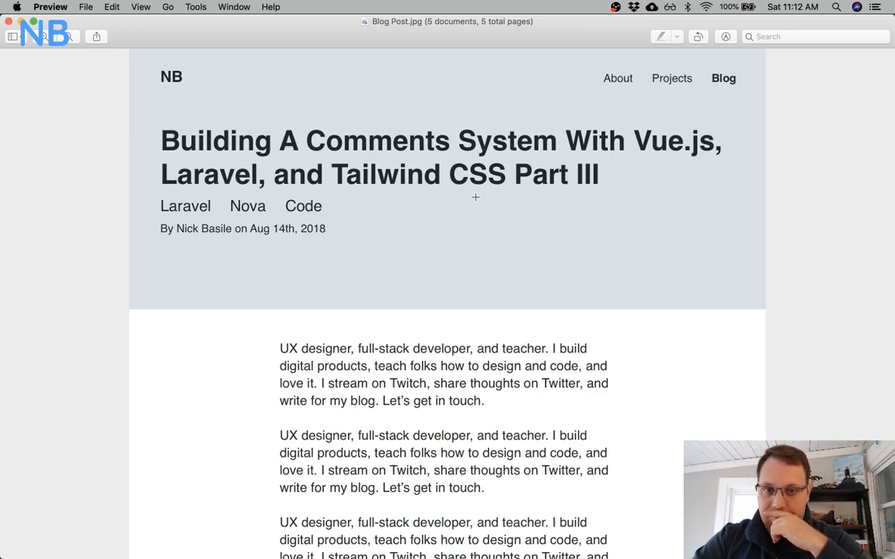
scroll(475, 198, "down", 10)
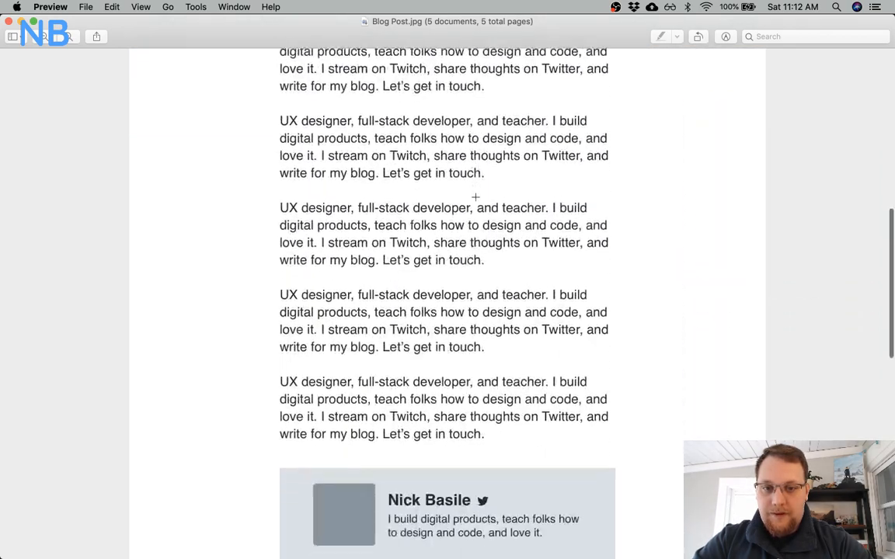
scroll(475, 197, "down", 12)
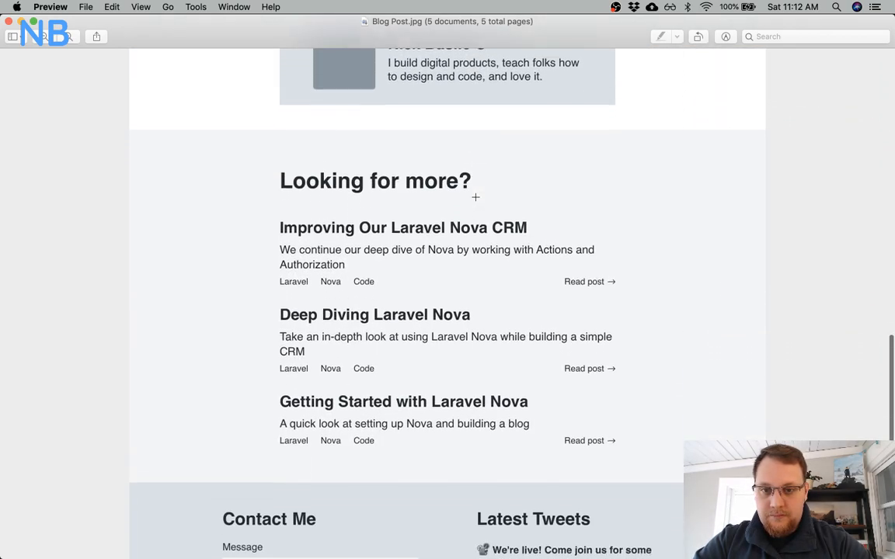
scroll(475, 198, "down", 4)
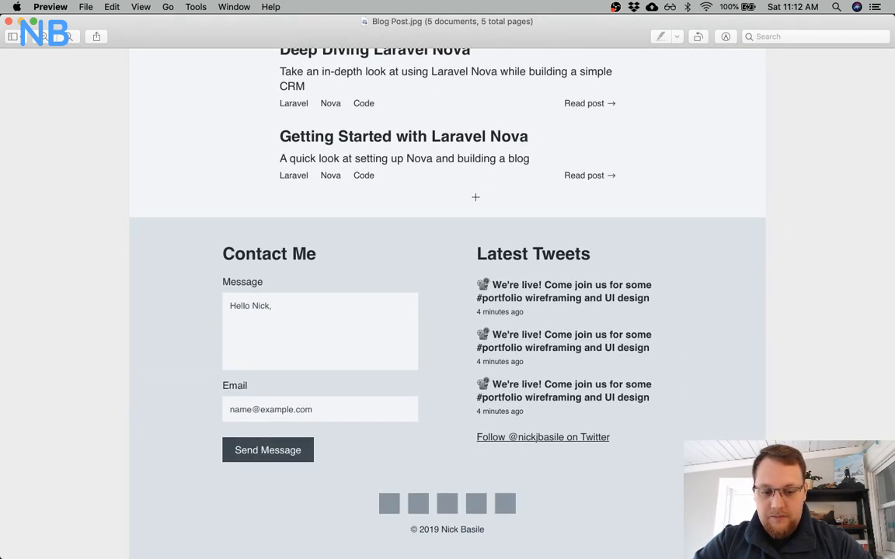
scroll(475, 197, "down", 3)
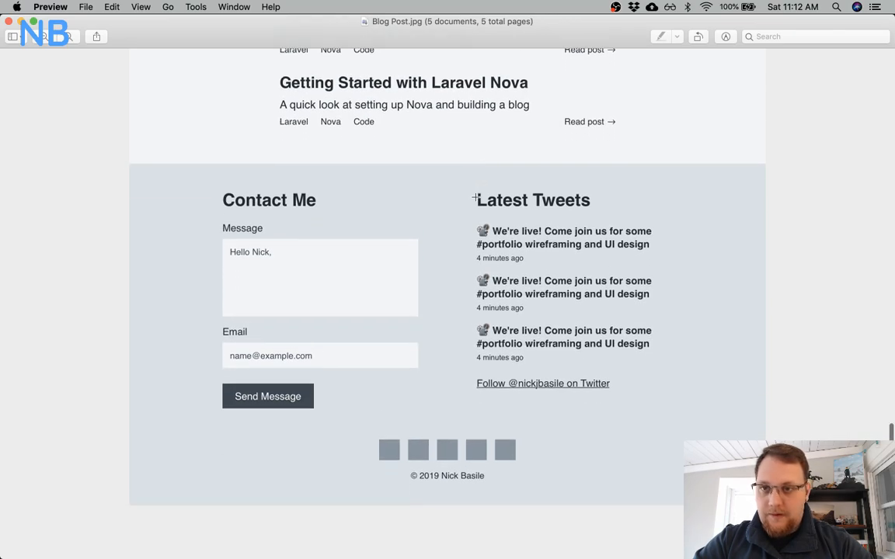
Compare the blog post's footer with the one in About.jpg and return to the top of Blog Post.jpg.
key("Up")
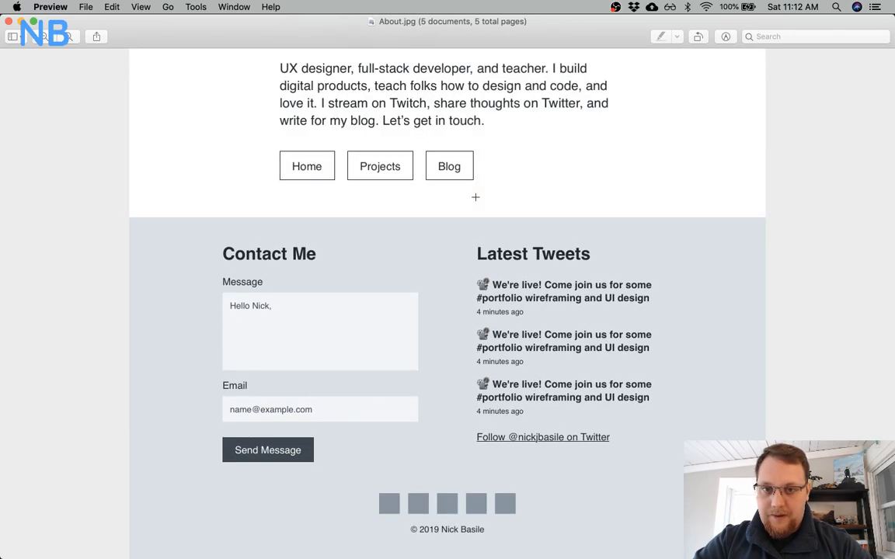
key("Down")
scroll(109, 80, "up", 15)
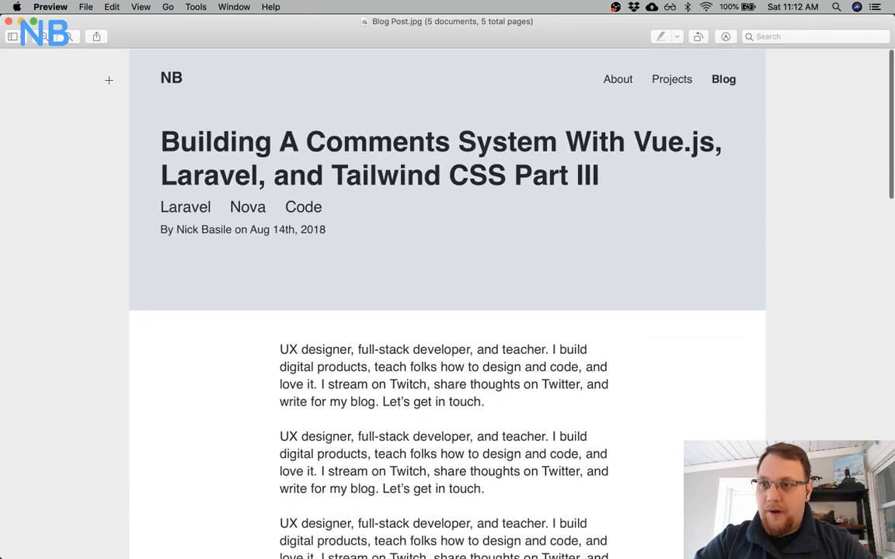
Close the exported images, switch to the Wireframe experiments document in Sketch and inspect the Landing page artboard's header.
key("super+w")
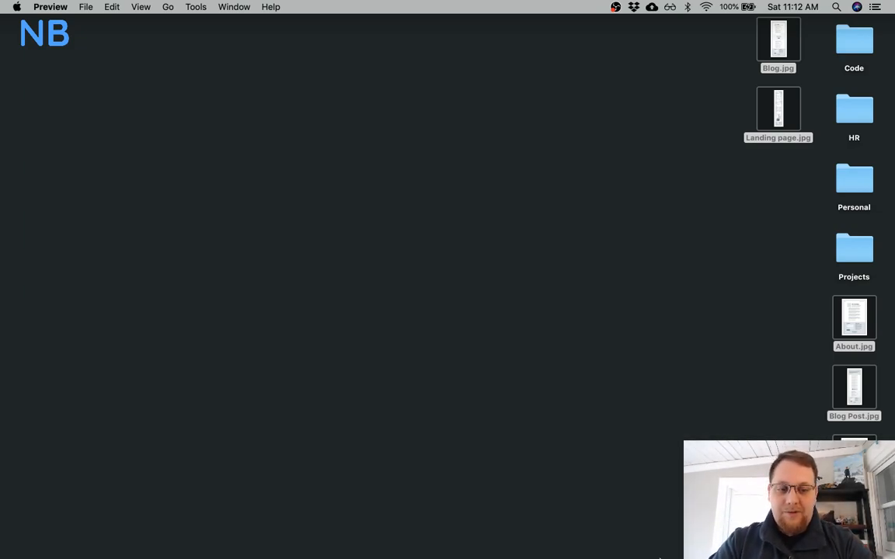
mouse_move(661, 557)
left_click(750, 535)
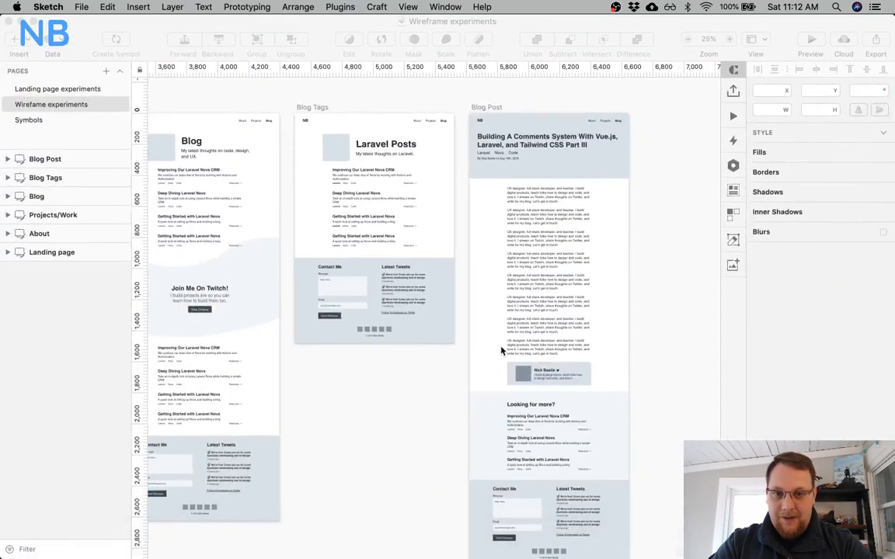
scroll(347, 322, "left", 7)
scroll(347, 323, "left", 10)
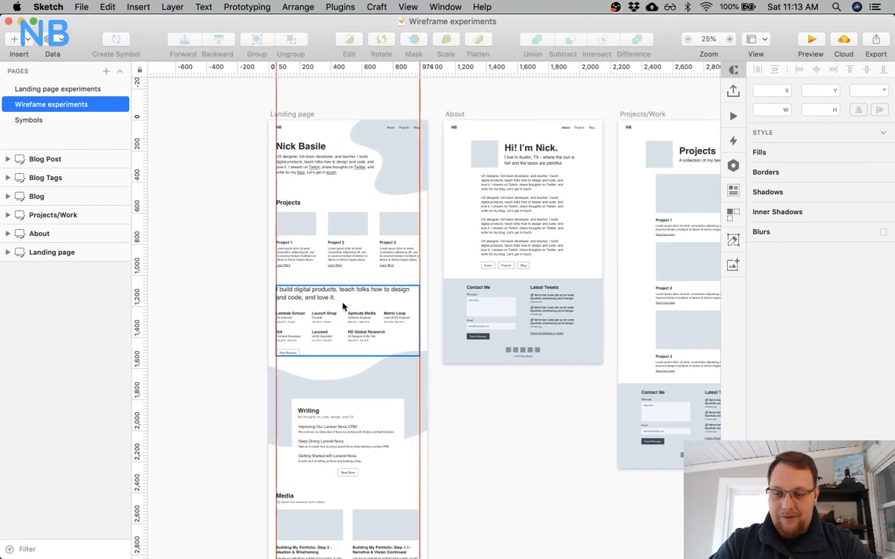
left_click_drag(459, 214, 459, 214)
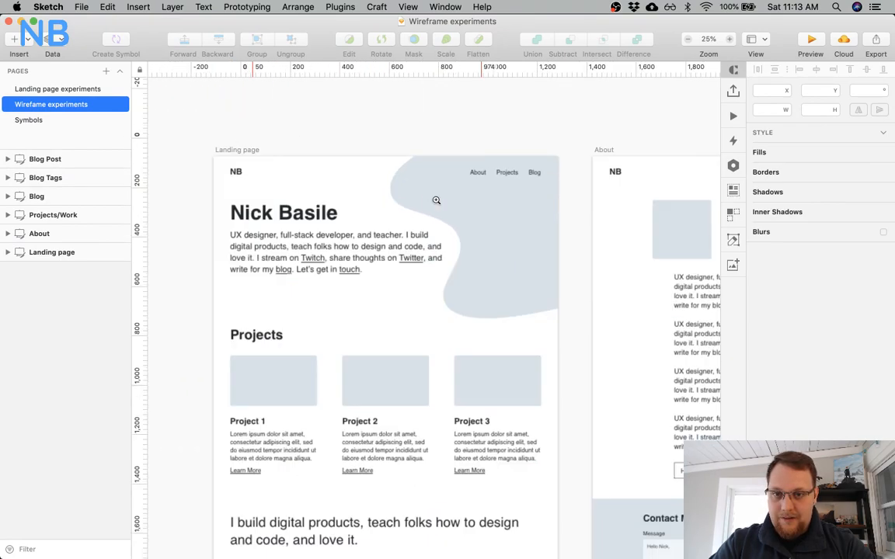
scroll(437, 202, "down", 3)
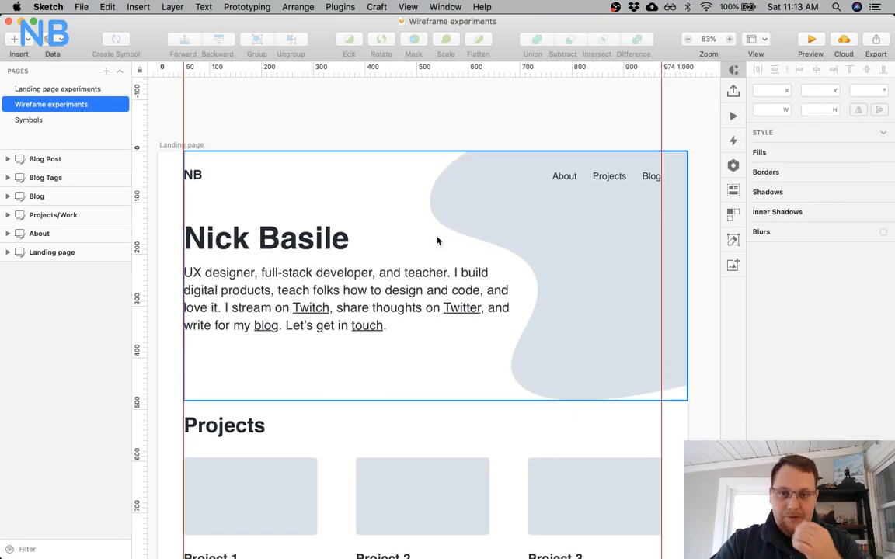
scroll(437, 240, "right", 5)
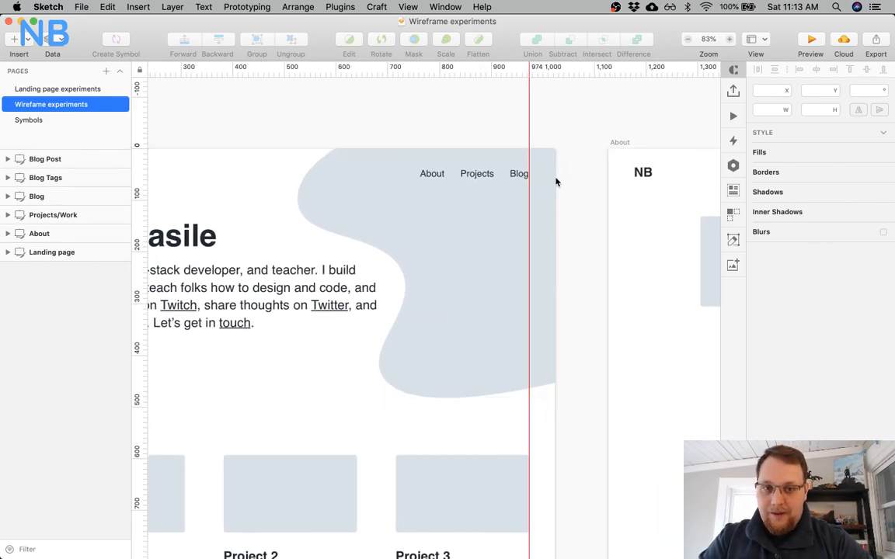
Duplicate the Blog Post artboard and rename the copy Project.
key("super+minus")
scroll(556, 181, "right", 15)
scroll(555, 182, "right", 15)
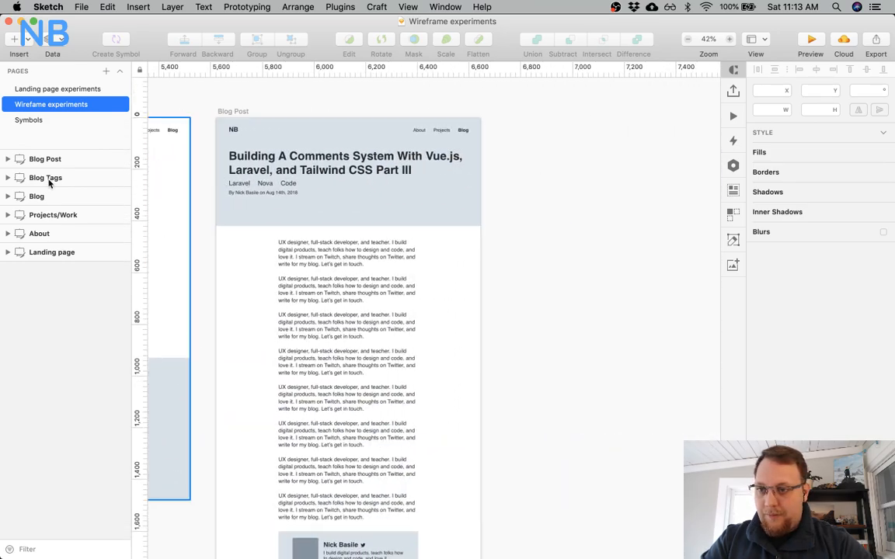
left_click(44, 158)
key("super+d")
scroll(286, 232, "down", 5)
scroll(286, 231, "right", 5)
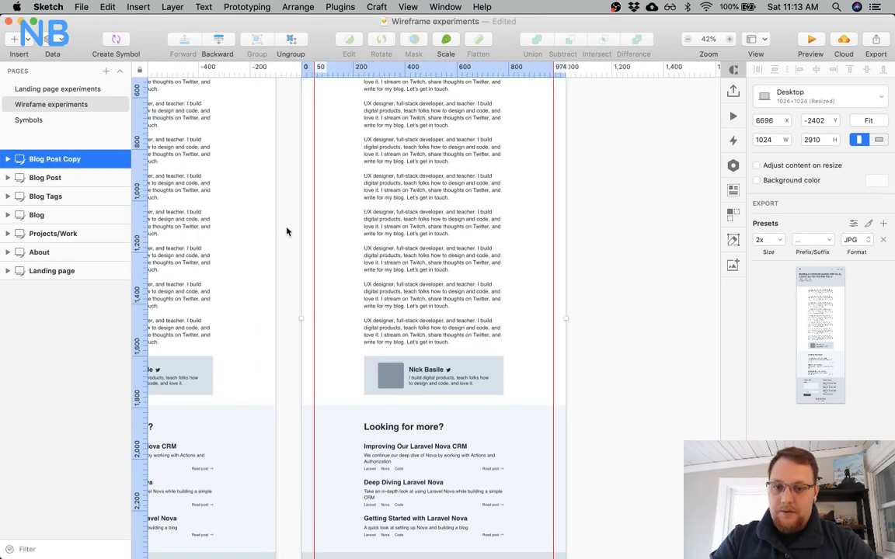
scroll(287, 232, "up", 10)
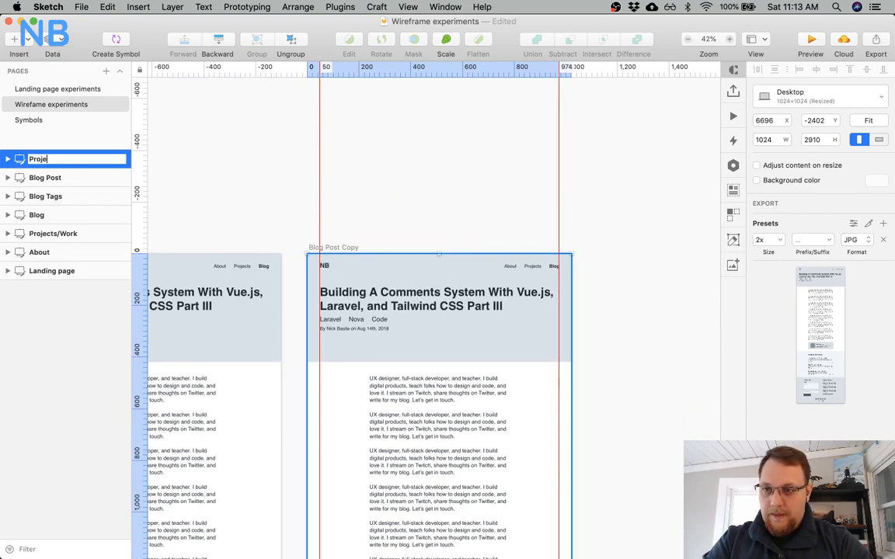
left_click(410, 114)
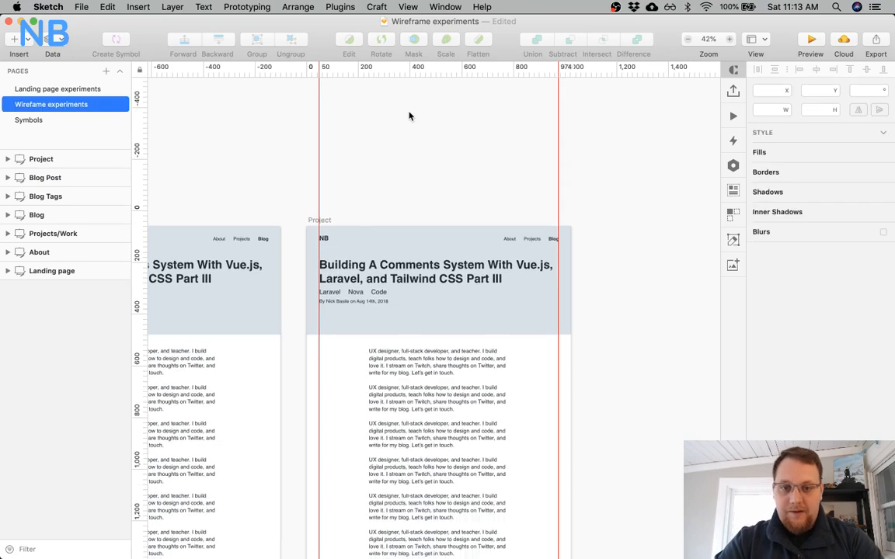
Replace the headline on the Project artboard with "Project 1".
scroll(408, 113, "down", 5)
left_click(397, 140)
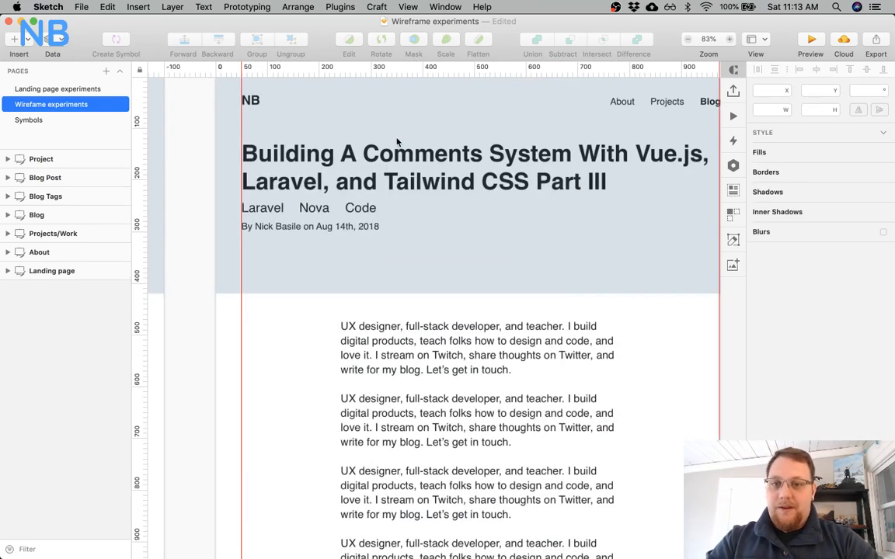
left_click(389, 171)
triple_click(389, 169)
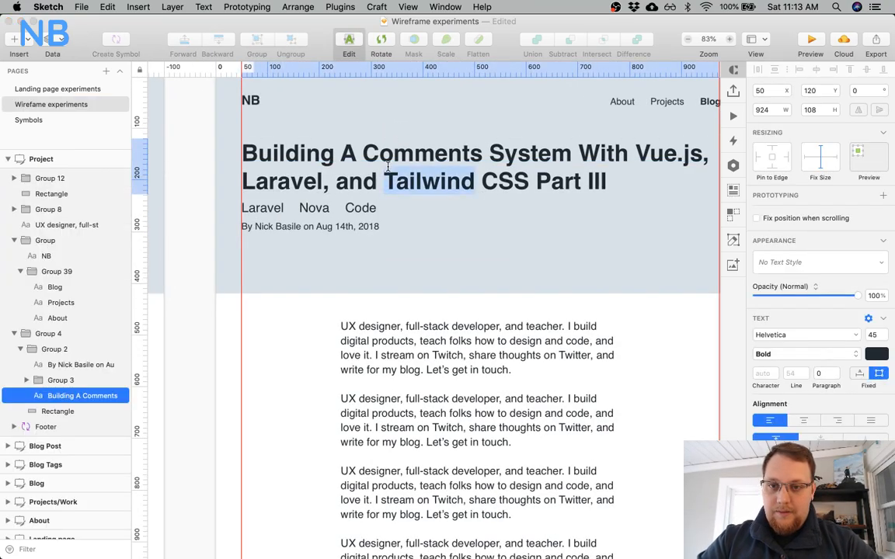
type("Project 1")
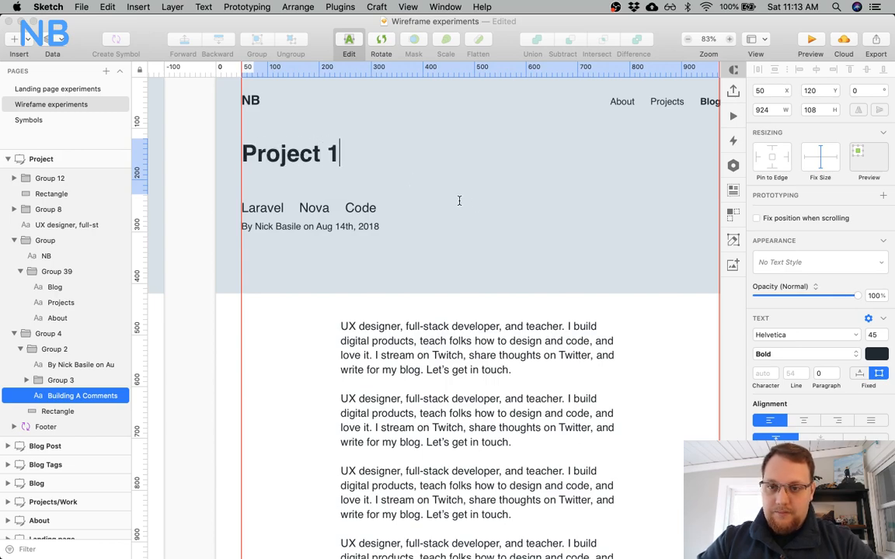
key("Tab")
Copy the lorem ipsum description from the Project 1 card on the Projects/Work artboard.
key("super+minus")
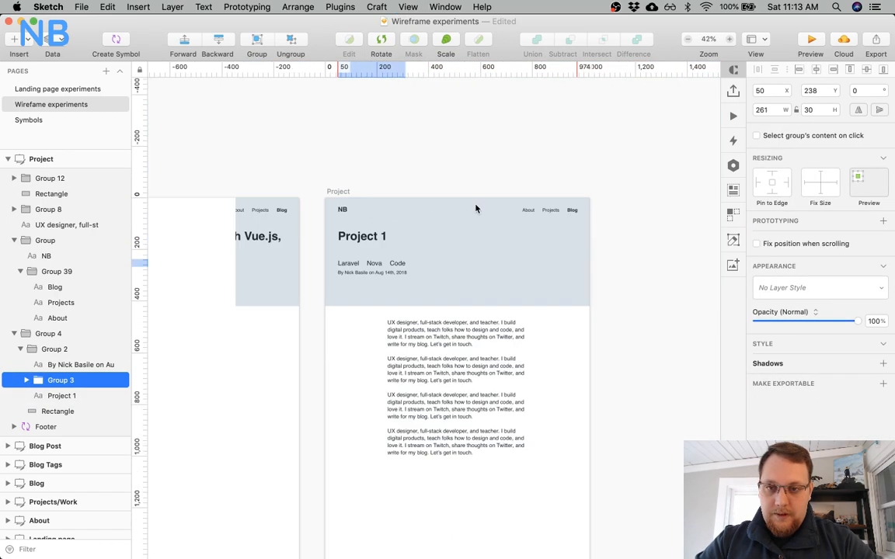
scroll(475, 208, "left", 3)
scroll(475, 208, "left", 5)
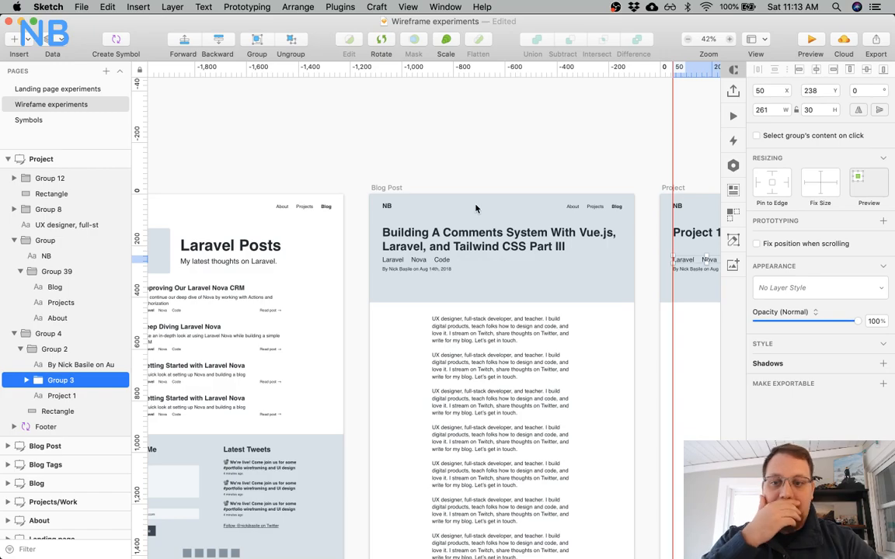
scroll(476, 208, "left", 15)
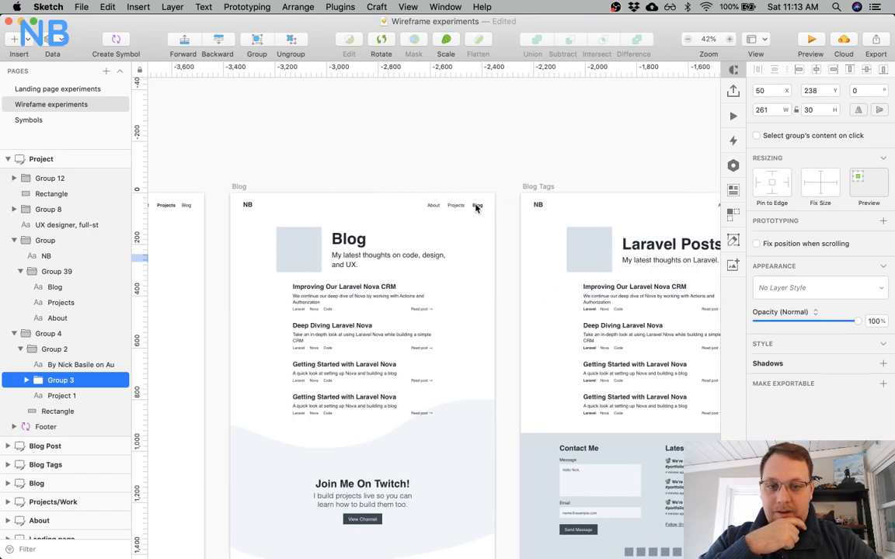
scroll(477, 207, "left", 8)
scroll(476, 207, "down", 2)
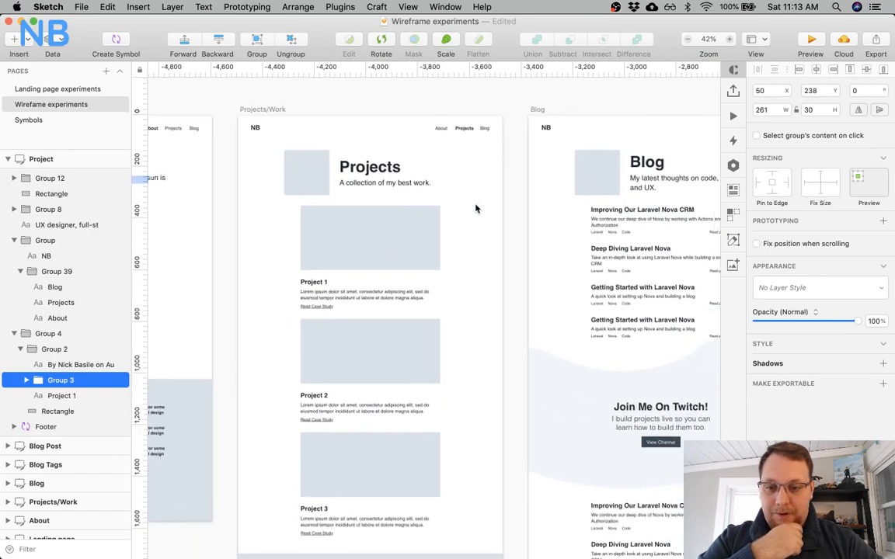
scroll(476, 208, "down", 1)
double_click(370, 289)
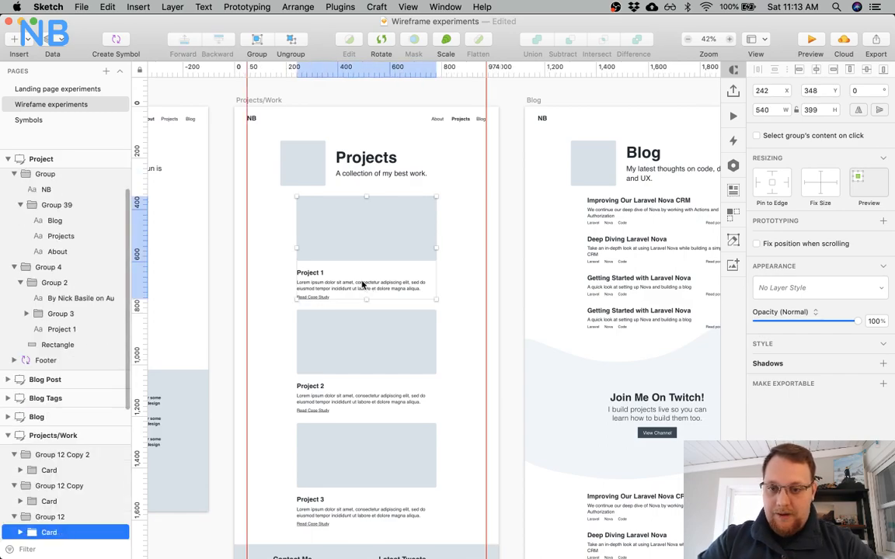
double_click(357, 285)
double_click(341, 289)
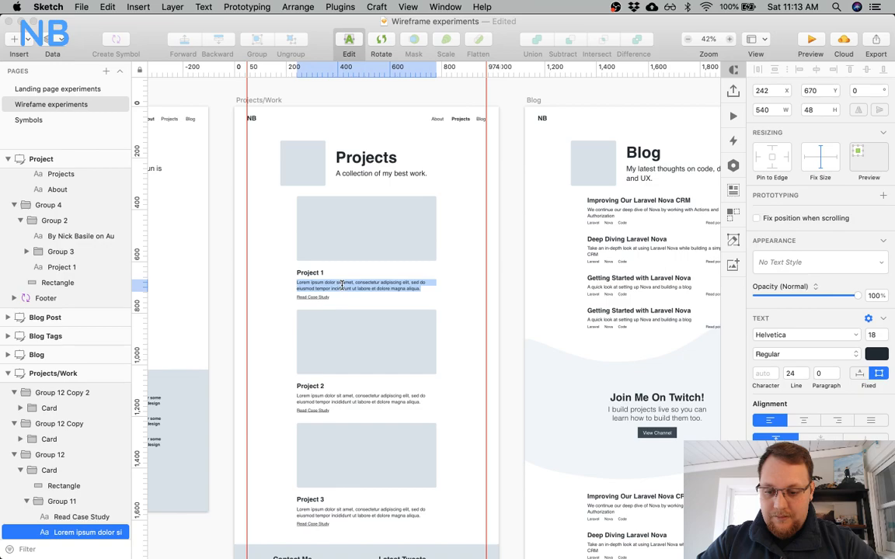
key("Escape")
key("Escape")
Delete the Nova and Code tags and the author and date line from the Project artboard's header.
scroll(418, 256, "right", 8)
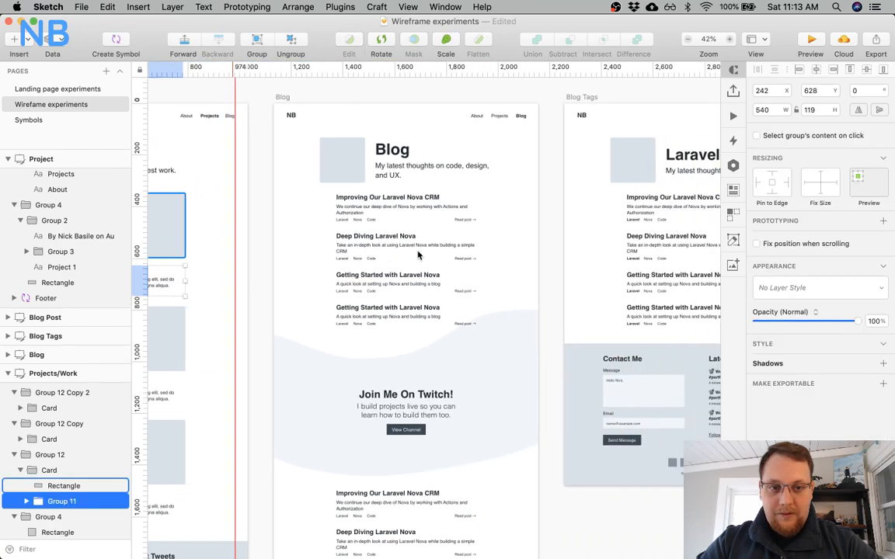
scroll(418, 255, "right", 10)
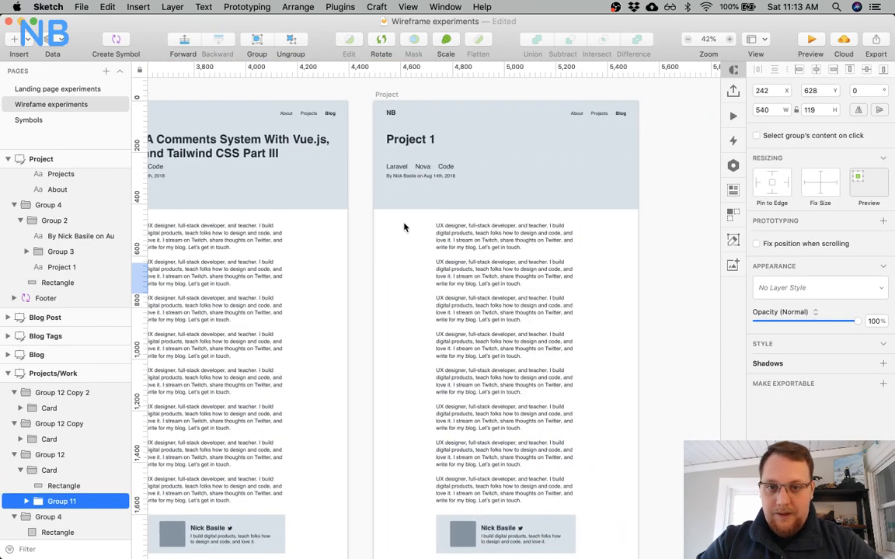
left_click(424, 168, "super")
left_click(445, 168, "shift+super")
left_click(442, 177, "shift+super")
key("BackSpace")
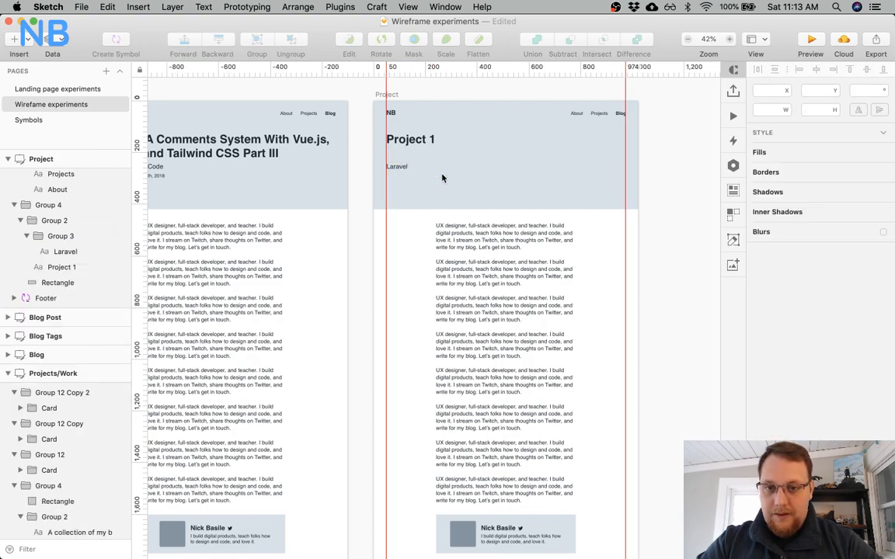
Replace the remaining Laravel tag under the Project 1 title with the copied lorem ipsum description.
left_click(398, 168)
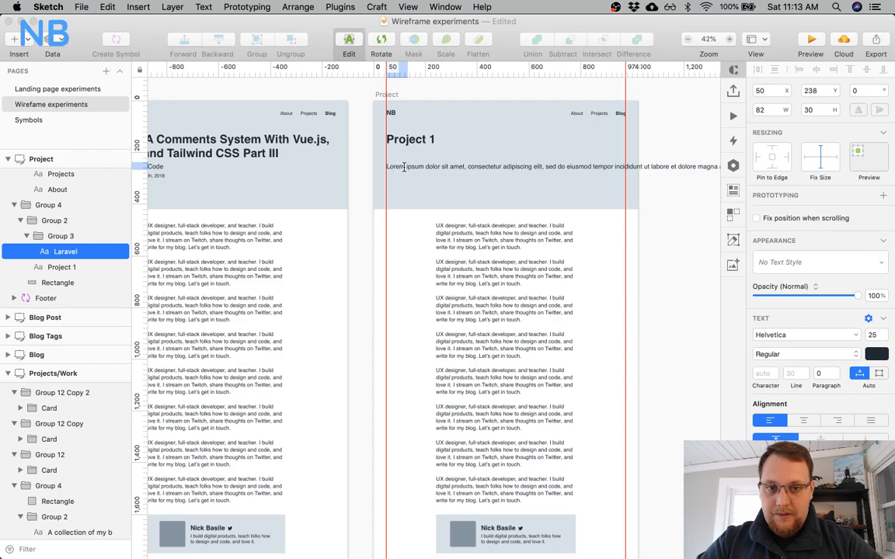
scroll(466, 167, "right", 5)
key("Escape")
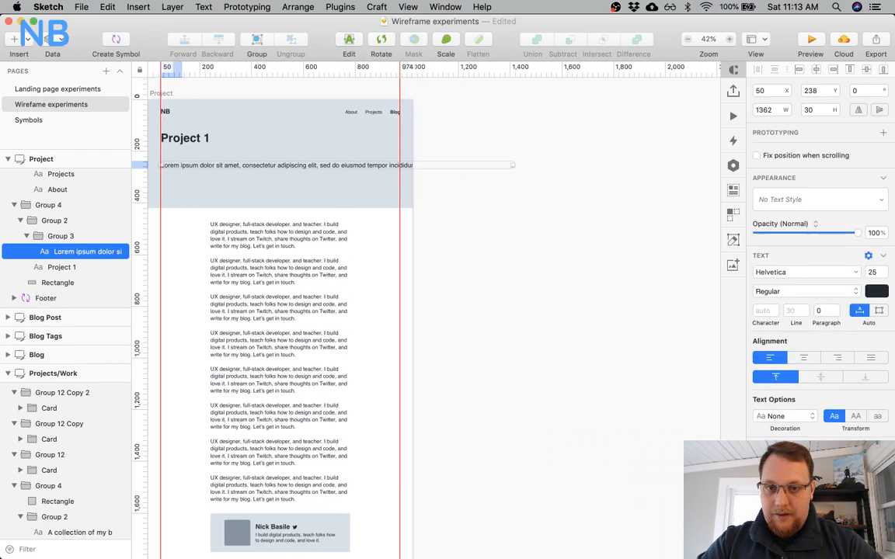
Narrow the header description to 924 px so it wraps within the margin guides, and move it up beneath the title to Y 184.
scroll(575, 155, "left", 3)
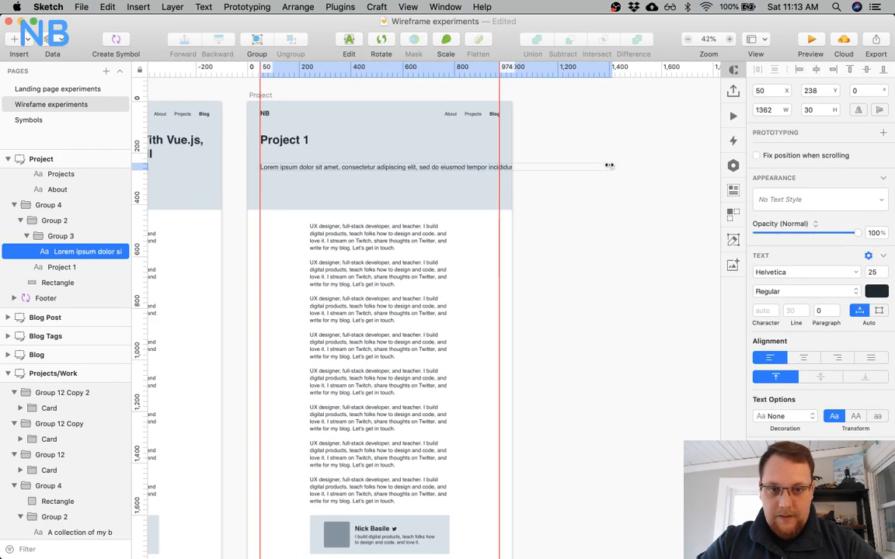
left_click_drag(609, 166, 511, 167)
left_click_drag(409, 166, 409, 163)
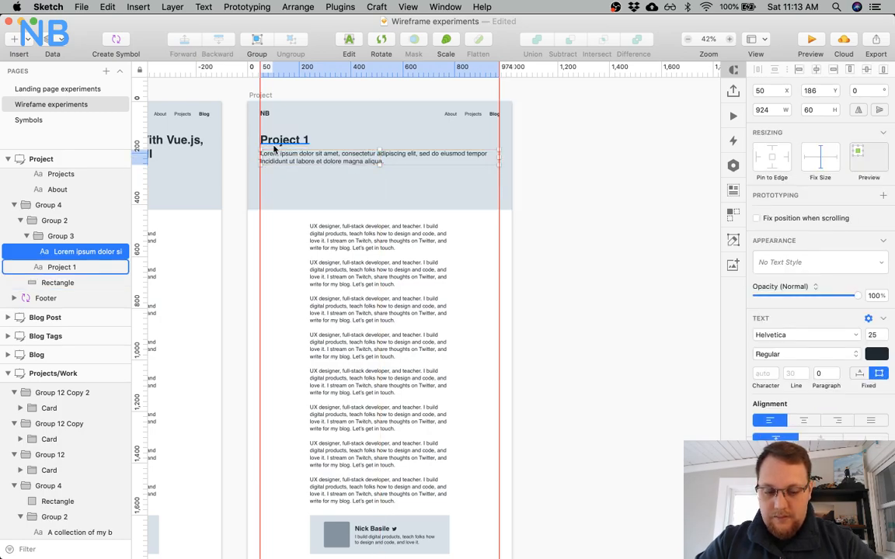
key("Up")
key("Up")
key("Up")
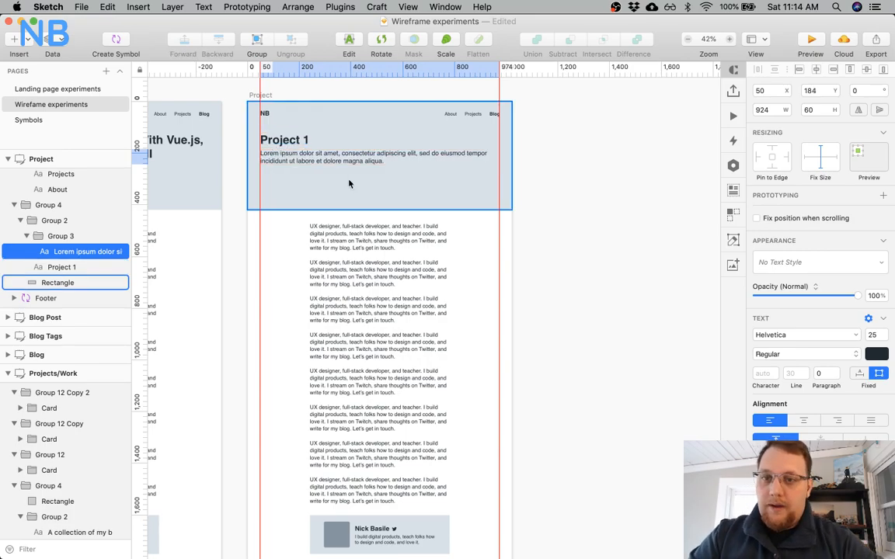
Try to move the Project 1 title and its description down together in the header.
scroll(350, 184, "left", 6)
key("super+equal")
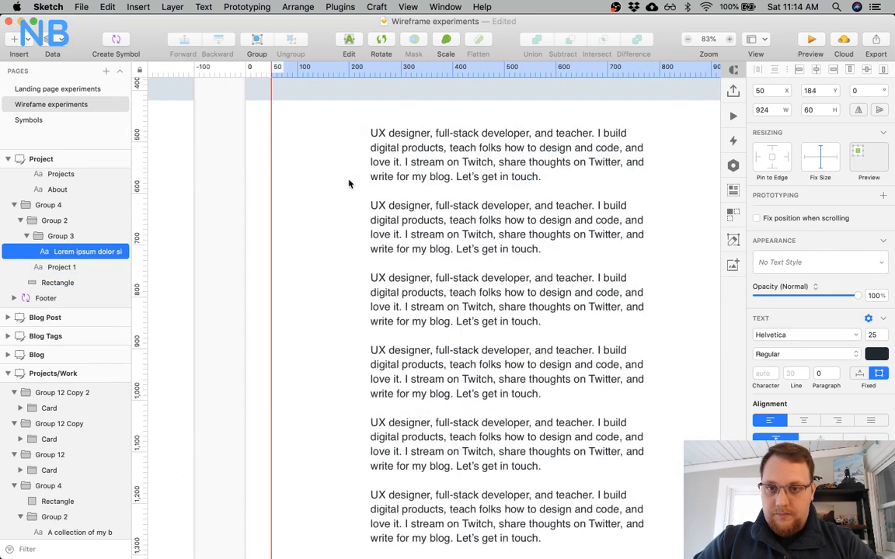
scroll(351, 184, "up", 5)
left_click(370, 241, "shift")
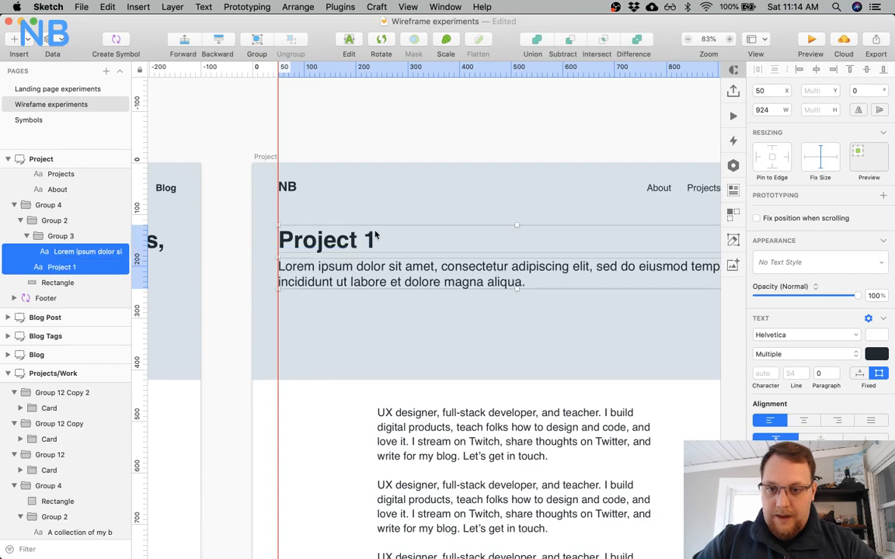
left_click_drag(368, 233, 367, 247)
key("super+z")
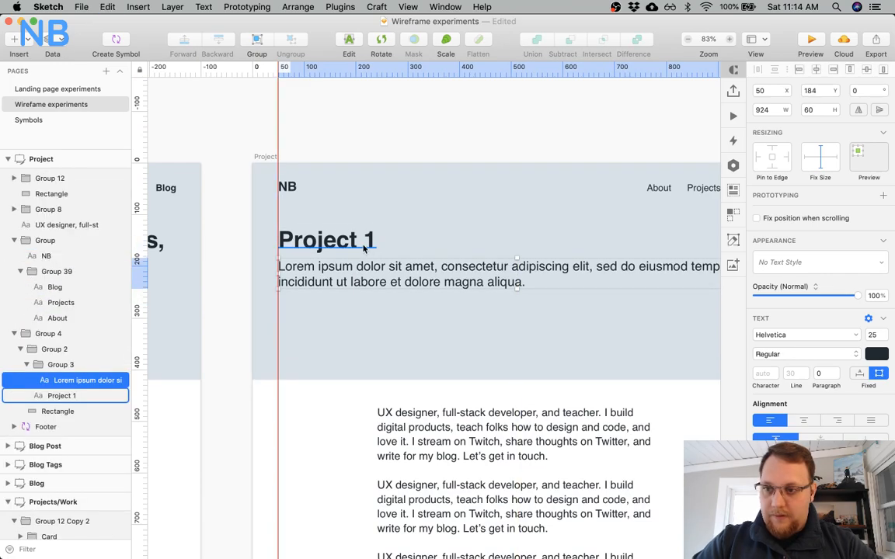
Ungroup Group 3 around the header description, and move Group 2 with the title and description slightly lower in the header.
left_click(358, 244, "shift")
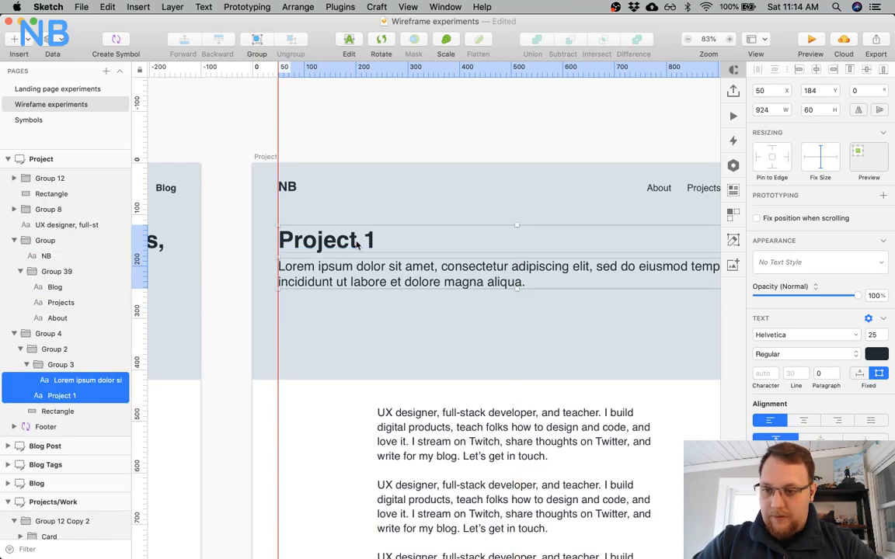
left_click(74, 365)
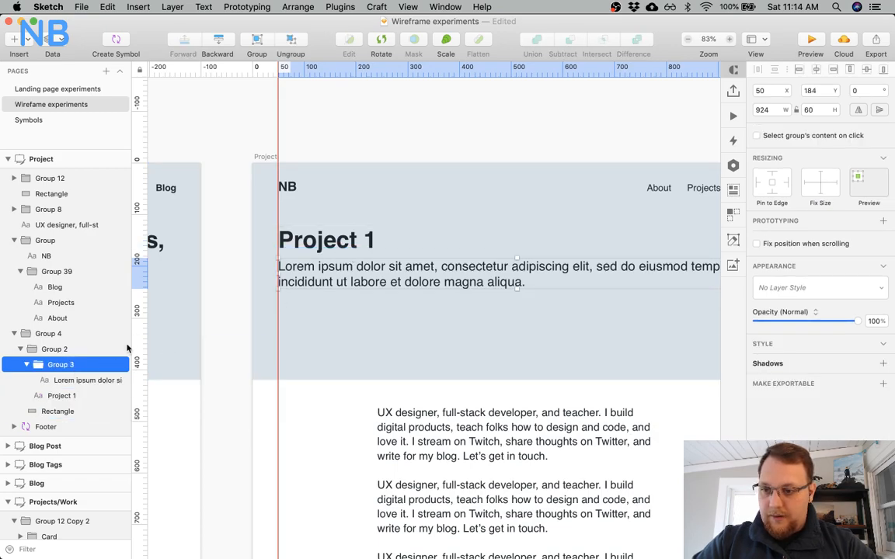
key("super+shift+g")
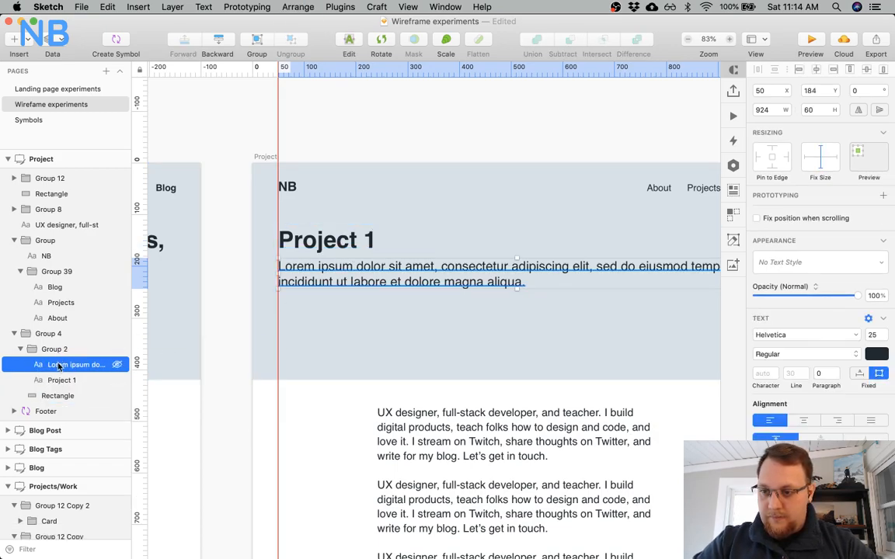
left_click(59, 351)
left_click_drag(317, 233, 316, 246)
left_click(431, 116)
Delete the author bio card beneath the body text on the Project artboard.
scroll(432, 124, "down", 10)
scroll(432, 125, "right", 3)
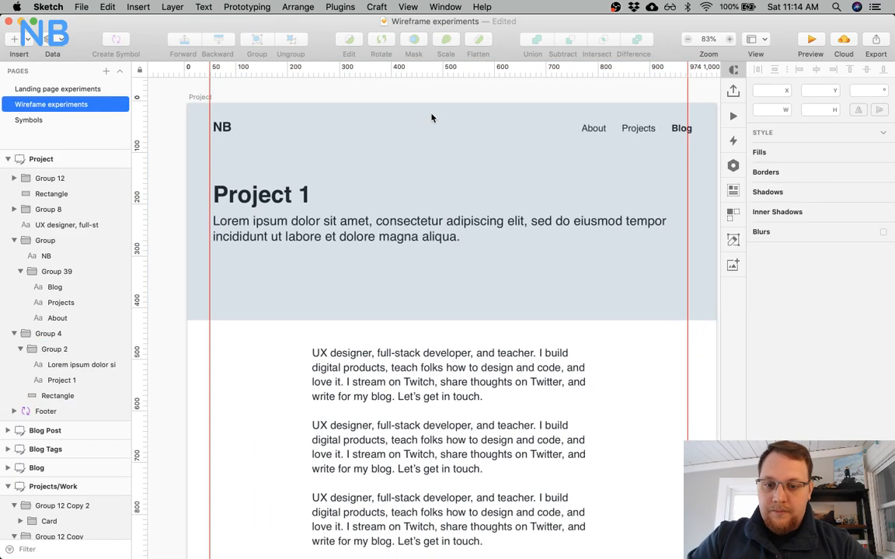
scroll(432, 138, "down", 14)
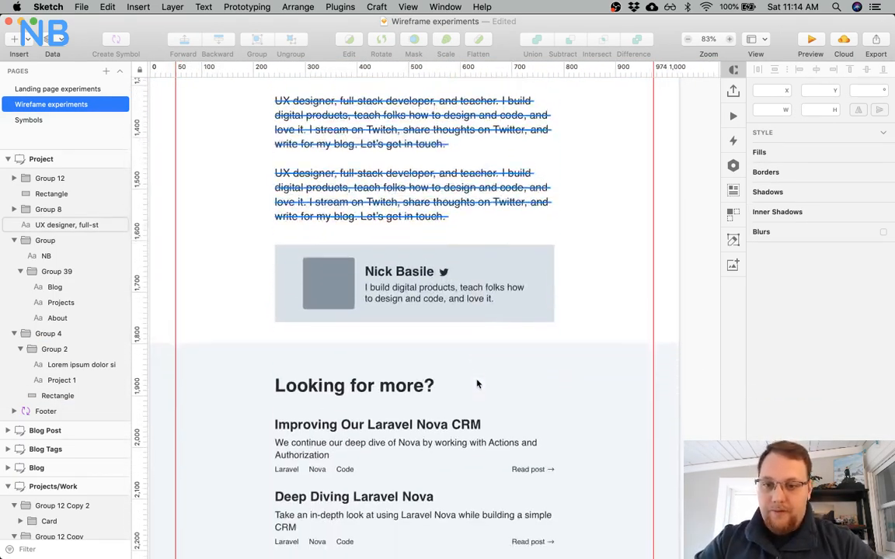
left_click(463, 286)
key("Delete")
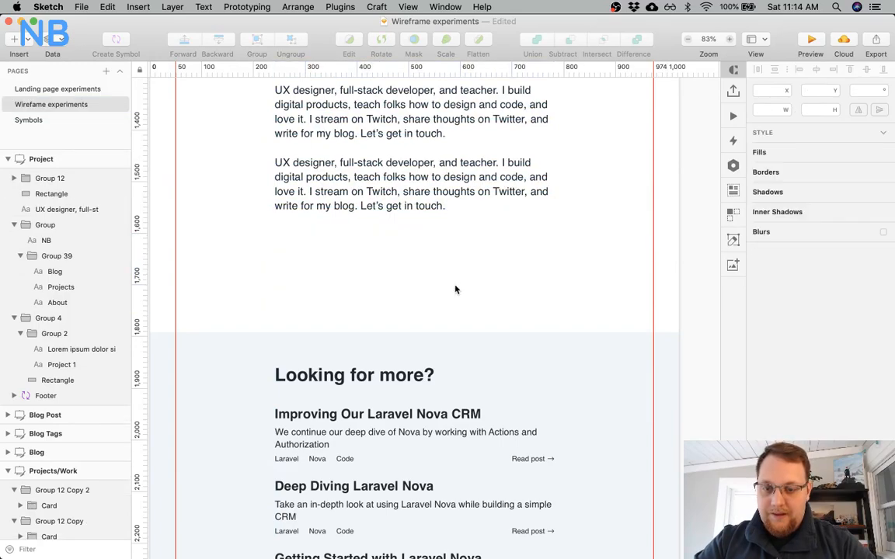
Delete the "Looking for more?" post list together with its background rectangle from the Project artboard.
left_click(415, 393)
scroll(466, 372, "down", 3)
left_click(611, 349, "shift")
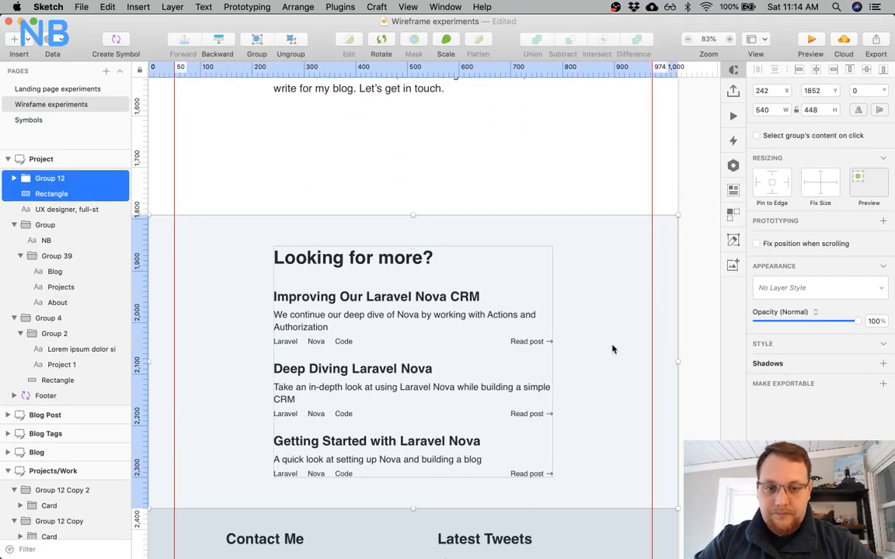
key("Delete")
Switch to Chrome, examine the layout of the Facebook Groups case study on the open Work portfolio page, and return to Sketch.
key("ctrl+Up")
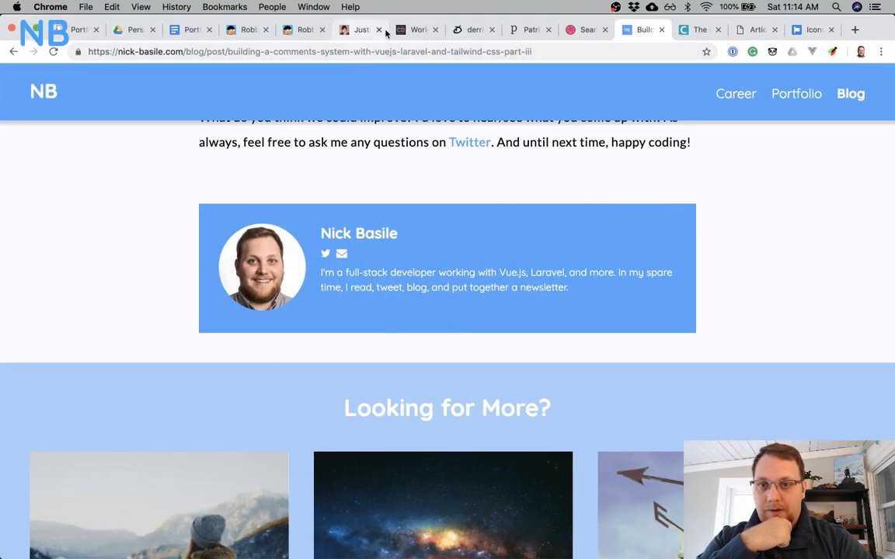
left_click(412, 29)
scroll(397, 186, "down", 5)
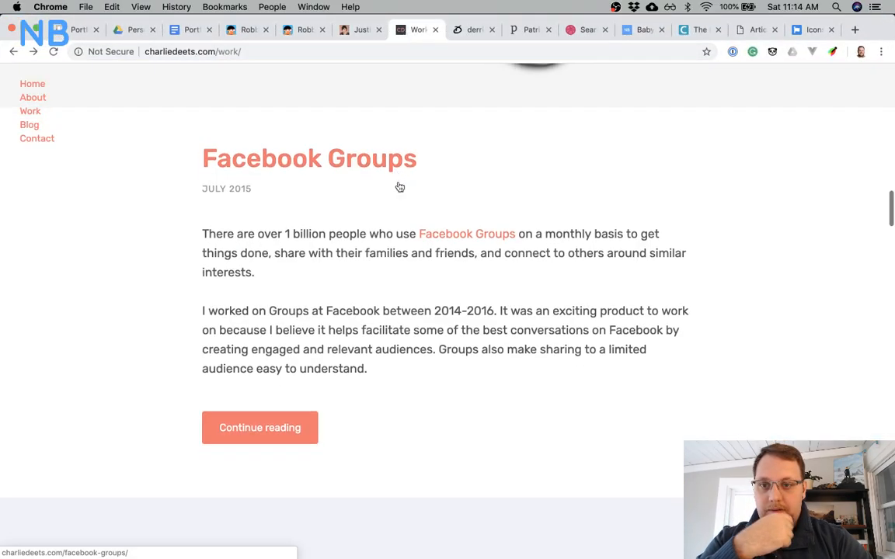
scroll(397, 186, "up", 5)
left_click(350, 165)
scroll(351, 165, "down", 10)
scroll(350, 166, "down", 20)
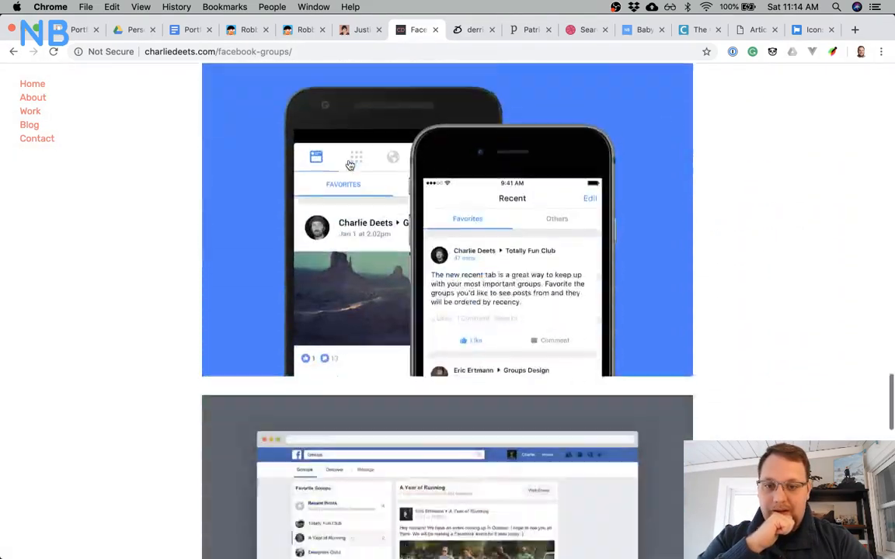
scroll(349, 165, "down", 3)
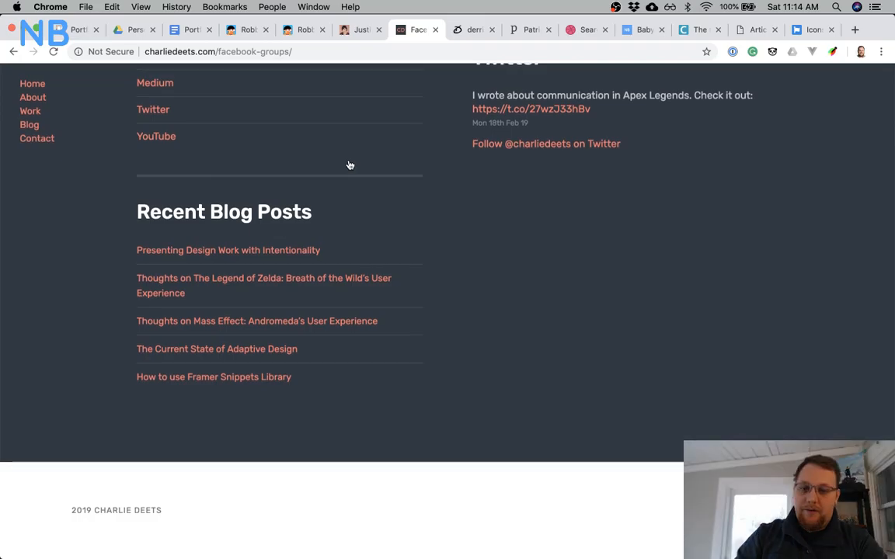
scroll(349, 164, "up", 20)
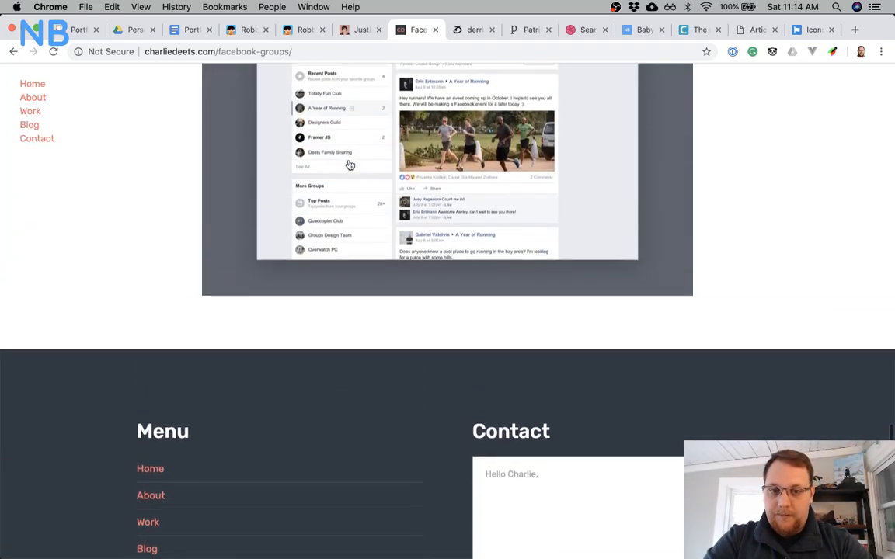
scroll(350, 165, "up", 15)
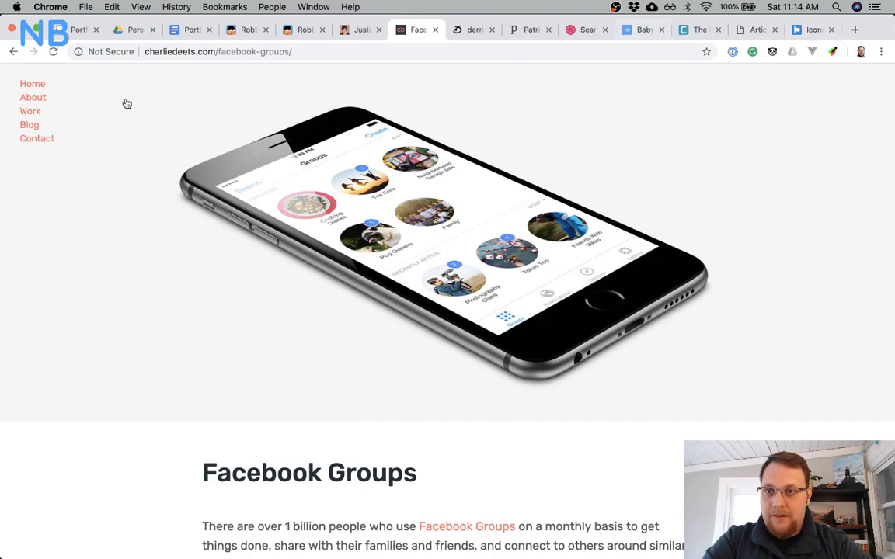
left_click(24, 28)
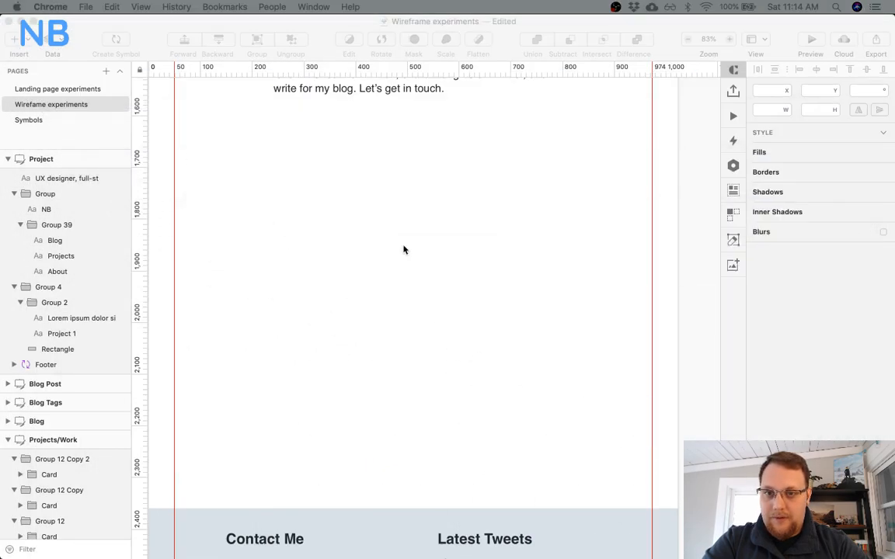
Switch back to Chrome and open the Rappler Agos eBayanihan case study from the portfolio site's case studies list.
scroll(403, 250, "up", 5)
key("ctrl+Up")
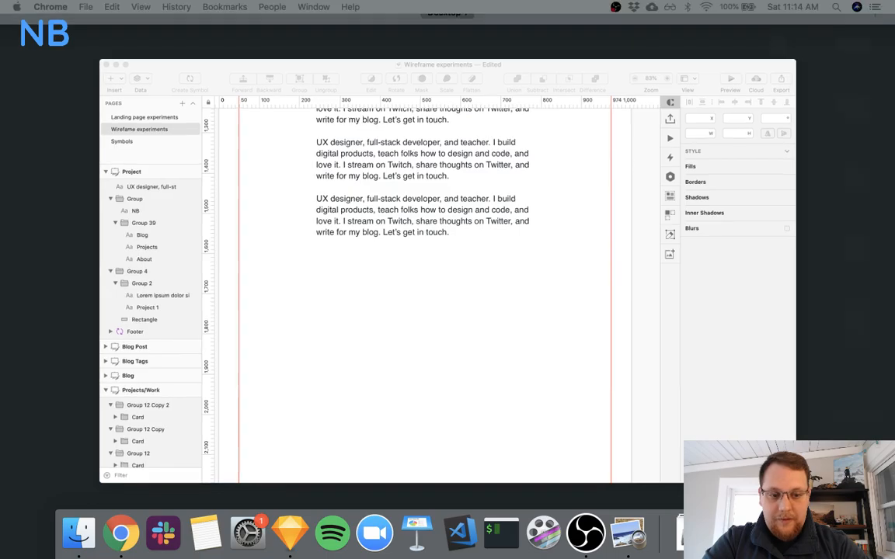
left_click(776, 533)
left_click(358, 29)
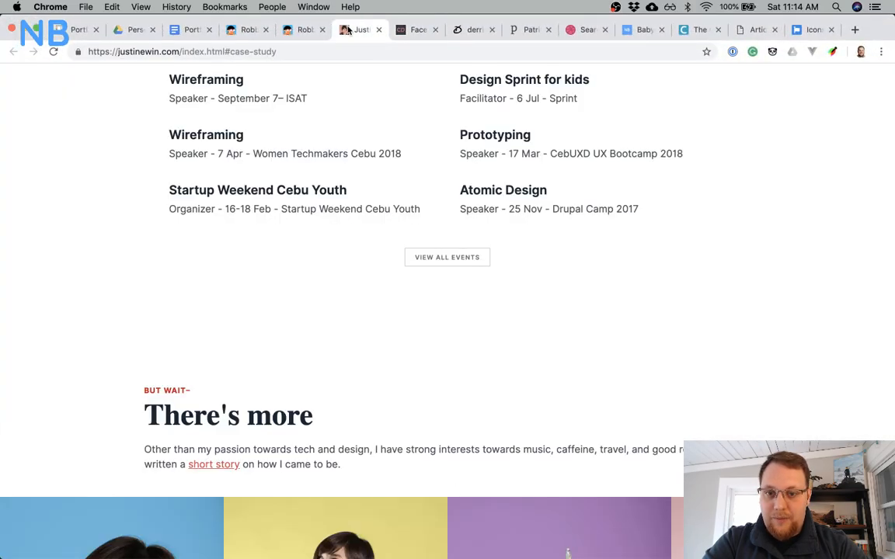
scroll(424, 296, "up", 20)
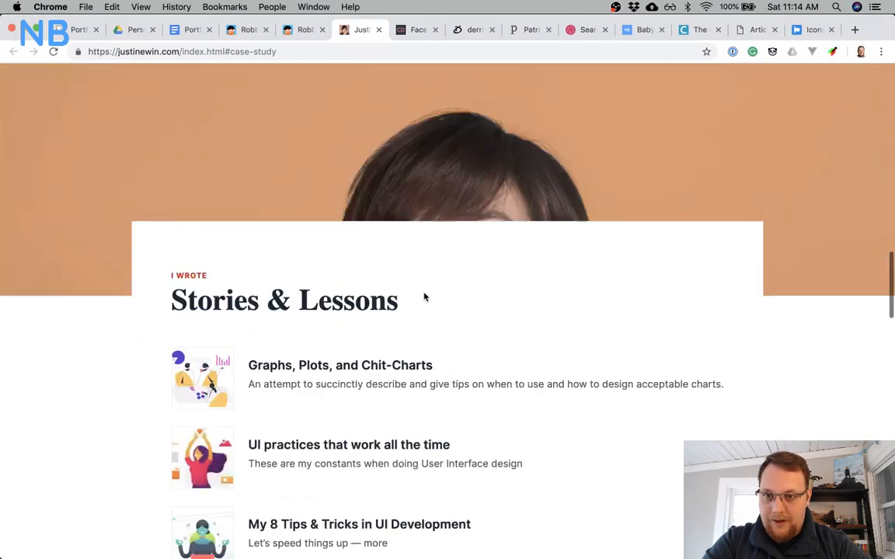
scroll(424, 297, "up", 5)
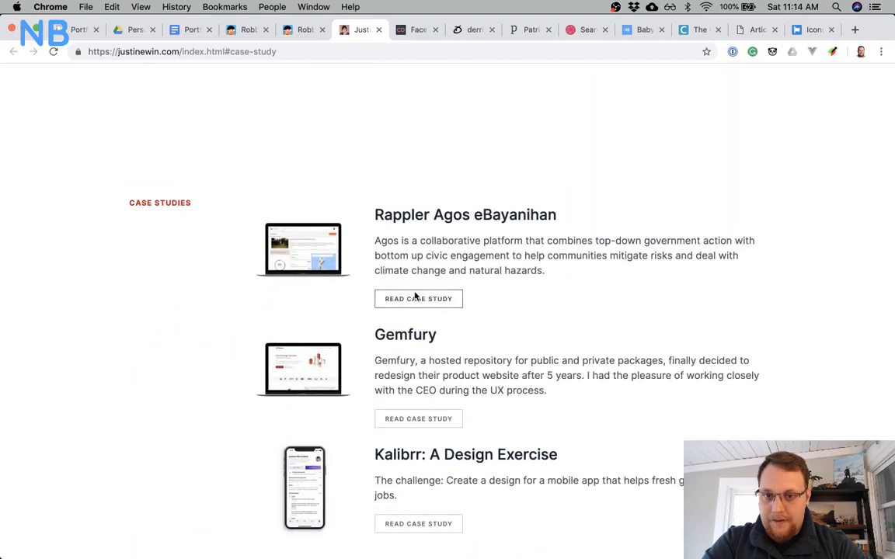
left_click(416, 298)
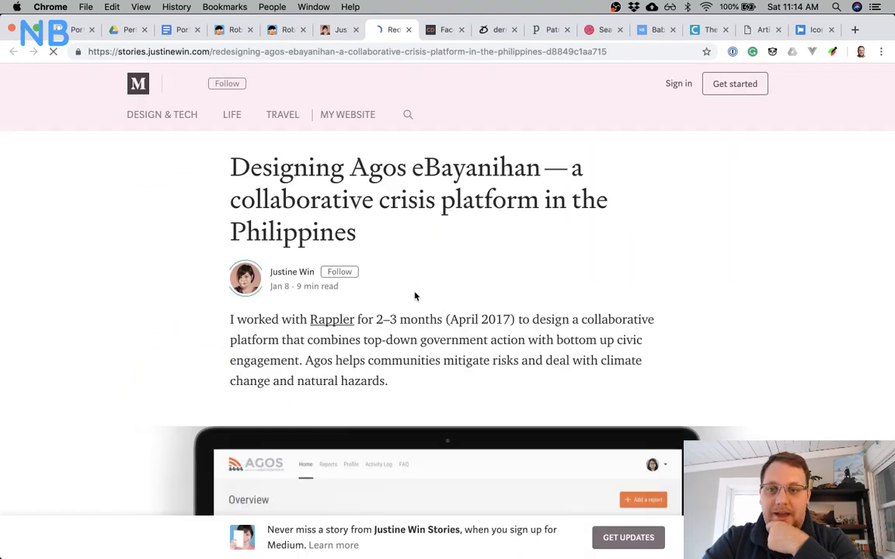
Examine the Agos case study's sections, images and closing content, close its page, and return to Sketch.
scroll(696, 336, "down", 20)
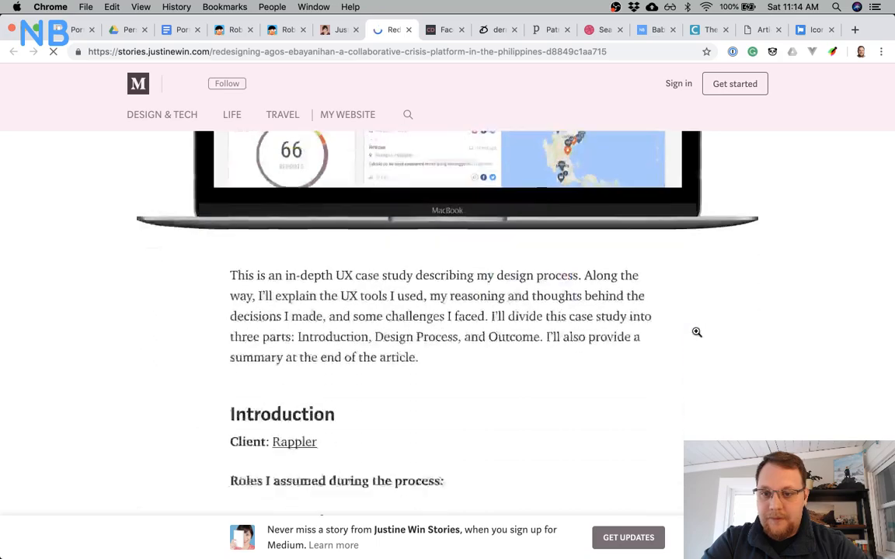
scroll(697, 336, "down", 8)
scroll(697, 333, "up", 5)
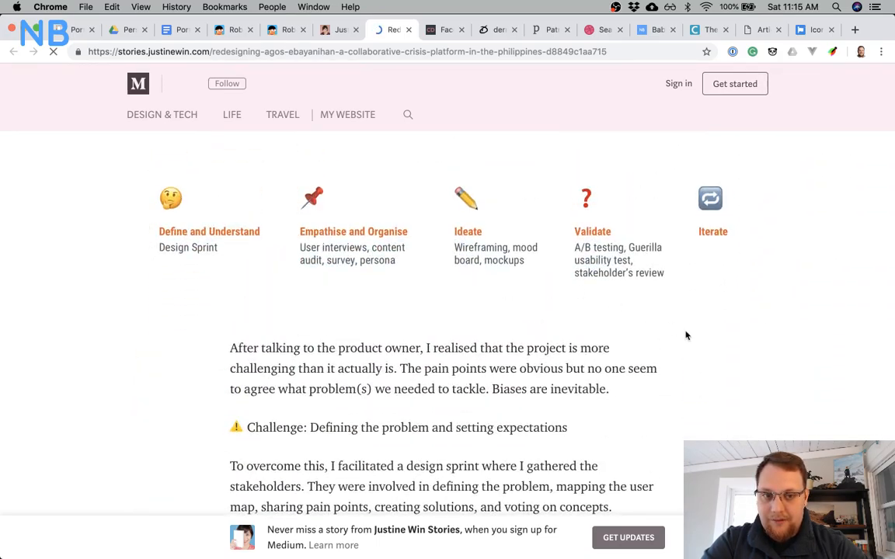
scroll(686, 335, "down", 15)
scroll(686, 336, "down", 15)
scroll(686, 334, "down", 12)
scroll(686, 334, "up", 9)
scroll(685, 332, "down", 10)
scroll(685, 332, "up", 9)
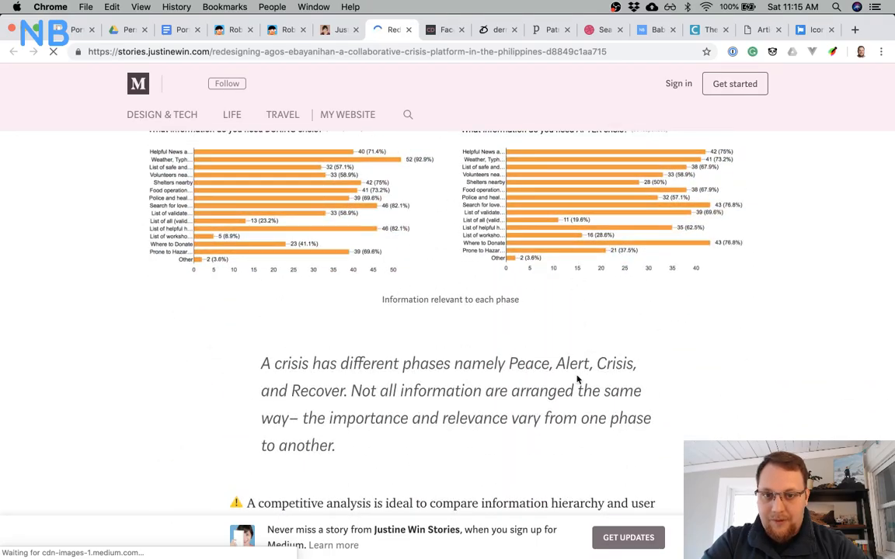
scroll(577, 376, "down", 15)
scroll(577, 375, "down", 15)
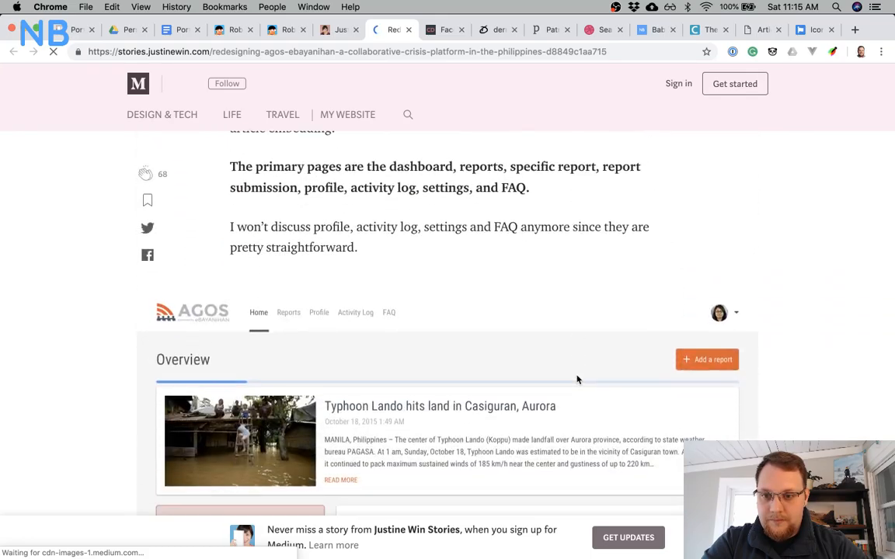
scroll(577, 379, "down", 15)
scroll(577, 380, "down", 15)
scroll(577, 379, "down", 15)
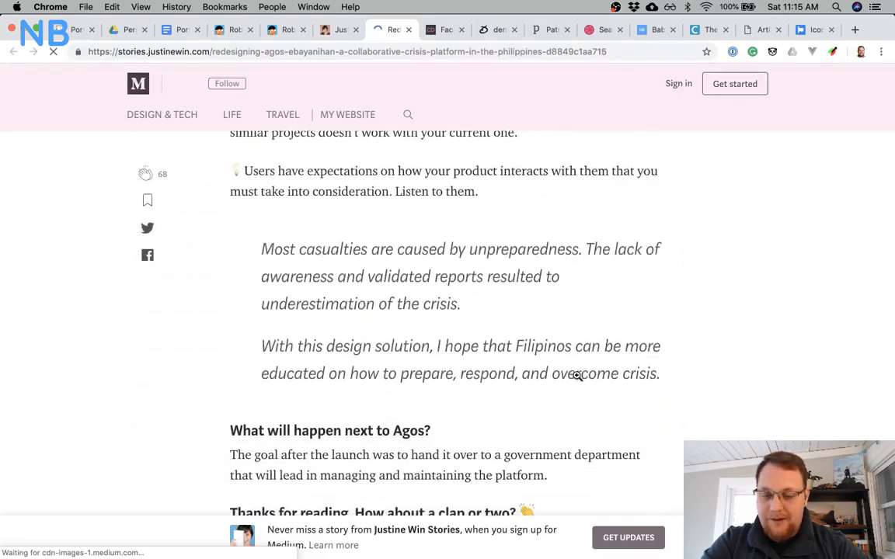
scroll(577, 378, "down", 10)
scroll(577, 379, "up", 8)
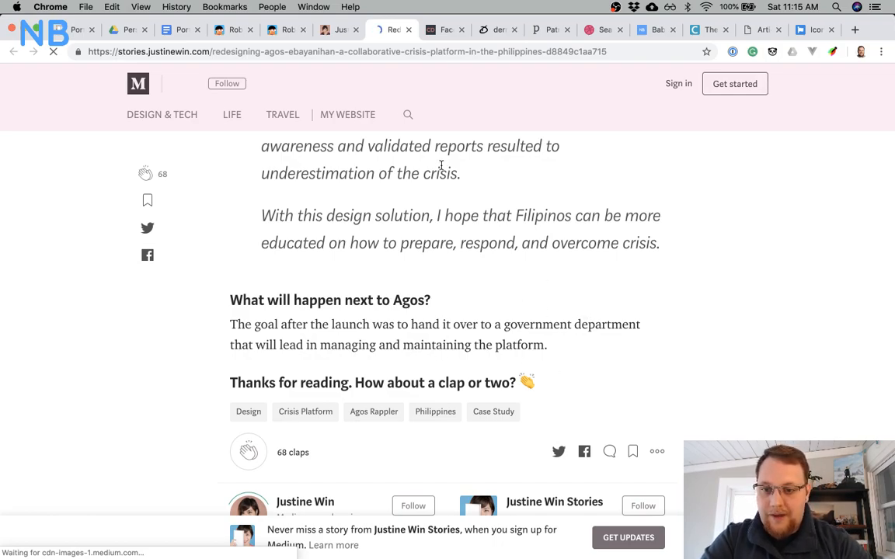
left_click(410, 29)
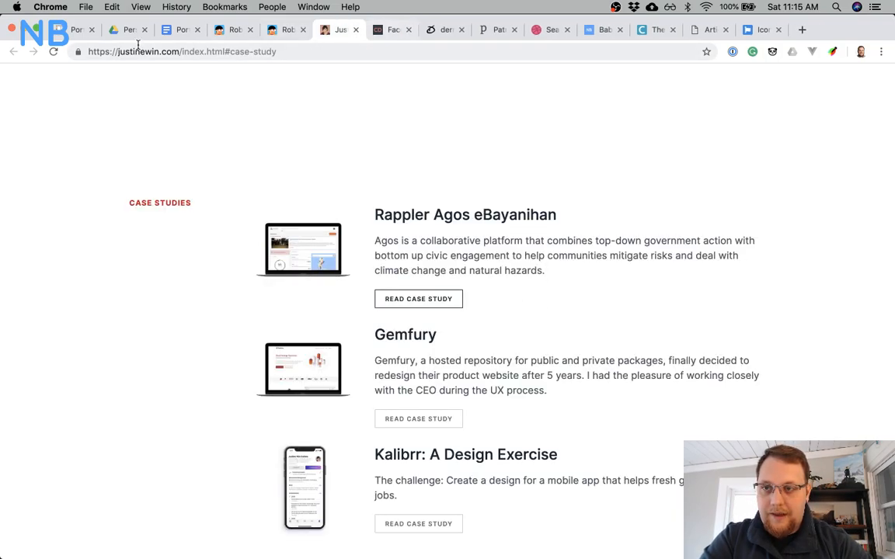
left_click(27, 31)
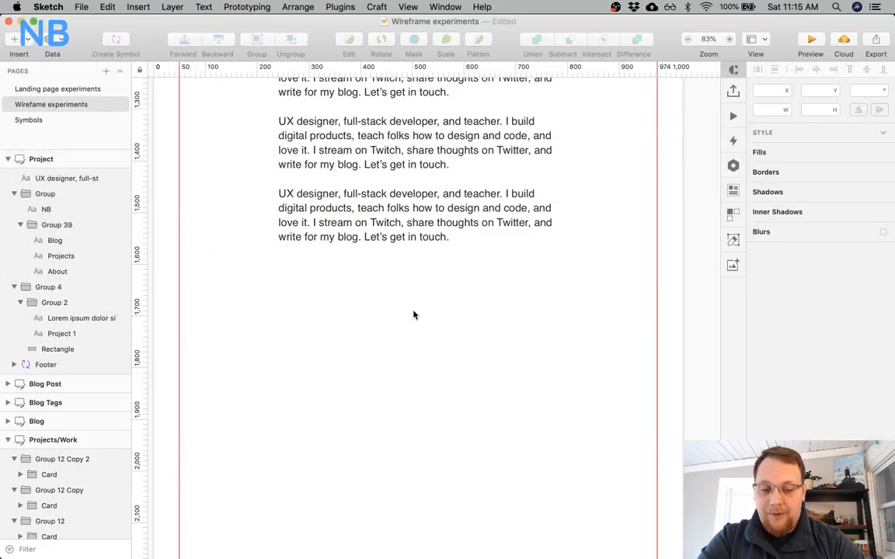
Move the Footer on the Project artboard up to Y 1632, just beneath the body text.
key("super+minus")
key("super+minus")
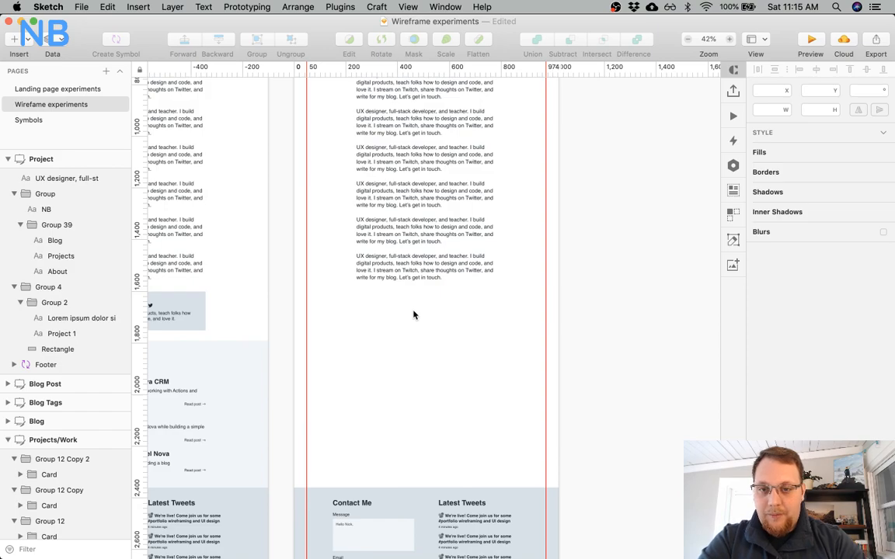
scroll(413, 315, "up", 5)
scroll(413, 314, "down", 3)
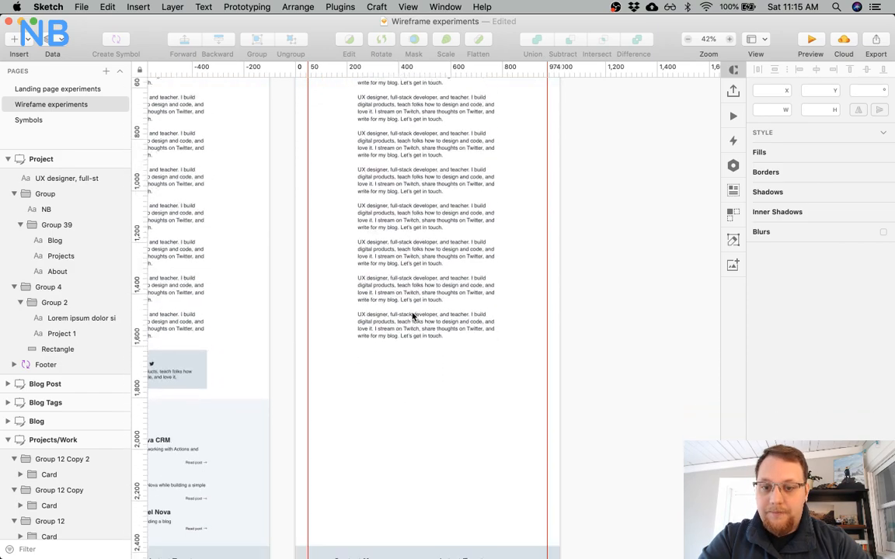
left_click_drag(449, 547, 428, 314)
key("Up")
key("shift+Up")
key("shift+Up")
key("shift+Up")
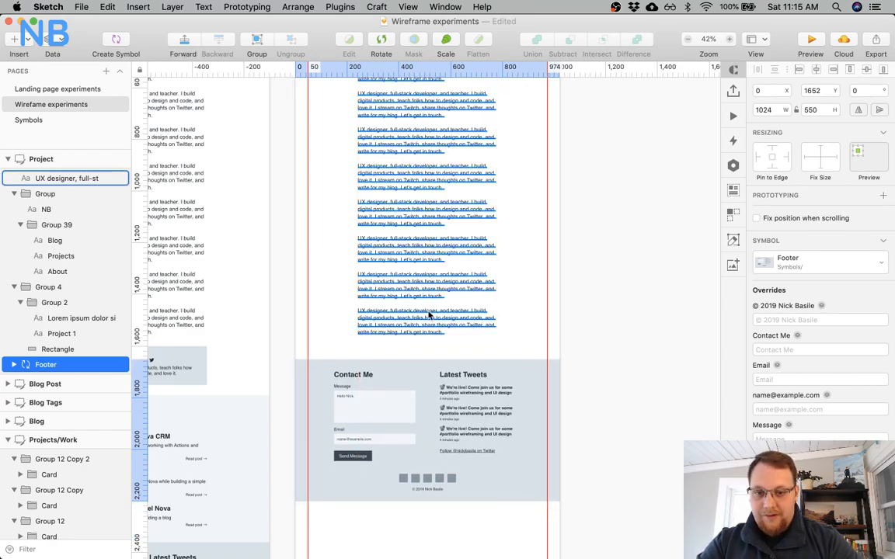
Shorten the Project artboard to a height of 2182 so that it ends at the bottom edge of the Footer.
scroll(430, 313, "down", 5)
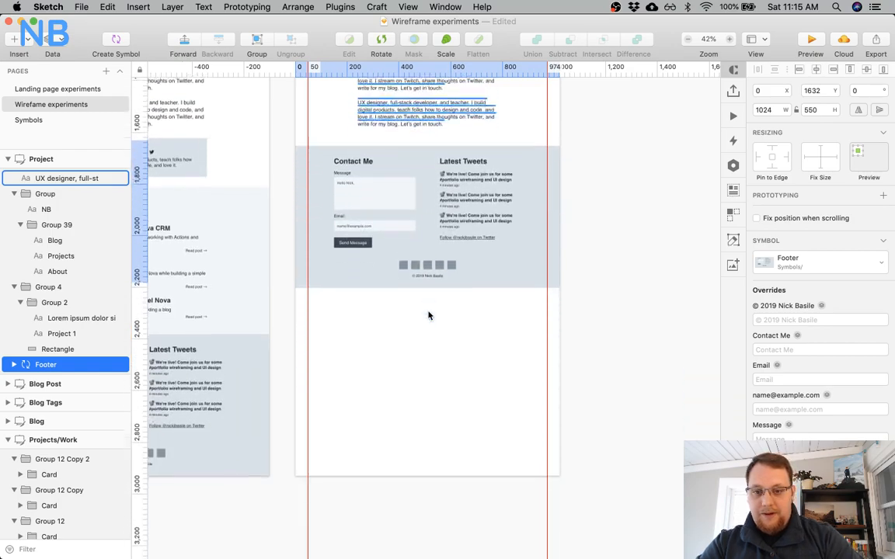
left_click(64, 160)
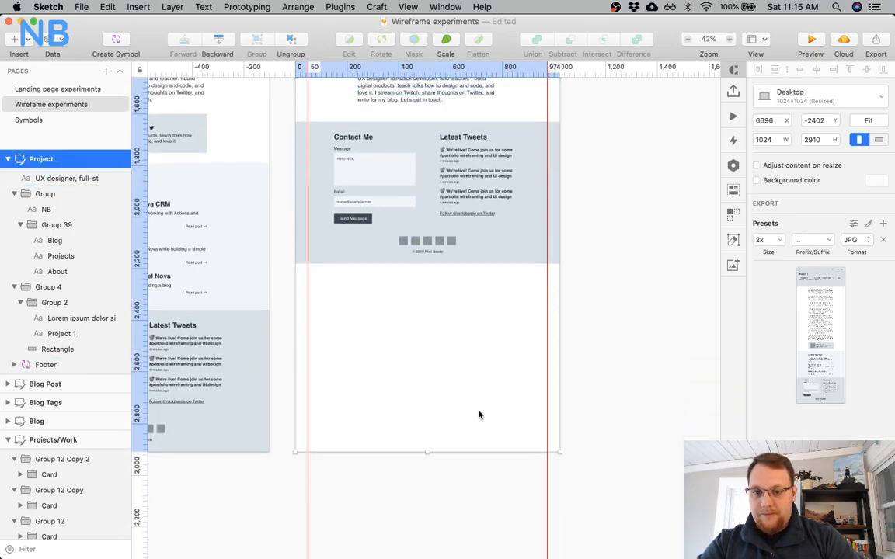
left_click_drag(426, 454, 418, 258)
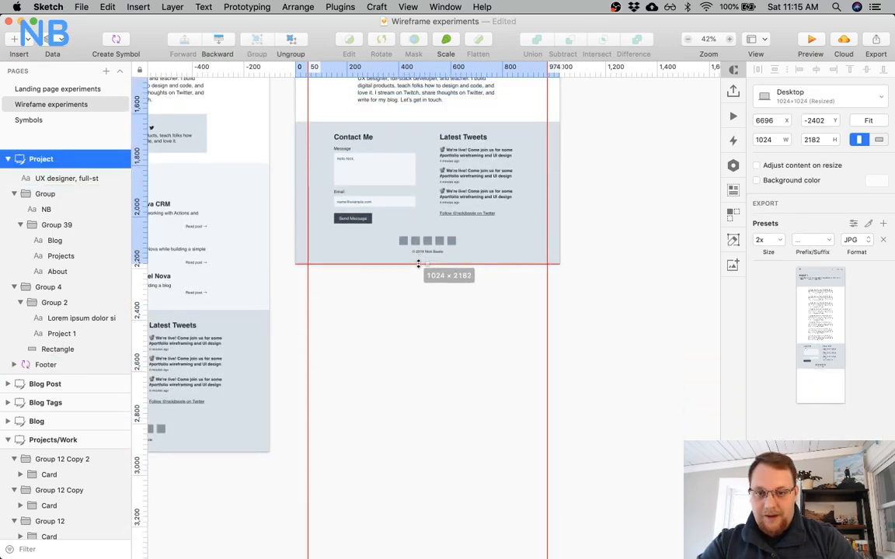
left_click(429, 301)
In the Project artboard's header navigation, set the Projects link to Bold and the Blog link to Regular.
scroll(432, 311, "up", 5)
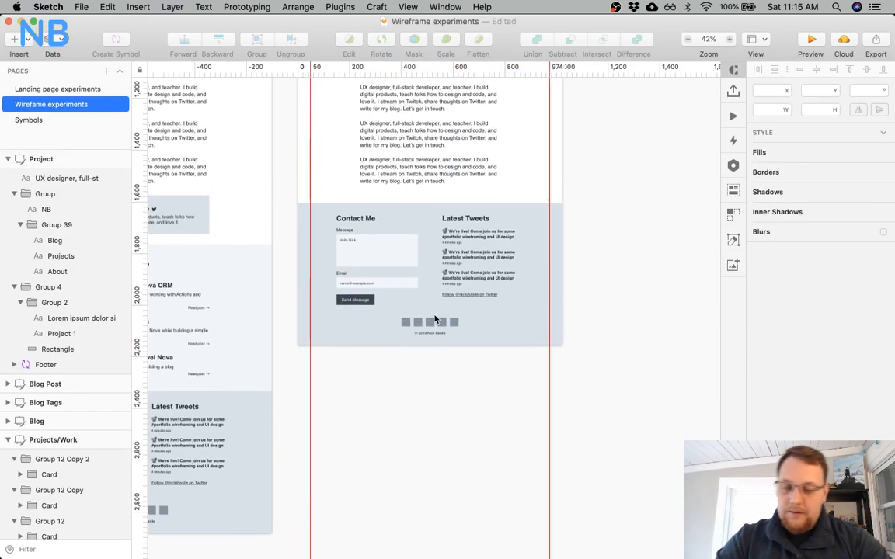
scroll(436, 318, "up", 3)
scroll(436, 318, "left", 2)
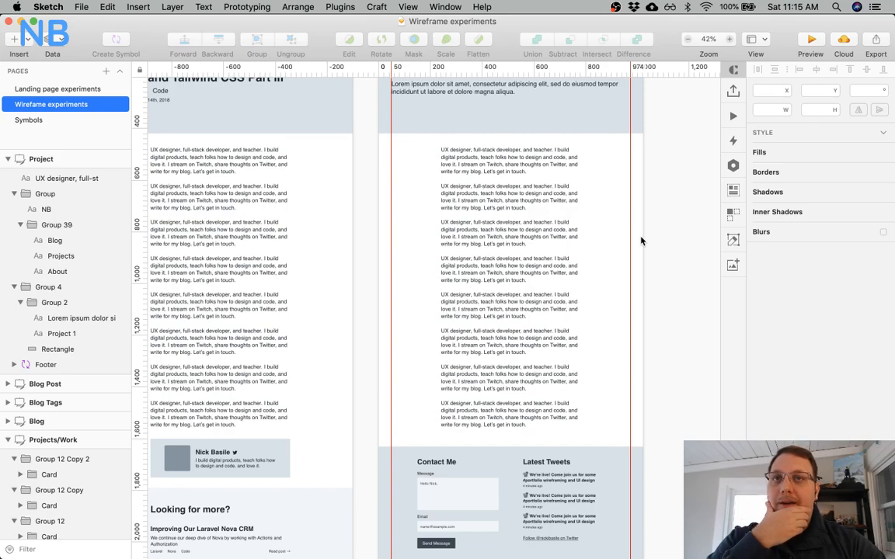
scroll(536, 217, "up", 3)
scroll(536, 217, "right", 2)
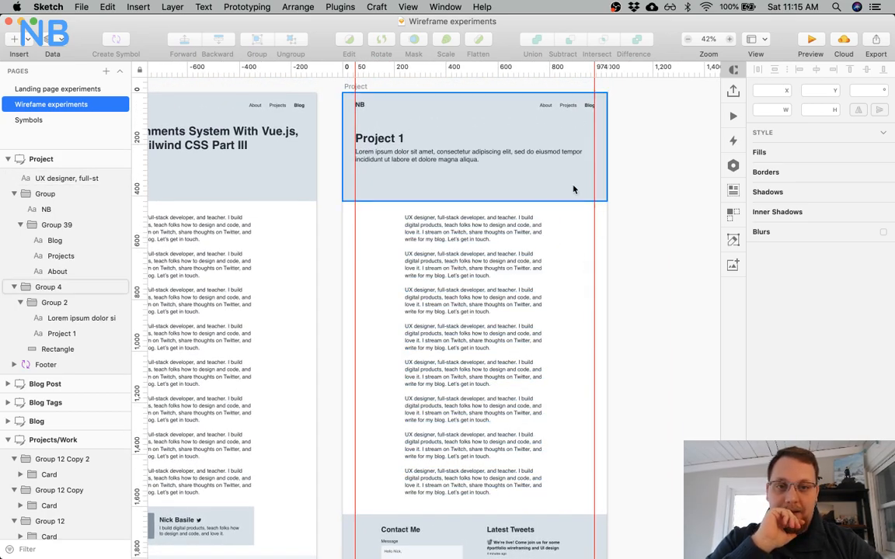
left_click(569, 106)
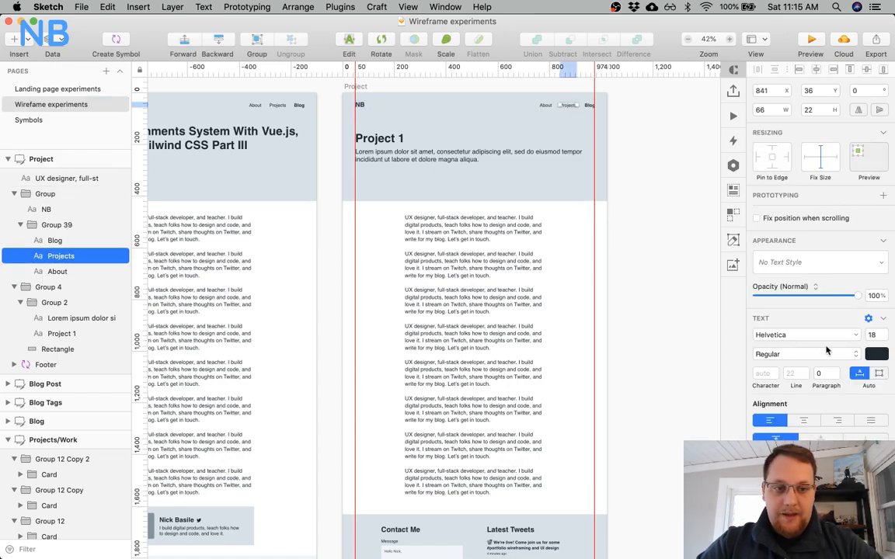
left_click(811, 355)
left_click(780, 395)
left_click(589, 105)
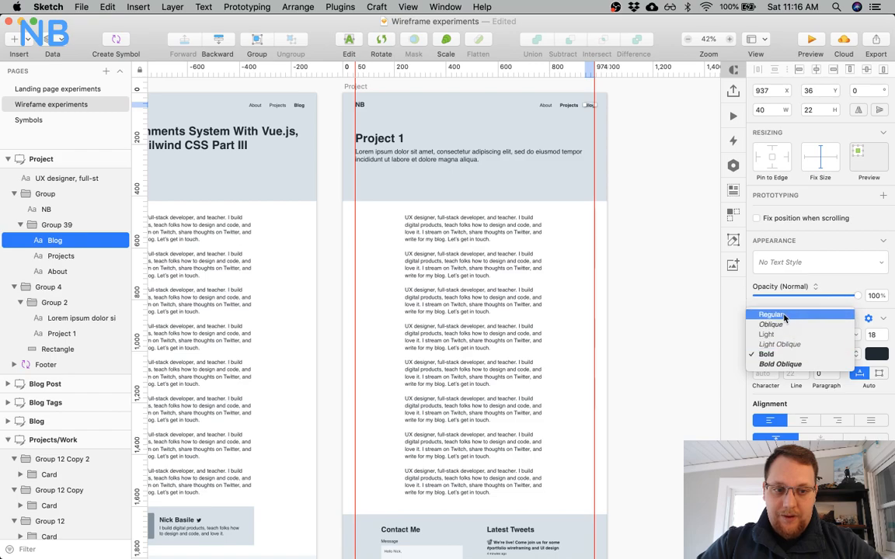
left_click(783, 317)
left_click(575, 213)
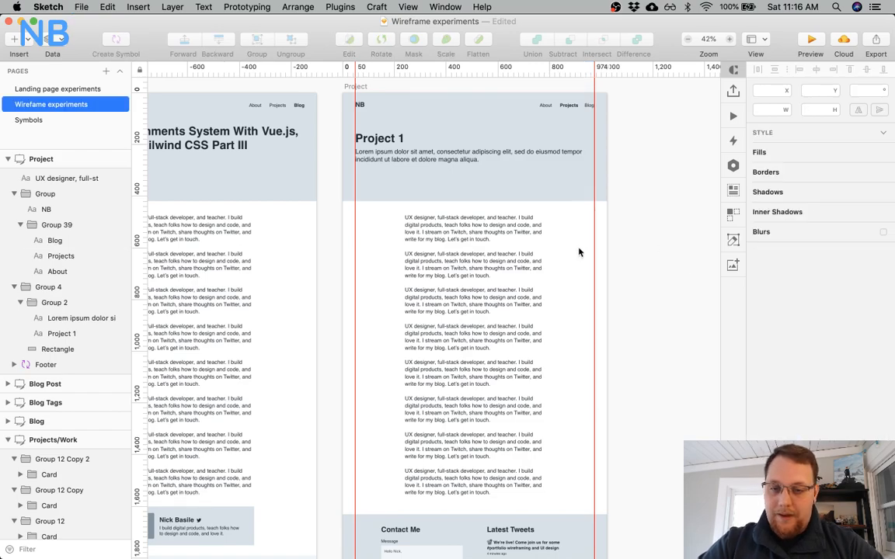
Collapse the Project artboard's layers and review the wireframes from Project back to the Landing page's upper sections.
scroll(580, 266, "left", 5)
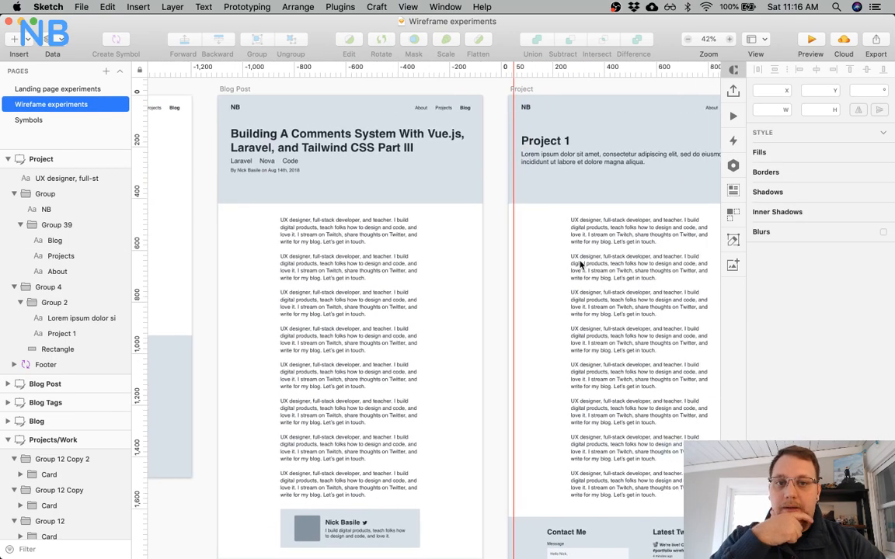
scroll(581, 265, "right", 1)
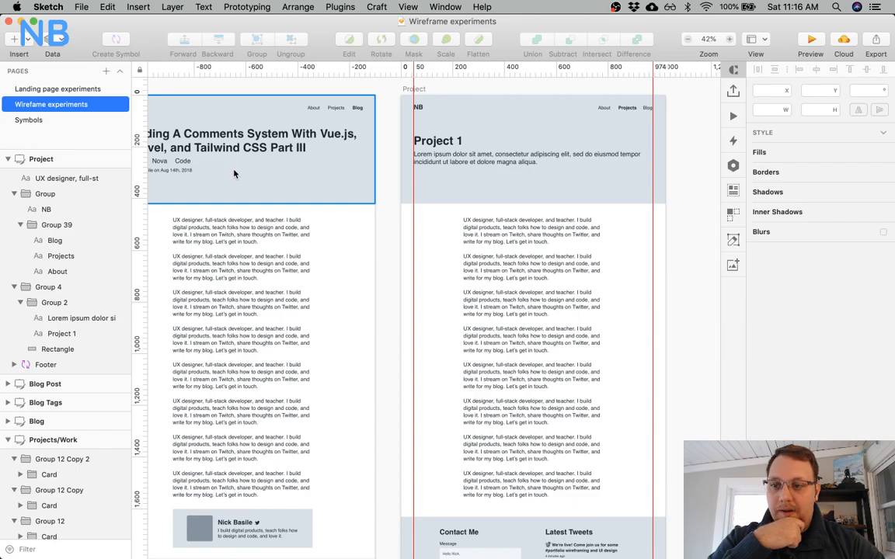
left_click(8, 159)
scroll(264, 299, "left", 10)
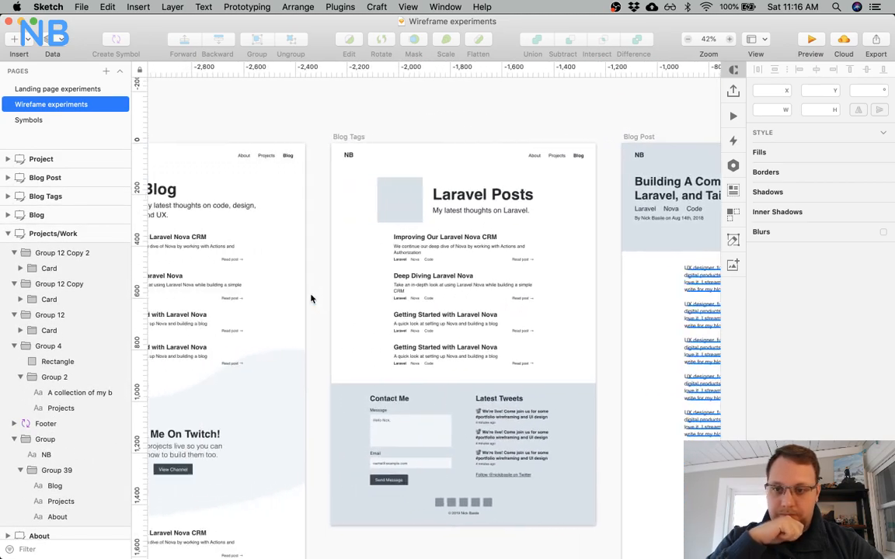
scroll(311, 299, "left", 15)
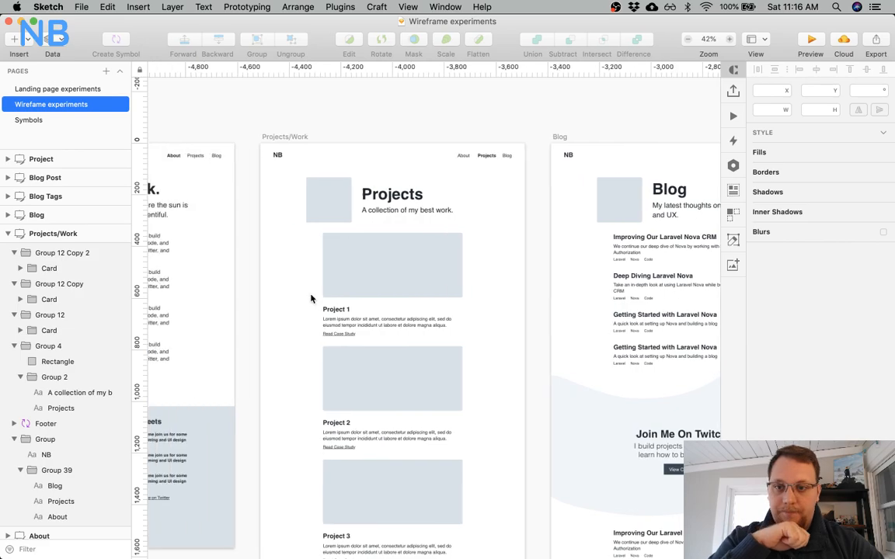
scroll(310, 298, "left", 5)
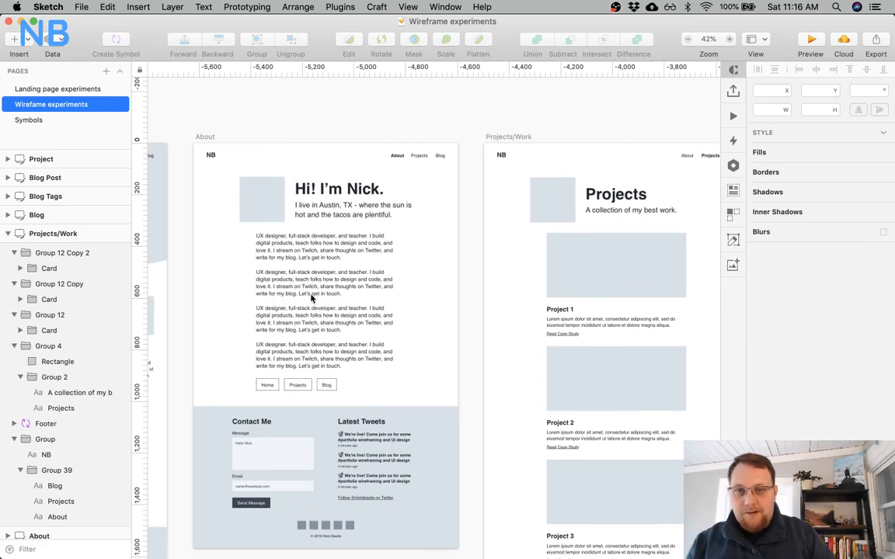
scroll(311, 299, "left", 10)
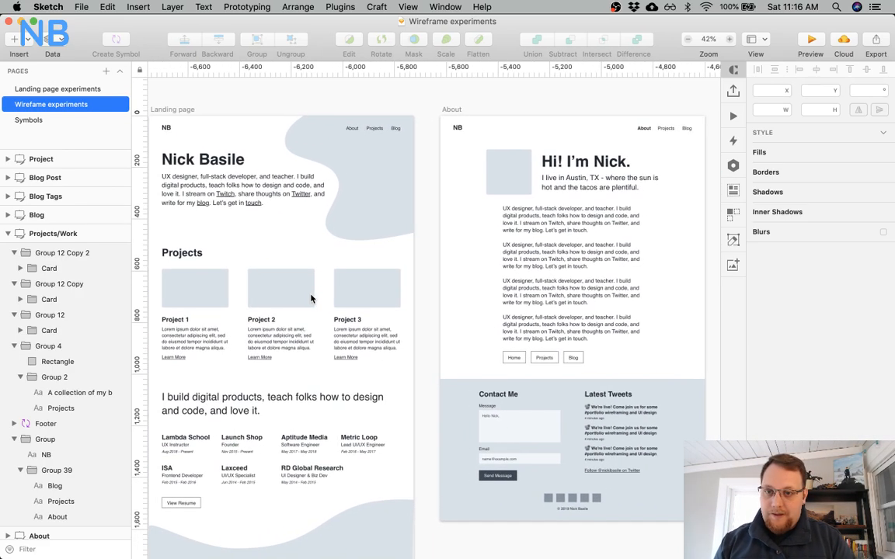
scroll(311, 298, "down", 5)
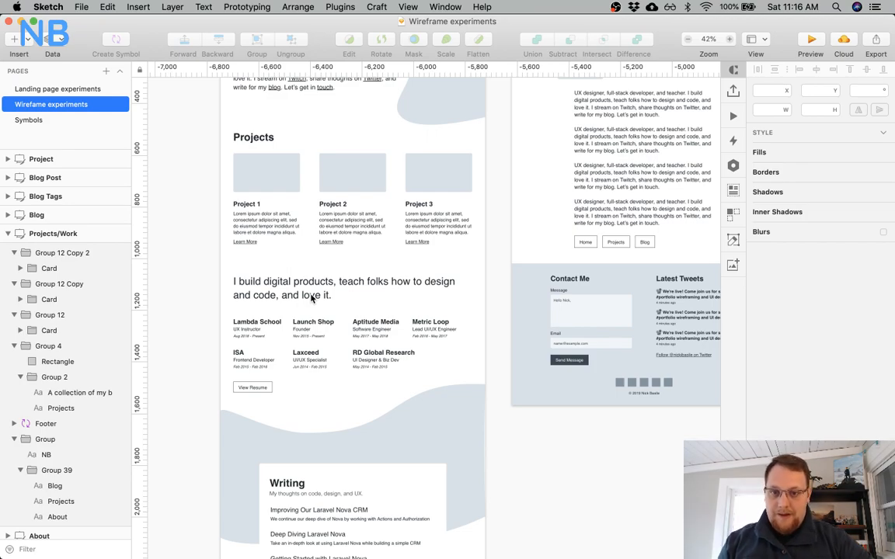
scroll(311, 298, "up", 5)
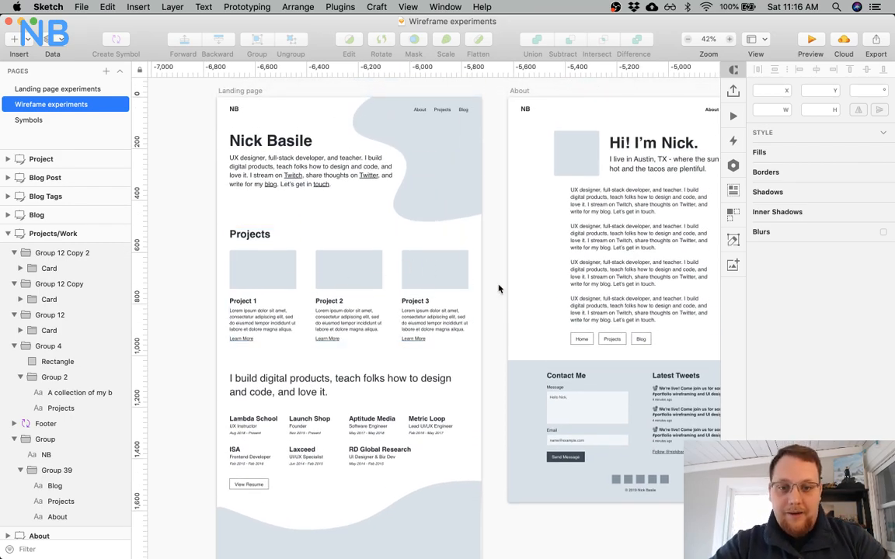
Compare the layouts of the About, Projects/Work, Blog and Blog Tags artboards, and return to the Landing page.
scroll(502, 286, "right", 4)
scroll(501, 285, "down", 1)
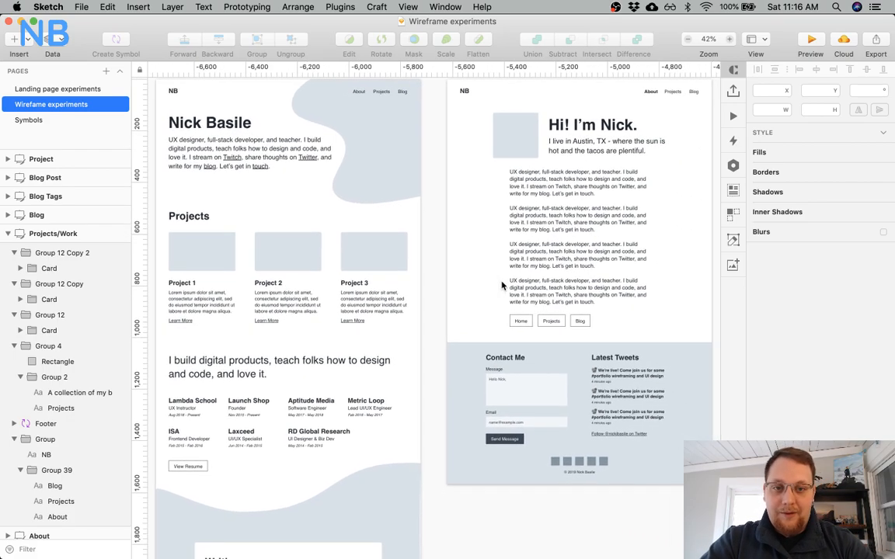
scroll(501, 286, "up", 1)
scroll(501, 286, "right", 1)
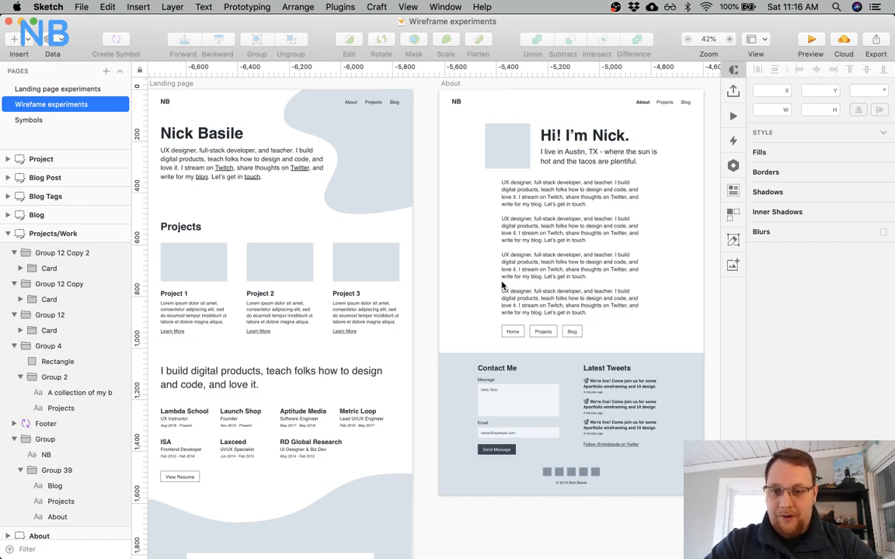
scroll(501, 286, "right", 4)
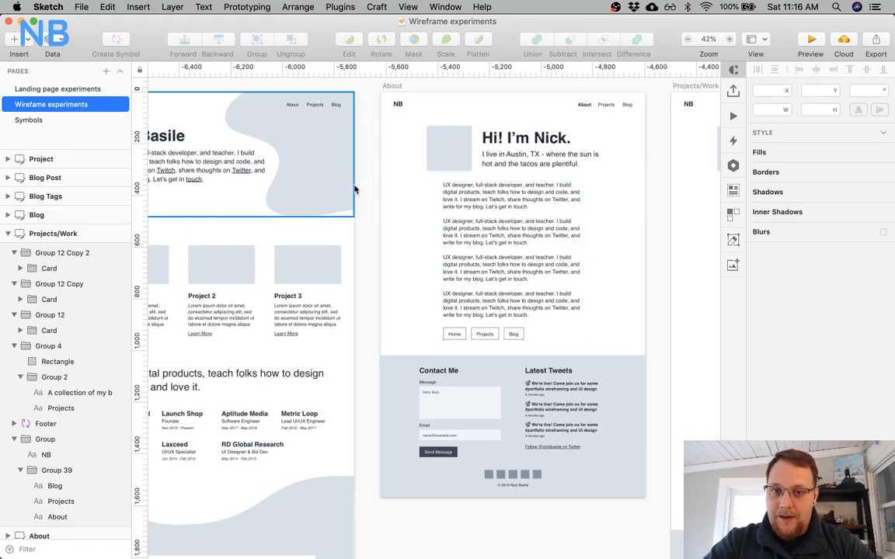
scroll(469, 240, "right", 20)
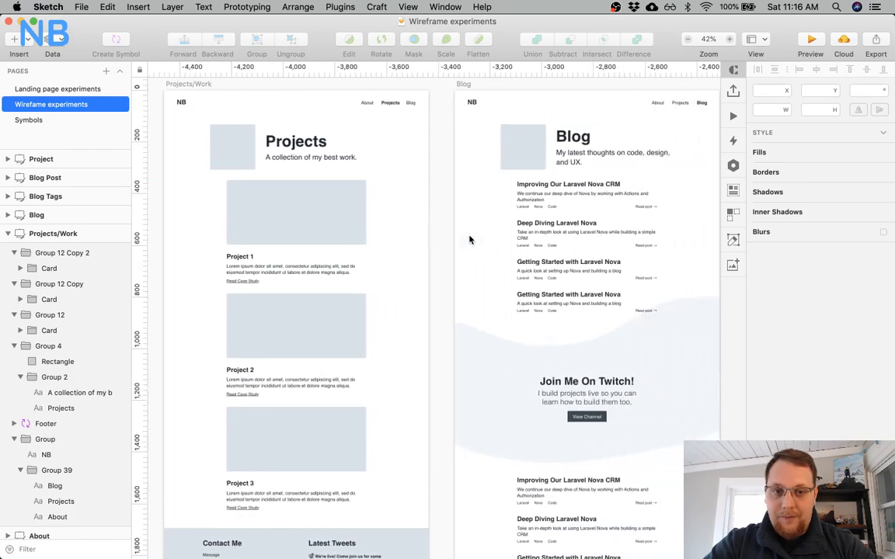
scroll(469, 240, "right", 18)
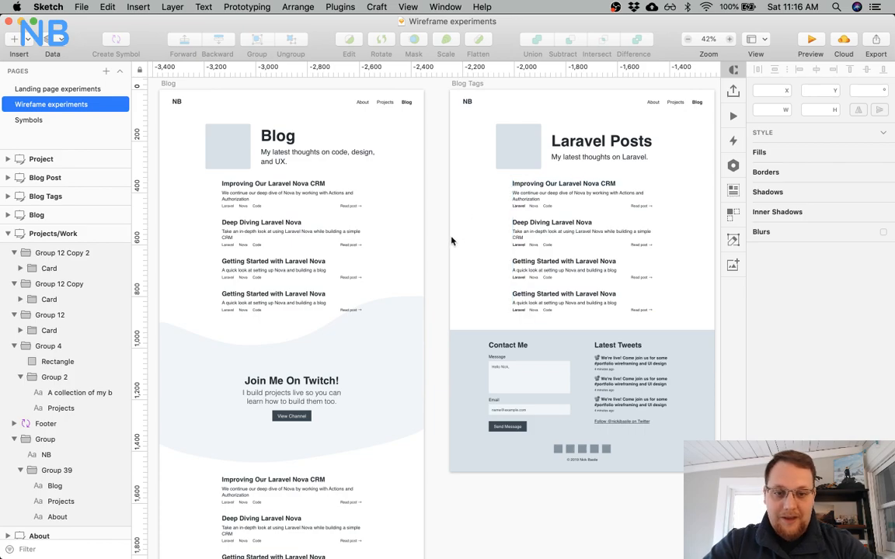
scroll(451, 241, "left", 20)
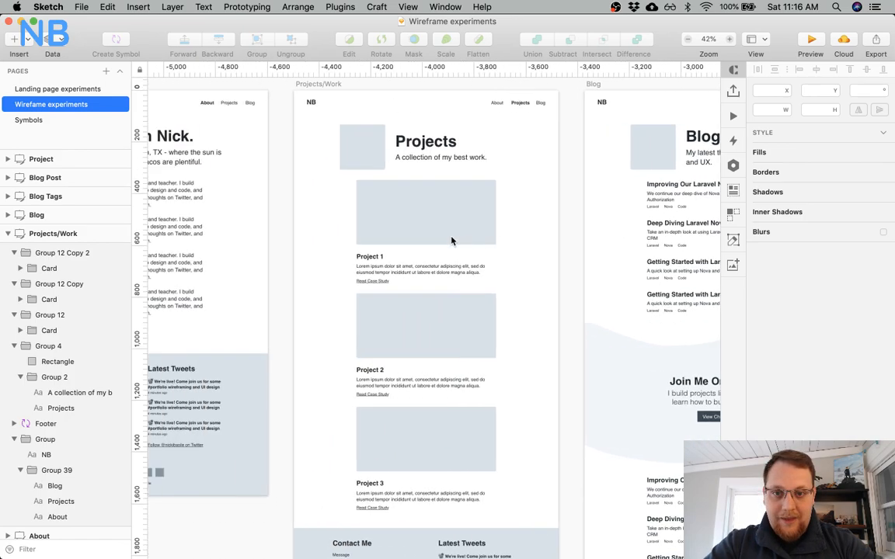
scroll(452, 241, "left", 20)
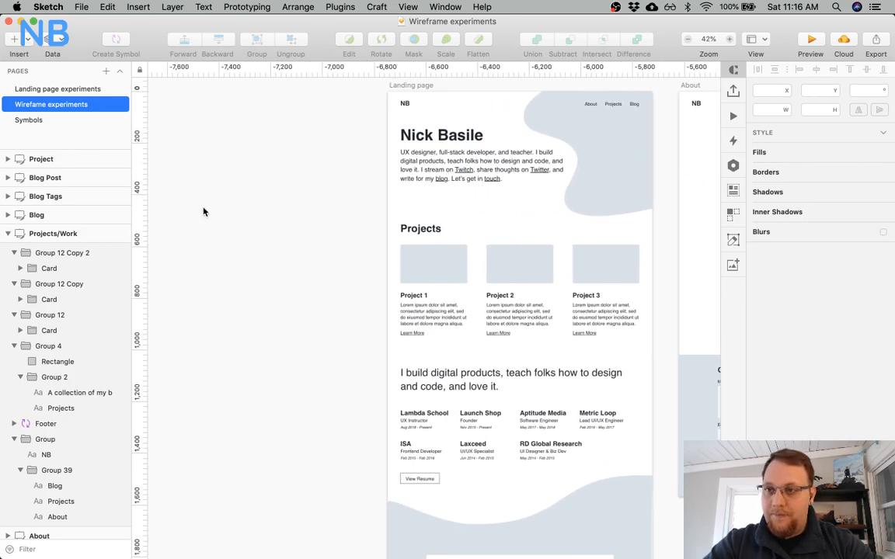
Create a new document and save it to the Desktop as Portfolio Mockups.
key("super+n")
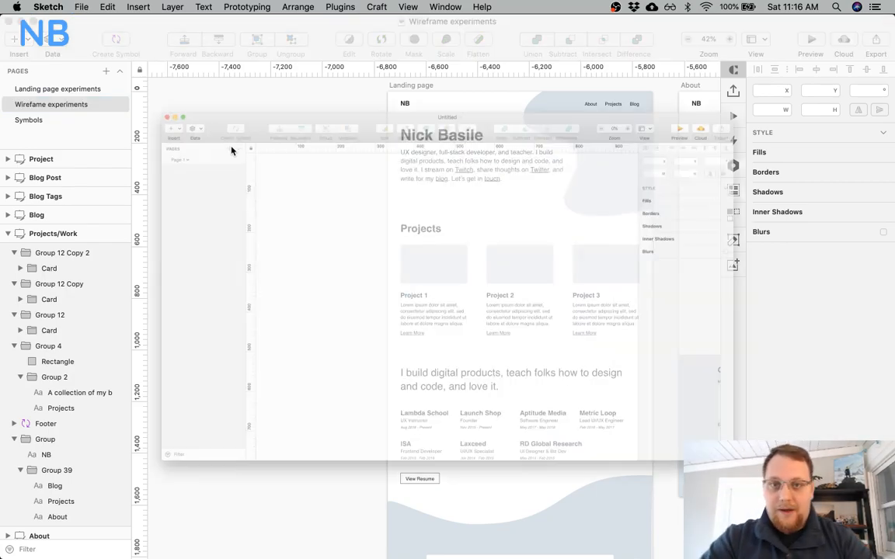
key("super+s")
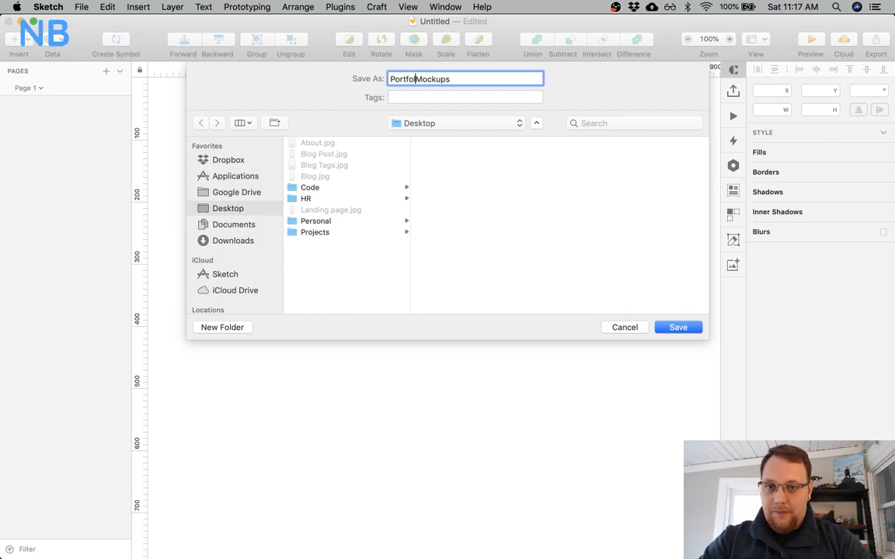
key("Return")
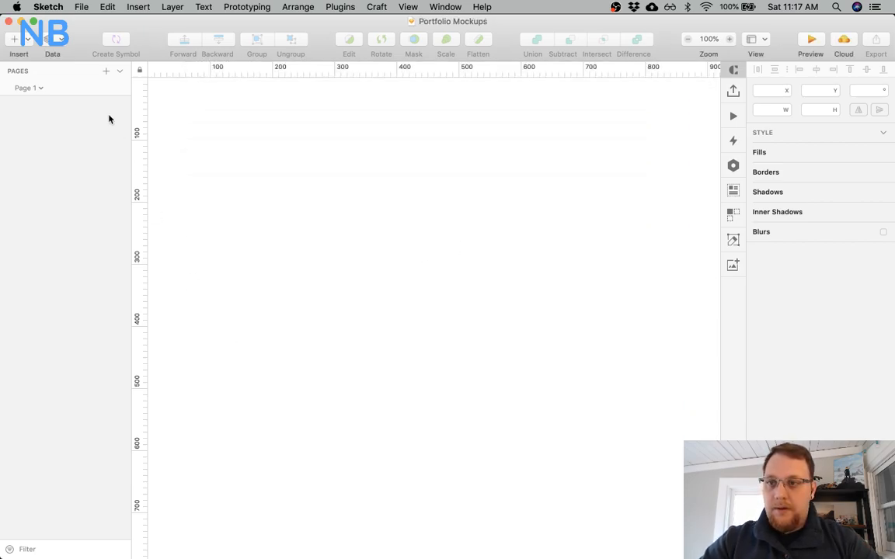
Copy all seven artboards, Landing page through Project, from the Wireframe experiments document and paste them into Page 1 of Portfolio Mockups.
key("ctrl+Up")
left_click(199, 250)
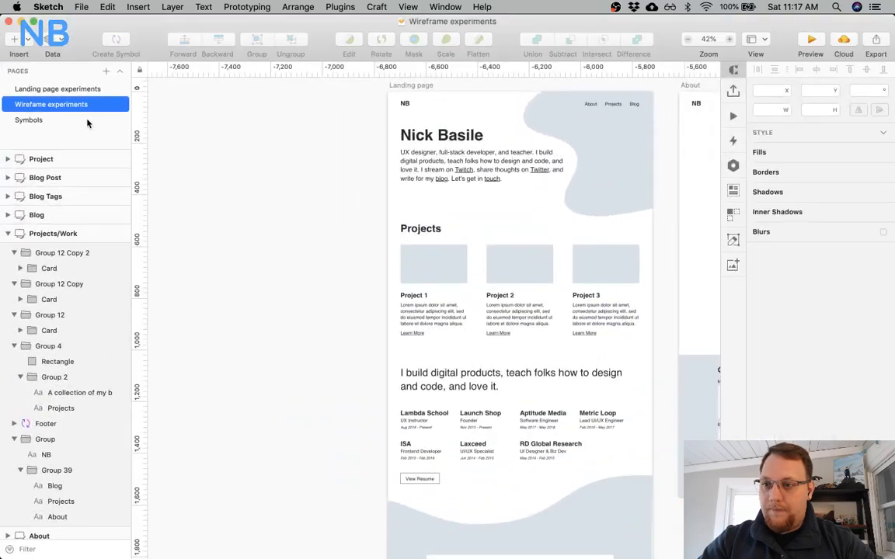
left_click(8, 234)
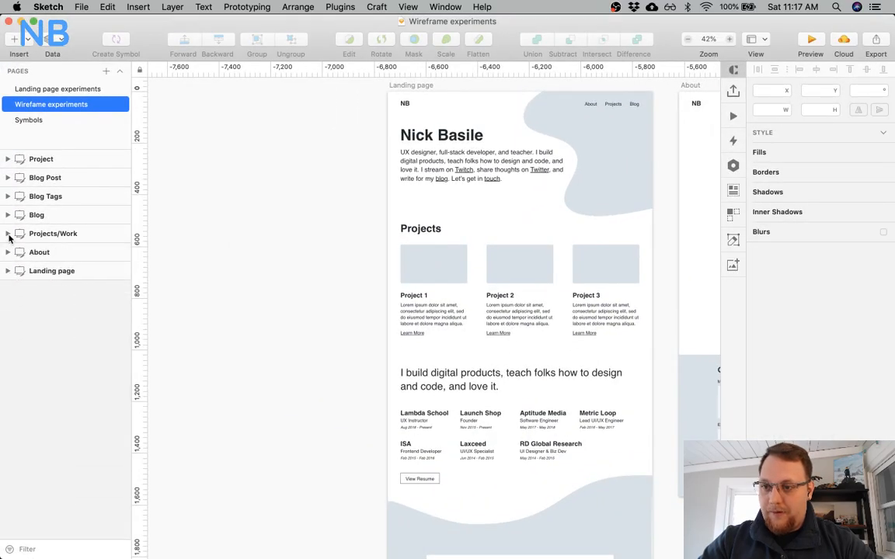
left_click(34, 269)
left_click(57, 160, "shift")
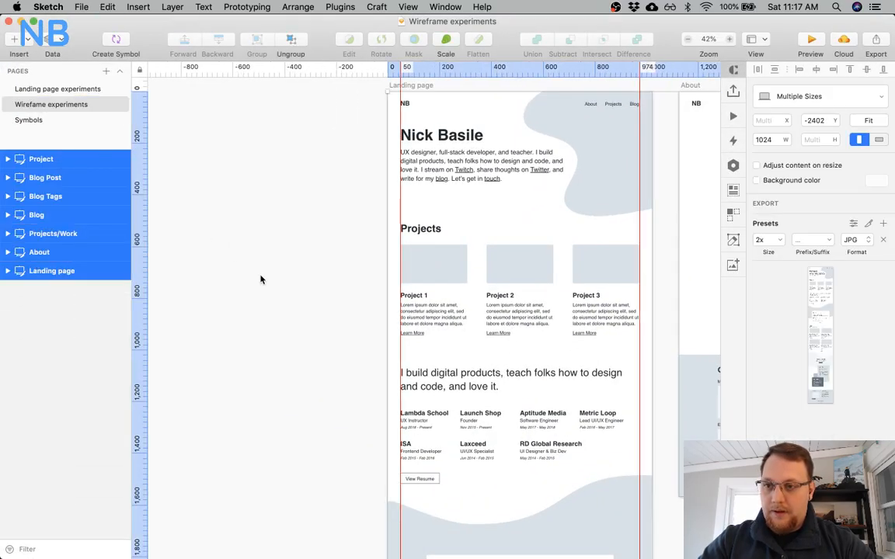
key("ctrl+Up")
left_click(296, 269)
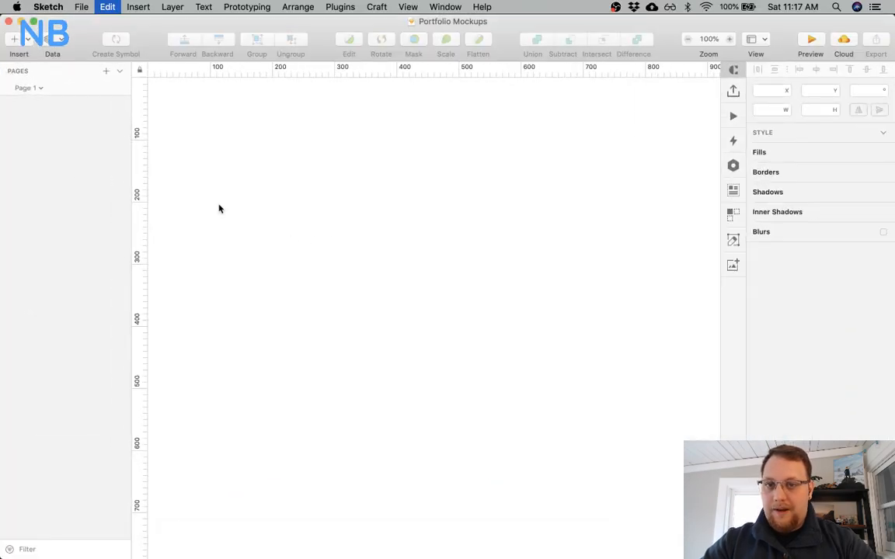
scroll(384, 345, "up", 5)
scroll(384, 346, "left", 3)
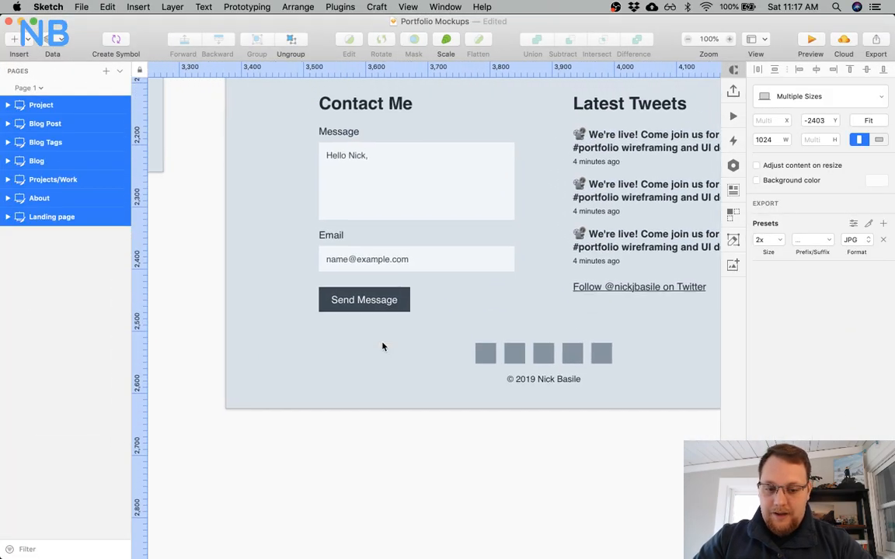
key("super+minus")
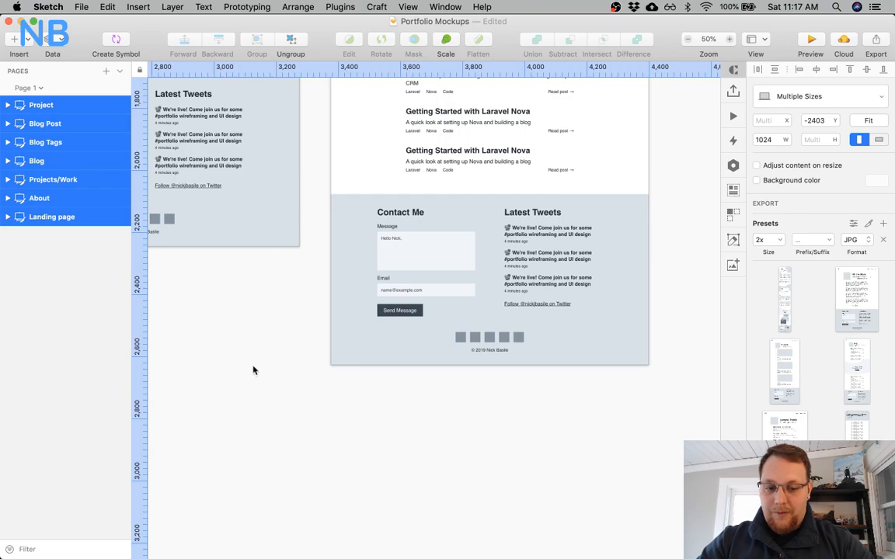
key("super+minus")
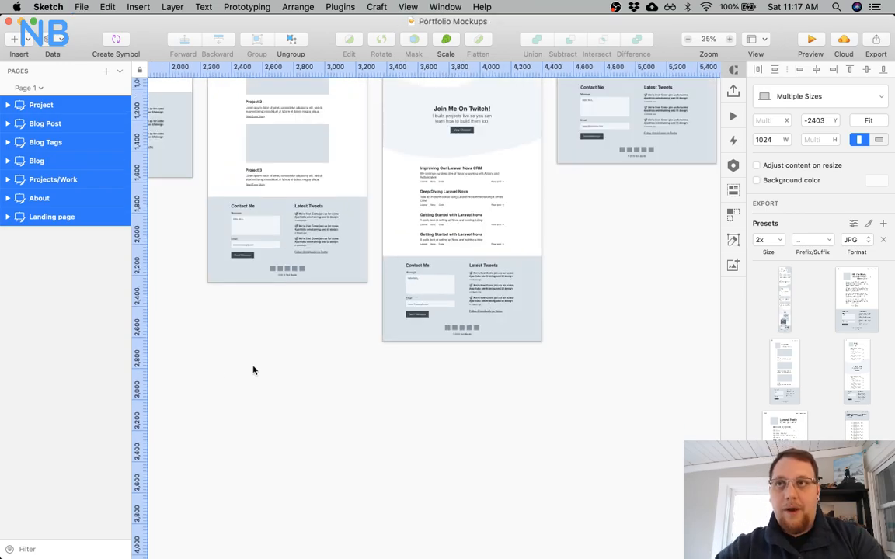
key("super+minus")
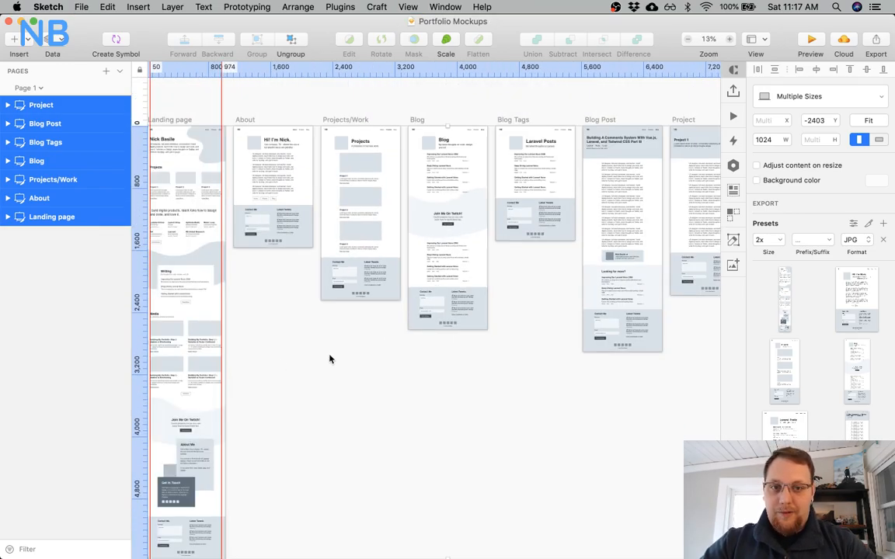
Switch to the Wireframe experiments document, look over its Landing page and About artboards, and close it.
scroll(331, 359, "left", 3)
key("ctrl+Up")
left_click(277, 240)
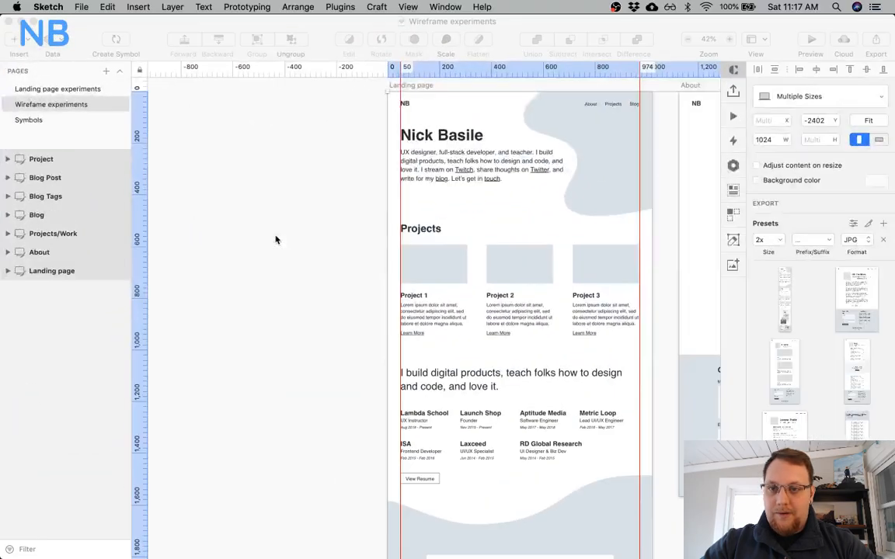
left_click(272, 235)
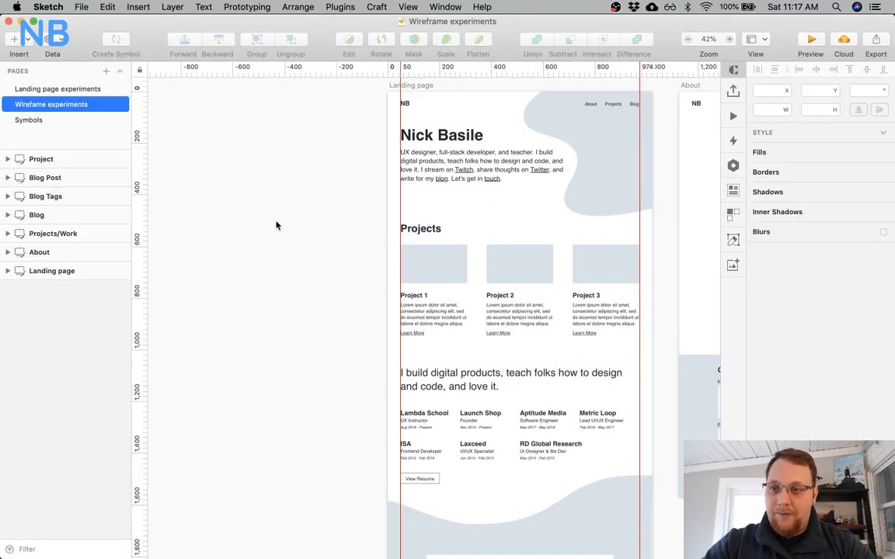
scroll(296, 199, "right", 2)
scroll(296, 199, "right", 5)
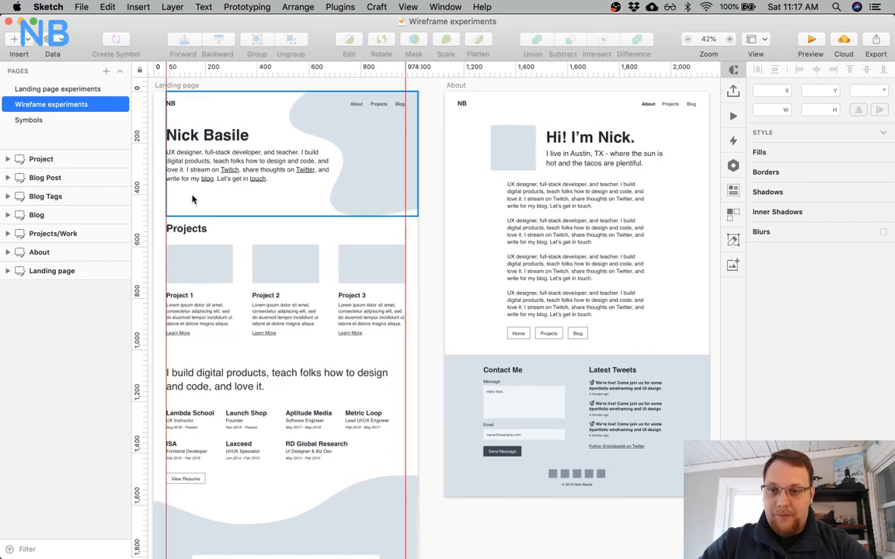
scroll(192, 199, "right", 3)
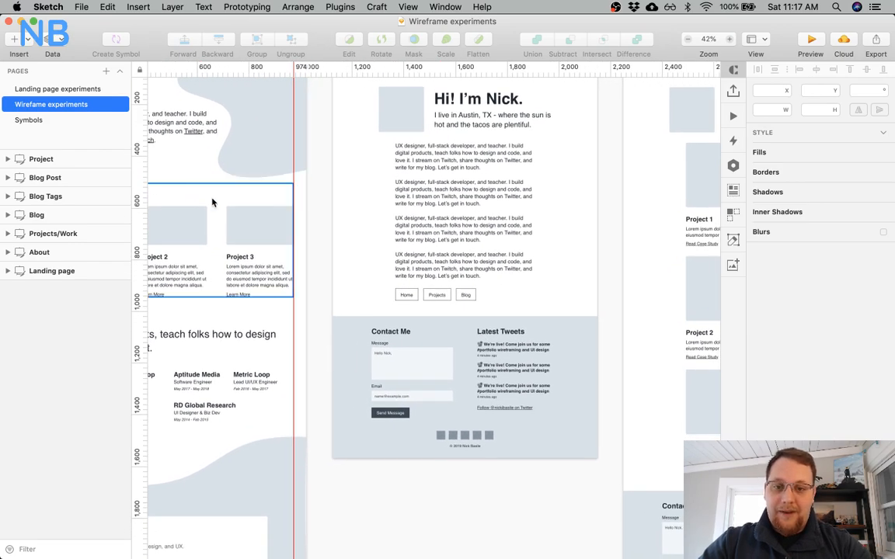
scroll(323, 239, "up", 2)
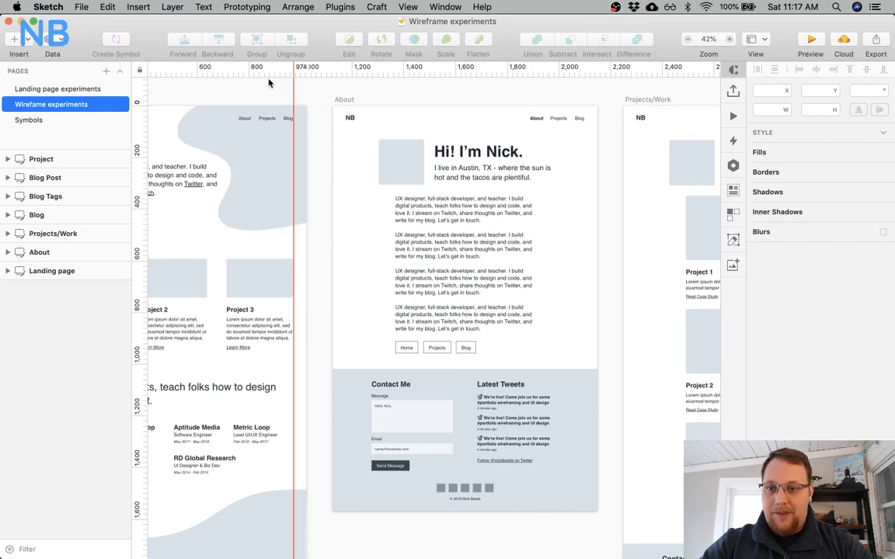
left_click(8, 22)
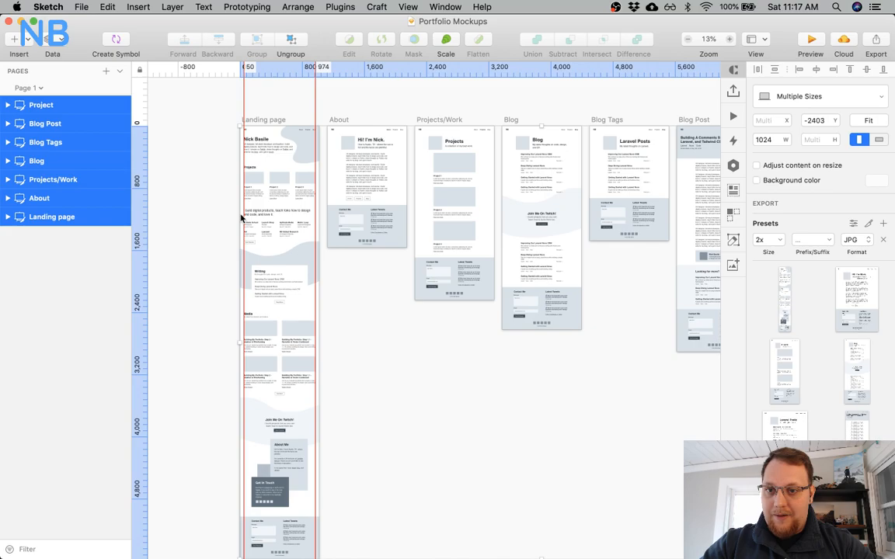
Add a page to Portfolio Mockups, place it above Page 1 and name it Style Guide.
left_click(339, 309)
scroll(343, 305, "down", 5)
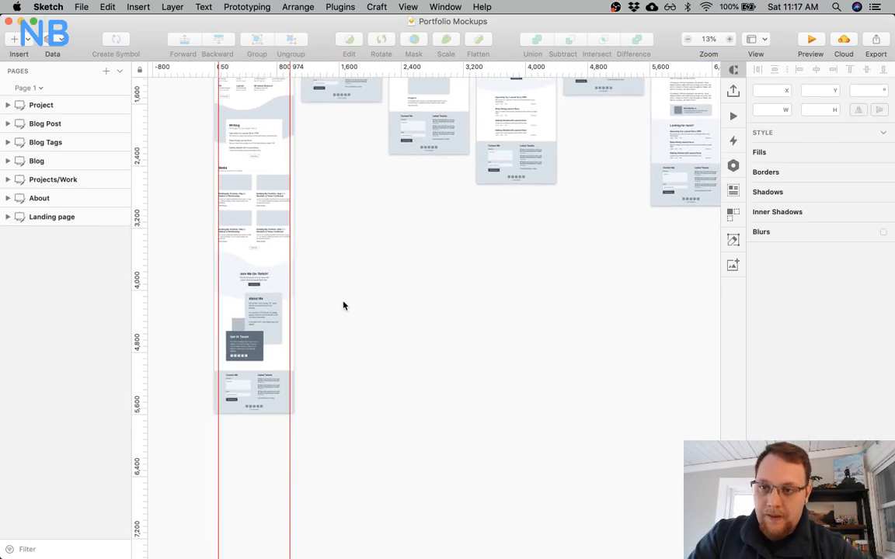
scroll(343, 306, "up", 1)
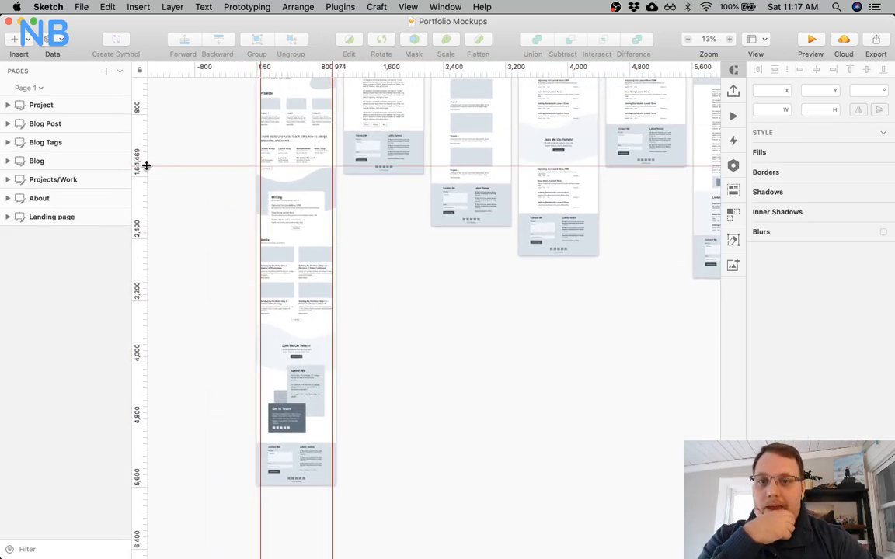
scroll(200, 168, "up", 5)
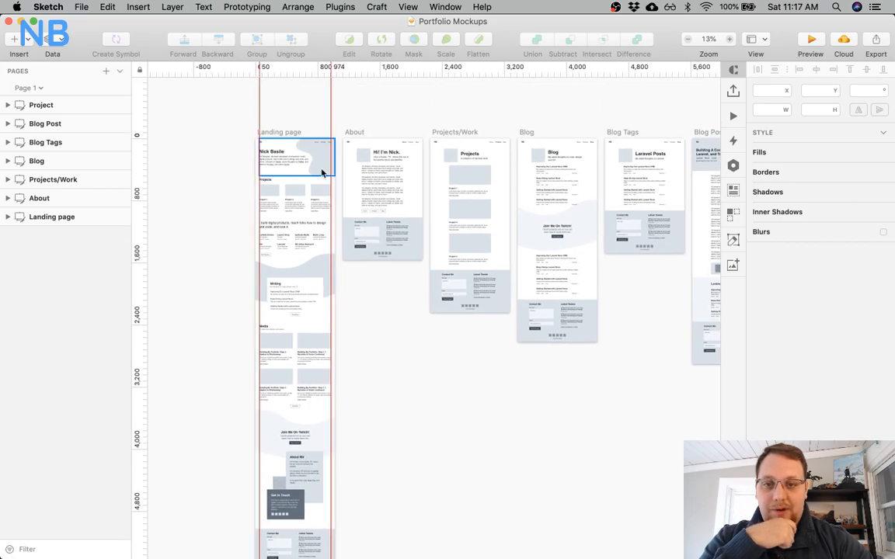
left_click(104, 72)
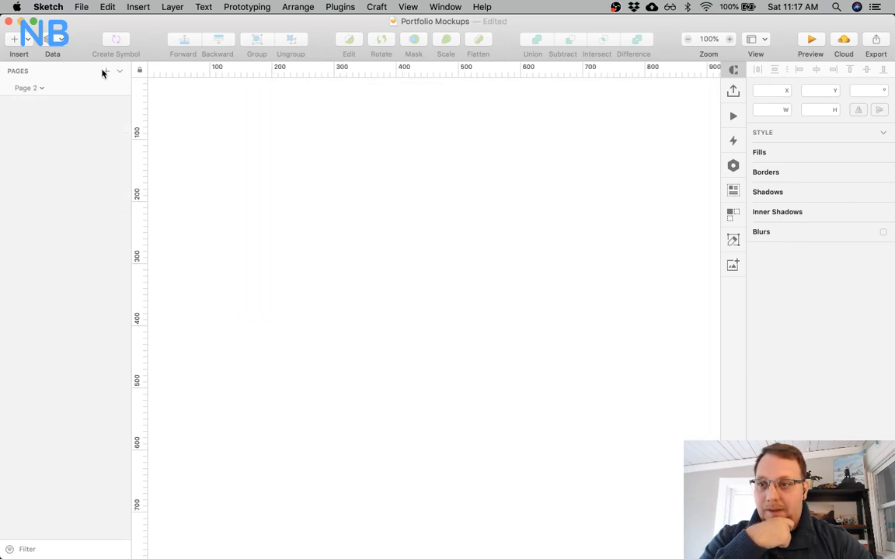
left_click(120, 71)
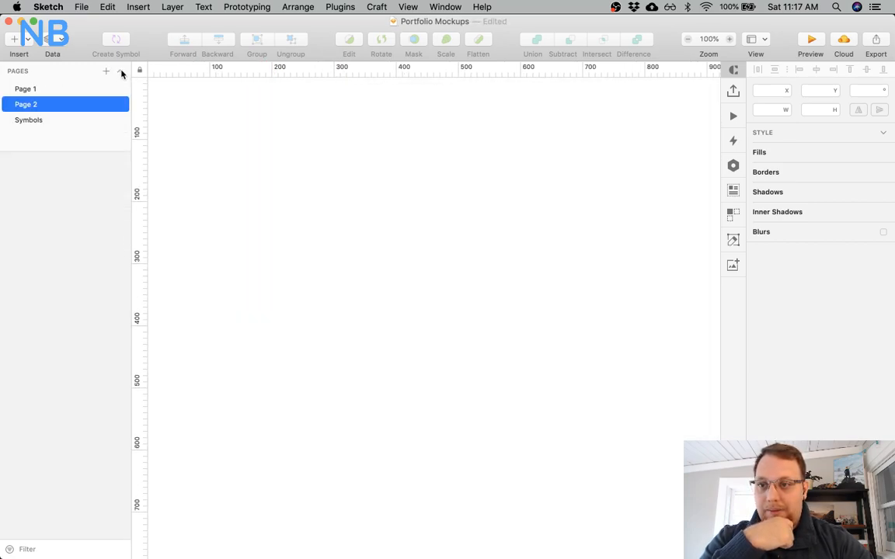
left_click_drag(33, 101, 33, 88)
double_click(32, 91)
type("D")
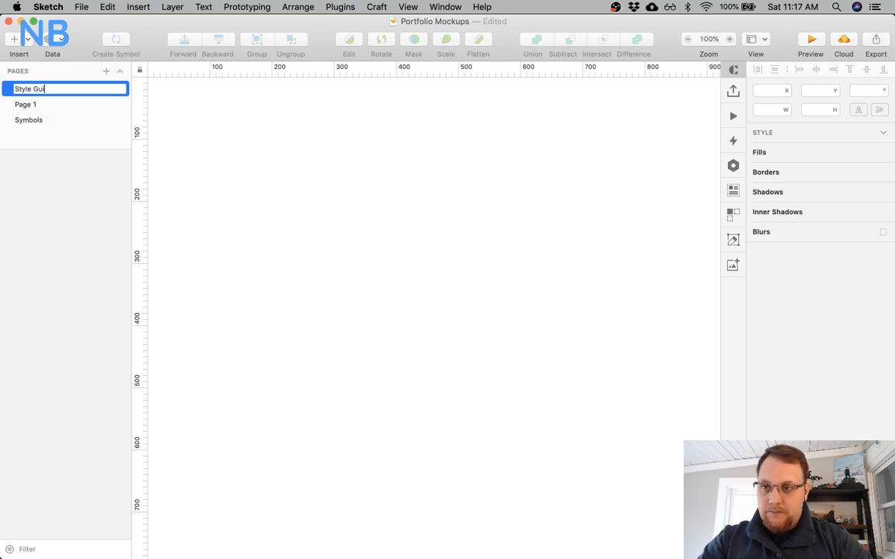
key("Return")
Rename Page 1, which holds the copied artboards, as Wireframes.
double_click(25, 105)
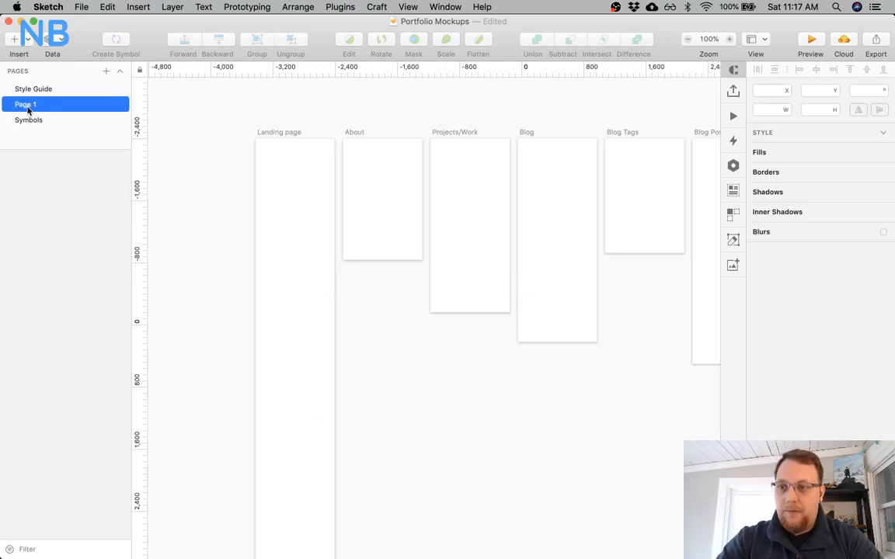
type("Wireframes")
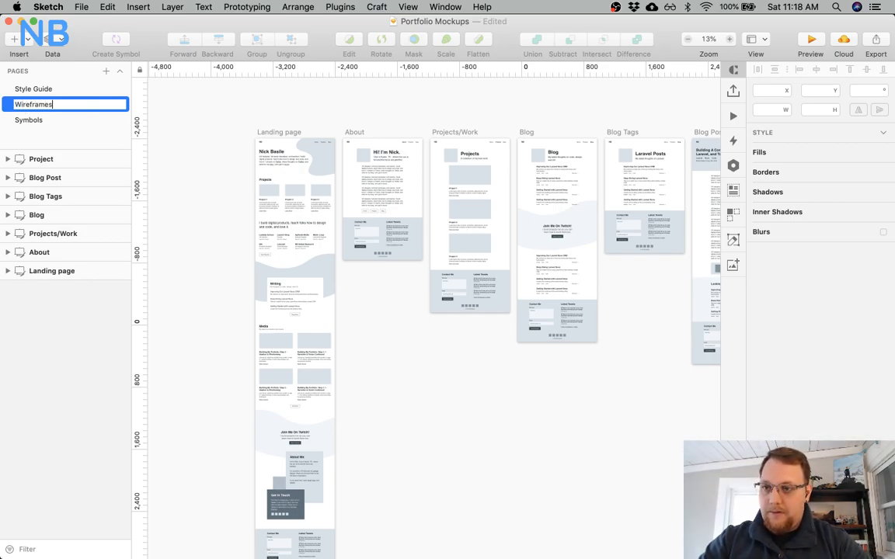
key("Return")
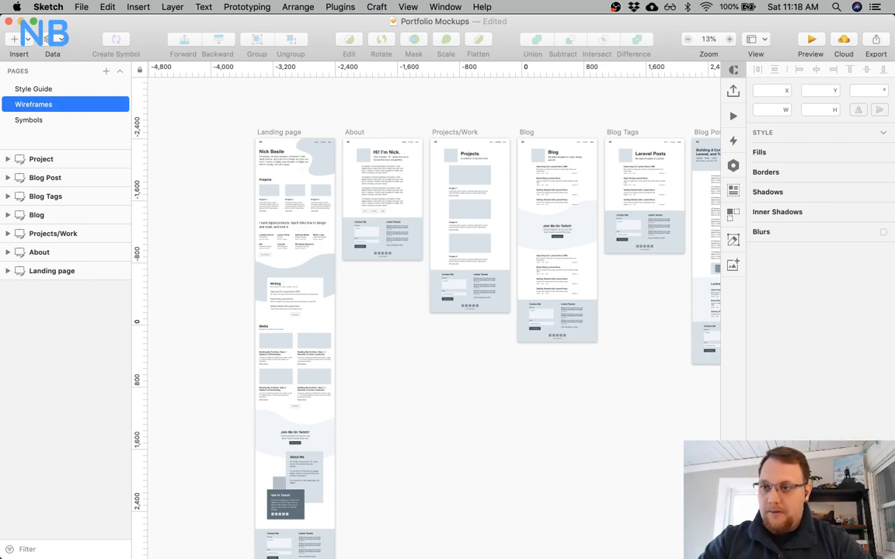
Open the Style Guide page and place a text layer on its empty canvas, keeping the placeholder wording.
left_click(36, 90)
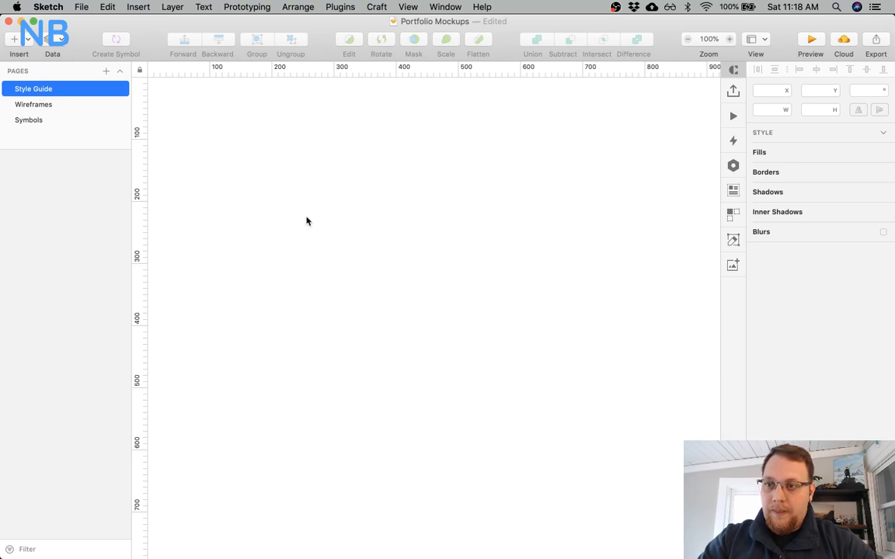
key("super+minus")
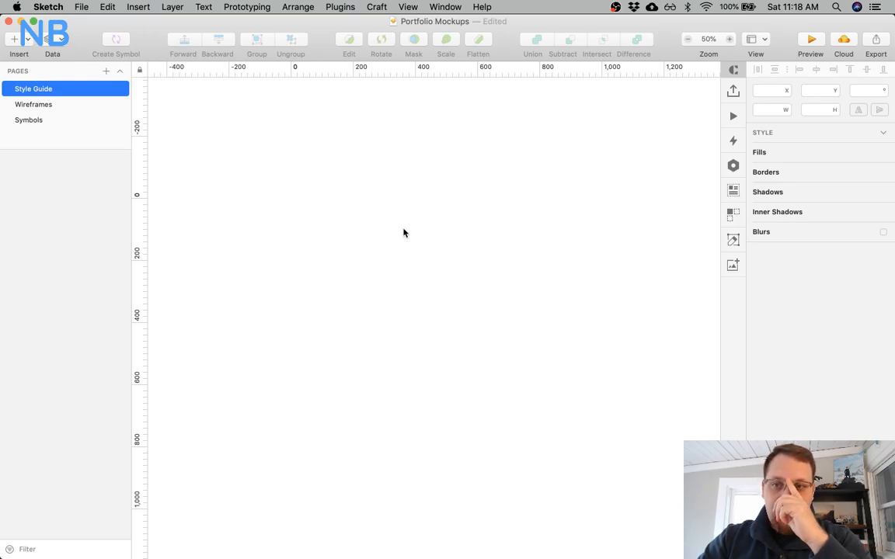
scroll(277, 159, "left", 5)
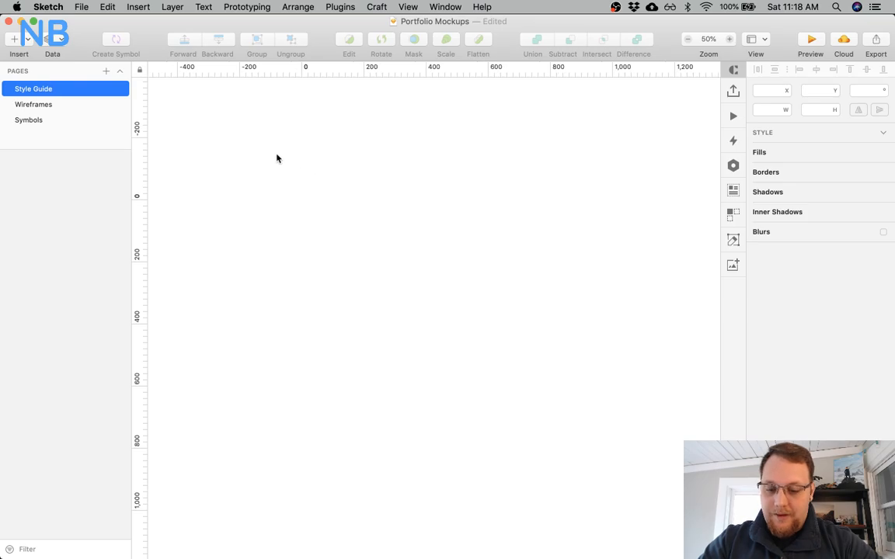
key("p")
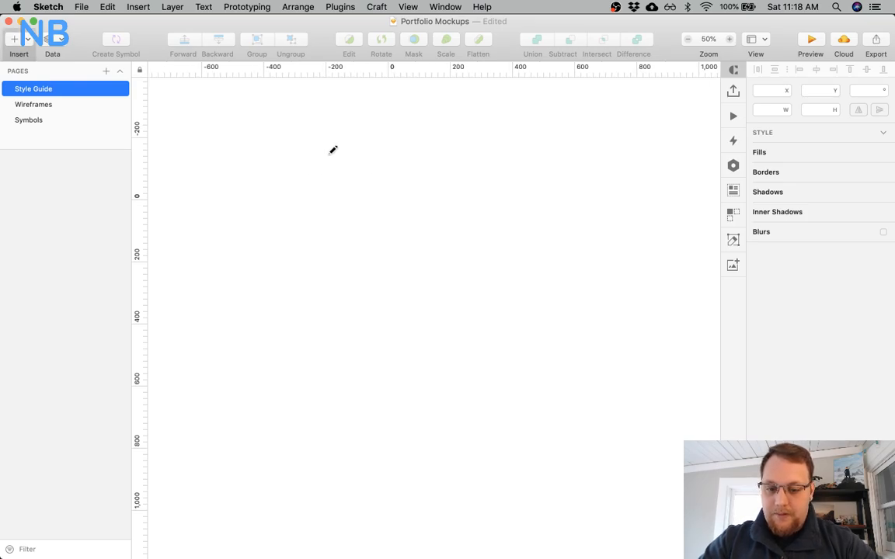
left_click(306, 148)
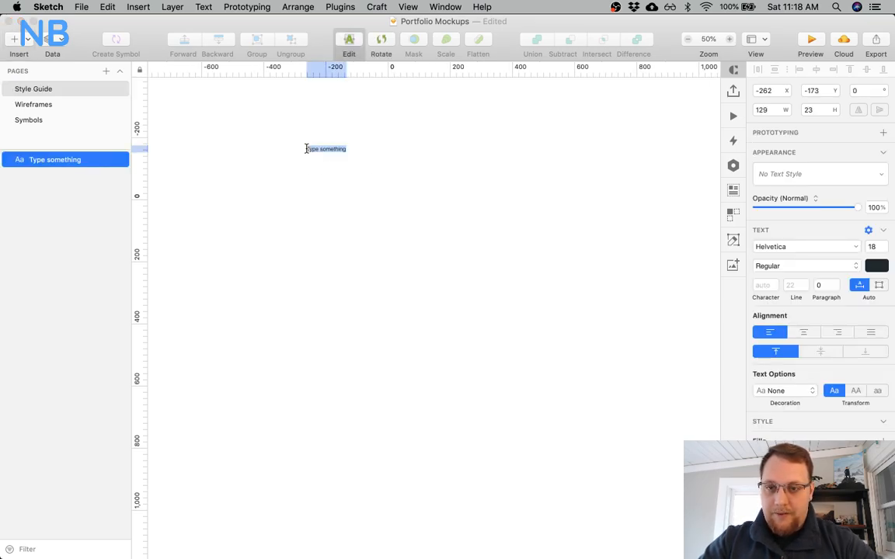
left_click(380, 155)
Insert a landscape A4 artboard from the Paper Sizes presets on the Style Guide page.
key("a")
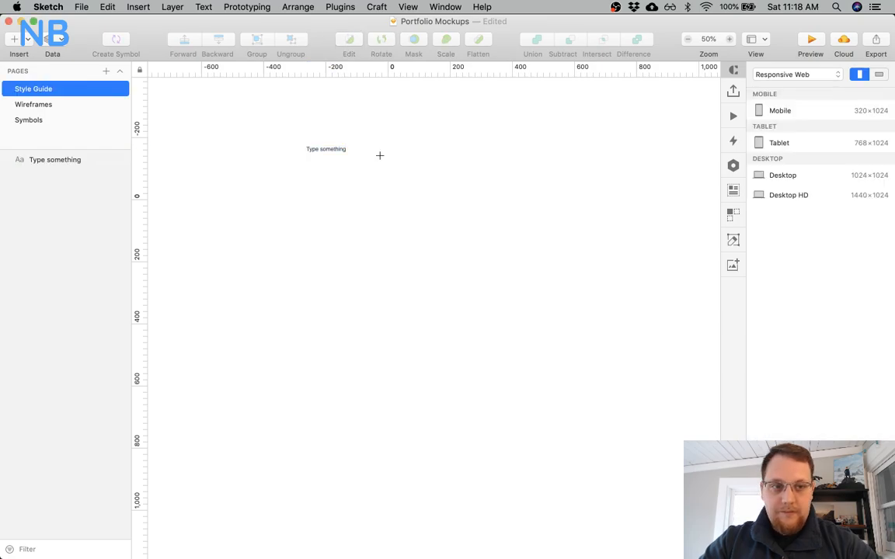
left_click(819, 76)
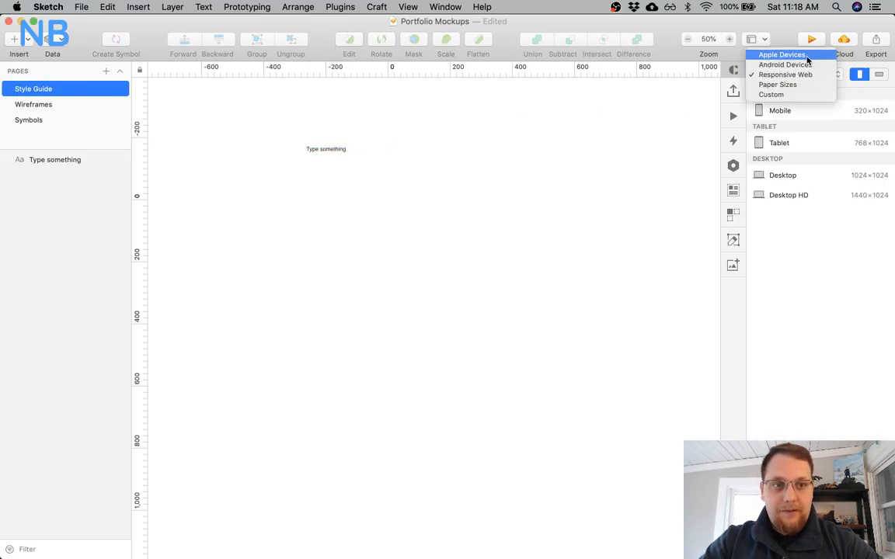
left_click(803, 85)
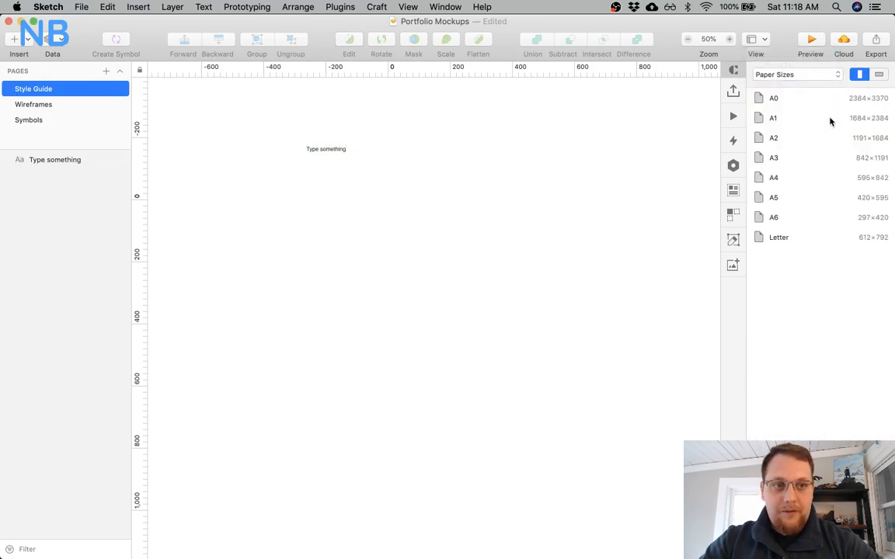
left_click(878, 75)
left_click(799, 177)
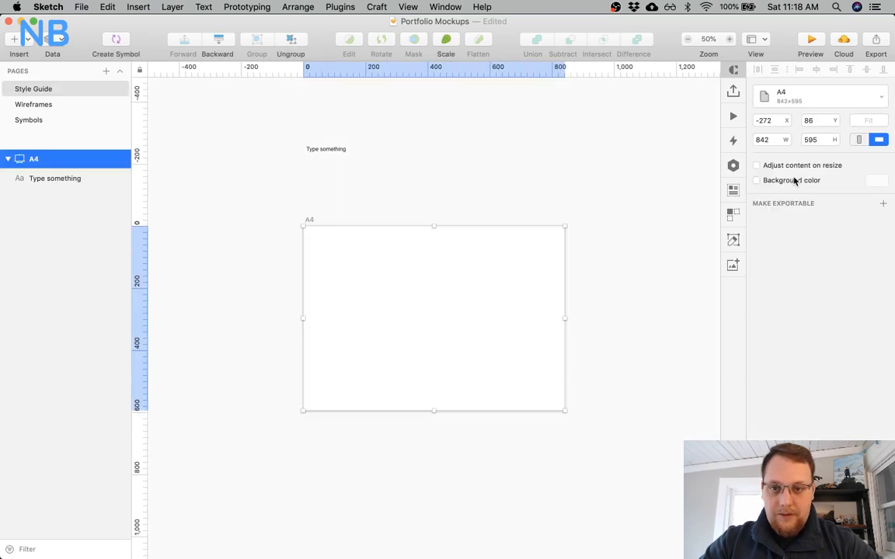
Move the placeholder text layer into the A4 artboard and rename the artboard as Color Palette.
left_click(392, 171)
left_click_drag(338, 151, 355, 248)
double_click(41, 163)
type("C")
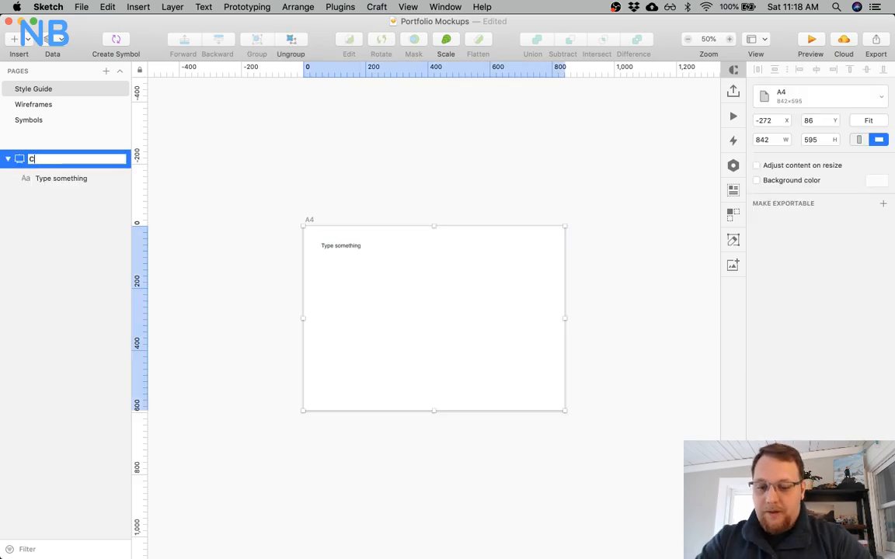
type("olor Palette")
key("Return")
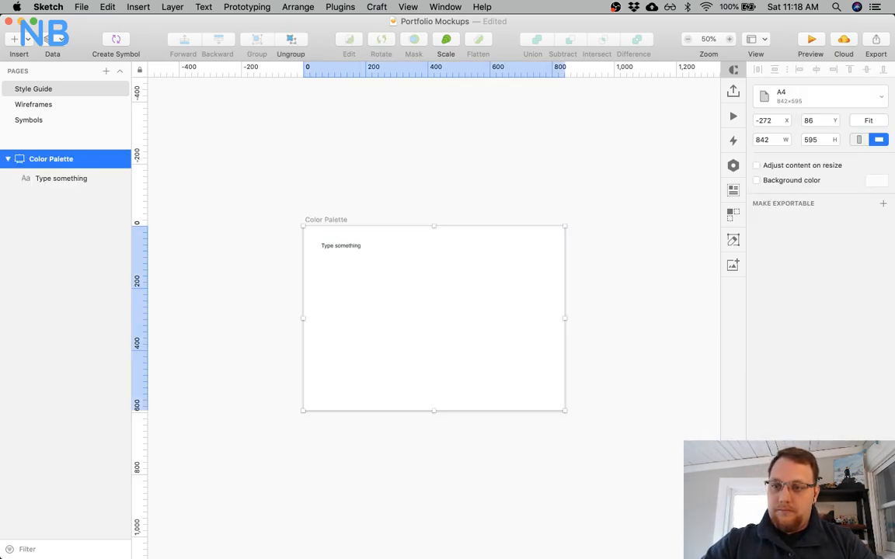
Position the placeholder text in the Color Palette artboard's upper-left corner at X 40, Y 40.
key("z")
left_click(388, 233)
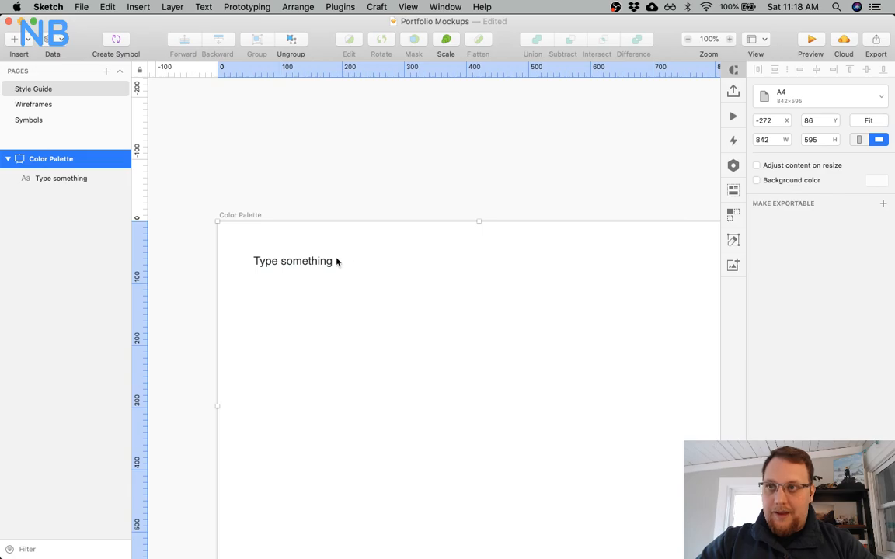
scroll(337, 262, "down", 3)
left_click(306, 185)
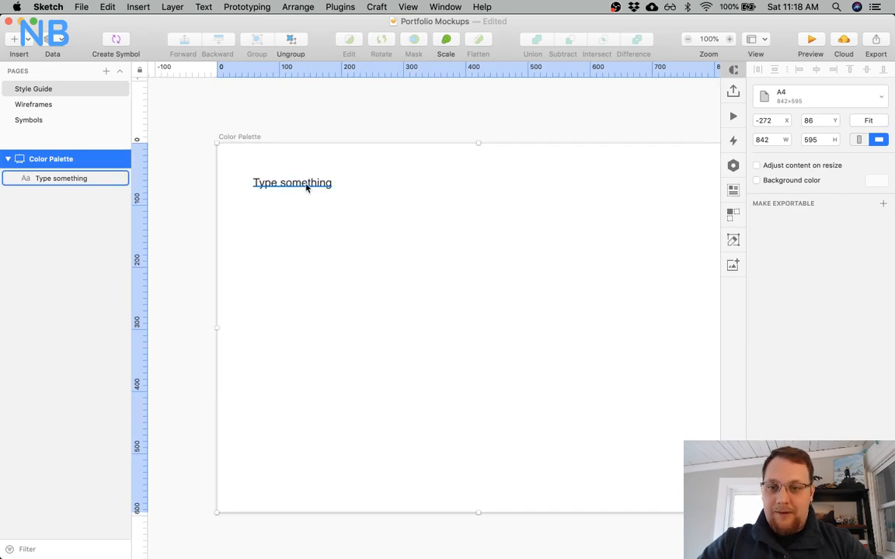
left_click_drag(305, 186, 291, 177)
key("Right")
Review the existing site's blog post styling in Chrome, and place the browser on the screen's right half beside the Sketch document.
key("ctrl+Up")
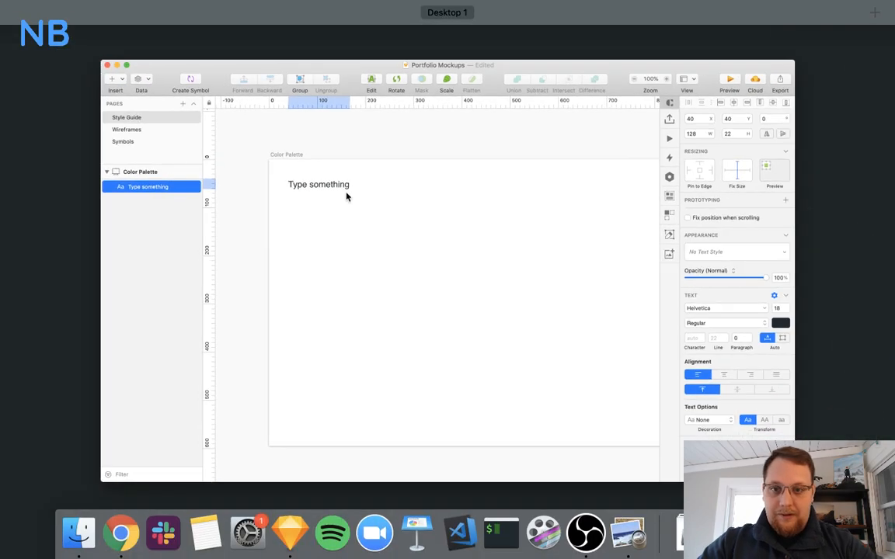
left_click(415, 285)
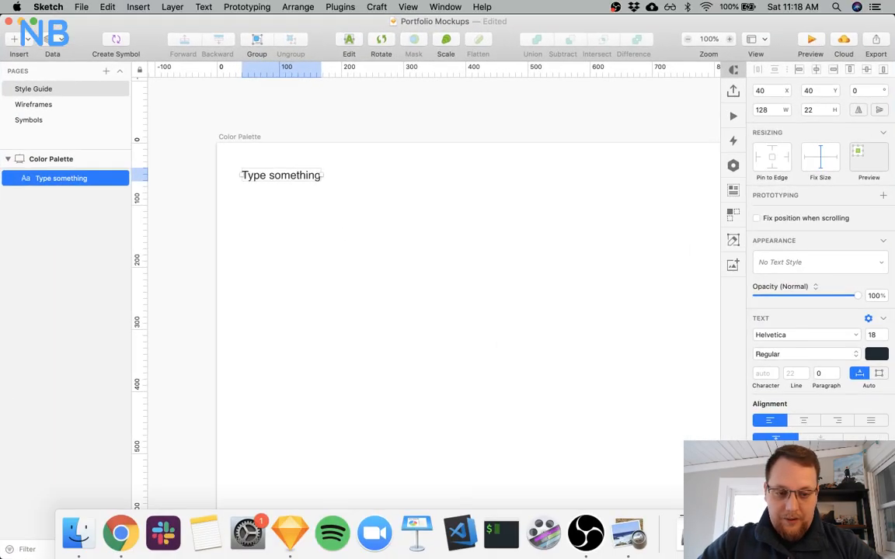
key("super+m")
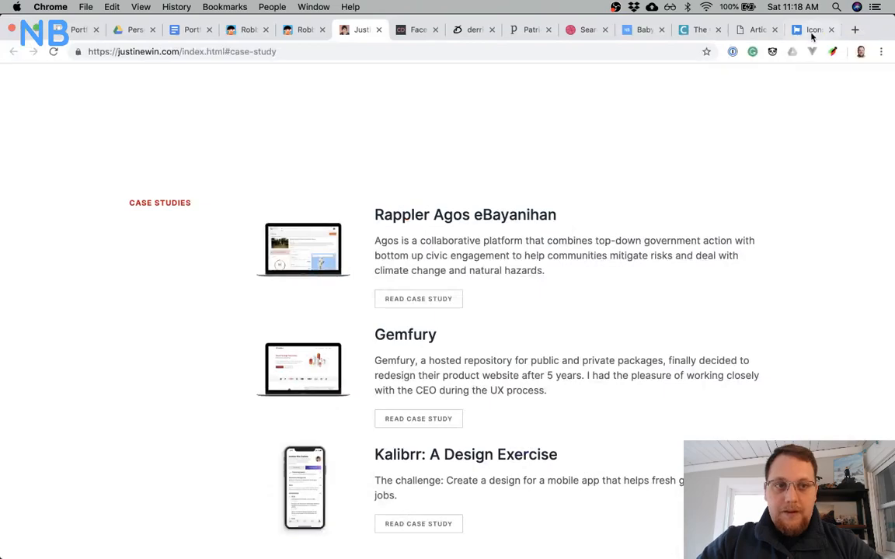
left_click(642, 36)
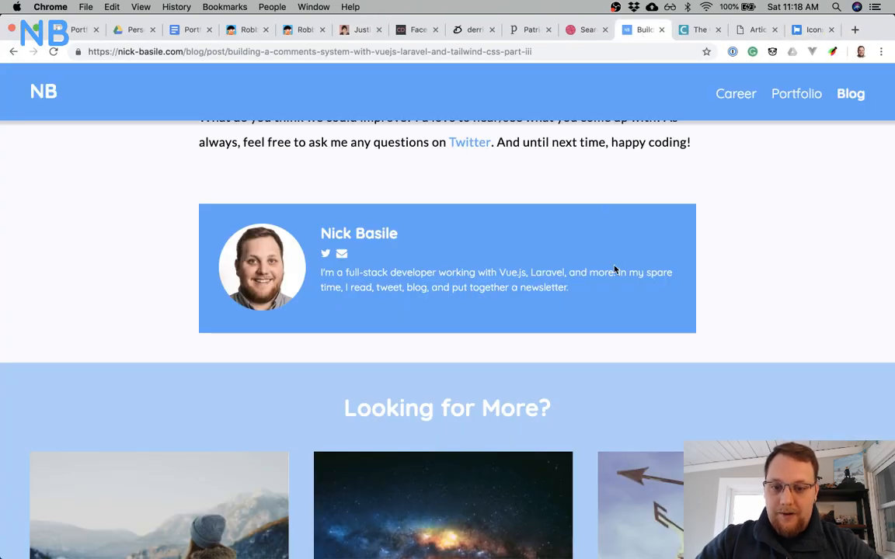
scroll(613, 264, "down", 10)
scroll(613, 268, "up", 5)
scroll(613, 268, "down", 5)
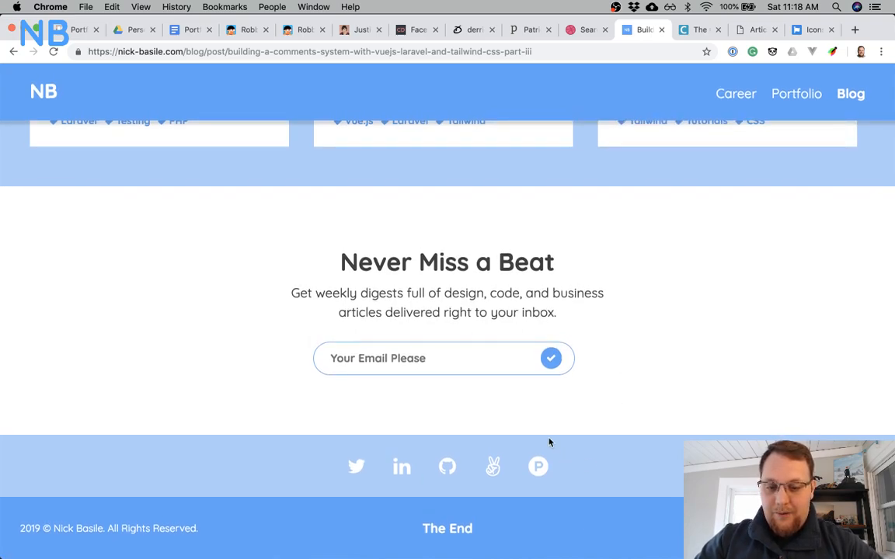
key("alt+super+Right")
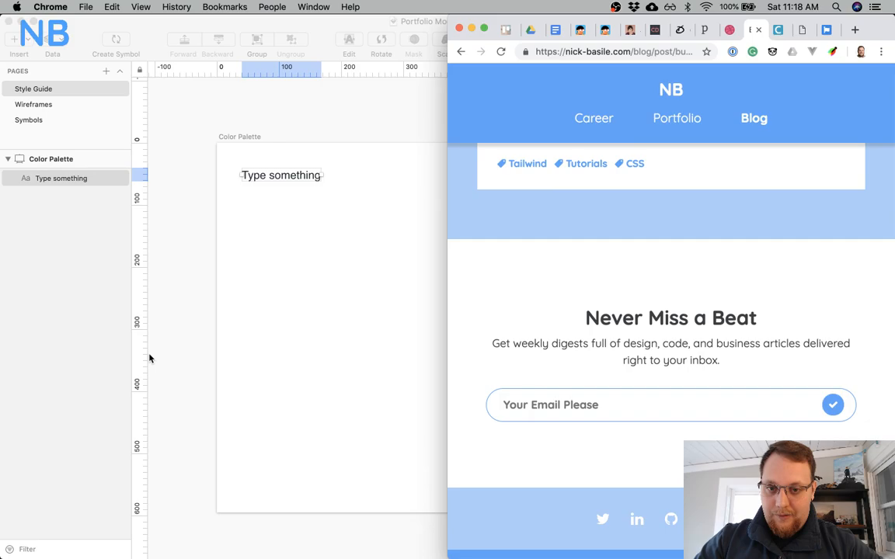
left_click(310, 296)
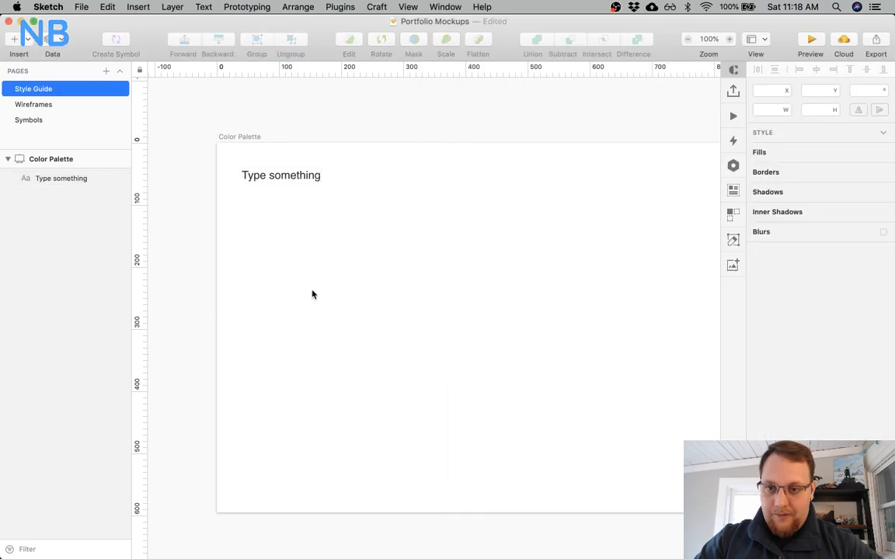
Replace the placeholder text in the Color Palette artboard with "Primary".
double_click(286, 175)
key("super+a")
type("Prima")
key("Escape")
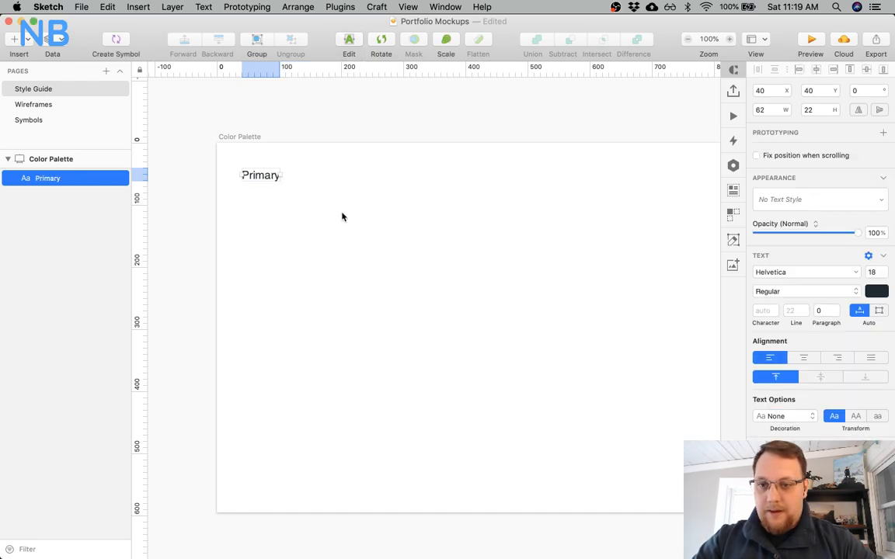
Draw a 50 × 50 rectangle swatch near the artboard's upper edge, beyond the Primary label, and turn off its border.
key("r")
left_click_drag(410, 161, 441, 193)
left_click(462, 256)
left_click(437, 186)
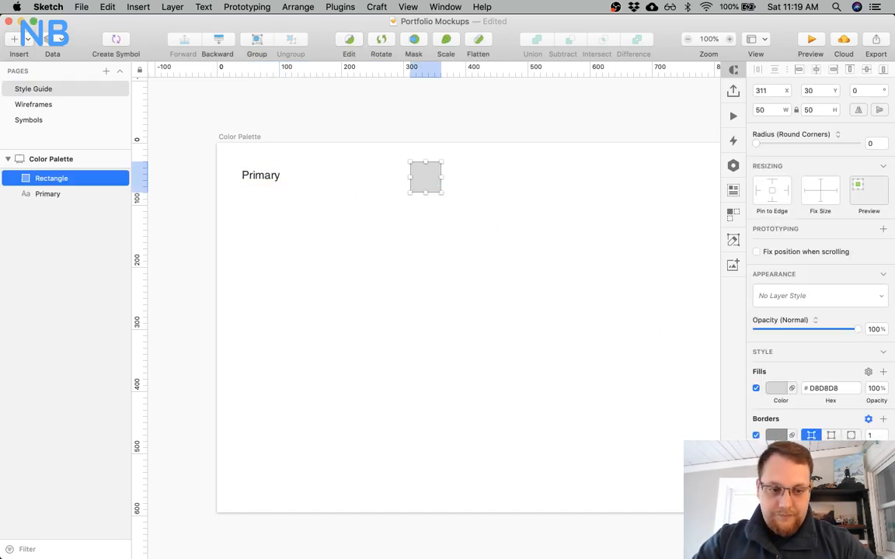
left_click(756, 436)
Place Sketch beside the browser and fill the swatch with the site's main blue, 55A3FA, sampled from the page footer.
key("alt+super+Left")
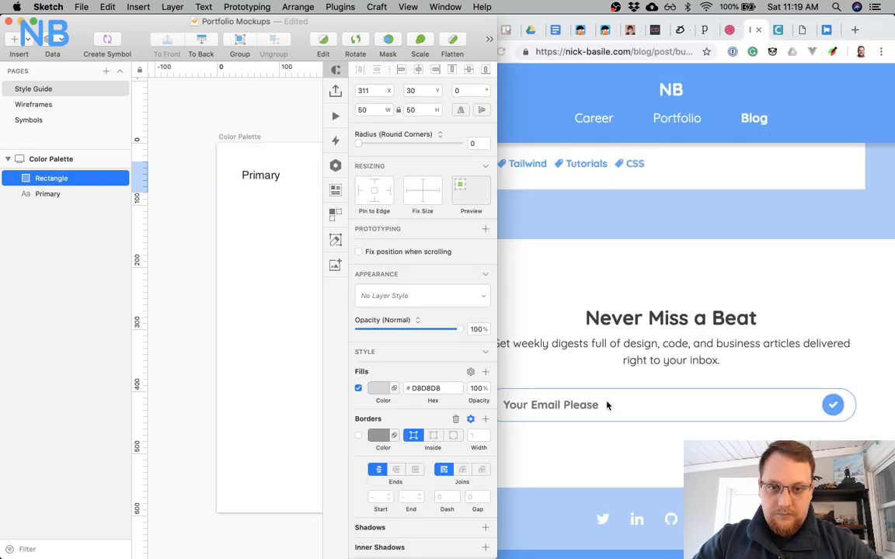
left_click(378, 387)
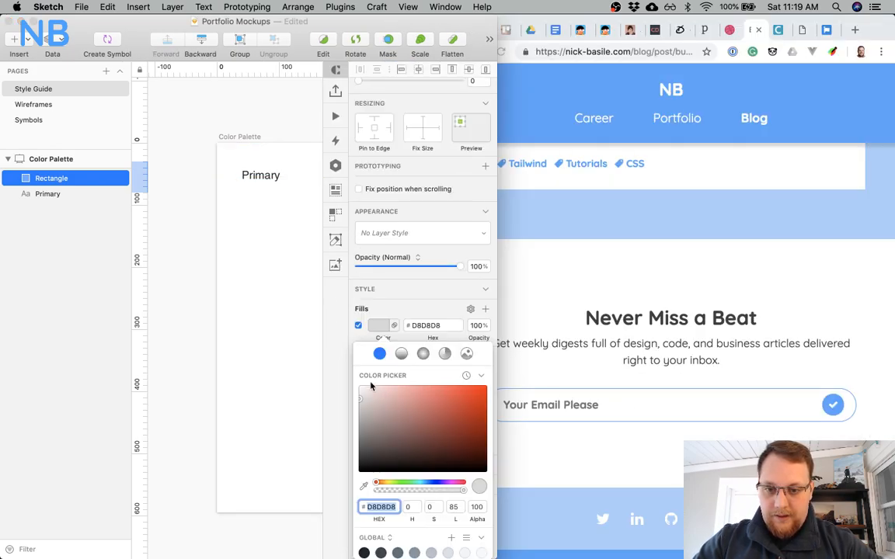
left_click(364, 486)
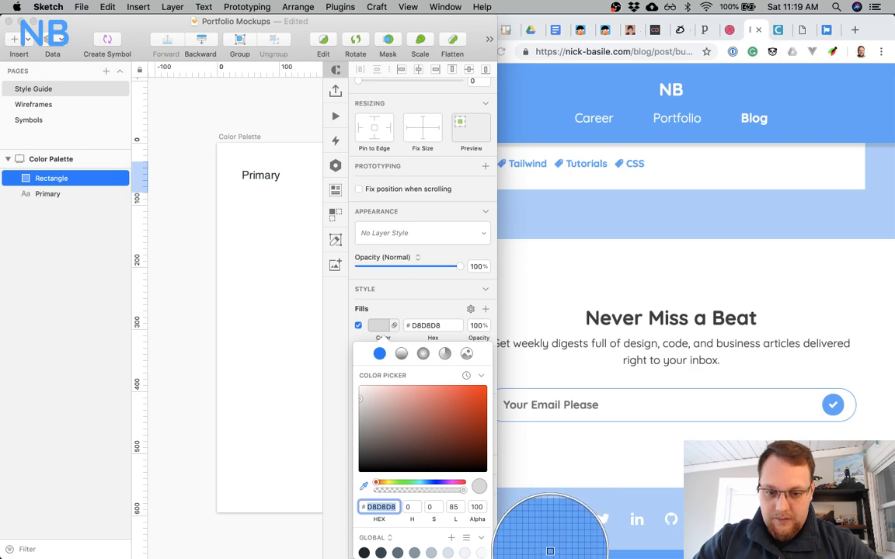
left_click(548, 551)
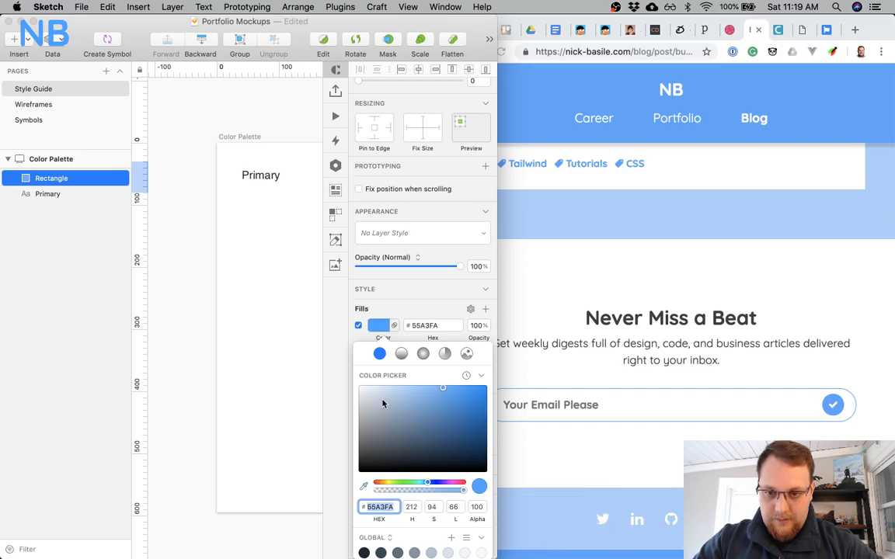
left_click(268, 370)
scroll(268, 370, "right", 5)
left_click(267, 369)
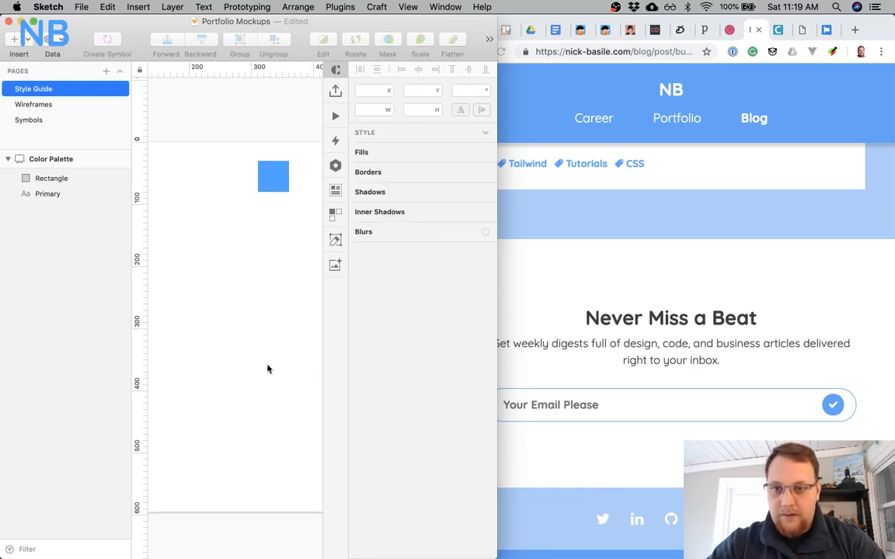
Move the blue swatch closer to the Primary label, to X 160, Y 30.
scroll(268, 370, "left", 3)
scroll(268, 370, "down", 3)
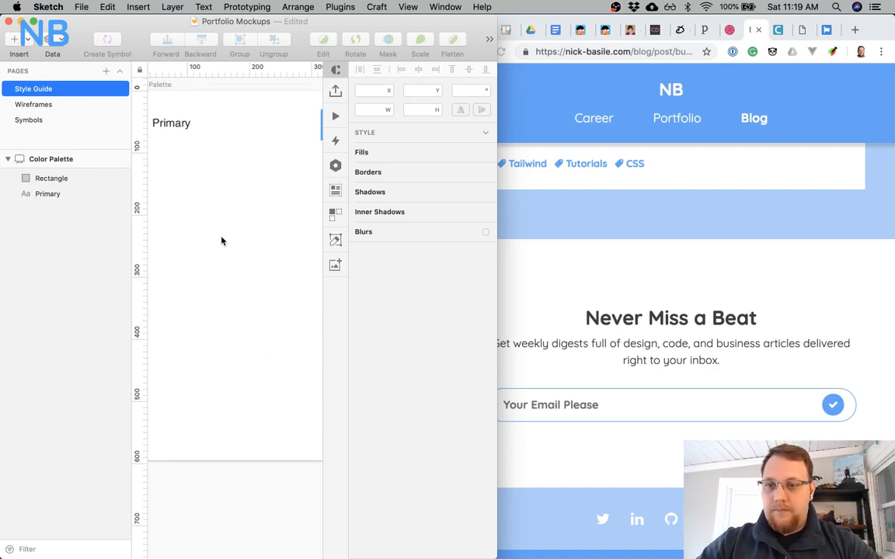
scroll(222, 241, "right", 2)
left_click_drag(308, 133, 216, 126)
scroll(216, 126, "left", 2)
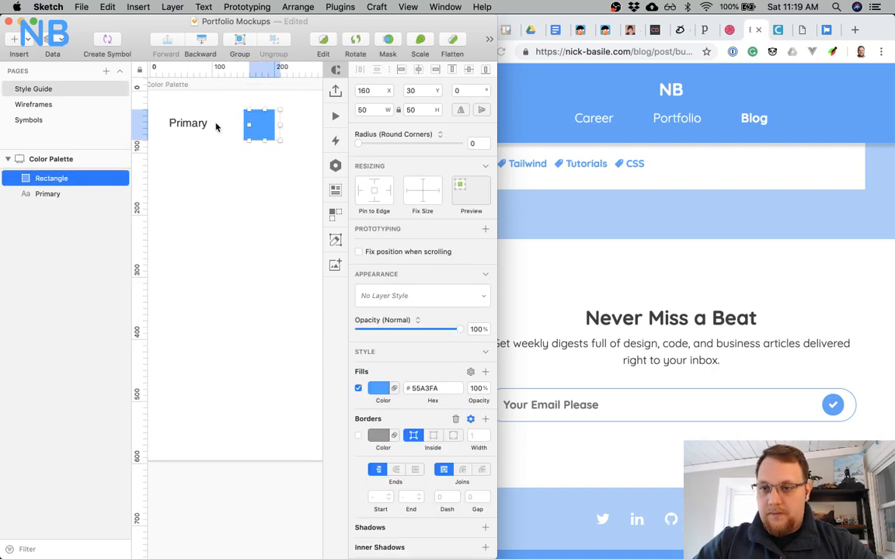
Duplicate the Primary label and its swatch directly below the originals, and change the copied label to "Accent".
scroll(216, 127, "left", 2)
left_click(207, 124, "shift")
right_click(218, 125)
left_click(202, 187, "alt")
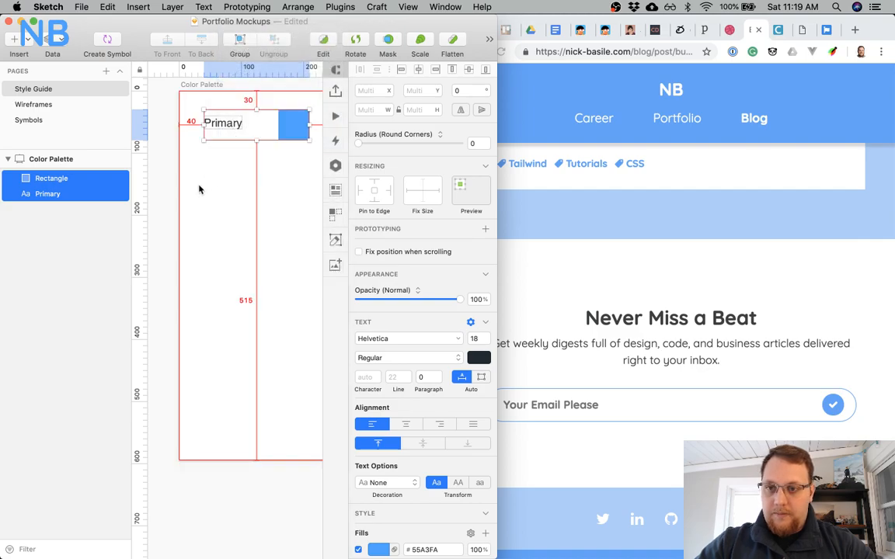
left_click_drag(220, 134, 222, 183)
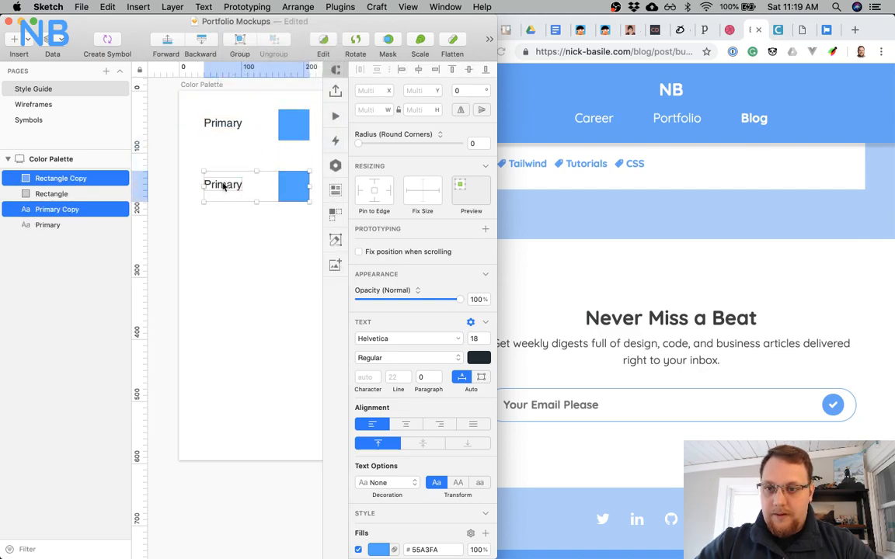
type("Accent")
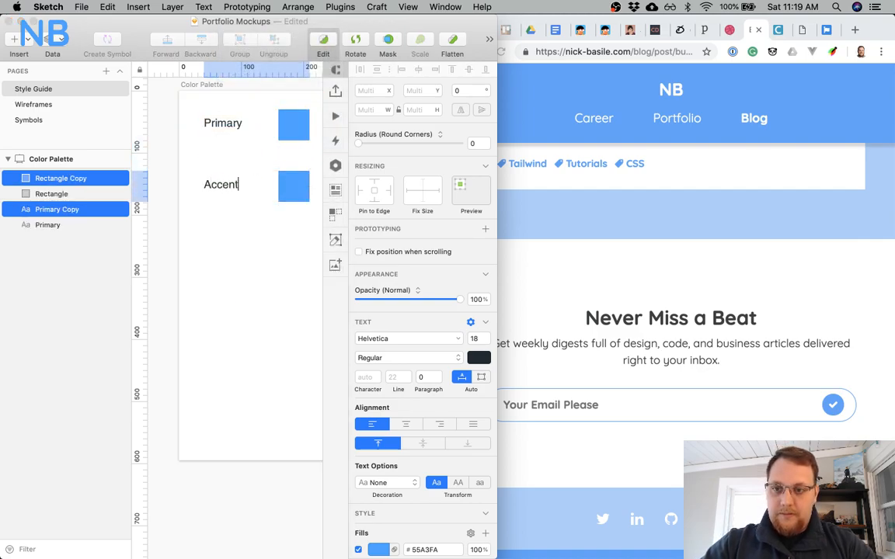
Fill the Accent swatch with the site's light blue, A5CCF7, sampled from the footer's social icon band.
left_click(230, 273)
scroll(229, 274, "right", 3)
left_click(250, 194)
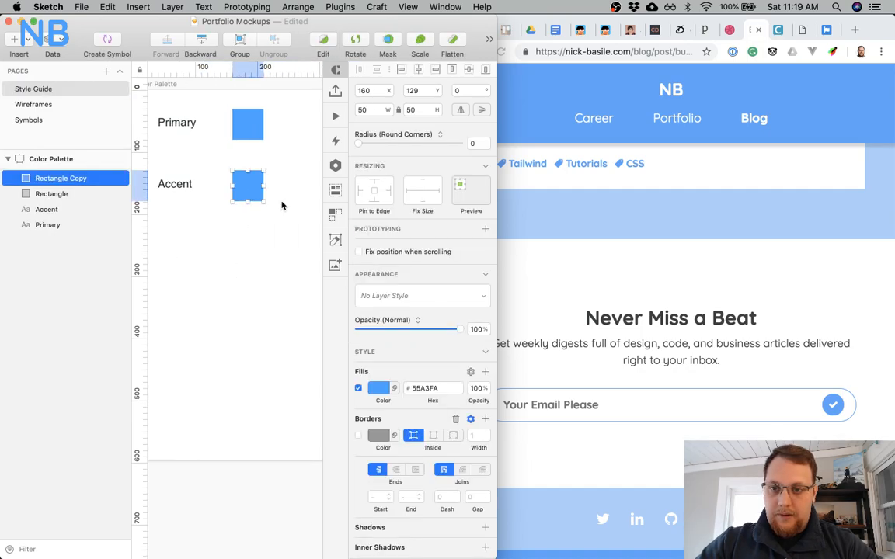
left_click(379, 389)
left_click(363, 485)
left_click(523, 503)
left_click(537, 475)
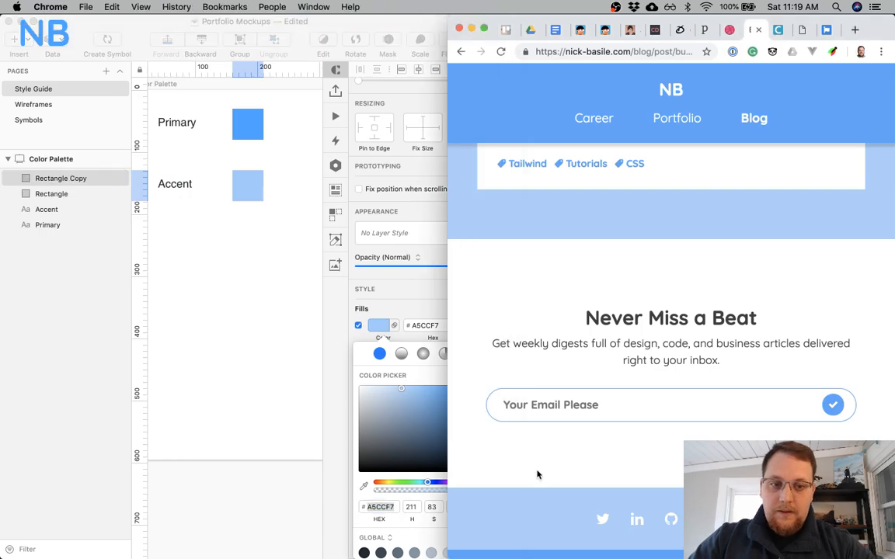
Maximize the browser, examine the colors used across the site's blog post and home page, and return to the Sketch document.
scroll(543, 340, "up", 10)
key("alt+super+f")
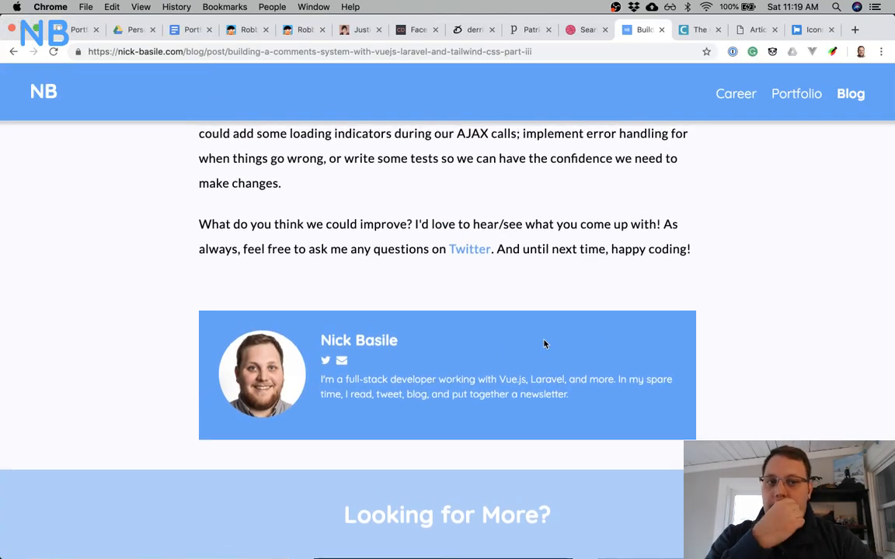
scroll(544, 344, "up", 10)
left_click(60, 80)
scroll(206, 256, "down", 5)
scroll(208, 257, "down", 10)
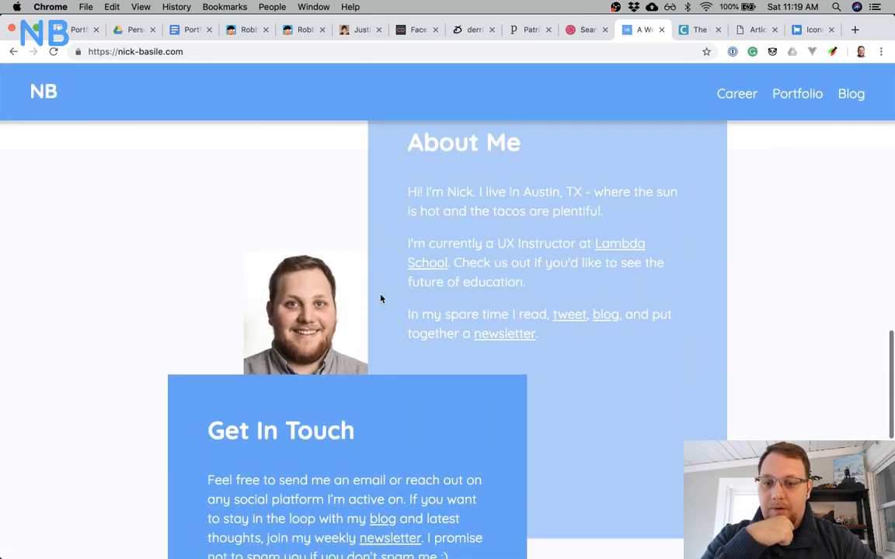
scroll(152, 222, "up", 3)
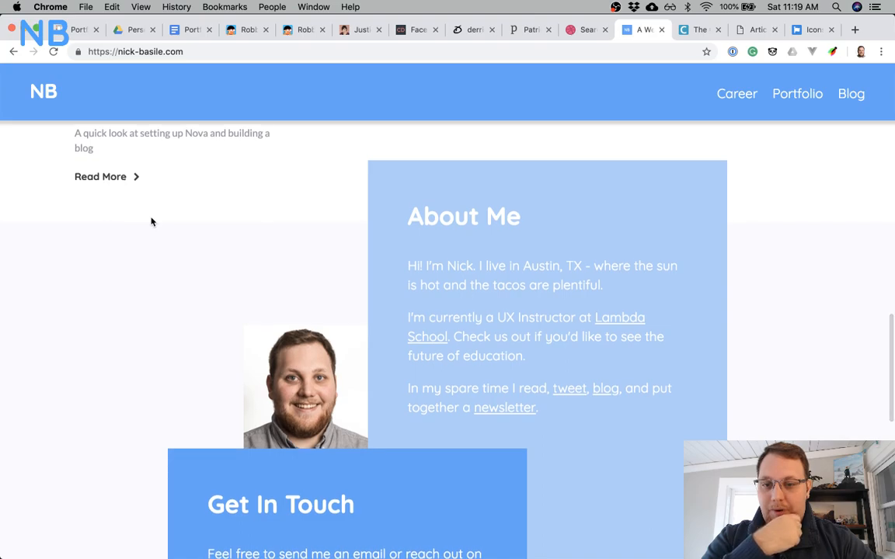
scroll(152, 221, "down", 10)
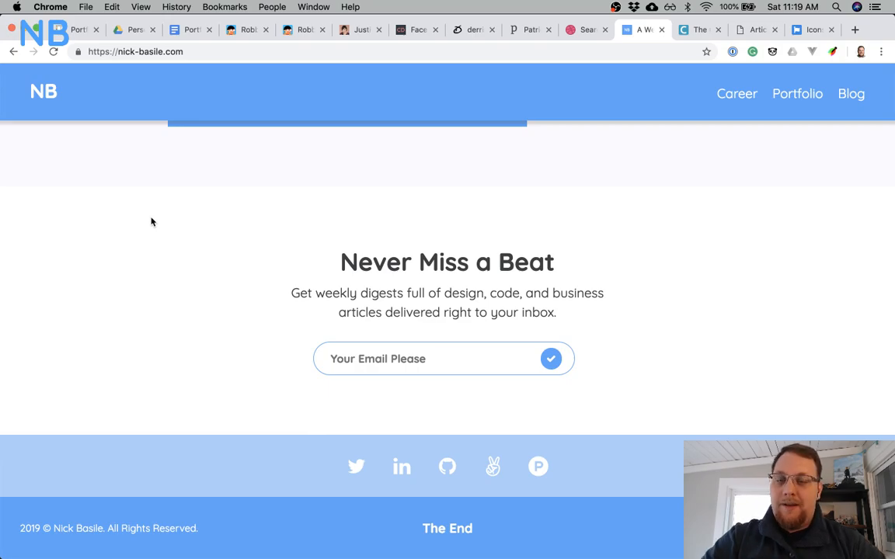
scroll(152, 221, "up", 15)
scroll(152, 221, "up", 4)
scroll(152, 221, "down", 7)
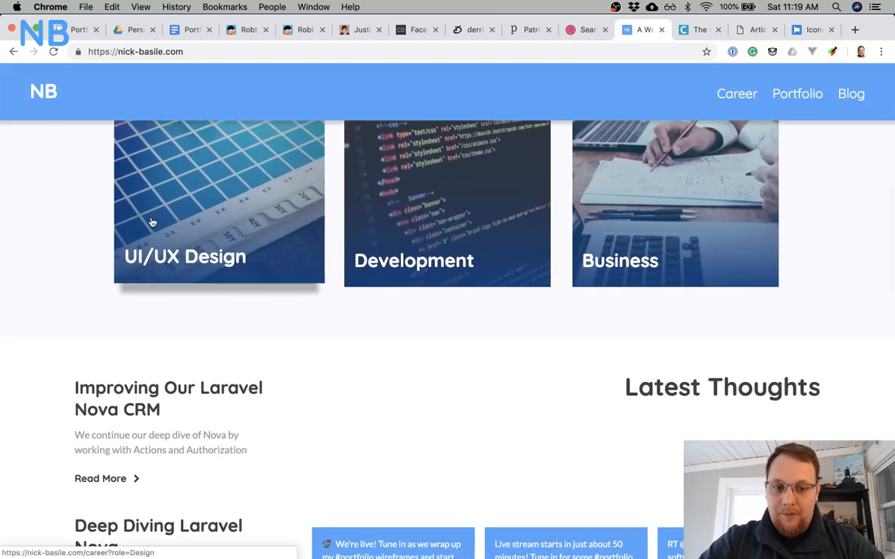
scroll(152, 222, "up", 5)
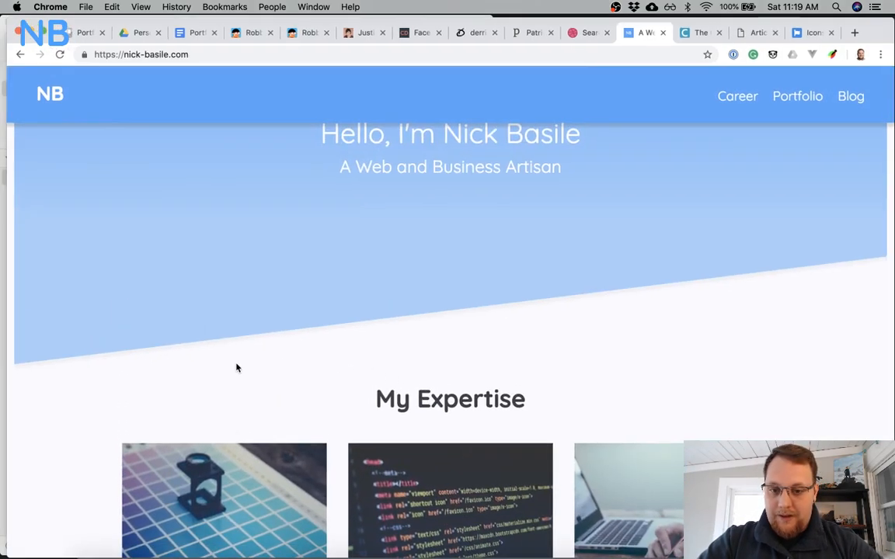
key("ctrl+Up")
left_click(186, 271)
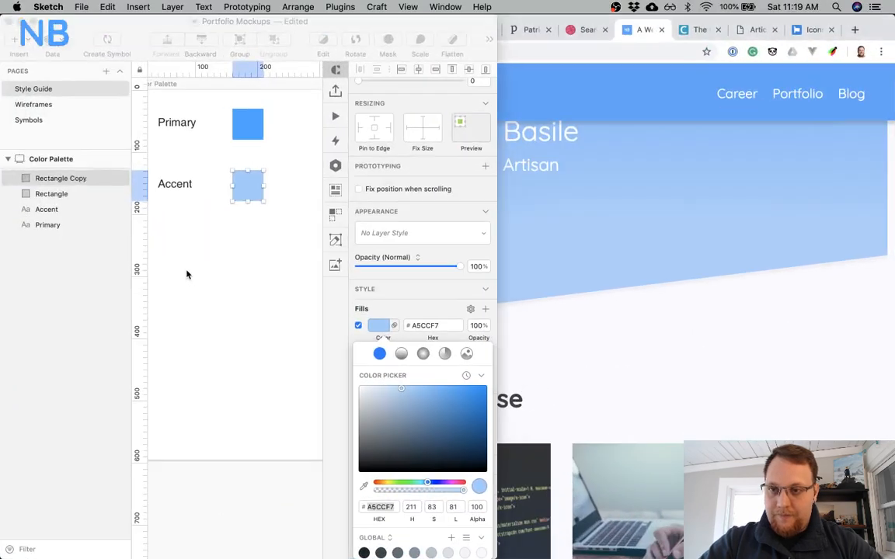
Duplicate the Accent label and swatch below the originals, and change the upper Accent label to "Greys".
left_click(183, 187, "shift")
left_click_drag(185, 185, 183, 244)
double_click(181, 186)
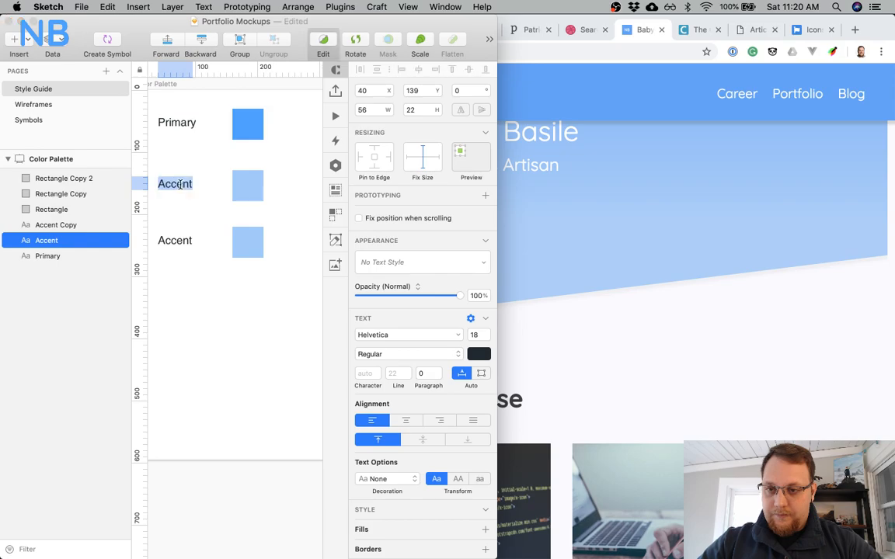
type("Greys")
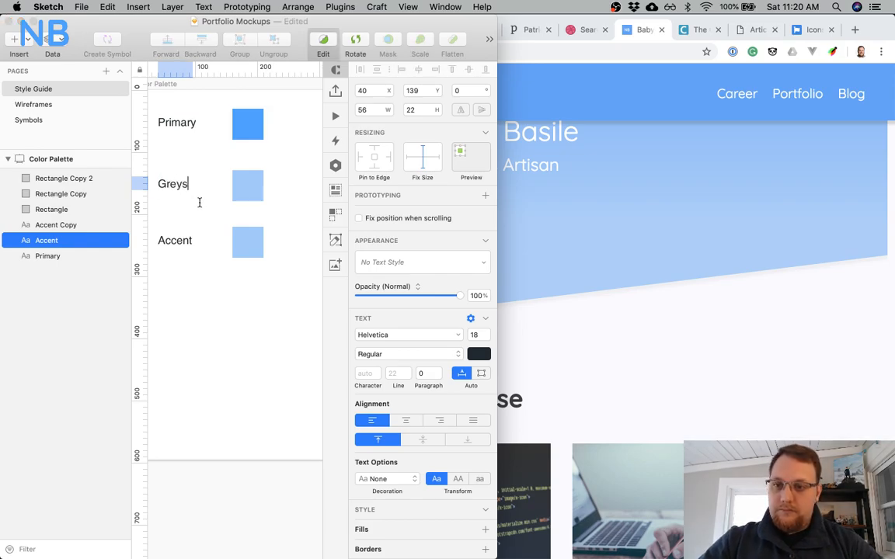
Fill the Greys swatch with the dark grey 3D3F41, sampled from the site's Latest Thoughts heading.
left_click(240, 198)
left_click(247, 190)
scroll(565, 324, "down", 10)
scroll(569, 325, "up", 5)
scroll(571, 322, "down", 3)
left_click(378, 389)
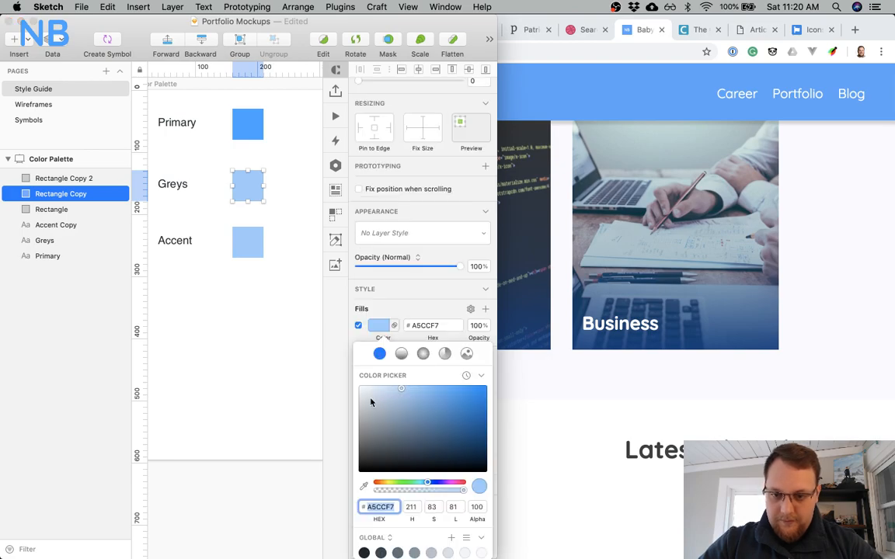
left_click(364, 486)
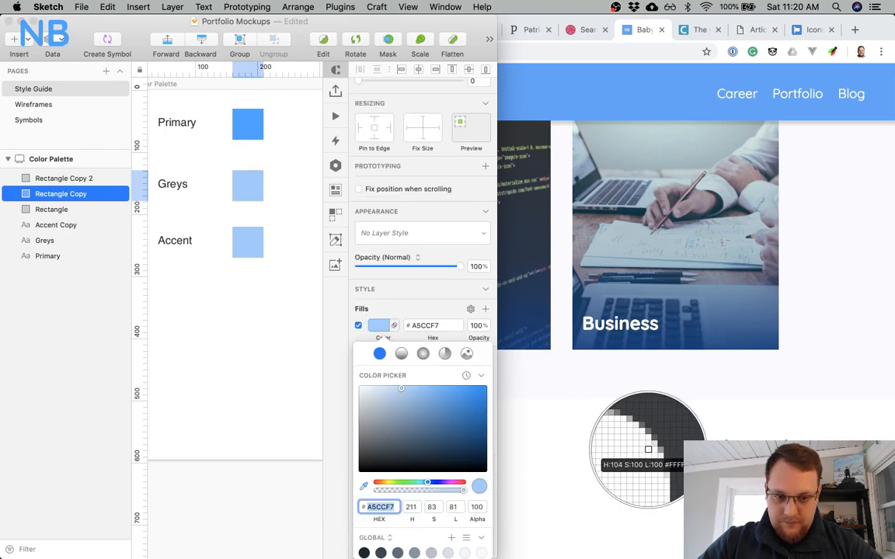
left_click(650, 448)
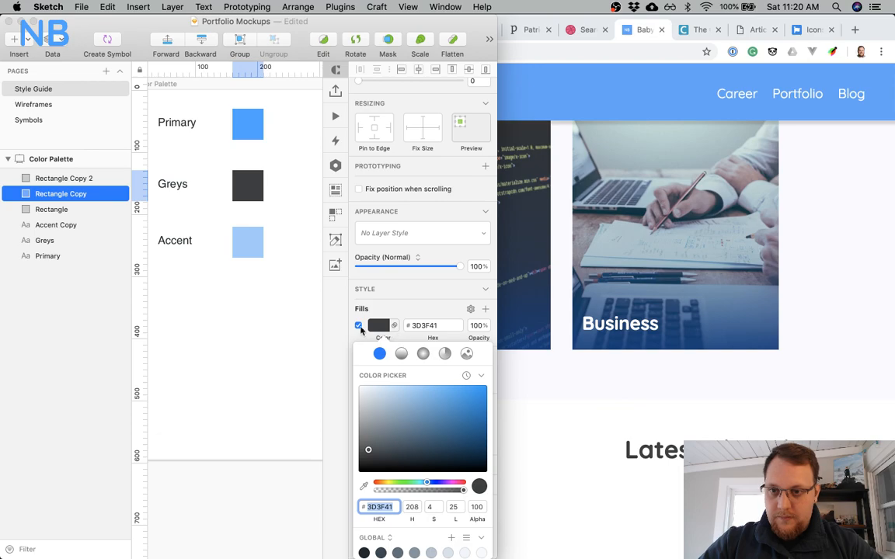
left_click(274, 322)
Maximize the Sketch window and move the Accent label and swatch together further down the artboard.
key("alt+super+f")
scroll(274, 322, "left", 1)
scroll(274, 321, "up", 1)
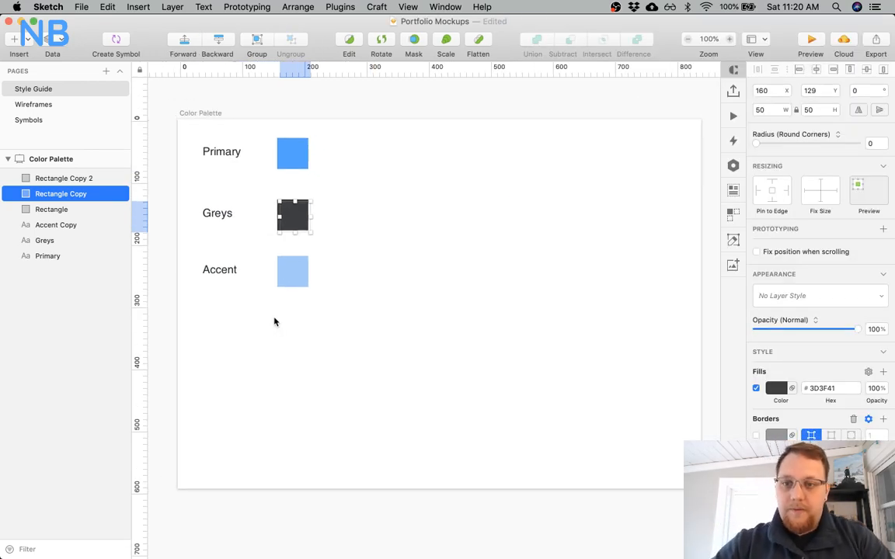
left_click(359, 373)
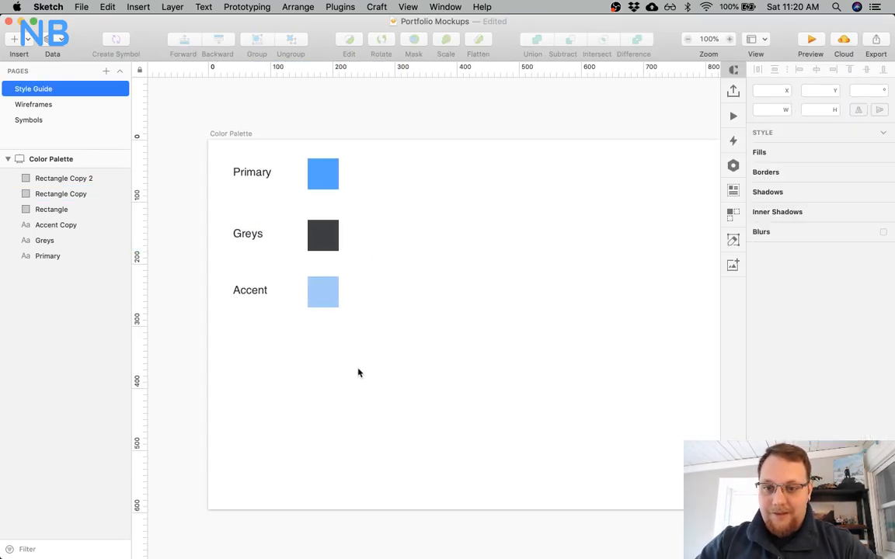
left_click(310, 304)
left_click(261, 292, "shift")
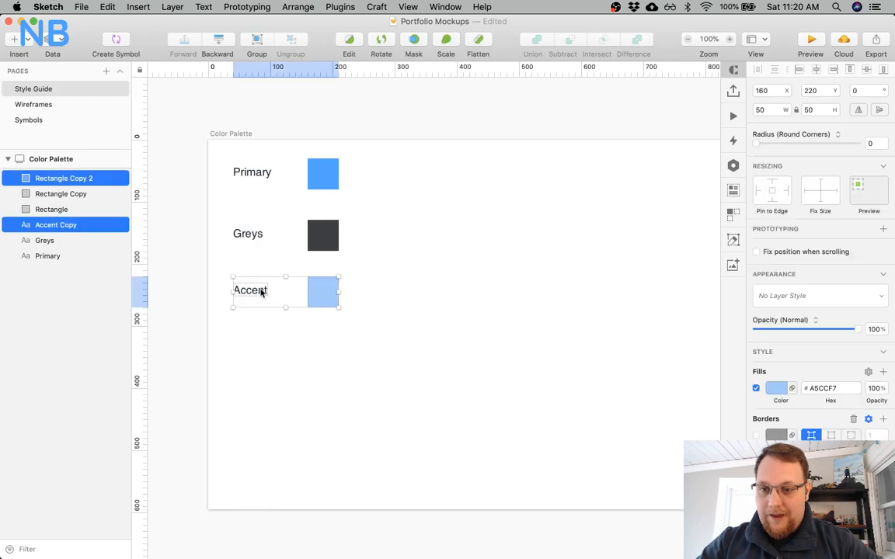
left_click(300, 207)
left_click(247, 290)
left_click(323, 300, "shift")
left_click_drag(323, 297, 323, 334)
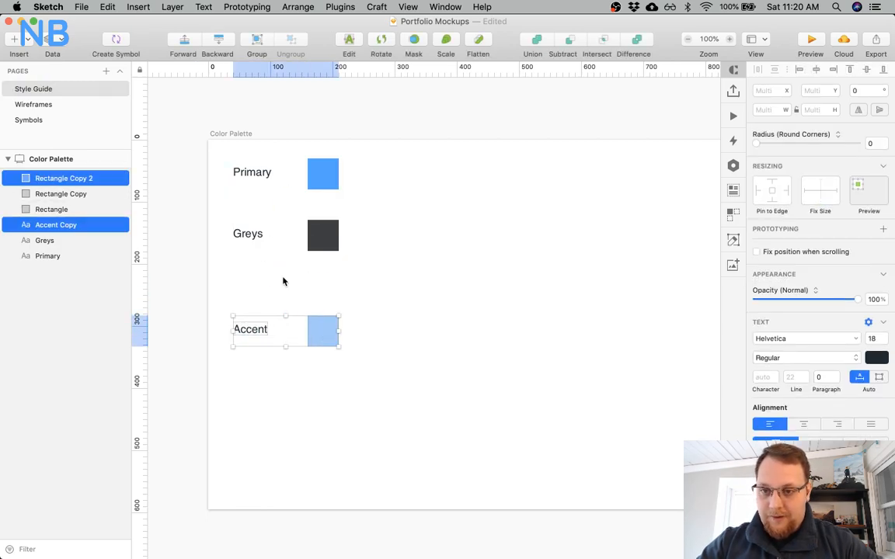
Move the Greys label and swatch down to just above the Accent row, keeping them in line with the other rows.
left_click(253, 234)
left_click(321, 237, "shift")
left_click_drag(322, 237, 332, 277)
key("super+z")
left_click(333, 242, "shift")
left_click(370, 184)
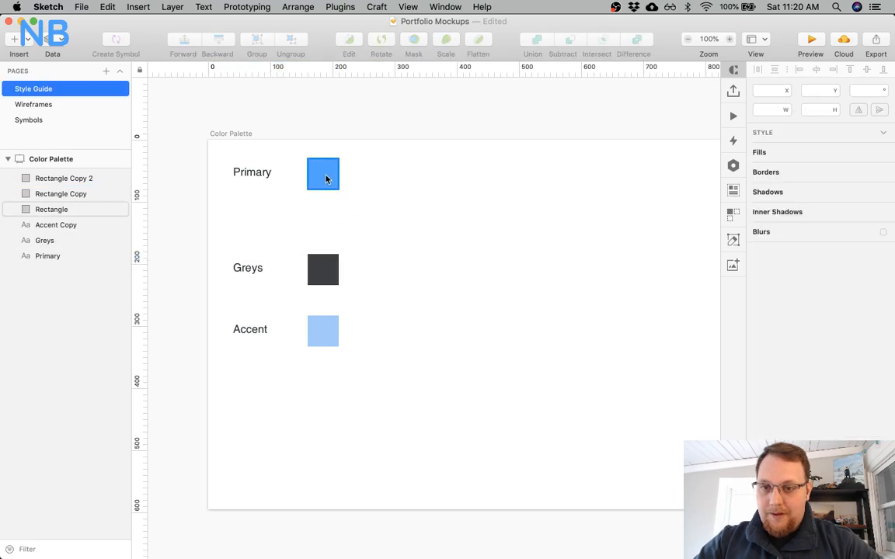
Switch to the Wireframes page and examine the Landing page, About and Projects/Work artboards up close.
left_click(326, 179)
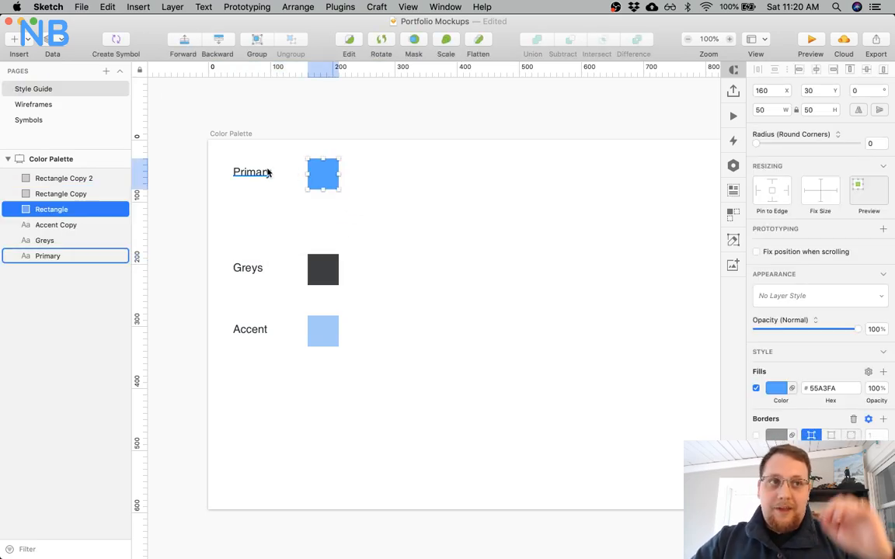
left_click(73, 109)
left_click(70, 107)
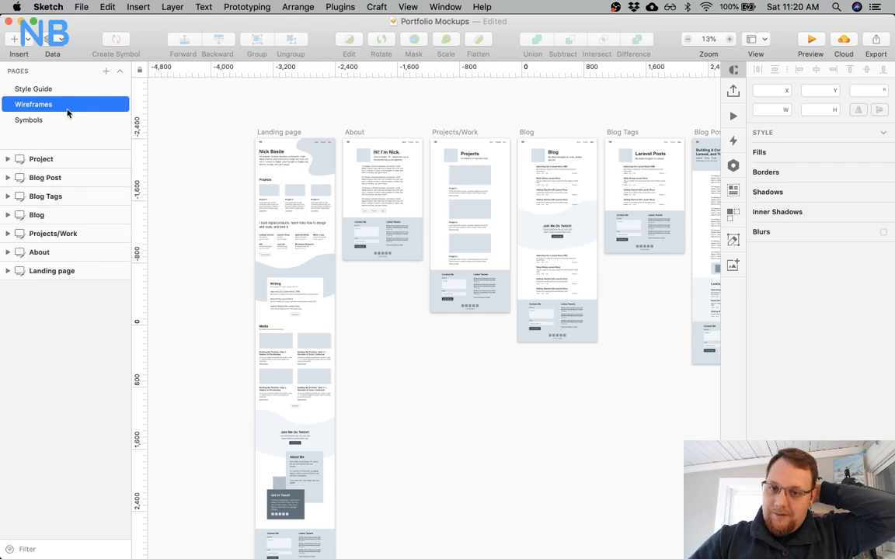
left_click(328, 146)
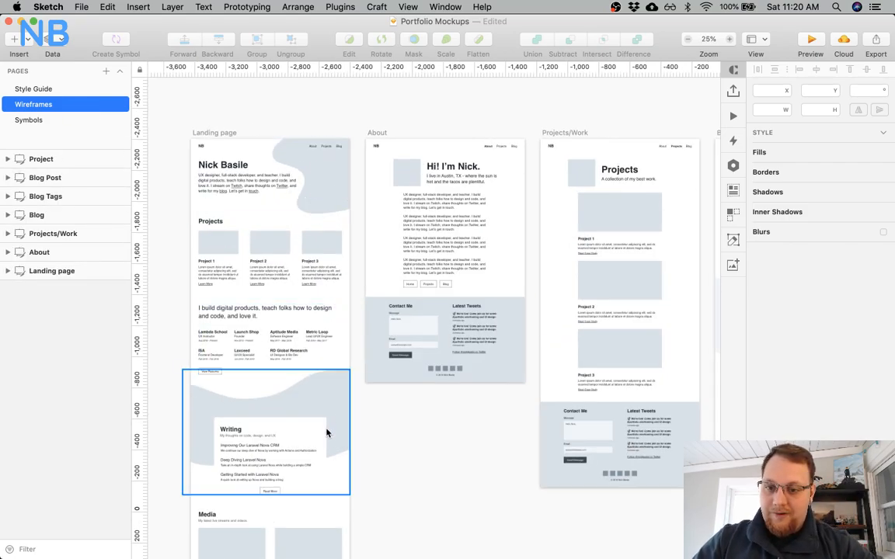
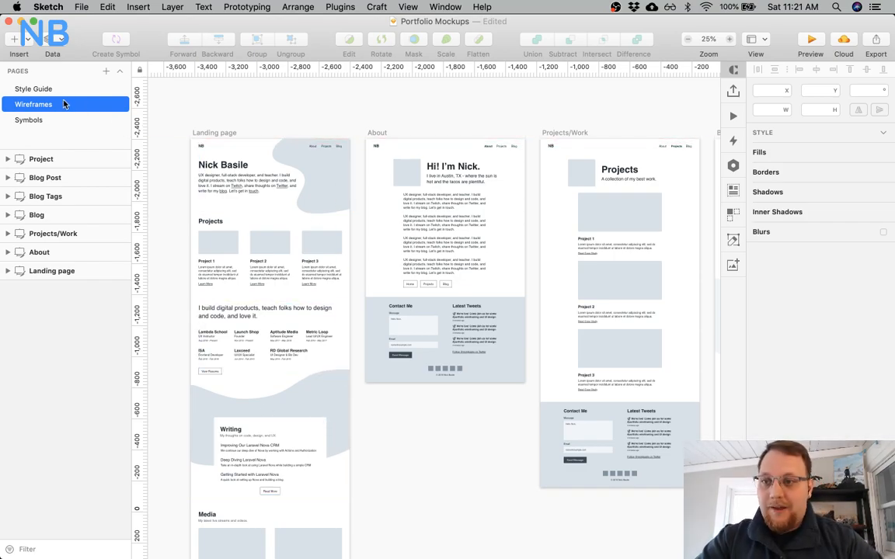
On the Style Guide page, move the Primary swatch to X 390 and add two copies to its left, 20 px apart.
left_click(61, 92)
left_click(441, 182)
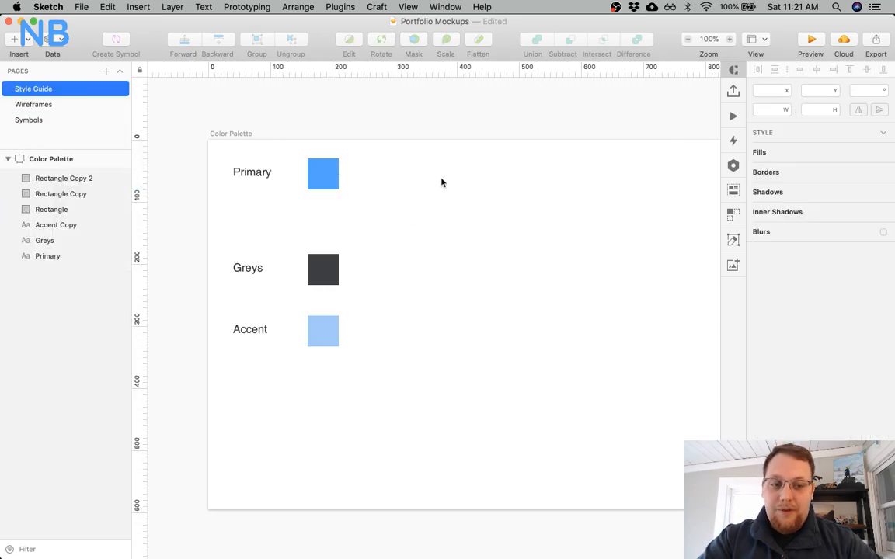
left_click(312, 183)
left_click_drag(312, 182, 425, 183)
key("super+d")
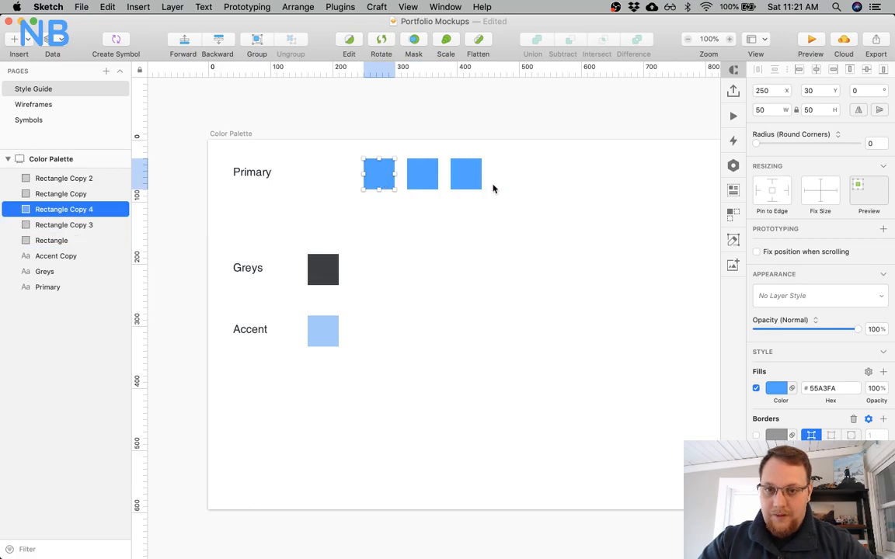
Add two more copies of the Primary swatch to the right of the original, keeping the 20 px spacing.
scroll(501, 188, "right", 3)
scroll(501, 188, "right", 1)
left_click_drag(409, 177, 453, 179)
key("super+d")
left_click(369, 200)
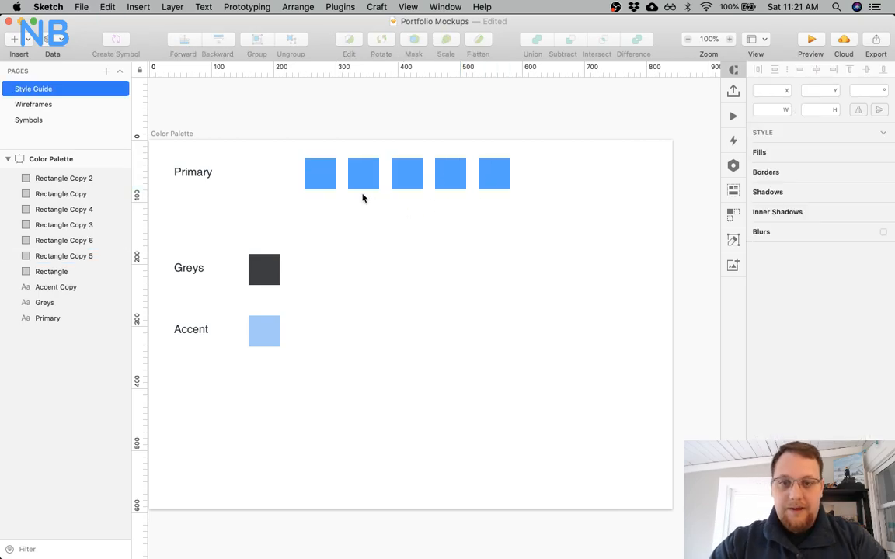
Add one more swatch copy at each end of the Primary row, at X 180 and X 600.
left_click_drag(322, 177, 277, 175)
left_click(491, 174)
left_click_drag(496, 173, 536, 174)
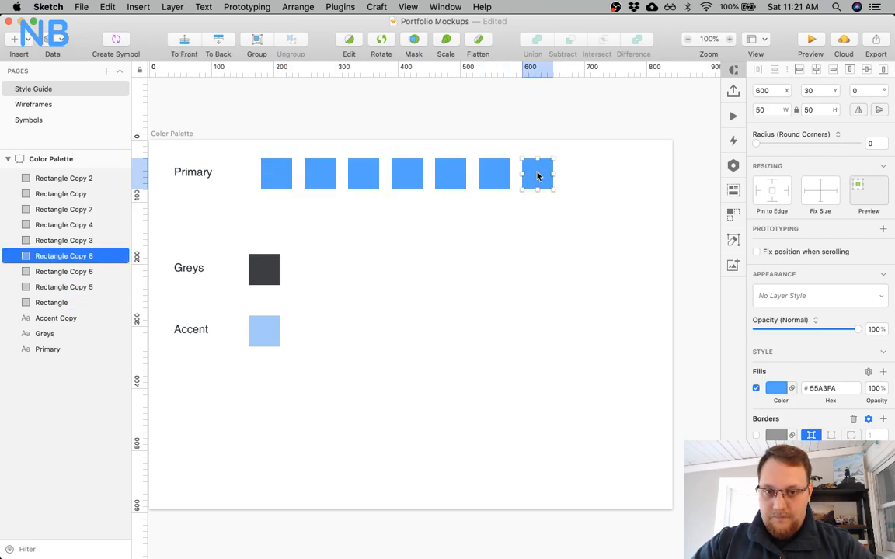
left_click(474, 236)
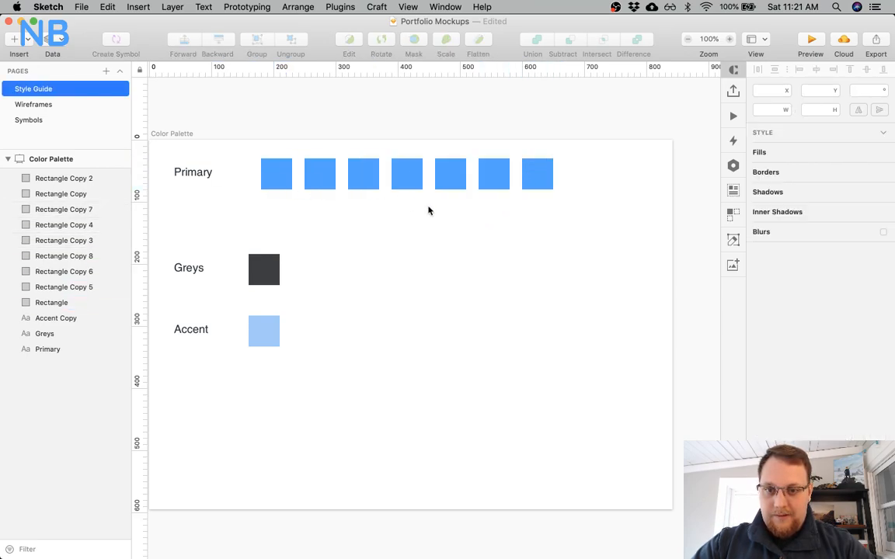
scroll(419, 229, "up", 3)
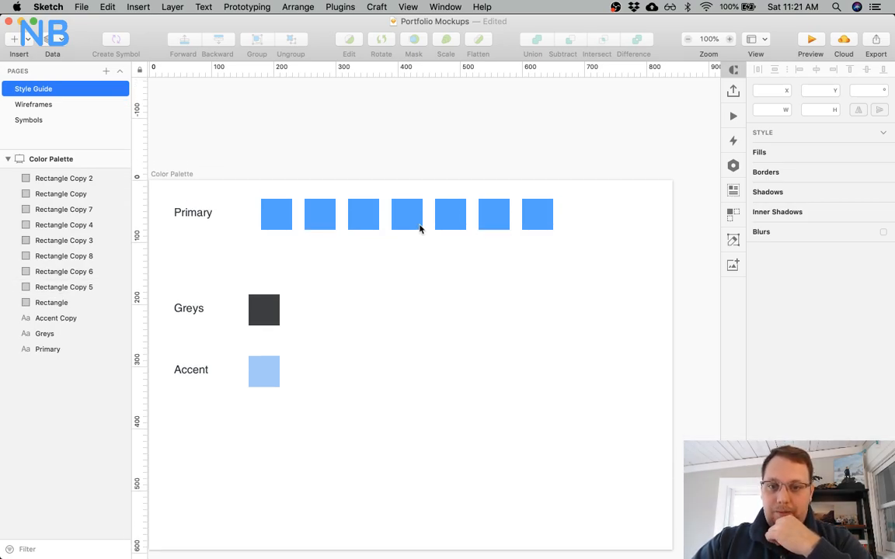
key("super+plus")
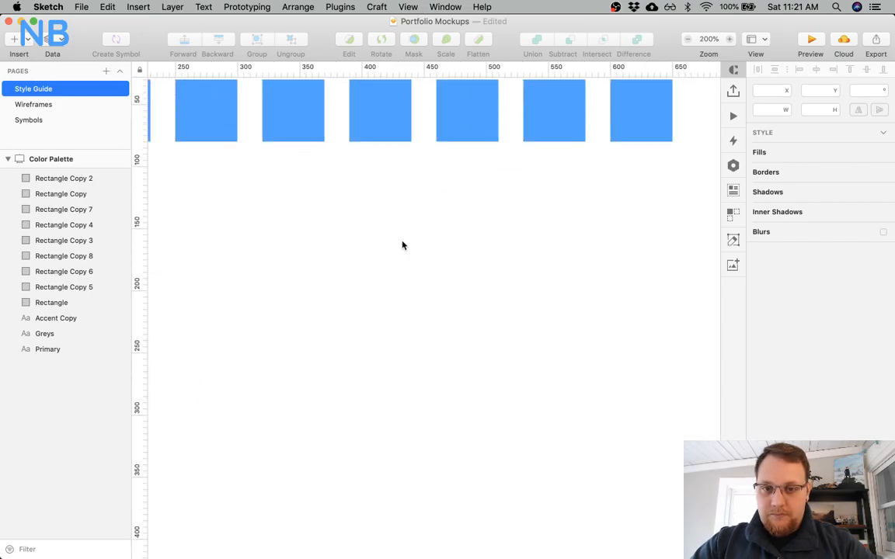
scroll(402, 244, "up", 5)
scroll(329, 233, "left", 2)
left_click(331, 233)
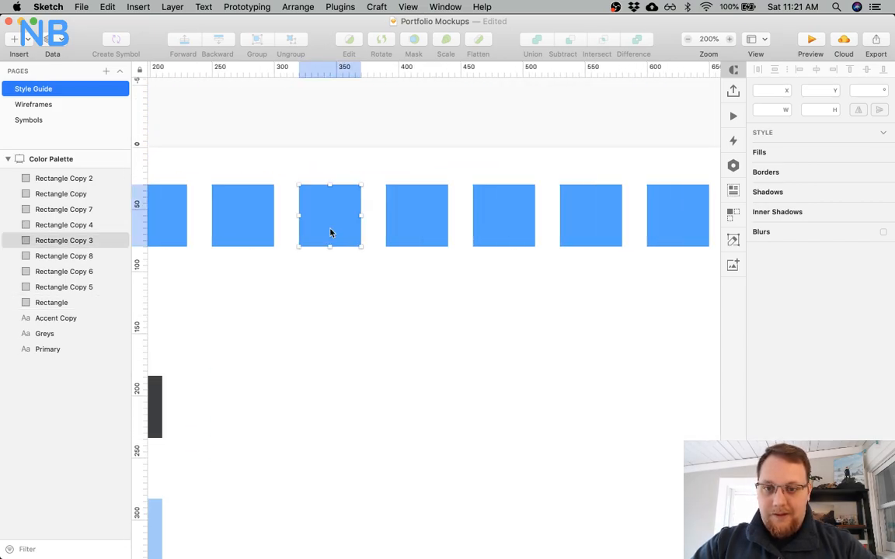
left_click(779, 389)
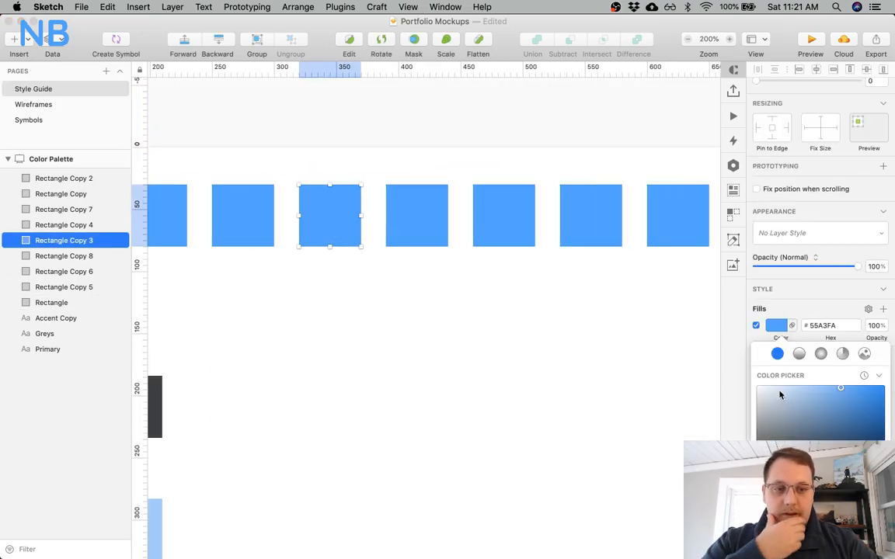
scroll(820, 397, "down", 2)
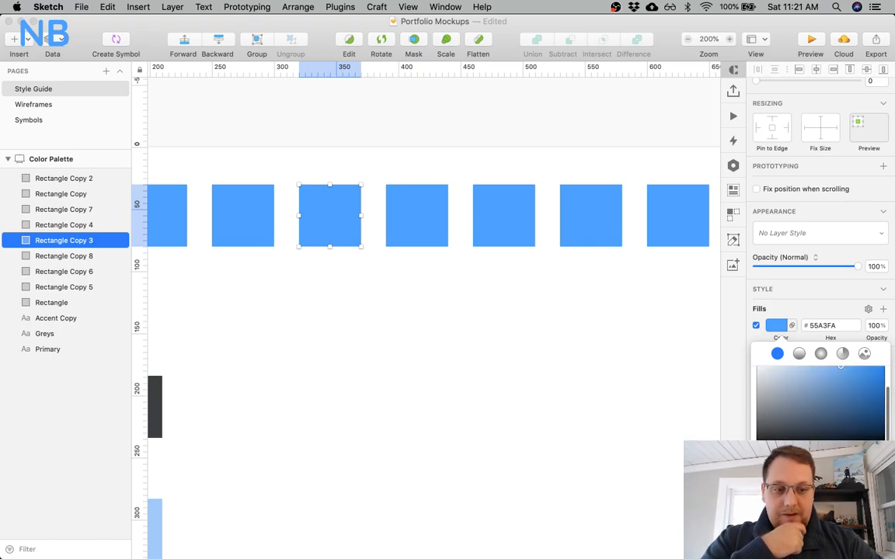
key("Escape")
key("super+minus")
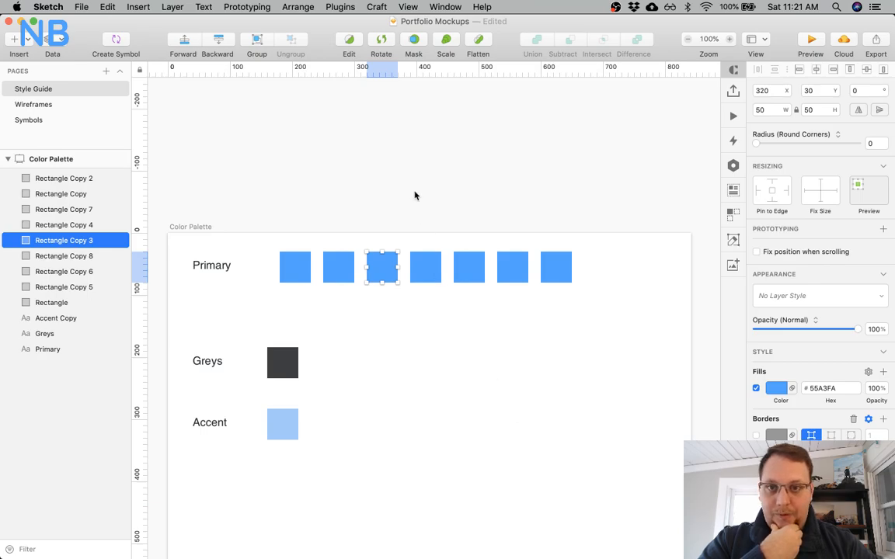
left_click(347, 300)
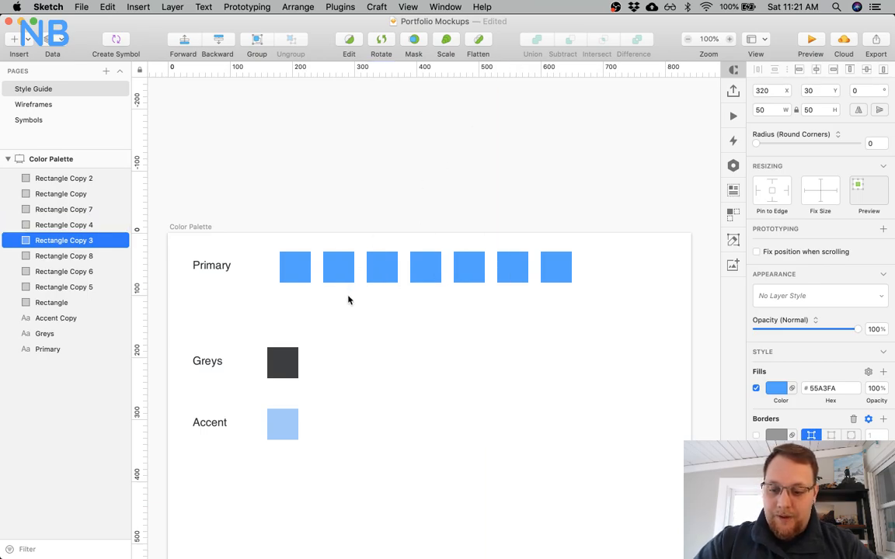
key("super+plus")
scroll(342, 296, "right", 5)
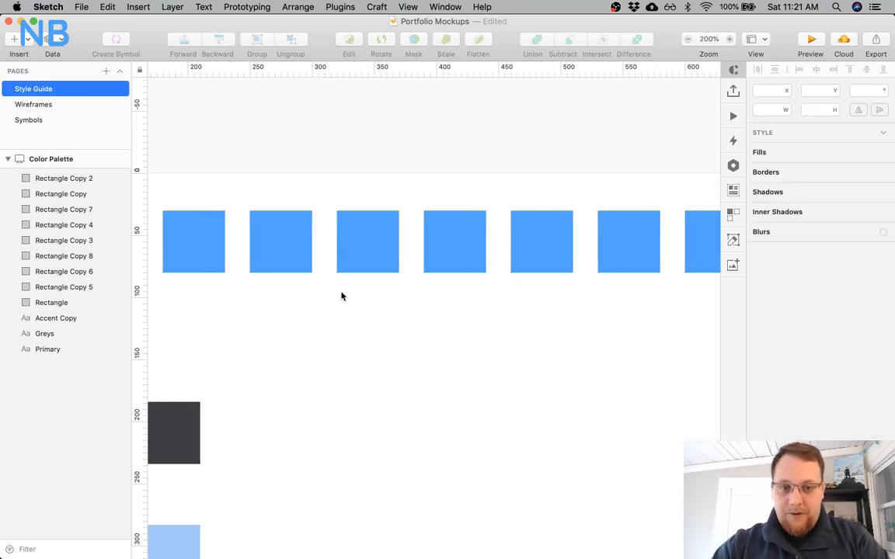
key("super+minus")
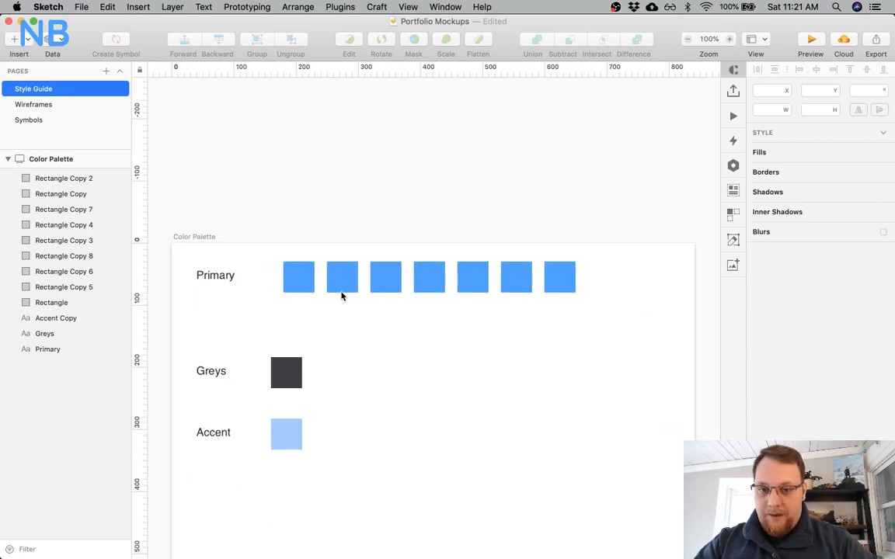
left_click(428, 283)
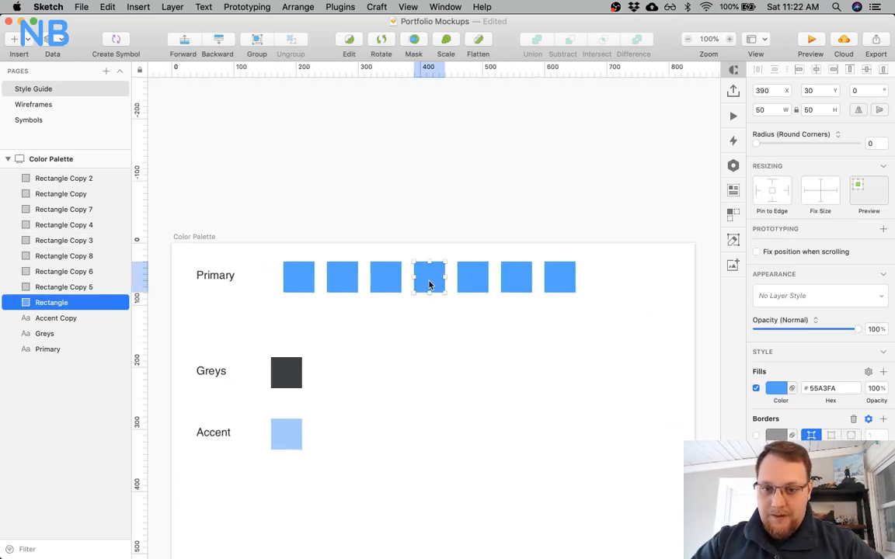
Fill the first swatch of the Primary row with the dark navy 1D3249.
left_click(308, 289)
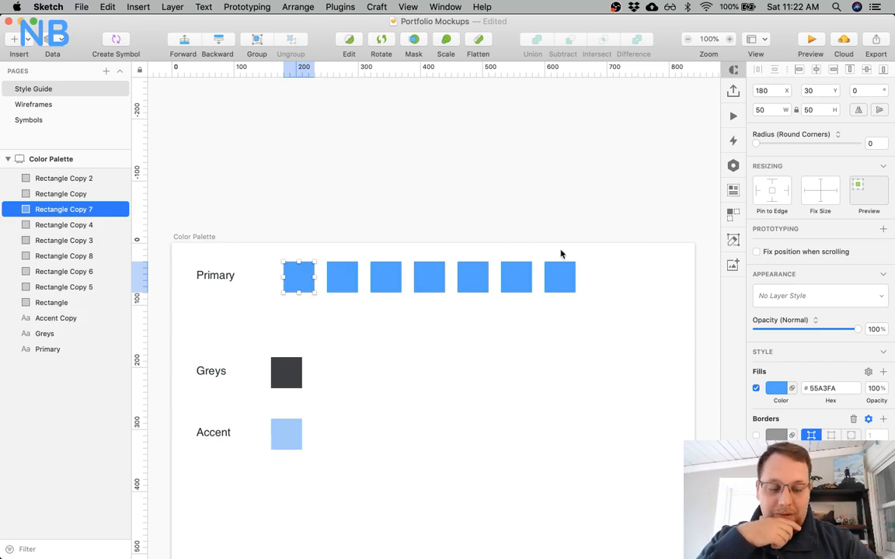
left_click(775, 391)
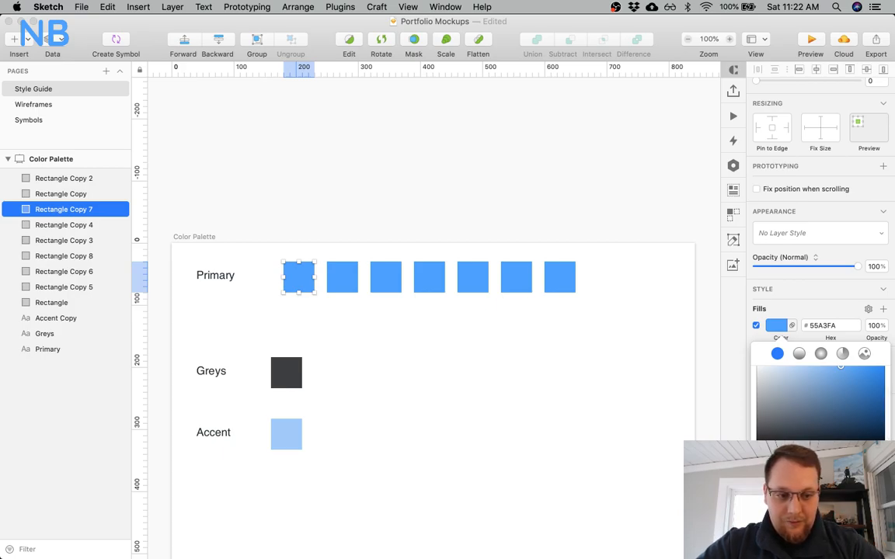
left_click_drag(840, 366, 805, 381)
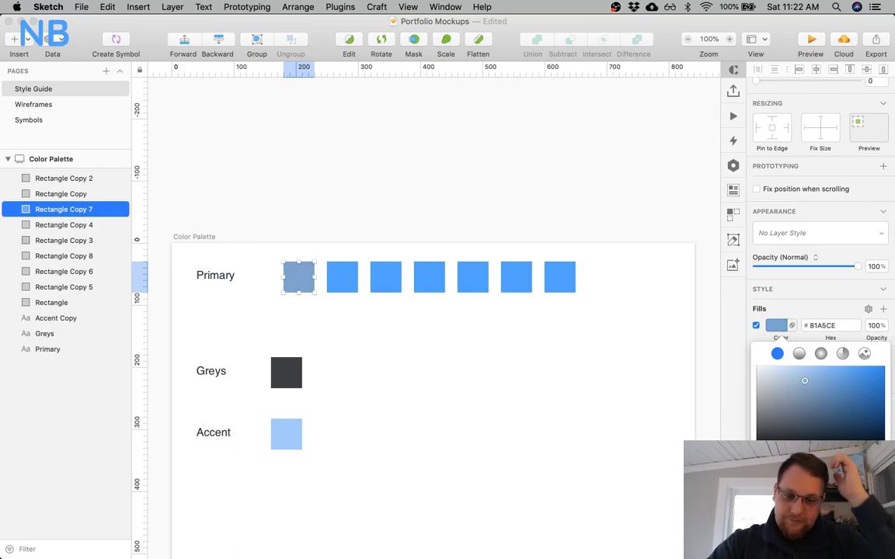
left_click_drag(804, 380, 834, 425)
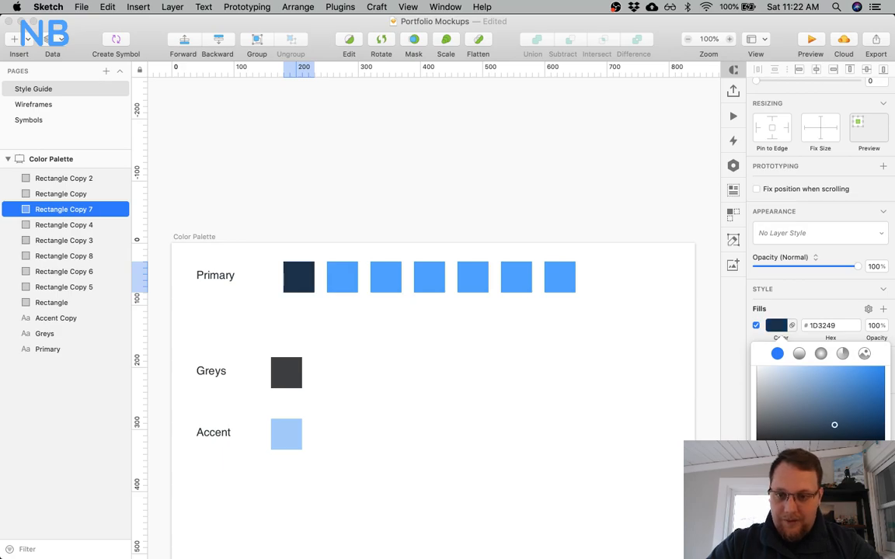
Examine the dark first Primary swatch up close against the other blue swatches and the Greys and Accent swatches.
left_click(407, 327)
key("z")
left_click(406, 327)
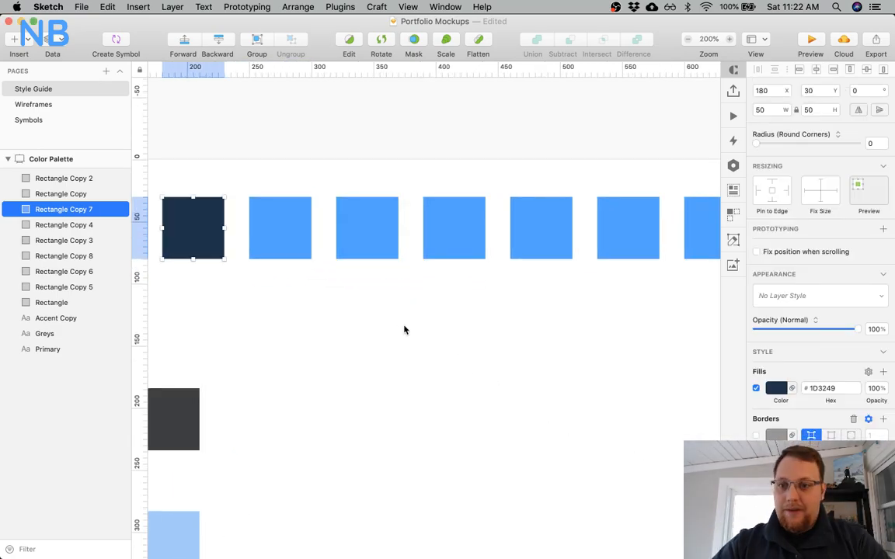
scroll(226, 256, "down", 2)
scroll(226, 256, "left", 1)
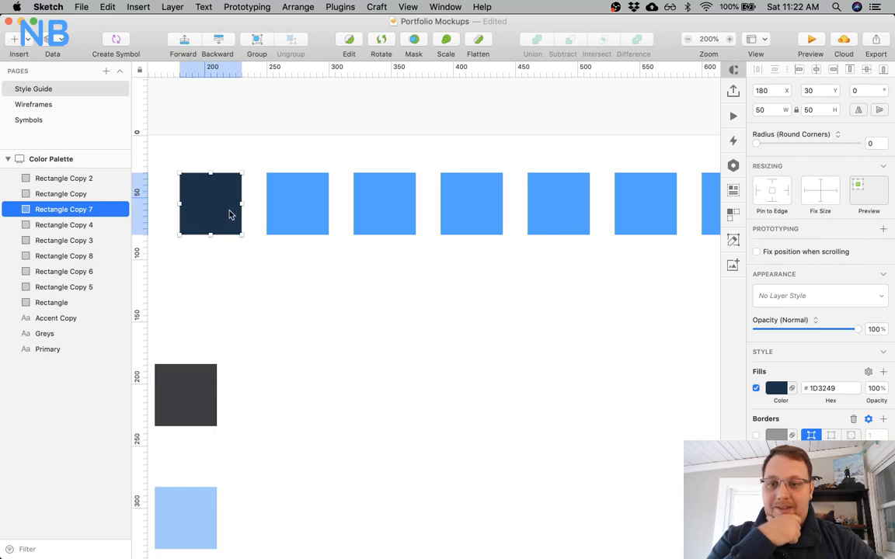
scroll(228, 215, "left", 1)
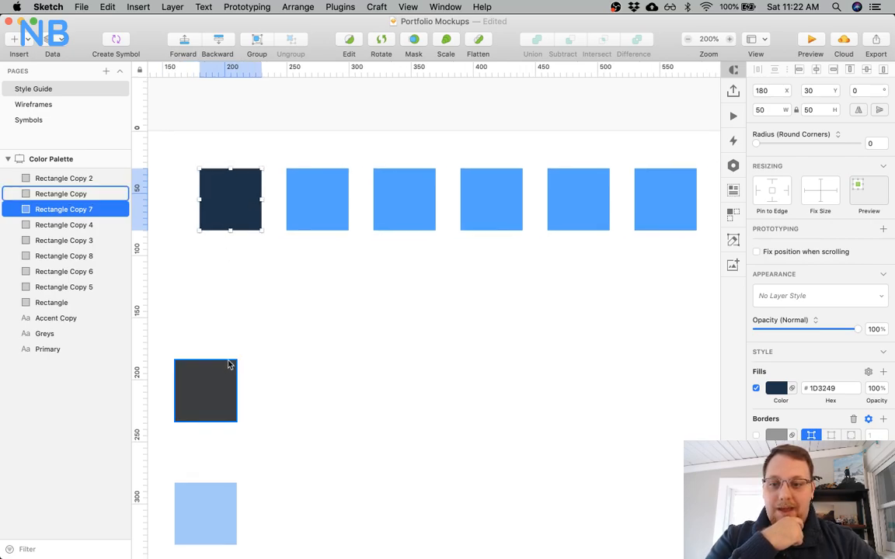
left_click(236, 273)
scroll(204, 365, "left", 3)
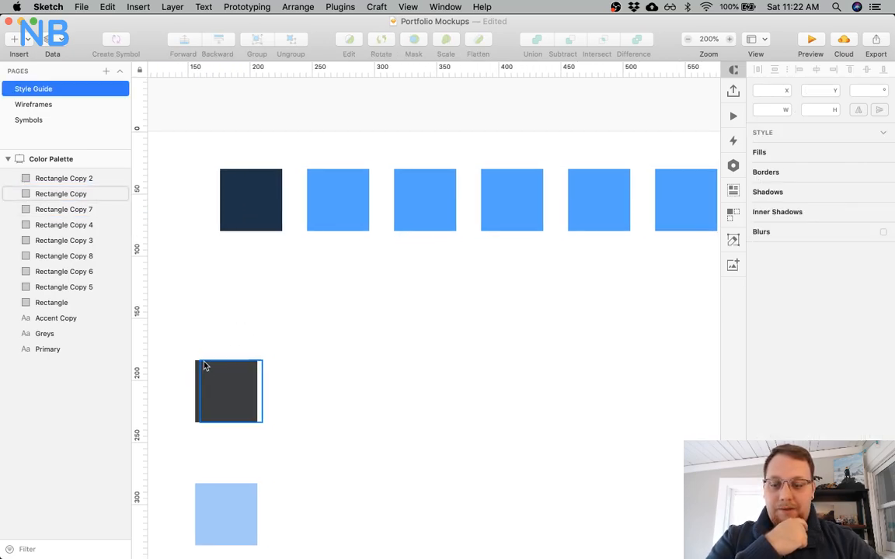
scroll(313, 315, "right", 2)
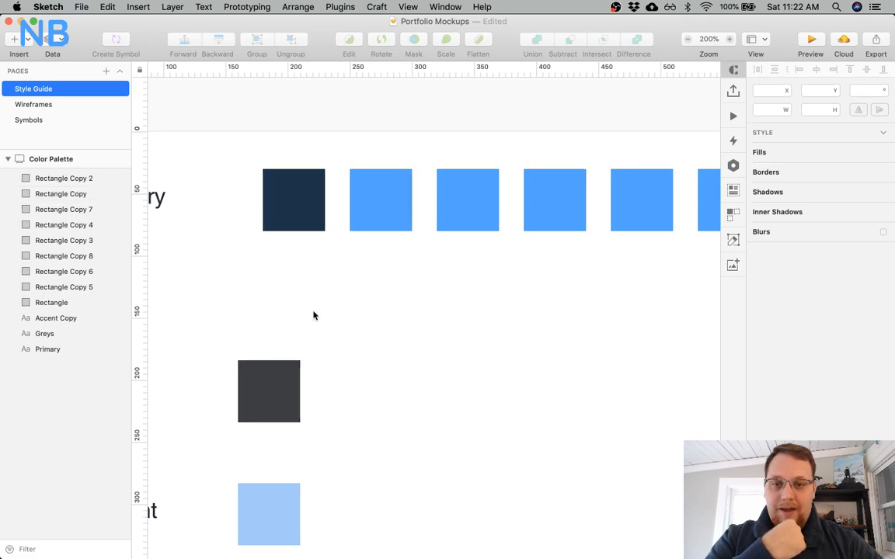
scroll(314, 315, "right", 3)
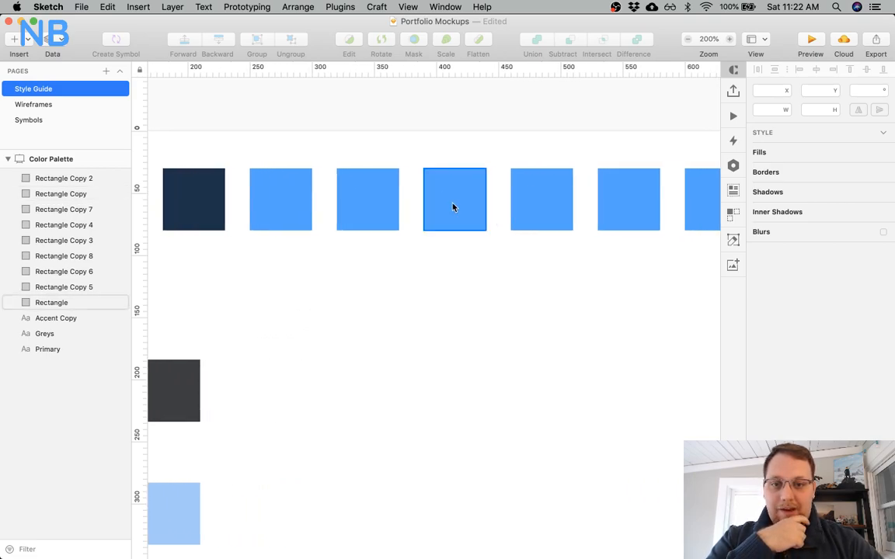
scroll(384, 226, "left", 4)
Change the first Primary swatch's fill to the more saturated, darker navy 0F253D.
left_click(265, 186)
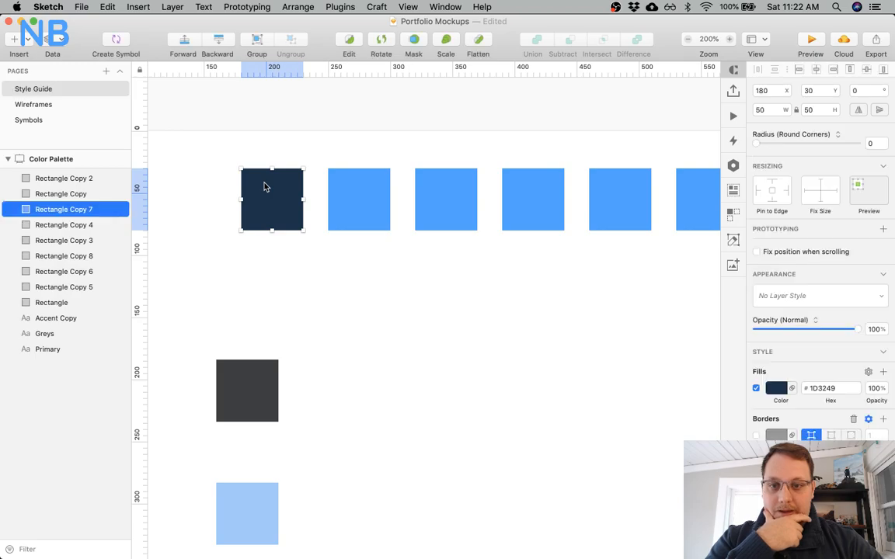
left_click(783, 393)
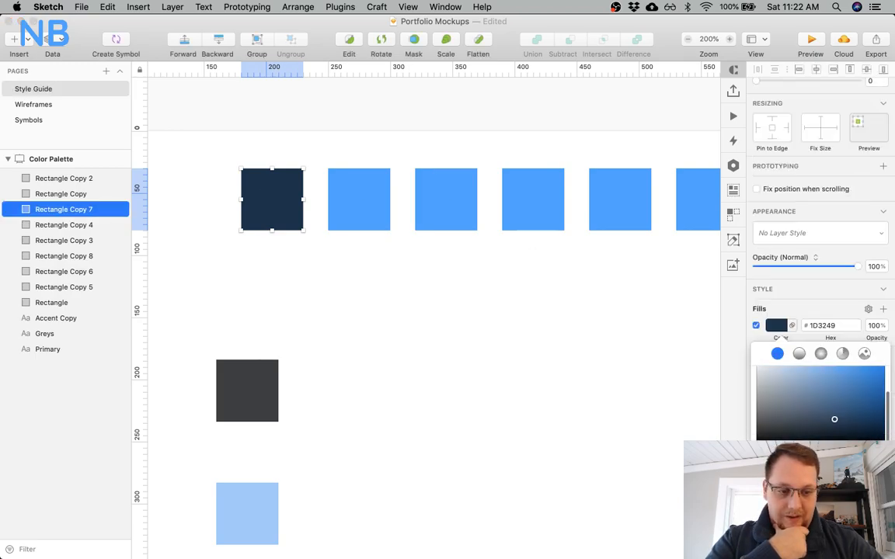
left_click(353, 215)
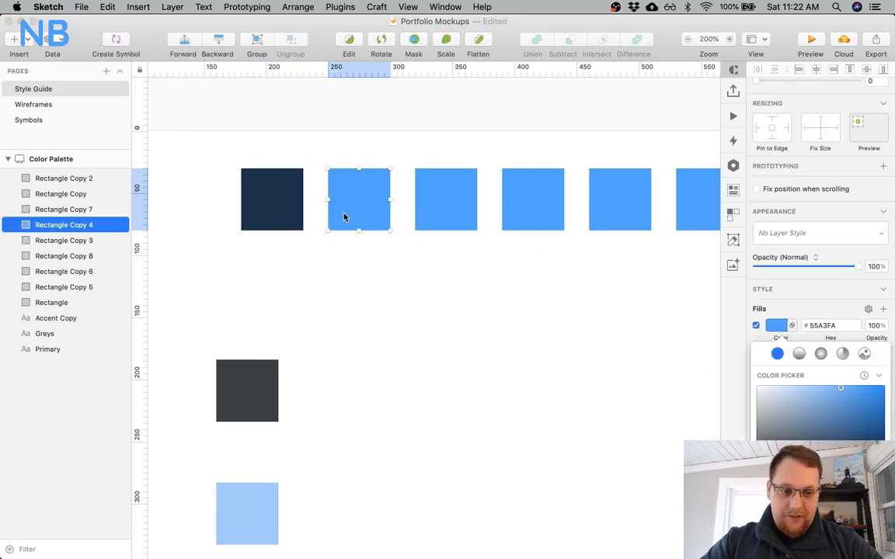
left_click(277, 214)
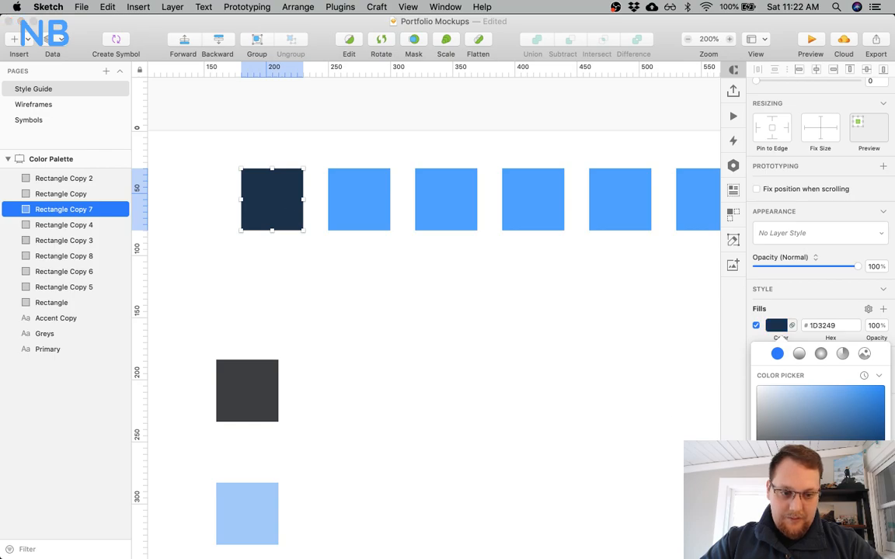
left_click_drag(833, 447, 880, 438)
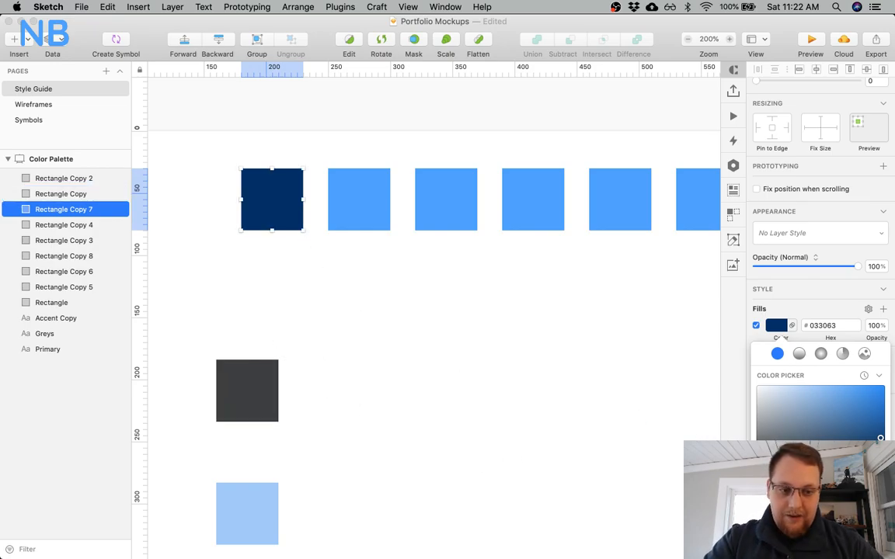
left_click_drag(880, 439, 865, 442)
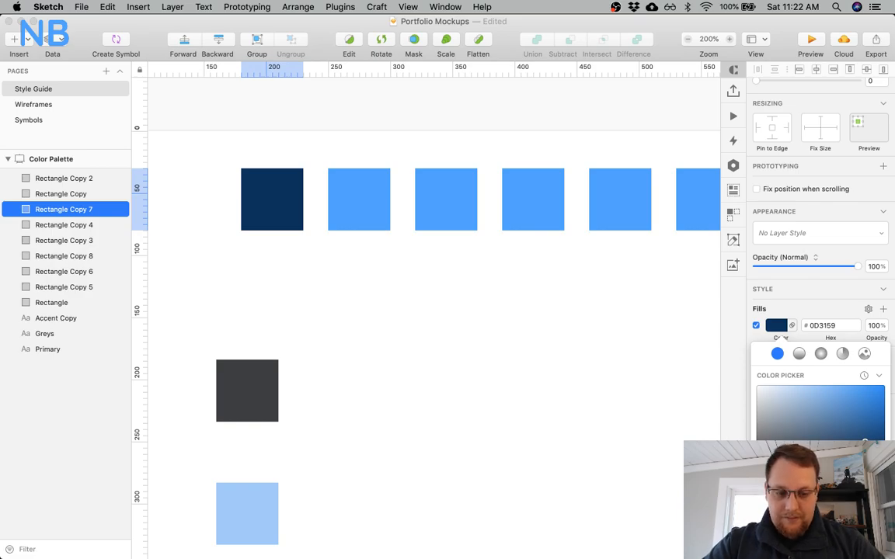
left_click_drag(864, 442, 857, 442)
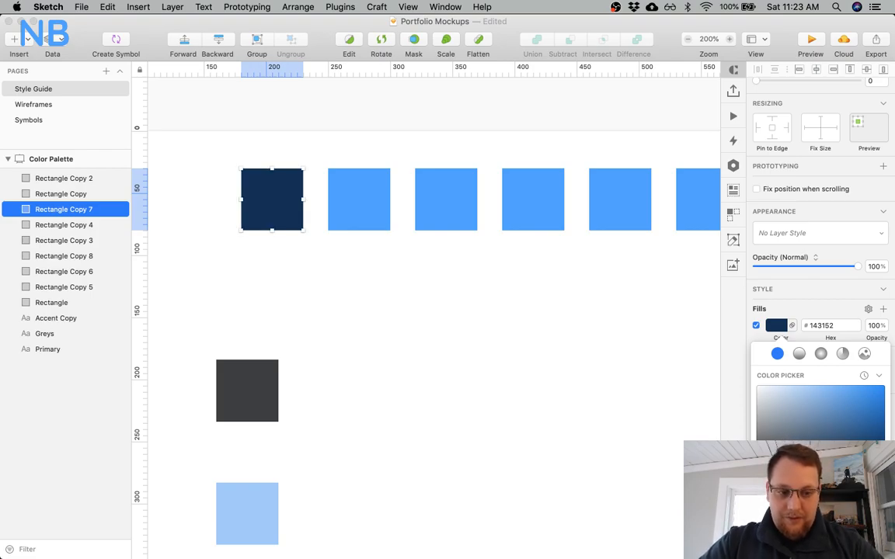
key("shift+Down")
key("shift+Up")
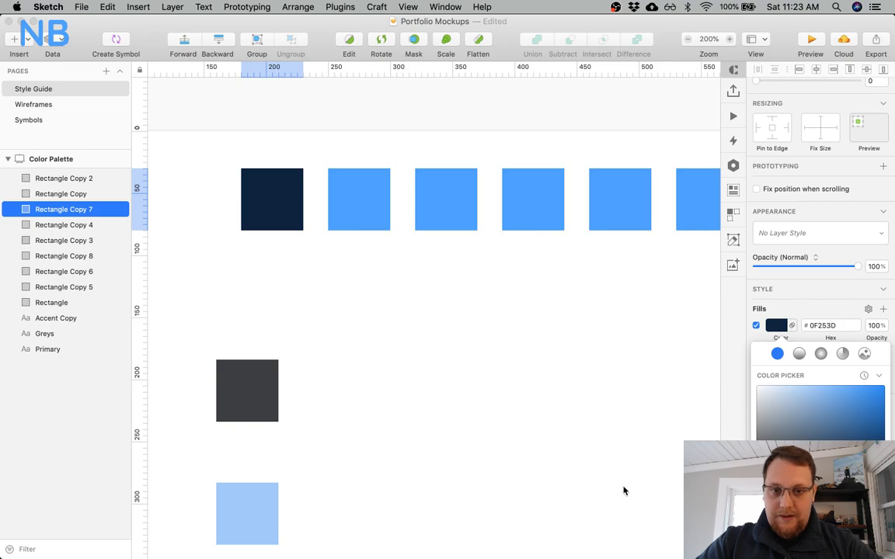
scroll(427, 423, "right", 5)
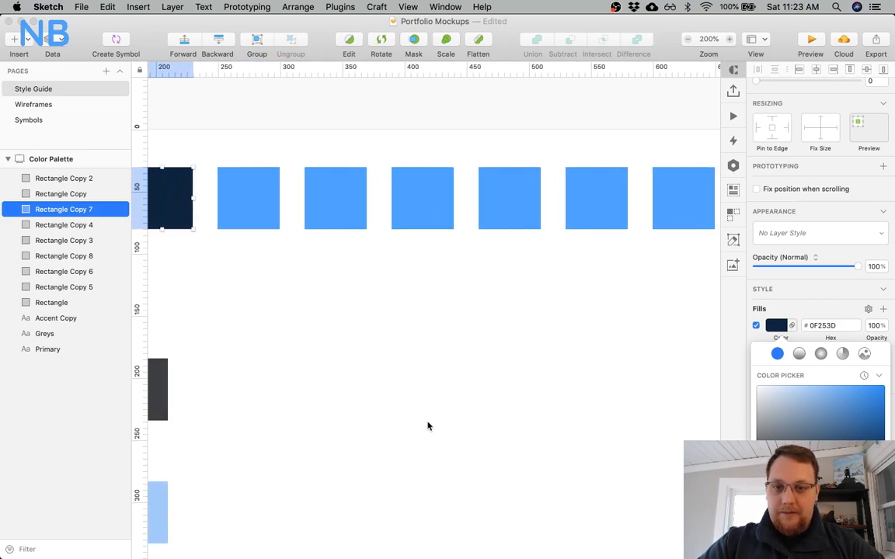
scroll(427, 426, "left", 5)
scroll(428, 426, "up", 2)
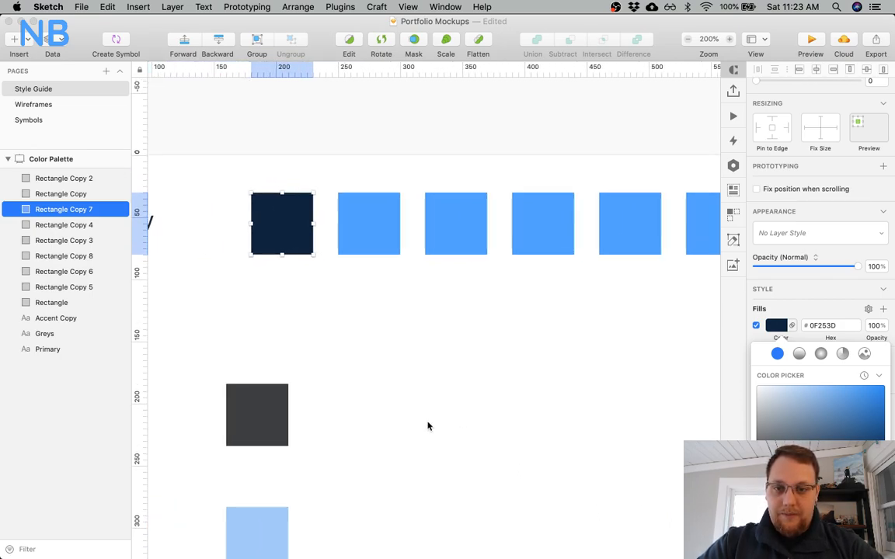
Fill the last swatch of the Primary row, at X 600, with the very light blue E1EFFE.
left_click(378, 348)
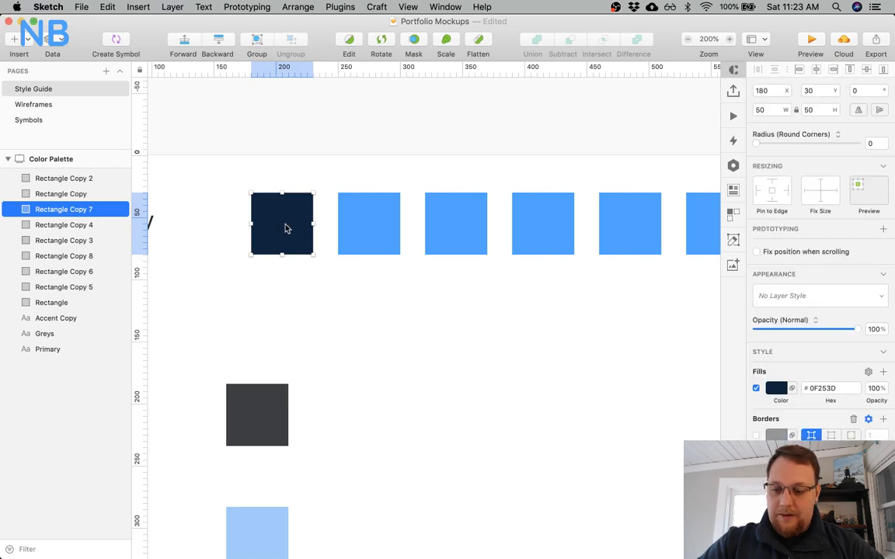
scroll(286, 227, "right", 4)
scroll(432, 253, "right", 2)
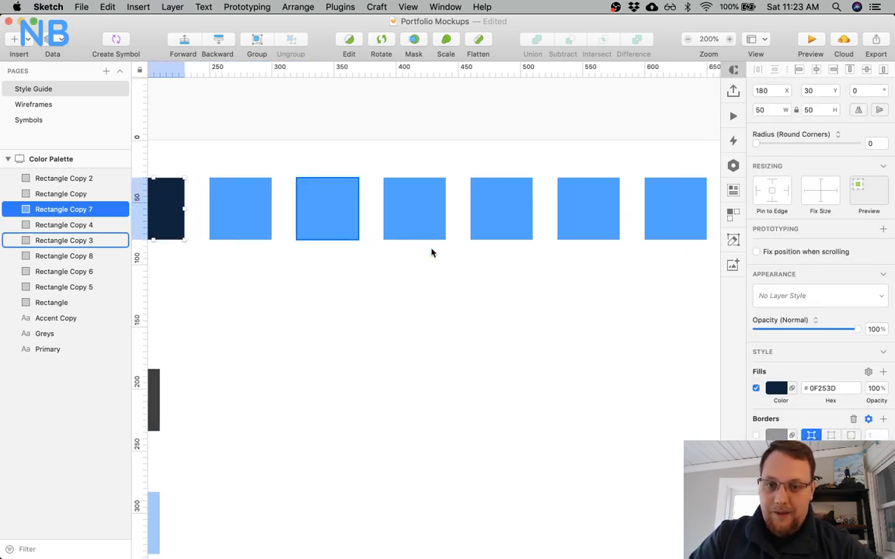
left_click(666, 221)
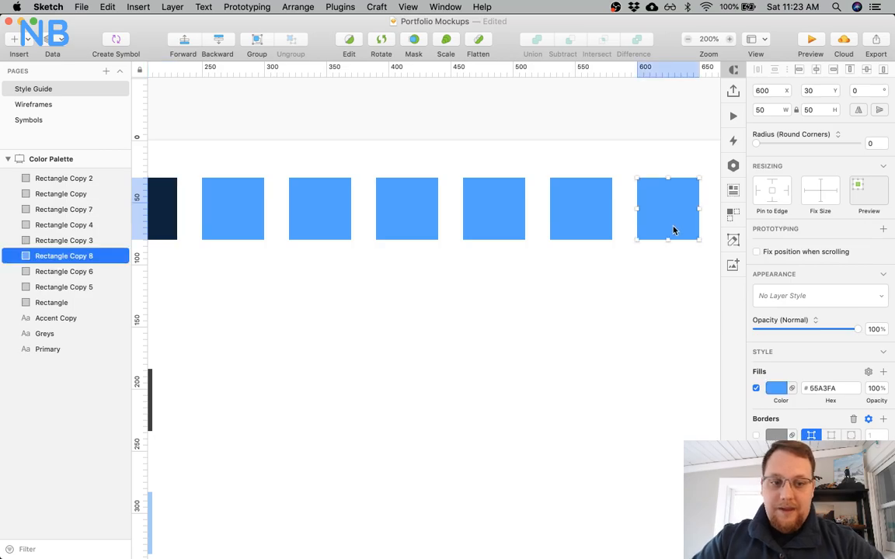
left_click(776, 388)
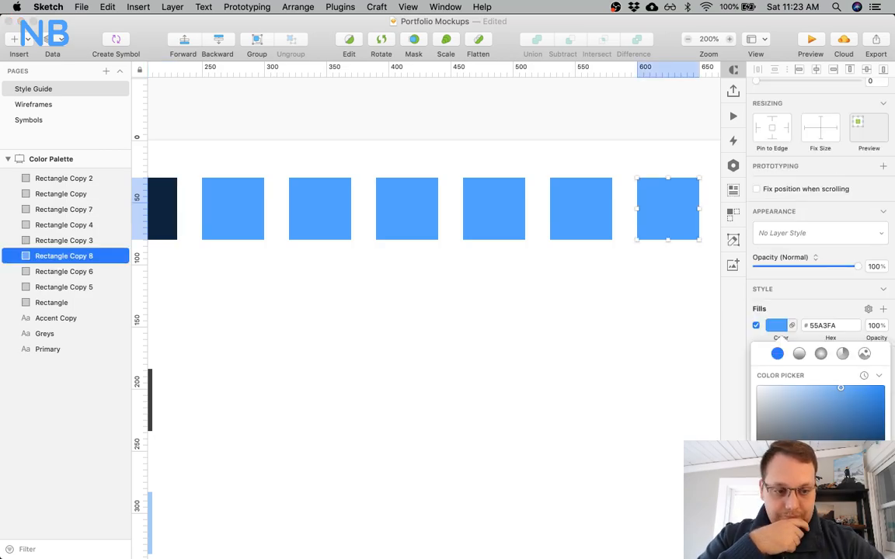
scroll(808, 415, "down", 1)
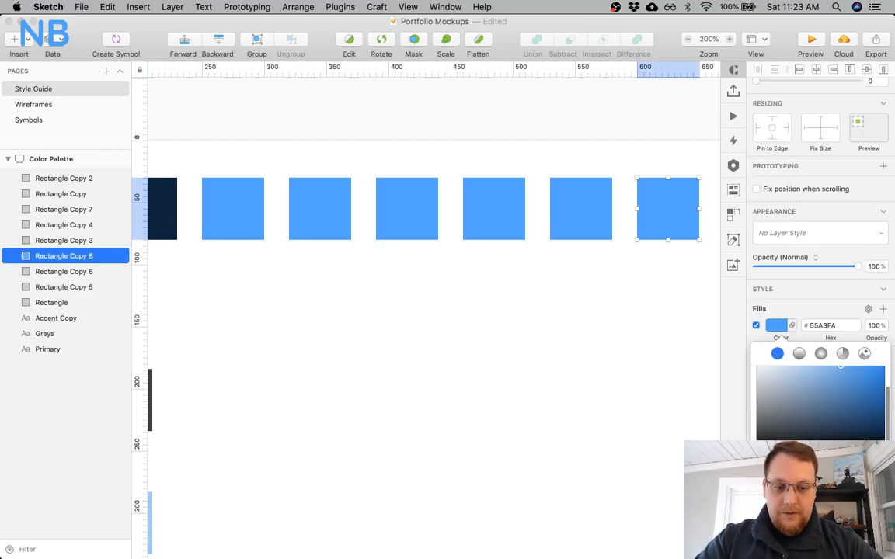
left_click(766, 367)
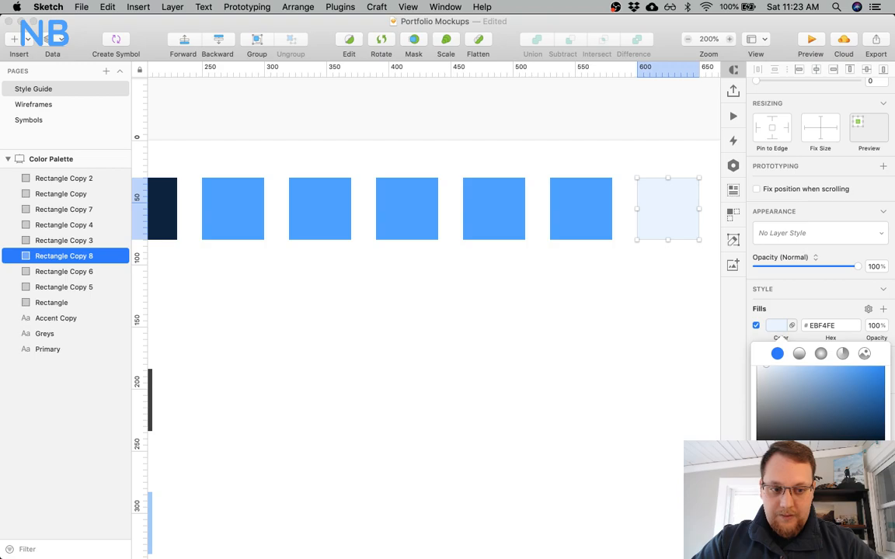
key("shift+Up")
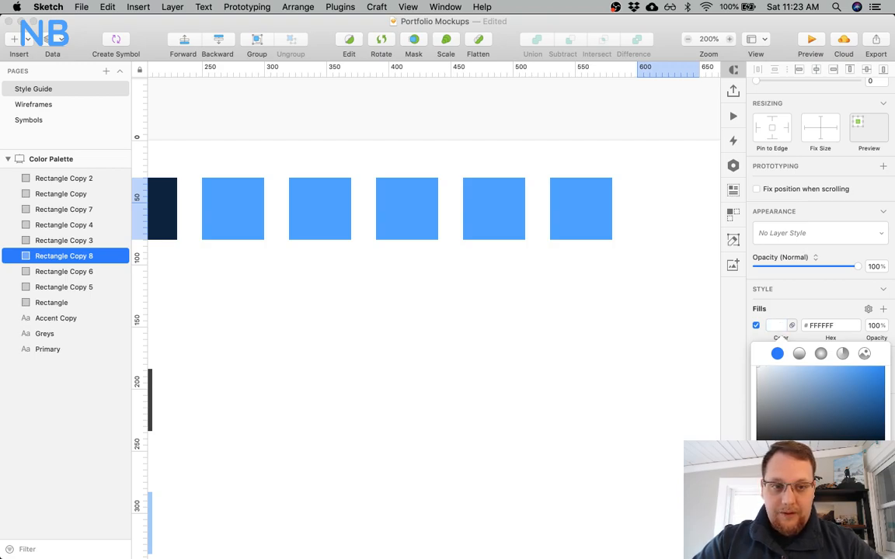
left_click_drag(757, 366, 778, 365)
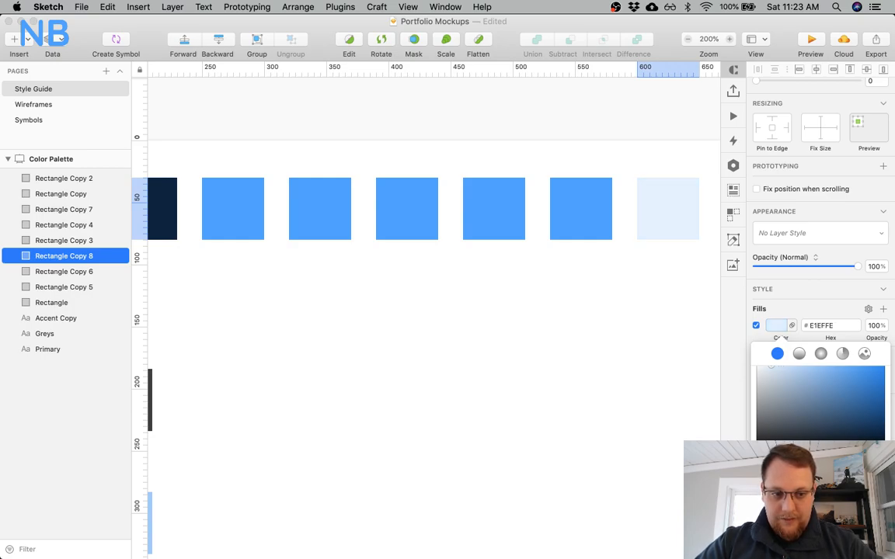
Fill the sixth Primary swatch with light blue B0D4FD and the fifth with the slightly stronger blue 7EB9FB.
scroll(557, 409, "left", 3)
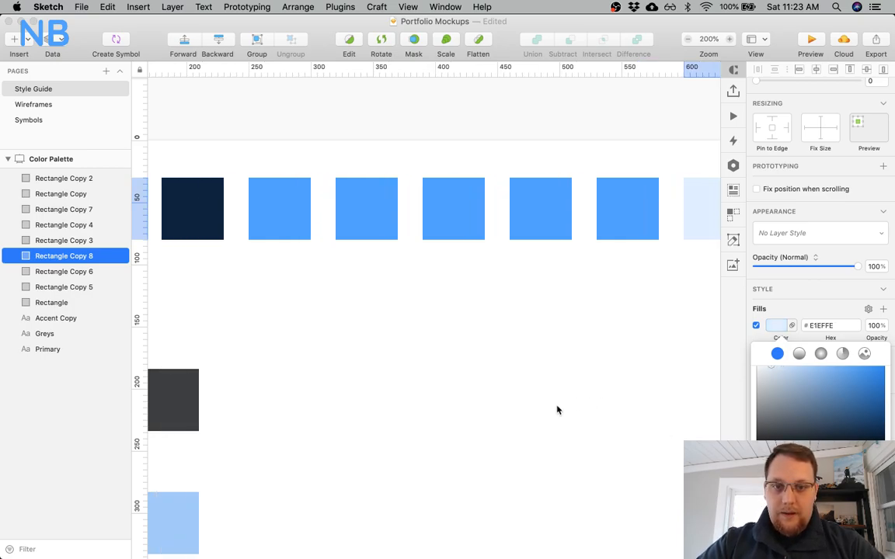
left_click(408, 216)
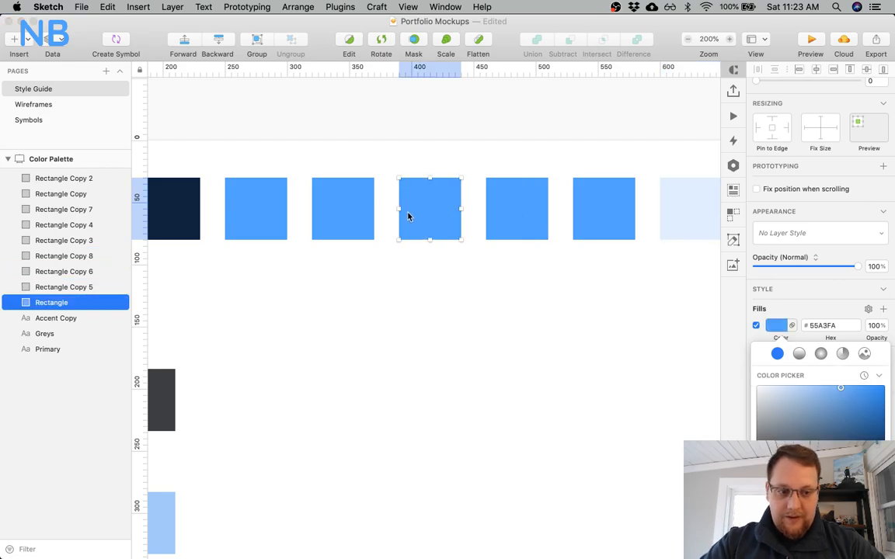
left_click(611, 223)
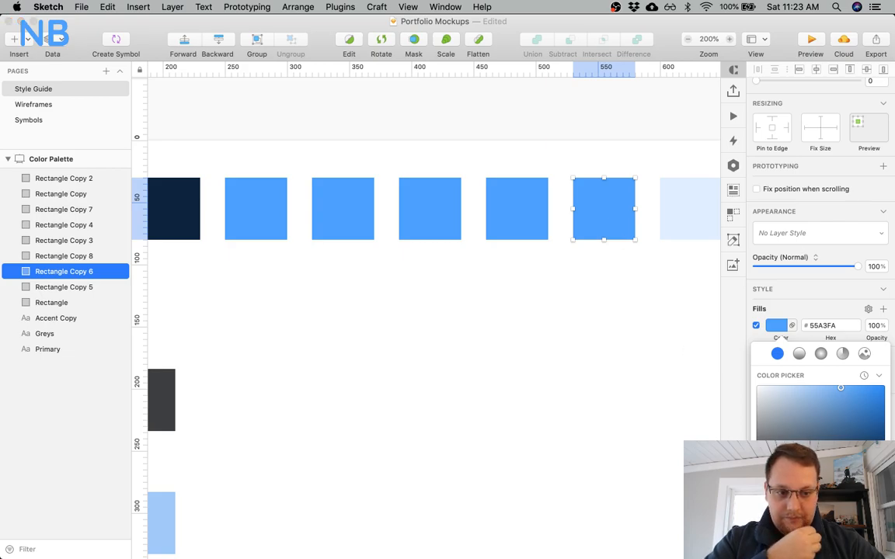
left_click_drag(841, 387, 795, 386)
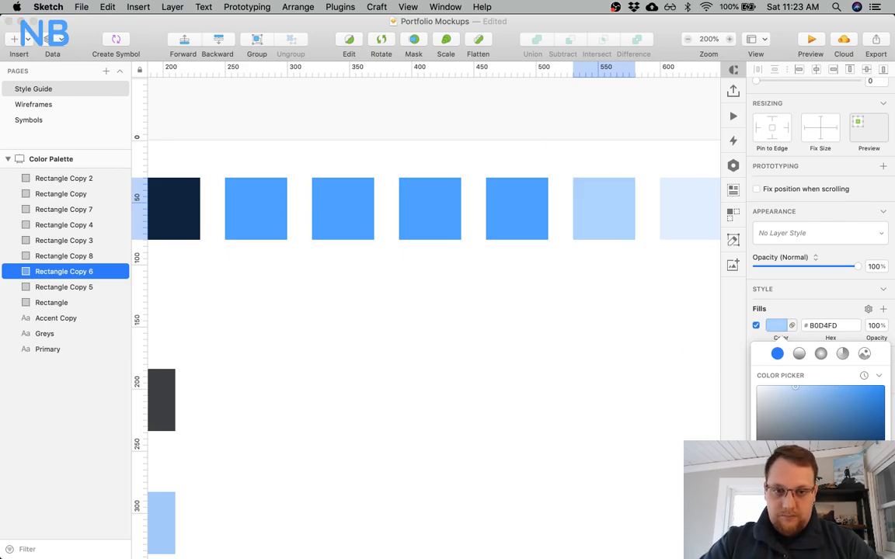
left_click(515, 209)
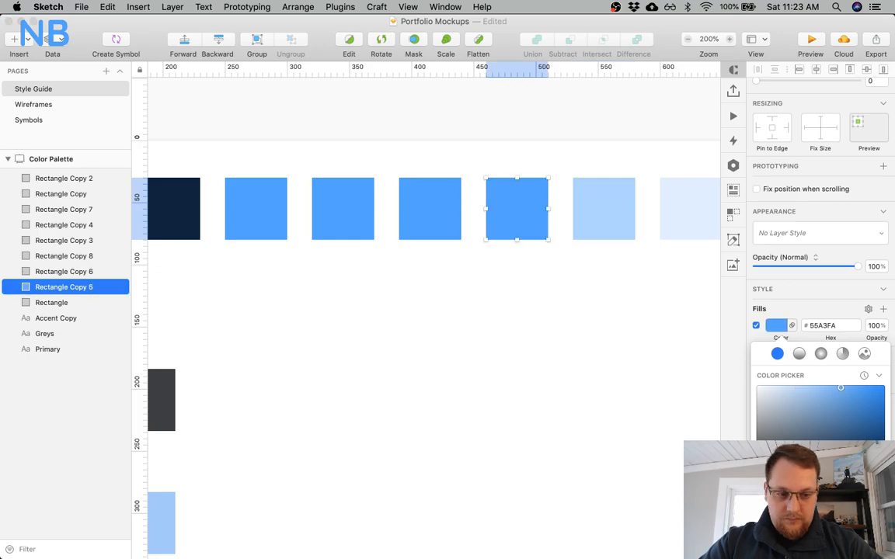
left_click_drag(841, 387, 821, 386)
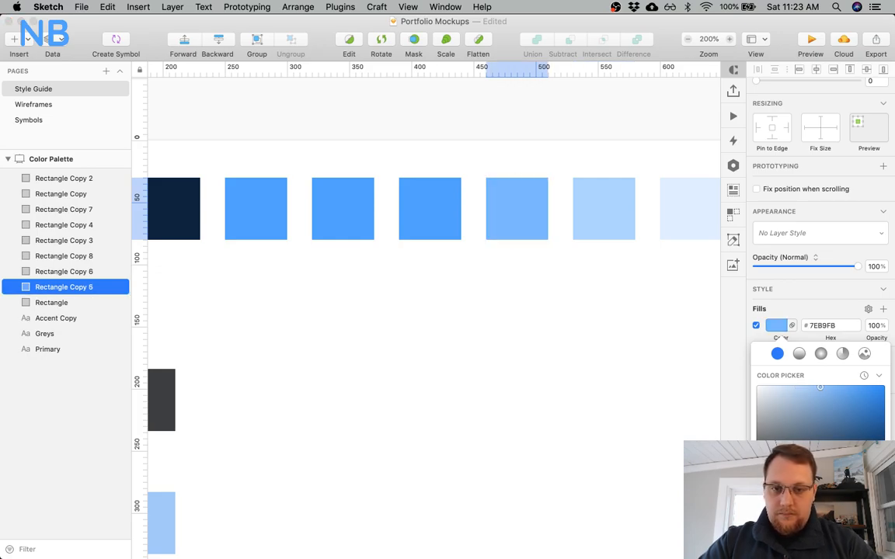
Try slightly greyer fills on two light blue swatches: 81B9F8 for Rectangle Copy 5 and B2D4FA for Rectangle Copy 6.
left_click(470, 420)
scroll(470, 420, "right", 3)
scroll(469, 420, "down", 1)
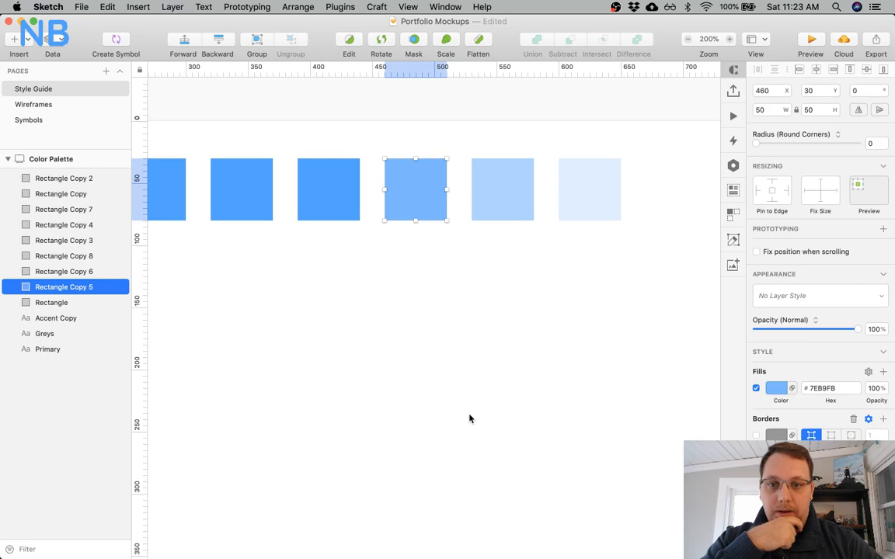
left_click(469, 419)
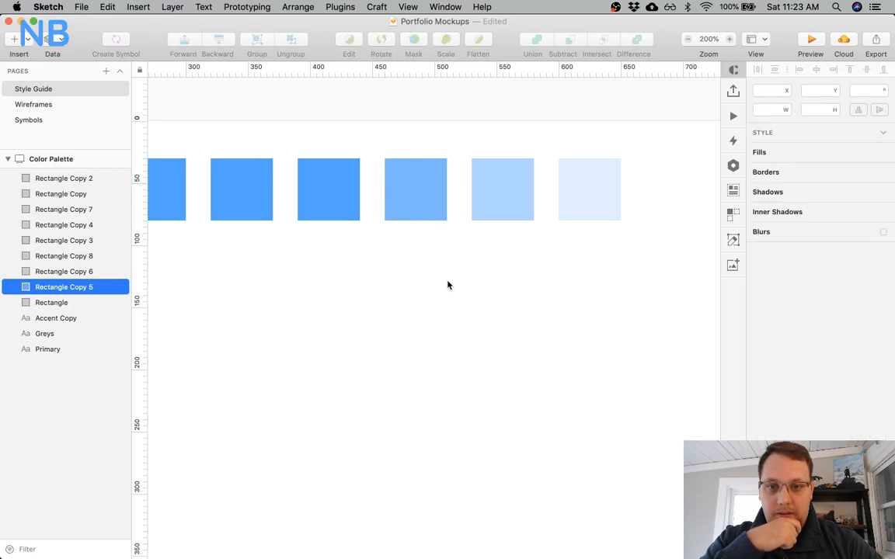
left_click(417, 216)
left_click(776, 388)
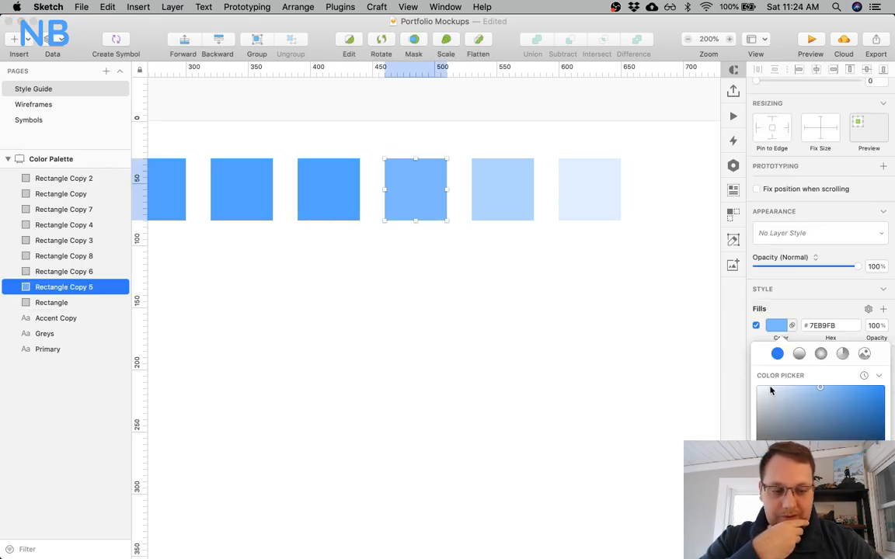
left_click_drag(820, 387, 819, 387)
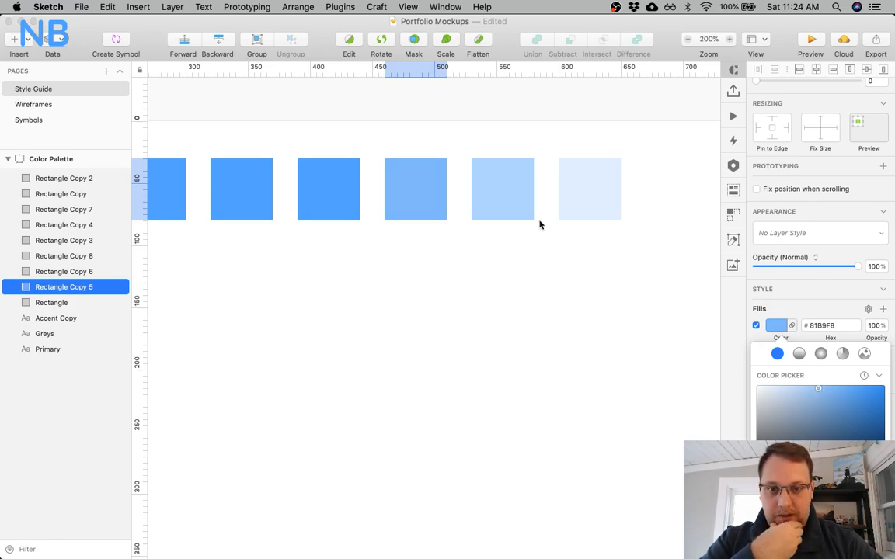
left_click(519, 205)
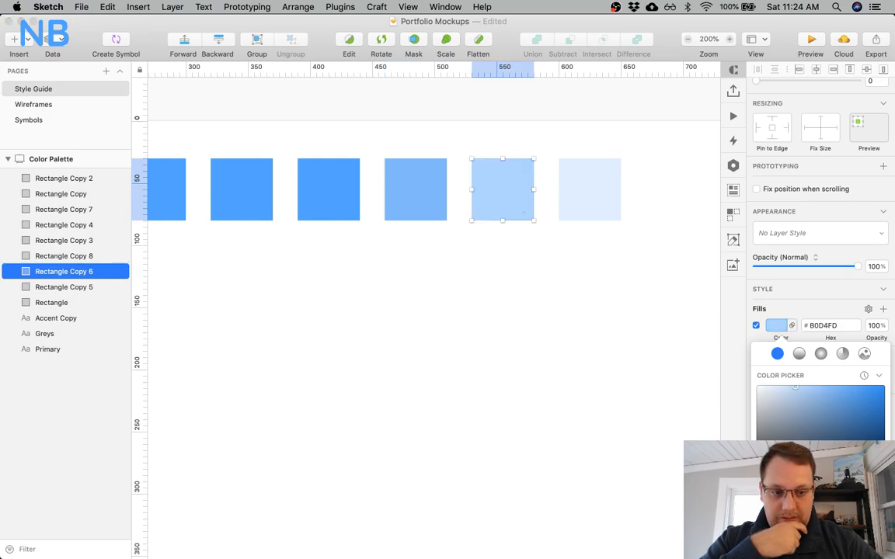
left_click_drag(794, 387, 793, 387)
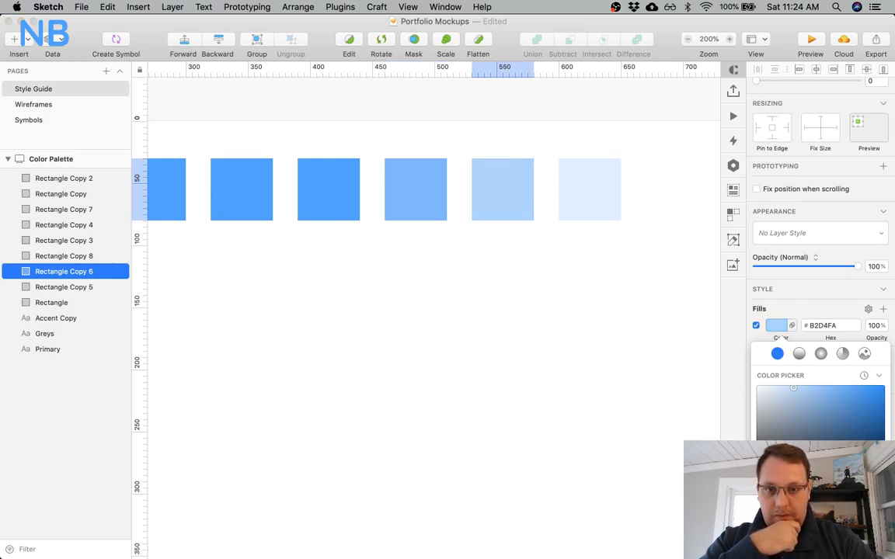
Undo the latest fill changes on the Rectangle Copy 5 and Rectangle Copy 6 swatches.
left_click(588, 390)
left_click(591, 196)
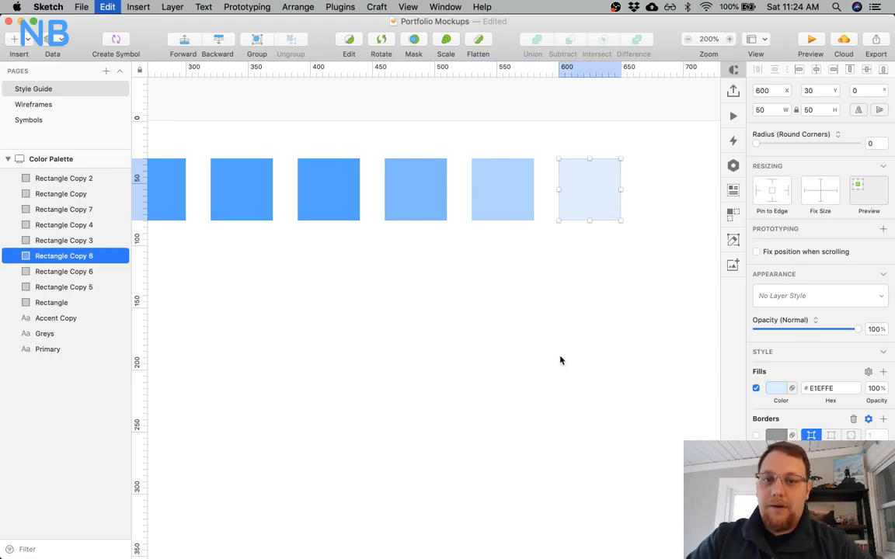
key("Tab")
key("Tab")
key("super+z")
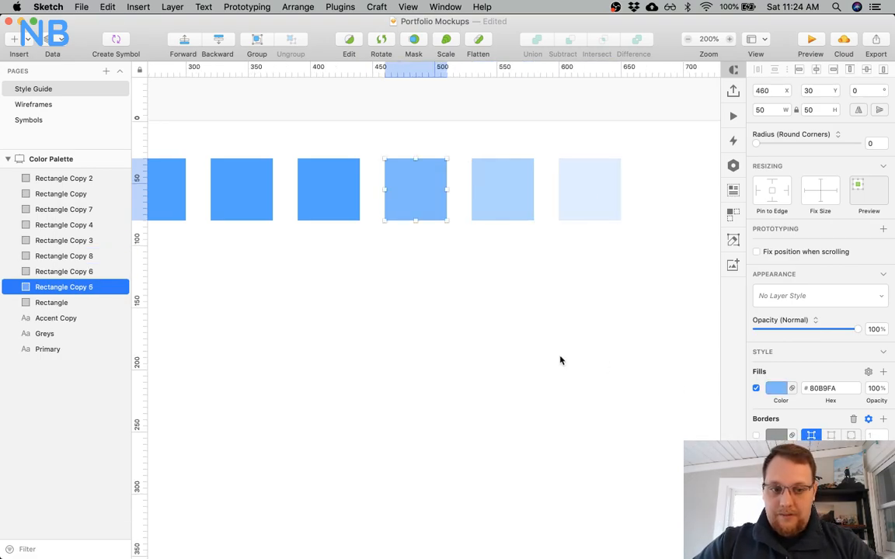
Adjust the Rectangle Copy 5 swatch's fill to 7DB9FC and compare it with the two lighter swatches beside it.
left_click(777, 389)
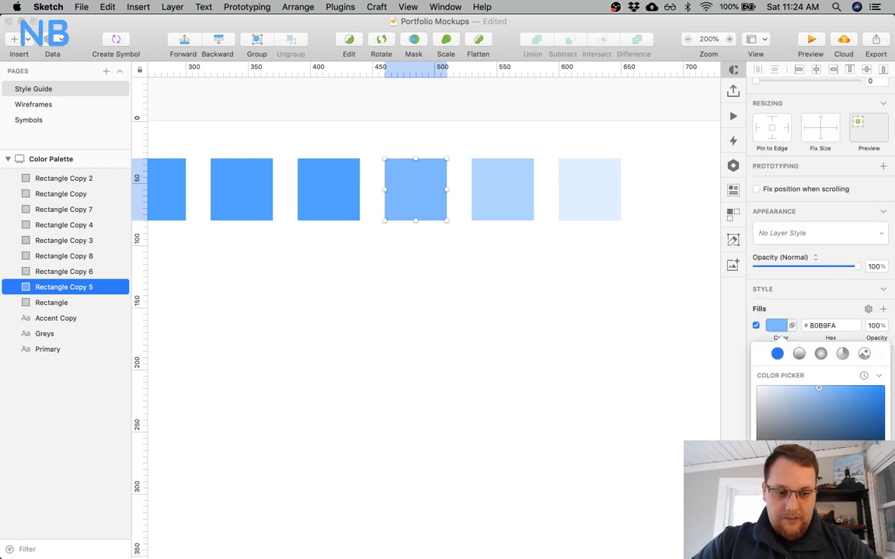
left_click_drag(819, 388, 821, 386)
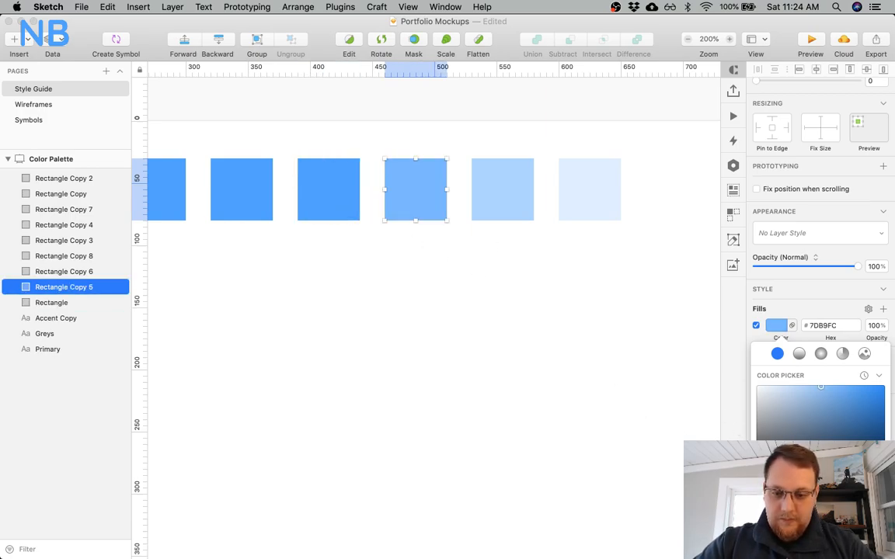
left_click(510, 200)
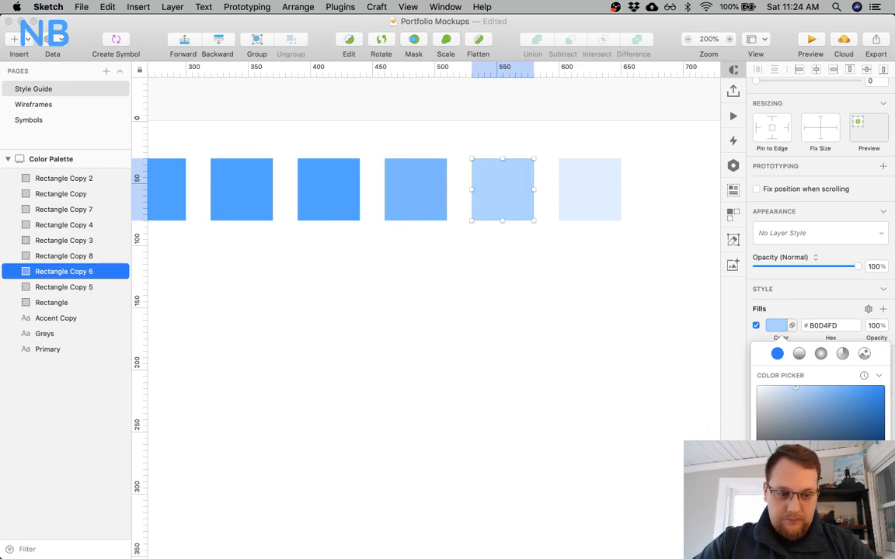
left_click(582, 197)
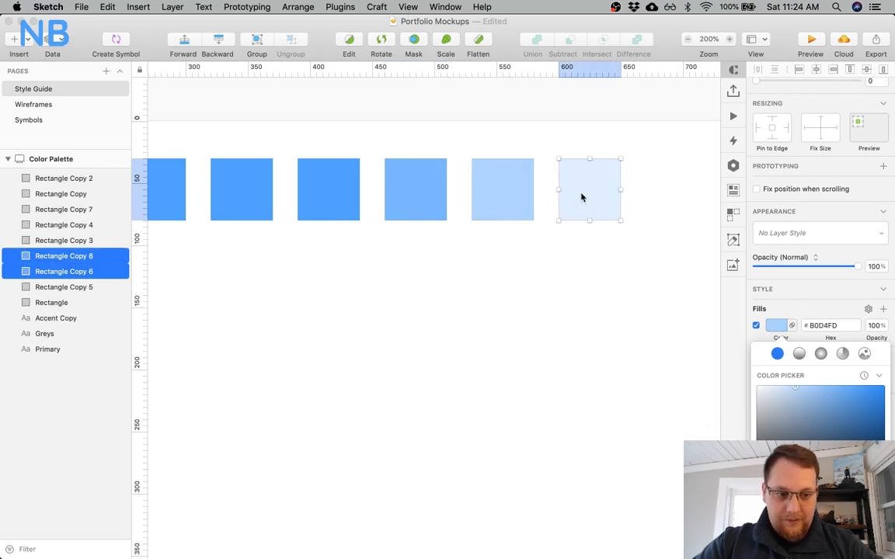
left_click(509, 190)
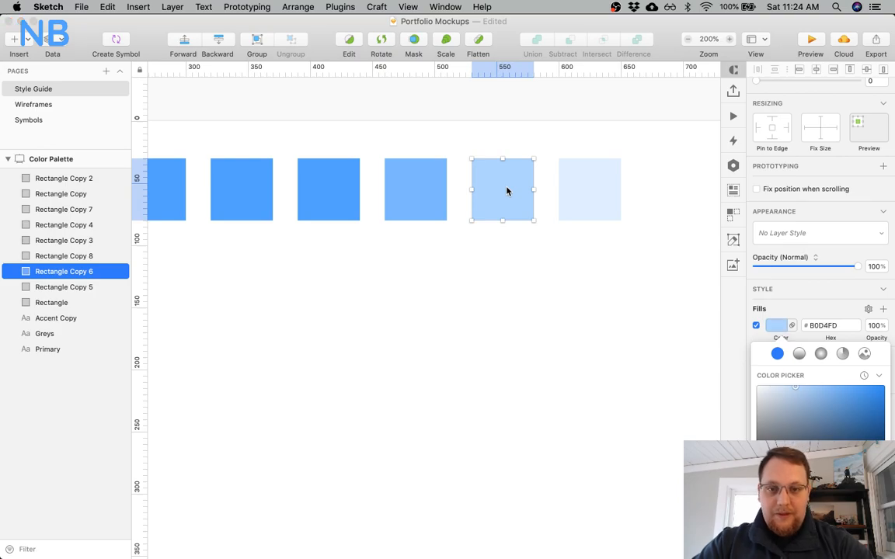
left_click(442, 187)
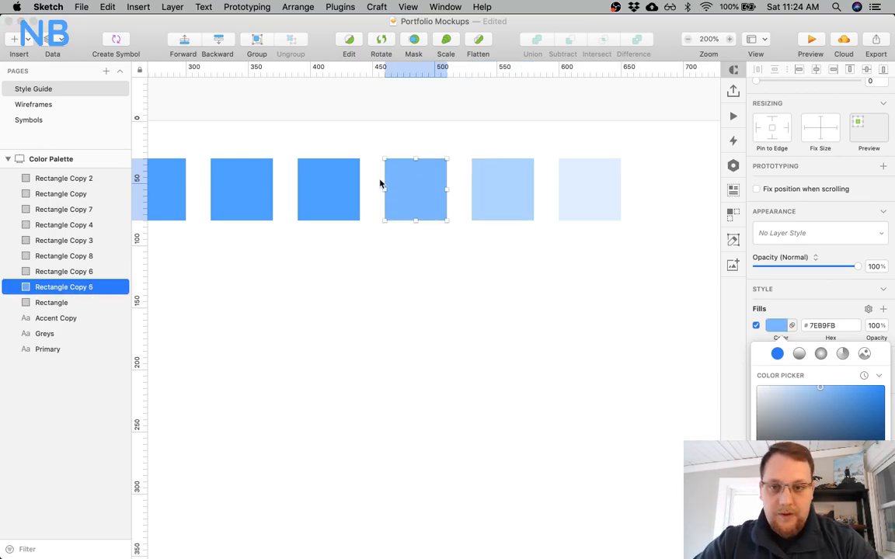
Lighten the Rectangle Copy 5 swatch's fill to 88BFFB and the Rectangle Copy 6 swatch's fill to BAD9FD.
left_click(336, 182)
left_click(401, 181)
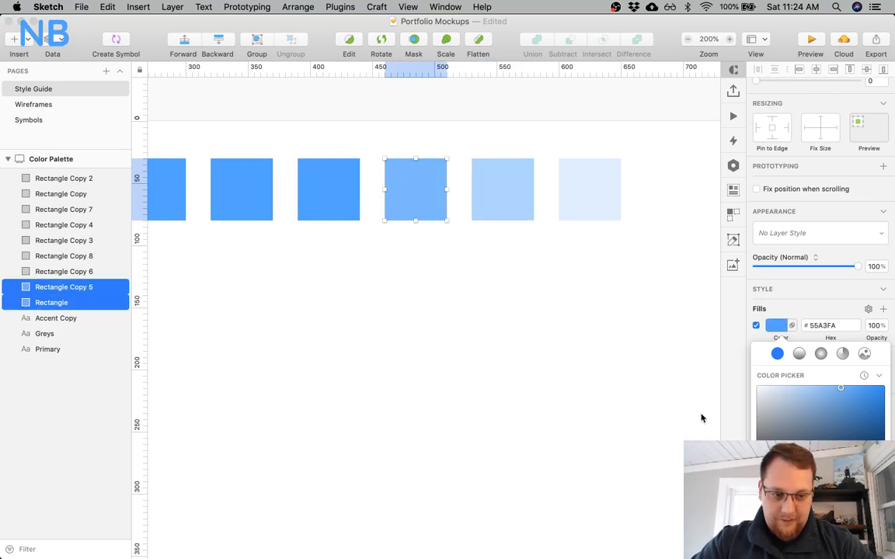
left_click_drag(819, 387, 815, 387)
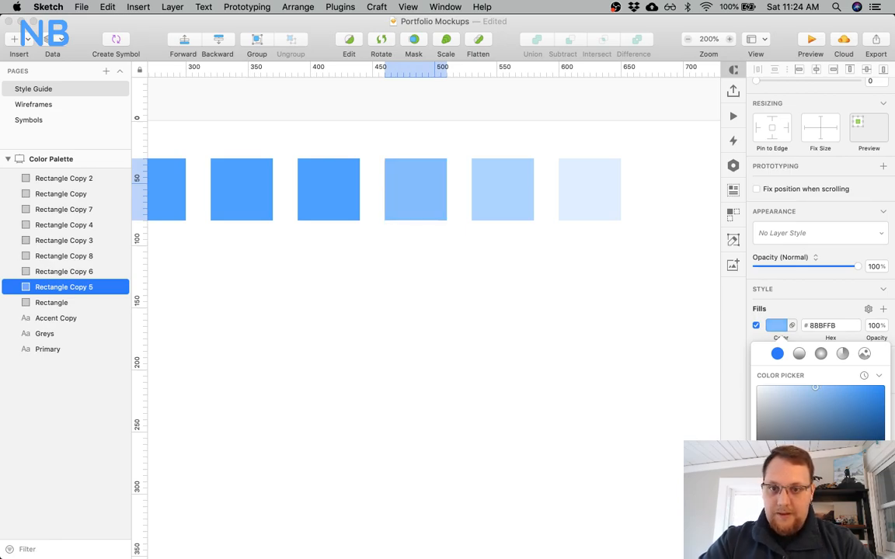
left_click(505, 208)
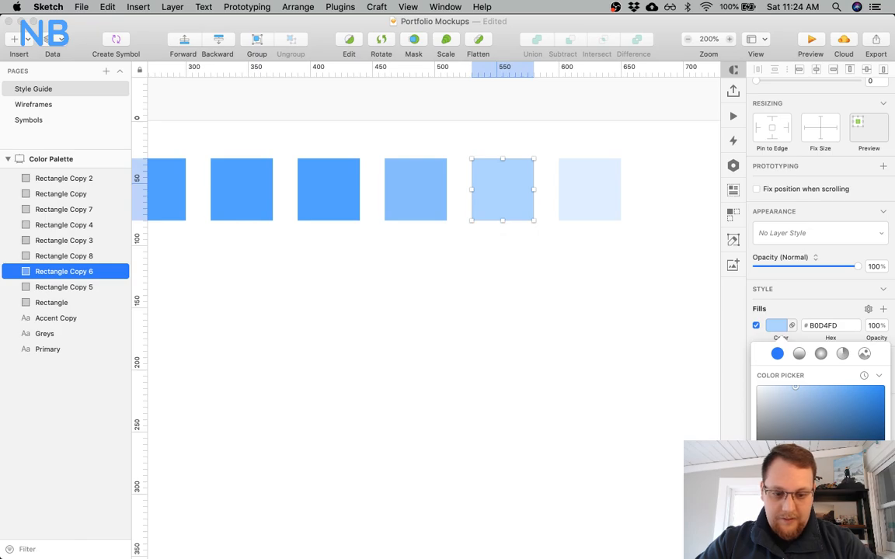
Lighten the fill of the palest blue swatch at the end of the row to EBF4FE.
left_click(581, 202)
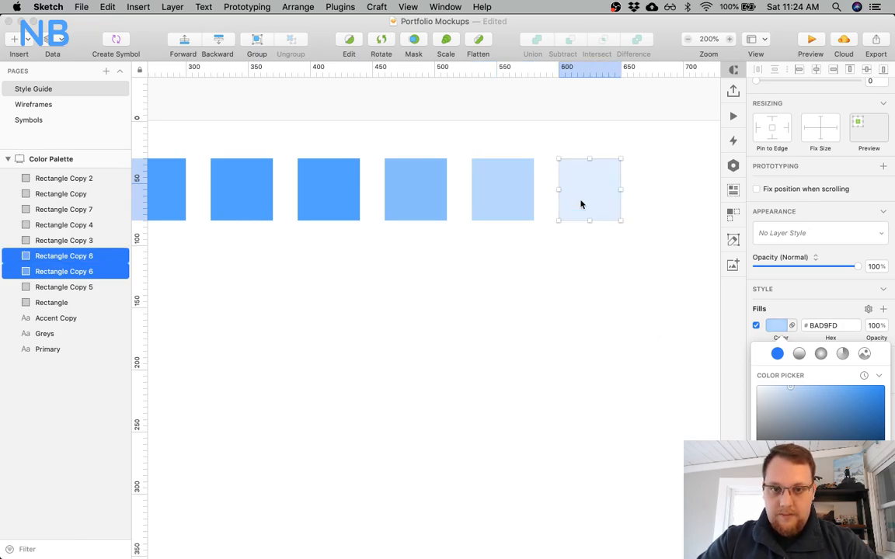
left_click_drag(770, 387, 766, 387)
left_click(577, 319)
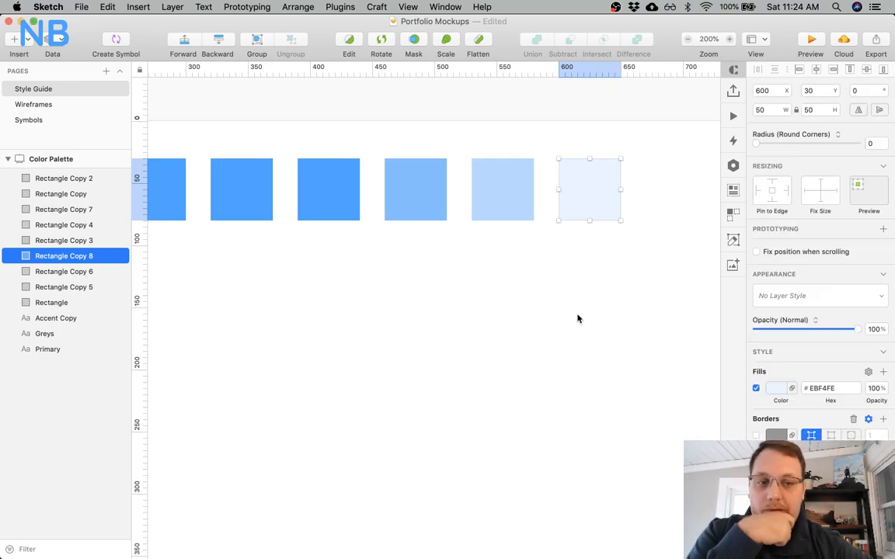
left_click(577, 319)
Compare the dark navy swatch with the base blue, and set the navy swatch's fill to the more saturated 02244A.
scroll(504, 276, "left", 2)
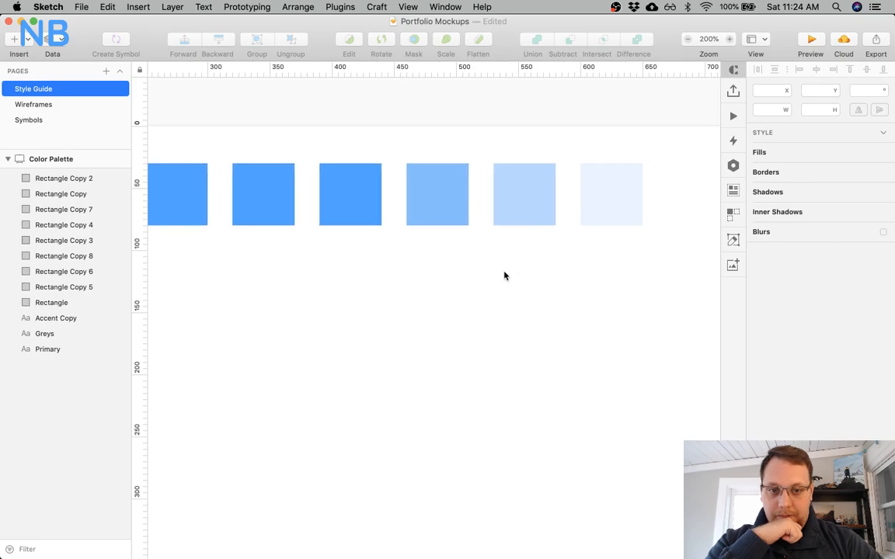
scroll(505, 276, "left", 5)
scroll(504, 276, "up", 1)
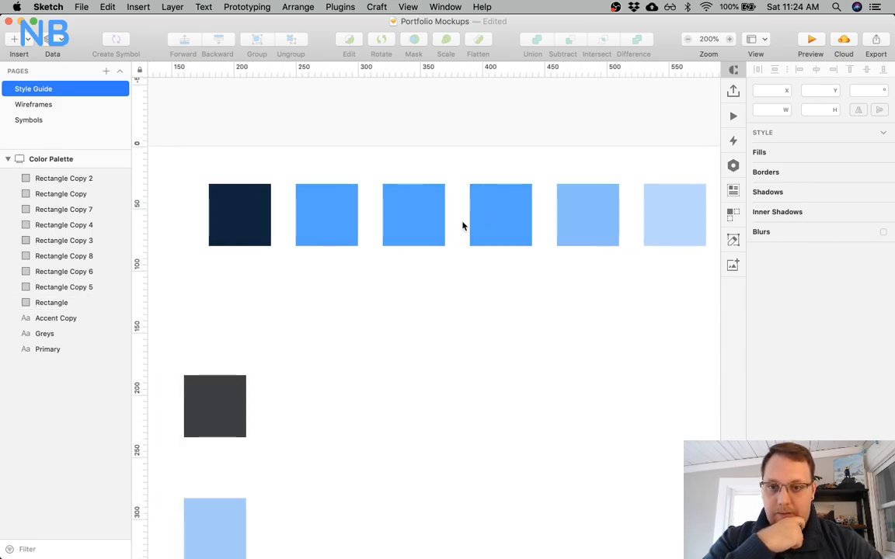
left_click(244, 213)
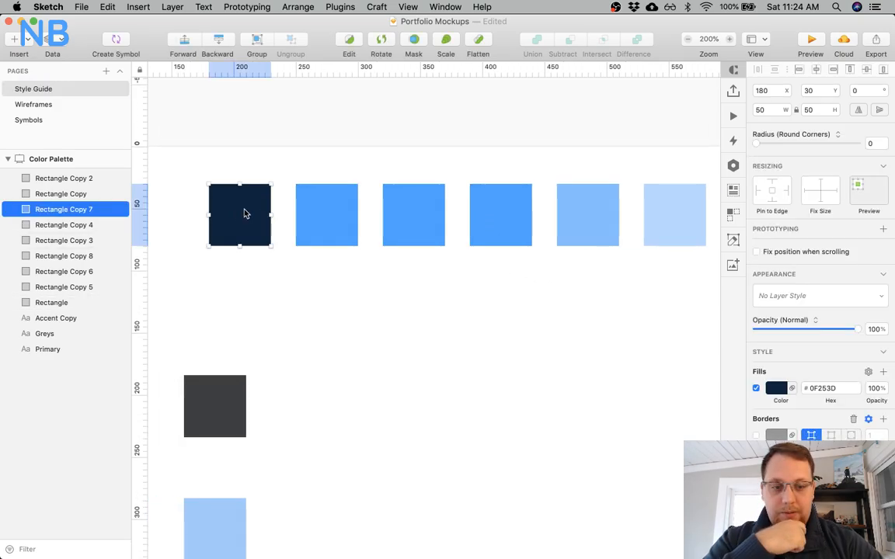
left_click(310, 207)
left_click(505, 221)
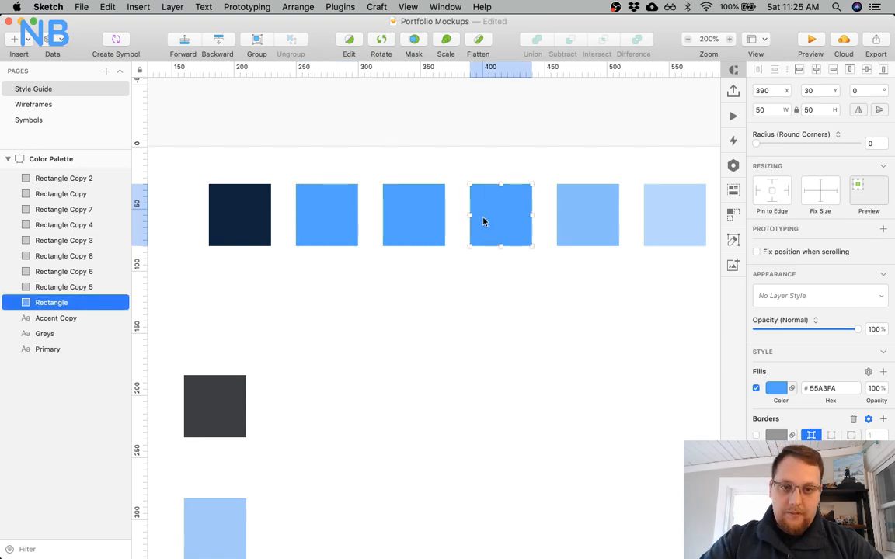
left_click(774, 393)
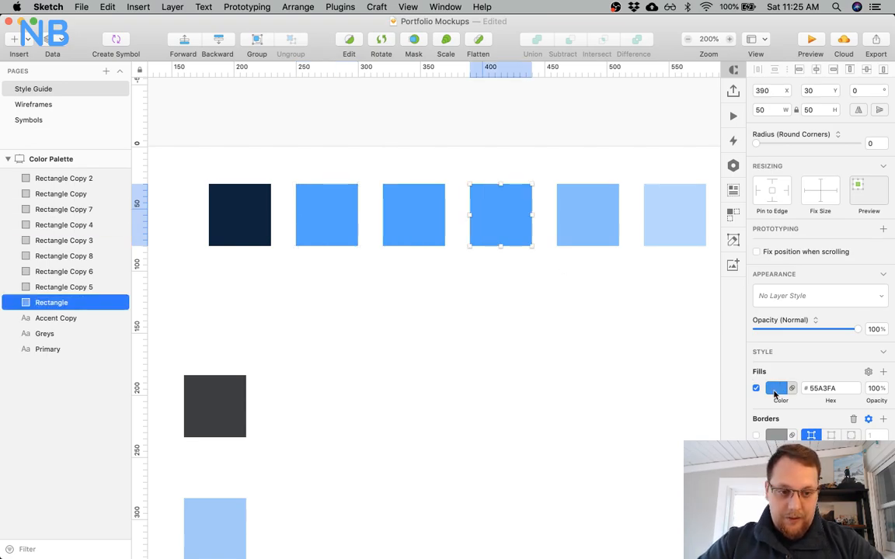
left_click(250, 221)
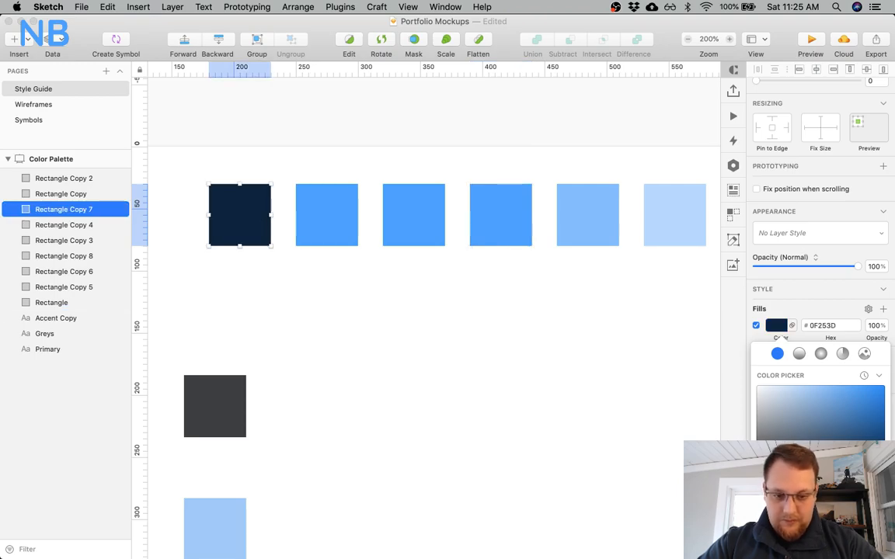
left_click(880, 469)
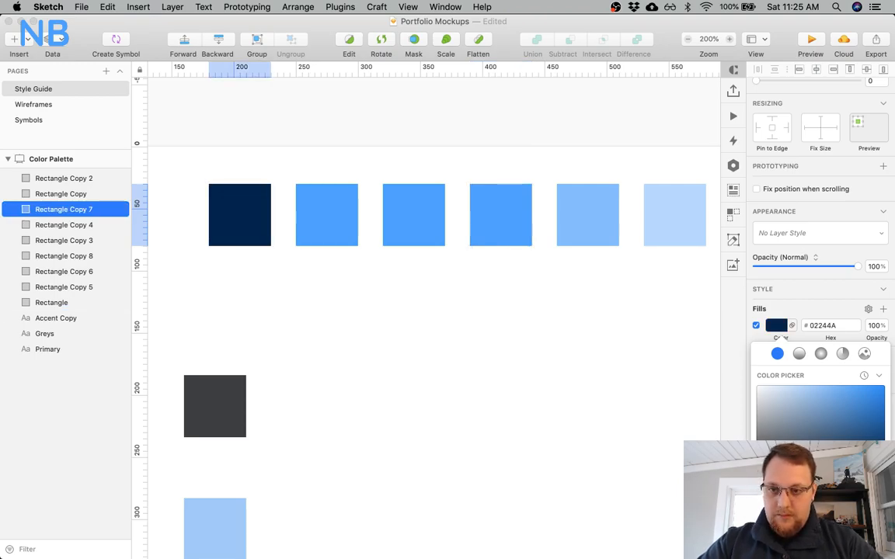
left_click(462, 452)
left_click(260, 235)
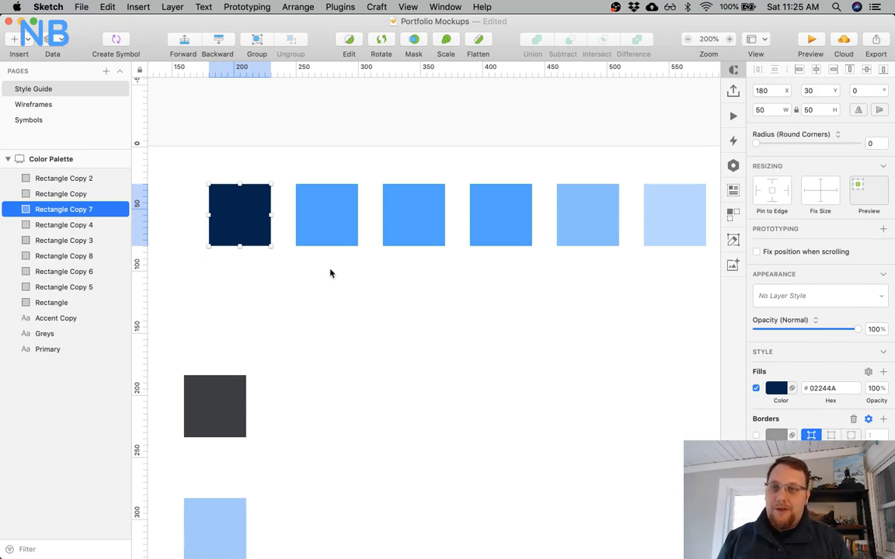
Review the whole row of primary blue shades, from the dark navy swatch to the palest tint.
scroll(329, 273, "right", 5)
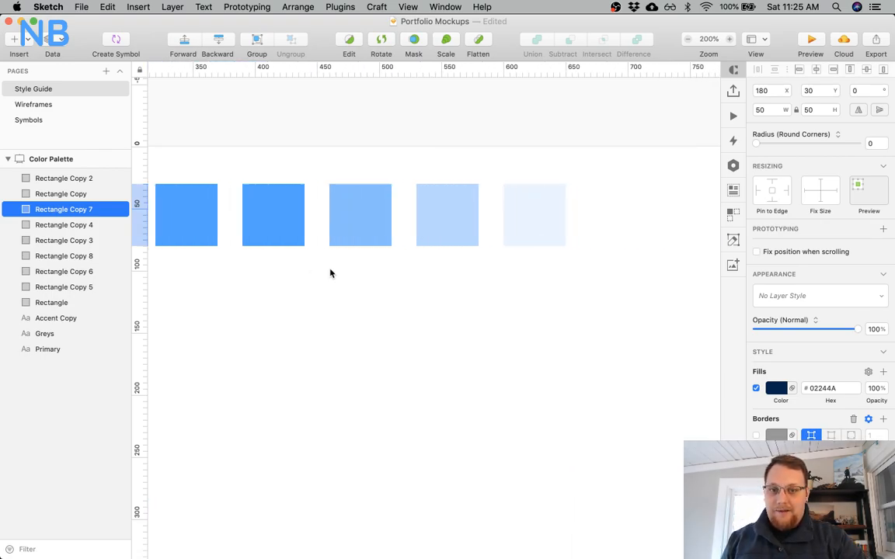
scroll(330, 273, "left", 1)
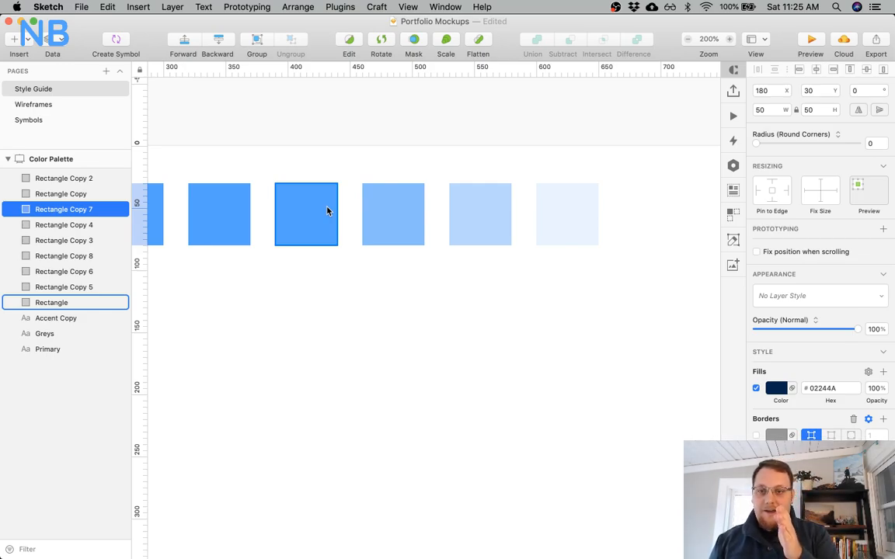
scroll(328, 211, "down", 3)
scroll(327, 210, "left", 5)
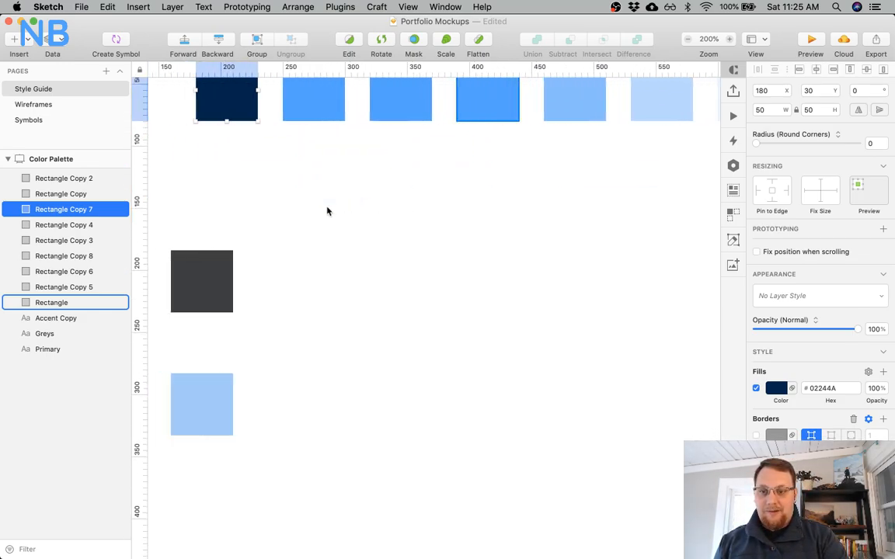
scroll(327, 211, "up", 3)
scroll(327, 211, "right", 3)
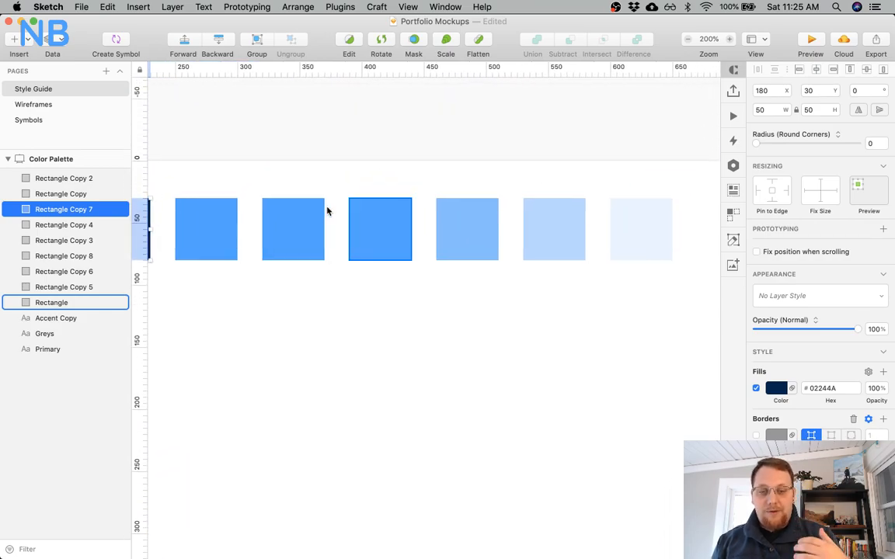
scroll(327, 211, "left", 1)
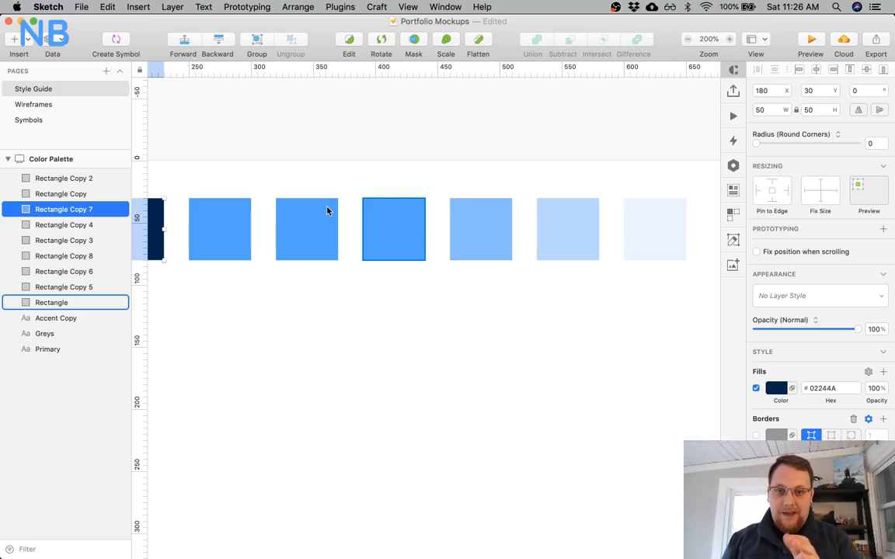
scroll(429, 359, "left", 3)
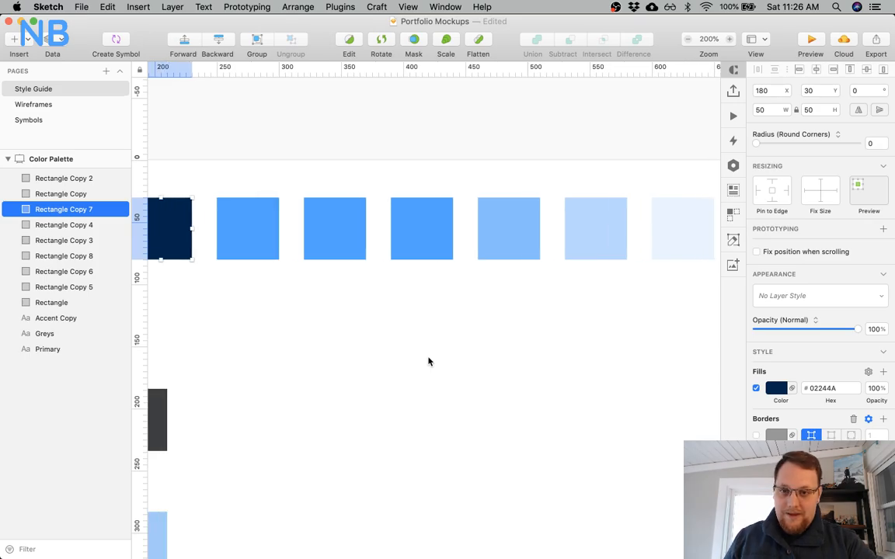
scroll(428, 361, "left", 4)
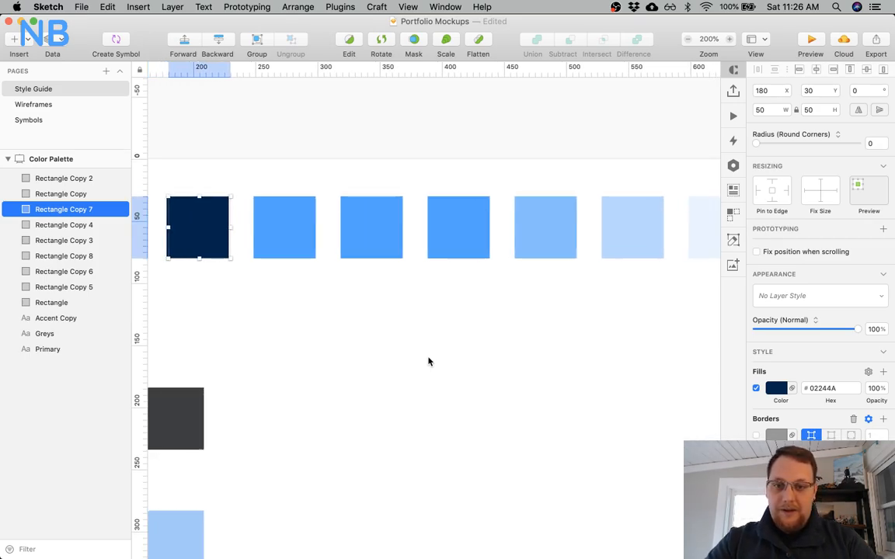
scroll(430, 359, "right", 2)
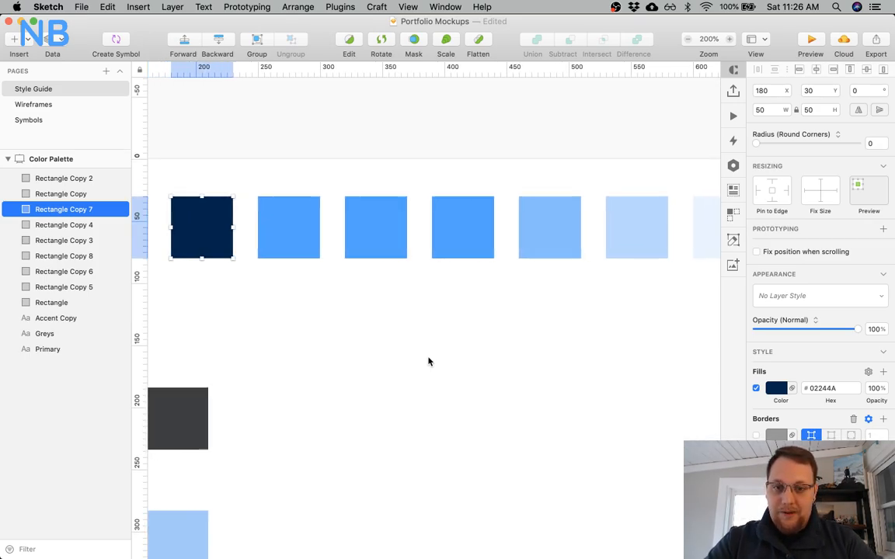
Darken the fill of the navy Rectangle Copy 7 swatch slightly to 022245.
scroll(520, 355, "left", 3)
scroll(521, 356, "left", 1)
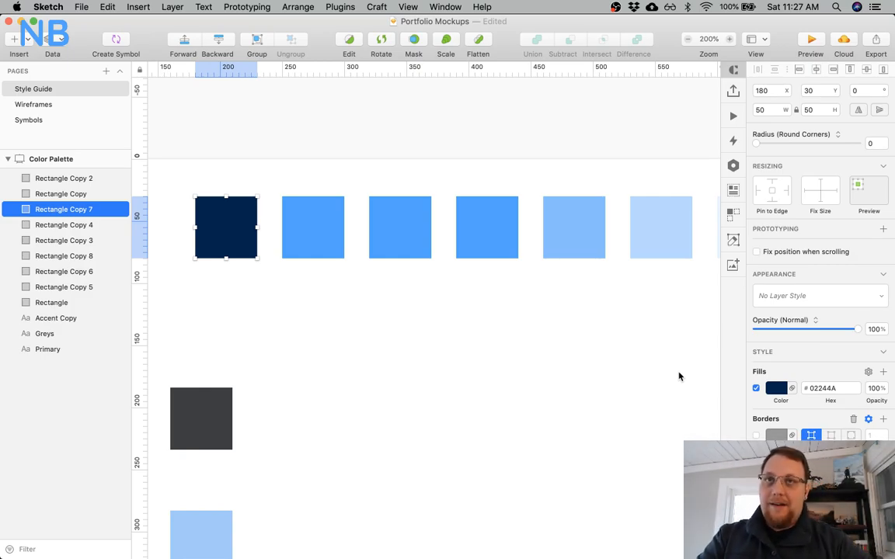
scroll(678, 376, "right", 2)
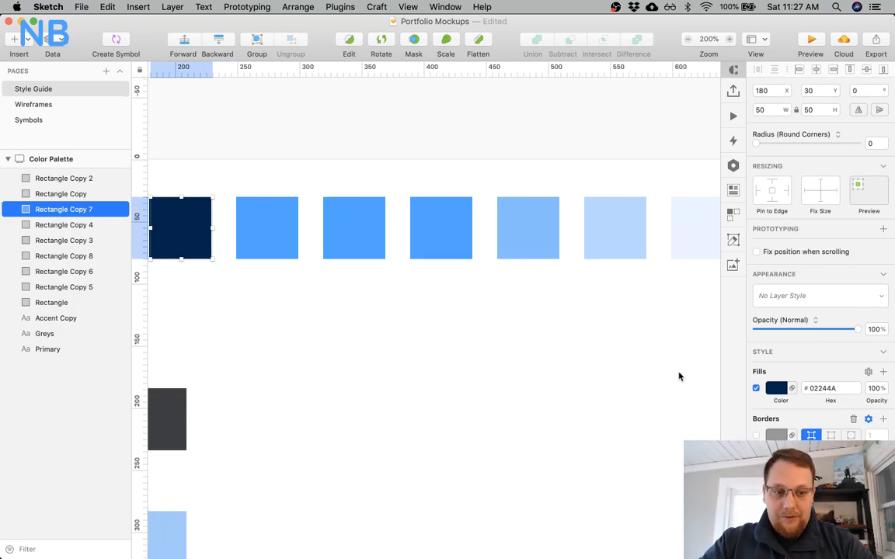
scroll(678, 376, "right", 1)
left_click(782, 390)
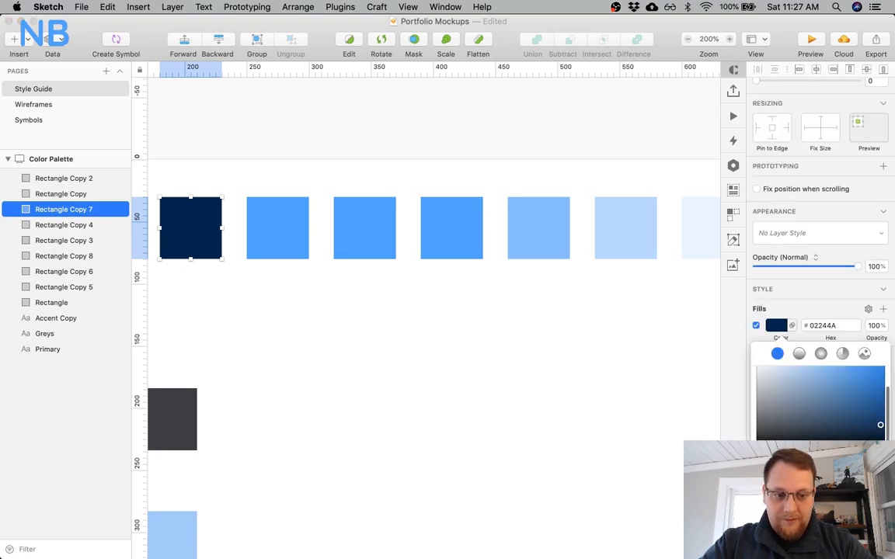
left_click_drag(880, 425, 880, 426)
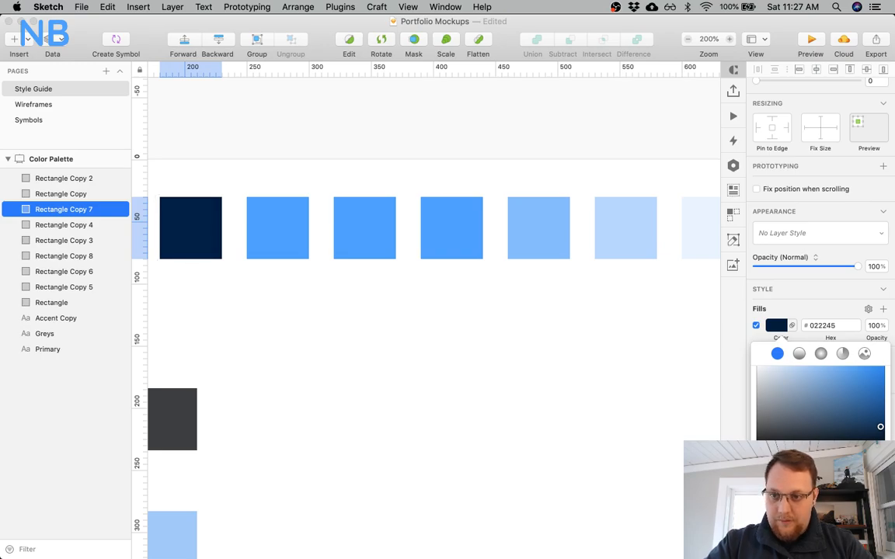
left_click(445, 403)
scroll(445, 402, "left", 1)
scroll(442, 334, "left", 2)
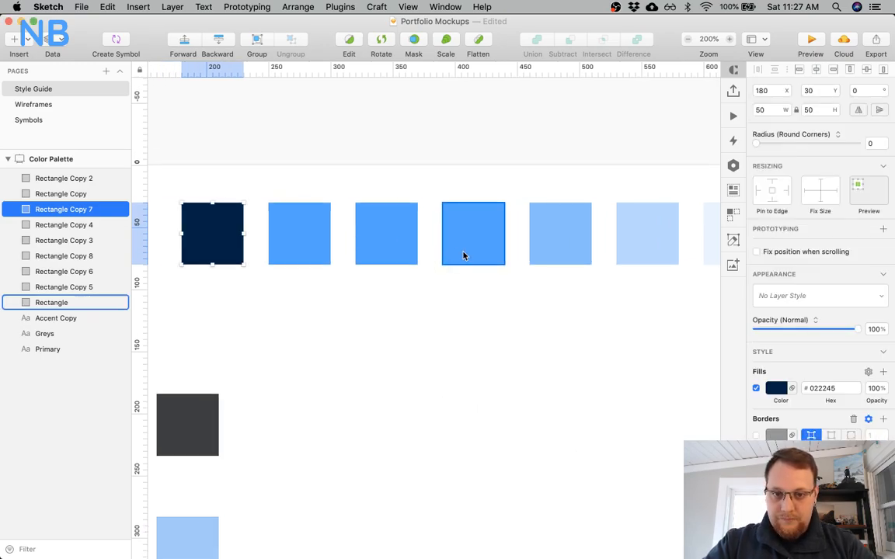
Set the fill of the Rectangle Copy 3 swatch, just before the base blue, to the saturated blue 127EF8.
scroll(454, 254, "left", 2)
left_click(426, 238)
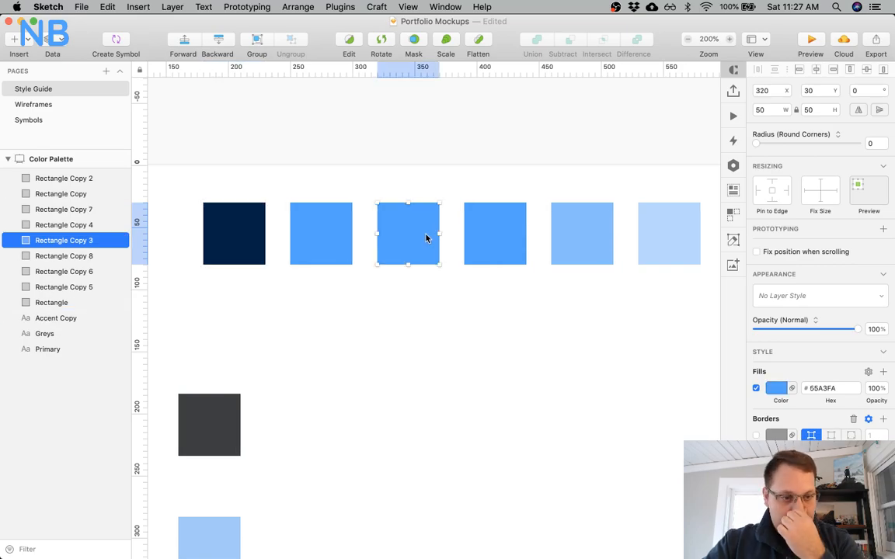
left_click(777, 388)
scroll(785, 406, "down", 1)
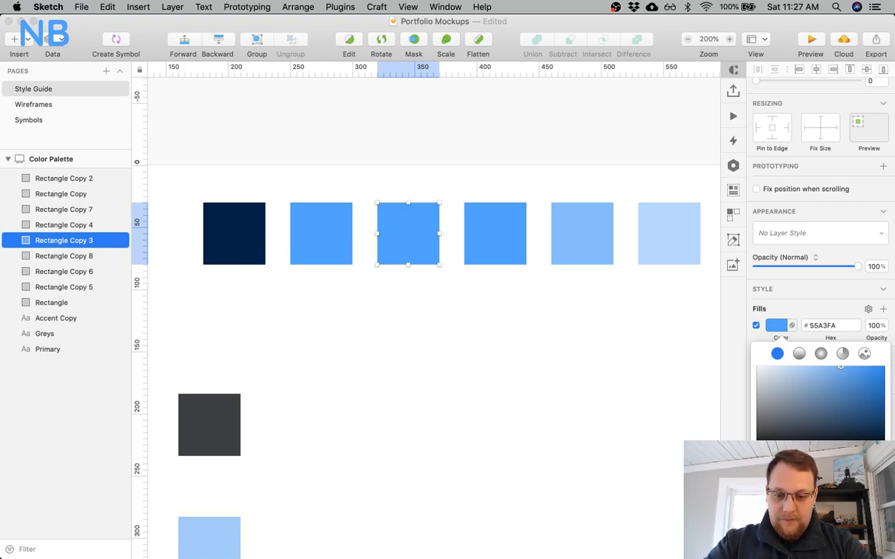
left_click_drag(840, 365, 874, 365)
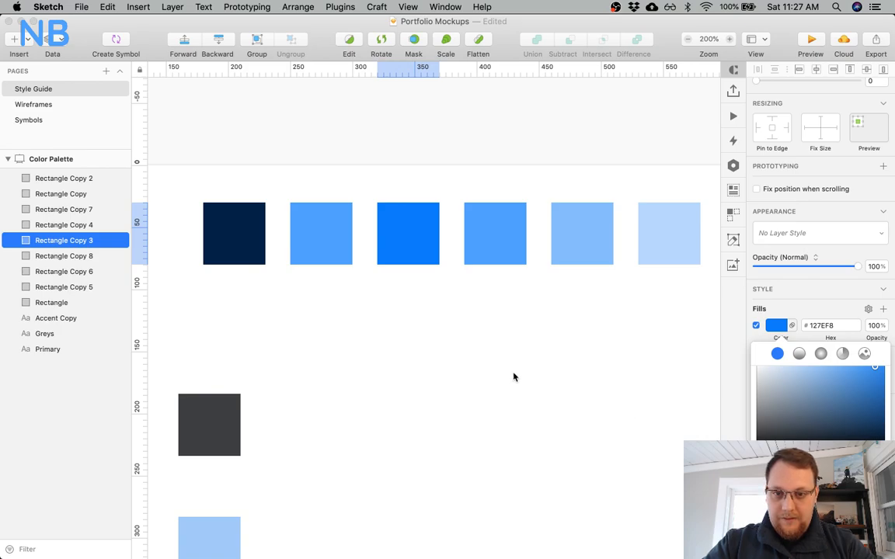
Darken the fill of the Rectangle Copy 4 swatch beside the navy one to 054994.
left_click(324, 240)
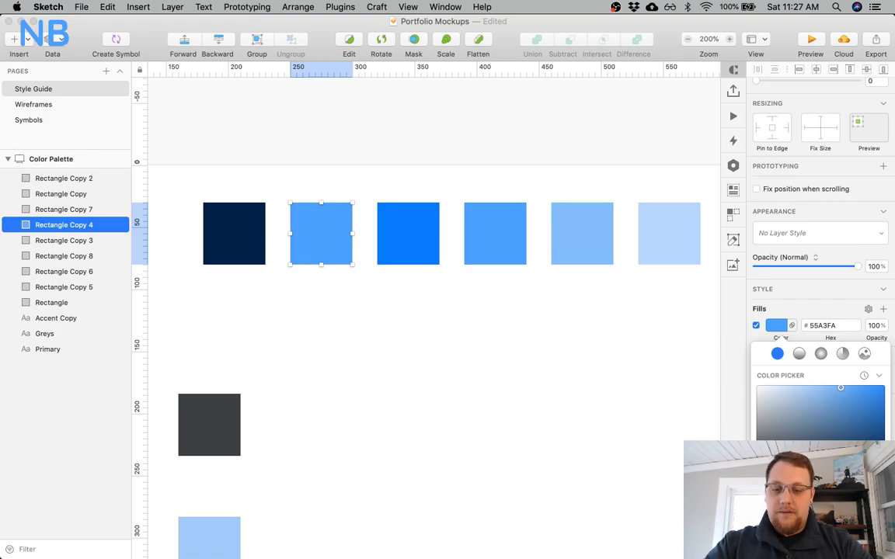
left_click_drag(841, 388, 878, 422)
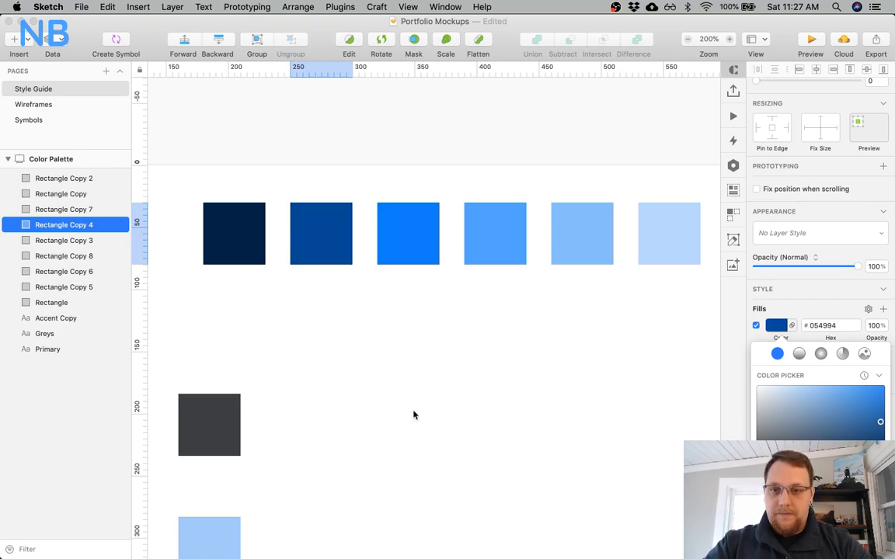
left_click(412, 352)
scroll(412, 353, "right", 1)
scroll(412, 353, "right", 2)
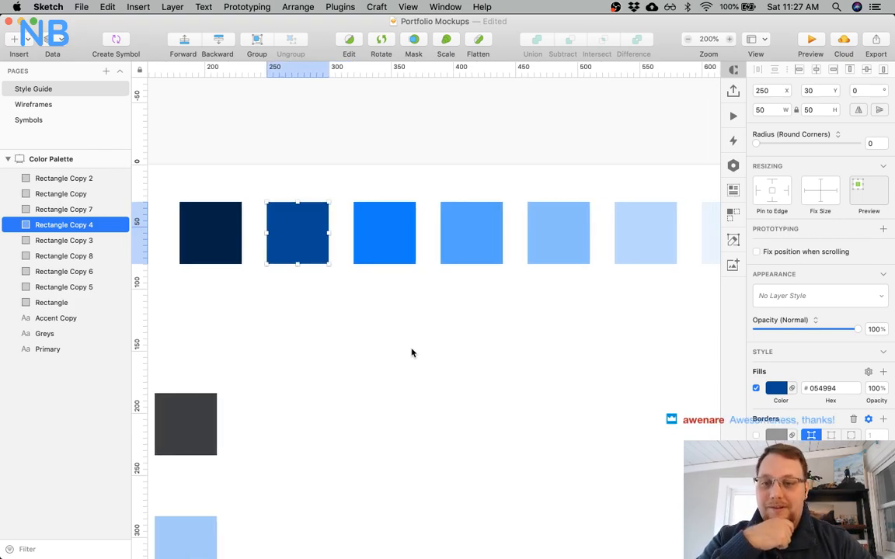
Compare the shades across the row, and mute the Rectangle Copy 3 swatch's fill to 2F80DA.
scroll(412, 353, "left", 3)
left_click(412, 317)
scroll(412, 317, "right", 4)
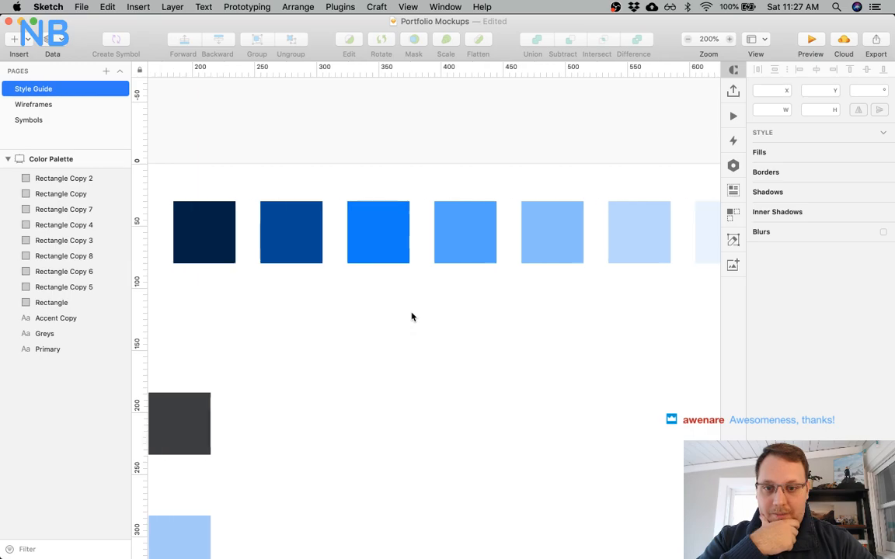
scroll(345, 282, "right", 5)
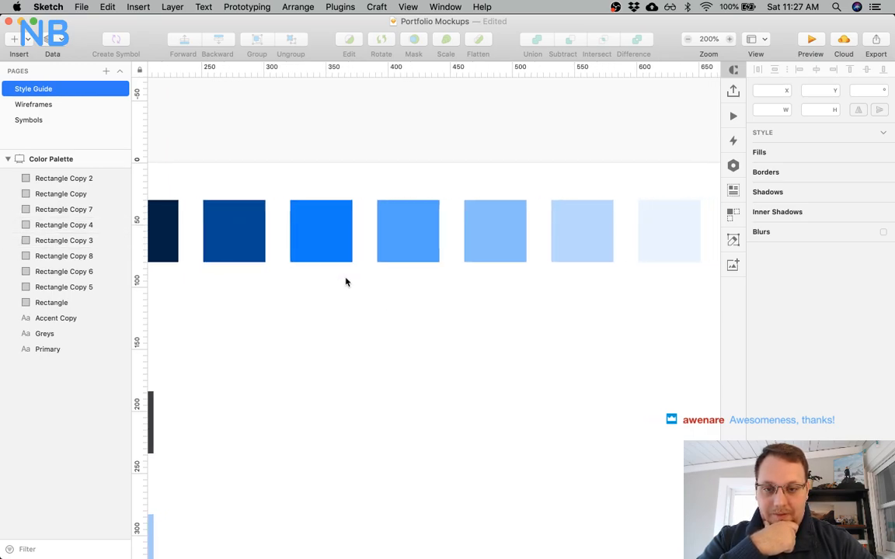
scroll(369, 311, "left", 5)
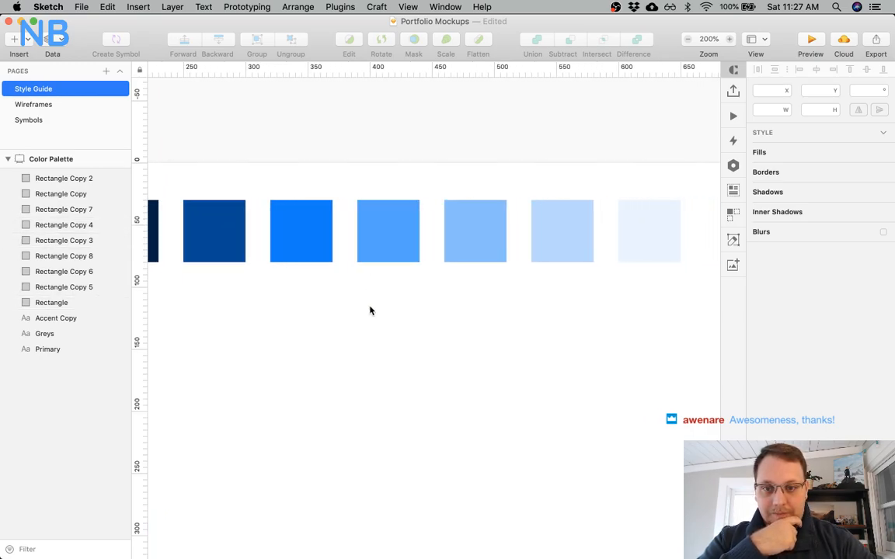
left_click(365, 255)
scroll(384, 304, "left", 1)
left_click(777, 387)
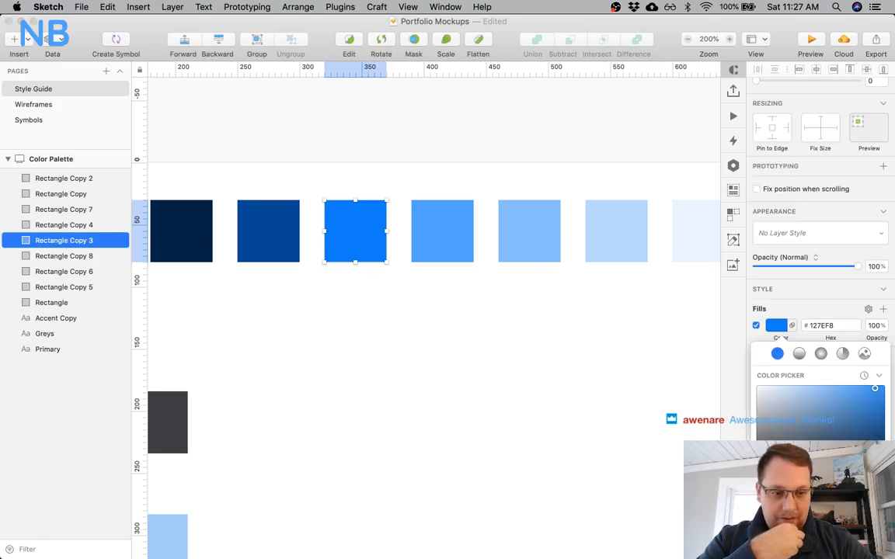
scroll(815, 408, "down", 1)
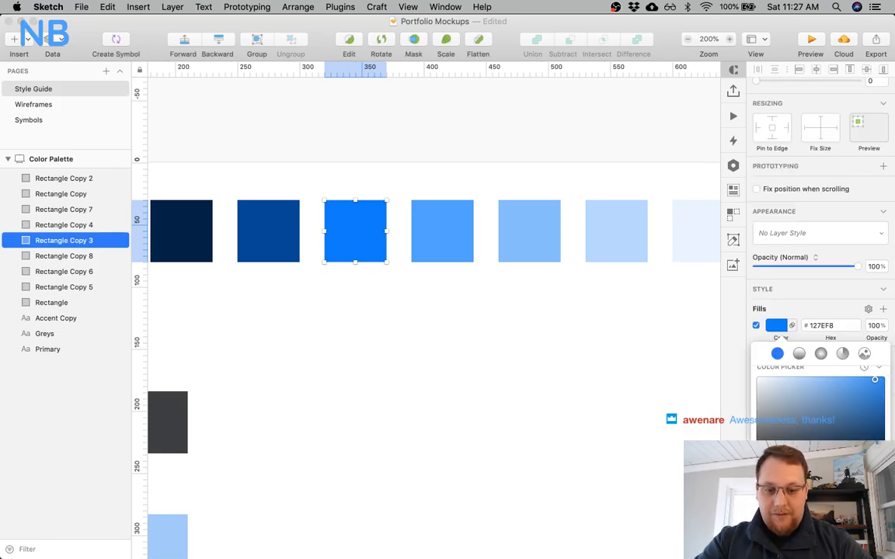
left_click_drag(875, 380, 857, 390)
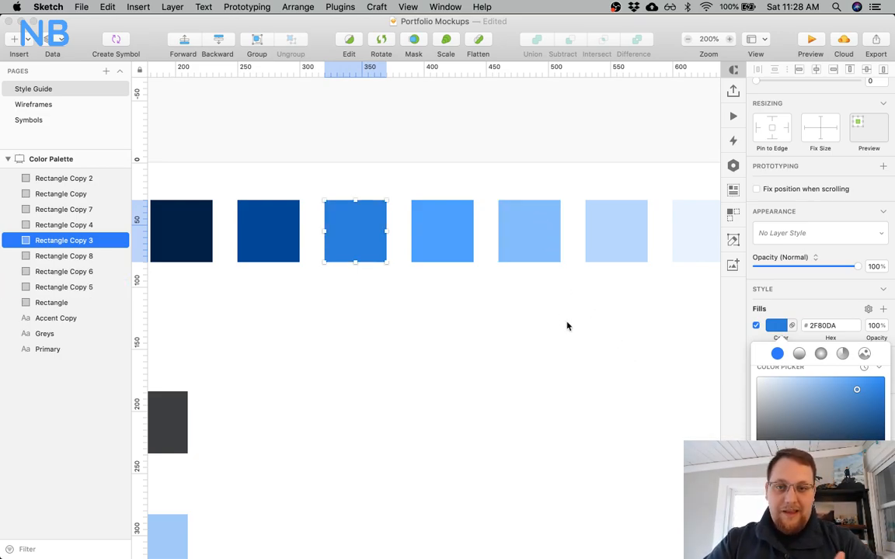
scroll(567, 326, "left", 3)
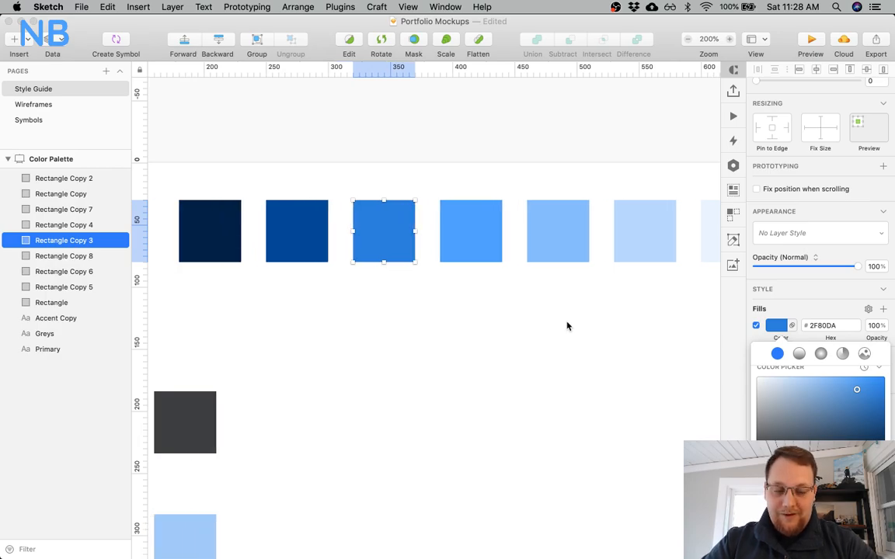
left_click(523, 319)
left_click(524, 319)
Desaturate the Rectangle Copy 4 swatch's fill to 174A82, comparing it with the previous colour by undoing and redoing the change.
scroll(523, 319, "right", 2)
scroll(524, 318, "right", 2)
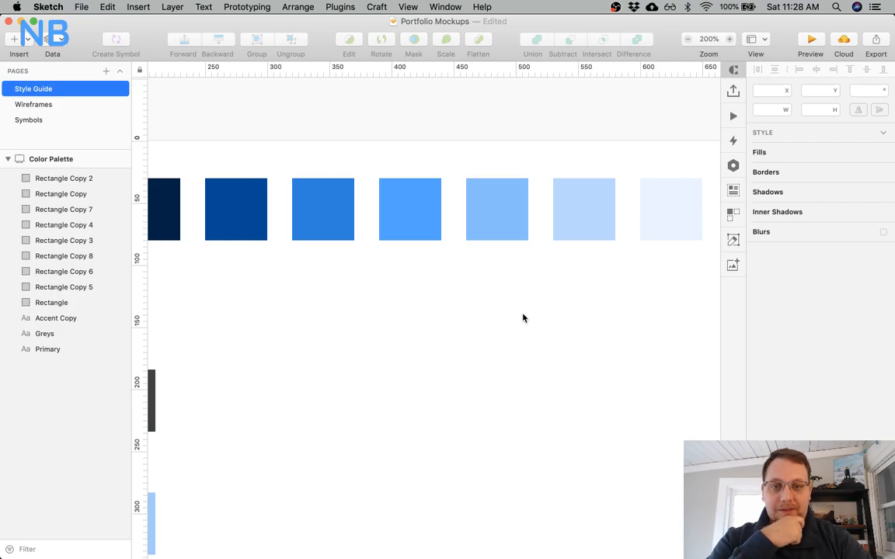
scroll(523, 317, "up", 2)
scroll(523, 316, "left", 3)
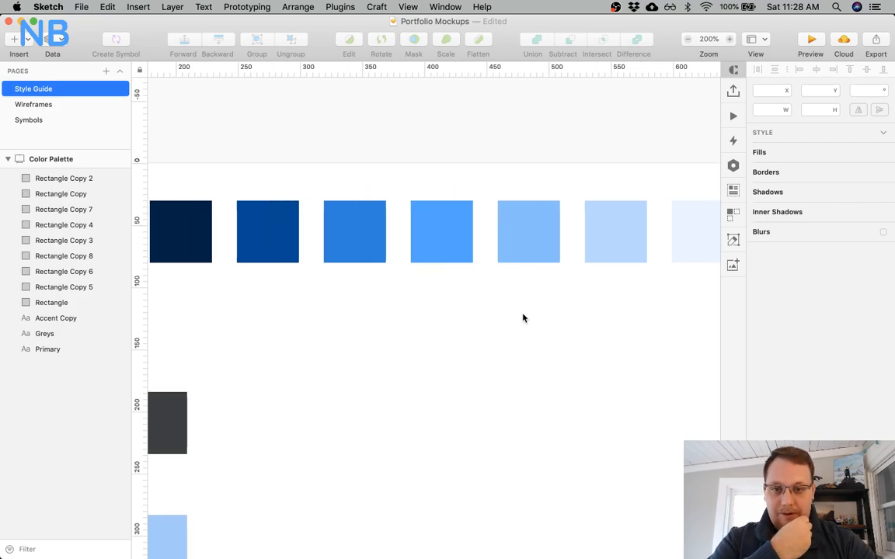
left_click(278, 249)
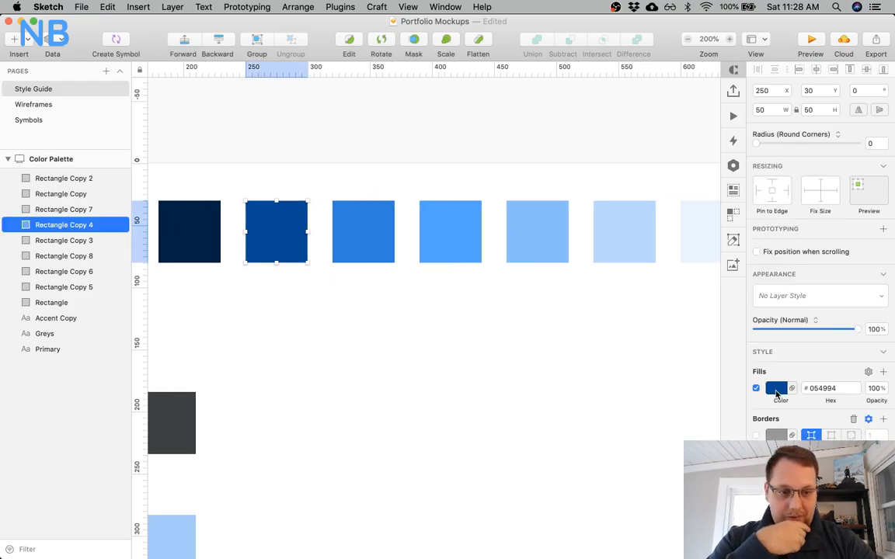
left_click(776, 388)
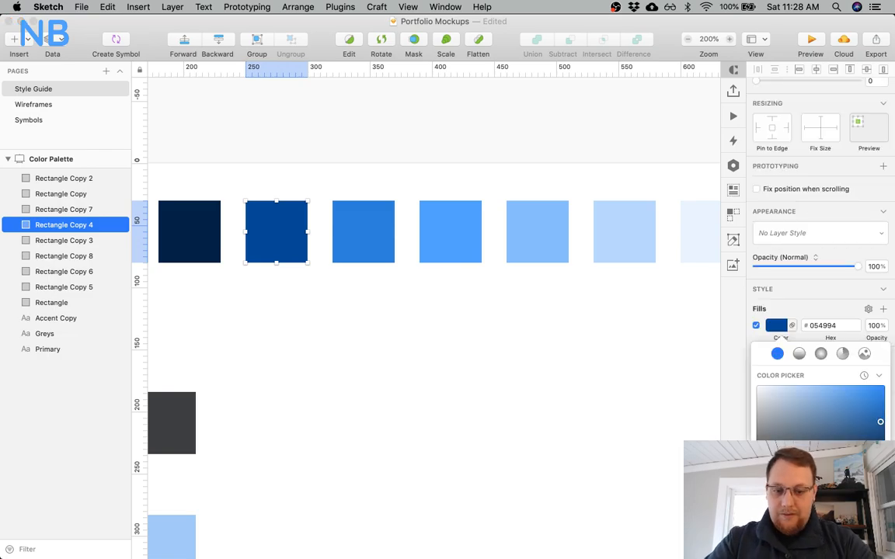
left_click_drag(880, 422, 862, 428)
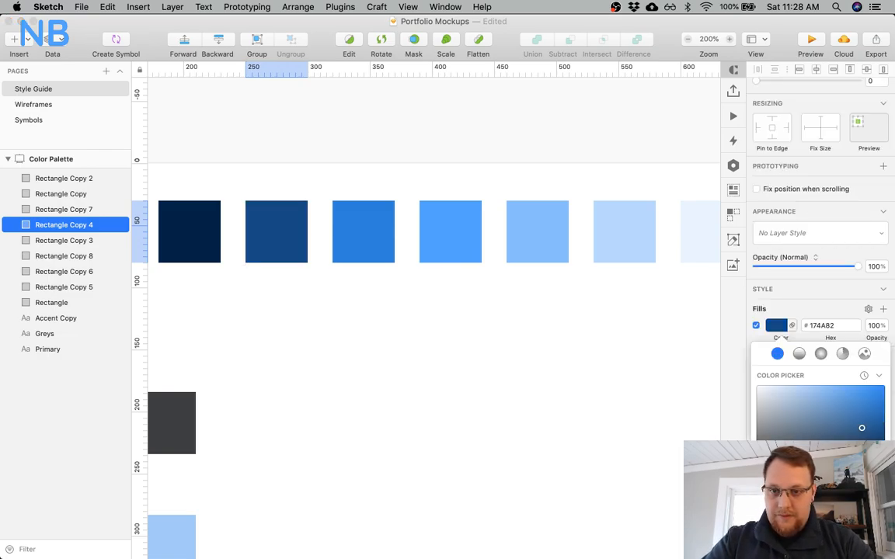
key("super+z")
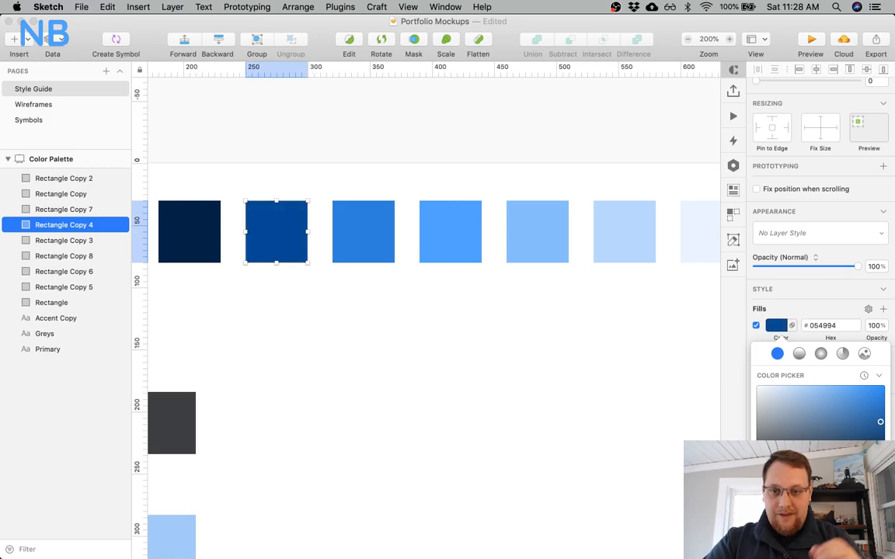
key("super+shift+z")
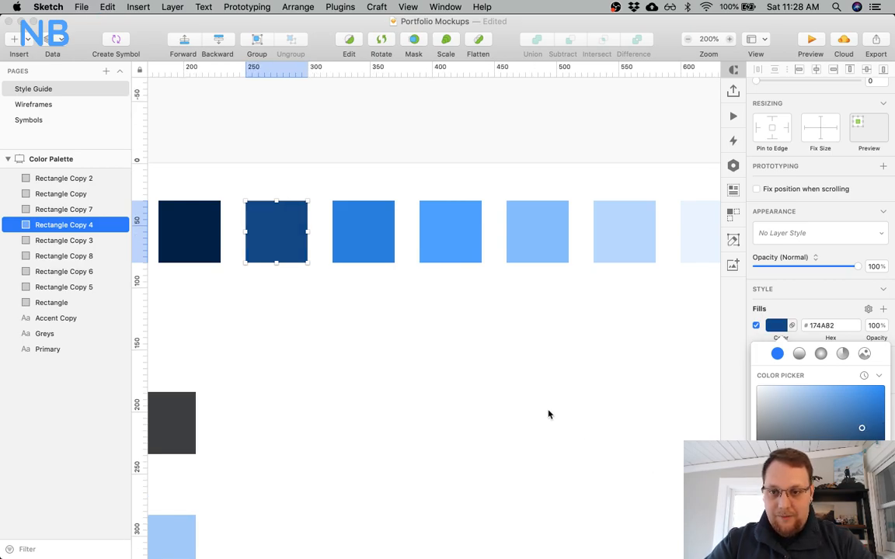
key("Escape")
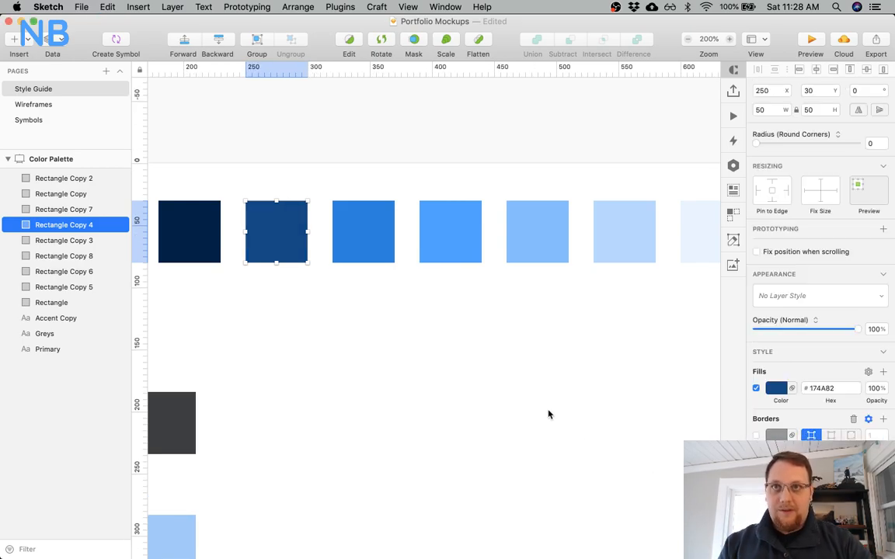
key("Escape")
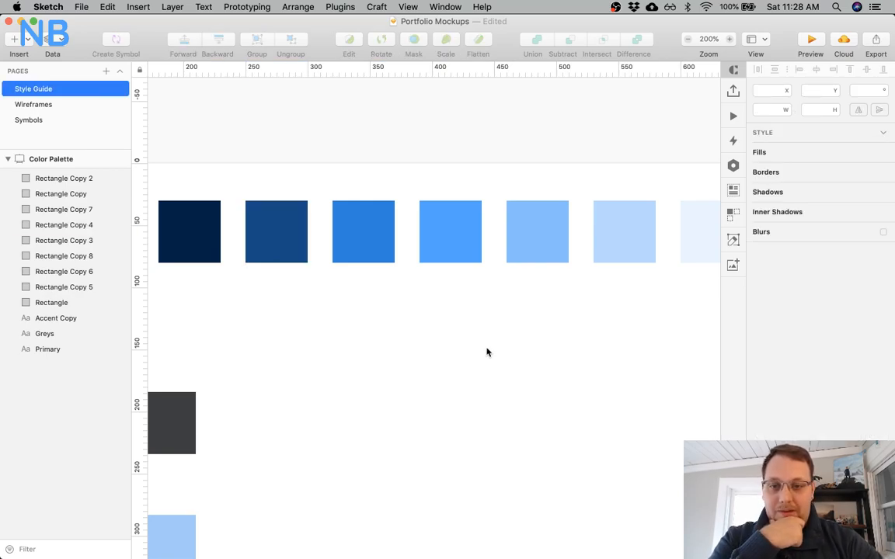
Try the less saturated fill 1F4A7A on the Rectangle Copy 4 swatch and undo the change.
left_click(252, 215)
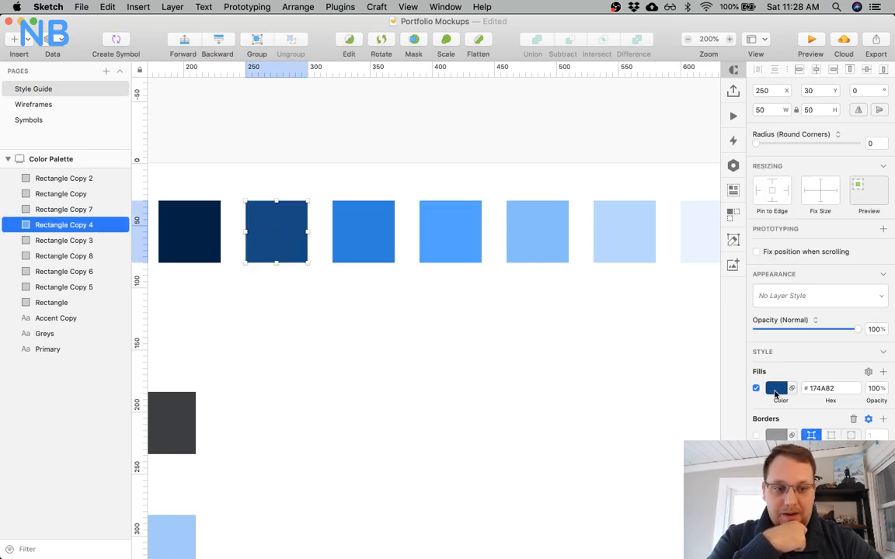
left_click(773, 391)
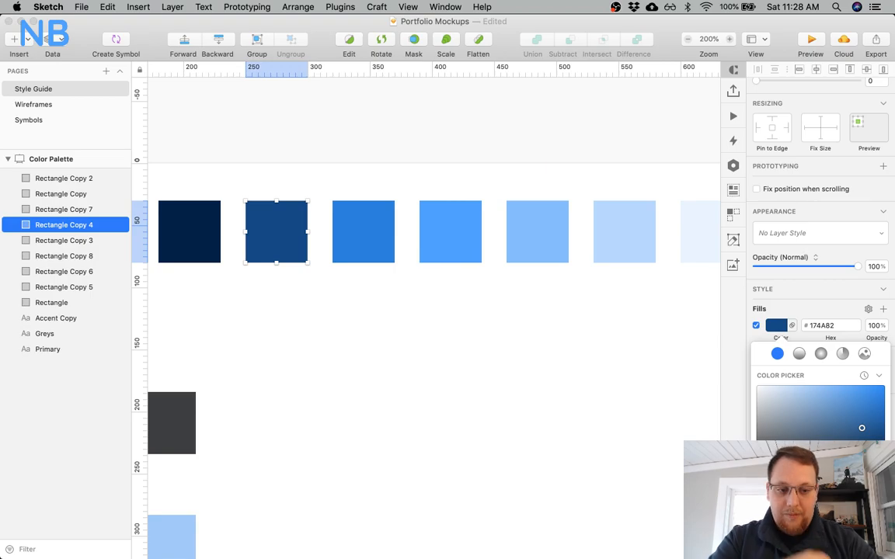
left_click_drag(862, 428, 852, 430)
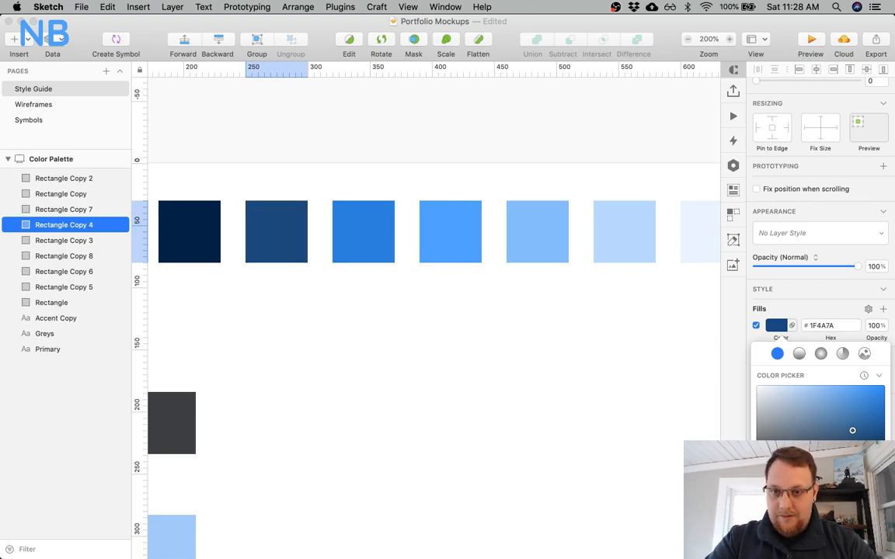
key("super+z")
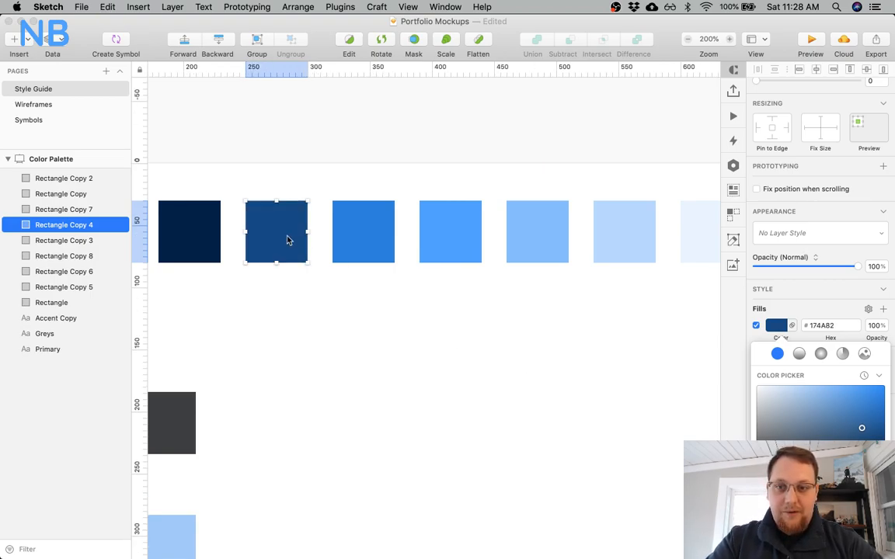
Desaturate the fill of the navy Rectangle Copy 7 swatch to 0B223D.
left_click(190, 239)
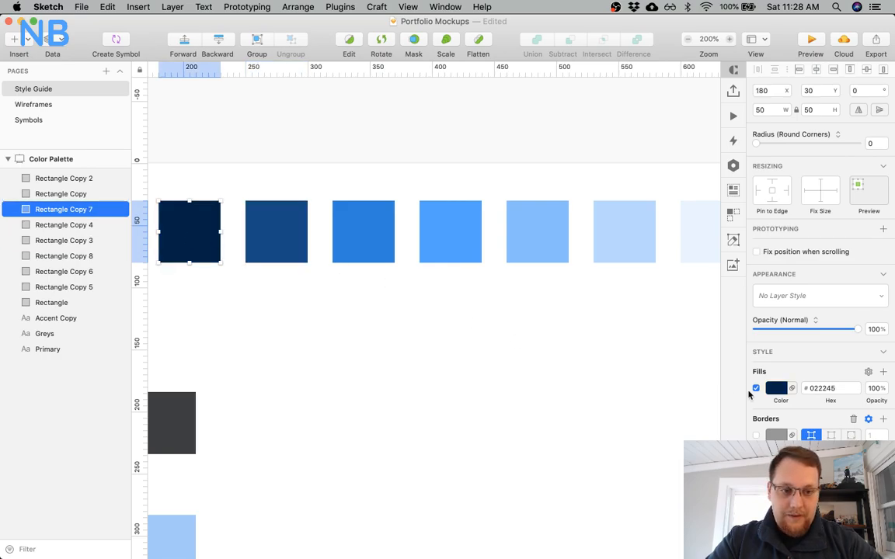
left_click(776, 389)
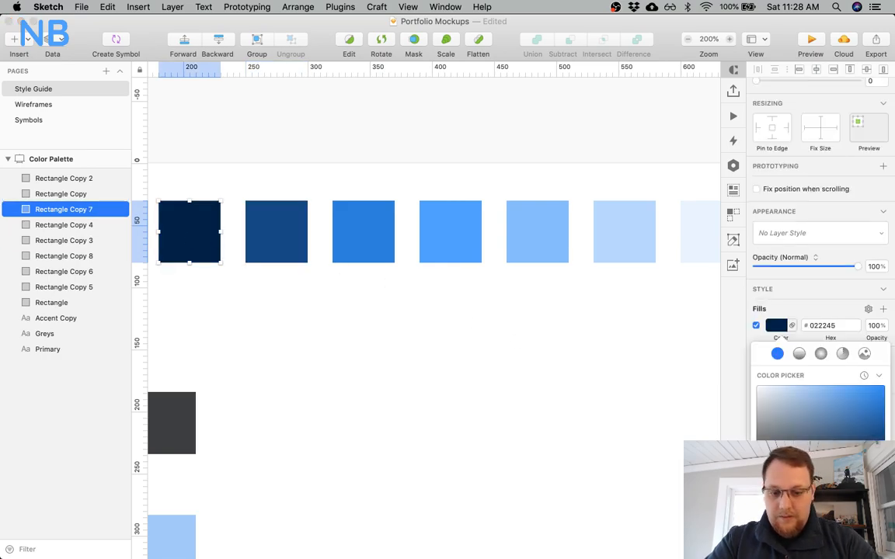
left_click_drag(881, 461, 861, 464)
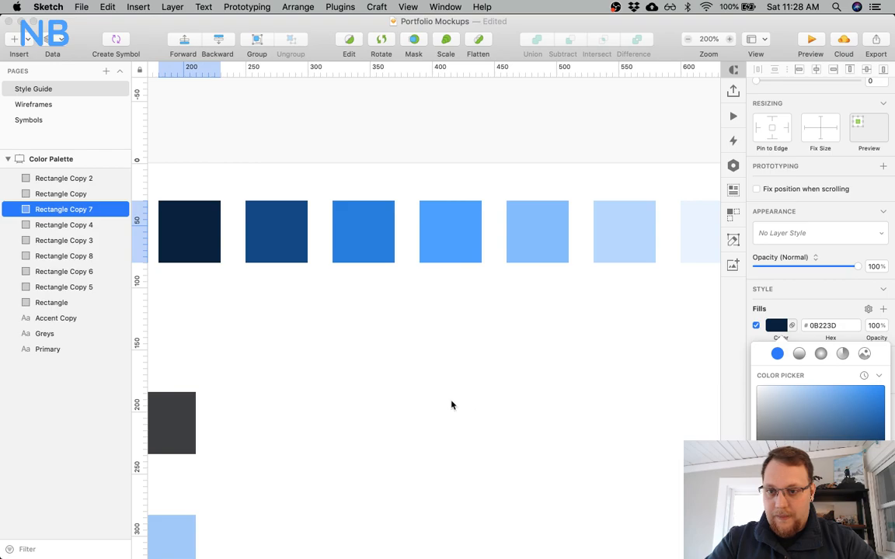
scroll(452, 405, "left", 5)
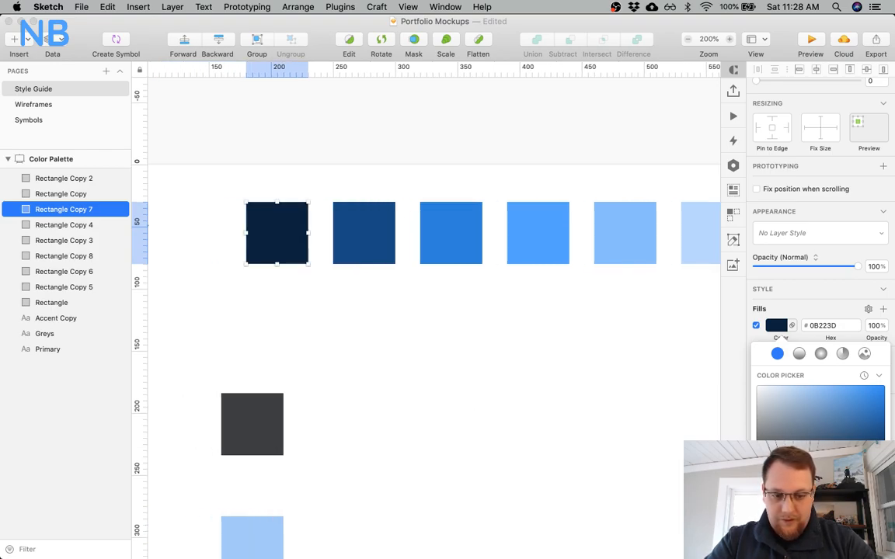
Lighten the Rectangle Copy 7 swatch's fill to 0F3157 and make the Rectangle Copy 3 swatch's blue more saturated.
left_click(577, 356)
left_click(363, 247)
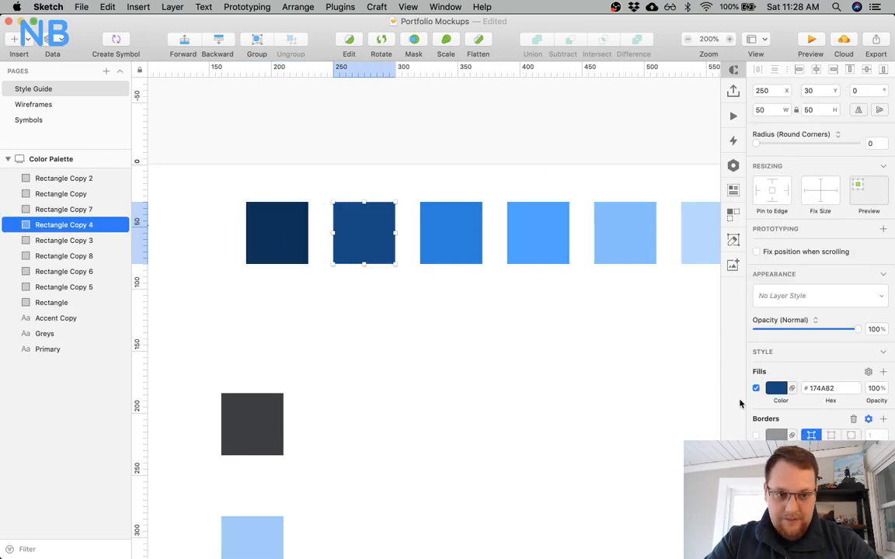
left_click(778, 389)
left_click(460, 248)
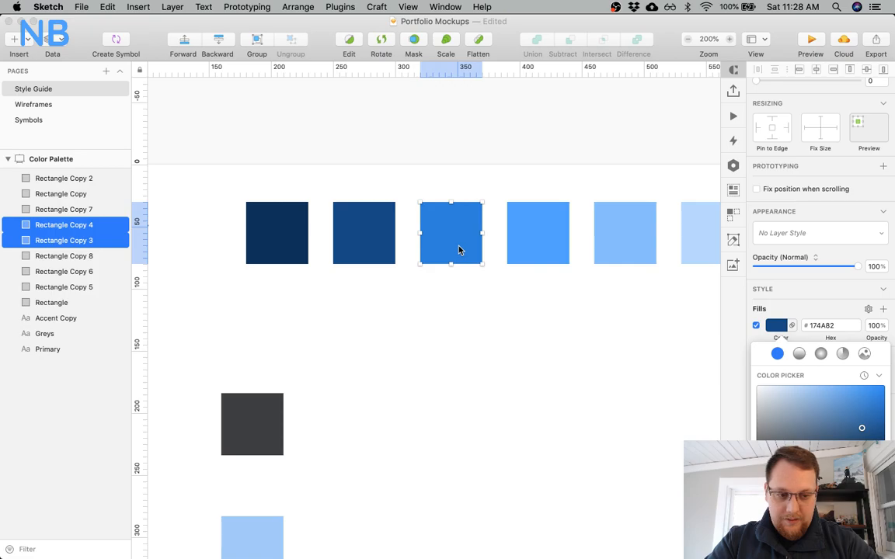
left_click(532, 240)
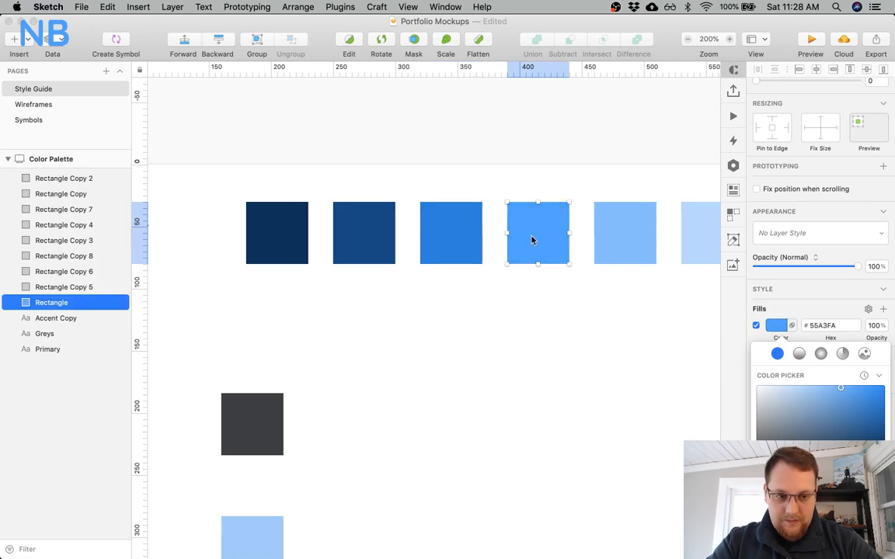
left_click(470, 248)
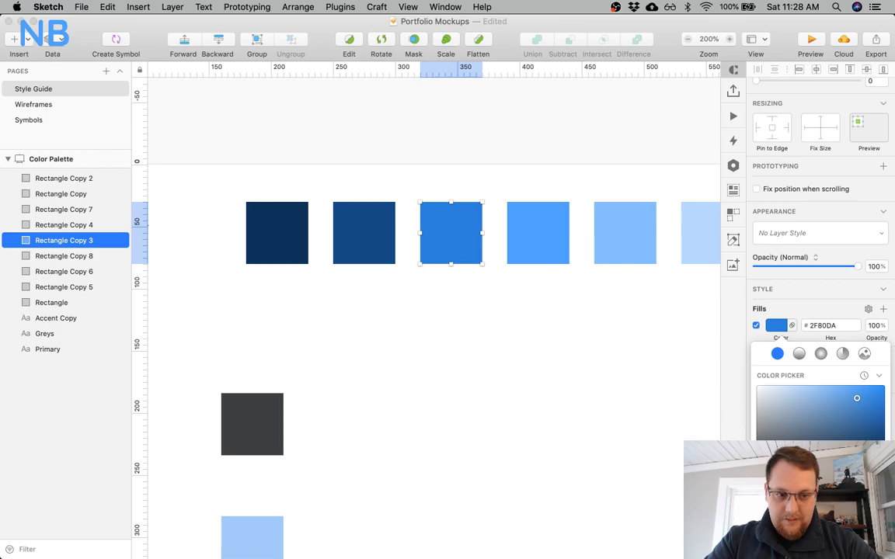
Brighten the Rectangle Copy 4 swatch's fill to 1B5698.
left_click(343, 259)
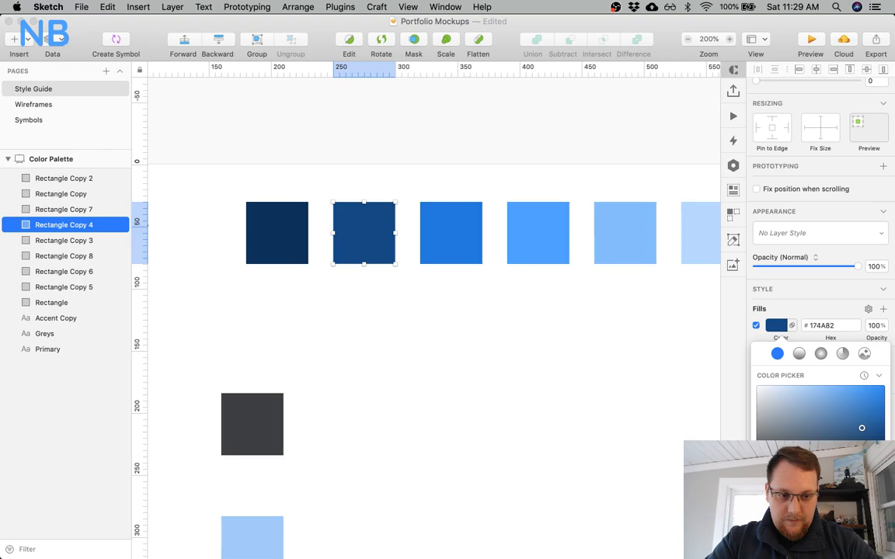
left_click_drag(861, 428, 862, 420)
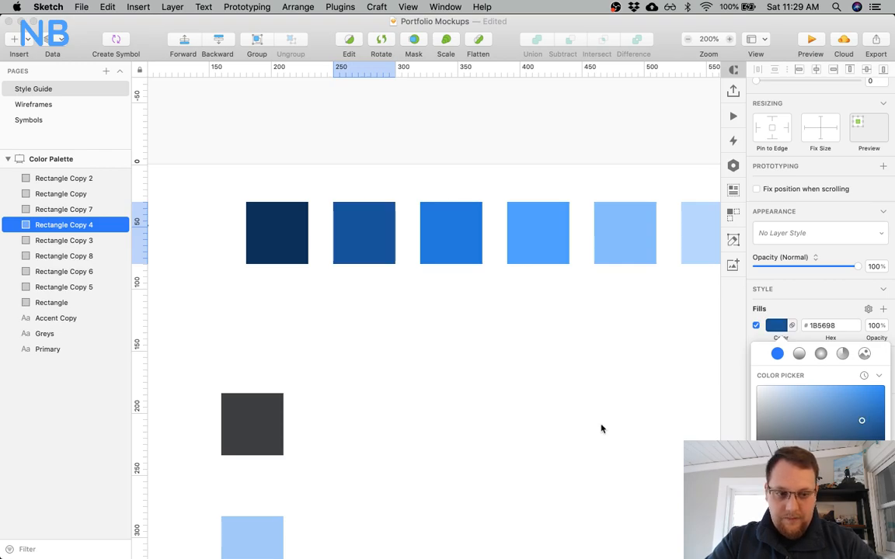
left_click(413, 320)
Try a black 000000 fill on the navy Rectangle Copy 7 swatch and undo the change.
left_click(294, 242)
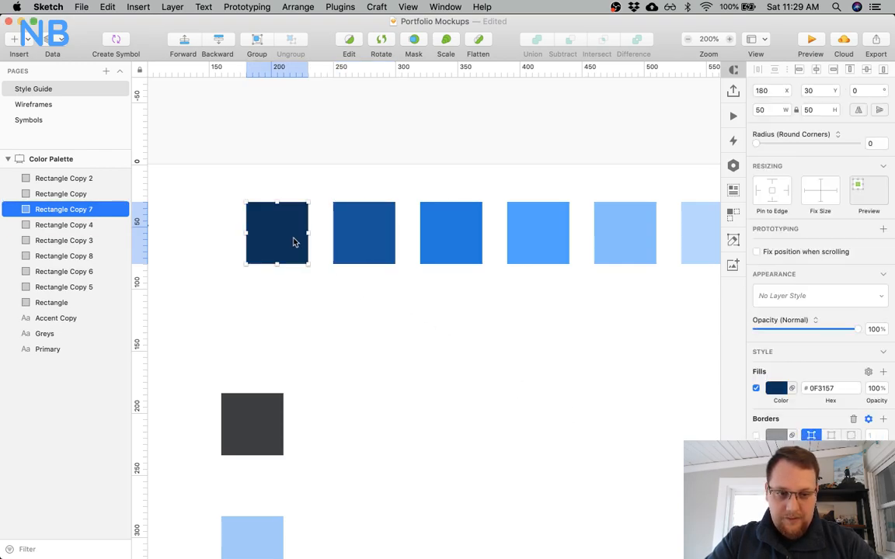
left_click(774, 389)
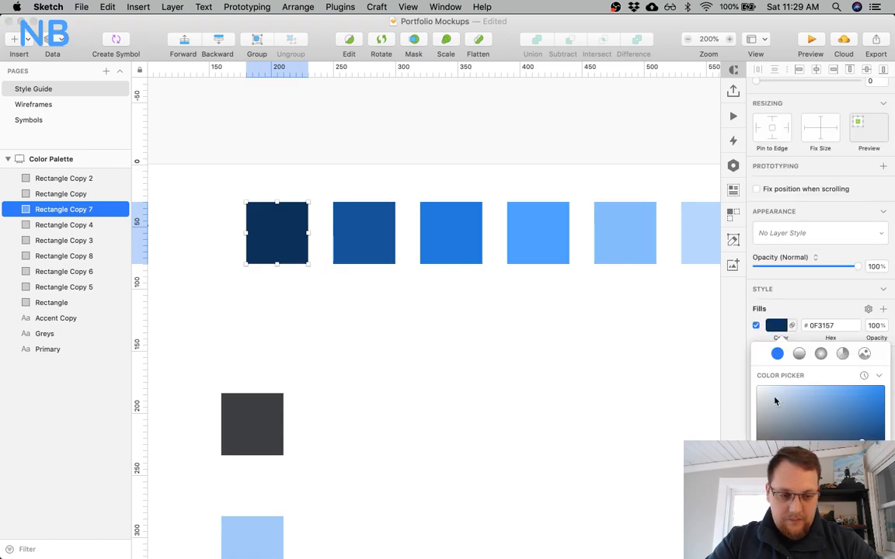
left_click_drag(861, 442, 862, 449)
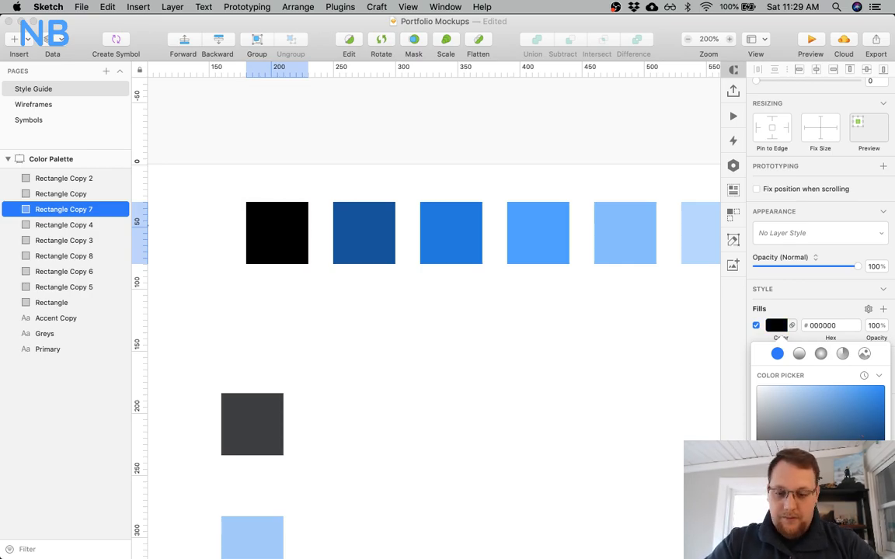
key("super+z")
left_click(469, 352)
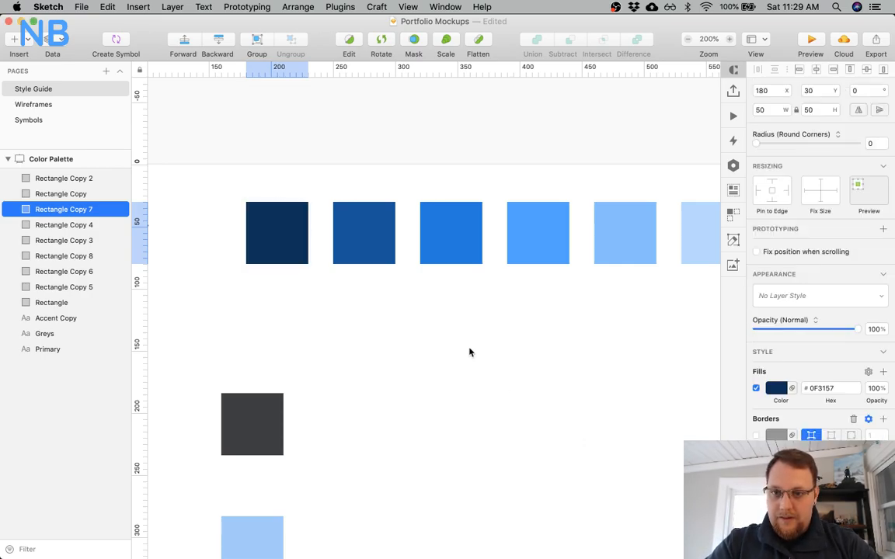
Try a duplicate of the navy Rectangle Copy 7 swatch at X 110, Y 30 with a 000000 fill, and delete it.
left_click(286, 248)
scroll(284, 247, "left", 3)
left_click_drag(365, 243, 279, 242)
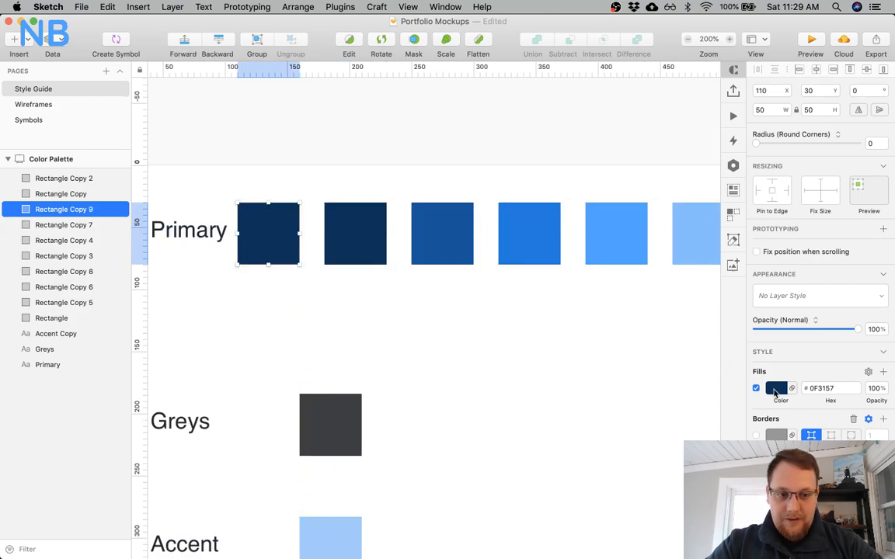
left_click(774, 393)
left_click_drag(776, 417, 683, 529)
left_click(519, 436)
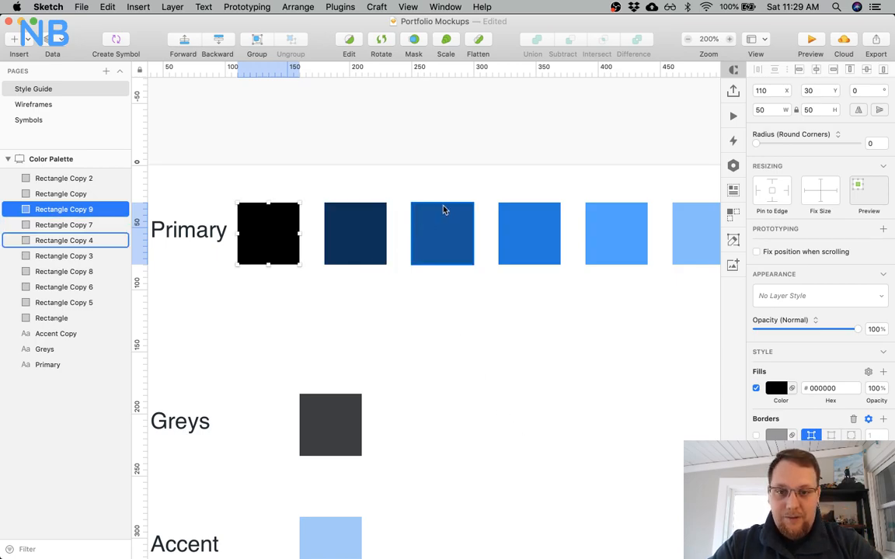
scroll(449, 336, "right", 2)
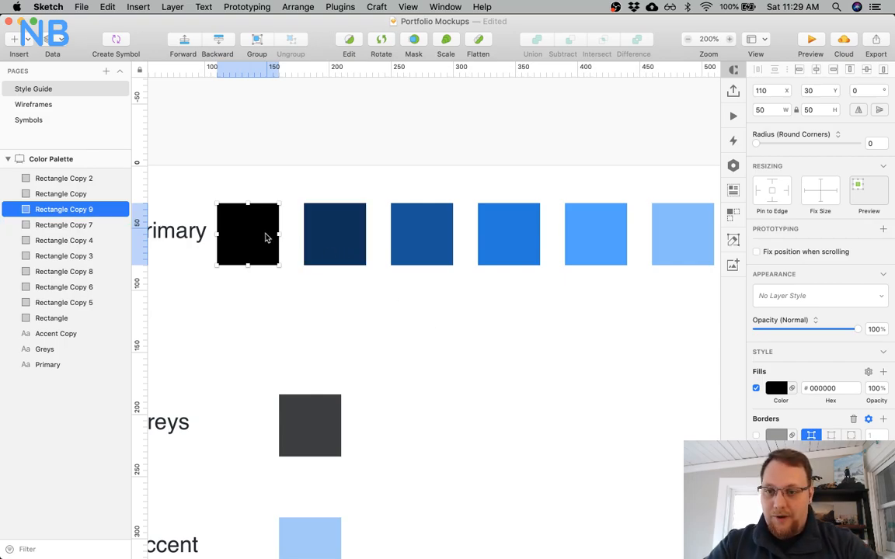
key("BackSpace")
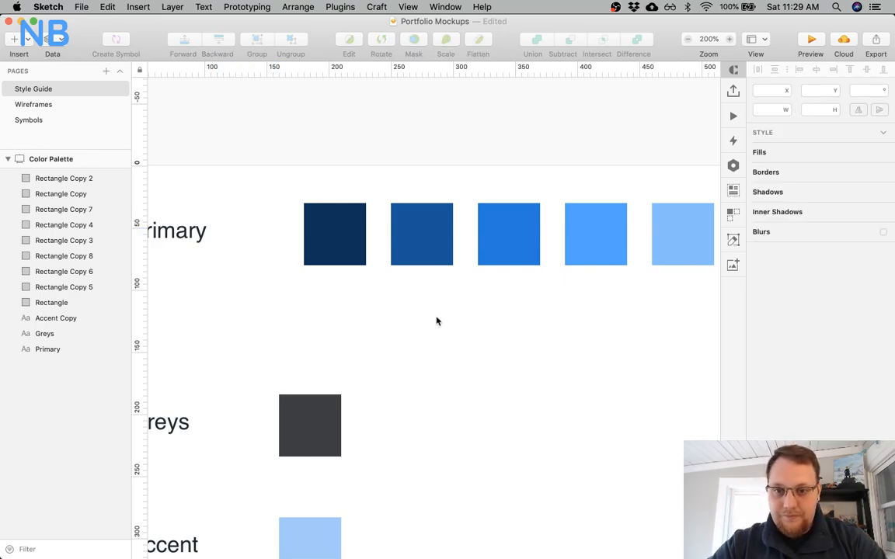
Move the dark grey swatch below the navy one to X 180, Y 108, and the Greys label beside it to X 40, Y 118.
scroll(435, 319, "right", 5)
scroll(436, 321, "left", 1)
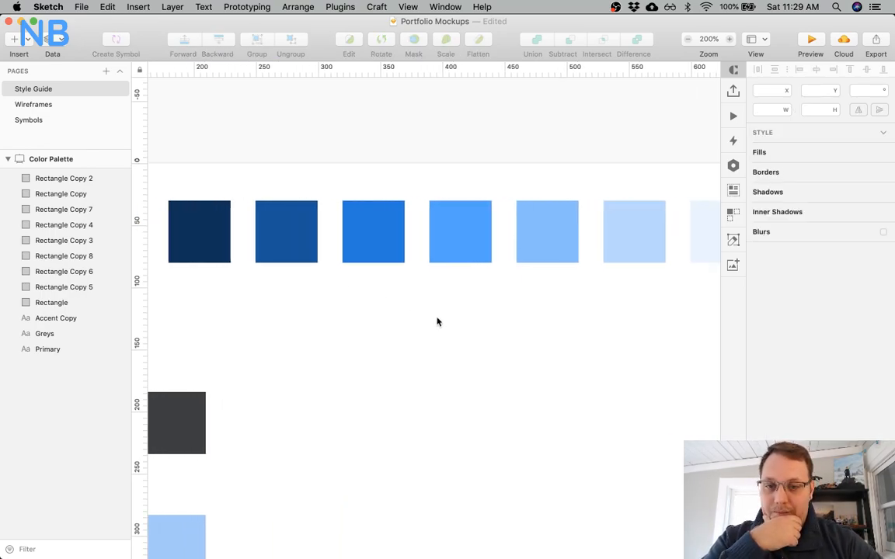
scroll(436, 321, "right", 3)
scroll(436, 320, "left", 4)
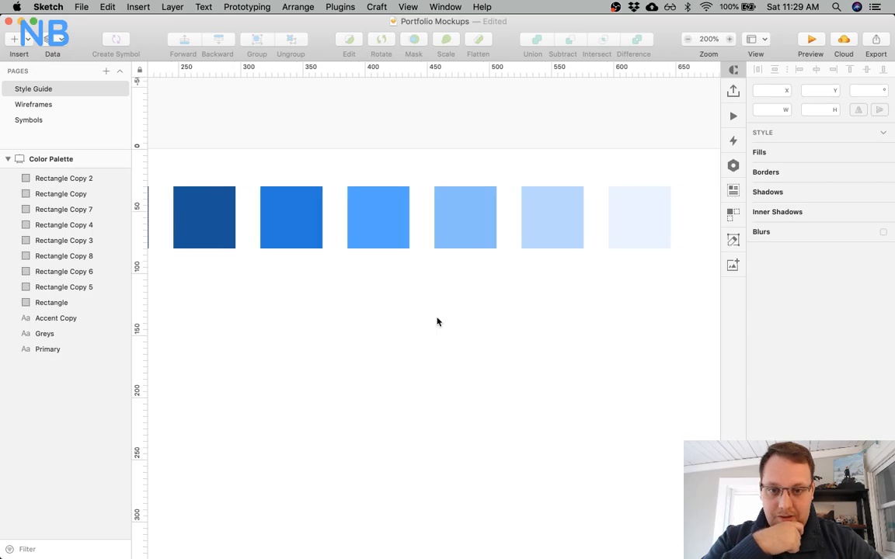
scroll(437, 321, "left", 3)
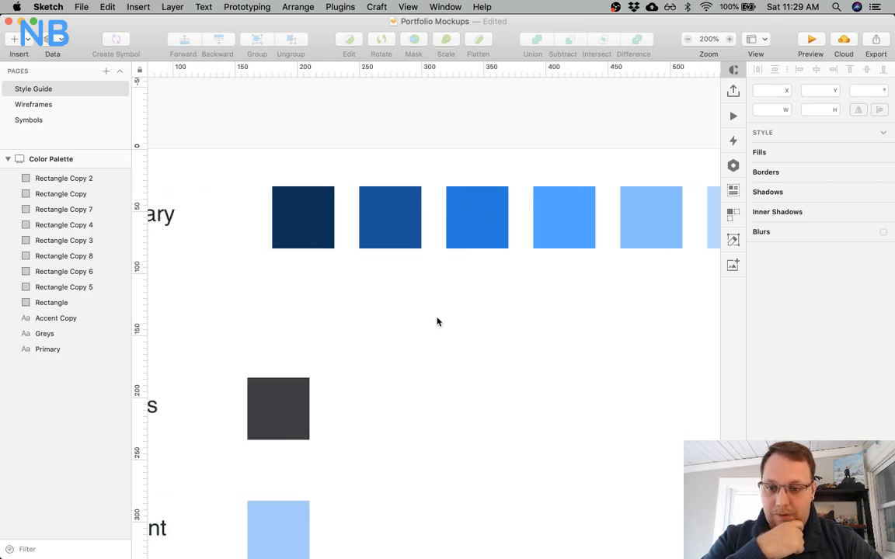
left_click(288, 406)
scroll(285, 406, "left", 4)
scroll(286, 405, "down", 2)
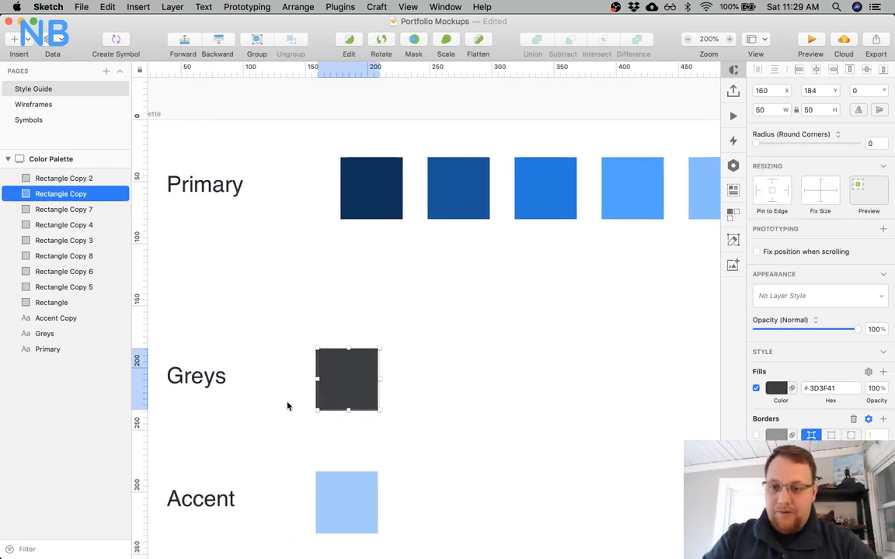
left_click_drag(336, 374, 367, 270)
left_click(220, 375)
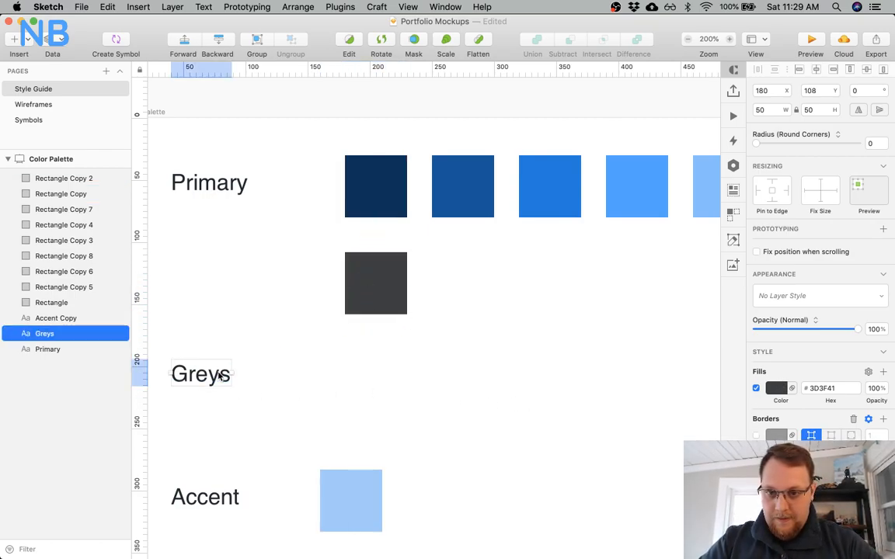
left_click_drag(220, 374, 225, 280)
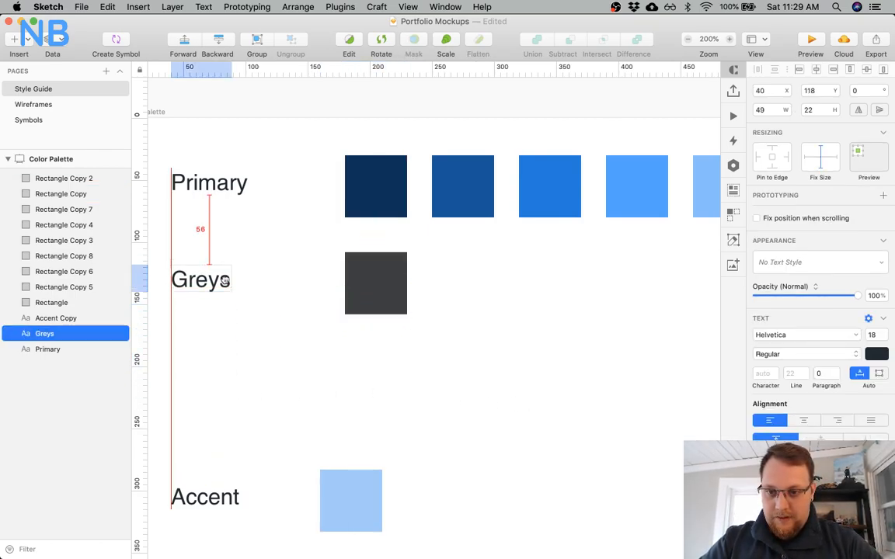
left_click(515, 301)
Check the blue row, switch to Chrome, and examine how blues and greys are used on the existing portfolio website's home page.
scroll(515, 300, "right", 10)
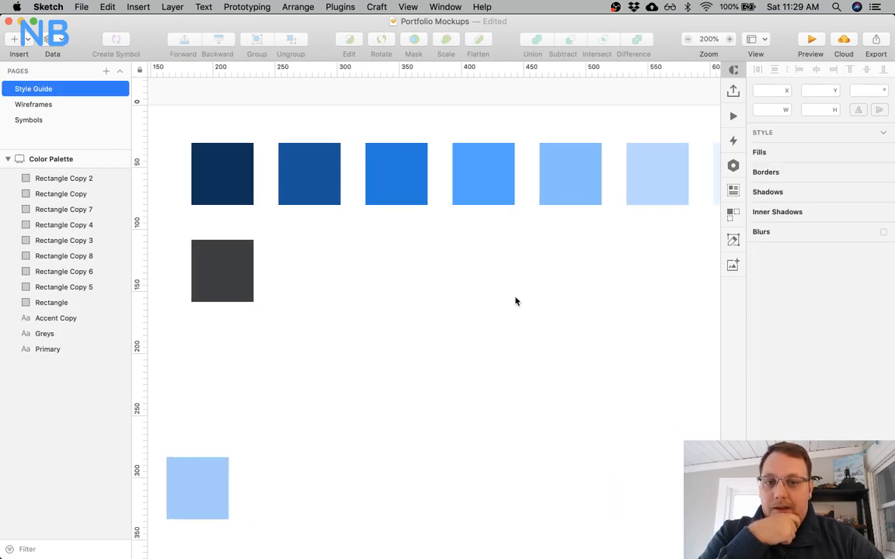
scroll(471, 289, "right", 3)
scroll(471, 289, "left", 2)
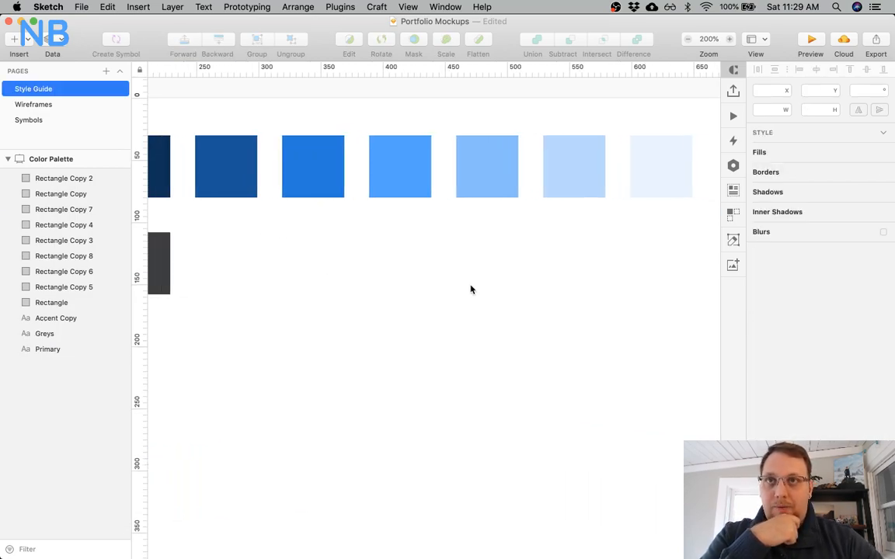
key("ctrl+Up")
left_click(375, 224)
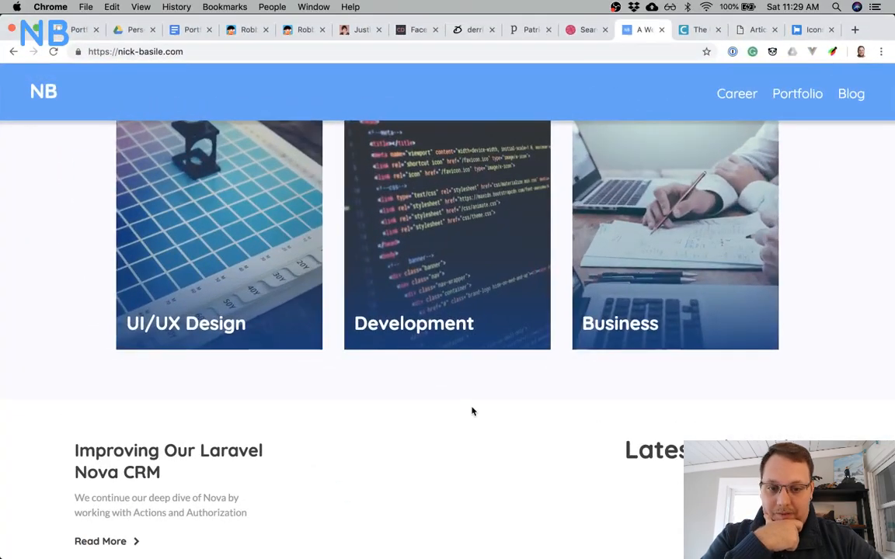
scroll(471, 420, "down", 5)
scroll(471, 426, "up", 10)
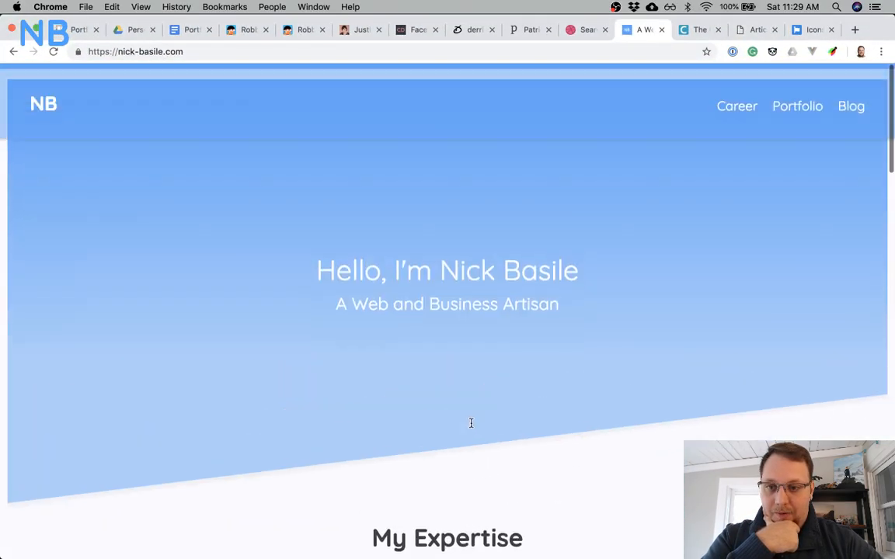
scroll(470, 426, "down", 5)
scroll(471, 427, "down", 4)
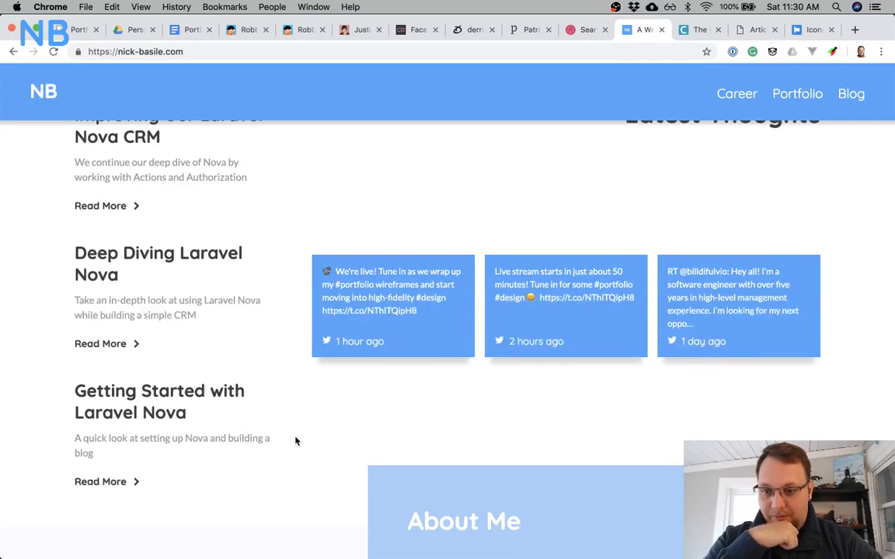
Return to Sketch and duplicate the middle blue Rectangle swatch directly below into the Greys row at X 390, Y 108.
key("ctrl+Up")
left_click(517, 406)
scroll(400, 320, "left", 1)
scroll(399, 320, "left", 1)
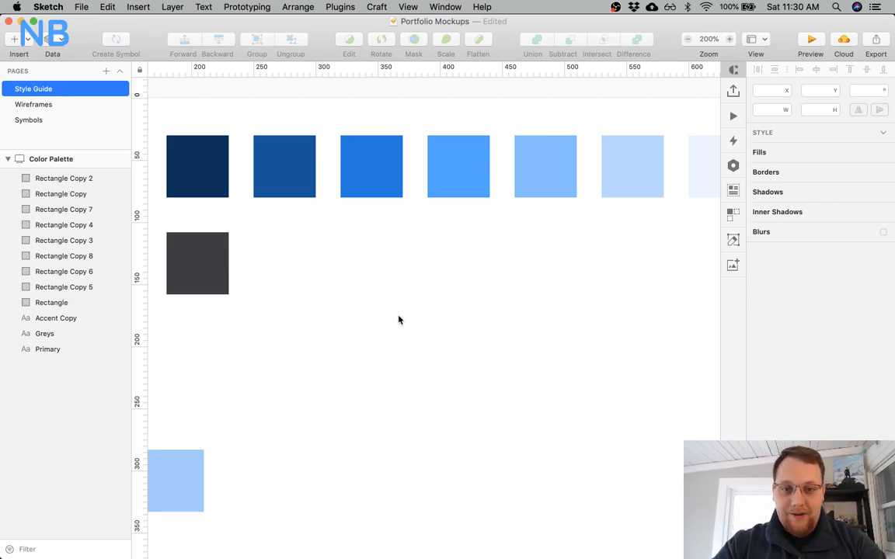
left_click(212, 259)
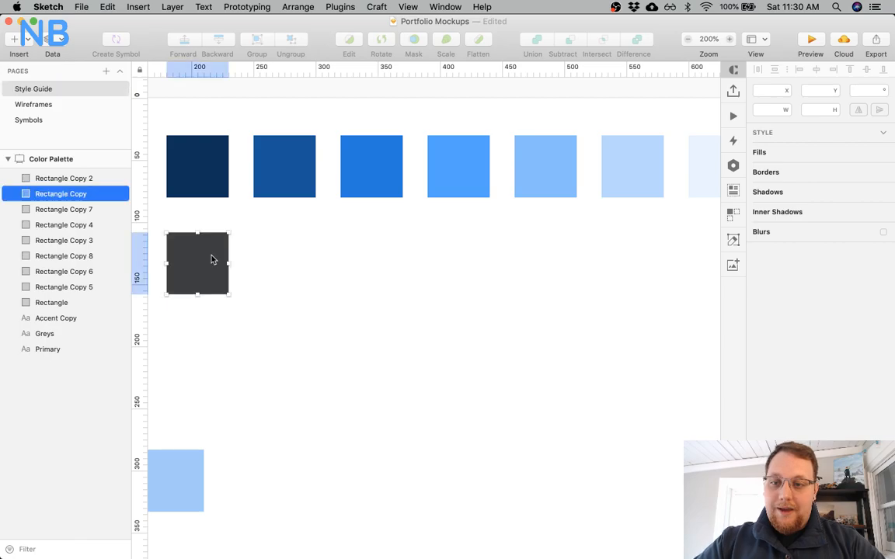
left_click(466, 186)
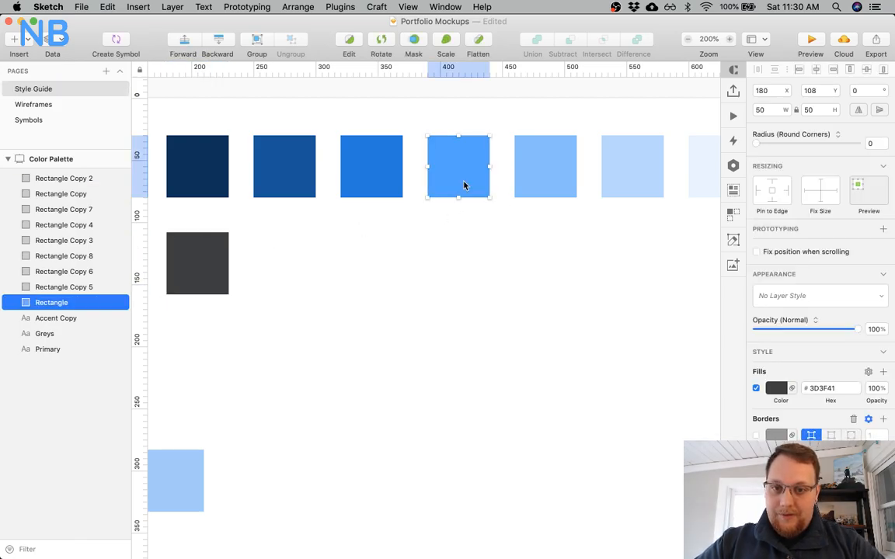
scroll(310, 380, "left", 2)
scroll(311, 380, "left", 2)
left_click_drag(525, 178, 527, 272)
left_click(708, 397)
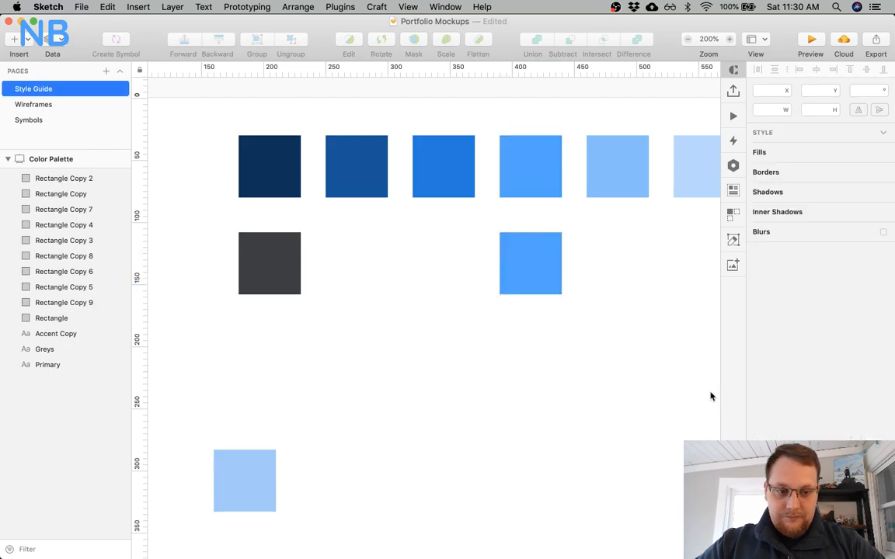
Change the duplicated swatch's fill to the blue-grey 96A7B9, comparing it with a neutral A8A8A8 grey.
left_click(543, 258)
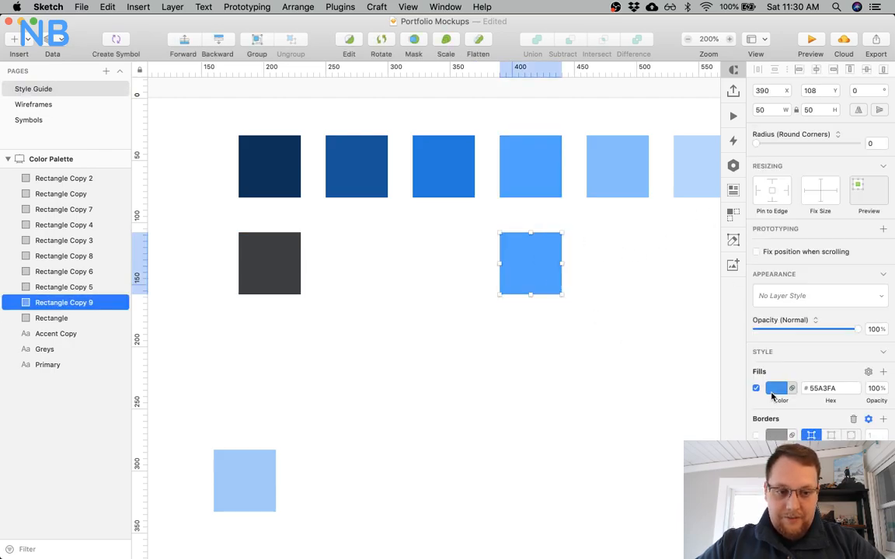
left_click(776, 389)
scroll(820, 404, "down", 2)
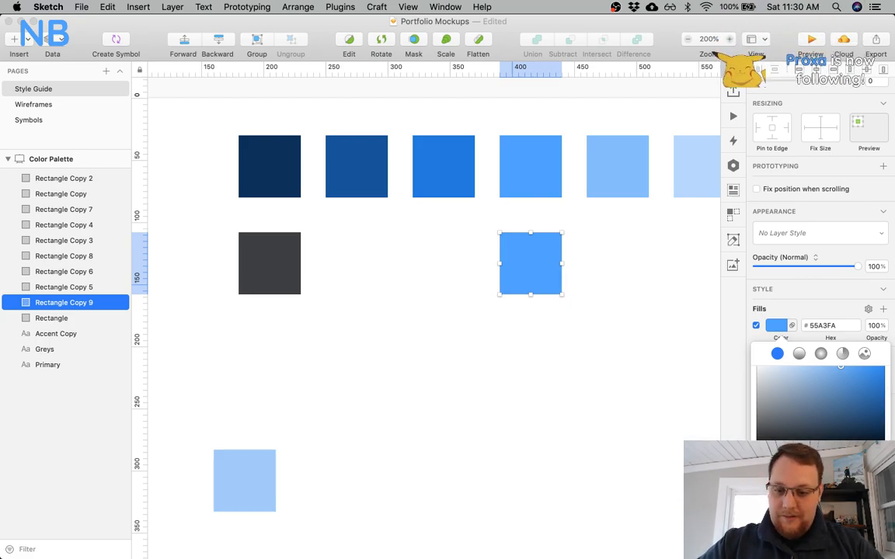
left_click(785, 386)
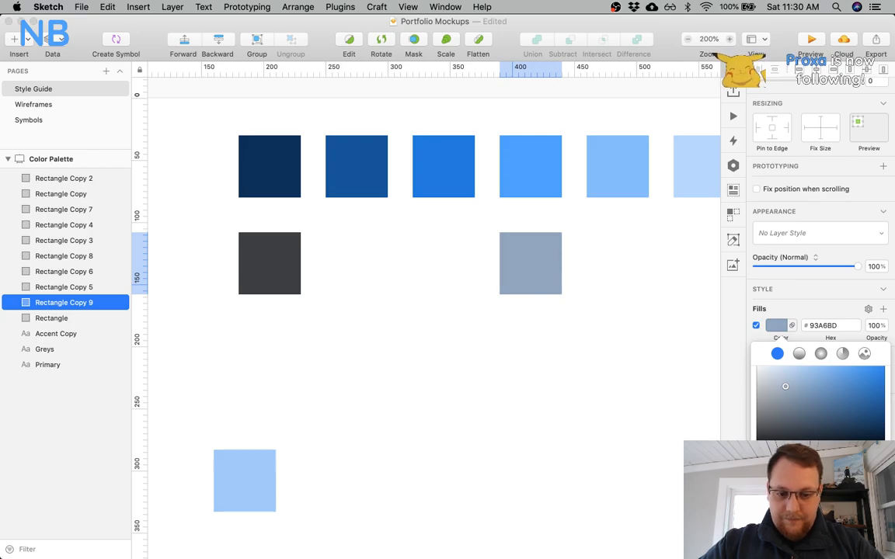
left_click(776, 388)
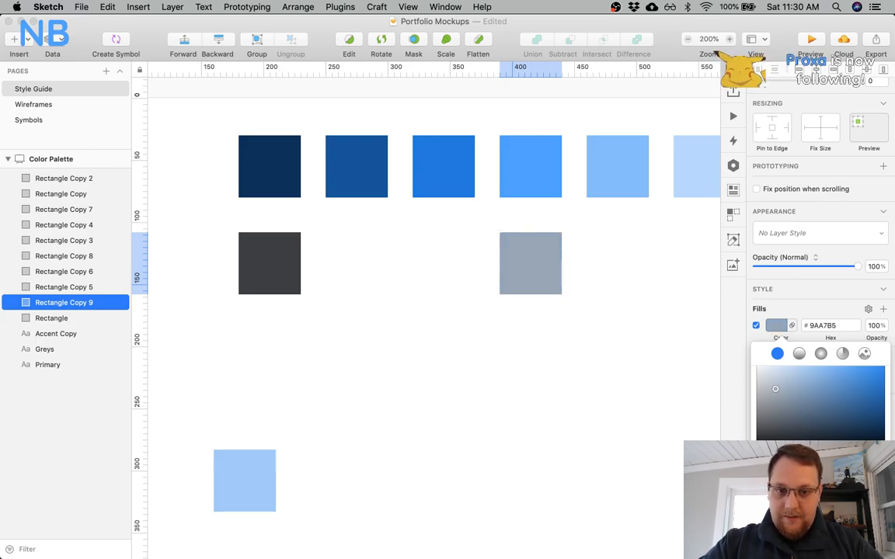
left_click_drag(776, 388, 757, 394)
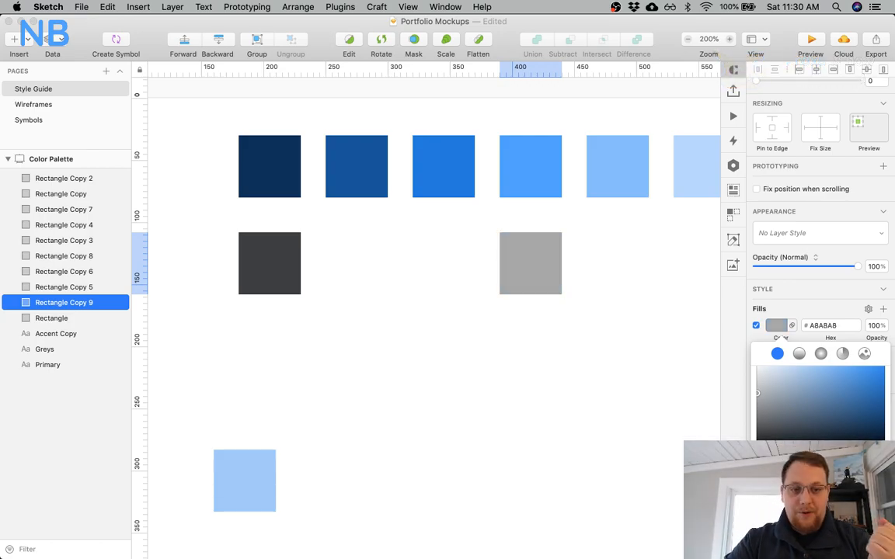
left_click(781, 387)
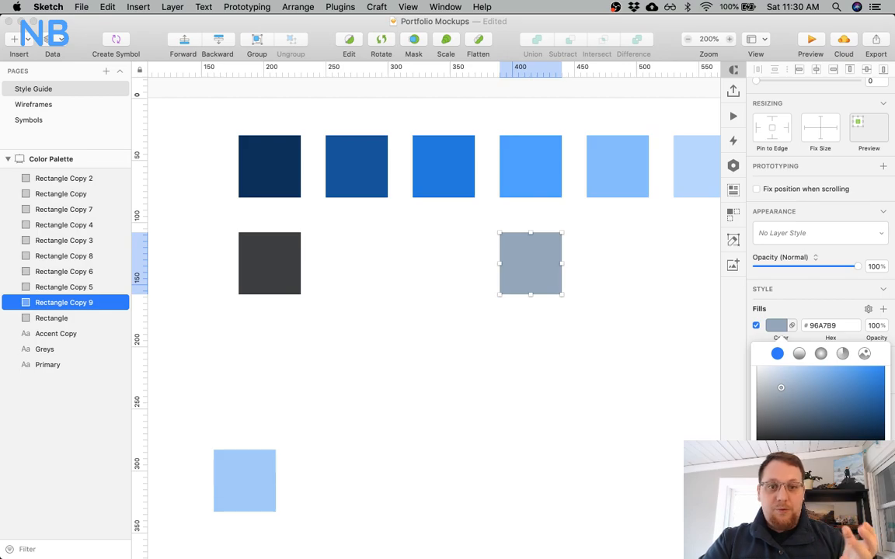
Duplicate the blue-grey swatch beside itself at X 323, Y 108, and fill the copy with neutral grey A8A8A8.
left_click(555, 387)
left_click(560, 375)
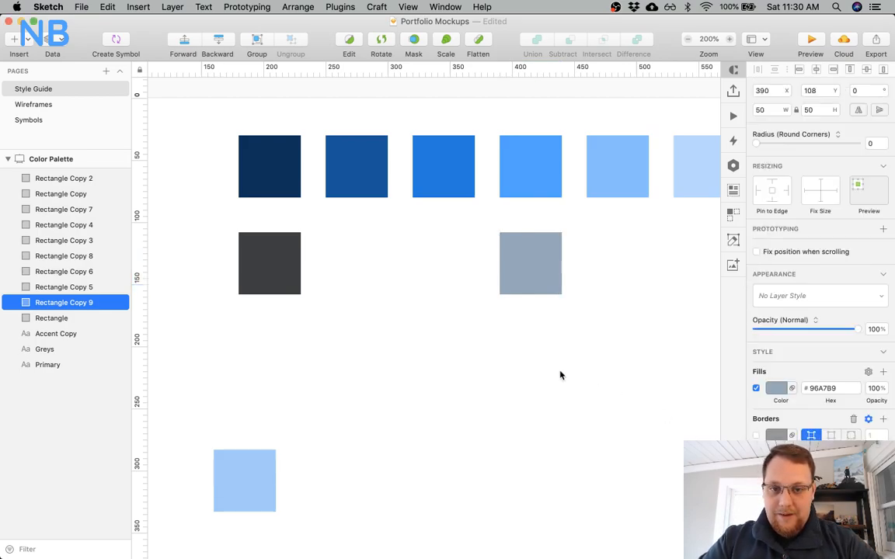
scroll(560, 374, "right", 2)
left_click_drag(456, 281, 386, 281)
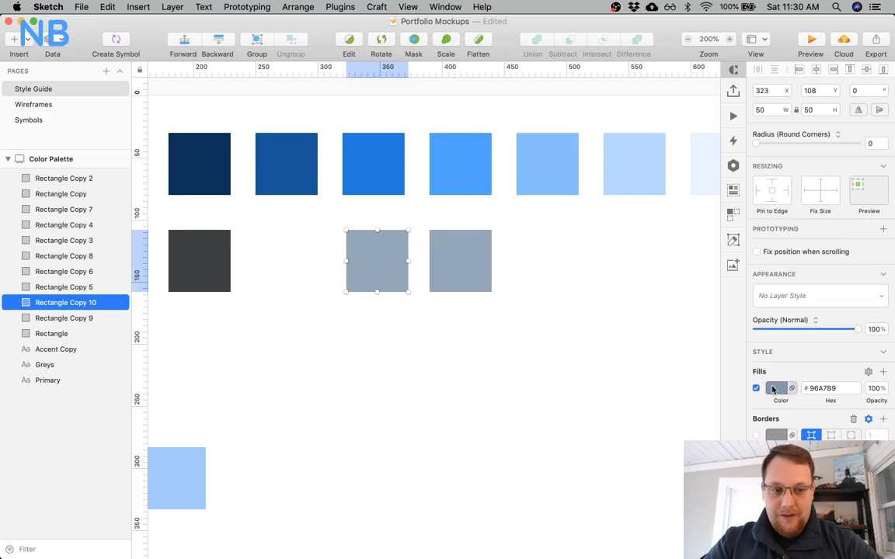
left_click(776, 388)
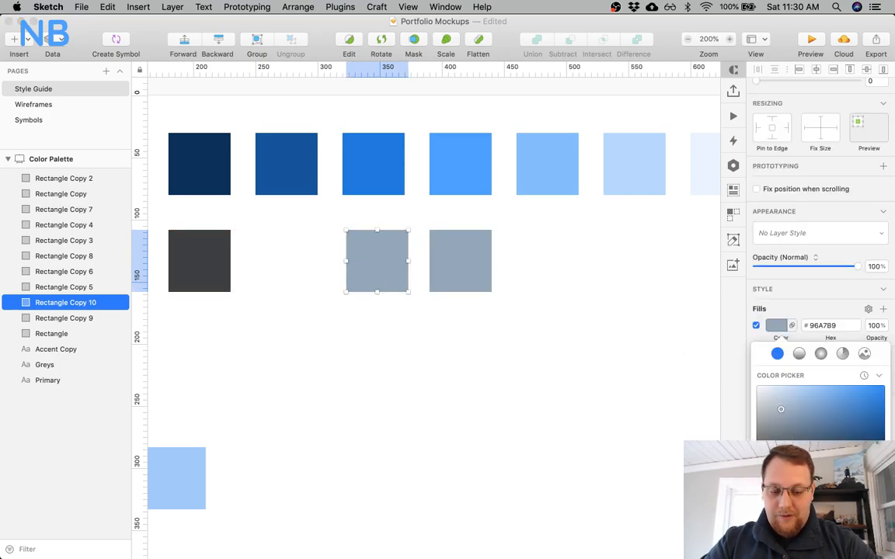
key("Return")
left_click(439, 391)
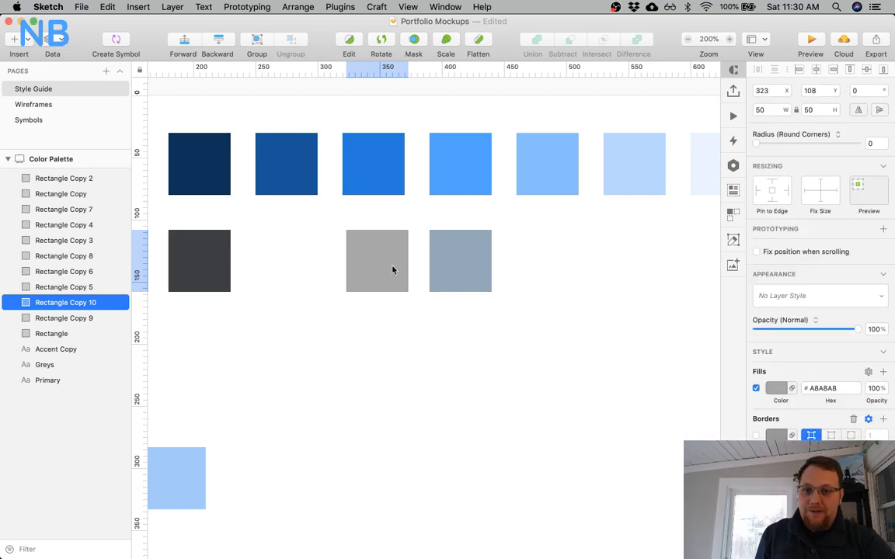
Compare the neutral grey copy with the blue-grey swatch, and delete the neutral copy.
left_click(401, 309)
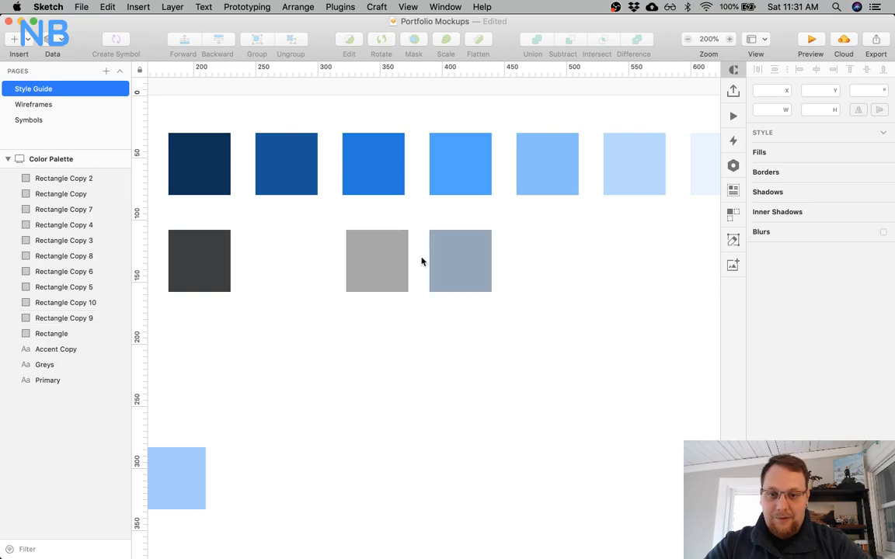
left_click(388, 259)
key("Delete")
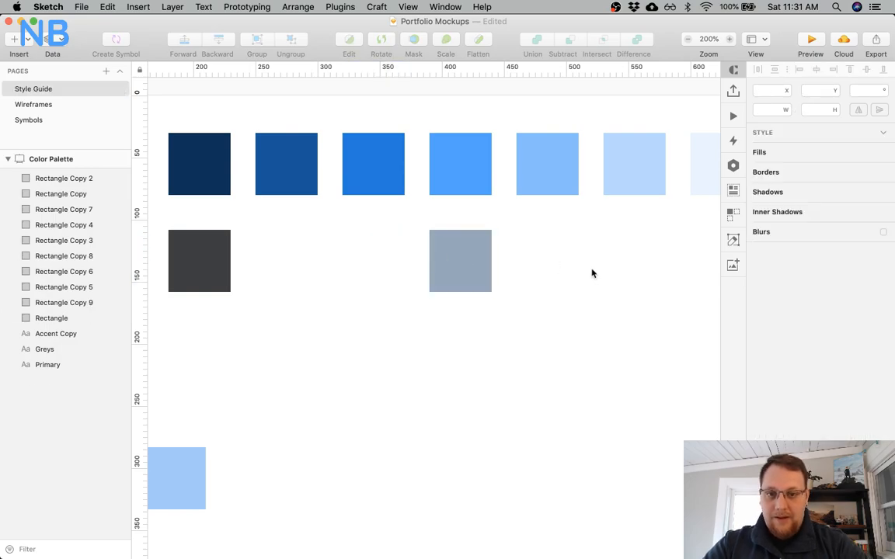
Try a hue of 204 on the blue-grey swatch, making its fill 96ABB9.
left_click(486, 244)
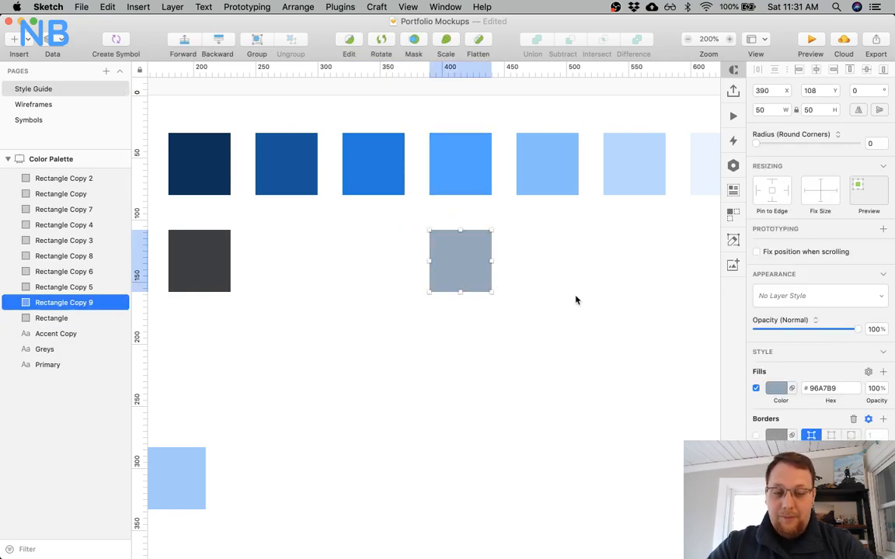
left_click(776, 389)
left_click_drag(820, 484, 882, 484)
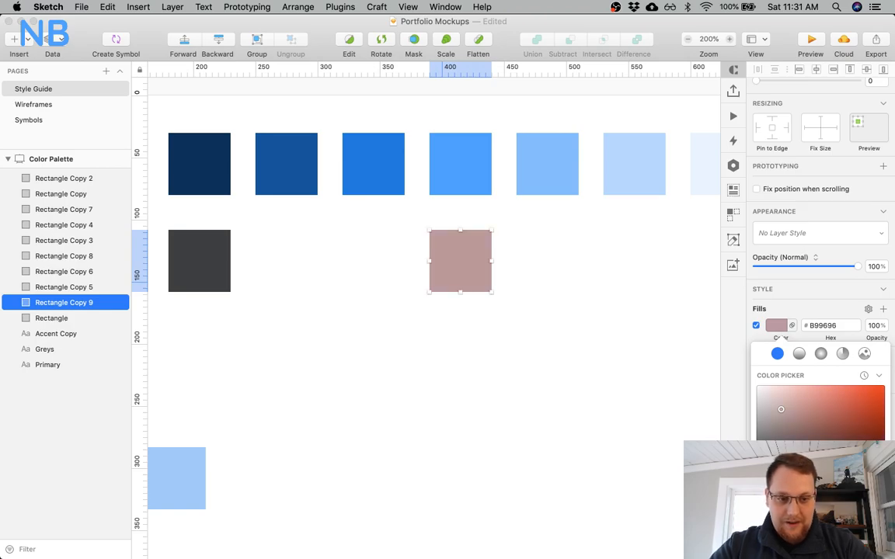
type("204")
key("Return")
left_click(588, 407)
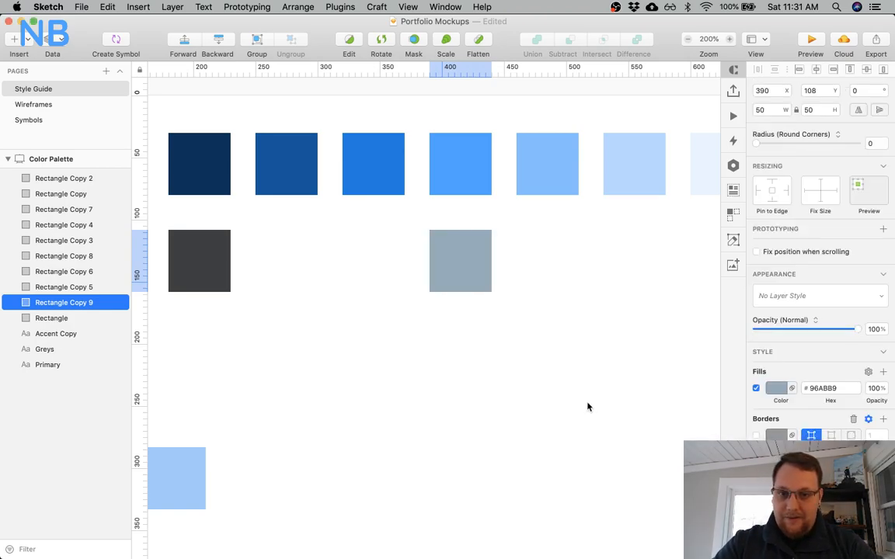
Check the fill hue of the blue swatch directly above, and set the blue-grey swatch's fill to 96A6B9.
left_click(458, 151)
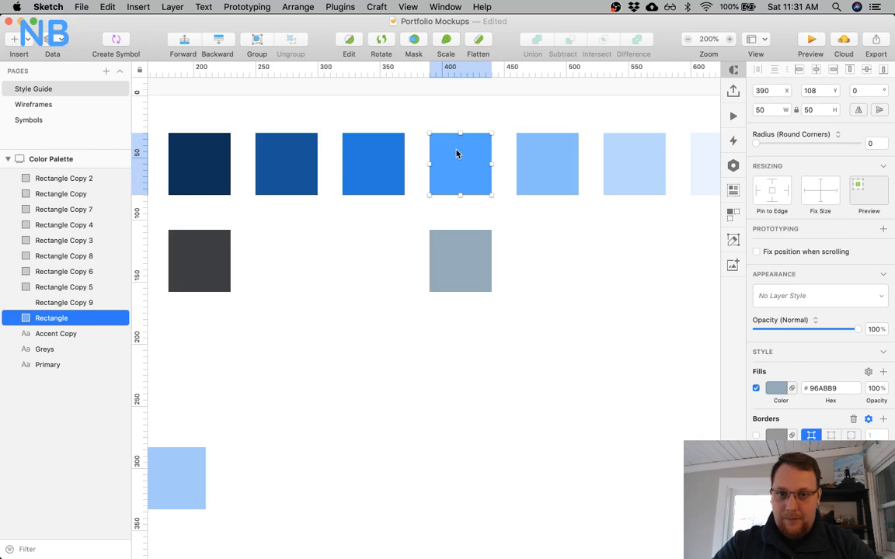
left_click(776, 388)
left_click(541, 321)
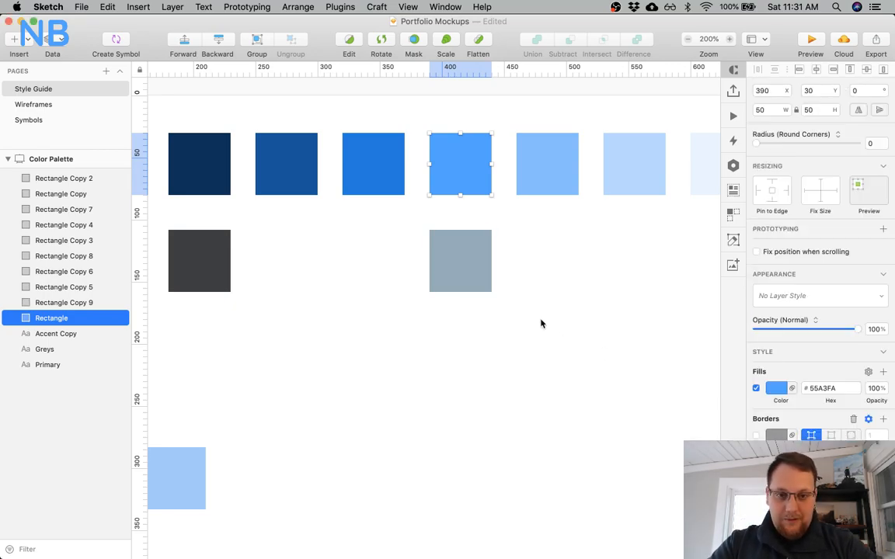
left_click(462, 265)
left_click(776, 388)
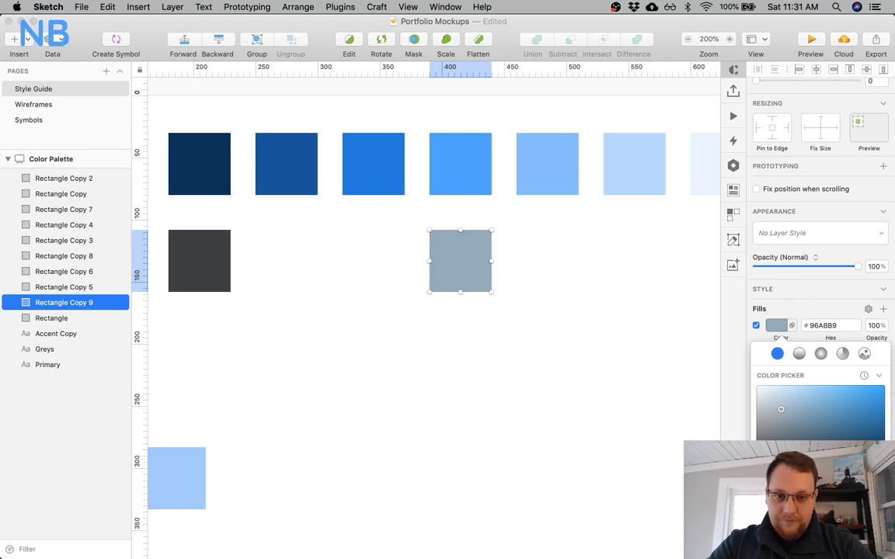
left_click(510, 339)
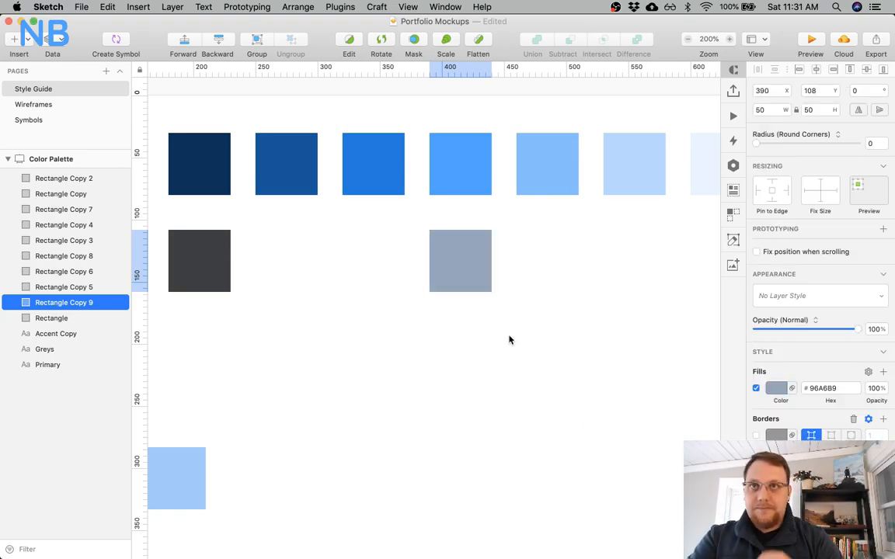
Duplicate the blue-grey swatch across the Greys row at X 250, 320, 460, 530 and 600, aligned under the blue swatches.
left_click(469, 251)
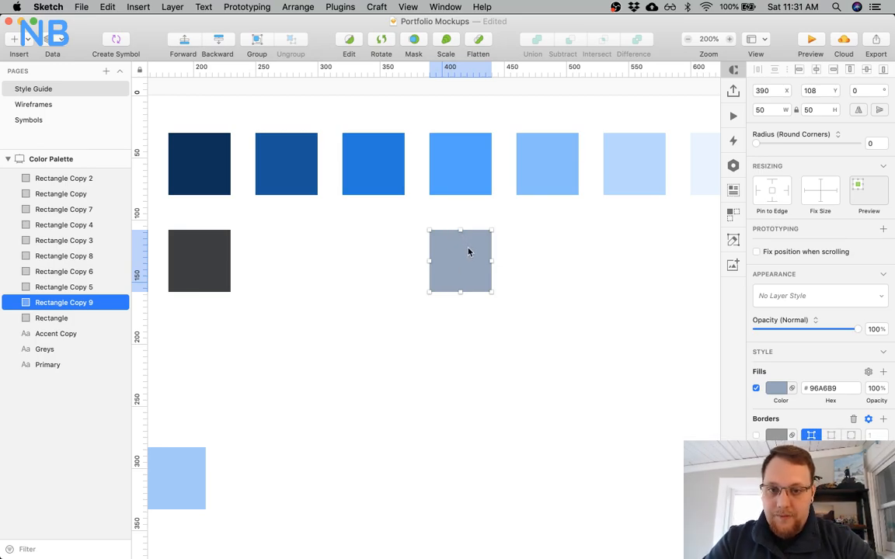
left_click_drag(435, 250, 464, 254)
key("super+d")
scroll(470, 242, "right", 3)
key("super+d")
key("super+d")
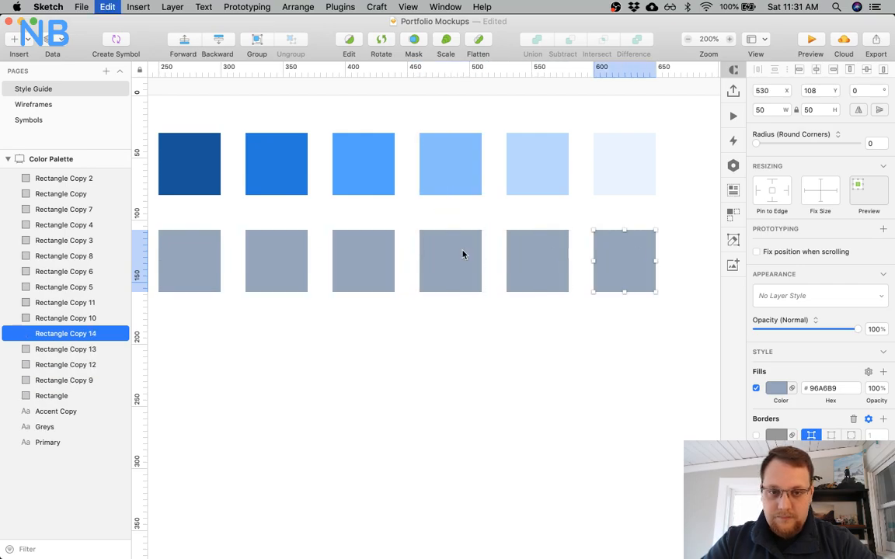
key("super+d")
scroll(463, 255, "left", 8)
Compare the fill colors of the dark grey swatch and the blue-grey swatch at X 390.
left_click(384, 263)
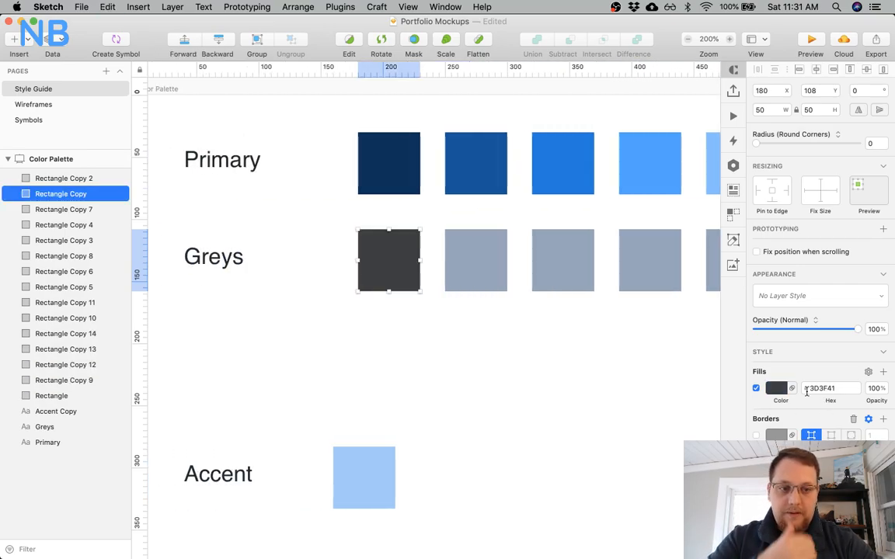
left_click(778, 388)
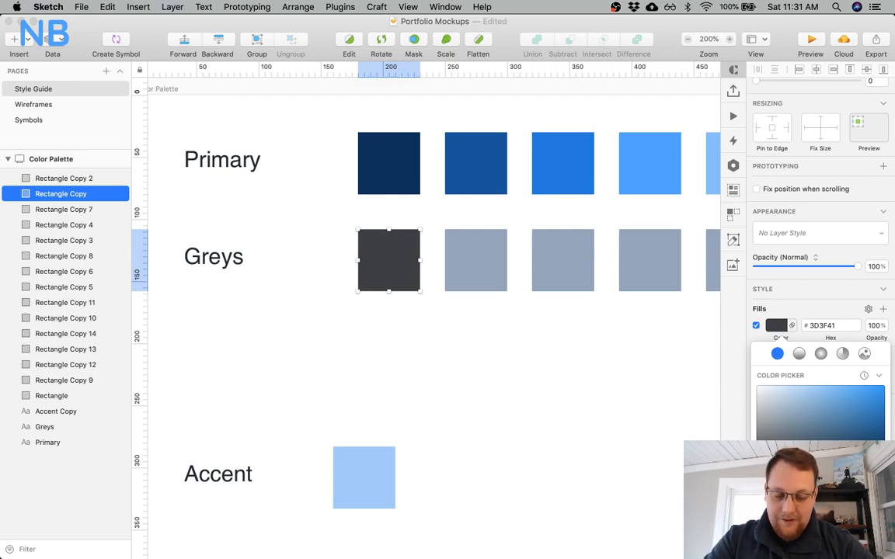
left_click_drag(828, 495, 830, 495)
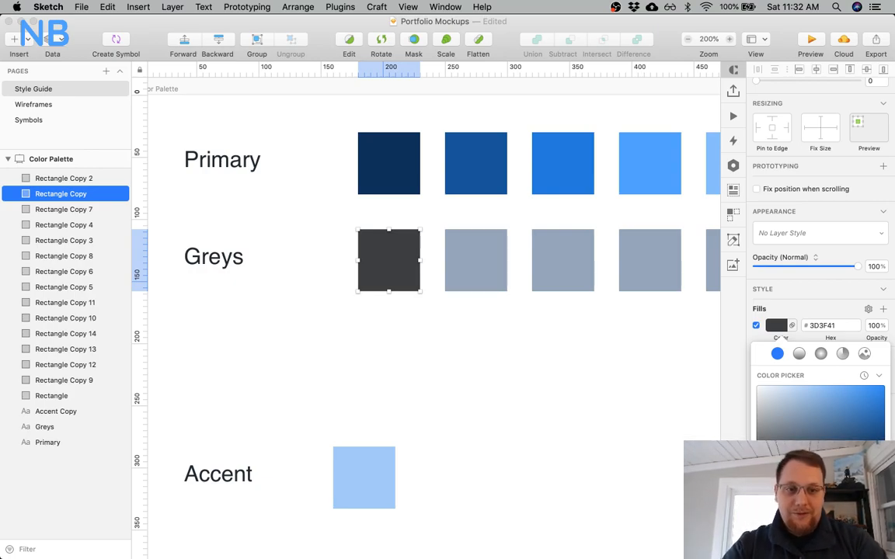
scroll(646, 401, "right", 3)
scroll(645, 401, "down", 1)
scroll(645, 401, "right", 5)
scroll(646, 401, "down", 1)
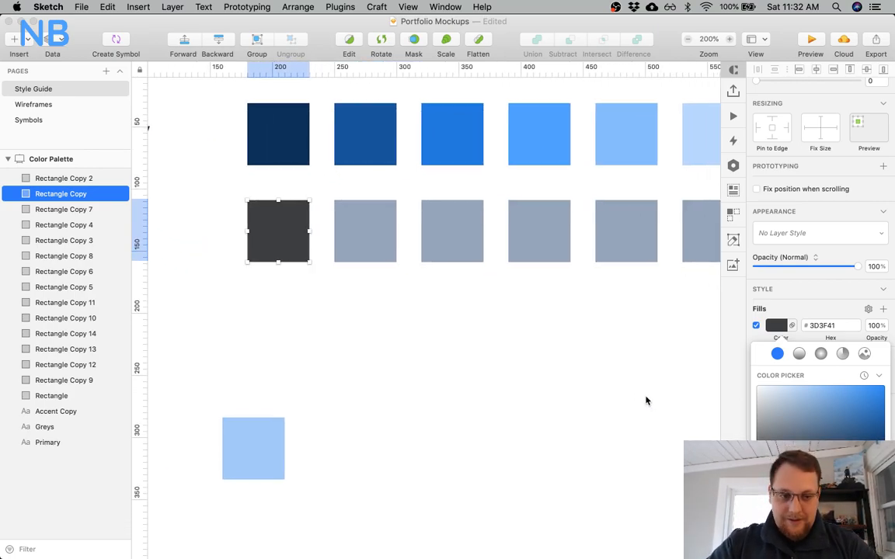
left_click(501, 339)
left_click(539, 234)
left_click(776, 389)
scroll(579, 400, "up", 1)
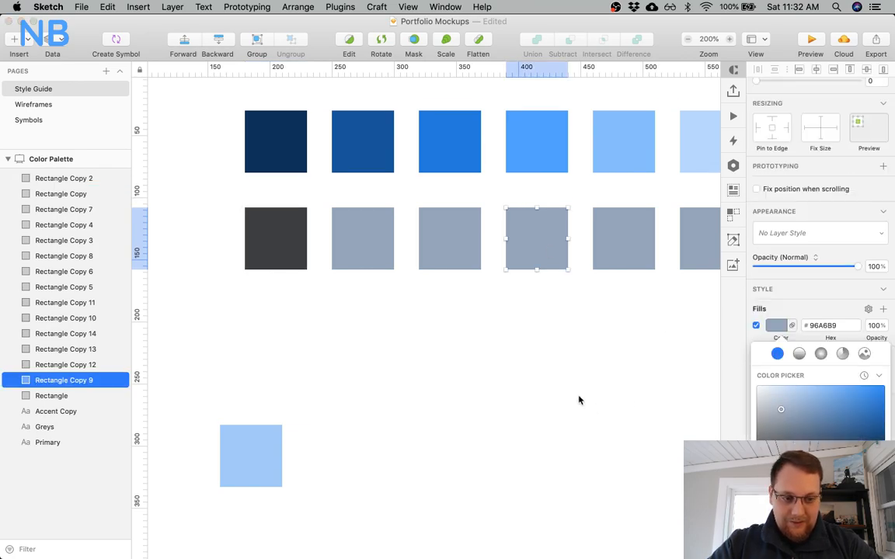
left_click(296, 254)
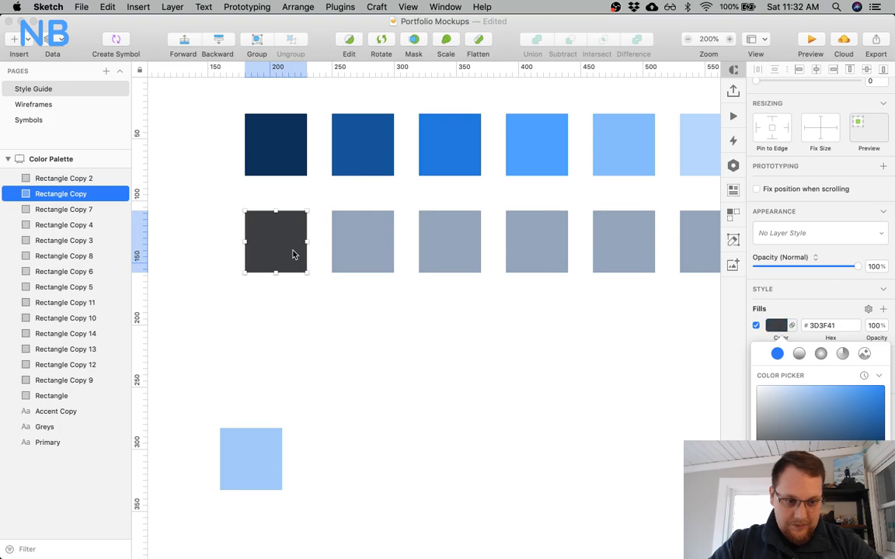
left_click(552, 256)
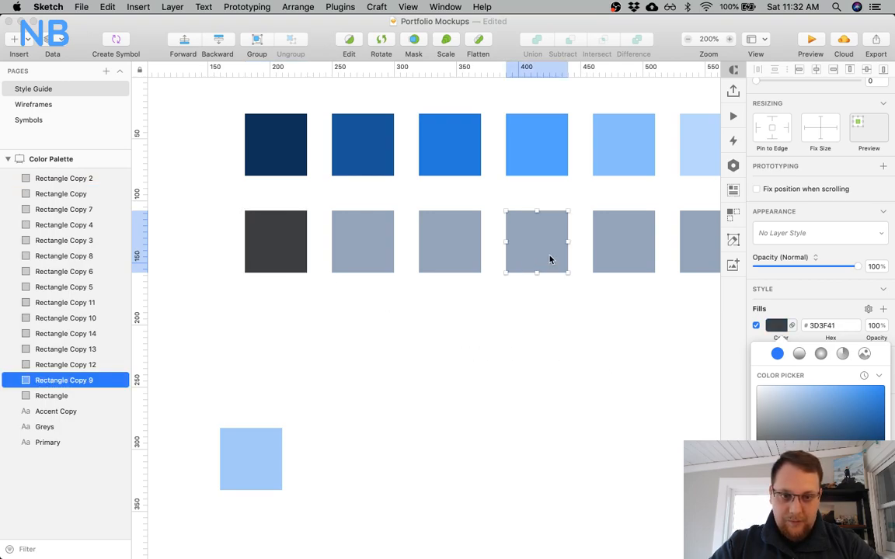
Shift the dark grey swatch's fill to a slightly bluer 393E45, trying a stronger 323E4B first.
left_click(247, 238)
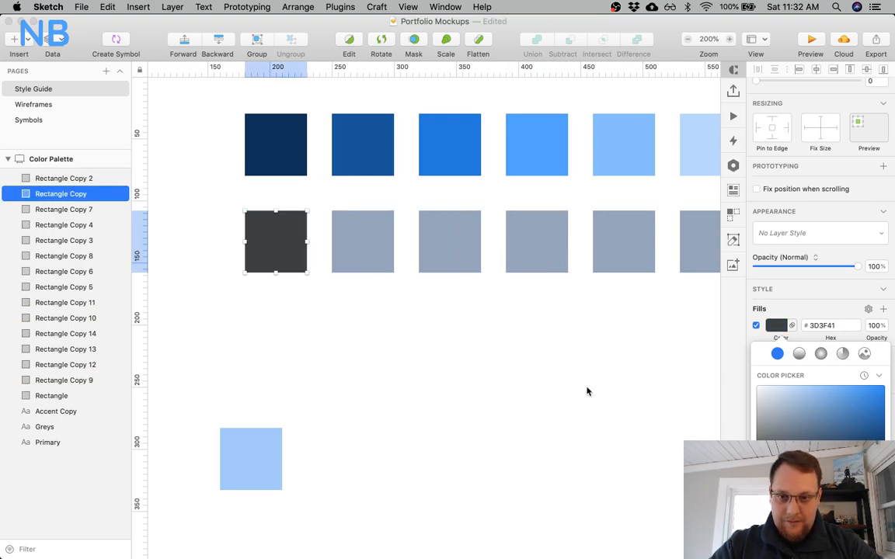
left_click_drag(765, 462, 800, 458)
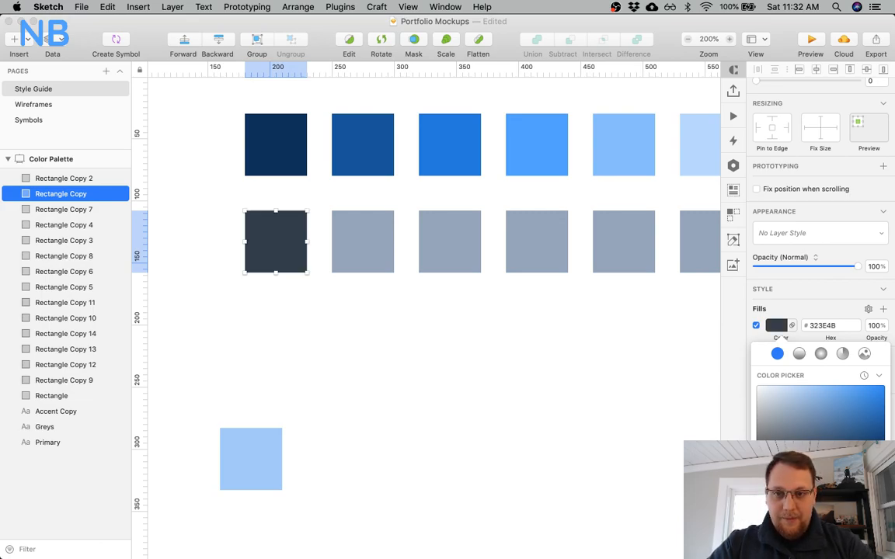
scroll(529, 395, "up", 2)
scroll(529, 396, "left", 1)
left_click_drag(799, 459, 780, 460)
left_click(339, 355)
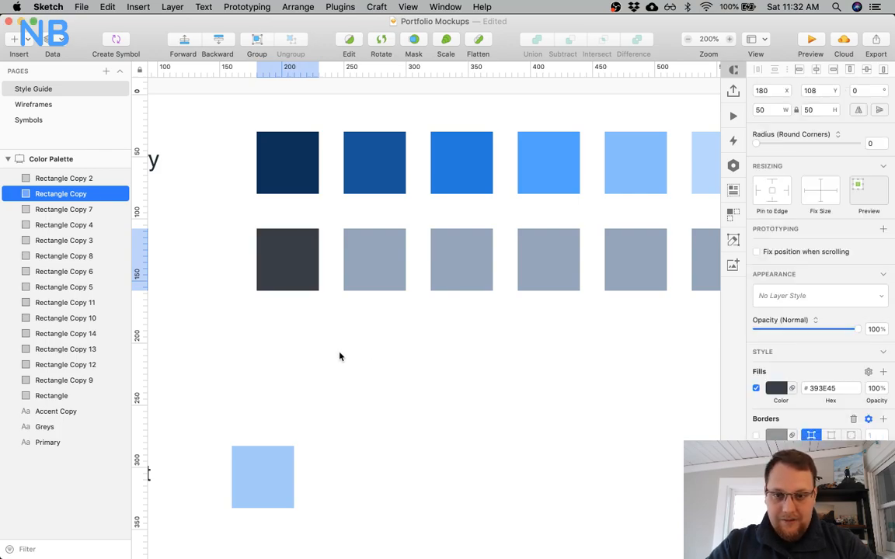
Darken the blue-grey swatch at X 390 by changing its fill to 8598AD.
left_click(546, 284)
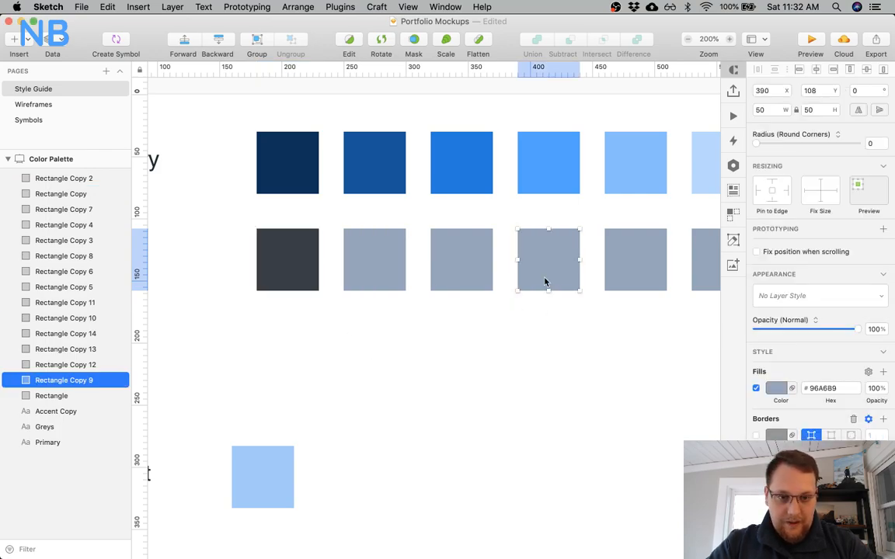
left_click(778, 388)
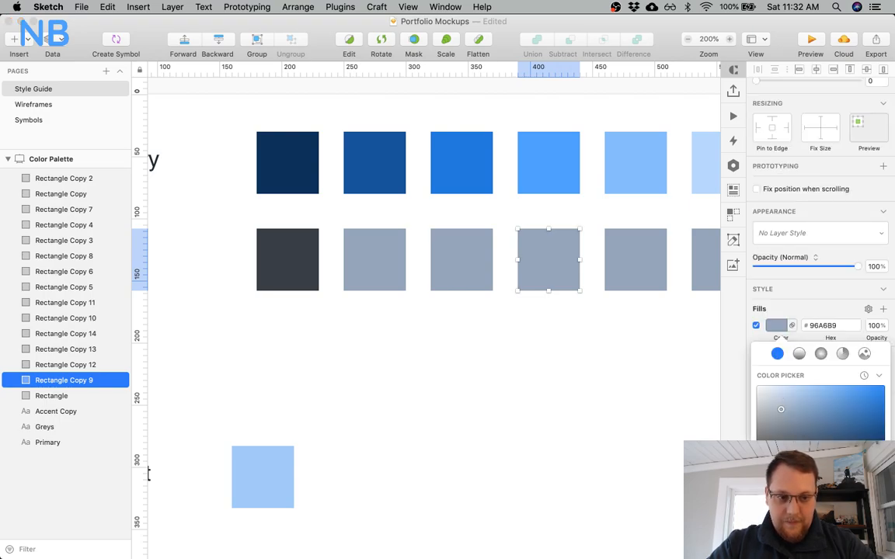
scroll(578, 385, "right", 3)
mouse_move(780, 409)
left_mouse_down()
mouse_move(799, 419)
mouse_move(786, 414)
left_mouse_up()
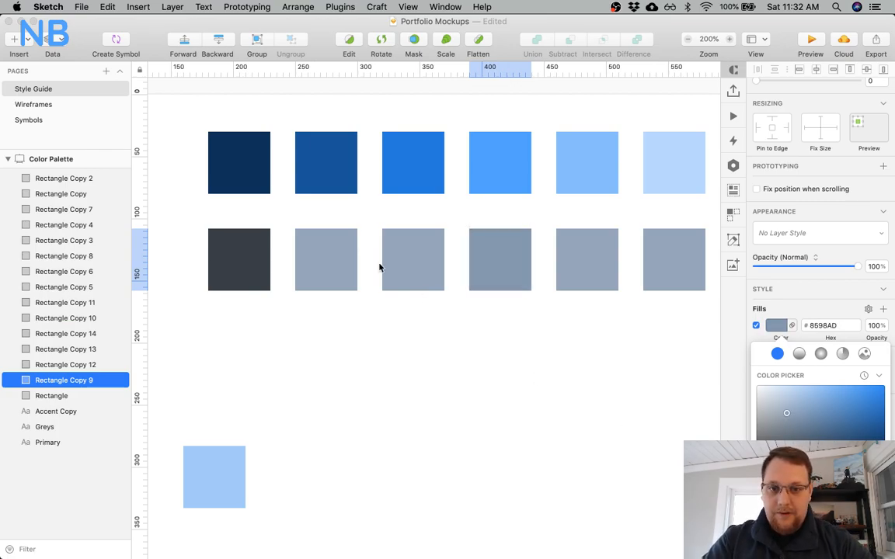
left_click(444, 327)
Darken the first swatch of the Greys row by setting its fill brightness to 22.
left_click(416, 267)
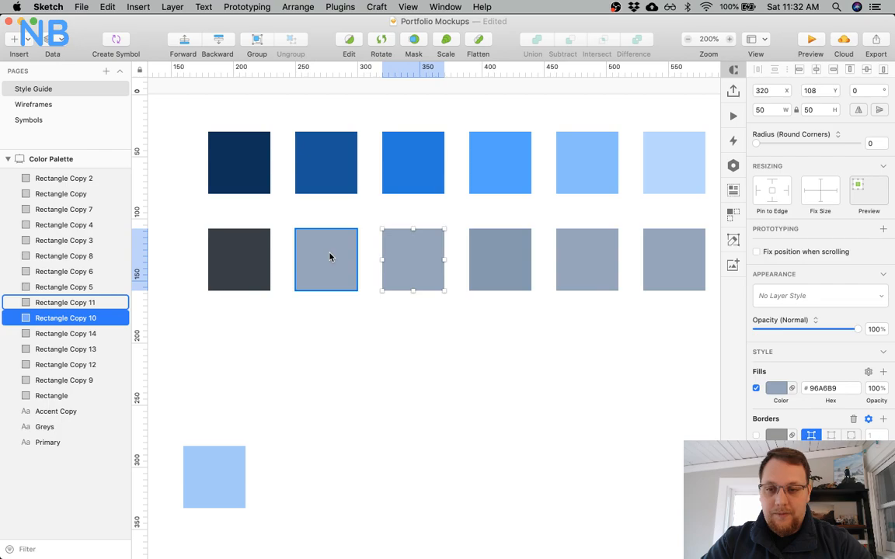
left_click(247, 254)
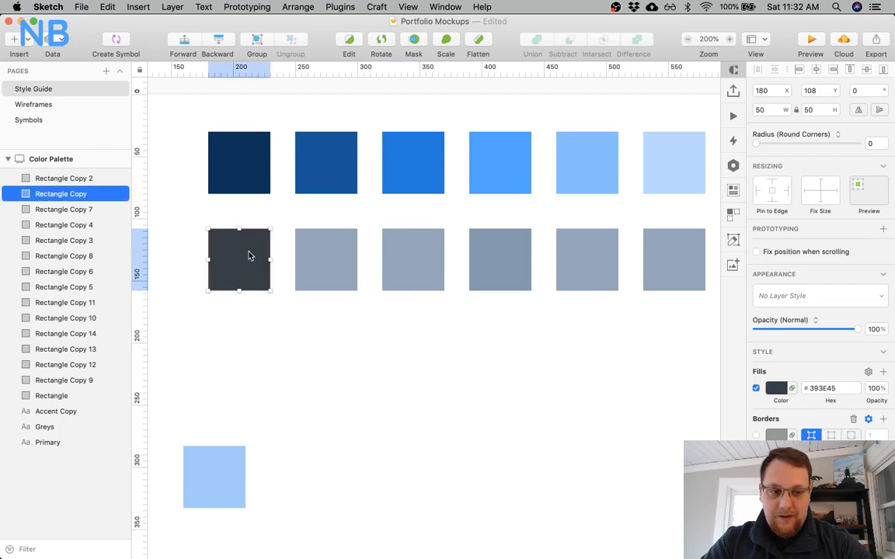
left_click(776, 388)
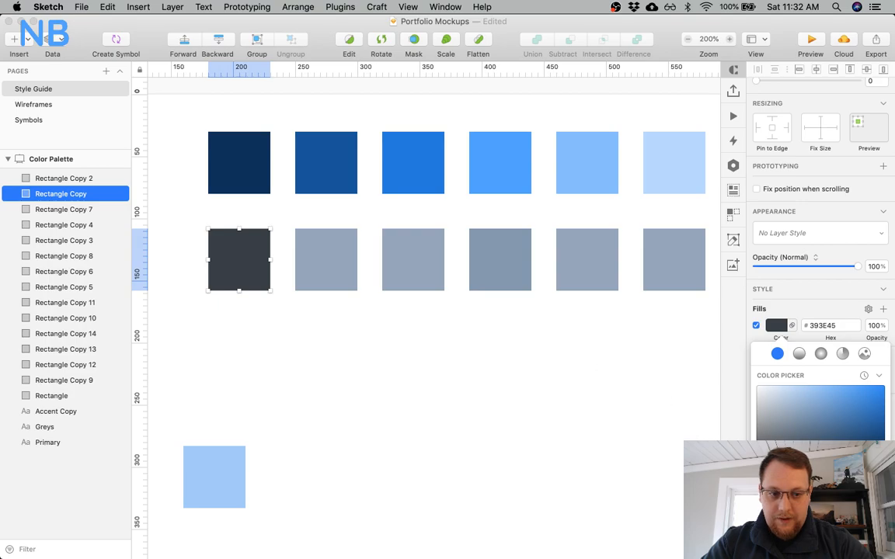
type("22")
key("Escape")
Darken the third Greys swatch, at X 320, by changing its fill to 5C718A.
scroll(542, 428, "left", 3)
left_click(447, 261)
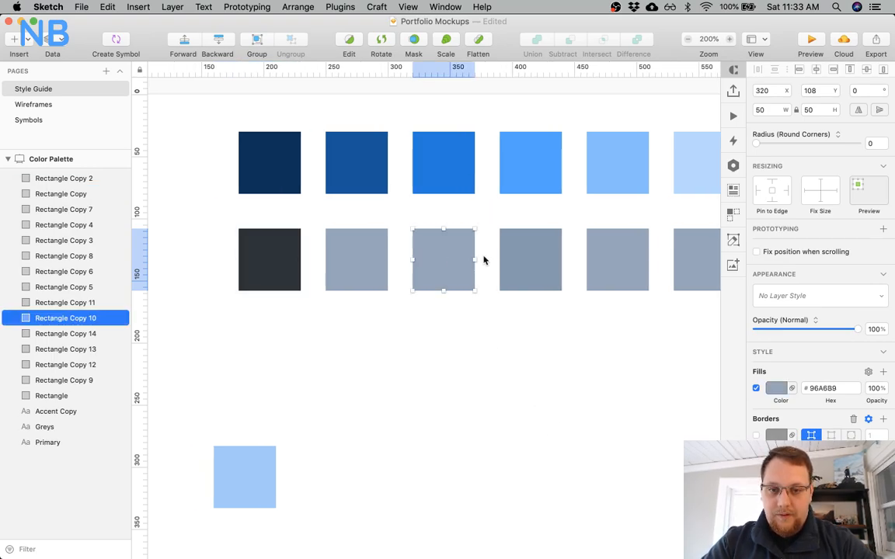
left_click(514, 286)
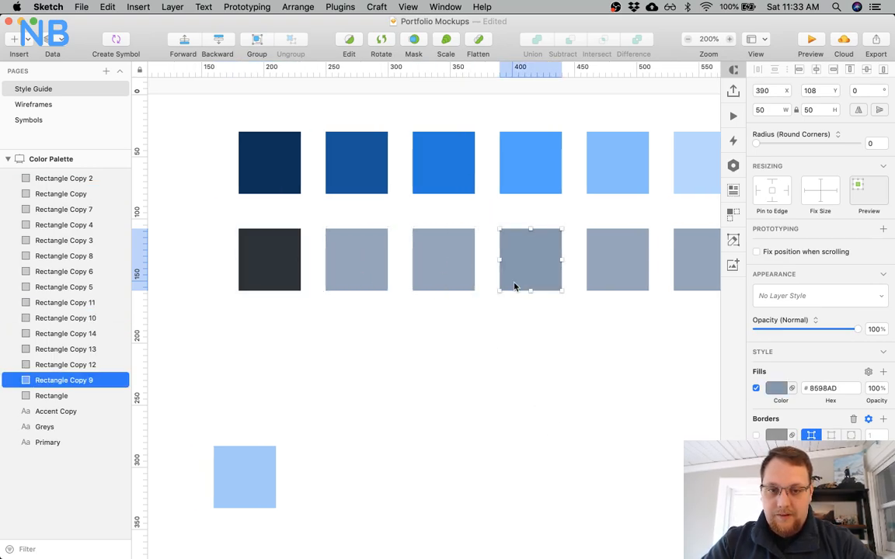
left_click(455, 256)
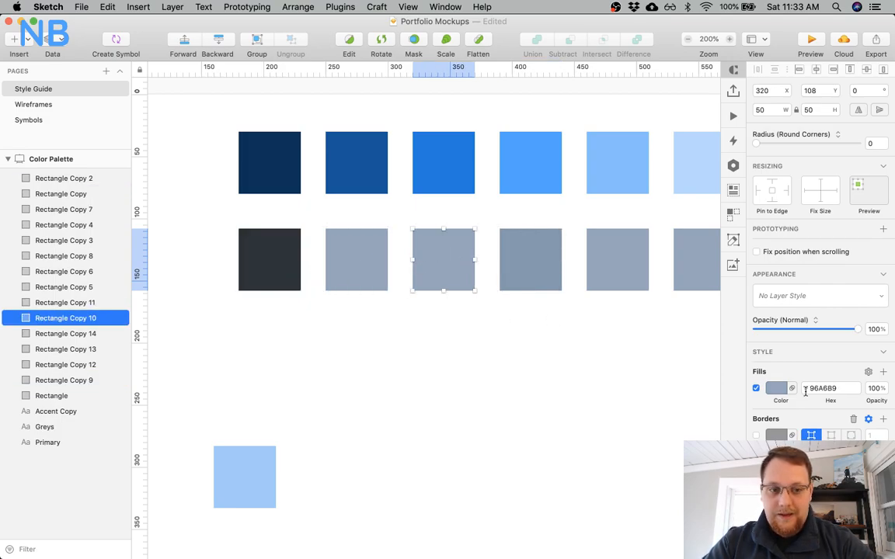
left_click(776, 389)
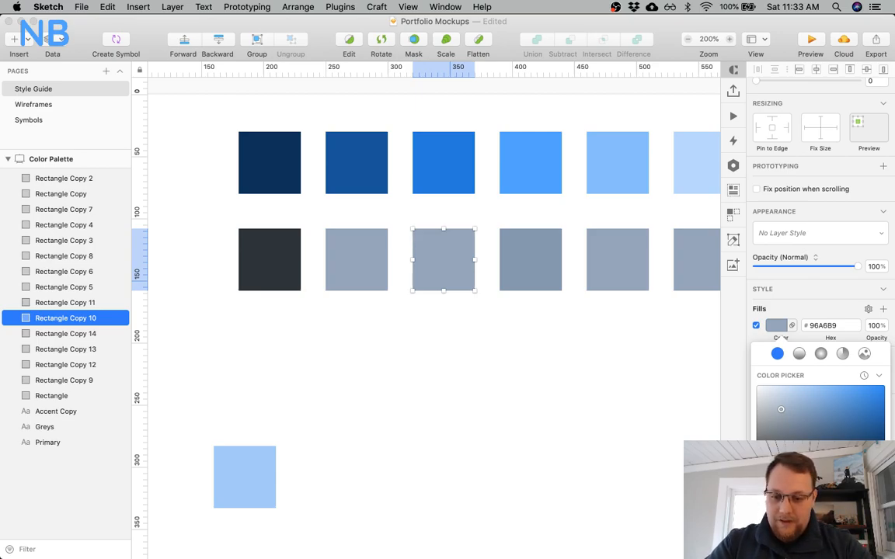
left_click_drag(780, 410, 798, 425)
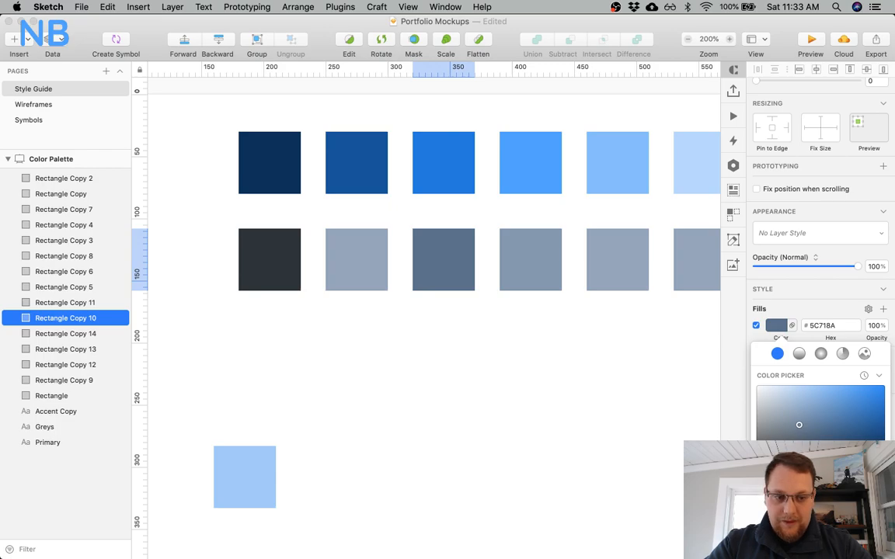
Darken the second Greys swatch, at X 250, by changing its fill to 3D4B5C.
left_click(370, 277)
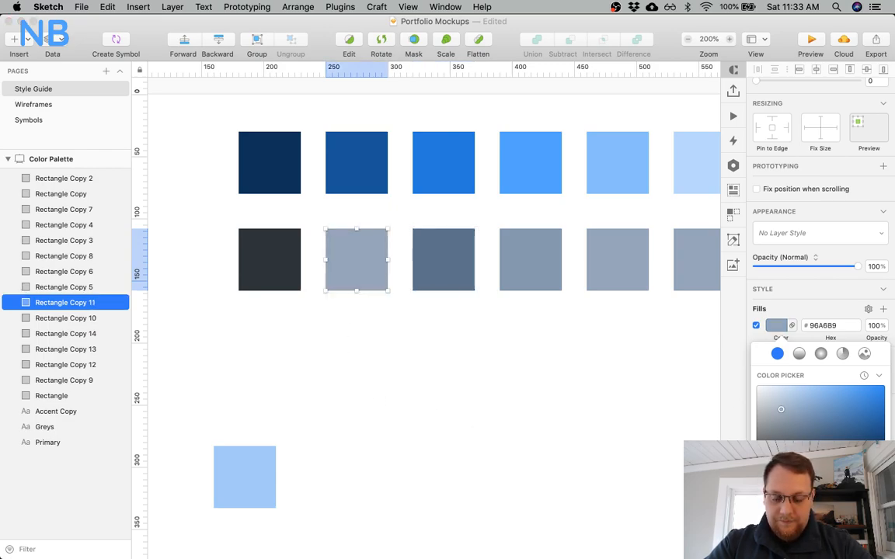
left_click_drag(781, 409, 799, 440)
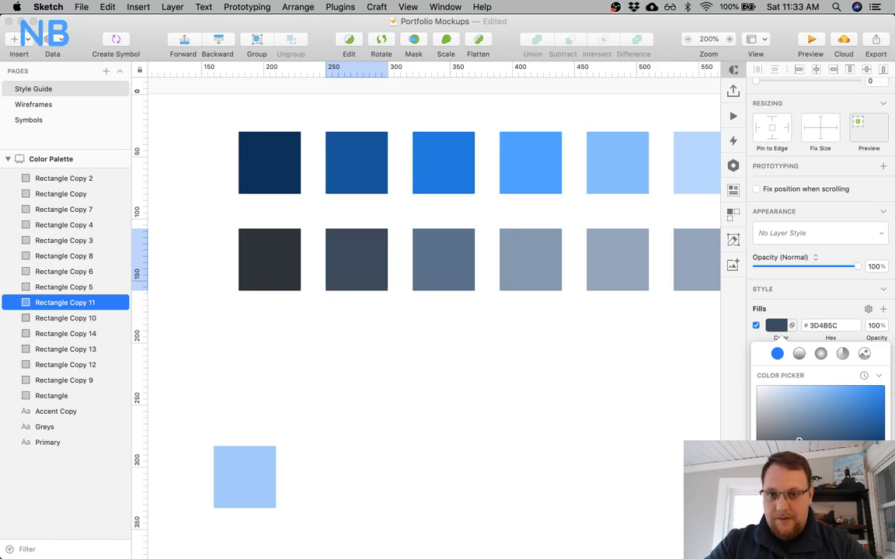
left_click(530, 389)
Try darker fills on two Greys swatches: 52657A for the third and 333F4D for the second.
scroll(440, 366, "right", 3)
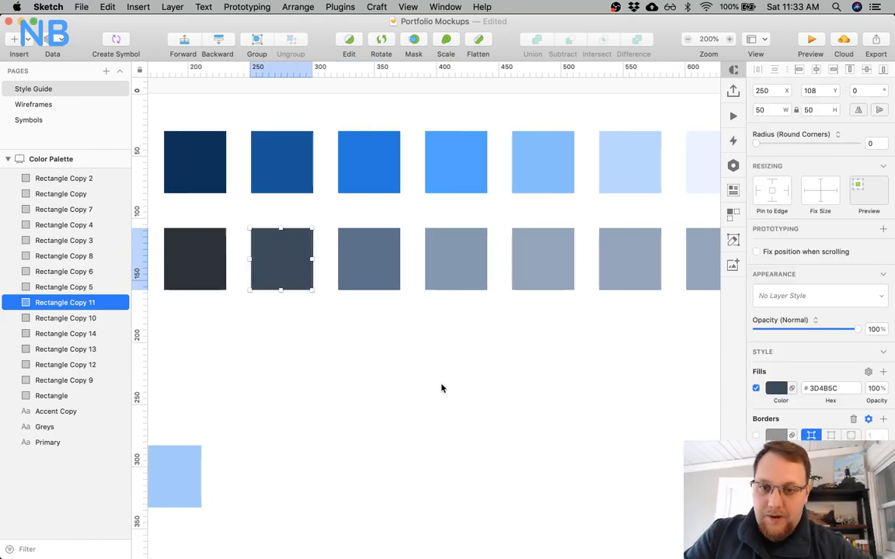
left_click(378, 259)
scroll(548, 361, "left", 3)
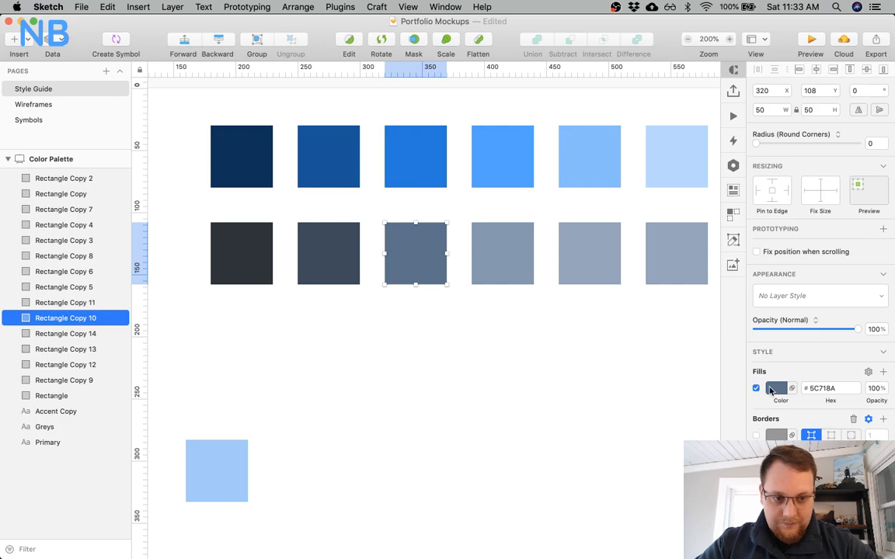
left_click(773, 389)
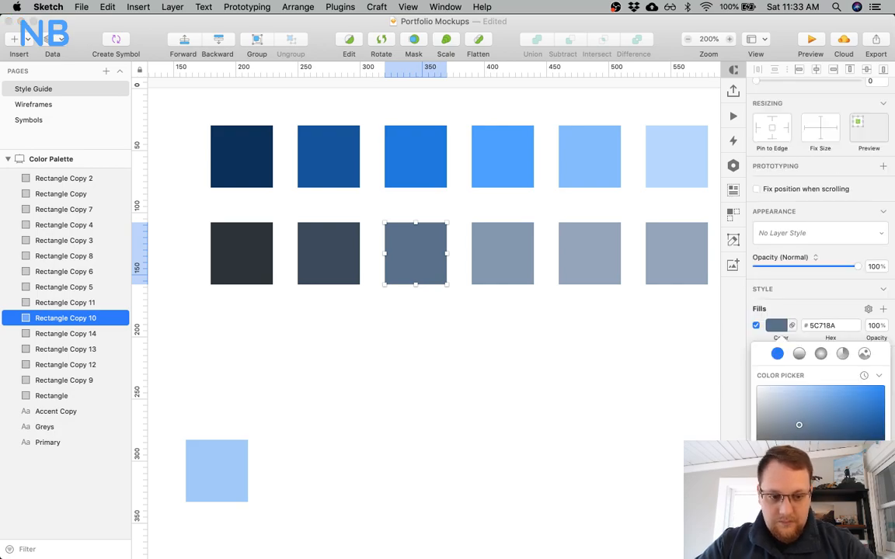
left_click(323, 278)
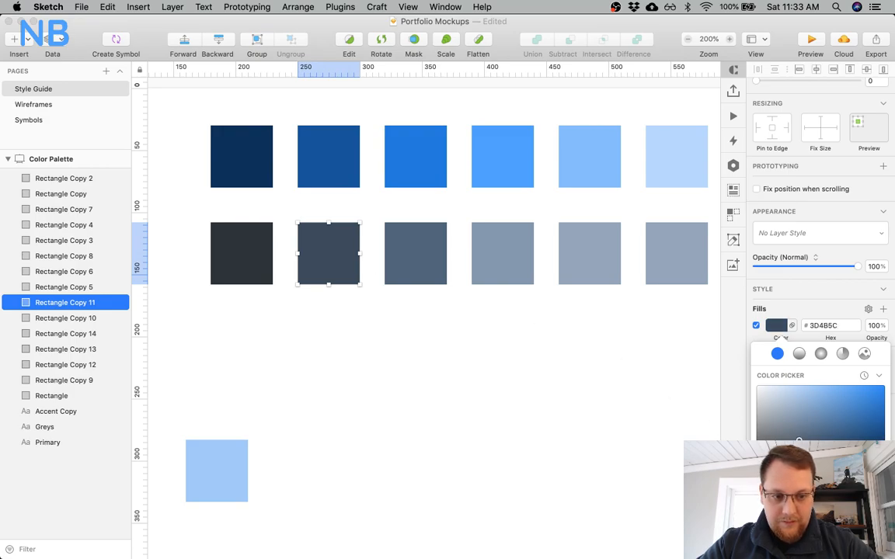
left_click(418, 370)
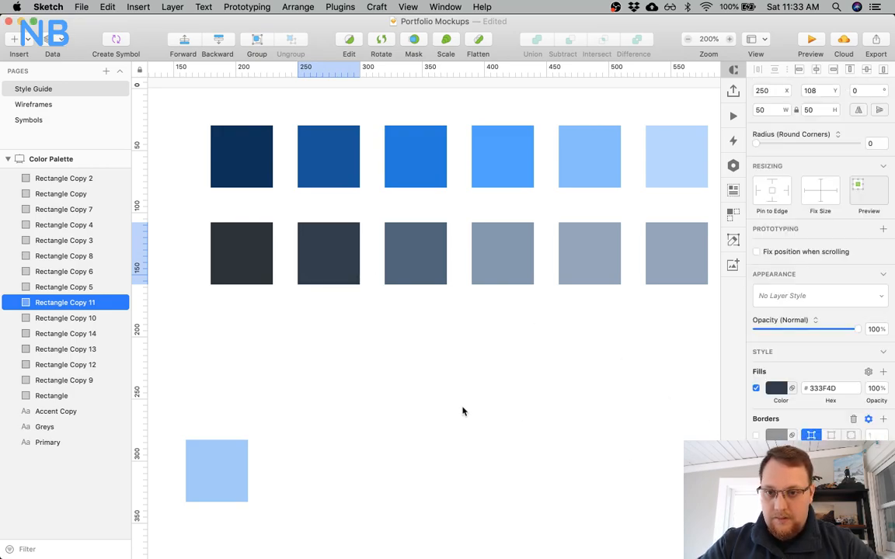
Check the first Greys swatch's fill and lighten the second swatch's fill to 415162.
left_click(249, 262)
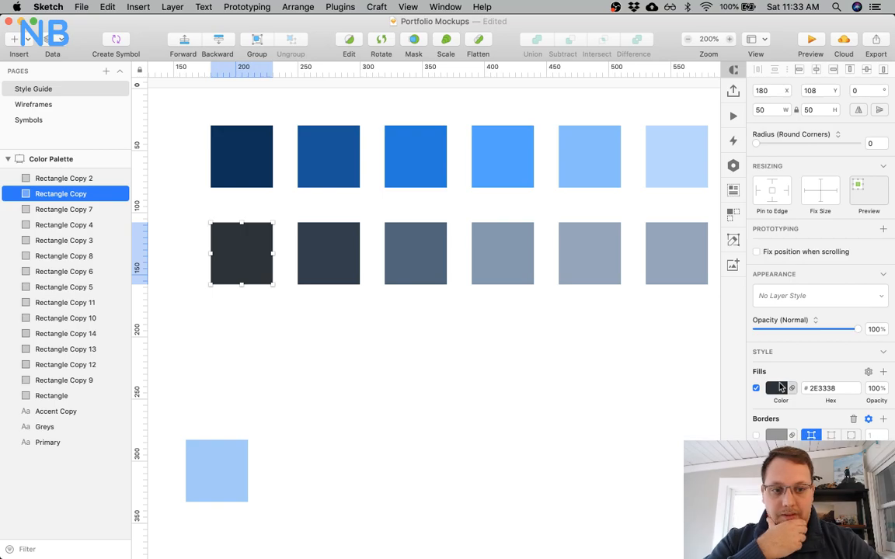
left_click(776, 388)
left_click(445, 344)
left_click(332, 265)
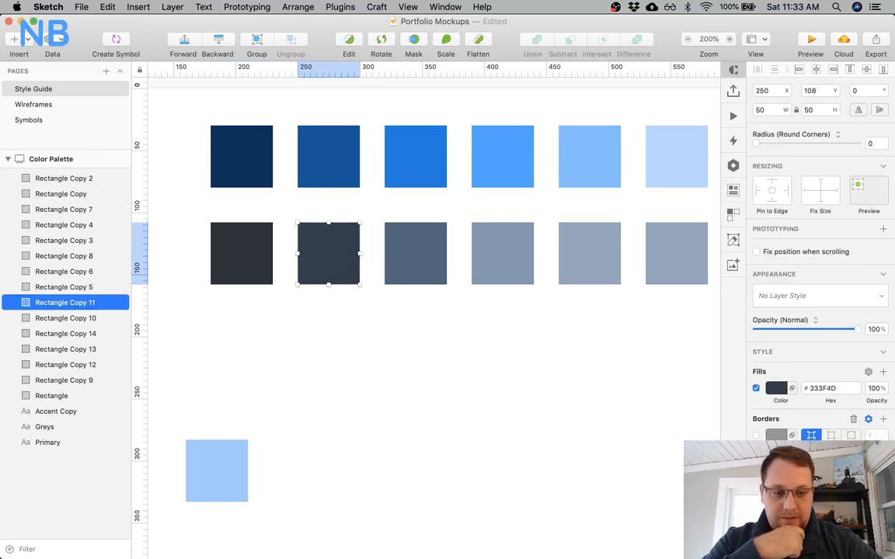
left_click(777, 388)
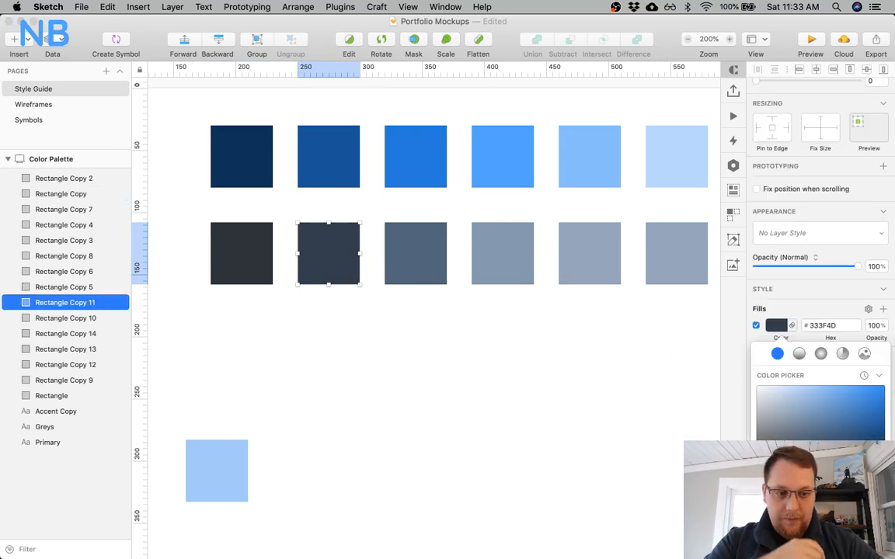
left_click_drag(799, 446, 799, 435)
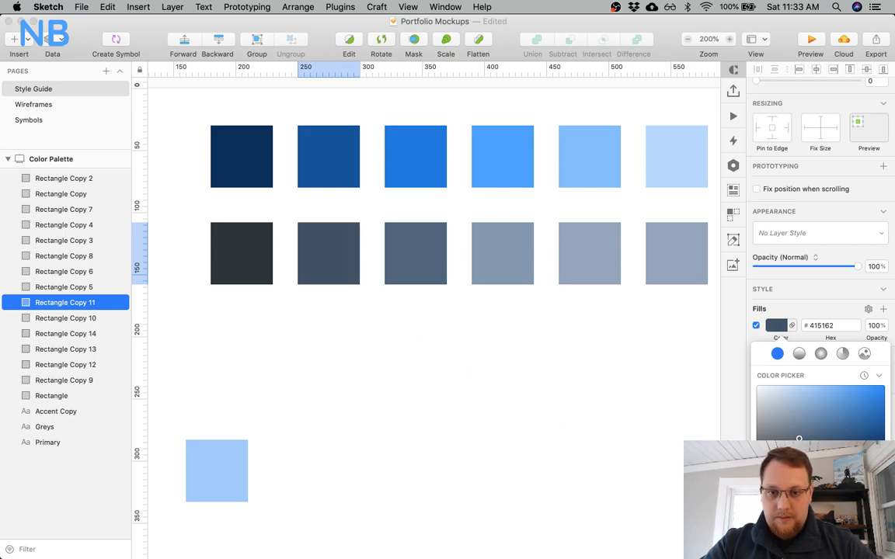
Lighten the third Greys swatch, at X 320, by changing its fill to 5C718A.
left_click(417, 268)
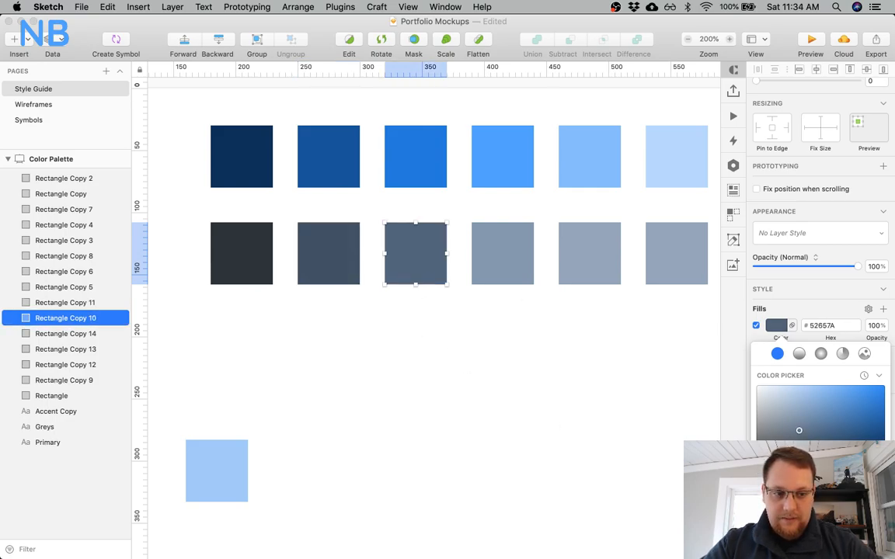
left_click_drag(799, 430, 800, 424)
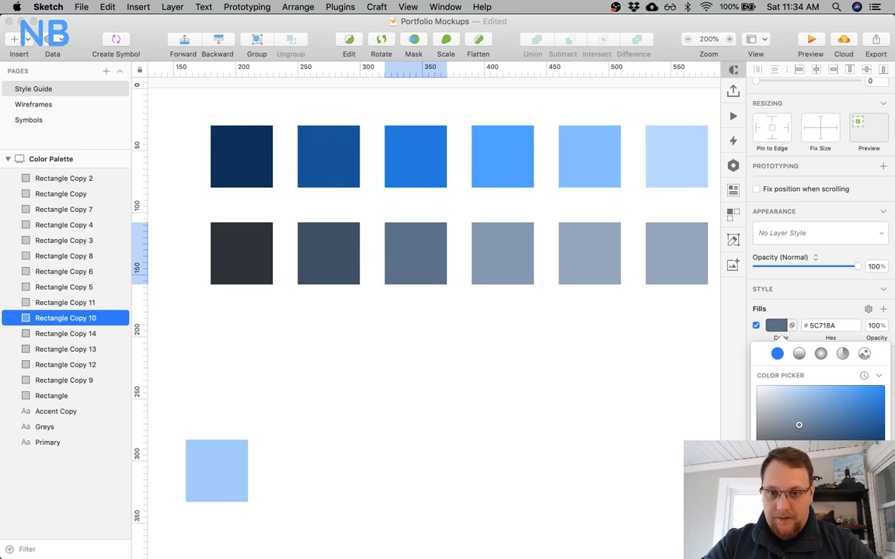
left_click(519, 411)
scroll(520, 412, "down", 3)
scroll(519, 412, "up", 3)
left_click(499, 325)
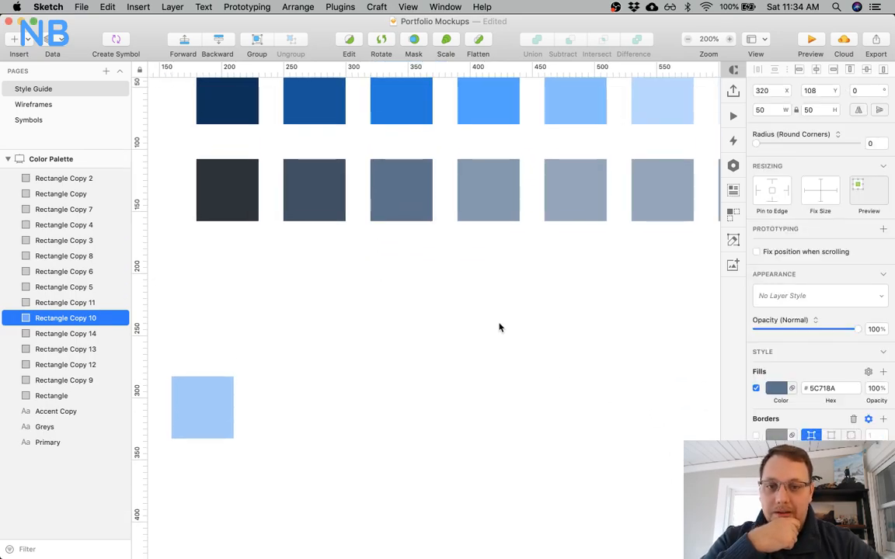
Change the fill of the last Greys swatch, at X 600, to the very light blue-grey EEF2F6.
scroll(490, 277, "up", 2)
scroll(490, 277, "right", 3)
scroll(489, 277, "right", 3)
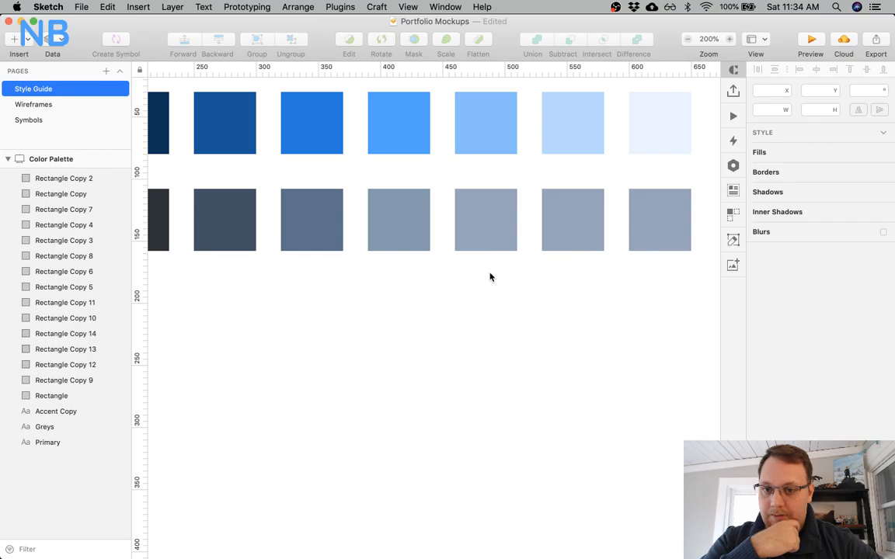
scroll(483, 238, "right", 4)
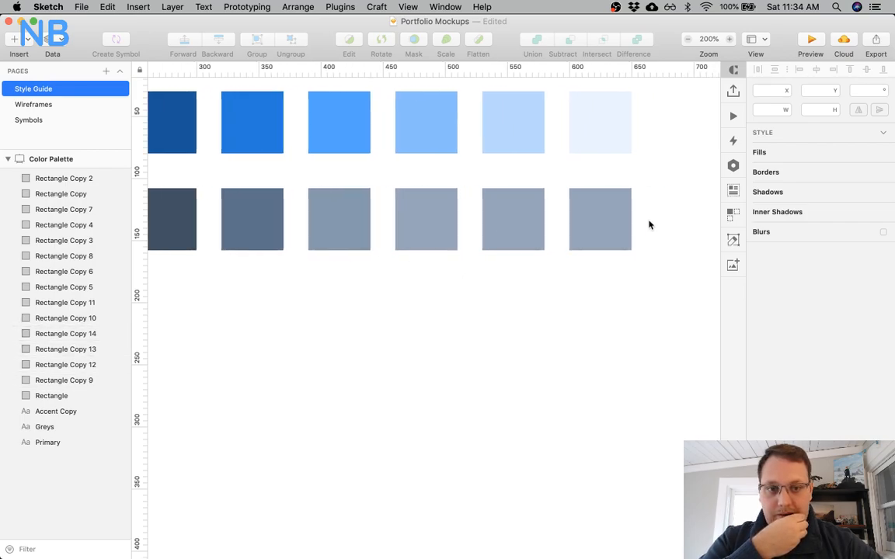
left_click(619, 224)
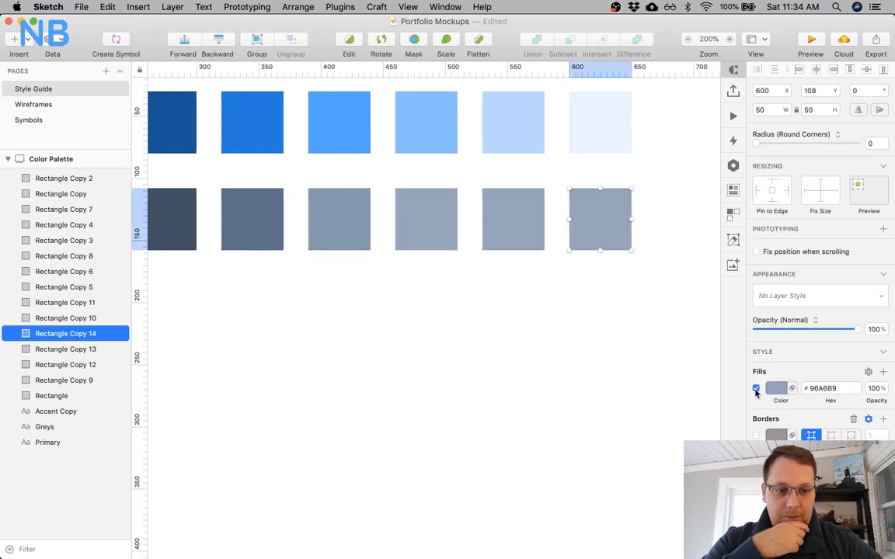
left_click(777, 389)
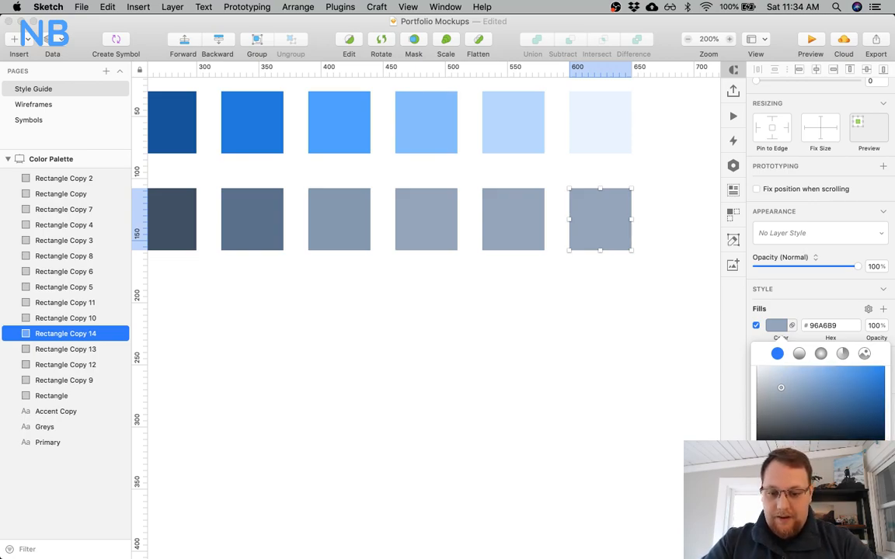
left_click_drag(781, 388, 759, 369)
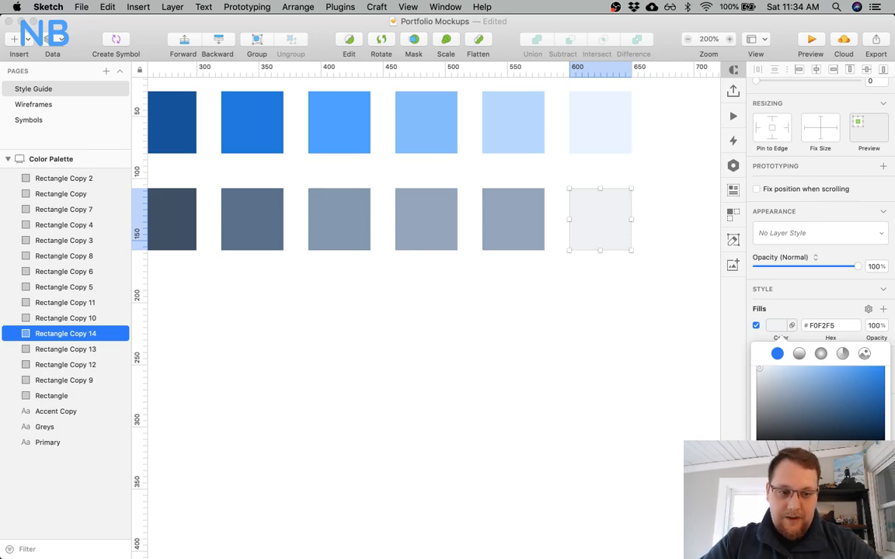
left_click_drag(760, 368, 760, 368)
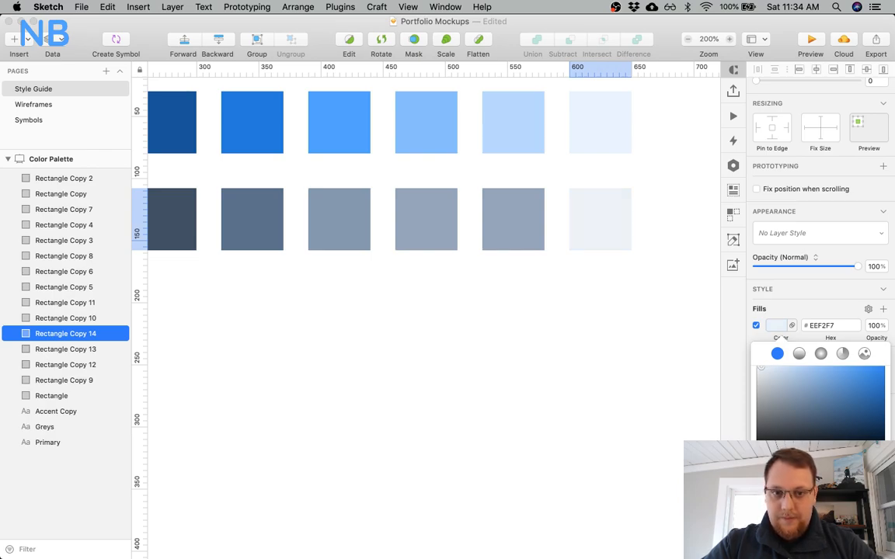
scroll(452, 346, "up", 1)
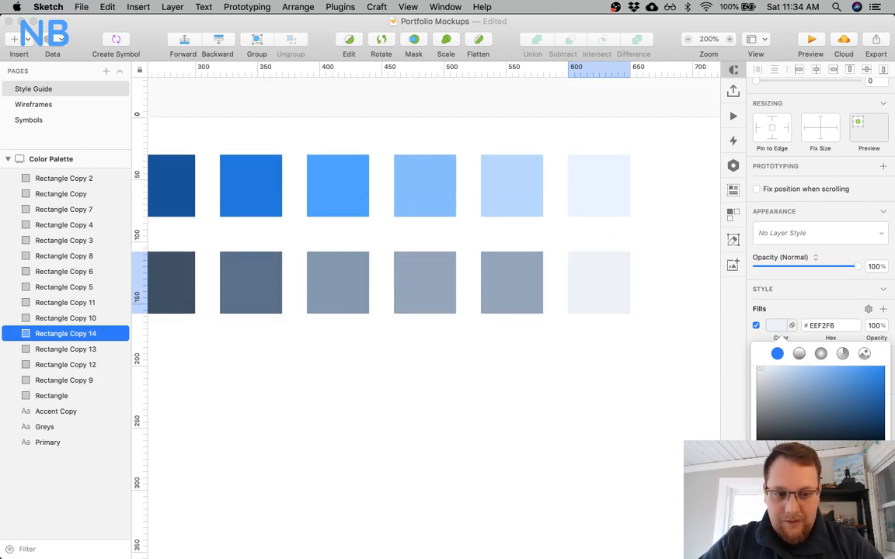
left_click(422, 338)
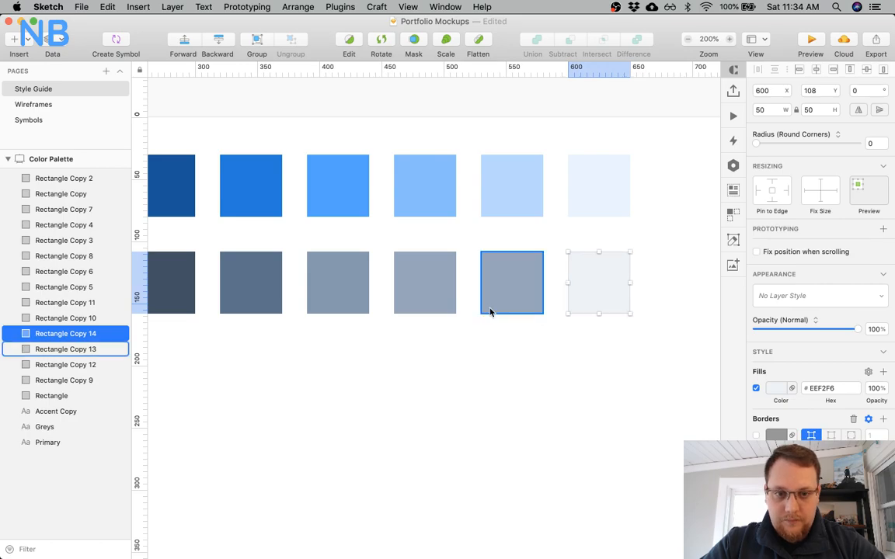
left_click(479, 369)
Compare the fill colors of the Greys swatches at X 530, X 390 and X 600.
left_click(513, 294)
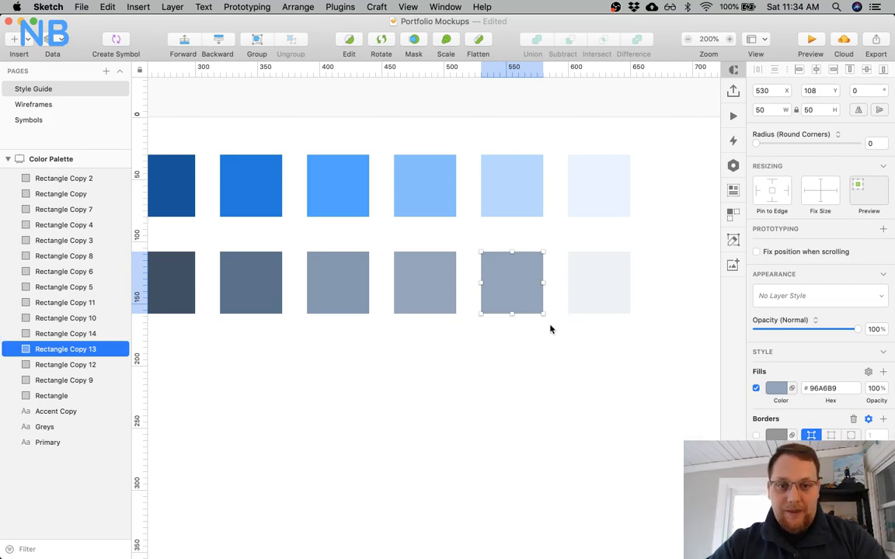
left_click(342, 295)
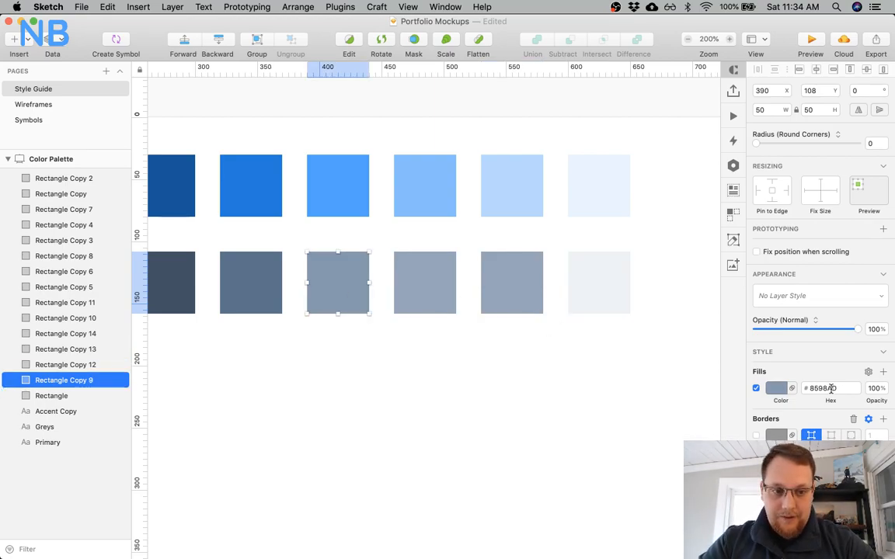
left_click(776, 387)
left_click(609, 298)
Change the fill of the fifth and sixth Greys swatches together to the slightly bluer 92A6BD.
left_click(426, 284)
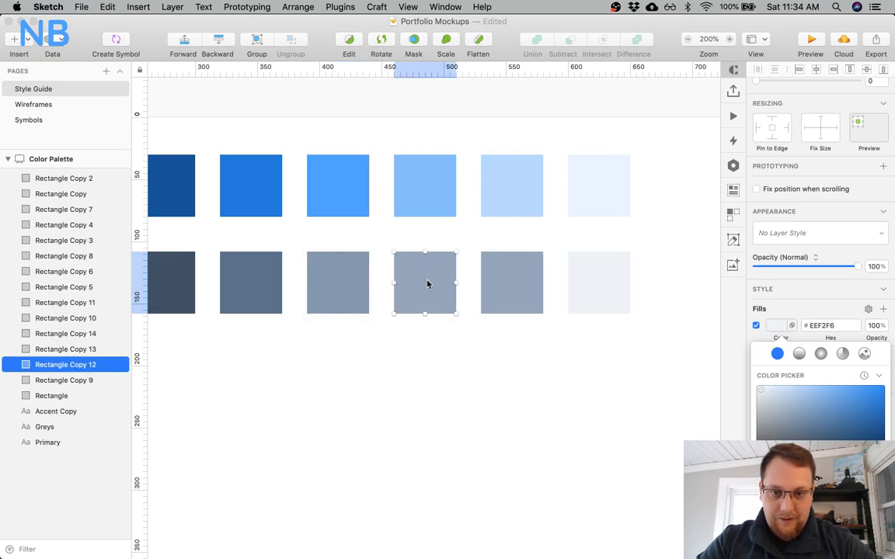
left_click(530, 290, "shift")
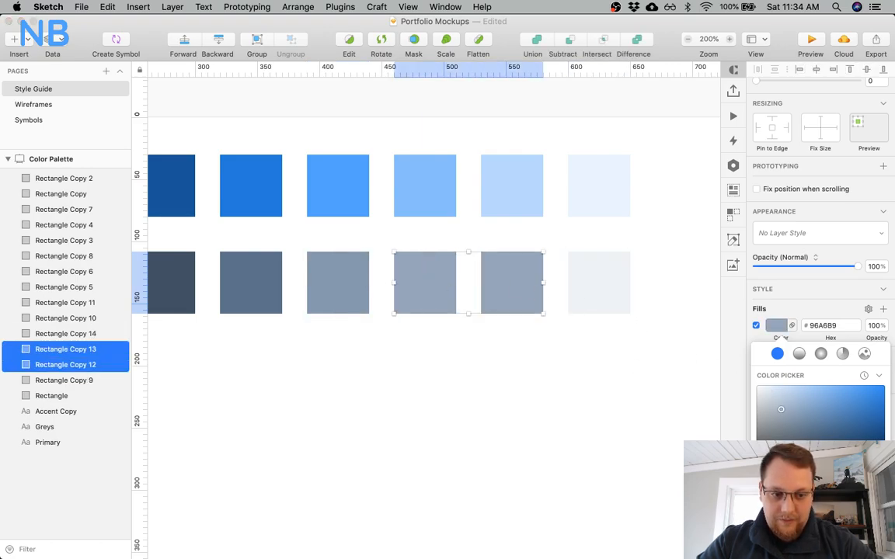
left_click_drag(780, 409, 785, 407)
left_click(528, 440)
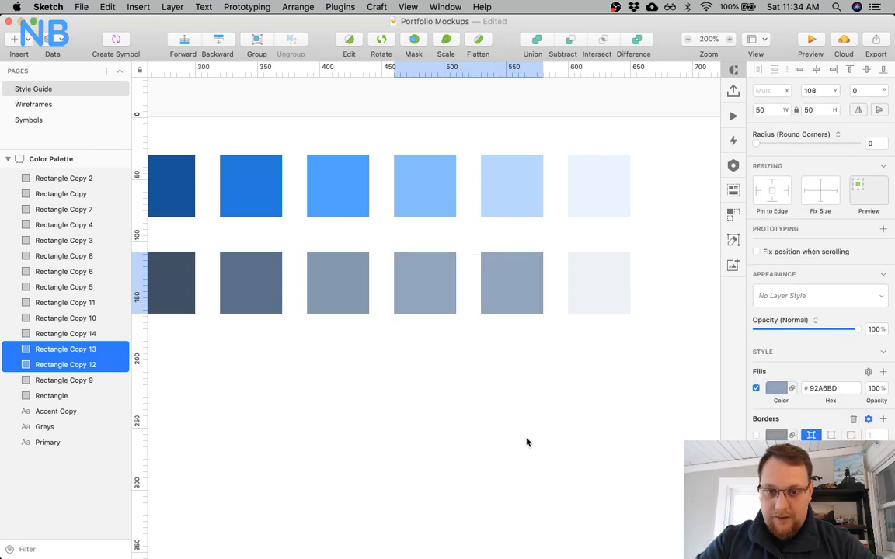
Lighten the fifth Greys swatch alone by changing its fill to AFBECF.
left_click(414, 295)
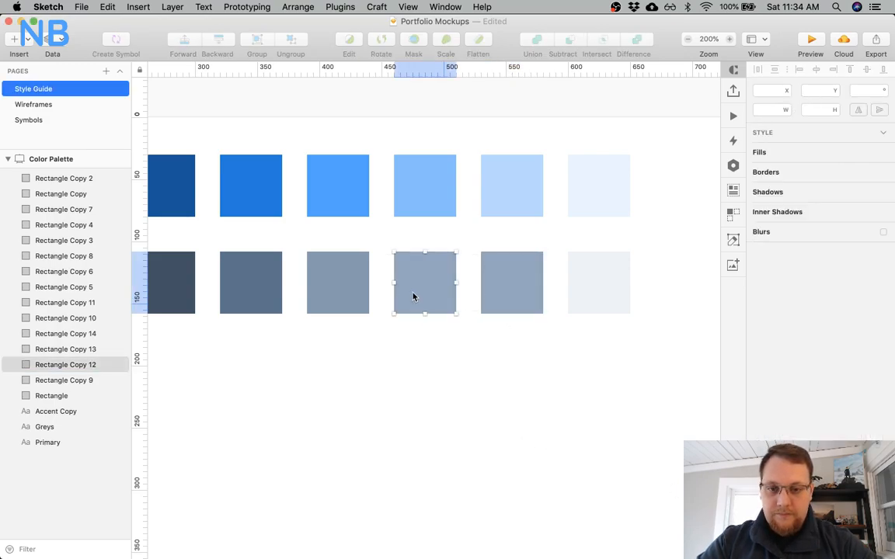
left_click(775, 393)
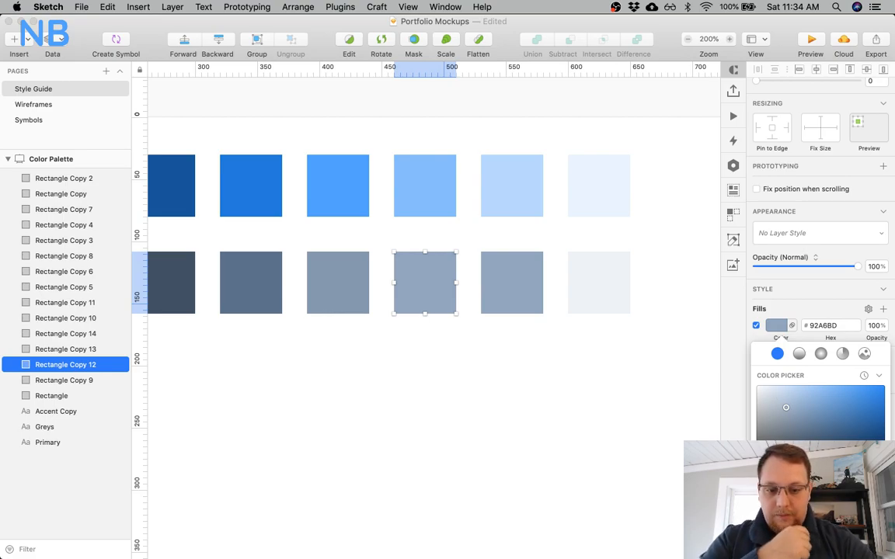
left_click_drag(786, 407, 777, 402)
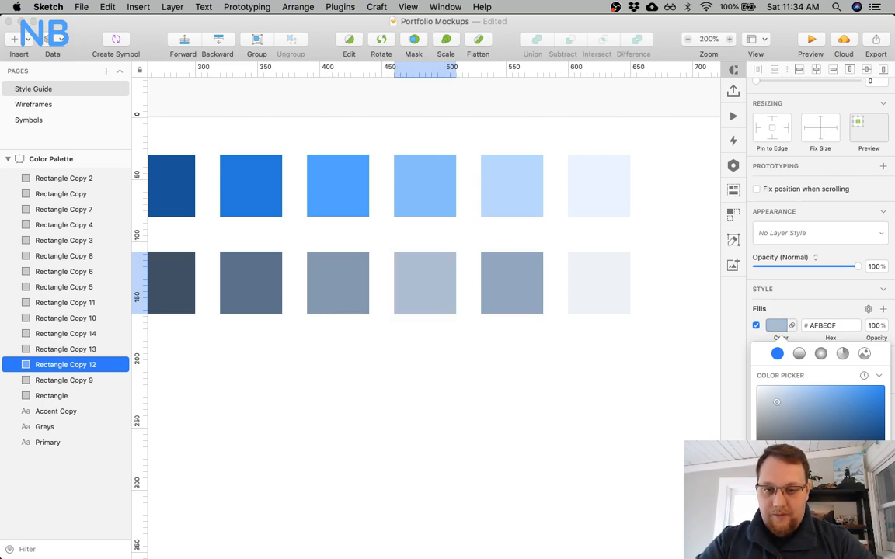
Lighten the sixth Greys swatch, at X 530, by changing its fill to D9E0E8, checking it against the last swatch.
left_click(510, 293)
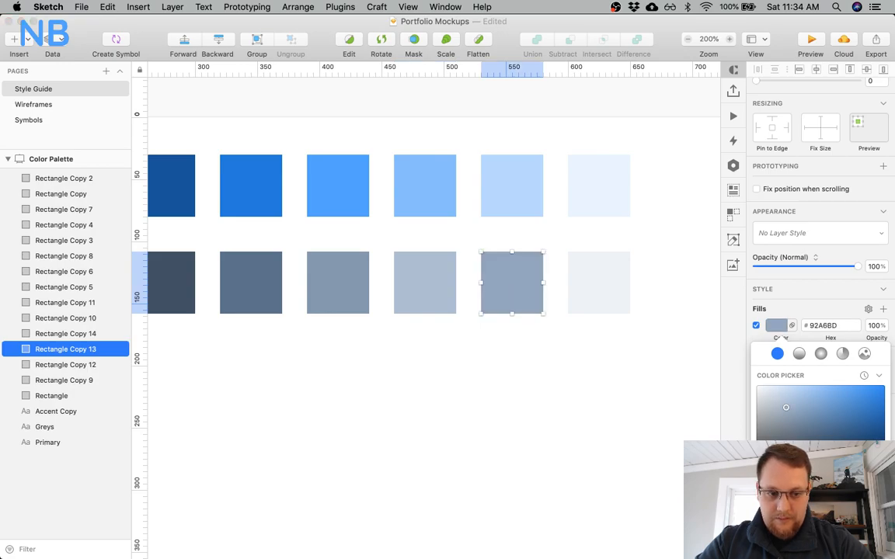
left_click_drag(785, 407, 766, 396)
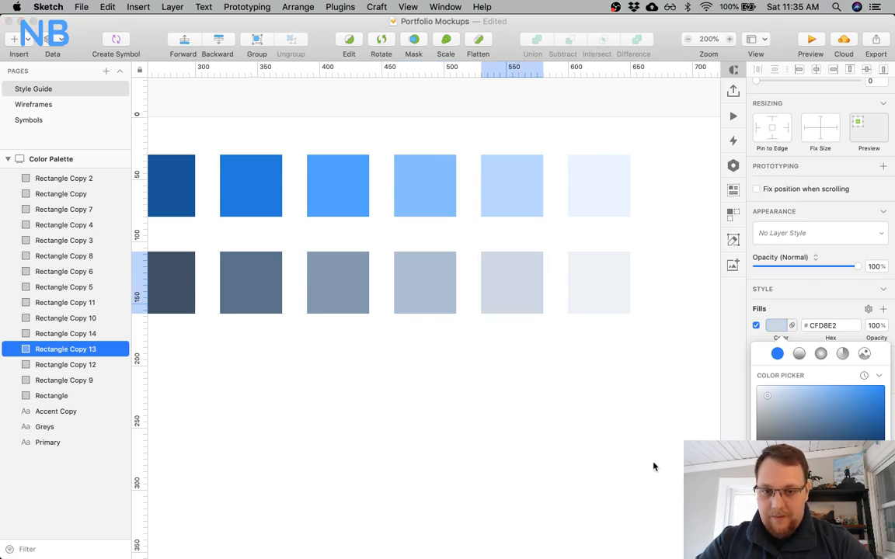
left_click(591, 304)
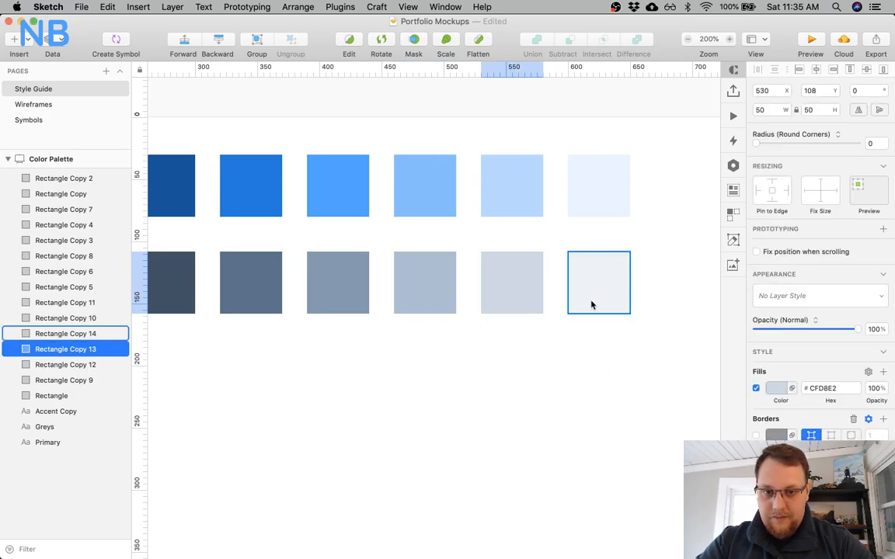
left_click(778, 389)
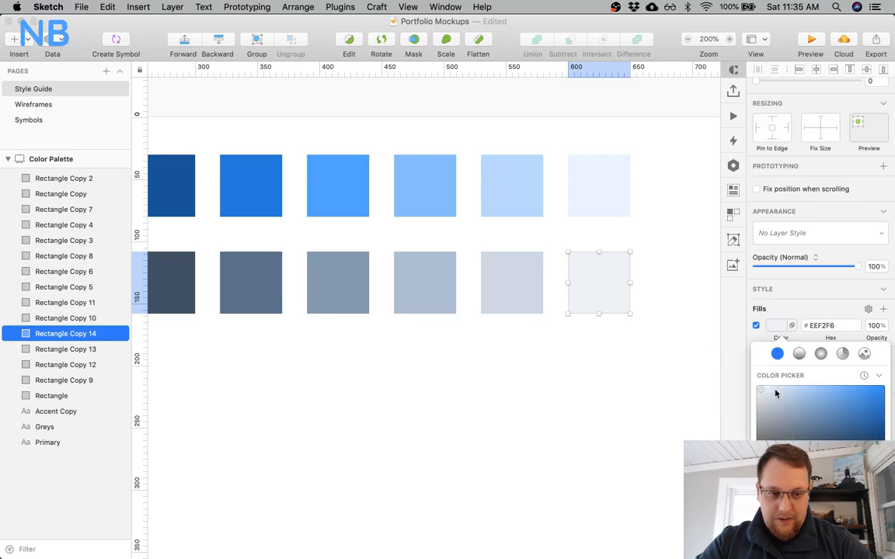
left_click(657, 401)
left_click(513, 303)
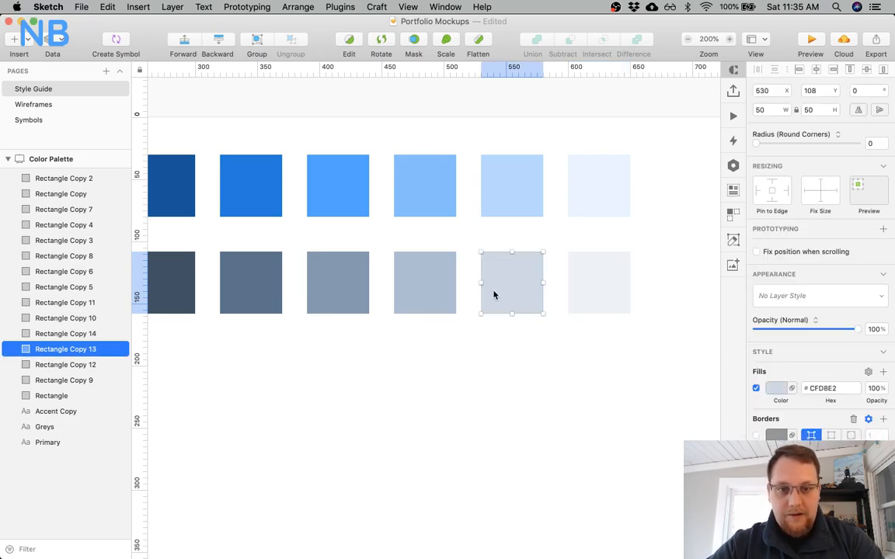
left_click(777, 388)
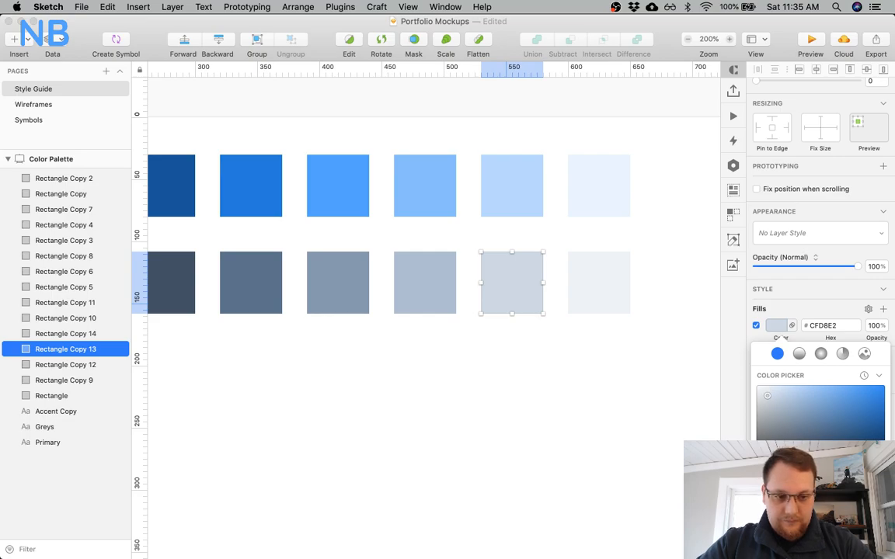
left_click_drag(767, 395, 765, 393)
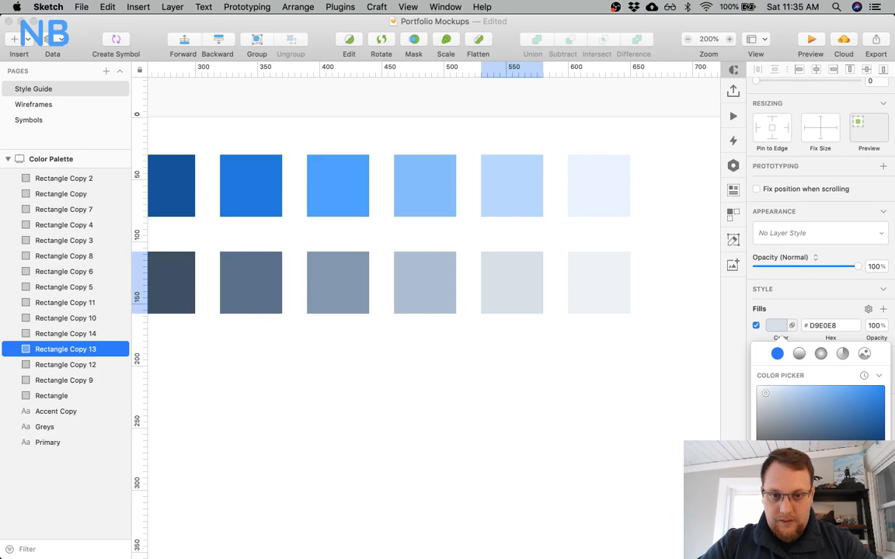
Lighten the fifth Greys swatch, at X 460, by changing its fill to B9C6D5.
scroll(590, 388, "left", 2)
left_click(466, 296)
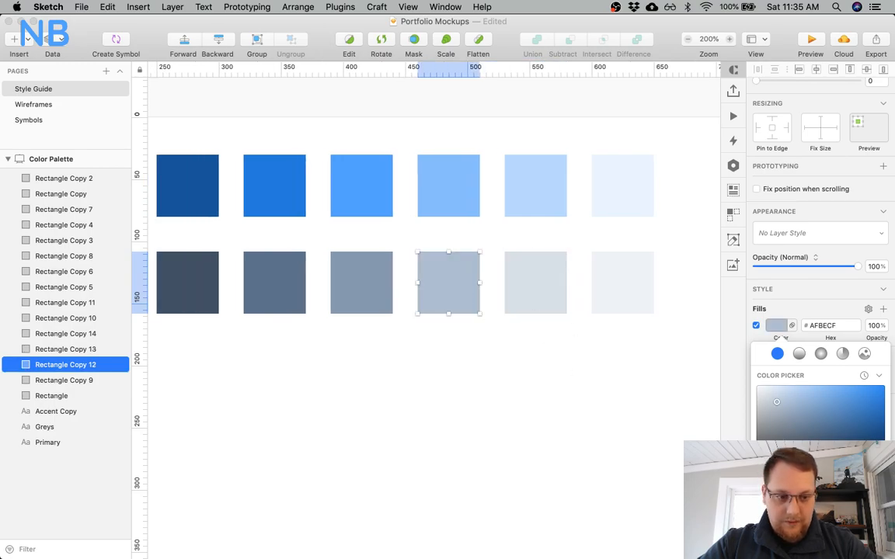
left_click_drag(777, 402, 773, 399)
key("Escape")
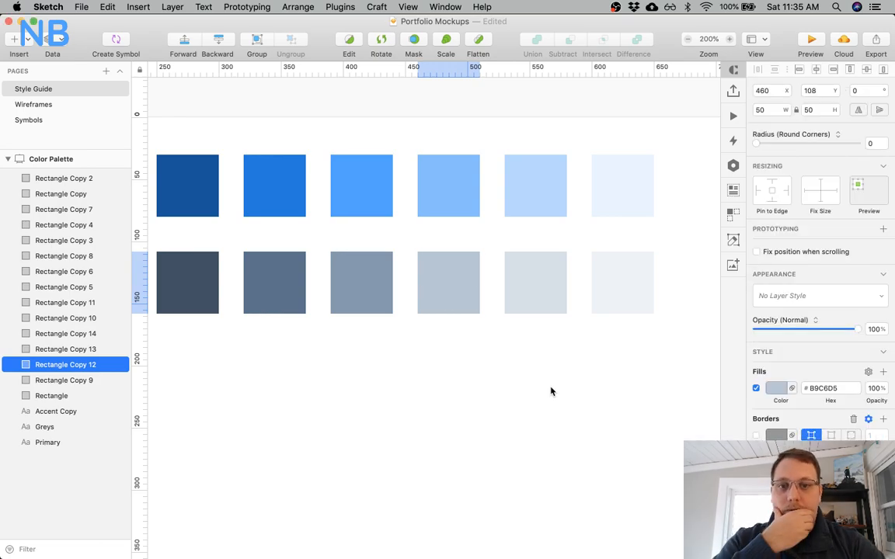
key("Escape")
Darken the third Greys swatch, at X 320, by changing its fill to 566A81.
scroll(504, 365, "left", 5)
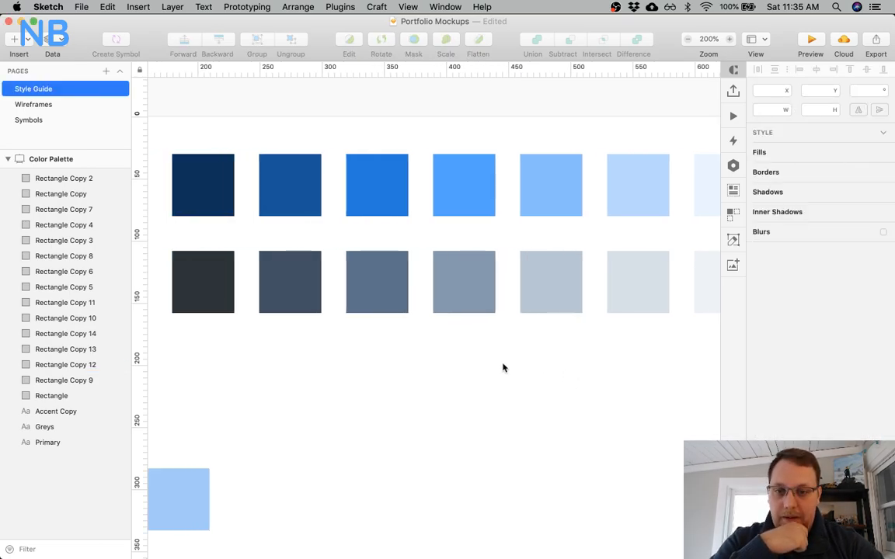
scroll(503, 368, "left", 1)
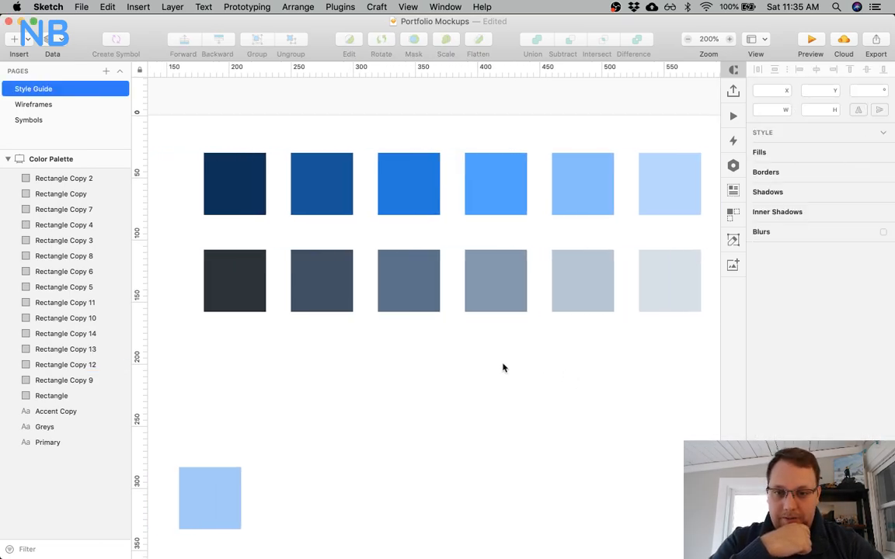
left_click(417, 285)
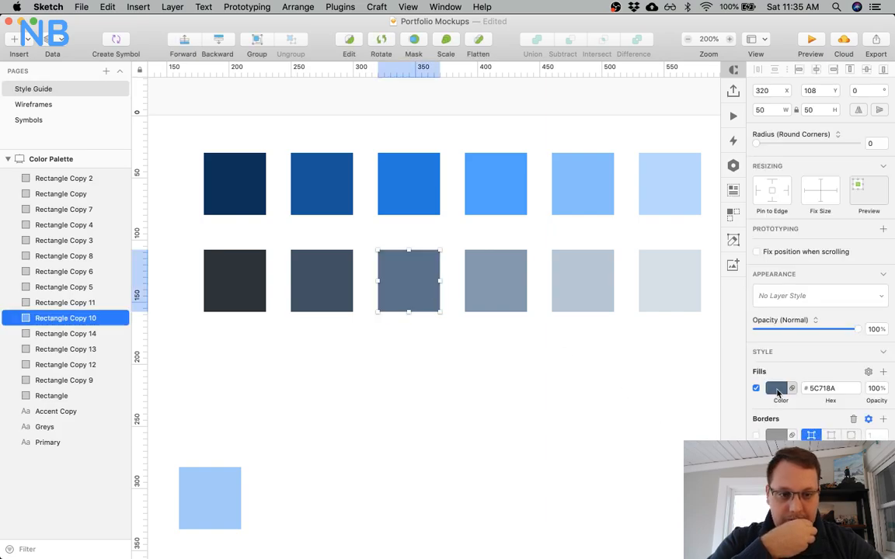
left_click(775, 391)
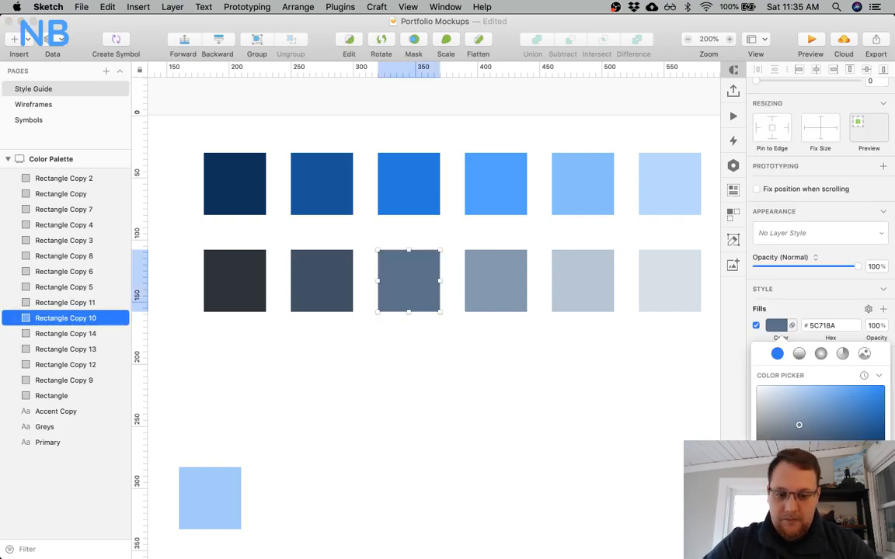
left_click_drag(798, 425, 799, 428)
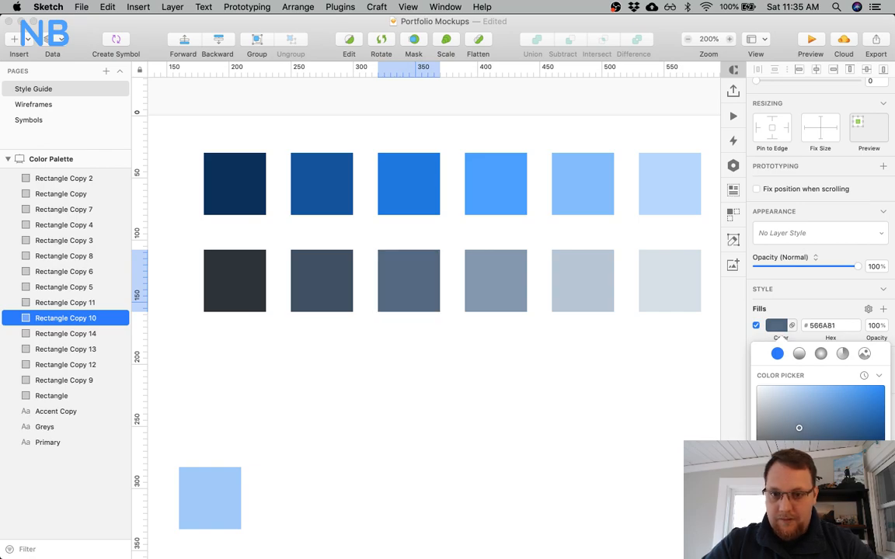
left_click(617, 433)
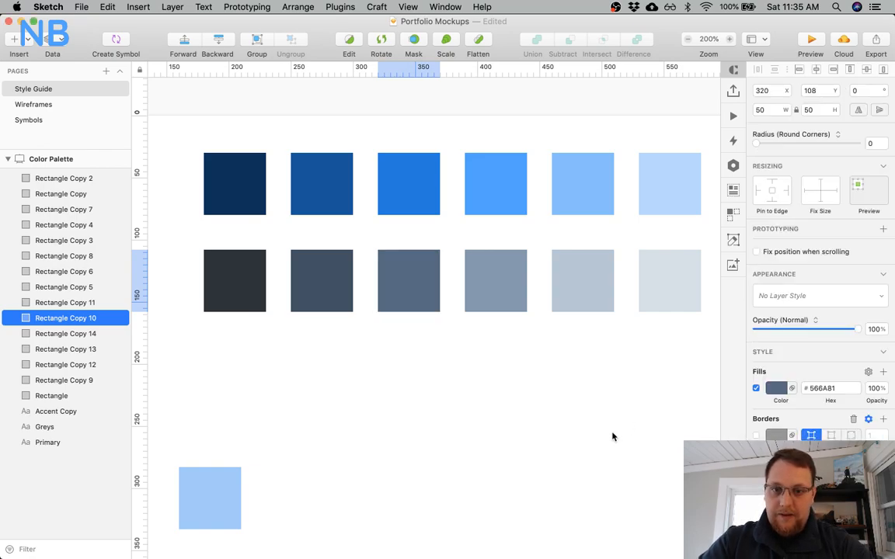
Darken the second Greys swatch, at X 250, by changing its fill to 3D4B5C.
left_click(352, 295)
left_click(777, 388)
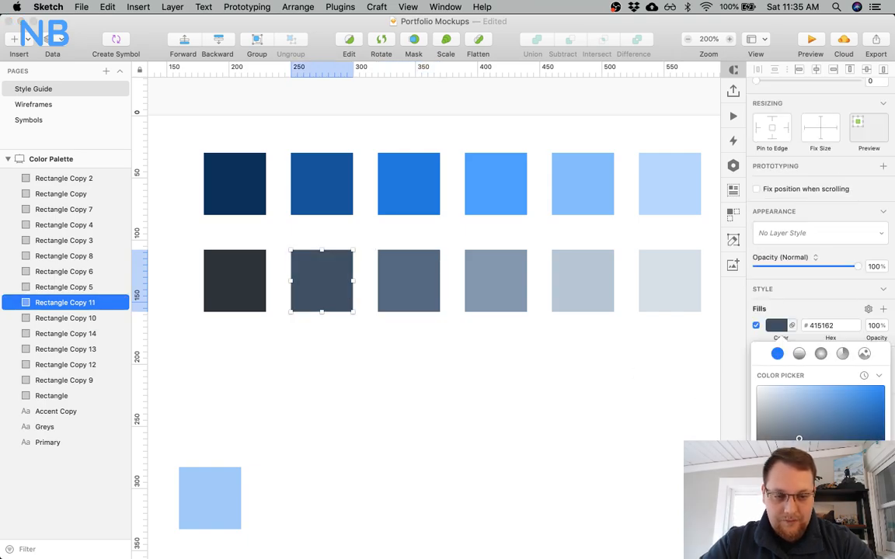
left_click_drag(798, 439, 798, 441)
key("Escape")
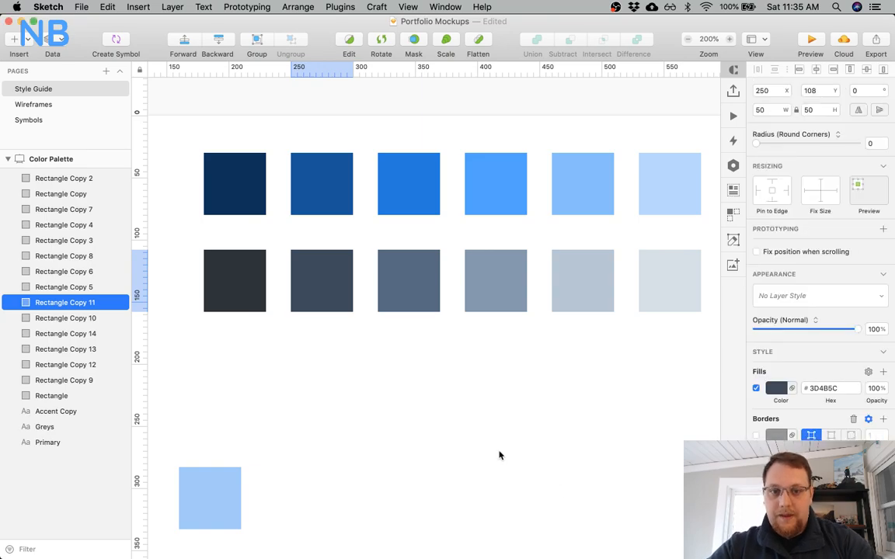
scroll(499, 455, "right", 5)
scroll(500, 455, "left", 4)
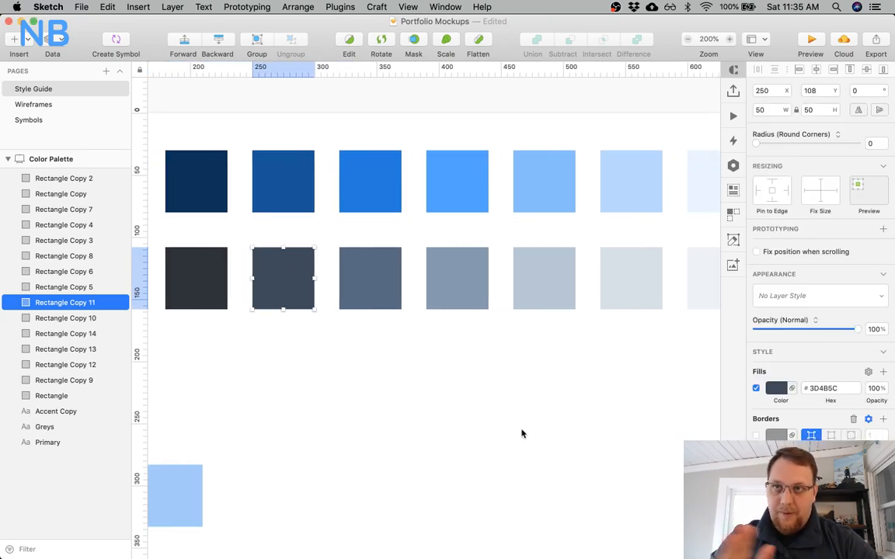
left_click(494, 401)
Move the Accent label up beneath Greys and place its light blue swatch at X 390, Y 186.
scroll(494, 401, "down", 4)
scroll(494, 402, "right", 4)
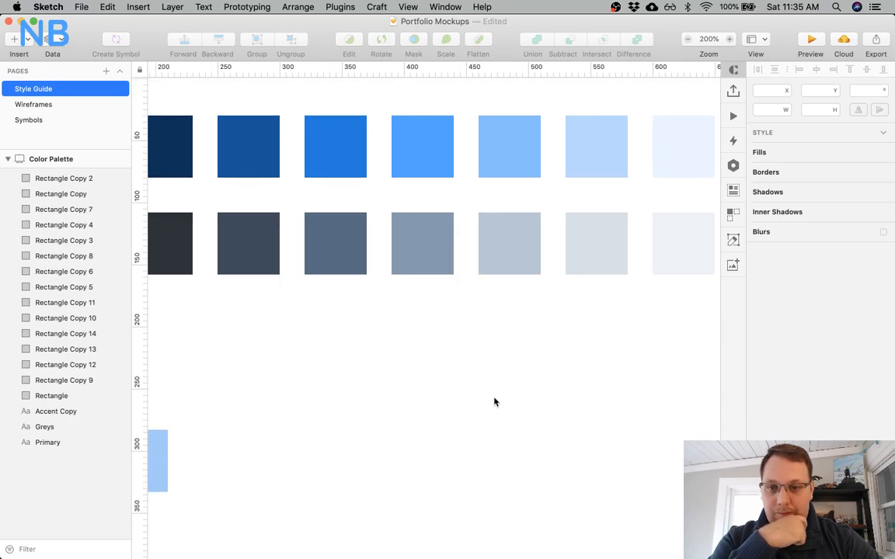
scroll(495, 402, "left", 10)
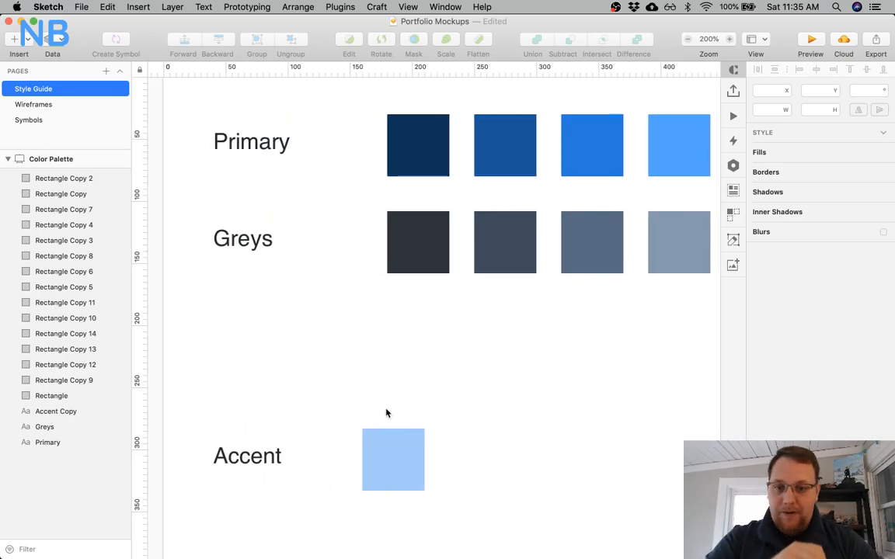
left_click_drag(255, 448, 256, 324)
scroll(493, 383, "right", 4)
left_click_drag(283, 444, 477, 333)
Duplicate the Accent swatch to both sides to form a seven-swatch row at Y 186, spaced every 70 px from X 180 to 600.
key("alt")
key("super+d")
key("super+d")
scroll(477, 331, "right", 5)
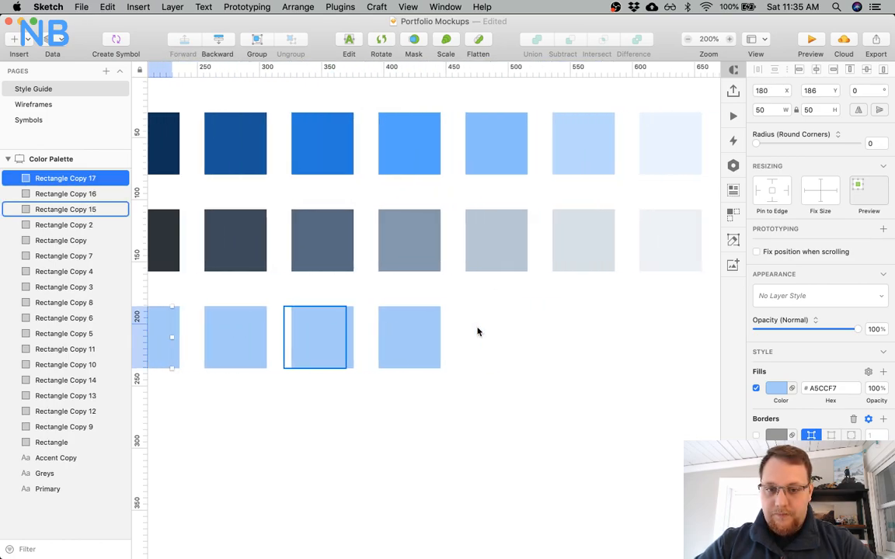
key("alt")
left_click_drag(400, 336, 472, 341)
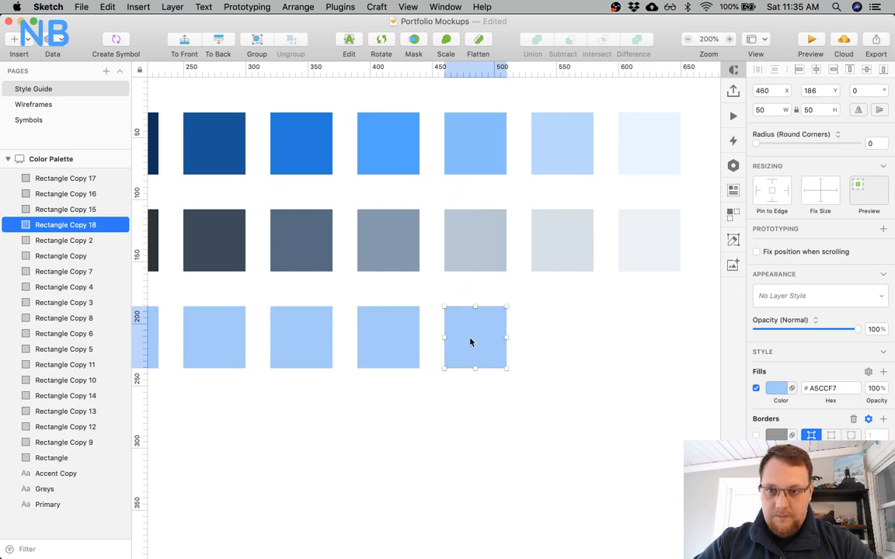
key("super+d")
key("super+d")
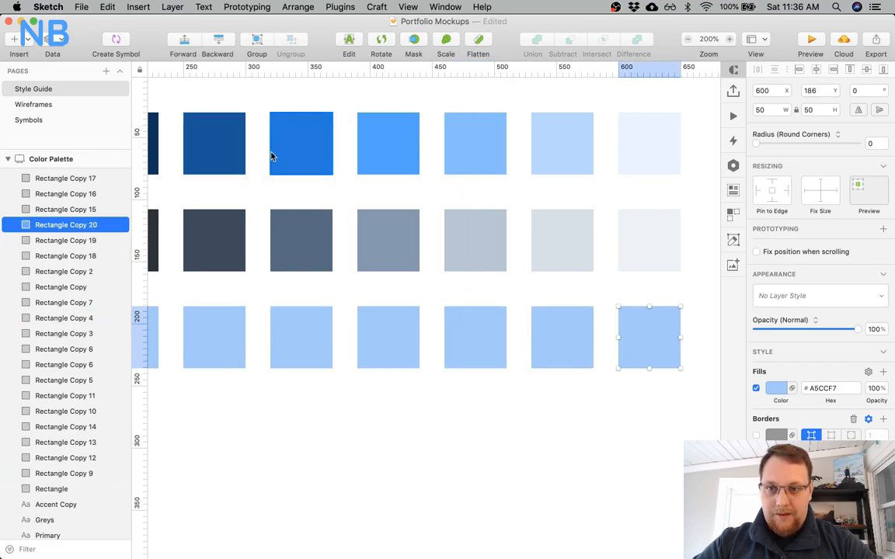
Review the Primary, Greys and Accent swatch rows from end to end.
scroll(285, 202, "left", 3)
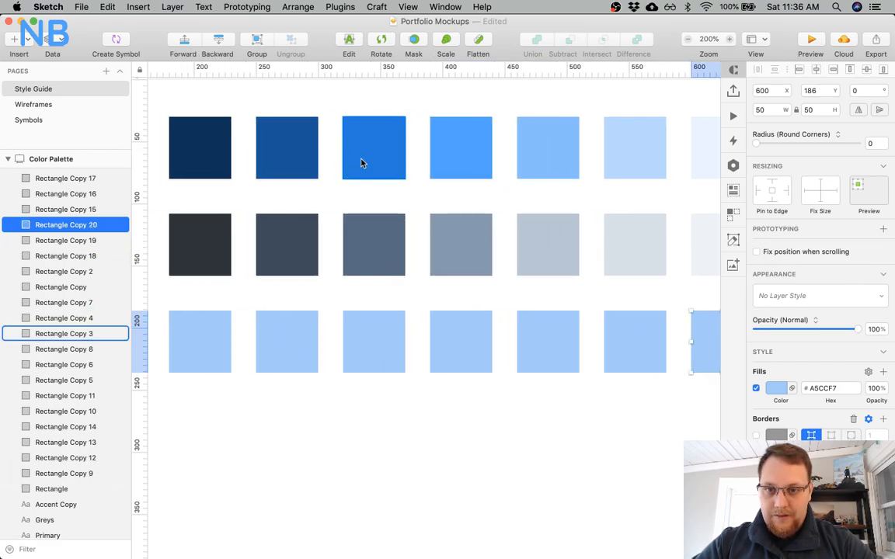
left_click(361, 163)
scroll(362, 164, "left", 2)
scroll(362, 164, "up", 2)
left_click(460, 138)
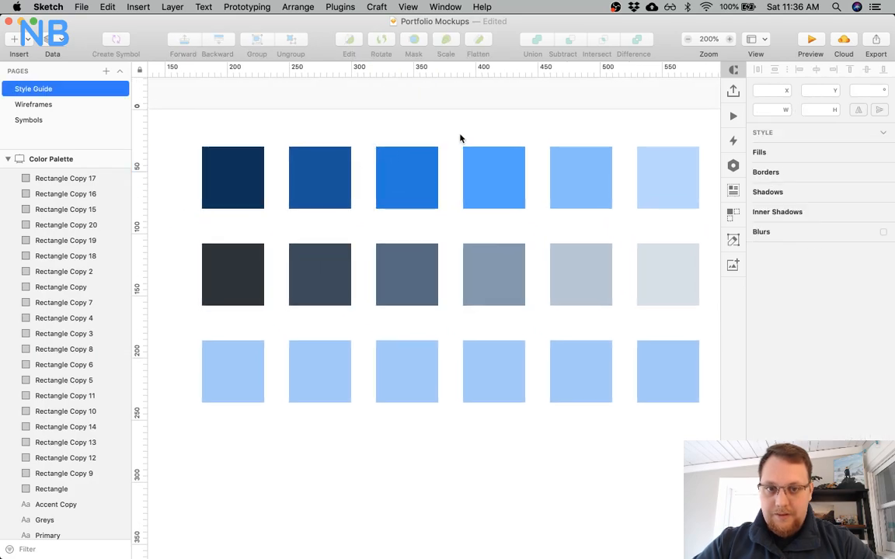
scroll(430, 175, "right", 5)
scroll(430, 175, "down", 2)
scroll(437, 185, "left", 4)
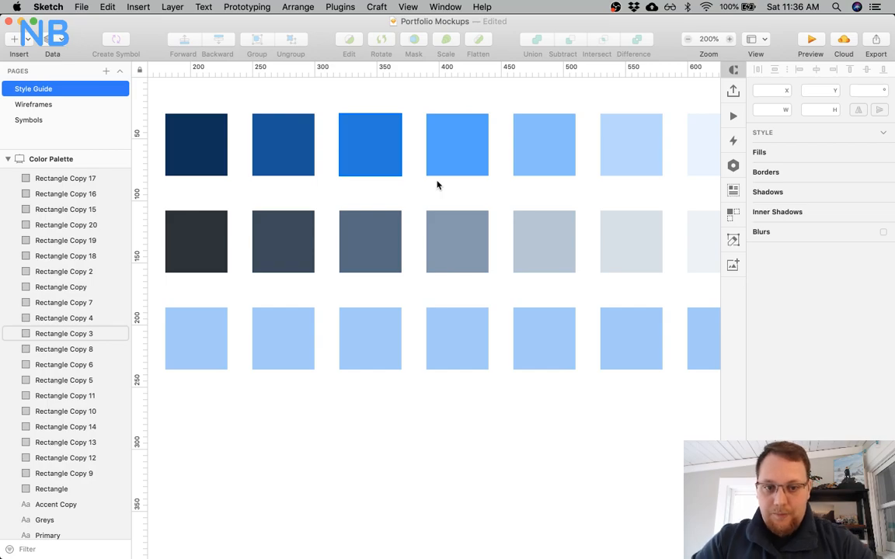
Open the fill colour of the Accent swatch at X 390 and view it alongside the Primary and Greys rows.
left_click(463, 342)
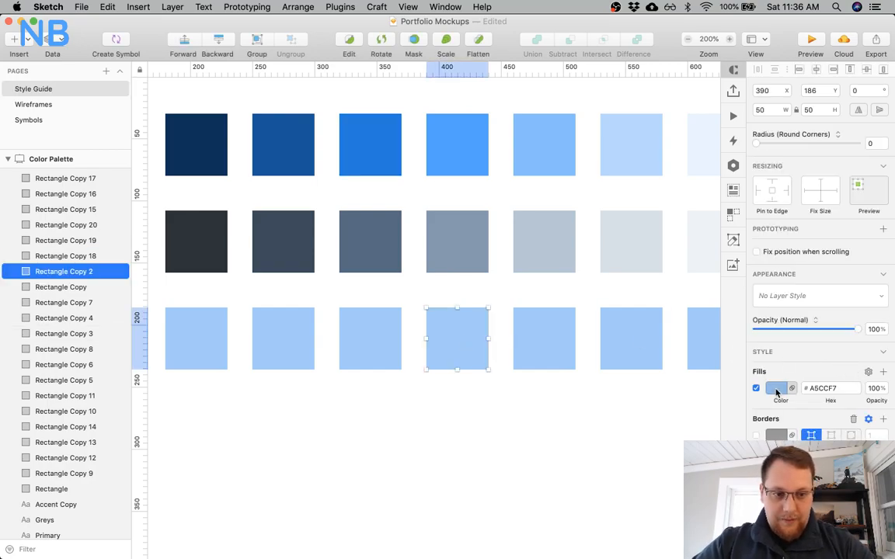
left_click(777, 390)
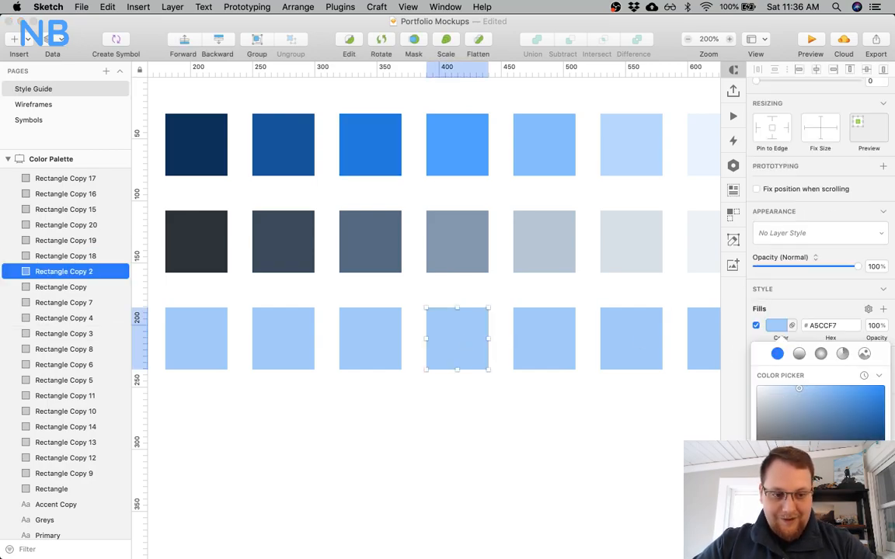
scroll(533, 444, "down", 2)
scroll(533, 444, "right", 2)
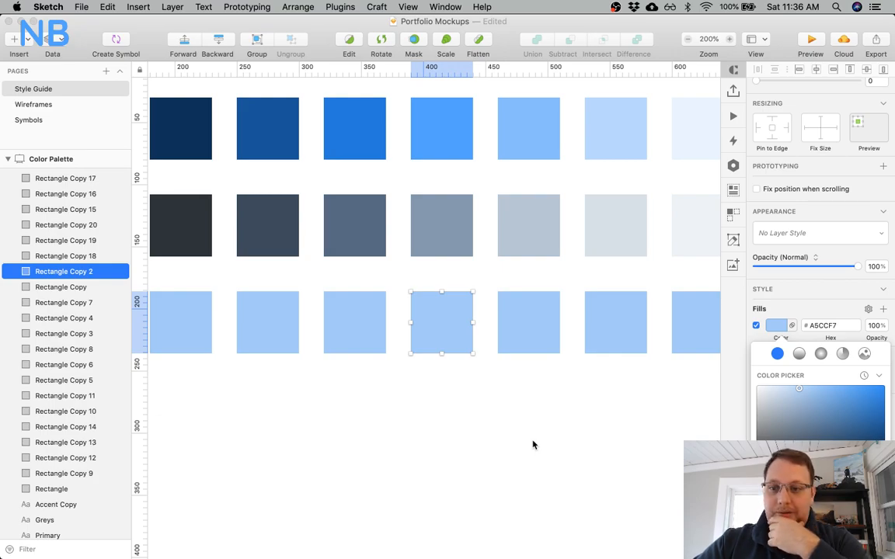
scroll(533, 444, "left", 6)
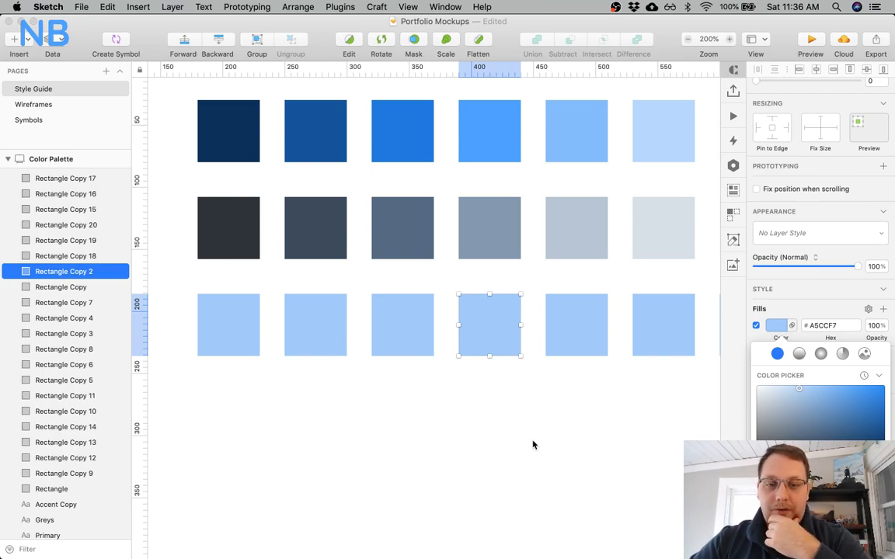
scroll(533, 444, "up", 3)
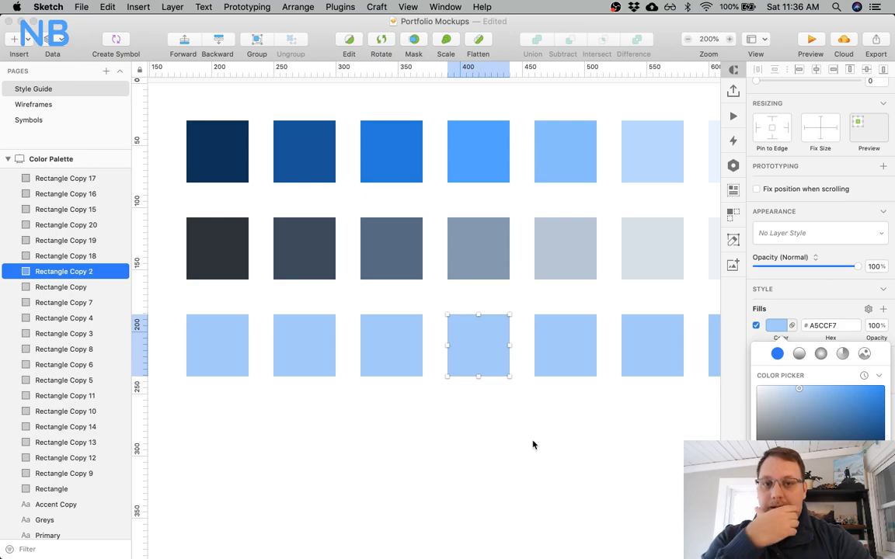
scroll(515, 304, "right", 3)
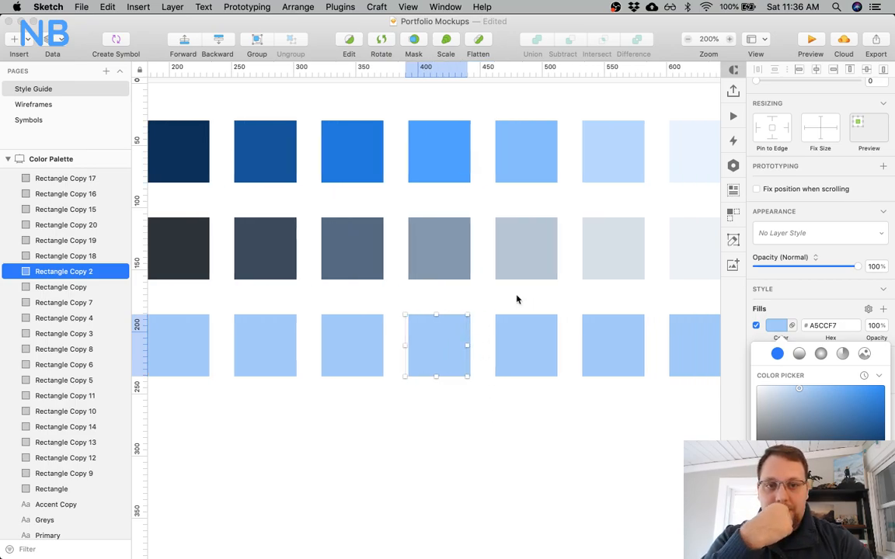
Compare the fill of the Accent swatch at X 390 with the pale Primary swatch at X 530.
left_click(594, 168)
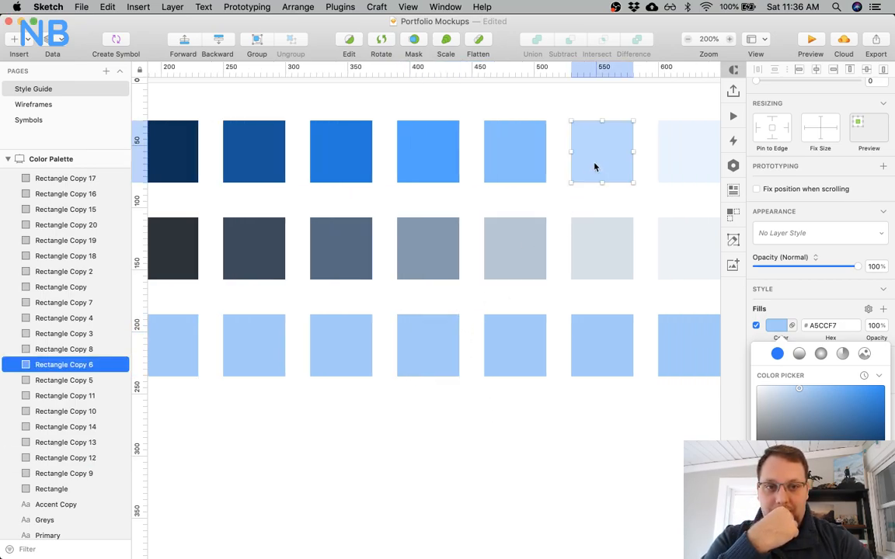
left_click(415, 369)
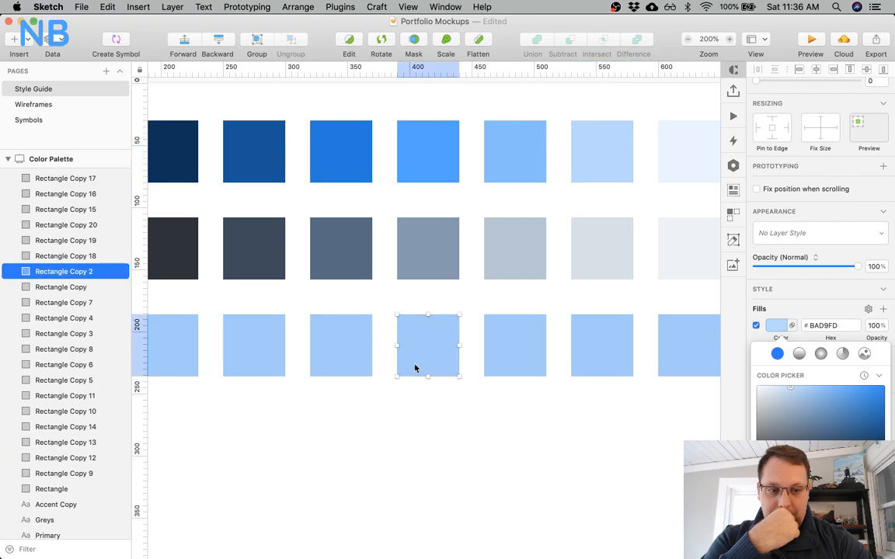
scroll(415, 369, "right", 3)
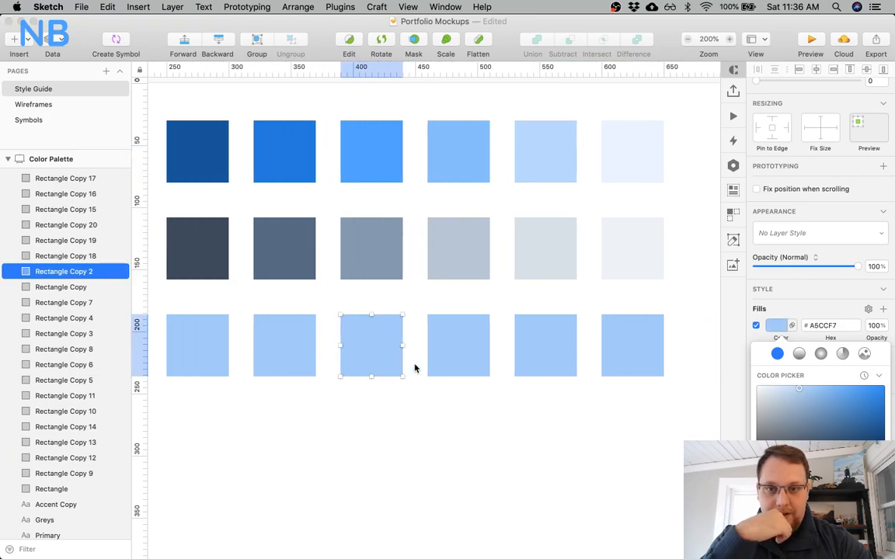
left_click(559, 155)
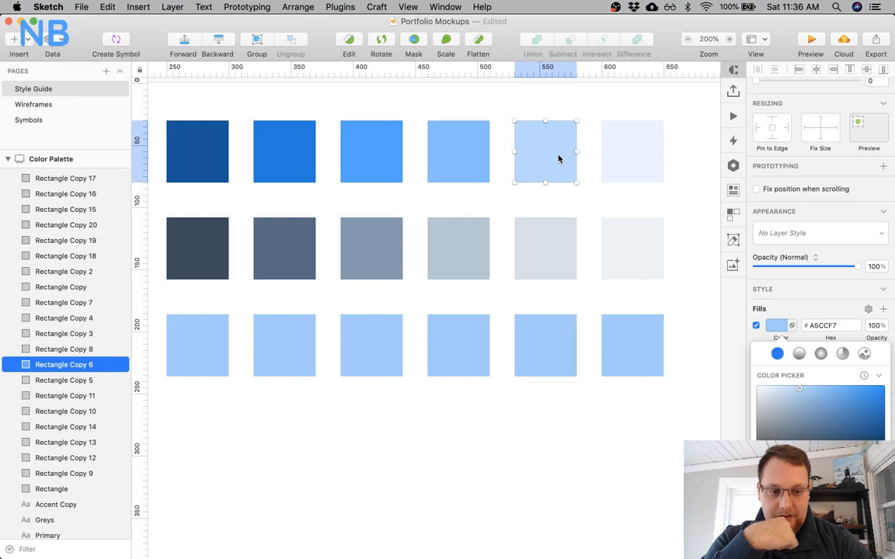
left_click(379, 370)
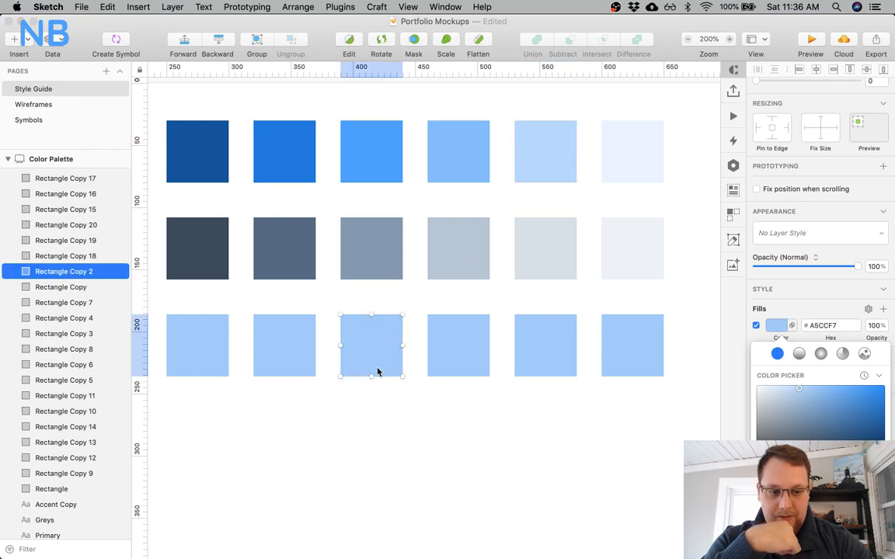
left_click(552, 137)
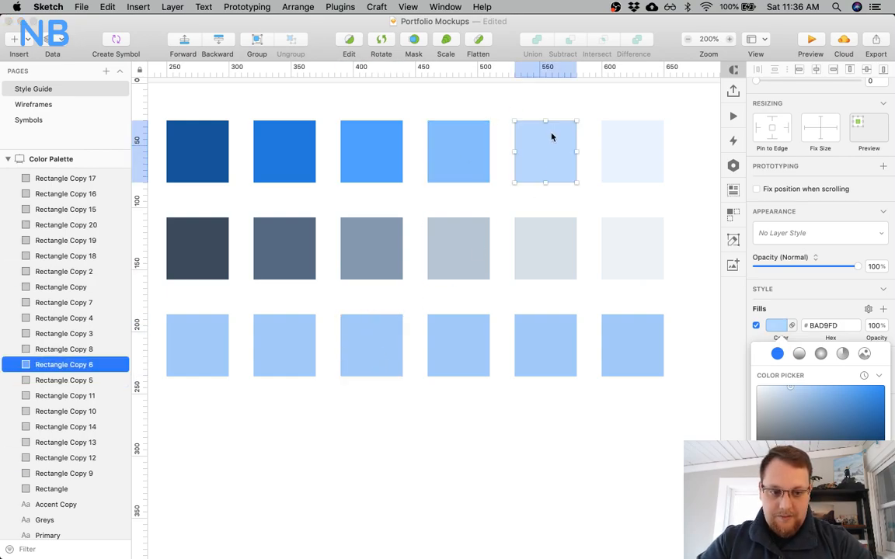
left_click(392, 326)
Check the fills of the Primary swatches at X 460 and X 390 against the Accent row.
left_click(480, 151)
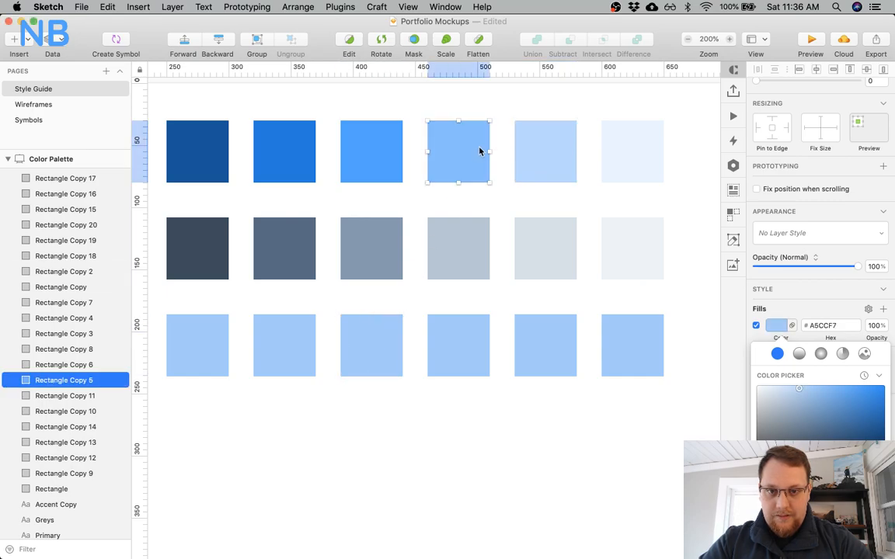
left_click(371, 141)
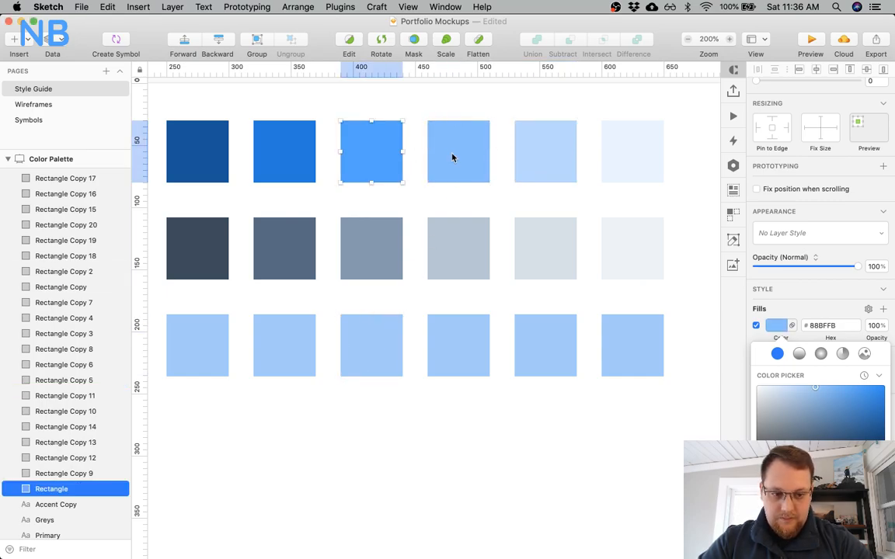
left_click(457, 157)
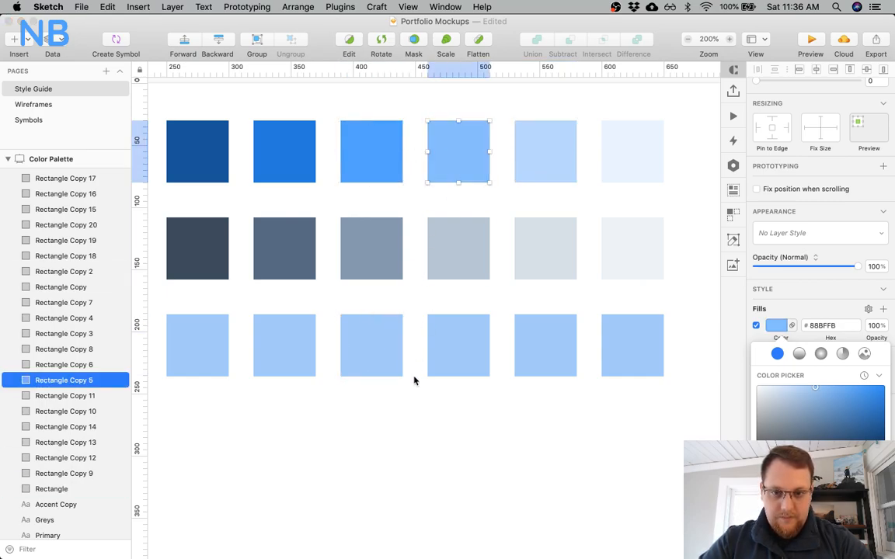
left_click(411, 409)
scroll(406, 417, "down", 1)
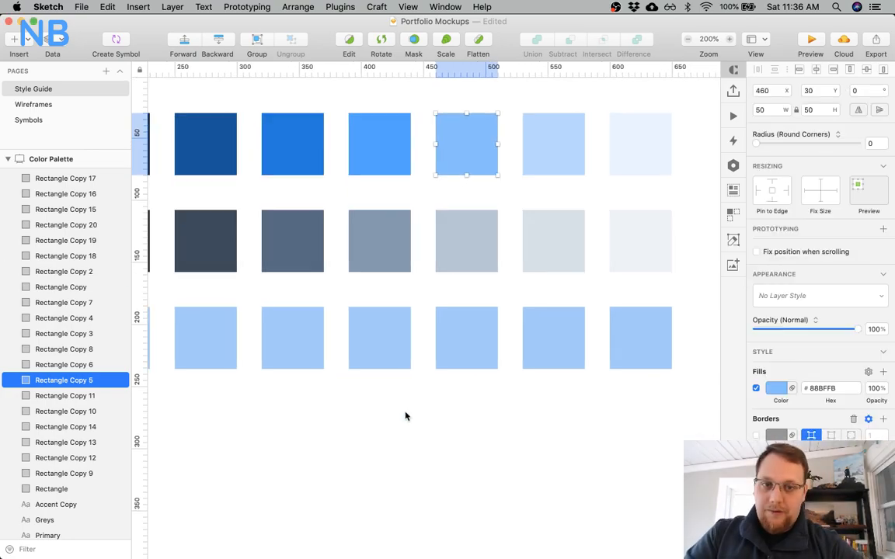
scroll(405, 416, "left", 2)
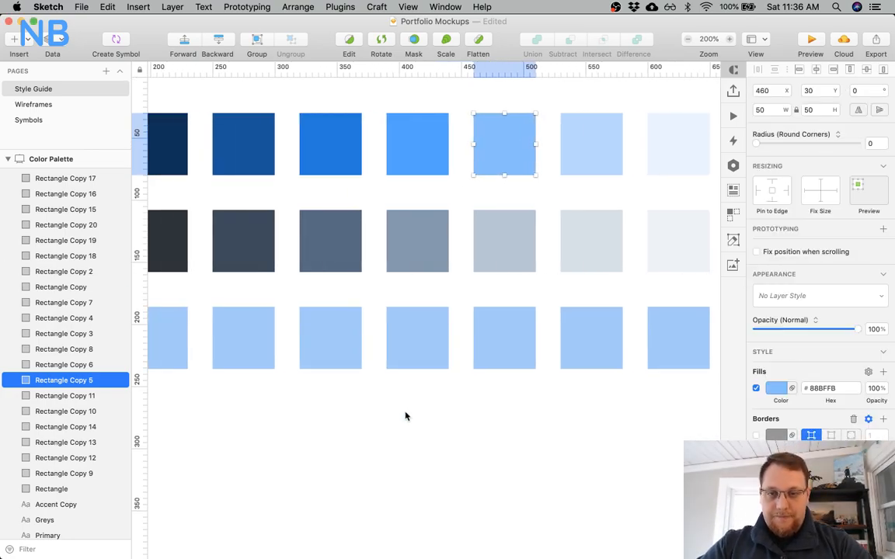
scroll(405, 416, "left", 1)
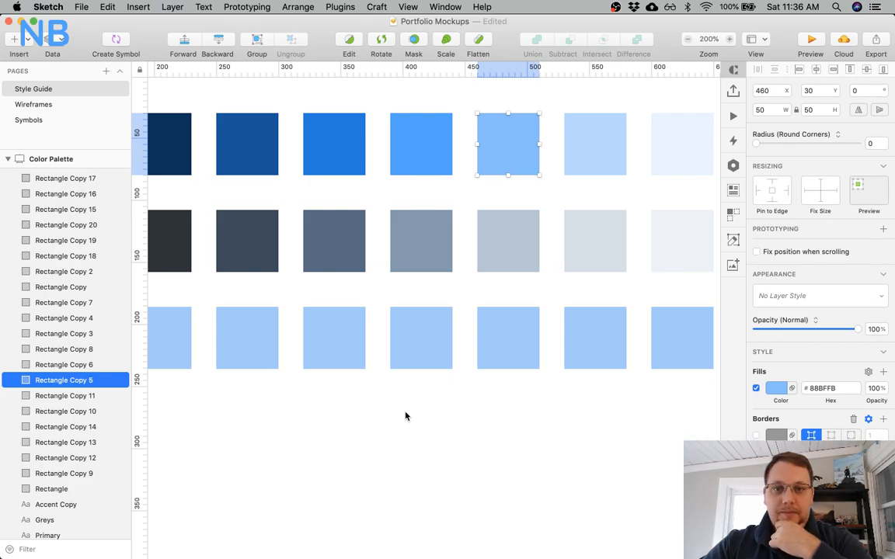
scroll(404, 417, "left", 2)
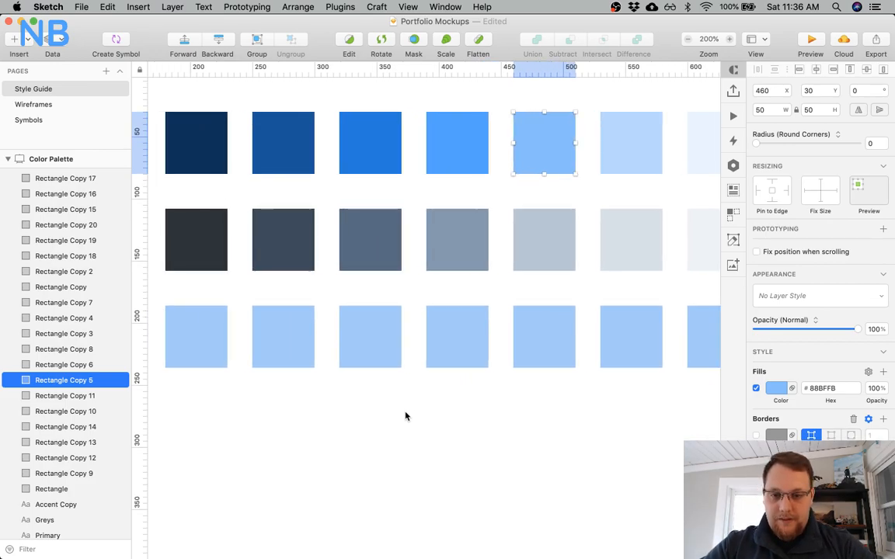
Duplicate the whole Accent row, its label and all seven swatches, about 75 px lower to form a fourth palette row.
left_click(464, 356)
scroll(463, 356, "left", 5)
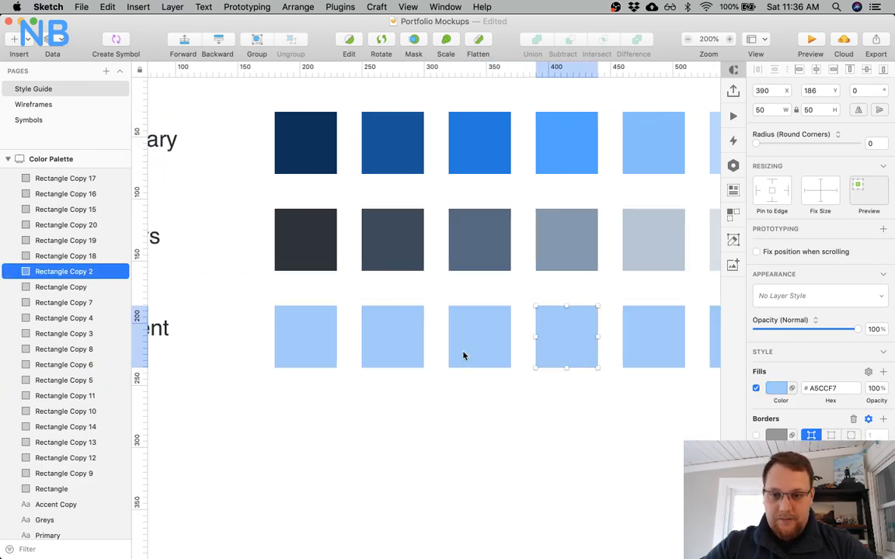
scroll(463, 358, "left", 3)
key("super+minus")
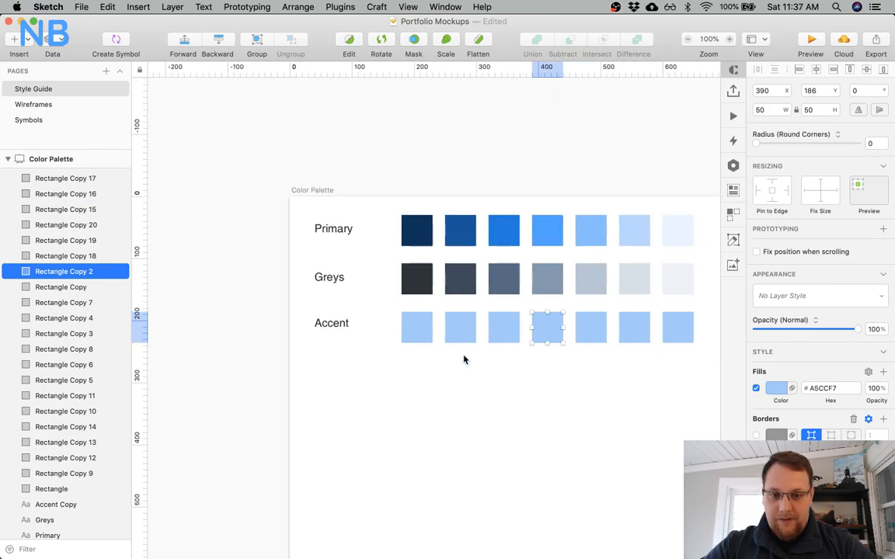
left_click(507, 326, "shift")
left_click(471, 328, "shift")
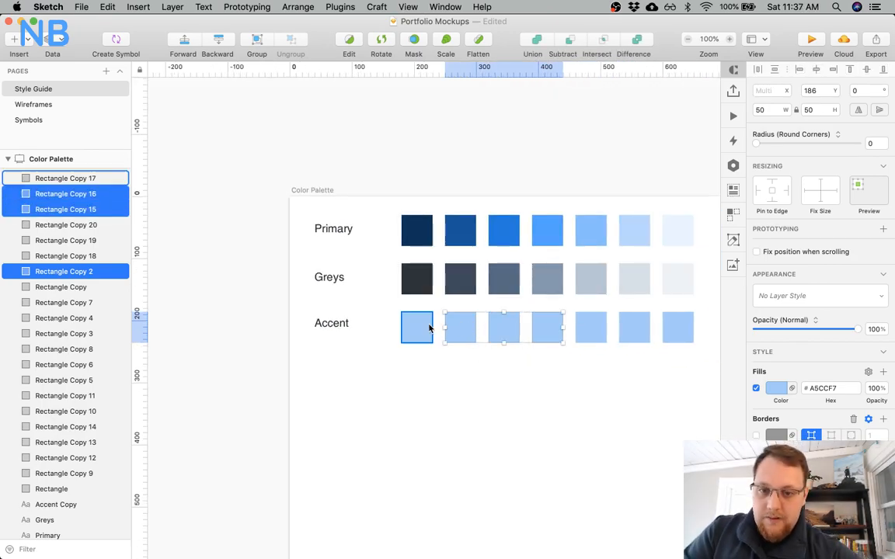
left_click(427, 326, "shift")
left_click(590, 323, "shift")
left_click(641, 335, "shift")
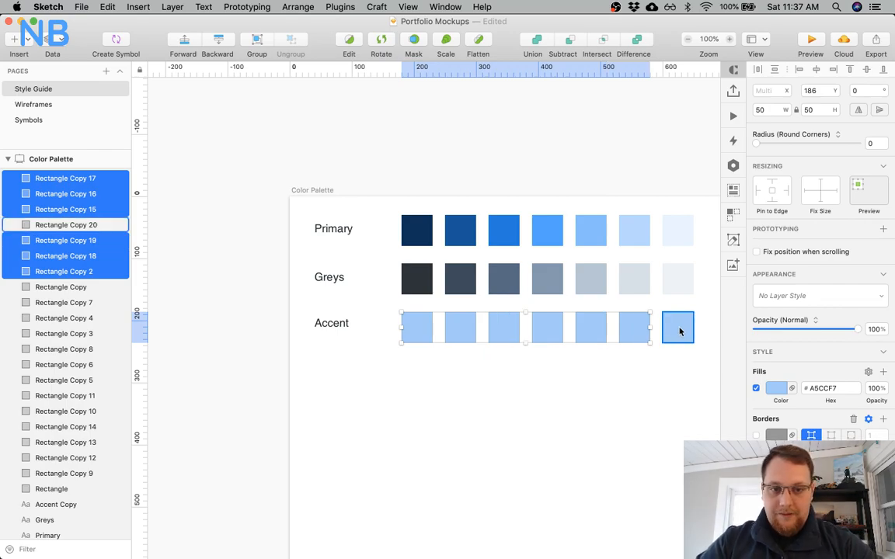
left_click(679, 330, "shift")
left_click(326, 324, "shift")
left_click_drag(326, 325, 331, 371)
left_click(447, 421)
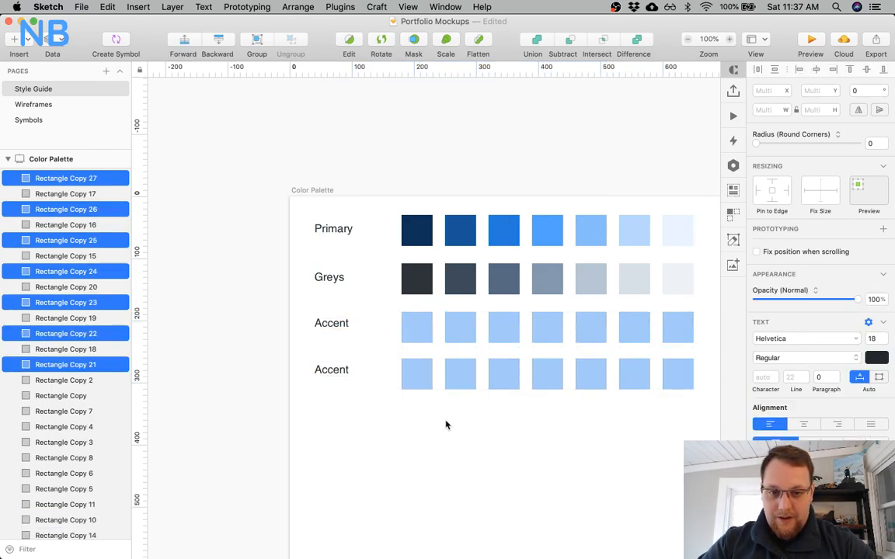
Slightly desaturate and darken the third Primary swatch, at X 320, by changing its fill to 2D7BD2.
scroll(547, 419, "right", 3)
key("z")
left_click(453, 401)
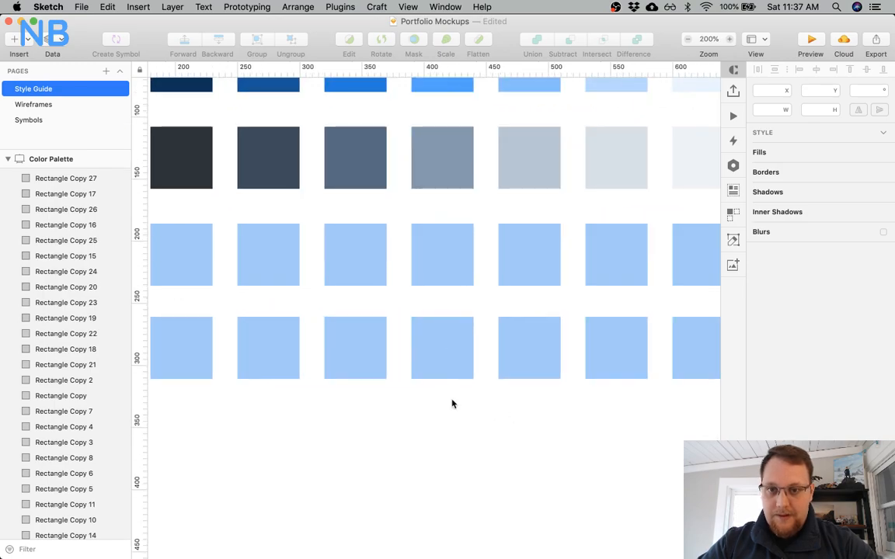
scroll(453, 403, "up", 5)
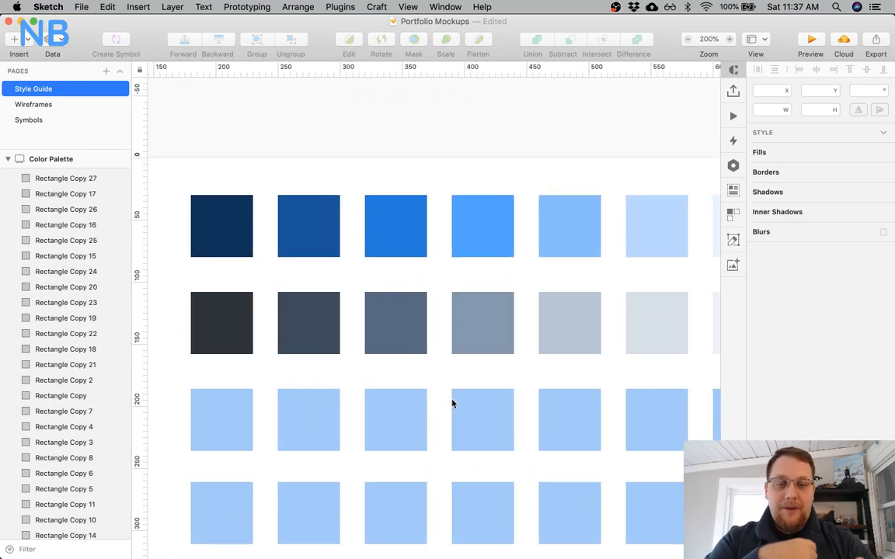
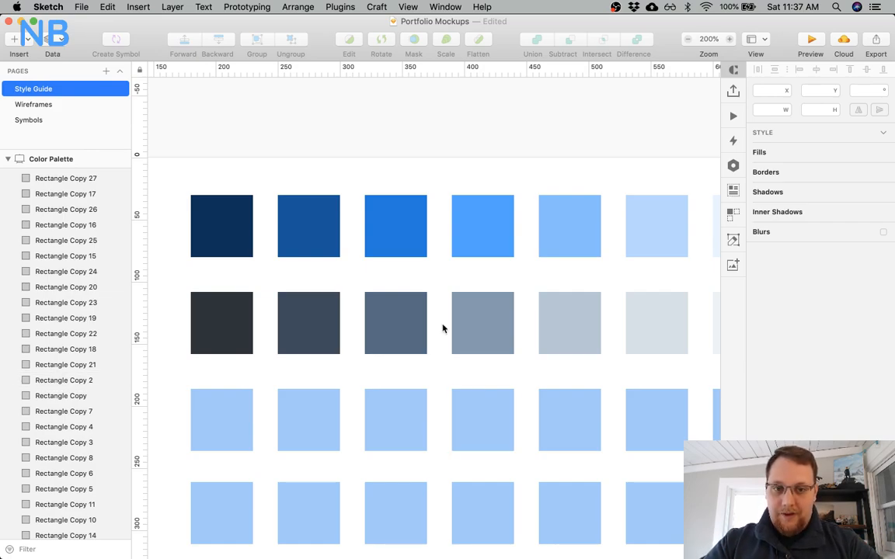
scroll(443, 329, "right", 3)
left_click(359, 243)
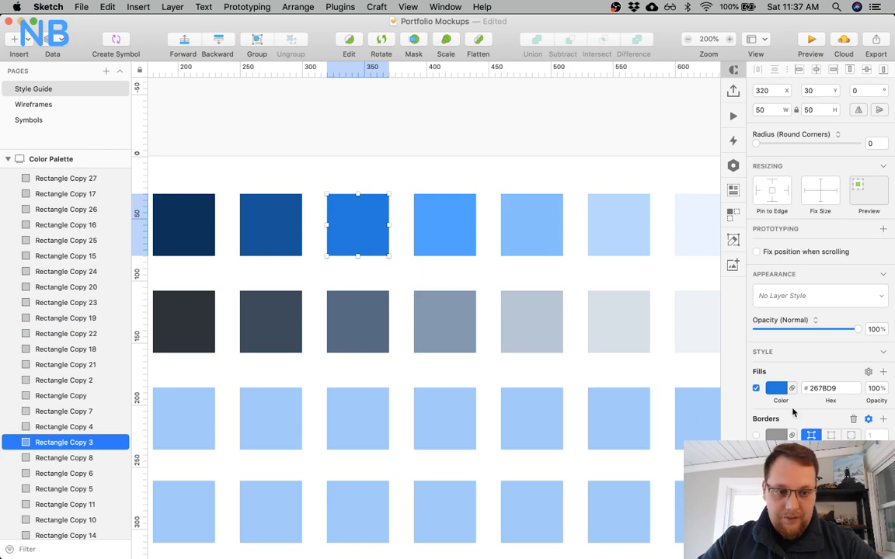
left_click(771, 389)
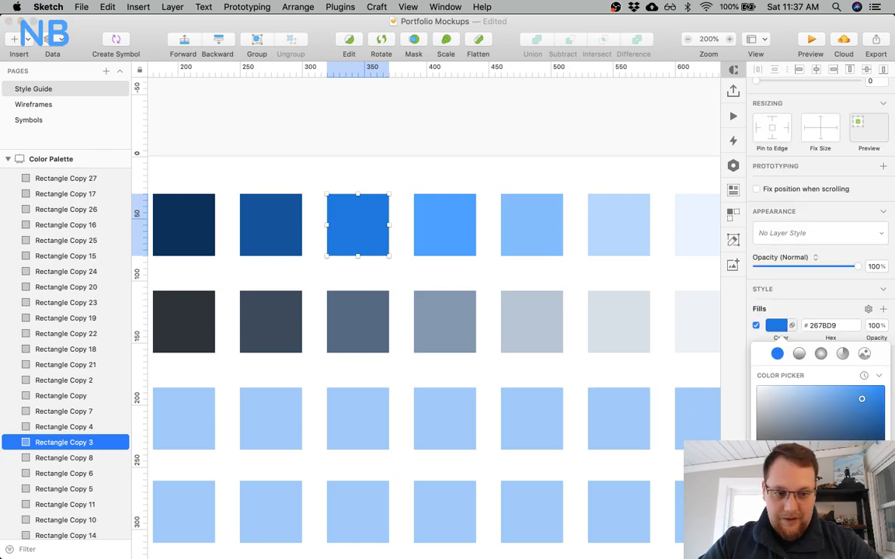
left_click_drag(862, 399, 853, 403)
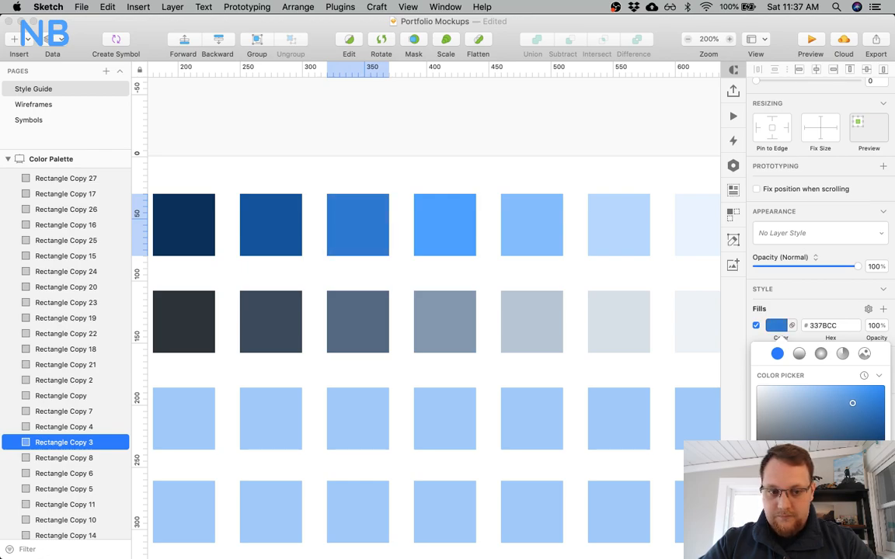
key("super+z")
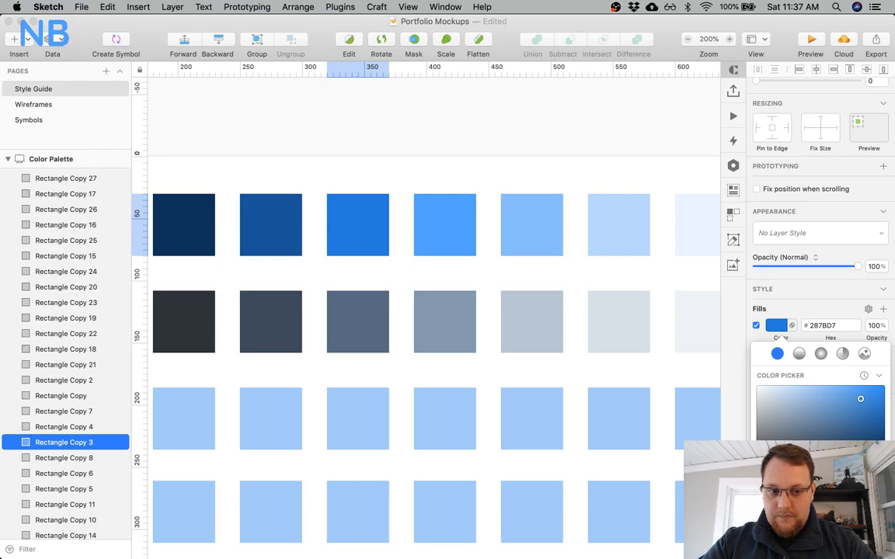
left_click_drag(860, 398, 856, 401)
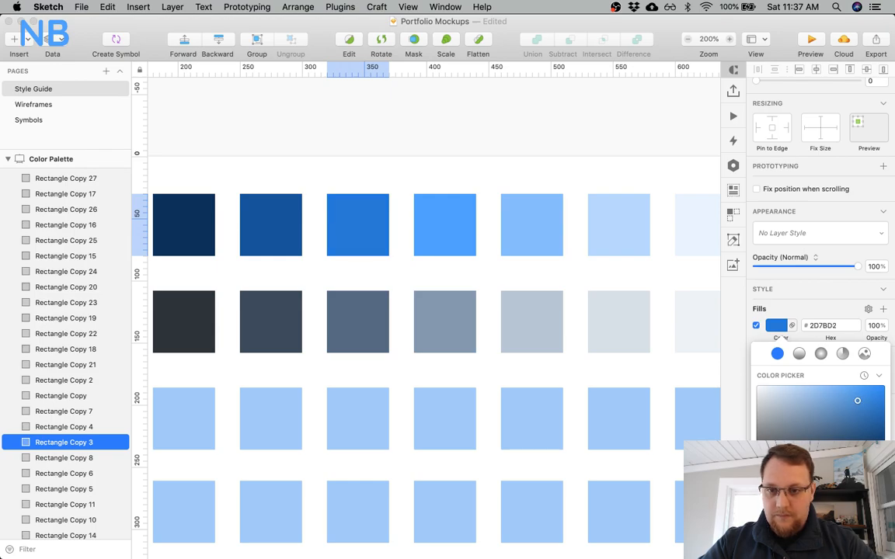
Mute the second Primary swatch, at X 250, by changing its fill to 1F5693.
left_click(263, 234)
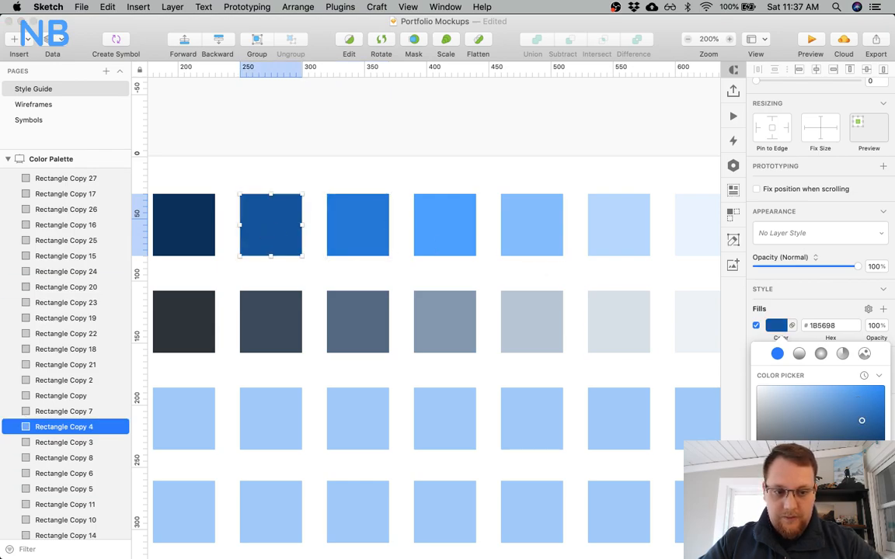
left_click_drag(862, 420, 858, 422)
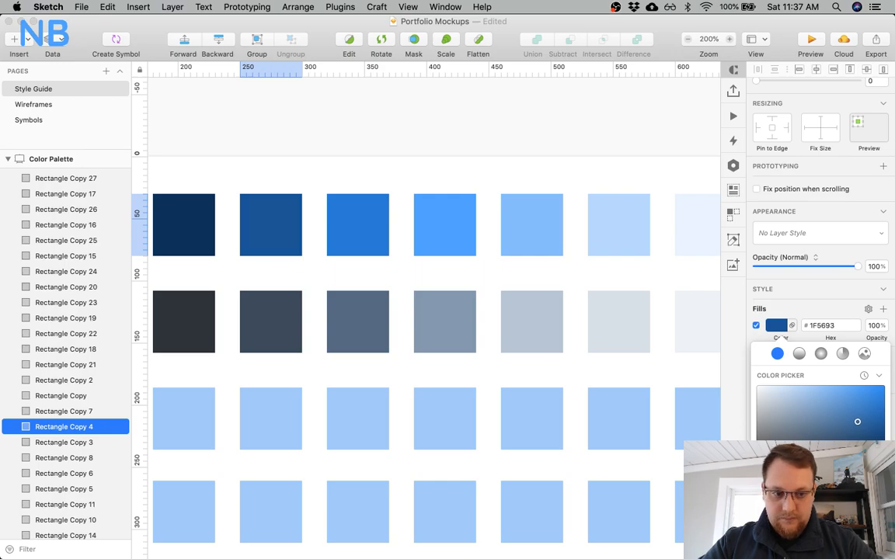
left_click(417, 284)
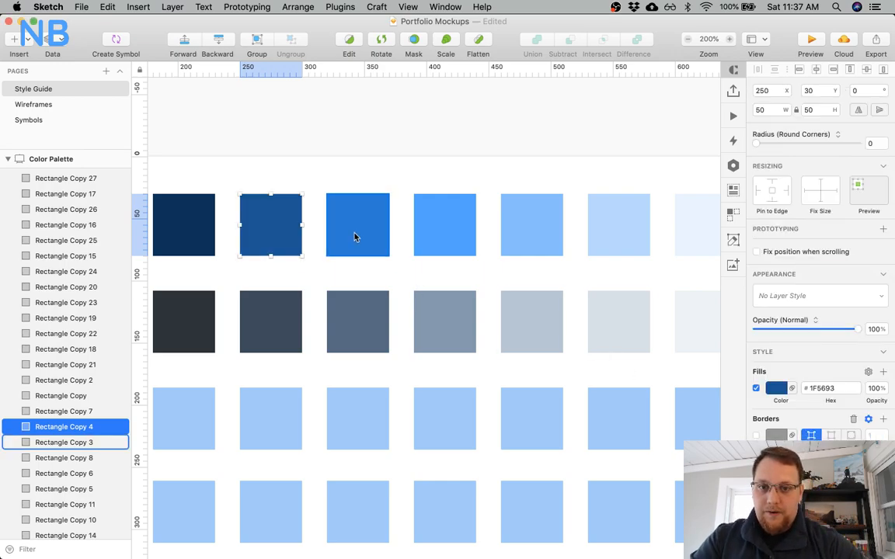
Review the Primary, Greys and both Accent rows across their full width to judge the grading of the swatches.
scroll(374, 323, "down", 4)
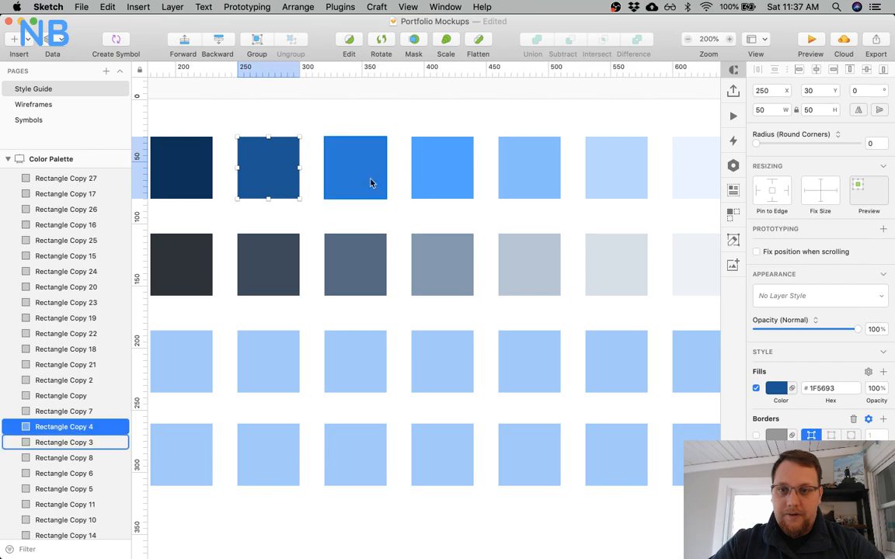
left_click(370, 187)
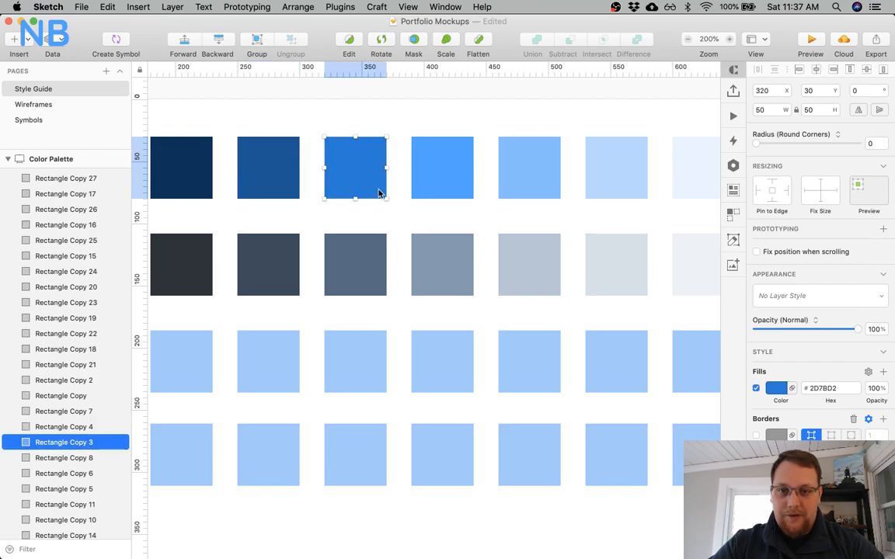
left_click(415, 221)
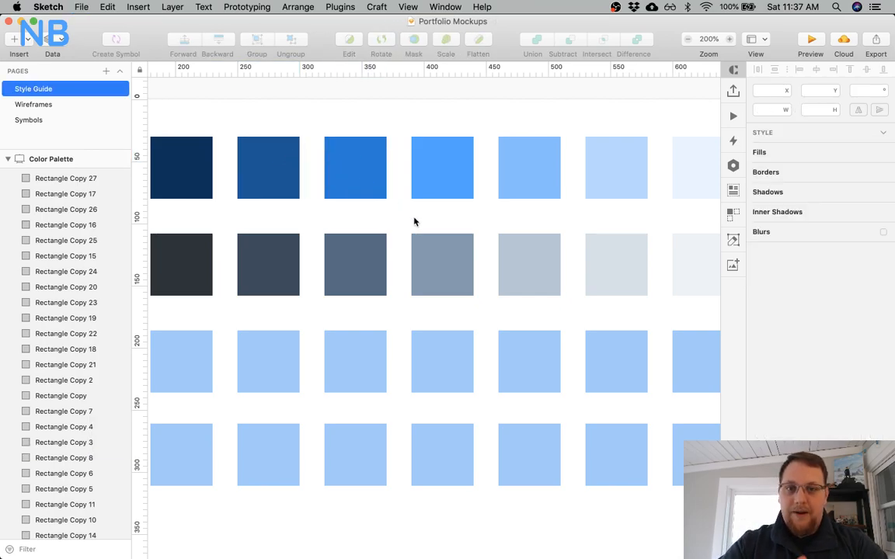
scroll(415, 222, "down", 3)
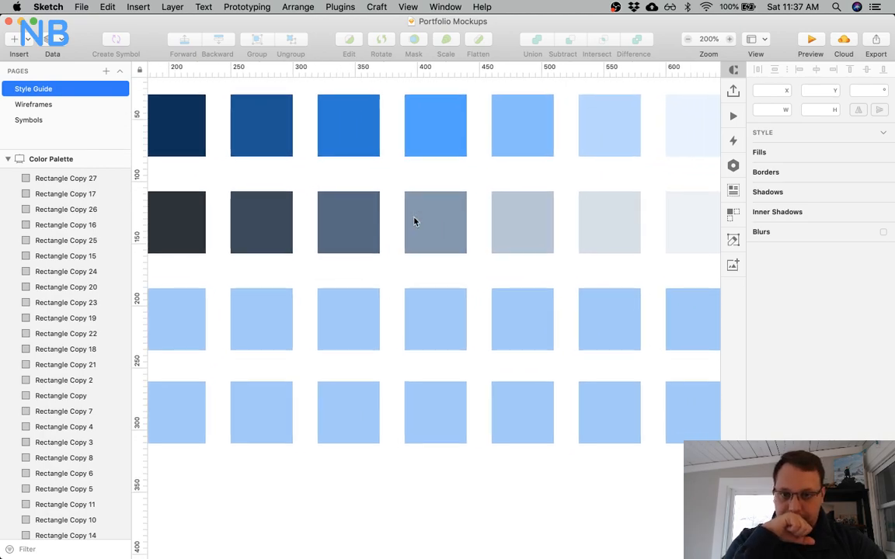
scroll(414, 222, "right", 3)
scroll(414, 222, "down", 2)
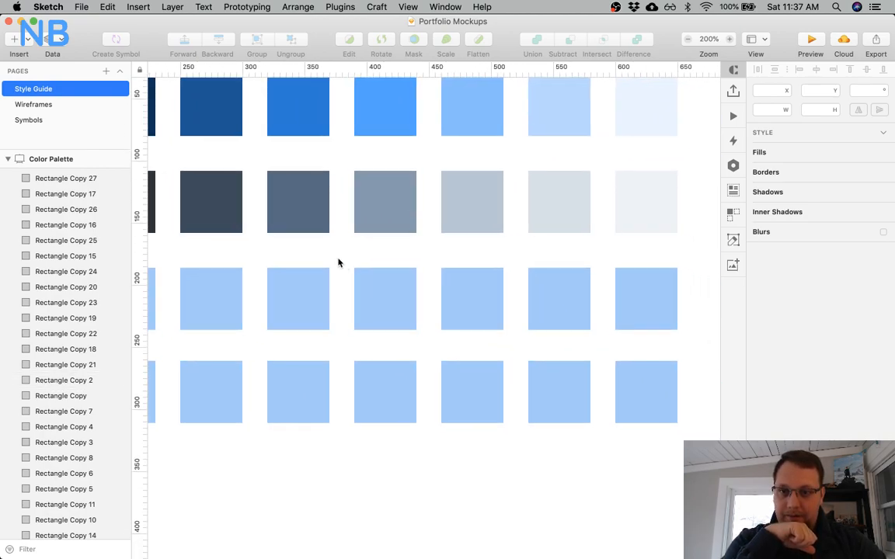
scroll(338, 263, "left", 2)
scroll(386, 305, "left", 3)
scroll(386, 305, "down", 1)
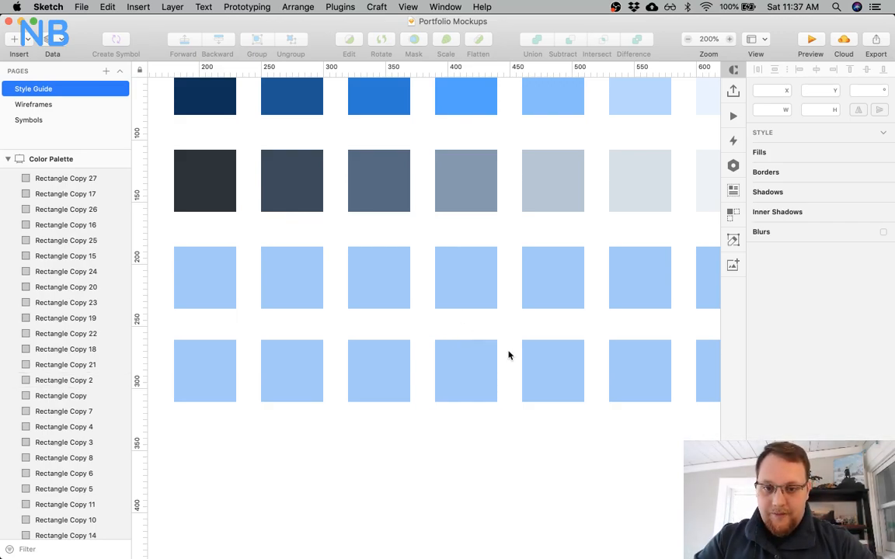
scroll(507, 355, "left", 4)
scroll(508, 356, "left", 2)
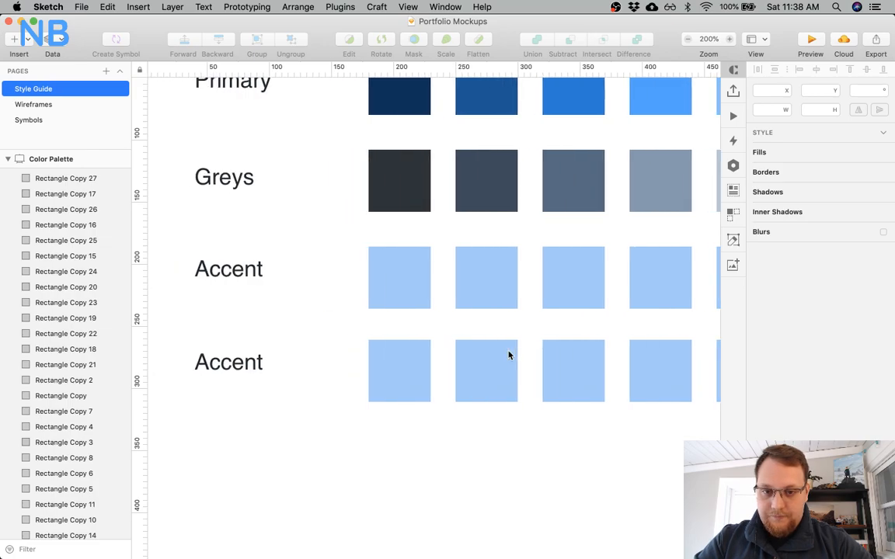
scroll(508, 356, "right", 5)
scroll(510, 355, "up", 3)
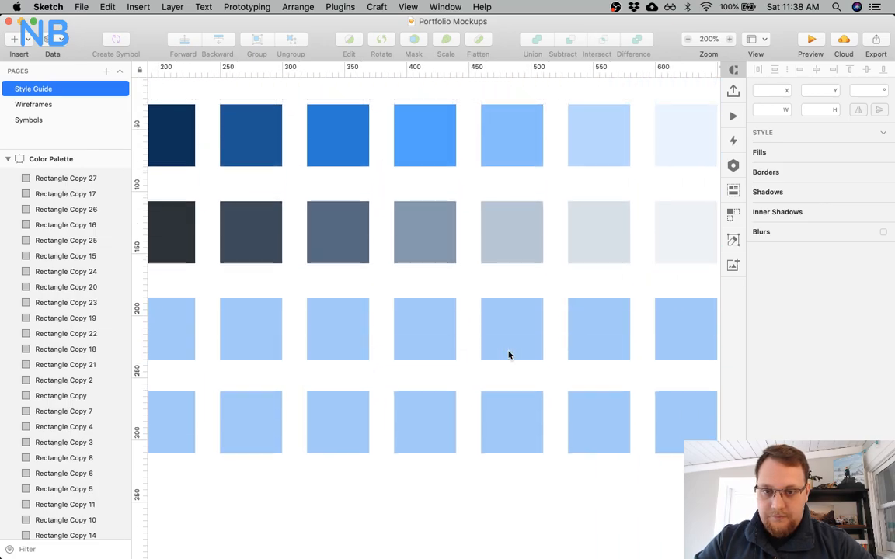
scroll(510, 356, "left", 1)
Recolor the middle swatch of the lower Accent row, at X 390, to a soft orange with fill F09E75.
left_click(436, 428)
scroll(544, 386, "down", 3)
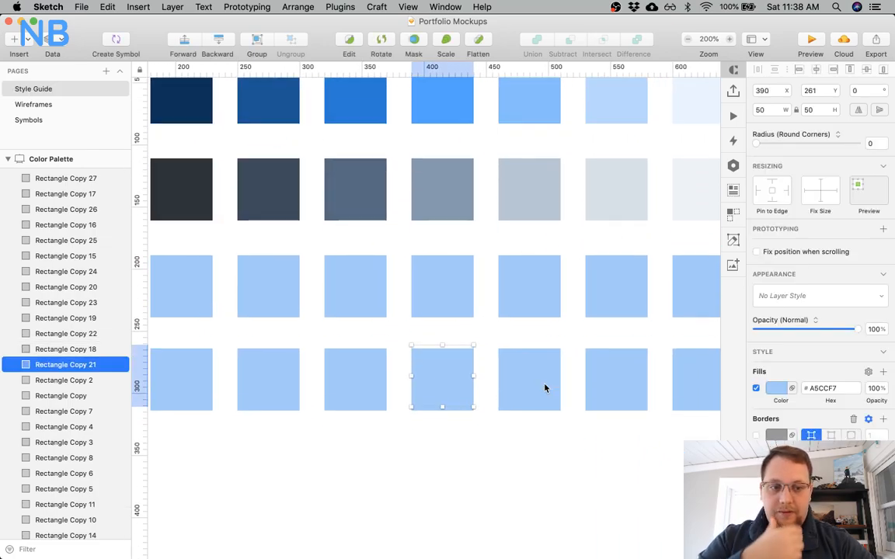
left_click(780, 389)
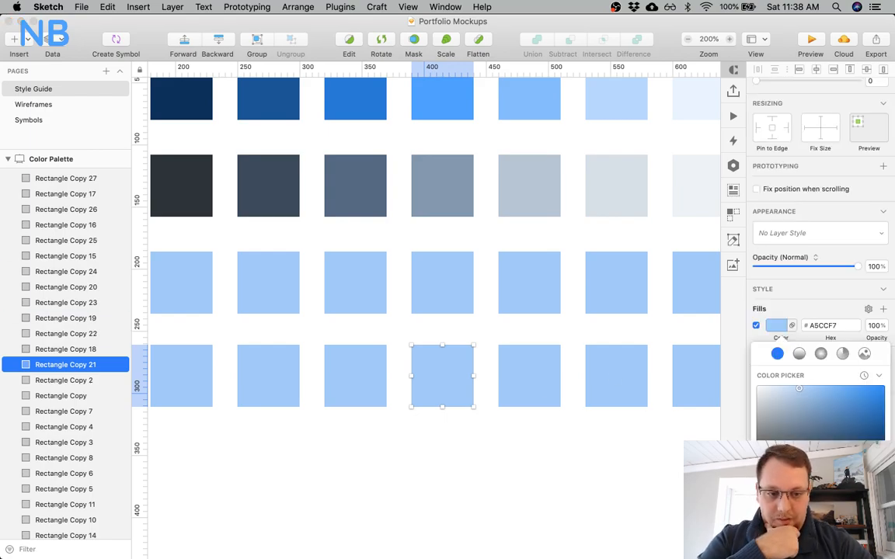
left_click(793, 480)
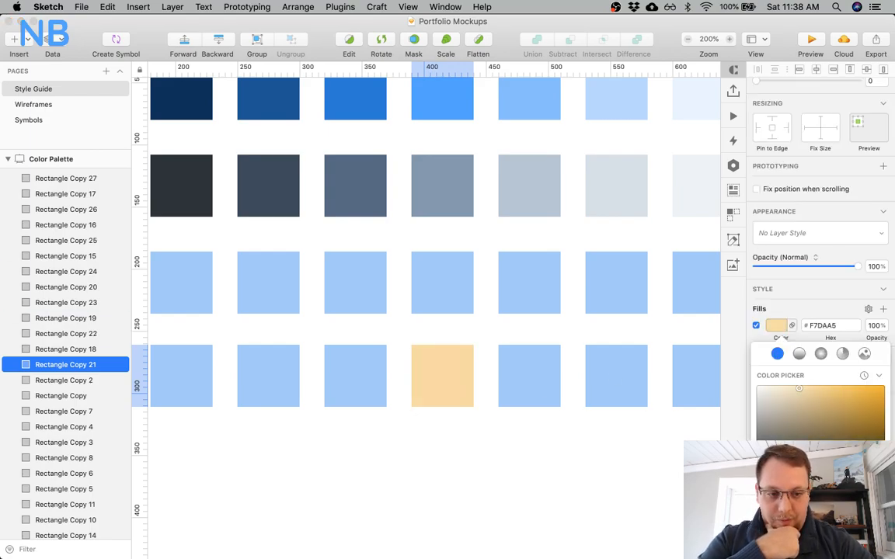
left_click_drag(792, 480, 787, 480)
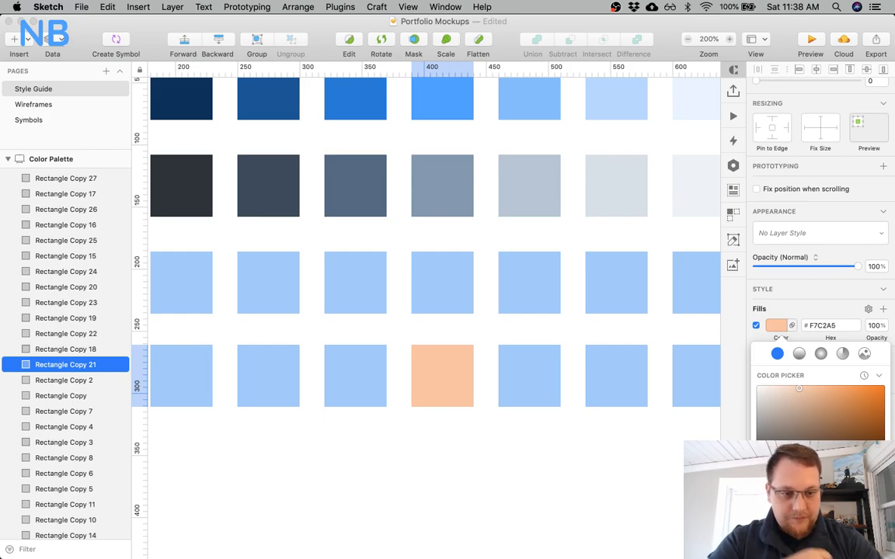
left_click_drag(789, 480, 790, 480)
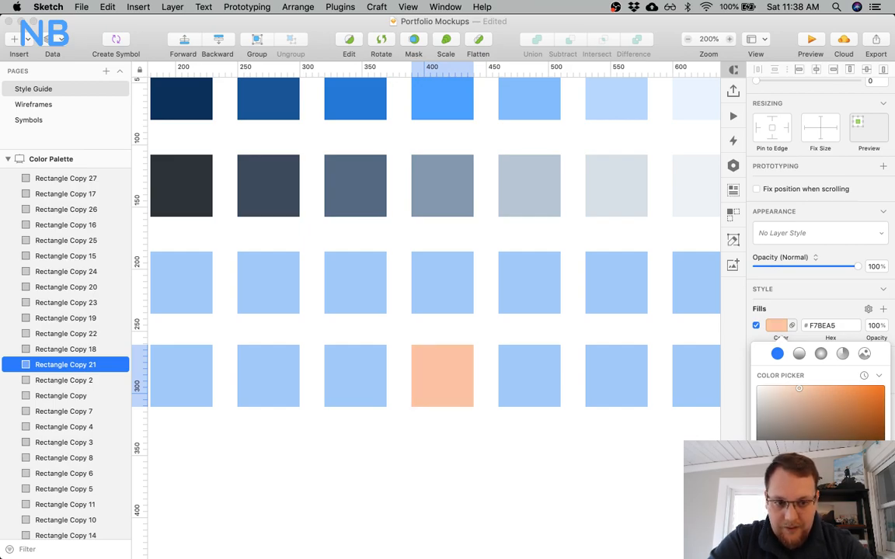
left_click_drag(787, 480, 790, 480)
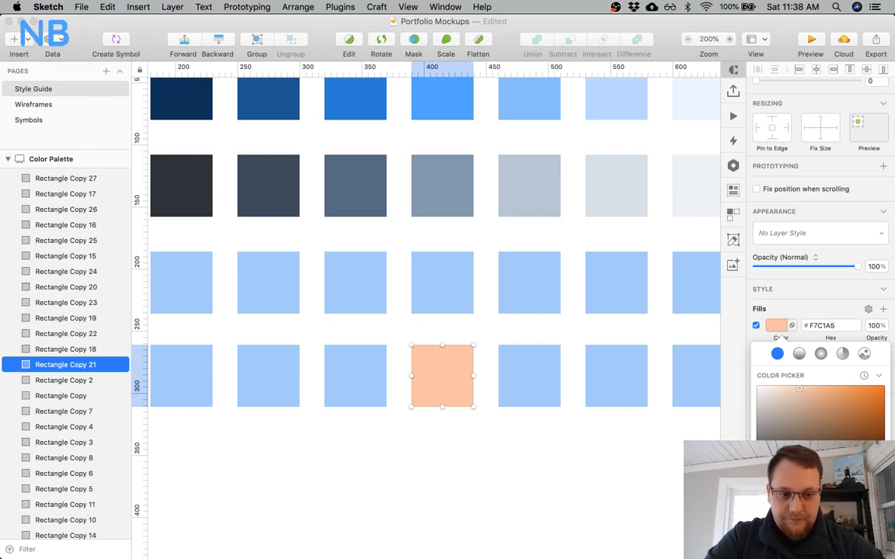
key("Up")
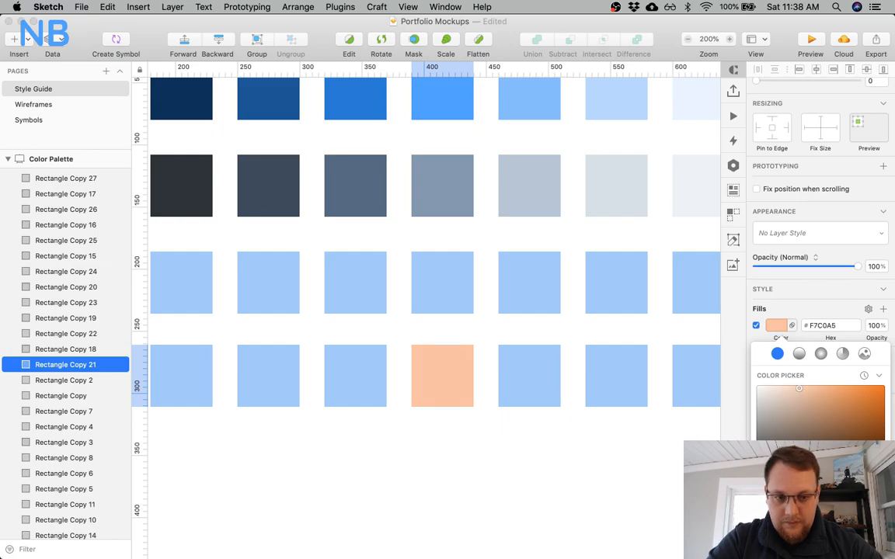
left_click_drag(798, 389, 822, 391)
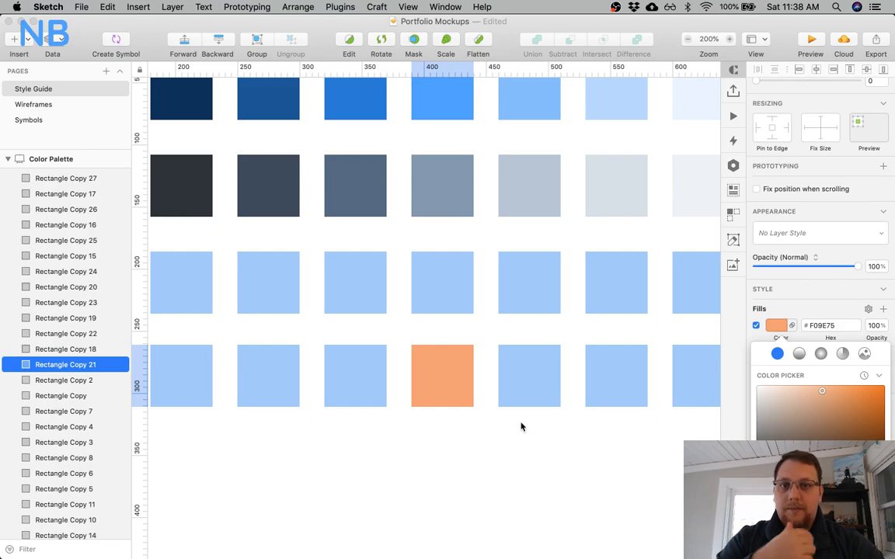
Compare the orange swatch with the Primary blue at X 390 by placing a temporary copy directly above it, and delete the copy.
scroll(497, 451, "up", 5)
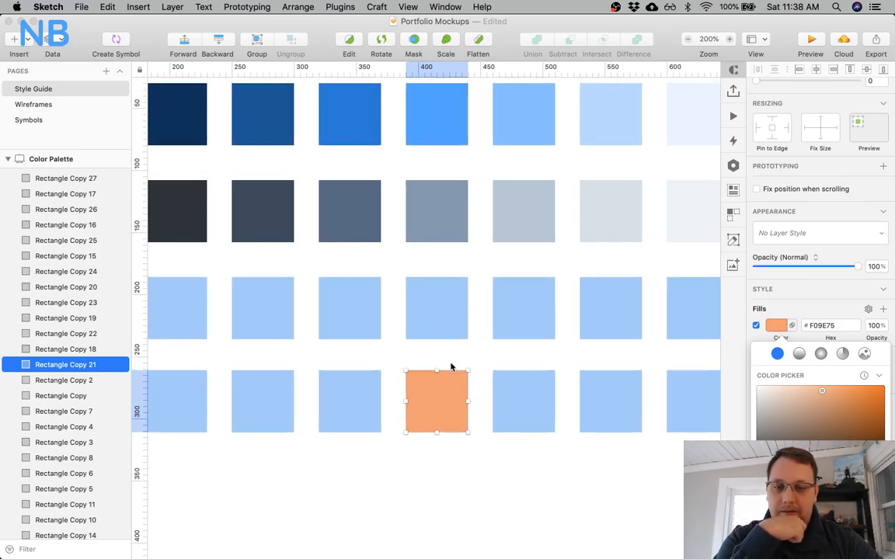
scroll(449, 404, "up", 4)
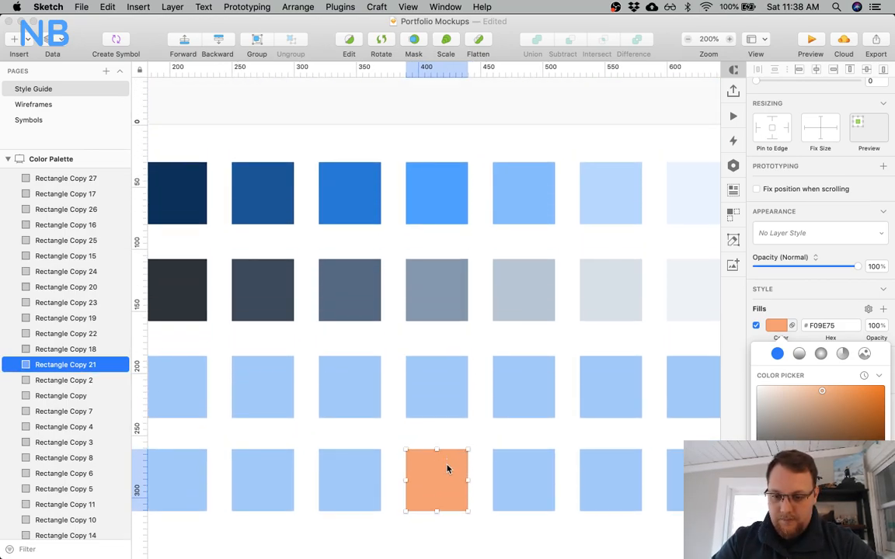
left_click_drag(447, 469, 445, 120)
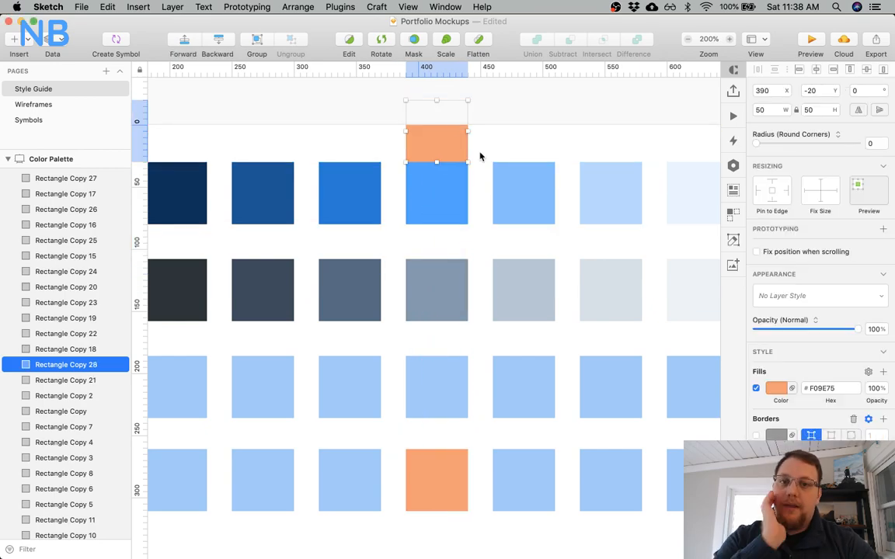
left_click(480, 155)
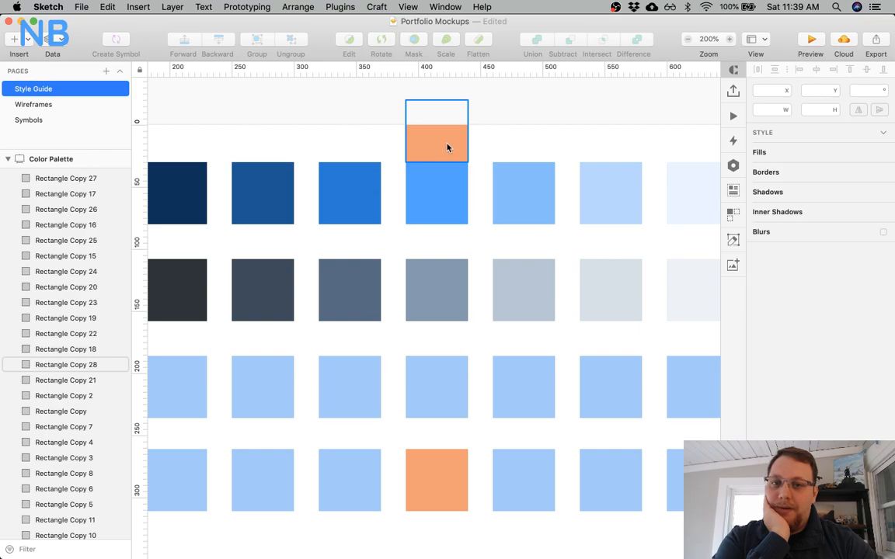
left_click(448, 146)
key("Delete")
Switch to Chrome, search for adobe kuler in a new tab and open the Adobe Color CC color wheel.
key("ctrl+Up")
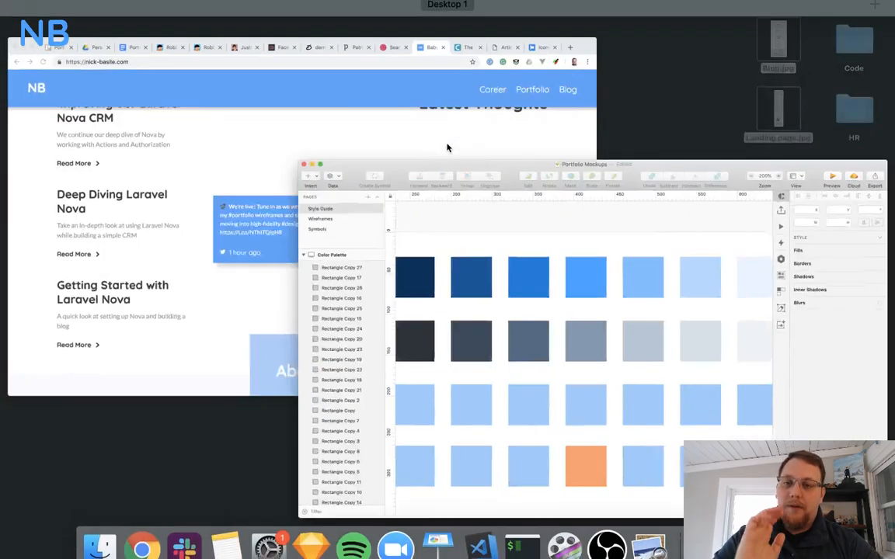
left_click(341, 164)
key("super+t")
type("adove")
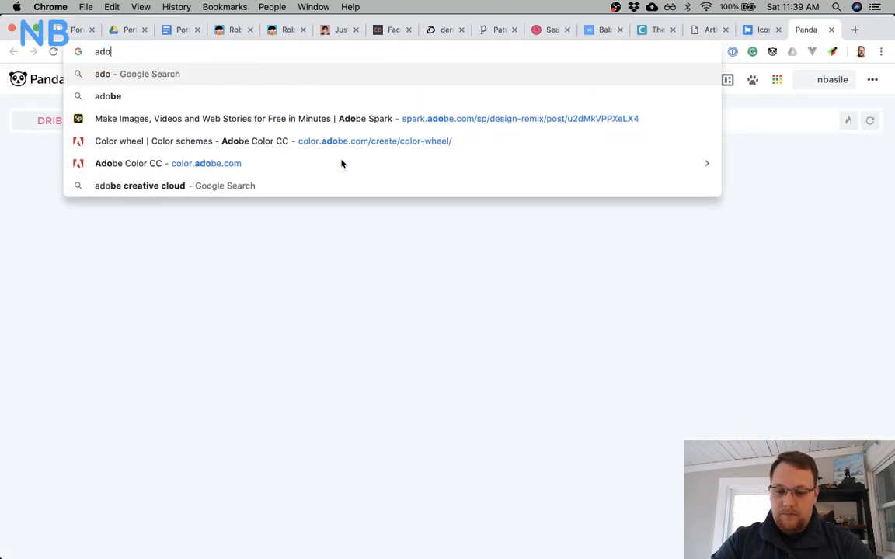
key("BackSpace")
key("BackSpace")
key("BackSpace")
type("obe kul")
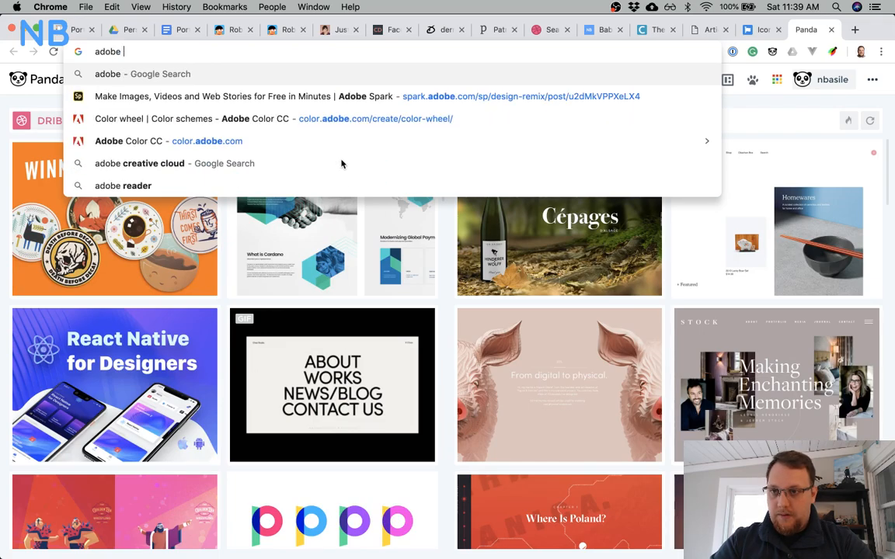
key("Return")
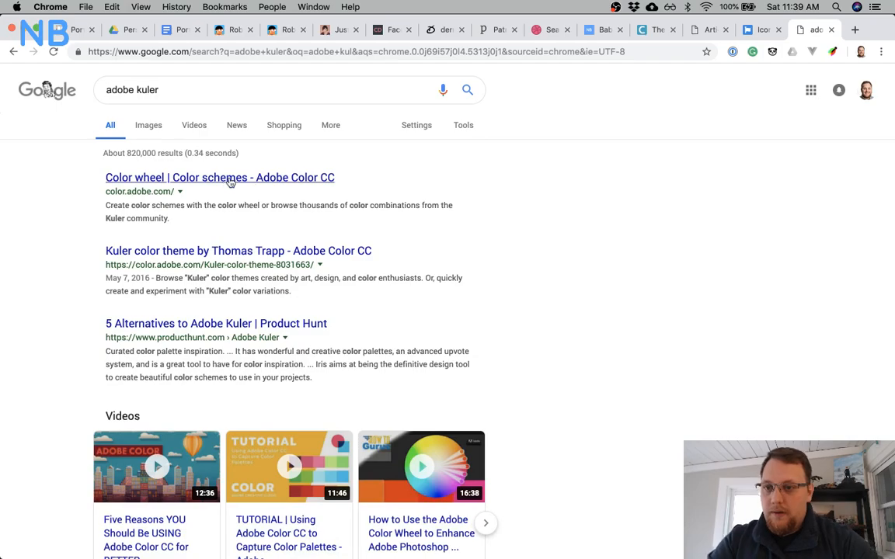
left_click(218, 181)
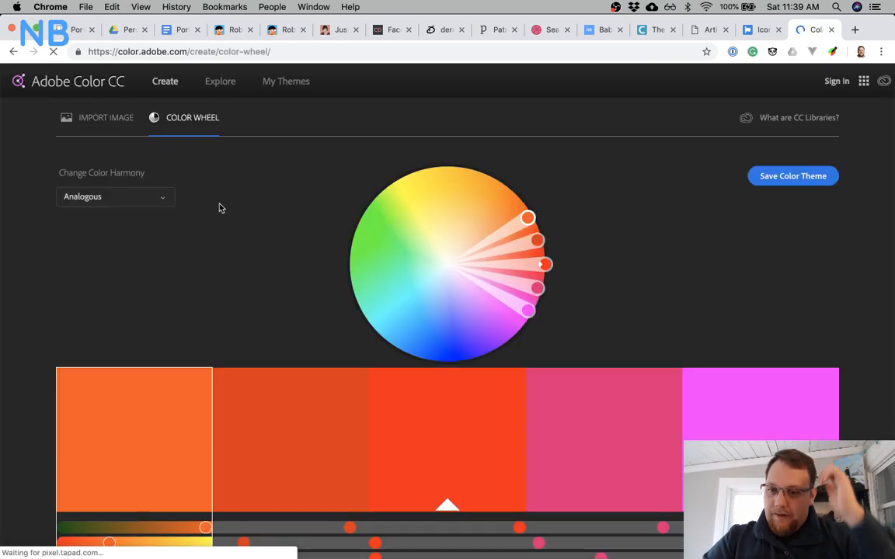
Set the color wheel's harmony rule to Complementary.
scroll(220, 207, "down", 3)
scroll(188, 223, "up", 3)
left_click(125, 201)
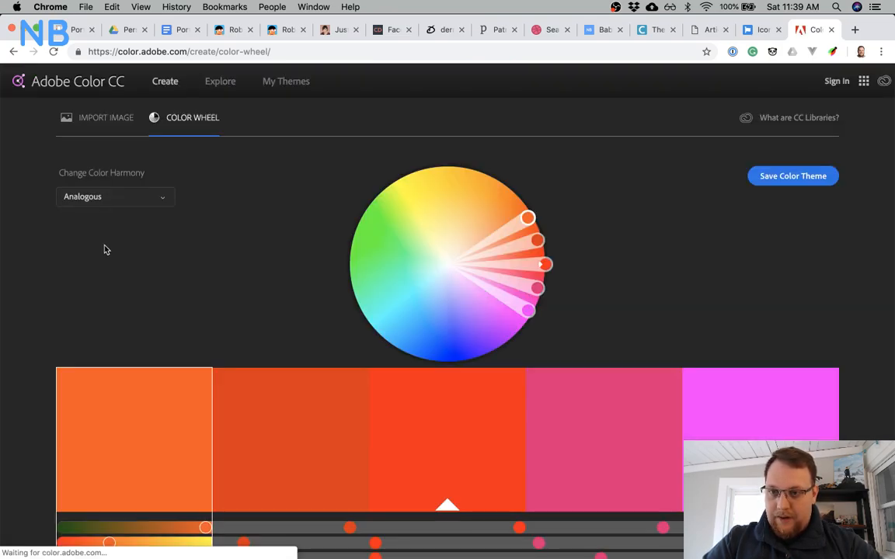
left_click(113, 199)
left_click(101, 281)
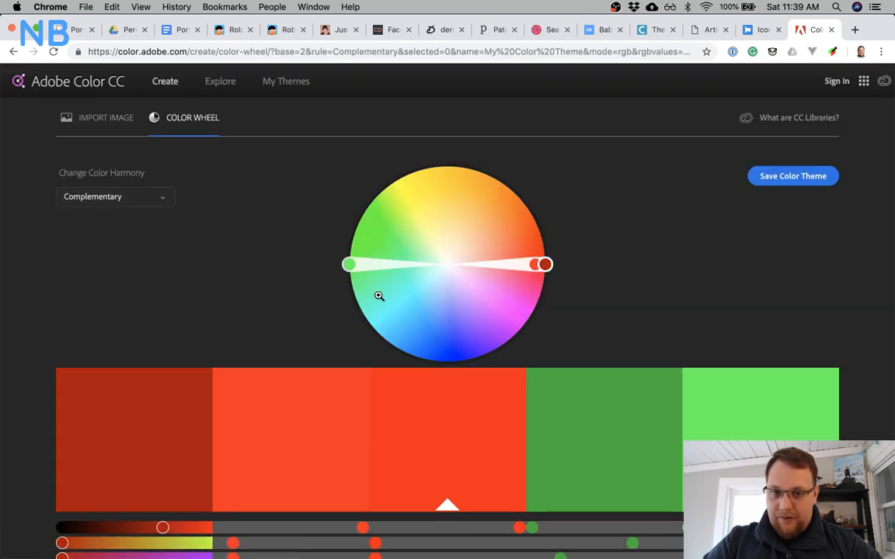
Switch to Sketch and copy the hex fill 55A3FA of the Primary swatch at X 390.
key("ctrl+Up")
left_click(730, 353)
left_click(441, 200)
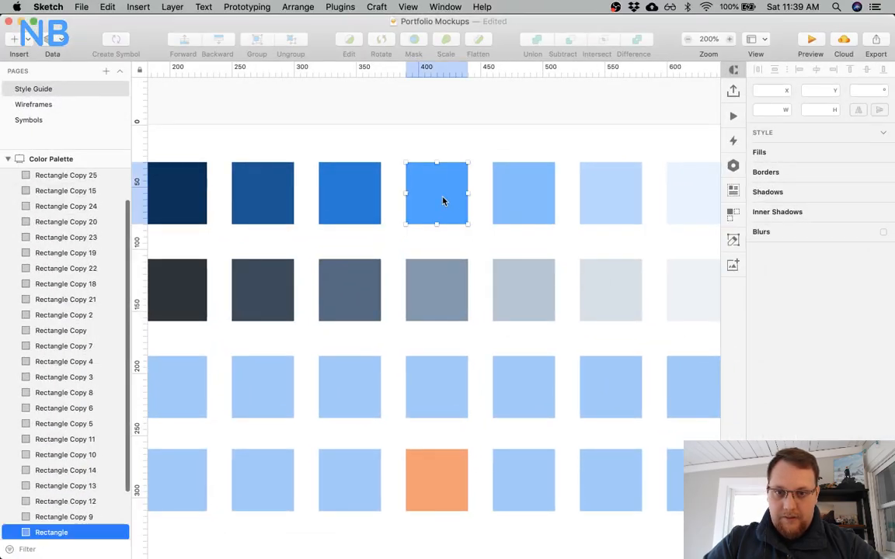
left_click(832, 387)
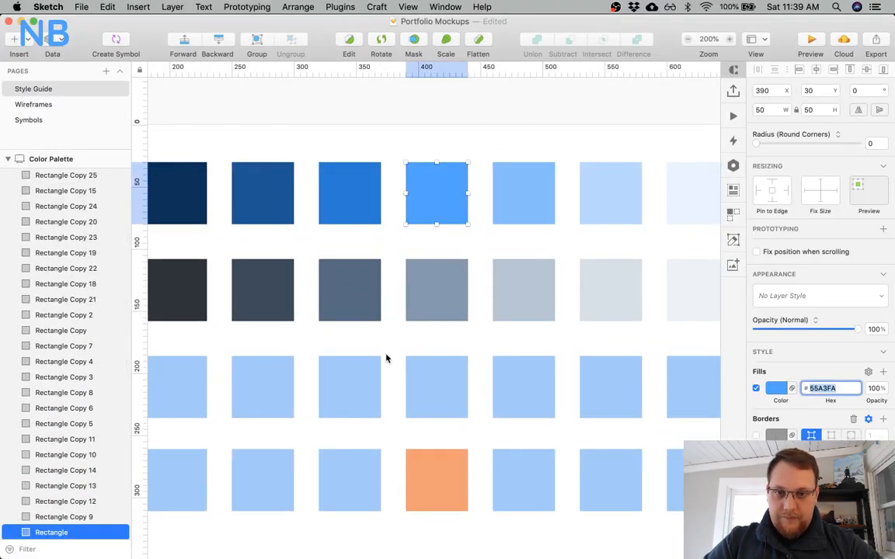
Back in Chrome, set the first theme color's hex value in Adobe Color to 55A3FA.
key("ctrl+Up")
left_click(278, 258)
scroll(244, 351, "down", 5)
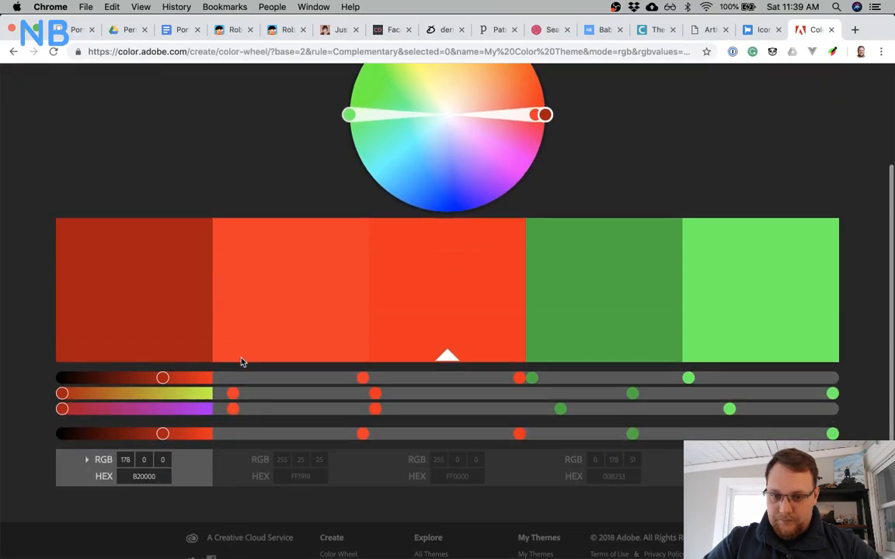
left_click(136, 476)
type("55A3FA")
key("Return")
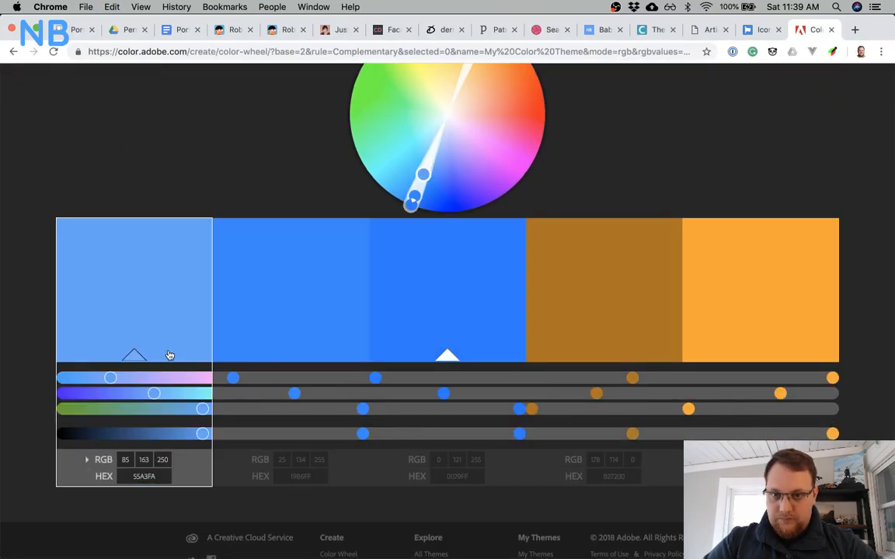
Copy the hex value of the fifth color in the complementary theme, the bright orange.
scroll(190, 334, "up", 1)
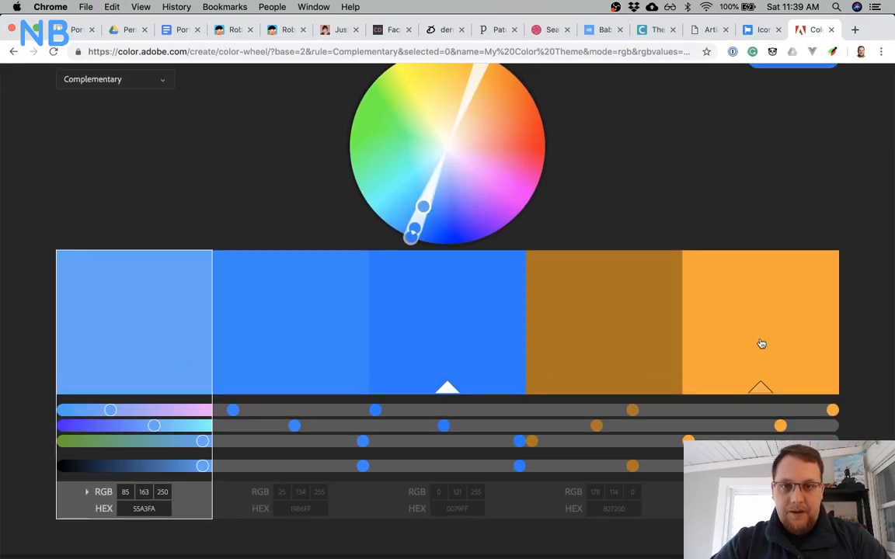
scroll(761, 343, "up", 2)
scroll(761, 343, "down", 3)
left_click(770, 459)
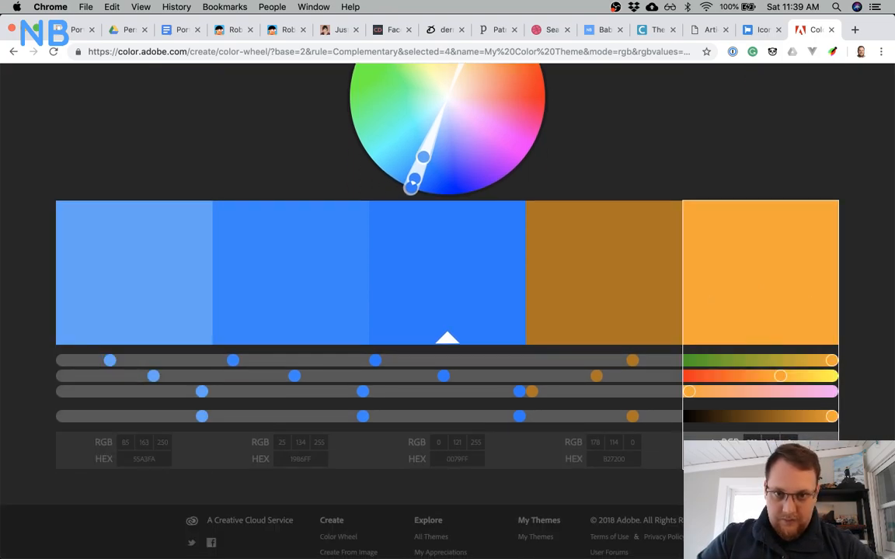
scroll(561, 300, "up", 3)
In Sketch, duplicate the lower Accent row's orange swatch straight down to Y 325 and set the copy's fill to FFA300.
key("ctrl+Up")
left_click(729, 304)
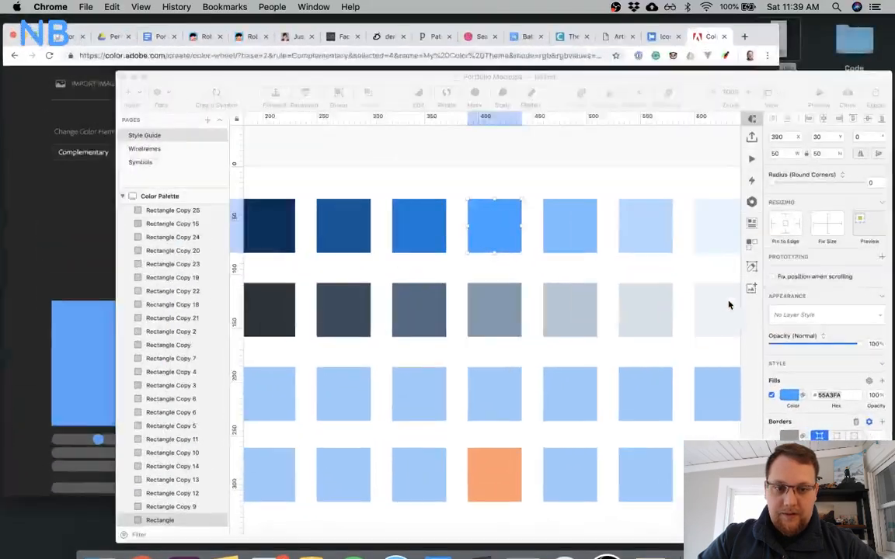
scroll(466, 388, "down", 3)
left_click(443, 371)
left_click_drag(444, 379, 447, 446)
left_click(822, 389)
type("FFA300")
key("Return")
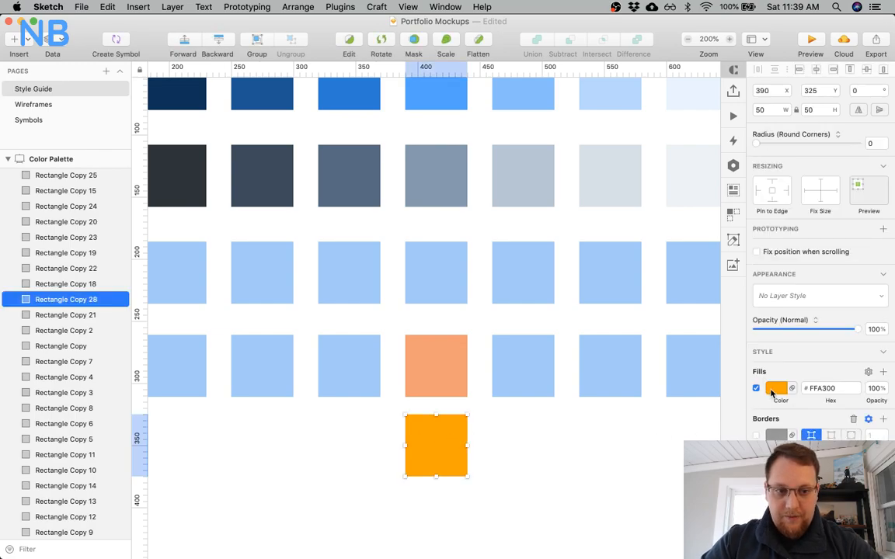
Soften the fill of the duplicate orange swatch at Y 325 to F0C475 and compare it with the rows above.
left_click(770, 391)
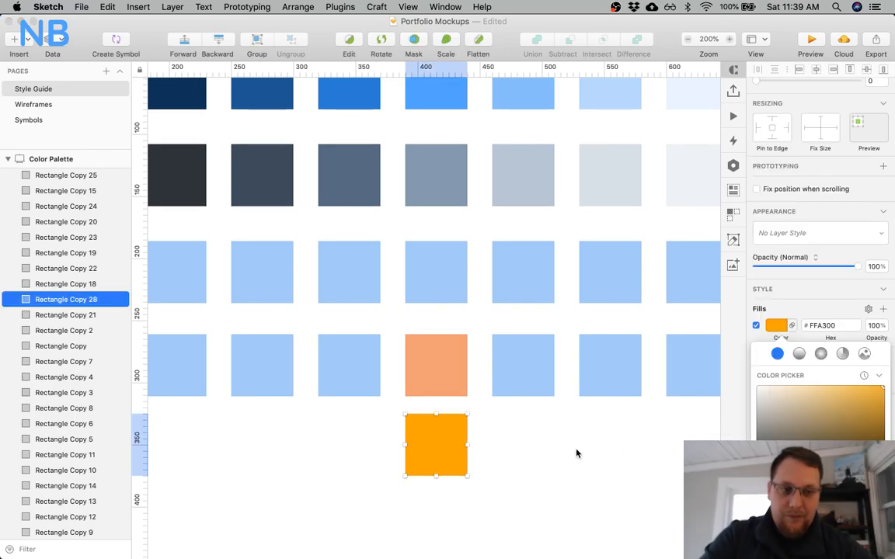
scroll(576, 453, "down", 3)
left_click(452, 332)
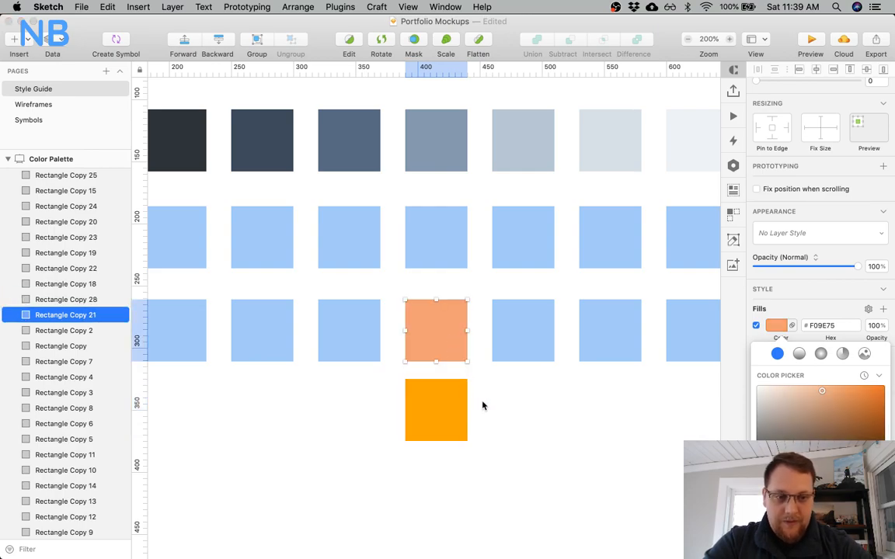
left_click(449, 417)
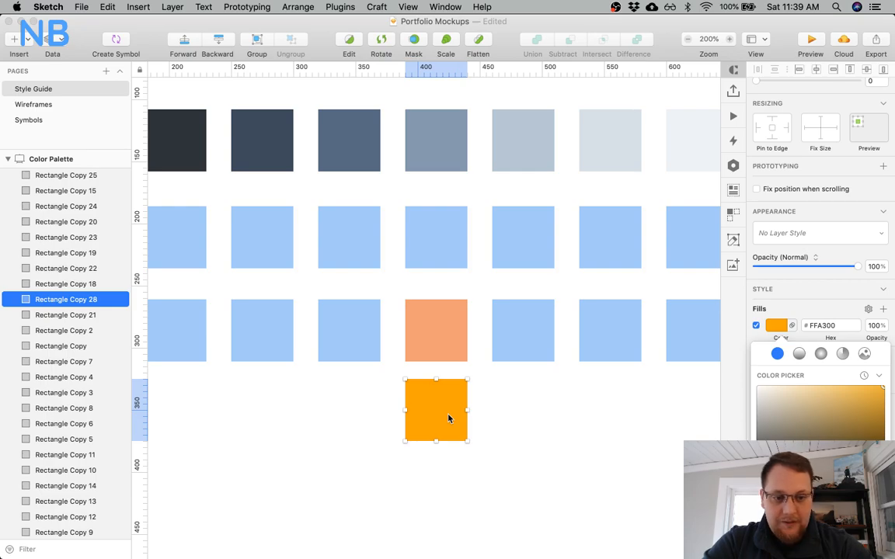
left_click(439, 346)
left_click(444, 426)
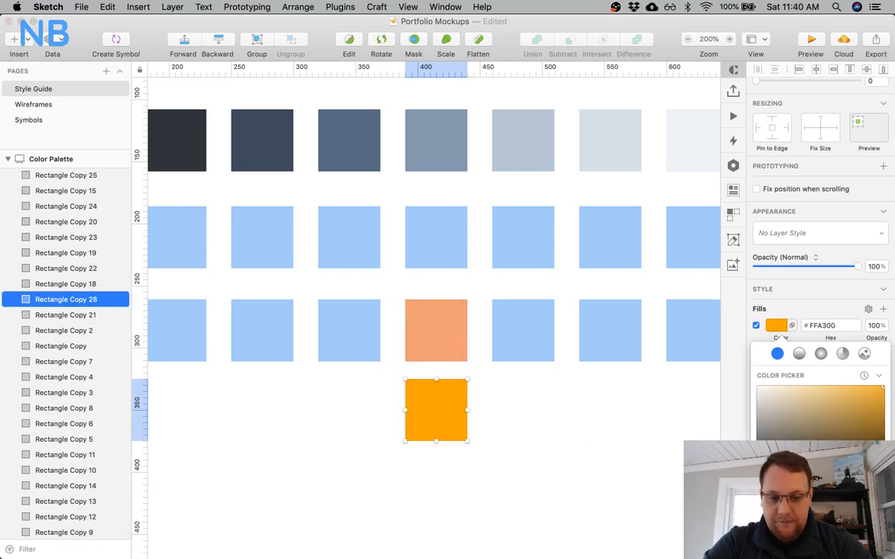
left_click(869, 394)
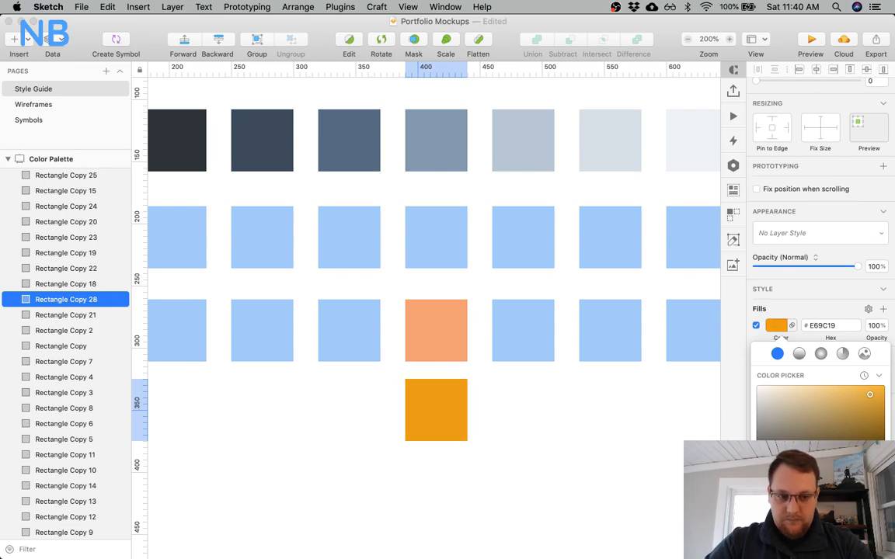
left_click_drag(870, 395, 822, 391)
left_click(555, 383)
scroll(556, 384, "up", 5)
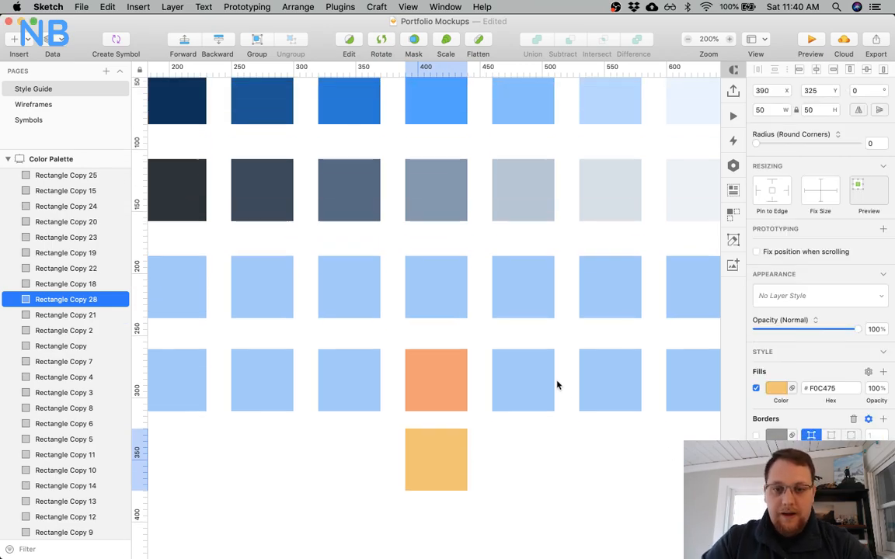
scroll(556, 384, "up", 3)
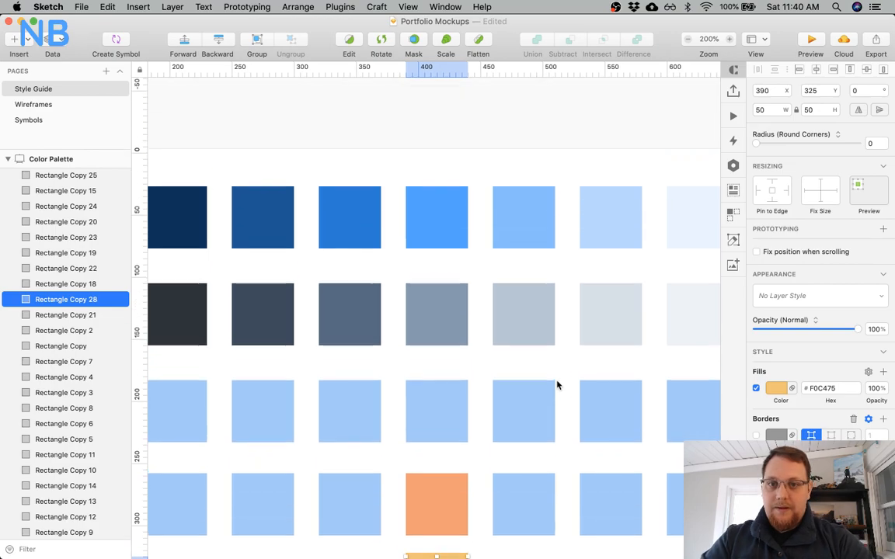
scroll(556, 384, "down", 5)
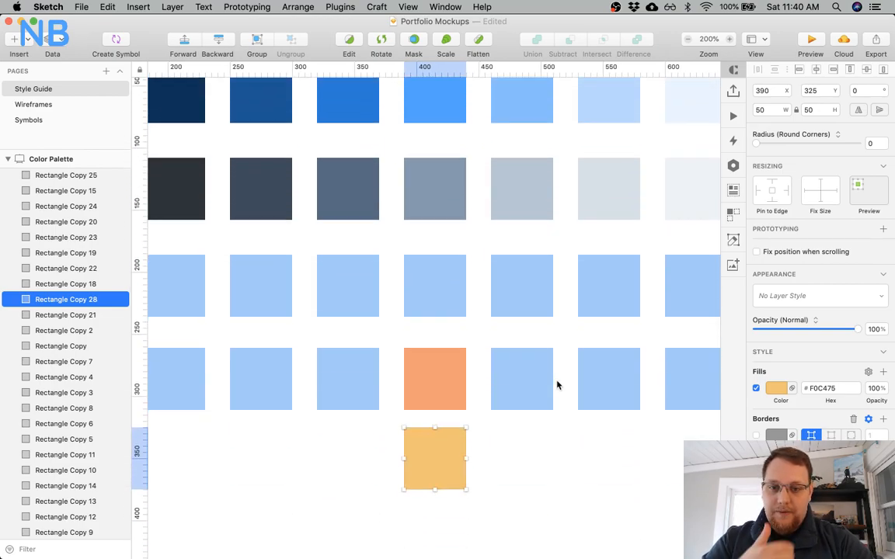
Shift the hue of the lower Accent row's orange swatch slightly toward yellow, giving fill F0A875.
left_click(432, 375)
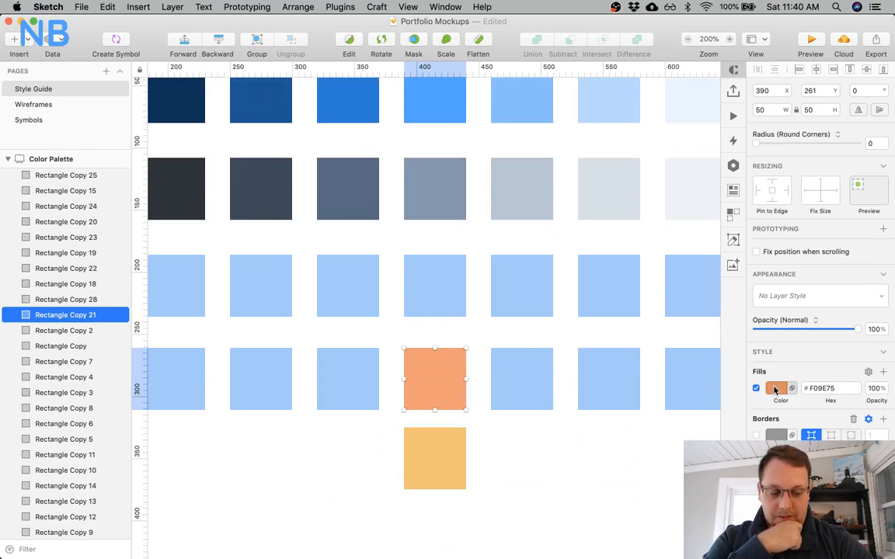
left_click(776, 388)
left_click_drag(782, 483, 783, 483)
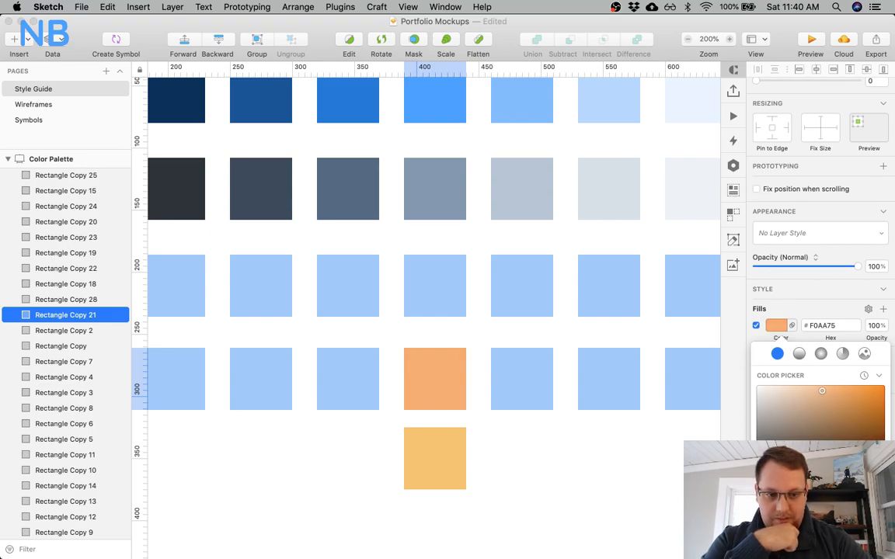
left_click(565, 476)
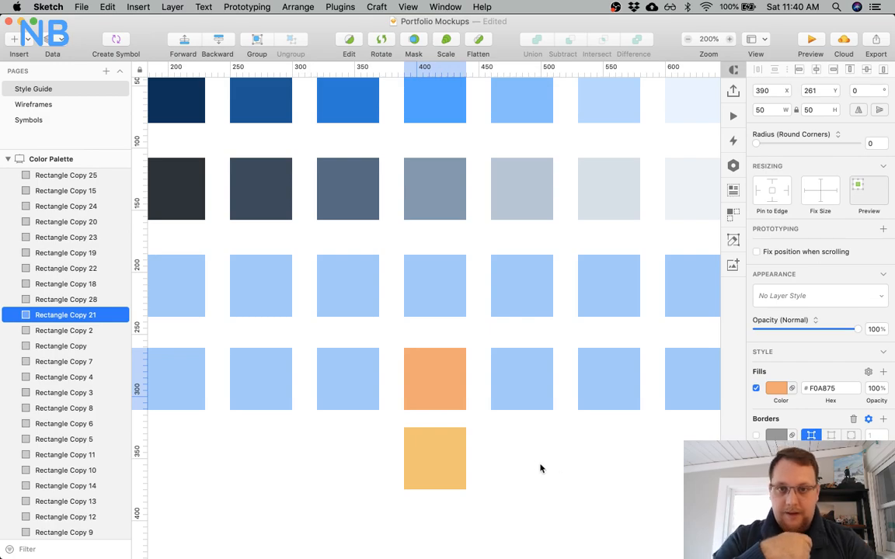
Delete the duplicate yellow-orange swatch below the lower Accent row.
left_click(438, 458)
key("Delete")
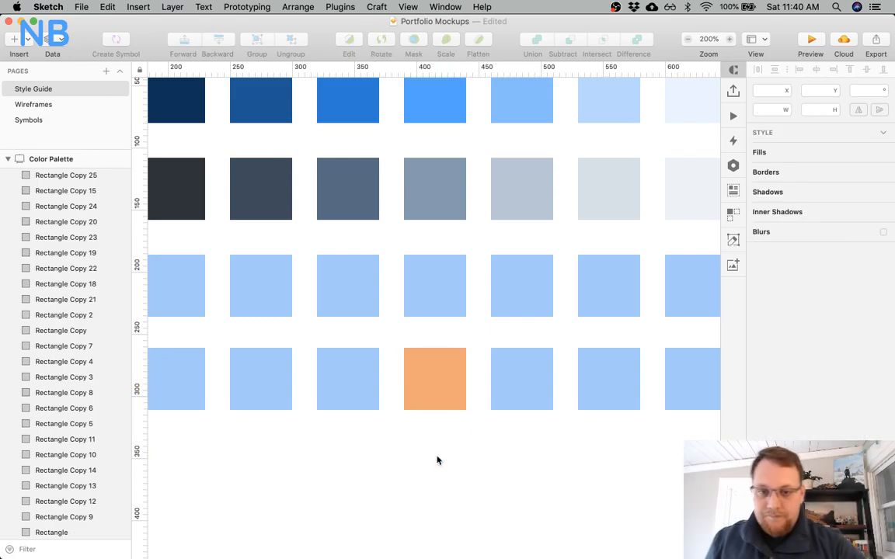
scroll(437, 460, "up", 5)
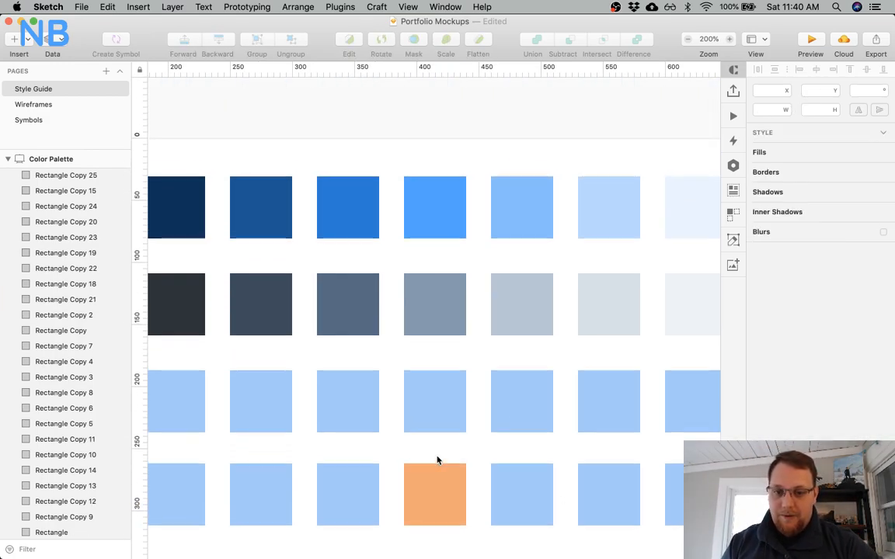
scroll(437, 460, "down", 3)
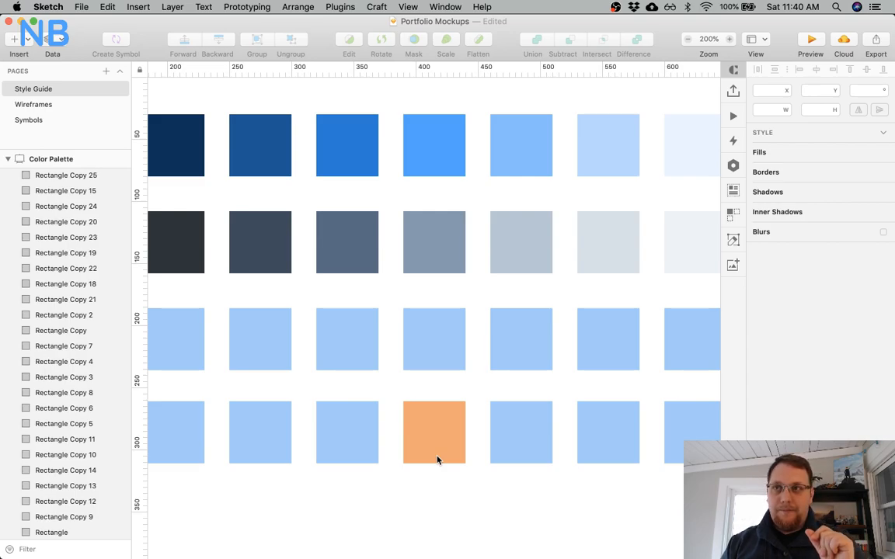
scroll(438, 461, "down", 1)
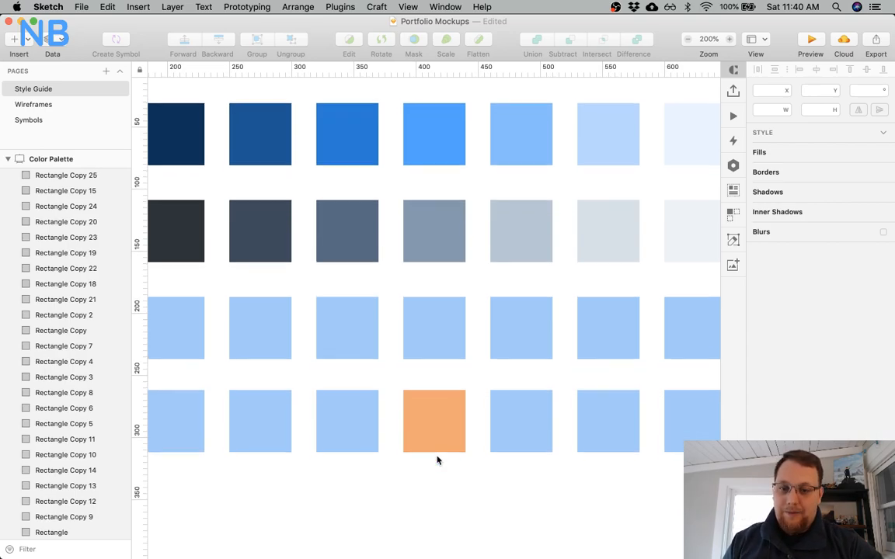
scroll(437, 461, "left", 2)
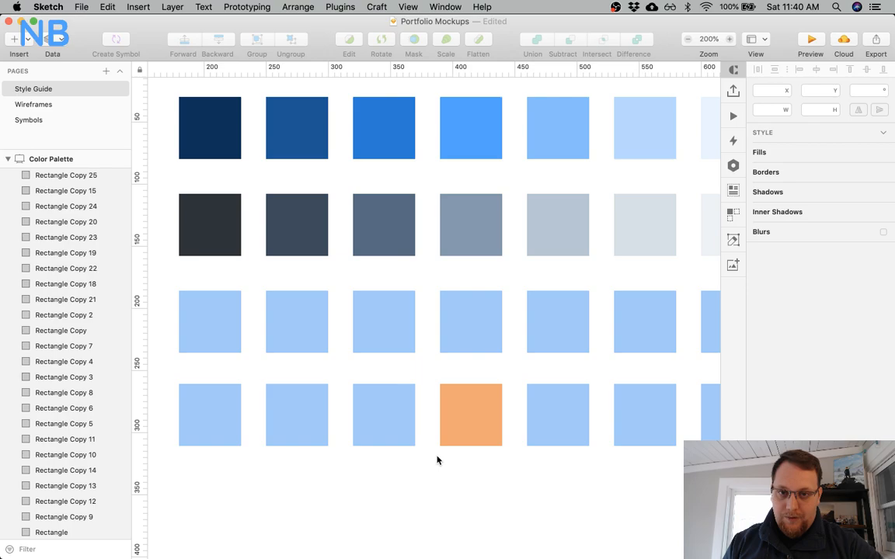
Make the lower Accent row's orange swatch at X 390 slightly brighter and more saturated, with fill F4A871.
left_click(471, 428)
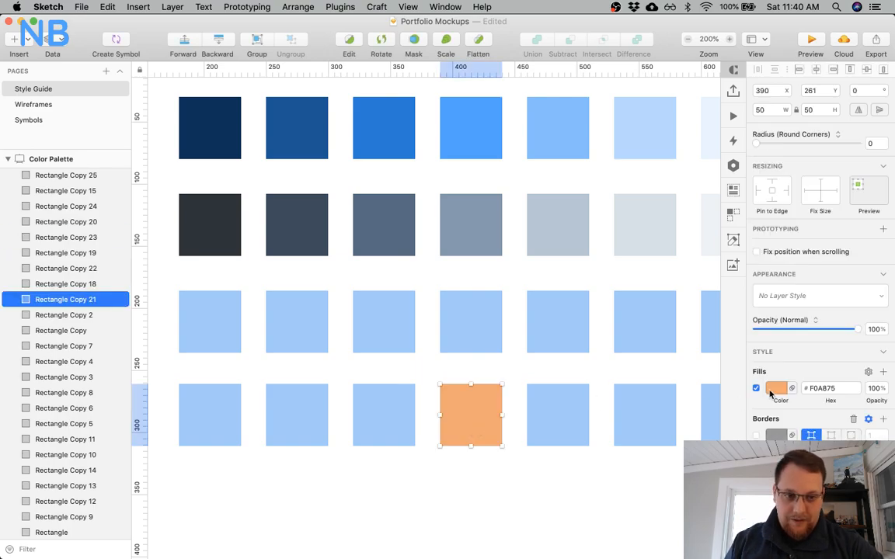
left_click(775, 390)
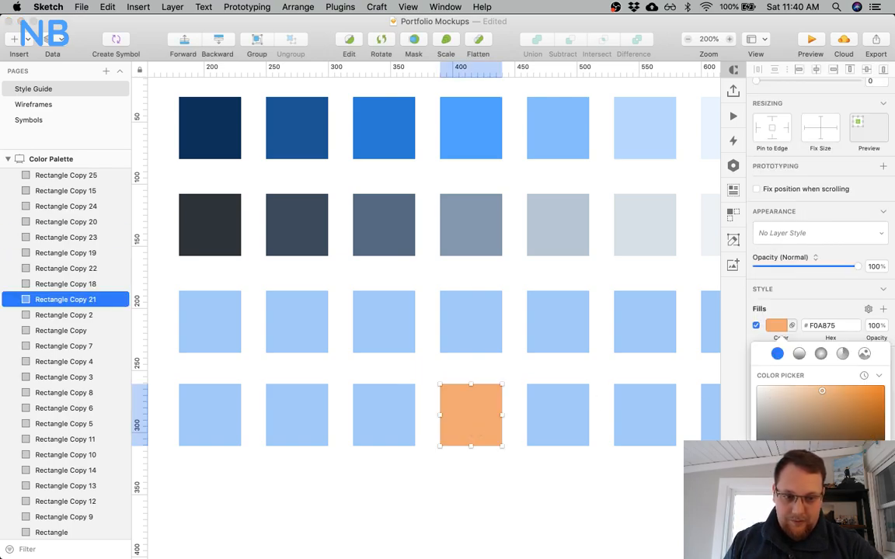
left_click_drag(785, 491, 785, 491)
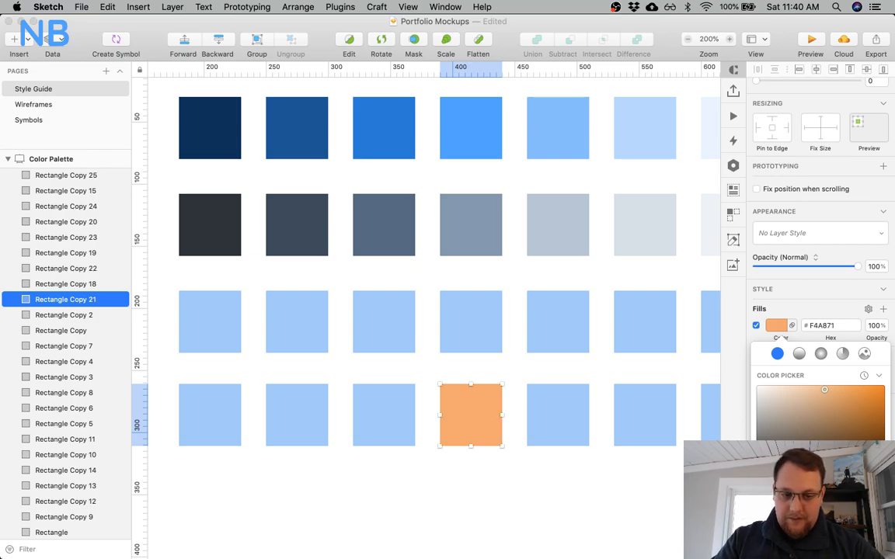
left_click(473, 457)
Select the six blue swatches in the lower Accent row and fill them with F4A871 sampled from the orange swatch.
scroll(549, 427, "up", 3)
left_click(548, 371)
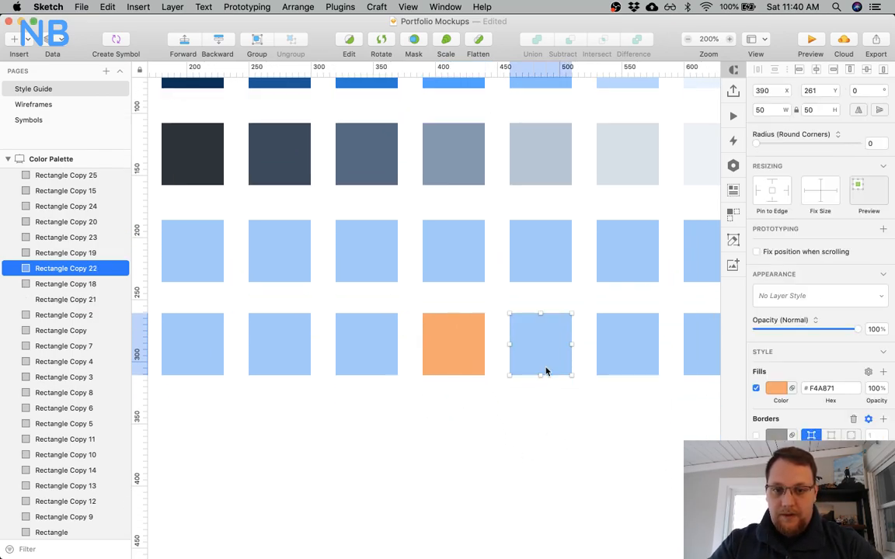
key("super+0")
left_click(526, 325, "shift")
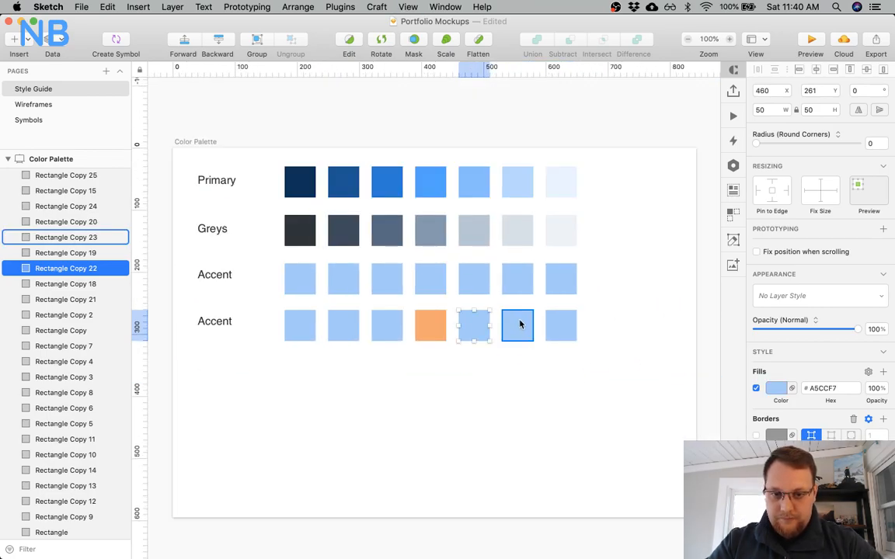
left_click(559, 327, "shift")
left_click(381, 330, "shift")
left_click(342, 334, "shift")
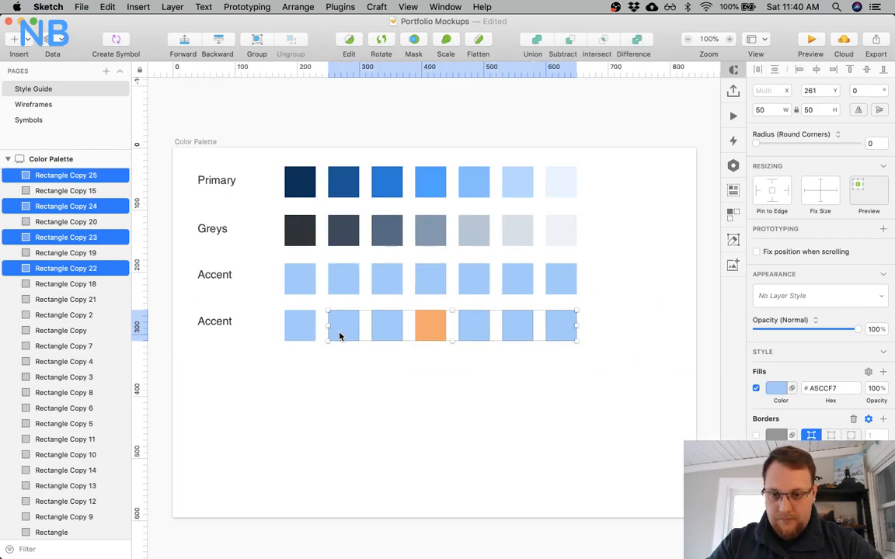
left_click(301, 330, "shift")
left_click(775, 388)
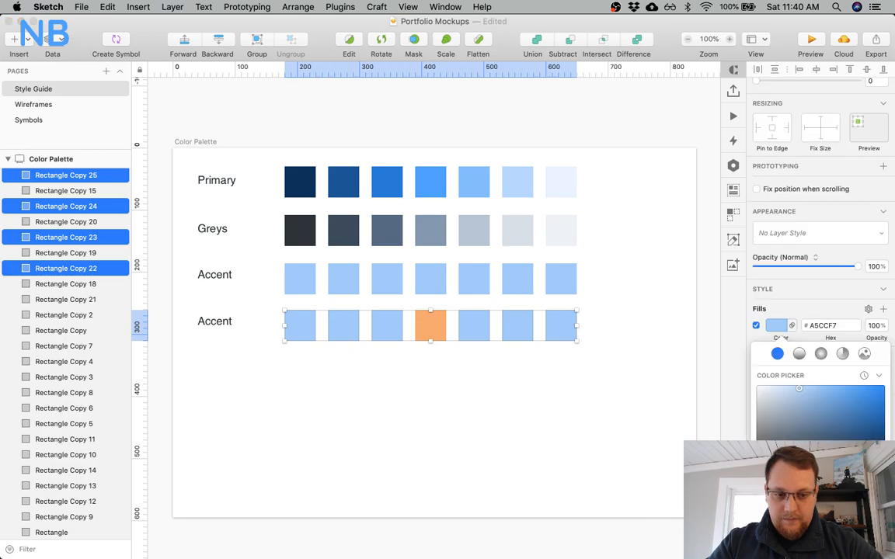
key("ctrl+c")
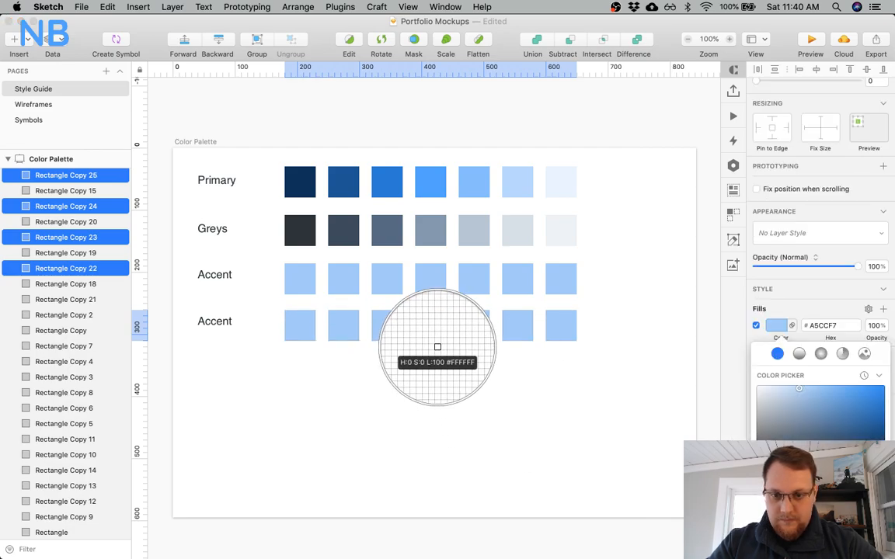
left_click(430, 327)
key("Escape")
Darken the first swatch of the lower Accent row, at X 180, to a deep brown fill of 522E14.
key("super+plus")
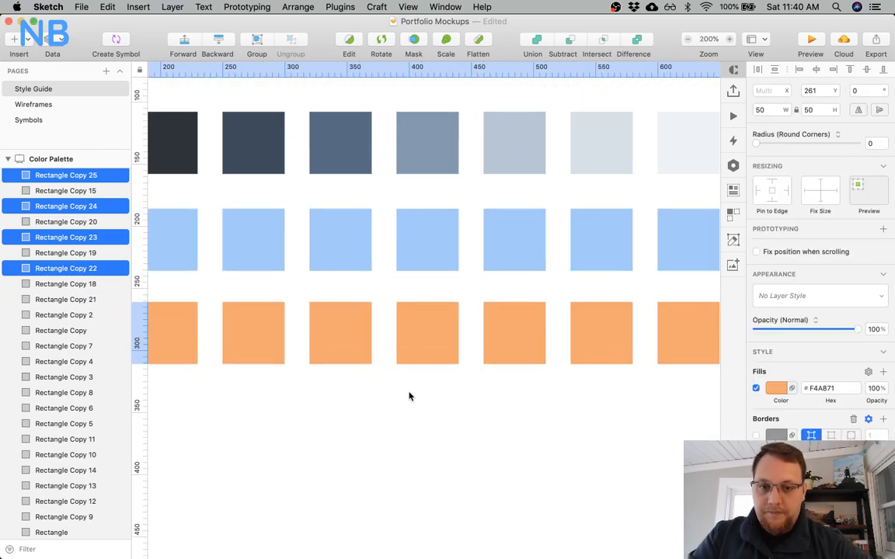
scroll(373, 367, "left", 4)
left_click(315, 384)
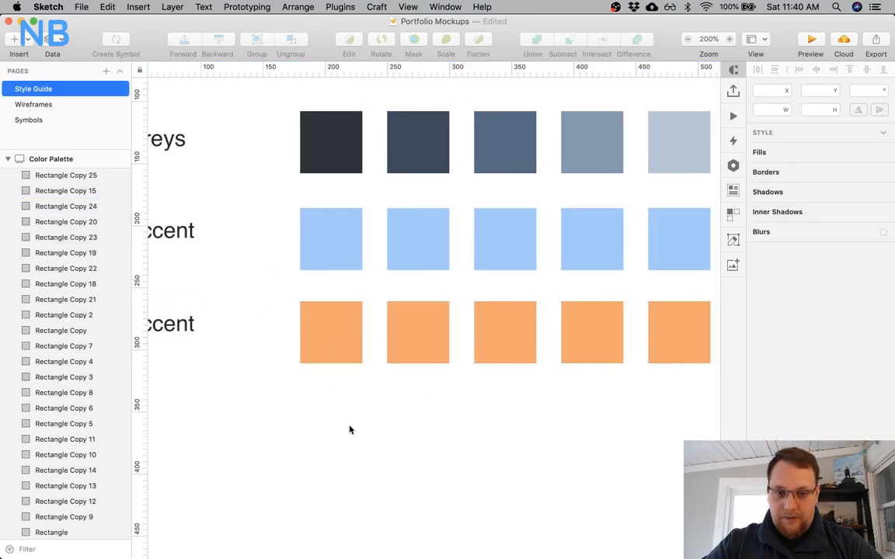
left_click(331, 341)
left_click(776, 388)
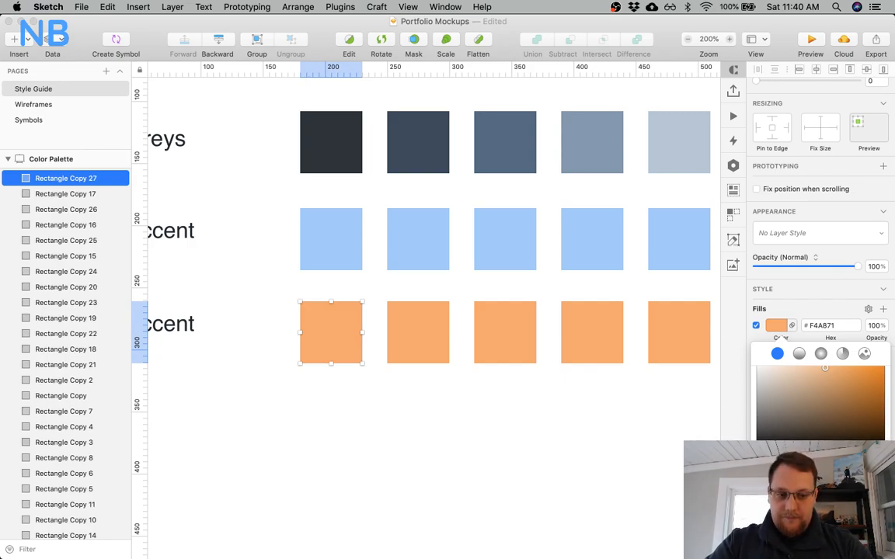
left_click(874, 401)
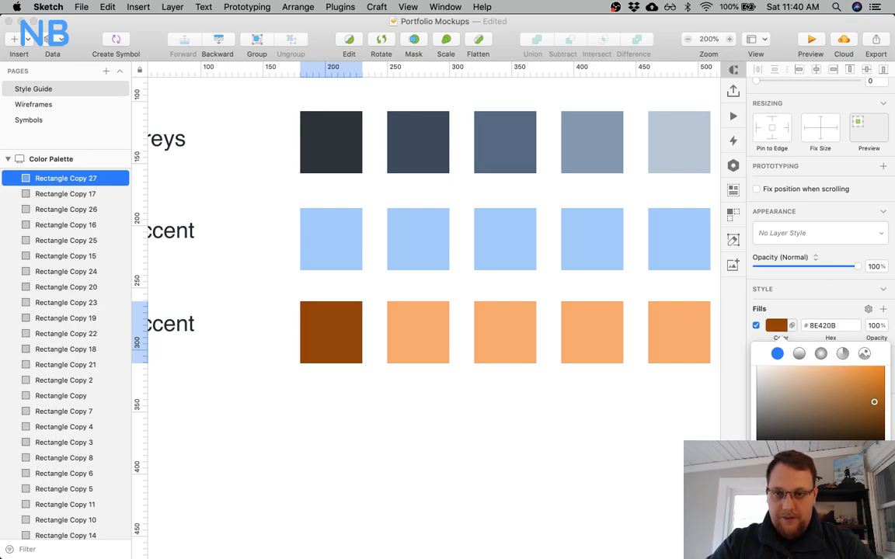
left_click(874, 433)
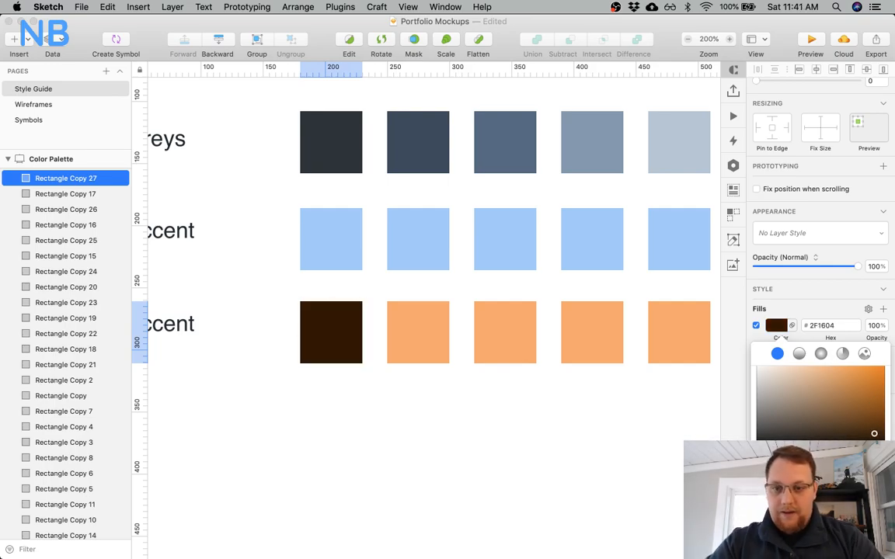
left_click_drag(874, 433, 874, 418)
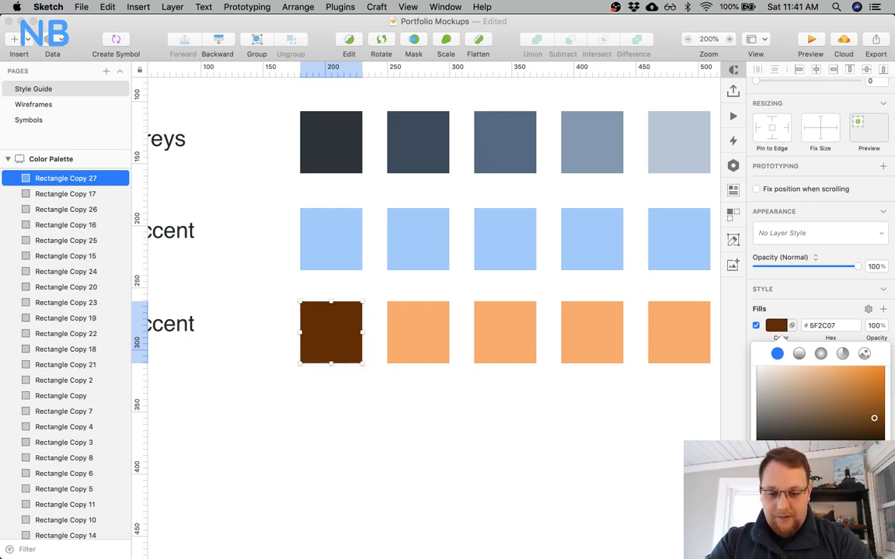
left_click_drag(874, 418, 853, 421)
left_click(672, 466)
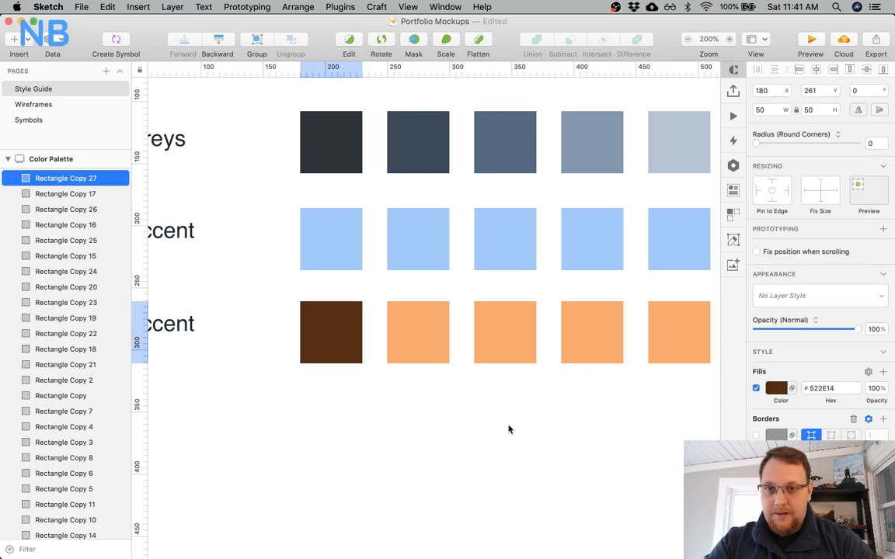
Darken the first swatch of the lower Accent row, at X 180, to a near-black brown fill of 392313.
scroll(507, 430, "up", 5)
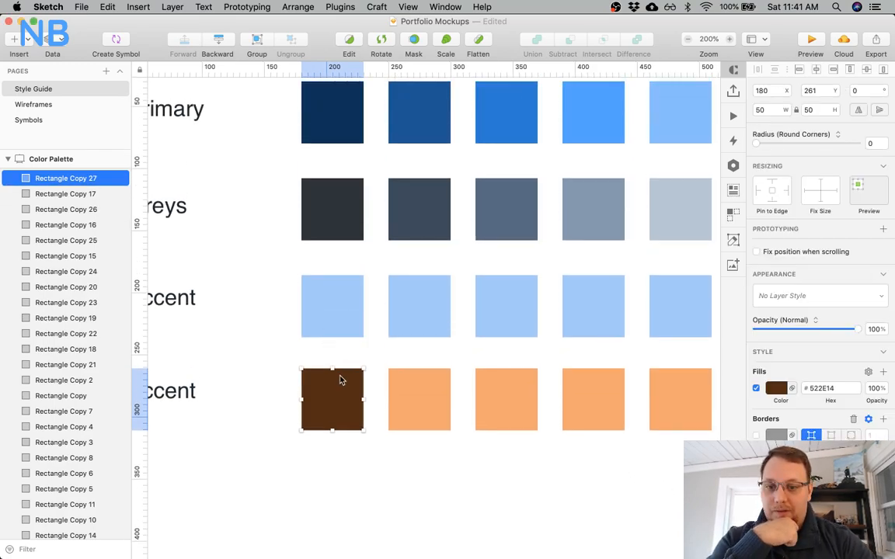
left_click(281, 359)
scroll(339, 170, "left", 3)
scroll(338, 170, "up", 1)
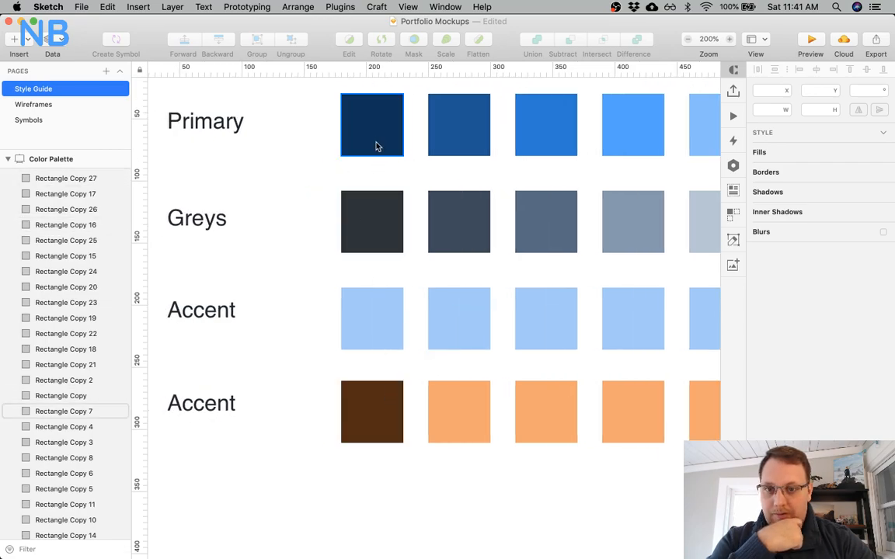
left_click(388, 427)
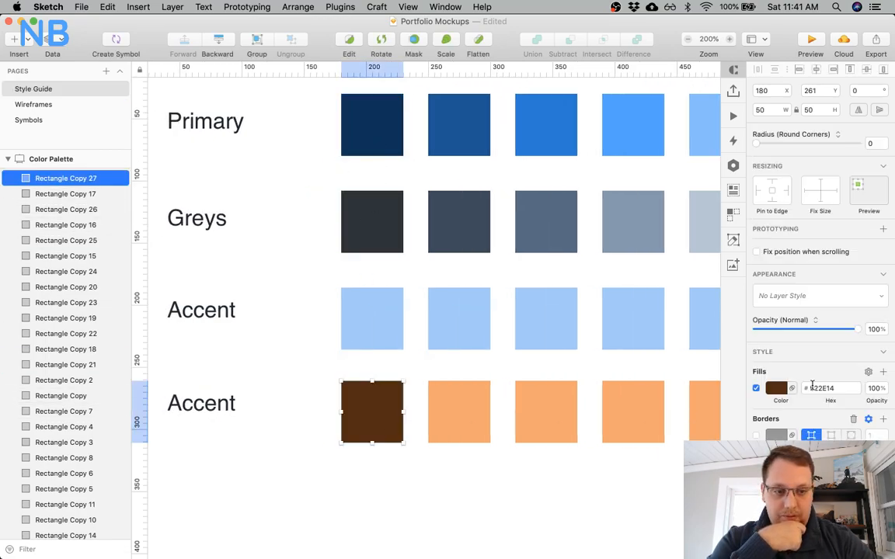
left_click(776, 387)
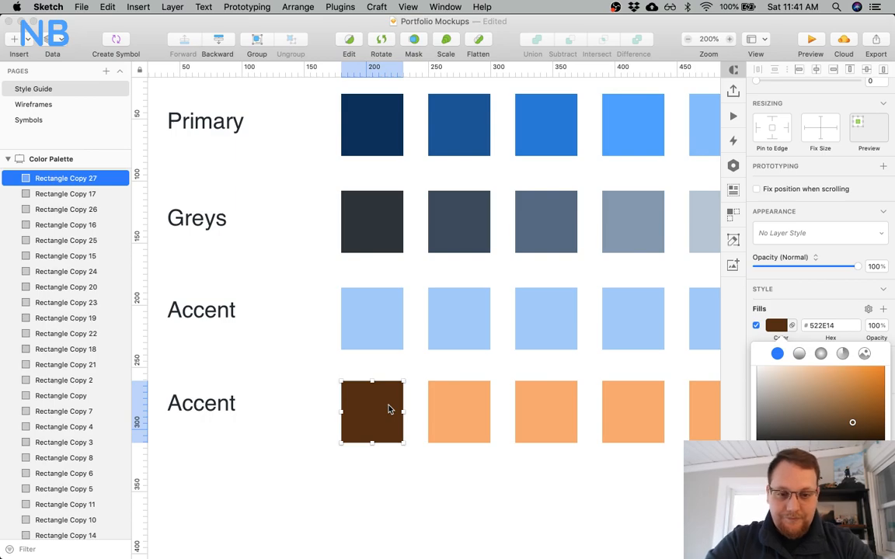
scroll(510, 460, "right", 3)
scroll(512, 461, "right", 2)
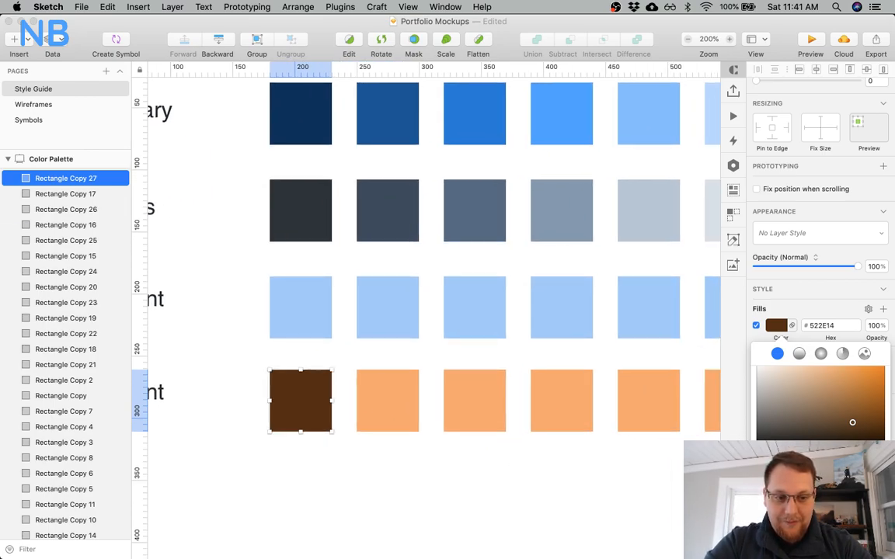
left_click_drag(852, 422, 827, 431)
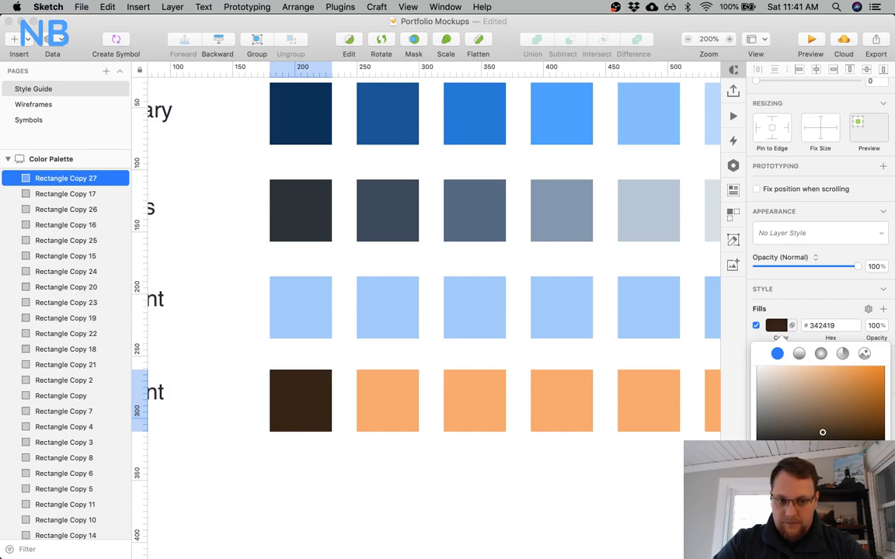
Try browns 4D2000 and 362417 on the first lower Accent swatch and return its fill to 392313.
left_click_drag(842, 431, 882, 425)
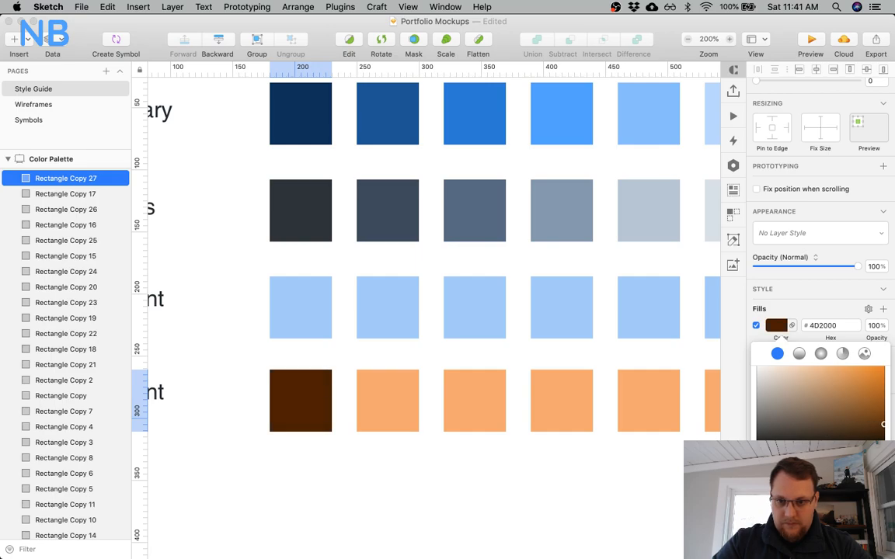
key("super+z")
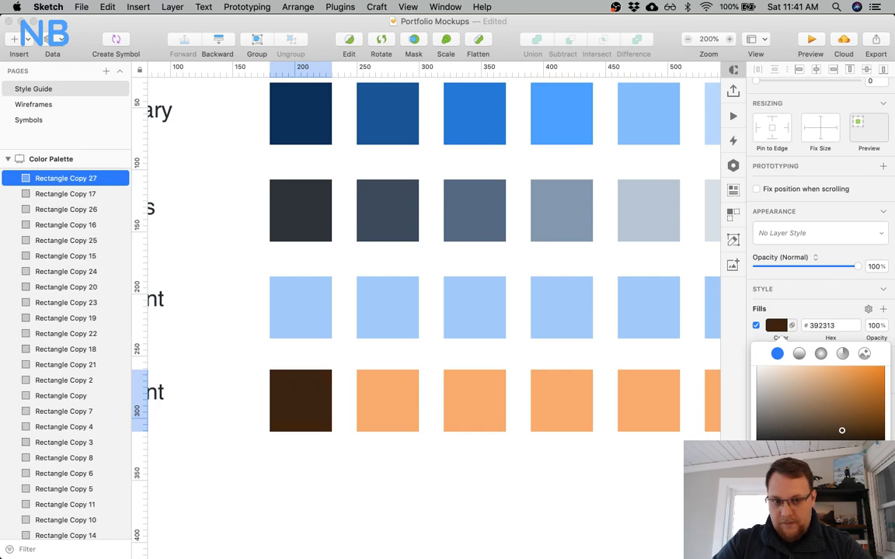
key("shift+Up")
key("shift+Up")
key("shift+Up")
key("shift+Down")
key("shift+Down")
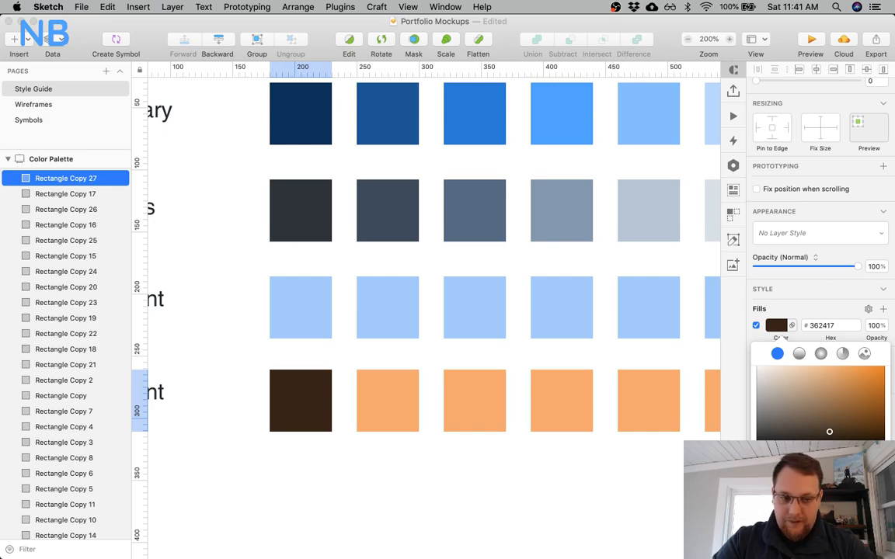
mouse_move(830, 432)
left_mouse_down()
mouse_move(877, 425)
mouse_move(813, 430)
mouse_move(842, 430)
left_mouse_up()
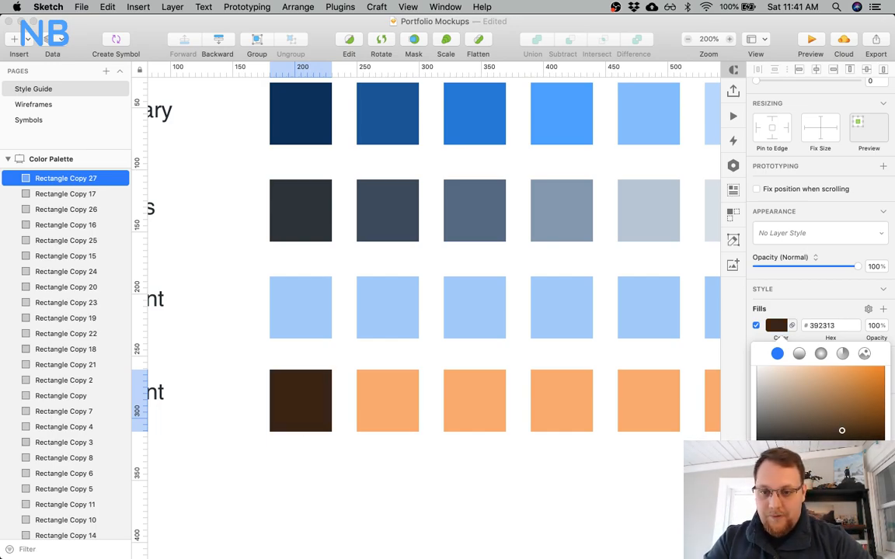
left_click(520, 475)
Darken the second swatch of the lower Accent row, at X 250, to a medium brown fill of 7A451F.
scroll(521, 475, "right", 2)
scroll(520, 473, "right", 1)
left_click(331, 401)
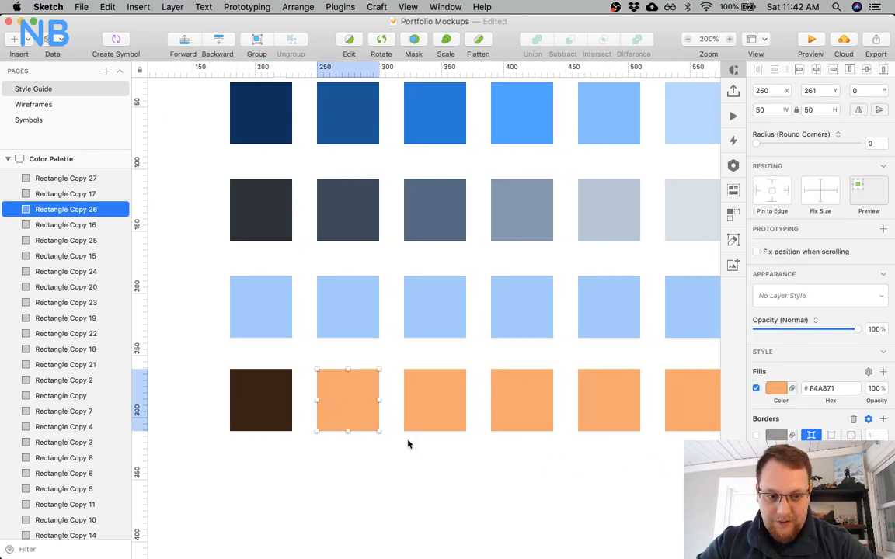
left_click(777, 390)
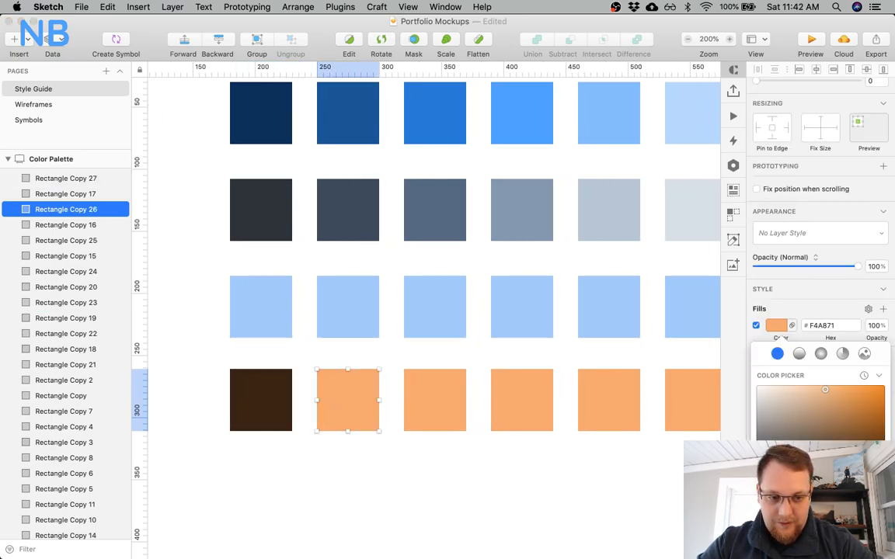
left_click_drag(825, 389, 852, 431)
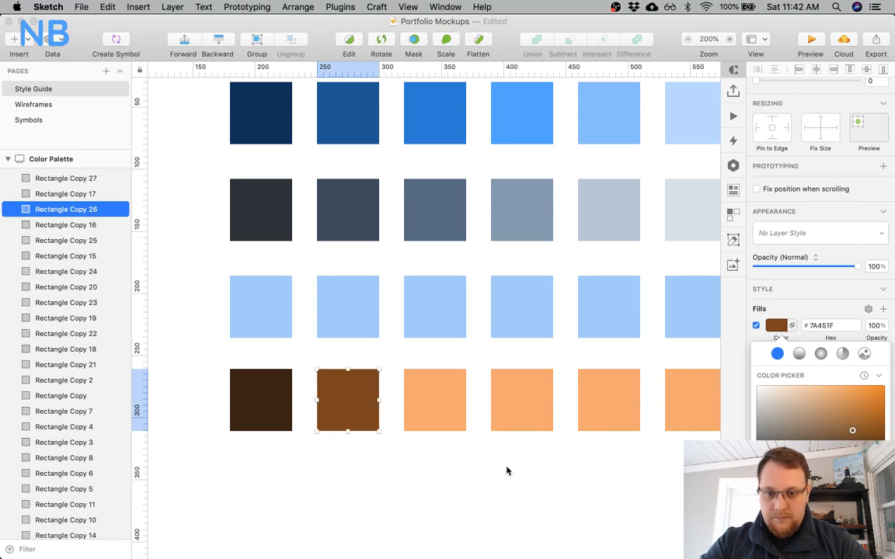
left_click(458, 451)
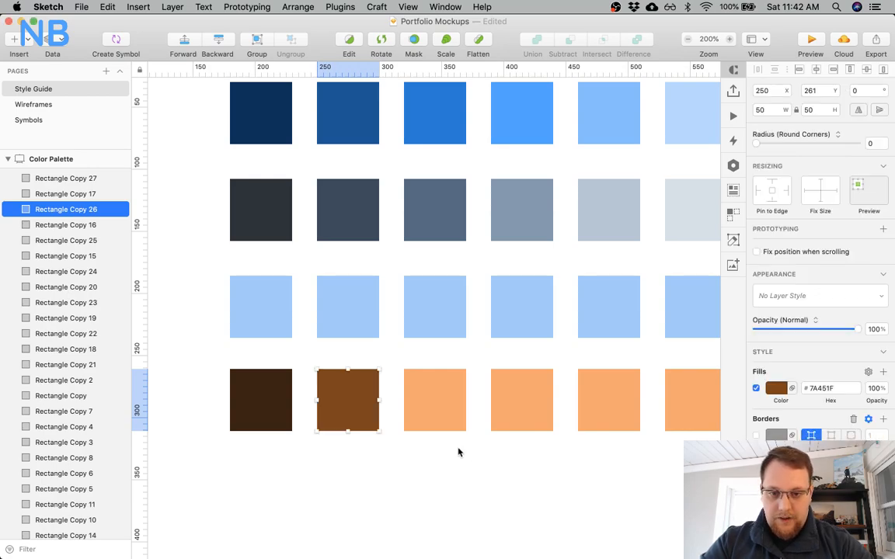
Change the third swatch of the lower Accent row, at X 320, to a deeper, more saturated orange with fill D2722D.
scroll(447, 447, "right", 4)
left_click(378, 408)
scroll(427, 451, "left", 3)
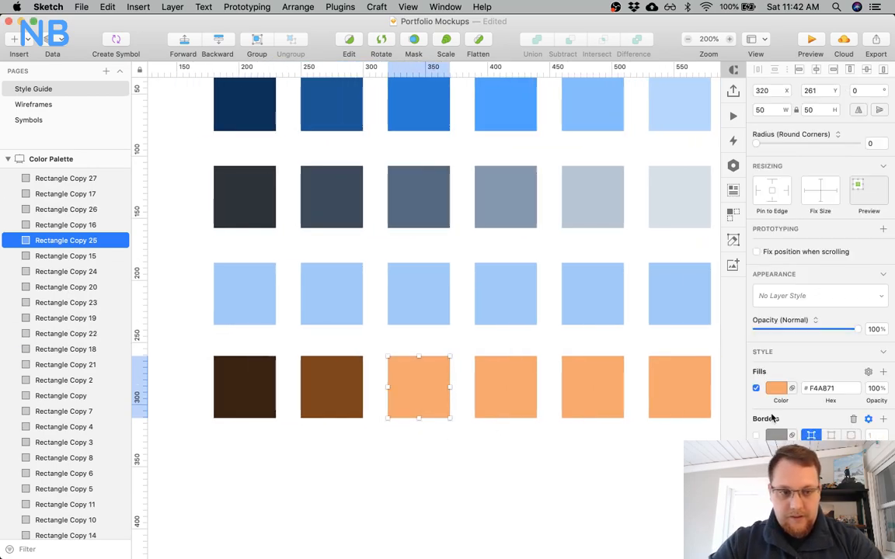
left_click(777, 389)
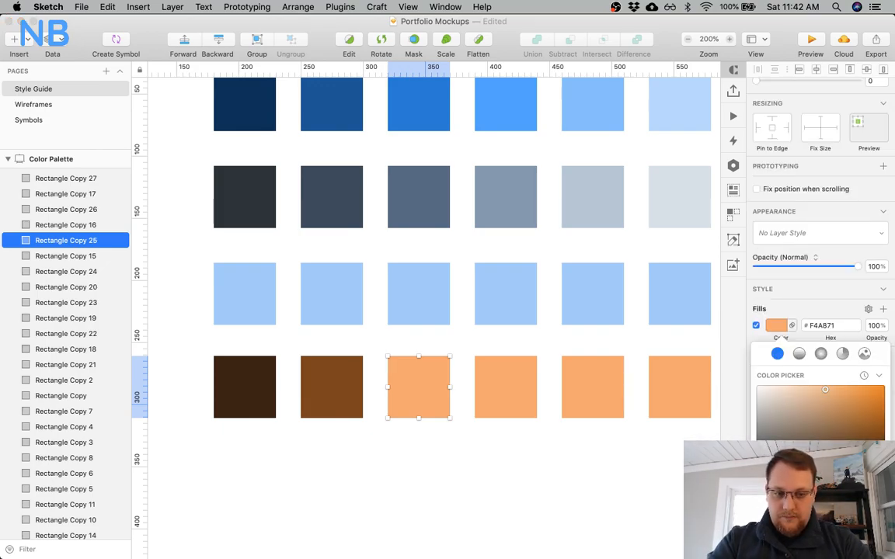
left_click(816, 393)
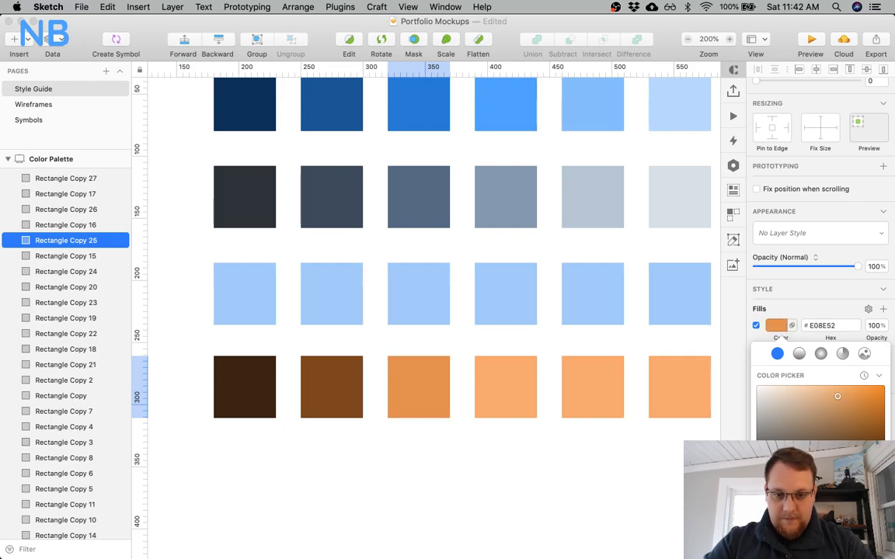
left_click(861, 399)
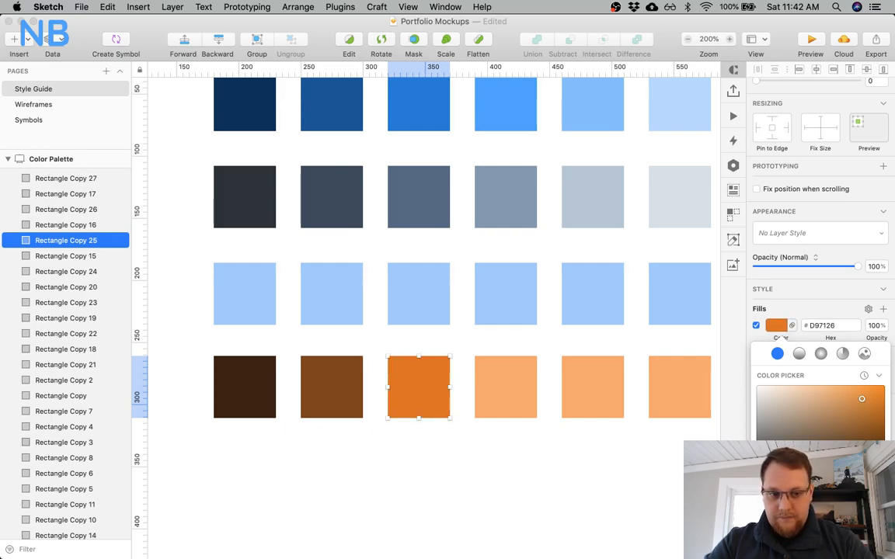
mouse_move(861, 399)
left_mouse_down()
mouse_move(828, 399)
mouse_move(840, 402)
left_mouse_up()
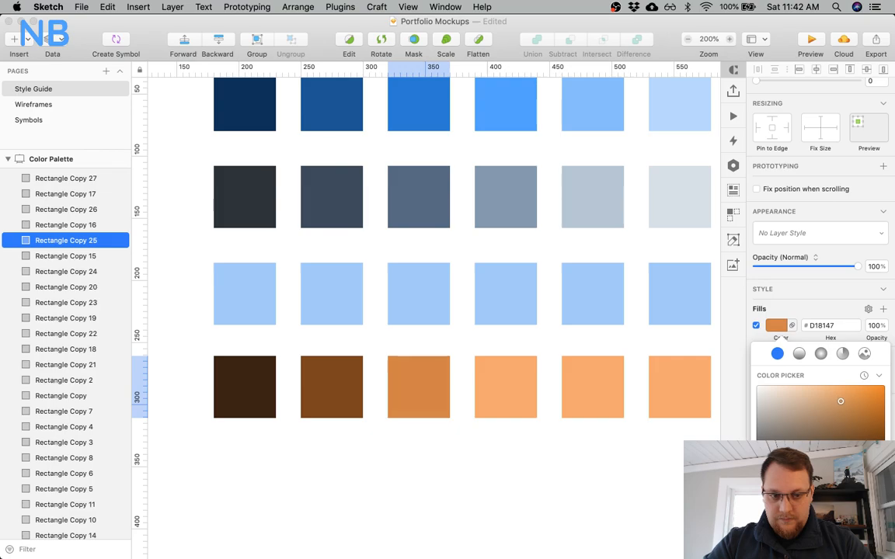
left_click(590, 476)
left_click(483, 380)
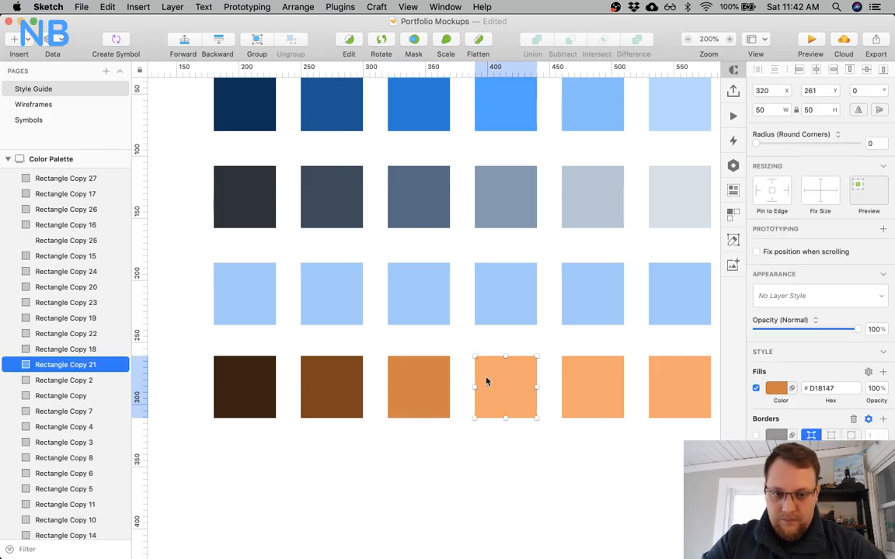
left_click(767, 392)
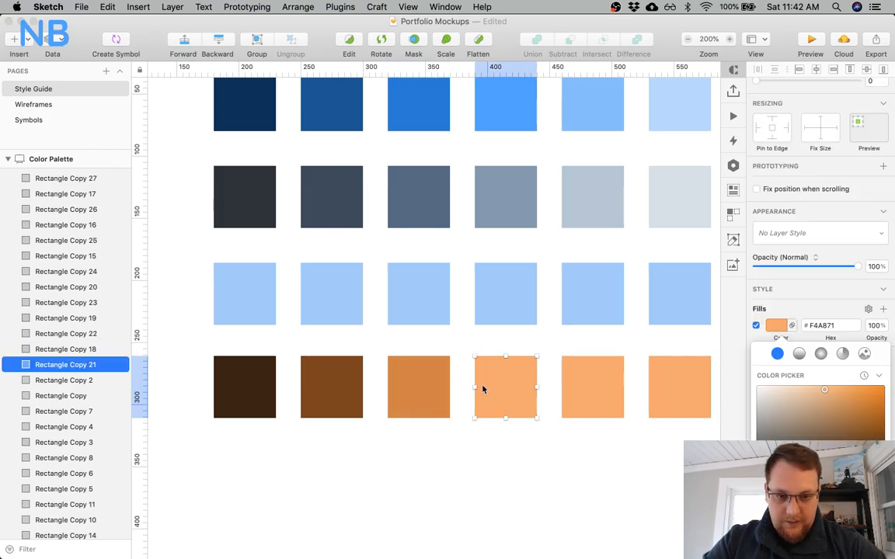
left_click(425, 388)
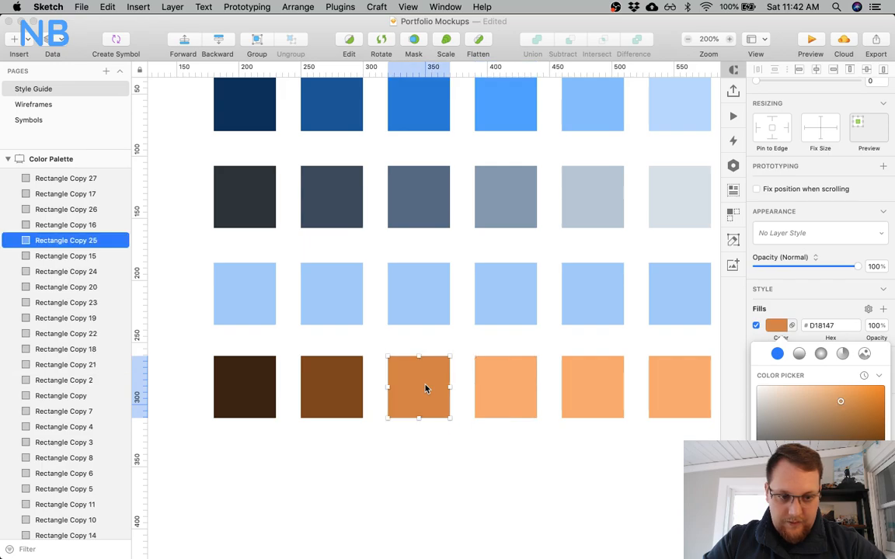
left_click_drag(840, 402, 856, 400)
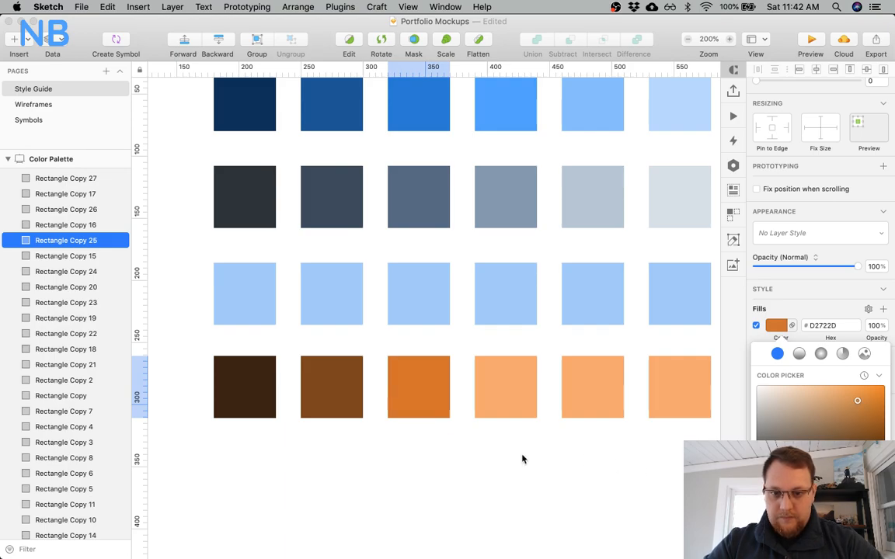
left_click(501, 471)
Lighten the lower Accent row's second swatch, at X 250, slightly to a brown fill of 8A5128.
scroll(470, 425, "left", 1)
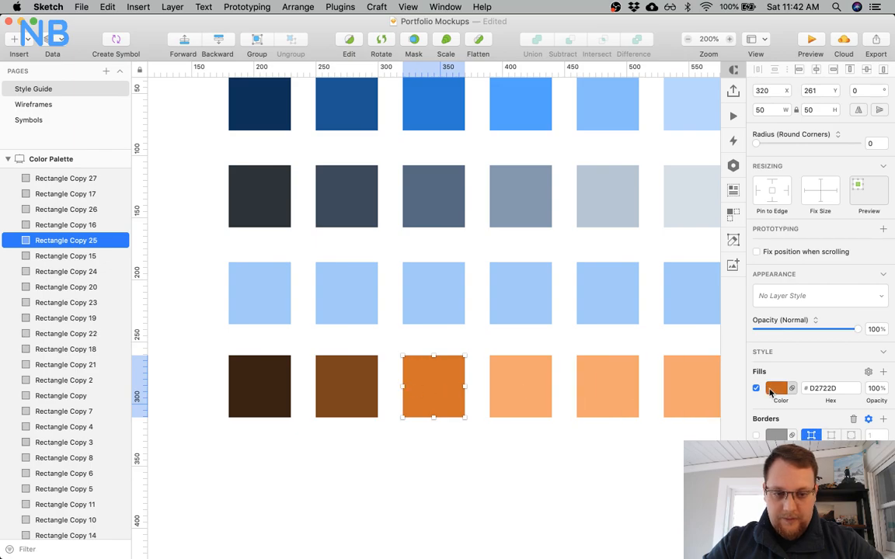
left_click(771, 392)
left_click(348, 394)
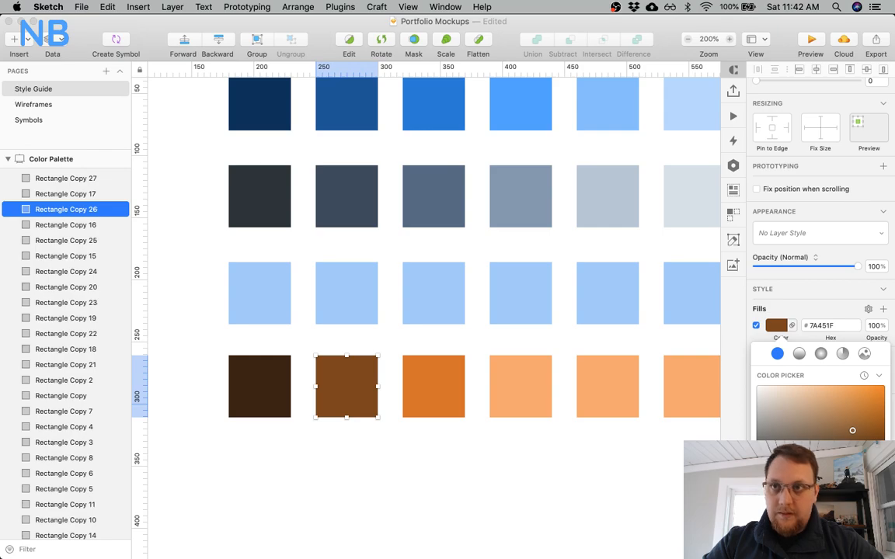
key("Down")
key("Down")
key("Down")
key("Down")
key("Down")
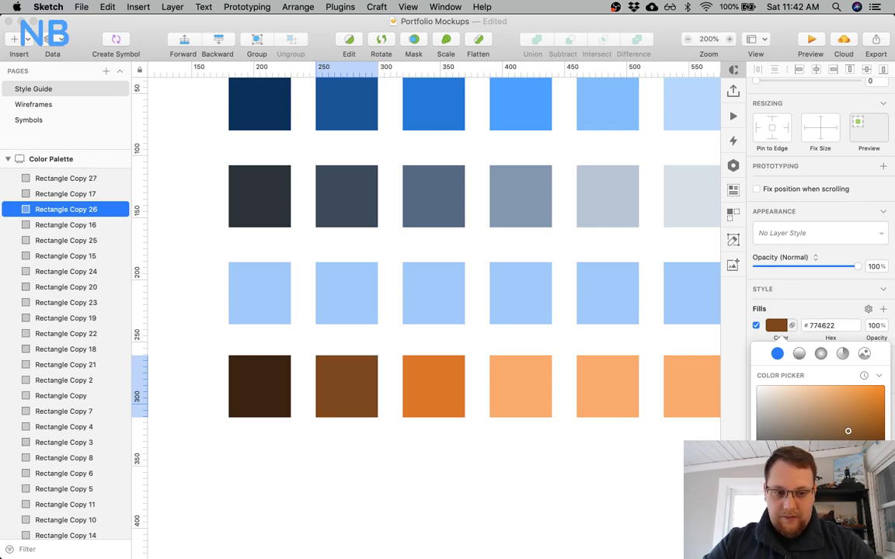
left_click_drag(849, 431, 847, 418)
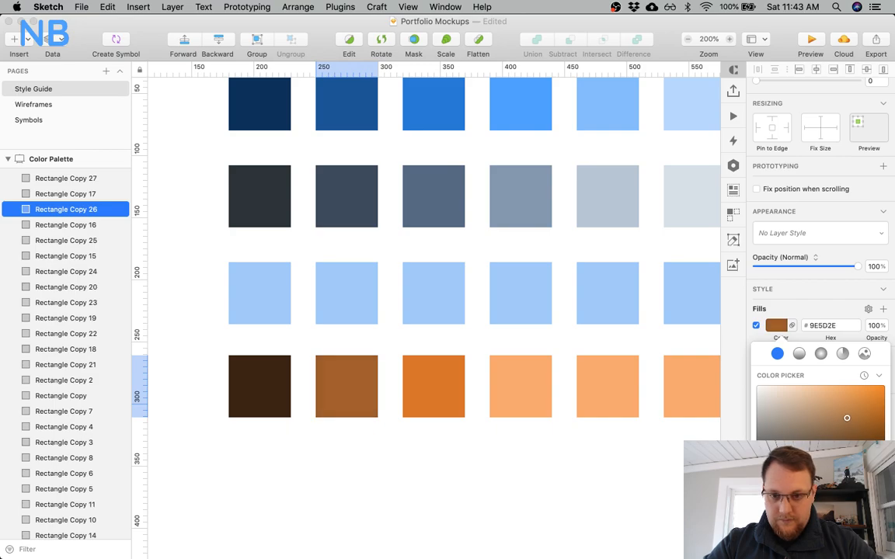
left_click_drag(847, 418, 846, 426)
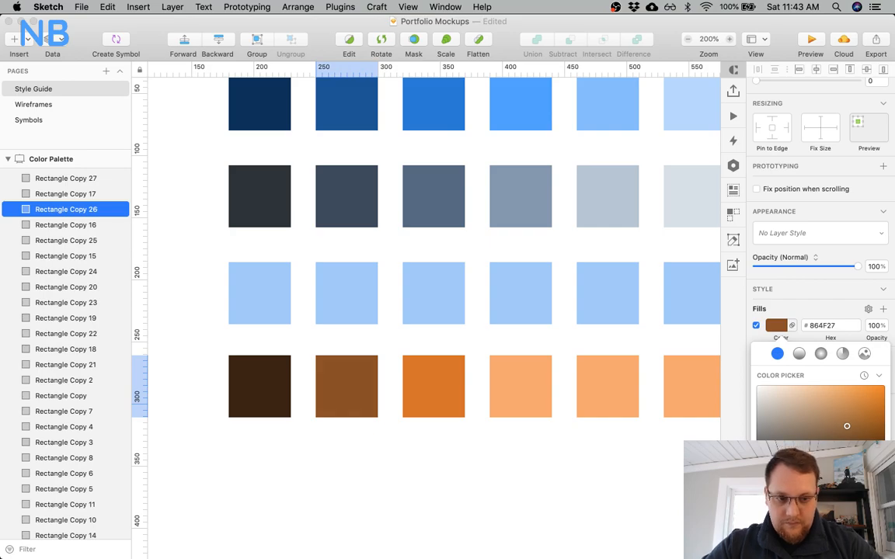
left_click(424, 410)
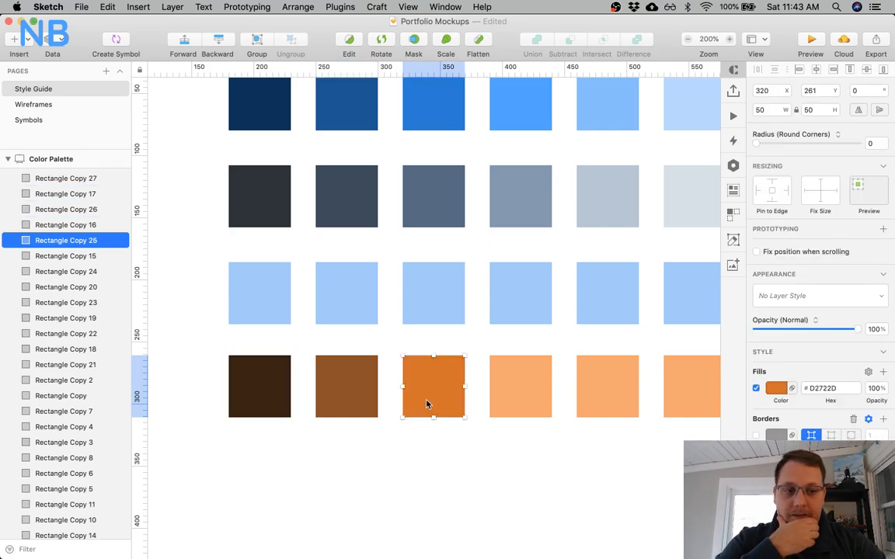
Compare the lower Accent row's browns and oranges with the primary, grey and upper Accent rows across the Color Palette artboard.
scroll(553, 471, "down", 5)
scroll(553, 472, "right", 3)
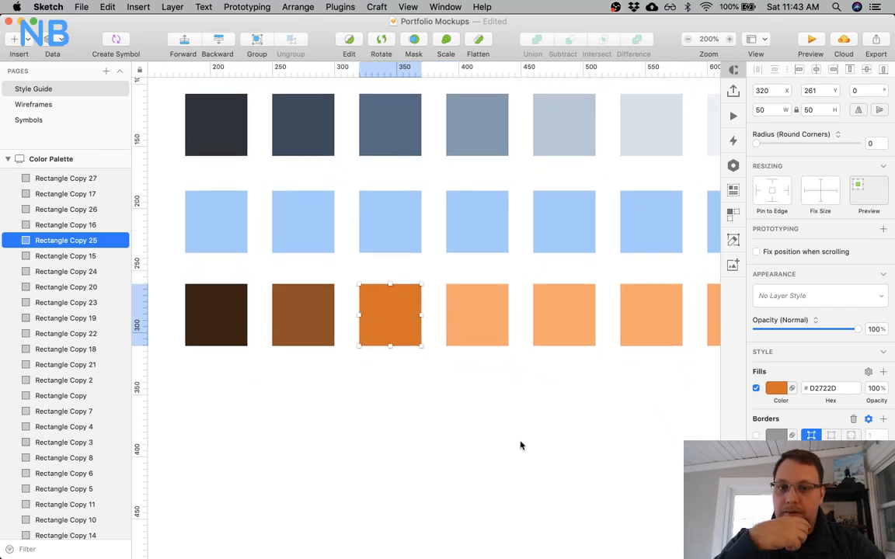
left_click(483, 409)
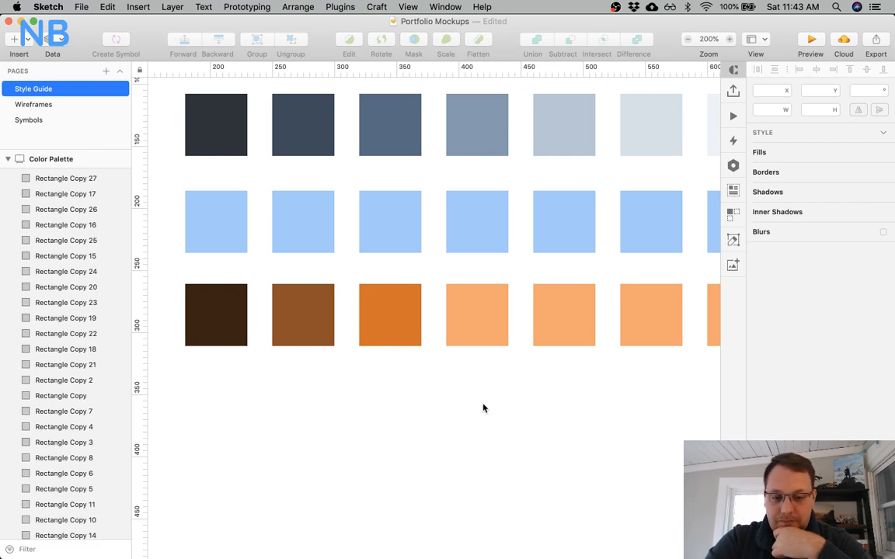
key("super+minus")
key("super+plus")
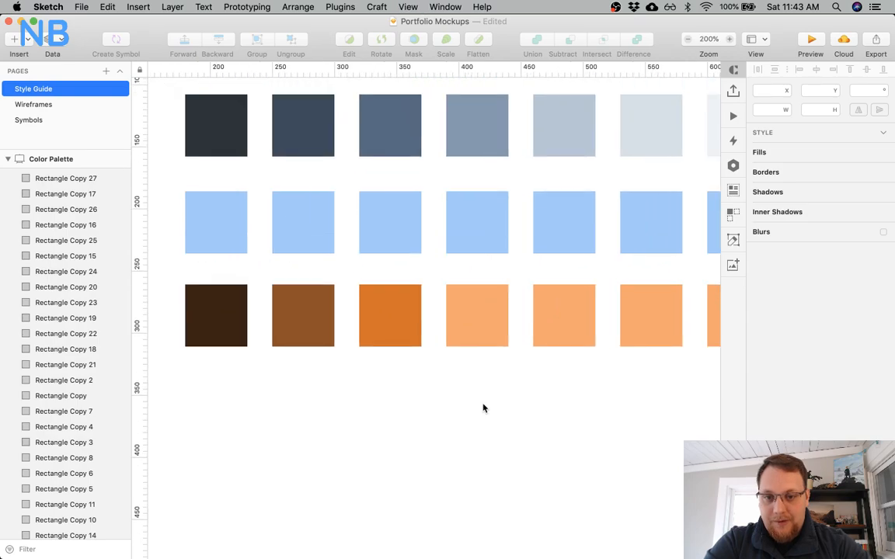
left_click(308, 307)
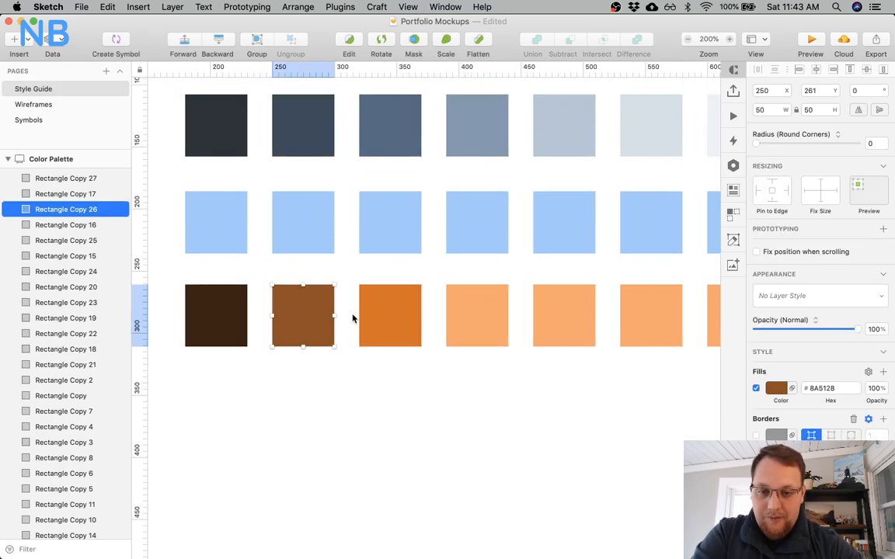
scroll(379, 324, "down", 2)
scroll(379, 324, "right", 1)
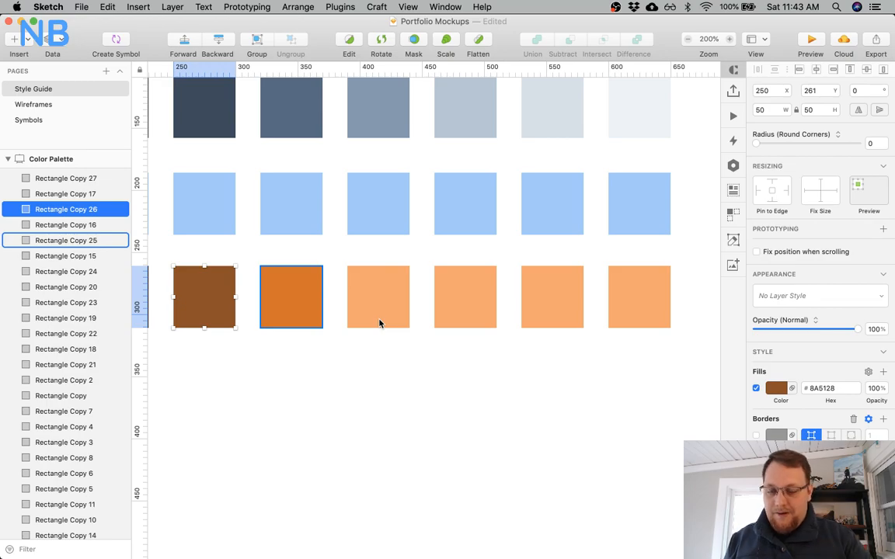
scroll(379, 321, "left", 5)
left_click(477, 386)
scroll(478, 385, "right", 2)
key("super+minus")
key("super+plus")
key("super+minus")
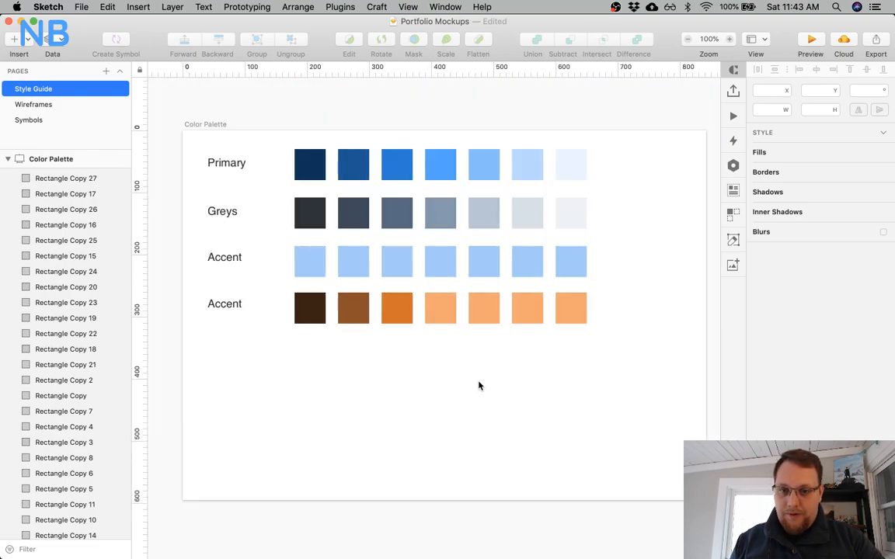
Lighten the last swatch of the lower Accent row, at X 600, to a very pale peach fill of FEF0E7.
key("super+plus")
scroll(479, 385, "right", 2)
scroll(479, 385, "right", 3)
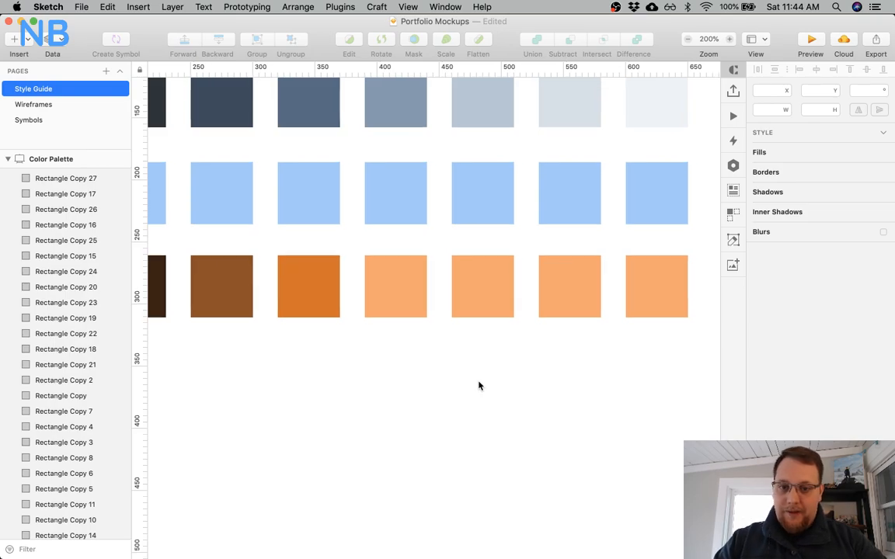
scroll(478, 385, "right", 3)
left_click(589, 290)
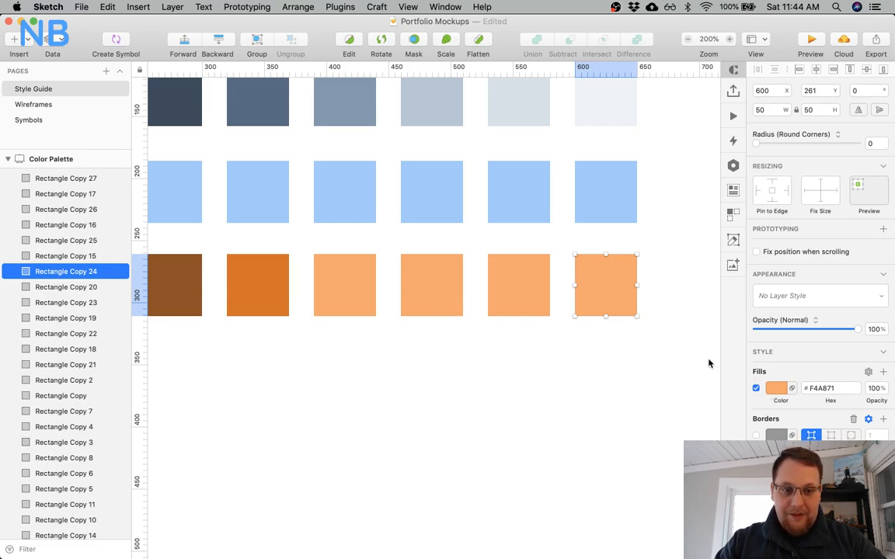
left_click(783, 387)
scroll(800, 419, "down", 2)
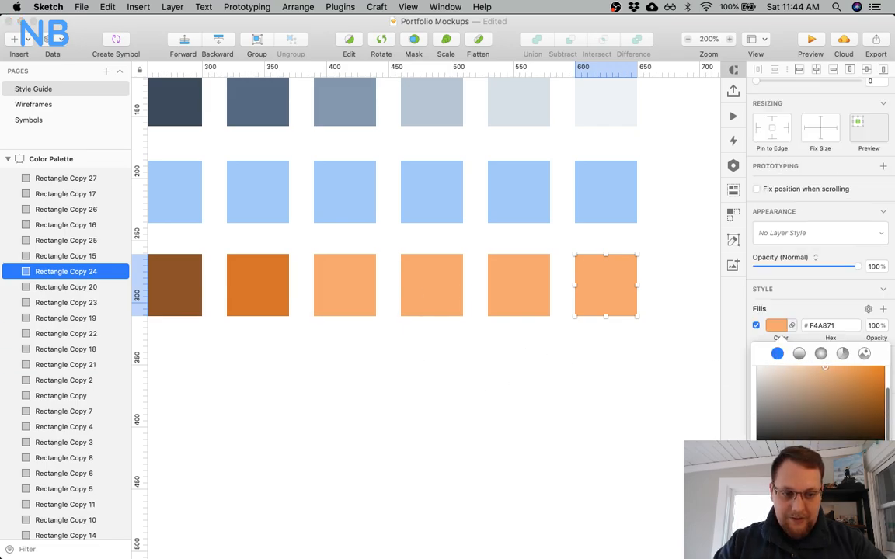
left_click_drag(825, 367, 769, 363)
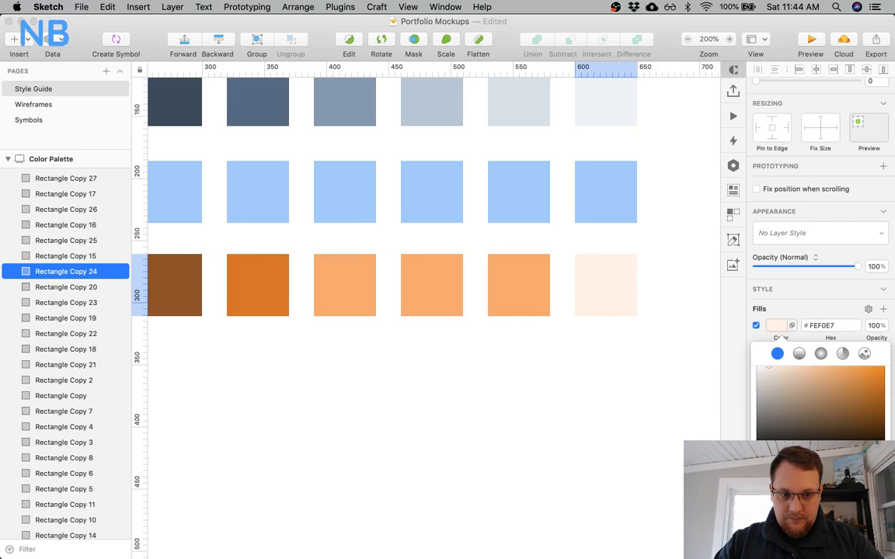
Lighten the sixth swatch of the lower Accent row to a soft orange between its two neighbours.
left_click(519, 285)
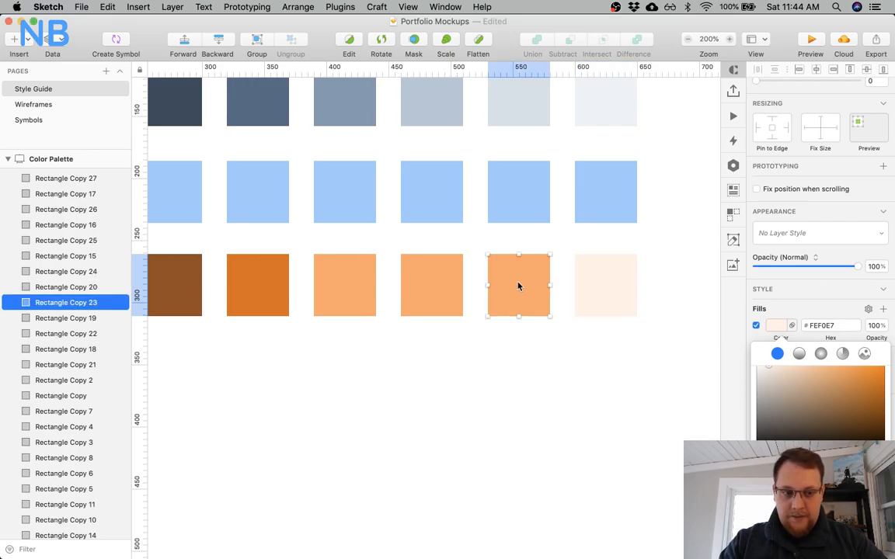
left_click_drag(825, 389, 791, 386)
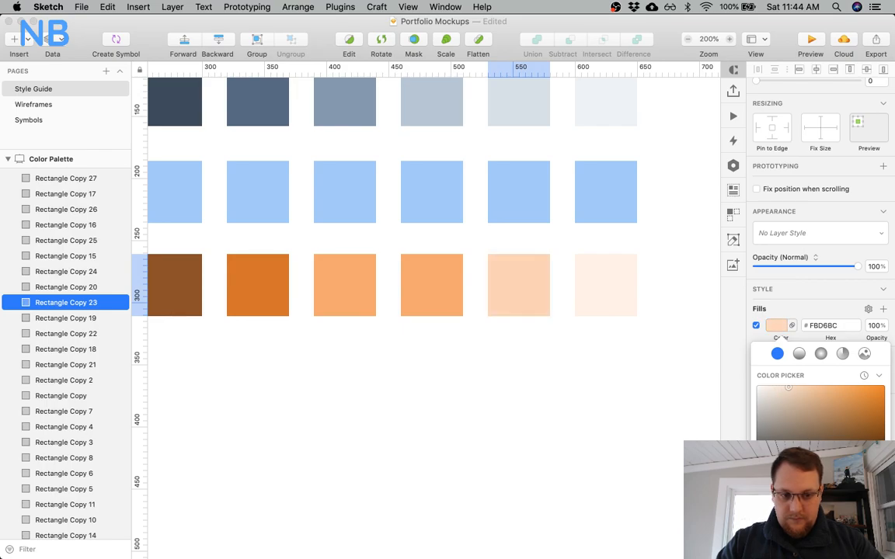
left_click_drag(790, 386, 803, 387)
Lighten the fifth swatch of the lower Accent row, at X 460, to a fill of F7BC92.
left_click(402, 274)
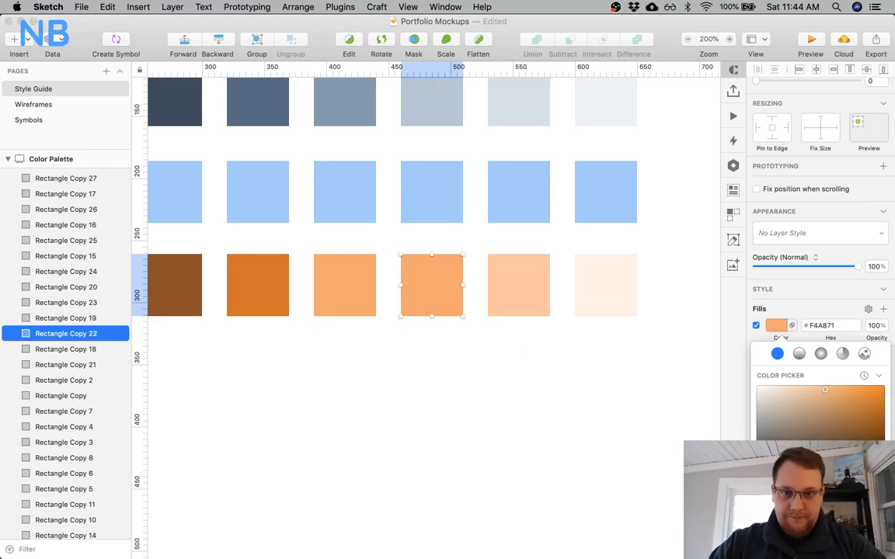
scroll(645, 445, "up", 3)
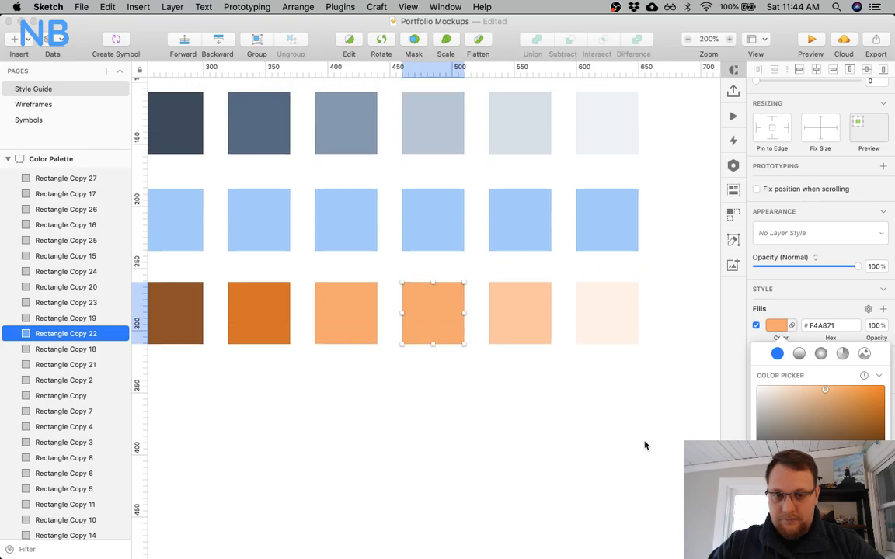
scroll(645, 445, "up", 1)
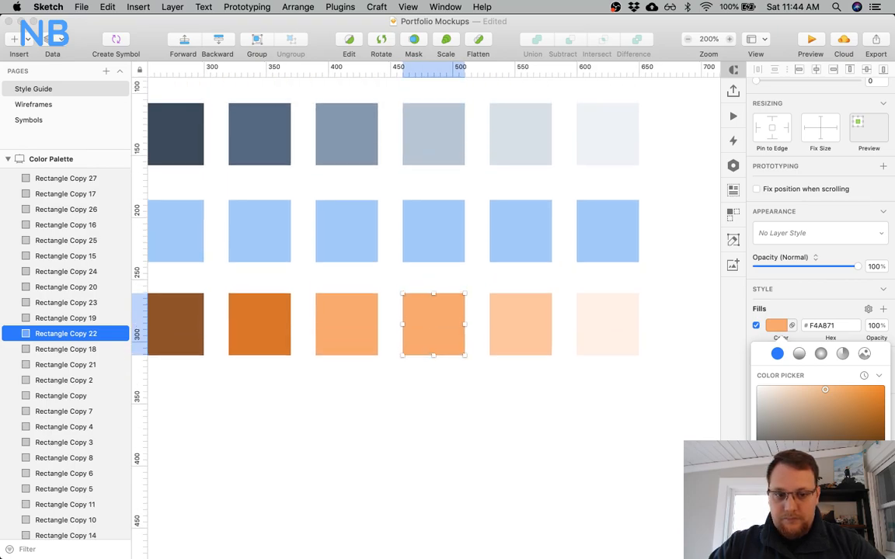
left_click_drag(825, 390, 808, 389)
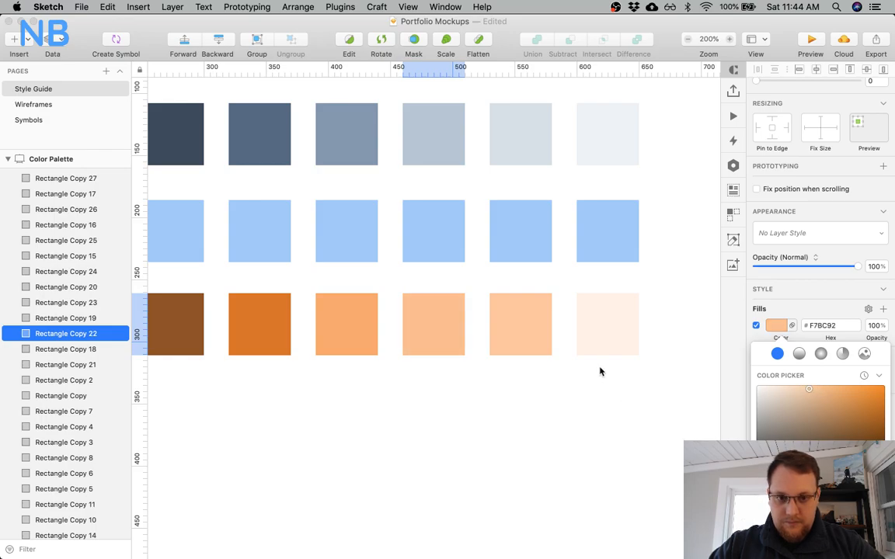
Lighten the lower Accent row's sixth swatch further to a pale peach fill of FBD6BC.
left_click(536, 334)
left_click_drag(802, 388, 789, 387)
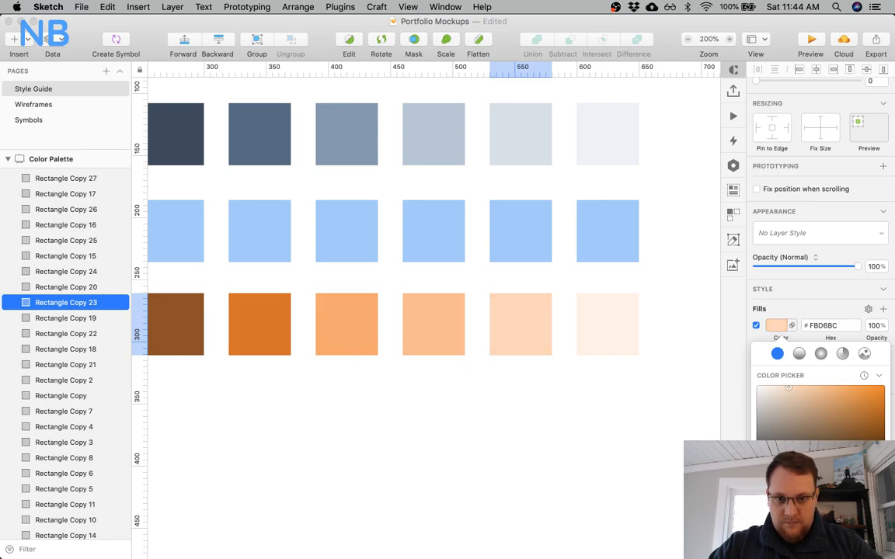
left_click(469, 429)
Make the lower Accent row's fifth swatch slightly brighter and more saturated with fill F9BC90.
left_click(415, 314)
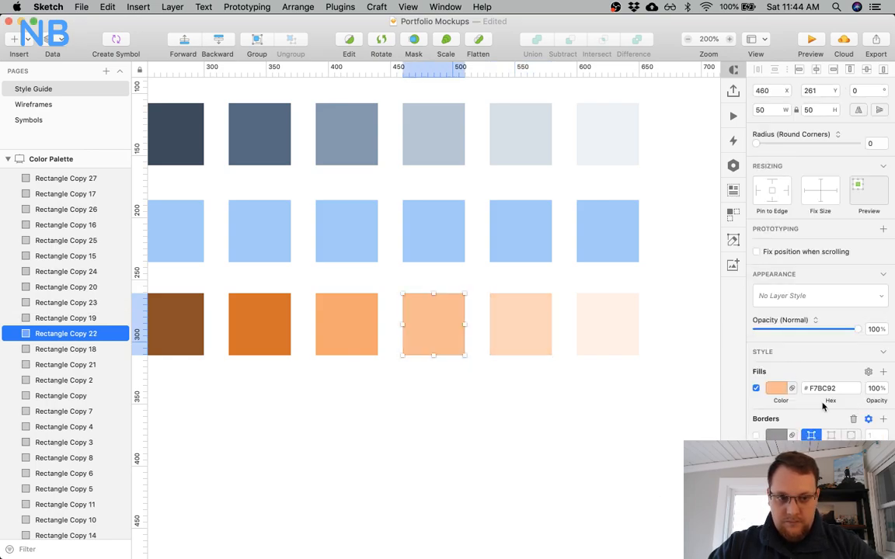
left_click(775, 389)
left_click_drag(809, 388, 810, 388)
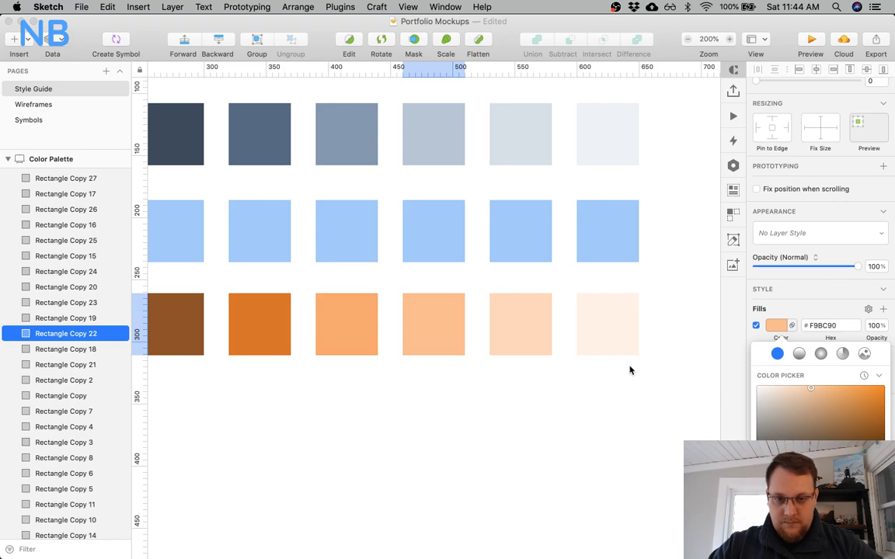
Brighten the lower Accent row's sixth swatch slightly to a peach fill of FCD6BA.
left_click(542, 343)
left_click_drag(788, 387, 790, 387)
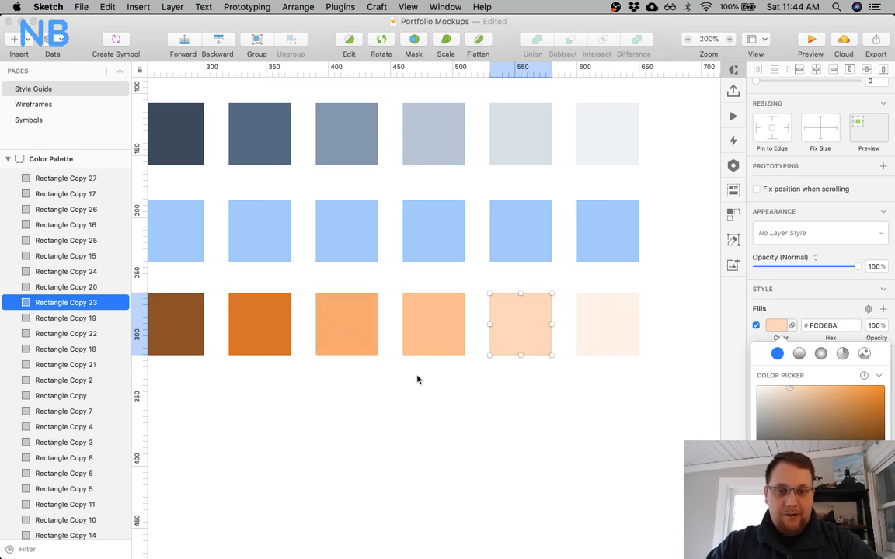
left_click(482, 414)
left_click(522, 384)
Lighten the lower Accent row's last swatch further to a near-white peach fill of FEF3EB.
left_click(591, 339)
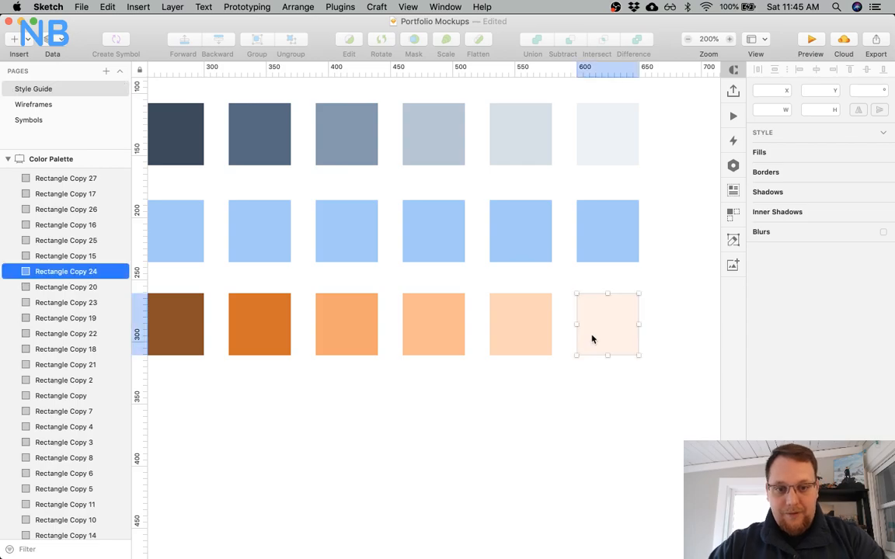
left_click(776, 387)
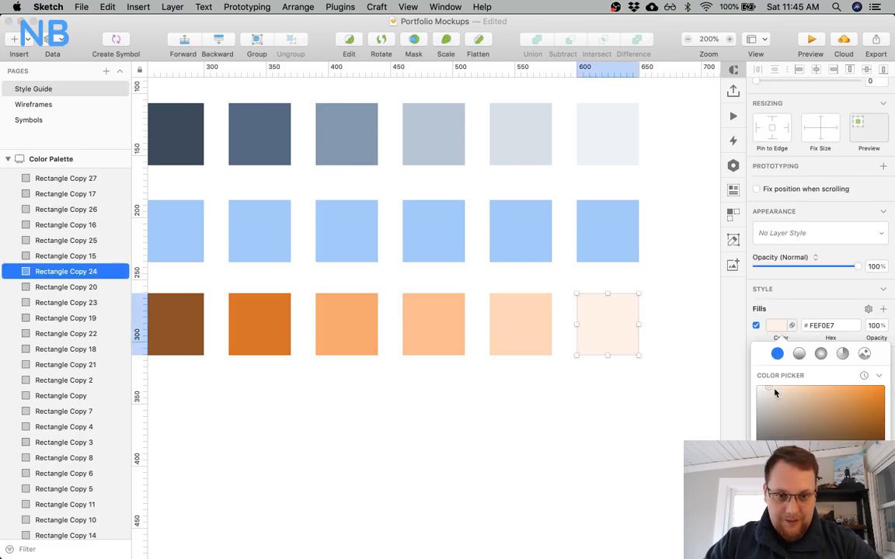
key("Tab")
key("Tab")
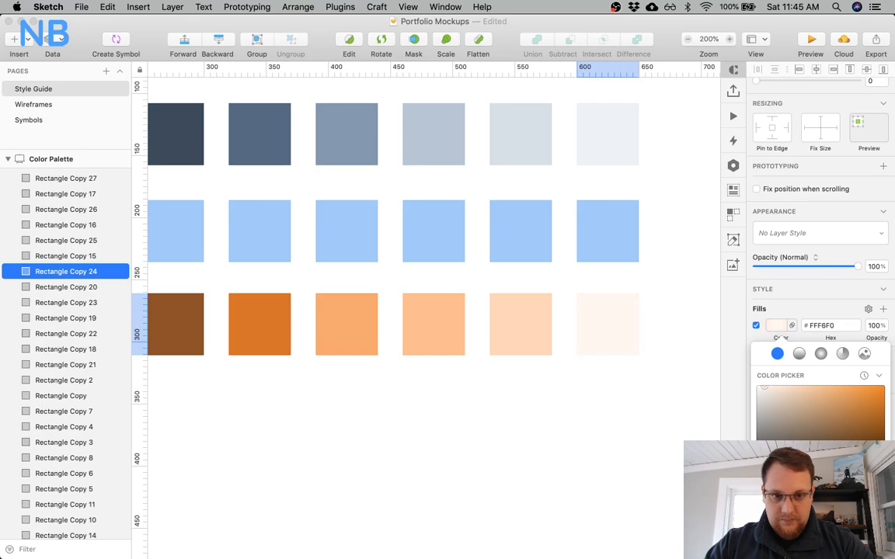
type("8")
key("Return")
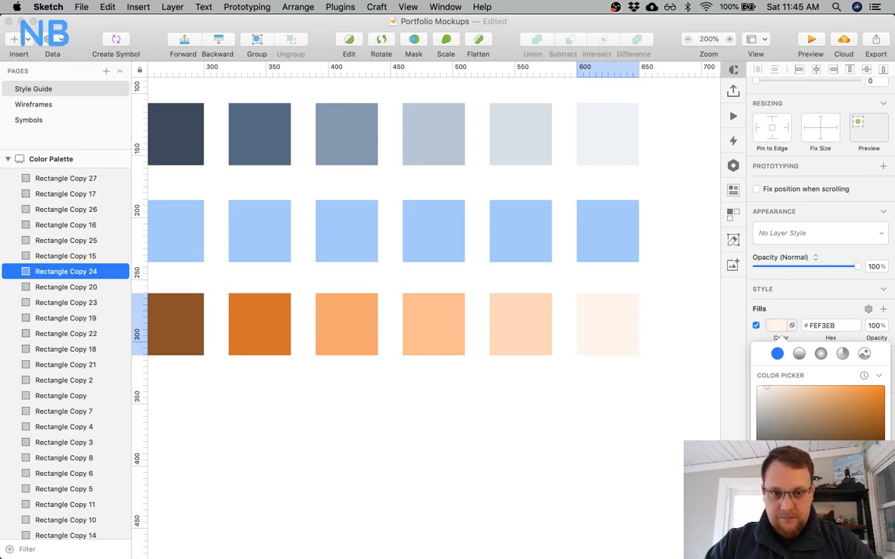
Check the fill colors of the lower Accent row's four lightest swatches one after another against the rows above.
left_click(525, 425)
scroll(526, 404, "up", 2)
left_click(531, 364)
left_click(626, 363)
left_click(778, 390)
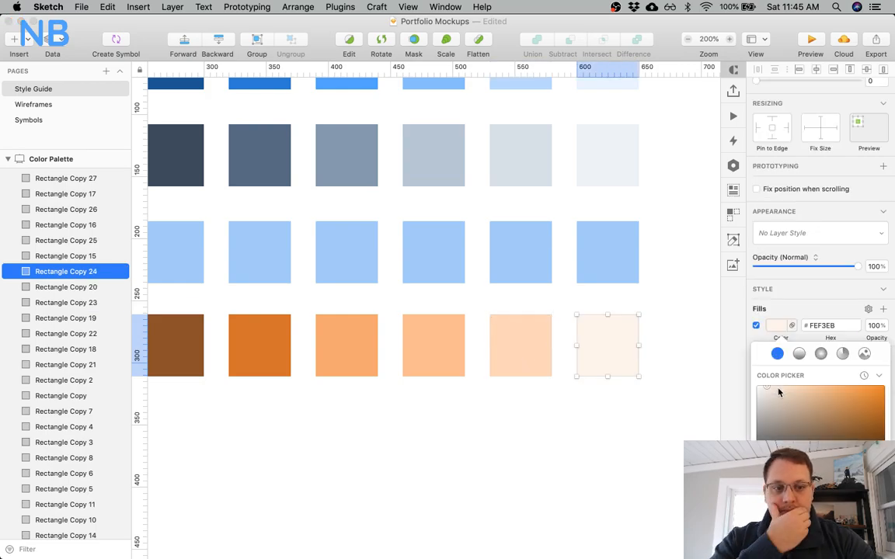
left_click(498, 358)
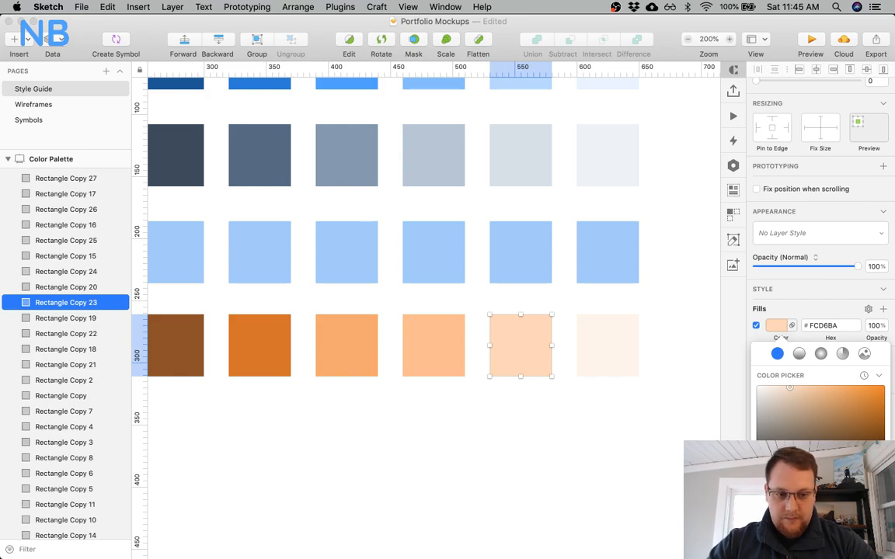
left_click(448, 375)
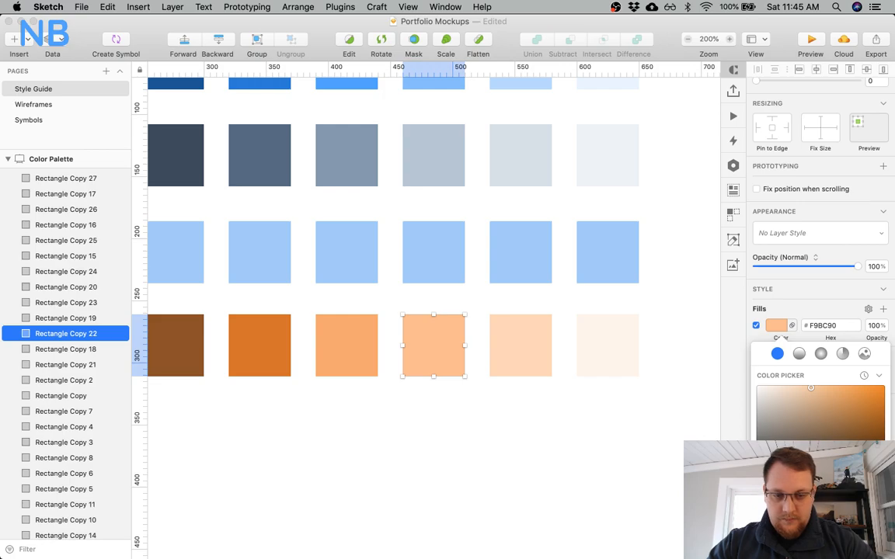
left_click(324, 339)
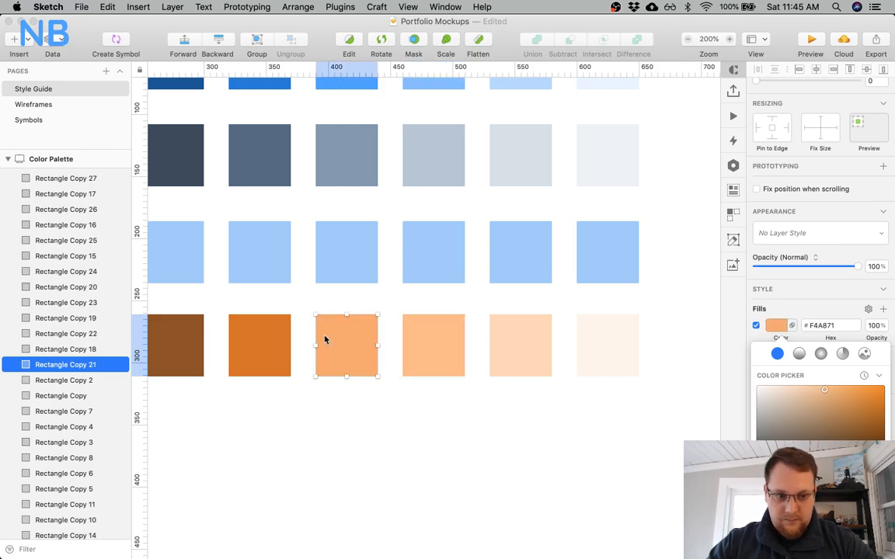
Adjust the lower Accent row's fifth swatch to a slightly lighter orange fill of F9BF94.
scroll(588, 446, "left", 5)
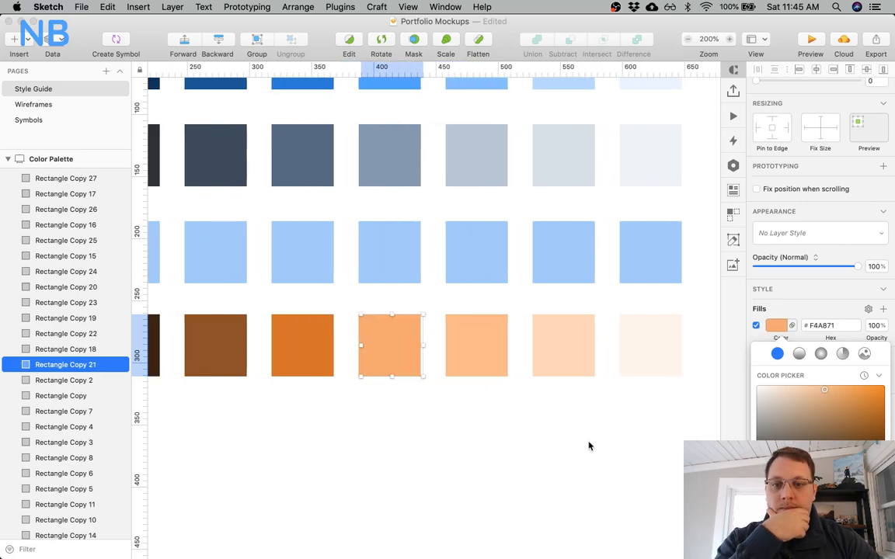
left_click(472, 351)
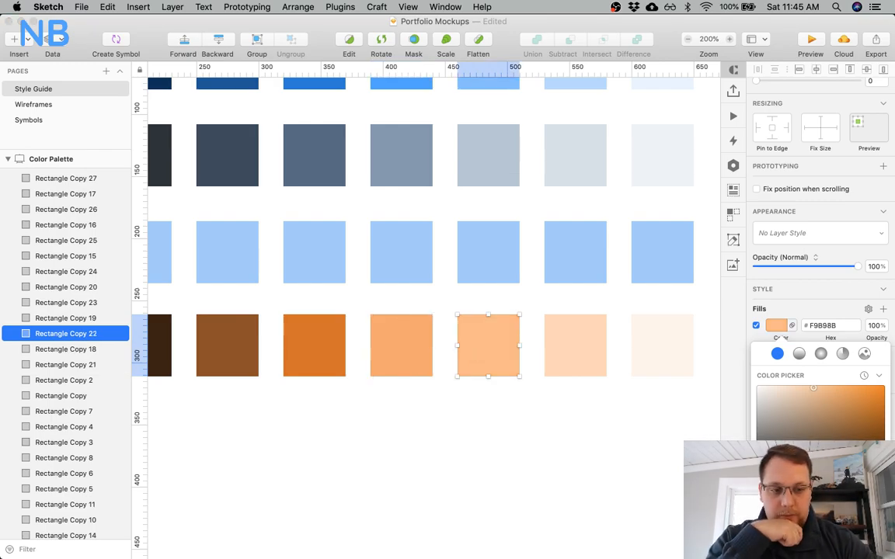
left_click_drag(814, 387, 808, 388)
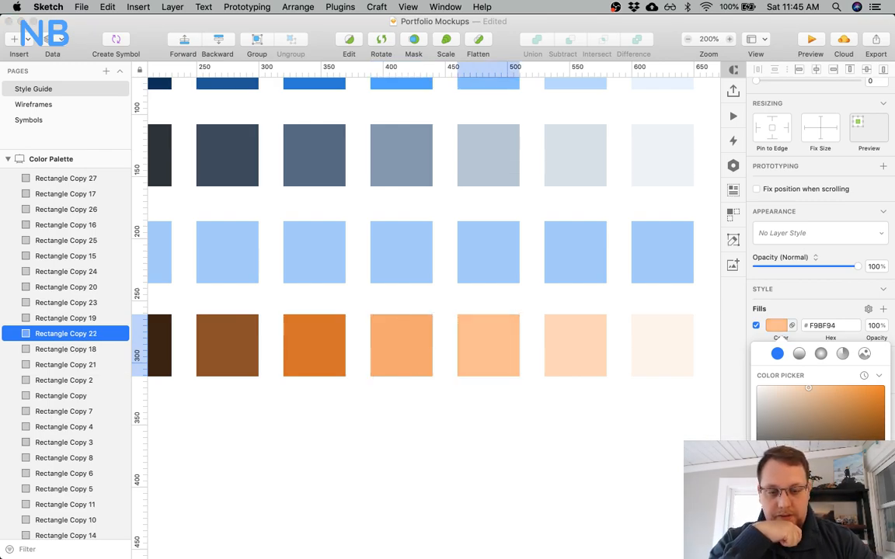
left_click(457, 480)
Compare the complete dark-to-light orange Accent gradation with the primary, grey and blue rows across the Color Palette artboard.
scroll(457, 479, "left", 6)
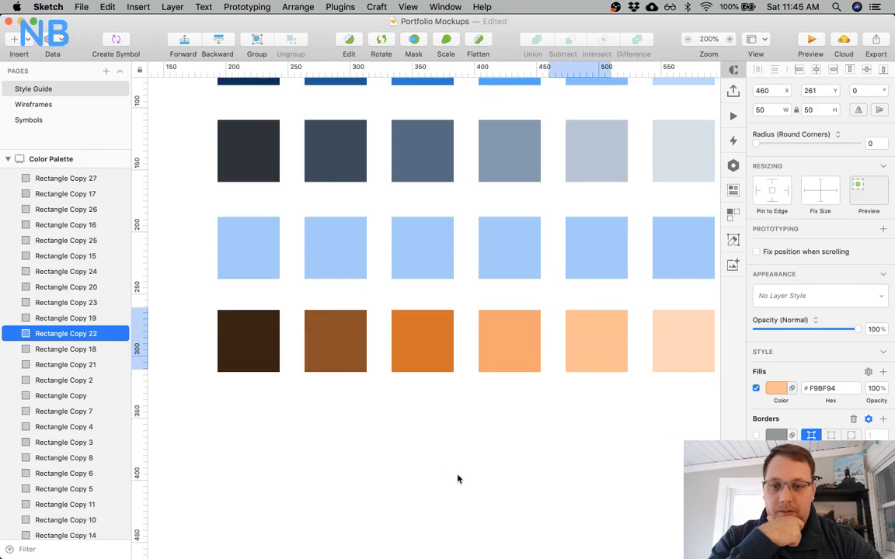
scroll(457, 480, "right", 3)
key("super+0")
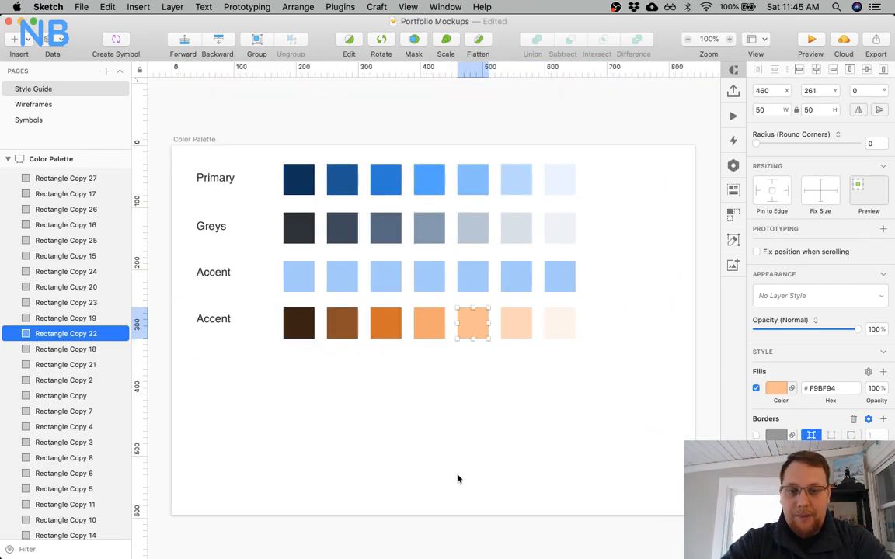
left_click(404, 398)
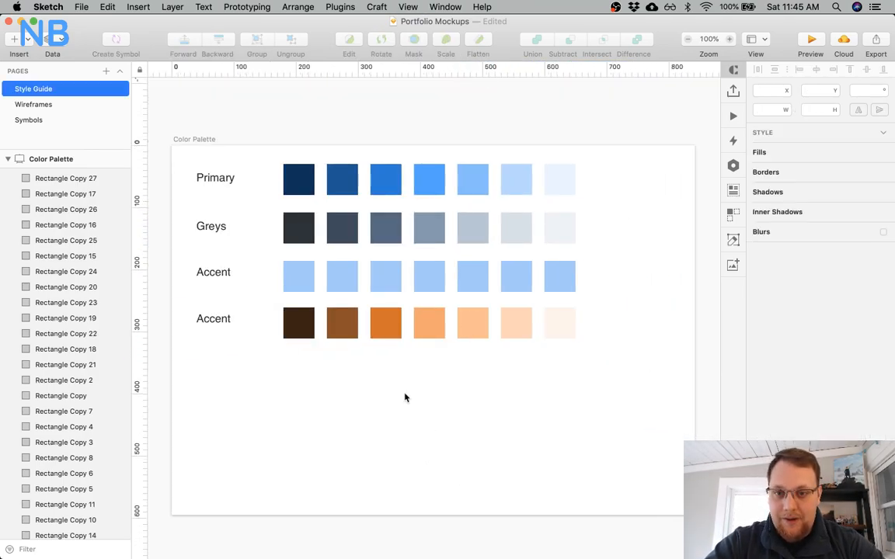
key("super+equal")
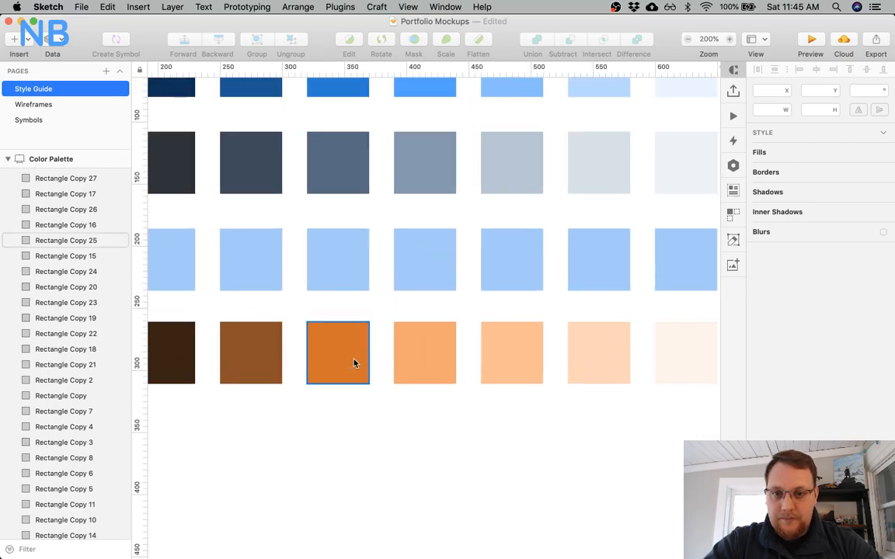
key("super+0")
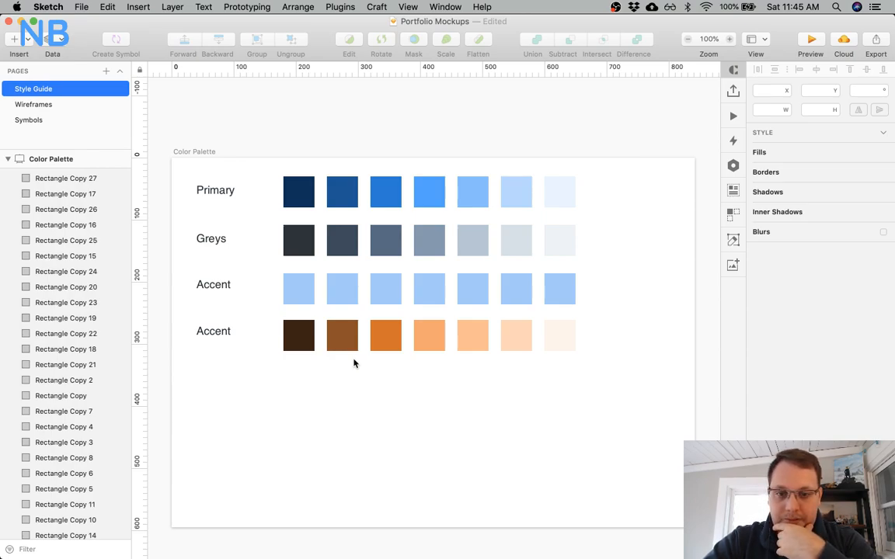
left_click_drag(619, 345, 244, 355)
left_click(407, 359)
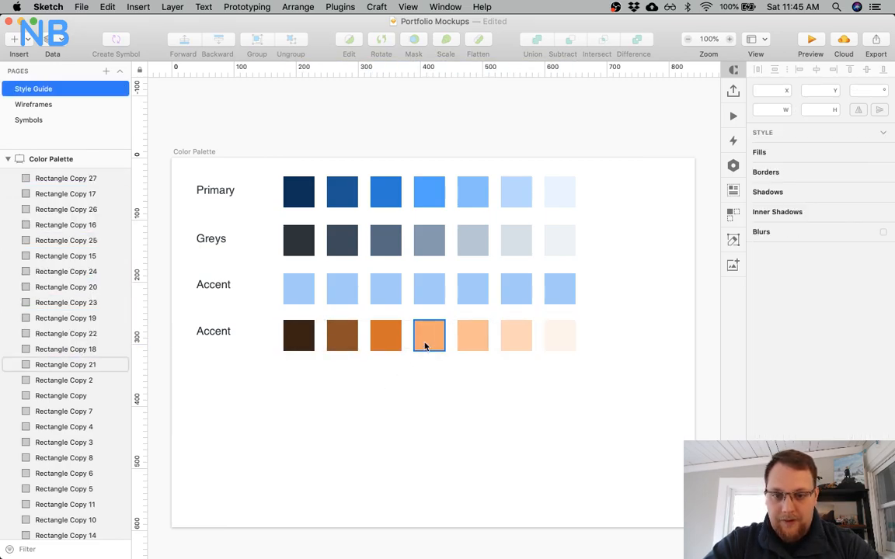
Move the lower Accent row's fourth, base orange swatch above the artboard and delete the rest of that row with its label.
left_click_drag(423, 340, 591, 108)
left_click_drag(609, 338, 160, 333)
key("Delete")
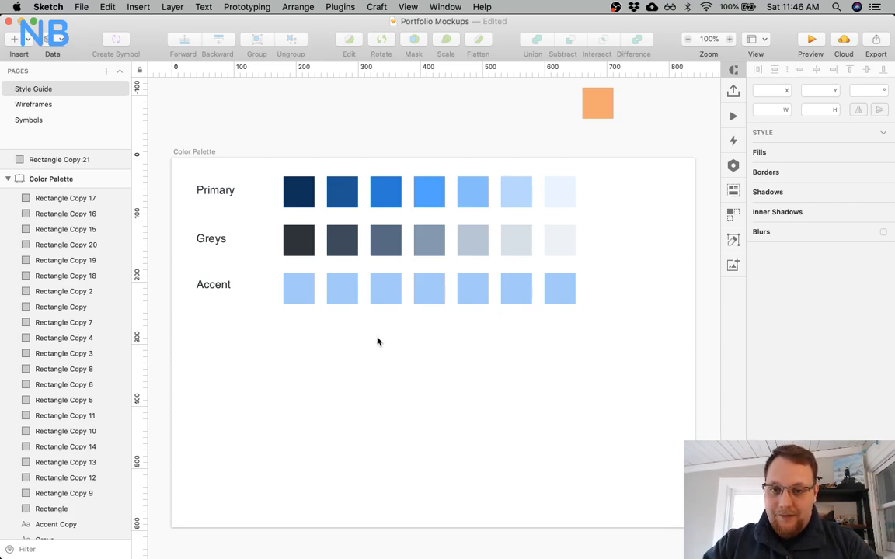
Change the Accent row's first swatch to a very dark navy fill of 04192F.
key("z")
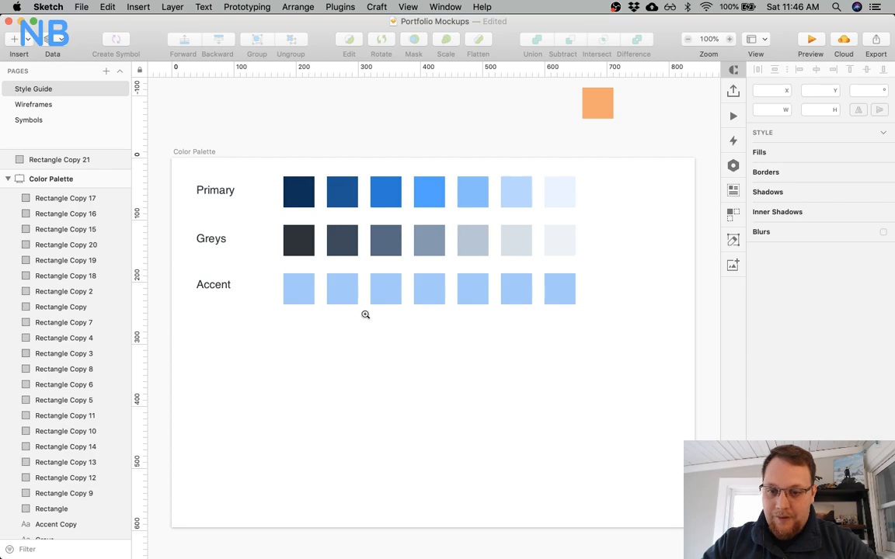
left_click(366, 314)
scroll(392, 312, "up", 3)
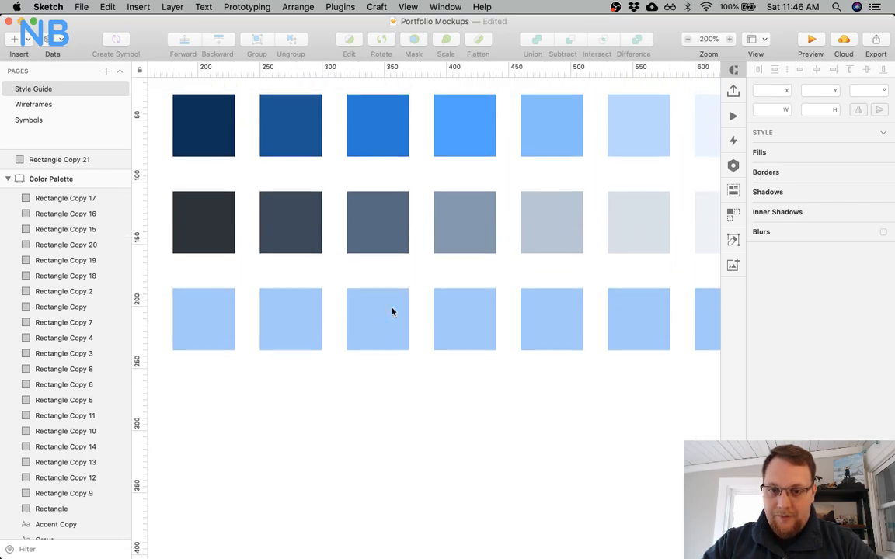
scroll(391, 311, "left", 4)
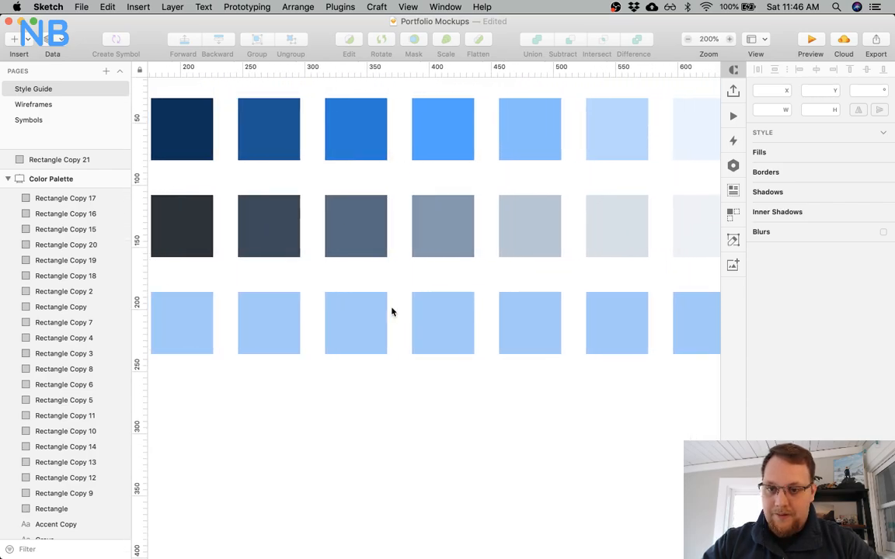
left_click(450, 345)
left_click(449, 342)
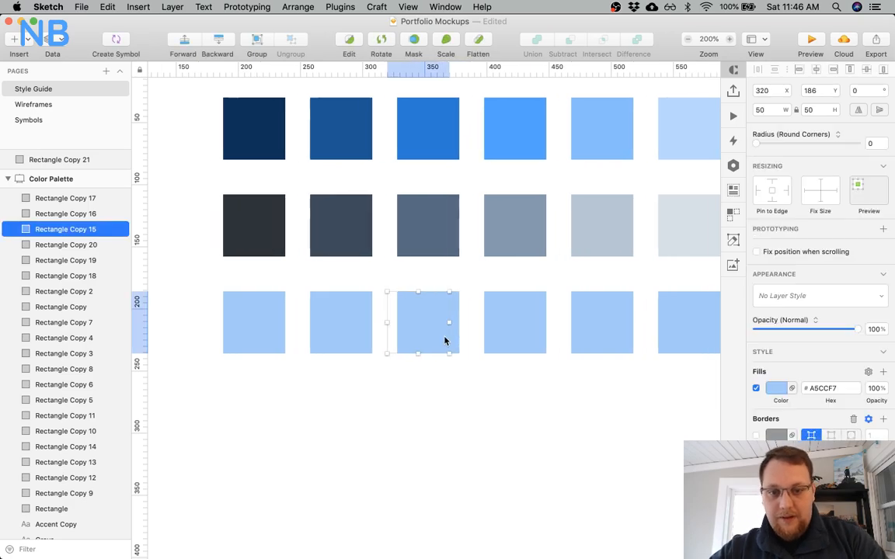
scroll(444, 341, "right", 4)
scroll(444, 341, "left", 4)
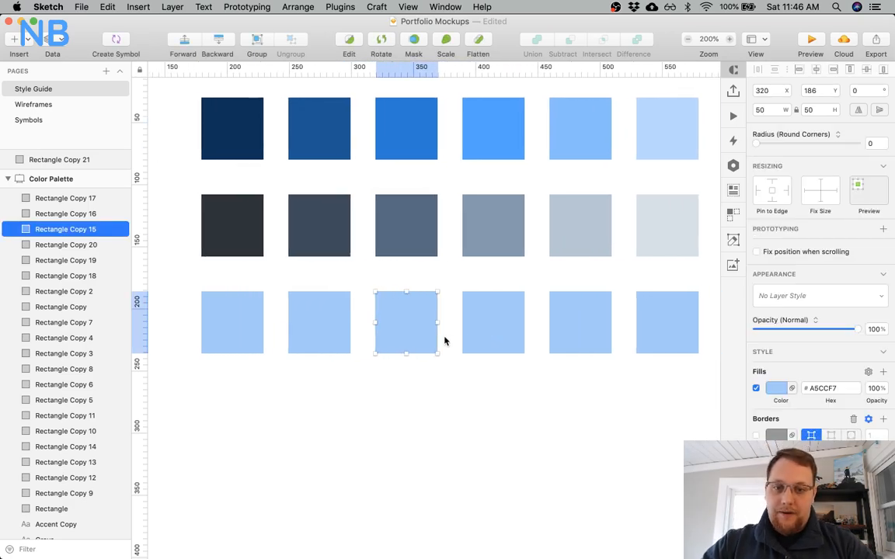
left_click(226, 323)
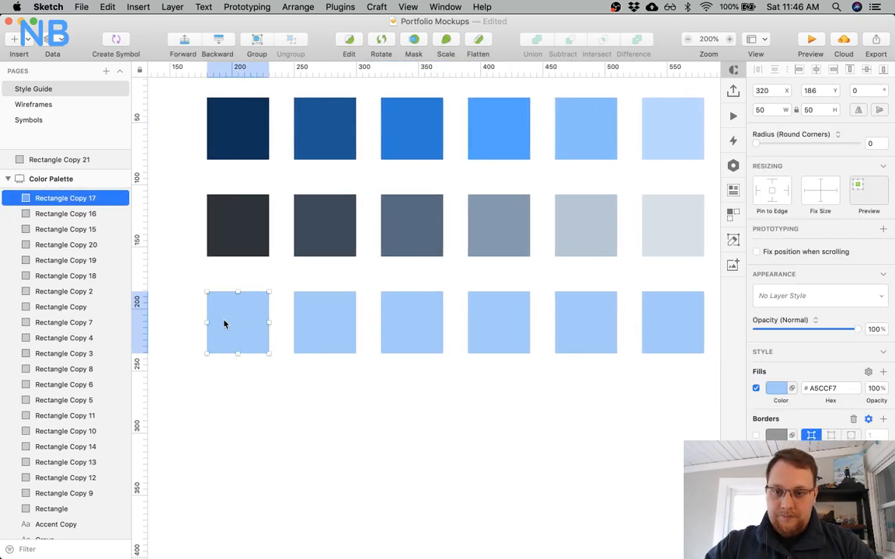
left_click(778, 388)
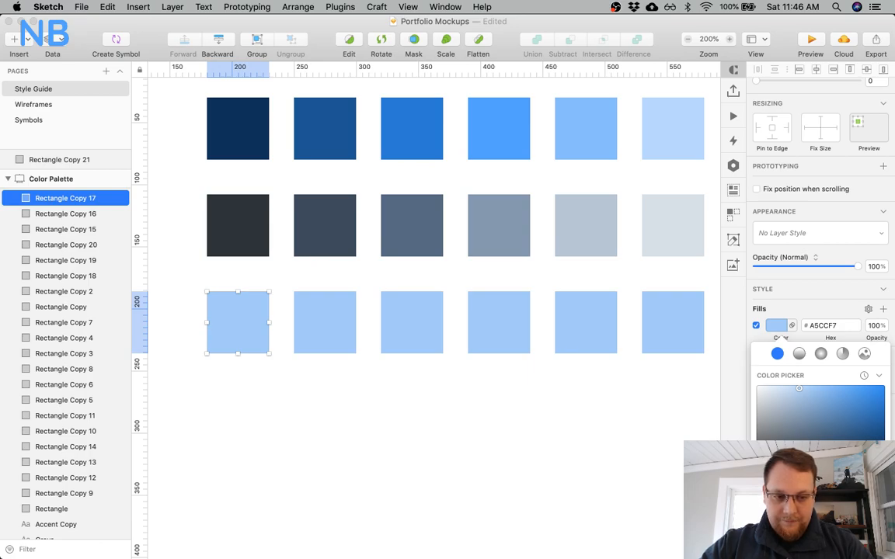
left_click_drag(799, 388, 871, 460)
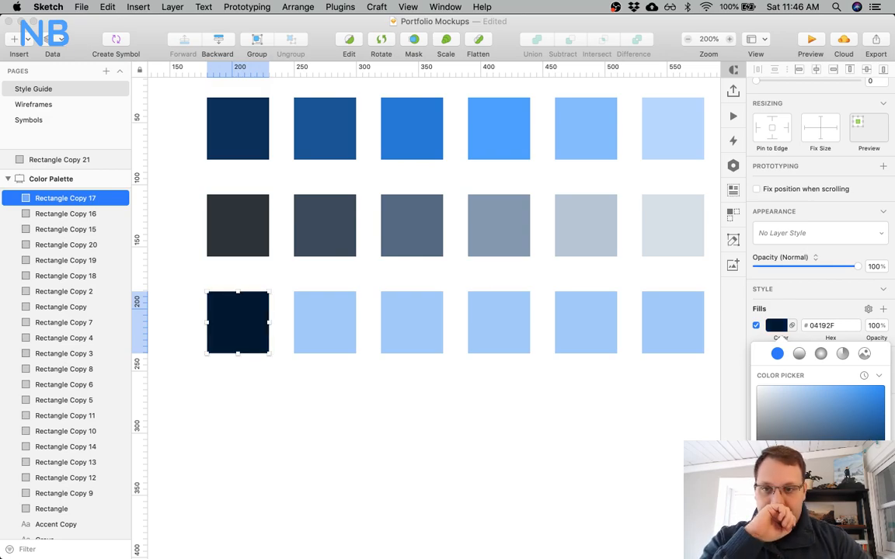
left_click(453, 464)
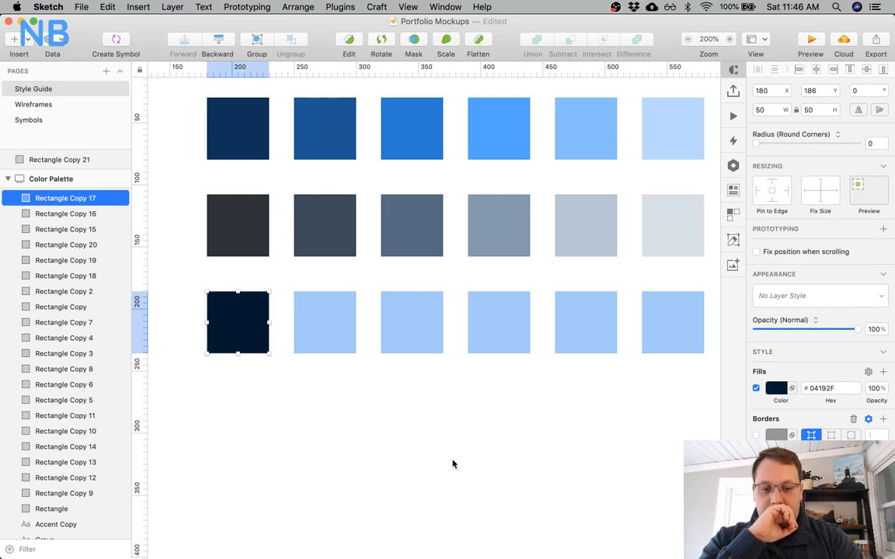
Try a light mint fill of A5F7DA on the Accent row's fourth swatch and compare it with the rows above.
key("super+minus")
key("super+plus")
key("super+minus")
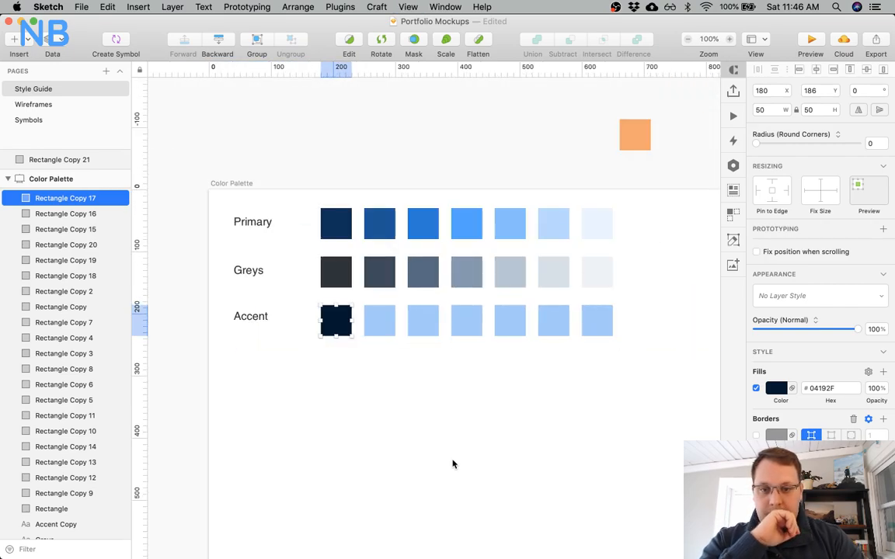
left_click(474, 318)
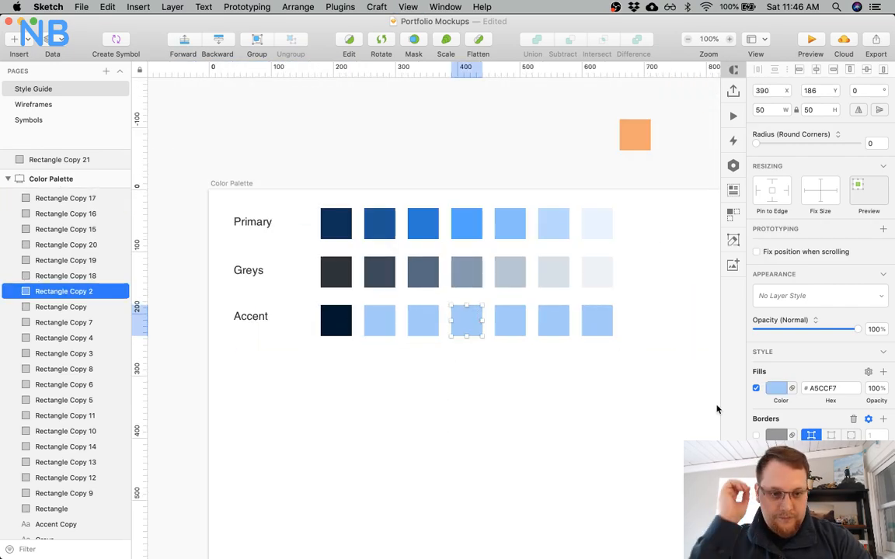
left_click(777, 387)
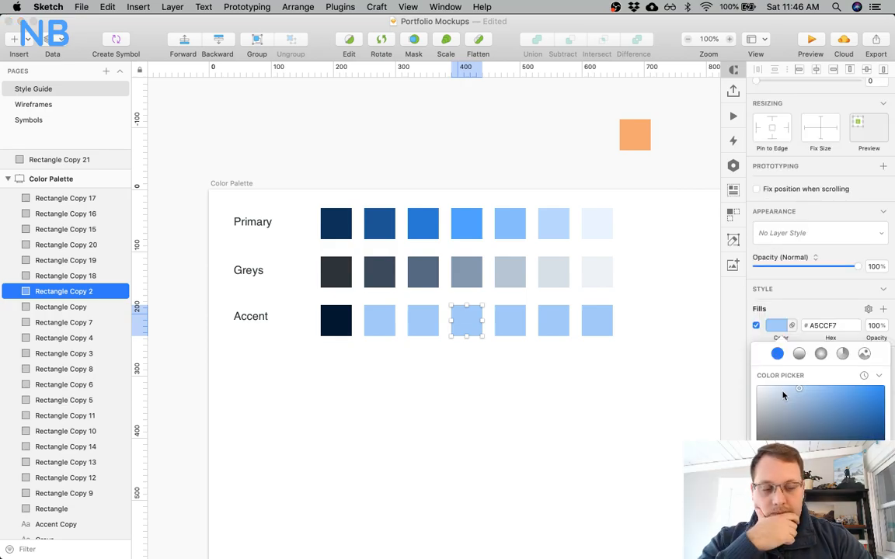
scroll(821, 459, "down", 3)
left_click(822, 472)
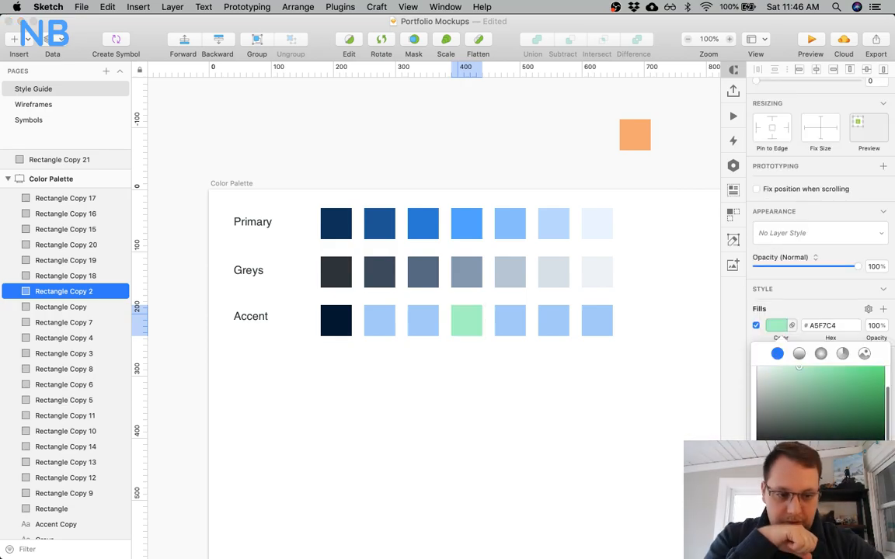
left_click_drag(821, 472, 826, 471)
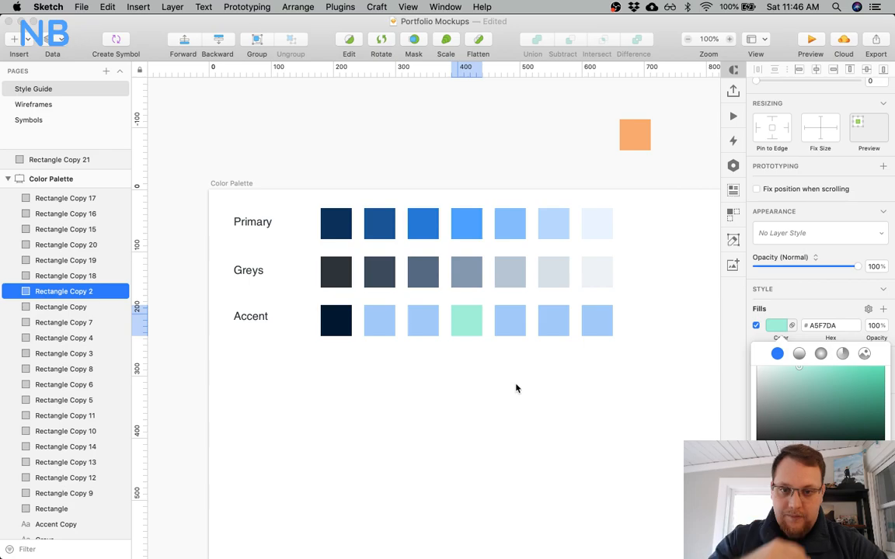
key("Escape")
key("Escape")
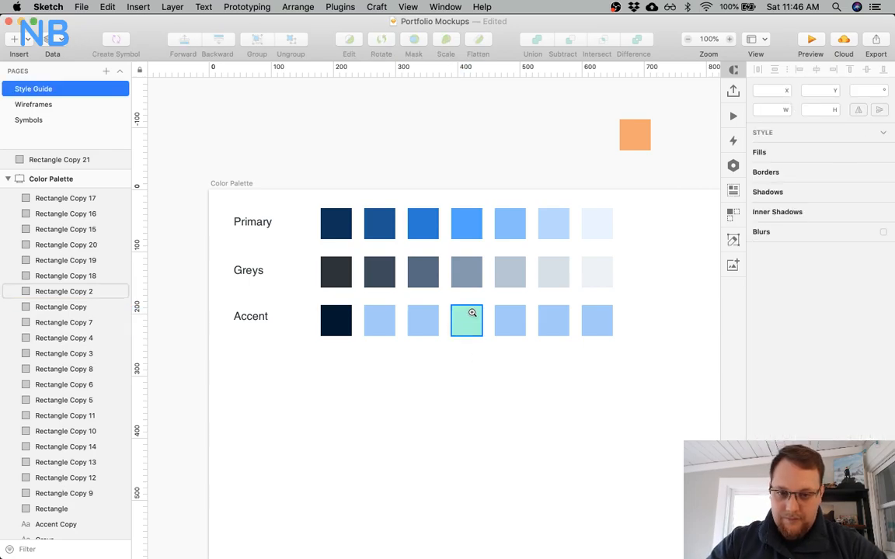
Try cyan and green hues on the Accent row's fourth swatch and set its fill to light green A5F7C1.
left_click(472, 312)
left_click(470, 341)
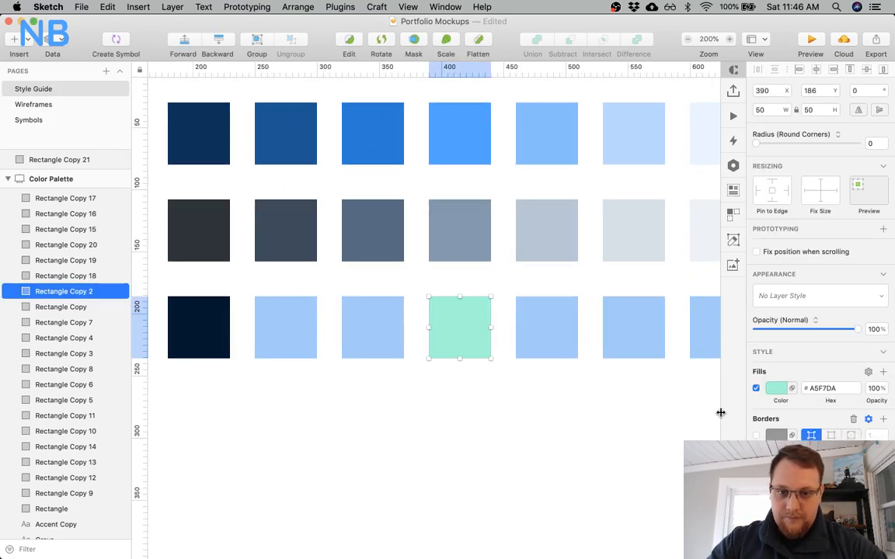
left_click(774, 388)
mouse_move(824, 494)
left_mouse_down()
mouse_move(790, 494)
mouse_move(822, 494)
left_mouse_up()
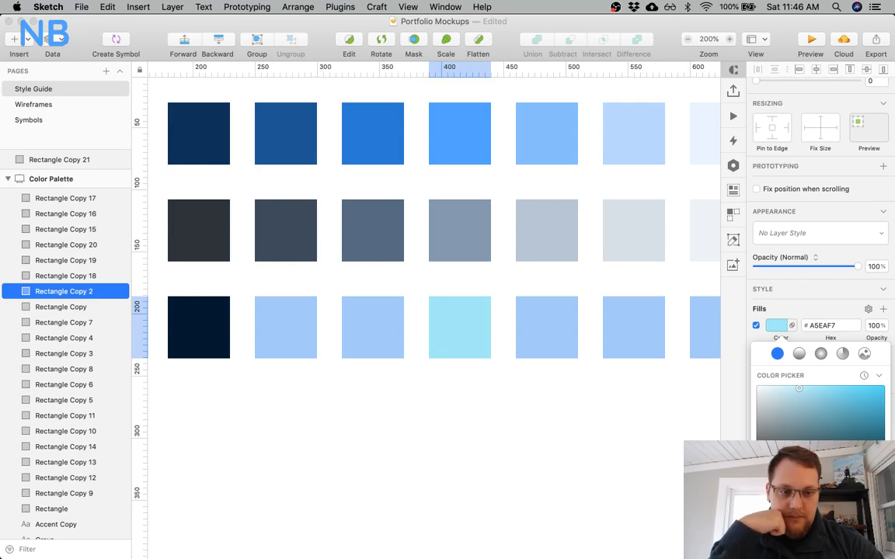
left_click_drag(822, 494, 818, 494)
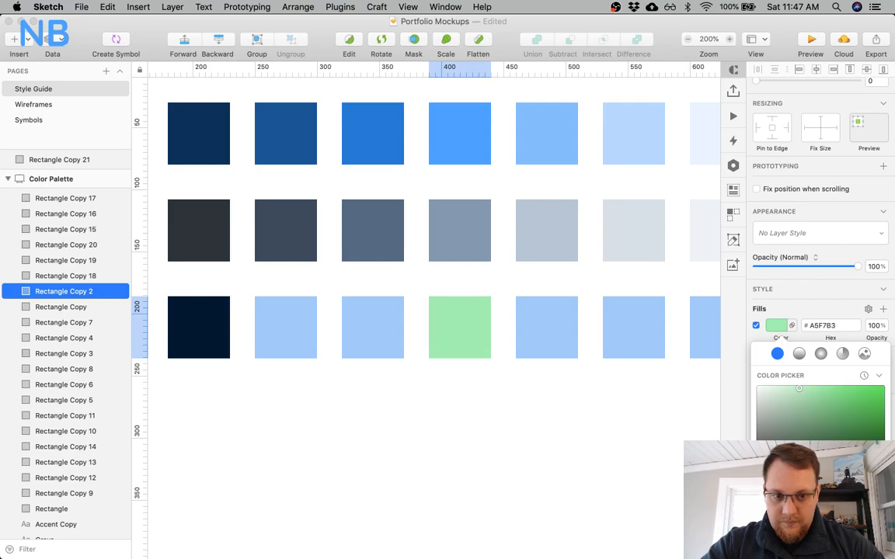
left_click_drag(792, 476, 799, 477)
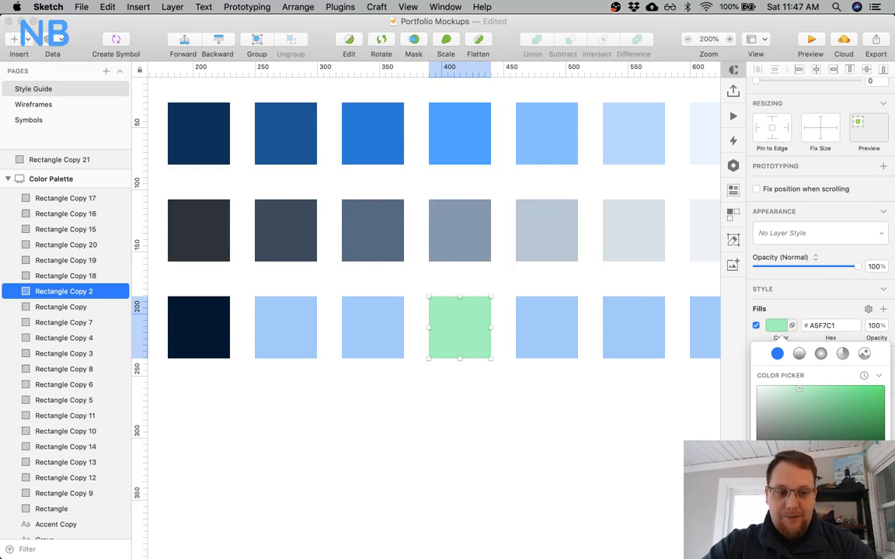
Try recoloring the bottom row's green swatch by sampling the bright blue above it and shifting the hue to green, then undo the changes.
left_click(463, 148)
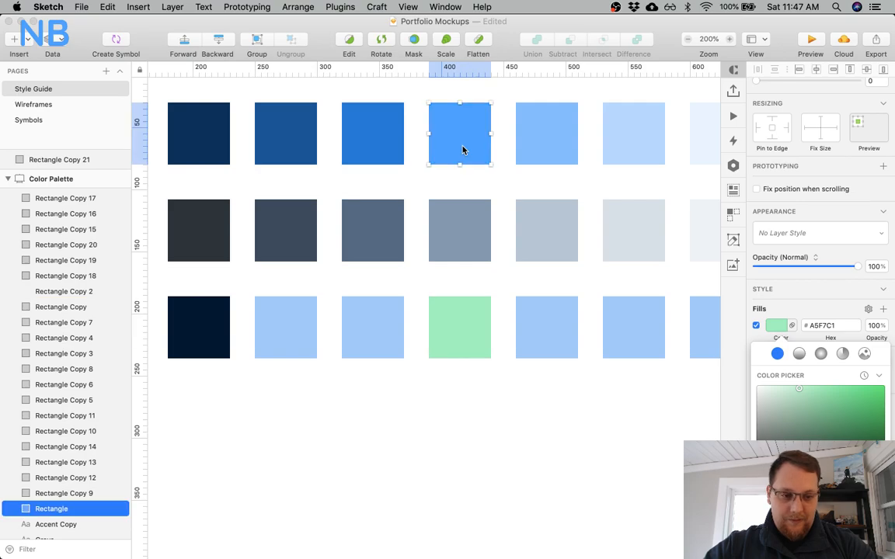
left_click(473, 312)
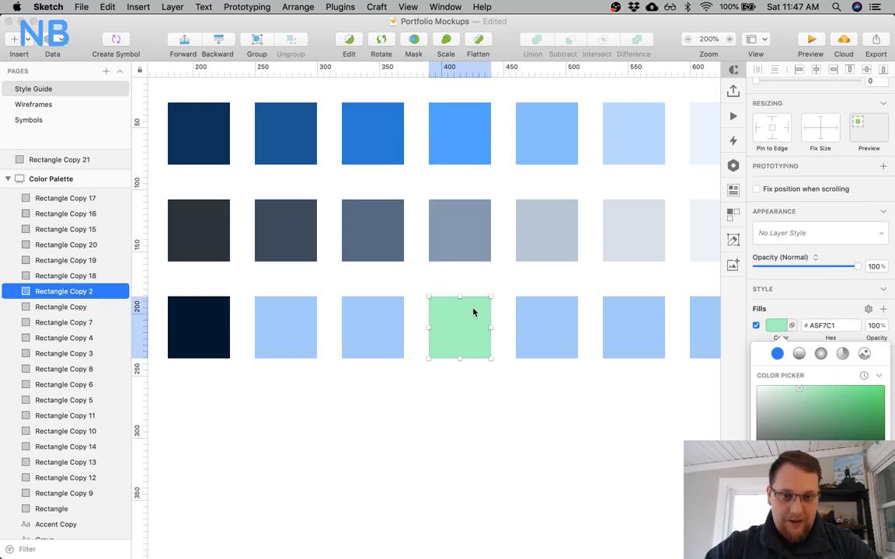
left_click(689, 307)
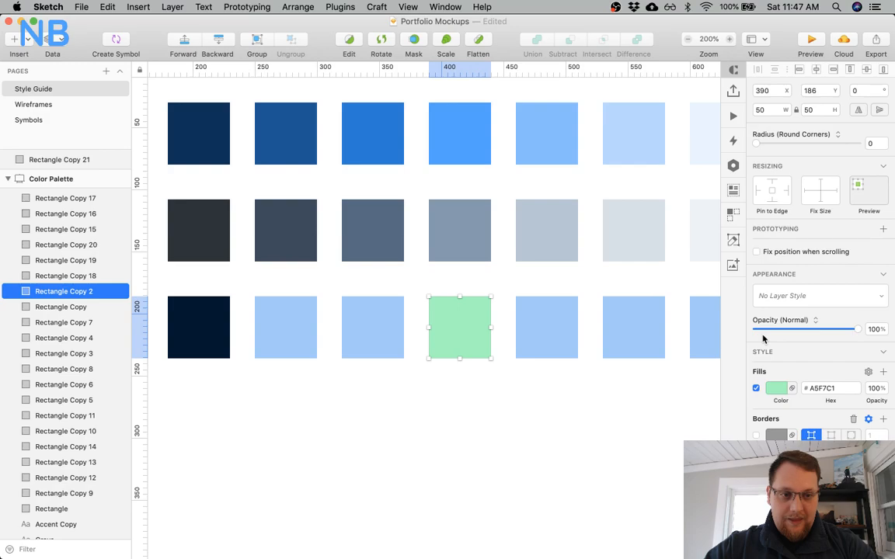
left_click(775, 388)
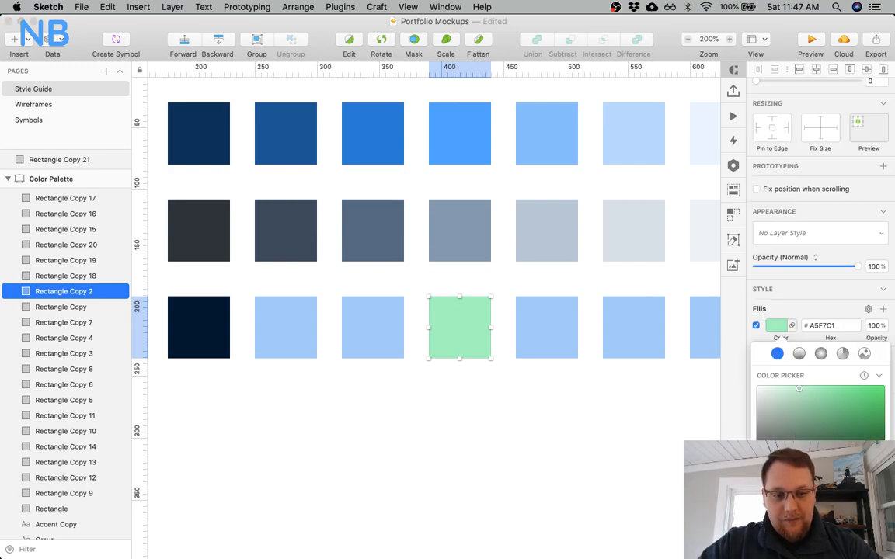
key("ctrl+c")
left_click(469, 130)
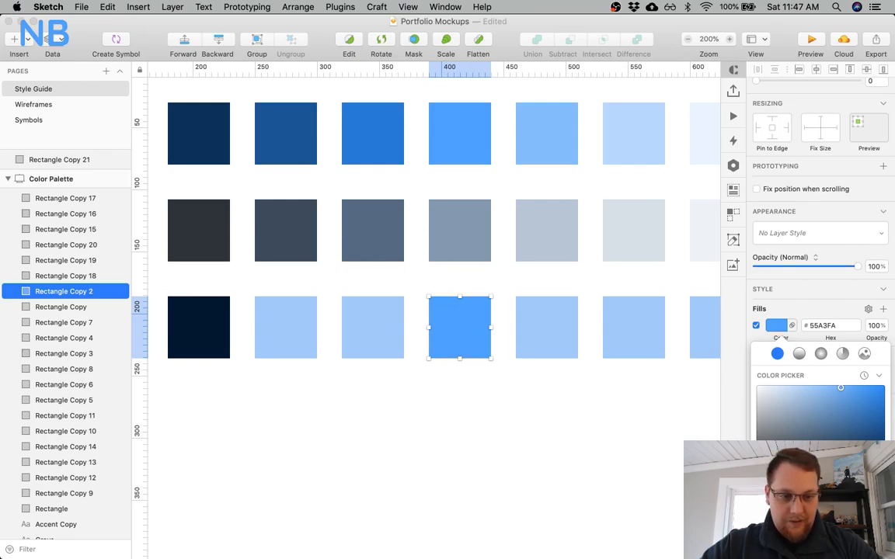
left_click_drag(830, 495, 810, 495)
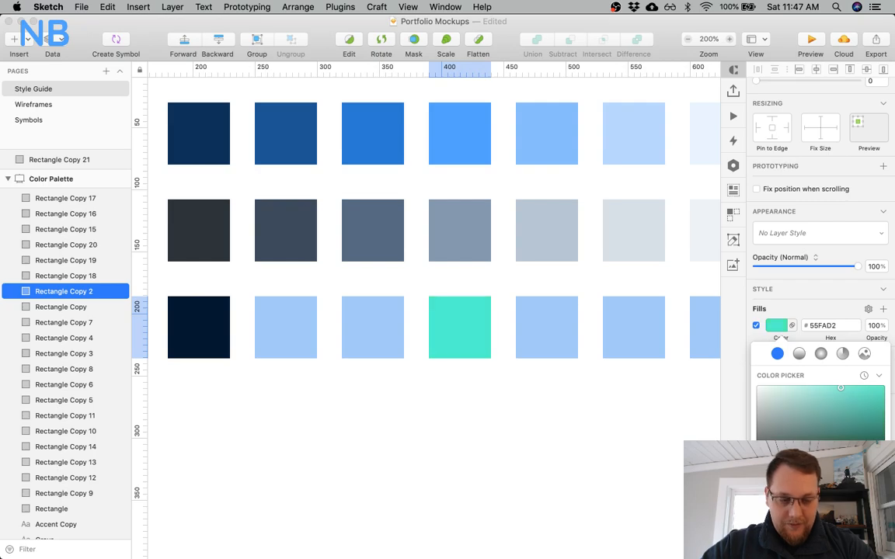
key("Escape")
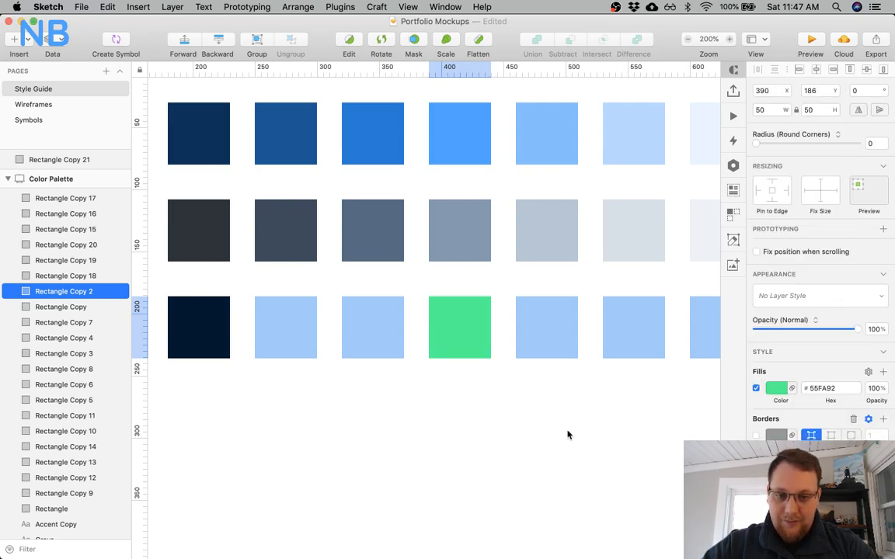
key("ctrl+z")
key("ctrl+z")
left_click(534, 399)
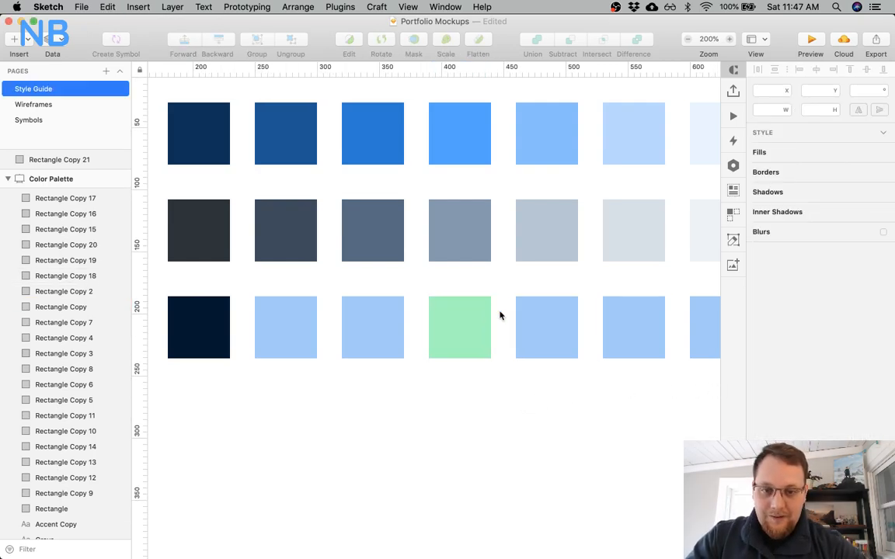
Shift the hue of the bottom row's green swatch slightly and deepen its fill to 75F0A8.
left_click(463, 319)
left_click(777, 388)
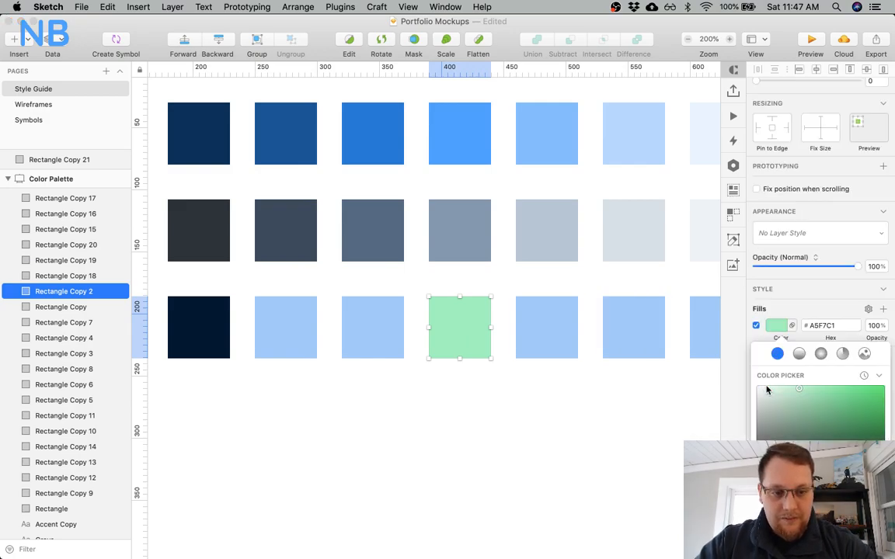
left_click_drag(800, 491, 799, 491)
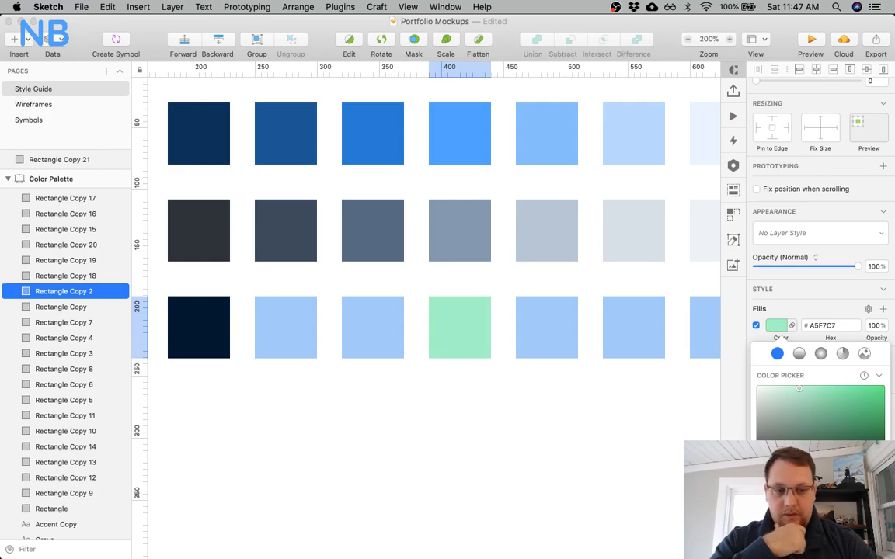
left_click(535, 380)
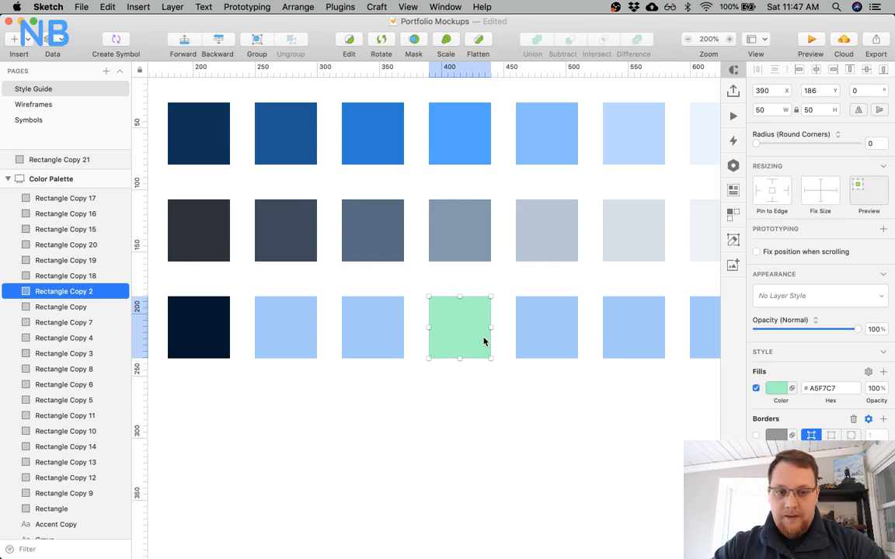
left_click(776, 389)
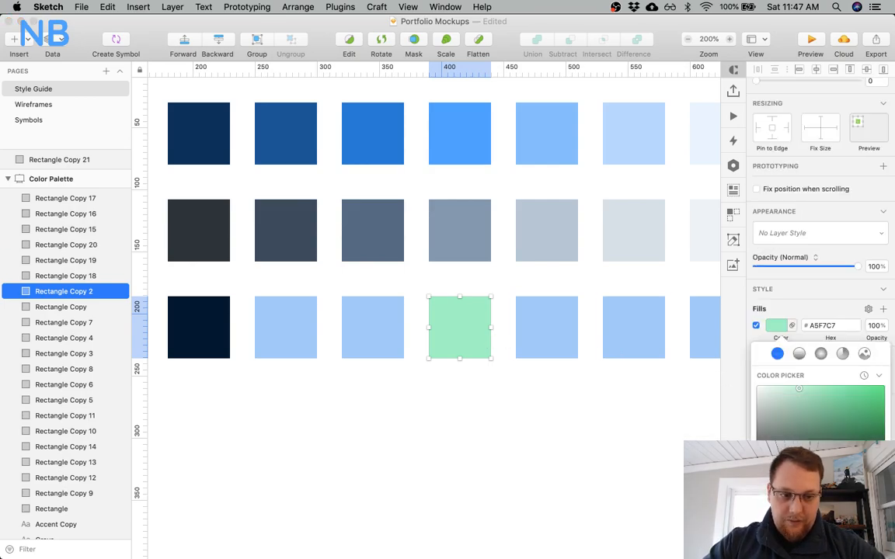
left_click_drag(798, 389, 812, 390)
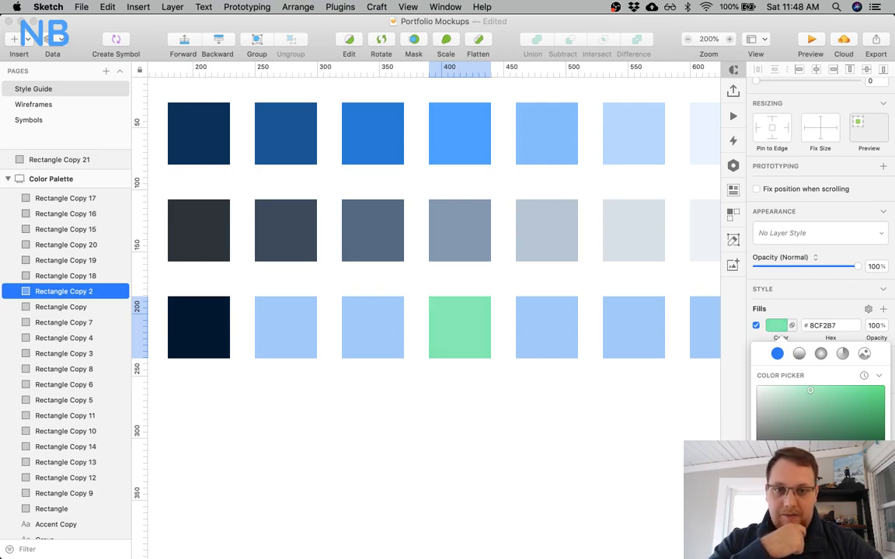
left_click_drag(810, 390, 821, 391)
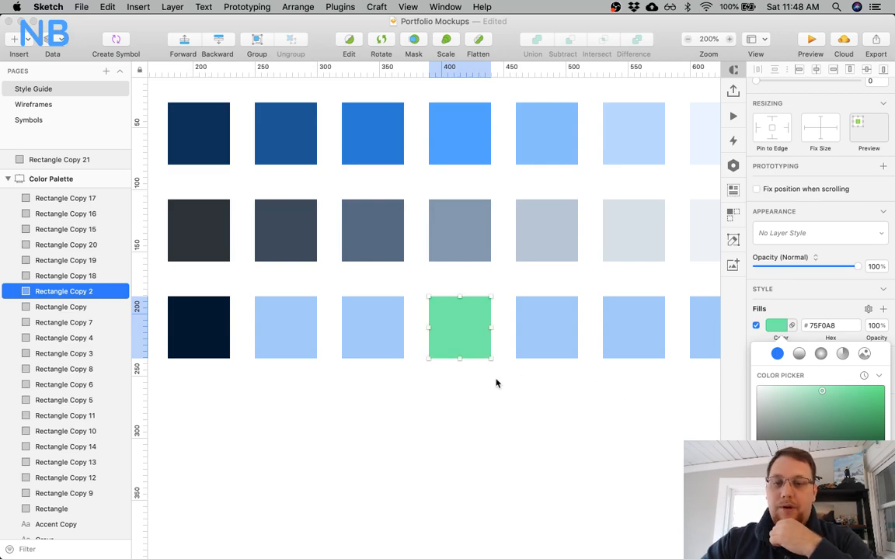
left_click(473, 382)
left_click(473, 381)
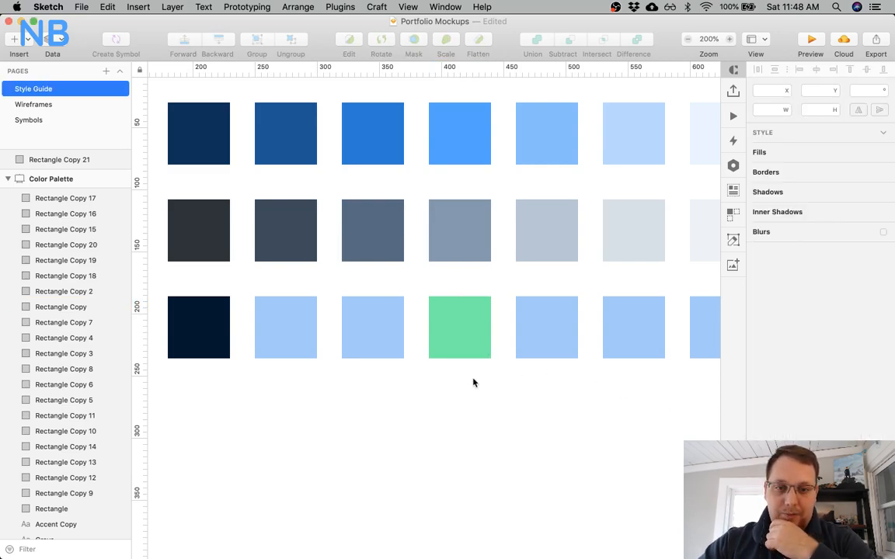
Refine the fill of the bottom row's green swatch to a more saturated 5EEDA6.
scroll(482, 365, "down", 3)
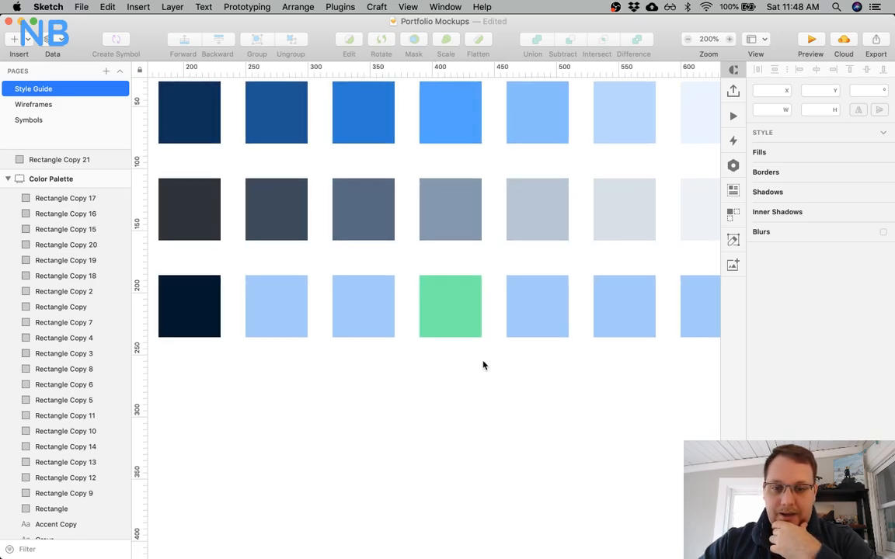
scroll(483, 365, "right", 5)
scroll(487, 355, "up", 2)
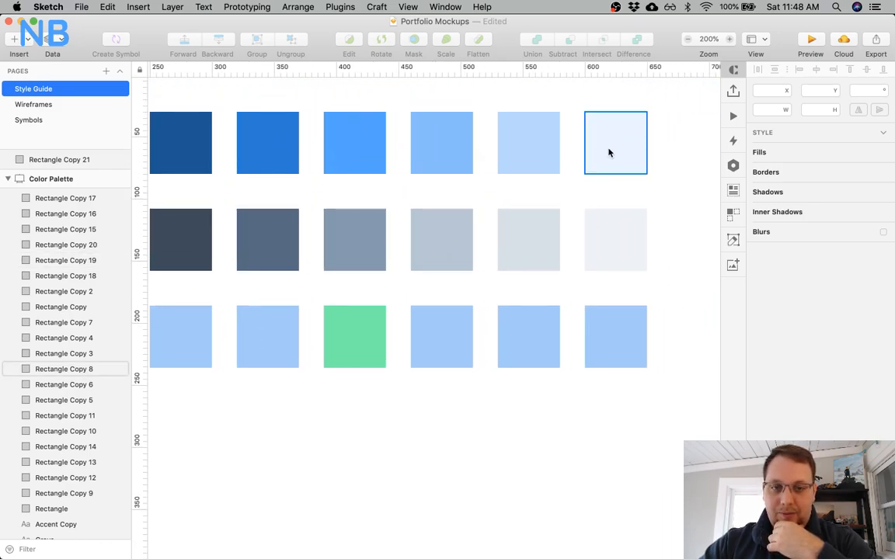
scroll(664, 202, "left", 3)
scroll(665, 202, "down", 2)
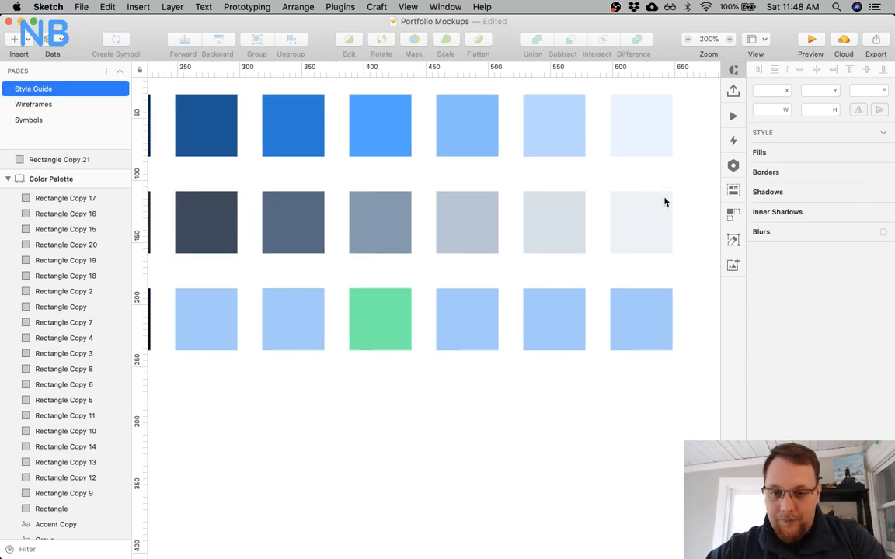
left_click(388, 323)
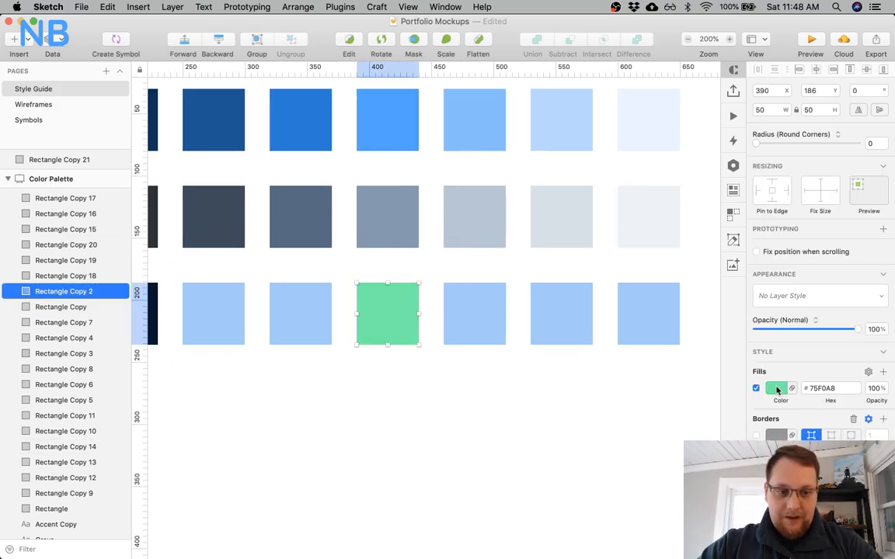
left_click(776, 326)
left_click_drag(822, 390, 833, 392)
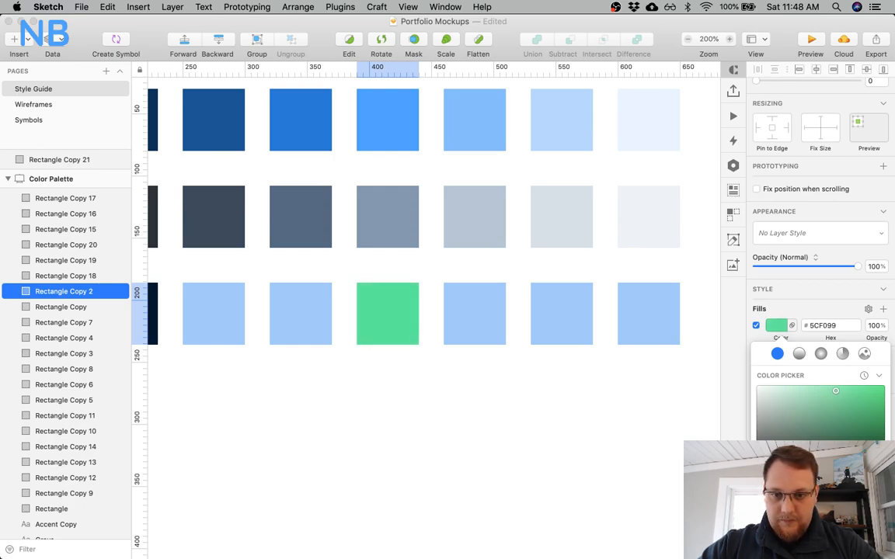
left_click_drag(836, 390, 834, 391)
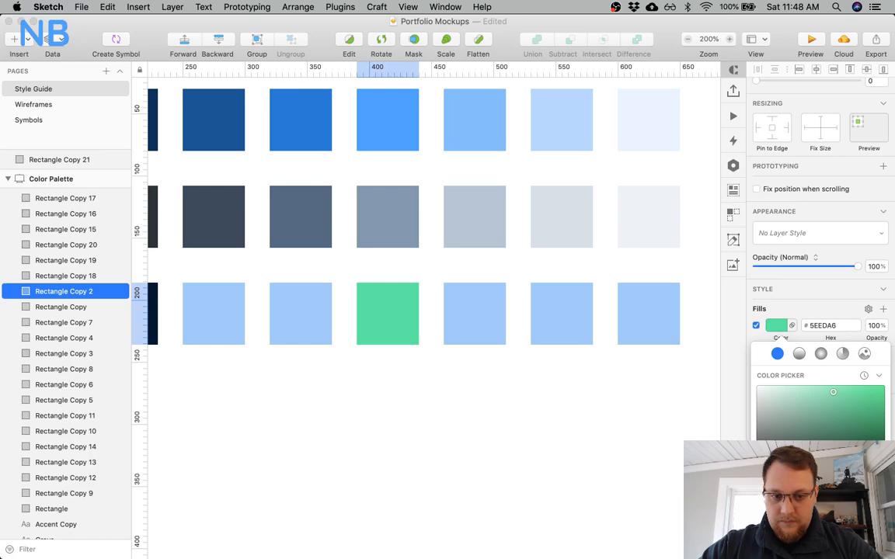
left_click(585, 461)
left_click(476, 425)
scroll(452, 404, "left", 2)
left_click(426, 336)
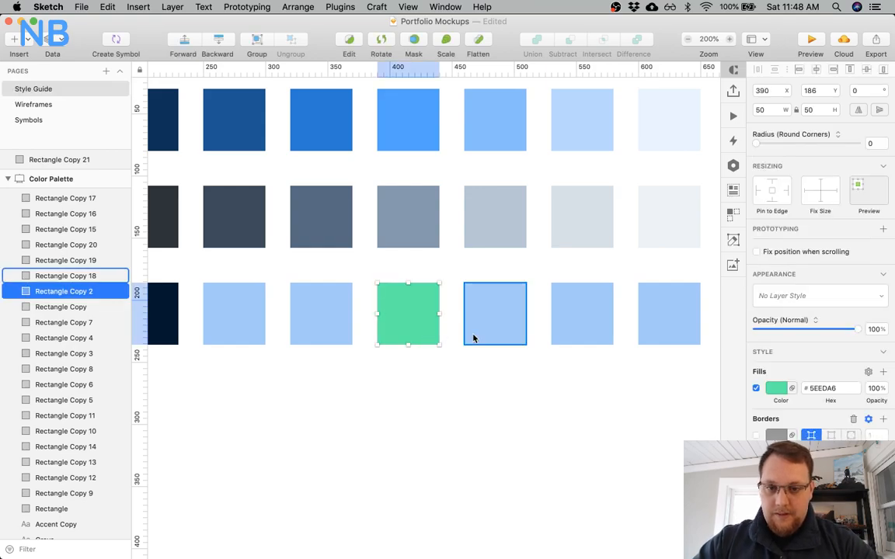
Select the six other swatches in the bottom row and fill them with the green sampled from the middle swatch, 5EEDA6.
scroll(473, 338, "left", 5)
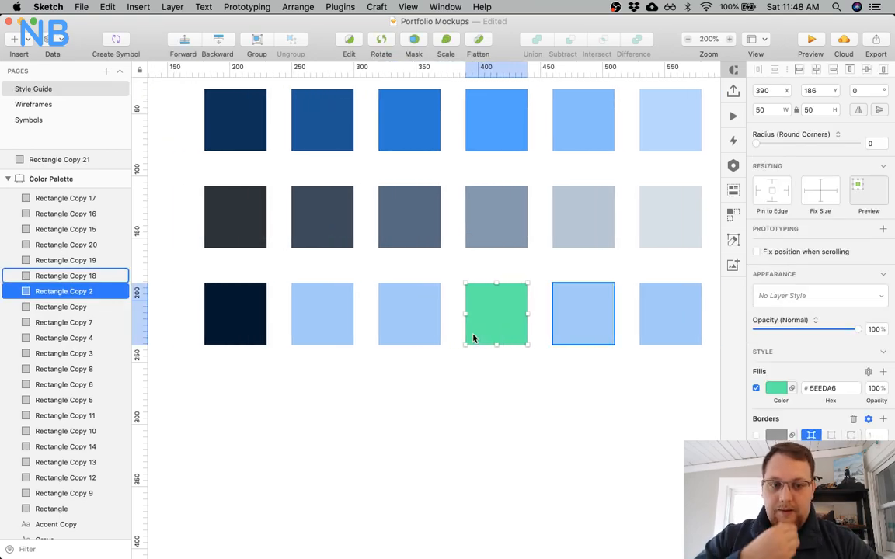
left_click(399, 333)
left_click(323, 320, "shift")
left_click(254, 317, "shift")
scroll(410, 387, "right", 6)
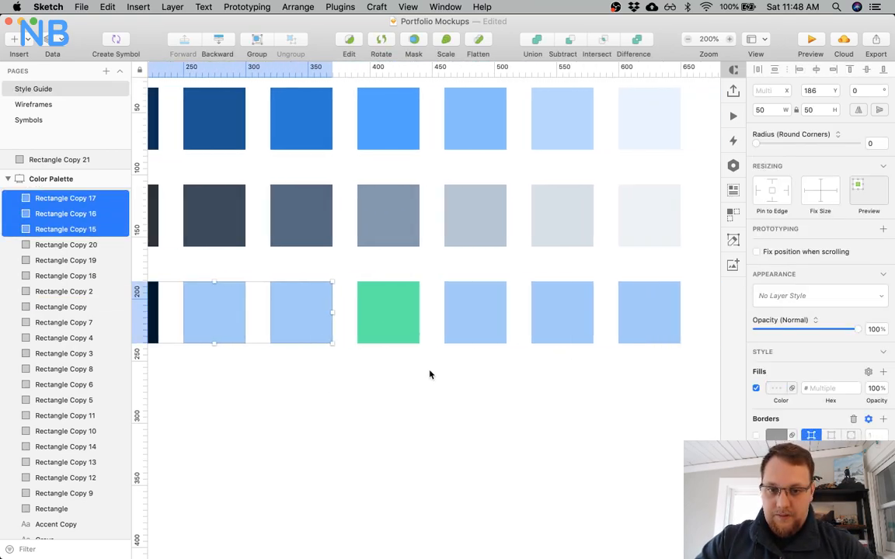
left_click(473, 322, "shift")
left_click(571, 324, "shift")
left_click(641, 324, "shift")
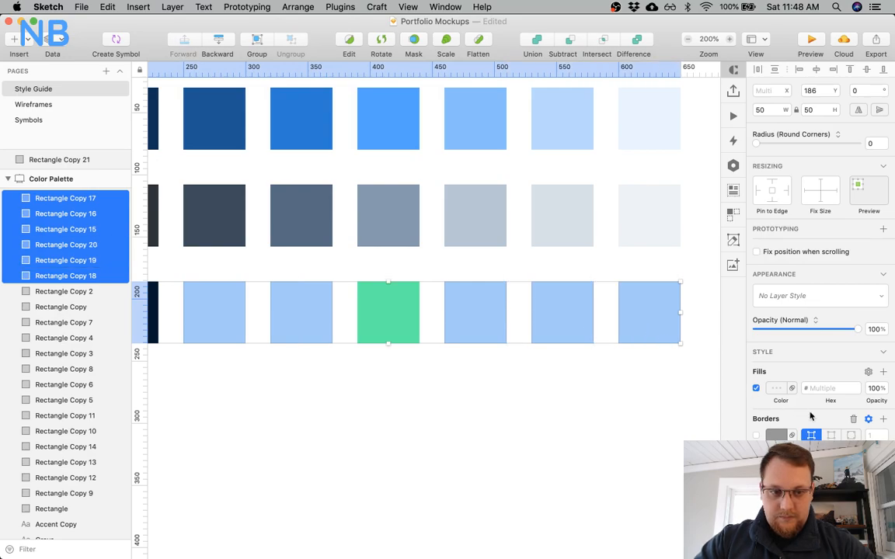
left_click(777, 389)
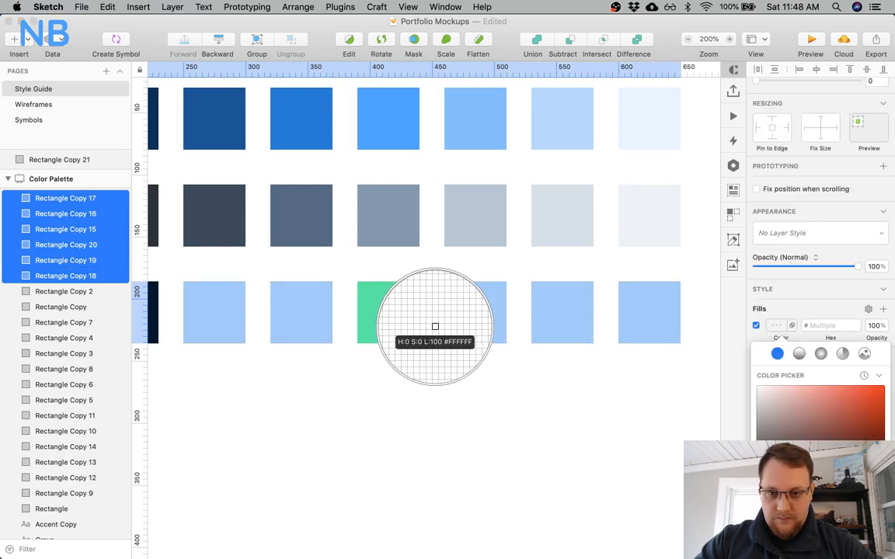
left_click(408, 321)
key("Escape")
scroll(394, 401, "left", 4)
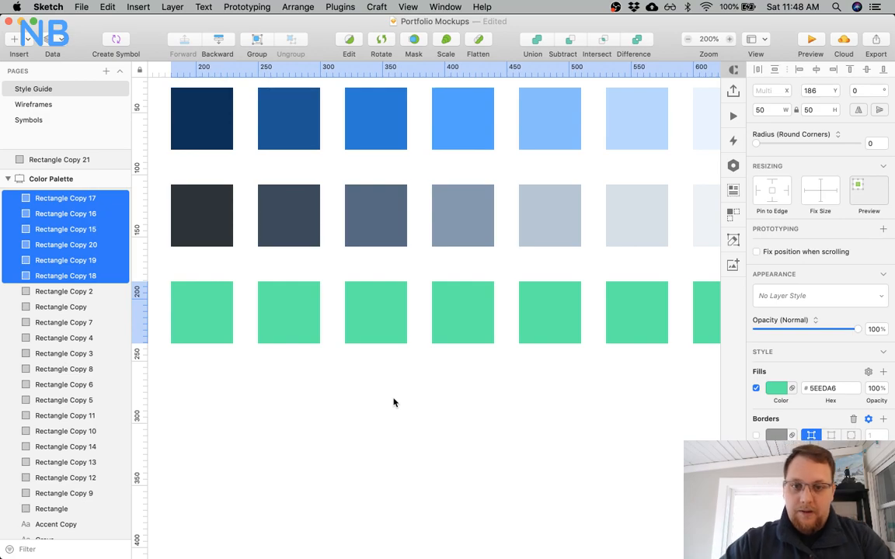
Place a copy of the middle green swatch over the bright blue one to compare the colors, then delete the copy.
left_click(450, 300)
left_click(459, 399)
scroll(459, 400, "up", 2)
left_click_drag(464, 357, 482, 137)
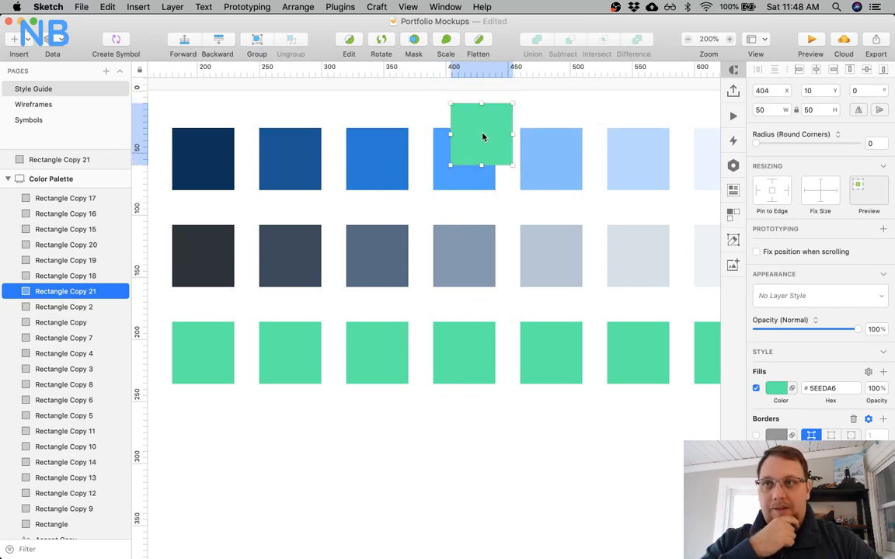
key("BackSpace")
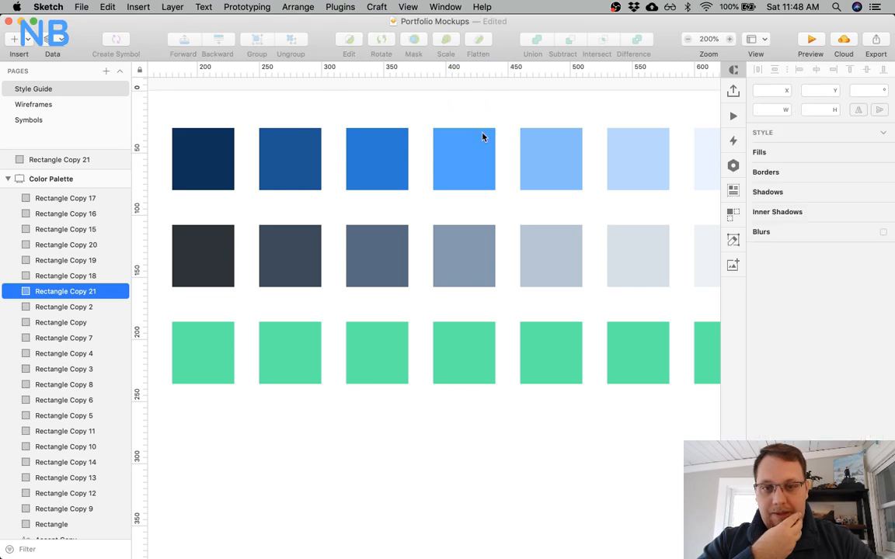
scroll(498, 313, "right", 1)
scroll(498, 314, "right", 3)
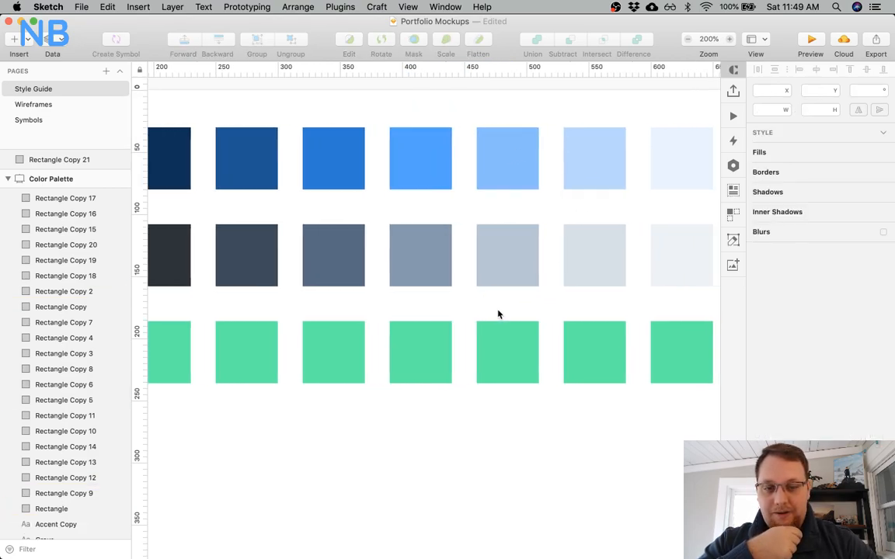
scroll(498, 314, "left", 3)
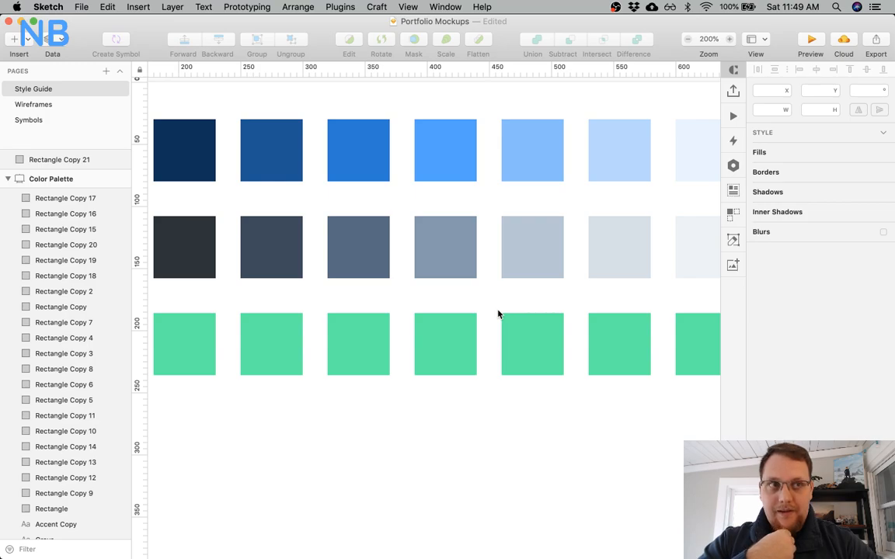
Switch to Chrome and review the colors in the About Me and Get In Touch sections of the existing personal website.
key("ctrl+Up")
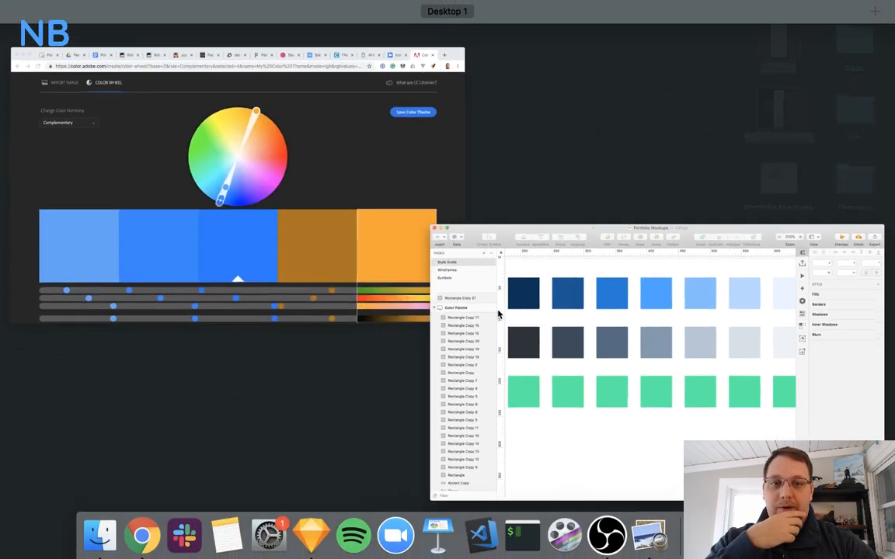
left_click(368, 205)
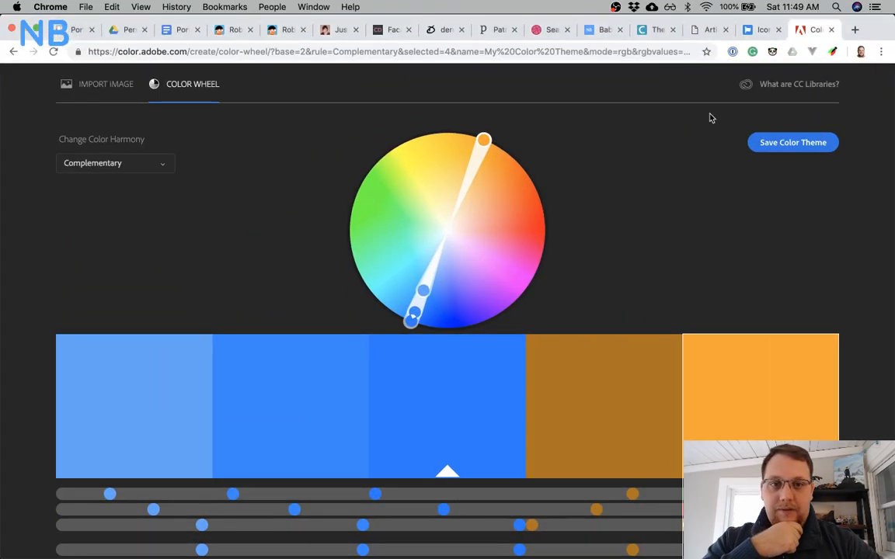
left_click(602, 30)
scroll(519, 299, "down", 5)
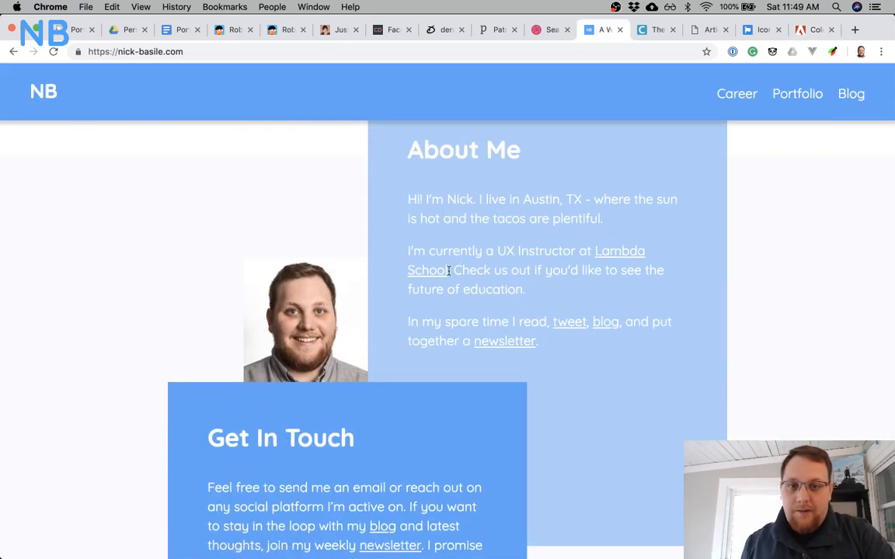
scroll(423, 387, "down", 3)
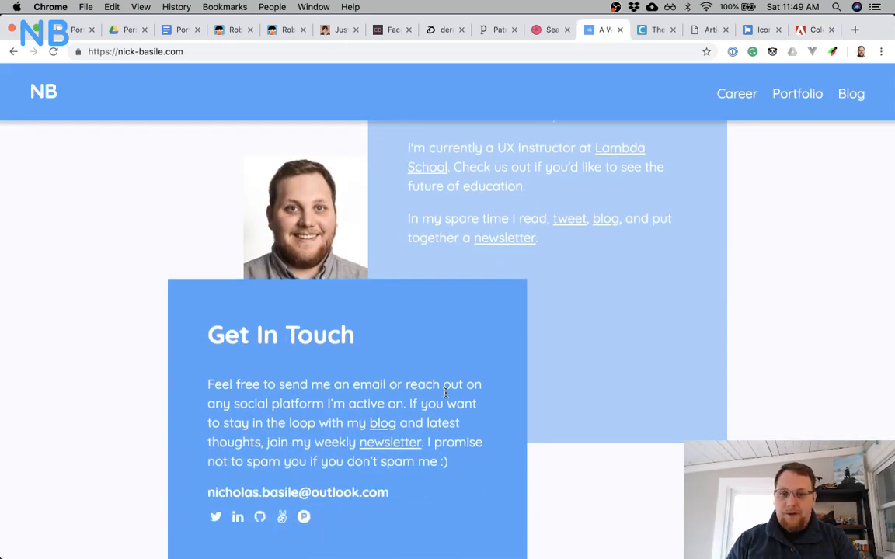
Examine how the blues are used across the personal website, from the expertise section down to the newsletter form and footer.
scroll(577, 308, "up", 3)
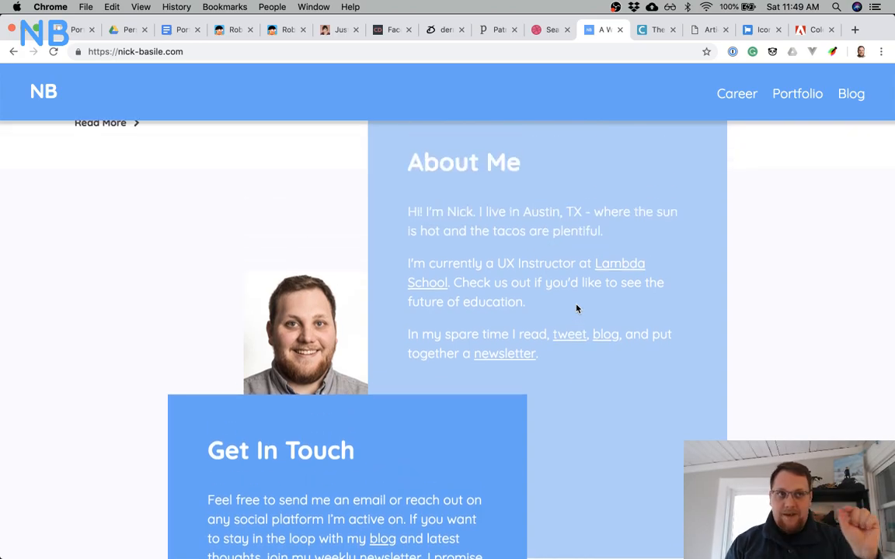
scroll(576, 308, "up", 2)
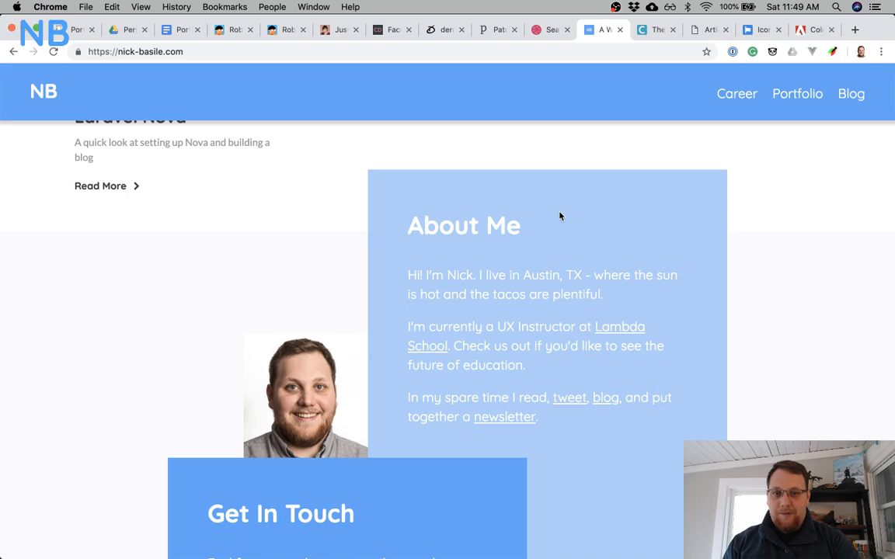
scroll(559, 216, "down", 5)
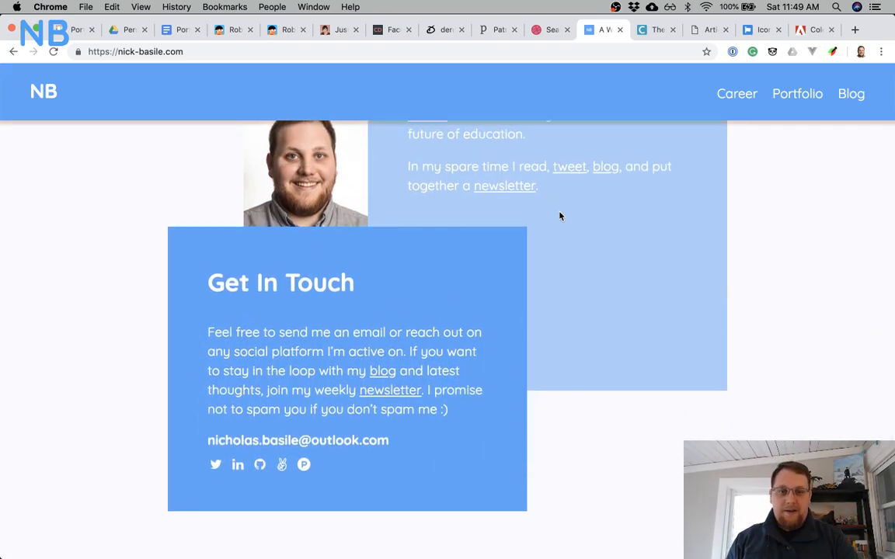
scroll(560, 216, "up", 2)
scroll(545, 319, "up", 10)
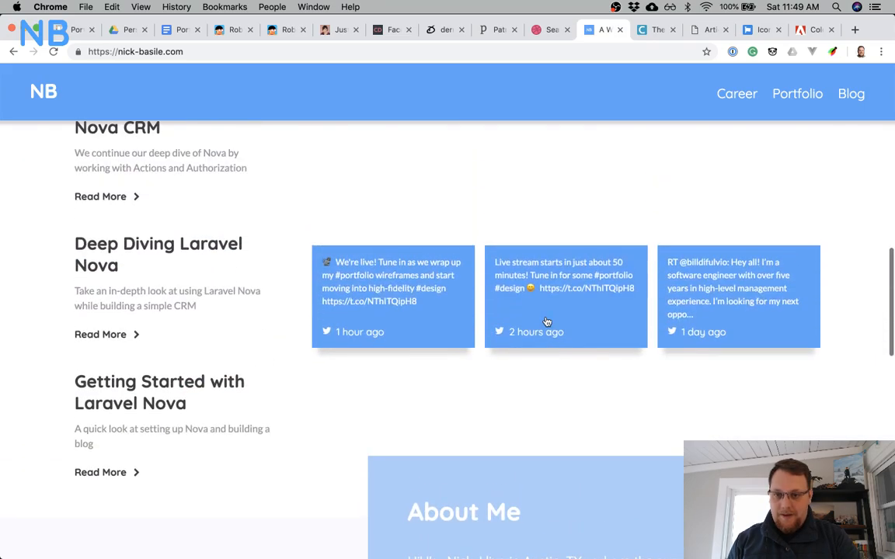
scroll(546, 321, "up", 10)
scroll(546, 321, "up", 3)
scroll(546, 322, "down", 20)
scroll(546, 315, "up", 4)
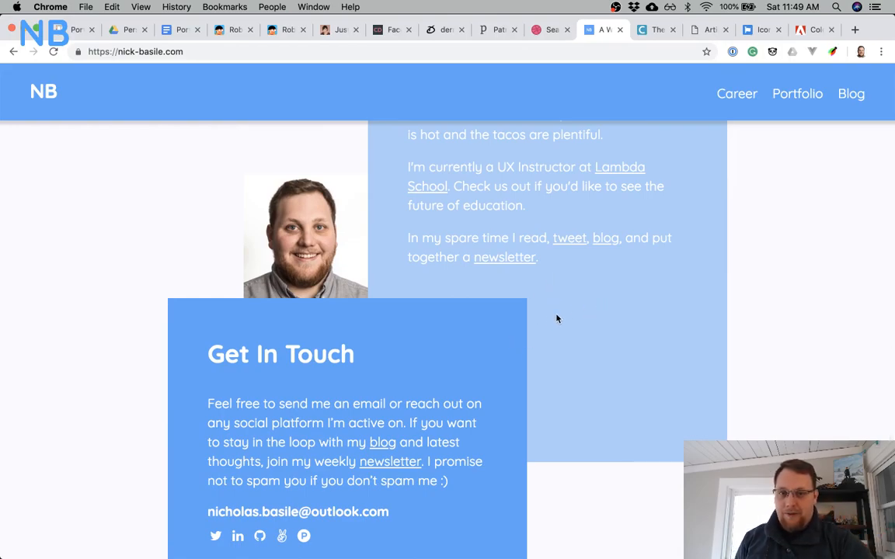
scroll(556, 318, "up", 3)
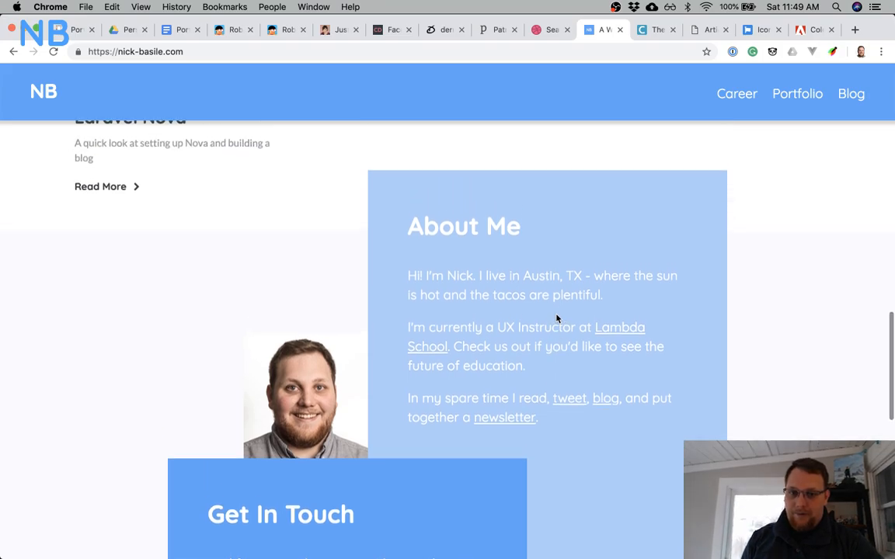
scroll(556, 319, "down", 5)
scroll(557, 319, "down", 6)
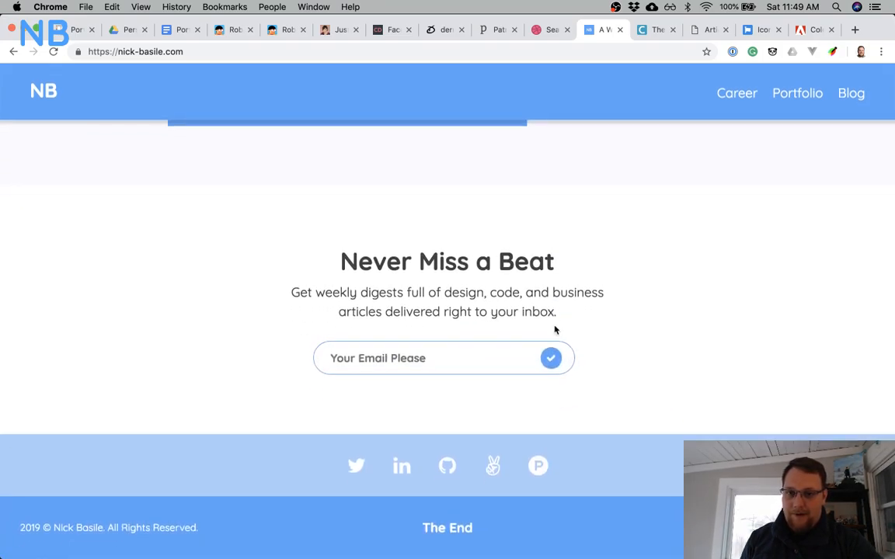
scroll(541, 299, "up", 4)
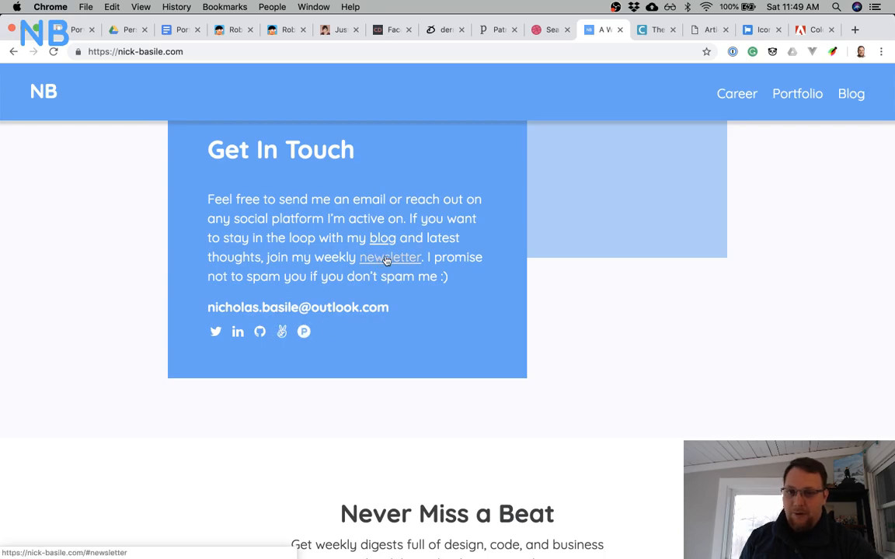
scroll(443, 300, "up", 2)
scroll(442, 298, "up", 3)
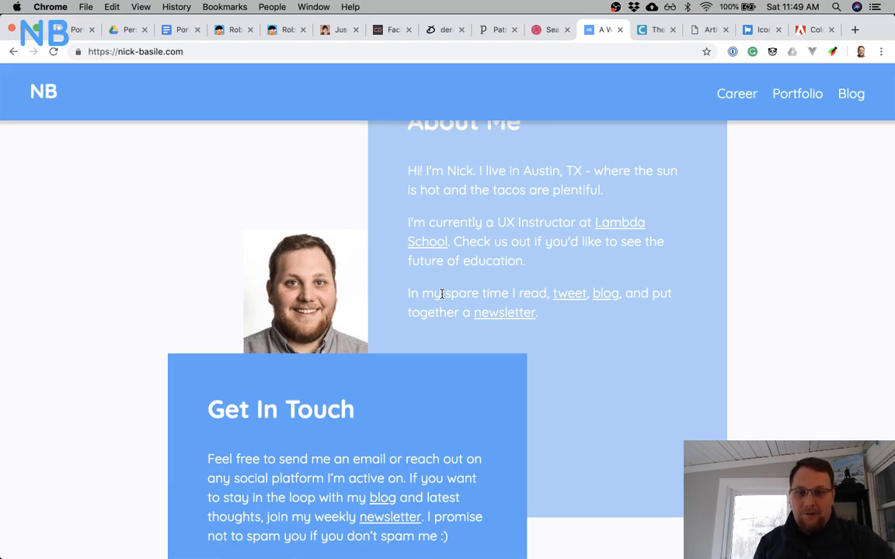
scroll(442, 295, "up", 10)
scroll(442, 298, "up", 5)
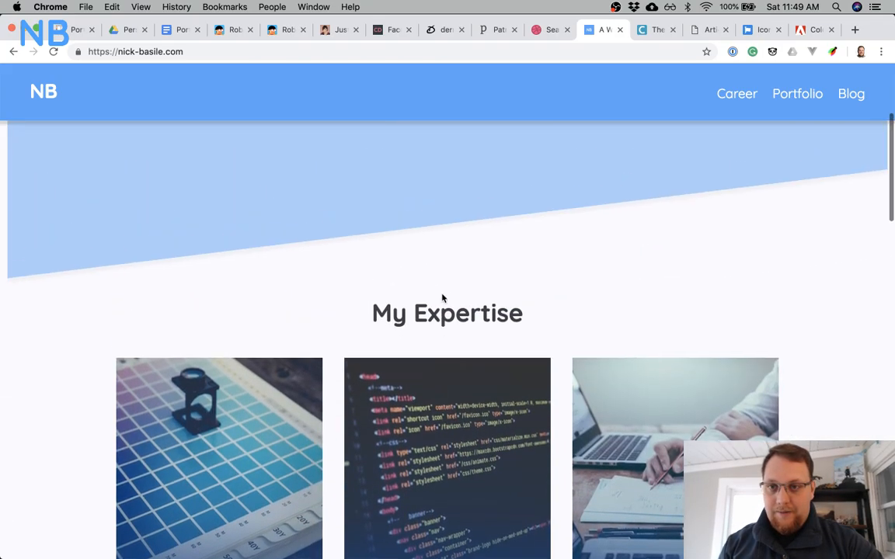
Switch back to Sketch and look over the landing page, About and Projects layouts on the Wireframes page.
key("ctrl+Up")
left_click(579, 332)
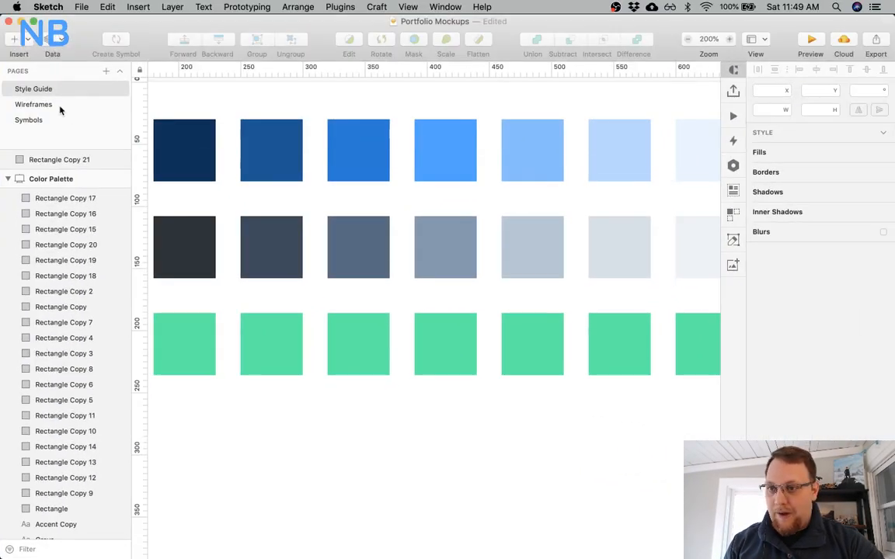
left_click(60, 108)
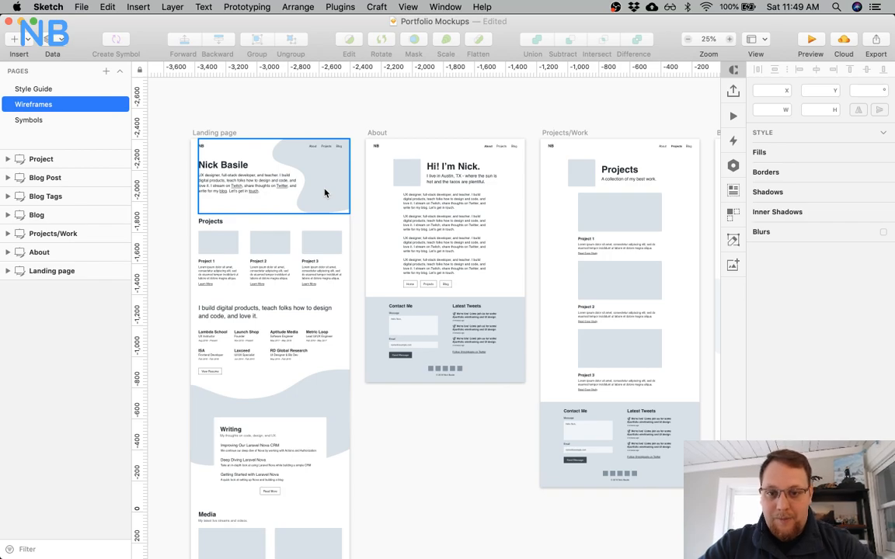
scroll(394, 288, "down", 3)
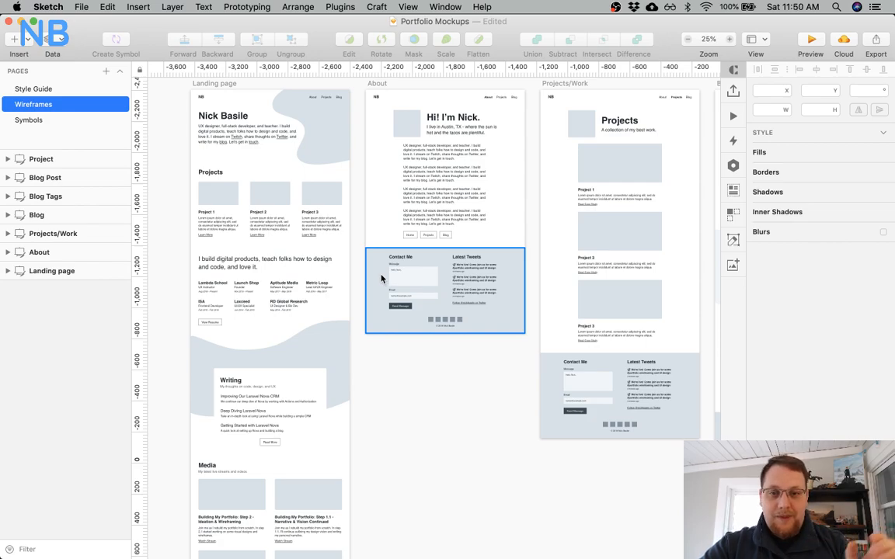
Return to the Style Guide page and set the first green swatch's fill to a very dark green, 133926.
left_click(34, 89)
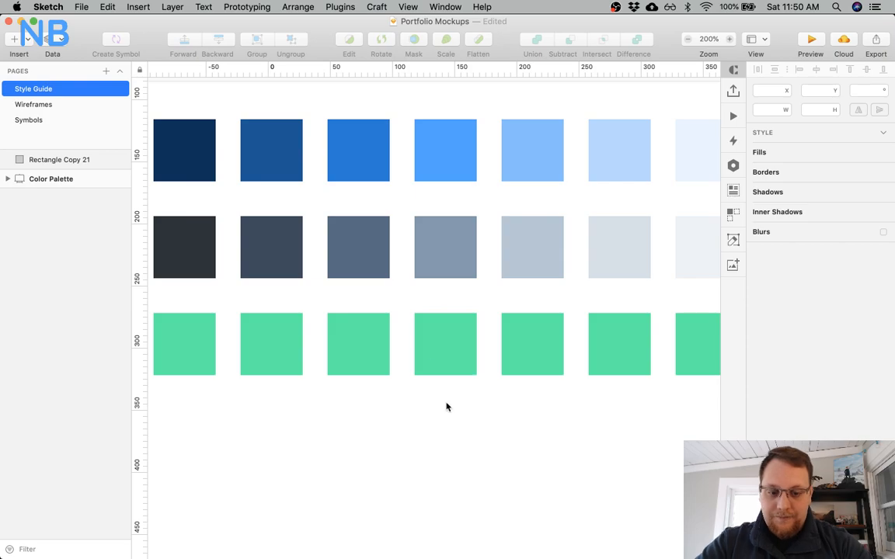
key("super+minus")
key("super+plus")
scroll(447, 407, "left", 1)
scroll(446, 406, "left", 2)
left_click(248, 355)
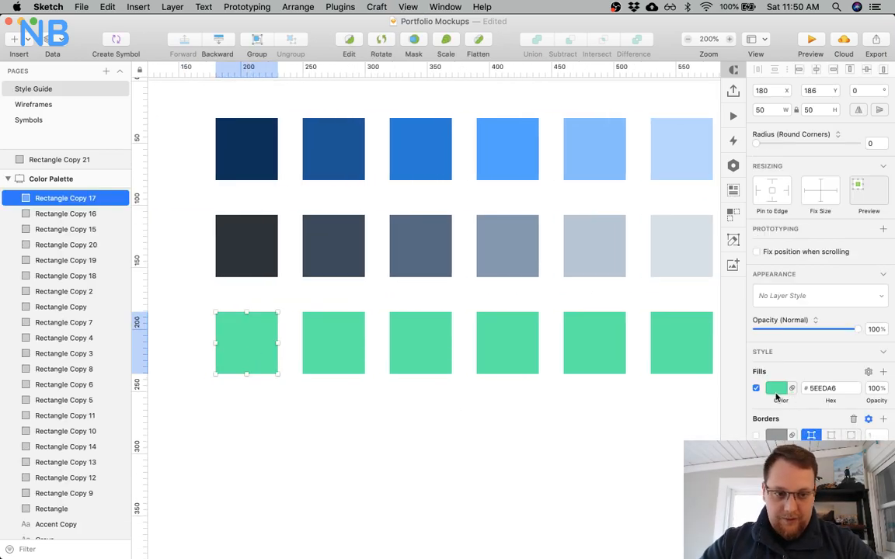
left_click(776, 390)
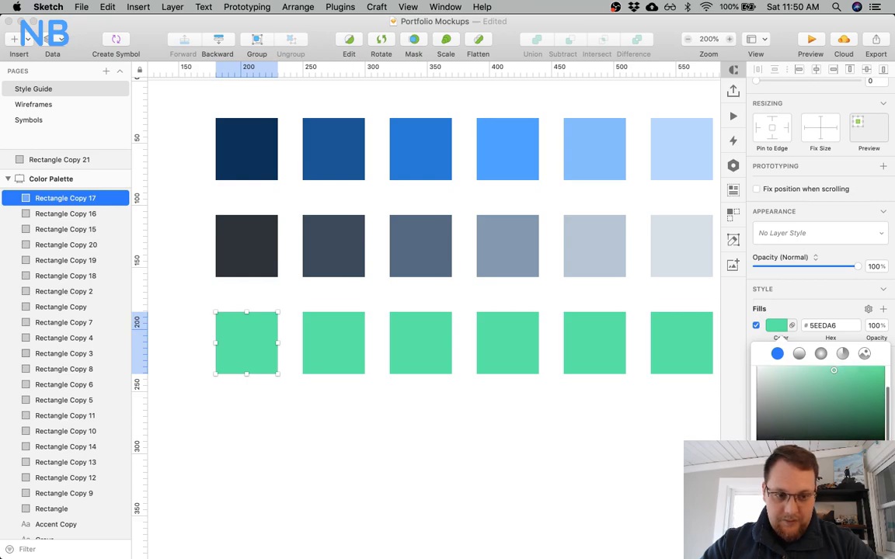
left_click(869, 411)
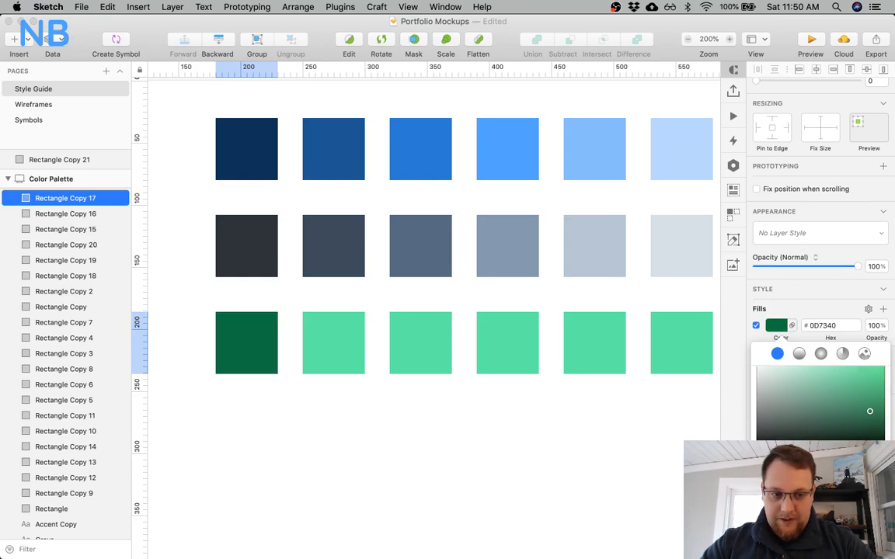
left_click_drag(870, 411, 841, 432)
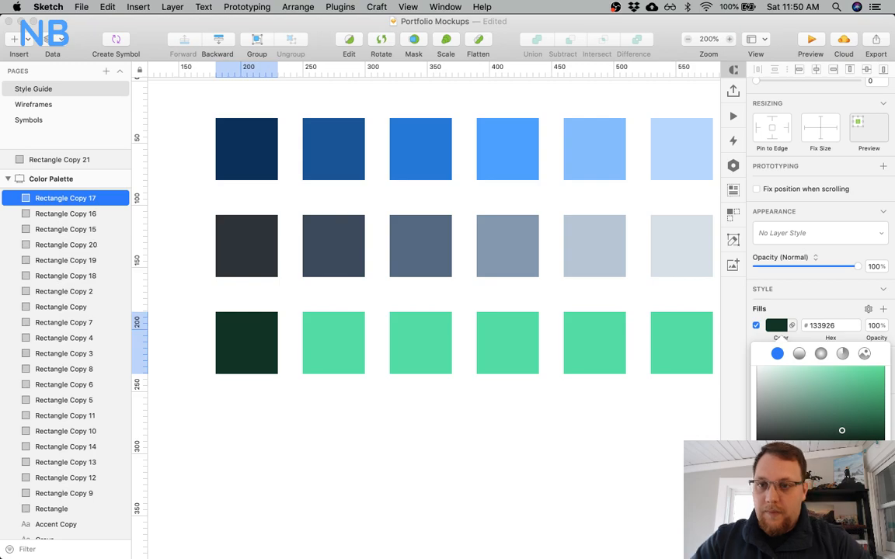
left_click(453, 454)
Set the fill of the third swatch in the green row to a deeper green, 22C373.
left_click(509, 358)
left_click(775, 389)
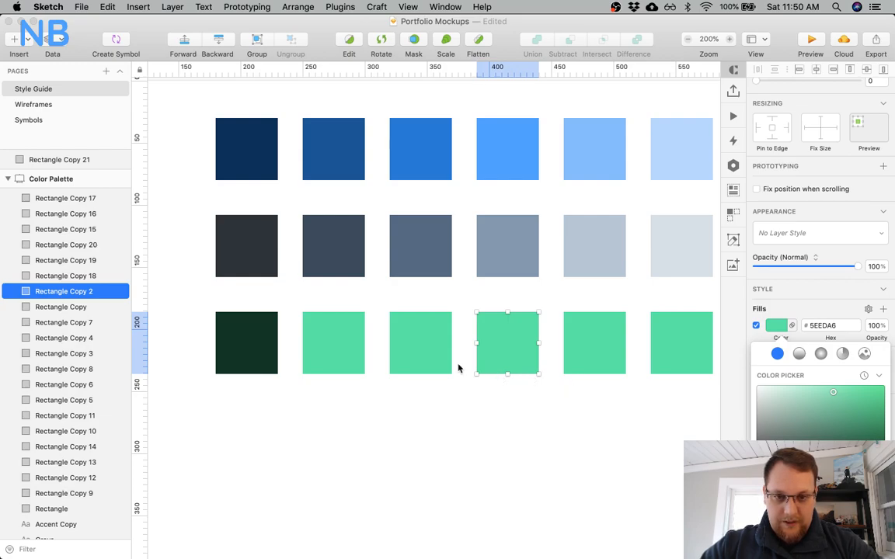
left_click(434, 350)
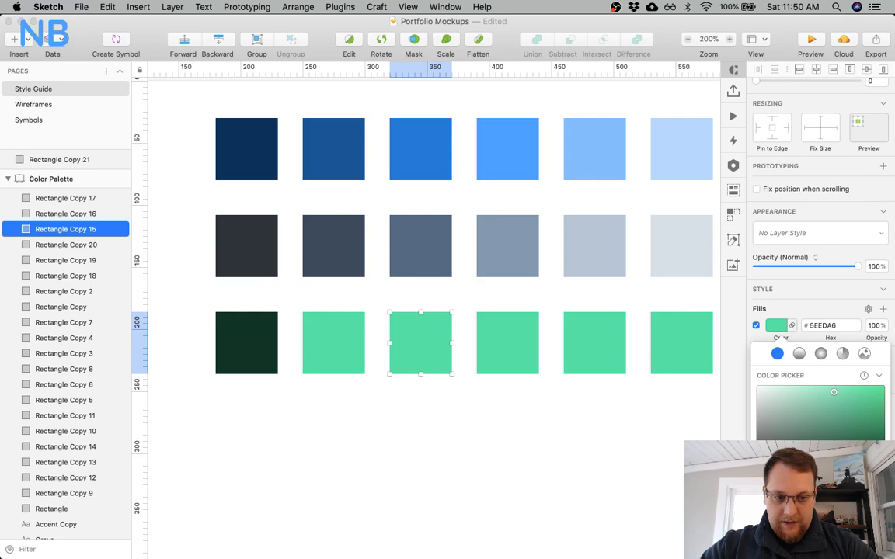
mouse_move(833, 392)
left_mouse_down()
mouse_move(826, 396)
mouse_move(862, 405)
left_mouse_up()
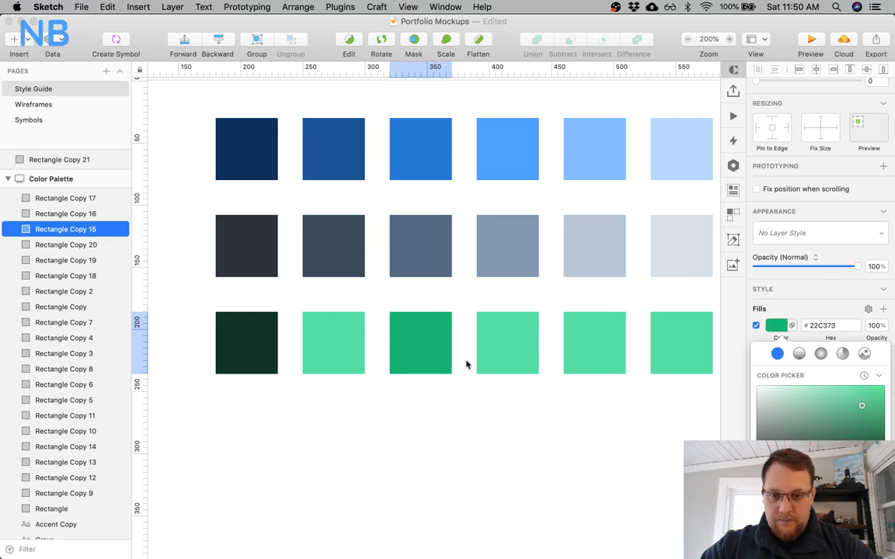
Darken the fill of the second swatch in the green row to 1D7248.
left_click(343, 357)
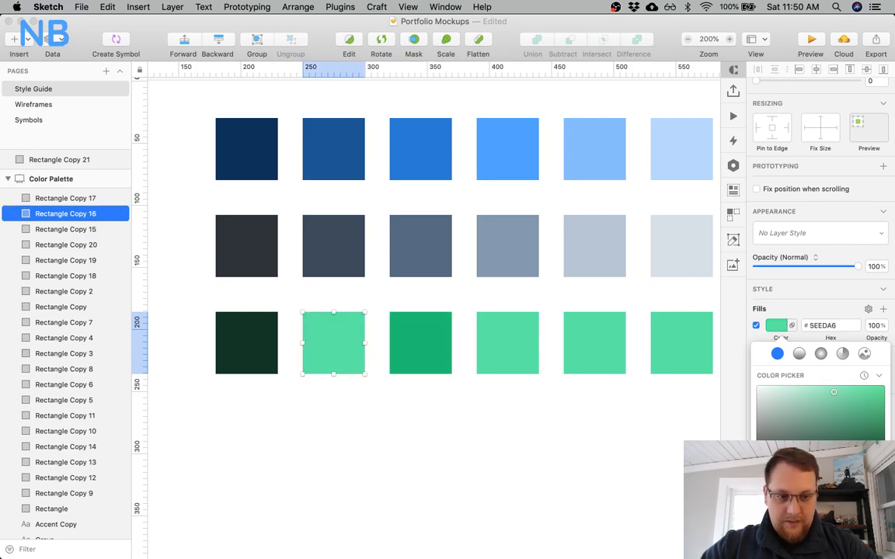
mouse_move(833, 392)
left_mouse_down()
mouse_move(818, 397)
mouse_move(853, 410)
mouse_move(852, 424)
left_mouse_up()
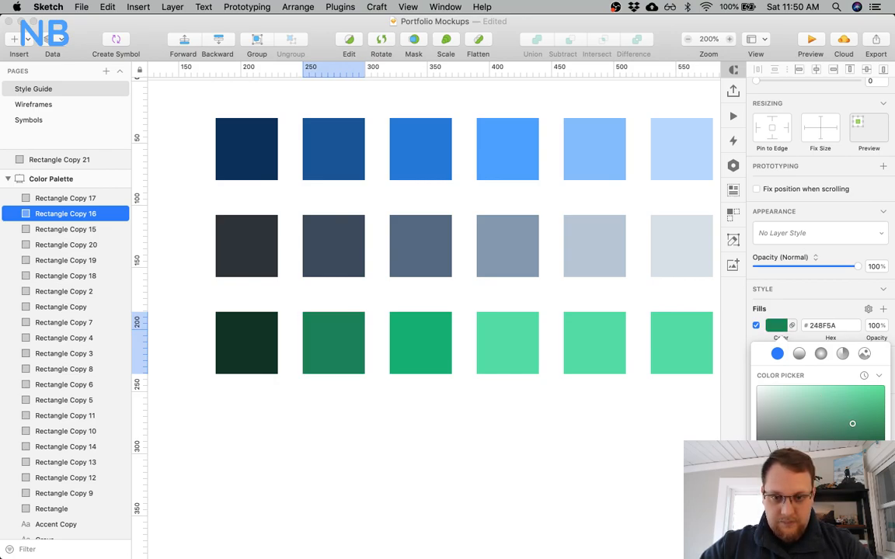
left_click(448, 336)
left_click(314, 348)
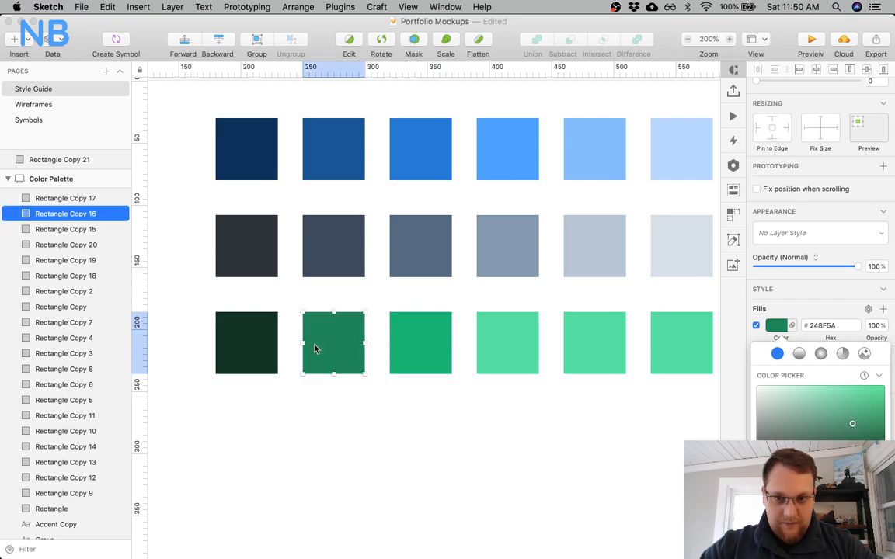
left_click_drag(852, 423, 852, 433)
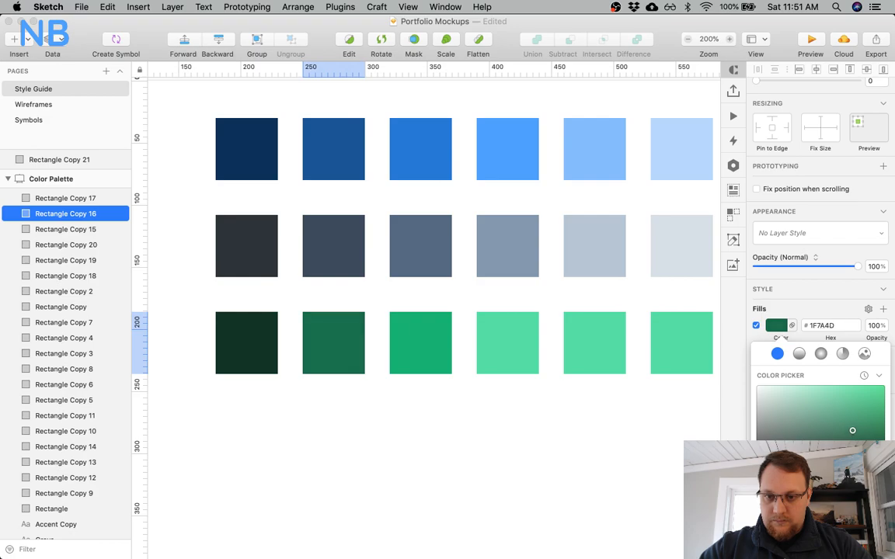
left_click(487, 469)
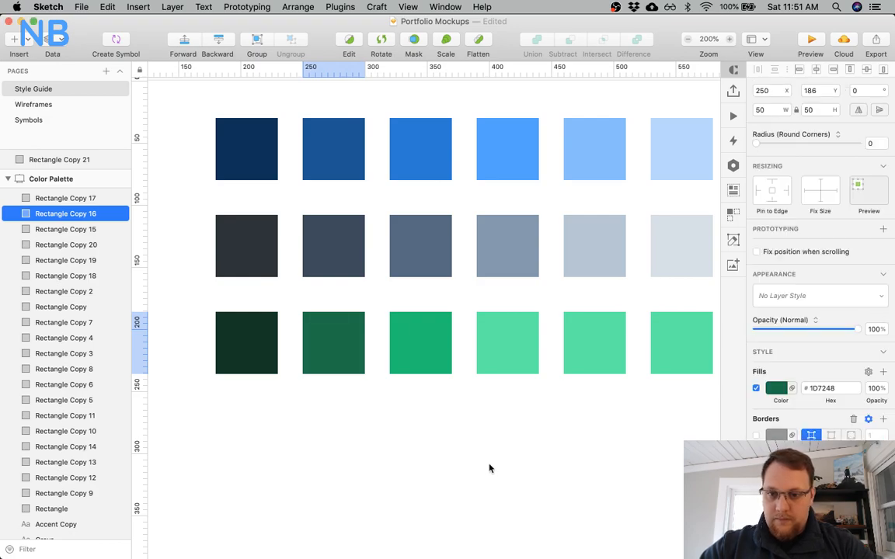
left_click(405, 442)
Darken the first green swatch's fill slightly to 113221.
scroll(388, 428, "down", 2)
left_click(251, 318)
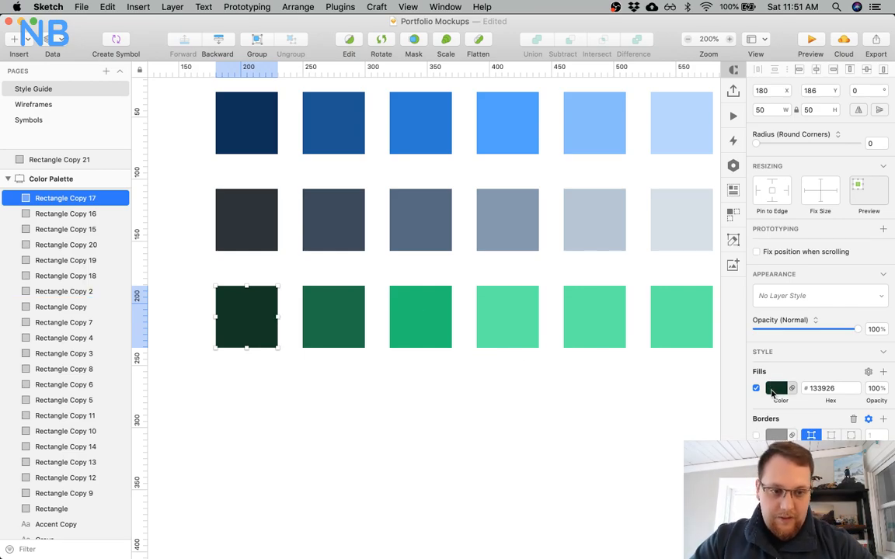
left_click(772, 386)
left_click_drag(842, 460, 841, 463)
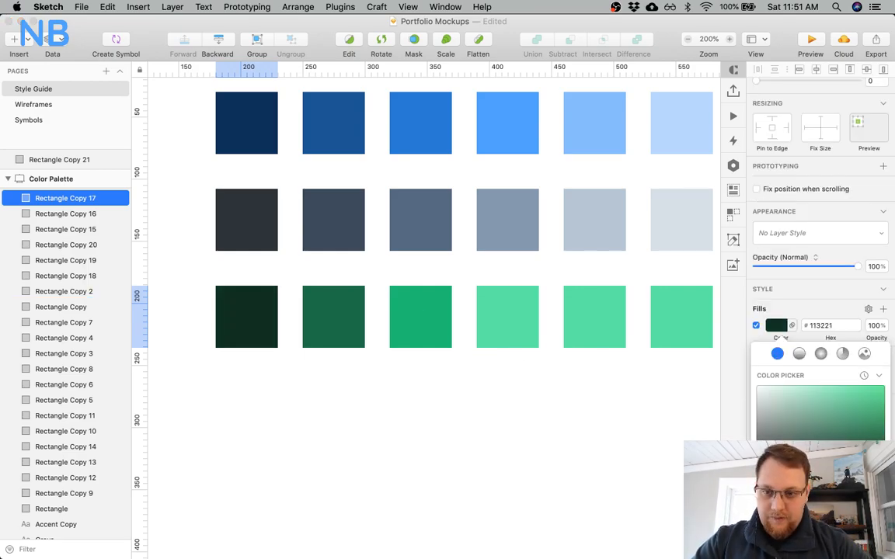
left_click(521, 405)
Set the fill of the last swatch in the green row to a very pale green, E2FDF0.
scroll(522, 406, "right", 5)
scroll(522, 406, "right", 8)
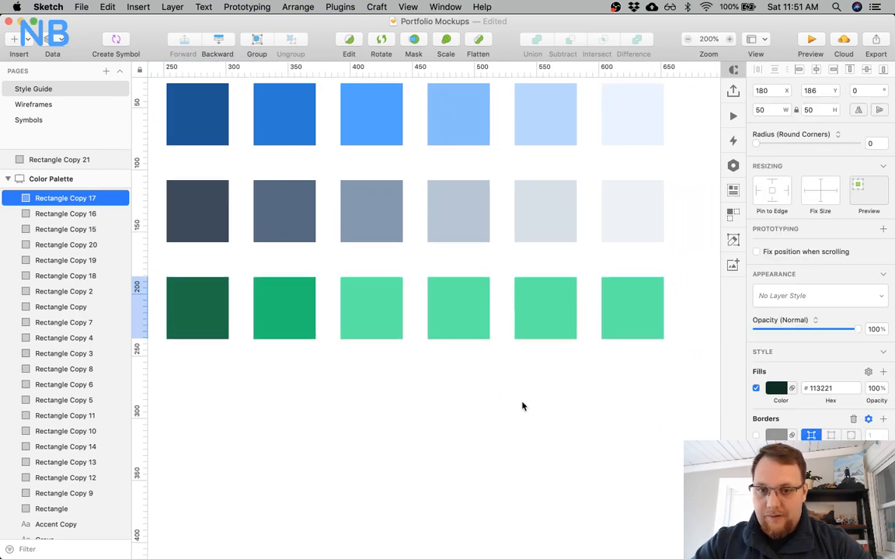
left_click(573, 324)
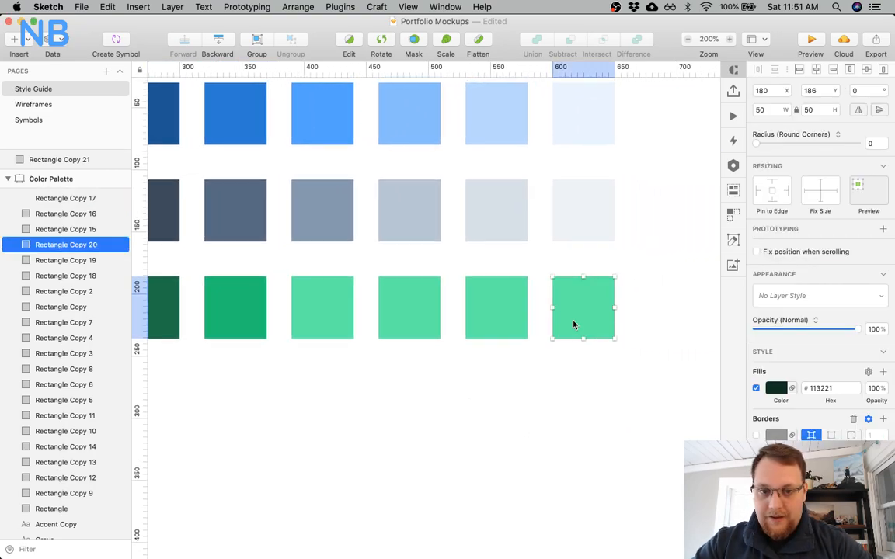
left_click(775, 388)
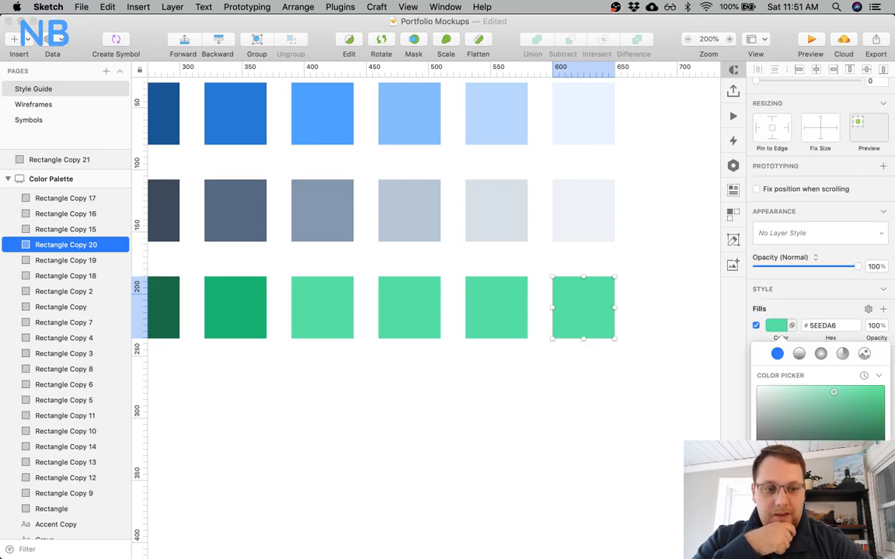
left_click_drag(834, 392, 768, 386)
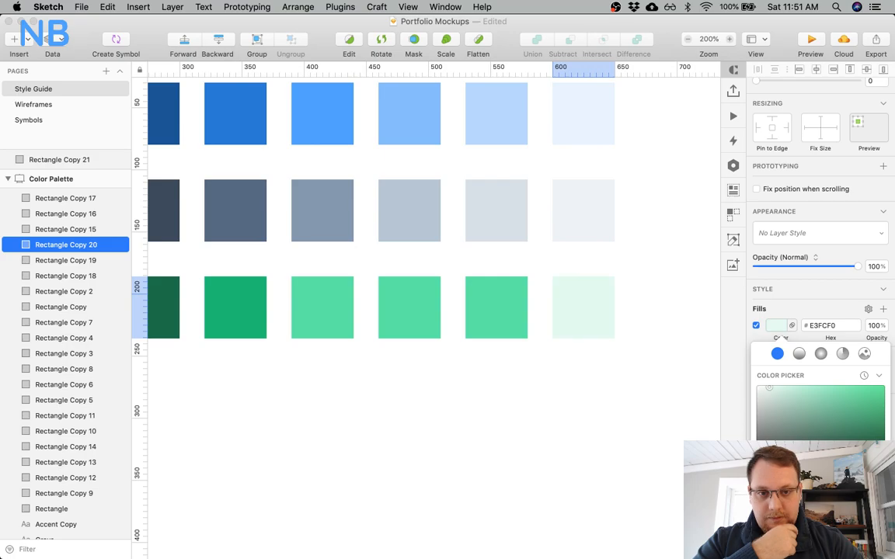
left_click_drag(770, 388, 771, 387)
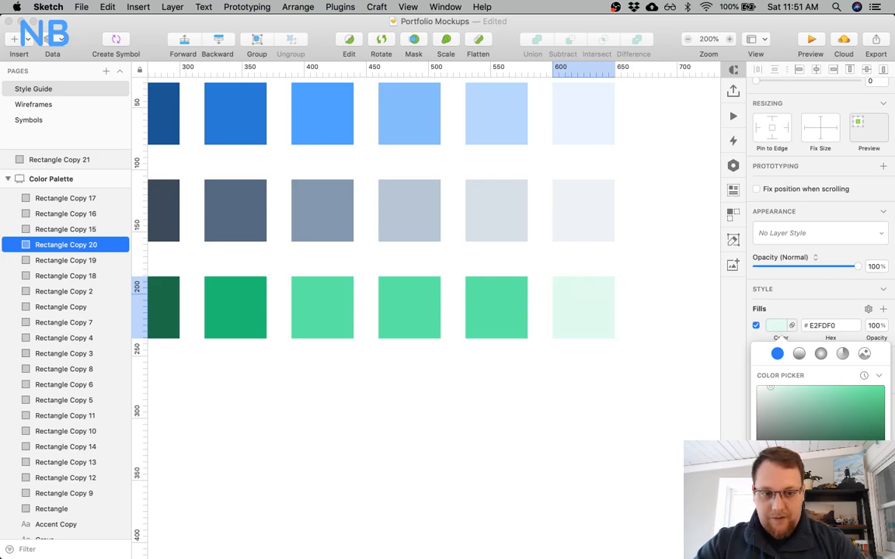
left_click(578, 408)
Lighten the fill of the sixth swatch in the green row to A9F9D1.
left_click(543, 295)
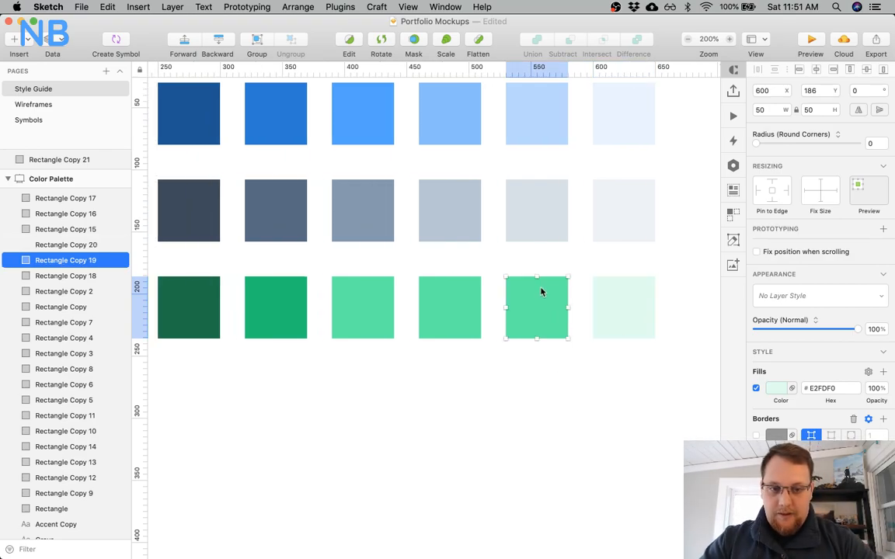
left_click(775, 388)
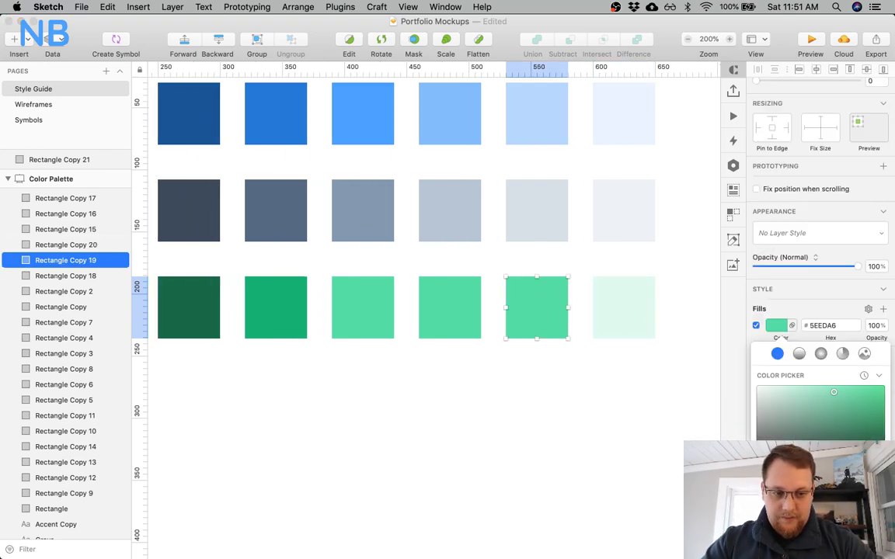
left_click_drag(834, 393, 789, 388)
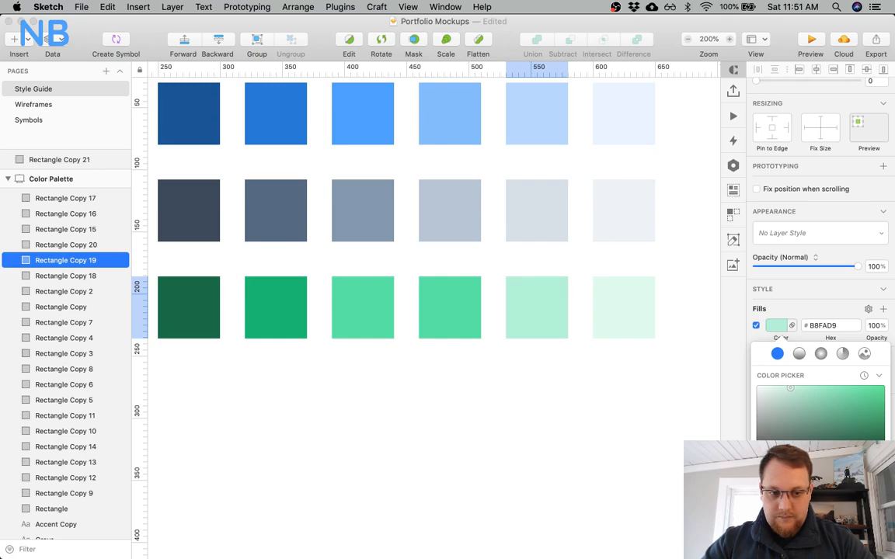
left_click(599, 307)
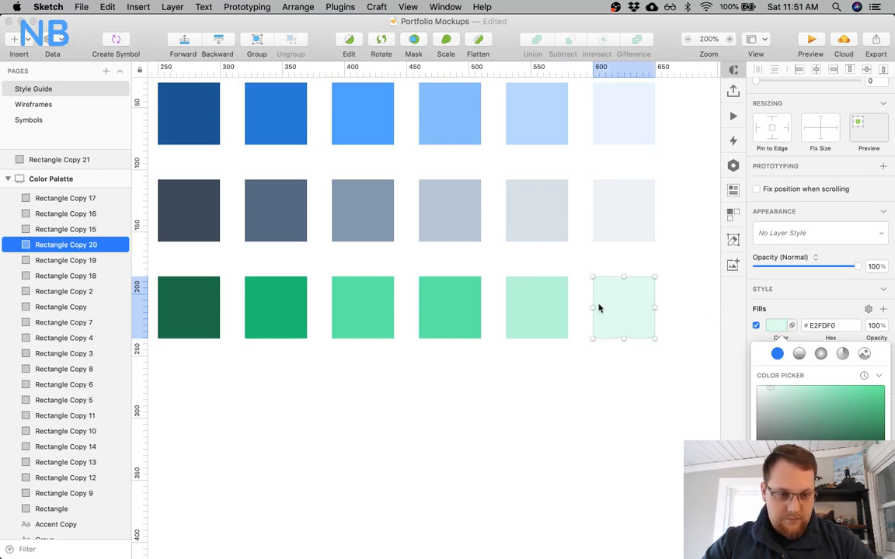
left_click(546, 319)
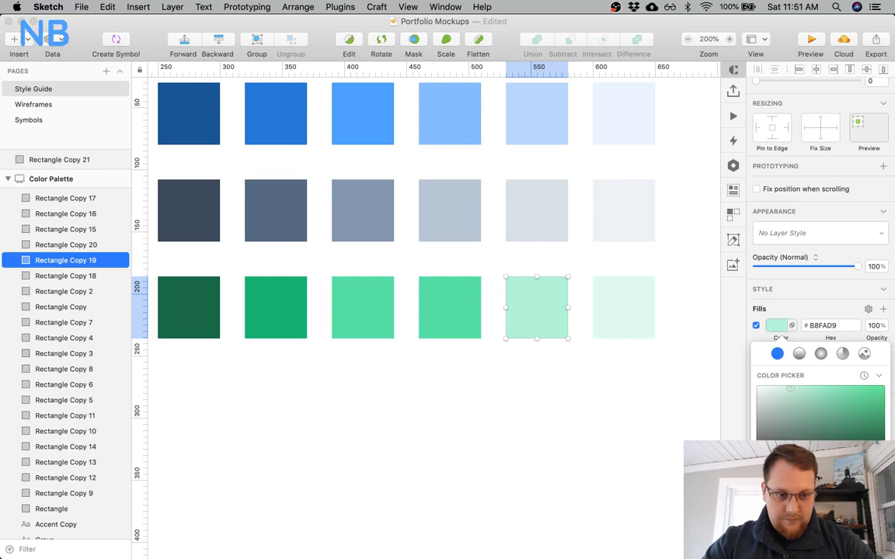
left_click_drag(790, 387, 790, 388)
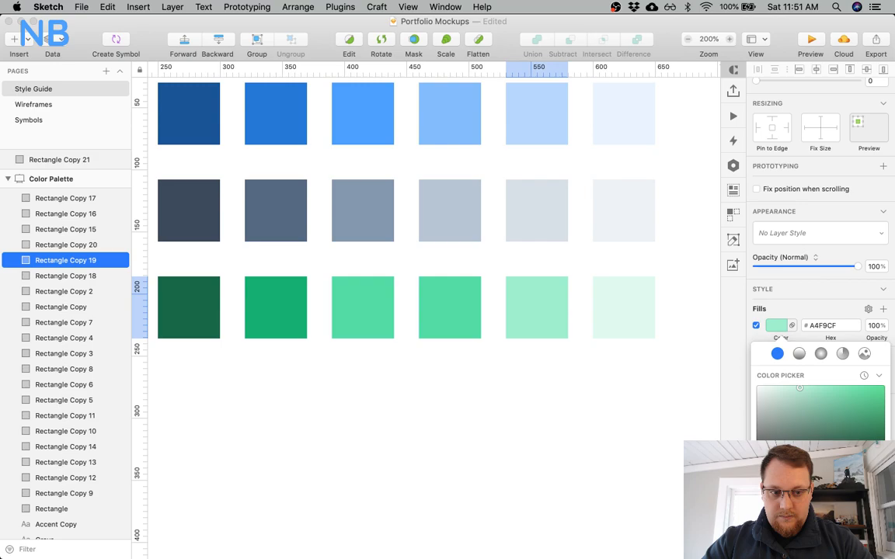
Lighten the fill of the fifth swatch in the green row to 8AF5C0.
left_click(433, 321)
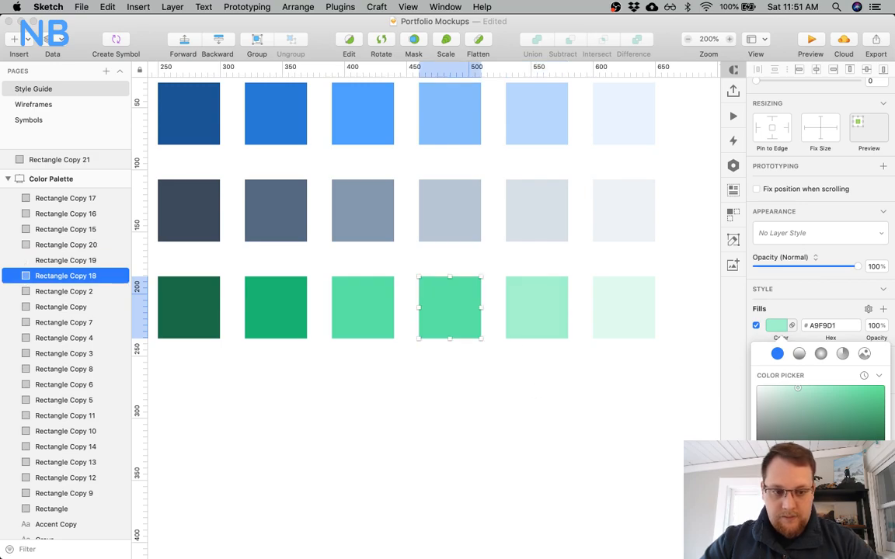
left_click_drag(834, 393, 812, 390)
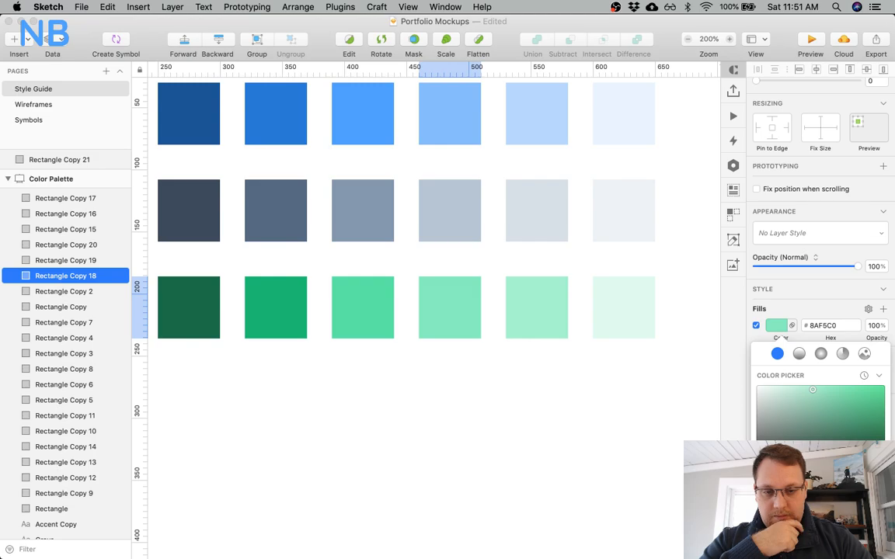
left_click(536, 427)
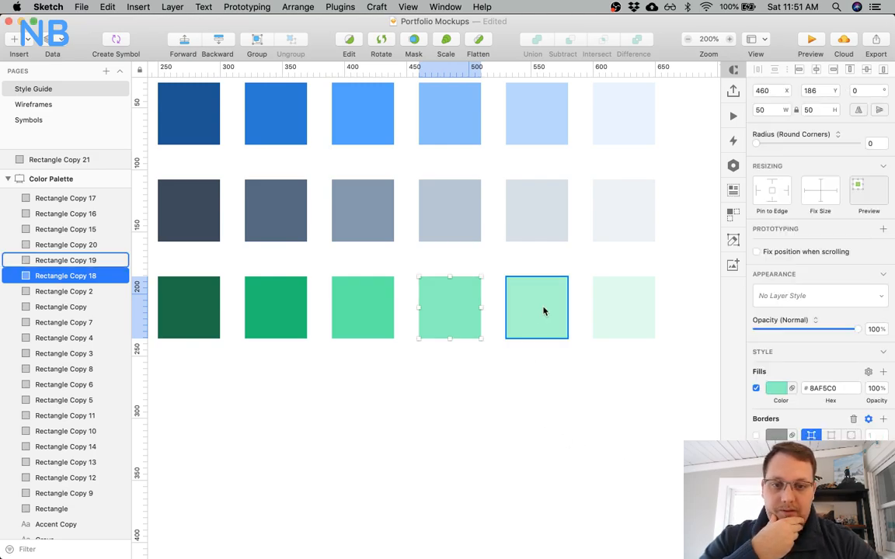
Lighten the last green swatch's fill to a near-white mint and set the sixth green swatch's fill to BCFADC.
left_click(516, 291)
left_click(775, 390)
left_click(647, 297)
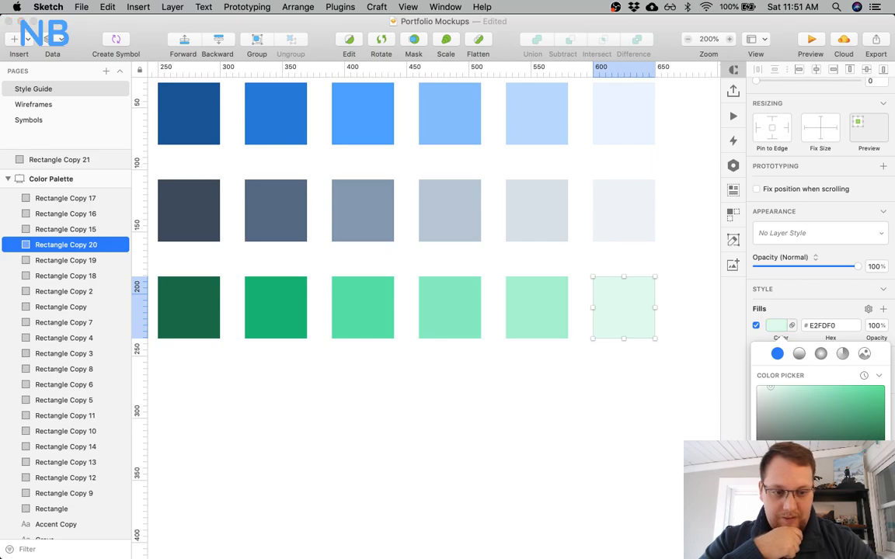
left_click_drag(797, 388, 766, 387)
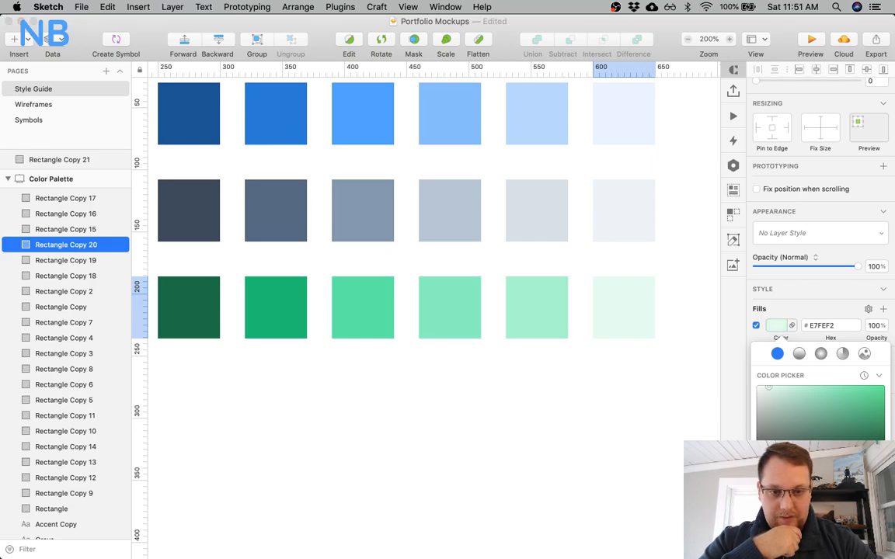
left_click(530, 334)
left_click_drag(798, 387, 788, 388)
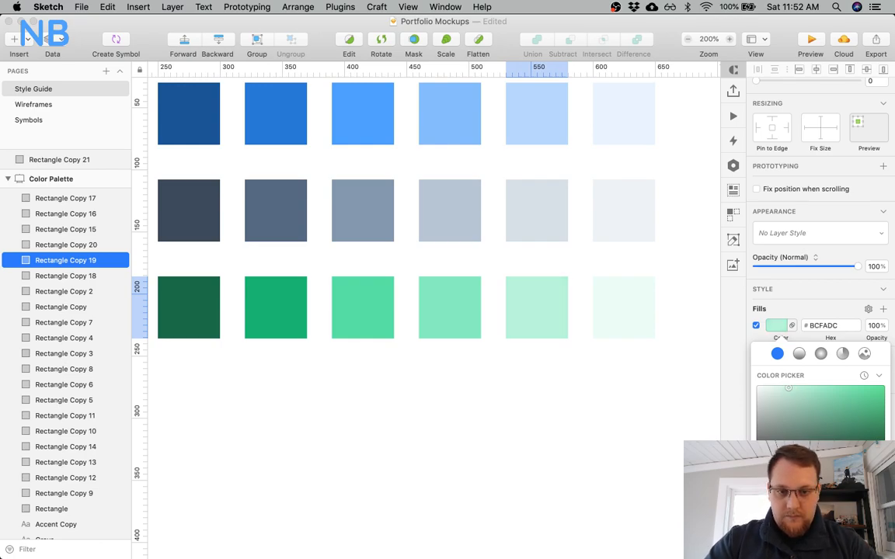
Fine-tune the fill of the fifth green swatch to 88F6C0.
left_click(461, 318)
left_click_drag(813, 389, 812, 390)
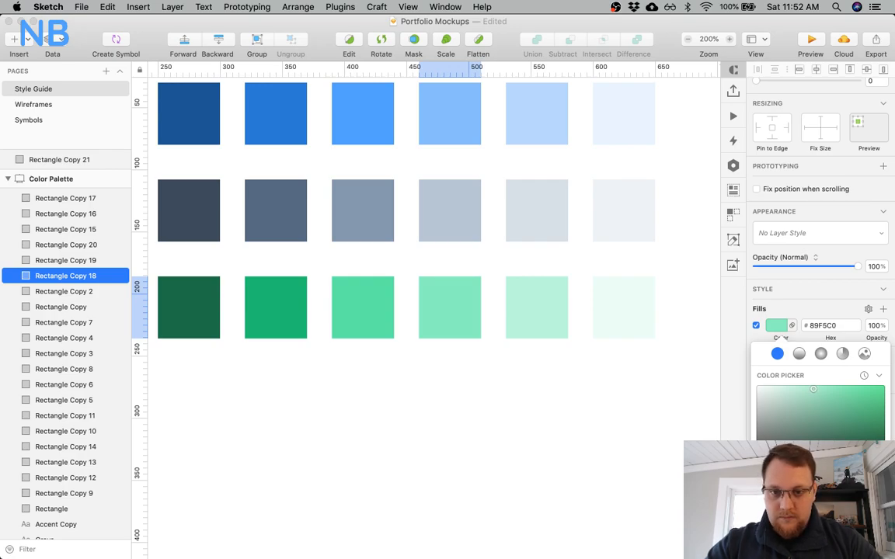
left_click_drag(811, 389, 814, 389)
left_click(503, 398)
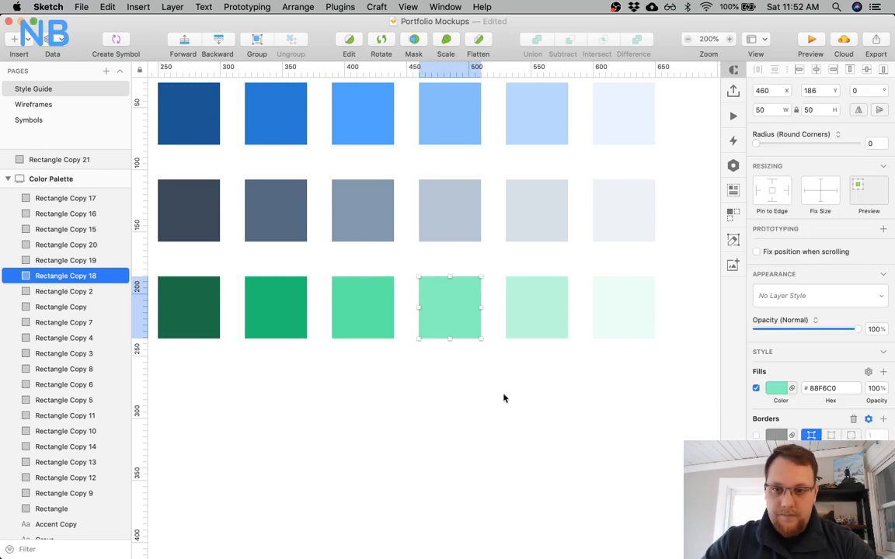
Set the third green swatch's fill to a slightly less saturated green, 31C47B.
scroll(503, 398, "left", 3)
left_click(348, 327)
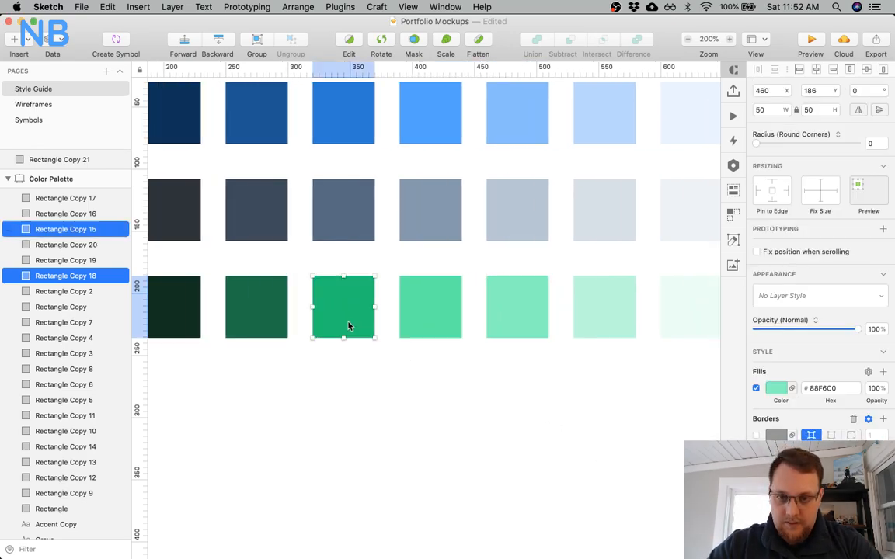
left_click(776, 388)
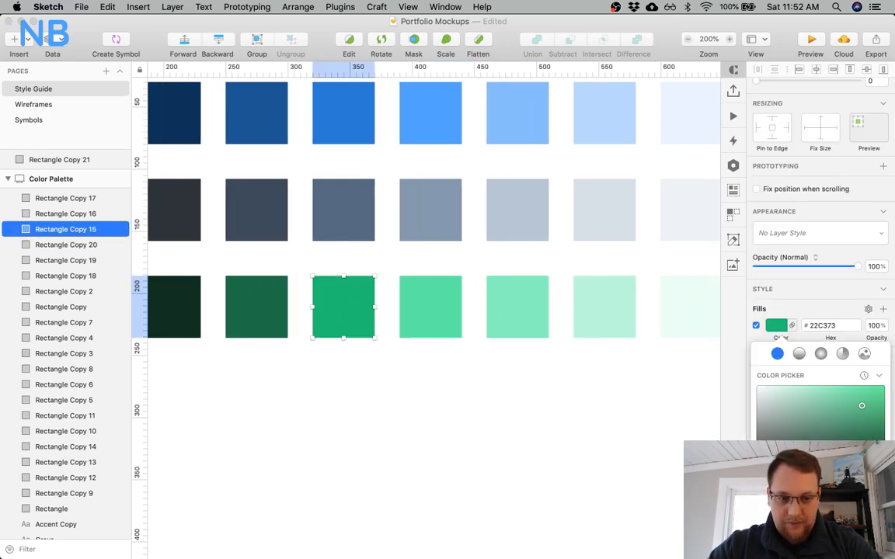
left_click_drag(862, 406, 852, 410)
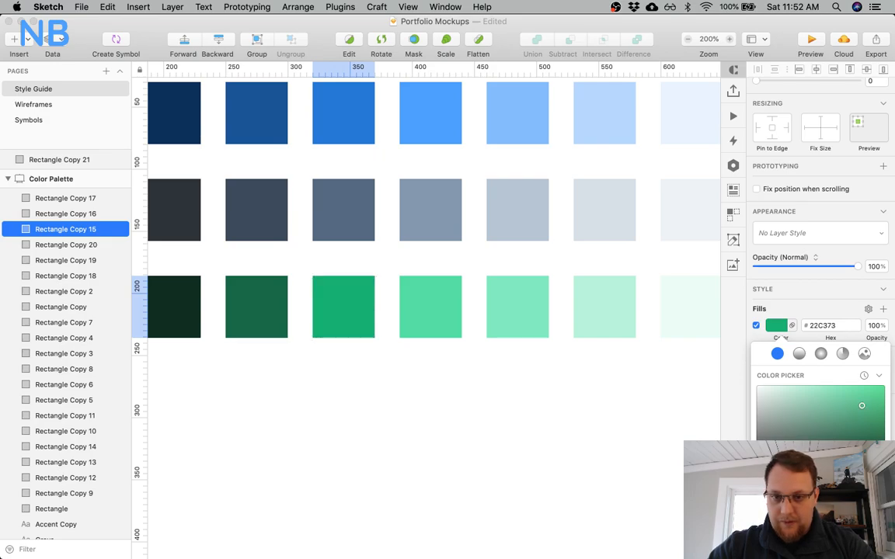
left_click_drag(852, 410, 852, 403)
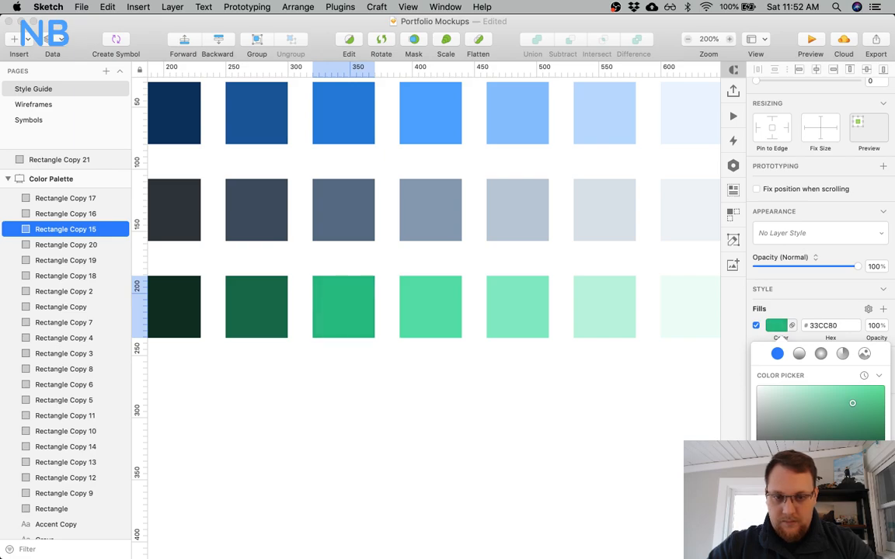
left_click_drag(852, 403, 853, 406)
Adjust the second green swatch's fill to 22774D, comparing it with the third swatch beside it.
scroll(360, 340, "left", 3)
left_click(323, 301)
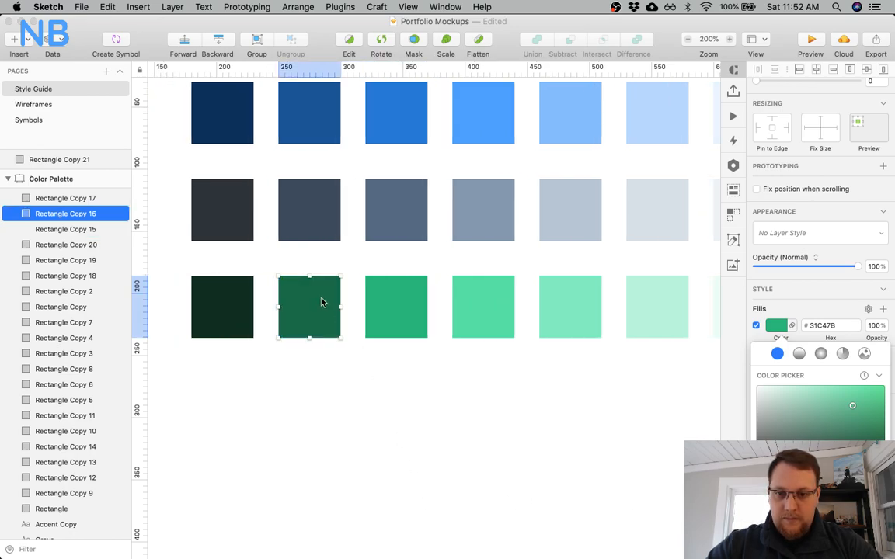
left_click_drag(853, 433, 848, 431)
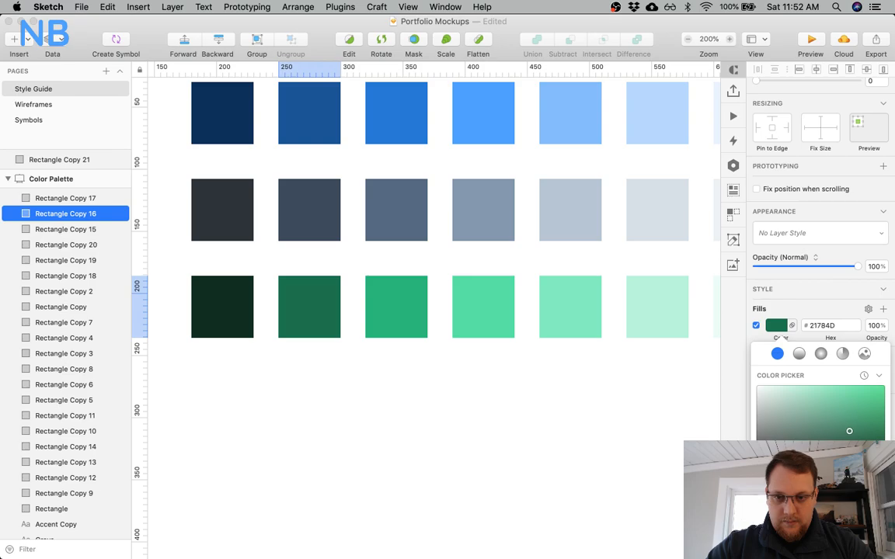
left_click(397, 307)
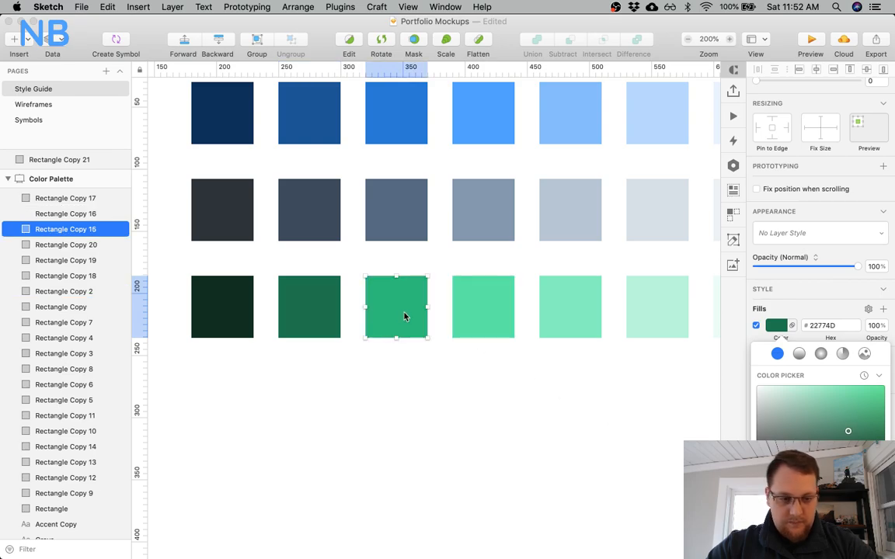
left_click(308, 322)
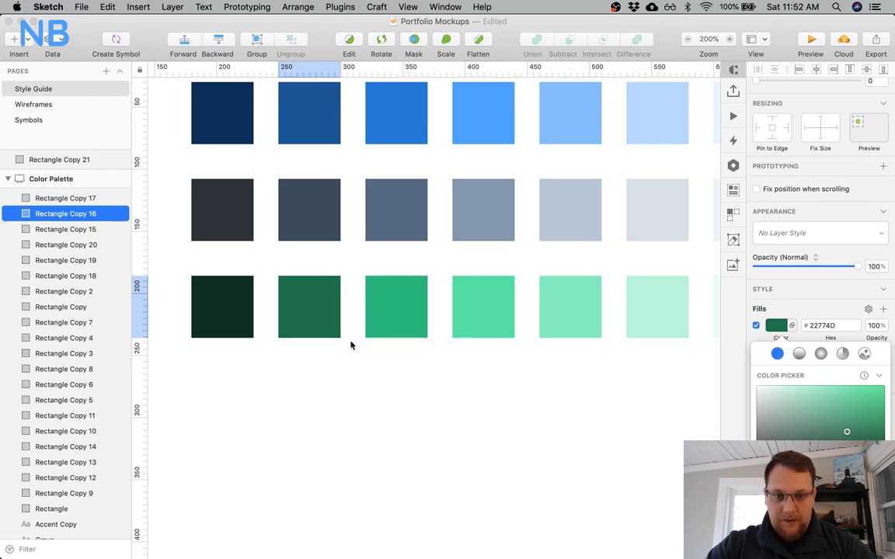
left_click(309, 314)
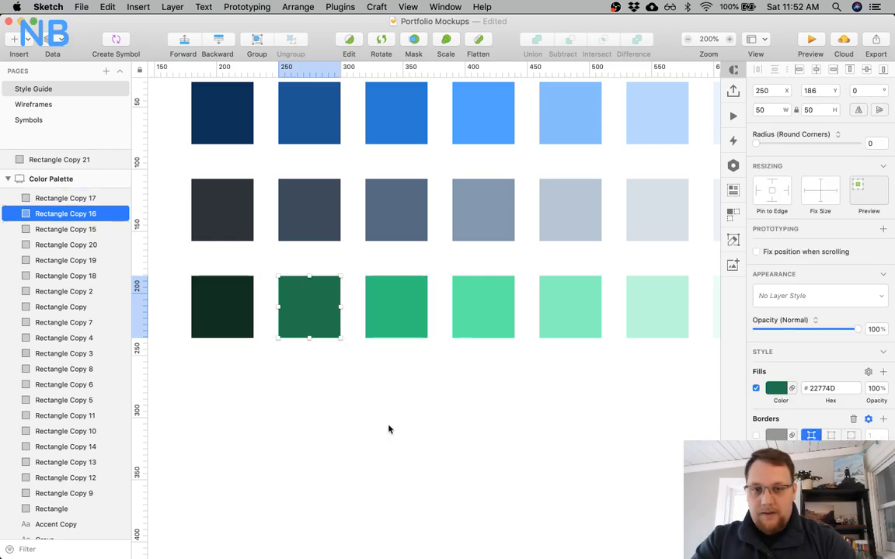
Deselect the swatch, review the whole color palette artboard and save the document.
key("super+minus")
scroll(390, 430, "down", 4)
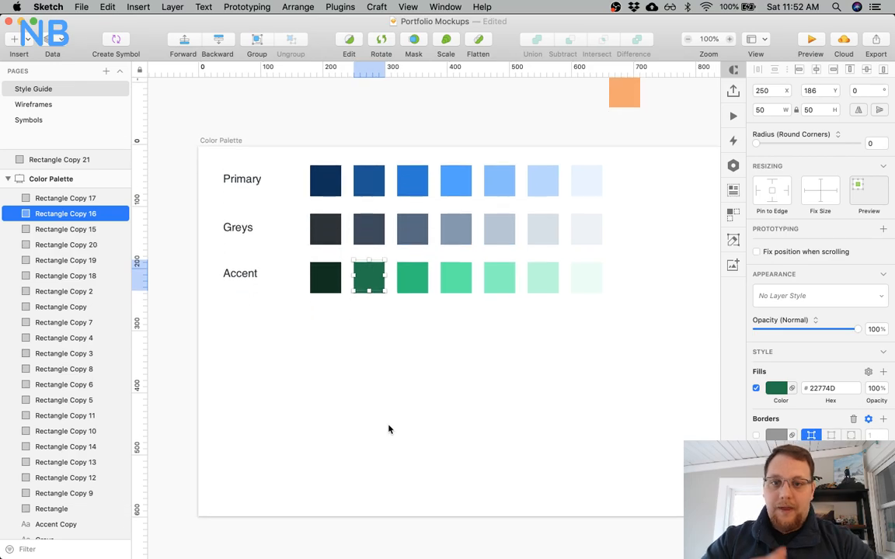
left_click(391, 379)
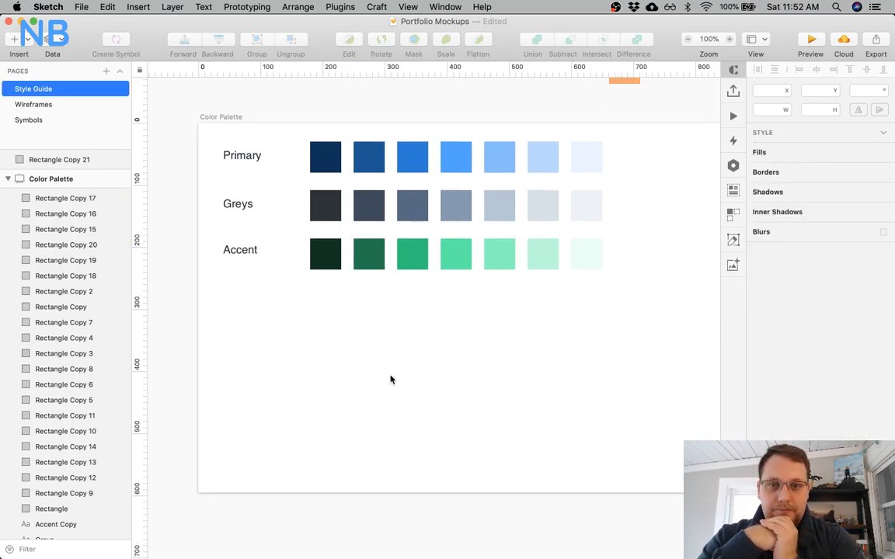
key("super+s")
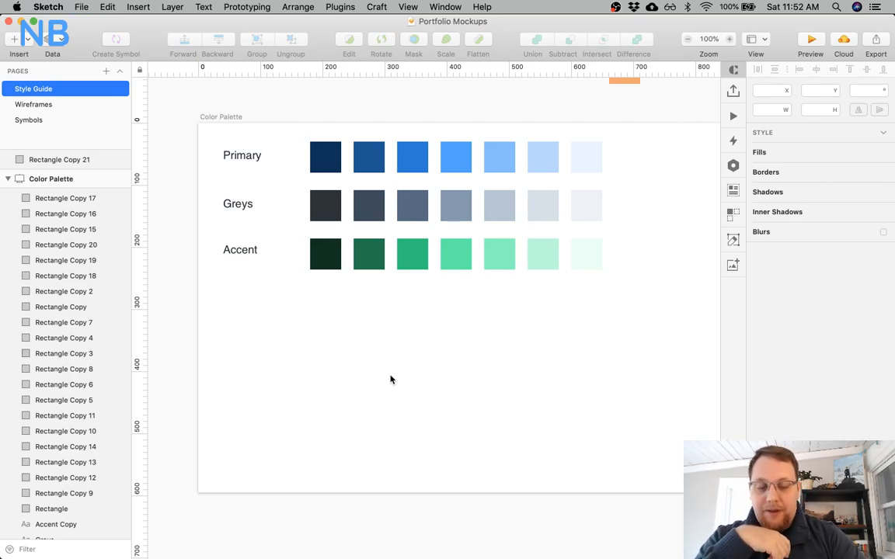
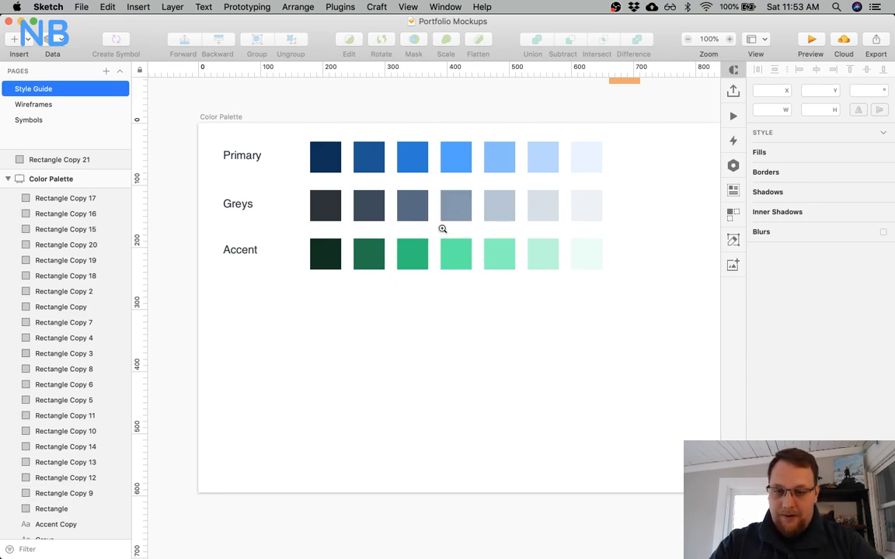
scroll(443, 234, "up", 3)
scroll(310, 171, "up", 3)
left_click(204, 151)
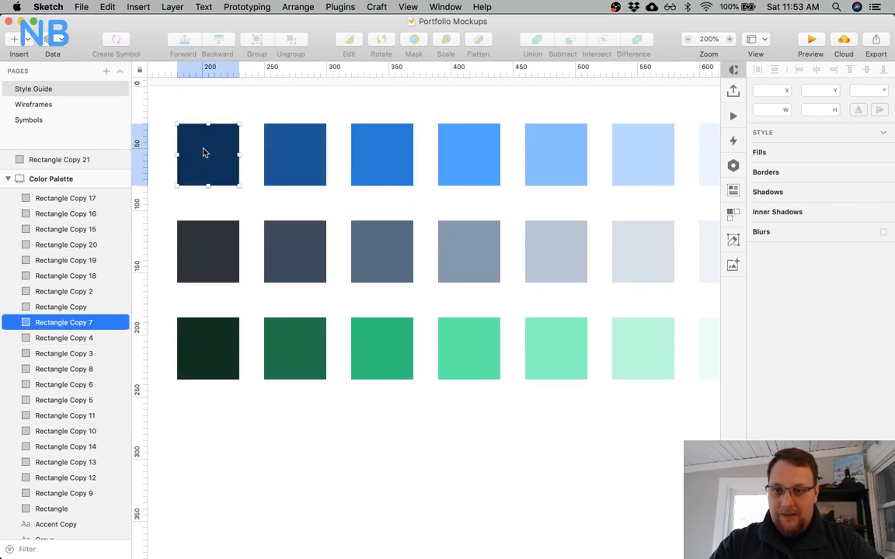
key("super+0")
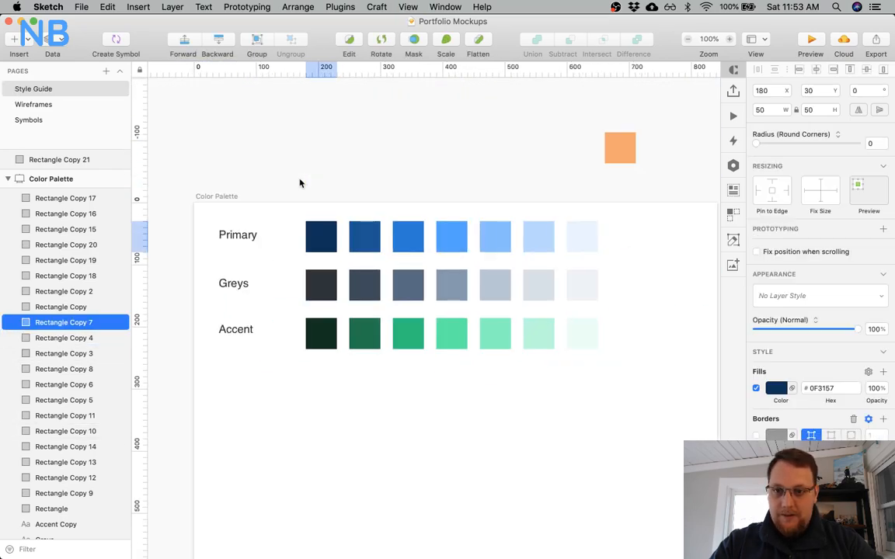
key("alt")
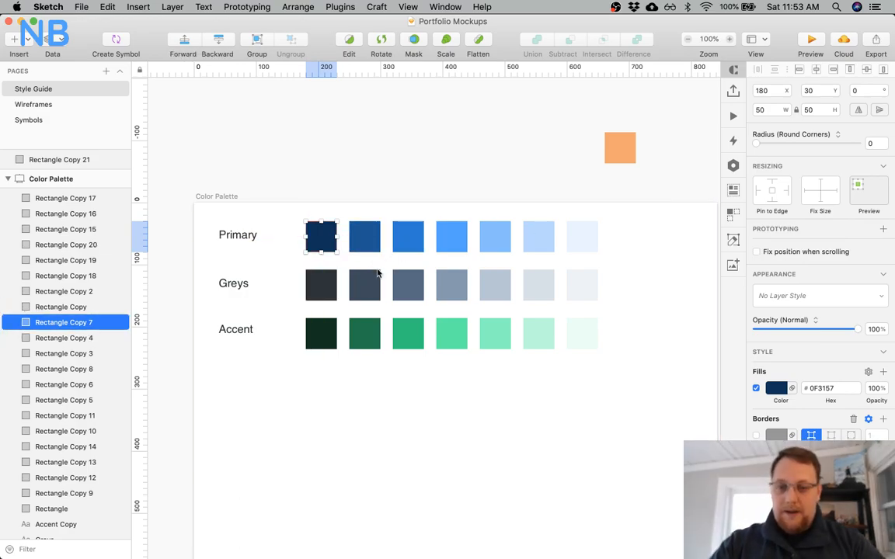
Select all the swatches in the Primary, Greys and Accent rows and set their corner radius to 3.
left_click(340, 251)
left_click(324, 246)
left_click_drag(609, 375, 280, 232)
left_click(861, 142)
type("3")
key("Return")
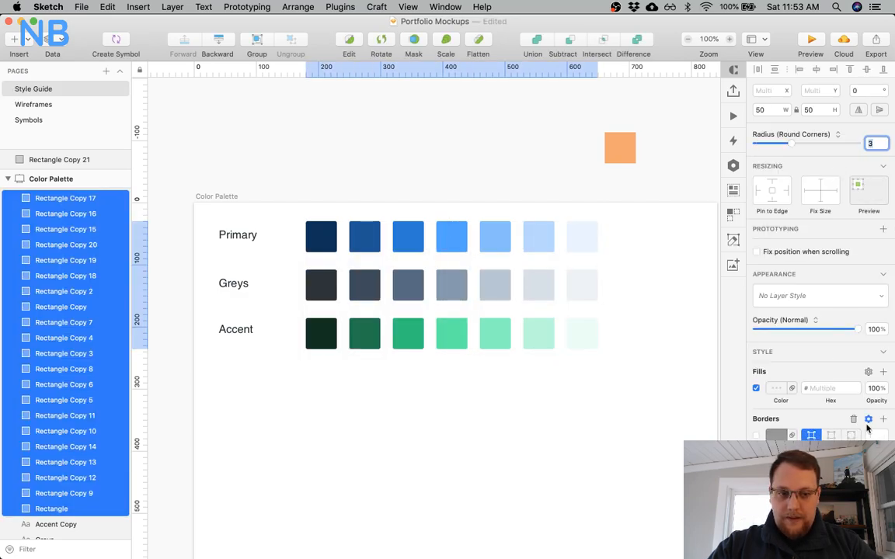
Add an inner shadow to all swatches and sample its color, 2E3338, from the darkest grey swatch.
scroll(783, 387, "down", 2)
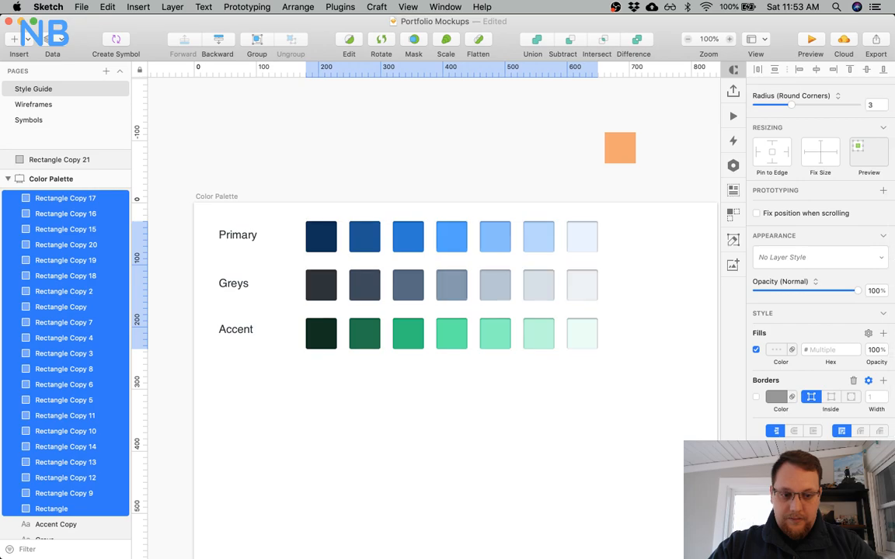
scroll(819, 264, "down", 2)
left_click(776, 498)
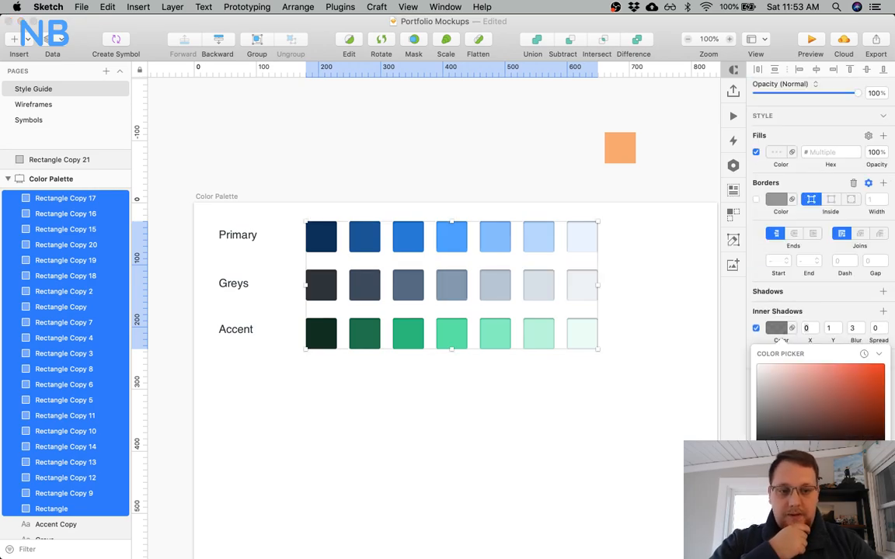
key("ctrl+c")
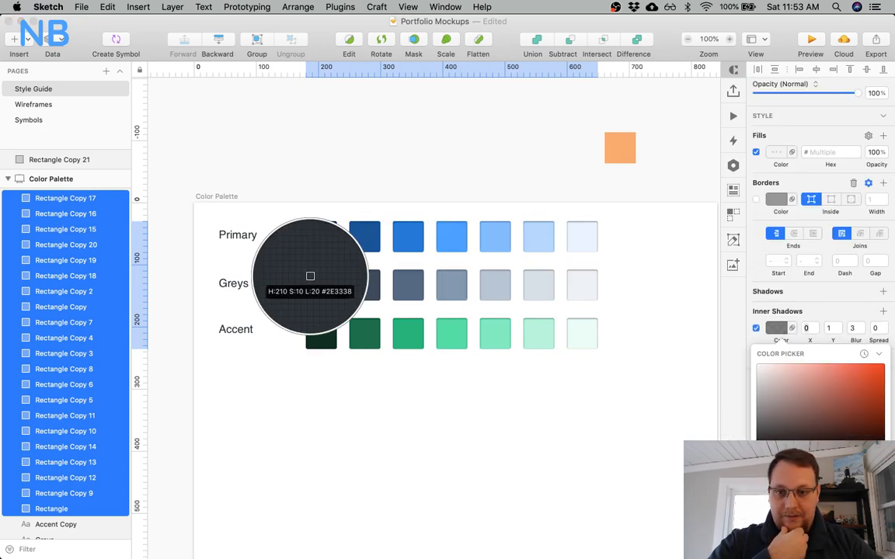
left_click(312, 278)
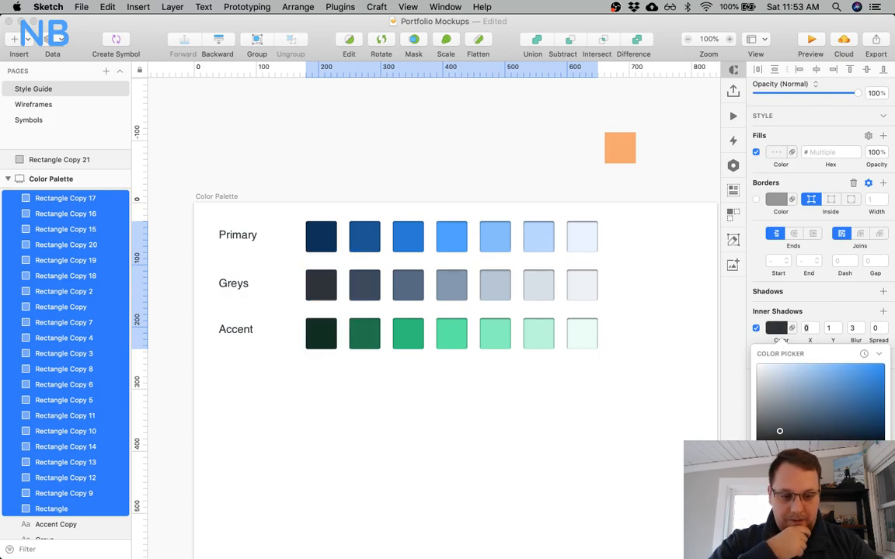
Soften the swatches' inner shadow by lowering its color opacity and setting Y to 0, blur to 5 and spread to 0.
scroll(819, 256, "up", 1)
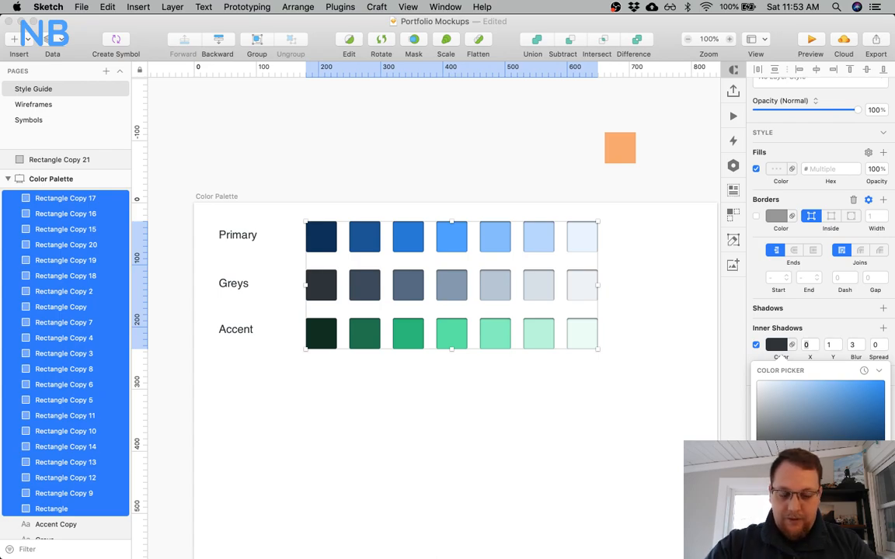
key("Return")
left_click_drag(830, 494, 804, 494)
left_click(837, 348)
left_click(885, 342)
left_click(861, 348)
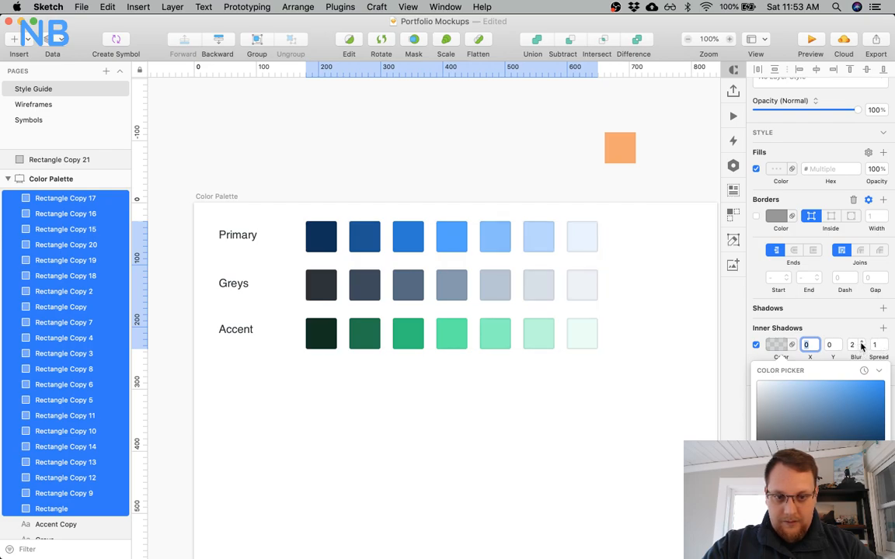
left_click(860, 343)
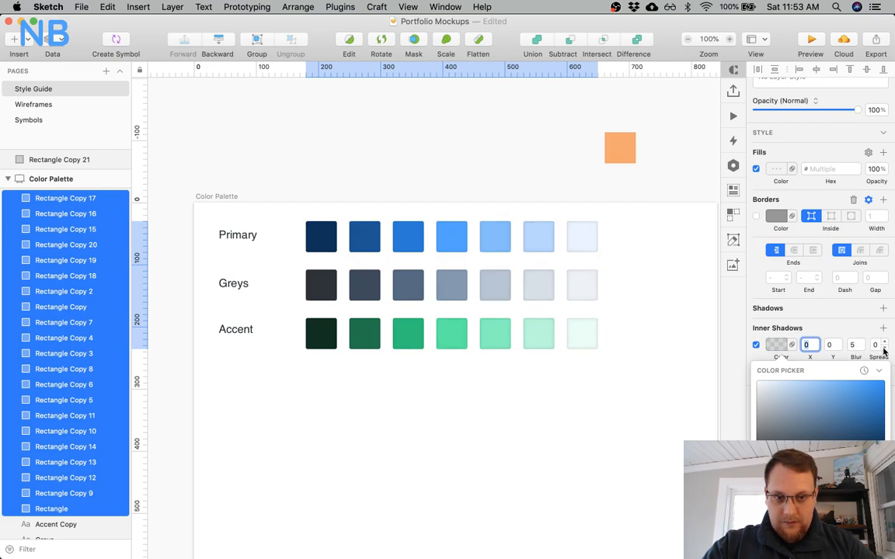
left_click(657, 288)
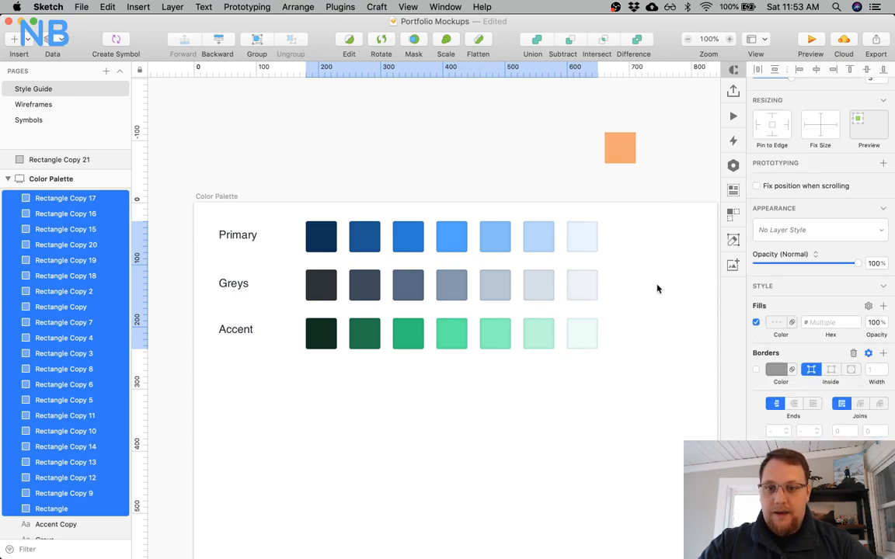
left_click(657, 288)
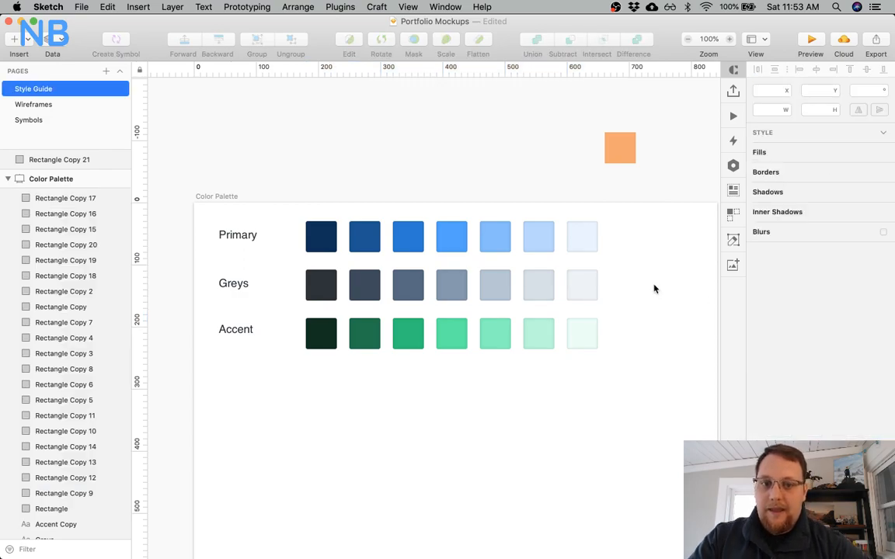
Examine the inner shadows and rounded edges of the swatches up close across all three color rows.
key("z")
left_click(565, 248)
scroll(534, 290, "left", 5)
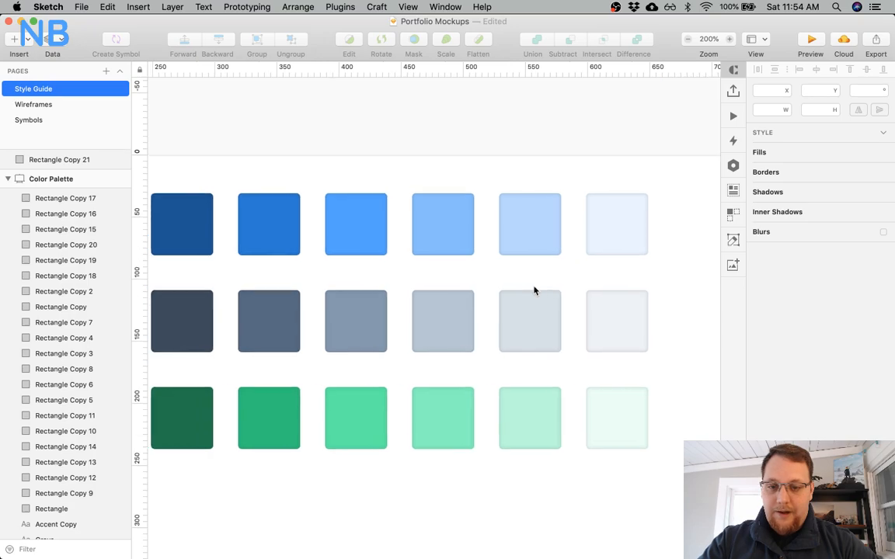
scroll(535, 290, "left", 2)
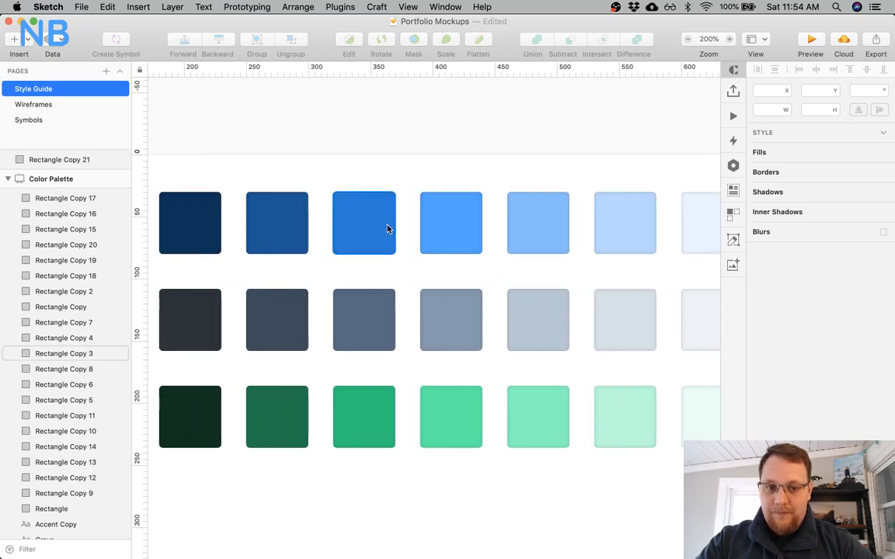
scroll(388, 228, "down", 2)
scroll(388, 228, "right", 2)
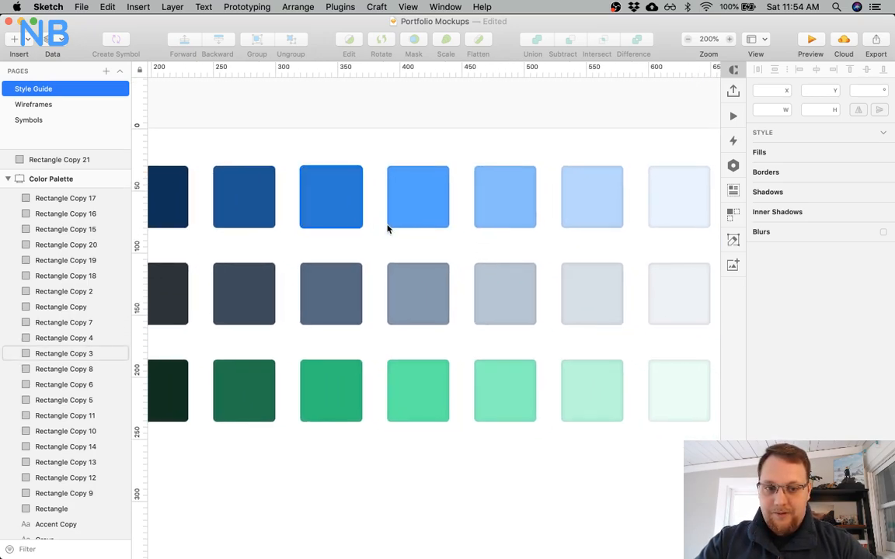
scroll(388, 228, "right", 1)
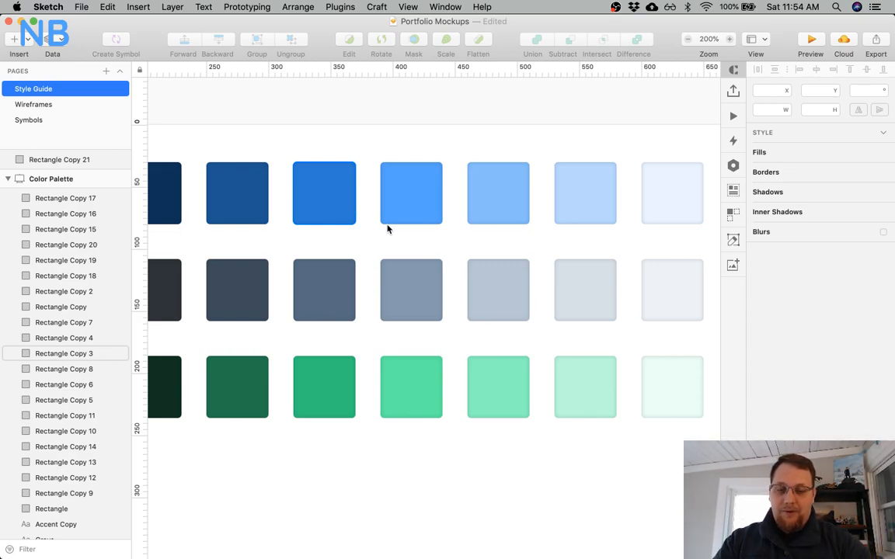
key("super+0")
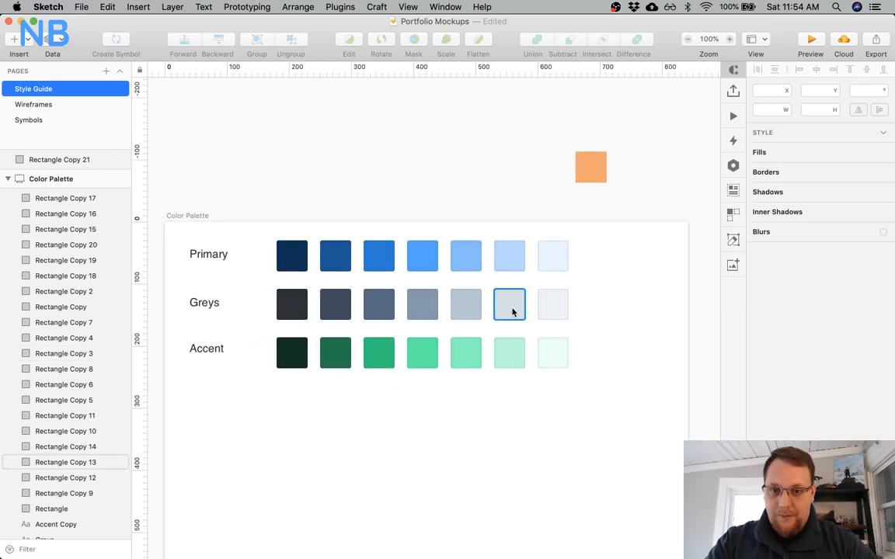
Select all seven swatches in the Greys row and move them down to Y 110.
left_click(564, 344)
left_click(591, 306)
key("z")
left_click(592, 306)
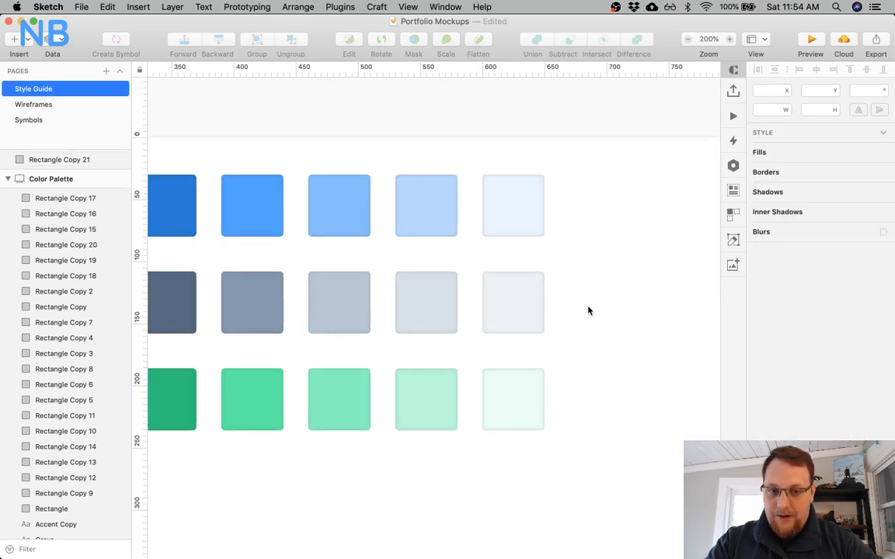
scroll(553, 309, "left", 2)
left_click(613, 314)
scroll(613, 314, "left", 3)
left_click(613, 314, "shift")
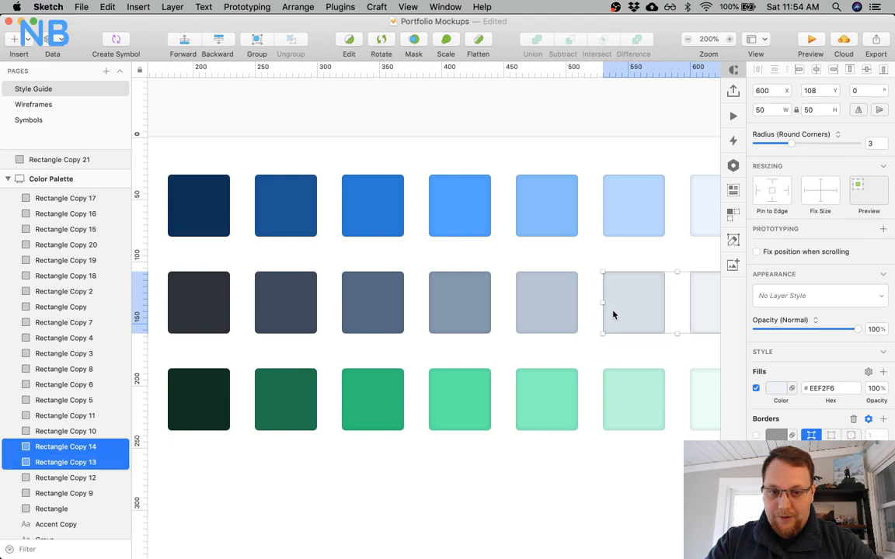
left_click(534, 297, "shift")
left_click(455, 293, "shift")
left_click(371, 292, "shift")
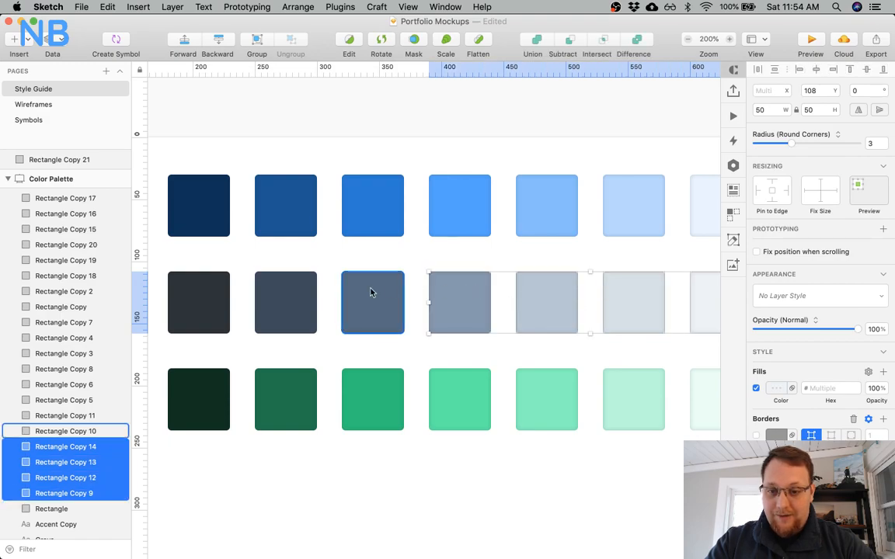
left_click(296, 299, "shift")
left_click(213, 295, "shift")
key("Down")
key("Down")
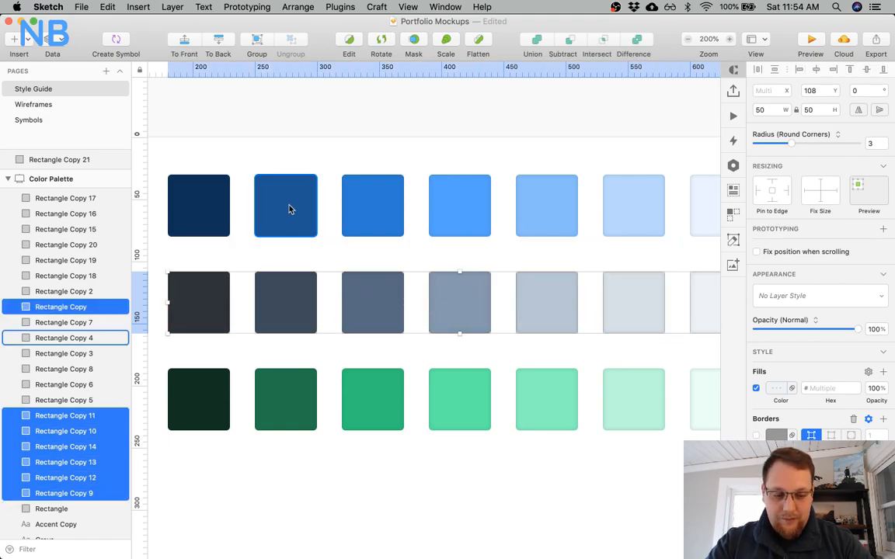
key("alt")
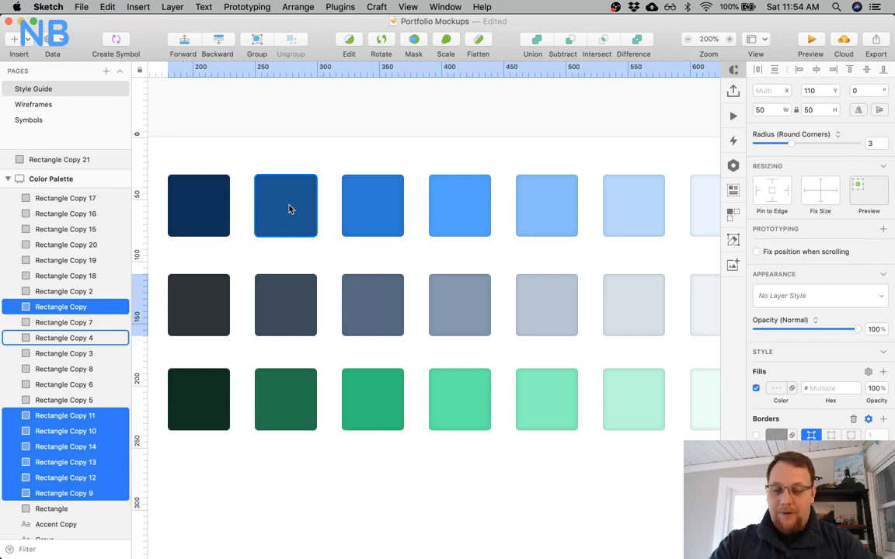
Select all seven green swatches in the Accent row and group them.
scroll(290, 206, "left", 5)
scroll(356, 312, "down", 3)
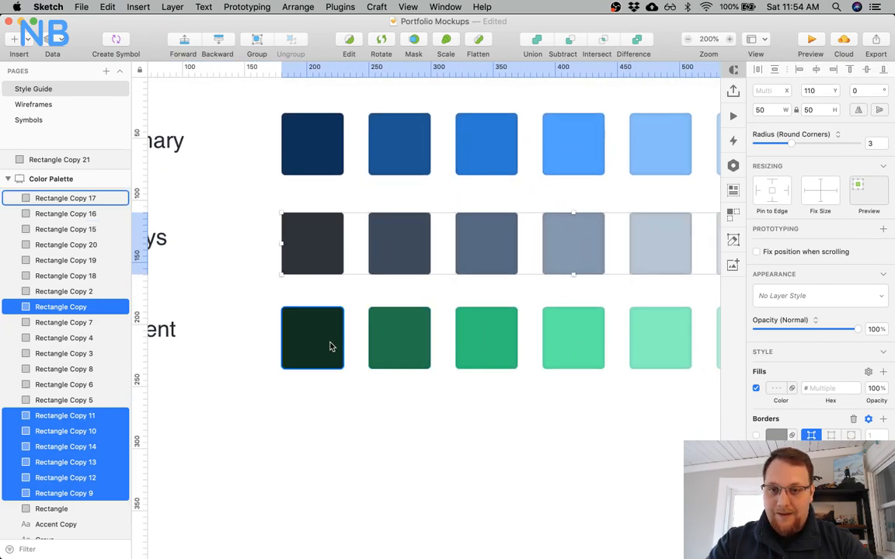
left_click(336, 343)
left_click(389, 333, "shift")
scroll(529, 375, "right", 5)
scroll(529, 375, "down", 2)
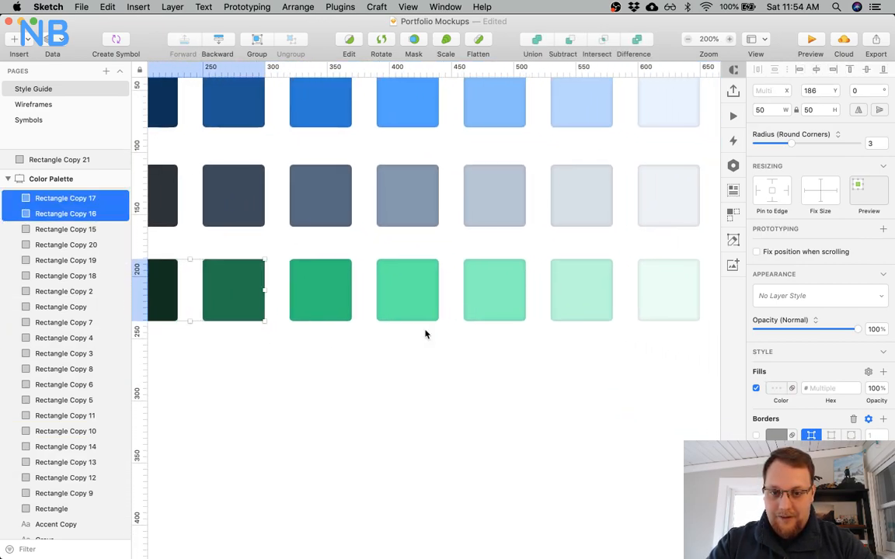
left_click(325, 300, "shift")
left_click(406, 300, "shift")
left_click(493, 300, "shift")
left_click(579, 300, "shift")
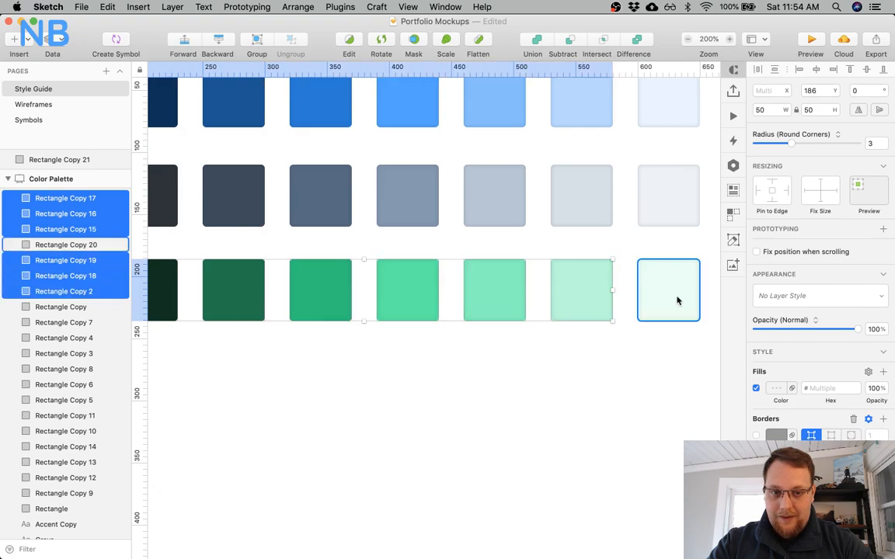
left_click(676, 301, "shift")
key("super+g")
Move the Accent swatch group down to Y 190.
key("Down")
key("Down")
key("Down")
key("Down")
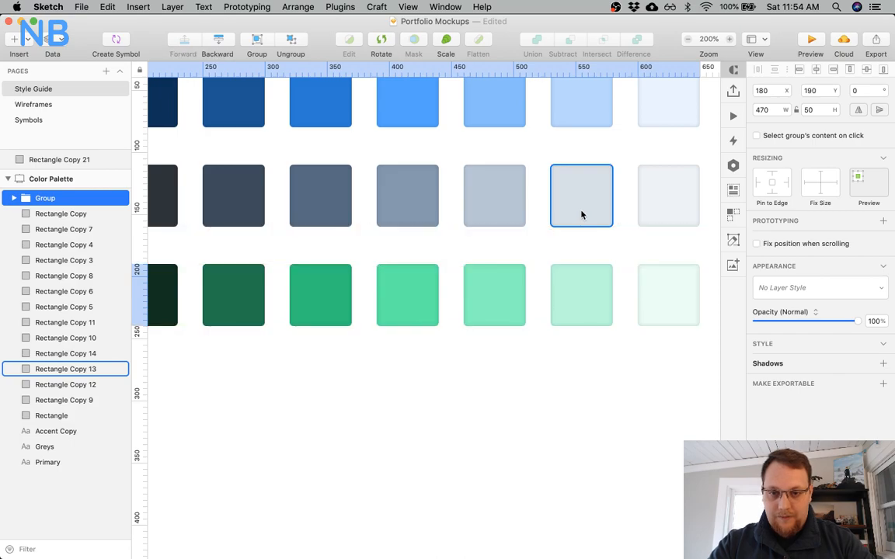
Group the seven grey swatches, and group the seven blue Primary swatches separately.
key("super+minus")
left_click_drag(597, 264, 285, 252)
key("super+g")
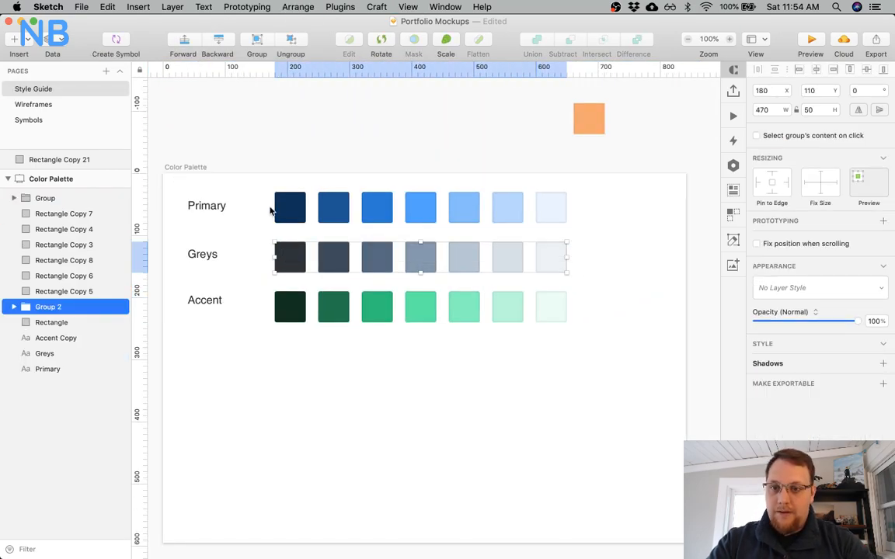
scroll(305, 202, "left", 1)
left_click(316, 200)
left_click_drag(317, 200, 593, 202)
key("super+g")
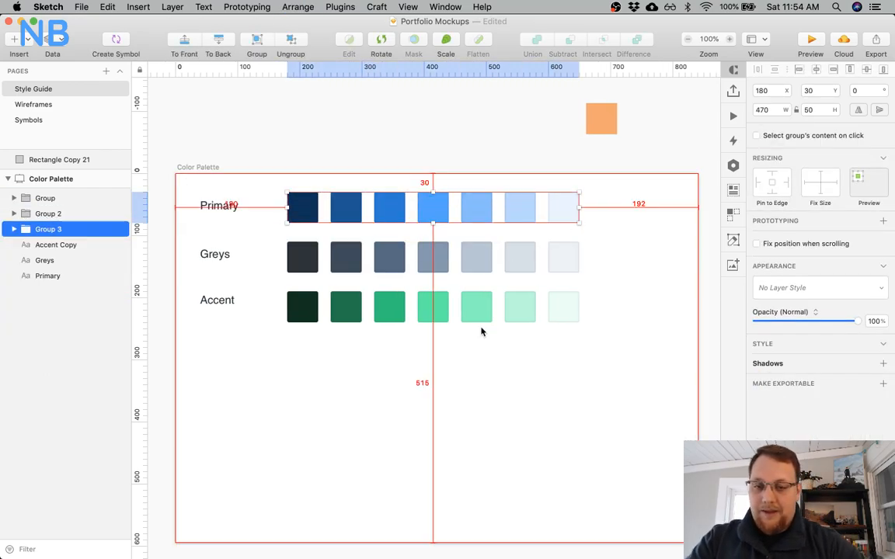
Check the spacing and alignment of the three swatch groups on the Color Palette artboard.
left_click(378, 380)
scroll(221, 264, "left", 5)
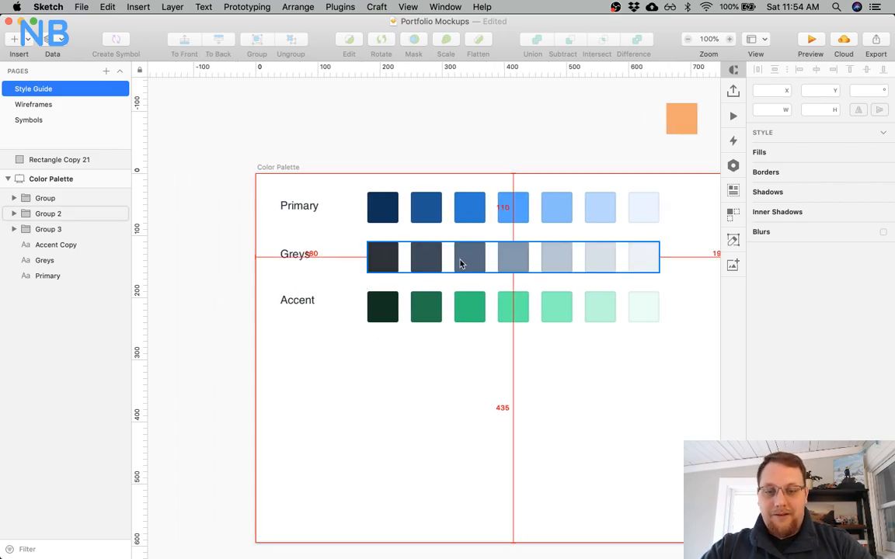
left_click_drag(357, 209, 465, 305)
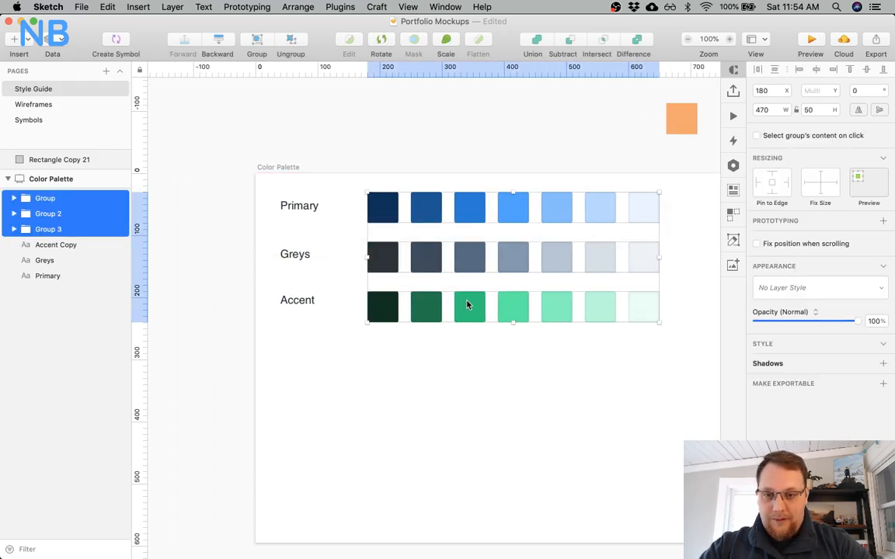
left_click(443, 356)
scroll(443, 357, "right", 8)
scroll(443, 356, "down", 5)
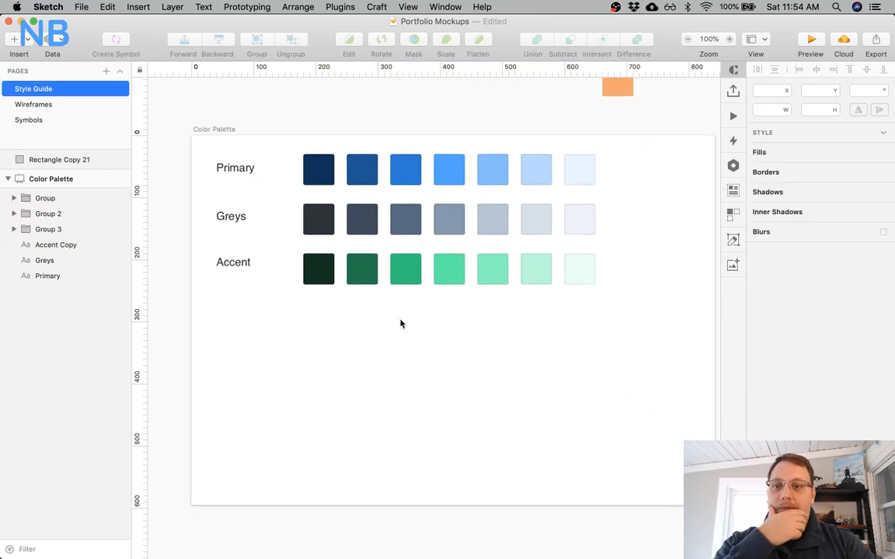
Set the text color of the Primary, Greys and Accent labels by sampling the darkest grey swatch.
left_click(243, 174)
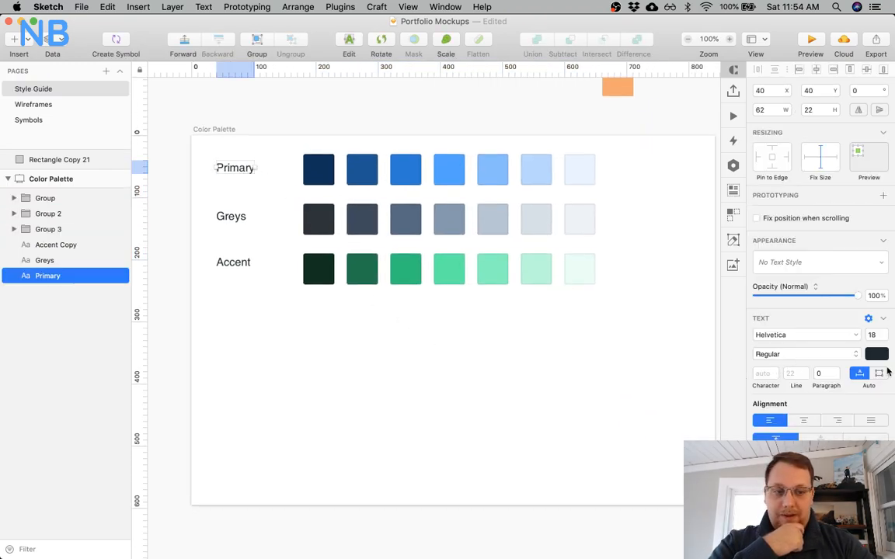
left_click(877, 353)
left_click(421, 410)
left_click_drag(203, 334, 232, 165)
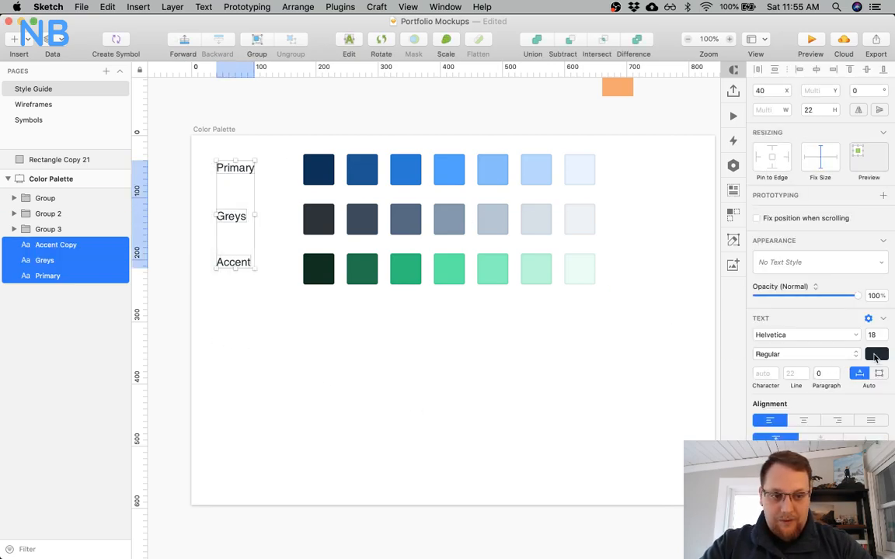
left_click(875, 354)
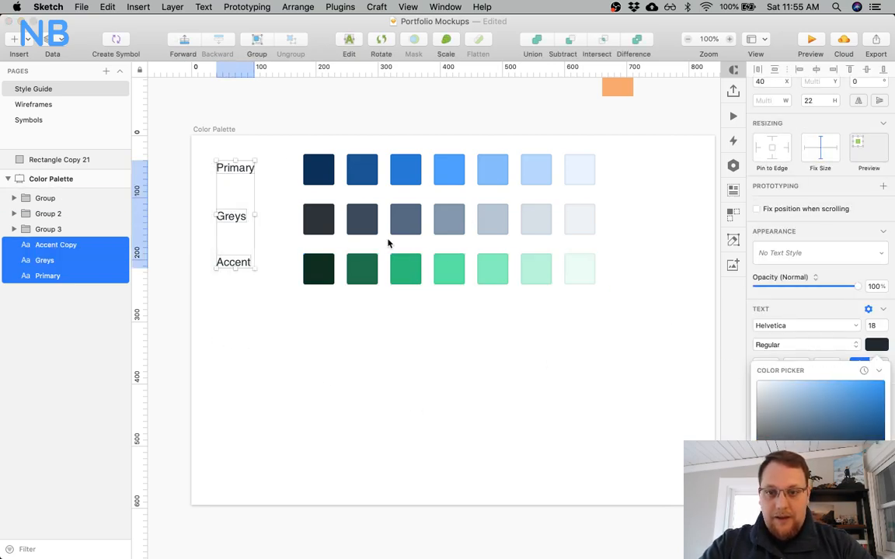
key("ctrl+c")
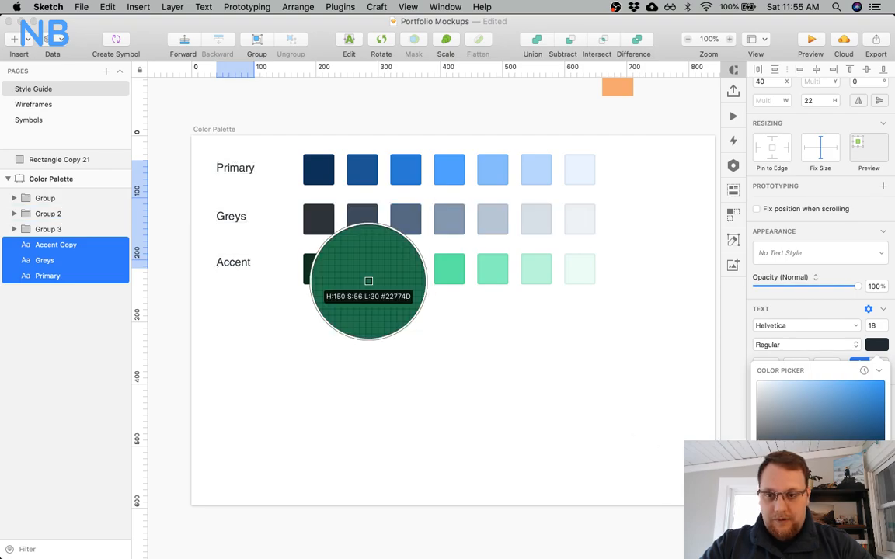
left_click(325, 229)
left_click(272, 282)
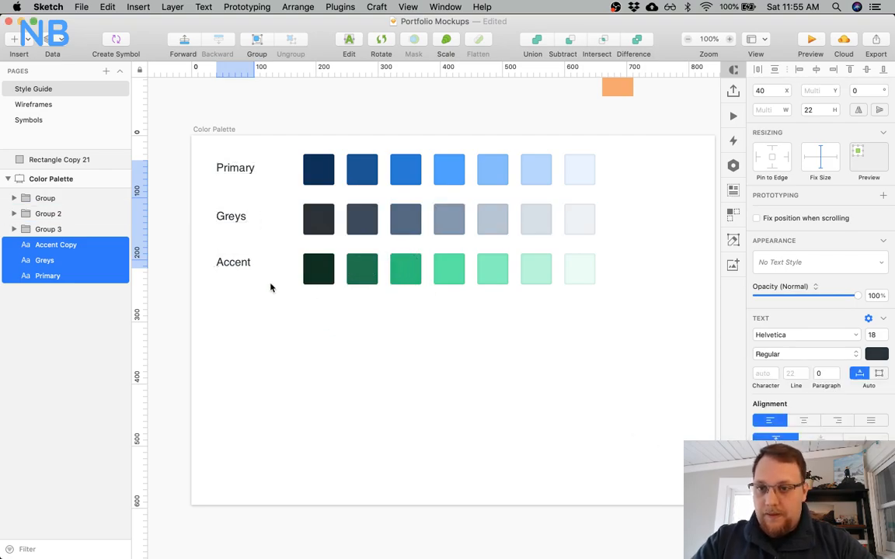
left_click(262, 326)
left_click_drag(262, 328, 230, 157)
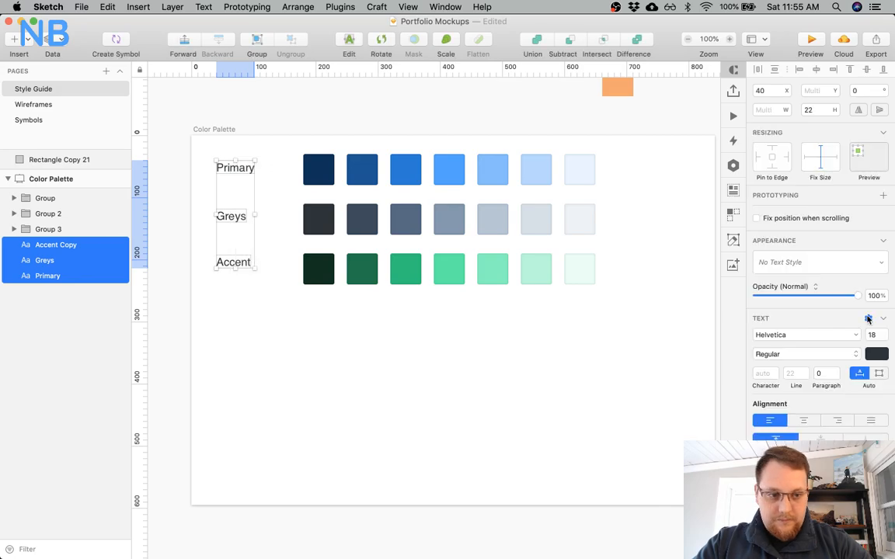
left_click(878, 355)
left_click(777, 501)
left_click(332, 229)
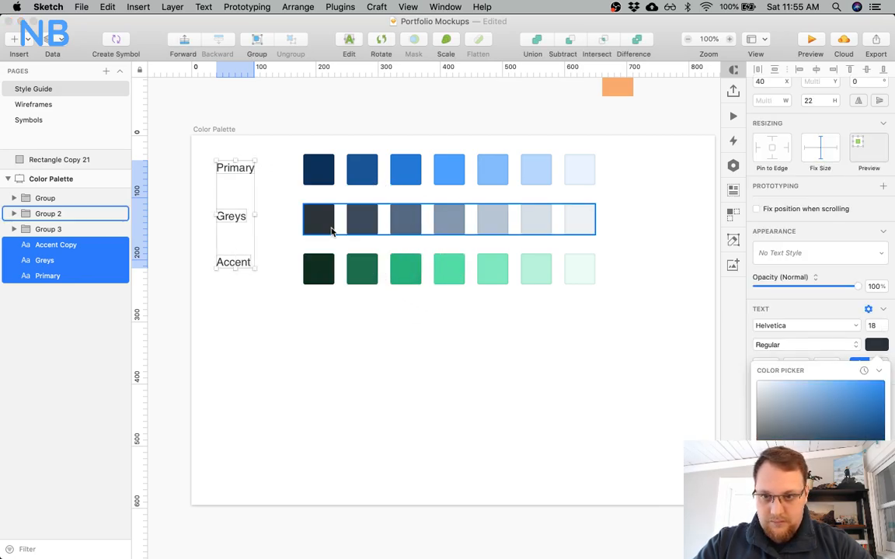
Change the typeface of the Primary, Greys and Accent labels to Quicksand.
left_click(791, 308)
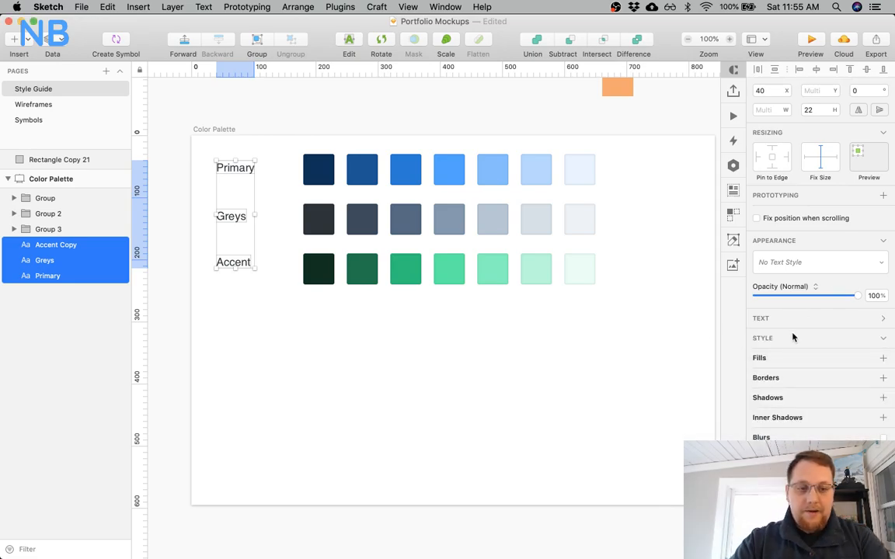
left_click(786, 334)
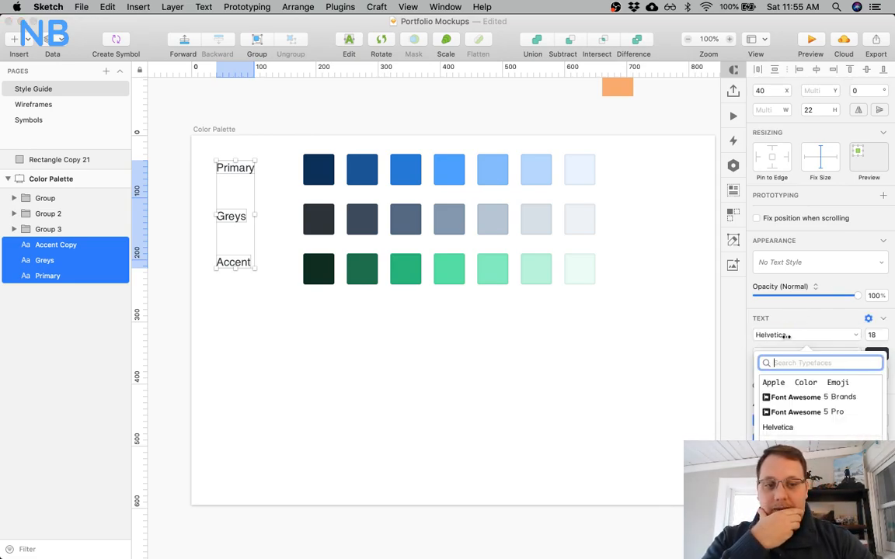
type("quic")
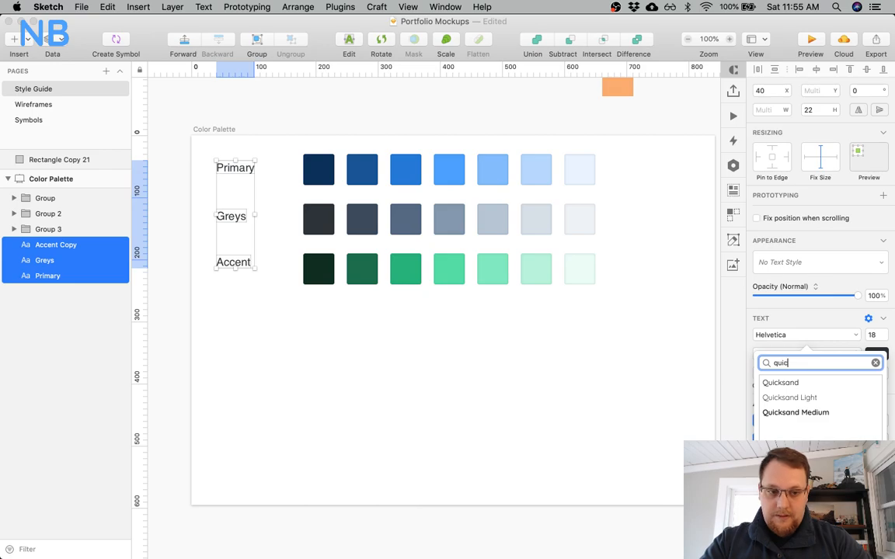
left_click(766, 387)
left_click(440, 333)
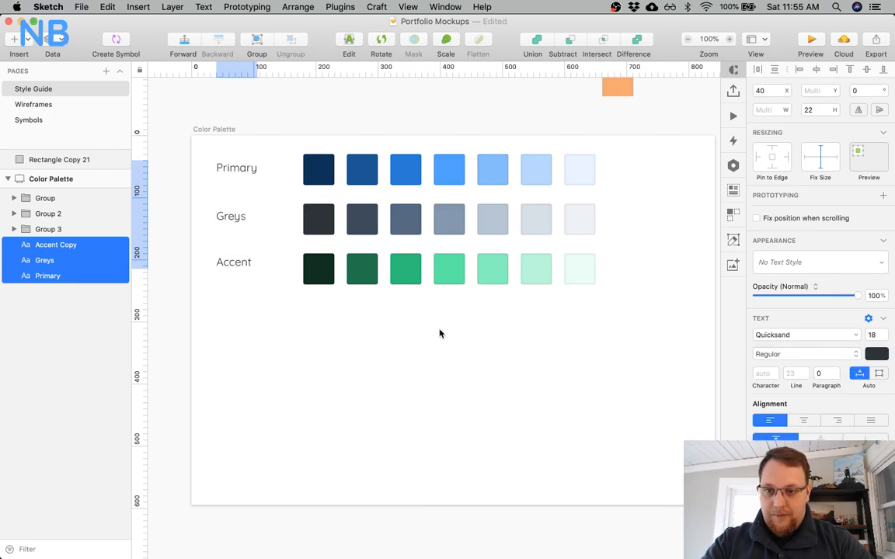
Switch to Chrome to check the heading typeface on the existing portfolio website, and return to the Sketch document.
key("ctrl+Up")
left_click(314, 223)
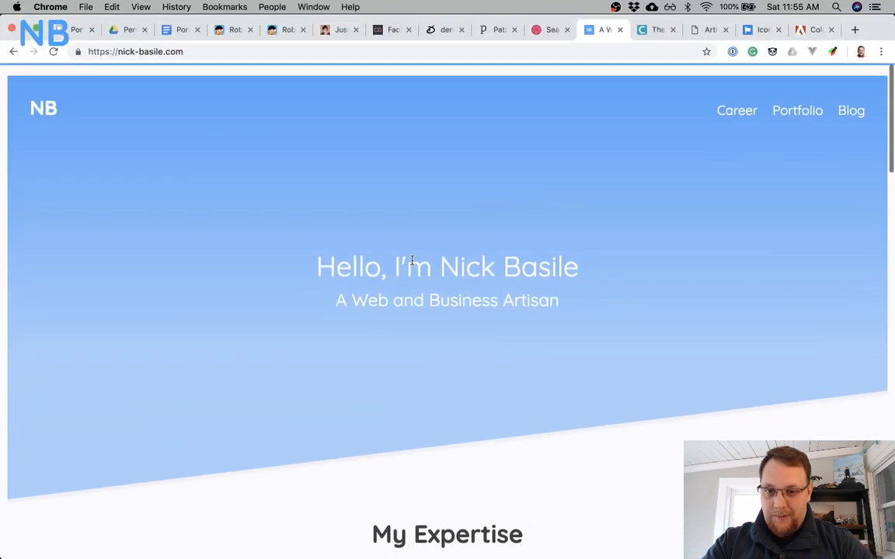
right_click(409, 271)
left_click(448, 337)
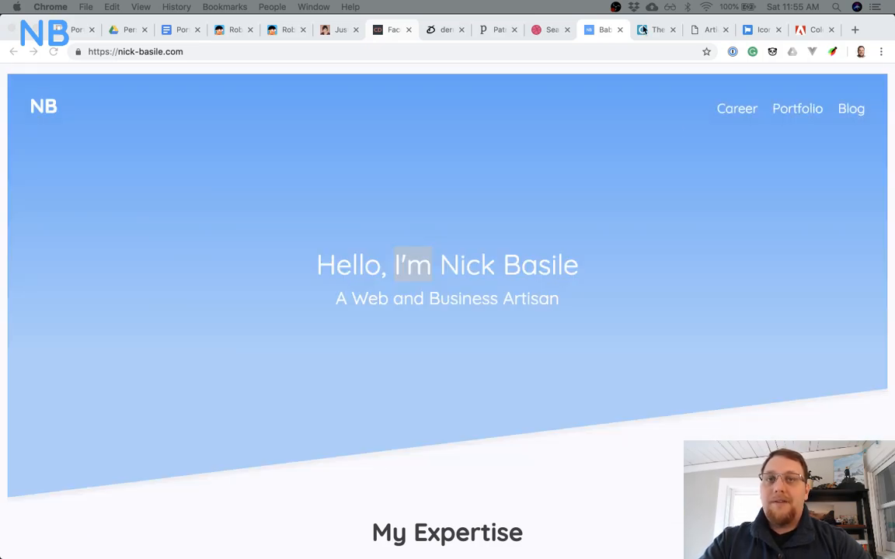
key("ctrl+Up")
left_click(673, 359)
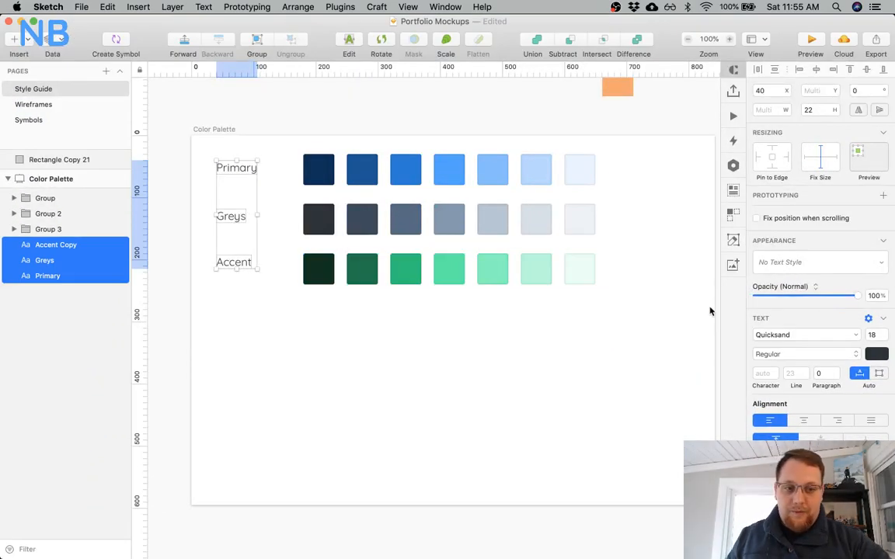
Search the available typefaces for Quicksand variants for the Primary, Greys and Accent labels.
left_click(766, 352)
left_click(765, 349)
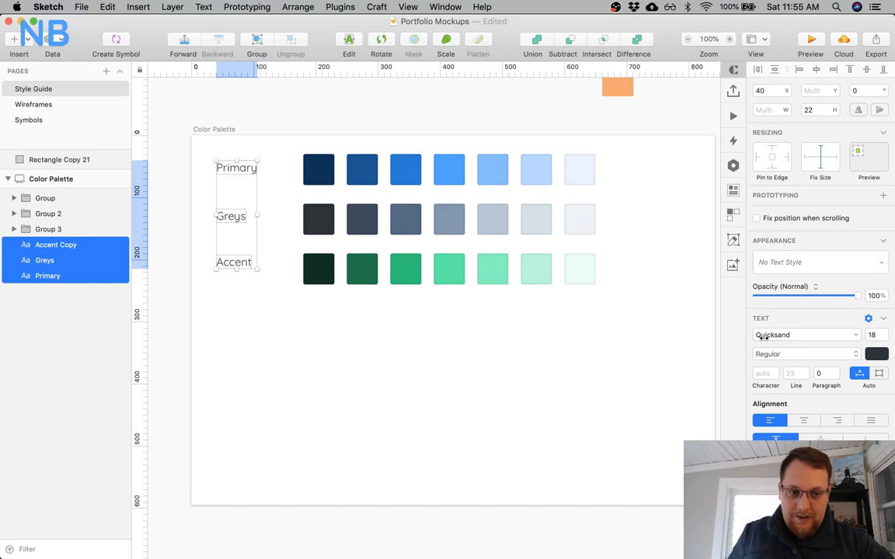
left_click(765, 335)
type("quixc")
key("BackSpace")
key("BackSpace")
key("BackSpace")
key("BackSpace")
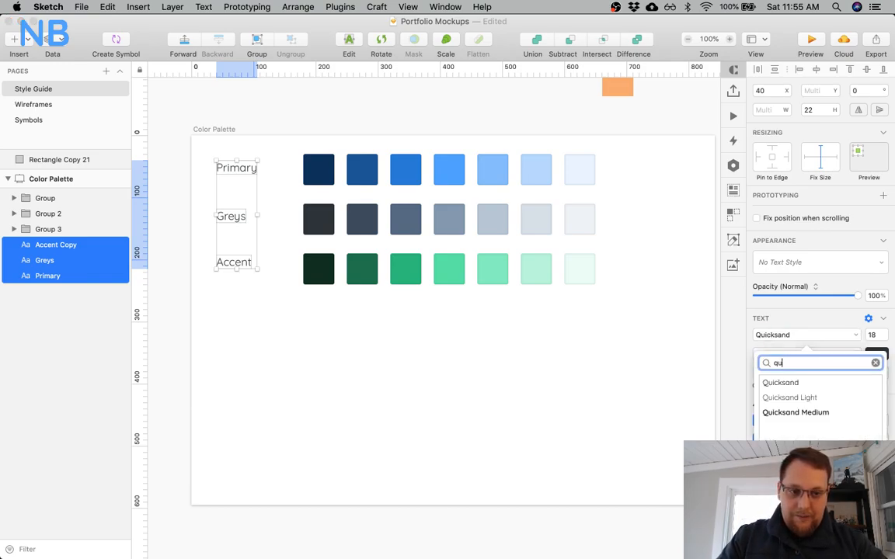
left_click(529, 327)
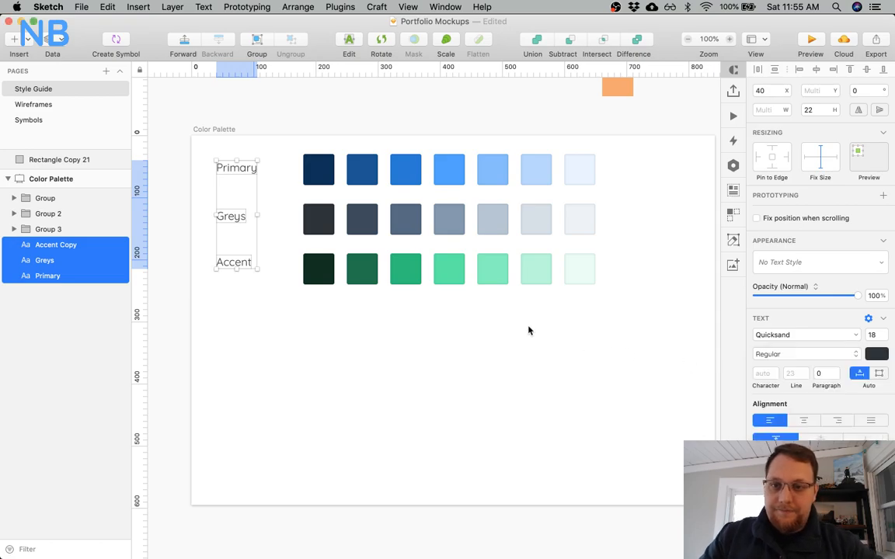
Align the Primary label vertically with the middle of the blue swatch group.
left_click(400, 340)
left_click(241, 173)
left_click(412, 160, "shift")
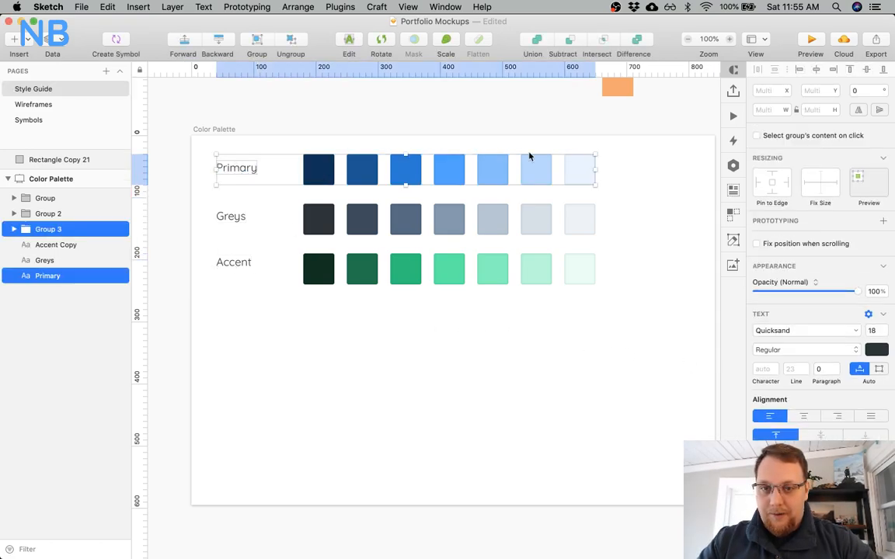
left_click(871, 71)
left_click(374, 339)
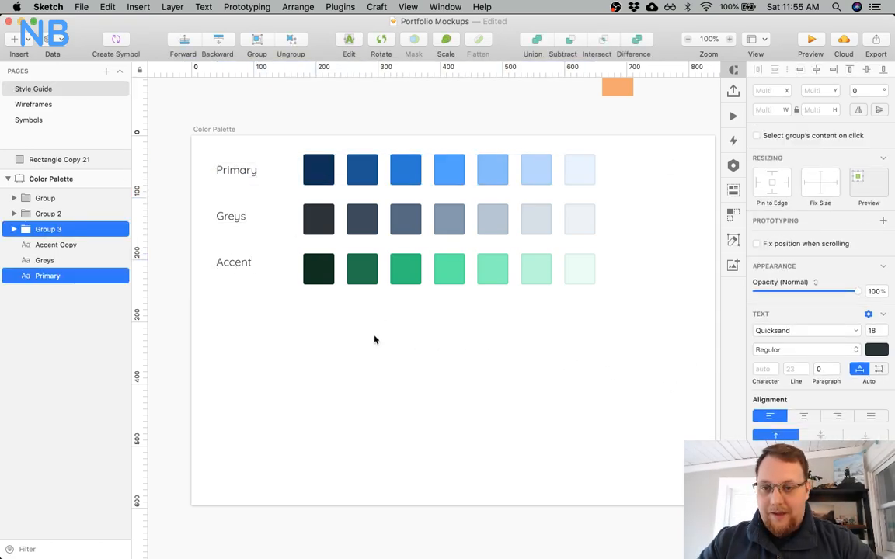
Align the Greys and Accent labels vertically with the middle of the grey and green swatch groups respectively.
left_click(231, 218)
left_click(341, 224, "shift")
left_click(874, 70)
left_click(294, 295)
left_click(249, 263)
left_click(339, 283, "shift")
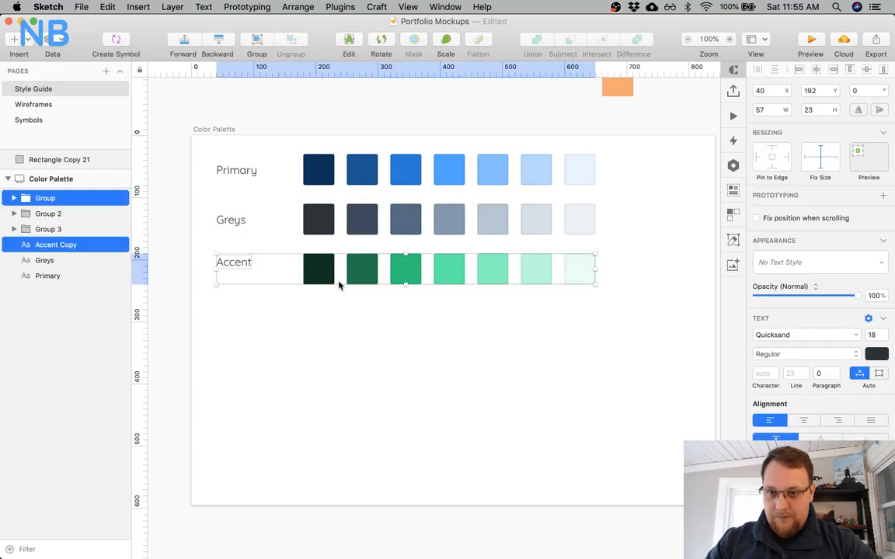
left_click(870, 71)
left_click(372, 311)
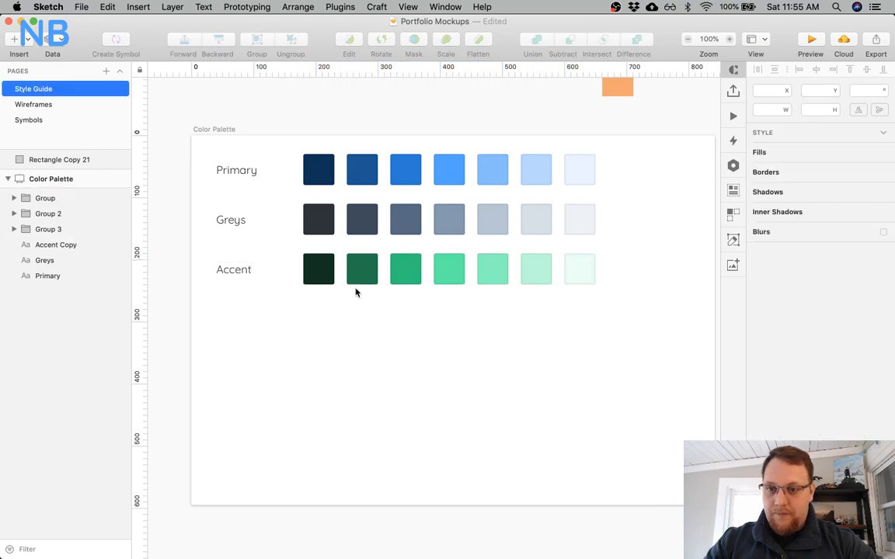
Group the Primary, Greys and Accent text labels together.
left_click(321, 270)
left_click(331, 233, "shift")
left_click(334, 175, "shift")
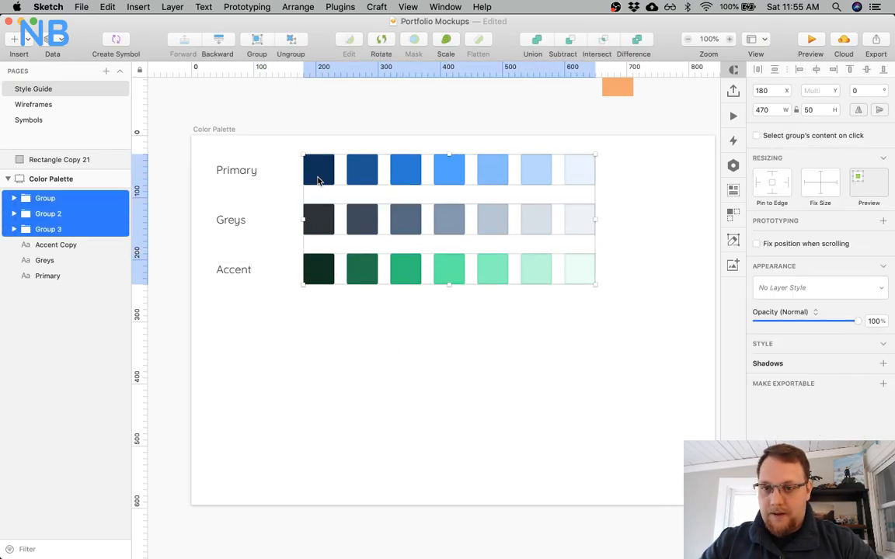
left_click(233, 175)
left_click(233, 220, "shift")
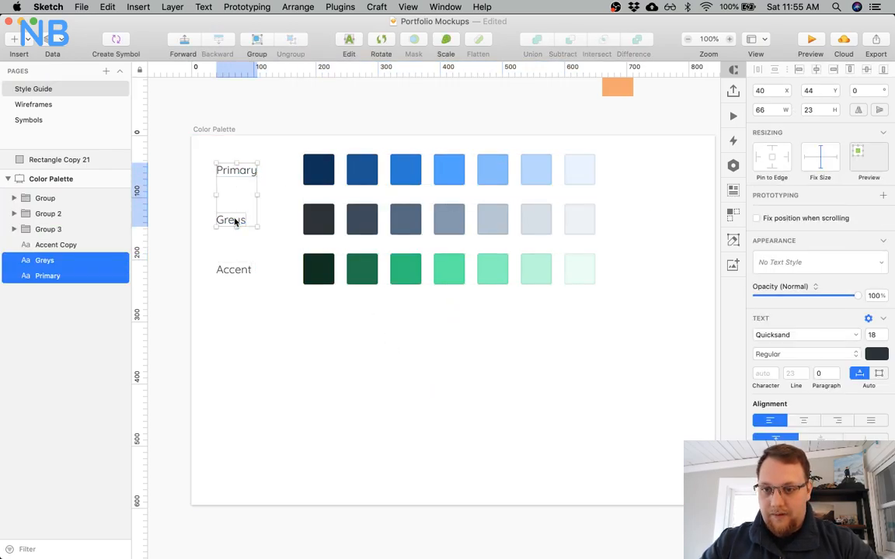
left_click(240, 272, "shift")
key("super+g")
Move the blue, grey and green swatch groups together toward the labels, leaving a 30 px gap beside the label group.
left_click(339, 224)
key("alt")
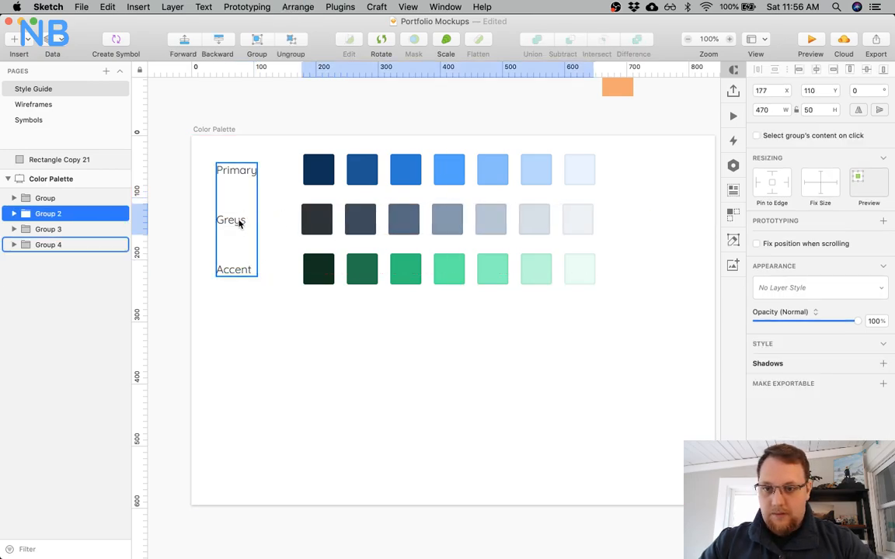
left_click_drag(291, 173, 368, 290)
key("alt")
key("shift+Left")
key("shift+Left")
key("shift+Left")
key("Left")
key("Left")
key("Left")
key("Left")
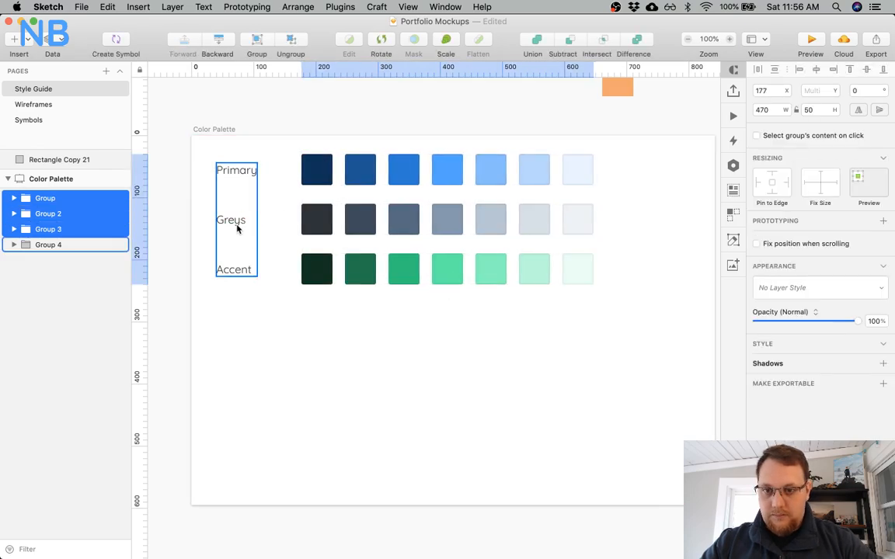
key("shift+Left")
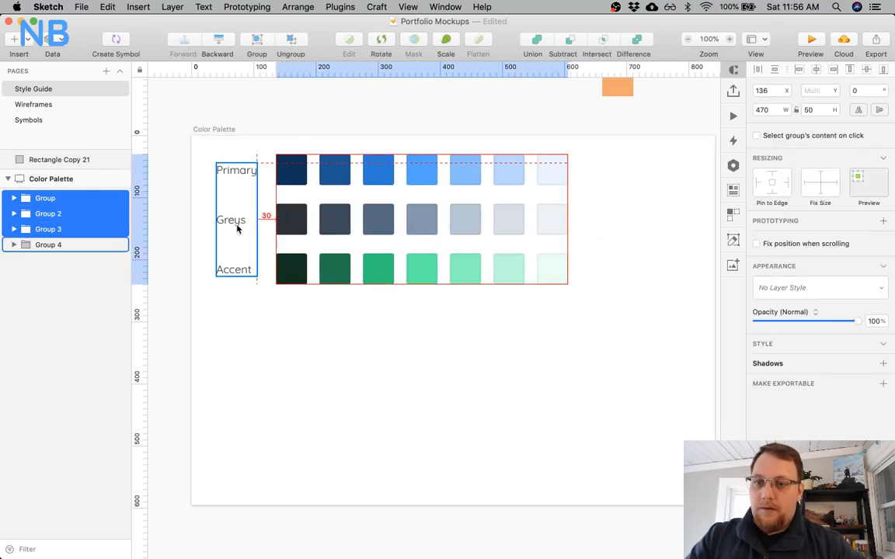
left_click(313, 348)
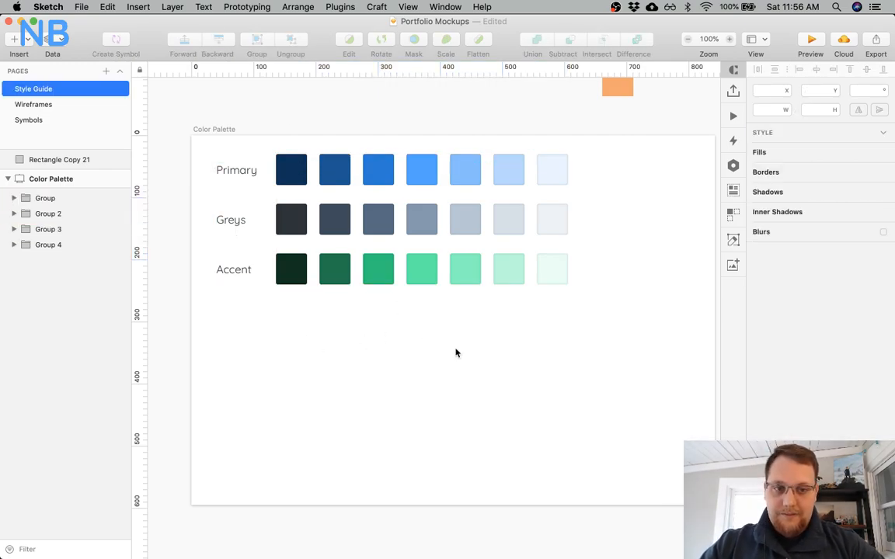
Delete the disabled border from the darkest blue swatch in the Primary row.
scroll(456, 354, "down", 3)
scroll(450, 345, "up", 4)
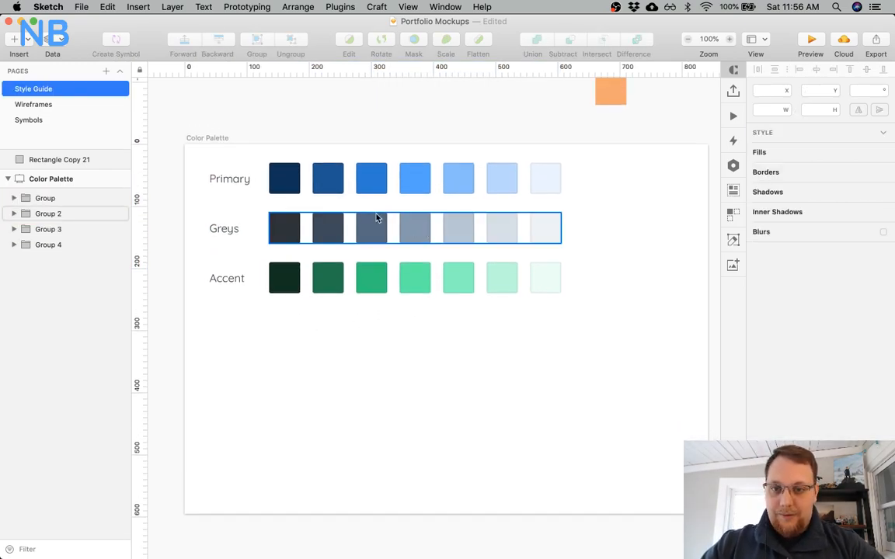
left_click(289, 180)
scroll(868, 370, "down", 3)
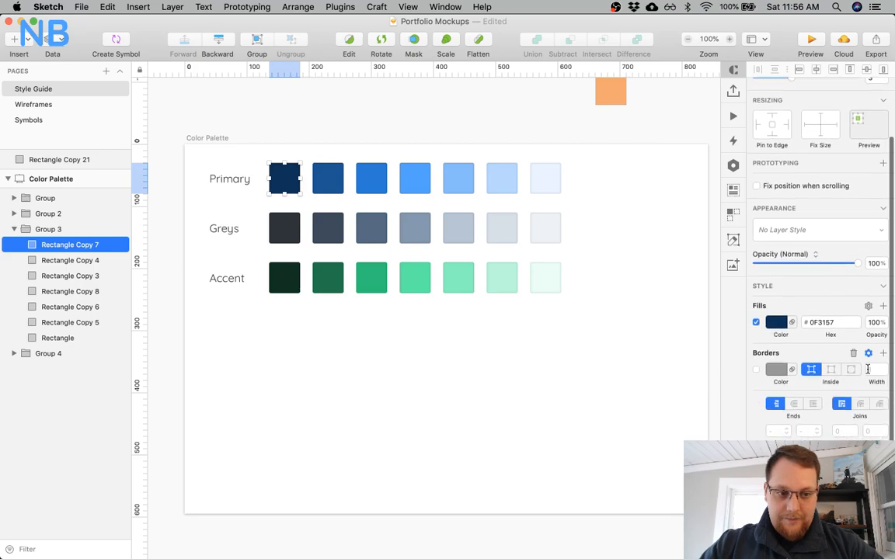
left_click(854, 353)
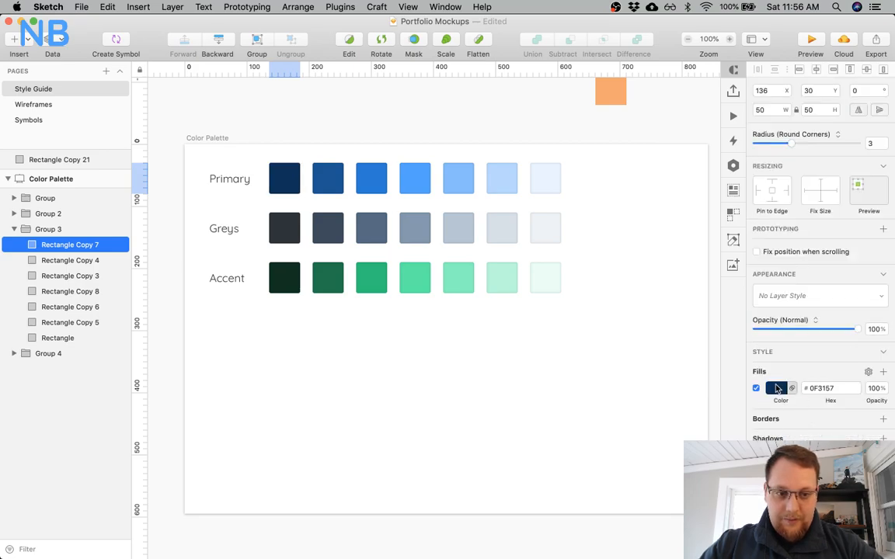
Examine the fill color of each of the seven blue Primary swatches in turn, from darkest to lightest.
left_click(777, 388)
scroll(816, 404, "down", 2)
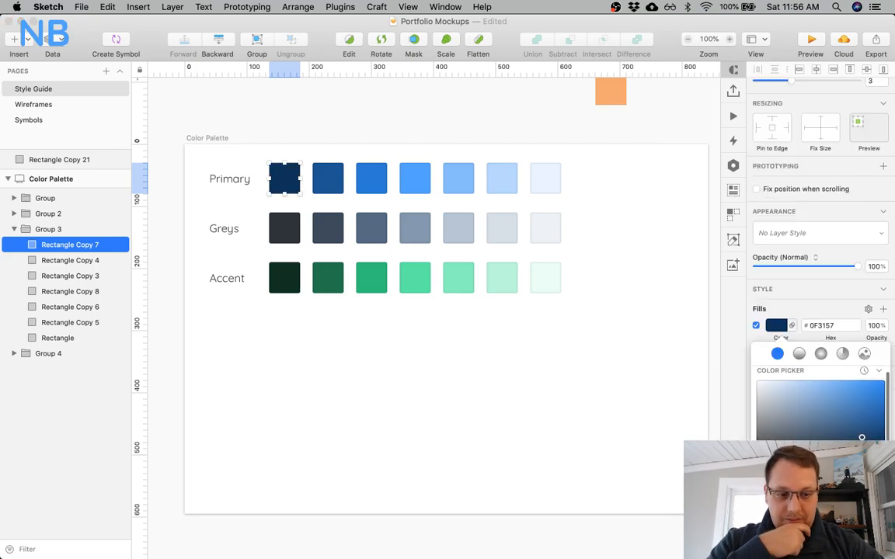
left_click(330, 182)
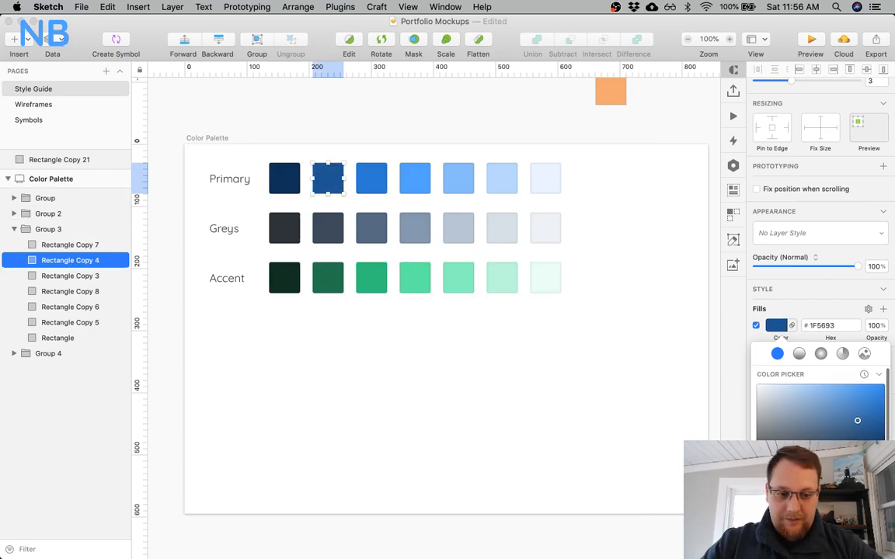
left_click(371, 179)
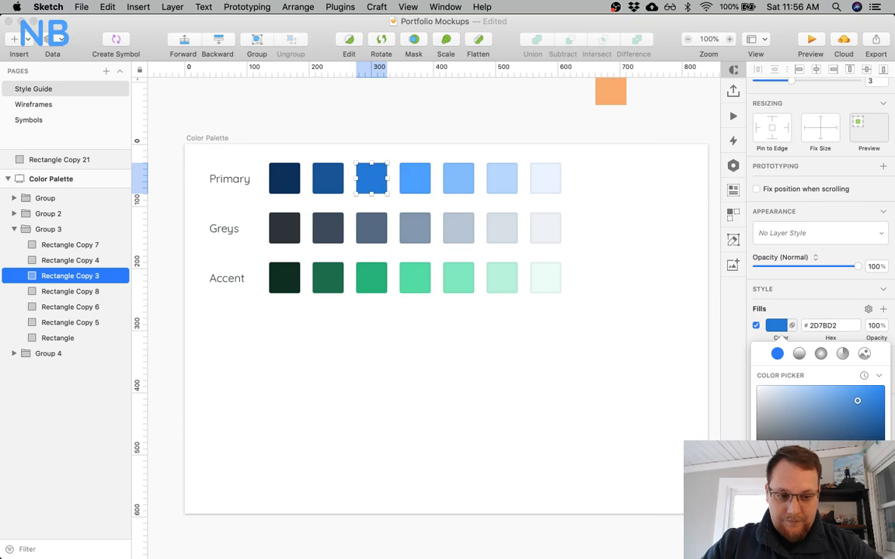
left_click(415, 179)
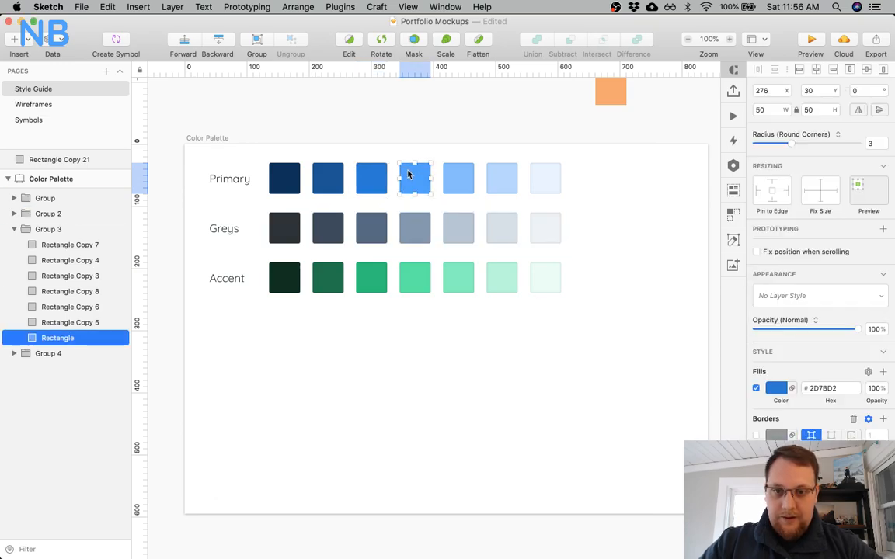
left_click(775, 389)
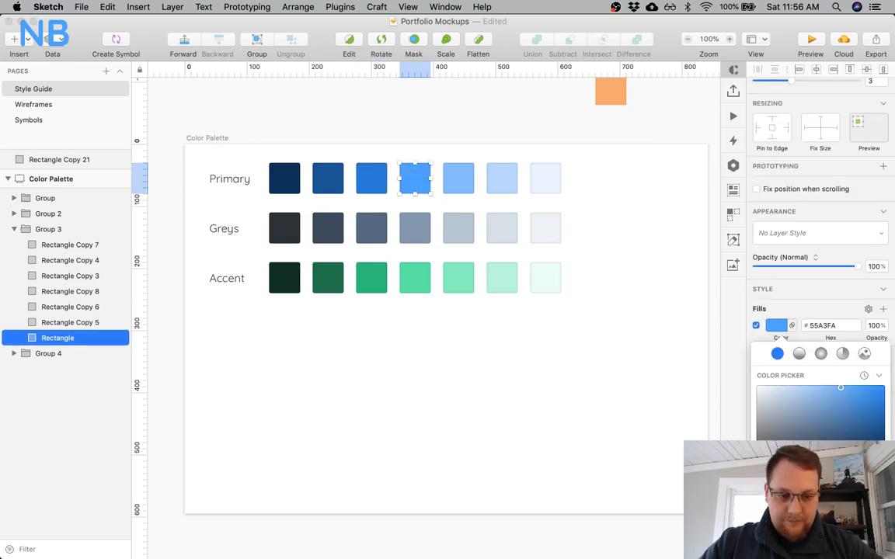
left_click(460, 184)
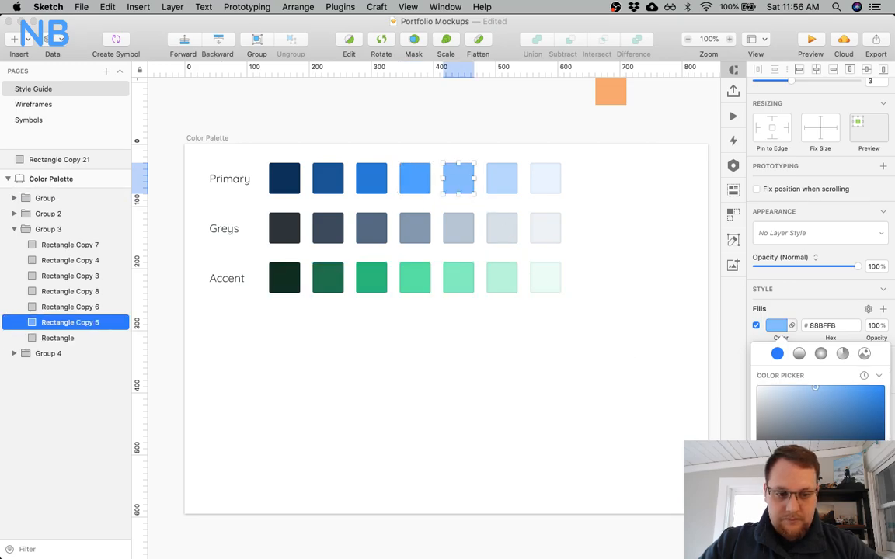
left_click(503, 180)
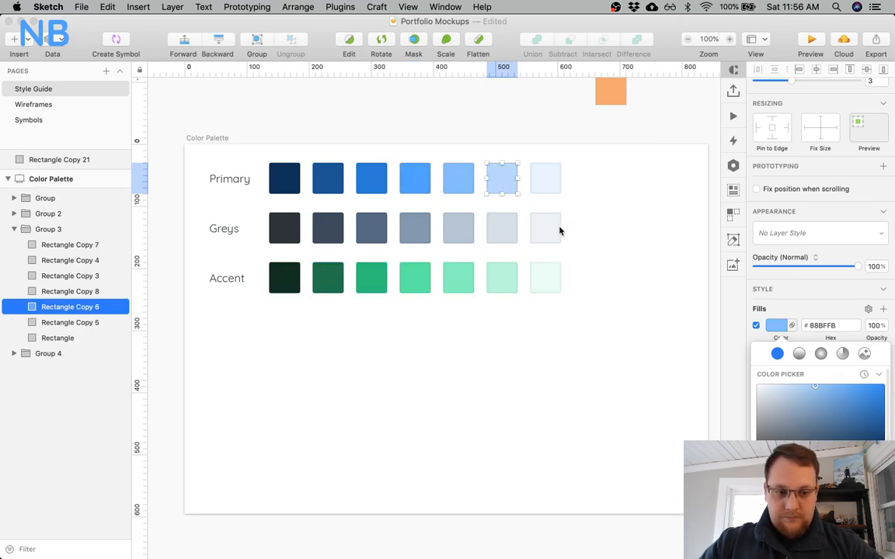
left_click(546, 180)
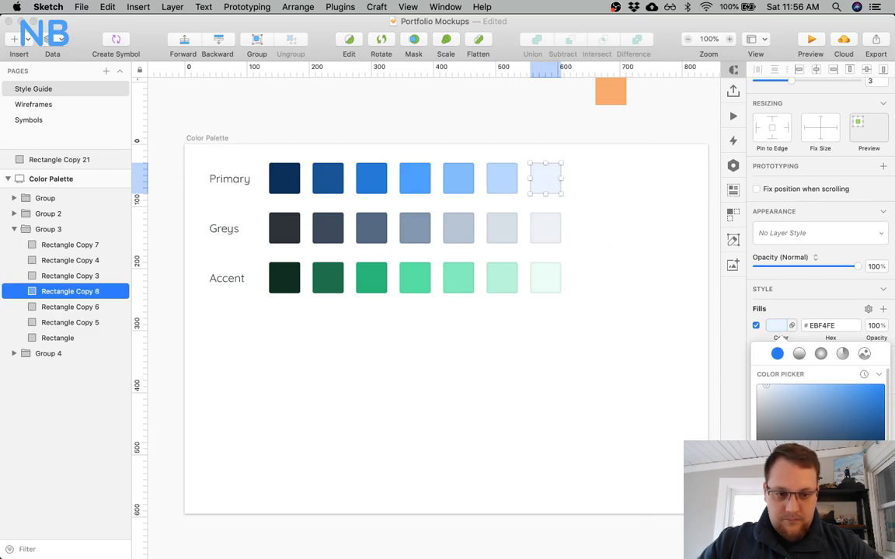
Examine the fill color of each of the seven Greys swatches in turn, from darkest to lightest.
left_click(284, 228)
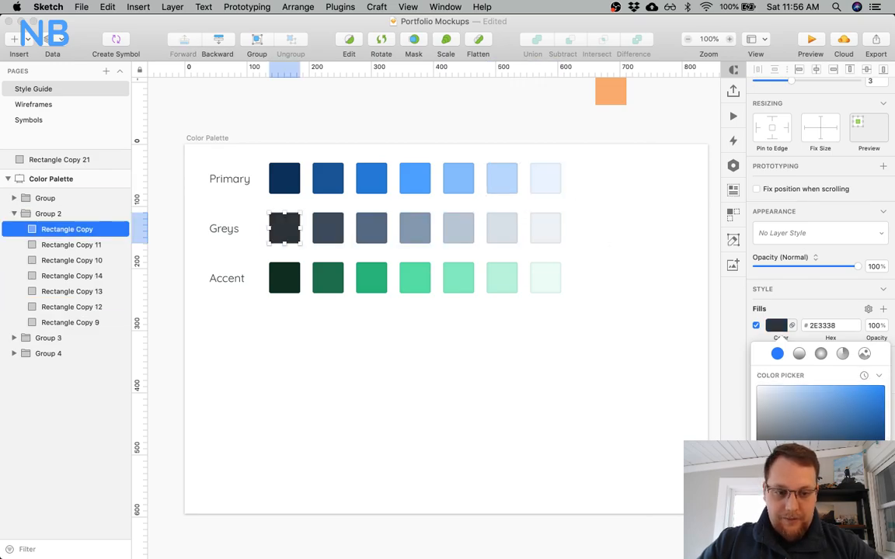
left_click(327, 228)
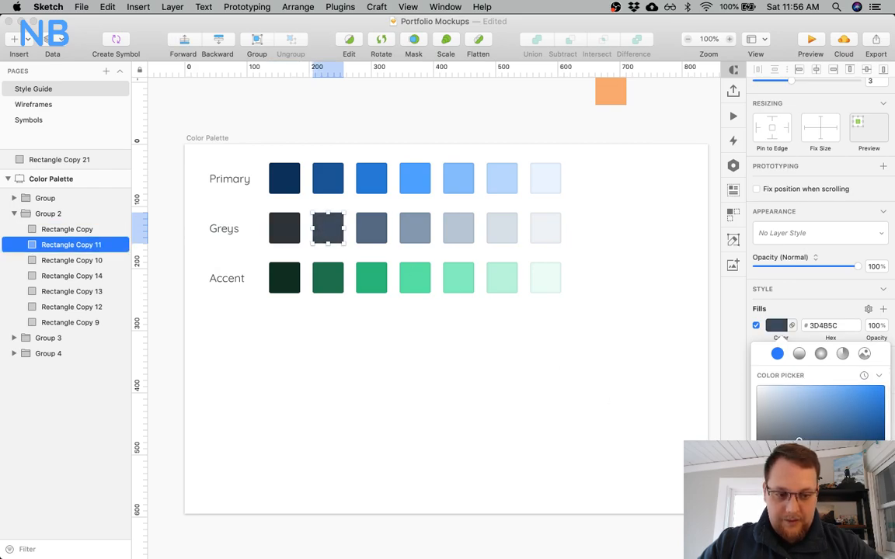
left_click(374, 227)
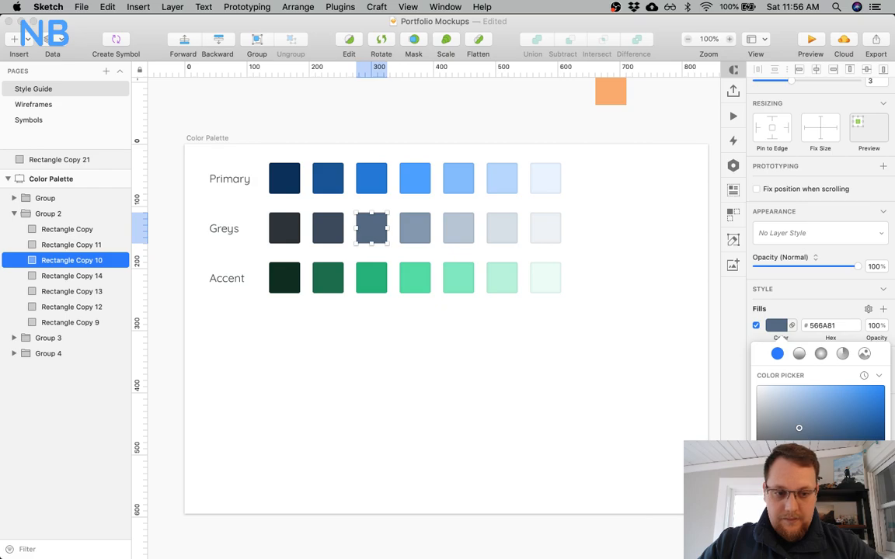
scroll(820, 412, "down", 2)
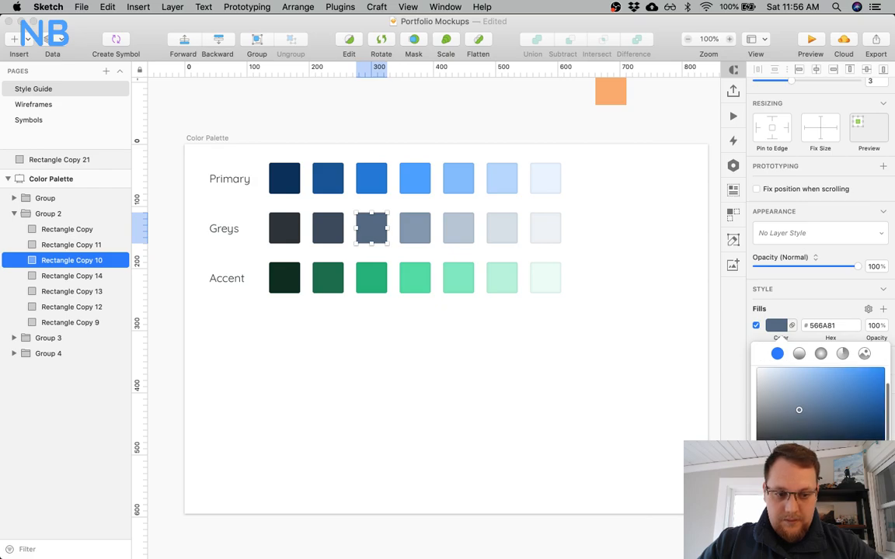
left_click(412, 229)
scroll(821, 404, "down", 2)
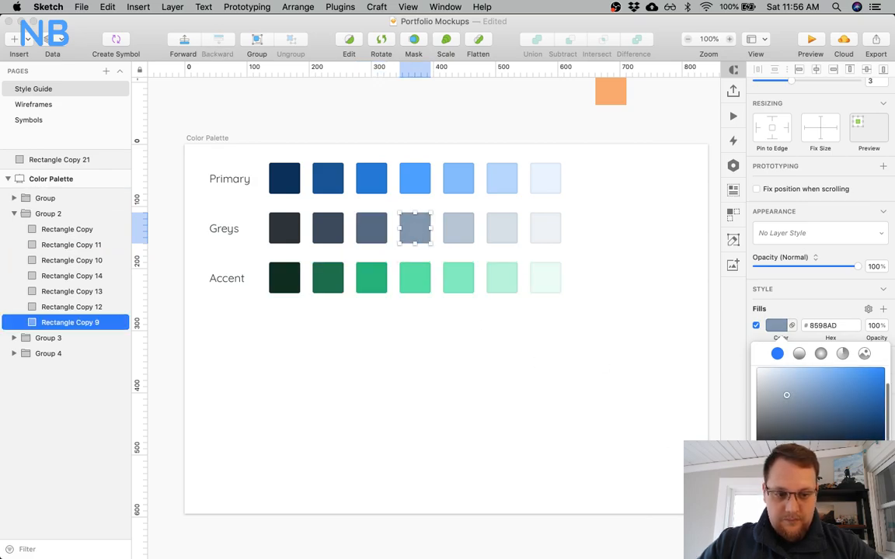
left_click(453, 233)
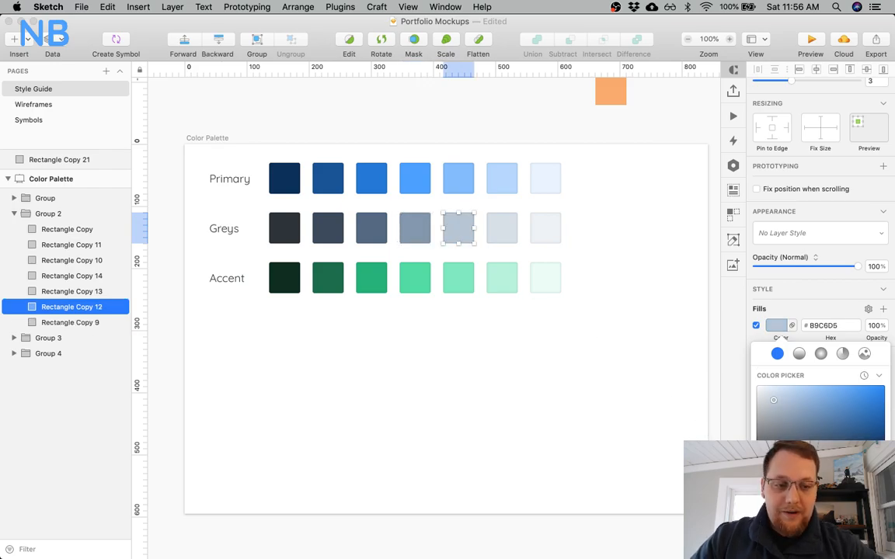
scroll(820, 404, "down", 2)
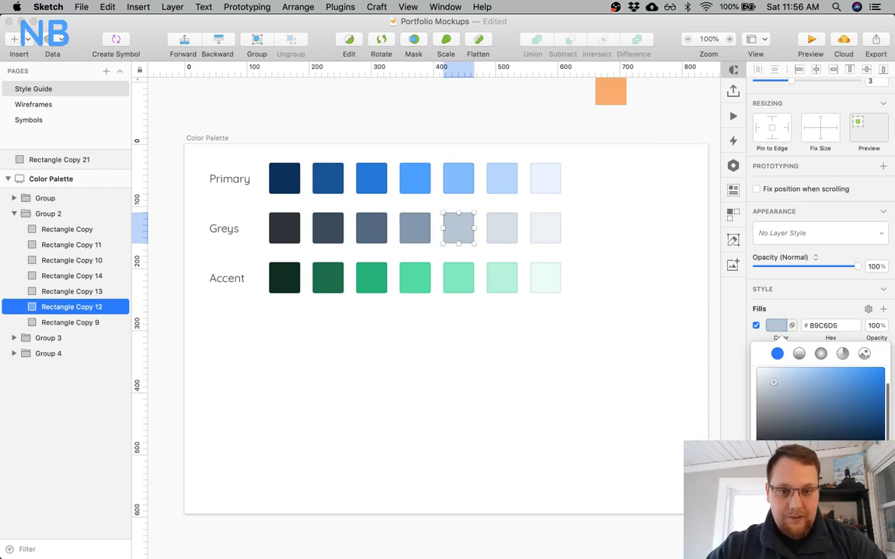
left_click(499, 227)
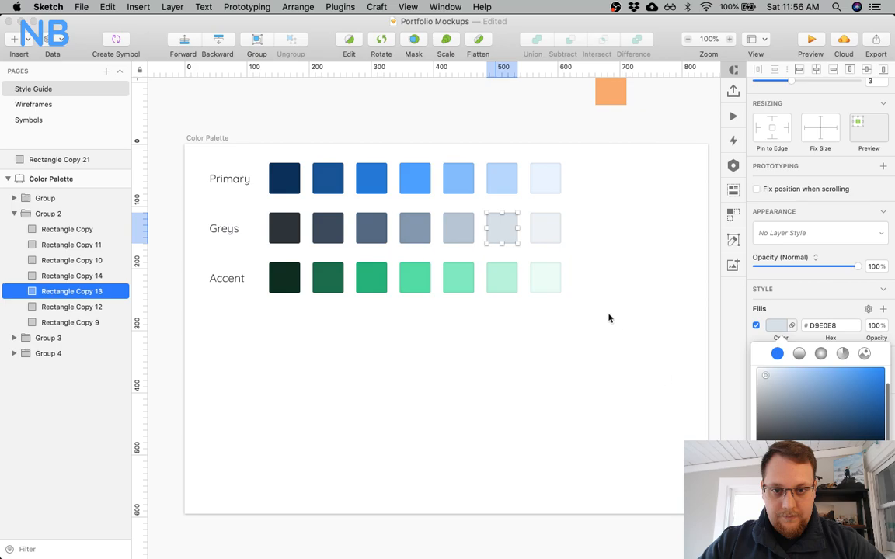
left_click(552, 233)
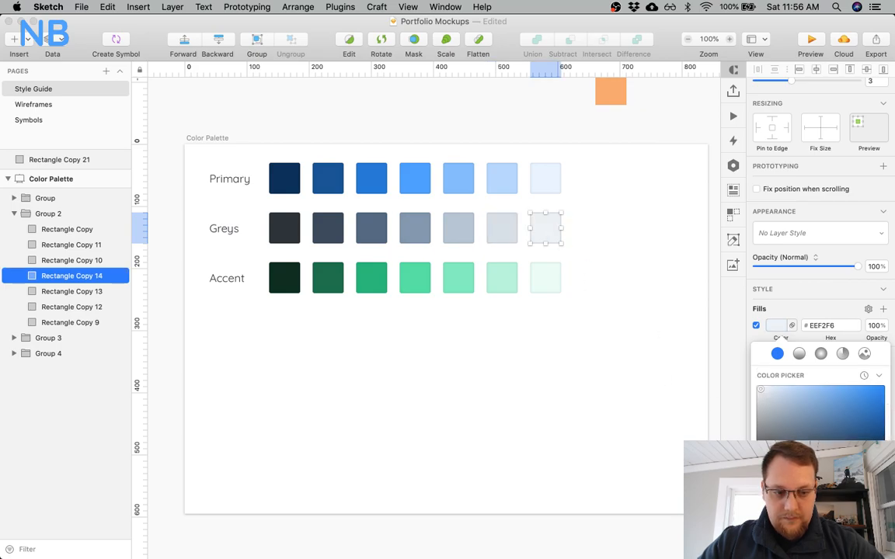
scroll(820, 404, "down", 2)
Examine the fill color of each of the seven green Accent swatches in turn, from darkest to lightest.
left_click(284, 277)
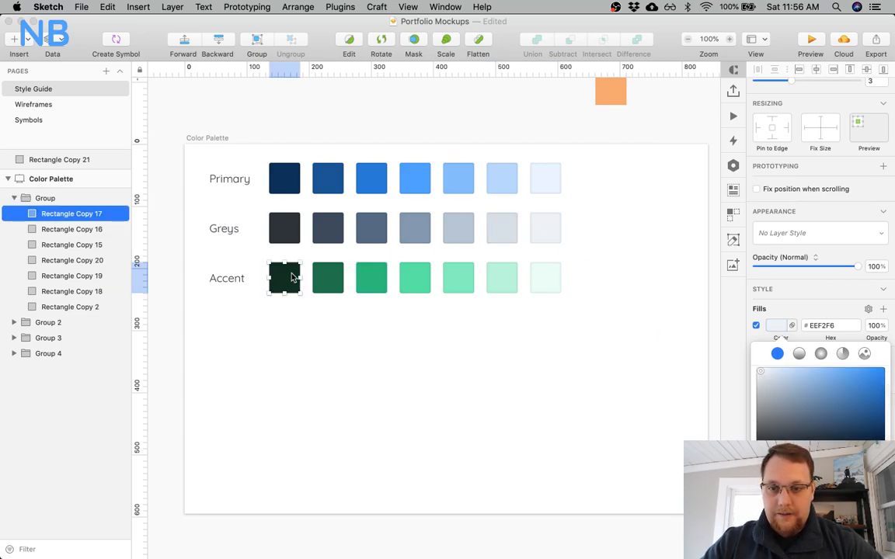
scroll(821, 404, "down", 2)
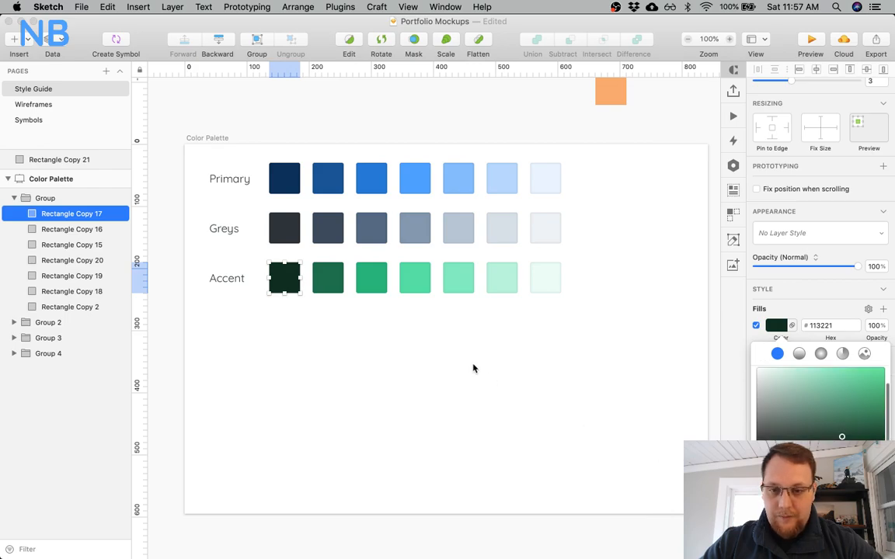
left_click(328, 278)
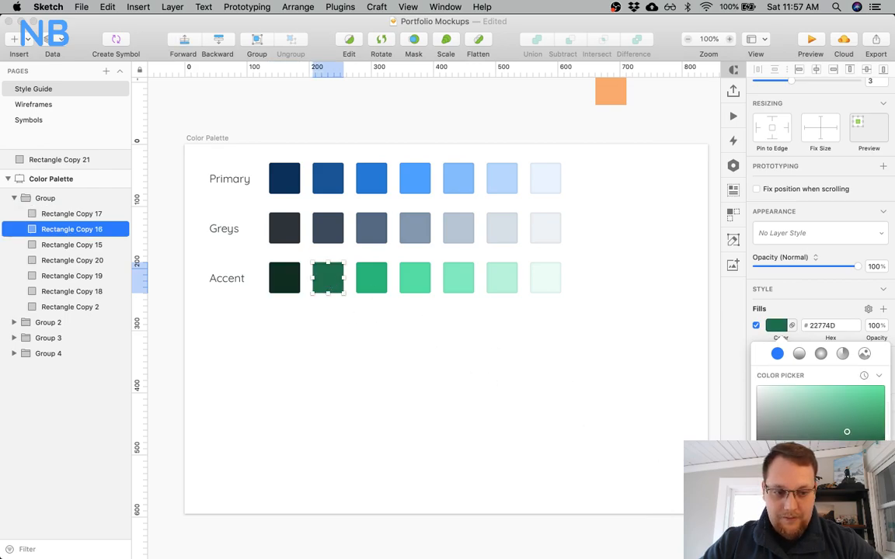
scroll(820, 404, "down", 2)
key("Tab")
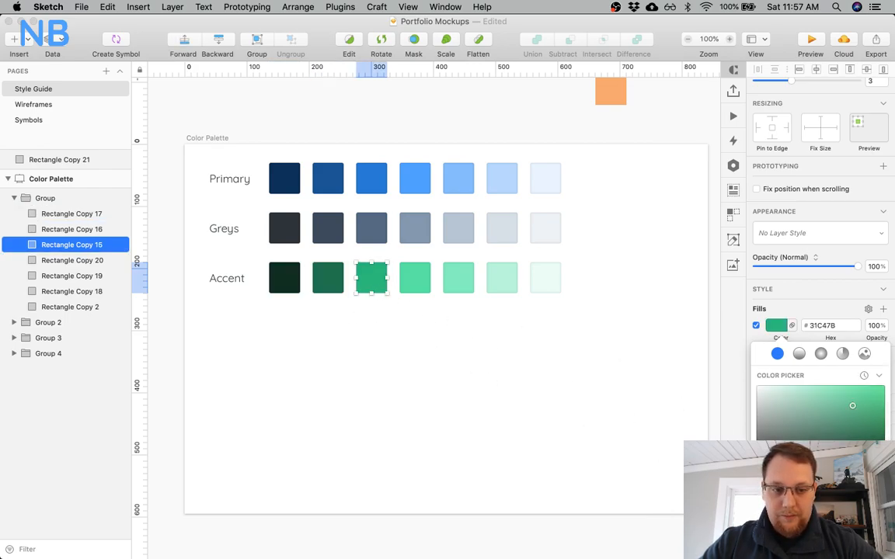
scroll(821, 412, "down", 4)
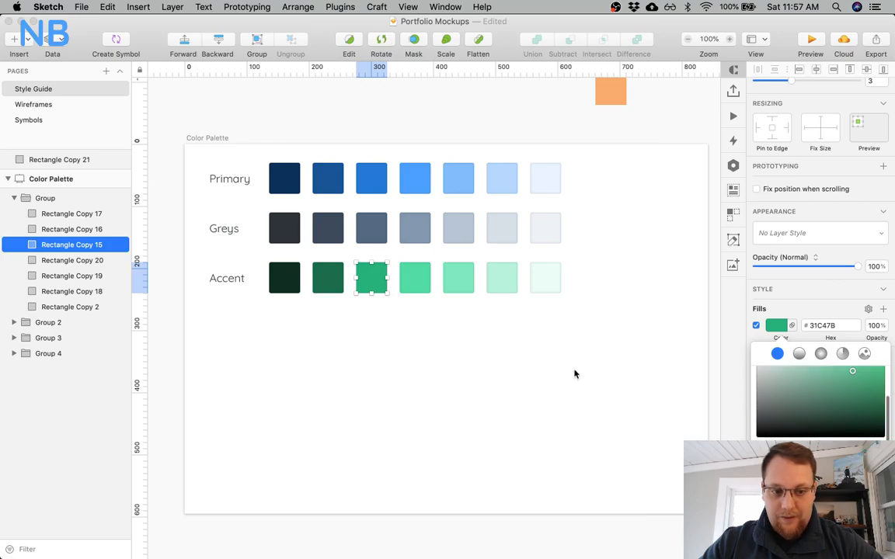
left_click(416, 282)
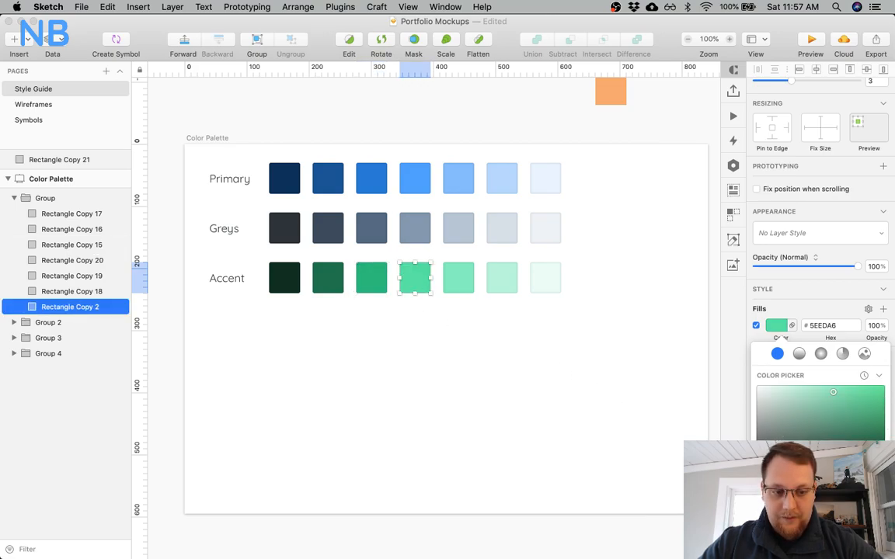
left_click(464, 284)
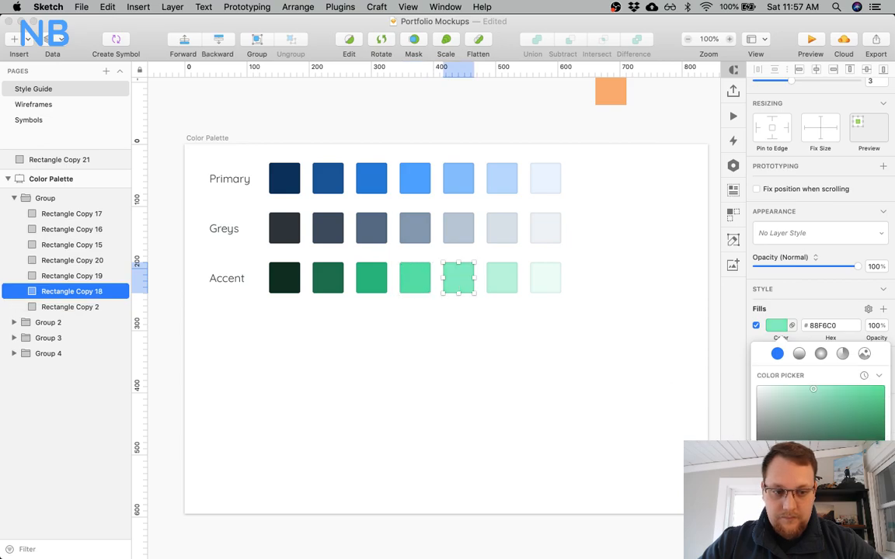
left_click(505, 289)
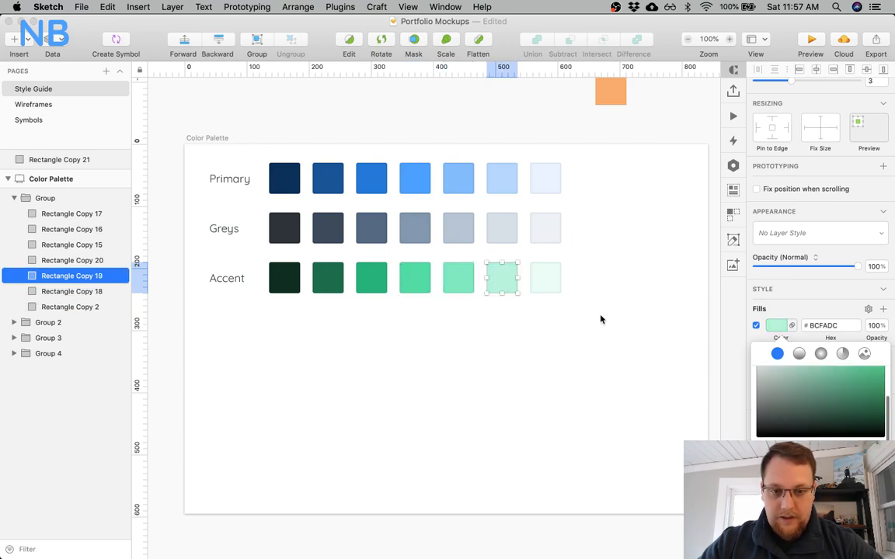
left_click(536, 278)
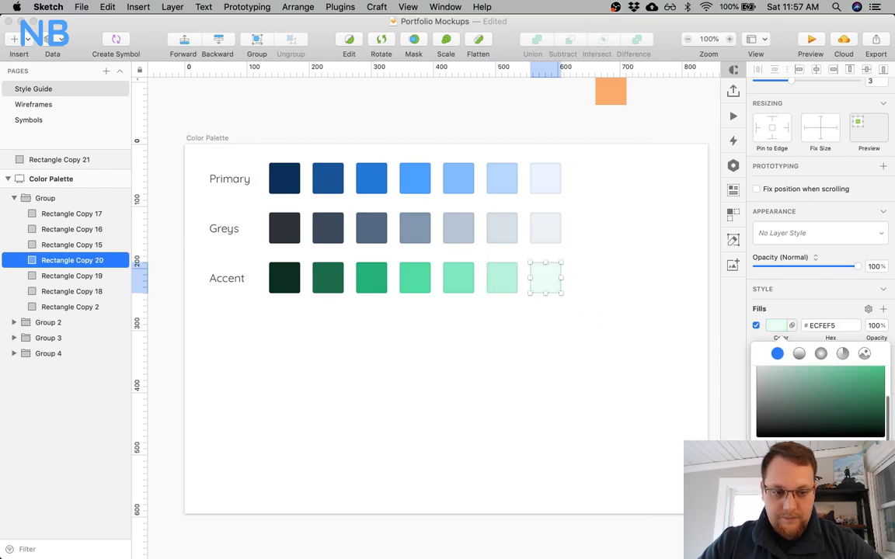
left_click(604, 376)
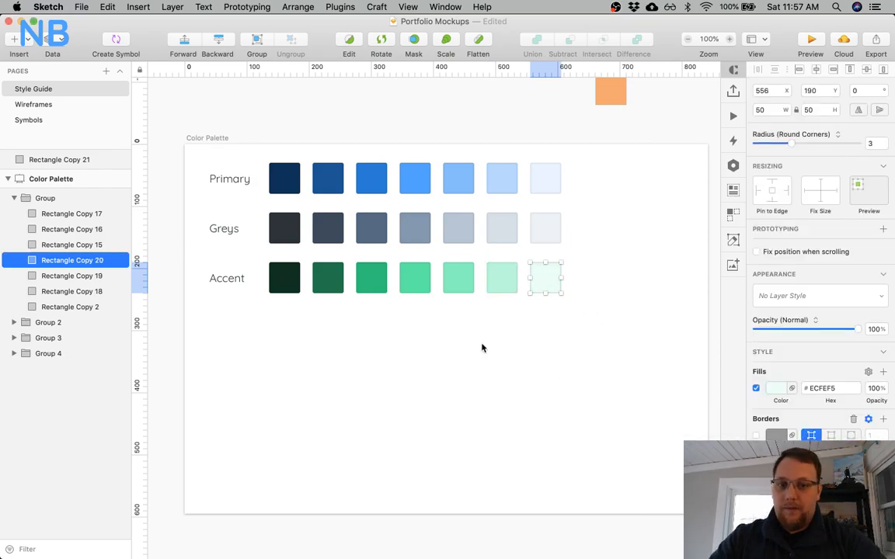
Group the blue, grey and green swatch rows together, leaving the text labels out of the group.
left_click(482, 349)
left_click(242, 179)
left_click(285, 186, "shift")
left_click_drag(396, 342, 332, 183)
key("super+g")
Group the label group and the combined swatch group into a single palette group.
left_click(221, 171)
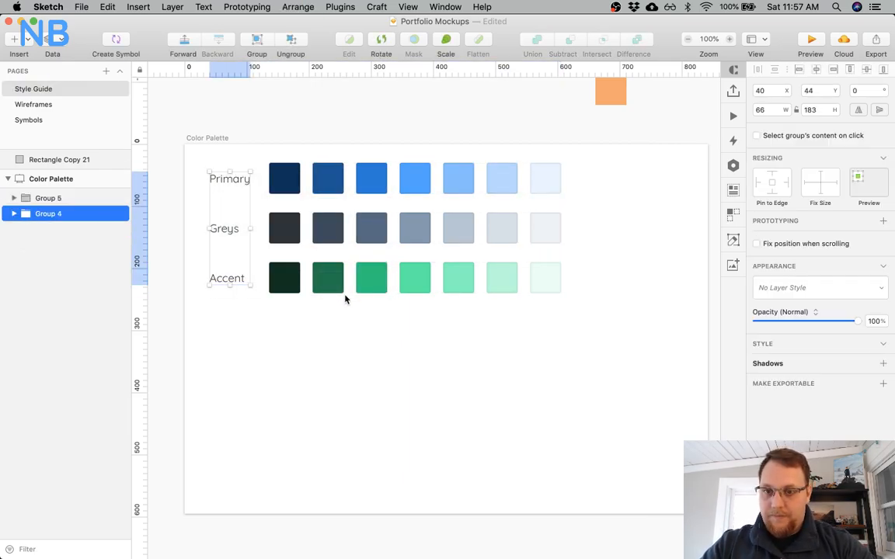
left_click_drag(232, 155, 381, 315)
key("super+g")
key("alt")
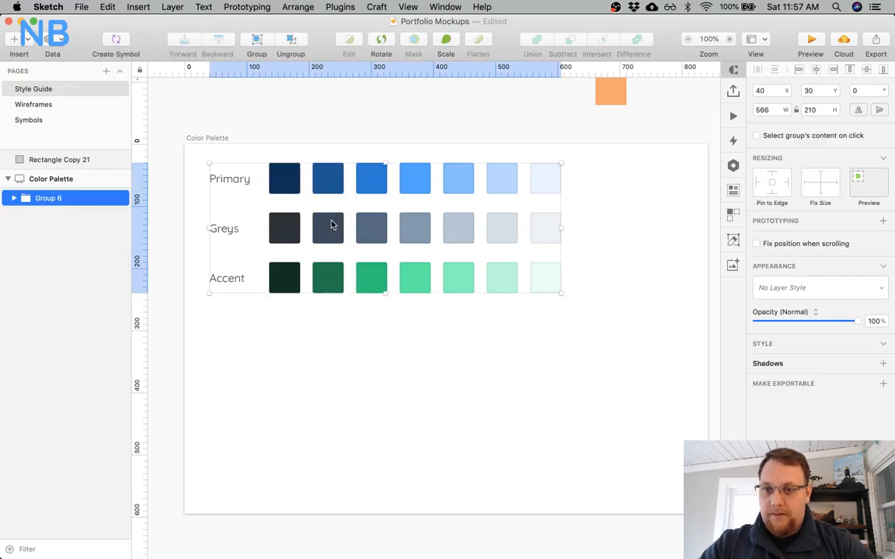
left_click(196, 291)
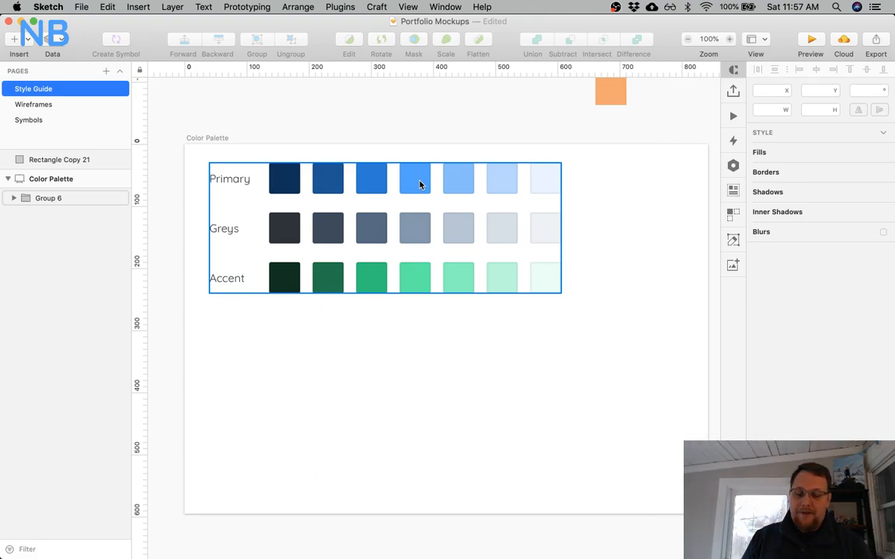
left_click(458, 125)
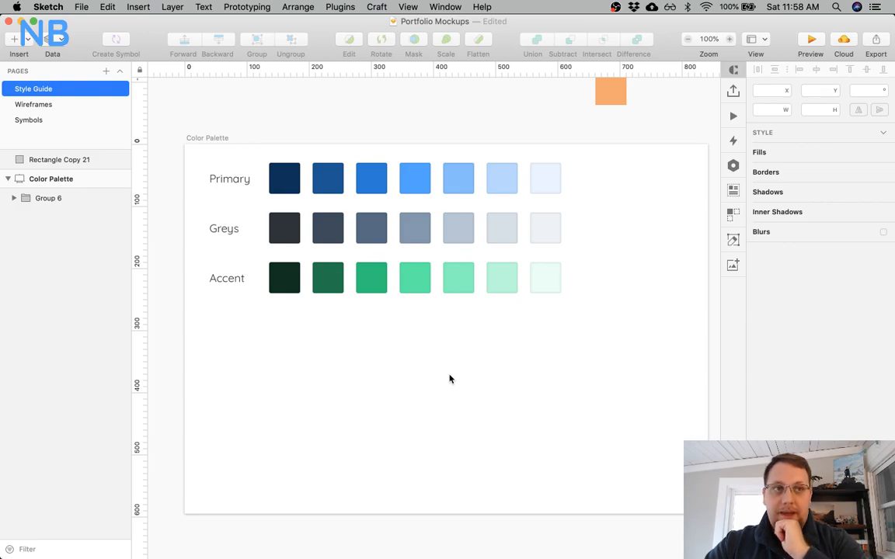
Shrink the Color Palette artboard around the palette to about 649 by 279 px and check the group's margins to its edges.
left_click(77, 179)
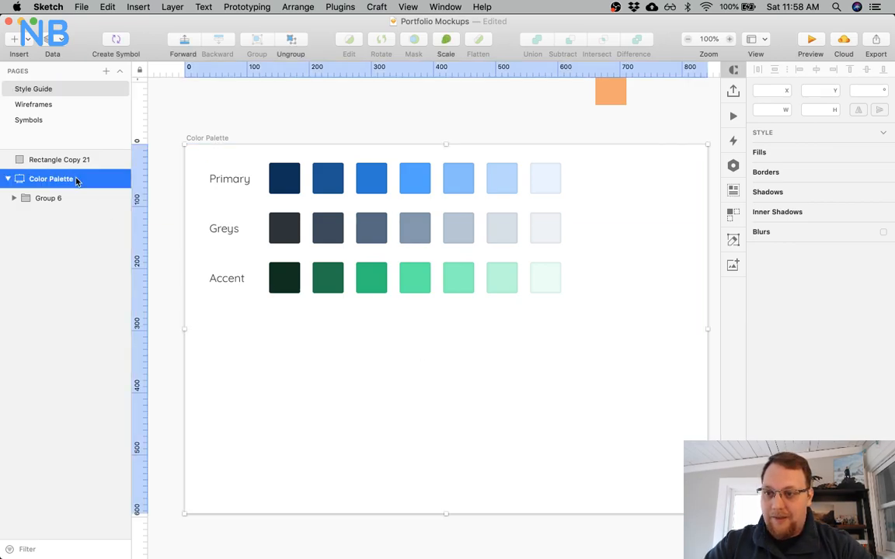
left_click_drag(708, 513, 586, 317)
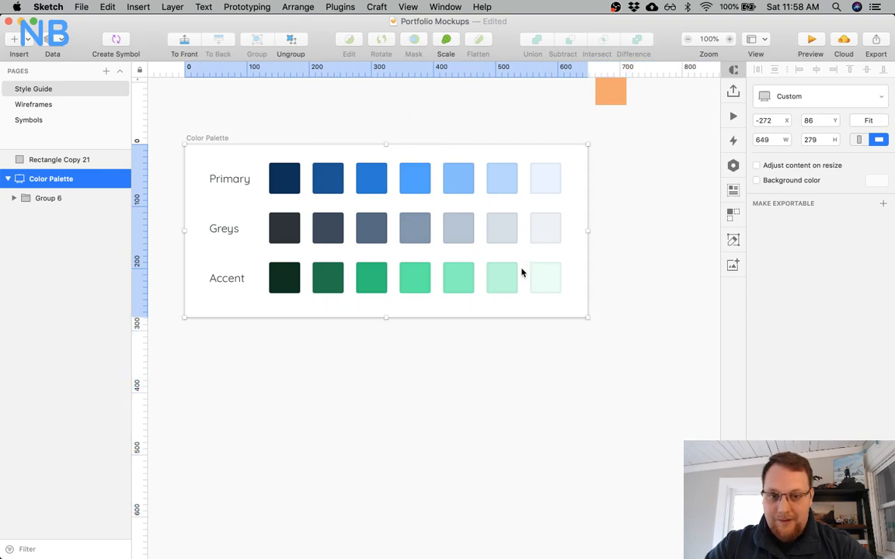
left_click(464, 249)
key("alt")
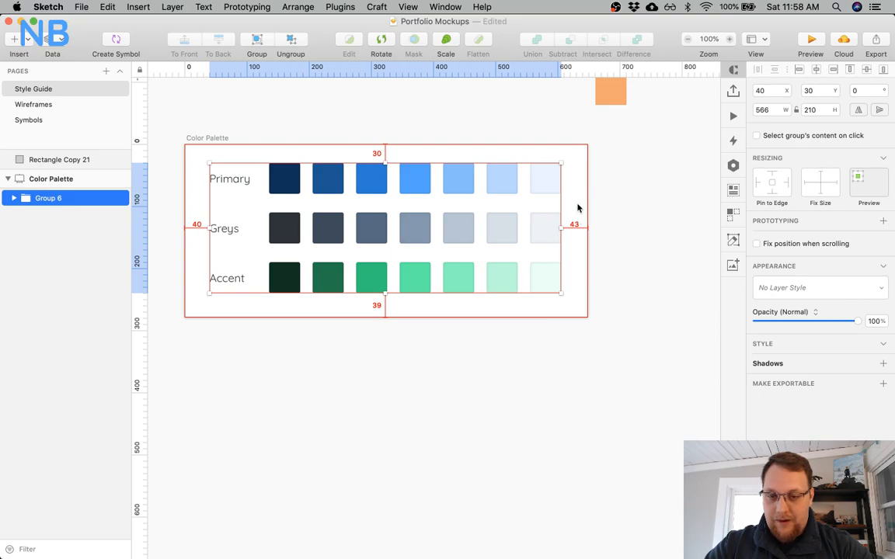
Trim the Color Palette artboard to 646 px wide and 270 px high, subtracting 3 px from the width and 9 px from the height.
left_click(50, 177)
left_click(822, 140)
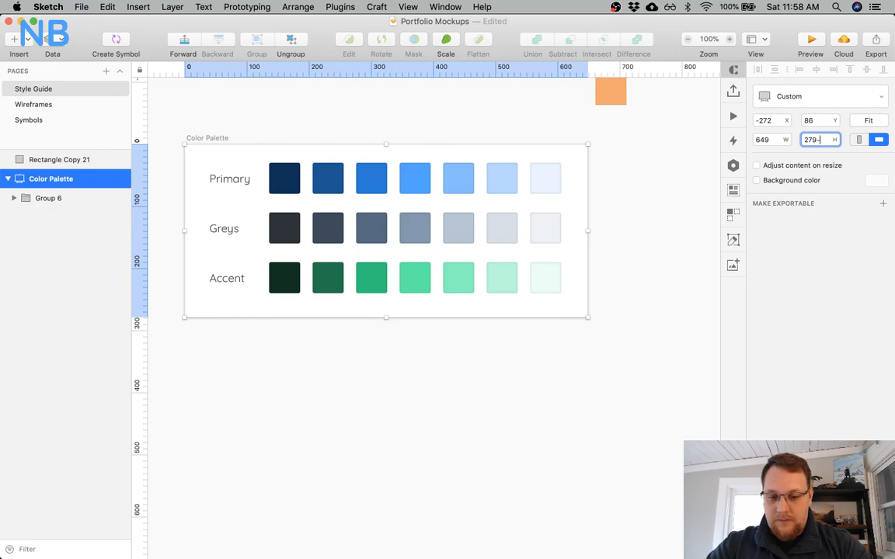
key("Tab")
key("Right")
type("-3")
key("Return")
left_click(547, 227)
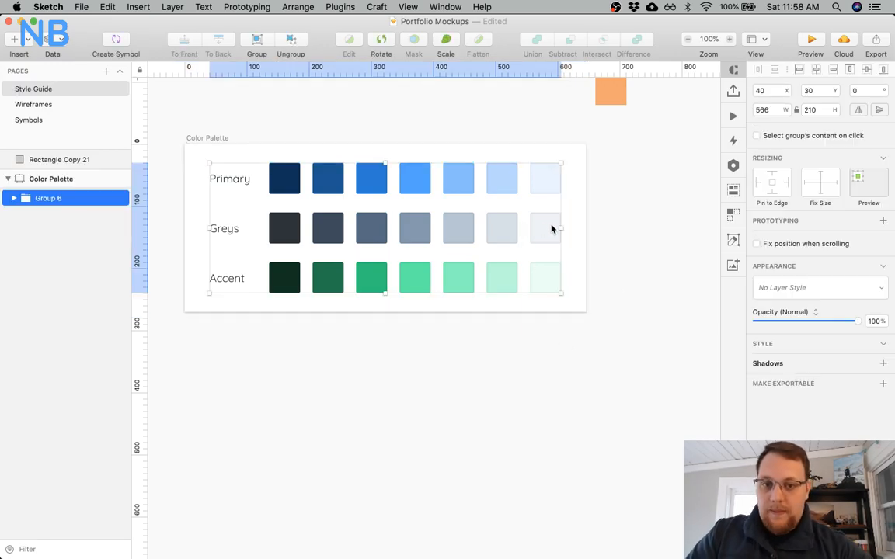
key("alt")
left_click(24, 89)
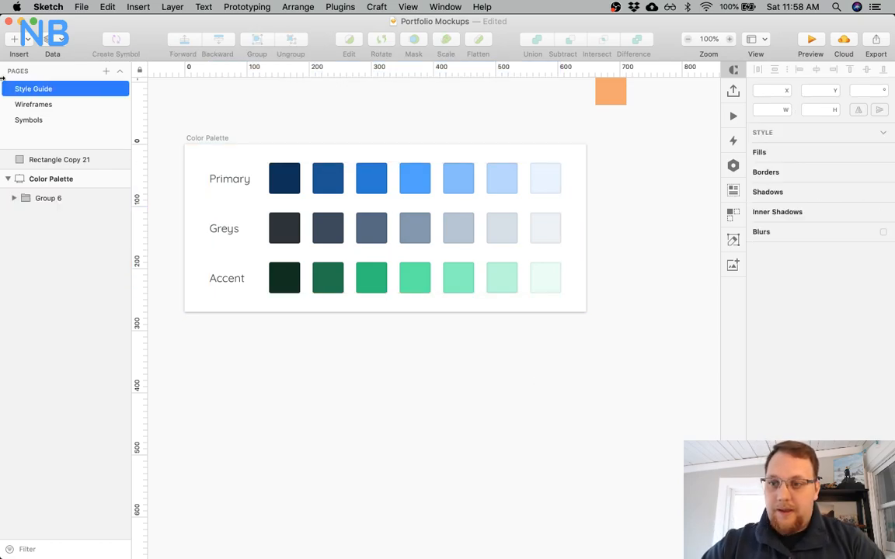
Increase the Color Palette artboard's height by 20 px to 290 px and center the palette group vertically inside it.
left_click(57, 173)
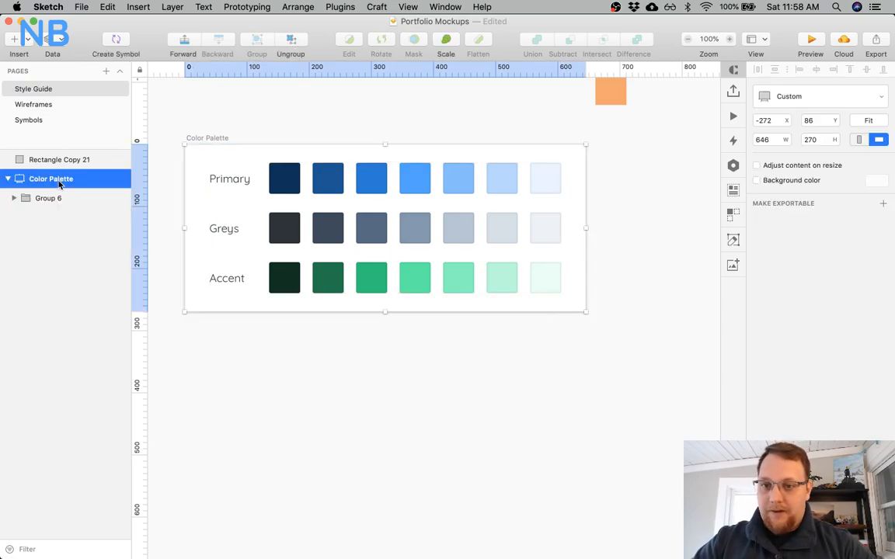
left_click(826, 141)
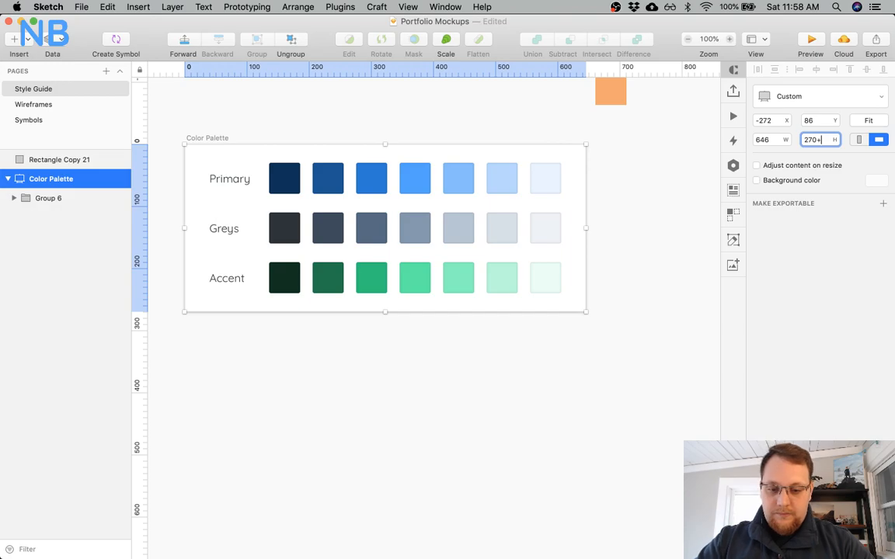
key("Return")
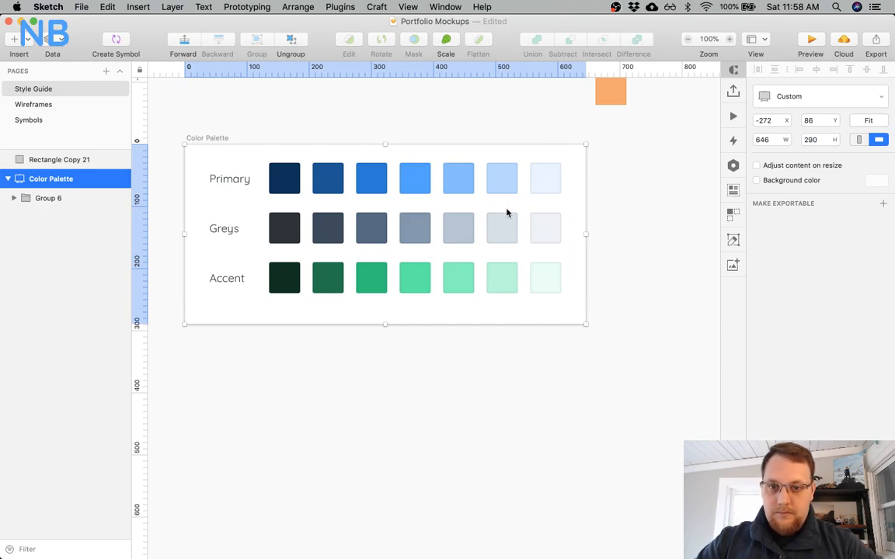
left_click(507, 213)
left_click(866, 71)
left_click(655, 223)
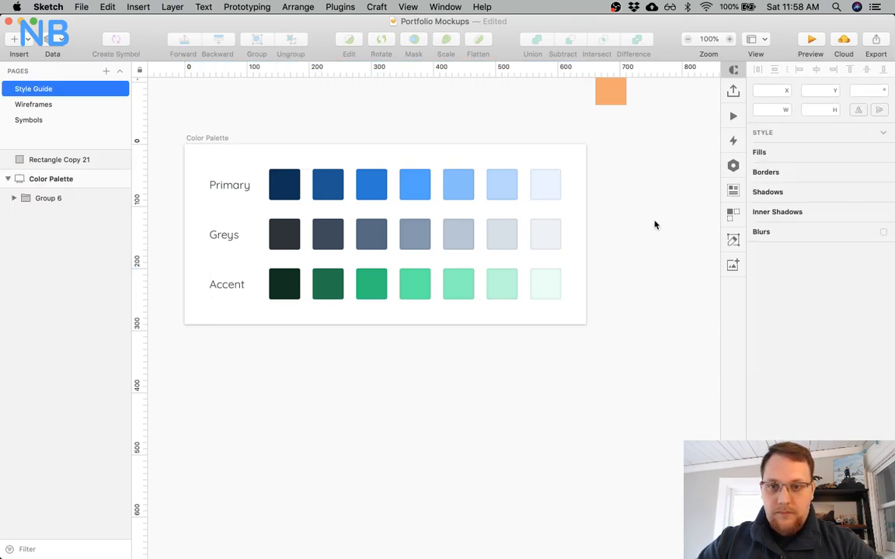
scroll(487, 374, "left", 4)
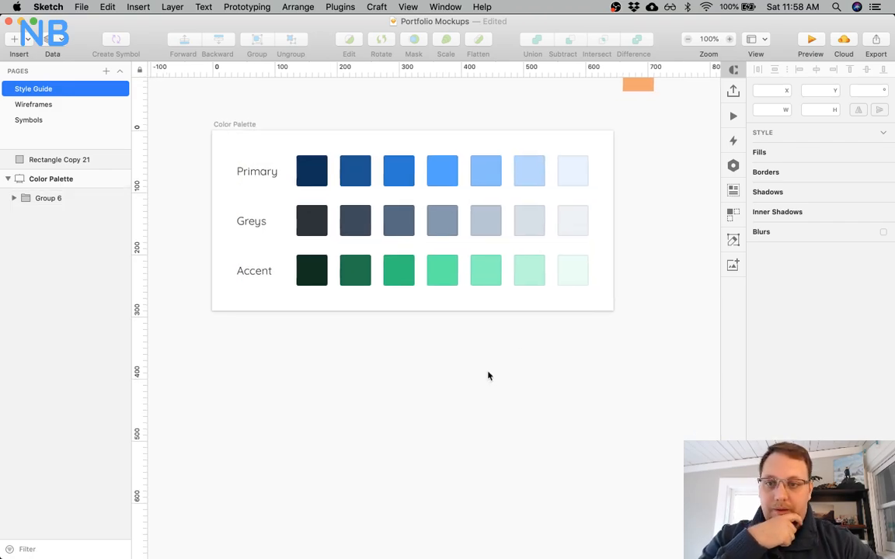
Duplicate the Color Palette artboard and rename the copy "Text Scale".
left_click(67, 180)
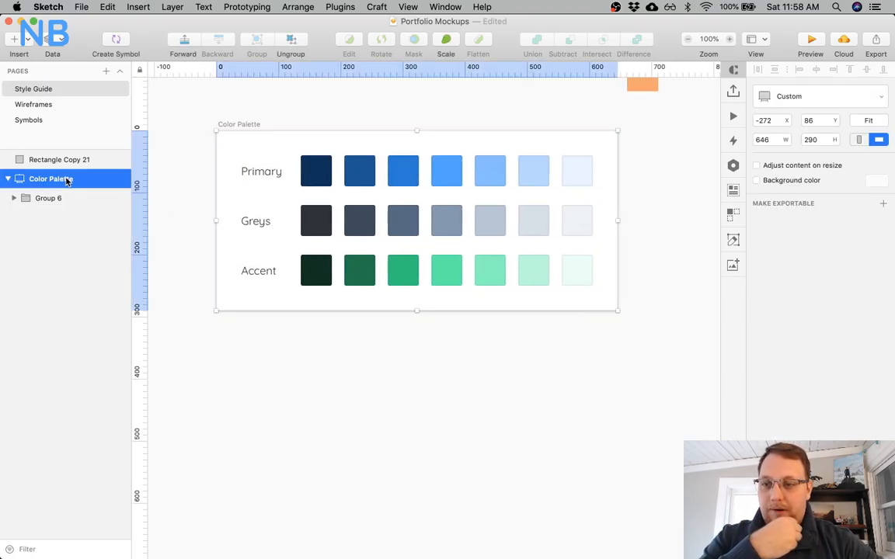
key("super+d")
scroll(256, 268, "left", 3)
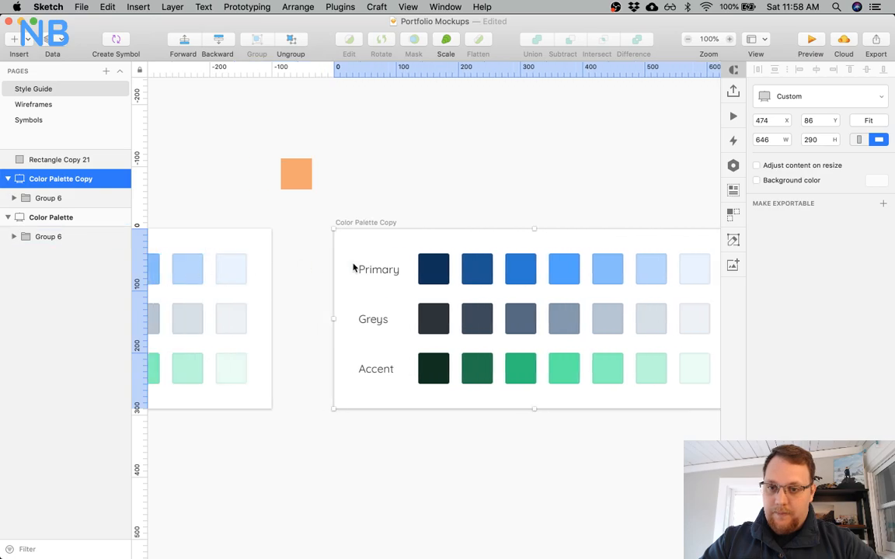
double_click(33, 179)
type("Te")
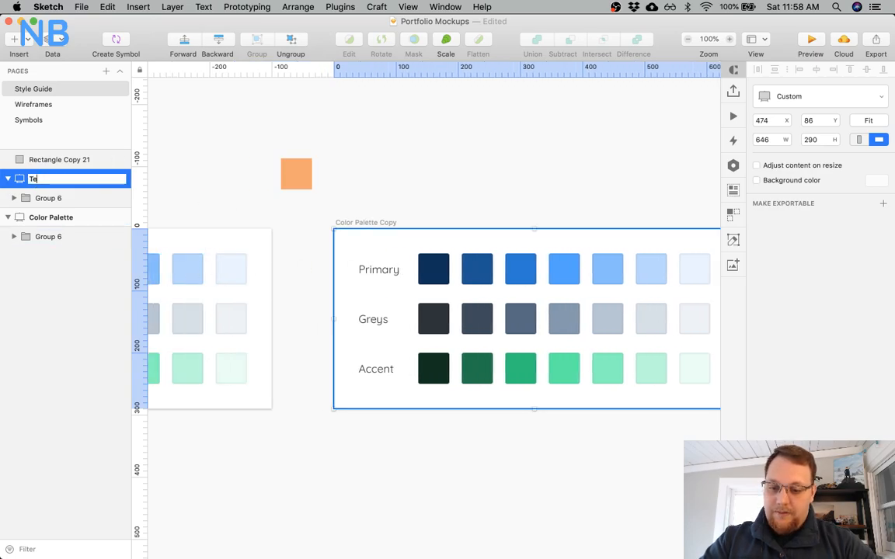
type("xt Scale")
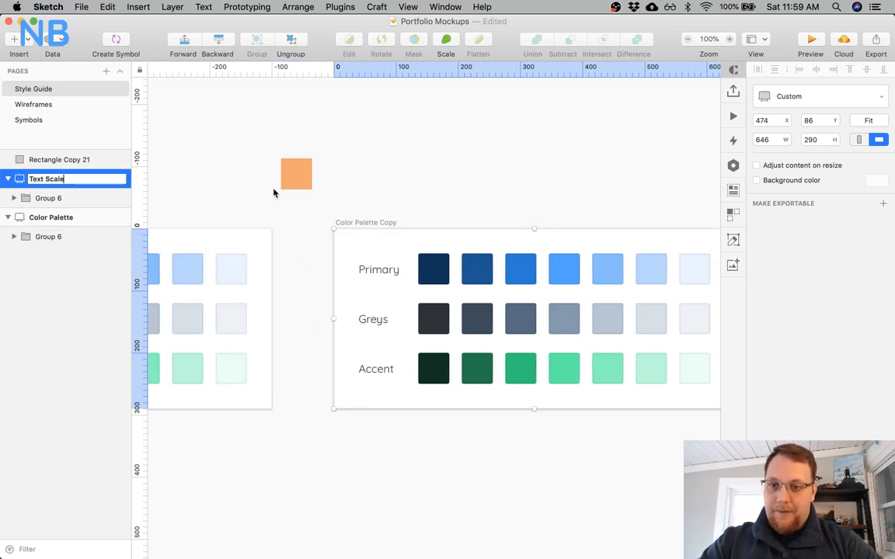
left_click(315, 179)
Delete the copied palette group from the Text Scale artboard.
left_click(468, 338)
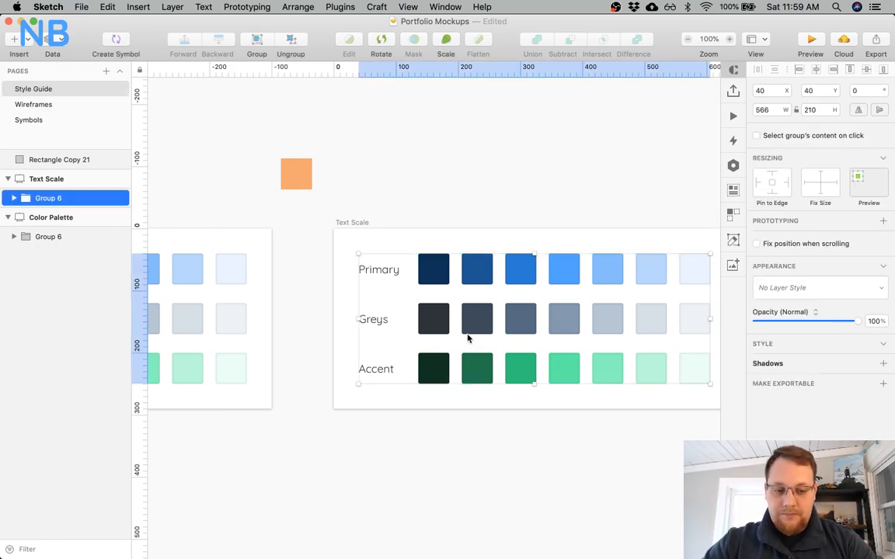
key("BackSpace")
scroll(464, 338, "down", 2)
scroll(465, 338, "right", 2)
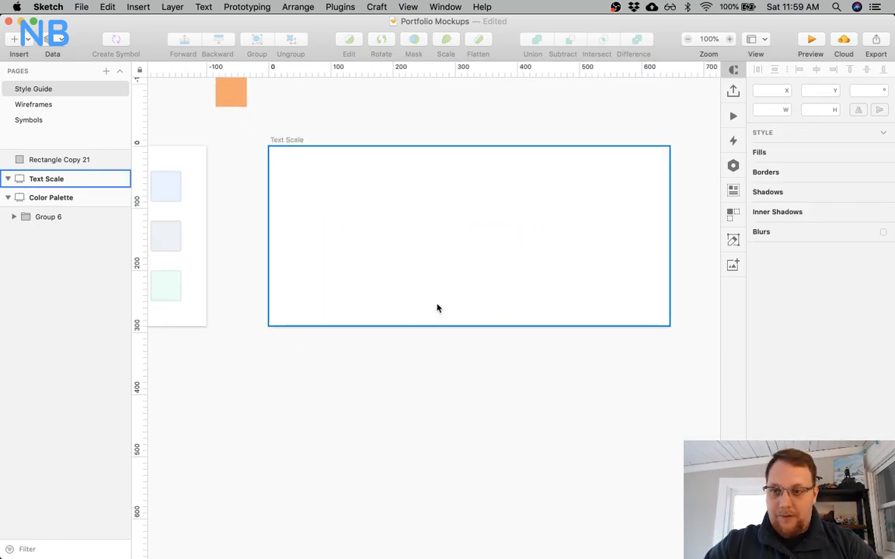
Set the Text Scale artboard's height to 1290 px.
left_click(80, 179)
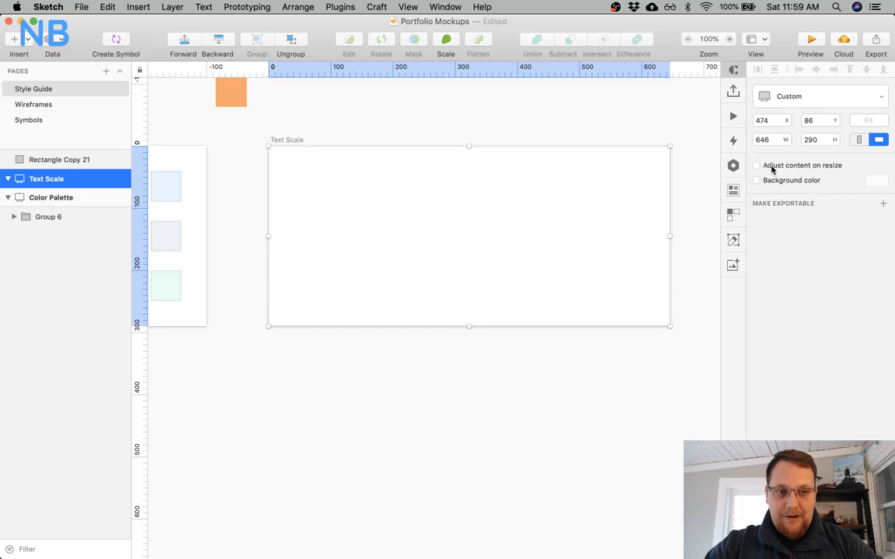
left_click(810, 140)
key("BackSpace")
type("12")
key("Return")
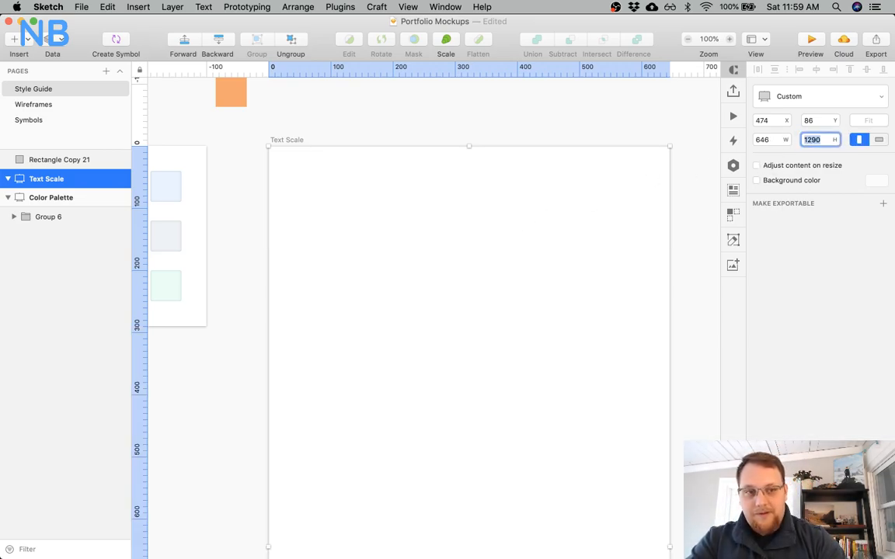
left_click(473, 205)
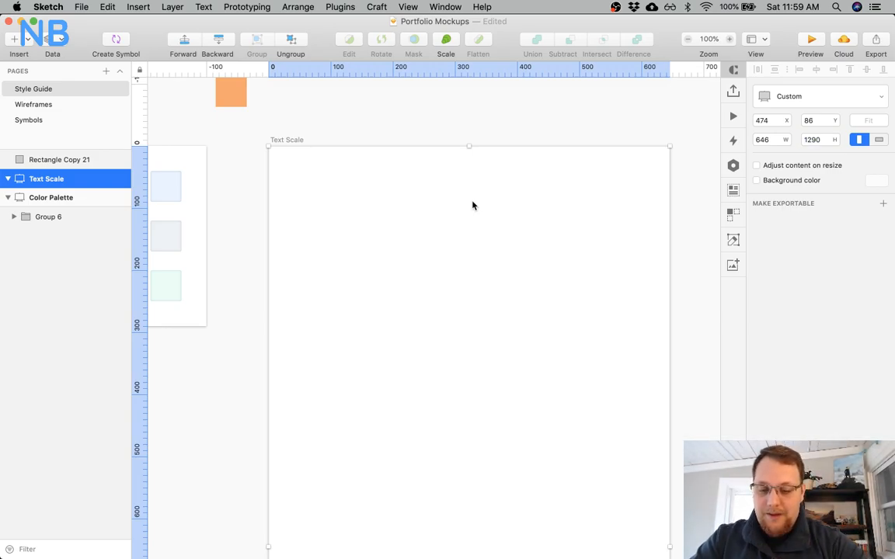
Add a text layer reading "14px" near the upper-left corner of the Text Scale artboard, at about X 39 and Y 51.
key("t")
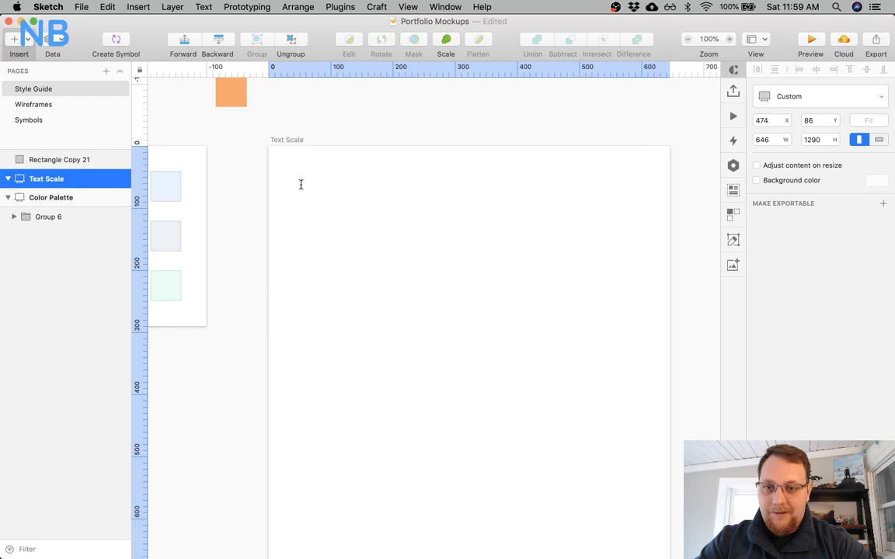
left_click(301, 184)
key("Escape")
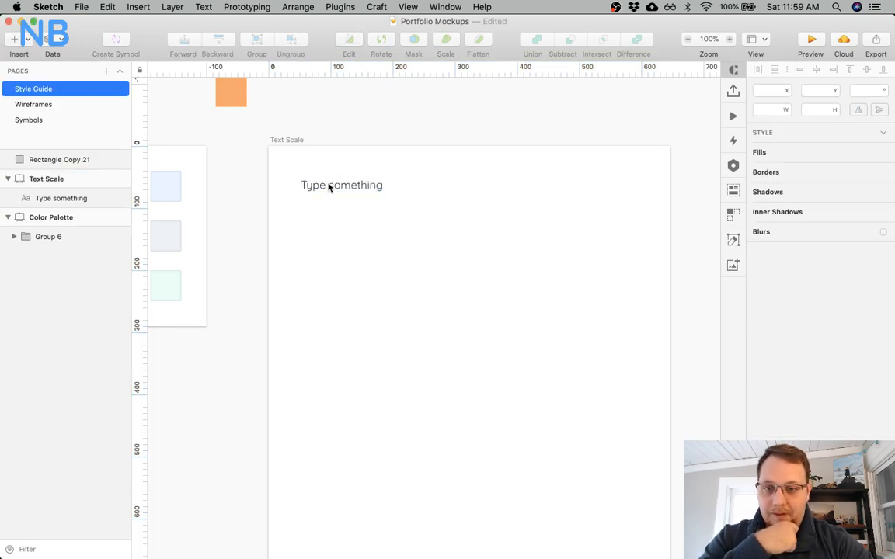
left_click_drag(325, 187, 316, 187)
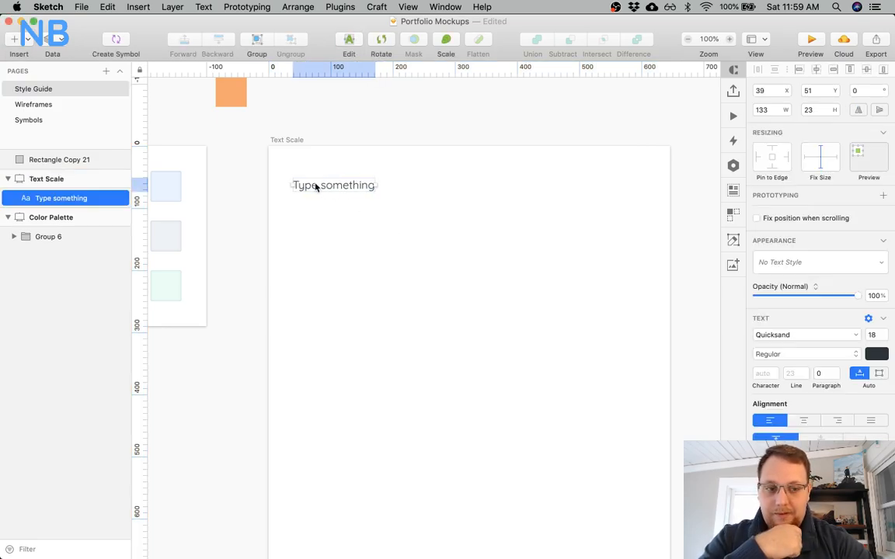
double_click(315, 186)
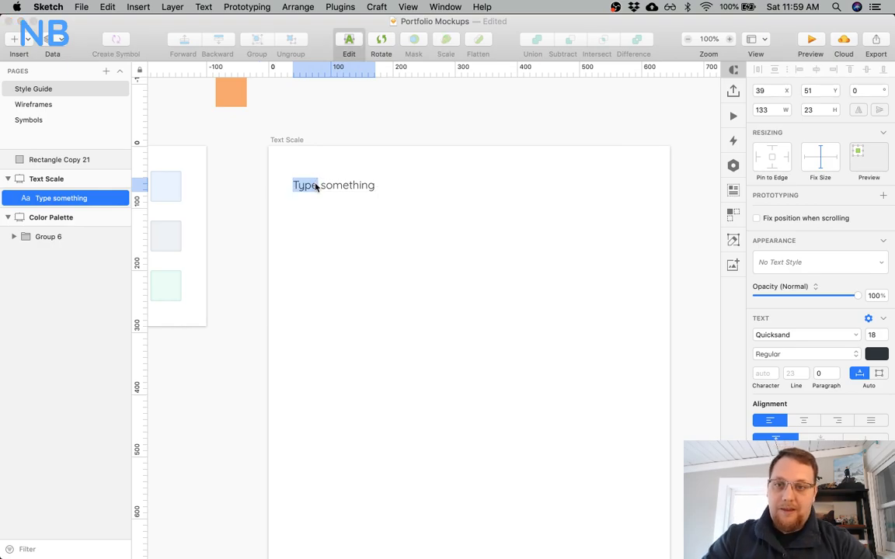
key("super+a")
type("14")
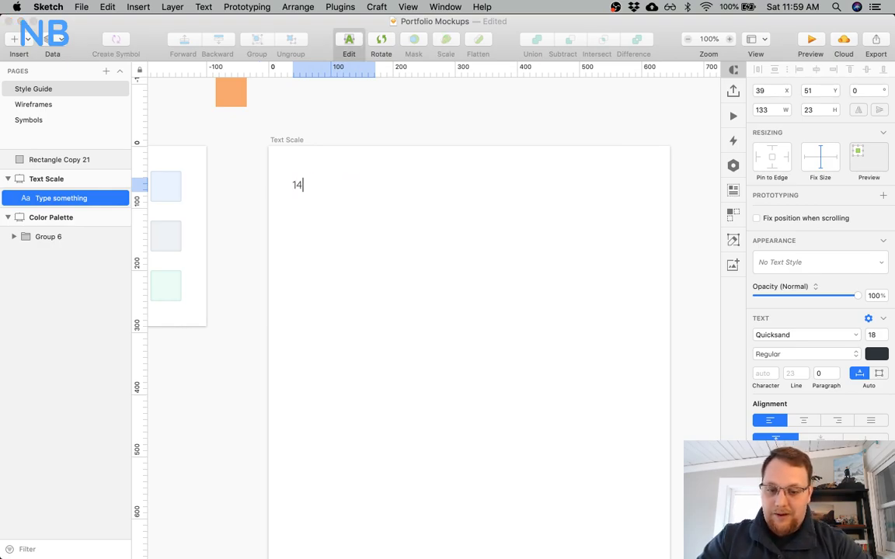
left_click(309, 203)
Set the "14px" label's font size to 16.
left_click(304, 186)
left_click(874, 335)
type("16")
key("Return")
left_click(399, 241)
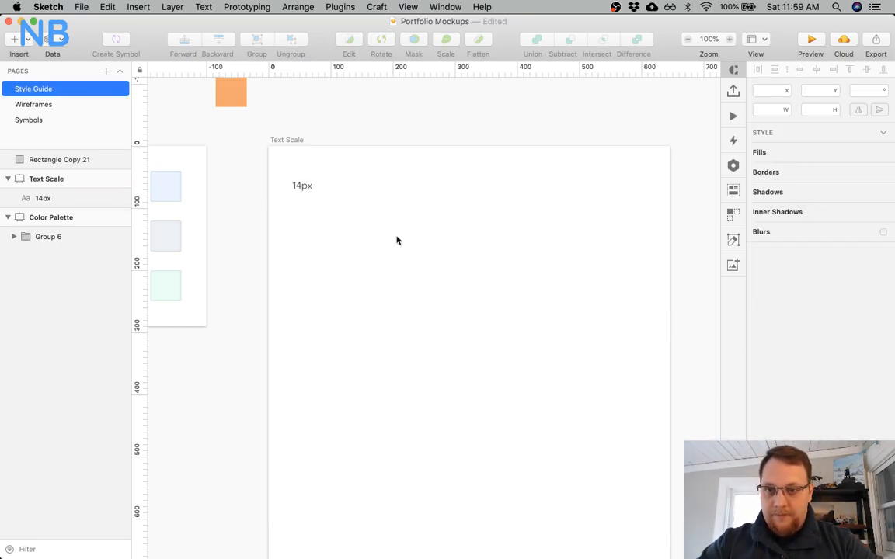
Duplicate the "14px" label beside the original at X 101 and replace the copy's text with the site owner's full name.
left_click(306, 191)
left_click_drag(302, 188, 340, 187)
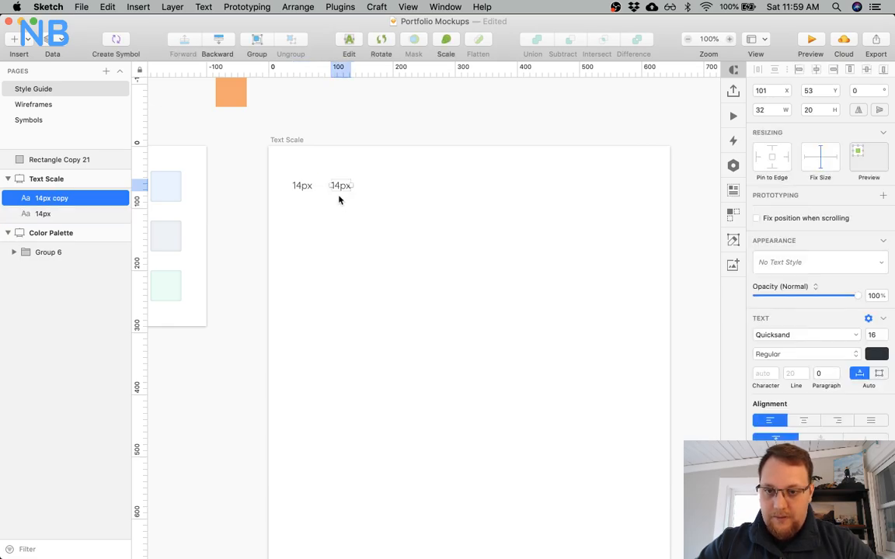
double_click(342, 185)
type("L")
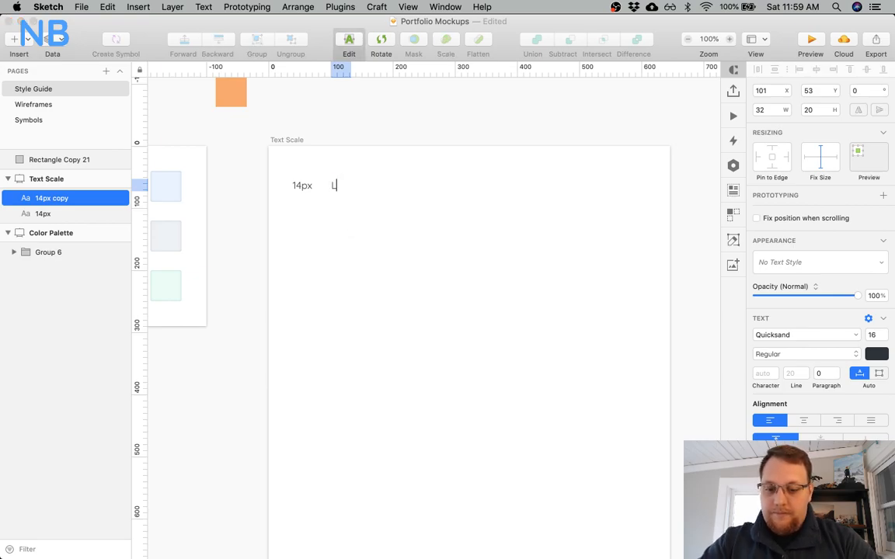
type("orem isp")
key("super+a")
type("Nick boa")
key("BackSpace")
key("BackSpace")
key("BackSpace")
key("BackSpace")
key("BackSpace")
key("BackSpace")
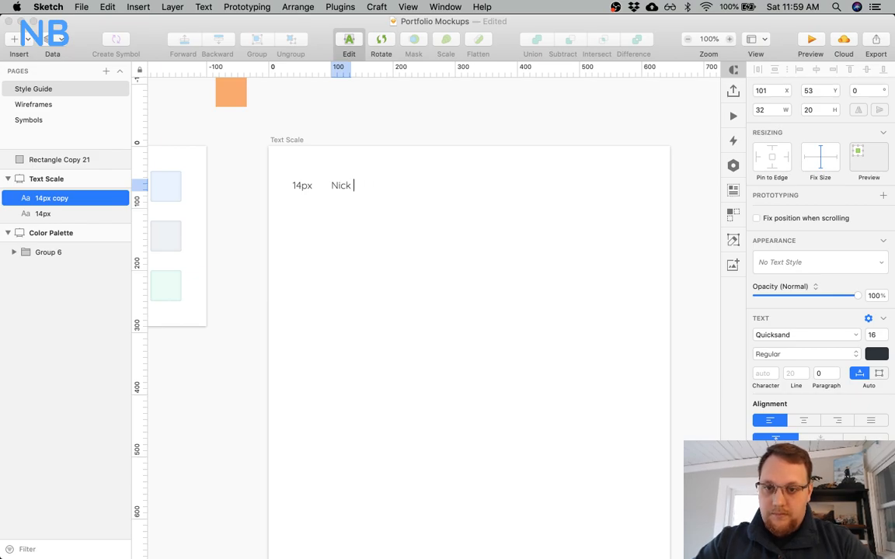
type("Basile")
left_click(24, 88)
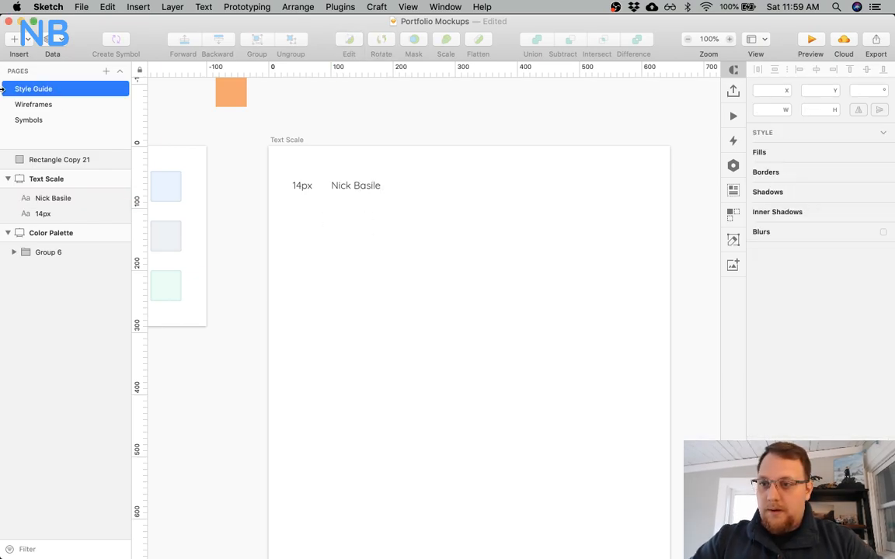
Copy the tagline text below the main heading in the About wireframe and return to the Style Guide page.
left_click(35, 108)
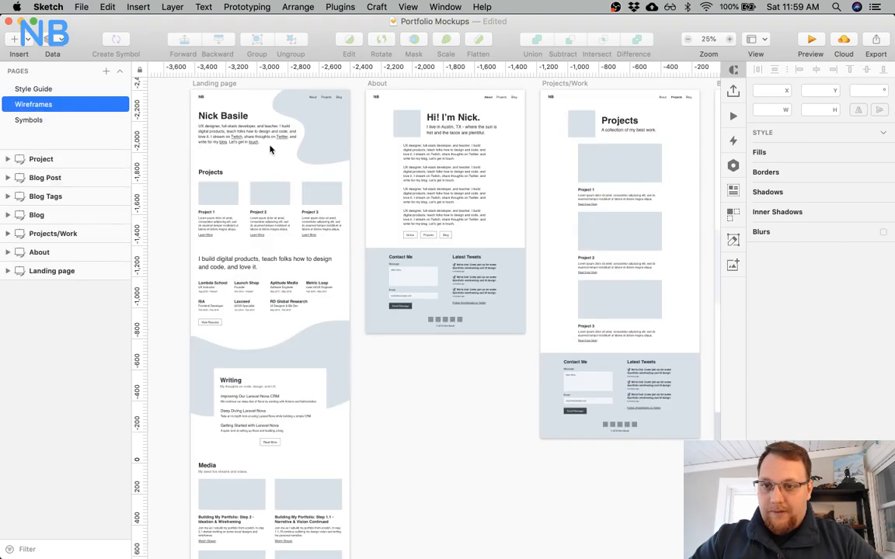
left_click(460, 134)
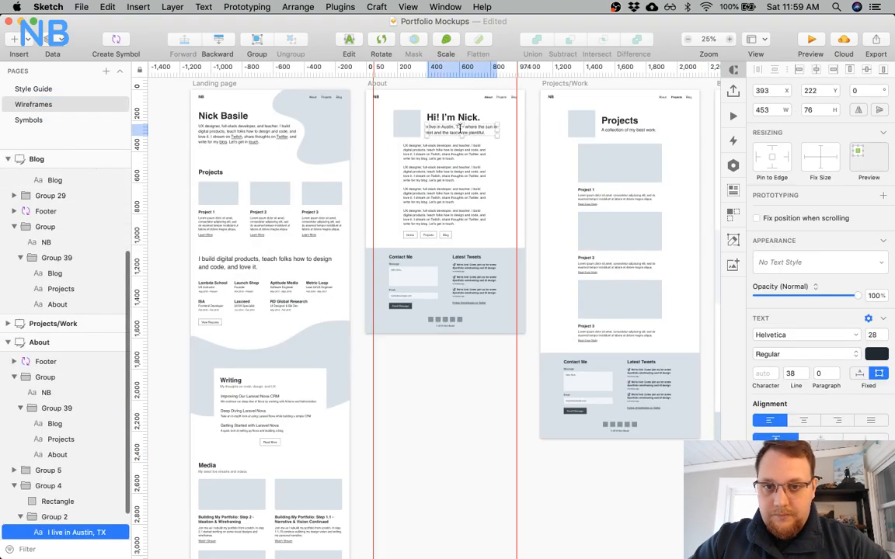
double_click(441, 129)
key("super+c")
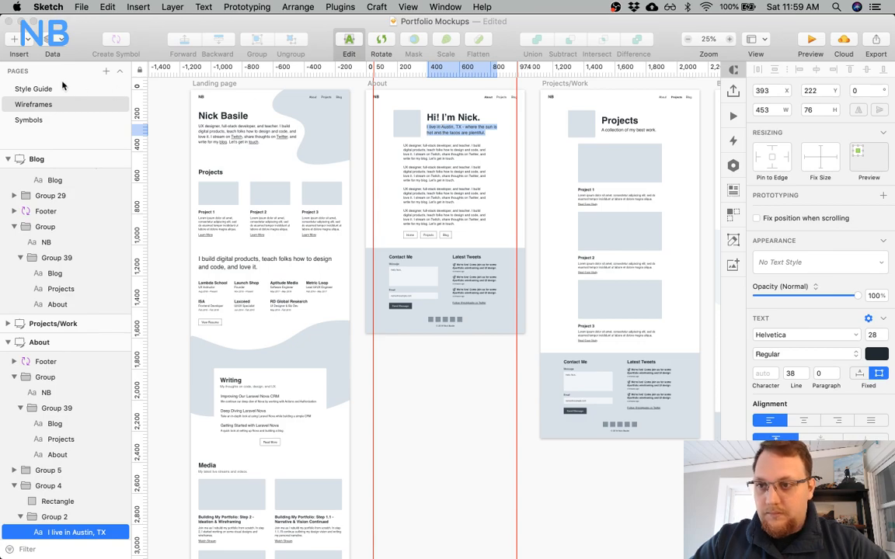
left_click(52, 89)
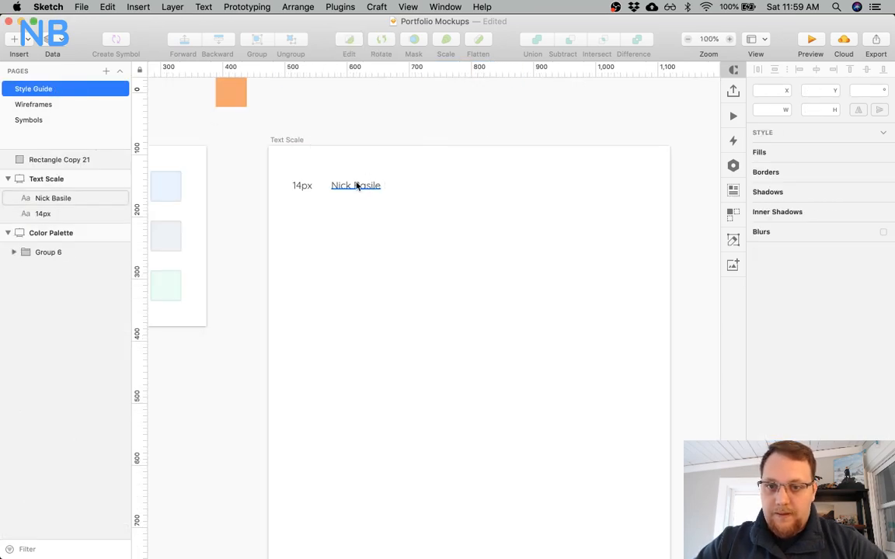
Append a period and the copied tagline "I live in Austin, TX - where the sun is hot and the tacos are plentiful." to the name text.
left_click(356, 185)
double_click(355, 184)
key("Right")
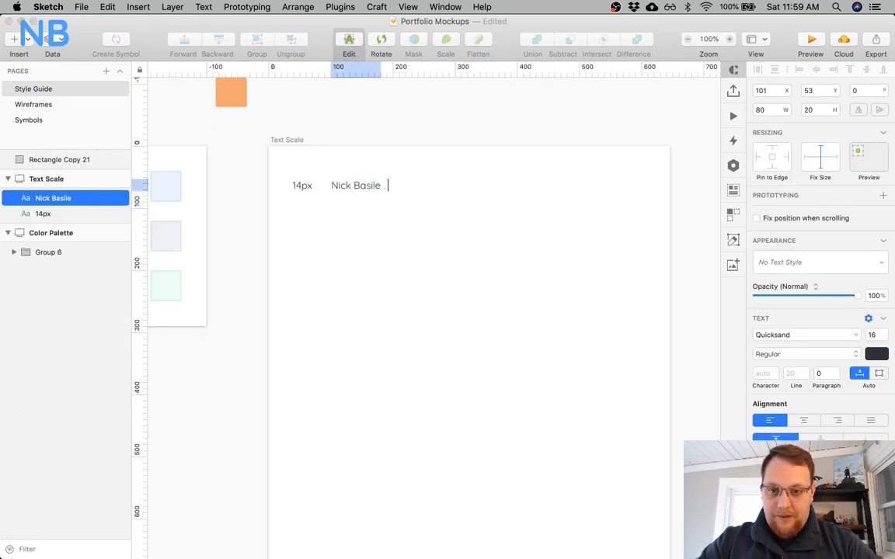
key("super+v")
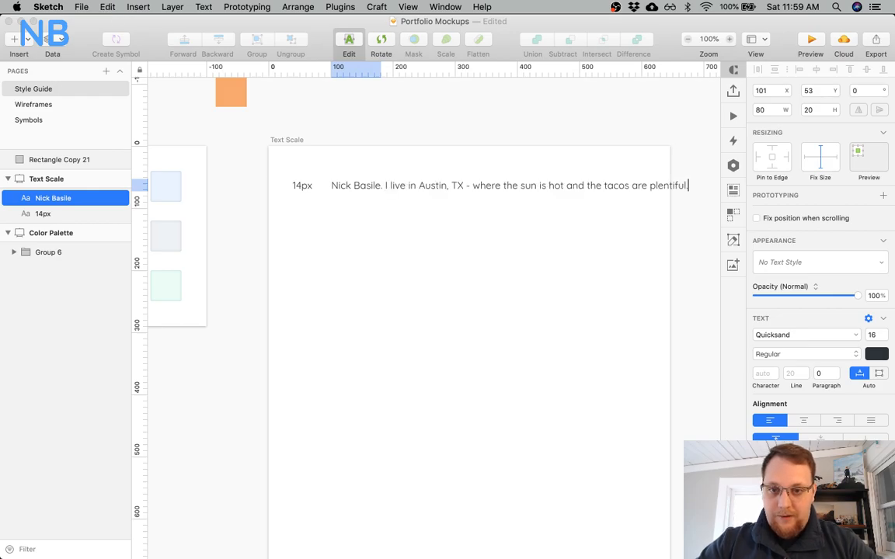
left_click(557, 268)
left_click(543, 190)
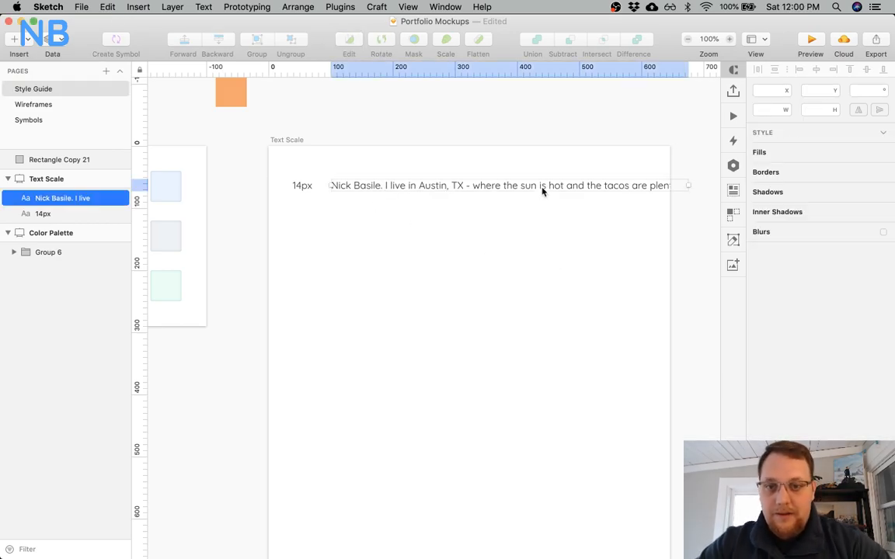
left_click(302, 186, "shift")
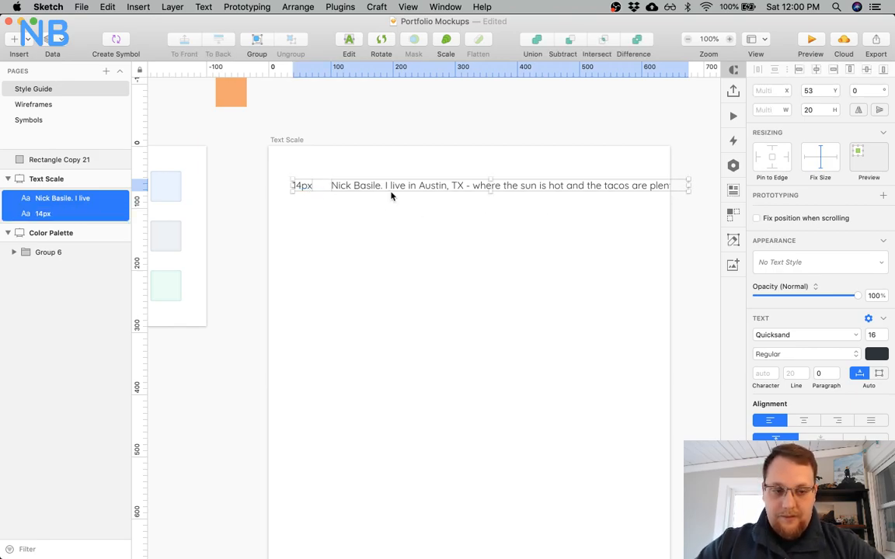
left_click(876, 336)
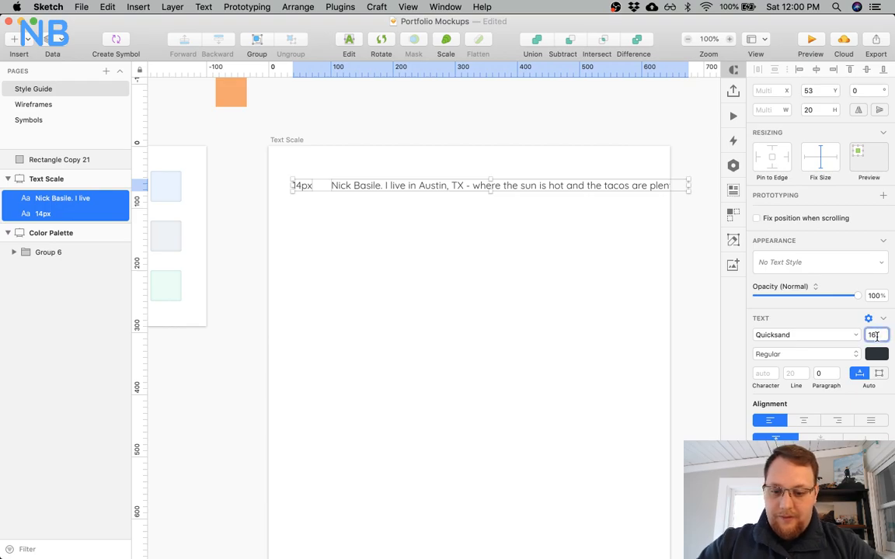
left_click(612, 351)
Set the sample sentence's font size to 14.
left_click(435, 191)
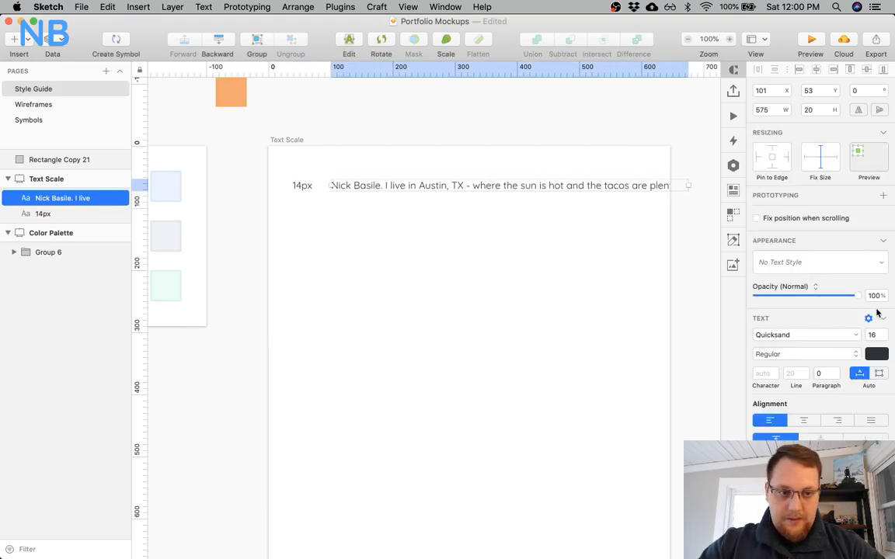
left_click(873, 335)
type("14")
key("Return")
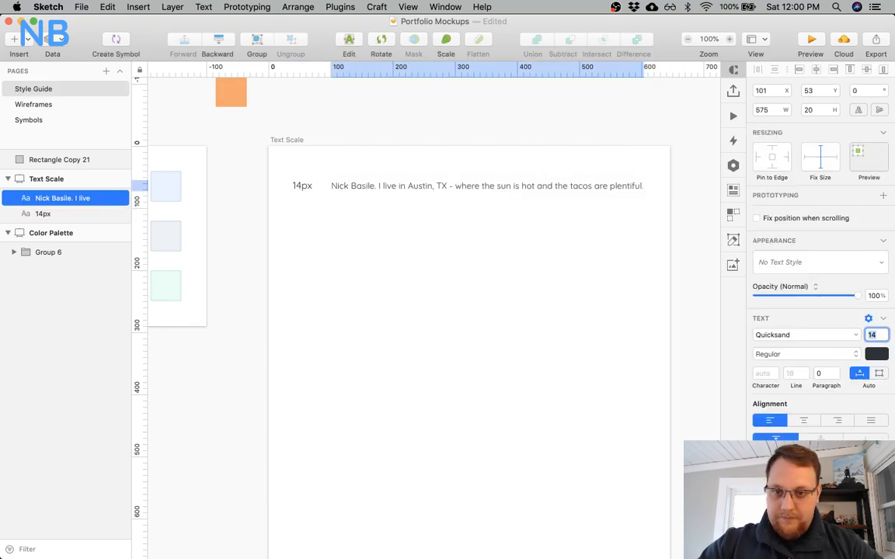
left_click(504, 340)
Duplicate the "14px" label and its sample sentence downward five times at equal spacing to make six rows.
left_click(346, 187)
left_click(300, 189, "shift")
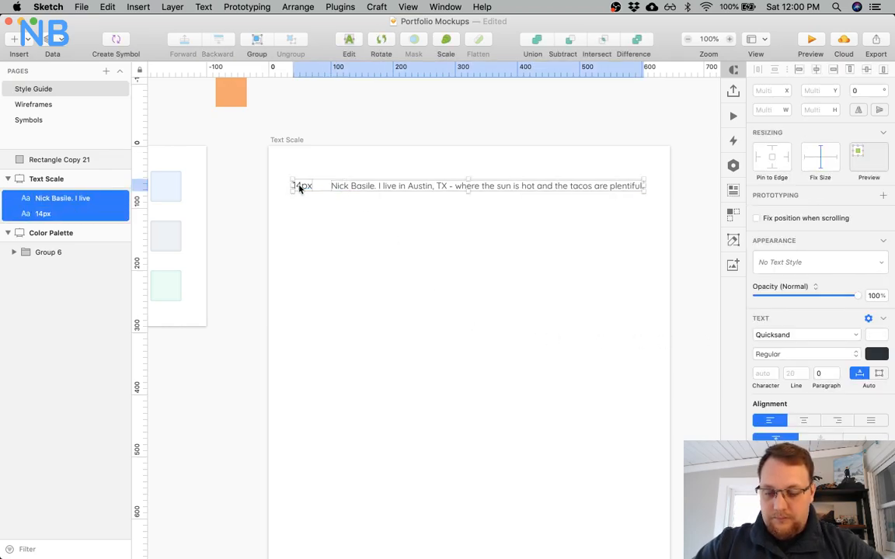
left_click_drag(300, 189, 301, 210, "alt")
key("super+d")
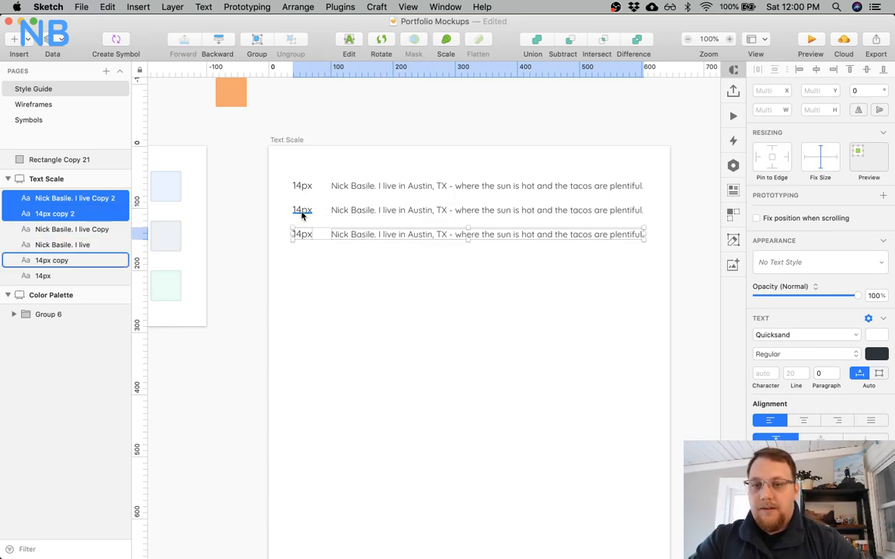
key("super+d")
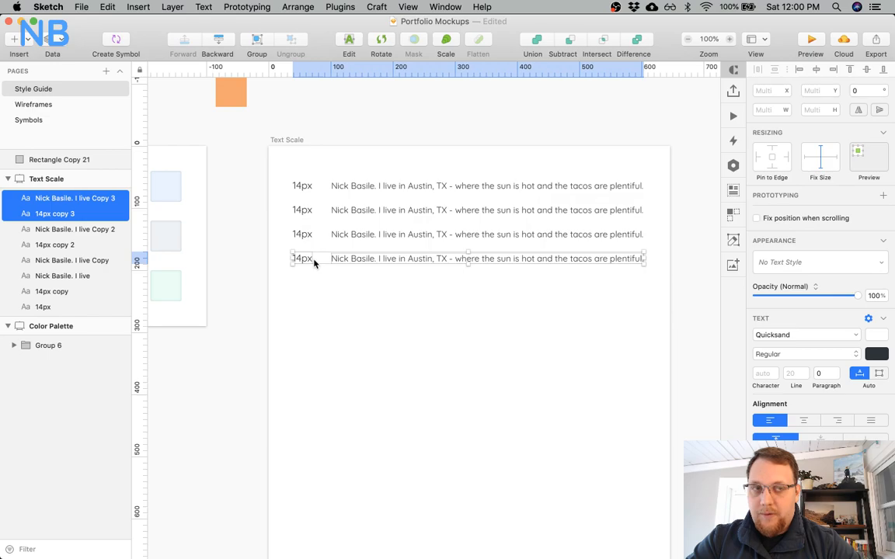
key("super+d")
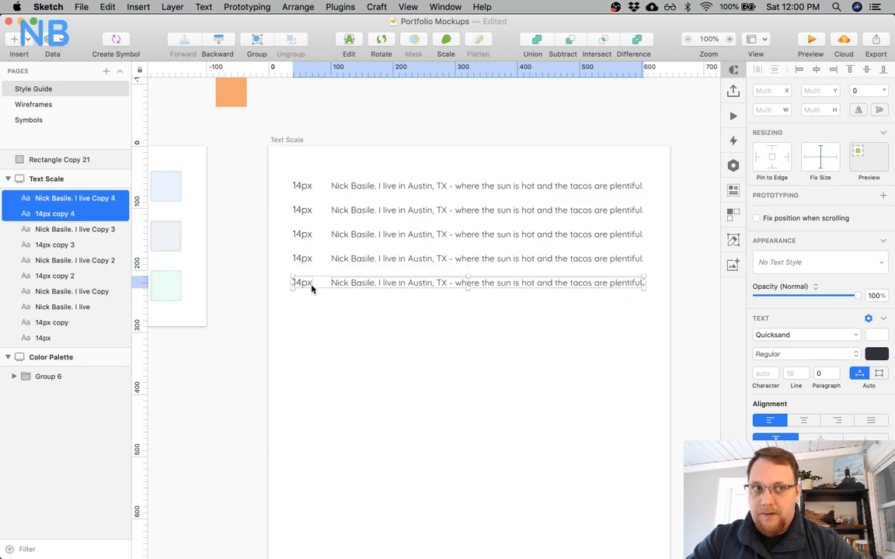
key("super+d")
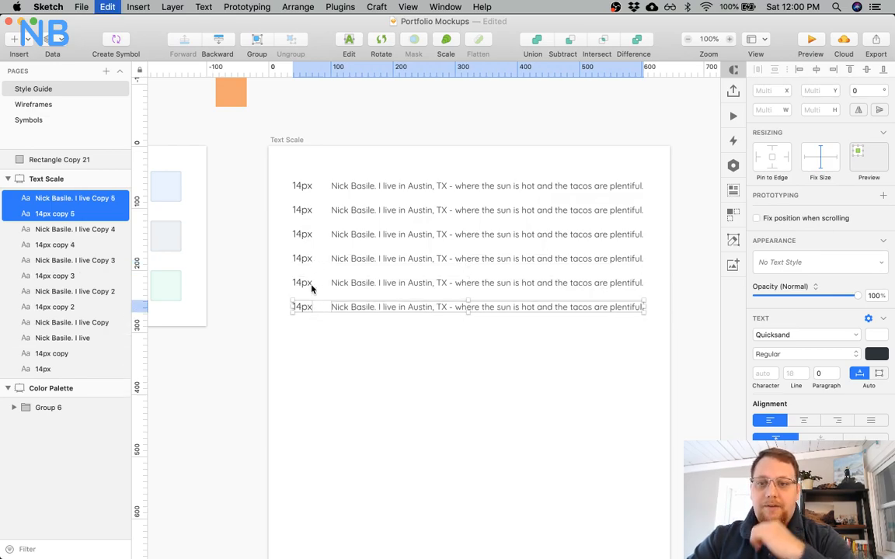
Duplicate the "14px" label and sample sentence downward four more times at the same spacing to make ten rows.
key("super+d")
key("super+d")
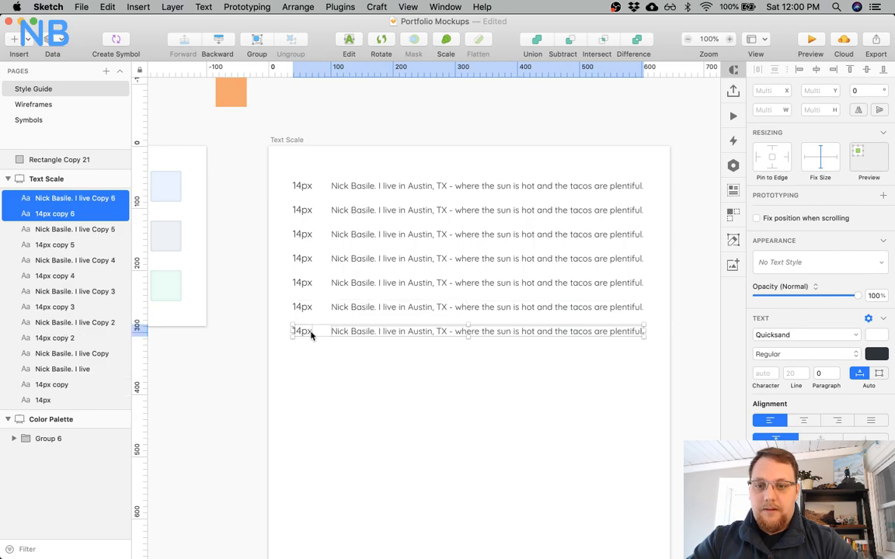
key("super+d")
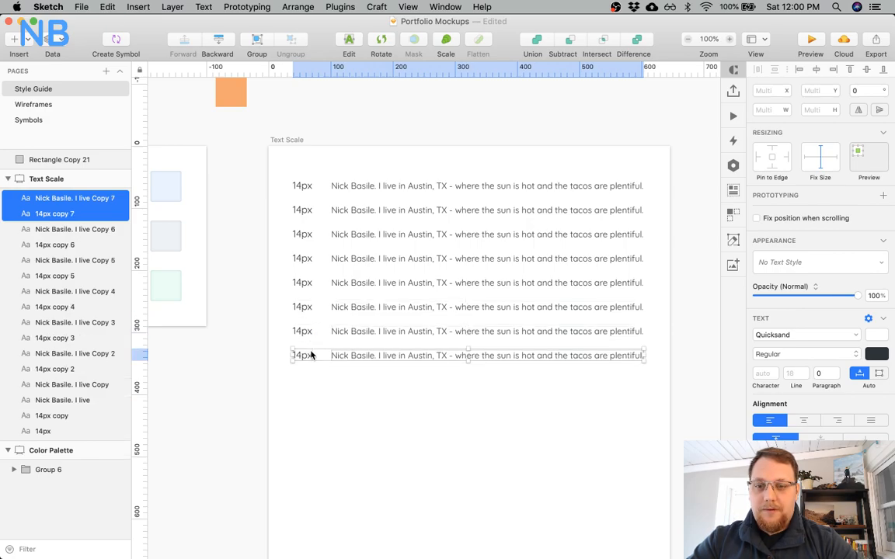
key("super+d")
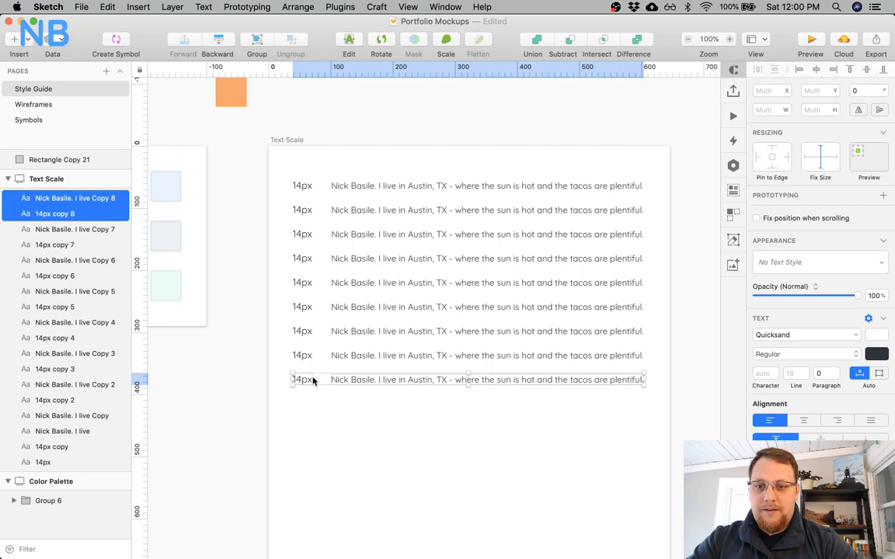
key("super+d")
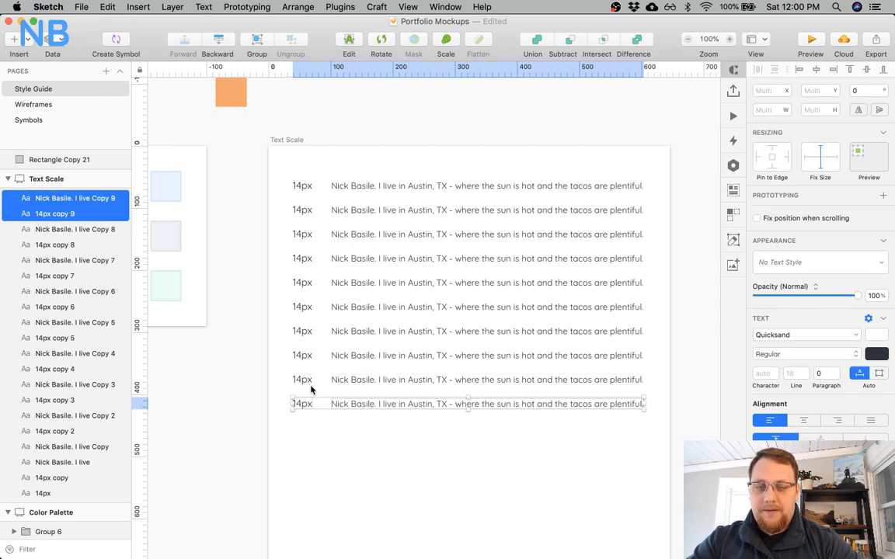
left_click(314, 437)
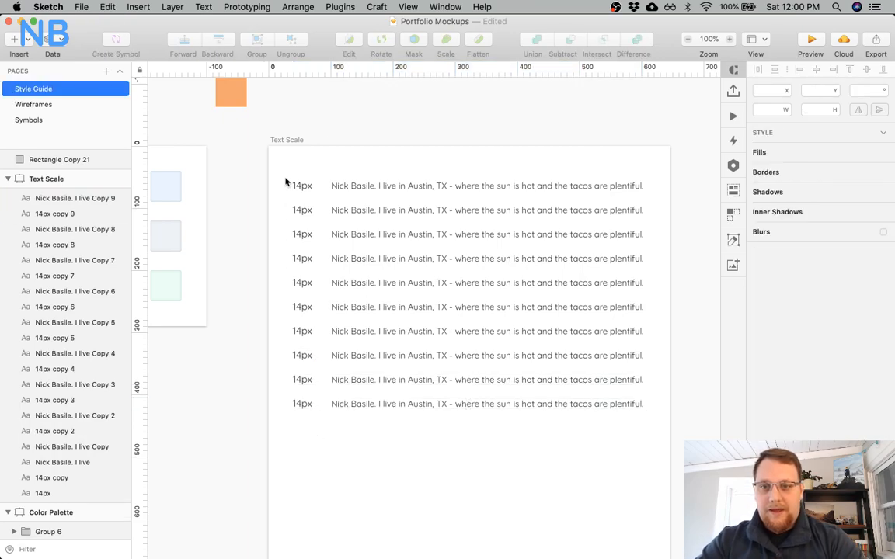
Change the size label of the second row to "16px".
double_click(302, 211)
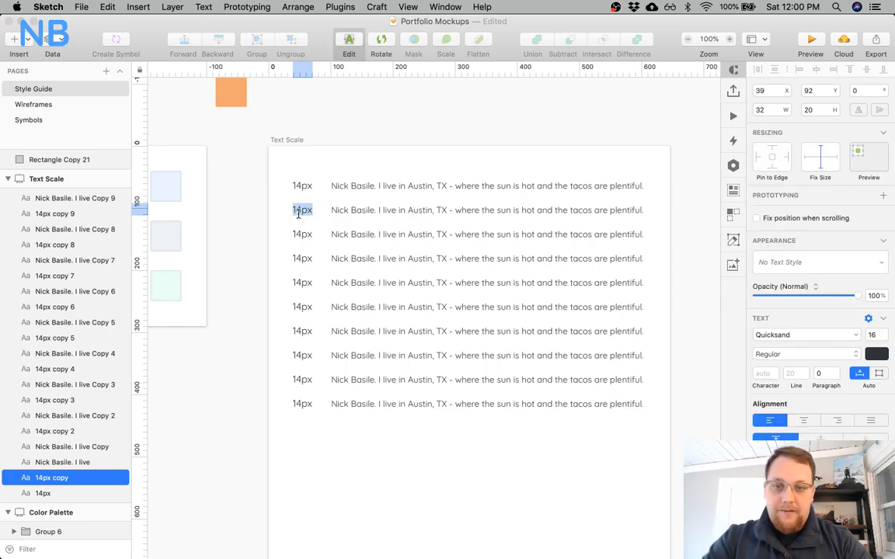
key("Left")
key("Right")
key("Right")
key("BackSpace")
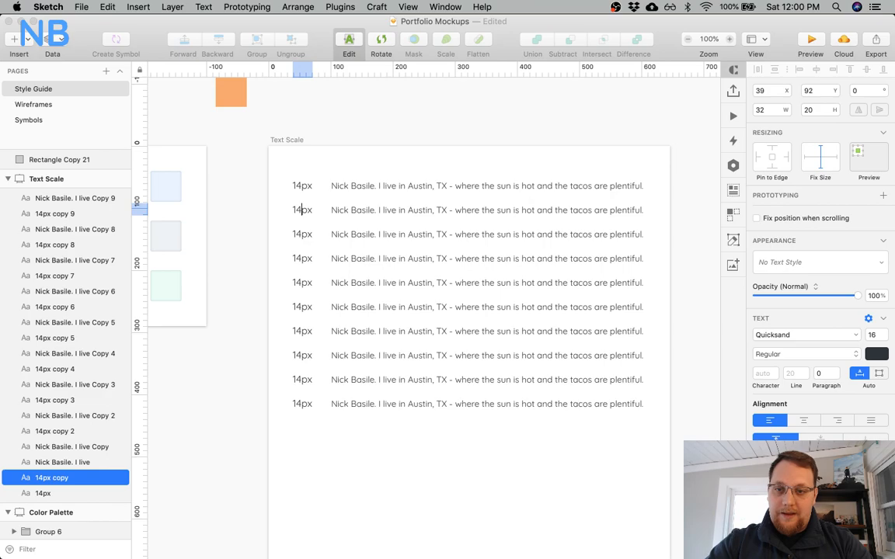
type("6")
key("Escape")
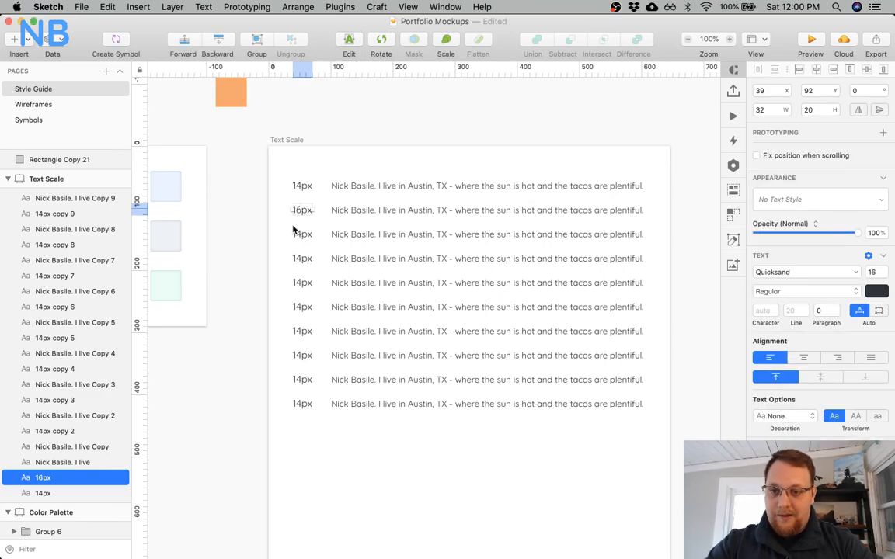
Change the size label of the third row to "18px".
left_click(300, 236)
double_click(302, 236)
left_click(303, 235)
key("BackSpace")
type("8")
left_click(306, 265)
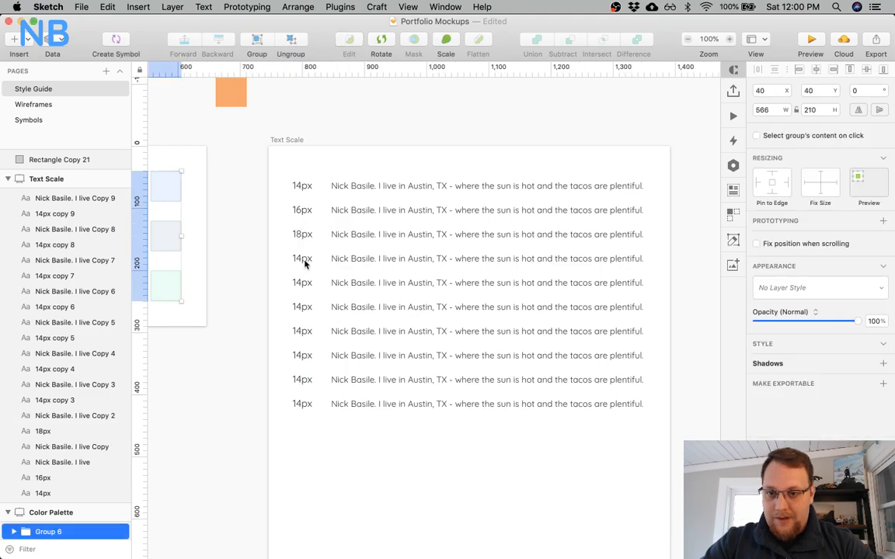
Change the size label of the fourth row to "21px".
left_click(298, 259)
double_click(299, 261)
left_click(300, 261)
key("BackSpace")
key("BackSpace")
type("21")
left_click(299, 284)
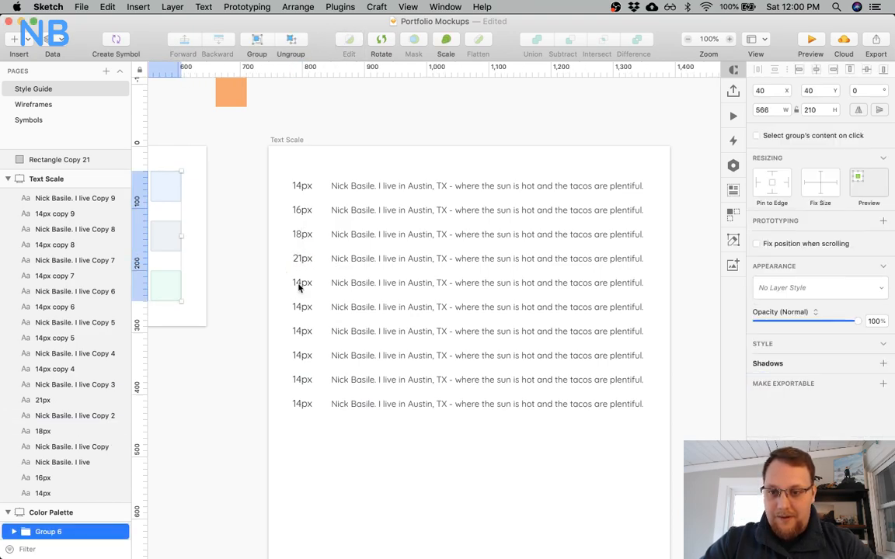
Change the size label of the fifth row to "25px".
left_click(300, 284)
double_click(301, 284)
key("Left")
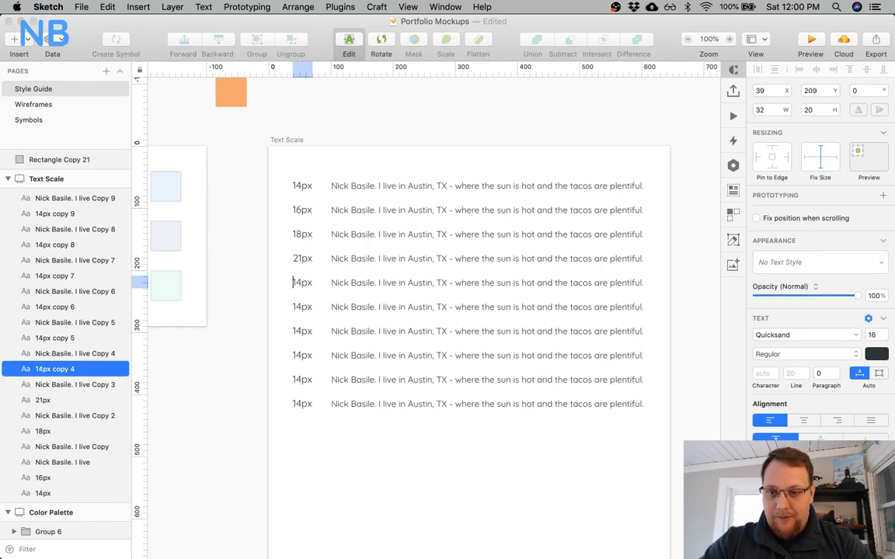
key("BackSpace")
key("BackSpace")
type("25")
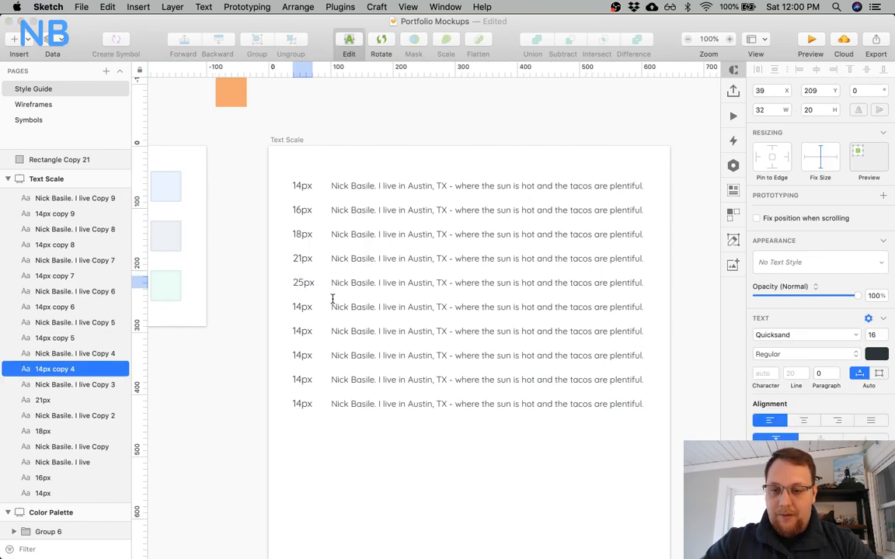
Change the size label of the sixth row to "28px".
left_click(300, 308)
left_click(299, 309)
double_click(301, 308)
key("Right")
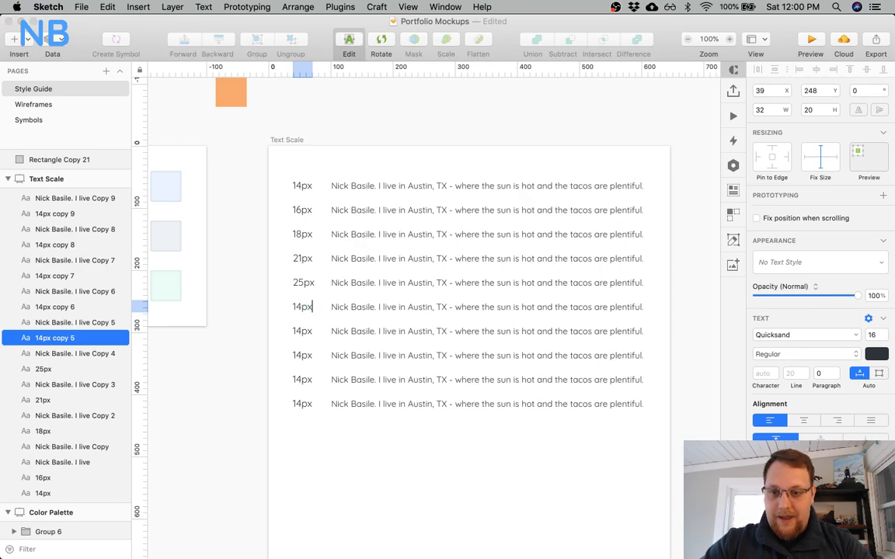
key("BackSpace")
key("BackSpace")
type("28")
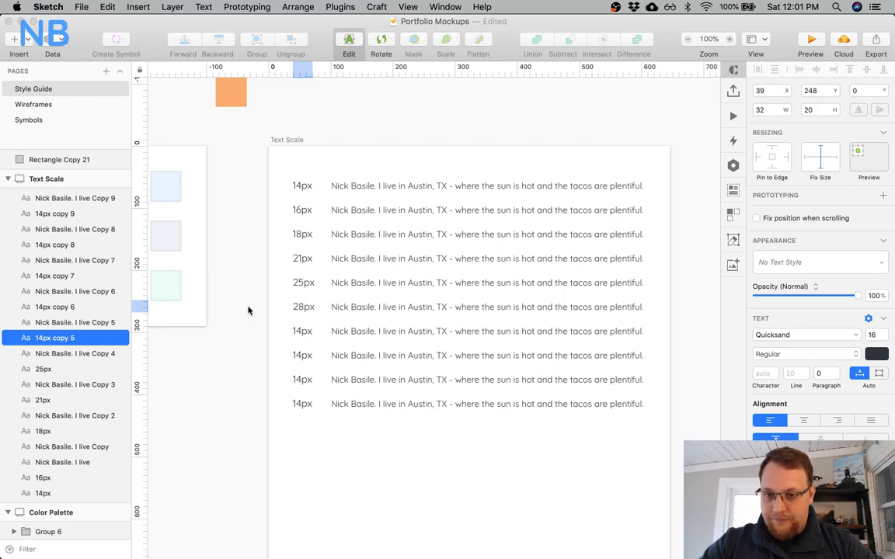
key("Escape")
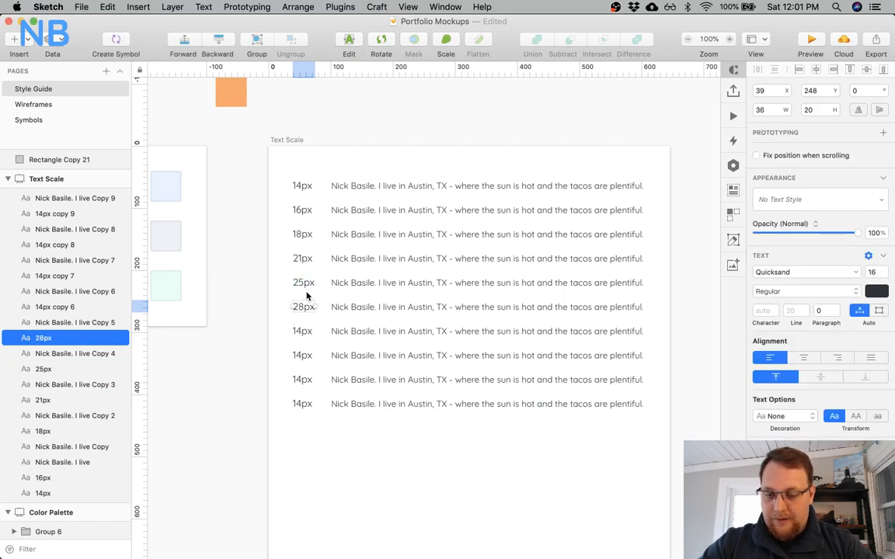
Change the size labels of the seventh and eighth rows to "35px" and "48px".
double_click(304, 330)
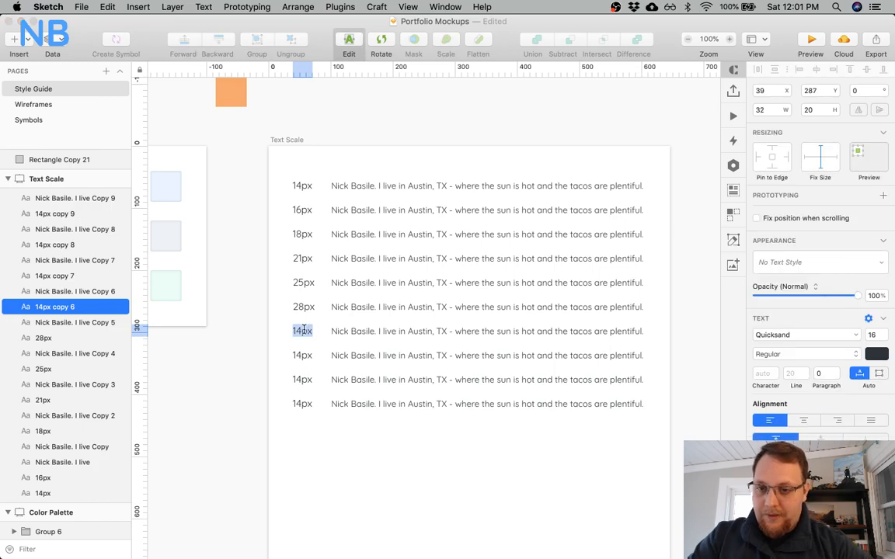
key("Right")
key("Right")
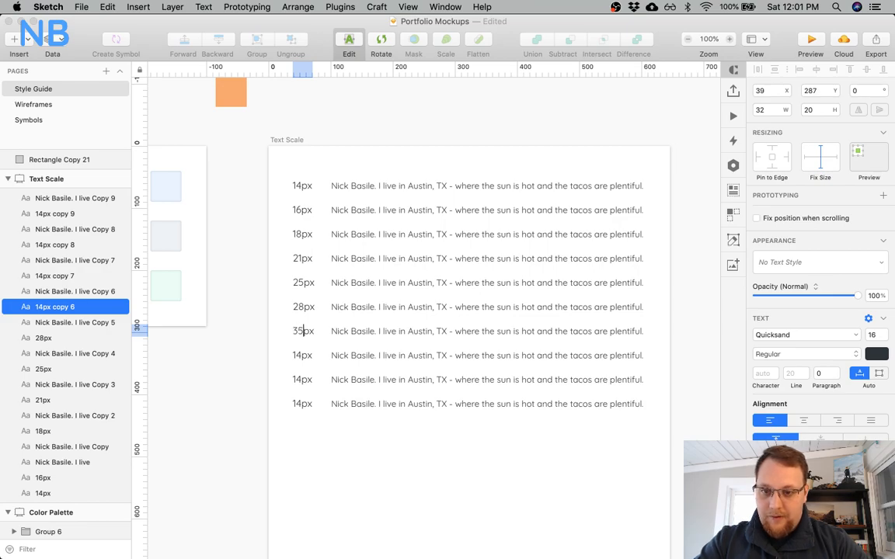
left_click(302, 357)
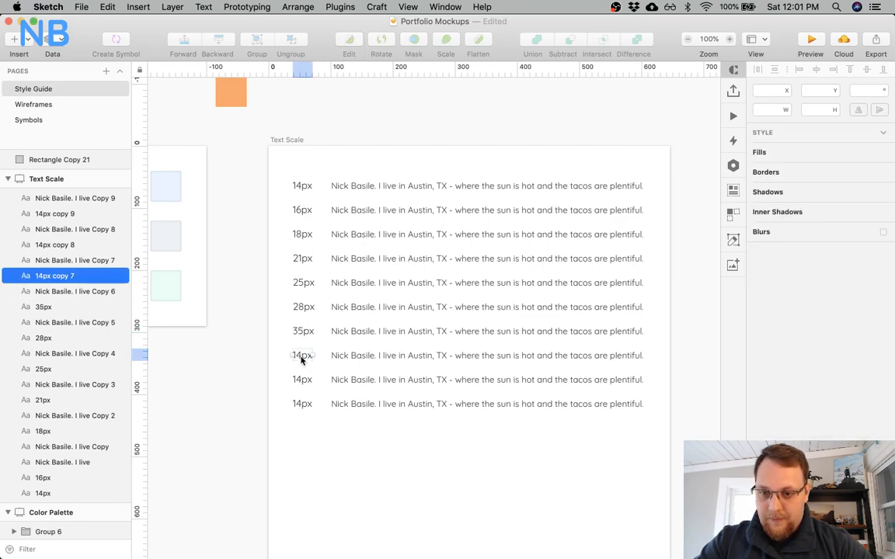
double_click(301, 357)
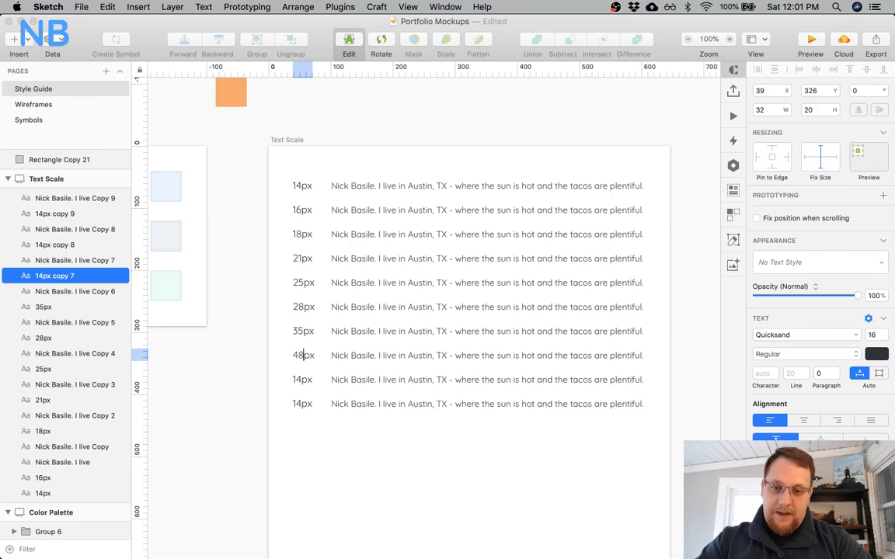
type("48")
Change the size labels of the ninth and tenth rows to "60px" and "72px".
left_click(304, 381)
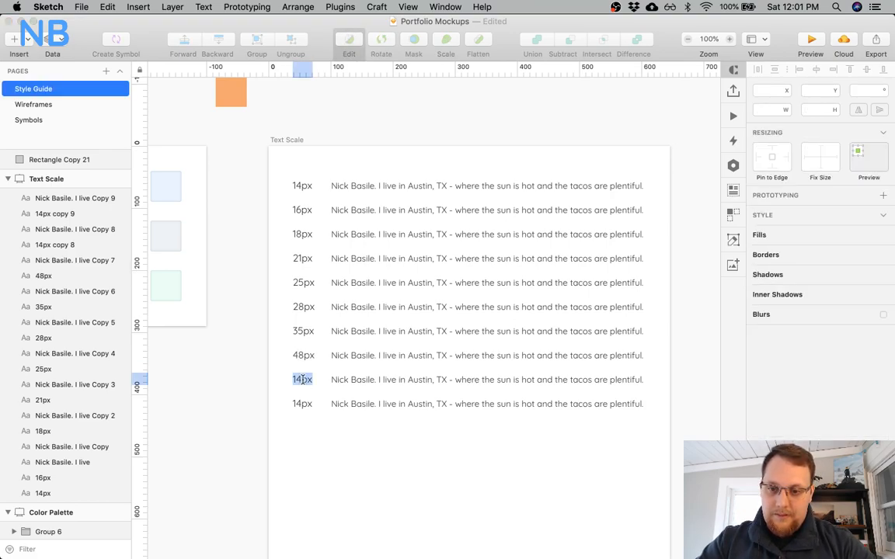
double_click(301, 379)
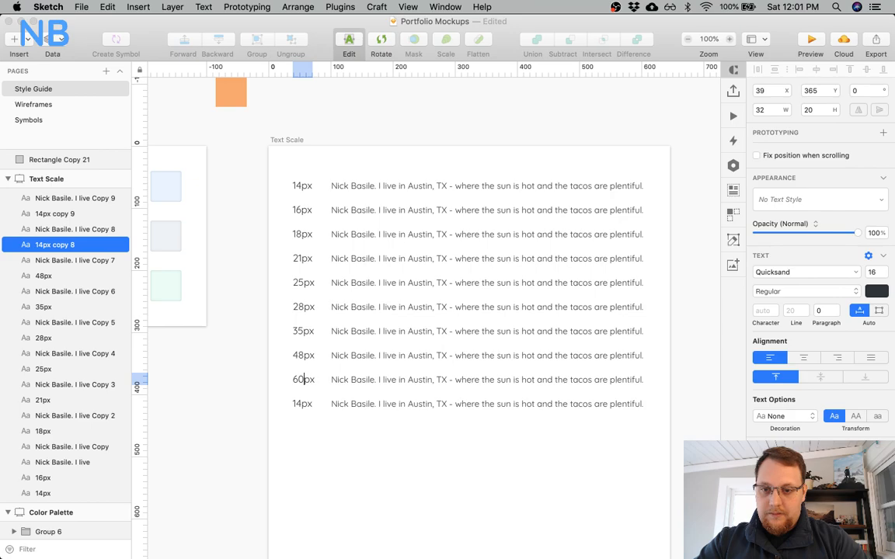
left_click(304, 405)
double_click(303, 406)
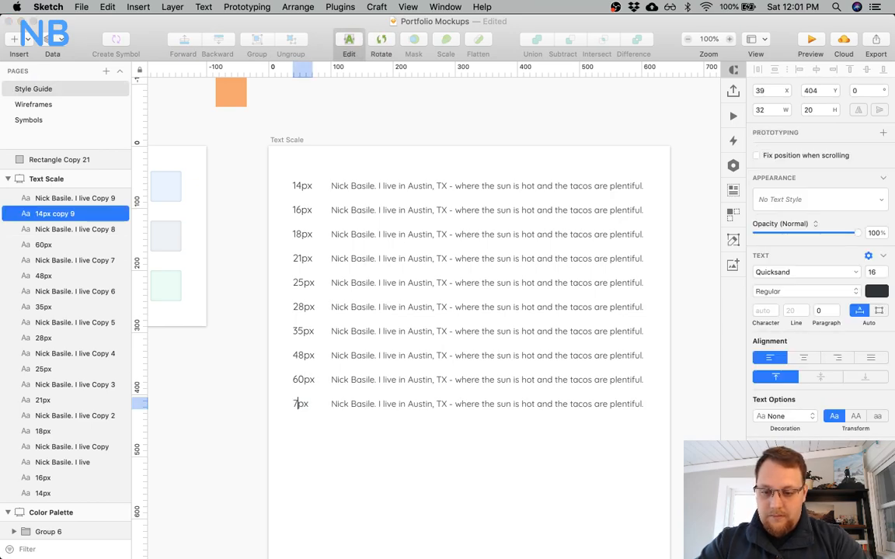
type("72")
key("Escape")
key("Escape")
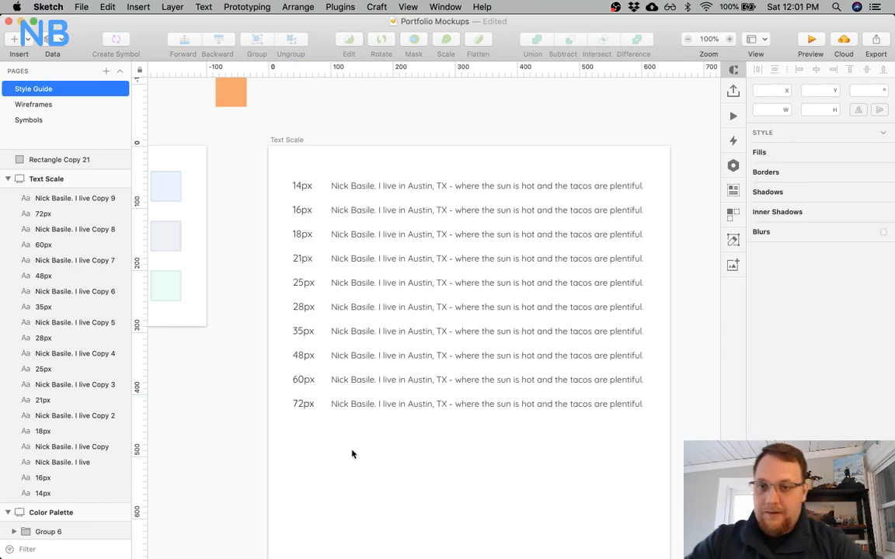
Set the sample sentence's font size to 16 in the 16px row and to 18 in the 18px row.
left_click(356, 210)
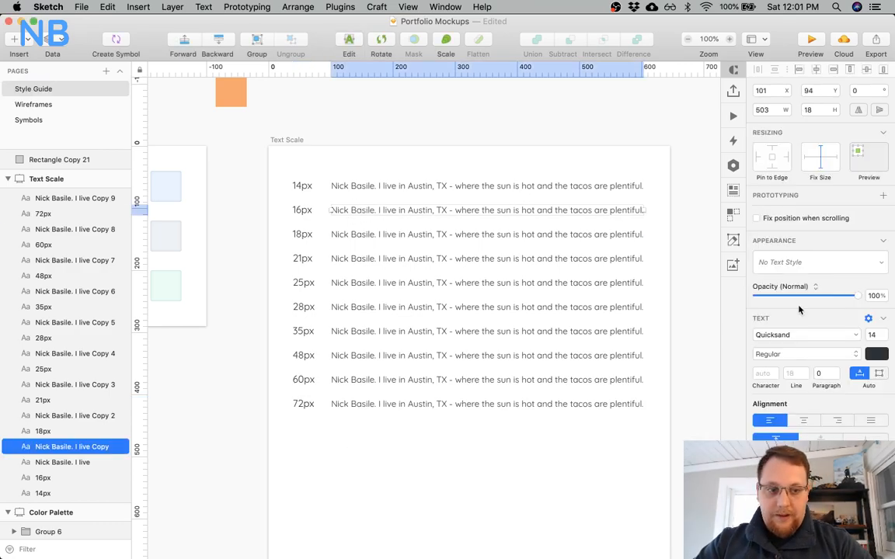
left_click(872, 334)
type("16")
key("Return")
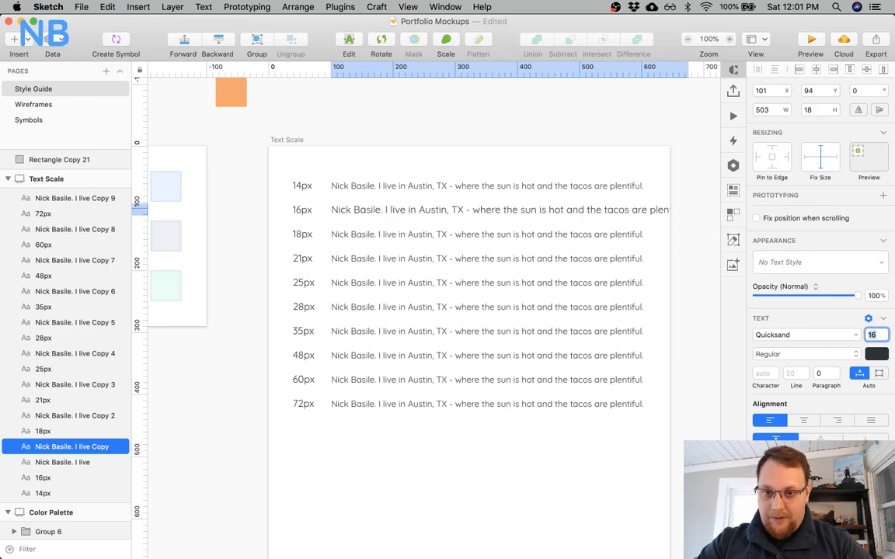
left_click(548, 235)
left_click(871, 335)
type("18")
key("Return")
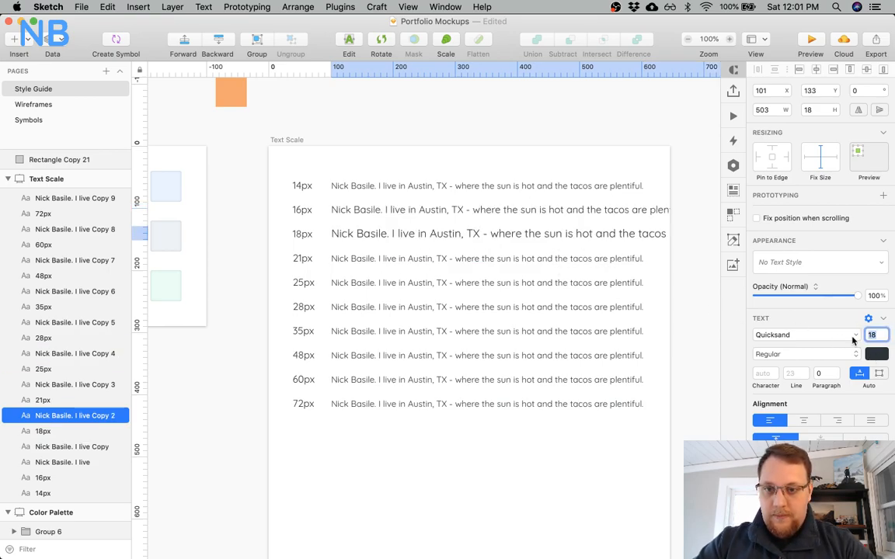
Set the sample sentence's font size to 21 in the 21px row and to 25 in the 25px row.
left_click(445, 258)
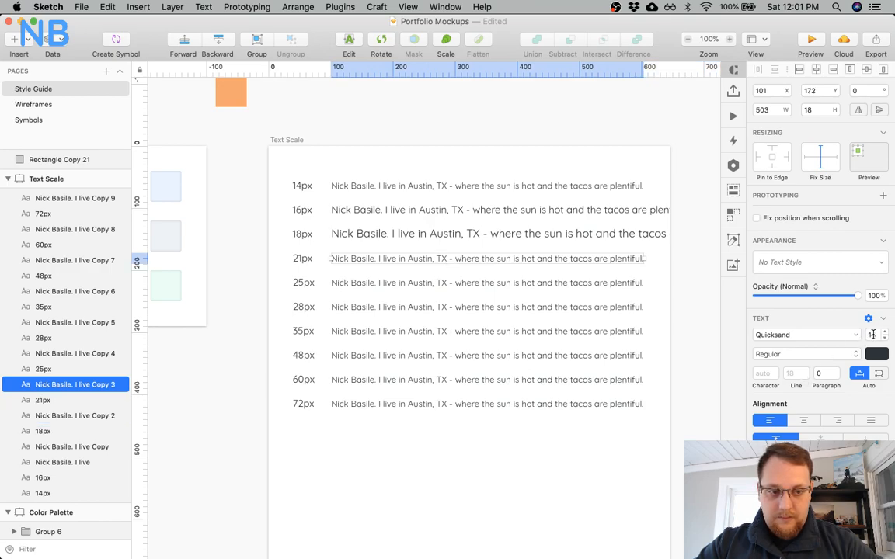
type("21")
key("Return")
left_click(472, 282)
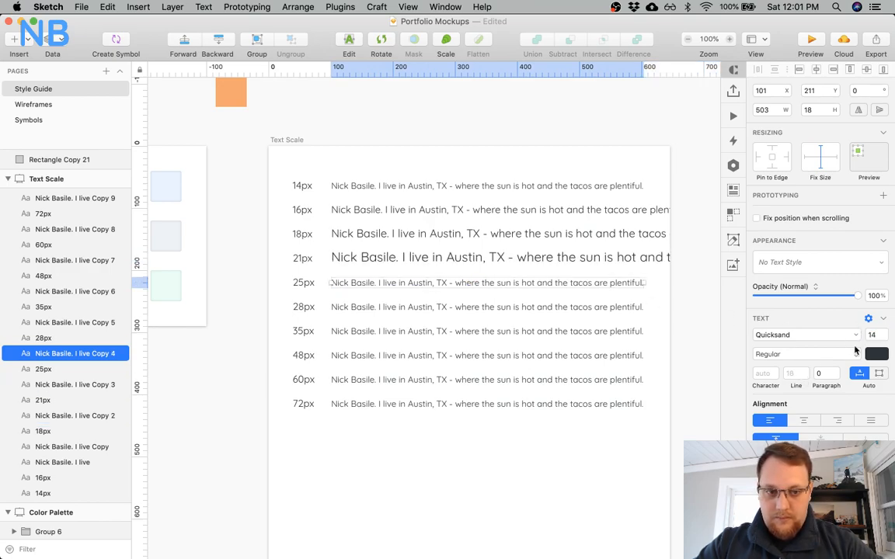
type("25")
key("Return")
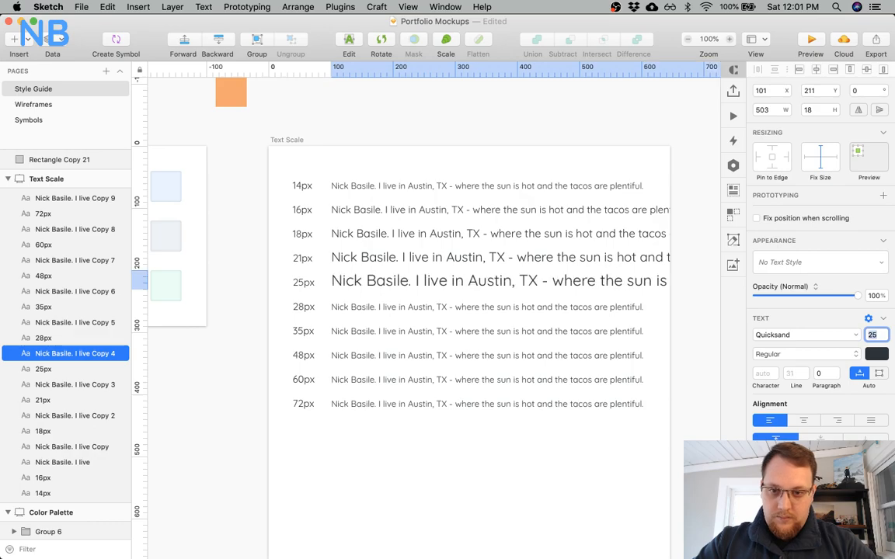
Set the sample sentence's font size to 28 in the 28px row and to 35 in the 35px row.
left_click(485, 307)
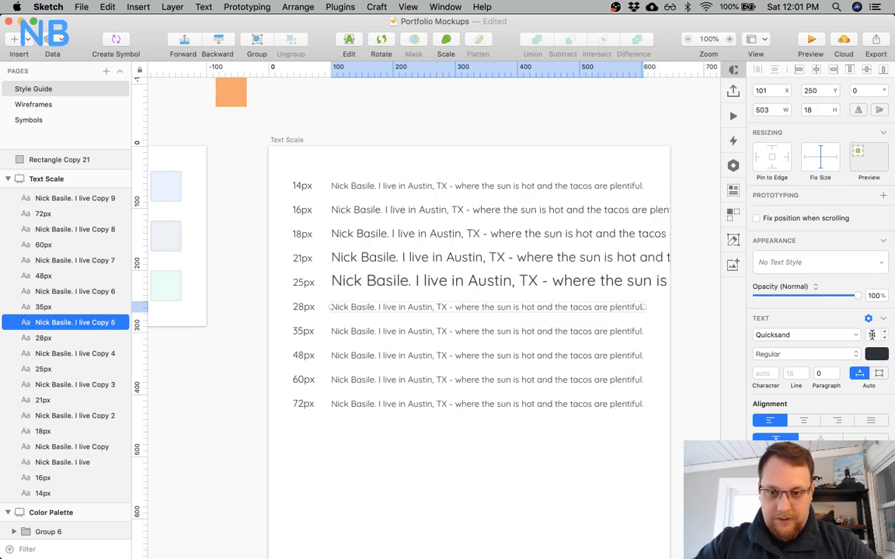
type("28")
key("Return")
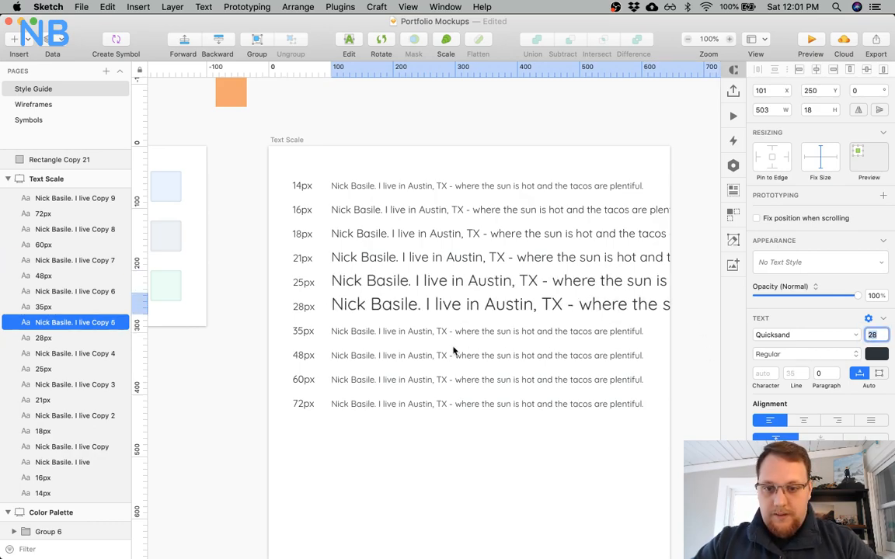
left_click(429, 331)
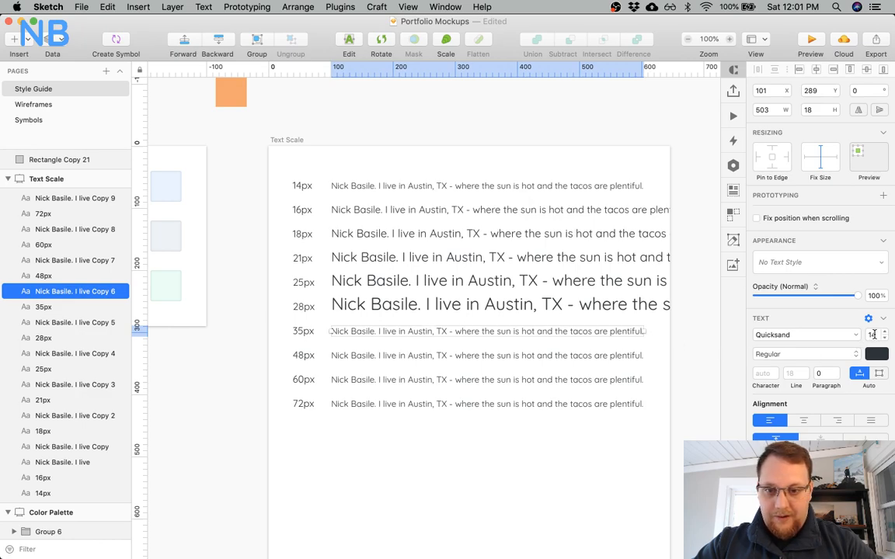
type("3")
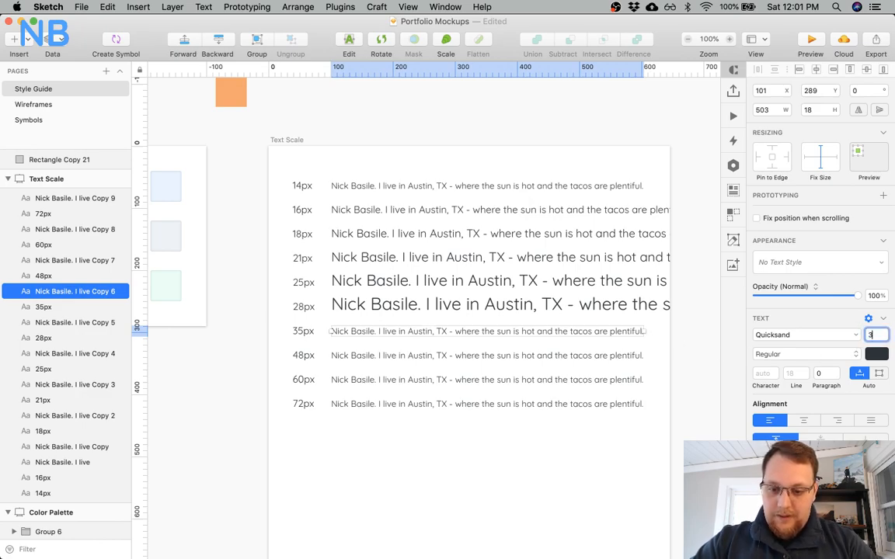
type("5")
key("Return")
Set the sample sentence's font size to 48 in the 48px row and to 60 in the 60px row.
left_click(450, 356)
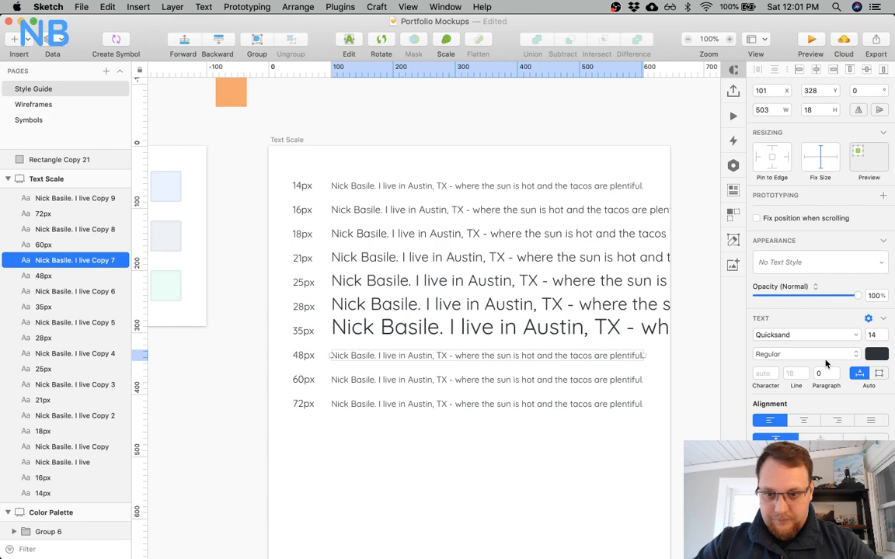
left_click(879, 335)
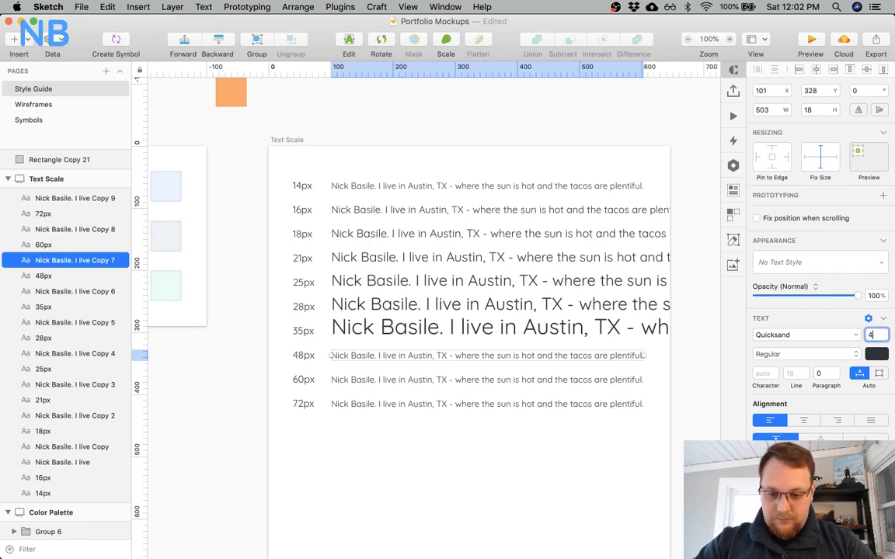
key("Return")
left_click(466, 380)
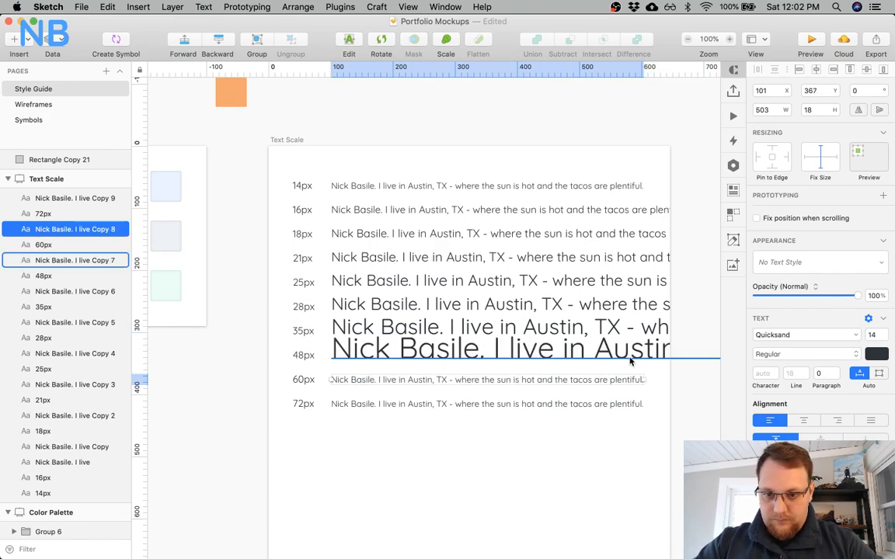
left_click(878, 335)
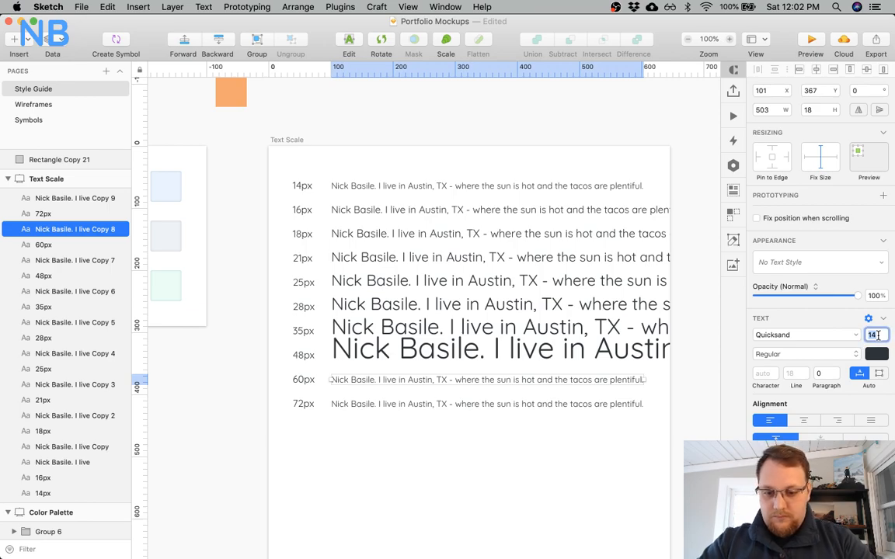
type("60")
key("Return")
Set the sample sentence's font size to 72 in the 72px row and clear the selection.
left_click(472, 404)
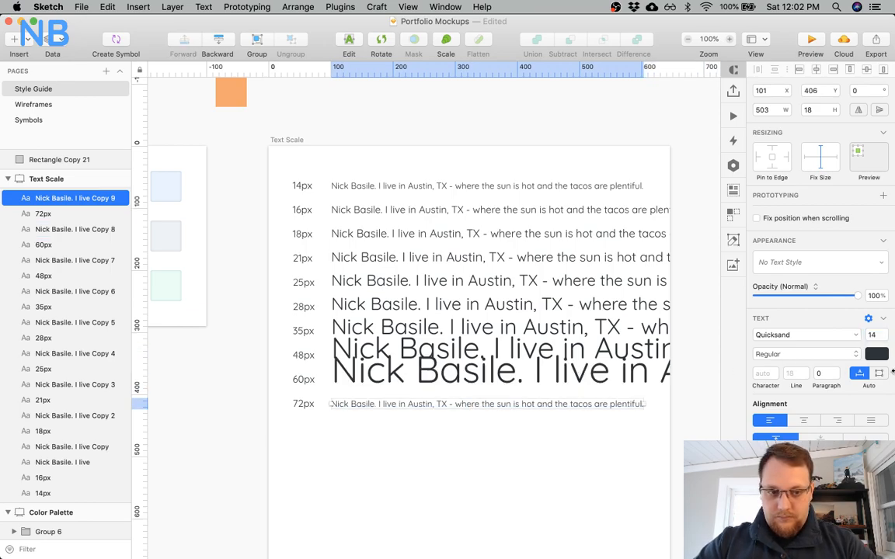
type("72")
key("Return")
left_click(513, 458)
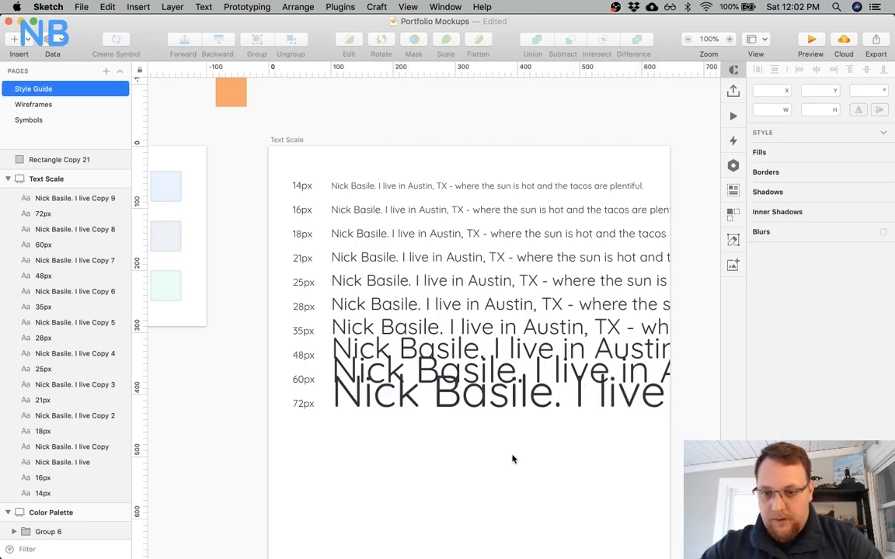
Examine how the left edge of the 72px sample sentence lines up with the sentences above it and with its text frame.
left_click(356, 428)
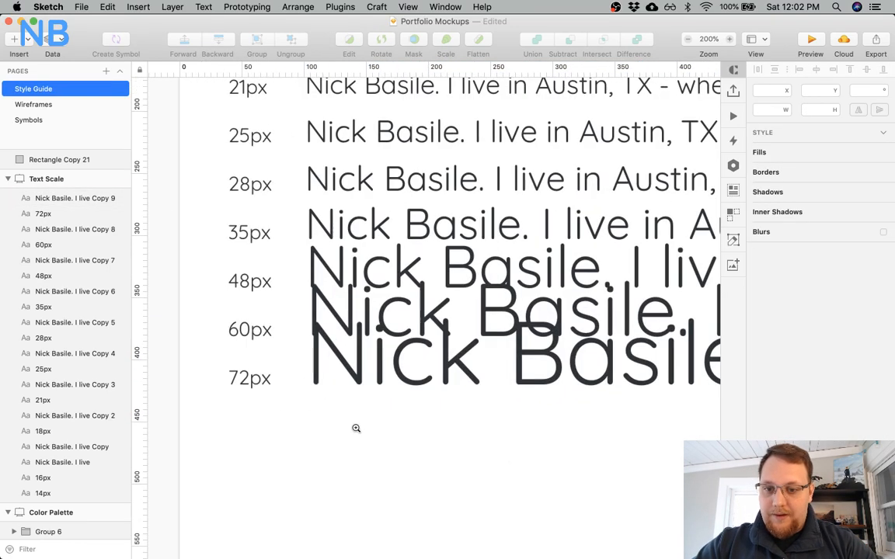
left_click(358, 431)
left_click(347, 310)
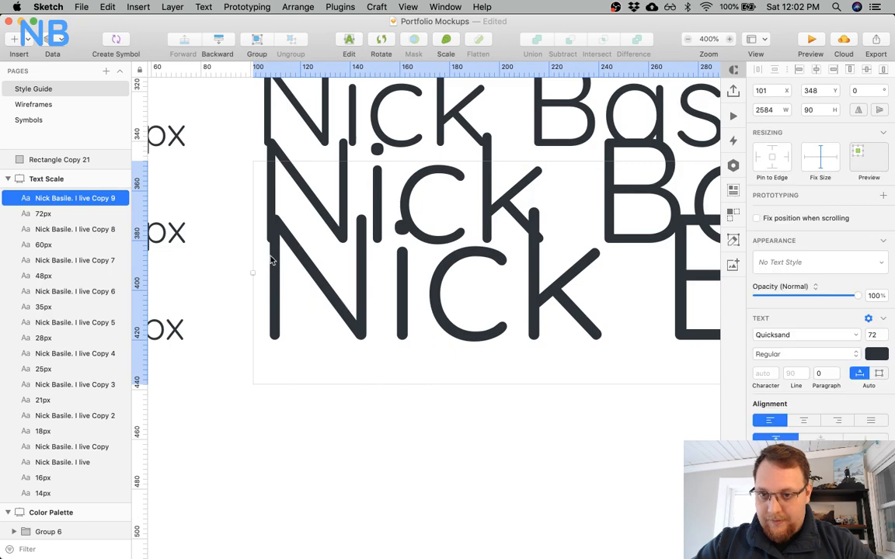
double_click(286, 271)
left_click(271, 275)
key("Right")
key("Left")
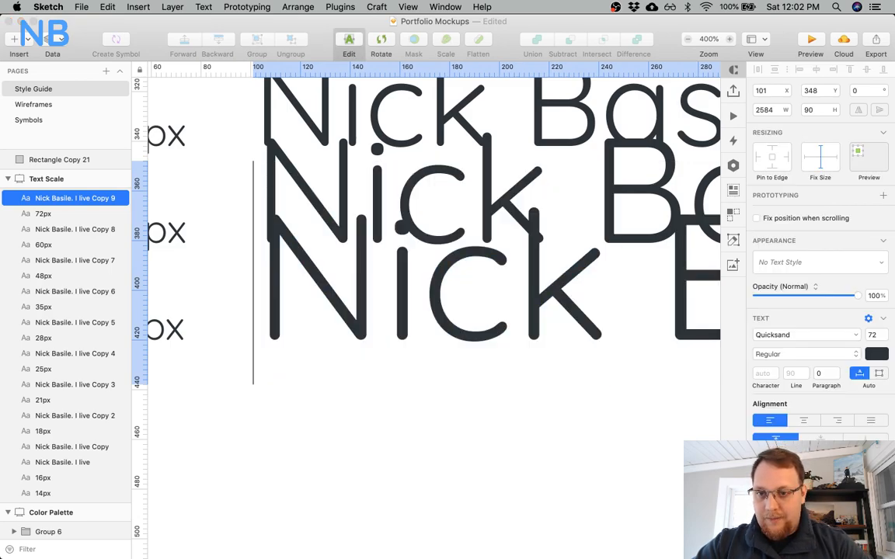
key("Escape")
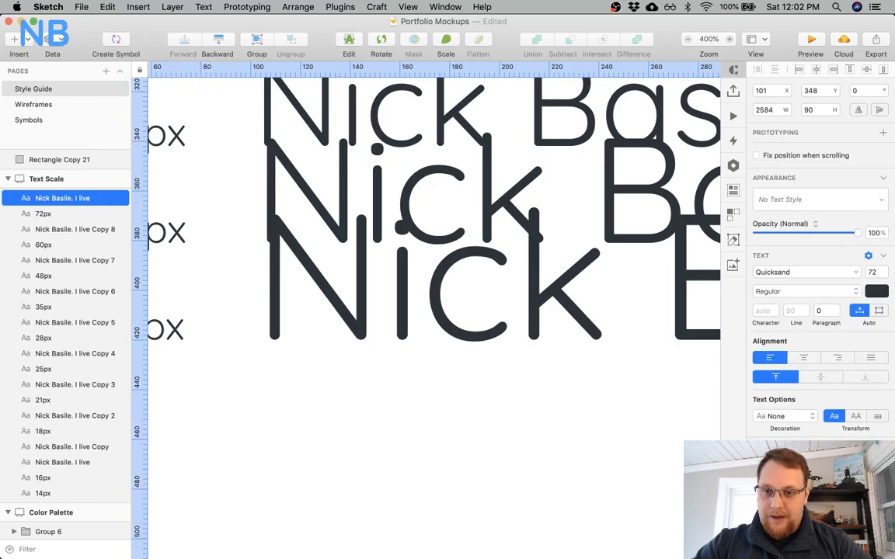
key("Escape")
key("super+0")
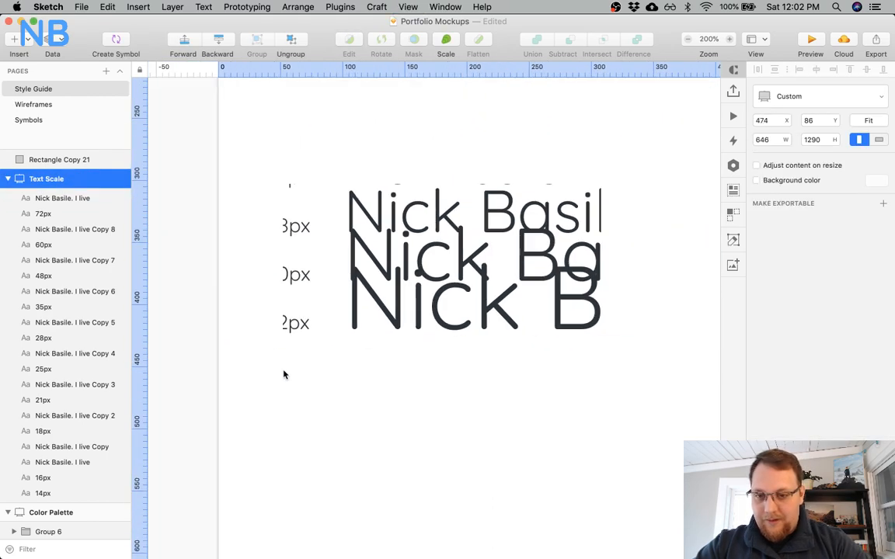
Add a vertical ruler guide at 102 near the left edge of the sample sentences in the Text Scale artboard.
scroll(394, 146, "up", 4)
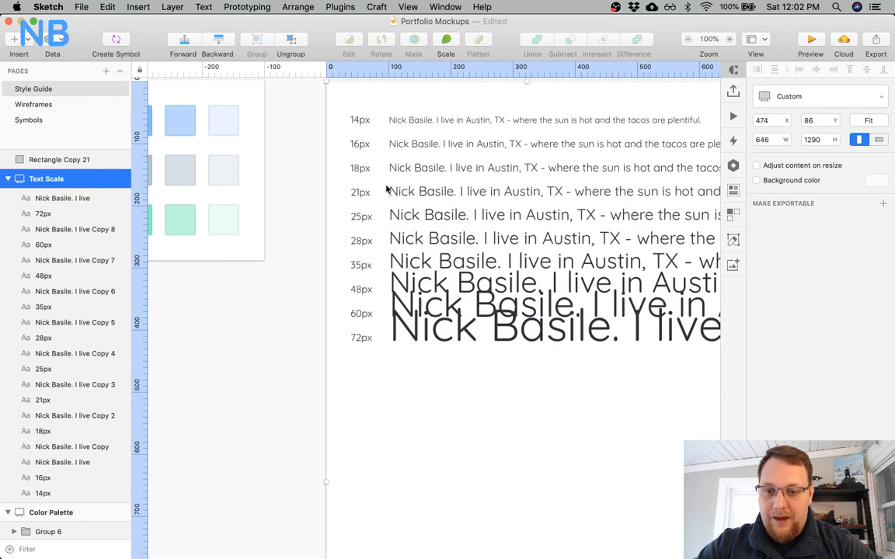
left_click(397, 138)
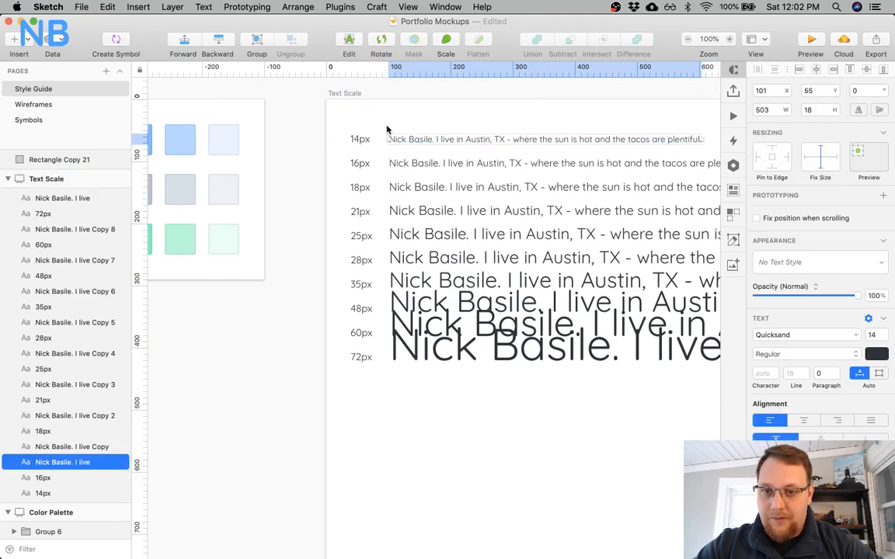
key("Escape")
left_click_drag(418, 178, 418, 178)
left_click(352, 207)
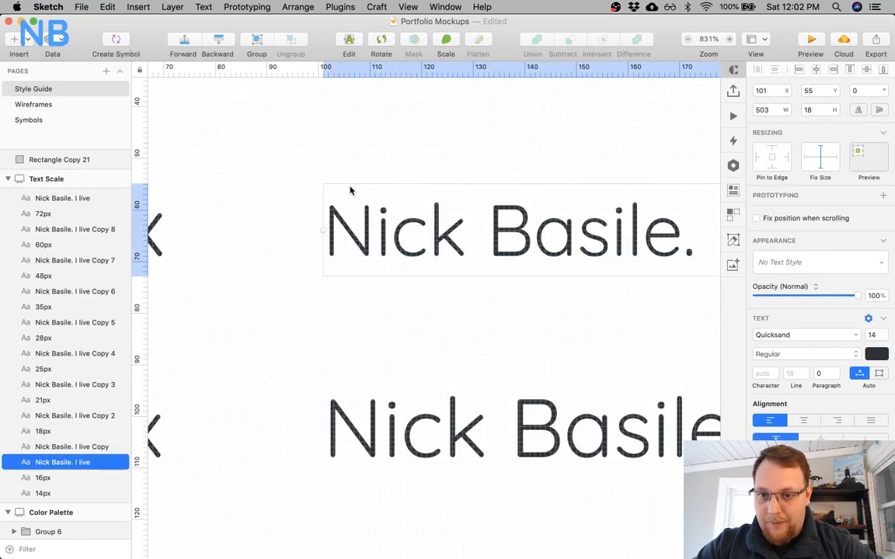
left_click(329, 70)
left_click(393, 388)
key("super+0")
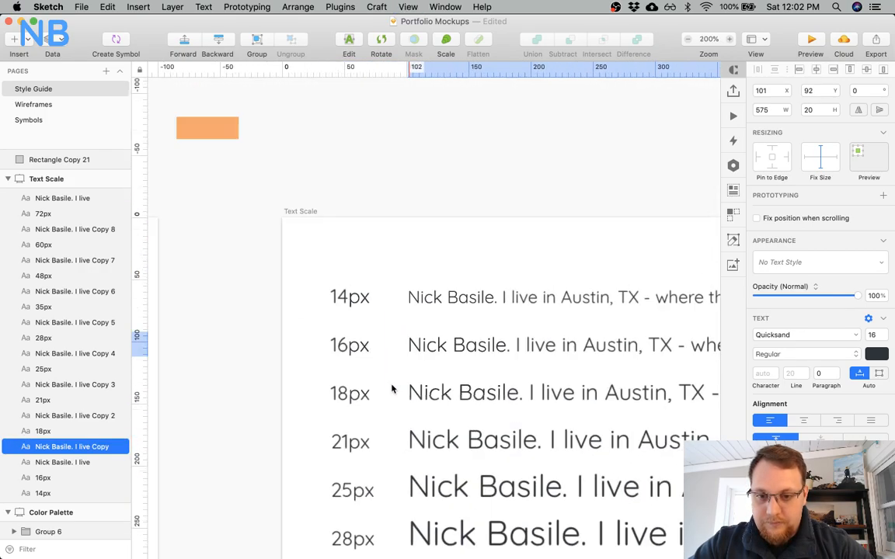
Try to move the 72px label and its sample sentence further down the artboard, and undo the move.
key("super+minus")
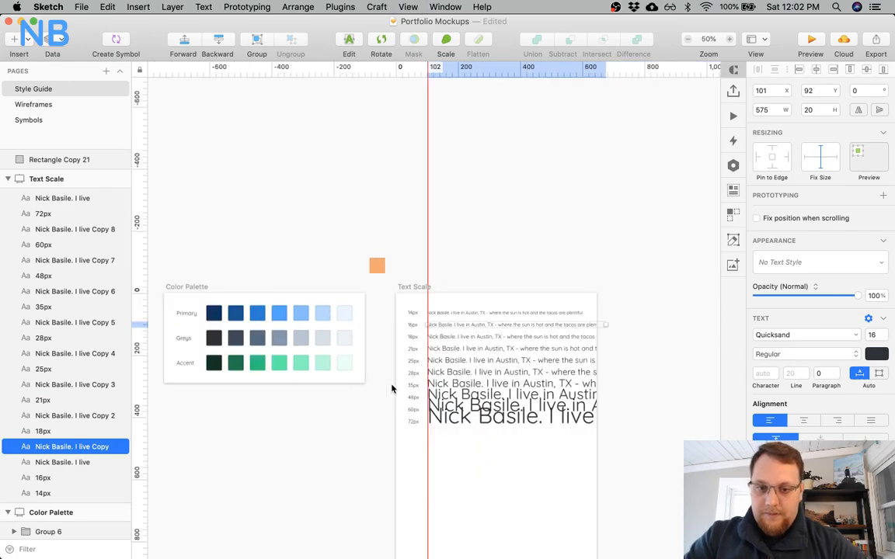
scroll(392, 389, "down", 5)
left_click(457, 329)
left_click(413, 258)
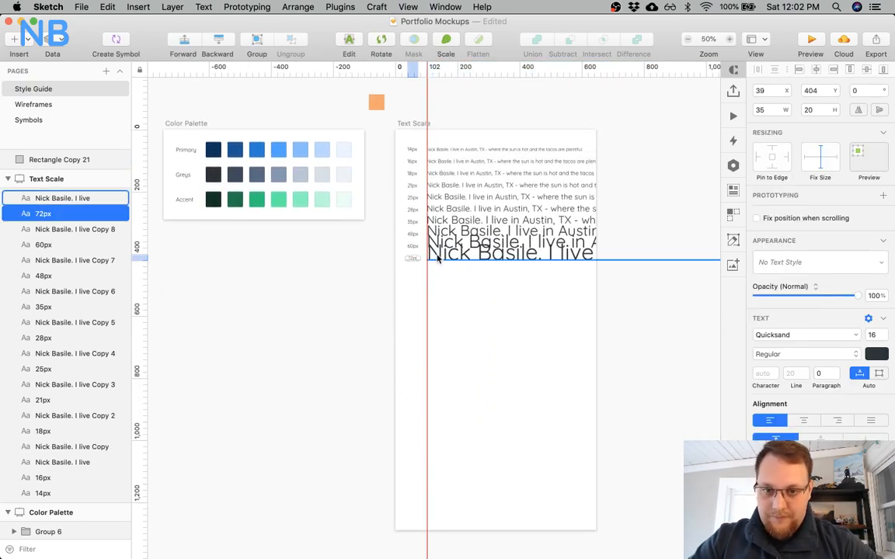
left_click(438, 258, "shift")
left_click_drag(438, 258, 439, 346)
key("super+z")
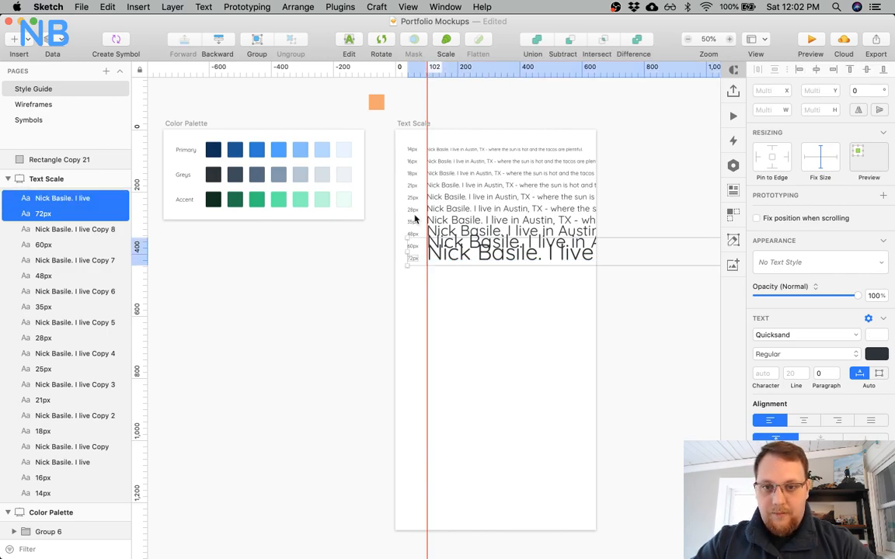
Move the 16px label and its sample sentence down 1 px to Y 93, checking the gap to the 14px row.
left_click(428, 127)
key("z")
left_click(414, 146)
left_click(413, 146)
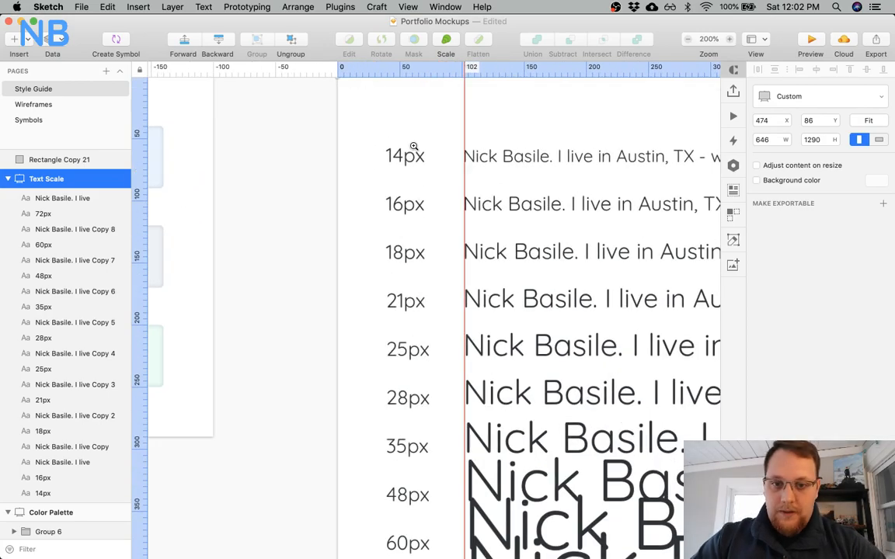
left_click(413, 146)
left_click(413, 146)
scroll(473, 283, "down", 2)
scroll(473, 284, "right", 3)
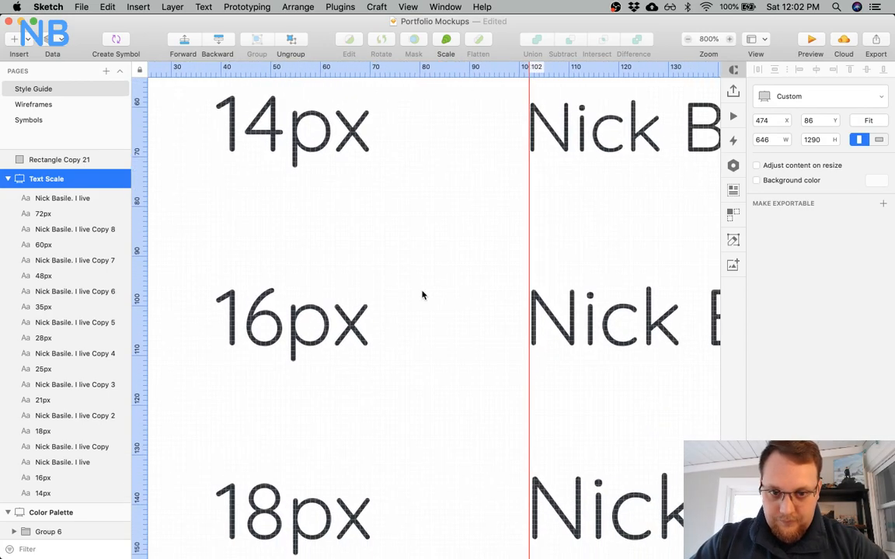
scroll(423, 295, "down", 2)
scroll(422, 295, "right", 1)
left_click(467, 270)
left_click(561, 279, "shift")
scroll(559, 274, "right", 5)
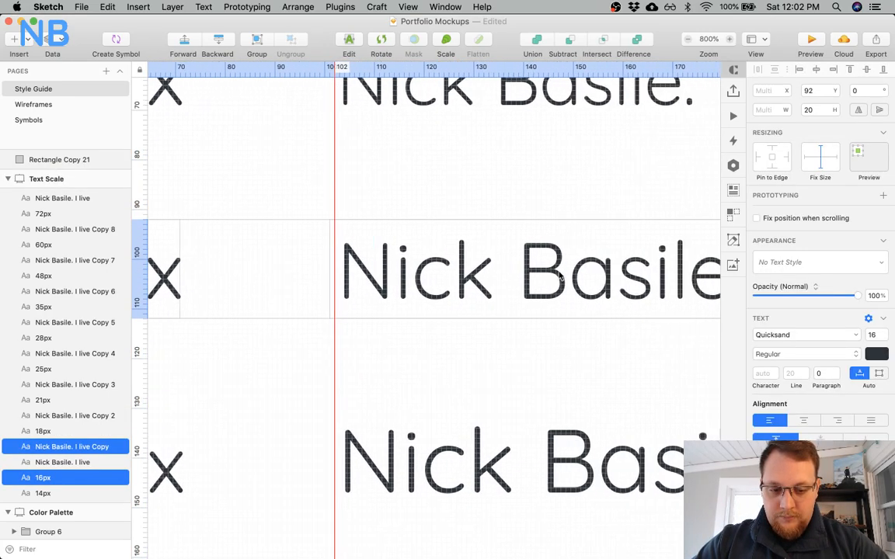
key("super+minus")
scroll(535, 206, "right", 1)
key("super+minus")
key("alt")
key("Down")
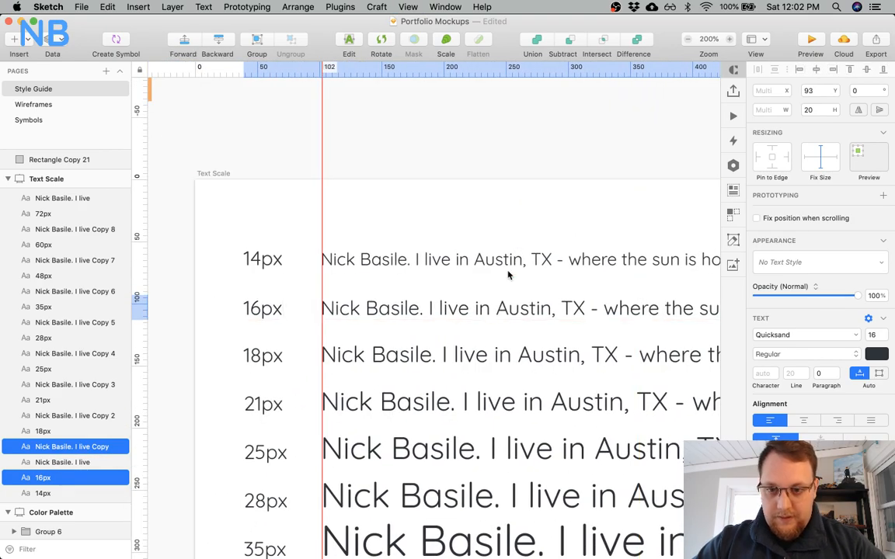
Move the 18px label and its sample sentence down about 4 px.
left_click(406, 356)
left_click(264, 366, "shift")
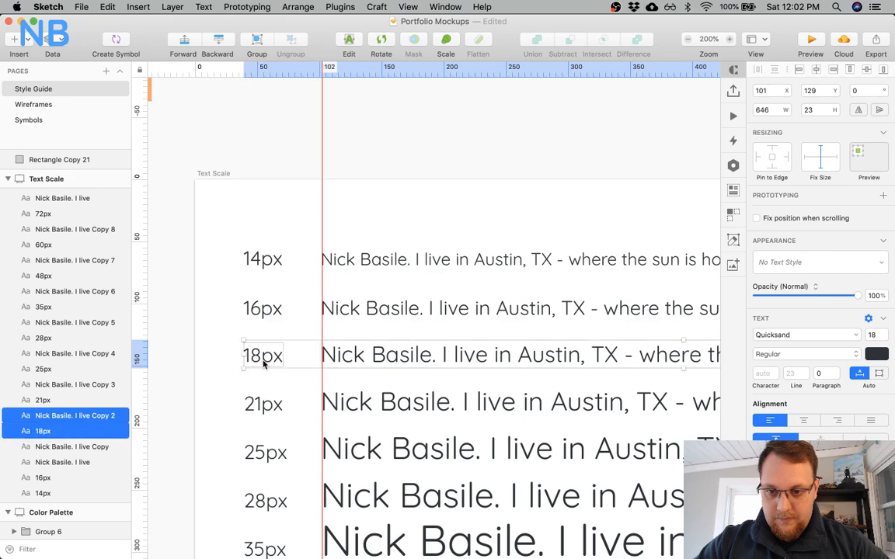
key("Down")
key("Down")
key("Down")
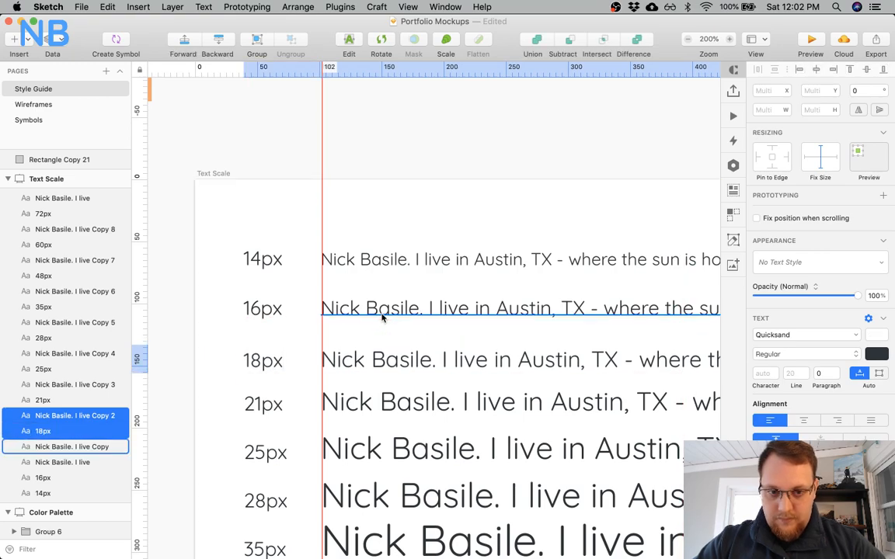
Move the 21px label and its sample sentence down about 11 px, checking the gap to the 18px row.
scroll(380, 314, "down", 5)
left_click(380, 314)
left_click(279, 319, "shift")
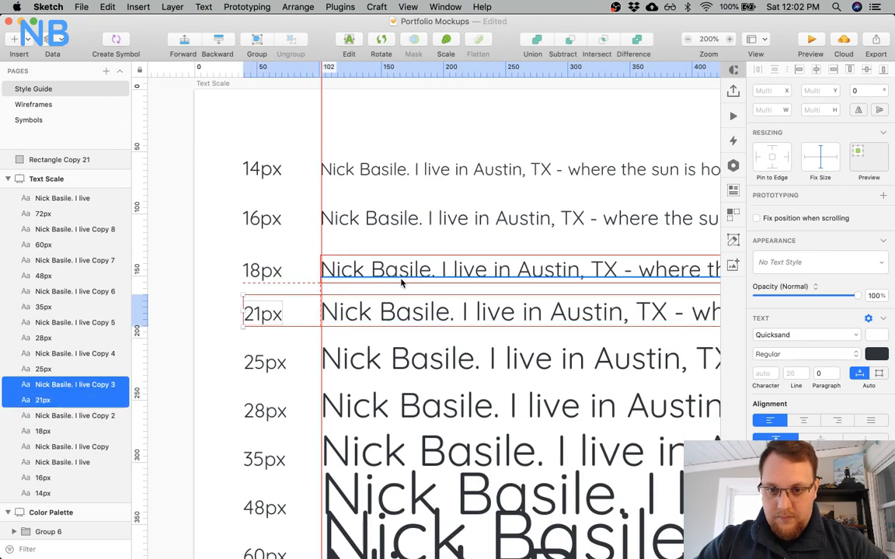
scroll(401, 283, "right", 8)
key("super+minus")
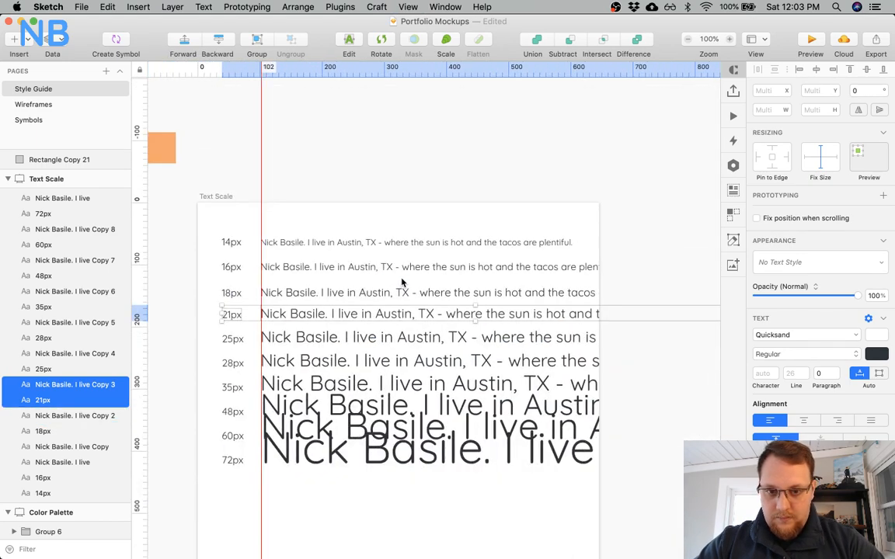
scroll(401, 283, "left", 4)
key("alt")
key("Down")
key("shift+Down")
key("alt")
Move the 72px label and its sample sentence down 60 px and check the gap to the 60px row.
scroll(394, 293, "down", 5)
left_click(340, 403)
left_click(279, 400, "shift")
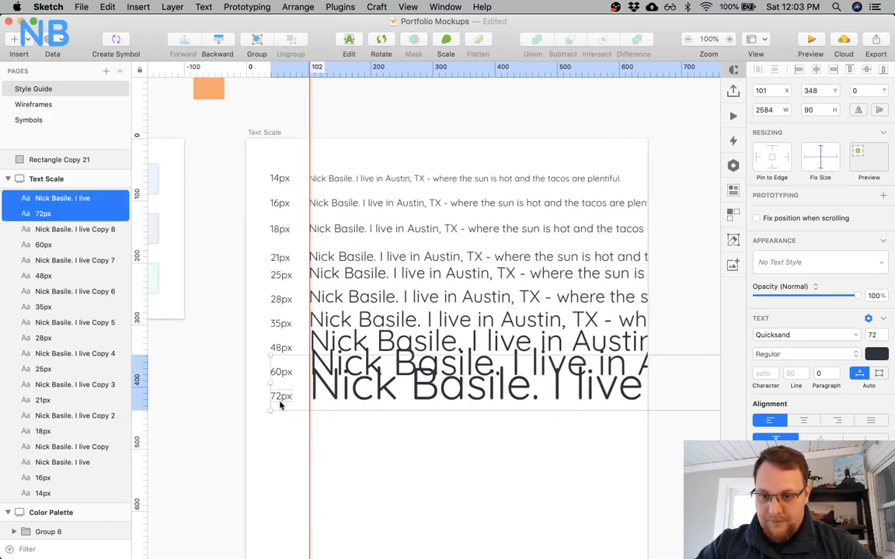
key("shift+Down")
key("shift+Down")
key("shift+Down")
key("shift+Down")
key("shift+Down")
key("shift+Down")
key("alt")
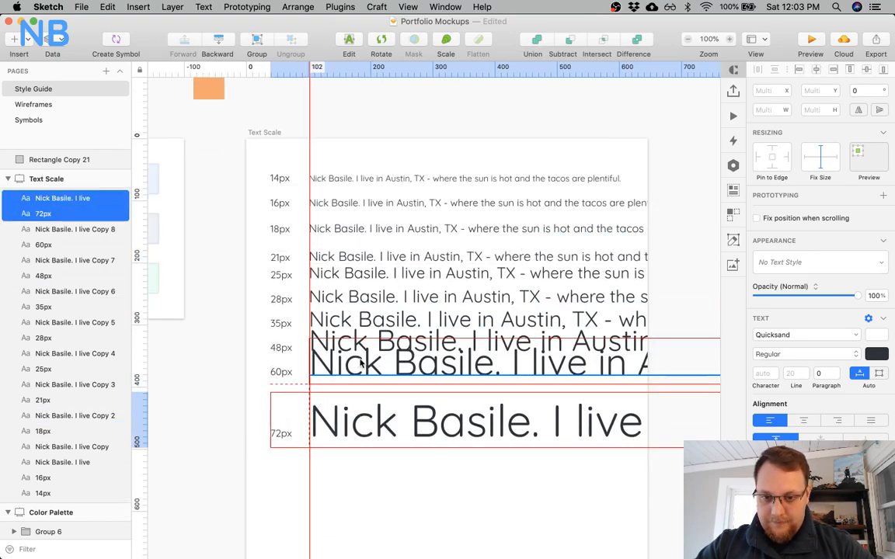
Nudge the 72px label and its sample sentence down about 7 px to widen the gap below the 60px sentence.
key("super+minus")
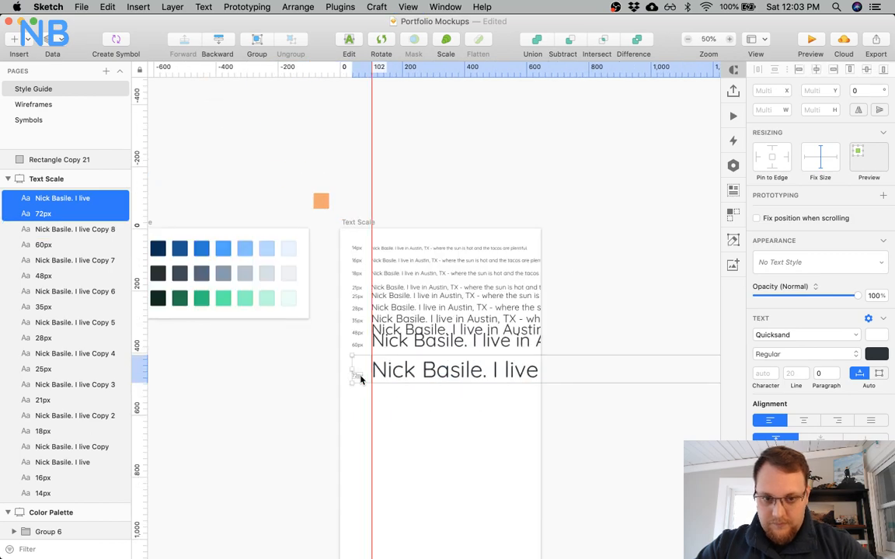
scroll(396, 347, "right", 5)
scroll(396, 346, "down", 2)
key("alt")
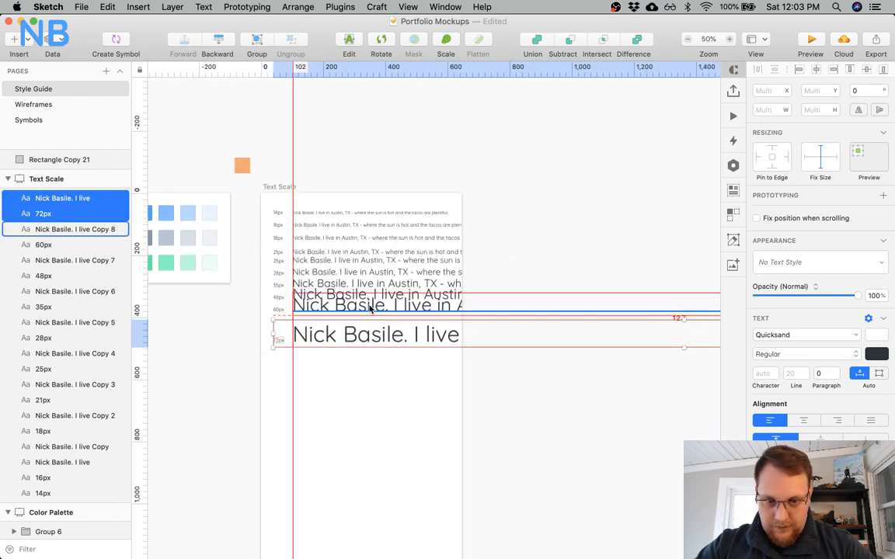
key("Down")
key("Down")
key("Down")
key("Down")
key("Down")
key("Down")
key("Down")
Add the 60px label and sentence to the selection and move the 60px and 72px rows down 50 px together.
left_click(370, 308, "shift")
left_click(281, 311, "shift")
key("shift+Down")
key("shift+Down")
key("shift+Down")
key("shift+Down")
key("shift+Down")
key("alt")
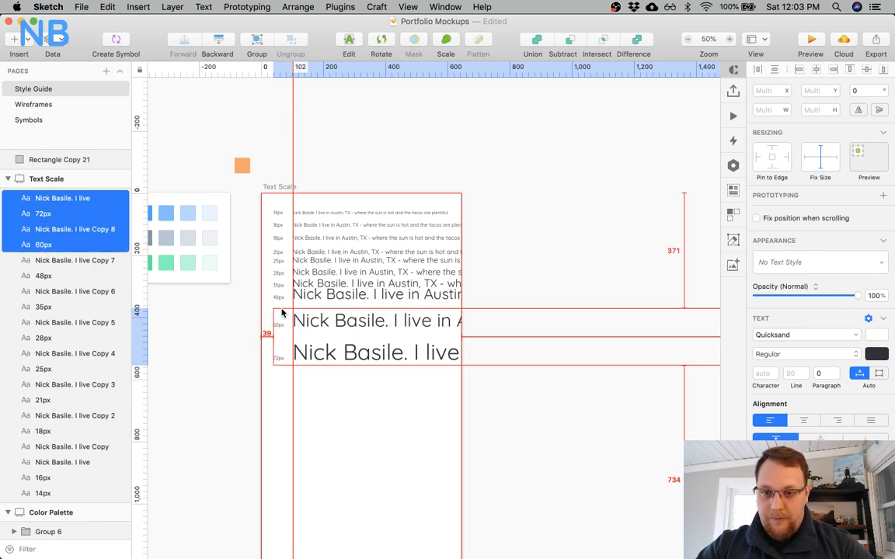
Add the 48px label and sentence to the selection and move the 48px to 72px rows down about 40 px together.
left_click(322, 297, "shift")
left_click(284, 299, "shift")
key("shift+Down")
key("shift+Down")
key("shift+Down")
key("shift+Down")
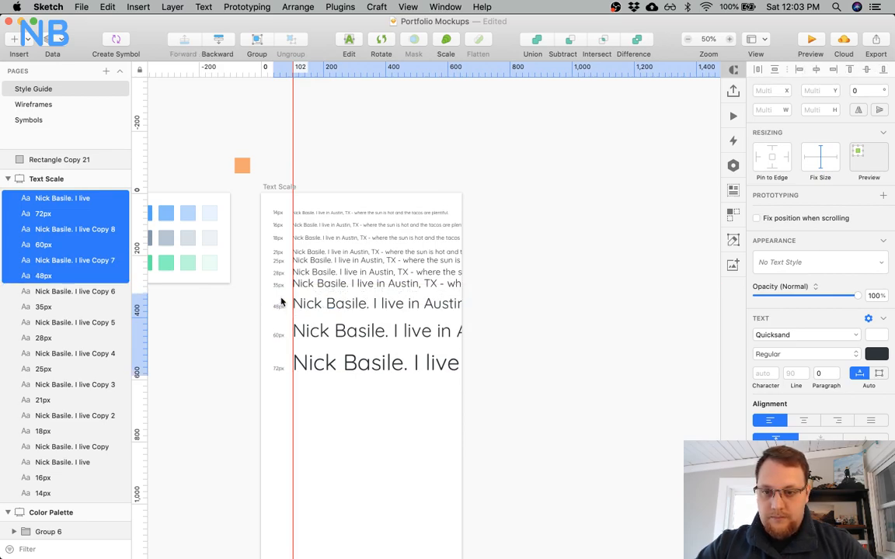
key("alt")
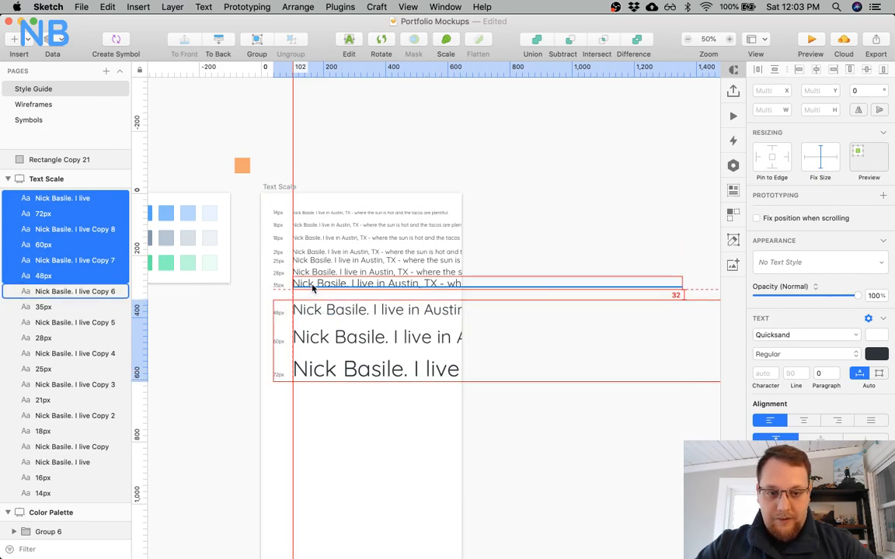
key("shift+Up")
Add the 35px label and sentence to the selection and move the 35px to 72px rows down 22 px together.
left_click(312, 288, "shift")
left_click(273, 286, "shift")
key("alt")
key("shift+Down")
key("shift+Down")
key("alt")
key("Down")
key("Down")
key("alt")
key("alt")
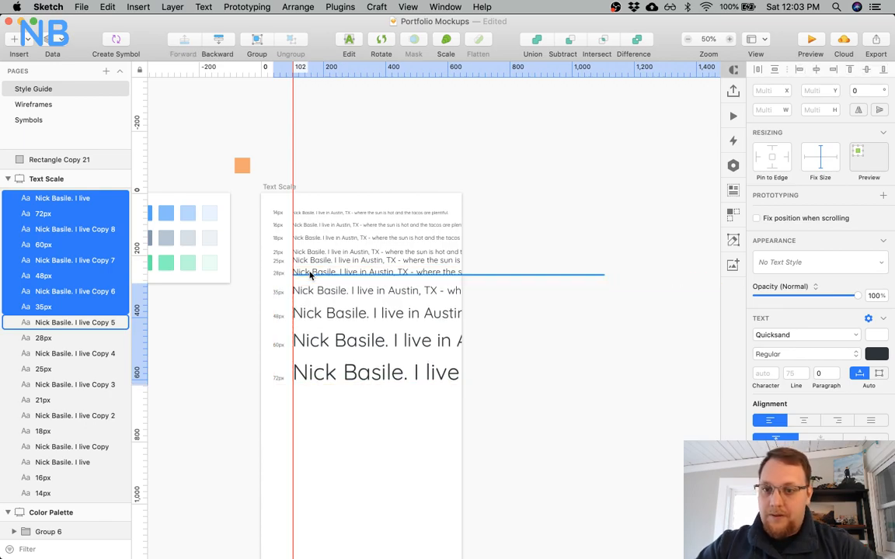
Add the 28px label and sentence to the selection and move the 28px to 72px rows down 15 px together.
left_click(311, 274, "shift")
left_click(279, 274, "shift")
key("alt")
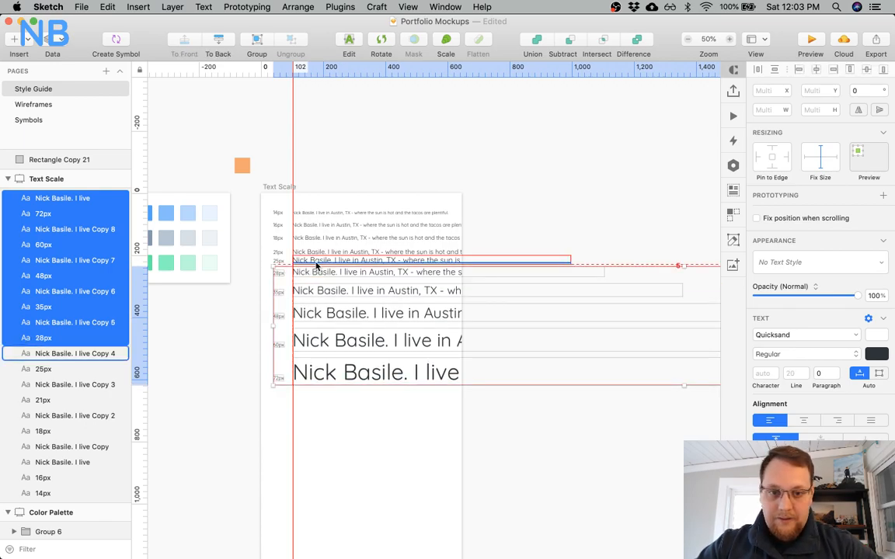
key("shift+Down")
key("alt")
key("Down")
key("Down")
key("Down")
key("Down")
key("Down")
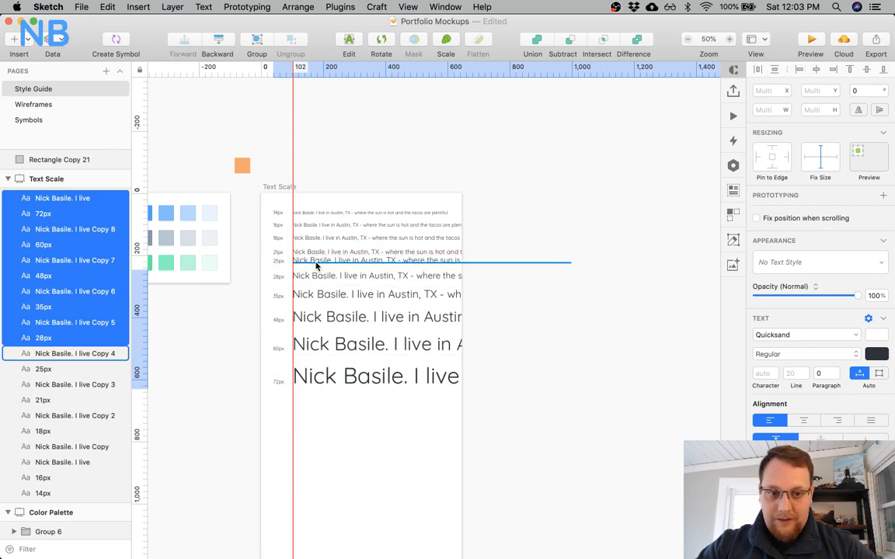
Add the 25px label and sentence to the selection and move the 25px to 72px rows down 22 px together.
left_click(317, 265, "shift")
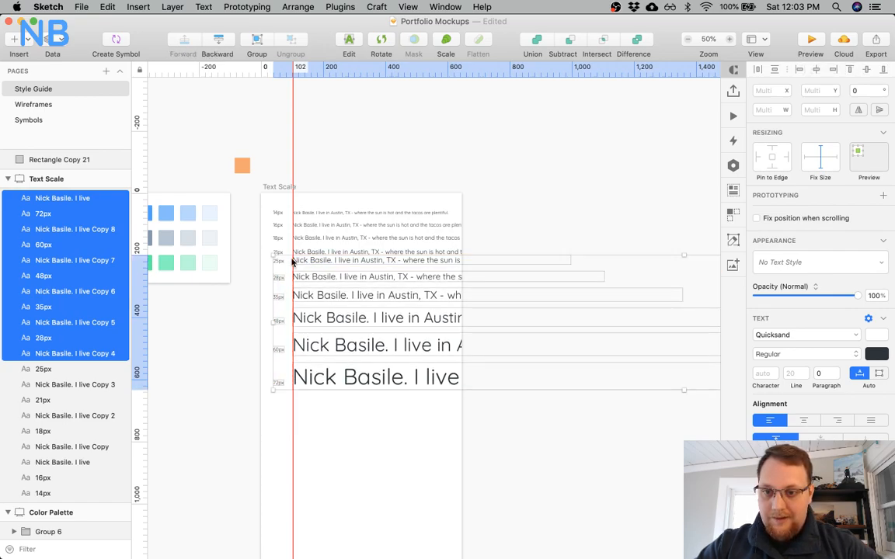
left_click(278, 261, "shift")
key("alt")
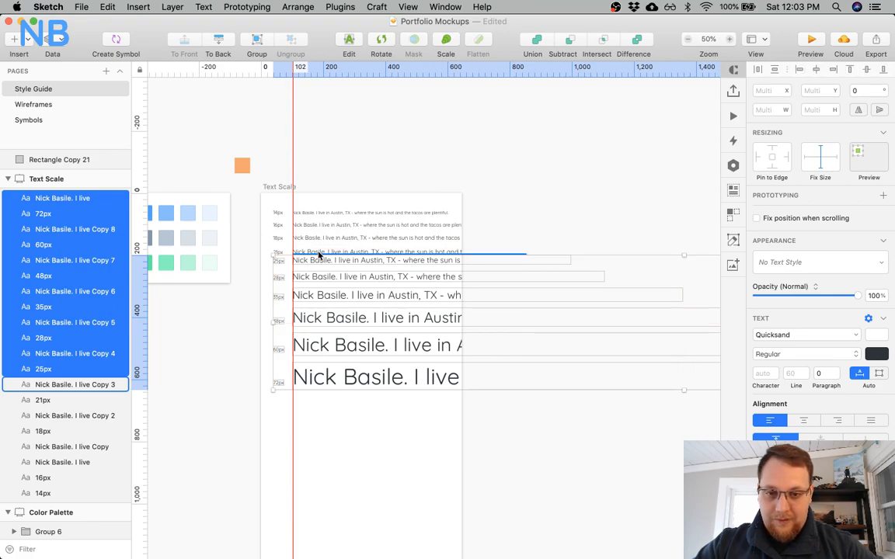
key("shift+Down")
key("shift+Down")
key("alt")
key("Down")
key("Down")
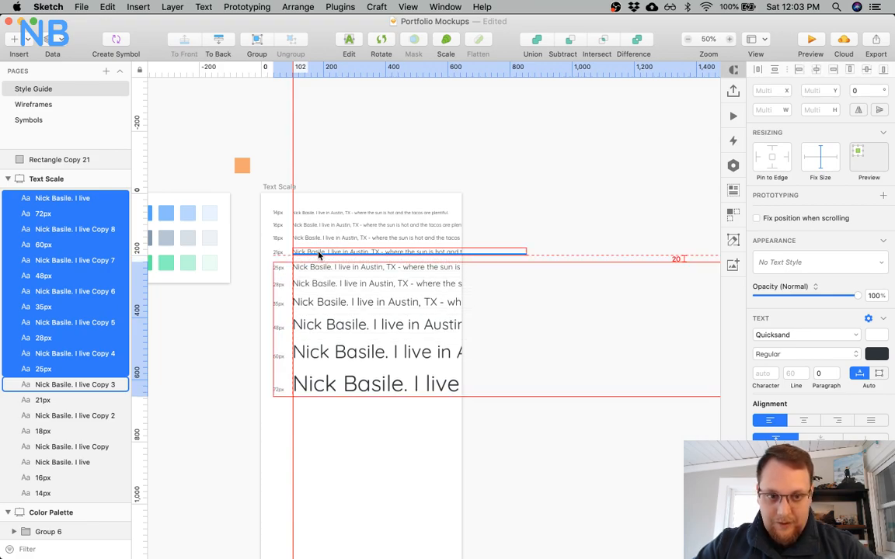
Add the 21px label and sentence to the selection, check the row's spacing, and clear the selection.
left_click(318, 254, "shift")
left_click(280, 253, "shift")
key("alt")
left_click(400, 148)
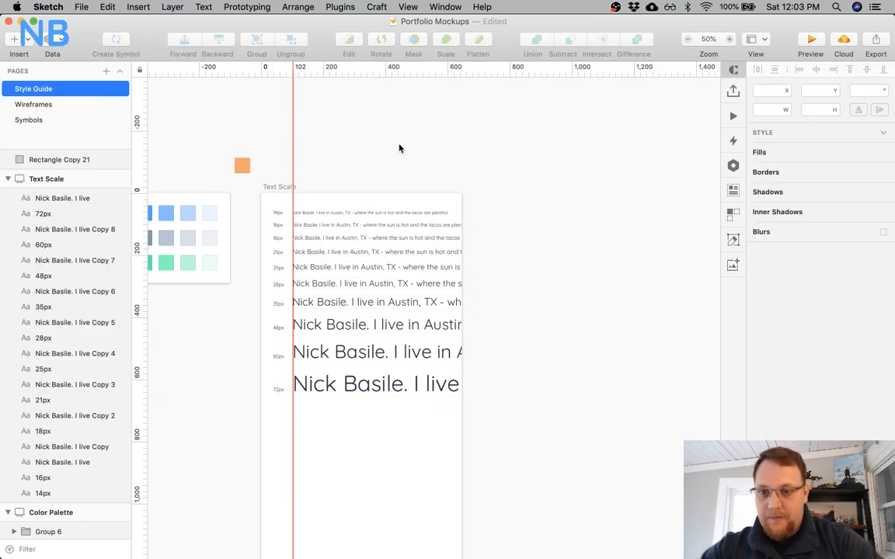
Try nudging the 21px sample sentence 1 px left to line up its first letter with the vertical guide.
scroll(399, 148, "left", 2)
scroll(311, 278, "up", 10)
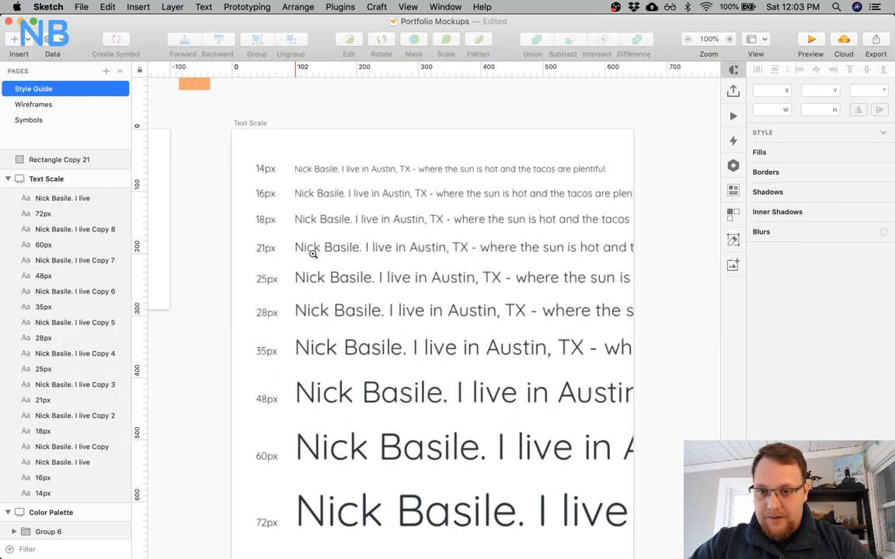
scroll(287, 250, "up", 3)
scroll(288, 251, "left", 3)
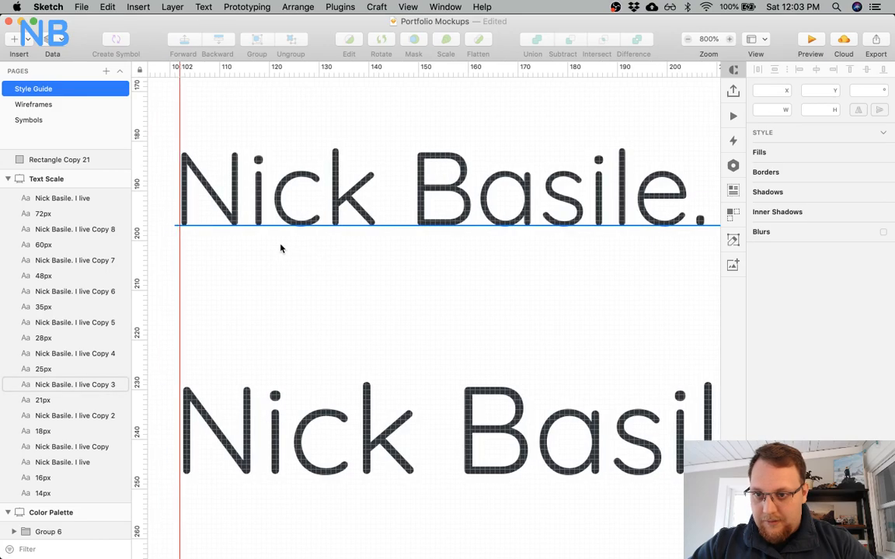
left_click(281, 249)
scroll(282, 208, "up", 2)
scroll(282, 207, "left", 1)
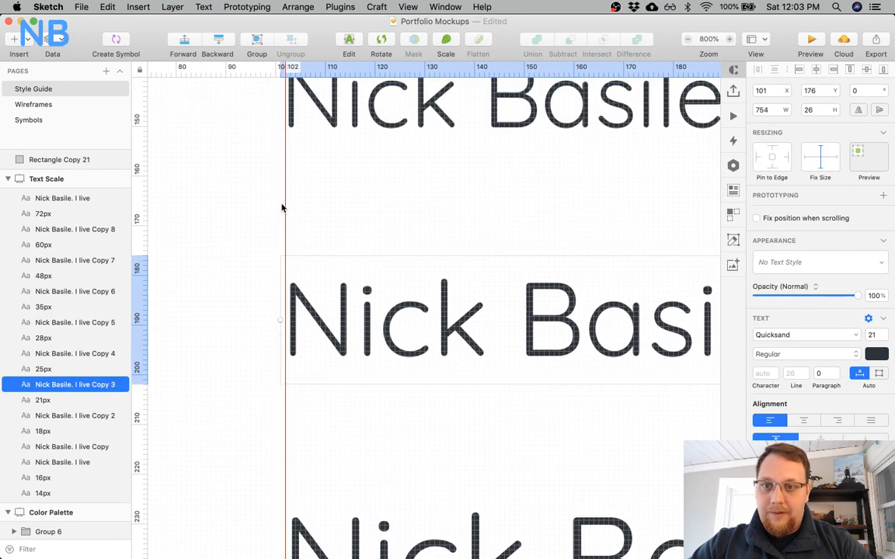
key("Left")
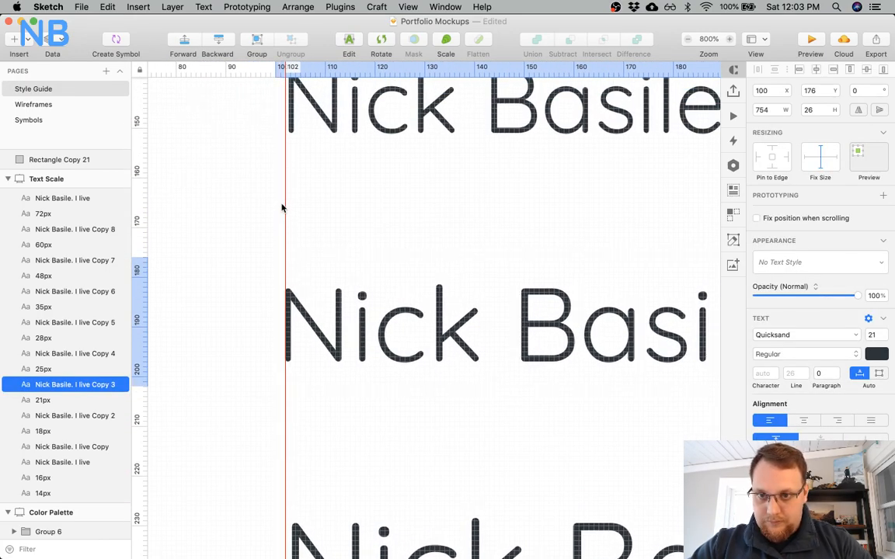
Compare the starting positions of the 18px and 21px sentences against the vertical guide.
scroll(282, 207, "up", 6)
left_click(325, 180)
left_click(326, 220)
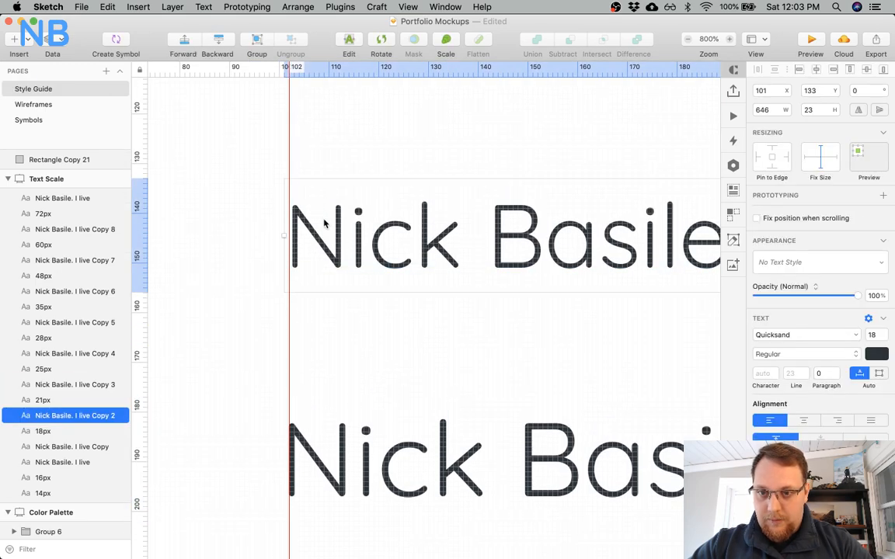
key("super+minus")
key("super+minus")
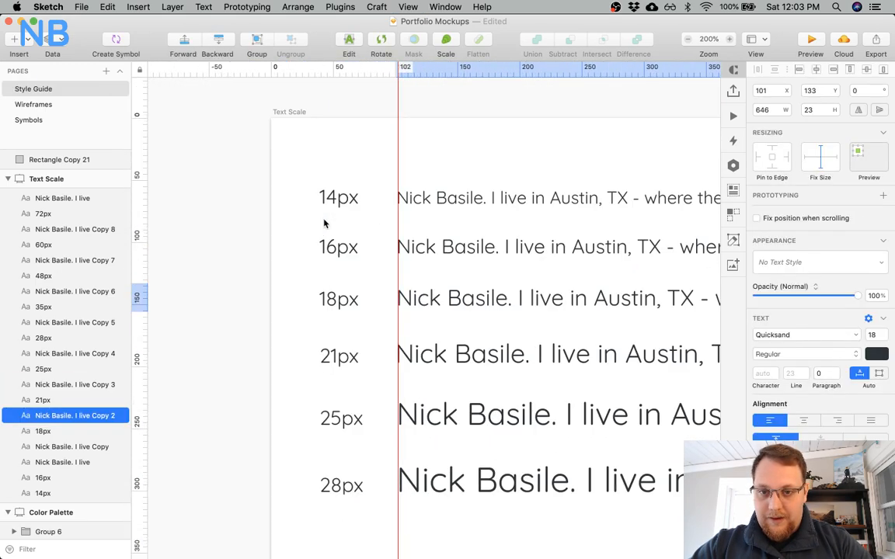
scroll(425, 280, "down", 3)
left_click(447, 225)
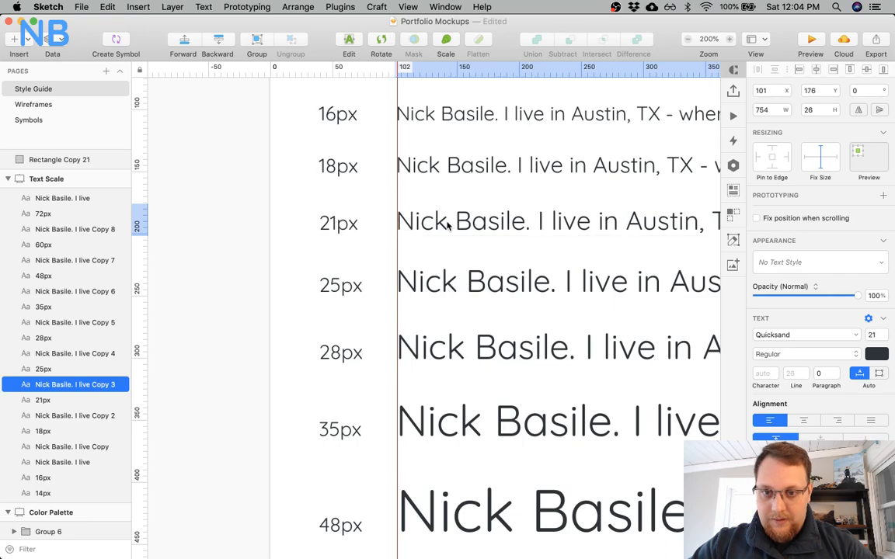
Remove the vertical guide at 102 from the canvas and clear the selection.
scroll(447, 225, "down", 5)
scroll(447, 225, "down", 1)
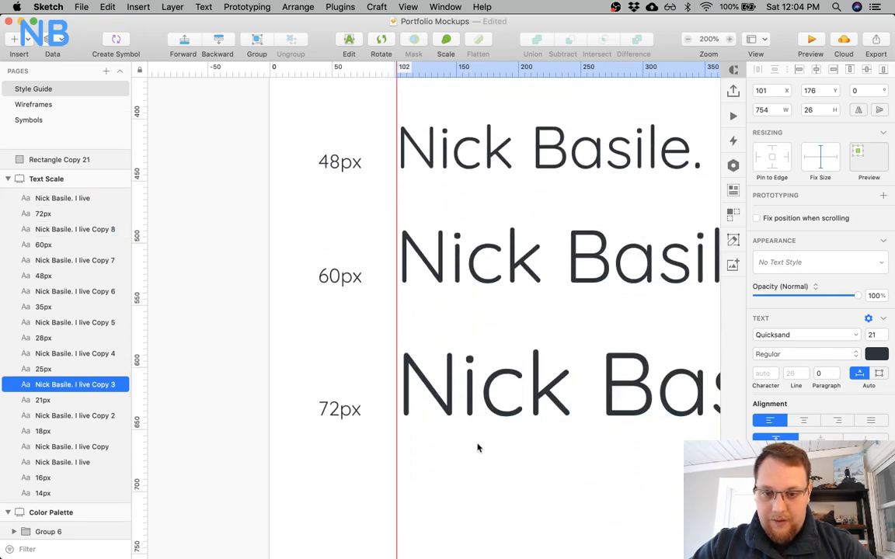
left_click_drag(377, 72, 125, 68)
left_click(309, 326)
key("super+minus")
key("super+minus")
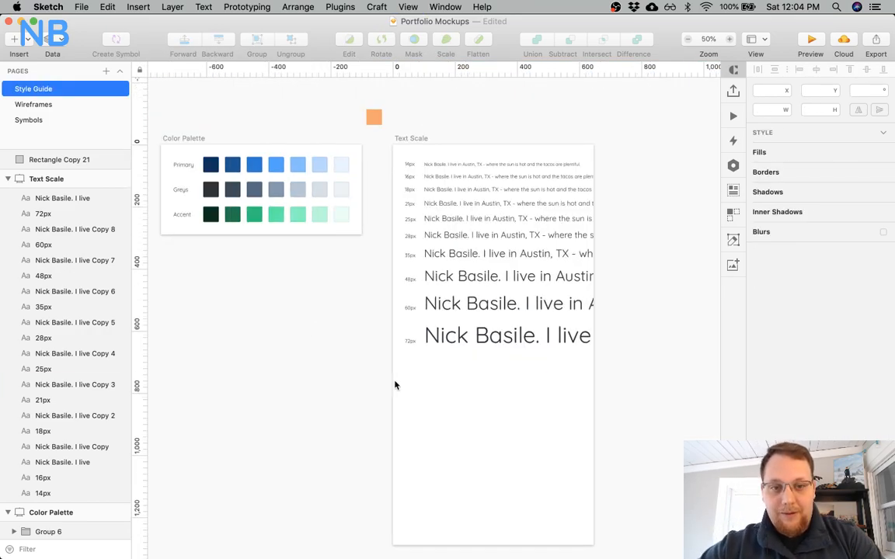
Examine the text rows where the long sentences meet the right edge of the Text Scale artboard.
scroll(394, 385, "down", 2)
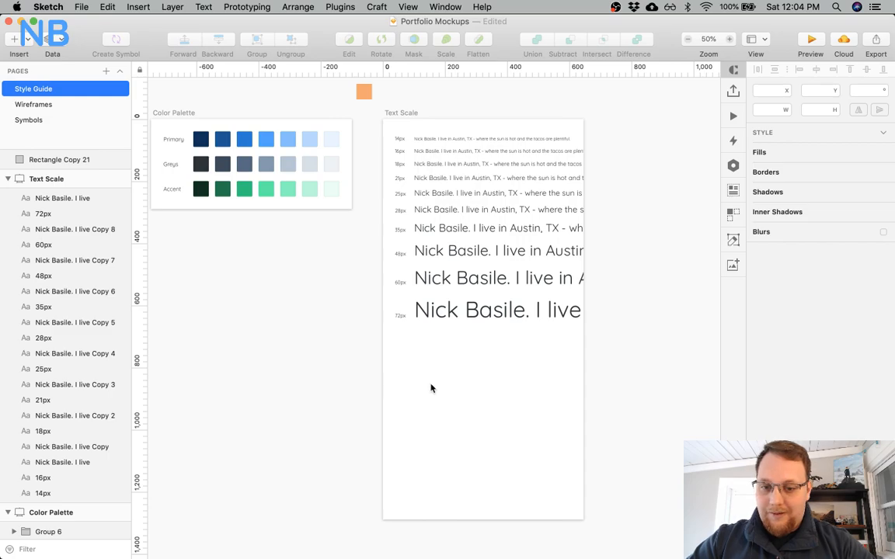
scroll(472, 414, "right", 3)
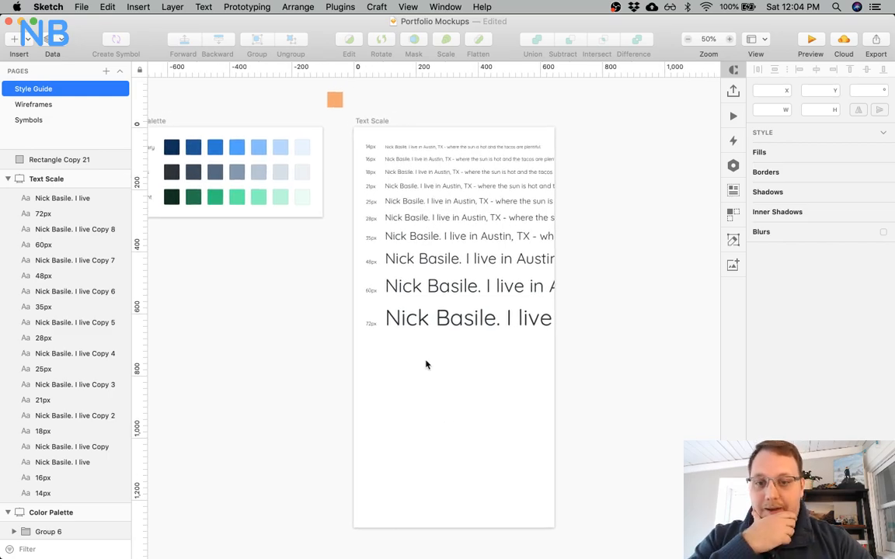
key("super+plus")
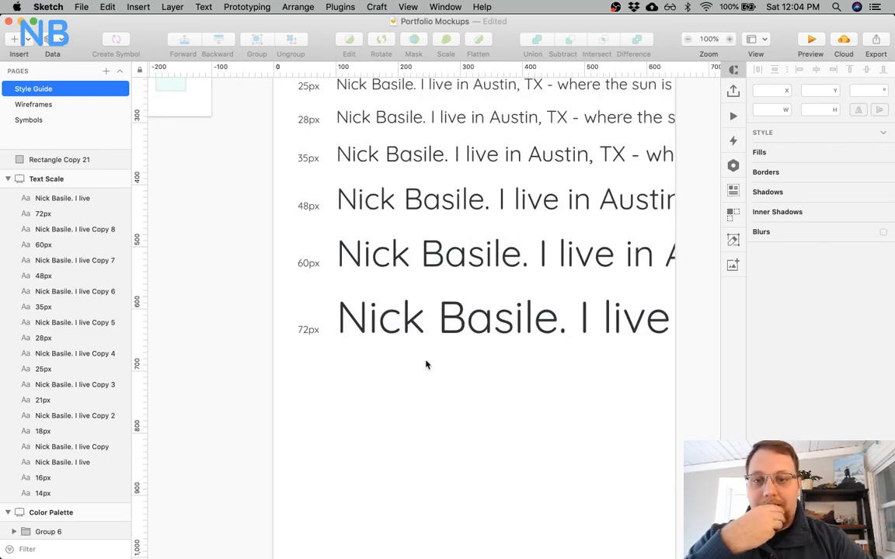
scroll(426, 364, "up", 5)
scroll(426, 363, "up", 3)
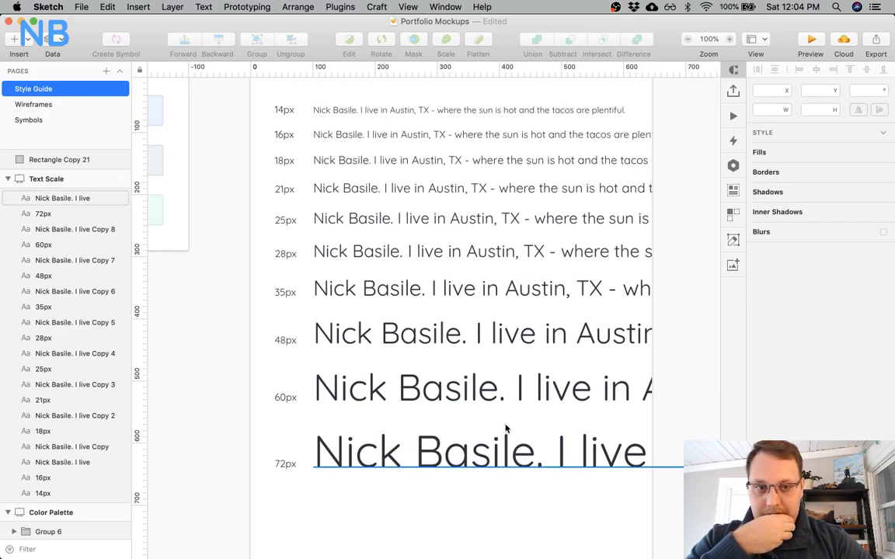
scroll(508, 426, "right", 4)
key("super+minus")
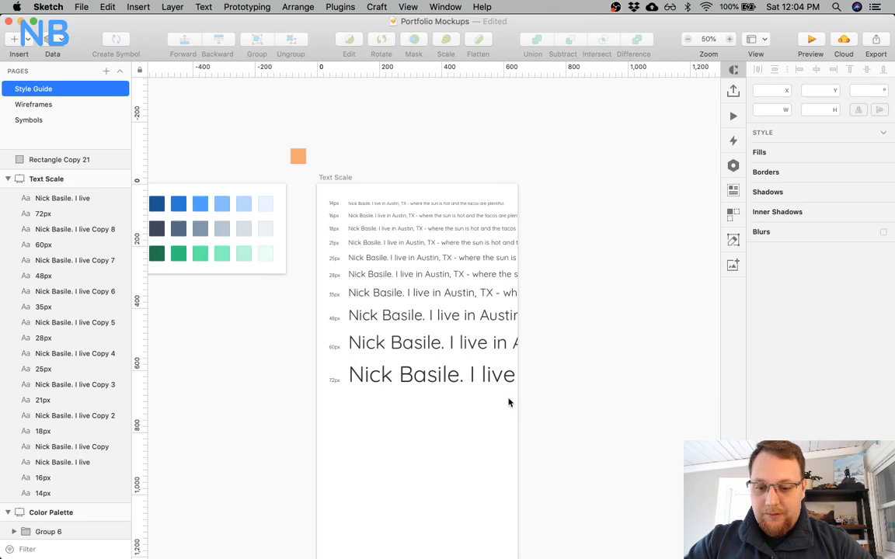
Draw a borderless rectangle about 60 by 783 px along the Text Scale artboard's right edge, over the sentence ends.
key("r")
left_click_drag(503, 184, 518, 426)
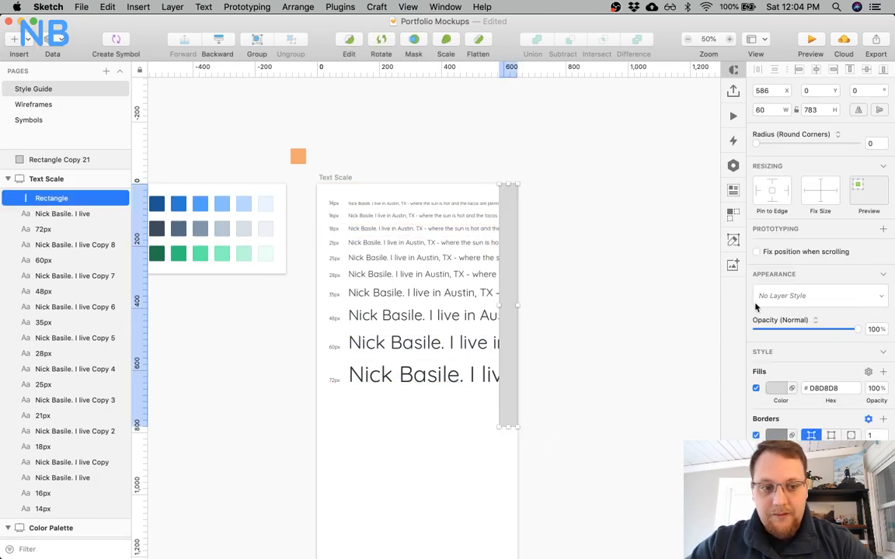
left_click(755, 436)
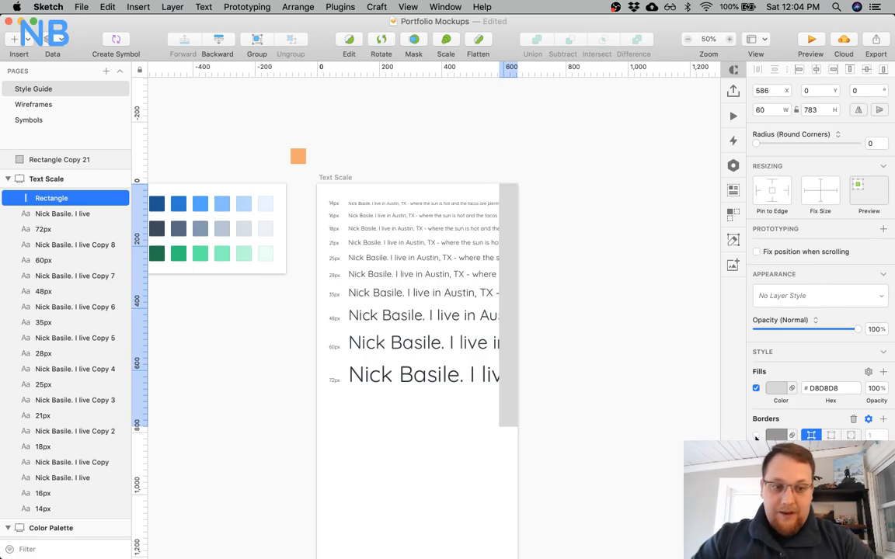
Fill the rectangle with a horizontal linear gradient running from transparent on its left side to solid white on its right side.
left_click(775, 388)
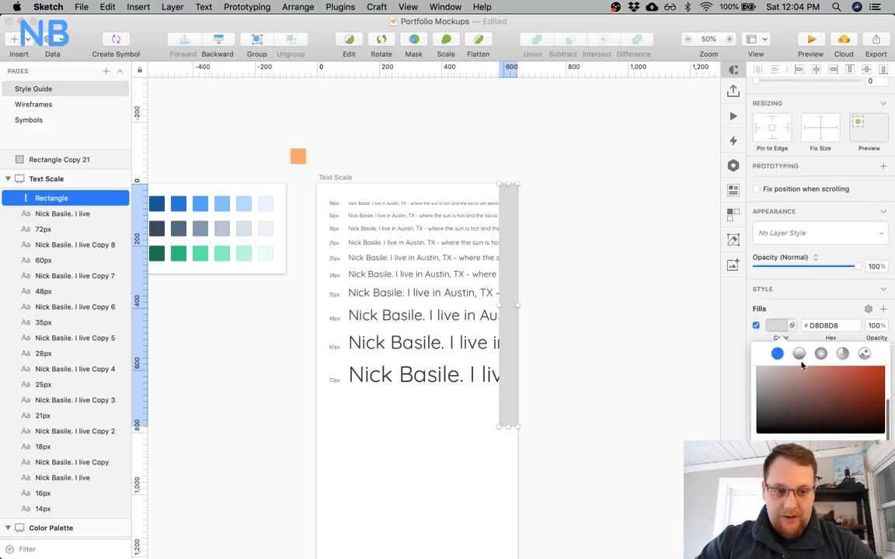
left_click(799, 354)
left_click_drag(509, 189, 502, 305)
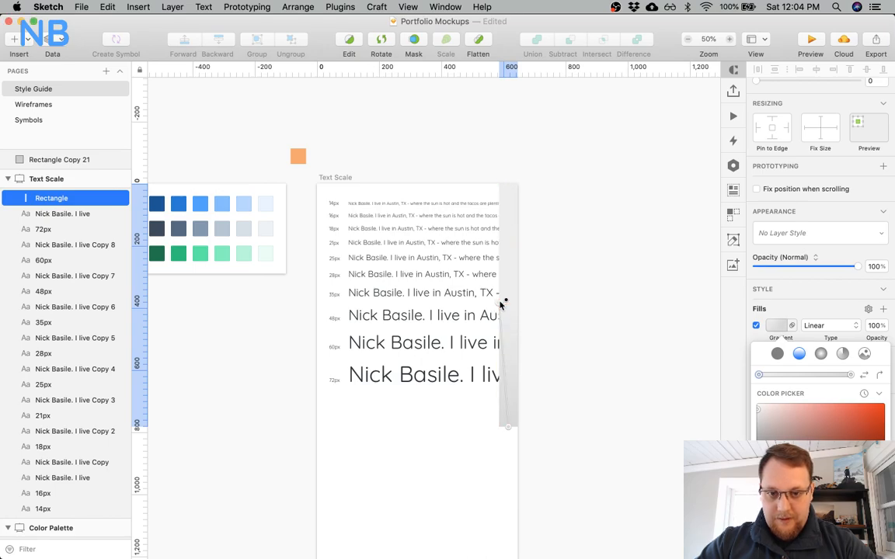
left_click_drag(509, 427, 517, 306)
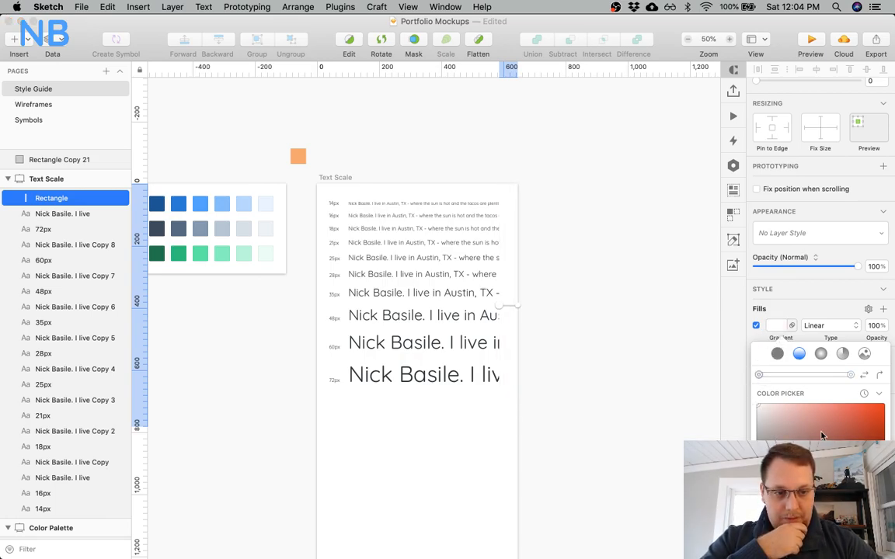
key("Return")
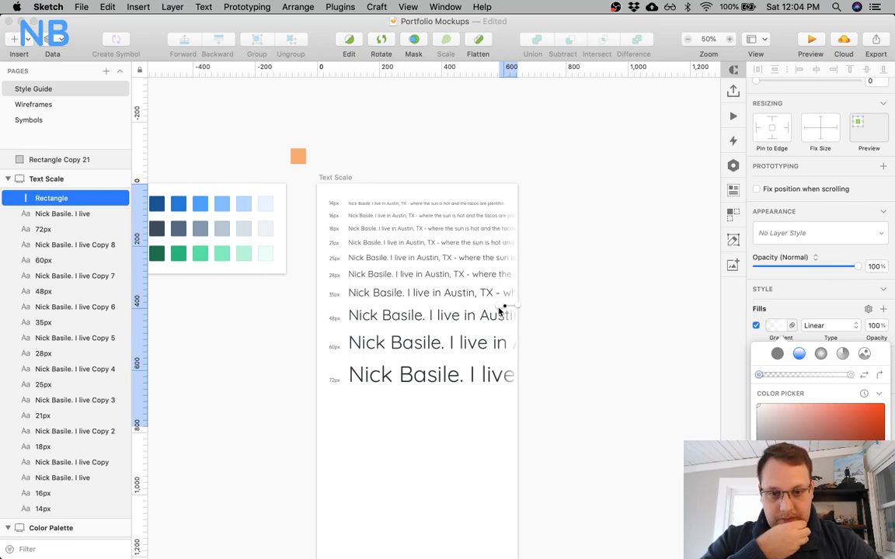
Widen the fade rectangle leftward to about 97 px and end its gradient slightly before the artboard's right edge.
left_click(583, 281)
left_click_drag(498, 304, 488, 304)
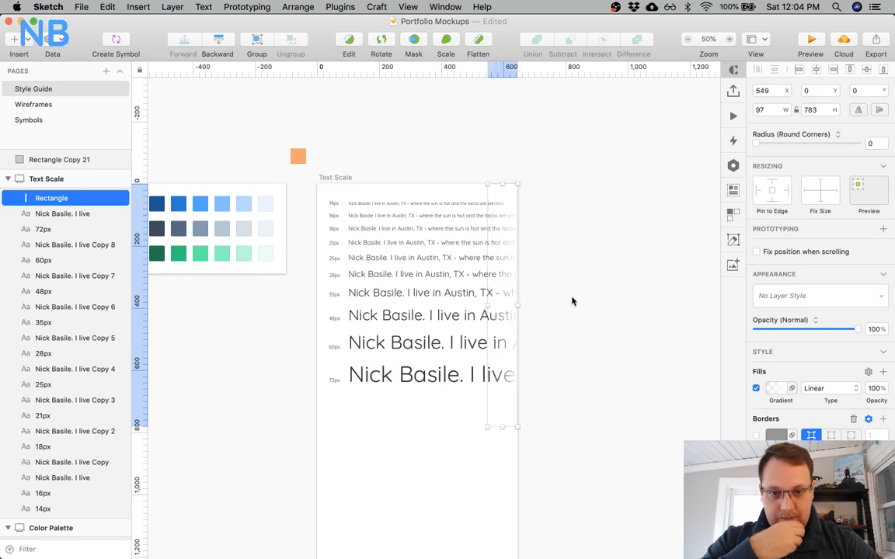
left_click(777, 390)
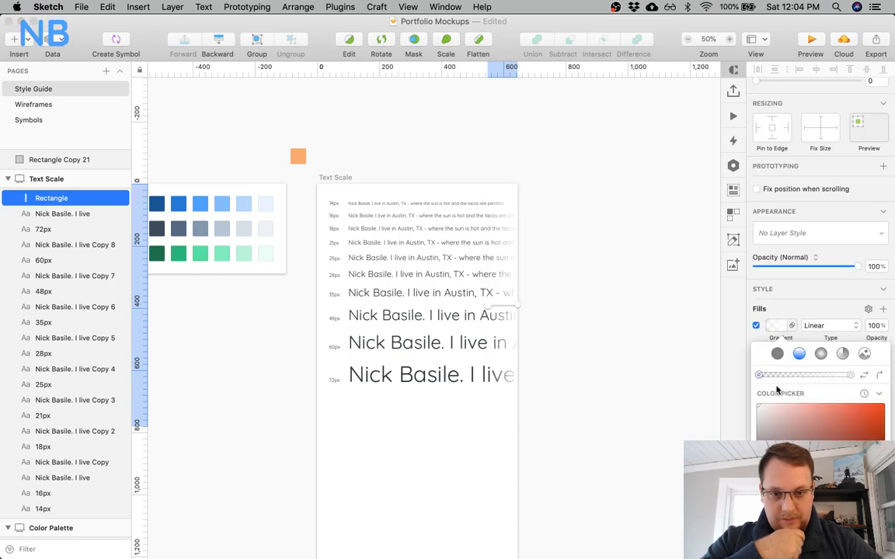
left_click_drag(519, 307, 512, 307)
left_click(545, 302)
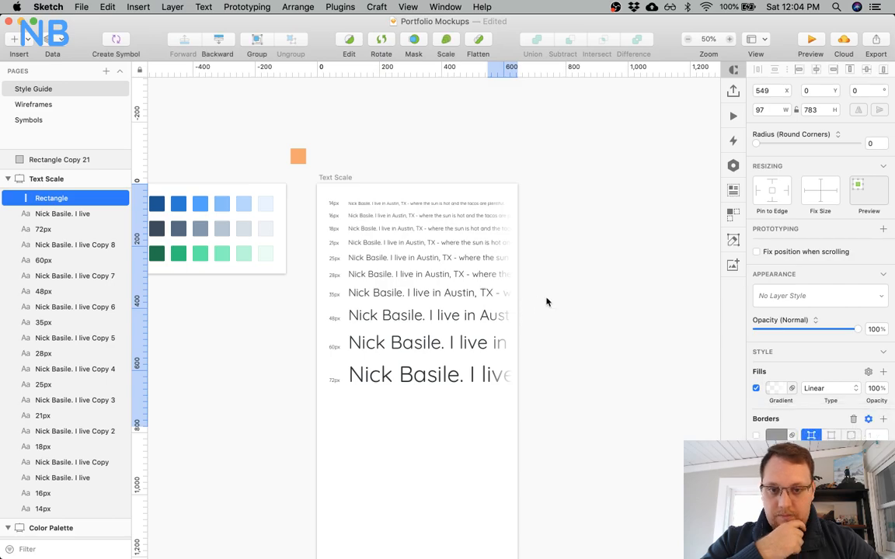
Shorten the fade rectangle from its lower edge so it ends just below the 72px row.
left_click(546, 302)
key("super+0")
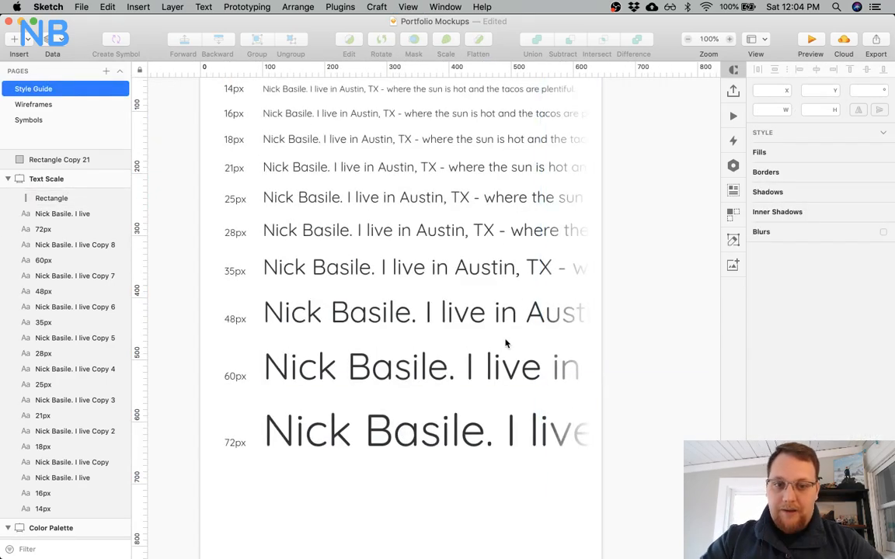
left_click(576, 475)
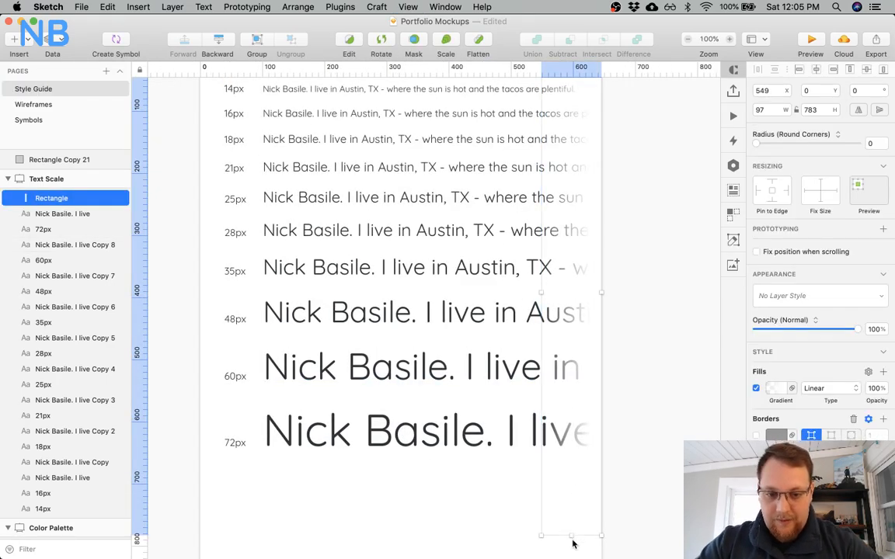
left_click_drag(572, 535, 567, 471)
left_click(480, 487)
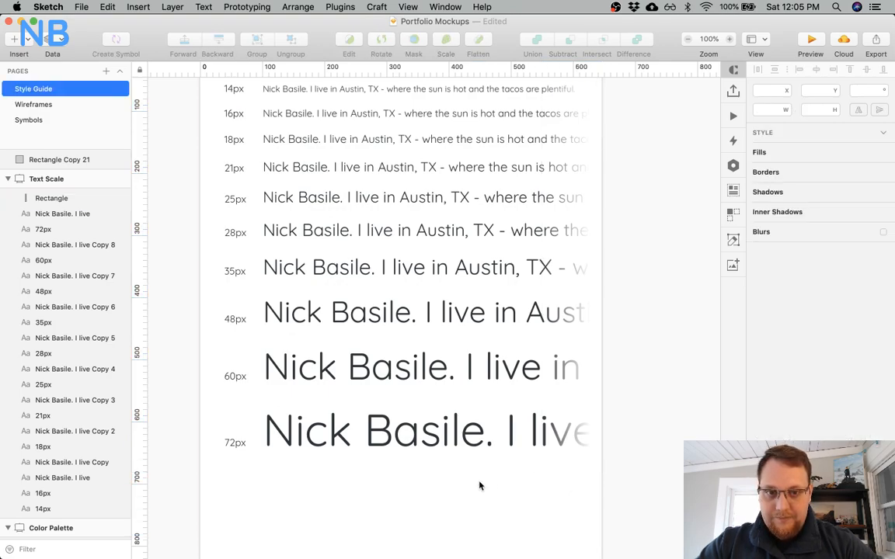
key("super+minus")
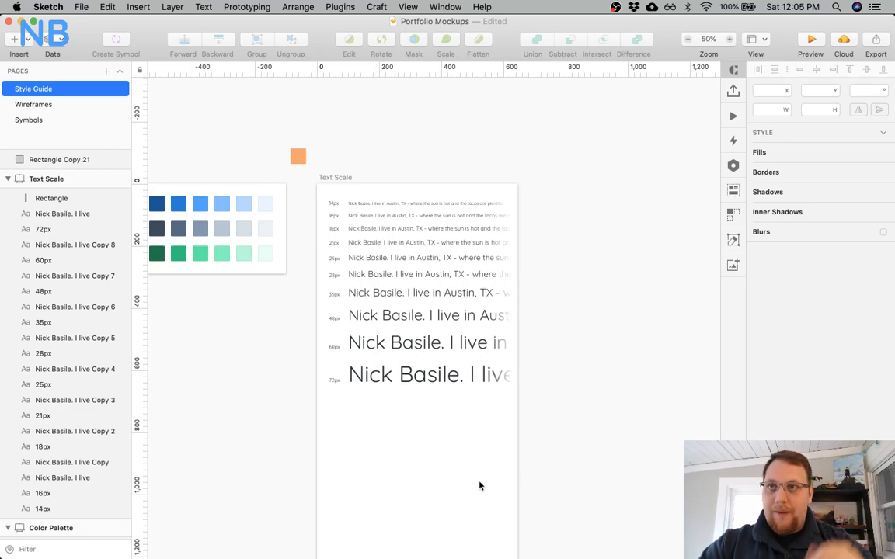
scroll(408, 439, "down", 2)
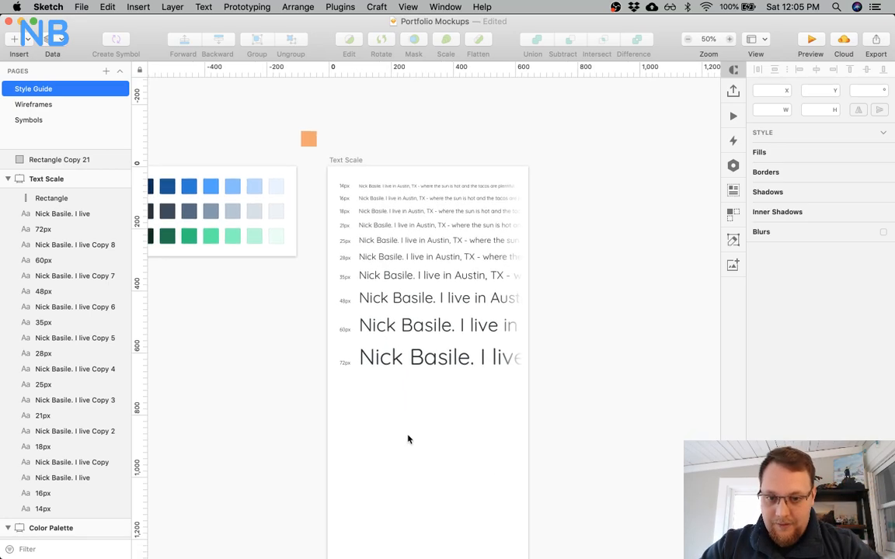
key("super+plus")
scroll(408, 438, "left", 3)
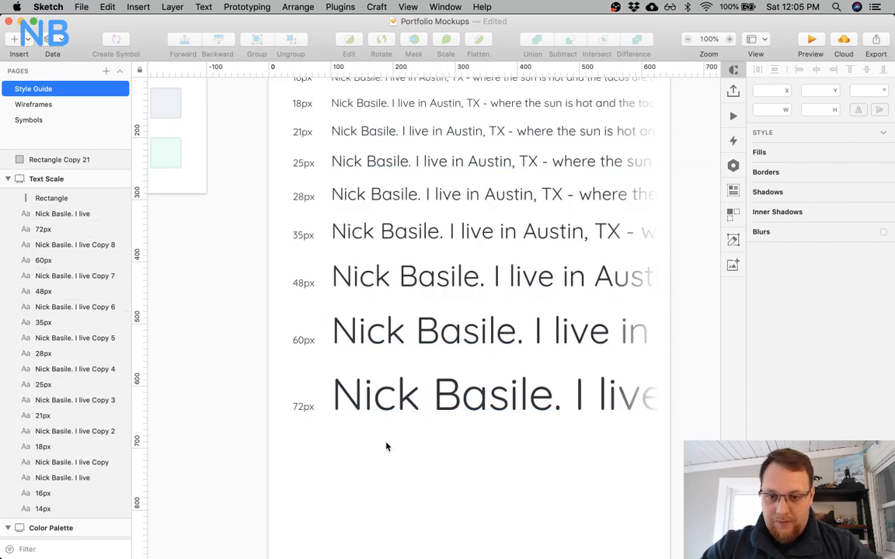
Copy the 21px row's label and sample sentence and place the copy below the 72px row, label at about X 39, Y 766.
scroll(389, 451, "up", 4)
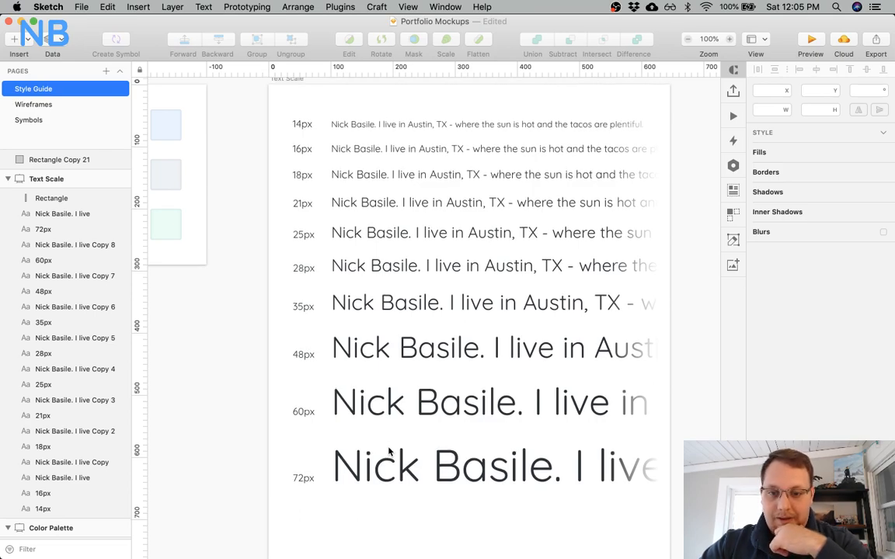
scroll(390, 452, "down", 5)
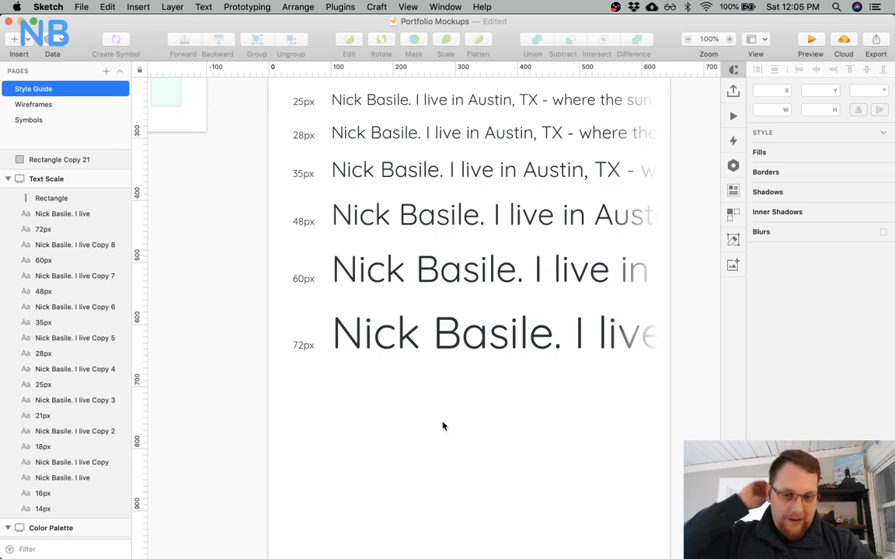
scroll(443, 426, "down", 5)
scroll(443, 426, "up", 4)
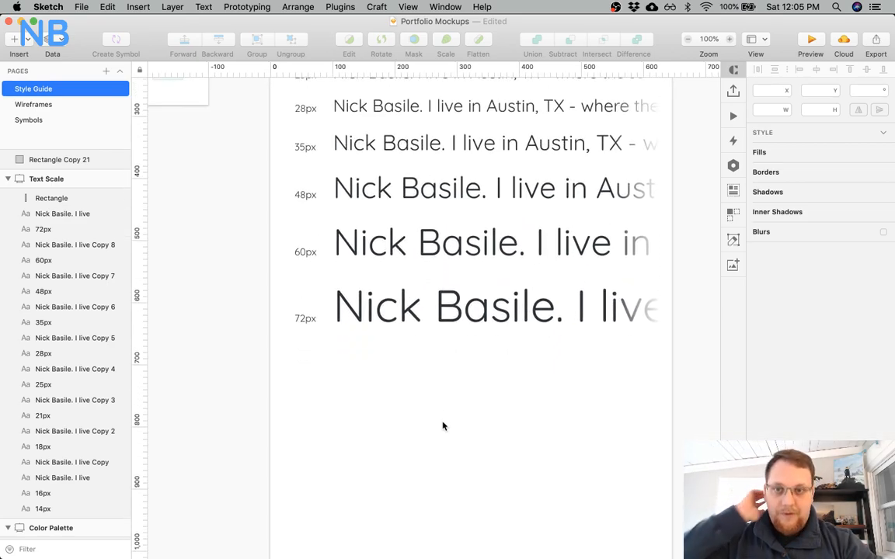
scroll(443, 426, "up", 3)
left_click(308, 119)
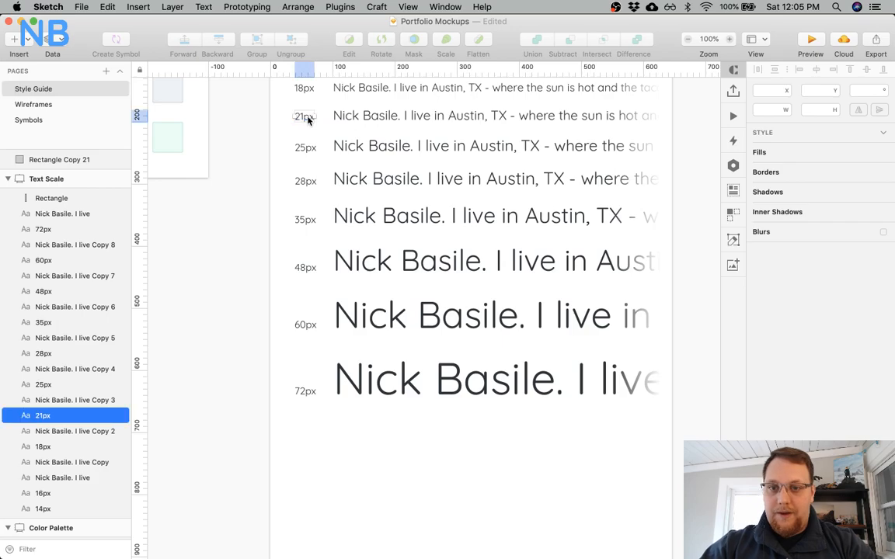
left_click(349, 118, "shift")
scroll(375, 361, "down", 7)
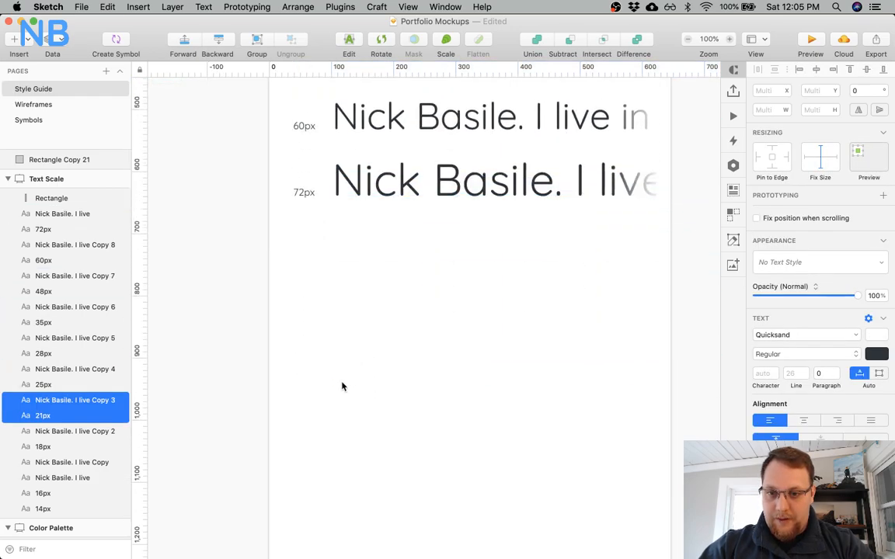
scroll(342, 386, "up", 5)
key("super+v")
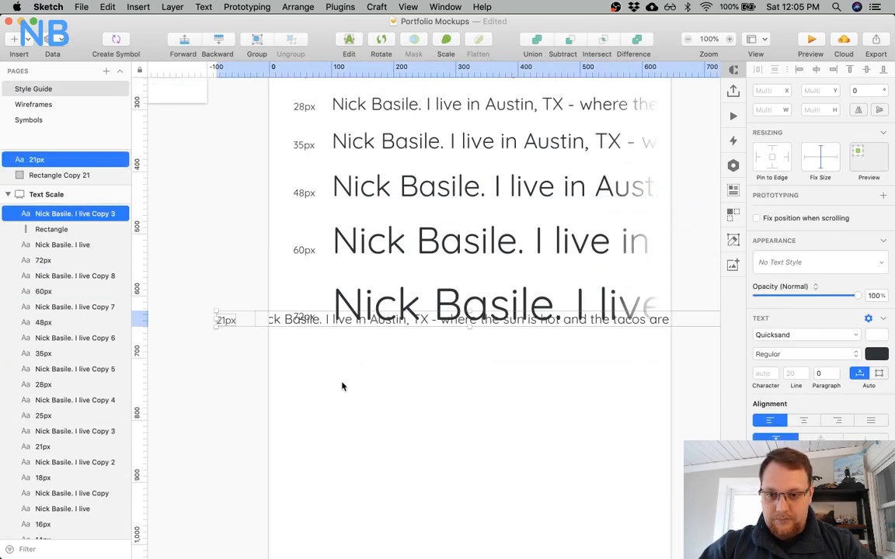
left_click_drag(315, 329, 393, 411)
left_click(379, 451)
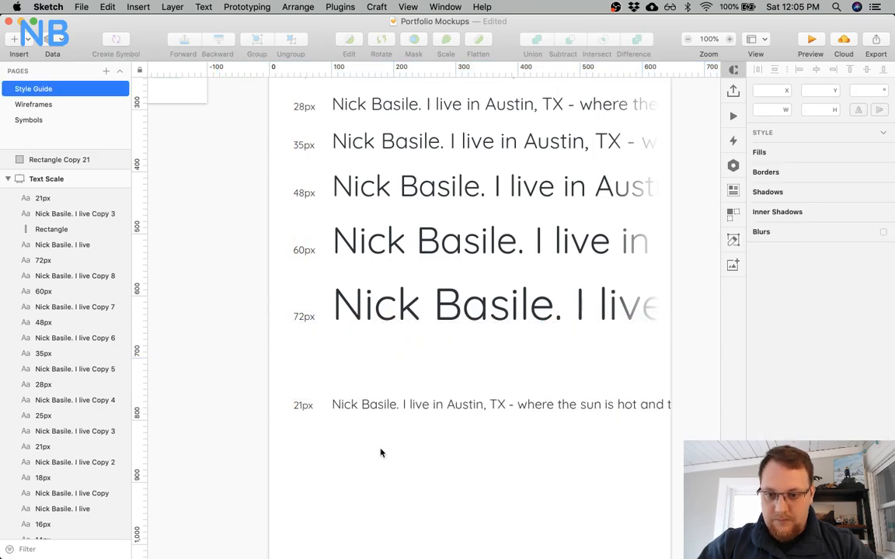
Change the copied row's 21px label to read Light.
left_click(301, 405)
double_click(302, 406)
type("Light")
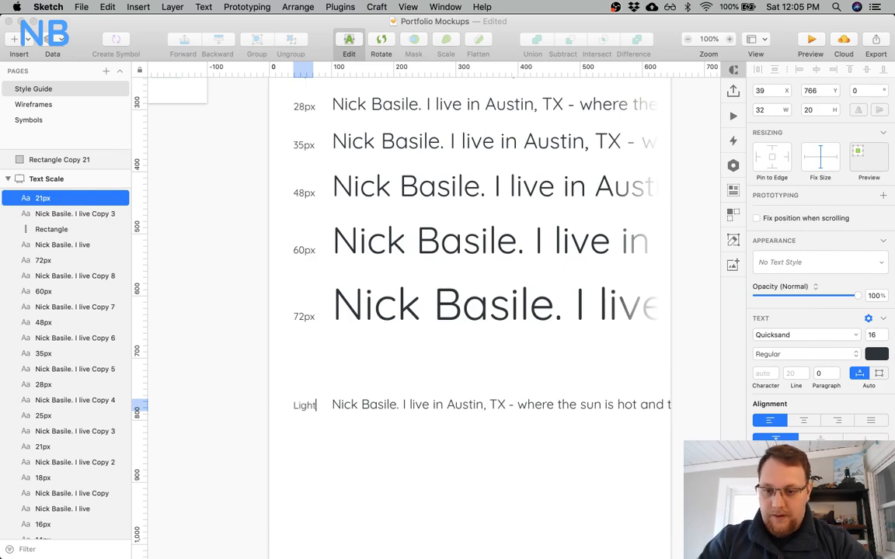
key("Escape")
Set the typeface of the Light row's sample sentence to Quicksand Light.
left_click(386, 406)
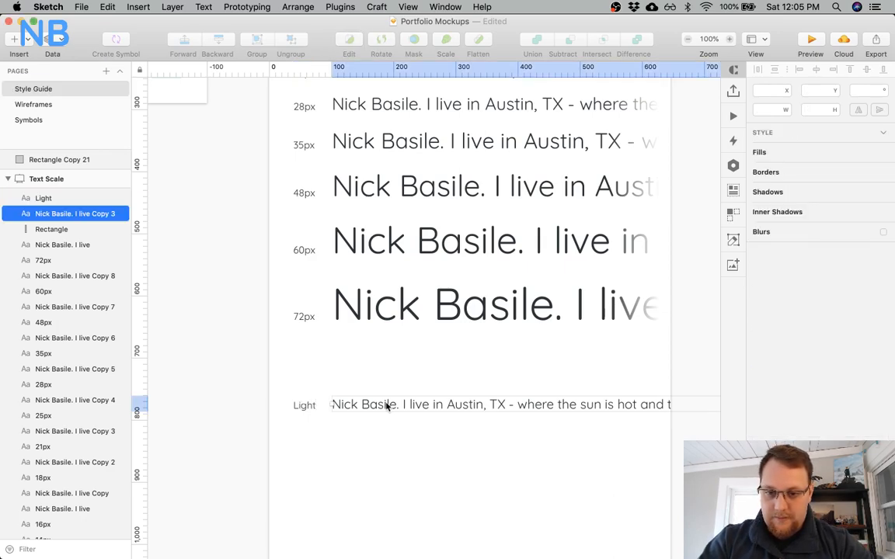
left_click(782, 355)
left_click(782, 354)
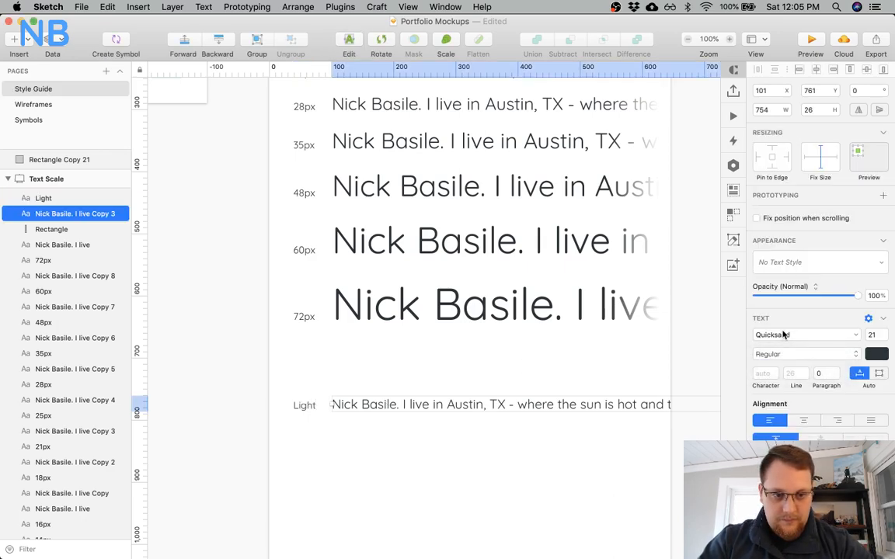
left_click(783, 335)
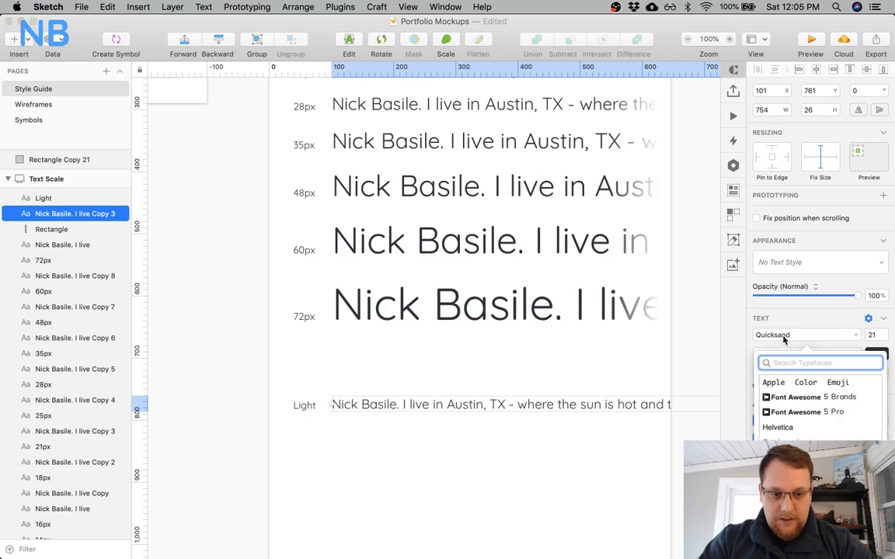
type("qui")
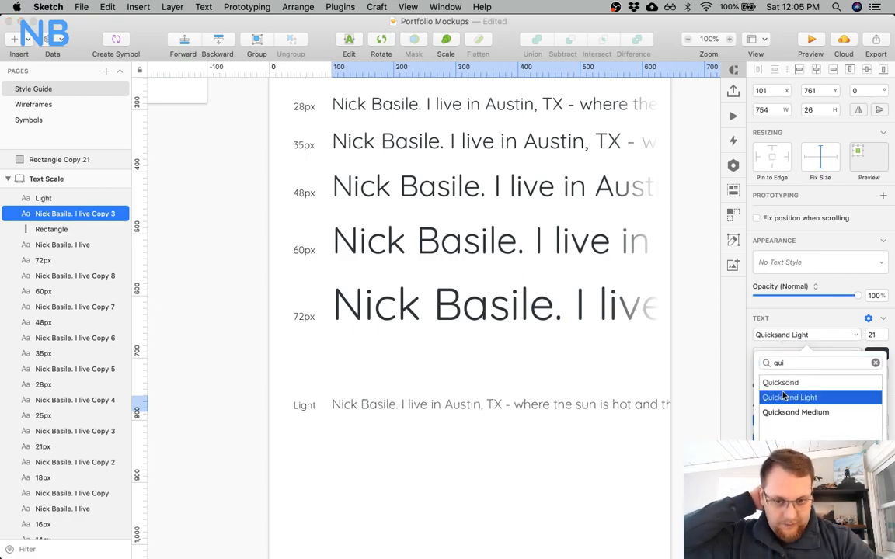
left_click(789, 397)
left_click(461, 451)
Duplicate the Light row's label and sentence directly below it and relabel the copy Regular.
left_click(360, 404)
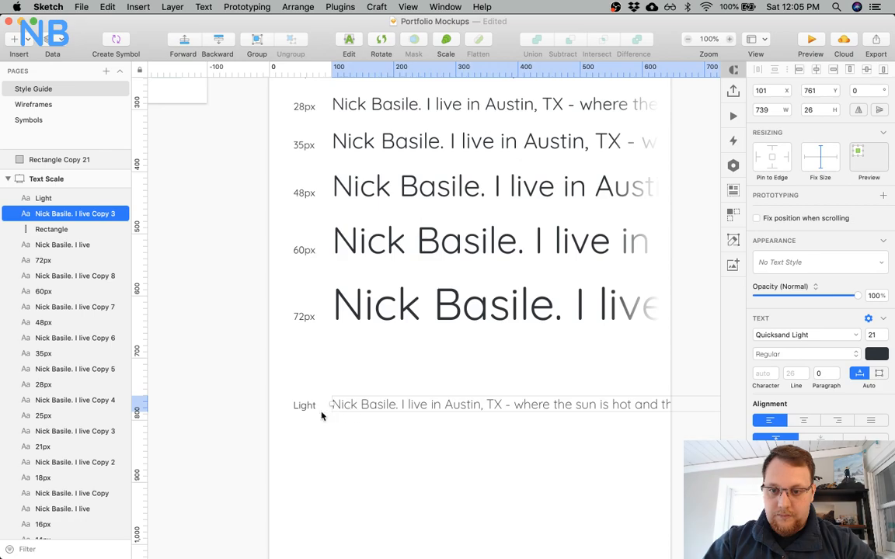
left_click(303, 407, "shift")
left_click_drag(303, 415, 303, 443)
left_click(328, 465)
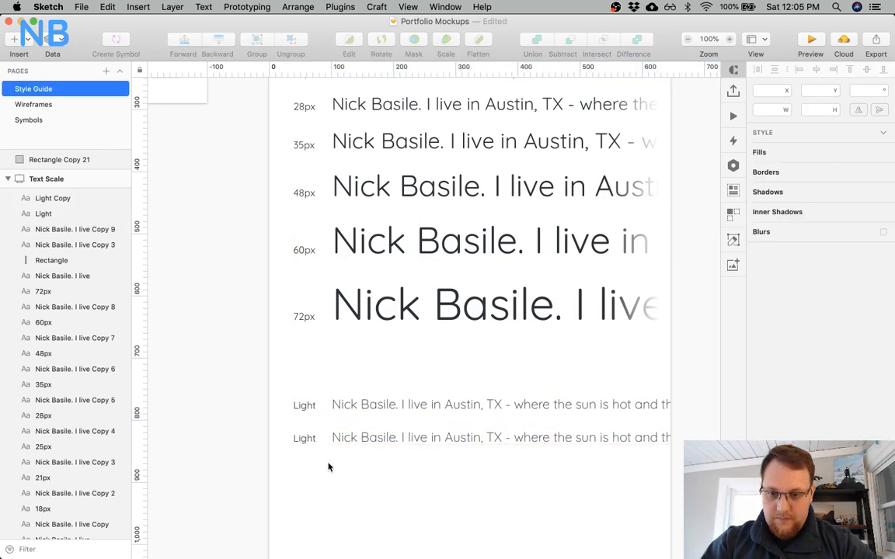
double_click(305, 439)
type("Regular")
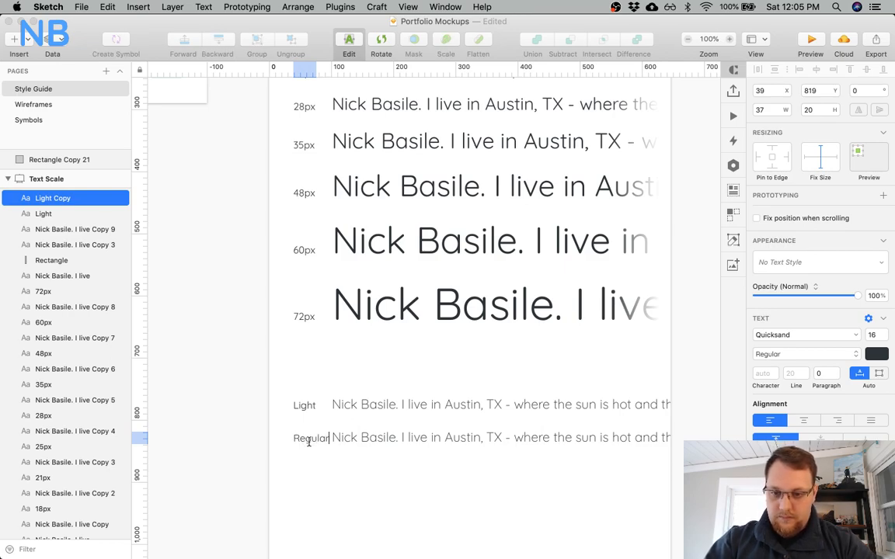
left_click(370, 470)
Set the typeface of the Regular row's sample sentence to Quicksand.
left_click(374, 440)
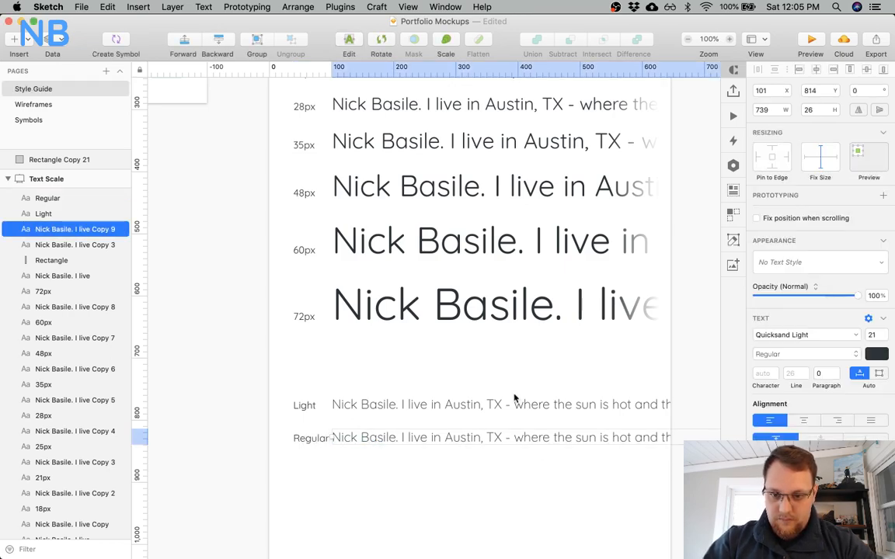
left_click(796, 334)
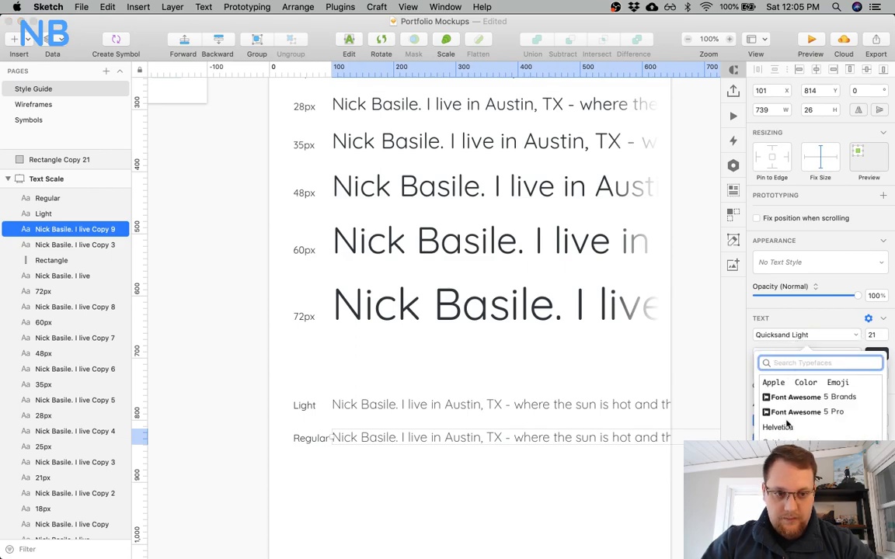
left_click(783, 442)
left_click(451, 470)
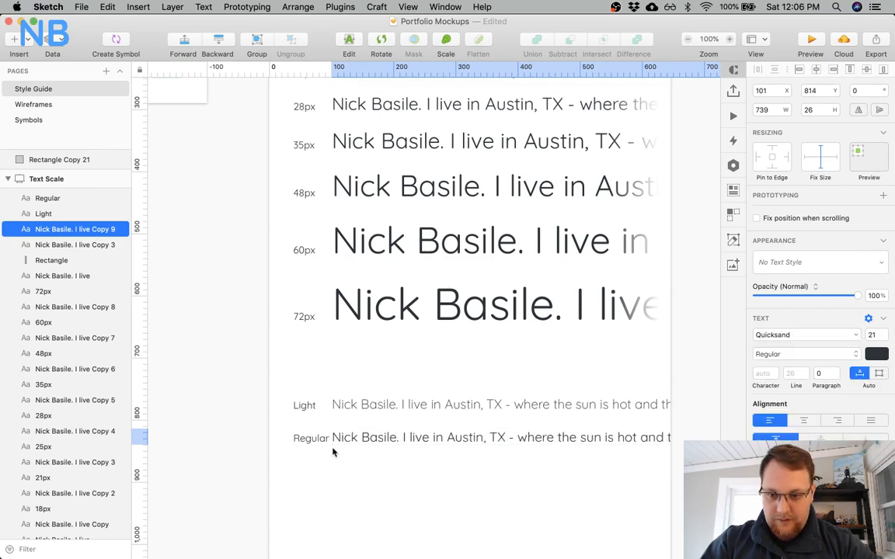
Duplicate the Regular row's label and sample sentence directly below the original row.
left_click(317, 439)
left_click(344, 440, "shift")
left_click_drag(345, 439, 348, 468)
Move both Regular rows, labels and sentences together, up by 7 px toward the Light row.
left_click(342, 438, "shift")
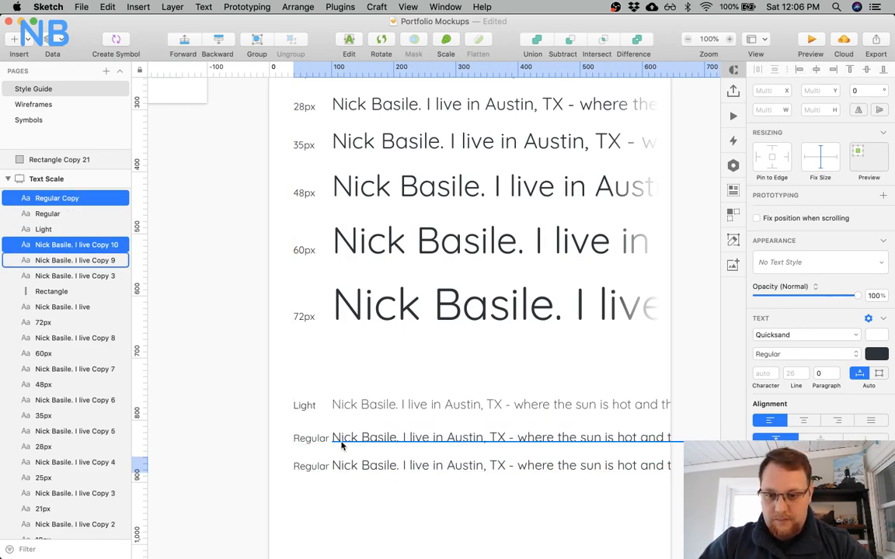
left_click(302, 439, "shift")
key("Up")
key("Up")
key("Up")
key("Up")
key("Up")
key("Up")
key("Up")
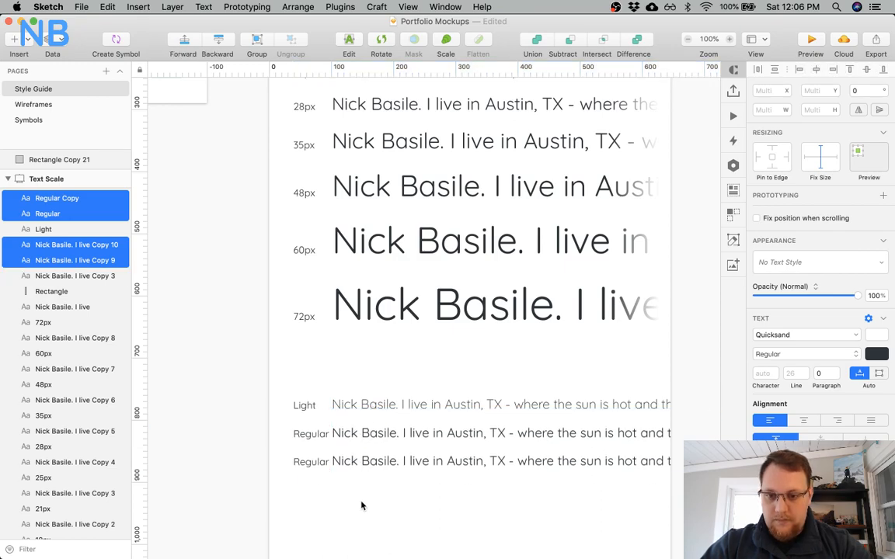
Relabel the lowest Regular row as Bold and set its sample sentence's font weight to Bold.
left_click(318, 477)
left_click(314, 465)
double_click(314, 463)
type("Bold")
left_click(362, 474)
left_click(364, 468)
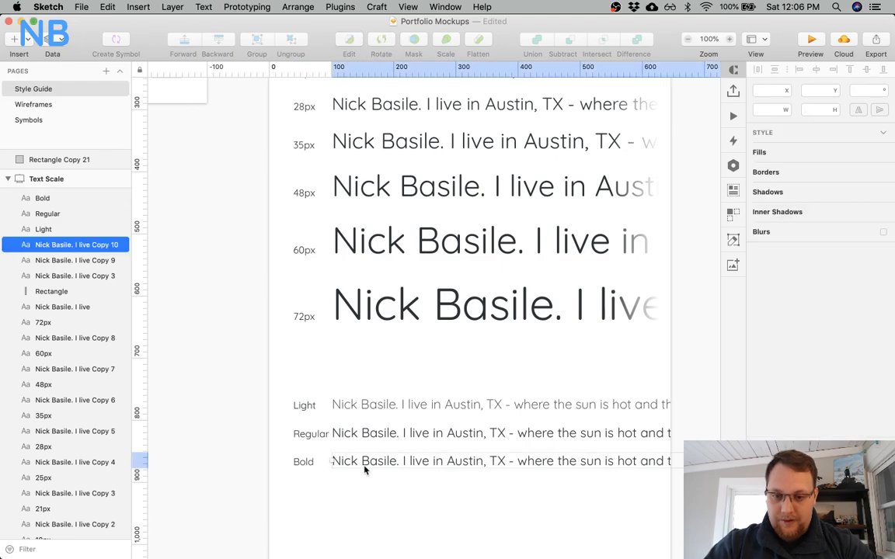
left_click(801, 355)
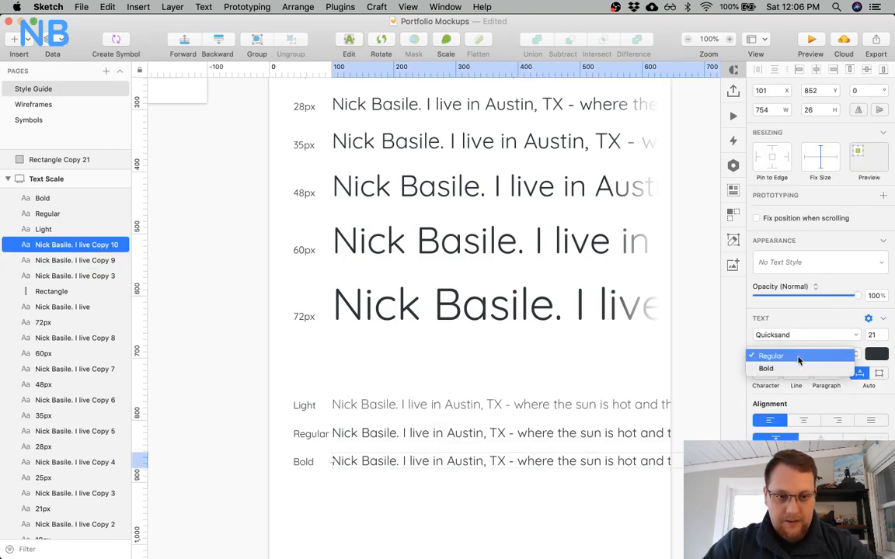
left_click(792, 369)
left_click(410, 490)
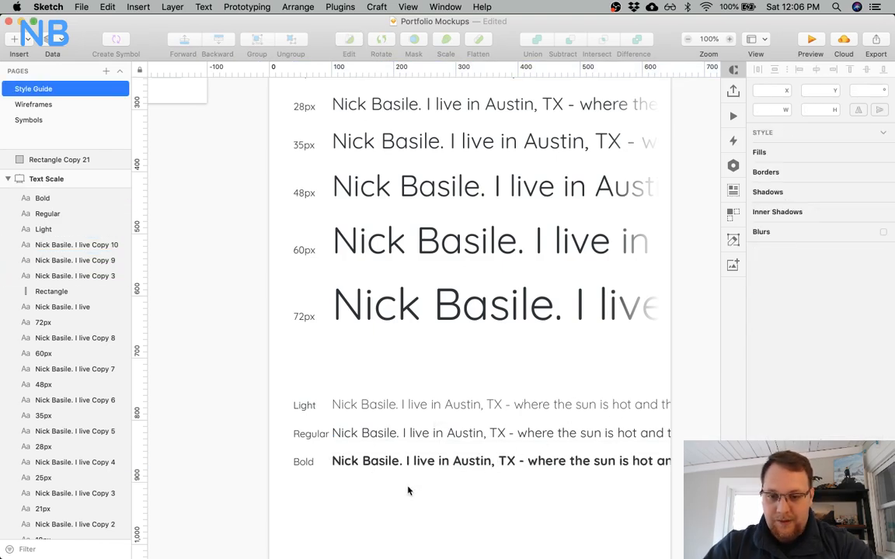
Shift the sample sentences of all size rows and the Light, Regular and Bold rows 20 px right to X 121.
left_click(366, 434)
left_click(362, 405, "shift")
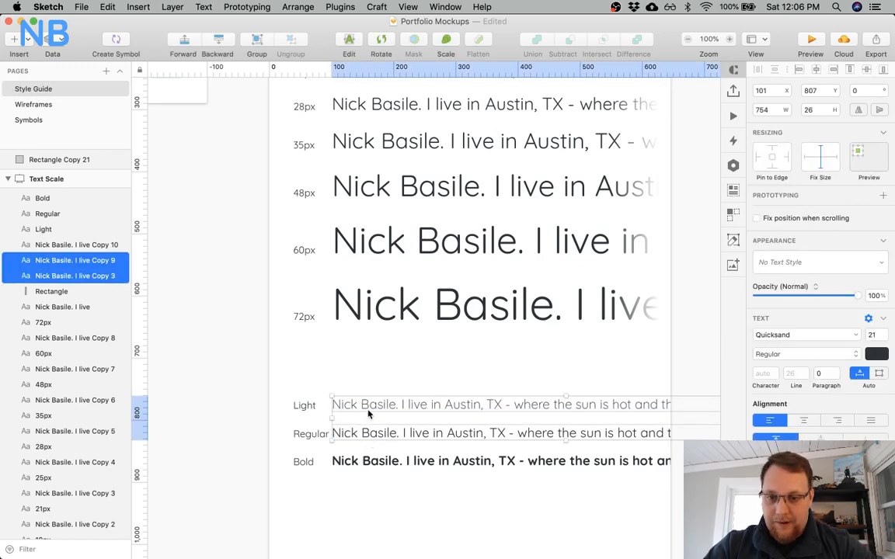
left_click(365, 462, "shift")
scroll(356, 416, "up", 5)
left_click(365, 375, "shift")
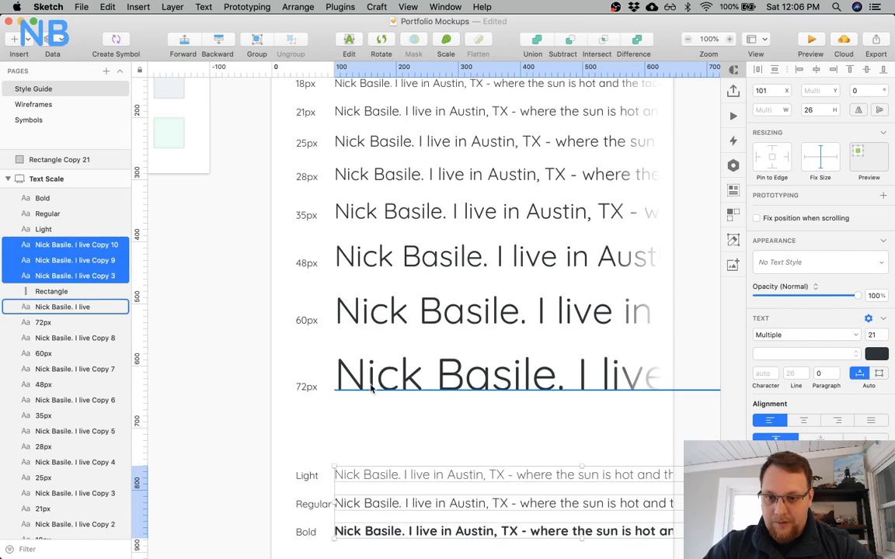
left_click(373, 318, "shift")
scroll(373, 318, "up", 5)
left_click(372, 320, "shift")
left_click(371, 285, "shift")
left_click(372, 249, "shift")
left_click(372, 218, "shift")
left_click(366, 187, "shift")
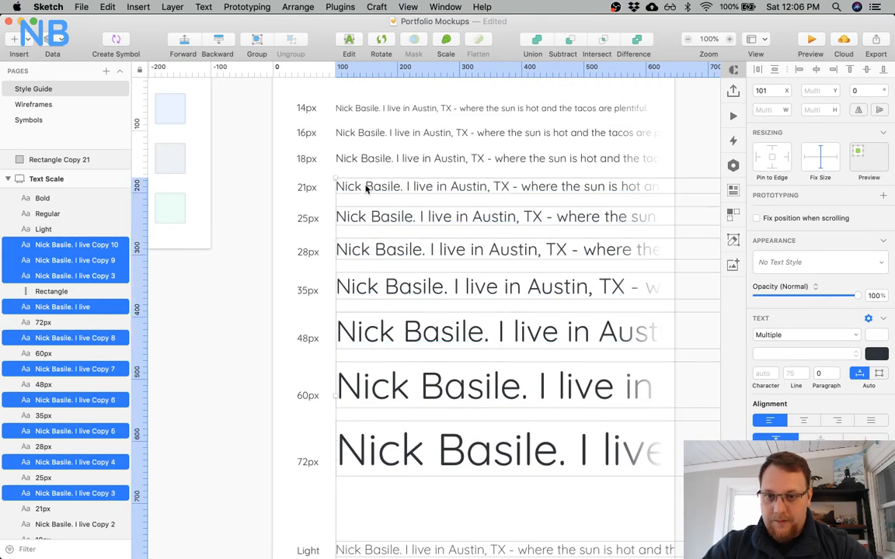
left_click(365, 159, "shift")
left_click(362, 133, "shift")
left_click(362, 113, "shift")
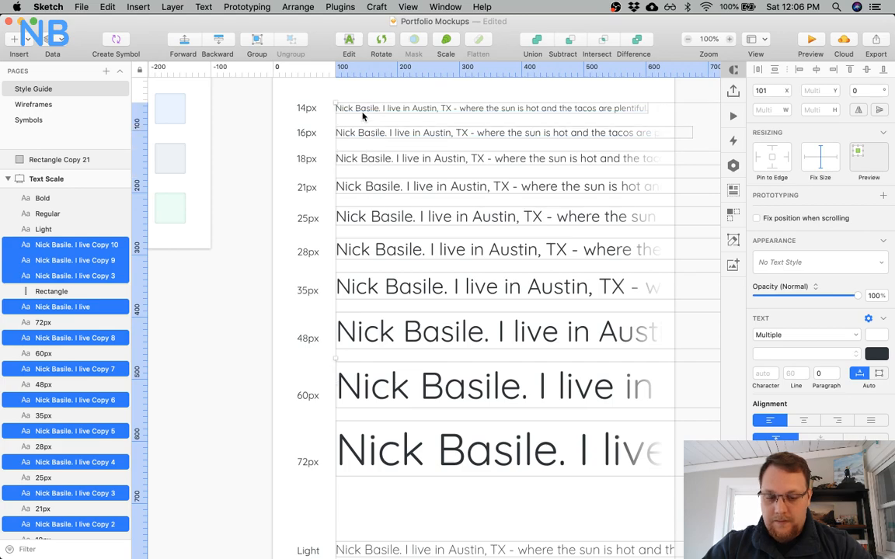
key("shift+Right")
scroll(325, 342, "down", 4)
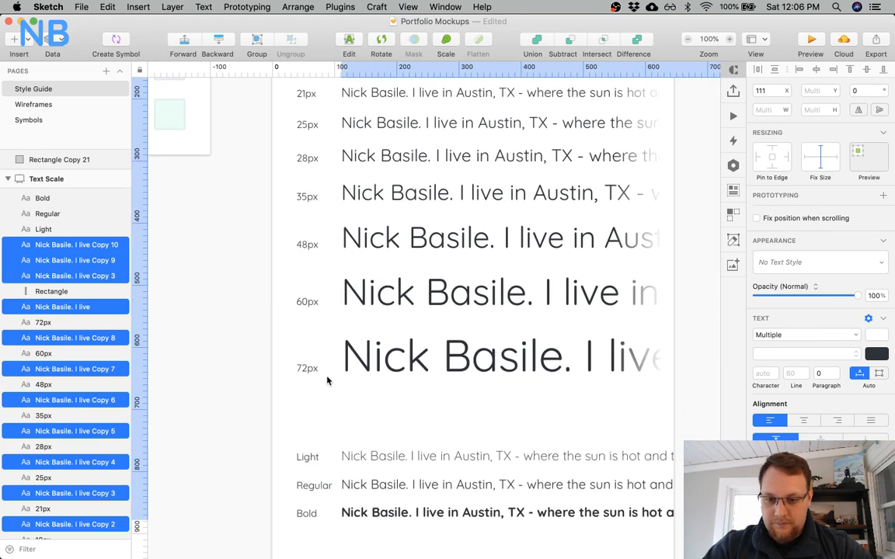
key("shift+Right")
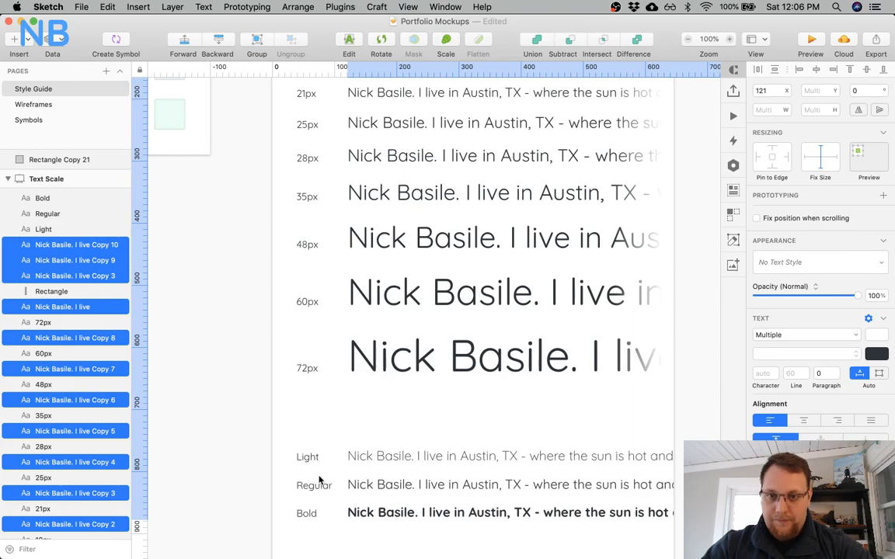
key("Escape")
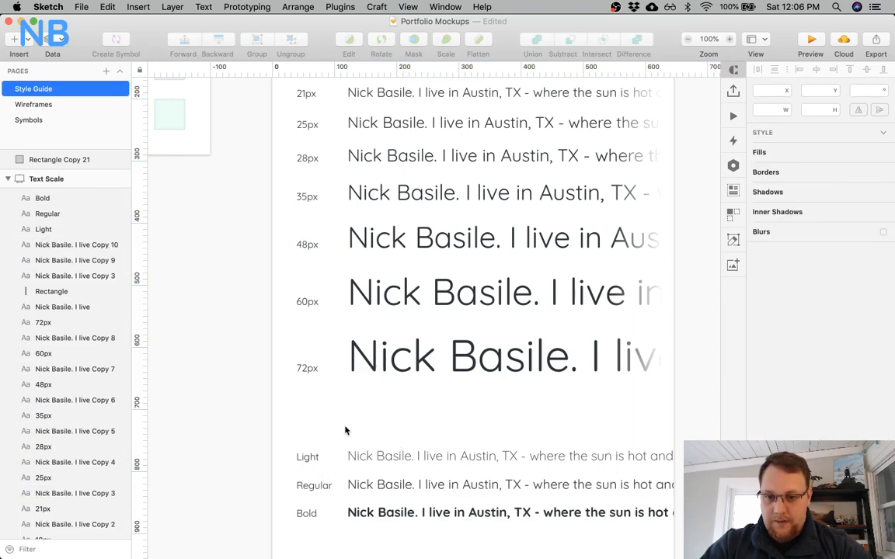
Group the Light, Regular and Bold rows with their labels and move the group up to Y 732.
scroll(345, 429, "up", 7)
scroll(345, 430, "down", 9)
left_click_drag(367, 486, 296, 400)
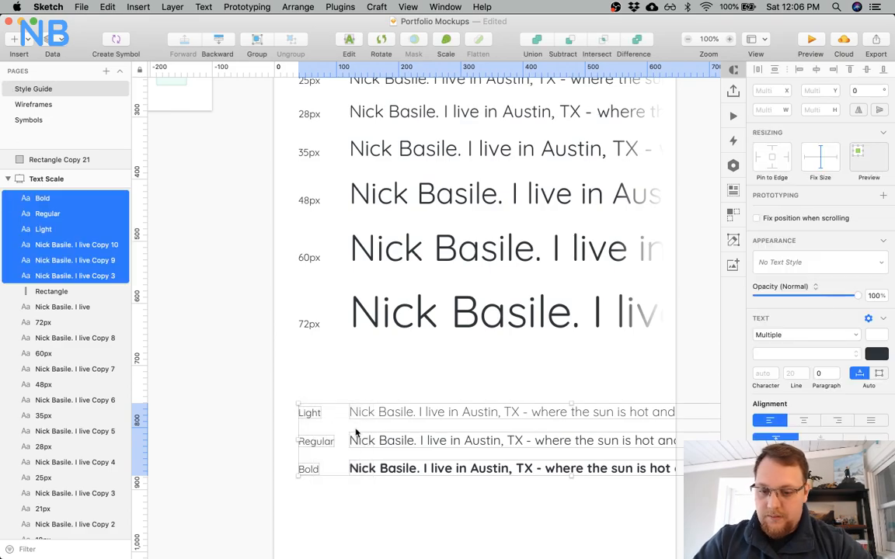
key("super+g")
left_click_drag(394, 409, 394, 392)
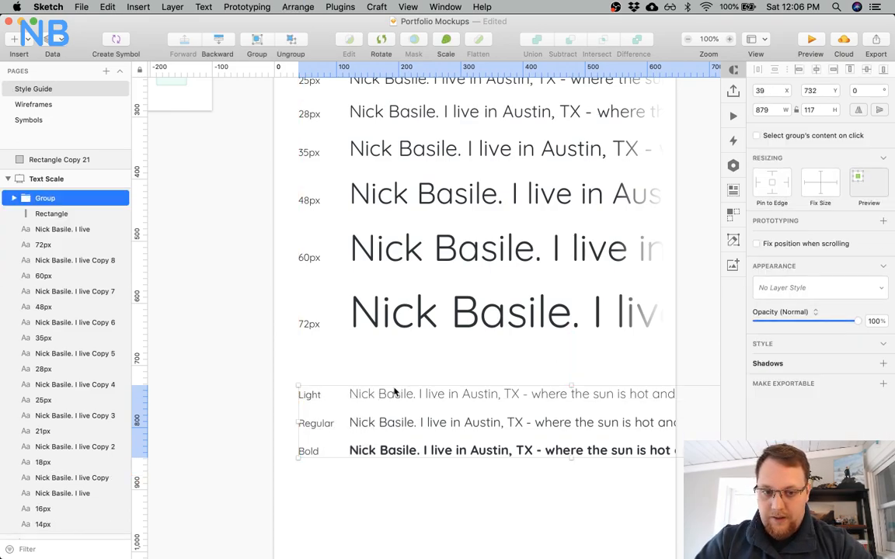
Extend the fade rectangle downward to about 875 px high, past the Bold row, and place its layer above the weight-rows group.
left_click(649, 342)
left_click_drag(644, 354, 644, 474)
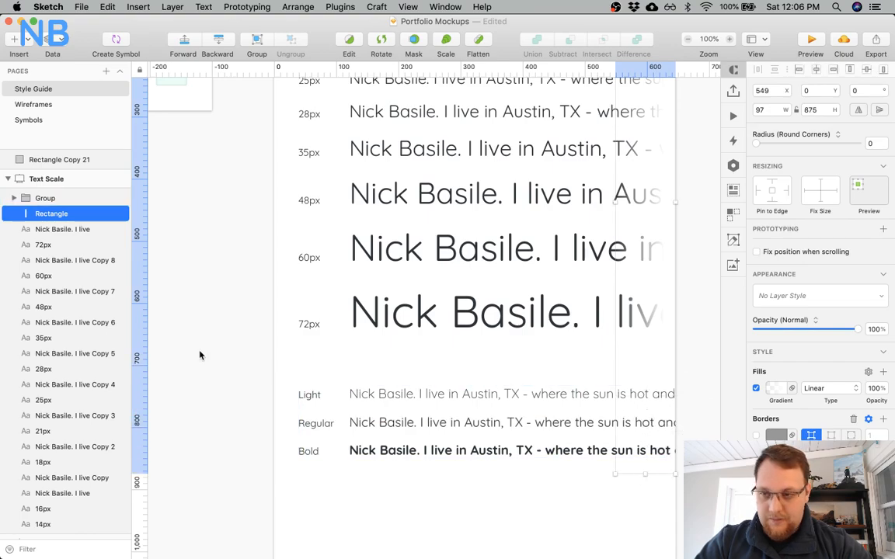
left_click_drag(51, 213, 47, 188)
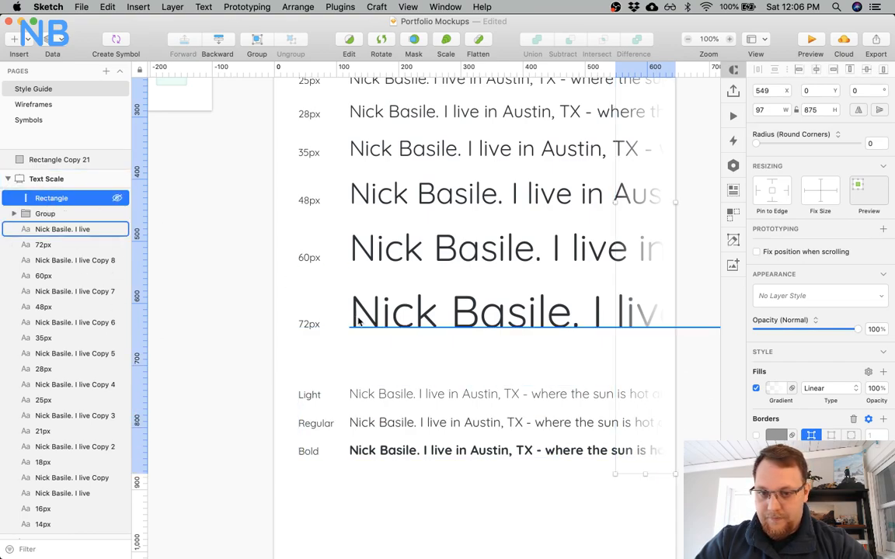
Group the 14px to 72px size labels together with their sample sentences on the Text Scale artboard.
left_click(357, 340)
scroll(355, 345, "up", 1)
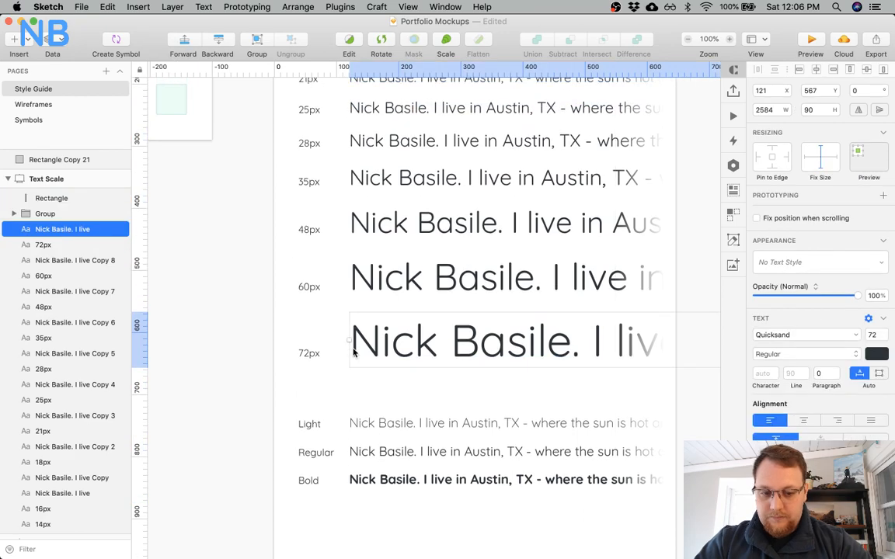
key("super+minus")
left_click_drag(402, 355, 363, 144)
key("super+g")
Move the Light, Regular and Bold rows group up to Y 707, closer to the 72px row.
left_click(447, 384)
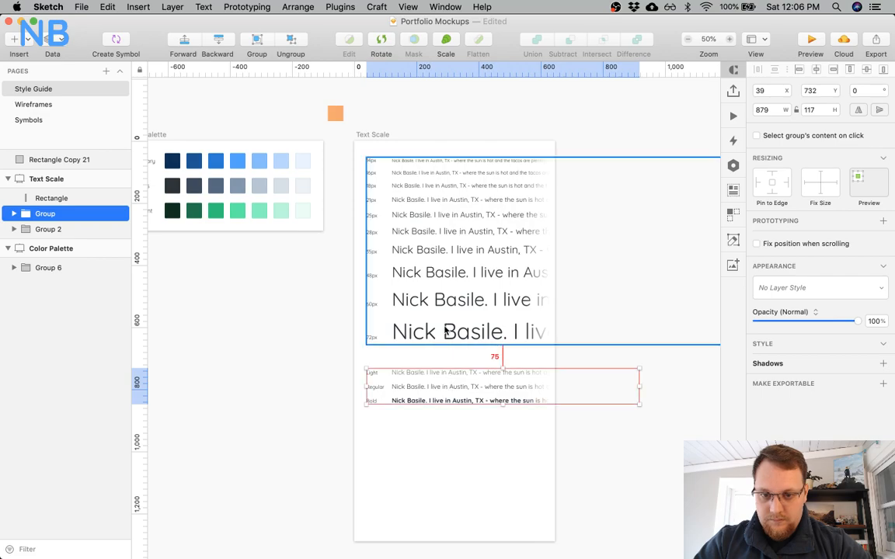
key("shift+Up")
key("shift+Up")
key("shift+Up")
key("Up")
key("Up")
key("Up")
key("Up")
key("Up")
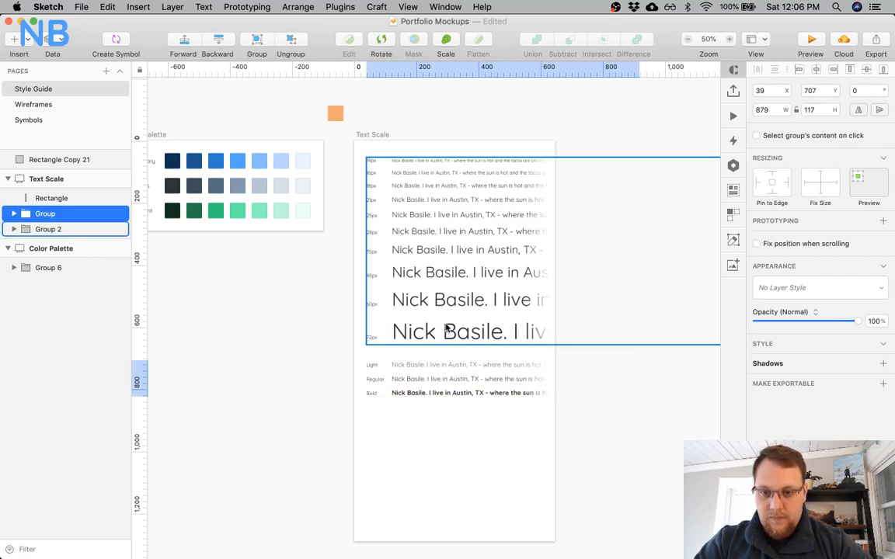
left_click(436, 451)
Review the spacing, fade and legibility of all size and weight rows on the Text Scale artboard.
scroll(436, 451, "down", 5)
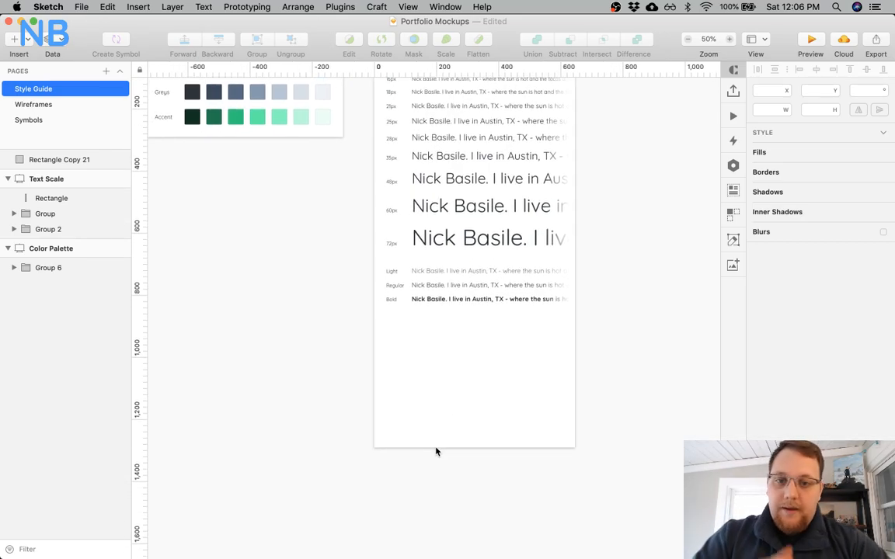
key("super+plus")
scroll(419, 362, "up", 5)
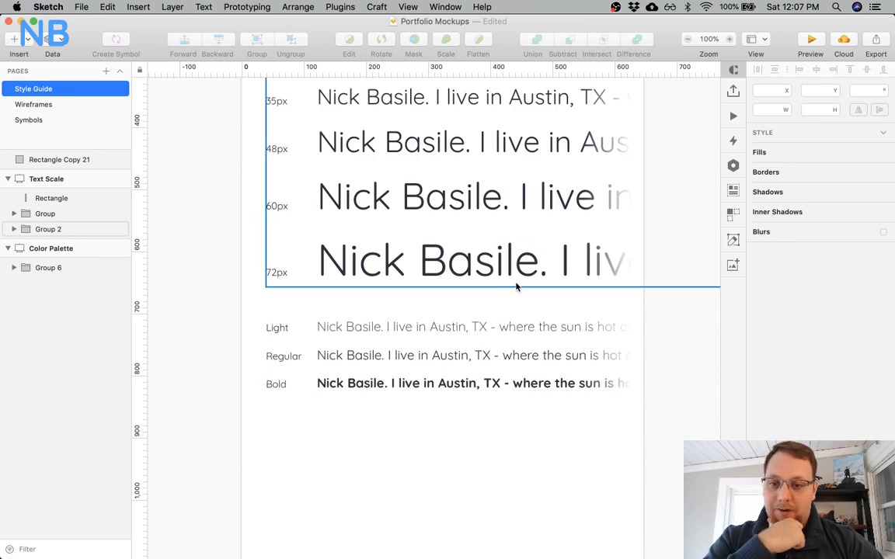
scroll(516, 286, "up", 3)
scroll(515, 287, "left", 3)
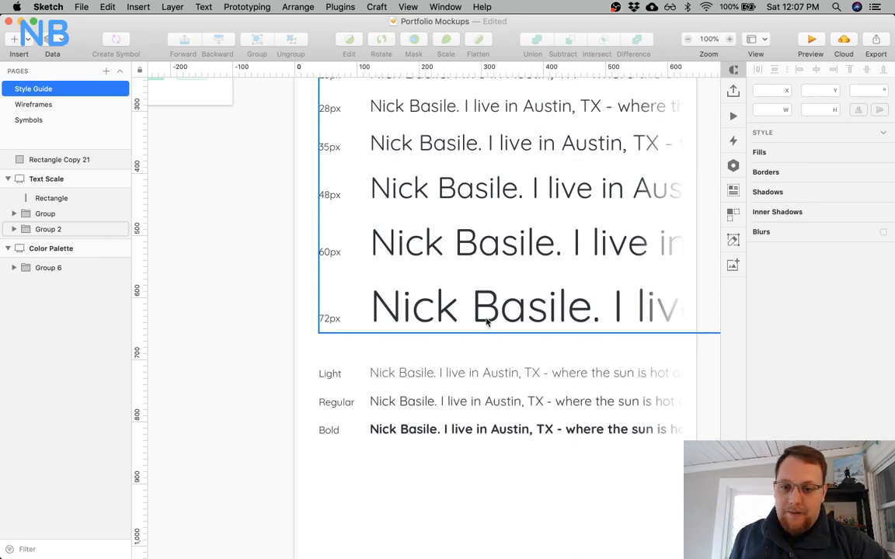
scroll(486, 323, "down", 5)
scroll(486, 323, "down", 3)
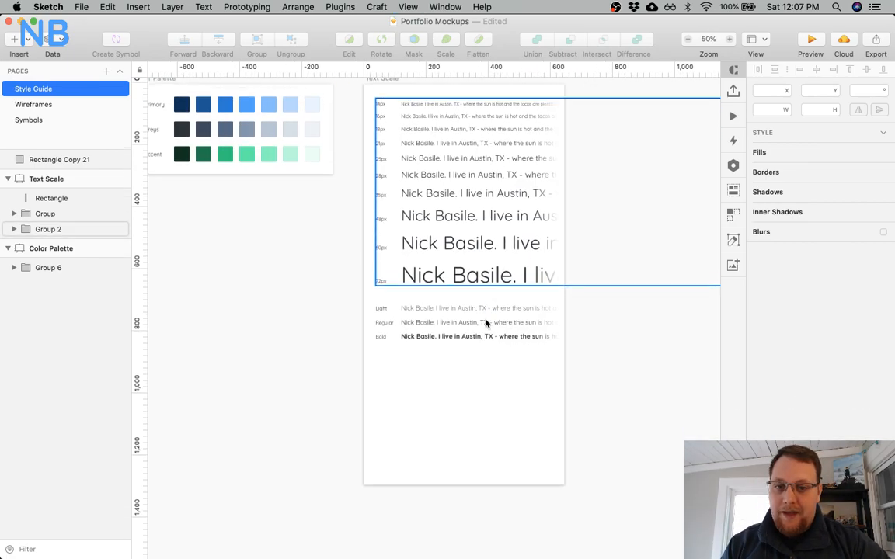
key("super+plus")
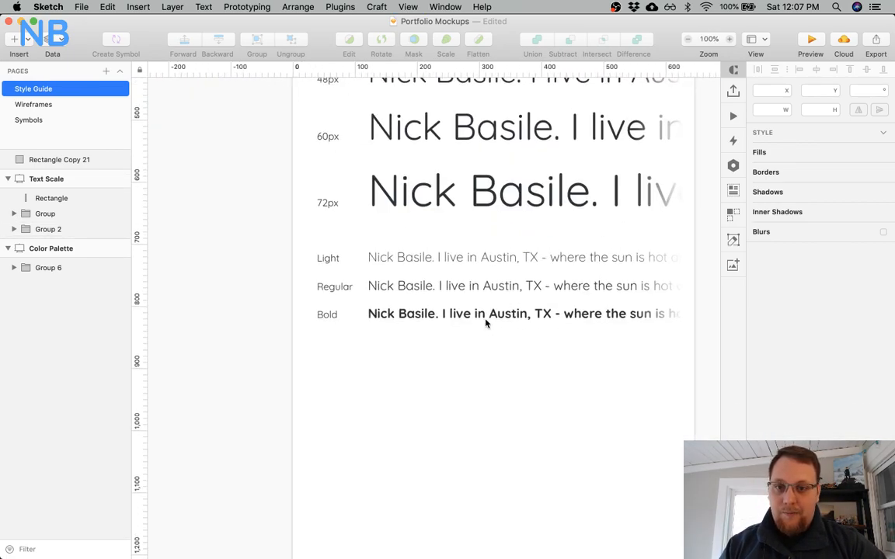
scroll(487, 323, "up", 2)
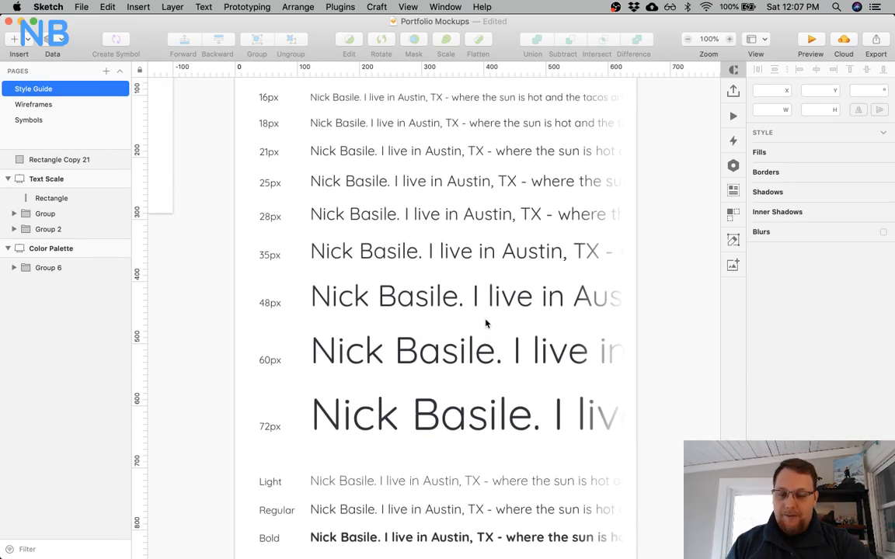
scroll(468, 258, "up", 2)
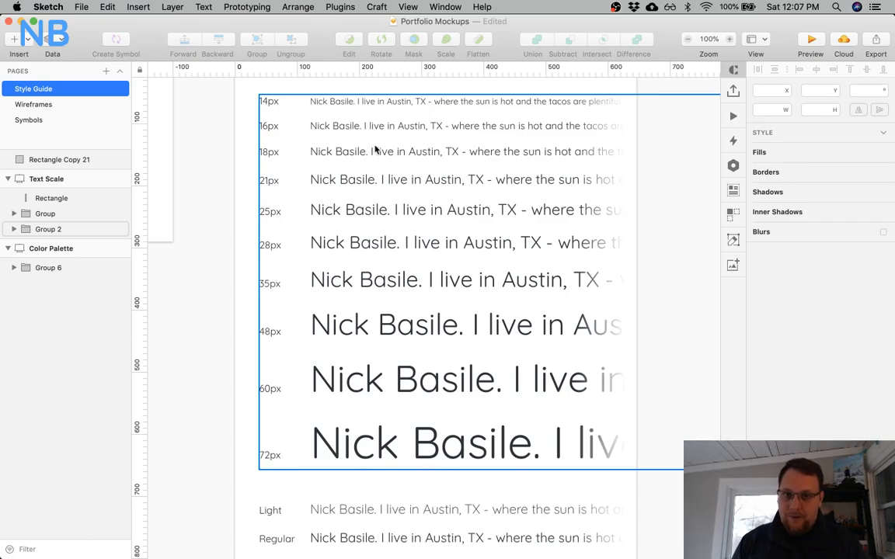
Save the Portfolio Mockups document with the Color Palette and Text Scale artboards.
key("super+s")
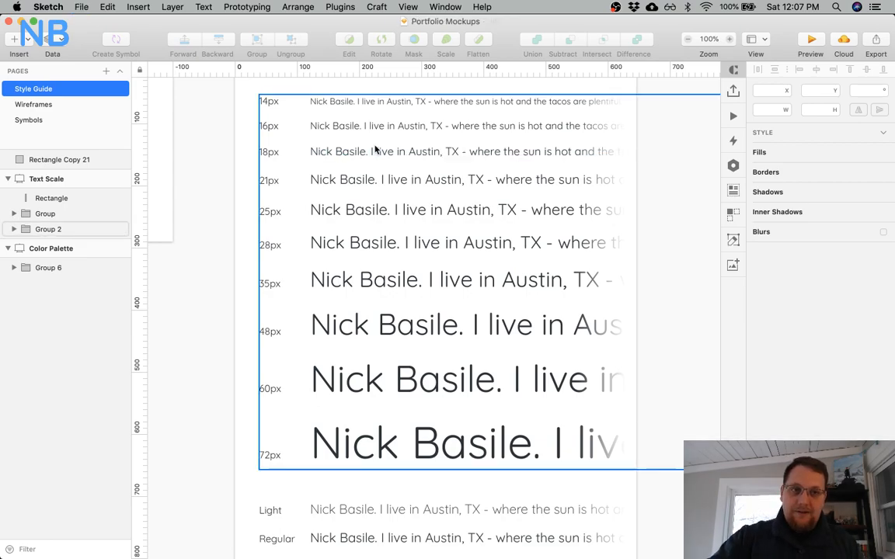
key("super+minus")
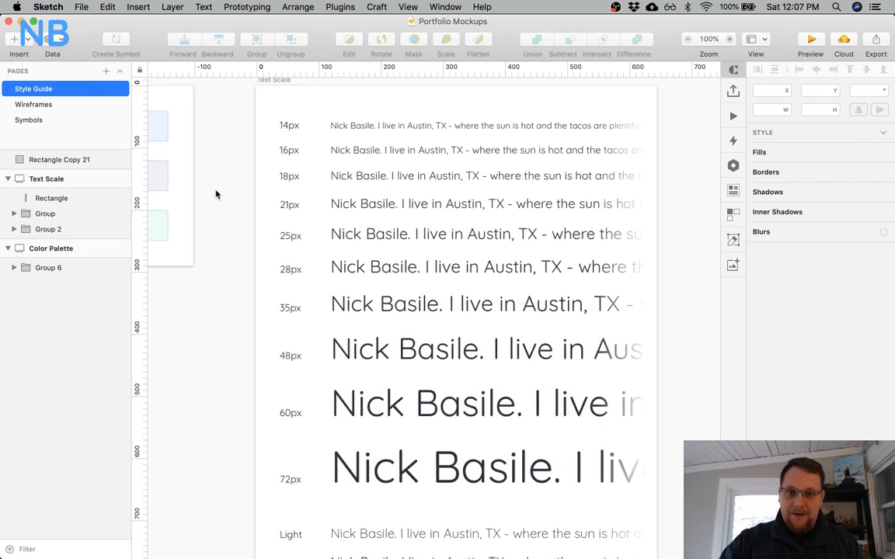
scroll(216, 194, "left", 5)
scroll(216, 194, "down", 1)
scroll(216, 194, "right", 1)
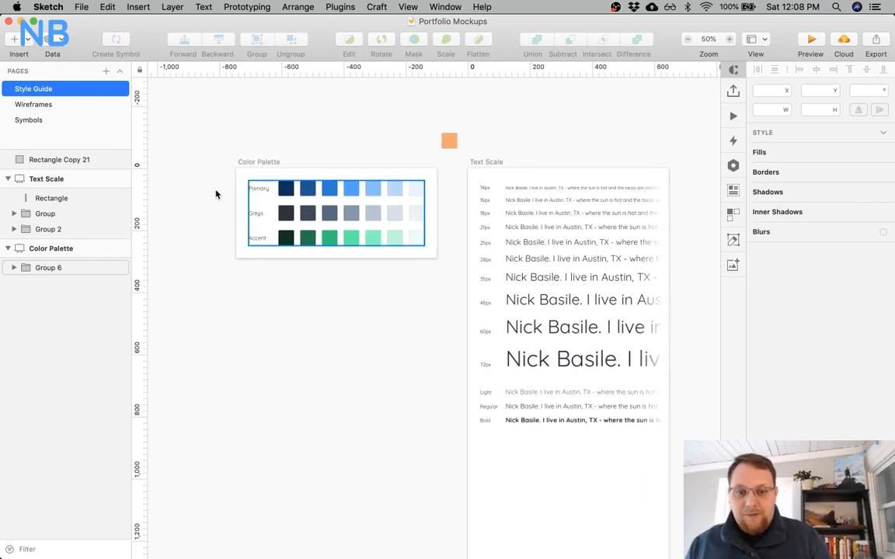